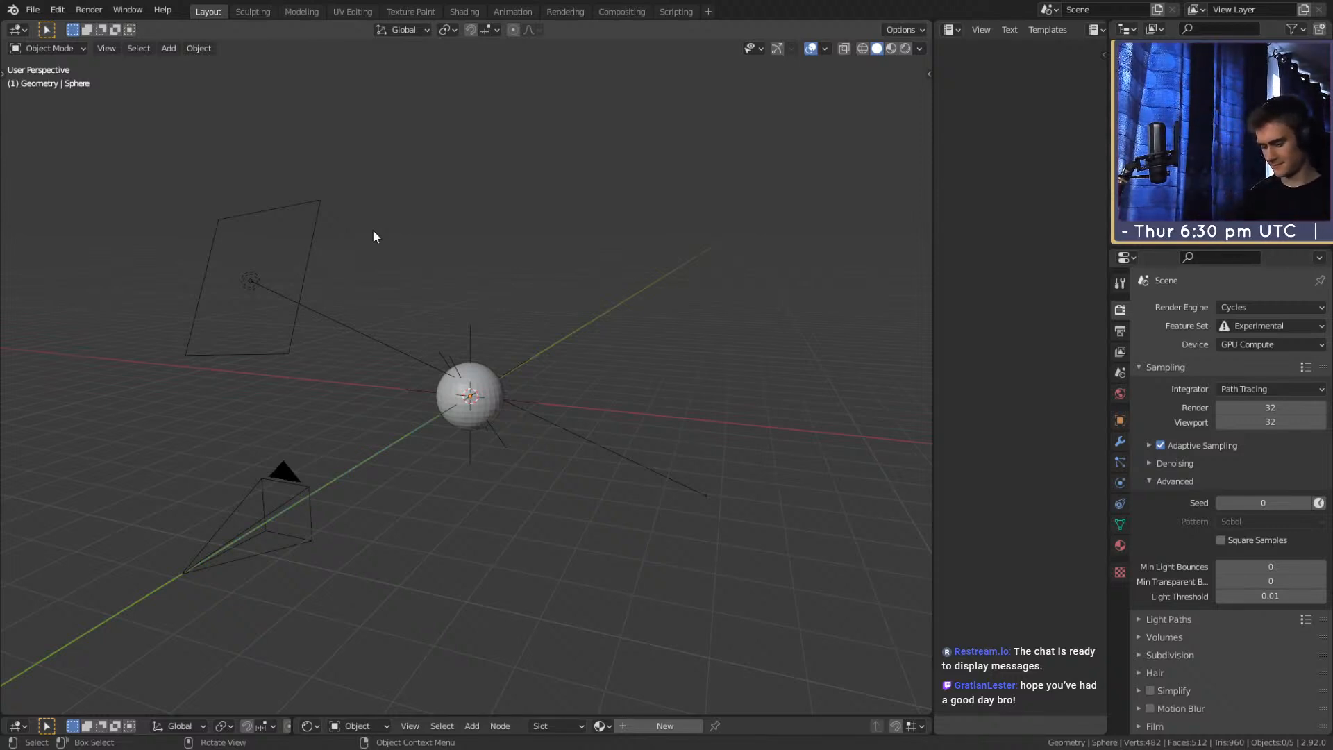
Select the sphere at the scene origin and switch to the Sculpting workspace
key(shift)
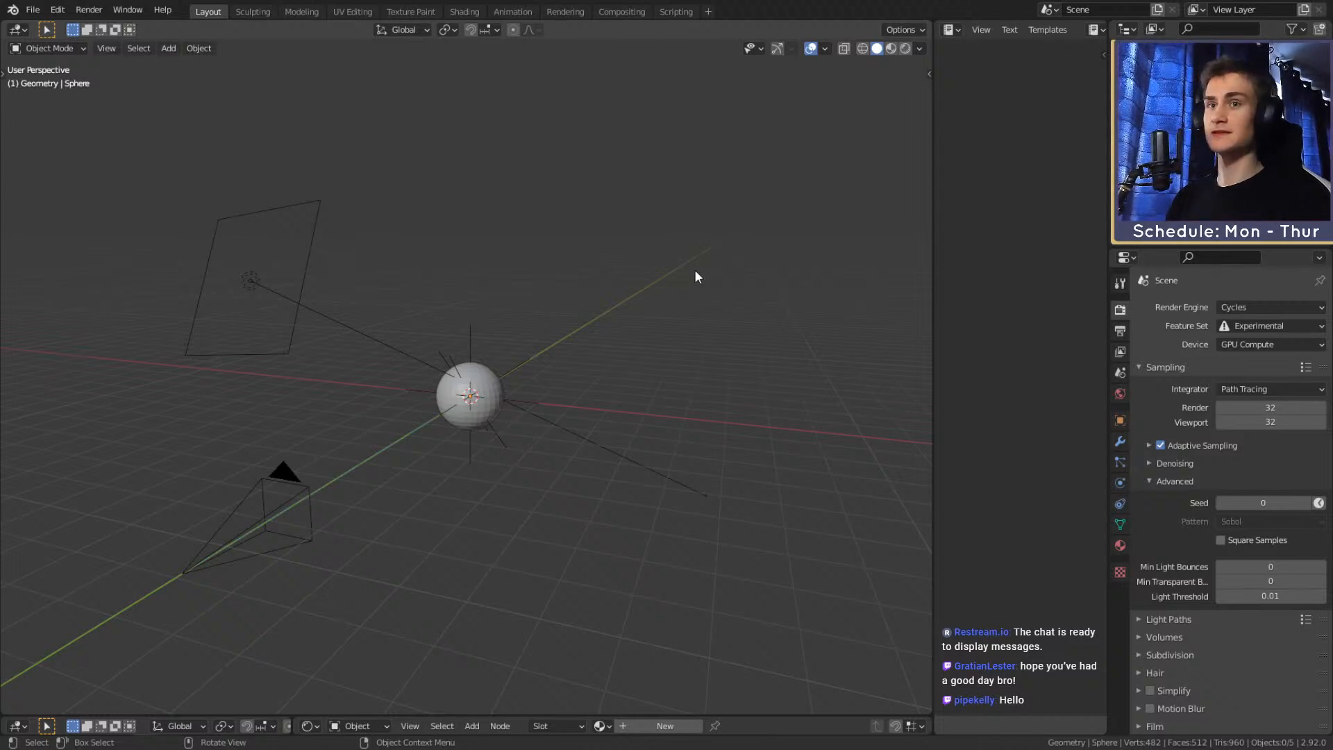
click(498, 372)
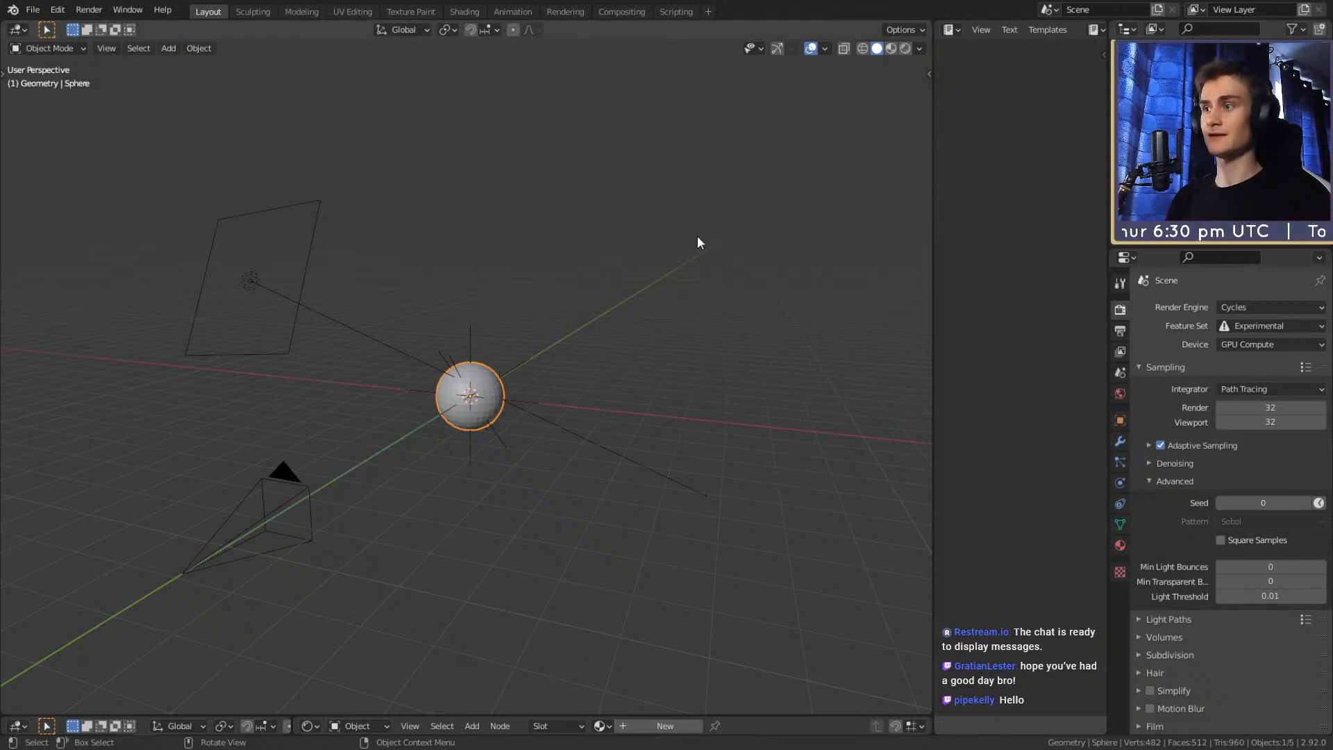
middle_drag(570, 340, 216, 174)
middle_drag(535, 327, 532, 327)
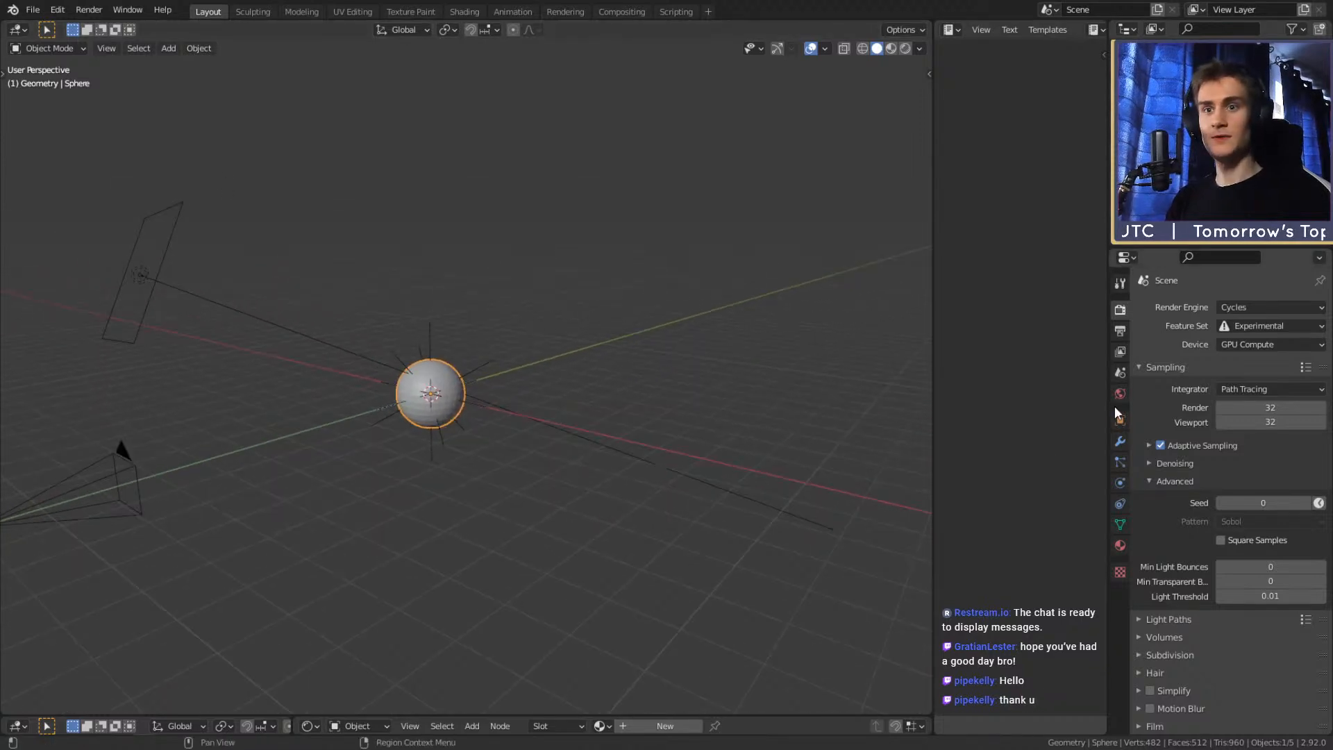
click(1120, 331)
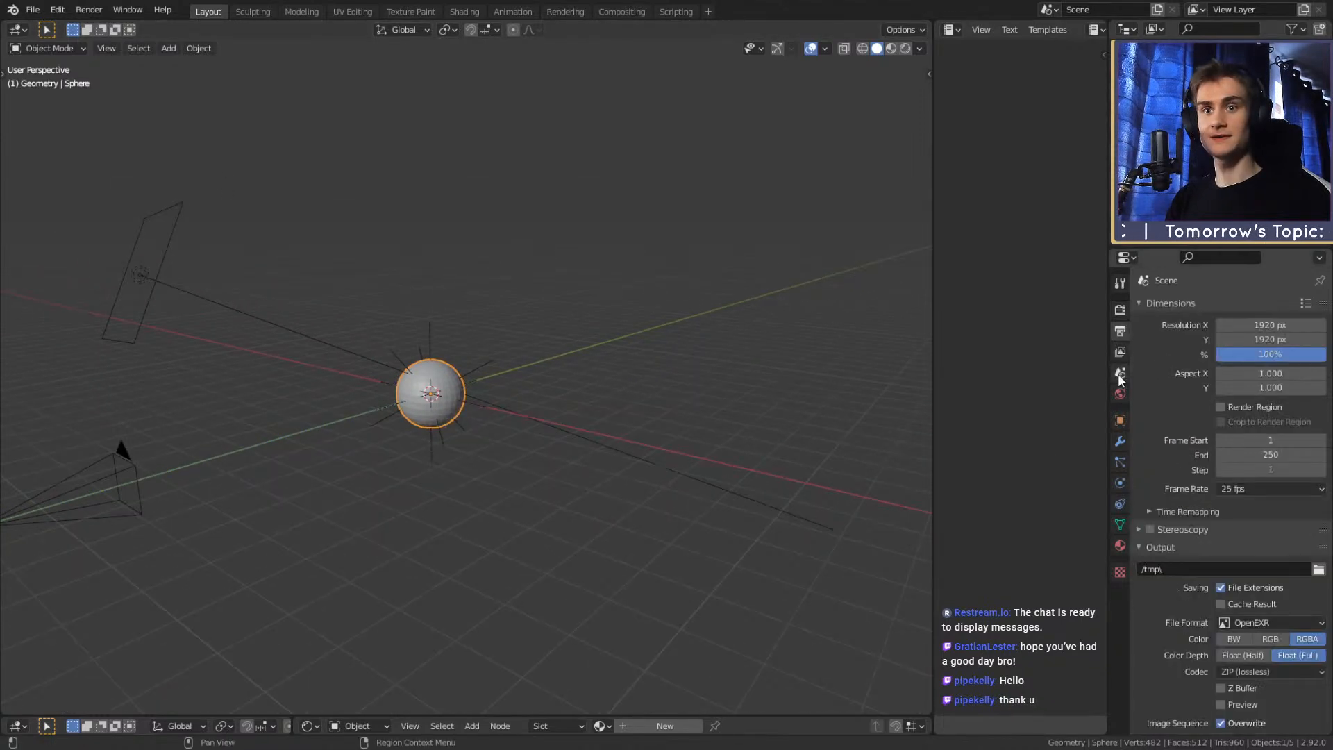
click(1120, 309)
click(243, 10)
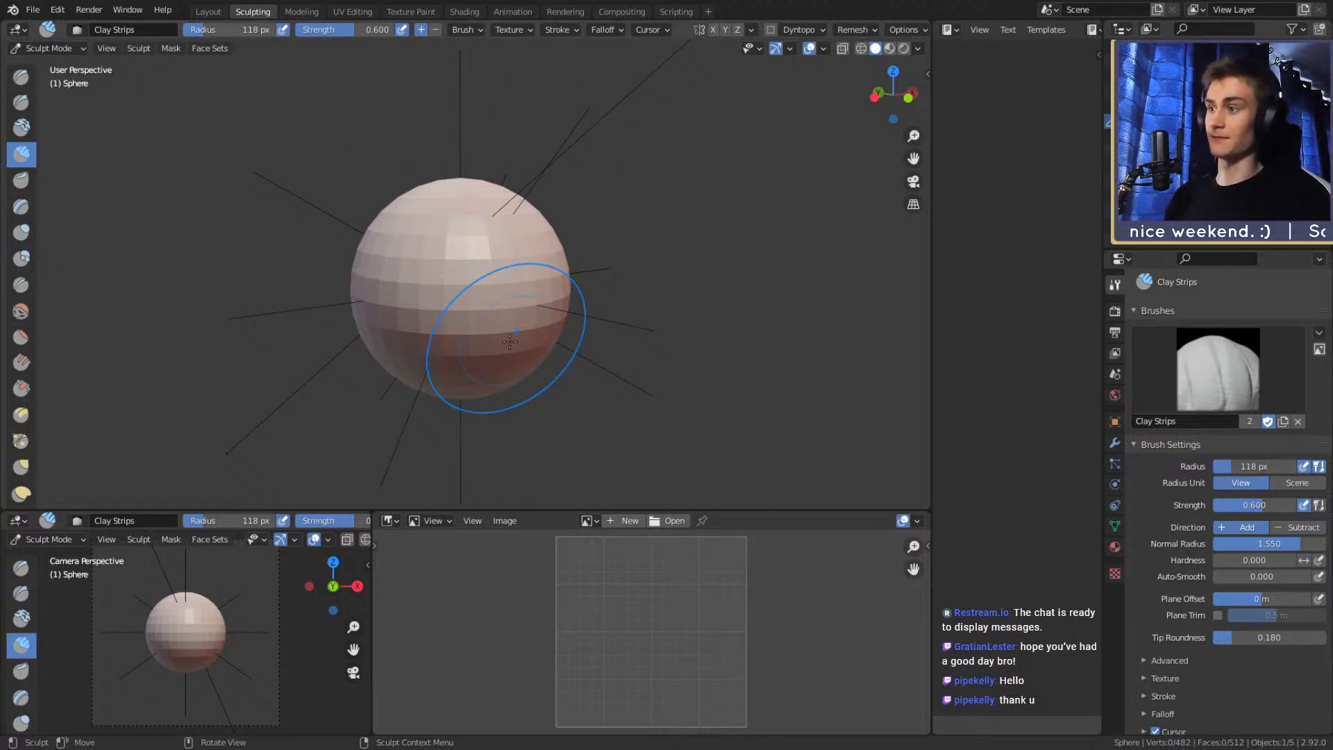
Turn off pressure control for the Clay Strips brush radius
alt+shift+drag(554, 340, 652, 344)
scroll(1168, 462, down, 1)
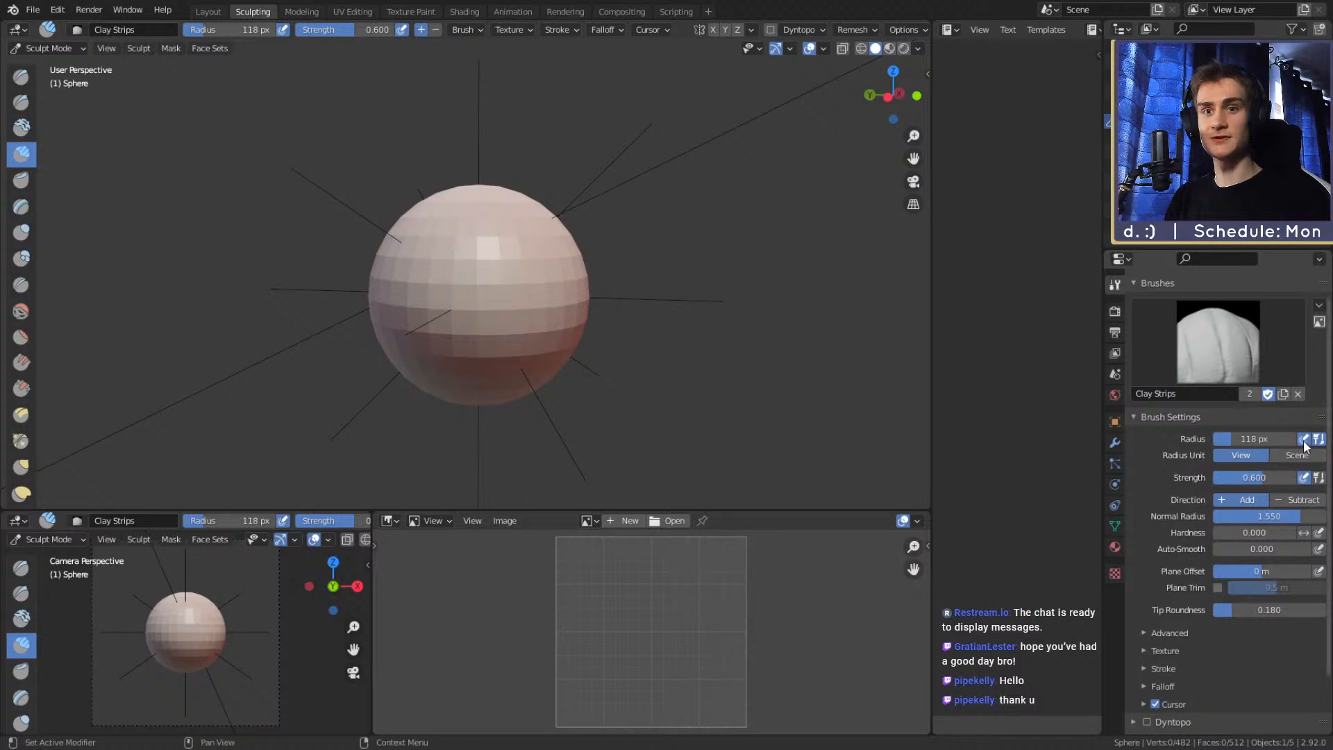
scroll(1146, 493, down, 2)
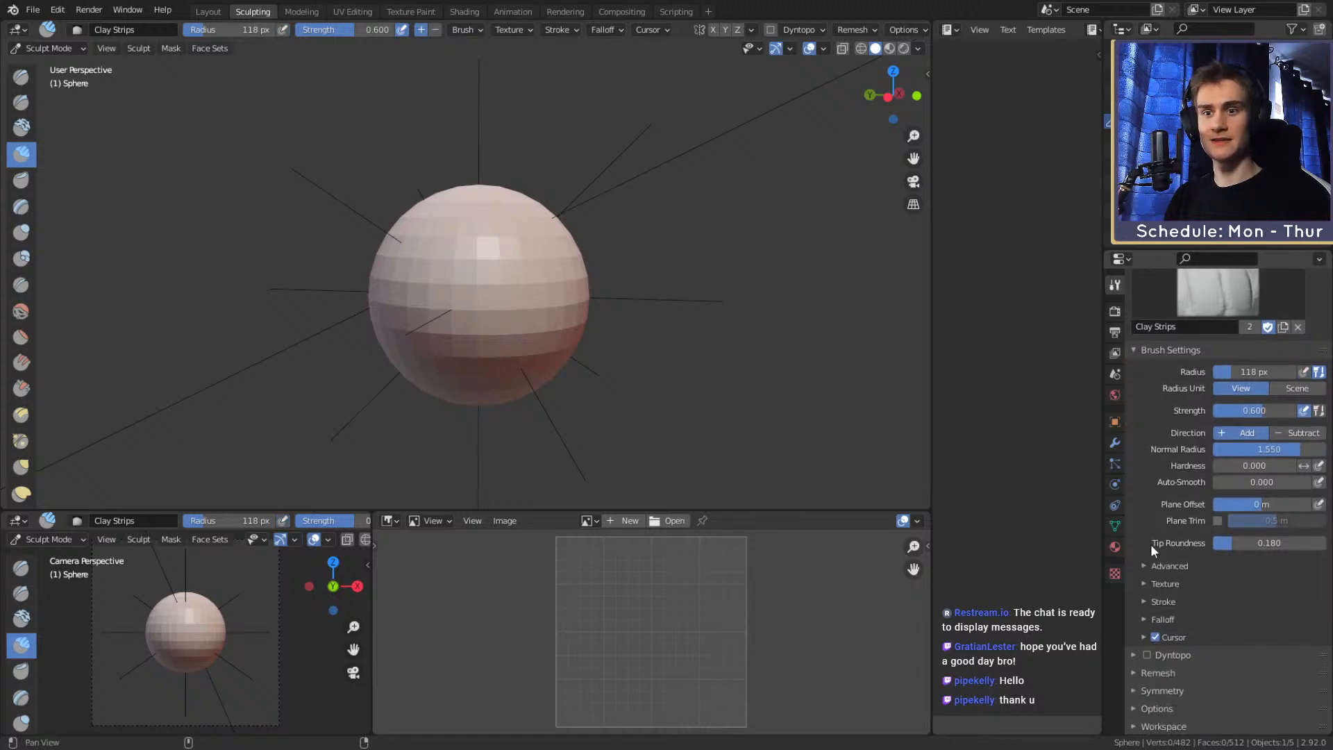
Enable Dyntopo for the sphere and expand its settings
click(1153, 654)
click(1149, 691)
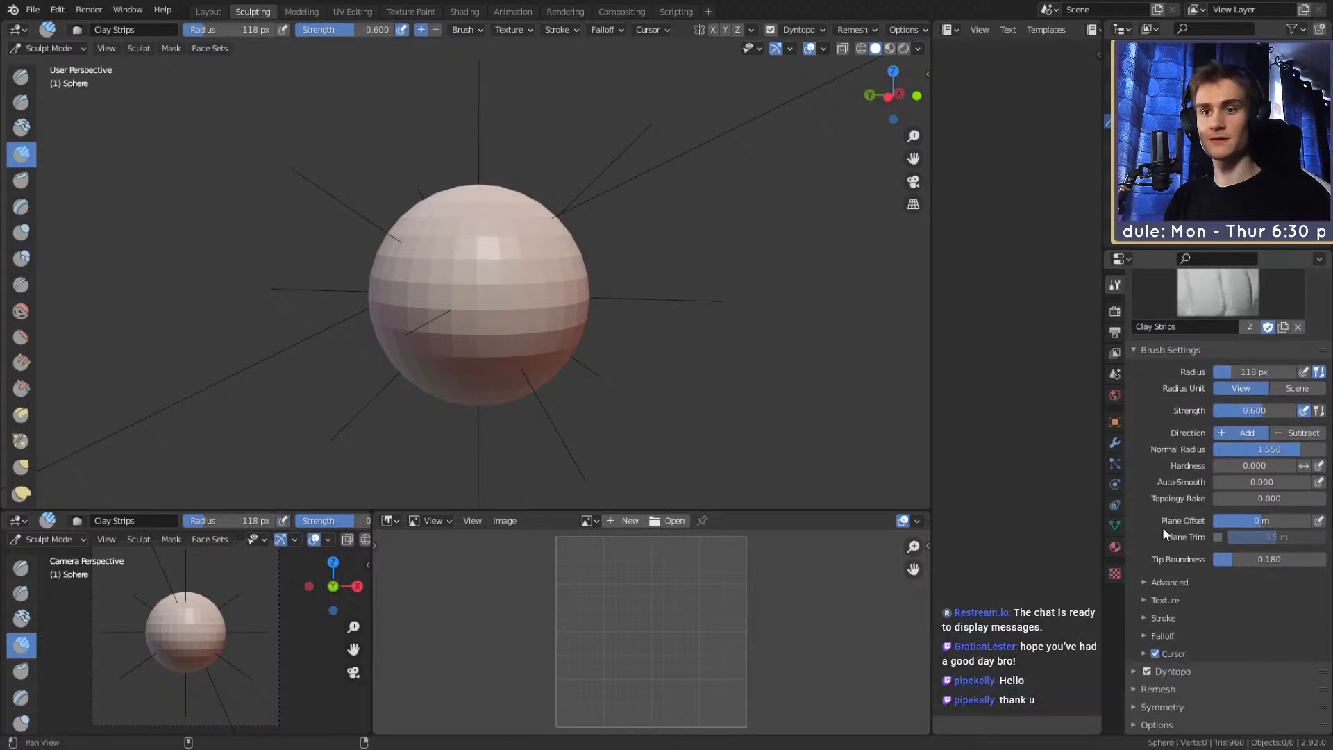
scroll(1170, 506, down, 1)
click(1151, 653)
scroll(1166, 637, down, 3)
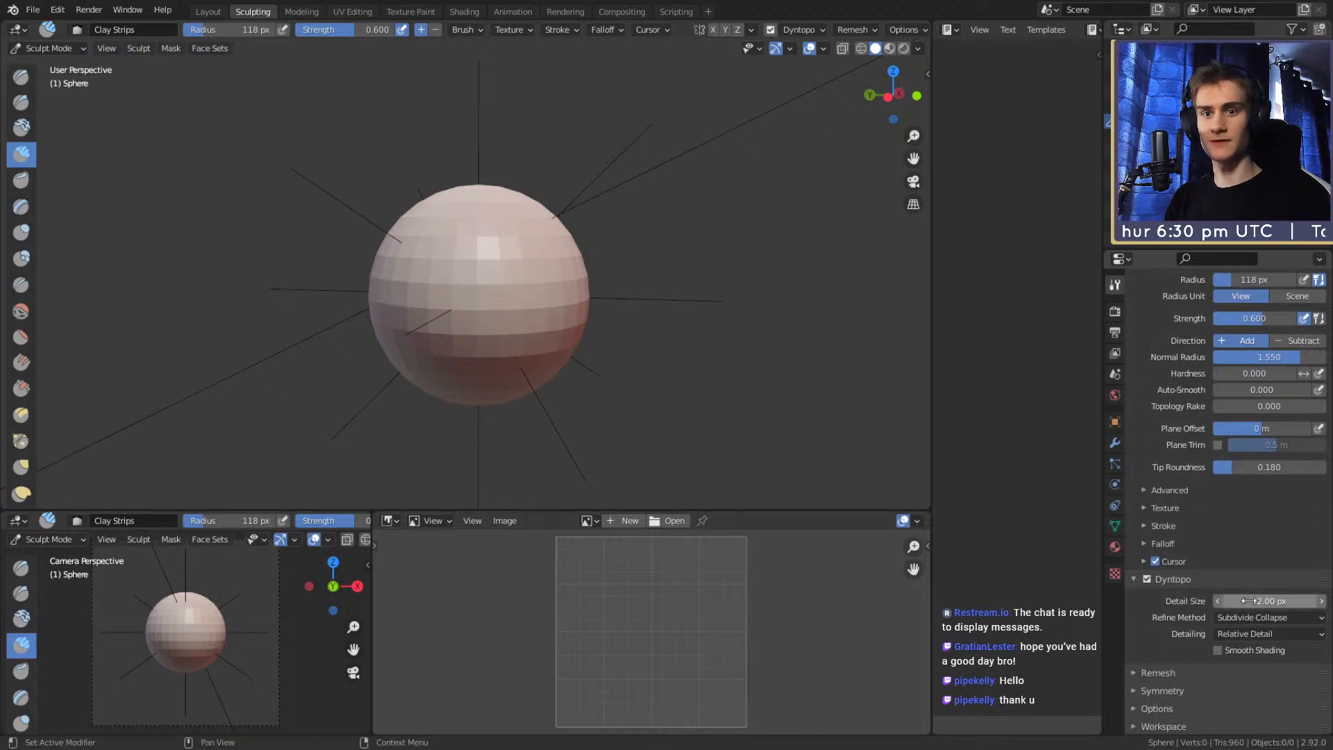
Set the Dyntopo detailing to Constant Detail with a resolution of 20
click(1255, 633)
click(1243, 668)
scroll(1191, 611, down, 1)
double_click(1260, 585)
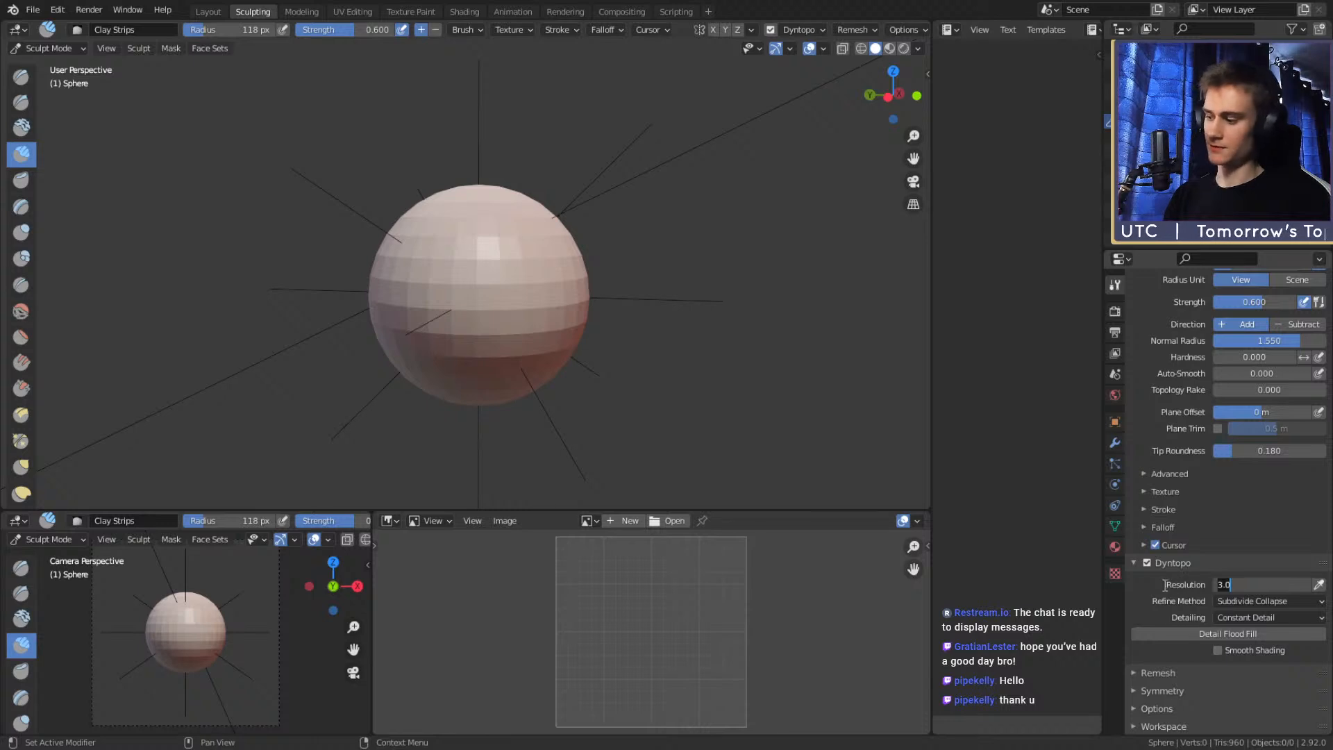
text(20)
key(Return)
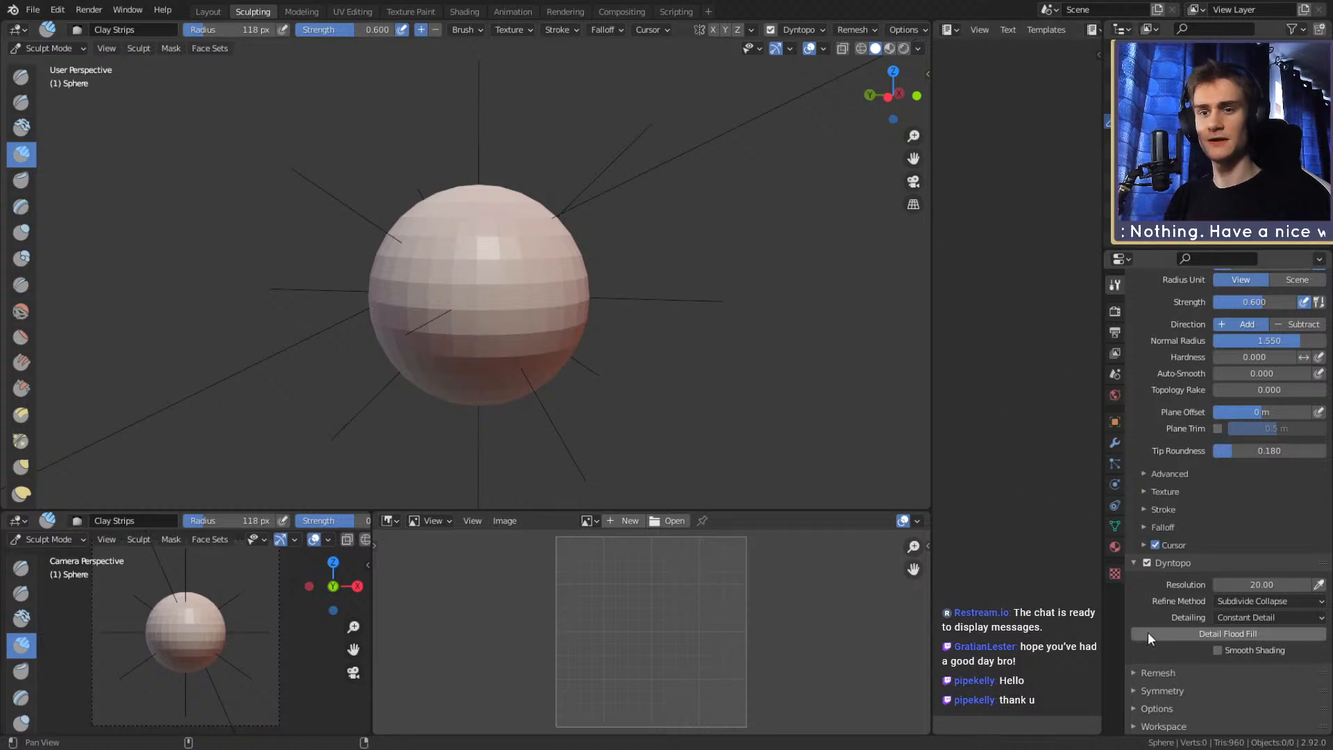
Enable mirror symmetry on the X axis for sculpting the sphere
click(1132, 690)
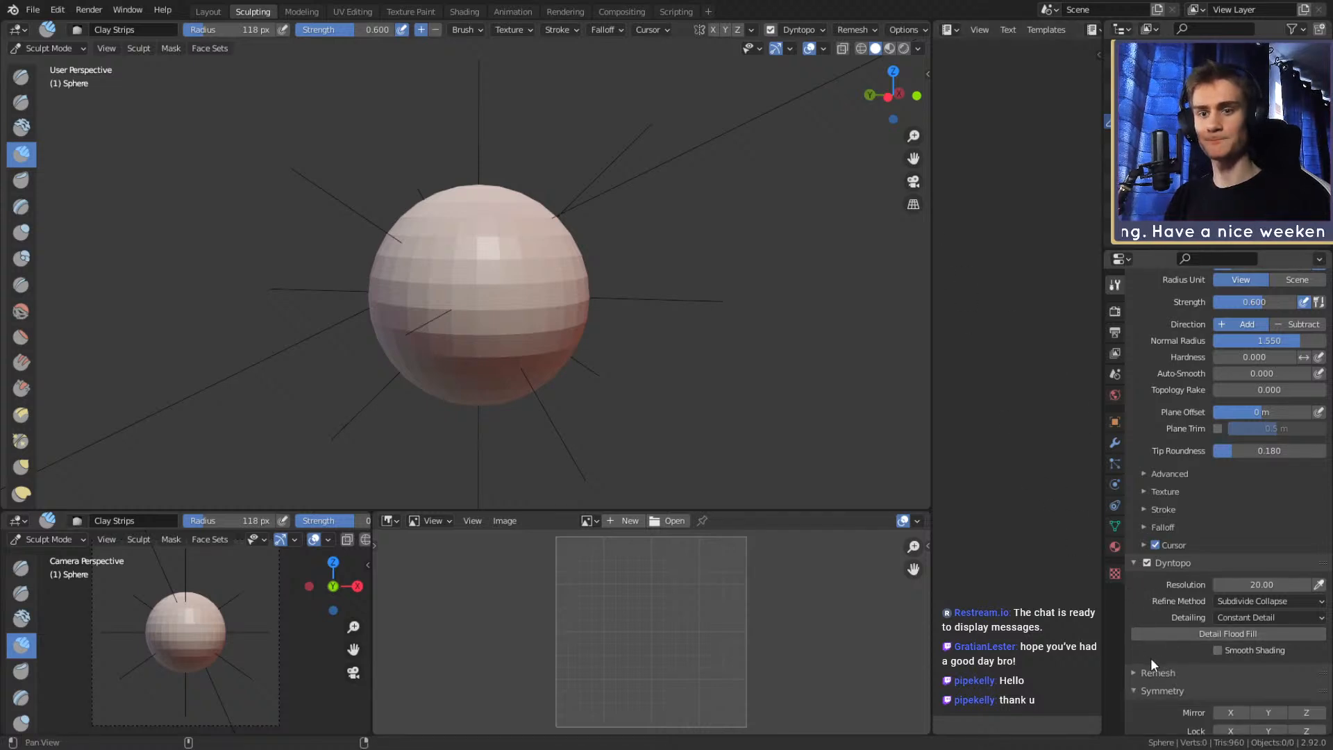
scroll(1151, 660, down, 4)
click(1229, 597)
click(1138, 568)
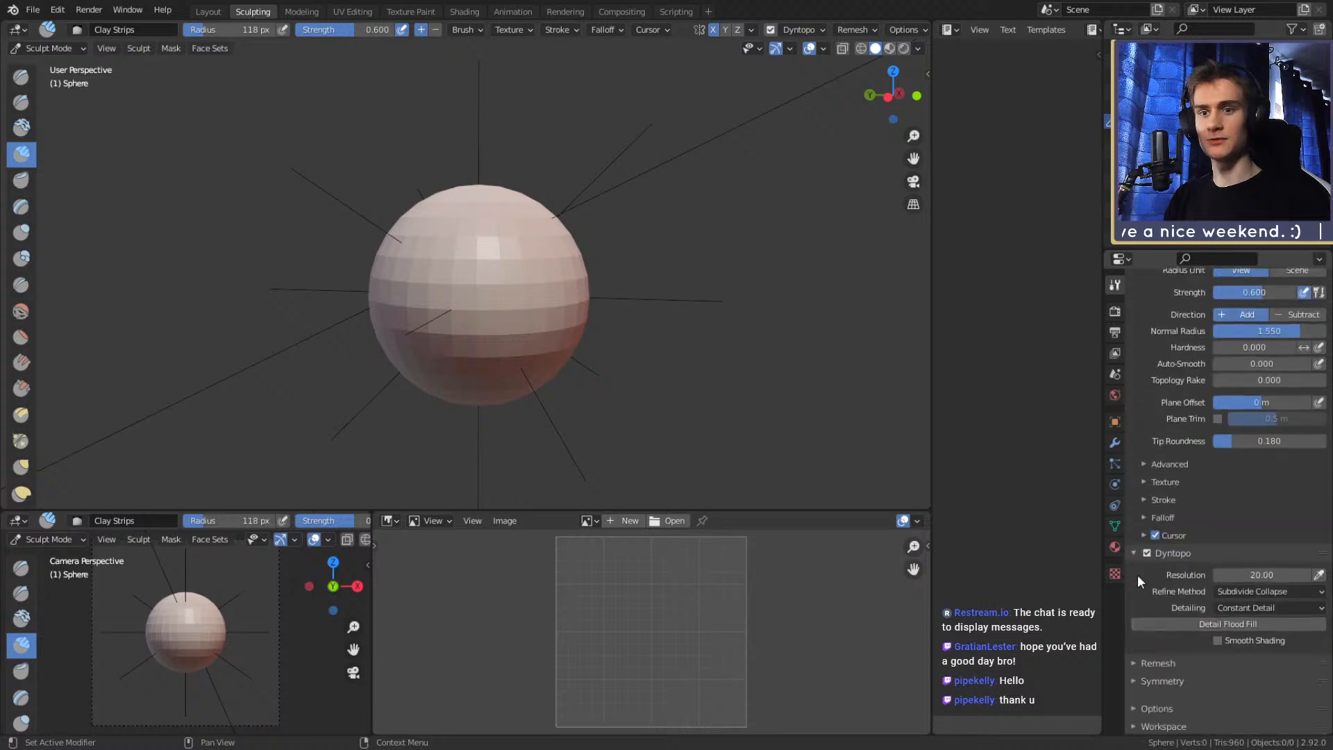
scroll(1140, 390, up, 6)
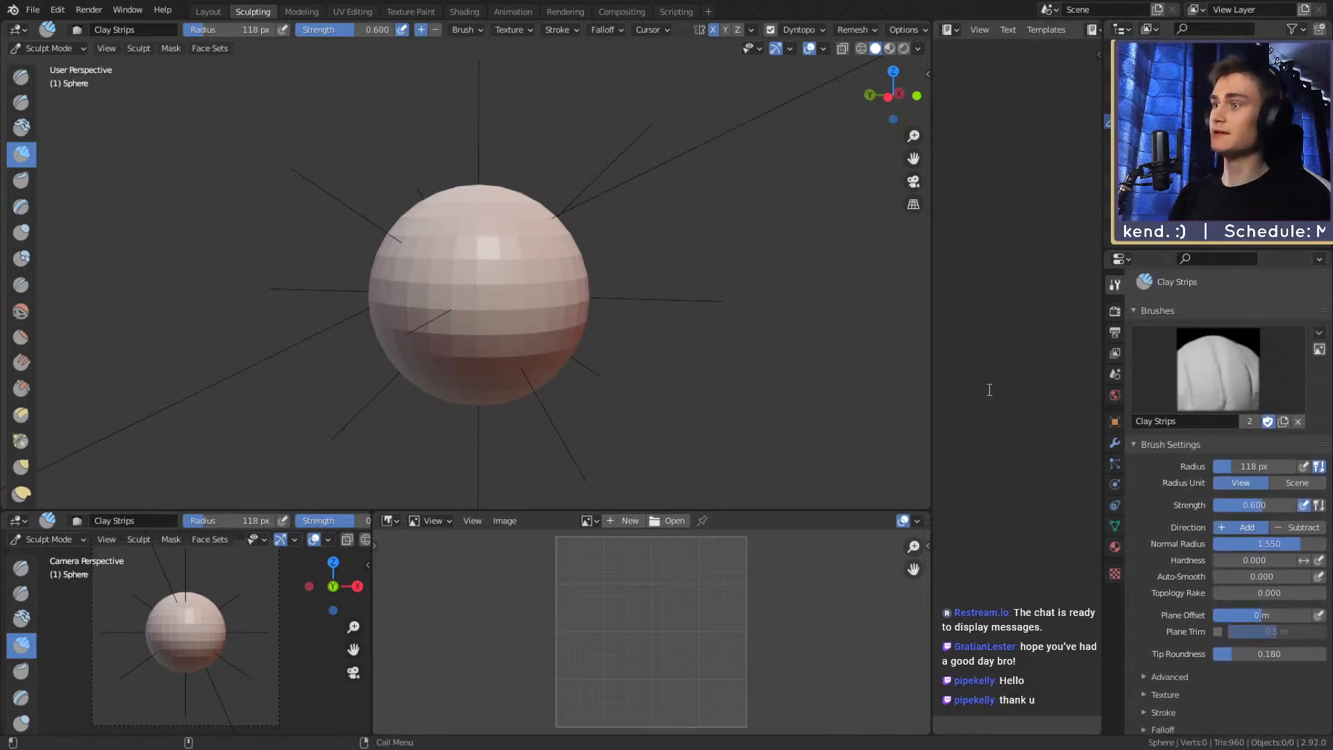
Reduce the Clay Strips brush radius to 34 px
key(f)
click(434, 275)
alt+drag(539, 304, 549, 291)
key(f)
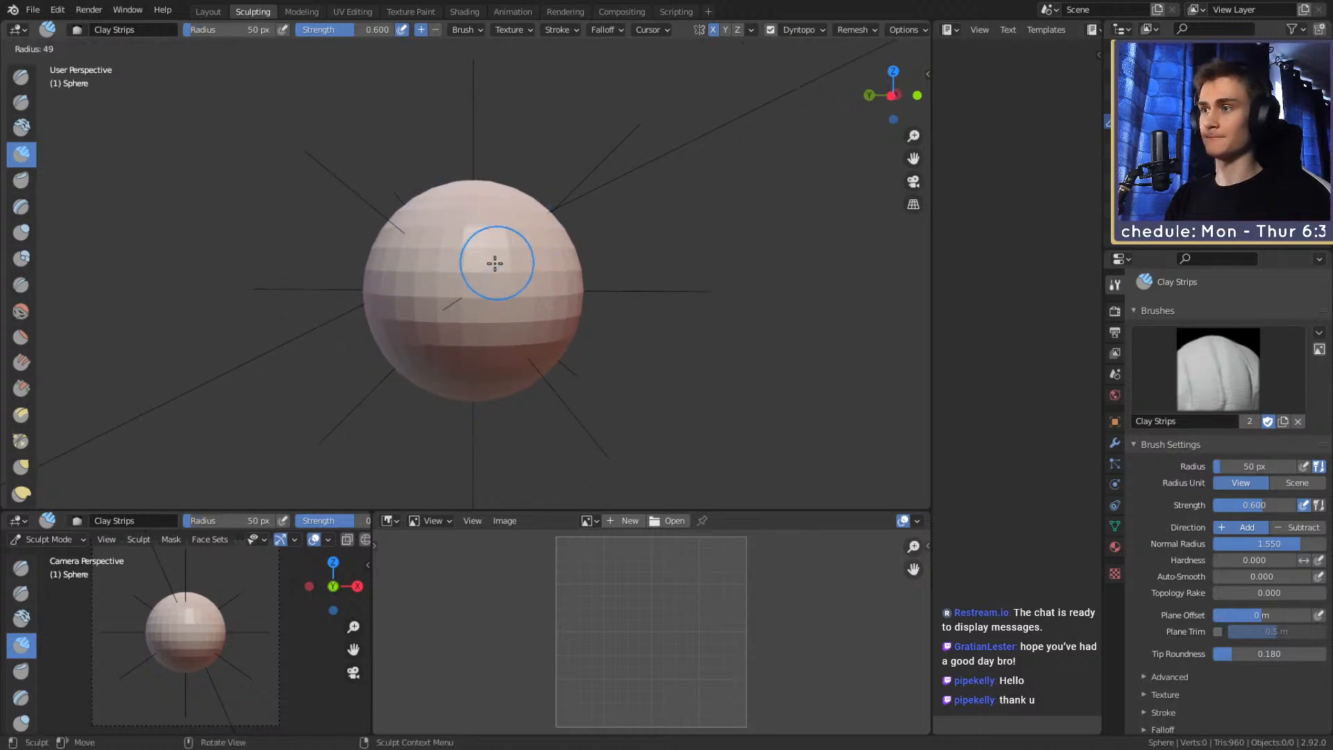
click(510, 268)
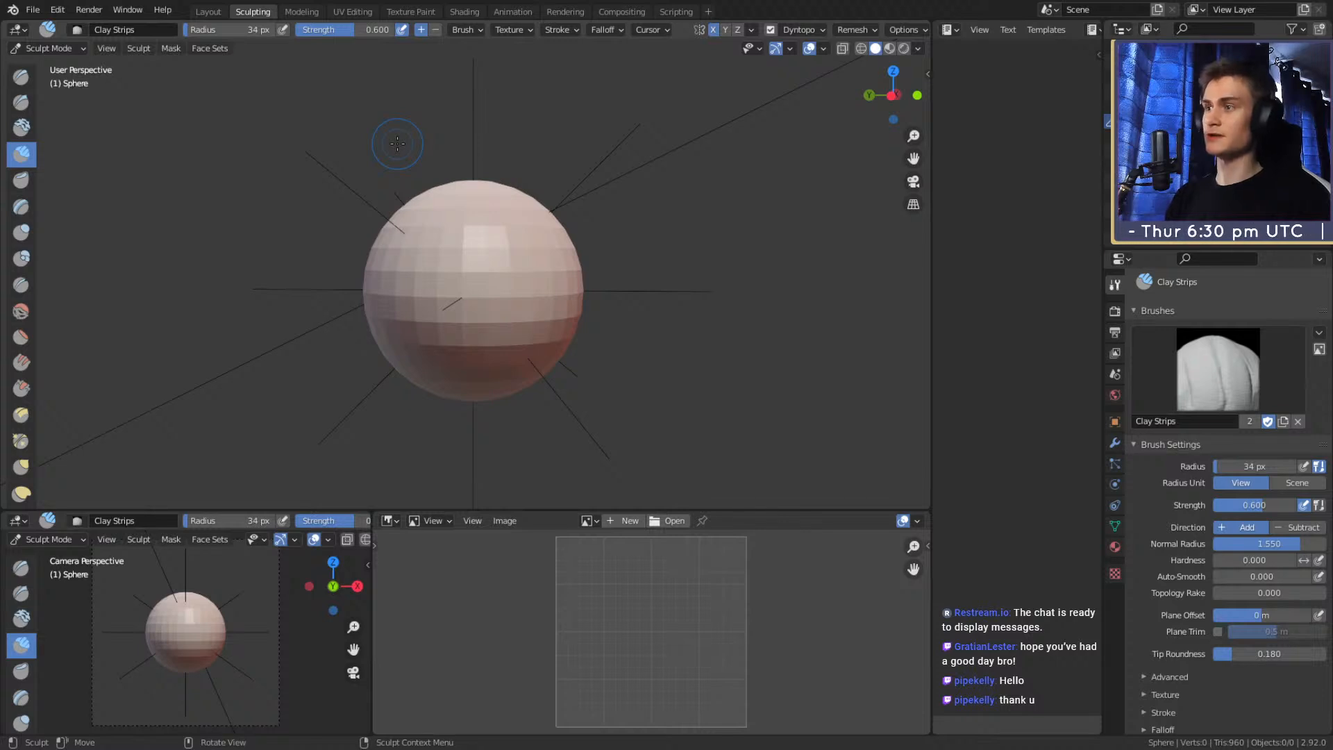
middle_drag(453, 214, 552, 262)
middle_drag(444, 297, 467, 285)
alt+drag(509, 284, 476, 281)
key(f)
click(472, 277)
mouse_move(486, 254)
middle_down()
mouse_move(456, 268)
mouse_move(557, 271)
mouse_move(501, 262)
middle_up()
key(f)
click(466, 269)
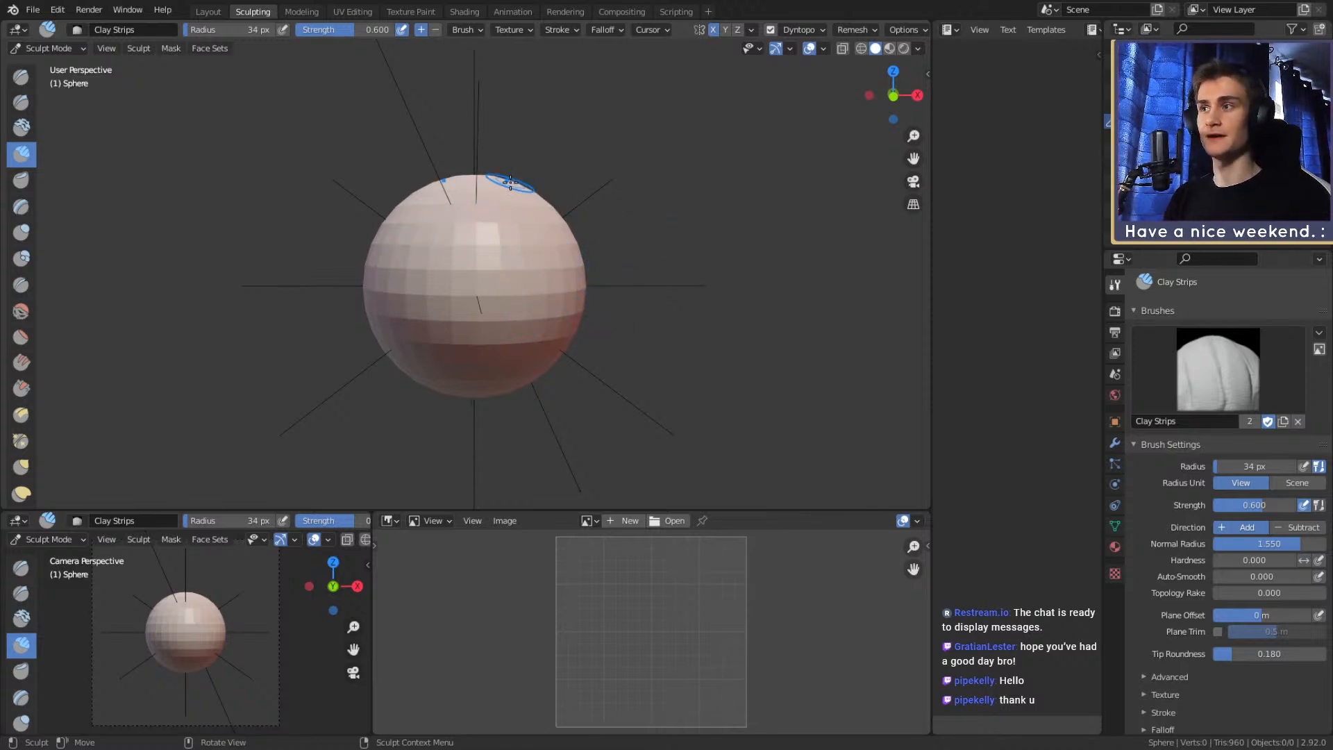
Reduce the Clay Strips brush radius further to 24 px
mouse_move(494, 256)
middle_down()
mouse_move(455, 256)
mouse_move(470, 252)
middle_up()
key(bracketleft)
key(bracketleft)
key(bracketleft)
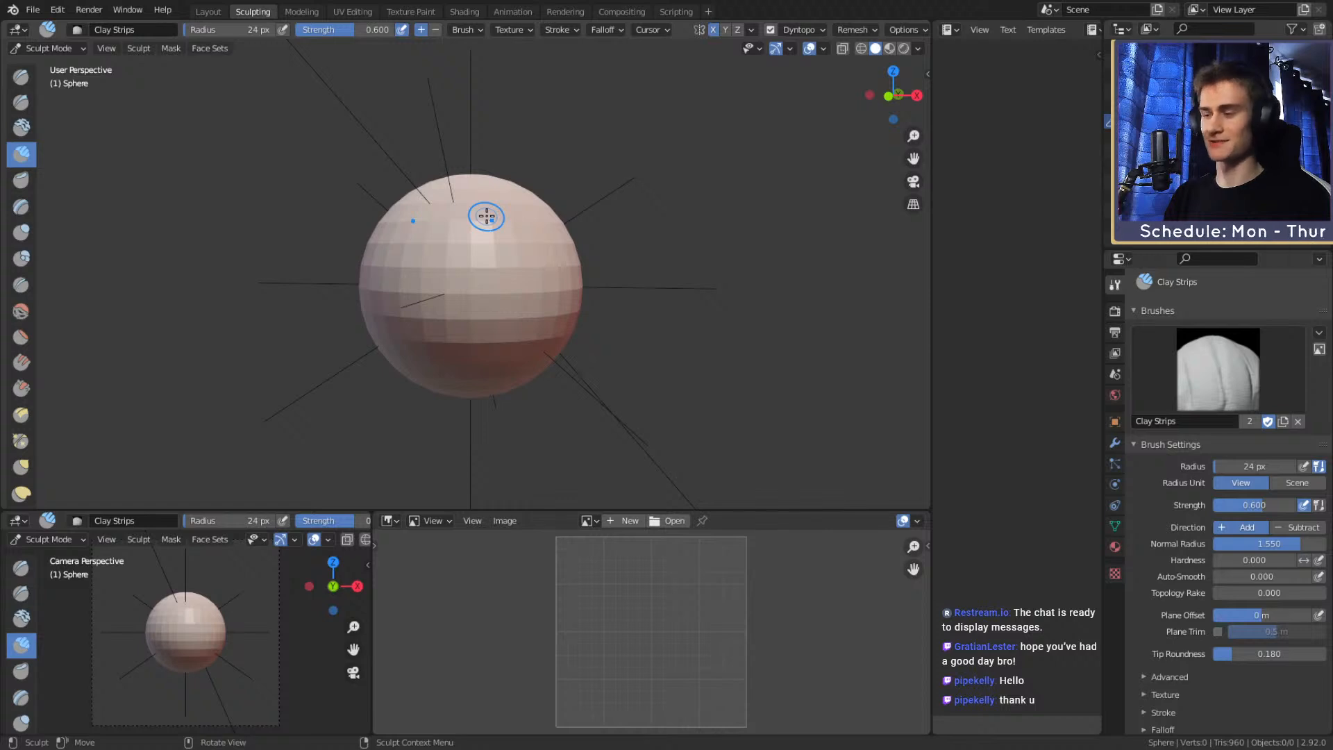
middle_drag(624, 248, 597, 251)
mouse_move(484, 238)
middle_down()
mouse_move(565, 232)
mouse_move(505, 262)
middle_up()
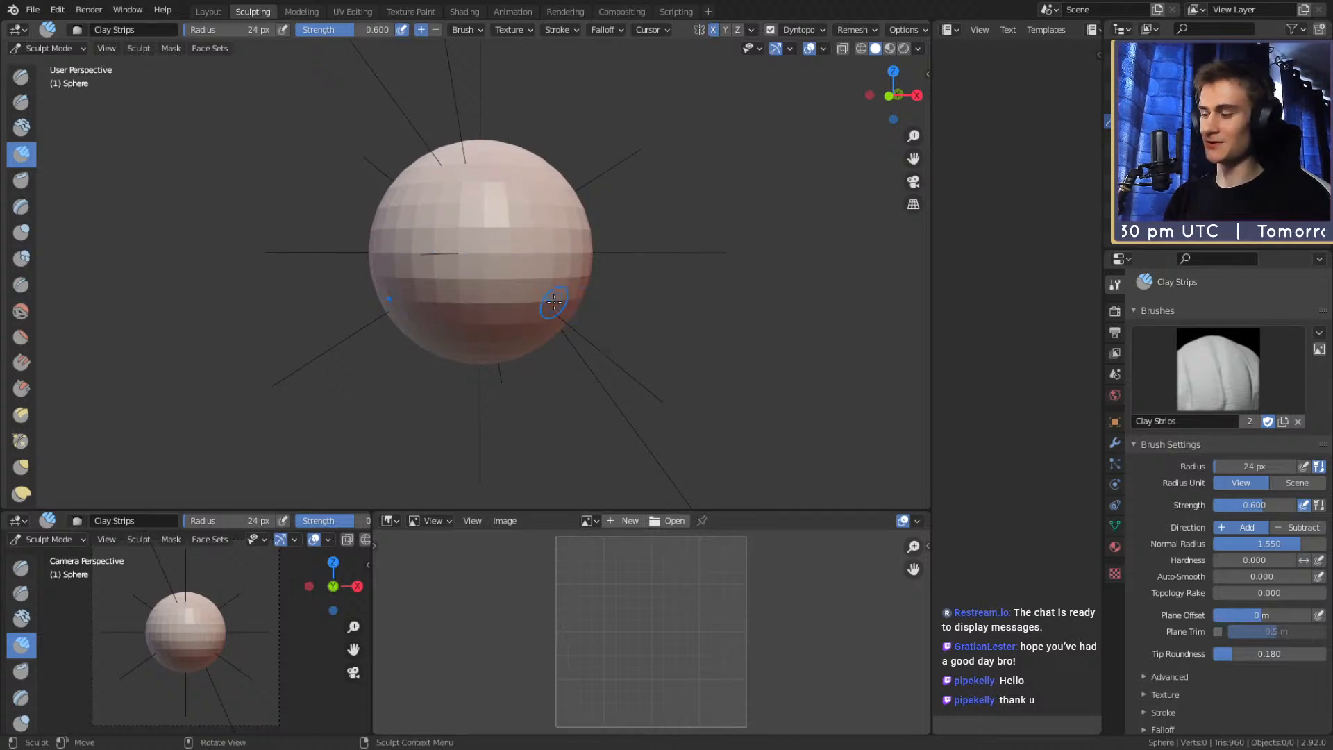
Switch to the Snake Hook brush and enlarge its radius to 189 px
key(g)
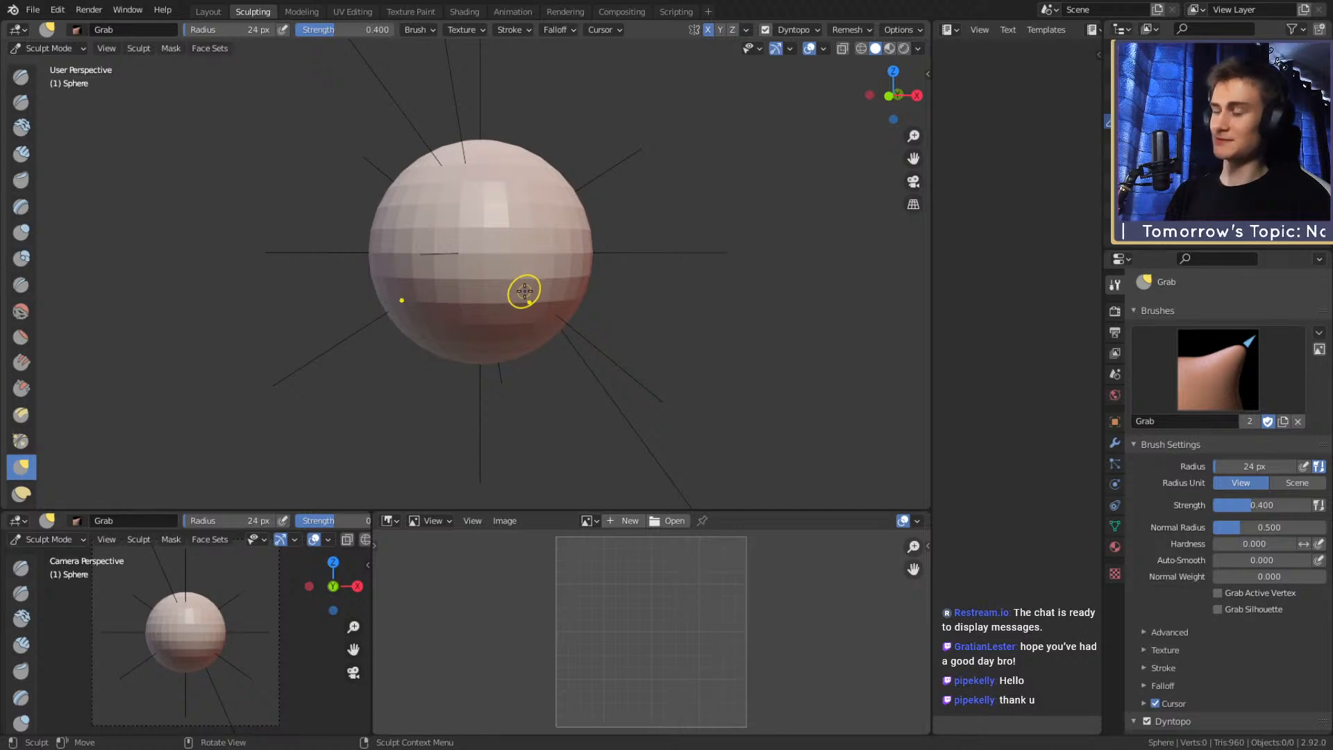
key(k)
key(f)
click(636, 303)
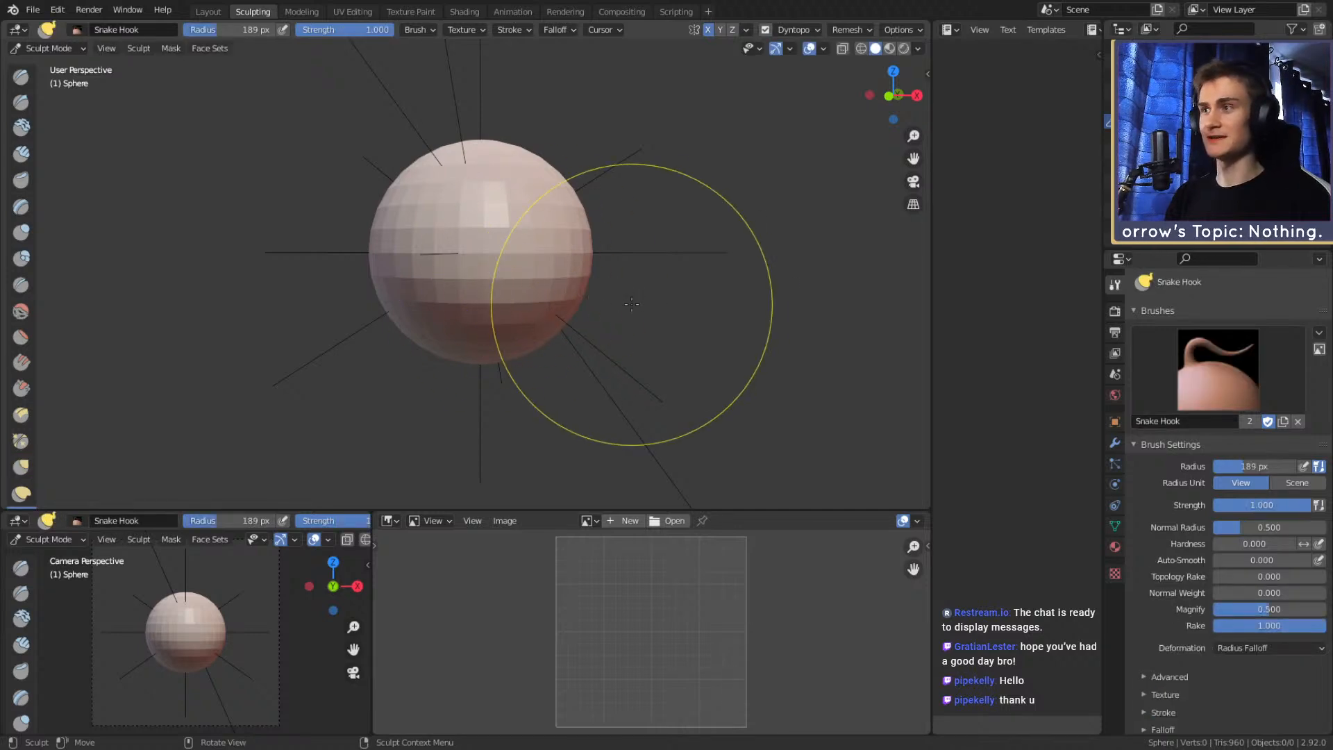
Try several Snake Hook brush radii on the sphere and settle on 124 px
mouse_move(554, 299)
middle_down()
mouse_move(579, 303)
mouse_move(521, 306)
mouse_move(565, 313)
mouse_move(564, 295)
mouse_move(514, 279)
mouse_move(570, 281)
middle_up()
key(f)
click(481, 280)
key(f)
click(550, 294)
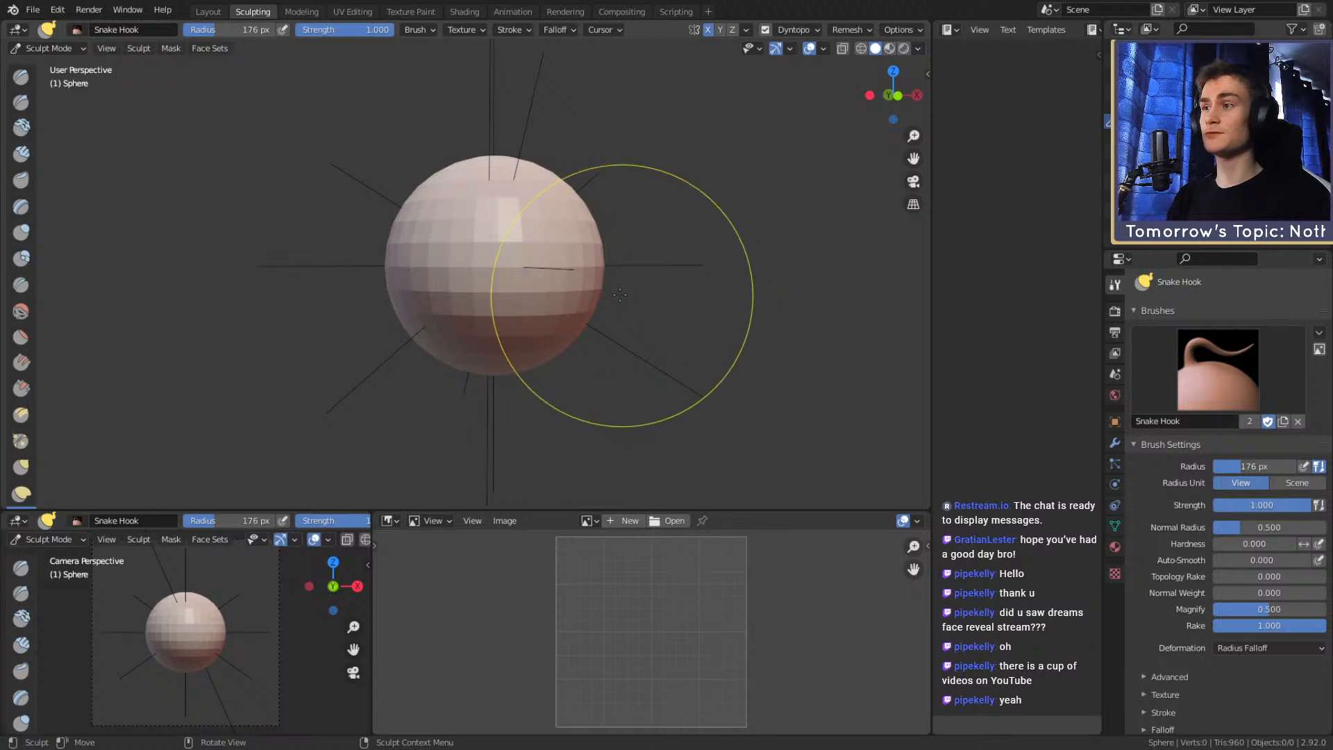
shift+middle_drag(634, 291, 632, 278)
mouse_move(514, 295)
shift+middle_down()
mouse_move(498, 262)
mouse_move(458, 261)
mouse_move(501, 262)
shift+middle_up()
key(f)
click(468, 253)
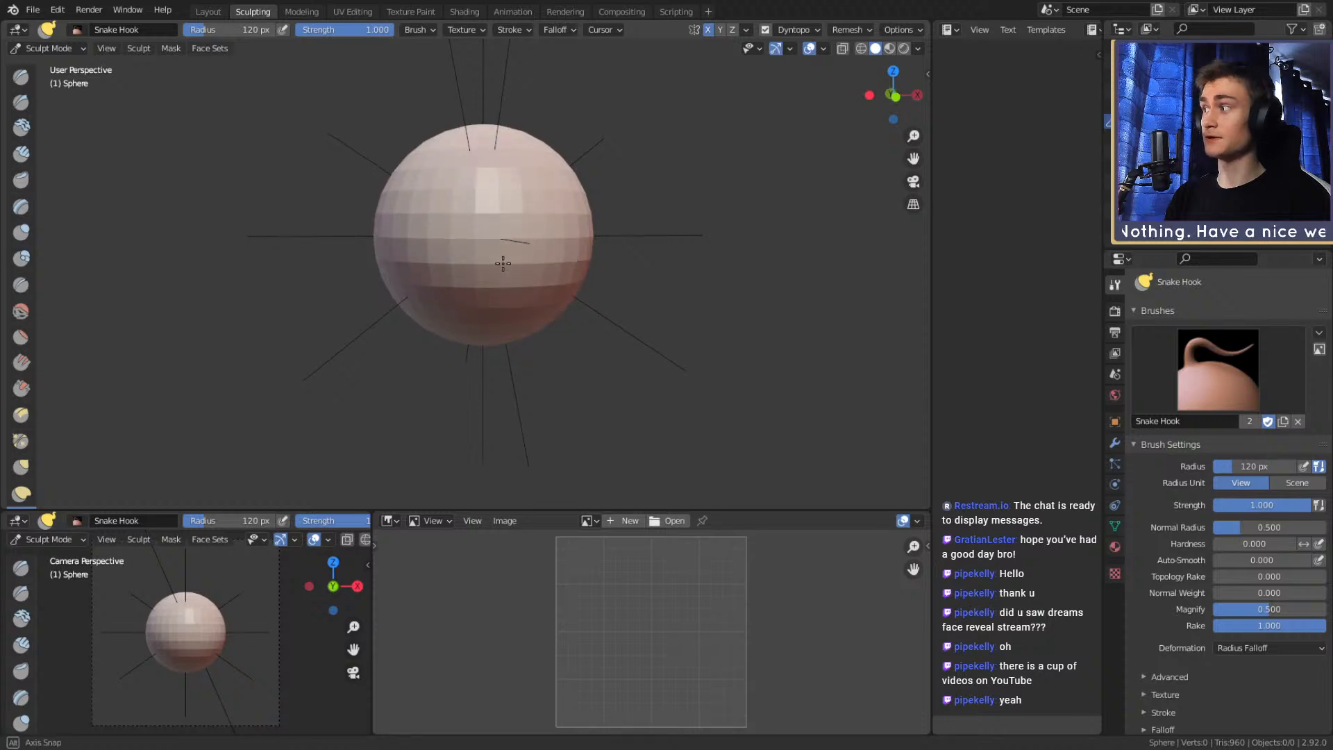
click(502, 264)
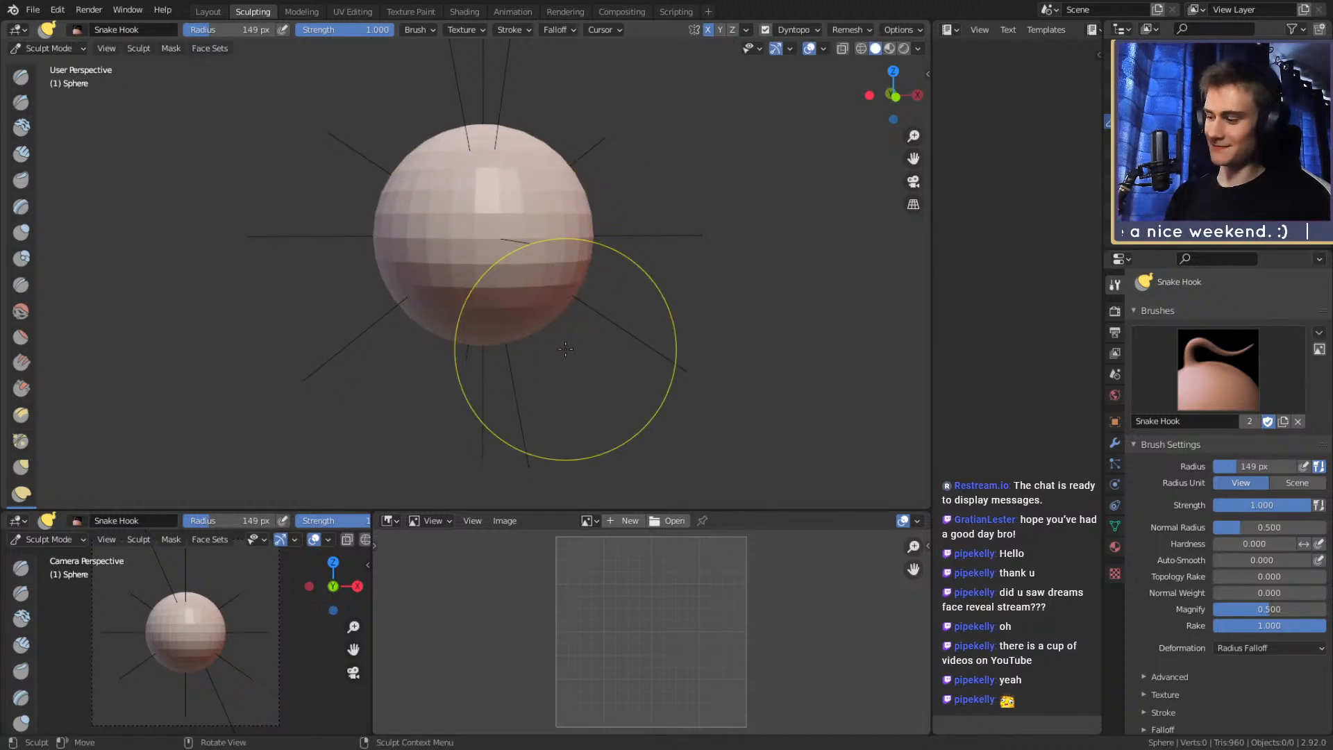
mouse_move(617, 241)
shift+middle_down()
mouse_move(605, 263)
mouse_move(565, 268)
shift+middle_up()
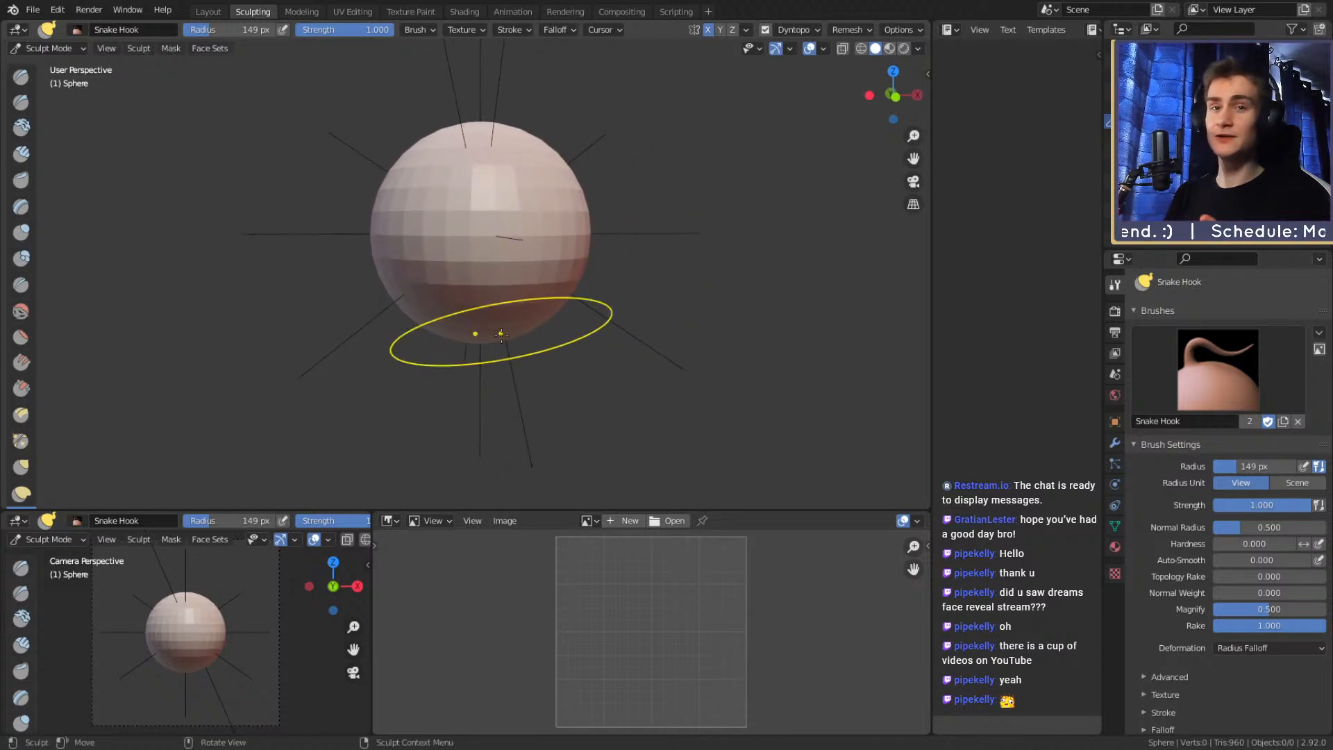
key(f)
click(444, 253)
middle_drag(481, 260, 480, 265)
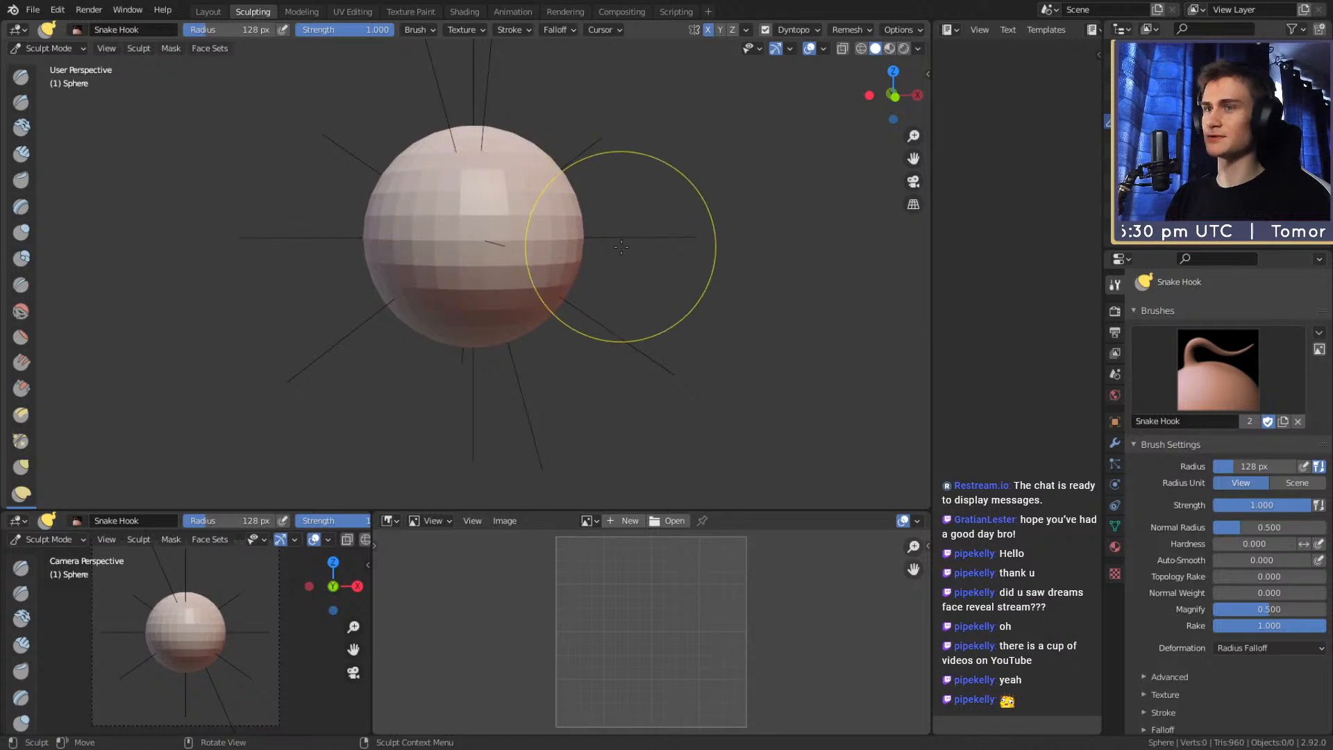
key(f)
click(450, 244)
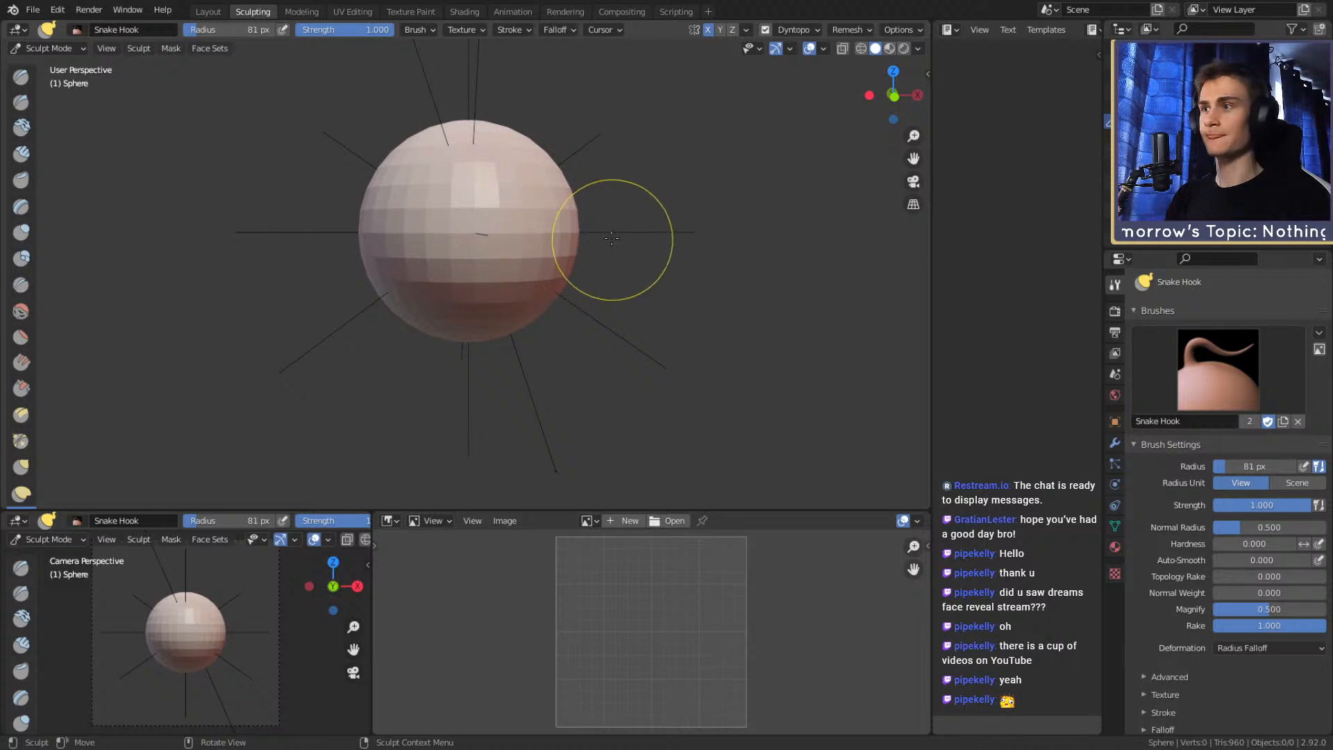
key(f)
click(466, 249)
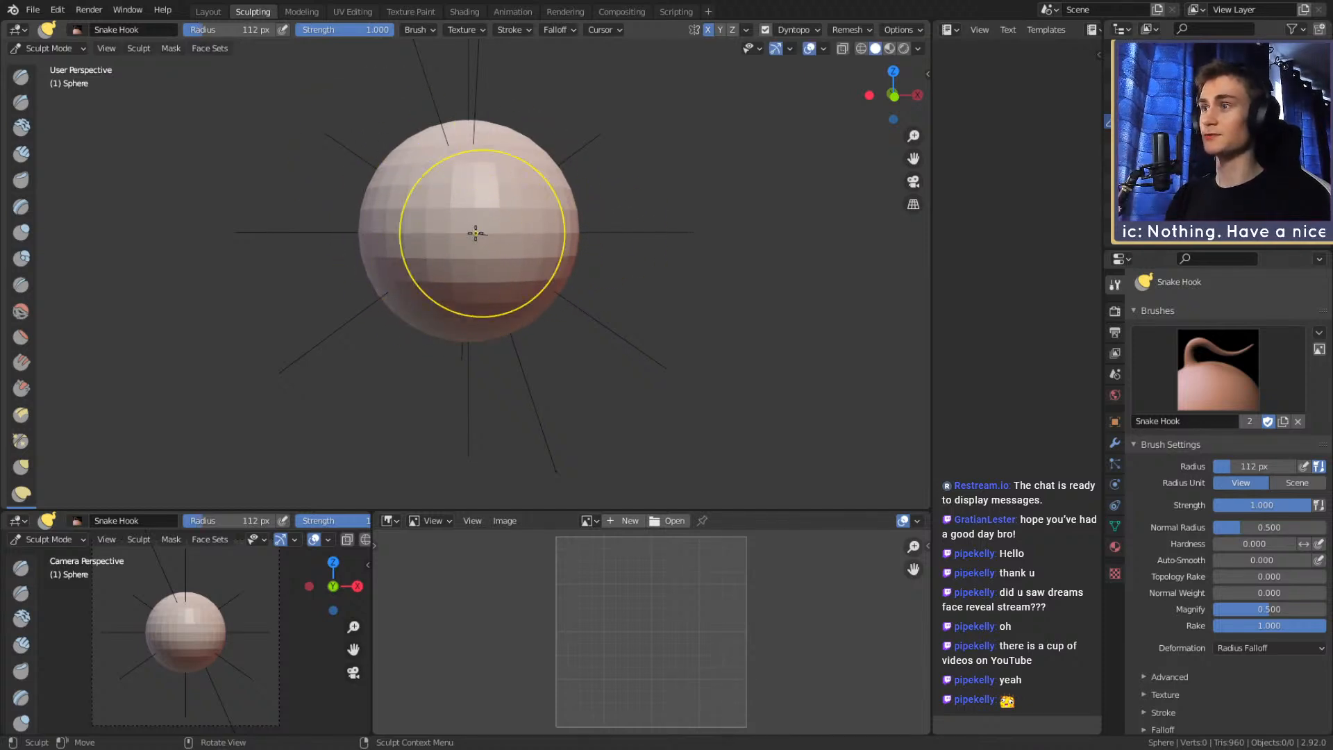
key(f)
click(501, 222)
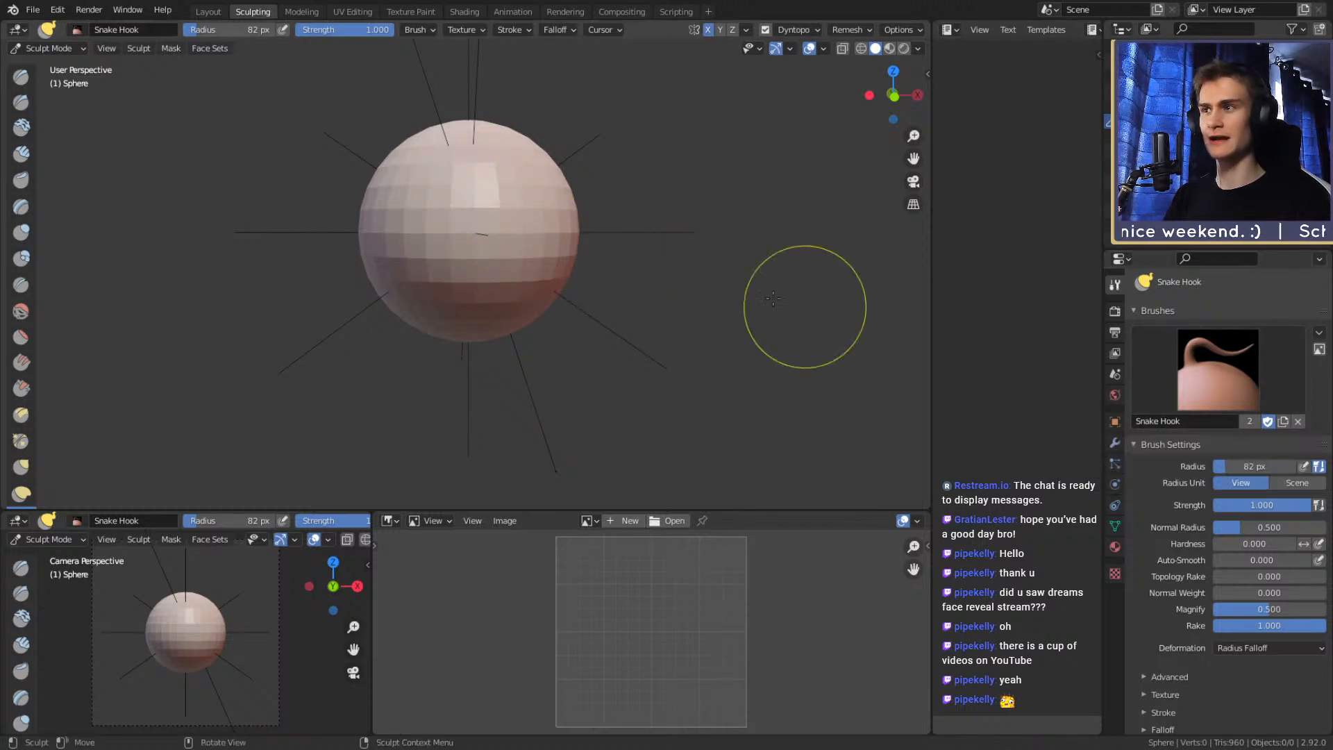
scroll(1157, 430, down, 5)
scroll(1150, 417, up, 5)
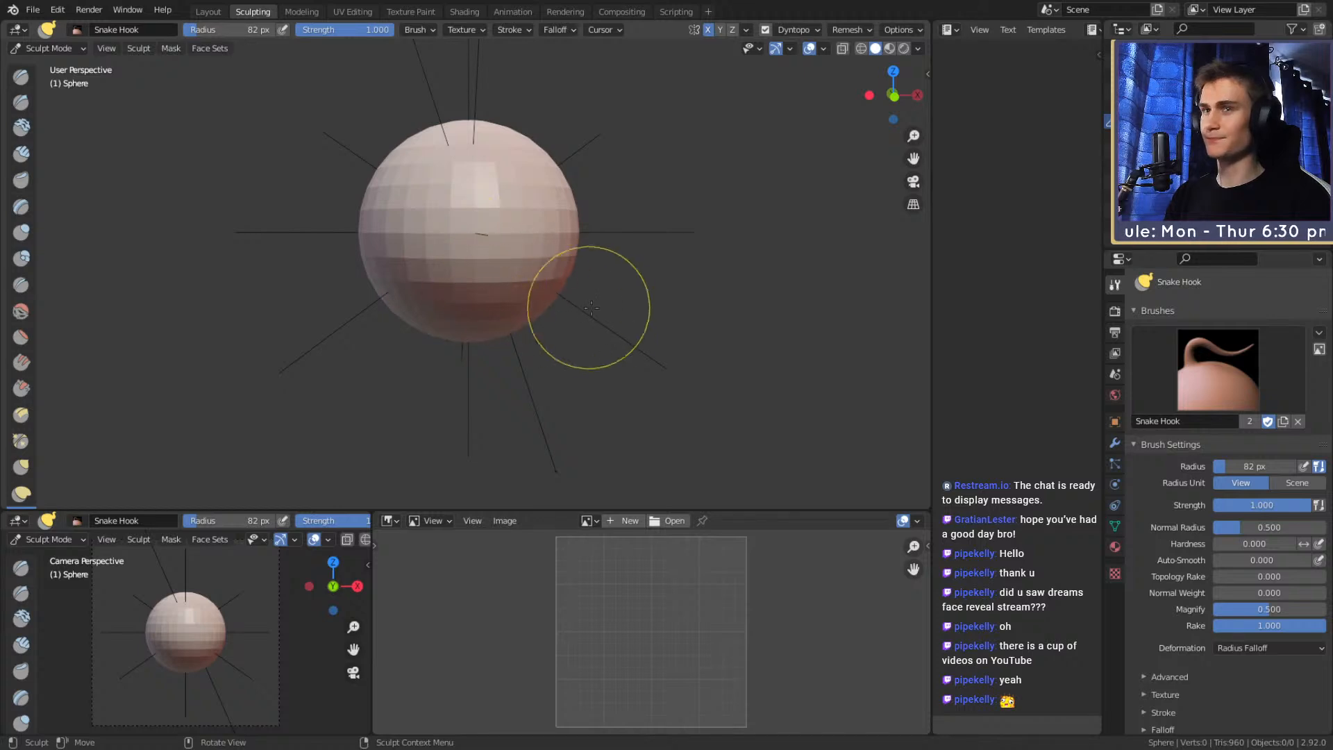
key(f)
click(564, 285)
middle_drag(514, 289, 597, 286)
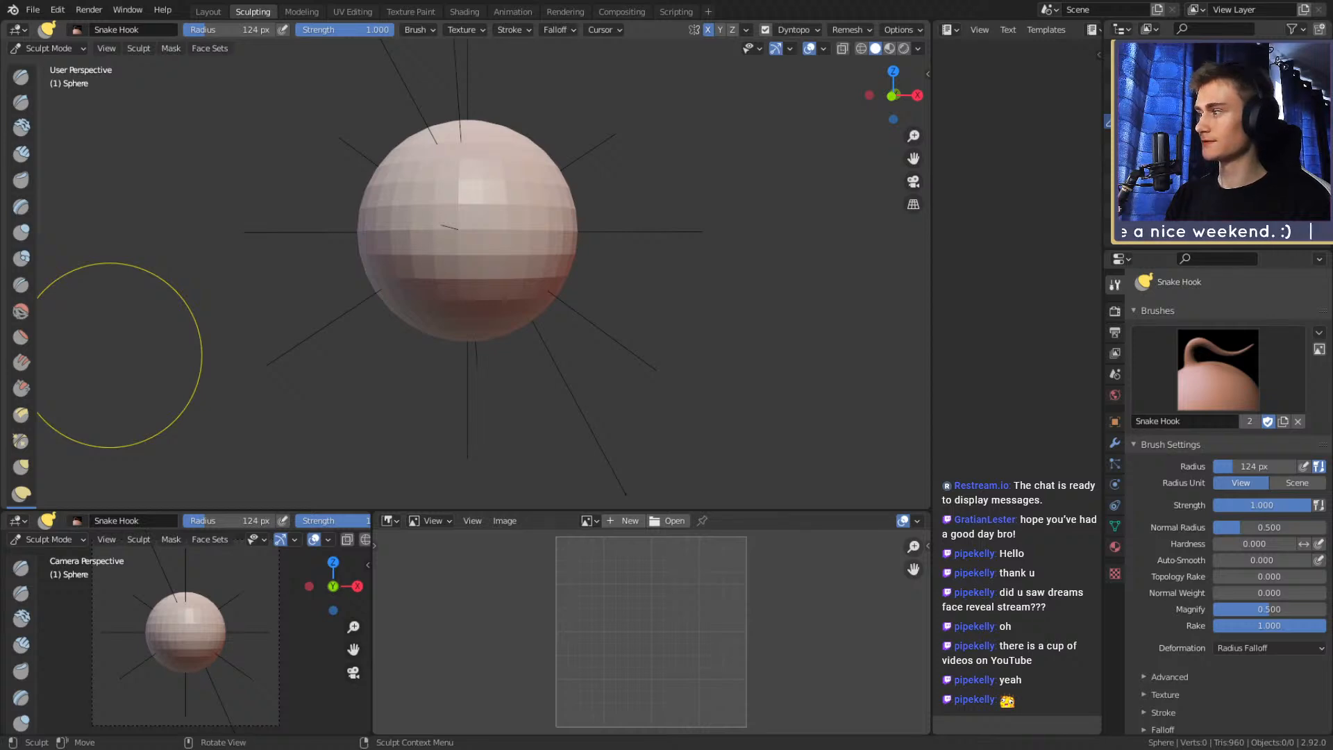
Resize the Snake Hook brush and pull the lower half of the sphere downward into a tapering jaw and chin
mouse_move(486, 252)
middle_down()
mouse_move(417, 342)
mouse_move(610, 253)
mouse_move(597, 297)
mouse_move(600, 280)
middle_up()
key(f)
click(488, 250)
mouse_move(486, 250)
shift+middle_down()
mouse_move(501, 286)
mouse_move(489, 265)
shift+middle_up()
key(f)
click(456, 266)
drag(455, 265, 500, 326)
middle_drag(500, 327, 619, 381)
drag(581, 335, 537, 392)
Readjust the Snake Hook radius and pull the side of the stretched form slightly outward to refine the head's outline
key(f)
click(542, 354)
key(f)
click(542, 357)
key(f)
click(544, 321)
drag(548, 325, 576, 312)
mouse_move(596, 297)
middle_down()
mouse_move(463, 306)
mouse_move(583, 305)
middle_up()
drag(569, 308, 578, 305)
Refine the egg-shaped head's side contour using the Snake Hook brush with a radius of about 190 px
key(f)
click(581, 302)
middle_drag(586, 301, 472, 309)
scroll(511, 294, up, 1)
mouse_move(534, 271)
shift+middle_down()
mouse_move(515, 286)
mouse_move(461, 238)
shift+middle_up()
key(f)
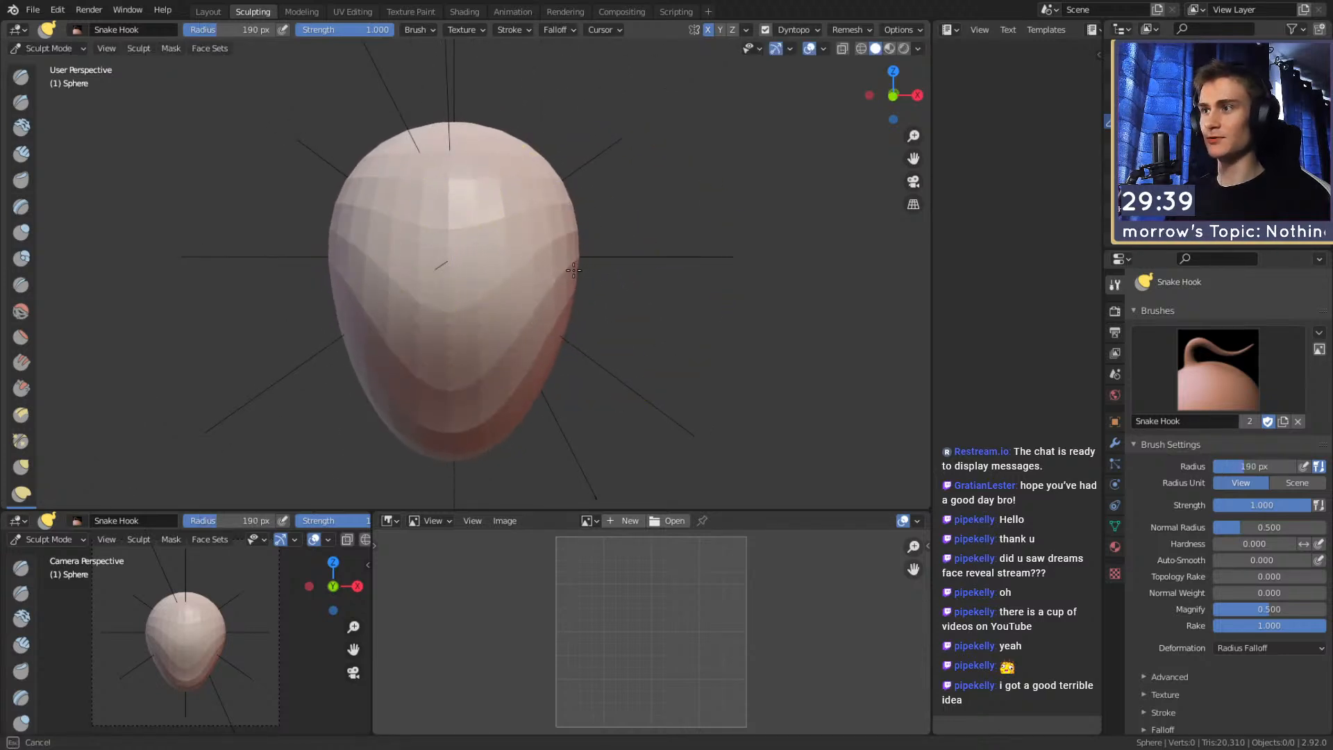
click(569, 271)
Switch to the Clay Strips brush and smooth the faceted front and lower half of the head, reducing the radius from 188 to 140 px
mouse_move(584, 271)
middle_down()
mouse_move(462, 277)
mouse_move(501, 237)
middle_up()
key(c)
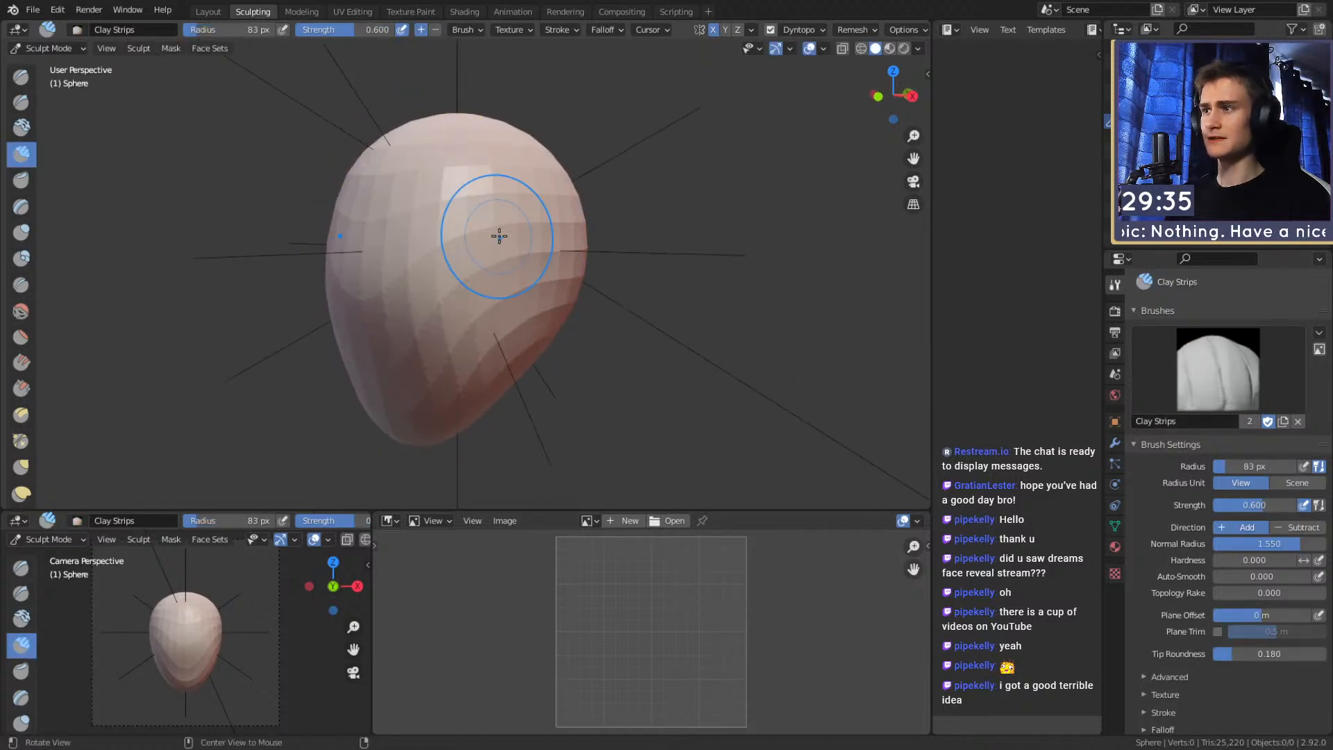
middle_drag(465, 320, 457, 365)
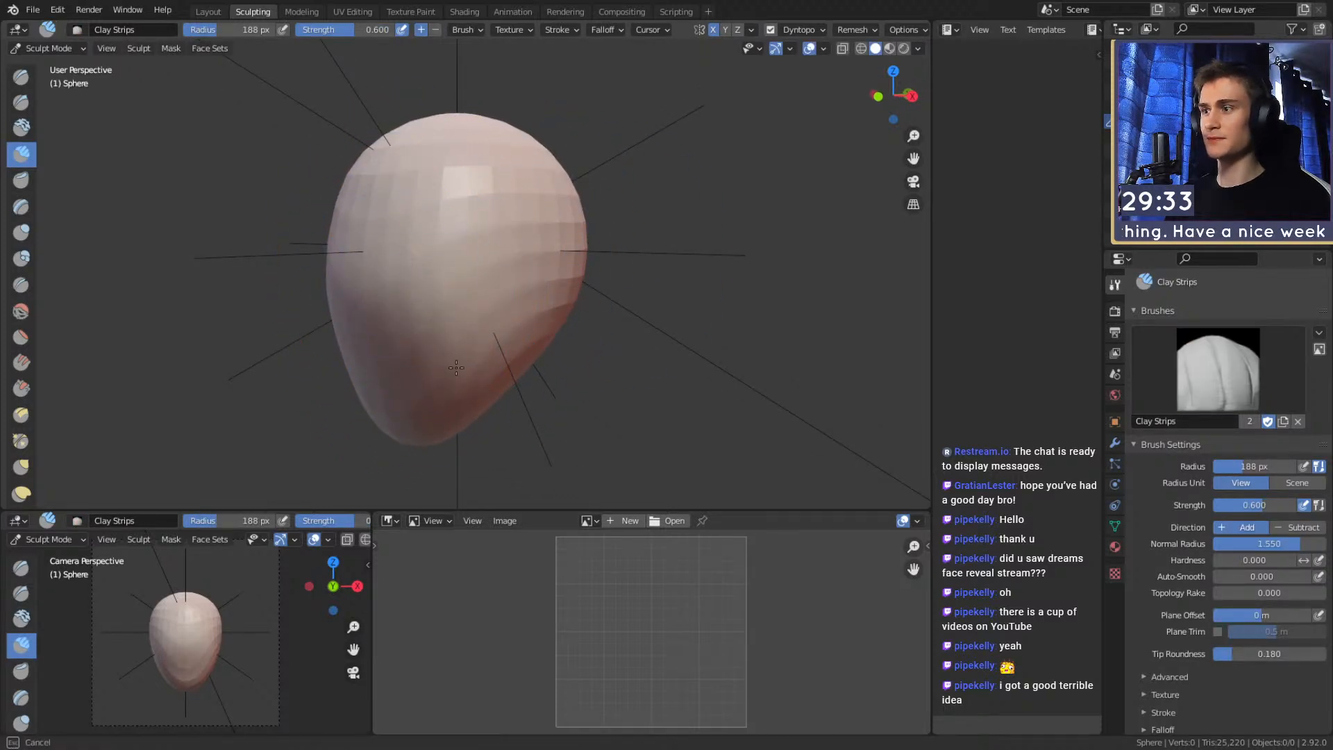
middle_drag(534, 306, 492, 277)
key(bracketleft)
key(bracketleft)
key(bracketleft)
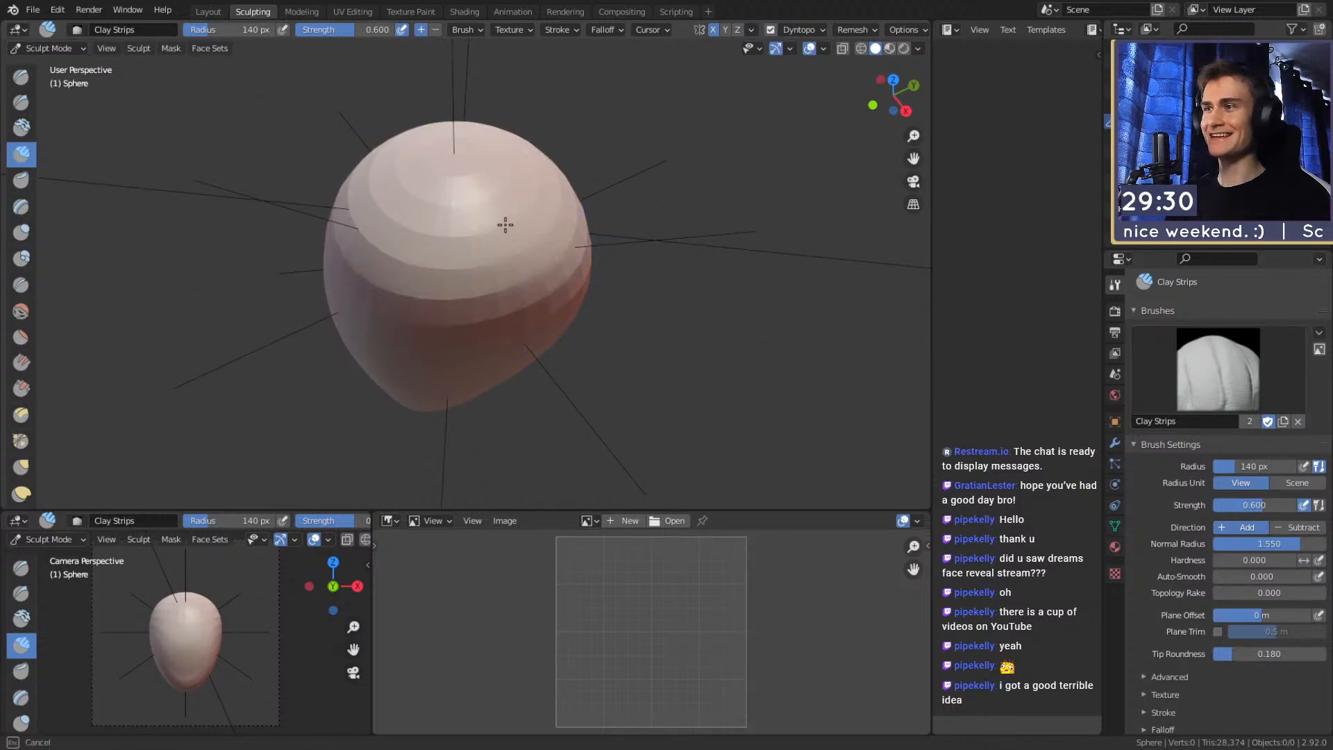
Enlarge the brush radius to 167 px and smooth the faceted lower back of the head
mouse_move(557, 294)
middle_down()
mouse_move(470, 247)
mouse_move(460, 213)
middle_up()
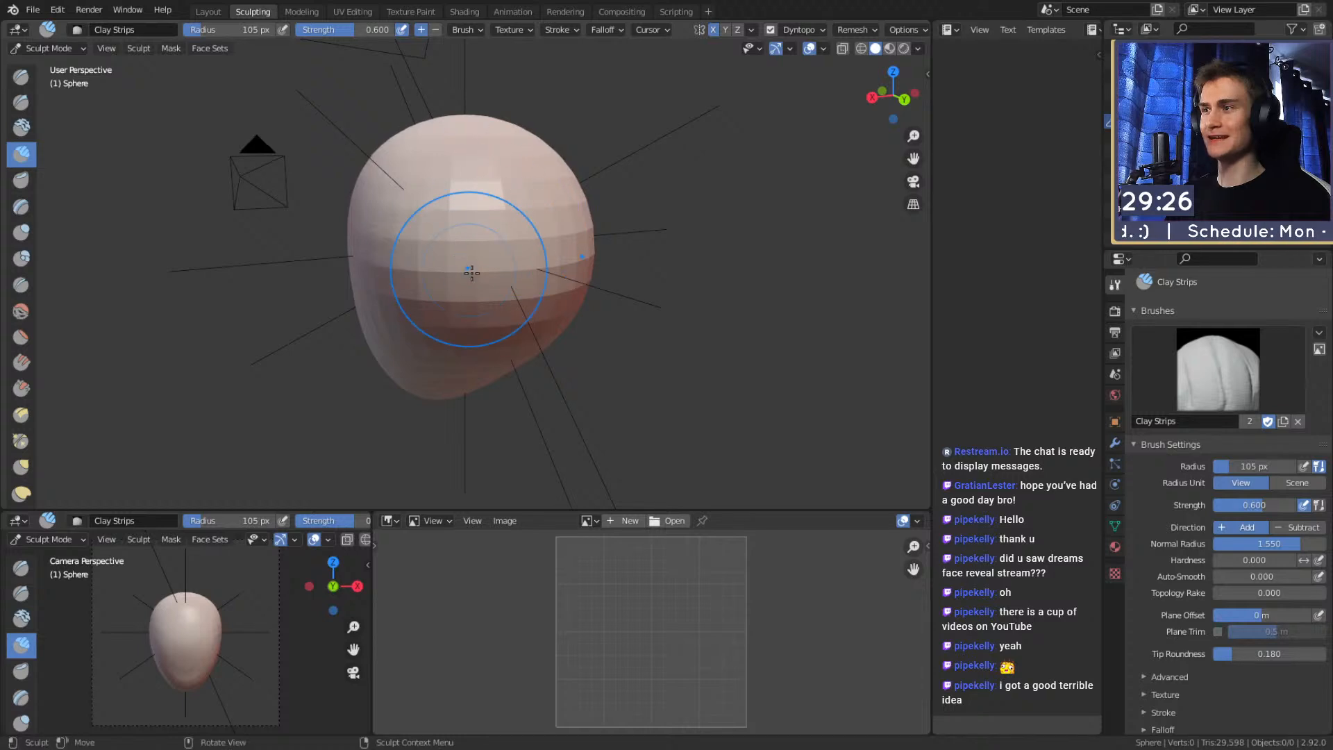
key(bracketright)
key(bracketright)
key(bracketright)
key(bracketright)
key(bracketright)
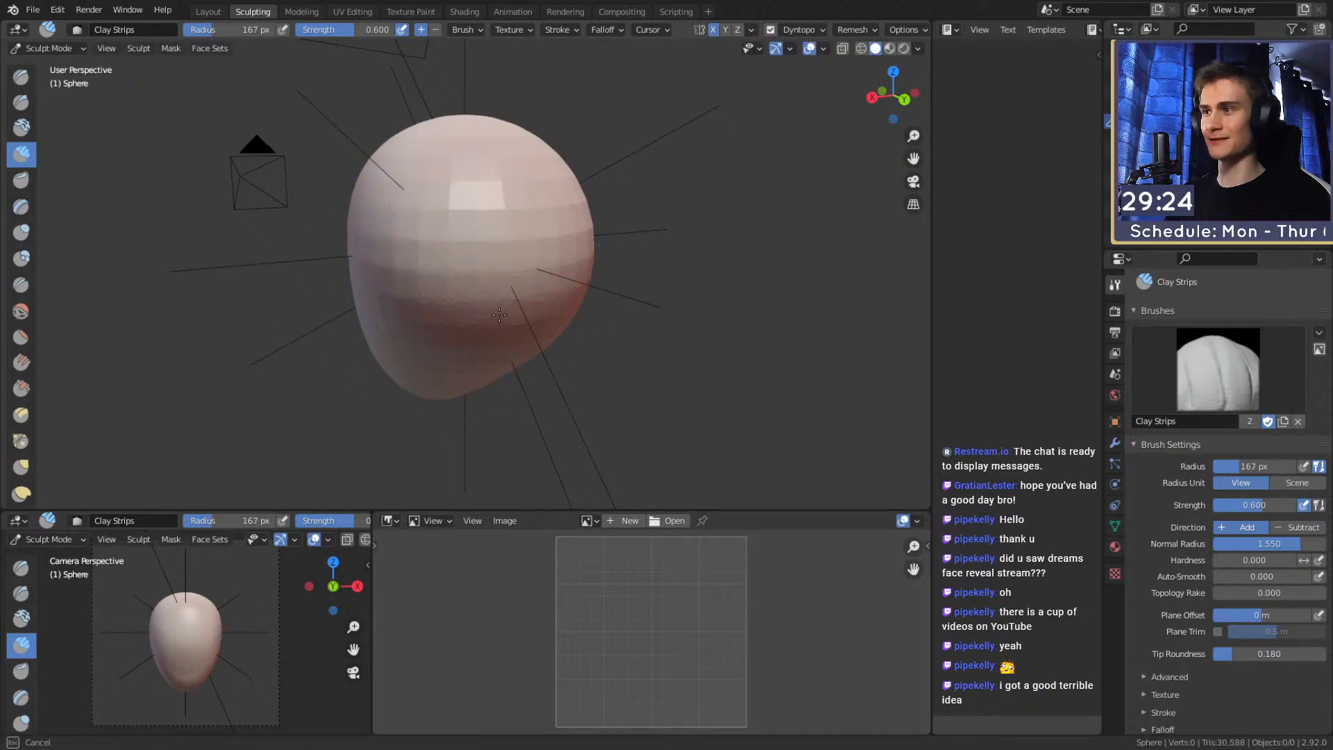
Smooth the ringed facets on the underside of the head with a 167 px brush radius
middle_drag(446, 306, 483, 252)
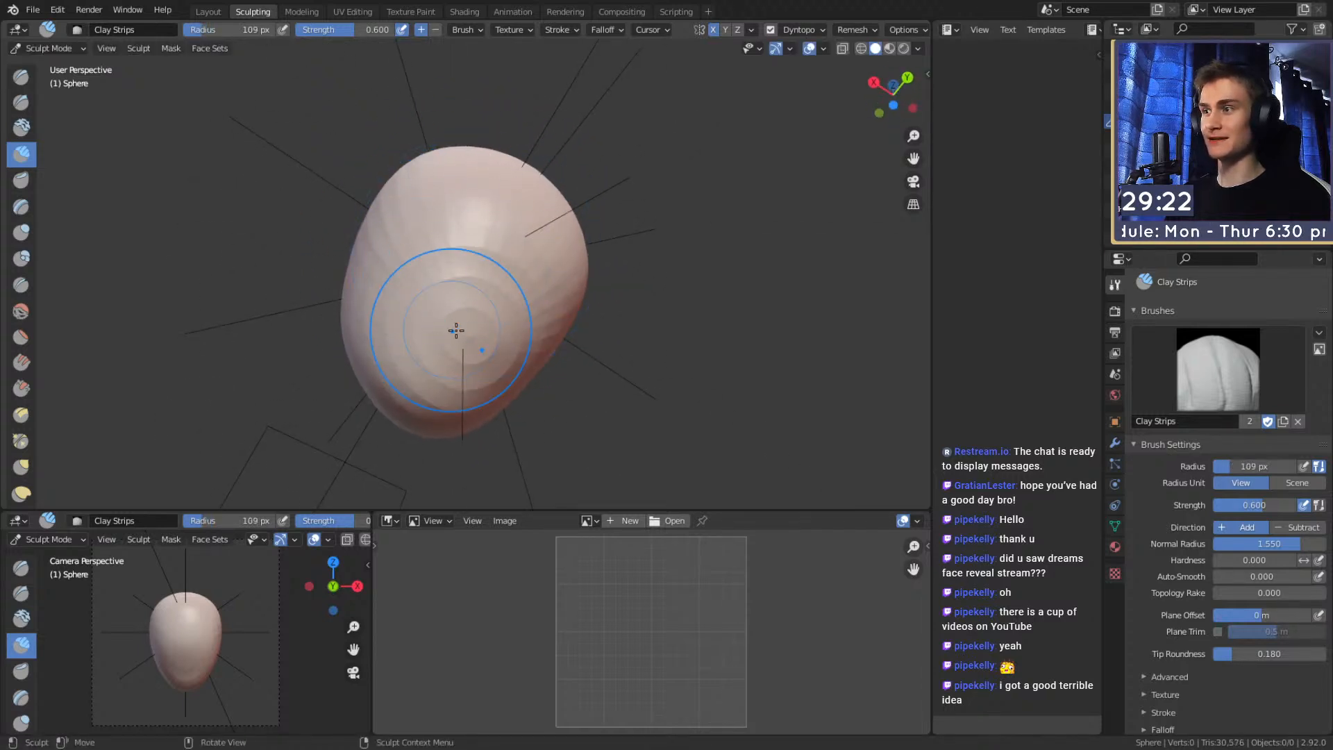
key(bracketright)
key(bracketright)
key(bracketright)
key(bracketright)
key(bracketright)
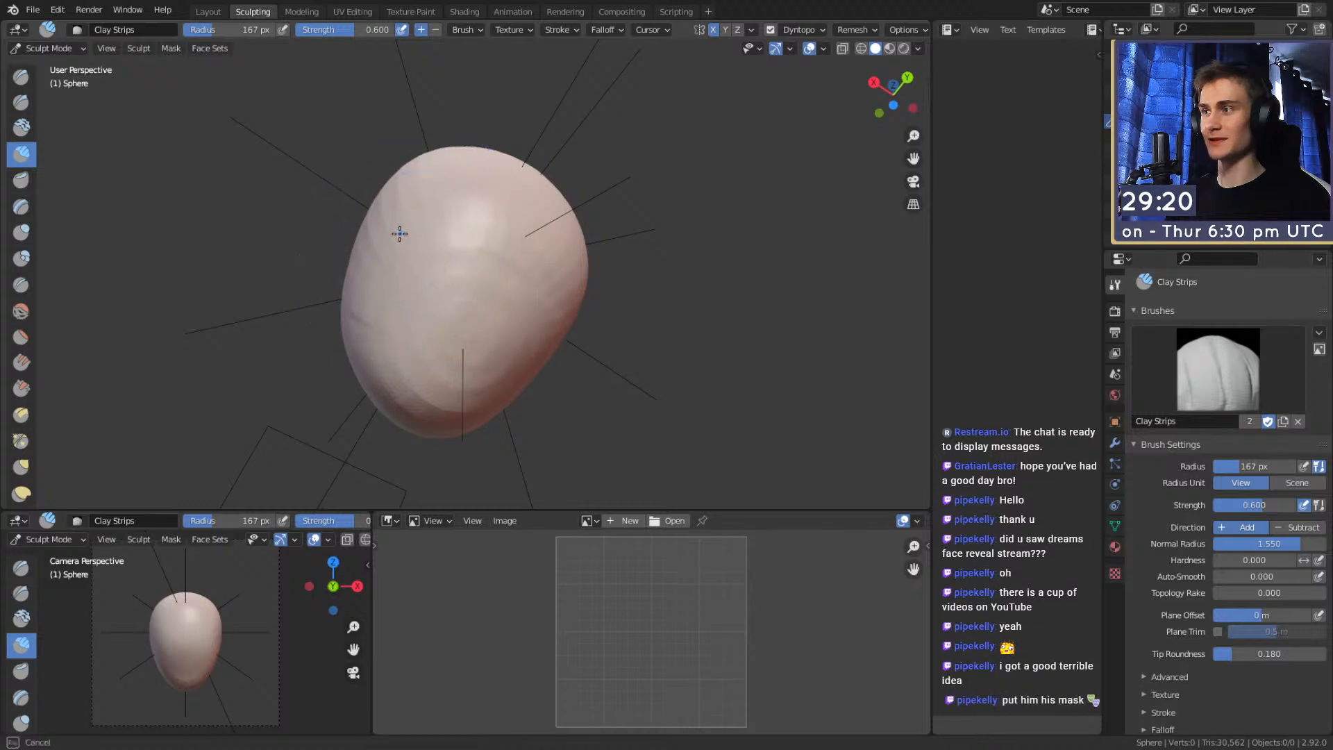
Resize the Clay Strips brush and stroke down the sides of the head to even out the remaining facets
mouse_move(446, 268)
middle_down()
mouse_move(561, 247)
mouse_move(690, 253)
mouse_move(639, 184)
mouse_move(610, 253)
mouse_move(622, 259)
middle_up()
mouse_move(622, 258)
middle_down()
mouse_move(393, 277)
mouse_move(491, 274)
mouse_move(488, 218)
middle_up()
key(f)
click(529, 274)
key(f)
click(494, 268)
key(f)
click(495, 232)
drag(475, 240, 497, 353)
mouse_move(437, 246)
mouse_down()
mouse_move(390, 271)
mouse_move(383, 376)
mouse_up()
mouse_move(518, 223)
mouse_down()
mouse_move(528, 203)
mouse_move(549, 361)
mouse_up()
alt+drag(607, 231, 560, 349)
Switch to the Grab brush, adjust its radius and reshape the lower back of the head behind the jaw
key(m)
key(f)
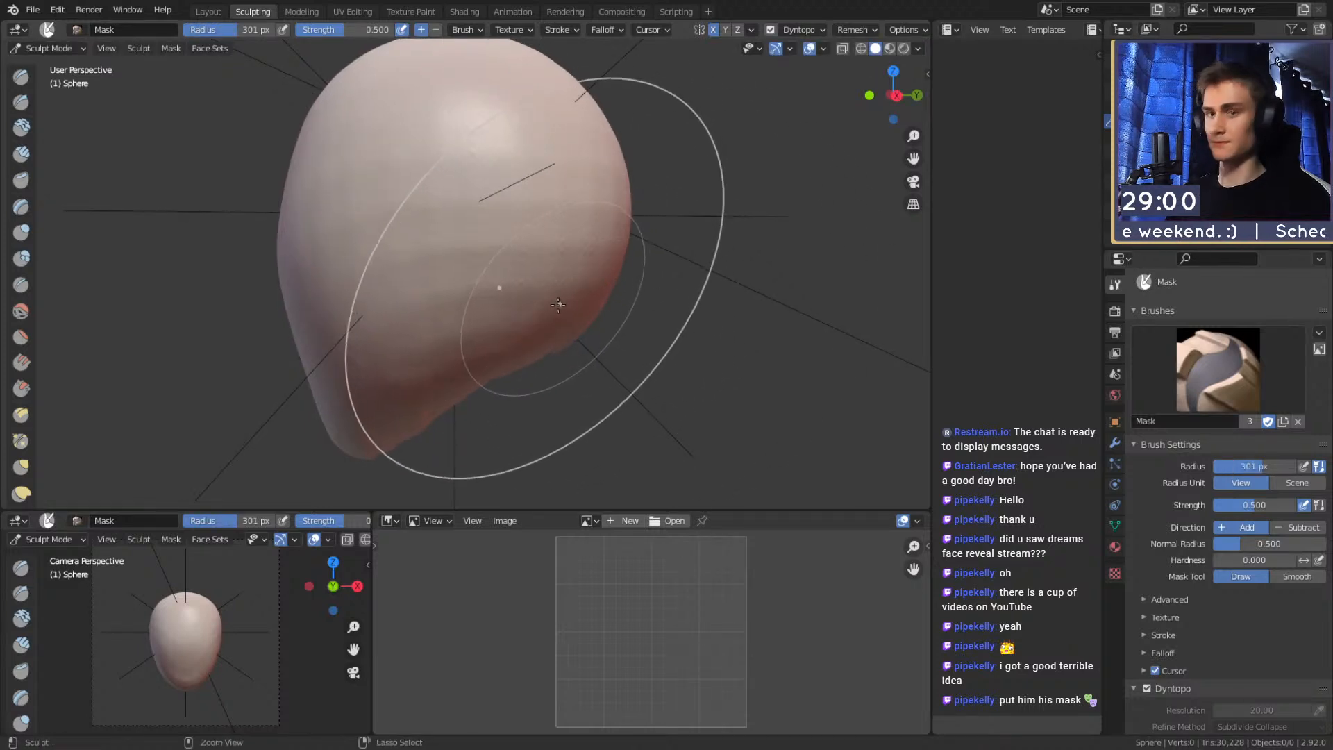
key(g)
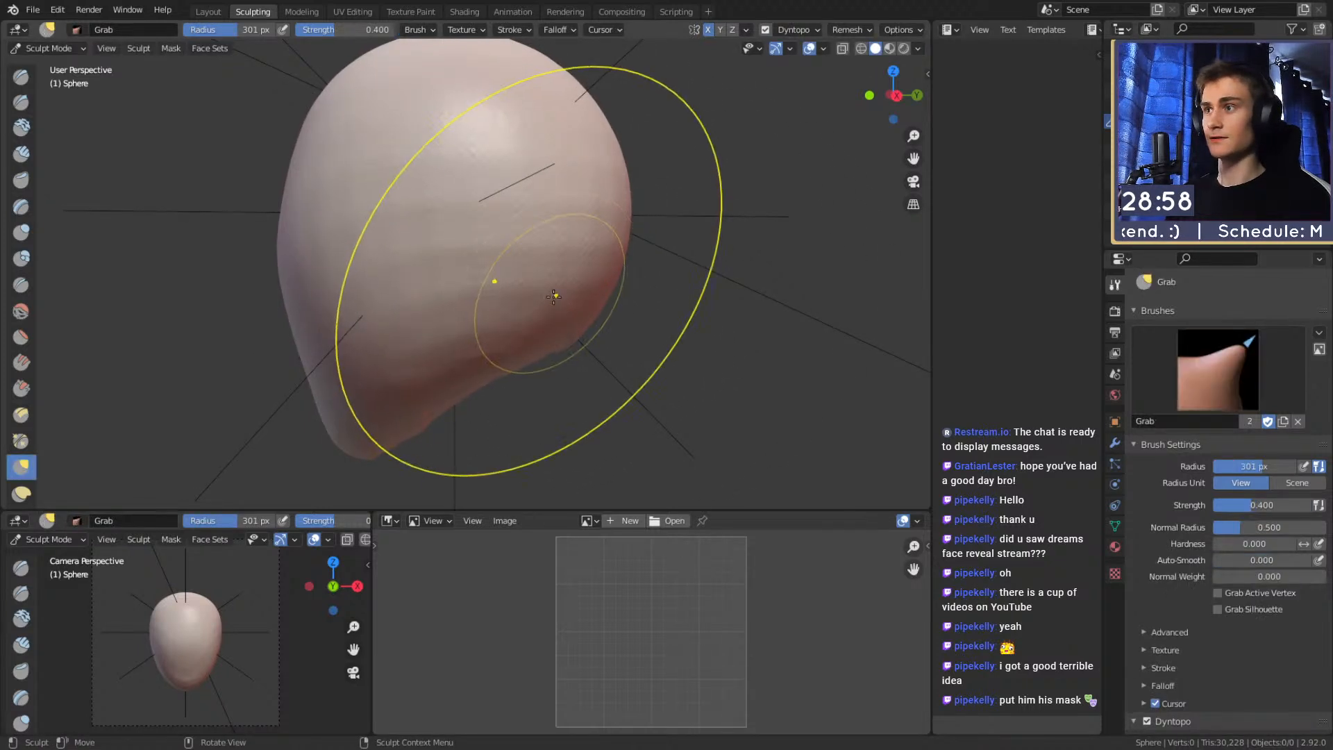
key(f)
click(487, 266)
mouse_move(535, 275)
middle_down()
mouse_move(417, 281)
mouse_move(500, 263)
mouse_move(580, 289)
middle_up()
mouse_move(603, 341)
middle_down()
mouse_move(561, 340)
mouse_move(612, 347)
middle_up()
Shape the underside of the jaw with the Grab brush at 266 px, smooth it and reduce the radius to 159 px
key(f)
click(547, 341)
key(f)
click(530, 360)
middle_drag(476, 387, 592, 295)
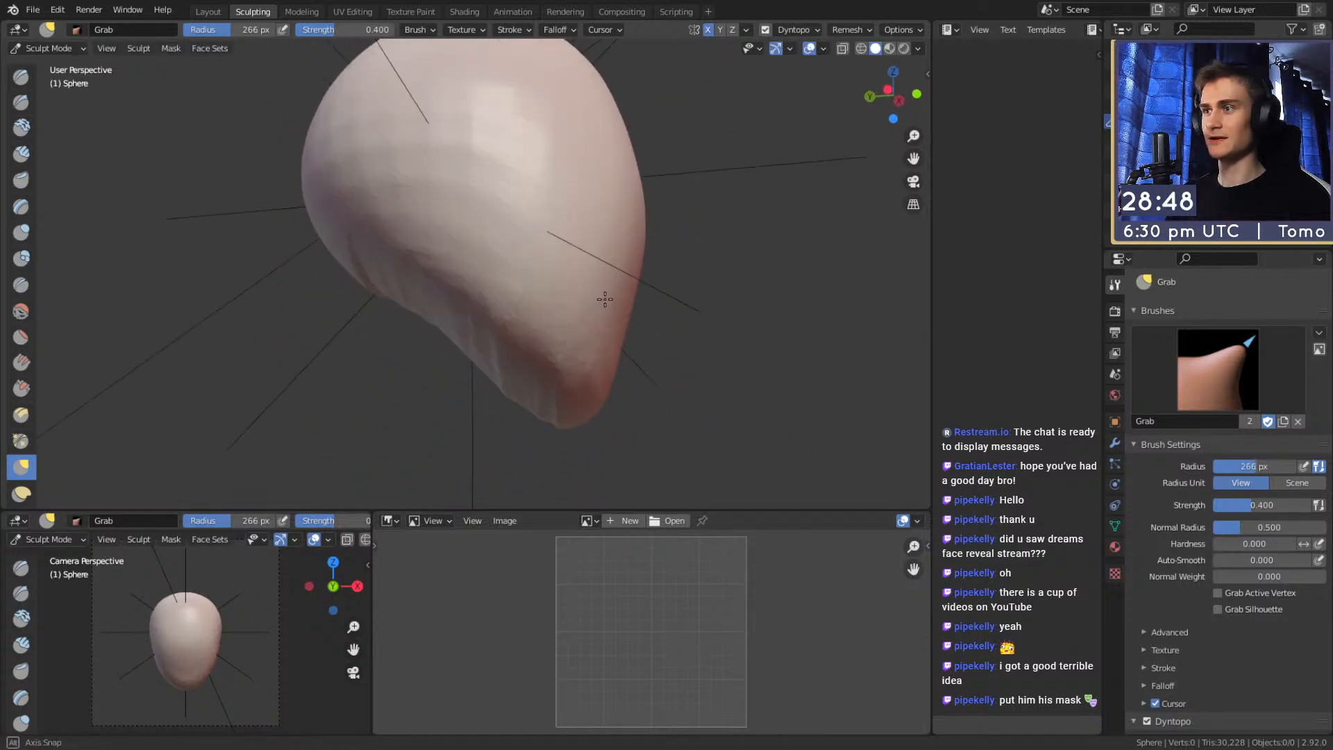
mouse_move(512, 327)
middle_down()
mouse_move(506, 223)
mouse_move(469, 351)
middle_up()
key(f)
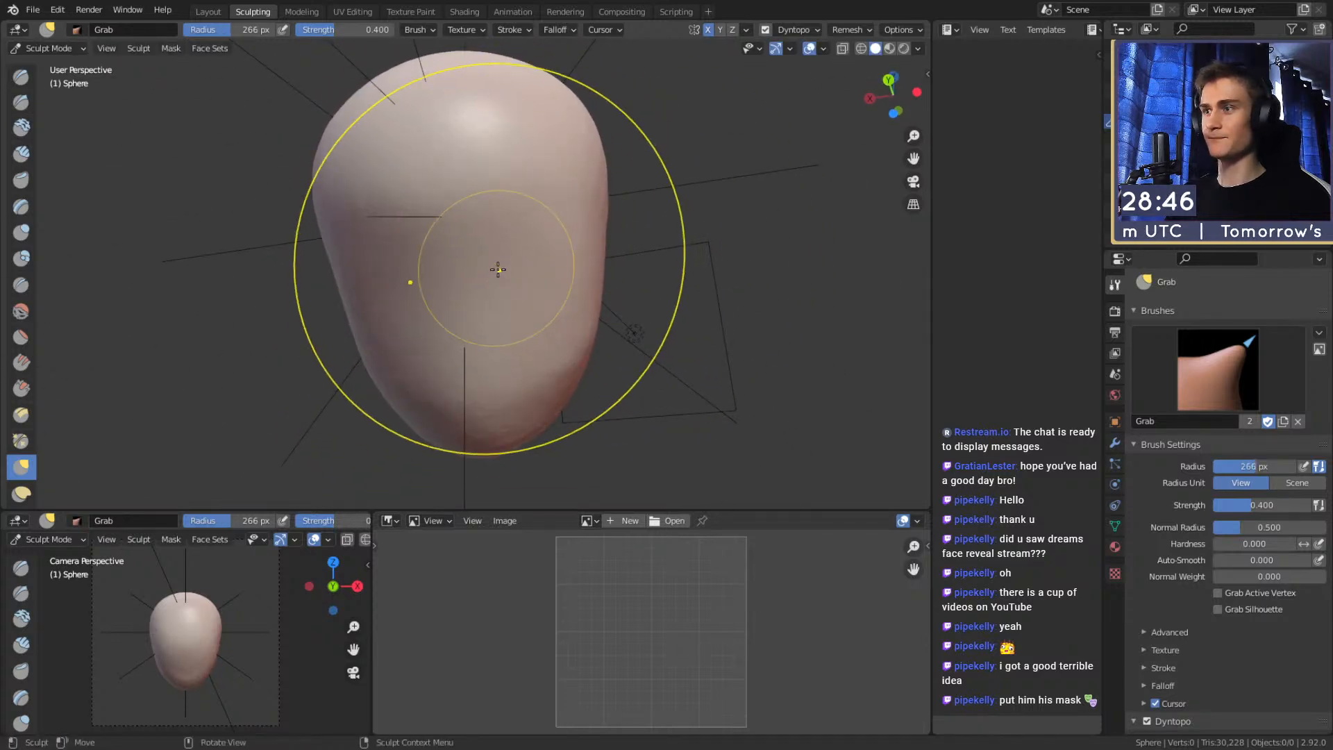
click(607, 295)
mouse_move(610, 298)
middle_down()
mouse_move(550, 298)
mouse_move(517, 276)
mouse_move(577, 268)
middle_up()
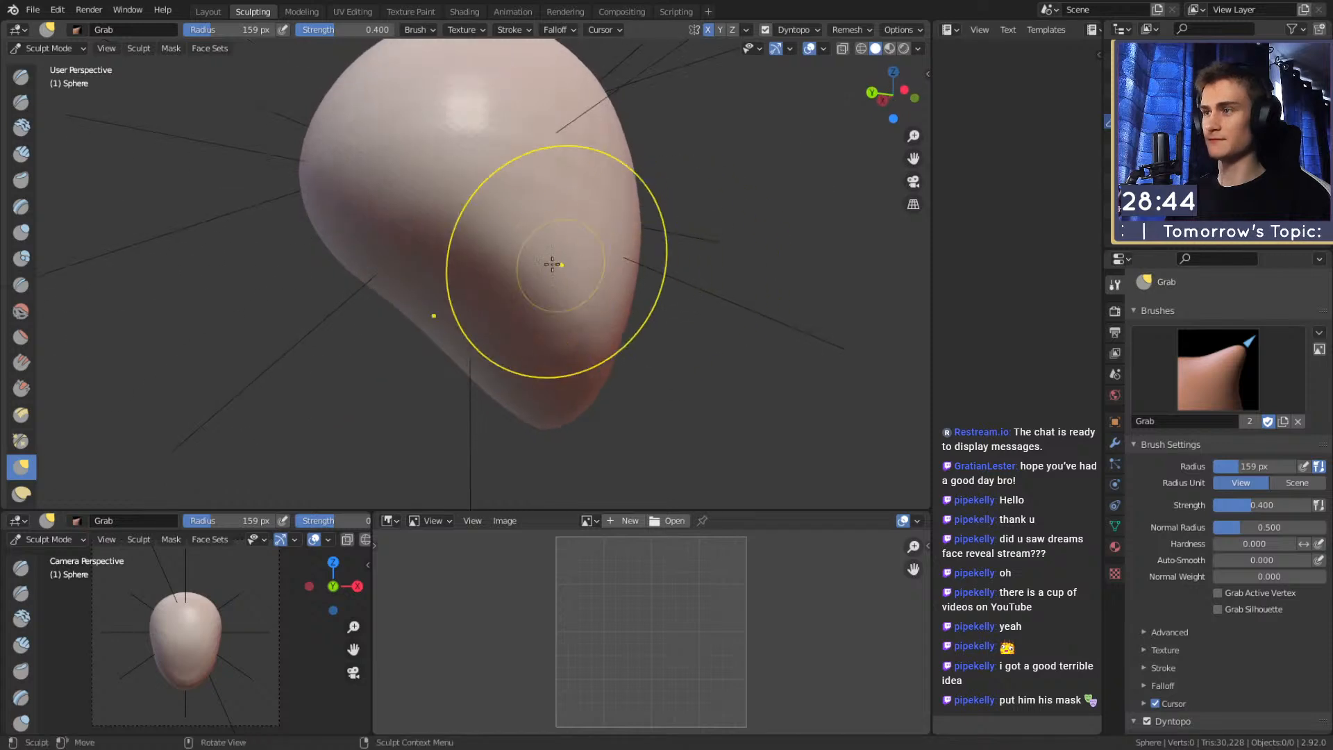
Carve an indentation behind the jaw at the base of the skull using the Crease brush at 79 px
key(shift+c)
middle_drag(489, 268, 497, 285)
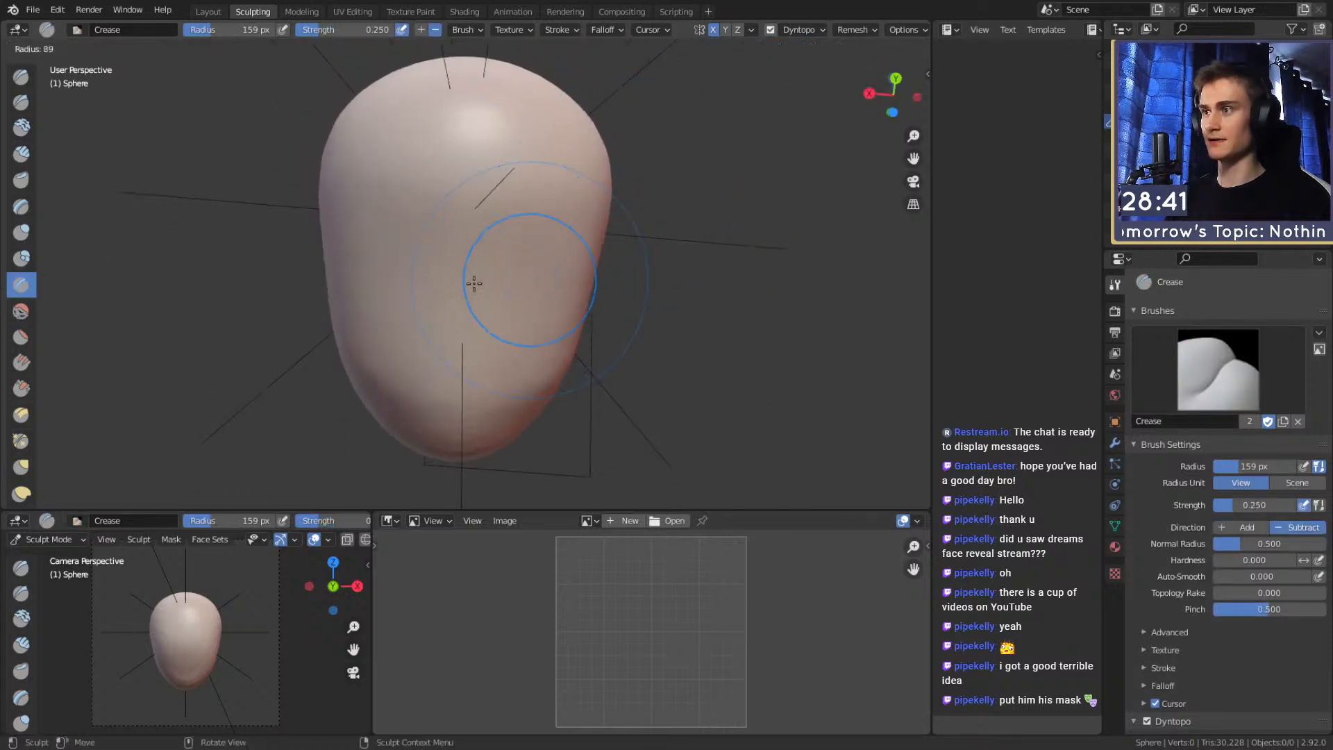
middle_drag(319, 243, 433, 229)
middle_drag(502, 294, 551, 287)
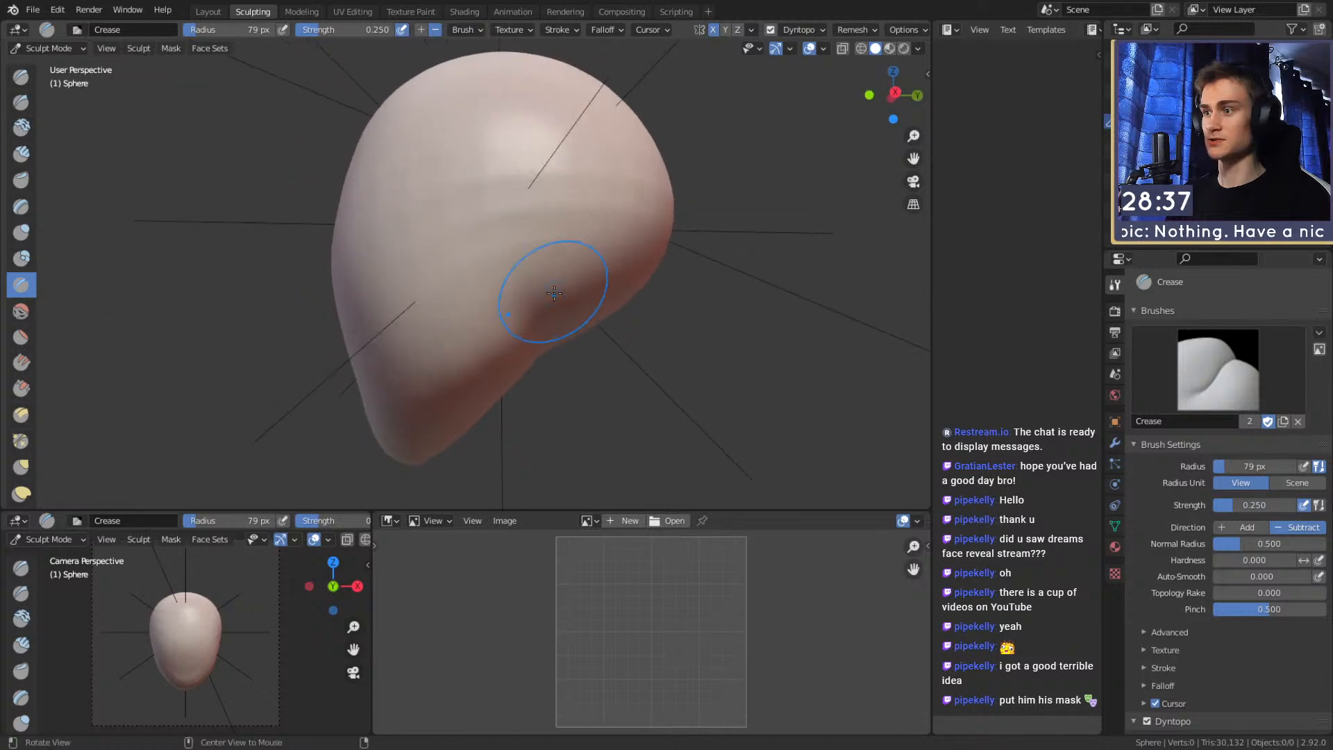
Switch to the Grab brush and widen the lower jaw with a radius of 190 px
key(g)
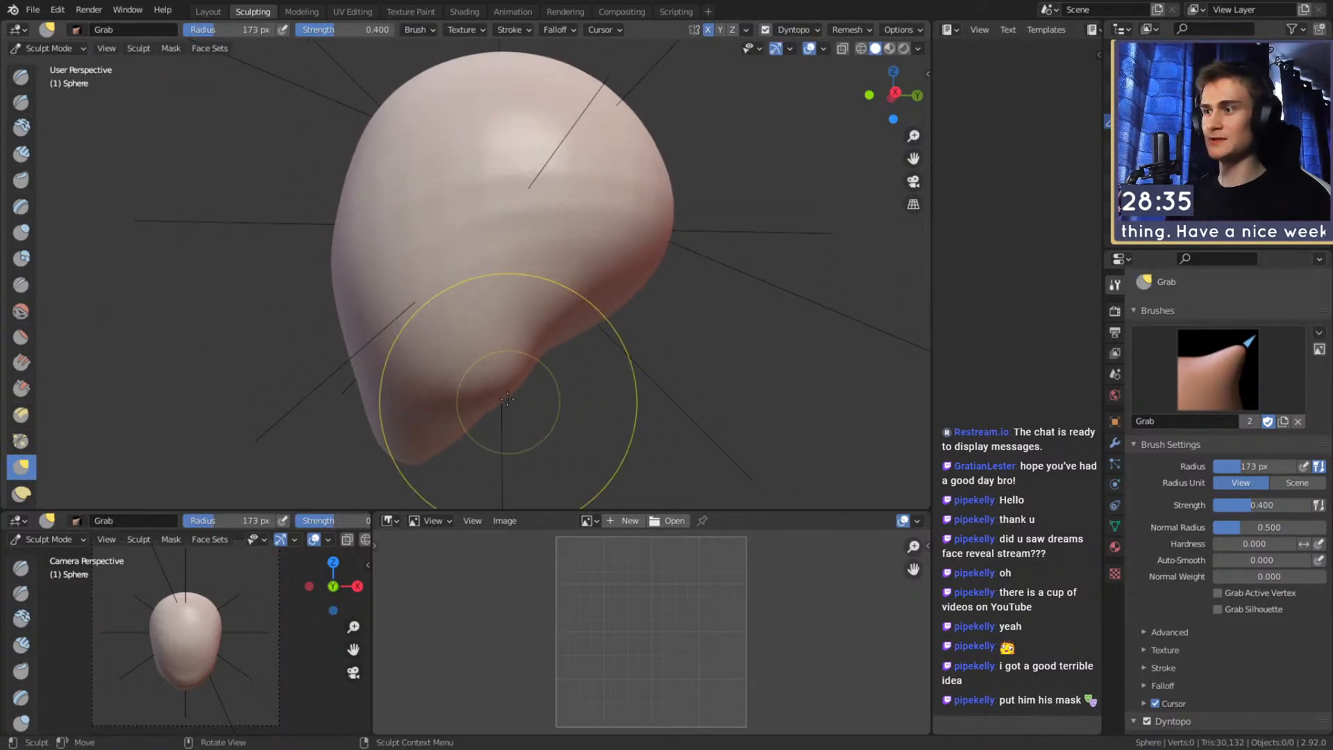
mouse_move(486, 372)
middle_down()
mouse_move(491, 405)
mouse_move(458, 394)
mouse_move(637, 384)
middle_up()
key(f)
click(490, 378)
key(f)
click(625, 384)
drag(483, 378, 481, 368)
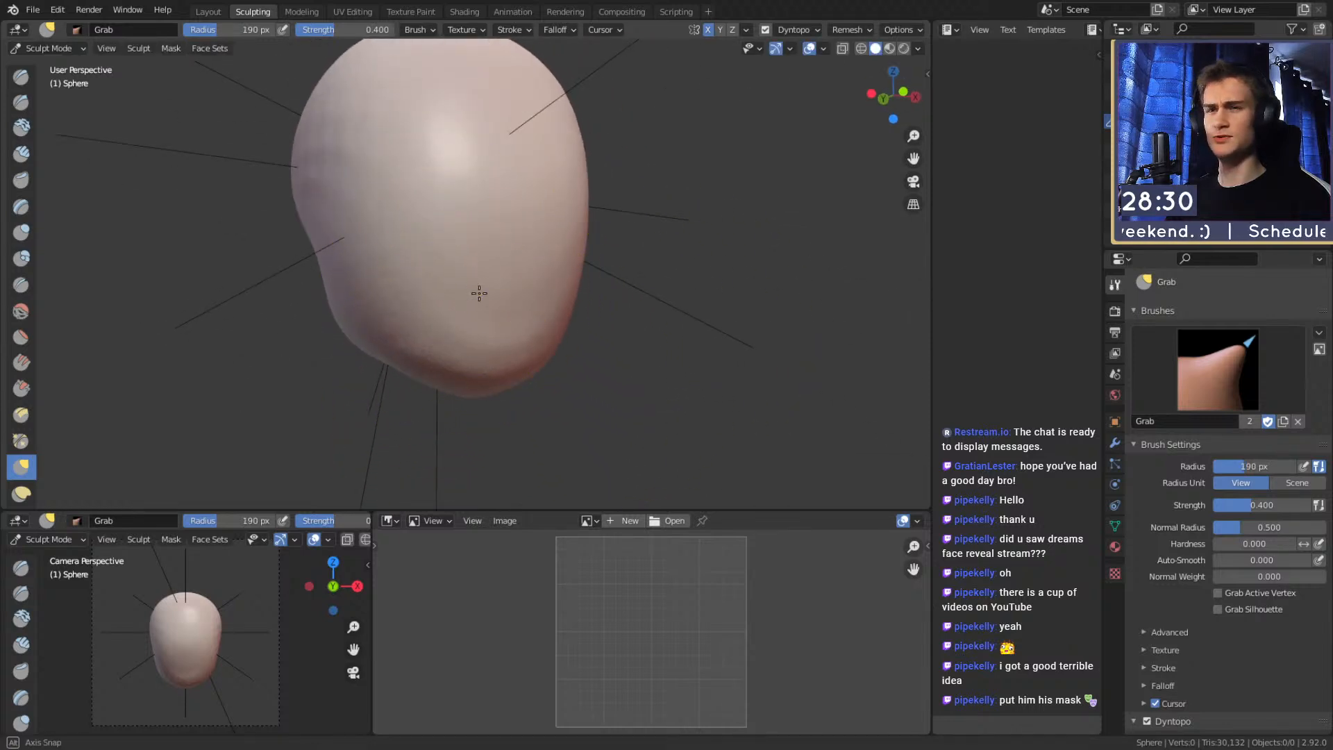
Pull the jaw's lower edge in side view with the Grab brush at 171 px
alt+drag(469, 296, 578, 292)
alt+shift+drag(522, 238, 559, 310)
key(f)
click(461, 380)
drag(466, 374, 454, 362)
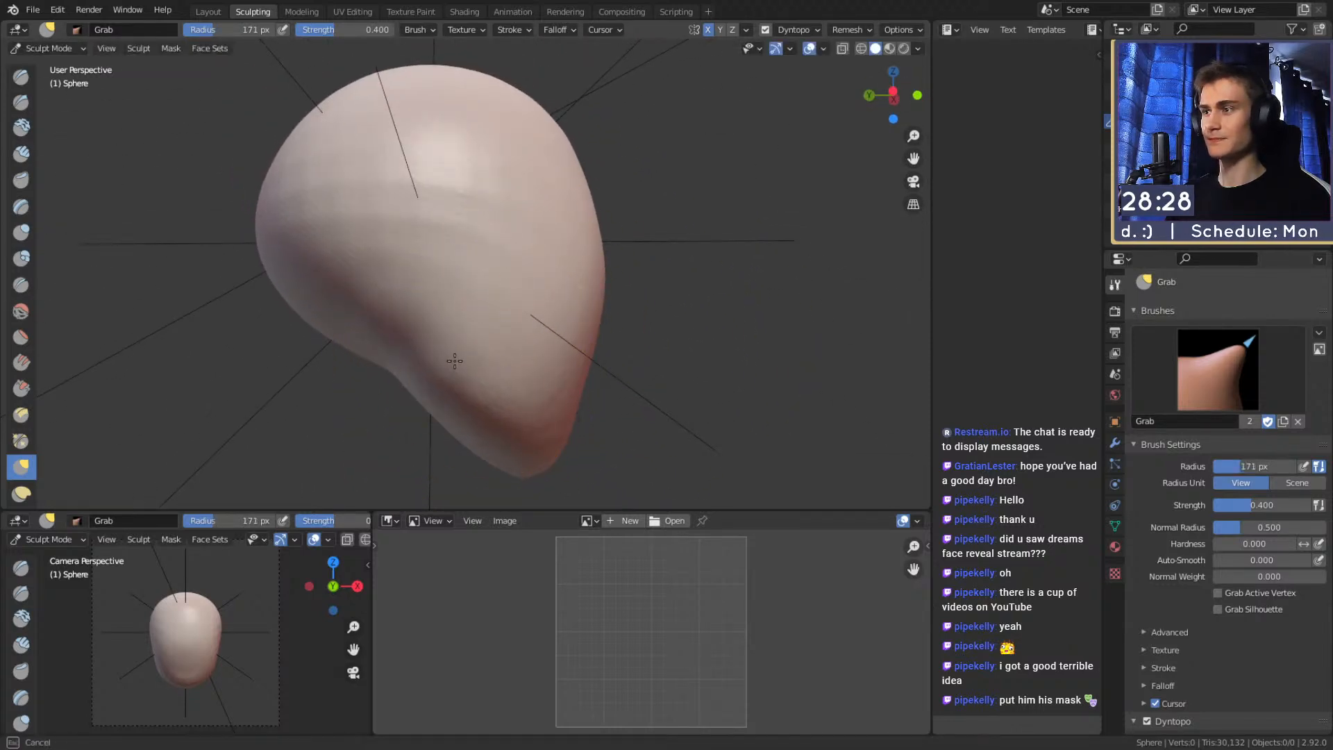
Readjust the Grab brush radius up to 215 px and refine the jawline and the back of the skull
mouse_move(436, 438)
middle_down()
mouse_move(425, 352)
mouse_move(443, 293)
mouse_move(460, 367)
mouse_move(488, 348)
mouse_move(502, 243)
mouse_move(544, 304)
mouse_move(517, 312)
middle_up()
key(f)
click(452, 391)
drag(441, 396, 464, 377)
mouse_move(588, 341)
middle_down()
mouse_move(481, 360)
mouse_move(414, 347)
middle_up()
middle_drag(430, 224, 585, 233)
key(f)
click(428, 194)
drag(329, 176, 318, 157)
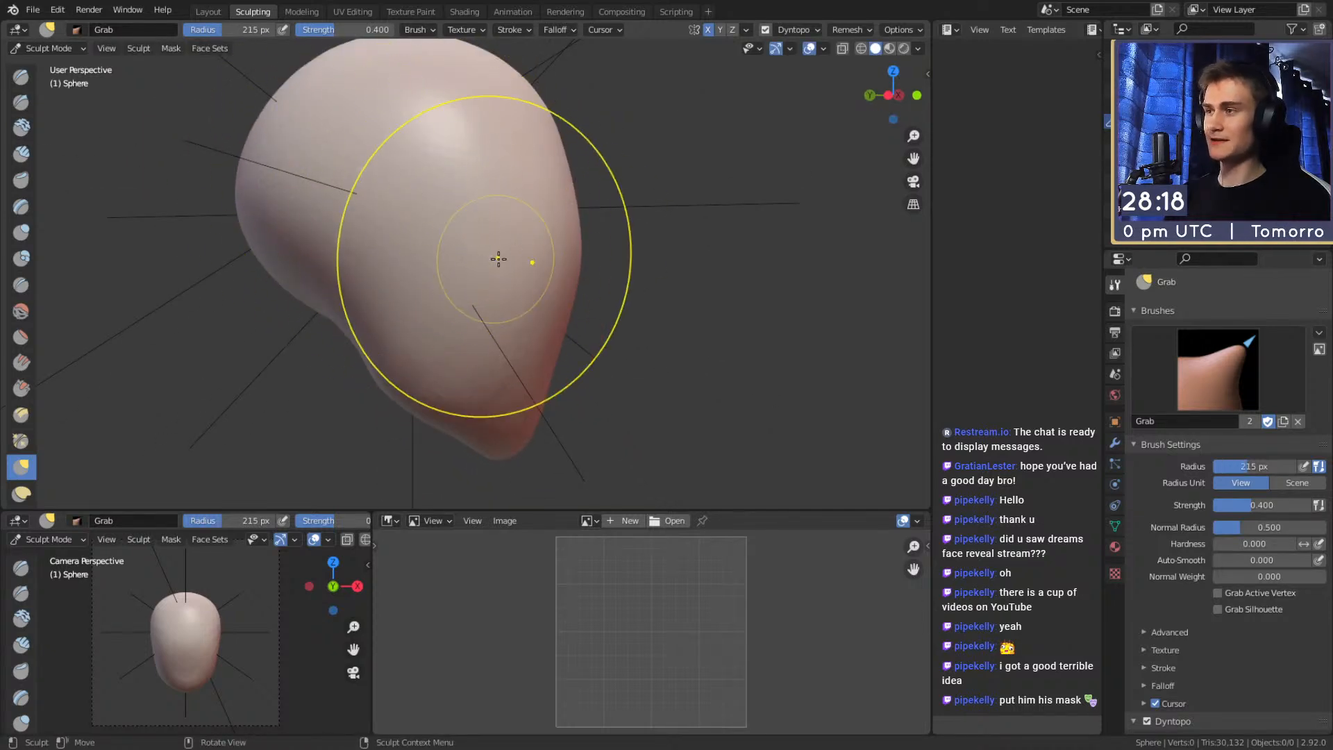
Carve two symmetrical round eye sockets into the front of the face using the Clay Strips brush at 42 px
key(c)
key(f)
click(400, 238)
alt+drag(556, 243, 423, 243)
mouse_move(517, 215)
alt+shift+mouse_down()
mouse_move(495, 248)
mouse_move(529, 271)
mouse_move(515, 256)
alt+shift+mouse_up()
key(f)
click(513, 259)
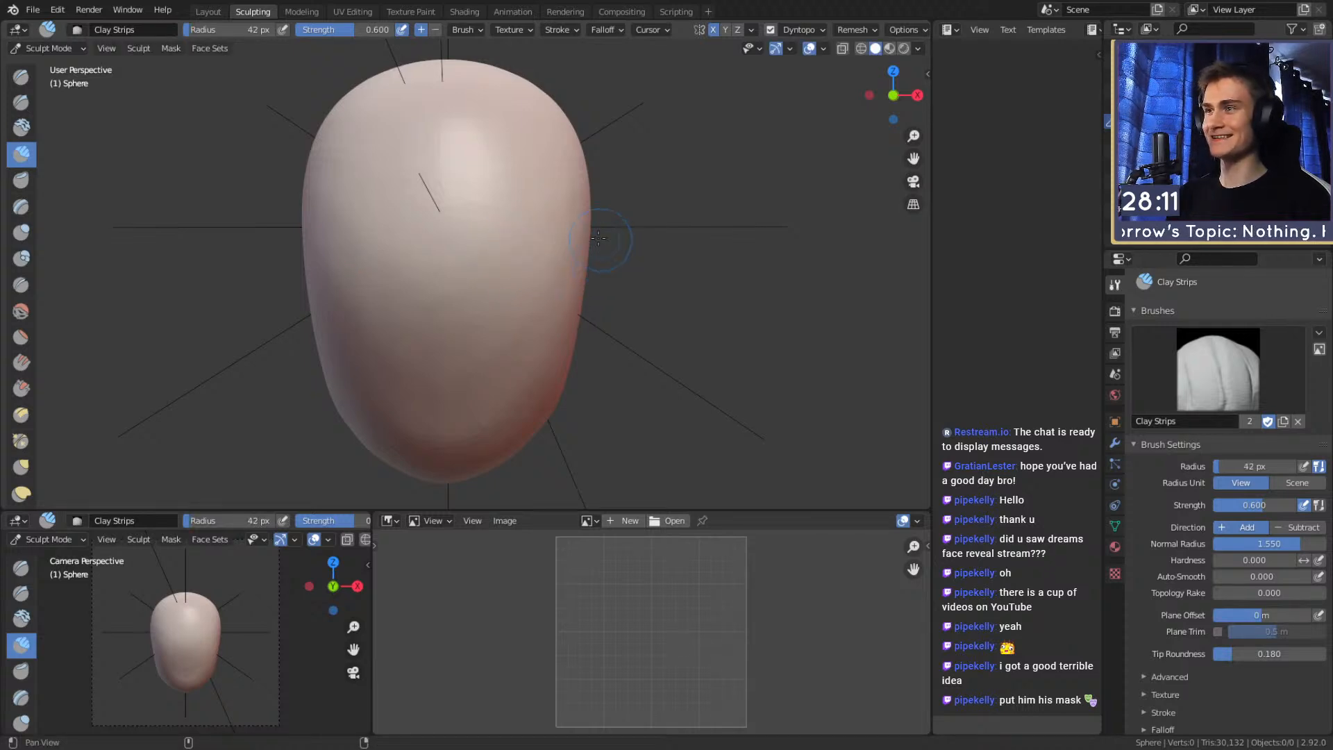
alt+drag(604, 241, 608, 260)
drag(514, 247, 496, 234)
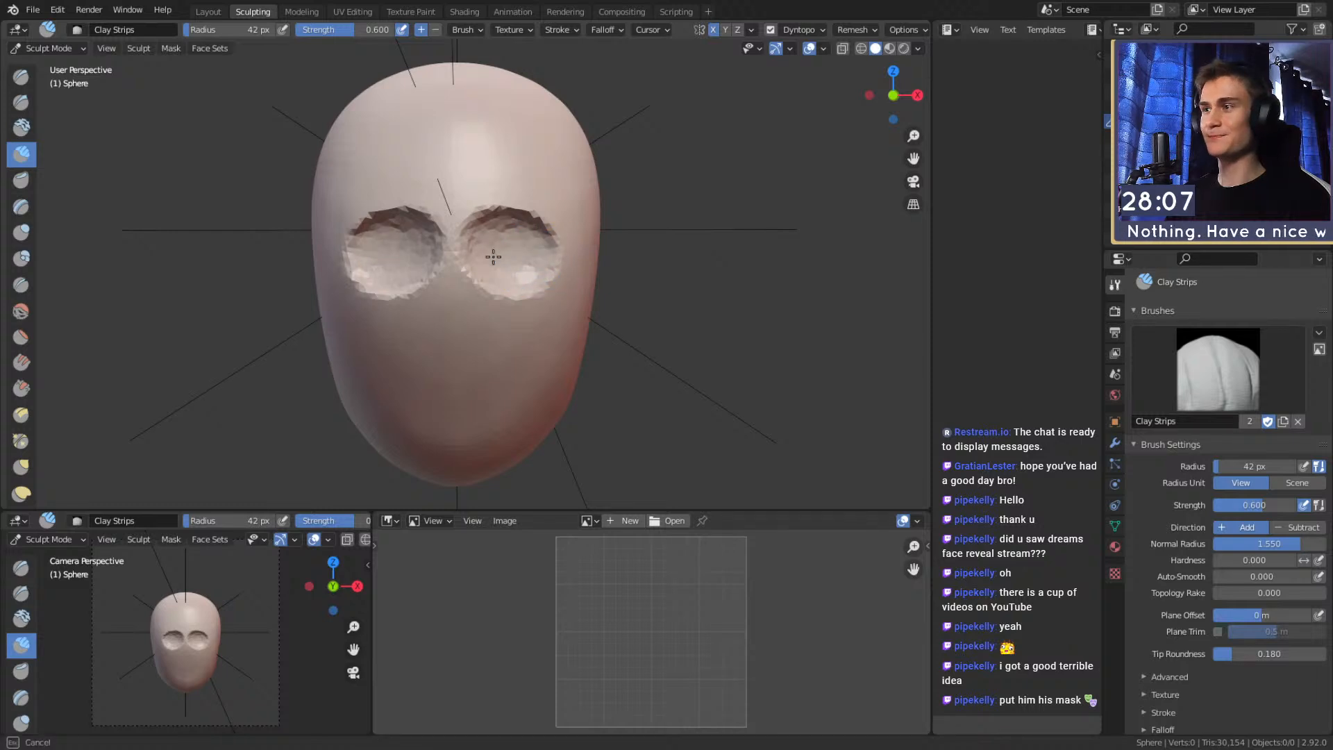
drag(490, 256, 526, 250)
Reduce the Clay Strips radius to 28 px, deepen the eye sockets and carve around the nose area
key(f)
click(519, 248)
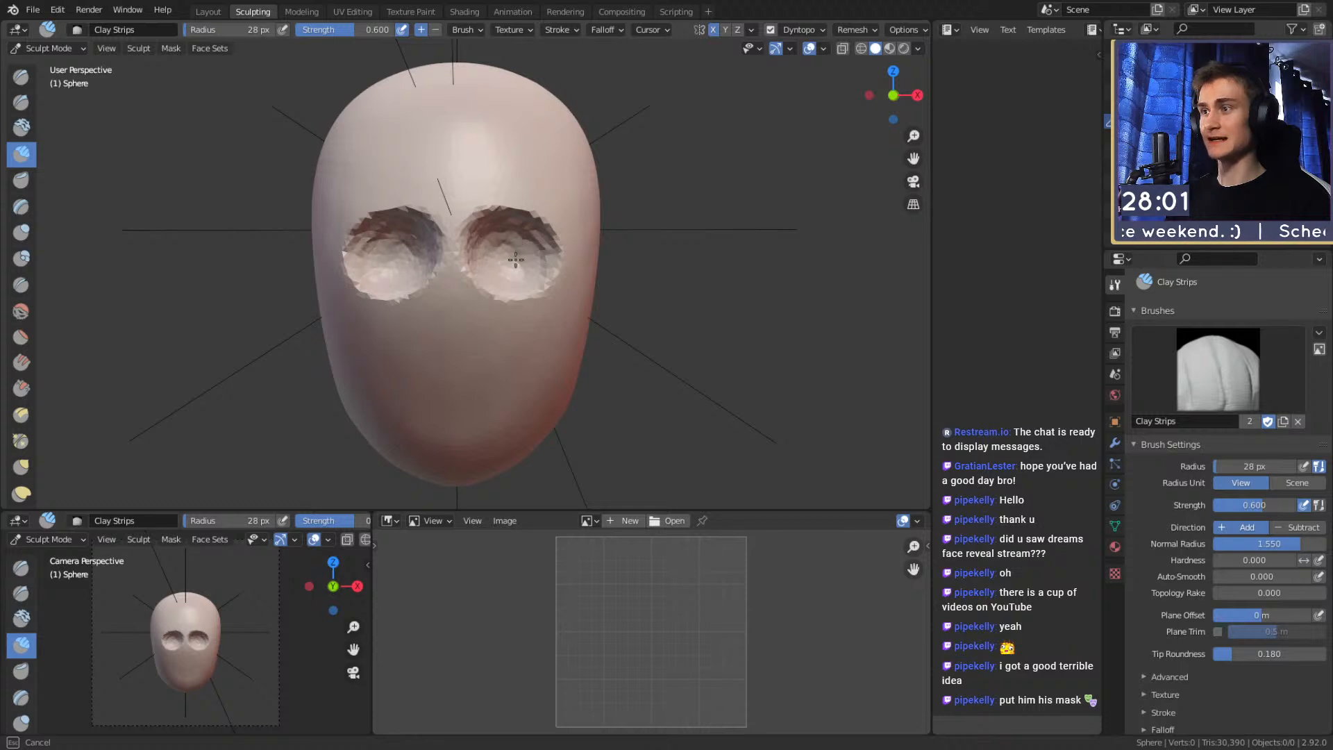
middle_drag(572, 264, 499, 262)
key(f)
click(486, 255)
mouse_move(489, 256)
mouse_down()
mouse_move(463, 313)
mouse_move(541, 268)
mouse_up()
Carve a deep hollow below each cheekbone toward the jaw with the Clay Strips brush at 39 px
middle_drag(541, 268, 493, 280)
key(f)
click(503, 281)
mouse_move(432, 271)
mouse_down()
mouse_move(515, 320)
mouse_move(481, 347)
mouse_move(497, 309)
mouse_up()
middle_drag(533, 304, 459, 309)
mouse_move(458, 309)
mouse_down()
mouse_move(479, 316)
mouse_move(445, 313)
mouse_move(409, 340)
mouse_up()
scroll(1147, 499, down, 6)
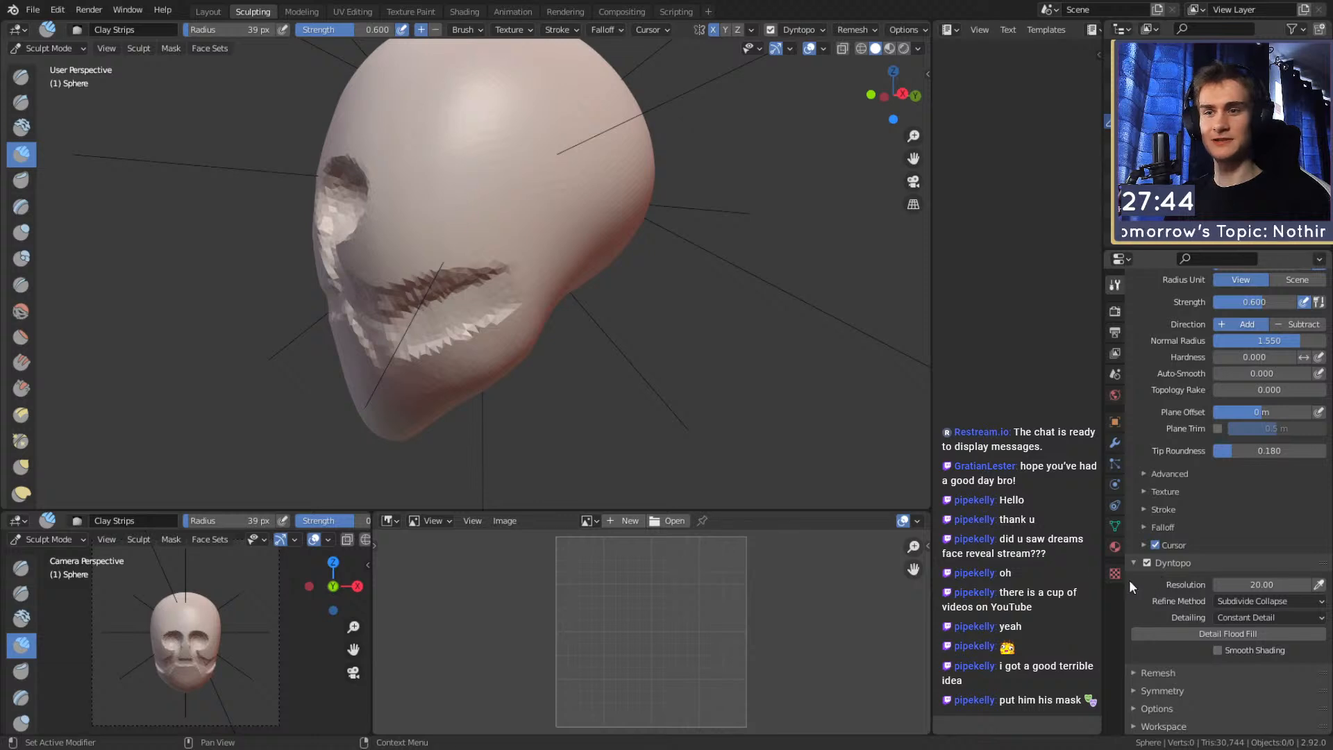
mouse_move(424, 327)
mouse_down()
mouse_move(499, 276)
mouse_move(431, 278)
mouse_up()
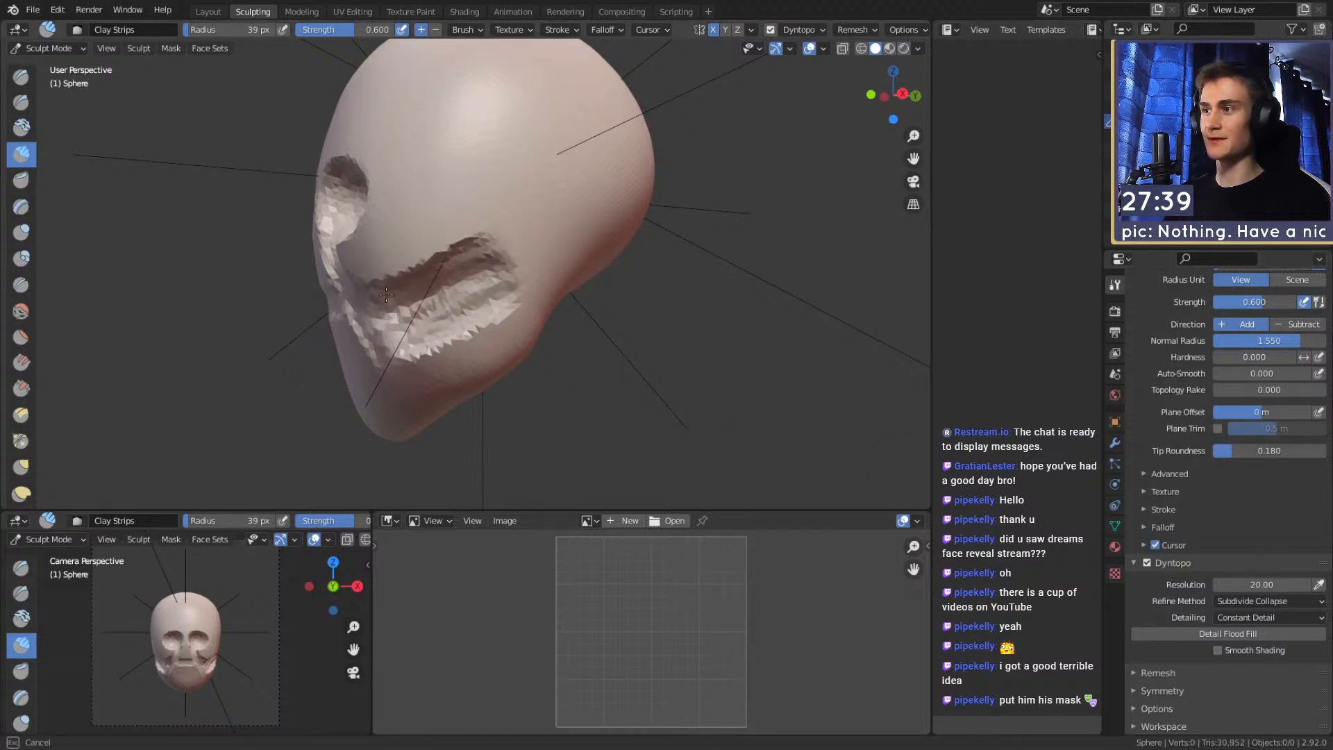
Nudge the cheekbone area beside the hollow with the Grab brush at 138 px
key(g)
middle_drag(433, 283, 418, 296)
key(f)
click(410, 276)
drag(351, 277, 349, 279)
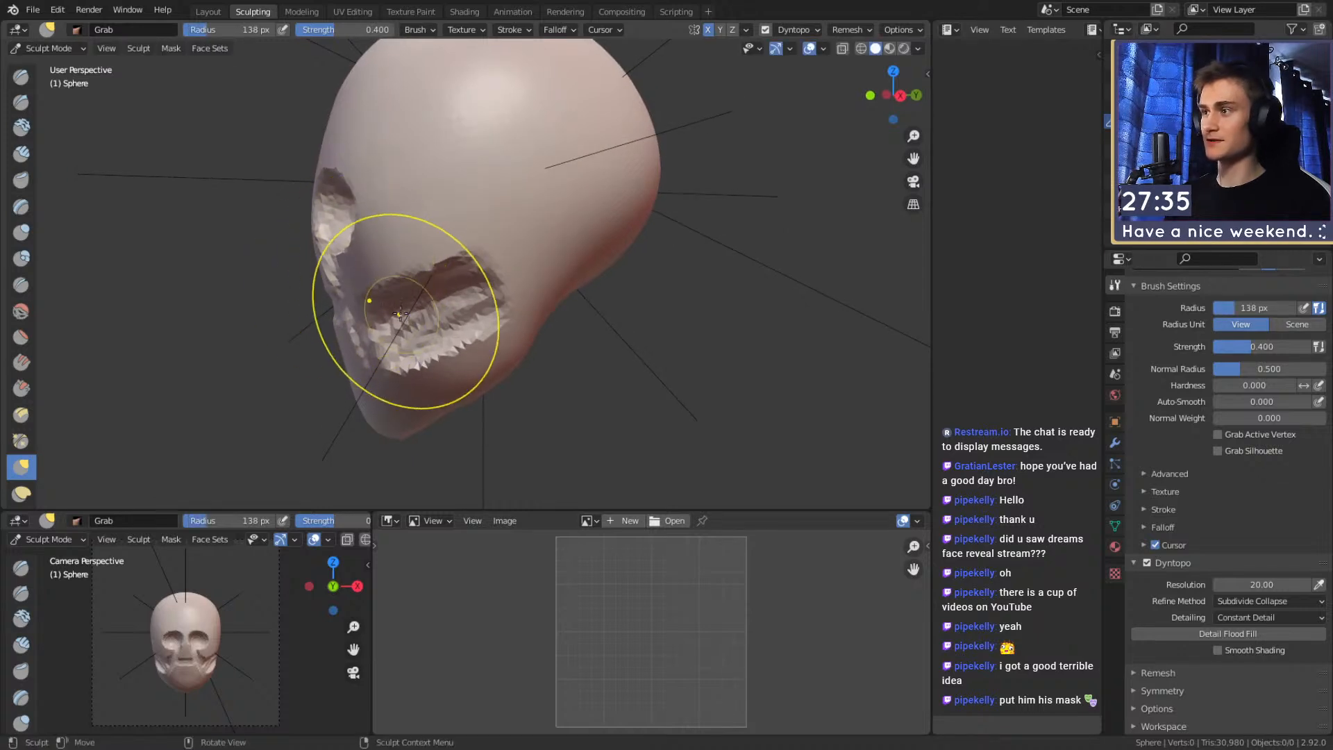
Sculpt the brow and the bridge of the nose with the Clay Strips brush
key(c)
middle_drag(360, 271, 522, 251)
mouse_move(476, 199)
mouse_down()
mouse_move(479, 168)
mouse_move(504, 199)
mouse_move(437, 212)
mouse_up()
middle_drag(399, 251, 462, 261)
key(f)
click(482, 261)
mouse_move(481, 261)
mouse_down()
mouse_move(433, 223)
mouse_move(444, 164)
mouse_up()
Resize the Clay Strips brush and refine the inner eye sockets and the sides of the nose
shift+middle_drag(486, 202, 459, 250)
key(f)
click(458, 229)
mouse_move(435, 231)
mouse_down()
mouse_move(396, 199)
mouse_move(406, 211)
mouse_move(389, 208)
mouse_move(445, 243)
mouse_up()
key(f)
click(439, 224)
mouse_move(564, 232)
alt+mouse_down()
mouse_move(490, 234)
mouse_move(504, 294)
alt+mouse_up()
Switch to the Grab brush, smooth the rough cheeks and nose, and enlarge the radius to 195 px
key(g)
shift+middle_drag(564, 385, 567, 343)
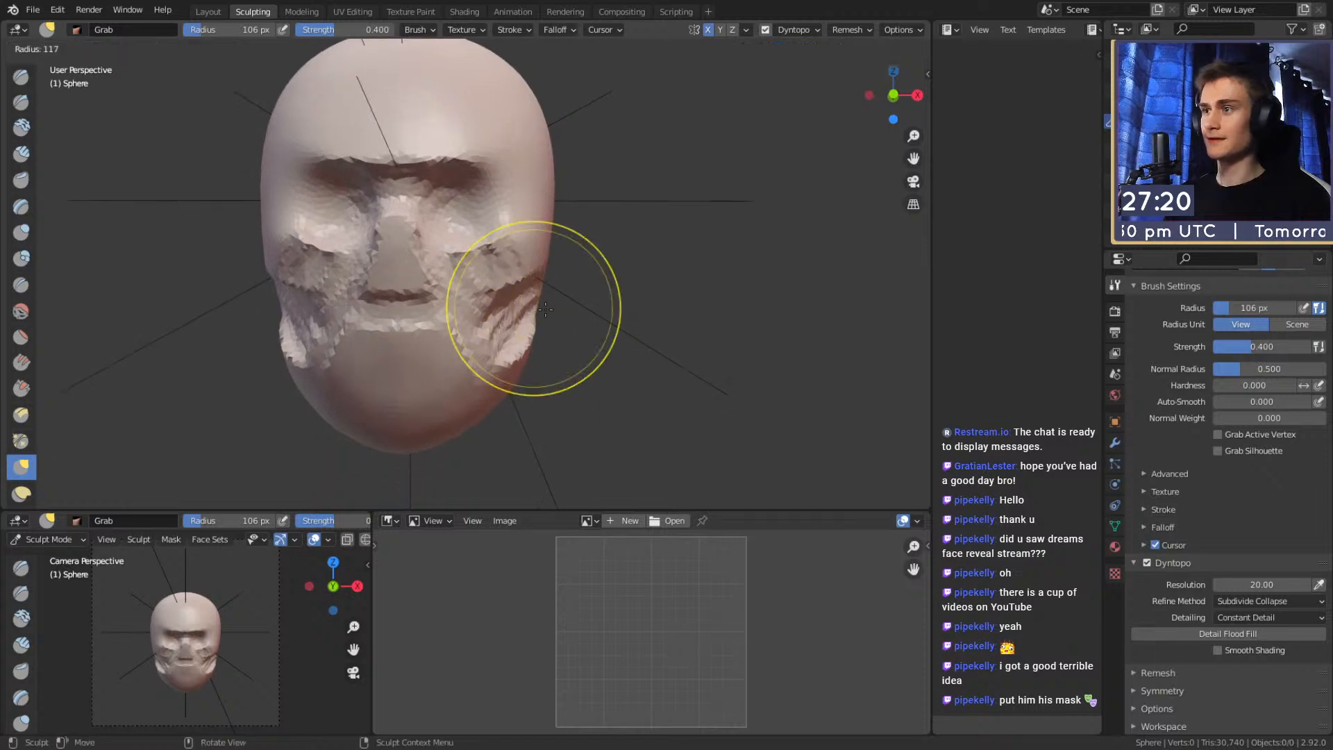
key(f)
click(611, 316)
shift+drag(500, 312, 518, 314)
key(f)
click(643, 316)
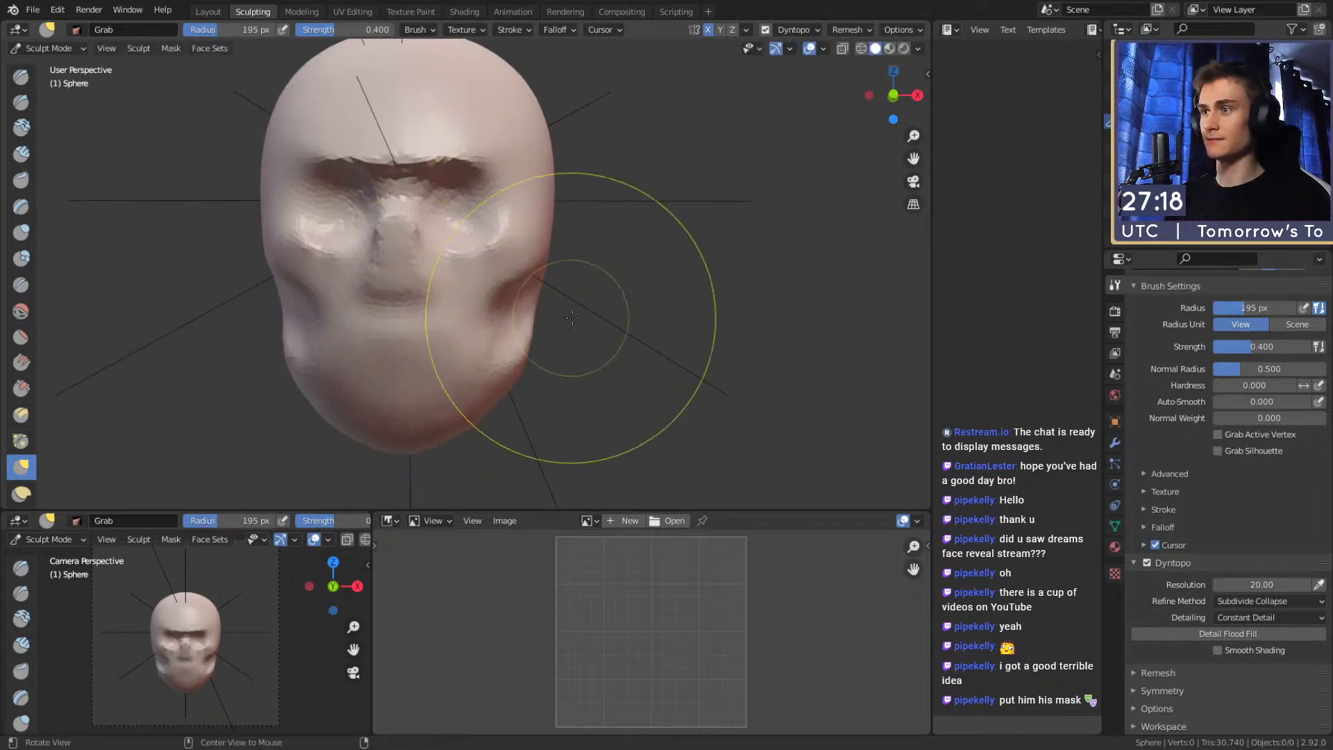
Build up horizontal strips of volume across the mouth area using the Clay Strips brush at 41 px
middle_drag(565, 316, 395, 320)
key(c)
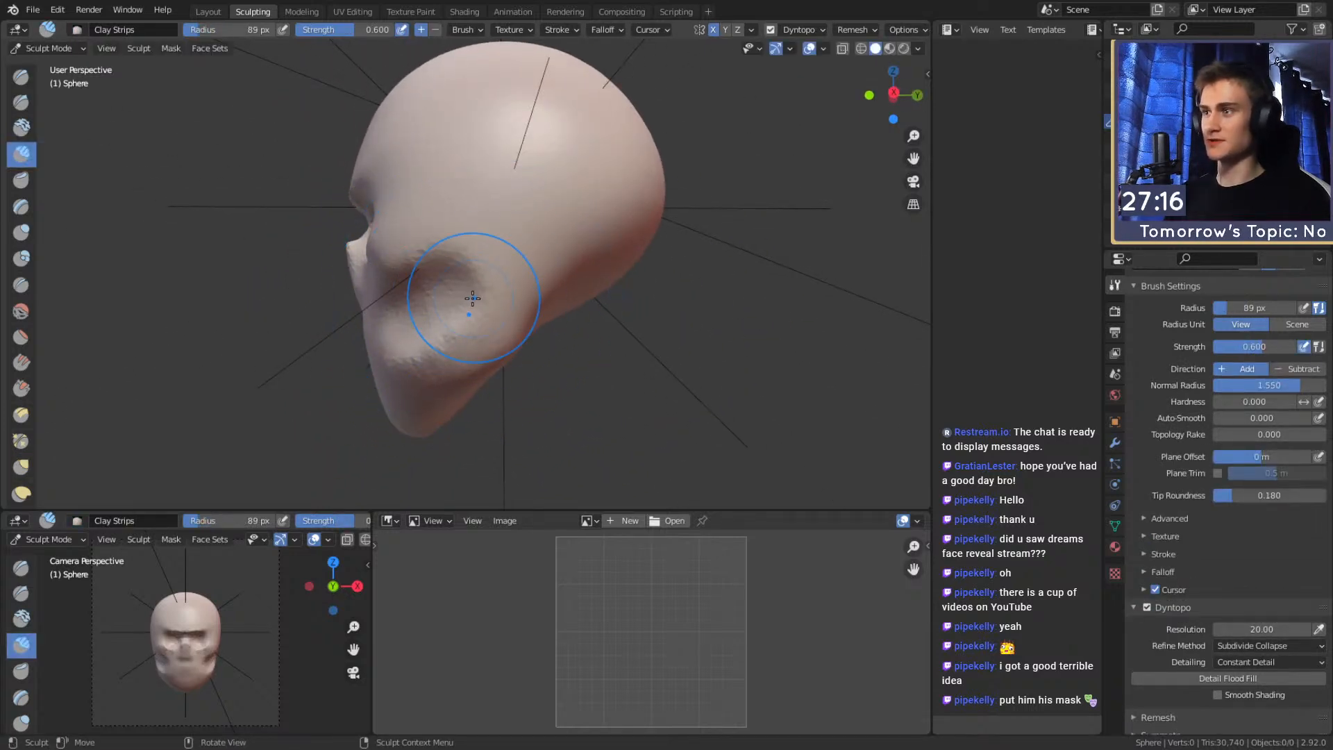
middle_drag(521, 266, 580, 288)
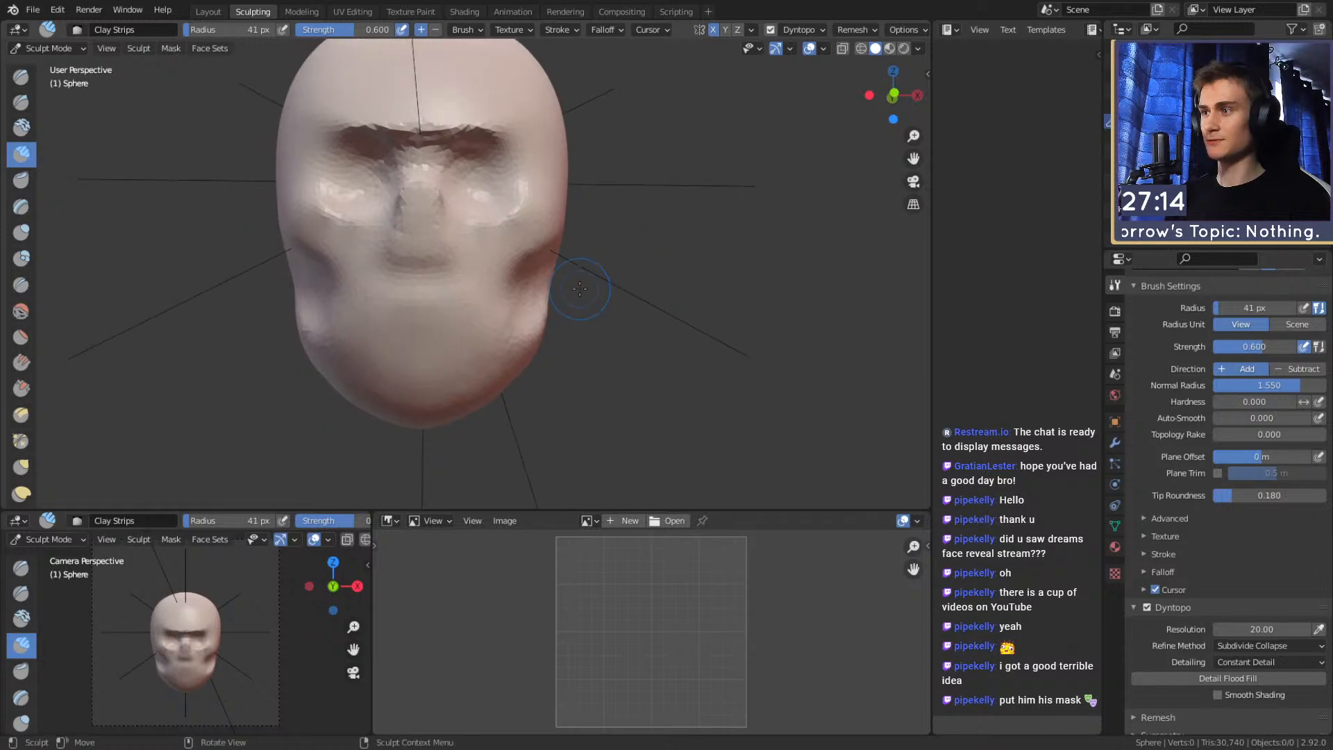
mouse_move(440, 334)
mouse_down()
mouse_move(389, 341)
mouse_move(412, 355)
mouse_move(419, 337)
mouse_up()
Define the sides of the nose with the Crease brush at 24 px
key(f)
click(419, 238)
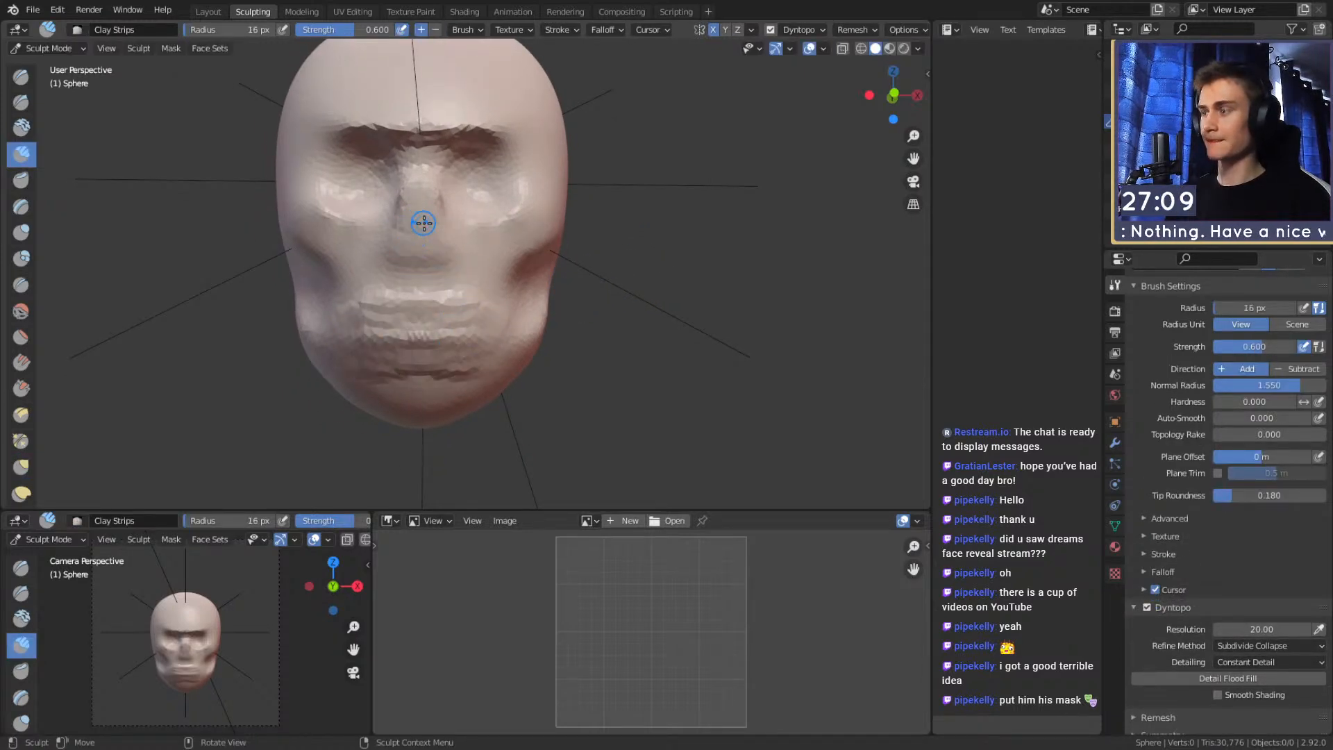
key(shift+c)
middle_drag(453, 238, 476, 233)
middle_drag(483, 227, 445, 292)
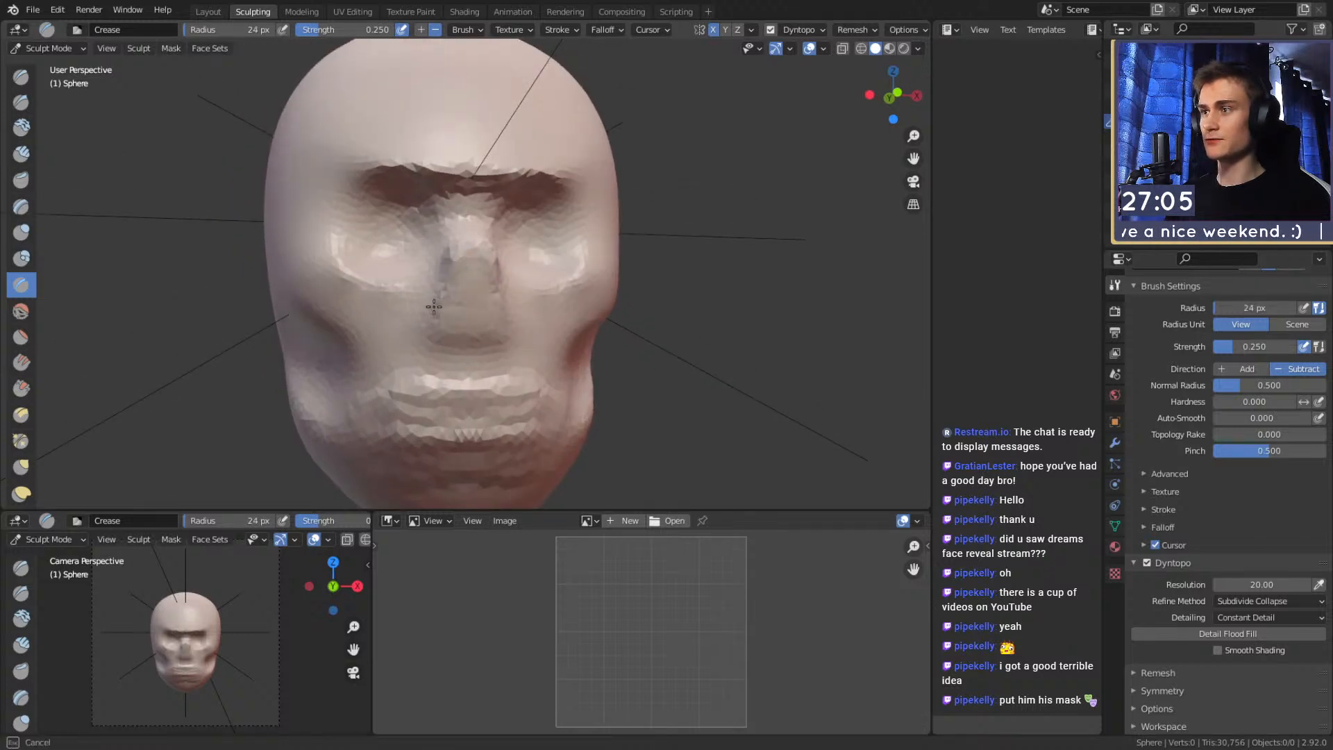
Carve the base and middle of the nose using the Crease brush at 34 px with strength 0.588
key(shift+f)
key(Escape)
key(c)
key(shift+f)
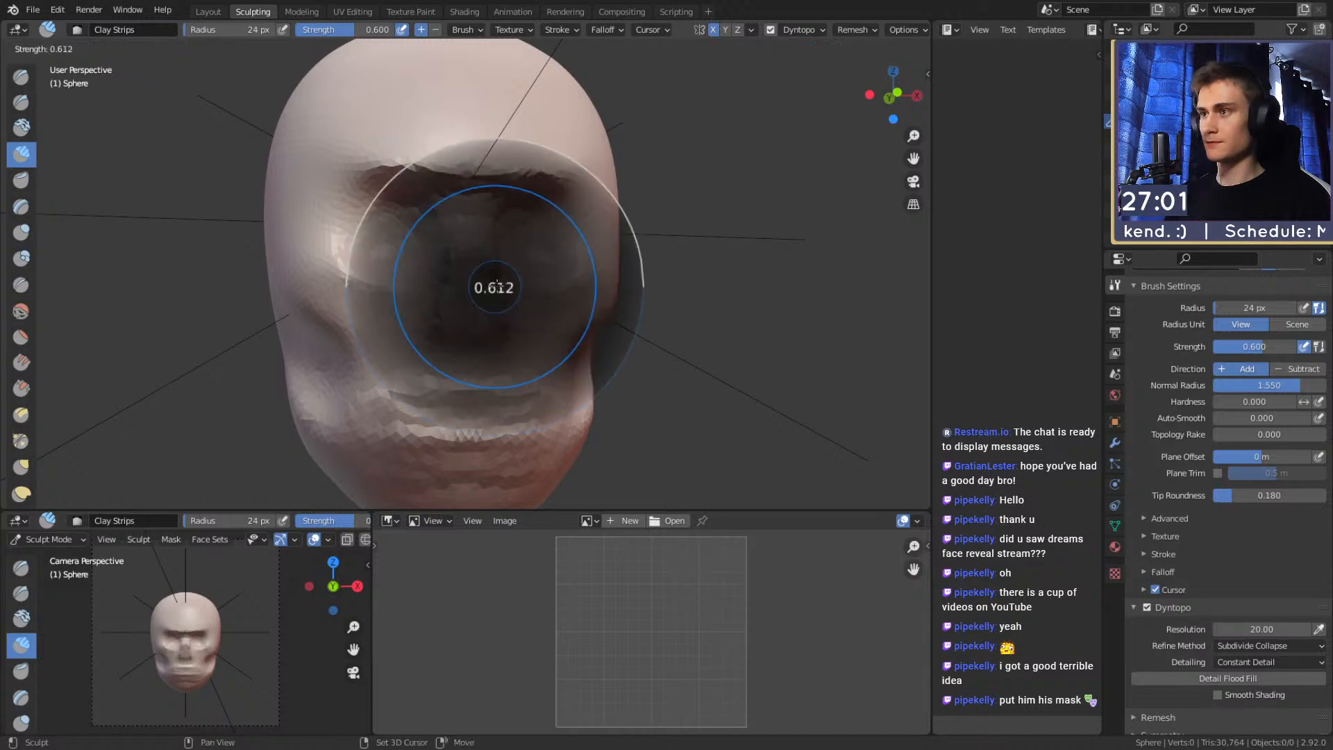
key(Escape)
key(shift+c)
mouse_move(469, 258)
mouse_down()
mouse_move(439, 326)
mouse_move(494, 333)
mouse_up()
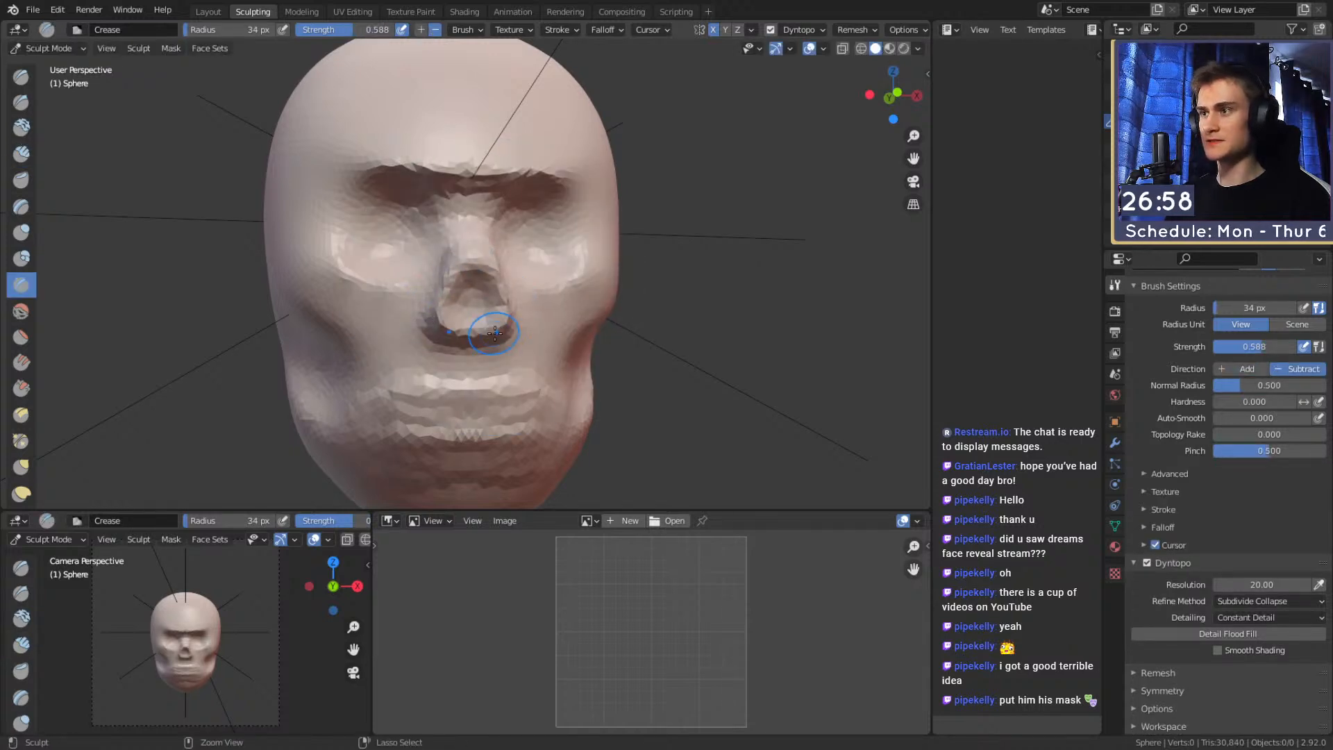
Carve the nasal opening with the Crease brush, reduce its radius to 15 px and undo the last stroke
key(g)
key(shift+c)
drag(472, 286, 458, 297)
key(f)
click(463, 296)
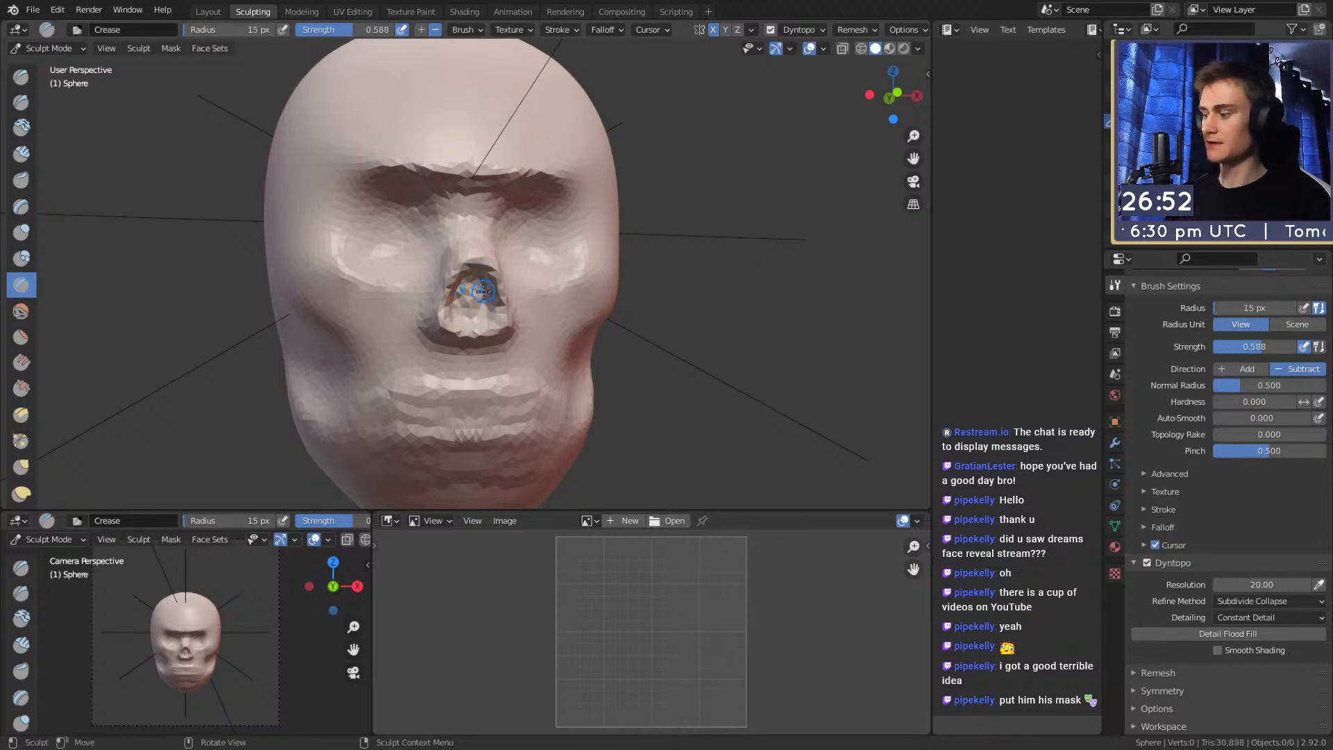
key(ctrl+z)
Reshape the nose and its opening with a resized Grab brush
key(g)
drag(465, 271, 469, 296)
middle_drag(470, 300, 476, 264)
key(f)
click(472, 292)
drag(474, 293, 460, 282)
Reshape the nose bridge in profile with the Grab brush at 106 px
middle_drag(459, 282, 587, 269)
scroll(604, 268, down, 3)
mouse_move(586, 217)
middle_down()
mouse_move(617, 226)
mouse_move(478, 239)
mouse_move(536, 215)
middle_up()
scroll(611, 260, up, 3)
key(f)
click(639, 219)
middle_drag(467, 185, 607, 234)
key(f)
click(542, 239)
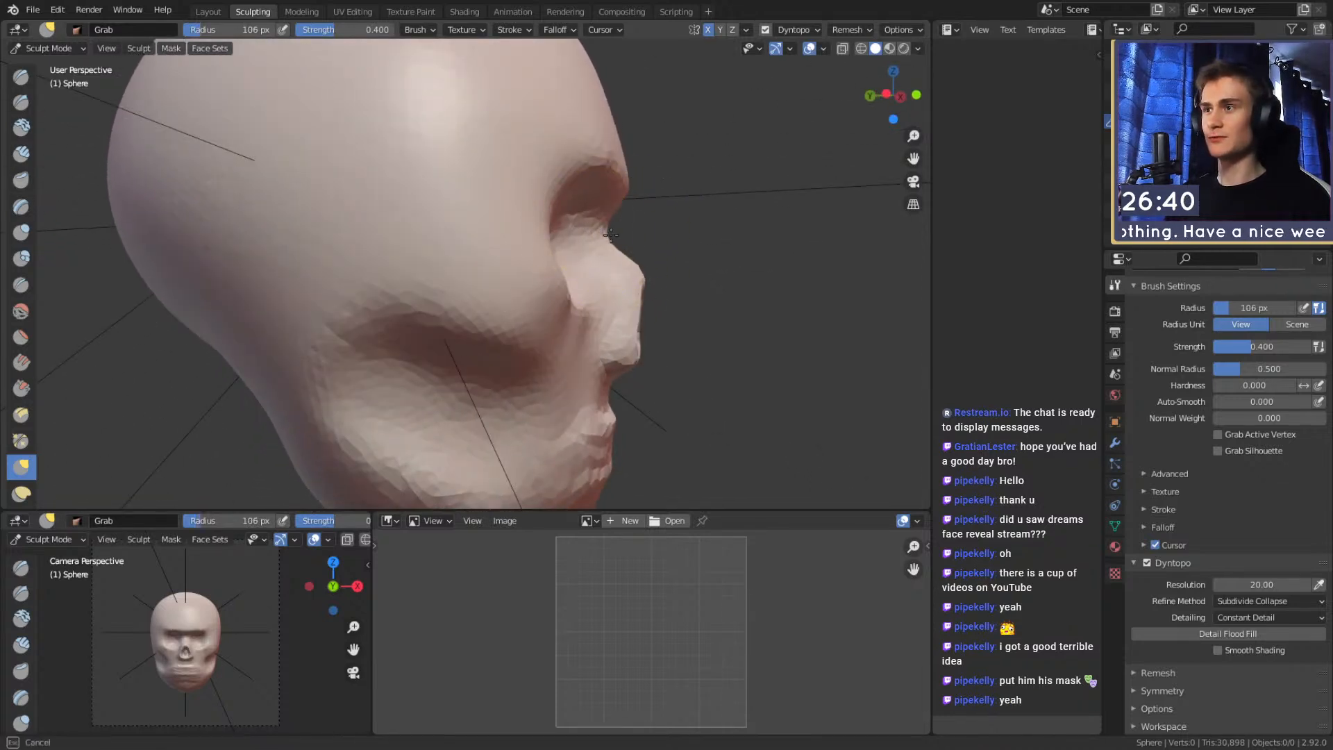
drag(613, 233, 615, 233)
Adjust the side profile of the nose and mid-face with the Grab brush, enlarging it to 156 px
shift+middle_drag(627, 258, 562, 201)
key(f)
click(684, 283)
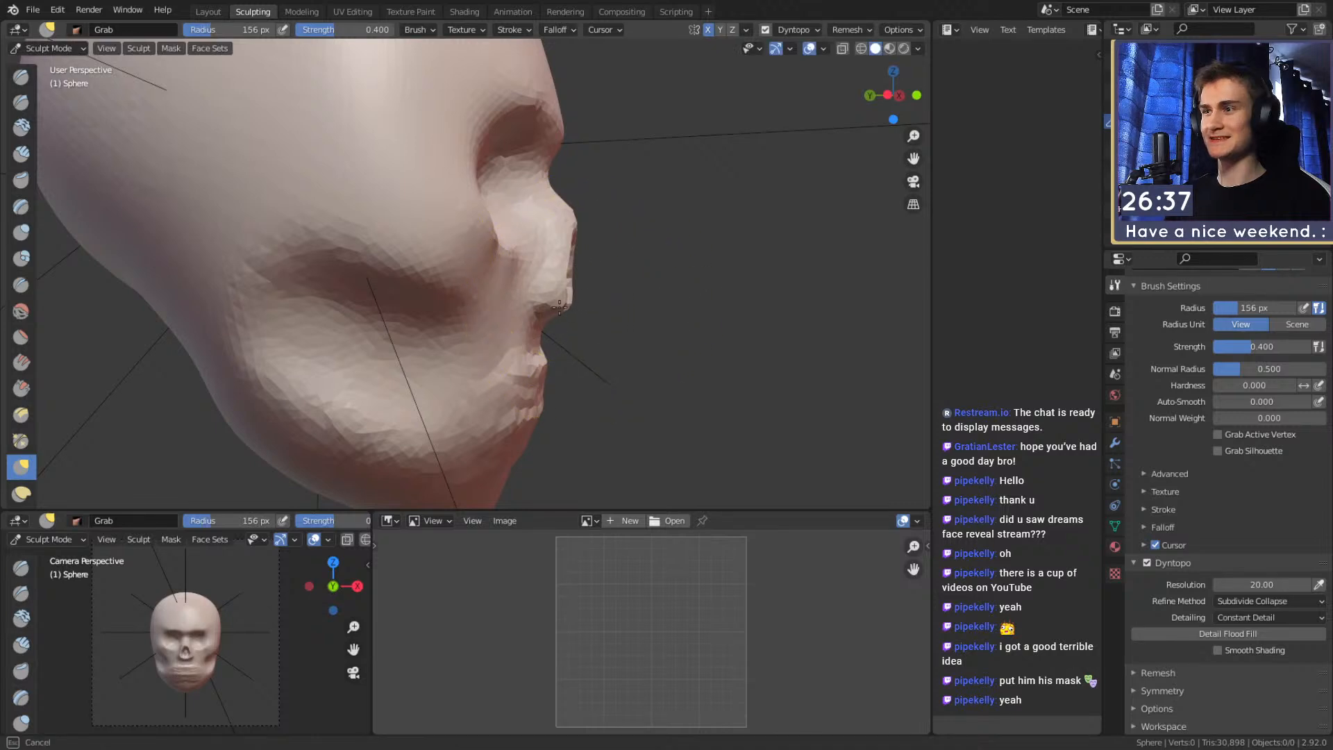
mouse_move(585, 255)
middle_down()
mouse_move(576, 229)
mouse_move(468, 219)
mouse_move(490, 276)
middle_up()
key(f)
click(619, 227)
mouse_move(446, 342)
middle_down()
mouse_move(461, 295)
mouse_move(512, 276)
middle_up()
Carve the eye sockets with the Clay Strips brush at 49 and 39 px, and smooth them at 134 px
key(c)
key(f)
click(523, 214)
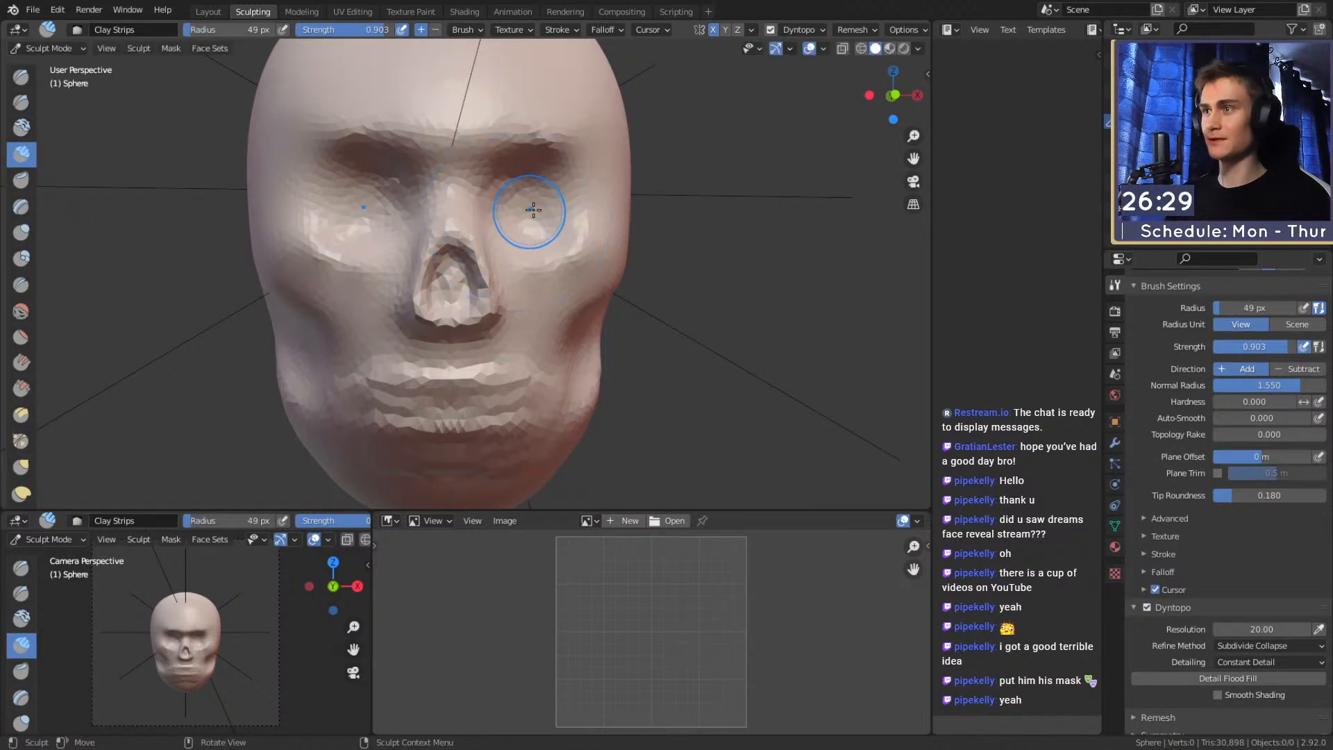
middle_drag(524, 215, 513, 221)
key(f)
click(495, 219)
key(f)
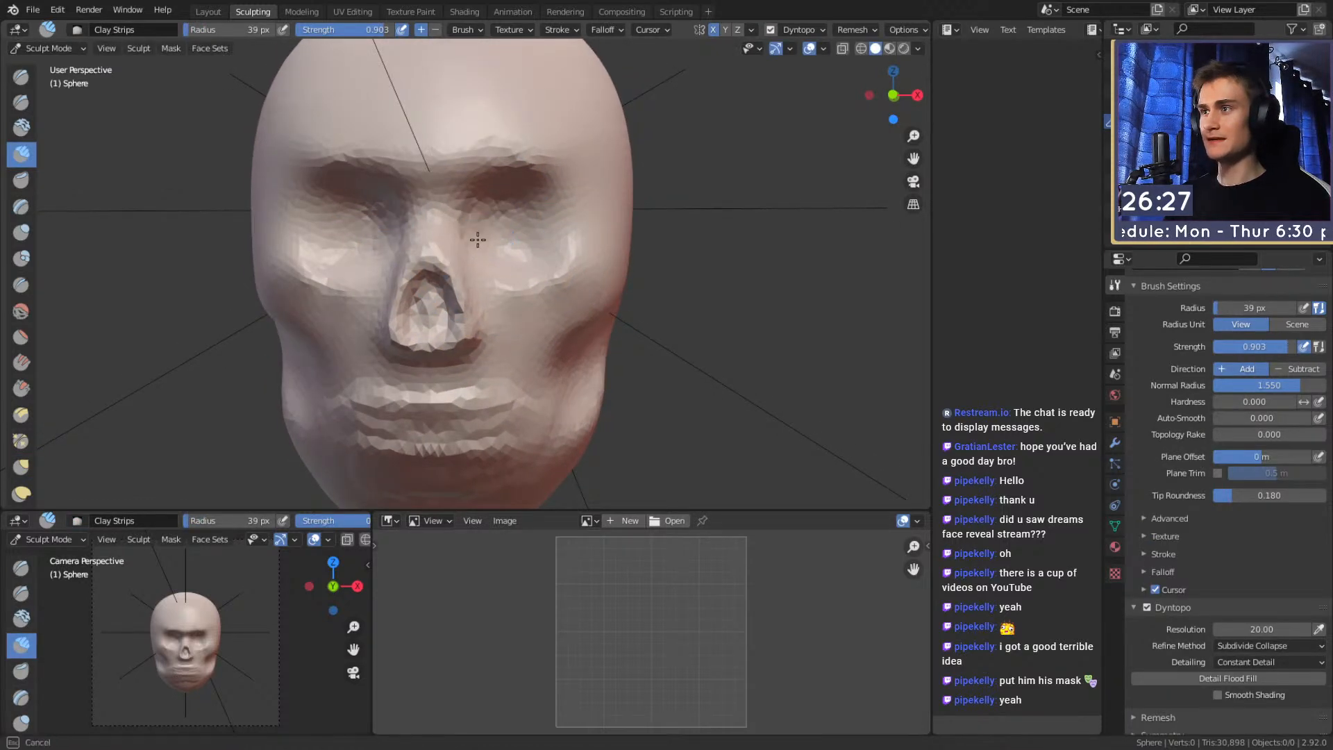
mouse_move(479, 248)
ctrl+mouse_down()
mouse_move(549, 218)
mouse_move(559, 231)
mouse_move(550, 223)
mouse_move(548, 243)
mouse_move(513, 224)
mouse_move(533, 244)
mouse_move(514, 221)
ctrl+mouse_up()
key(f)
click(613, 226)
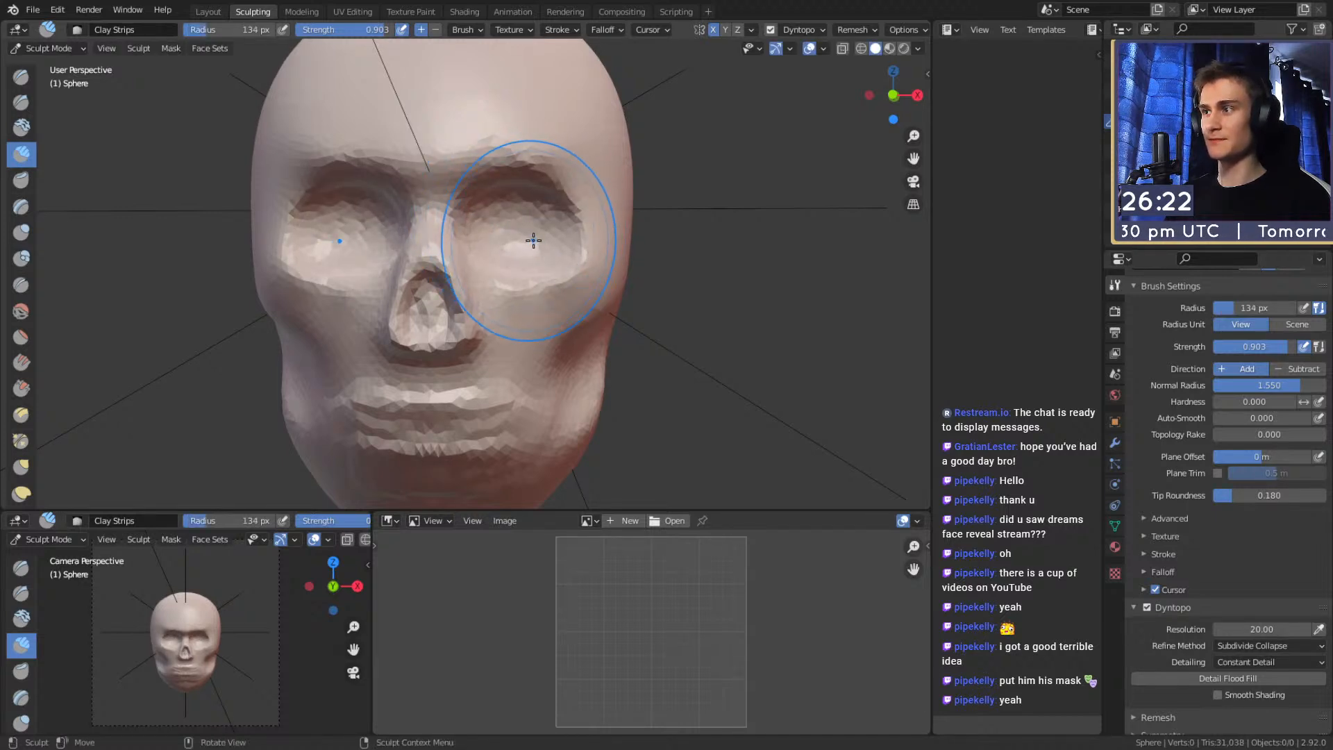
Pull the outer edges of the eye sockets back with the Grab brush at 120 px, refining at 79 px
mouse_move(512, 170)
middle_down()
mouse_move(489, 261)
mouse_move(535, 262)
mouse_move(448, 254)
middle_up()
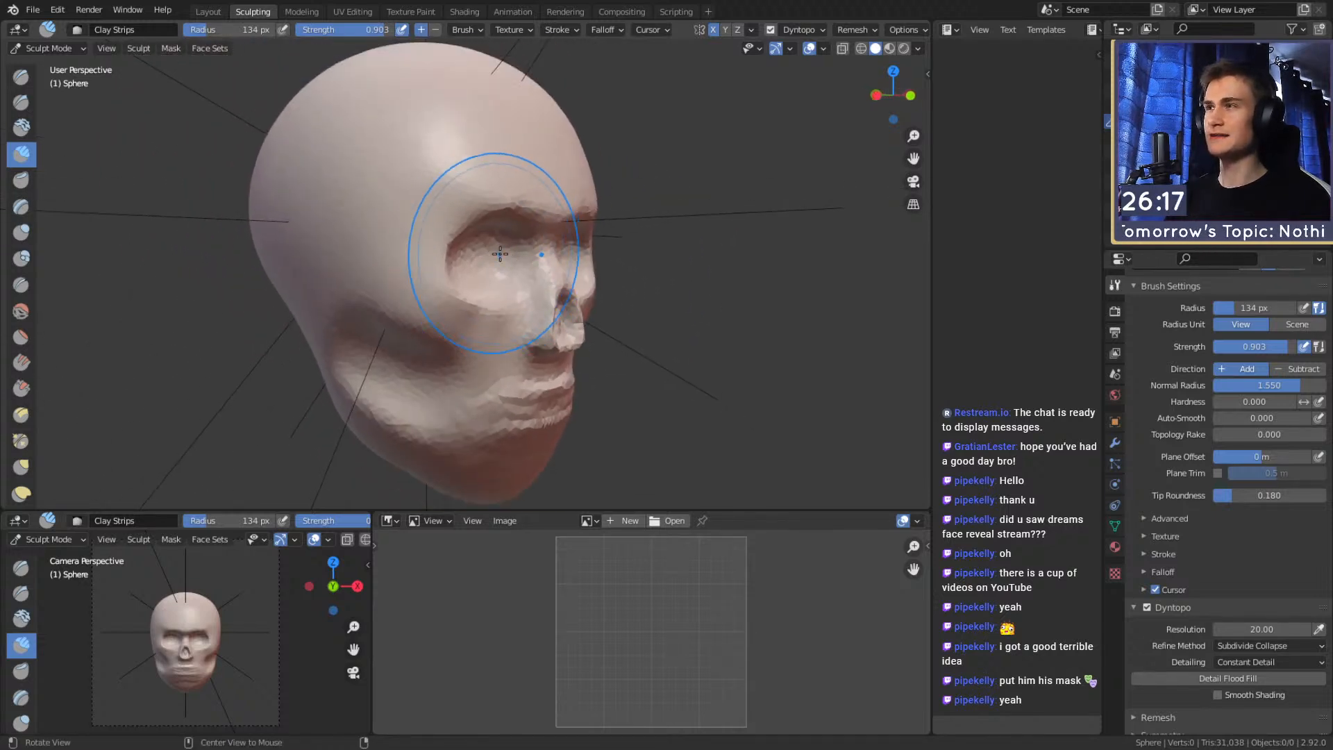
key(shift+c)
key(g)
middle_drag(447, 250, 465, 240)
key(f)
click(455, 240)
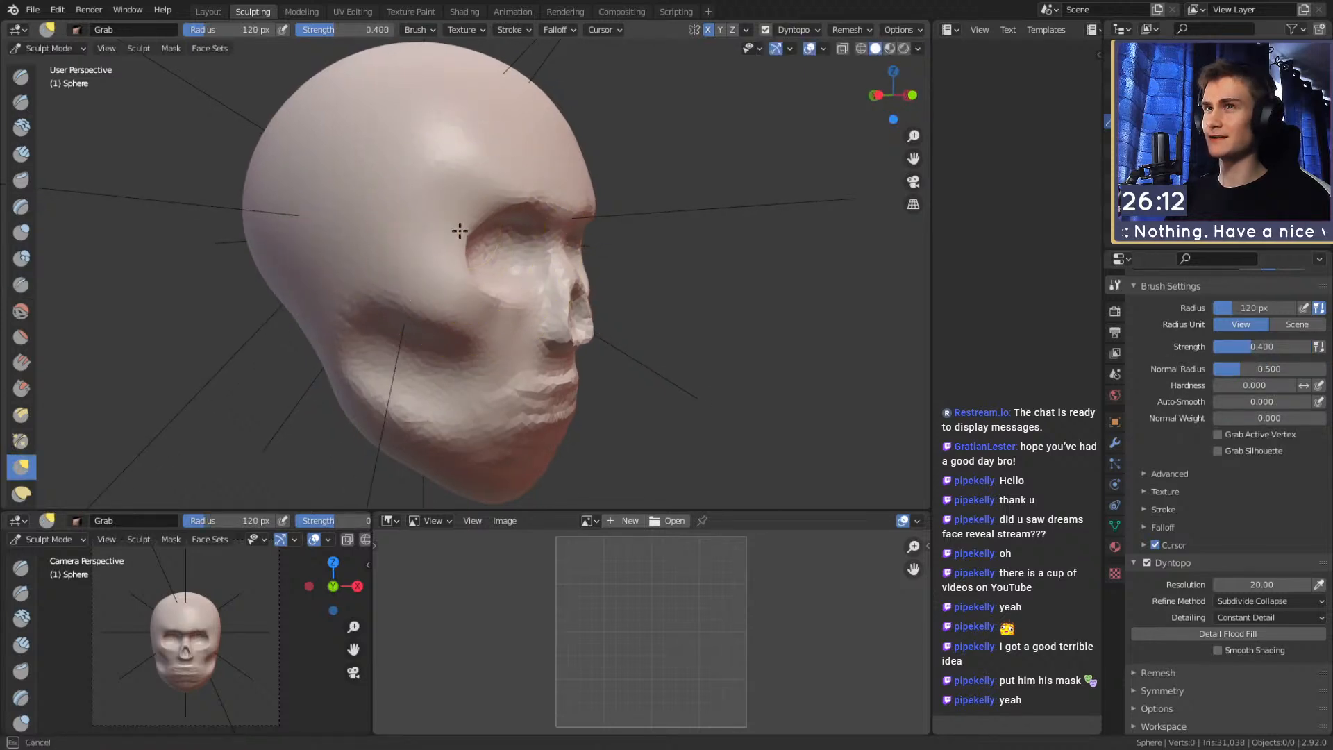
drag(463, 231, 423, 227)
middle_drag(514, 223, 336, 155)
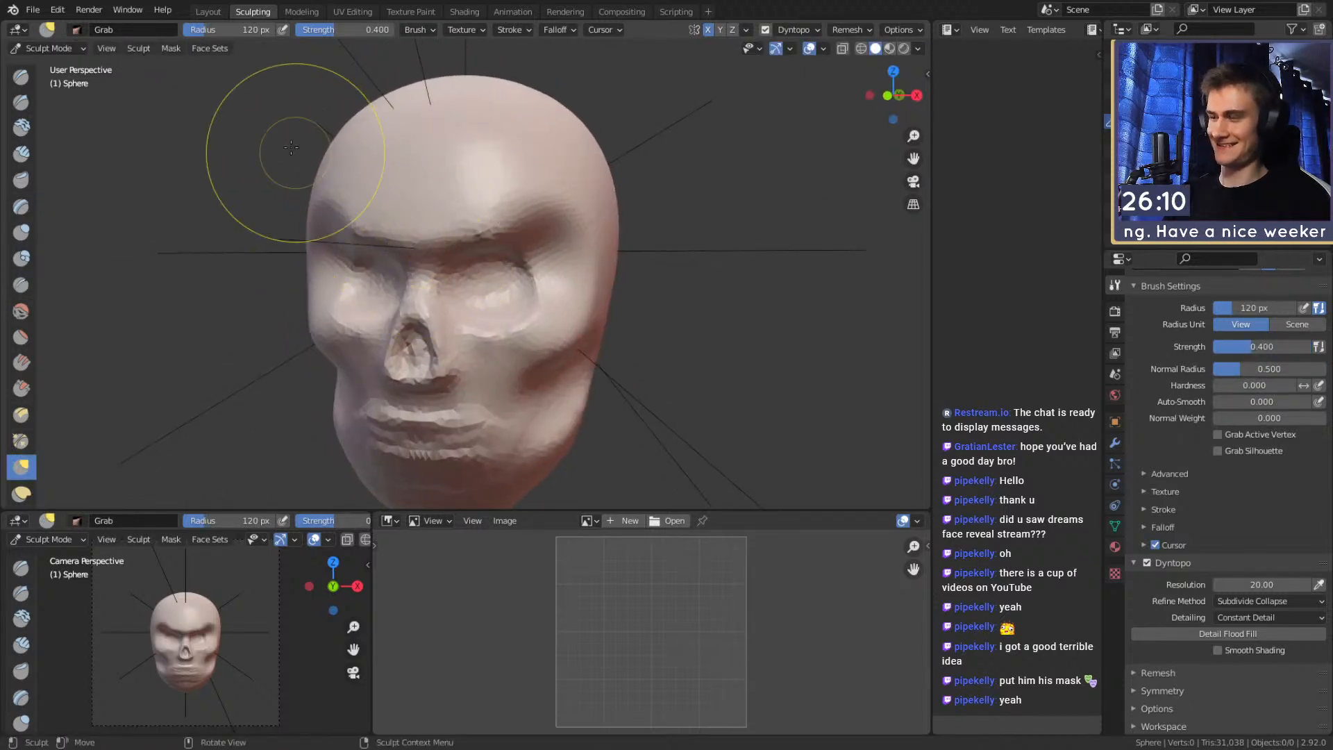
middle_drag(562, 275, 508, 265)
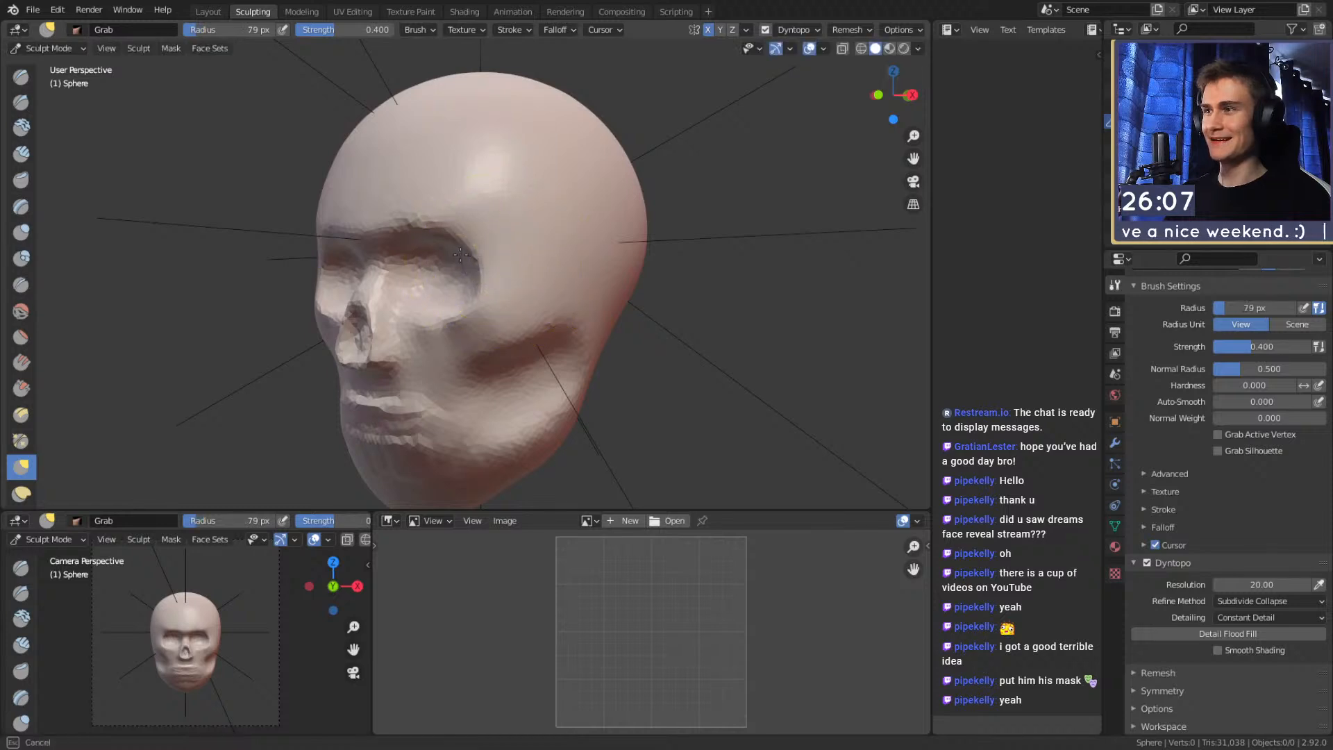
Sculpt the outer rim of the eye sockets with Clay Strips at 49 and 34 px, smoothing at 92 px
key(c)
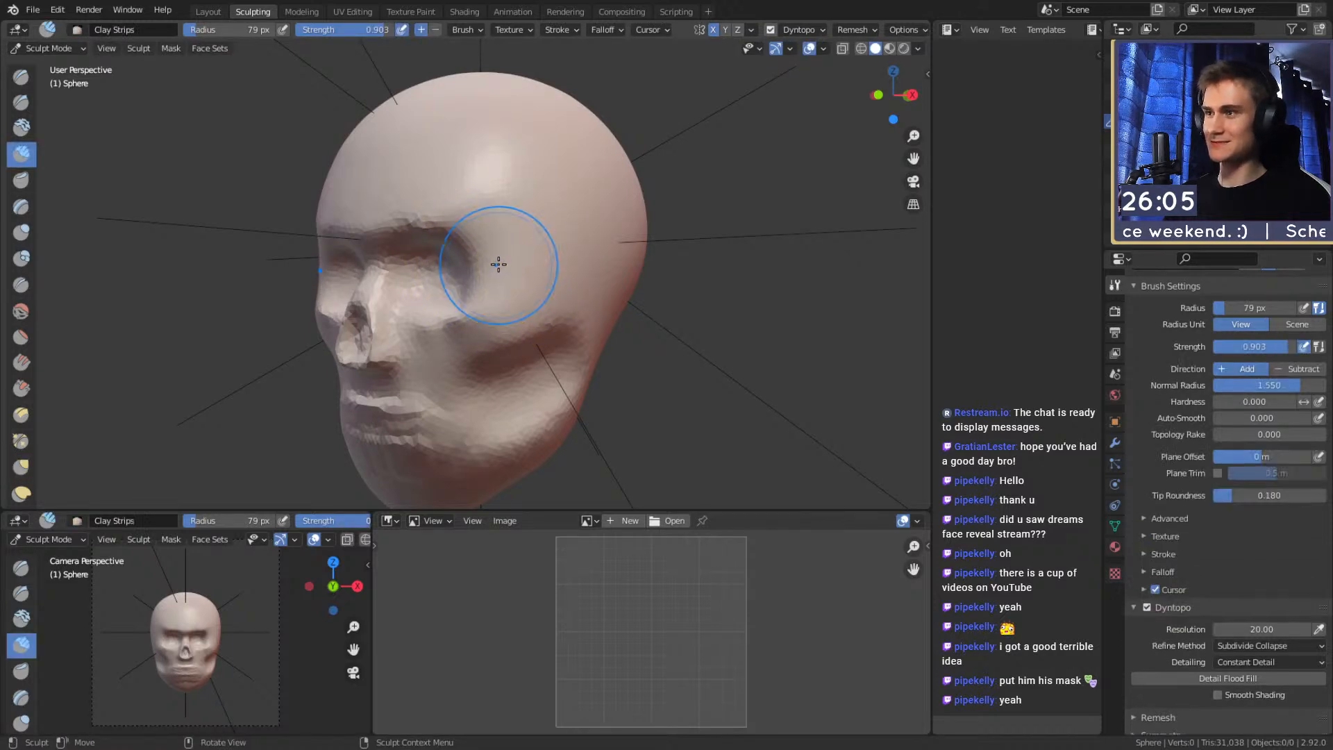
scroll(495, 258, up, 1)
middle_drag(497, 256, 512, 255)
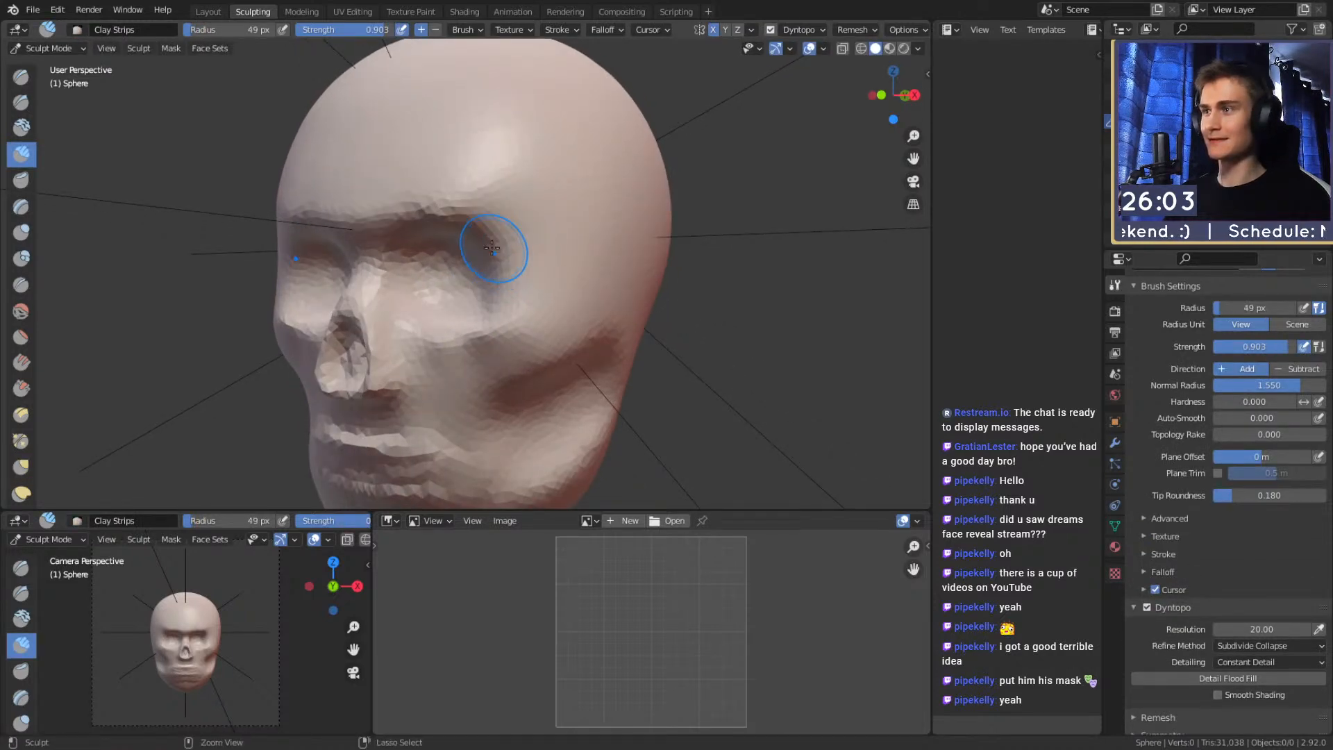
key(f)
click(560, 243)
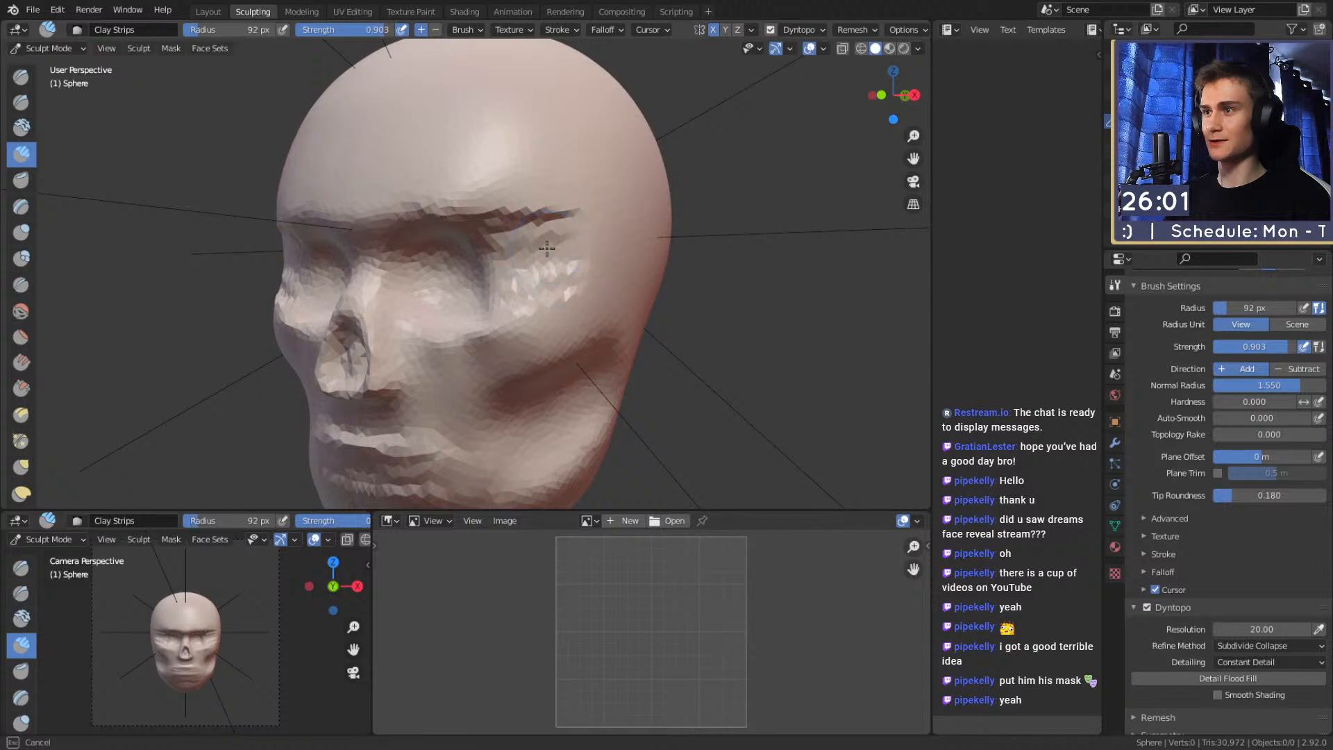
key(f)
click(524, 230)
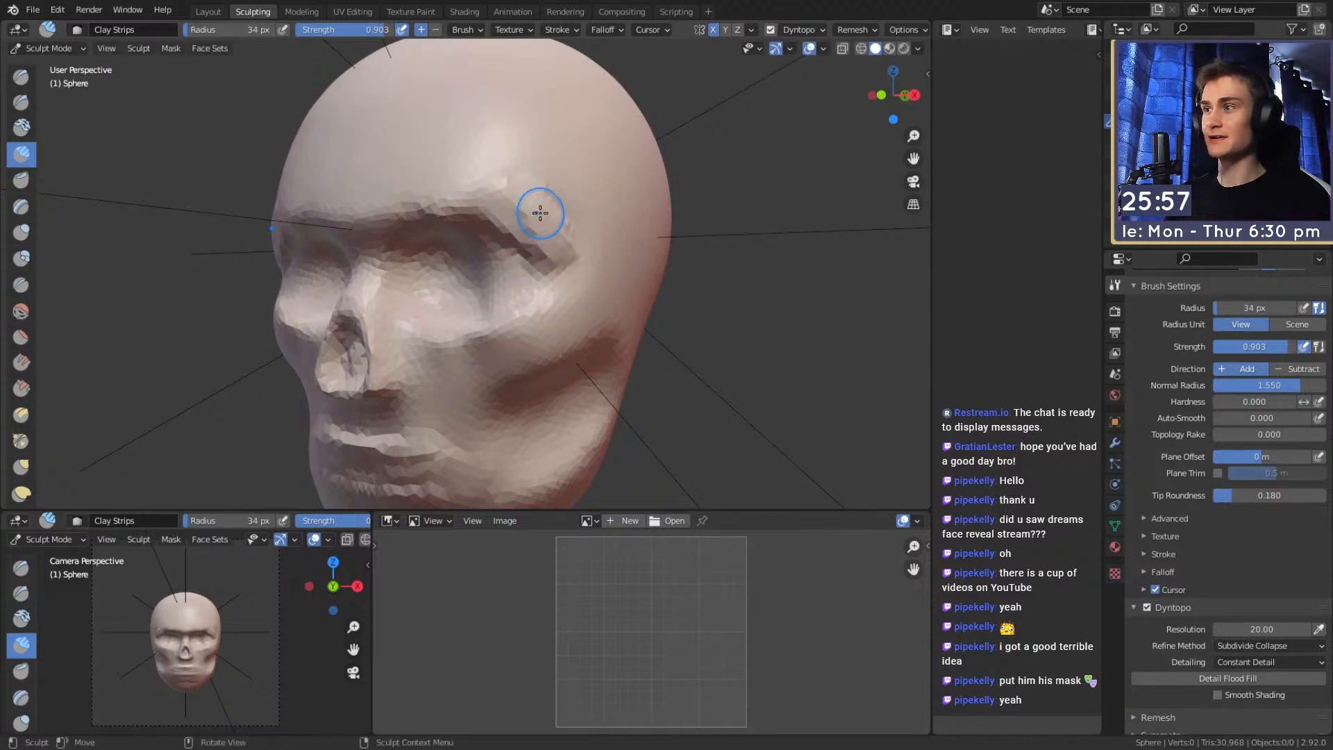
Carve the temples with the Clay Strips brush at 48 px and smooth them with a larger radius
middle_drag(570, 229, 518, 223)
key(f)
click(453, 218)
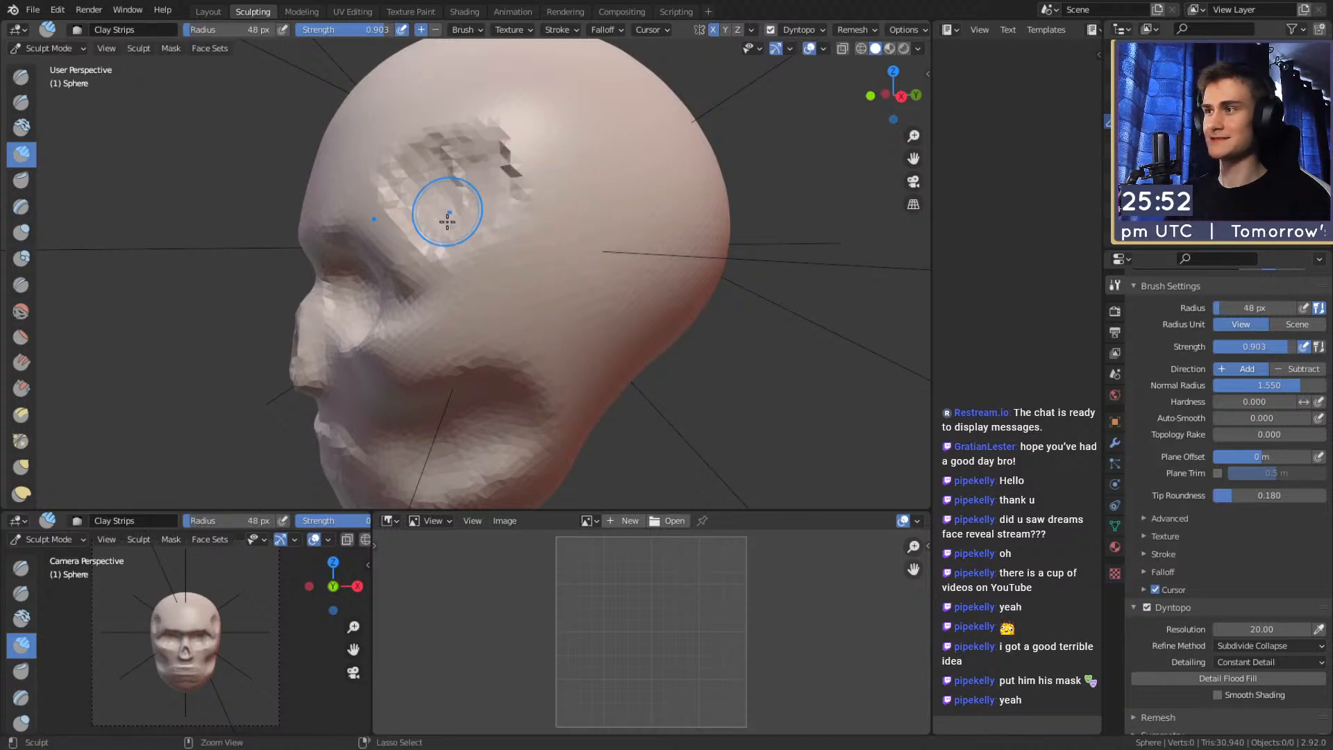
mouse_move(488, 134)
ctrl+mouse_down()
mouse_move(492, 153)
mouse_move(500, 131)
mouse_move(486, 143)
ctrl+mouse_up()
key(f)
click(654, 158)
mouse_move(497, 224)
middle_down()
mouse_move(604, 217)
mouse_move(532, 167)
middle_up()
key(f)
click(567, 215)
Smooth the forehead and temples with the brush radius at 165 px
key(f)
mouse_move(533, 167)
alt+mouse_down()
mouse_move(469, 158)
mouse_move(624, 219)
alt+mouse_up()
click(473, 158)
key(f)
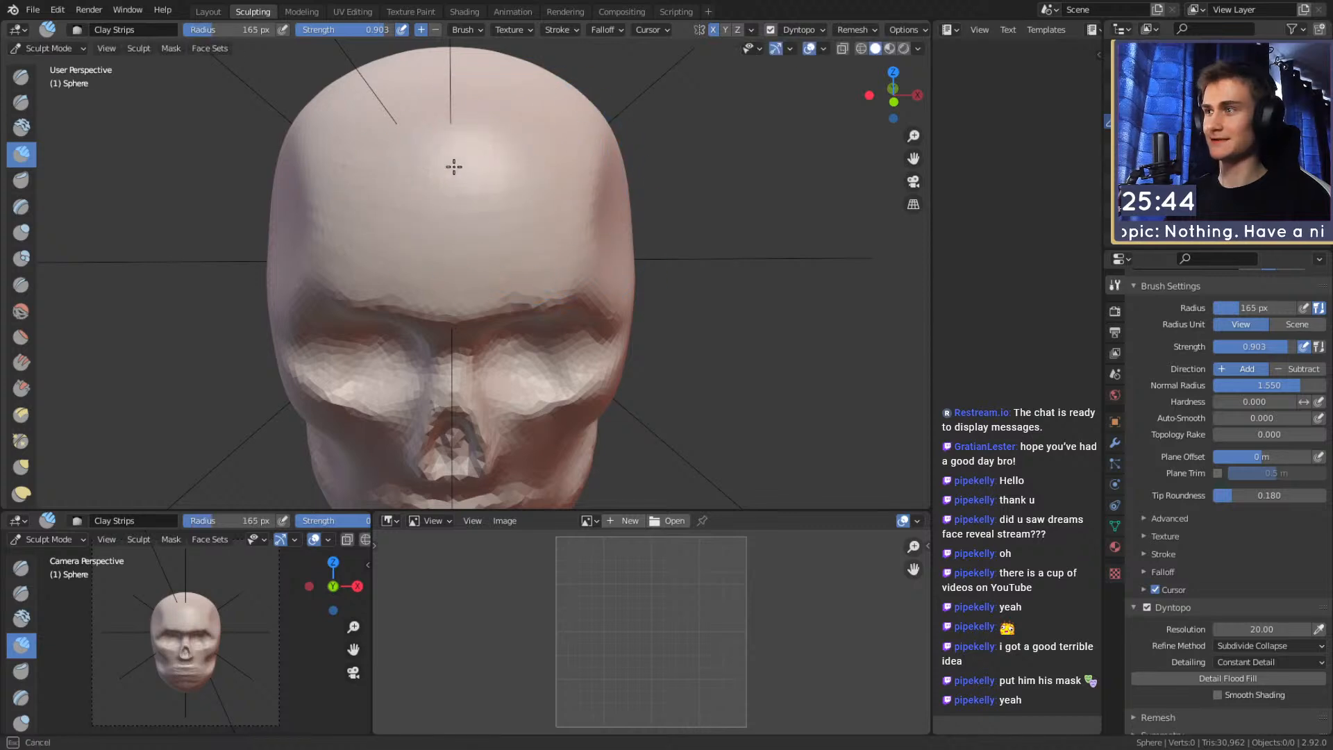
alt+drag(468, 222, 615, 240)
mouse_move(614, 298)
alt+shift+mouse_down()
mouse_move(619, 181)
mouse_move(509, 167)
mouse_move(557, 282)
mouse_move(565, 226)
mouse_move(529, 244)
mouse_move(561, 345)
alt+shift+mouse_up()
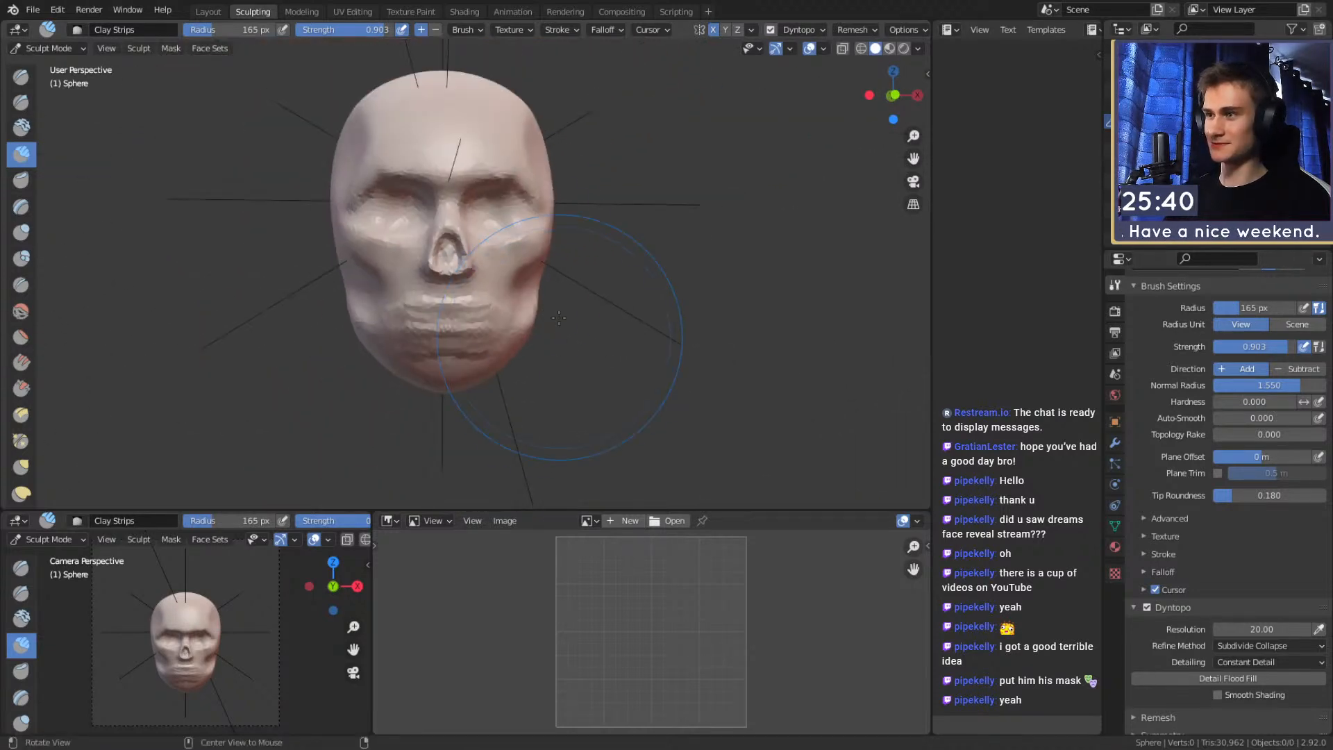
Reshape the lower part of the head with a repeatedly resized Grab brush
key(g)
key(f)
click(624, 307)
mouse_move(618, 306)
alt+mouse_down()
mouse_move(524, 319)
mouse_move(625, 313)
alt+mouse_up()
key(f)
click(753, 273)
key(f)
click(526, 300)
key(f)
click(509, 324)
key(f)
click(461, 329)
Sculpt bands across the back of the head with Clay Strips at 53 px and smooth them at 165 px
mouse_move(462, 335)
alt+mouse_down()
mouse_move(470, 311)
mouse_move(575, 298)
mouse_move(527, 262)
mouse_move(479, 262)
alt+mouse_up()
key(shift+c)
key(f)
click(541, 263)
mouse_move(472, 263)
ctrl+alt+mouse_down()
mouse_move(466, 217)
mouse_move(491, 247)
ctrl+alt+mouse_up()
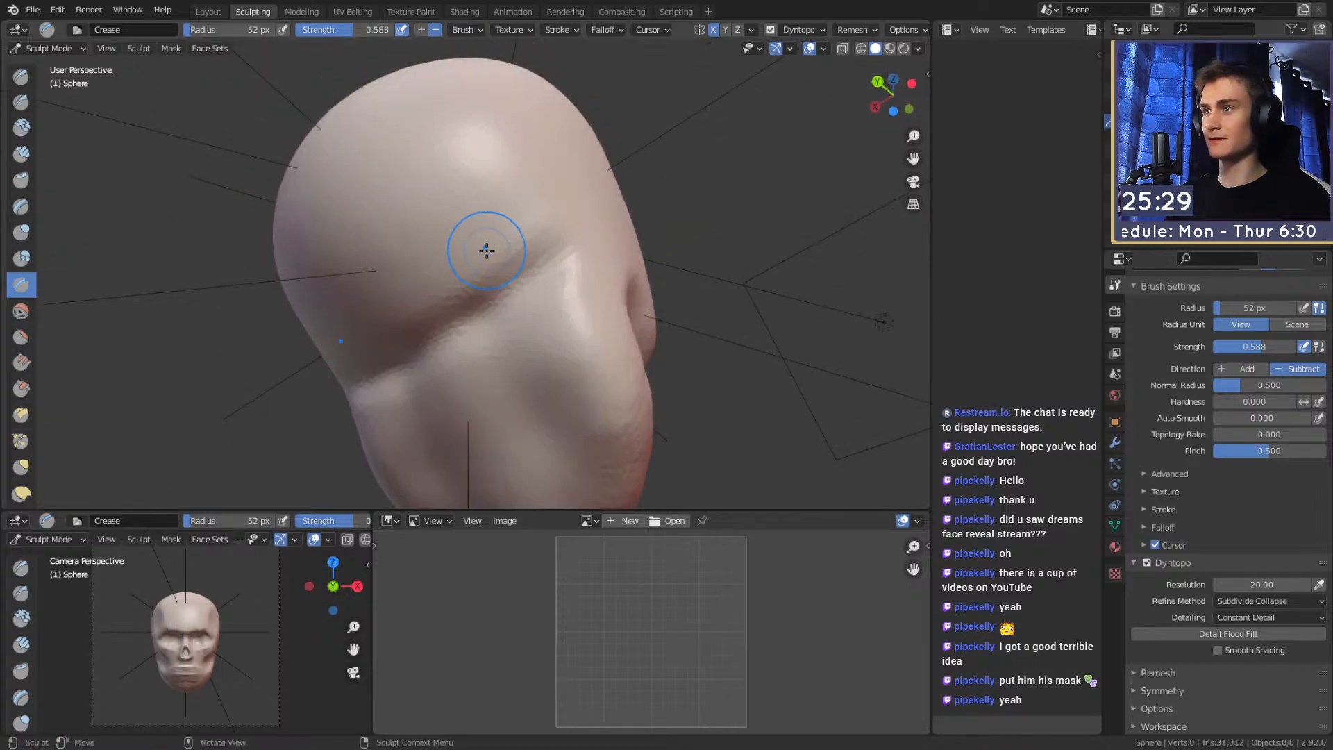
key(c)
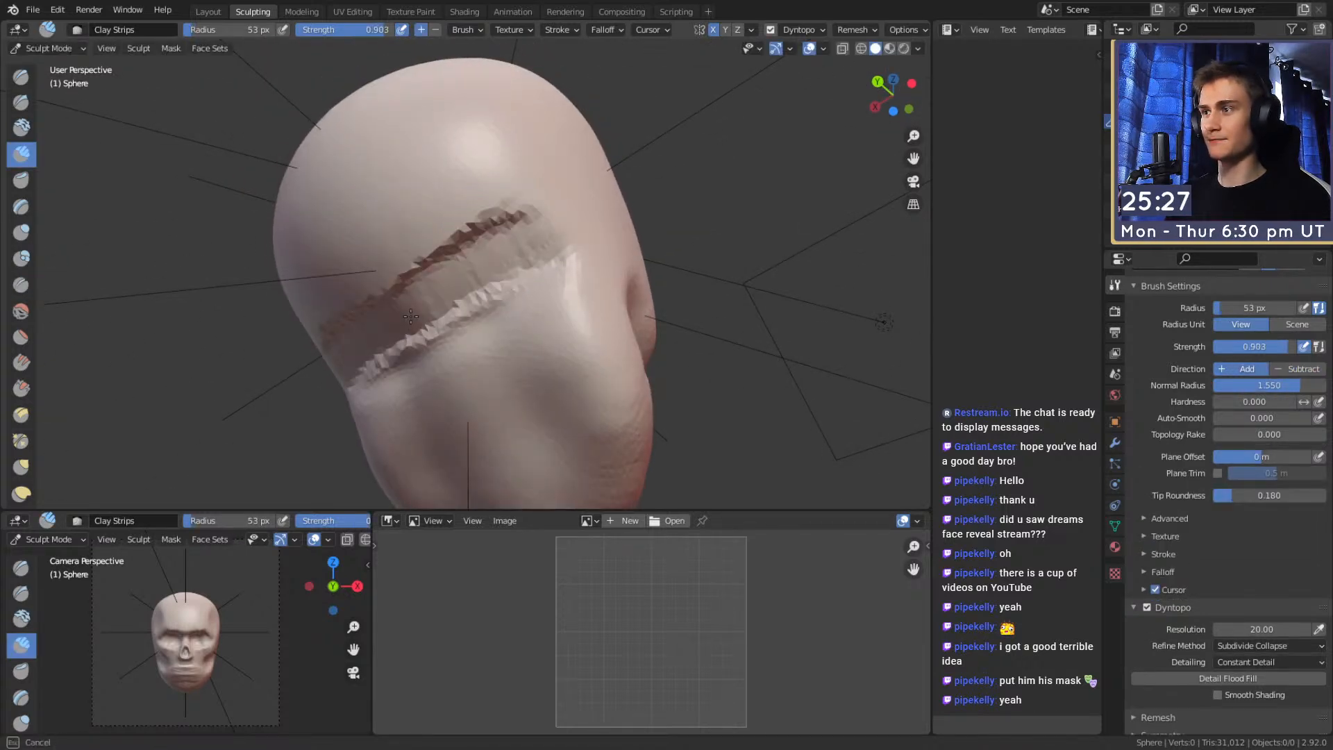
drag(370, 222, 399, 232)
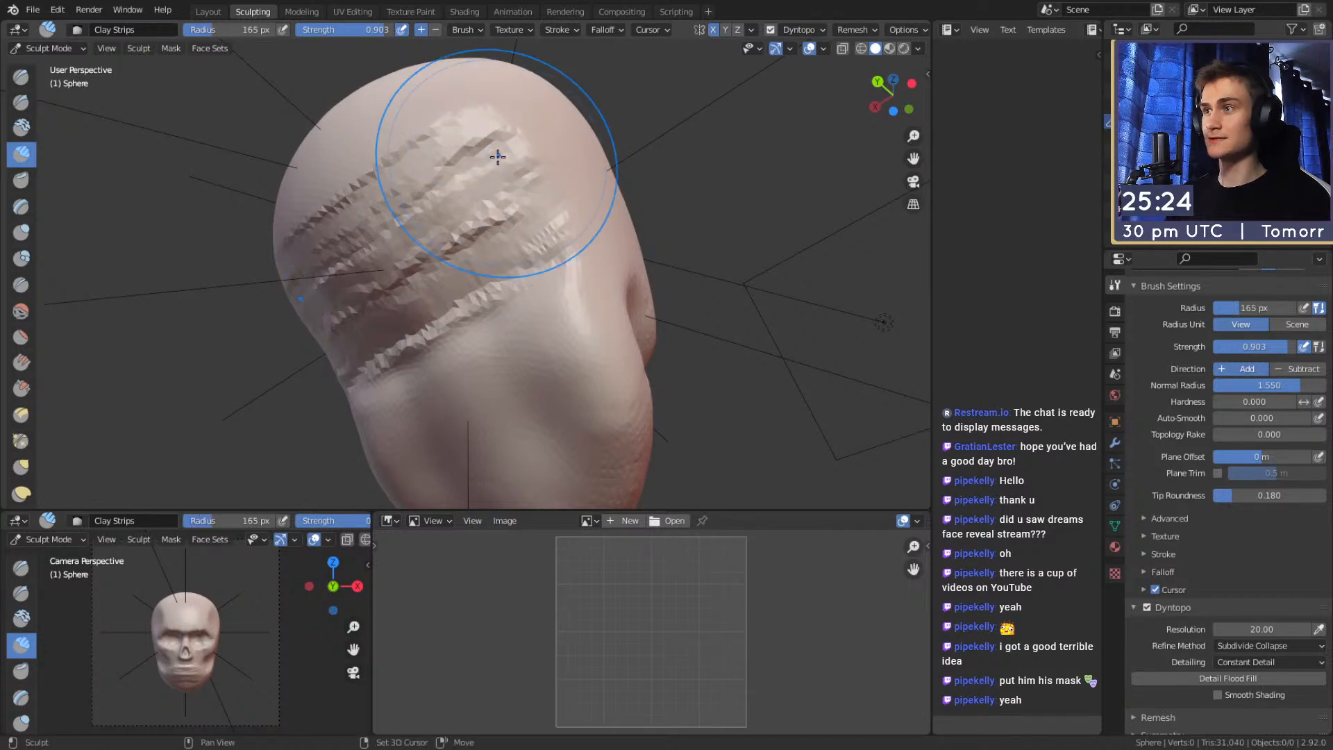
shift+drag(508, 163, 439, 200)
Reshape the back and top of the cranium with the Grab brush, enlarging it to 270 px
mouse_move(447, 279)
middle_down()
mouse_move(530, 274)
mouse_move(497, 253)
mouse_move(550, 266)
mouse_move(496, 239)
mouse_move(565, 232)
mouse_move(538, 232)
middle_up()
key(g)
key(f)
click(535, 241)
drag(420, 250, 424, 283)
mouse_move(431, 277)
middle_down()
mouse_move(544, 231)
mouse_move(635, 248)
mouse_move(584, 194)
mouse_move(604, 306)
middle_up()
middle_drag(597, 278, 533, 232)
key(f)
click(556, 190)
drag(497, 172, 500, 199)
mouse_move(500, 208)
middle_down()
mouse_move(503, 244)
mouse_move(494, 229)
middle_up()
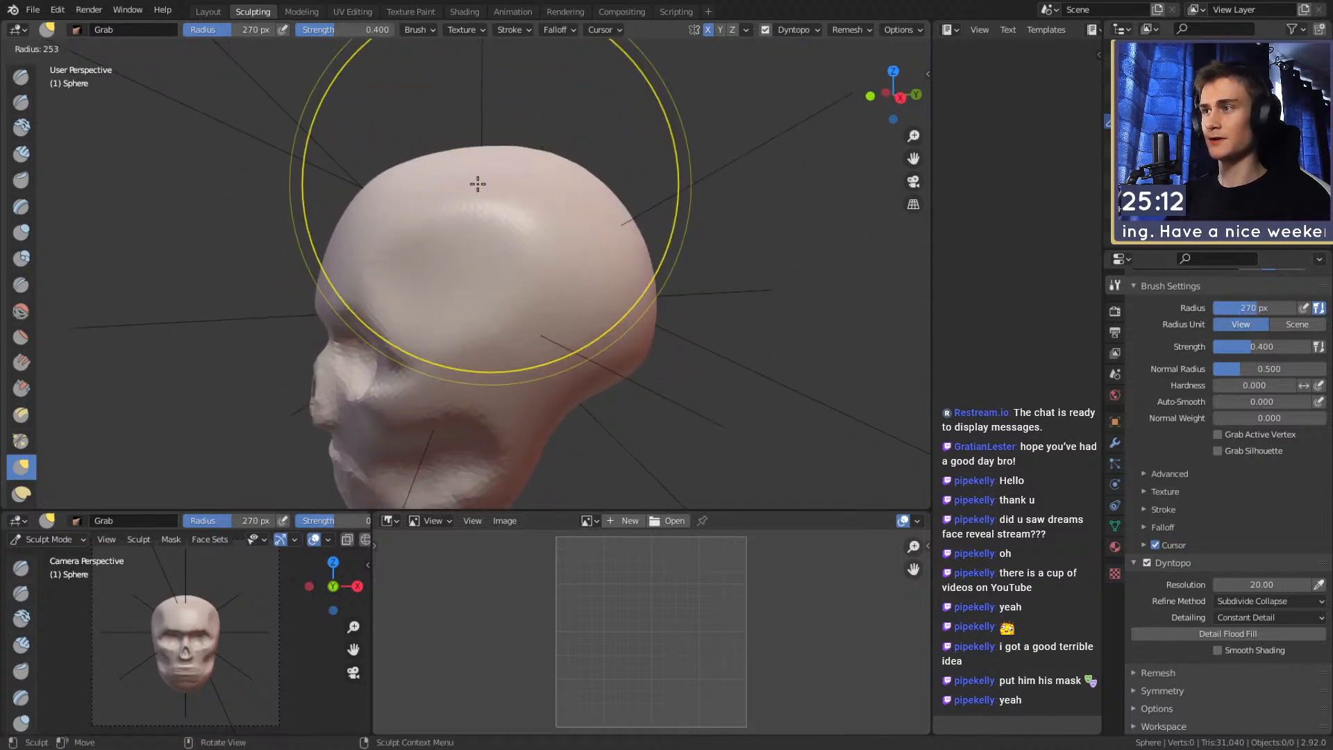
Refine the side and top contours of the cranium with the Grab brush at 116 px
key(f)
click(482, 163)
middle_drag(561, 182, 642, 240)
key(f)
click(556, 229)
drag(561, 224, 562, 217)
middle_drag(477, 282, 483, 217)
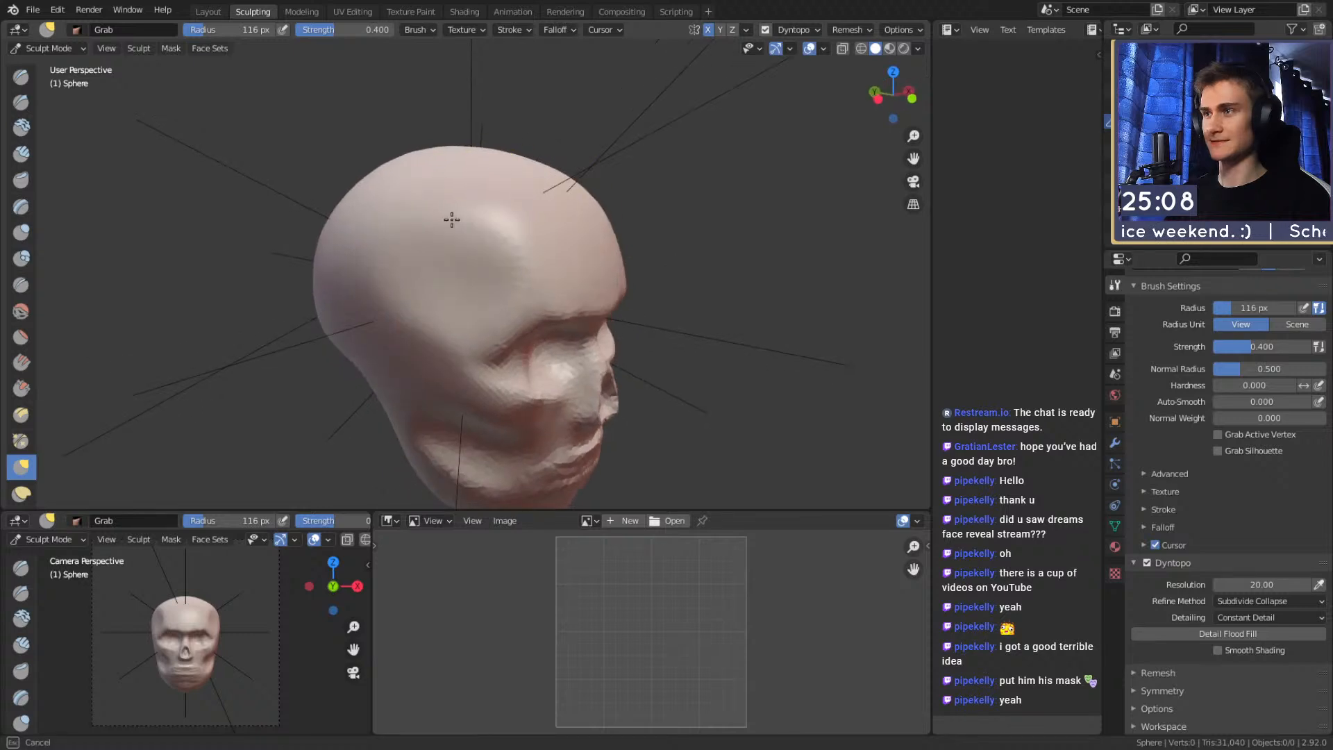
Sculpt the cheekbones and outer eye area with Clay Strips at 40 px, and smooth them at 108 px
mouse_move(406, 262)
middle_down()
mouse_move(472, 208)
mouse_move(524, 230)
mouse_move(491, 277)
middle_up()
key(c)
key(f)
click(444, 273)
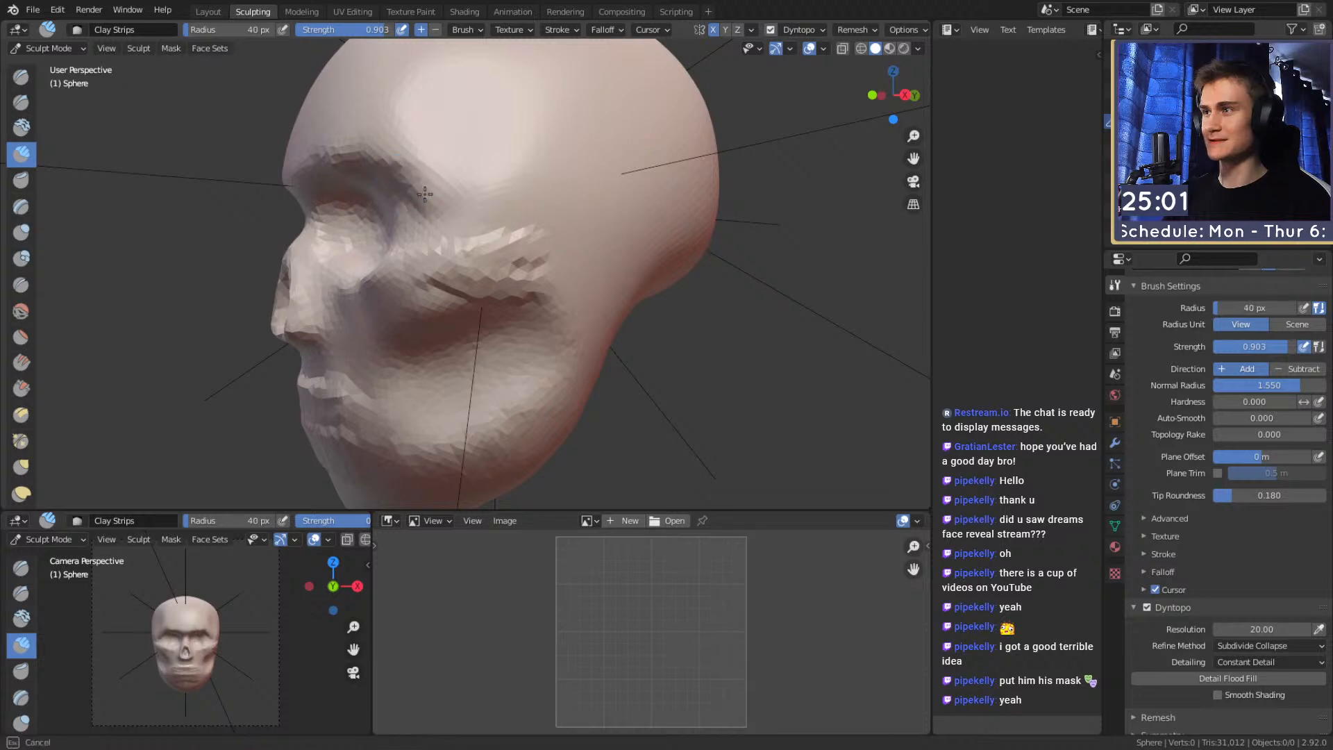
key(f)
mouse_move(506, 179)
ctrl+mouse_down()
mouse_move(557, 169)
mouse_move(482, 185)
ctrl+mouse_up()
click(596, 187)
mouse_move(397, 196)
middle_down()
mouse_move(597, 241)
mouse_move(580, 215)
mouse_move(504, 176)
middle_up()
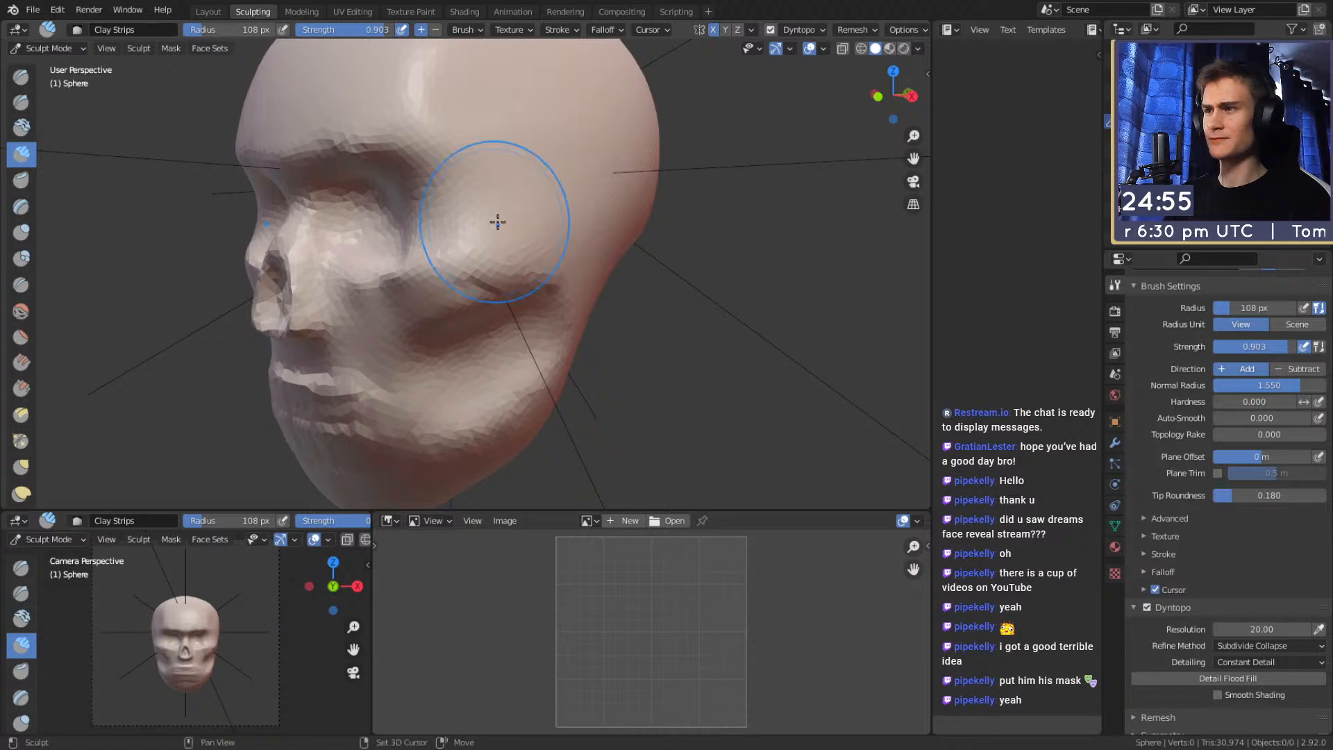
Carve the hollows beneath the cheekbones beside the mouth with the Clay Strips brush at 50 px
mouse_move(543, 275)
middle_down()
mouse_move(536, 233)
mouse_move(595, 255)
mouse_move(532, 241)
middle_up()
key(f)
click(479, 295)
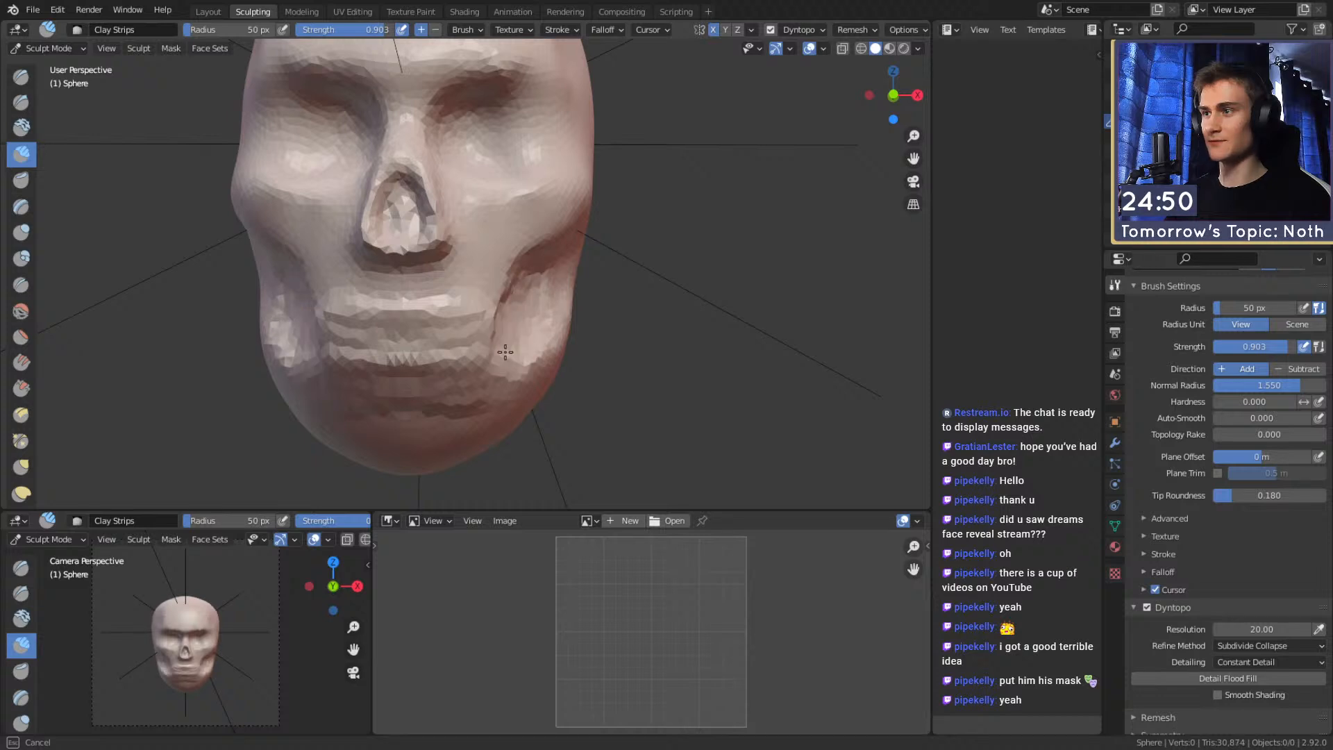
Carve the mouth line between the jaws with the Crease brush and smooth it at 113 px
key(shift+c)
mouse_move(323, 331)
mouse_down()
mouse_move(478, 339)
mouse_move(530, 326)
mouse_up()
middle_drag(518, 332, 506, 277)
key(f)
click(463, 297)
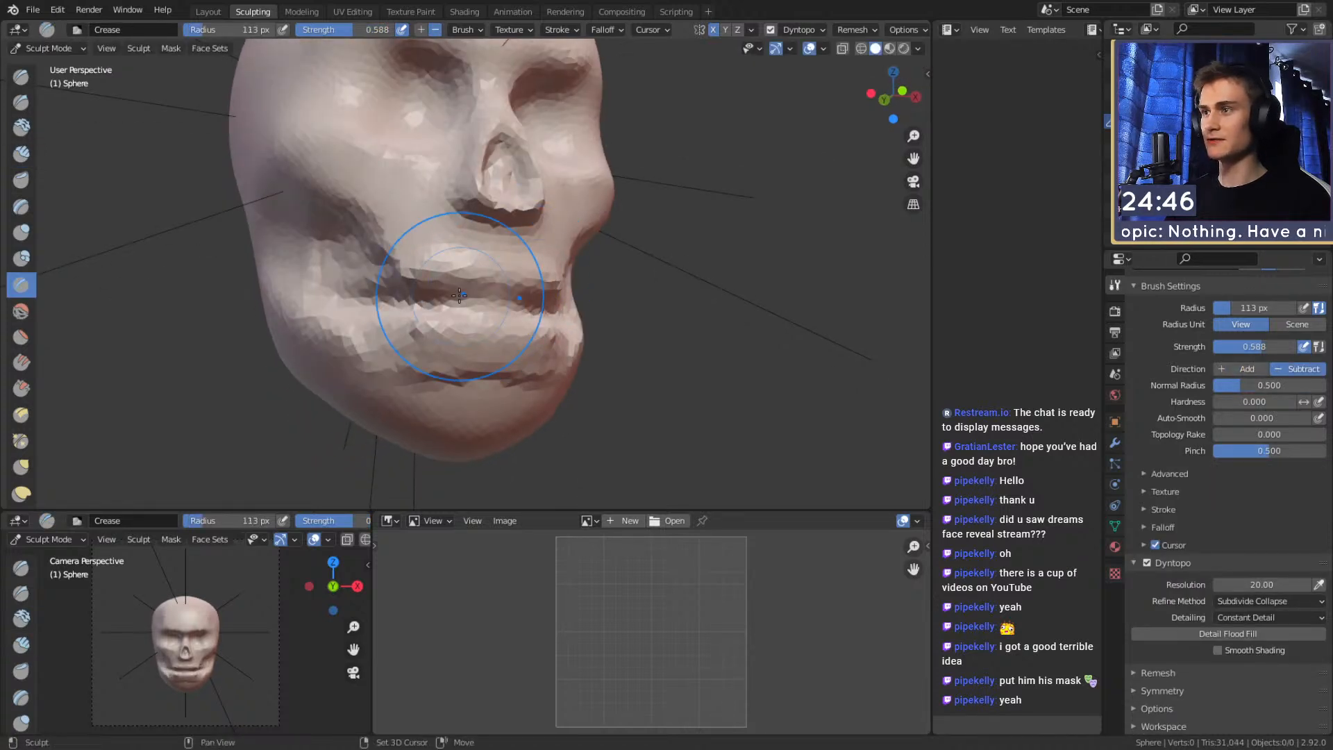
Sculpt the upper jaw above the mouth line with Clay Strips at 29 and 16 px, smoothing at 88 px
key(c)
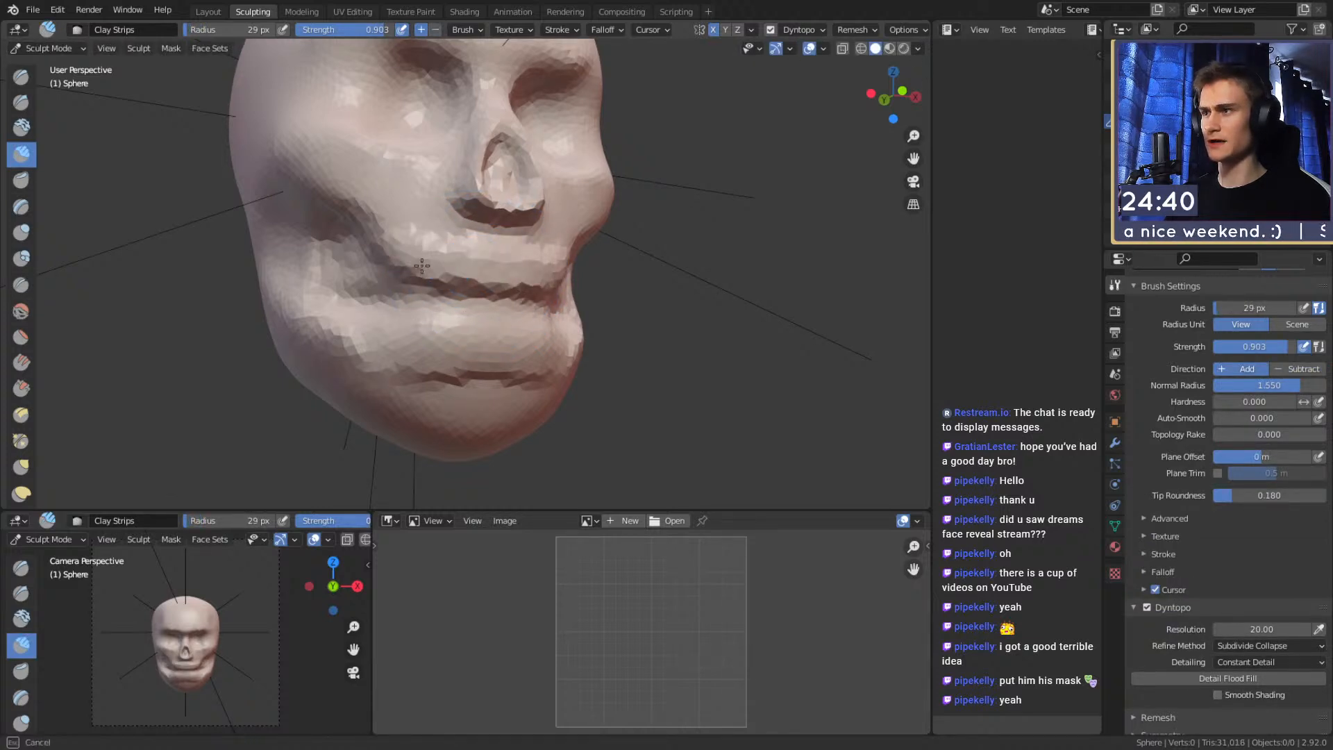
key(f)
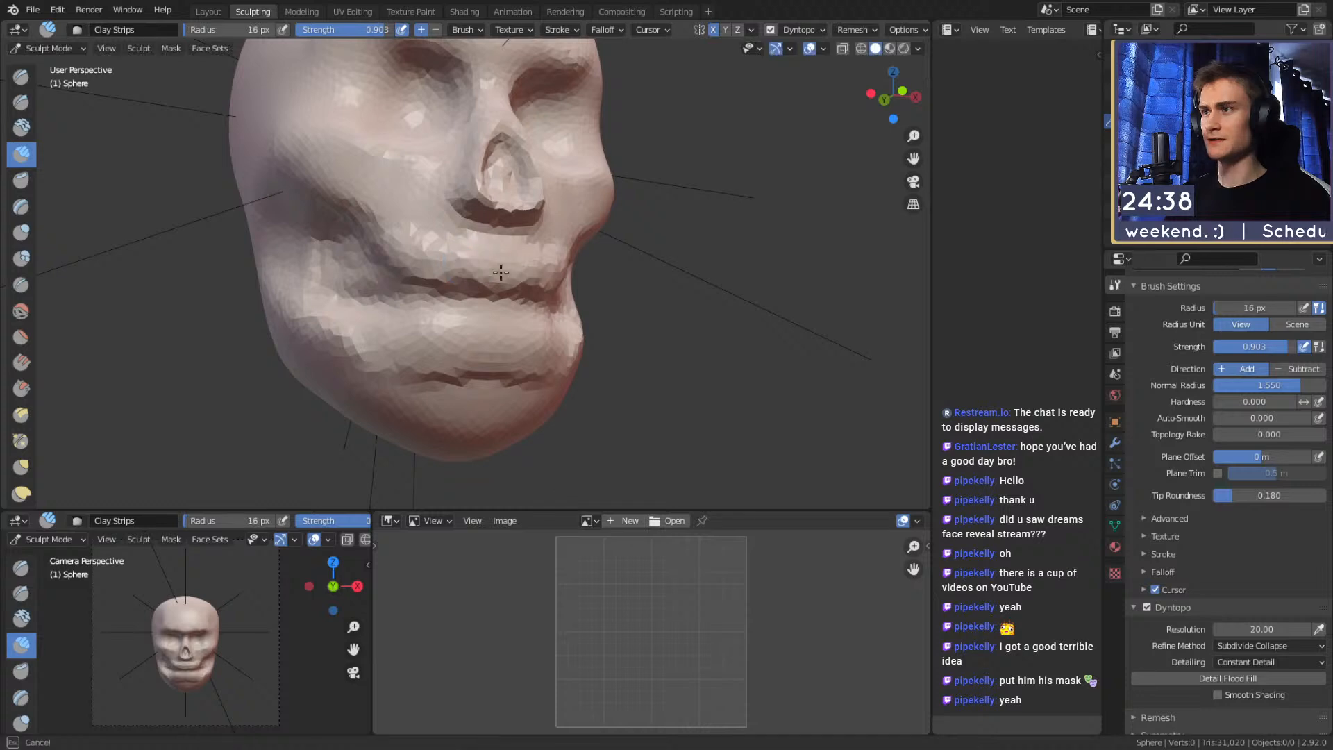
click(489, 271)
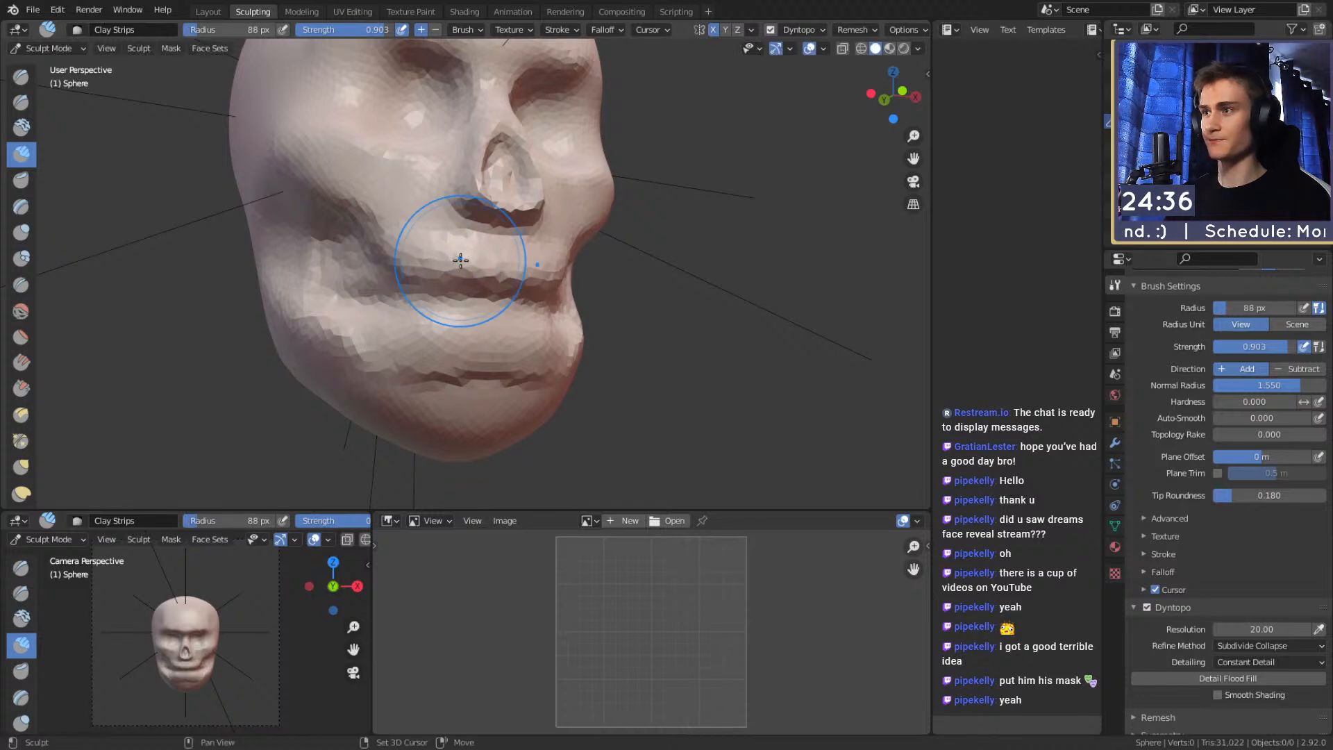
Sculpt the lower jaw below the mouth line with a resized Clay Strips brush and smooth it
mouse_move(486, 269)
middle_down()
mouse_move(586, 261)
mouse_move(640, 273)
mouse_move(484, 298)
middle_up()
key(f)
click(429, 320)
key(f)
click(429, 318)
key(f)
click(421, 318)
mouse_move(449, 311)
mouse_down()
mouse_move(399, 306)
mouse_move(451, 322)
mouse_move(407, 310)
mouse_up()
mouse_move(409, 310)
middle_down()
mouse_move(563, 313)
mouse_move(424, 302)
middle_up()
key(f)
click(515, 299)
mouse_move(472, 312)
shift+mouse_down()
mouse_move(411, 336)
mouse_move(437, 327)
shift+mouse_up()
Carve along the cheek hollow at the side of the jaw with the Crease brush
mouse_move(409, 323)
middle_down()
mouse_move(487, 307)
mouse_move(447, 285)
mouse_move(464, 275)
mouse_move(356, 297)
middle_up()
key(f)
click(431, 308)
key(shift+c)
drag(357, 296, 320, 232)
Reshape the sides of the jaw and the cheek hollows with a resized Grab brush
key(g)
middle_drag(444, 316, 354, 277)
key(f)
click(383, 274)
key(f)
click(431, 276)
drag(336, 277, 340, 279)
mouse_move(521, 283)
middle_down()
mouse_move(576, 269)
mouse_move(489, 280)
middle_up()
key(f)
click(452, 294)
Deepen the cheek hollows beside the mouth with the Crease brush, reducing its radius from 54 to 31 px
mouse_move(402, 269)
middle_down()
mouse_move(536, 283)
mouse_move(548, 257)
mouse_move(604, 257)
mouse_move(526, 254)
middle_up()
key(shift+c)
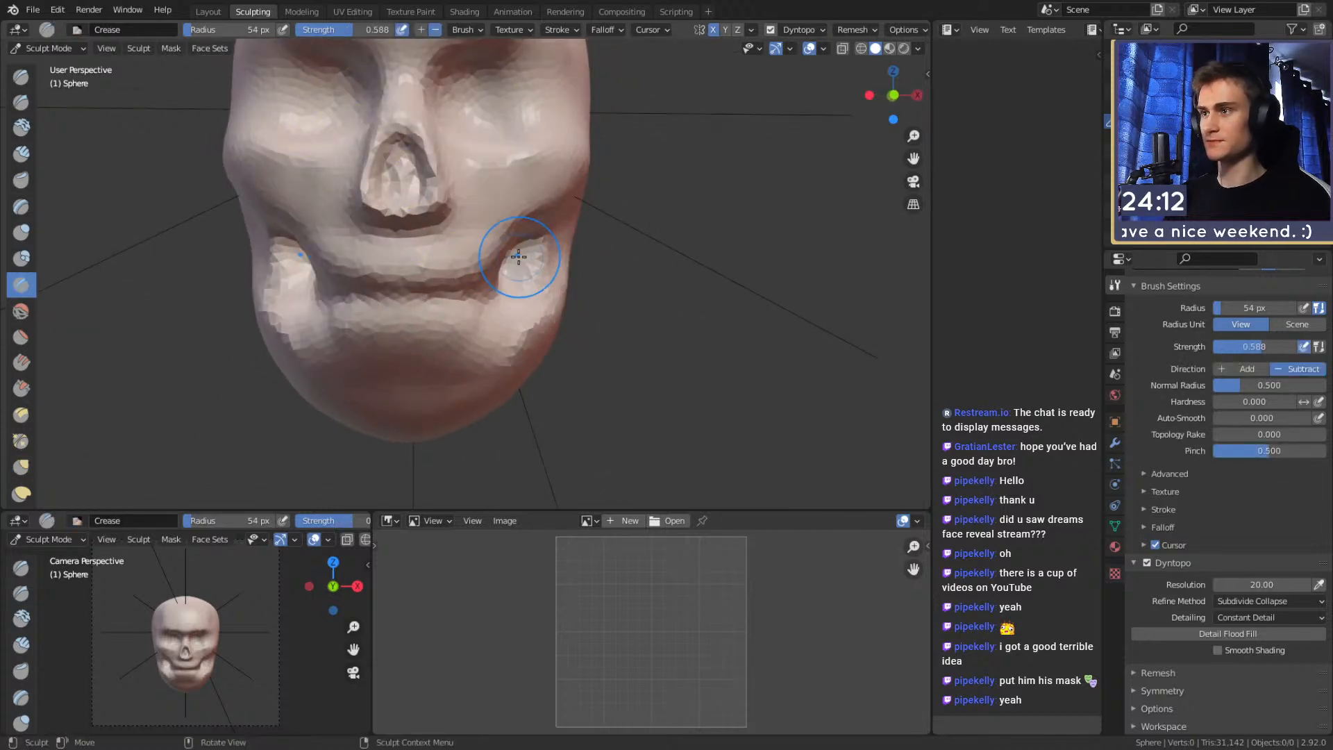
mouse_move(499, 291)
middle_down()
mouse_move(511, 277)
mouse_move(394, 294)
middle_up()
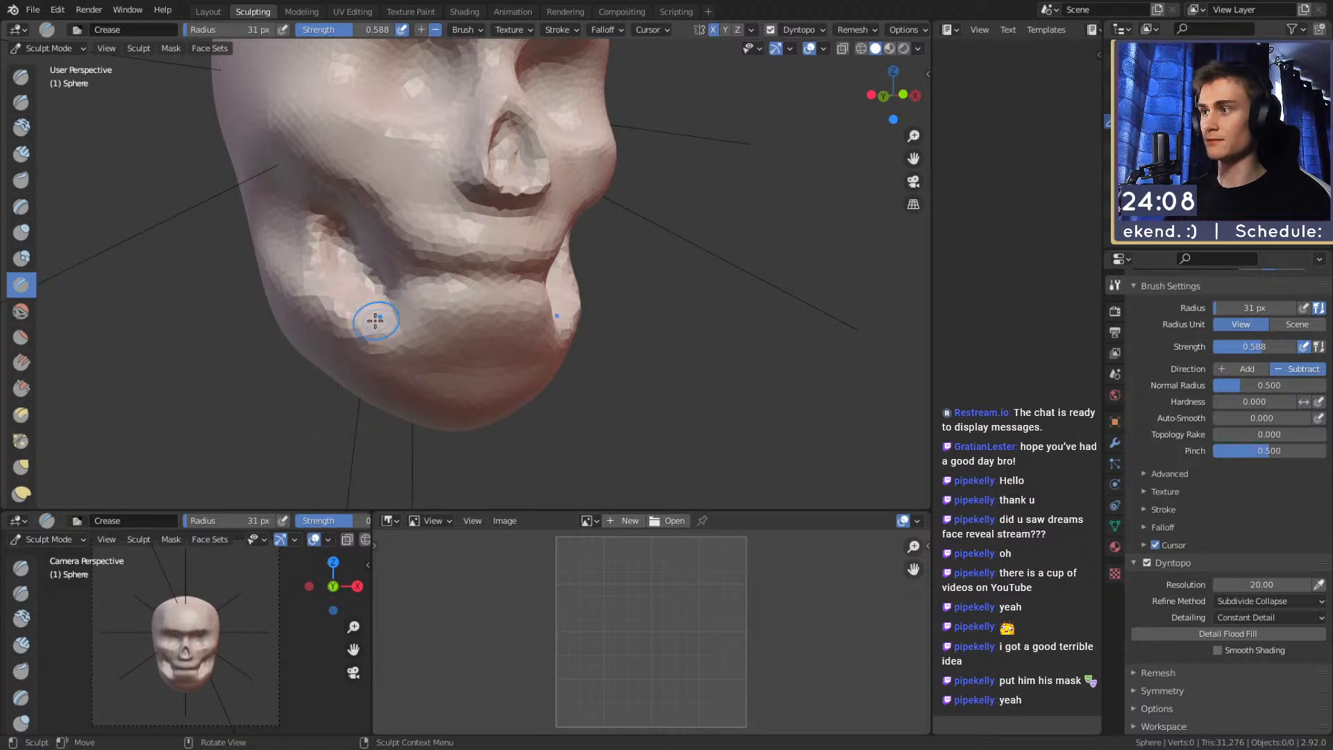
middle_drag(351, 222, 355, 285)
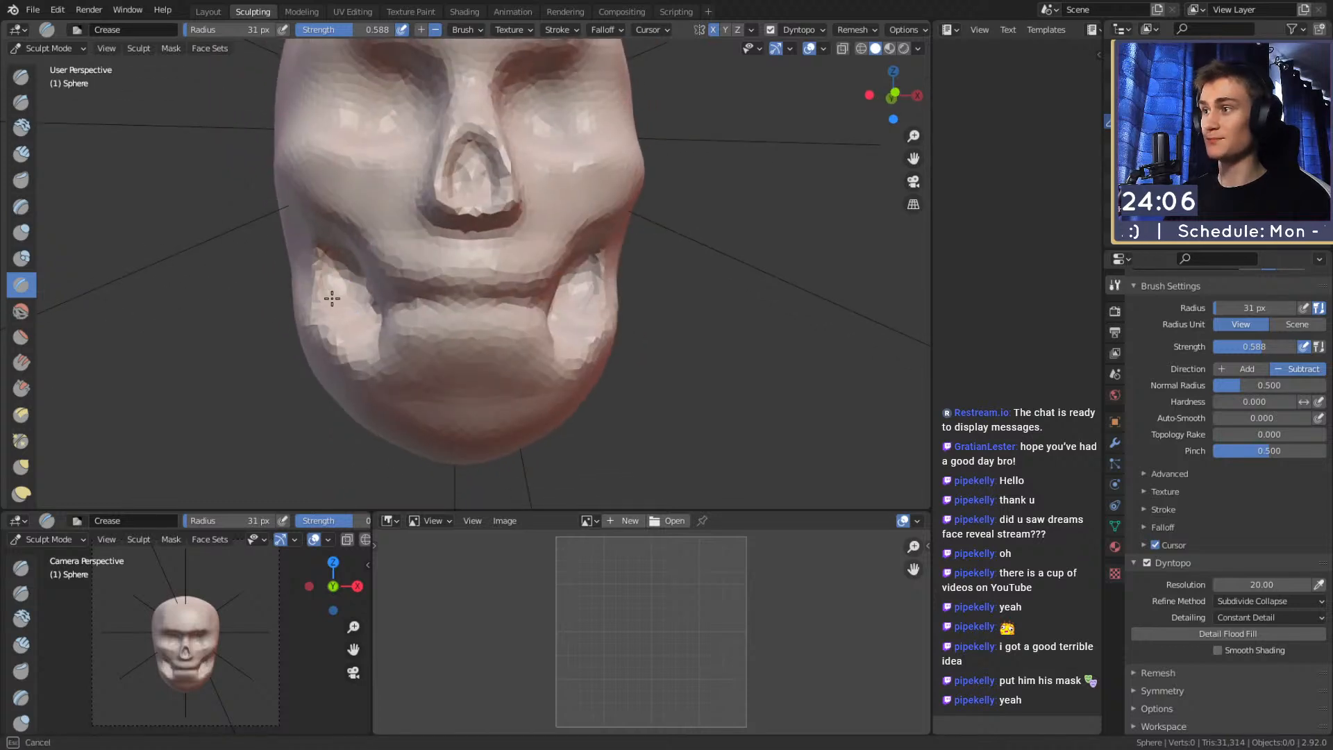
middle_drag(390, 262, 361, 170)
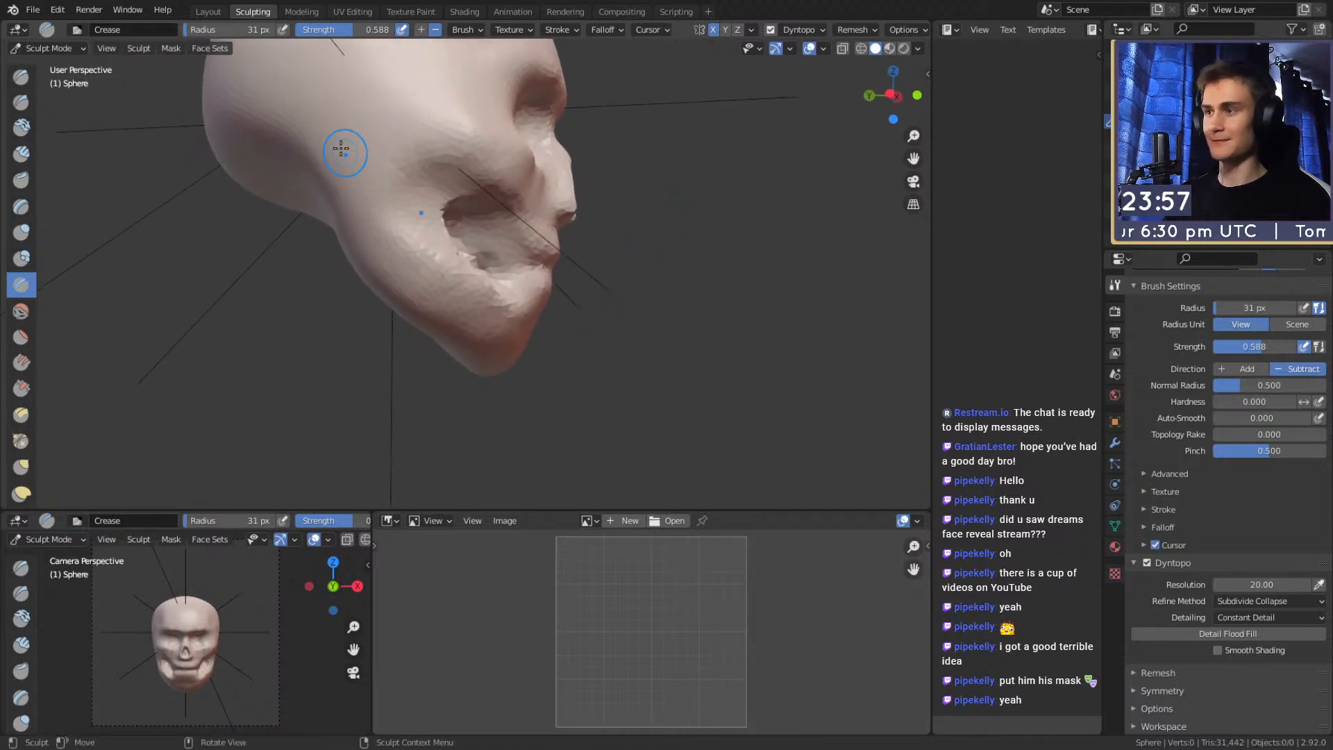
Reshape the chin and lower jaw contour in side view with repeatedly resized Grab brush strokes
key(g)
key(f)
click(687, 326)
middle_drag(510, 342, 527, 346)
key(f)
click(670, 348)
drag(488, 362, 468, 371)
key(f)
click(639, 342)
middle_drag(474, 335, 510, 342)
key(f)
click(615, 326)
middle_drag(469, 283, 401, 292)
mouse_move(514, 267)
middle_down()
mouse_move(565, 238)
mouse_move(630, 255)
mouse_move(451, 259)
mouse_move(479, 238)
mouse_move(512, 244)
middle_up()
Build up the side and rear of the jaw below the cheekbone with the Clay Strips brush, enlarging its radius to 62 px
key(c)
key(f)
click(416, 261)
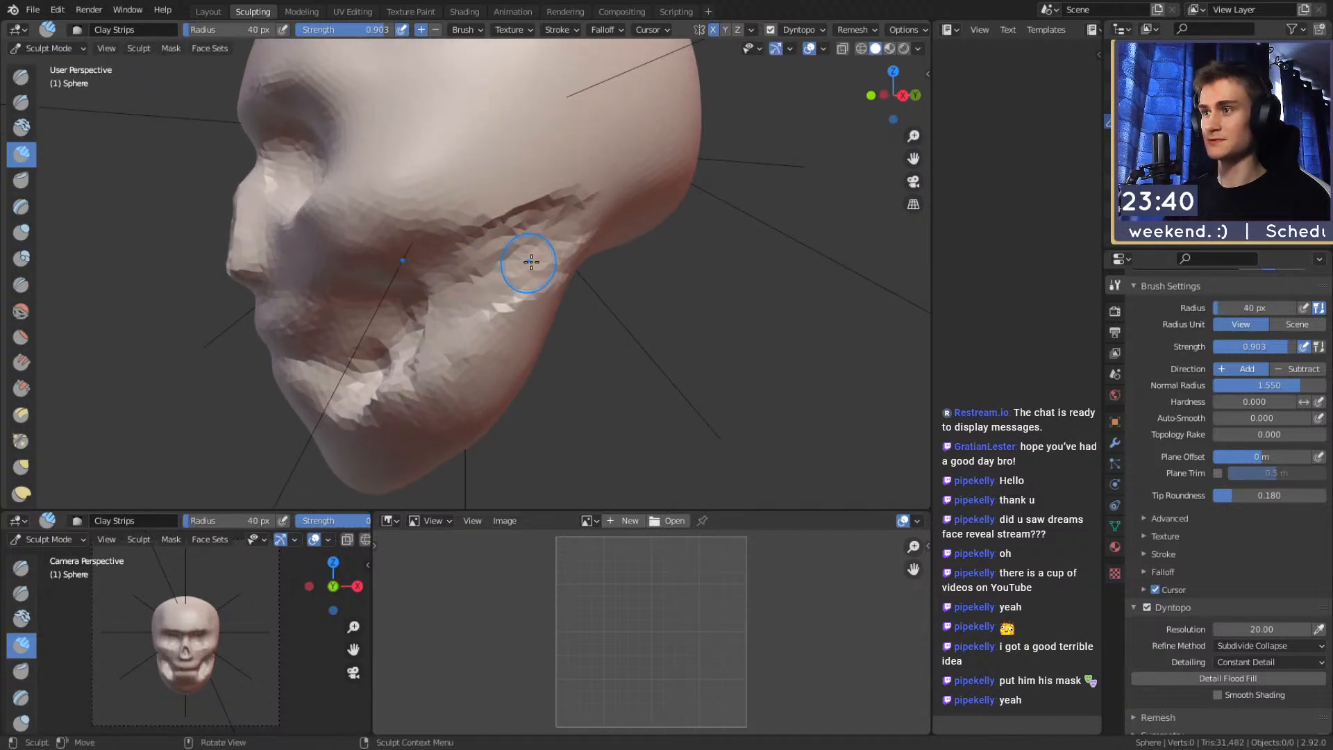
mouse_move(531, 257)
mouse_down()
mouse_move(497, 280)
mouse_move(485, 347)
mouse_up()
mouse_move(490, 320)
middle_down()
mouse_move(553, 261)
mouse_move(594, 297)
mouse_move(516, 320)
middle_up()
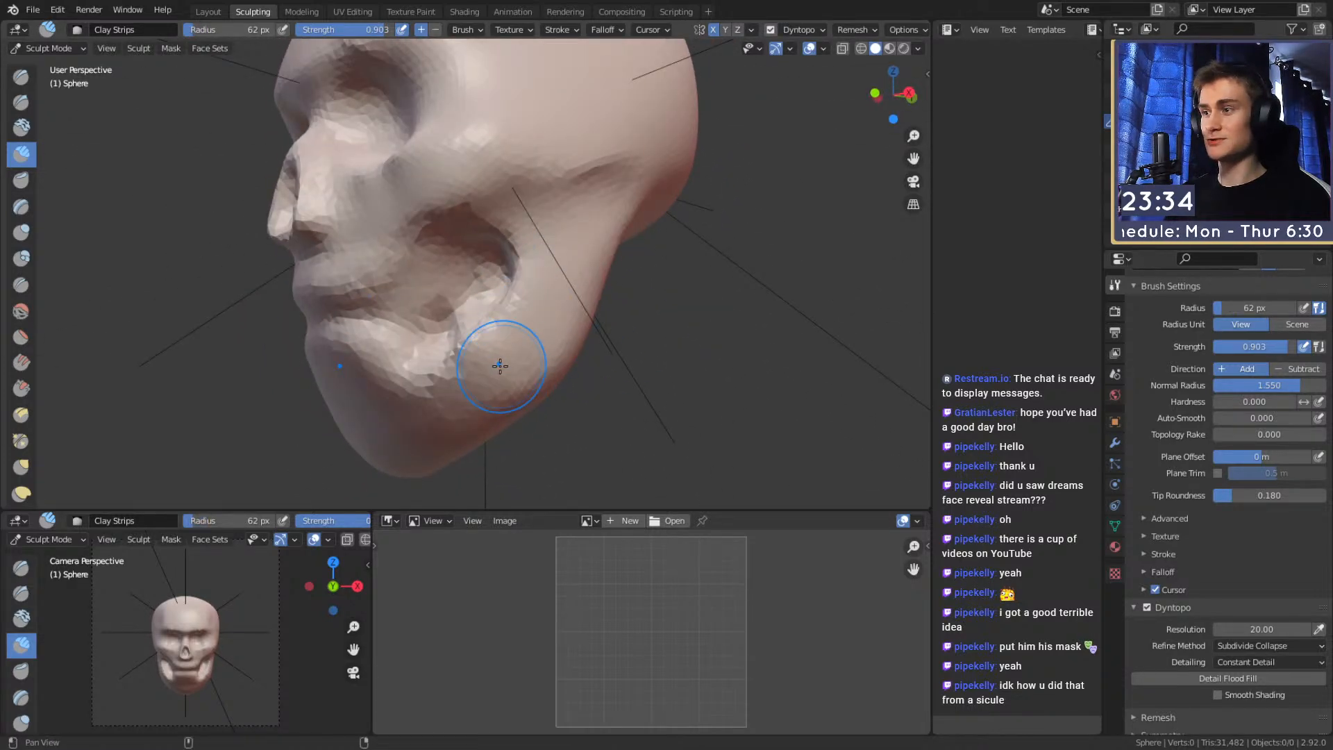
middle_drag(510, 368, 588, 345)
middle_drag(562, 401, 581, 339)
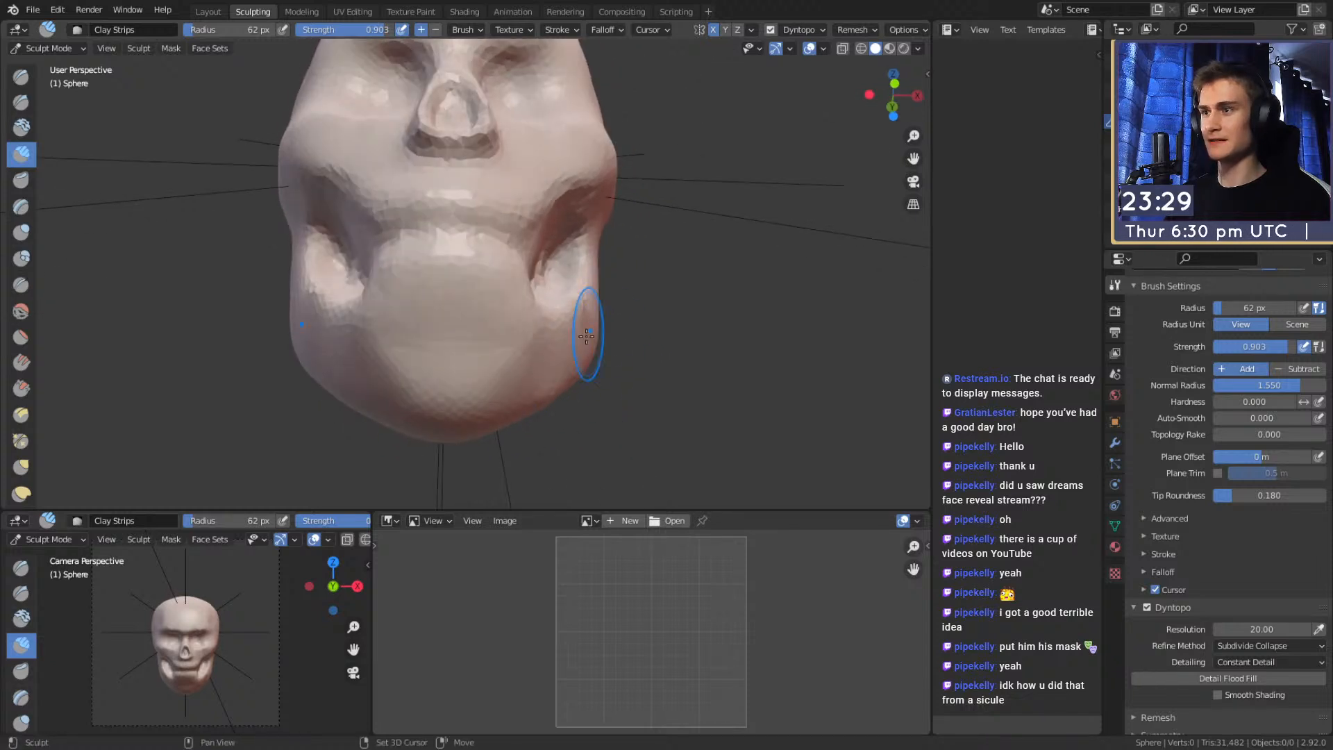
Resize the Clay Strips brush and set its strength to 0.345
middle_drag(567, 386, 527, 368)
key(f)
click(562, 357)
key(shift+f)
click(379, 319)
Carve the gap between the upper and lower jaw from the front with the Crease brush at a 38 px radius
mouse_move(461, 307)
middle_down()
mouse_move(417, 325)
mouse_move(558, 320)
mouse_move(556, 350)
middle_up()
scroll(550, 333, up, 5)
key(shift+c)
shift+middle_drag(557, 350, 533, 264)
key(f)
click(466, 263)
mouse_move(497, 245)
alt+mouse_down()
mouse_move(488, 253)
mouse_move(517, 251)
mouse_move(480, 249)
alt+mouse_up()
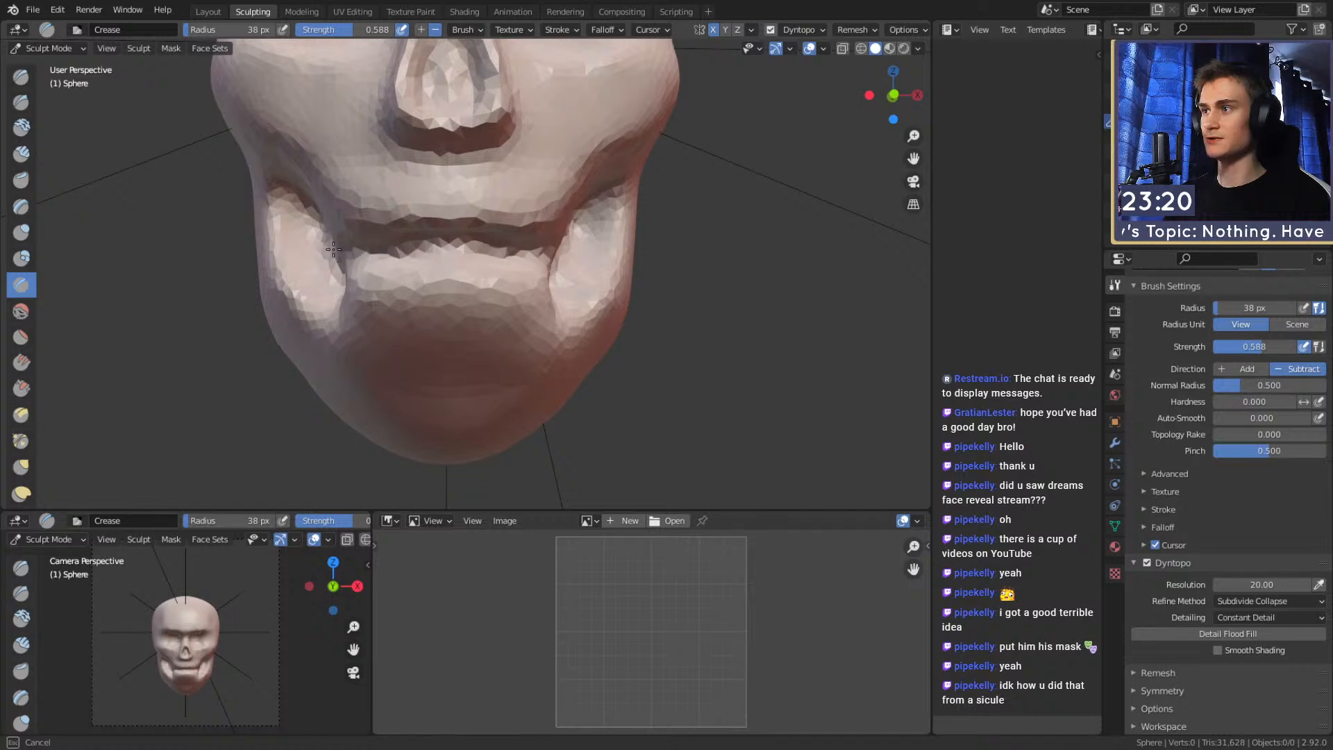
mouse_move(595, 213)
alt+mouse_down()
mouse_move(555, 271)
mouse_move(431, 288)
mouse_move(468, 289)
alt+mouse_up()
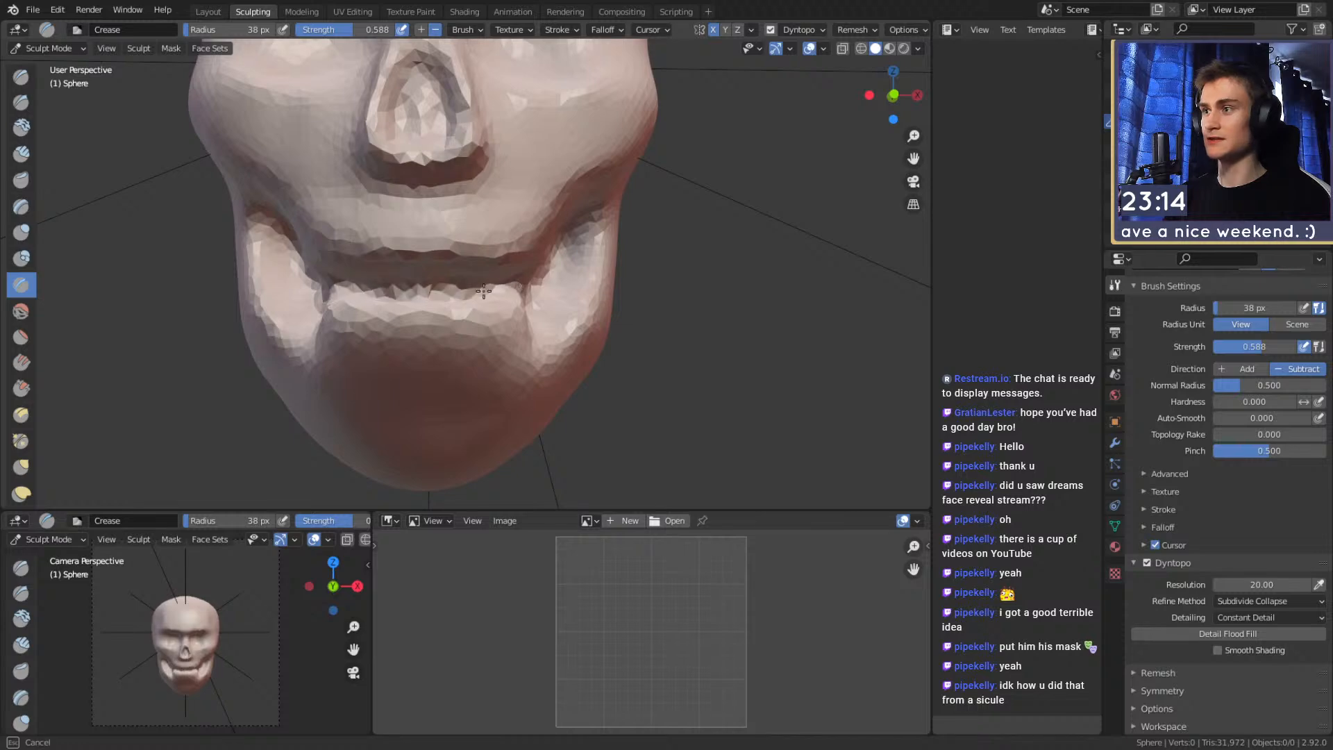
Deepen the mouth corners and the upper edge of the lower jaw with the 38 px Crease brush
scroll(535, 269, down, 3)
mouse_move(536, 269)
middle_down()
mouse_move(581, 214)
mouse_move(602, 237)
mouse_move(549, 253)
middle_up()
scroll(581, 215, up, 4)
scroll(583, 243, down, 2)
drag(413, 275, 386, 249)
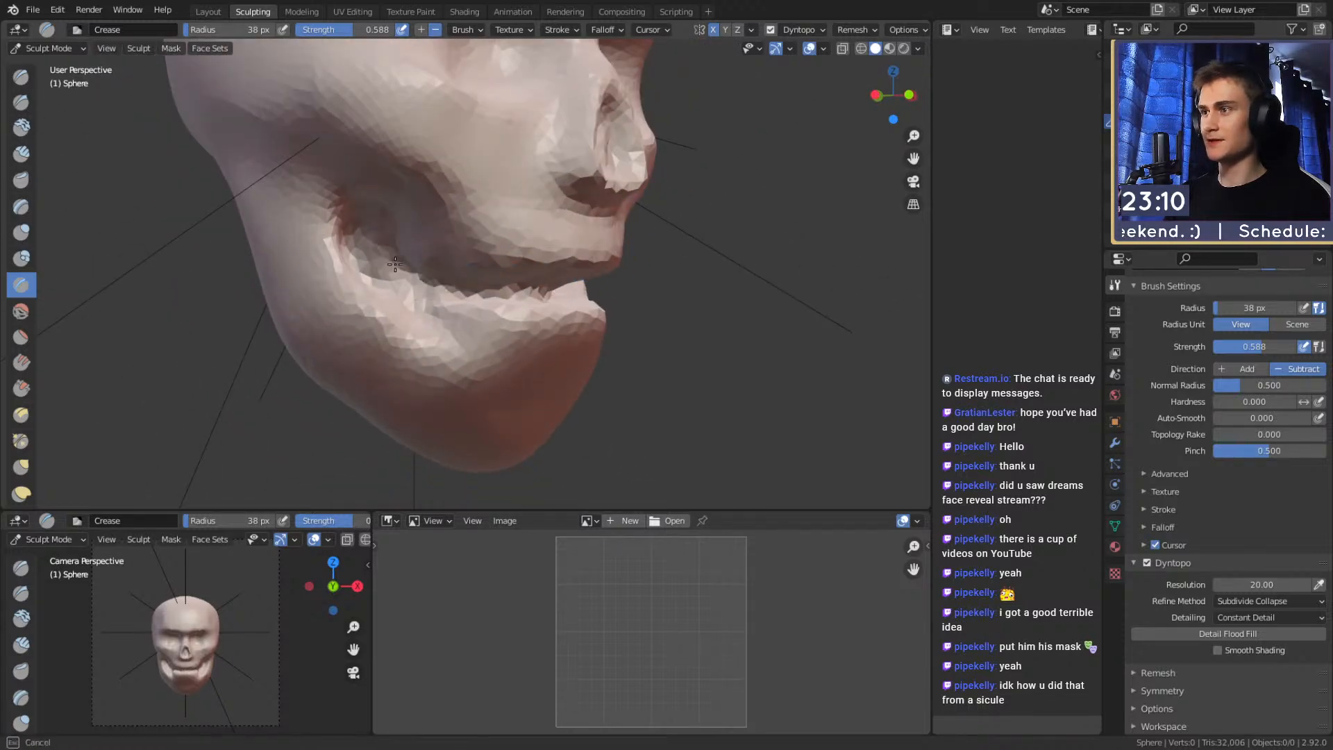
middle_drag(394, 290, 488, 313)
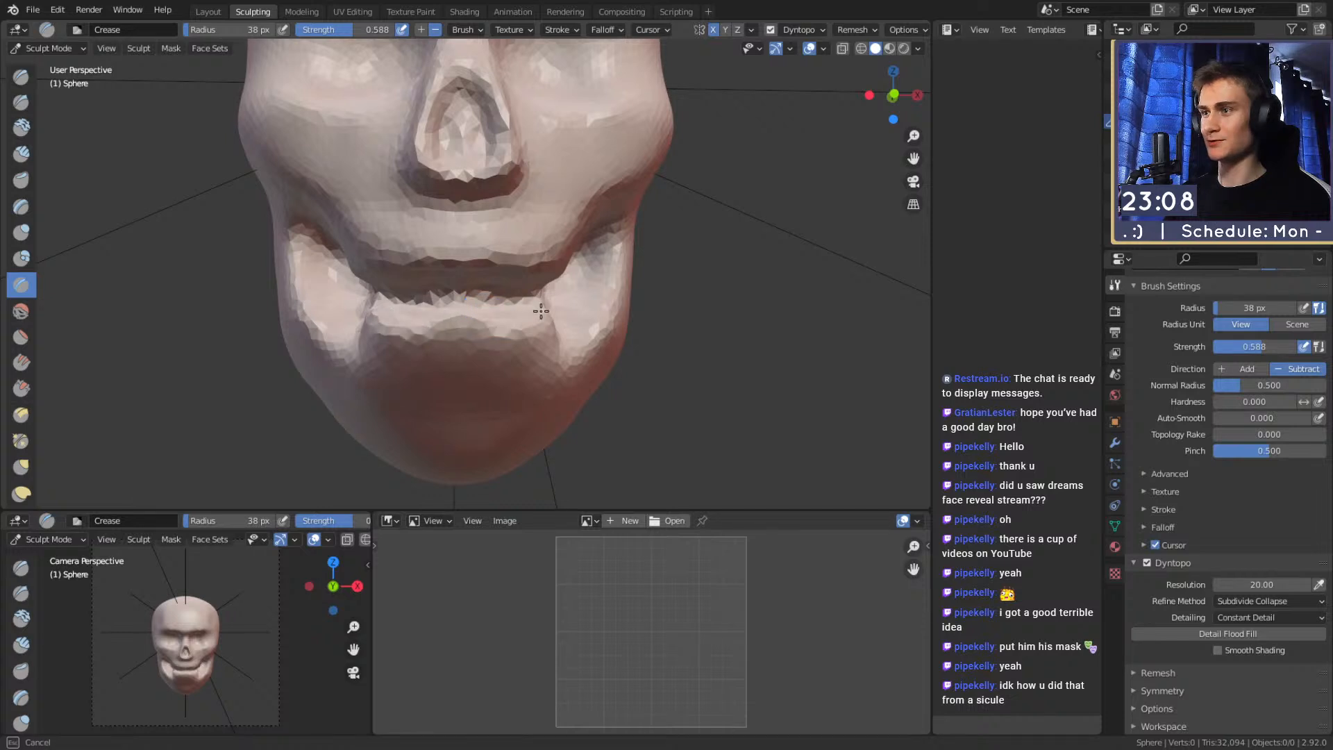
drag(472, 304, 479, 296)
Widen the opening between the jaws with the Crease brush at a 47 px radius
key(f)
click(511, 294)
drag(349, 320, 355, 292)
middle_drag(431, 277, 576, 256)
scroll(605, 272, down, 5)
scroll(639, 283, up, 3)
mouse_move(655, 289)
middle_down()
mouse_move(508, 326)
mouse_move(520, 300)
middle_up()
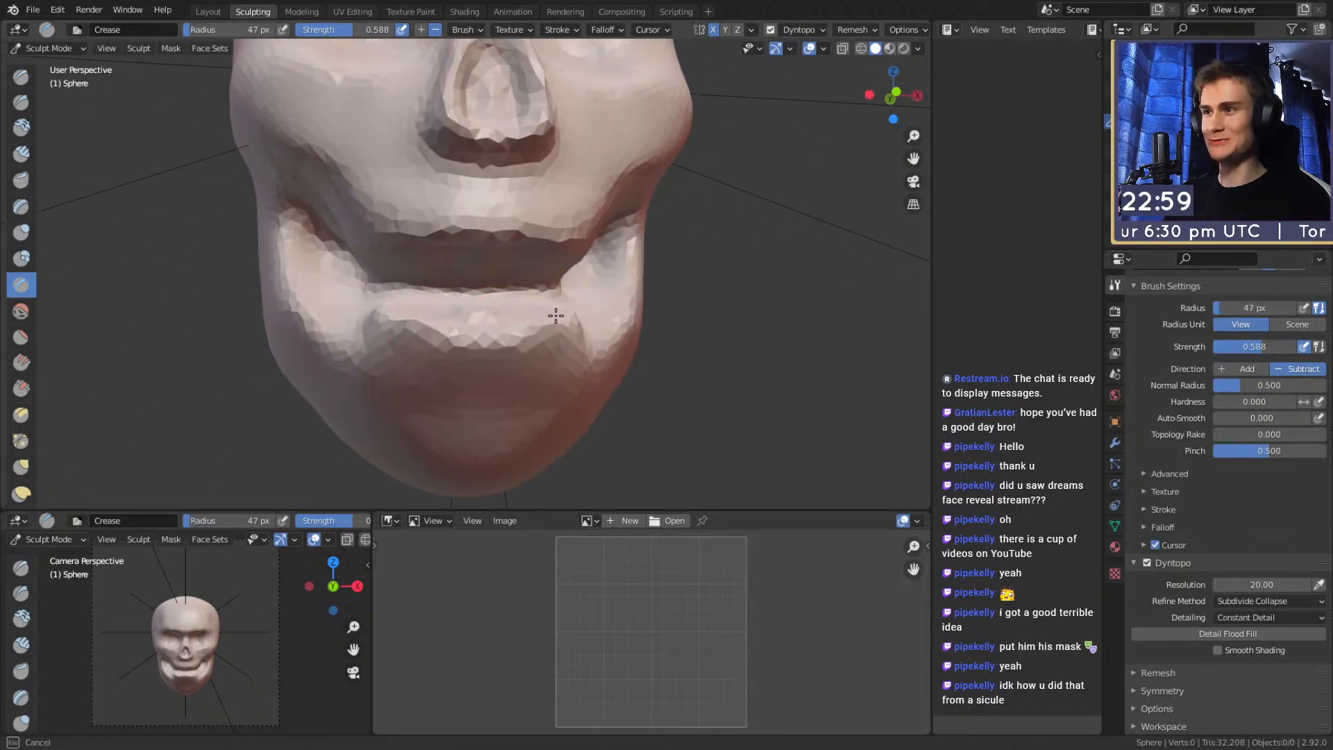
middle_drag(495, 308, 542, 305)
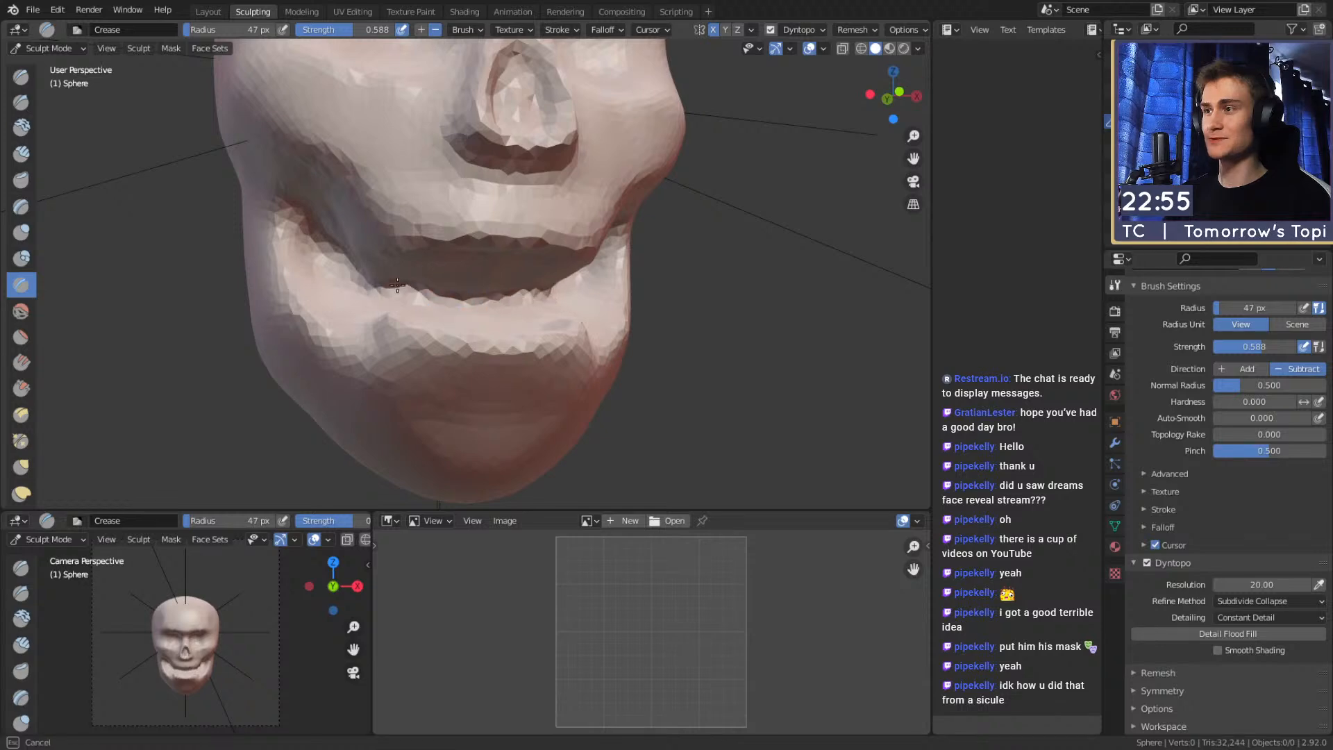
middle_drag(380, 287, 511, 259)
Adjust the outer sides of the jaw from the front with the Grab brush at a 138 px radius
scroll(442, 257, down, 4)
key(g)
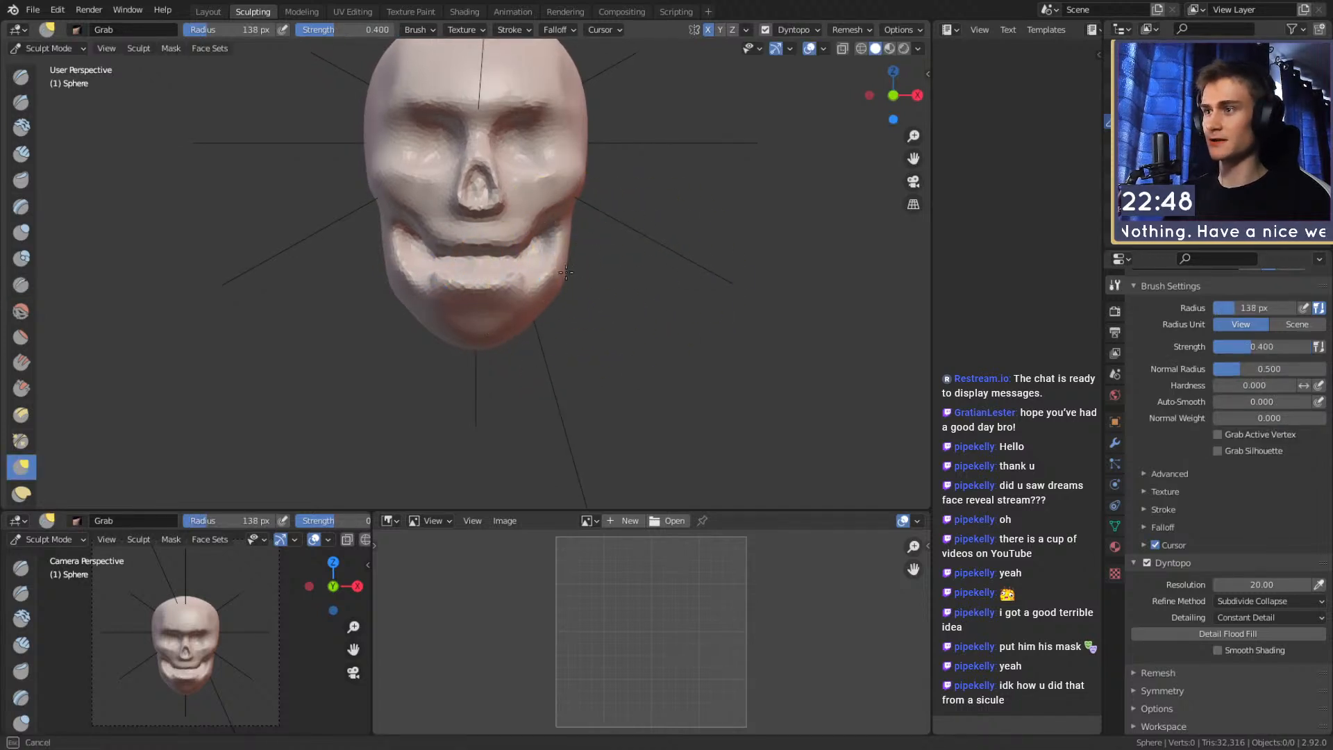
drag(559, 272, 563, 271)
middle_drag(578, 259, 587, 286)
Build up the rear of the cheekbone with the Clay Strips brush, setting its radius to 15 and then 32 px
mouse_move(586, 233)
middle_down()
mouse_move(491, 264)
mouse_move(508, 251)
middle_up()
scroll(533, 225, up, 3)
key(c)
key(f)
click(456, 265)
key(f)
click(518, 266)
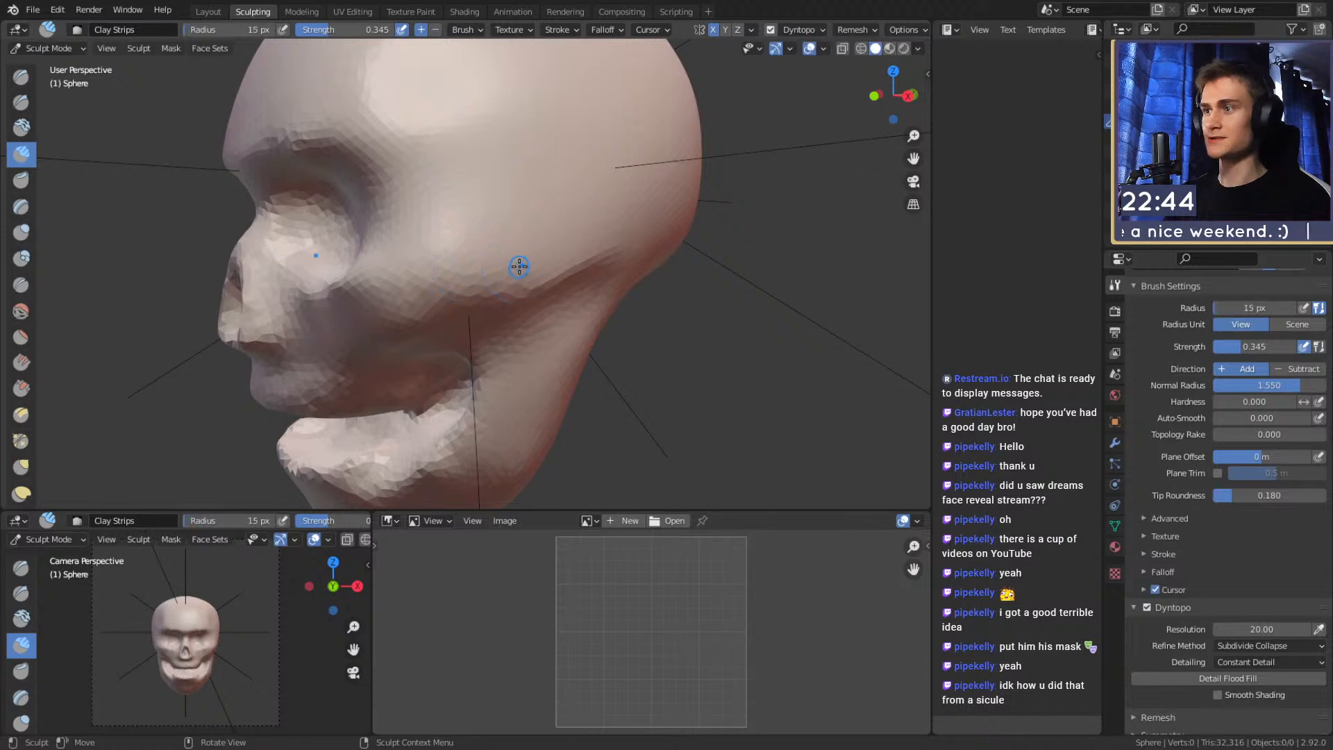
key(f)
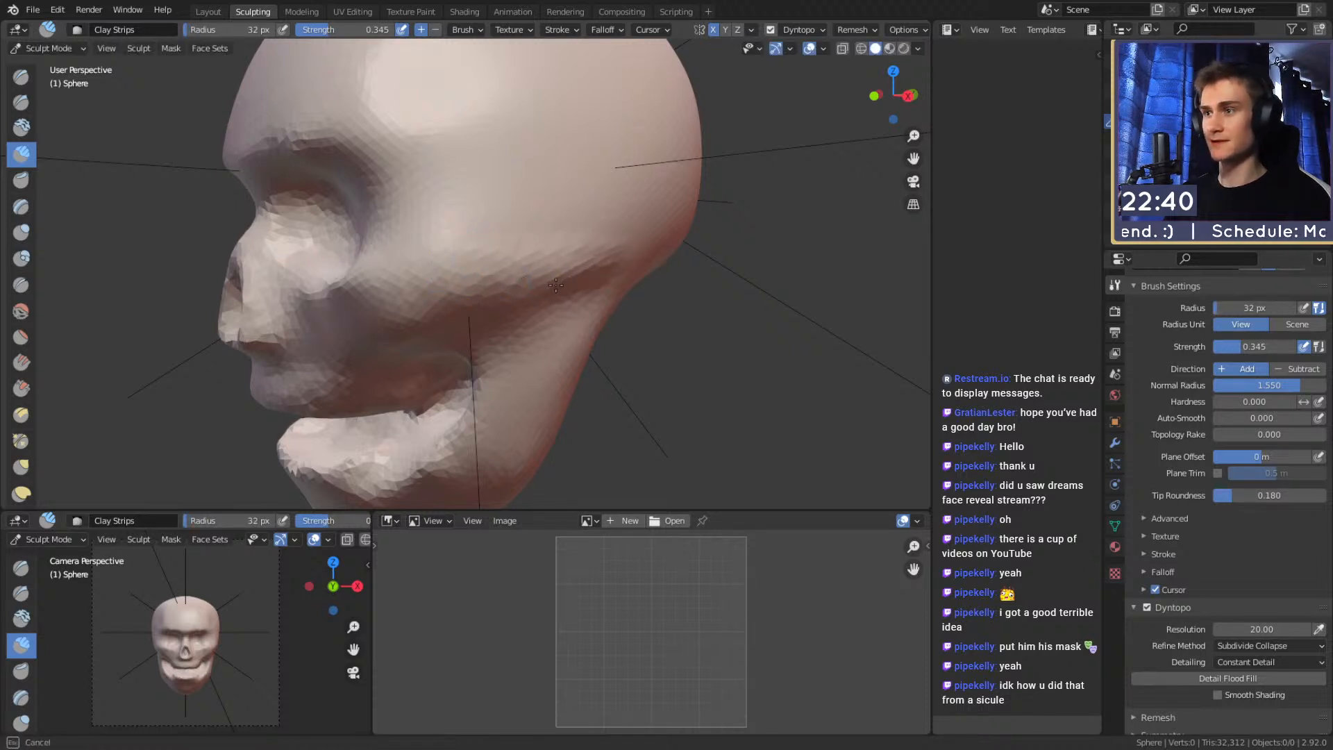
click(598, 270)
Carve a hollow between the cheekbone and the rear of the jaw with the Crease brush at 32 px
mouse_move(598, 270)
middle_down()
mouse_move(560, 232)
mouse_move(452, 257)
mouse_move(491, 262)
middle_up()
key(shift+c)
key(f)
click(514, 248)
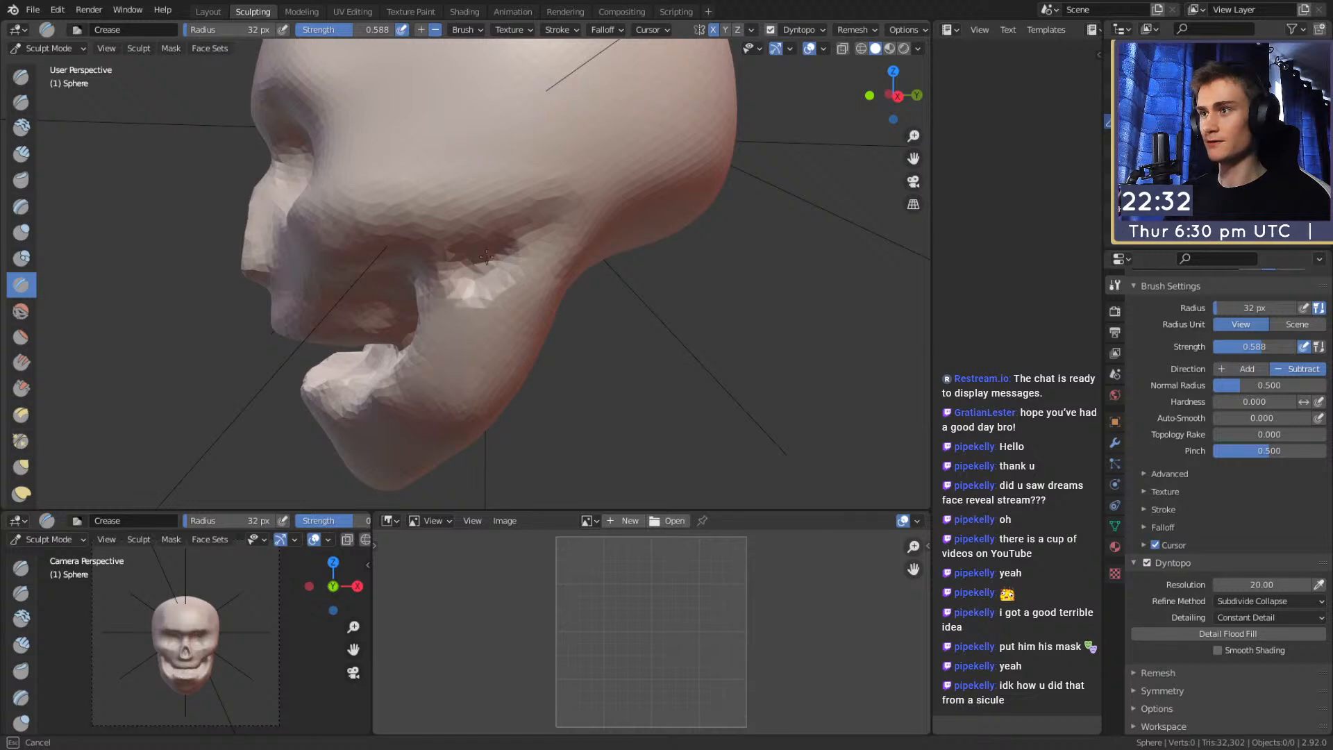
drag(475, 268, 519, 252)
shift+middle_drag(521, 248, 500, 269)
Extend the groove under the cheekbone toward the jaw joint with the Crease brush at a 16 px radius
key(f)
click(501, 266)
mouse_move(518, 262)
mouse_down()
mouse_move(548, 254)
mouse_move(464, 287)
mouse_up()
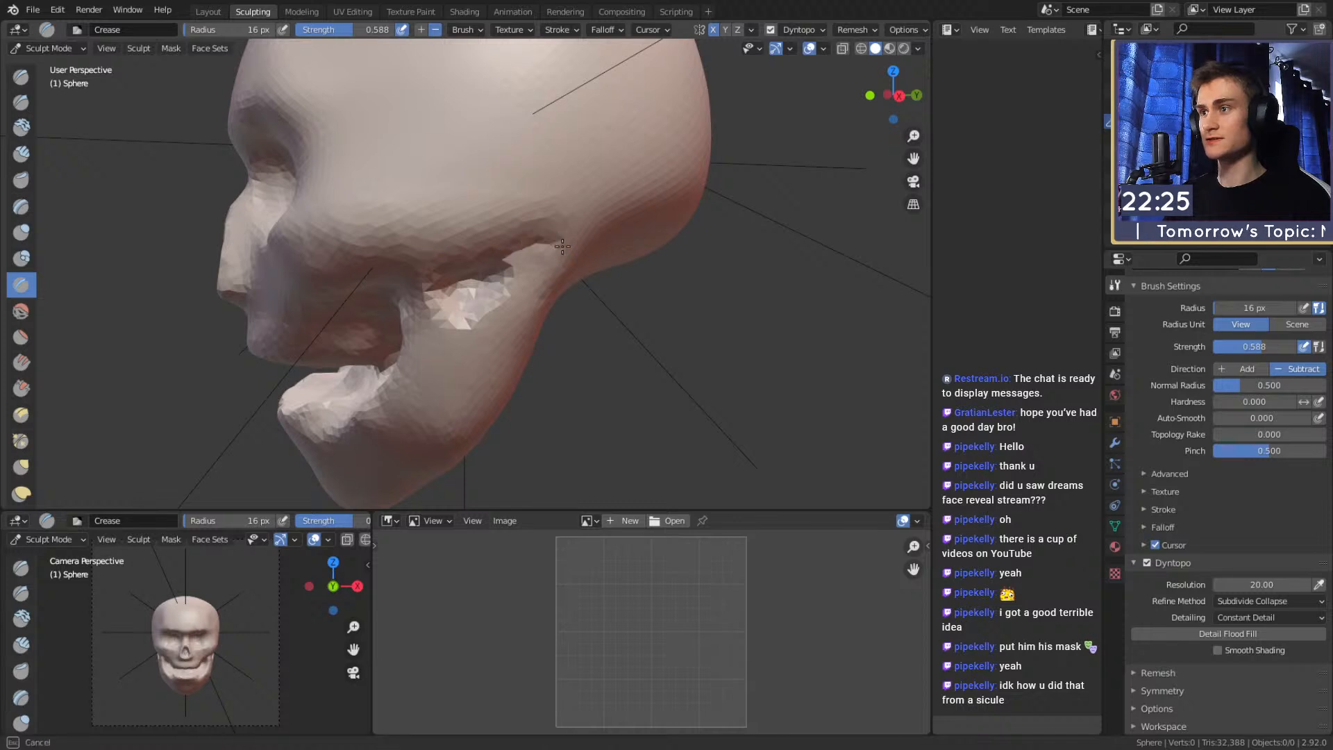
middle_drag(525, 240, 600, 246)
drag(489, 326, 493, 325)
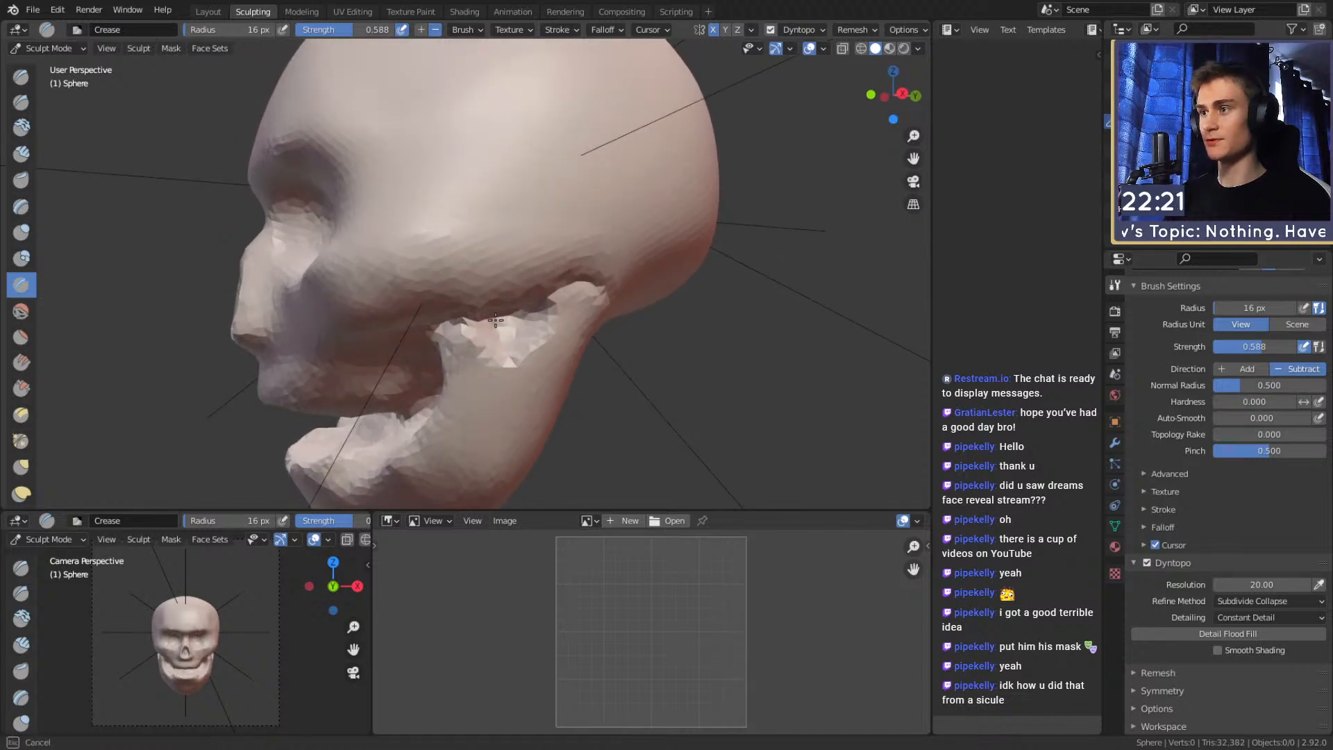
Deepen the notch above the jaw's rear branch with the Crease brush enlarged to 20 px
key(f)
click(511, 328)
key(f)
click(472, 325)
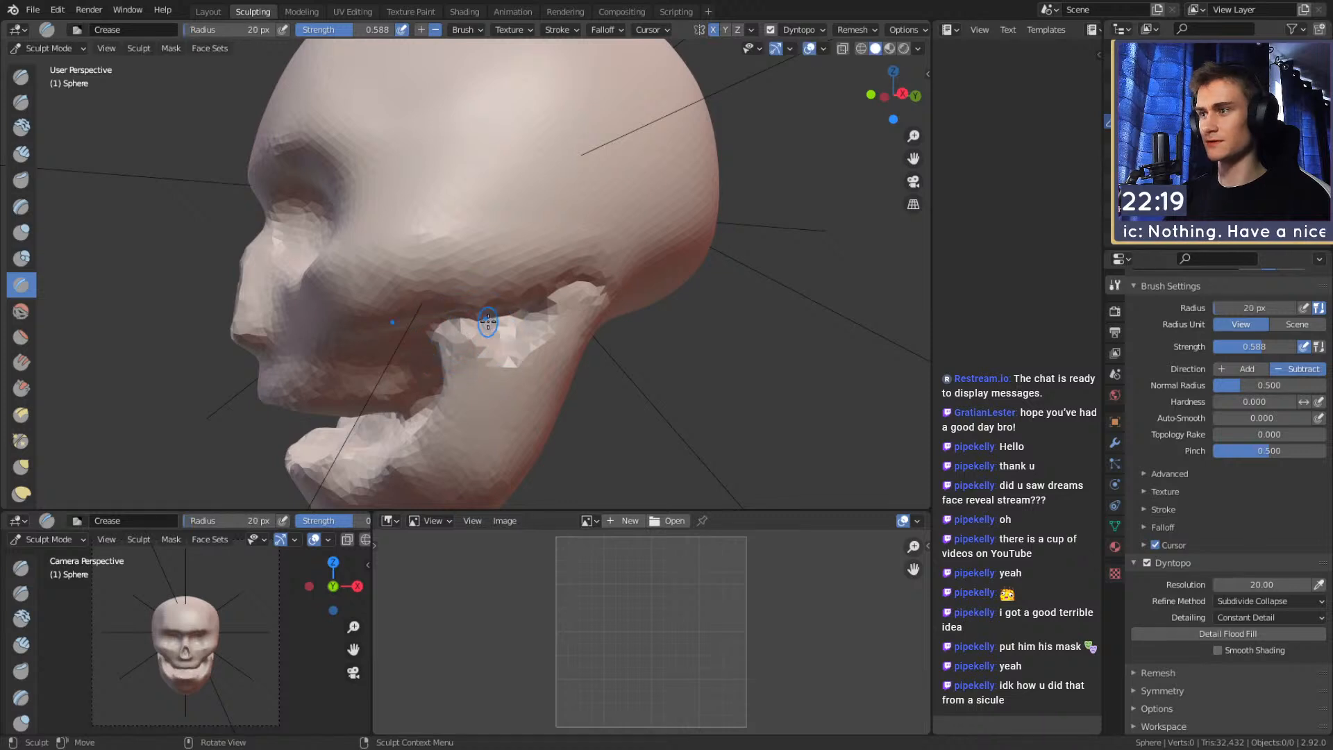
key(f)
click(500, 257)
mouse_move(500, 257)
middle_down()
mouse_move(505, 288)
mouse_move(462, 287)
mouse_move(539, 191)
middle_up()
Reshape the rear branch of the jaw beneath the cheekbone with repeatedly resized Grab brush strokes
key(g)
key(f)
click(533, 283)
key(f)
click(649, 303)
middle_drag(476, 321, 493, 299)
key(f)
click(667, 296)
key(f)
click(569, 306)
drag(513, 303, 534, 272)
key(f)
click(570, 294)
key(f)
click(530, 243)
Carve the groove between the jaw and the skull's underside with a 53 px Crease brush and smooth it
key(shift+c)
middle_drag(536, 205, 435, 194)
drag(556, 280, 435, 238)
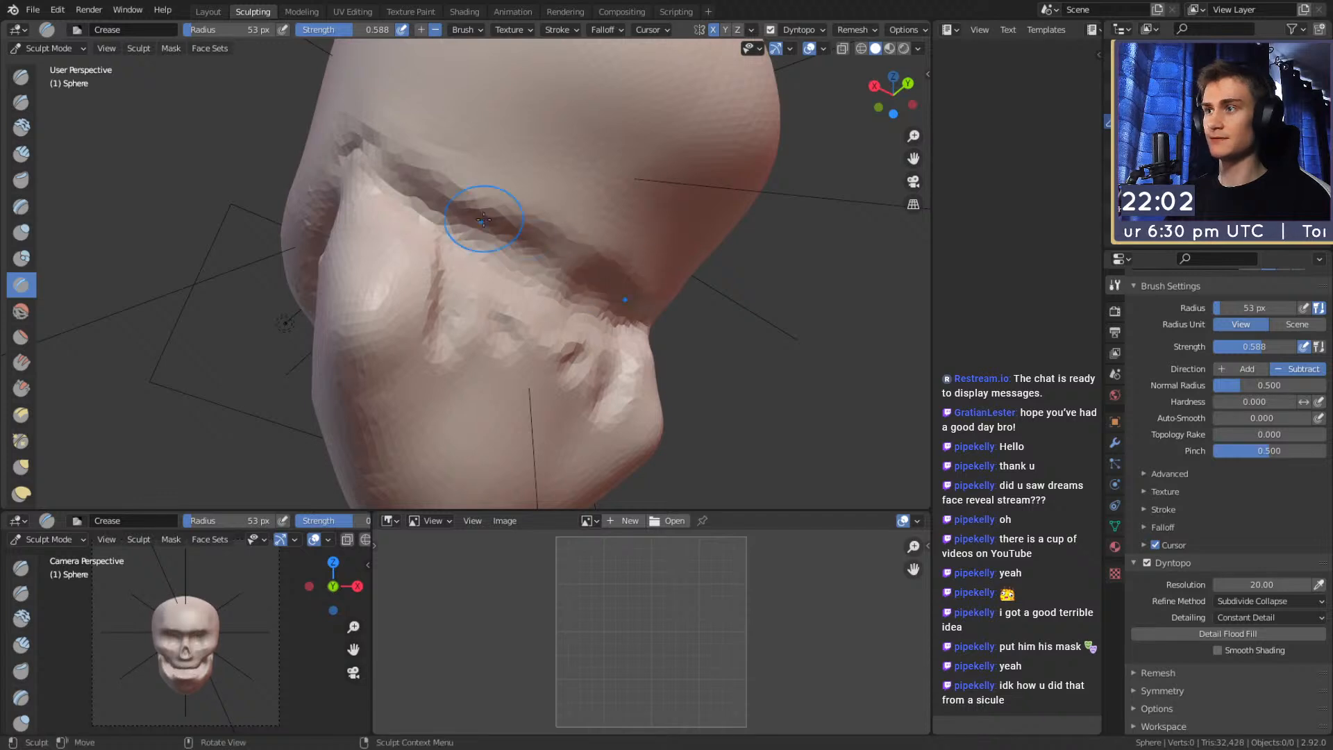
key(f)
click(654, 212)
mouse_move(614, 233)
shift+mouse_down()
mouse_move(500, 204)
mouse_move(455, 170)
shift+mouse_up()
Build up the front of the lower jaw below the mouth with the Clay Strips brush at 29 and then 33 px
middle_drag(612, 248, 499, 244)
mouse_move(416, 304)
middle_down()
mouse_move(639, 282)
mouse_move(576, 285)
mouse_move(520, 259)
mouse_move(586, 229)
mouse_move(585, 264)
mouse_move(529, 327)
middle_up()
key(f)
click(476, 277)
key(c)
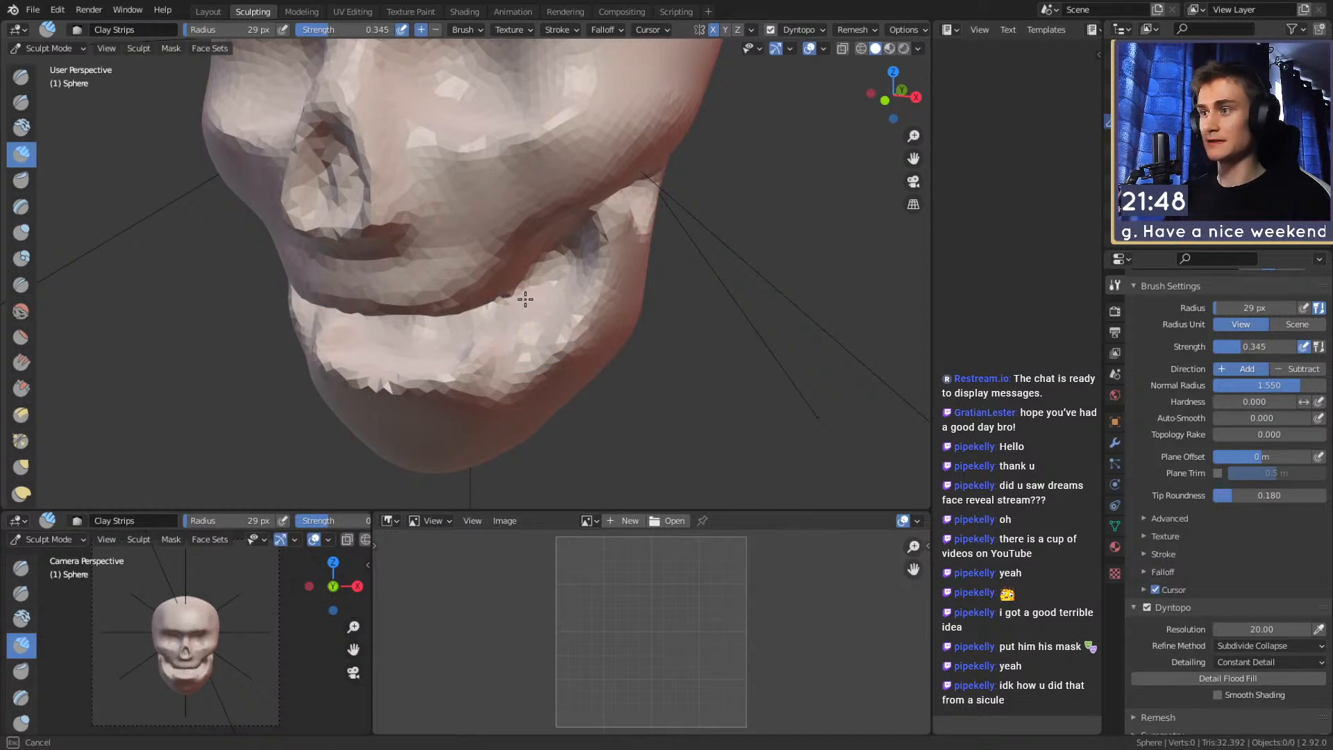
drag(366, 362, 444, 367)
mouse_move(543, 300)
middle_down()
mouse_move(602, 226)
mouse_move(560, 273)
middle_up()
key(f)
click(506, 288)
drag(506, 290, 505, 290)
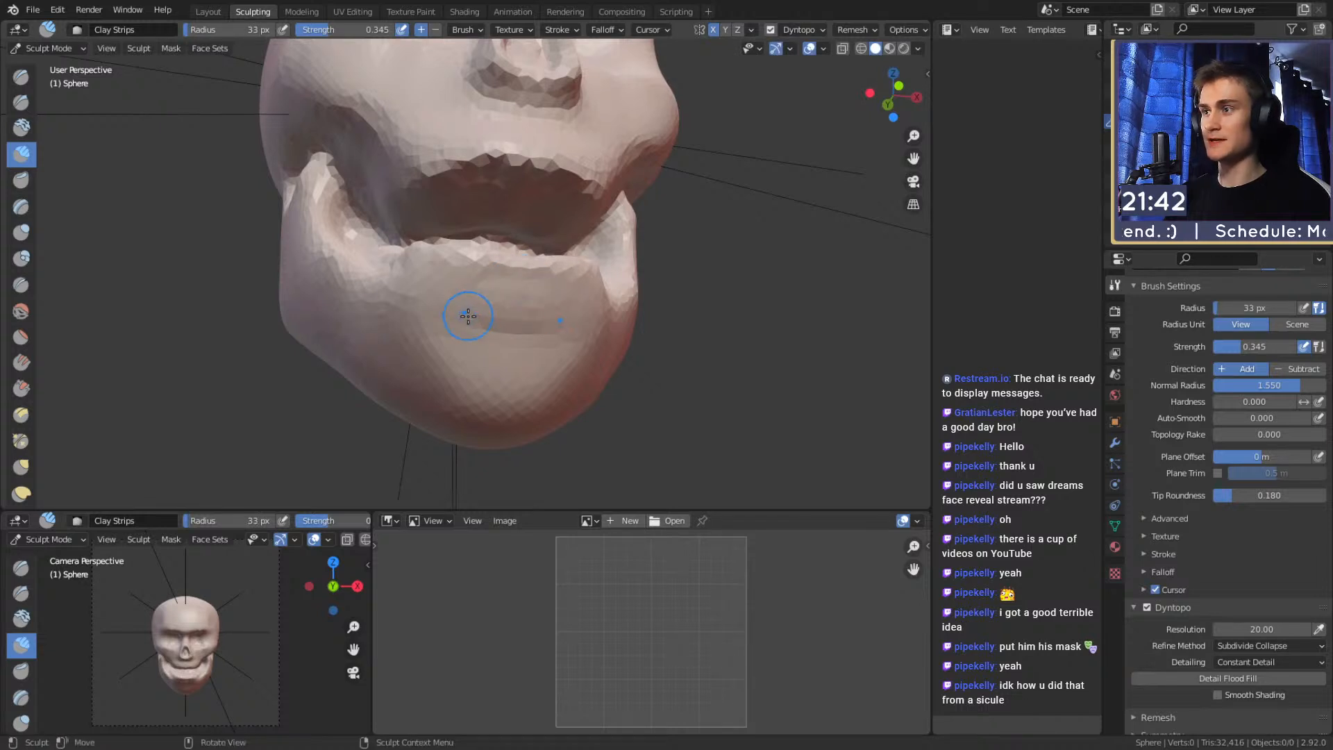
mouse_move(468, 269)
middle_down()
mouse_move(508, 323)
mouse_move(494, 300)
mouse_move(445, 306)
mouse_move(498, 274)
mouse_move(491, 245)
mouse_move(442, 286)
mouse_move(479, 301)
middle_up()
Cut into the mouth interior behind the lower jaw's edge with the Crease brush at a 24 px radius
key(shift+c)
key(f)
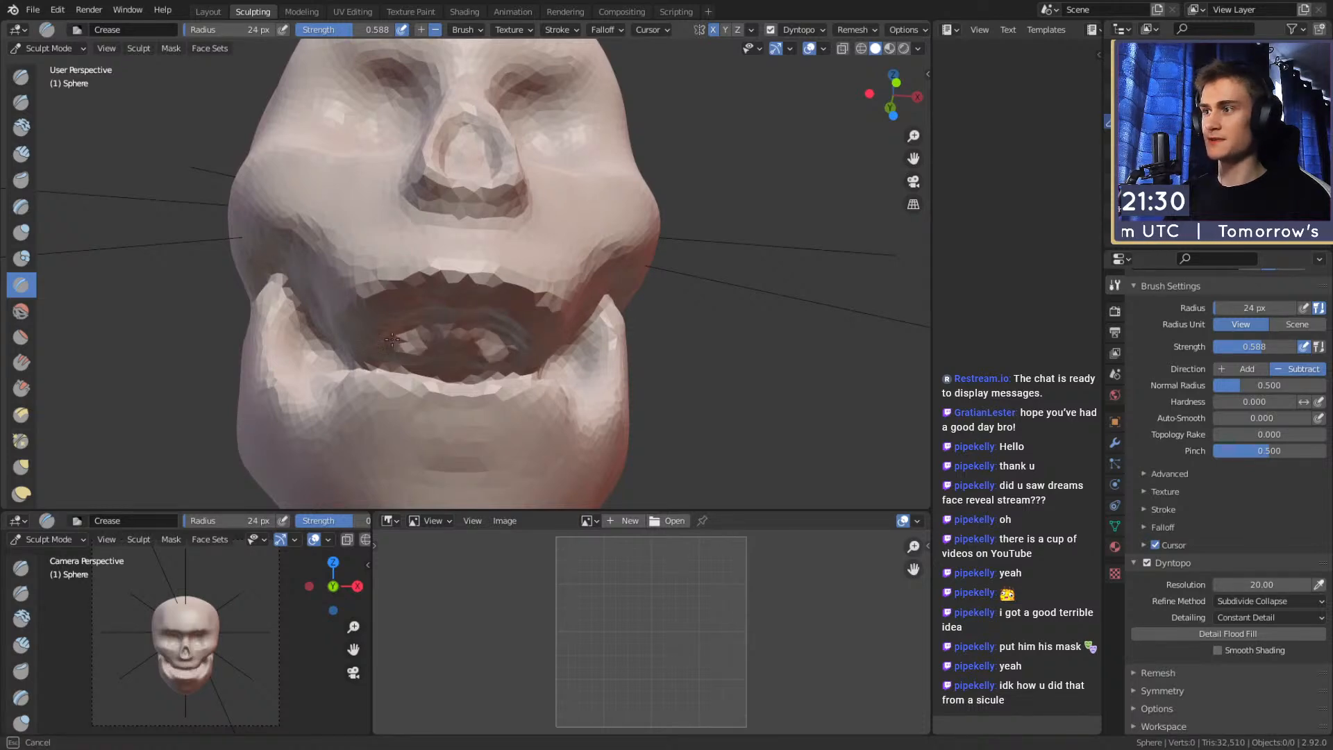
mouse_move(397, 348)
middle_down()
mouse_move(473, 318)
mouse_move(467, 369)
mouse_move(491, 357)
middle_up()
drag(491, 357, 479, 355)
middle_drag(485, 348, 494, 323)
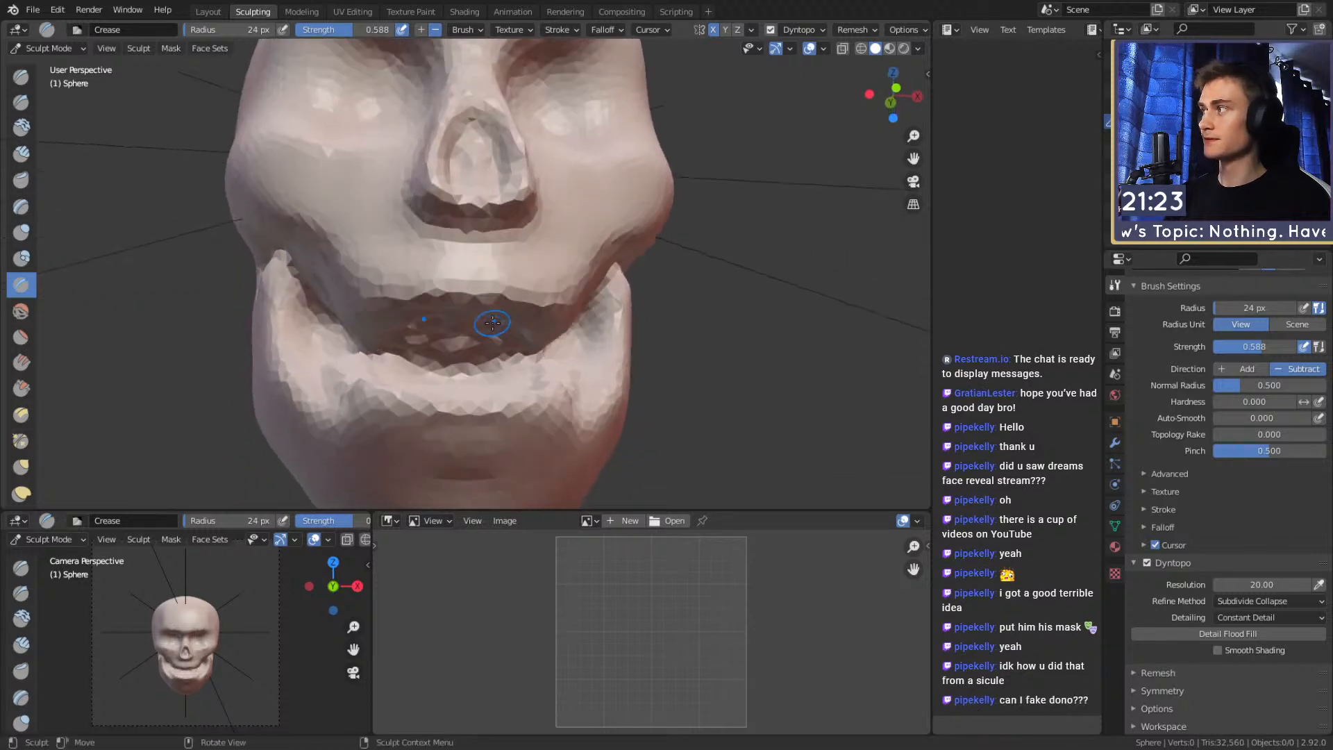
Hollow out the mouth further with the Crease brush enlarged to 46 px
key(f)
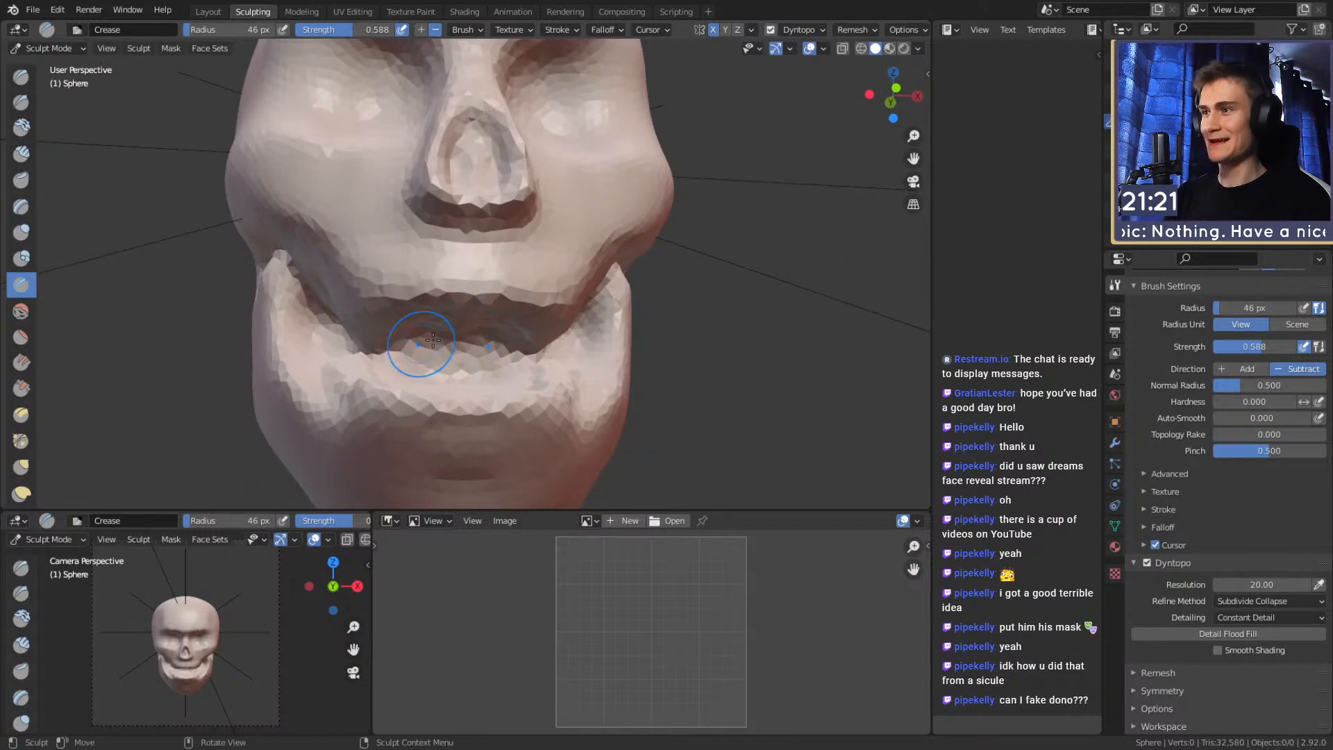
middle_drag(493, 294, 494, 263)
drag(450, 306, 498, 304)
middle_drag(499, 306, 501, 280)
scroll(520, 313, up, 1)
mouse_move(539, 342)
middle_down()
mouse_move(520, 290)
mouse_move(540, 334)
middle_up()
drag(522, 386, 543, 380)
Carve the mouth cavity toward its corners with the 46 px Crease brush and inspect the whole skull
mouse_move(531, 362)
middle_down()
mouse_move(515, 416)
mouse_move(524, 312)
middle_up()
mouse_move(524, 312)
mouse_down()
mouse_move(479, 222)
mouse_move(425, 262)
mouse_up()
middle_drag(446, 258, 424, 291)
mouse_move(420, 290)
mouse_down()
mouse_move(349, 345)
mouse_move(362, 351)
mouse_up()
mouse_move(363, 349)
middle_down()
mouse_move(409, 284)
mouse_move(458, 305)
middle_up()
mouse_move(468, 306)
mouse_down()
mouse_move(453, 348)
mouse_move(481, 353)
mouse_up()
scroll(520, 287, down, 2)
middle_drag(520, 286, 733, 322)
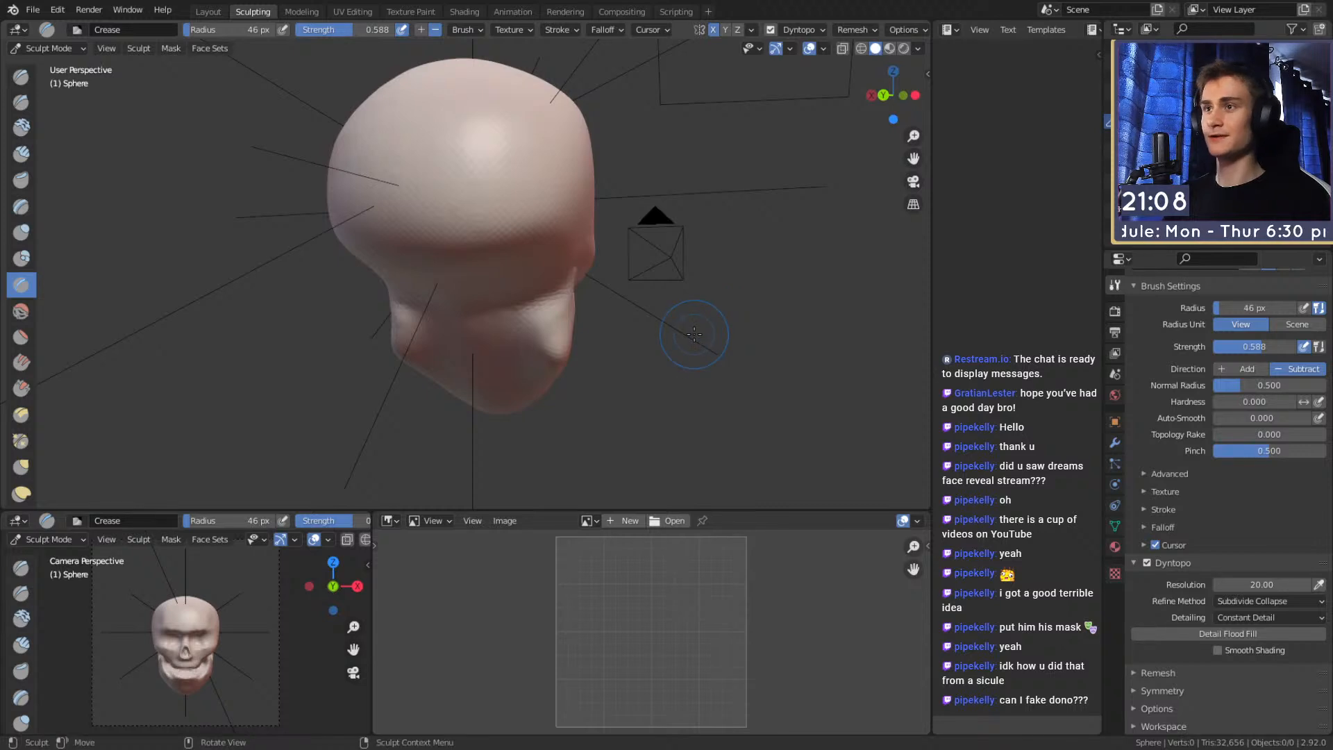
Switch to the Layout workspace, add a cube mesh and give it a level 2 Subdivision modifier
click(207, 12)
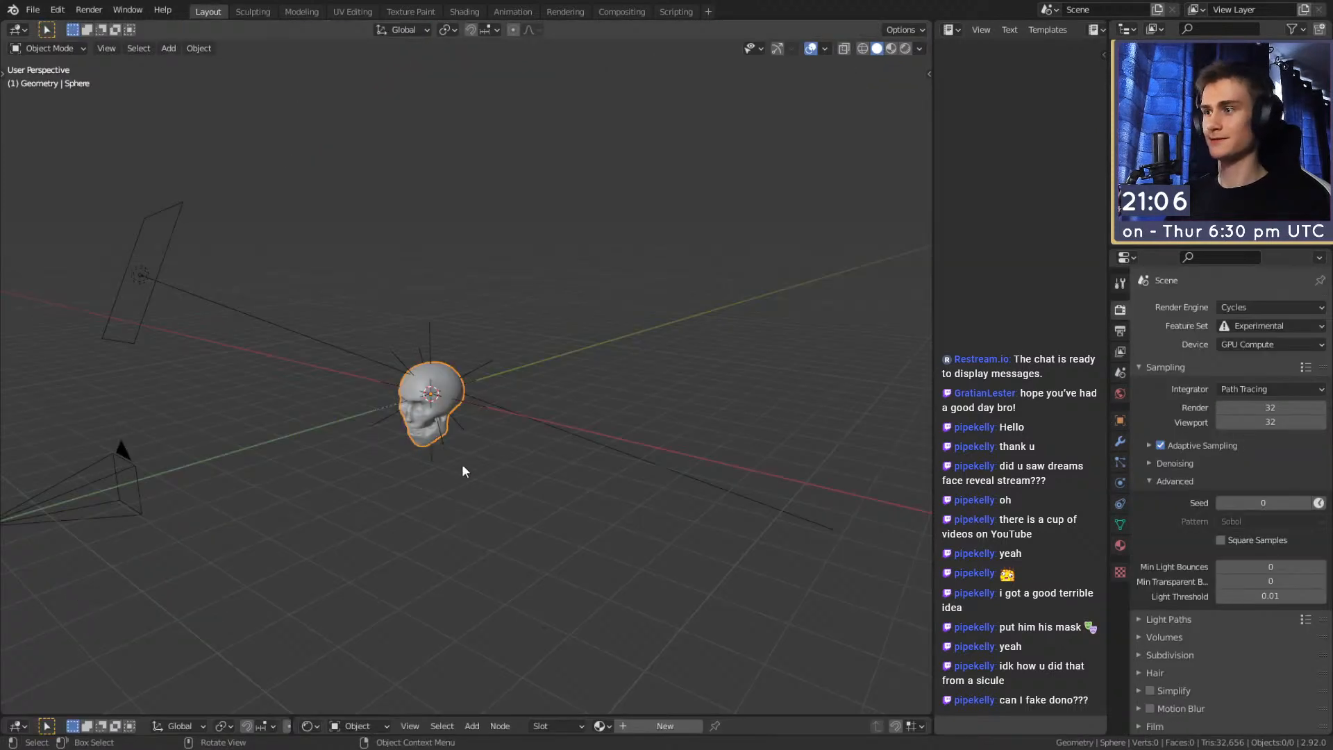
scroll(475, 454, up, 6)
mouse_move(478, 428)
middle_down()
mouse_move(597, 408)
mouse_move(471, 411)
middle_up()
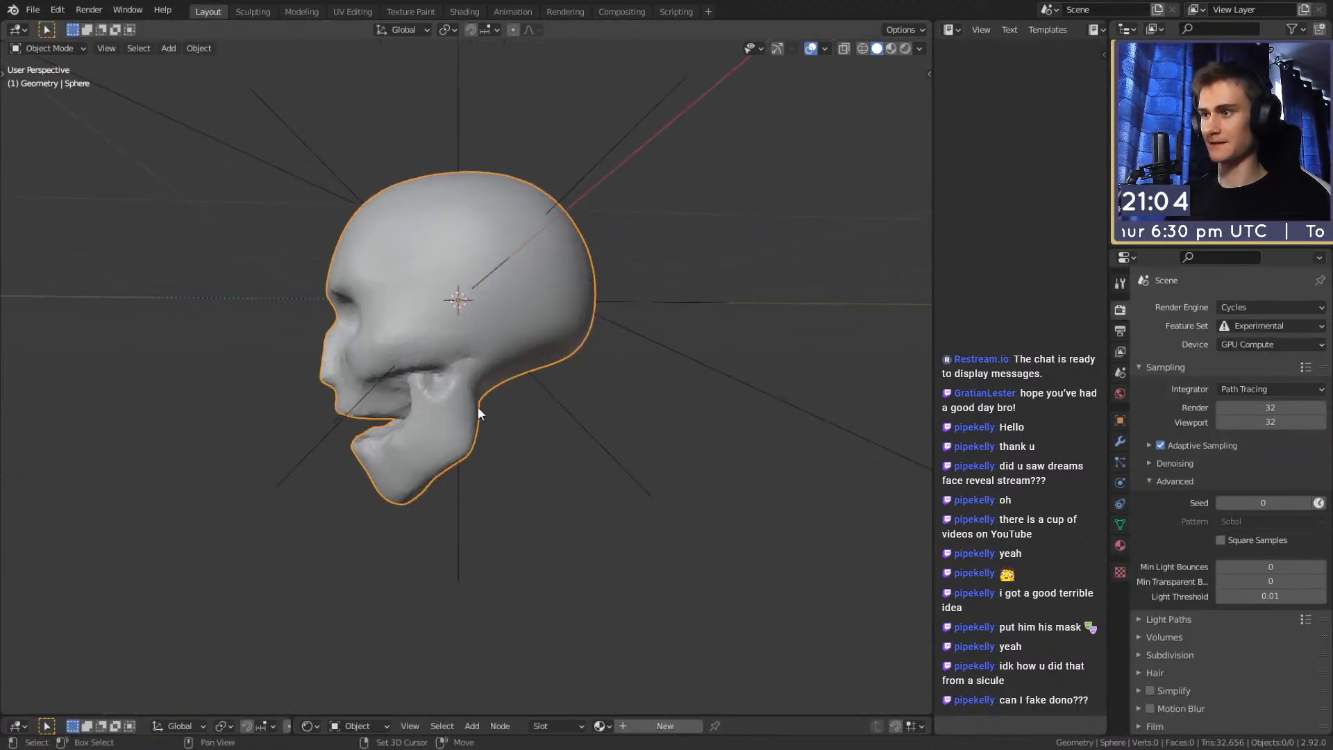
key(shift+a)
mouse_move(433, 408)
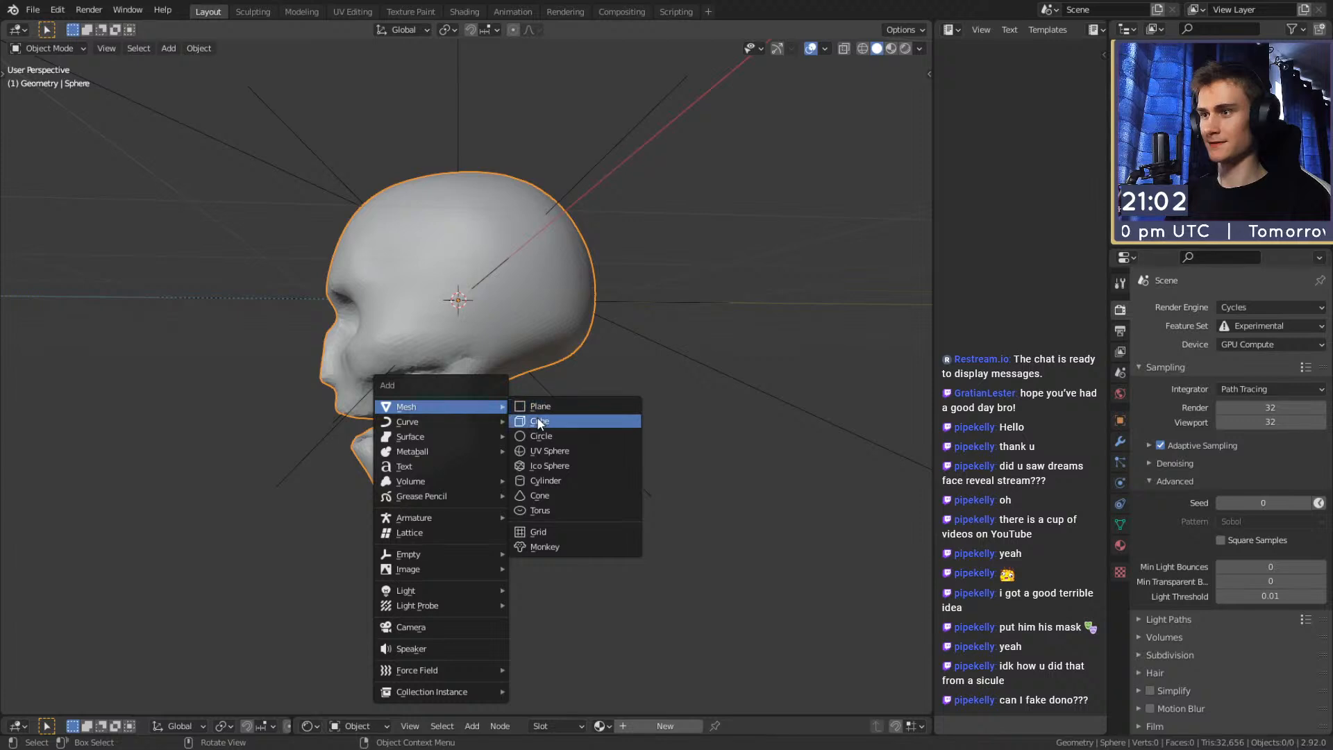
click(537, 420)
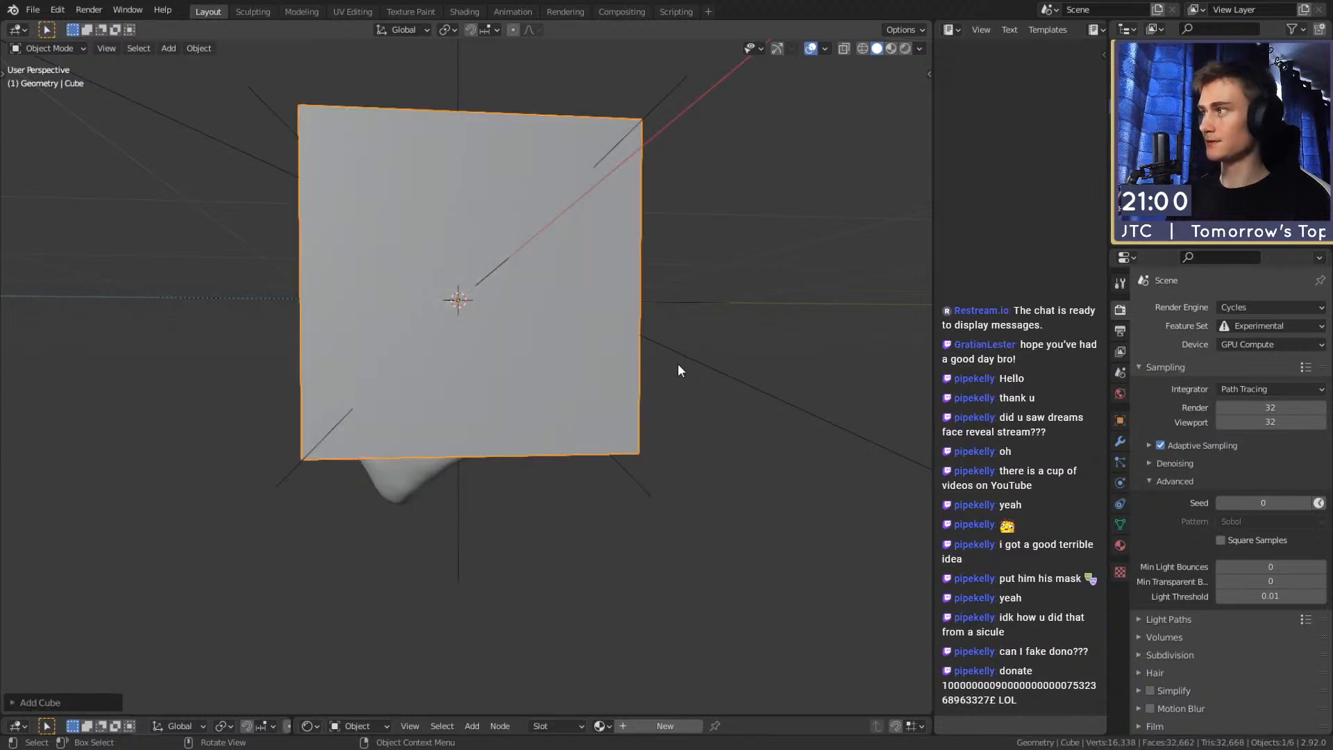
key(ctrl+2)
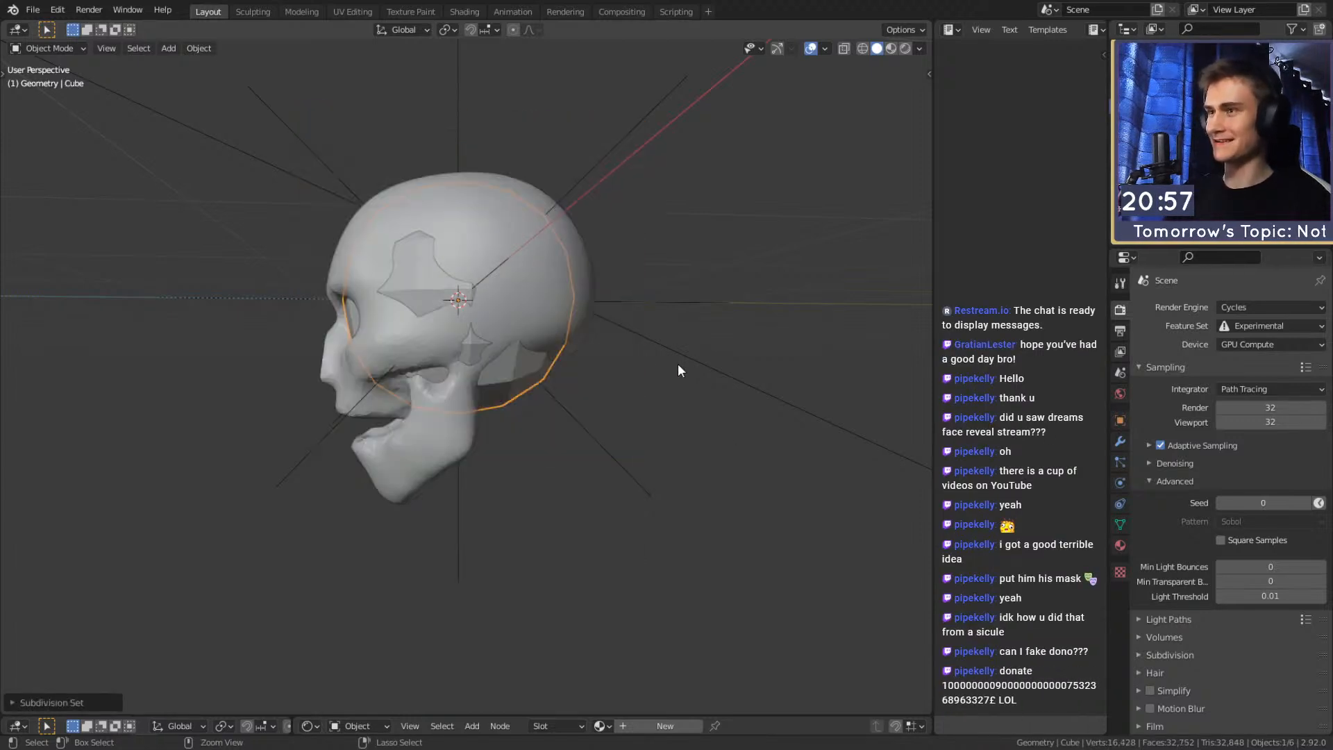
Raise the cube's viewport subdivision level to 5 and apply the Subdivision modifier
click(1120, 440)
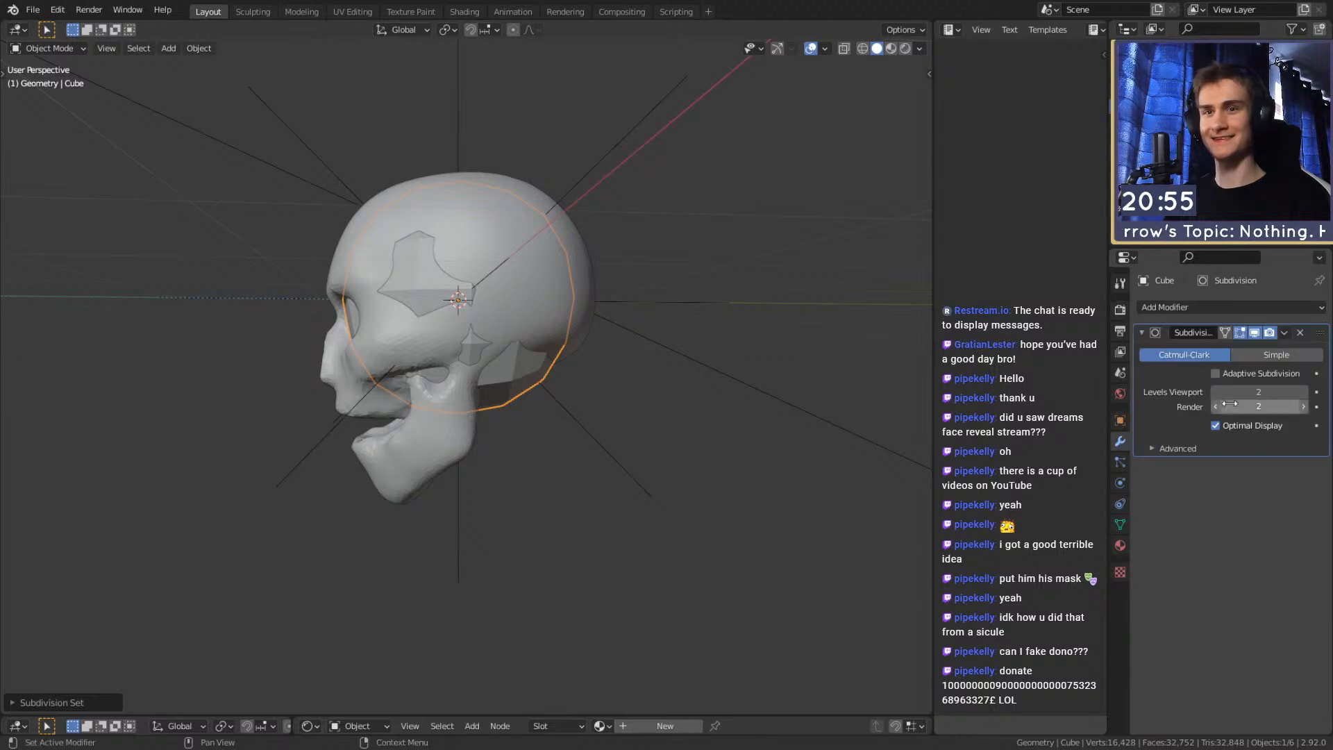
click(1309, 392)
click(1308, 392)
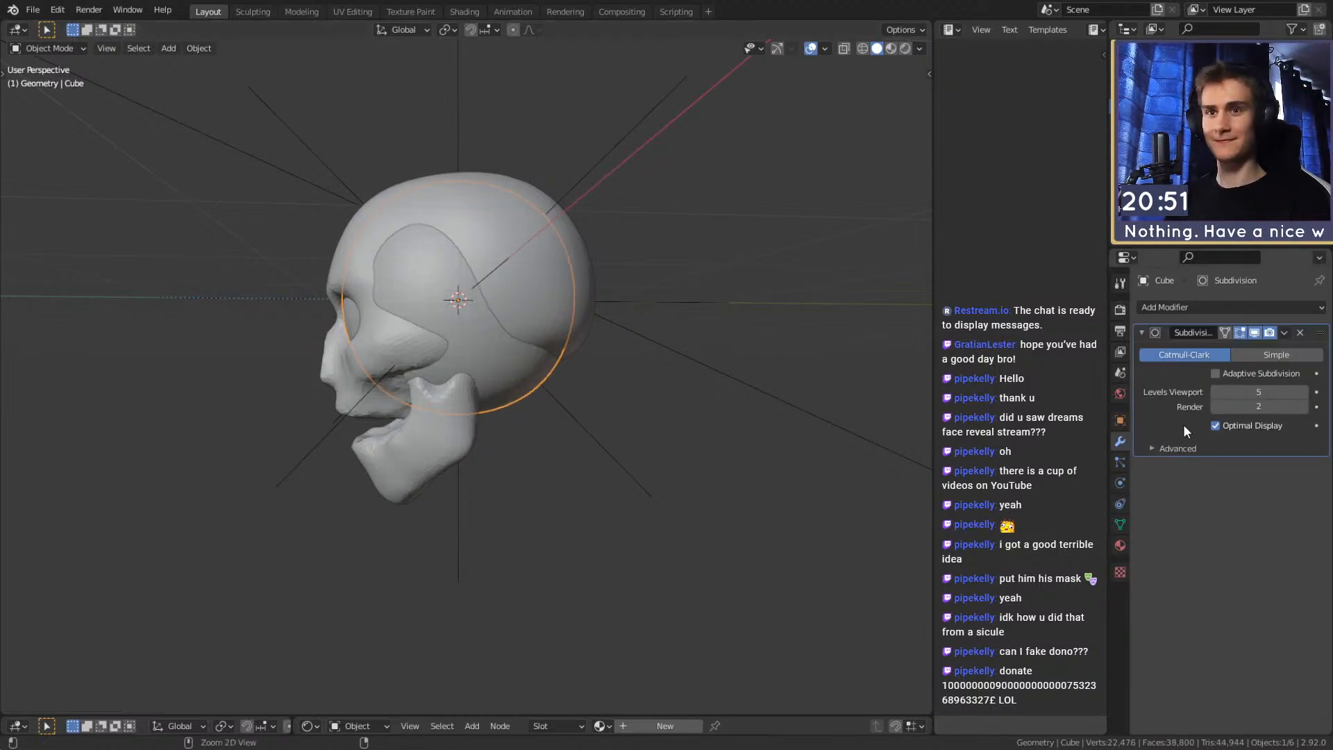
key(ctrl+a)
Move the rounded cube down along the Z axis to the height of the mouth
key(g)
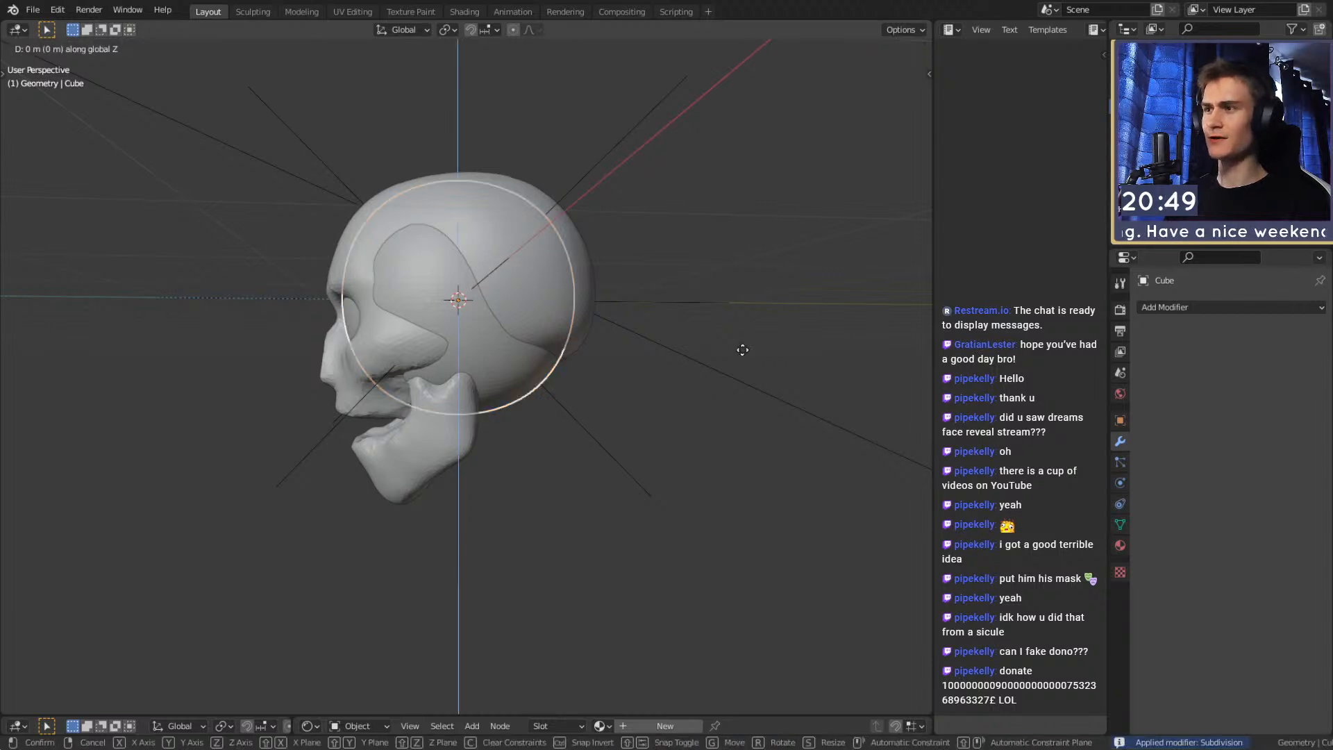
key(z)
click(730, 446)
middle_drag(690, 418, 648, 414)
key(s)
key(x)
right_click(695, 411)
Scale the rounded cube down to fit behind the jaw, then stretch it along the X axis
key(s)
click(694, 415)
key(s)
key(x)
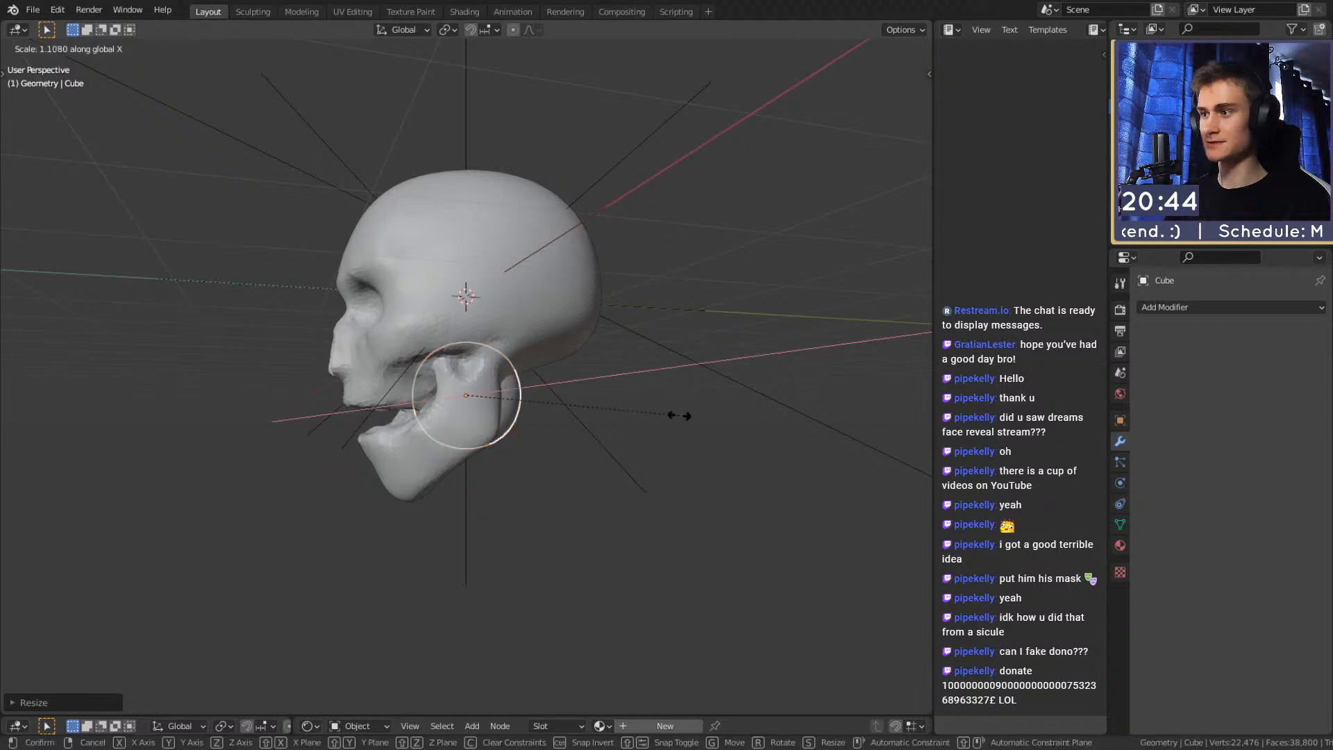
click(774, 415)
middle_drag(777, 415, 649, 389)
Select the skull and add a Boolean modifier in Difference mode to it
click(657, 247)
click(1173, 311)
click(1021, 383)
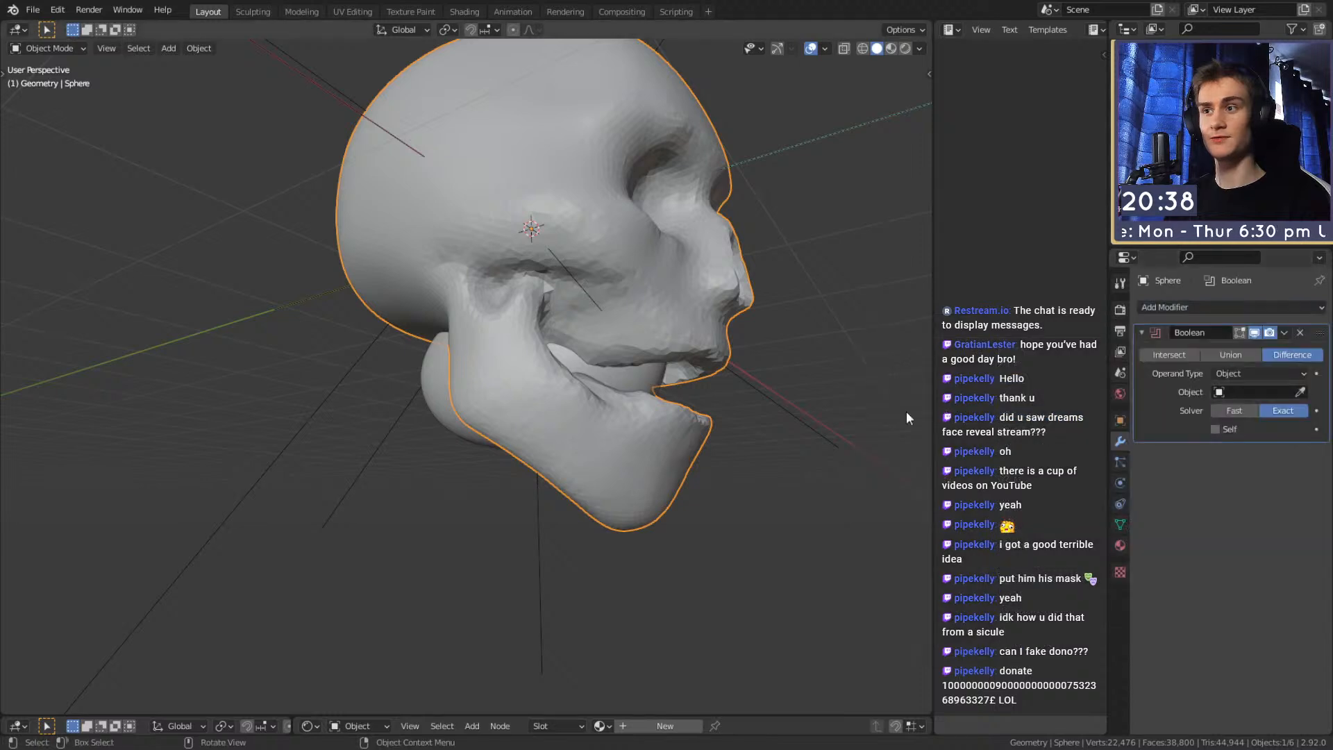
Set the cube as the Boolean's subtracted object, apply the modifier to the skull and delete the cube
click(1299, 392)
click(431, 385)
middle_drag(822, 417, 710, 448)
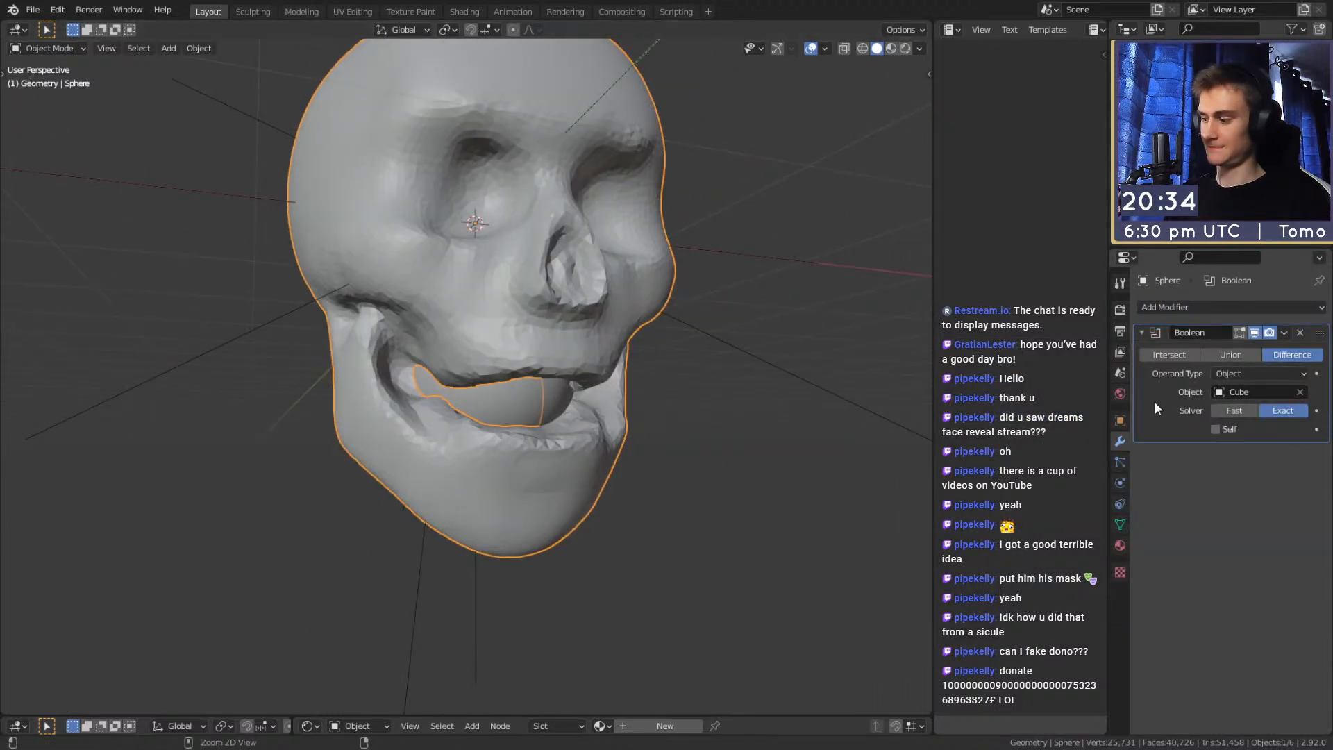
key(Delete)
scroll(664, 432, down, 4)
middle_drag(733, 441, 660, 444)
scroll(659, 444, up, 3)
click(556, 324)
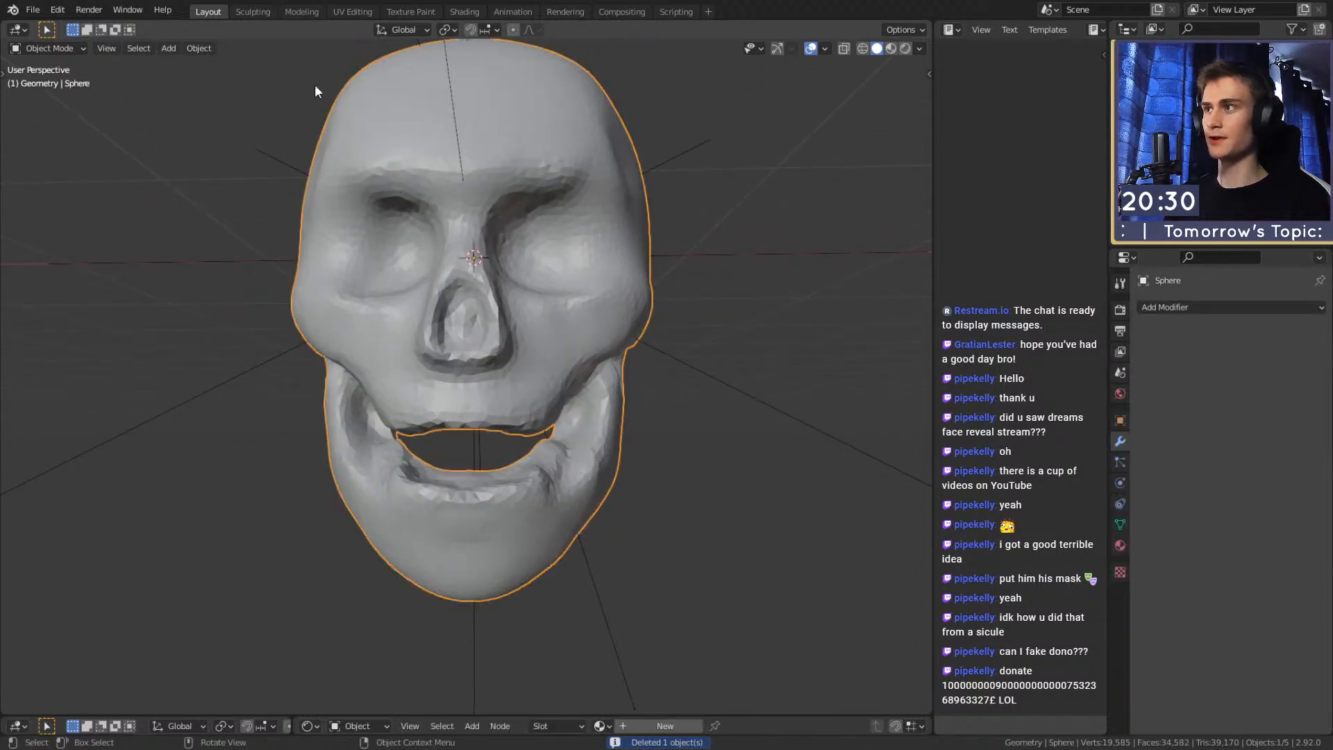
Return to the Sculpting workspace, turn on Dyntopo and try sculpting the edge of the hollow behind the jaw
click(250, 10)
middle_drag(490, 348, 521, 353)
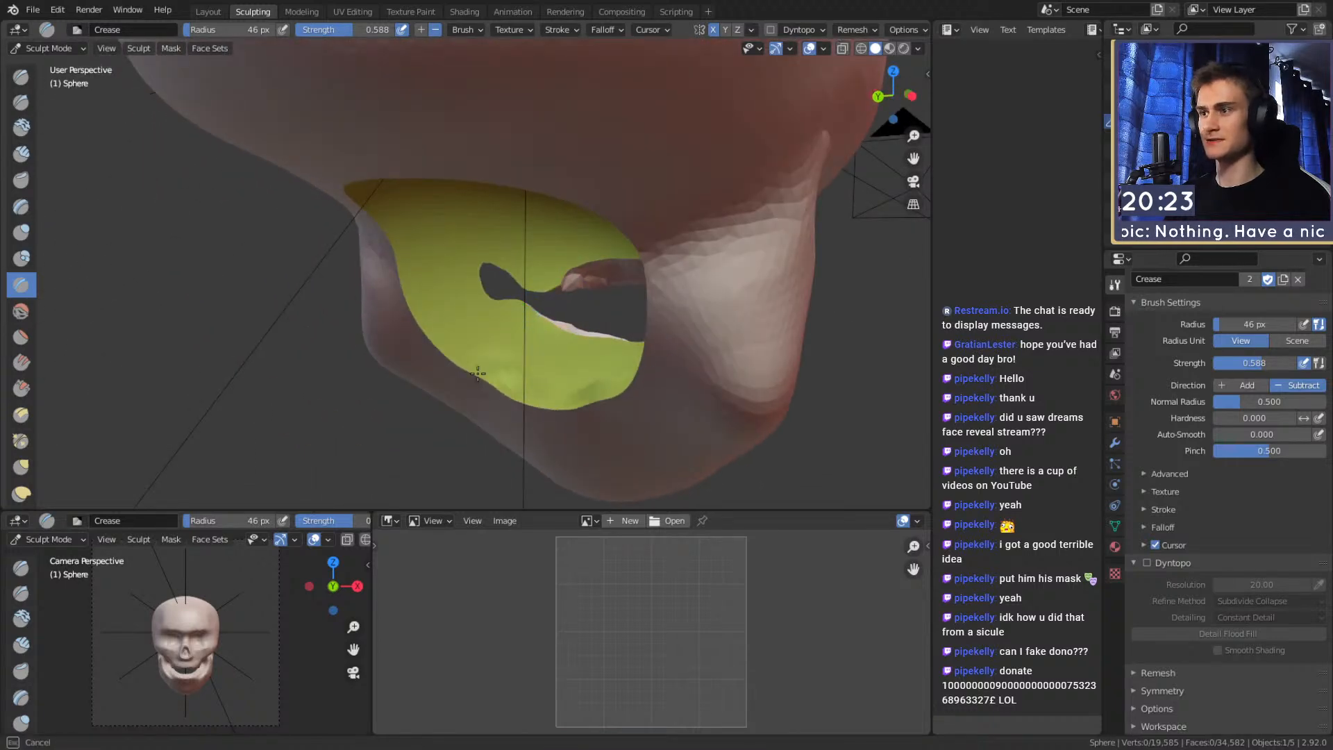
middle_drag(553, 396, 542, 346)
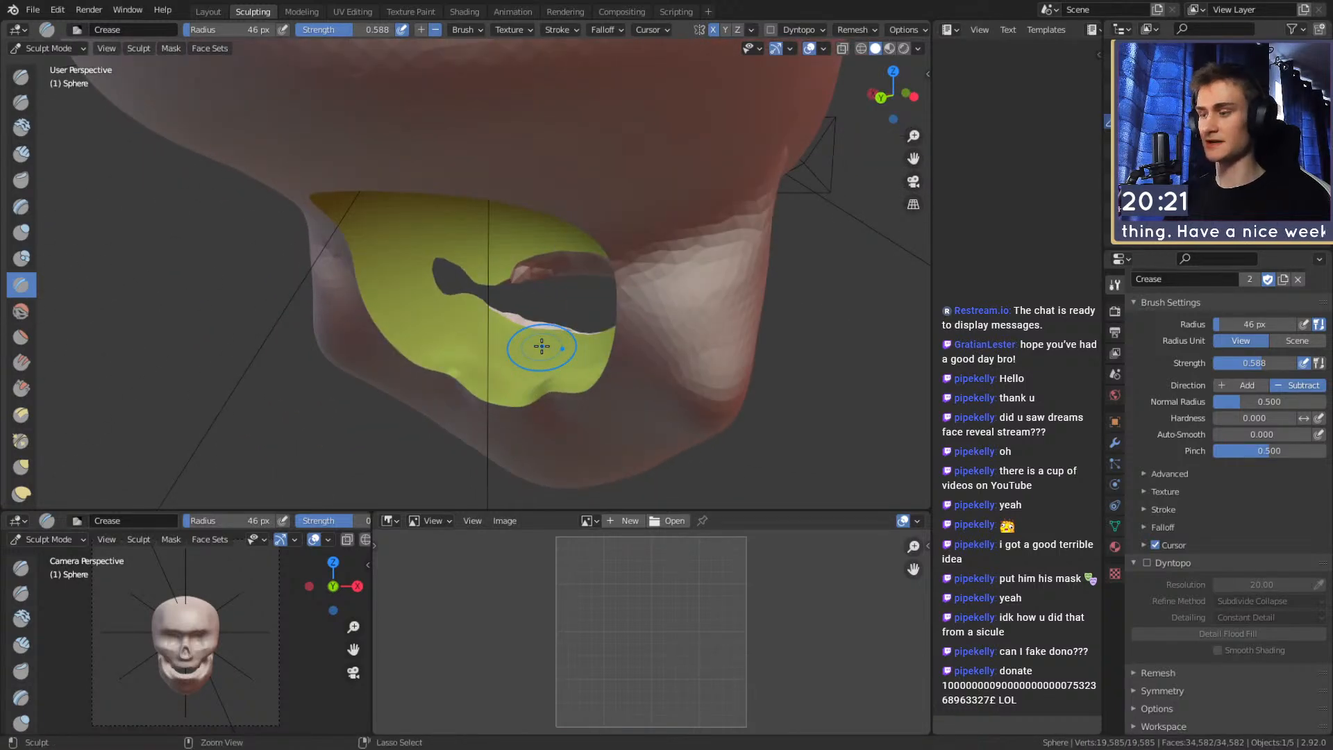
click(1147, 562)
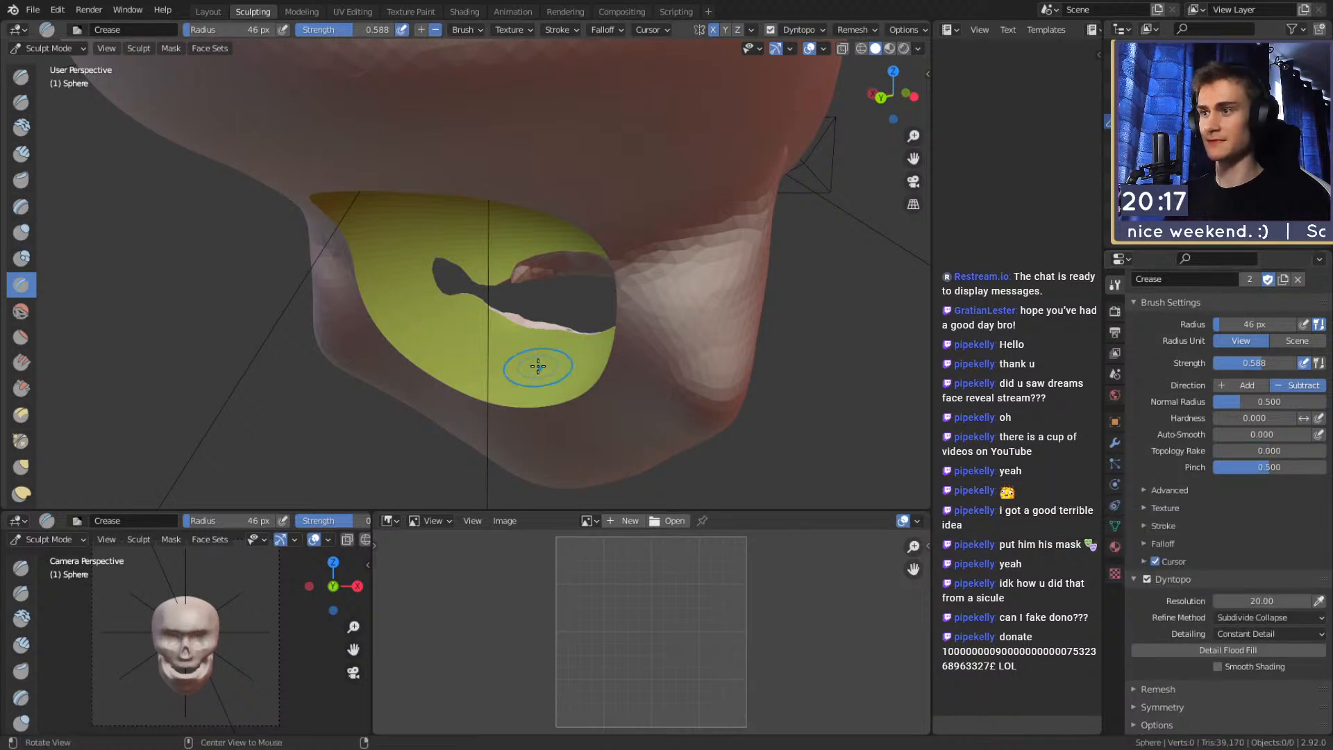
middle_drag(539, 363, 566, 403)
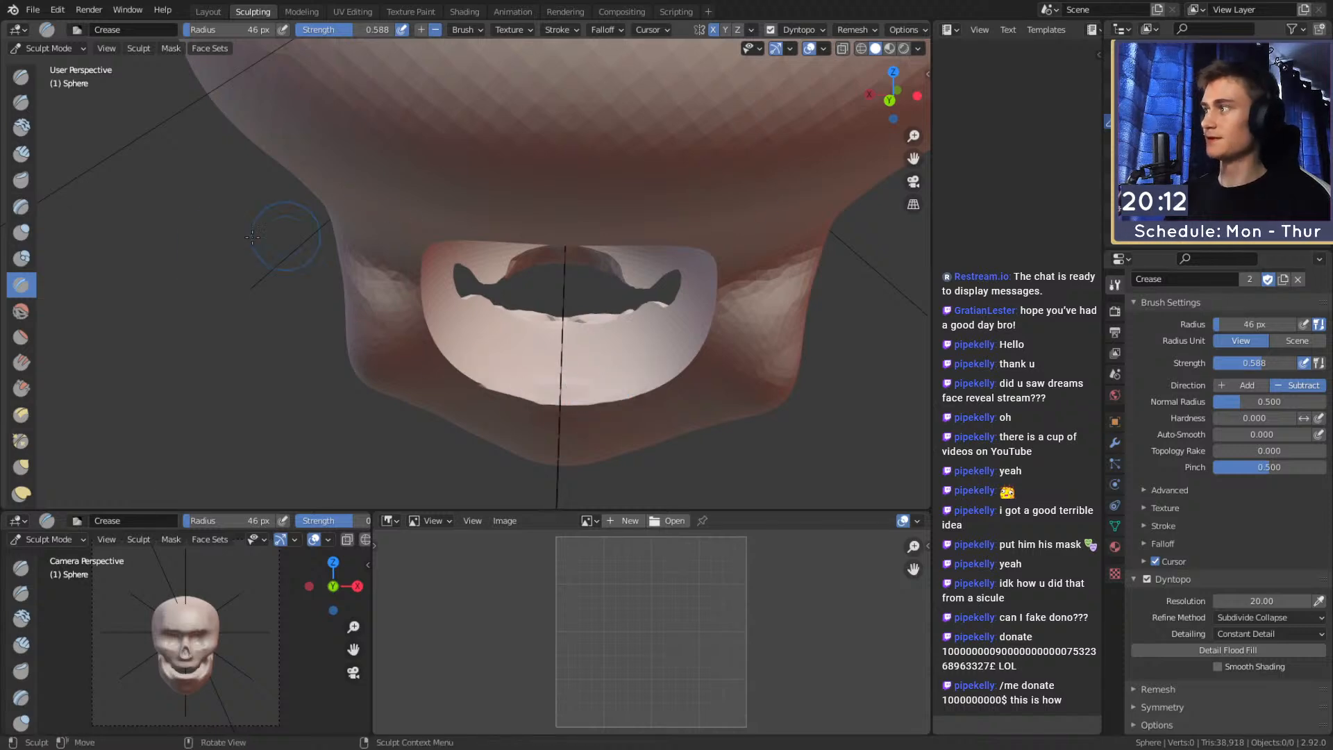
Select the skull's whole mesh in Edit Mode and recalculate its normals with Recalculate Inside
click(216, 13)
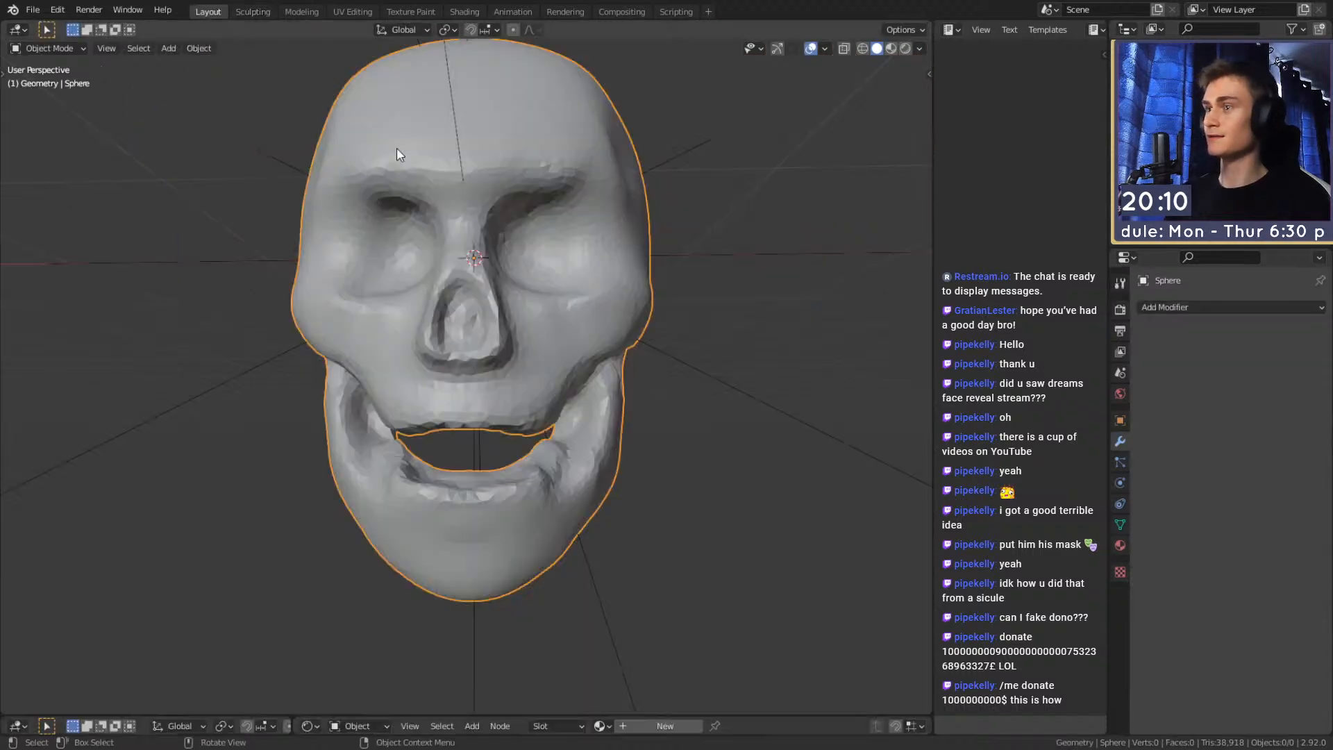
middle_drag(524, 410, 550, 385)
key(Tab)
key(a)
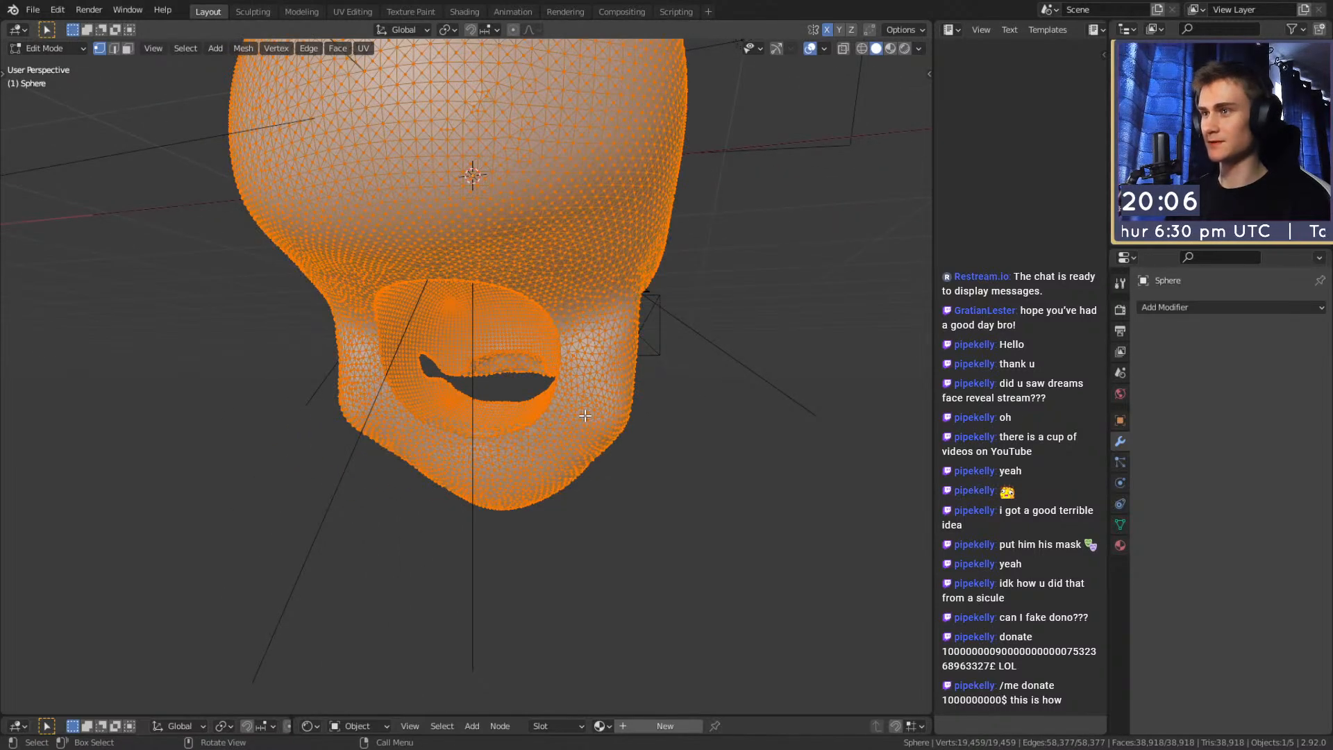
key(F3)
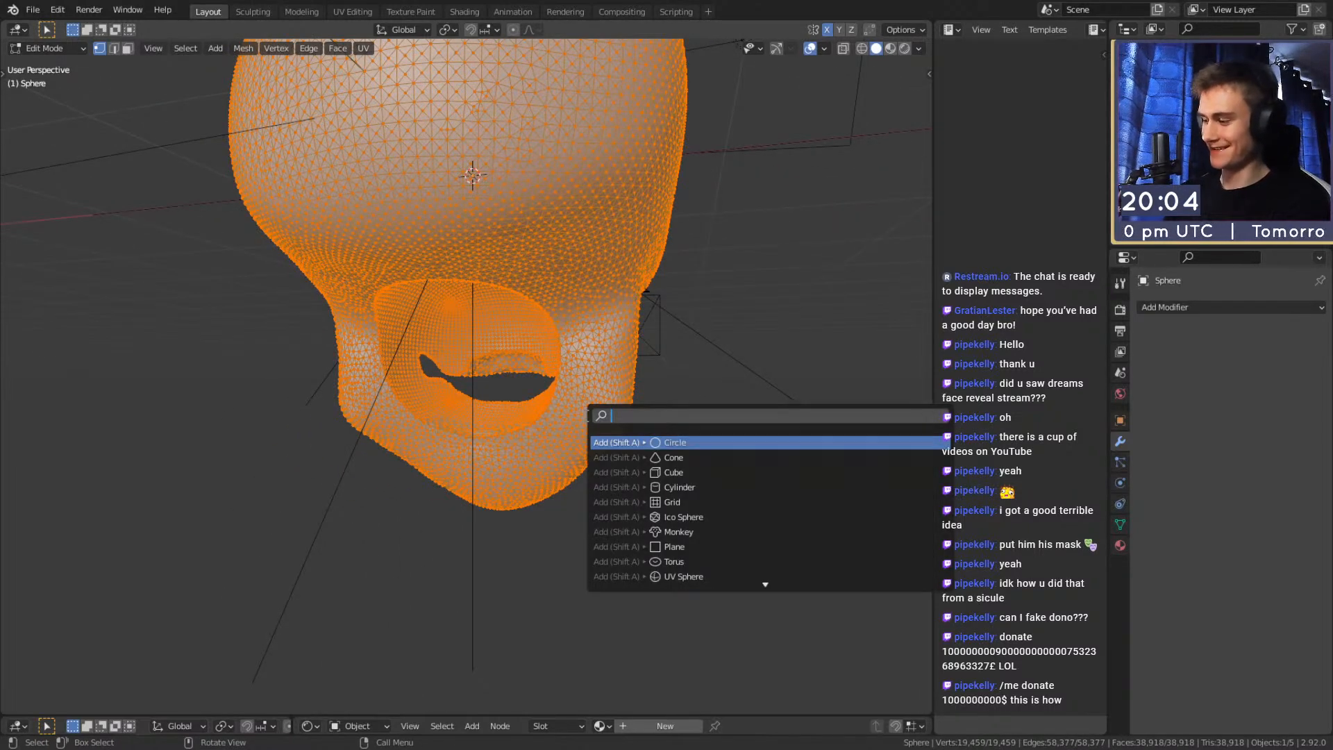
text(recal)
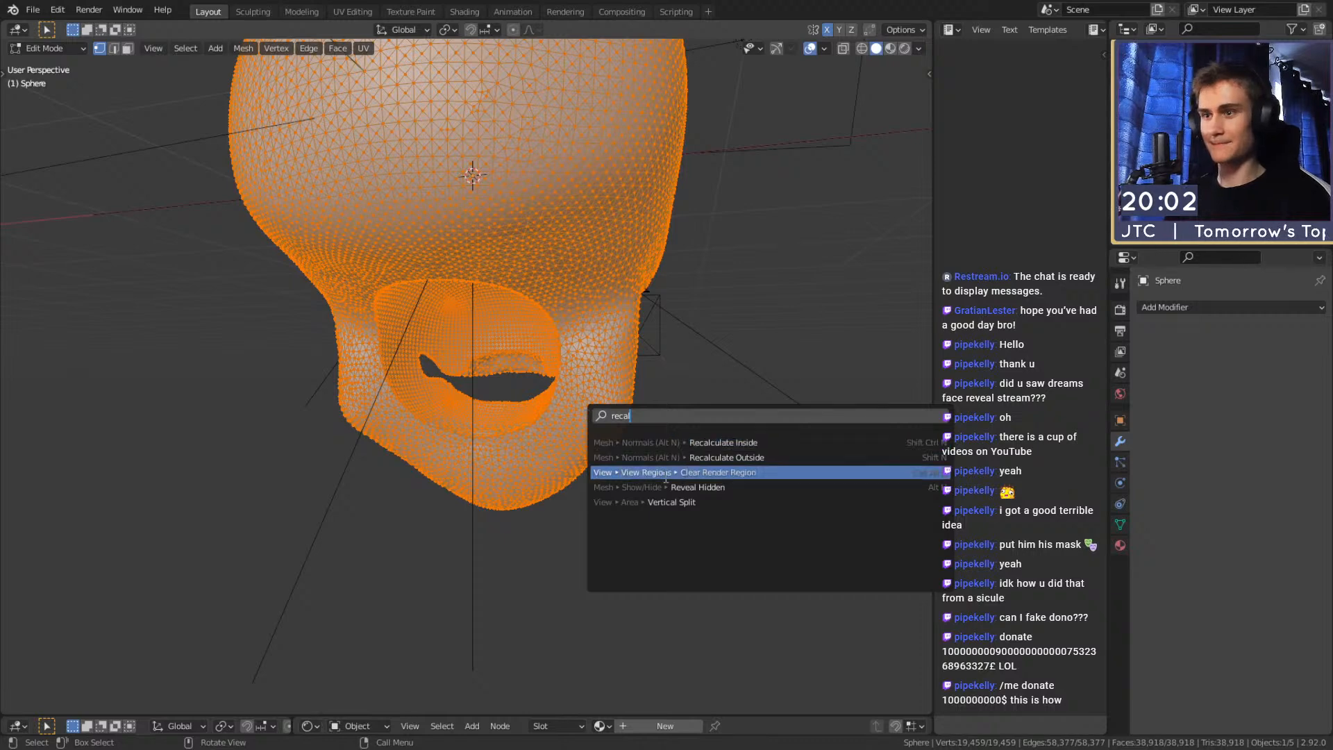
click(739, 442)
key(Tab)
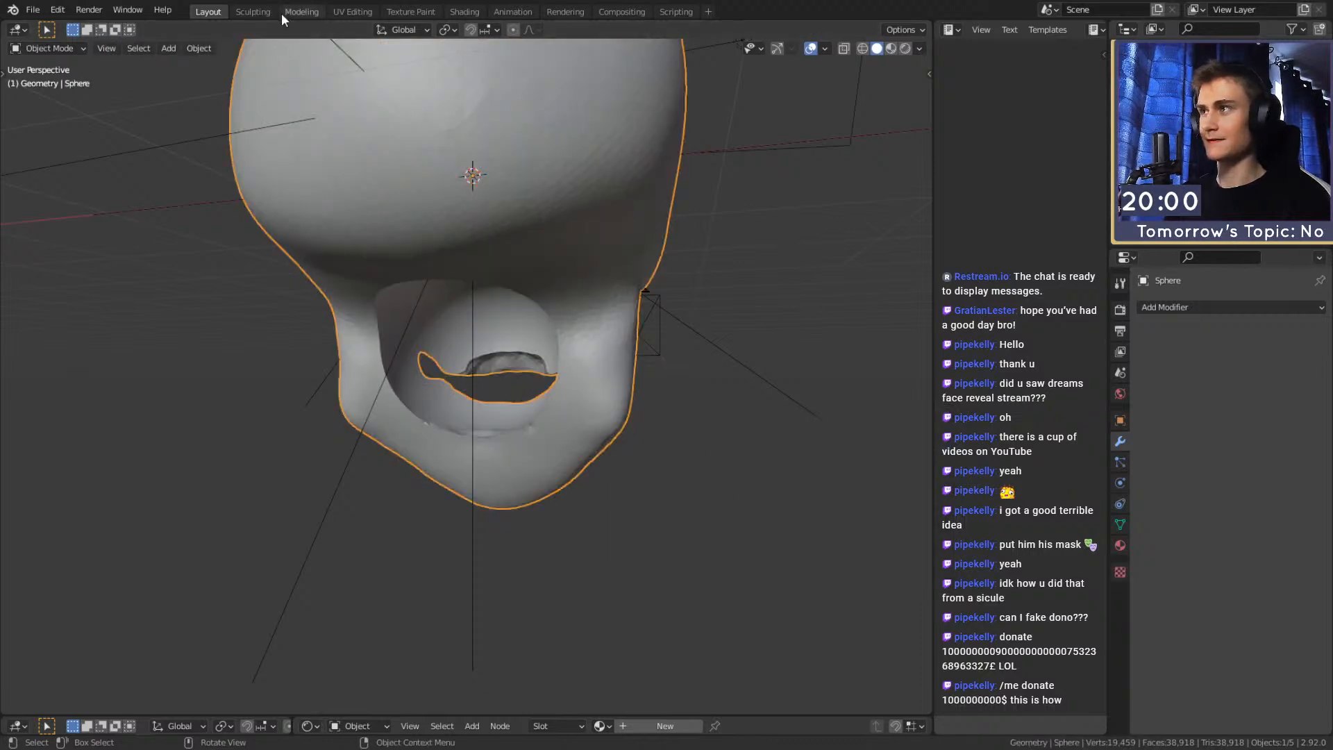
Flip the normals of the whole skull mesh and return to sculpting
click(255, 12)
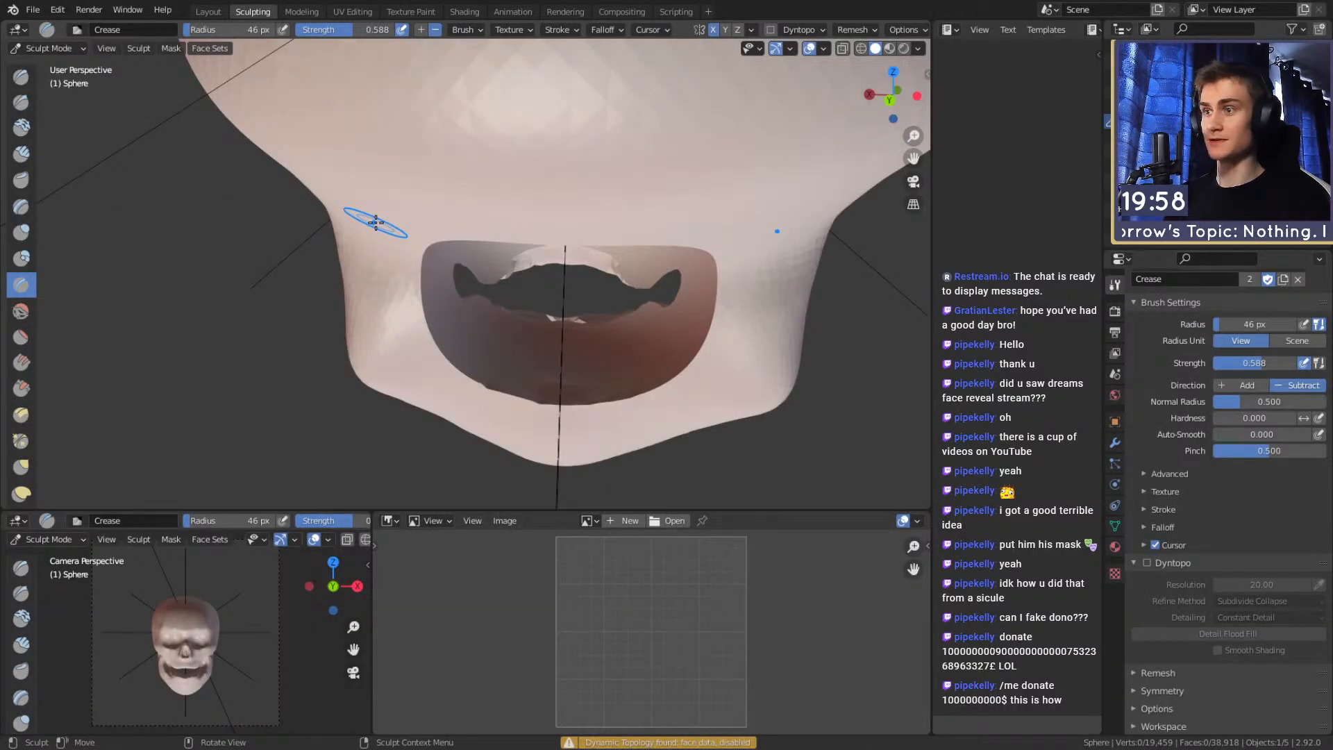
key(Tab)
key(F3)
text(flip)
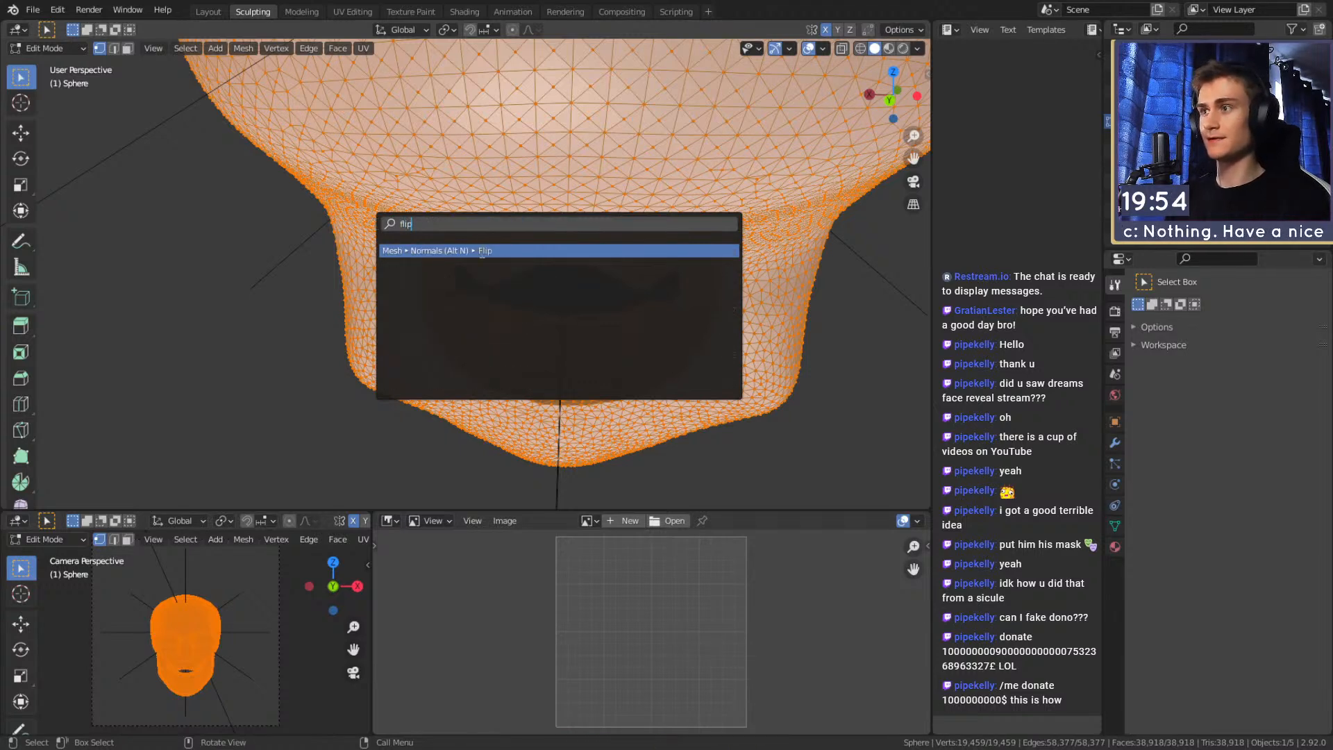
key(Return)
key(Tab)
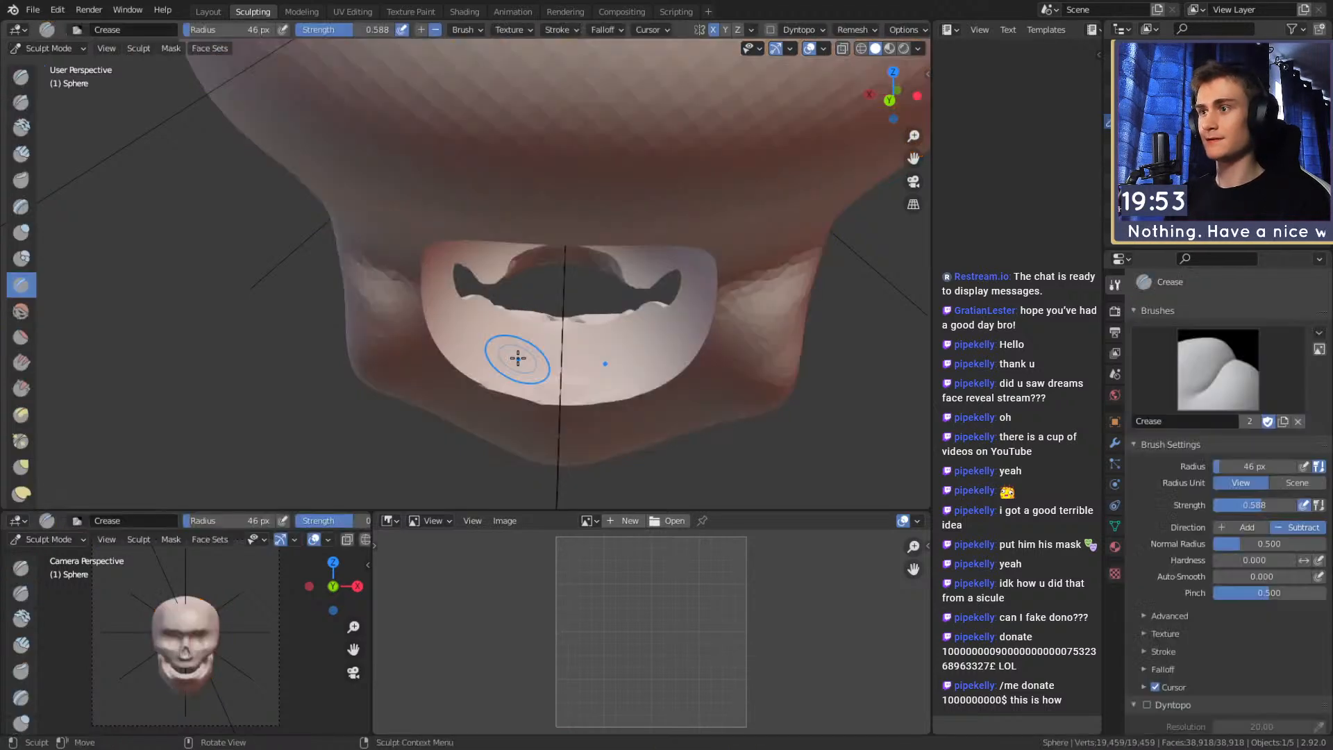
Undo the last change, enlarge the brush radius to 85 px and smooth the lower rim of the hollow behind the jaw
key(ctrl+z)
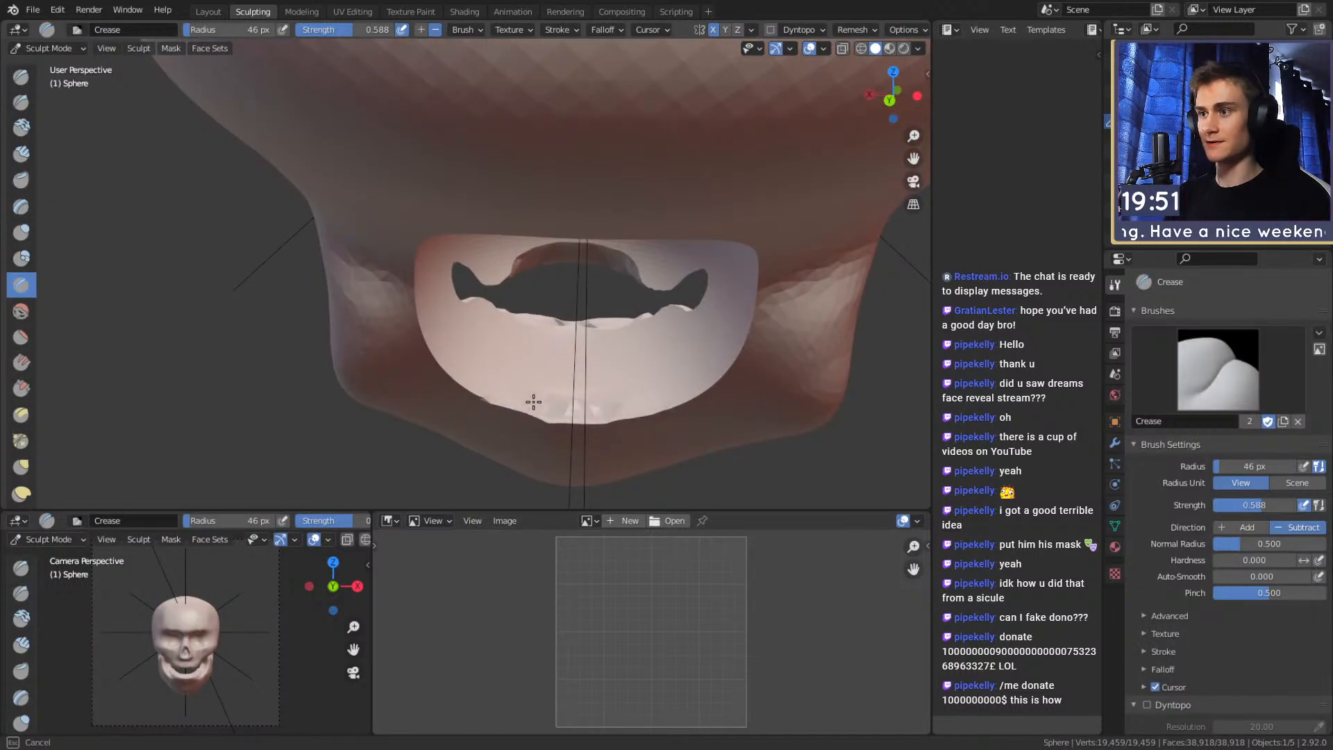
shift+drag(586, 422, 435, 382)
key(f)
click(606, 414)
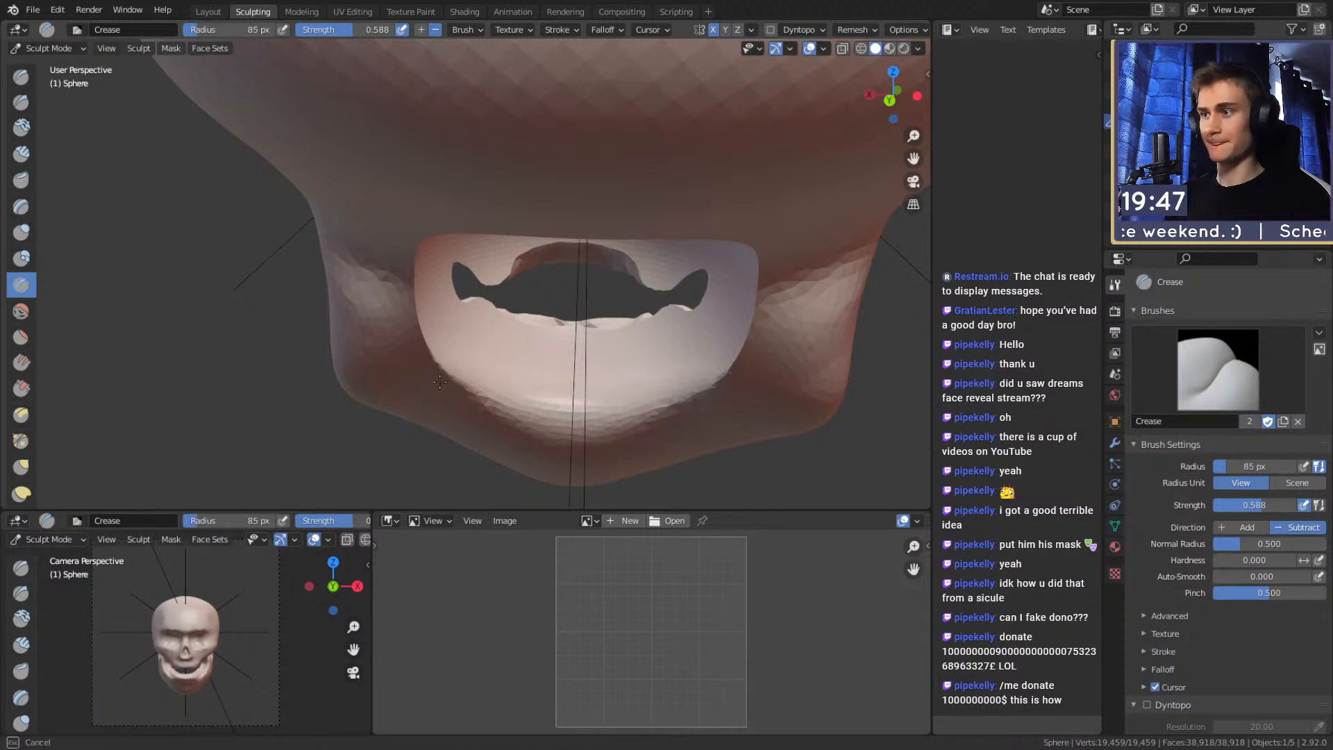
middle_drag(549, 386, 474, 349)
Sculpt along the jaw's inner rim with the Clay Strips brush and turn Dyntopo on
key(c)
mouse_move(458, 357)
mouse_down()
mouse_move(446, 372)
mouse_move(366, 347)
mouse_move(302, 301)
mouse_up()
mouse_move(410, 260)
middle_down()
mouse_move(372, 303)
mouse_move(222, 164)
middle_up()
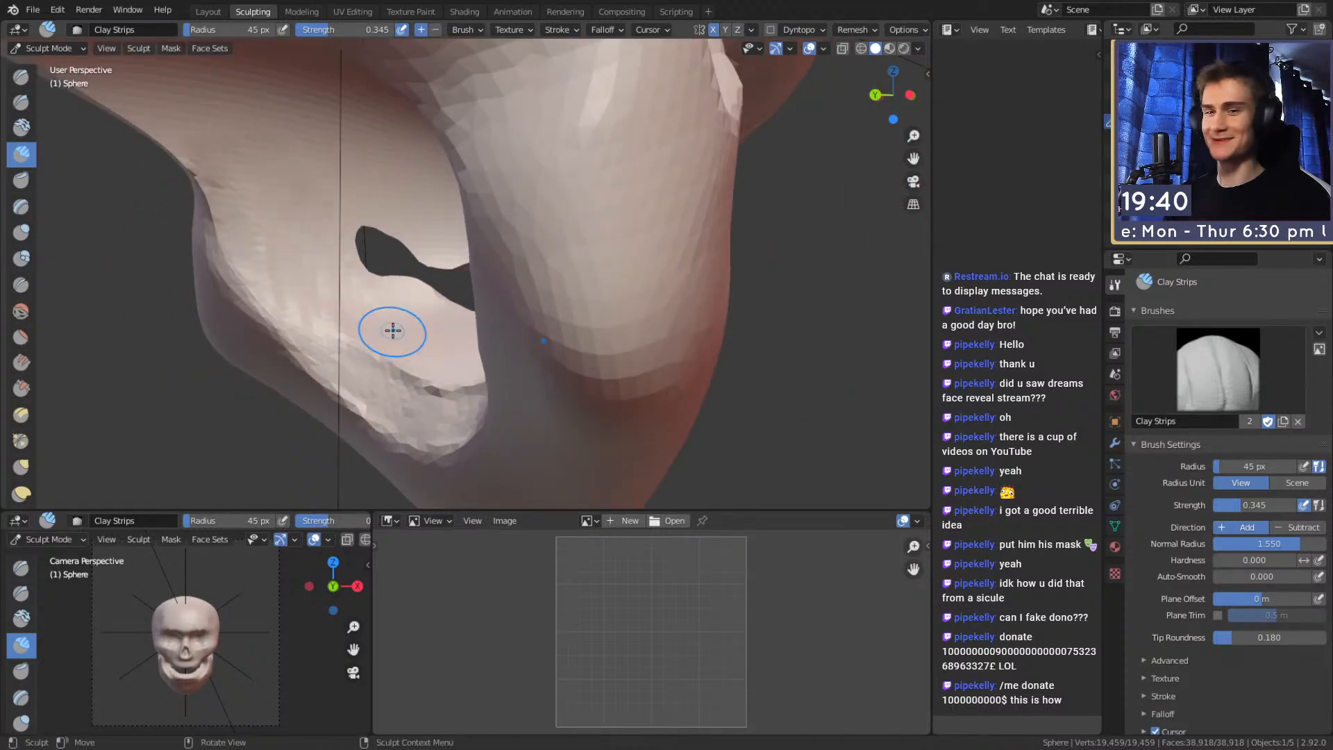
scroll(1156, 543, down, 5)
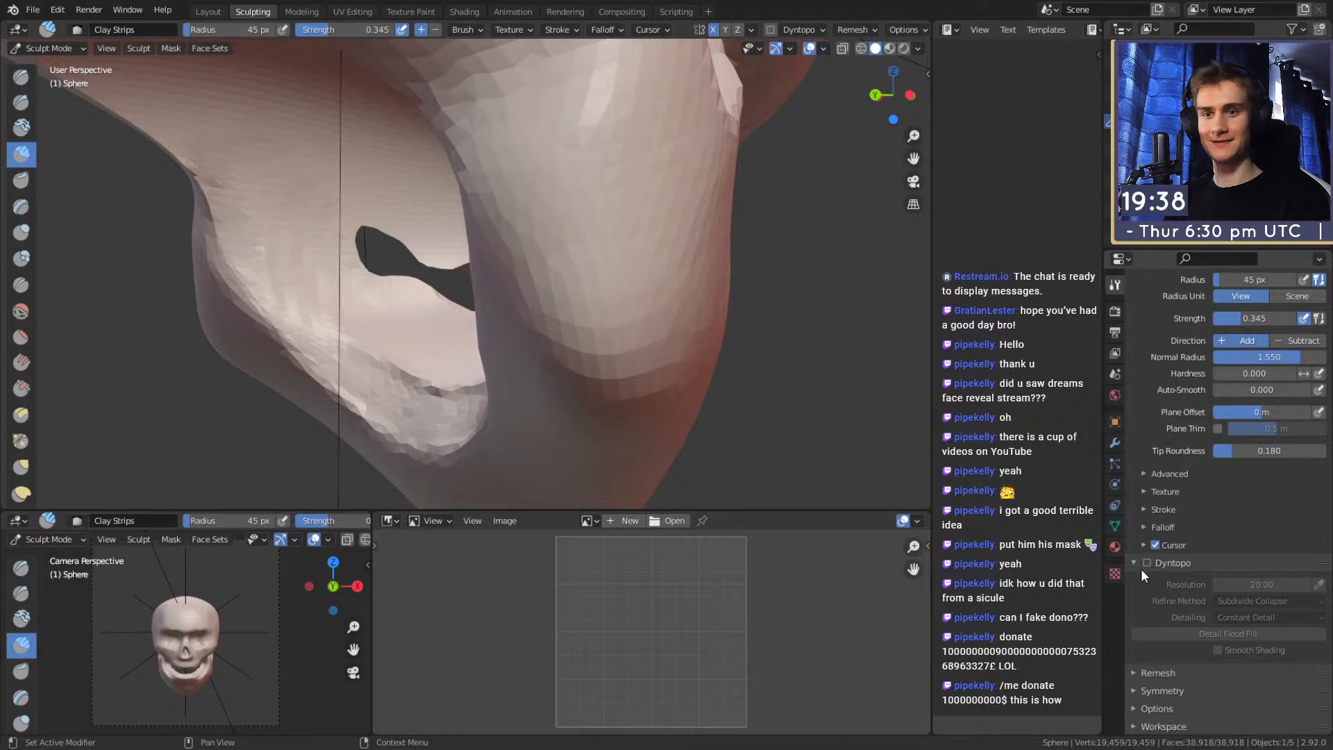
click(1148, 560)
Raise the Clay Strips strength to about 0.685 and sculpt the inner surface of the jaw behind the chin
mouse_move(563, 340)
middle_down()
mouse_move(534, 312)
mouse_move(639, 262)
mouse_move(604, 278)
middle_up()
middle_drag(506, 327, 455, 378)
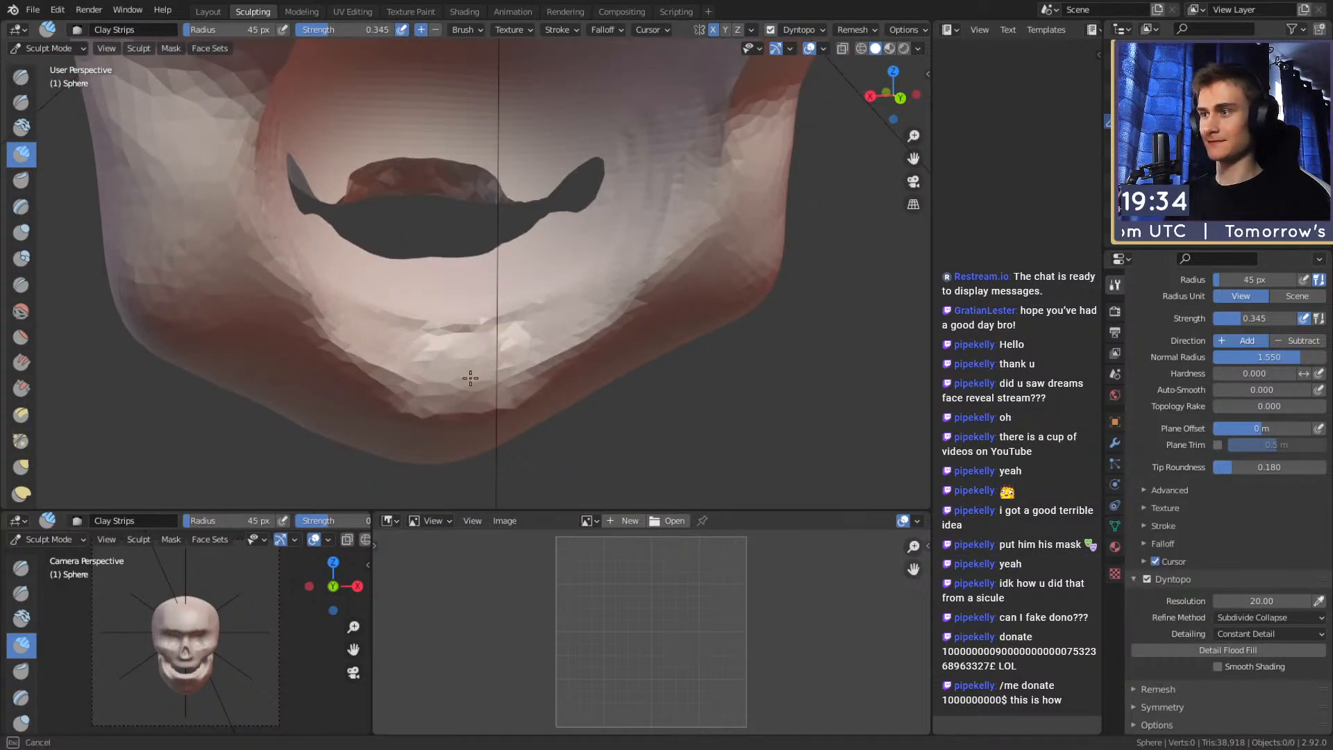
key(shift+f)
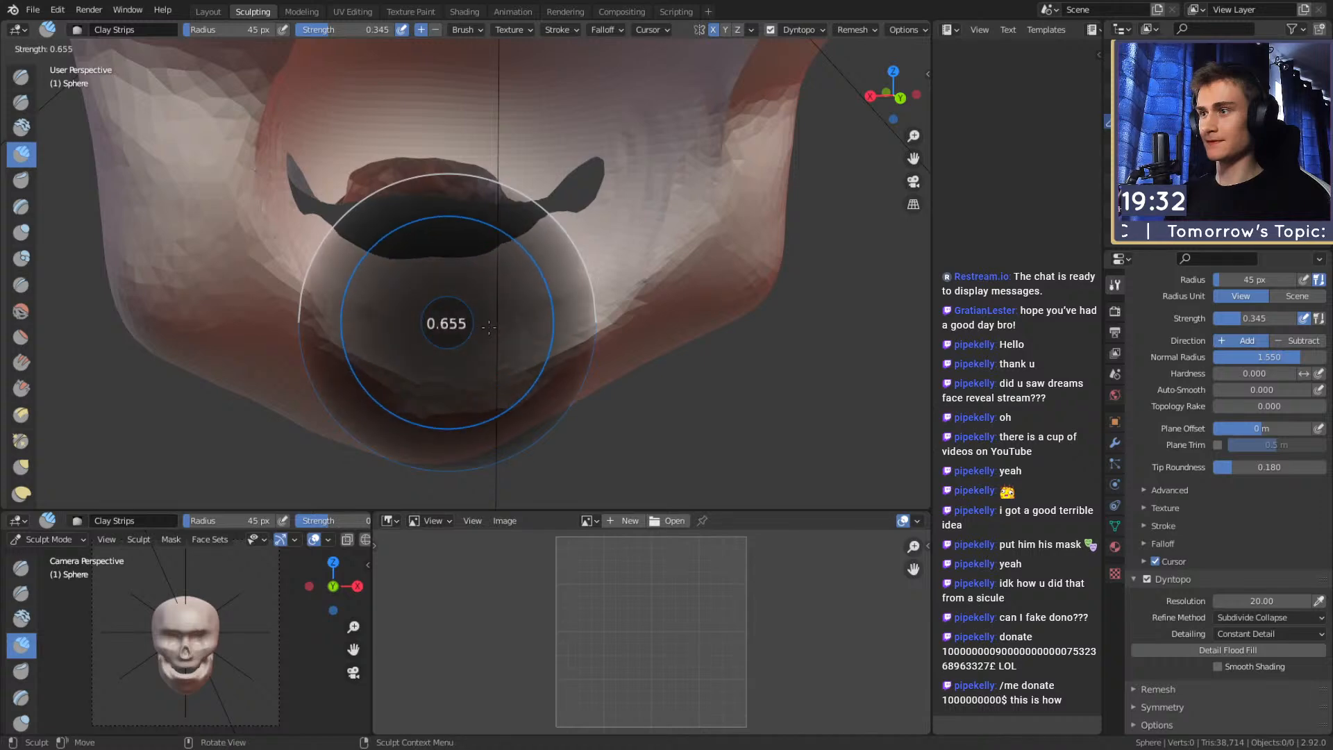
click(432, 307)
mouse_move(432, 307)
mouse_down()
mouse_move(388, 362)
mouse_move(424, 403)
mouse_up()
middle_drag(452, 379, 399, 395)
mouse_move(396, 386)
mouse_down()
mouse_move(423, 278)
mouse_move(387, 276)
mouse_move(440, 342)
mouse_move(408, 321)
mouse_move(409, 416)
mouse_up()
mouse_move(409, 417)
middle_down()
mouse_move(525, 329)
mouse_move(322, 300)
mouse_move(329, 285)
middle_up()
mouse_move(402, 291)
mouse_down()
mouse_move(273, 282)
mouse_move(363, 317)
mouse_move(222, 250)
mouse_move(312, 200)
mouse_move(333, 243)
mouse_move(381, 255)
mouse_up()
Smooth the inner surface of the jaw towards both sides and resize the Clay Strips brush
mouse_move(425, 324)
shift+mouse_down()
mouse_move(223, 202)
mouse_move(260, 227)
shift+mouse_up()
middle_drag(530, 340, 539, 363)
shift+drag(538, 363, 447, 389)
mouse_move(446, 389)
middle_down()
mouse_move(654, 273)
mouse_move(498, 294)
mouse_move(601, 316)
mouse_move(565, 322)
mouse_move(601, 342)
mouse_move(541, 312)
mouse_move(494, 331)
middle_up()
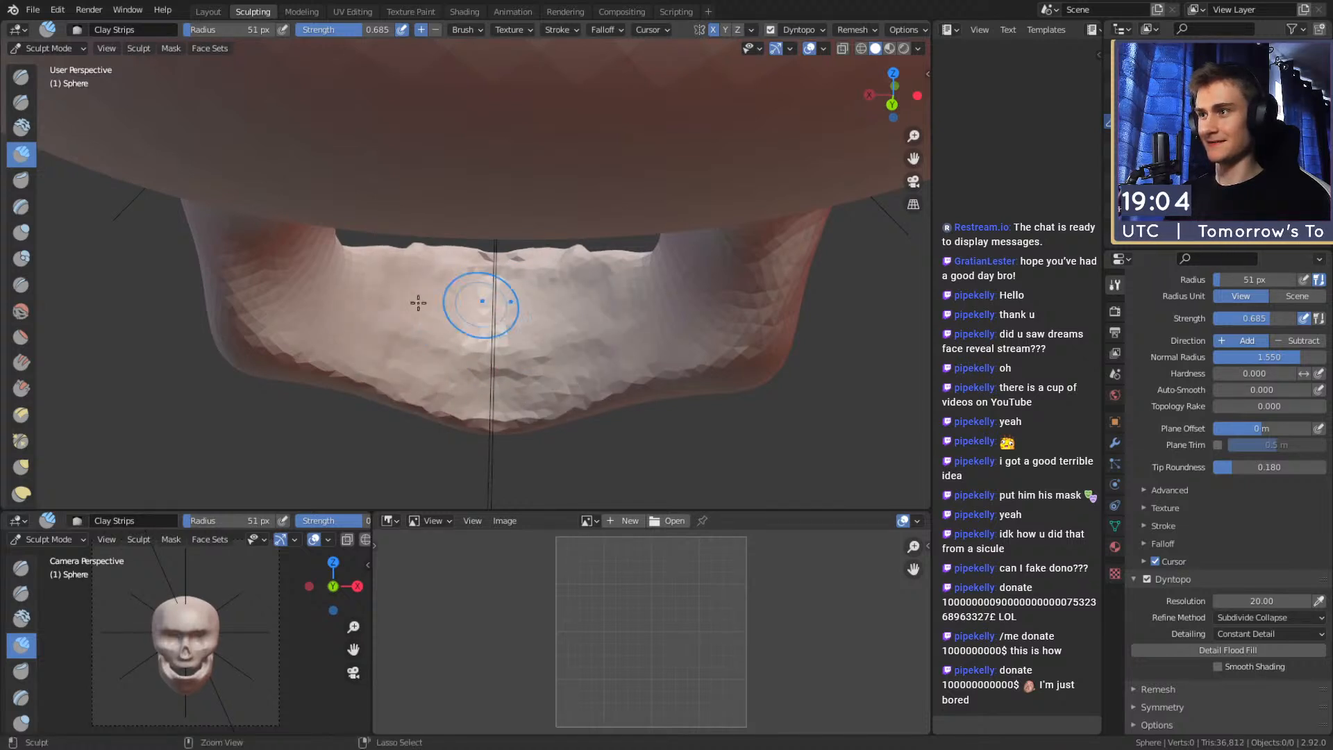
key(f)
click(511, 324)
mouse_move(470, 355)
middle_down()
mouse_move(535, 327)
mouse_move(550, 298)
mouse_move(541, 229)
mouse_move(535, 314)
mouse_move(533, 295)
middle_up()
scroll(529, 256, up, 3)
Deepen the groove between the cheekbone and the jaw joint with the Crease brush at a 46 px radius
mouse_move(530, 247)
middle_down()
mouse_move(521, 279)
mouse_move(424, 88)
middle_up()
scroll(535, 282, up, 2)
key(shift+c)
middle_drag(535, 148, 476, 282)
shift+middle_drag(444, 330, 417, 340)
middle_drag(417, 340, 480, 149)
middle_drag(480, 149, 488, 211)
key(f)
click(501, 251)
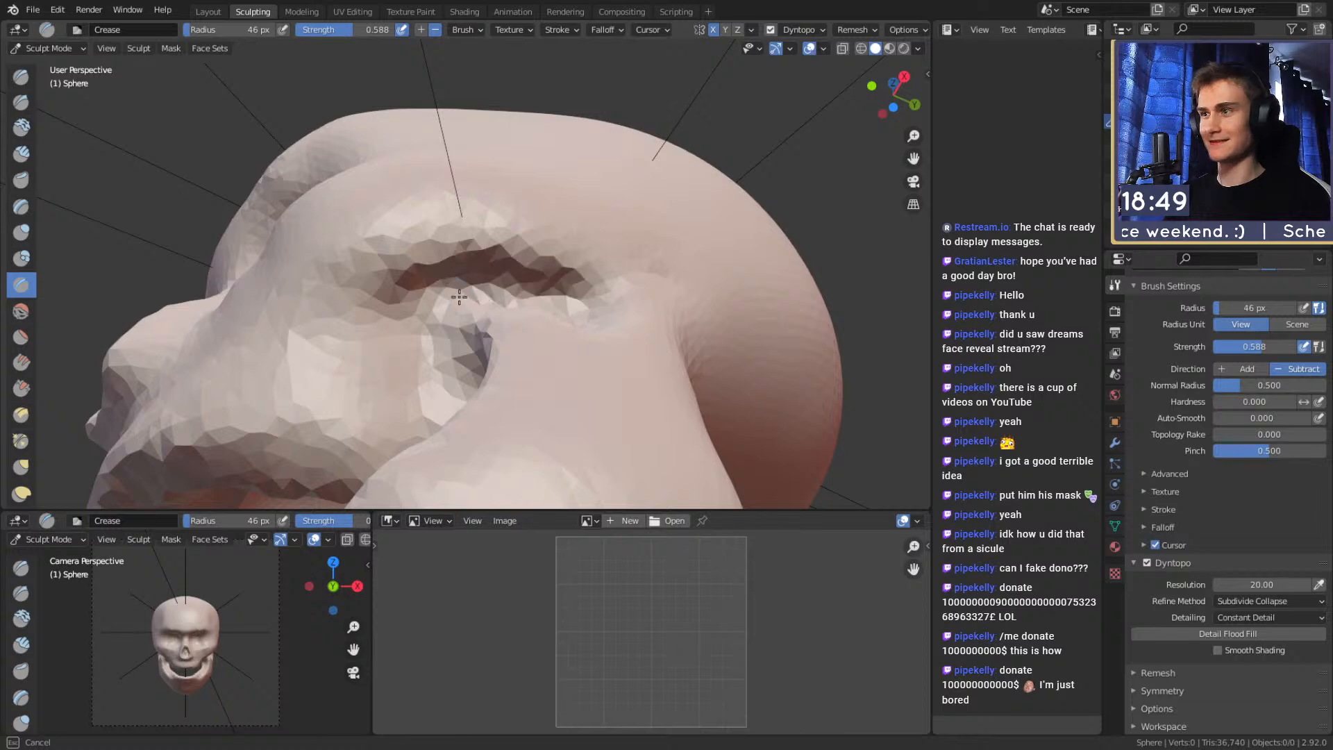
middle_drag(396, 291, 435, 296)
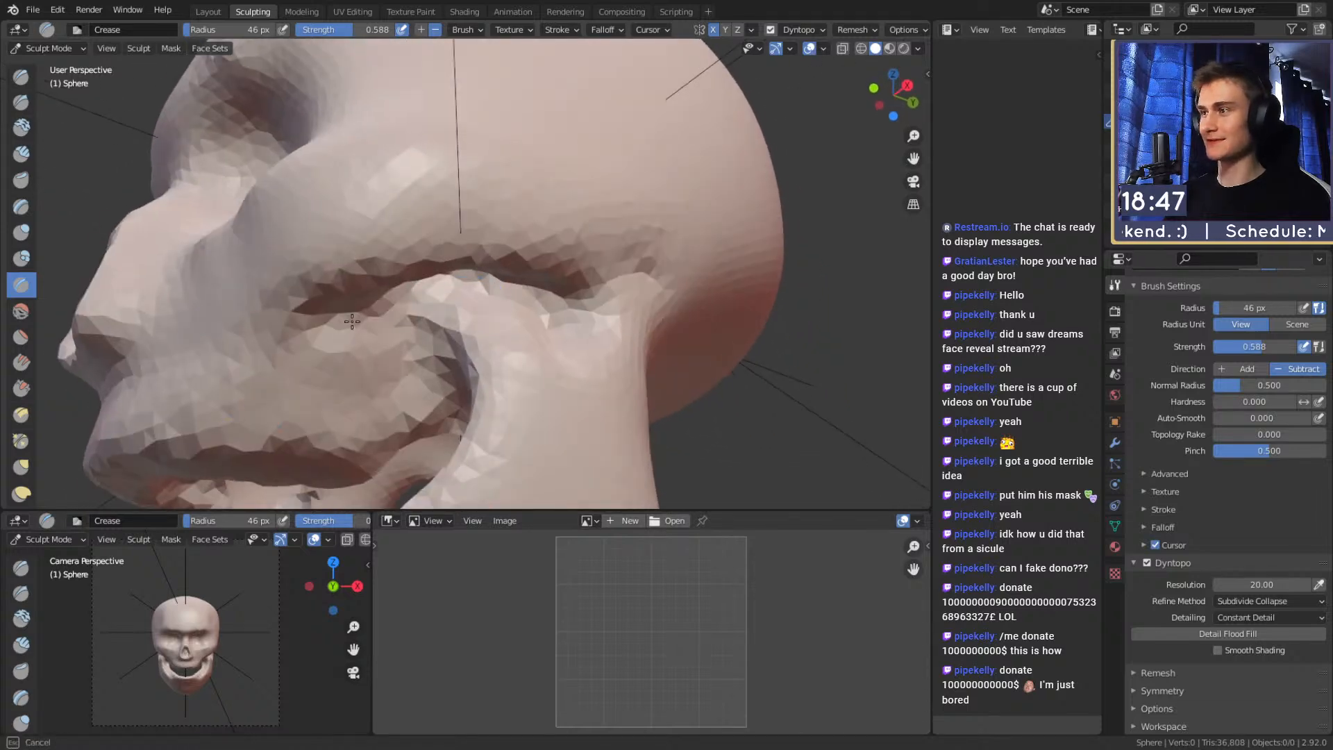
middle_drag(542, 255, 465, 210)
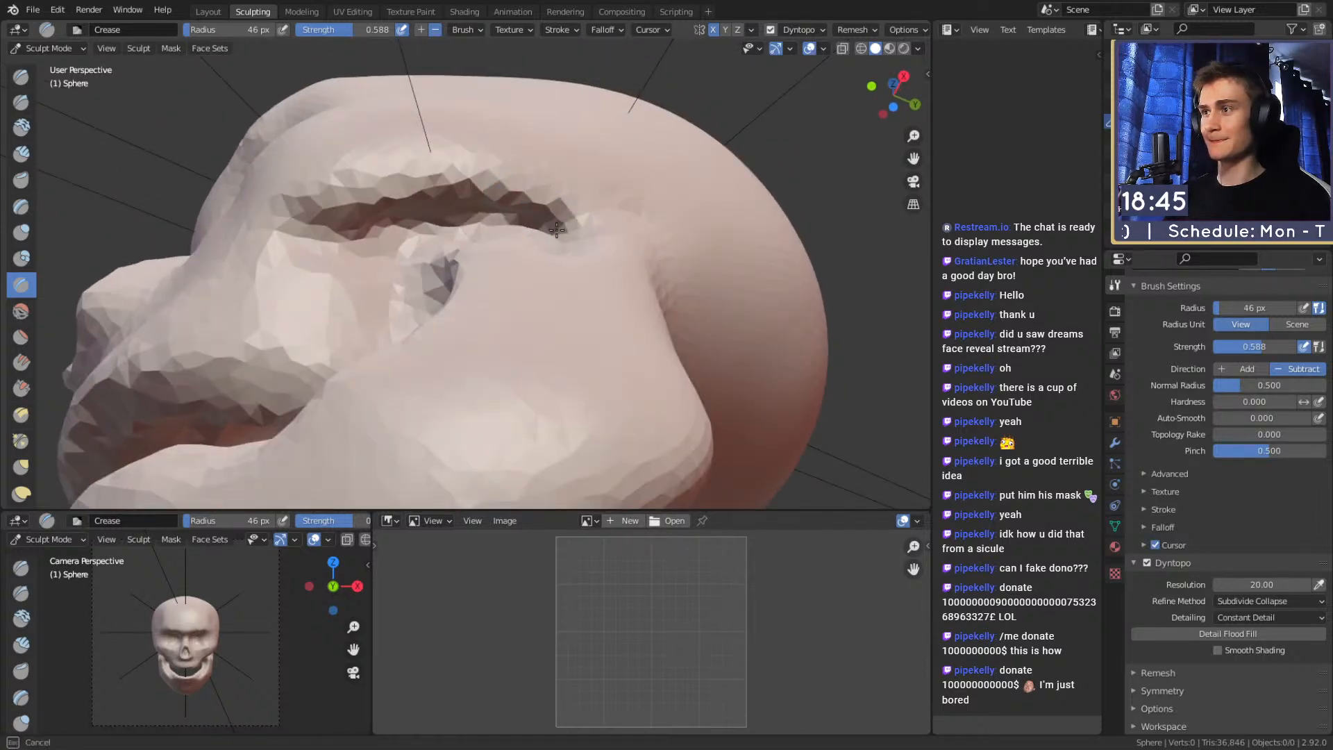
mouse_move(504, 216)
alt+mouse_down()
mouse_move(570, 272)
mouse_move(580, 303)
mouse_move(566, 227)
mouse_move(537, 221)
alt+mouse_up()
Carve a hollow into the temple behind the eye socket with the Clay Strips brush at a 39 px radius
scroll(564, 227, down, 5)
scroll(565, 227, up, 3)
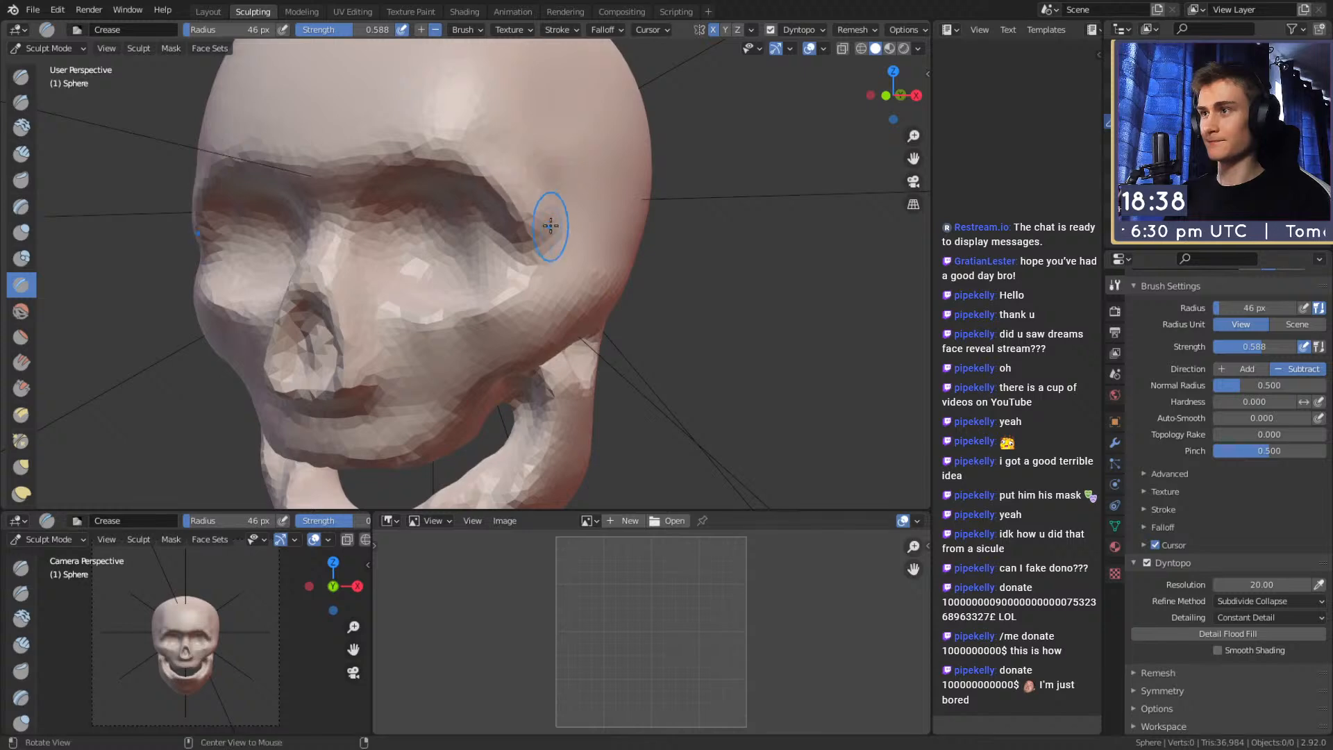
key(c)
alt+drag(594, 172, 488, 232)
mouse_move(450, 284)
mouse_down()
mouse_move(381, 215)
mouse_move(458, 269)
mouse_move(457, 213)
mouse_up()
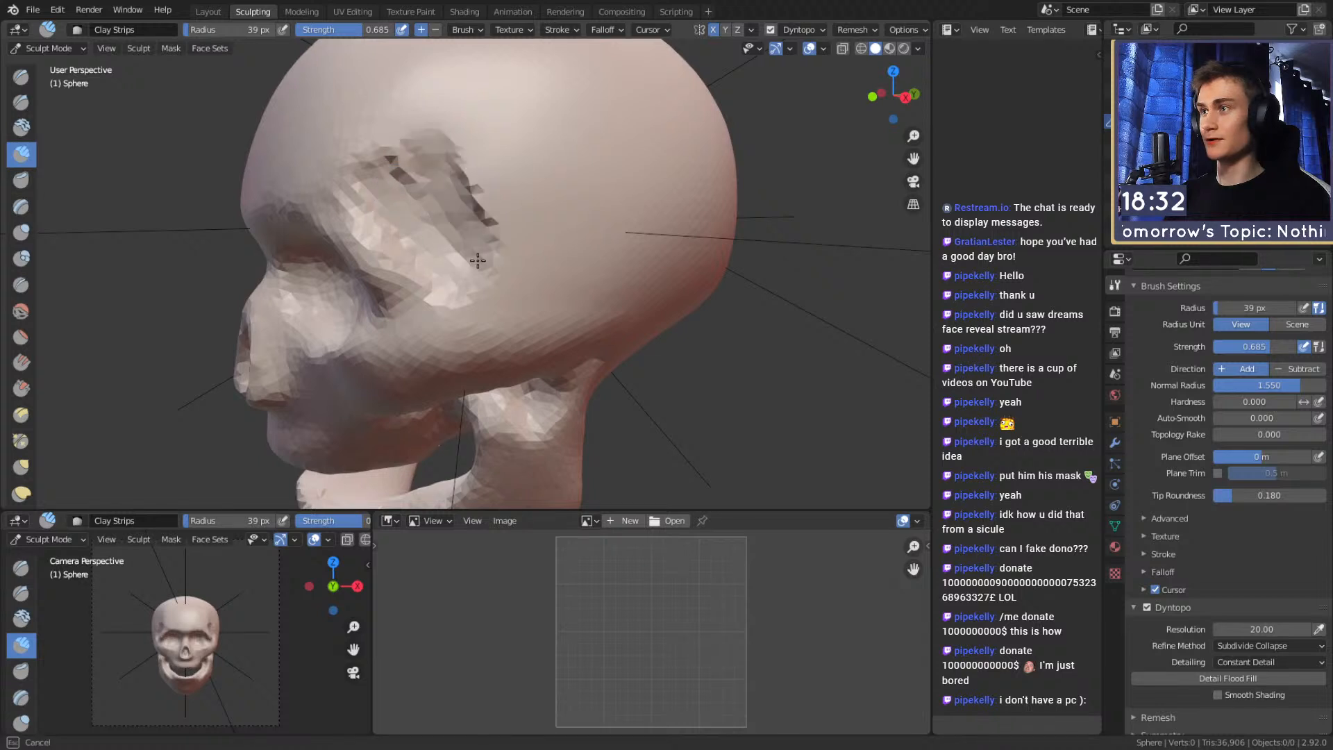
Extend the temple hollow with resized Clay Strips strokes and smooth its surface
alt+shift+drag(568, 193, 543, 205)
key(f)
click(418, 224)
mouse_move(382, 208)
mouse_down()
mouse_move(393, 223)
mouse_move(477, 182)
mouse_move(527, 128)
mouse_move(580, 225)
mouse_up()
key(f)
click(551, 182)
mouse_move(528, 174)
shift+mouse_down()
mouse_move(429, 218)
mouse_move(461, 231)
shift+mouse_up()
Crease the lower border of the temple above the cheekbone with a 32 px brush radius
mouse_move(522, 208)
middle_down()
mouse_move(544, 218)
mouse_move(541, 254)
mouse_move(539, 230)
mouse_move(506, 267)
middle_up()
scroll(509, 262, up, 2)
key(shift+c)
key(f)
click(565, 282)
mouse_move(522, 278)
mouse_down()
mouse_move(479, 286)
mouse_move(514, 289)
mouse_move(517, 269)
mouse_move(589, 261)
mouse_move(510, 282)
mouse_up()
key(f)
click(529, 283)
alt+drag(547, 264, 544, 266)
middle_drag(544, 265, 425, 330)
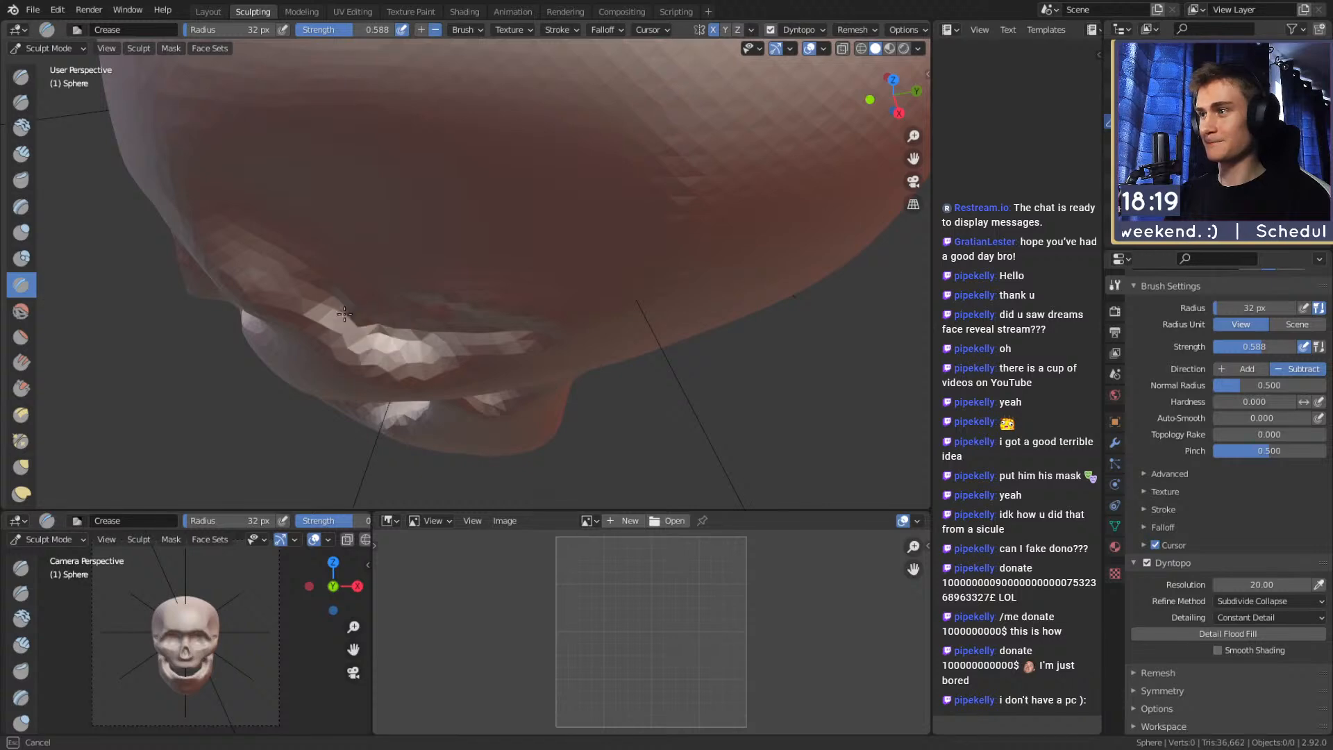
drag(322, 295, 384, 324)
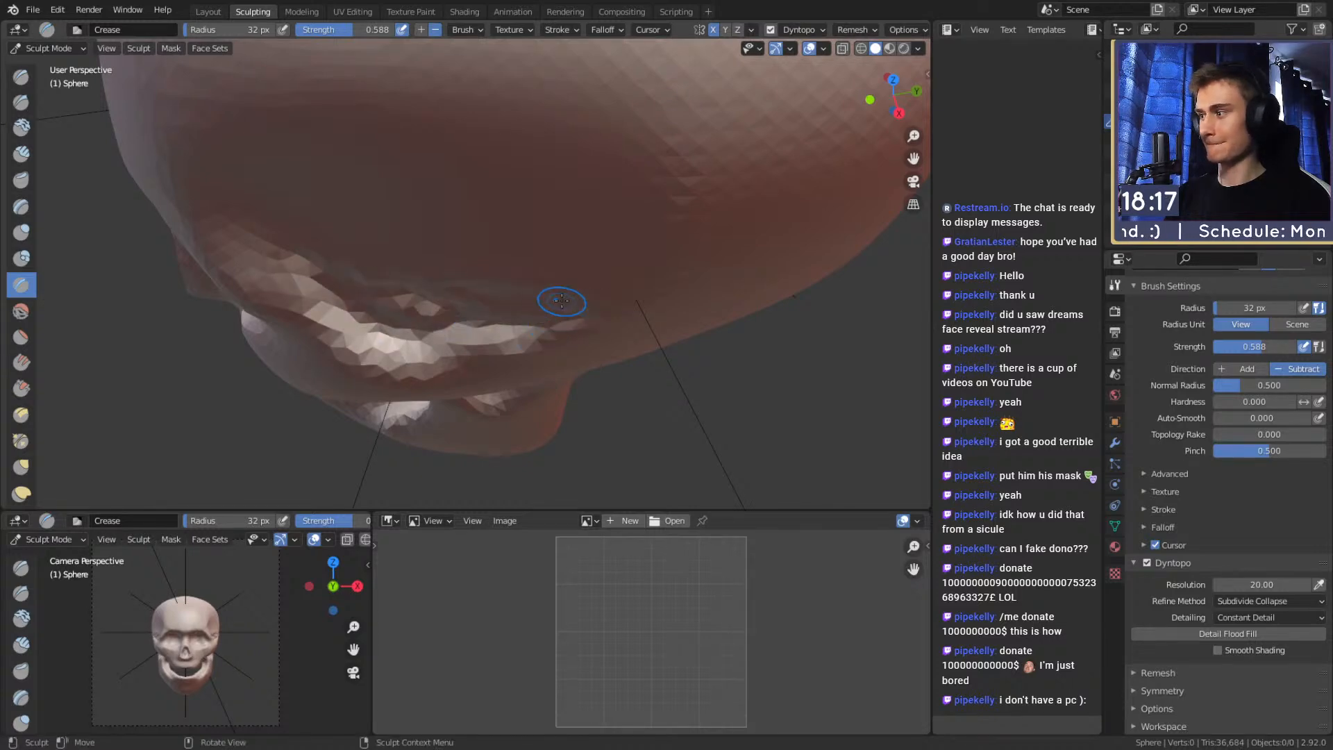
middle_drag(561, 301, 568, 185)
Set the Crease radius to 54 px and cut a deeper groove along the upper edge of the cheekbone arch
key(f)
click(440, 171)
middle_drag(440, 171, 478, 206)
key(f)
click(466, 206)
drag(463, 210, 627, 212)
middle_drag(571, 200, 530, 208)
key(f)
click(475, 193)
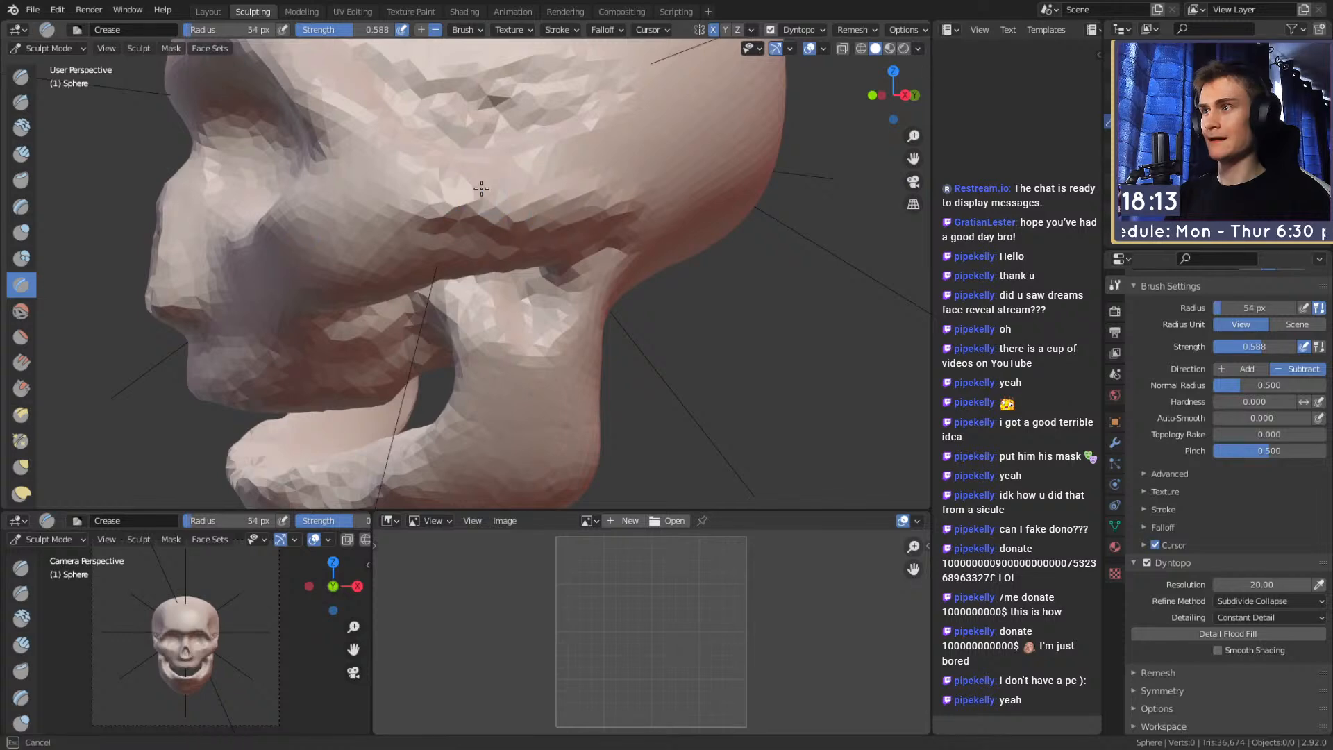
drag(461, 190, 645, 185)
drag(500, 207, 653, 226)
drag(464, 231, 608, 216)
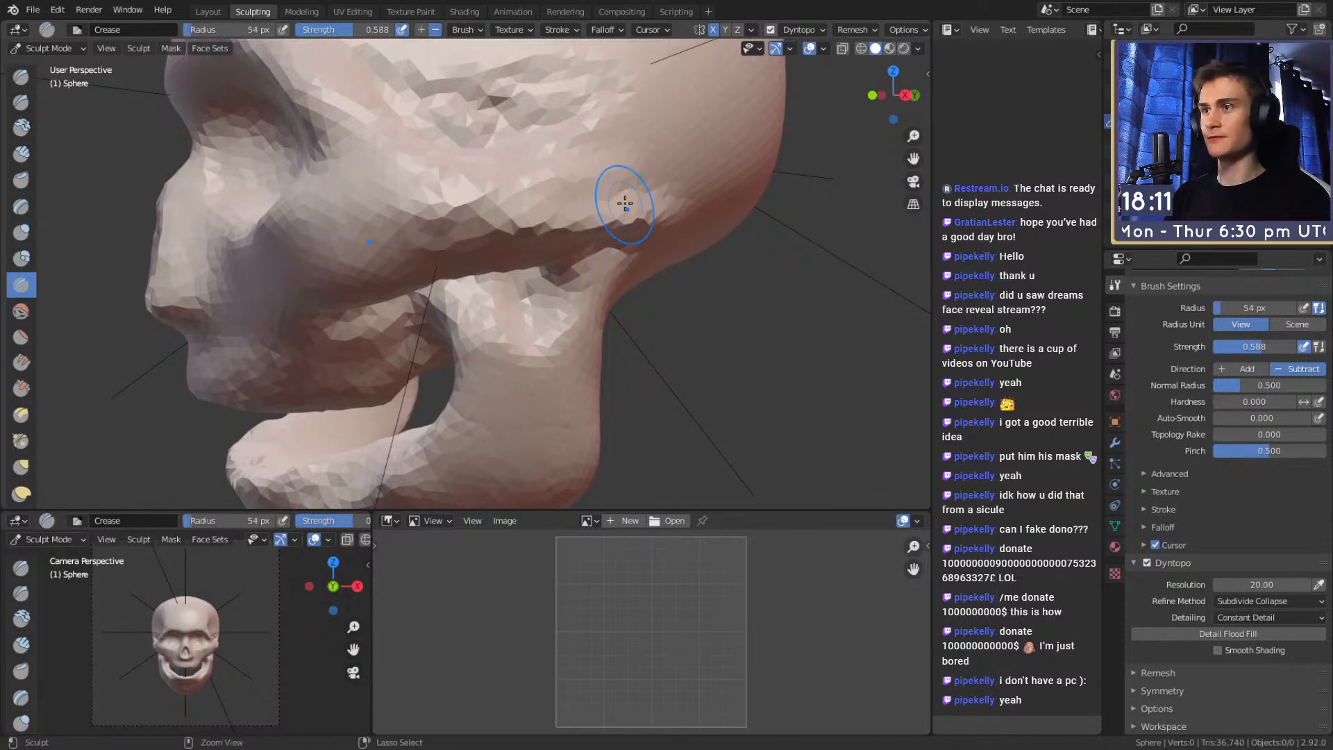
Resize the Crease brush and sharpen the rear part of the cheekbone arch with normal and inverted strokes
middle_drag(674, 208, 625, 197)
shift+middle_drag(597, 193, 613, 226)
key(f)
click(597, 238)
drag(595, 238, 660, 238)
mouse_move(470, 238)
ctrl+mouse_down()
mouse_move(663, 236)
mouse_move(617, 235)
ctrl+mouse_up()
middle_drag(698, 228, 683, 239)
Resize the brush and smooth the temple area above the cheekbone
key(f)
click(633, 234)
mouse_move(508, 229)
shift+mouse_down()
mouse_move(402, 206)
mouse_move(542, 160)
shift+mouse_up()
middle_drag(497, 183, 505, 236)
Resize the Crease brush and define the edges of the cheekbone arch with several long strokes
key(f)
click(486, 309)
mouse_move(455, 342)
mouse_down()
mouse_move(502, 349)
mouse_move(556, 323)
mouse_up()
mouse_move(356, 281)
mouse_down()
mouse_move(478, 258)
mouse_move(608, 258)
mouse_up()
drag(375, 276, 554, 267)
mouse_move(509, 300)
middle_down()
mouse_move(512, 277)
mouse_move(495, 349)
middle_up()
mouse_move(407, 366)
mouse_down()
mouse_move(514, 361)
mouse_move(468, 369)
mouse_up()
drag(371, 344, 346, 344)
middle_drag(425, 359, 446, 300)
Undo the last stroke and reshape the side of the skull at the cheekbone with the Grab brush at a 190 px radius
mouse_move(479, 199)
mouse_down()
mouse_move(658, 192)
mouse_move(649, 263)
mouse_move(710, 246)
mouse_move(781, 257)
mouse_move(774, 326)
mouse_up()
key(g)
key(ctrl+z)
alt+drag(722, 291, 552, 299)
mouse_move(552, 298)
ctrl+alt+mouse_down()
mouse_move(546, 247)
mouse_move(492, 222)
mouse_move(361, 263)
ctrl+alt+mouse_up()
ctrl+alt+drag(504, 347, 511, 223)
key(f)
click(694, 250)
alt+drag(604, 270, 528, 304)
middle_drag(529, 304, 495, 329)
key(f)
click(576, 336)
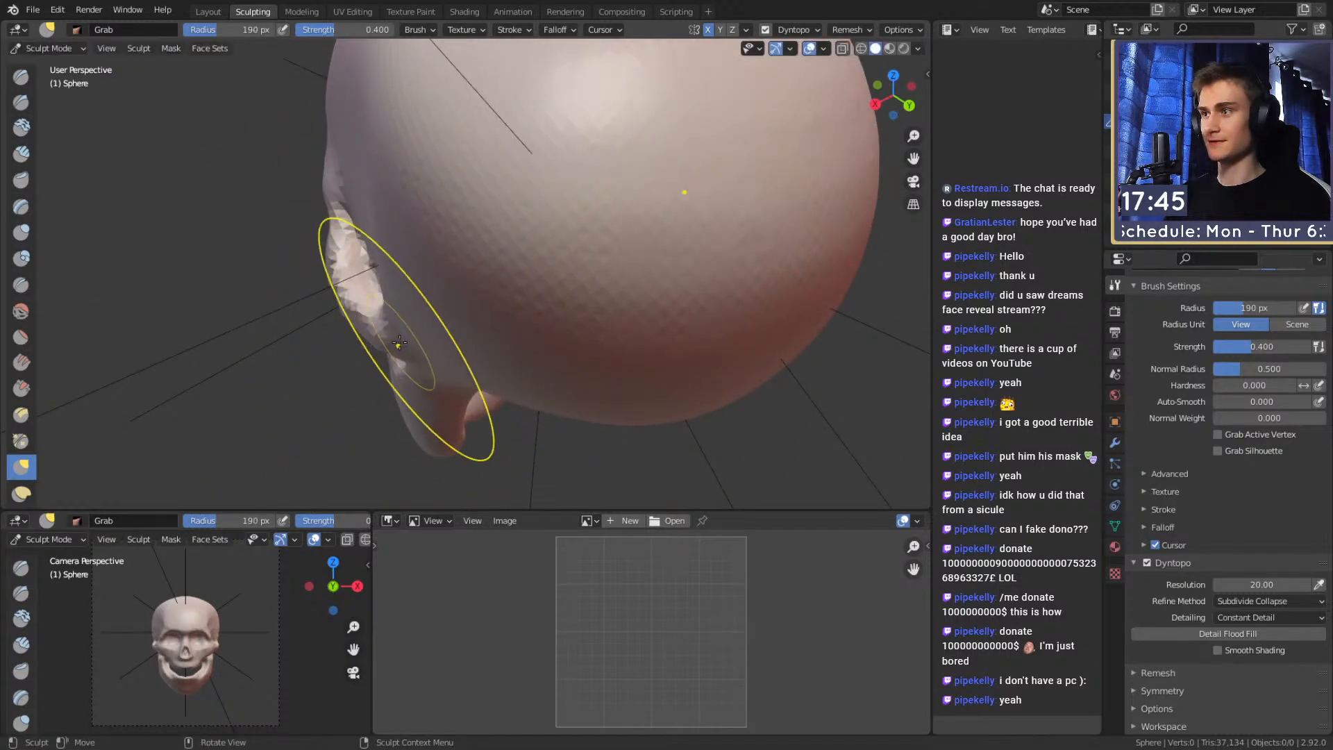
drag(407, 338, 417, 328)
Set the Crease radius to 42 px and carve along the outer side of the cheekbone arch
mouse_move(417, 327)
middle_down()
mouse_move(536, 262)
mouse_move(635, 276)
mouse_move(493, 264)
middle_up()
mouse_move(493, 263)
ctrl+middle_down()
mouse_move(486, 215)
mouse_move(516, 226)
mouse_move(546, 147)
ctrl+middle_up()
key(shift+c)
key(f)
click(554, 244)
key(f)
click(556, 145)
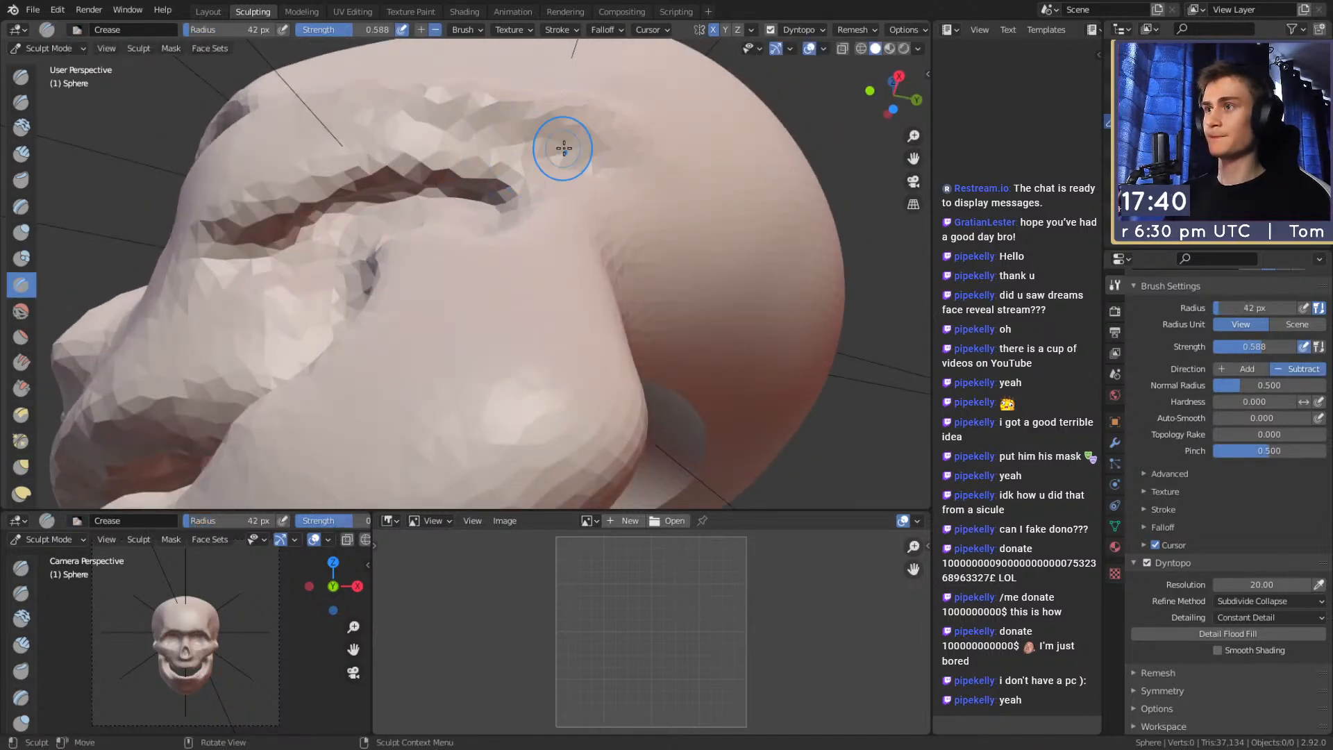
mouse_move(527, 130)
mouse_down()
mouse_move(481, 111)
mouse_move(354, 140)
mouse_up()
mouse_move(485, 149)
middle_down()
mouse_move(586, 179)
mouse_move(628, 208)
mouse_move(477, 151)
middle_up()
Deepen the groove behind the cheekbone arch with several Crease strokes at a 42 px radius
mouse_move(300, 198)
mouse_down()
mouse_move(574, 135)
mouse_move(635, 189)
mouse_up()
mouse_move(548, 150)
shift+middle_down()
mouse_move(574, 232)
mouse_move(573, 175)
shift+middle_up()
mouse_move(555, 269)
mouse_down()
mouse_move(534, 241)
mouse_move(566, 257)
mouse_up()
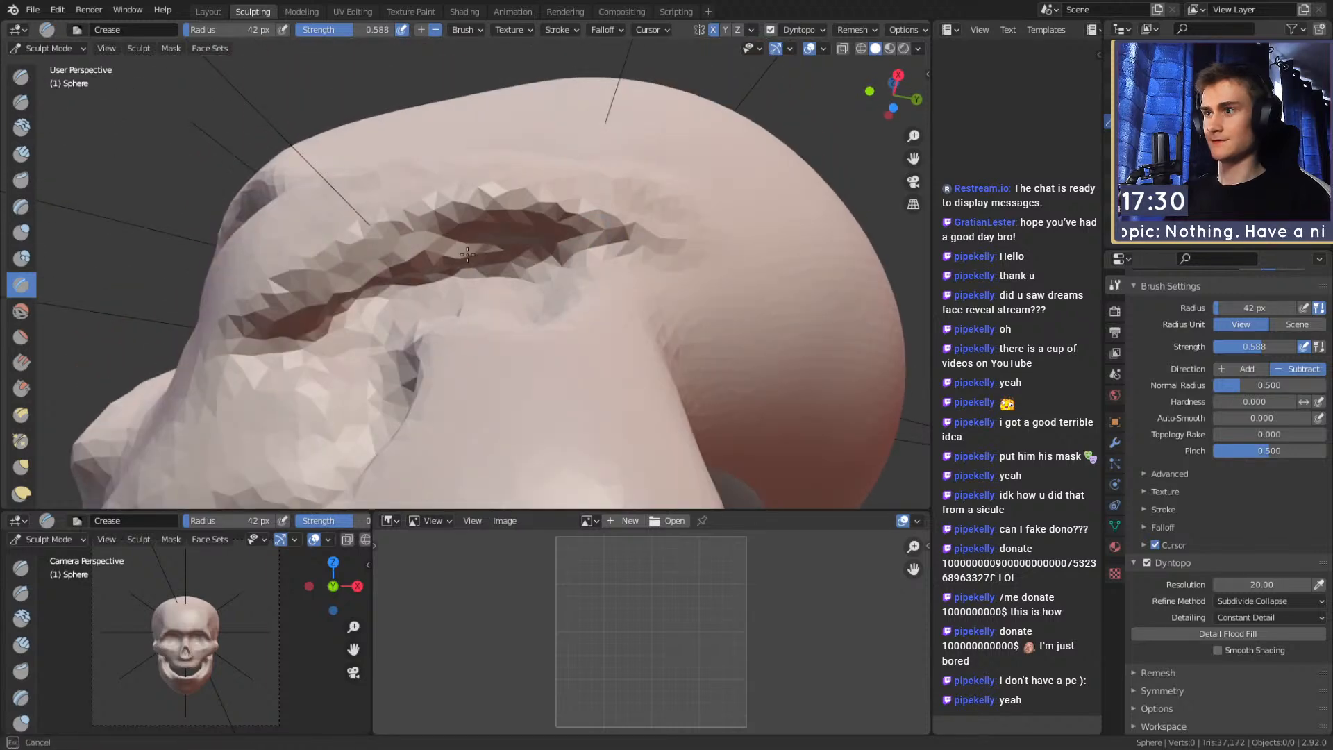
drag(422, 249, 378, 264)
middle_drag(501, 270, 508, 220)
drag(450, 233, 529, 247)
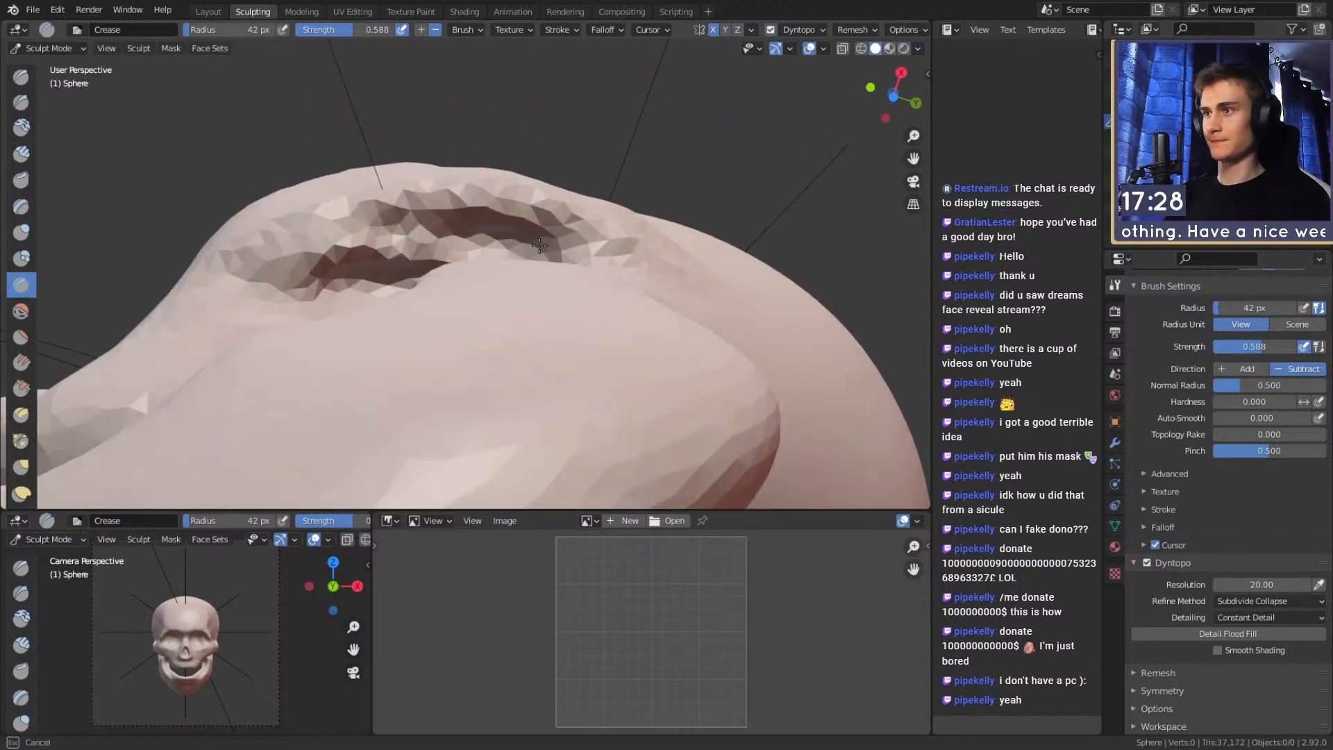
drag(403, 249, 378, 258)
Rework the groove along the cheekbone arch, alternating resized Clay Strips and Crease brushes
mouse_move(516, 239)
middle_down()
mouse_move(436, 290)
mouse_move(541, 295)
mouse_move(536, 354)
mouse_move(595, 253)
mouse_move(444, 220)
middle_up()
scroll(596, 253, down, 3)
scroll(614, 245, up, 5)
key(c)
key(f)
click(541, 250)
mouse_move(541, 249)
alt+mouse_down()
mouse_move(590, 235)
mouse_move(592, 172)
mouse_move(577, 227)
mouse_move(583, 206)
alt+mouse_up()
scroll(527, 236, up, 2)
key(shift+c)
key(f)
click(522, 245)
mouse_move(434, 206)
alt+mouse_down()
mouse_move(556, 212)
mouse_move(595, 247)
mouse_move(478, 240)
alt+mouse_up()
Add clay around the rear of the lower jaw with the Clay Strips brush and smooth the area
key(c)
key(f)
click(504, 256)
middle_drag(512, 299, 434, 378)
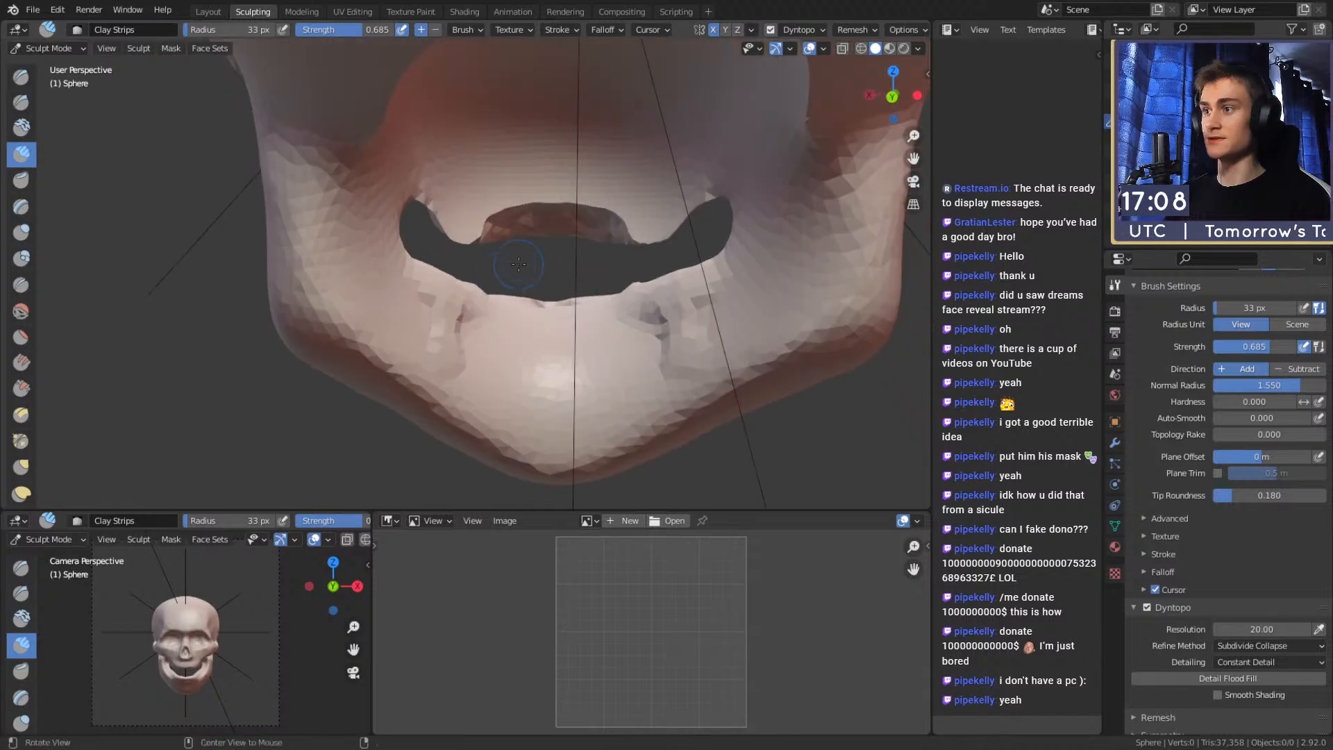
key(f)
click(501, 329)
mouse_move(460, 332)
shift+mouse_down()
mouse_move(470, 363)
mouse_move(458, 309)
shift+mouse_up()
Carve the junction of the lower jaw and skull base with Crease at 52 px, and smooth it at 104 px
mouse_move(453, 306)
middle_down()
mouse_move(539, 277)
mouse_move(646, 286)
mouse_move(646, 272)
middle_up()
key(shift+c)
middle_drag(513, 264, 541, 224)
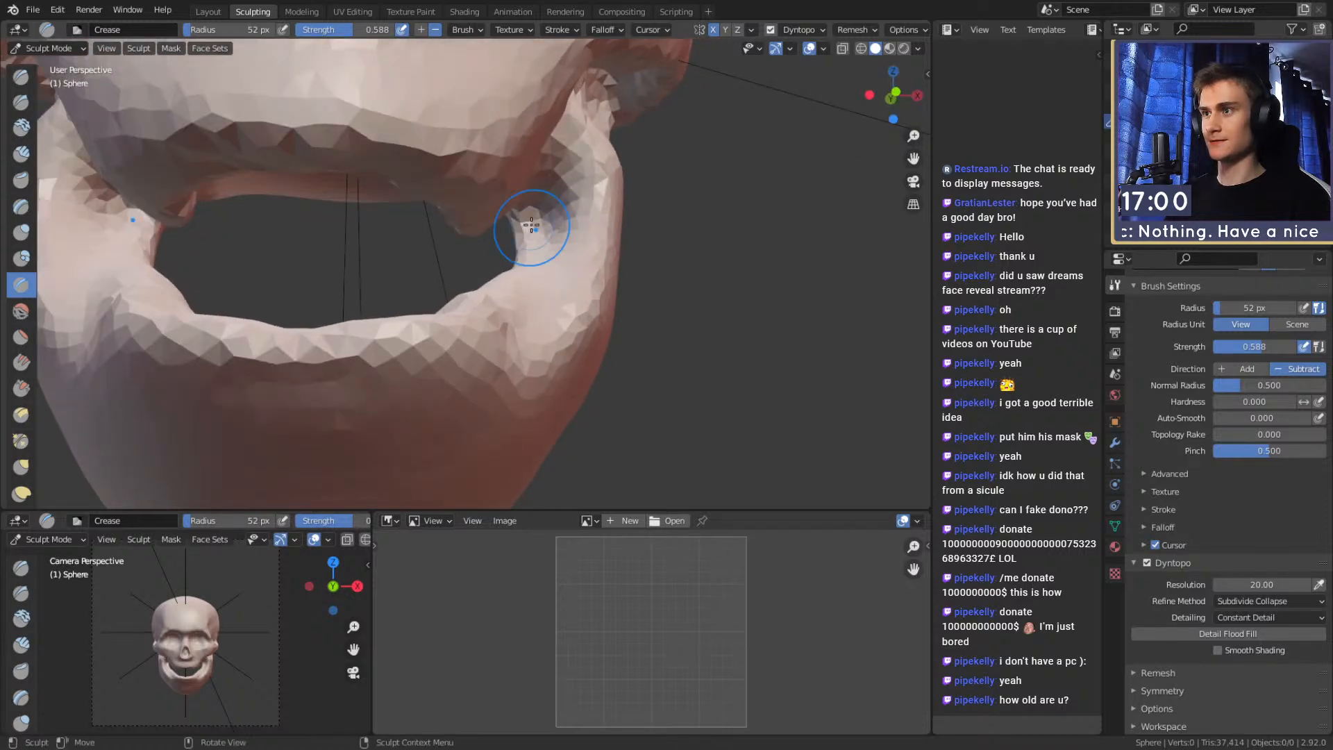
mouse_move(529, 227)
middle_down()
mouse_move(627, 229)
mouse_move(548, 238)
mouse_move(514, 312)
mouse_move(631, 262)
mouse_move(528, 213)
middle_up()
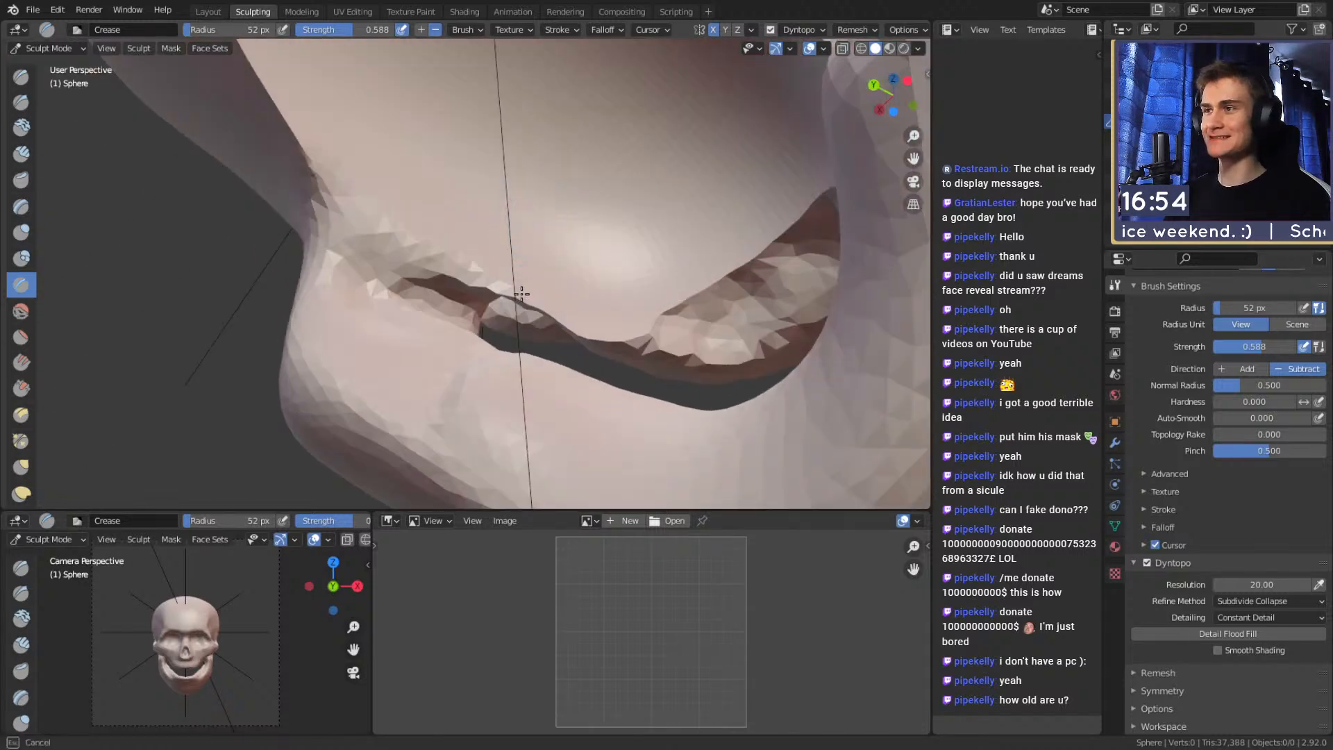
key(f)
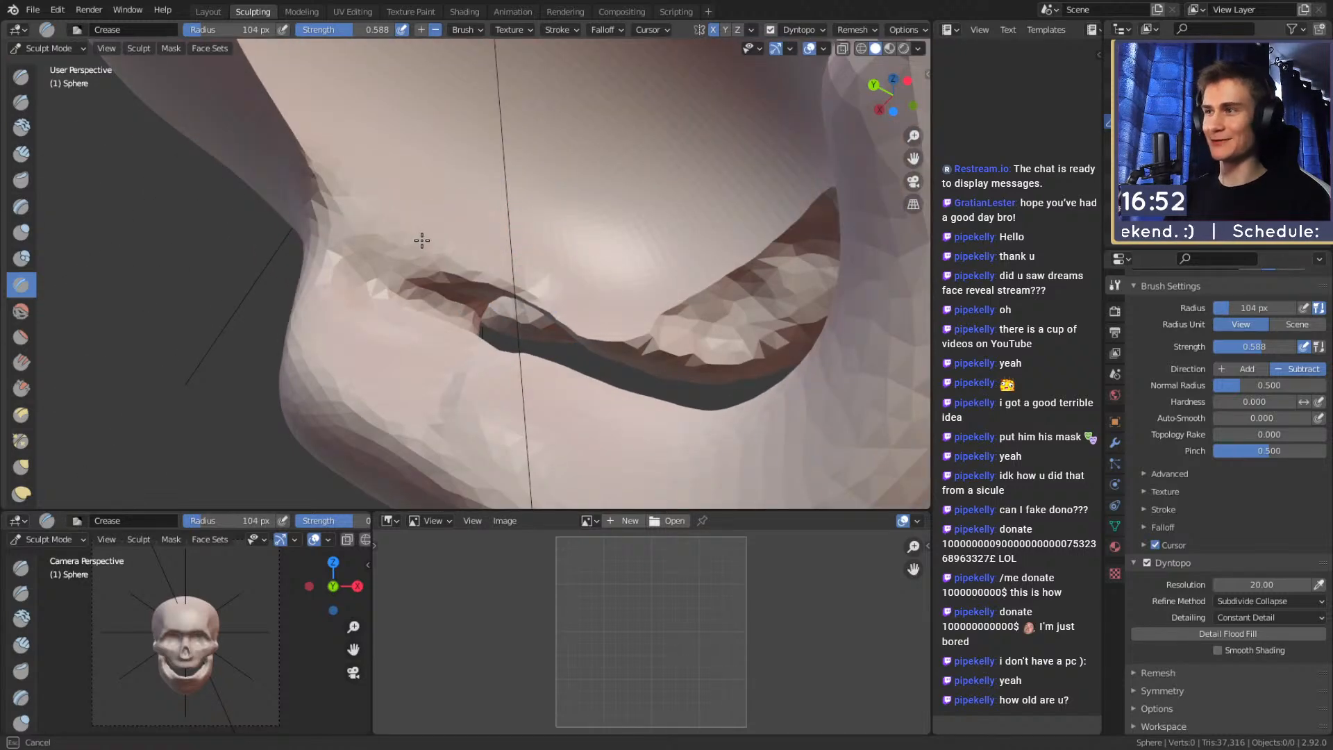
Set the Crease radius to 57 px and work the rear upper corner of the lower jaw
middle_drag(577, 297, 444, 279)
key(f)
click(431, 277)
key(f)
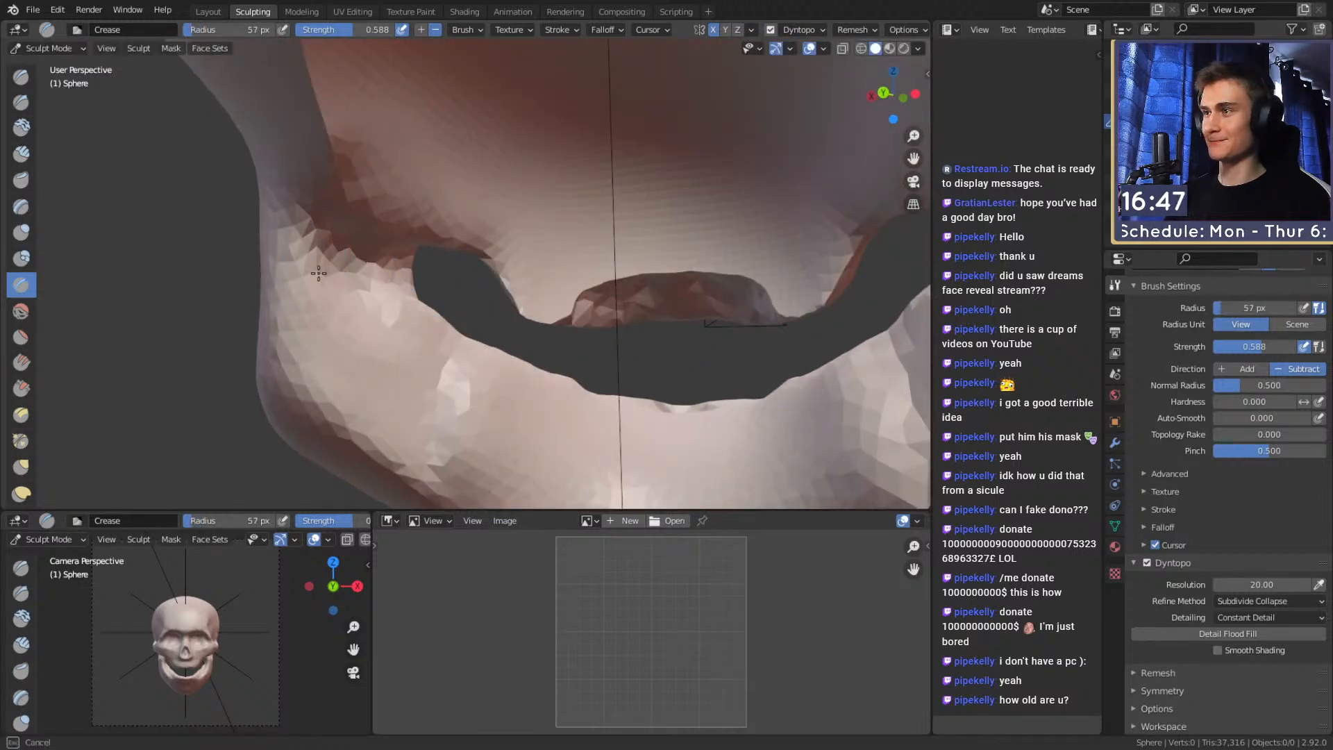
Build up the back of the lower jaw with Clay Strips at 47 px and smooth it at 133 px
mouse_move(345, 221)
middle_down()
mouse_move(671, 232)
mouse_move(604, 257)
mouse_move(431, 234)
mouse_move(342, 164)
mouse_move(482, 268)
mouse_move(492, 262)
middle_up()
key(c)
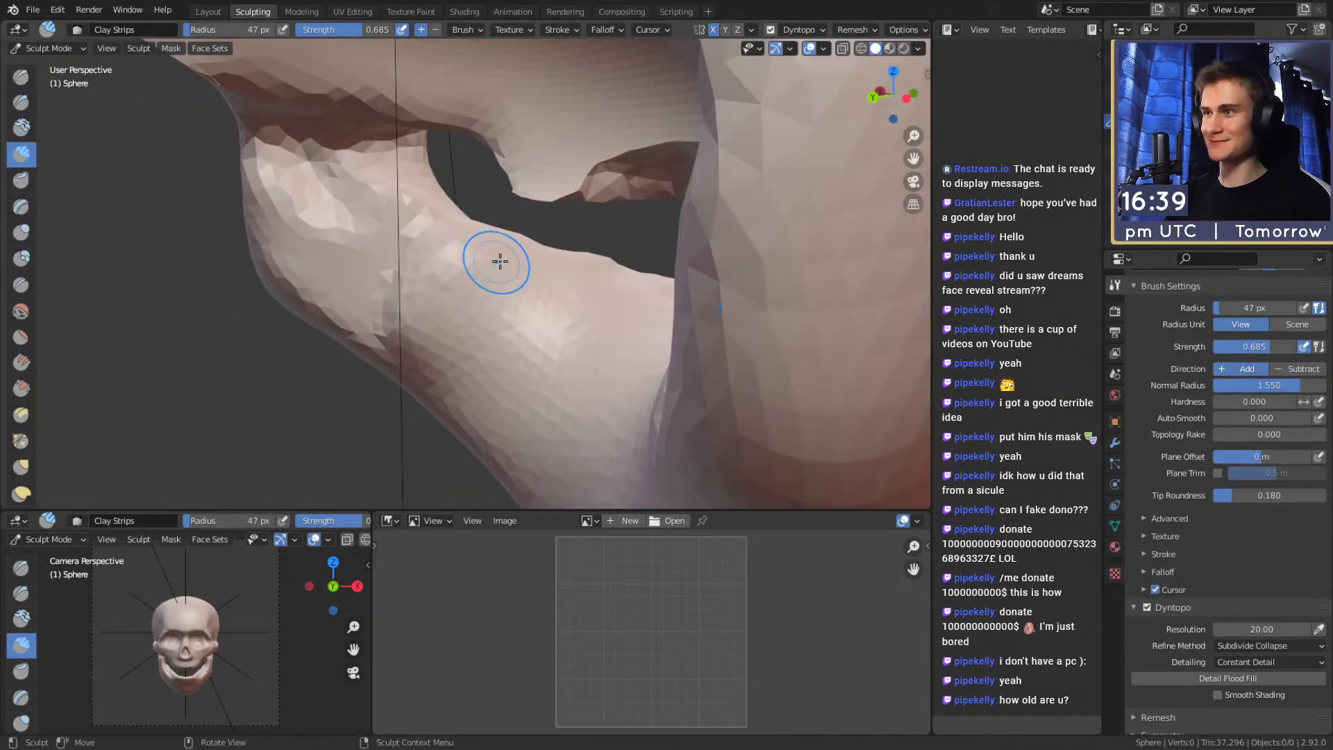
mouse_move(497, 262)
mouse_down()
mouse_move(416, 306)
mouse_move(455, 250)
mouse_up()
key(f)
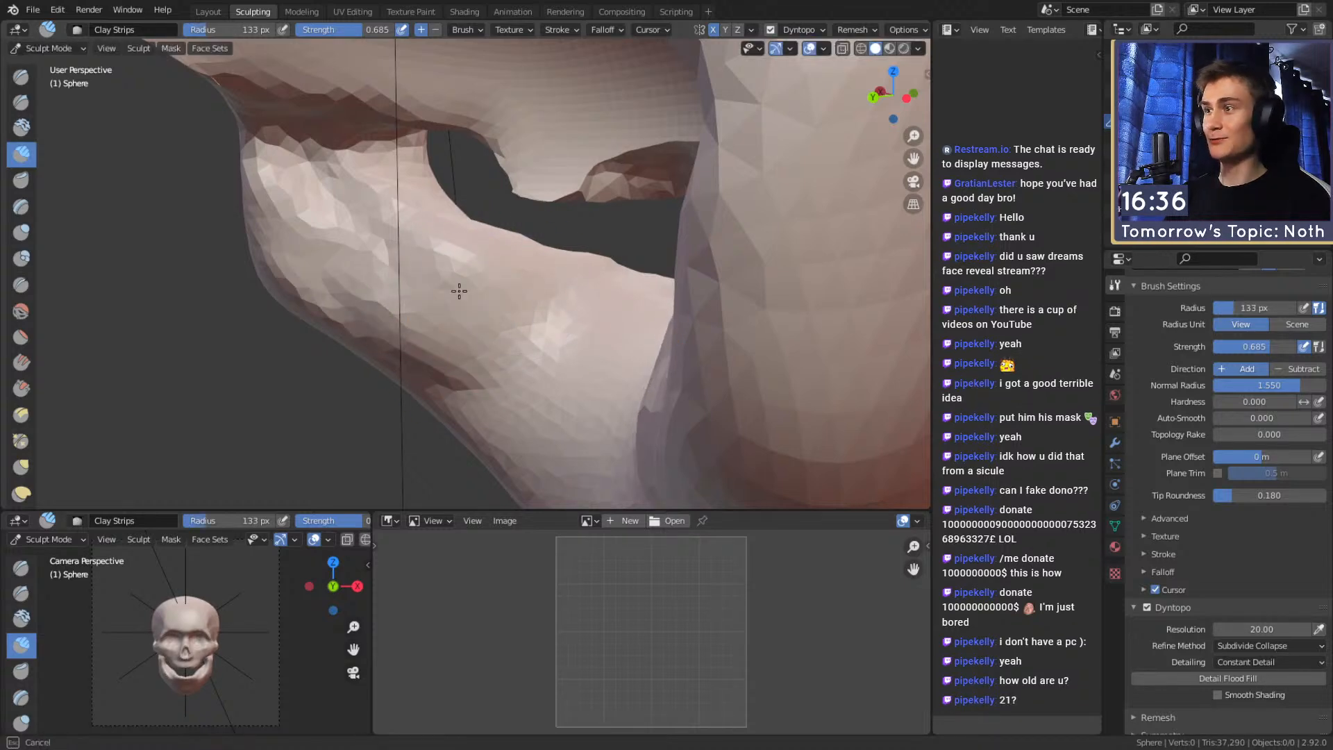
Add clay to the rear corner of the lower jaw at a 51 px radius and smooth it at 143 px
mouse_move(535, 338)
middle_down()
mouse_move(610, 273)
mouse_move(305, 295)
mouse_move(465, 272)
mouse_move(542, 278)
mouse_move(439, 213)
middle_up()
scroll(407, 298, up, 2)
key(f)
click(488, 254)
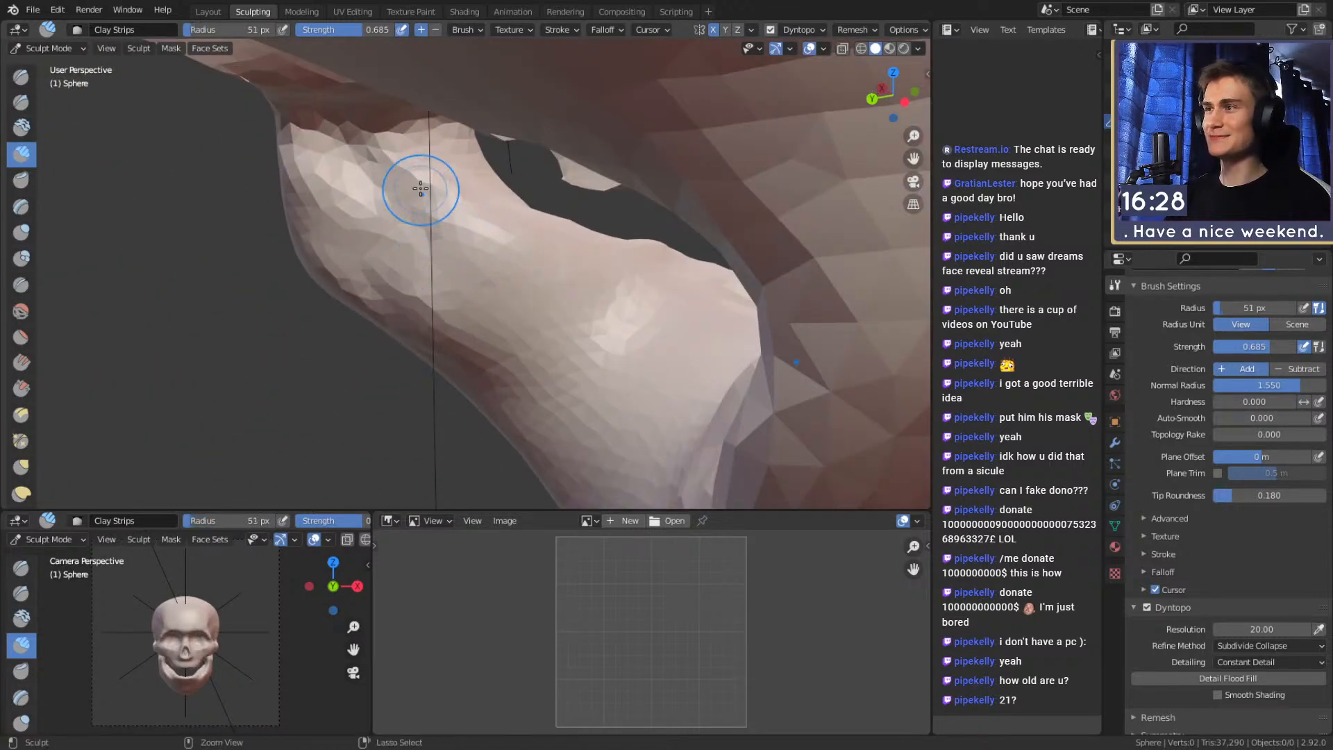
drag(427, 194, 410, 236)
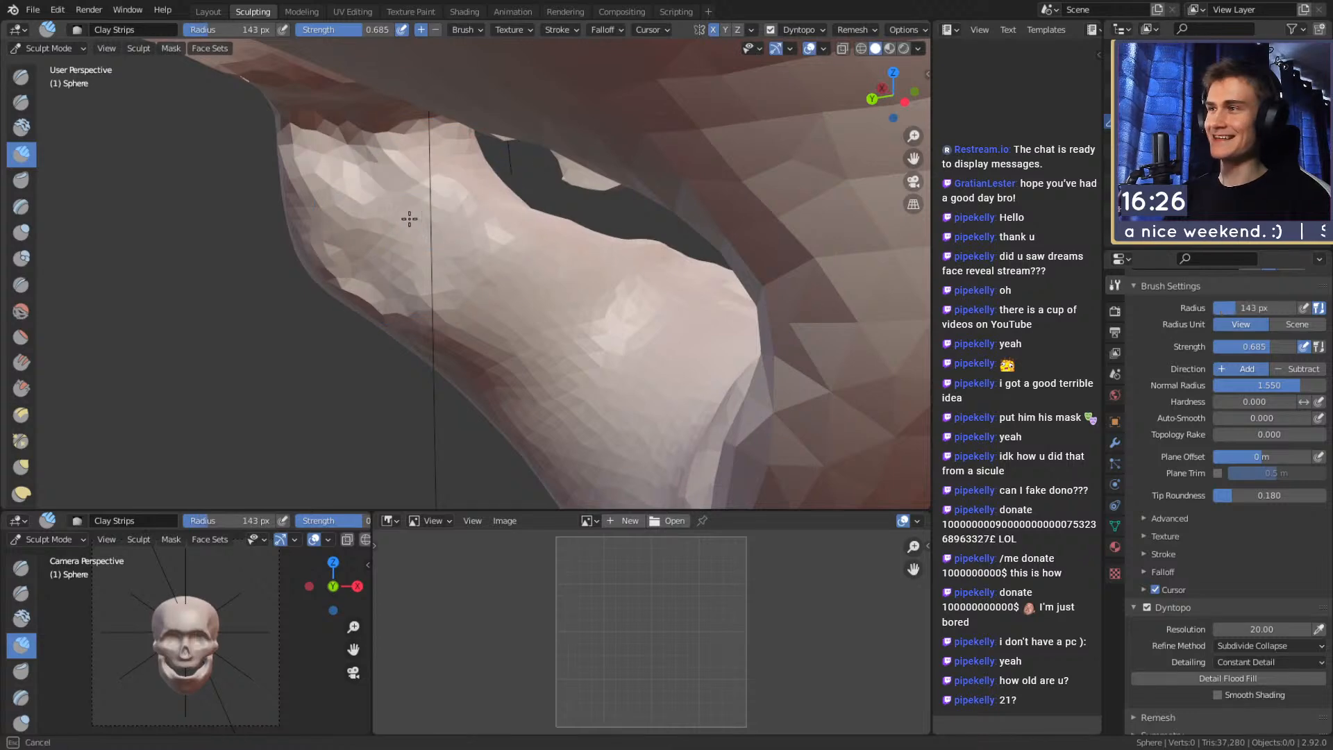
Lay Clay Strips strokes at a 32 px radius along the lower edge of the jaw's rear corner
middle_drag(494, 275, 541, 262)
key(f)
click(457, 234)
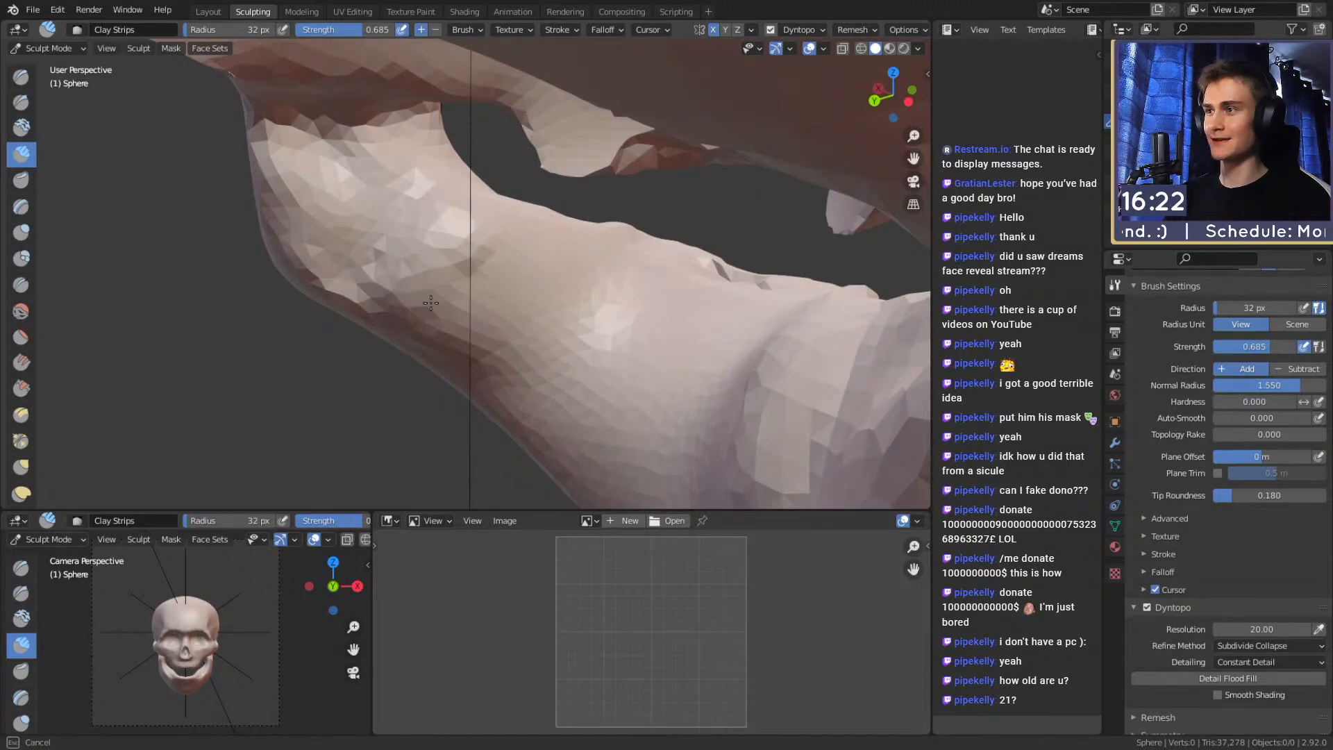
middle_drag(573, 255, 491, 261)
key(f)
click(492, 285)
Set the brush radius to 151 px and smooth the inner side of the lower jaw toward the chin
shift+middle_drag(546, 332, 524, 264)
mouse_move(524, 264)
middle_down()
mouse_move(547, 289)
mouse_move(453, 298)
middle_up()
key(f)
click(511, 310)
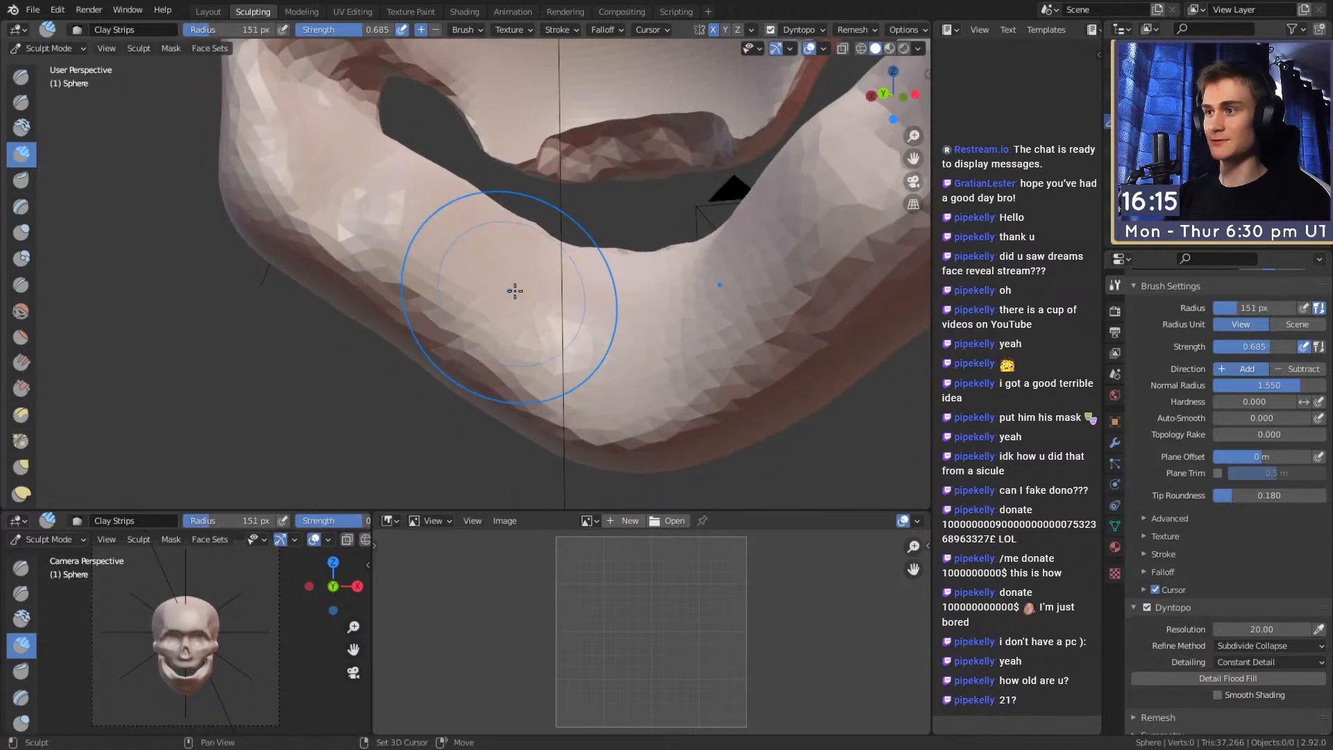
Carve the upper face and top edge of the lower jaw with the Crease brush at a 47 px radius
middle_drag(532, 286, 563, 245)
middle_drag(536, 194, 481, 209)
key(shift+c)
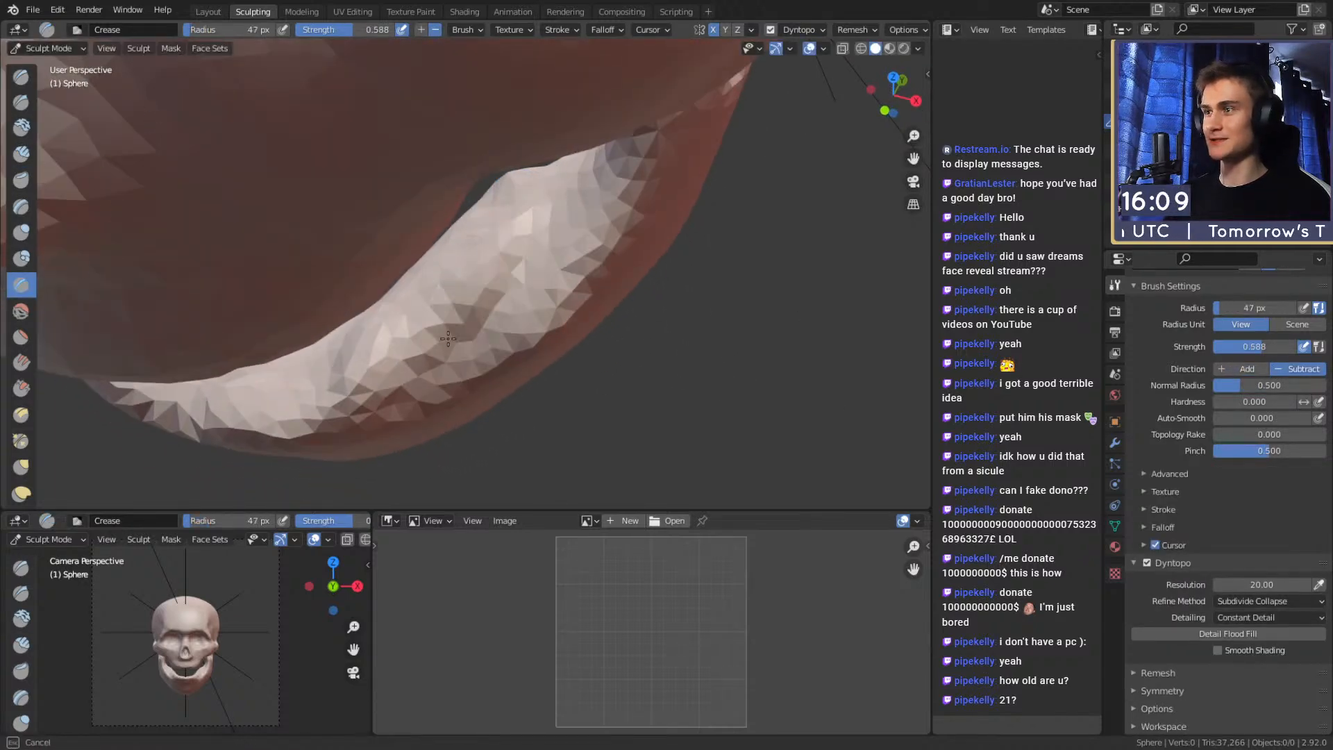
middle_drag(495, 214, 552, 155)
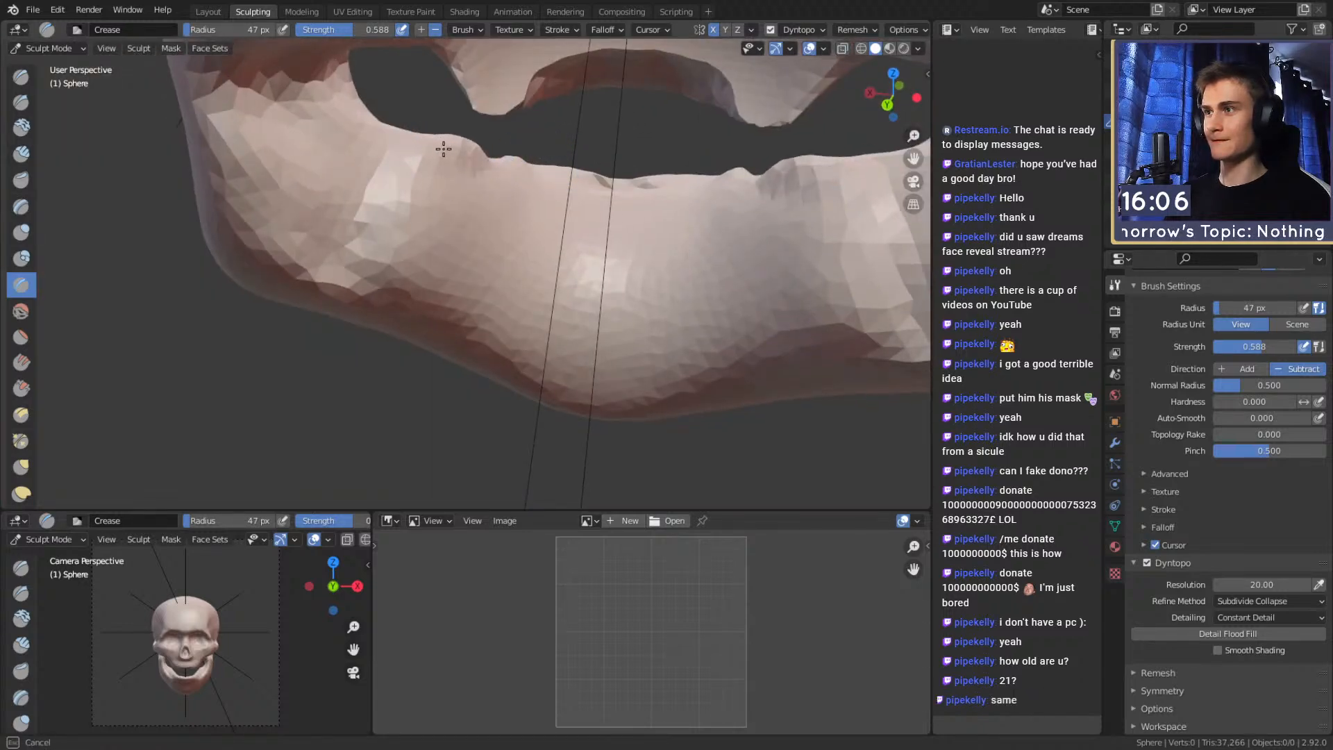
drag(534, 178, 506, 175)
middle_drag(487, 179, 774, 173)
Reduce the Crease radius to 29 px and refine the top edge of the lower jaw's side
mouse_move(635, 186)
middle_down()
mouse_move(599, 212)
mouse_move(524, 202)
mouse_move(527, 218)
middle_up()
key(f)
click(552, 207)
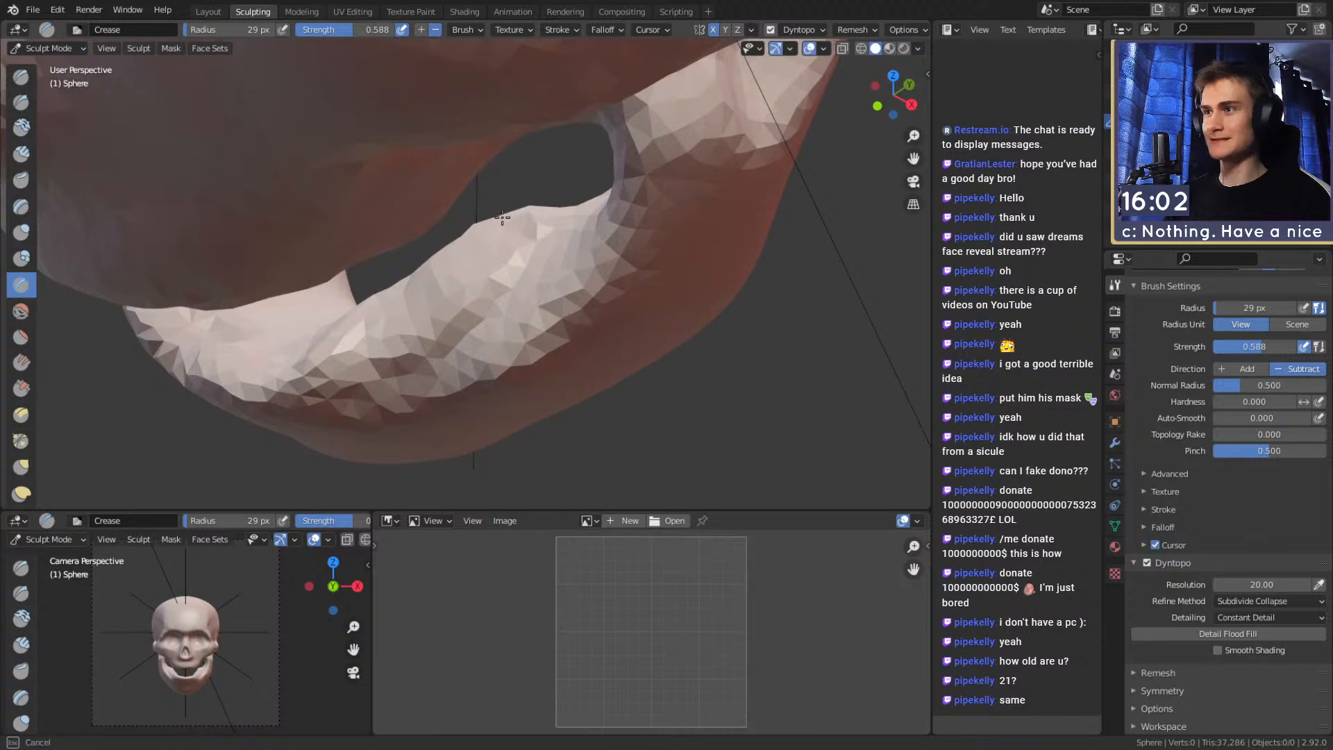
Switch to the Grab brush and reshape the lower jaw from the front
mouse_move(413, 315)
middle_down()
mouse_move(529, 268)
mouse_move(507, 194)
mouse_move(547, 270)
mouse_move(553, 232)
mouse_move(661, 247)
mouse_move(613, 267)
mouse_move(625, 262)
mouse_move(544, 229)
mouse_move(625, 262)
mouse_move(631, 252)
mouse_move(331, 64)
middle_up()
key(g)
mouse_move(507, 194)
middle_down()
mouse_move(519, 220)
mouse_move(642, 230)
middle_up()
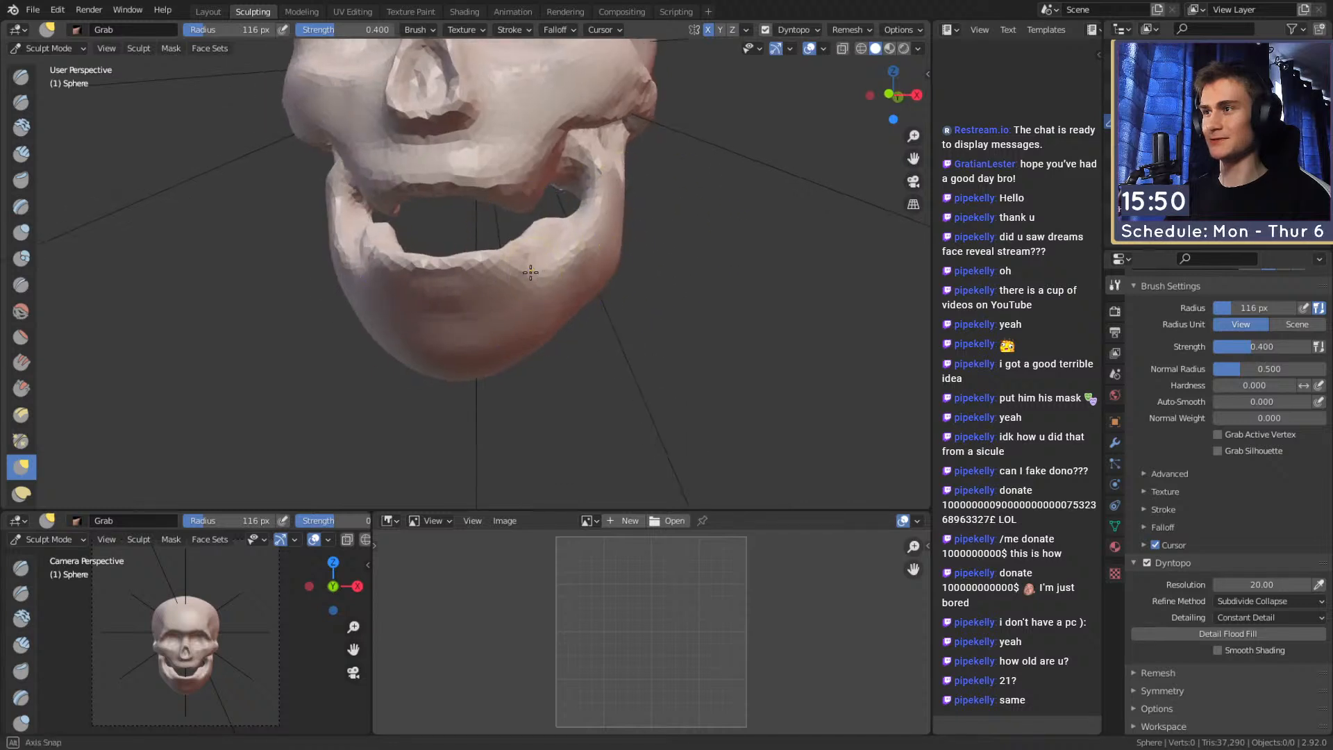
middle_drag(527, 273, 618, 277)
key(f)
click(518, 299)
mouse_move(518, 300)
shift+middle_down()
mouse_move(570, 306)
mouse_move(555, 337)
shift+middle_up()
Resize the Grab brush and pull the sides of the lower jaw slightly downward
key(f)
click(551, 313)
drag(503, 338, 494, 353)
key(f)
click(430, 305)
drag(406, 295, 402, 306)
middle_drag(518, 287, 502, 282)
Mask the upper skull by expanding a mask by topology, leaving the lower jaw unmasked
key(m)
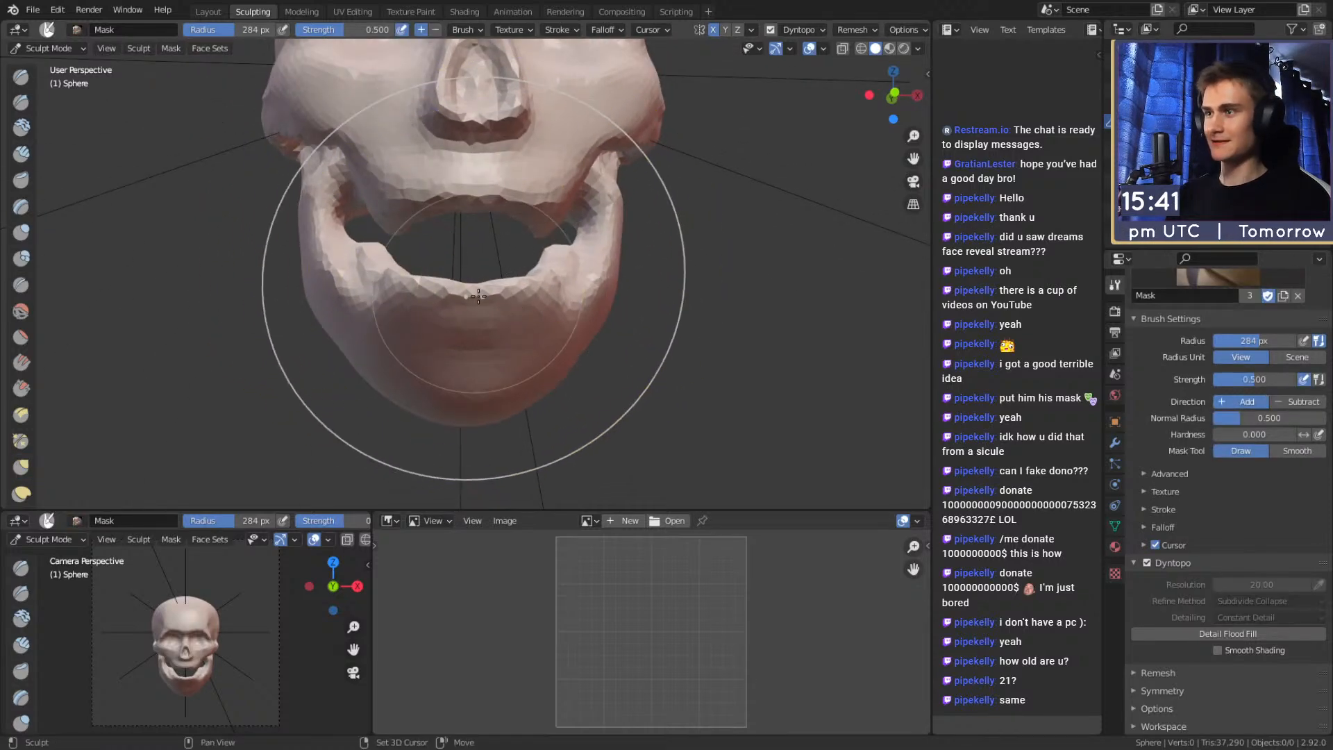
key(shift+a)
click(592, 247)
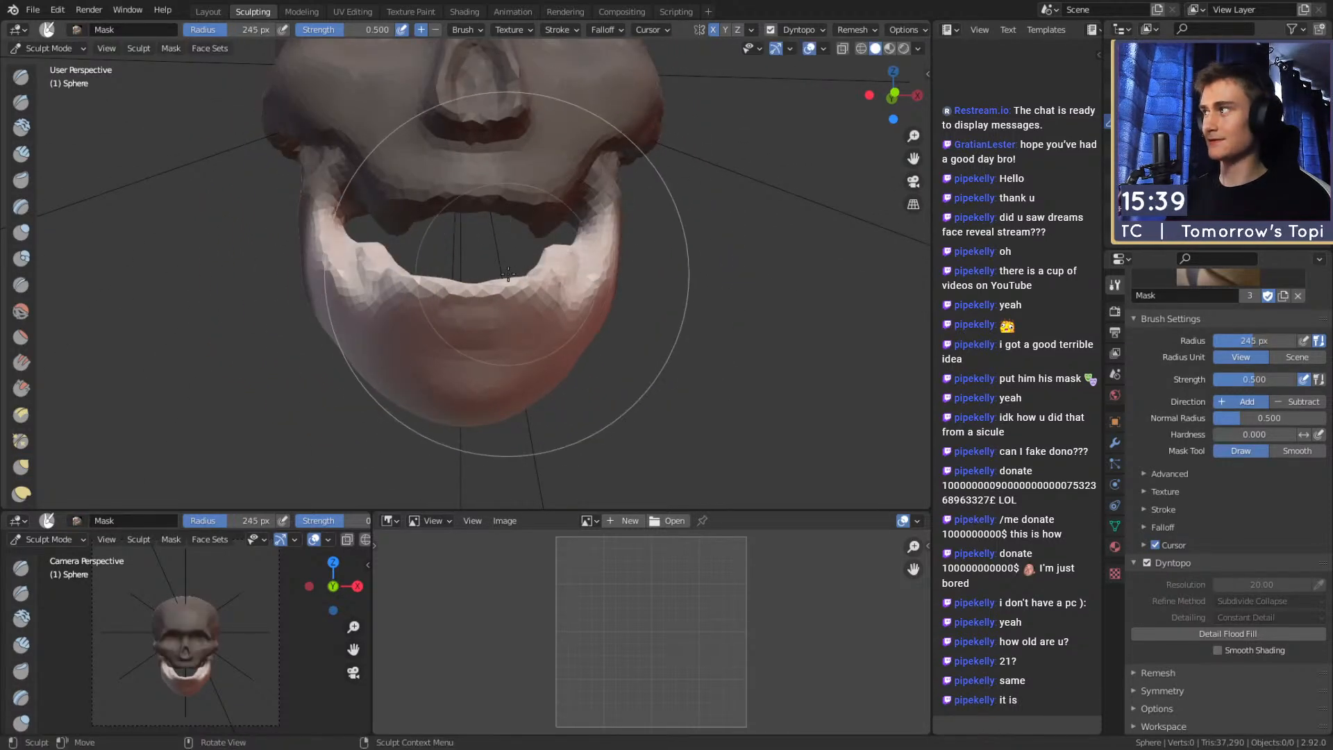
Reshape the unmasked lower jaw from the front with the Grab brush at a 247 px radius
key(g)
middle_drag(544, 278, 545, 262)
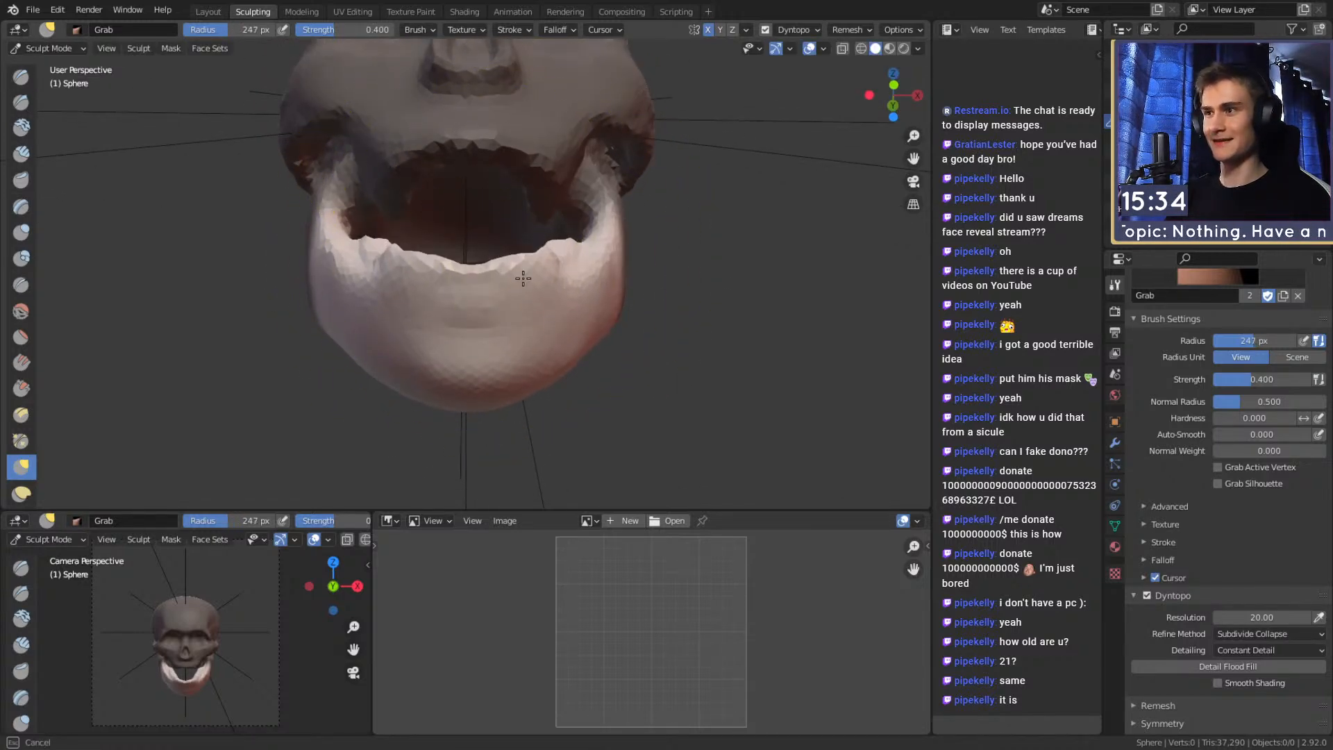
mouse_move(430, 281)
middle_down()
mouse_move(492, 319)
mouse_move(497, 285)
mouse_move(549, 305)
middle_up()
key(f)
click(608, 290)
Reshape the side of the lower jaw with the Grab brush at a 189 px radius and clear the mask
alt+drag(446, 308, 389, 302)
key(f)
click(440, 306)
mouse_move(486, 295)
alt+mouse_down()
mouse_move(434, 285)
mouse_move(596, 299)
mouse_move(451, 274)
mouse_move(352, 293)
alt+mouse_up()
key(f)
click(466, 270)
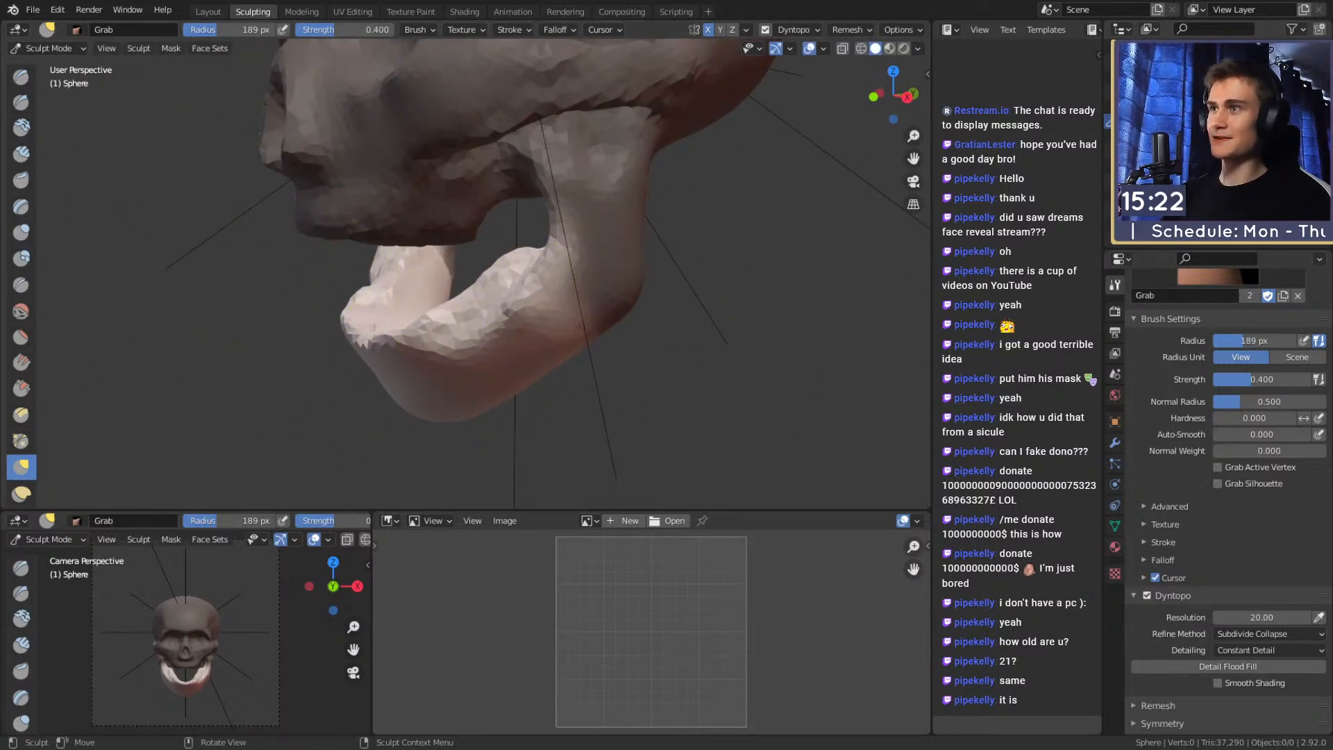
key(alt+m)
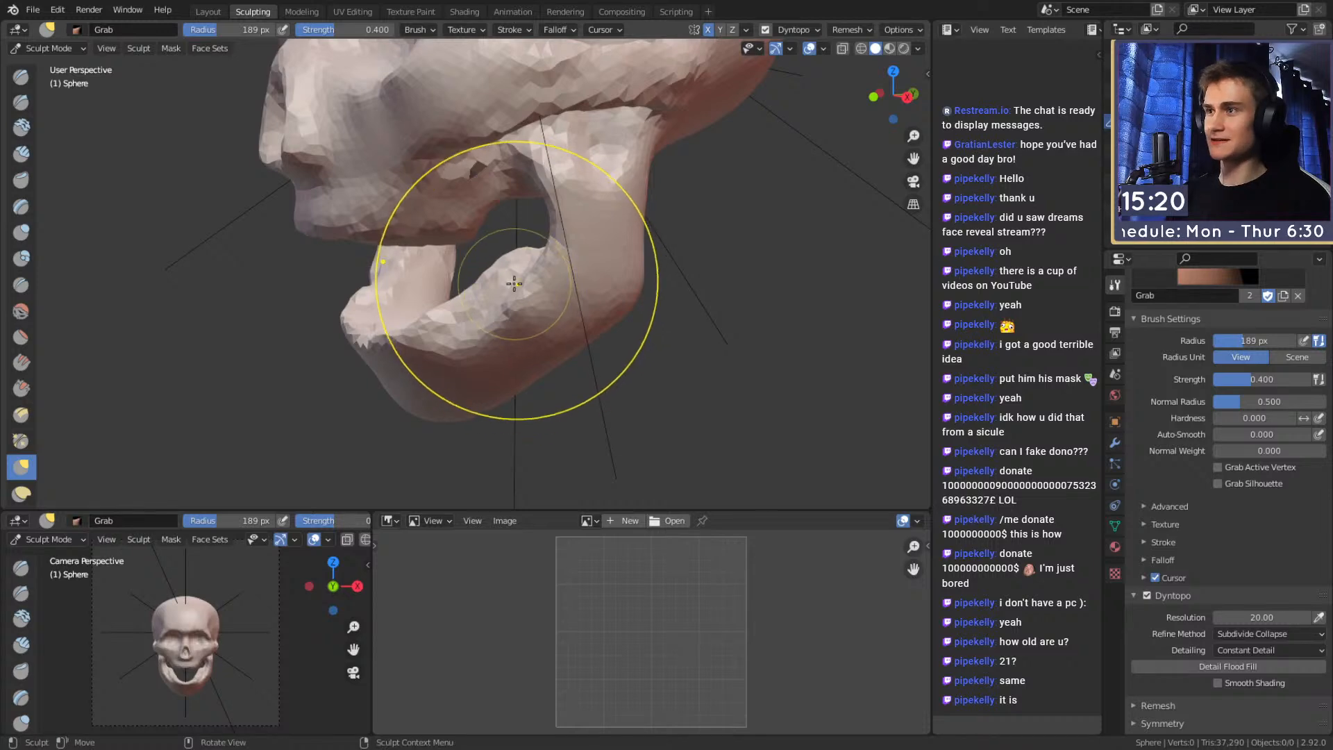
Set the Grab radius to 242 px and adjust the vertical rear part of the lower jaw
mouse_move(587, 327)
alt+mouse_down()
mouse_move(595, 300)
mouse_move(547, 285)
mouse_move(590, 277)
mouse_move(520, 281)
mouse_move(481, 303)
alt+mouse_up()
key(f)
click(659, 308)
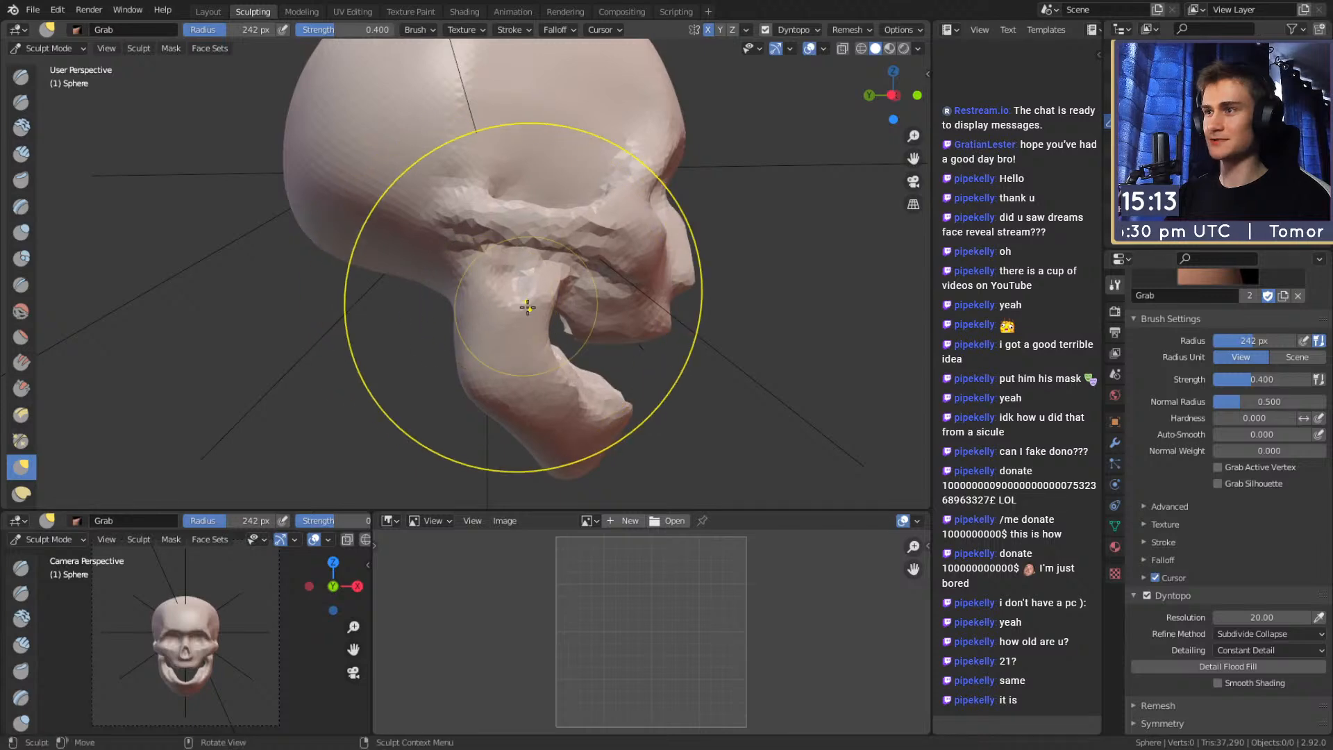
middle_drag(526, 307, 481, 289)
Adjust the inner ridge and outer side of the lower jaw with the Grab brush at 146 px and other radii
mouse_move(399, 282)
middle_down()
mouse_move(512, 267)
mouse_move(502, 294)
mouse_move(431, 273)
middle_up()
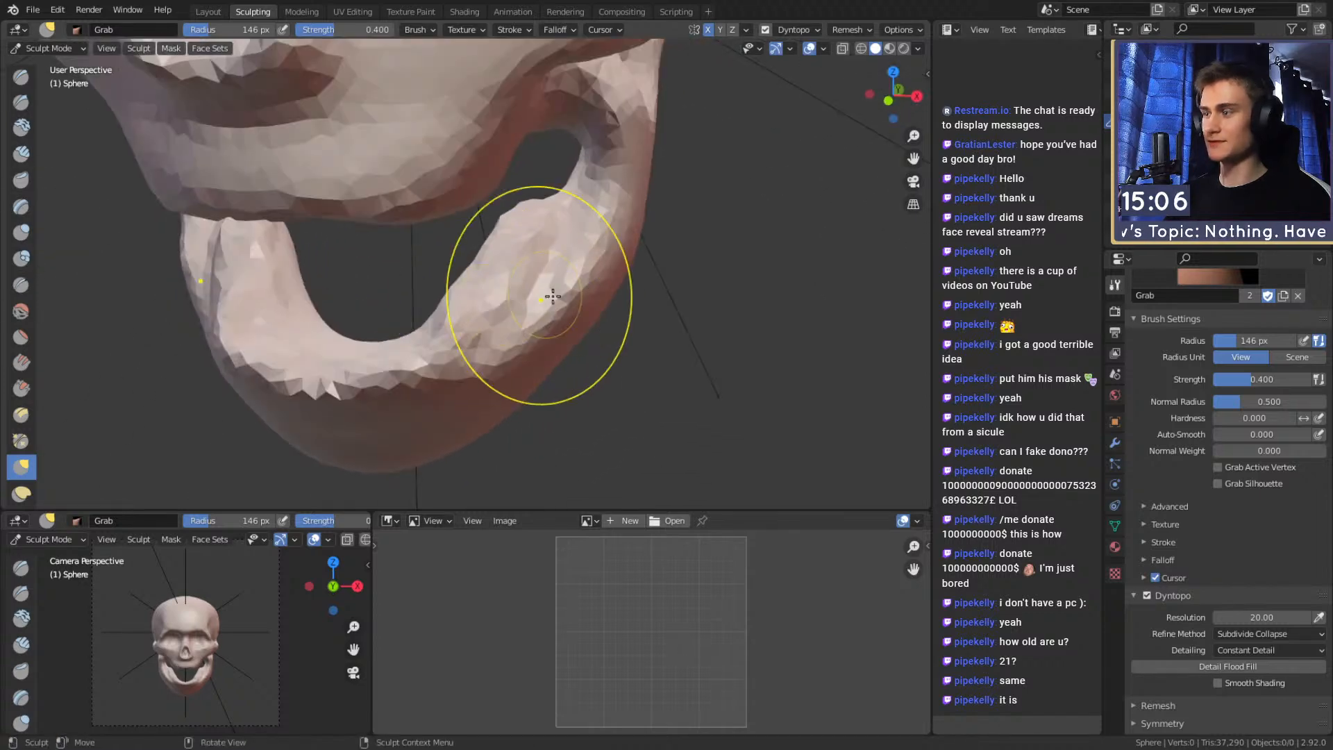
middle_drag(603, 324, 622, 342)
key(f)
click(781, 304)
middle_drag(750, 304, 694, 233)
middle_drag(562, 303, 505, 240)
key(f)
click(434, 353)
Draw Clay Strips strokes at a 21 px radius on the back of the upper jaw
mouse_move(401, 338)
middle_down()
mouse_move(410, 291)
mouse_move(406, 341)
mouse_move(531, 293)
mouse_move(506, 231)
middle_up()
key(c)
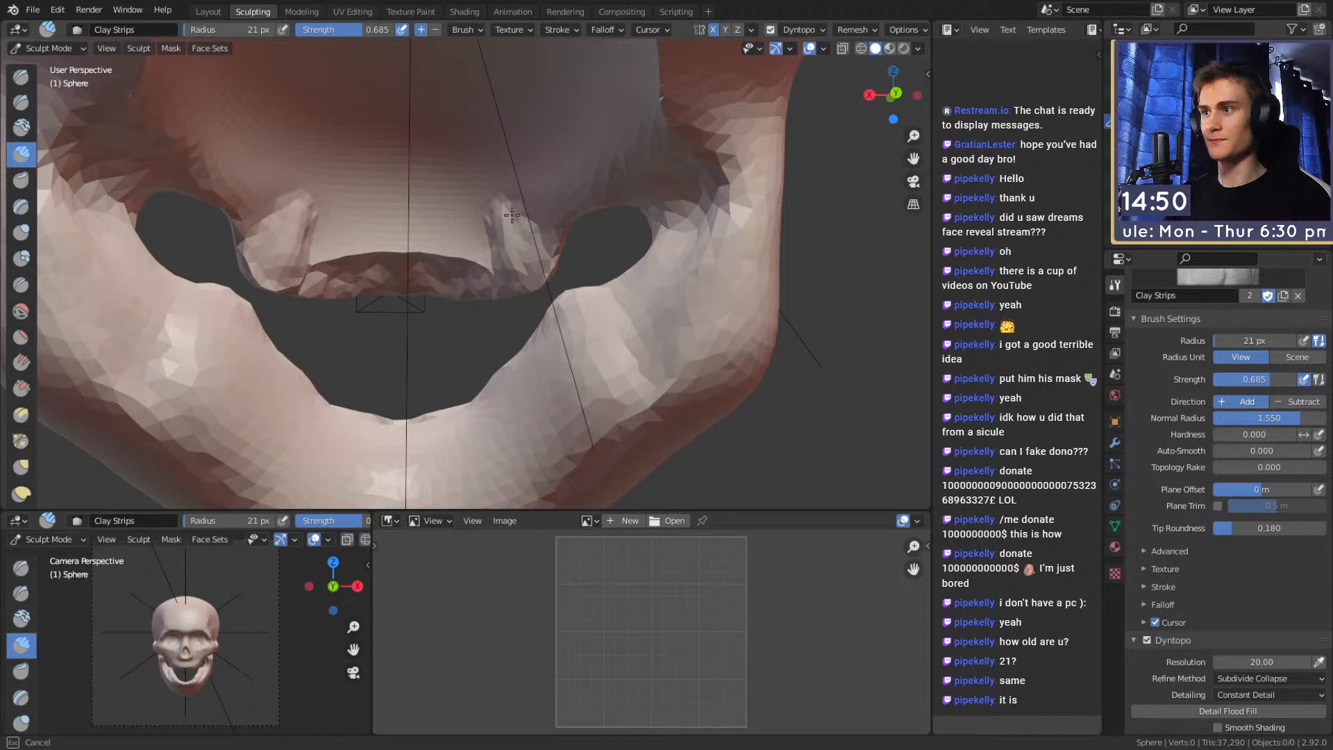
drag(504, 210, 508, 186)
Enlarge the Clay Strips radius to 59 px and work across the back of the upper jaw
middle_drag(516, 272, 505, 261)
key(f)
click(530, 264)
drag(504, 276, 501, 281)
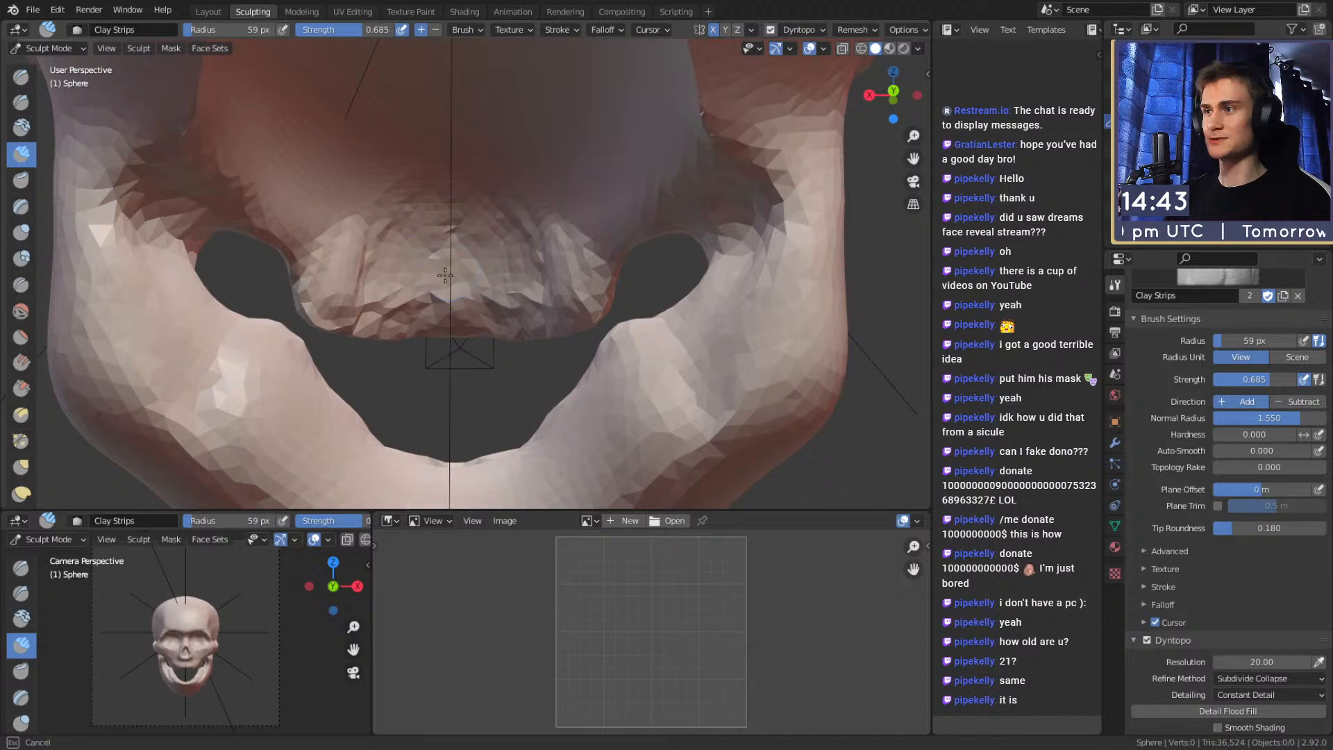
key(f)
mouse_move(513, 260)
middle_down()
mouse_move(549, 232)
mouse_move(702, 208)
mouse_move(463, 238)
mouse_move(470, 275)
middle_up()
key(f)
click(532, 238)
Reshape the upper jaw with the Grab brush at several radii
key(g)
key(f)
click(561, 258)
key(f)
click(510, 280)
drag(406, 289, 417, 286)
drag(348, 212, 365, 209)
mouse_move(406, 239)
middle_down()
mouse_move(422, 260)
mouse_move(432, 243)
mouse_move(404, 276)
mouse_move(350, 298)
mouse_move(580, 250)
mouse_move(607, 316)
mouse_move(590, 298)
mouse_move(594, 326)
mouse_move(556, 315)
middle_up()
key(f)
click(412, 272)
key(f)
click(378, 291)
Carve a groove along the inside of the upper jaw with the Crease brush at a 32 px radius
key(shift+c)
key(f)
click(417, 281)
mouse_move(417, 281)
middle_down()
mouse_move(461, 282)
mouse_move(536, 244)
mouse_move(465, 234)
middle_up()
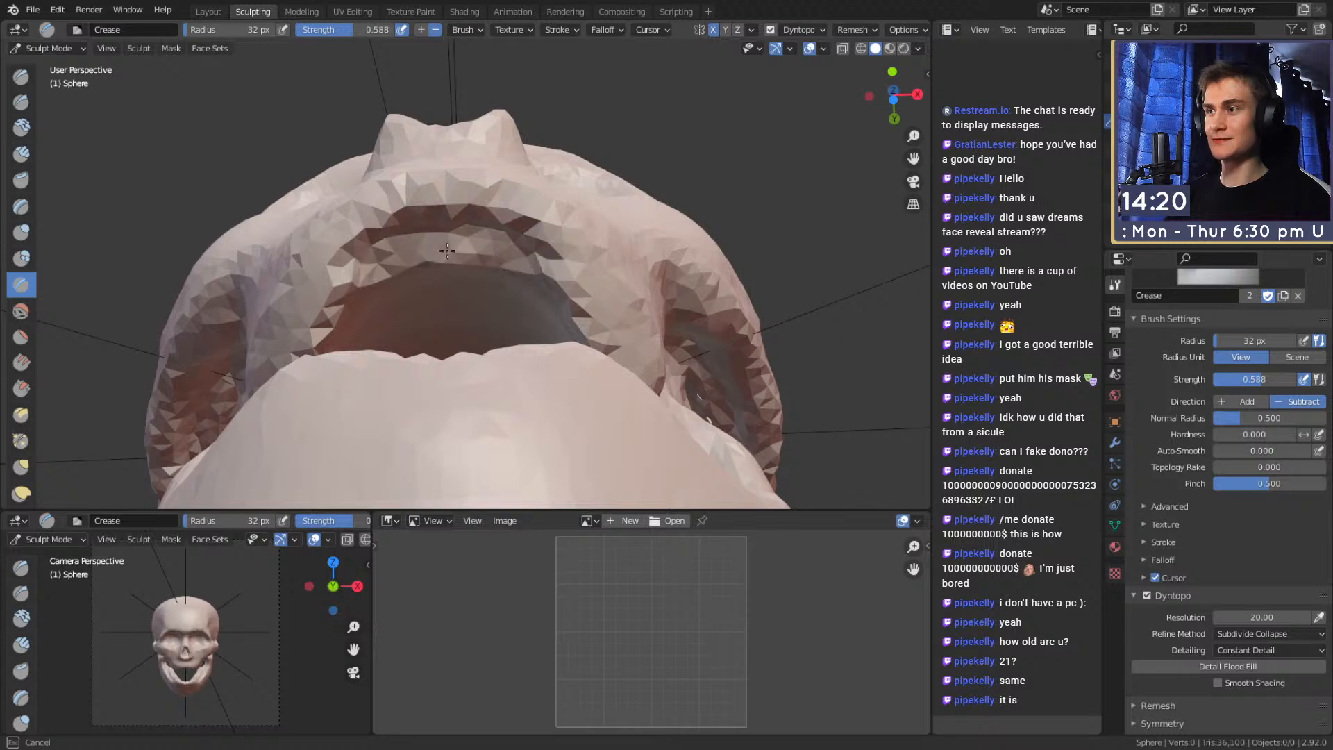
middle_drag(565, 237, 555, 265)
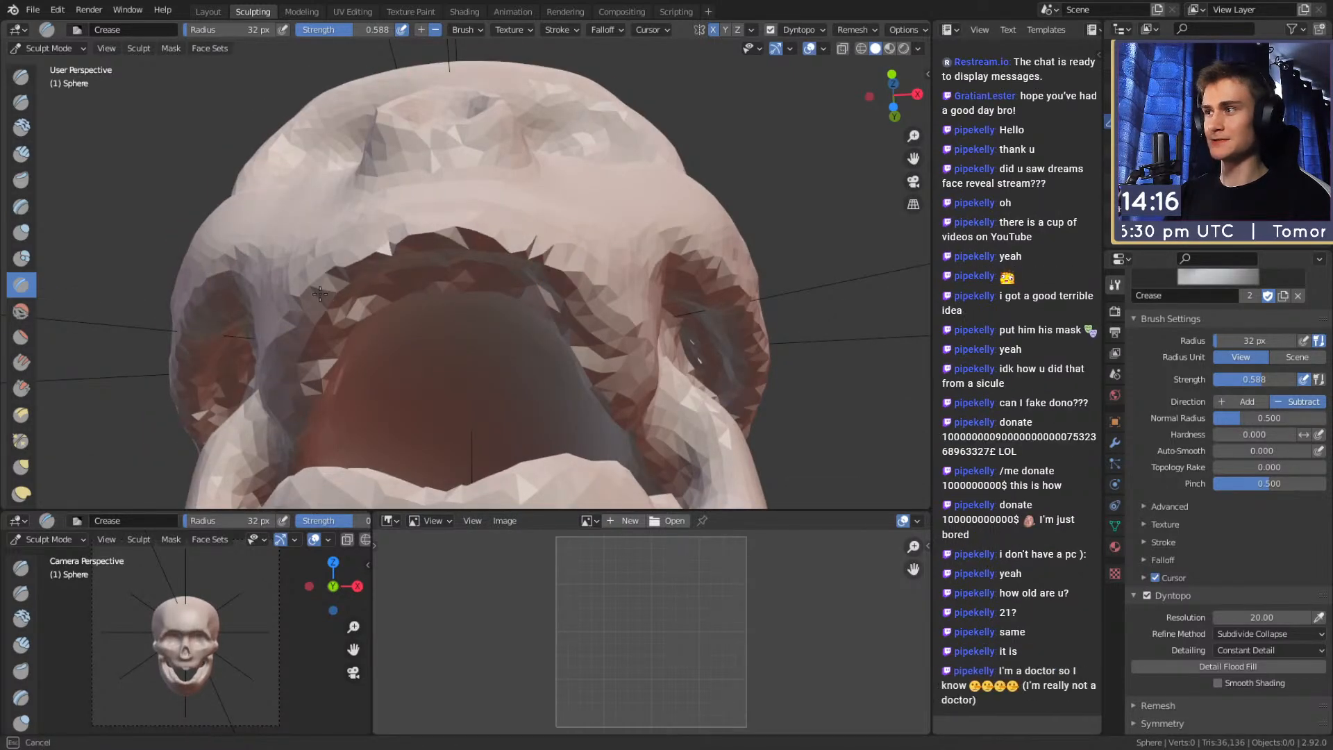
middle_drag(520, 262, 540, 230)
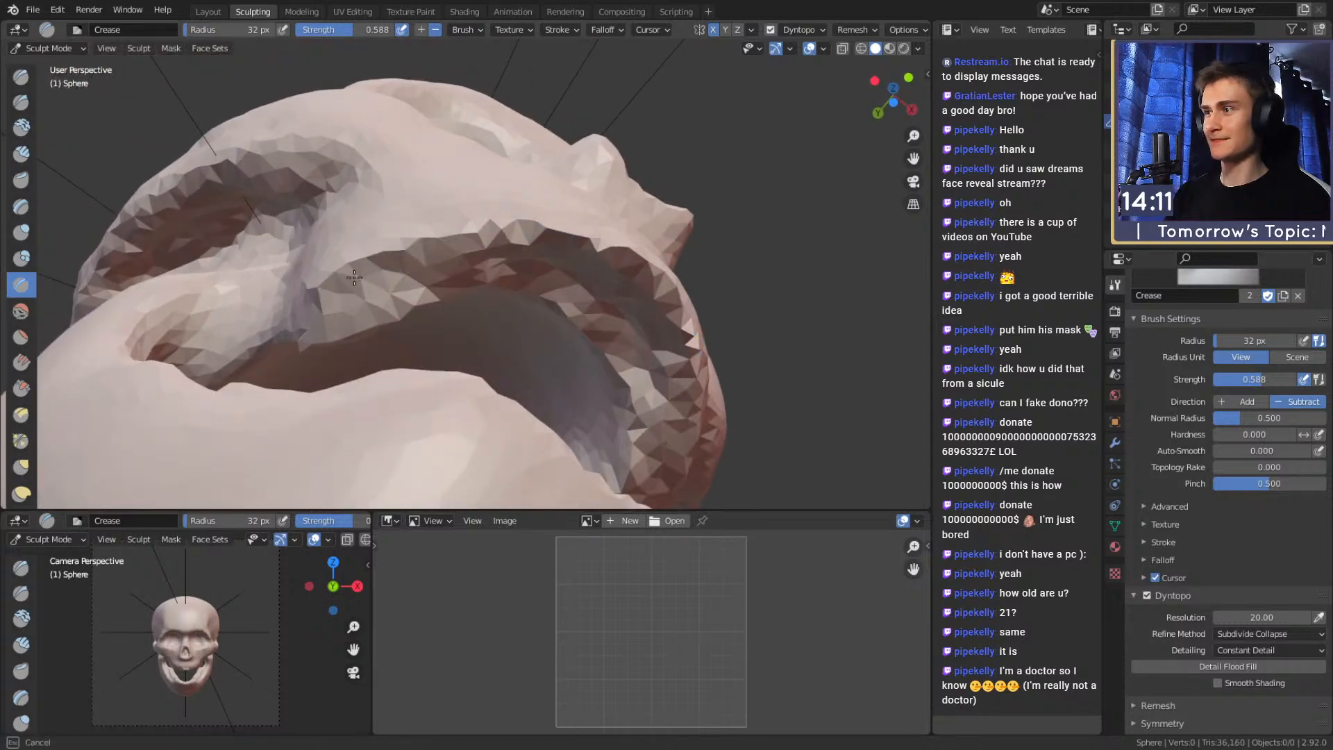
middle_drag(473, 281, 512, 238)
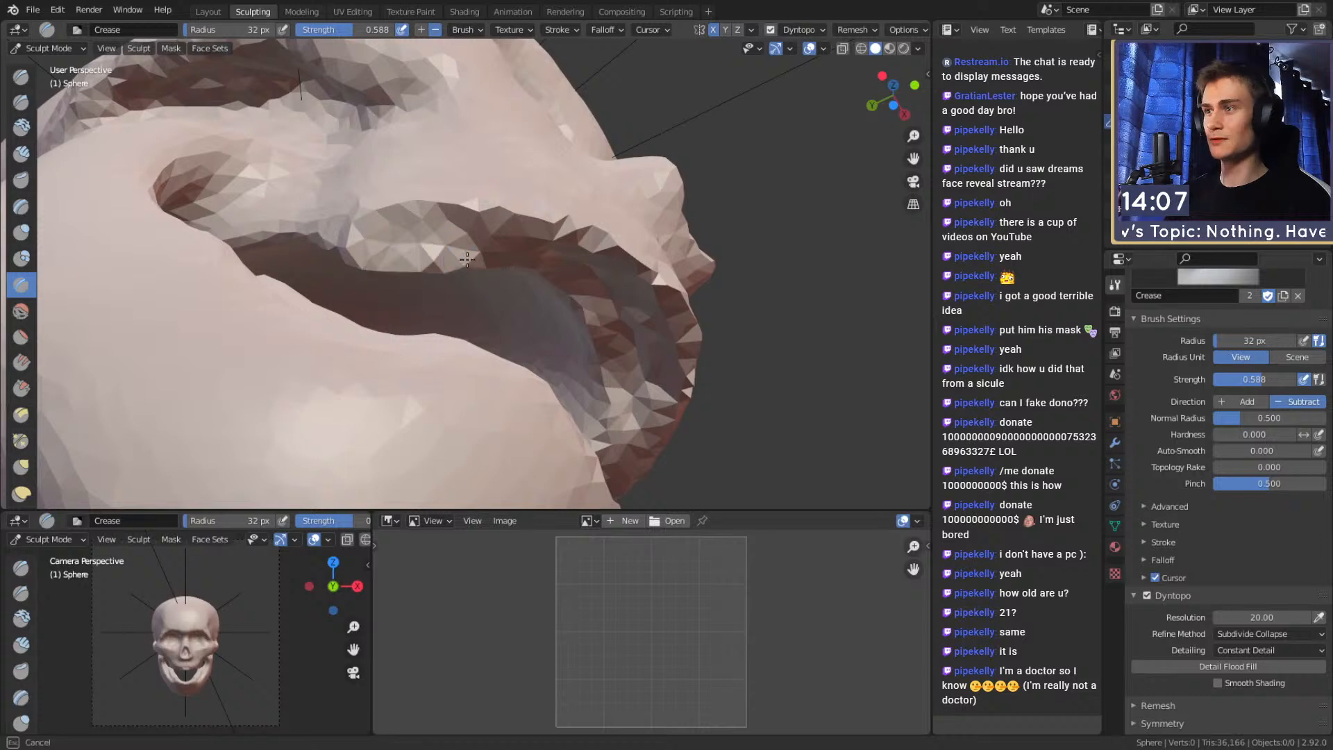
Pull the lower edge of the upper jaw's side with the Grab brush at a 116 px radius
middle_drag(666, 244, 563, 296)
key(g)
drag(416, 336, 432, 334)
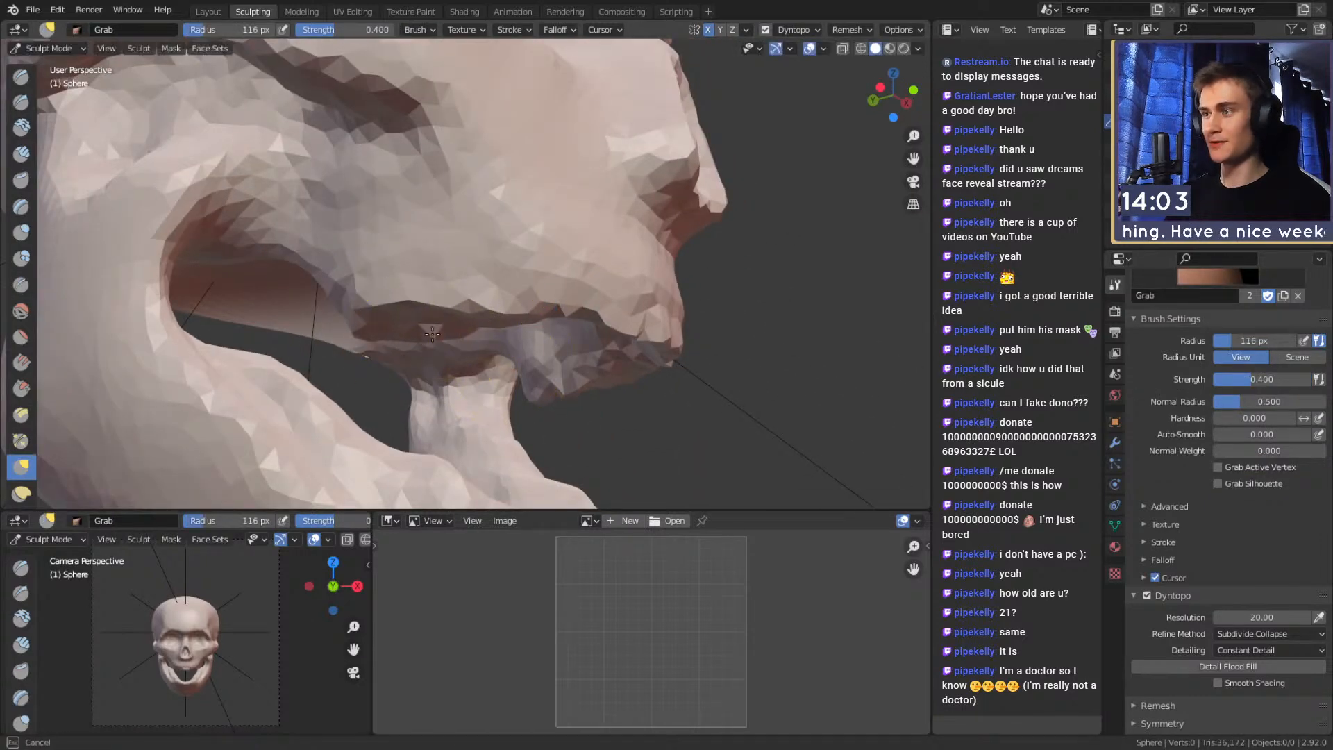
Set the Grab radius to 171 px and reshape the rear and bottom edge of the upper jaw
mouse_move(429, 333)
middle_down()
mouse_move(461, 290)
mouse_move(466, 308)
mouse_move(448, 313)
mouse_move(480, 299)
mouse_move(479, 275)
middle_up()
key(f)
click(478, 322)
key(f)
click(447, 273)
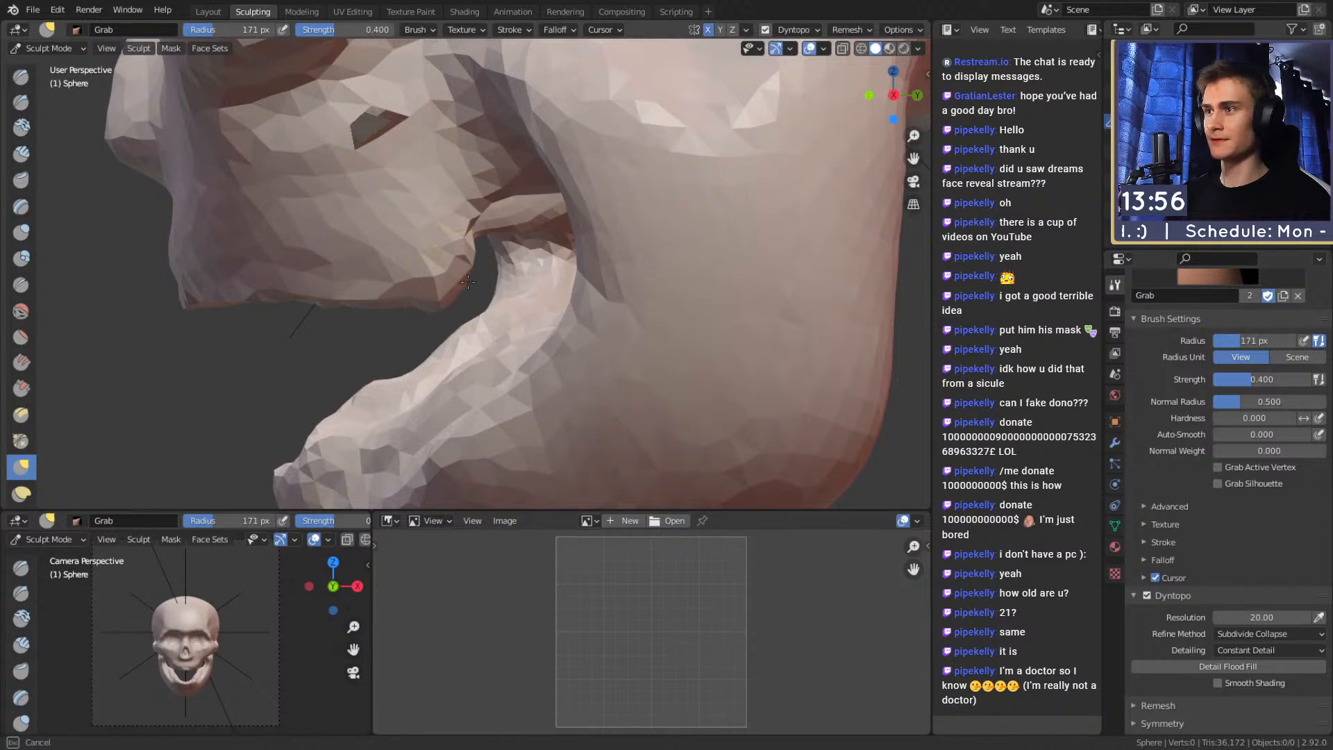
middle_drag(487, 284, 477, 277)
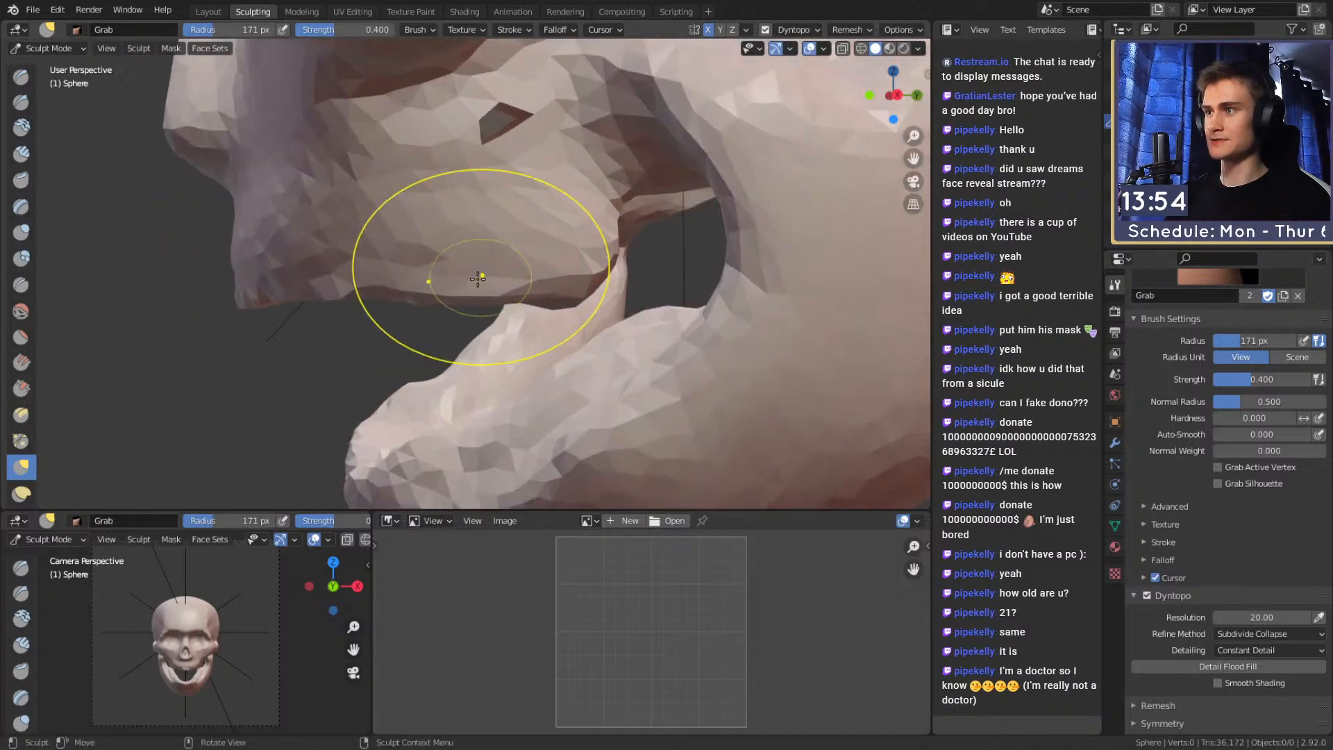
Resize the brush to 117 px and build up the side wall of the upper jaw with Clay Strips
key(f)
click(469, 281)
key(c)
mouse_move(520, 222)
middle_down()
mouse_move(402, 271)
mouse_move(491, 306)
mouse_move(519, 258)
mouse_move(561, 289)
middle_up()
scroll(611, 218, down, 5)
middle_drag(610, 218, 636, 330)
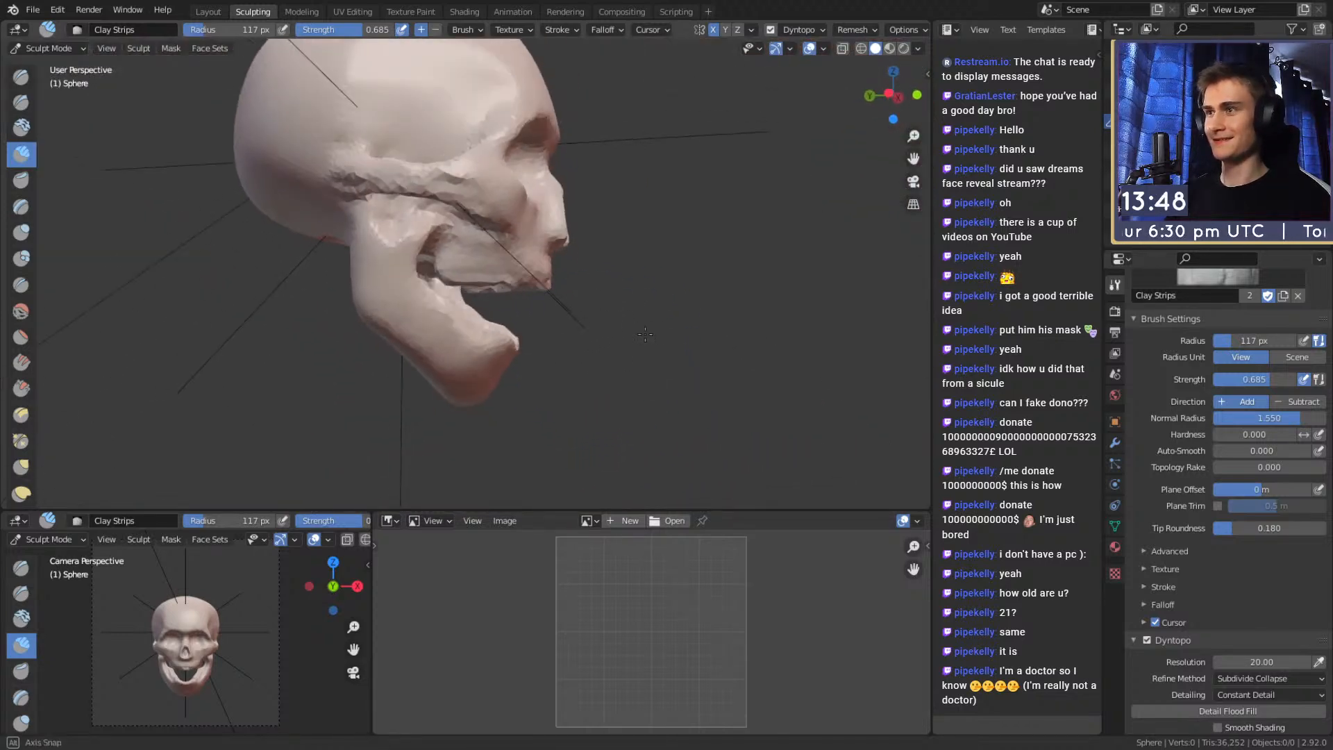
scroll(526, 332, up, 4)
middle_drag(525, 332, 452, 291)
mouse_move(593, 286)
shift+middle_down()
mouse_move(535, 250)
mouse_move(625, 319)
mouse_move(685, 298)
shift+middle_up()
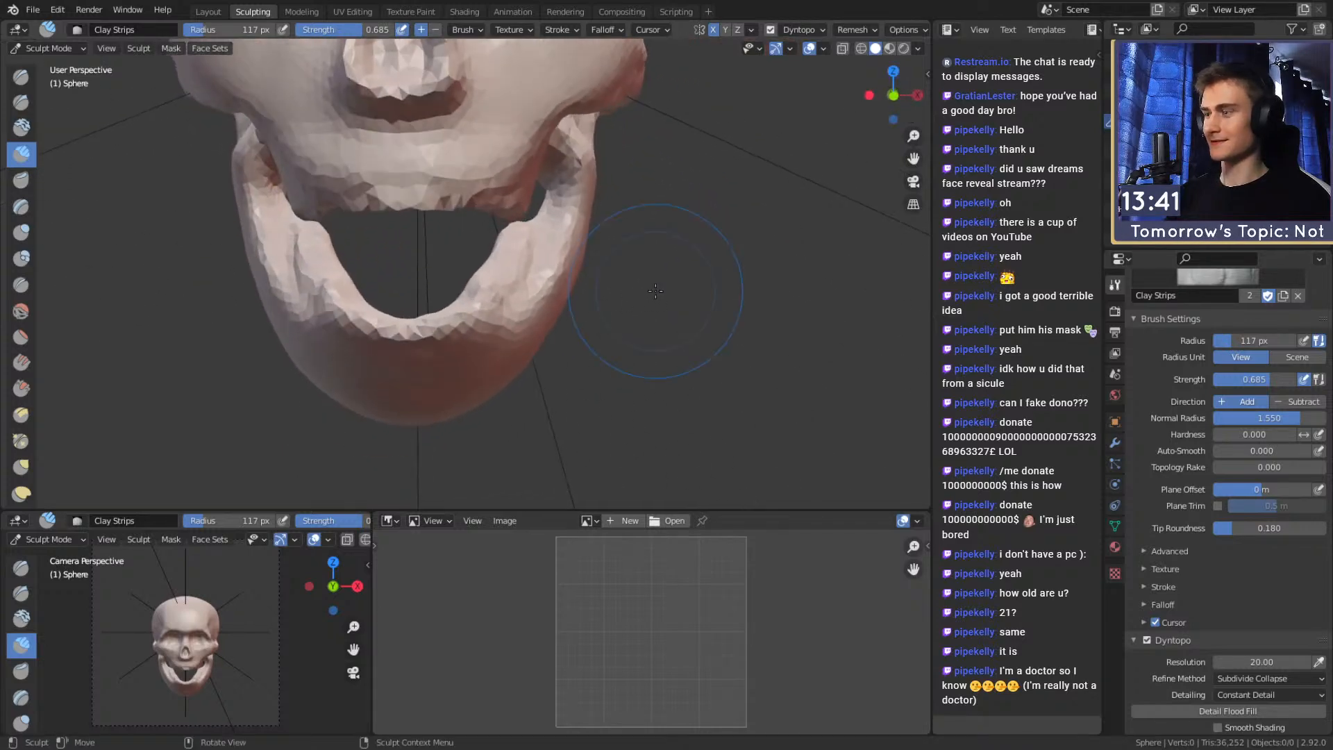
Resize the Grab brush and reshape the rear corner of the lower jaw from the side
key(g)
middle_drag(611, 280, 514, 282)
key(f)
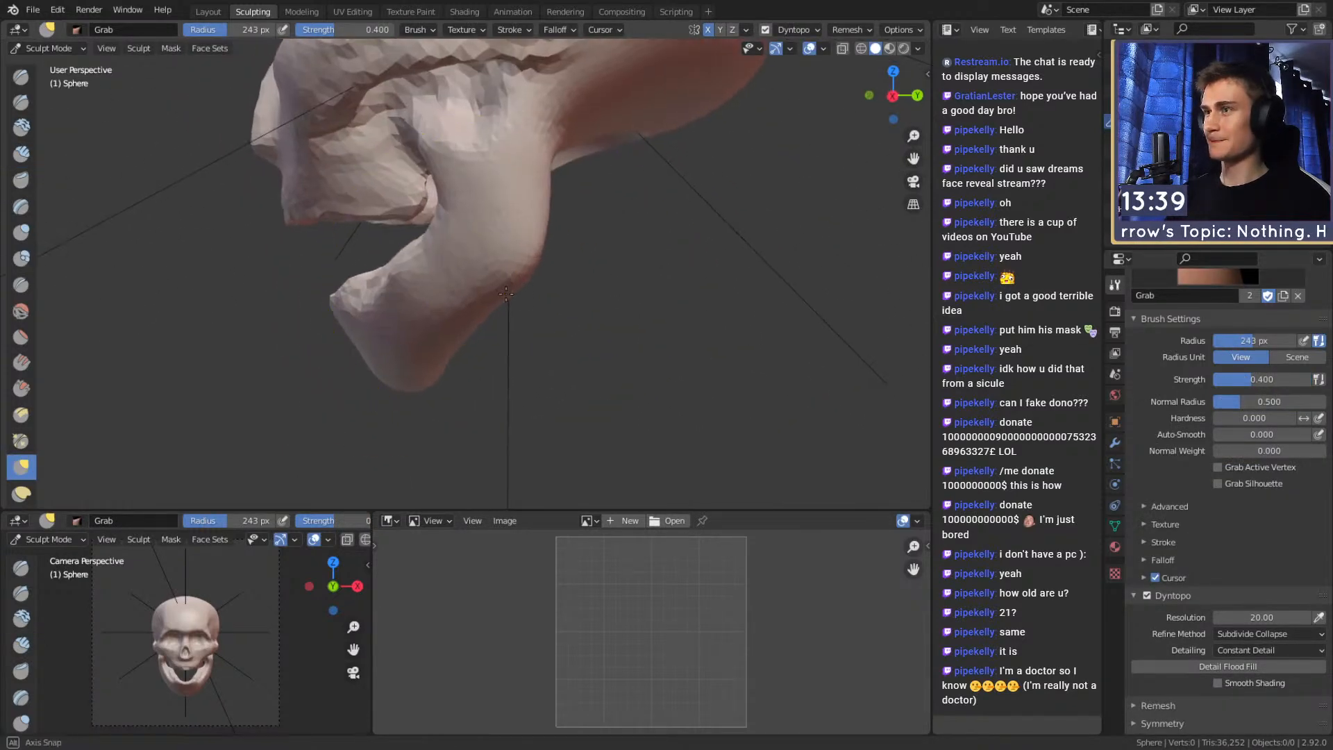
click(558, 285)
drag(517, 282, 525, 283)
middle_drag(525, 282, 542, 279)
key(f)
click(544, 274)
drag(545, 274, 516, 280)
Set the Grab radius to 154 px and reshape the front and side of the lower jaw
mouse_move(511, 271)
alt+mouse_down()
mouse_move(565, 286)
mouse_move(510, 239)
mouse_move(518, 304)
mouse_move(552, 243)
mouse_move(529, 347)
mouse_move(541, 333)
mouse_move(551, 345)
mouse_move(562, 273)
mouse_move(455, 294)
alt+mouse_up()
key(f)
click(555, 253)
key(f)
mouse_move(455, 296)
alt+mouse_down()
mouse_move(482, 291)
mouse_move(420, 305)
mouse_move(436, 307)
mouse_move(423, 306)
mouse_move(437, 282)
mouse_move(481, 292)
mouse_move(465, 265)
mouse_move(511, 340)
mouse_move(565, 296)
mouse_move(382, 323)
alt+mouse_up()
key(f)
click(451, 294)
key(f)
click(406, 311)
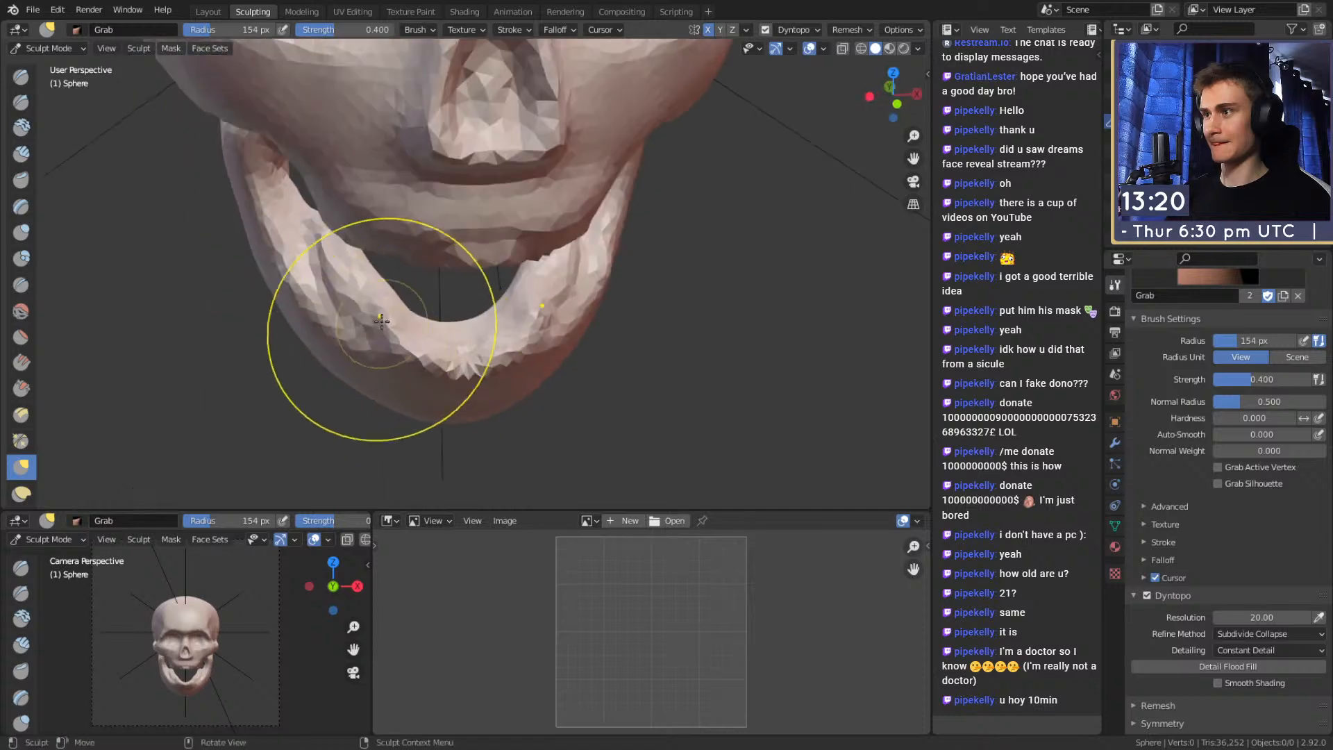
middle_drag(383, 305, 415, 306)
key(f)
click(505, 309)
drag(358, 338, 372, 336)
Pull the rear corners of the lower jaw inward with the Grab brush at a 160 px radius
mouse_move(364, 336)
middle_down()
mouse_move(598, 336)
mouse_move(583, 337)
middle_up()
key(f)
click(569, 335)
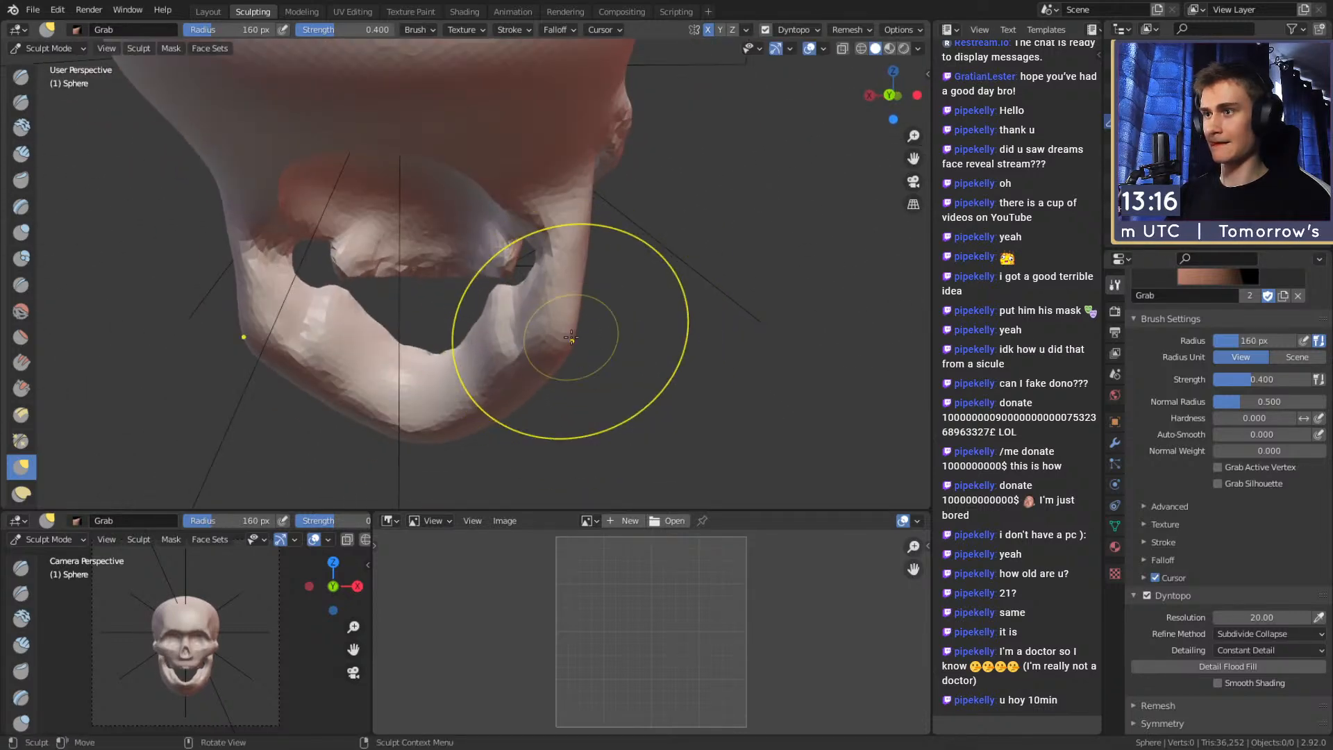
drag(568, 335, 560, 335)
mouse_move(582, 239)
middle_down()
mouse_move(402, 298)
mouse_move(589, 341)
mouse_move(589, 225)
mouse_move(535, 197)
mouse_move(530, 243)
middle_up()
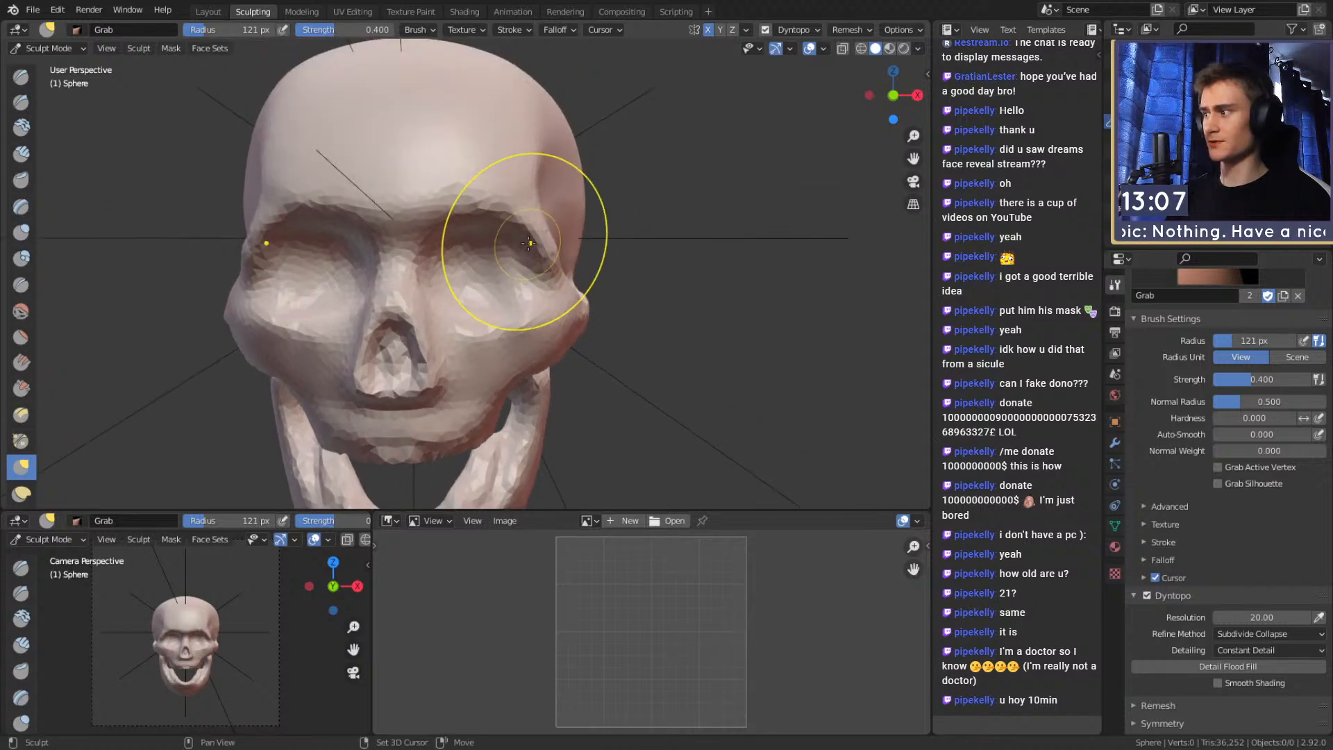
Adjust the brow ridge above the eye sockets with the Grab brush at 124 px and 93 px radii
key(f)
click(493, 220)
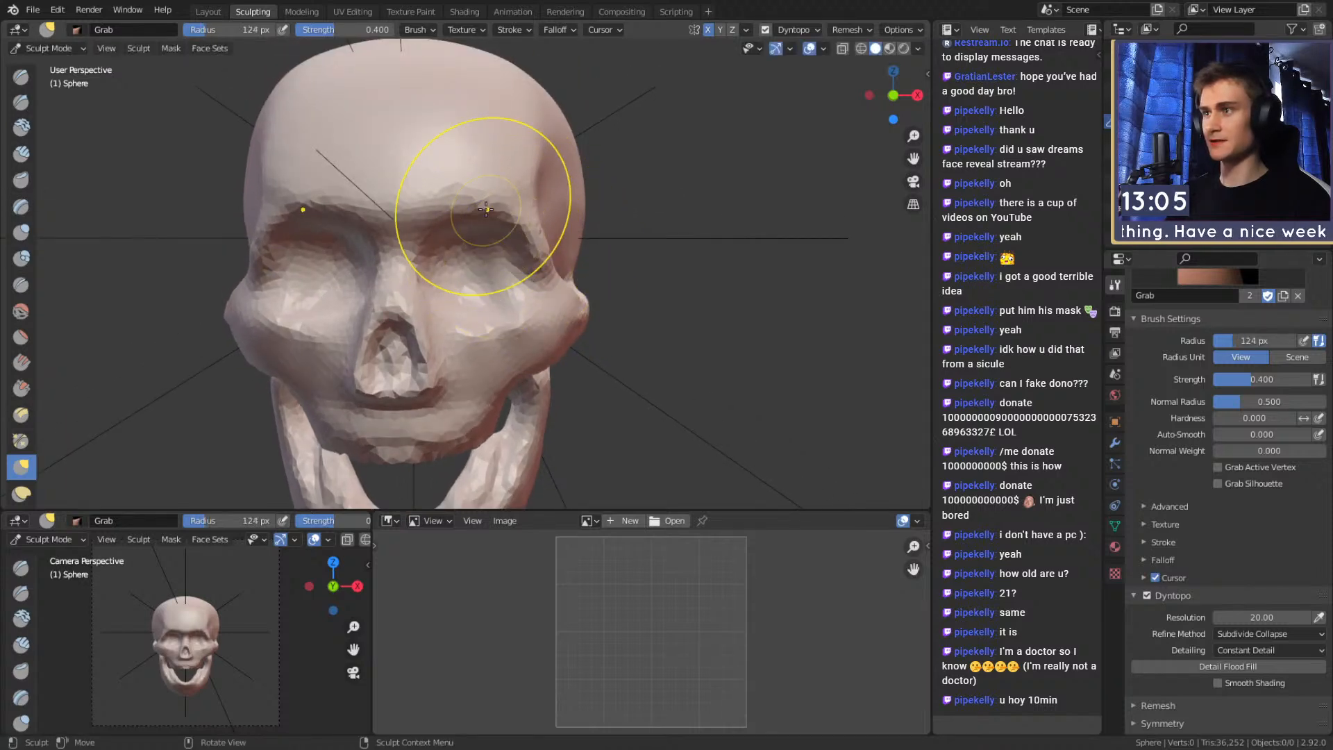
key(f)
click(435, 221)
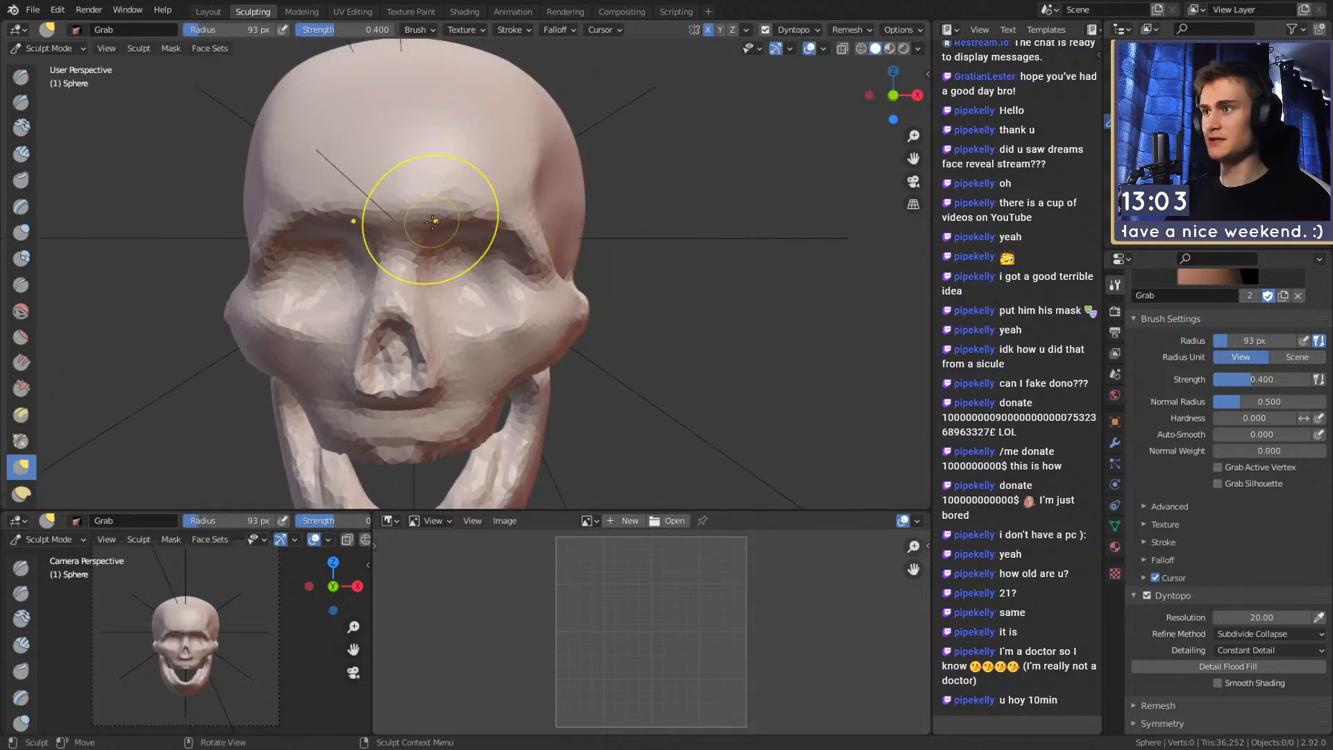
Carve along the underside edge of the upper jaw with the Crease brush at a 29 px radius
mouse_move(451, 229)
middle_down()
mouse_move(512, 223)
mouse_move(580, 298)
mouse_move(665, 320)
mouse_move(500, 306)
mouse_move(497, 232)
mouse_move(533, 247)
mouse_move(479, 132)
mouse_move(514, 225)
middle_up()
key(shift+c)
key(f)
click(480, 121)
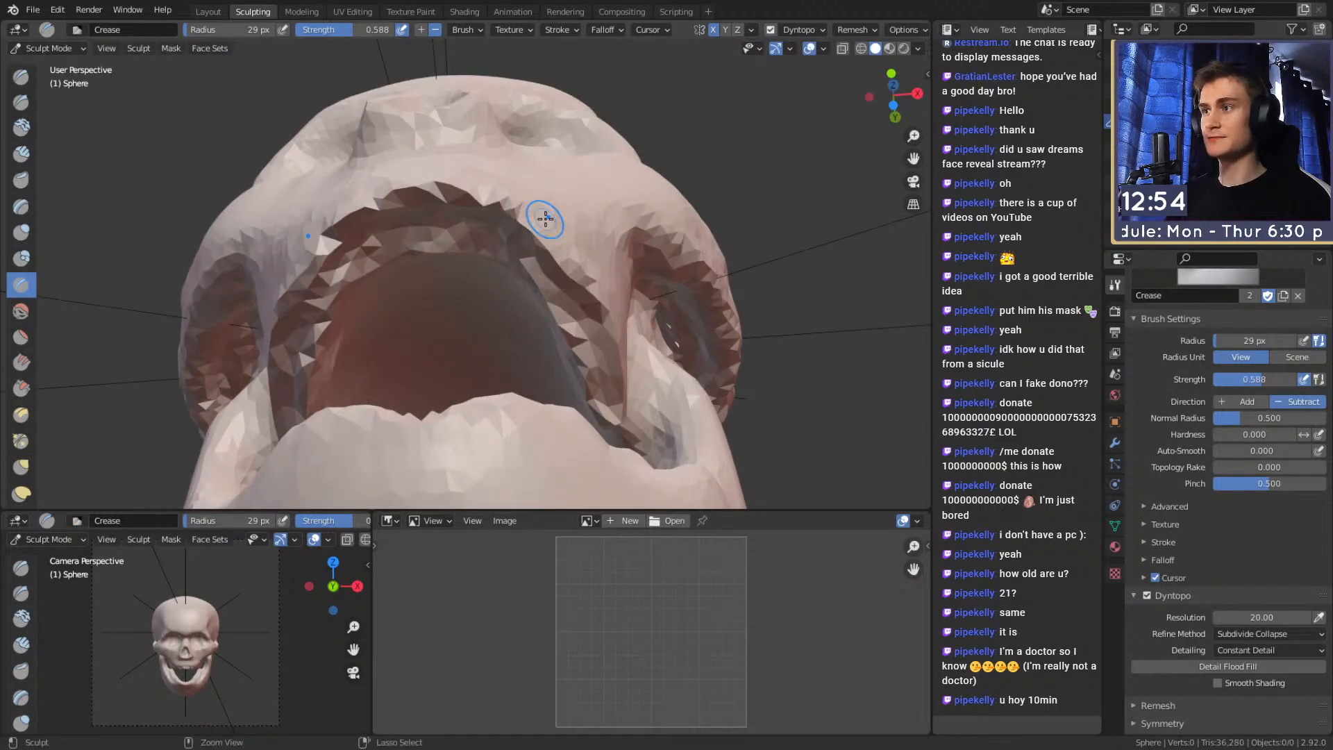
mouse_move(615, 392)
mouse_down()
mouse_move(564, 329)
mouse_move(549, 281)
mouse_up()
alt+drag(661, 327, 584, 229)
mouse_move(496, 199)
mouse_down()
mouse_move(448, 183)
mouse_move(524, 213)
mouse_up()
mouse_move(624, 185)
alt+mouse_down()
mouse_move(482, 327)
mouse_move(439, 132)
alt+mouse_up()
alt+drag(526, 206, 562, 253)
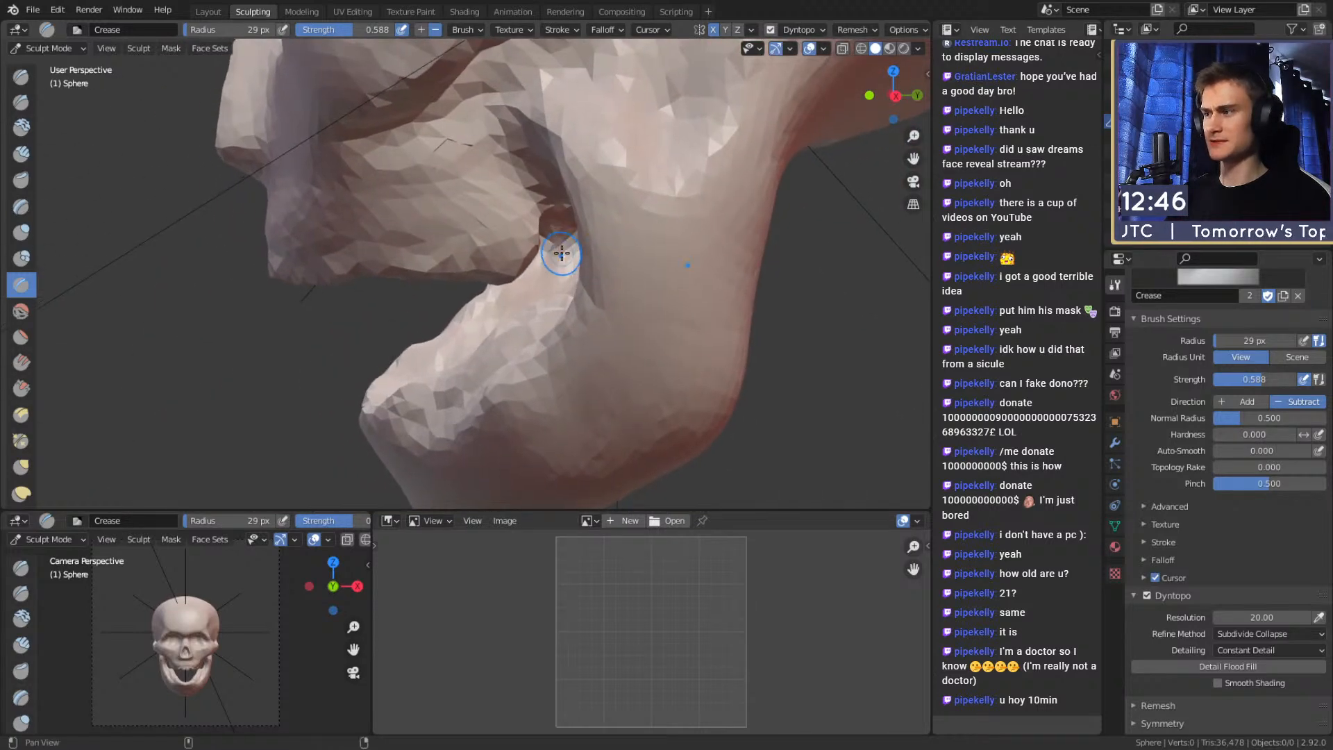
Add Clay Strips to the rear of the upper jaw and enable the brush's Front Faces Only option
middle_drag(566, 265, 381, 212)
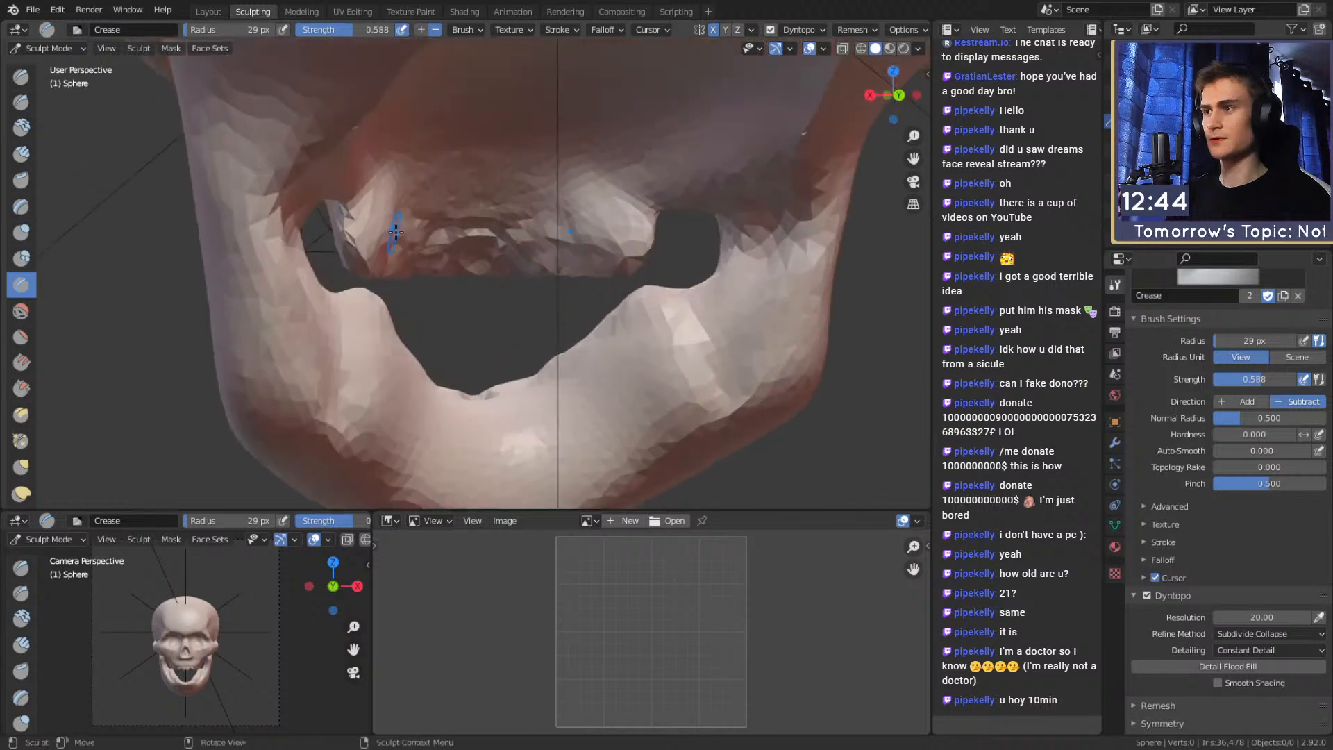
key(c)
mouse_move(381, 212)
mouse_down()
mouse_move(363, 207)
mouse_move(352, 233)
mouse_move(372, 198)
mouse_up()
middle_drag(432, 239, 460, 256)
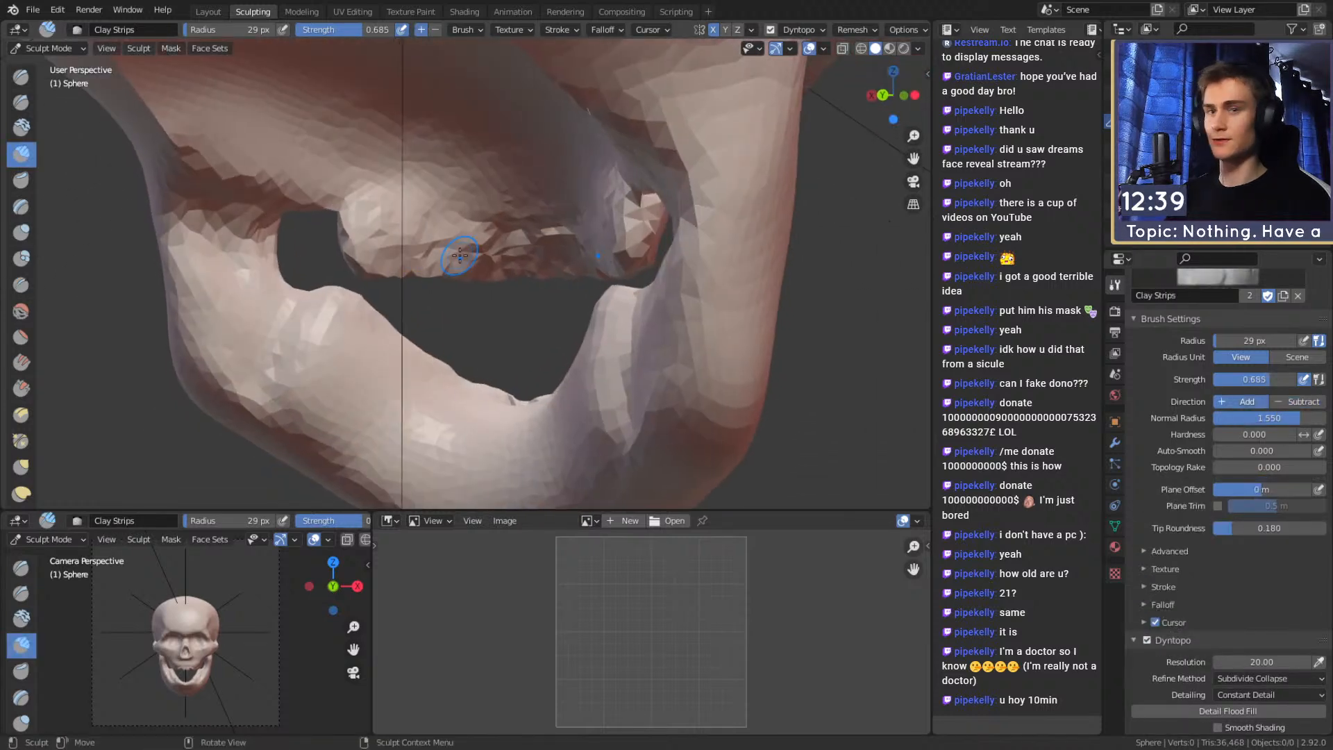
click(1157, 551)
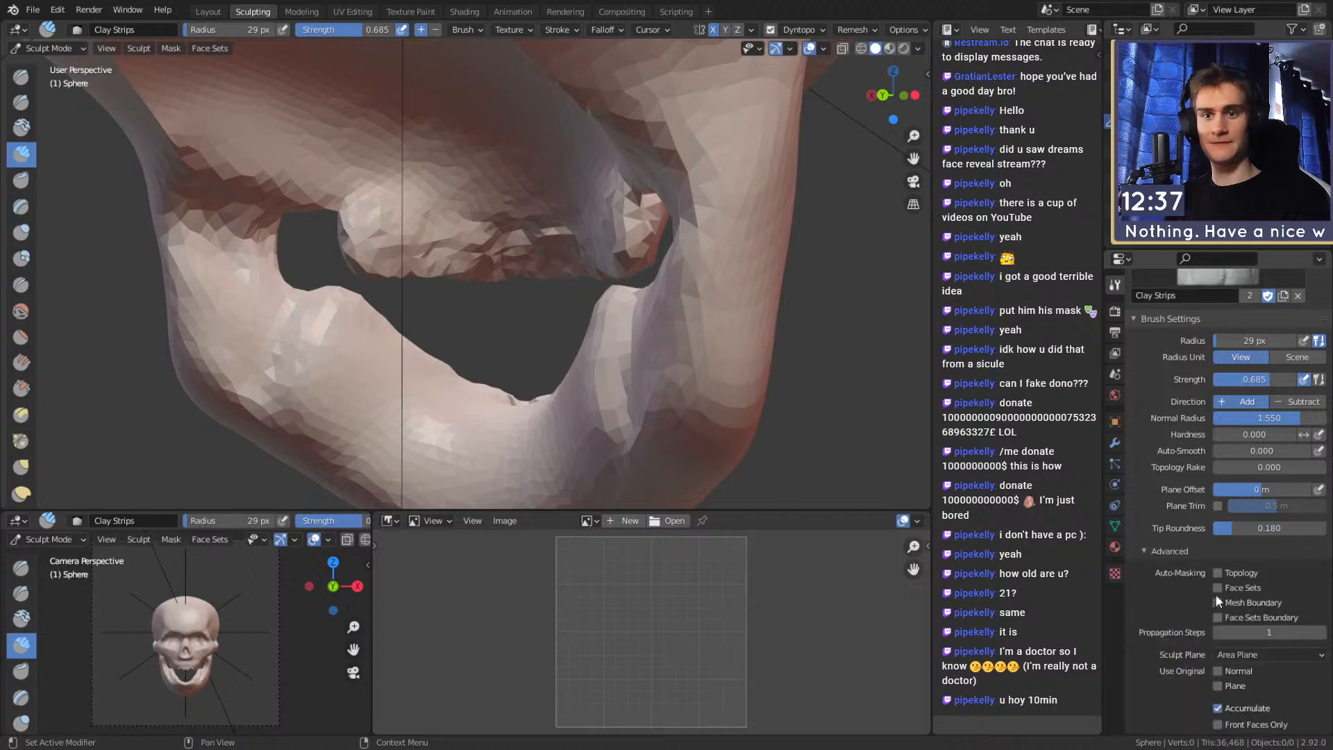
scroll(1222, 638, down, 4)
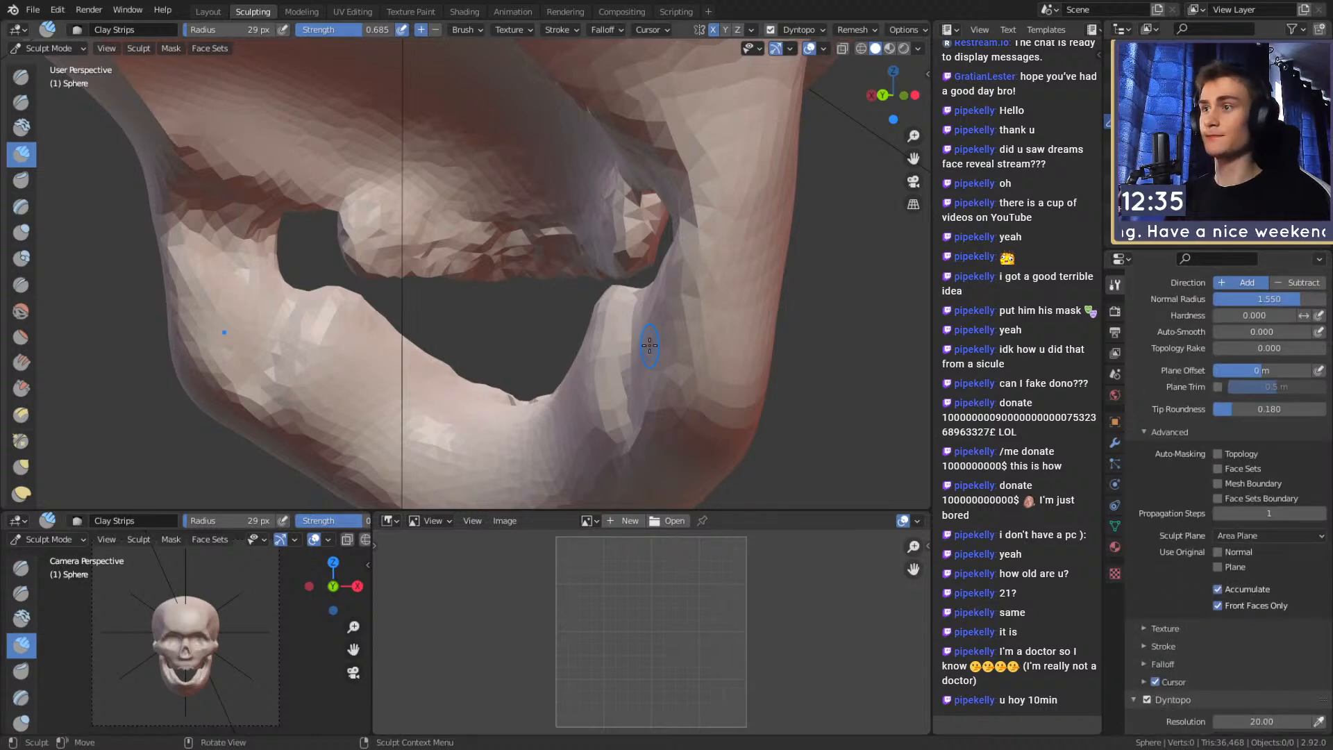
Build up the rear ends and inner wall of the upper jaw with Clay Strips at a 29 px radius
middle_drag(409, 255, 347, 243)
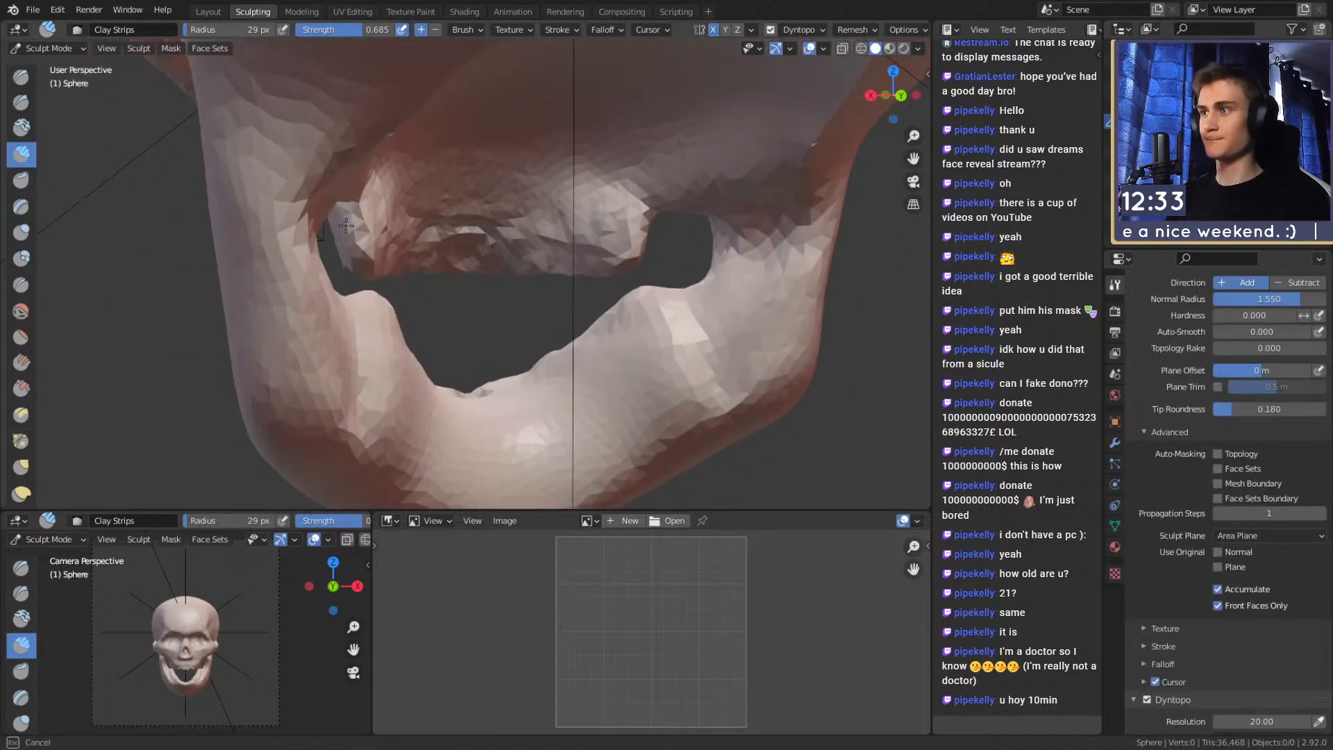
drag(344, 242, 361, 224)
key(ctrl+z)
mouse_move(465, 238)
middle_down()
mouse_move(533, 251)
mouse_move(412, 271)
mouse_move(475, 267)
mouse_move(389, 253)
middle_up()
mouse_move(388, 252)
mouse_down()
mouse_move(404, 280)
mouse_move(412, 269)
mouse_up()
middle_drag(411, 270, 658, 248)
drag(548, 233, 540, 253)
mouse_move(536, 254)
middle_down()
mouse_move(436, 257)
mouse_move(402, 223)
middle_up()
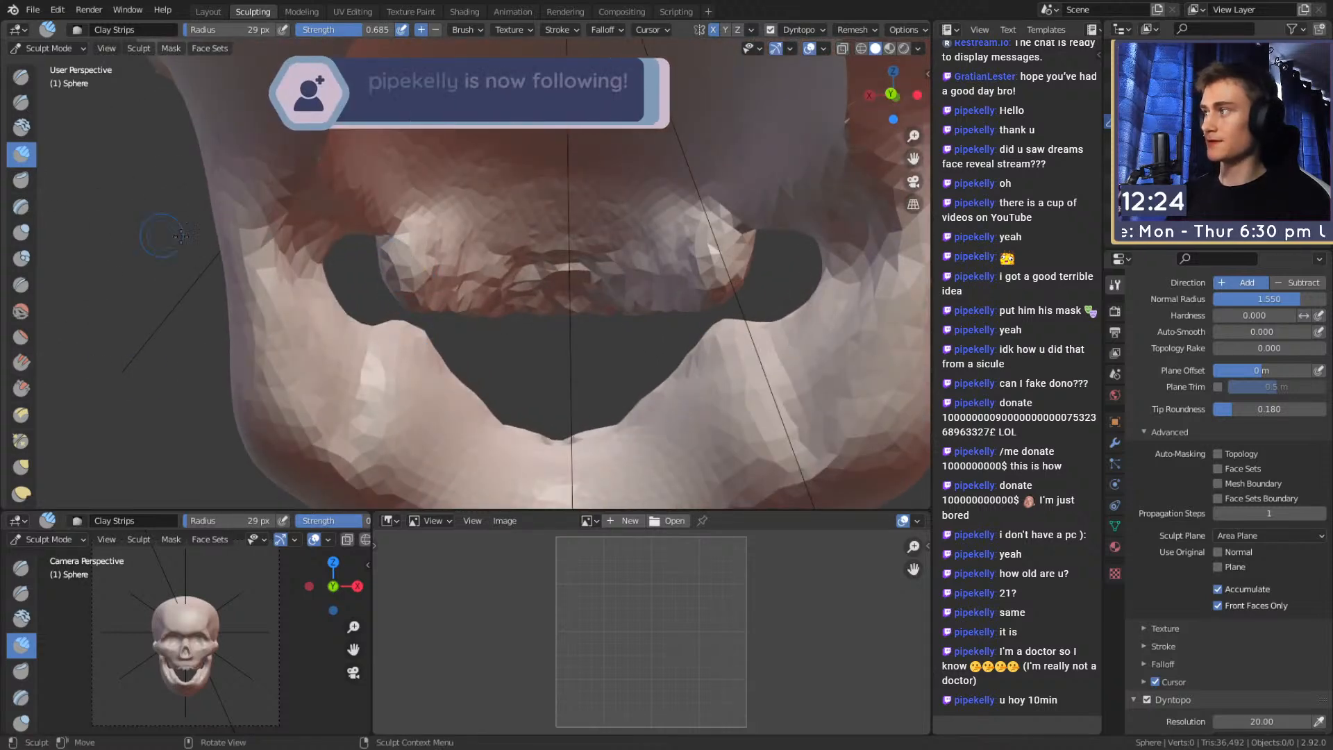
mouse_move(536, 345)
middle_down()
mouse_move(392, 290)
mouse_move(565, 256)
mouse_move(544, 281)
middle_up()
drag(541, 264, 529, 265)
Resize the Grab brush and reshape the edge of the upper jaw
key(f)
click(565, 264)
key(g)
mouse_move(565, 298)
middle_down()
mouse_move(417, 305)
mouse_move(420, 318)
middle_up()
key(f)
click(459, 302)
key(f)
click(423, 318)
key(f)
click(419, 317)
mouse_move(418, 319)
mouse_down()
mouse_move(408, 327)
mouse_move(406, 306)
mouse_move(662, 294)
mouse_move(556, 309)
mouse_move(583, 315)
mouse_move(565, 288)
mouse_move(674, 306)
mouse_move(601, 326)
mouse_move(514, 326)
mouse_move(476, 303)
mouse_move(488, 214)
mouse_up()
Switch to the Crease brush at a 44 px radius and set the Dyntopo resolution to 50
key(f)
click(399, 283)
scroll(485, 335, up, 1)
key(shift+c)
mouse_move(501, 268)
ctrl+alt+mouse_down()
mouse_move(513, 222)
mouse_move(541, 268)
mouse_move(548, 212)
ctrl+alt+mouse_up()
mouse_move(552, 167)
ctrl+alt+mouse_down()
mouse_move(554, 264)
mouse_move(540, 280)
ctrl+alt+mouse_up()
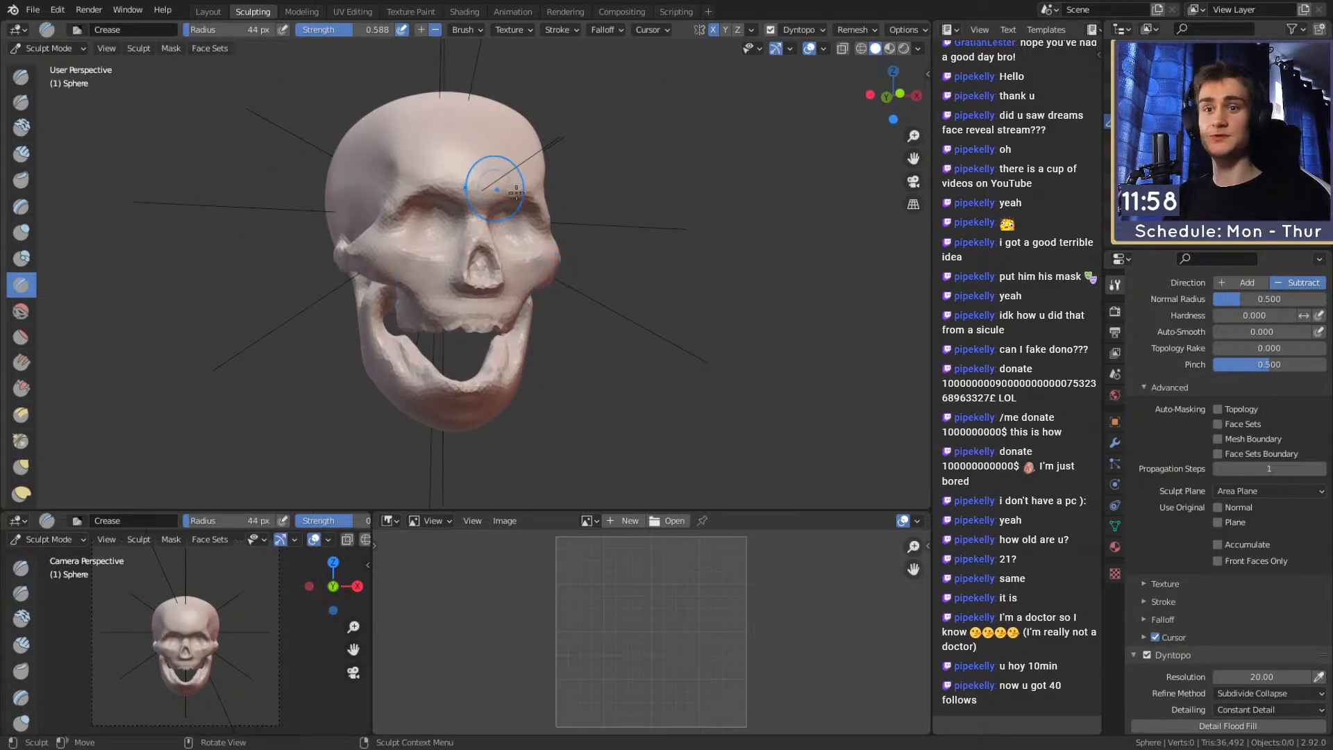
scroll(1188, 486, up, 5)
scroll(1173, 451, down, 8)
click(1262, 583)
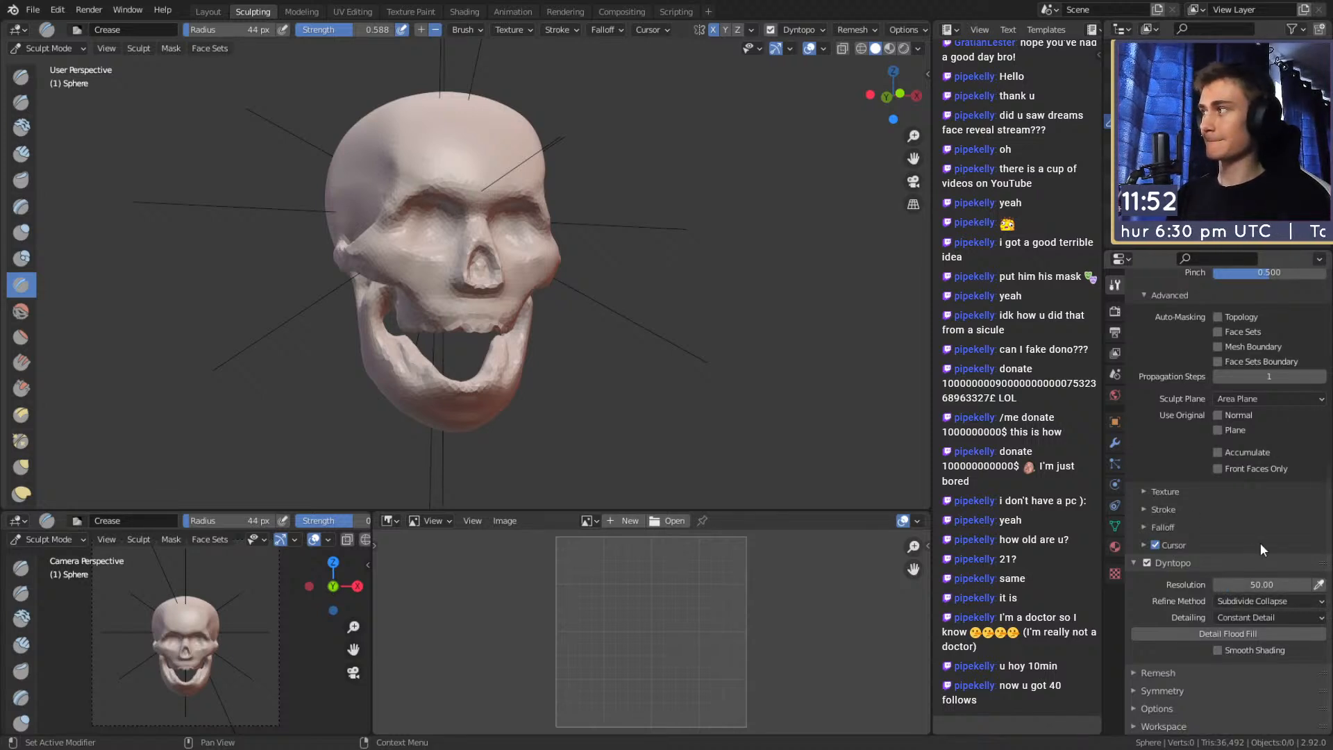
Sculpt the front of the lower jaw at the finer resolution with Clay Strips at a 44 px radius
mouse_move(624, 316)
alt+shift+mouse_down()
mouse_move(615, 252)
mouse_move(578, 248)
mouse_move(651, 239)
alt+shift+mouse_up()
scroll(581, 233, up, 3)
middle_drag(651, 239, 589, 248)
key(c)
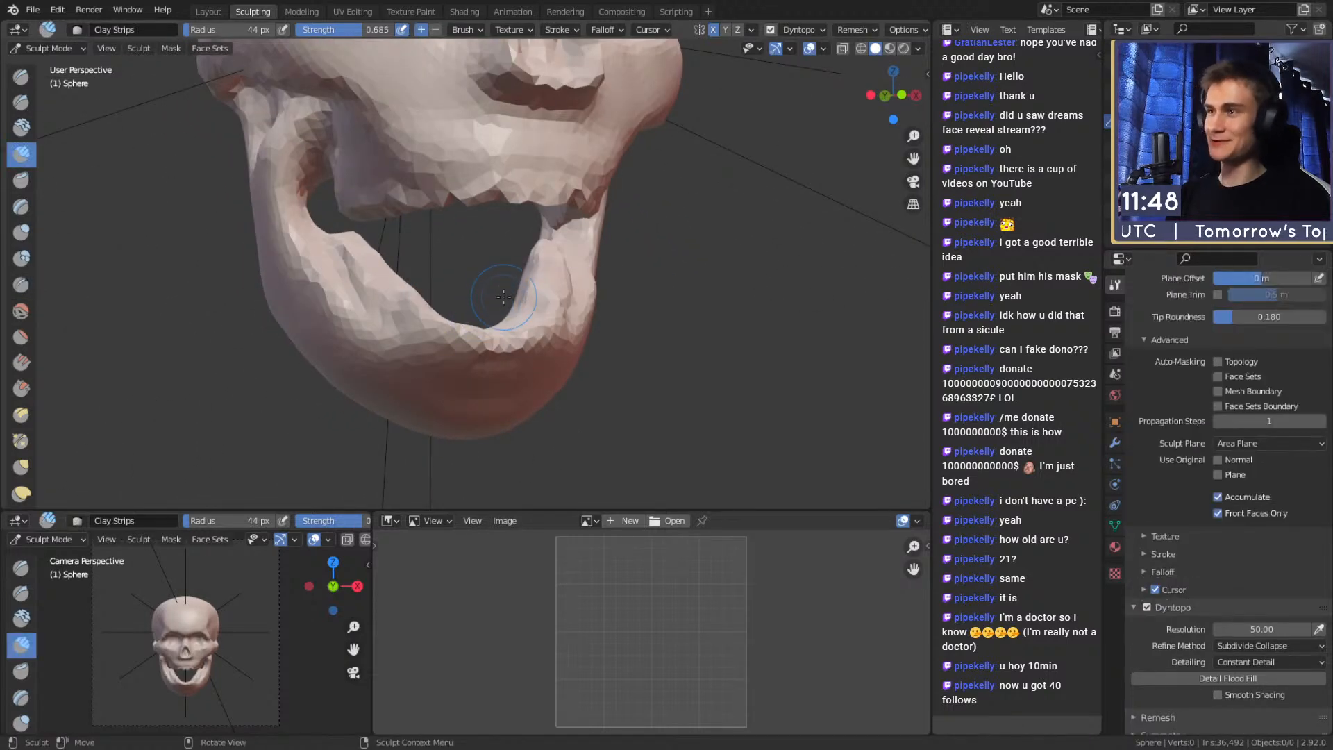
middle_drag(526, 297, 474, 311)
drag(506, 318, 541, 321)
drag(451, 351, 535, 344)
drag(441, 375, 445, 375)
Enlarge the brush to 154 px and smooth the front and side of the lower jaw
key(f)
click(482, 308)
mouse_move(490, 297)
shift+mouse_down()
mouse_move(444, 302)
mouse_move(511, 354)
shift+mouse_up()
mouse_move(554, 314)
middle_down()
mouse_move(565, 330)
mouse_move(525, 341)
middle_up()
shift+drag(526, 342, 640, 241)
shift+drag(545, 330, 573, 278)
mouse_move(583, 226)
shift+middle_down()
mouse_move(539, 351)
mouse_move(521, 349)
shift+middle_up()
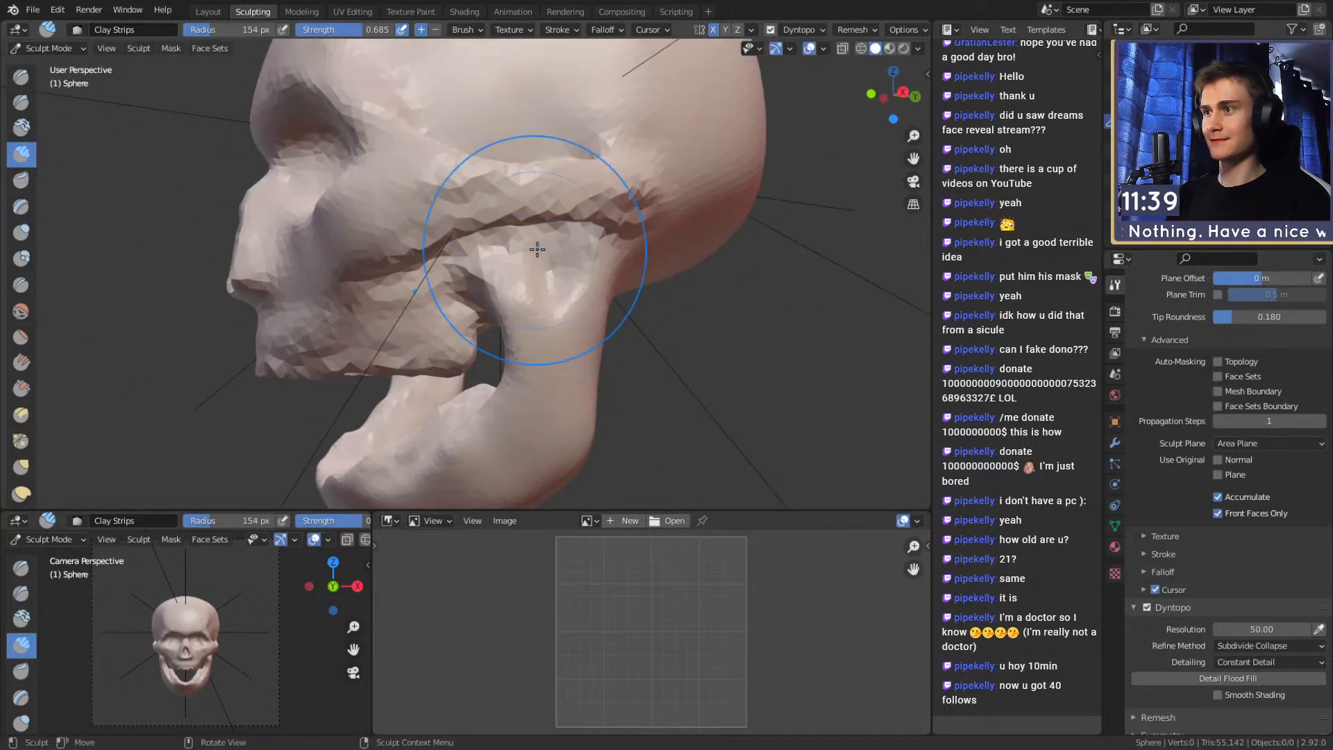
Smooth the cheekbone arch and the side of the upper jaw
mouse_move(410, 202)
shift+mouse_down()
mouse_move(596, 188)
mouse_move(515, 189)
shift+mouse_up()
shift+drag(387, 234, 402, 251)
mouse_move(401, 260)
middle_down()
mouse_move(490, 281)
mouse_move(497, 270)
middle_up()
shift+drag(354, 290, 334, 298)
mouse_move(333, 299)
middle_down()
mouse_move(414, 291)
mouse_move(446, 309)
middle_up()
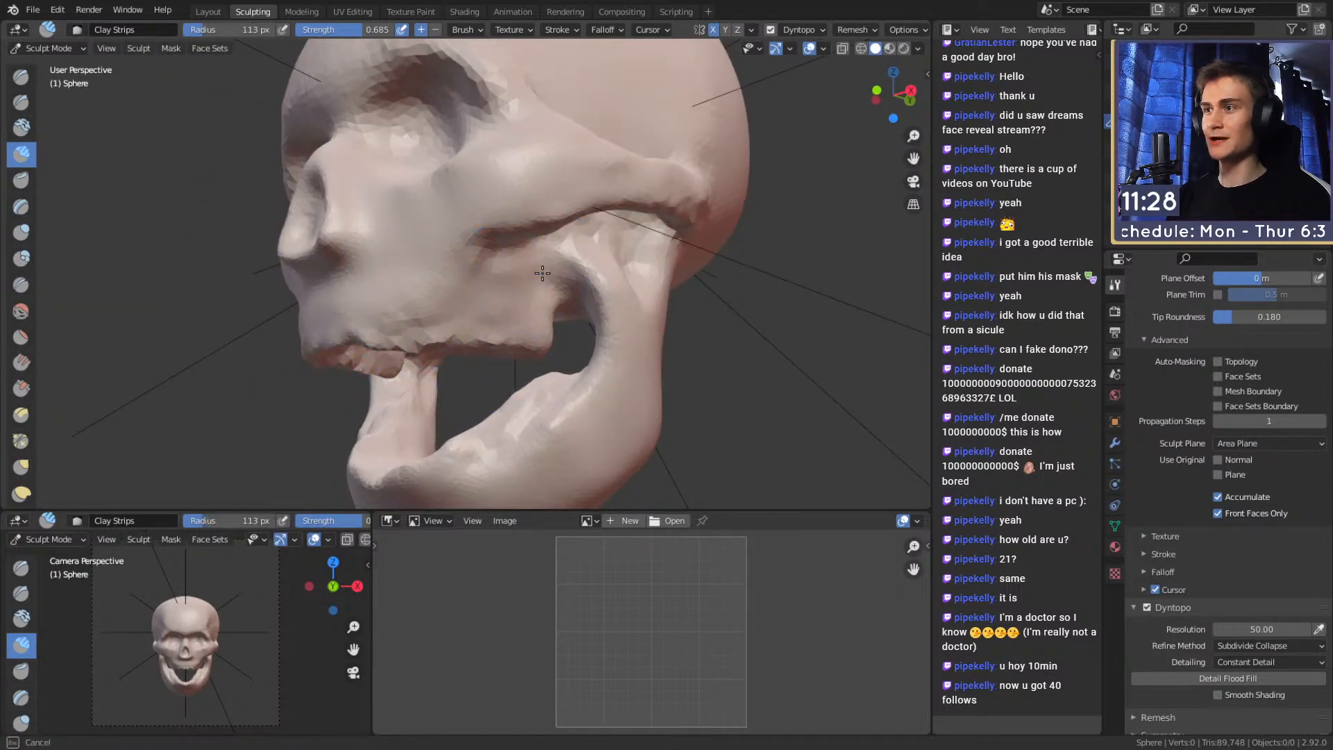
Smooth the eye sockets, brow and nose area with the brush at a 113 px radius
middle_drag(418, 302, 575, 271)
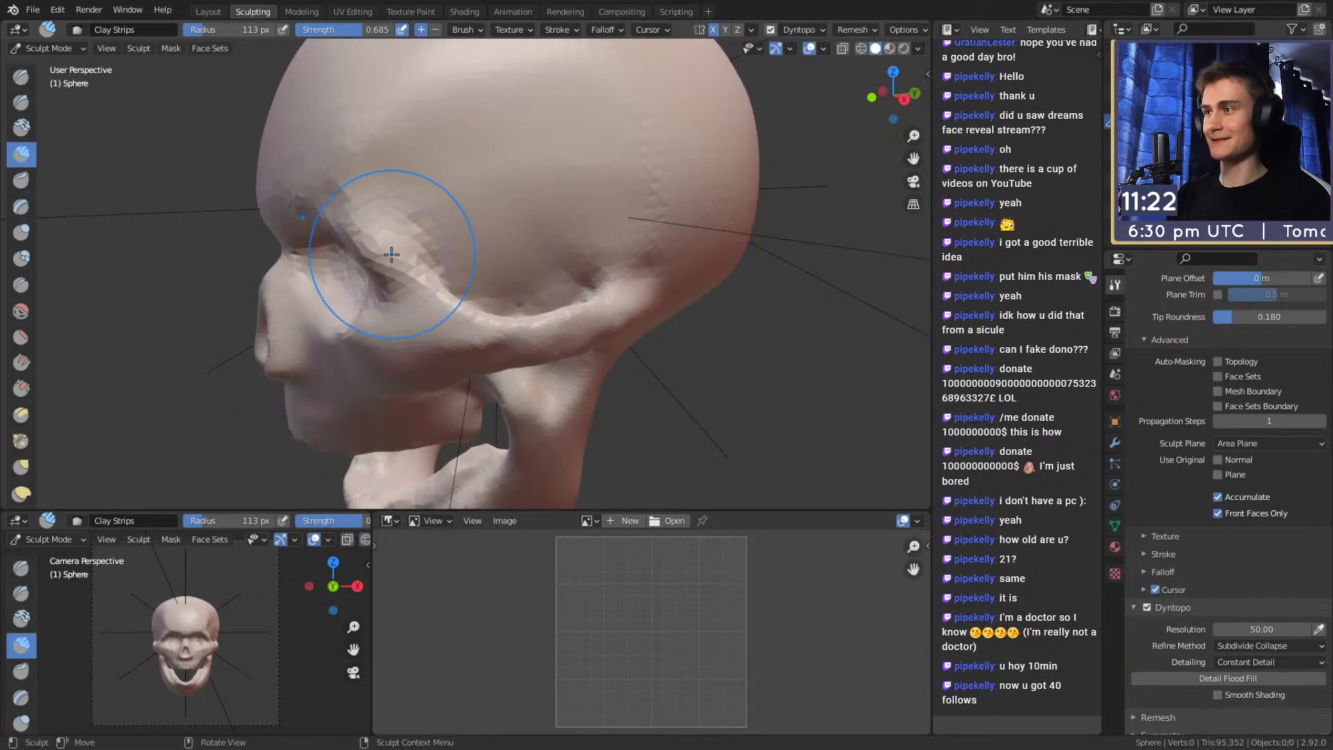
middle_drag(425, 213, 513, 210)
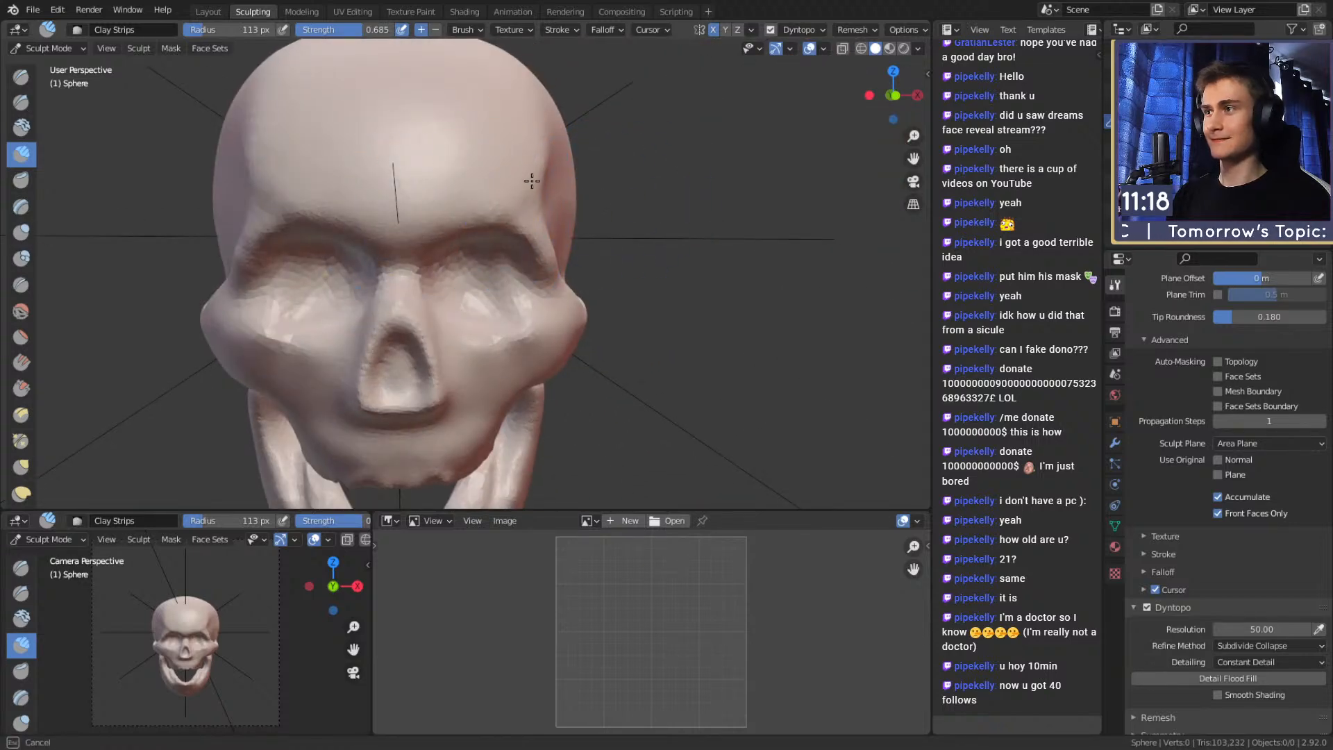
shift+middle_drag(495, 346, 502, 318)
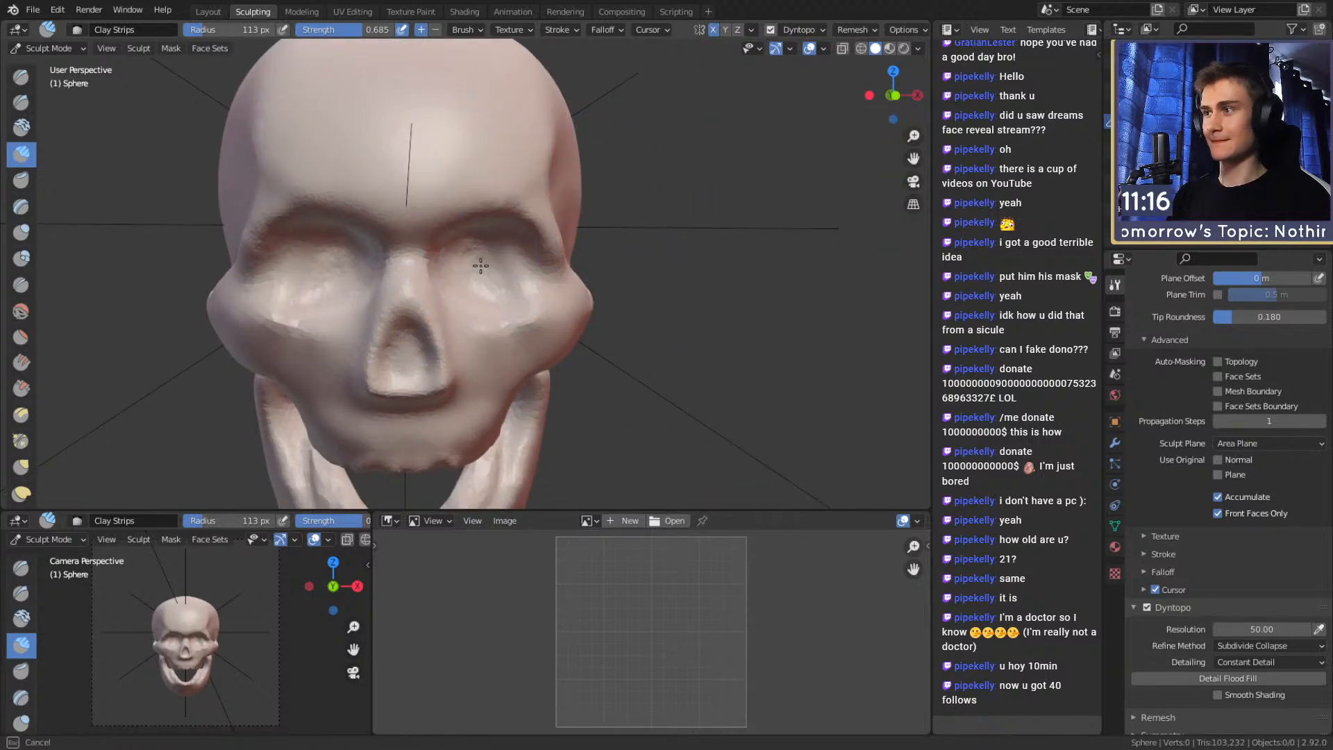
Smooth the back and sides of the cranium with the brush at a 113 px radius
middle_drag(492, 269, 382, 300)
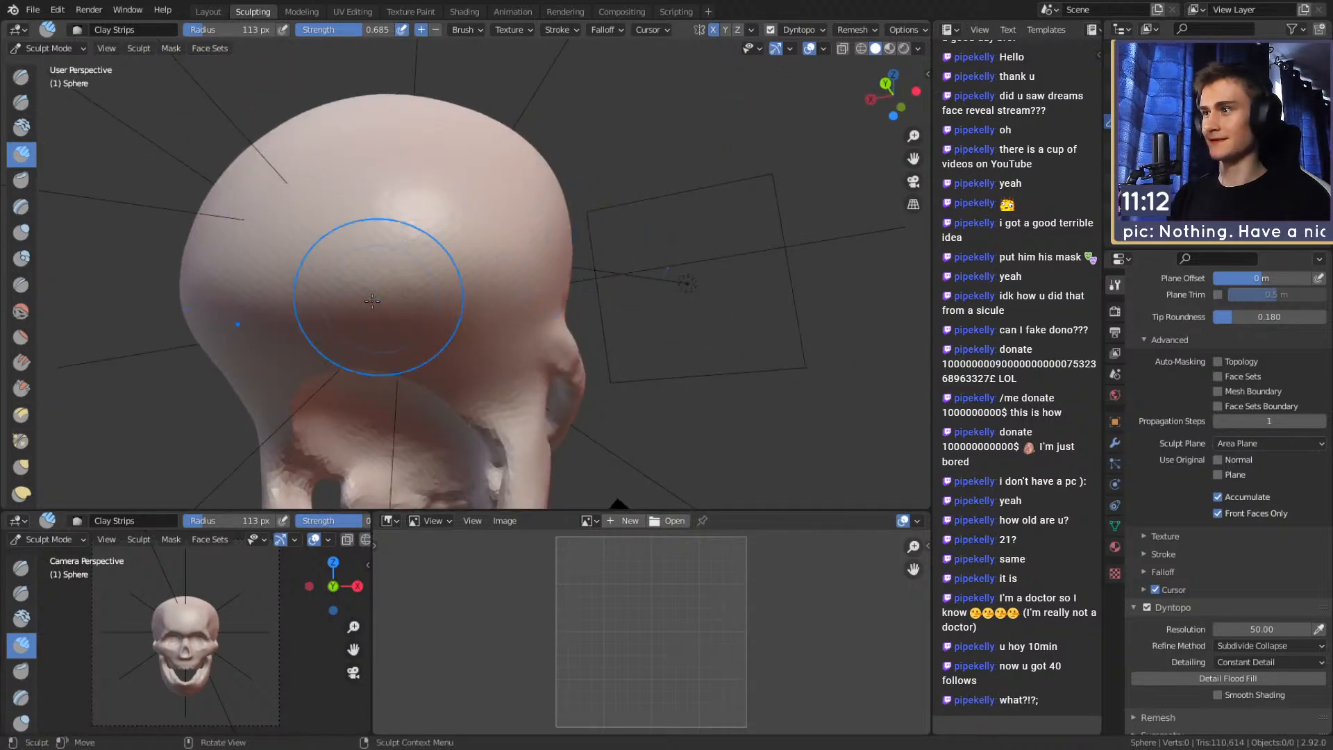
drag(431, 339, 380, 328)
middle_drag(464, 278, 401, 284)
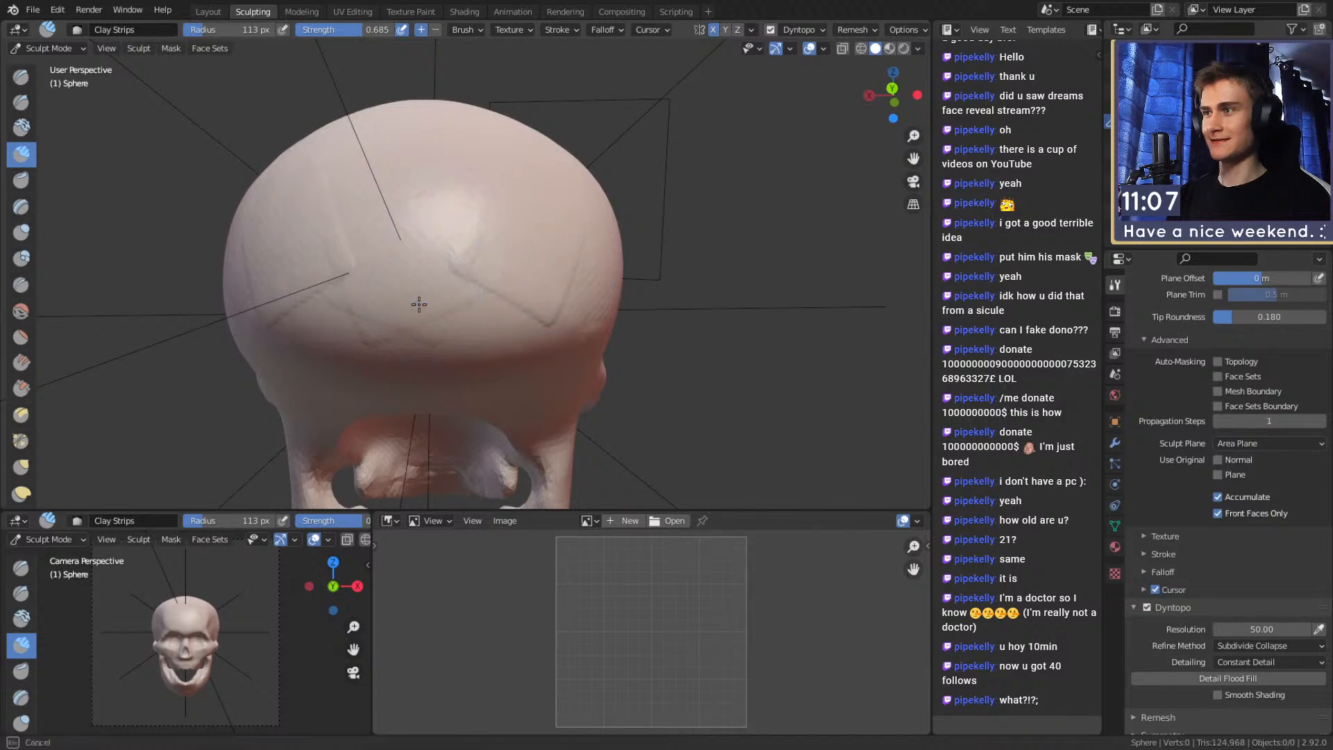
mouse_move(419, 324)
middle_down()
mouse_move(562, 259)
mouse_move(437, 277)
mouse_move(439, 294)
middle_up()
mouse_move(478, 301)
mouse_down()
mouse_move(530, 232)
mouse_move(419, 228)
mouse_up()
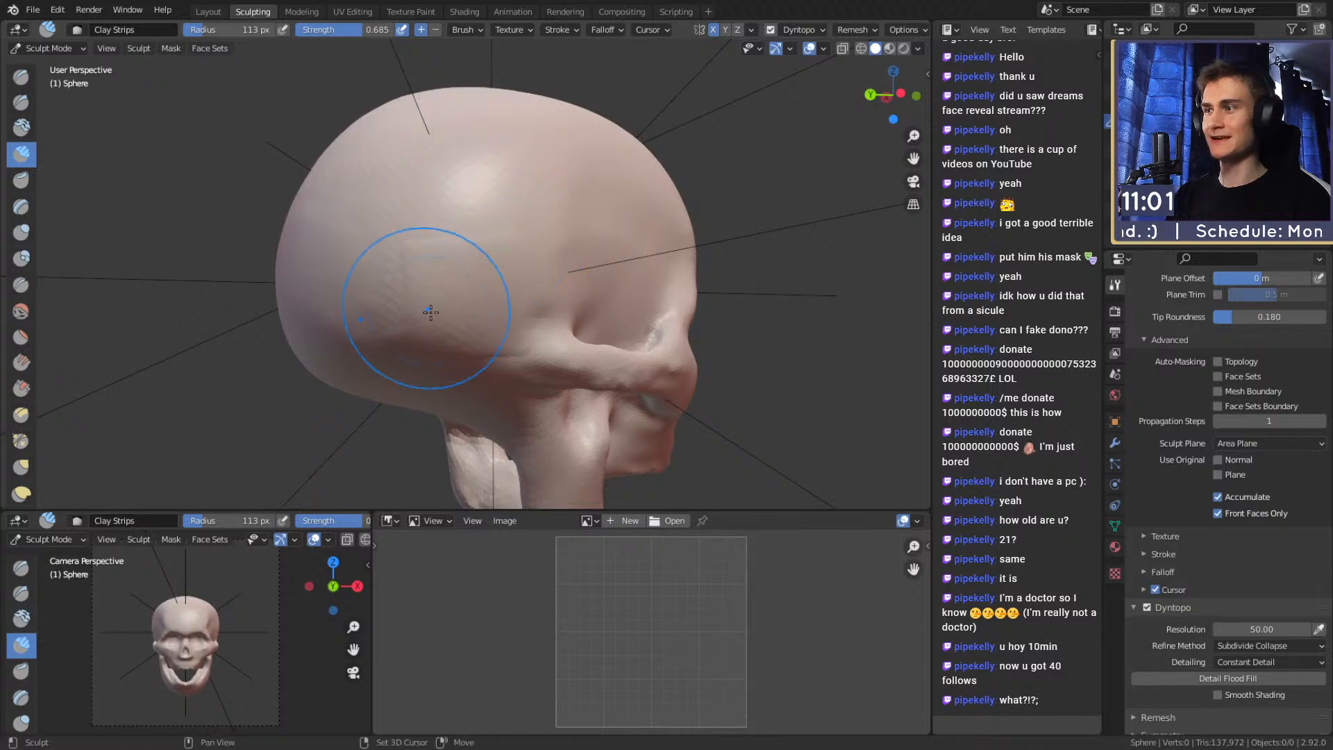
middle_drag(518, 229, 499, 309)
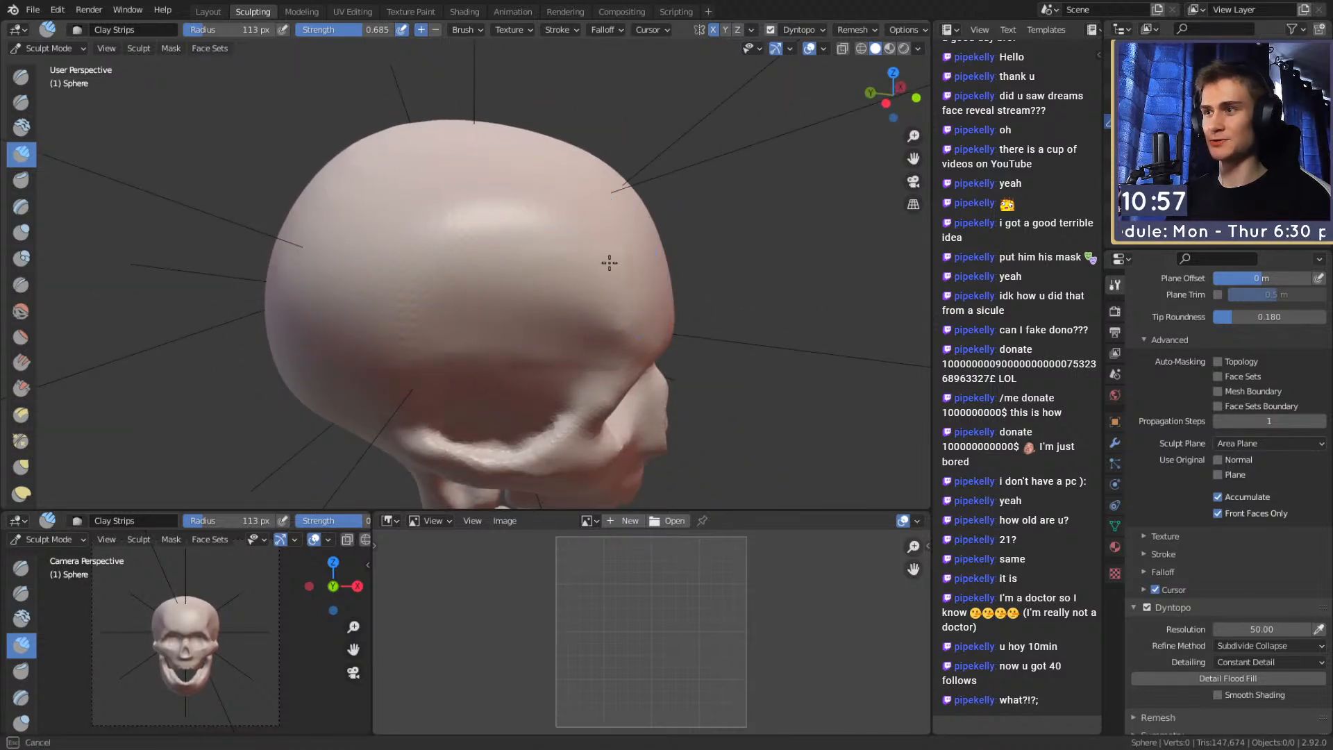
Smooth the forehead and the upper sides of the cranium
middle_drag(600, 274, 466, 293)
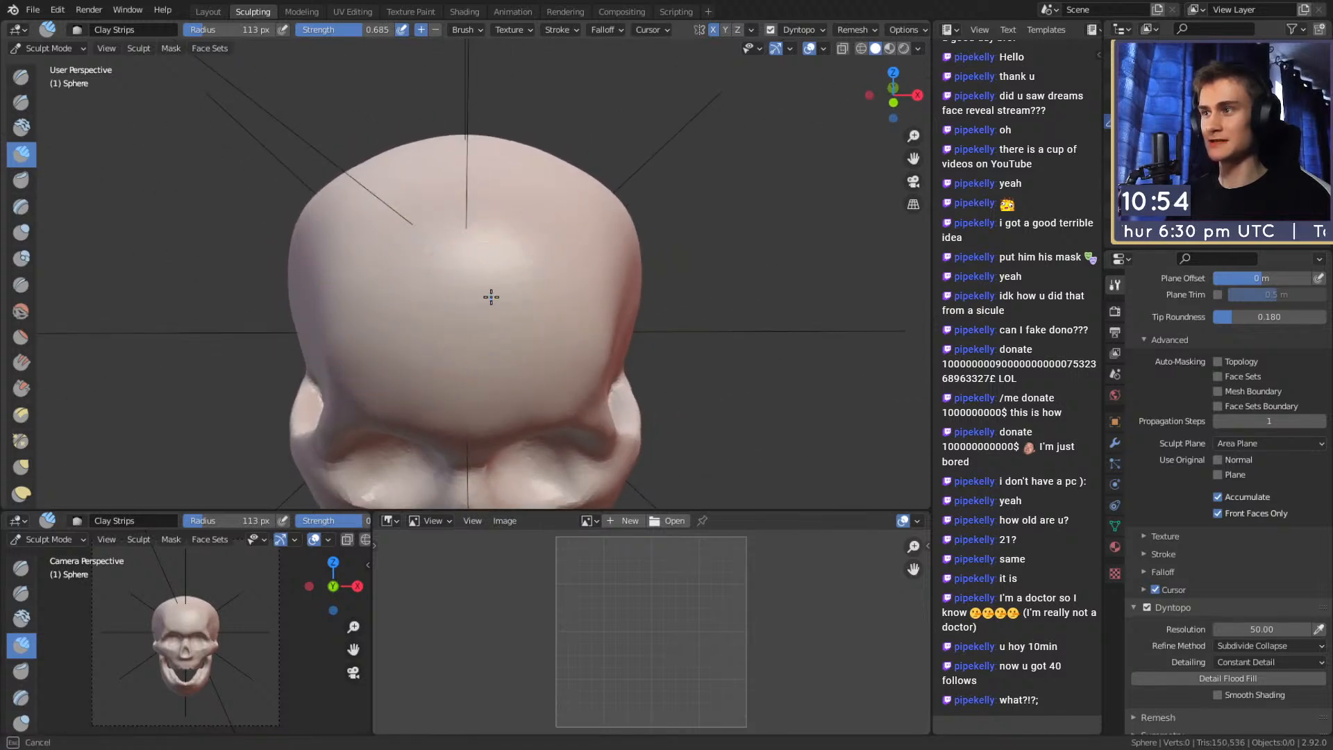
middle_drag(367, 292, 492, 323)
shift+drag(369, 337, 372, 306)
mouse_move(413, 353)
shift+mouse_down()
mouse_move(345, 301)
mouse_move(353, 292)
shift+mouse_up()
mouse_move(430, 331)
middle_down()
mouse_move(548, 226)
mouse_move(563, 310)
middle_up()
drag(563, 309, 499, 271)
shift+drag(407, 370, 357, 379)
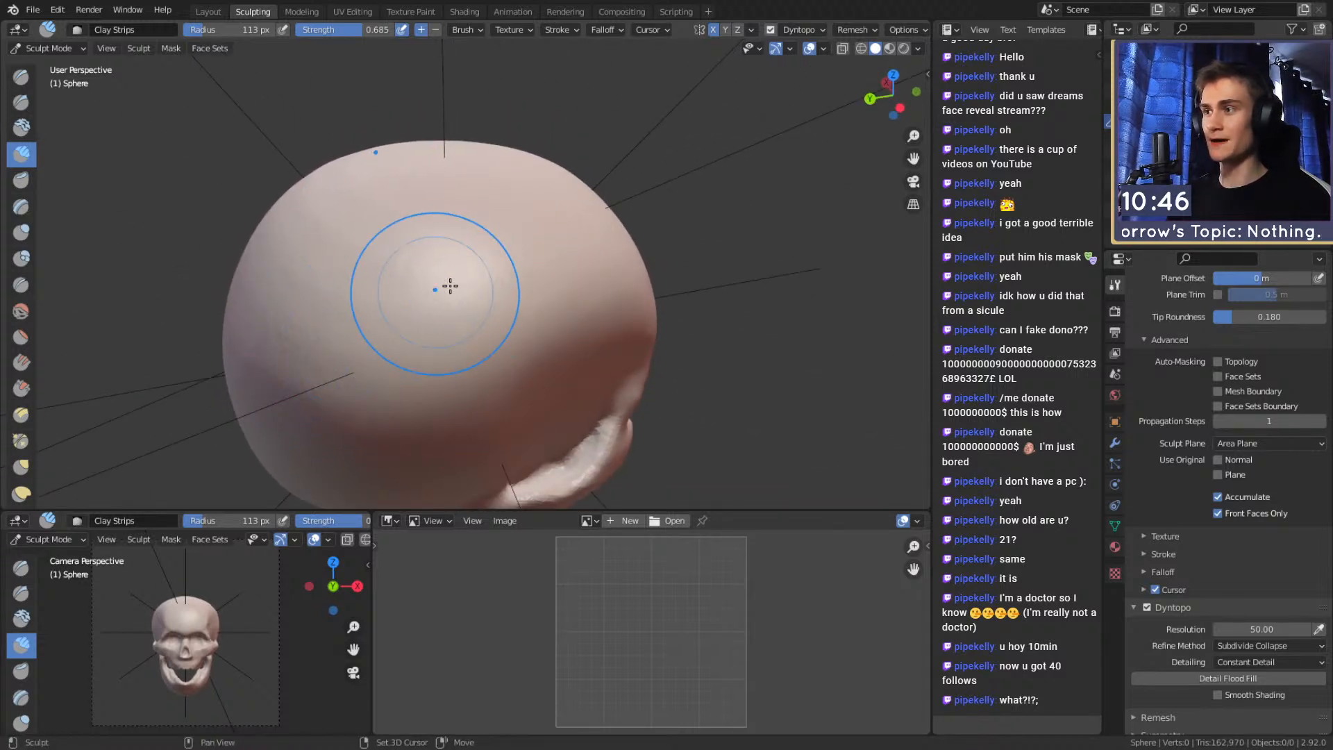
Smooth the crown and upper rear of the cranium
middle_drag(493, 328, 551, 300)
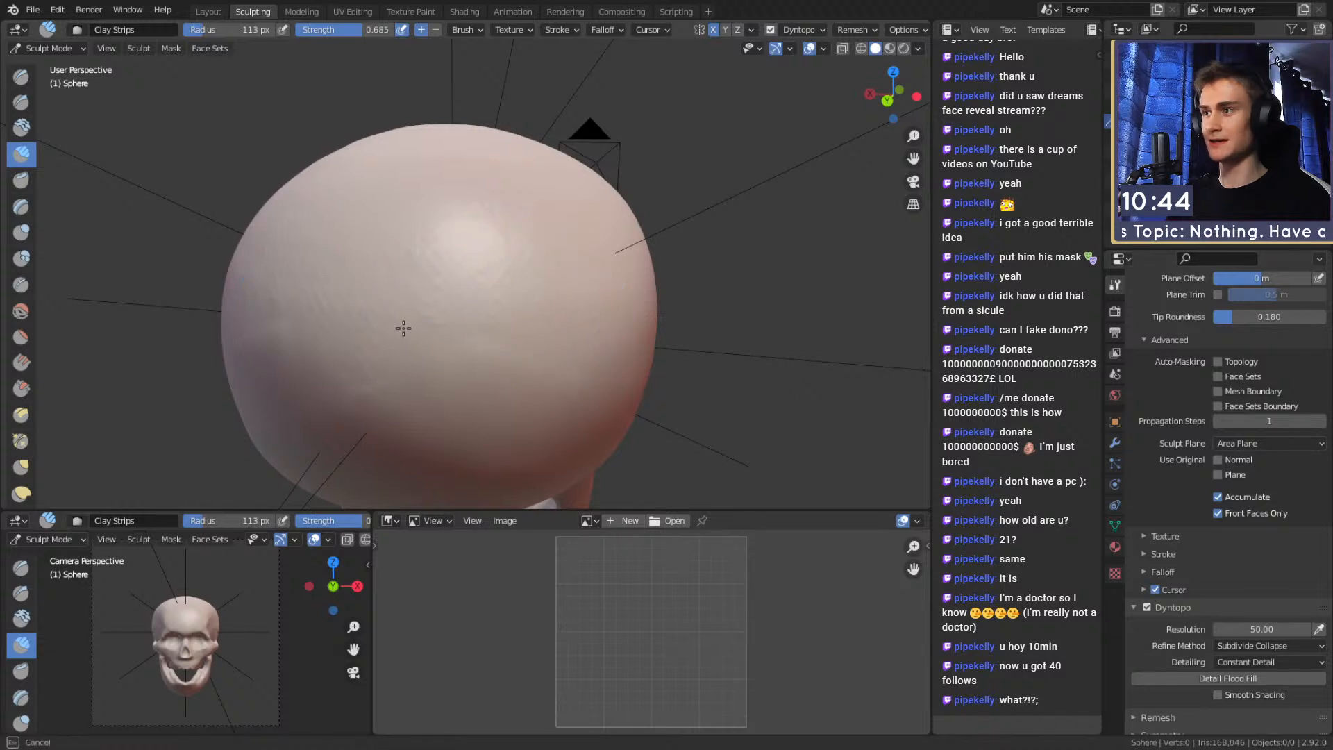
drag(558, 277, 400, 344)
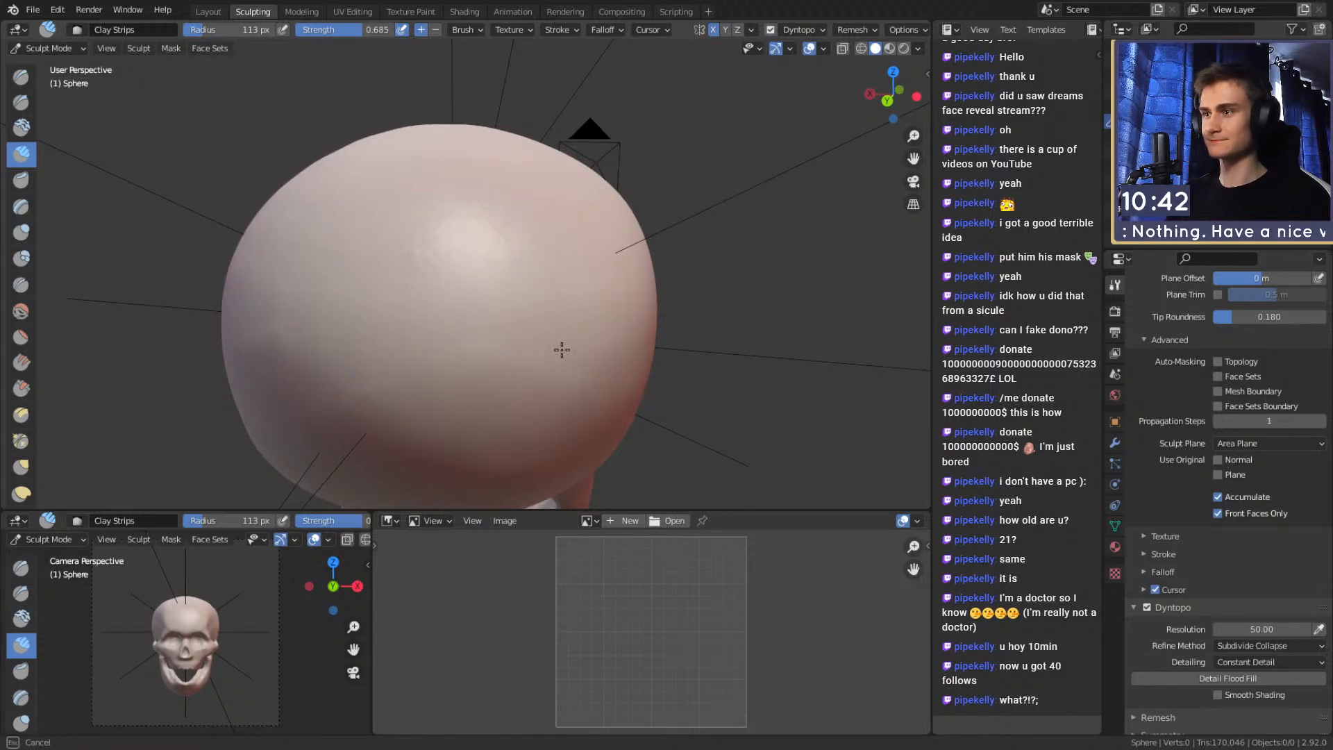
middle_drag(604, 356, 555, 324)
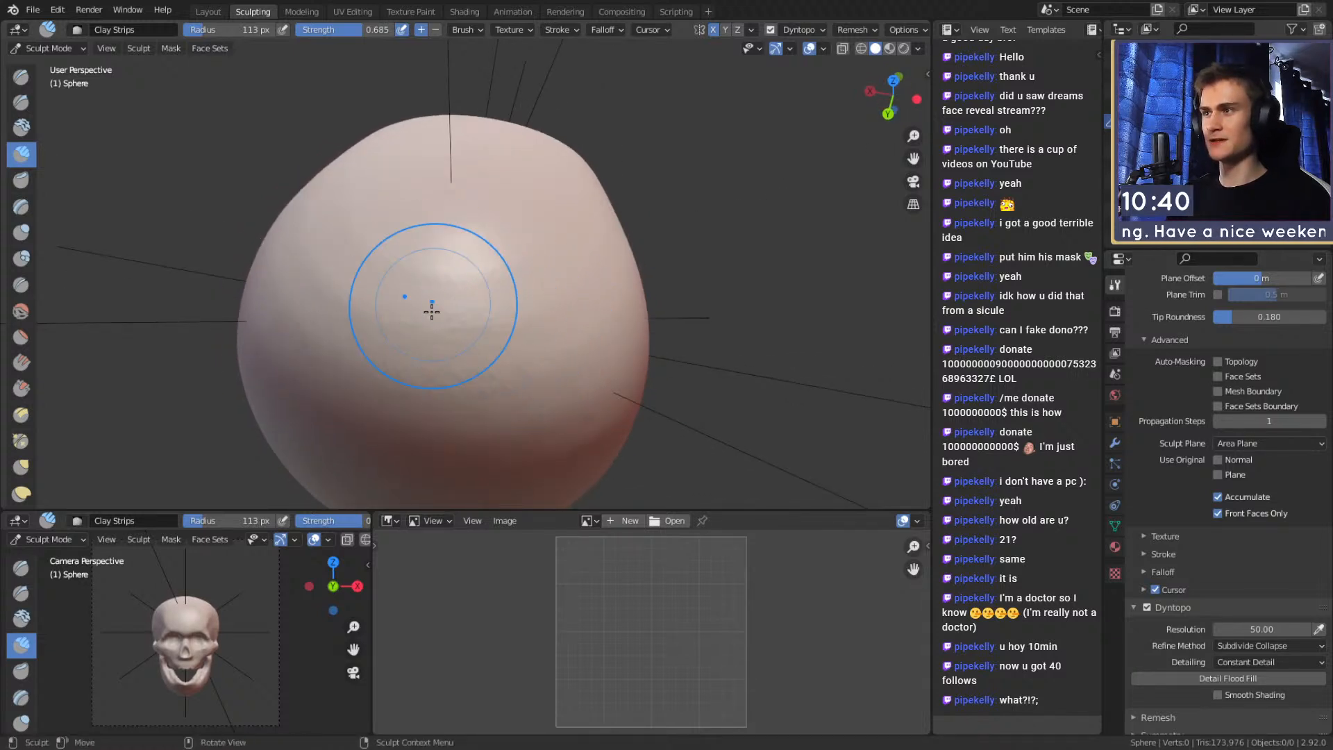
mouse_move(592, 362)
shift+mouse_down()
mouse_move(449, 390)
mouse_move(483, 269)
mouse_move(528, 286)
shift+mouse_up()
Crease the inside of the eye sockets with the Crease brush at a 52 px radius
mouse_move(625, 307)
middle_down()
mouse_move(556, 292)
mouse_move(532, 245)
mouse_move(556, 227)
mouse_move(556, 247)
mouse_move(530, 261)
mouse_move(342, 131)
middle_up()
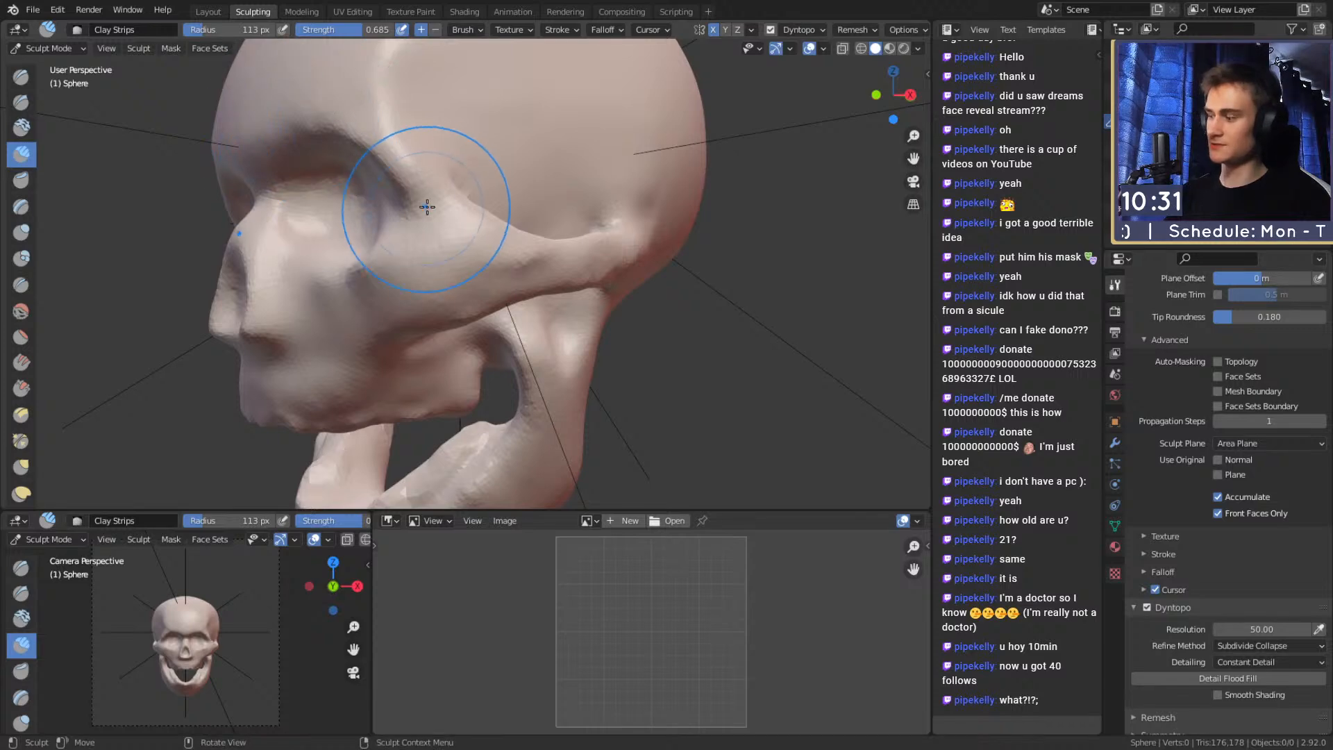
key(shift+c)
mouse_move(452, 202)
middle_down()
mouse_move(495, 228)
mouse_move(448, 250)
mouse_move(520, 140)
mouse_move(578, 168)
middle_up()
middle_drag(568, 171, 604, 301)
mouse_move(604, 301)
mouse_down()
mouse_move(604, 321)
mouse_move(561, 232)
mouse_up()
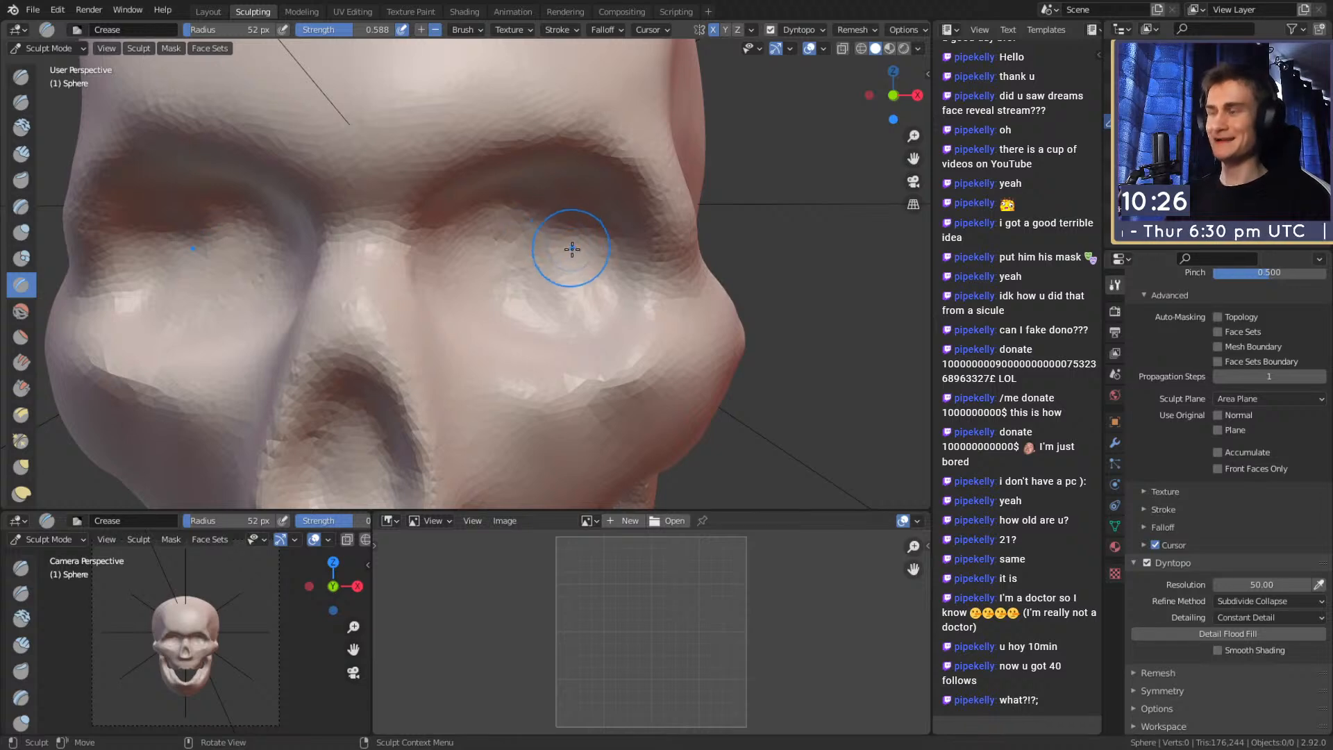
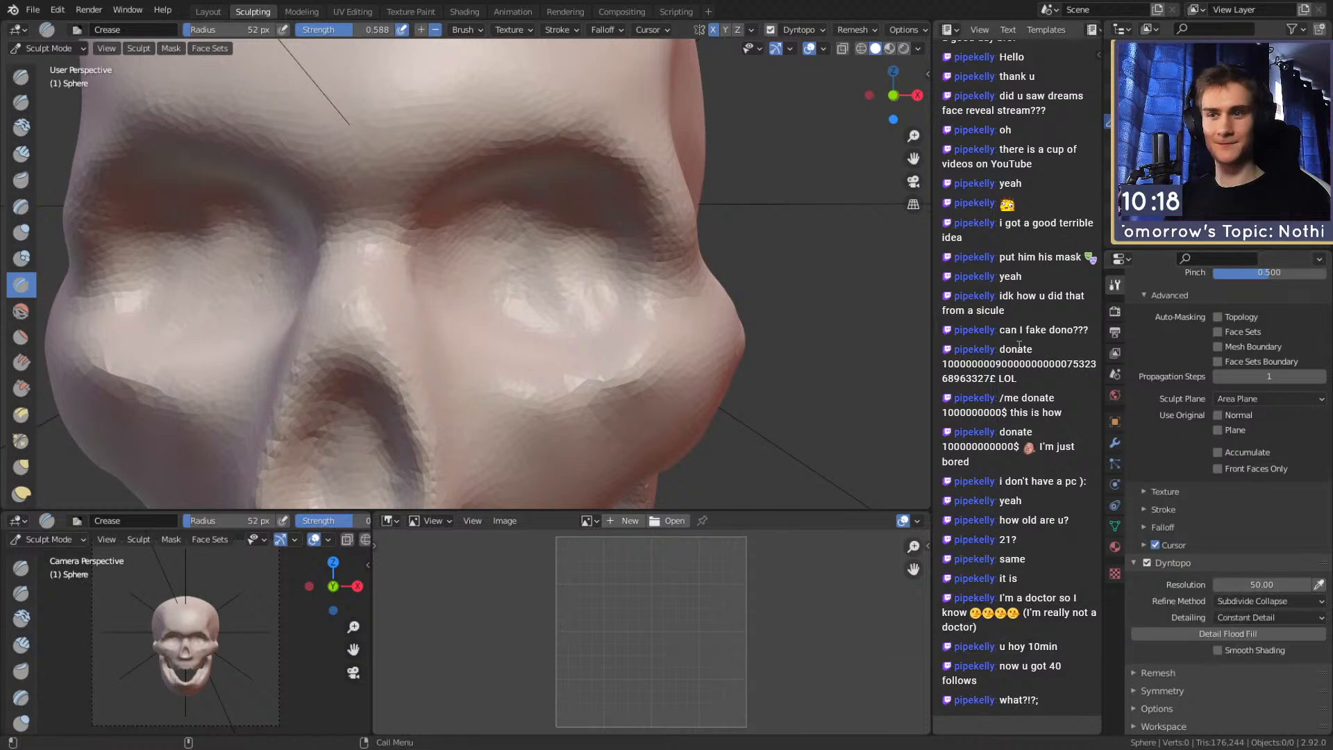
Carve the inside of the eye sockets with the Clay Strips brush, using a radius of about 63 px
key(c)
mouse_move(493, 209)
mouse_down()
mouse_move(468, 257)
mouse_move(486, 245)
mouse_move(583, 298)
mouse_move(513, 249)
mouse_move(447, 252)
mouse_up()
key(f)
click(519, 233)
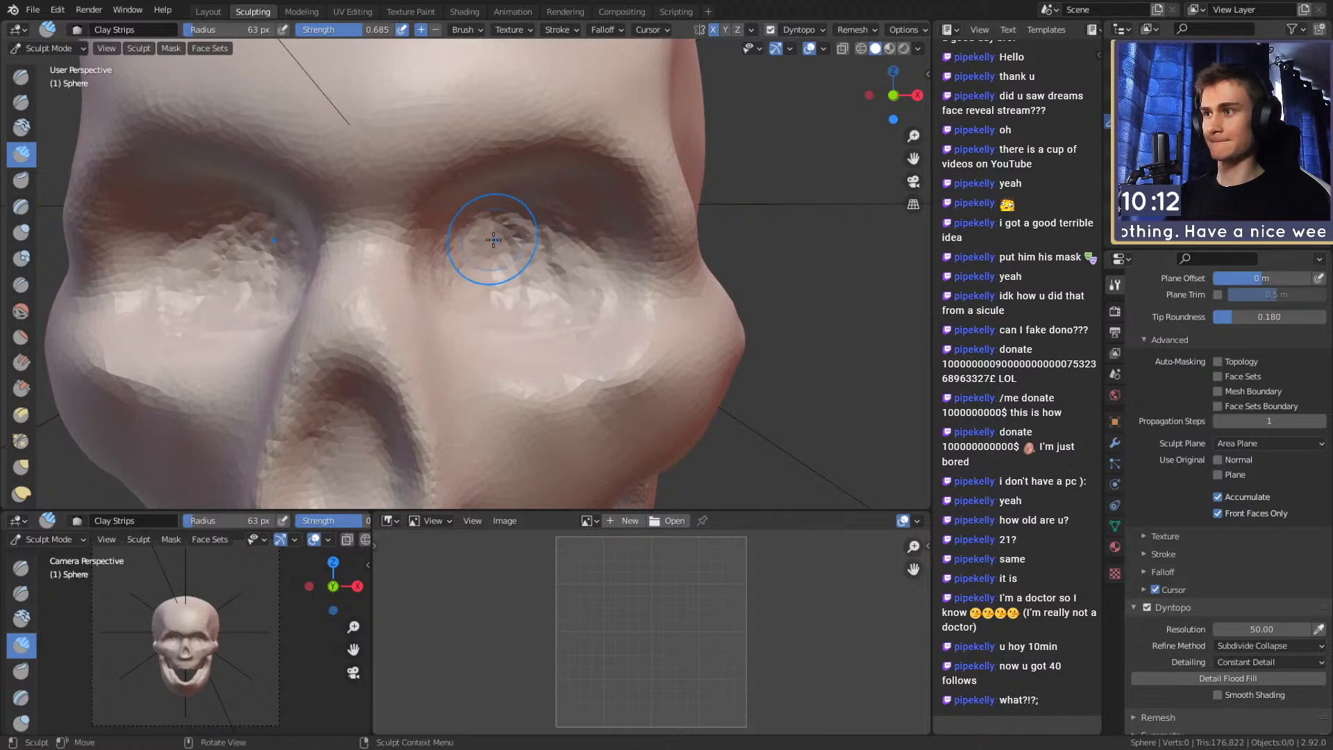
middle_drag(447, 253, 410, 186)
key(f)
click(409, 186)
mouse_move(408, 186)
mouse_down()
mouse_move(431, 164)
mouse_move(509, 154)
mouse_move(461, 212)
mouse_up()
middle_drag(461, 212, 510, 258)
mouse_move(519, 233)
mouse_down()
mouse_move(536, 266)
mouse_move(428, 235)
mouse_move(464, 226)
mouse_move(423, 256)
mouse_move(463, 275)
mouse_up()
Crease the upper and outer rims of the eye sockets with the Crease brush, reducing its radius to 41 px
key(shift+c)
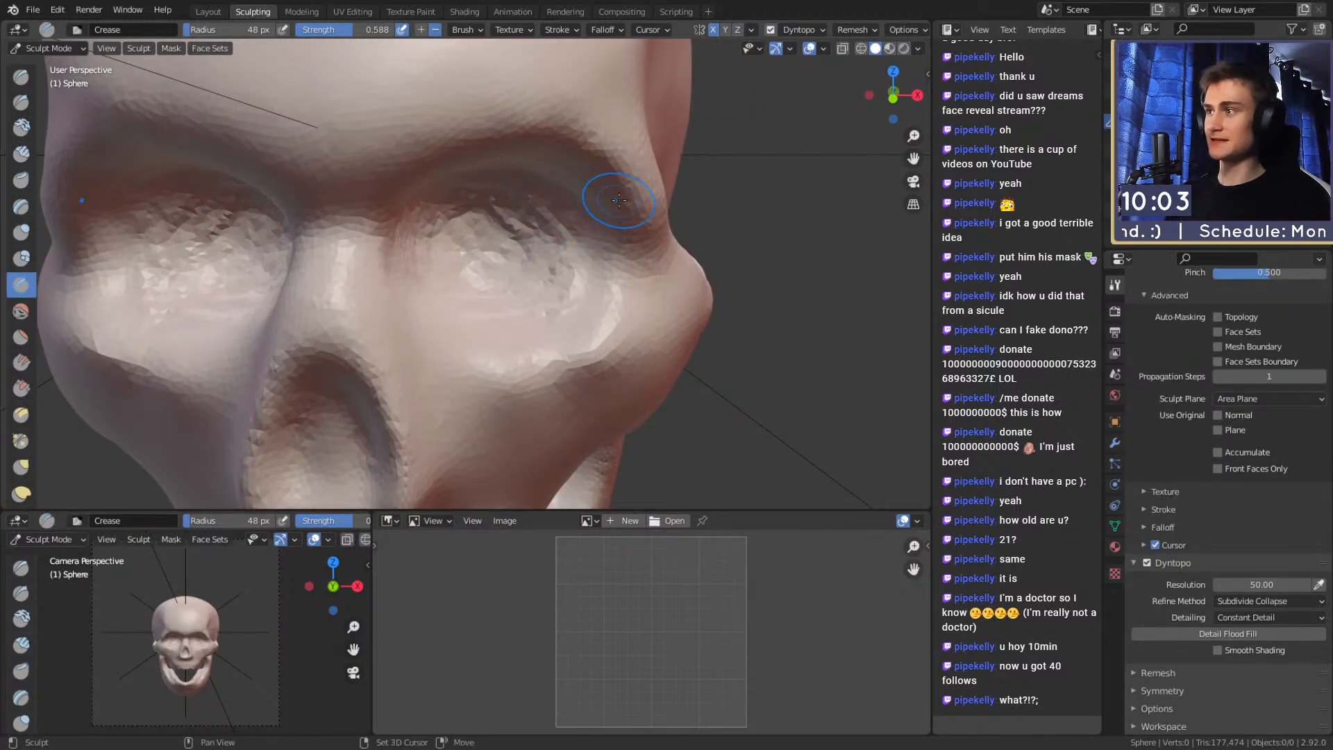
middle_drag(614, 202, 590, 198)
key(f)
click(505, 143)
mouse_move(508, 129)
mouse_down()
mouse_move(600, 226)
mouse_move(612, 273)
mouse_up()
middle_drag(631, 270, 494, 240)
key(f)
click(464, 245)
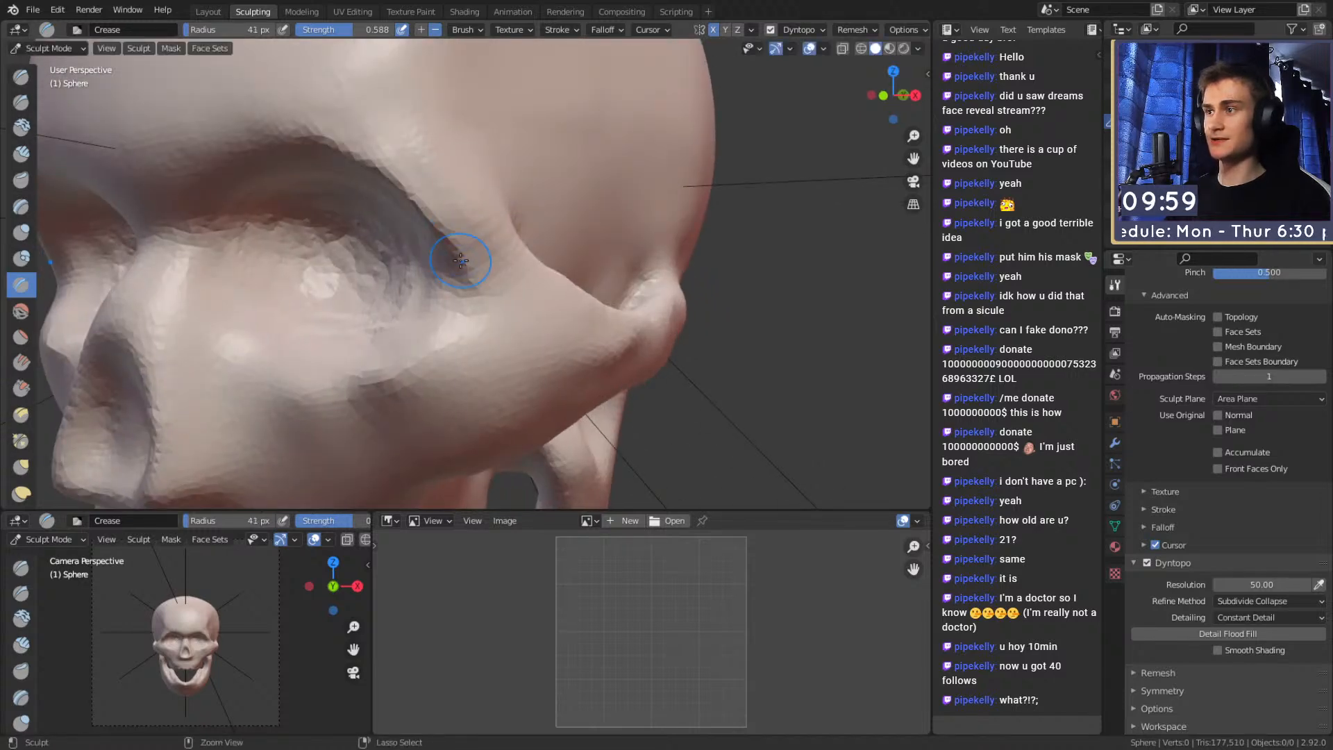
drag(466, 265, 523, 272)
Crease the temple along the rear edge of the eye socket rim and the cheekbone
middle_drag(560, 237, 436, 259)
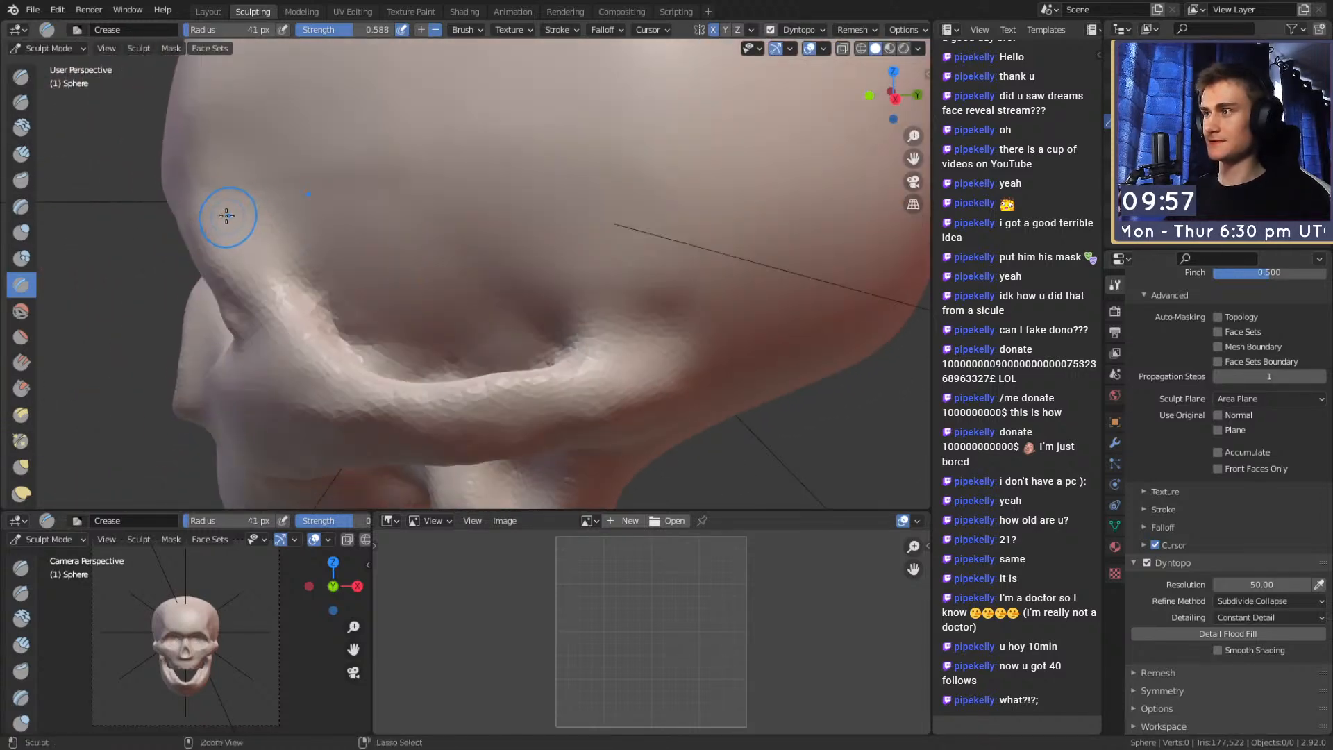
middle_drag(335, 220, 304, 208)
mouse_move(304, 209)
mouse_down()
mouse_move(357, 262)
mouse_move(320, 216)
mouse_move(331, 276)
mouse_move(314, 231)
mouse_up()
key(f)
click(347, 257)
middle_drag(338, 255, 378, 284)
middle_drag(373, 360, 379, 421)
drag(379, 397, 383, 359)
middle_drag(383, 360, 429, 274)
mouse_move(406, 357)
mouse_down()
mouse_move(364, 327)
mouse_move(338, 250)
mouse_move(357, 232)
mouse_move(437, 302)
mouse_move(365, 205)
mouse_move(389, 274)
mouse_move(427, 306)
mouse_move(414, 251)
mouse_move(472, 284)
mouse_move(437, 188)
mouse_move(351, 167)
mouse_move(356, 255)
mouse_up()
Carve the temple hollow behind the cheekbone with the Clay Strips brush at a 53 px radius
key(c)
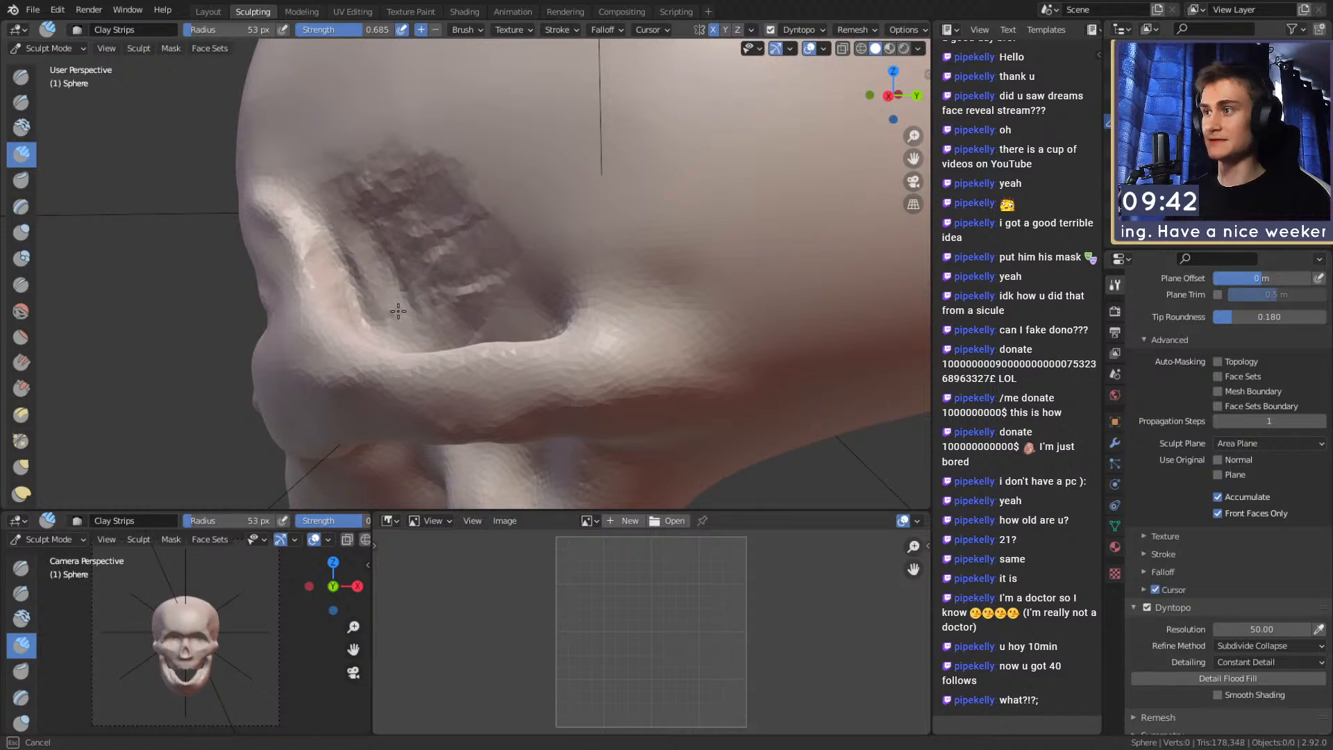
mouse_move(423, 302)
mouse_down()
mouse_move(472, 209)
mouse_move(565, 215)
mouse_up()
mouse_move(564, 214)
middle_down()
mouse_move(424, 340)
mouse_move(393, 398)
middle_up()
Crease the front edge of the temple hollow with the Crease brush at a 32 px radius
key(shift+c)
drag(333, 396, 355, 434)
middle_drag(373, 402, 377, 387)
mouse_move(377, 388)
mouse_down()
mouse_move(347, 361)
mouse_move(348, 399)
mouse_move(390, 393)
mouse_move(332, 302)
mouse_up()
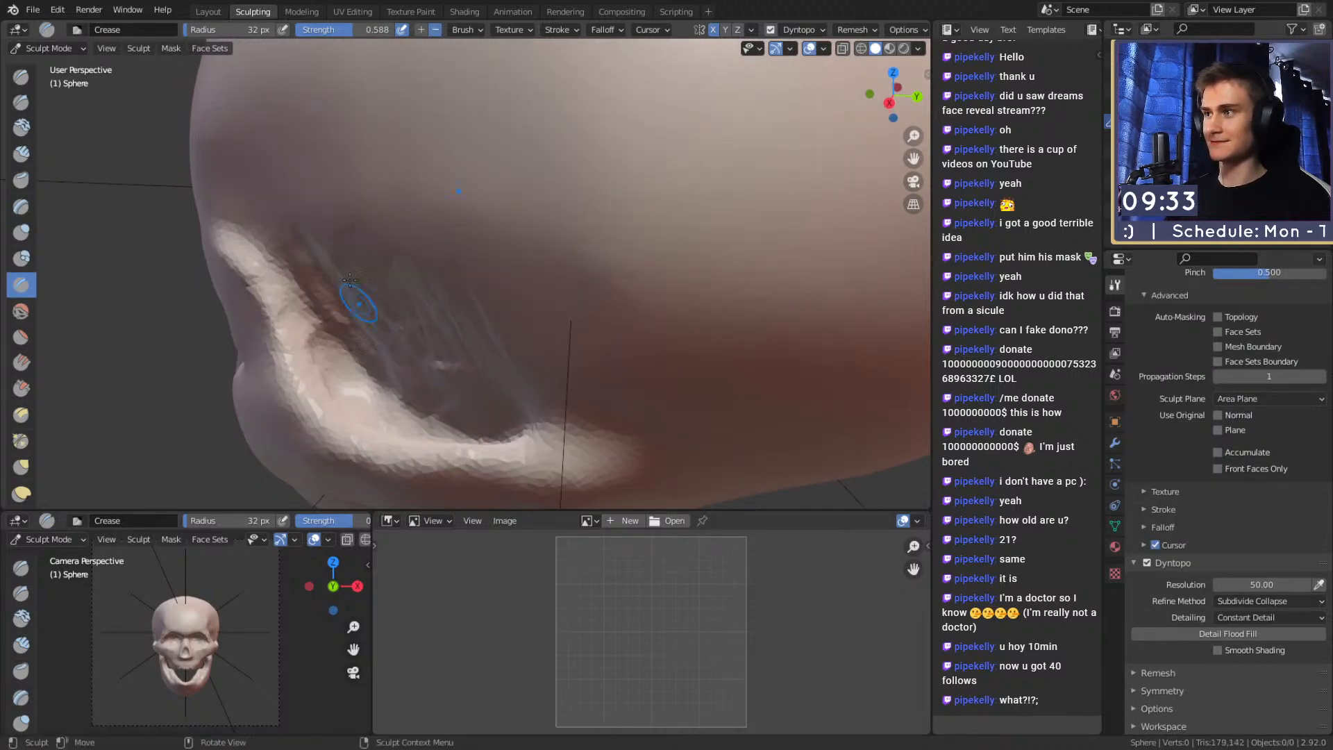
Smooth the temple hollow above the cheekbone, enlarging the brush radius to 126 px
middle_drag(385, 358, 410, 332)
key(f)
click(449, 204)
mouse_move(446, 215)
mouse_down()
mouse_move(412, 196)
mouse_move(549, 279)
mouse_up()
key(f)
click(477, 280)
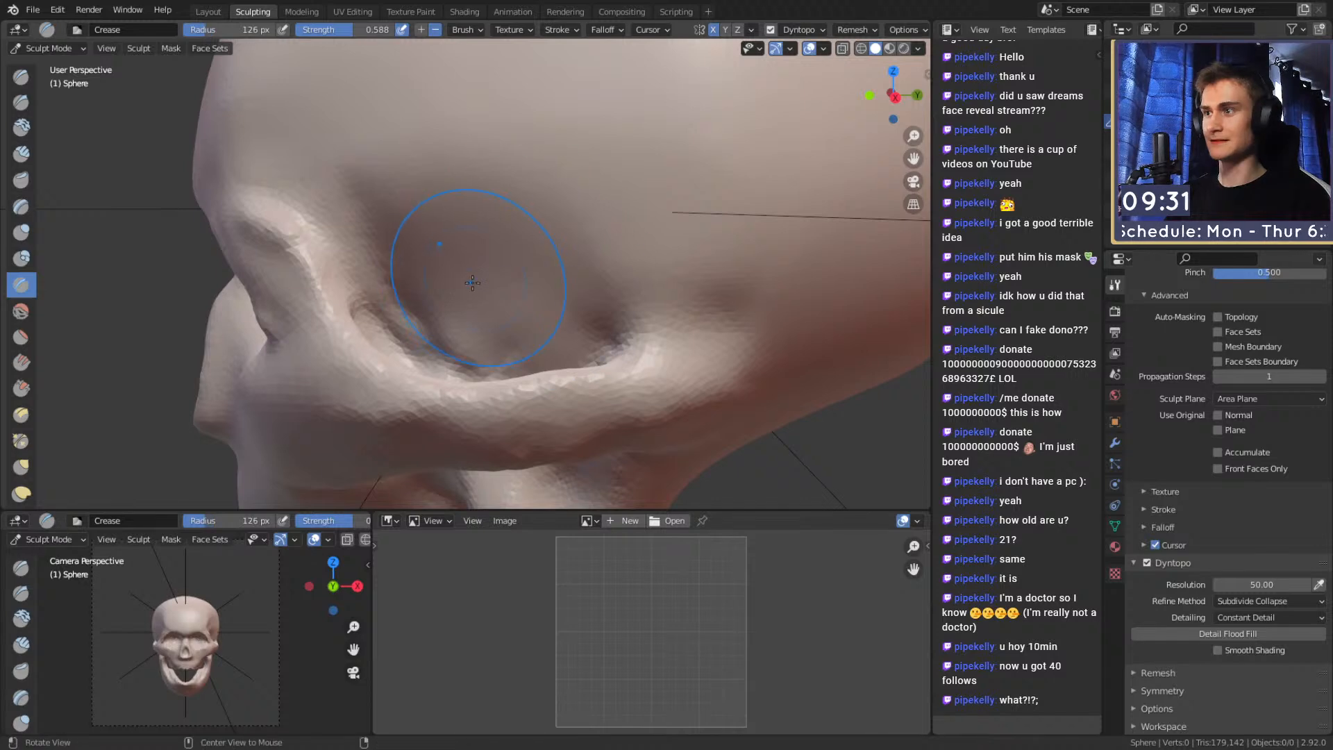
middle_drag(476, 280, 461, 303)
drag(411, 363, 402, 373)
drag(392, 325, 445, 348)
mouse_move(445, 340)
middle_down()
mouse_move(615, 122)
mouse_move(610, 229)
mouse_move(533, 281)
middle_up()
Crease the edge of the hollow beneath the cheekbone with the Crease brush at a 34 px radius
scroll(615, 124, down, 7)
scroll(573, 243, up, 3)
mouse_move(540, 293)
alt+mouse_down()
mouse_move(538, 243)
mouse_move(507, 230)
mouse_move(513, 279)
mouse_move(488, 234)
alt+mouse_up()
scroll(510, 232, up, 4)
key(f)
click(535, 196)
scroll(543, 201, up, 1)
middle_drag(529, 196, 496, 152)
mouse_move(534, 173)
mouse_down()
mouse_move(425, 161)
mouse_move(386, 177)
mouse_up()
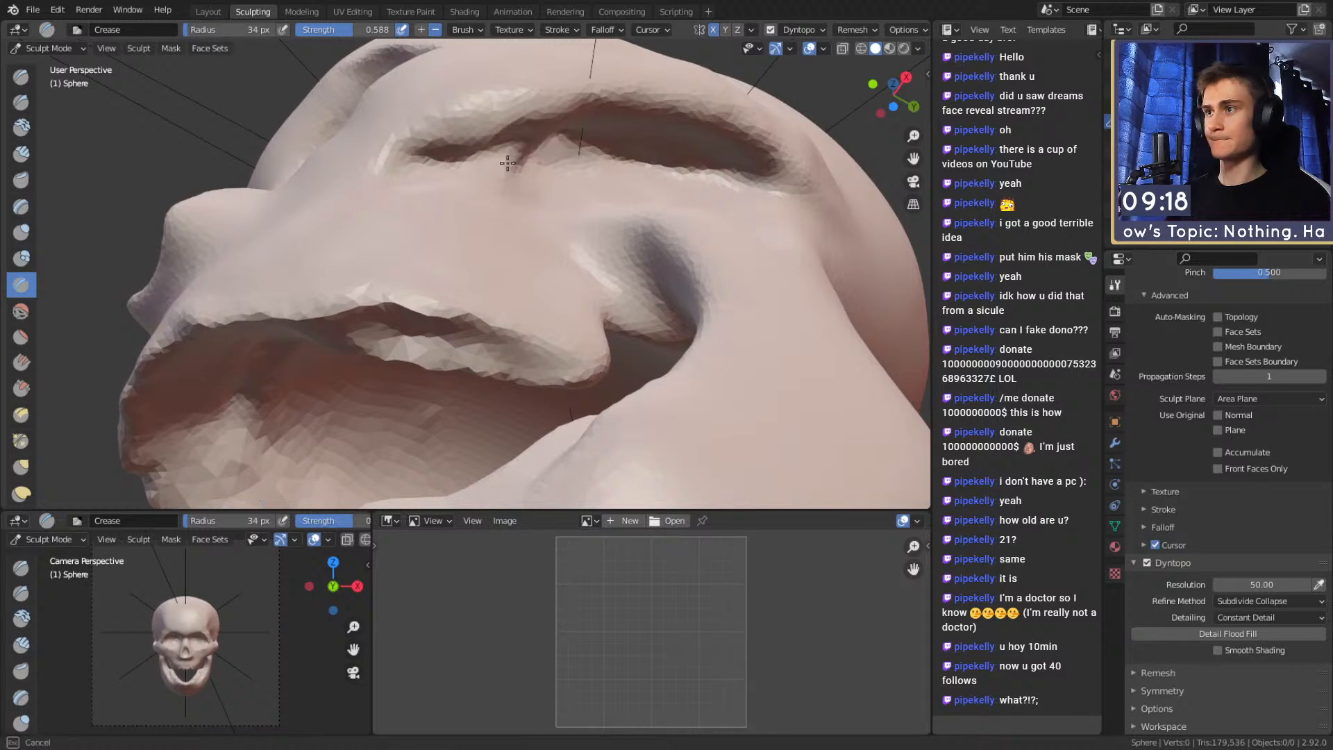
drag(541, 152, 504, 156)
middle_drag(504, 155, 453, 150)
mouse_move(445, 139)
mouse_down()
mouse_move(399, 158)
mouse_move(459, 129)
mouse_up()
Refine the cheekbones and the area around the lower eye socket rims with the Crease brush
key(f)
click(517, 132)
scroll(403, 167, down, 3)
mouse_move(430, 156)
middle_down()
mouse_move(587, 228)
mouse_move(533, 164)
mouse_move(523, 244)
middle_up()
key(f)
click(570, 259)
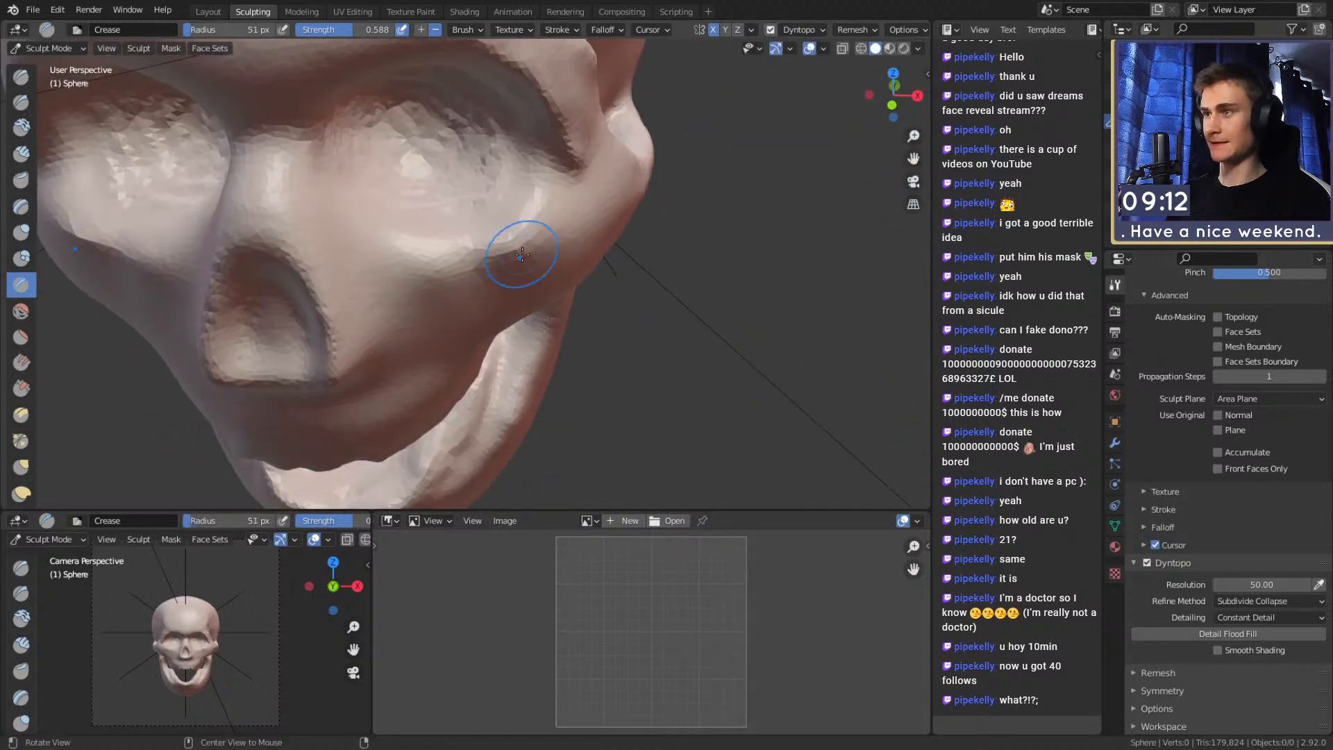
scroll(521, 236, up, 2)
key(f)
click(600, 139)
mouse_move(597, 143)
mouse_down()
mouse_move(547, 202)
mouse_move(417, 229)
mouse_move(311, 196)
mouse_move(354, 149)
mouse_up()
middle_drag(354, 149, 420, 198)
mouse_move(425, 226)
mouse_down()
mouse_move(381, 238)
mouse_move(352, 214)
mouse_up()
mouse_move(351, 214)
middle_down()
mouse_move(441, 206)
mouse_move(483, 180)
middle_up()
mouse_move(419, 164)
mouse_down()
mouse_move(465, 191)
mouse_move(512, 368)
mouse_up()
Reshape the lower edge of the nasal opening with the Grab brush, pulling its centre upward
mouse_move(563, 274)
middle_down()
mouse_move(575, 246)
mouse_move(493, 280)
mouse_move(549, 263)
middle_up()
key(g)
key(f)
click(587, 283)
key(f)
click(604, 298)
drag(538, 269, 547, 285)
key(f)
click(433, 277)
drag(453, 304, 464, 258)
Crease the centre of the nasal opening with the Crease brush at a 23 px radius to start the septum
key(shift+c)
key(f)
click(488, 292)
mouse_move(474, 310)
mouse_down()
mouse_move(455, 291)
mouse_move(486, 324)
mouse_up()
key(f)
click(474, 319)
scroll(467, 238, up, 2)
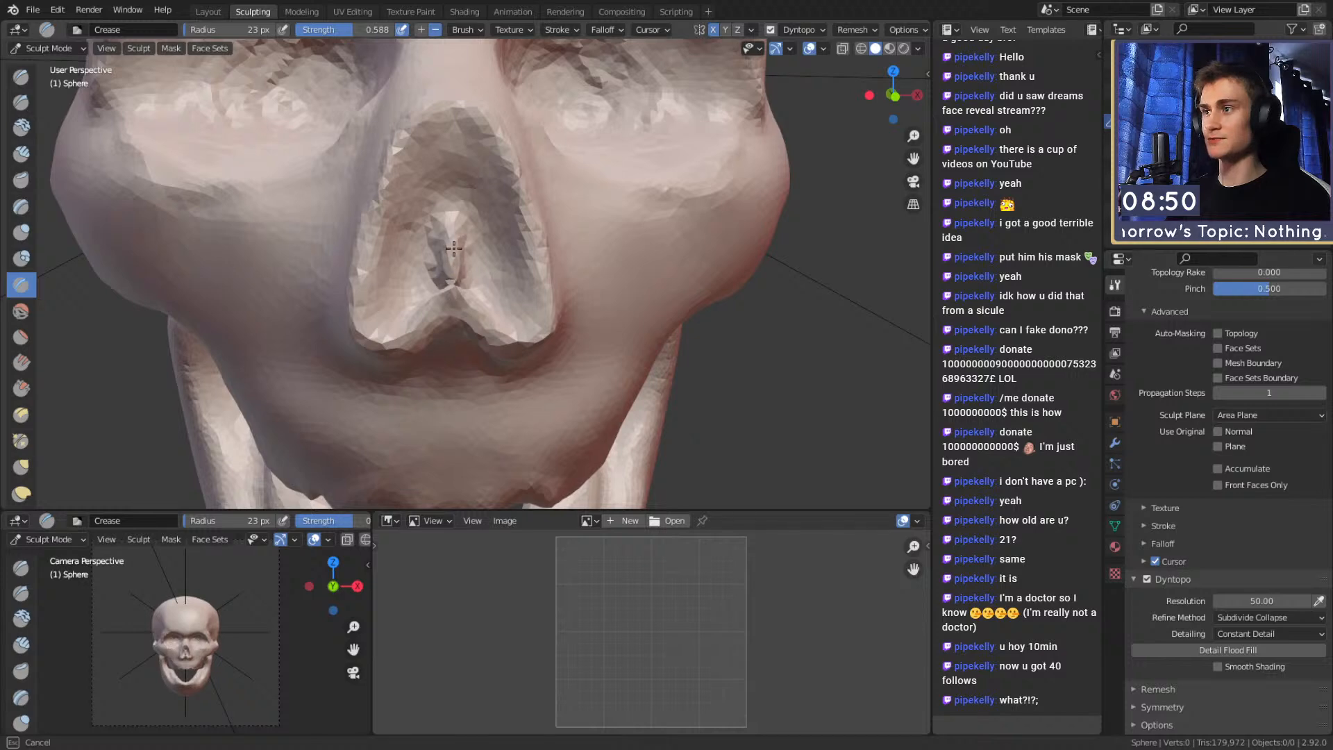
drag(456, 281, 456, 262)
Carve the grooves along the septum and the inner walls of the nasal opening with the Crease brush at a 32 px radius
key(f)
click(486, 242)
mouse_move(486, 241)
middle_down()
mouse_move(490, 203)
mouse_move(494, 220)
middle_up()
mouse_move(485, 186)
mouse_down()
mouse_move(460, 161)
mouse_move(533, 302)
mouse_up()
middle_drag(456, 243, 456, 204)
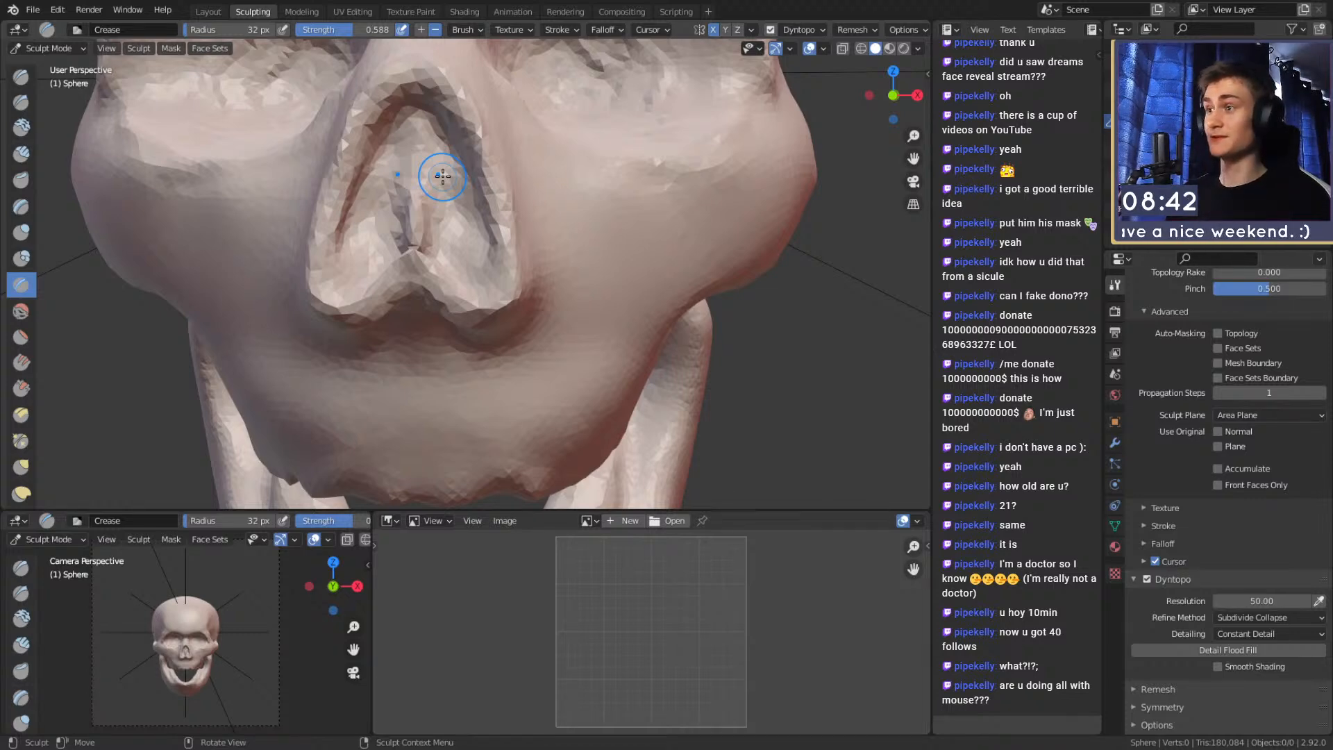
drag(445, 206, 453, 171)
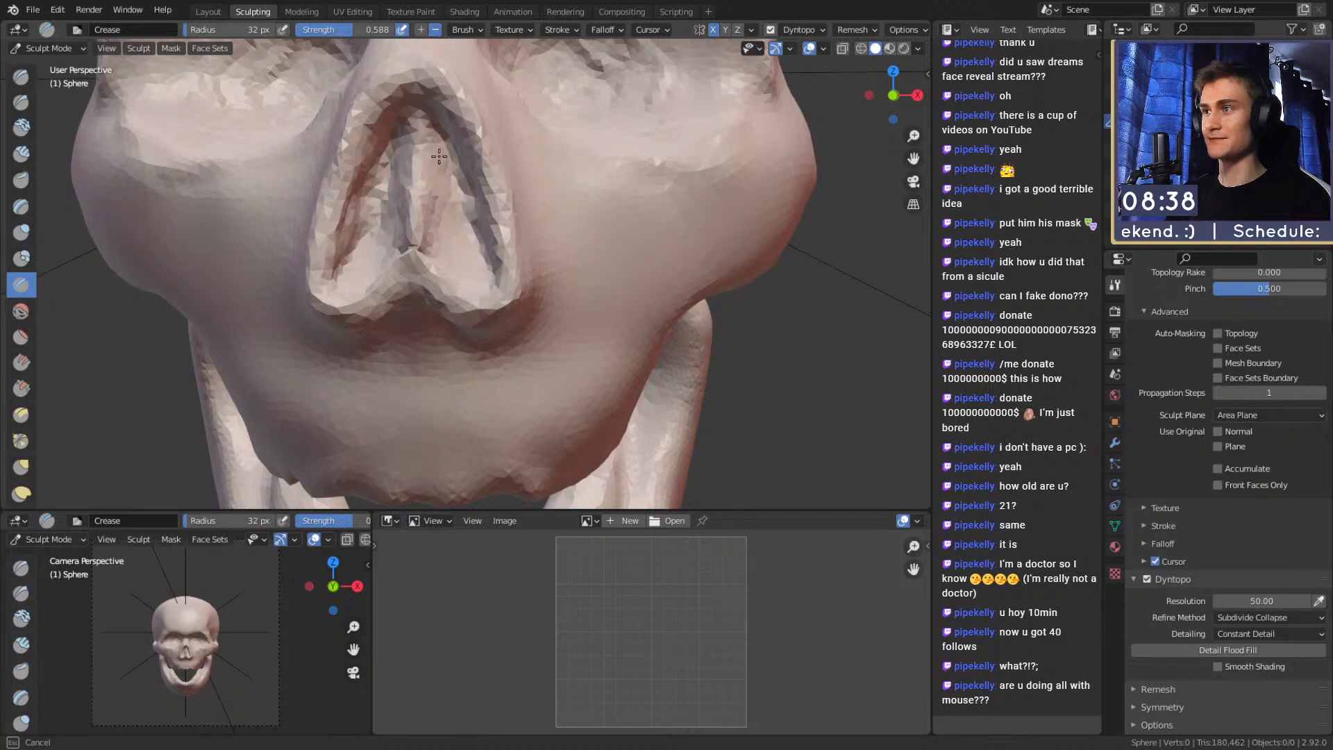
ctrl+middle_drag(522, 121, 520, 246)
scroll(543, 280, up, 5)
key(f)
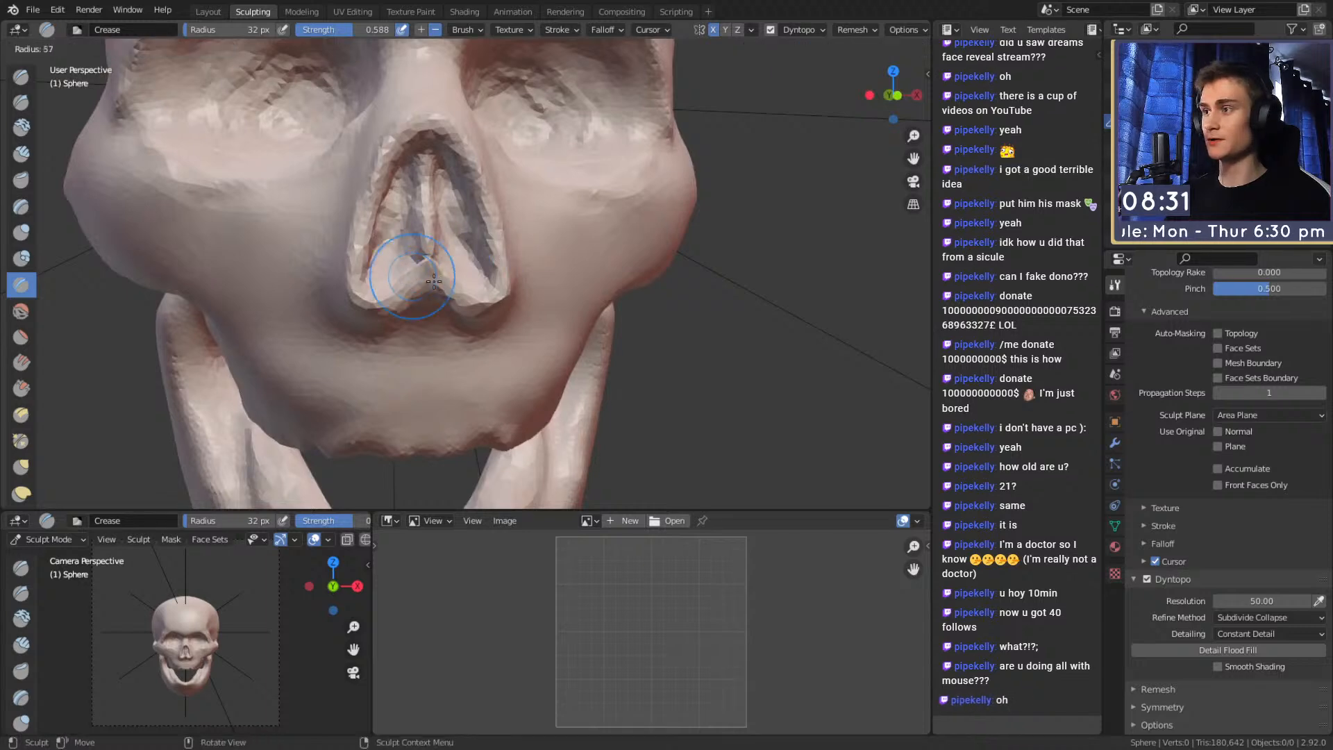
Crease the lower edge of the upper jaw from below with the Crease brush at a 28 px radius
middle_drag(458, 152, 517, 154)
scroll(505, 269, up, 3)
key(f)
click(502, 150)
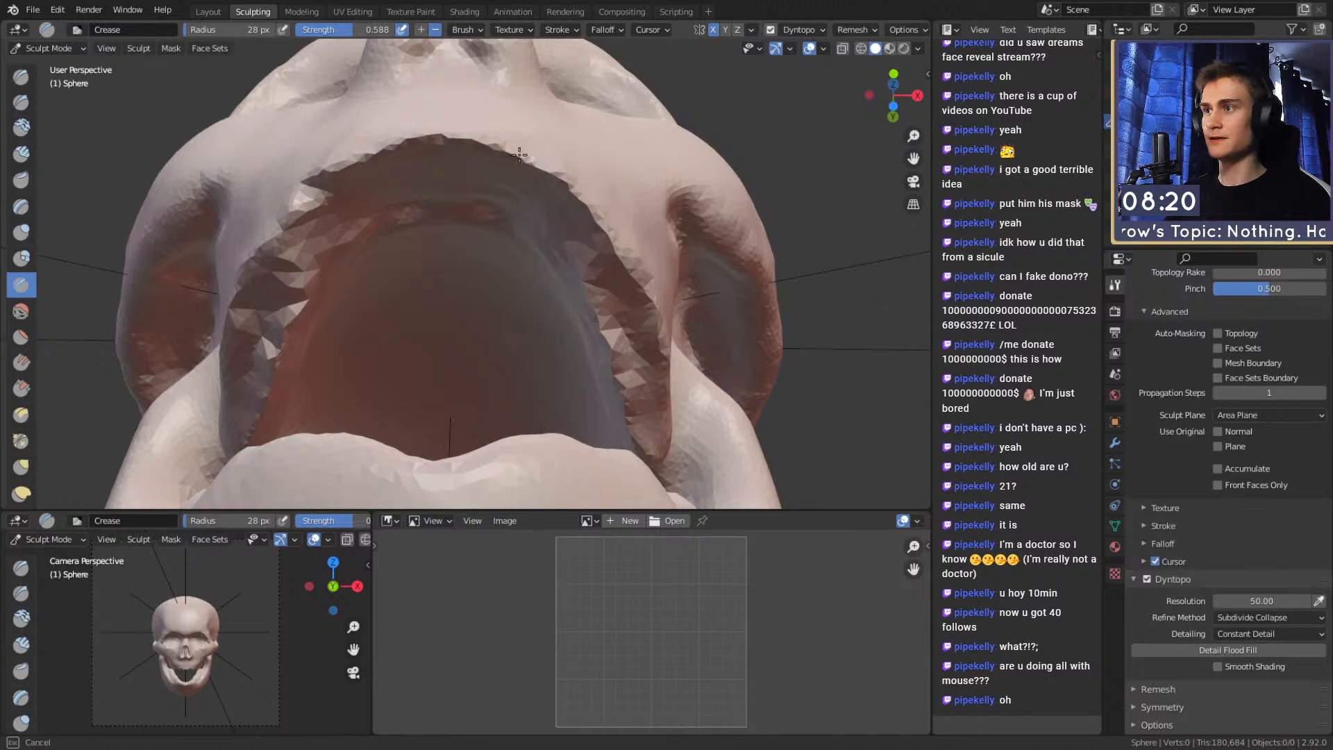
drag(600, 229, 663, 339)
middle_drag(665, 299, 603, 242)
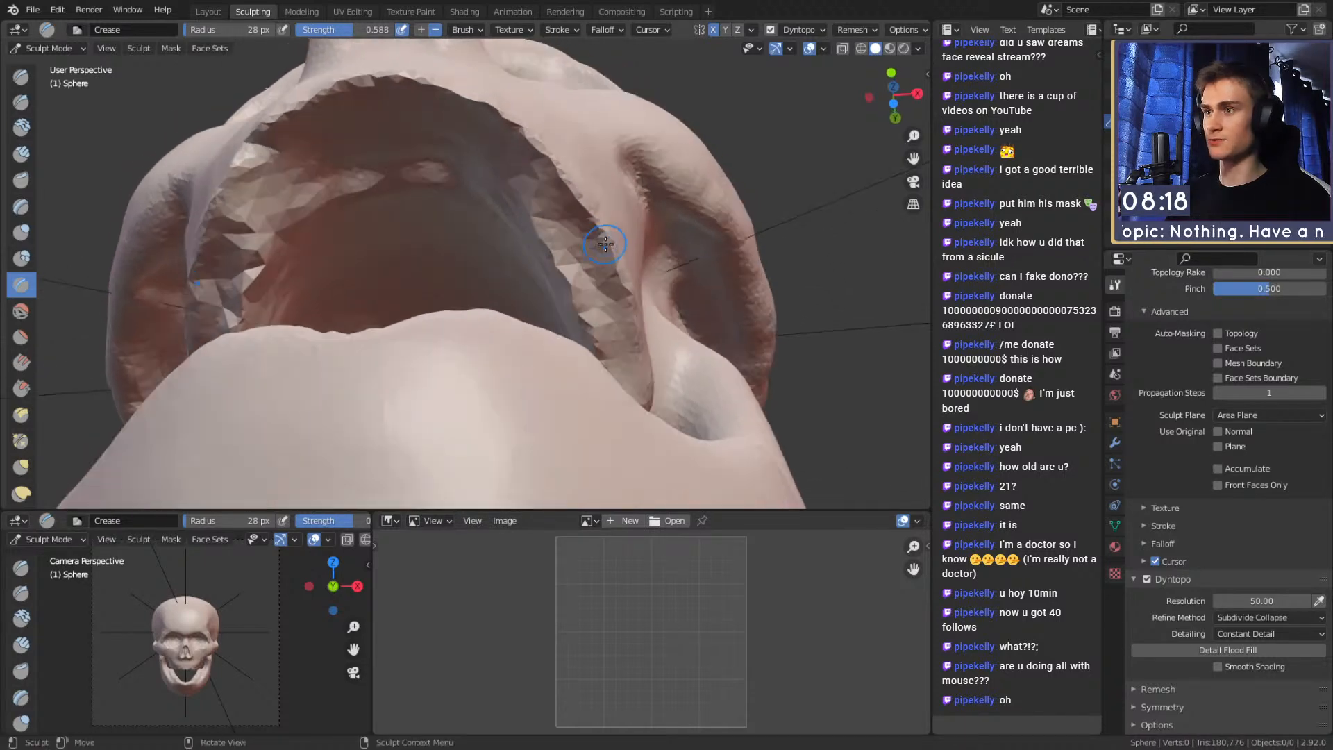
ctrl+drag(608, 237, 647, 385)
Crease the inner side of the upper jaw's tooth ridge with the brush at a 25 px radius
middle_drag(669, 331, 659, 357)
key(f)
click(649, 406)
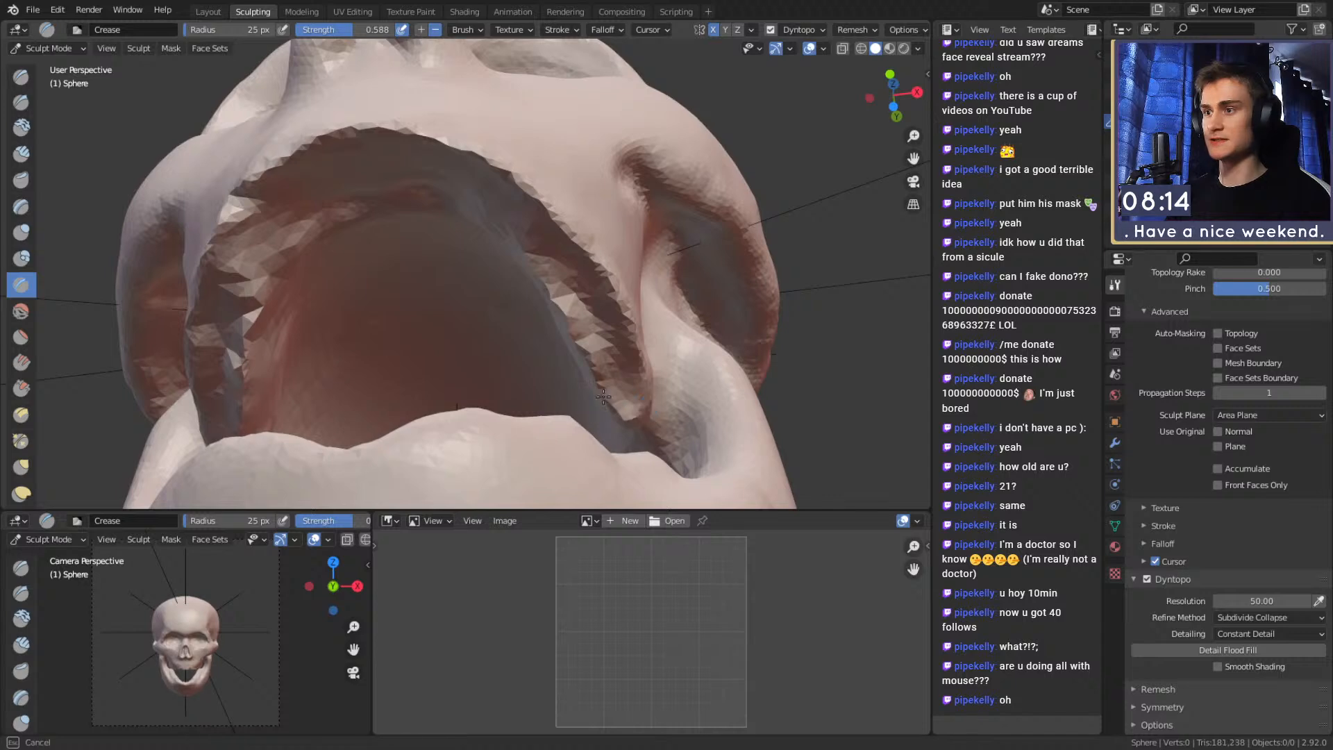
ctrl+drag(601, 375, 530, 234)
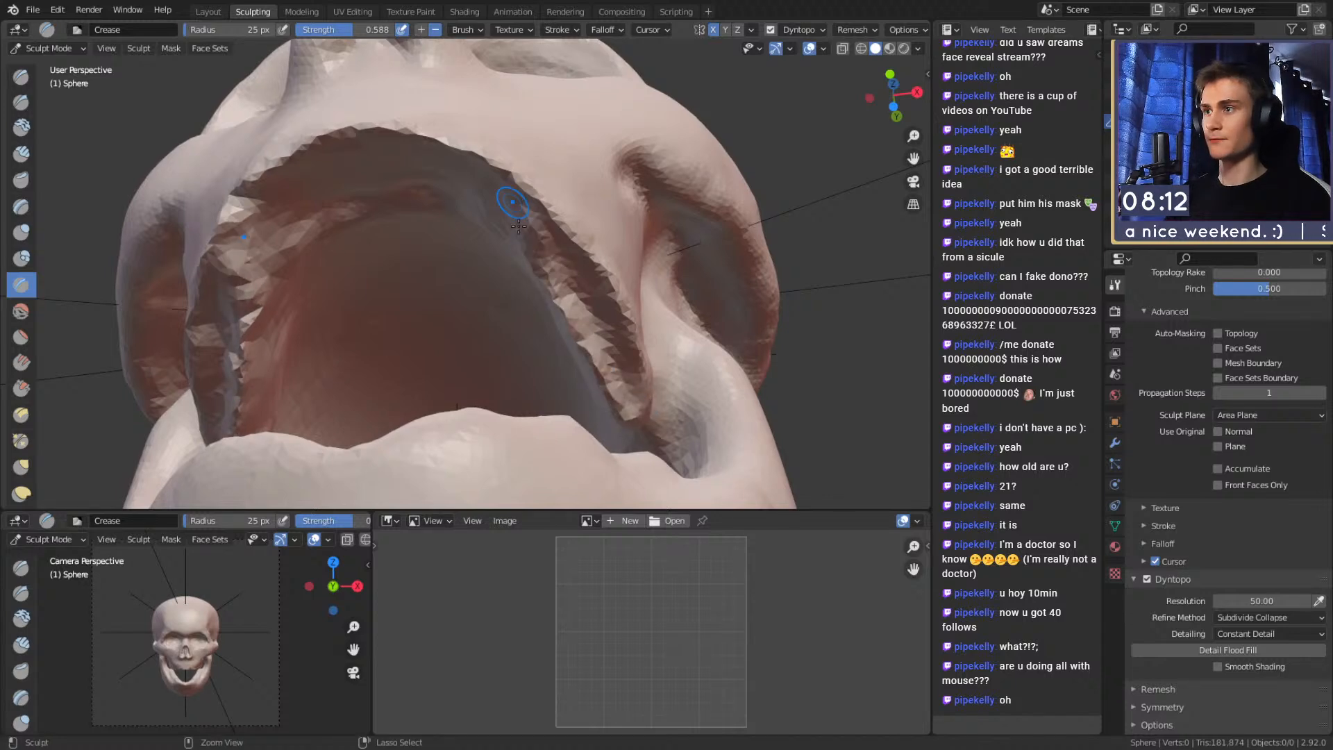
Deepen the groove along the upper jaw's tooth ridge with the Crease brush at a 23 px radius
middle_drag(559, 208, 573, 176)
key(f)
click(570, 209)
mouse_move(570, 223)
mouse_down()
mouse_move(527, 141)
mouse_move(612, 313)
mouse_up()
mouse_move(550, 162)
mouse_down()
mouse_move(558, 192)
mouse_move(599, 219)
mouse_up()
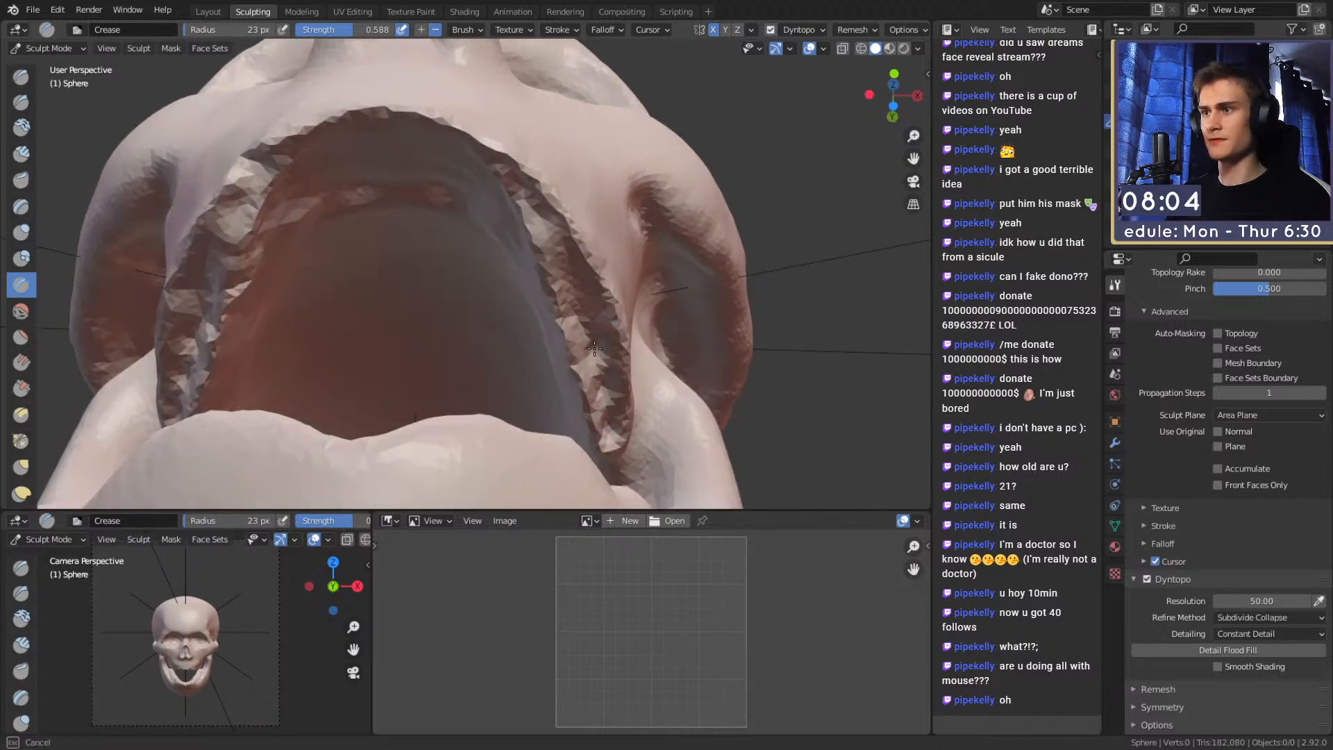
alt+drag(598, 279, 591, 239)
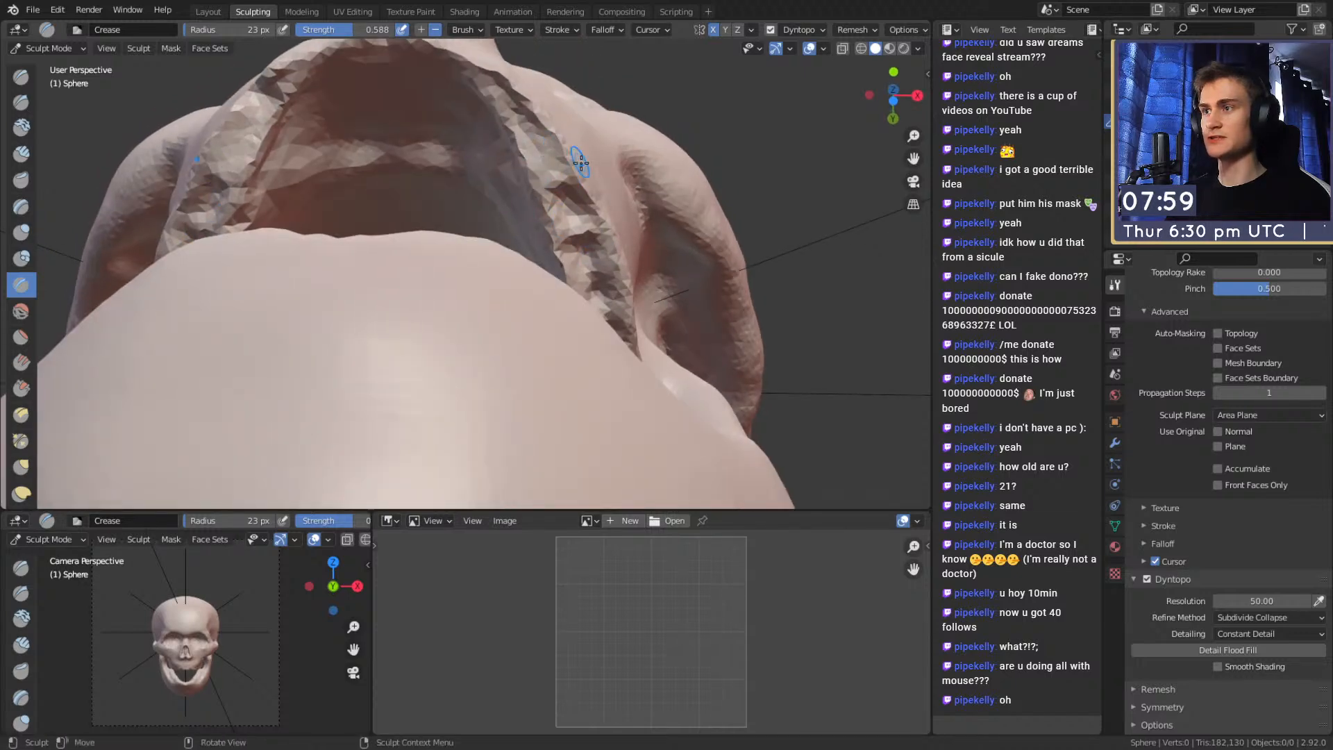
alt+drag(568, 151, 595, 252)
drag(608, 380, 607, 443)
Examine the upper jaw's lower edge and the nasal opening from the front
scroll(605, 438, down, 6)
mouse_move(590, 328)
alt+mouse_down()
mouse_move(508, 378)
mouse_move(544, 369)
alt+mouse_up()
scroll(543, 278, up, 6)
alt+drag(580, 275, 569, 229)
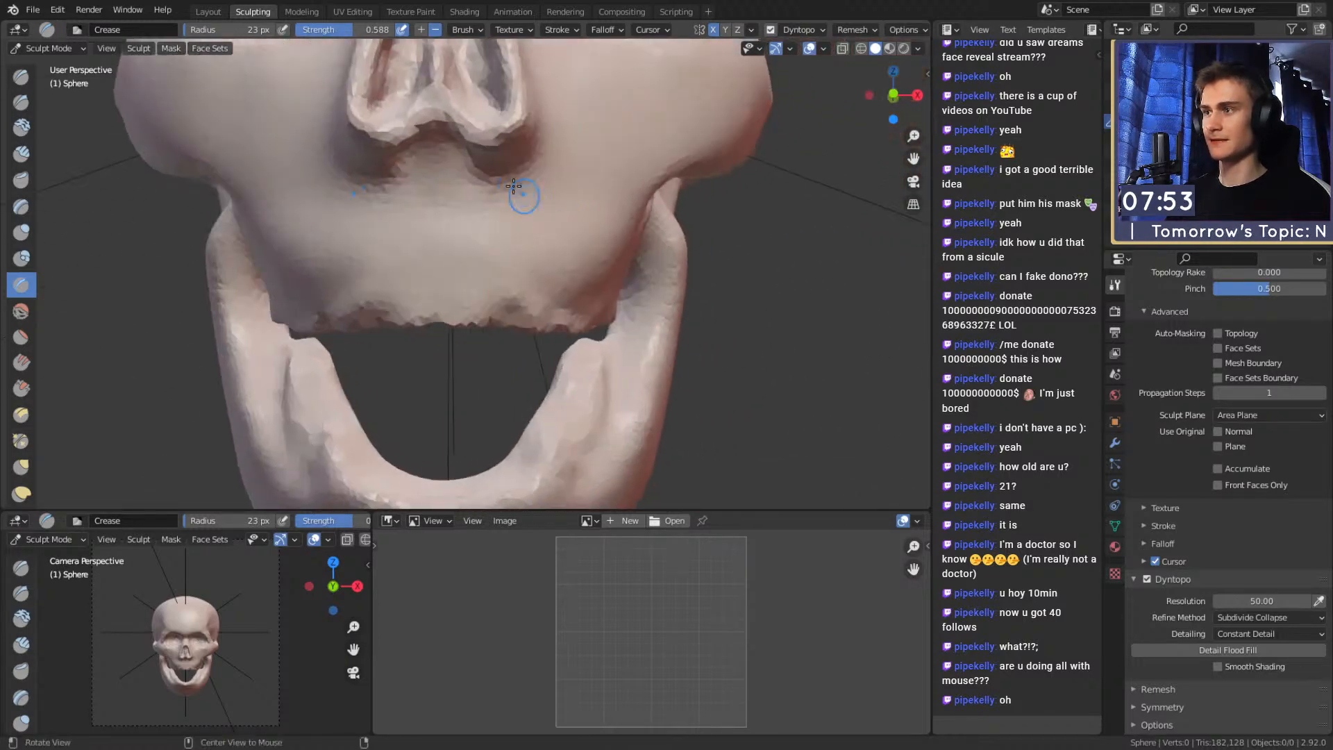
key(f)
click(467, 261)
alt+drag(479, 257, 499, 254)
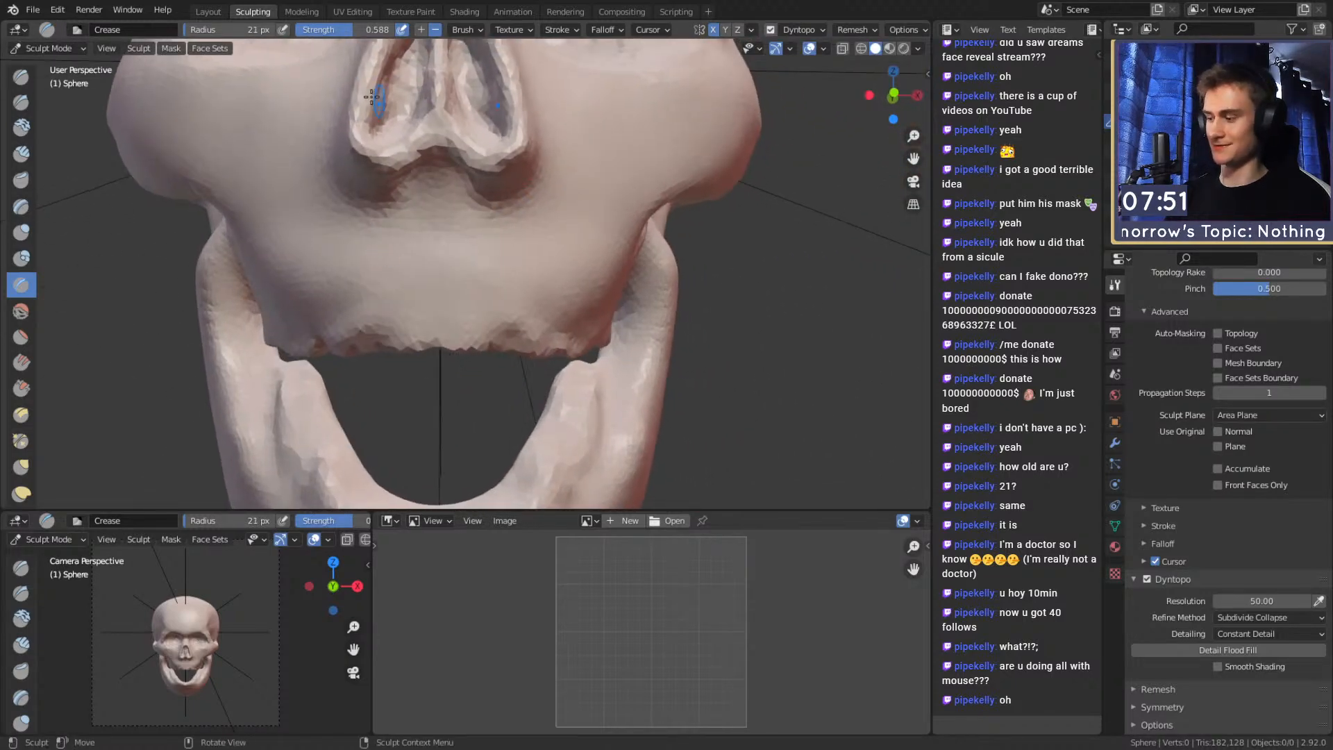
mouse_move(555, 306)
alt+mouse_down()
mouse_move(660, 229)
mouse_move(545, 238)
mouse_move(516, 297)
alt+mouse_up()
Pull the upper jaw's lower edge down slightly from the side with the Grab brush at a 209 px radius
key(g)
key(f)
click(306, 285)
alt+drag(367, 285, 487, 285)
middle_drag(487, 284, 514, 285)
drag(539, 280, 541, 296)
drag(449, 272, 448, 281)
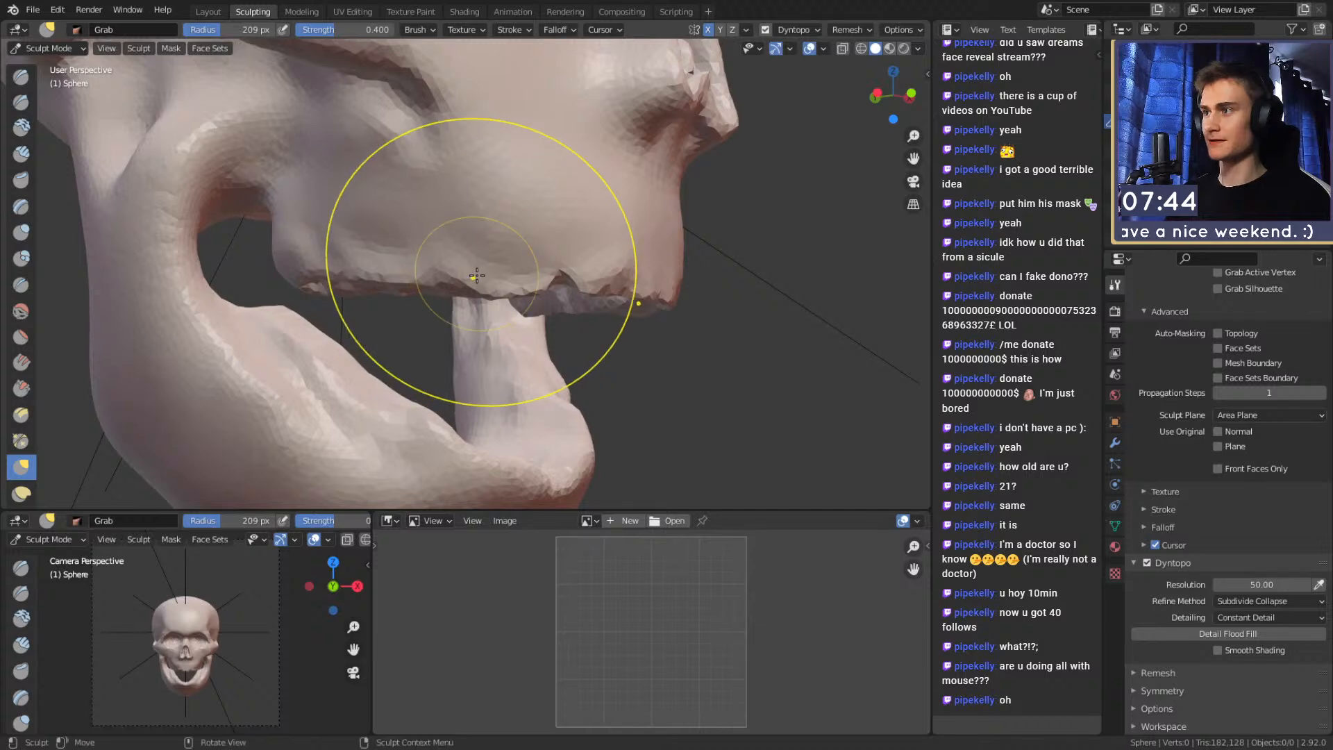
Carve the first vertical tooth gaps into the side of the upper jaw's ridge with the Crease brush at a 13 px radius
key(shift+c)
key(f)
click(533, 268)
middle_drag(554, 268, 479, 265)
key(f)
click(449, 261)
key(f)
click(448, 259)
mouse_move(427, 258)
mouse_down()
mouse_move(477, 261)
mouse_move(435, 272)
mouse_up()
middle_drag(445, 272, 451, 315)
mouse_move(438, 325)
mouse_down()
mouse_move(430, 337)
mouse_move(504, 325)
mouse_up()
middle_drag(504, 325, 491, 303)
drag(402, 310, 401, 291)
Outline the individual side teeth of the upper jaw, creasing the gaps and the gum line above them
shift+middle_drag(418, 292, 445, 306)
scroll(446, 316, up, 1)
mouse_move(446, 310)
mouse_down()
mouse_move(441, 295)
mouse_move(492, 308)
mouse_move(484, 353)
mouse_move(487, 320)
mouse_up()
middle_drag(488, 321, 472, 300)
mouse_move(419, 298)
mouse_down()
mouse_move(461, 300)
mouse_move(474, 341)
mouse_up()
drag(408, 309, 412, 352)
middle_drag(411, 331, 358, 328)
mouse_move(361, 328)
mouse_down()
mouse_move(366, 307)
mouse_move(420, 347)
mouse_move(360, 330)
mouse_up()
mouse_move(432, 287)
middle_down()
mouse_move(443, 283)
mouse_move(416, 294)
middle_up()
mouse_move(389, 336)
mouse_down()
mouse_move(418, 313)
mouse_move(464, 355)
mouse_move(453, 314)
mouse_move(472, 358)
mouse_move(496, 313)
mouse_move(486, 343)
mouse_up()
Crease the remaining gaps and gum line around the upper front teeth
drag(553, 310, 614, 319)
middle_drag(633, 307, 330, 309)
mouse_move(321, 306)
mouse_down()
mouse_move(306, 310)
mouse_move(325, 318)
mouse_up()
mouse_move(324, 317)
middle_down()
mouse_move(500, 277)
mouse_move(613, 306)
middle_up()
drag(614, 309, 603, 313)
middle_drag(602, 313, 557, 314)
mouse_move(557, 315)
mouse_down()
mouse_move(537, 340)
mouse_move(673, 322)
mouse_move(600, 301)
mouse_up()
scroll(566, 278, down, 6)
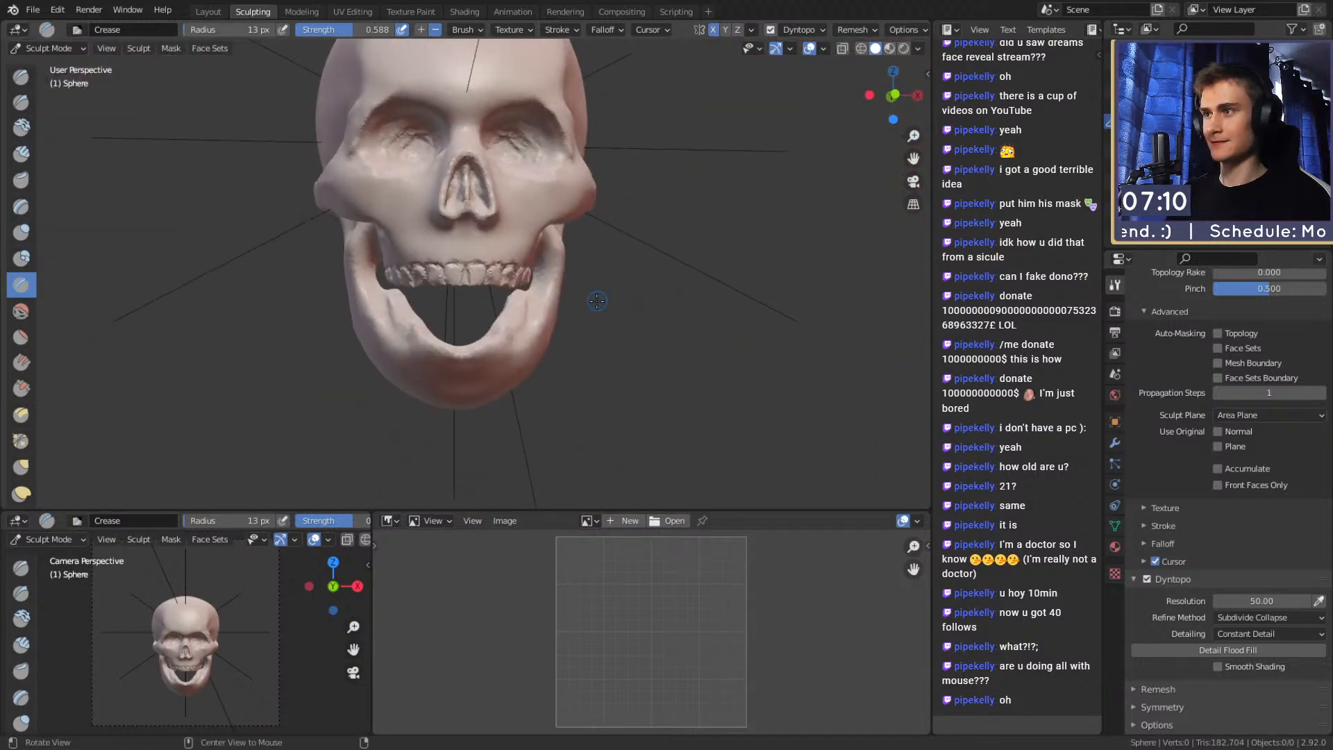
Pull the upper canines down into fangs with the Snake Hook brush
scroll(588, 274, up, 4)
alt+shift+drag(534, 183, 539, 297)
middle_drag(546, 331, 472, 264)
scroll(458, 250, up, 4)
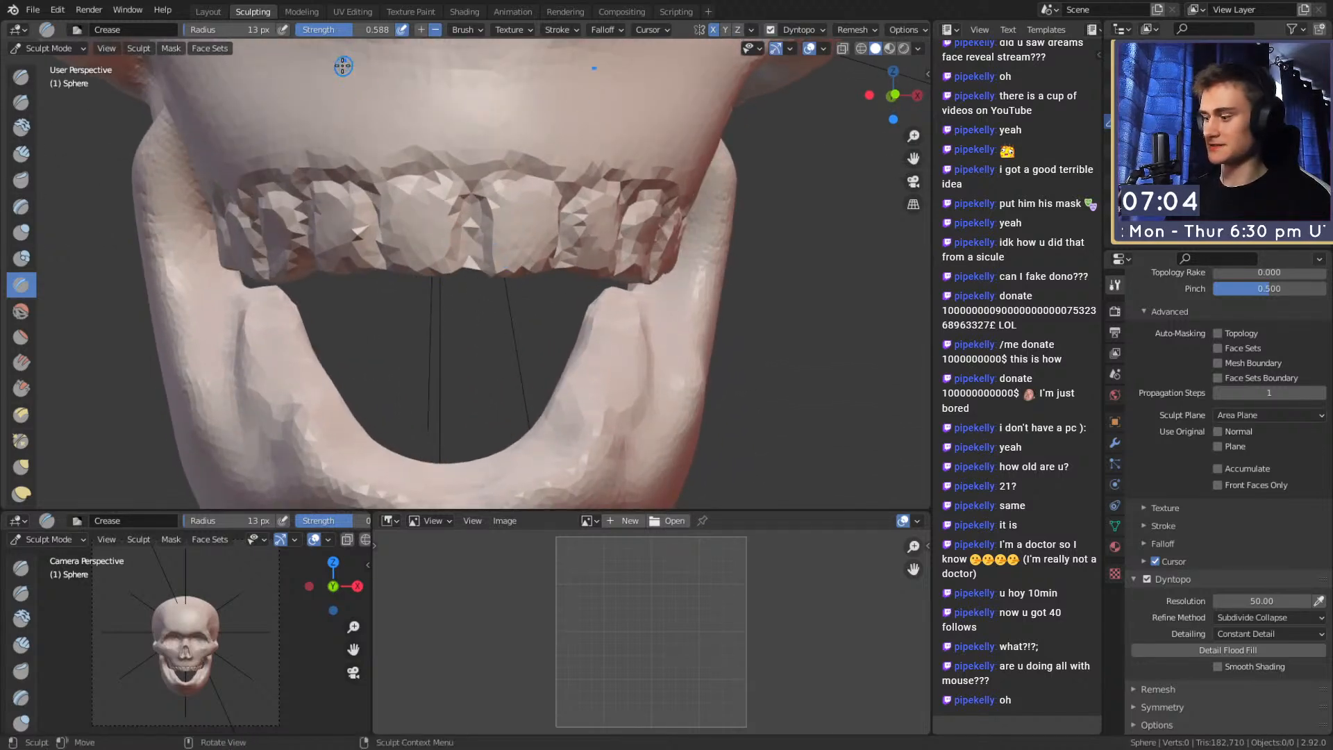
key(k)
alt+drag(539, 250, 496, 249)
key(f)
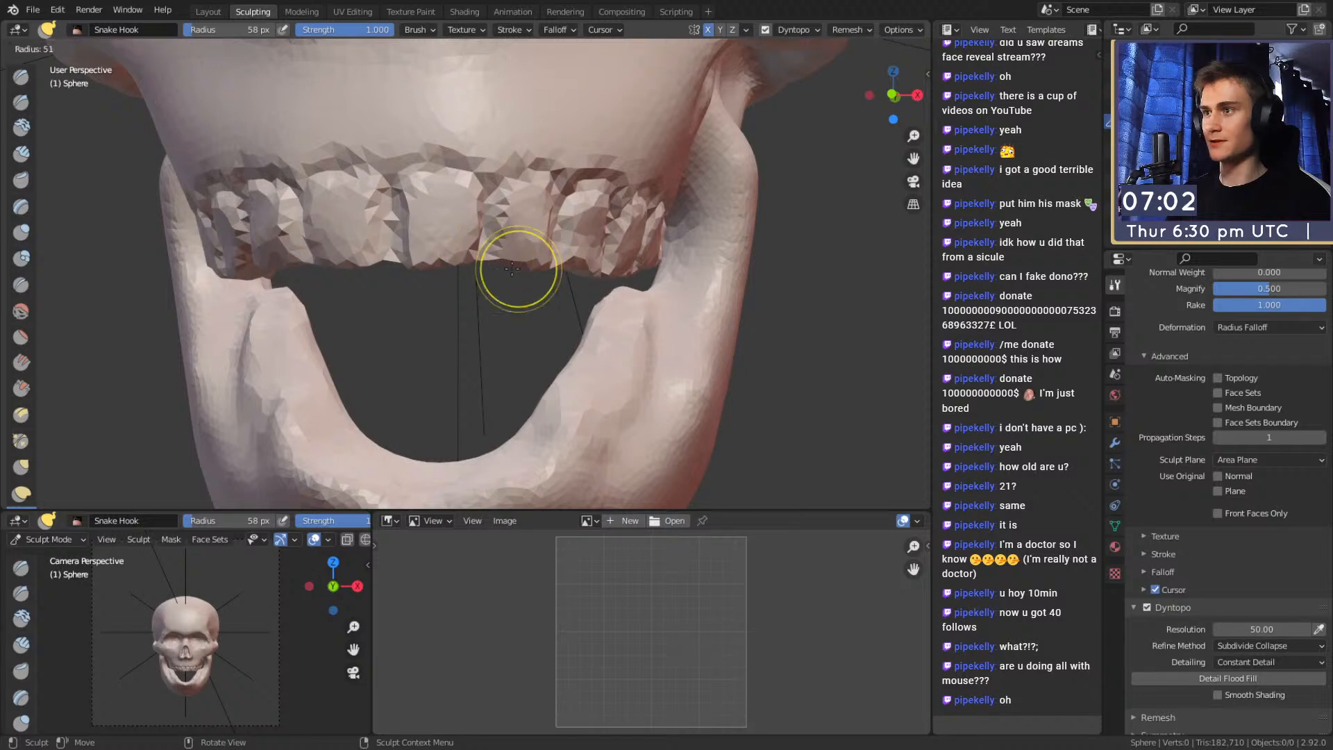
click(554, 268)
middle_drag(545, 271, 513, 272)
key(f)
click(513, 272)
drag(488, 264, 475, 312)
Refine the tips of the upper canines with the Snake Hook brush from a turned view, adjusting its radius
key(f)
click(470, 291)
ctrl+alt+drag(533, 192, 538, 278)
mouse_move(538, 277)
alt+mouse_down()
mouse_move(576, 274)
mouse_move(580, 217)
mouse_move(547, 267)
mouse_move(445, 276)
mouse_move(470, 282)
alt+mouse_up()
key(f)
click(520, 282)
key(f)
click(427, 279)
drag(444, 276, 439, 284)
Crease the upper canine from its tip up to the gum line with the Crease brush at a 30 px radius
ctrl+alt+drag(518, 220, 529, 264)
mouse_move(529, 264)
alt+mouse_down()
mouse_move(512, 244)
mouse_move(621, 250)
mouse_move(509, 258)
mouse_move(528, 244)
mouse_move(443, 266)
alt+mouse_up()
key(shift+c)
key(f)
click(431, 268)
mouse_move(379, 326)
mouse_down()
mouse_move(393, 221)
mouse_move(382, 332)
mouse_move(393, 314)
mouse_move(393, 226)
mouse_up()
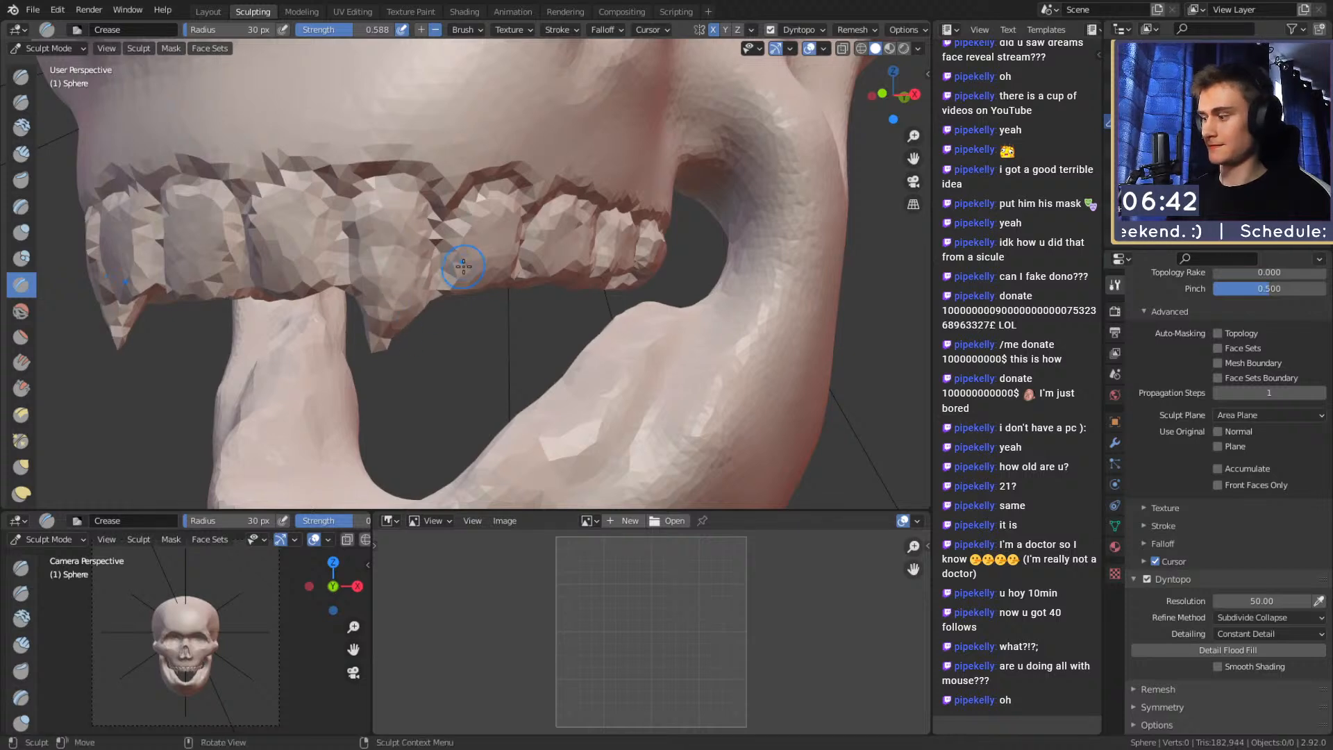
Build up root bumps above the upper front teeth with the Clay Strips brush at a 17 px radius
key(c)
mouse_move(529, 238)
middle_down()
mouse_move(583, 199)
mouse_move(495, 217)
middle_up()
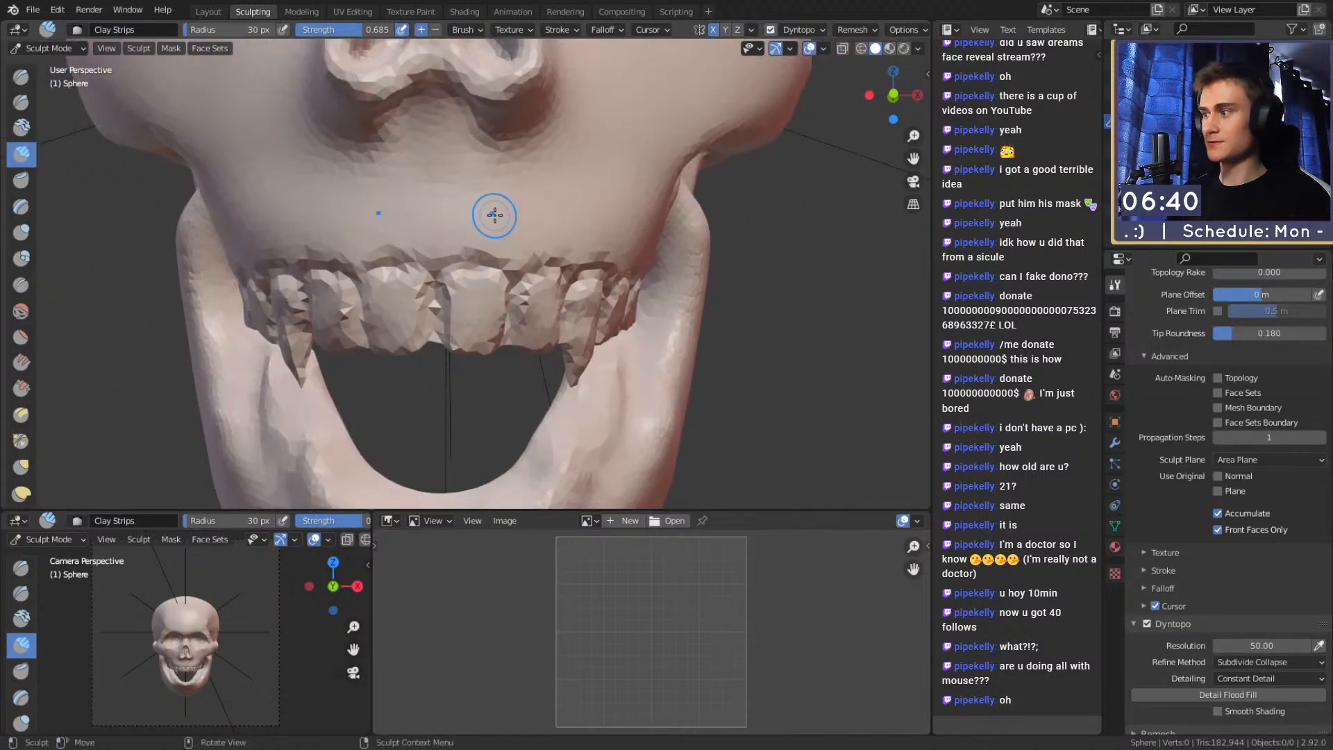
key(f)
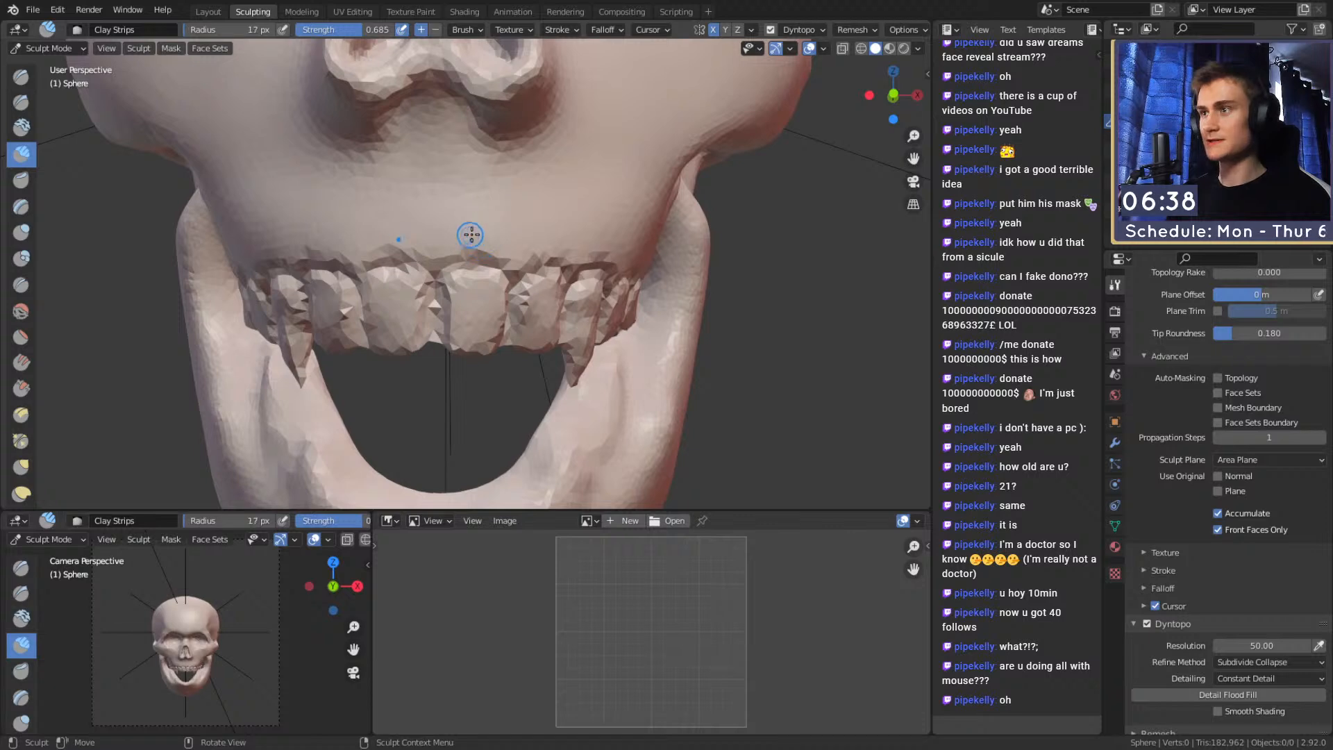
click(474, 232)
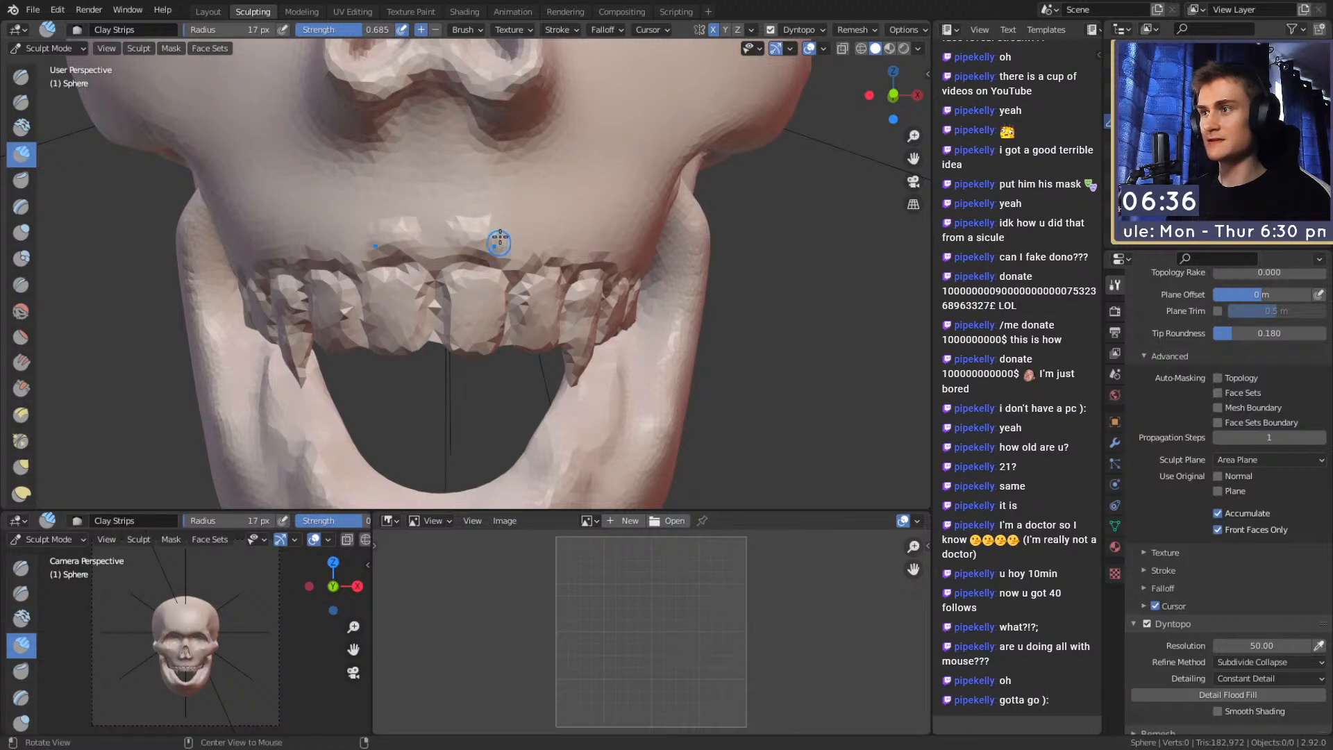
drag(500, 253, 440, 223)
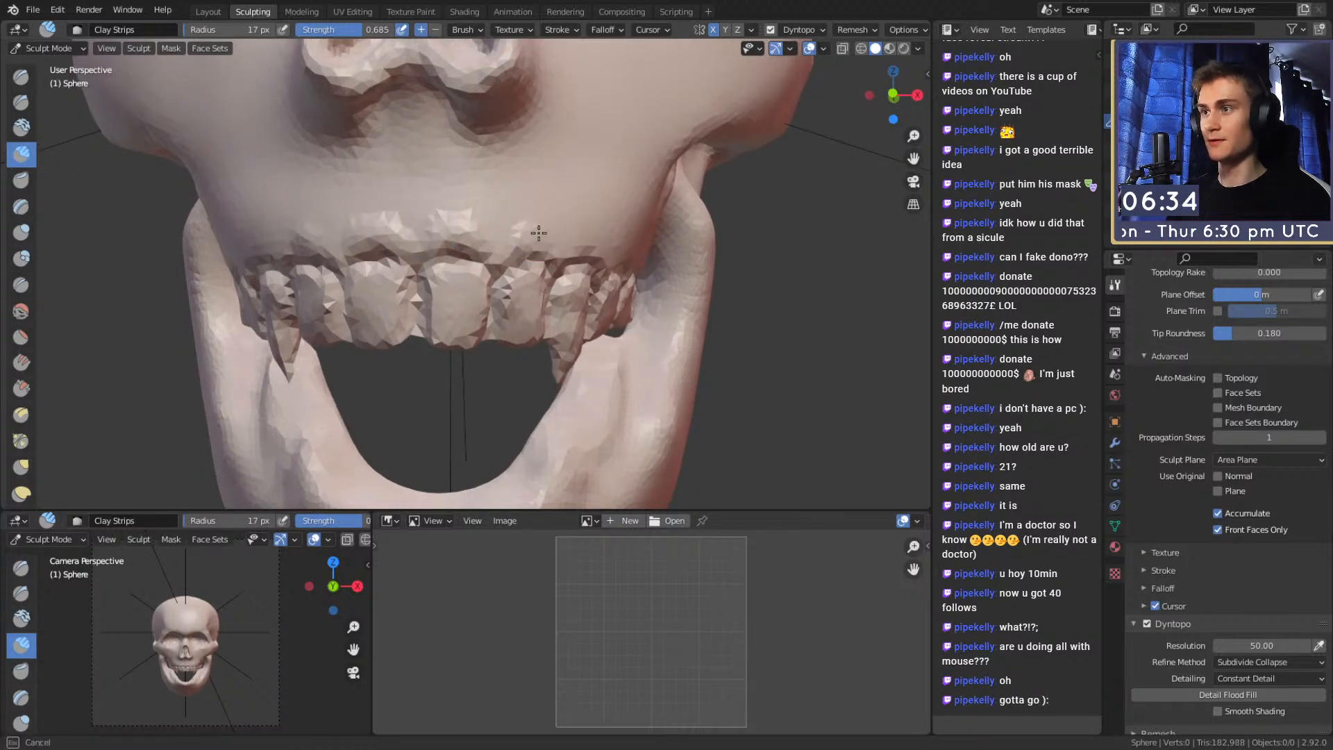
Continue the root bumps above the upper side teeth to the back of the jaw with Clay Strips
middle_drag(548, 248, 418, 262)
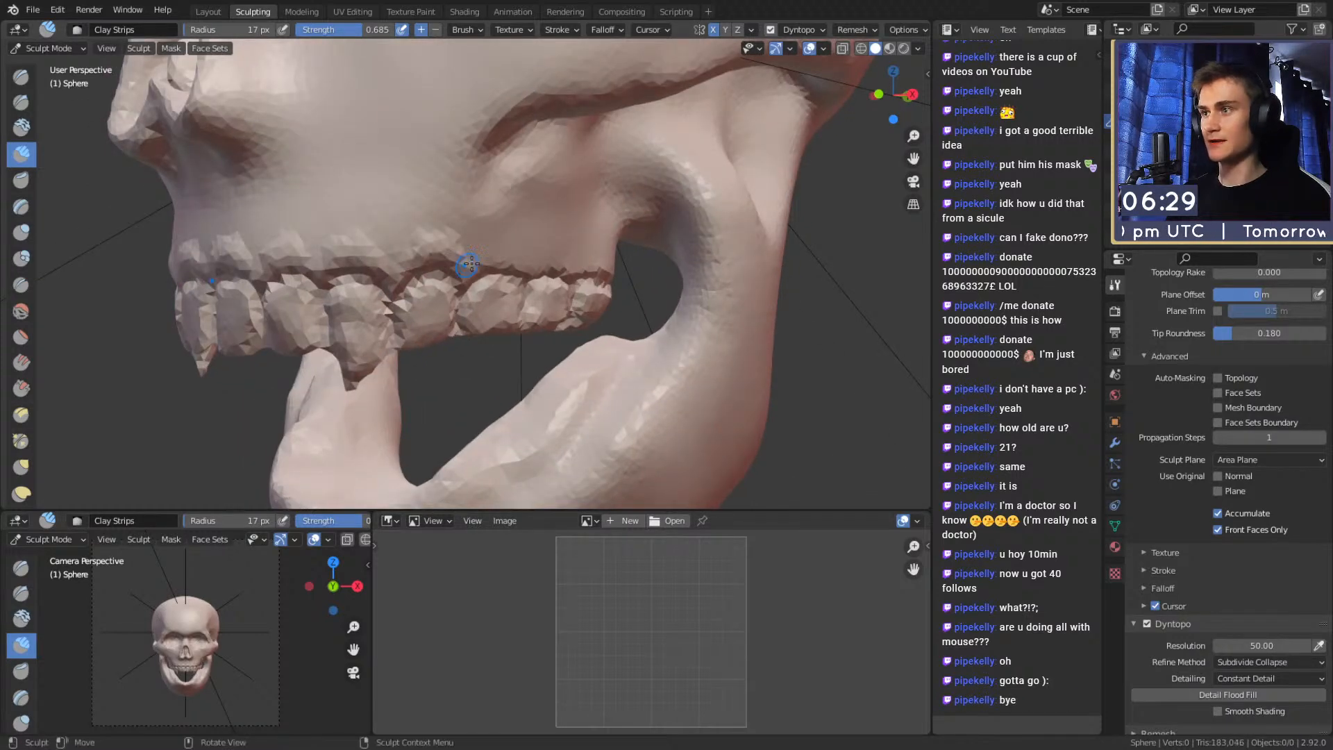
middle_drag(534, 229, 496, 234)
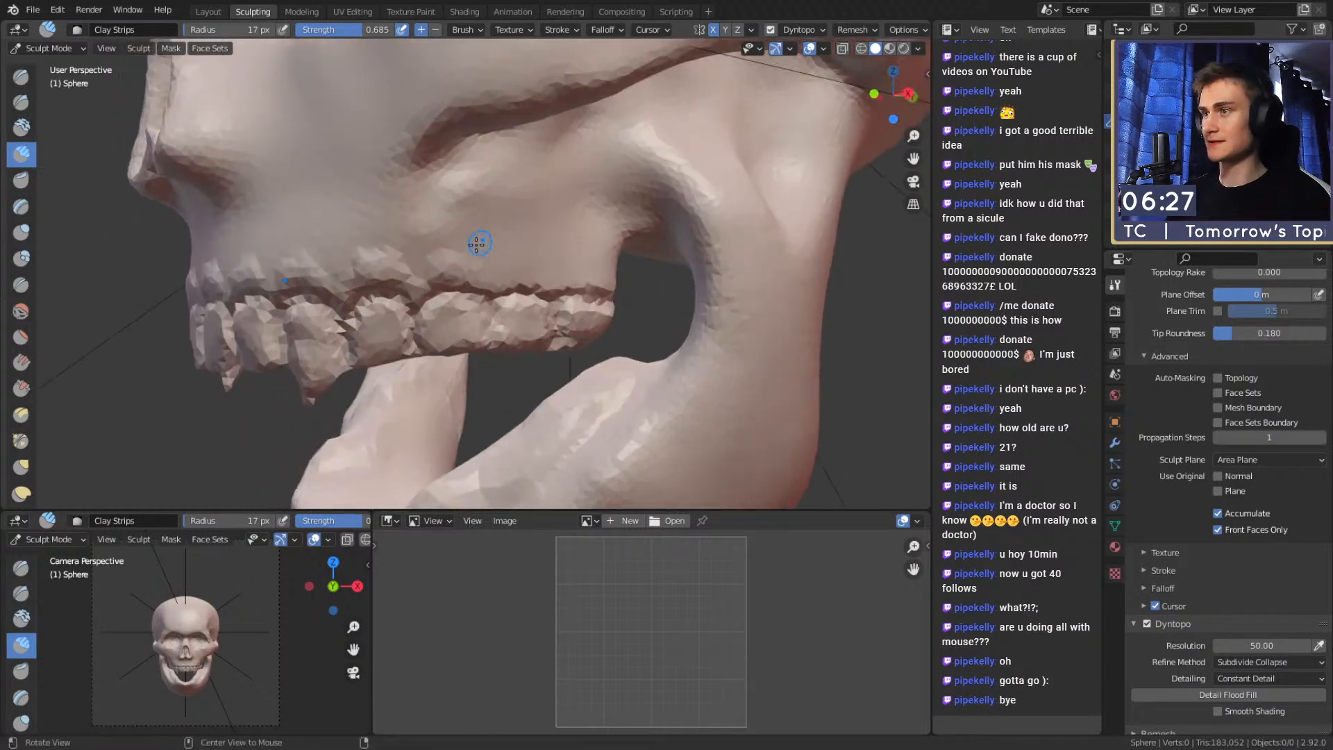
mouse_move(462, 275)
middle_down()
mouse_move(486, 223)
mouse_move(457, 253)
middle_up()
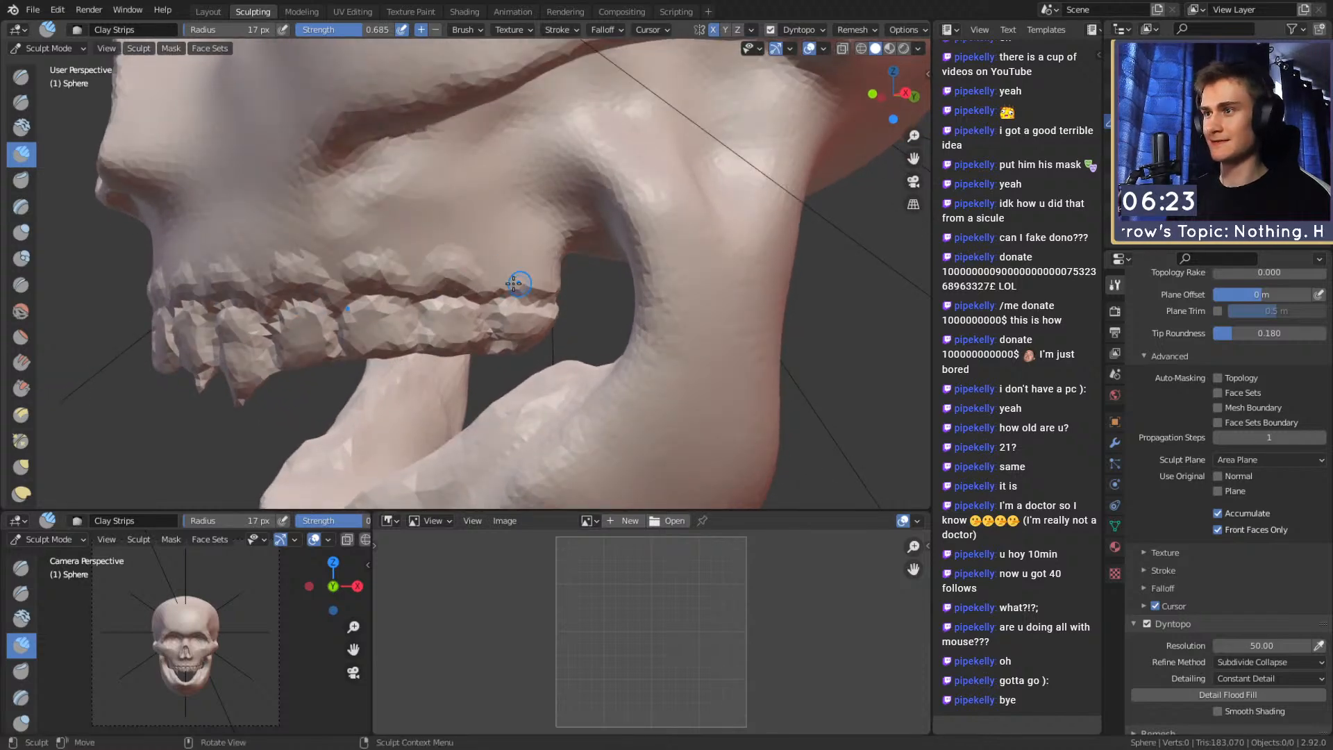
Soften the root bumps above the upper teeth with the brush at a 63 px radius
key(f)
click(501, 252)
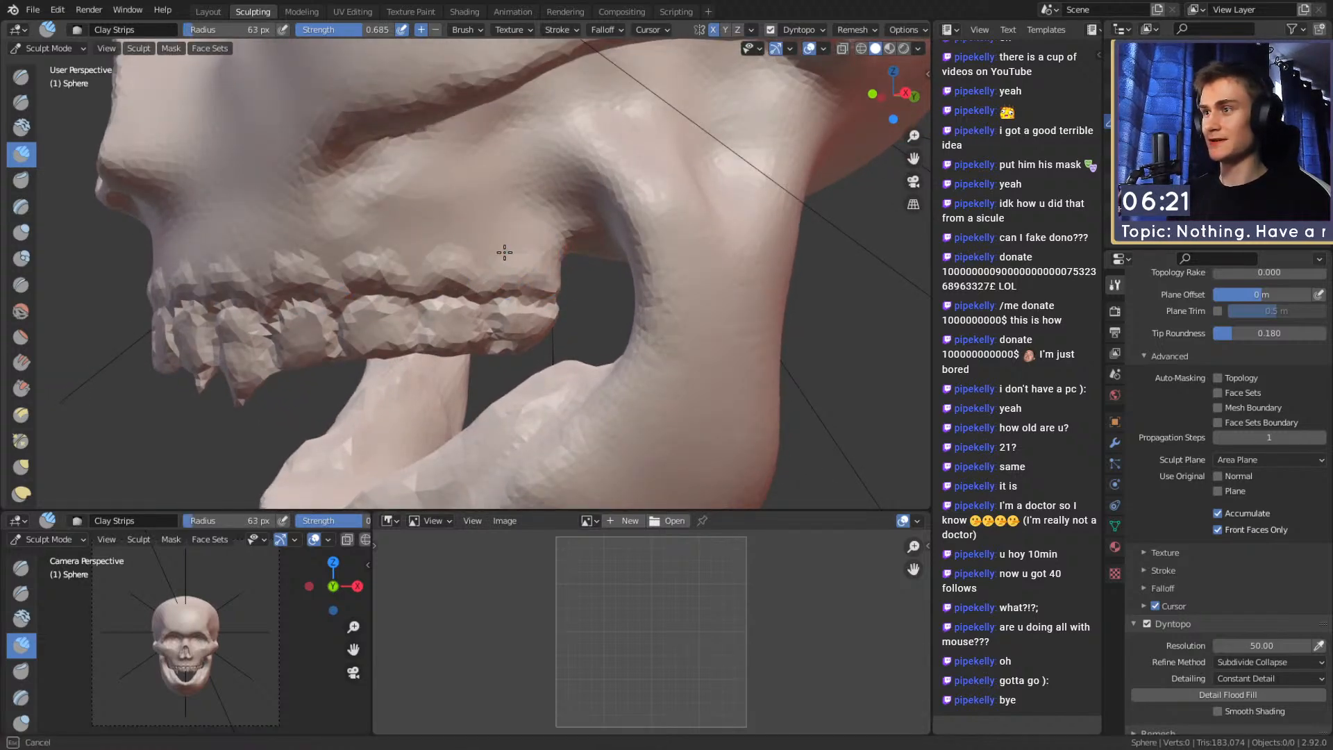
middle_drag(363, 262, 452, 211)
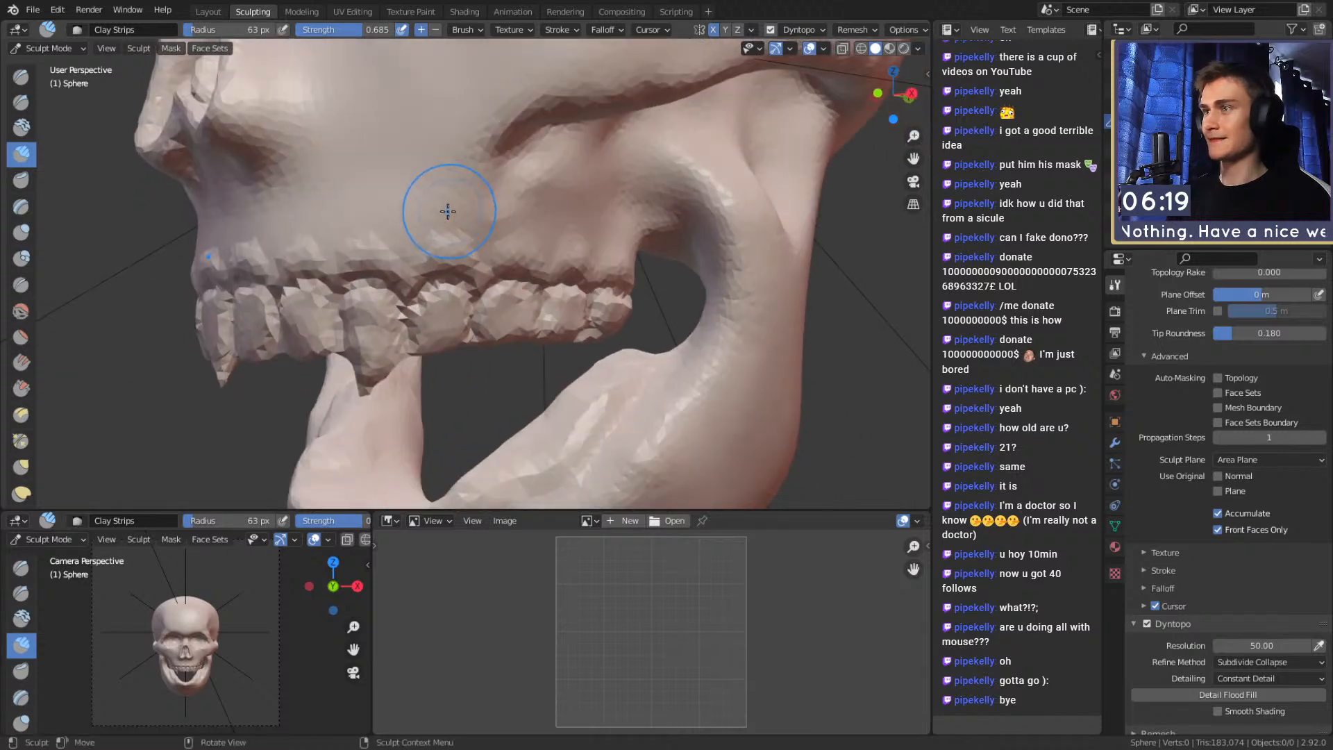
mouse_move(353, 230)
middle_down()
mouse_move(408, 202)
mouse_move(456, 232)
mouse_move(620, 261)
mouse_move(461, 319)
middle_up()
scroll(531, 185, down, 7)
scroll(619, 261, up, 2)
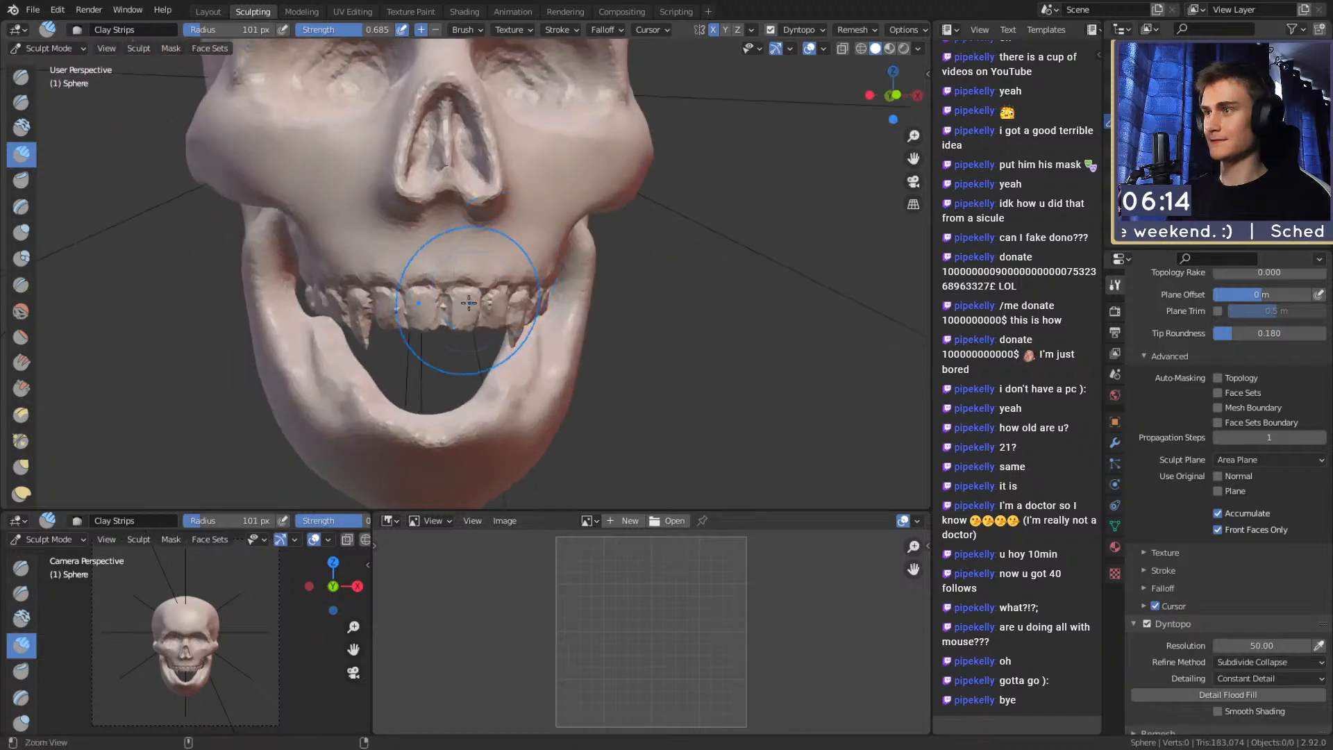
Adjust the nose's protruding lower edge from the side with the Grab brush, reducing its radius from 160 px to 56 px
scroll(461, 318, up, 3)
key(shift+c)
mouse_move(550, 244)
middle_down()
mouse_move(646, 267)
mouse_move(742, 217)
mouse_move(550, 268)
mouse_move(526, 242)
mouse_move(623, 268)
mouse_move(600, 276)
middle_up()
key(g)
key(f)
click(664, 269)
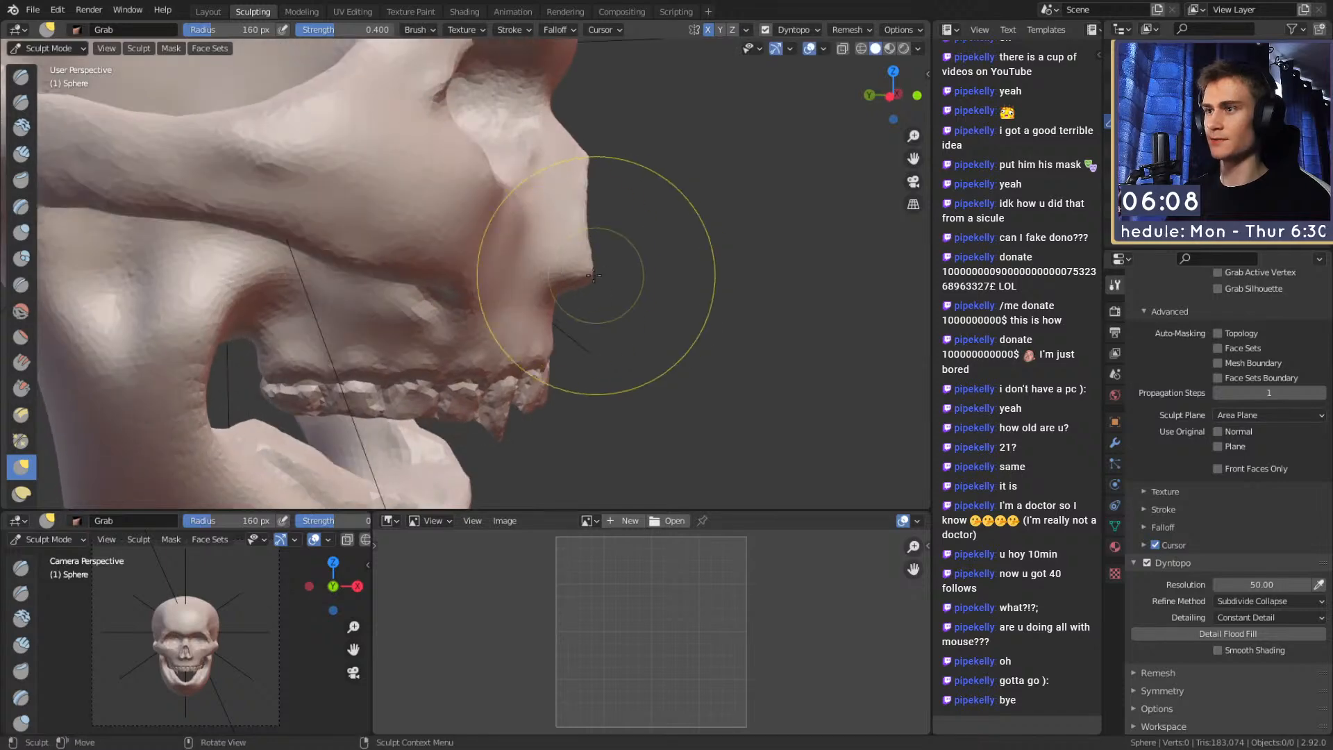
key(f)
click(567, 276)
key(f)
click(569, 272)
middle_drag(590, 268, 551, 261)
scroll(563, 300, up, 5)
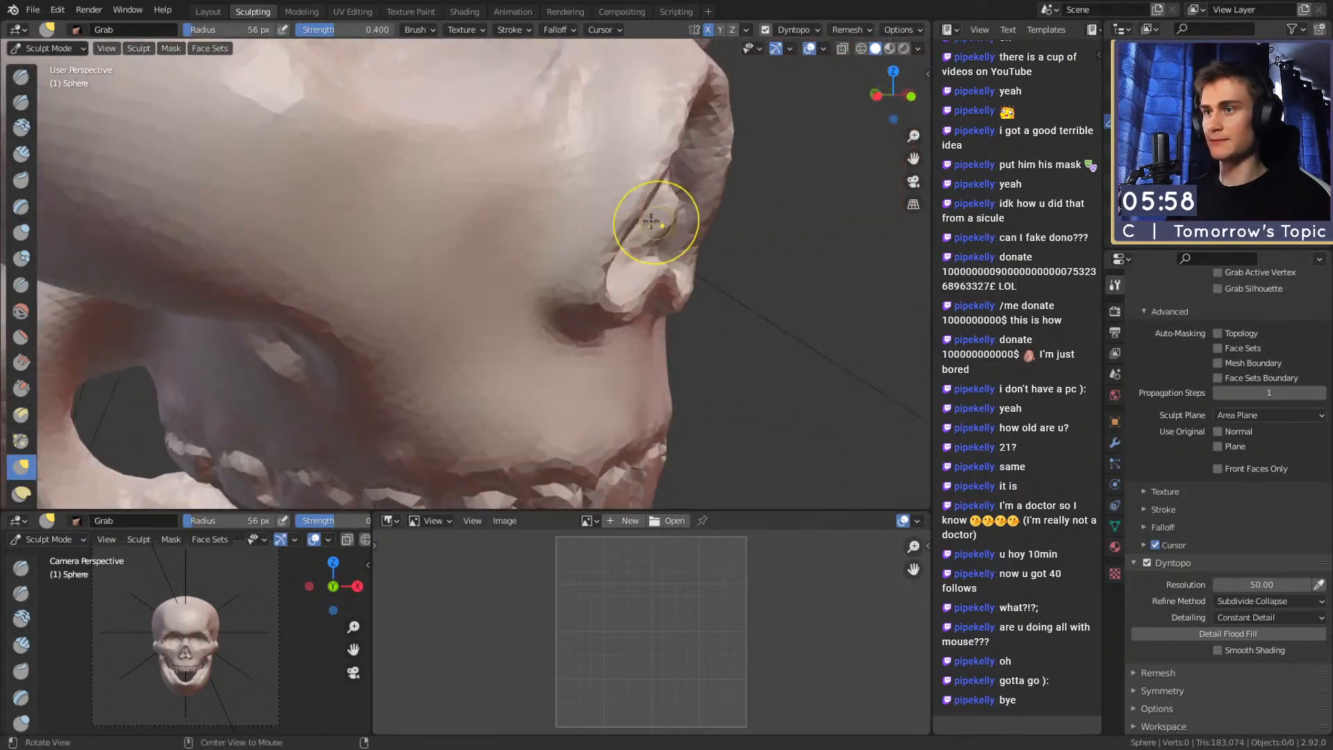
middle_drag(648, 220, 547, 223)
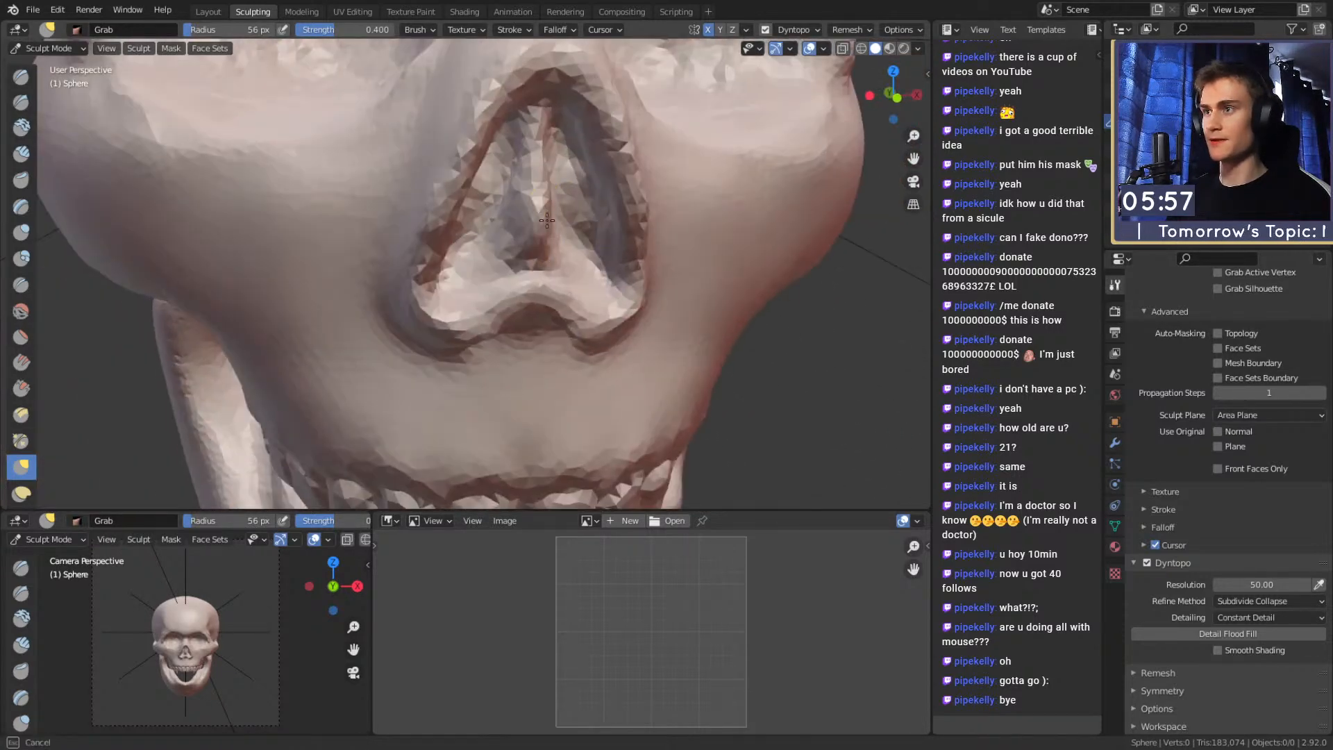
Define the lower jaw's front upper rim with the Crease brush, starting at a 57 px radius
scroll(596, 204, down, 6)
mouse_move(610, 310)
middle_down()
mouse_move(551, 252)
mouse_move(633, 238)
mouse_move(540, 279)
mouse_move(525, 168)
mouse_move(521, 277)
mouse_move(531, 262)
middle_up()
key(shift+c)
scroll(560, 223, up, 5)
scroll(528, 242, up, 2)
middle_drag(546, 331, 457, 267)
drag(457, 267, 458, 271)
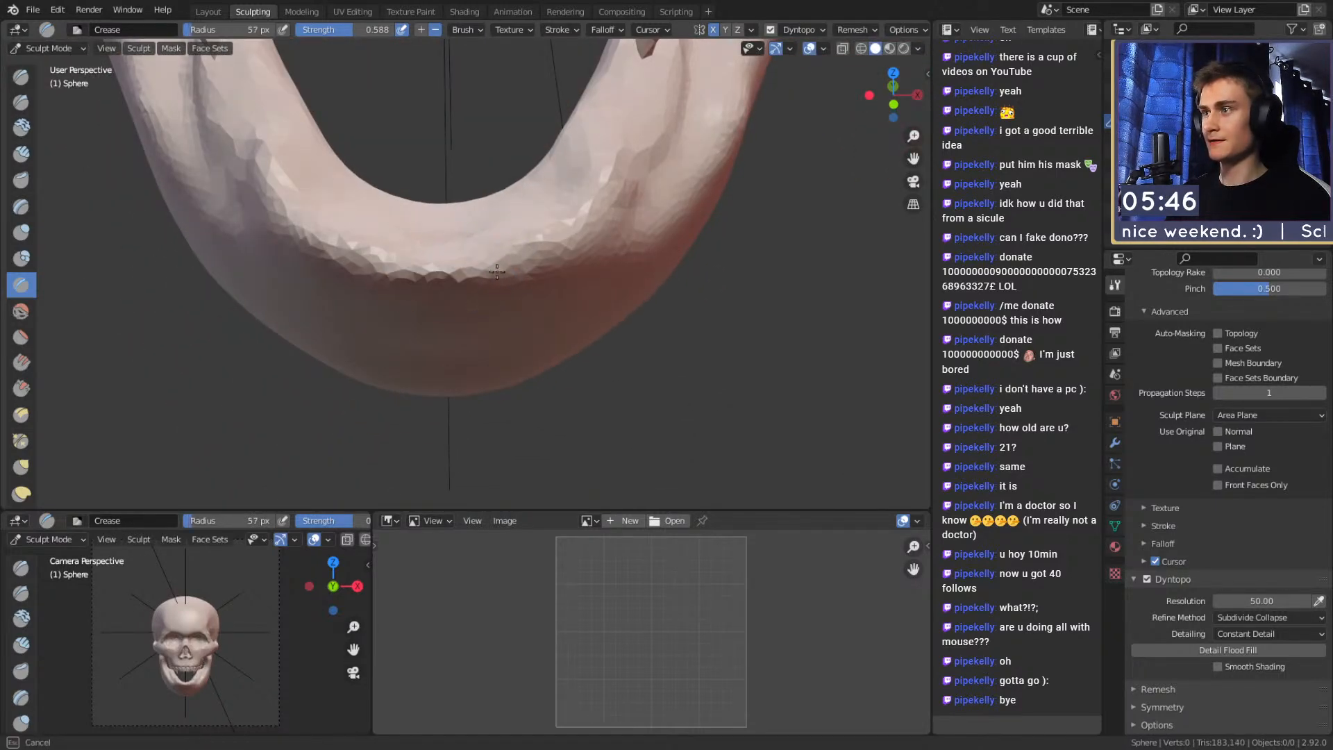
key(f)
click(625, 167)
mouse_move(678, 113)
middle_down()
mouse_move(553, 176)
mouse_move(539, 229)
mouse_move(634, 307)
middle_up()
drag(614, 329, 660, 215)
mouse_move(587, 351)
mouse_down()
mouse_move(678, 199)
mouse_move(646, 241)
mouse_move(660, 226)
mouse_move(616, 208)
mouse_up()
Crease along the lower jaw's upper rim around the front and sides to form a tooth ridge
key(f)
drag(600, 162, 571, 236)
mouse_move(544, 350)
mouse_down()
mouse_move(574, 238)
mouse_move(611, 240)
mouse_up()
mouse_move(604, 338)
mouse_down()
mouse_move(577, 268)
mouse_move(551, 337)
mouse_up()
mouse_move(465, 357)
mouse_down()
mouse_move(536, 326)
mouse_move(361, 274)
mouse_up()
middle_drag(360, 274, 374, 335)
drag(372, 334, 348, 310)
mouse_move(487, 348)
mouse_down()
mouse_move(568, 309)
mouse_move(574, 291)
mouse_up()
mouse_move(431, 351)
middle_down()
mouse_move(554, 262)
mouse_move(570, 335)
middle_up()
drag(595, 286, 551, 375)
mouse_move(596, 279)
middle_down()
mouse_move(586, 303)
mouse_move(614, 258)
middle_up()
drag(601, 283, 563, 185)
Carve a gum-line groove below the lower jaw's tooth ridge with the Crease brush at a 21 px radius
mouse_move(611, 209)
middle_down()
mouse_move(551, 211)
mouse_move(499, 264)
middle_up()
key(f)
click(583, 209)
drag(379, 316, 489, 257)
drag(543, 204, 434, 307)
middle_drag(540, 198, 583, 181)
drag(537, 187, 419, 251)
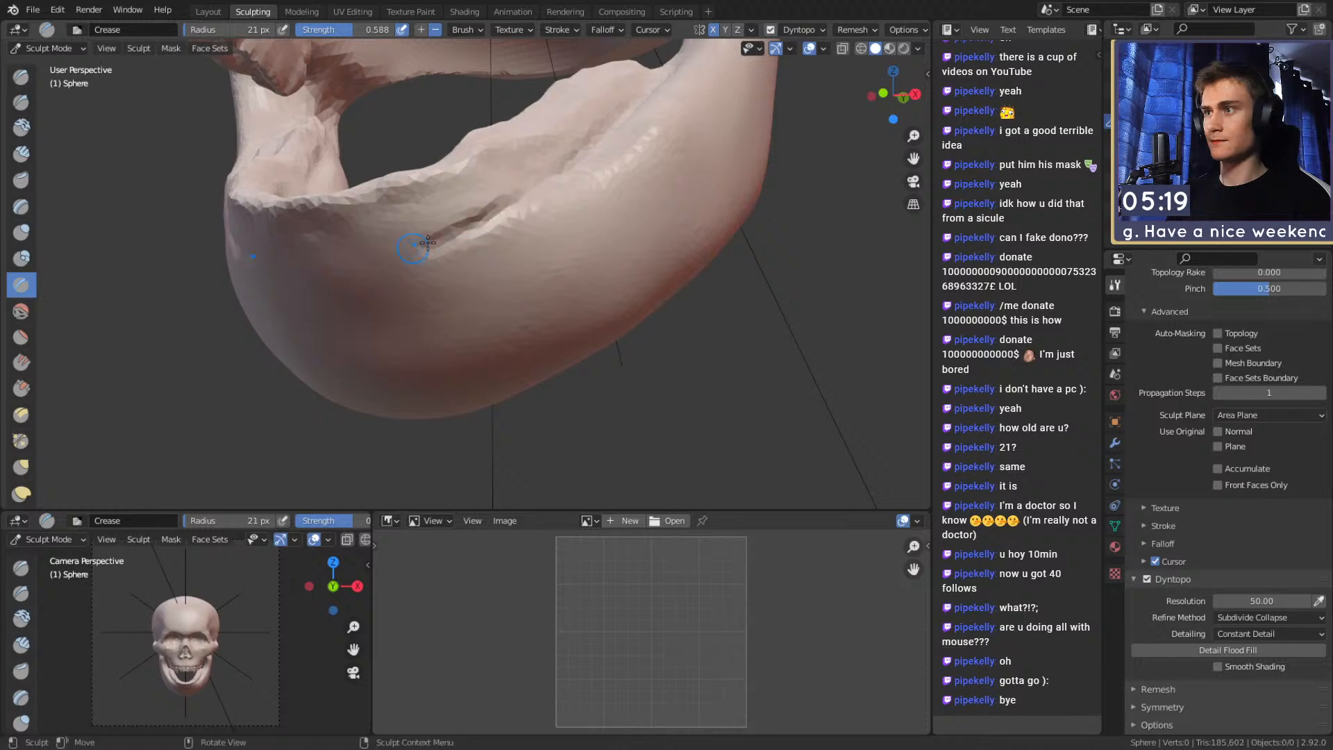
middle_drag(405, 251, 558, 238)
mouse_move(532, 285)
mouse_down()
mouse_move(431, 307)
mouse_move(288, 304)
mouse_up()
mouse_move(427, 257)
middle_down()
mouse_move(479, 278)
mouse_move(415, 241)
middle_up()
Carve gaps between the lower teeth along the ridge with the Crease brush at a 19 px radius
key(f)
click(418, 244)
drag(416, 241, 412, 222)
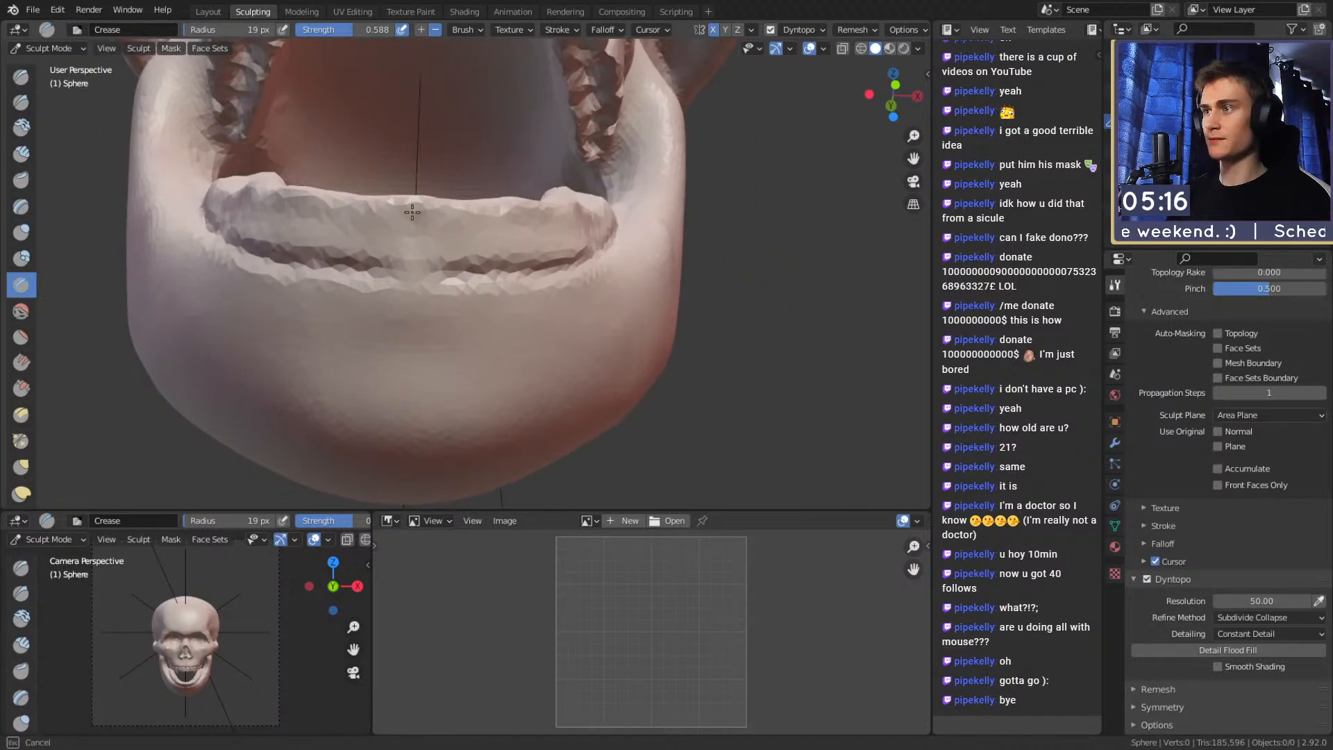
mouse_move(489, 249)
middle_down()
mouse_move(479, 222)
mouse_move(437, 252)
mouse_move(467, 299)
mouse_move(467, 274)
mouse_move(440, 277)
mouse_move(403, 325)
mouse_move(426, 283)
mouse_move(406, 288)
mouse_move(486, 320)
mouse_move(586, 230)
mouse_move(565, 209)
middle_up()
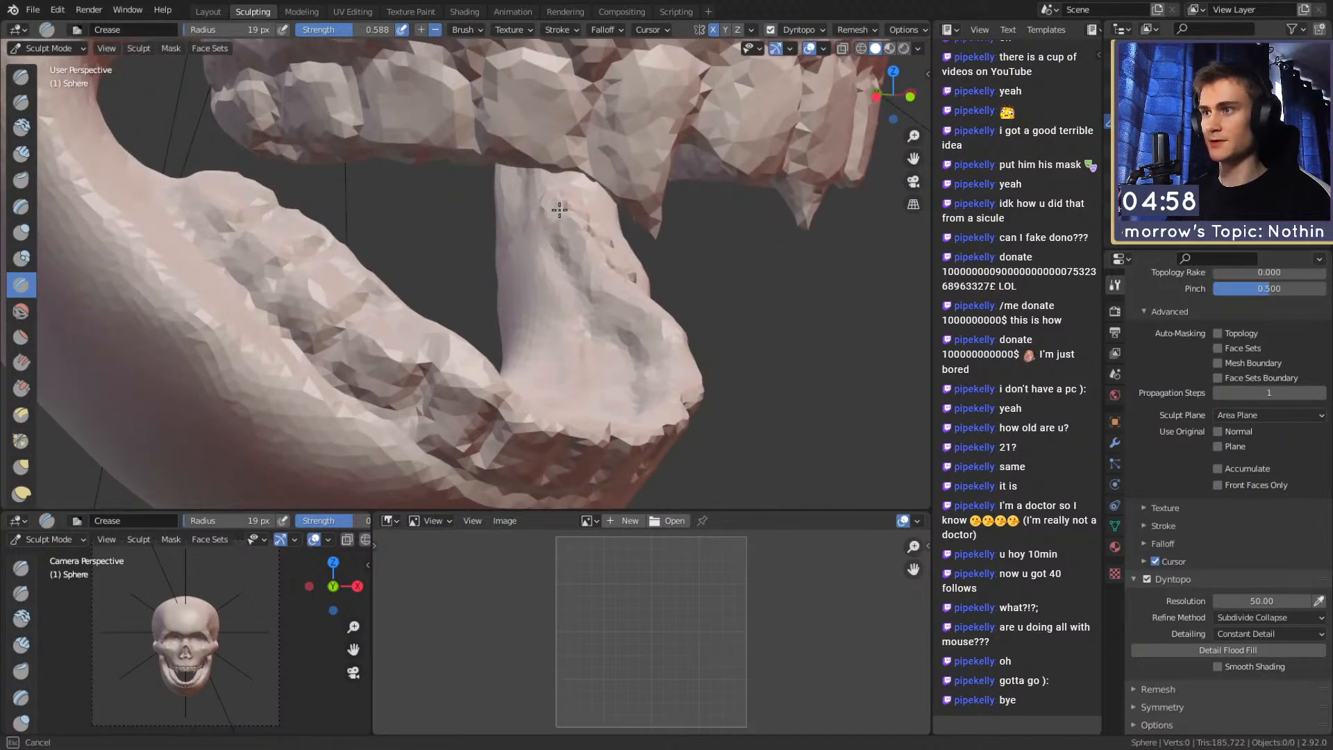
mouse_move(610, 255)
middle_down()
mouse_move(575, 239)
mouse_move(656, 223)
mouse_move(601, 272)
middle_up()
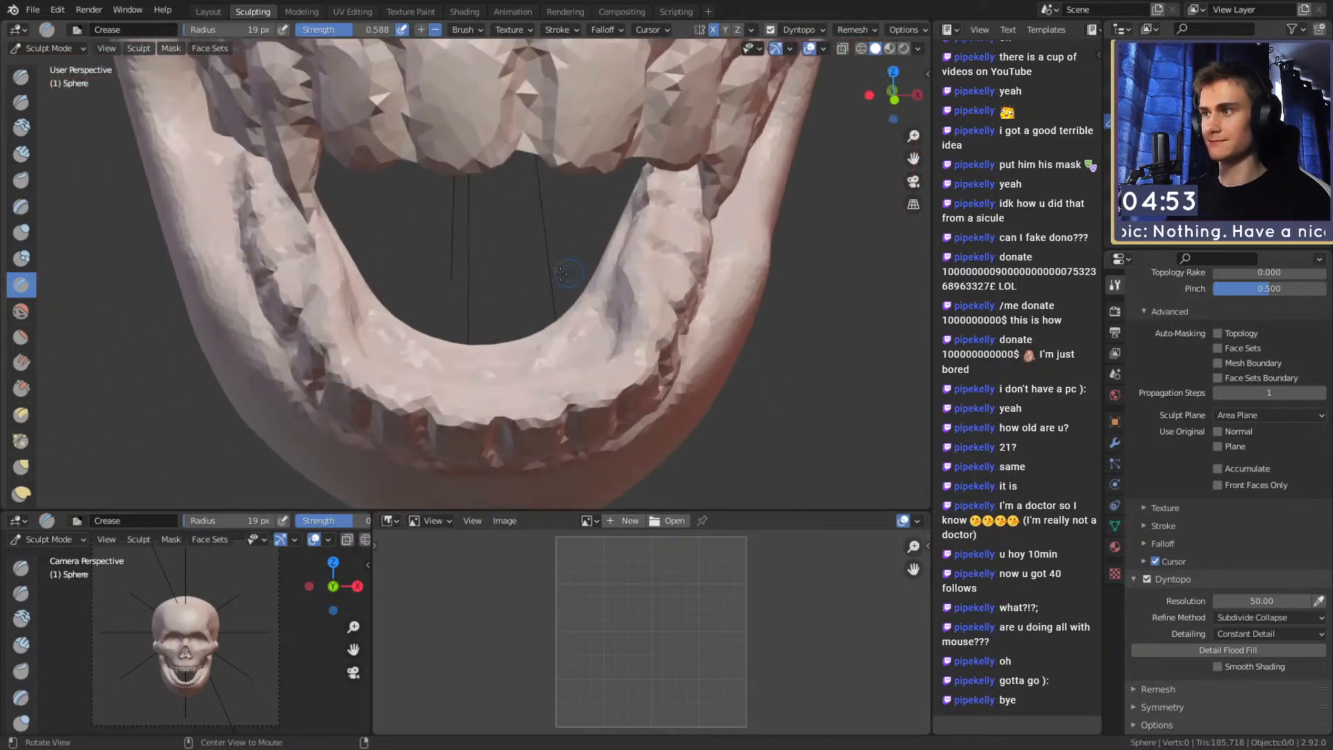
Deepen the gaps and chewing surfaces of the lower back teeth with the Crease brush
middle_drag(364, 278, 405, 338)
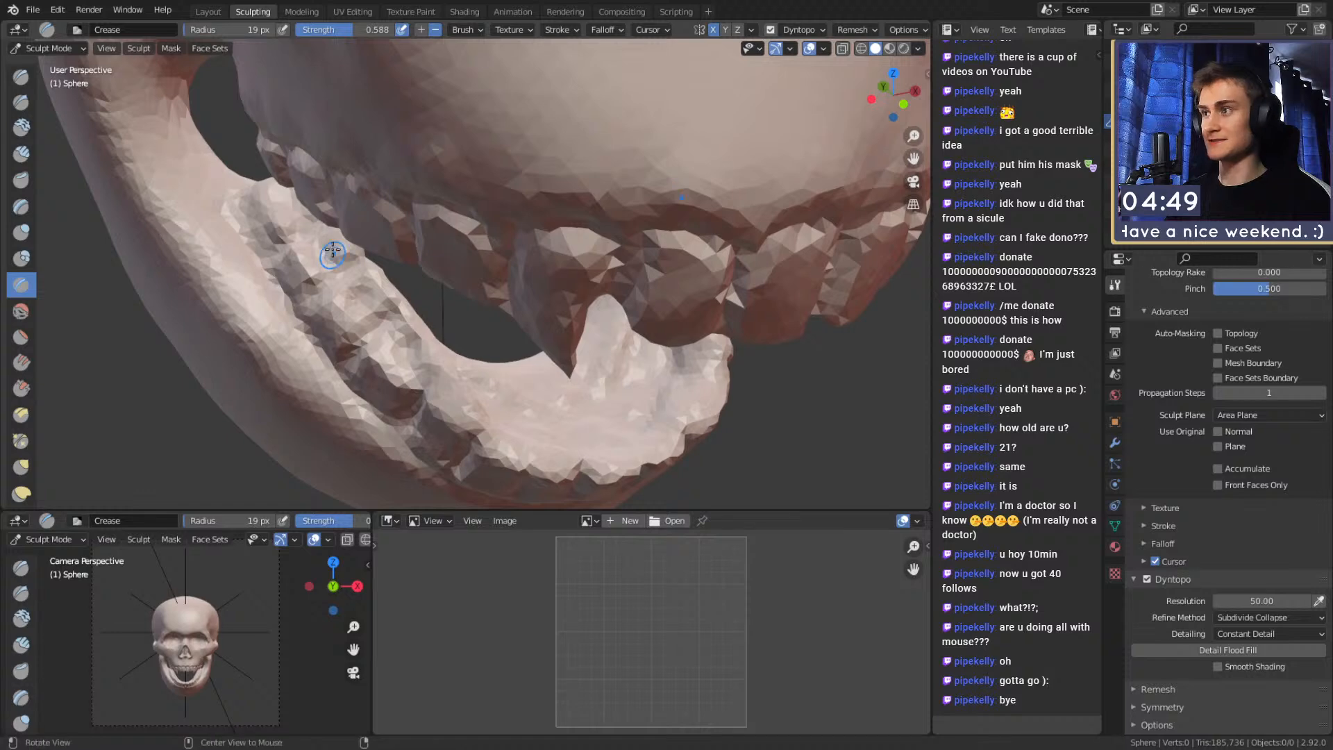
middle_drag(332, 257, 317, 221)
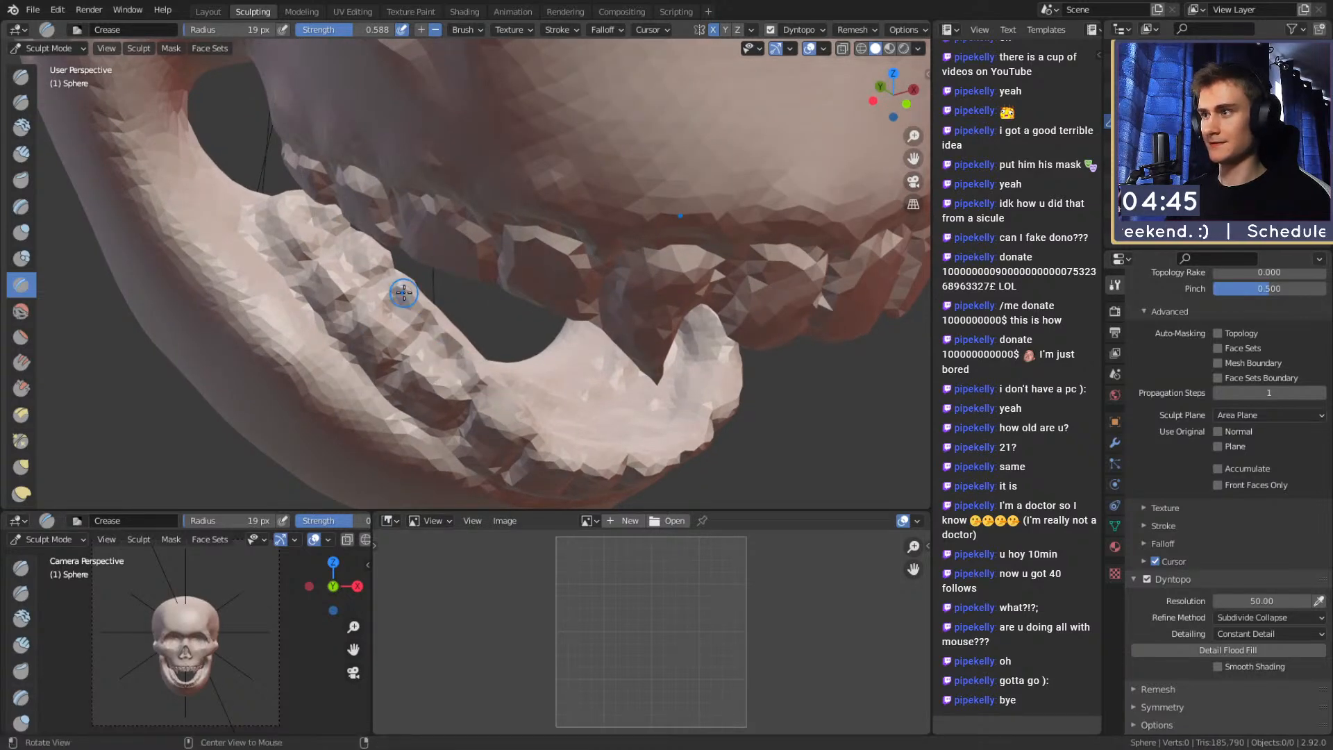
middle_drag(468, 383, 418, 269)
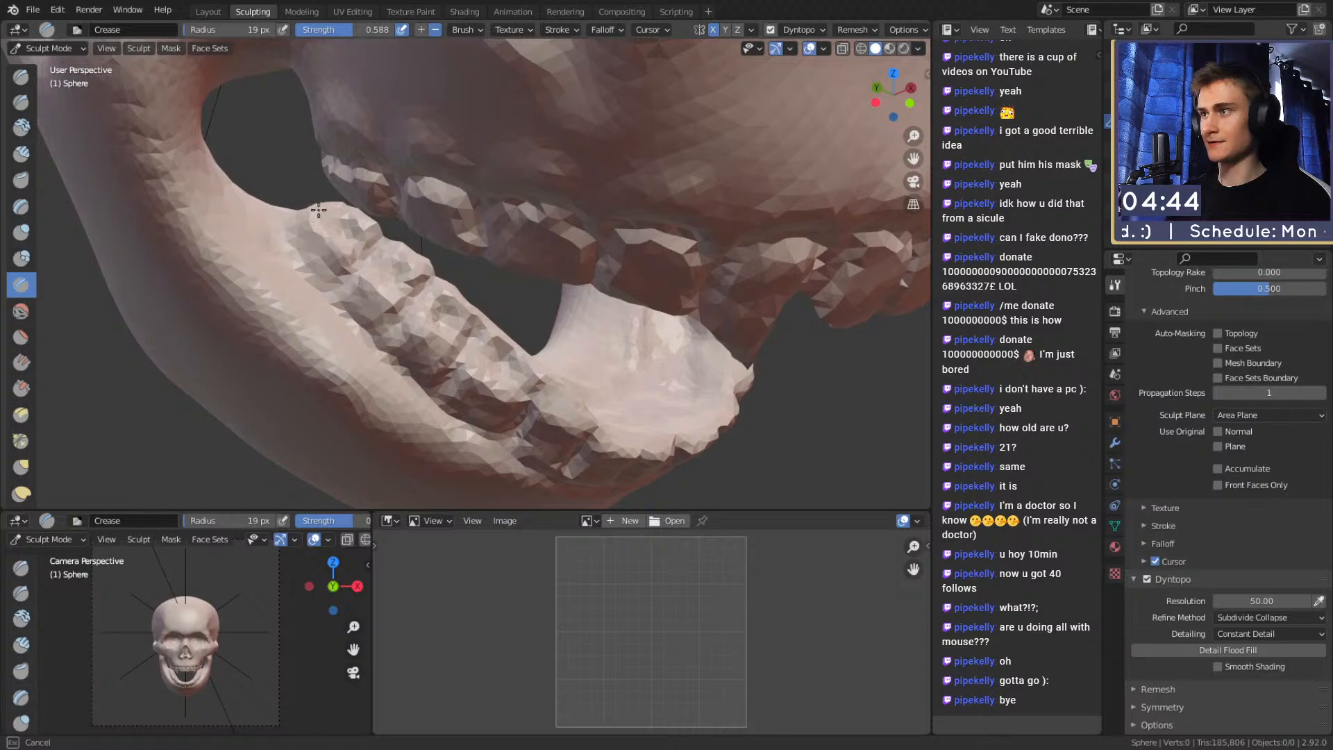
middle_drag(561, 282, 522, 288)
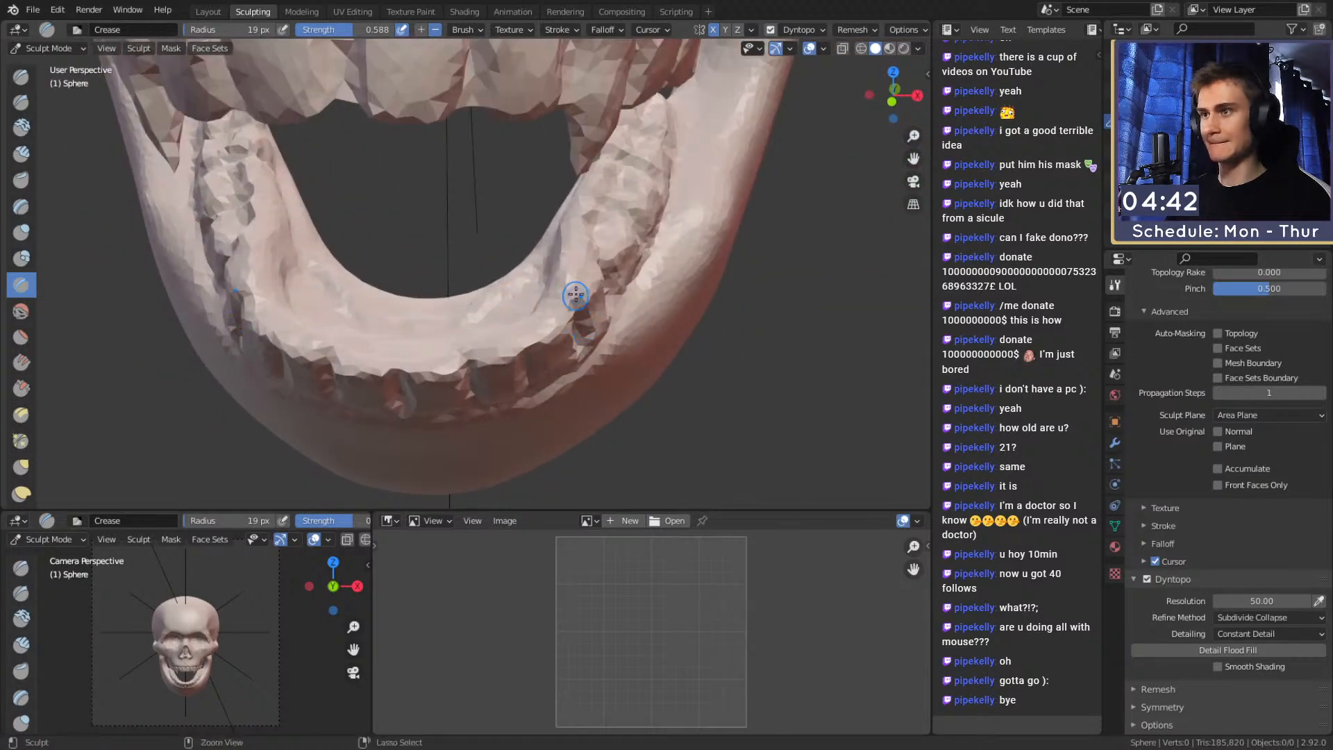
Pull the lower canines up out of the tooth ridge with the Snake Hook brush
middle_drag(618, 260, 514, 179)
shift+middle_drag(417, 132, 470, 214)
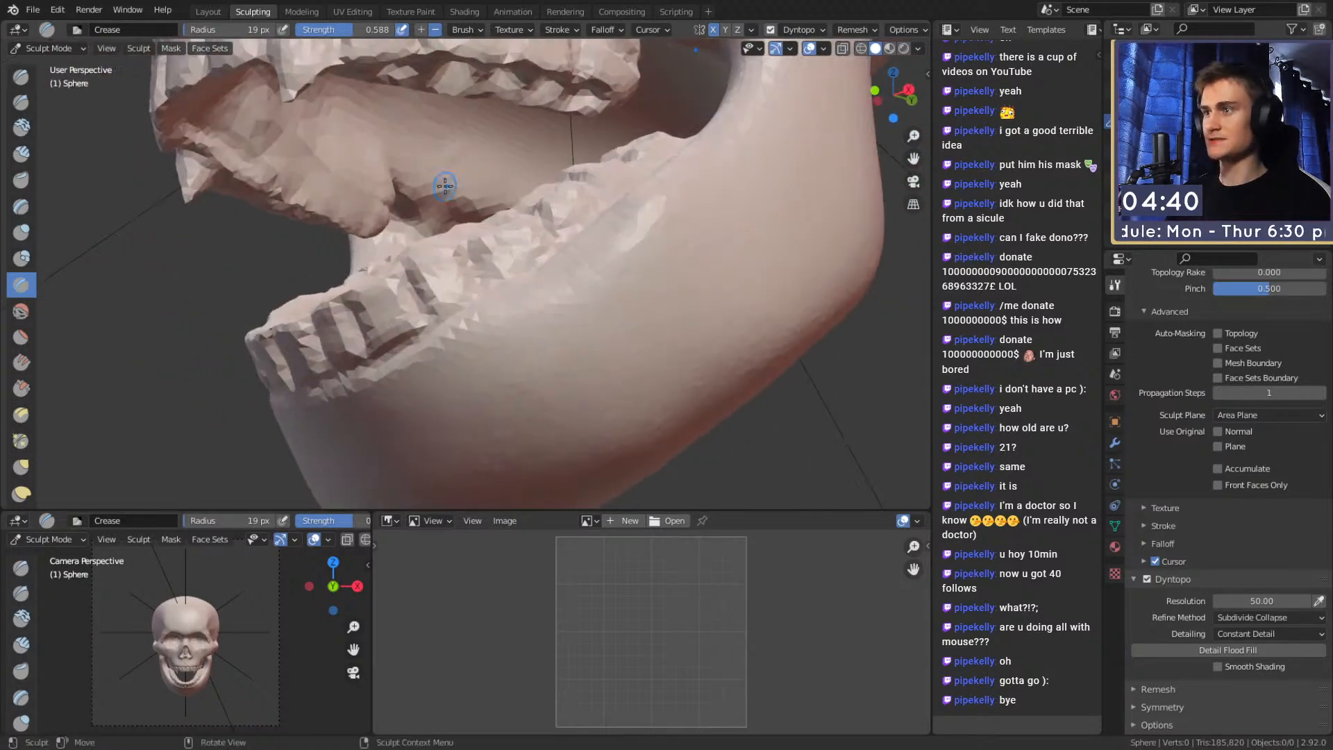
key(g)
mouse_move(526, 178)
shift+middle_down()
mouse_move(524, 239)
mouse_move(450, 294)
shift+middle_up()
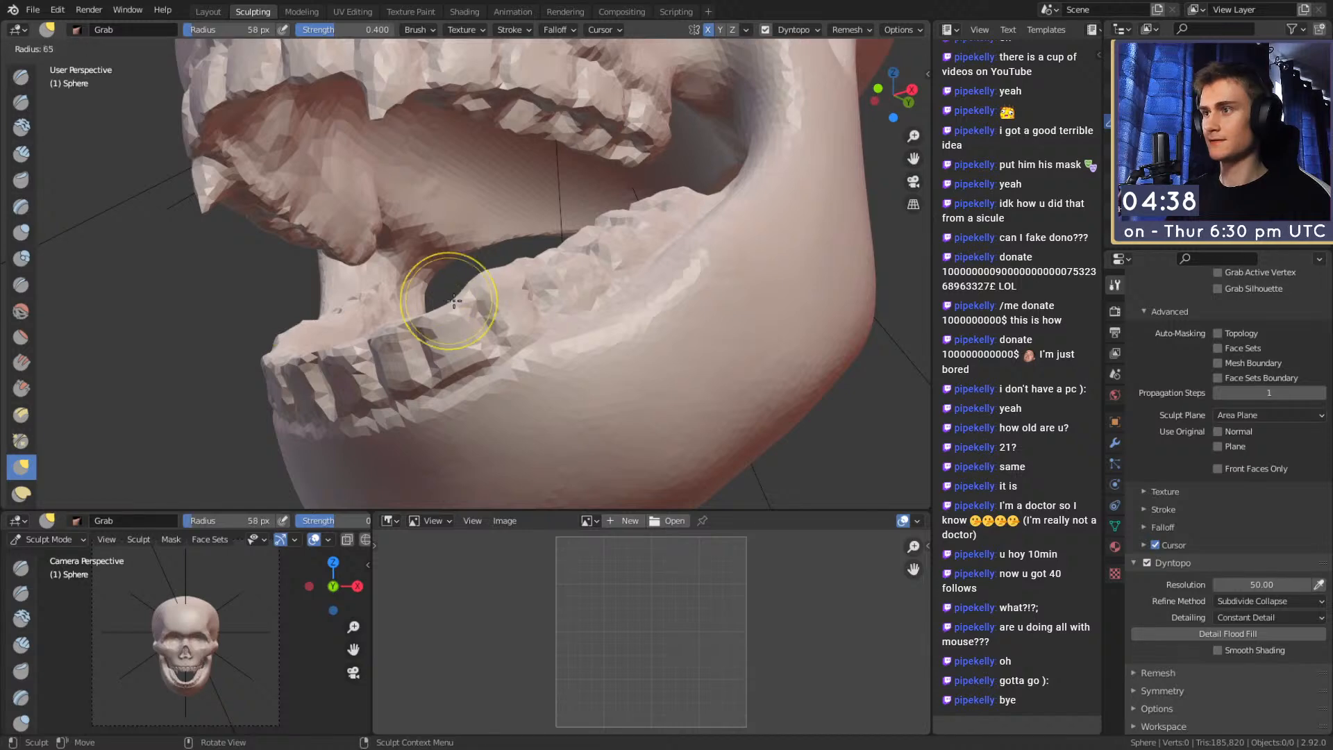
key(f)
click(445, 310)
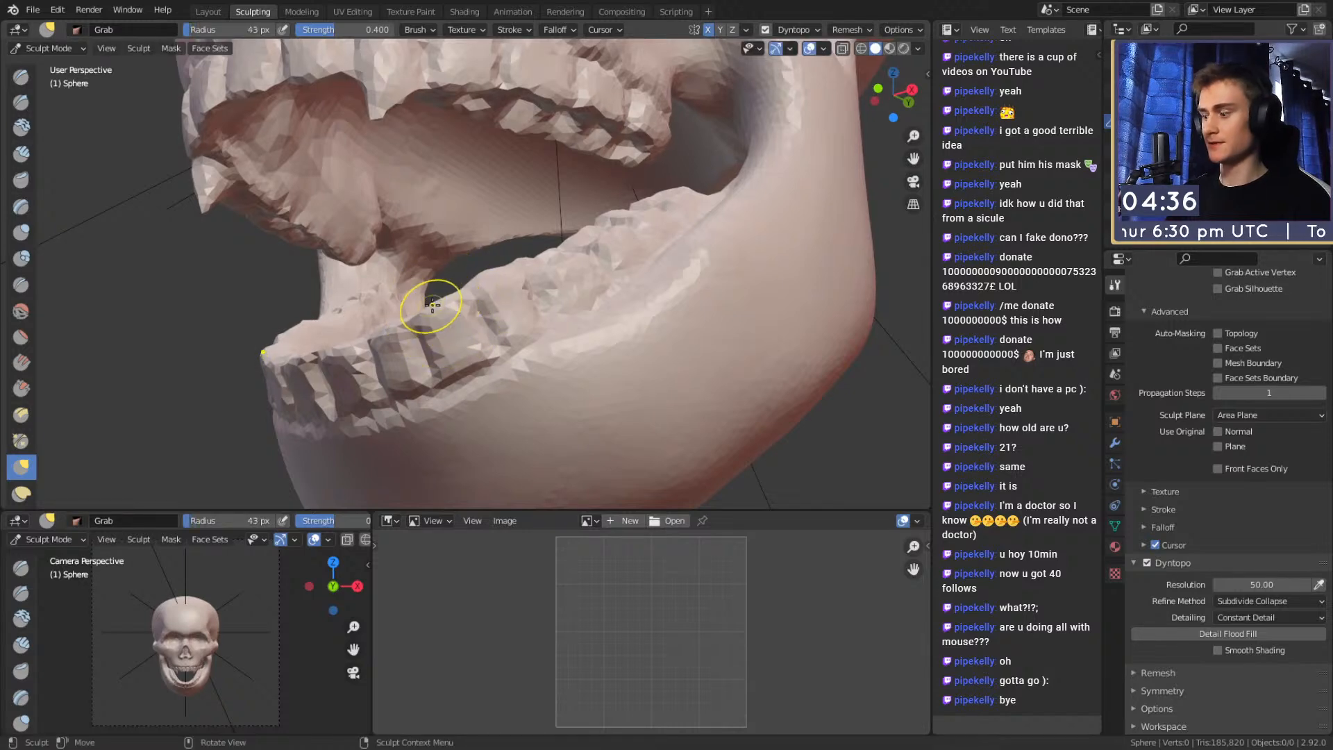
key(k)
drag(444, 303, 428, 269)
mouse_move(439, 292)
mouse_down()
mouse_move(425, 259)
mouse_move(588, 282)
mouse_up()
Refine the shape of the lower canine tips with the Snake Hook brush at an adjusted radius
key(f)
click(472, 301)
key(f)
click(472, 261)
mouse_move(587, 281)
ctrl+alt+mouse_down()
mouse_move(592, 308)
mouse_move(578, 294)
mouse_move(595, 288)
ctrl+alt+mouse_up()
ctrl+alt+drag(594, 288, 561, 234)
Shape the lower canines with the Crease brush at a 30 px radius and blunt the upper canines' pointed tips
key(shift+c)
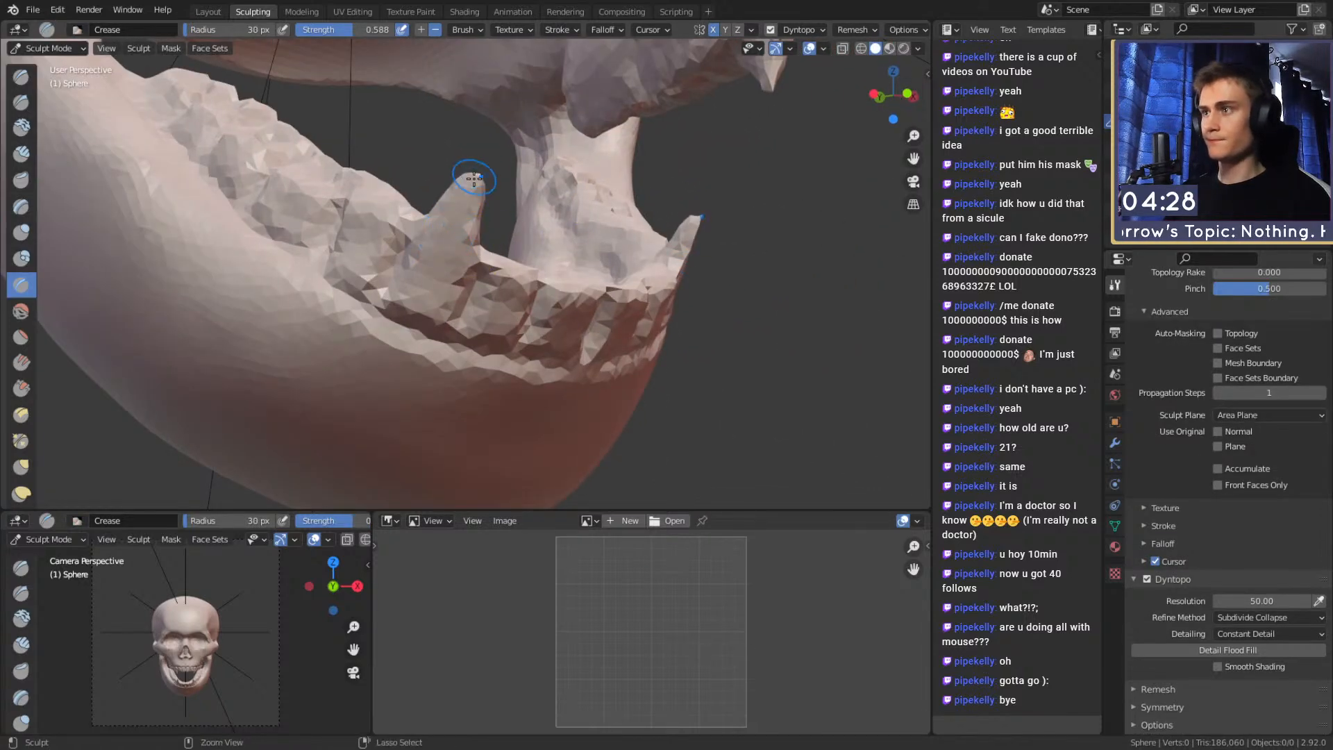
alt+drag(562, 257, 531, 257)
ctrl+alt+drag(532, 257, 563, 309)
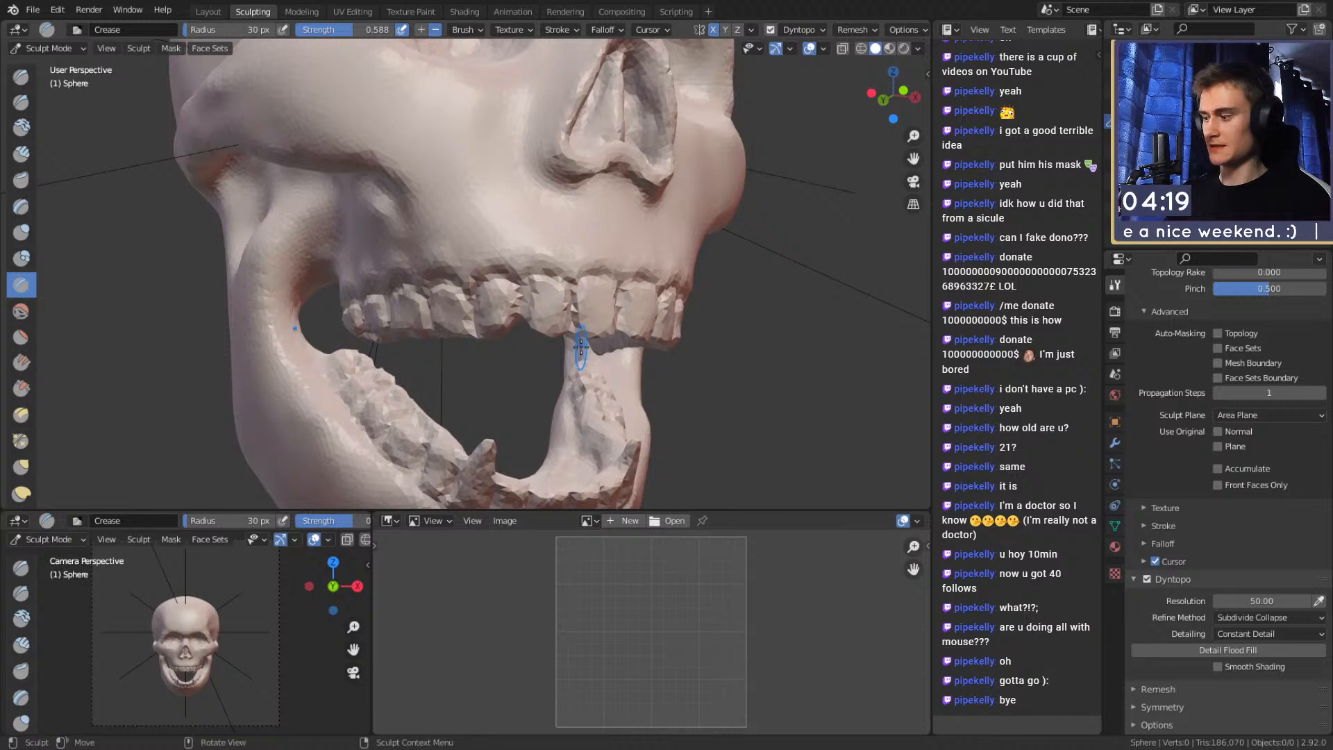
Lower the tall lower canines toward the neighbouring teeth with the Grab and Snake Hook brushes
mouse_move(568, 293)
alt+mouse_down()
mouse_move(486, 193)
mouse_move(470, 319)
mouse_move(455, 260)
mouse_move(385, 295)
alt+mouse_up()
mouse_move(388, 295)
alt+mouse_down()
mouse_move(479, 430)
mouse_move(523, 160)
mouse_move(574, 205)
mouse_move(450, 195)
mouse_move(514, 196)
mouse_move(572, 288)
alt+mouse_up()
alt+shift+drag(609, 162, 541, 229)
ctrl+alt+drag(531, 375, 556, 214)
key(g)
mouse_move(616, 303)
alt+mouse_down()
mouse_move(620, 338)
mouse_move(614, 325)
mouse_move(595, 344)
mouse_move(614, 313)
alt+mouse_up()
key(f)
click(611, 341)
key(f)
click(618, 338)
key(k)
scroll(623, 326, down, 5)
Build up the rear upright branch of the lower jaw with Clay Strips at a 47 px radius and smooth it
mouse_move(587, 306)
middle_down()
mouse_move(564, 305)
mouse_move(535, 256)
mouse_move(563, 259)
middle_up()
key(shift+c)
key(c)
scroll(426, 235, up, 2)
mouse_move(445, 224)
middle_down()
mouse_move(512, 206)
mouse_move(490, 299)
middle_up()
key(f)
click(443, 292)
mouse_move(418, 323)
mouse_down()
mouse_move(405, 149)
mouse_move(438, 182)
mouse_move(461, 157)
mouse_move(476, 274)
mouse_move(454, 375)
mouse_move(485, 368)
mouse_up()
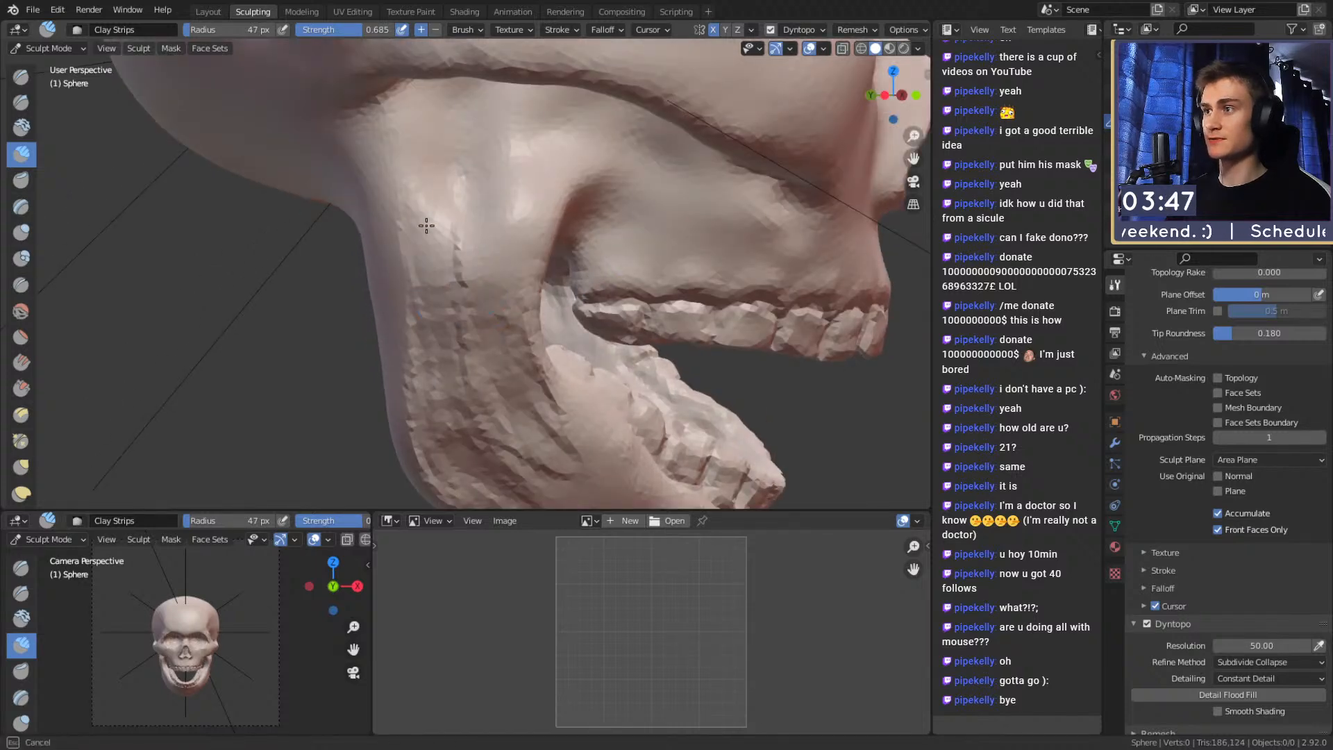
mouse_move(475, 364)
shift+mouse_down()
mouse_move(451, 445)
mouse_move(472, 373)
shift+mouse_up()
Add volume along the side of the lower jaw below the back teeth with Clay Strips at a 57 px radius
mouse_move(518, 412)
middle_down()
mouse_move(477, 218)
mouse_move(402, 274)
mouse_move(378, 202)
middle_up()
mouse_move(378, 202)
mouse_down()
mouse_move(344, 174)
mouse_move(451, 309)
mouse_move(375, 236)
mouse_move(528, 331)
mouse_up()
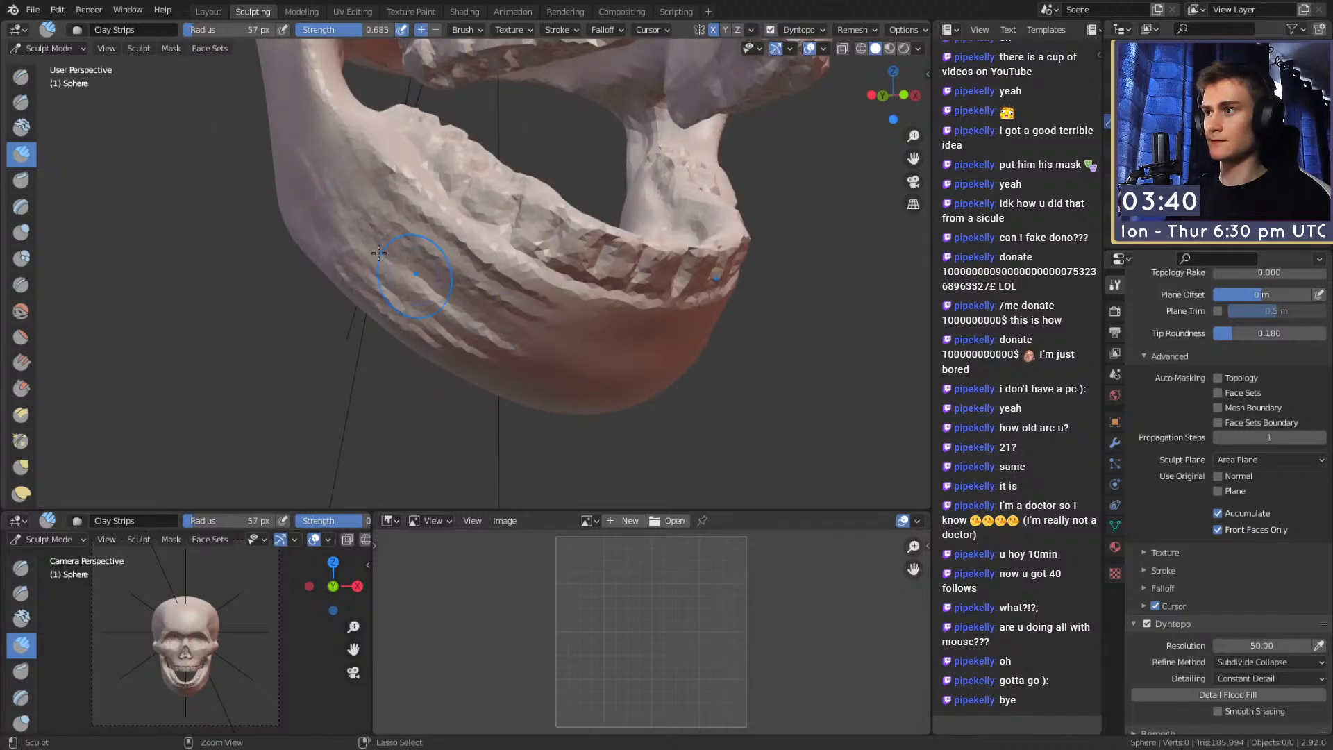
key(f)
click(354, 208)
Build up the chin below the lower front teeth with Clay Strips at 49 px and smooth it at a 149 px radius
mouse_move(354, 208)
middle_down()
mouse_move(520, 313)
mouse_move(506, 274)
mouse_move(430, 248)
mouse_move(461, 283)
middle_up()
key(f)
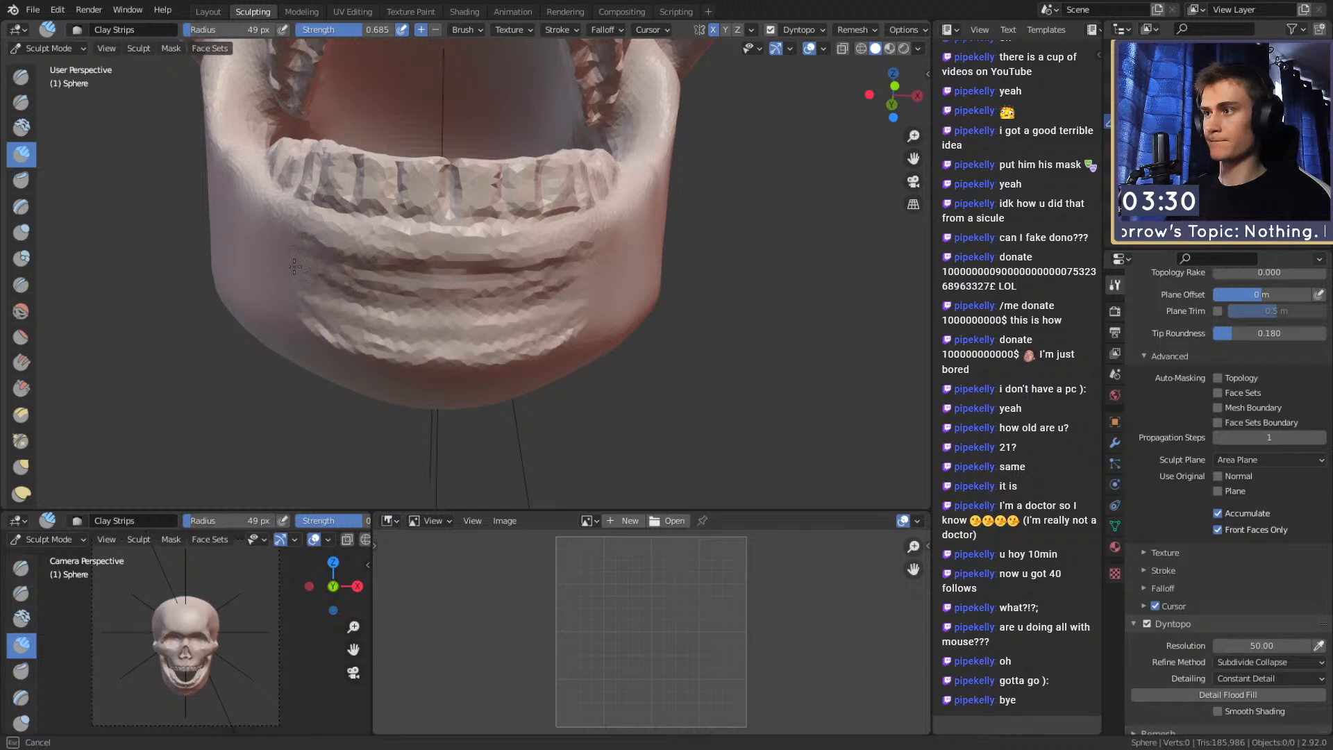
drag(313, 282, 300, 305)
key(f)
click(430, 312)
shift+drag(480, 326, 538, 314)
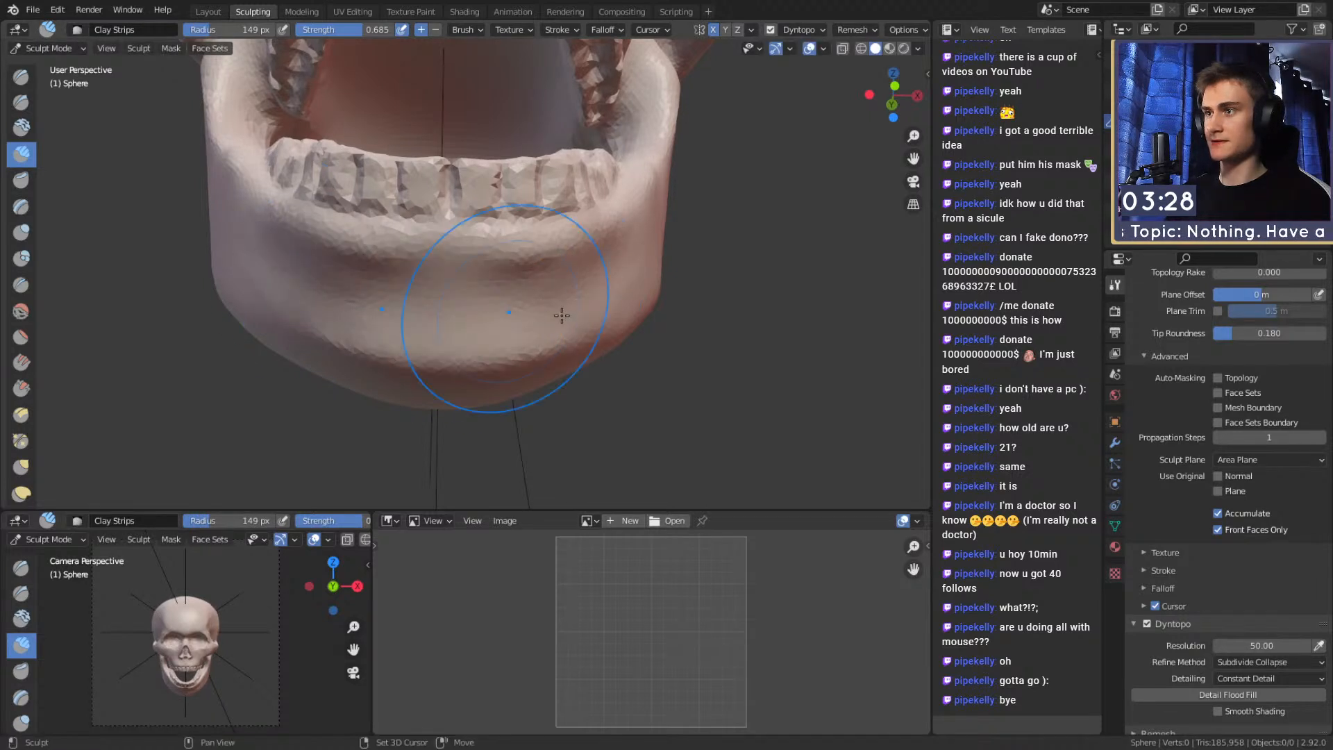
Adjust the upright branches of the lower jaw with the Grab brush, reducing its radius to 49 px
mouse_move(535, 165)
middle_down()
mouse_move(617, 236)
mouse_move(544, 227)
mouse_move(594, 281)
mouse_move(622, 266)
mouse_move(611, 272)
middle_up()
scroll(592, 271, up, 7)
scroll(594, 281, down, 8)
scroll(595, 281, up, 5)
key(g)
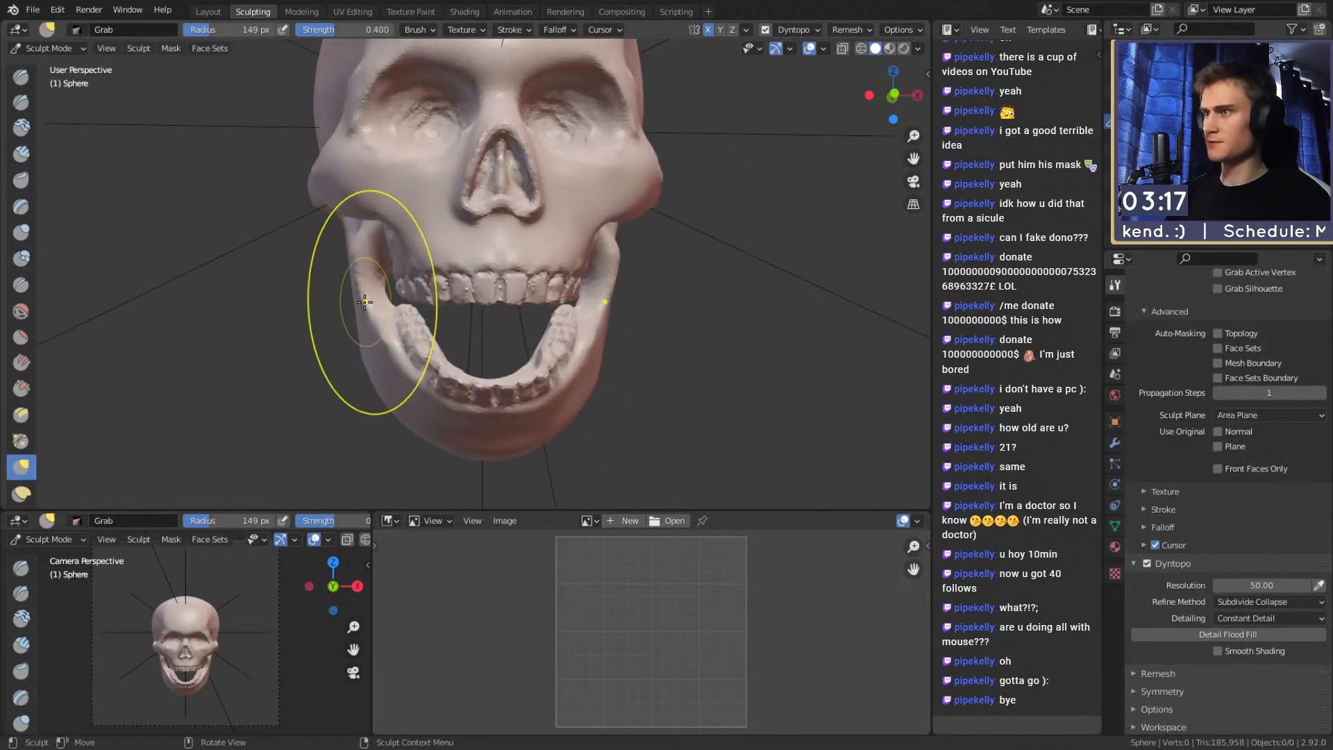
key(f)
drag(364, 283, 387, 267)
click(439, 284)
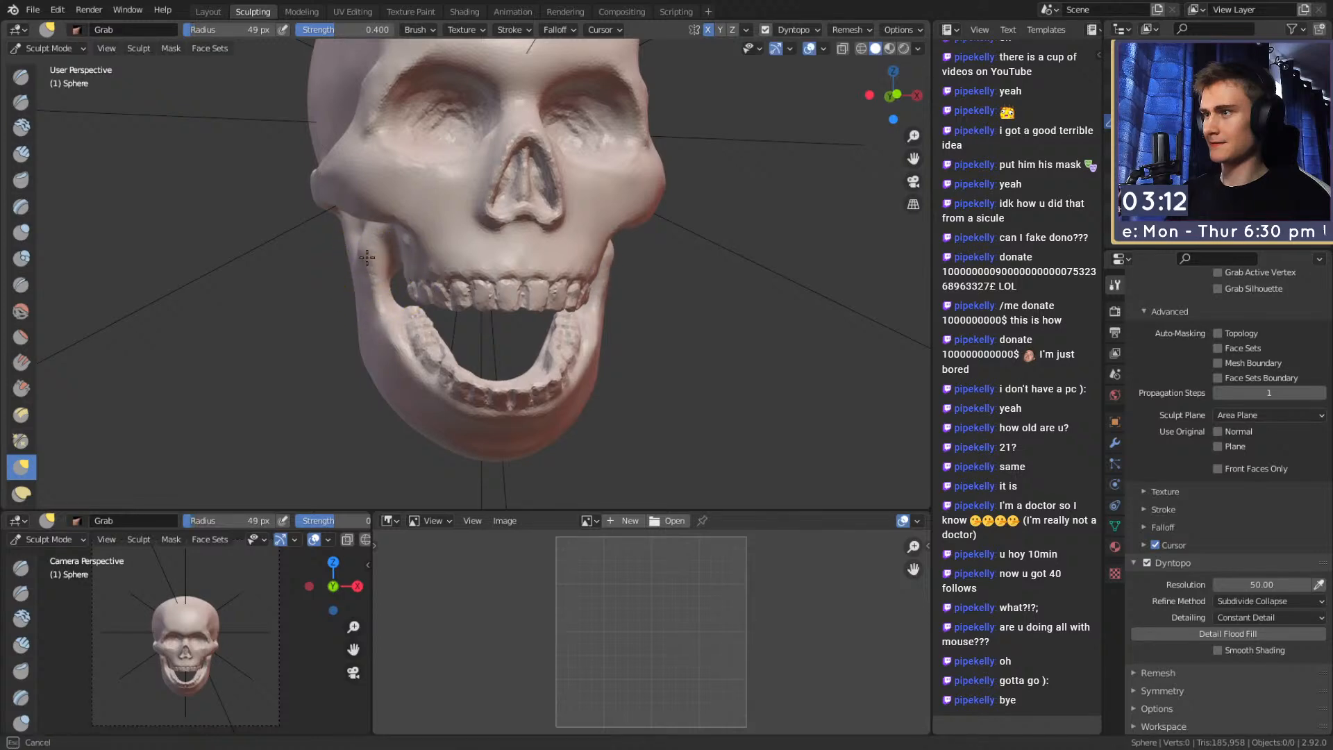
Define the jaw joint beneath the cheekbone with Crease brush strokes
scroll(419, 262, up, 3)
alt+drag(419, 263, 535, 262)
scroll(531, 266, up, 4)
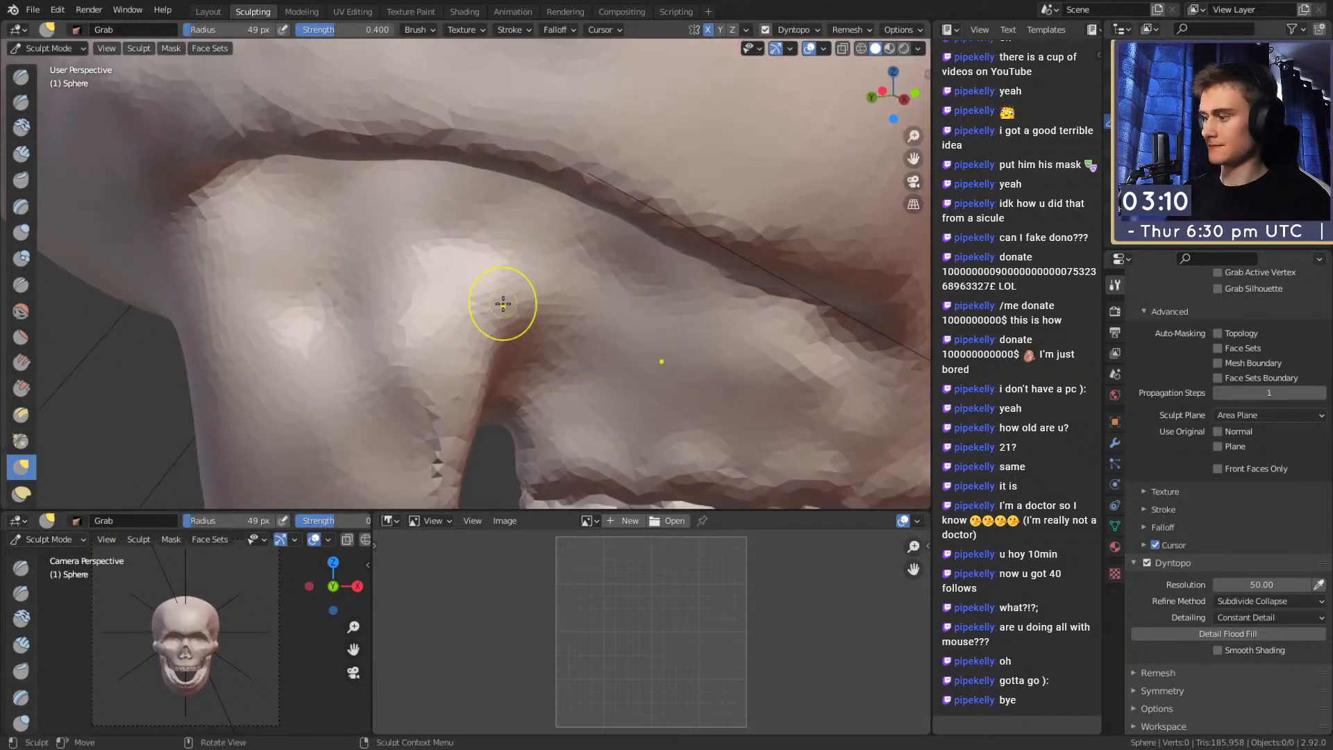
key(shift+c)
mouse_move(491, 335)
mouse_down()
mouse_move(488, 282)
mouse_move(466, 271)
mouse_move(479, 298)
mouse_up()
mouse_move(500, 334)
mouse_down()
mouse_move(514, 343)
mouse_move(489, 243)
mouse_move(396, 306)
mouse_move(262, 214)
mouse_move(288, 199)
mouse_move(474, 230)
mouse_move(509, 365)
mouse_move(498, 239)
mouse_move(313, 267)
mouse_move(321, 188)
mouse_up()
mouse_move(462, 220)
middle_down()
mouse_move(440, 226)
mouse_move(436, 251)
middle_up()
mouse_move(451, 243)
mouse_down()
mouse_move(490, 188)
mouse_move(595, 253)
mouse_move(597, 230)
mouse_move(642, 295)
mouse_up()
mouse_move(660, 302)
middle_down()
mouse_move(601, 214)
mouse_move(479, 198)
middle_up()
mouse_move(467, 199)
mouse_down()
mouse_move(306, 158)
mouse_move(297, 108)
mouse_move(479, 104)
mouse_move(367, 132)
mouse_move(330, 81)
mouse_move(416, 82)
mouse_up()
mouse_move(466, 114)
middle_down()
mouse_move(461, 65)
mouse_move(410, 195)
middle_up()
mouse_move(303, 149)
mouse_down()
mouse_move(451, 122)
mouse_move(470, 134)
mouse_up()
Adjust the outline of the lower jaw with the Grab brush at a changed radius
key(f)
ctrl+middle_drag(557, 268, 486, 358)
mouse_move(541, 306)
ctrl+middle_down()
mouse_move(575, 215)
mouse_move(550, 250)
ctrl+middle_up()
mouse_move(549, 250)
middle_down()
mouse_move(547, 266)
mouse_move(561, 244)
middle_up()
key(g)
key(f)
click(680, 243)
mouse_move(585, 186)
shift+middle_down()
mouse_move(575, 249)
mouse_move(532, 273)
mouse_move(568, 313)
mouse_move(569, 389)
mouse_move(435, 300)
mouse_move(461, 320)
mouse_move(535, 239)
mouse_move(610, 262)
mouse_move(580, 226)
shift+middle_up()
mouse_move(575, 220)
ctrl+middle_down()
mouse_move(542, 261)
mouse_move(547, 278)
ctrl+middle_up()
mouse_move(548, 277)
alt+mouse_down()
mouse_move(552, 232)
mouse_move(547, 340)
mouse_move(526, 255)
alt+mouse_up()
Define the lower jaw's surface with the Crease brush at 0.382 strength and a 35 px radius
key(shift+c)
key(f)
click(434, 282)
mouse_move(431, 286)
middle_down()
mouse_move(440, 363)
mouse_move(444, 274)
middle_up()
key(shift+f)
click(374, 243)
key(bracketleft)
middle_drag(506, 318, 461, 279)
key(f)
click(513, 288)
drag(382, 256, 384, 258)
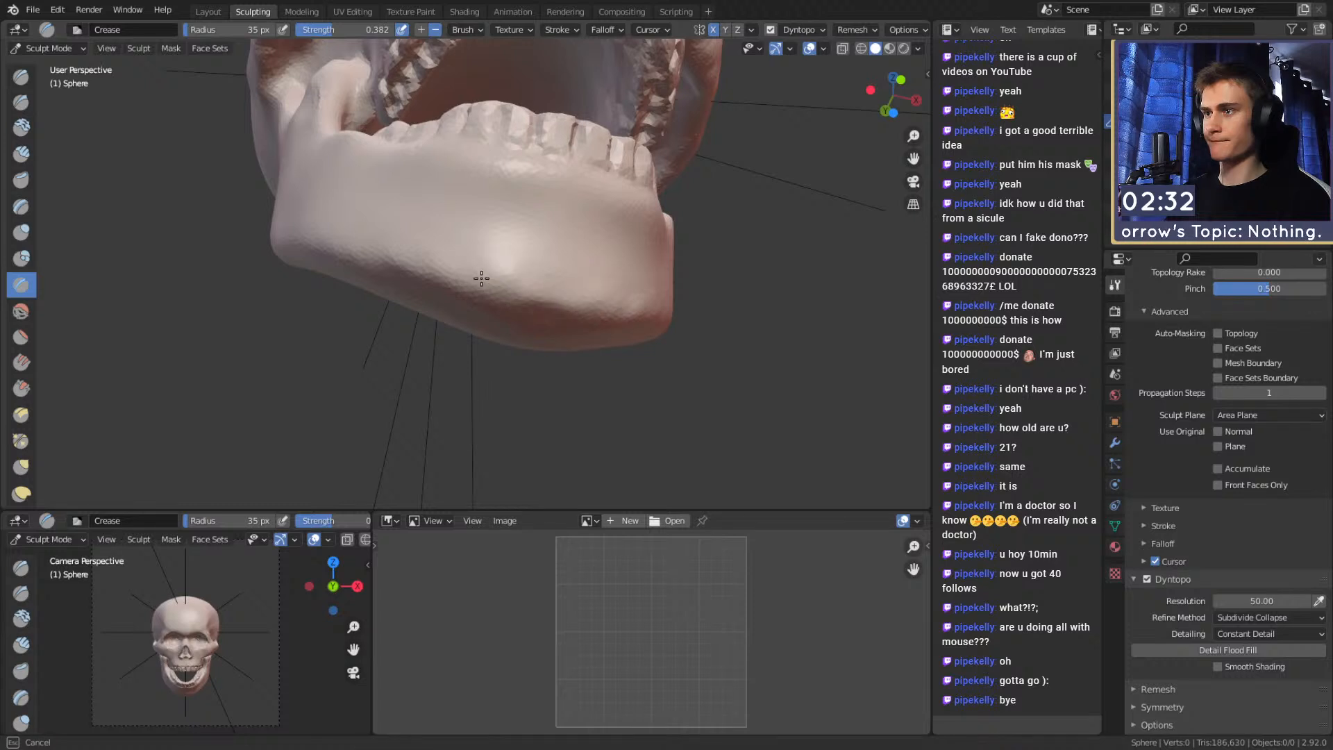
Sharpen the chin and the bottom edge of the lower jaw with Crease brush strokes
mouse_move(359, 234)
middle_down()
mouse_move(461, 284)
mouse_move(500, 249)
mouse_move(559, 354)
middle_up()
mouse_move(542, 370)
mouse_down()
mouse_move(605, 353)
mouse_move(579, 312)
mouse_move(611, 297)
mouse_up()
drag(494, 368, 464, 340)
key(f)
click(597, 336)
middle_drag(330, 280, 511, 378)
key(f)
click(461, 416)
Sharpen the rear lower edge of the jaw with the Crease brush at 21 px and refine the area by the lower teeth
middle_drag(461, 416, 440, 351)
key(f)
click(357, 327)
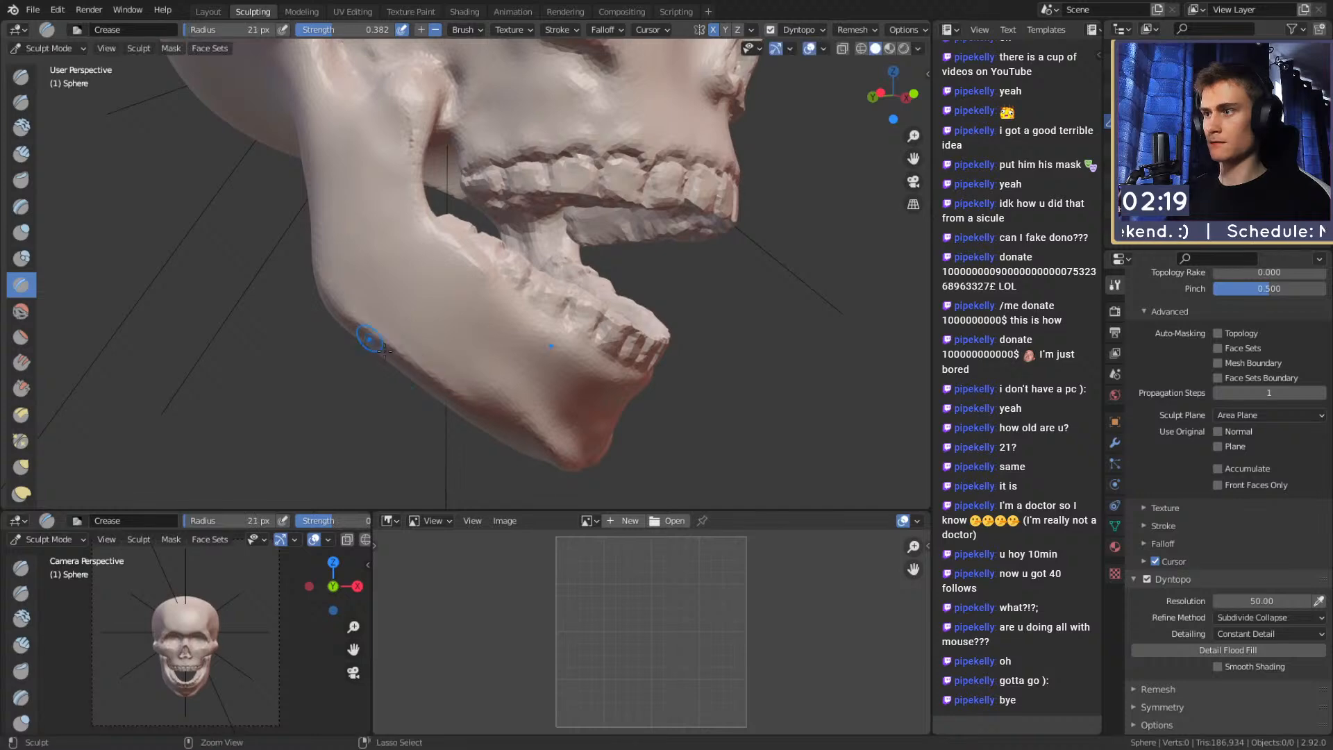
drag(396, 321, 343, 311)
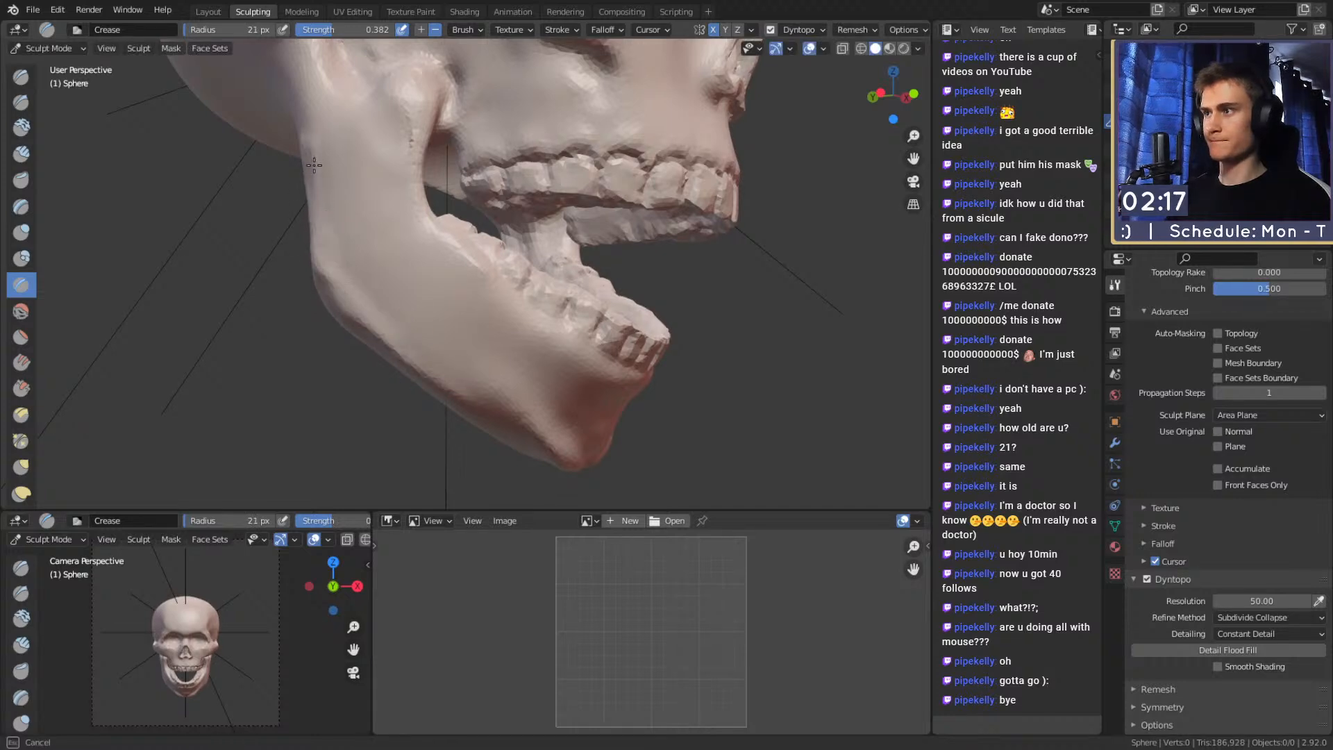
middle_drag(579, 355, 567, 302)
key(f)
click(575, 303)
mouse_move(532, 300)
ctrl+mouse_down()
mouse_move(552, 347)
mouse_move(595, 298)
ctrl+mouse_up()
Build an angled brow ridge above the nose with Clay Strips at 14 px and smooth it at a 102 px radius
mouse_move(595, 297)
middle_down()
mouse_move(524, 349)
mouse_move(513, 299)
mouse_move(471, 266)
middle_up()
key(c)
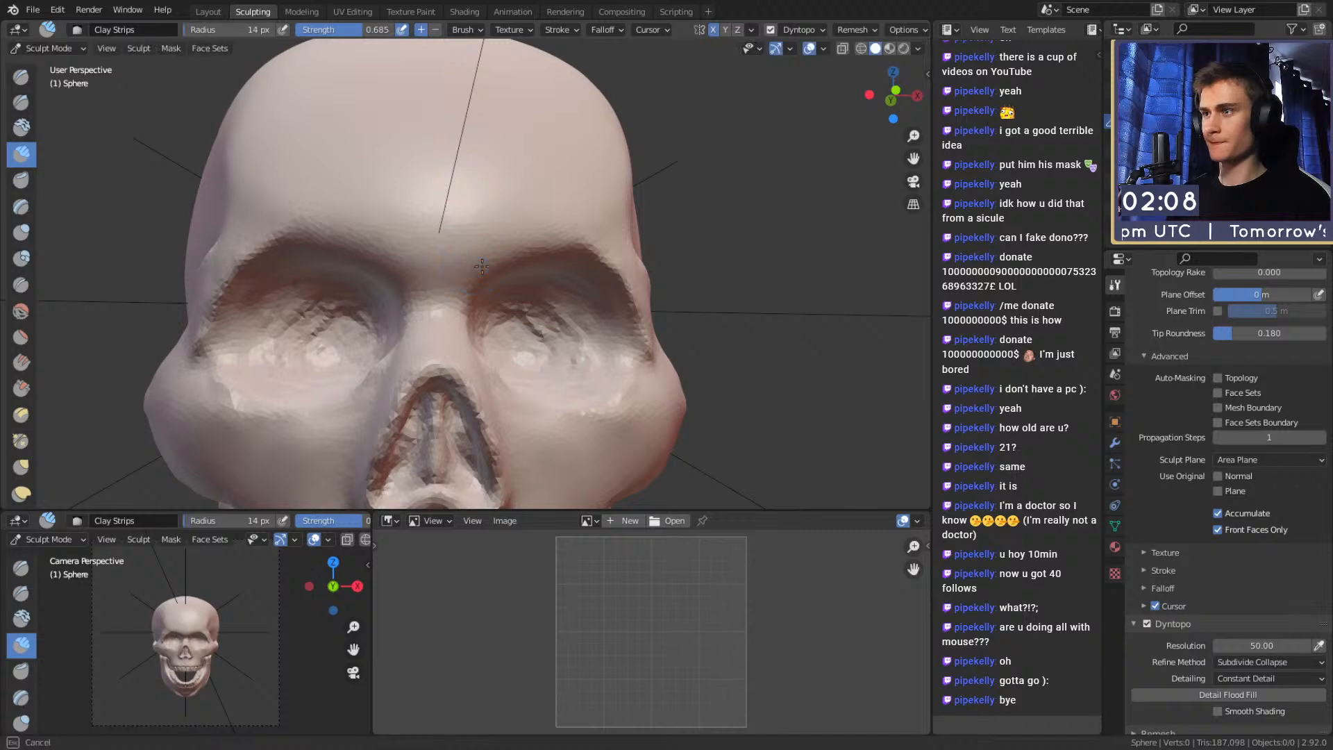
mouse_move(459, 229)
mouse_down()
mouse_move(561, 203)
mouse_move(544, 197)
mouse_up()
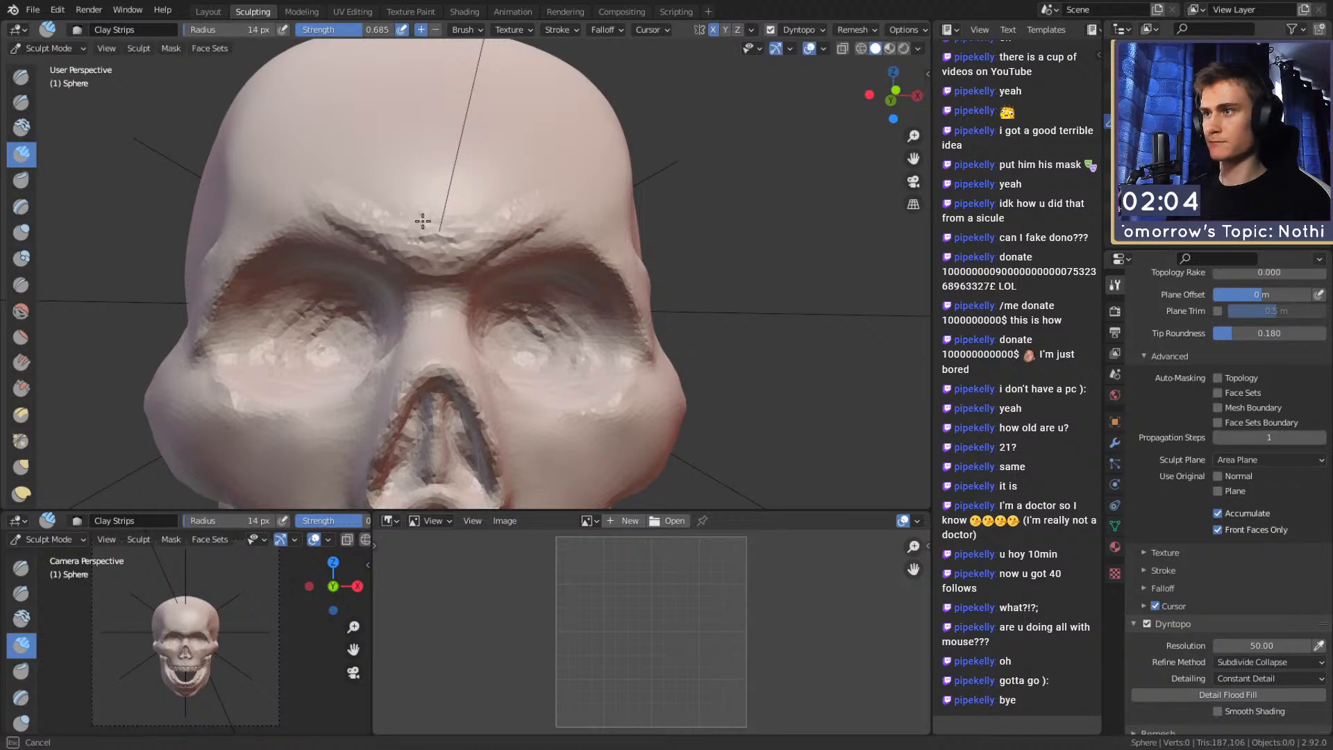
drag(407, 268, 448, 267)
key(f)
click(517, 223)
shift+drag(500, 223, 546, 195)
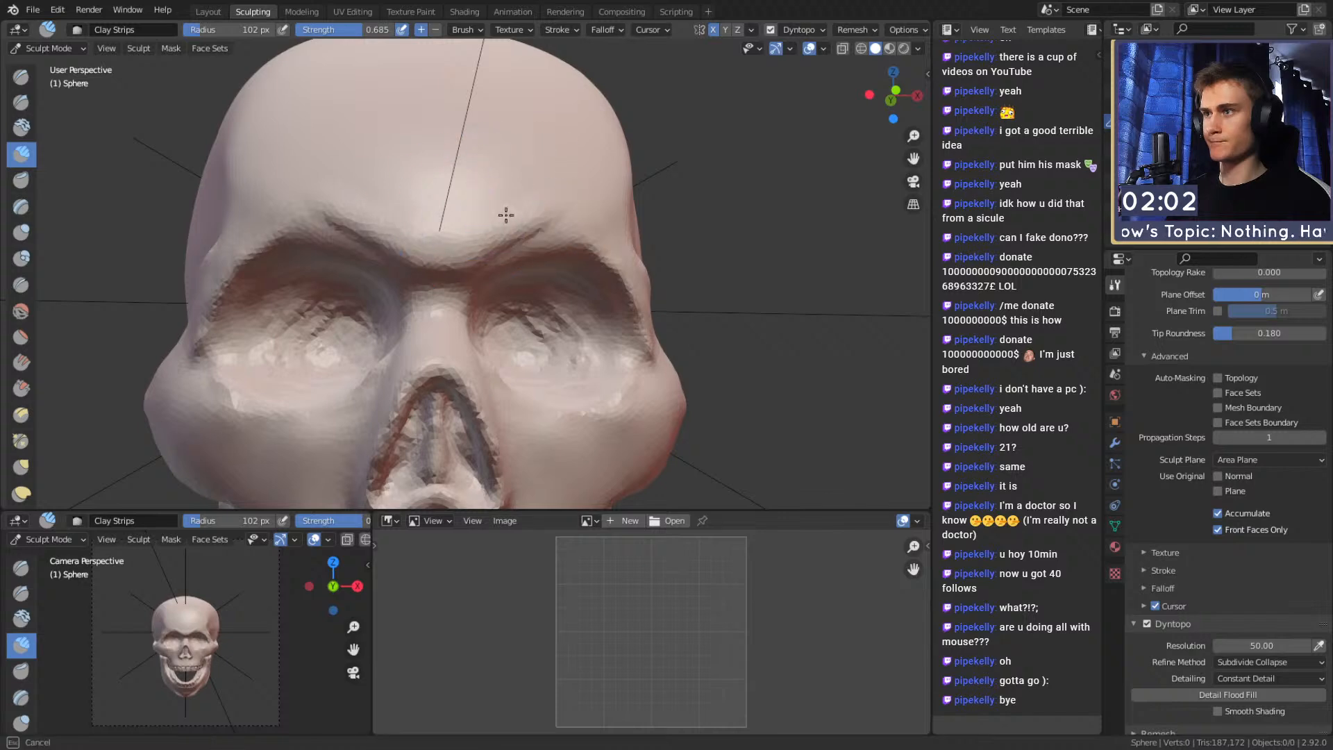
Crease the brow along the upper rim of the eye sockets at 26 px and blend the forehead at 177 px
key(shift+c)
scroll(506, 263, up, 5)
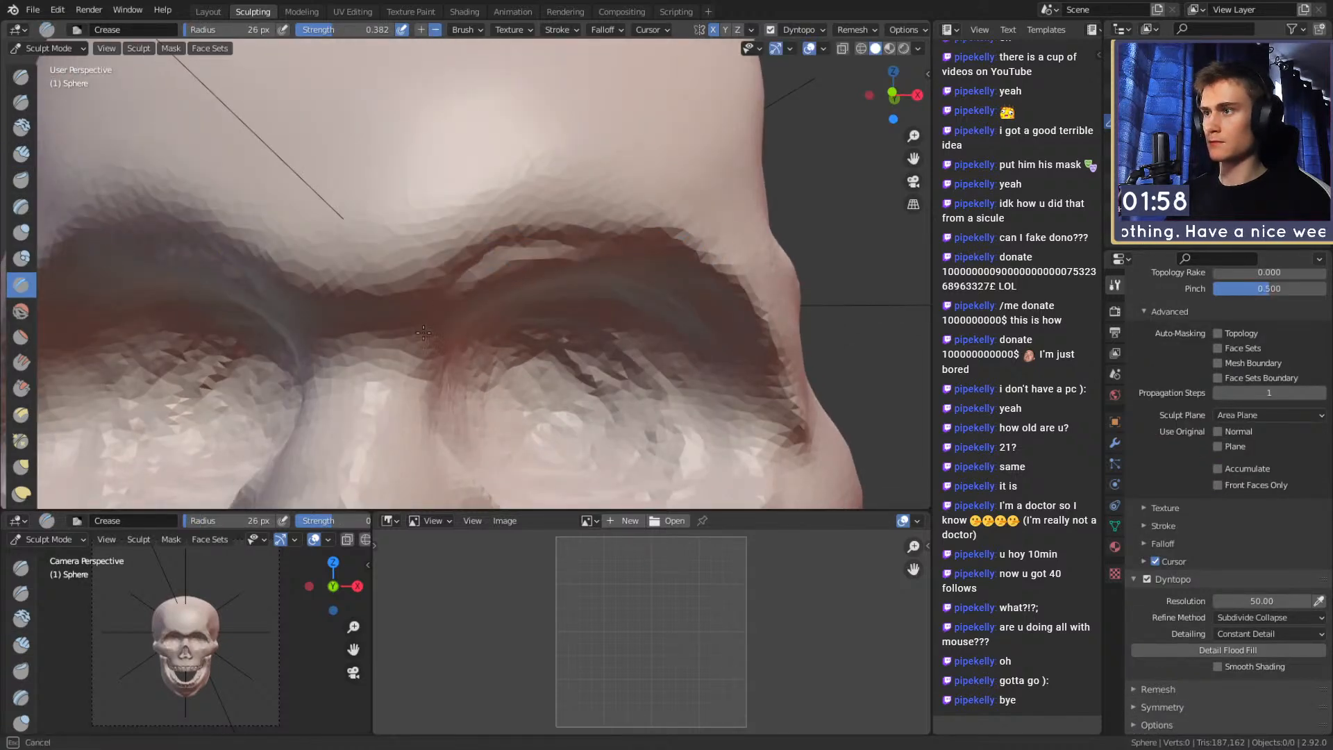
middle_drag(574, 221, 570, 237)
mouse_move(543, 255)
mouse_down()
mouse_move(663, 181)
mouse_move(614, 214)
mouse_up()
drag(407, 195, 646, 157)
drag(454, 166, 622, 179)
mouse_move(562, 166)
mouse_down()
mouse_move(589, 169)
mouse_move(466, 166)
mouse_up()
key(f)
click(565, 166)
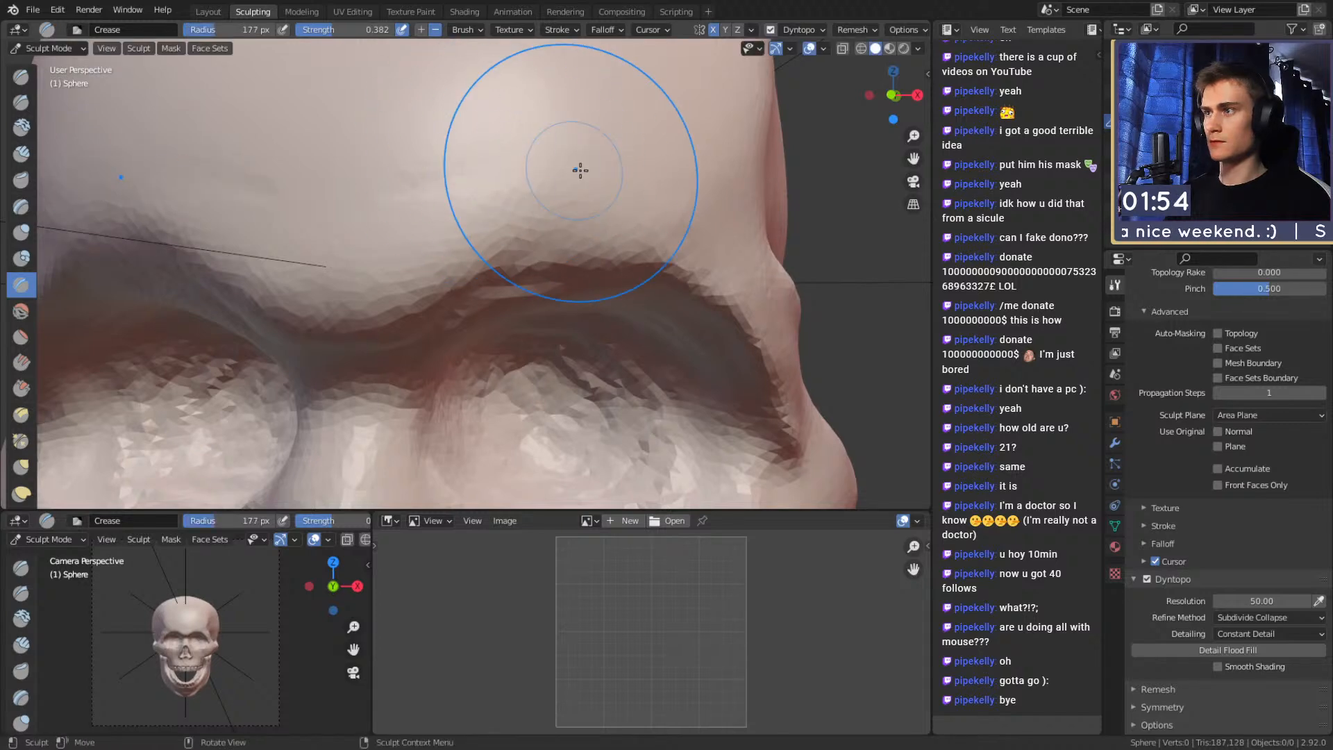
Sculpt subtle tooth roots above the upper teeth with the Crease brush at a 13 px radius
scroll(557, 170, down, 8)
middle_drag(646, 306, 545, 274)
scroll(542, 222, up, 4)
mouse_move(539, 188)
shift+middle_down()
mouse_move(485, 229)
mouse_move(461, 213)
mouse_move(420, 126)
shift+middle_up()
scroll(458, 213, up, 2)
key(f)
click(381, 232)
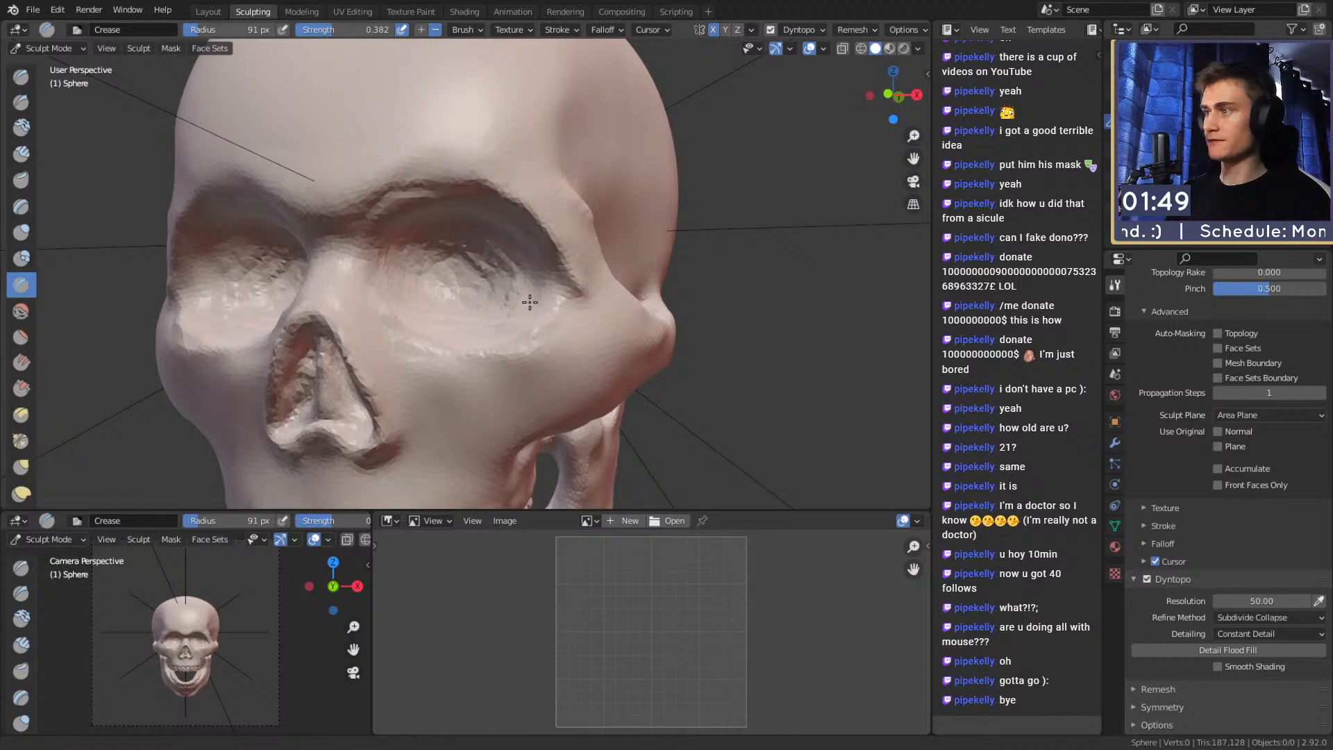
alt+shift+drag(525, 320, 564, 243)
alt+drag(564, 243, 576, 232)
key(f)
click(548, 254)
mouse_move(563, 290)
alt+shift+mouse_down()
mouse_move(550, 211)
mouse_move(503, 249)
alt+shift+mouse_up()
scroll(536, 246, up, 1)
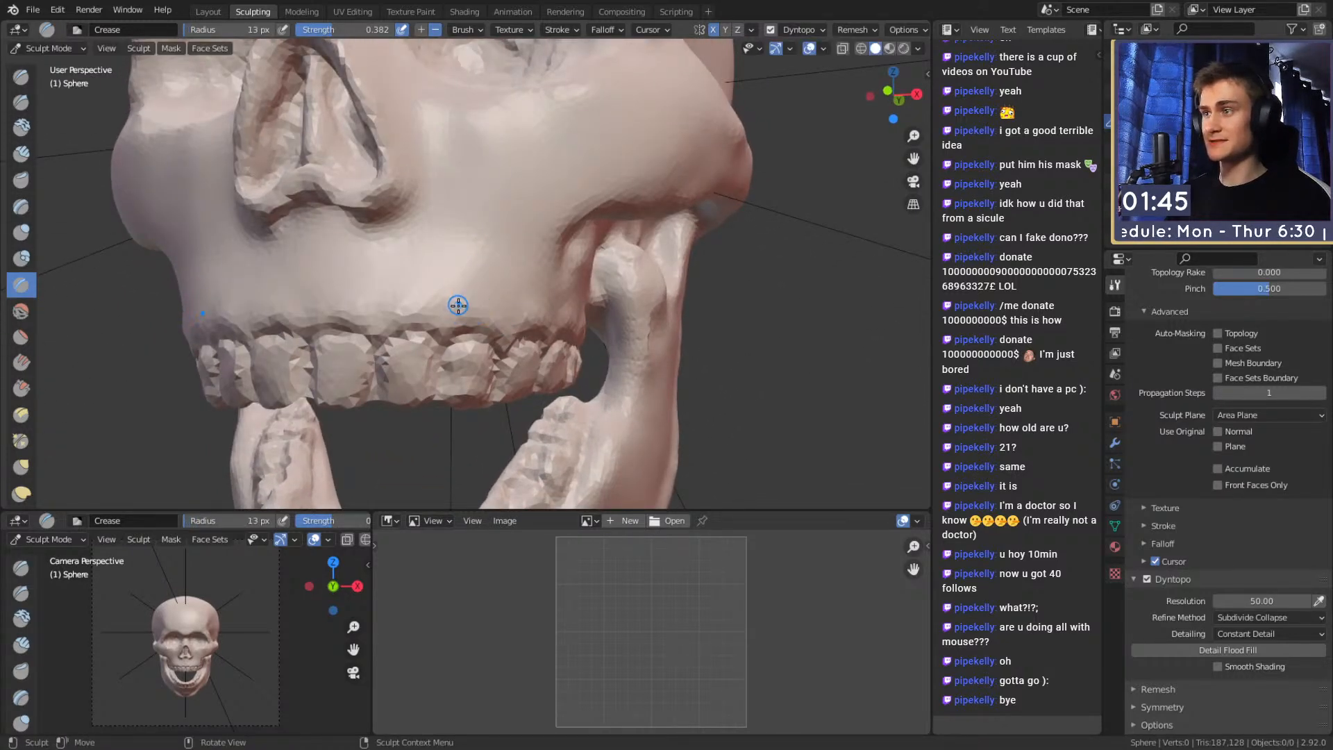
mouse_move(445, 324)
alt+mouse_down()
mouse_move(458, 296)
mouse_move(529, 289)
mouse_move(497, 202)
mouse_move(510, 236)
alt+mouse_up()
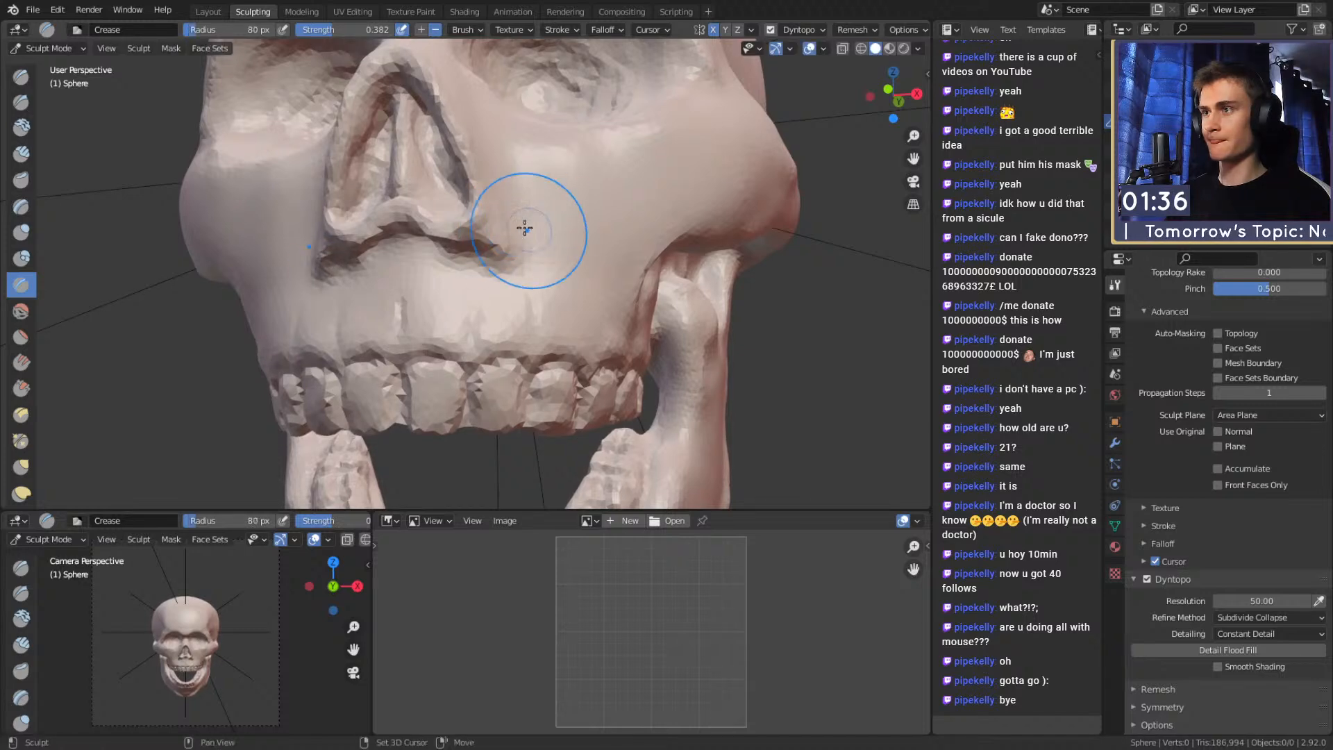
Adjust the profile of the upper jaw's front from the side with the Grab brush
alt+drag(502, 127, 492, 266)
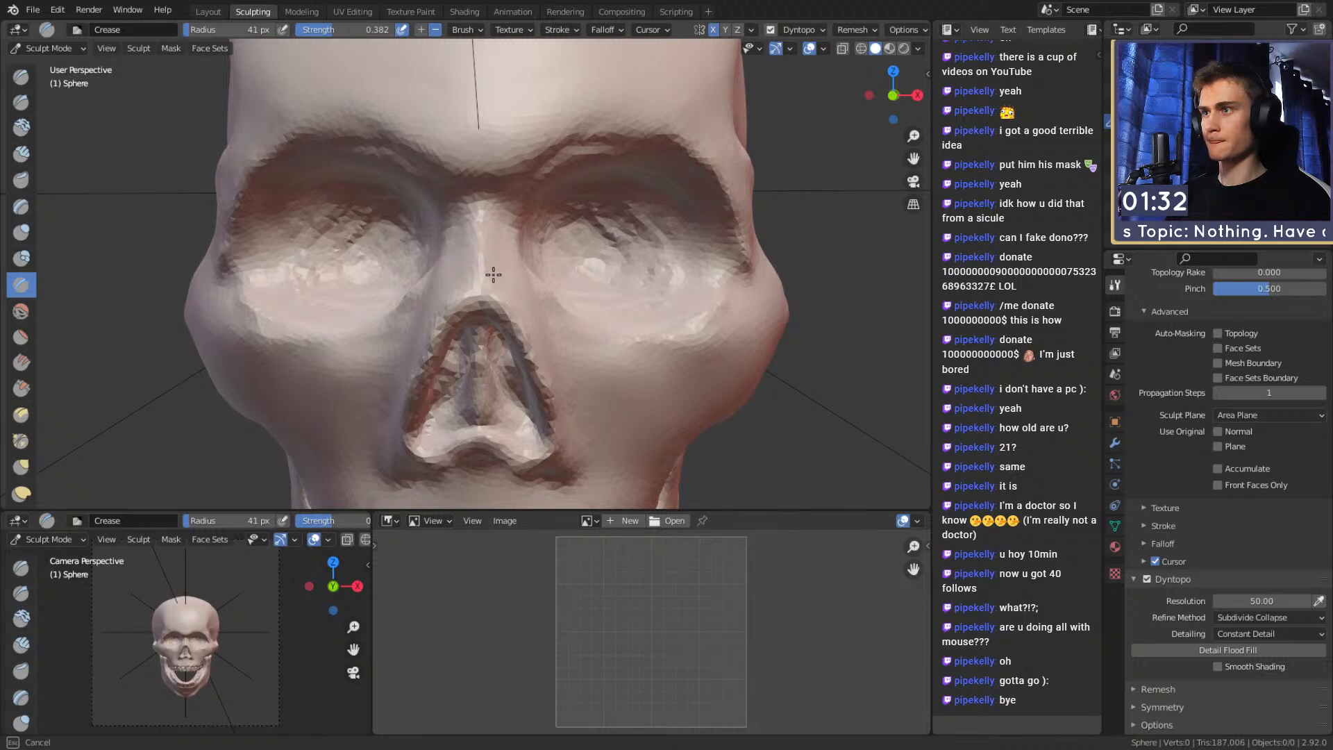
ctrl+alt+drag(508, 250, 517, 416)
mouse_move(548, 347)
alt+mouse_down()
mouse_move(678, 306)
mouse_move(695, 278)
mouse_move(548, 275)
mouse_move(663, 278)
mouse_move(618, 279)
alt+mouse_up()
key(g)
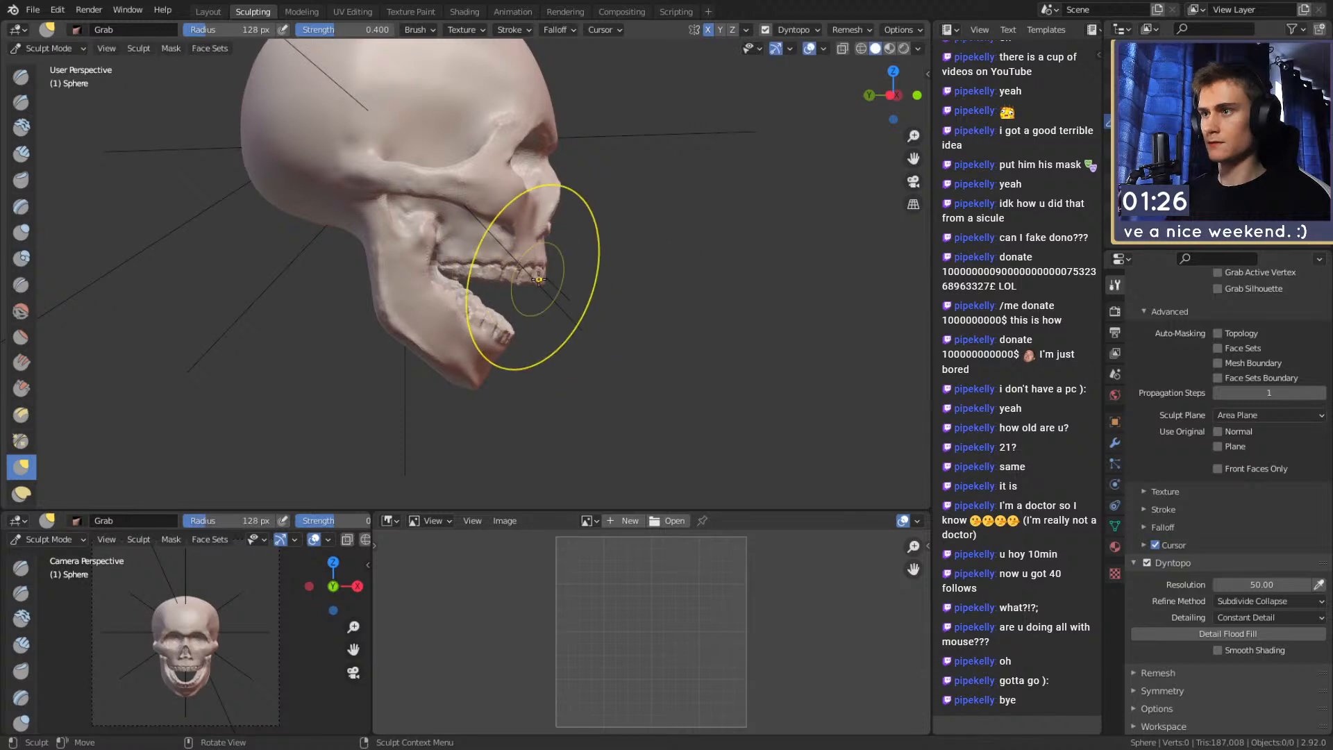
key(f)
click(542, 283)
middle_drag(546, 281, 470, 306)
mouse_move(557, 312)
middle_down()
mouse_move(595, 223)
mouse_move(533, 232)
middle_up()
Carve the temple line from the brow up the side of the forehead with the Crease brush at a 36 px radius
key(shift+c)
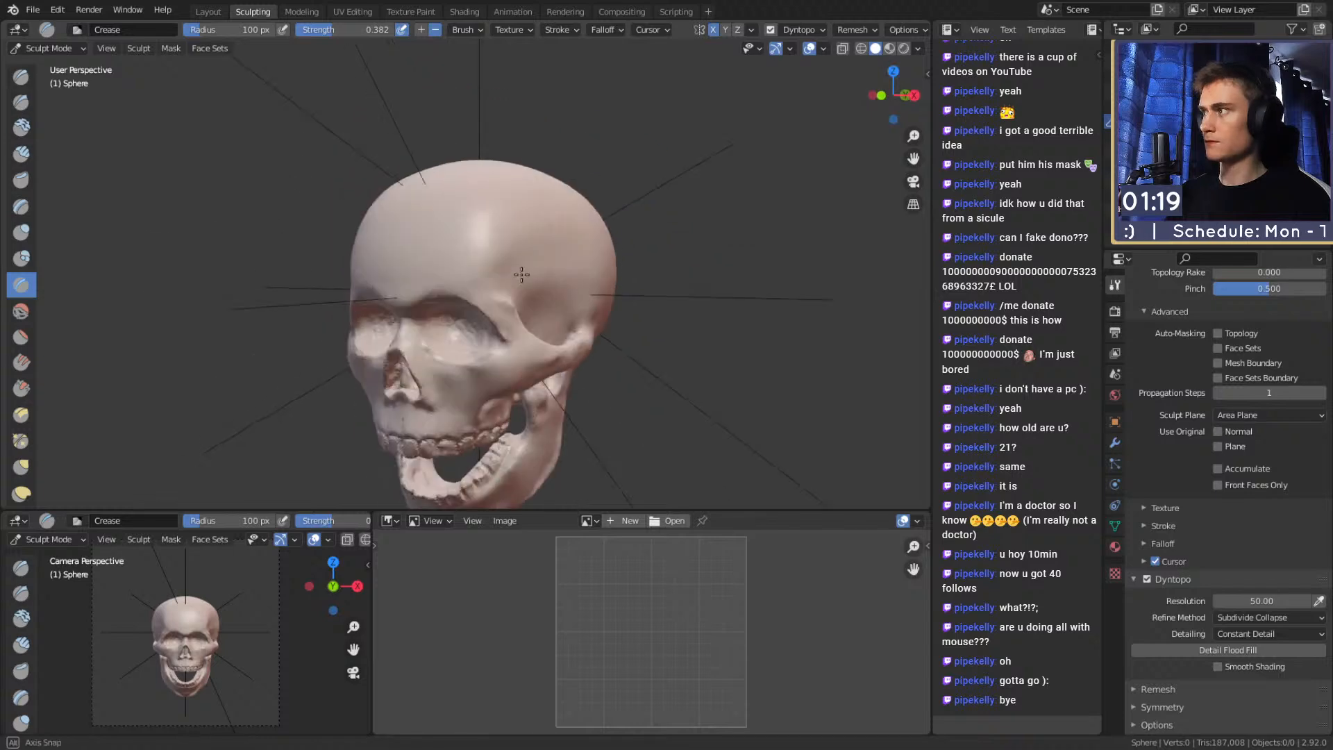
scroll(491, 226, up, 7)
key(f)
click(479, 314)
mouse_move(480, 309)
middle_down()
mouse_move(431, 259)
mouse_move(381, 285)
mouse_move(506, 268)
middle_up()
key(f)
click(484, 262)
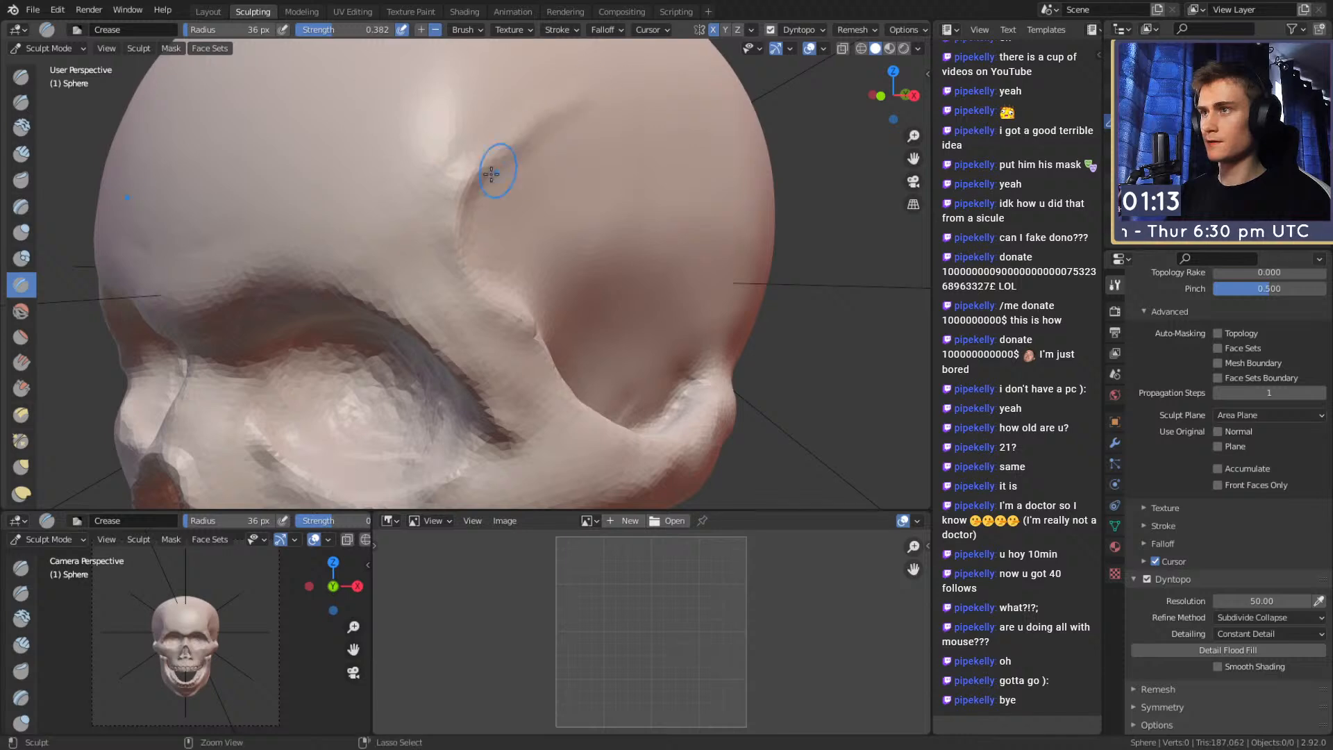
key(f)
click(592, 104)
drag(411, 228, 438, 262)
Crease the bone edge between the outer eye socket and the temple hollow at a 36 px radius
key(f)
click(520, 242)
middle_drag(535, 244, 411, 273)
key(f)
click(403, 292)
mouse_move(422, 351)
mouse_down()
mouse_move(429, 360)
mouse_move(371, 289)
mouse_up()
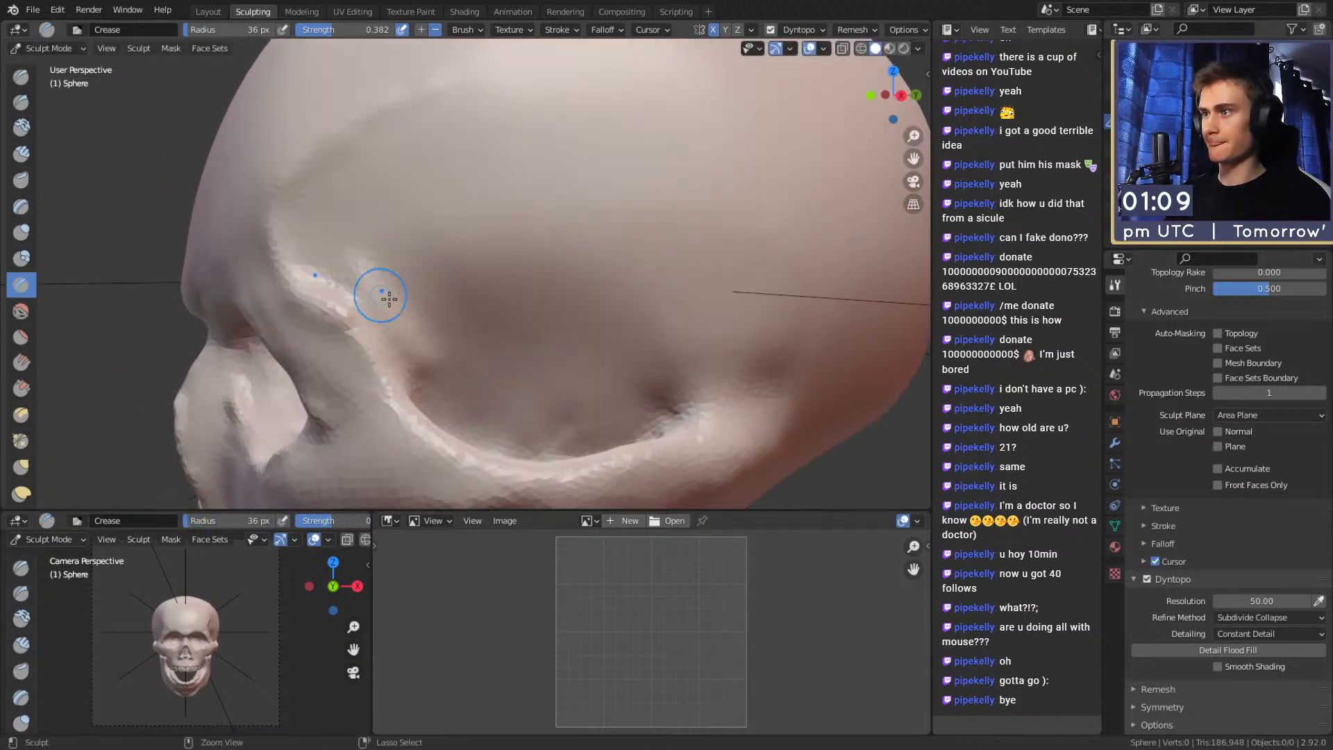
middle_drag(460, 323, 357, 363)
mouse_move(340, 354)
mouse_down()
mouse_move(294, 320)
mouse_move(297, 278)
mouse_up()
Fill out the temple area with Clay Strips strokes and smooth them at an adjusted radius
key(c)
mouse_move(351, 330)
middle_down()
mouse_move(342, 274)
mouse_move(410, 256)
middle_up()
key(f)
click(367, 242)
mouse_move(344, 191)
mouse_down()
mouse_move(395, 271)
mouse_move(410, 330)
mouse_move(615, 390)
mouse_move(417, 242)
mouse_move(512, 178)
mouse_move(616, 285)
mouse_move(597, 361)
mouse_up()
mouse_move(608, 229)
mouse_down()
mouse_move(667, 306)
mouse_move(539, 137)
mouse_move(365, 185)
mouse_move(632, 240)
mouse_move(677, 144)
mouse_up()
key(f)
click(543, 186)
mouse_move(503, 186)
shift+mouse_down()
mouse_move(393, 185)
mouse_move(503, 306)
shift+mouse_up()
mouse_move(548, 243)
shift+mouse_down()
mouse_move(602, 145)
mouse_move(562, 310)
mouse_move(625, 367)
shift+mouse_up()
Reshape the cheekbone arch with the Grab brush at a 103 px radius
middle_drag(625, 368, 565, 411)
mouse_move(429, 415)
middle_down()
mouse_move(468, 226)
mouse_move(521, 238)
middle_up()
key(shift+c)
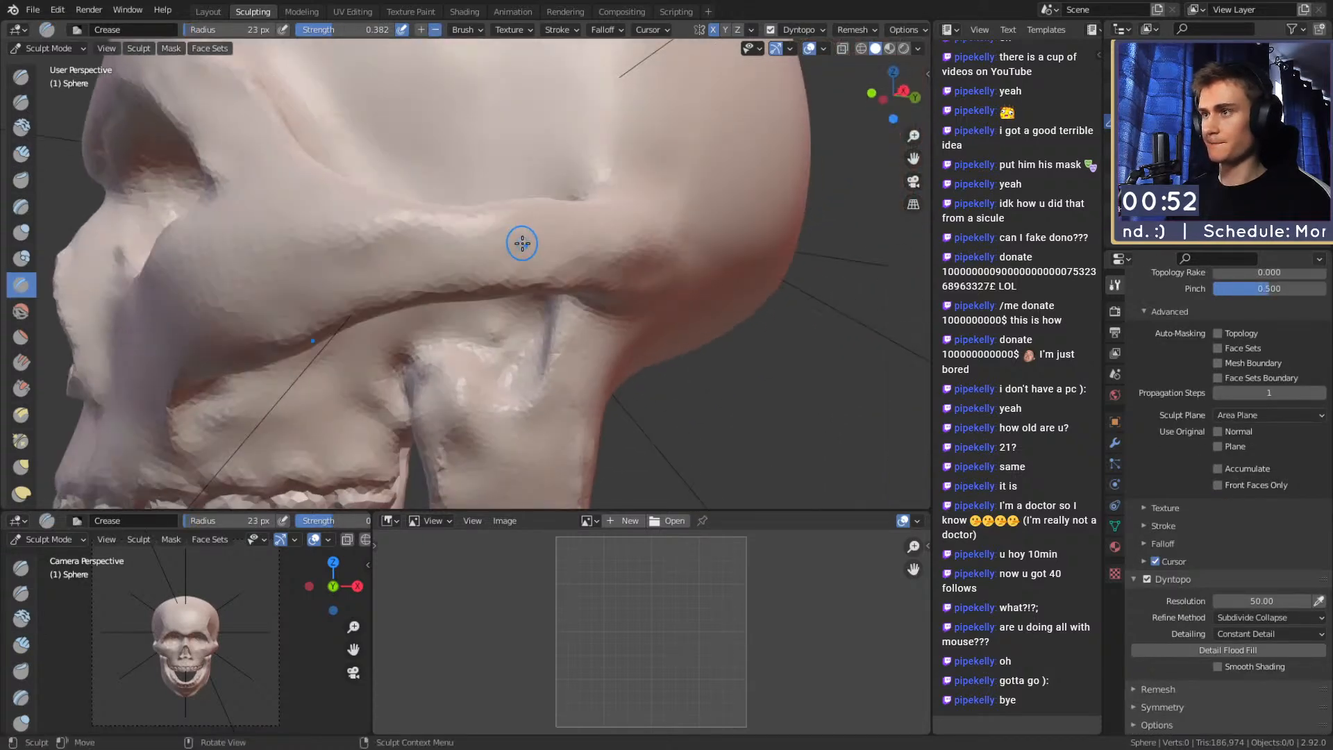
key(g)
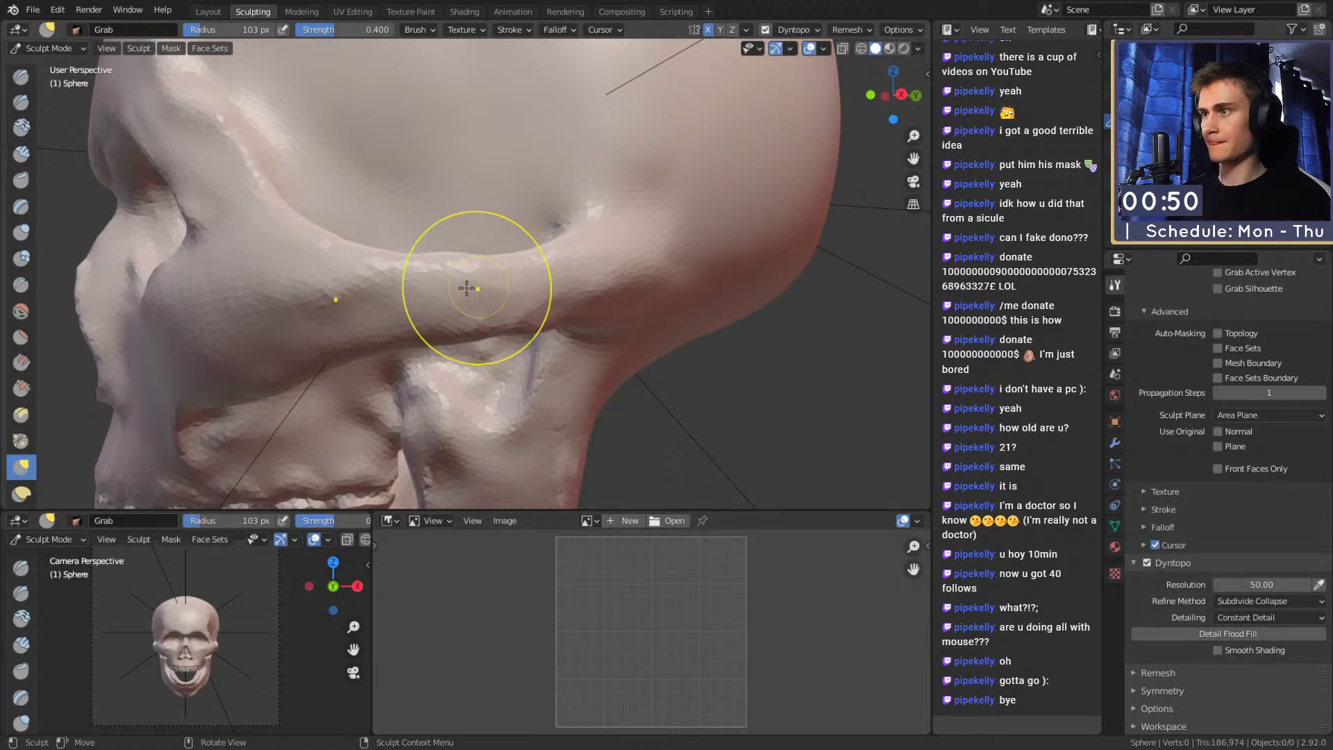
middle_drag(475, 283, 475, 271)
drag(390, 301, 399, 277)
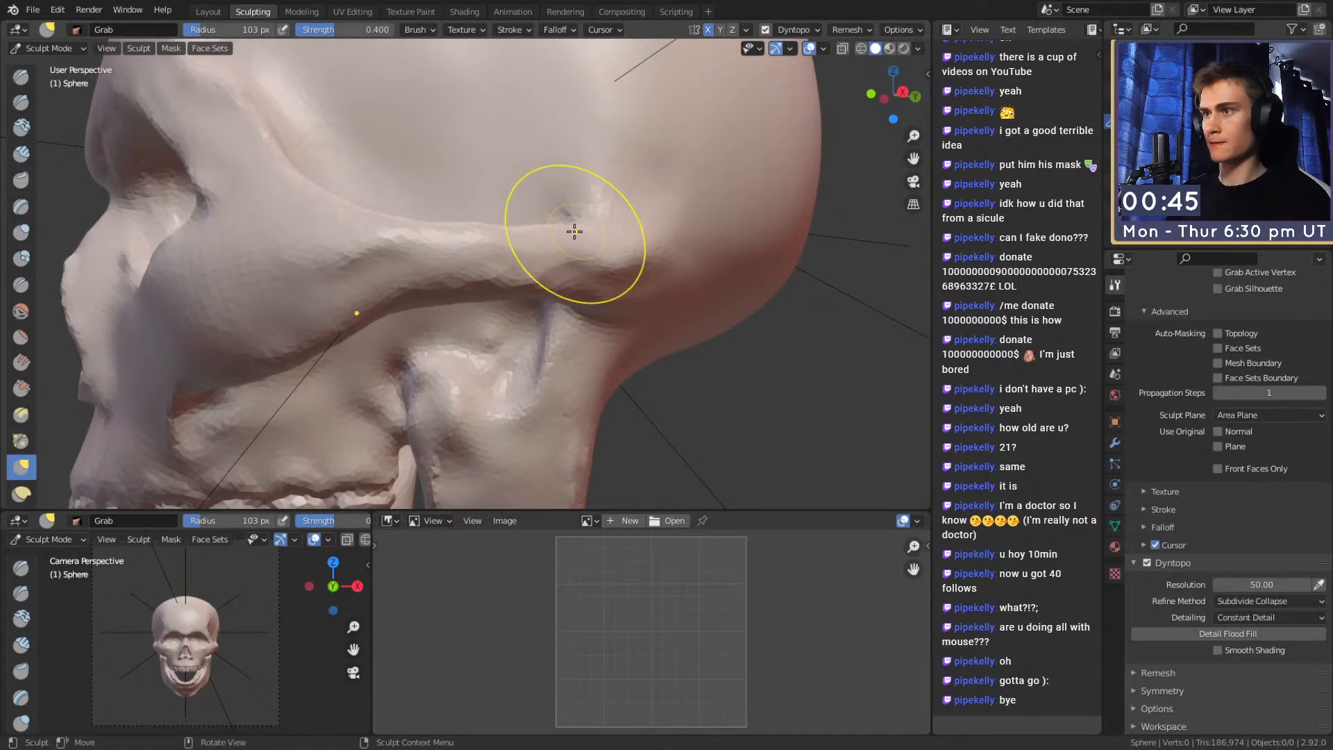
Refine the rear end of the cheekbone arch, where it joins the skull, with the Grab brush at a 103 px radius
drag(497, 225, 481, 245)
middle_drag(527, 281, 572, 276)
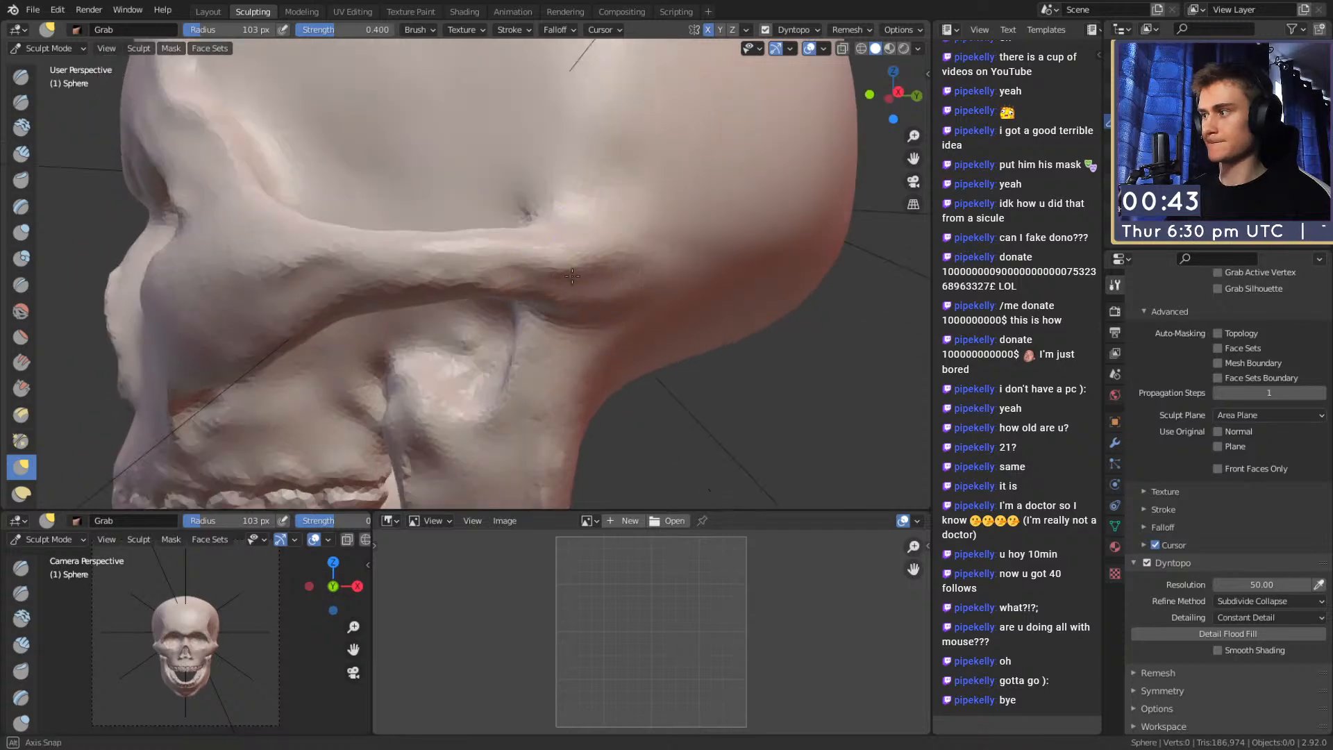
drag(584, 303, 576, 297)
Crease the rear base of the cheekbone arch and the underside of the skull beside the jaw joint at a 38 px radius
key(shift+c)
middle_drag(586, 302, 435, 177)
mouse_move(393, 291)
middle_down()
mouse_move(441, 278)
mouse_move(500, 305)
mouse_move(472, 335)
mouse_move(404, 312)
mouse_move(519, 362)
mouse_move(486, 320)
mouse_move(536, 273)
mouse_move(446, 298)
mouse_move(456, 305)
middle_up()
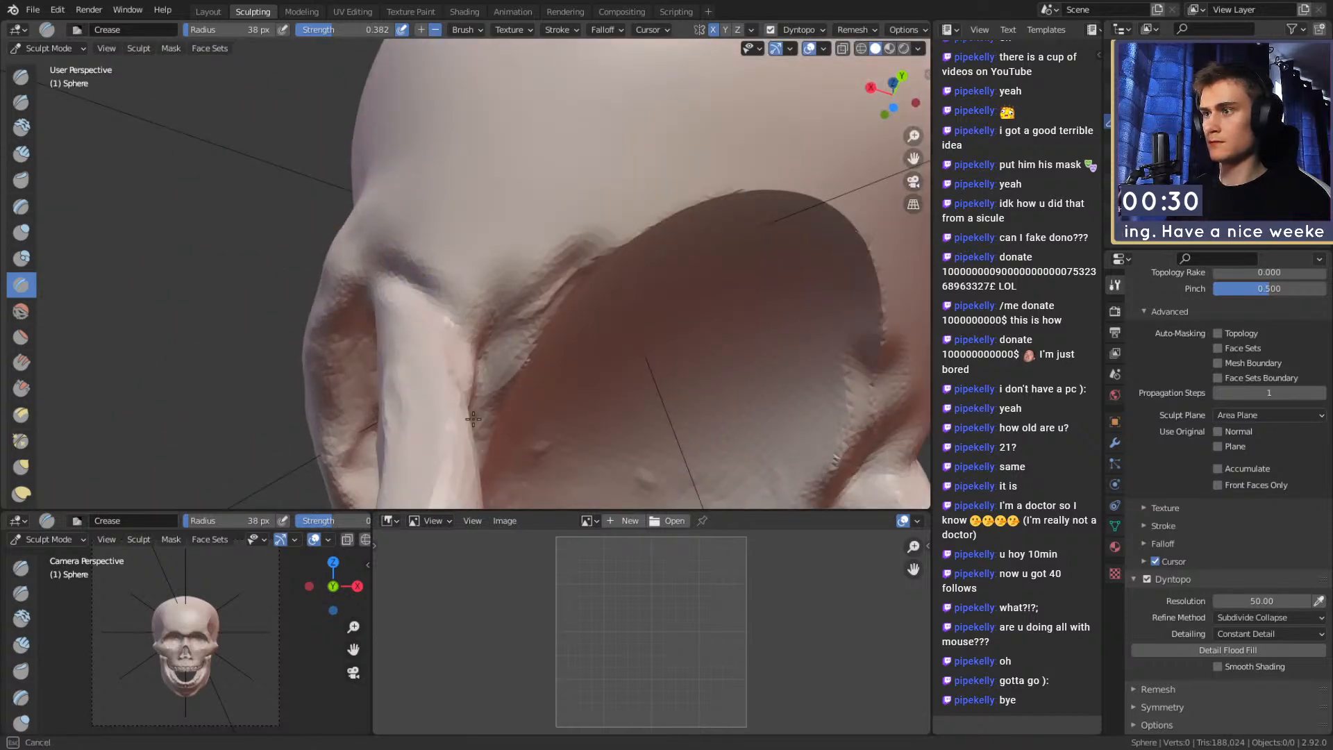
drag(538, 281, 411, 268)
mouse_move(417, 271)
middle_down()
mouse_move(472, 354)
mouse_move(479, 278)
middle_up()
drag(525, 262, 551, 295)
drag(519, 363, 560, 339)
middle_drag(625, 348, 688, 434)
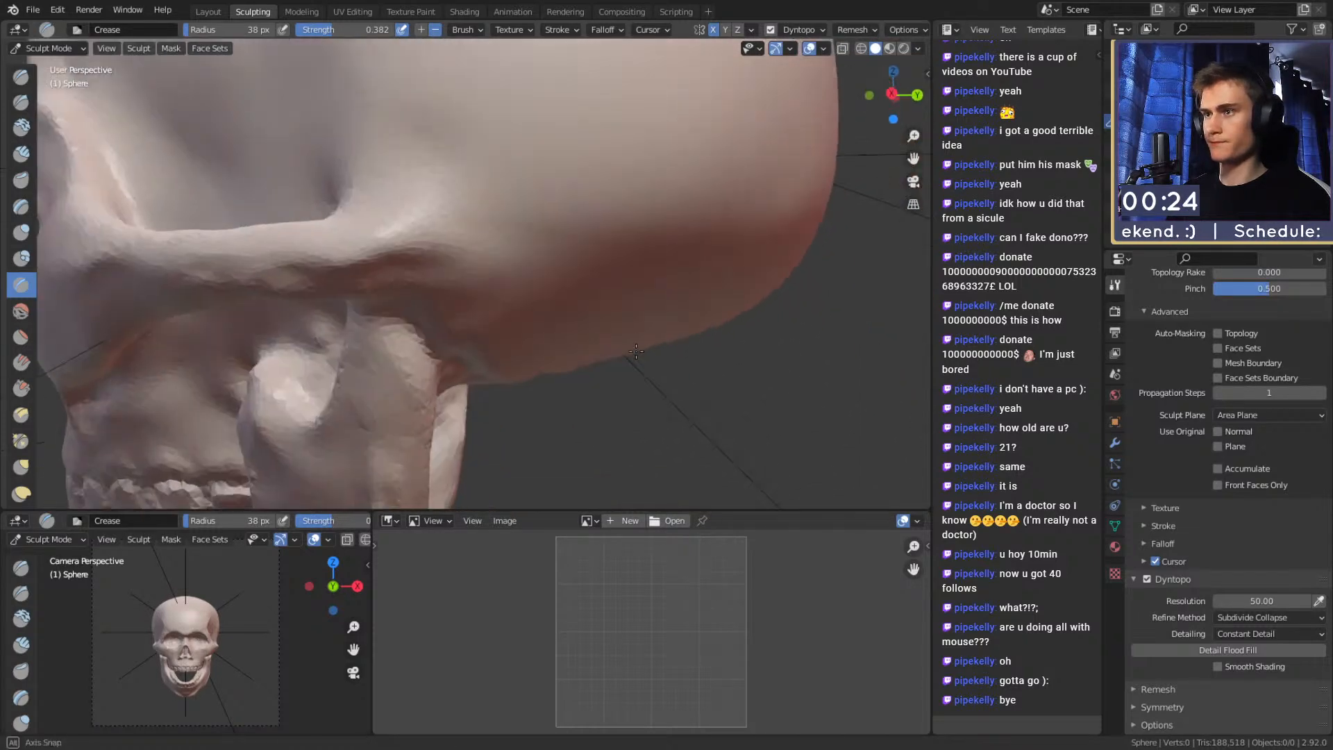
Enlarge the Grab brush to a 194 px radius and adjust the skull's overall shape
scroll(628, 332, down, 6)
key(g)
middle_drag(598, 312, 501, 271)
key(f)
click(586, 273)
mouse_move(515, 273)
alt+mouse_down()
mouse_move(546, 276)
mouse_move(497, 277)
alt+mouse_up()
key(f)
click(569, 276)
middle_drag(496, 276, 652, 248)
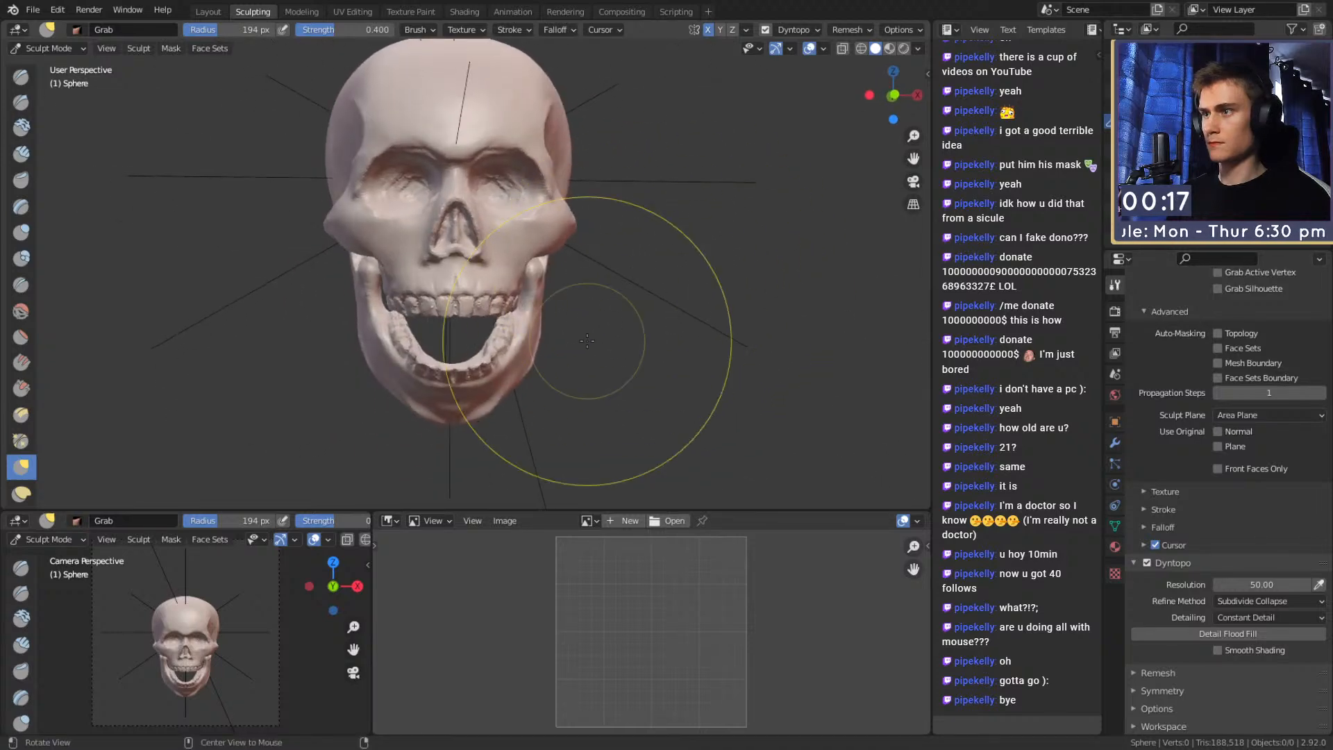
Carve creases above and between the upper front teeth with the Crease brush at a 31 px radius
scroll(555, 185, up, 4)
key(shift+c)
alt+shift+drag(437, 334, 509, 234)
shift+middle_drag(508, 232, 456, 298)
mouse_move(479, 305)
mouse_down()
mouse_move(490, 254)
mouse_move(490, 306)
mouse_up()
key(f)
click(496, 255)
drag(560, 277, 549, 306)
mouse_move(545, 298)
middle_down()
mouse_move(529, 220)
mouse_move(508, 251)
middle_up()
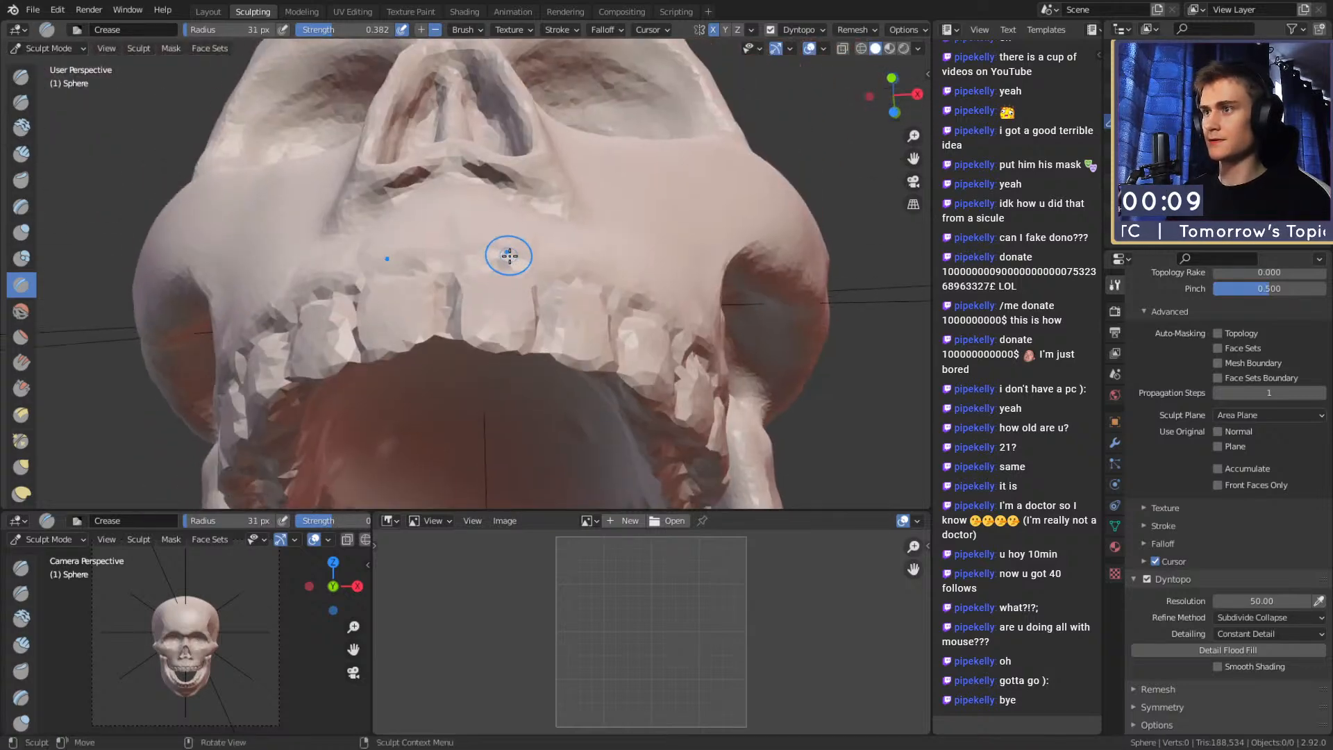
drag(533, 305, 541, 359)
Carve fine creases into the cheekbone below the eye socket with the Crease brush at a 21 px radius
scroll(549, 263, down, 4)
mouse_move(551, 259)
alt+mouse_down()
mouse_move(564, 308)
mouse_move(554, 299)
alt+mouse_up()
scroll(554, 299, up, 6)
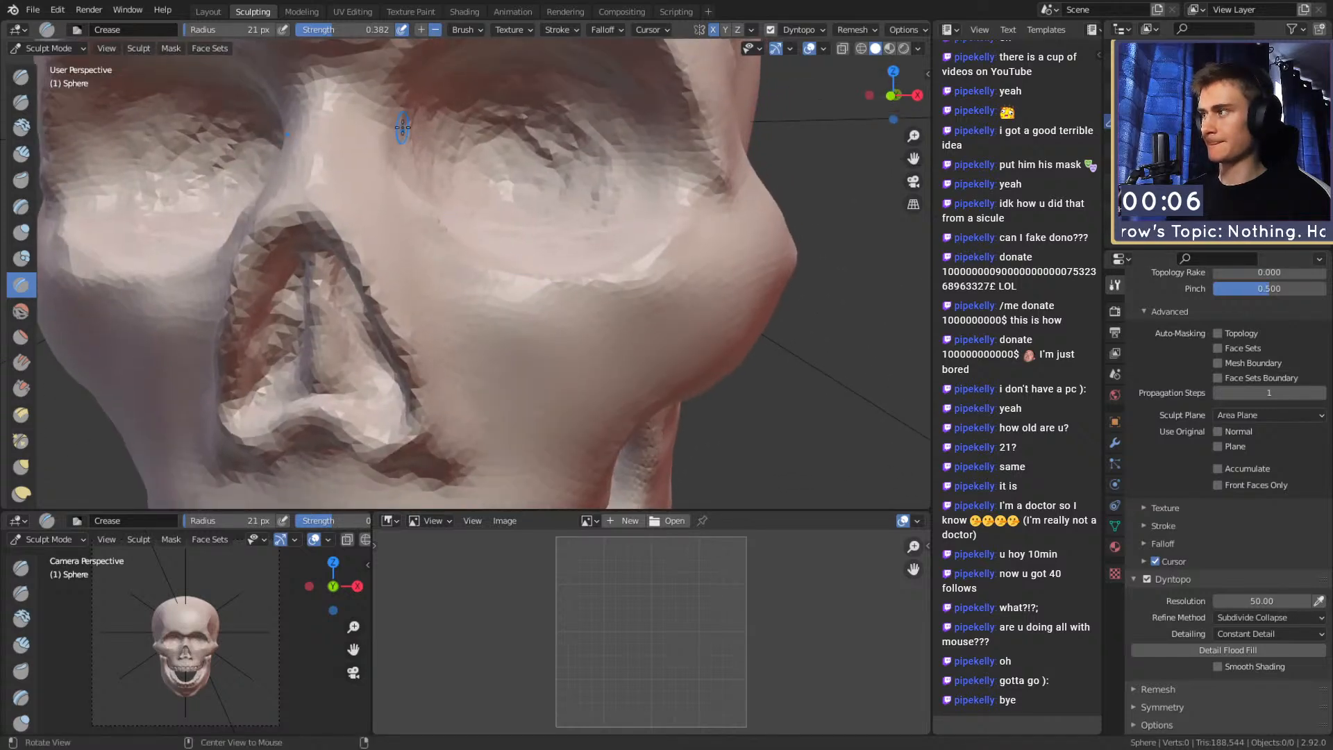
mouse_move(683, 286)
mouse_down()
mouse_move(709, 260)
mouse_move(630, 333)
mouse_up()
shift+middle_drag(617, 330, 645, 269)
ctrl+middle_drag(611, 399, 606, 231)
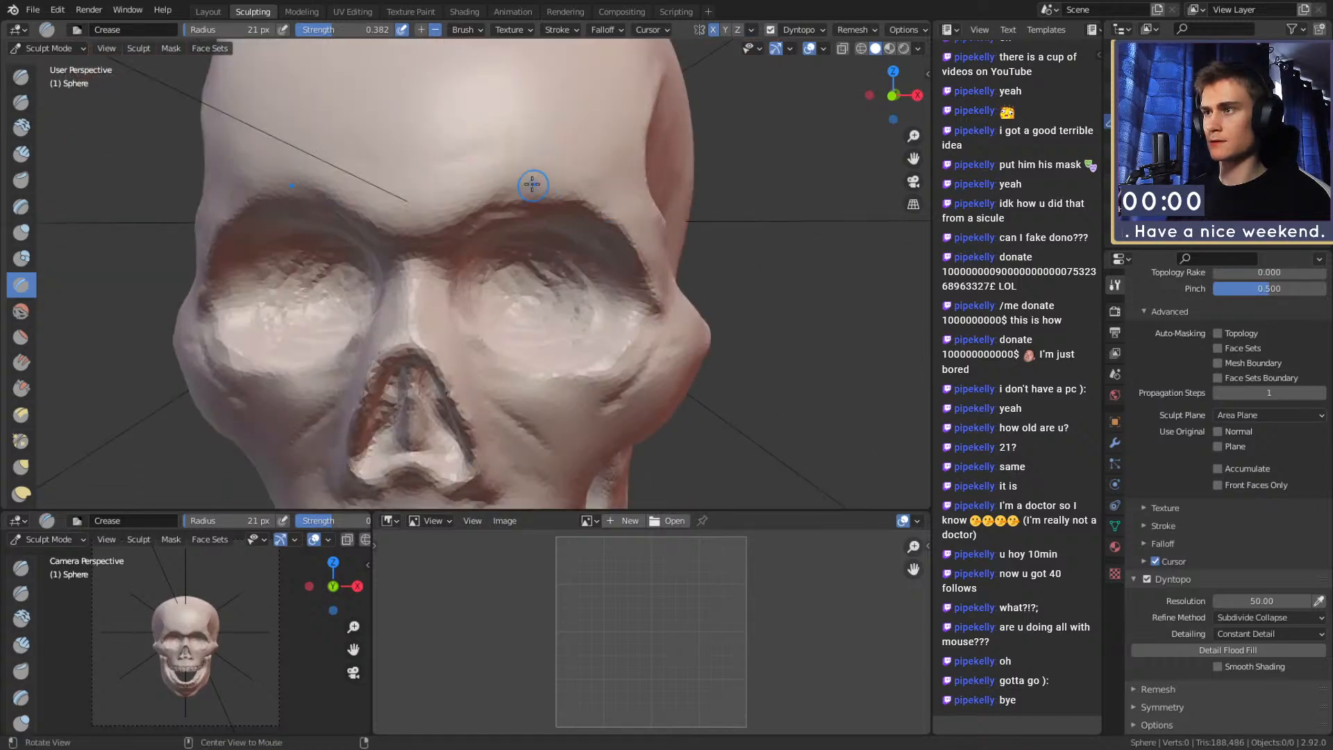
Add creases above the brow and finer wrinkles across the forehead, reducing the Crease brush radius to 13 px
shift+middle_drag(459, 147, 495, 220)
drag(469, 235, 578, 190)
key(f)
click(497, 173)
drag(442, 172, 548, 156)
ctrl+alt+drag(606, 164, 615, 345)
mouse_move(615, 345)
alt+shift+mouse_down()
mouse_move(598, 252)
mouse_move(569, 268)
alt+shift+mouse_up()
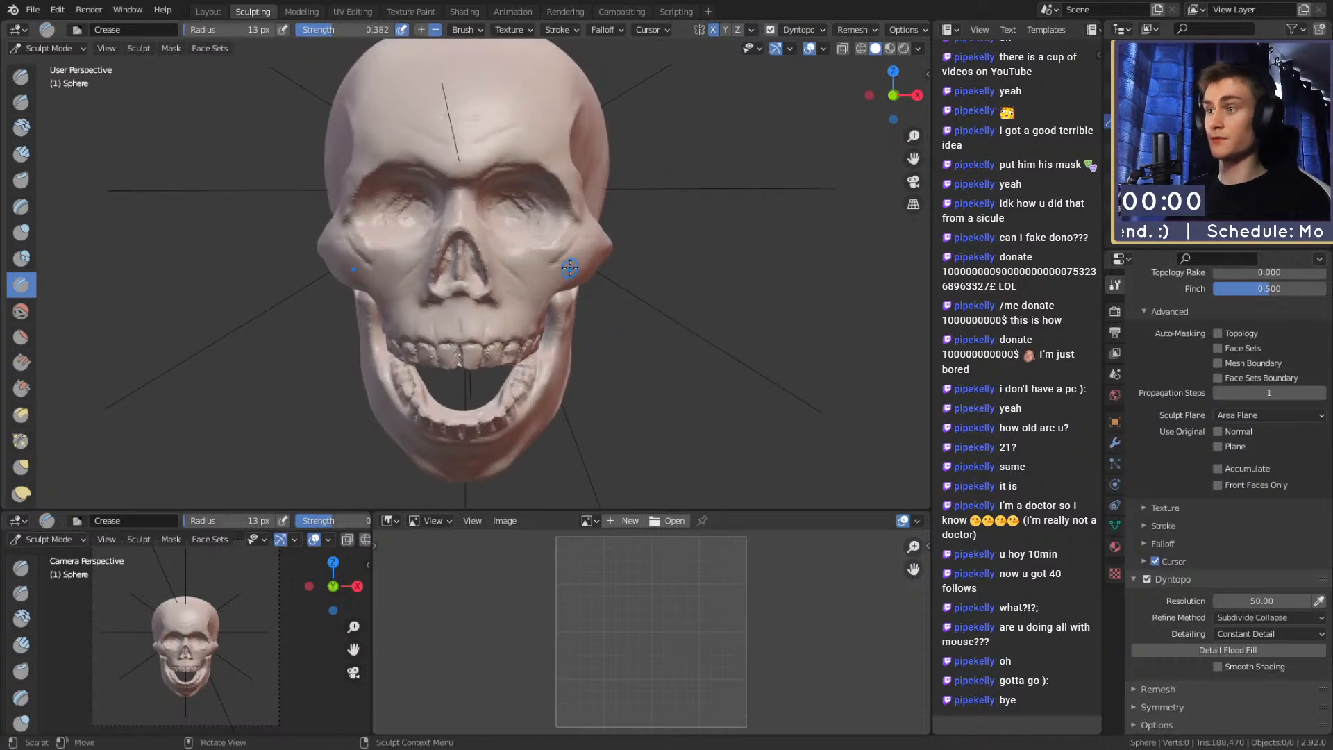
Inspect the whole skull from the front and sides at different distances
scroll(606, 335, down, 6)
scroll(566, 355, up, 6)
shift+middle_drag(565, 355, 622, 368)
scroll(628, 312, down, 3)
middle_drag(618, 365, 515, 375)
scroll(607, 343, up, 2)
middle_drag(606, 342, 531, 326)
scroll(623, 299, up, 4)
scroll(593, 283, down, 4)
scroll(543, 328, up, 1)
Save the skull sculpt as a new file
click(32, 10)
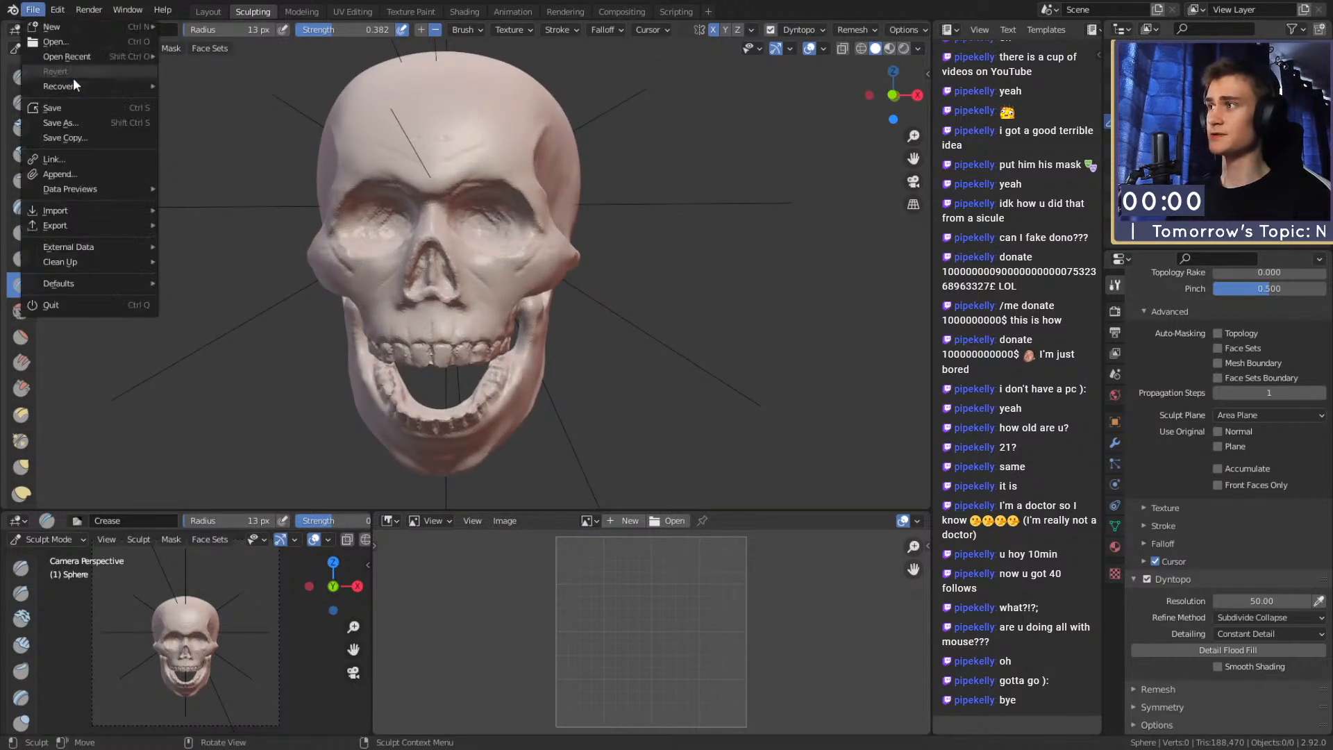
click(74, 125)
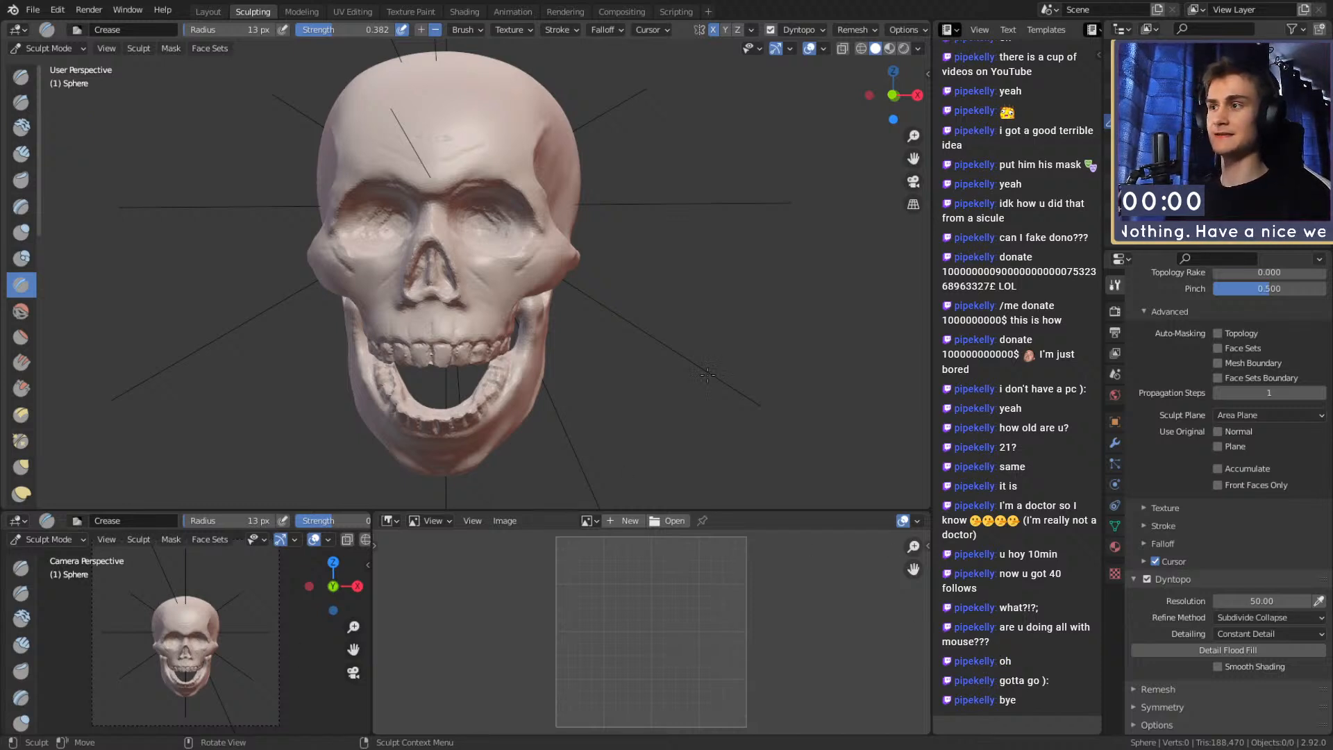
key(ctrl+s)
Switch to the Layout workspace and deselect the skull
scroll(529, 337, down, 6)
scroll(530, 342, up, 6)
mouse_move(529, 342)
middle_down()
mouse_move(514, 336)
mouse_move(687, 366)
mouse_move(601, 359)
mouse_move(545, 399)
mouse_move(588, 359)
middle_up()
scroll(687, 366, down, 4)
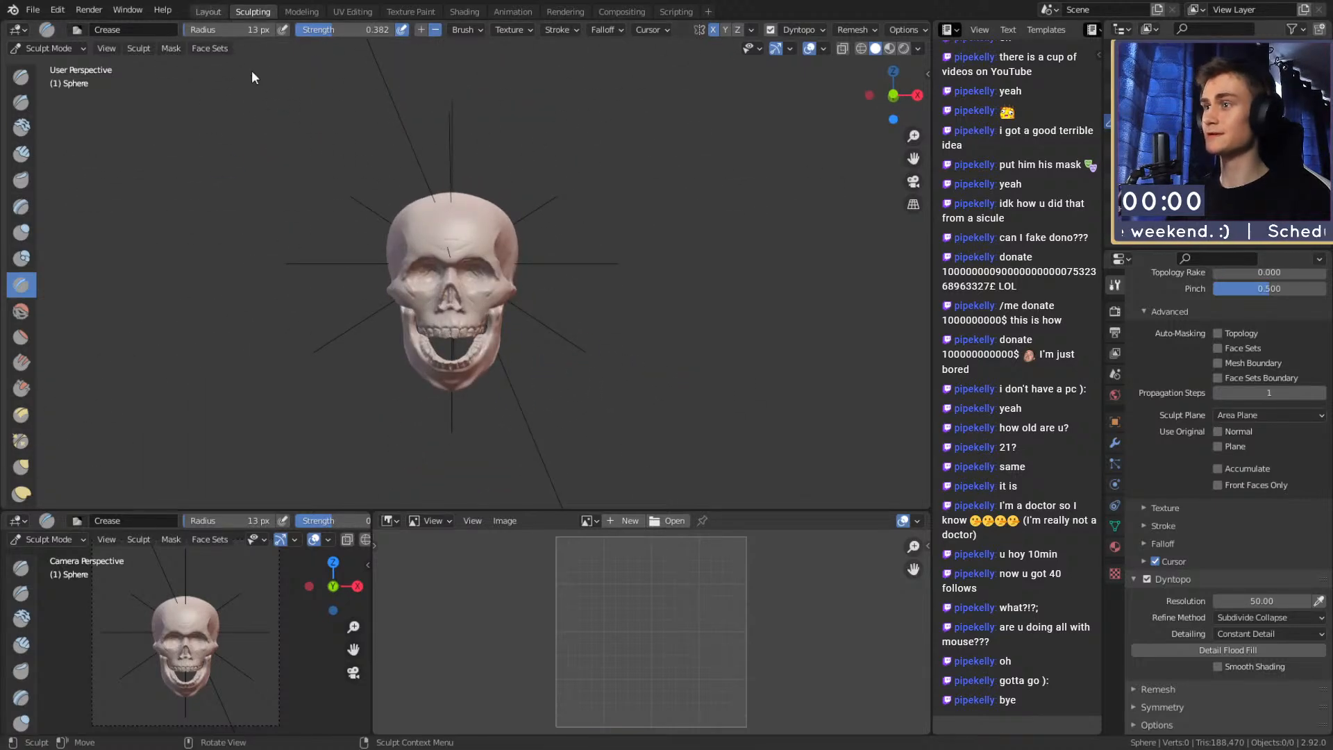
click(208, 12)
scroll(542, 347, down, 6)
mouse_move(555, 370)
middle_down()
mouse_move(793, 427)
mouse_move(591, 427)
mouse_move(613, 428)
mouse_move(500, 408)
mouse_move(574, 431)
mouse_move(623, 389)
mouse_move(547, 366)
middle_up()
scroll(793, 428, down, 2)
click(623, 389)
scroll(555, 364, up, 2)
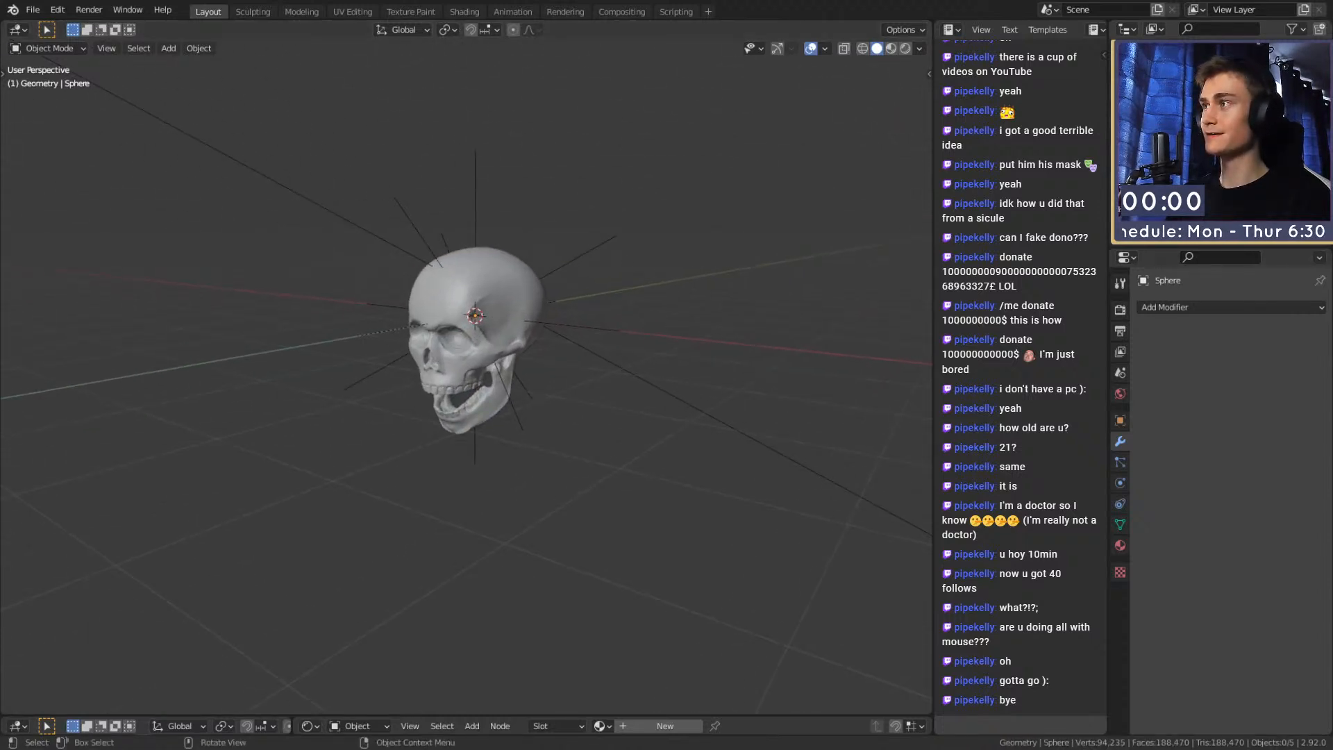
click(33, 10)
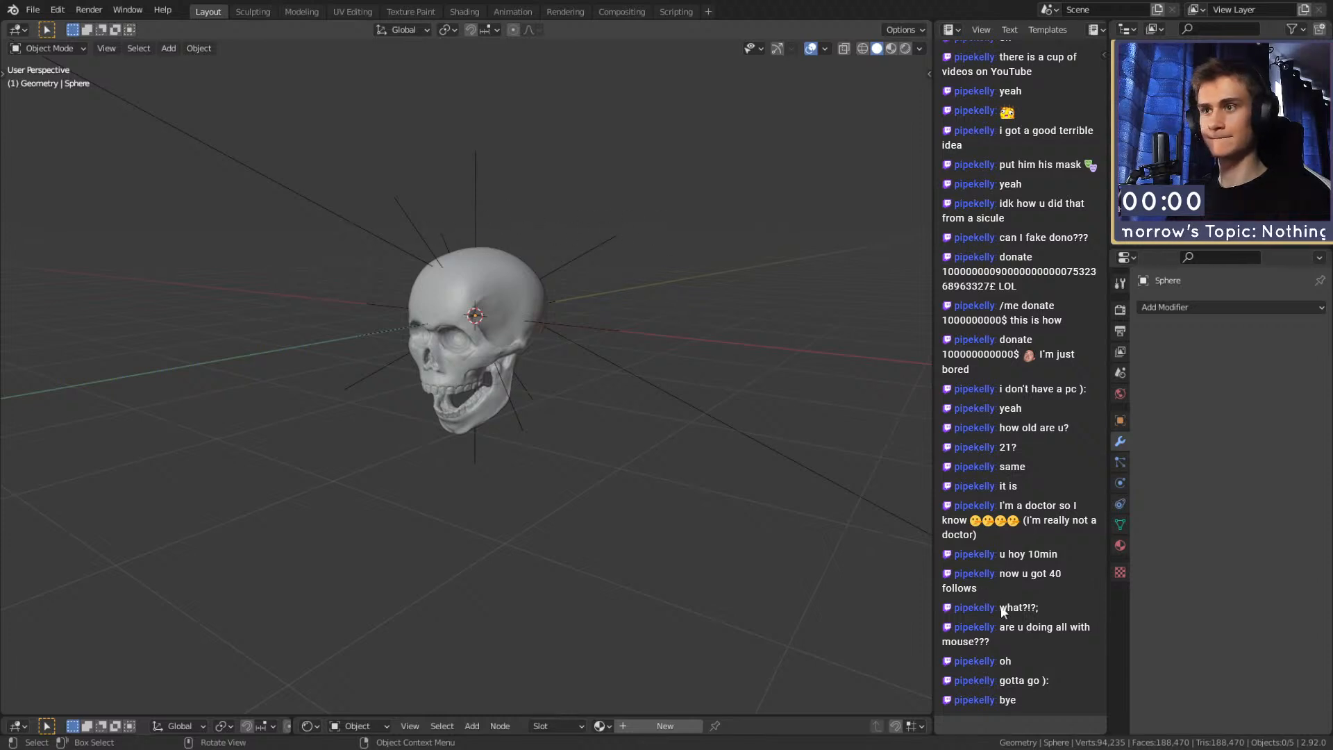
Unhide all hidden objects and delete the stag head and its eyeballs, leaving the skull, backdrop, lights and camera
key(alt+h)
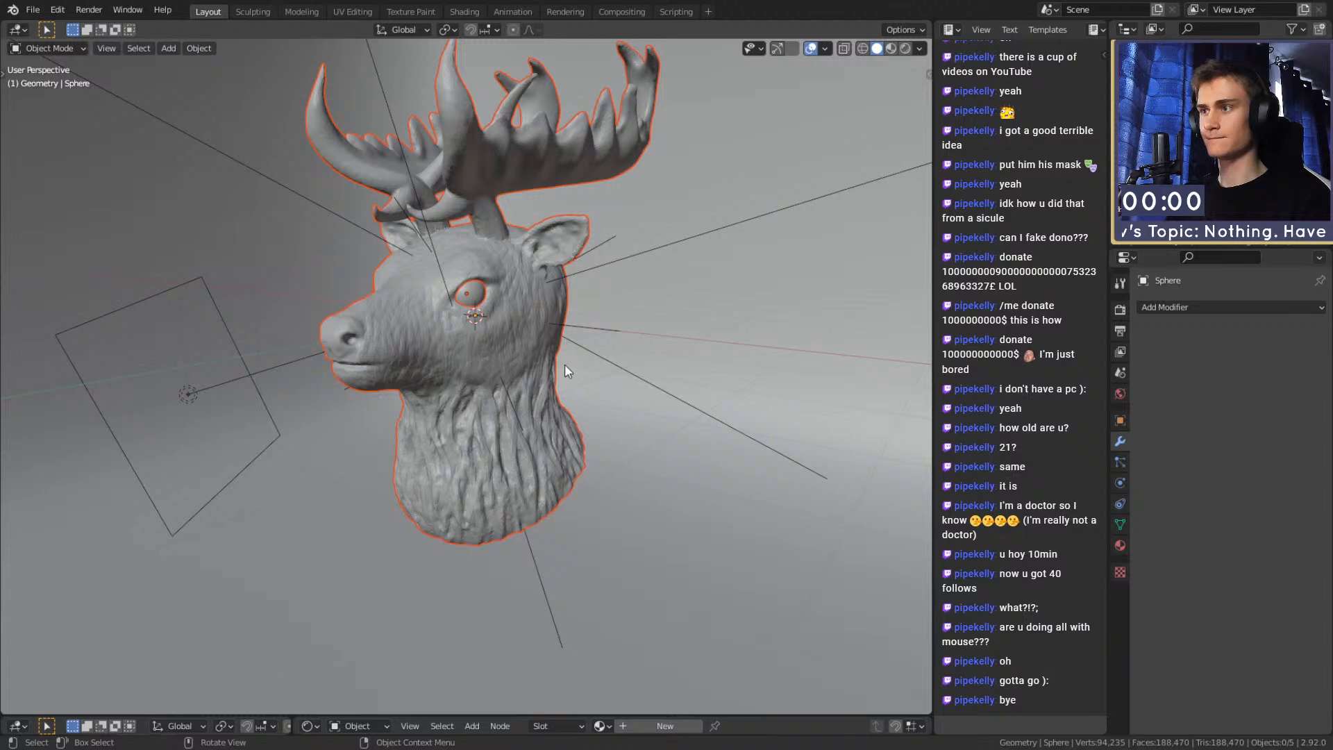
click(697, 307)
key(Delete)
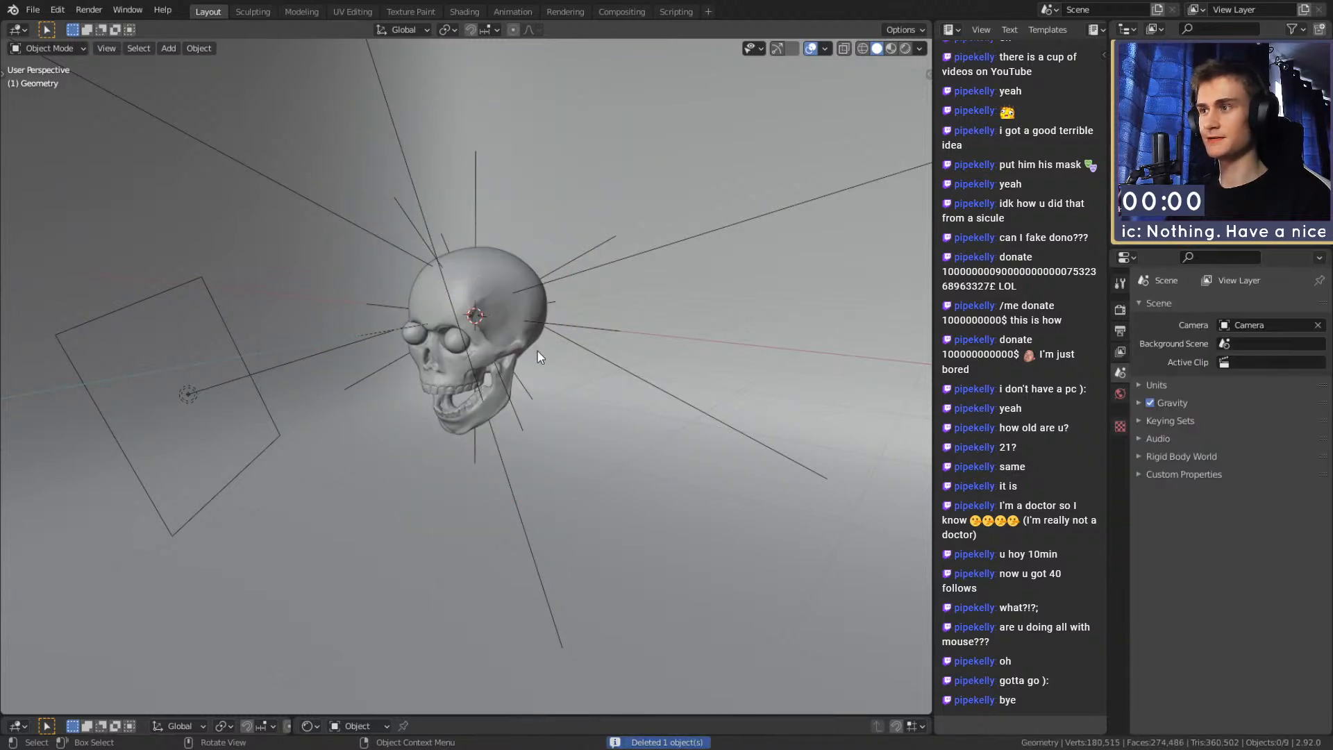
scroll(444, 323, up, 2)
scroll(423, 319, down, 2)
middle_drag(494, 361, 460, 429)
click(234, 396)
click(208, 200)
key(Delete)
Enlarge the lower editors and set the camera viewport to Rendered shading
drag(336, 713, 385, 413)
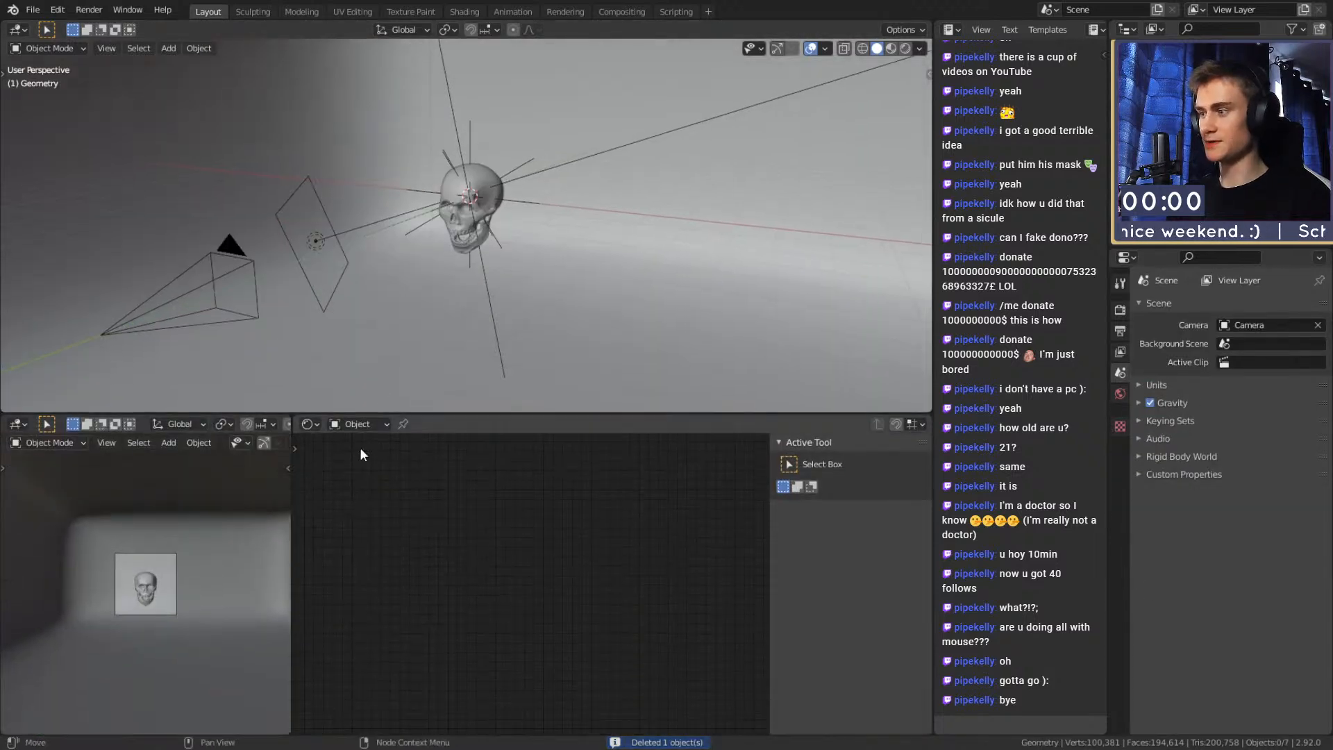
key(z)
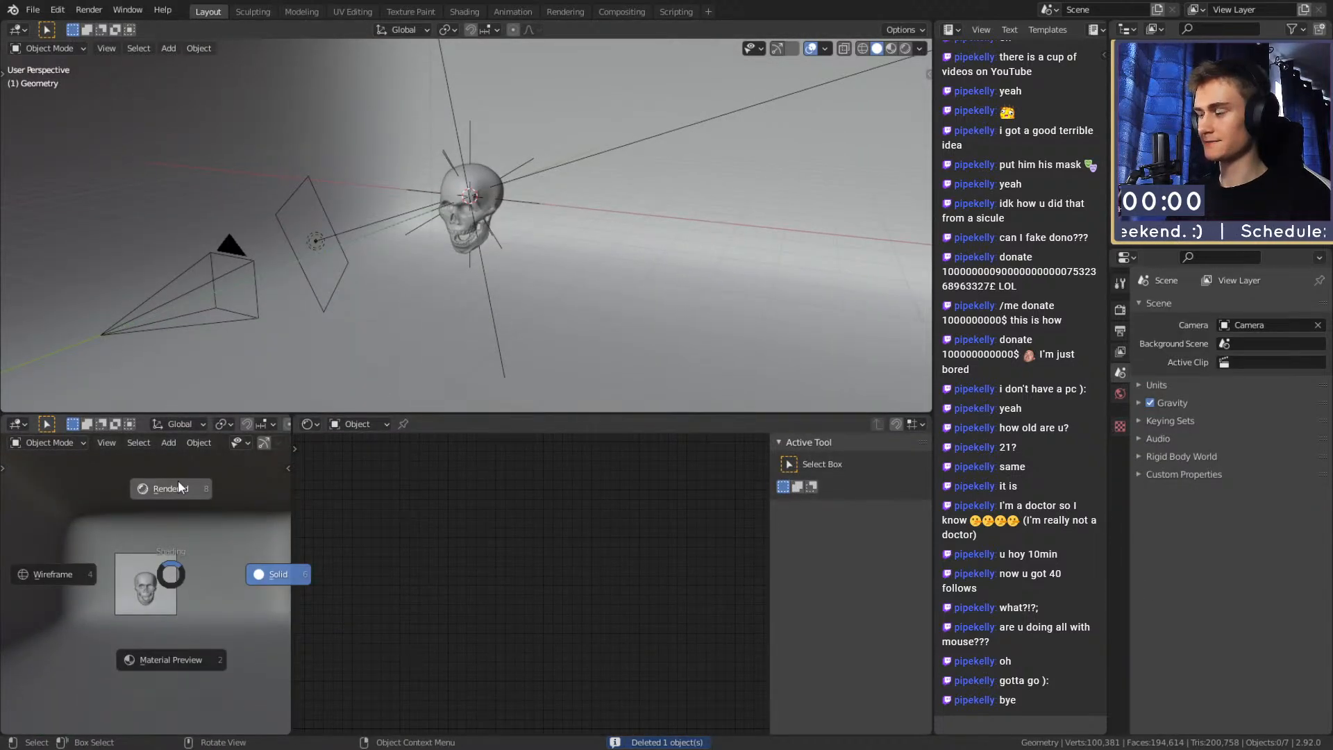
click(177, 481)
scroll(139, 611, up, 2)
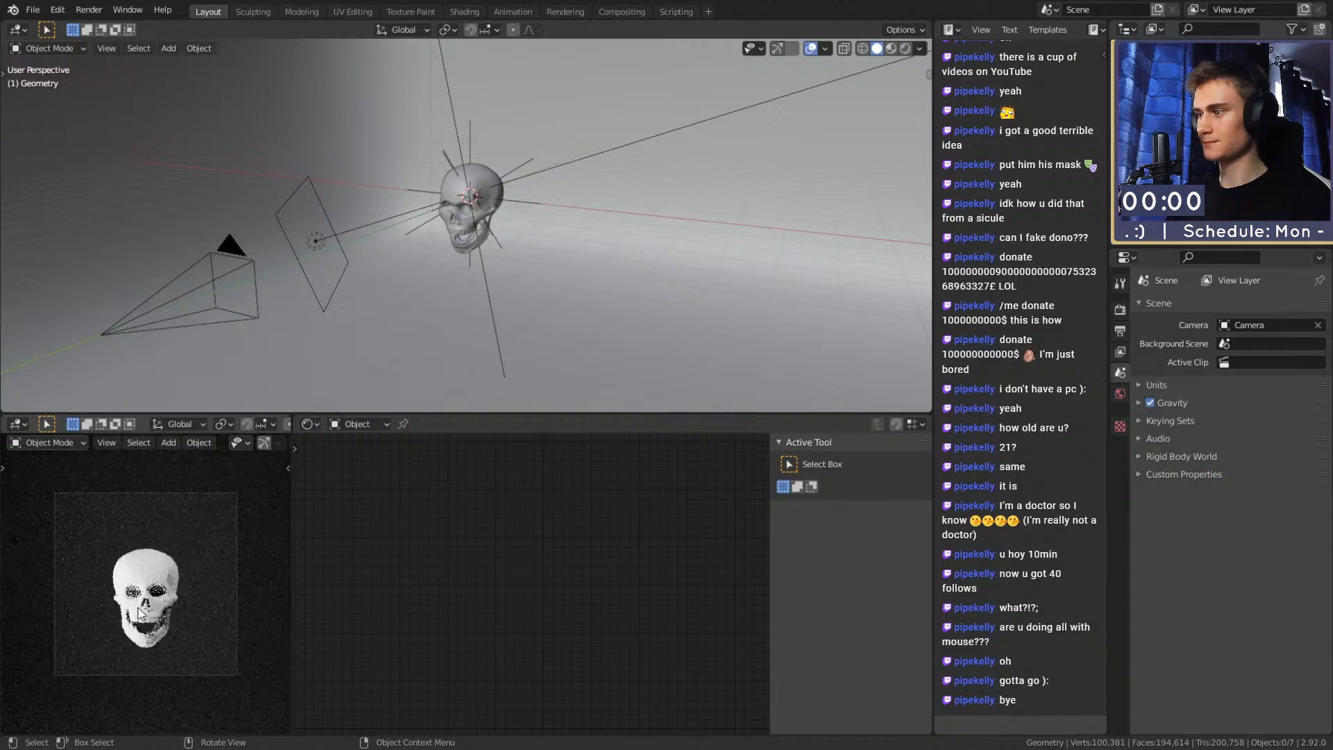
Move the camera about 3.8 m toward the skull along its local Z axis
click(231, 262)
key(g)
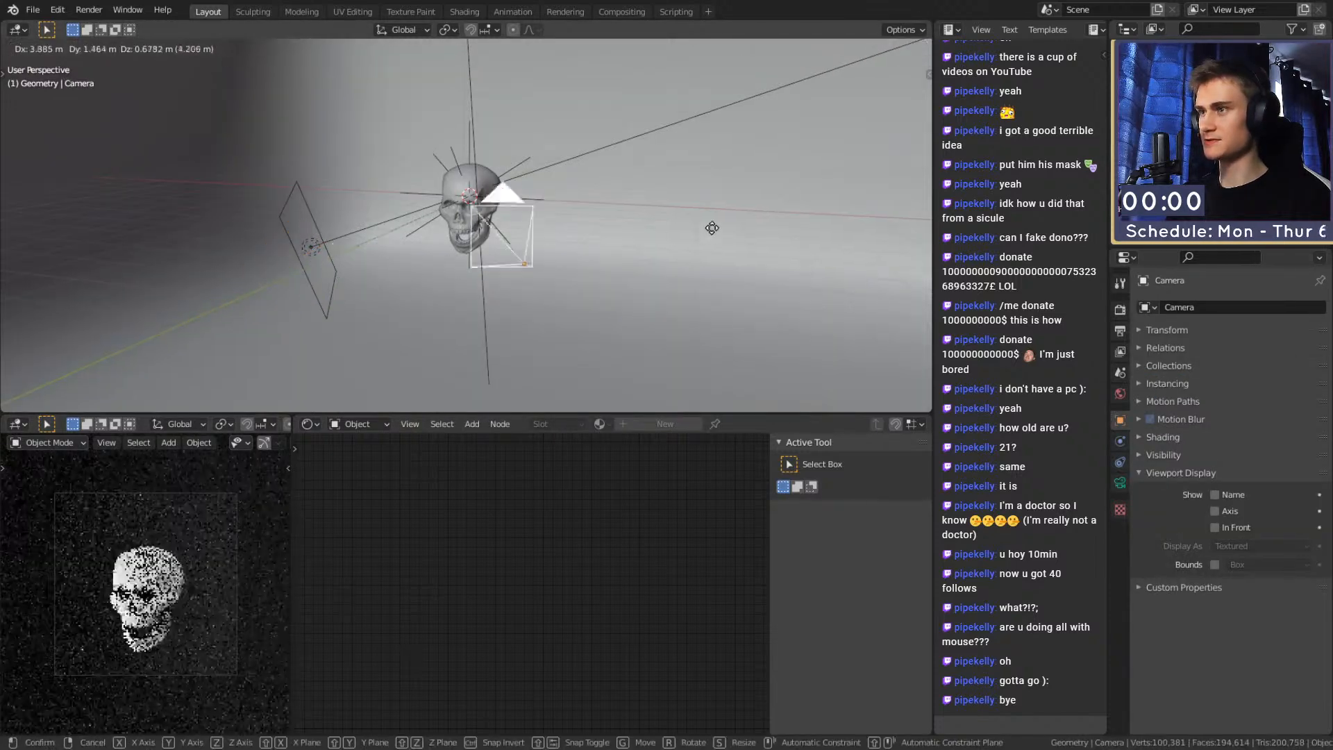
key(Escape)
middle_drag(624, 256, 418, 277)
key(g)
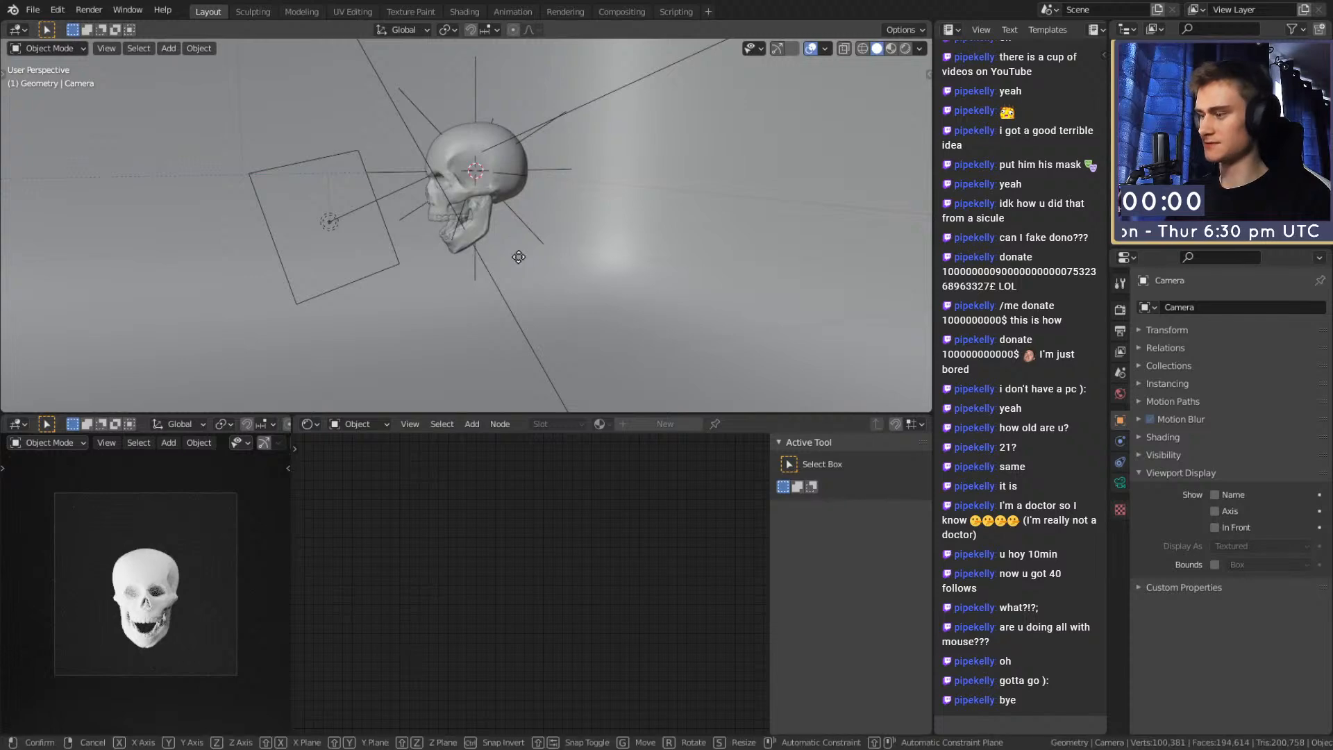
key(z)
key(z)
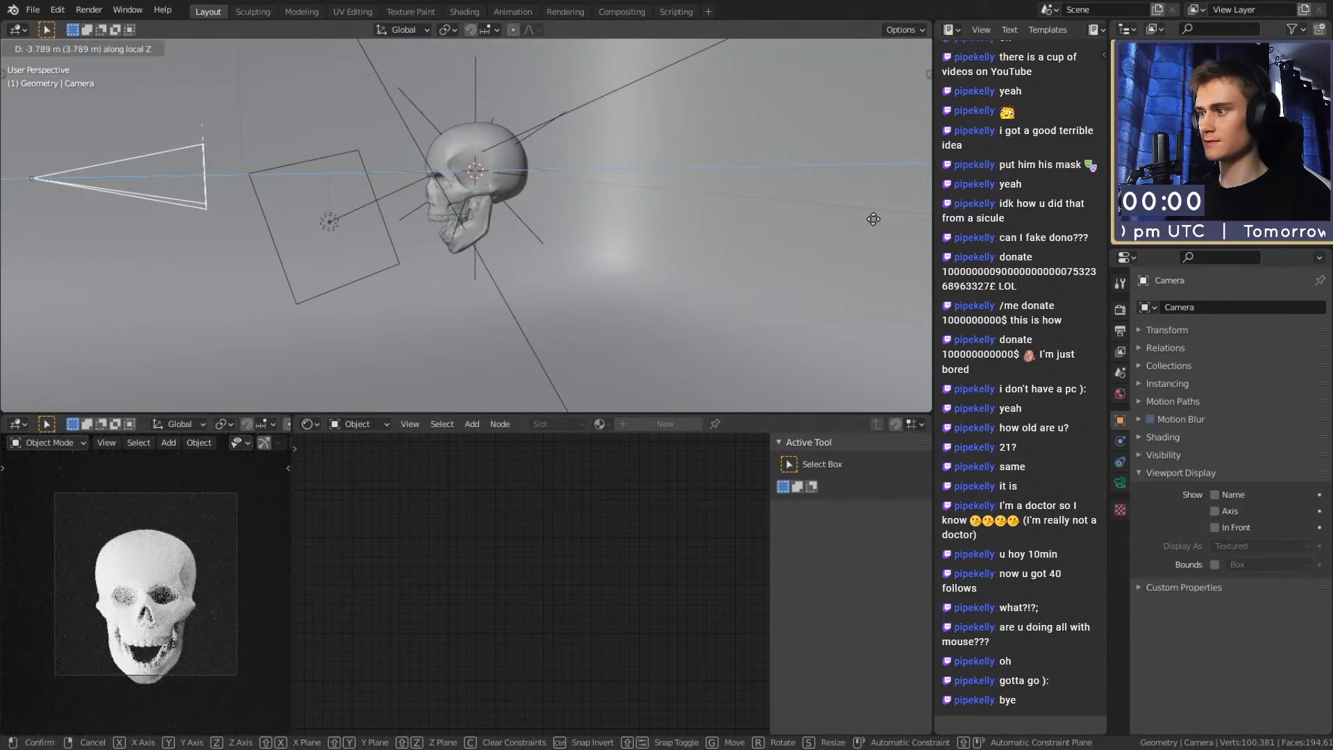
click(873, 219)
Raise the skull about 0.34 m along the global Z axis to center it in the camera frame
middle_drag(873, 219, 492, 195)
click(493, 194)
key(g)
key(z)
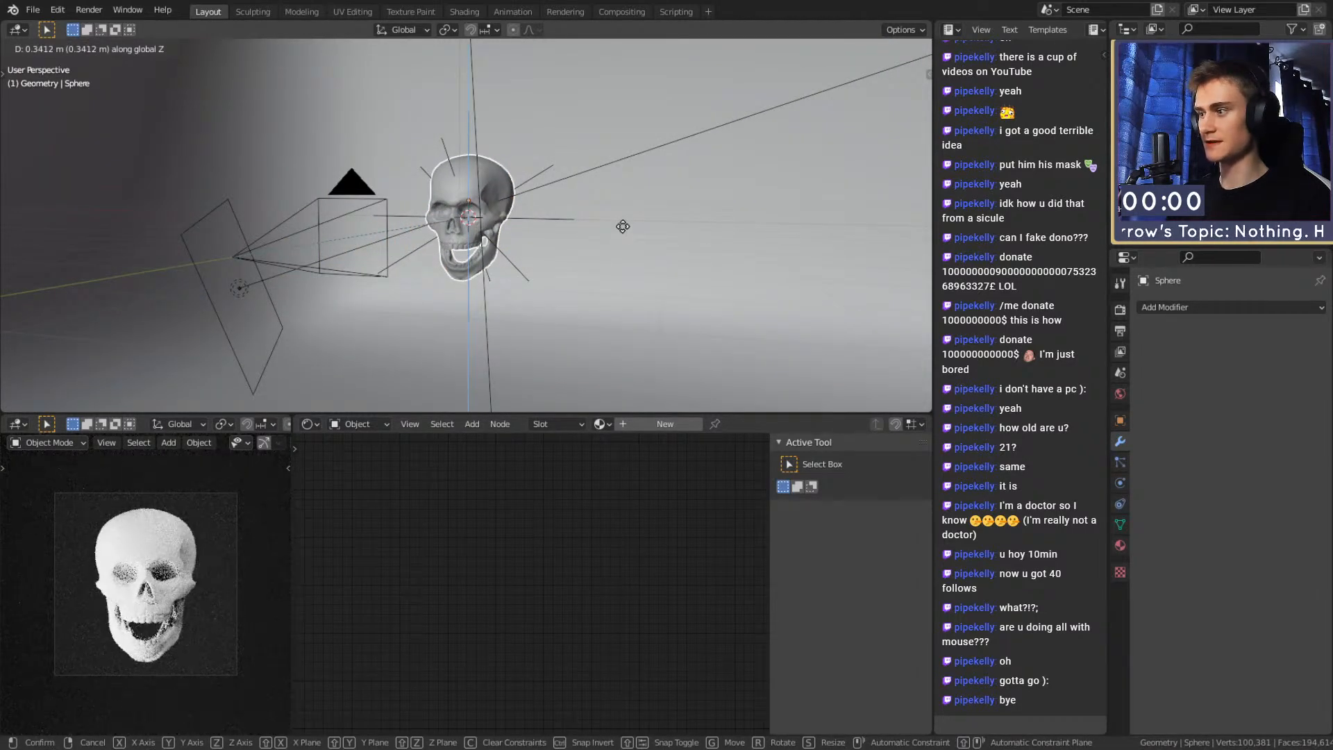
click(623, 227)
Select both area lights and rotate them about -187° around the 3D cursor on the global Z axis
middle_drag(456, 282, 490, 209)
click(261, 324)
shift+click(500, 147)
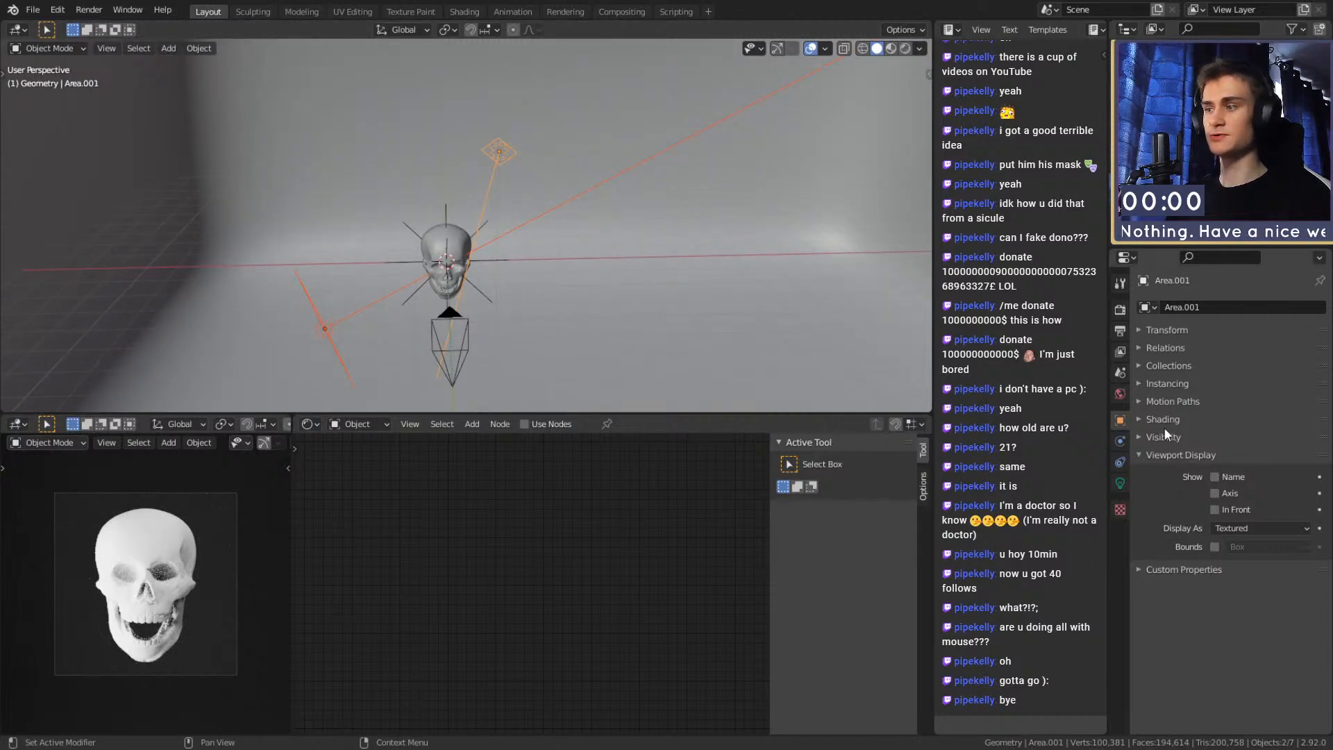
click(1121, 481)
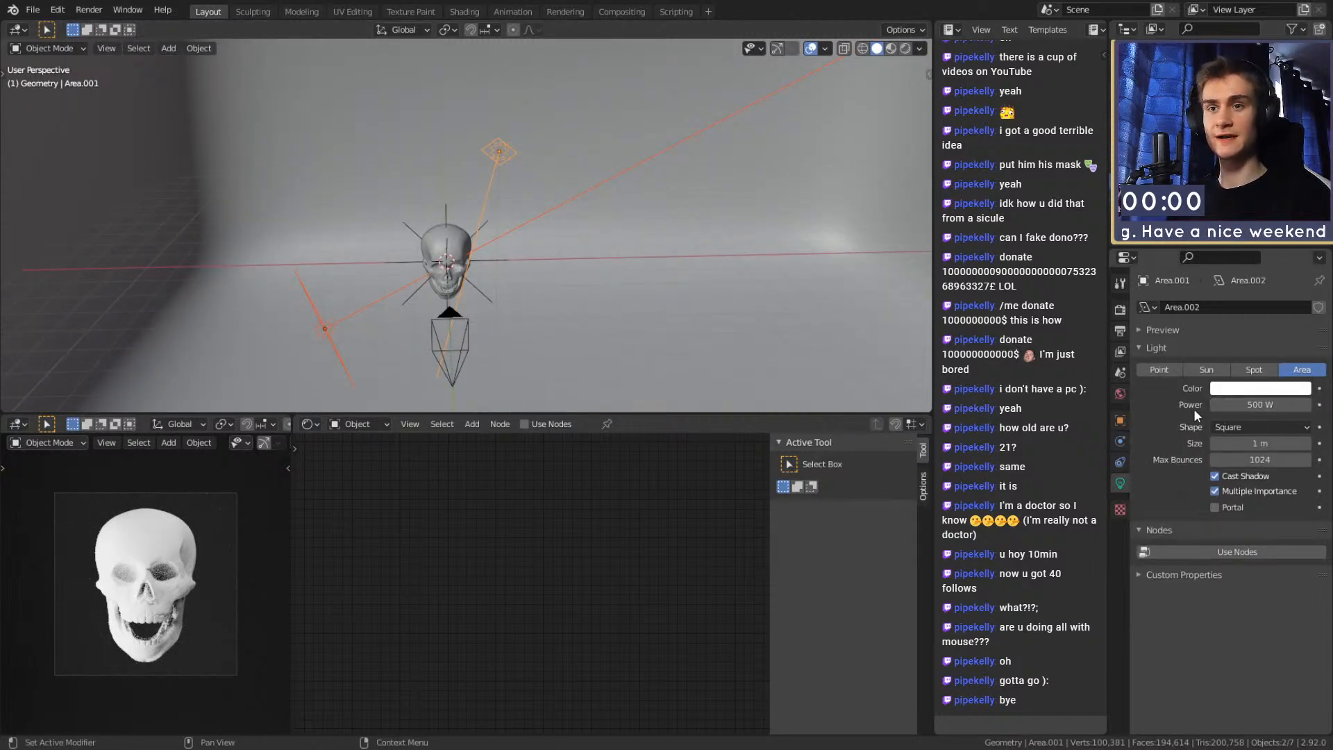
click(429, 30)
click(446, 30)
click(531, 63)
key(r)
key(z)
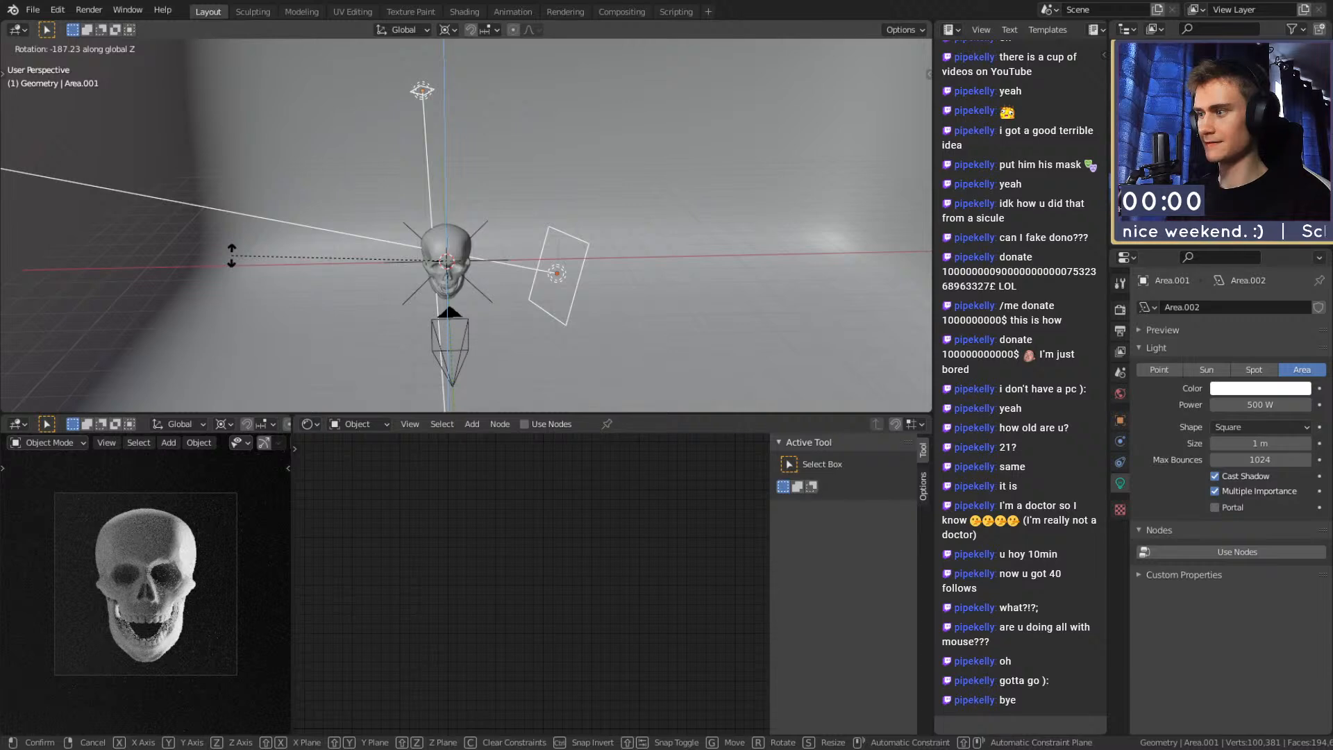
click(231, 255)
middle_drag(231, 254, 507, 235)
Assign the material Material.003 to the skull and show its full node tree
click(32, 10)
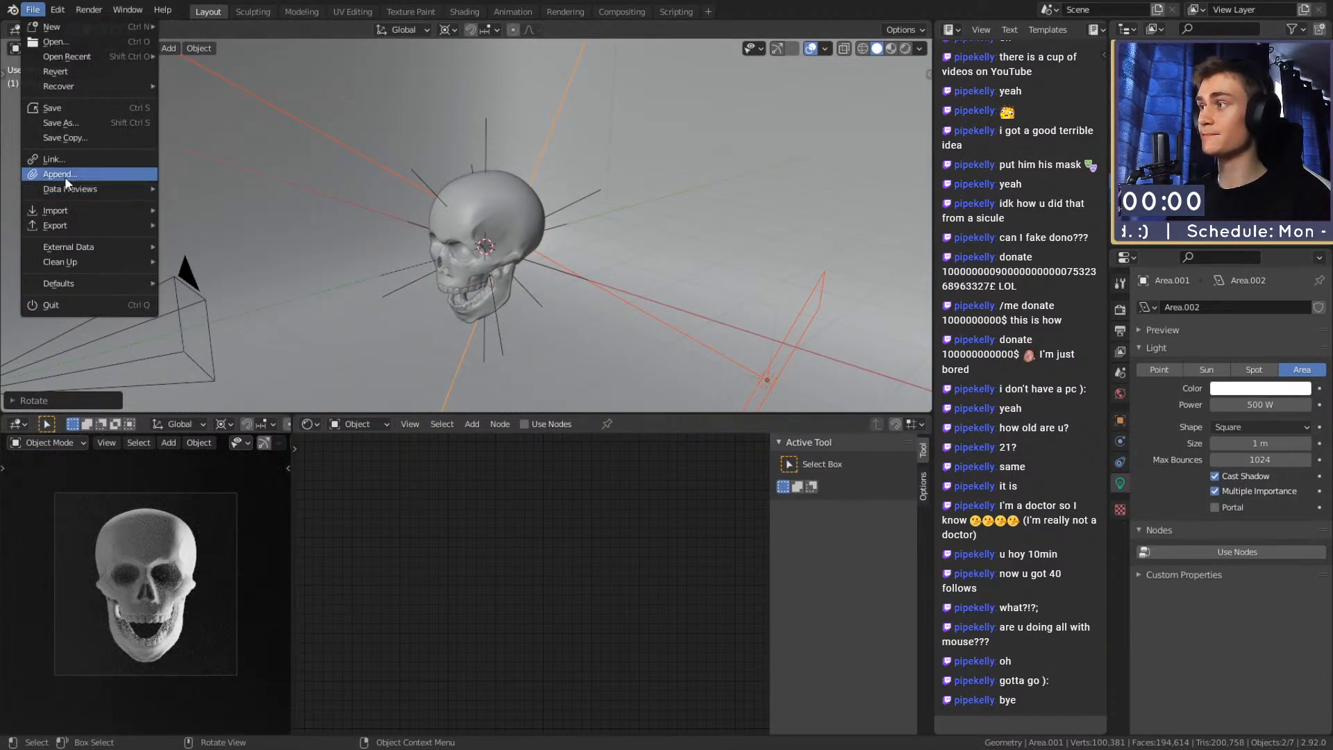
click(65, 176)
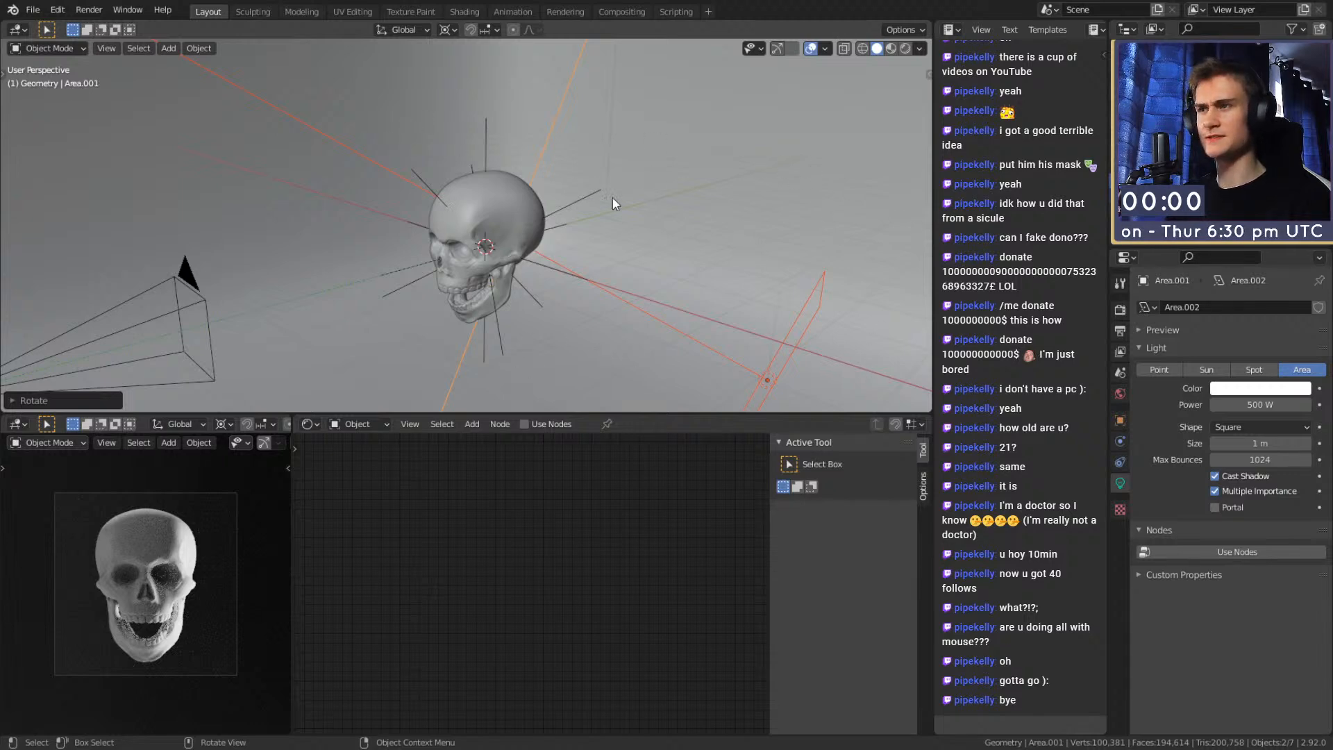
click(522, 239)
click(600, 423)
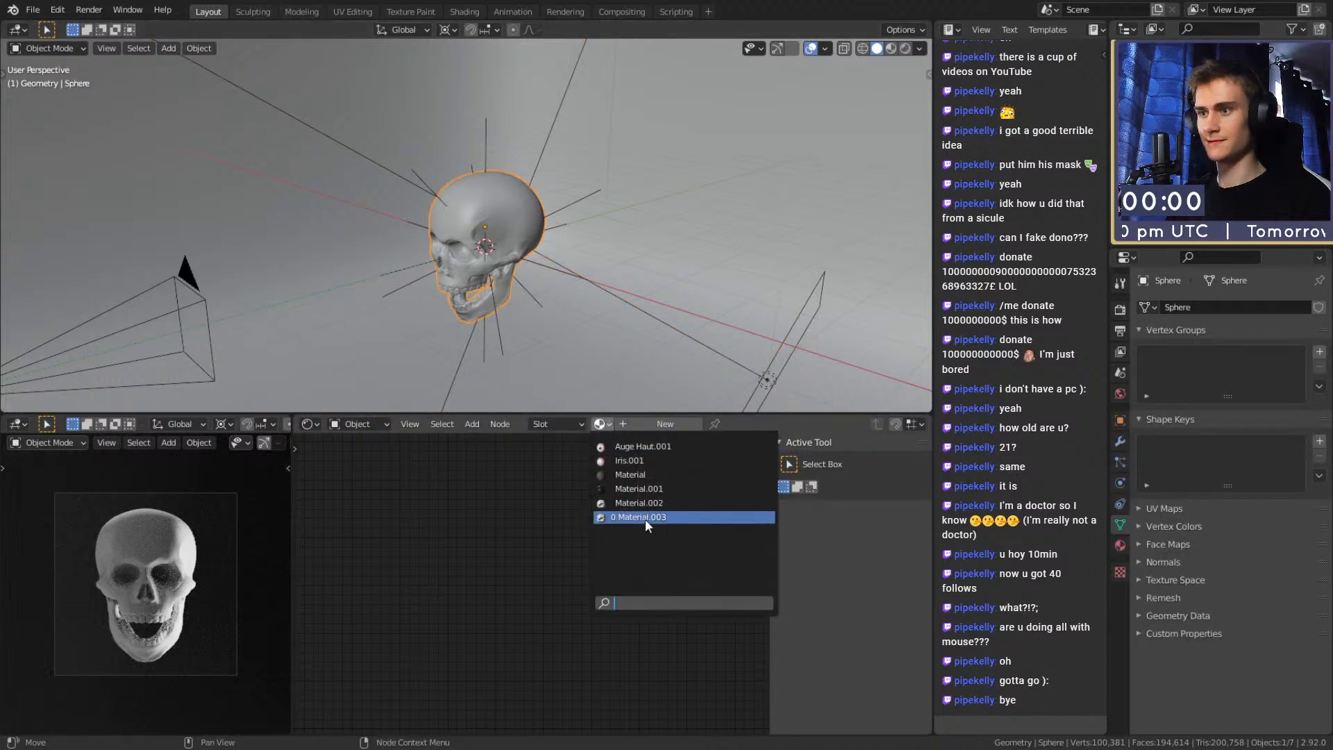
click(644, 517)
key(Home)
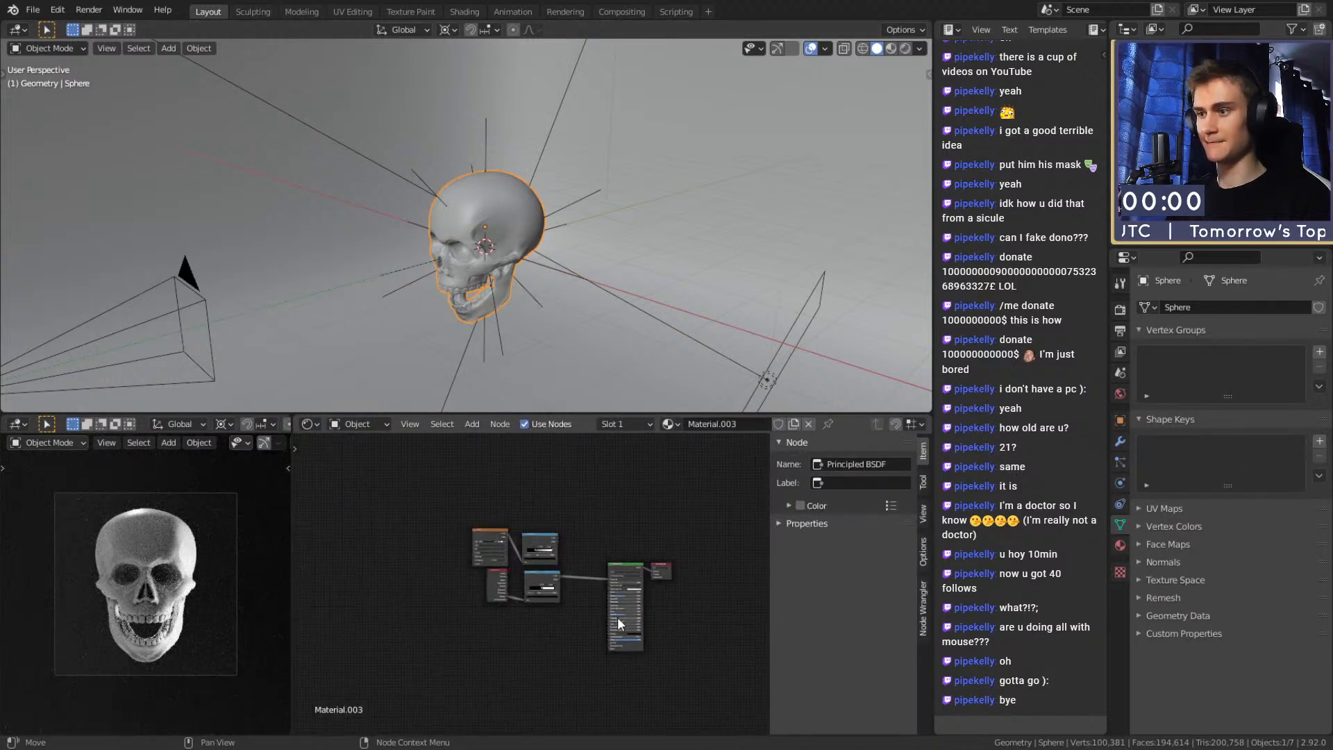
Set the black stop of the ColorRamp feeding the Base Color to position 0.464 and check the rendered skull
scroll(181, 647, up, 4)
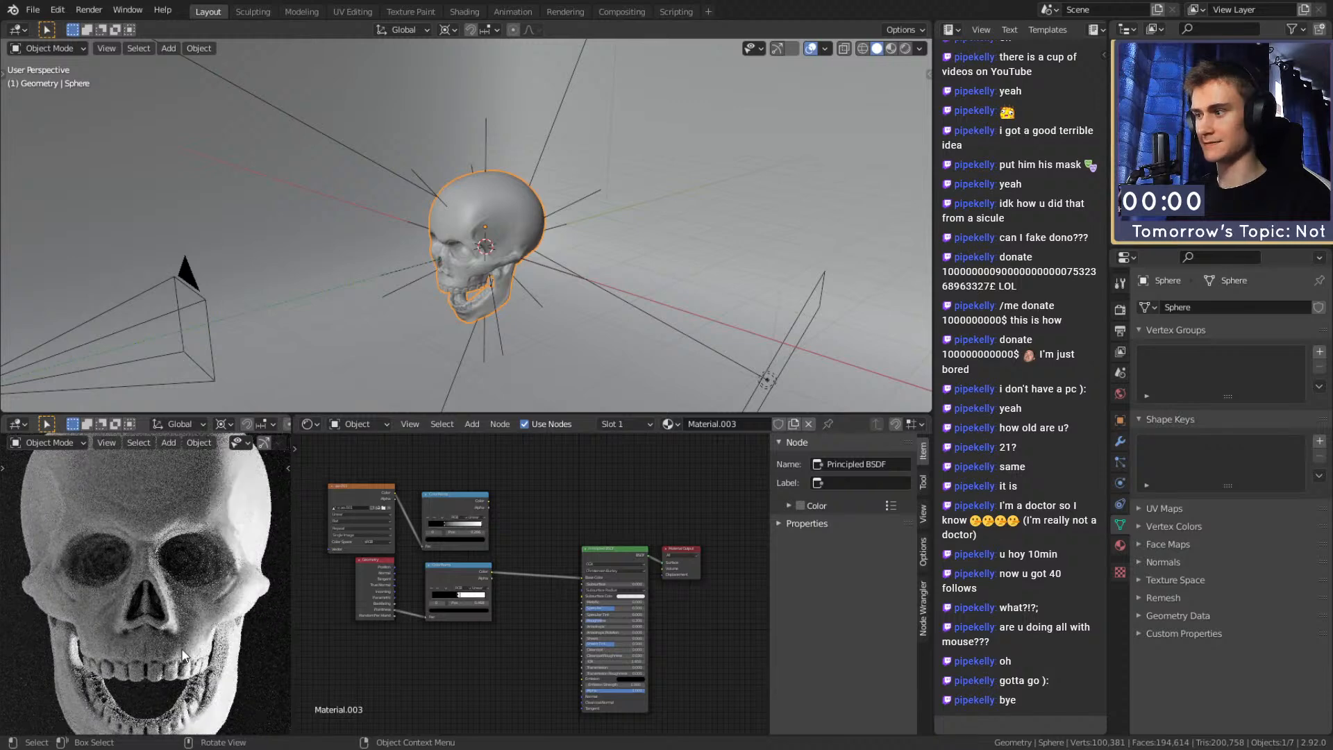
scroll(184, 653, down, 3)
scroll(483, 638, up, 5)
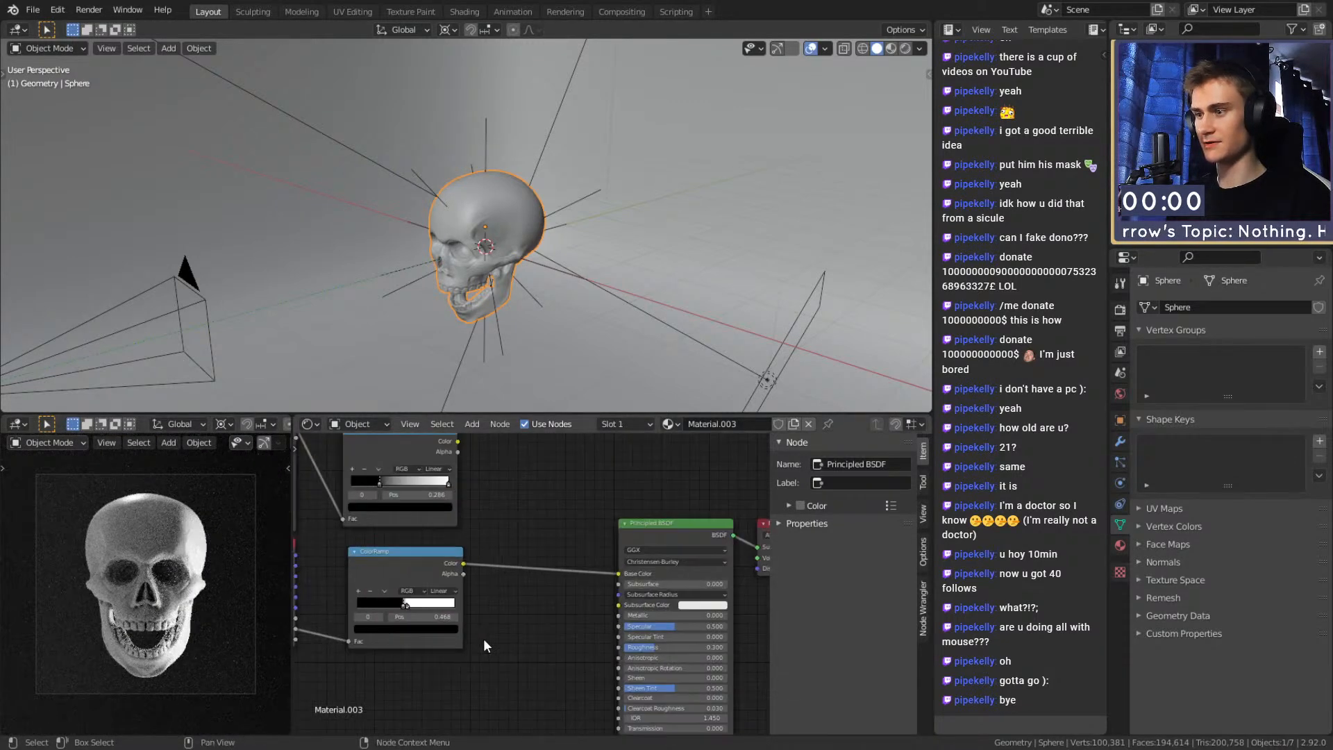
scroll(536, 579, up, 2)
drag(539, 578, 540, 576)
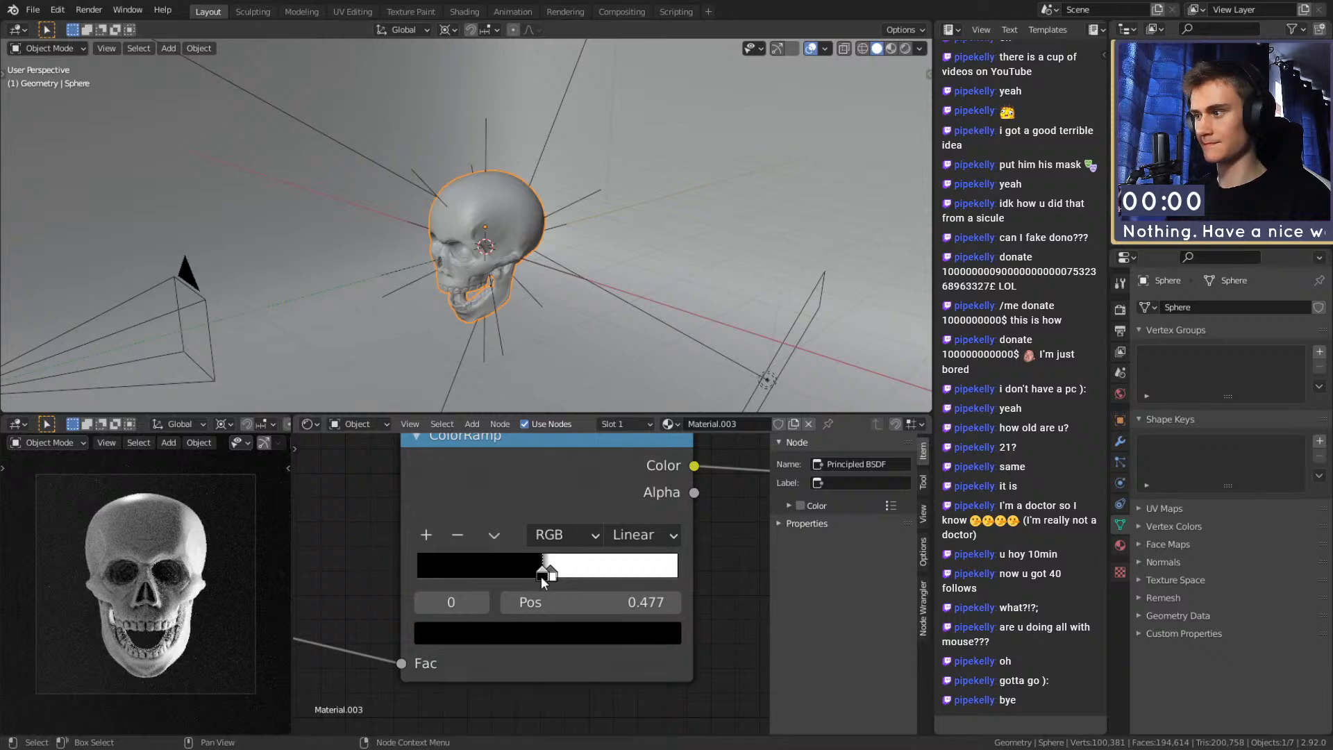
drag(541, 576, 536, 577)
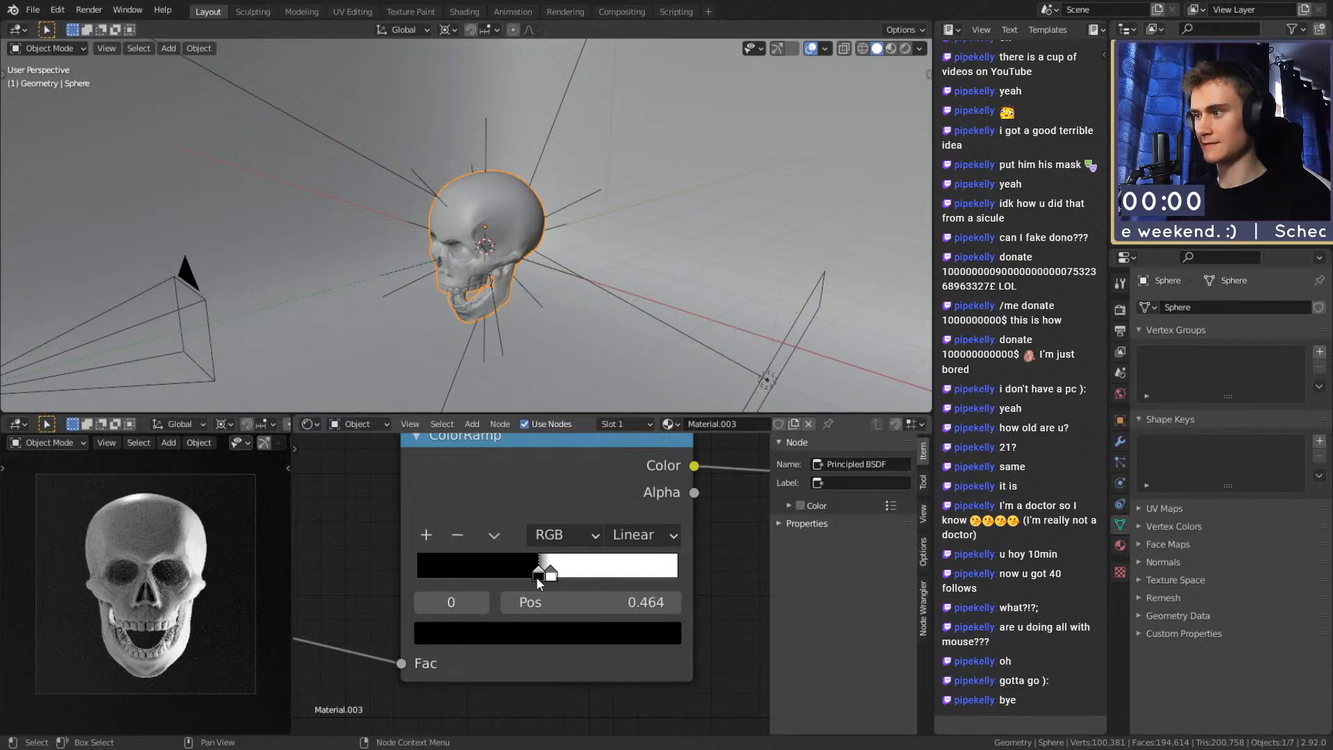
scroll(98, 622, down, 5)
scroll(97, 622, up, 5)
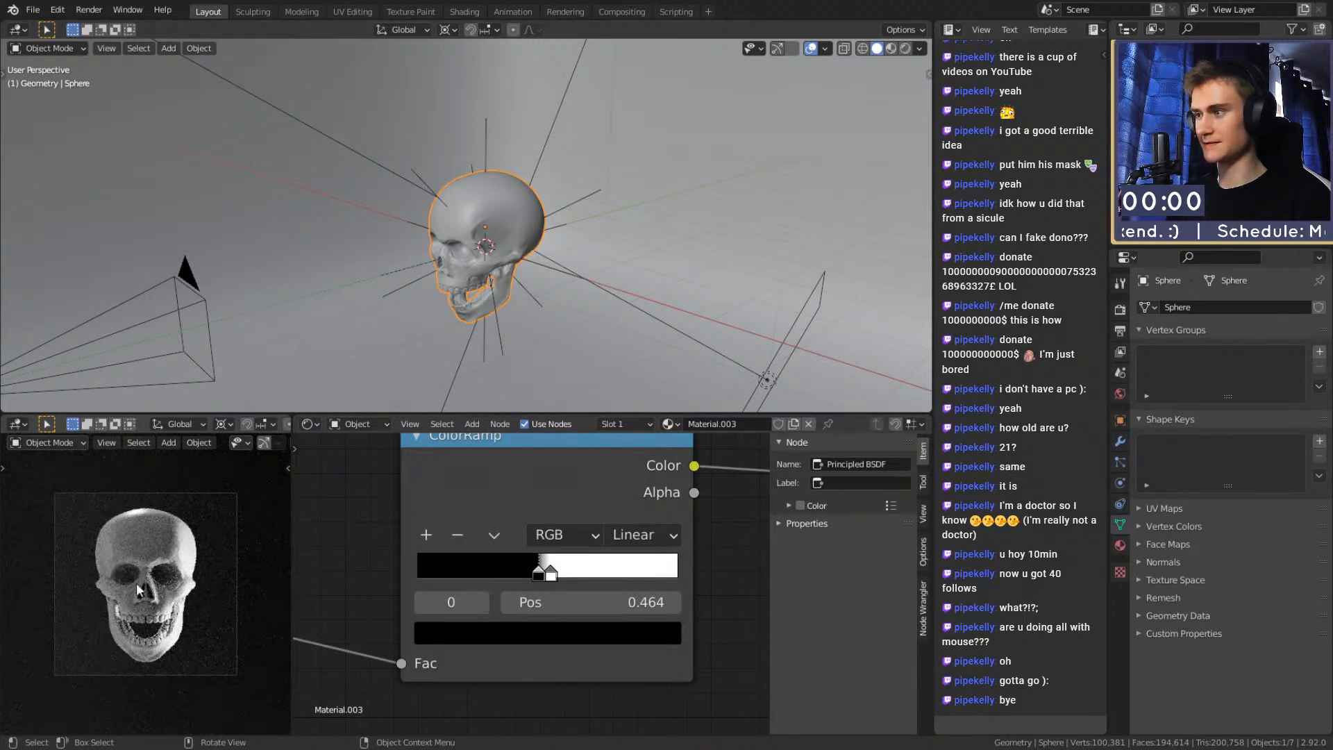
scroll(447, 226, down, 5)
Move the camera about -0.34 m along its local Z axis toward the skull
middle_drag(447, 226, 472, 211)
click(410, 211)
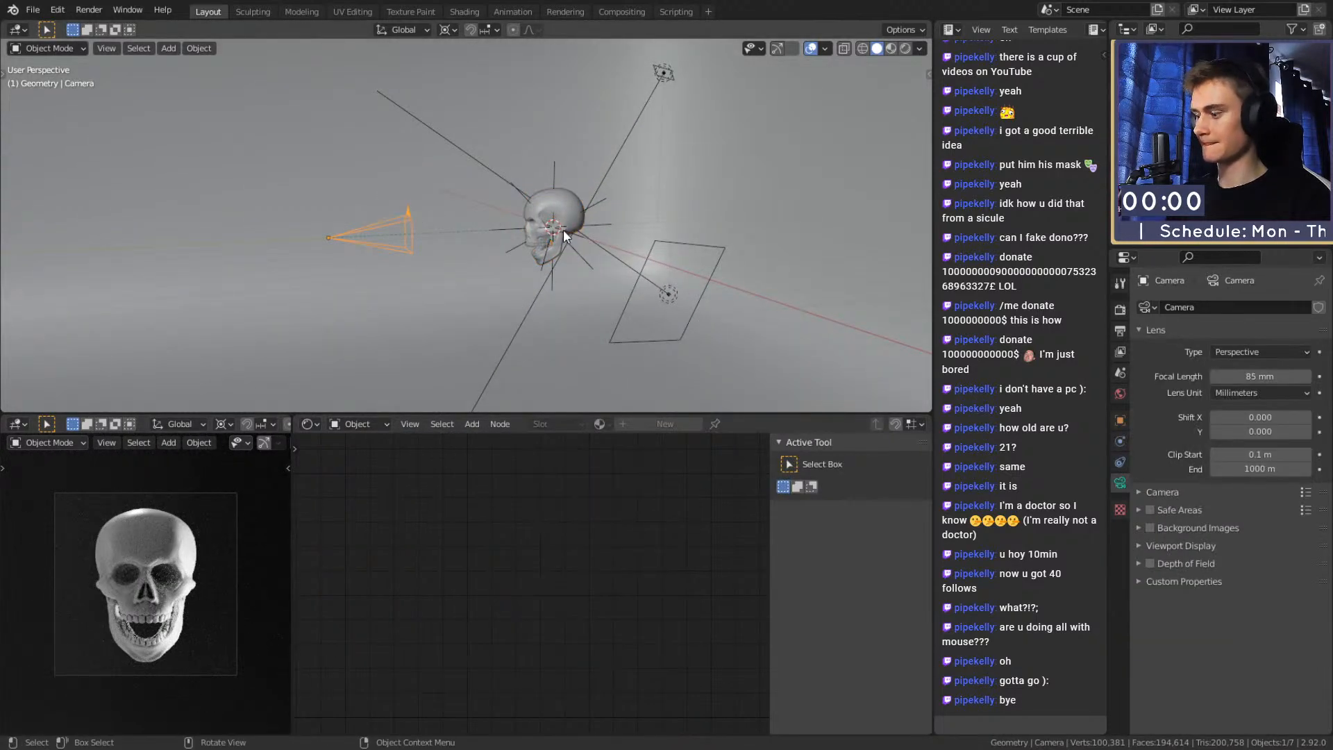
key(g)
key(z)
key(z)
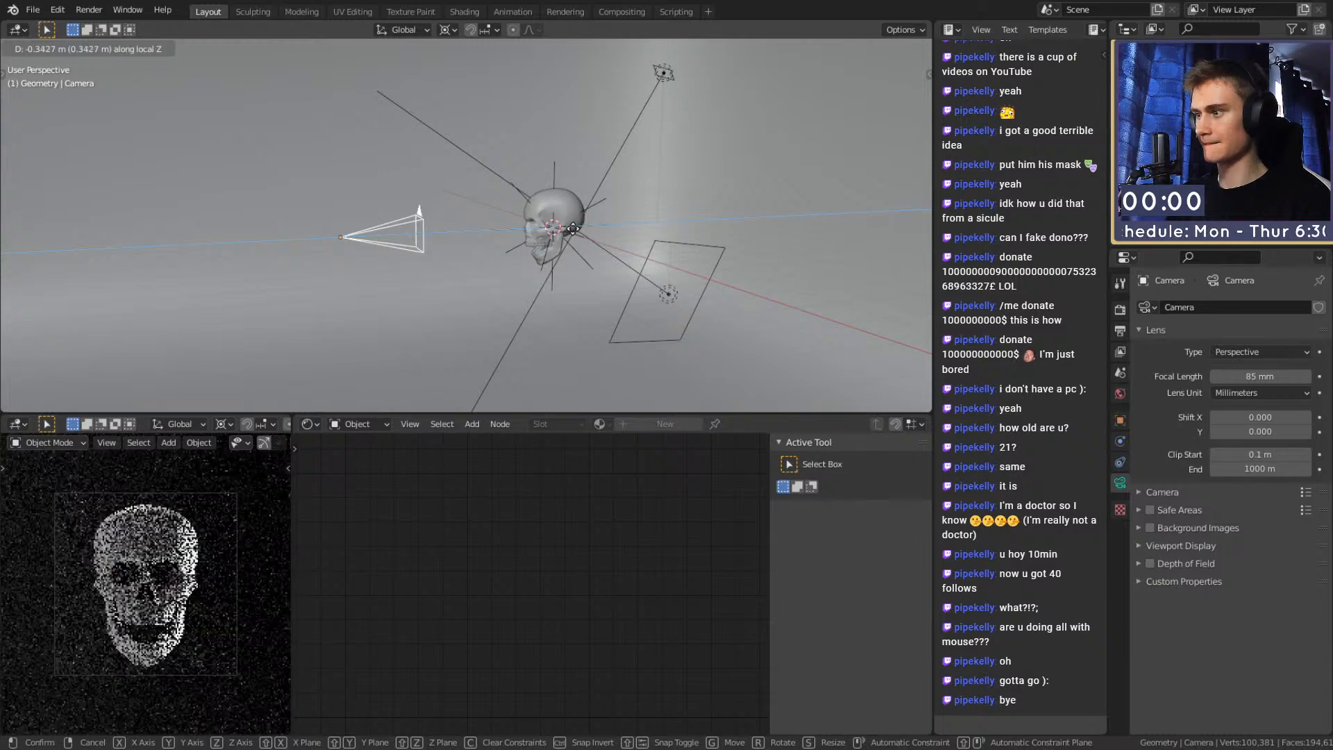
click(573, 228)
Add the Focus empty to the camera selection and lower both about 0.05 m along global Z
shift+click(597, 221)
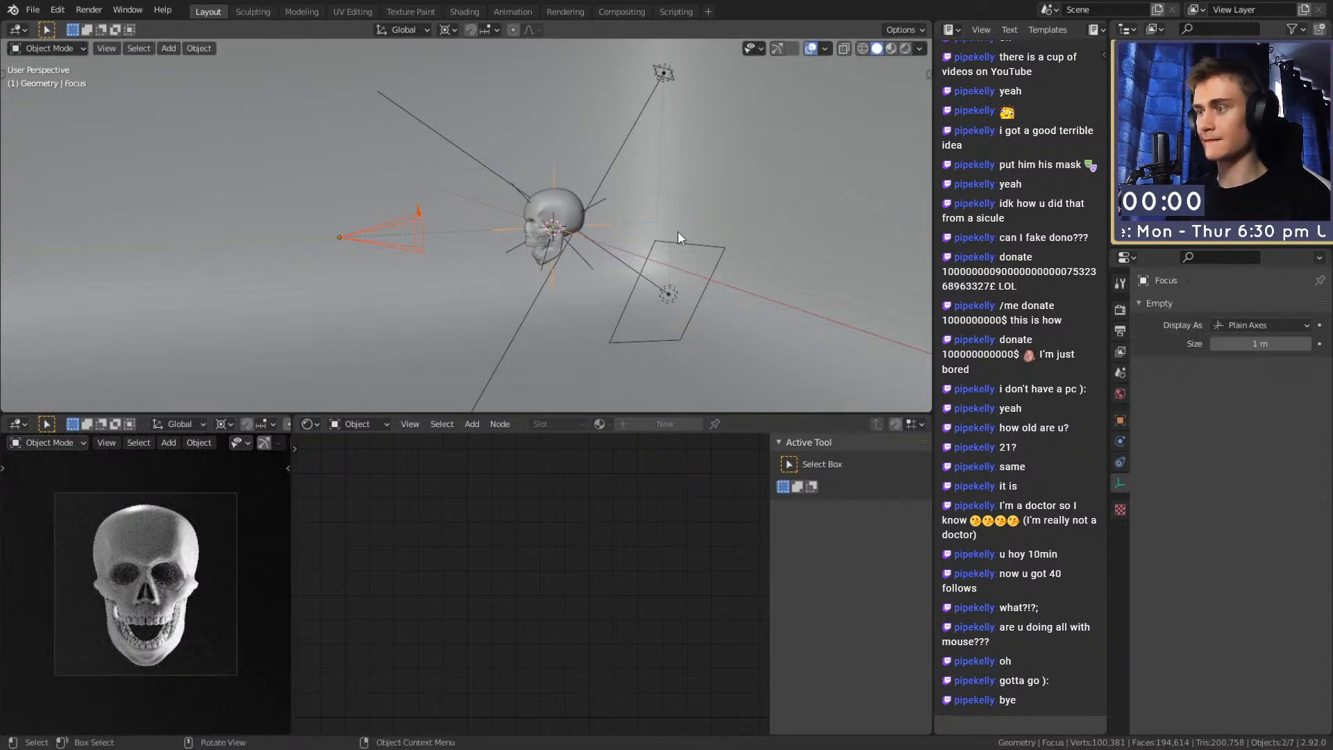
key(g)
key(z)
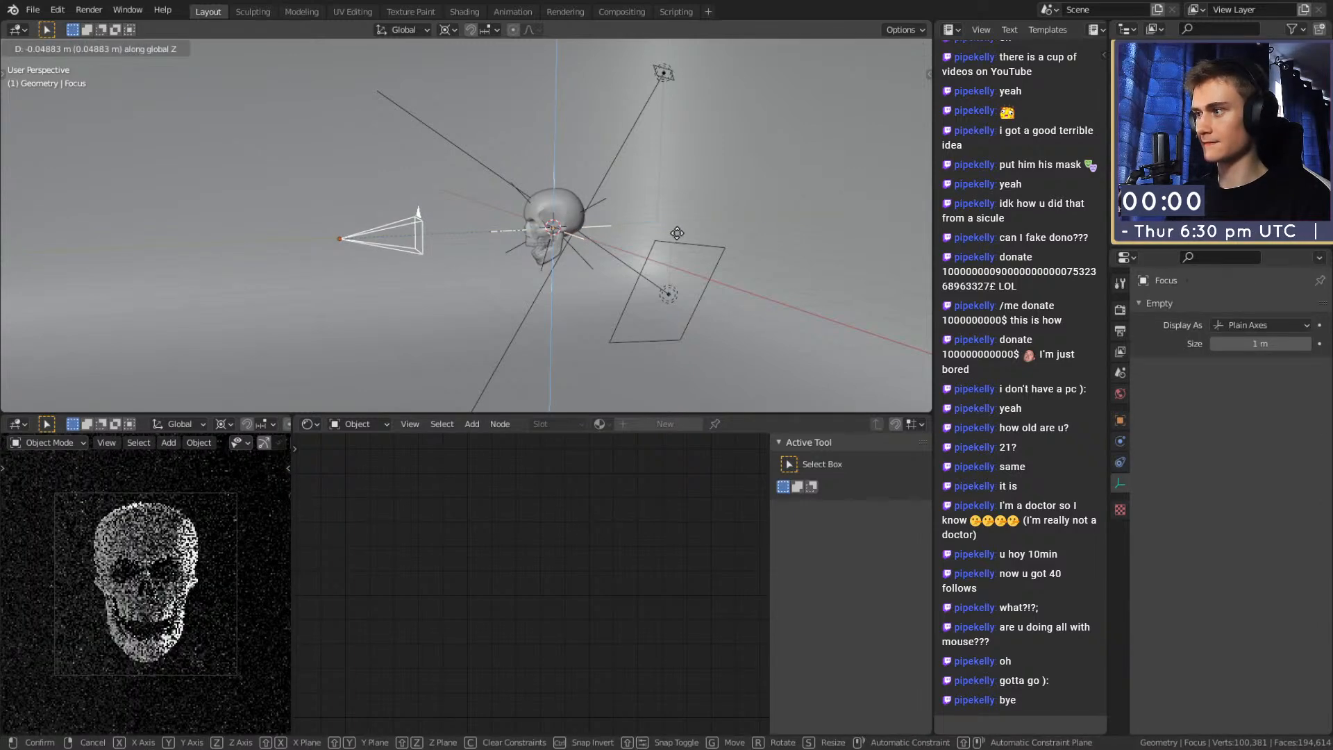
click(677, 234)
middle_drag(678, 233, 647, 297)
click(682, 310)
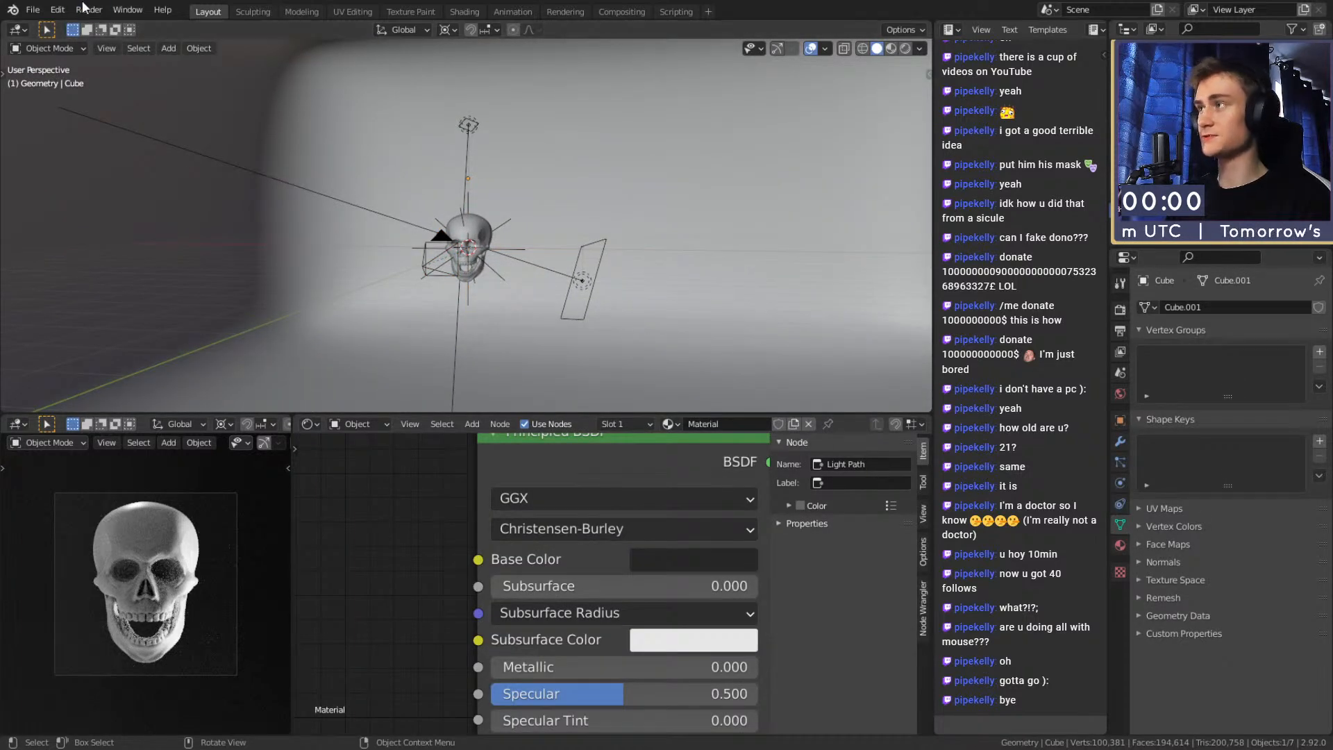
Set the render resolution percentage to 50% and save the file, keeping the render sampling settings on display
click(32, 10)
click(102, 120)
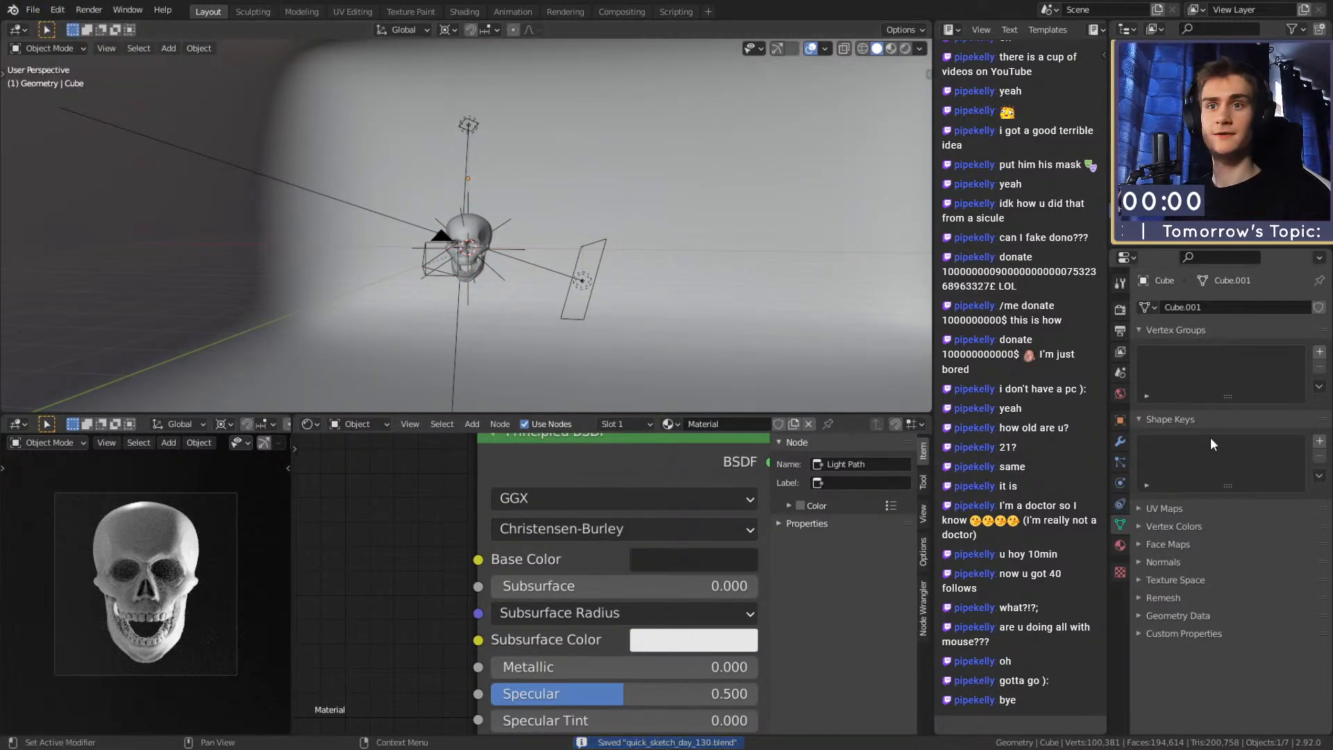
click(1120, 330)
click(1261, 354)
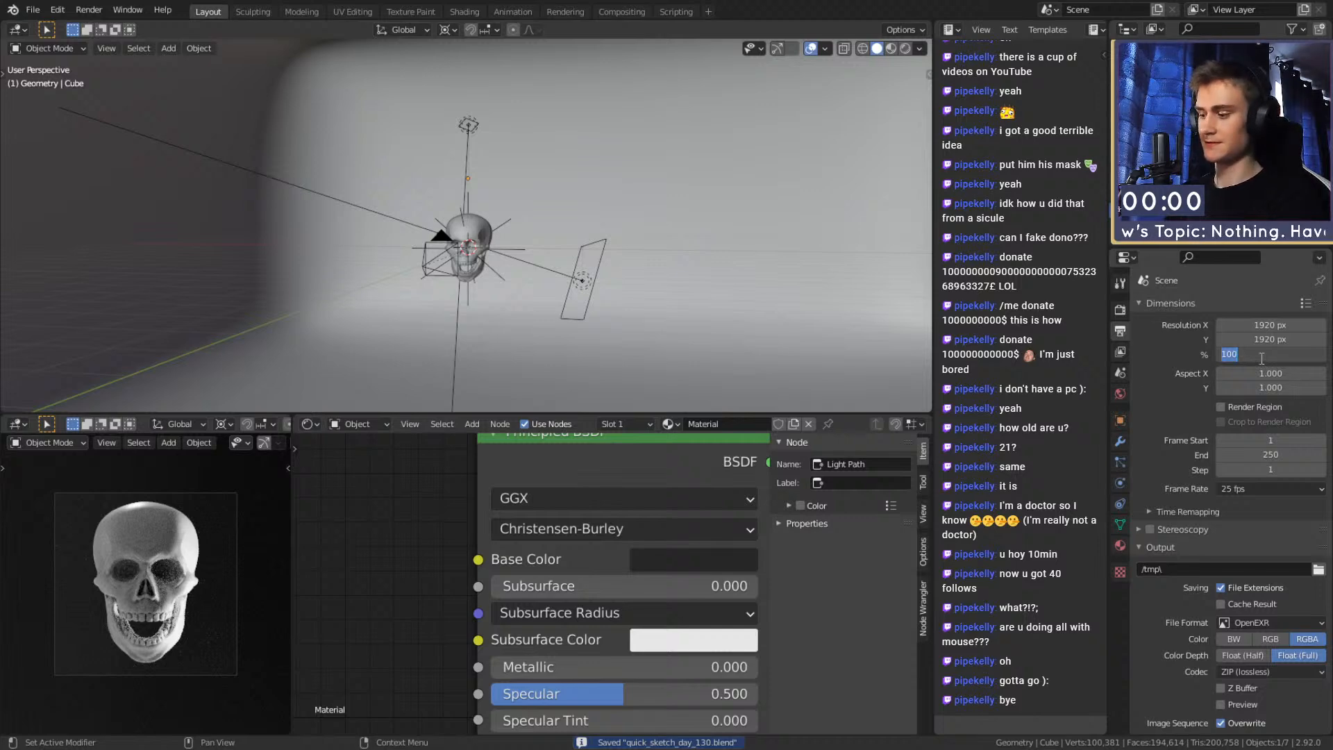
text(50)
key(Return)
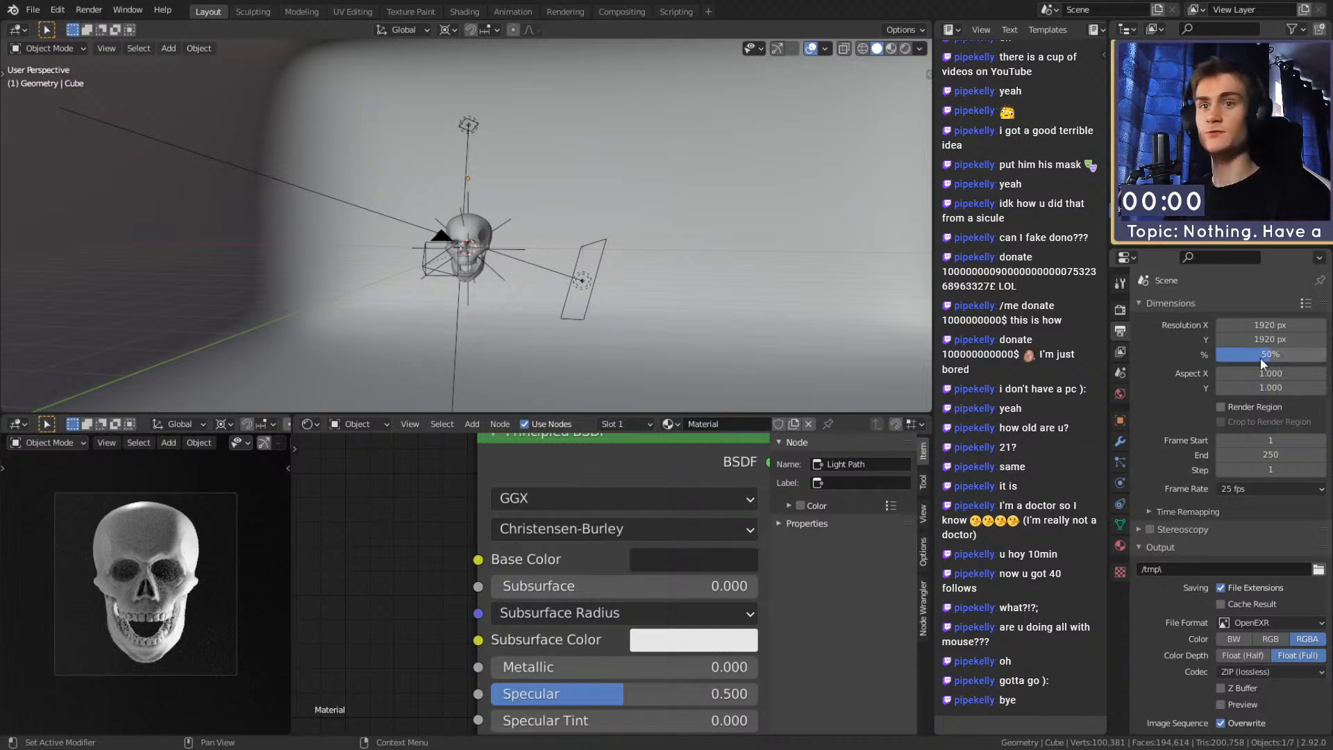
click(1120, 309)
click(30, 9)
click(49, 108)
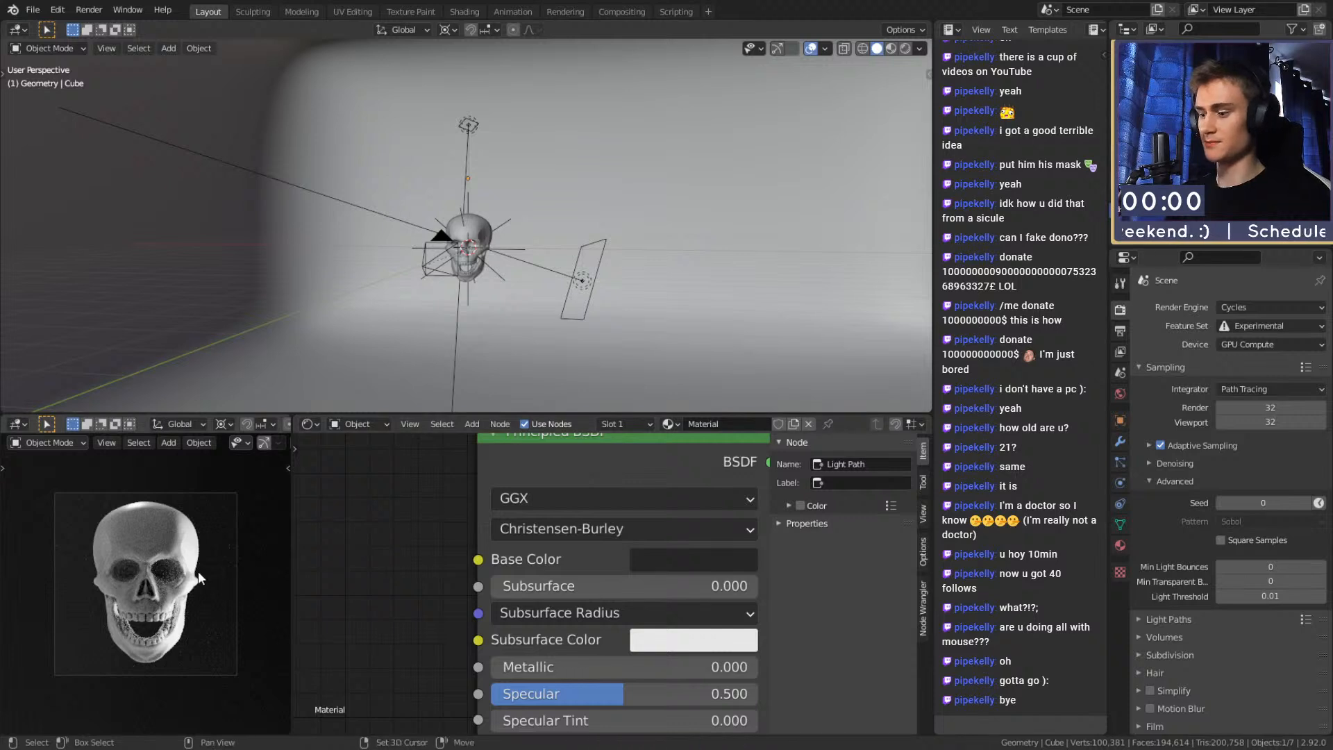
Turn the camera preview area into an image editor showing Render Result and render the image
key(shift+F10)
click(171, 424)
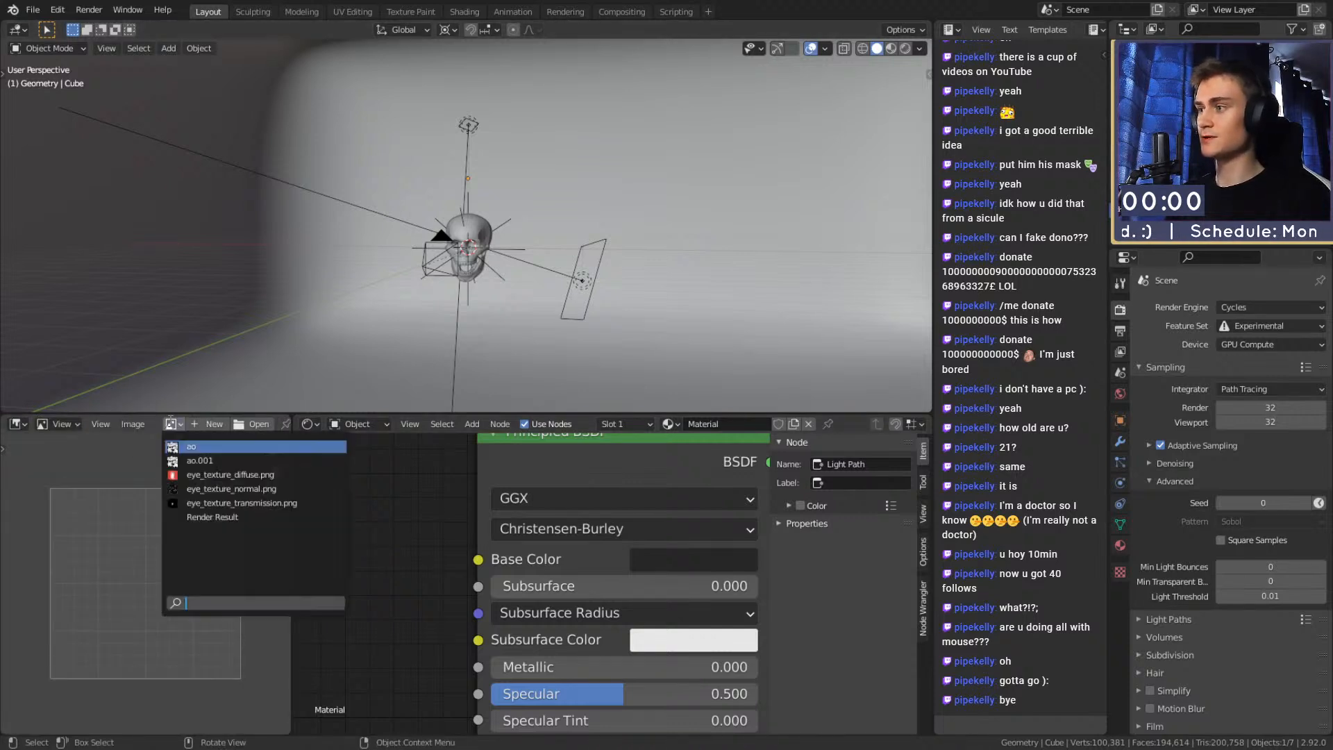
click(201, 516)
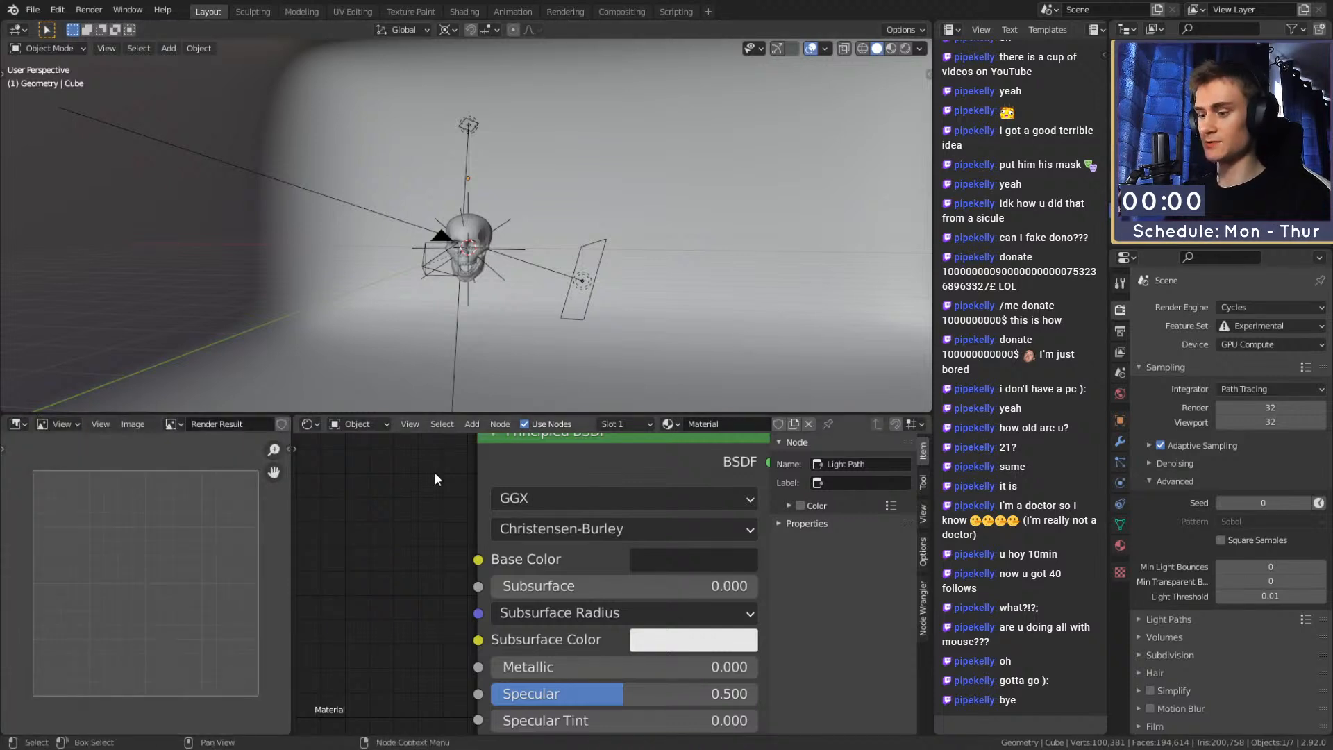
key(F12)
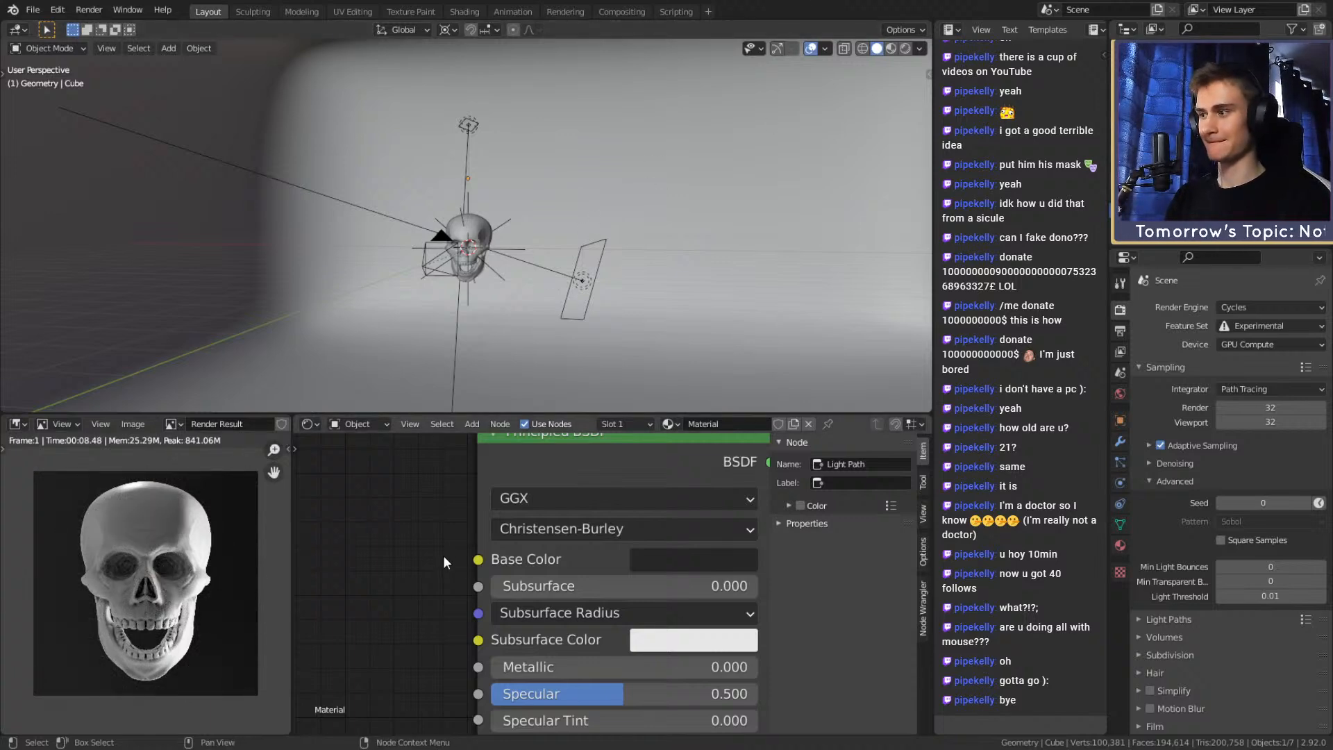
Bring back the camera preview and rotate the camera about 25° around the global Z axis for a three-quarter view
middle_drag(472, 278, 508, 300)
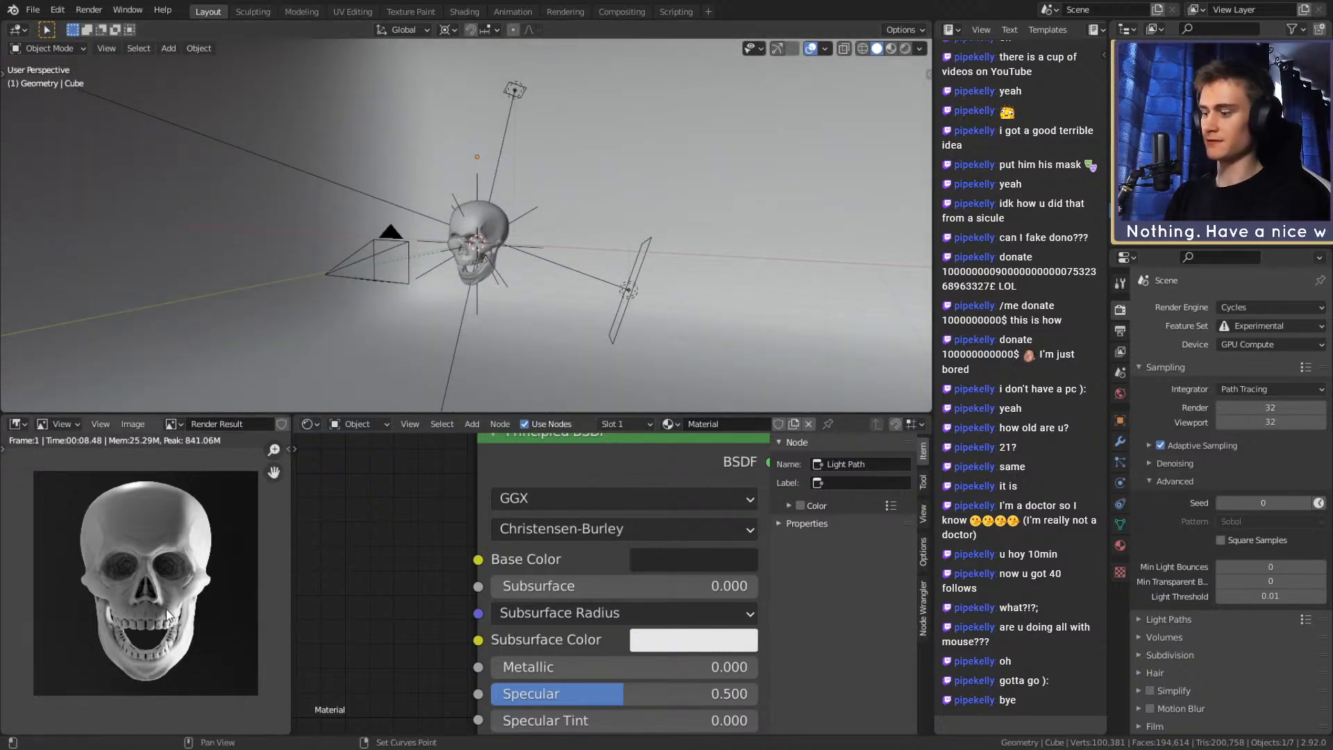
key(shift+F5)
scroll(482, 298, down, 2)
middle_drag(482, 298, 382, 261)
click(382, 261)
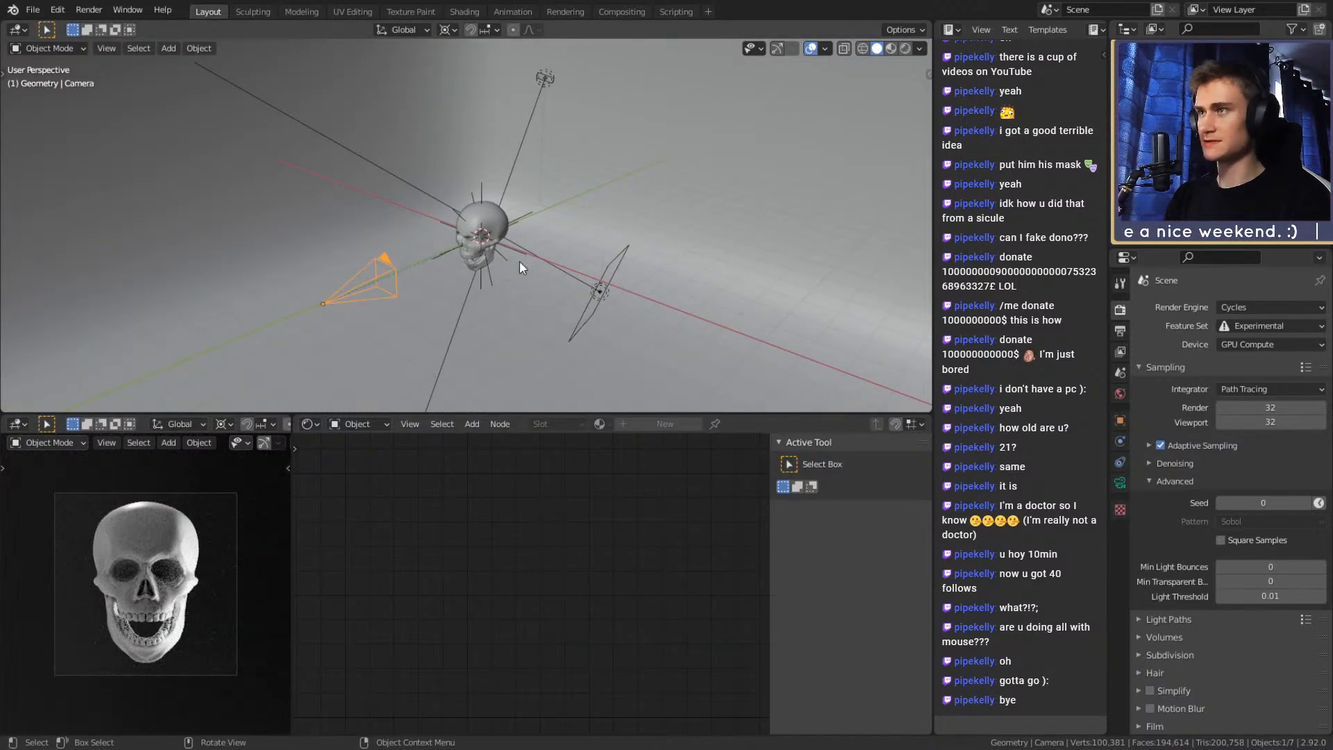
key(r)
key(z)
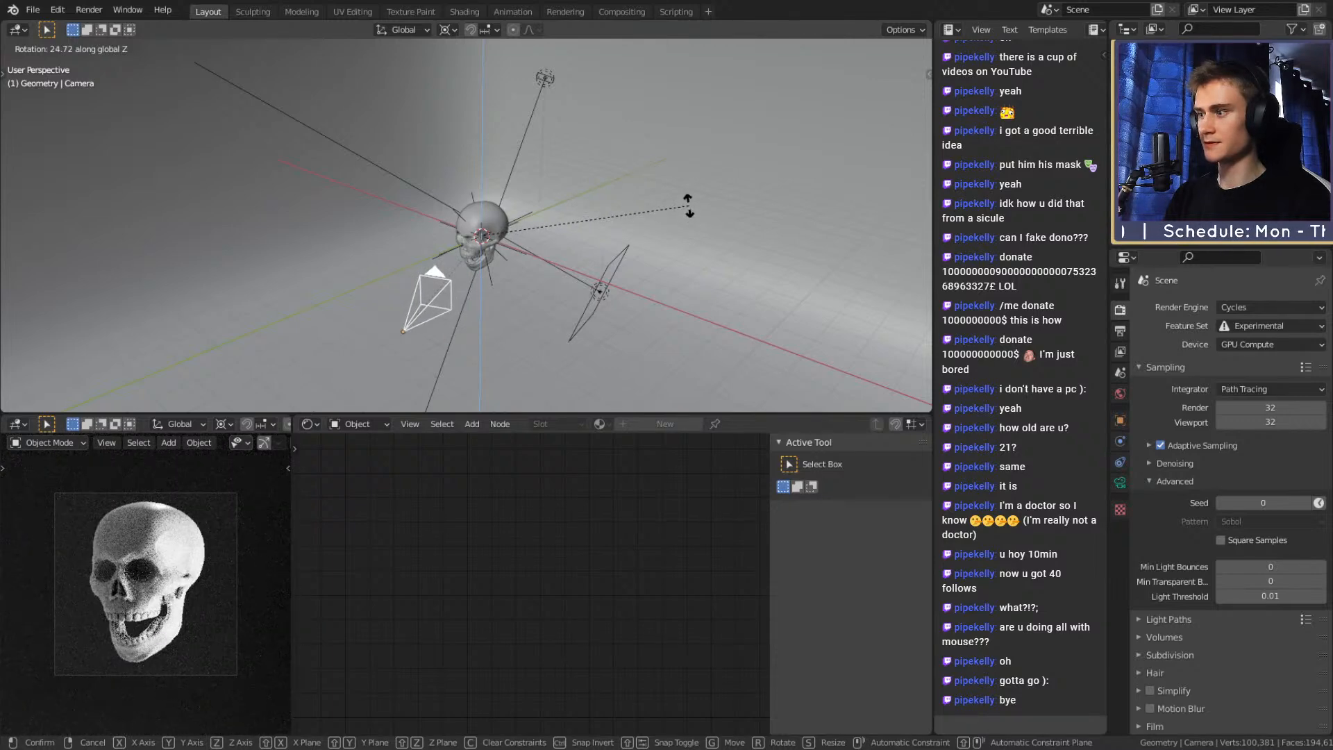
click(687, 208)
Examine the skull and the rotated camera from the side and from a three-quarter angle
middle_drag(646, 243, 747, 257)
scroll(514, 206, up, 5)
scroll(500, 286, up, 3)
shift+middle_drag(644, 188, 558, 215)
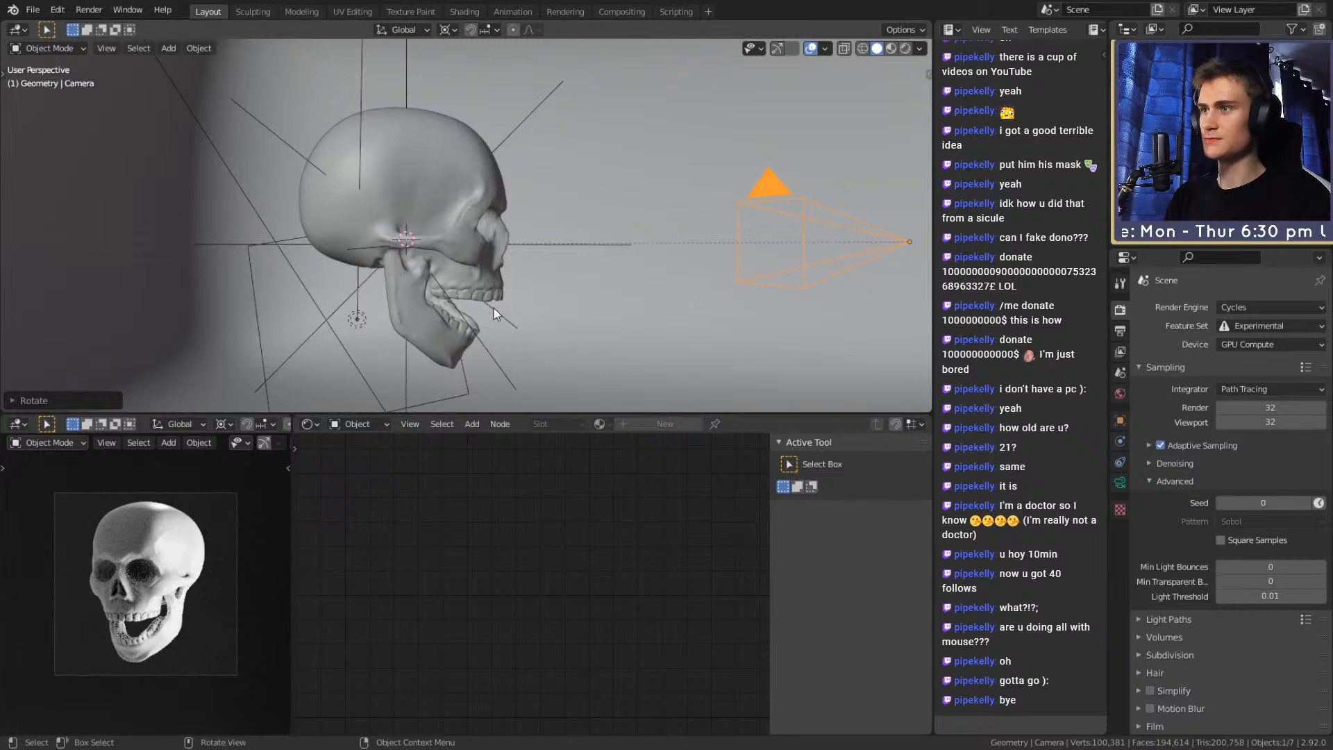
scroll(644, 268, down, 6)
middle_drag(645, 268, 378, 281)
scroll(445, 290, up, 4)
shift+middle_drag(444, 291, 538, 284)
scroll(538, 285, down, 2)
mouse_move(538, 284)
middle_down()
mouse_move(573, 290)
mouse_move(532, 291)
middle_up()
scroll(577, 294, up, 2)
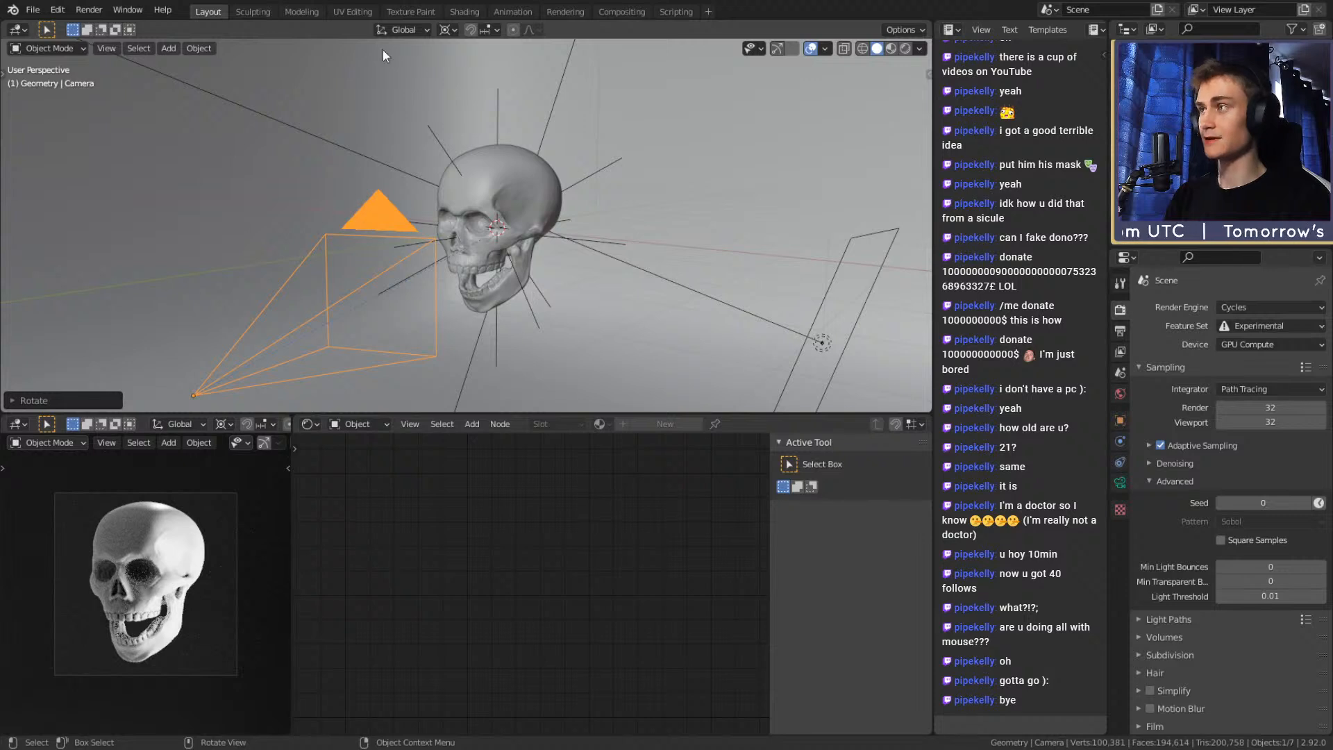
Display the output dimension settings and save the file
click(1120, 330)
click(33, 10)
click(61, 104)
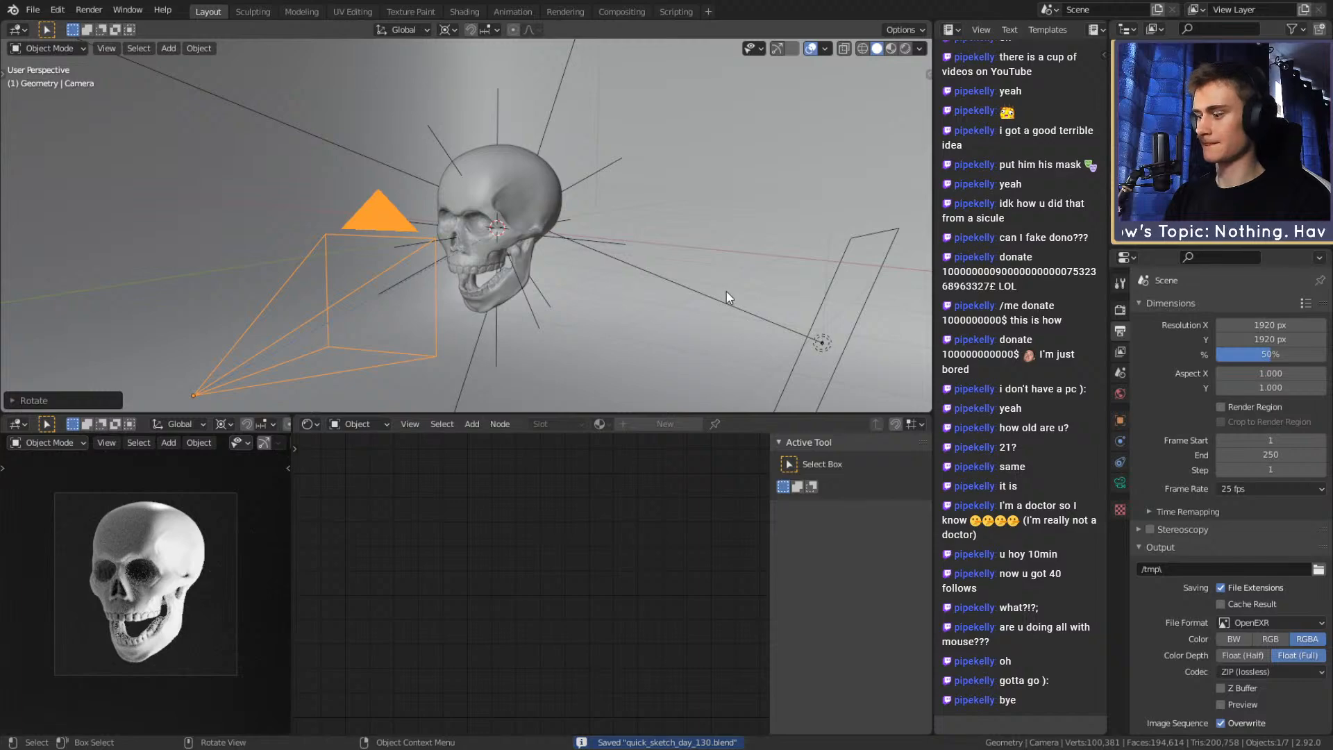
key(r)
key(z)
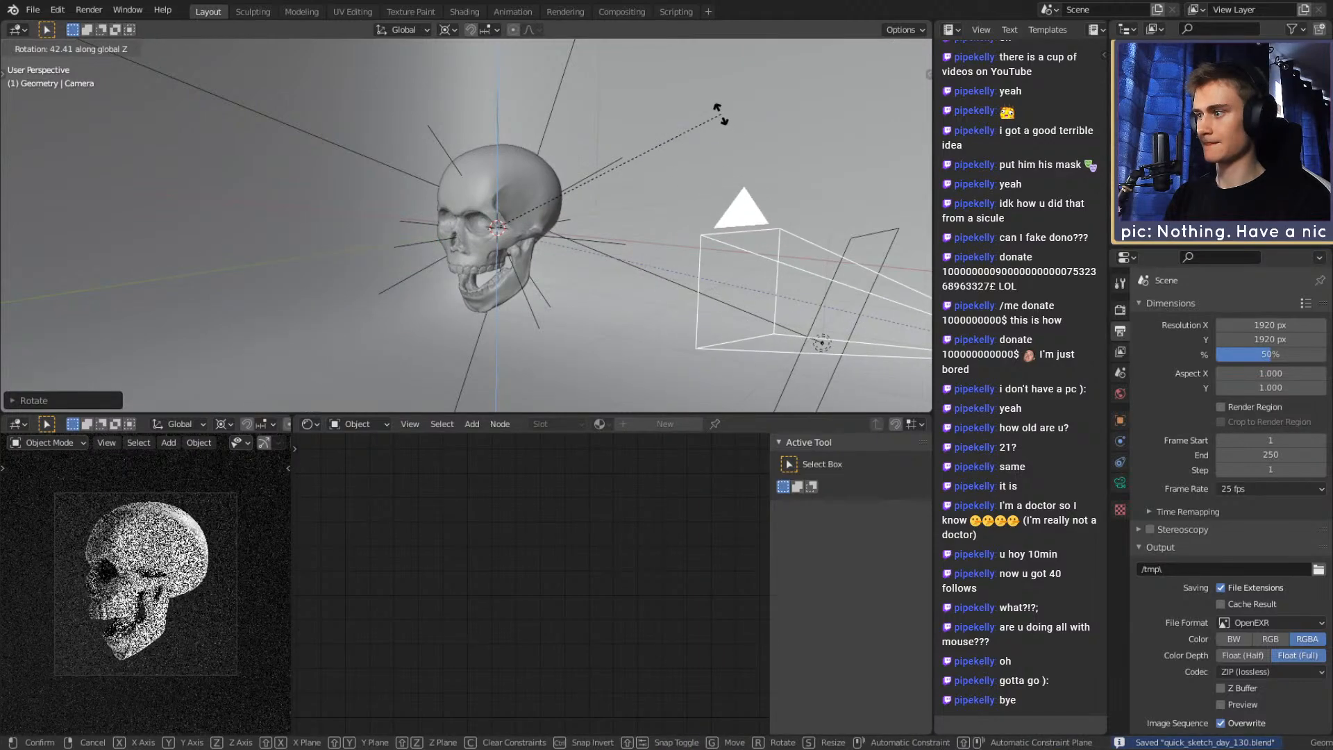
right_click(721, 113)
Render the three-quarter view and show the render result beside the compositor node tree
key(F12)
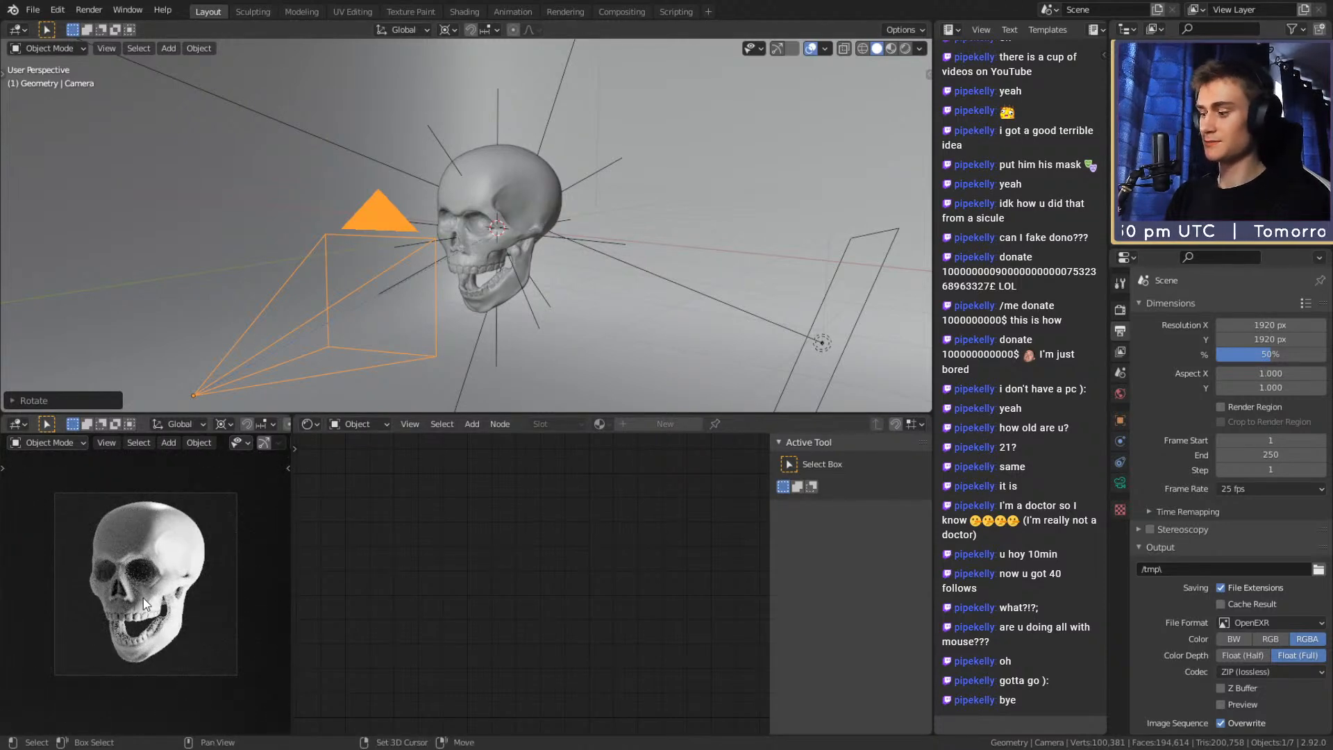
key(shift+F10)
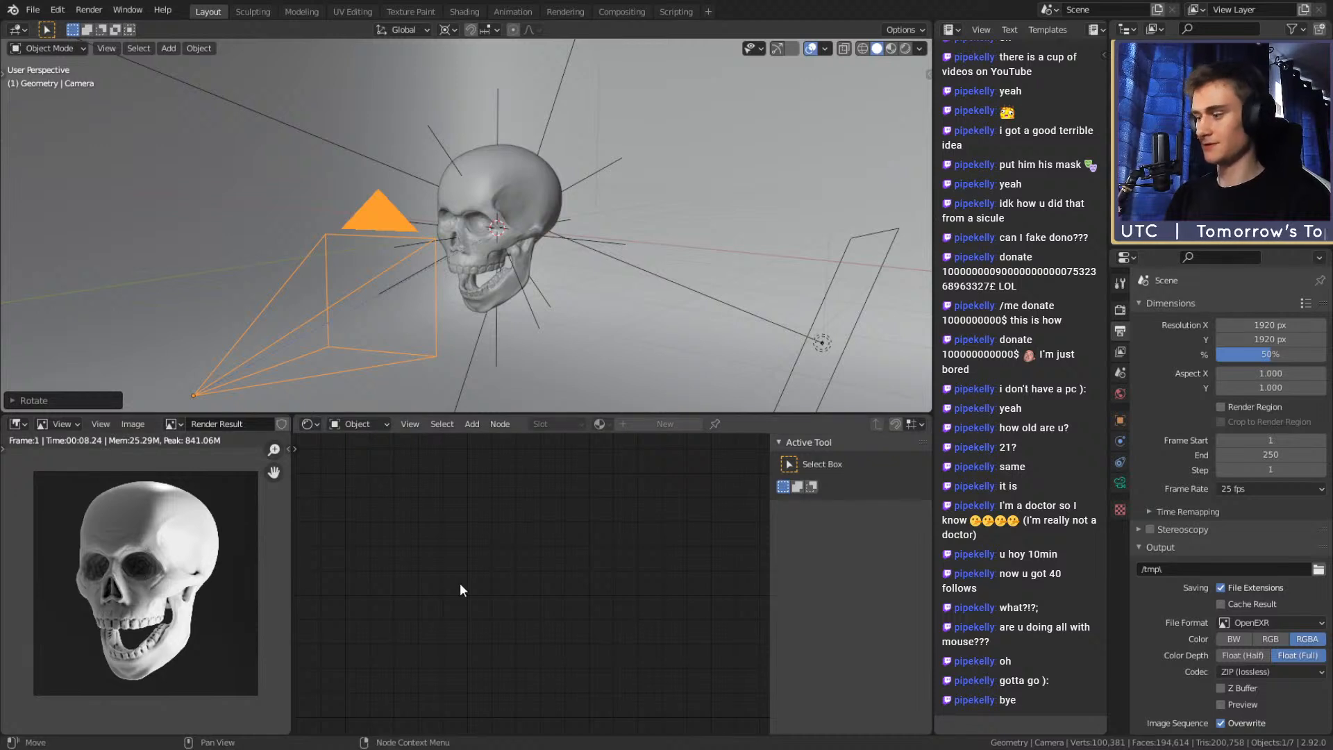
key(shift+F3)
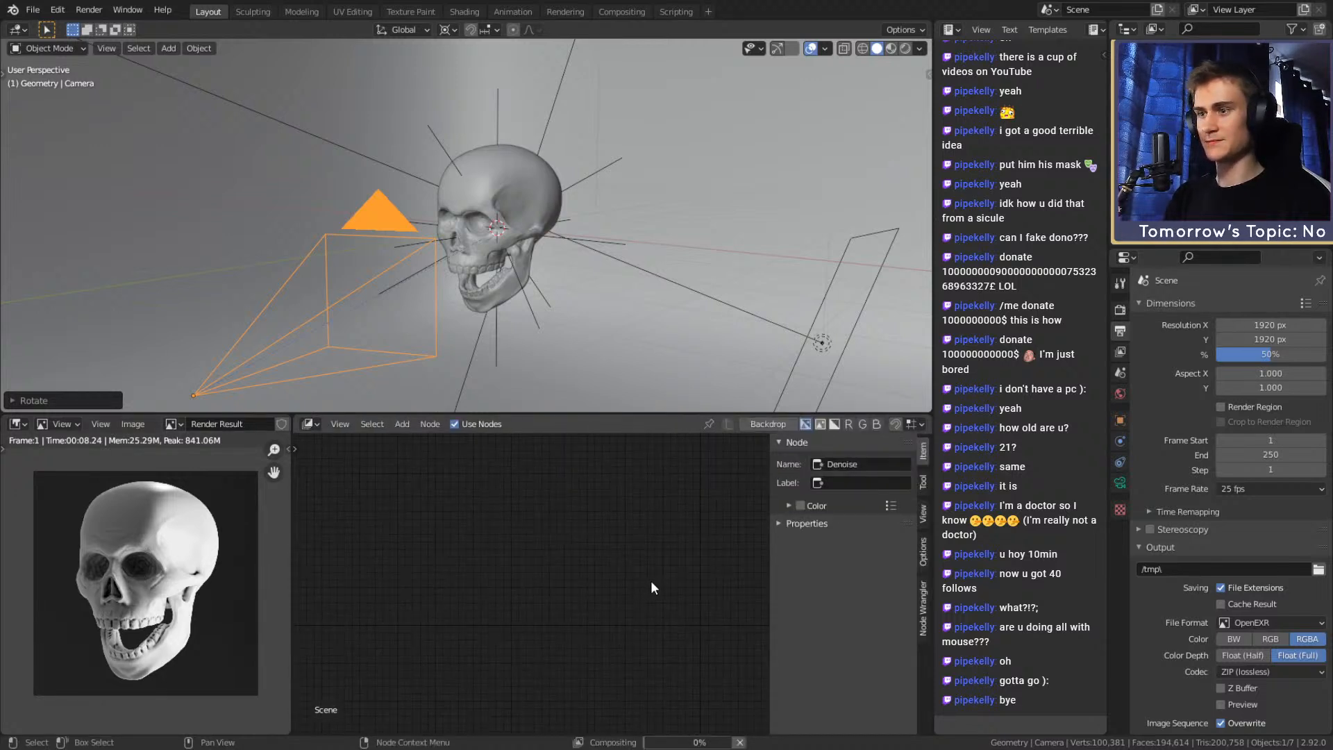
Move the Glare node up into the link that follows the Denoise node
middle_drag(628, 563, 562, 608)
scroll(631, 580, up, 5)
drag(600, 594, 593, 480)
middle_drag(694, 517, 618, 594)
scroll(619, 594, up, 2)
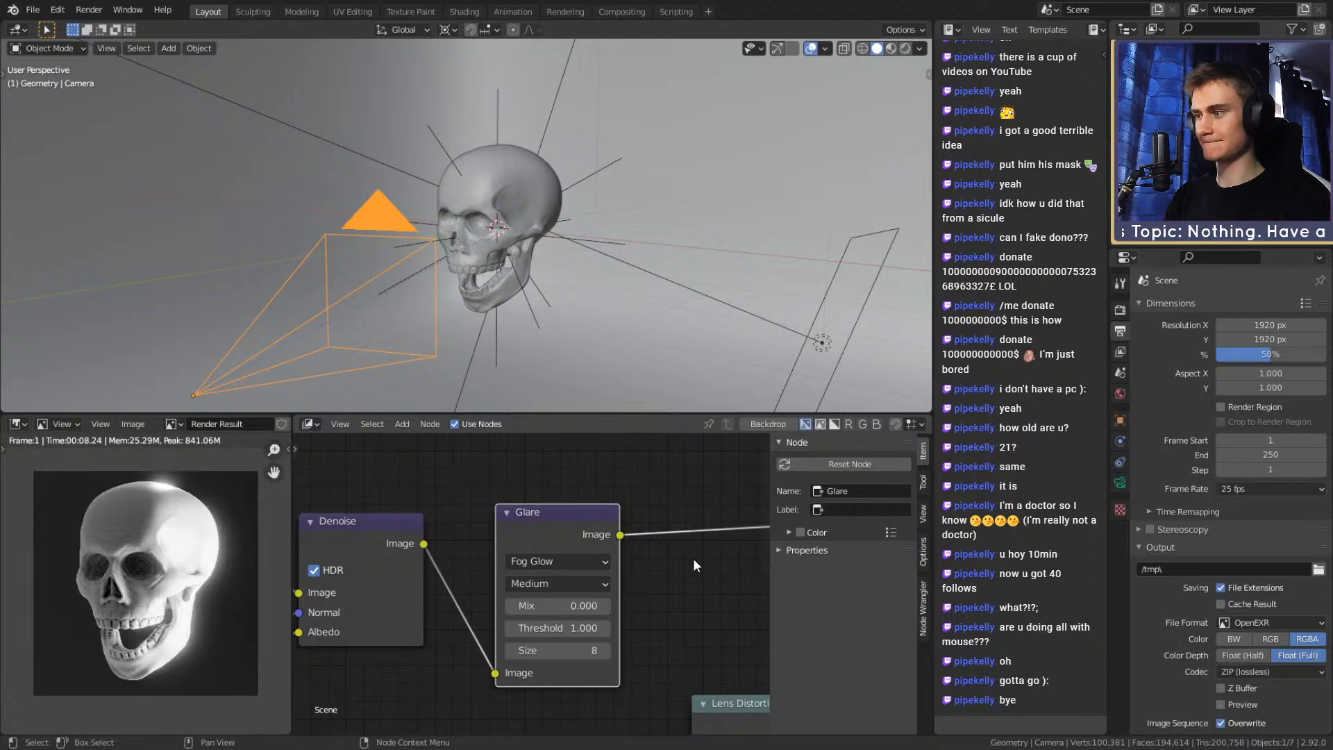
Set the Glare node's threshold to 2 and its quality to High, and inspect the glow on the rendered skull
double_click(554, 628)
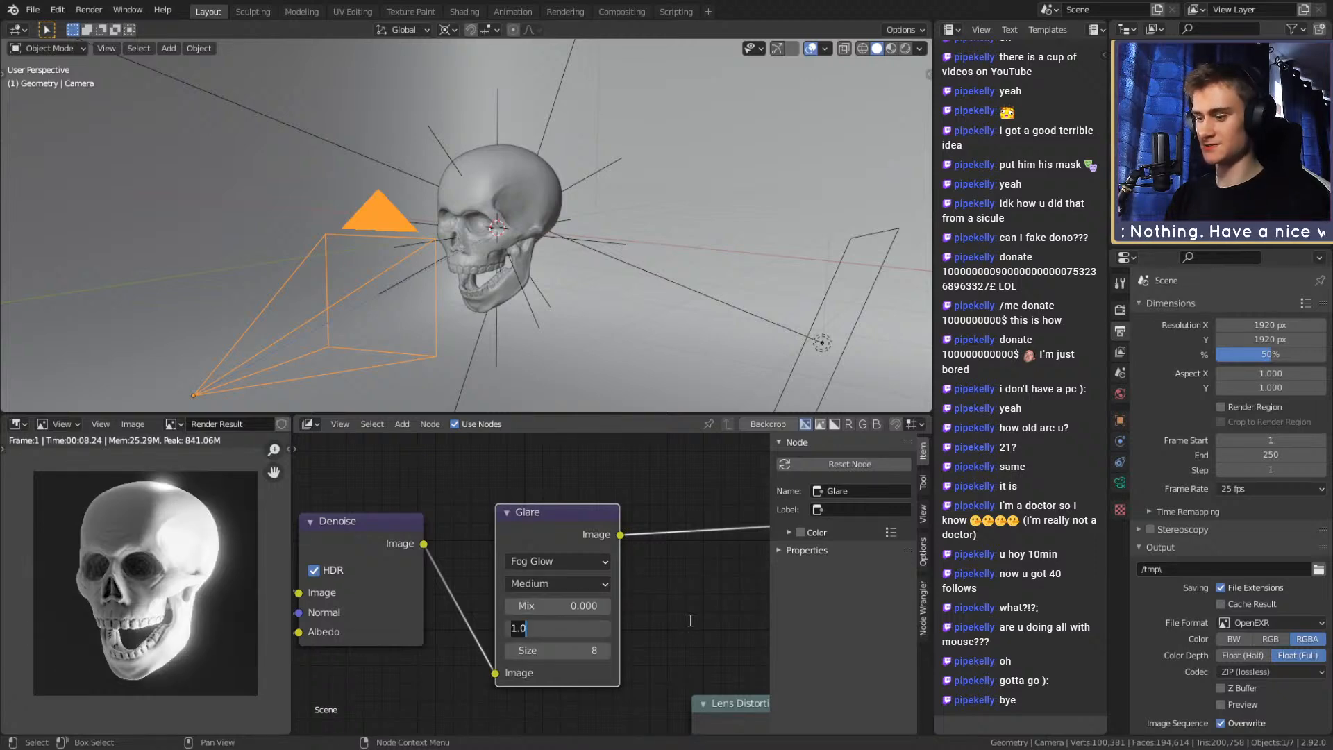
text(2)
key(Return)
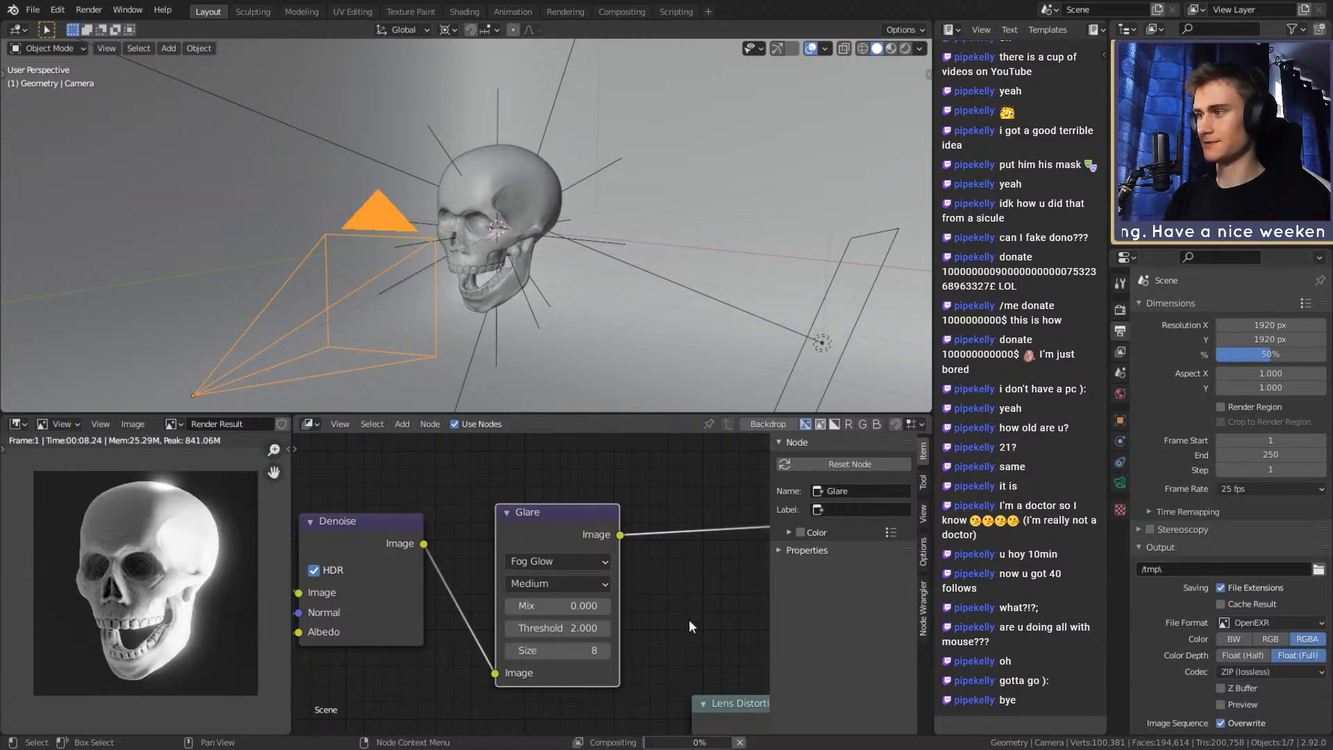
click(561, 585)
click(544, 598)
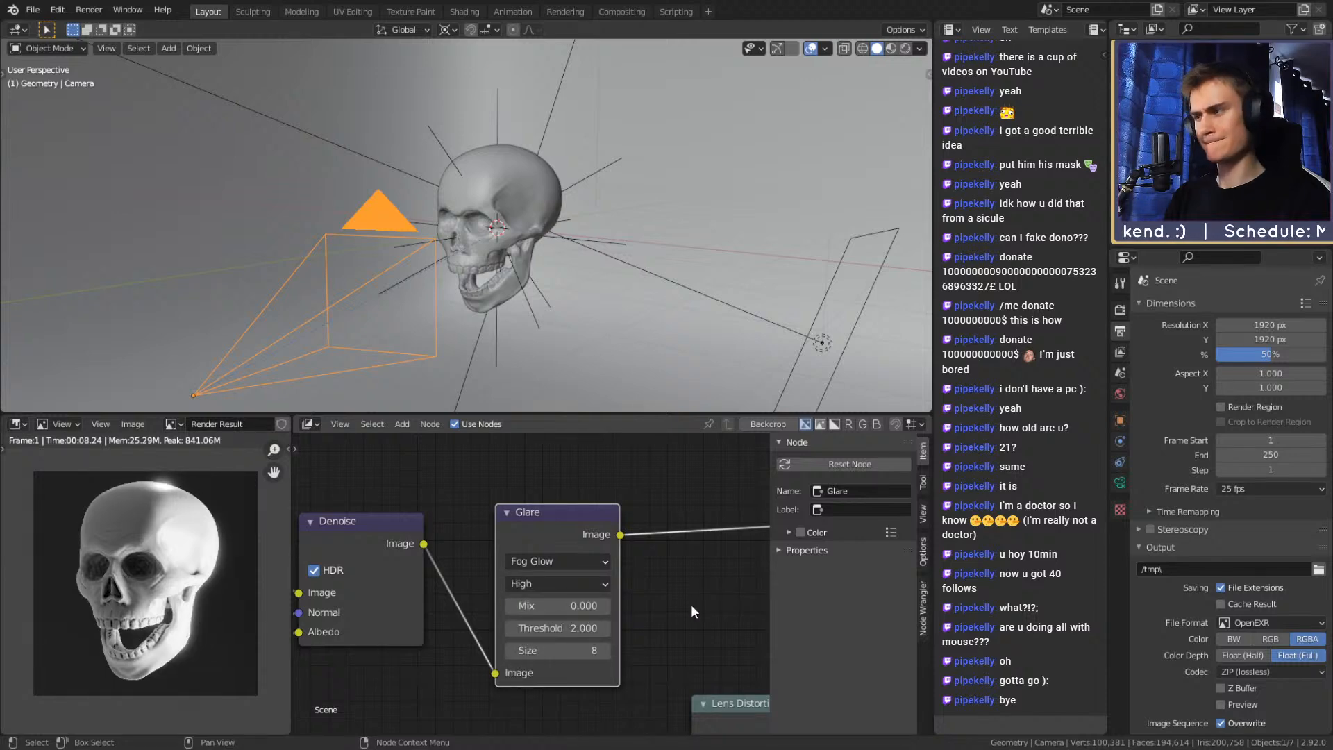
scroll(159, 595, down, 6)
scroll(159, 595, up, 7)
scroll(159, 596, down, 2)
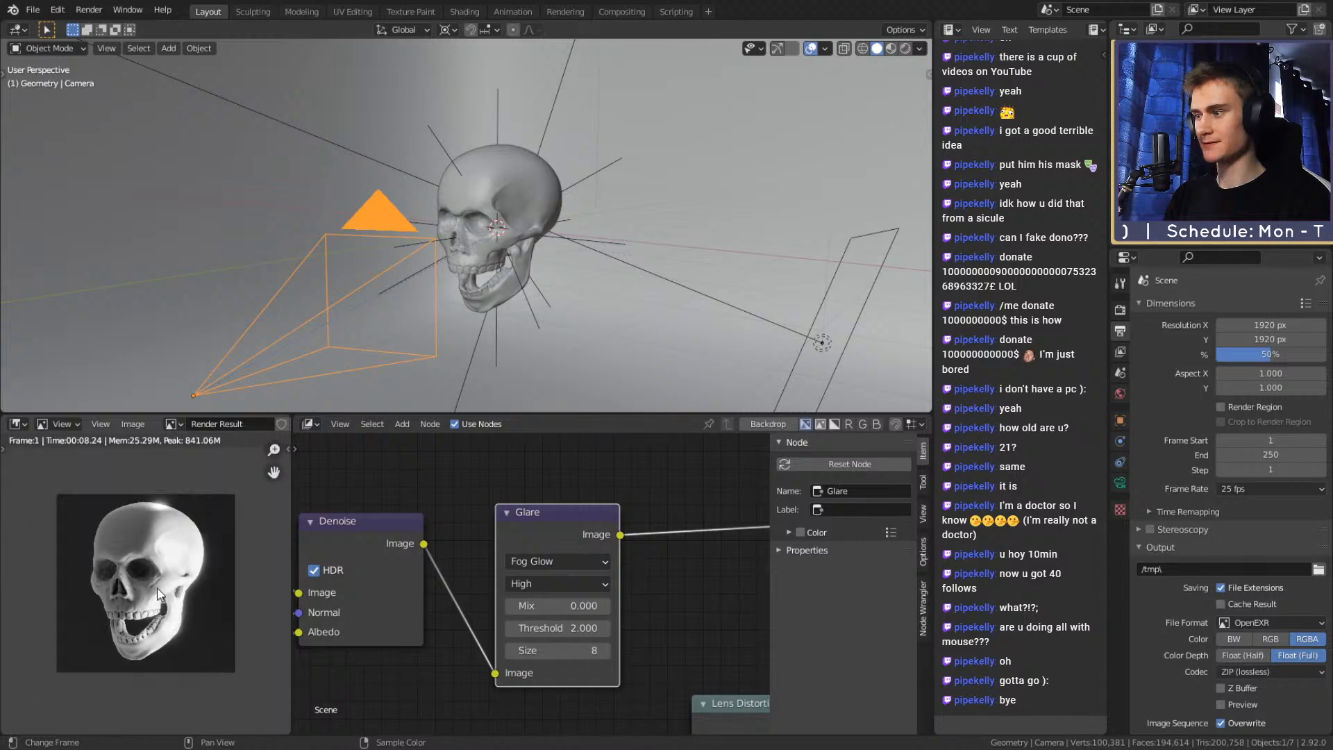
Set the render resolution percentage to 100% and the Cycles render samples to 256
drag(1276, 355, 1329, 356)
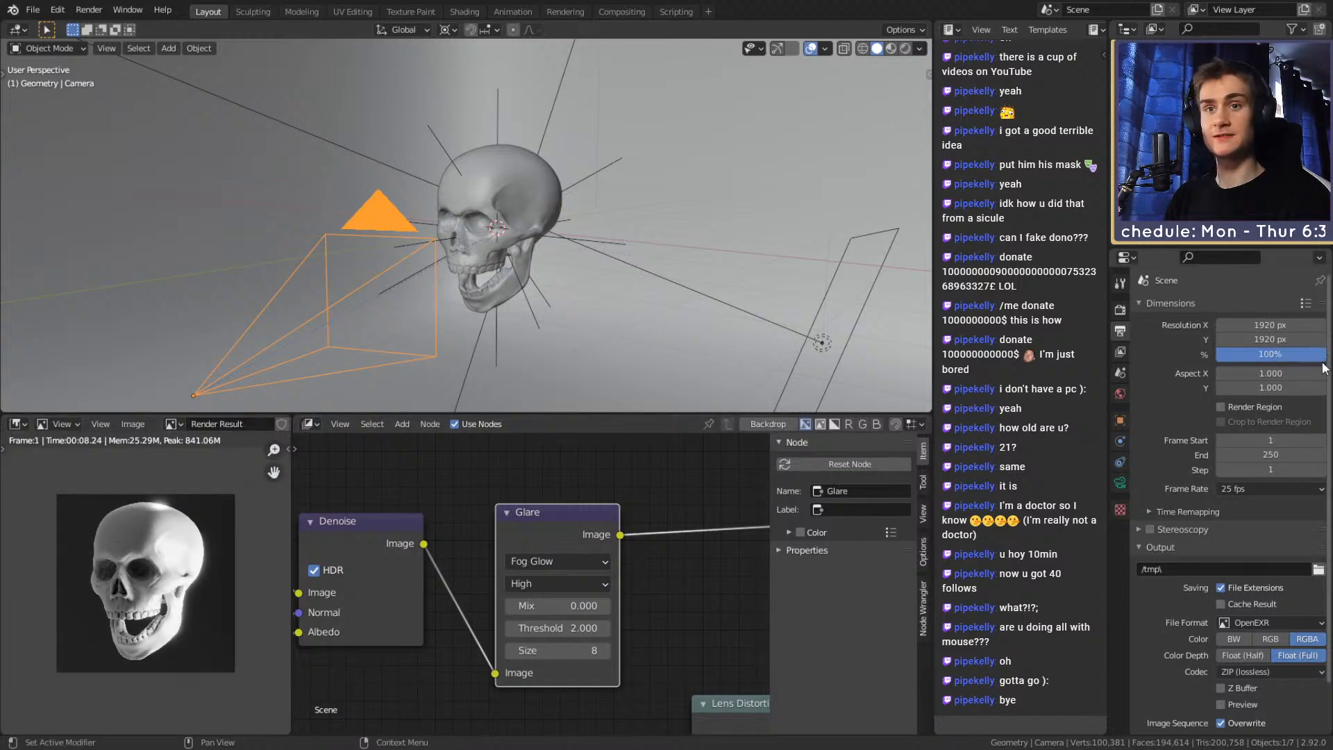
click(1119, 309)
click(1258, 408)
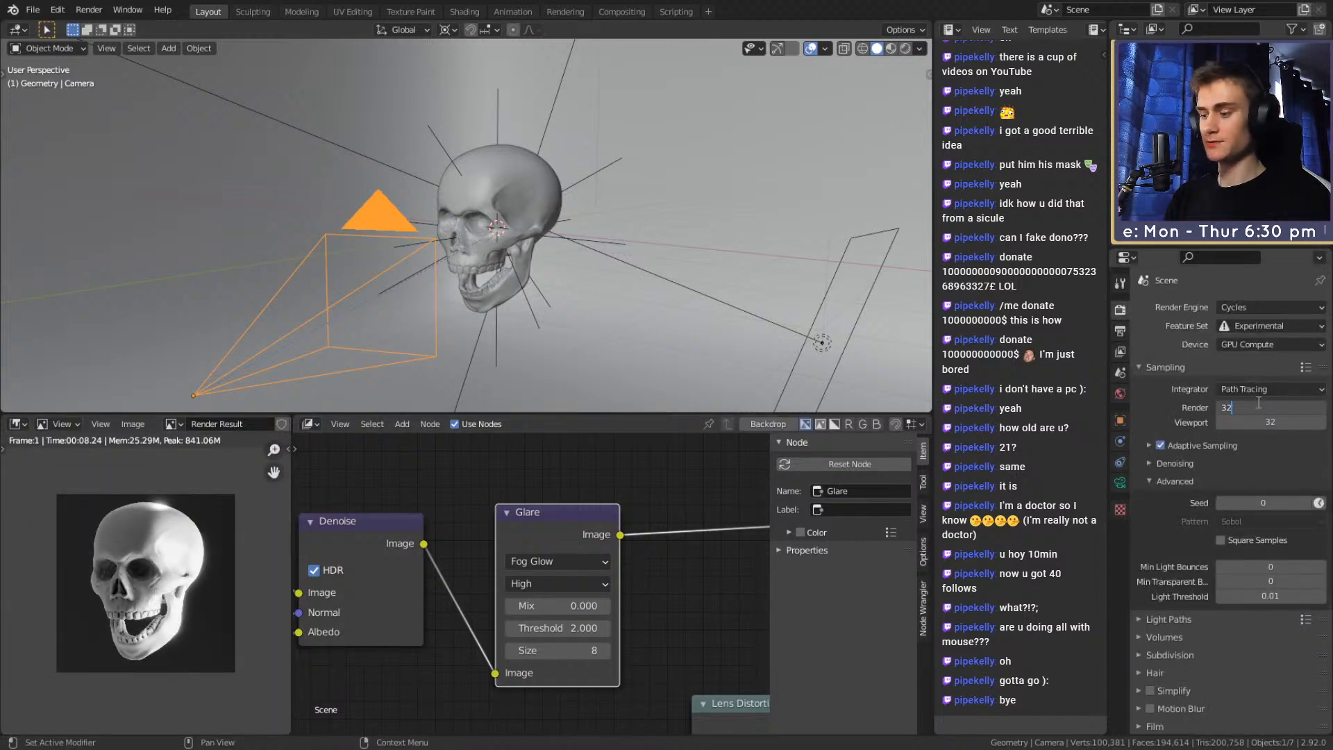
text(256)
key(Return)
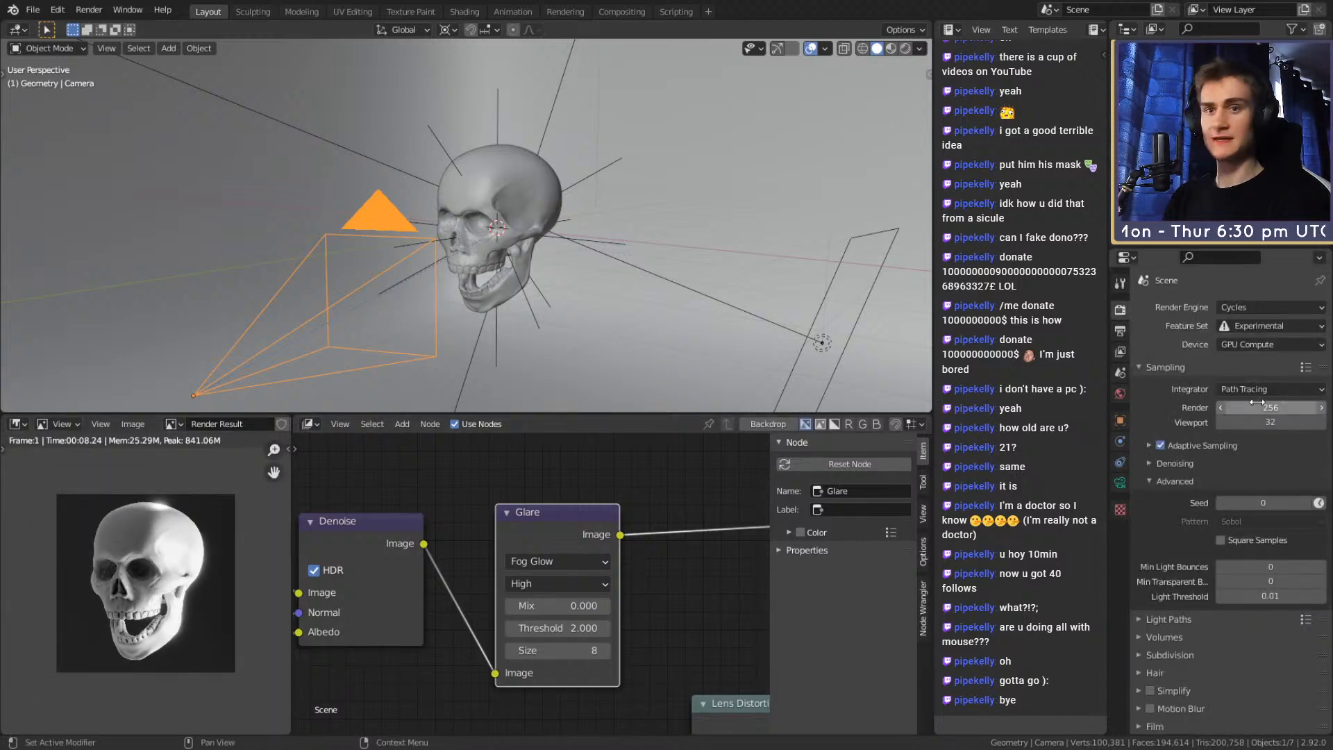
Save the file, render the final full-resolution image and save the file again
click(33, 10)
click(62, 107)
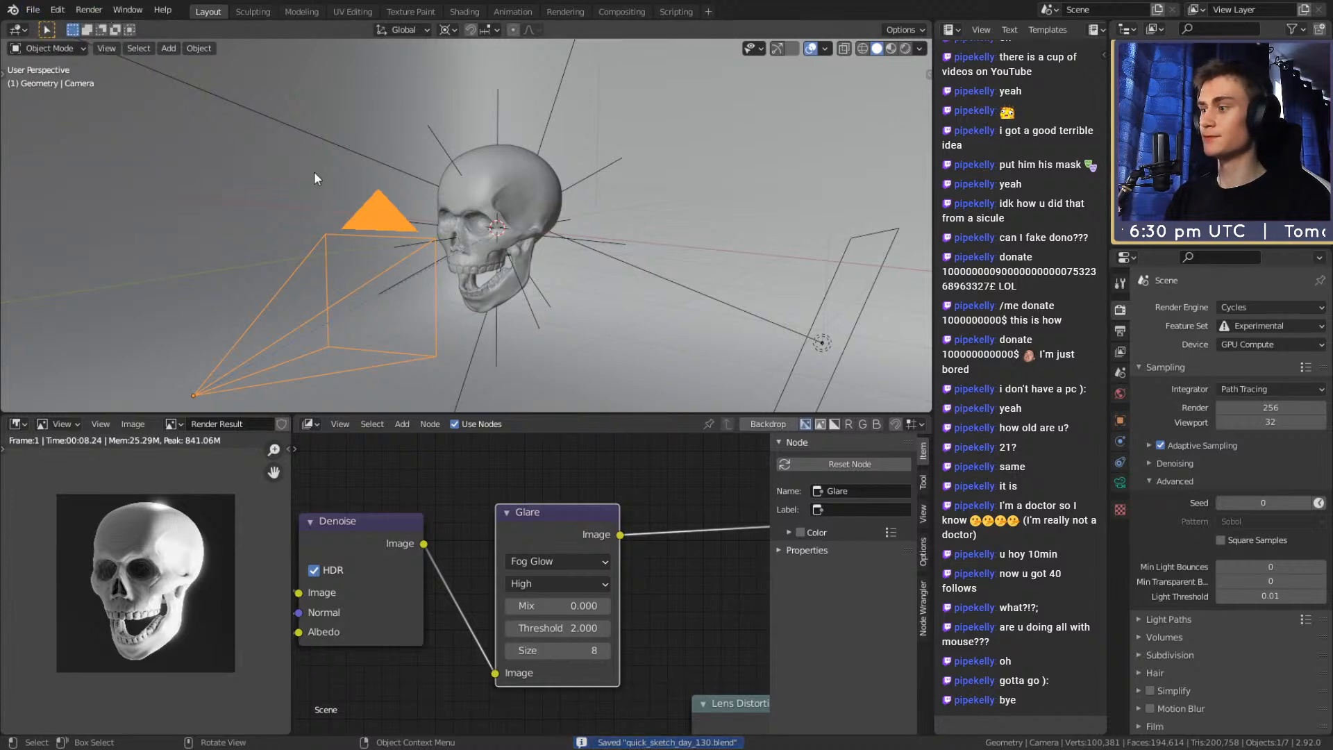
key(F12)
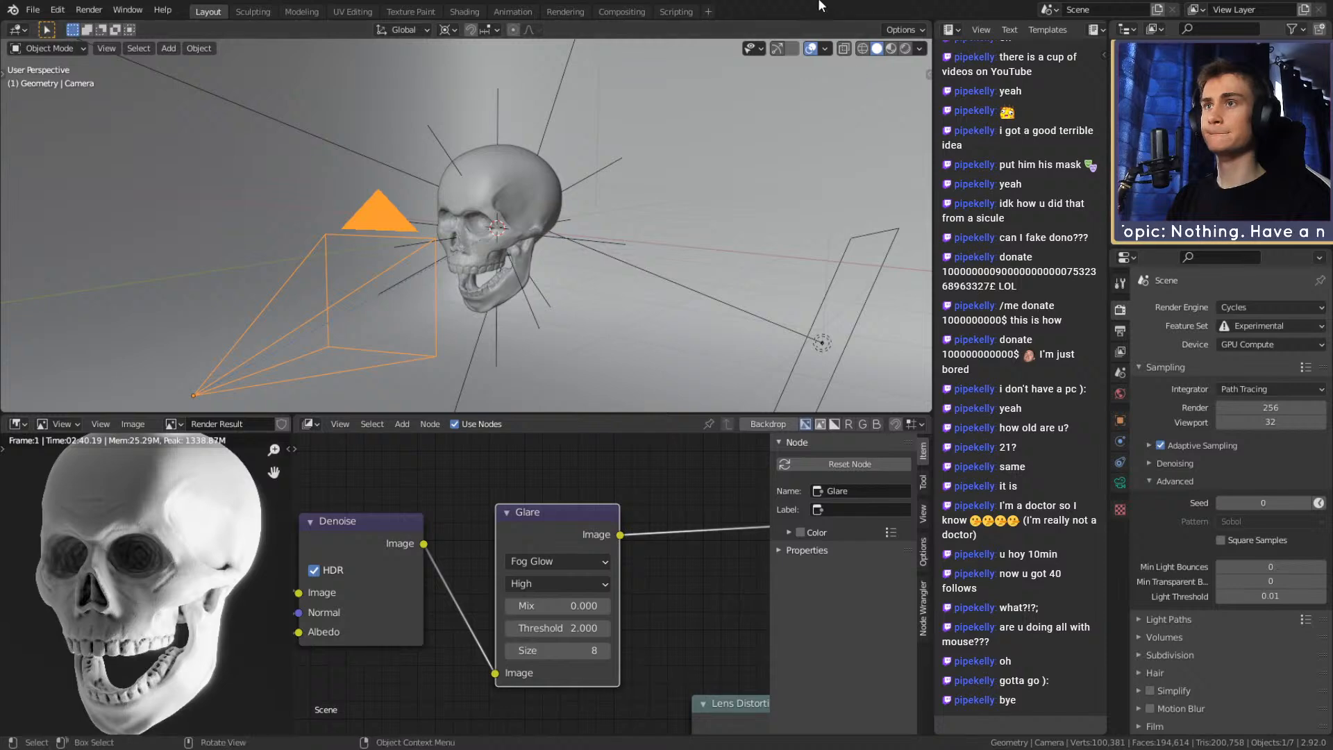
click(33, 10)
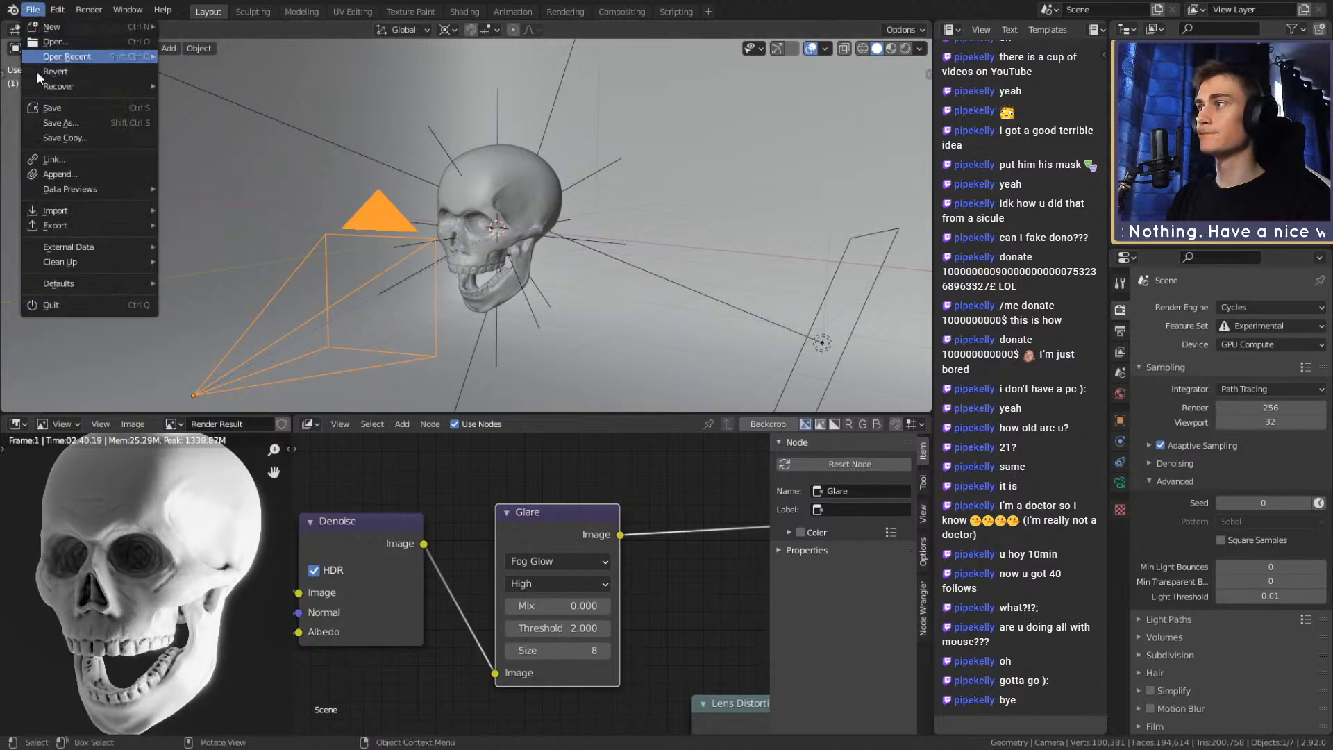
click(60, 108)
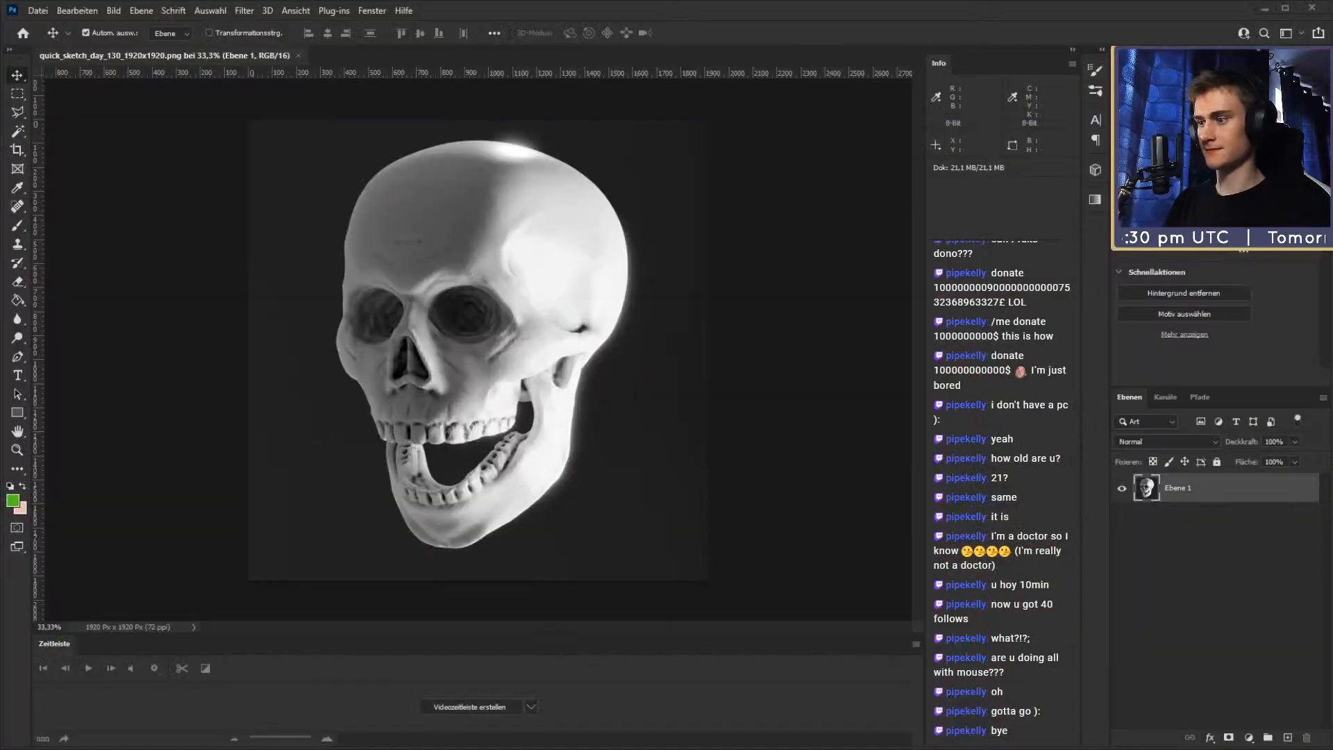
Switch to Photoshop and select the layer Ebene 1 of quick_sketch_day_130_1920x1920.png
click(1242, 607)
click(1185, 501)
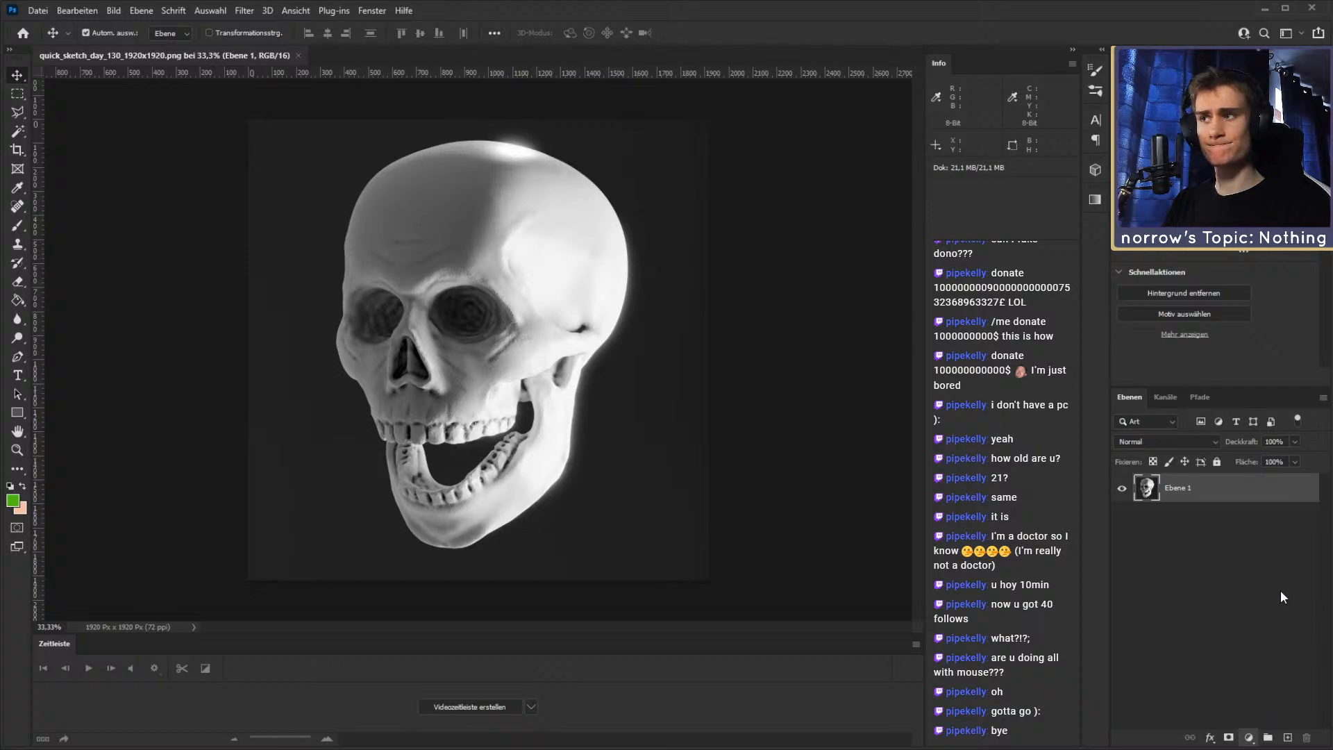
Add a Selective Color adjustment layer above Ebene 1 that darkens the background, and a Brightness/Contrast adjustment layer on top that strengthens the contrast
click(1282, 732)
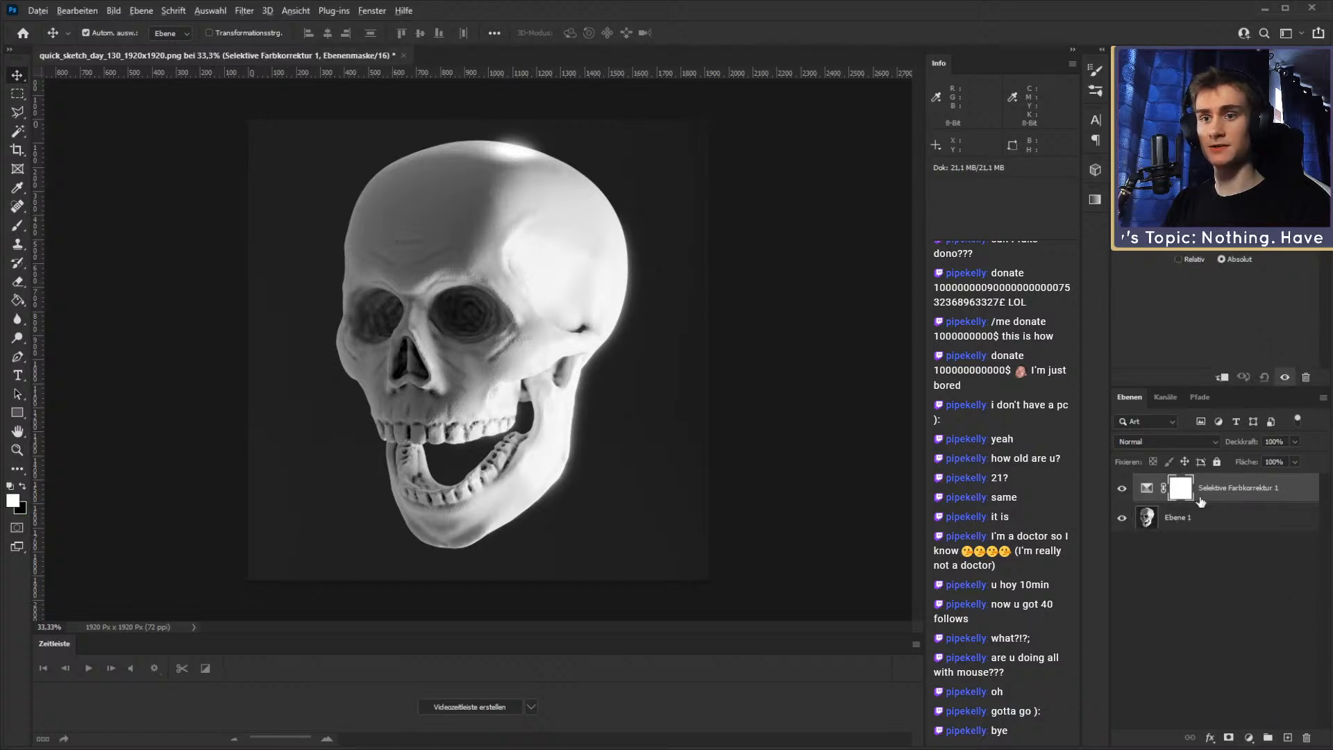
click(1148, 488)
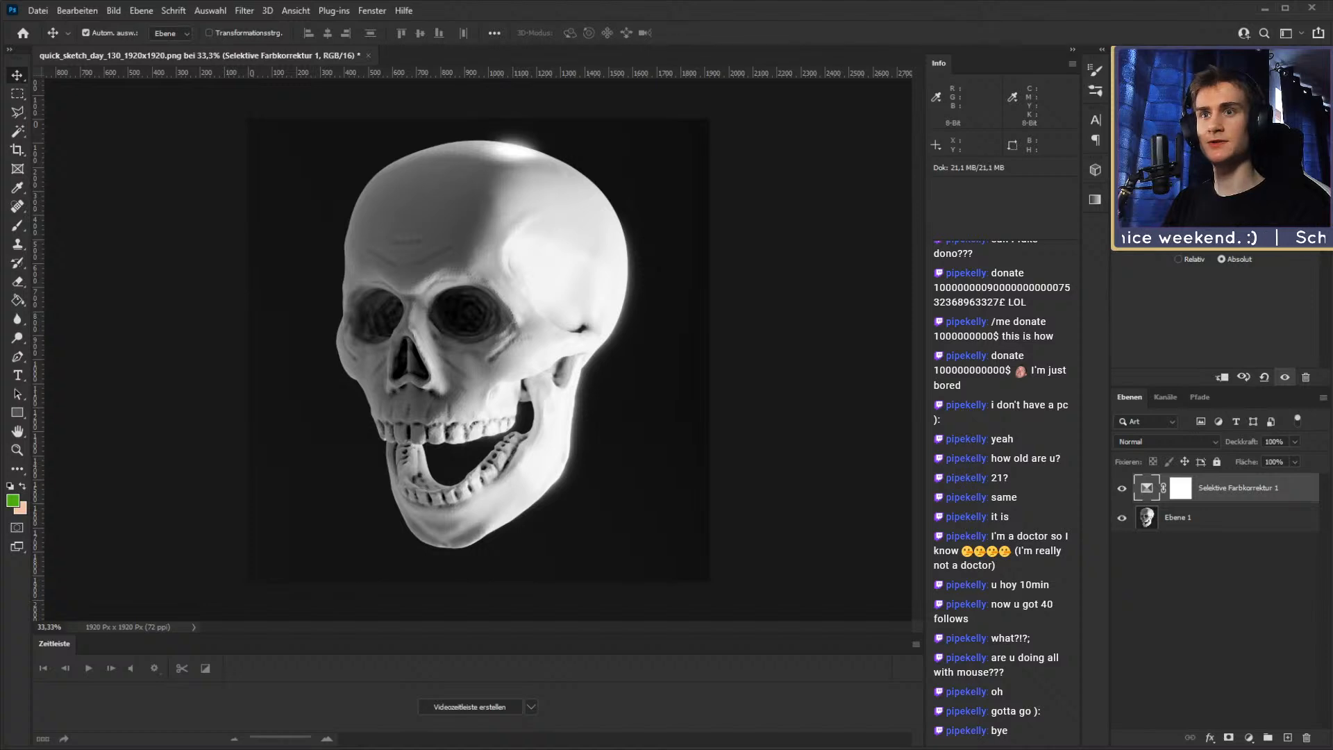
drag(1214, 245, 1224, 248)
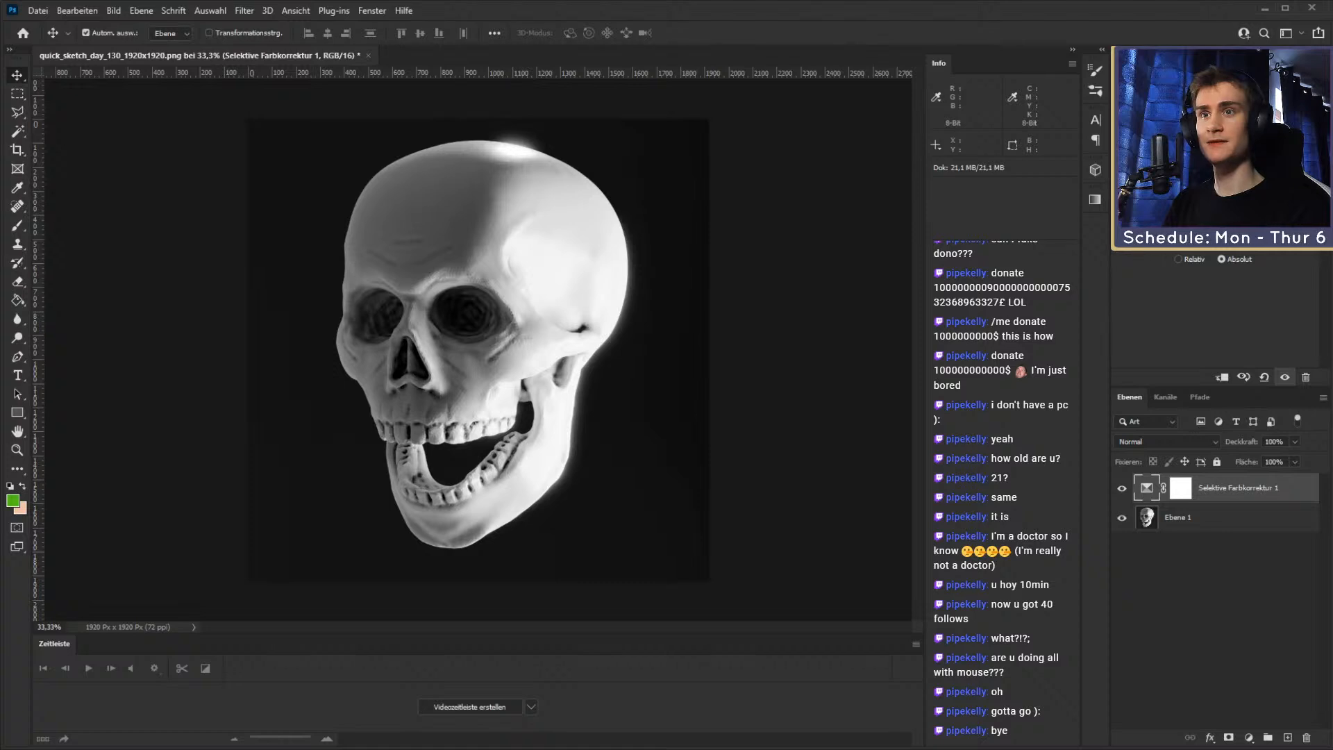
drag(1216, 244, 1217, 246)
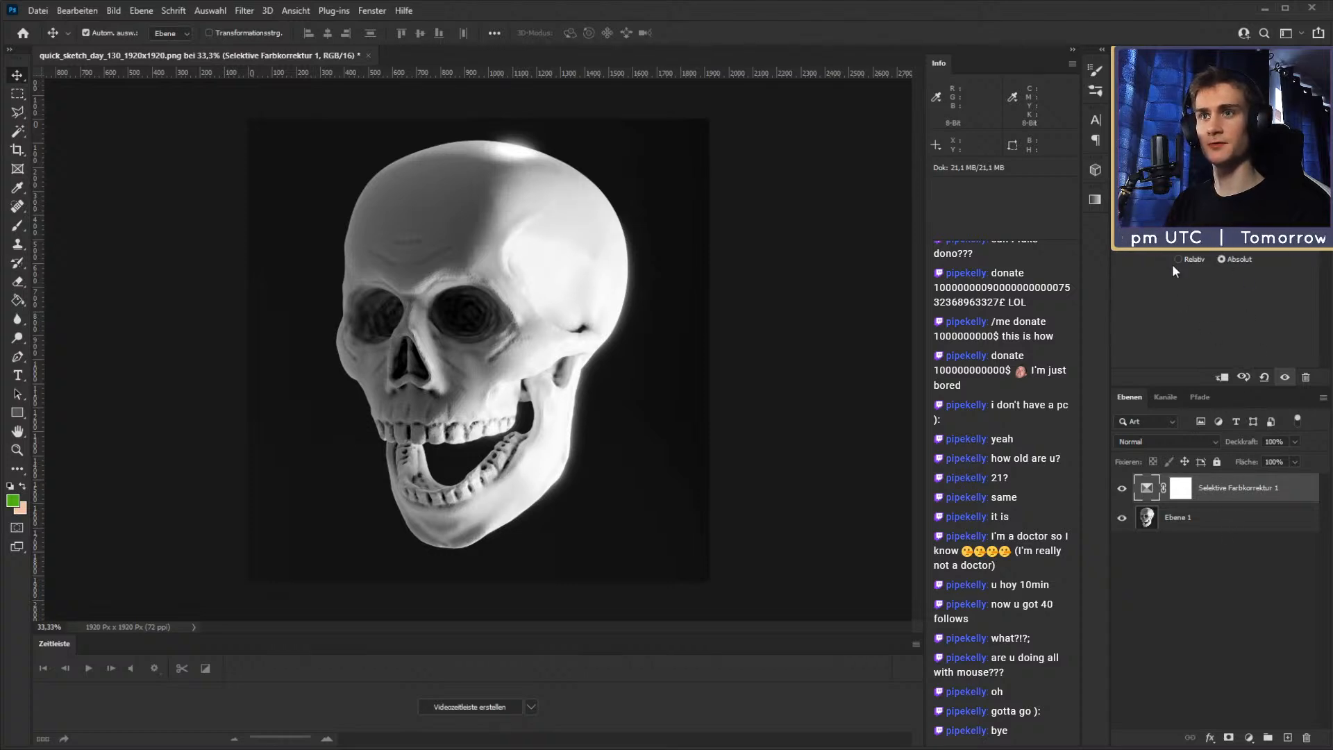
click(1317, 541)
click(1145, 489)
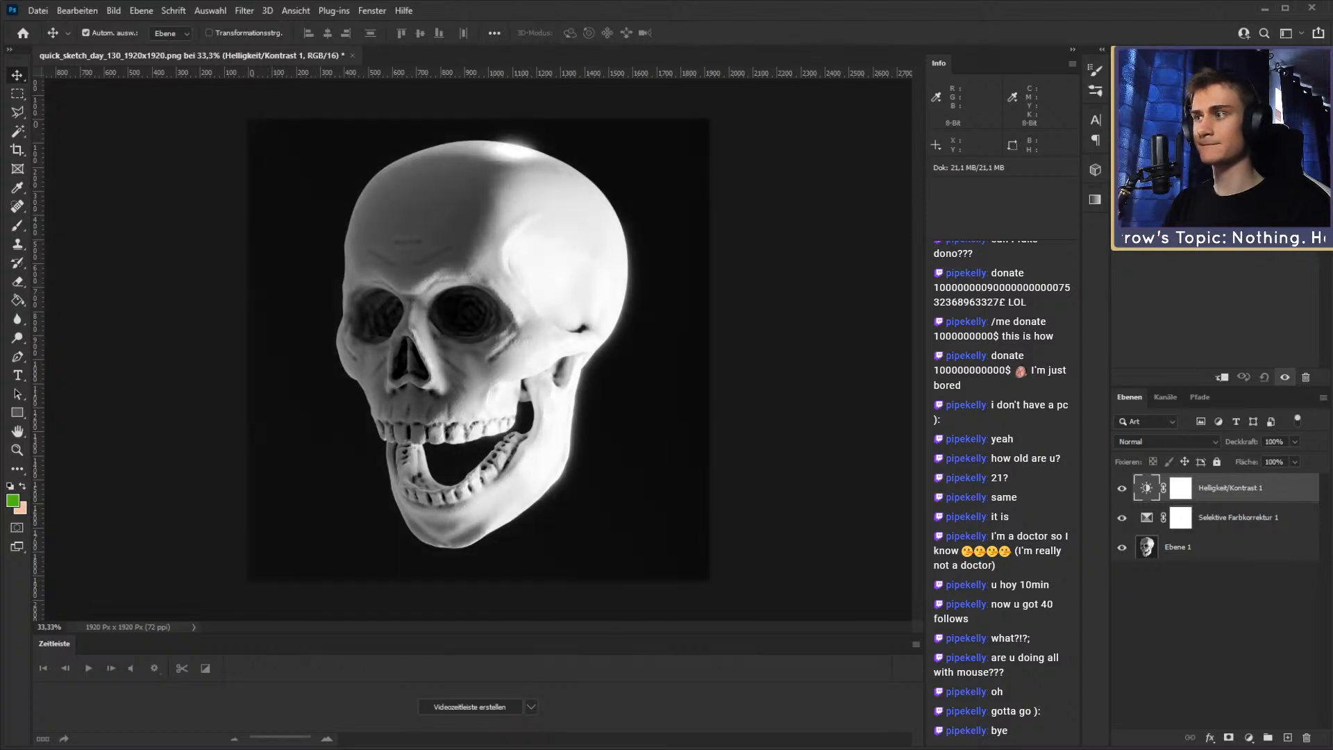
Examine how the skull image reads at thumbnail size by viewing it at 10% and 5% zoom, and return to a large view
click(48, 627)
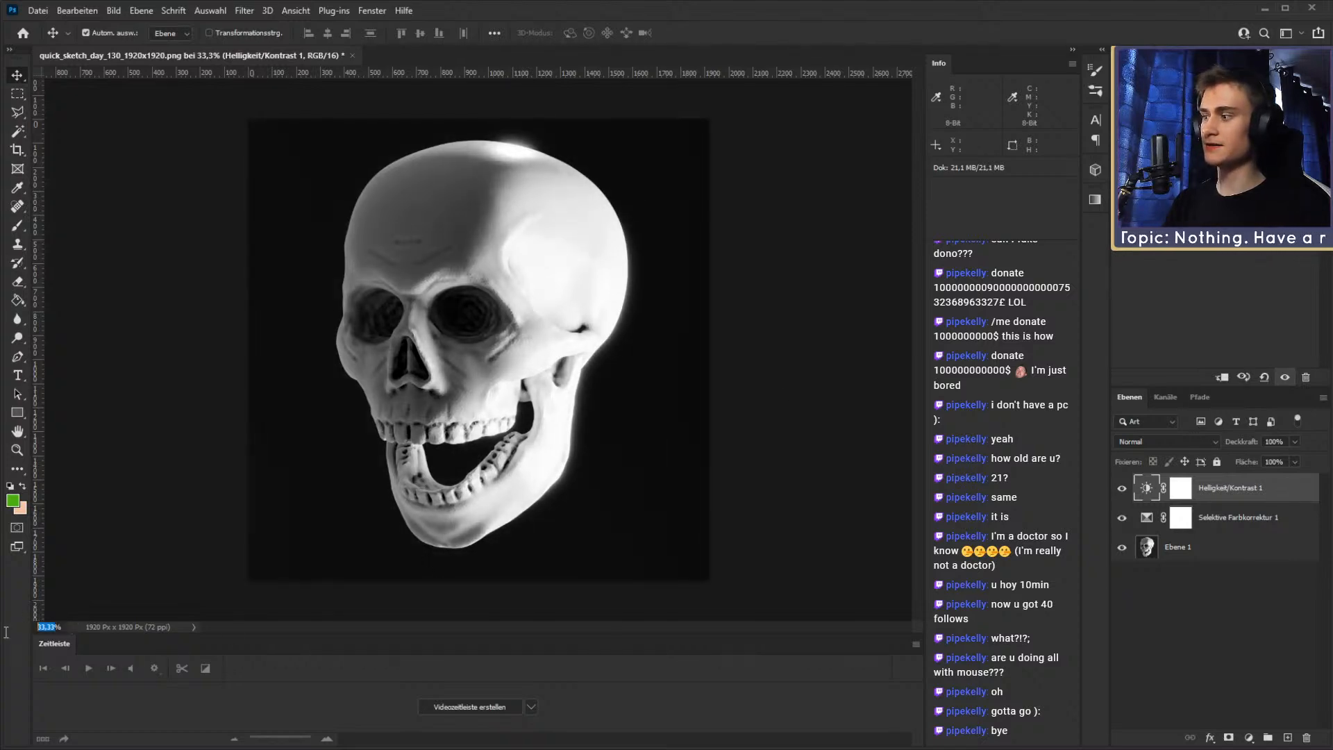
text(10)
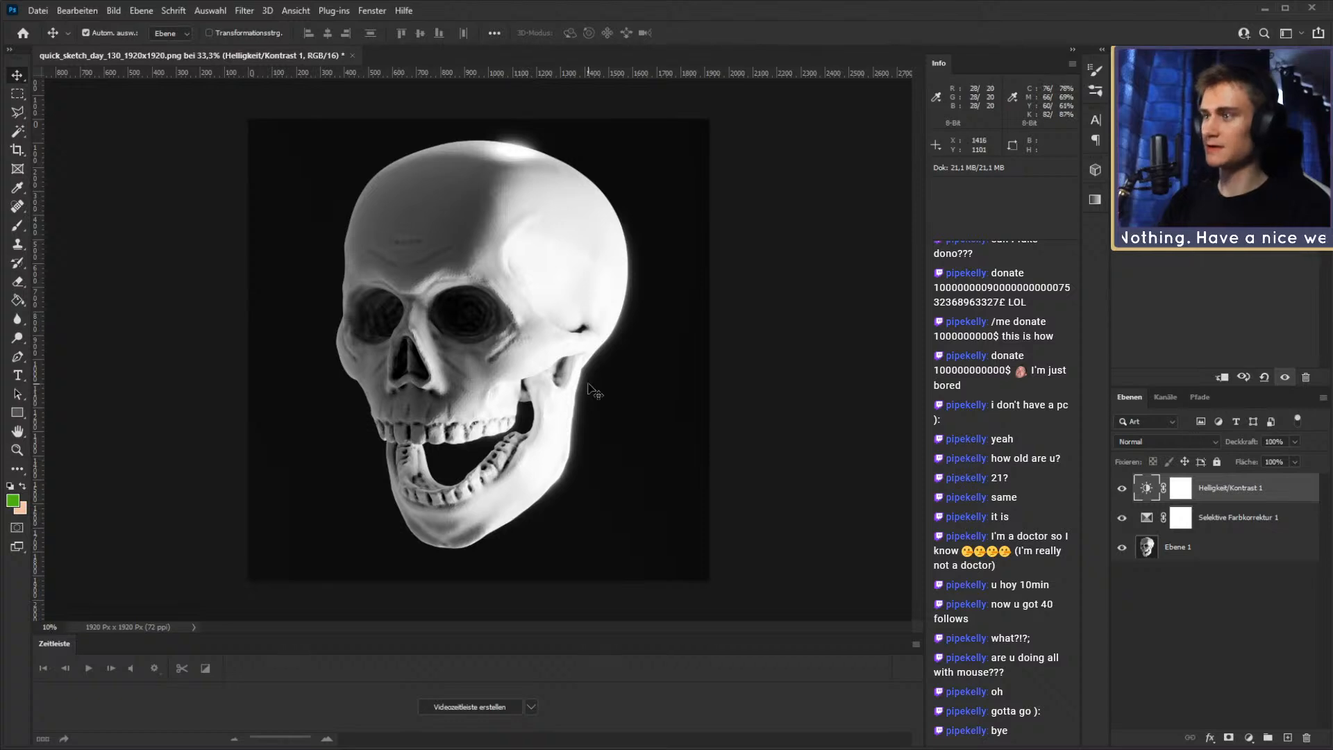
key(Return)
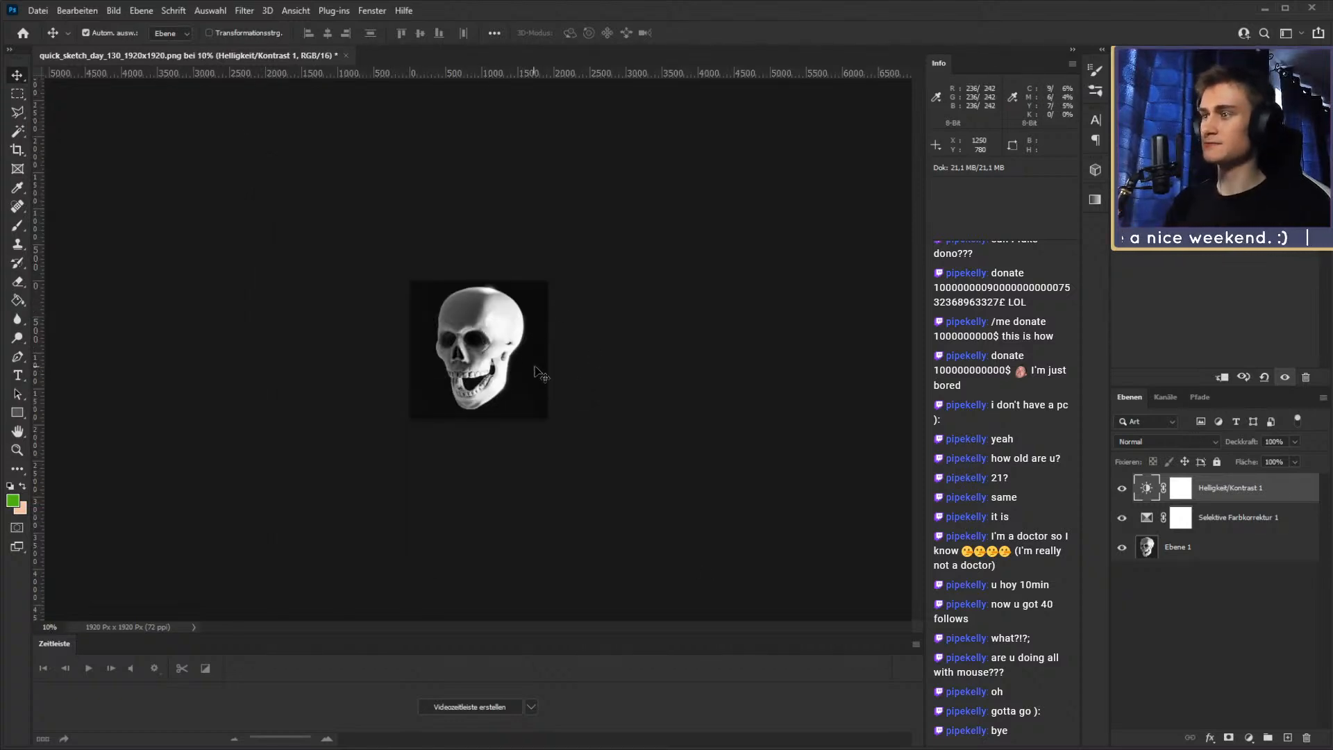
click(49, 627)
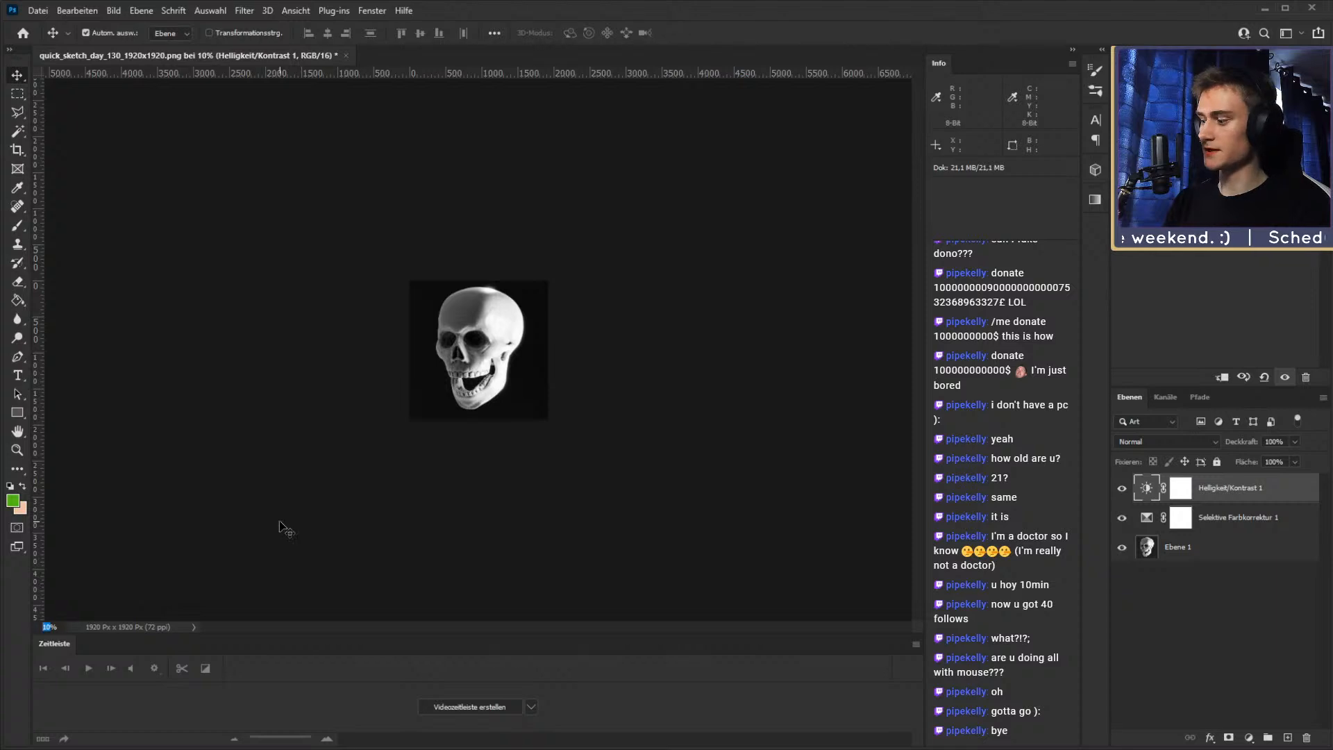
text(5)
key(Return)
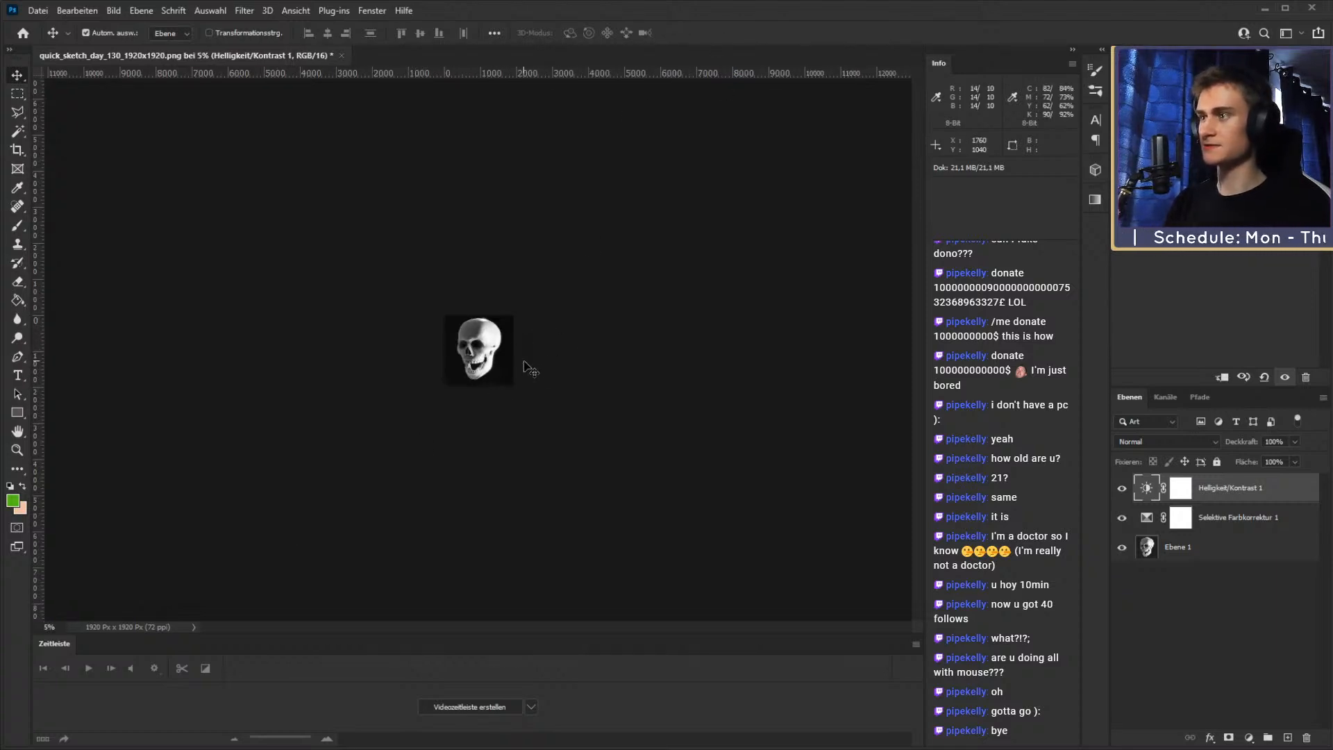
key(z)
drag(480, 349, 654, 344)
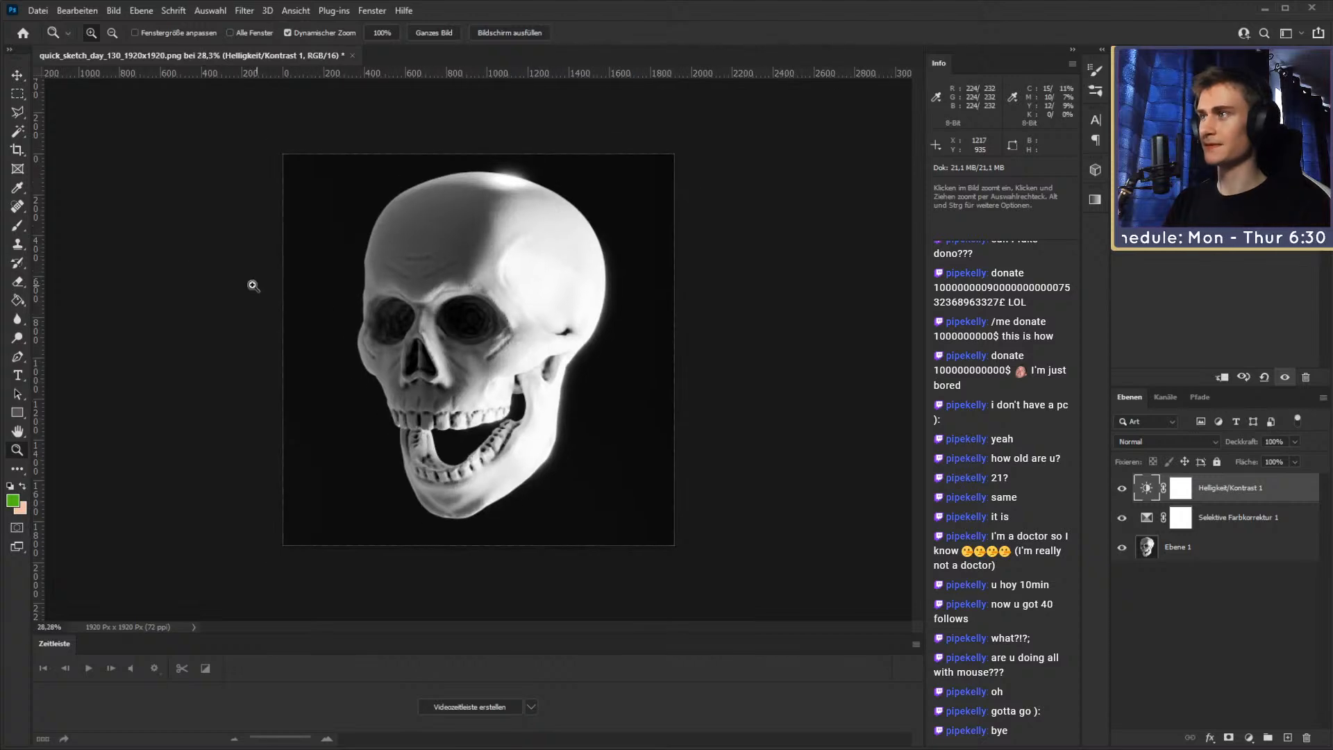
click(17, 76)
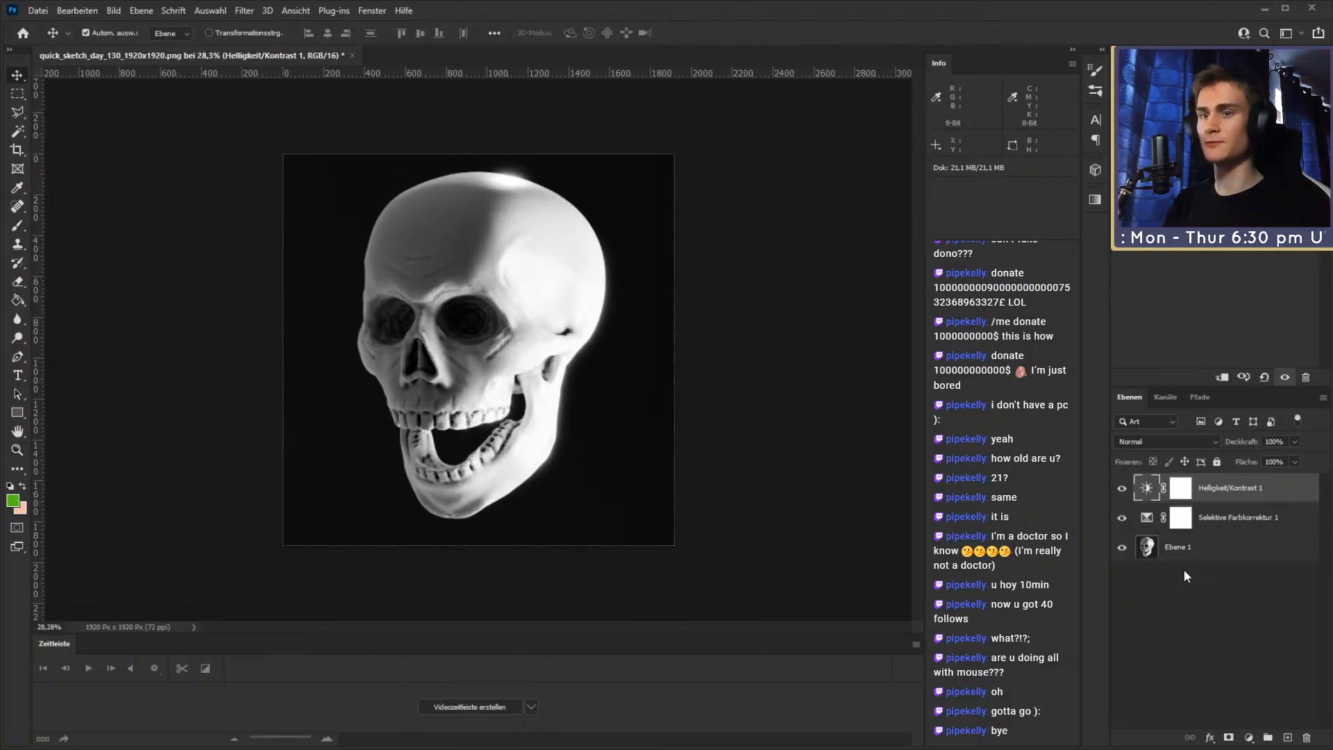
Place the SmudgesLarge001_OVERLAY_VAR2_3K texture as a new layer above the Helligkeit/Kontrast 1 layer, centred over the canvas
click(1208, 597)
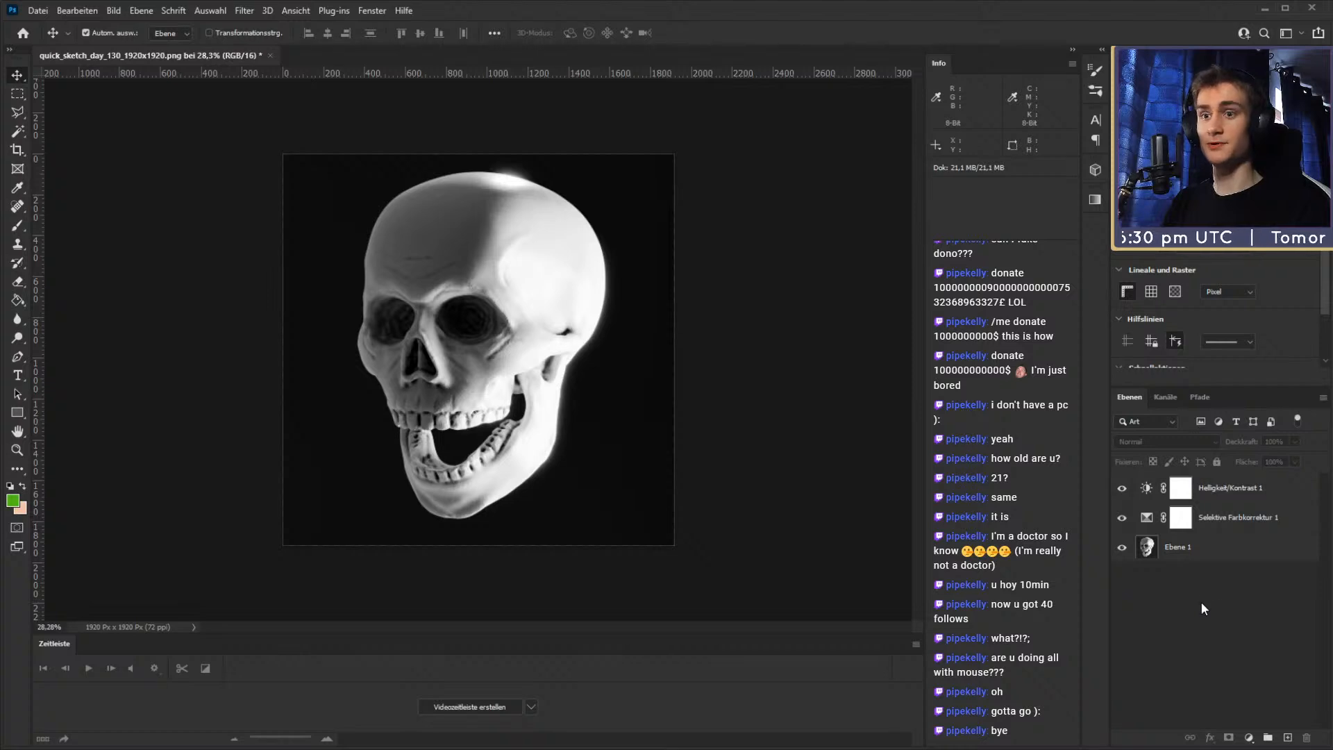
click(1212, 495)
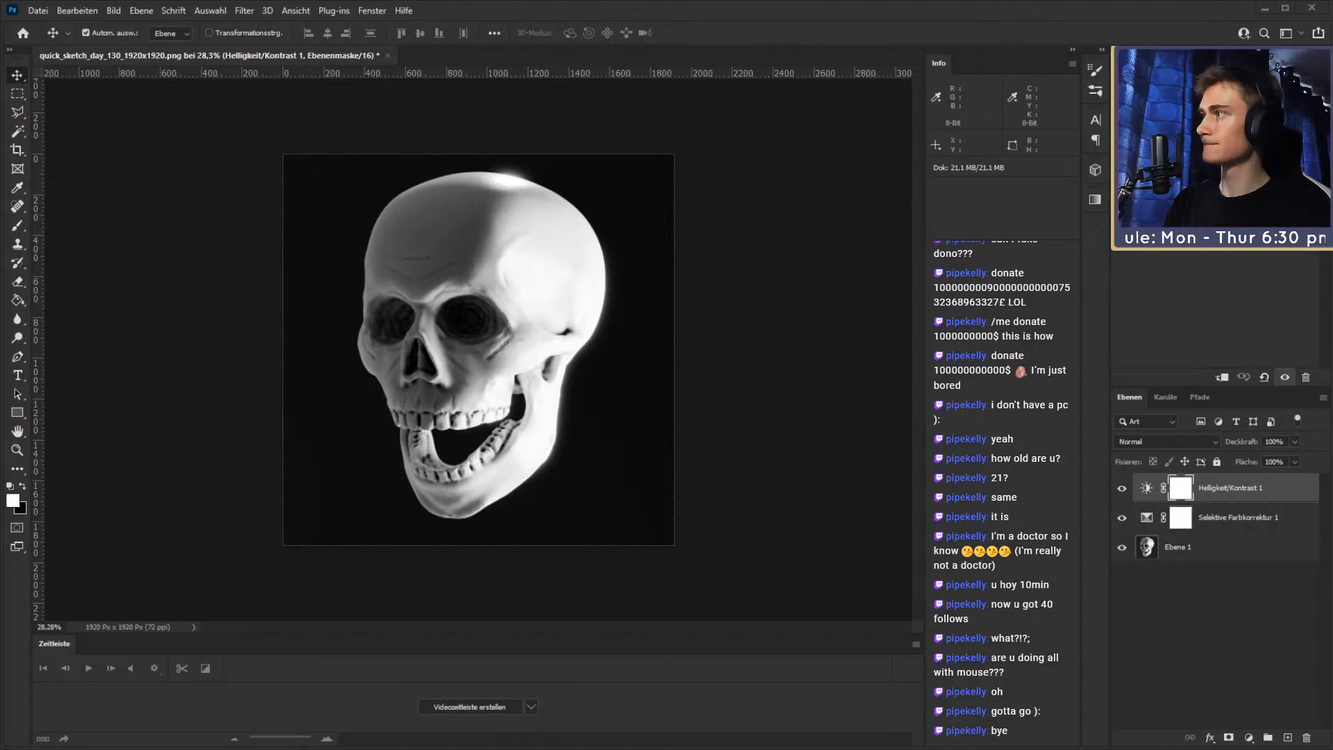
drag(667, 0, 611, 135)
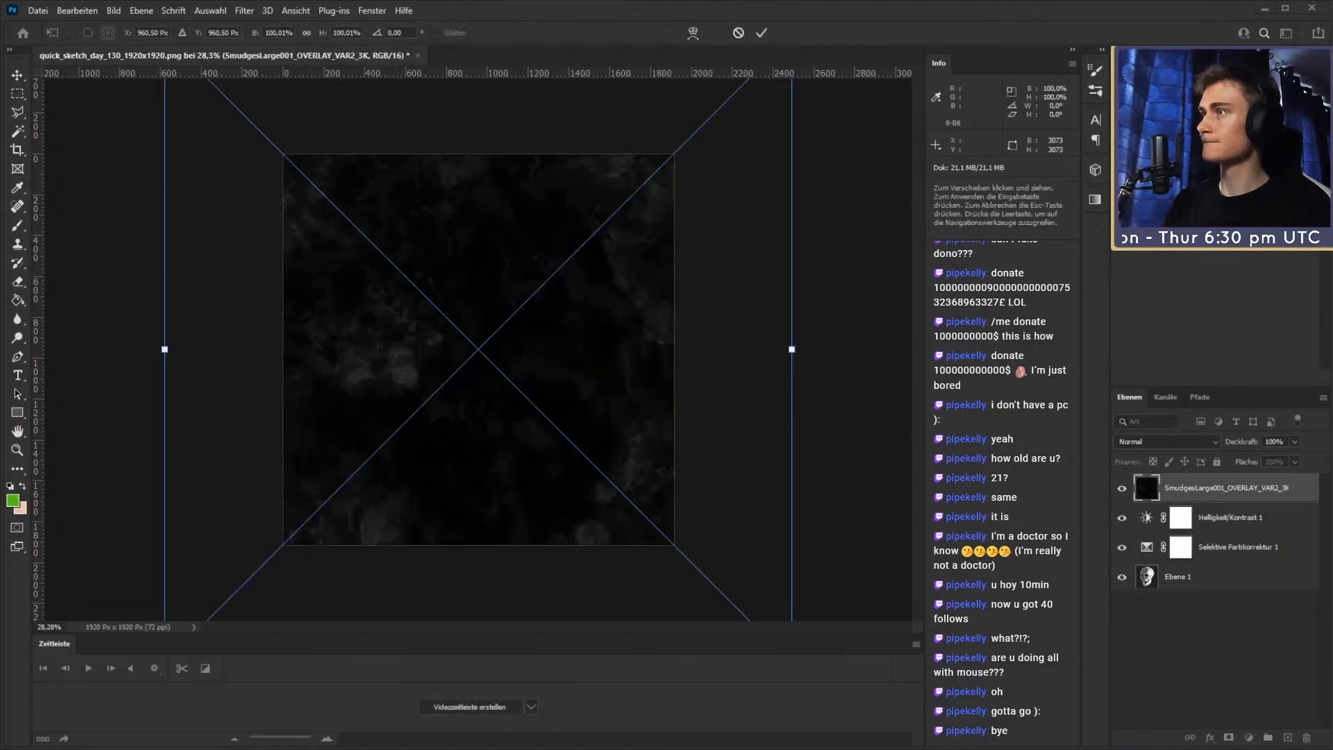
click(762, 32)
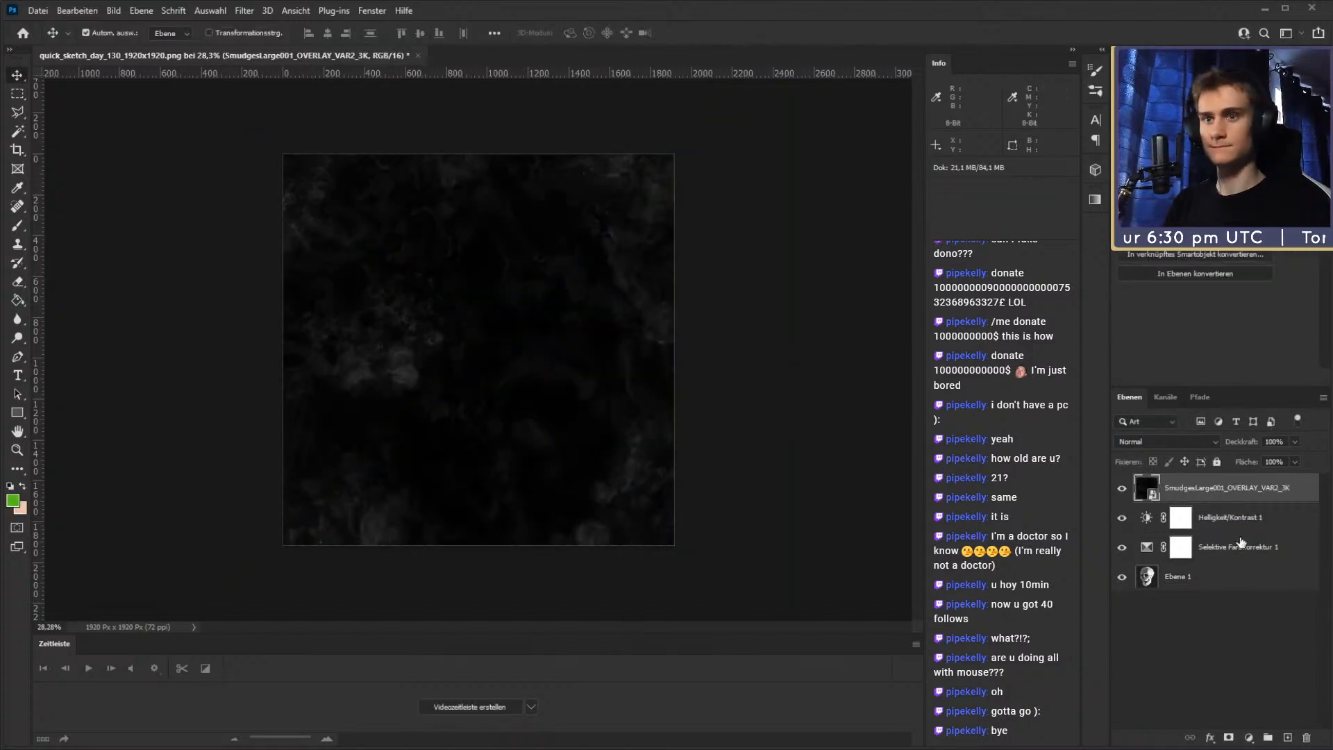
Set the smudge texture layer's blend mode to Linear abw. (Add.) and its opacity to 20%, and deselect the layer
click(1189, 441)
click(1152, 594)
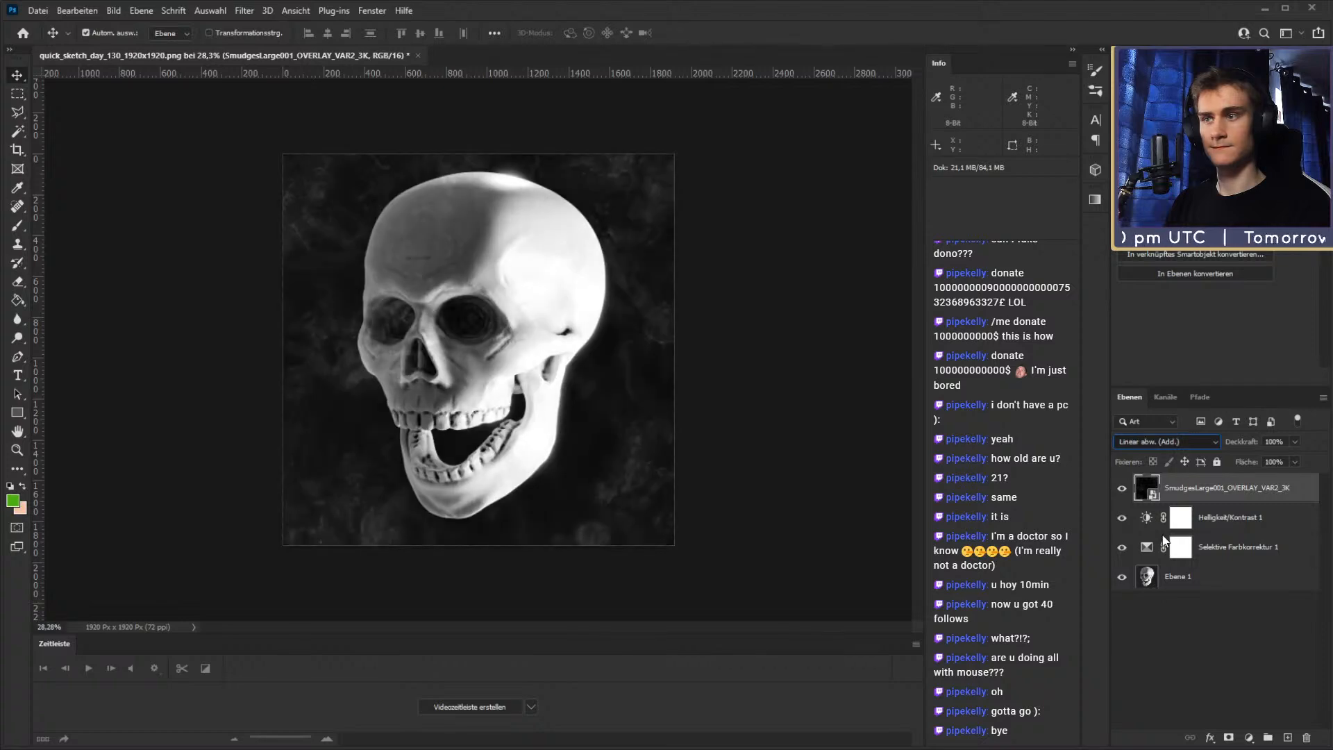
click(1274, 441)
text(50)
key(Return)
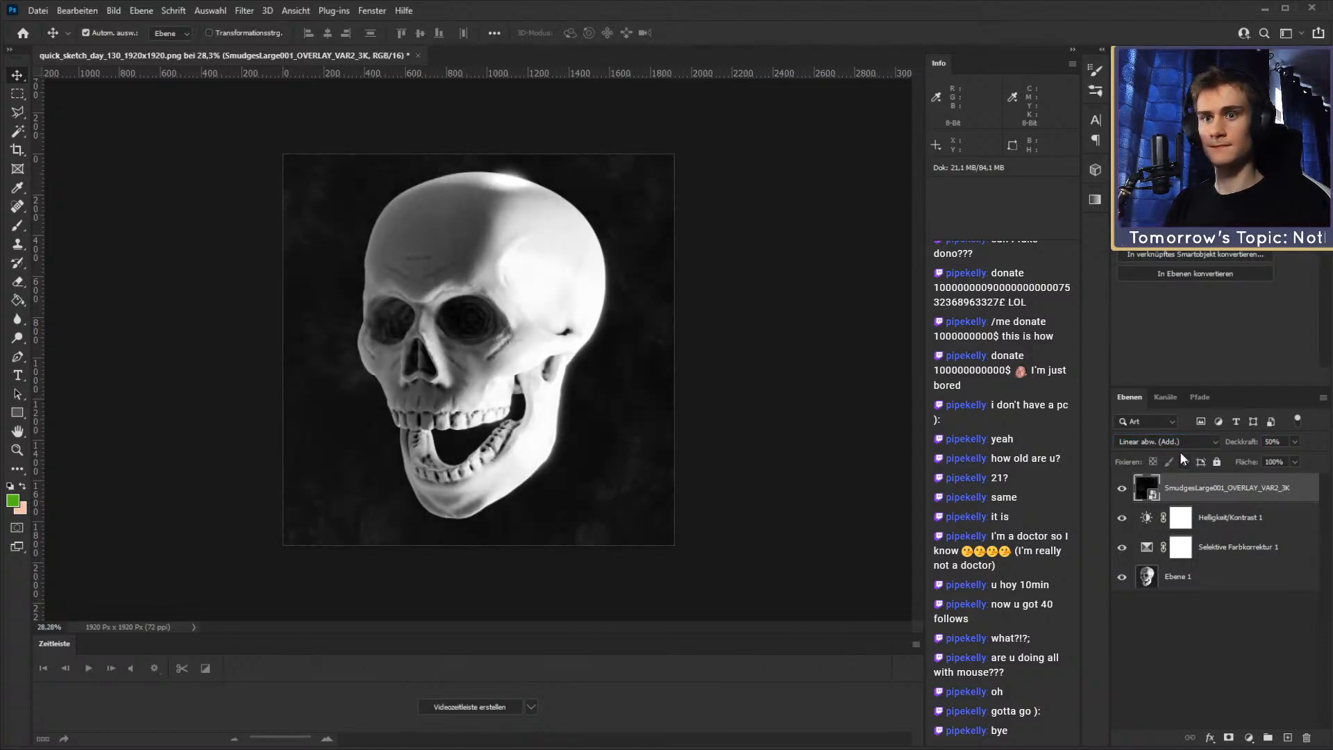
click(1274, 441)
text(20)
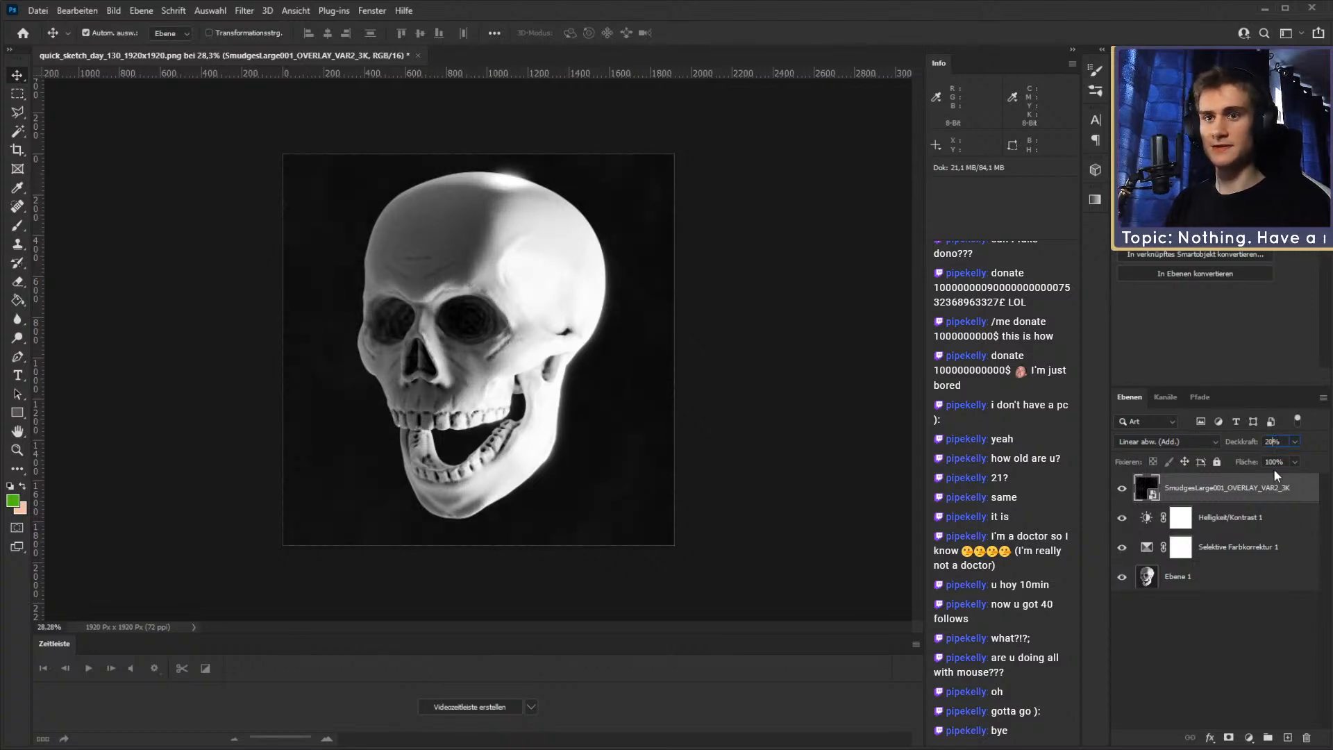
key(ctrl+t)
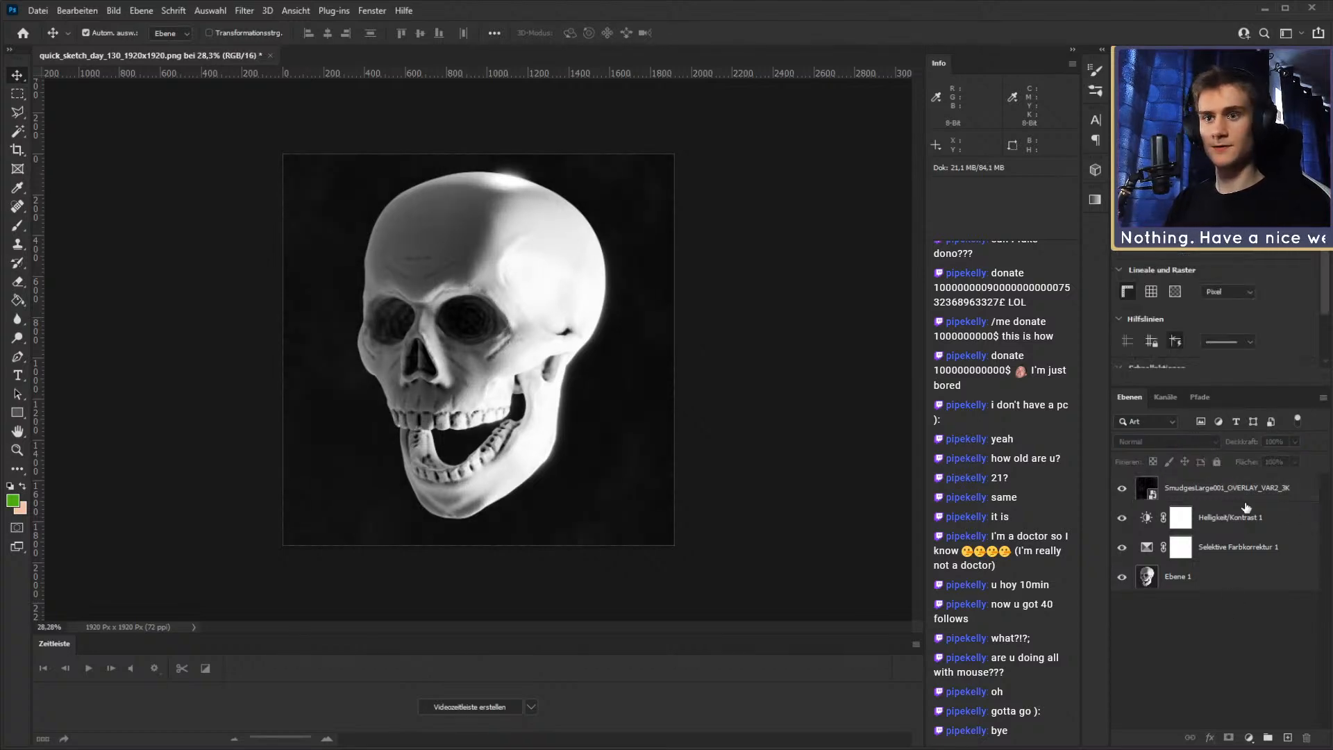
Save the layered skull image as the Photoshop document quick_sketch_day_130_1920x1920.psd
drag(828, 372, 825, 306)
click(762, 33)
key(z)
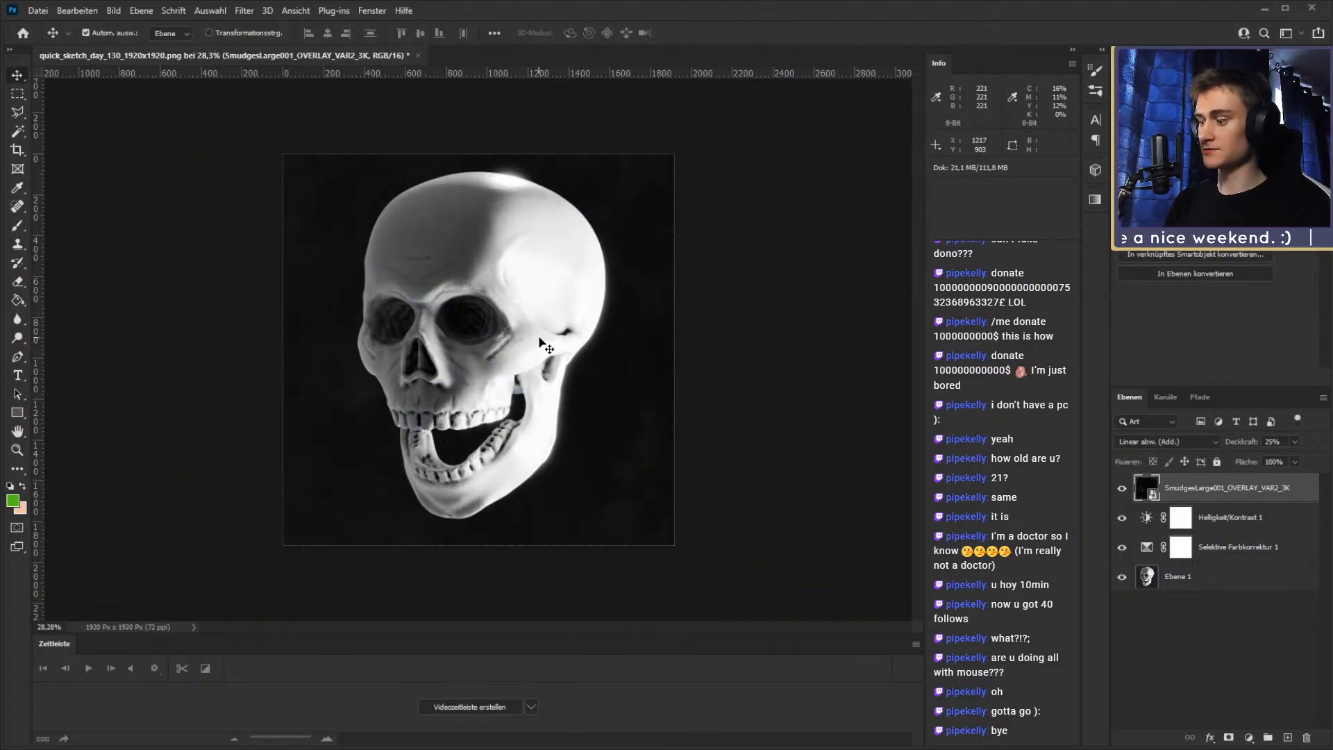
mouse_move(538, 344)
mouse_down()
mouse_move(470, 329)
mouse_move(529, 321)
mouse_up()
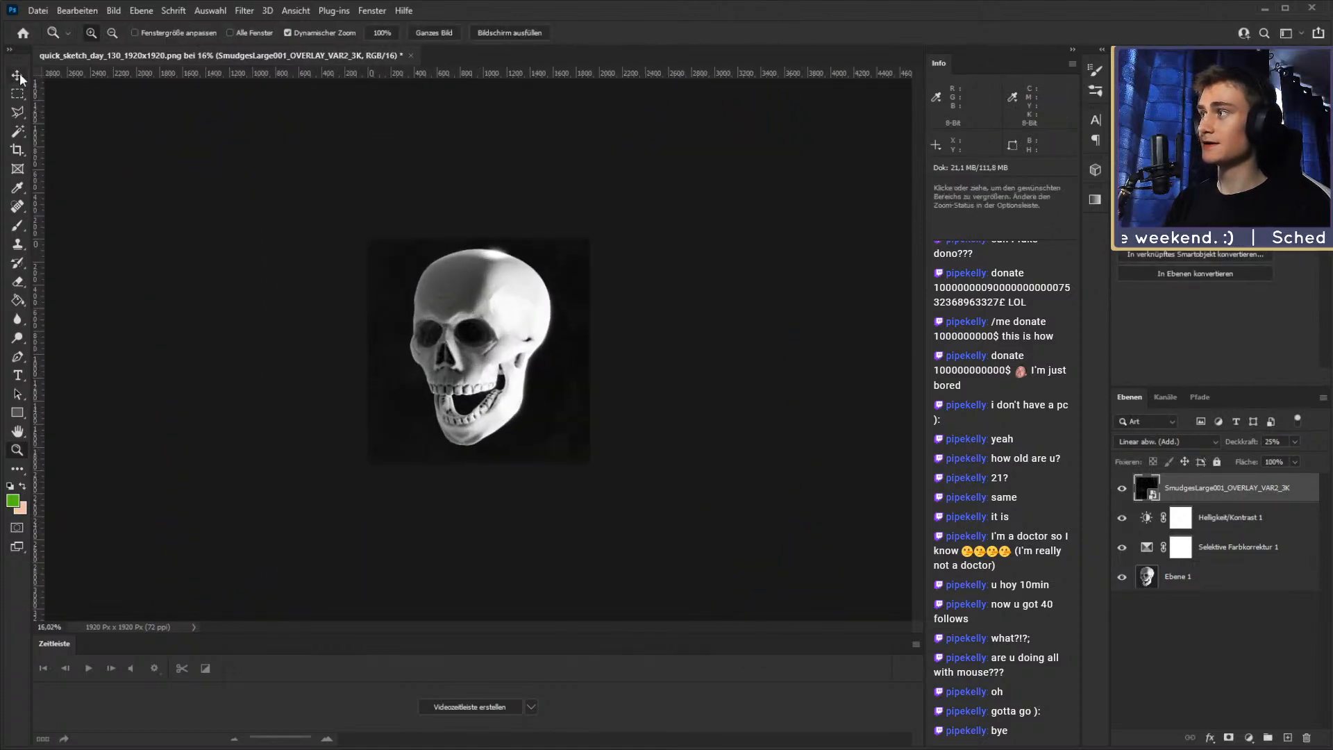
key(v)
click(1172, 719)
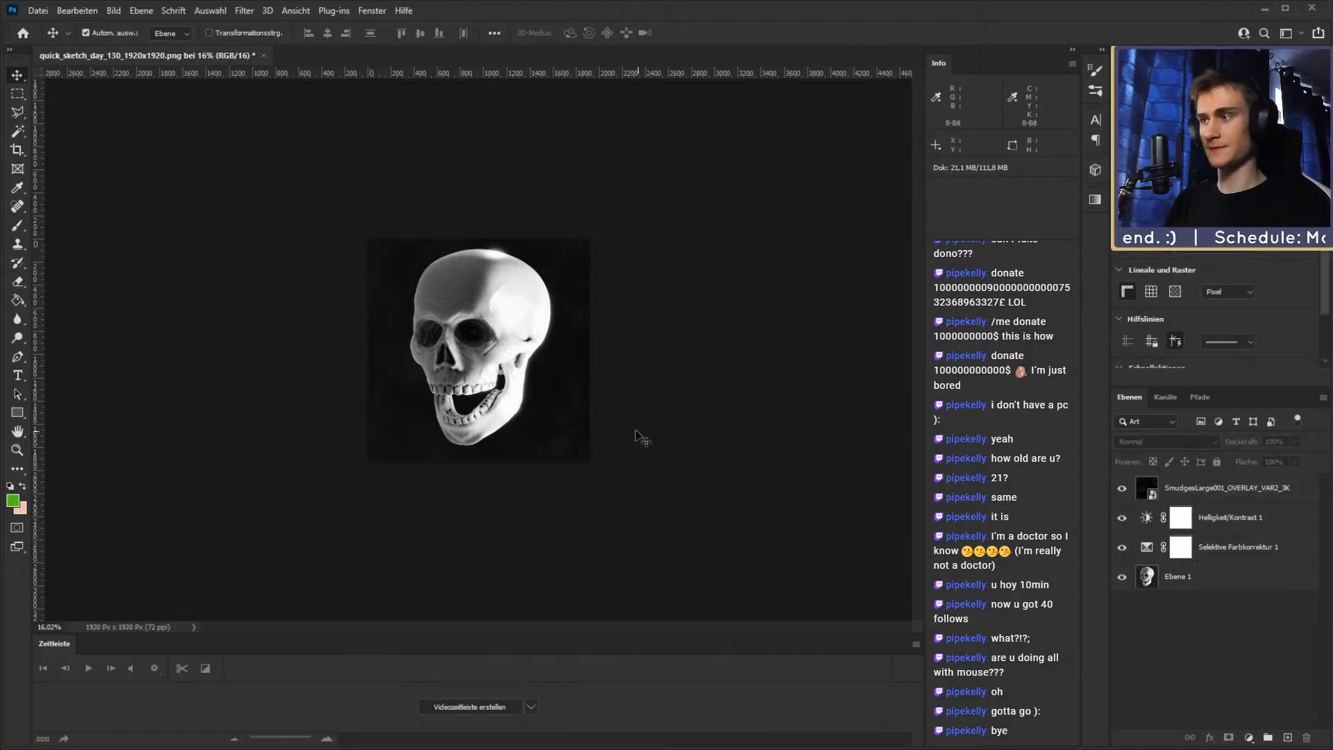
key(ctrl+s)
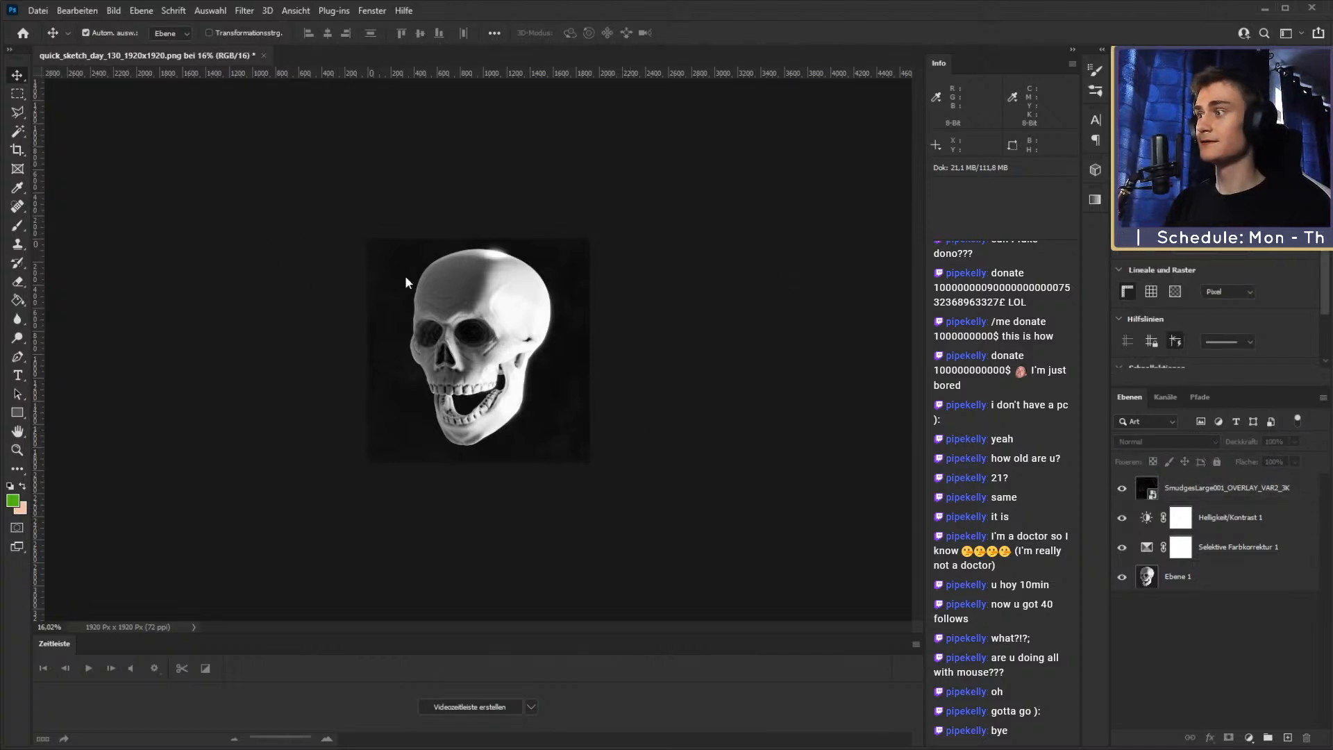
click(745, 451)
click(729, 240)
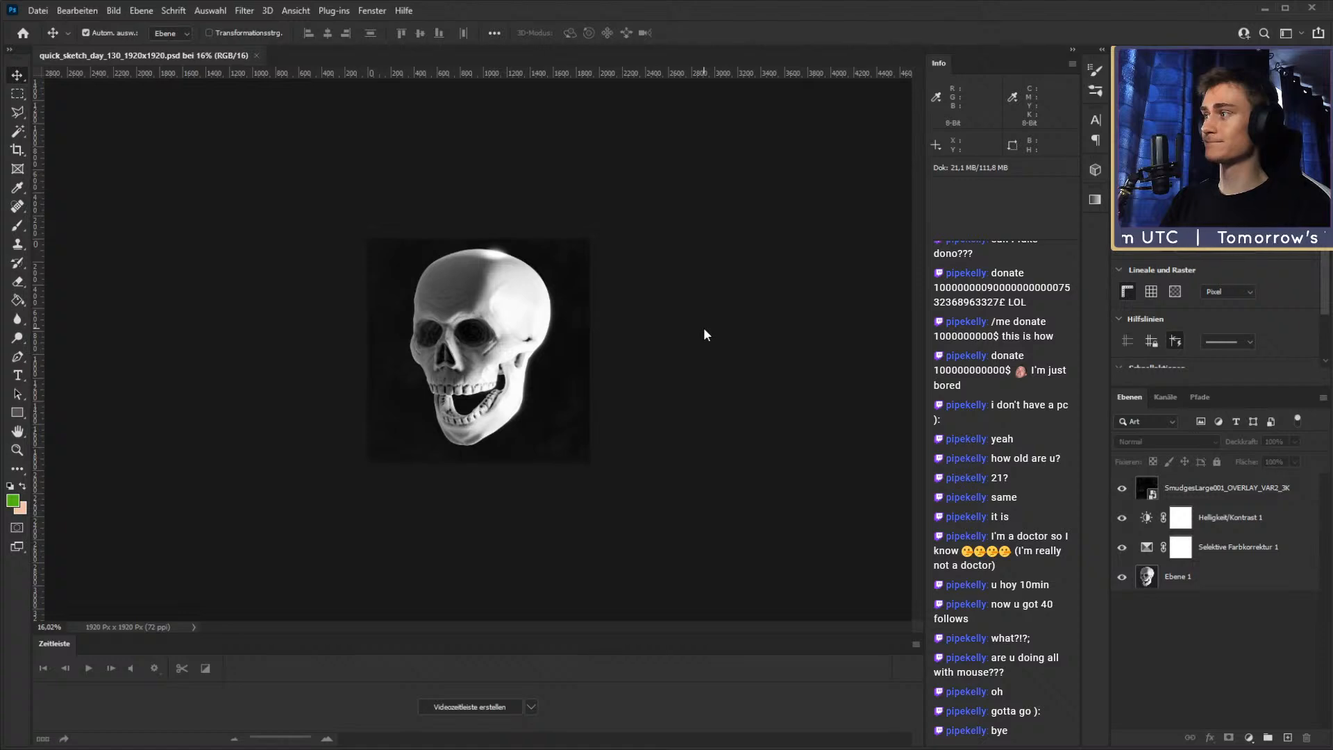
Undo the last change in the skull document and save the file again
key(ctrl)
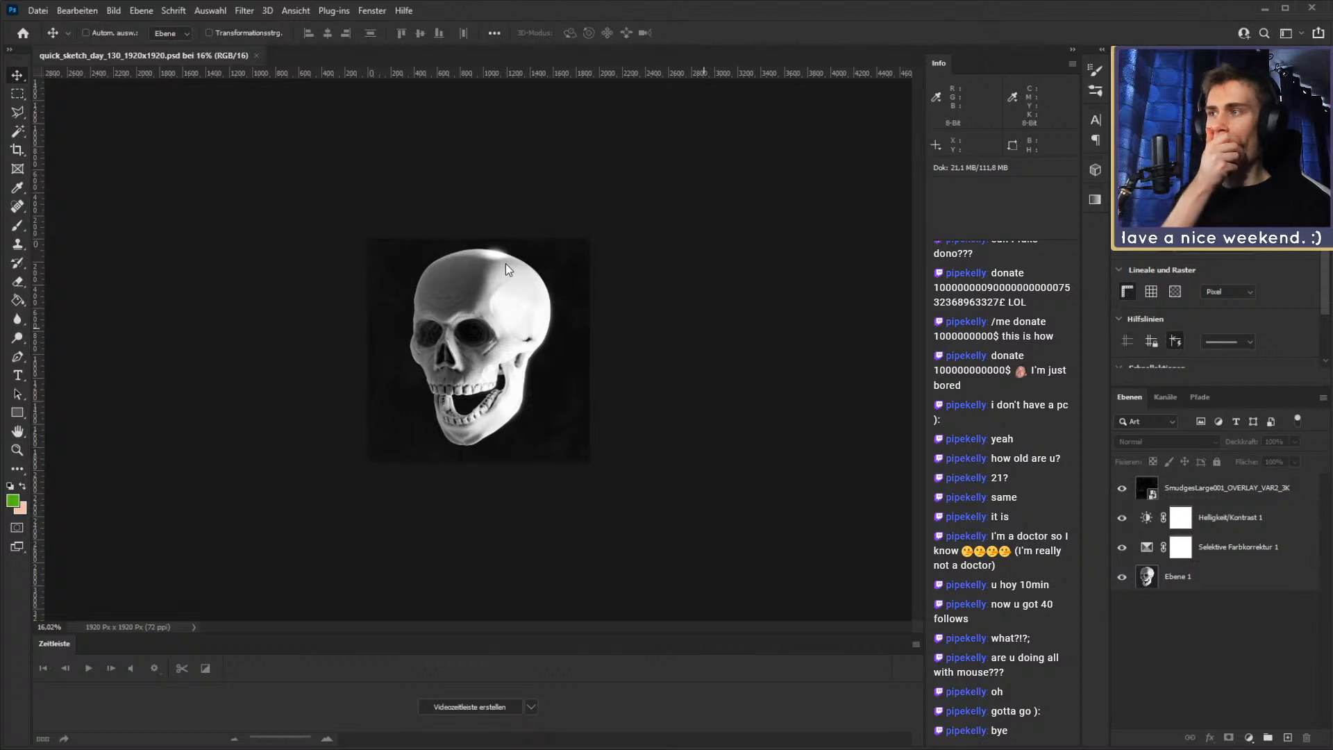
key(ctrl+z)
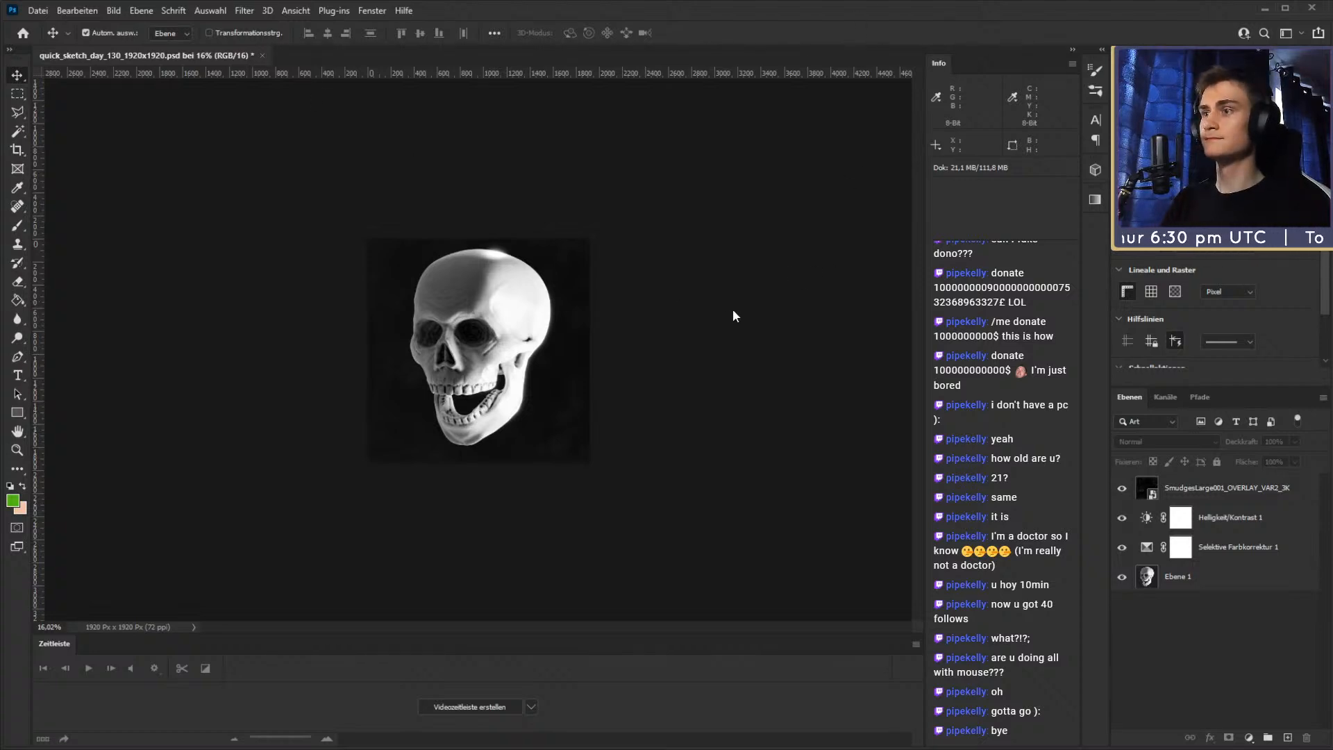
key(ctrl+s)
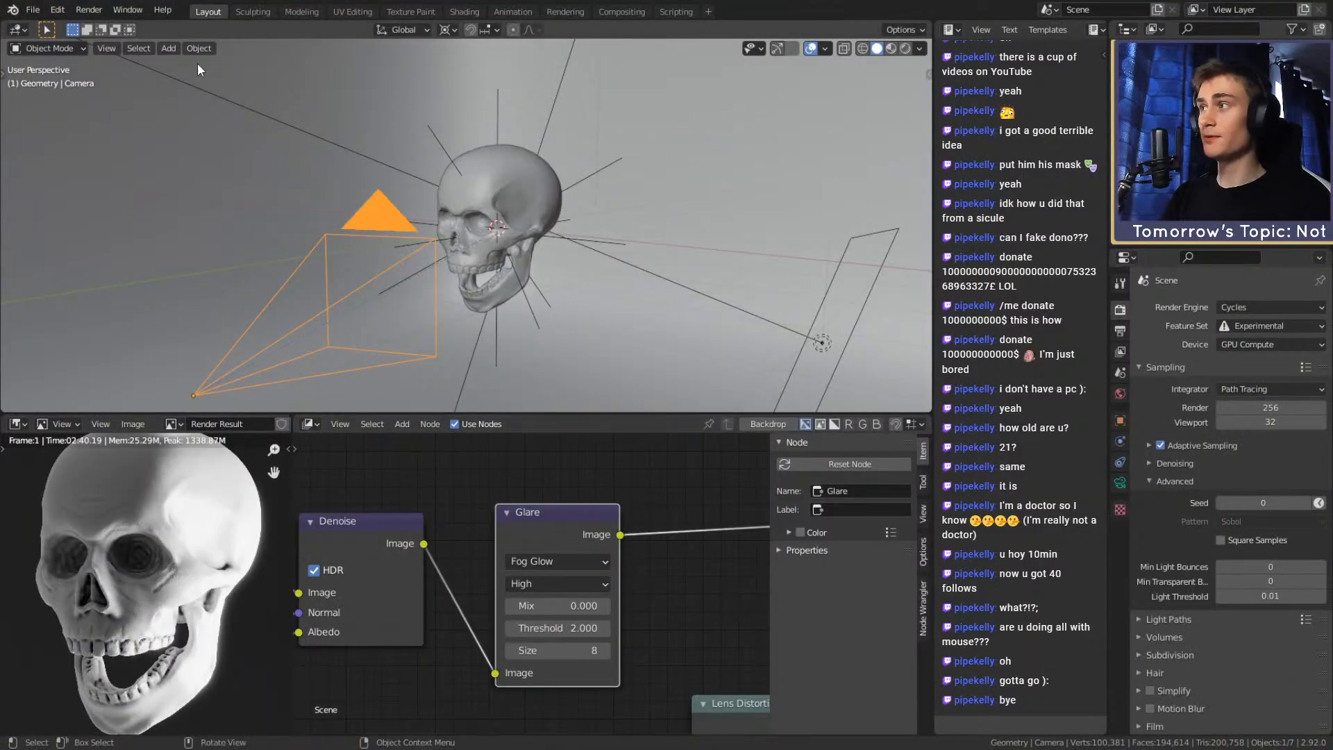
Switch to Blender and open the recent file dream_real_face_v1a.blend
click(33, 10)
mouse_move(79, 56)
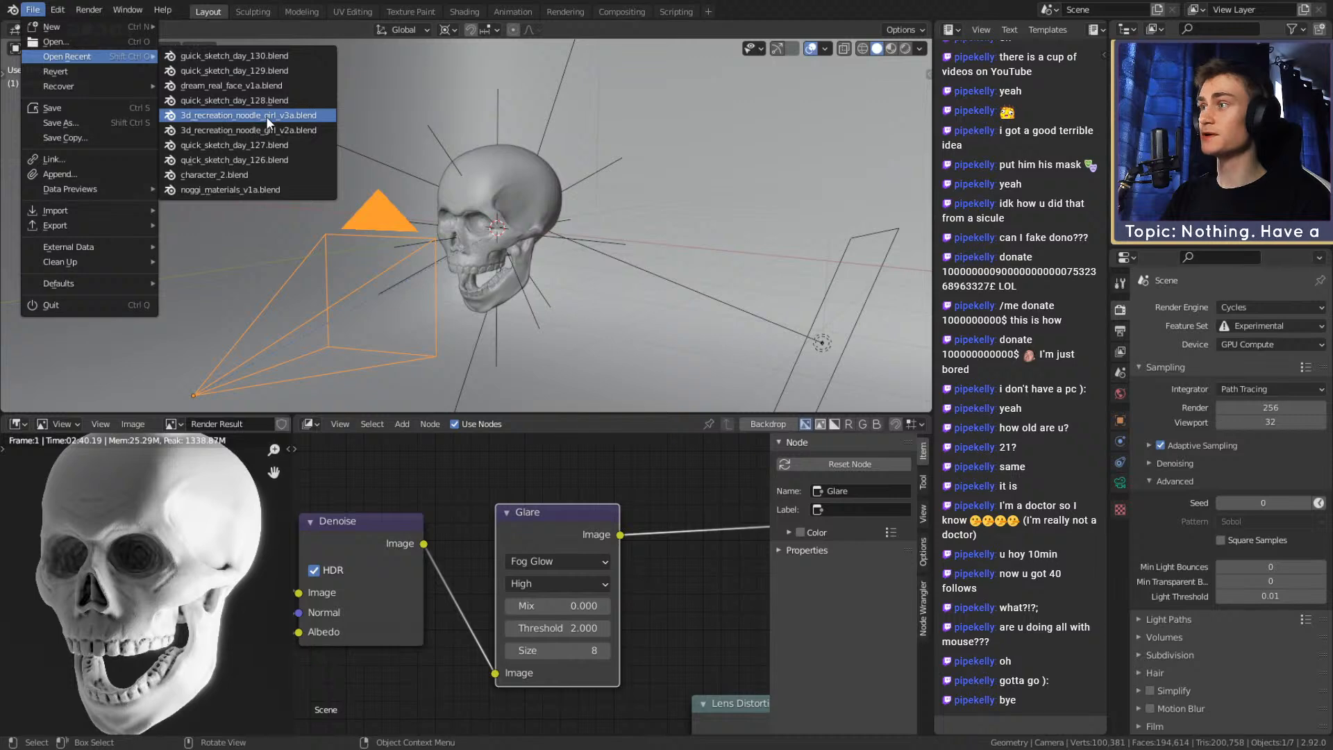
click(248, 87)
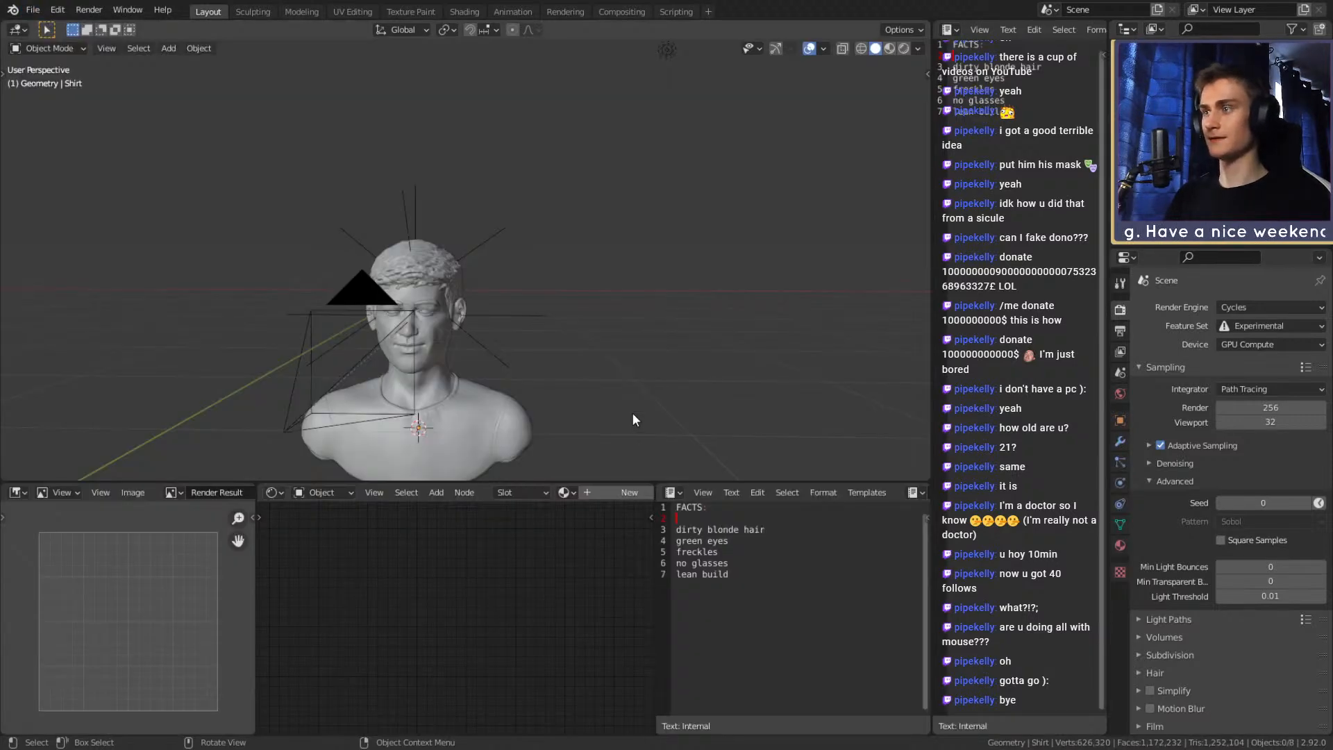
Turn the node editor area into an image editor showing the reference photo DreamOnAlligator.jpg
scroll(517, 365, down, 5)
scroll(505, 361, up, 4)
middle_drag(505, 361, 548, 313)
scroll(623, 295, up, 4)
scroll(528, 297, down, 2)
scroll(536, 261, up, 4)
scroll(510, 320, down, 5)
scroll(575, 340, up, 4)
scroll(569, 320, down, 4)
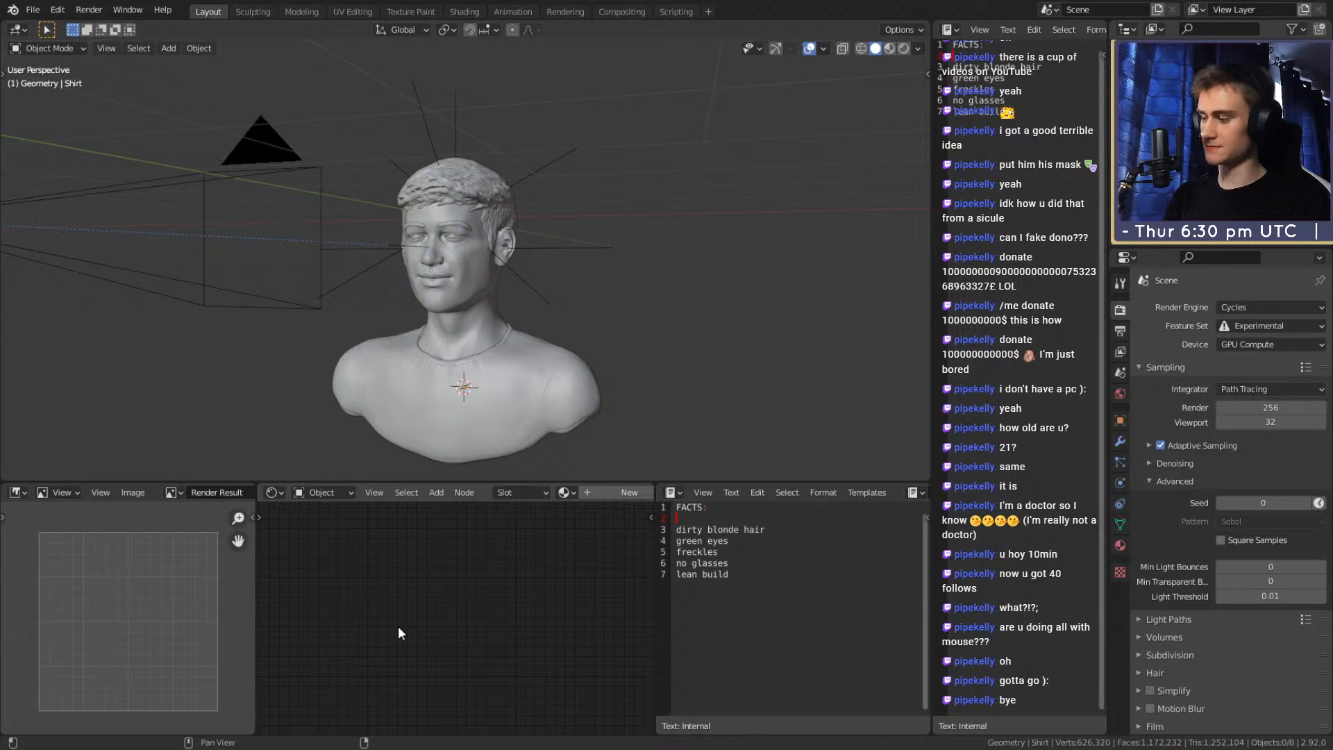
key(shift+F10)
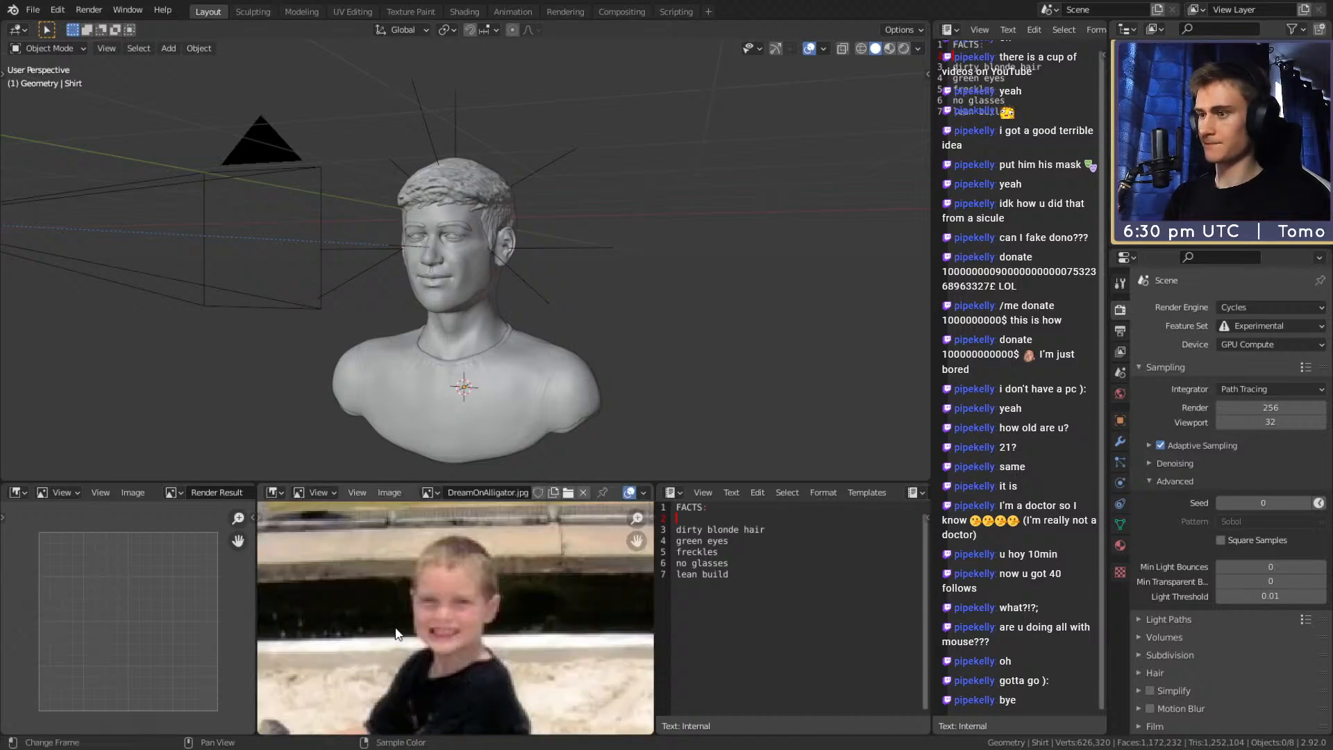
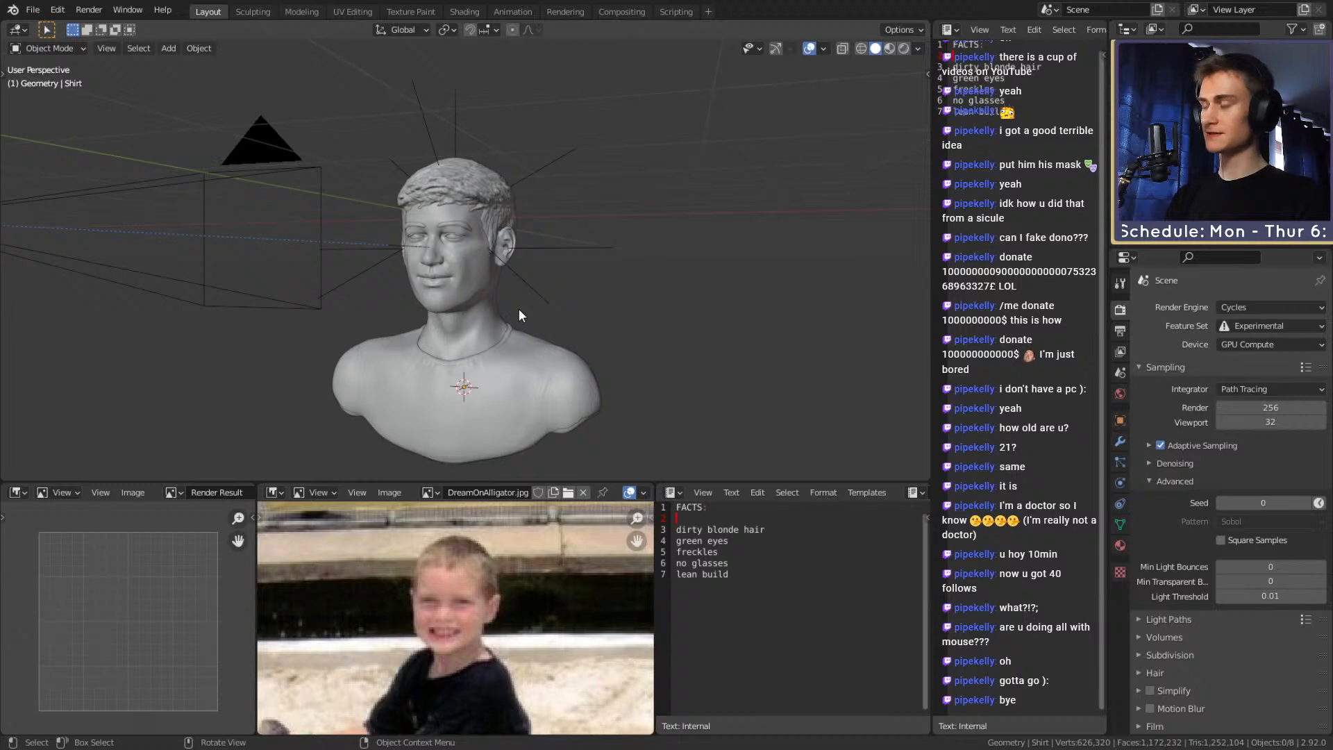
Examine the bust's face, hair and shoulders from the front and the side
scroll(477, 333, up, 5)
middle_drag(447, 306, 576, 304)
scroll(605, 334, down, 4)
scroll(579, 340, up, 5)
scroll(488, 306, down, 5)
scroll(573, 339, up, 5)
scroll(538, 322, down, 4)
scroll(611, 258, down, 2)
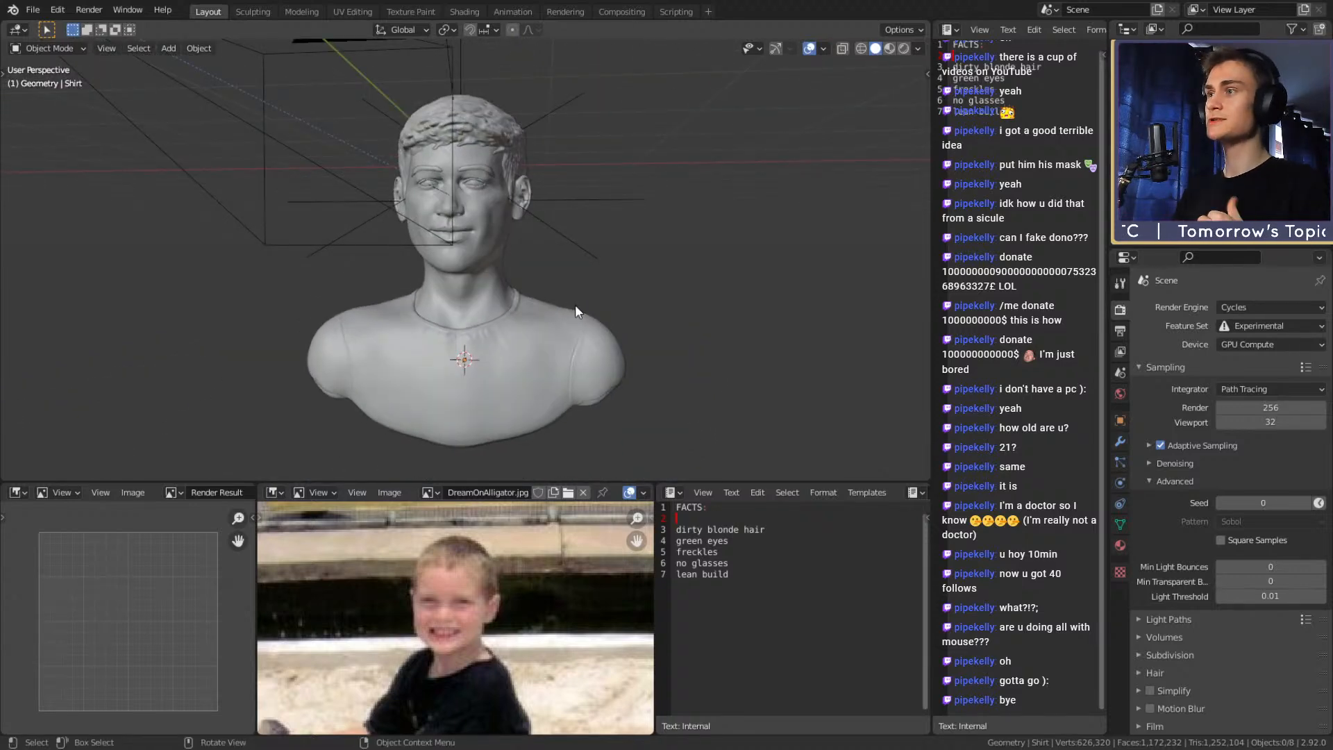
scroll(512, 148, up, 3)
shift+middle_drag(537, 201, 523, 174)
scroll(564, 307, down, 3)
scroll(552, 321, up, 4)
Select the hair object and toggle its visibility off and on to compare the head with and without it
click(522, 173)
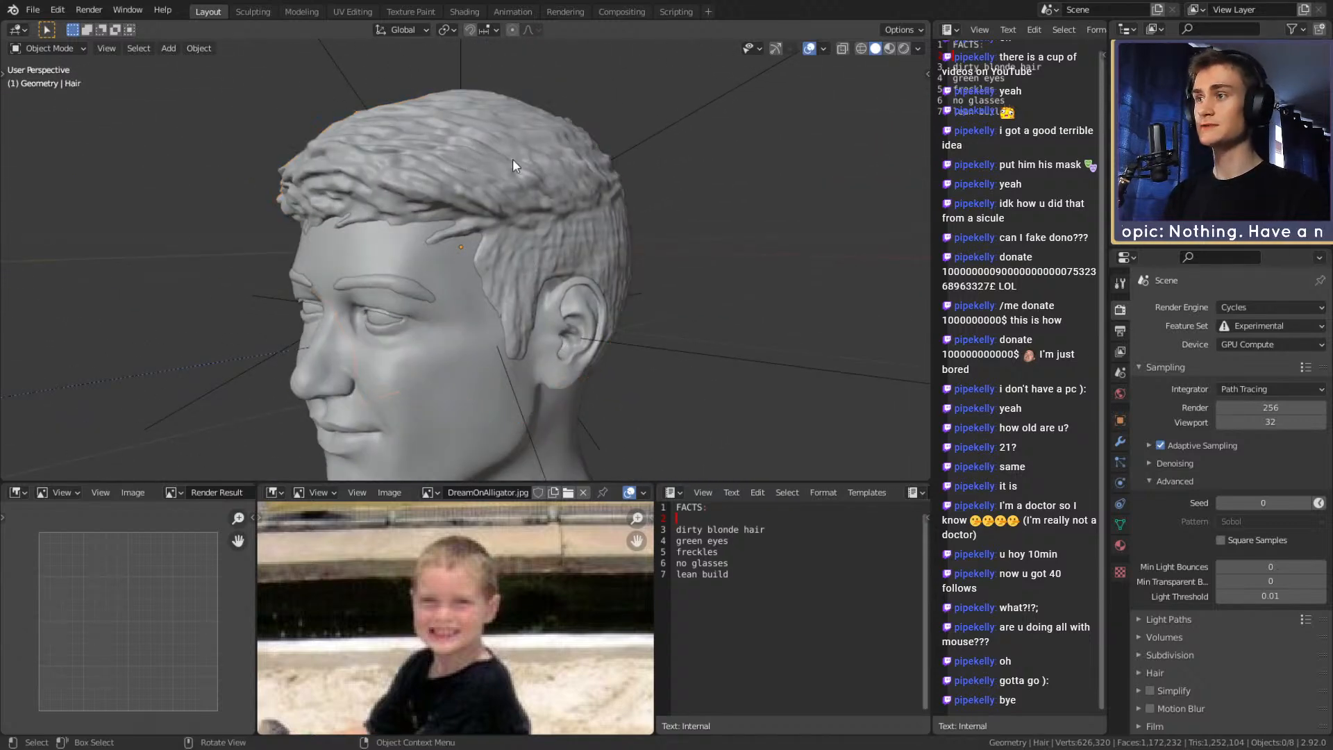
click(1308, 181)
click(1307, 181)
click(1307, 181)
click(1308, 181)
scroll(553, 319, down, 6)
middle_drag(553, 319, 627, 287)
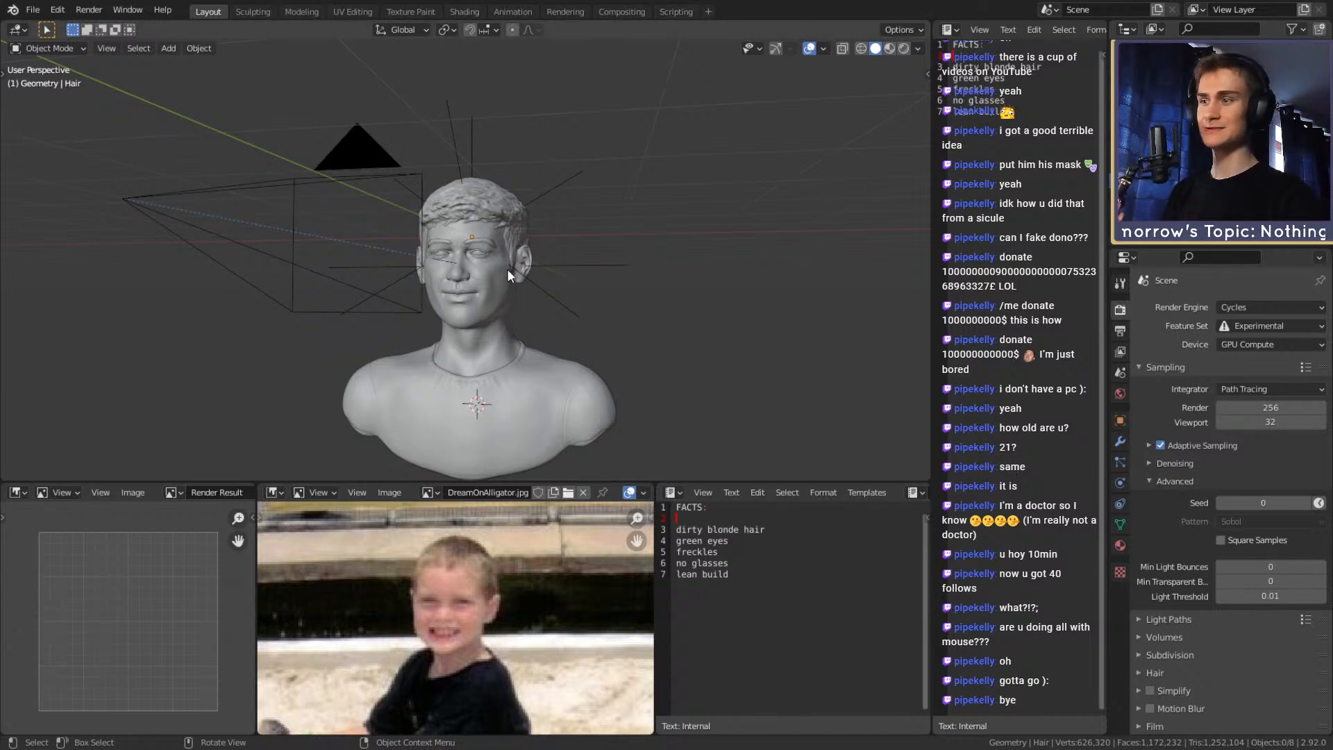
Add a UV sphere at the 3D cursor inside the bust's chest
scroll(491, 277, down, 8)
scroll(499, 303, up, 6)
middle_drag(511, 380, 488, 307)
key(shift+a)
mouse_move(479, 308)
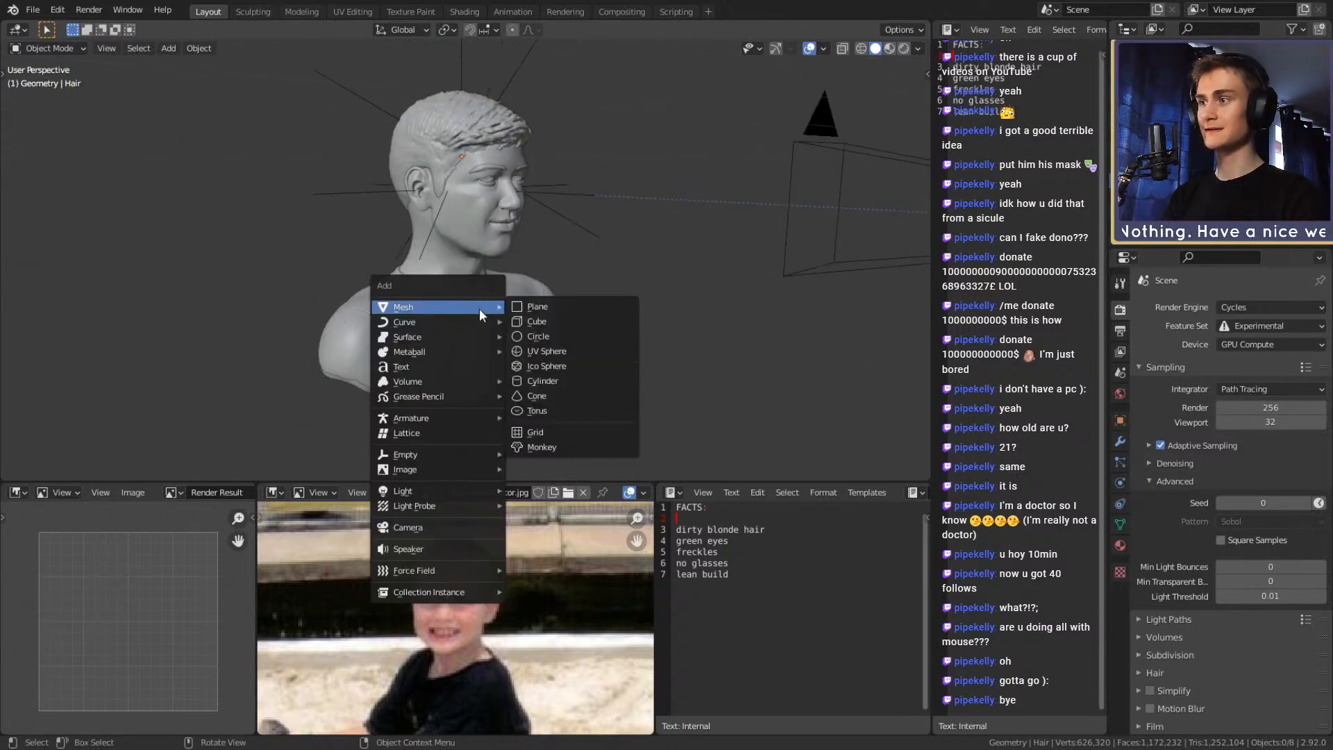
click(551, 351)
scroll(628, 343, down, 3)
middle_drag(628, 343, 588, 313)
scroll(578, 312, up, 5)
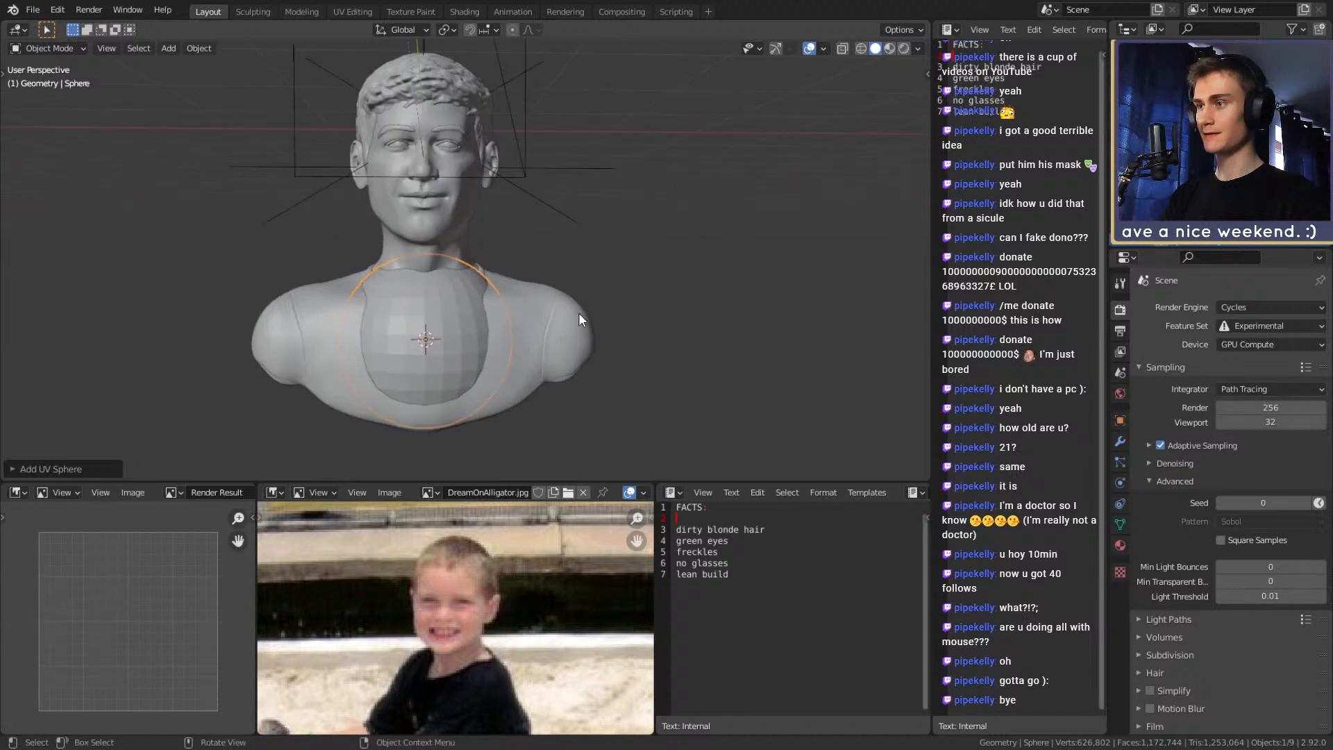
Switch to the Sculpting workspace and enable Dyntopo at resolution 20 with X mirror symmetry for the sphere
click(1120, 441)
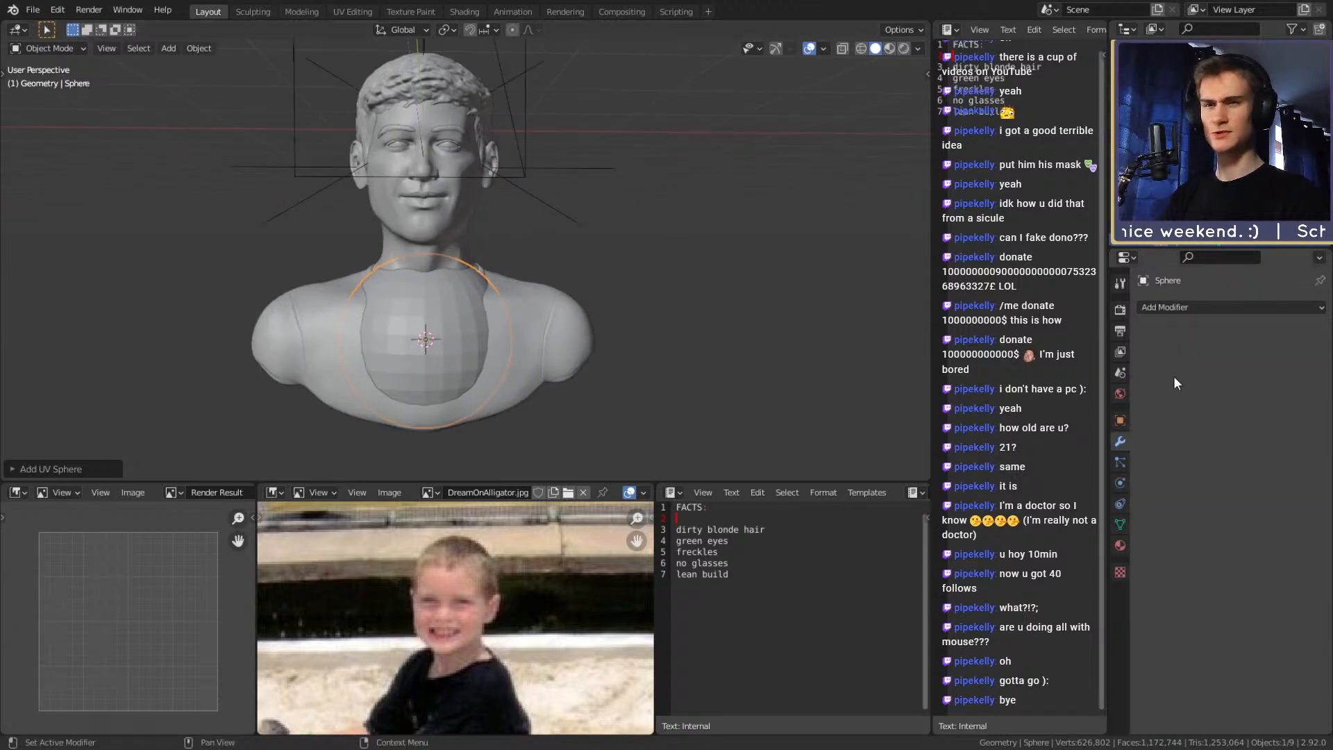
click(256, 12)
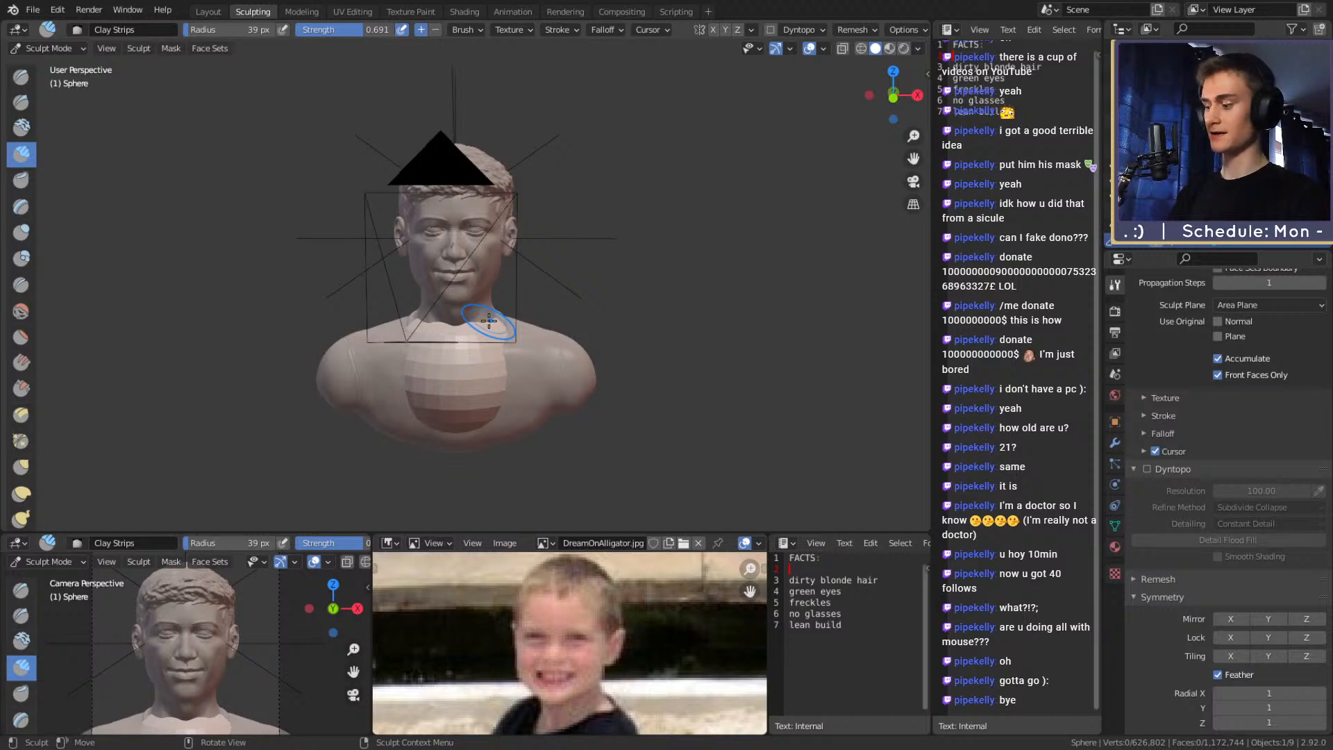
scroll(1160, 490, down, 4)
click(1148, 351)
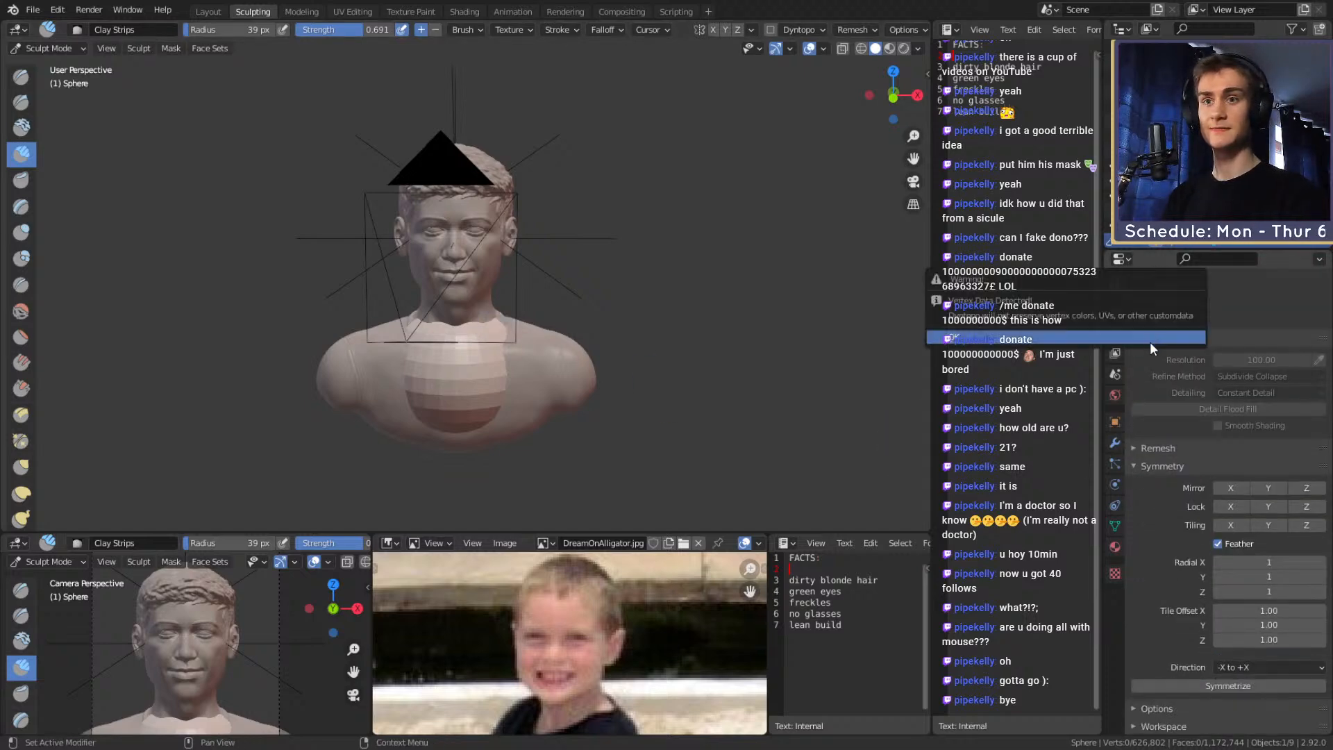
click(1150, 342)
click(1262, 377)
text(20)
key(Return)
scroll(1144, 381, down, 1)
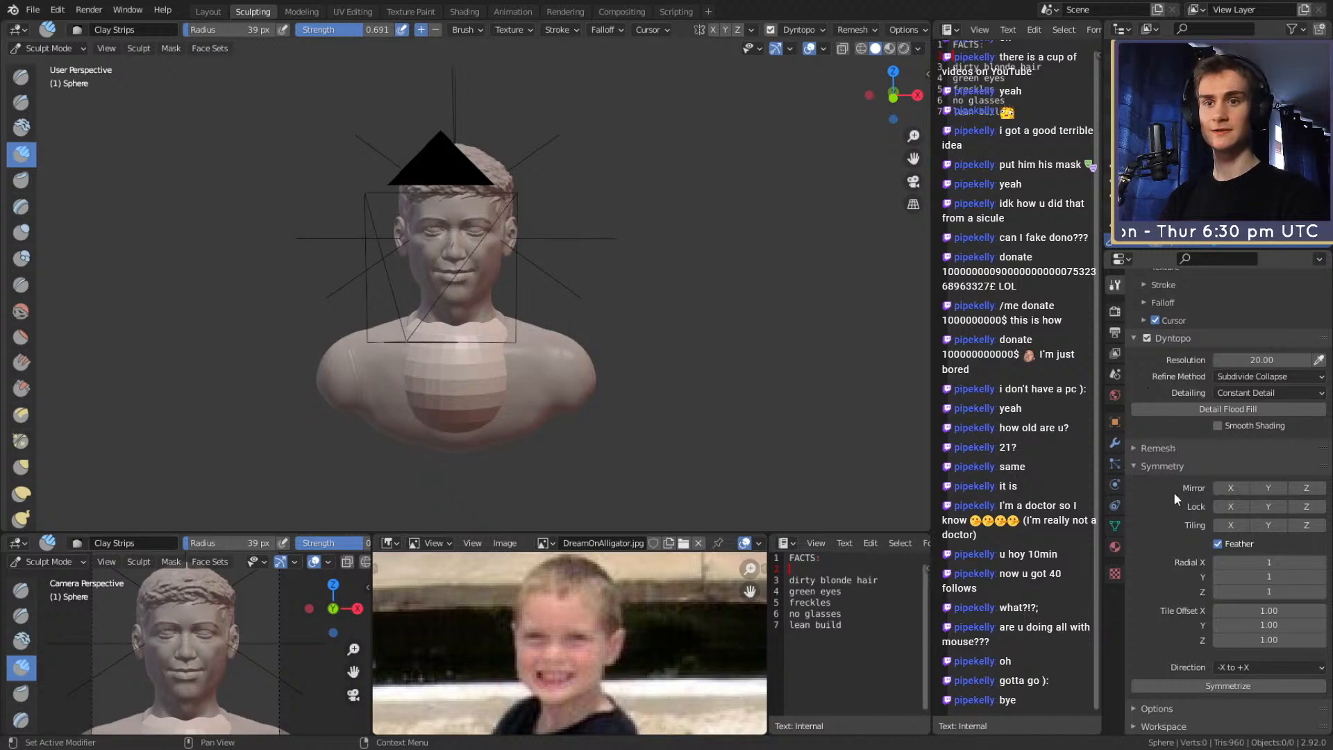
click(1229, 488)
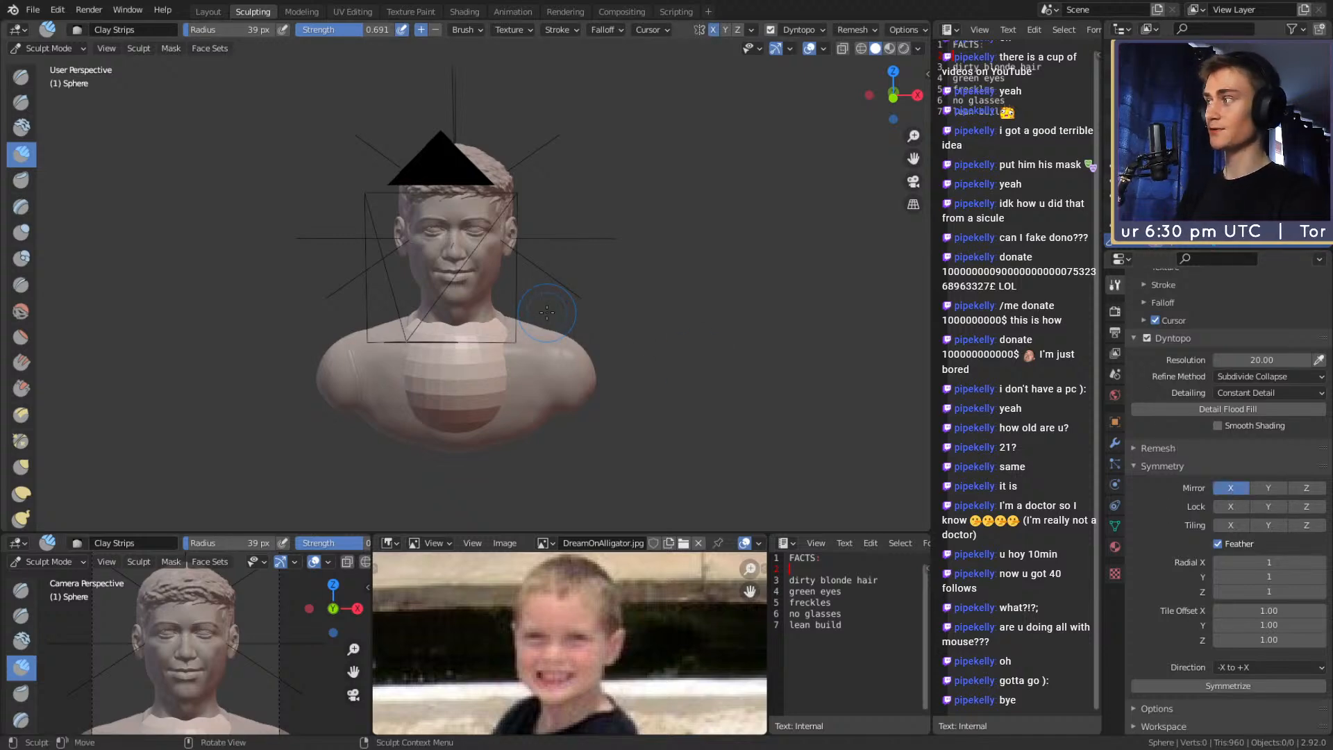
Pull the sphere's sides outward toward the bust's shoulders with an enlarged Snake Hook brush
key(k)
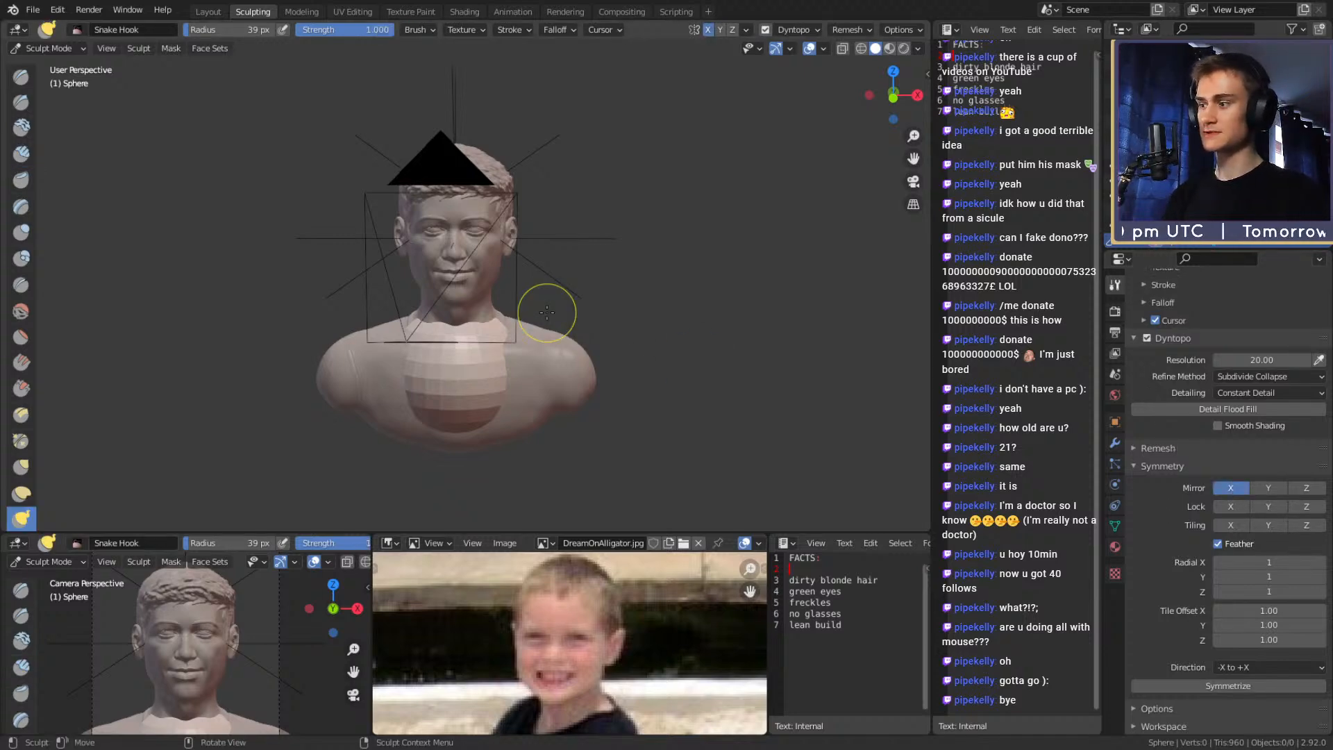
mouse_move(510, 395)
middle_down()
mouse_move(562, 298)
mouse_move(396, 306)
mouse_move(472, 352)
middle_up()
key(f)
click(613, 325)
middle_drag(598, 321, 613, 301)
key(f)
click(676, 299)
mouse_move(544, 302)
mouse_down()
mouse_move(557, 287)
mouse_move(500, 291)
mouse_up()
mouse_move(500, 291)
middle_down()
mouse_move(556, 340)
mouse_move(476, 299)
mouse_move(432, 297)
middle_up()
mouse_move(432, 298)
mouse_down()
mouse_move(417, 327)
mouse_move(379, 338)
mouse_move(401, 328)
mouse_up()
Resize the Snake Hook brush to 133 px and stretch the sphere mesh over the chest and upper arms
mouse_move(402, 329)
middle_down()
mouse_move(581, 336)
mouse_move(651, 372)
middle_up()
key(f)
click(625, 372)
drag(524, 361, 506, 350)
drag(510, 395, 529, 408)
middle_drag(521, 406, 589, 273)
drag(502, 320, 521, 351)
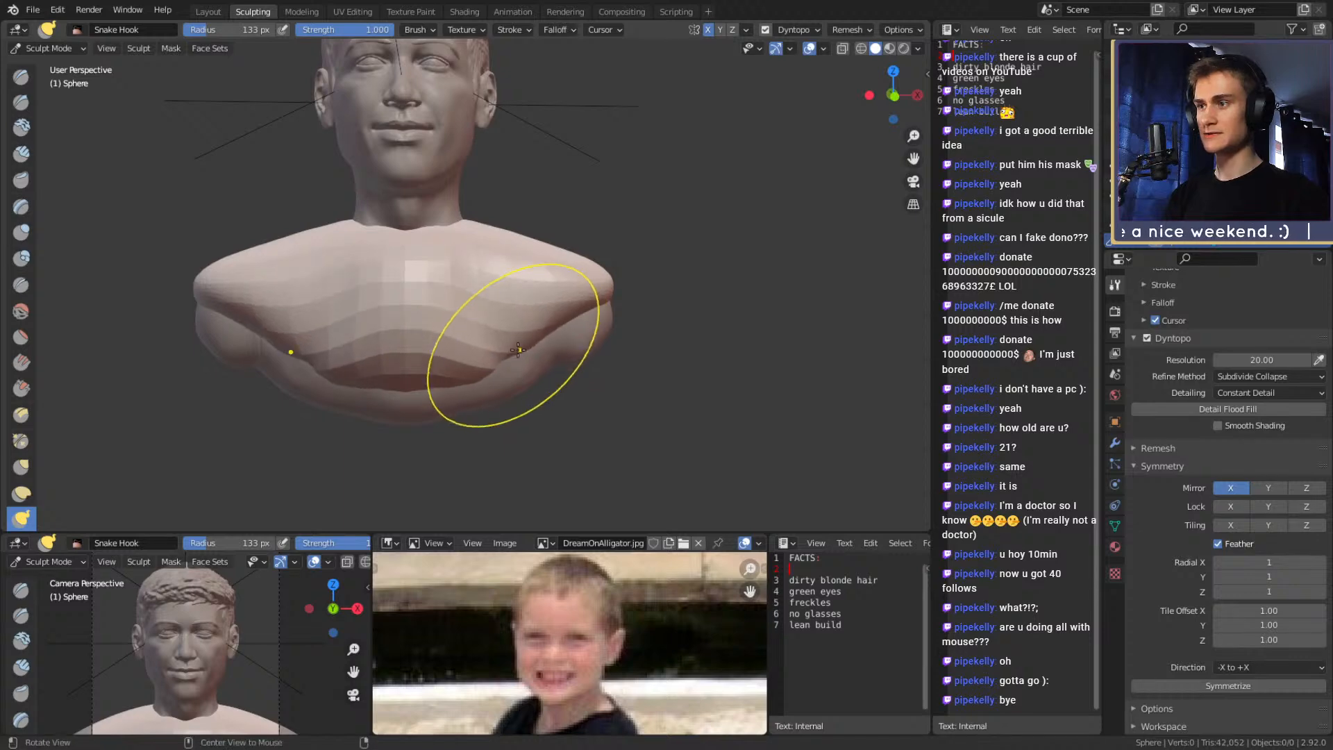
Pull the lower edge of the sphere mesh down and around the bust's underside with Snake Hook
middle_drag(520, 351, 557, 342)
drag(513, 358, 511, 375)
middle_drag(510, 369, 582, 417)
drag(512, 349, 529, 361)
mouse_move(567, 387)
middle_down()
mouse_move(461, 315)
mouse_move(520, 305)
middle_up()
drag(531, 305, 559, 357)
mouse_move(554, 357)
middle_down()
mouse_move(441, 360)
mouse_move(504, 359)
middle_up()
drag(504, 359, 538, 382)
mouse_move(583, 375)
middle_down()
mouse_move(451, 374)
mouse_move(496, 383)
middle_up()
drag(487, 371, 488, 390)
mouse_move(487, 390)
middle_down()
mouse_move(528, 406)
mouse_move(494, 368)
middle_up()
drag(494, 368, 500, 375)
Even out the chest and front of the shoulders with the Clay Strips brush at a 105 px radius
mouse_move(389, 347)
alt+mouse_down()
mouse_move(539, 298)
mouse_move(543, 343)
mouse_move(592, 321)
mouse_move(579, 326)
alt+mouse_up()
mouse_move(598, 302)
middle_down()
mouse_move(762, 268)
mouse_move(614, 317)
middle_up()
scroll(536, 304, up, 4)
mouse_move(535, 303)
middle_down()
mouse_move(544, 360)
mouse_move(544, 326)
middle_up()
click(21, 153)
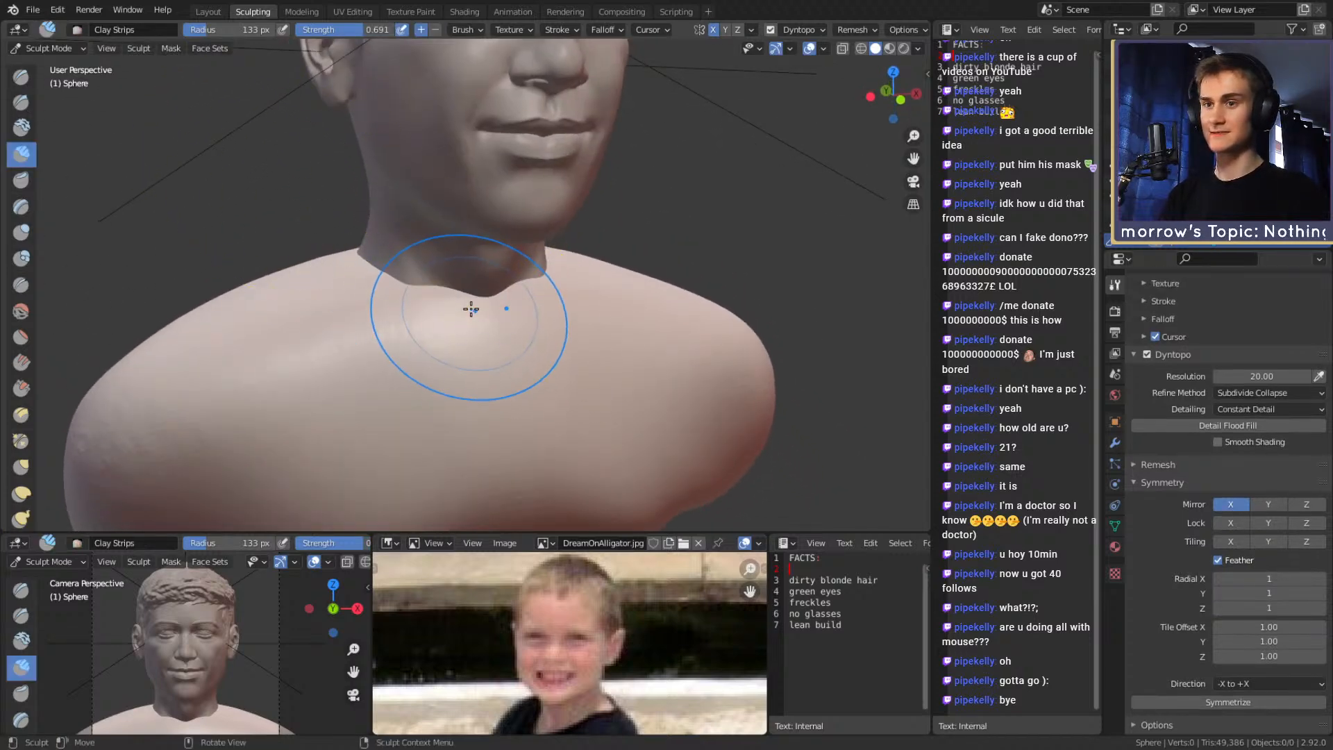
mouse_move(447, 317)
middle_down()
mouse_move(485, 215)
mouse_move(566, 288)
mouse_move(396, 345)
middle_up()
key(f)
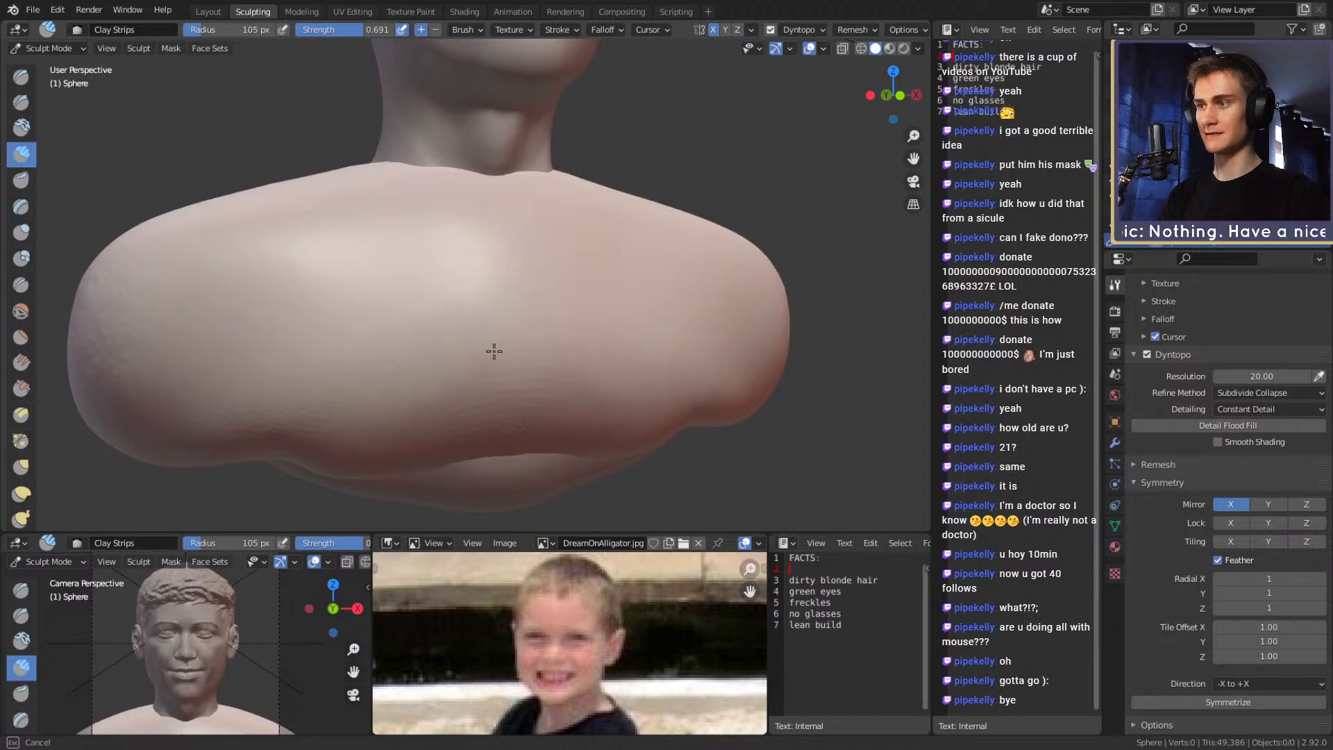
drag(398, 373, 286, 408)
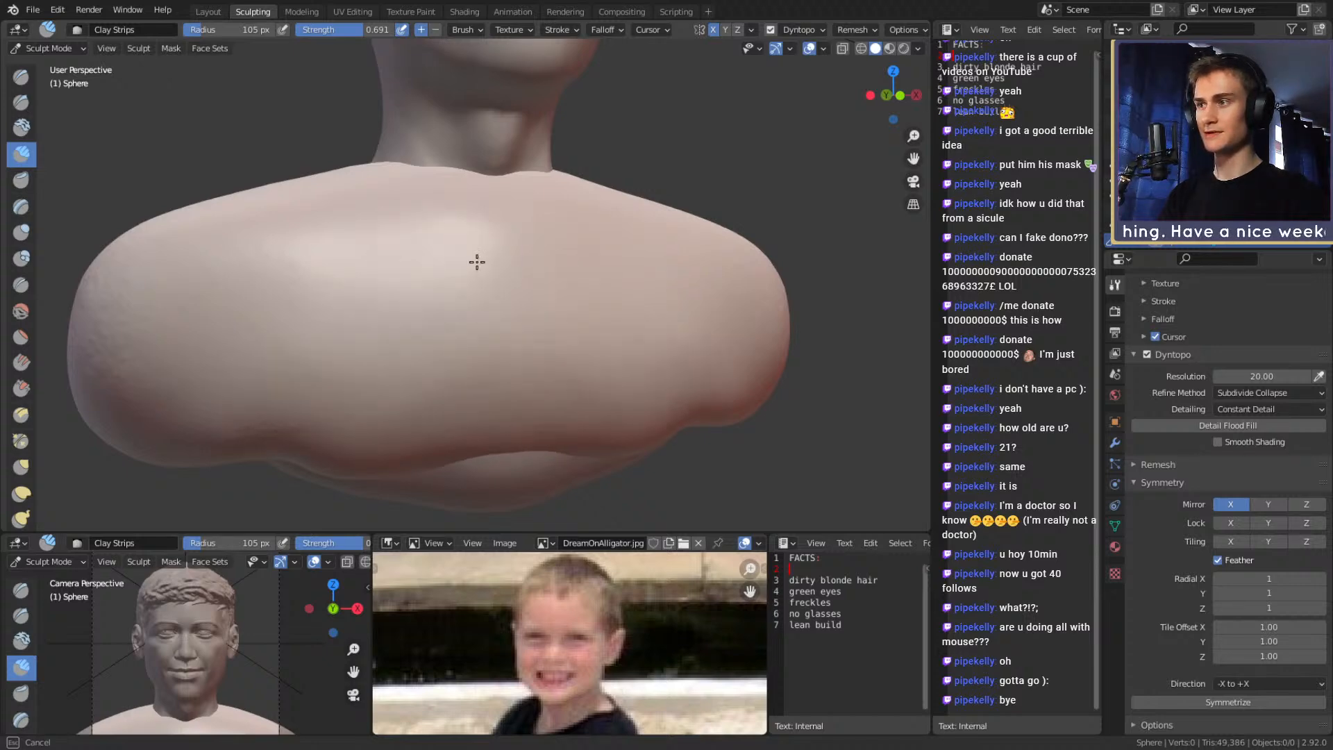
middle_drag(350, 305, 514, 312)
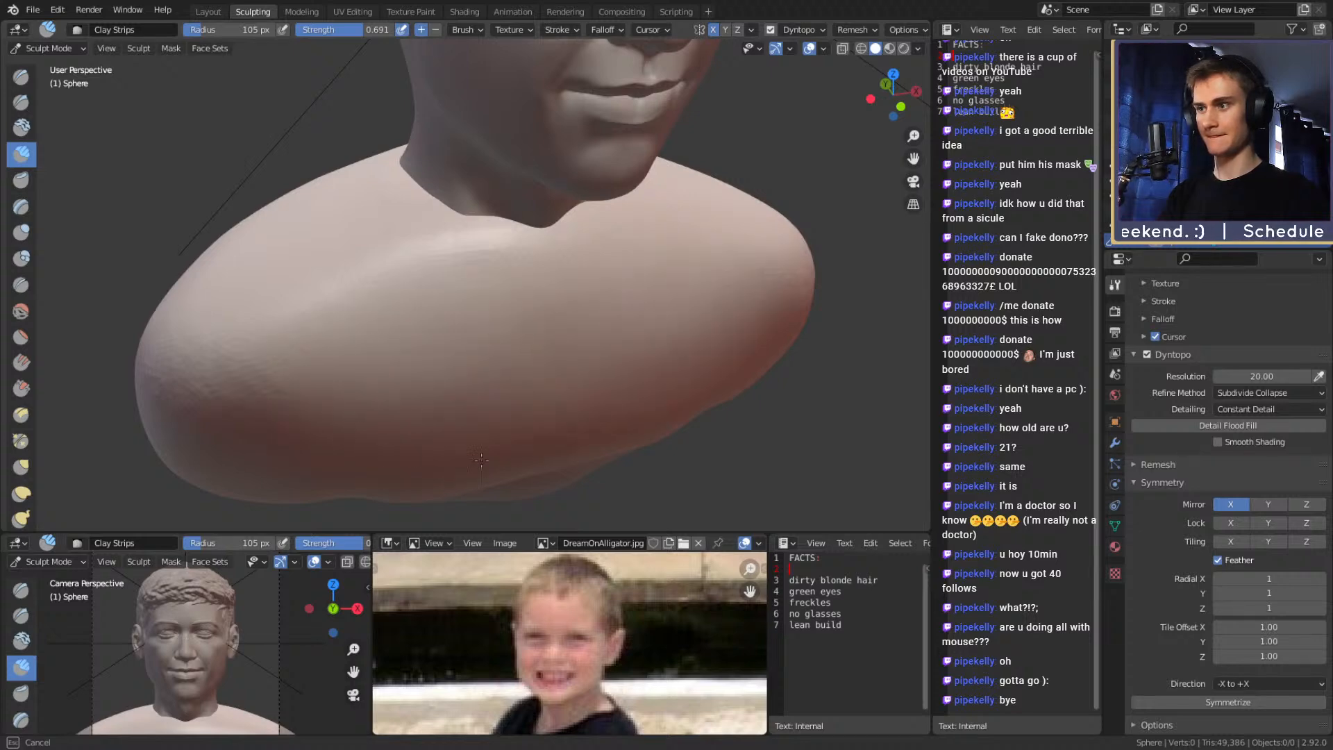
drag(553, 446, 427, 433)
middle_drag(429, 348, 382, 349)
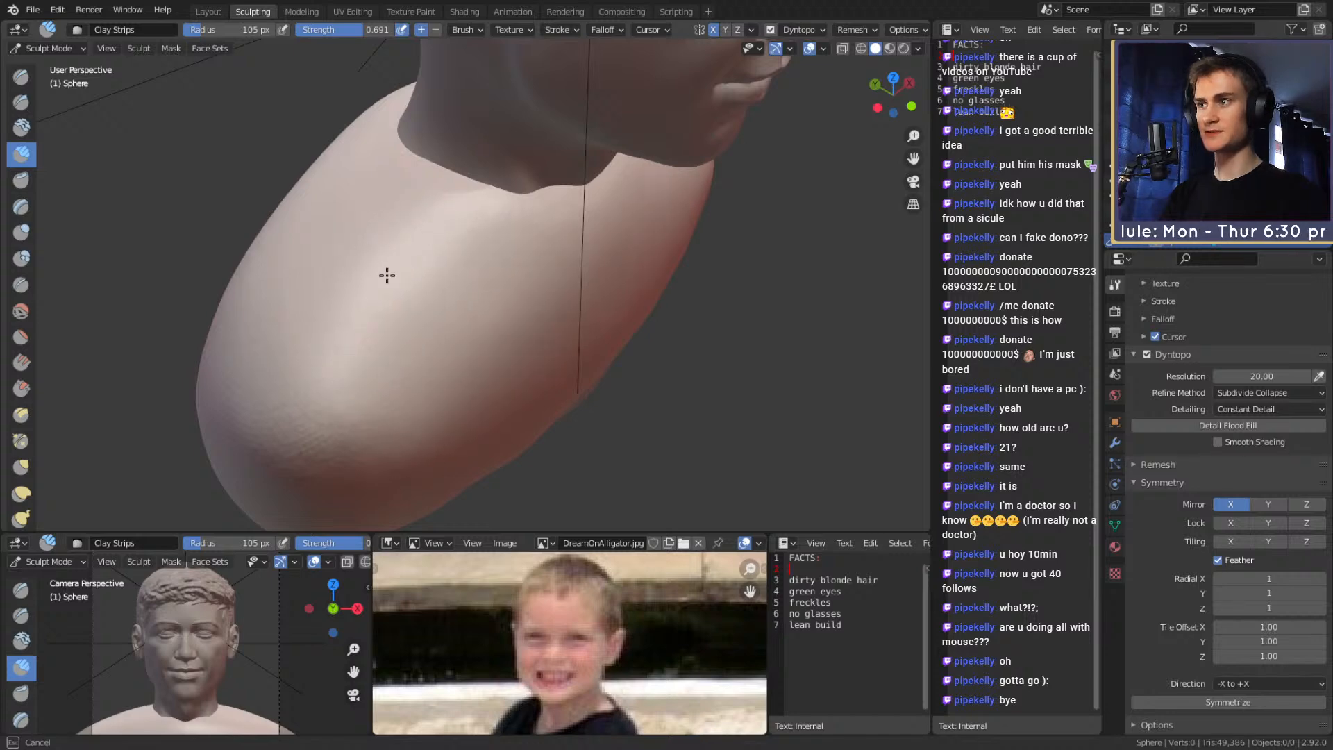
mouse_move(366, 346)
mouse_down()
mouse_move(349, 409)
mouse_move(361, 444)
mouse_move(409, 430)
mouse_move(378, 399)
mouse_move(378, 377)
mouse_move(285, 420)
mouse_up()
Resize the Clay Strips brush and set its strength to 0.818
key(f)
click(352, 417)
key(f)
click(389, 386)
mouse_move(396, 448)
middle_down()
mouse_move(453, 322)
mouse_move(500, 279)
mouse_move(485, 309)
mouse_move(500, 308)
mouse_move(447, 349)
mouse_move(439, 385)
mouse_move(452, 349)
mouse_move(362, 337)
mouse_move(390, 348)
mouse_move(369, 357)
middle_up()
key(shift+f)
click(496, 300)
Reshape the torso mesh's underside and sides with Snake Hook, enlarging the brush radius to 197 px
key(k)
key(f)
click(456, 384)
mouse_move(456, 384)
mouse_down()
mouse_move(450, 392)
mouse_move(536, 405)
mouse_up()
key(f)
click(350, 372)
mouse_move(357, 372)
mouse_down()
mouse_move(490, 309)
mouse_move(563, 353)
mouse_move(560, 333)
mouse_up()
key(f)
click(593, 332)
mouse_move(566, 331)
mouse_down()
mouse_move(580, 346)
mouse_move(296, 378)
mouse_up()
drag(530, 350, 474, 353)
mouse_move(473, 353)
alt+mouse_down()
mouse_move(494, 270)
mouse_move(499, 374)
alt+mouse_up()
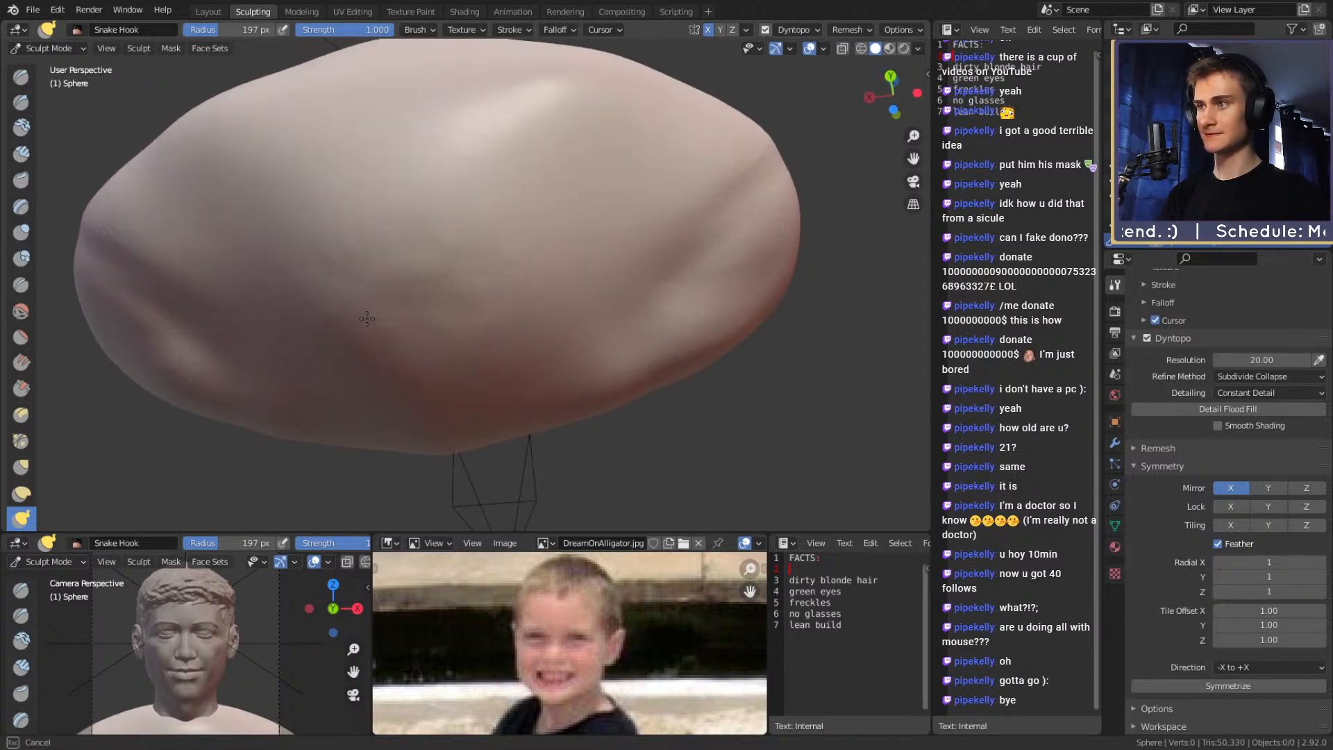
Even out the underside and shoulder with Clay Strips strokes, reducing the brush radius to 140 px for the shoulder
key(c)
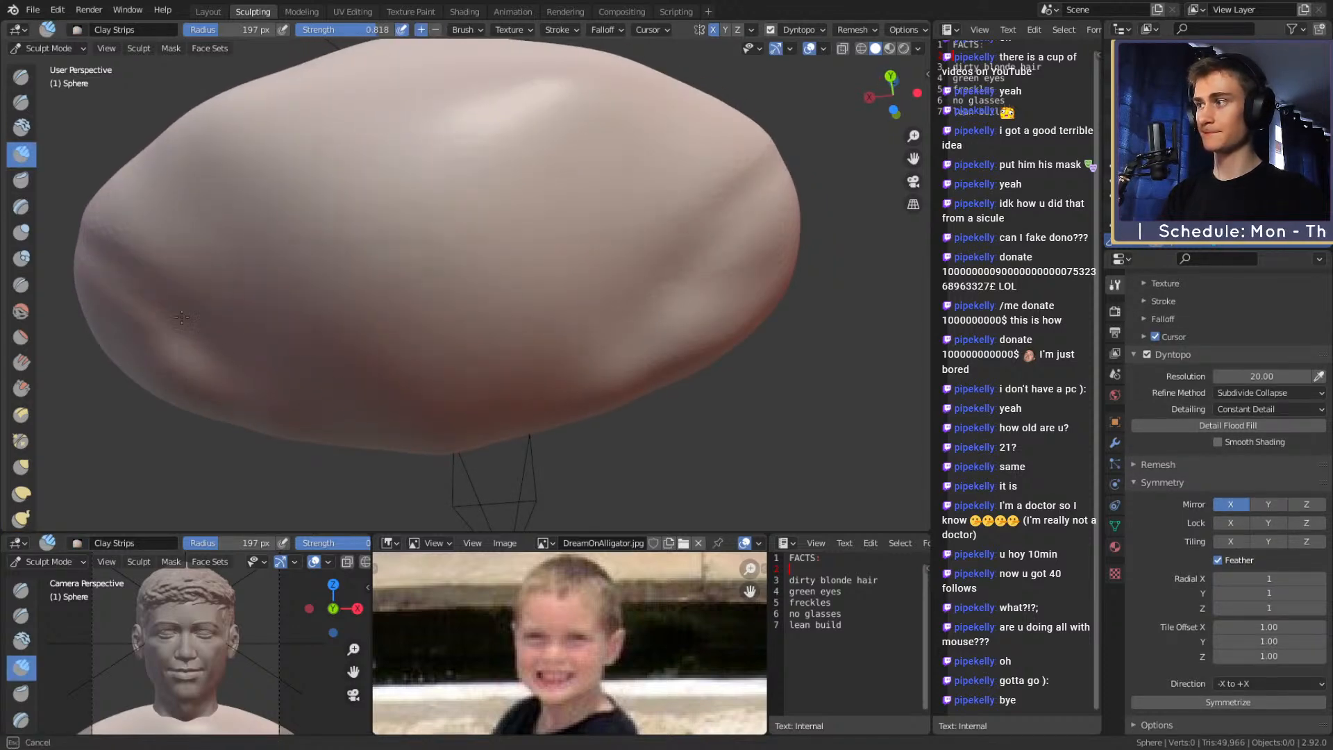
drag(139, 236, 209, 240)
mouse_move(446, 295)
middle_down()
mouse_move(476, 311)
mouse_move(511, 277)
mouse_move(562, 309)
mouse_move(527, 261)
middle_up()
scroll(477, 309, down, 4)
scroll(557, 302, up, 3)
key(f)
click(612, 290)
drag(581, 304, 580, 309)
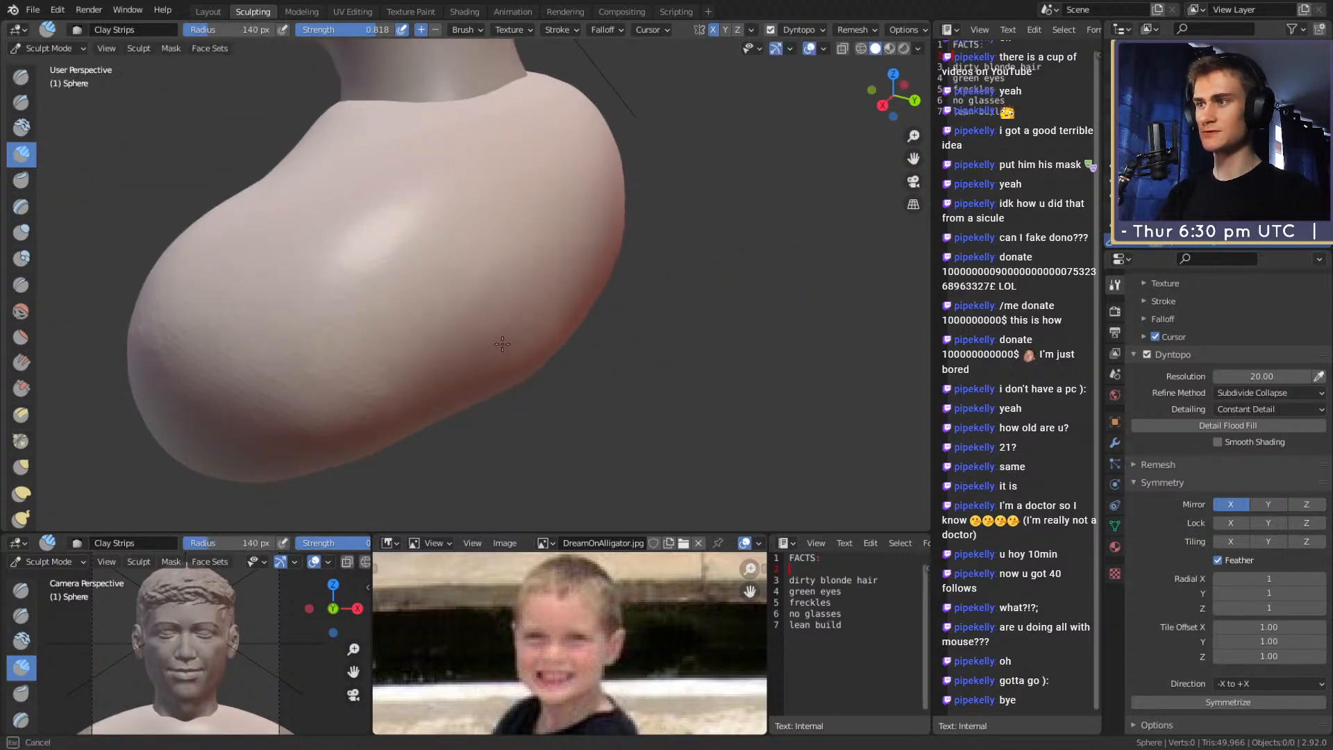
drag(483, 252, 301, 238)
mouse_move(294, 336)
mouse_down()
mouse_move(327, 396)
mouse_move(362, 385)
mouse_up()
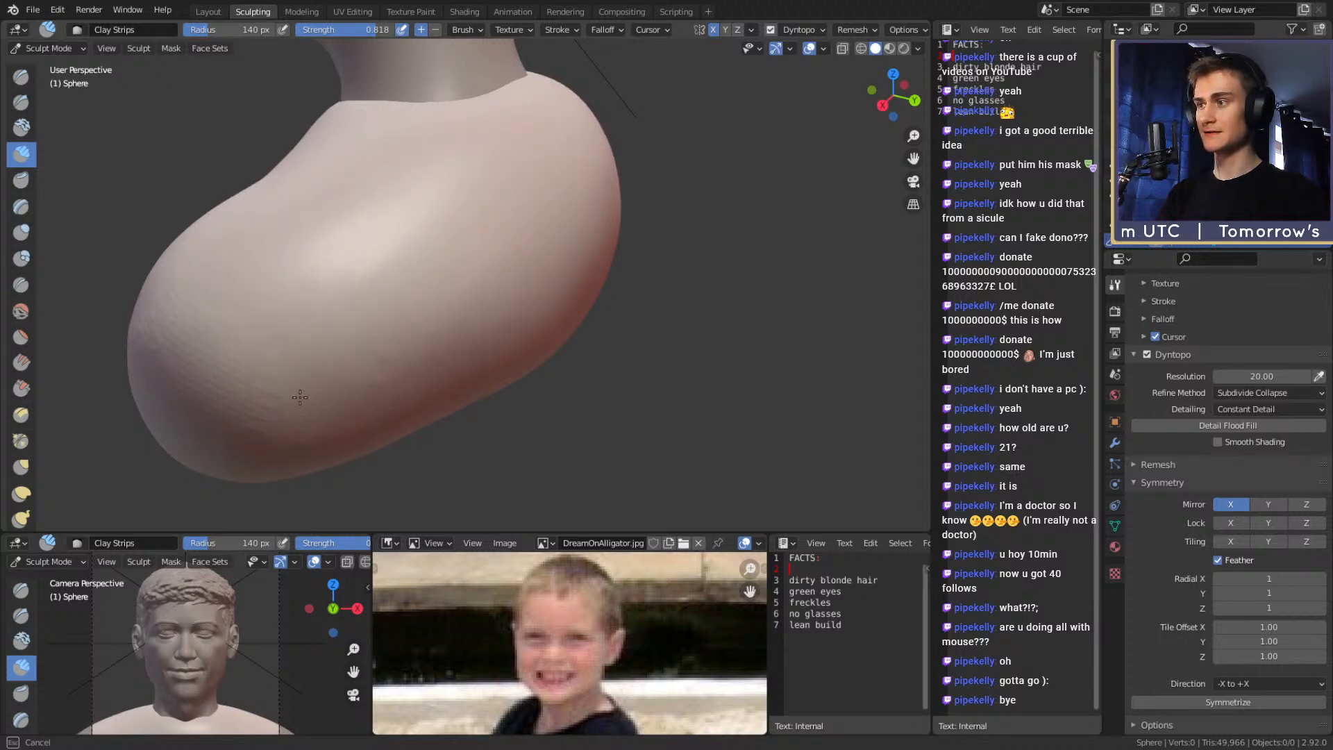
drag(454, 207, 264, 410)
Build up the side of the shoulder with Clay Strips strokes, reducing the brush radius to 132 px
key(f)
click(348, 306)
mouse_move(334, 271)
mouse_down()
mouse_move(348, 306)
mouse_move(312, 340)
mouse_move(345, 289)
mouse_move(289, 286)
mouse_move(283, 390)
mouse_up()
key(f)
click(344, 319)
middle_drag(283, 393, 306, 377)
mouse_move(406, 341)
mouse_down()
mouse_move(443, 280)
mouse_move(485, 298)
mouse_move(407, 313)
mouse_up()
key(f)
click(316, 388)
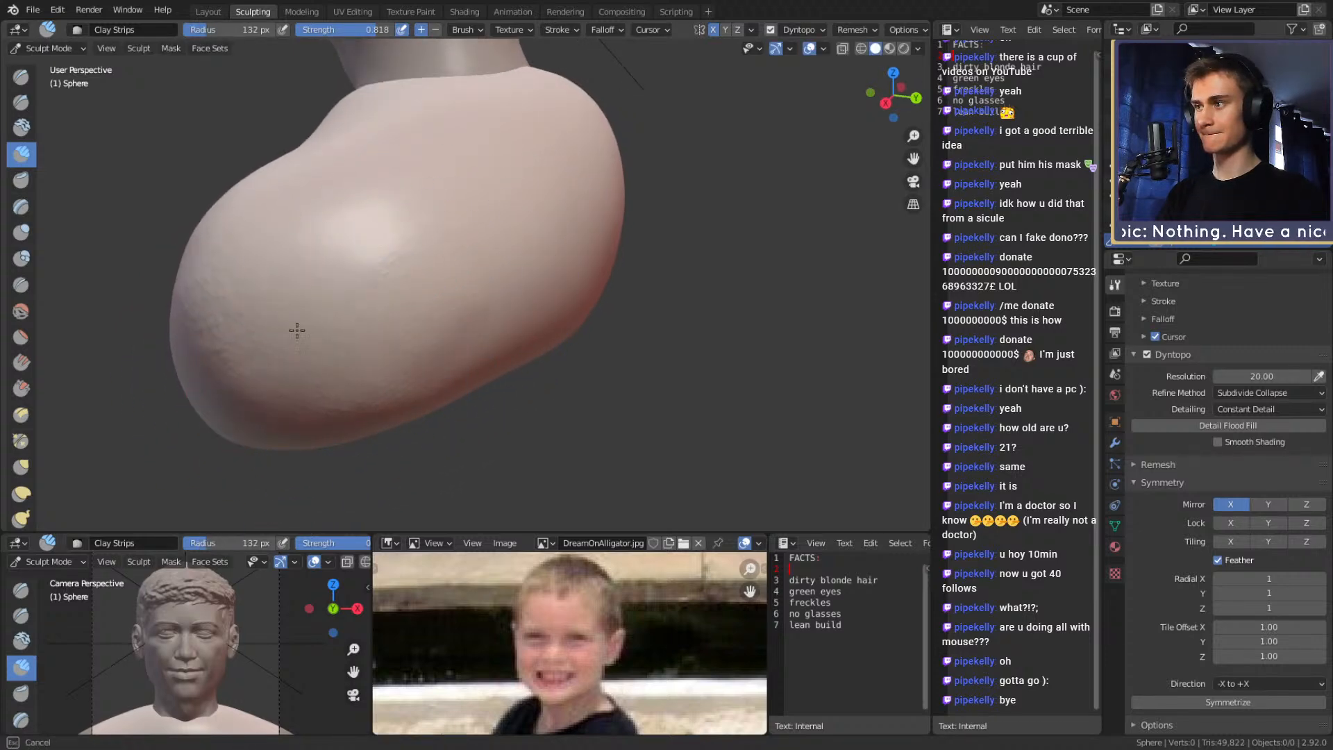
Smooth the outer shoulder surface and fill its uneven areas with Clay Strips at a 136 px radius
mouse_move(261, 349)
shift+mouse_down()
mouse_move(335, 296)
mouse_move(417, 350)
shift+mouse_up()
key(f)
click(400, 311)
mouse_move(337, 316)
mouse_down()
mouse_move(415, 343)
mouse_move(389, 298)
mouse_move(377, 384)
mouse_up()
key(f)
click(427, 378)
mouse_move(390, 323)
mouse_down()
mouse_move(394, 383)
mouse_move(403, 319)
mouse_move(351, 277)
mouse_move(382, 342)
mouse_up()
key(f)
click(459, 281)
mouse_move(337, 321)
middle_down()
mouse_move(463, 307)
mouse_move(413, 303)
middle_up()
key(f)
click(371, 305)
drag(438, 327, 454, 341)
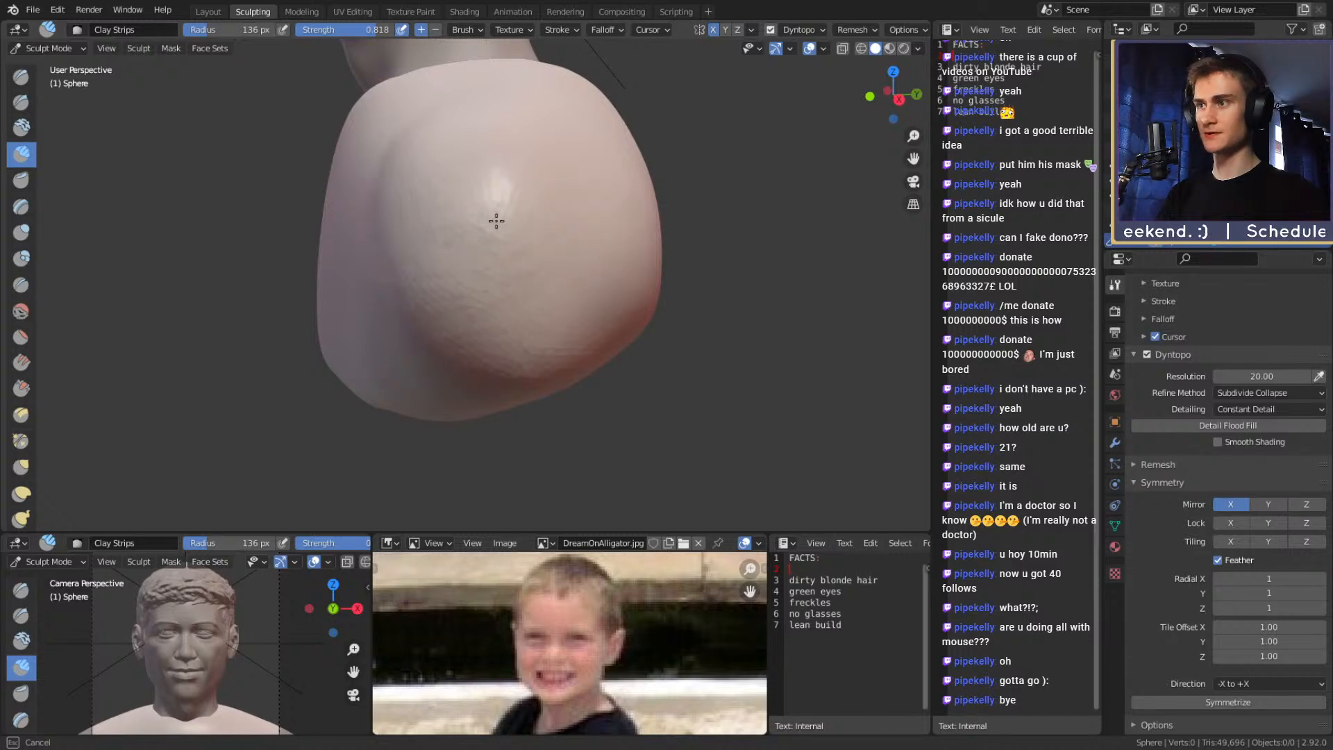
Even out the rounded end of the shoulder, enlarging the Clay Strips radius to 181 px and smoothing its edges
mouse_move(543, 285)
mouse_down()
mouse_move(509, 252)
mouse_move(549, 310)
mouse_move(508, 192)
mouse_move(534, 301)
mouse_move(522, 295)
mouse_up()
key(f)
click(580, 250)
key(f)
click(443, 223)
key(f)
click(560, 241)
shift+drag(515, 225, 456, 164)
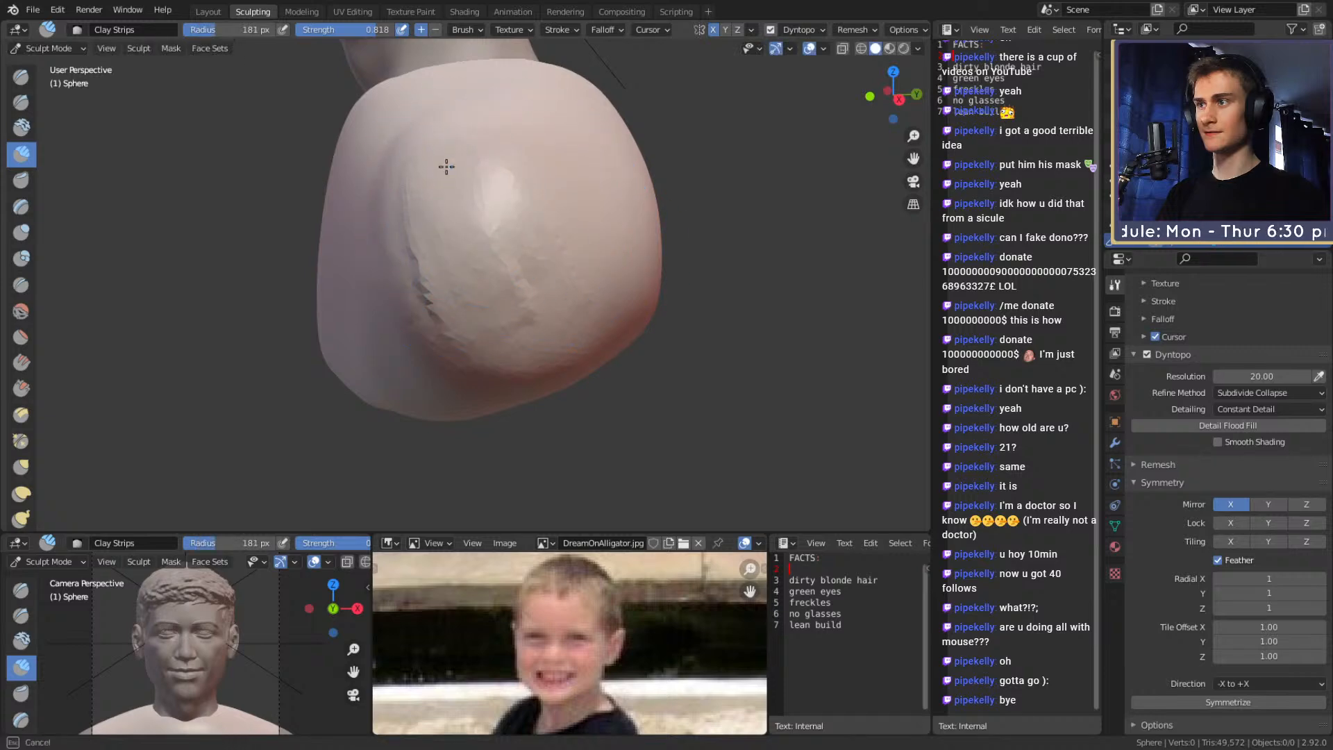
shift+drag(437, 370, 510, 354)
Work the torso's edge along the front of the neck with the Crease brush at a 42 px radius
middle_drag(486, 257, 643, 223)
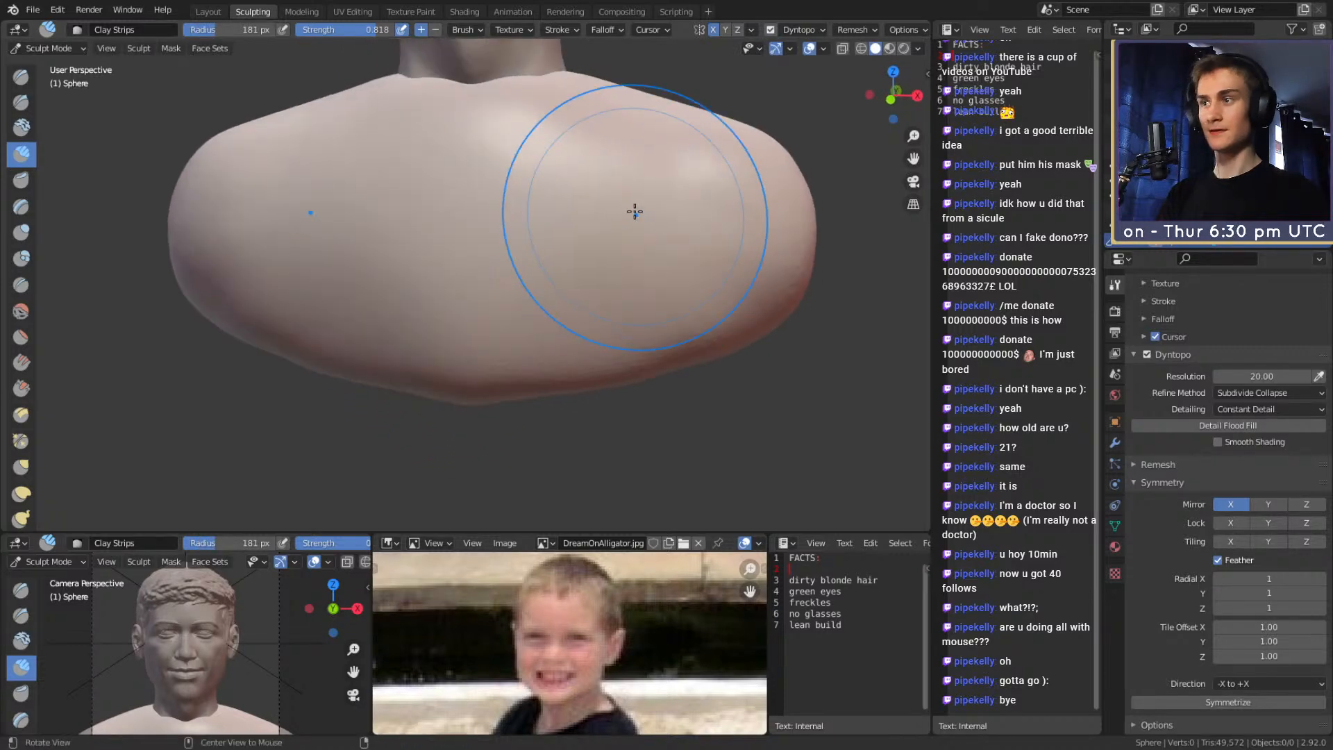
scroll(561, 278, down, 7)
mouse_move(575, 270)
middle_down()
mouse_move(584, 223)
mouse_move(387, 319)
mouse_move(512, 226)
mouse_move(597, 278)
mouse_move(572, 298)
mouse_move(571, 273)
mouse_move(506, 351)
middle_up()
scroll(583, 221, up, 5)
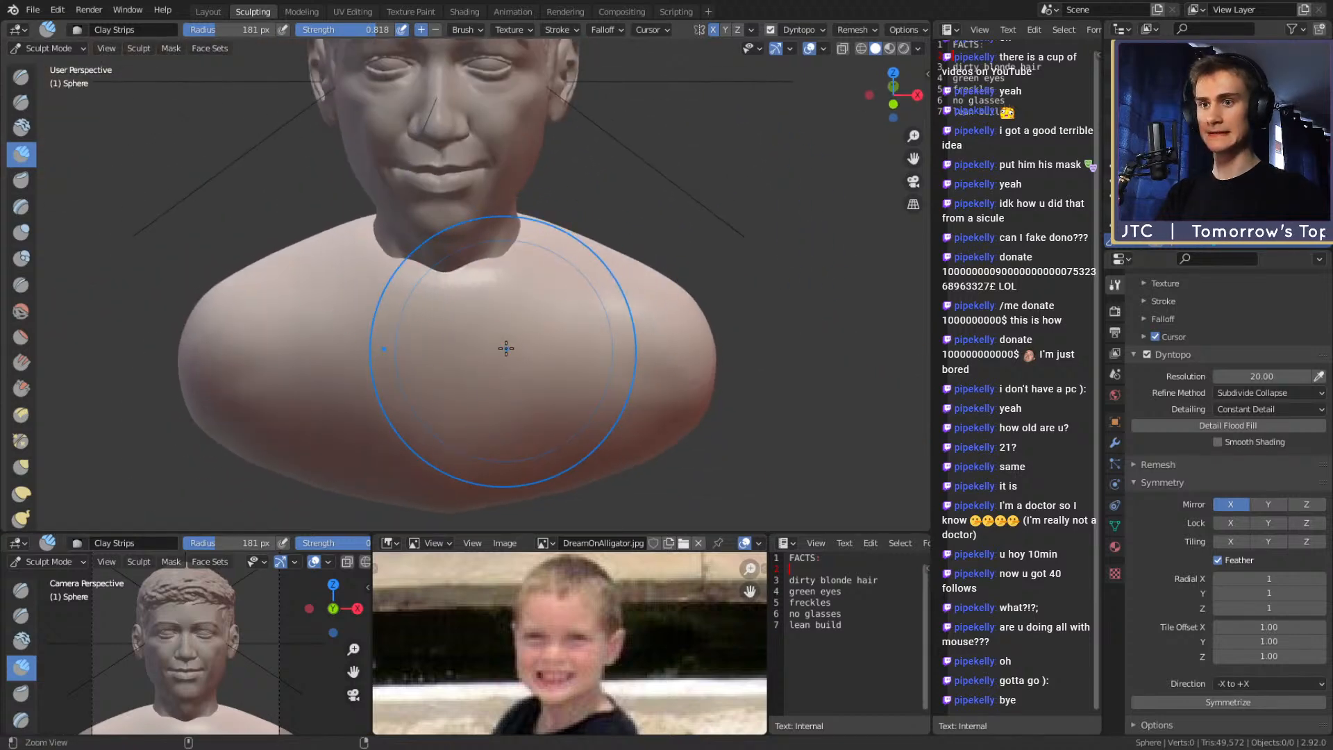
scroll(551, 237, up, 4)
key(shift+c)
mouse_move(521, 238)
middle_down()
mouse_move(497, 197)
mouse_move(479, 273)
middle_up()
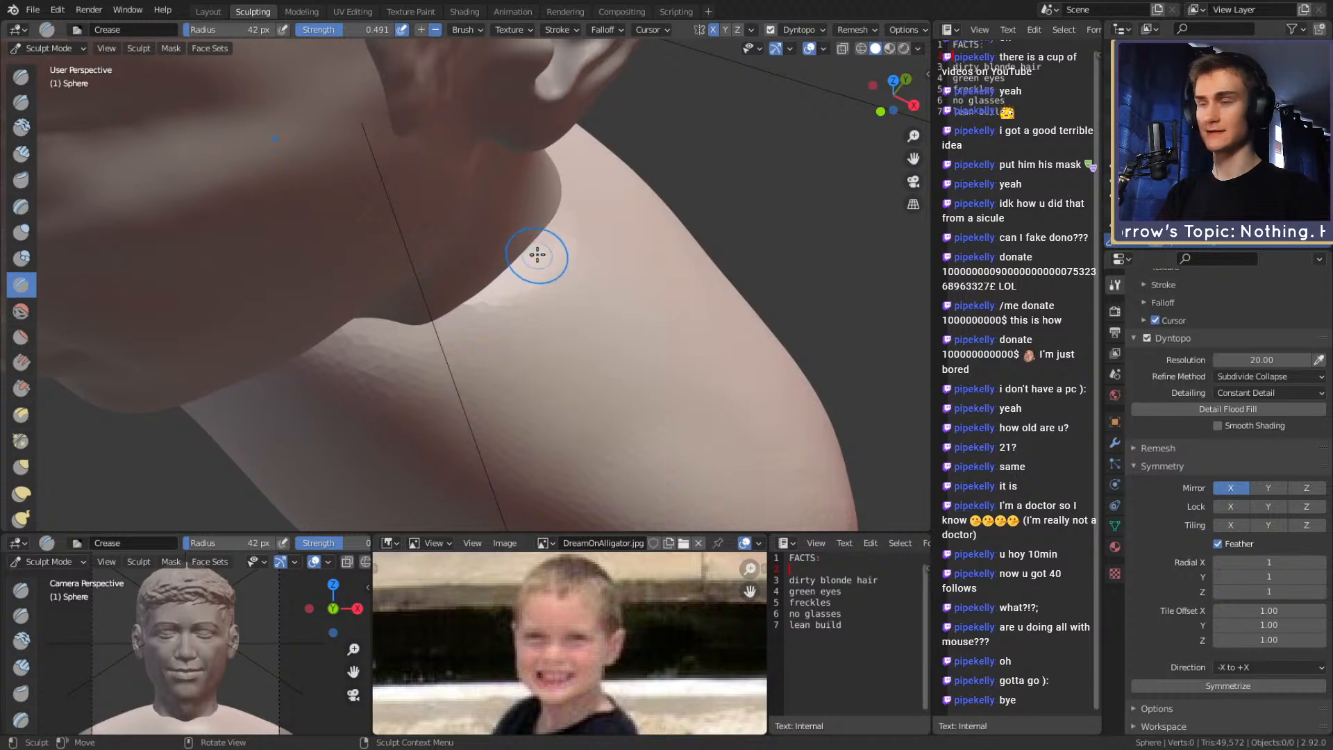
middle_drag(402, 159, 597, 239)
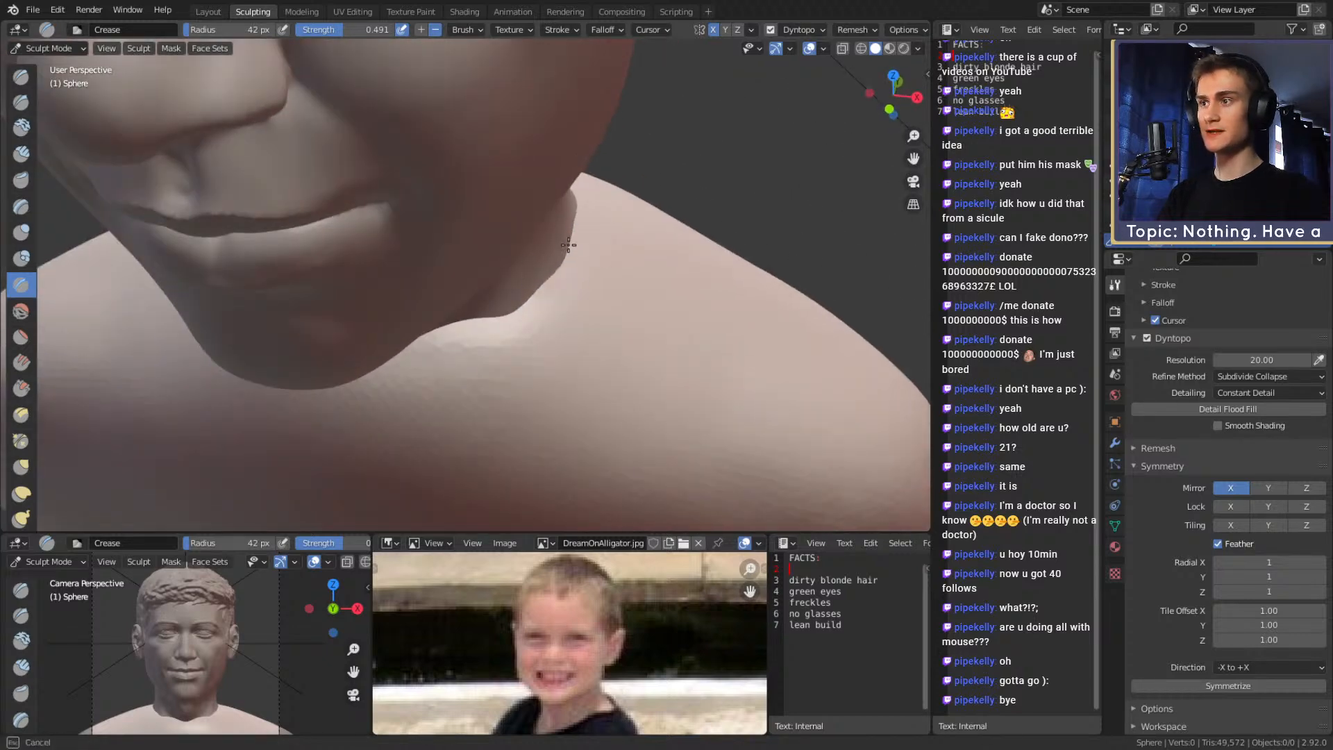
mouse_move(547, 290)
middle_down()
mouse_move(562, 250)
mouse_move(459, 290)
mouse_move(491, 258)
mouse_move(490, 234)
mouse_move(399, 249)
mouse_move(365, 235)
mouse_move(386, 271)
middle_up()
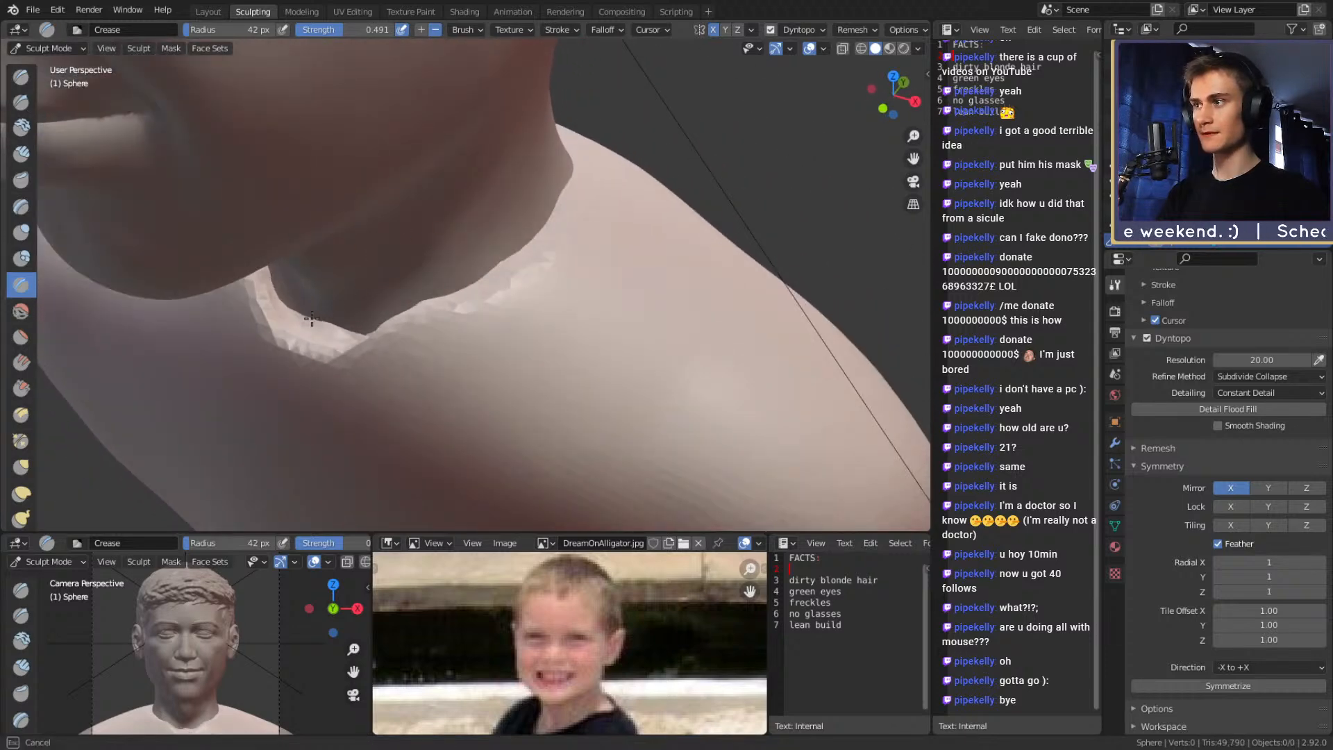
Continue the creased neckline edge around the side and back of the neck at the 42 px radius
middle_drag(359, 300, 435, 213)
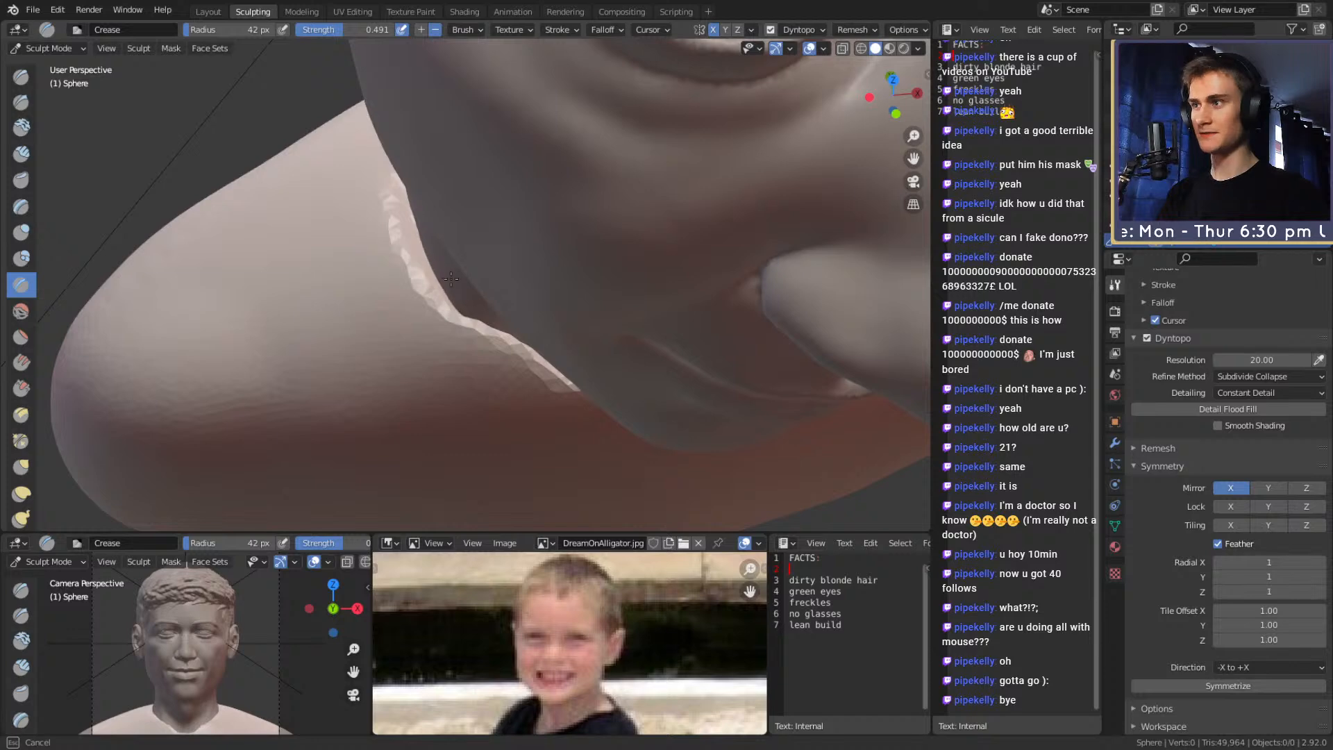
middle_drag(504, 330, 478, 300)
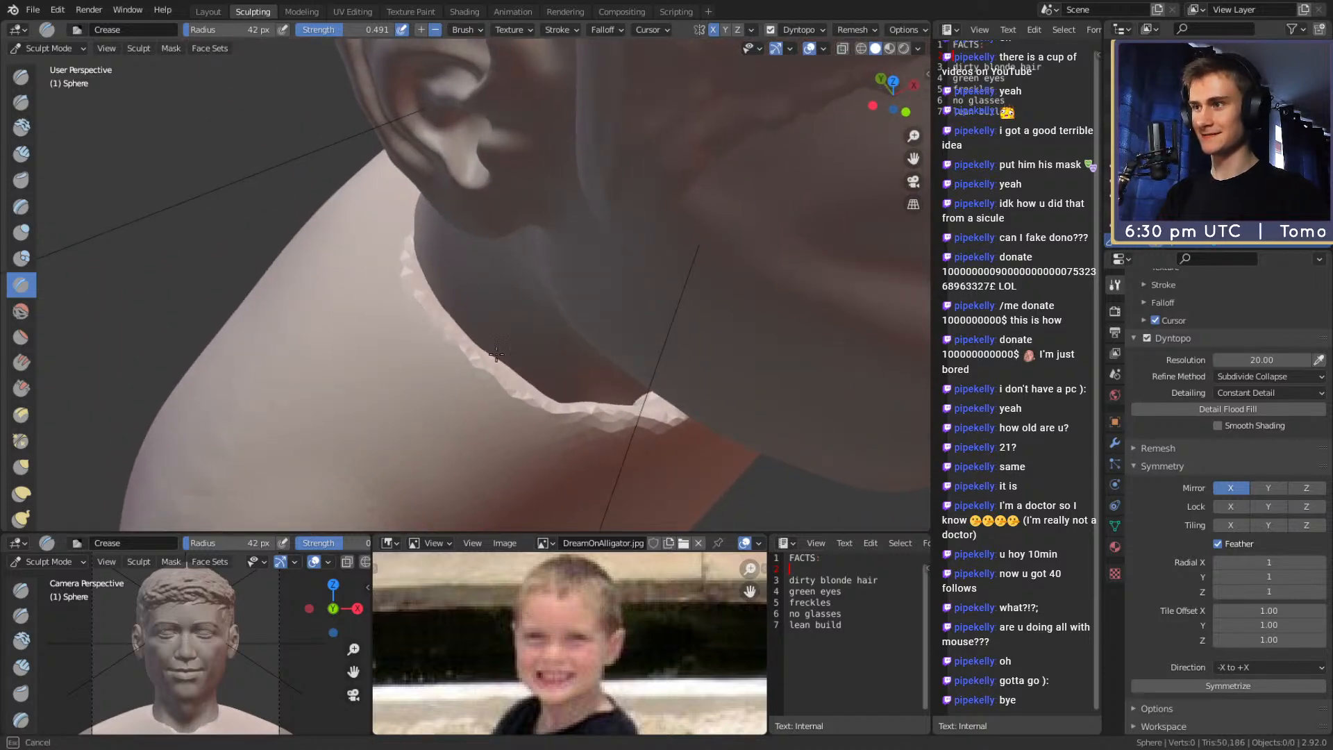
middle_drag(537, 365, 452, 330)
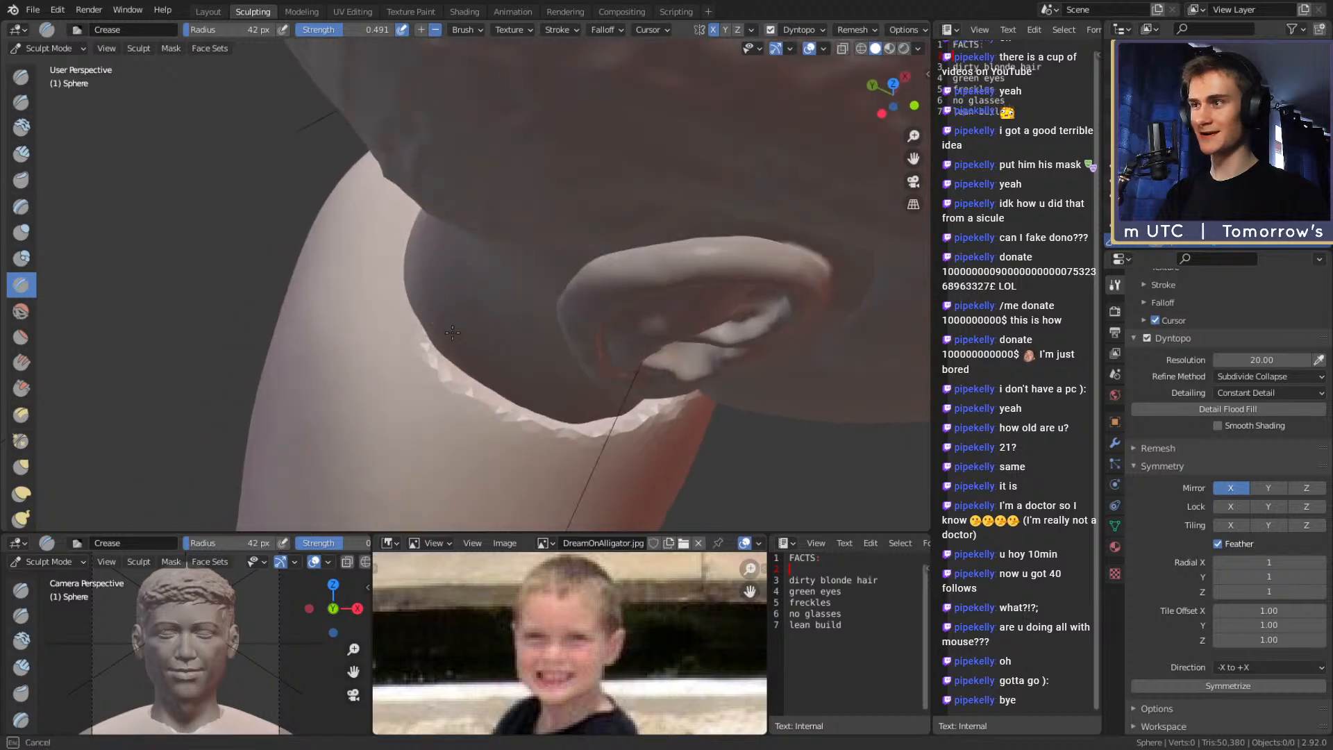
middle_drag(415, 263, 477, 253)
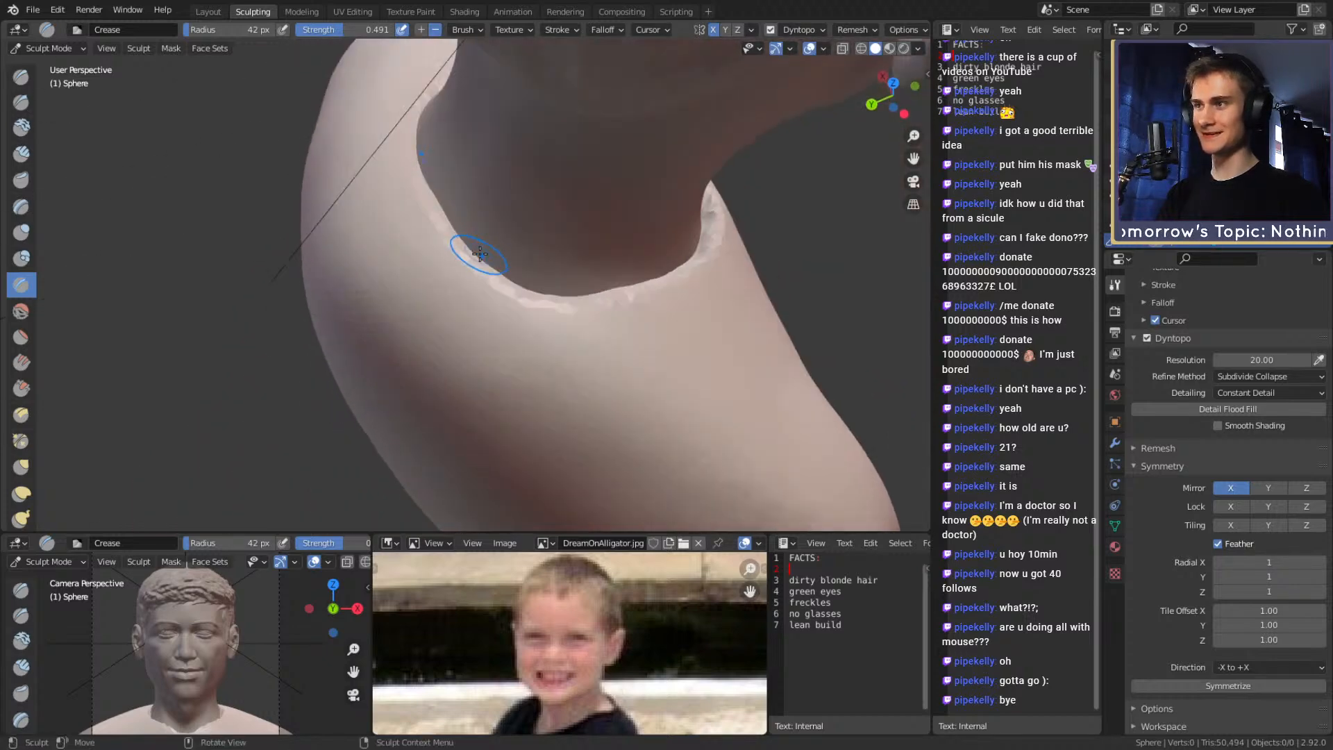
mouse_move(446, 207)
middle_down()
mouse_move(411, 196)
mouse_move(456, 229)
middle_up()
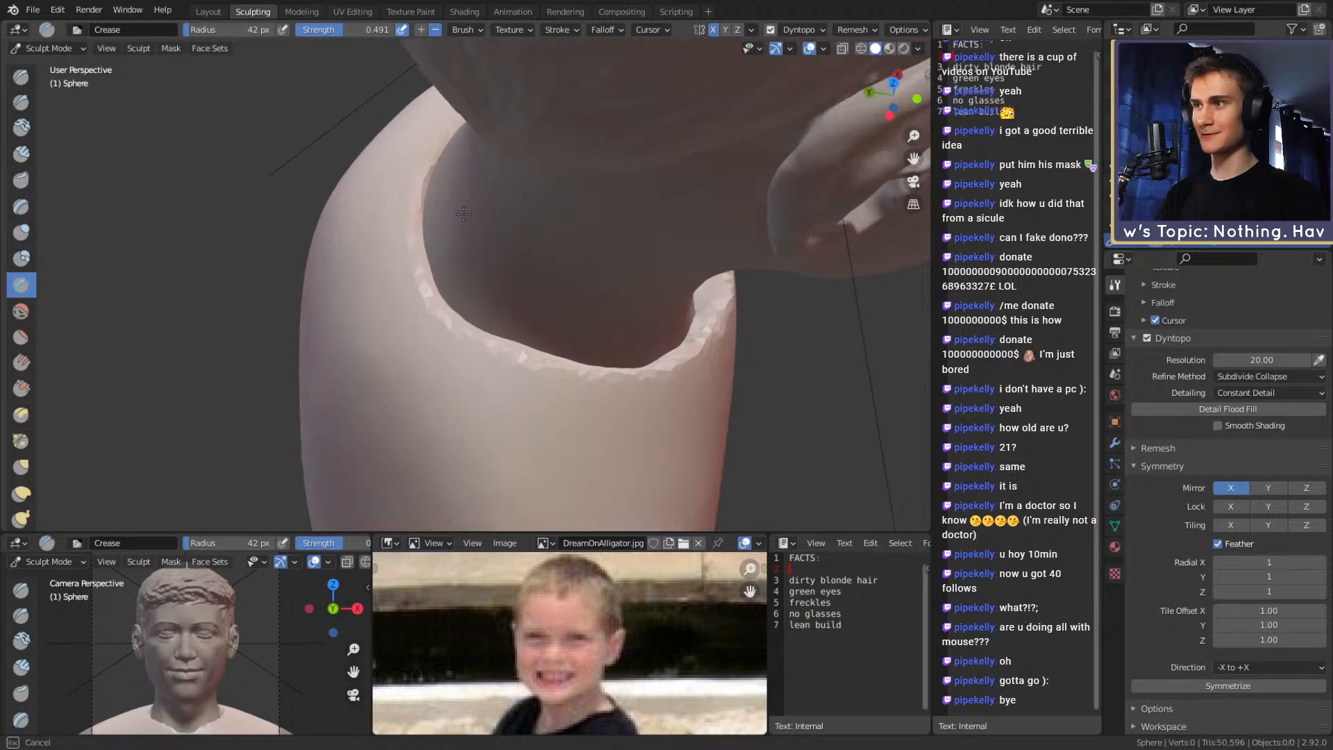
middle_drag(484, 320, 431, 341)
Smooth the neckline edge and reduce the Crease brush radius to 24 px
alt+drag(498, 384, 480, 270)
key(f)
click(554, 221)
mouse_move(554, 221)
shift+mouse_down()
mouse_move(519, 228)
mouse_move(449, 348)
shift+mouse_up()
key(f)
click(468, 280)
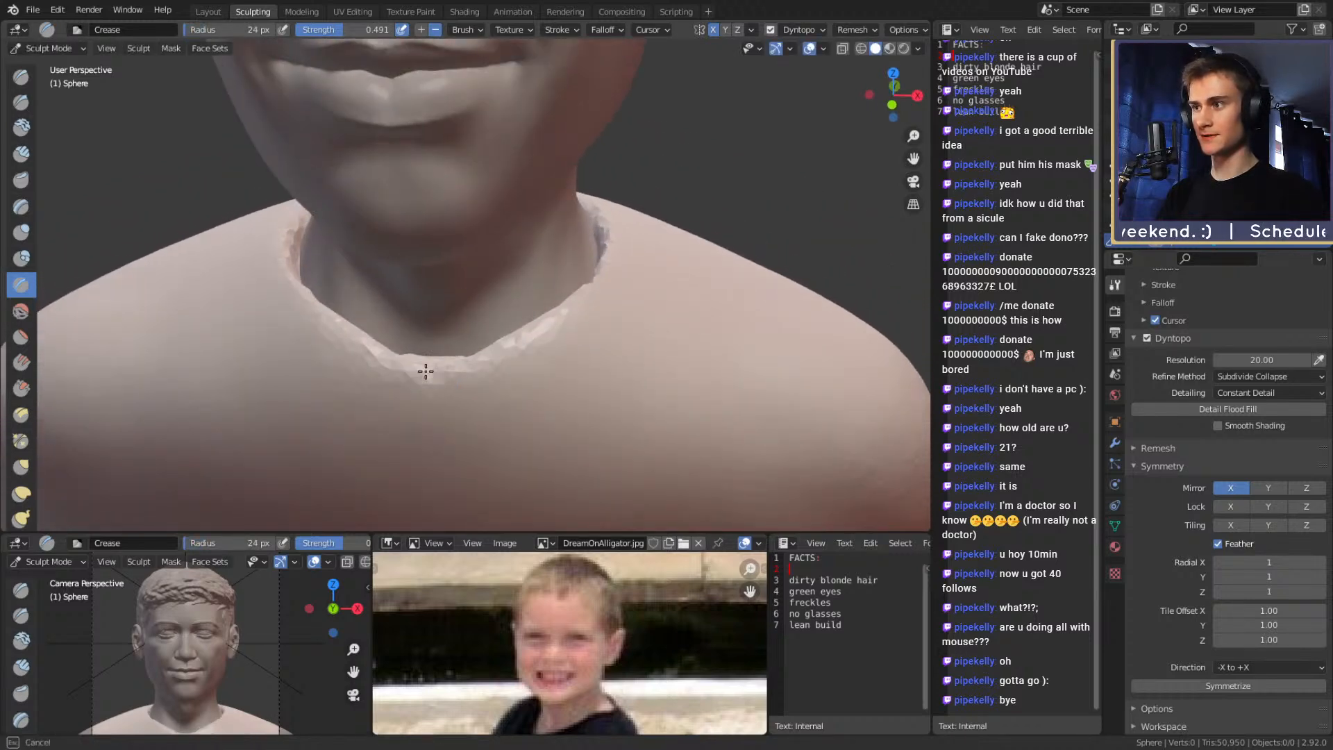
Refine the neckline into a V at the front of the neck with the Crease brush at a 40 px radius
mouse_move(460, 337)
alt+mouse_down()
mouse_move(422, 364)
mouse_move(332, 383)
mouse_move(316, 368)
alt+mouse_up()
key(f)
click(334, 379)
ctrl+alt+drag(348, 371, 312, 417)
alt+drag(261, 368, 318, 299)
alt+drag(486, 258, 500, 253)
scroll(499, 254, up, 3)
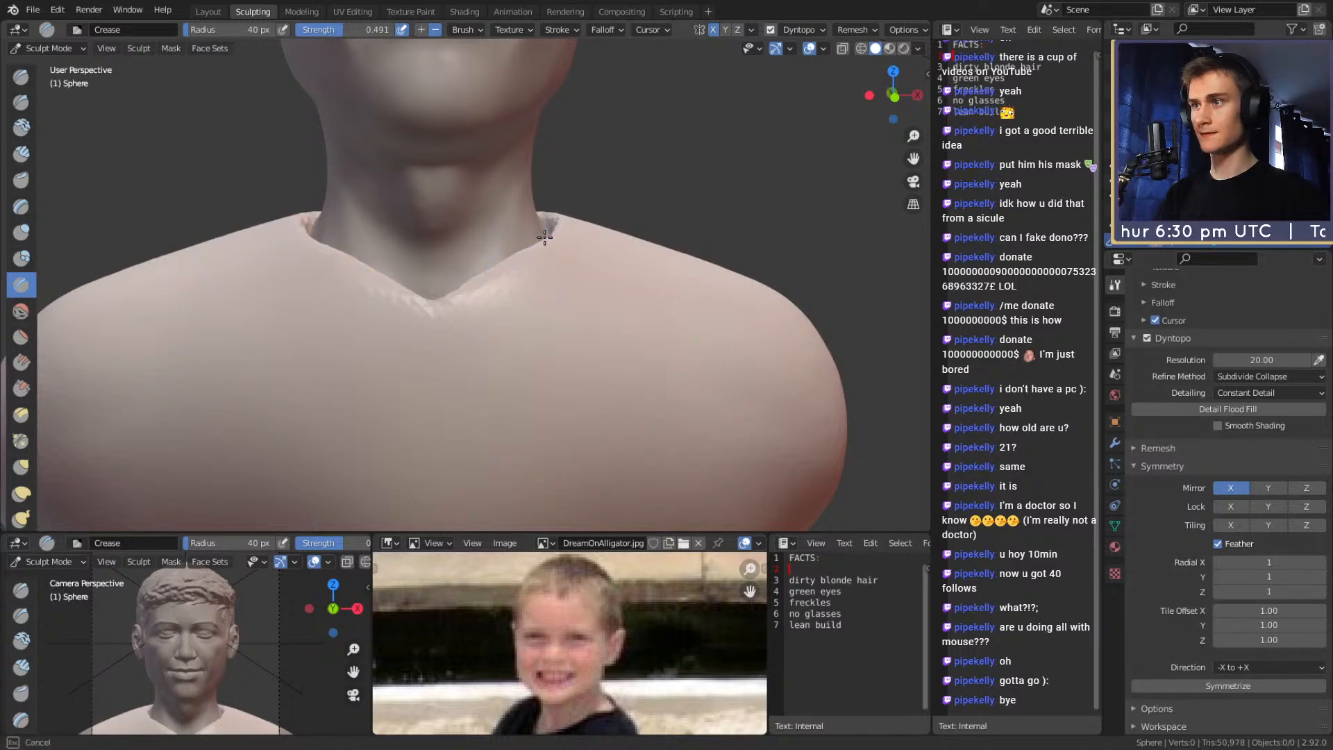
mouse_move(563, 219)
ctrl+alt+mouse_down()
mouse_move(577, 291)
mouse_move(467, 271)
mouse_move(524, 256)
mouse_move(397, 278)
mouse_move(465, 231)
mouse_move(558, 274)
ctrl+alt+mouse_up()
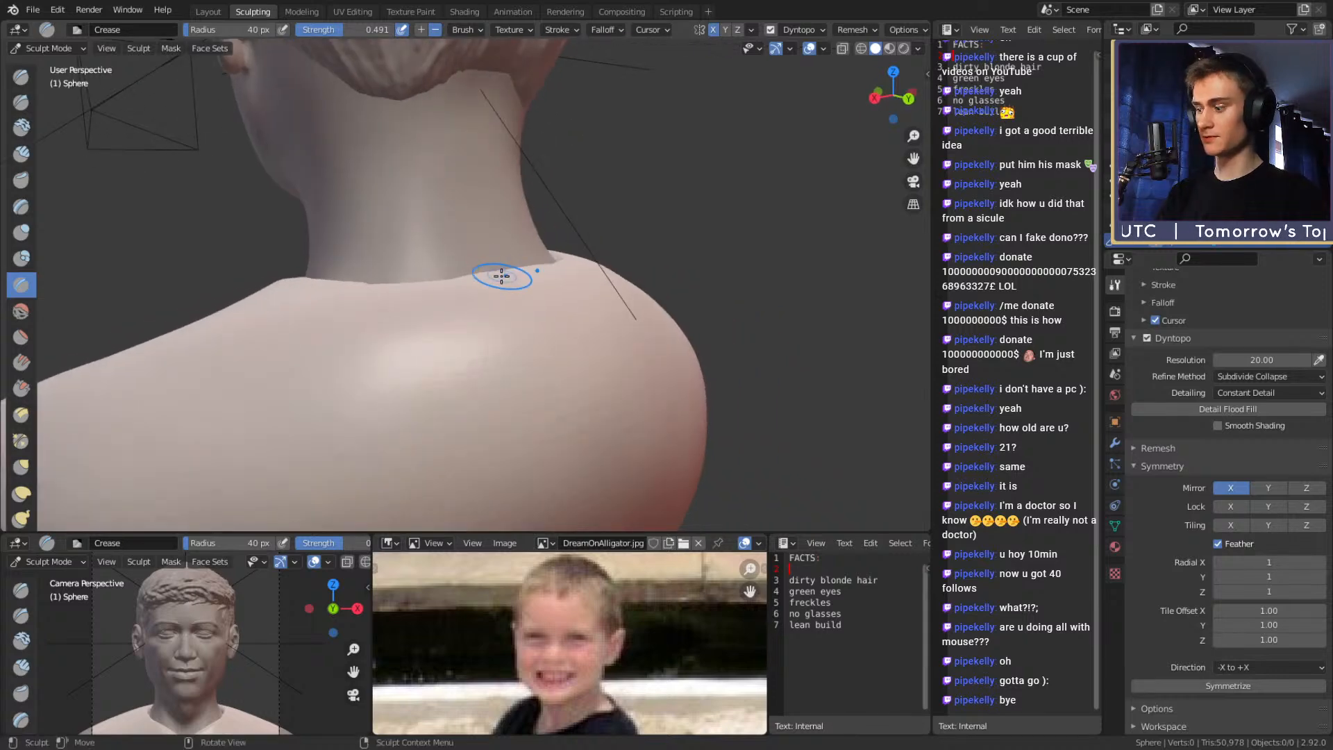
Switch to the Grab brush and set its radius to 93 px for adjusting the neckline at the back
key(g)
key(f)
click(479, 268)
mouse_move(434, 267)
alt+mouse_down()
mouse_move(428, 284)
mouse_move(510, 259)
alt+mouse_up()
key(f)
click(442, 286)
key(f)
click(394, 286)
key(f)
click(480, 318)
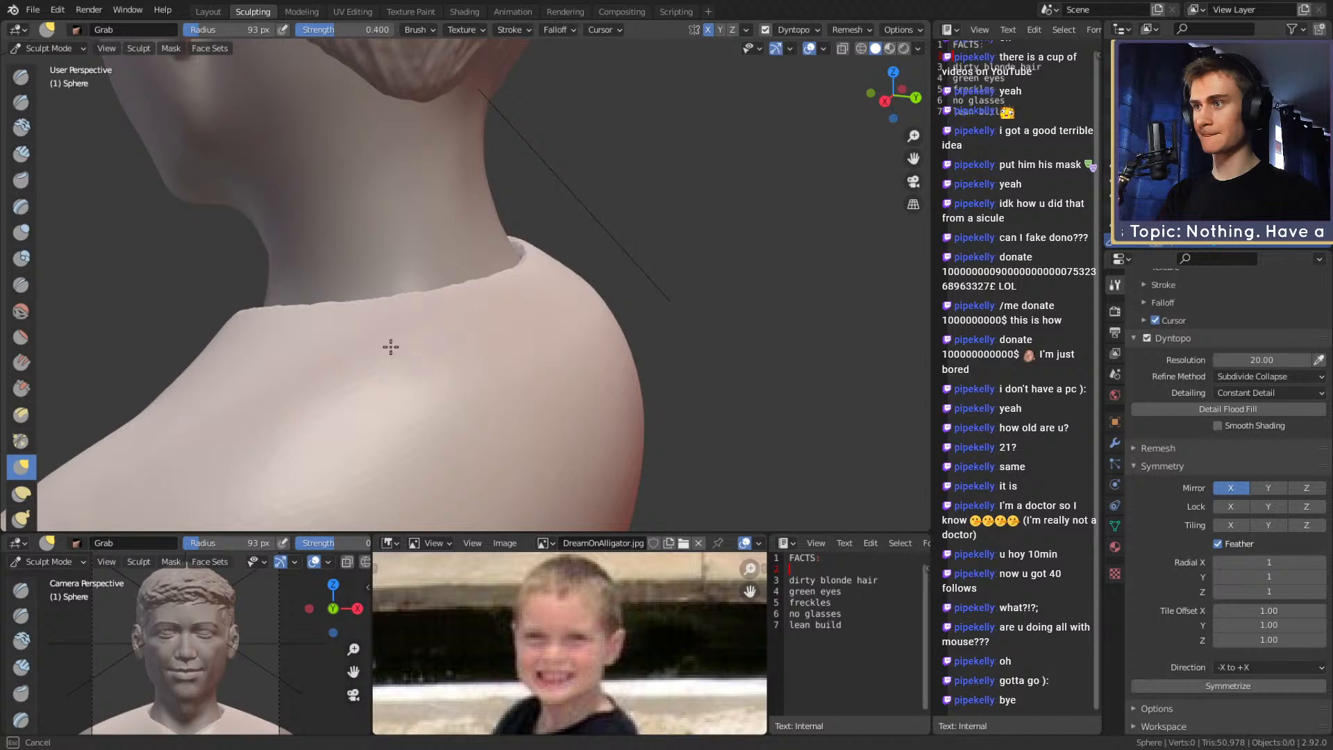
Reshape the upper back and rear shoulder with Grab strokes, enlarging the brush radius to 163 px
mouse_move(550, 386)
mouse_down()
mouse_move(513, 436)
mouse_move(525, 508)
mouse_move(522, 379)
mouse_up()
alt+drag(533, 307, 483, 301)
key(f)
click(534, 303)
drag(497, 244, 542, 243)
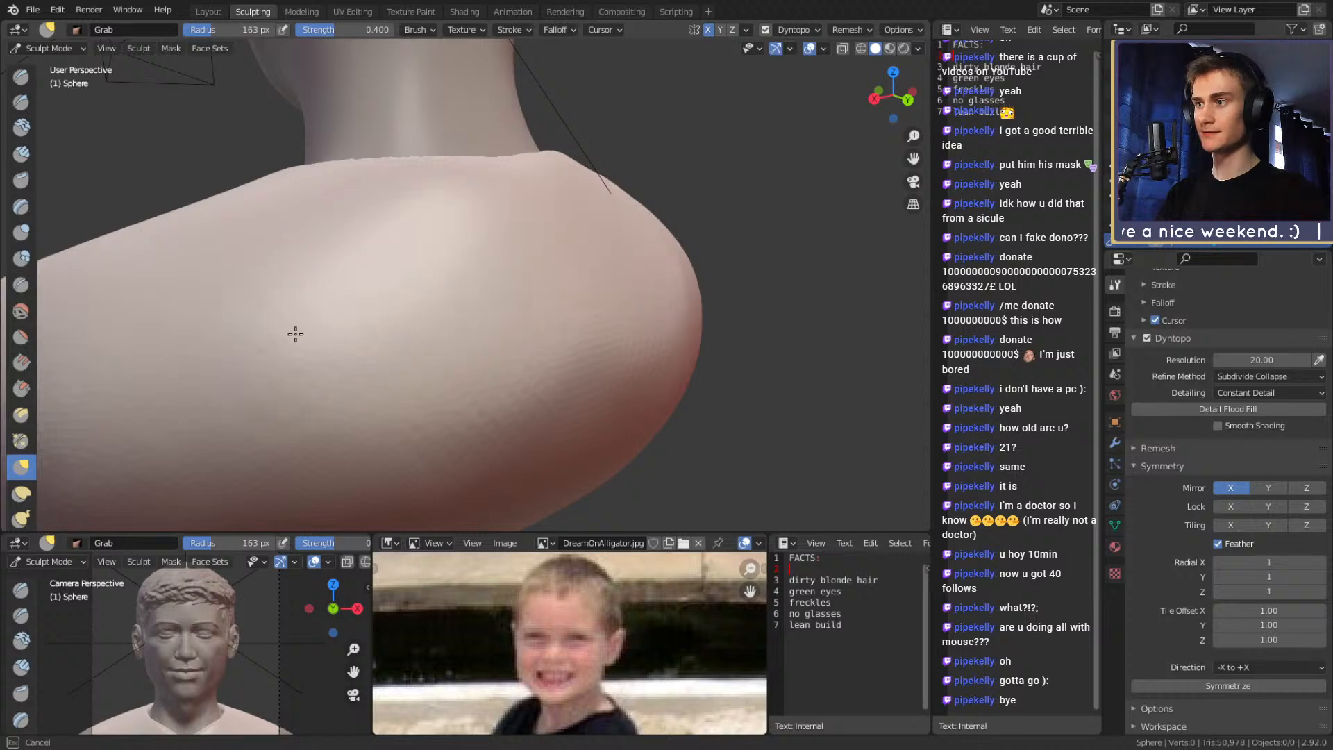
drag(337, 393, 440, 370)
mouse_move(407, 269)
mouse_down()
mouse_move(456, 268)
mouse_move(434, 322)
mouse_up()
Even out the rear shoulder with Clay Strips at a 139 px radius, reducing the radius to 101 px
key(c)
mouse_move(387, 389)
mouse_down()
mouse_move(405, 428)
mouse_move(431, 368)
mouse_move(482, 441)
mouse_move(485, 425)
mouse_up()
key(f)
click(507, 416)
mouse_move(493, 416)
middle_down()
mouse_move(515, 356)
mouse_move(548, 336)
middle_up()
key(f)
click(553, 296)
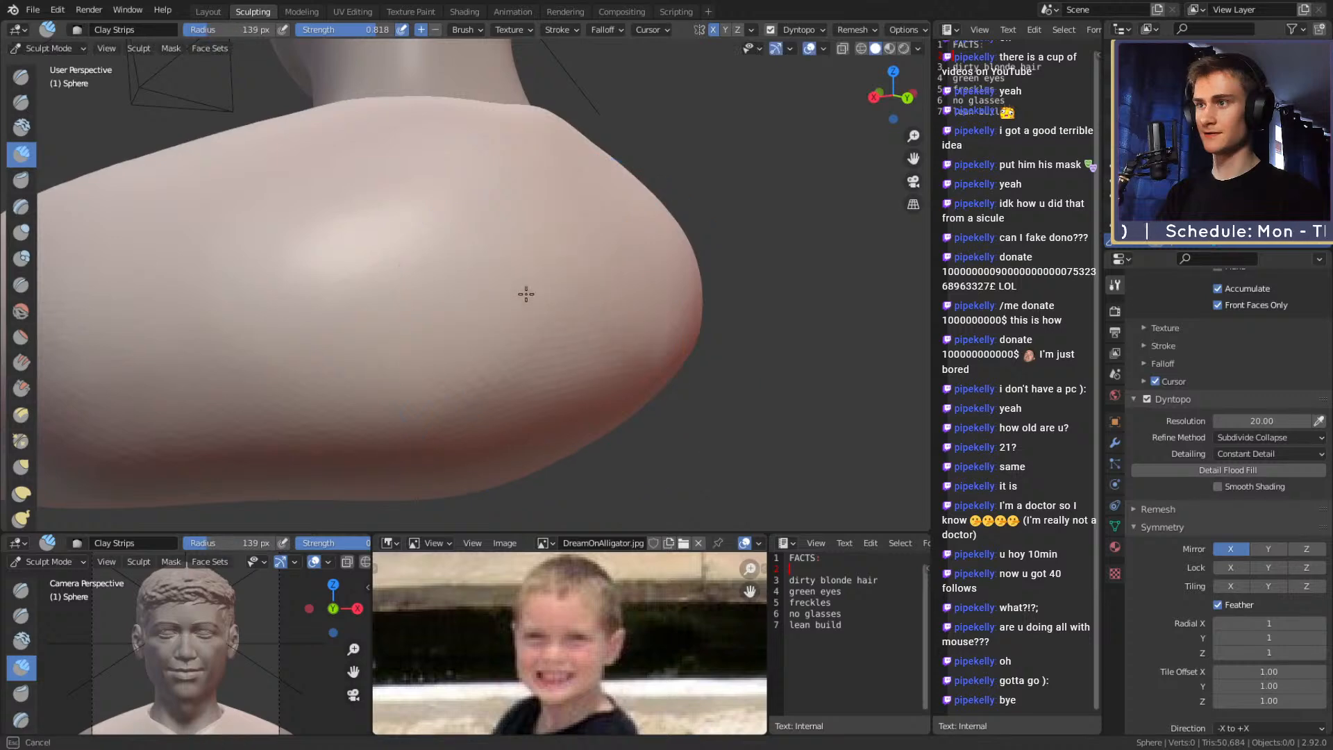
alt+drag(537, 336, 527, 394)
key(f)
click(499, 216)
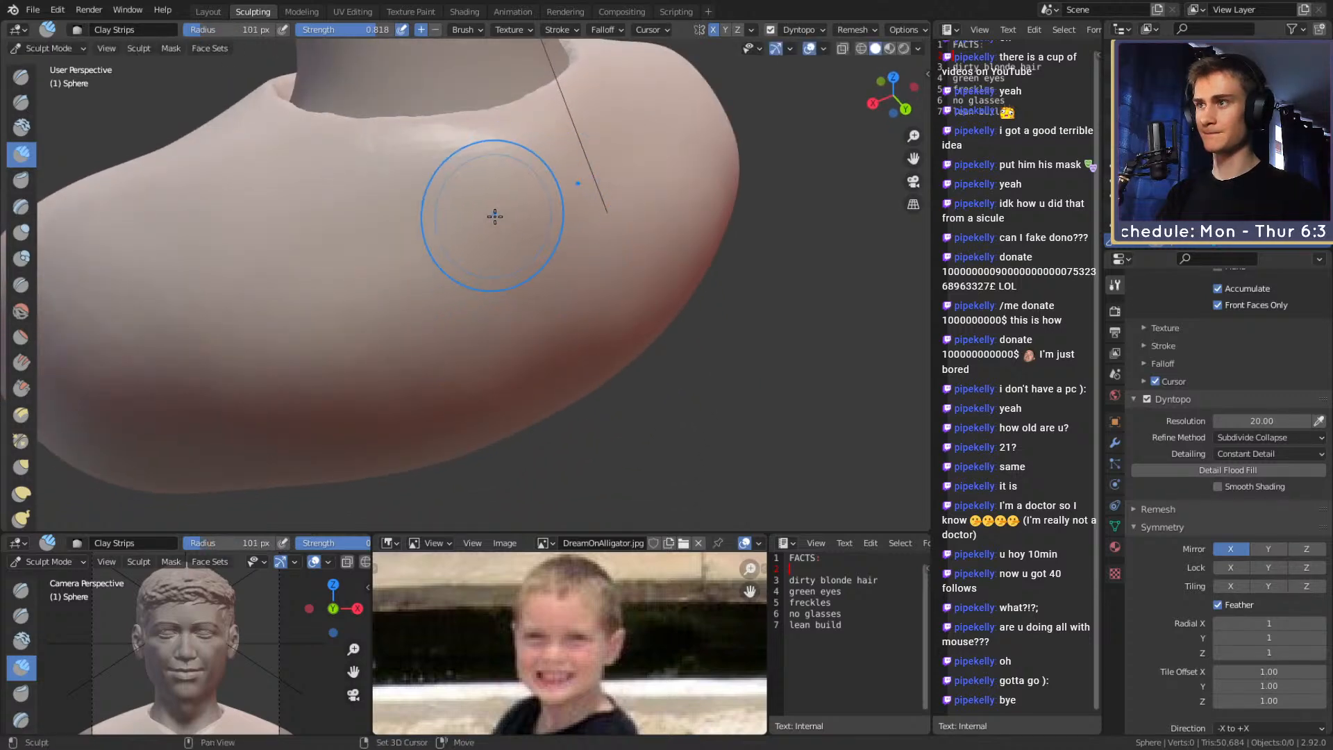
Add a Clay Strips stroke across the upper back and smooth it with the radius enlarged to 213 px
mouse_move(520, 248)
middle_down()
mouse_move(551, 286)
mouse_move(440, 262)
middle_up()
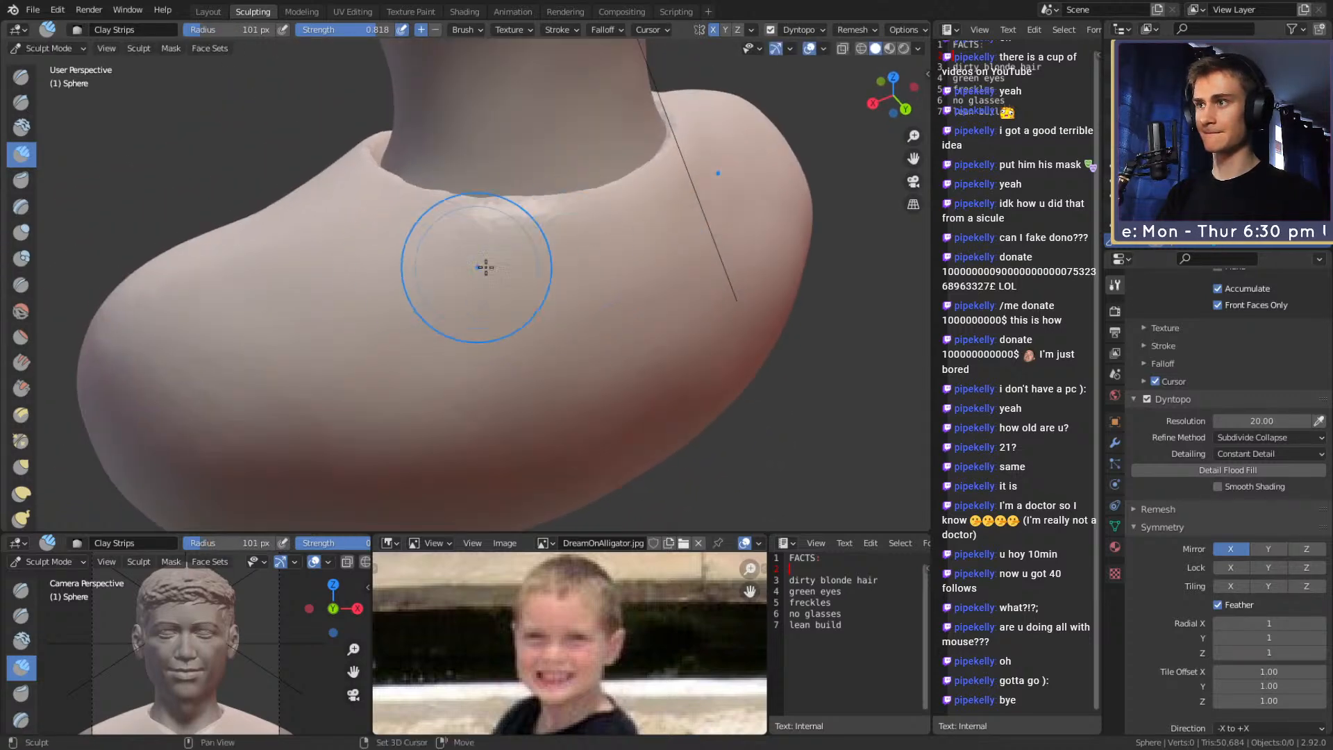
mouse_move(258, 420)
mouse_down()
mouse_move(329, 414)
mouse_move(251, 448)
mouse_move(295, 410)
mouse_move(424, 403)
mouse_up()
key(f)
click(411, 412)
key(f)
click(399, 410)
key(f)
click(534, 372)
shift+drag(327, 375, 360, 366)
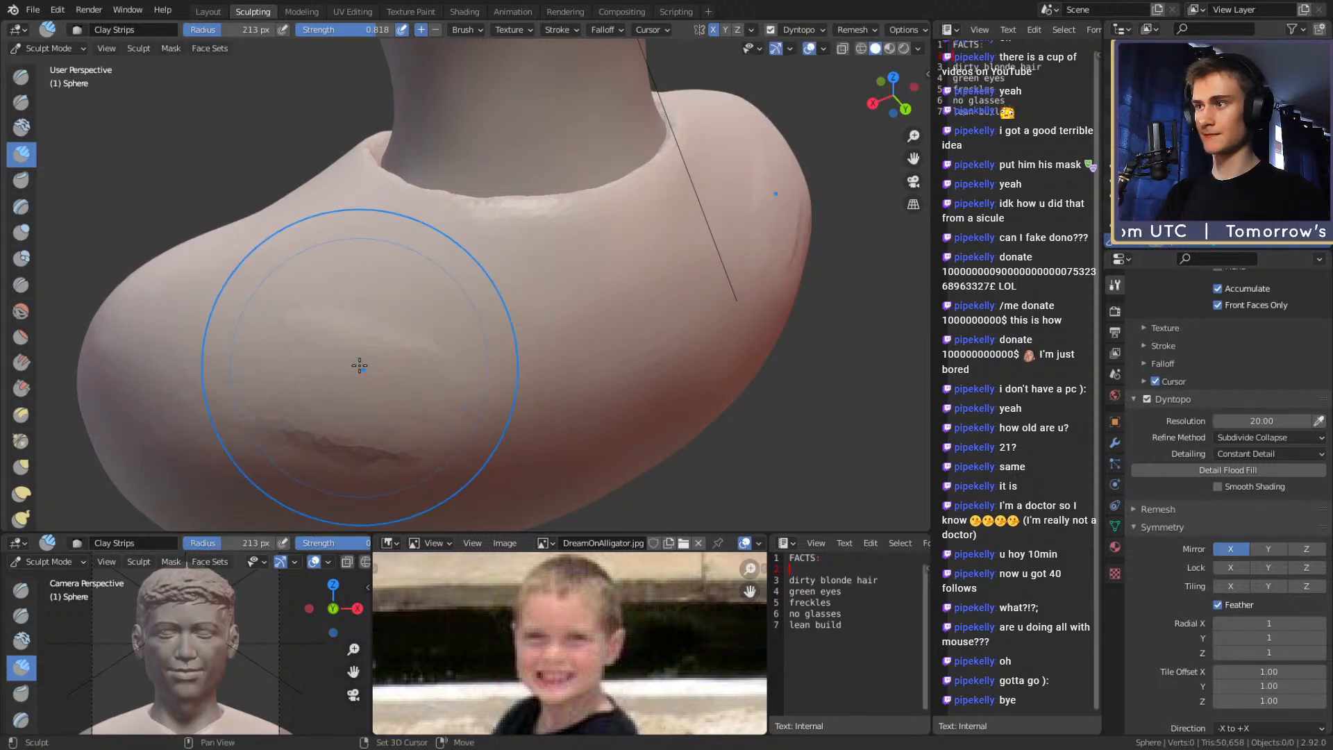
shift+drag(343, 446, 334, 375)
Mask the torso's neckline along the front of the neck with a smaller Mask brush
mouse_move(431, 315)
middle_down()
mouse_move(681, 277)
mouse_move(628, 255)
mouse_move(610, 289)
mouse_move(468, 334)
mouse_move(551, 333)
middle_up()
scroll(683, 279, down, 5)
scroll(544, 285, up, 4)
middle_drag(545, 285, 556, 315)
scroll(528, 292, up, 3)
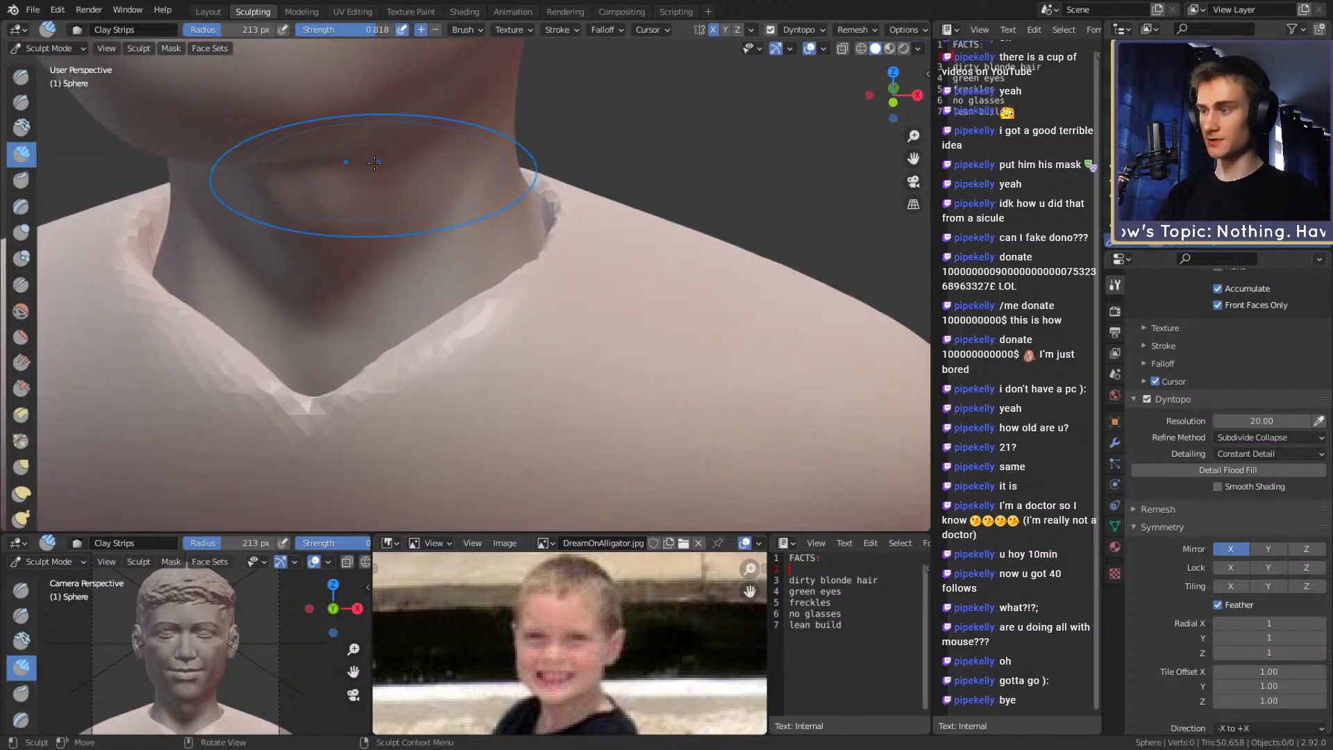
key(m)
mouse_move(456, 345)
middle_down()
mouse_move(500, 256)
mouse_move(497, 309)
middle_up()
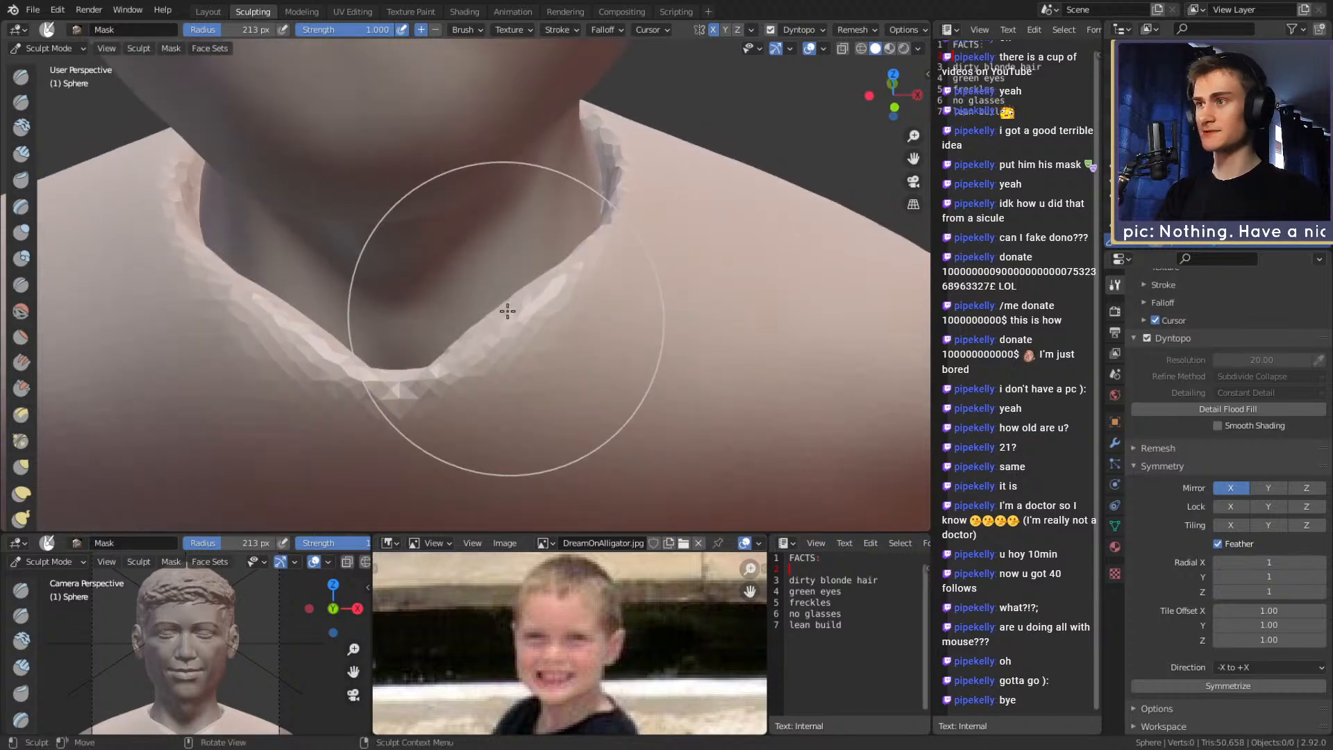
key(f)
click(399, 322)
drag(448, 371, 625, 240)
mouse_move(625, 240)
middle_down()
mouse_move(444, 321)
mouse_move(574, 202)
mouse_move(455, 340)
mouse_move(583, 268)
mouse_move(410, 301)
mouse_move(550, 202)
mouse_move(514, 298)
middle_up()
middle_drag(514, 299, 590, 319)
Extend the mask around the sides and front point of the neckline with a 39 px Mask brush
ctrl+middle_drag(590, 319, 586, 222)
key(f)
click(605, 185)
drag(576, 179, 568, 146)
mouse_move(589, 271)
middle_down()
mouse_move(523, 228)
mouse_move(461, 315)
mouse_move(550, 202)
mouse_move(767, 87)
middle_up()
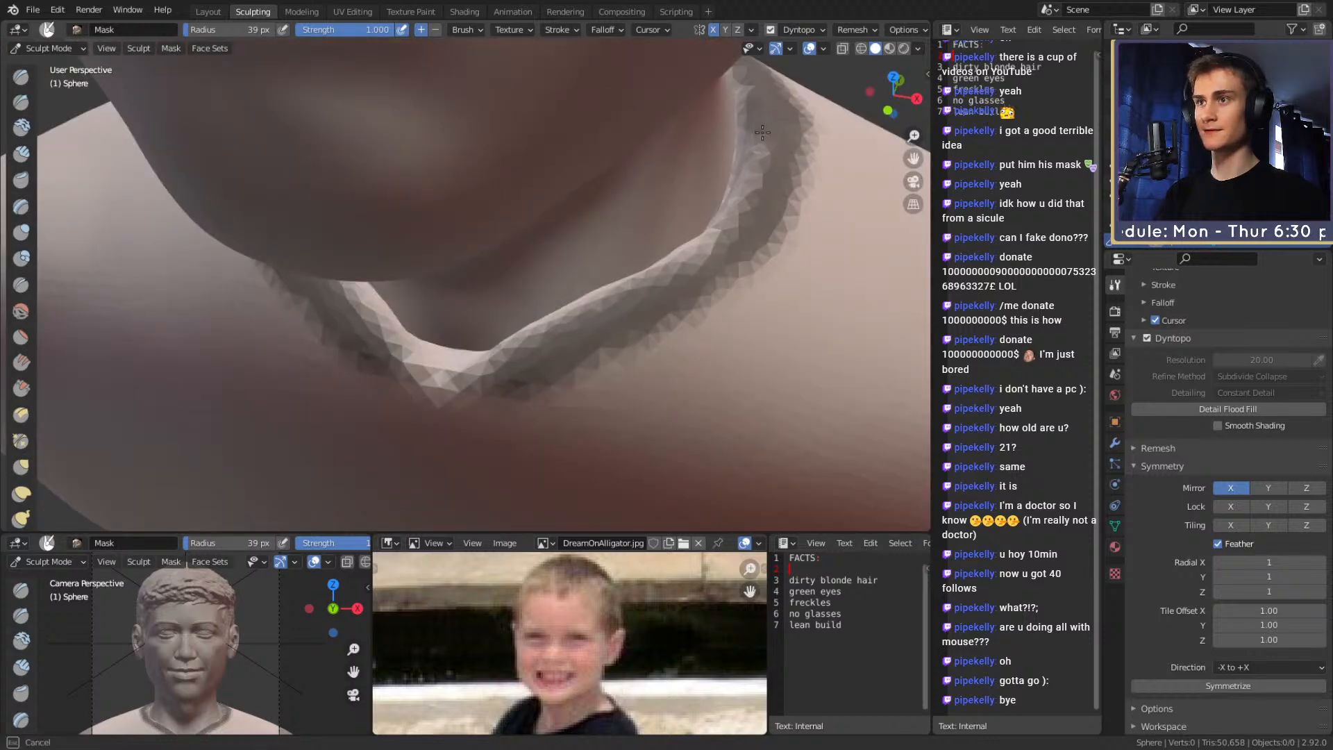
mouse_move(748, 195)
middle_down()
mouse_move(706, 200)
mouse_move(727, 152)
middle_up()
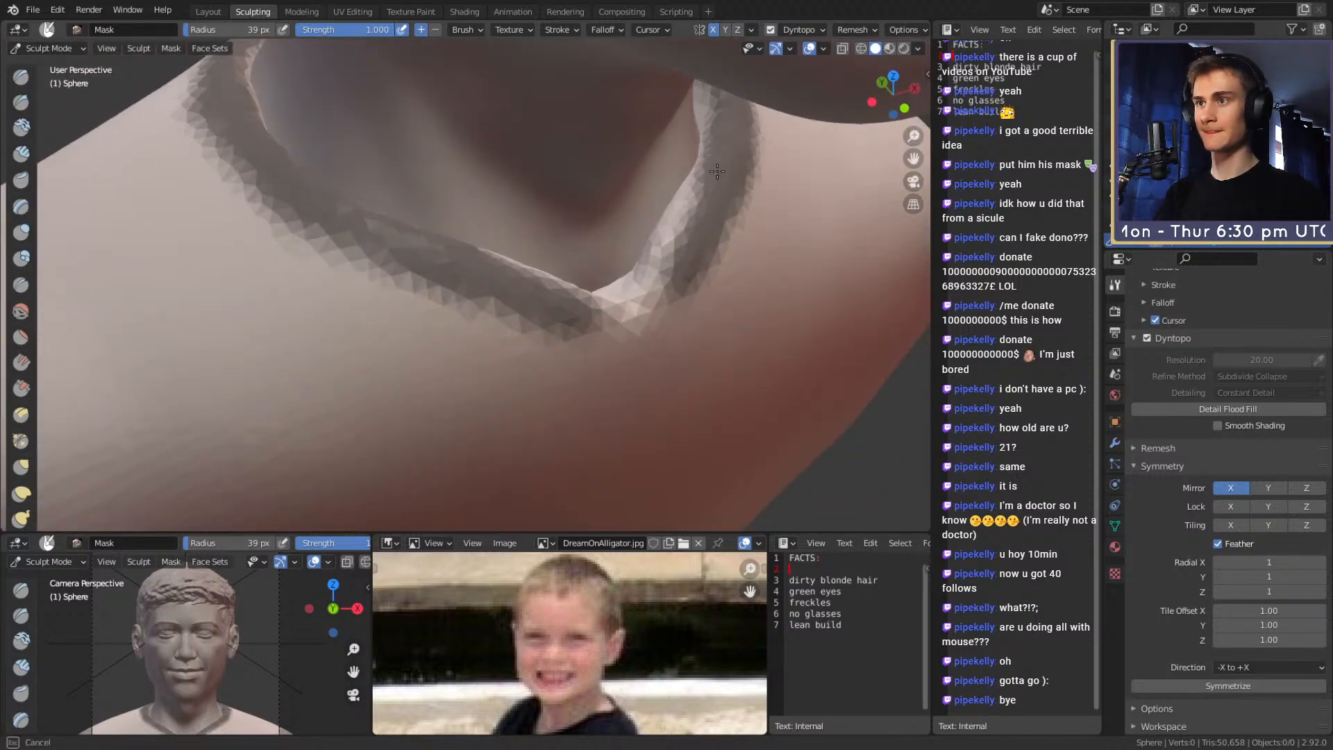
middle_drag(678, 251, 679, 254)
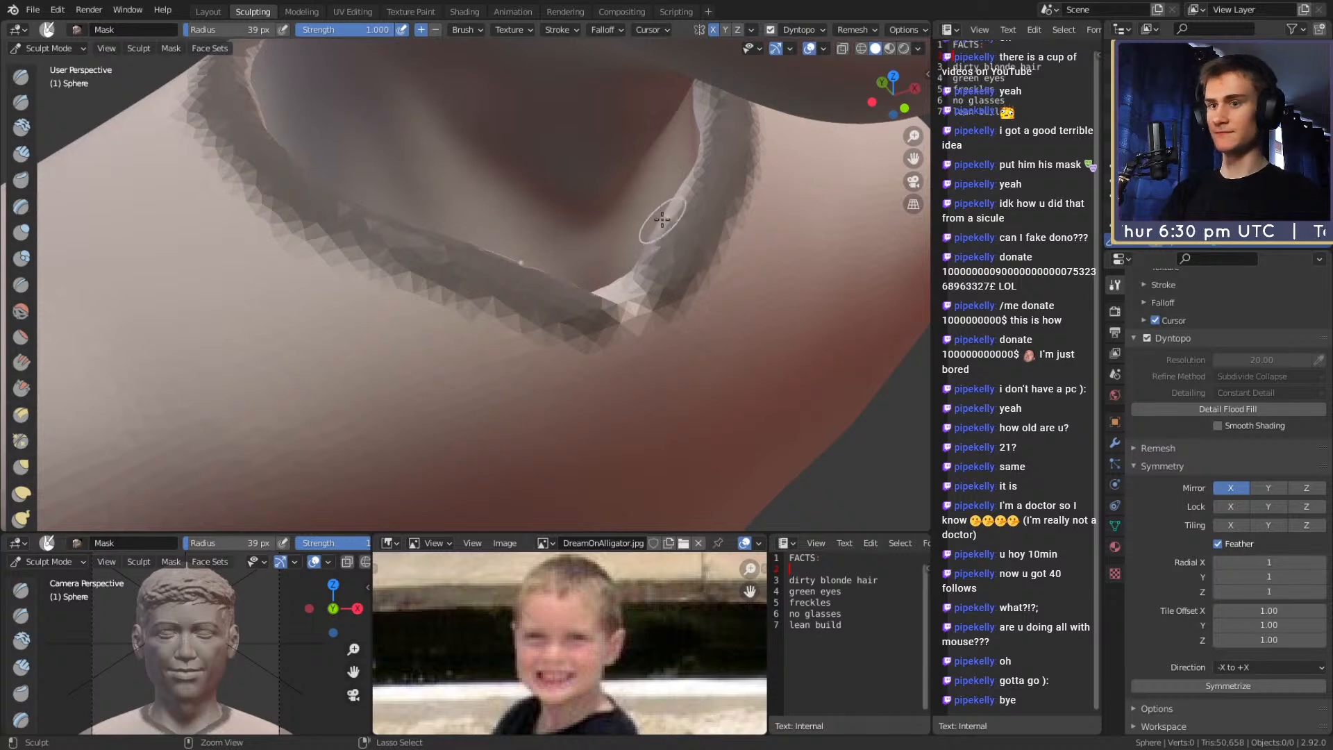
Invert the mask and pull the unmasked neckline up over the head with Snake Hook at a 370 px radius
key(ctrl+i)
scroll(638, 209, down, 8)
middle_drag(637, 209, 546, 247)
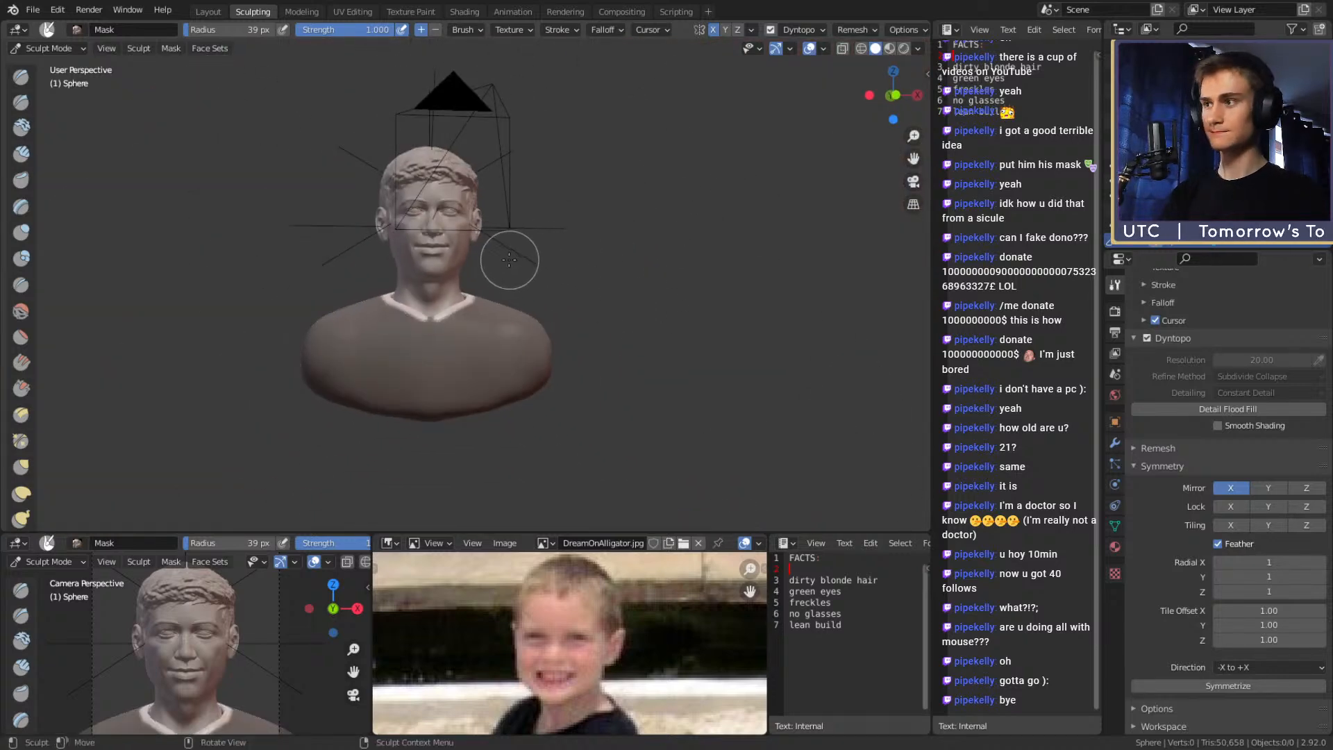
key(k)
key(f)
click(697, 326)
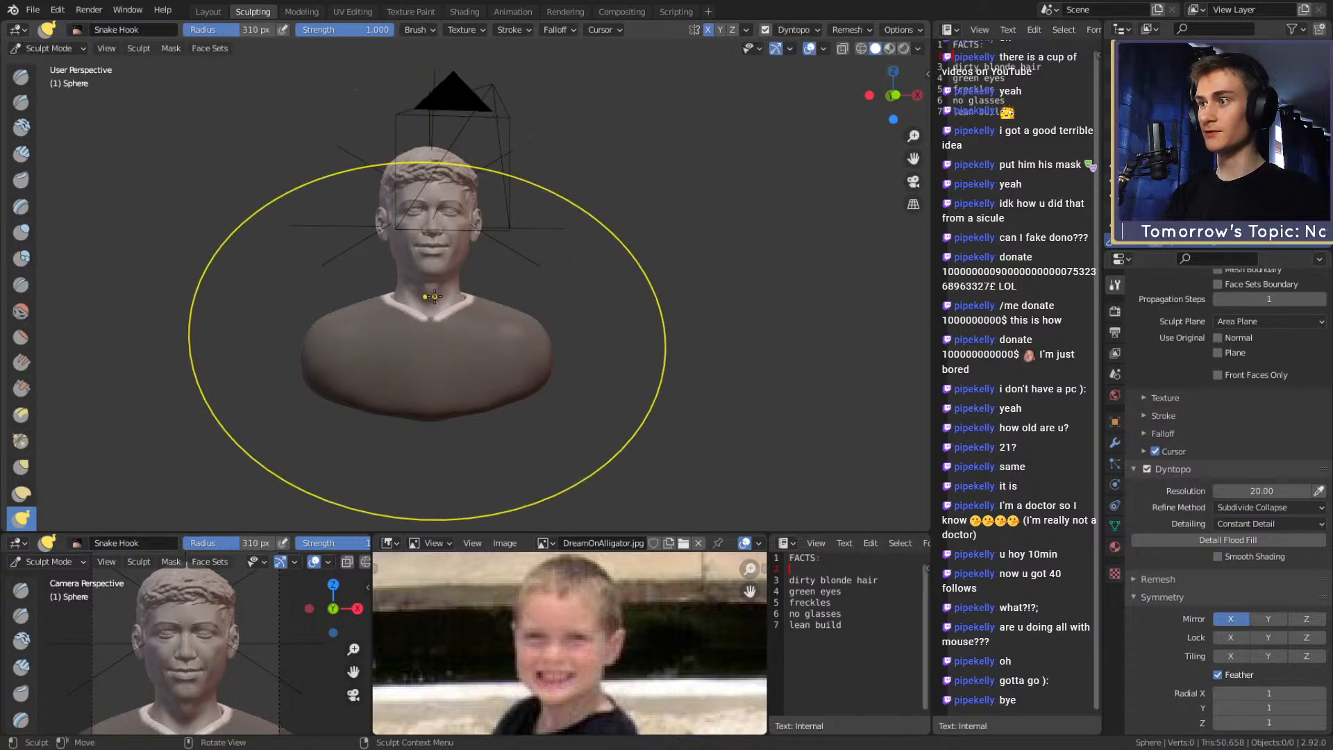
click(427, 288)
drag(427, 291, 431, 272)
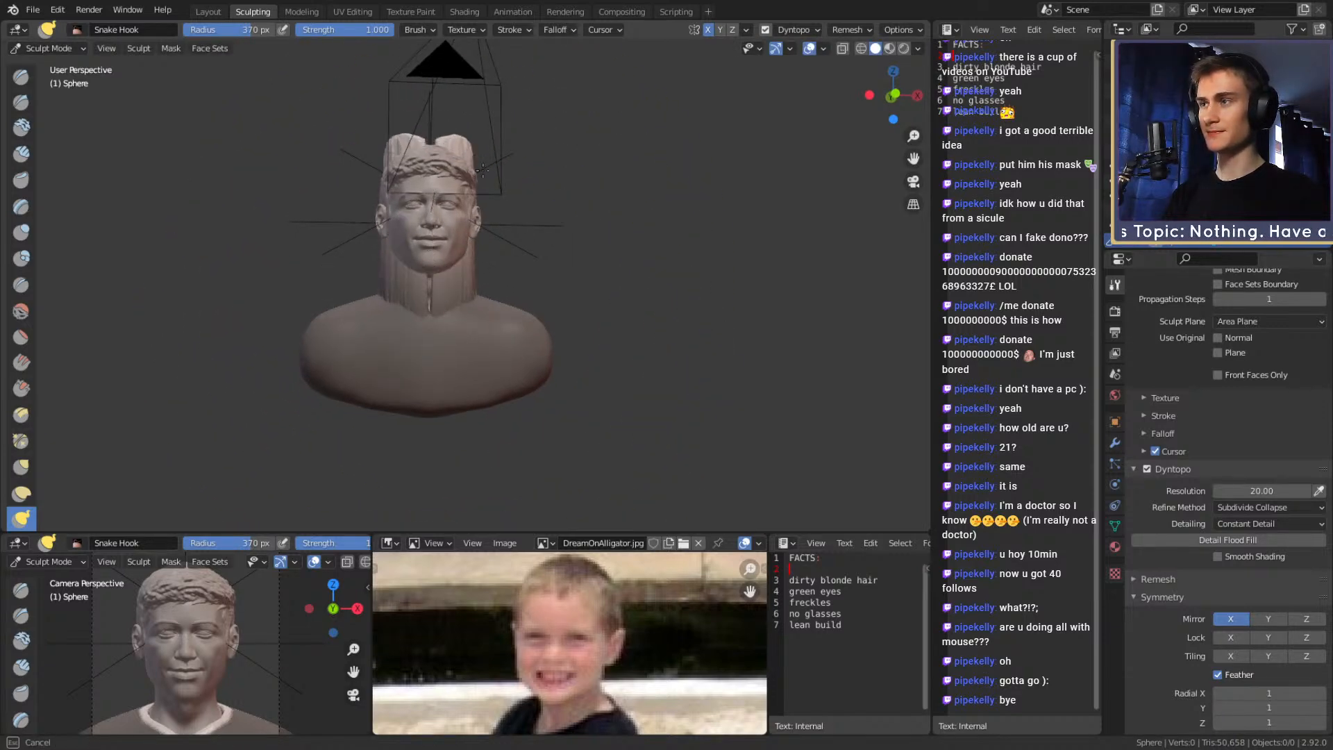
Pull the raised fabric outward behind the head with Snake Hook, reducing the brush radius to 233 px
middle_drag(474, 160, 119, 202)
scroll(118, 202, up, 5)
middle_drag(486, 243, 510, 256)
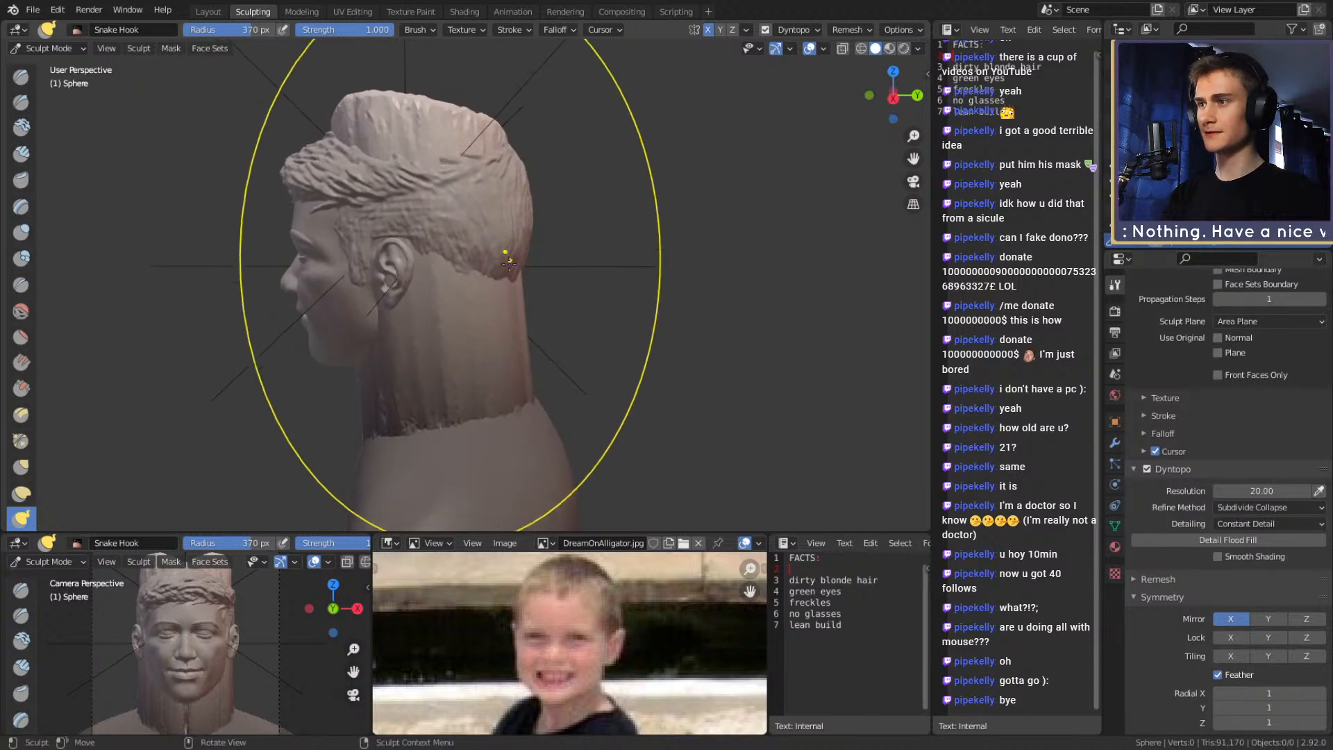
key(f)
click(586, 263)
drag(518, 243, 548, 229)
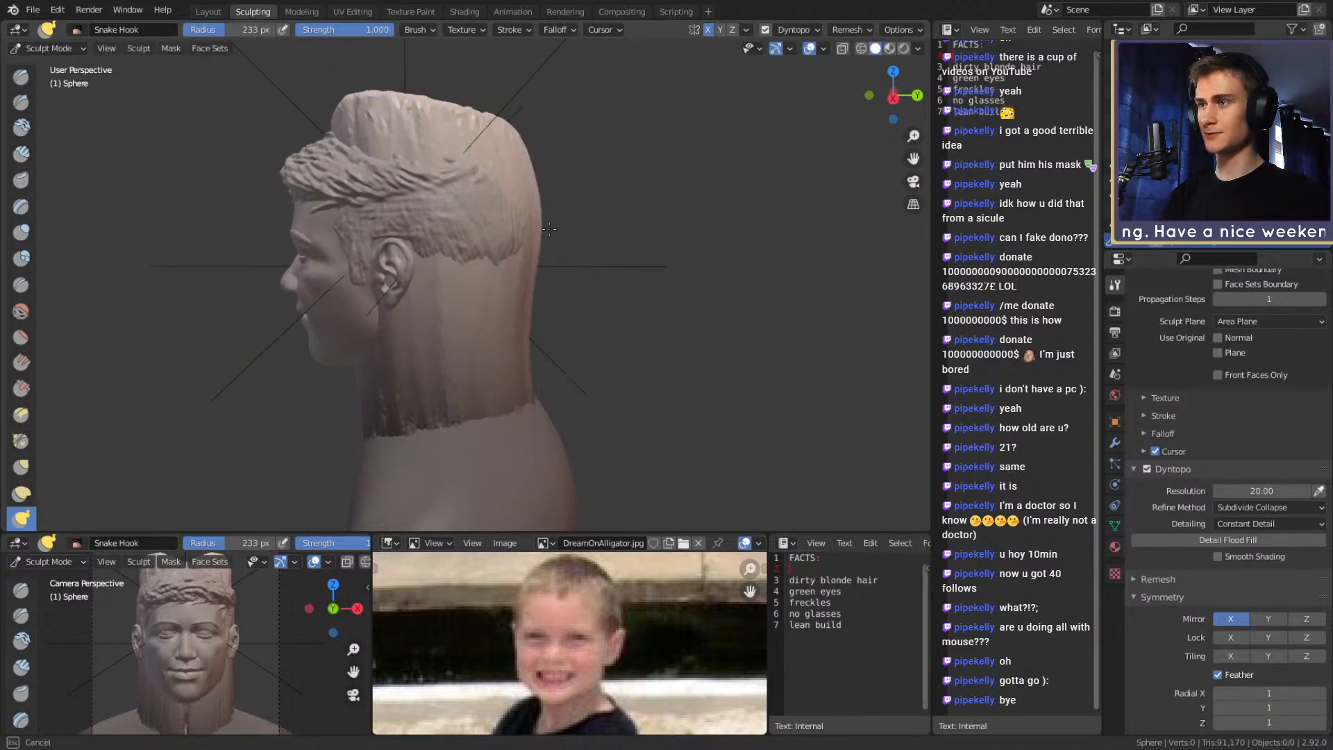
mouse_move(512, 314)
middle_down()
mouse_move(502, 189)
mouse_move(670, 194)
mouse_move(490, 256)
mouse_move(476, 242)
mouse_move(463, 251)
middle_up()
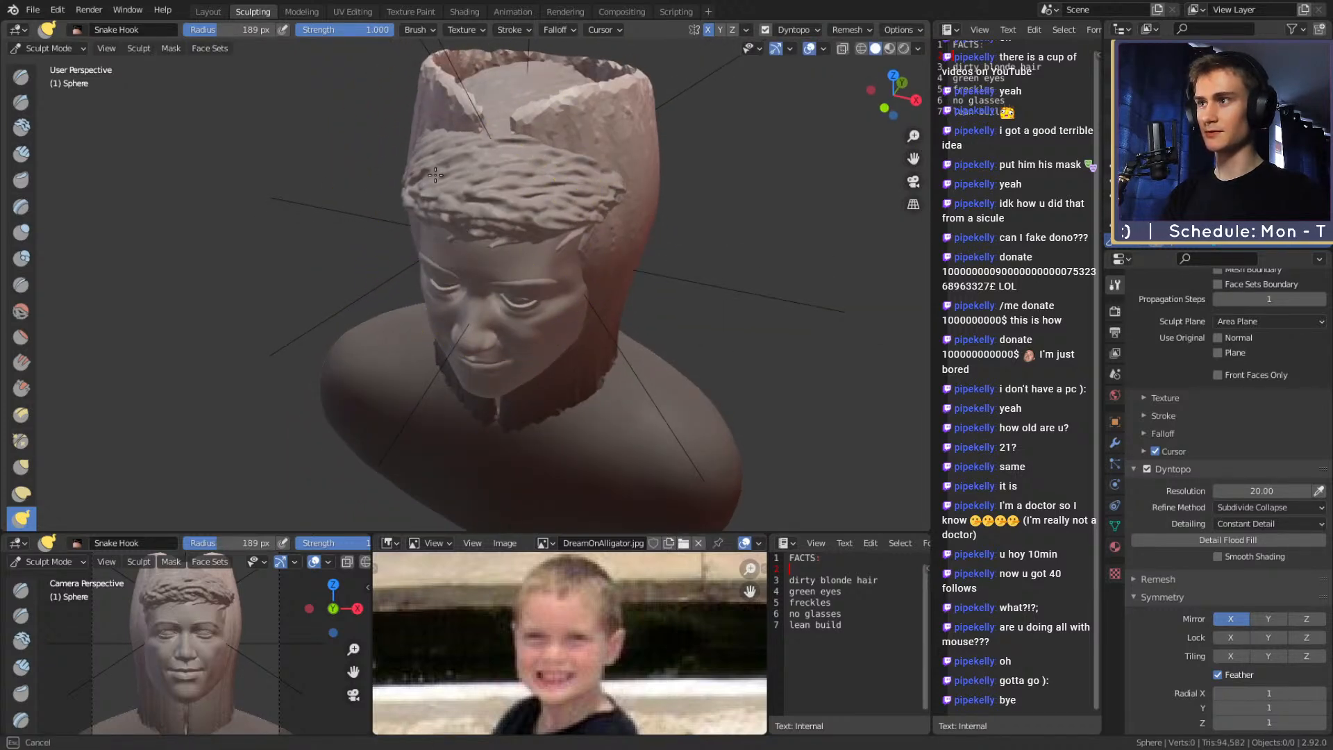
Reshape the front edges of the raised fabric around the forehead with Snake Hook at a 206 px radius
middle_drag(449, 169, 442, 186)
drag(491, 139, 490, 171)
middle_drag(490, 170, 512, 130)
key(f)
click(486, 186)
middle_drag(596, 263, 422, 270)
drag(386, 262, 400, 267)
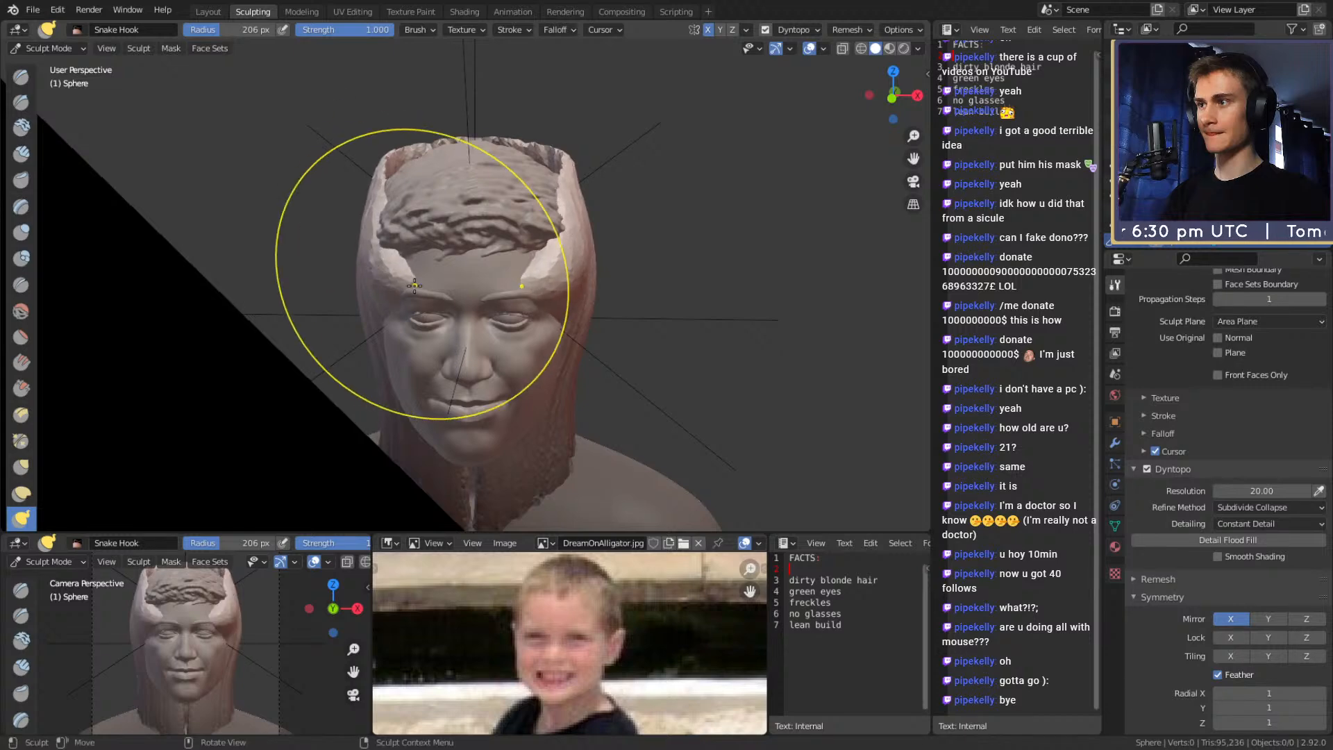
Adjust the raised fabric along the sides of the face with further Snake Hook strokes
middle_drag(400, 298, 402, 229)
drag(402, 229, 386, 237)
drag(395, 365, 426, 268)
middle_drag(426, 268, 562, 336)
middle_drag(386, 335, 565, 293)
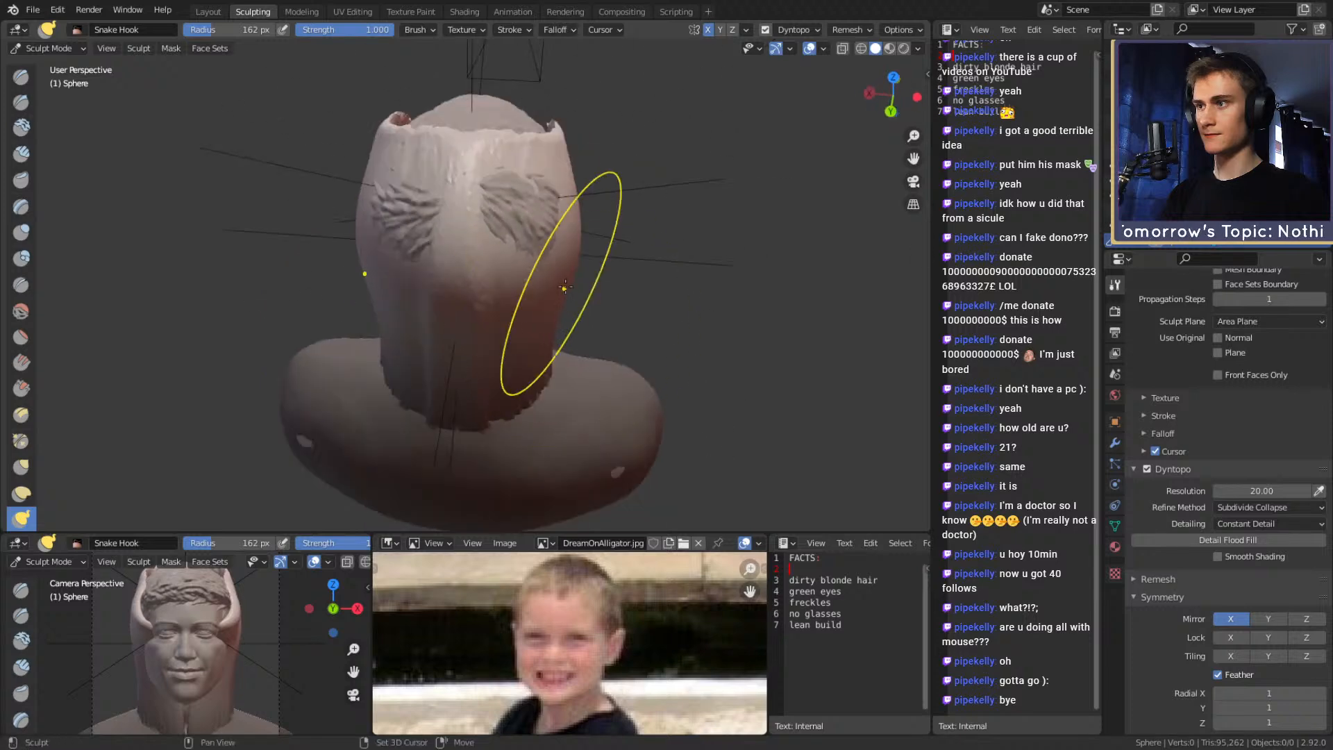
Pull the hood's top edge forward over the crown toward the forehead with Snake Hook, enlarging the brush radius to 274 px
drag(414, 220, 448, 220)
mouse_move(463, 221)
shift+middle_down()
mouse_move(467, 318)
mouse_move(577, 259)
mouse_move(582, 226)
mouse_move(625, 215)
shift+middle_up()
key(f)
click(564, 230)
key(f)
click(563, 213)
drag(534, 203, 506, 187)
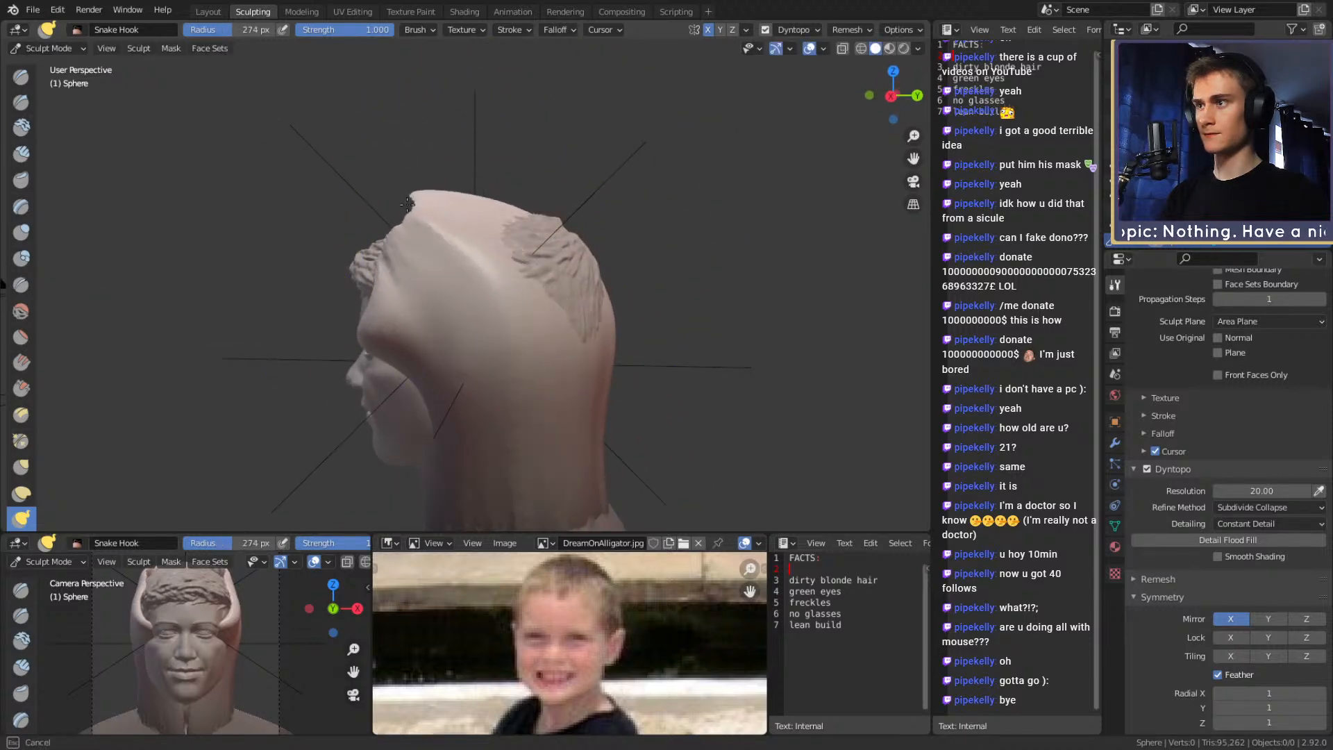
drag(348, 240, 340, 249)
Pull the hood's side edges around the cheeks and jaw with Snake Hook at a 197 px radius
drag(530, 286, 582, 234)
alt+shift+drag(555, 318, 538, 248)
alt+drag(538, 247, 625, 278)
mouse_move(559, 395)
ctrl+alt+mouse_down()
mouse_move(552, 267)
mouse_move(501, 266)
mouse_move(523, 270)
ctrl+alt+mouse_up()
key(f)
click(654, 261)
drag(523, 272, 515, 274)
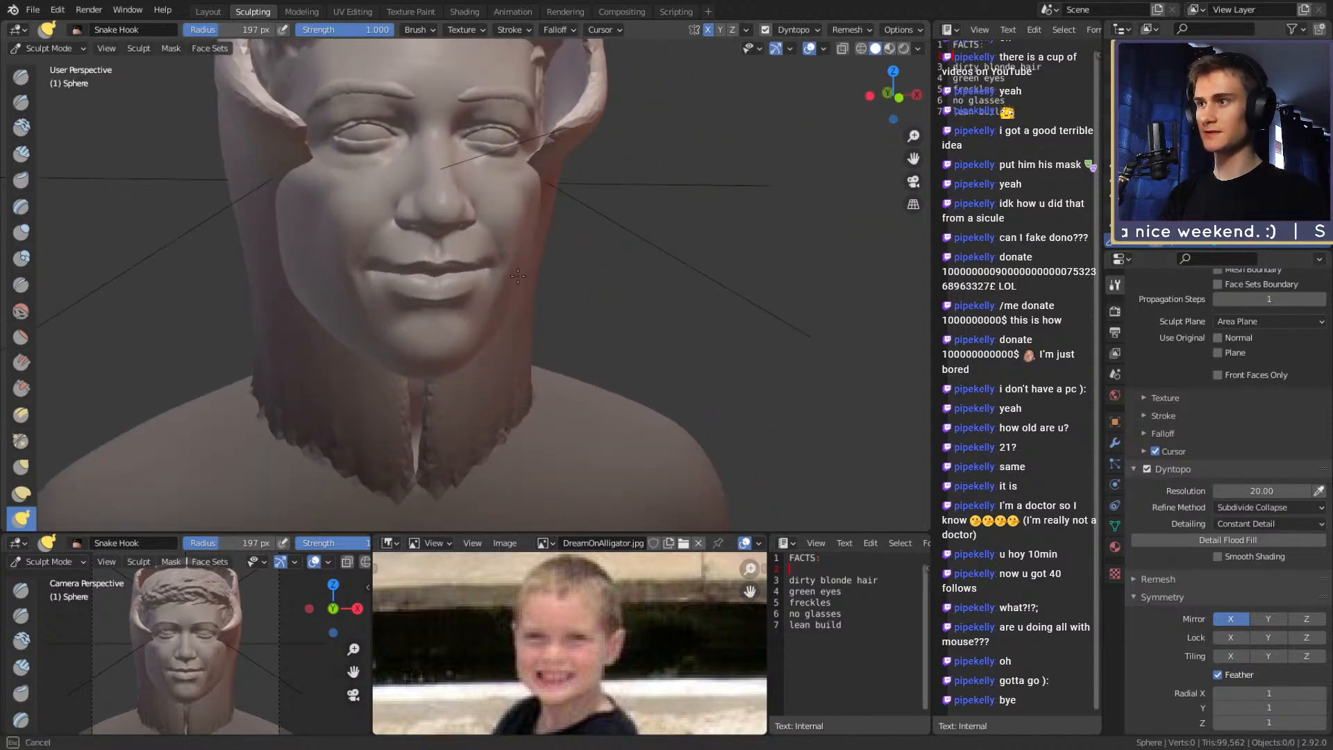
mouse_move(475, 334)
mouse_down()
mouse_move(520, 296)
mouse_move(506, 262)
mouse_move(546, 262)
mouse_move(540, 278)
mouse_up()
Refine the hood's opening beside the temples and cheeks with Snake Hook, reducing the brush radius to 58 px
key(f)
click(505, 264)
key(f)
click(565, 181)
drag(555, 196, 568, 201)
drag(564, 147, 590, 134)
middle_drag(590, 134, 566, 123)
shift+middle_drag(566, 124, 565, 223)
key(f)
click(522, 225)
drag(544, 228, 550, 228)
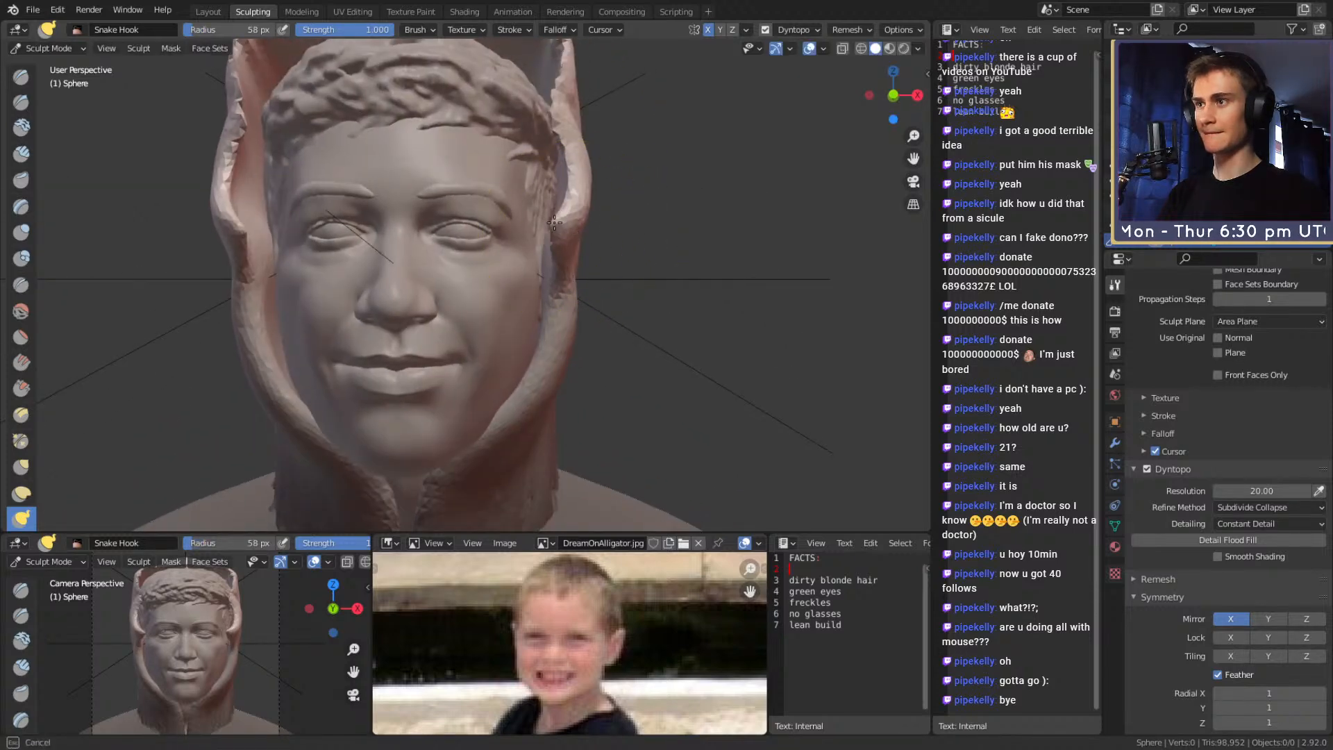
mouse_move(586, 224)
shift+middle_down()
mouse_move(583, 255)
mouse_move(542, 277)
shift+middle_up()
drag(501, 260, 515, 281)
Erase the mask from the front and side of the hood's neck with the Mask brush at a 65 px radius
middle_drag(528, 278, 591, 236)
ctrl+middle_drag(603, 146, 584, 309)
shift+middle_drag(550, 352, 593, 271)
ctrl+middle_drag(555, 403, 416, 268)
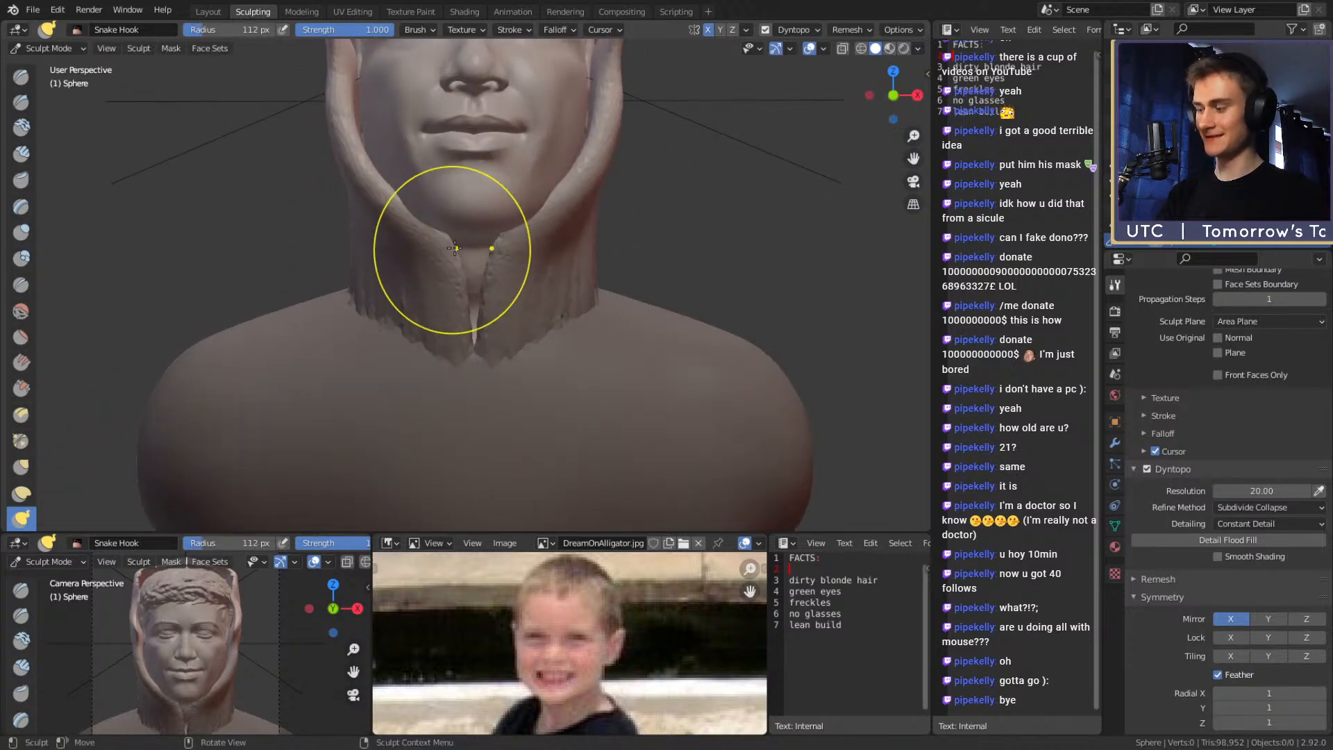
key(m)
middle_drag(551, 226, 506, 241)
key(f)
click(554, 241)
ctrl+drag(551, 238, 634, 73)
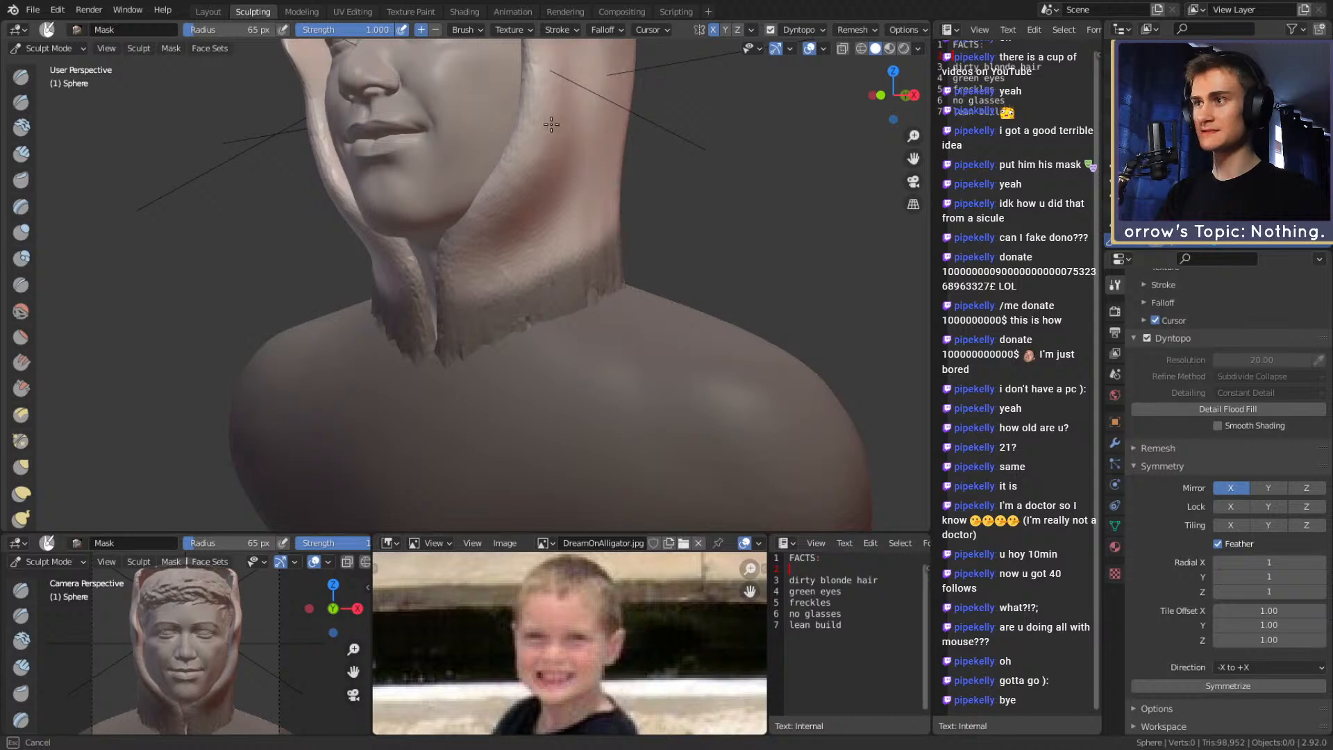
Erase the remaining mask along the jagged lower seam and rear side of the neck at a 49 px radius
key(f)
mouse_move(452, 298)
ctrl+mouse_down()
mouse_move(510, 292)
mouse_move(453, 314)
mouse_move(530, 289)
mouse_move(624, 233)
ctrl+mouse_up()
click(523, 288)
middle_drag(628, 228, 469, 281)
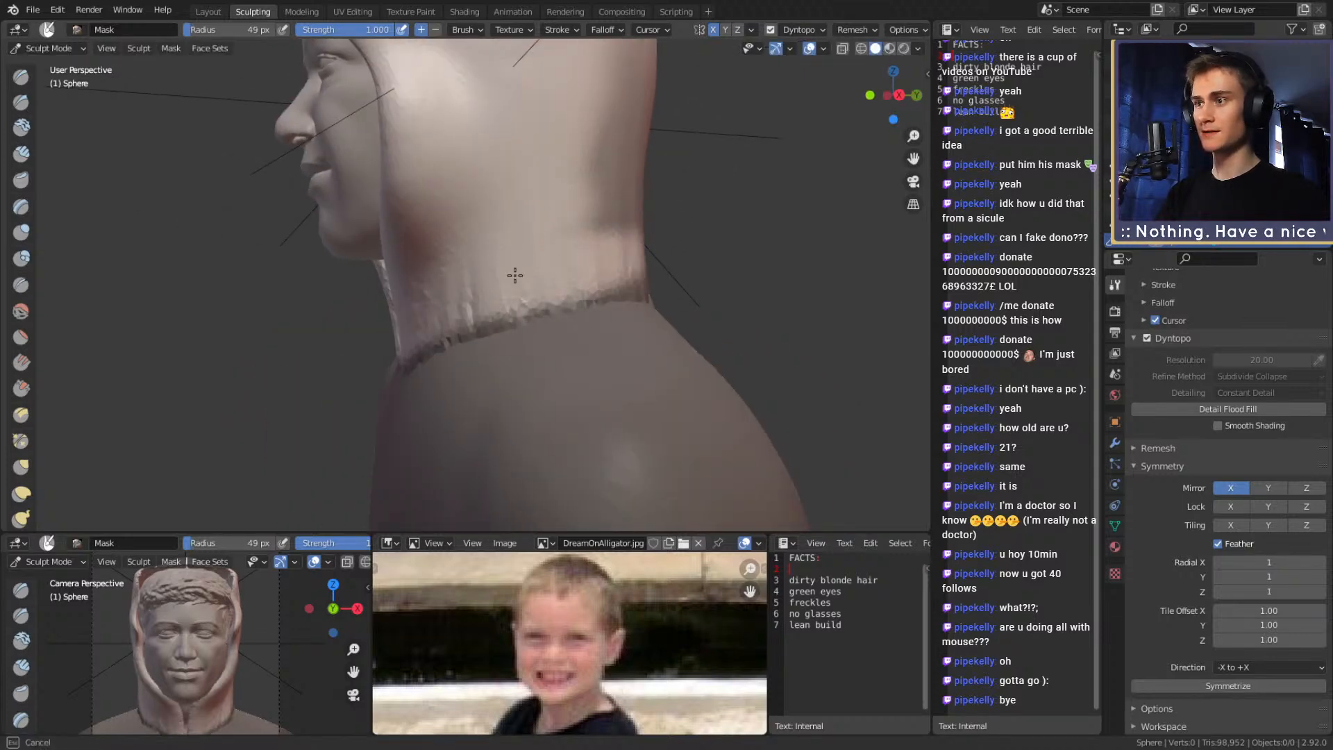
ctrl+drag(629, 186, 597, 165)
middle_drag(669, 211, 517, 243)
mouse_move(405, 299)
ctrl+mouse_down()
mouse_move(471, 301)
mouse_move(465, 316)
mouse_move(368, 214)
mouse_move(486, 276)
mouse_move(497, 155)
mouse_move(449, 104)
ctrl+mouse_up()
Clear the leftover mask from the back and top of the hood with the Mask brush
shift+middle_drag(568, 165, 547, 332)
mouse_move(452, 274)
ctrl+mouse_down()
mouse_move(470, 247)
mouse_move(320, 222)
ctrl+mouse_up()
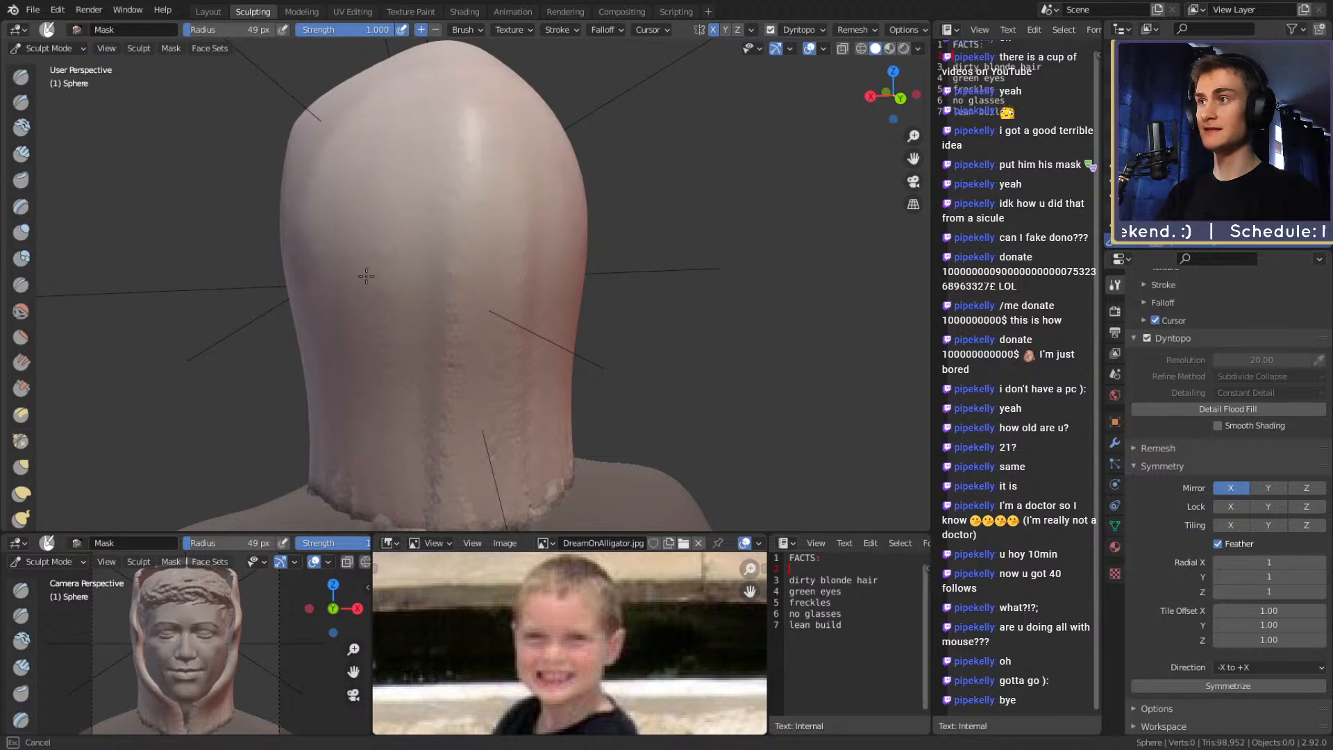
ctrl+drag(374, 72, 367, 80)
middle_drag(411, 207, 571, 210)
mouse_move(533, 278)
ctrl+mouse_down()
mouse_move(535, 59)
mouse_move(436, 245)
mouse_move(486, 202)
ctrl+mouse_up()
middle_drag(486, 201, 606, 132)
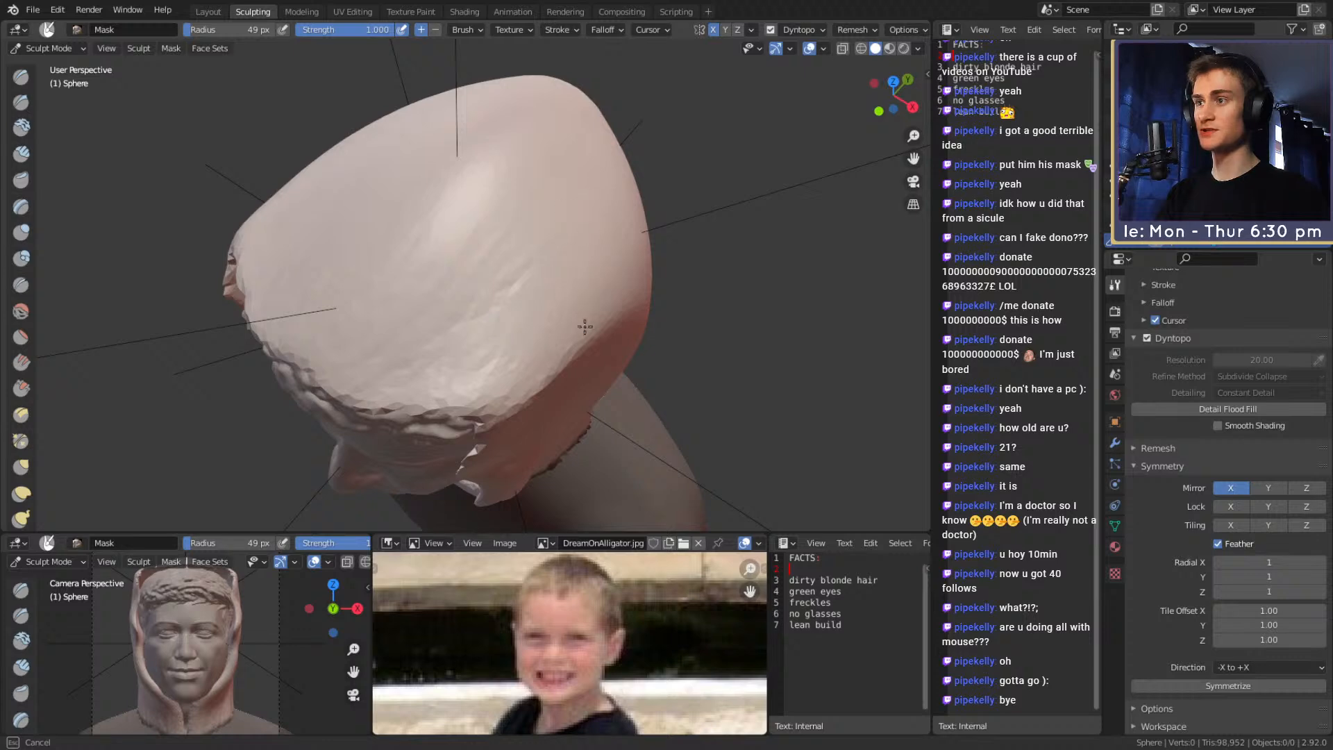
middle_drag(601, 326, 630, 207)
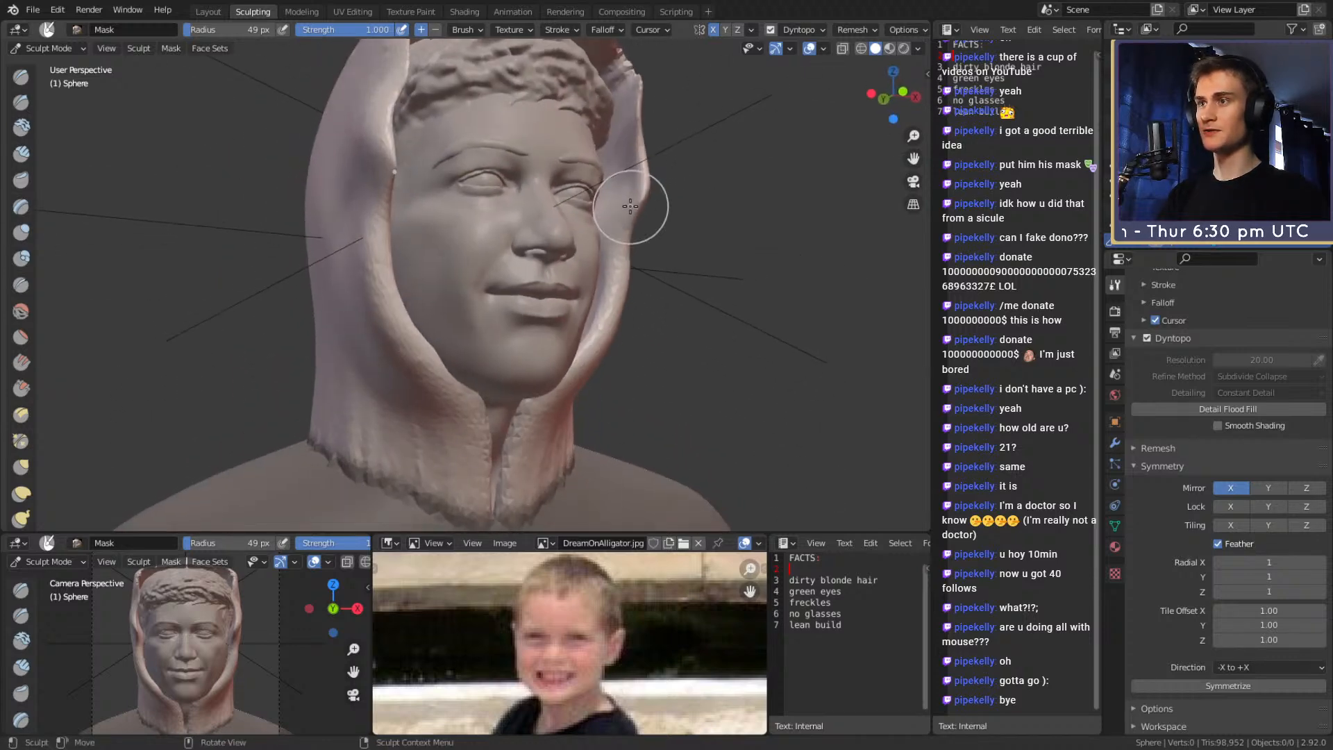
Reshape the hood's collar edges under the chin with Snake Hook, enlarging the brush radius to 150 px
middle_drag(571, 338, 484, 162)
shift+middle_drag(581, 294, 563, 267)
key(k)
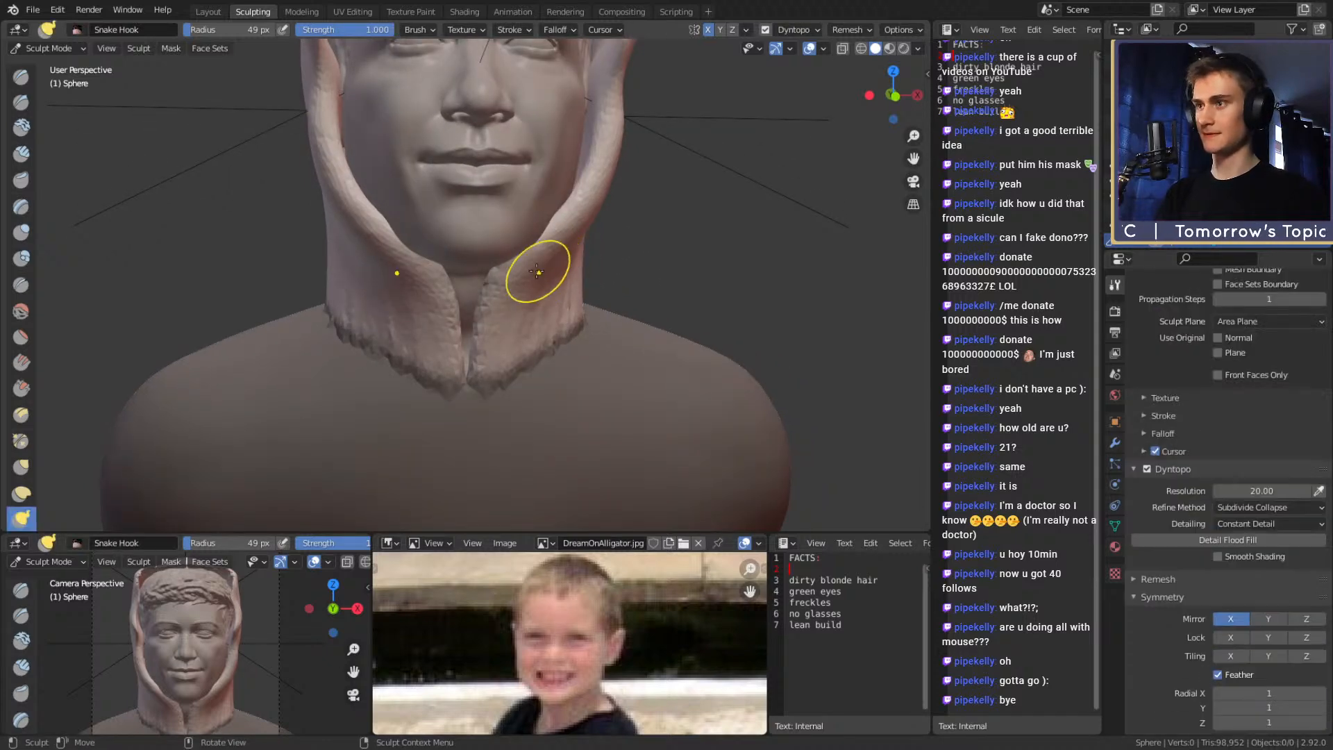
key(f)
click(533, 268)
middle_drag(533, 268, 595, 303)
drag(549, 295, 561, 304)
middle_drag(601, 294, 615, 252)
key(f)
click(630, 246)
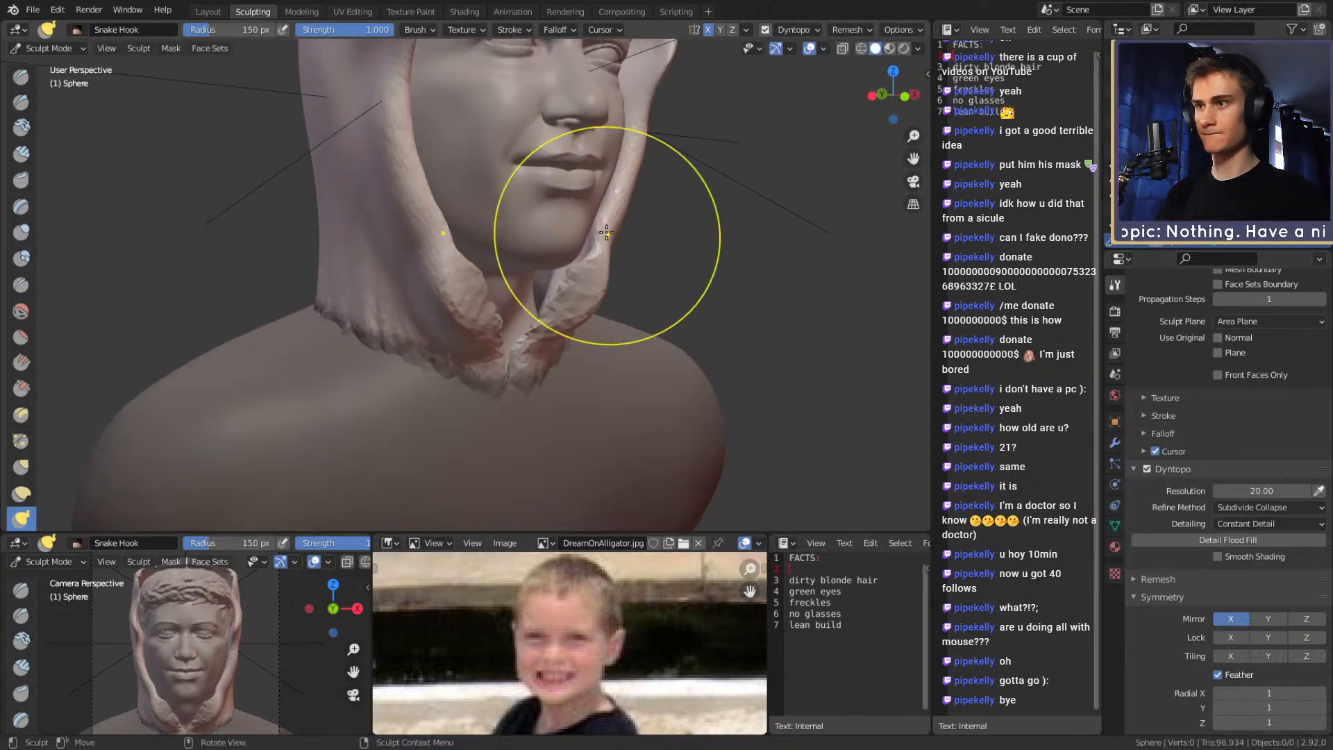
drag(605, 248, 620, 250)
middle_drag(619, 250, 611, 266)
drag(578, 283, 549, 304)
Adjust the collar edge beside the throat with Snake Hook at a 92 px radius
key(f)
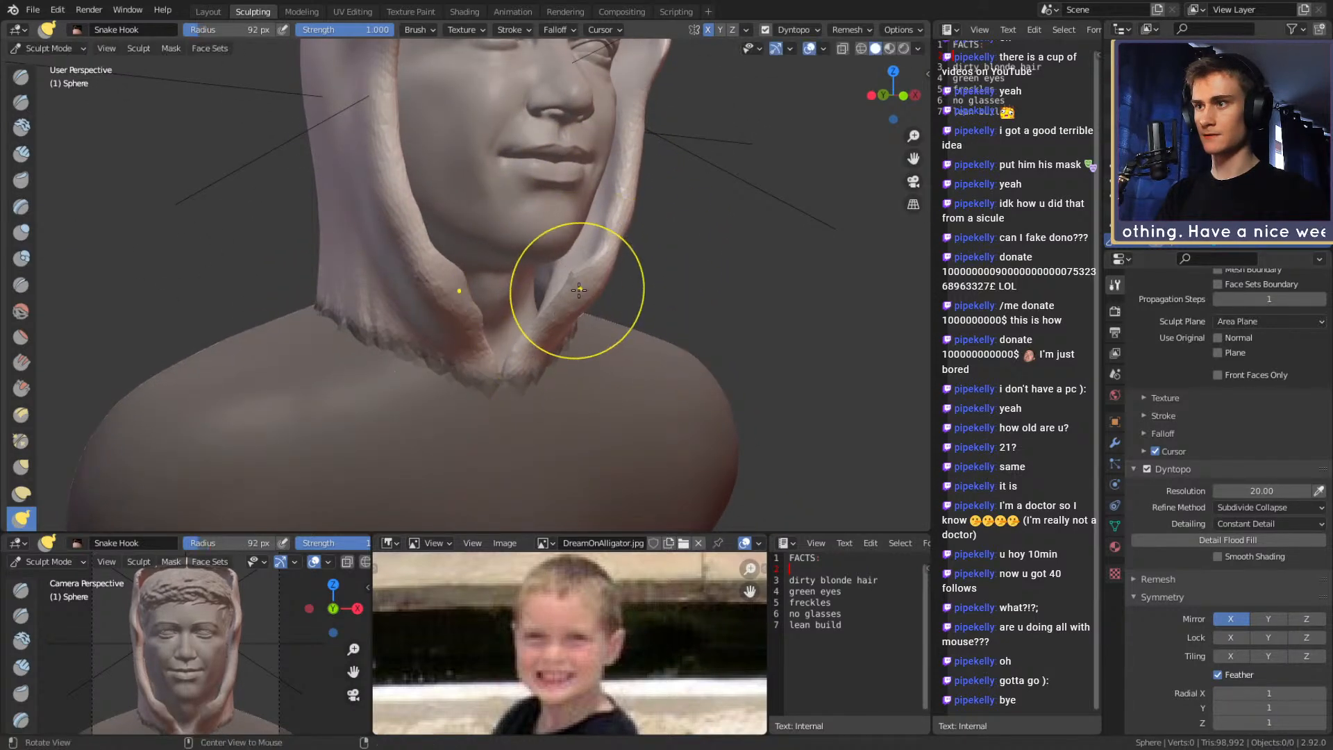
click(611, 299)
middle_drag(610, 299, 593, 287)
drag(574, 323, 582, 320)
alt+drag(631, 303, 555, 286)
alt+shift+drag(646, 205, 617, 277)
key(f)
click(664, 277)
mouse_move(595, 208)
alt+shift+mouse_down()
mouse_move(577, 313)
mouse_move(386, 306)
mouse_move(521, 333)
mouse_move(483, 290)
mouse_move(445, 291)
alt+shift+mouse_up()
key(f)
click(561, 285)
key(f)
click(526, 286)
alt+drag(451, 304, 456, 291)
key(f)
click(468, 291)
mouse_move(472, 346)
alt+mouse_down()
mouse_move(494, 277)
mouse_move(631, 298)
mouse_move(619, 274)
mouse_move(640, 243)
mouse_move(522, 314)
mouse_move(540, 295)
alt+mouse_up()
Add Clay Strips to the side of the hood beside the face and smooth the area
key(c)
key(f)
click(559, 309)
drag(536, 368, 534, 383)
key(f)
click(584, 354)
shift+drag(580, 347, 528, 320)
Build up the hood's edge at the temple with Clay Strips at a 79 px radius, and enlarge the brush to 174 px
mouse_move(539, 250)
alt+shift+mouse_down()
mouse_move(580, 336)
mouse_move(568, 340)
alt+shift+mouse_up()
key(f)
click(582, 308)
drag(496, 302, 485, 324)
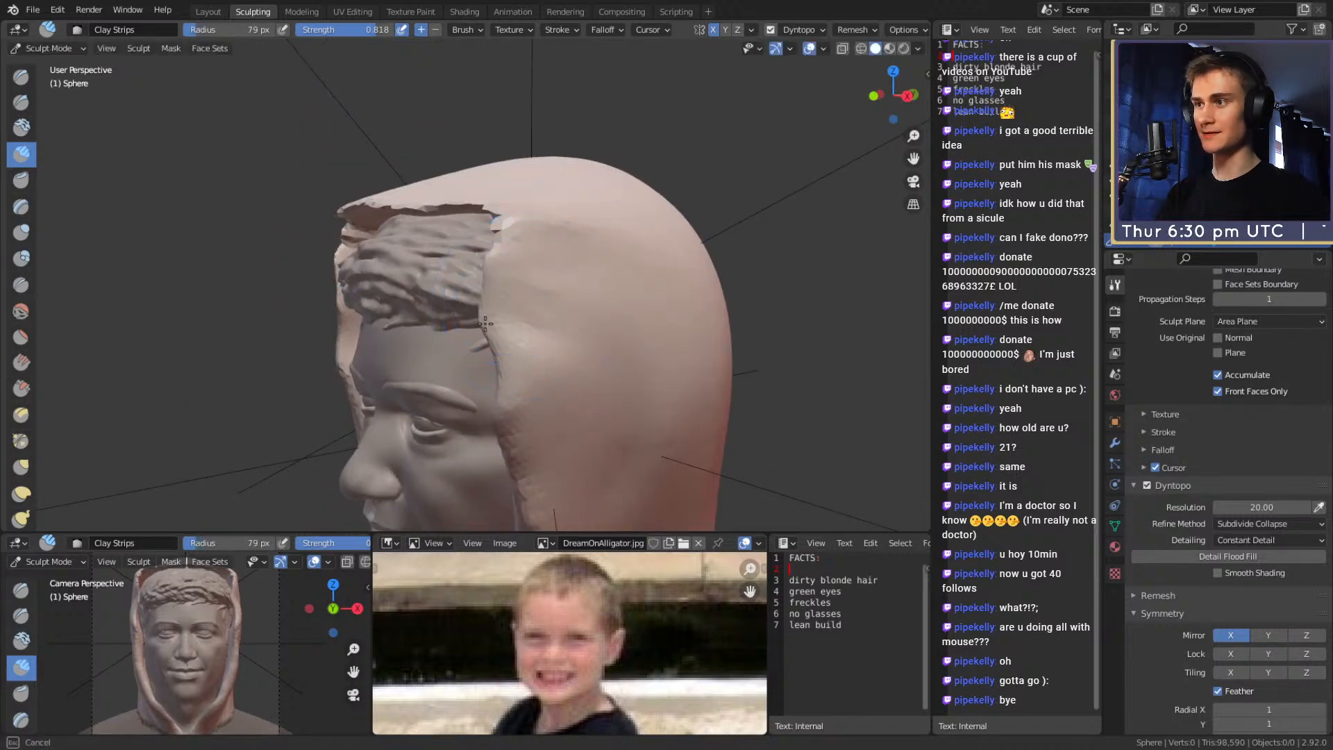
alt+drag(395, 208, 492, 274)
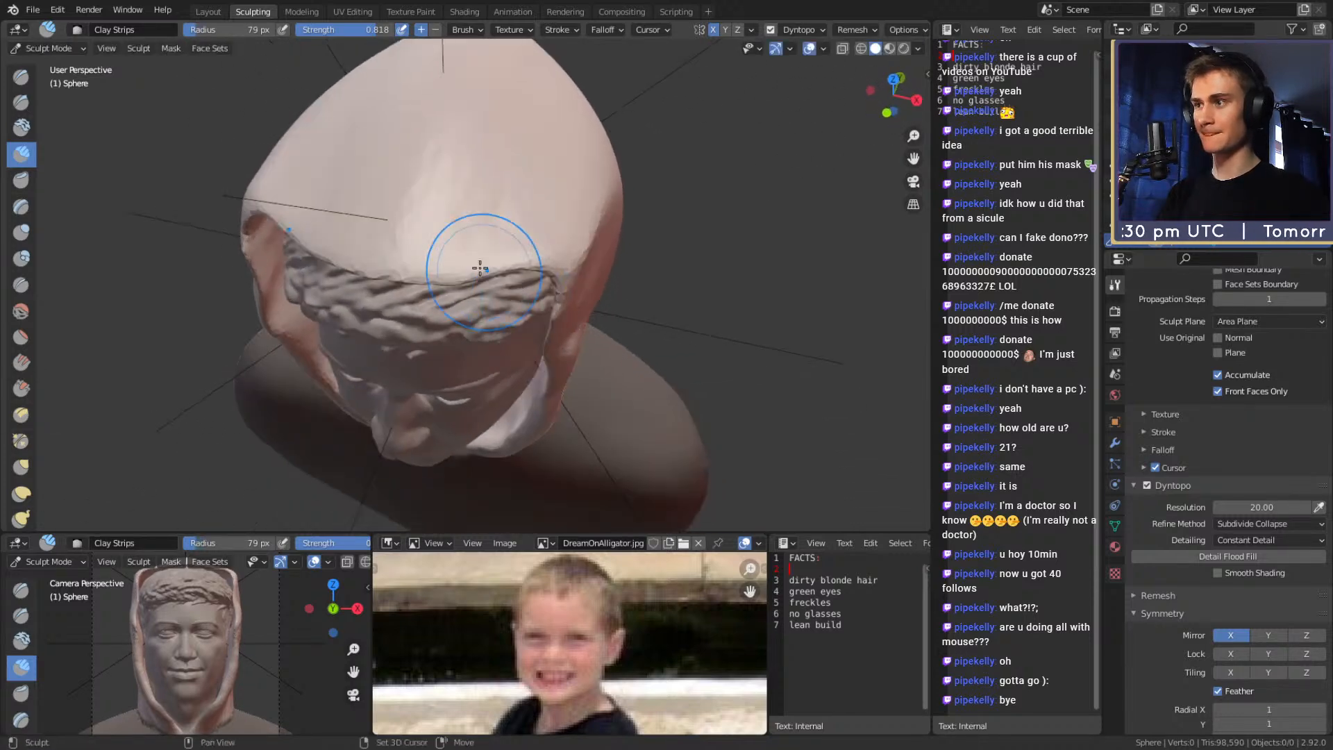
alt+drag(602, 283, 519, 205)
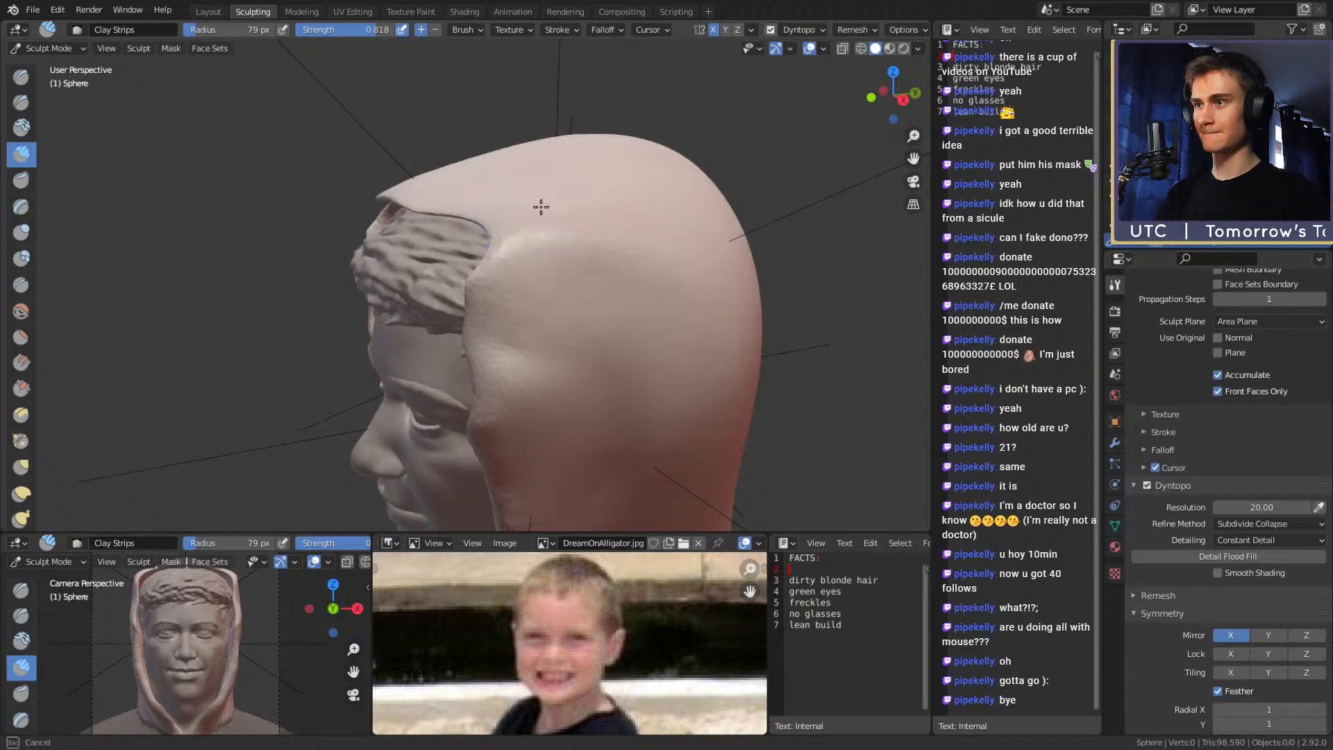
alt+shift+drag(620, 354, 565, 270)
mouse_move(565, 270)
alt+mouse_down()
mouse_move(564, 288)
mouse_move(593, 208)
alt+mouse_up()
key(f)
click(629, 275)
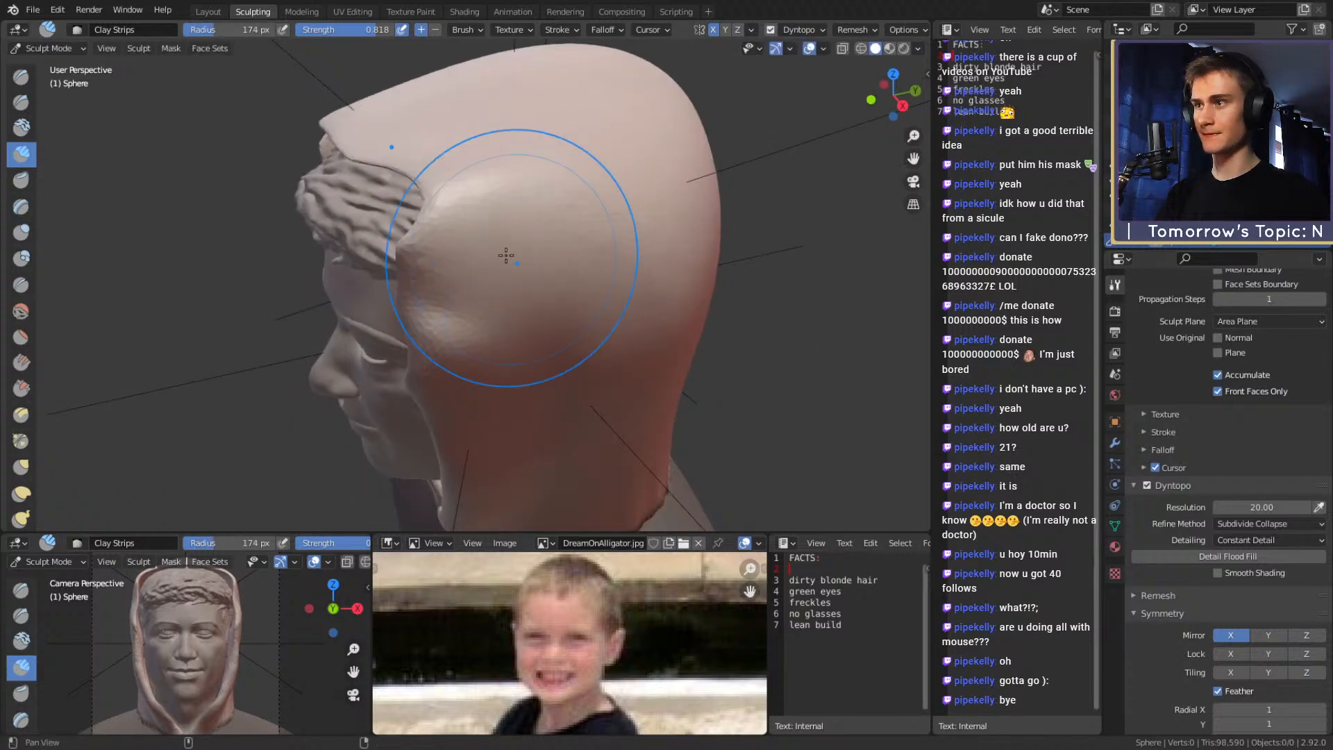
alt+drag(524, 269, 536, 323)
Pull the hood's opening into shape around the temple with Snake Hook at a 190 px radius
key(k)
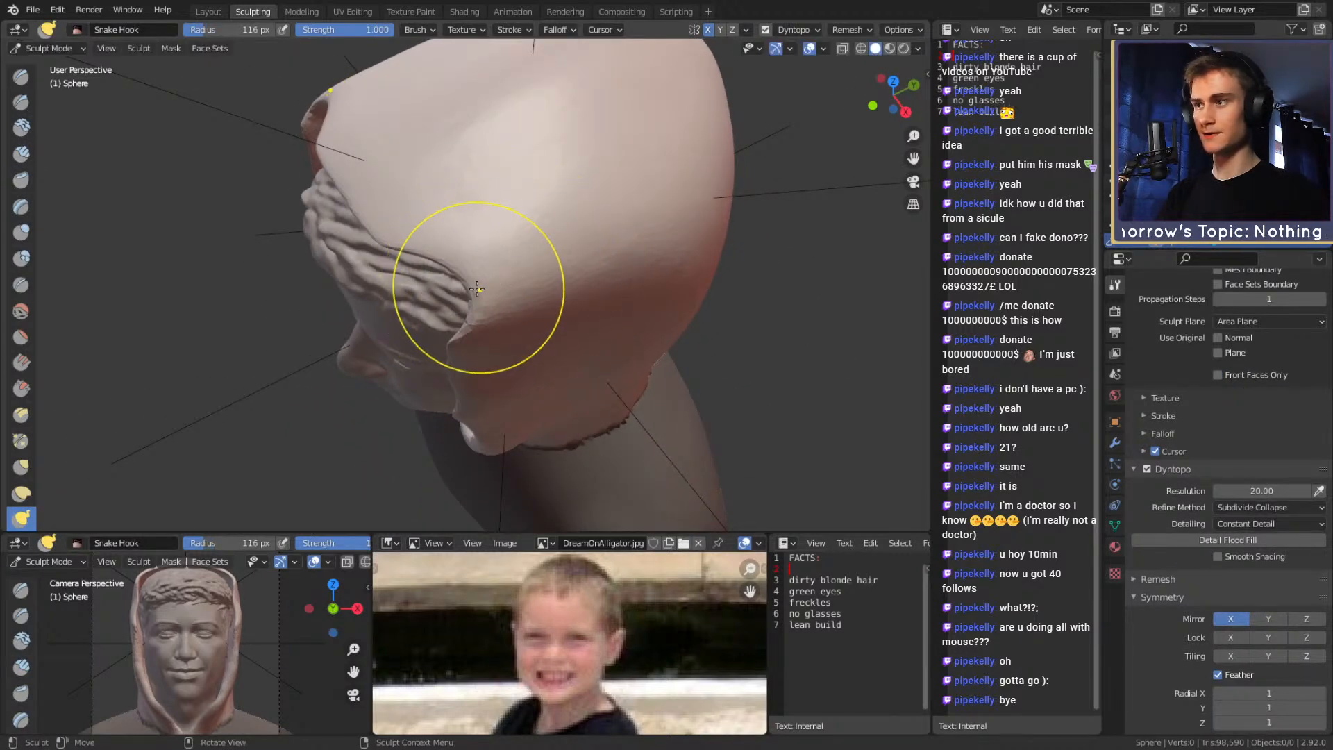
mouse_move(472, 282)
alt+mouse_down()
mouse_move(488, 296)
mouse_move(464, 304)
mouse_move(477, 244)
mouse_move(635, 239)
mouse_move(668, 195)
alt+mouse_up()
key(f)
click(733, 196)
mouse_move(563, 210)
mouse_down()
mouse_move(549, 216)
mouse_move(706, 127)
mouse_move(497, 222)
mouse_move(569, 246)
mouse_move(461, 264)
mouse_up()
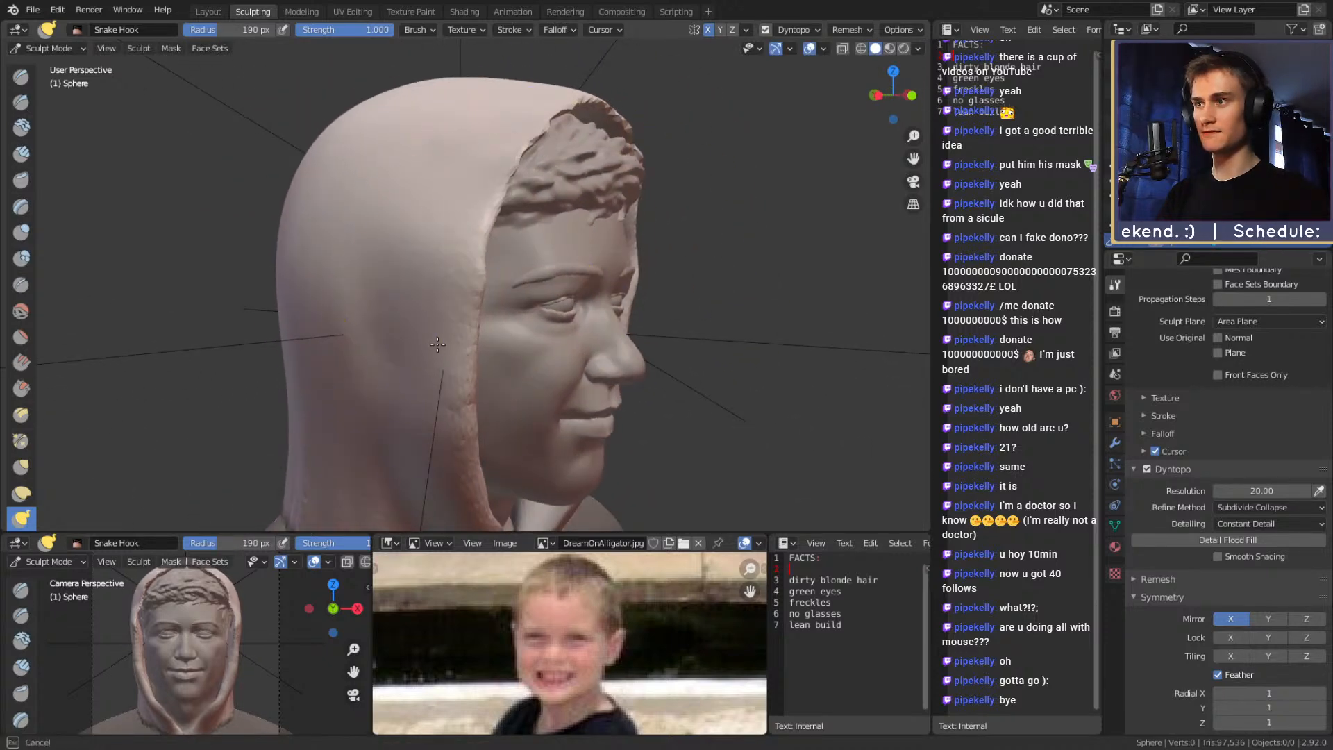
Pull the hood's front edge over the hairline with Snake Hook at a 148 px radius
middle_drag(599, 101, 506, 158)
key(f)
click(506, 158)
mouse_move(667, 118)
middle_down()
mouse_move(574, 294)
mouse_move(530, 318)
middle_up()
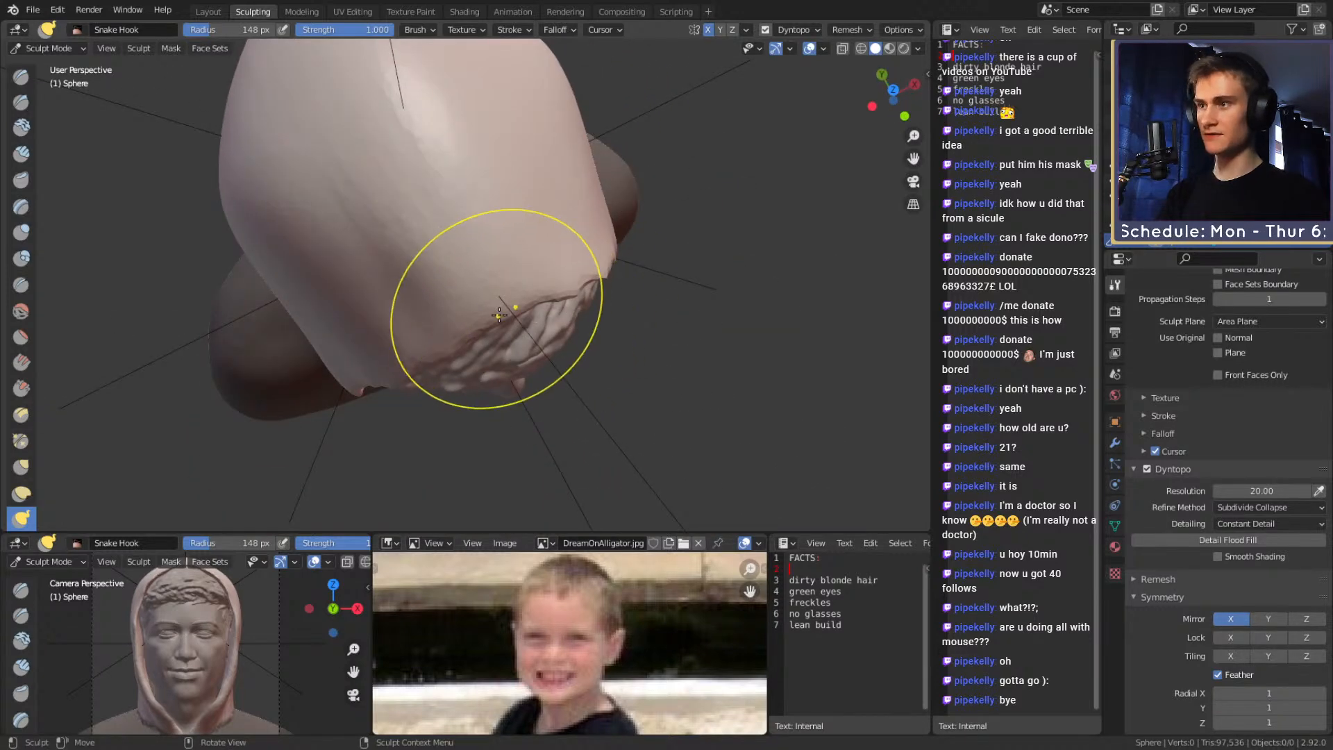
drag(467, 353, 479, 348)
middle_drag(483, 346, 493, 307)
Even out the hood's front rim above the forehead with Snake Hook strokes at a 155 px radius
key(f)
click(477, 307)
mouse_move(482, 308)
mouse_down()
mouse_move(497, 316)
mouse_move(455, 348)
mouse_up()
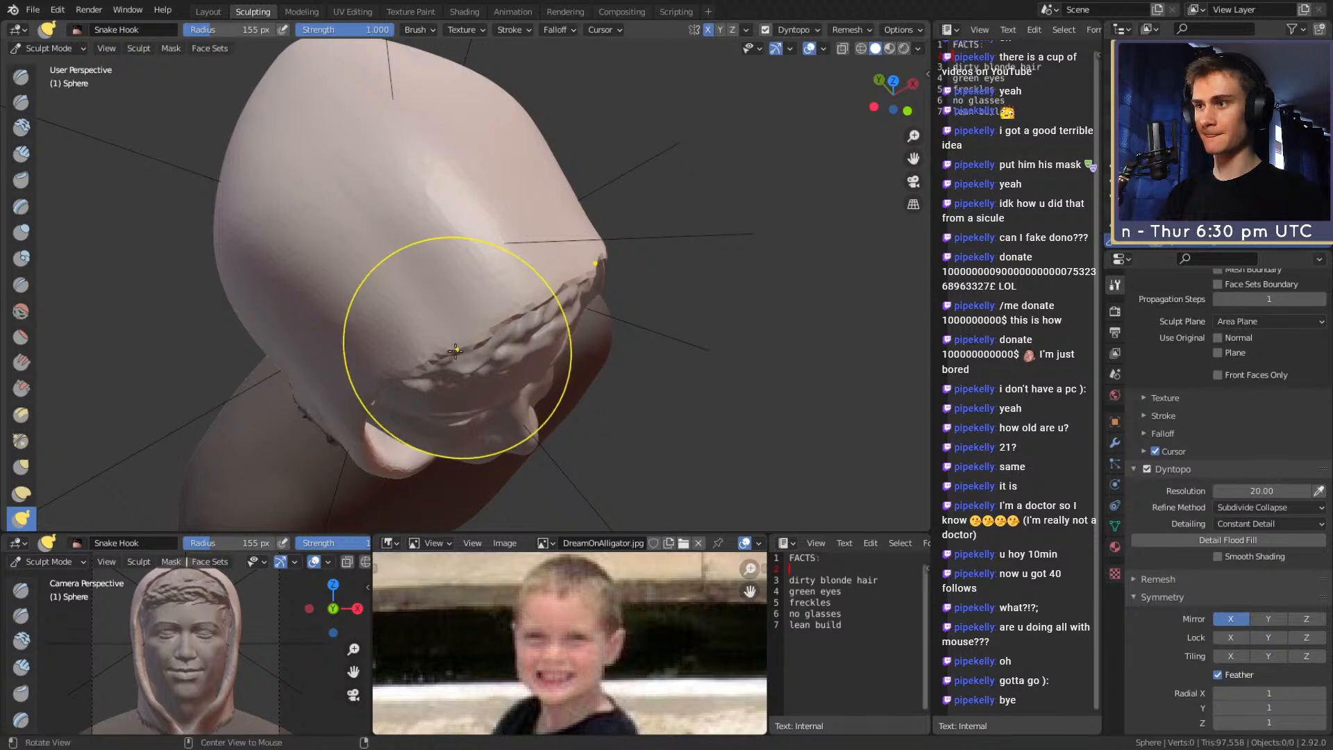
middle_drag(517, 328, 509, 340)
key(f)
click(510, 332)
drag(508, 332, 490, 339)
Smooth the upper side of the hood with the brush radius set to 194 px
key(f)
click(545, 218)
shift+drag(458, 182, 409, 155)
middle_drag(359, 279, 507, 173)
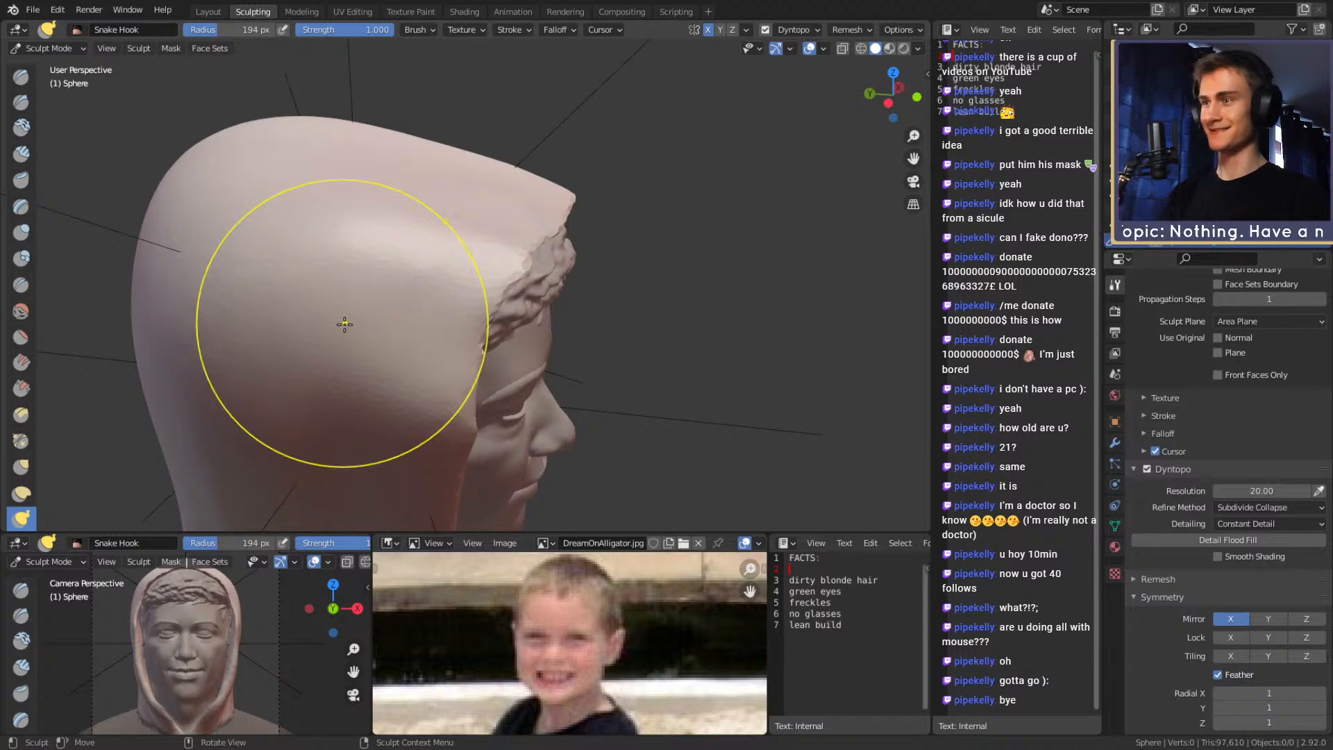
Add Clay Strips to the inside of the hood above the hair at a 37 px radius
alt+drag(345, 324, 401, 258)
key(c)
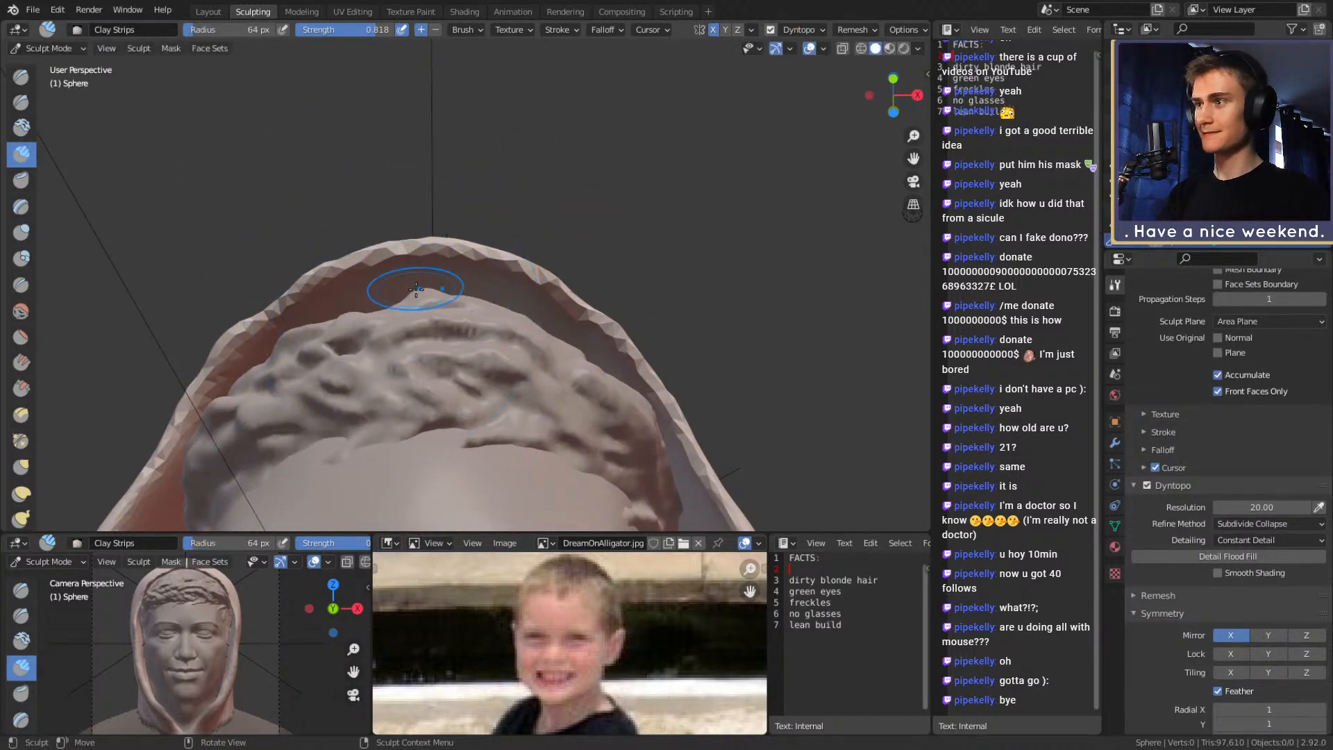
key(f)
click(423, 279)
drag(420, 276, 393, 274)
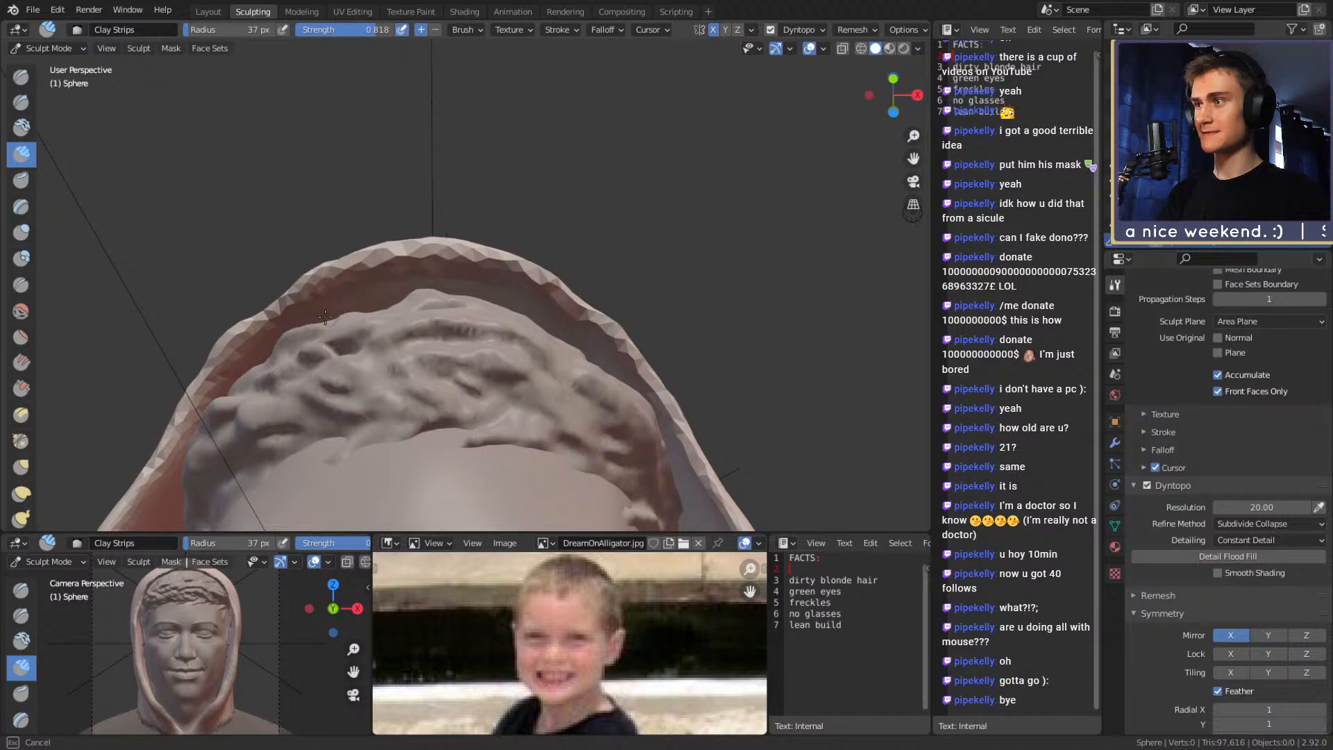
drag(279, 345, 277, 327)
alt+drag(347, 286, 363, 314)
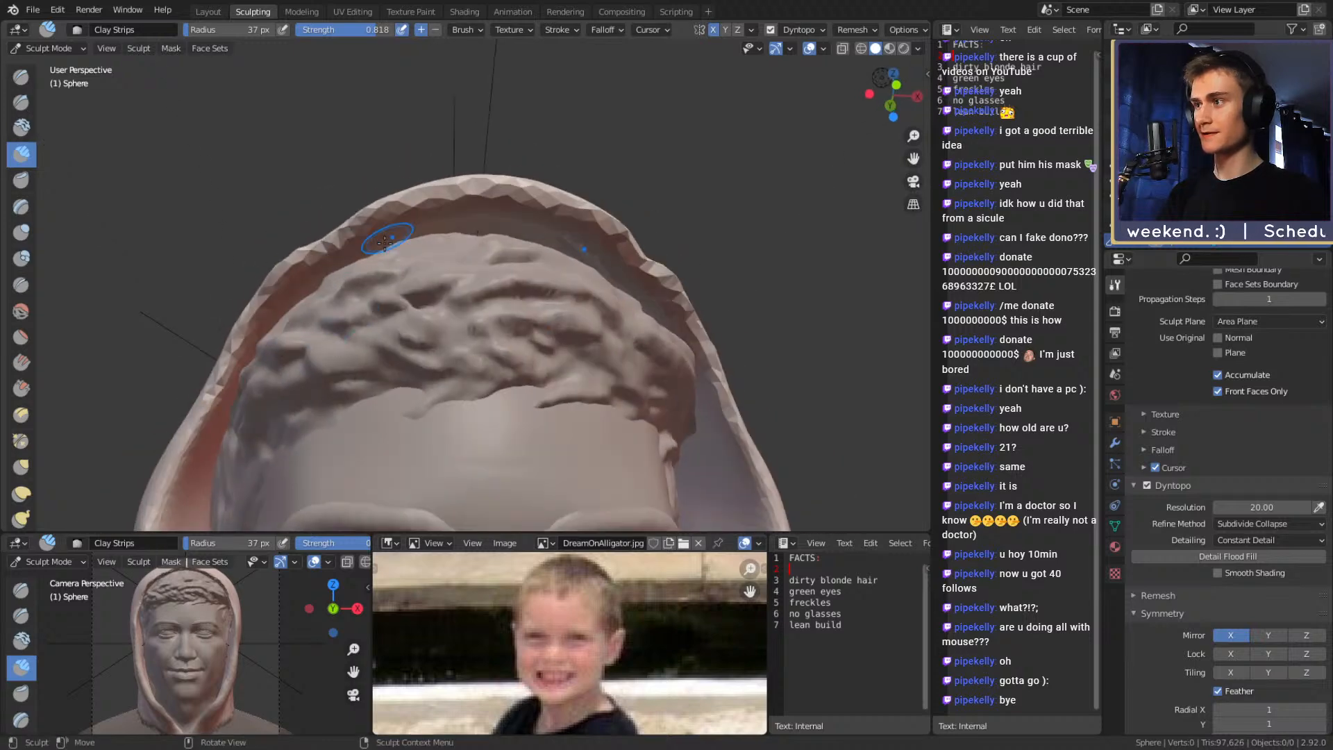
Lay Clay Strips across the top and front of the hood at a 60 px radius
middle_drag(272, 345, 475, 327)
shift+middle_drag(534, 375, 469, 323)
key(f)
click(492, 318)
mouse_move(492, 273)
mouse_down()
mouse_move(484, 249)
mouse_move(349, 485)
mouse_up()
mouse_move(441, 316)
middle_down()
mouse_move(456, 298)
mouse_move(474, 305)
mouse_move(513, 259)
middle_up()
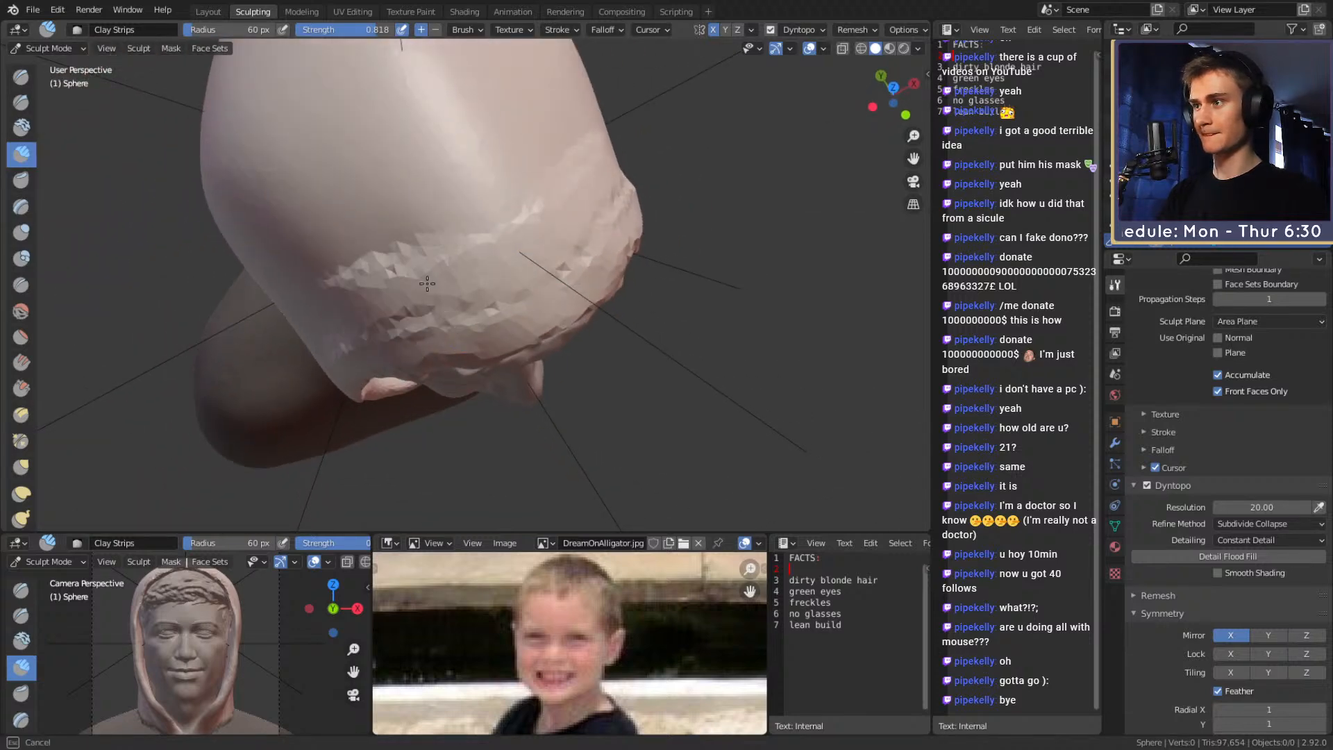
drag(427, 165, 267, 202)
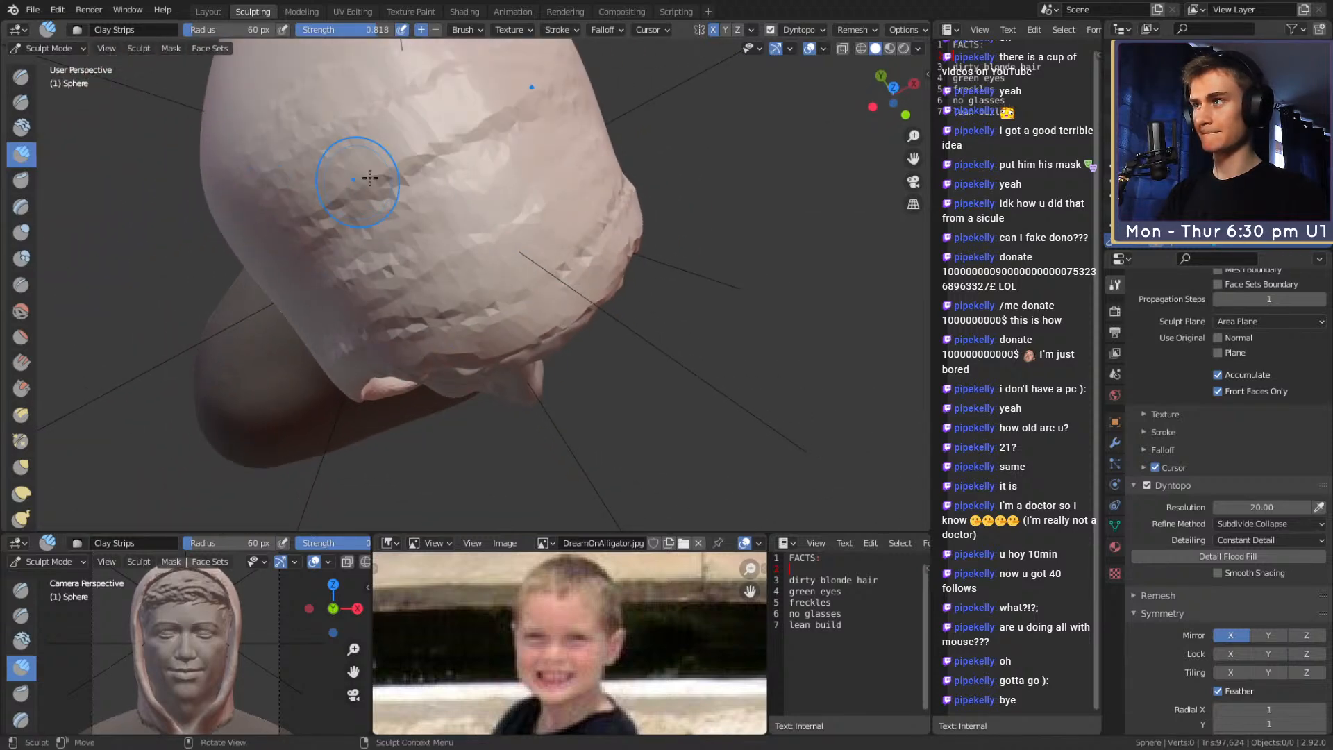
Undo the last Clay Strips stroke on the hood and set the brush radius to 186 px
key(ctrl+z)
key(f)
middle_drag(301, 206, 488, 229)
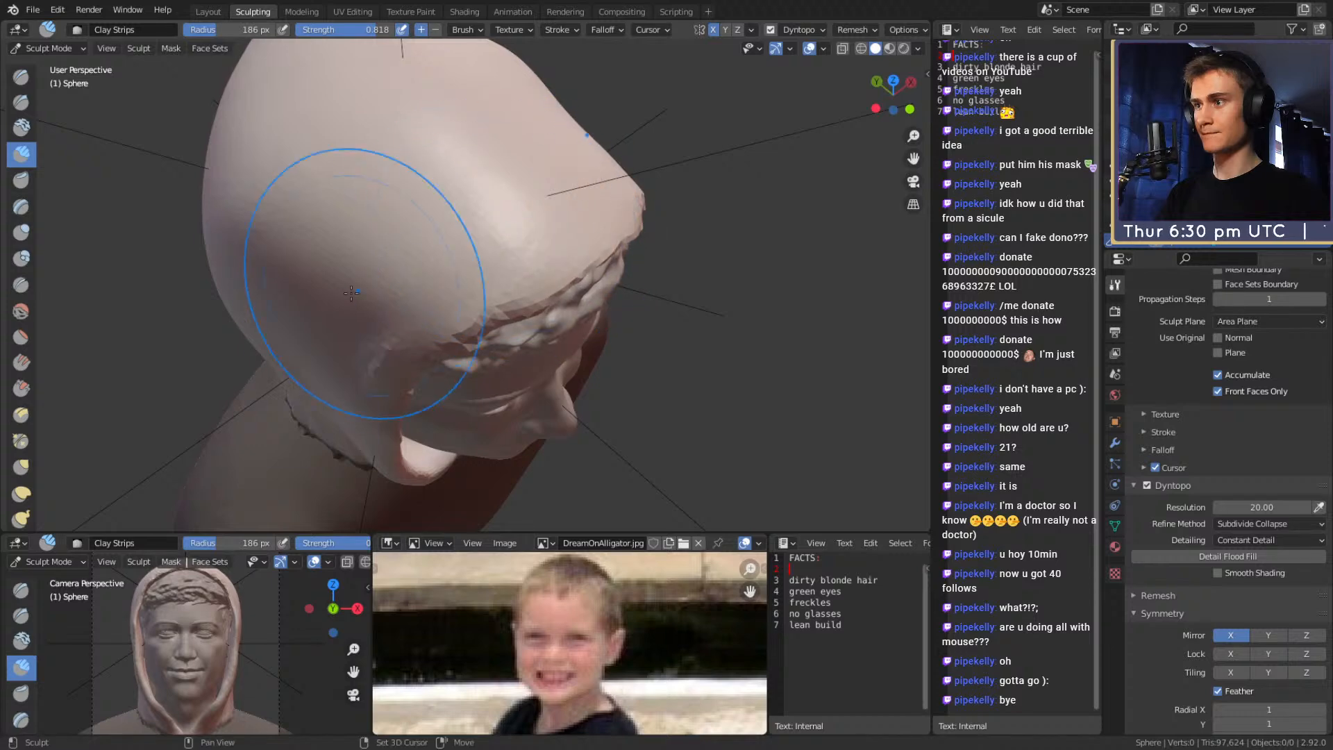
mouse_move(321, 262)
middle_down()
mouse_move(372, 277)
mouse_move(472, 269)
middle_up()
Build up the side of the hood with long vertical Clay Strips strokes at a 74 px radius
key(f)
click(353, 265)
drag(405, 232, 381, 290)
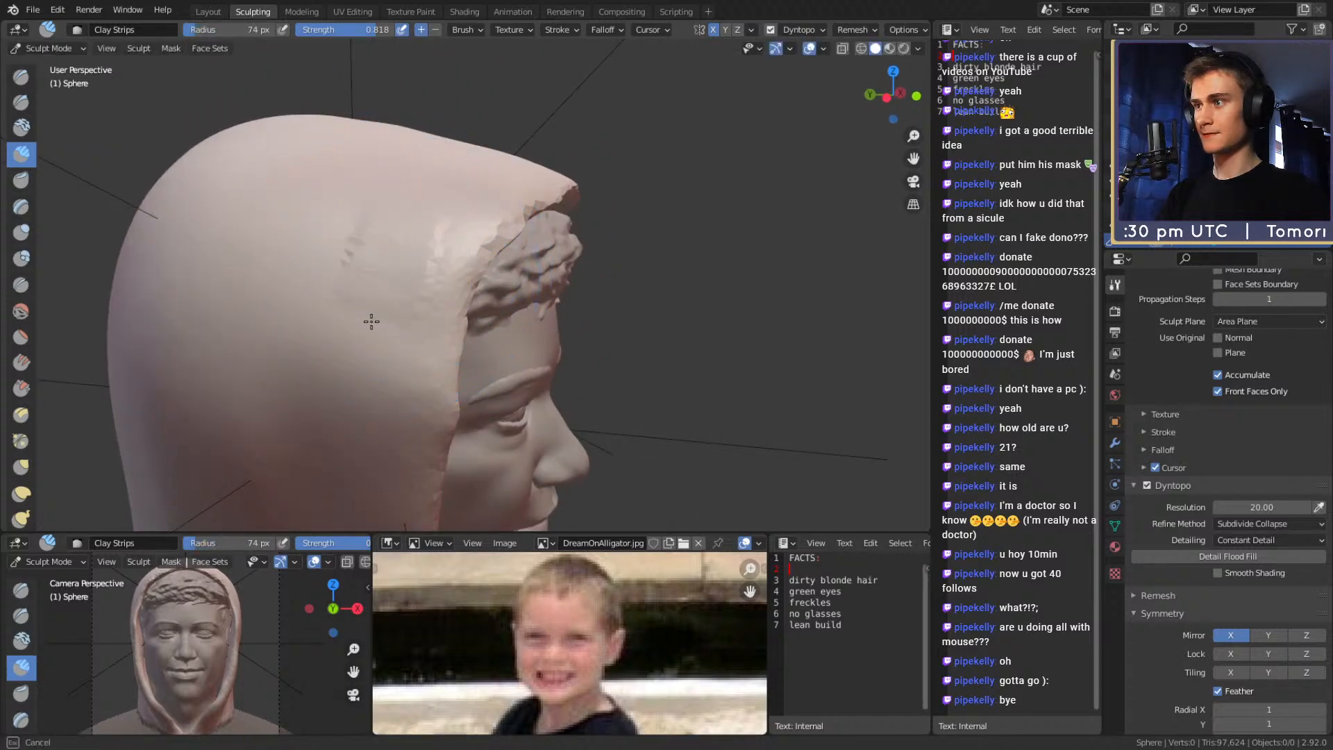
drag(333, 220, 305, 425)
drag(259, 197, 242, 444)
mouse_move(243, 445)
shift+middle_down()
mouse_move(247, 313)
mouse_move(267, 271)
shift+middle_up()
drag(320, 153, 302, 341)
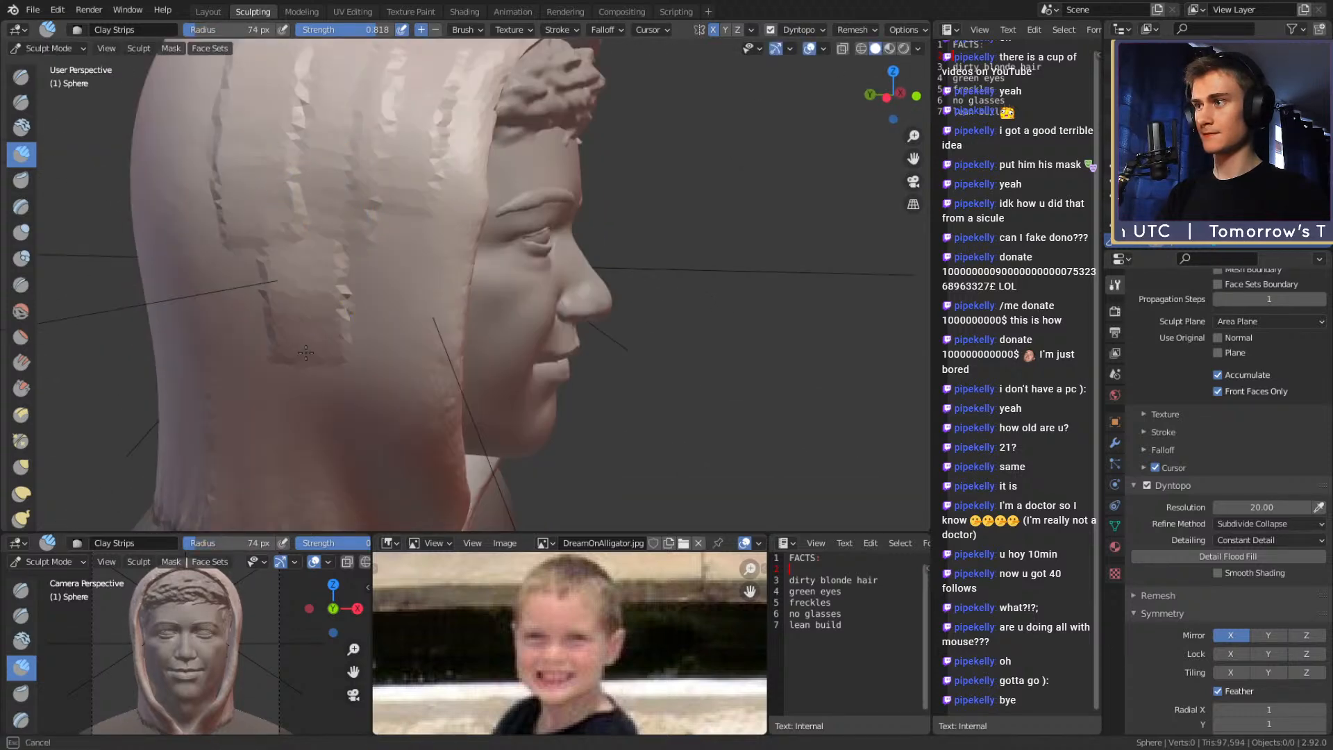
Add another stroke along the hood's side and smooth the built-up strips at a 165 px radius
key(f)
click(381, 354)
mouse_move(366, 374)
mouse_down()
mouse_move(367, 386)
mouse_move(405, 110)
mouse_up()
shift+middle_drag(404, 110, 386, 243)
shift+drag(375, 256, 269, 461)
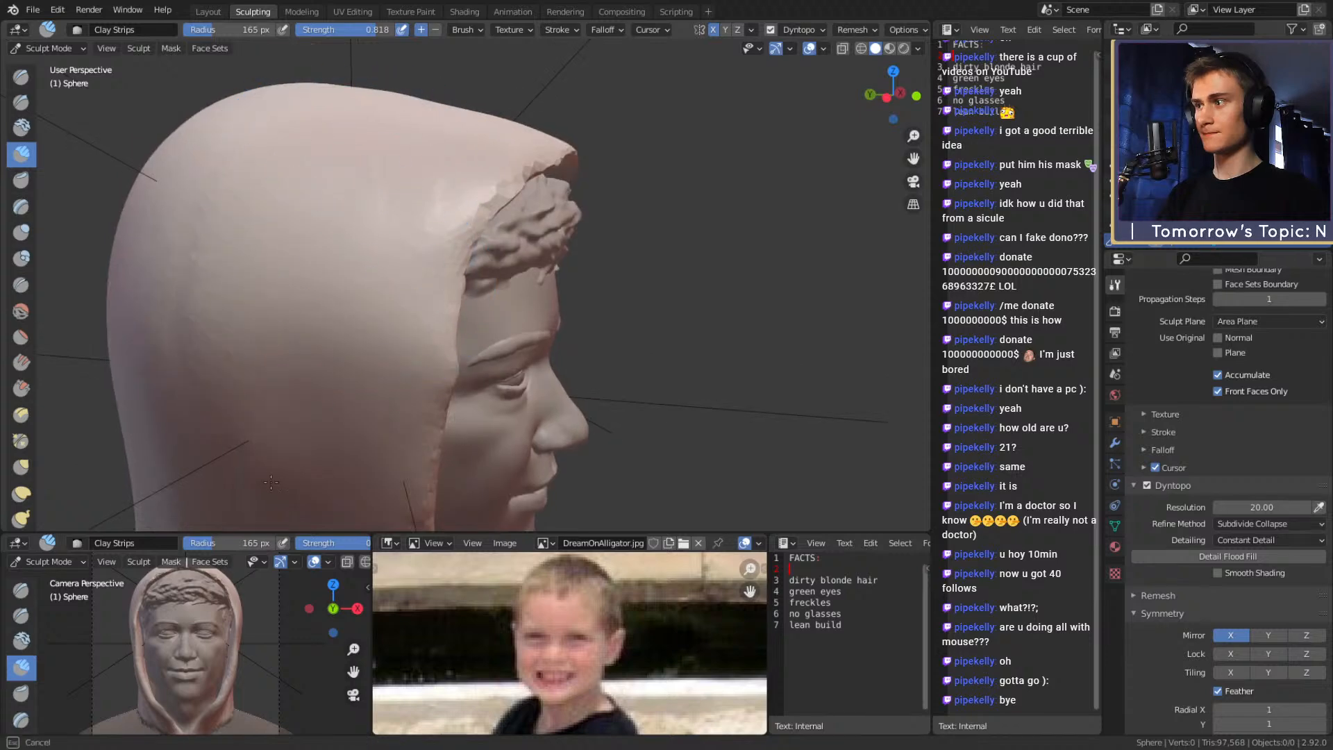
Pull the back of the hood outward with the Snake Hook brush at a radius of up to 189 px
mouse_move(397, 210)
middle_down()
mouse_move(655, 336)
mouse_move(594, 306)
mouse_move(611, 309)
mouse_move(531, 304)
mouse_move(410, 173)
middle_up()
key(g)
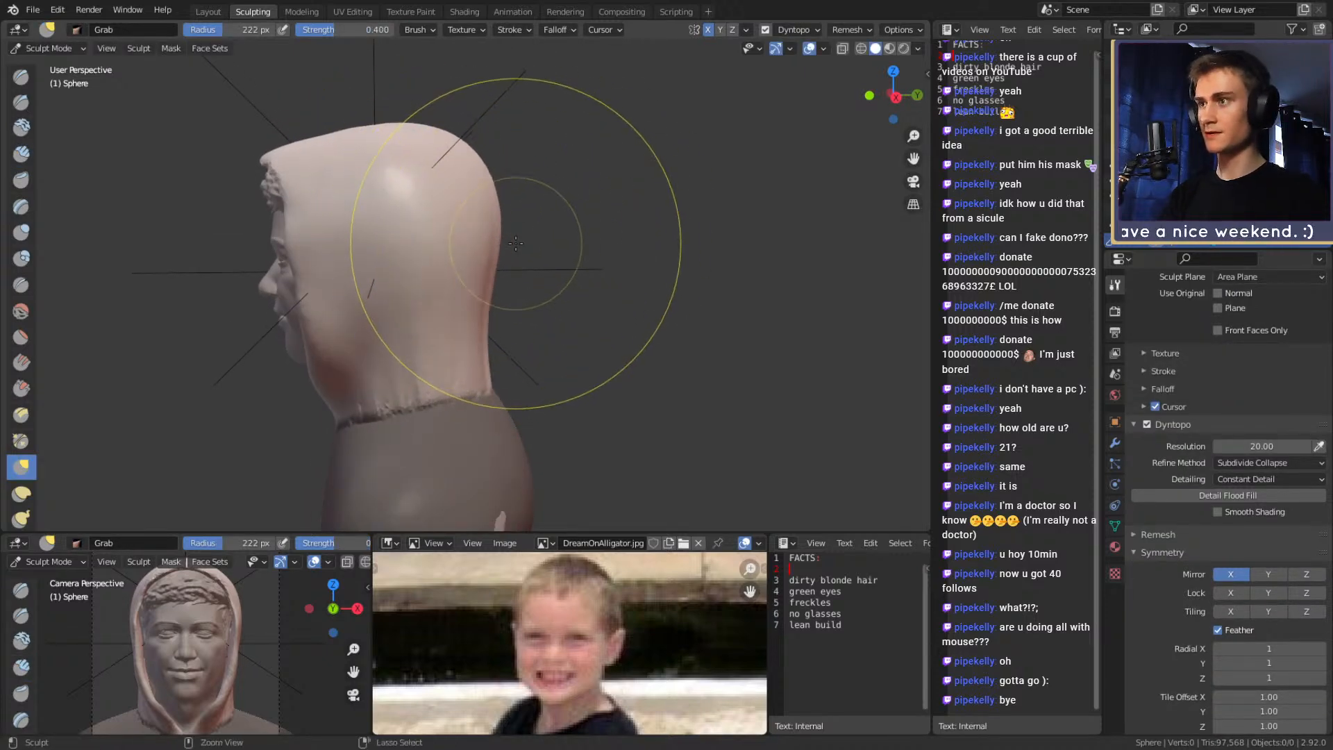
key(k)
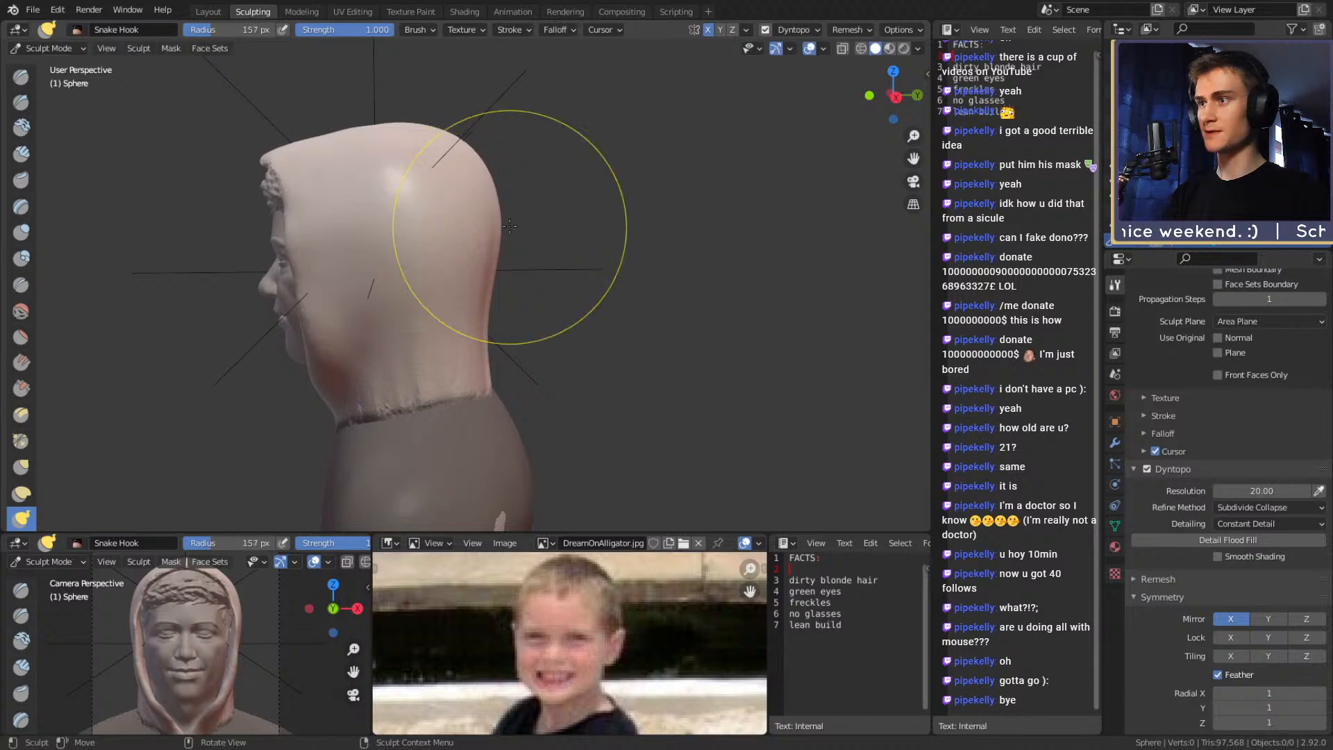
middle_drag(510, 226, 506, 230)
drag(510, 227, 510, 231)
key(f)
click(615, 268)
middle_drag(514, 276, 486, 258)
key(f)
click(498, 179)
middle_drag(479, 170, 435, 136)
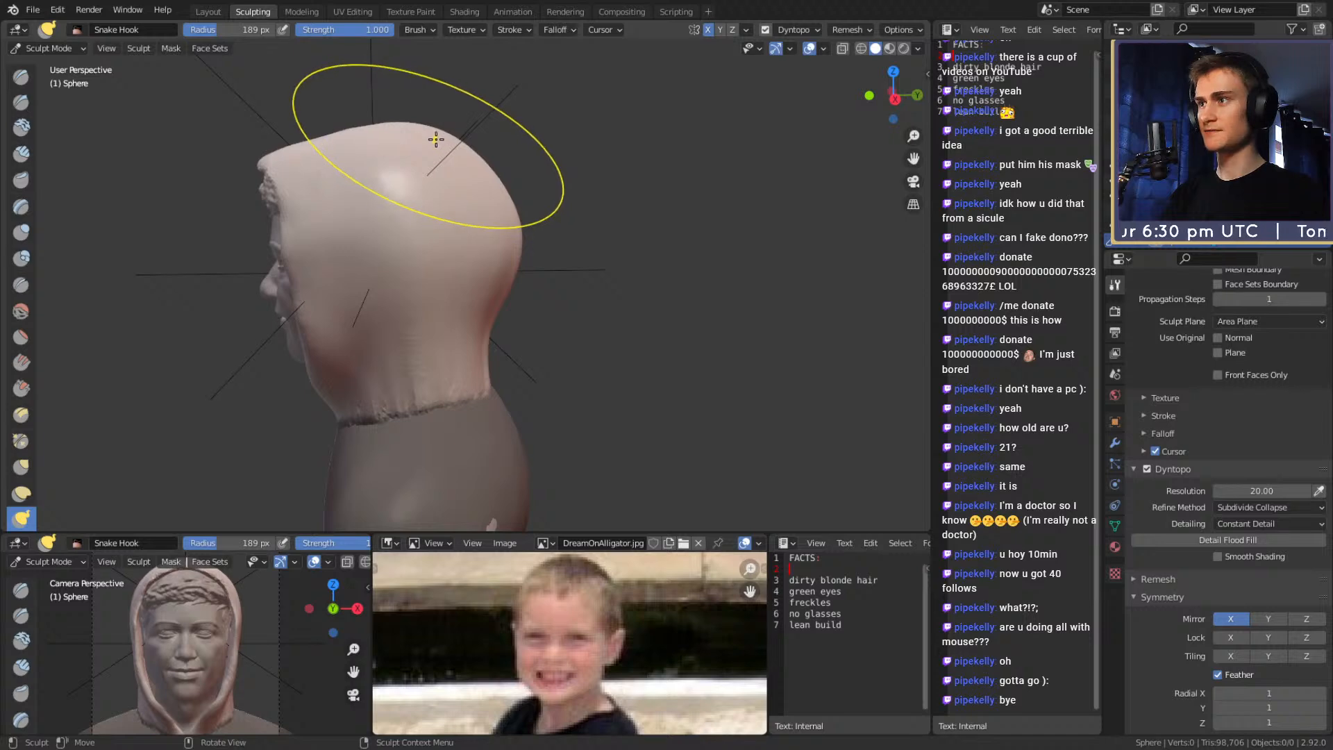
Adjust the hood's upper back and front rim with Snake Hook at 146 px and 124 px radii
key(f)
click(481, 162)
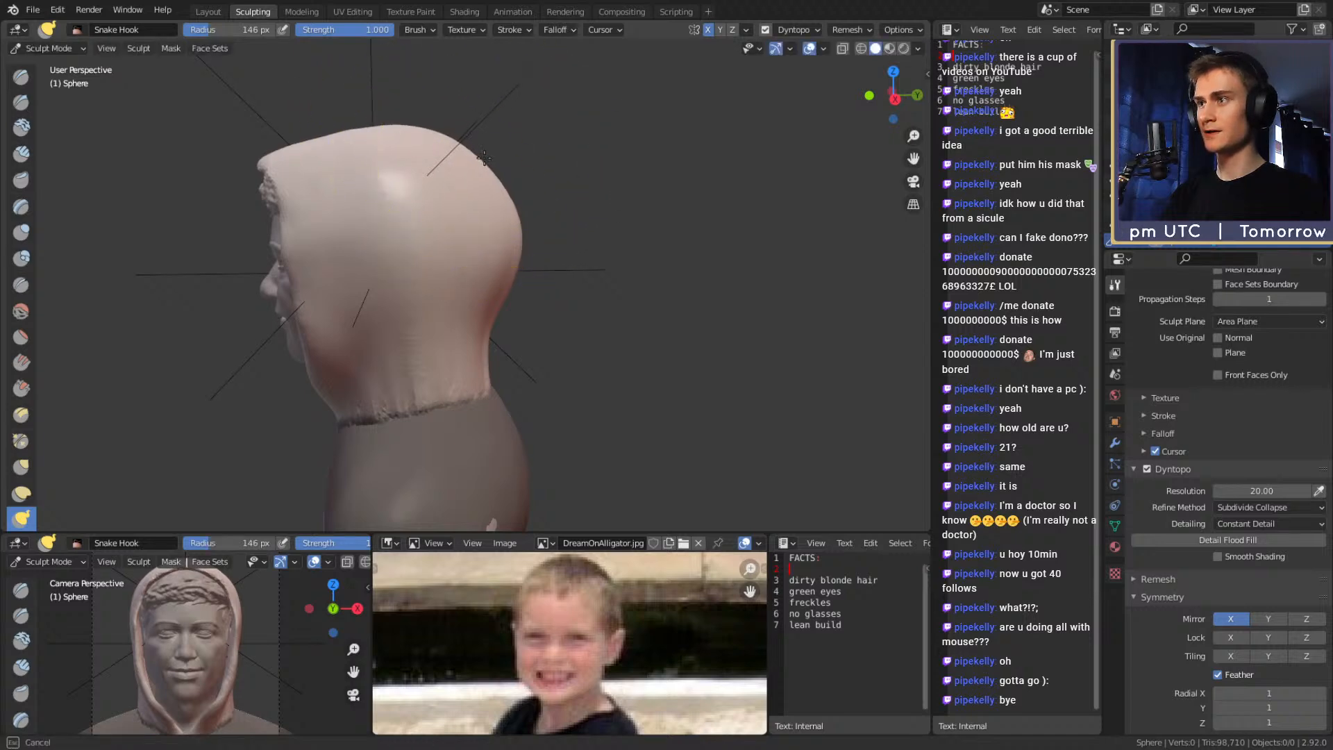
alt+drag(482, 163, 595, 261)
alt+drag(570, 332, 450, 184)
key(f)
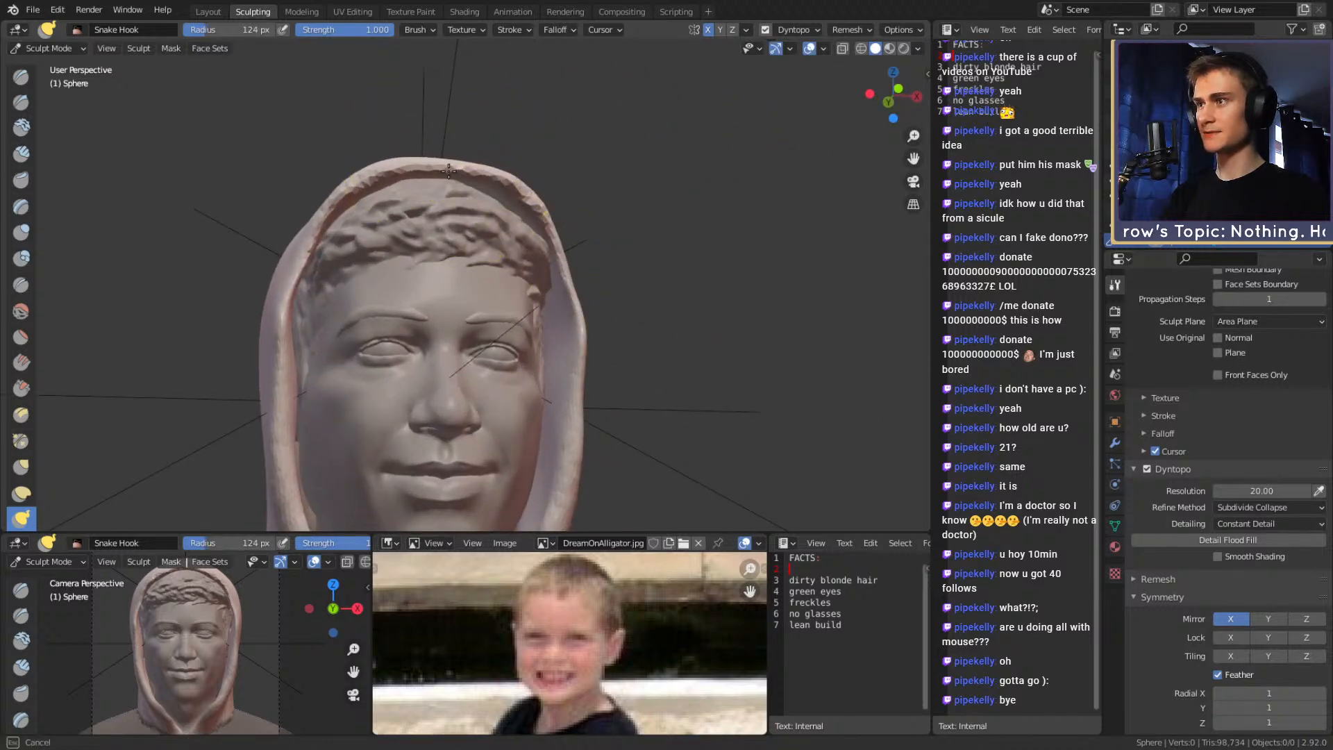
Shape the side of the hood behind the face opening with Snake Hook at a 94 px radius
mouse_move(485, 265)
alt+mouse_down()
mouse_move(574, 252)
mouse_move(511, 217)
mouse_move(372, 253)
mouse_move(406, 250)
mouse_move(396, 233)
mouse_move(566, 233)
mouse_move(492, 218)
alt+mouse_up()
key(f)
click(388, 253)
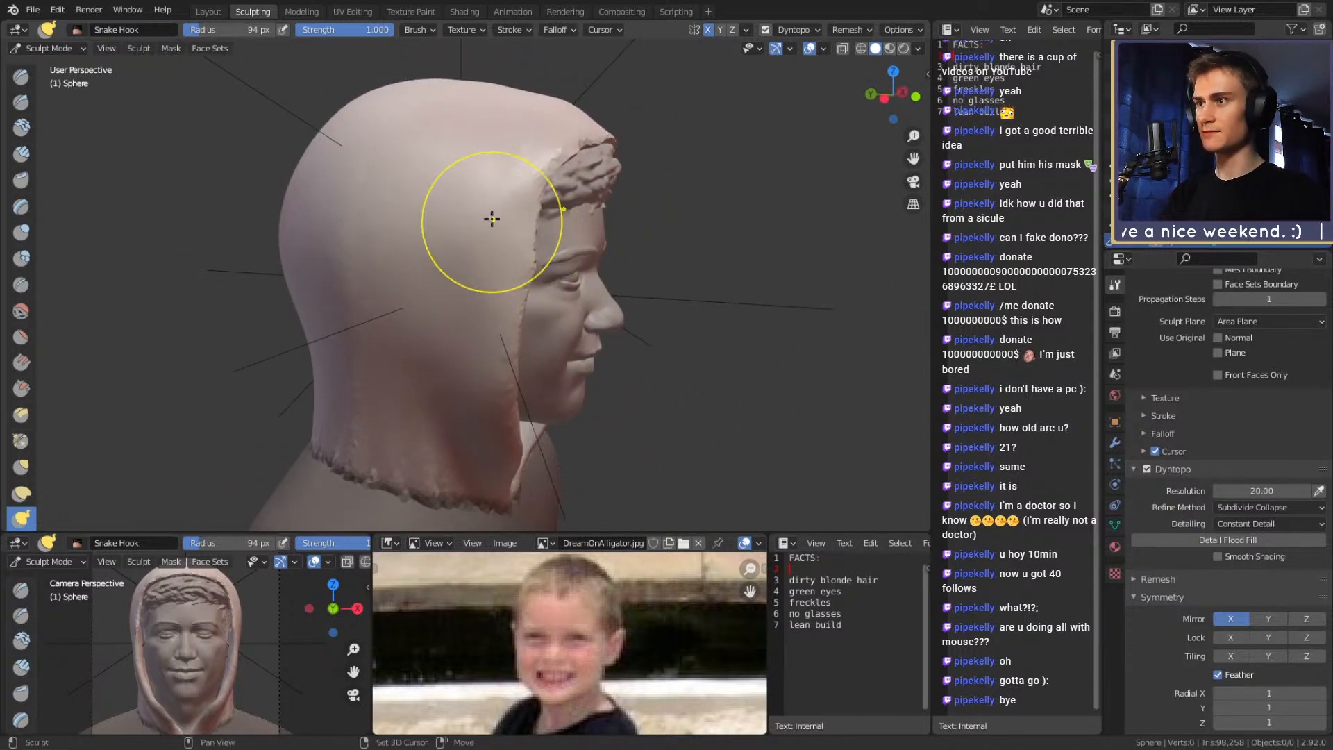
mouse_move(457, 331)
alt+mouse_down()
mouse_move(425, 258)
mouse_move(497, 298)
mouse_move(446, 327)
alt+mouse_up()
mouse_move(466, 196)
alt+mouse_down()
mouse_move(512, 273)
mouse_move(744, 262)
mouse_move(611, 269)
mouse_move(515, 208)
mouse_move(556, 257)
alt+mouse_up()
mouse_move(506, 315)
ctrl+alt+mouse_down()
mouse_move(574, 243)
mouse_move(610, 253)
ctrl+alt+mouse_up()
key(f)
click(536, 246)
Work the hood's lower front edge beside the neck with Clay Strips at 31 px and 68 px radii
key(c)
mouse_move(635, 209)
alt+mouse_down()
mouse_move(571, 210)
mouse_move(628, 194)
mouse_move(630, 167)
alt+mouse_up()
key(f)
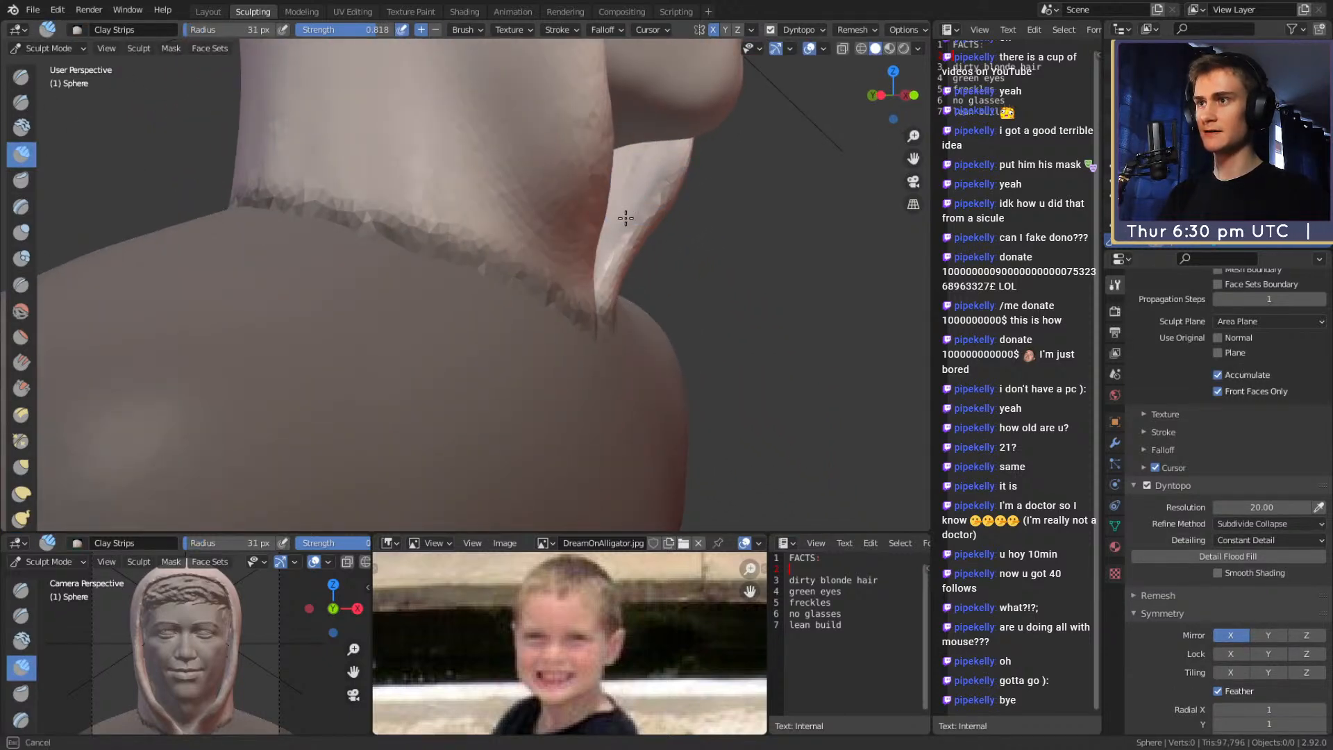
alt+drag(704, 167, 570, 220)
key(f)
click(562, 209)
scroll(617, 250, down, 5)
middle_drag(615, 251, 545, 255)
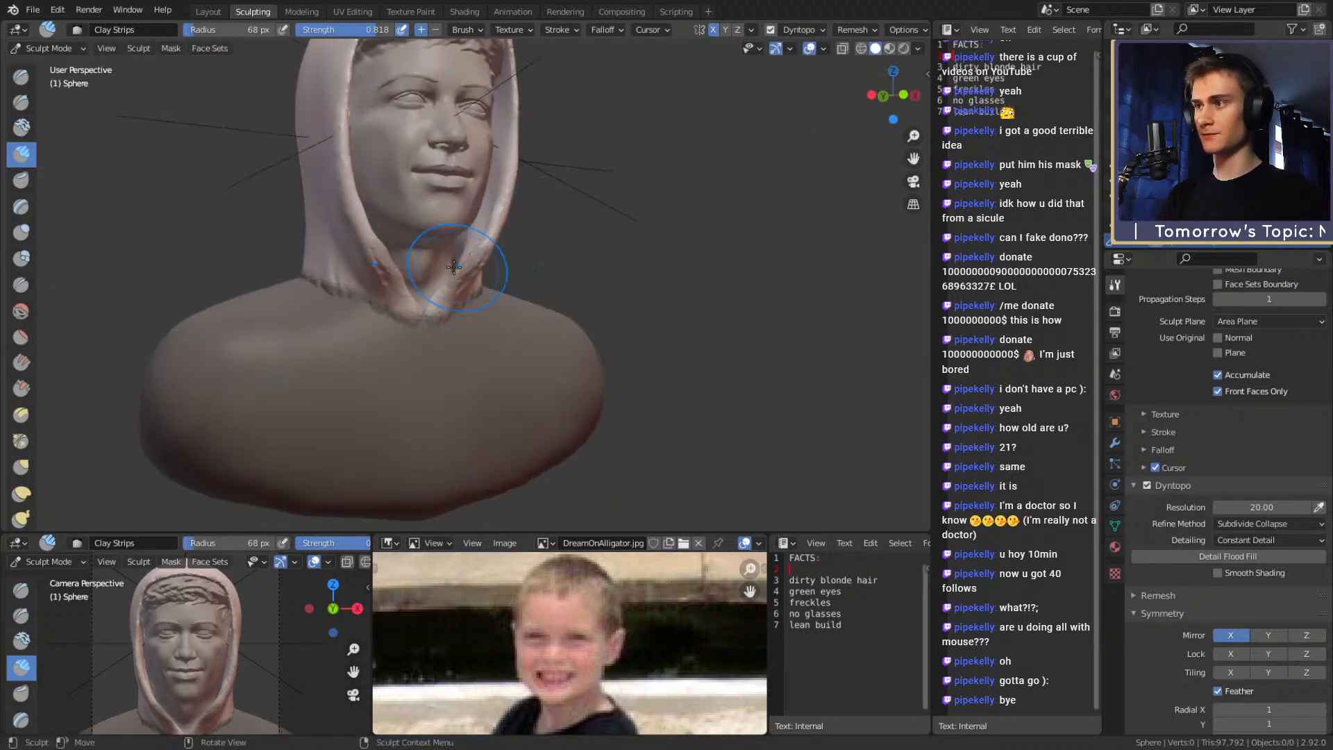
Widen the hood's opening beside the jaw with the Grab brush at a 242 px radius
middle_drag(308, 268, 506, 264)
scroll(548, 277, up, 3)
scroll(553, 284, up, 2)
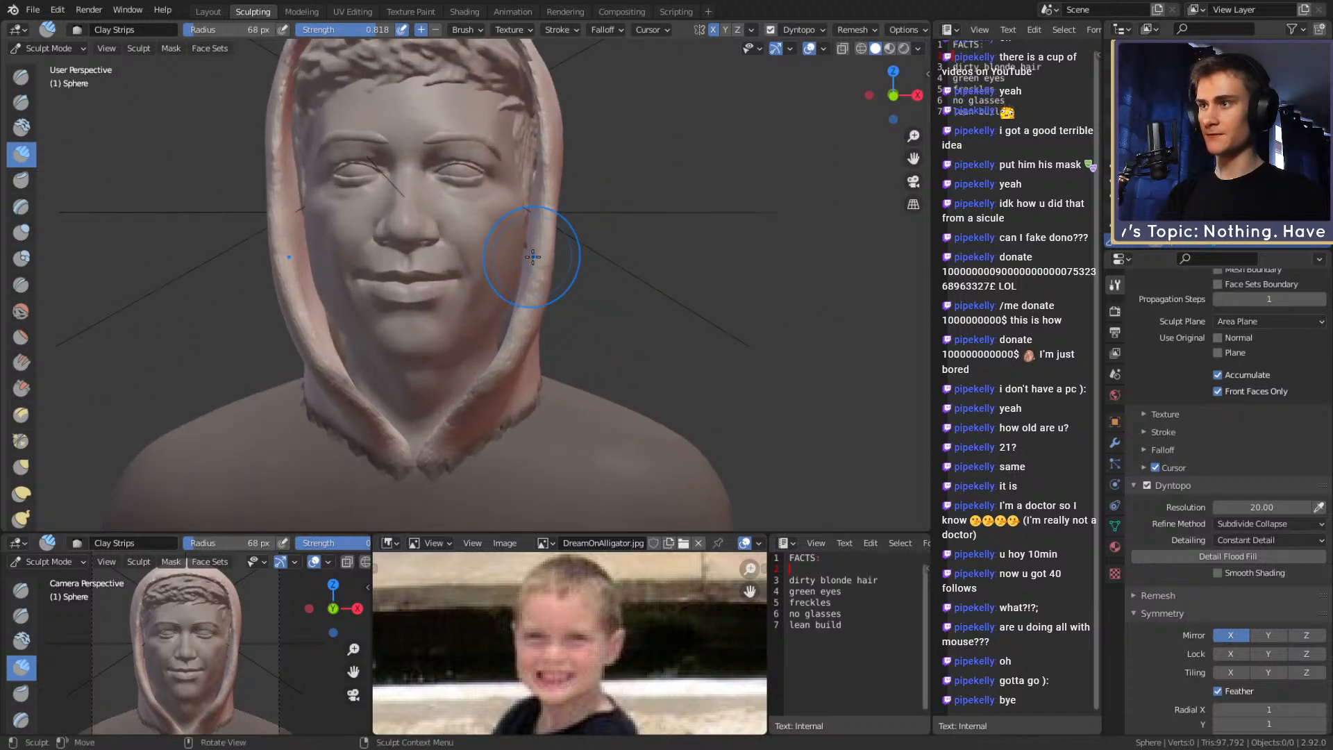
key(g)
key(f)
click(589, 230)
key(f)
click(524, 265)
drag(525, 263, 572, 294)
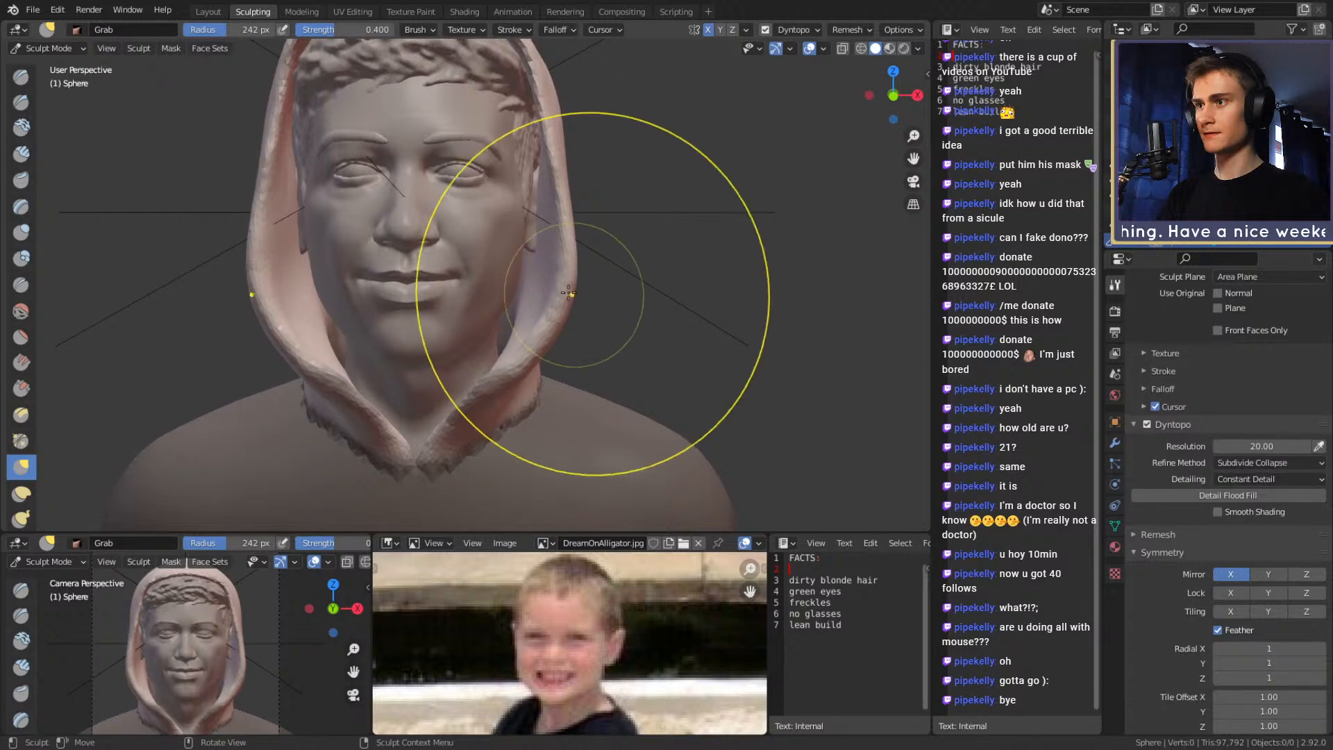
Adjust the hood's front edges at the collar with Grab at a 142 px radius and clear the mask from the torso
mouse_move(678, 250)
middle_down()
mouse_move(687, 256)
mouse_move(327, 297)
middle_up()
key(f)
click(364, 286)
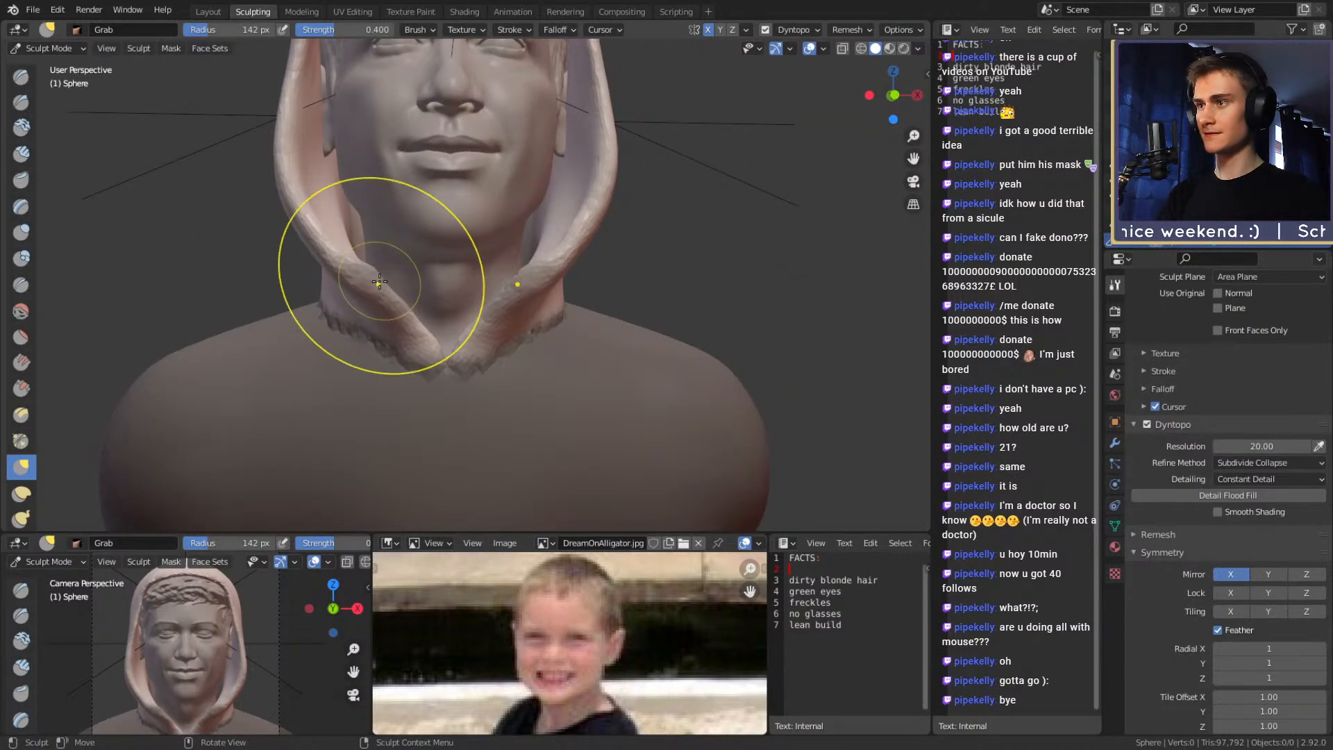
key(m)
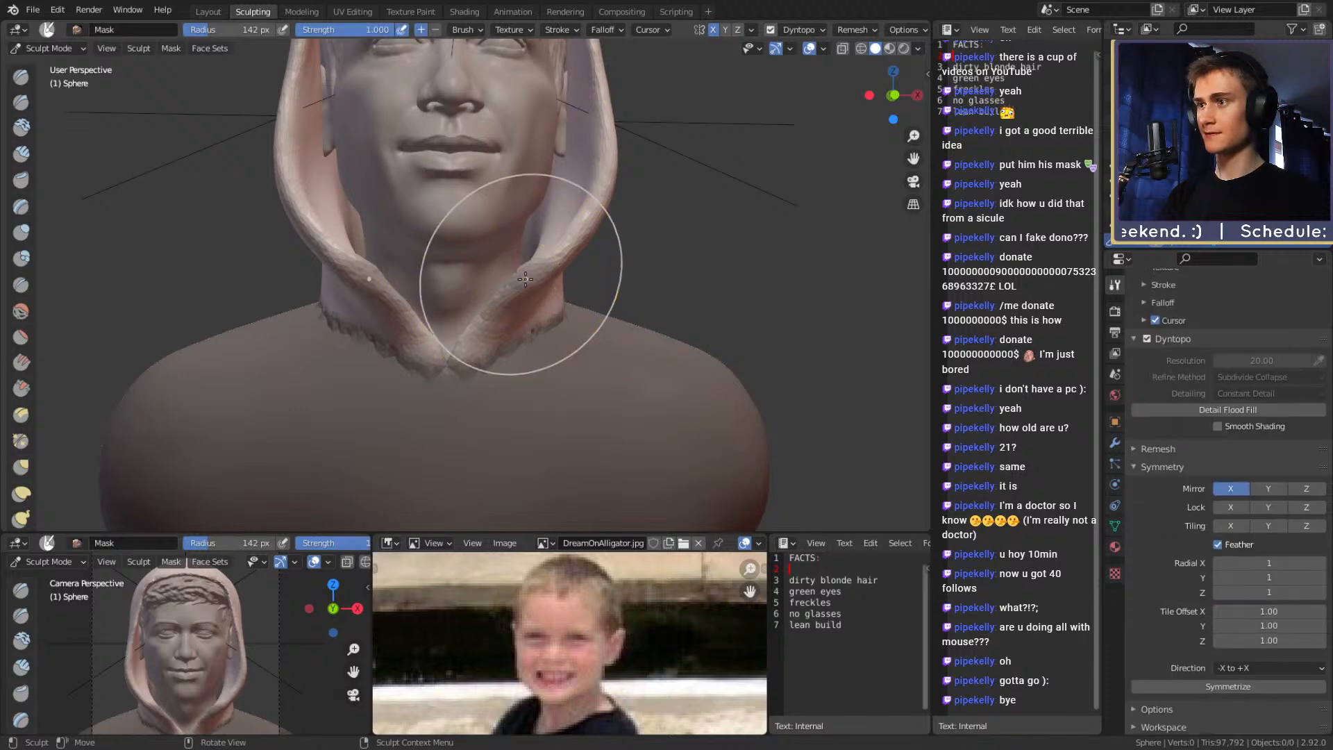
mouse_move(523, 293)
middle_down()
mouse_move(628, 292)
mouse_move(518, 264)
middle_up()
Pull the collar's front flaps into shape with Snake Hook, ending at a 116 px radius
key(k)
key(f)
click(573, 273)
key(f)
click(682, 283)
drag(517, 266, 525, 284)
key(f)
click(468, 282)
ctrl+middle_drag(618, 134, 522, 193)
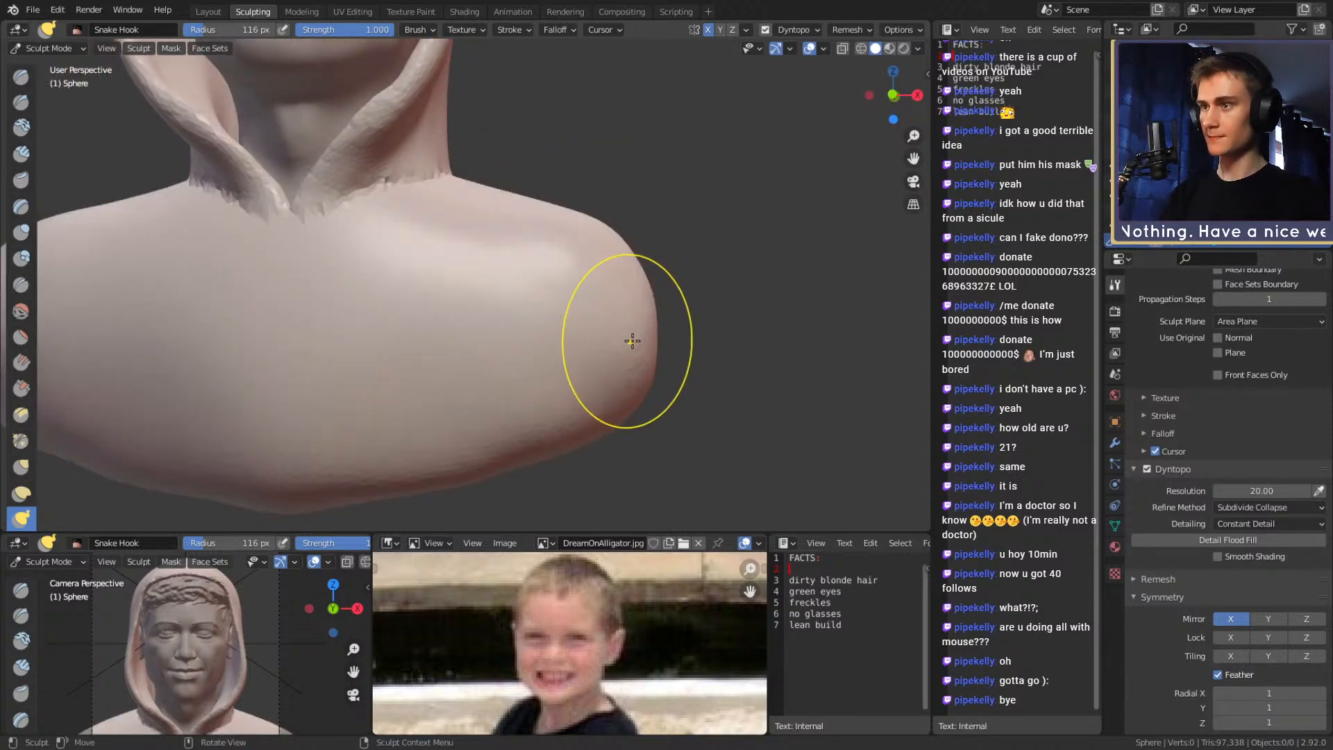
Reshape the outer end of the shoulder with the Snake Hook brush
middle_drag(665, 348, 440, 331)
middle_drag(590, 268, 651, 322)
key(f)
click(737, 323)
drag(547, 321, 571, 324)
mouse_move(570, 324)
middle_down()
mouse_move(585, 306)
mouse_move(590, 321)
middle_up()
key(f)
click(549, 320)
drag(535, 318, 542, 336)
Refine the shoulder's outer contour with further small Snake Hook pulls
middle_drag(517, 338, 606, 255)
key(f)
mouse_move(606, 255)
alt+mouse_down()
mouse_move(629, 257)
mouse_move(575, 259)
mouse_move(612, 280)
mouse_move(608, 242)
mouse_move(584, 303)
mouse_move(585, 269)
alt+mouse_up()
click(733, 255)
scroll(608, 250, down, 3)
scroll(585, 295, up, 4)
drag(583, 267, 575, 271)
scroll(590, 257, down, 2)
key(f)
click(492, 278)
Draw a diagonal sleeve seam down the front of the shoulder with the Crease brush at an 11 px radius
mouse_move(517, 219)
alt+mouse_down()
mouse_move(534, 208)
mouse_move(533, 163)
mouse_move(527, 249)
mouse_move(562, 213)
alt+mouse_up()
key(f)
click(512, 173)
key(f)
click(519, 170)
scroll(535, 248, up, 3)
key(shift+c)
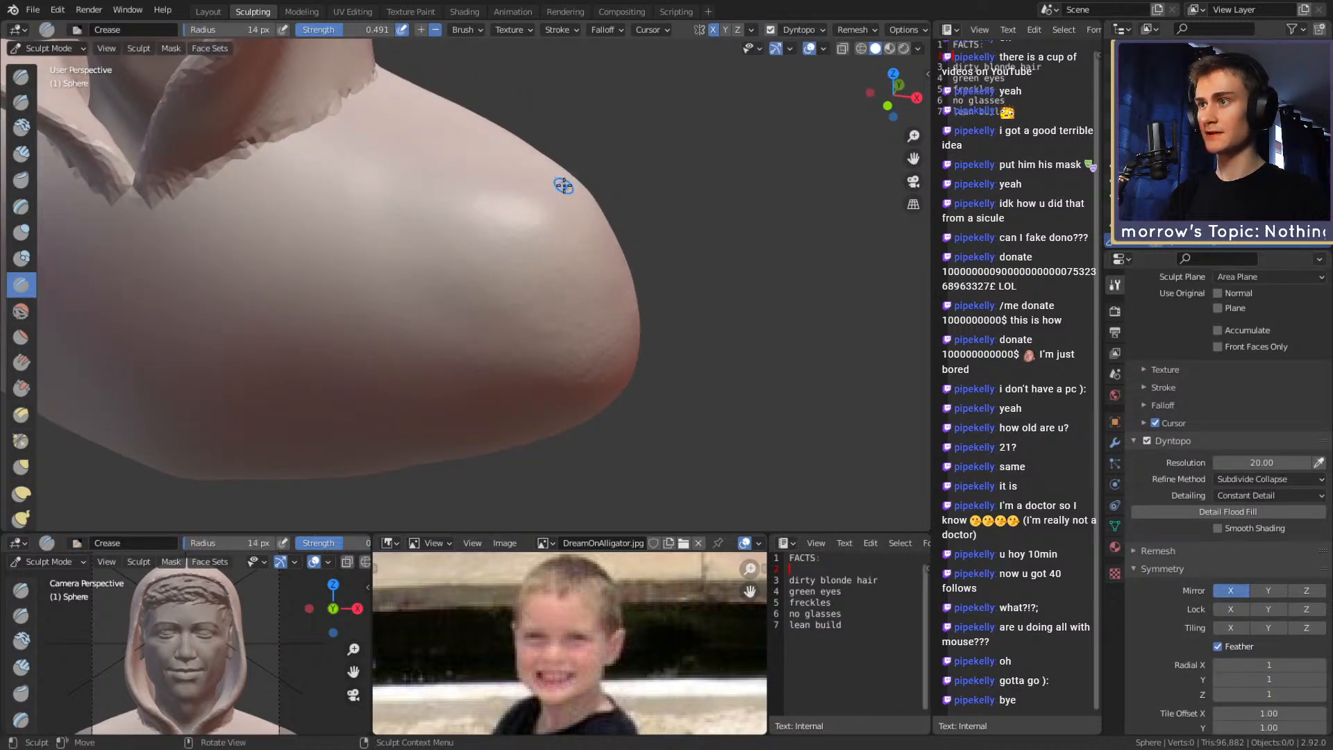
mouse_move(556, 202)
mouse_down()
mouse_move(511, 231)
mouse_move(489, 312)
mouse_move(538, 244)
mouse_move(560, 147)
mouse_up()
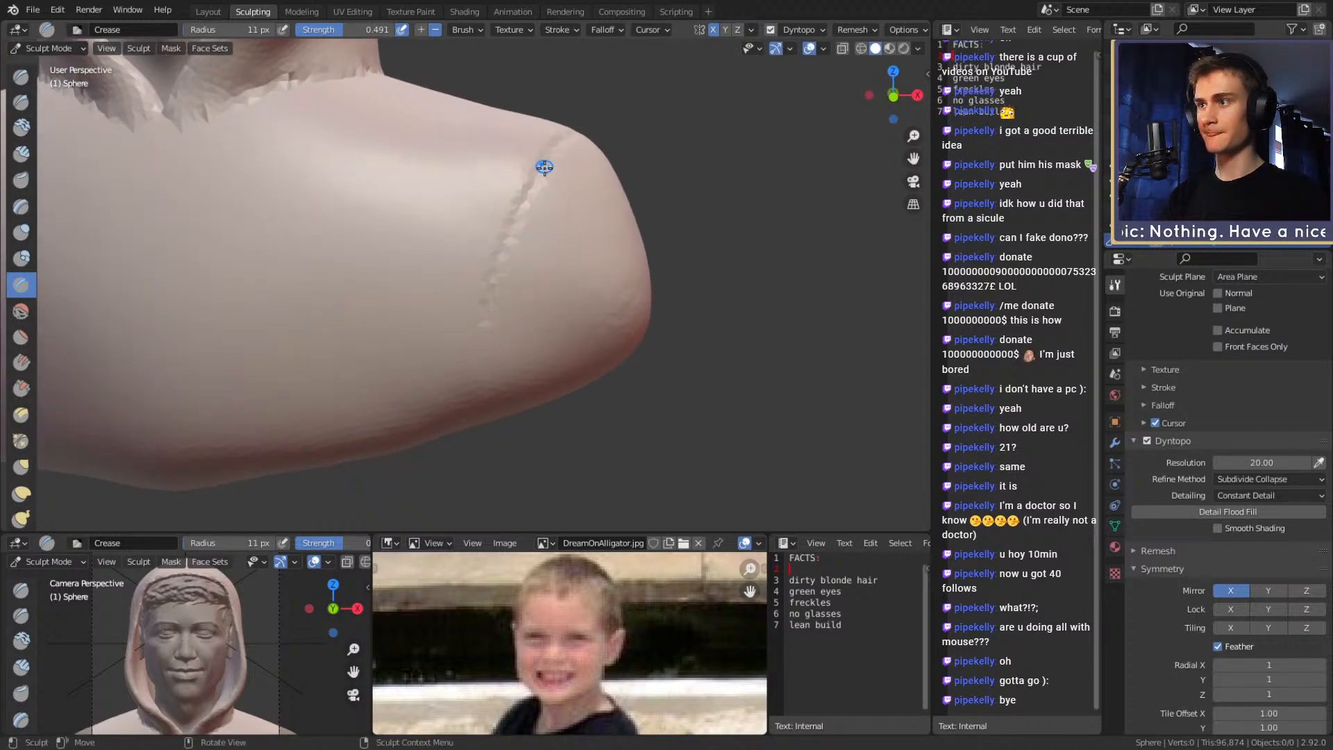
alt+drag(461, 364, 492, 336)
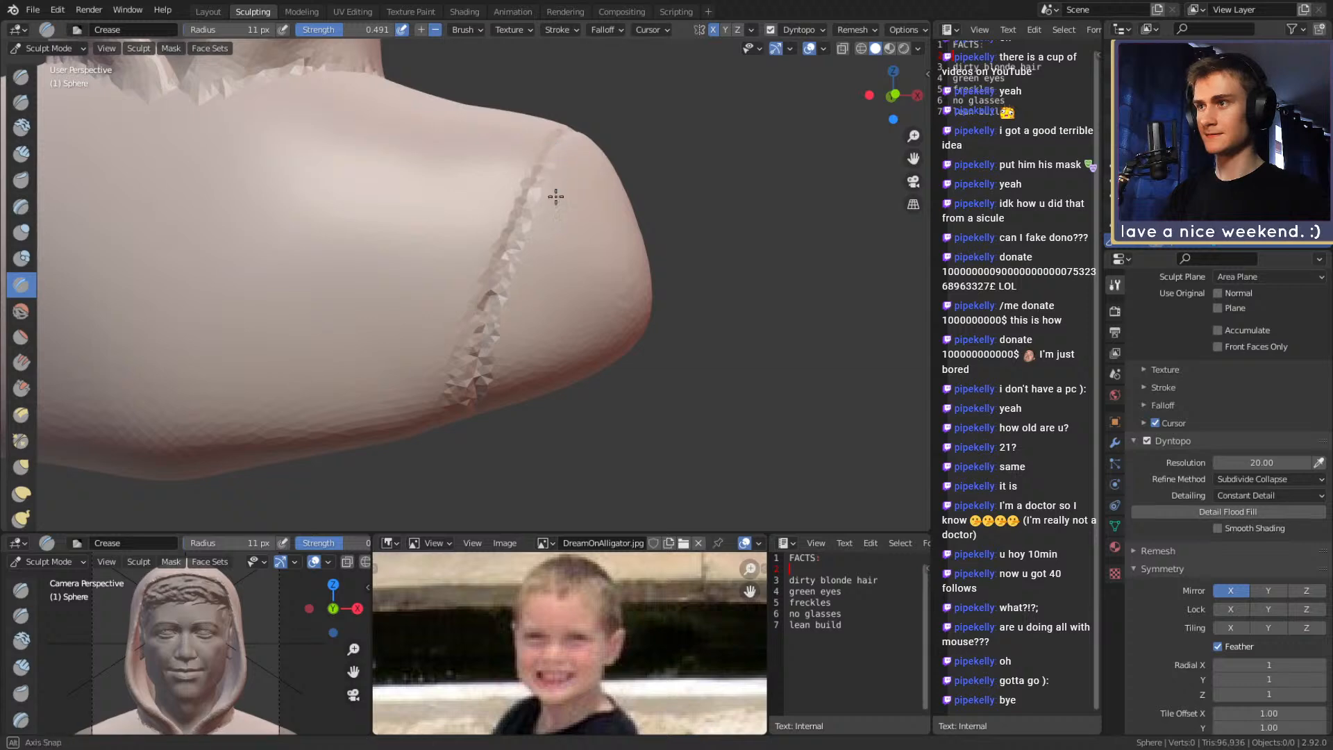
Continue the sleeve seam over the shoulder and down its back with Crease at an 11 px radius
alt+drag(559, 177, 516, 228)
alt+drag(571, 177, 487, 278)
mouse_move(432, 343)
mouse_down()
mouse_move(569, 334)
mouse_move(521, 336)
mouse_up()
alt+drag(521, 329, 574, 329)
middle_drag(575, 329, 464, 273)
drag(403, 281, 460, 429)
middle_drag(490, 404, 466, 346)
drag(368, 149, 395, 292)
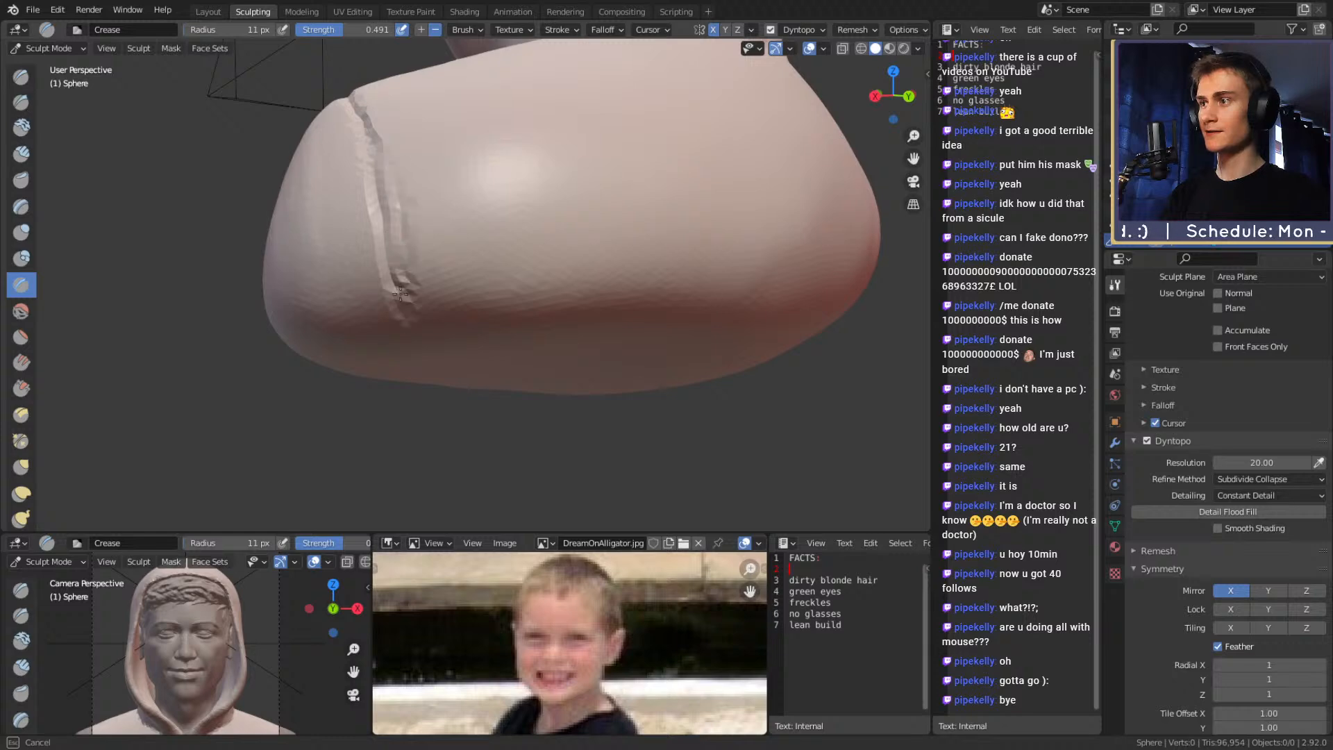
drag(388, 207, 392, 218)
Lay Clay Strips along the front sleeve seam at 16 px and 19 px radii to raise the fabric beside it
mouse_move(406, 182)
middle_down()
mouse_move(479, 190)
mouse_move(548, 243)
mouse_move(556, 268)
middle_up()
mouse_move(566, 266)
mouse_down()
mouse_move(426, 268)
mouse_move(455, 277)
mouse_up()
middle_drag(455, 277, 570, 207)
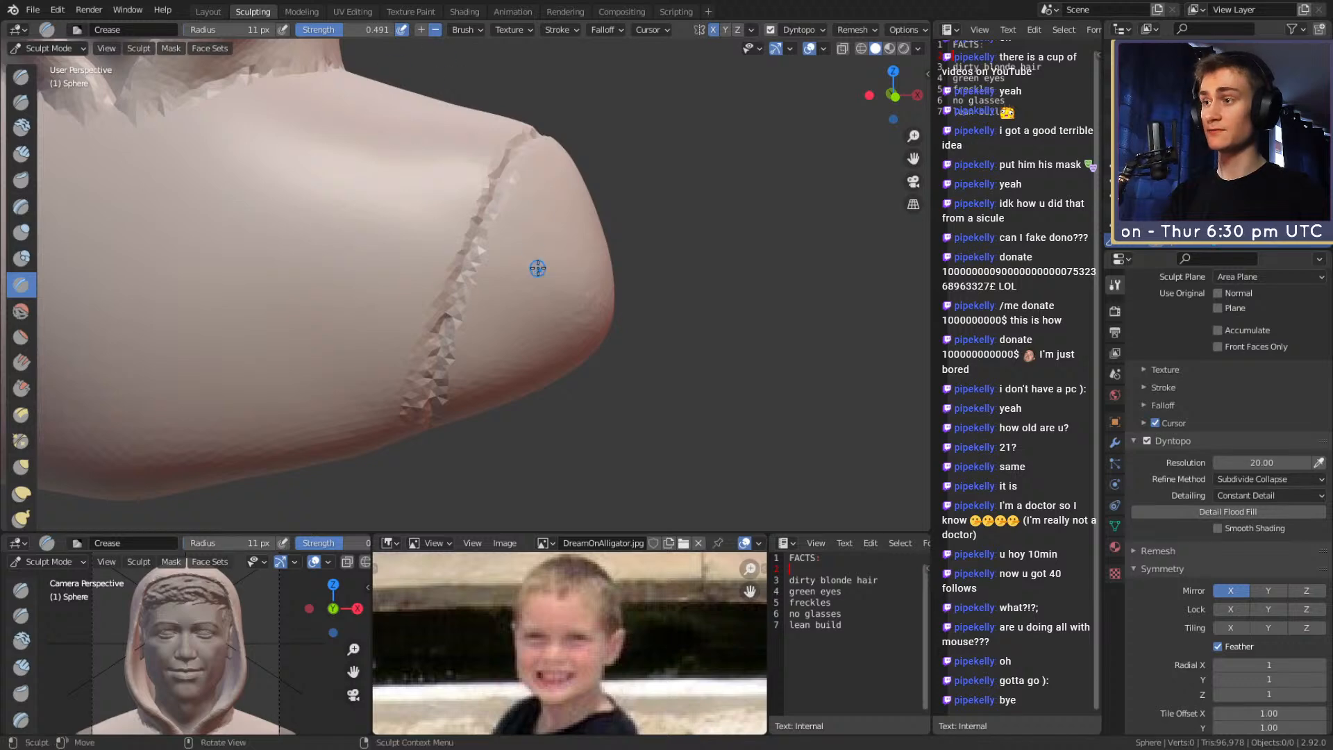
middle_drag(494, 253, 521, 215)
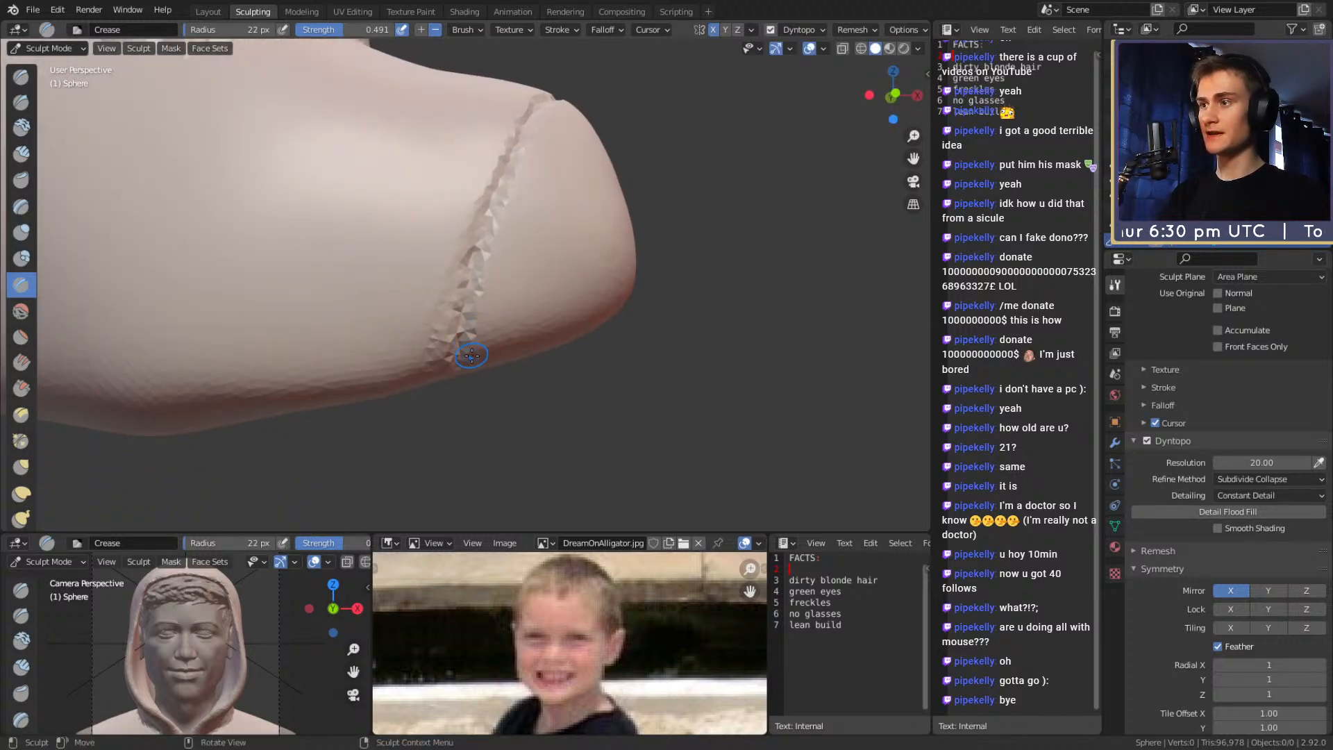
key(f)
click(488, 320)
key(c)
middle_drag(497, 357, 499, 304)
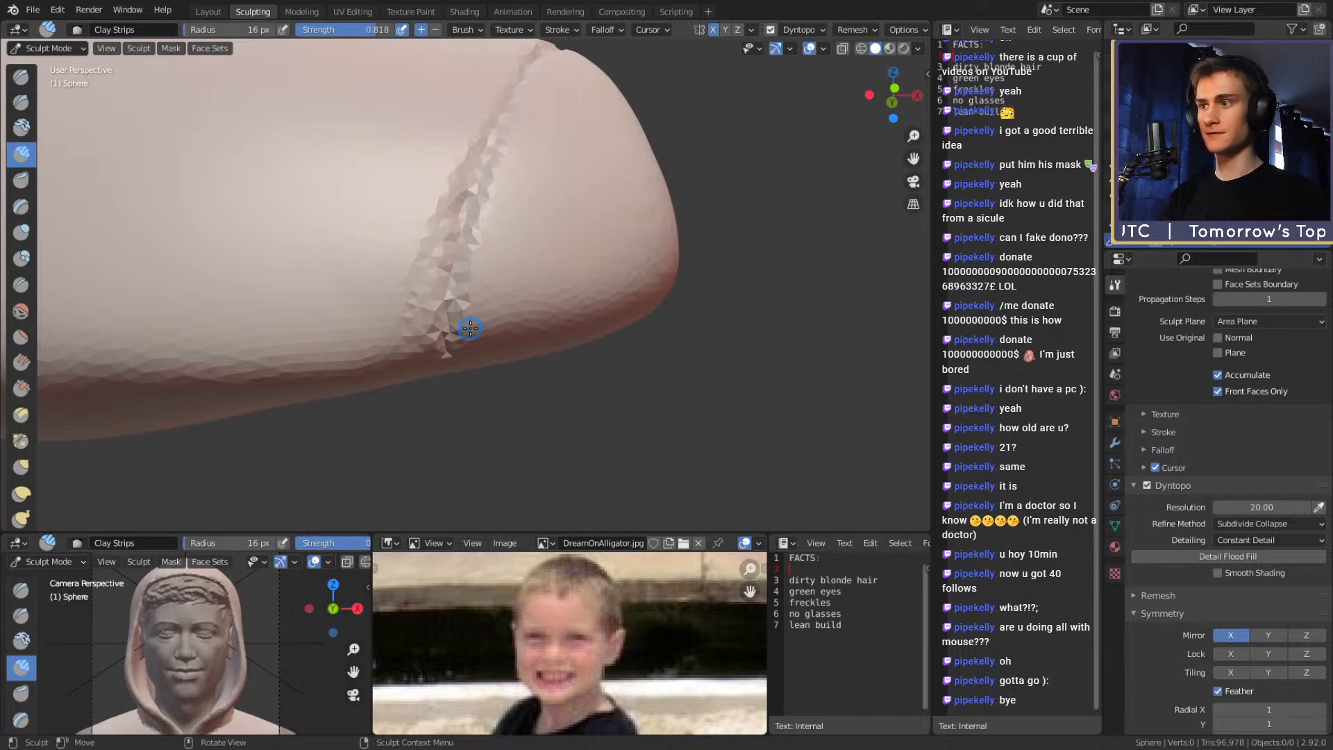
mouse_move(460, 362)
mouse_down()
mouse_move(470, 264)
mouse_move(514, 130)
mouse_up()
middle_drag(514, 131, 491, 232)
drag(459, 284, 509, 125)
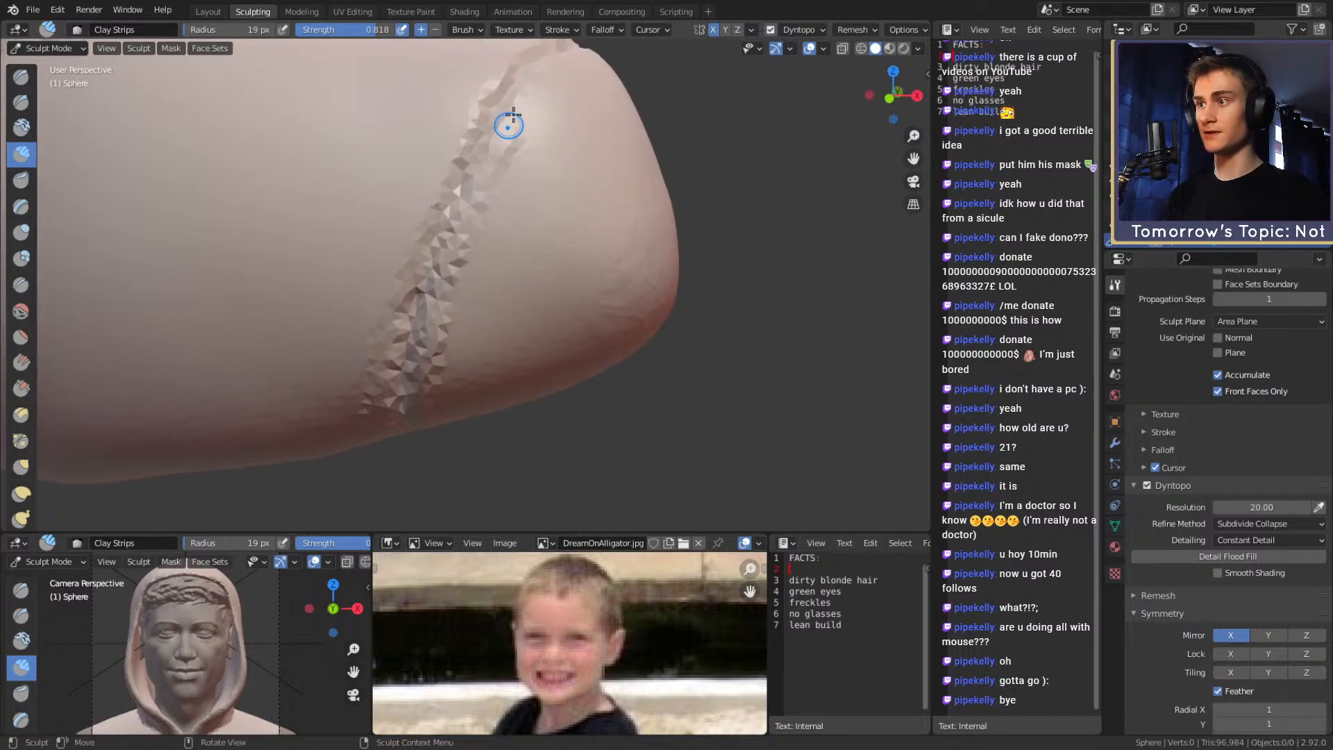
middle_drag(555, 75, 447, 256)
Build up the sleeve seam's edges over the top of the shoulder with Clay Strips at an 18 px radius
key(f)
key(f)
middle_drag(589, 204, 398, 229)
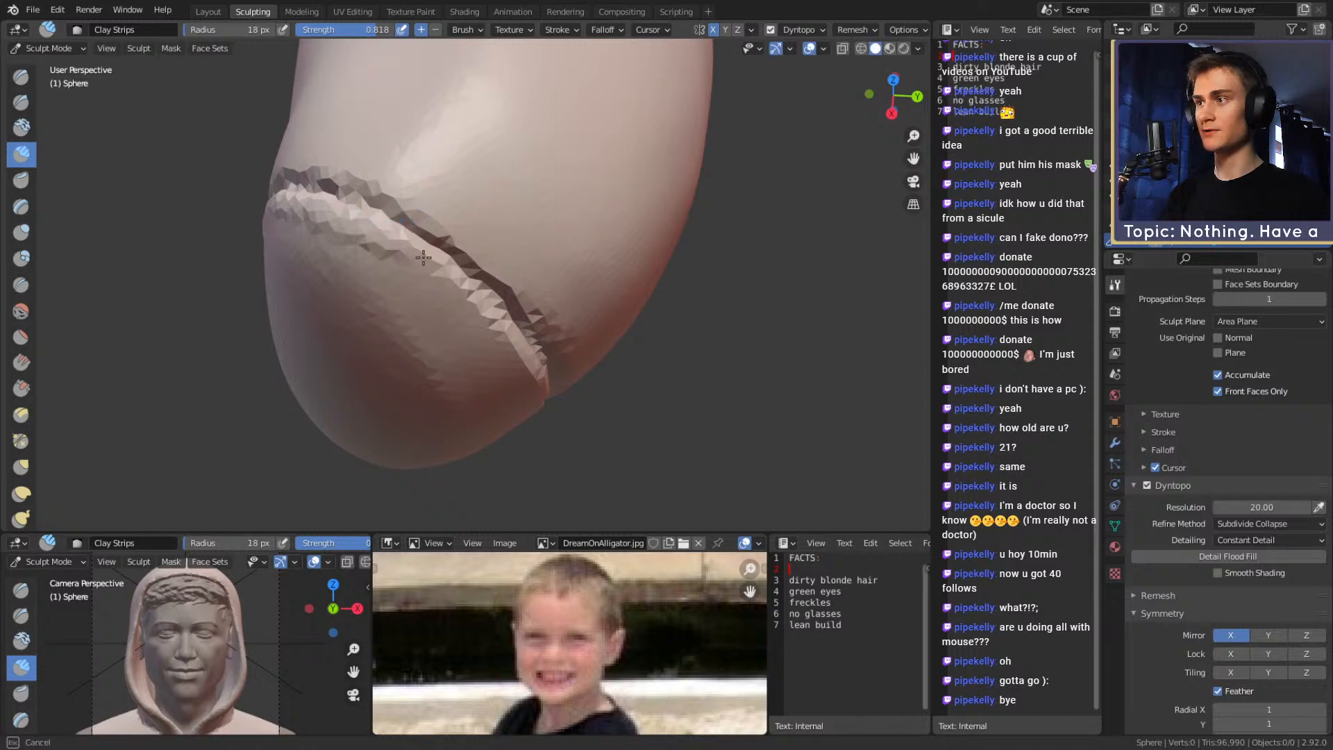
click(391, 242)
alt+drag(502, 332, 428, 267)
mouse_move(369, 190)
mouse_down()
mouse_move(461, 357)
mouse_move(441, 264)
mouse_up()
drag(442, 264, 417, 247)
Extend the Clay Strips build-up along the front and back of the sleeve seam at an 18 px radius
mouse_move(397, 192)
alt+mouse_down()
mouse_move(423, 218)
mouse_move(638, 224)
mouse_move(552, 252)
alt+mouse_up()
drag(425, 416, 489, 231)
mouse_move(554, 141)
alt+mouse_down()
mouse_move(446, 348)
mouse_move(454, 296)
alt+mouse_up()
drag(593, 282, 531, 296)
middle_drag(576, 286, 462, 255)
mouse_move(410, 211)
mouse_down()
mouse_move(534, 403)
mouse_move(459, 307)
mouse_up()
alt+drag(476, 470, 486, 368)
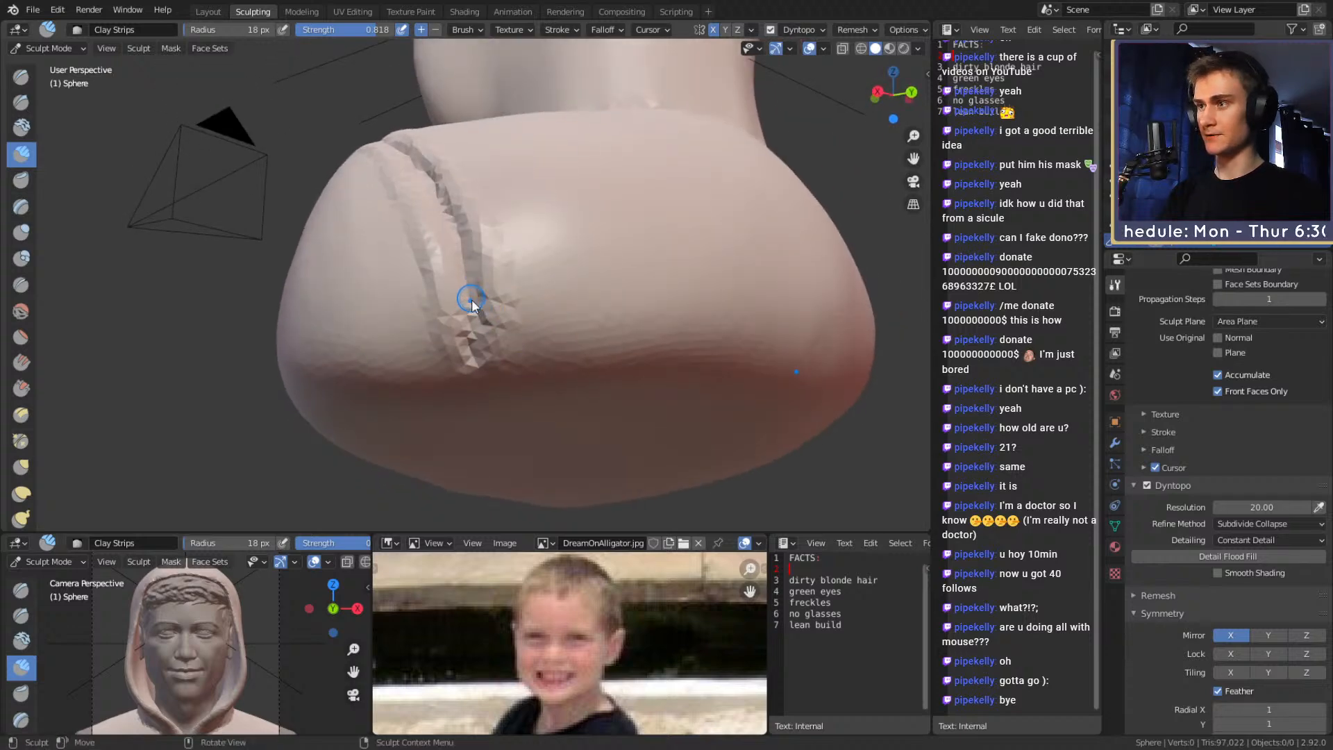
Deepen the sleeve seam's groove on the back of the shoulder with Crease and raise the brush radius to 94 px
key(shift+c)
drag(436, 184, 465, 232)
alt+drag(456, 224, 440, 262)
key(f)
click(544, 306)
key(f)
click(429, 355)
drag(453, 215, 438, 179)
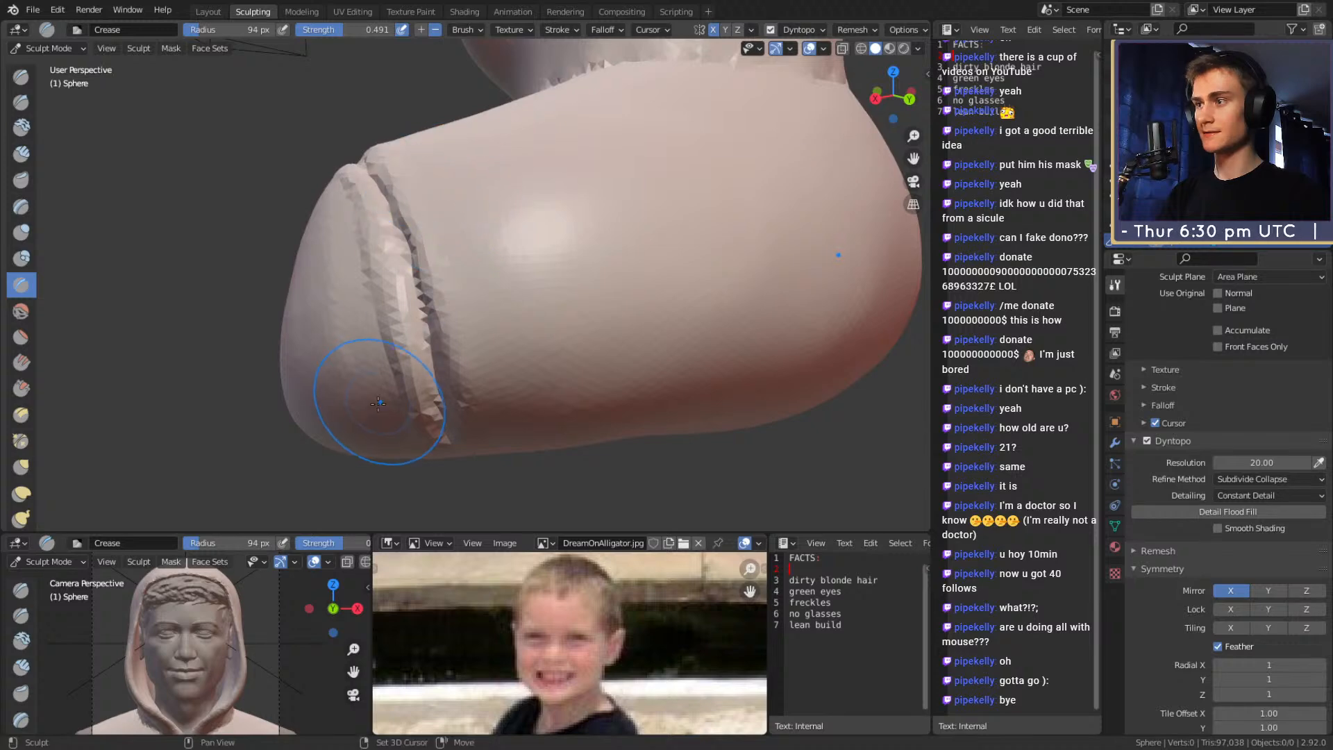
Smooth the shoulder around the sleeve seam at 94 px and 133 px brush radii
mouse_move(394, 252)
alt+mouse_down()
mouse_move(586, 262)
mouse_move(606, 243)
alt+mouse_up()
alt+drag(516, 399, 544, 306)
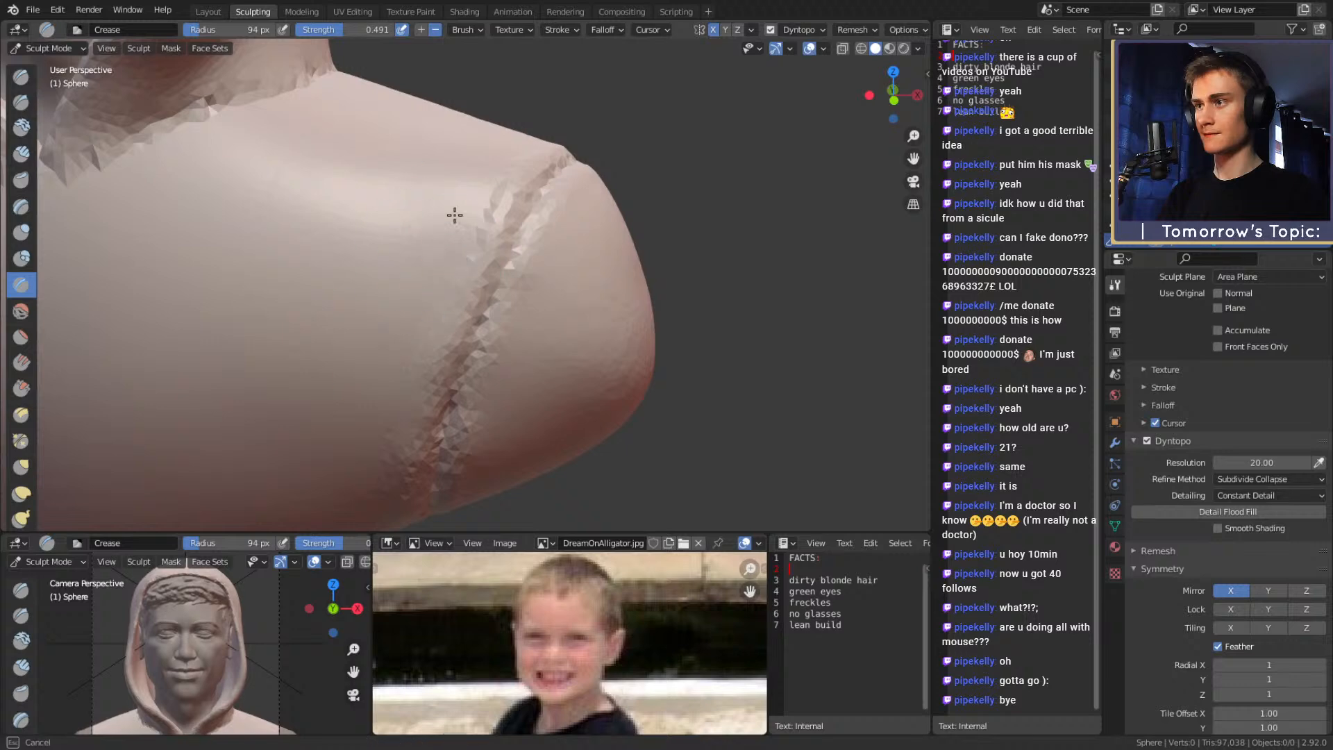
alt+drag(515, 157, 570, 146)
alt+drag(620, 272, 475, 298)
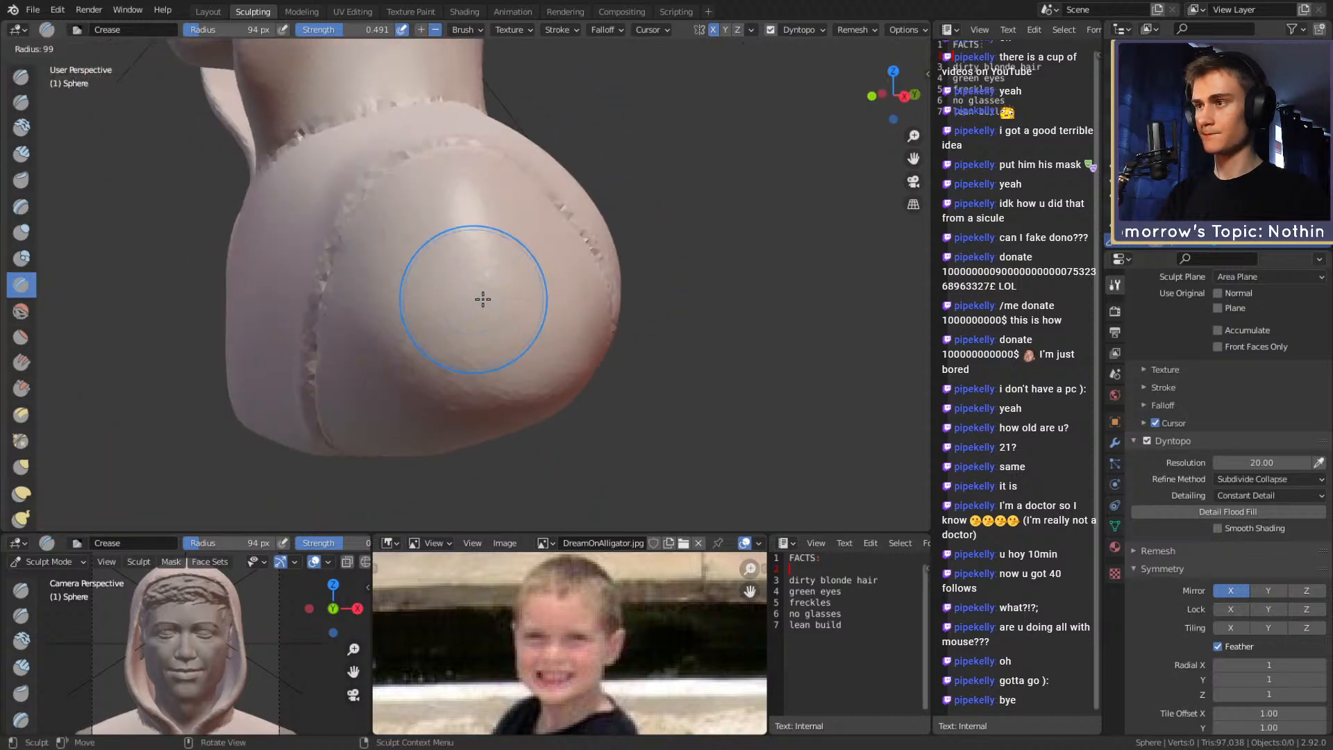
mouse_move(469, 356)
shift+mouse_down()
mouse_move(538, 369)
mouse_move(629, 358)
shift+mouse_up()
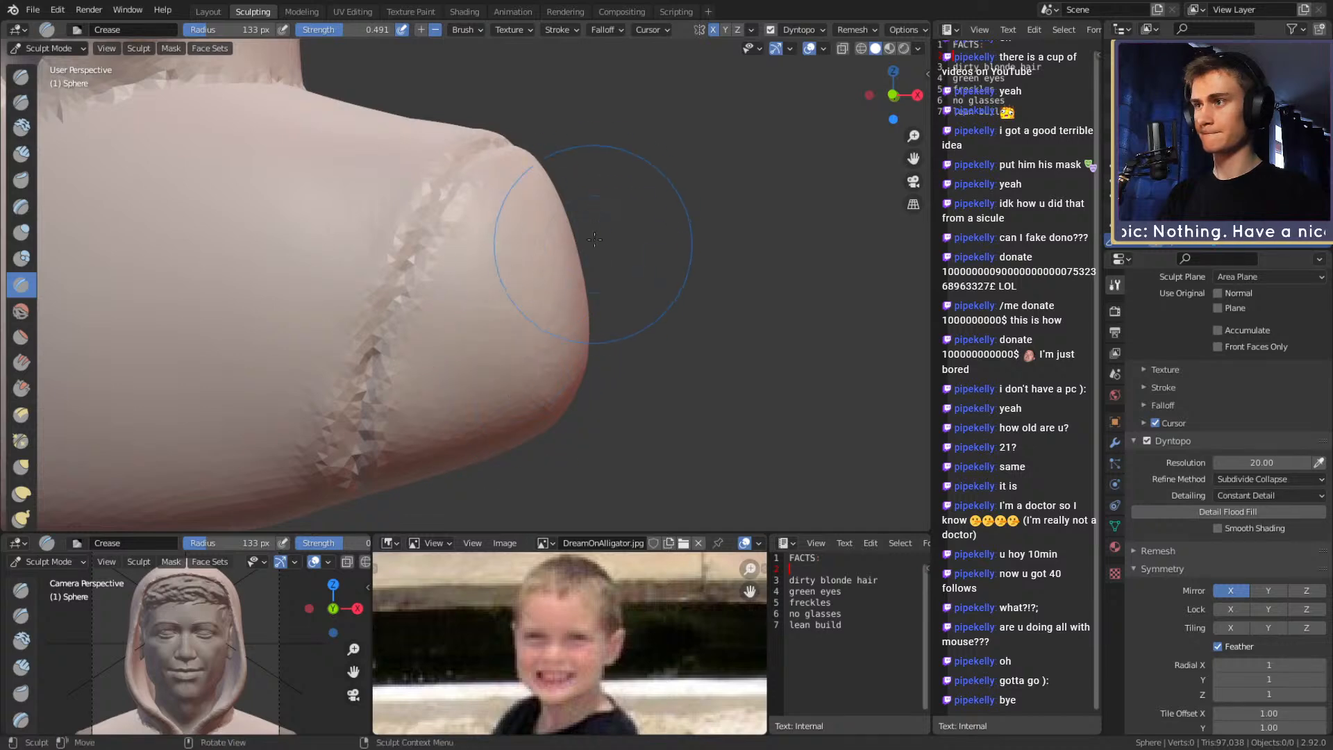
scroll(589, 255, down, 5)
scroll(597, 278, up, 5)
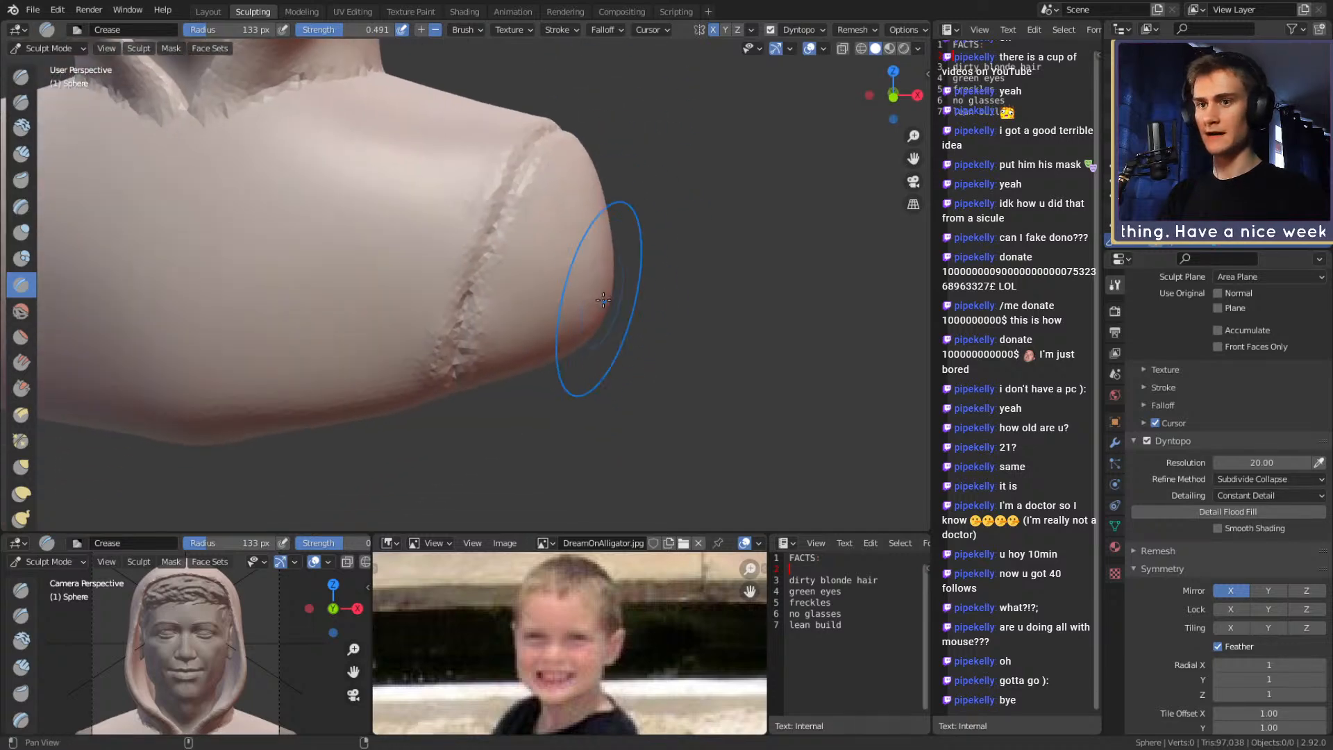
Reposition the shoulder and its sleeve seam with the Grab brush at a radius of about 202 px
key(g)
drag(528, 225, 543, 216)
key(f)
click(508, 185)
middle_drag(562, 205, 515, 296)
key(f)
click(543, 225)
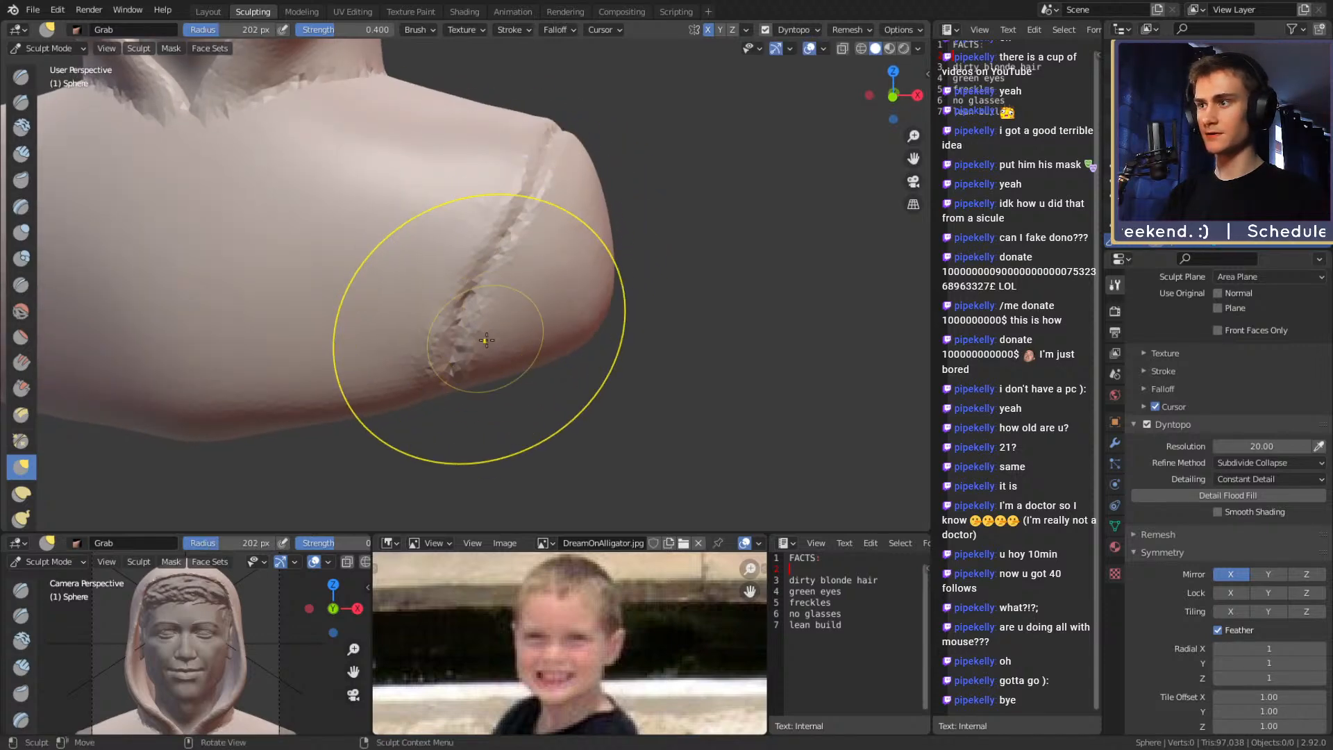
mouse_move(470, 340)
middle_down()
mouse_move(375, 333)
mouse_move(427, 309)
mouse_move(389, 333)
mouse_move(411, 350)
mouse_move(576, 290)
middle_up()
mouse_move(580, 285)
alt+mouse_down()
mouse_move(524, 291)
mouse_move(460, 332)
mouse_move(508, 159)
mouse_move(714, 283)
mouse_move(595, 283)
mouse_move(567, 250)
mouse_move(577, 253)
alt+mouse_up()
key(f)
click(458, 335)
Crease a straight seam along the top of the shoulder from the collar to the sleeve seam at a 14 px radius
scroll(577, 253, up, 5)
alt+shift+drag(533, 212, 518, 244)
mouse_move(368, 268)
alt+mouse_down()
mouse_move(512, 351)
mouse_move(510, 268)
alt+mouse_up()
mouse_move(510, 267)
alt+mouse_down()
mouse_move(514, 241)
mouse_move(503, 256)
alt+mouse_up()
key(shift+c)
key(f)
click(403, 321)
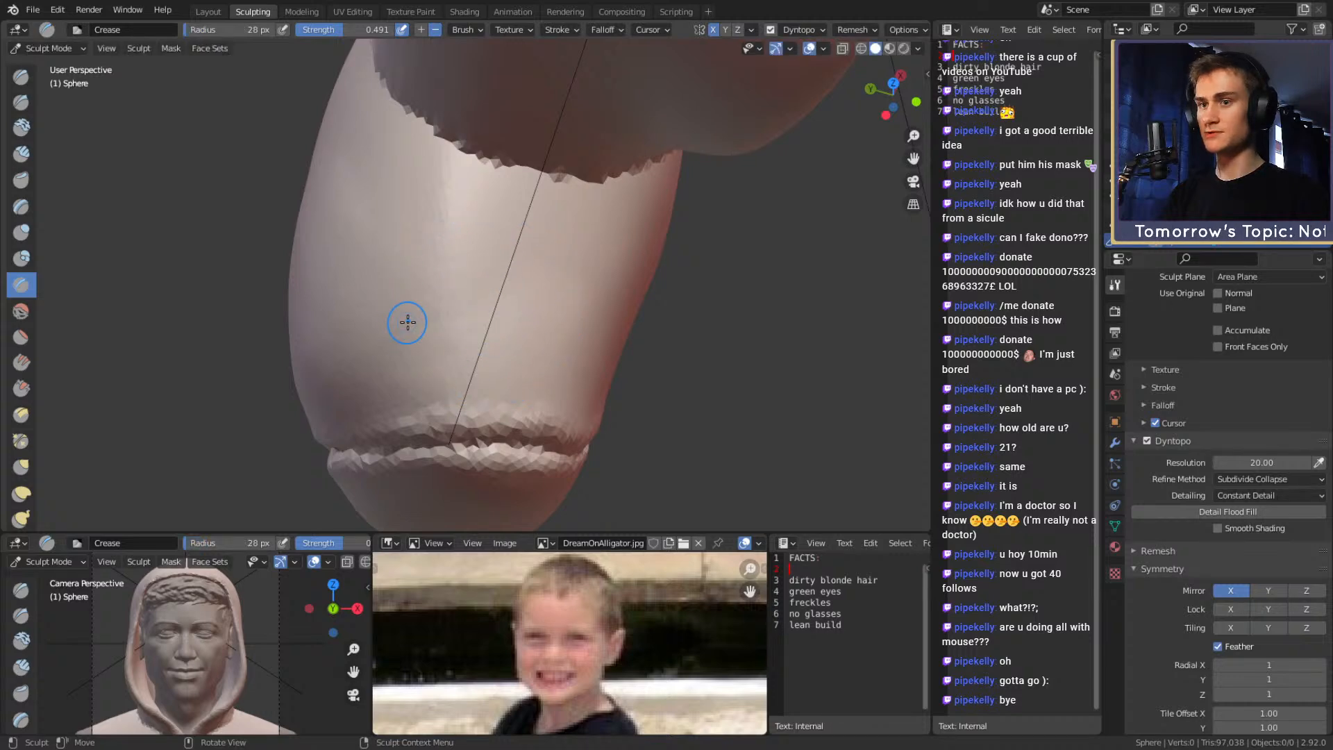
alt+drag(403, 321, 466, 285)
key(f)
click(462, 324)
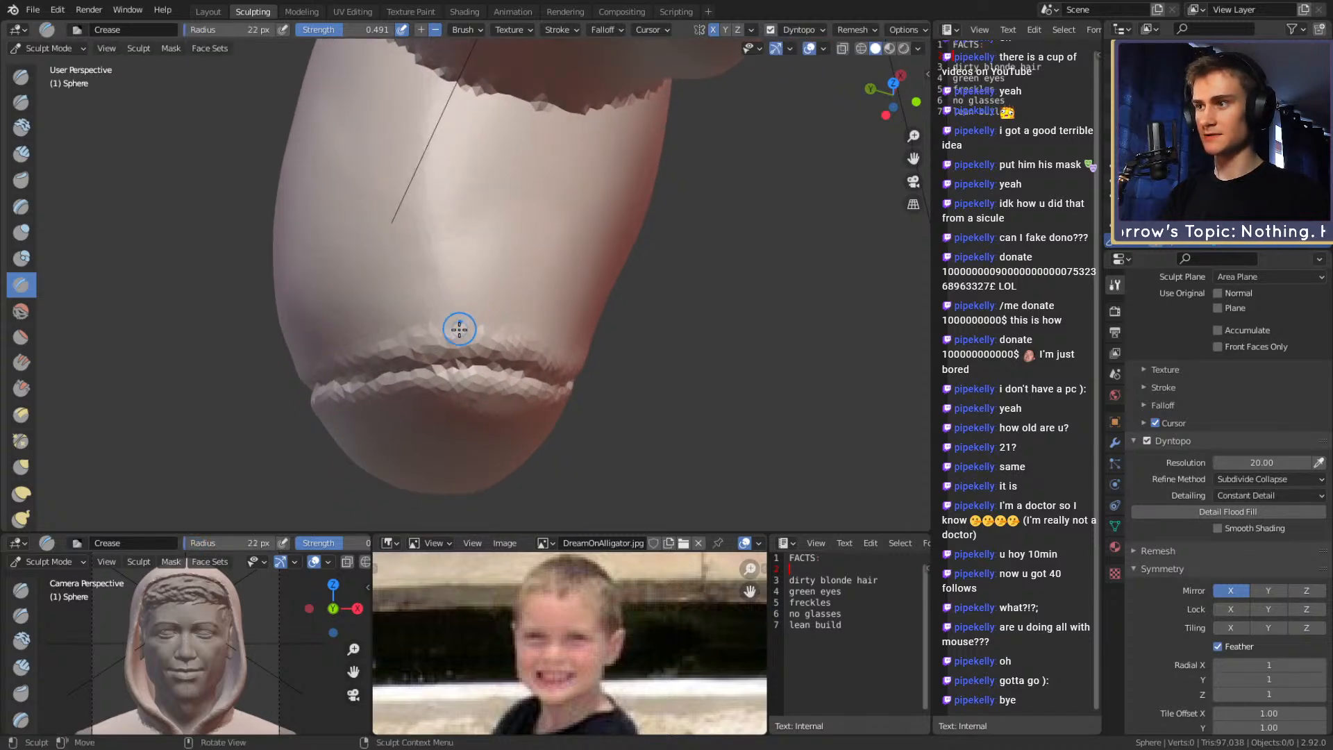
key(f)
click(454, 330)
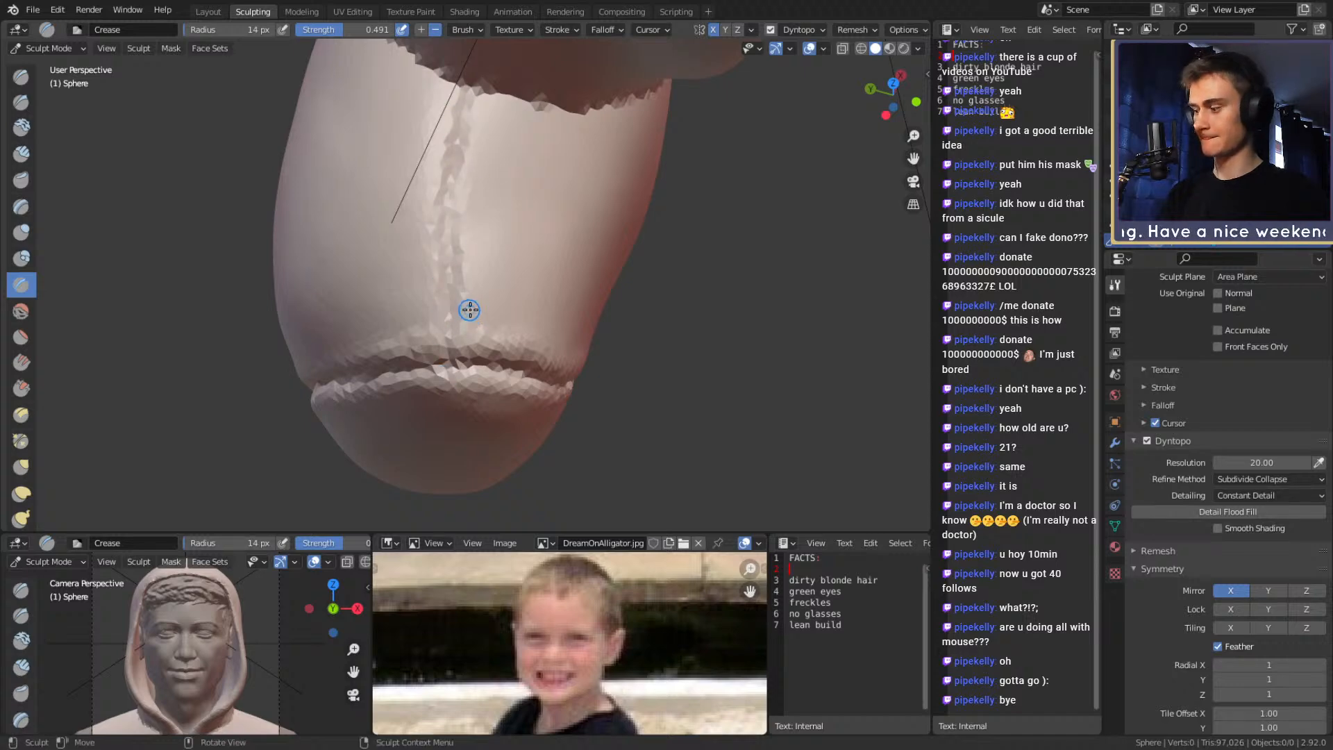
Lay Clay Strips beside the shoulder-top seam at a 14 px radius and soften them at 46 px
key(c)
drag(475, 196, 451, 163)
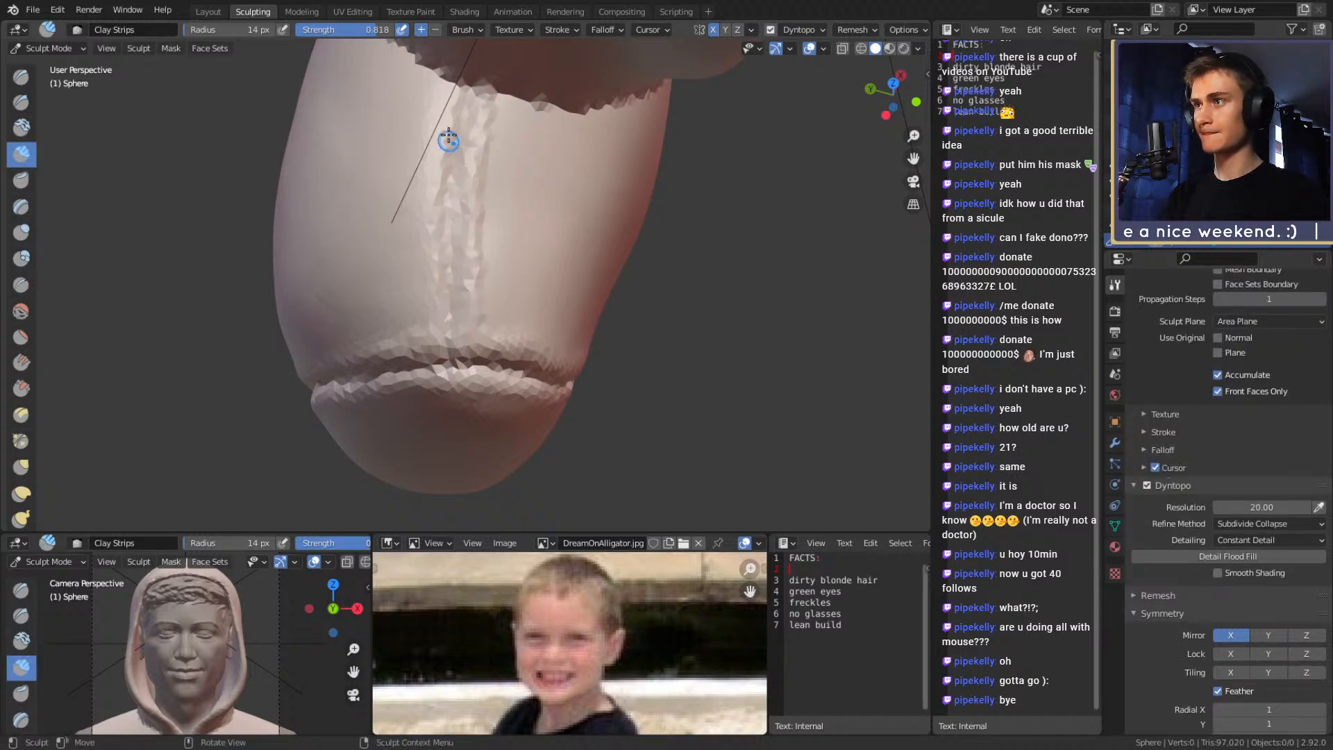
key(f)
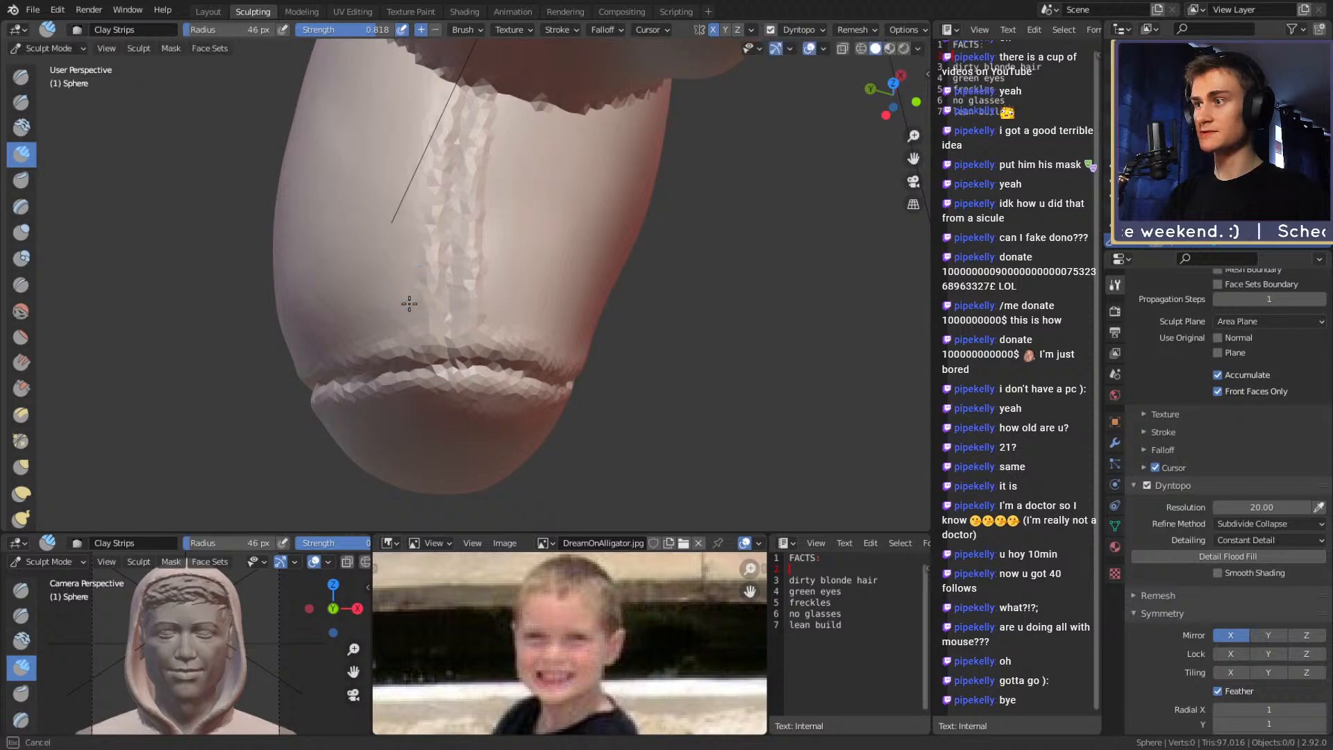
click(428, 146)
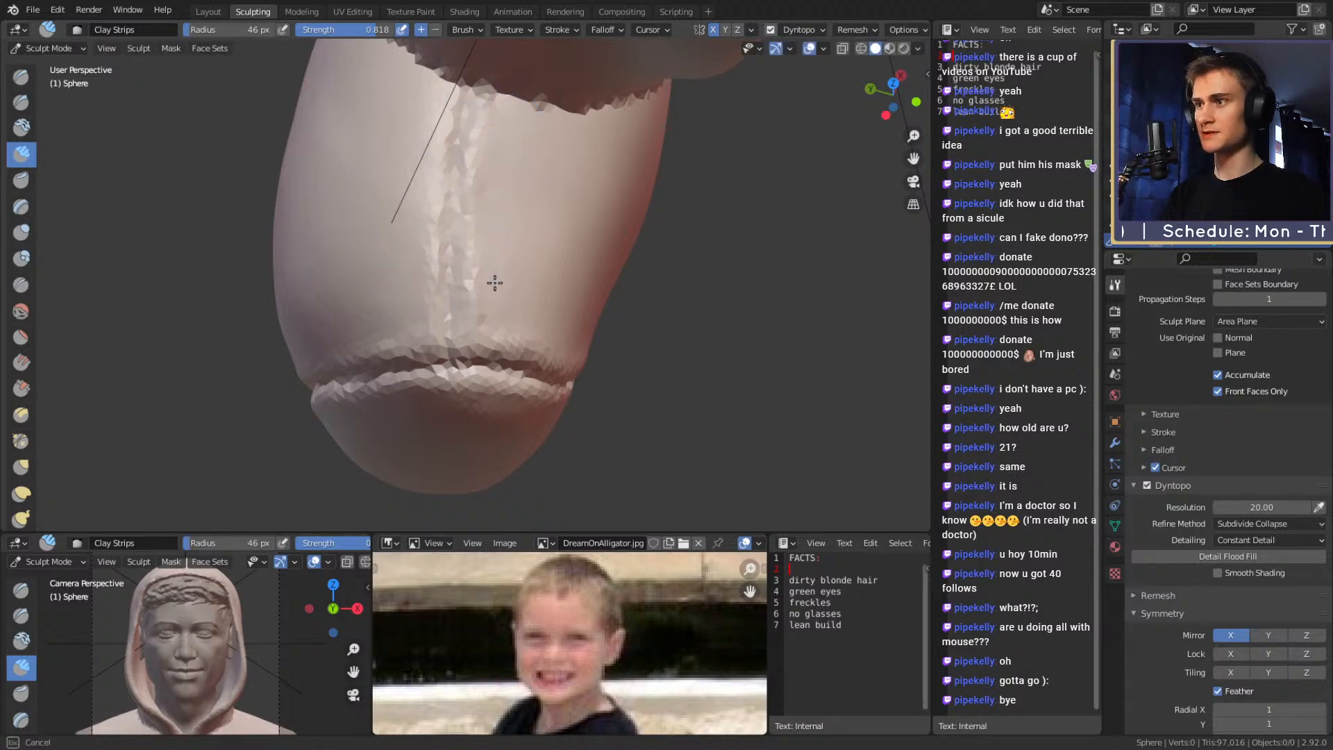
Reshape the side of the hood's rim around the forehead with the Snake Hook brush at a 138 px radius
scroll(527, 229, down, 6)
middle_drag(566, 248, 583, 244)
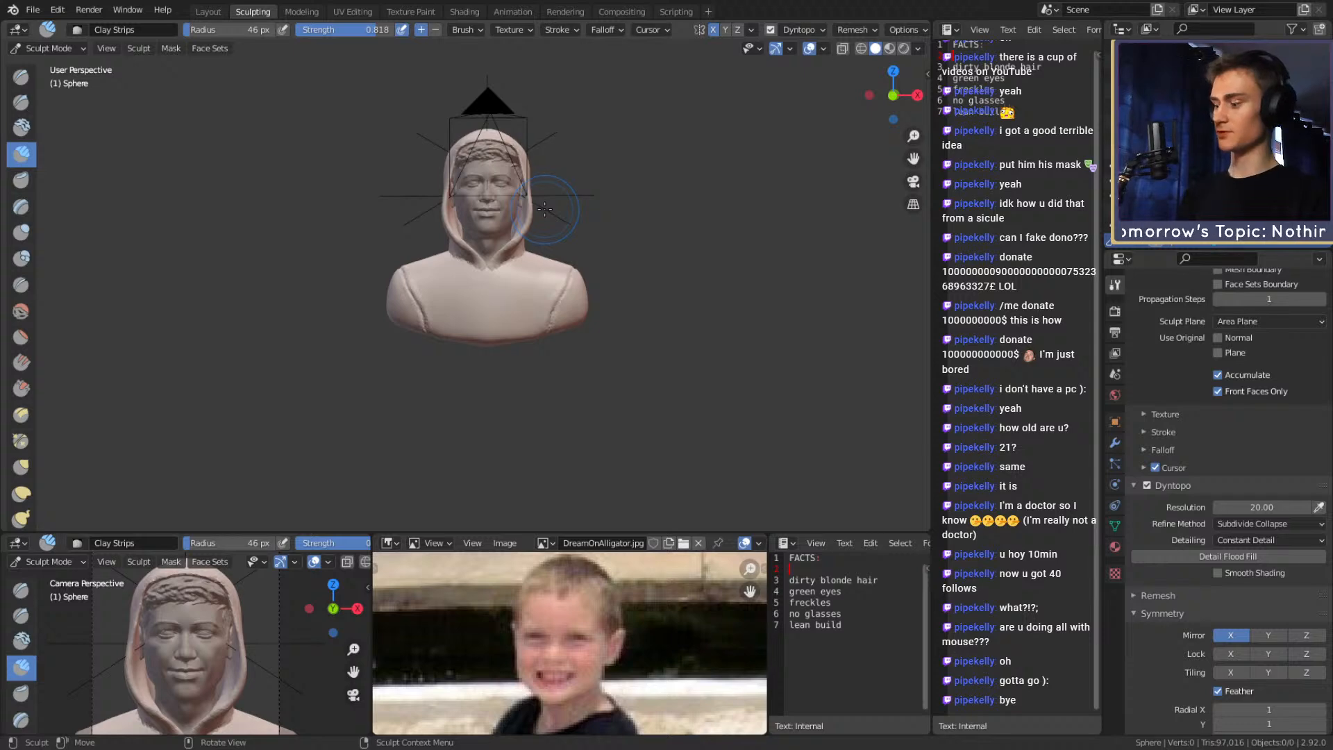
scroll(548, 257, up, 10)
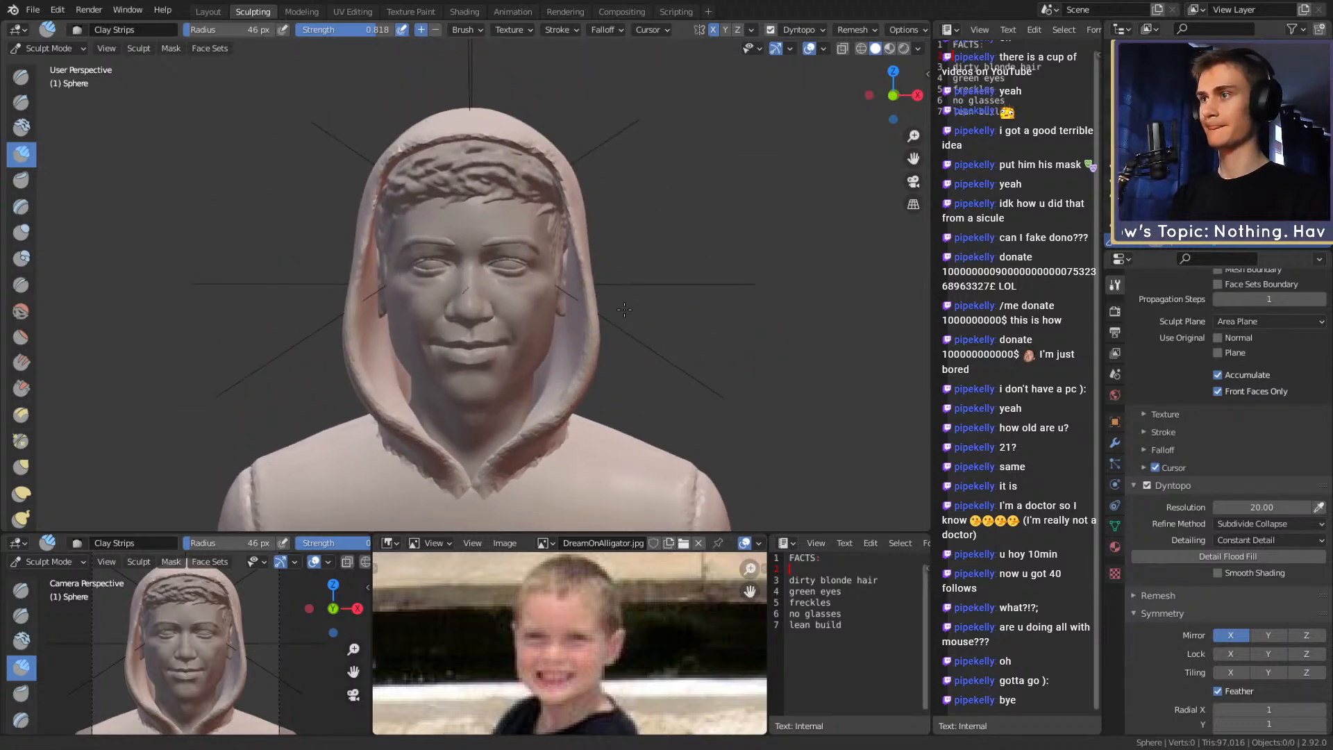
middle_drag(631, 250, 605, 276)
scroll(620, 310, down, 5)
key(k)
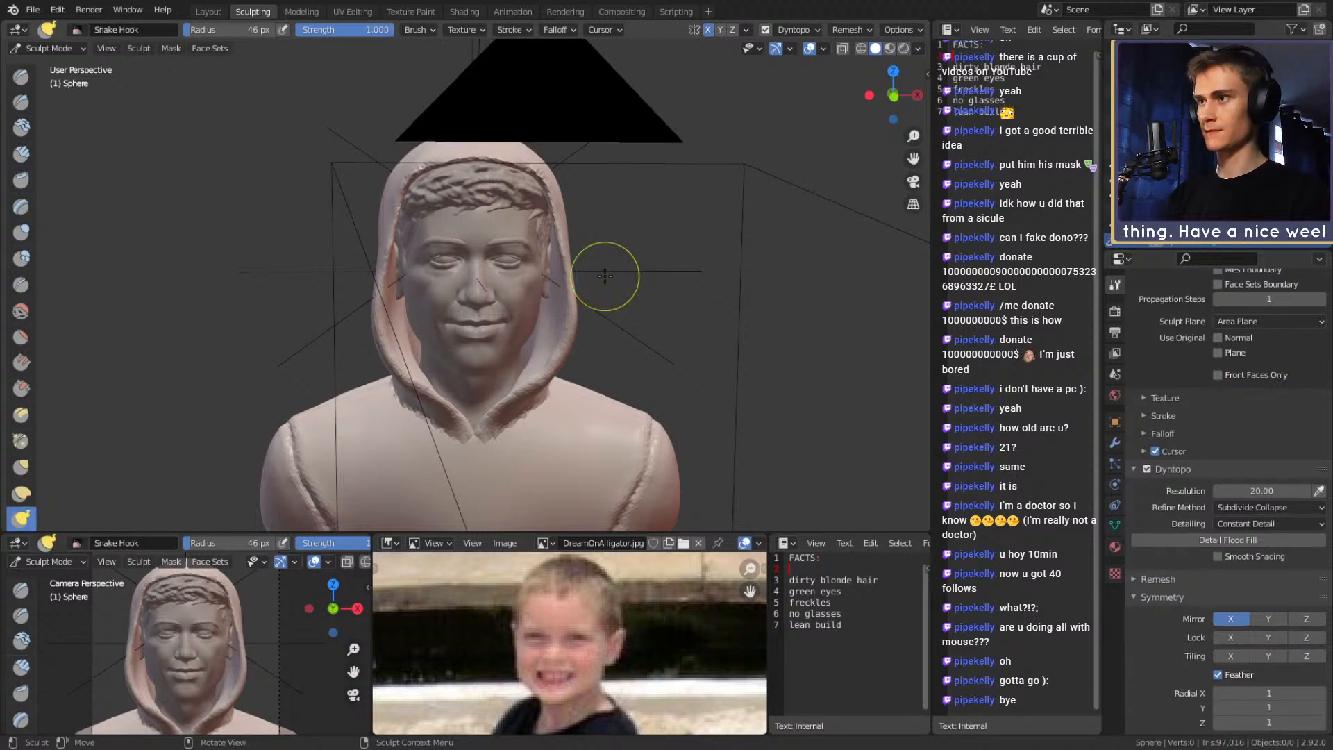
scroll(653, 180, up, 3)
key(f)
click(510, 182)
scroll(510, 182, down, 10)
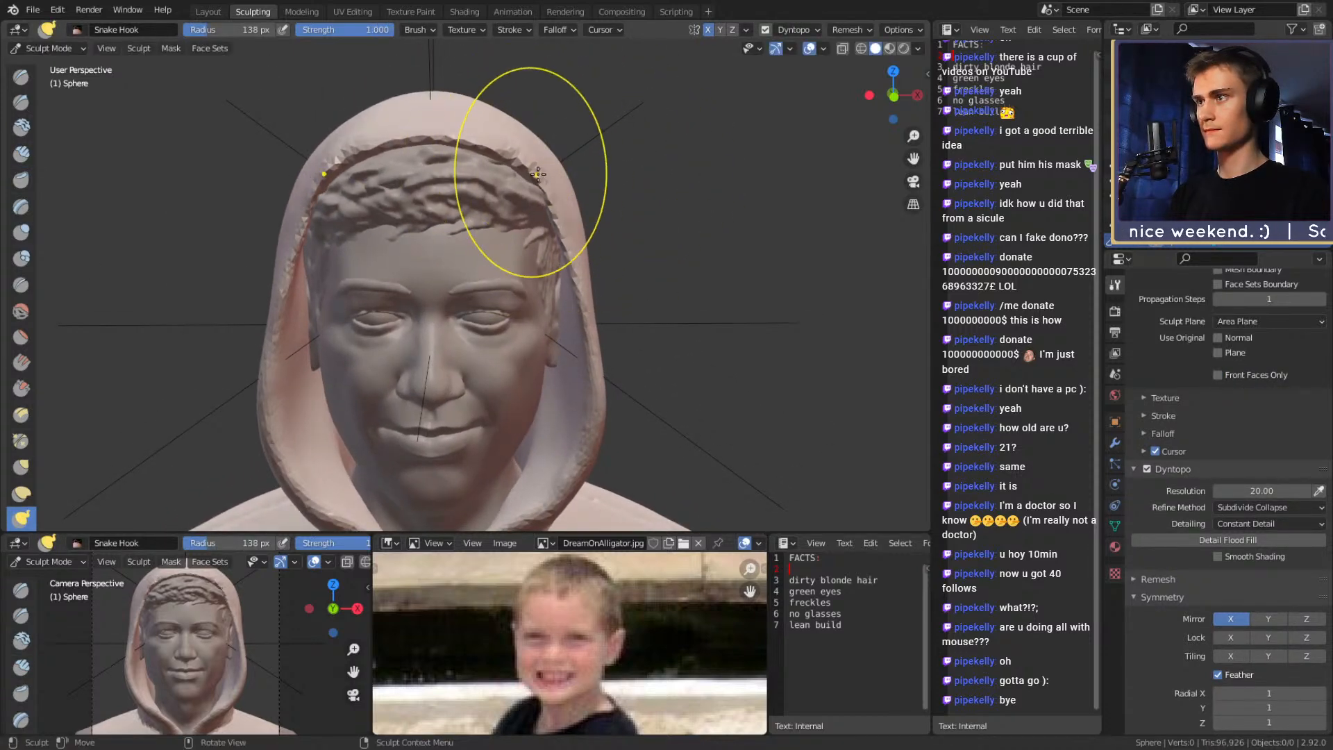
middle_drag(570, 243, 566, 212)
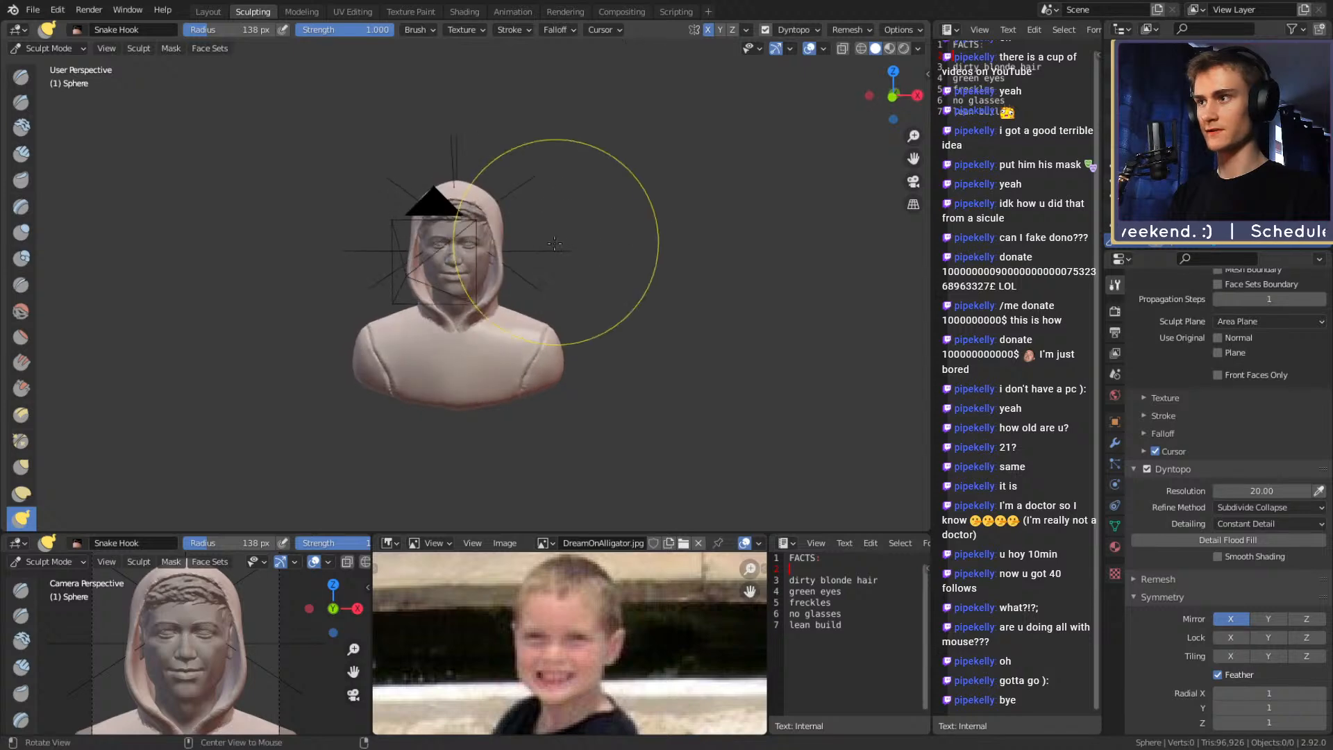
Adjust the top center of the hood opening with the Snake Hook brush at a 78 px radius
scroll(565, 212, up, 5)
scroll(566, 212, up, 2)
key(f)
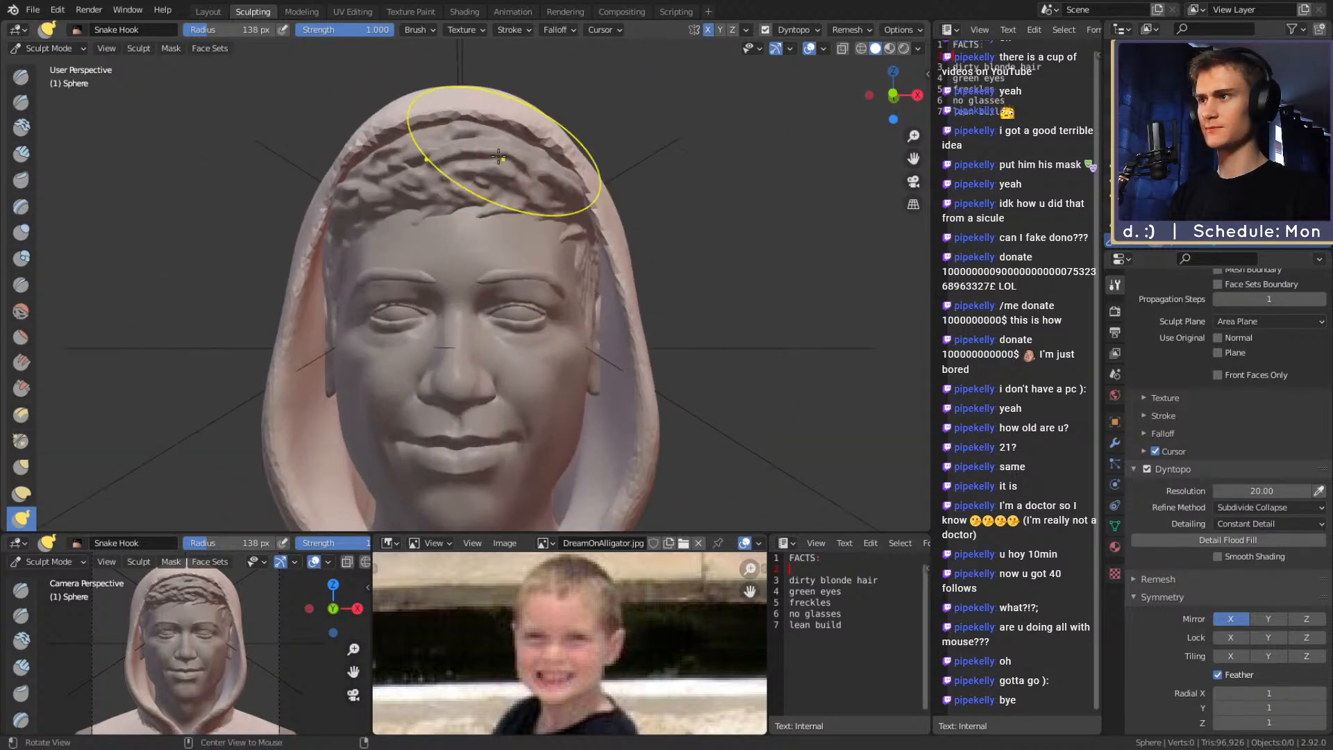
click(451, 104)
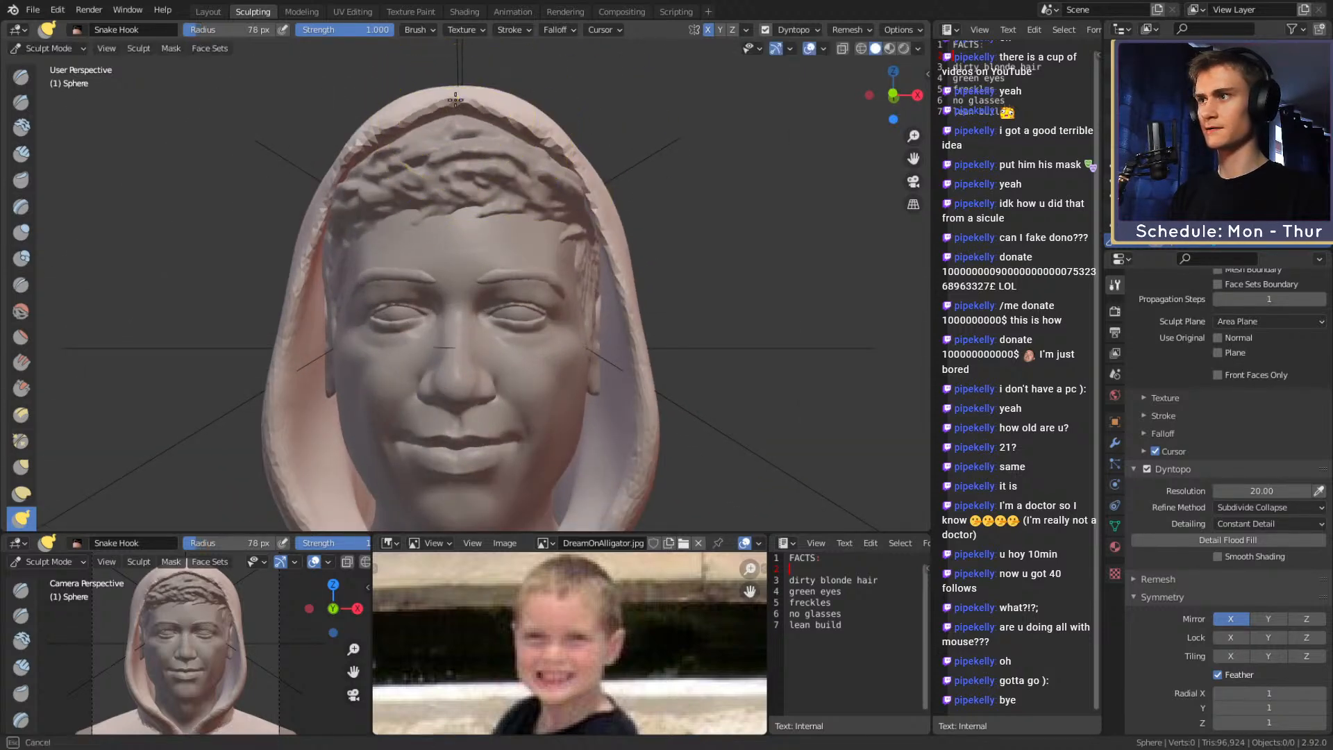
scroll(535, 104, down, 6)
middle_drag(550, 193, 521, 223)
scroll(532, 253, up, 3)
scroll(431, 179, up, 4)
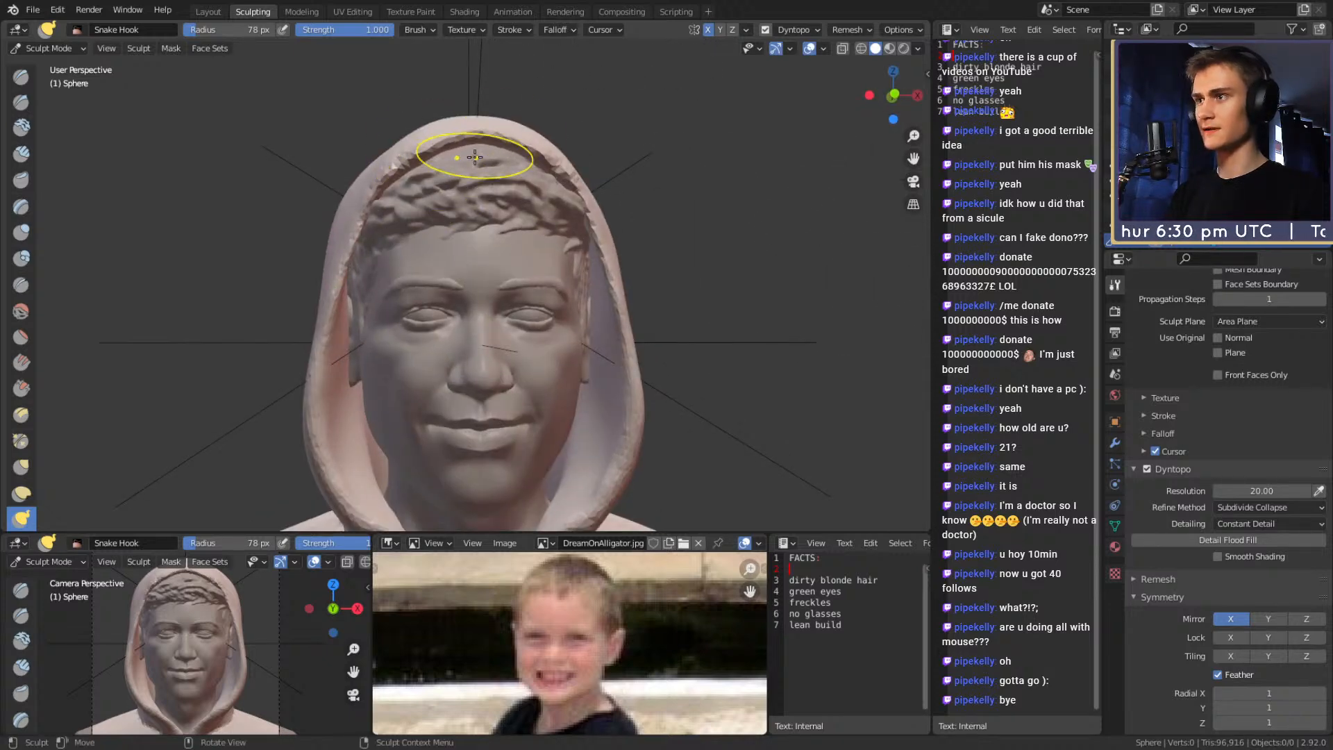
scroll(461, 148, down, 10)
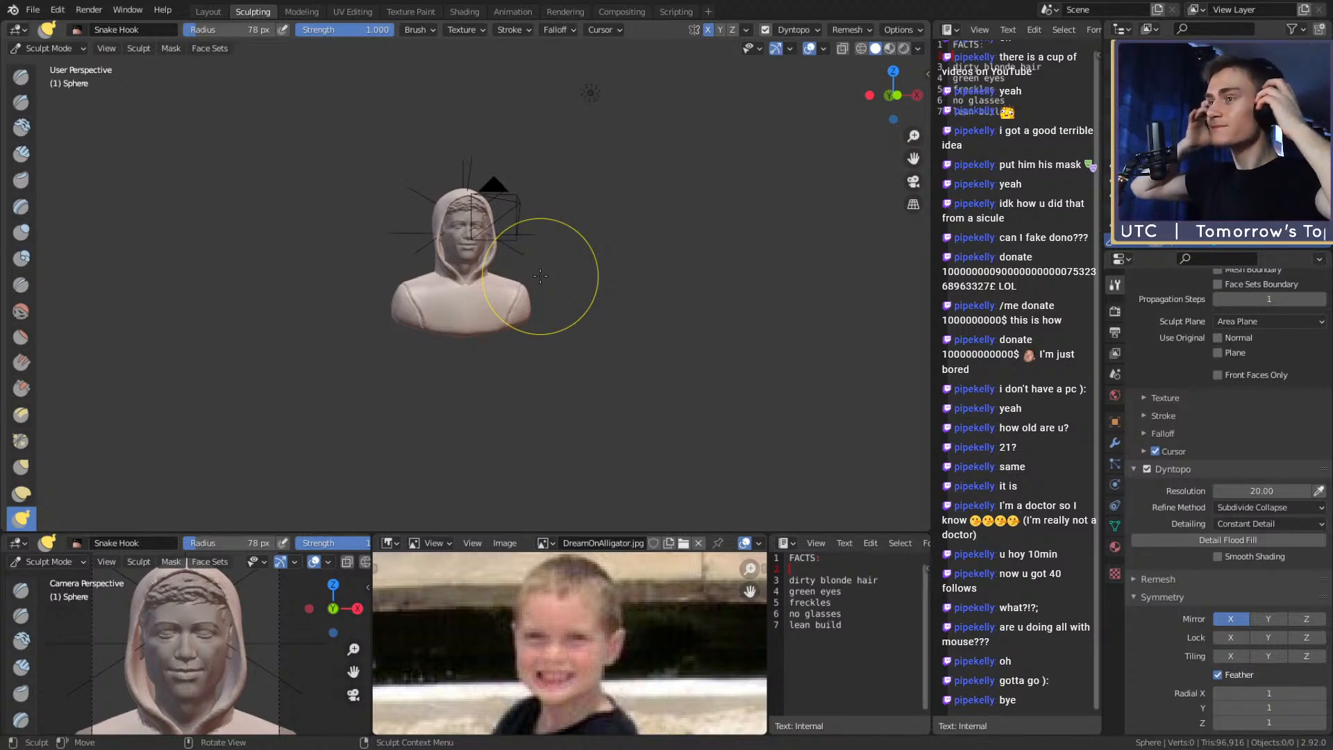
Save the file as dream_real_face_v1a.blend and switch to the Layout workspace to check the bust
click(33, 9)
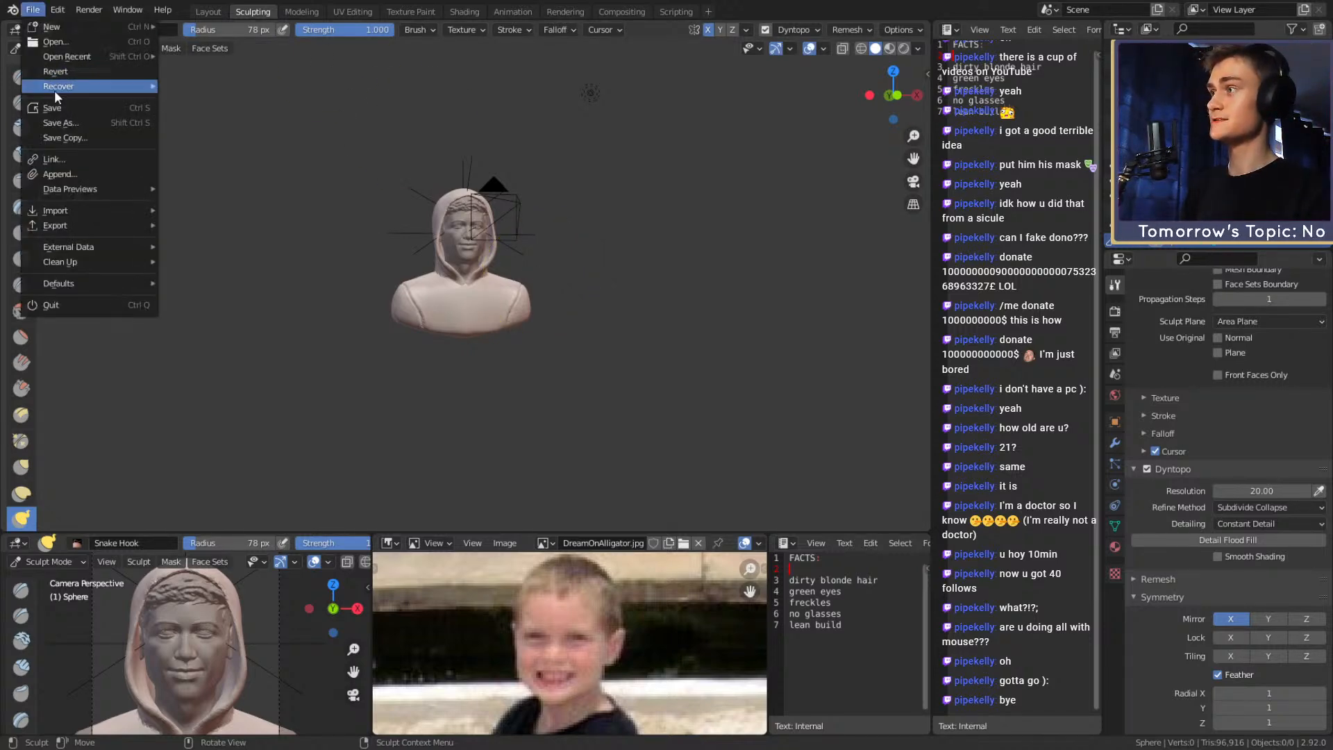
key(Return)
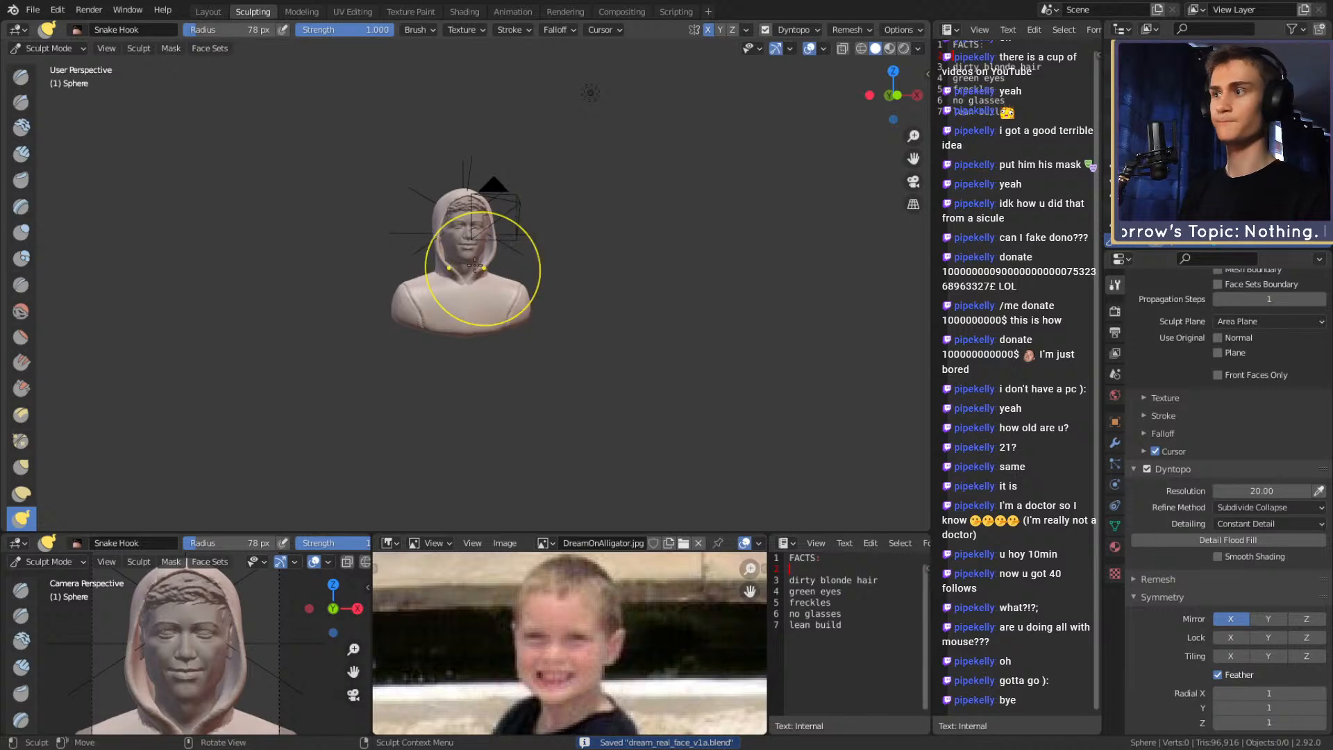
click(209, 12)
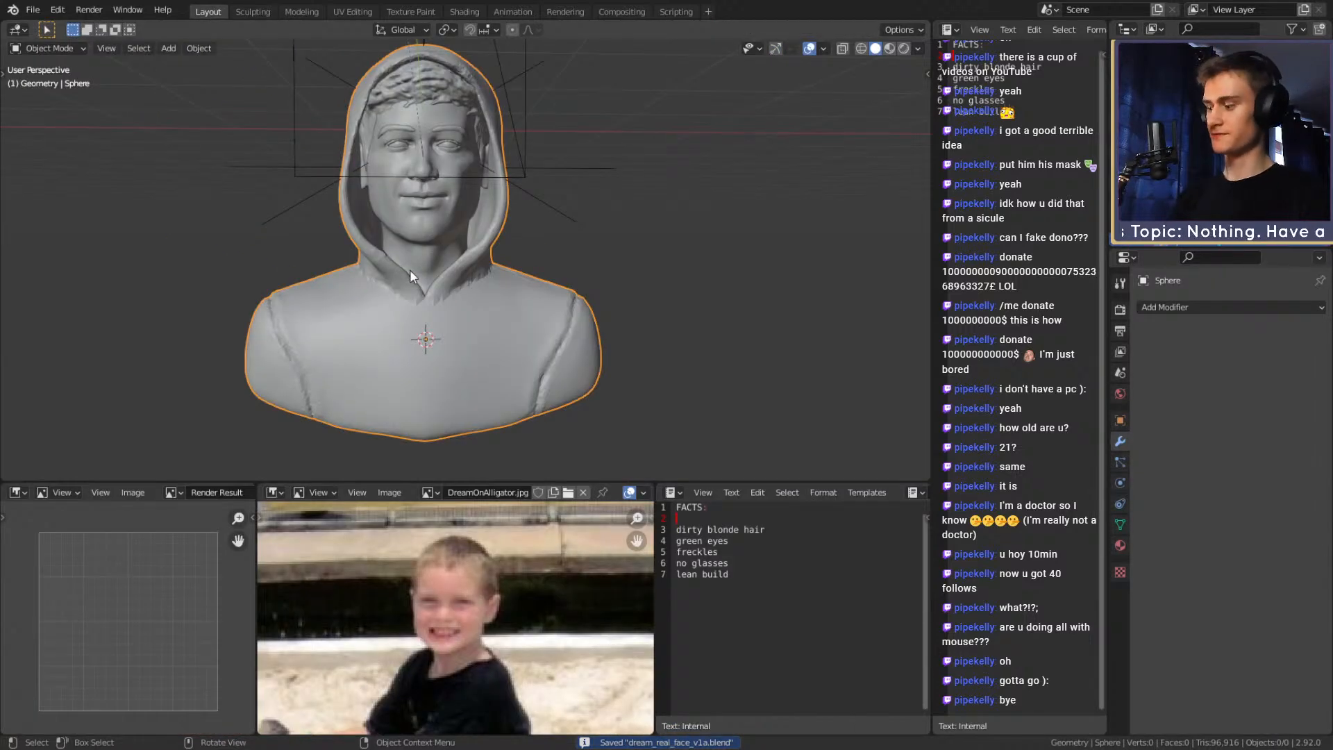
scroll(440, 219, up, 5)
middle_drag(441, 219, 544, 243)
scroll(593, 311, down, 4)
scroll(570, 281, up, 3)
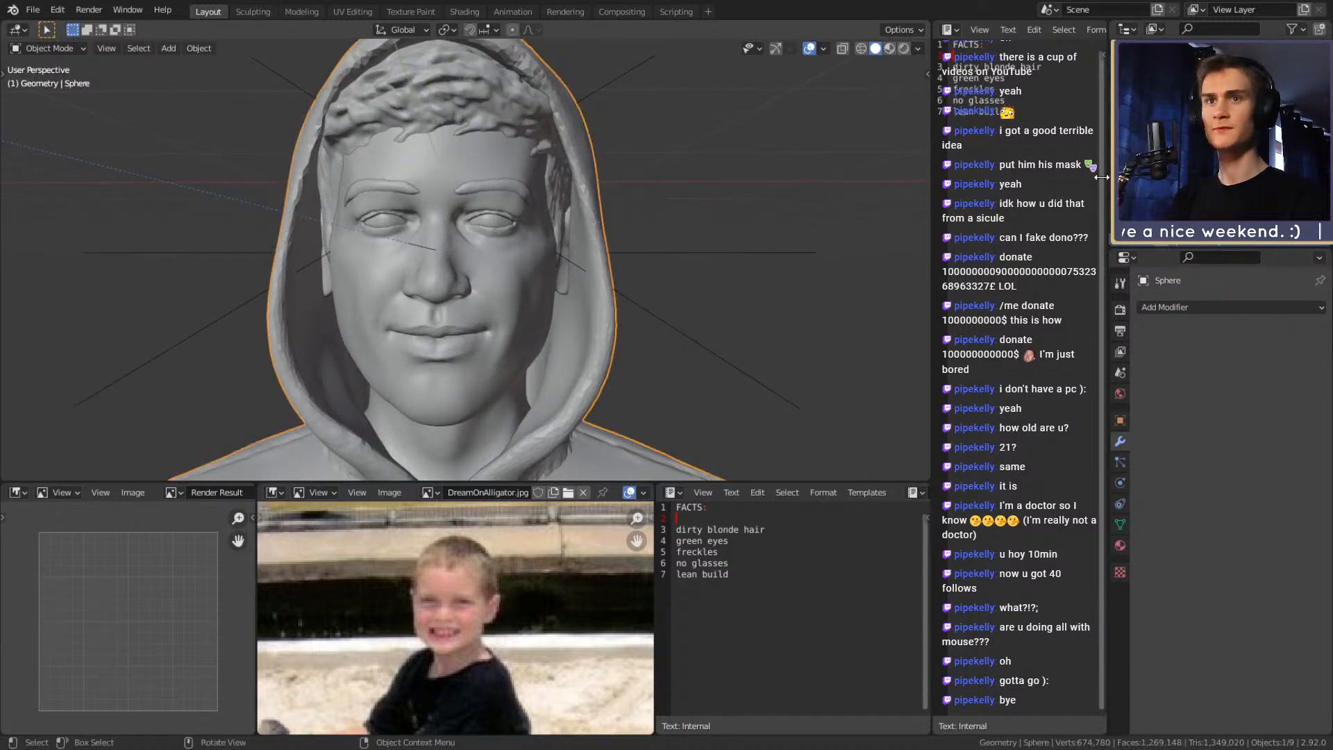
Hide the hoodie object and save the file as dream_real_face_v1b.blend
click(1303, 243)
scroll(607, 297, down, 4)
middle_drag(607, 297, 529, 323)
scroll(529, 323, up, 3)
middle_drag(529, 323, 468, 187)
click(475, 159)
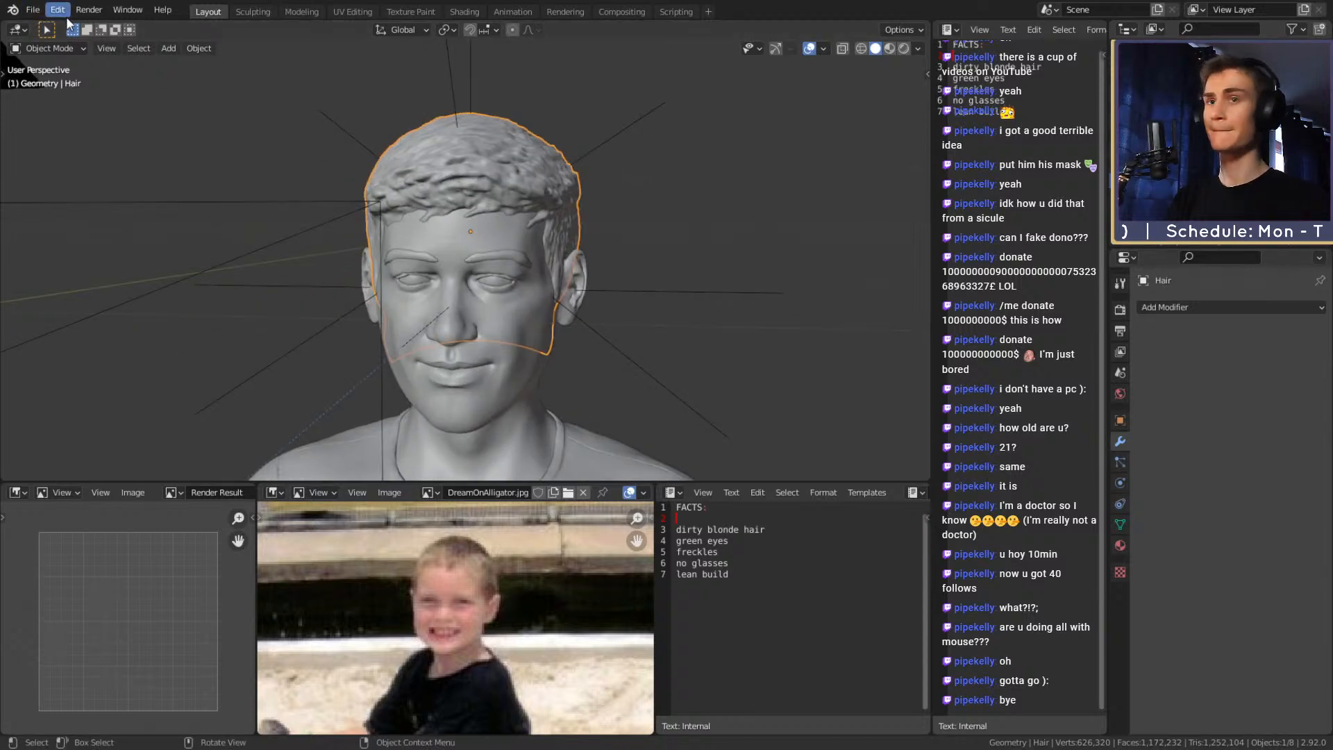
click(33, 9)
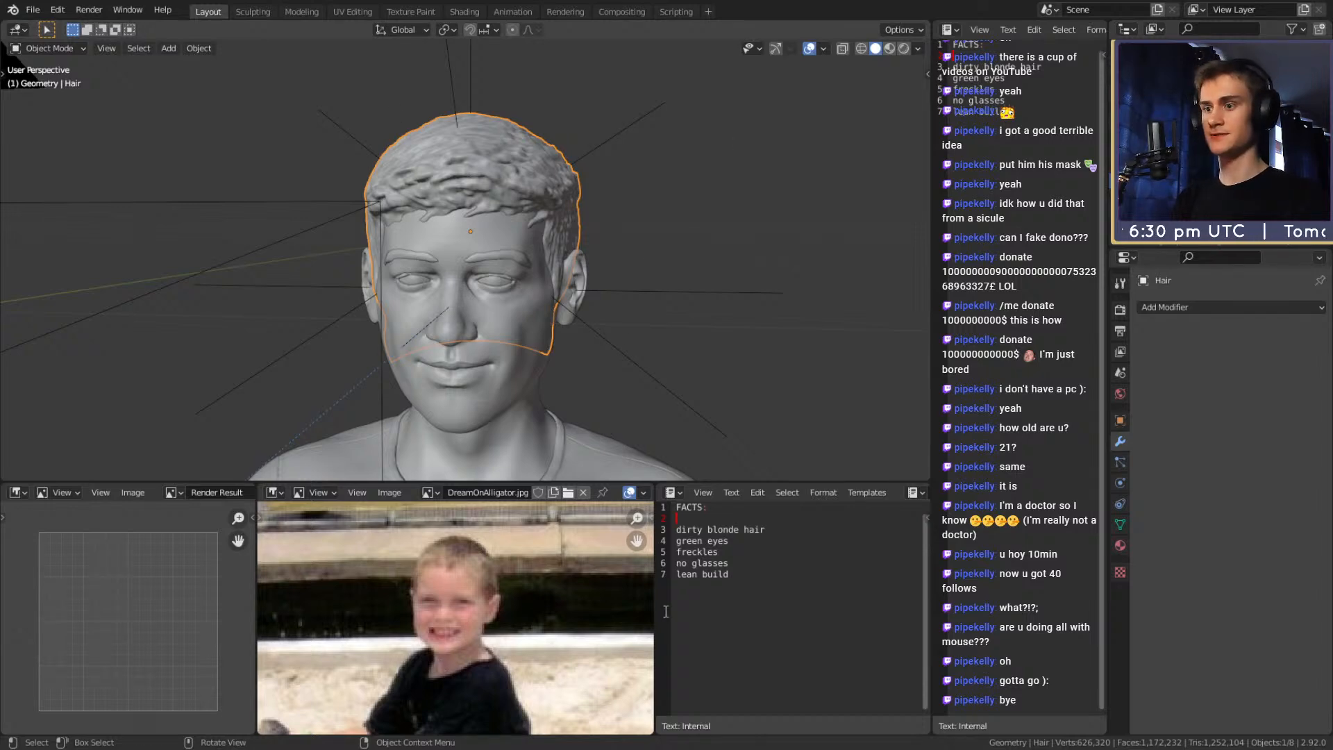
key(ctrl+s)
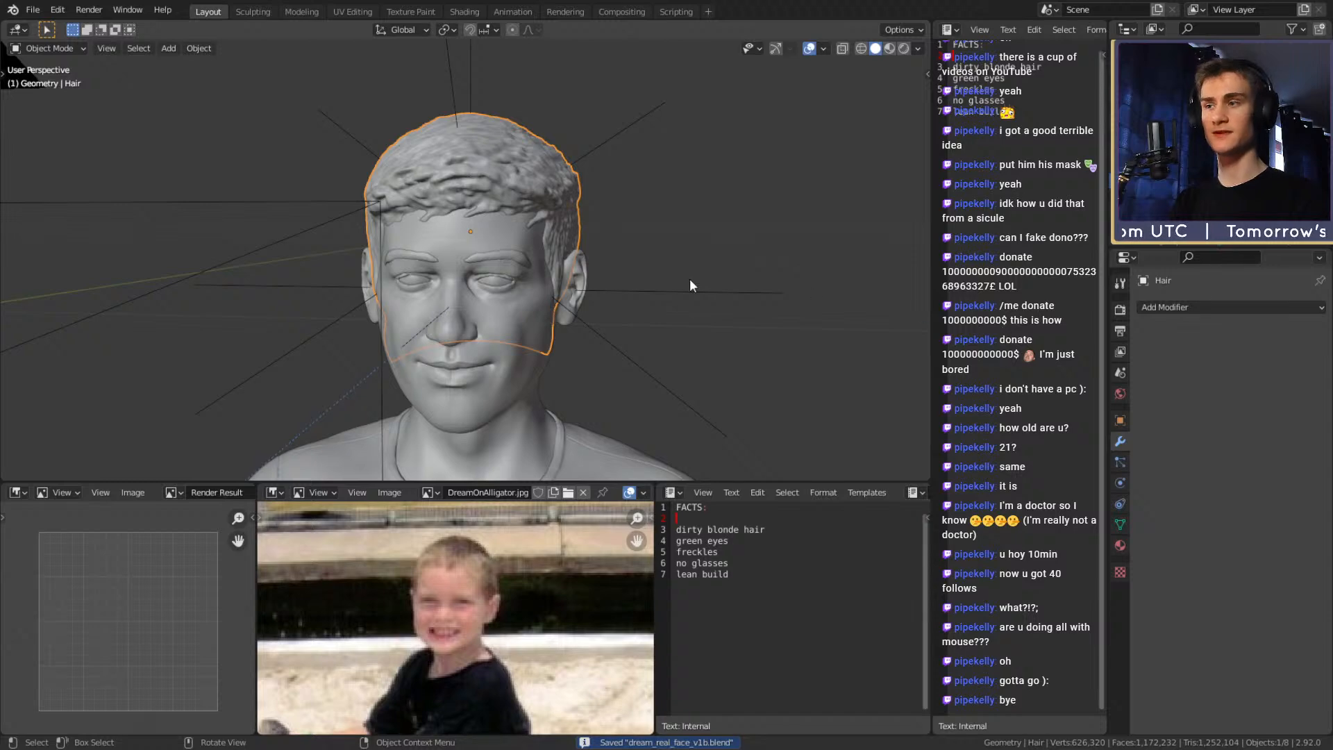
Select the Head object and hide the hair so the bare scalp is exposed
middle_drag(528, 260, 656, 318)
scroll(657, 318, down, 4)
scroll(590, 318, up, 5)
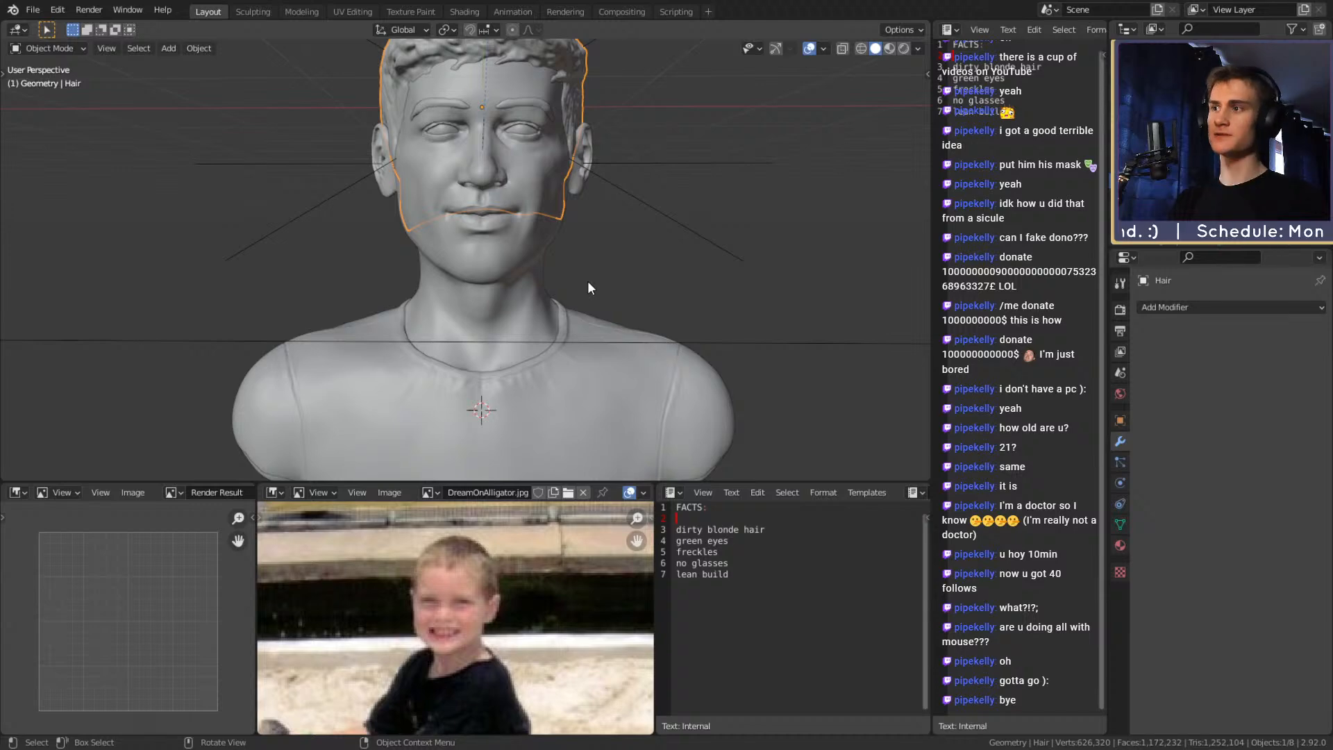
click(558, 284)
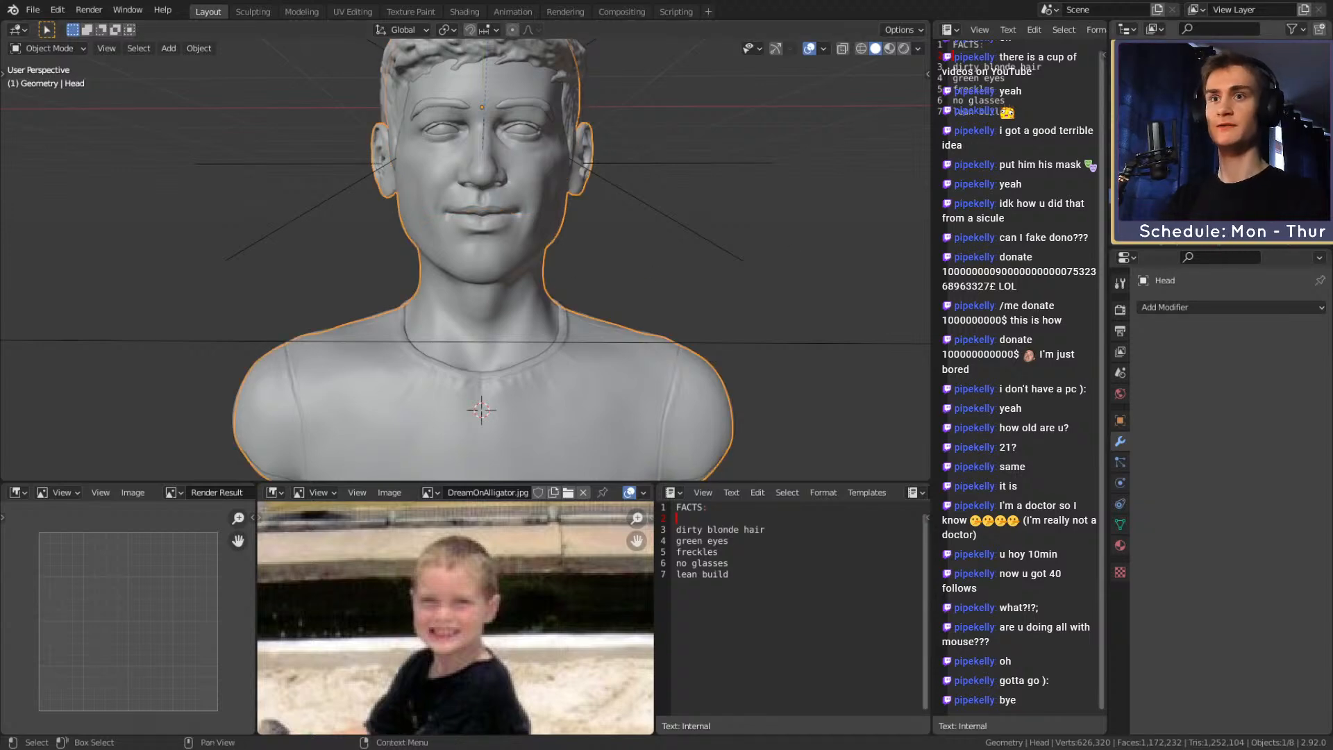
click(1303, 139)
shift+middle_drag(582, 180, 567, 230)
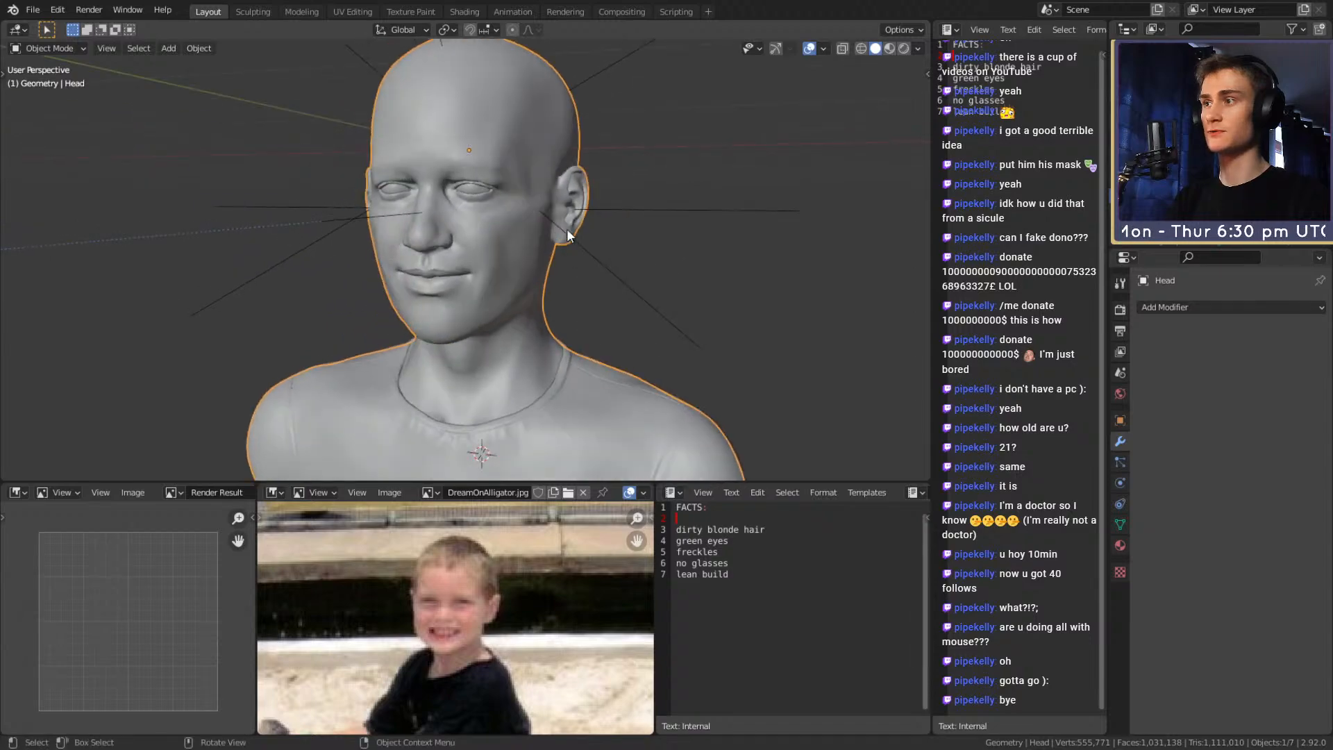
Enter Edit Mode on the head mesh and set it to face selection
key(Tab)
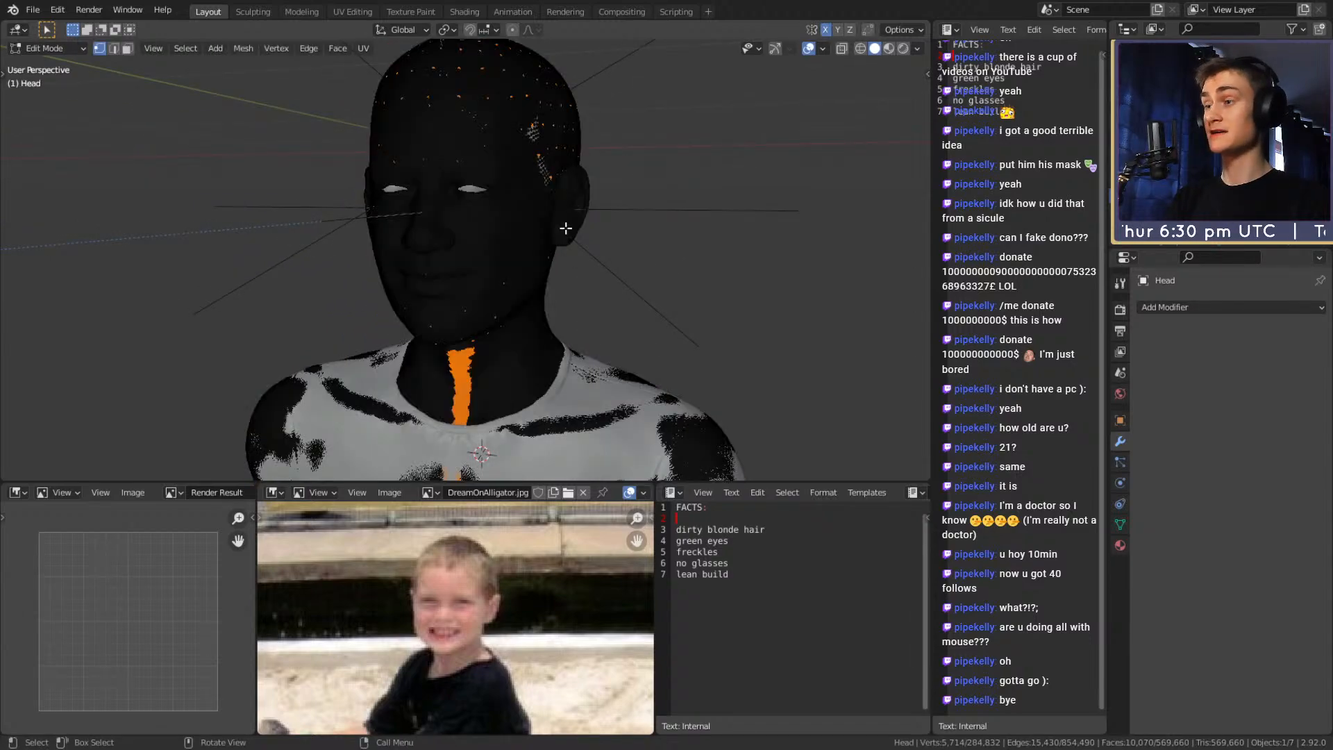
middle_drag(549, 244, 476, 206)
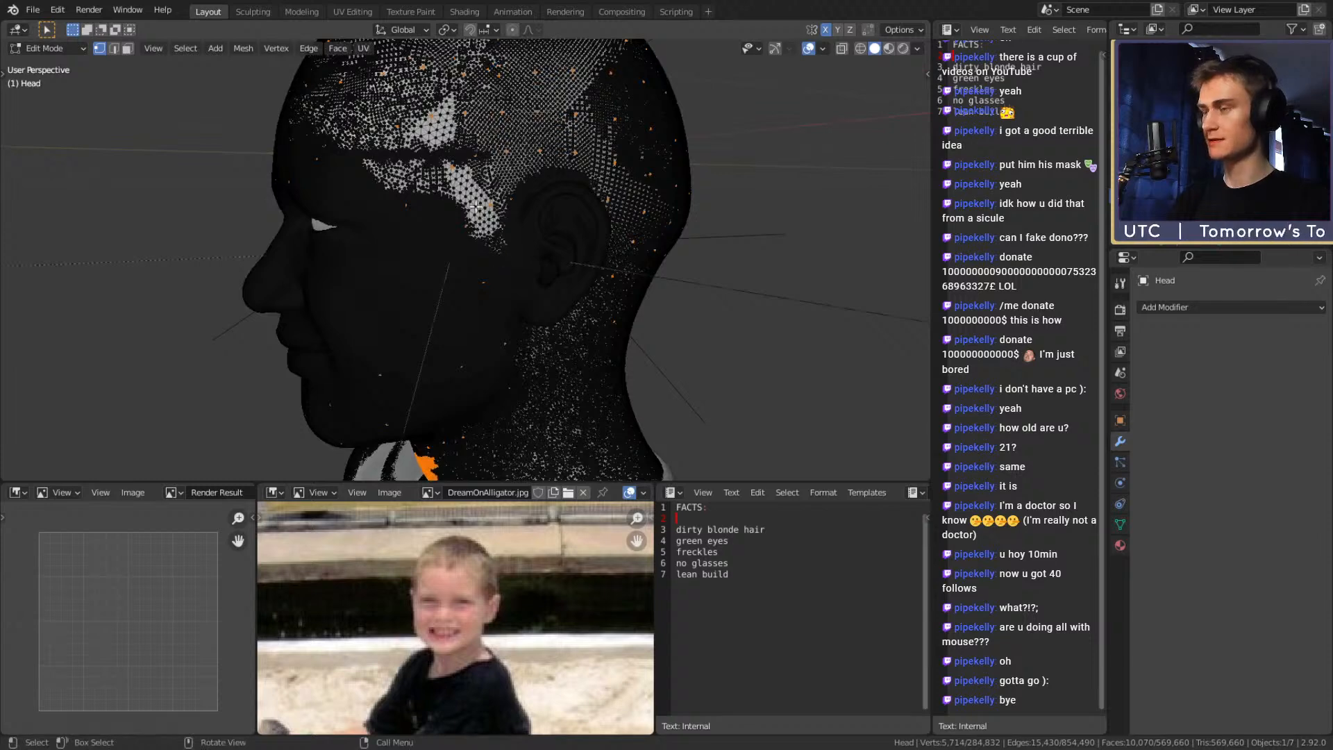
key(3)
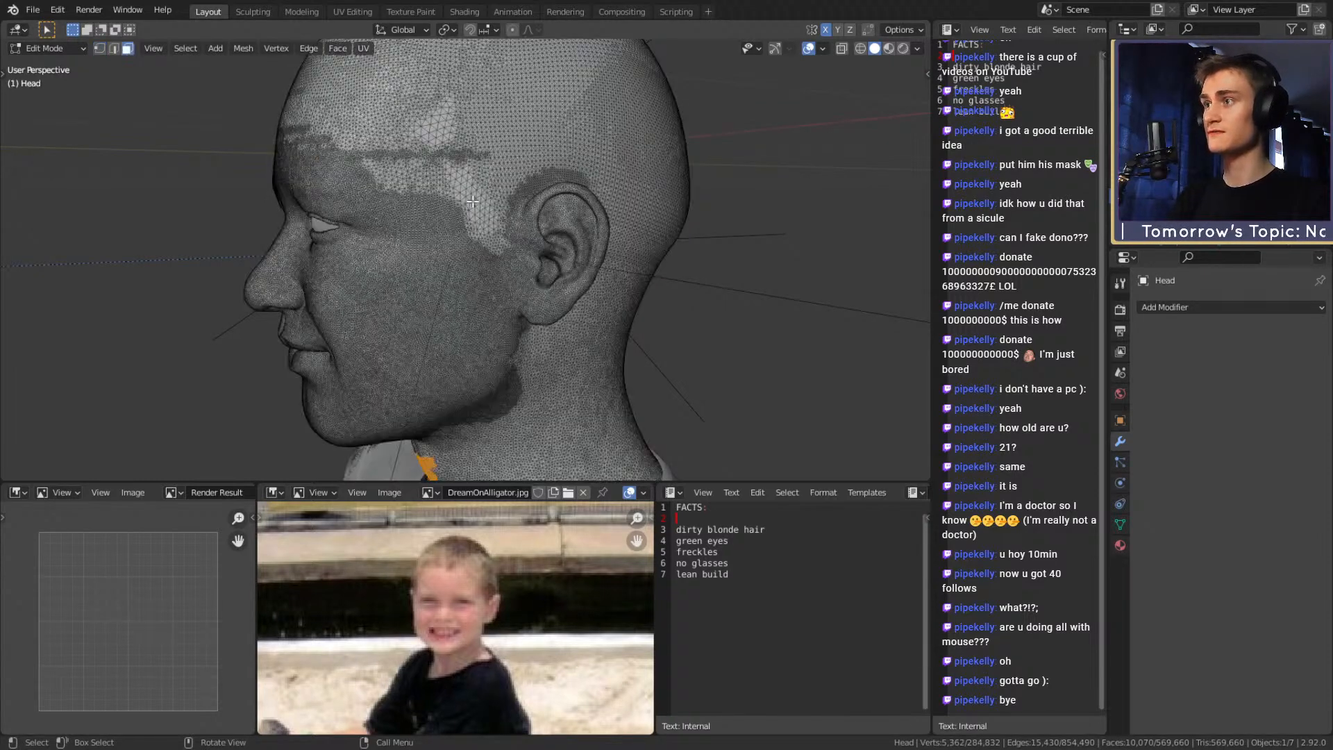
Circle-select the faces in front of the ear from the temple down onto the cheek
key(c)
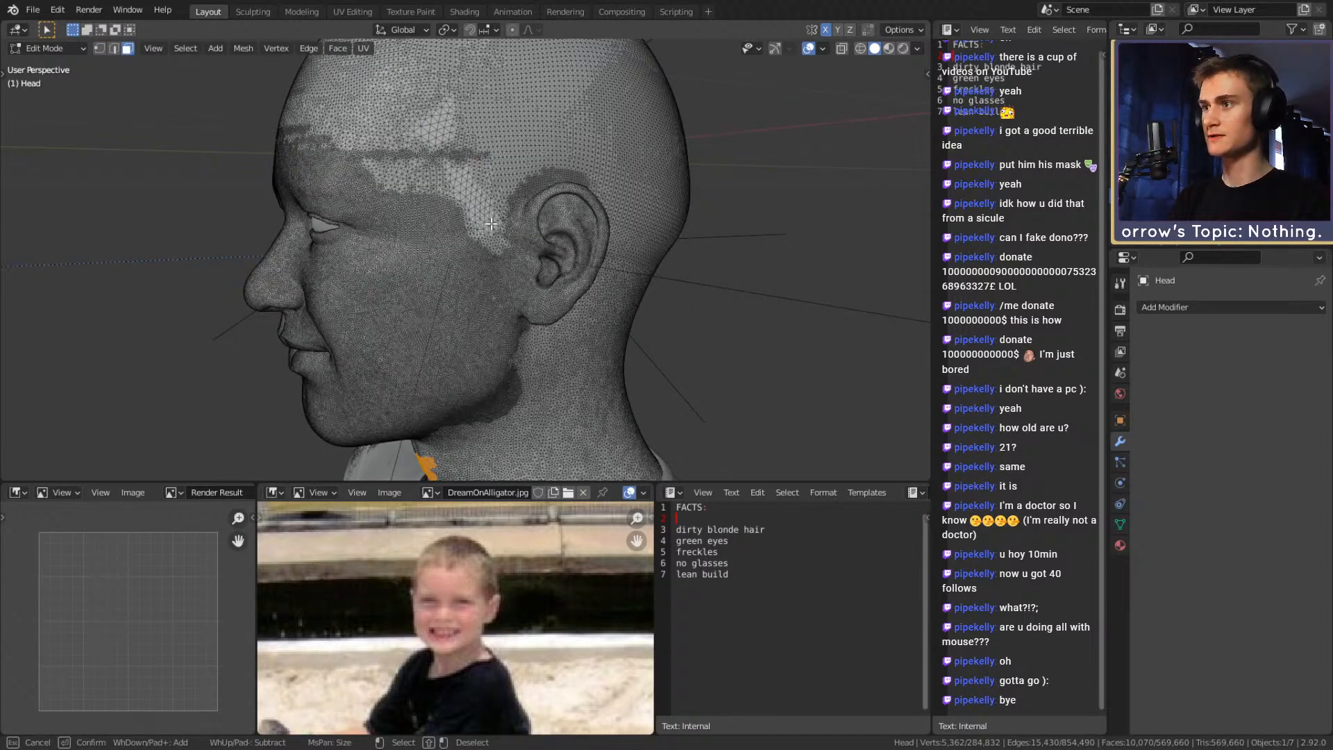
mouse_move(503, 235)
mouse_down()
mouse_move(502, 267)
mouse_move(448, 223)
mouse_move(459, 219)
mouse_up()
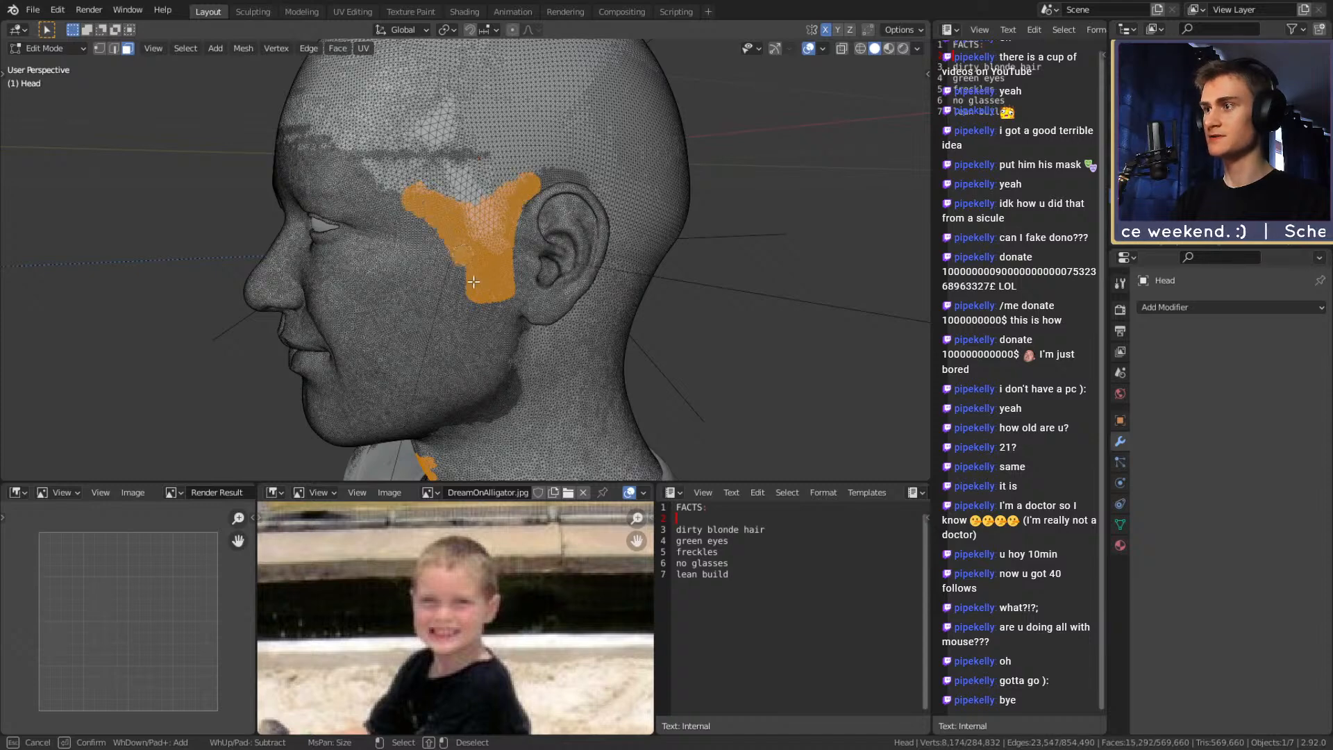
mouse_move(479, 306)
mouse_down()
mouse_move(505, 304)
mouse_move(462, 306)
mouse_move(424, 212)
mouse_up()
right_click(492, 347)
mouse_move(492, 348)
middle_down()
mouse_move(479, 251)
mouse_move(451, 281)
middle_up()
Deselect the visible strip of faces down the front of the neck and chest with Circle Select
key(c)
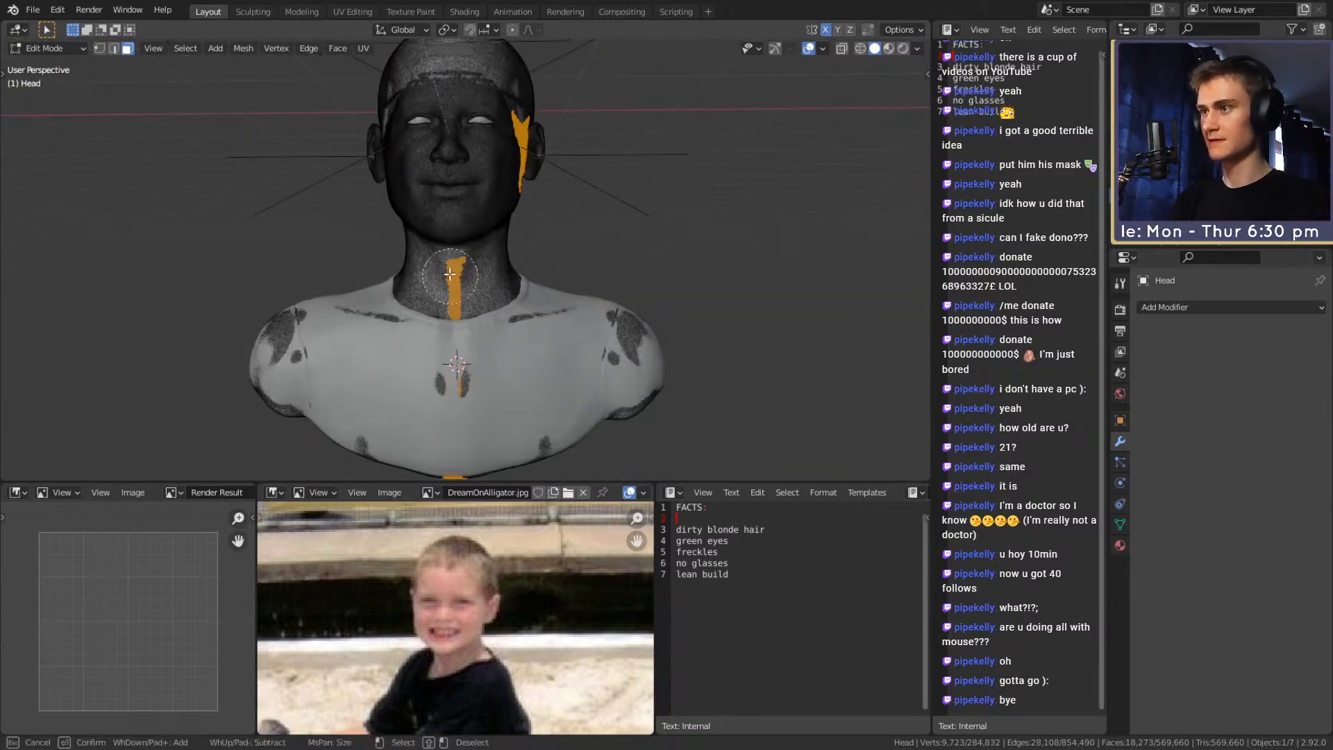
shift+drag(451, 281, 449, 409)
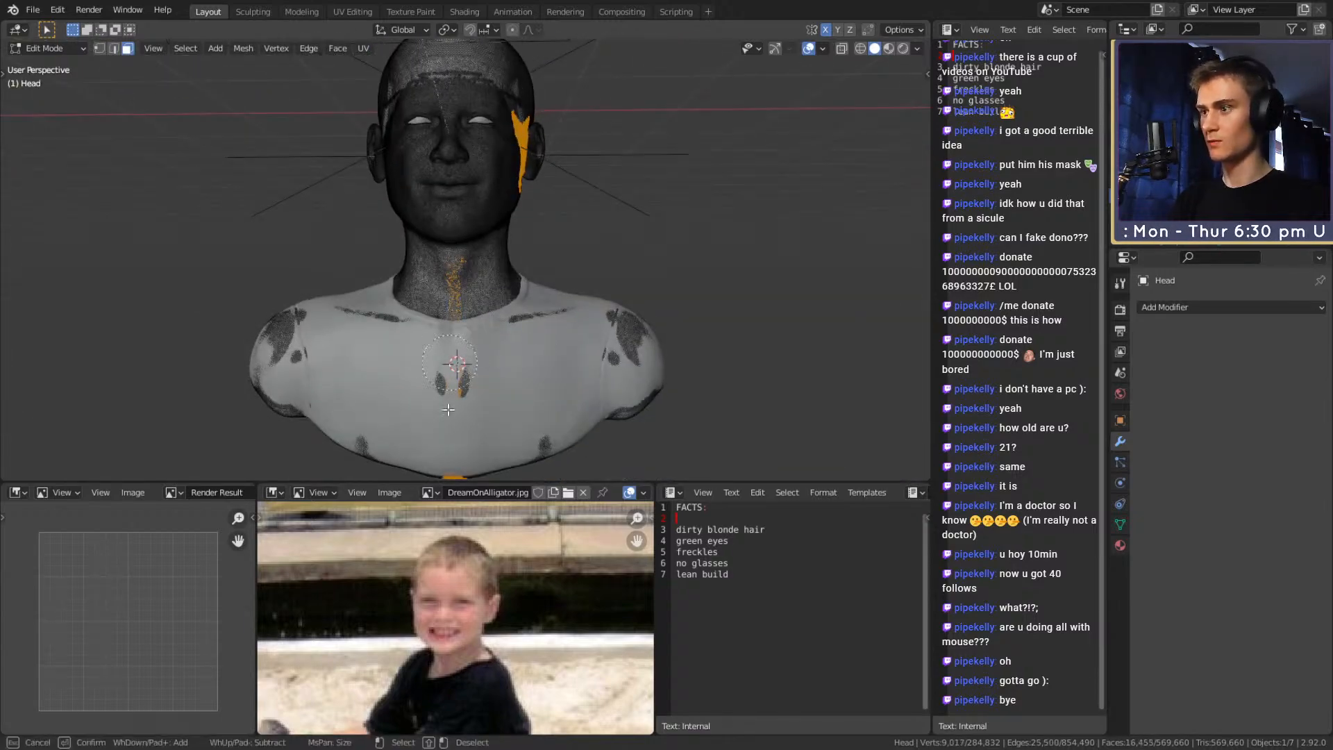
right_click(490, 329)
Turn on X-ray and circle-deselect the remaining faces along the neck's centerline and at the bust's base
key(alt+z)
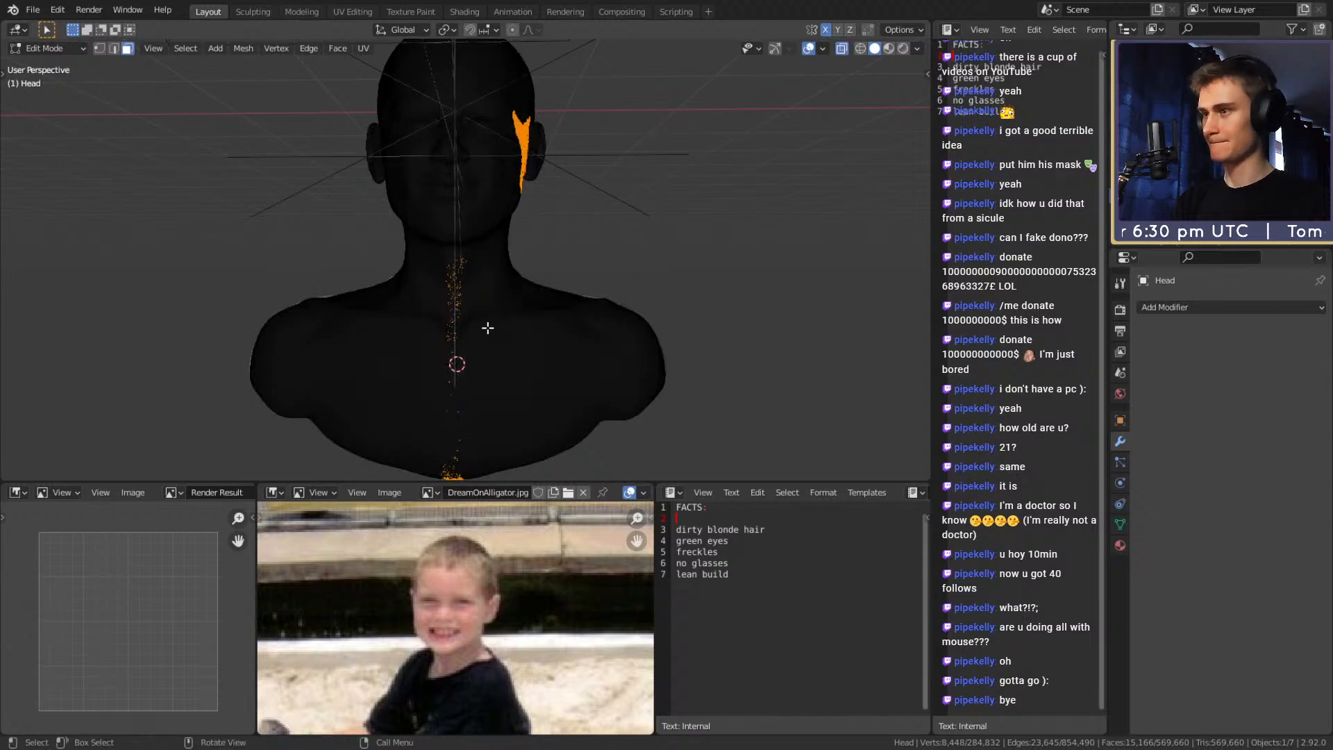
scroll(488, 328, up, 5)
scroll(514, 209, down, 5)
key(c)
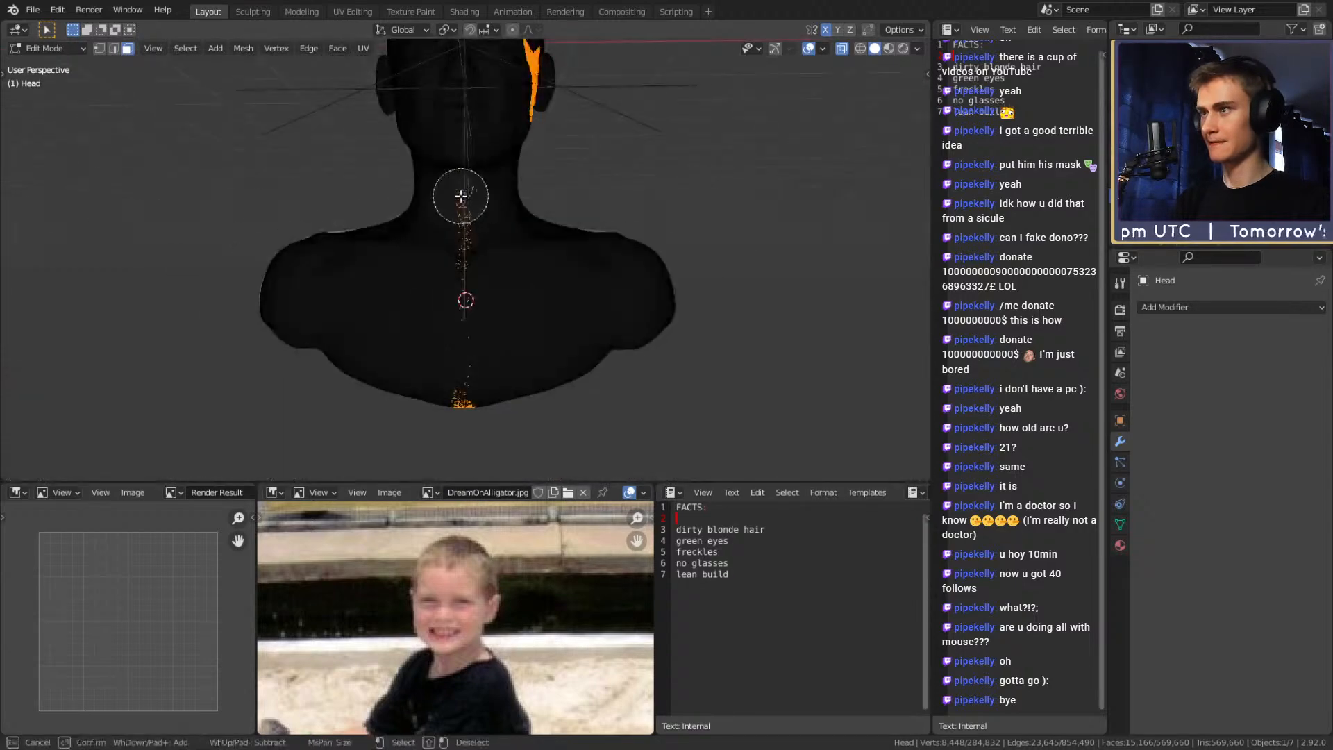
shift+drag(454, 400, 449, 444)
right_click(482, 384)
mouse_move(482, 384)
middle_down()
mouse_move(572, 173)
mouse_move(536, 251)
middle_up()
scroll(571, 173, up, 3)
key(c)
mouse_move(490, 386)
shift+mouse_down()
mouse_move(499, 361)
mouse_move(500, 429)
mouse_move(520, 394)
shift+mouse_up()
right_click(520, 394)
mouse_move(520, 393)
middle_down()
mouse_move(601, 268)
mouse_move(565, 319)
mouse_move(657, 360)
mouse_move(622, 139)
mouse_move(639, 111)
mouse_move(586, 206)
mouse_move(613, 327)
mouse_move(569, 254)
middle_up()
Clear the face selection on the entire head mesh and turn X-ray off
key(a)
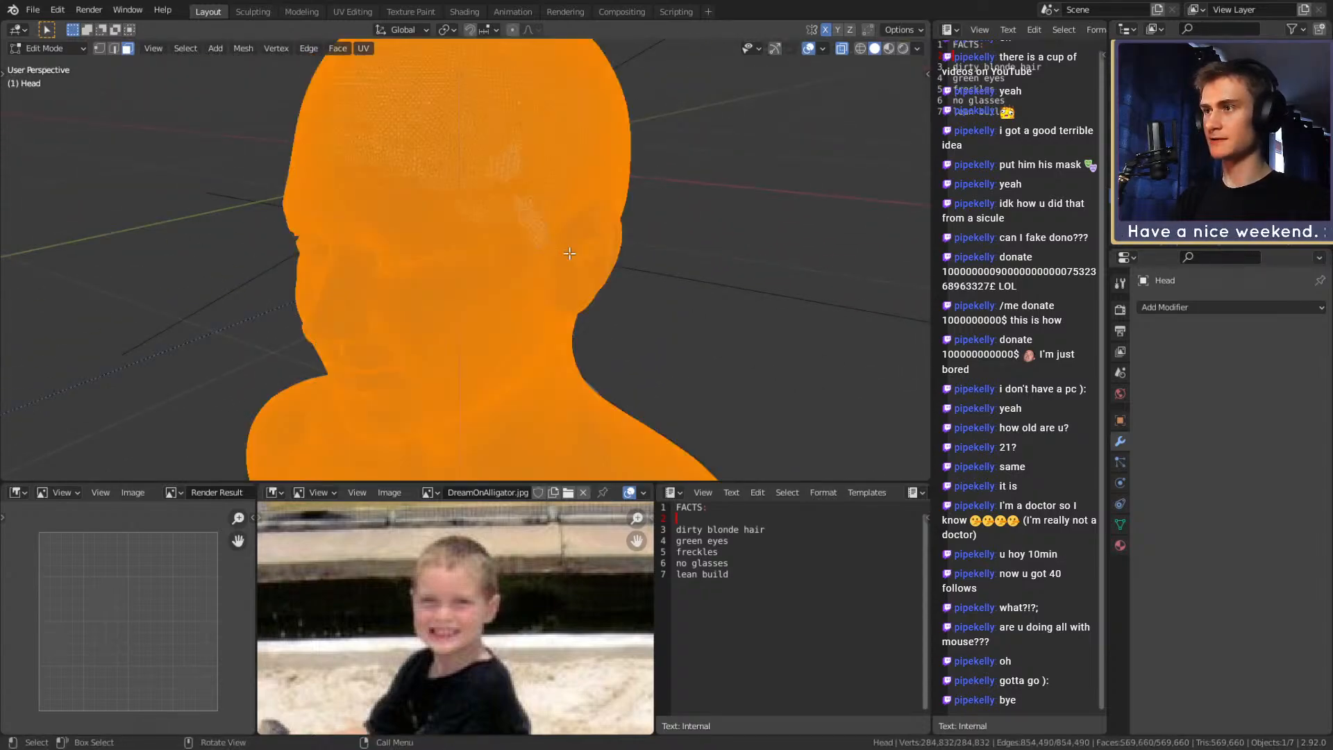
key(alt+a)
middle_drag(708, 309, 471, 209)
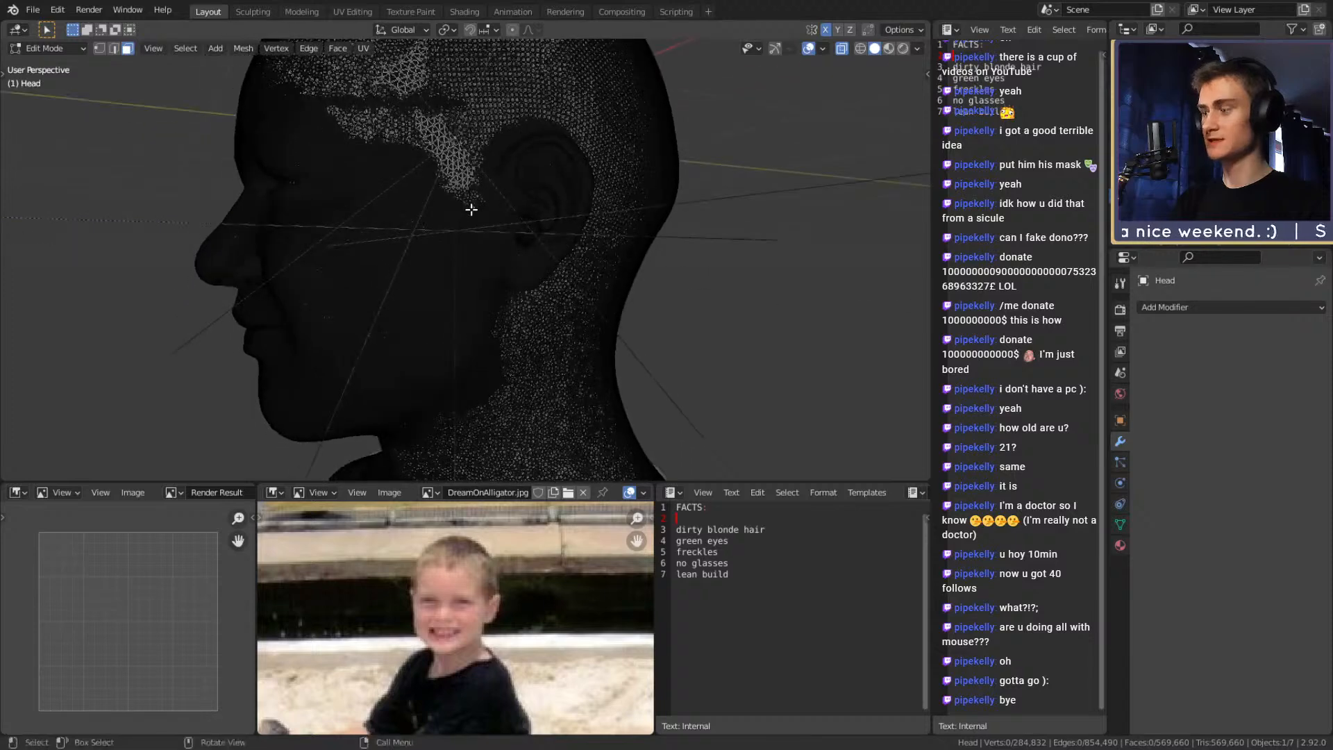
key(alt+z)
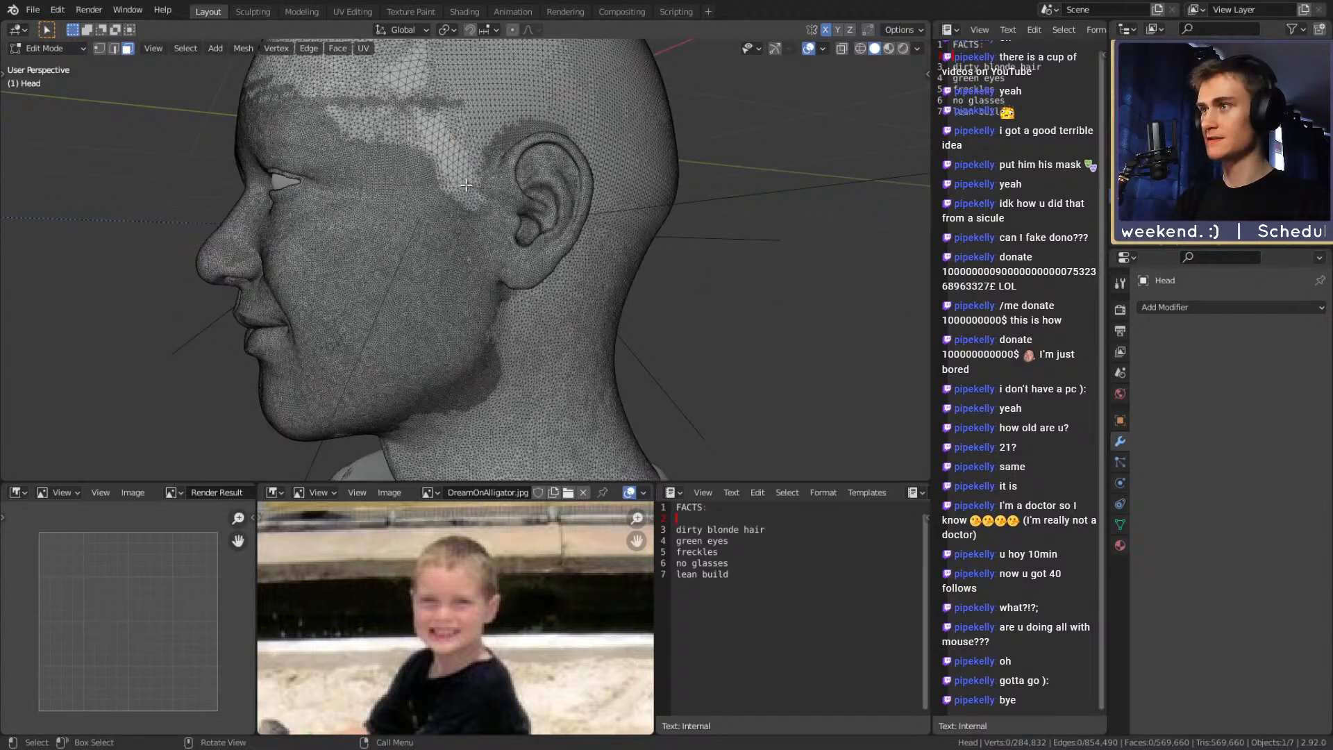
Circle-select the faces from the temple down in front of the ear to the jaw and upper neck
key(c)
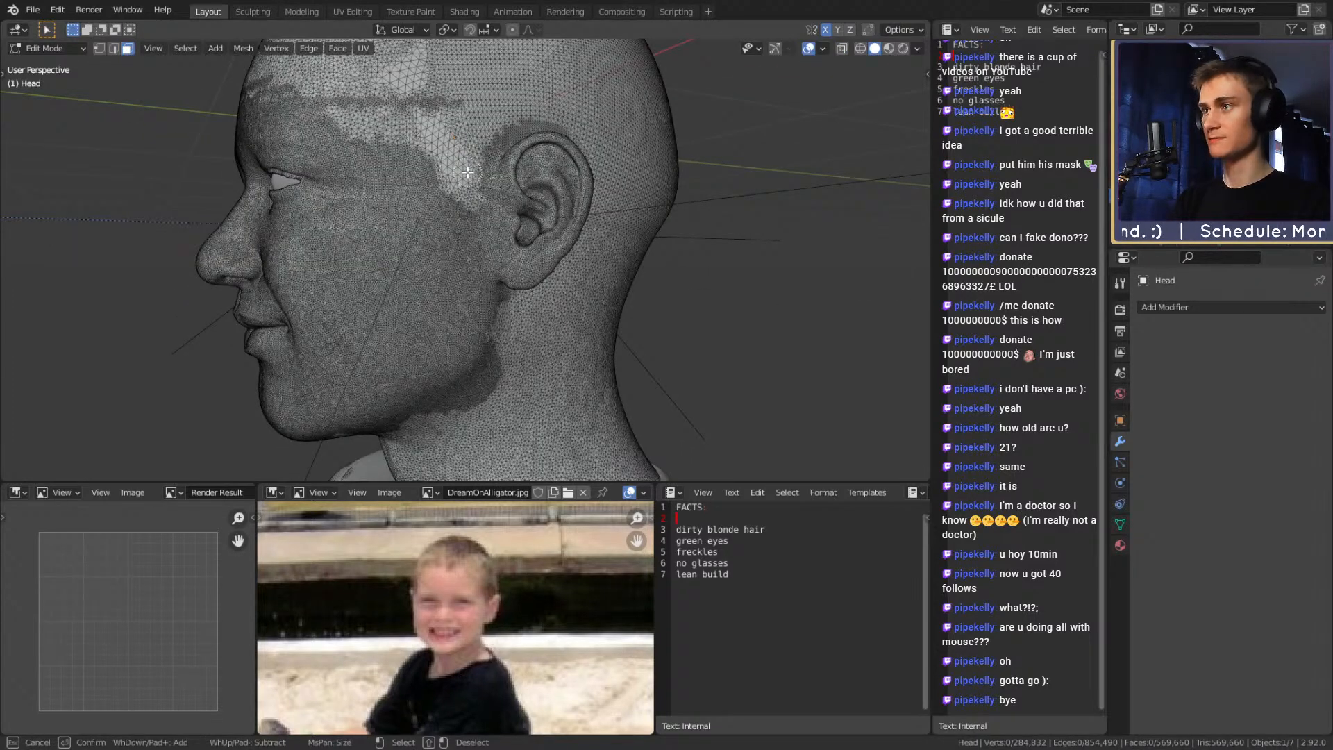
mouse_move(477, 159)
mouse_down()
mouse_move(480, 280)
mouse_move(499, 312)
mouse_move(479, 399)
mouse_move(472, 347)
mouse_move(426, 396)
mouse_move(458, 396)
mouse_move(416, 423)
mouse_move(385, 413)
mouse_move(462, 315)
mouse_move(454, 169)
mouse_up()
mouse_move(457, 273)
mouse_down()
mouse_move(450, 186)
mouse_move(433, 337)
mouse_move(439, 208)
mouse_move(412, 363)
mouse_move(461, 362)
mouse_up()
right_click(461, 362)
middle_drag(461, 362, 545, 275)
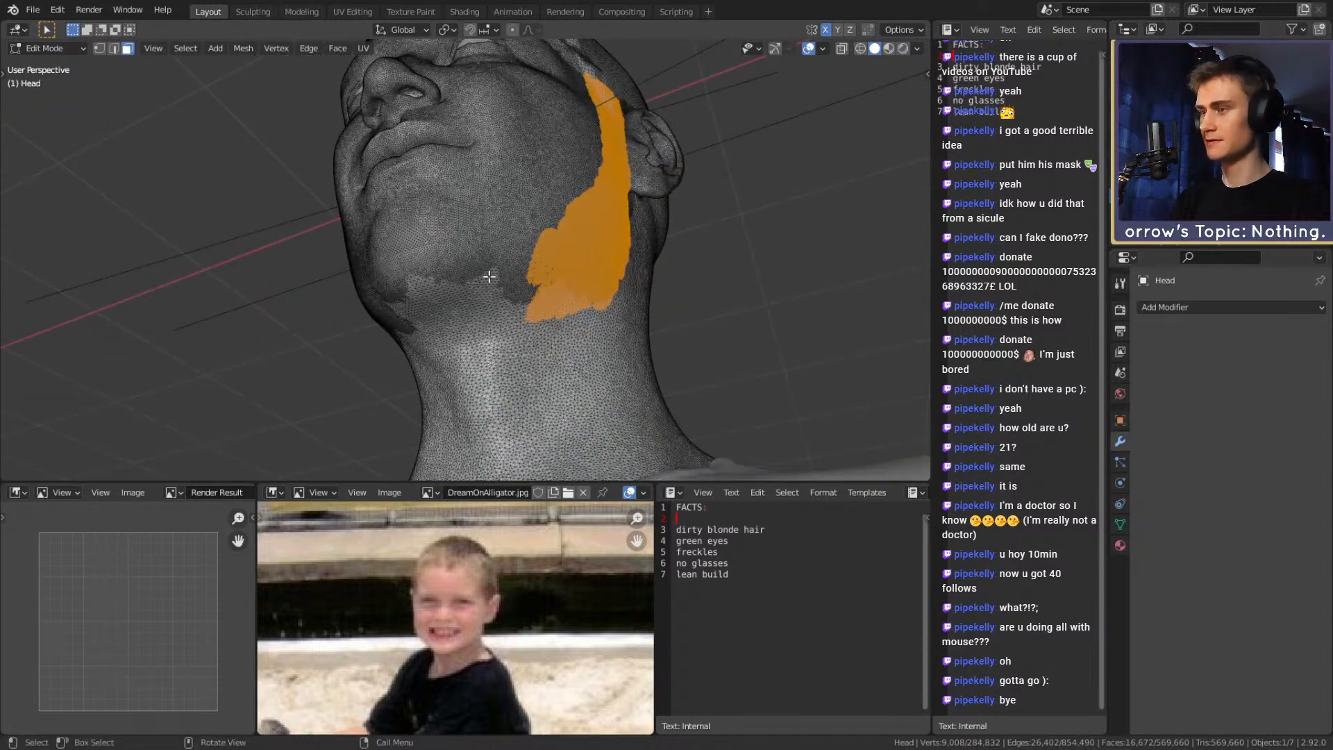
key(f)
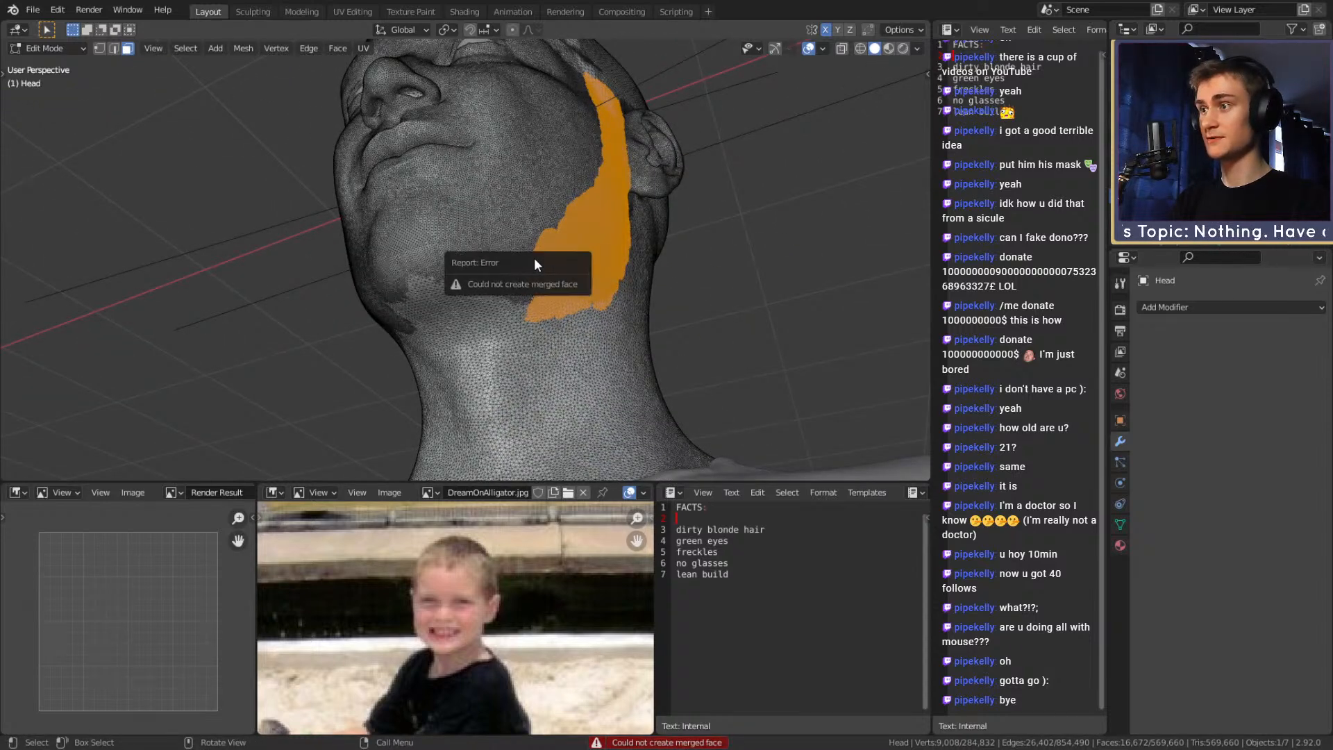
Extend the face selection along the underside of the jaw and over the lower cheek toward the chin
key(c)
mouse_move(522, 260)
mouse_down()
mouse_move(547, 247)
mouse_move(432, 263)
mouse_move(547, 245)
mouse_move(451, 282)
mouse_move(531, 271)
mouse_move(452, 303)
mouse_move(555, 296)
mouse_move(455, 327)
mouse_move(579, 268)
mouse_up()
right_click(593, 255)
middle_drag(593, 254, 556, 299)
key(c)
middle_drag(509, 113, 604, 297)
mouse_move(604, 296)
mouse_down()
mouse_move(577, 291)
mouse_move(692, 257)
mouse_move(559, 274)
mouse_move(462, 232)
mouse_move(444, 247)
mouse_up()
mouse_move(554, 304)
mouse_down()
mouse_move(686, 289)
mouse_move(704, 227)
mouse_up()
right_click(706, 236)
Add the faces of the chin and the area below the lower lip to the selection
middle_drag(710, 249, 595, 280)
key(c)
mouse_move(589, 254)
mouse_down()
mouse_move(595, 277)
mouse_move(649, 287)
mouse_move(649, 240)
mouse_move(704, 239)
mouse_move(636, 305)
mouse_move(631, 343)
mouse_move(485, 391)
mouse_move(414, 352)
mouse_up()
right_click(504, 323)
Add the faces between the nose and upper lip and around the right corner of the mouth to the selection
middle_drag(538, 278, 631, 243)
key(c)
mouse_move(592, 220)
mouse_down()
mouse_move(575, 240)
mouse_move(629, 236)
mouse_move(701, 264)
mouse_up()
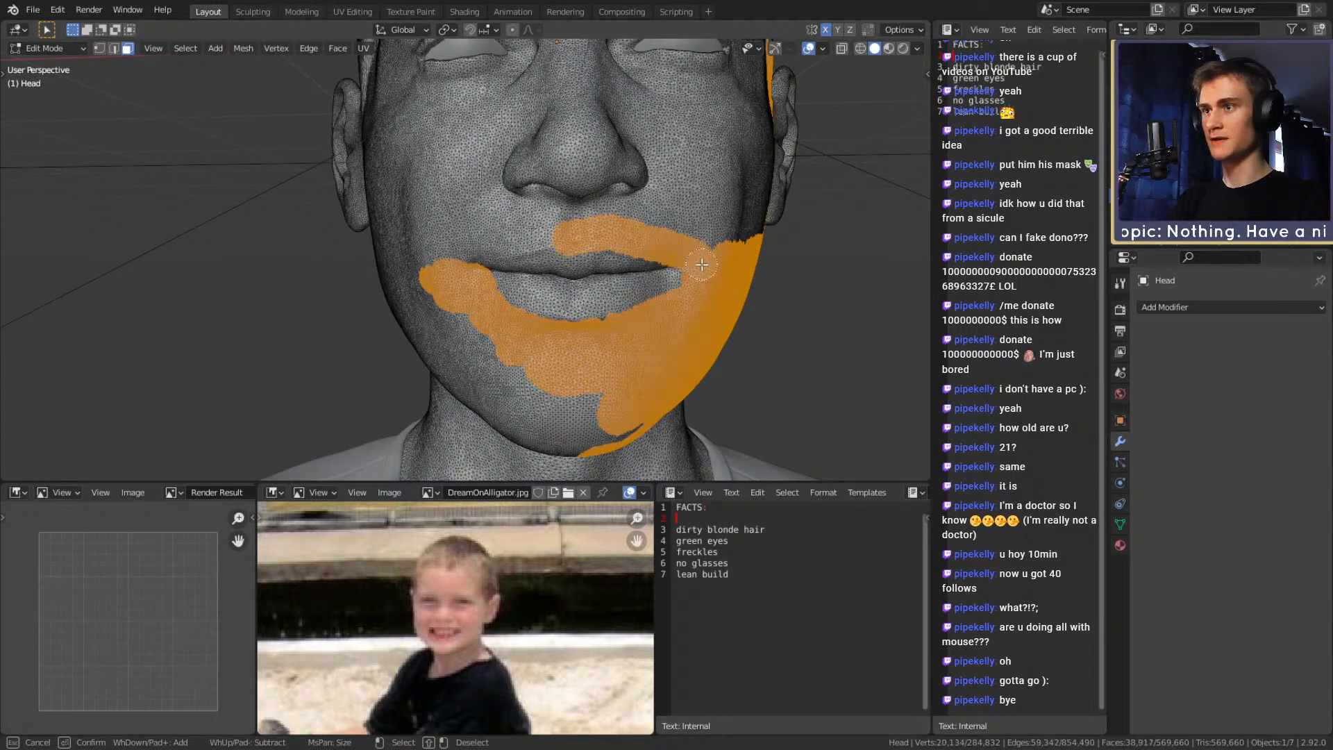
mouse_move(555, 233)
mouse_down()
mouse_move(476, 252)
mouse_move(513, 224)
mouse_move(618, 208)
mouse_move(446, 223)
mouse_up()
middle_drag(530, 251, 580, 248)
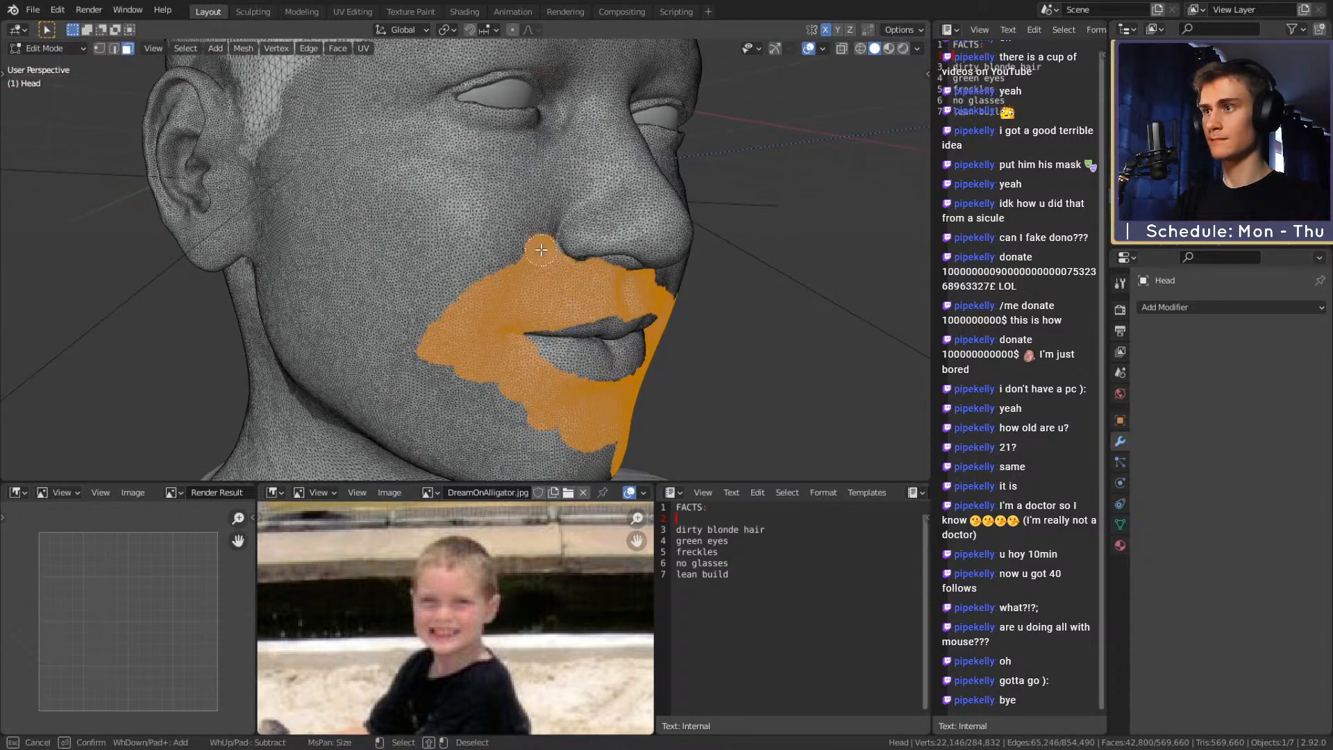
drag(523, 255, 413, 345)
Add the faces beside the left nostril and along the adjoining fold of the cheek to the selection
middle_drag(413, 345, 384, 255)
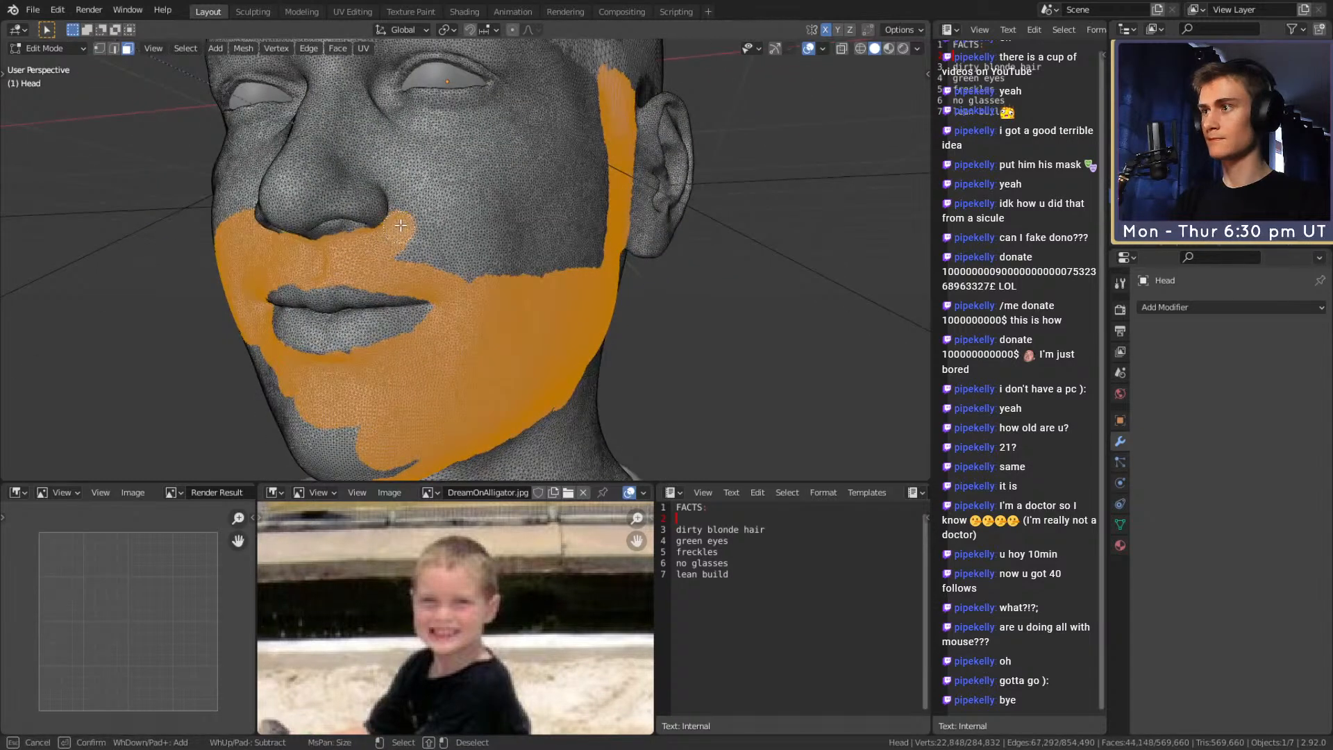
mouse_move(402, 206)
mouse_down()
mouse_move(455, 232)
mouse_move(490, 275)
mouse_move(407, 250)
mouse_up()
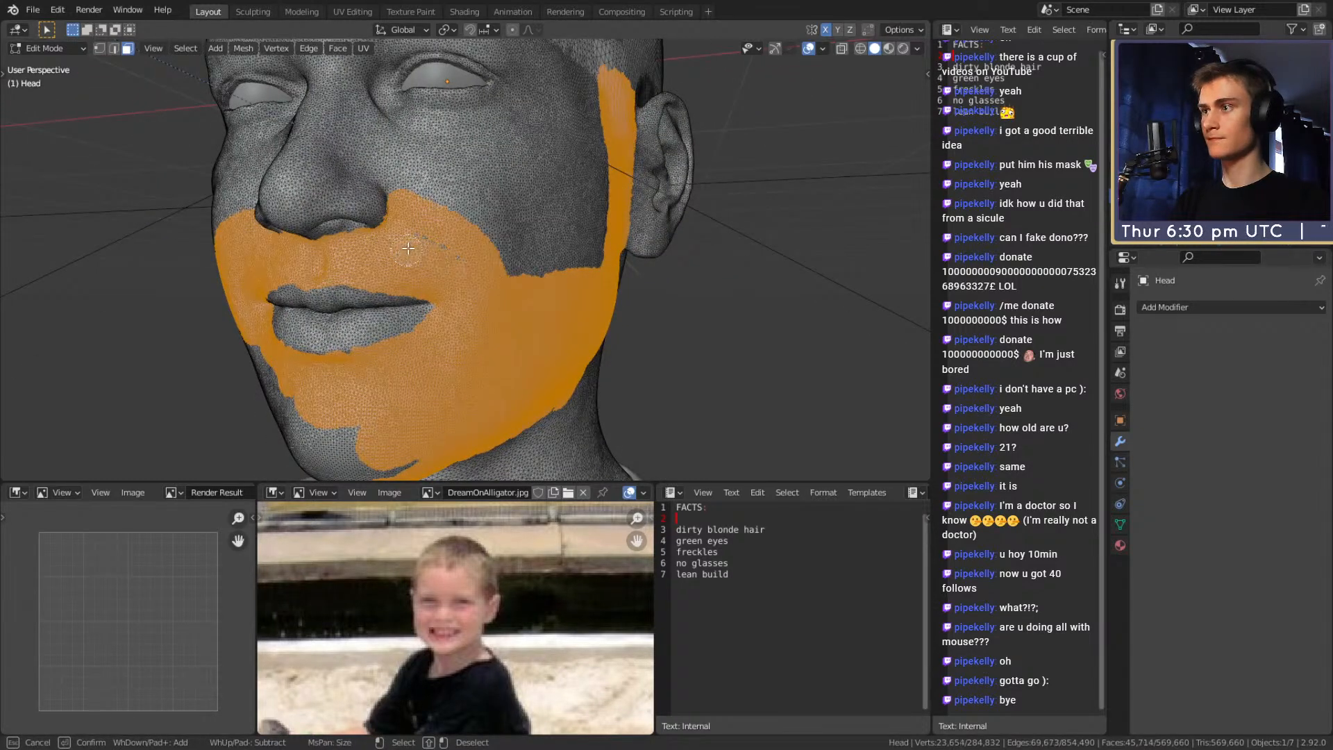
middle_drag(378, 206, 322, 212)
scroll(321, 212, up, 2)
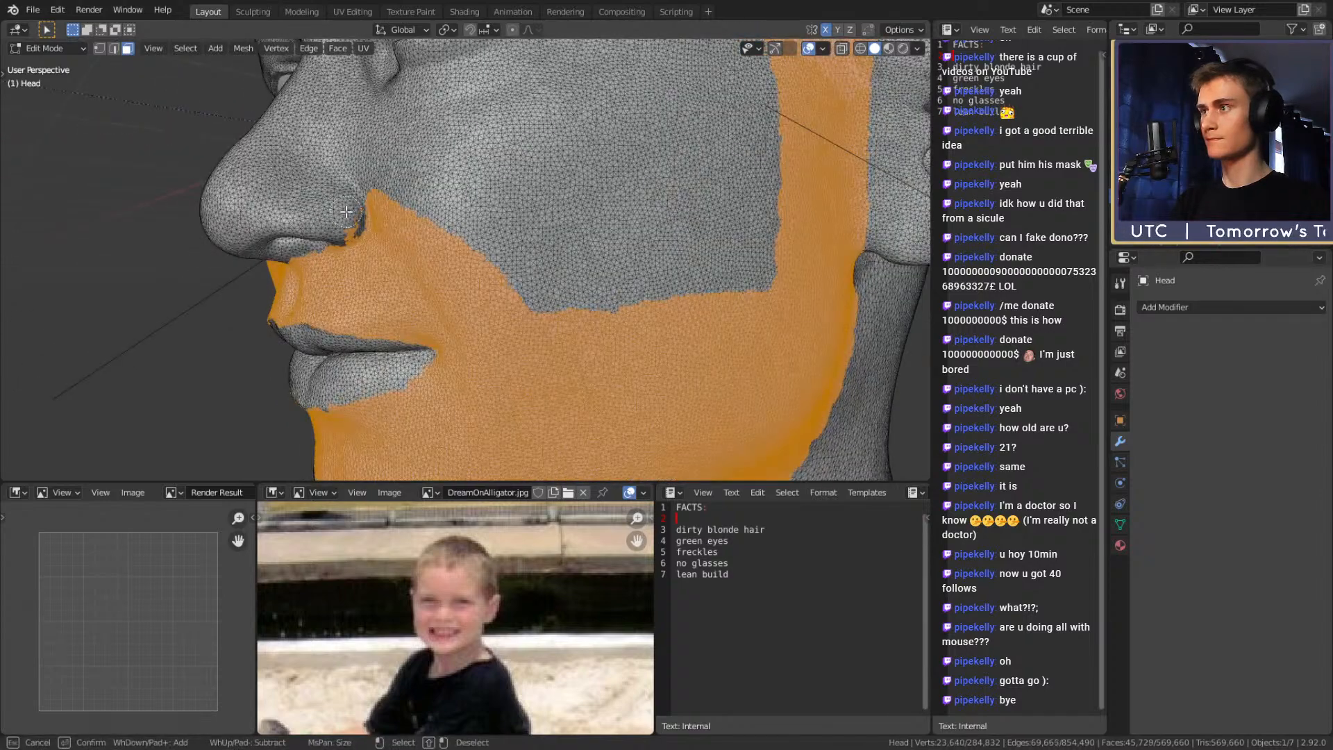
middle_drag(382, 235, 408, 254)
mouse_move(382, 253)
mouse_down()
mouse_move(555, 290)
mouse_move(642, 274)
mouse_move(492, 289)
mouse_up()
mouse_move(634, 272)
mouse_down()
mouse_move(618, 297)
mouse_move(465, 320)
mouse_up()
right_click(490, 321)
Extend the face selection over the right side of the chin and lower jaw
mouse_move(491, 320)
middle_down()
mouse_move(560, 197)
mouse_move(566, 306)
middle_up()
key(c)
mouse_move(566, 305)
mouse_down()
mouse_move(552, 323)
mouse_move(403, 257)
mouse_move(611, 285)
mouse_move(611, 267)
mouse_up()
right_click(611, 267)
middle_drag(611, 267, 528, 306)
key(c)
mouse_move(527, 305)
mouse_down()
mouse_move(413, 256)
mouse_move(435, 332)
mouse_move(450, 305)
mouse_up()
Fill the selection across the right cheek and jaw up to the front of the right ear
middle_drag(450, 305, 597, 340)
drag(597, 341, 587, 260)
drag(522, 315, 540, 269)
middle_drag(540, 269, 464, 336)
mouse_move(446, 333)
mouse_down()
mouse_move(475, 189)
mouse_move(503, 343)
mouse_move(512, 163)
mouse_move(552, 298)
mouse_move(553, 274)
mouse_up()
middle_drag(554, 275, 514, 298)
mouse_move(583, 300)
mouse_down()
mouse_move(603, 274)
mouse_move(467, 278)
mouse_move(550, 328)
mouse_up()
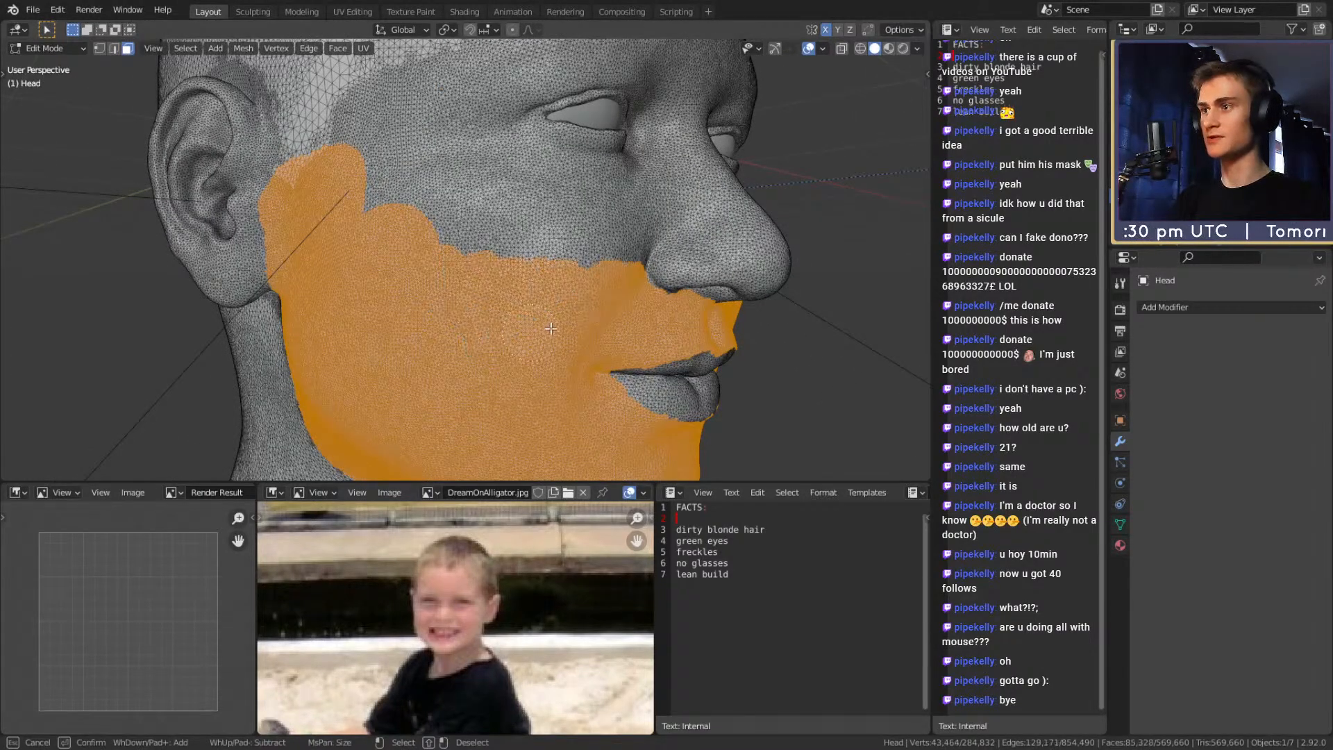
Extend the selection from the right sideburn up over the right temple toward the forehead
right_click(408, 214)
middle_drag(407, 214, 479, 240)
key(c)
mouse_move(420, 243)
mouse_down()
mouse_move(425, 182)
mouse_move(392, 136)
mouse_move(468, 120)
mouse_move(512, 226)
mouse_move(511, 117)
mouse_up()
right_click(502, 114)
shift+middle_drag(502, 114, 510, 327)
scroll(518, 296, down, 1)
key(c)
mouse_move(480, 334)
mouse_down()
mouse_move(765, 207)
mouse_move(576, 361)
mouse_move(561, 211)
mouse_move(395, 285)
mouse_move(325, 279)
mouse_move(343, 183)
mouse_move(309, 143)
mouse_move(507, 61)
mouse_move(690, 111)
mouse_move(523, 86)
mouse_up()
Add the faces of the left temple and the whole forehead above the brows to the selection
middle_drag(520, 191, 500, 299)
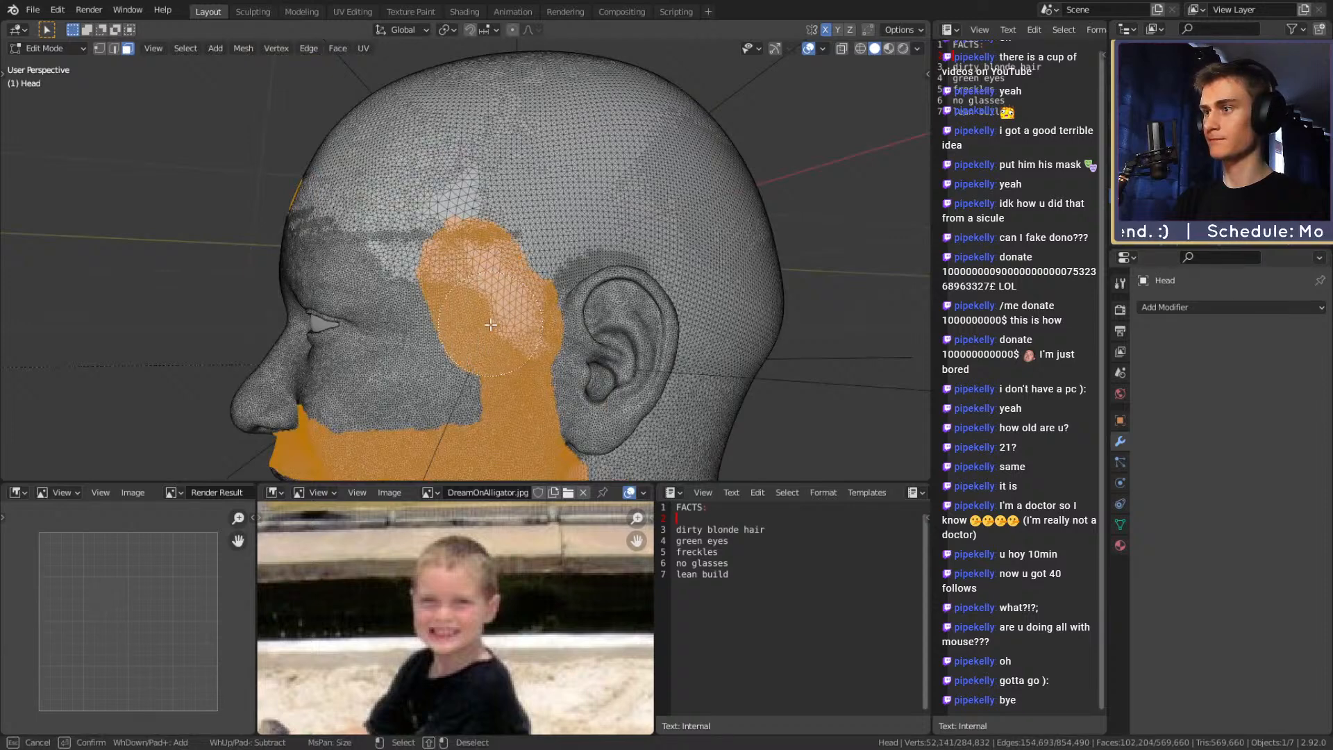
drag(503, 375, 490, 334)
drag(450, 260, 386, 227)
key(Escape)
middle_drag(390, 227, 590, 252)
key(c)
drag(364, 264, 600, 279)
Extend the selection over the scalp faces above the left ear
middle_drag(600, 279, 624, 229)
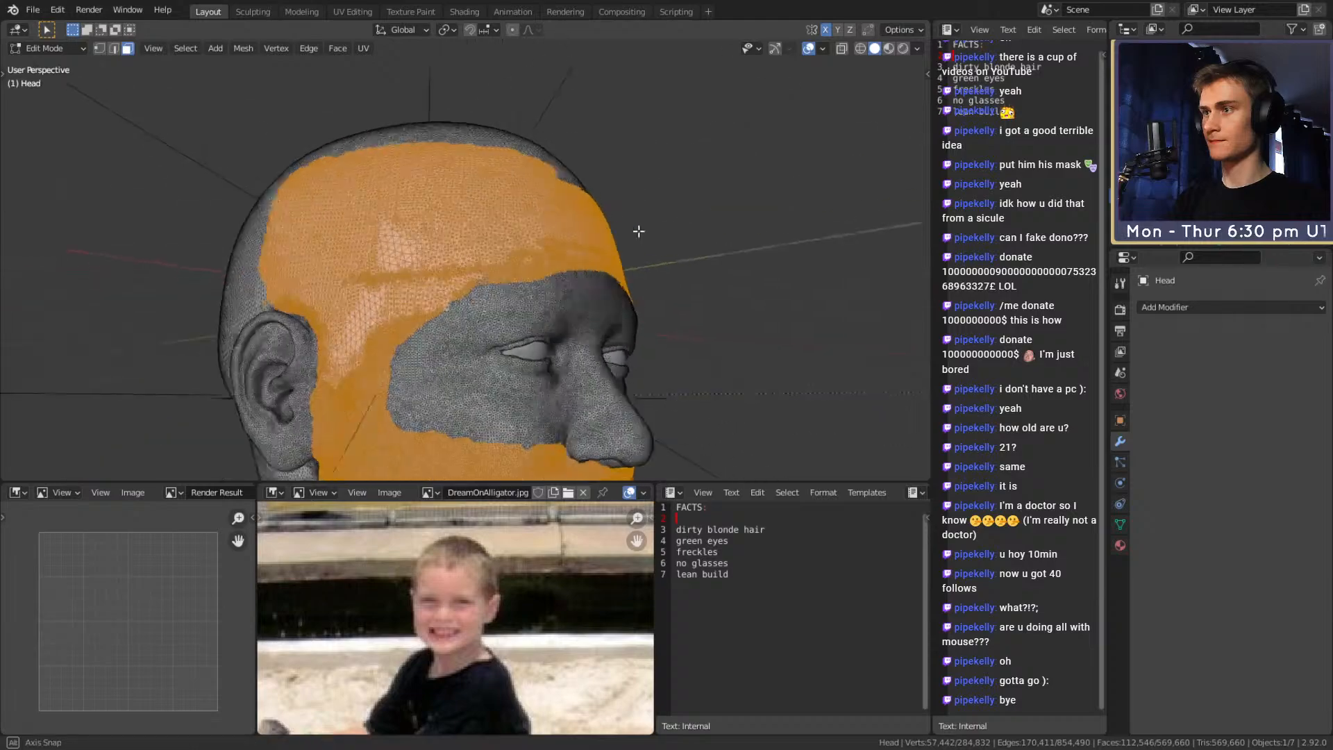
scroll(566, 246, up, 4)
key(Escape)
mouse_move(625, 277)
middle_down()
mouse_move(527, 295)
mouse_move(458, 282)
mouse_move(460, 293)
mouse_move(503, 277)
middle_up()
scroll(460, 294, down, 3)
key(c)
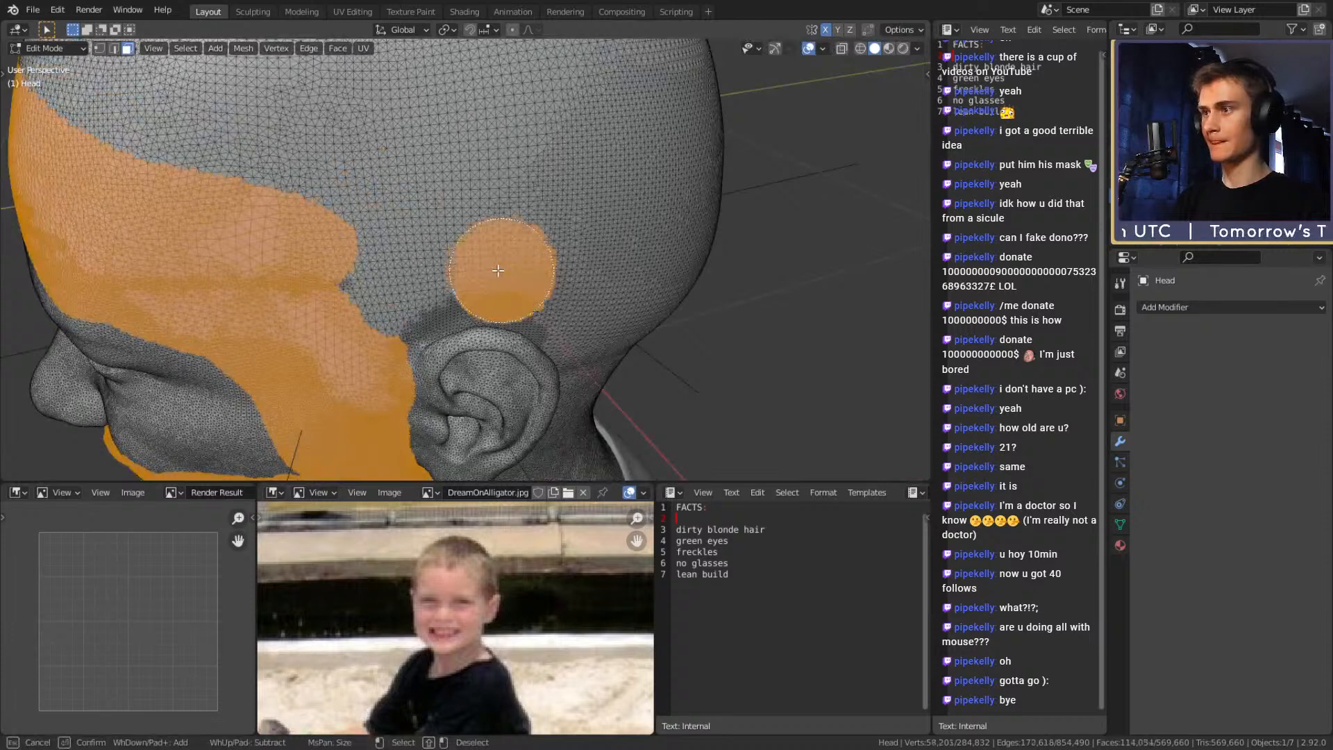
mouse_move(364, 326)
mouse_down()
mouse_move(358, 201)
mouse_move(517, 145)
mouse_move(556, 216)
mouse_up()
key(Escape)
key(c)
drag(212, 150, 621, 168)
key(Escape)
Continue the selection from behind the left ear across the back of the head
mouse_move(653, 201)
middle_down()
mouse_move(570, 221)
mouse_move(486, 196)
mouse_move(399, 231)
middle_up()
key(c)
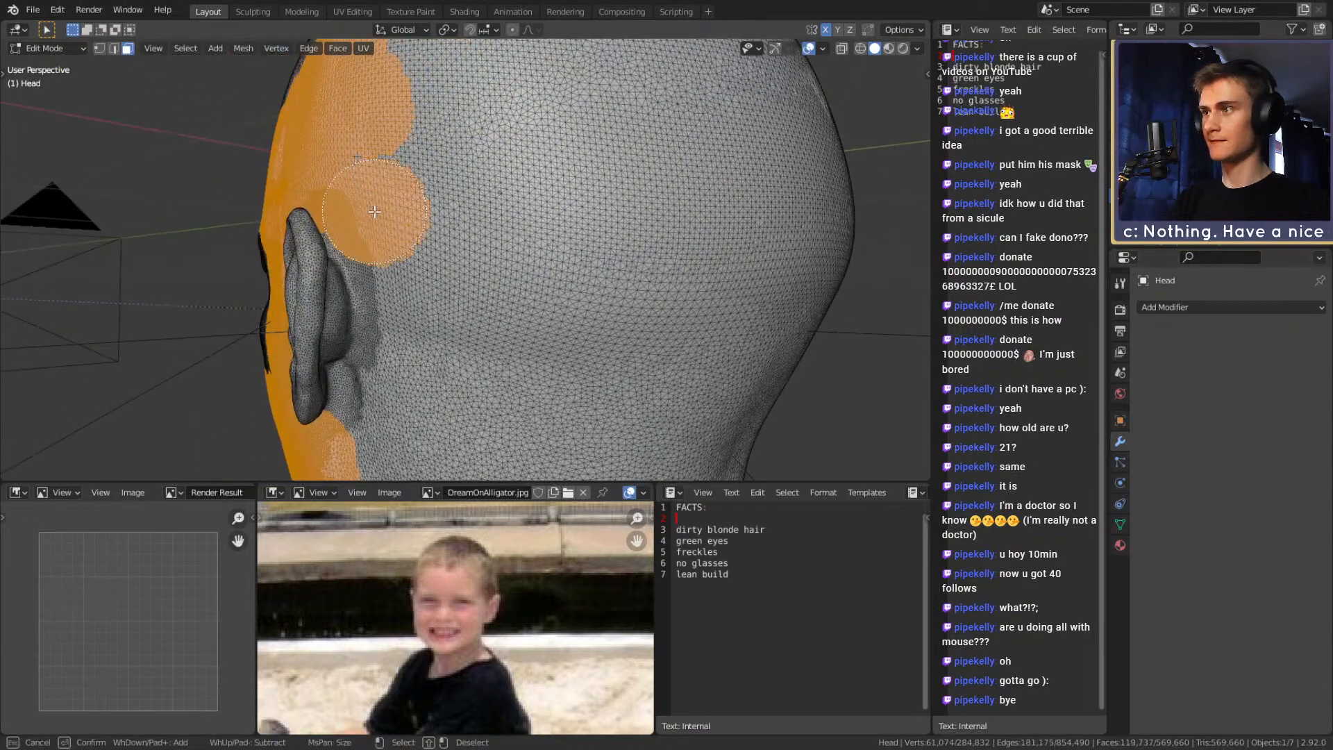
mouse_move(425, 314)
mouse_down()
mouse_move(555, 371)
mouse_move(729, 347)
mouse_move(590, 298)
mouse_move(777, 277)
mouse_move(670, 229)
mouse_move(458, 197)
mouse_up()
key(Escape)
middle_drag(486, 201, 392, 198)
scroll(576, 217, down, 3)
middle_drag(576, 217, 479, 226)
key(c)
mouse_move(425, 280)
mouse_down()
mouse_move(579, 268)
mouse_move(480, 280)
mouse_up()
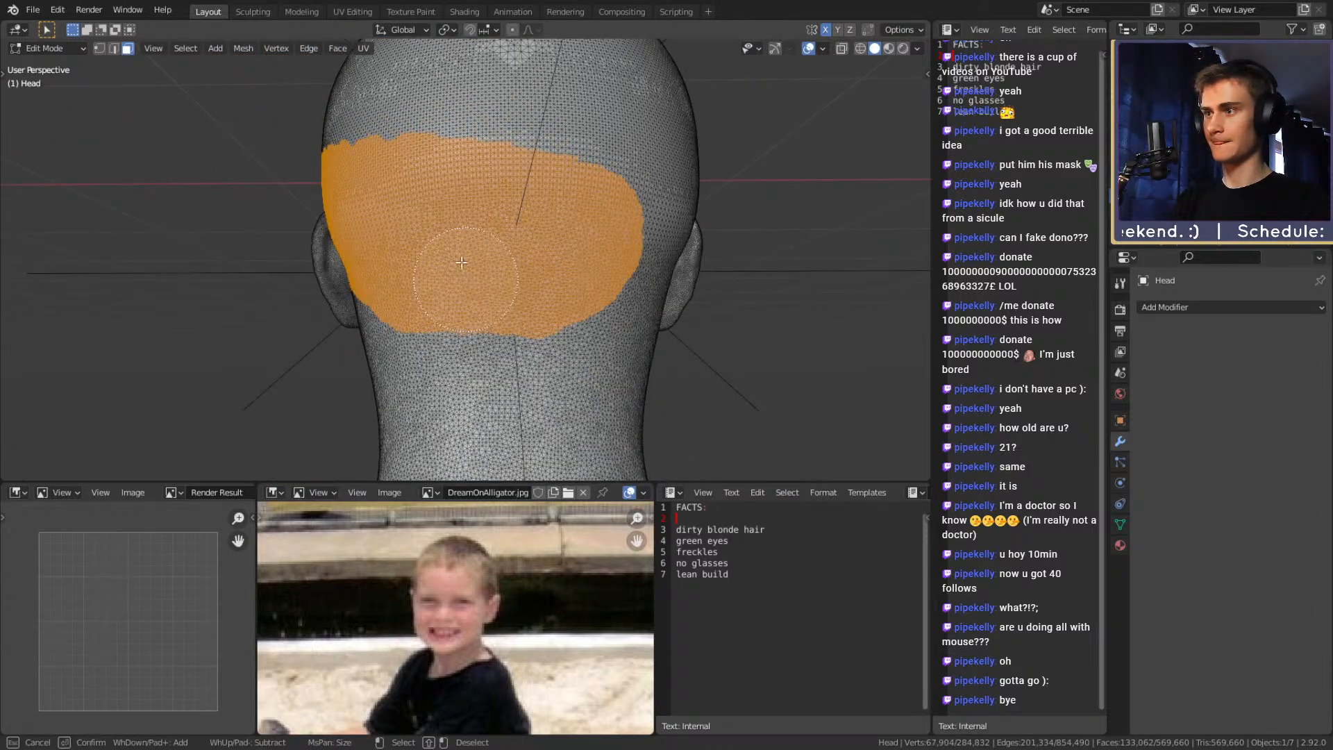
Fill the gap between the back of the head and the area behind the left ear
key(Escape)
middle_drag(445, 257, 565, 278)
key(c)
mouse_move(582, 295)
mouse_down()
mouse_move(499, 272)
mouse_move(419, 218)
mouse_up()
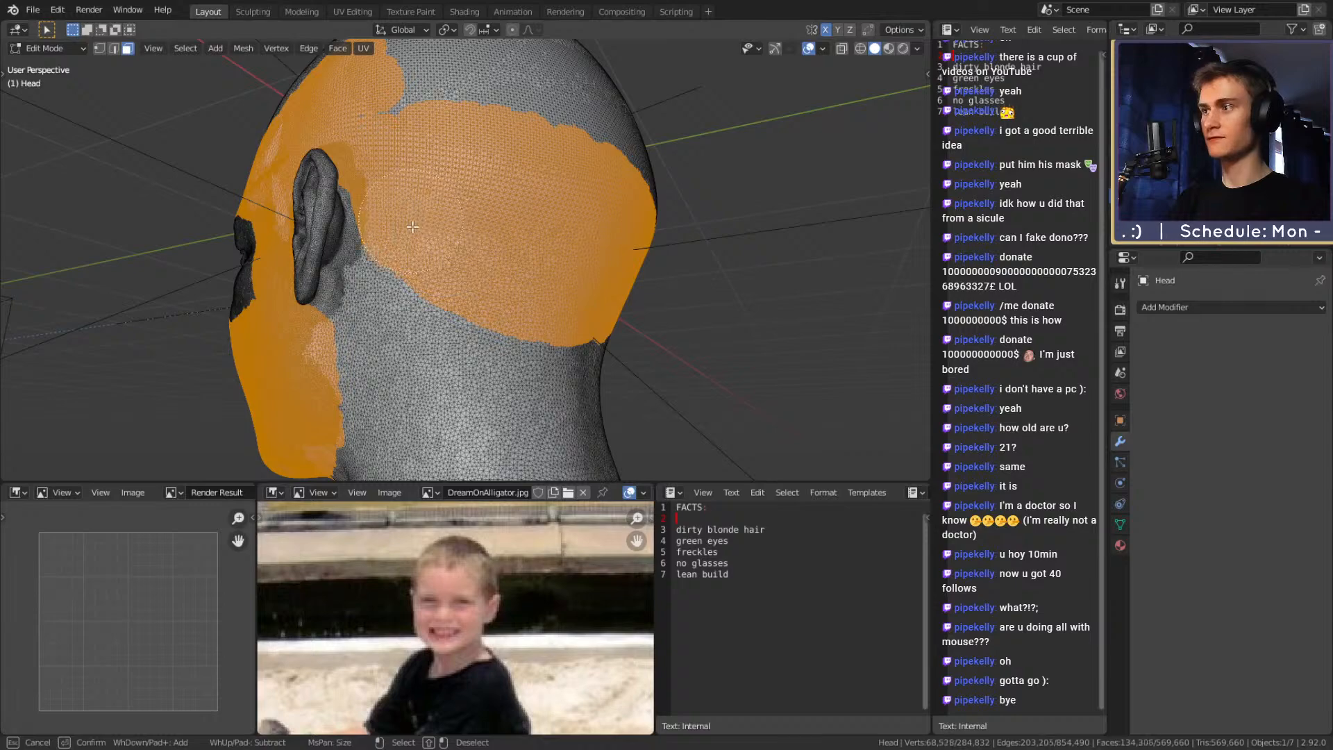
key(Escape)
Extend the selection around the back of the head to the right ear and join it with the right temple
middle_drag(489, 265, 375, 246)
key(c)
mouse_move(291, 285)
mouse_down()
mouse_move(378, 237)
mouse_move(510, 250)
mouse_move(438, 361)
mouse_move(538, 333)
mouse_up()
key(Escape)
mouse_move(538, 333)
middle_down()
mouse_move(520, 306)
mouse_move(596, 184)
middle_up()
key(c)
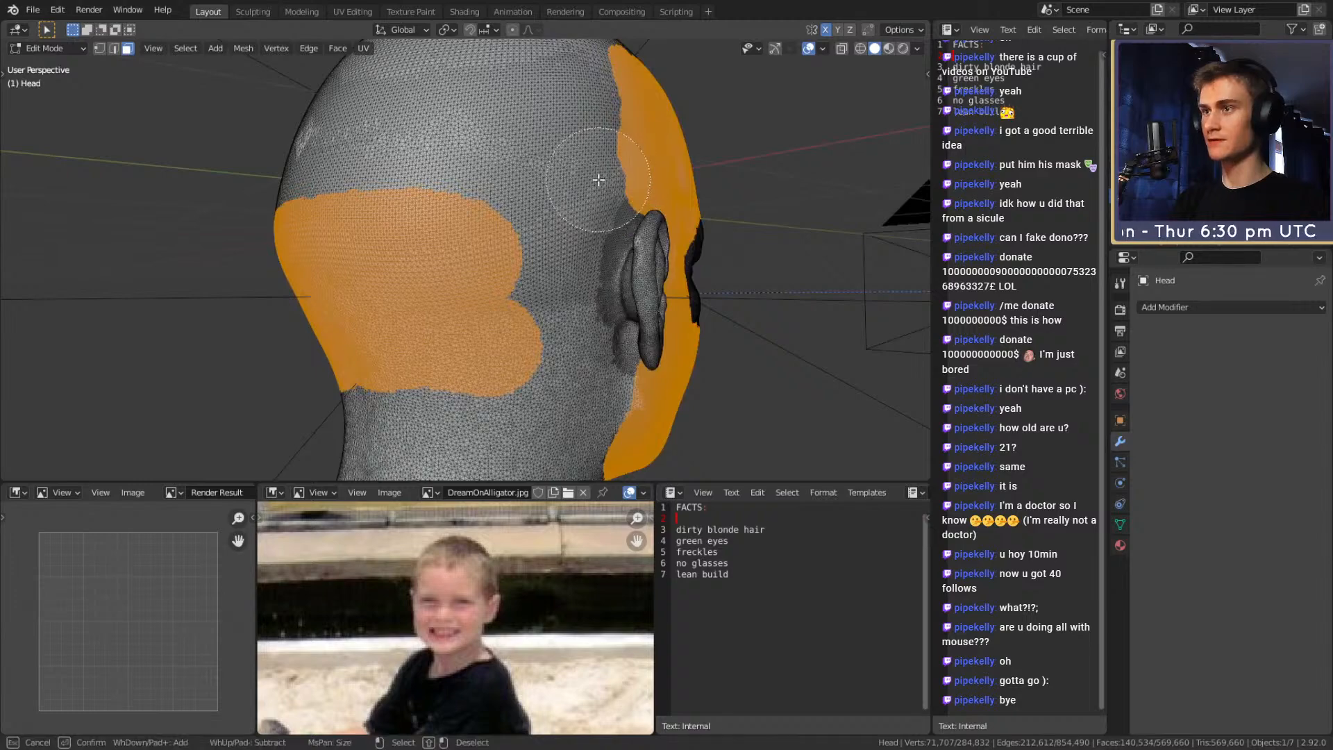
drag(595, 184, 536, 322)
key(Escape)
Fill in the unselected faces close around the top of the right ear
middle_drag(536, 322, 489, 348)
scroll(497, 333, up, 4)
mouse_move(548, 250)
middle_down()
mouse_move(482, 273)
mouse_move(490, 352)
middle_up()
scroll(505, 291, up, 2)
key(c)
drag(469, 401, 479, 400)
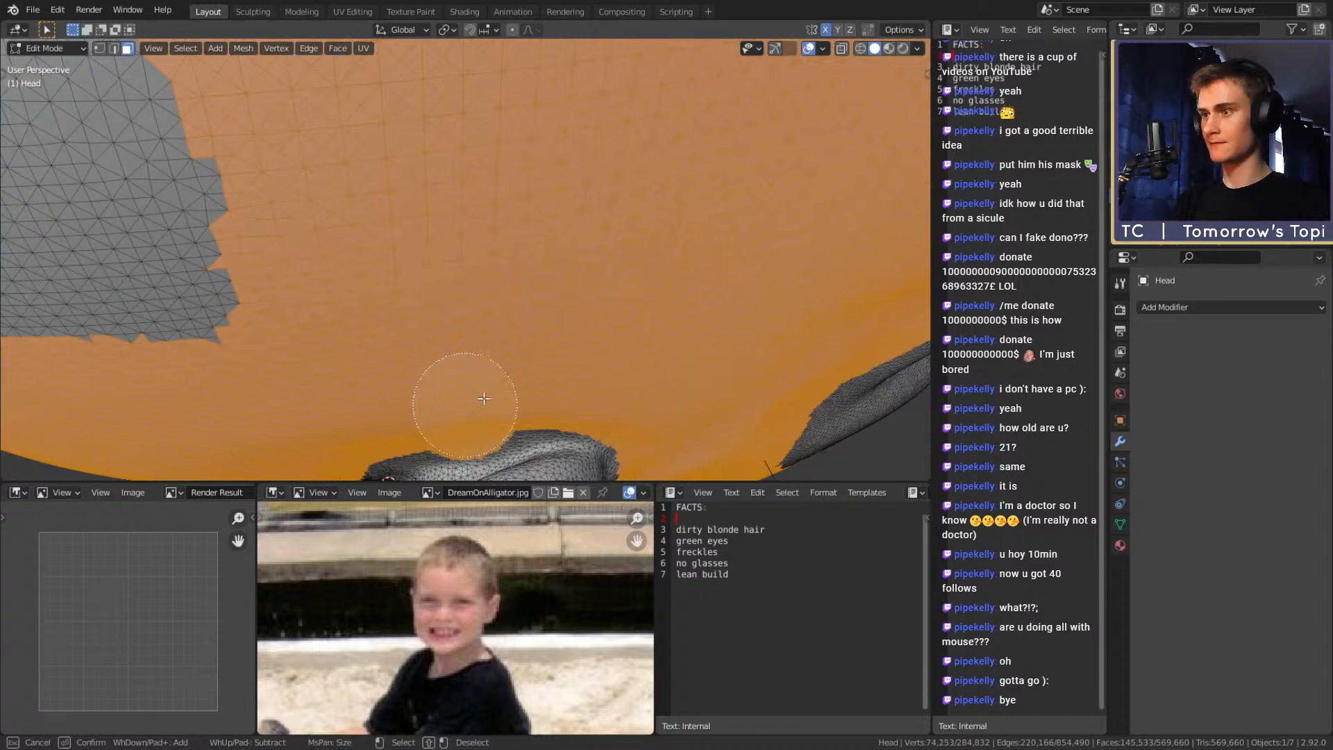
drag(559, 385, 616, 381)
middle_drag(615, 382, 637, 111)
mouse_move(637, 111)
mouse_down()
mouse_move(574, 293)
mouse_move(459, 390)
mouse_up()
right_click(476, 364)
Extend the selection along the nape hairline and up the back of the head
middle_drag(477, 364, 484, 319)
key(c)
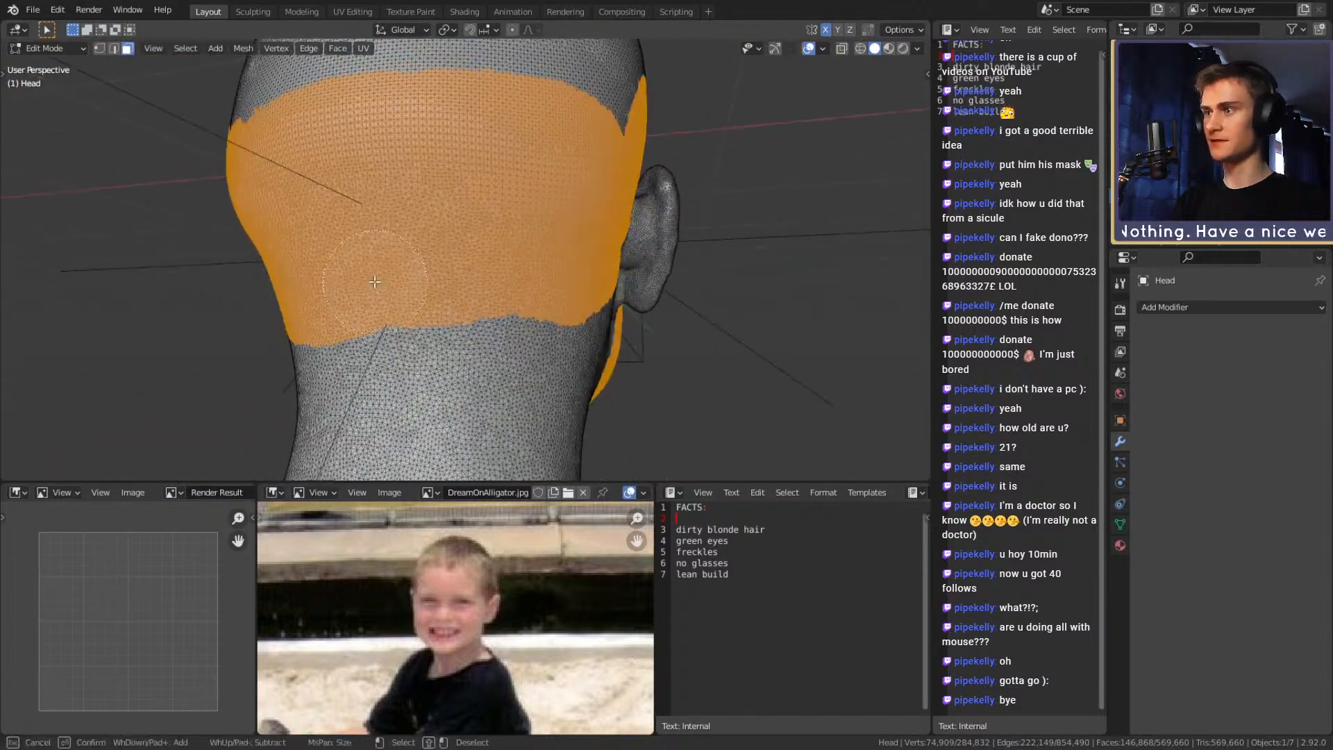
drag(464, 297, 538, 300)
right_click(537, 299)
middle_drag(538, 300, 437, 292)
key(c)
drag(445, 290, 535, 250)
right_click(525, 145)
Add the scalp faces on the upper back of the head to the selection
mouse_move(526, 144)
middle_down()
mouse_move(630, 309)
mouse_move(555, 278)
middle_up()
scroll(555, 278, down, 2)
key(c)
drag(465, 272, 557, 190)
drag(457, 237, 448, 252)
right_click(448, 251)
Extend the selection over the upper left side of the scalp and across the top of the head
middle_drag(448, 251, 670, 260)
key(c)
drag(522, 298, 392, 265)
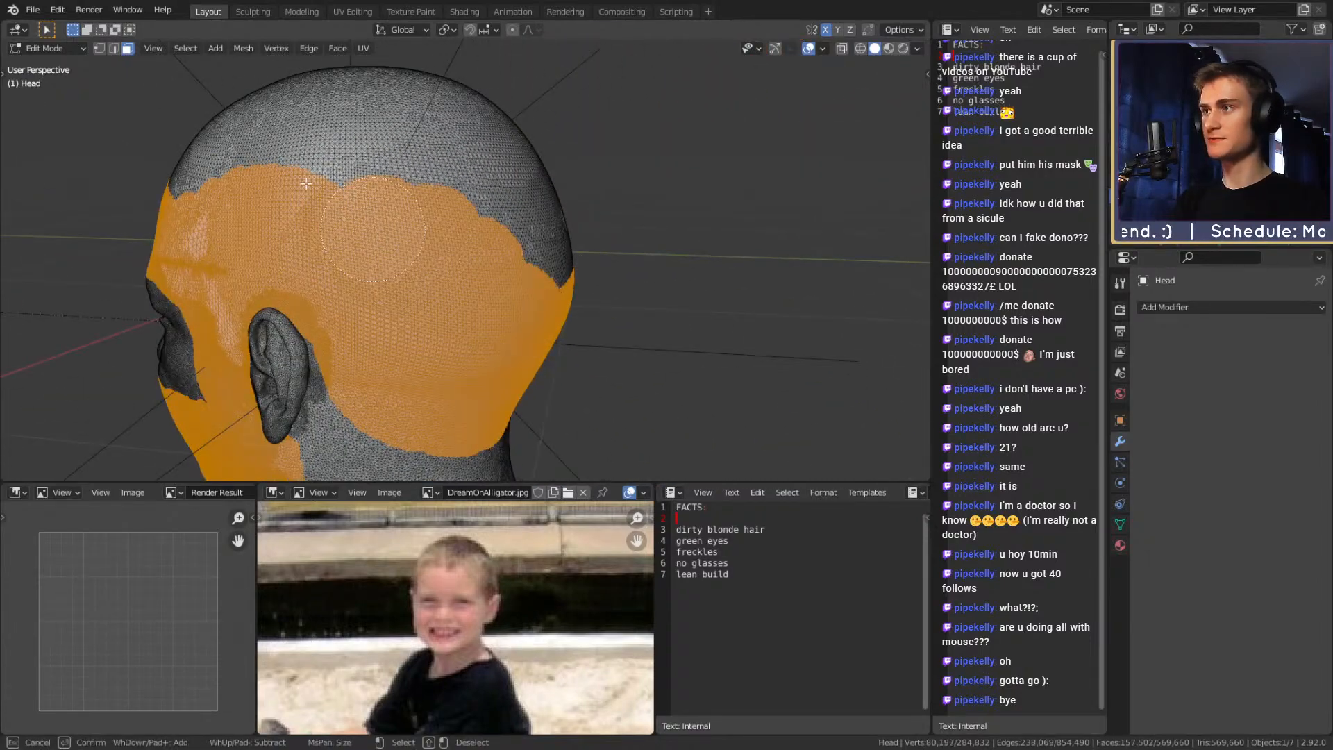
drag(309, 199, 416, 178)
right_click(451, 184)
mouse_move(472, 186)
middle_down()
mouse_move(507, 196)
mouse_move(375, 274)
middle_up()
key(c)
mouse_move(312, 197)
mouse_down()
mouse_move(365, 319)
mouse_move(458, 139)
mouse_move(465, 298)
mouse_up()
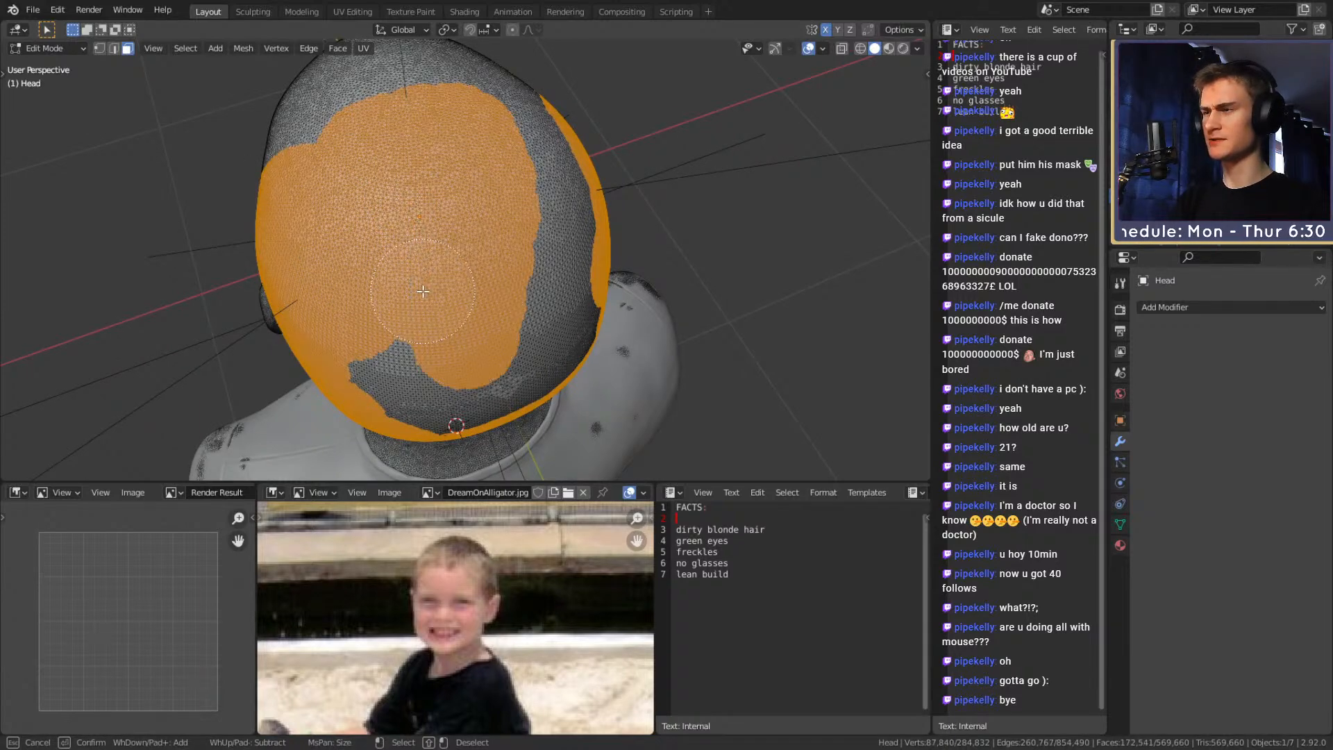
right_click(423, 291)
Fill the unselected faces of the crown at the back of the head
middle_drag(423, 291, 379, 198)
key(c)
drag(376, 203, 391, 275)
right_click(519, 243)
middle_drag(519, 244, 431, 278)
key(c)
drag(432, 305, 457, 265)
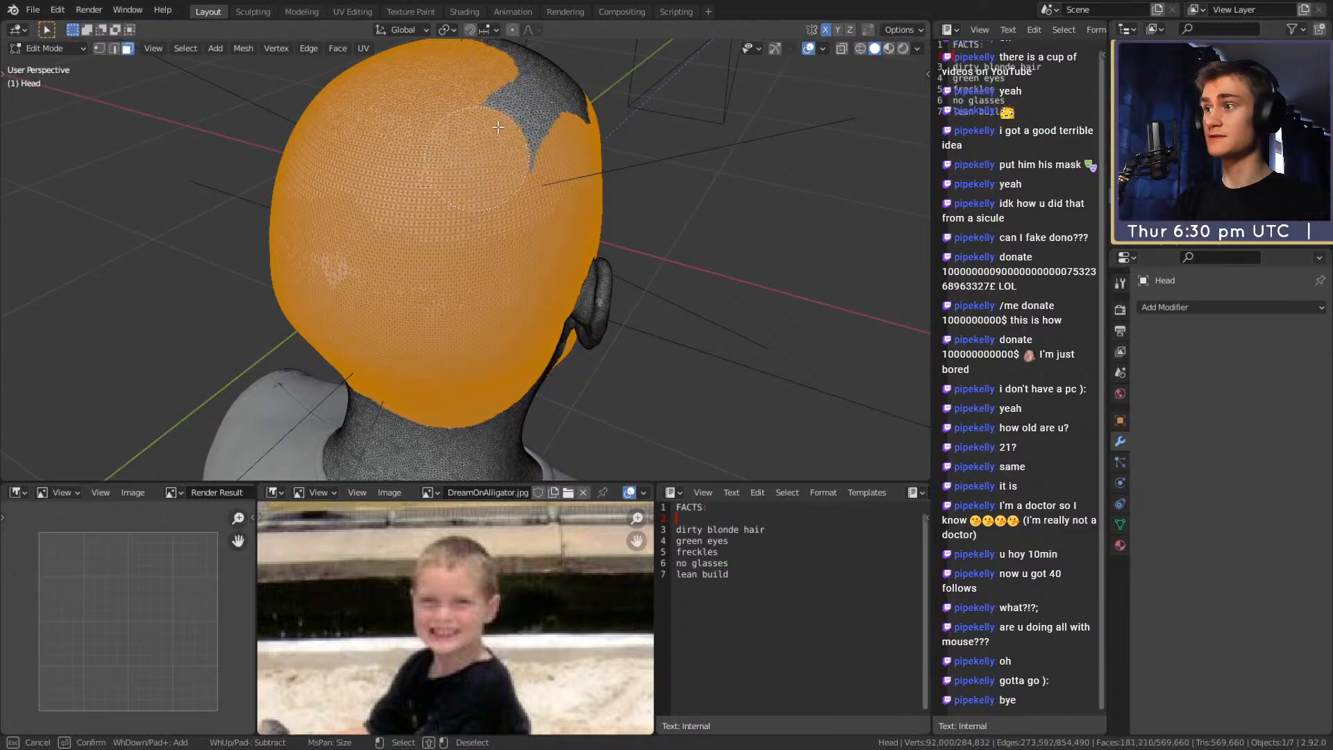
right_click(498, 127)
Add the last unselected scalp patches on the upper right side of the crown
mouse_move(498, 127)
middle_down()
mouse_move(491, 216)
mouse_move(401, 244)
middle_up()
key(c)
mouse_move(388, 229)
mouse_down()
mouse_move(542, 118)
mouse_move(568, 197)
mouse_up()
right_click(542, 163)
middle_drag(458, 180, 594, 243)
key(c)
mouse_move(583, 254)
mouse_down()
mouse_move(560, 257)
mouse_move(403, 108)
mouse_move(456, 252)
mouse_move(451, 201)
mouse_up()
right_click(527, 260)
Duplicate the selected scalp and beard faces in place and separate them into their own object
middle_drag(527, 261, 507, 166)
scroll(514, 208, down, 4)
middle_drag(538, 291, 447, 307)
mouse_move(542, 285)
middle_down()
mouse_move(456, 267)
mouse_move(486, 264)
mouse_move(541, 306)
middle_up()
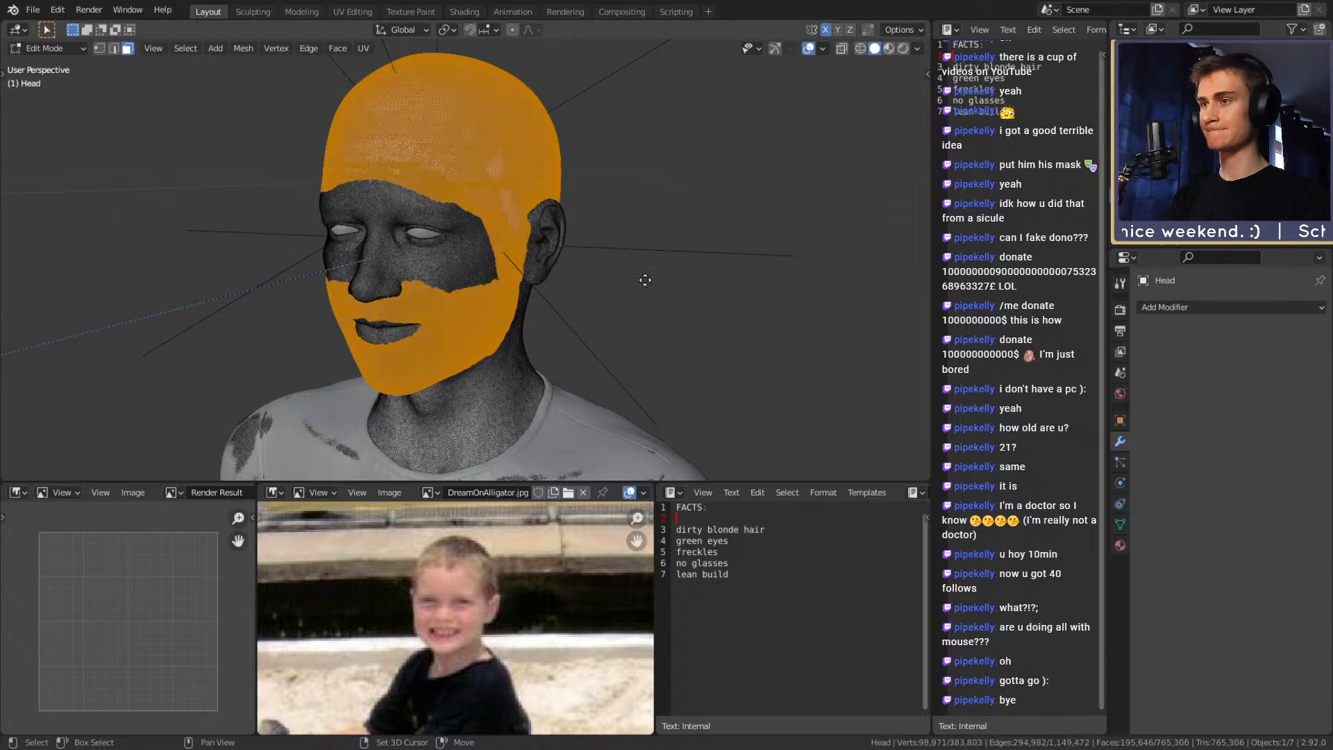
key(shift+d)
key(Escape)
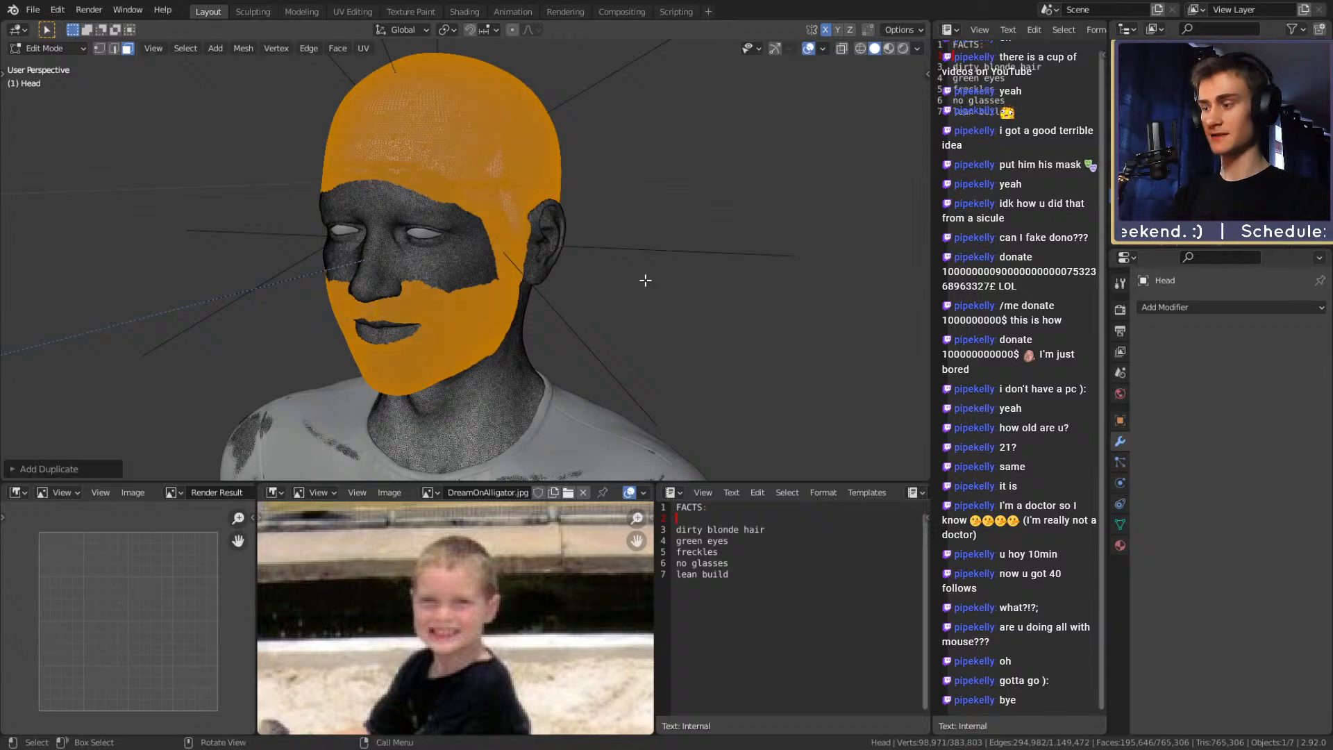
key(p)
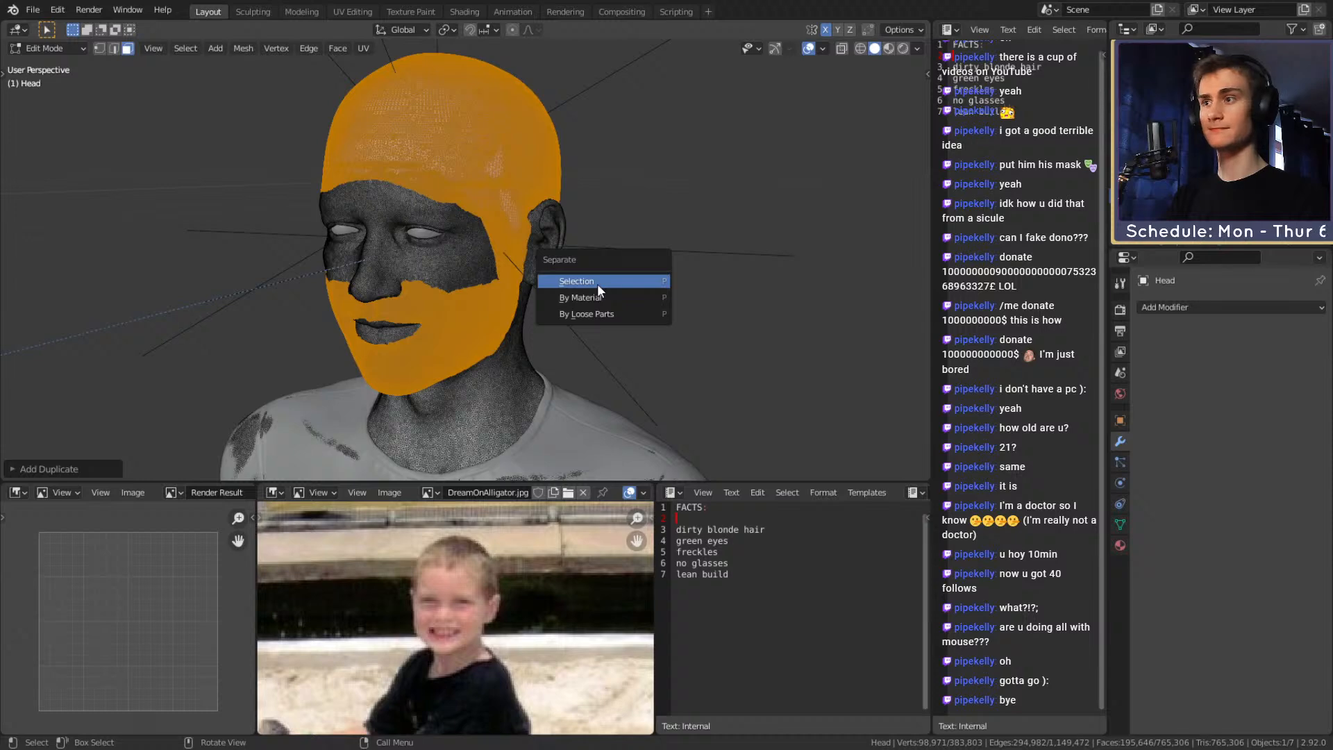
click(576, 282)
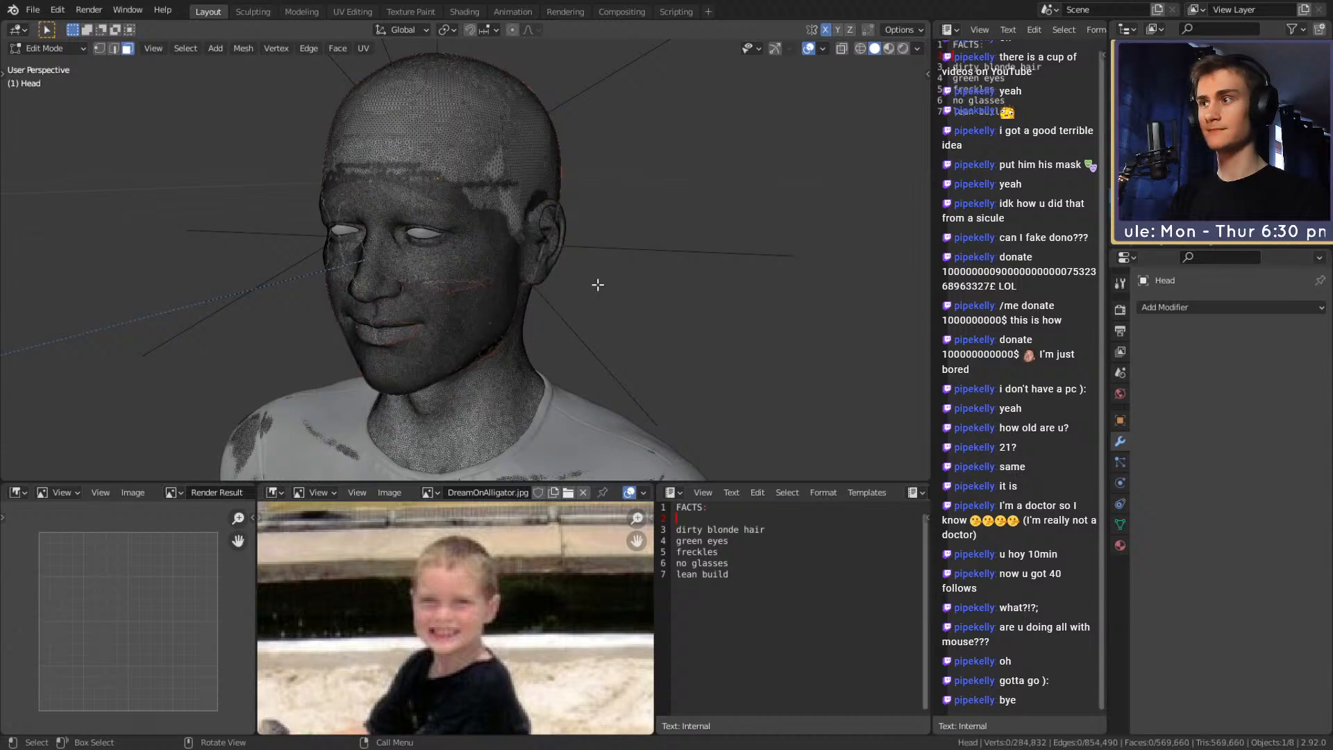
Switch to Object Mode, hide the original head and inspect the separated piece's edges along the jaw
key(Tab)
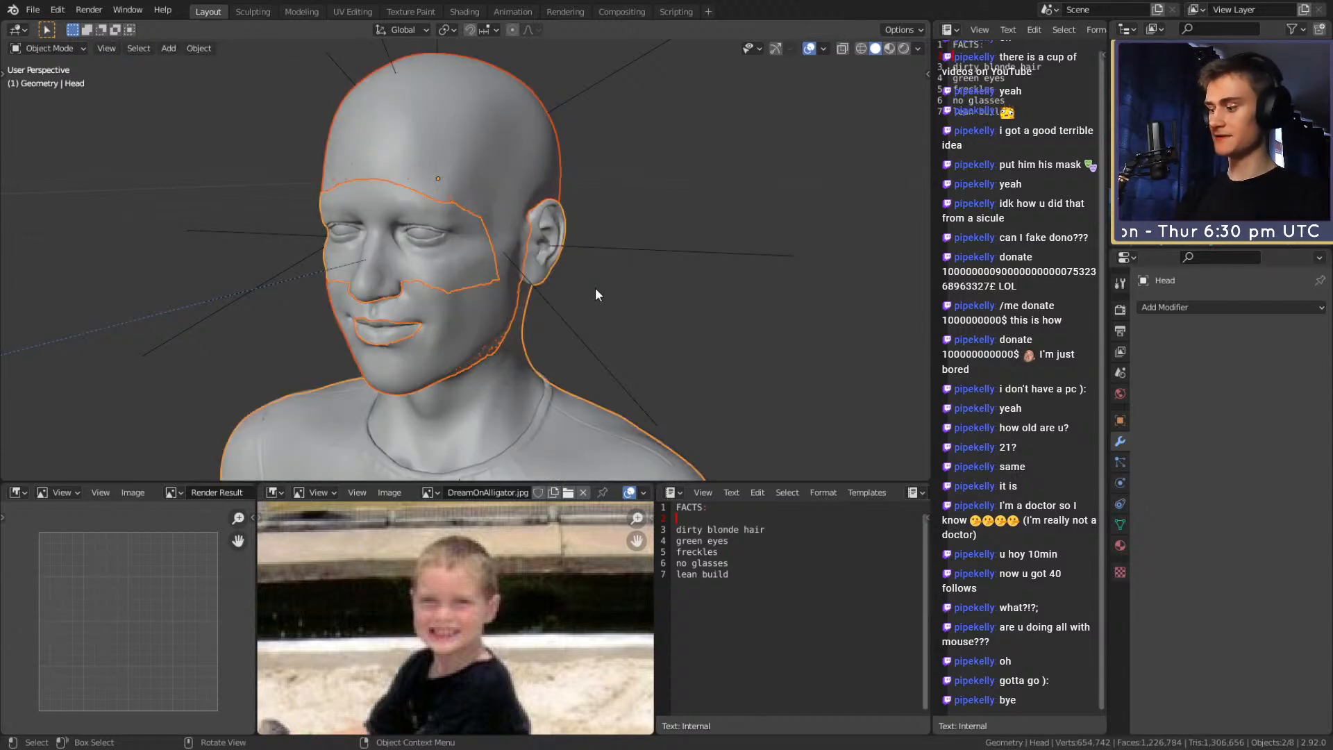
click(601, 287)
click(484, 311)
click(1306, 138)
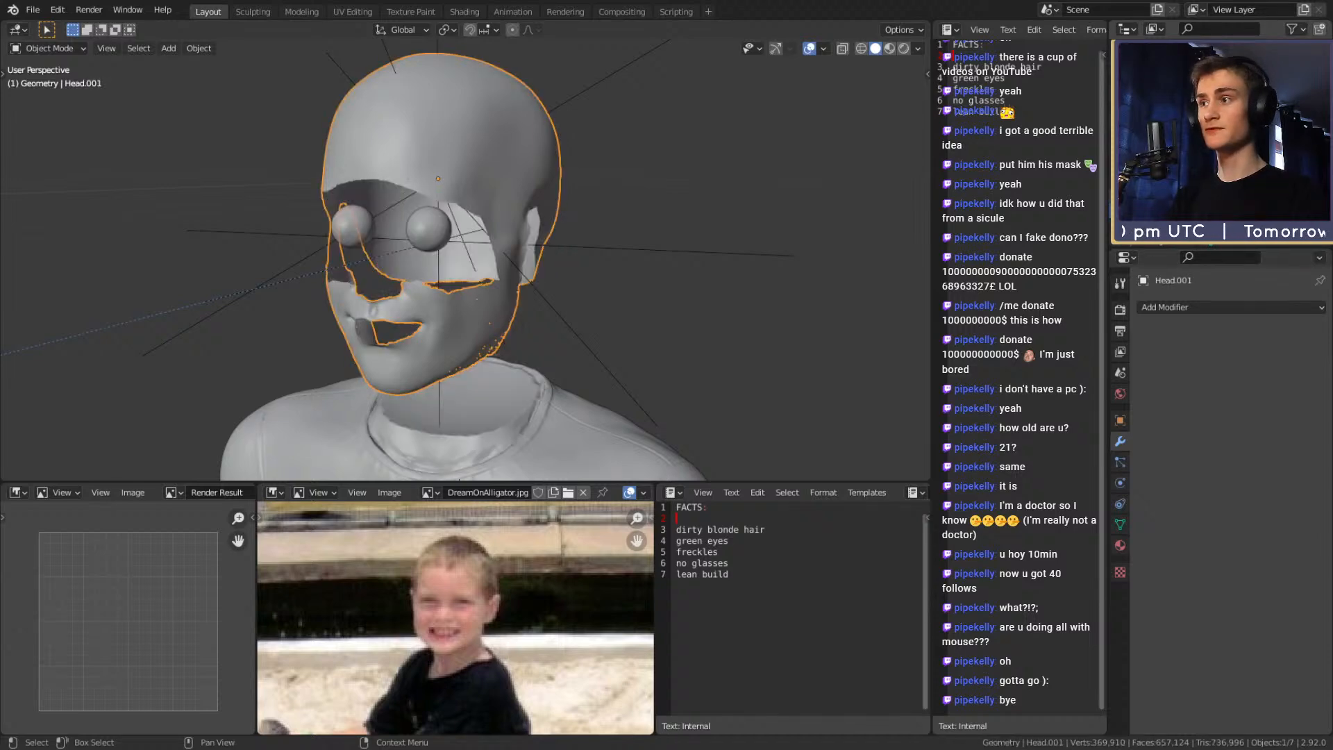
mouse_move(610, 290)
middle_down()
mouse_move(508, 241)
mouse_move(581, 249)
mouse_move(573, 300)
mouse_move(526, 281)
mouse_move(635, 291)
middle_up()
scroll(553, 214, up, 5)
scroll(573, 264, up, 4)
scroll(568, 266, down, 7)
scroll(526, 281, up, 6)
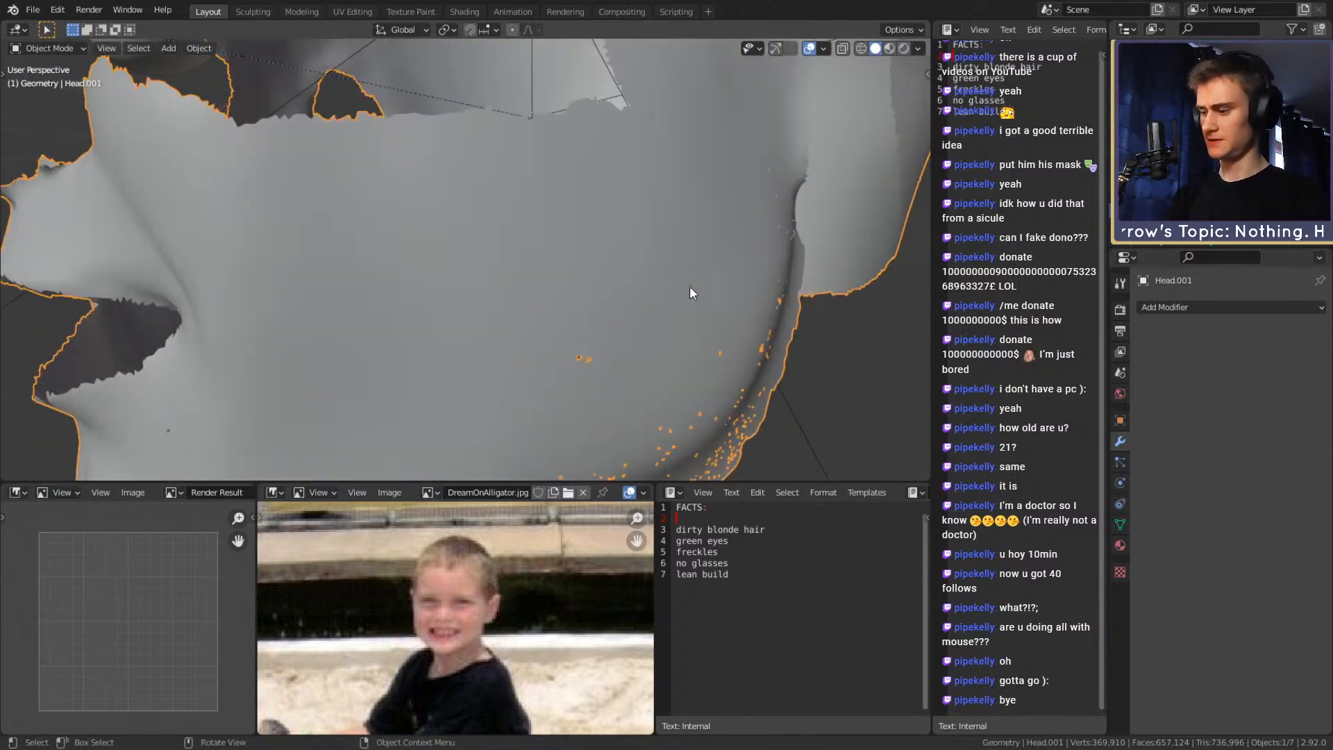
Undo the separation and duplication to restore the scalp and beard face selection on the original head
key(ctrl+z)
key(ctrl+z)
key(ctrl+z)
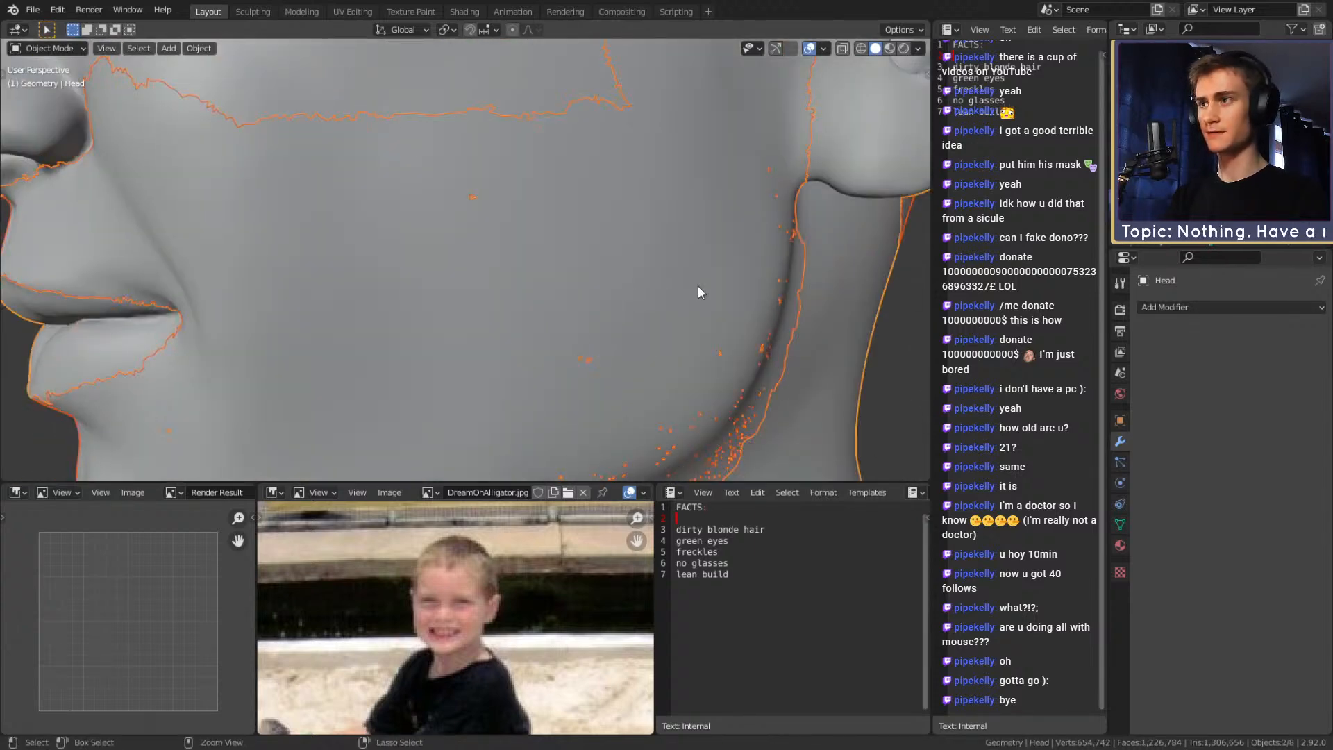
key(Tab)
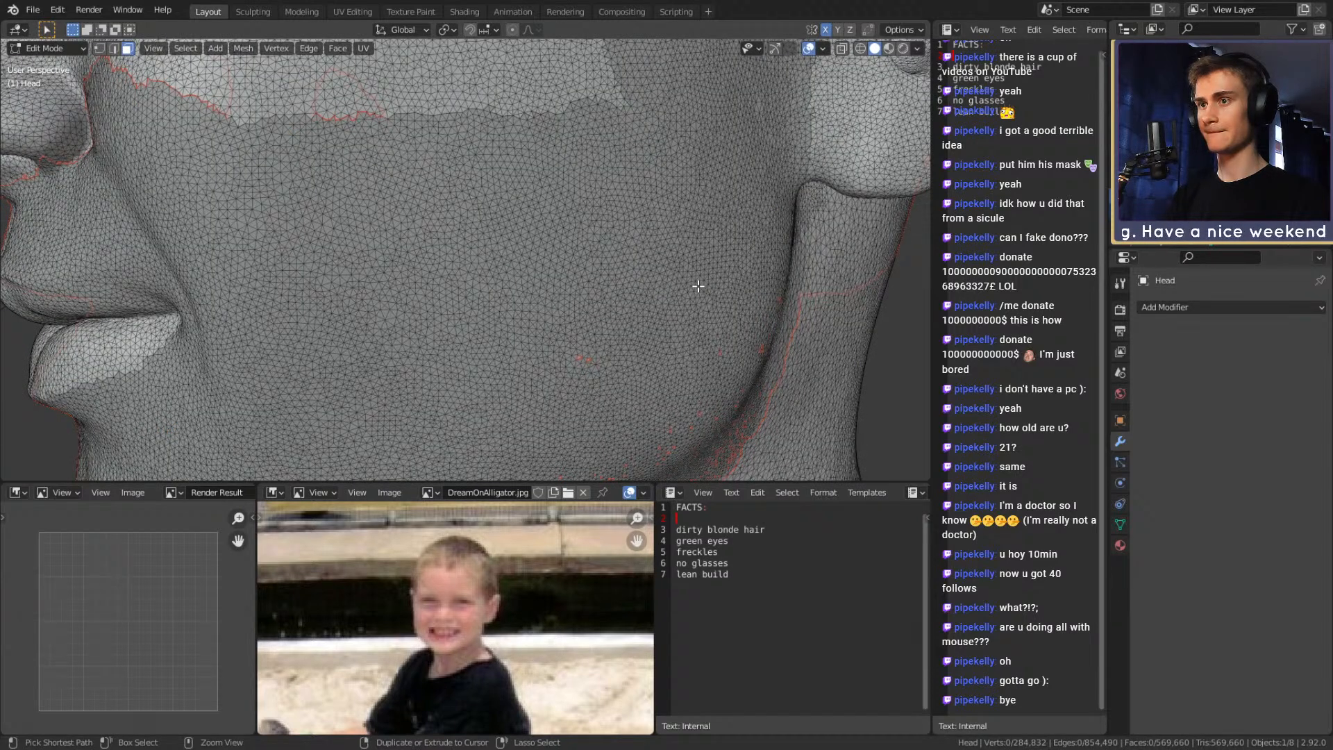
key(l)
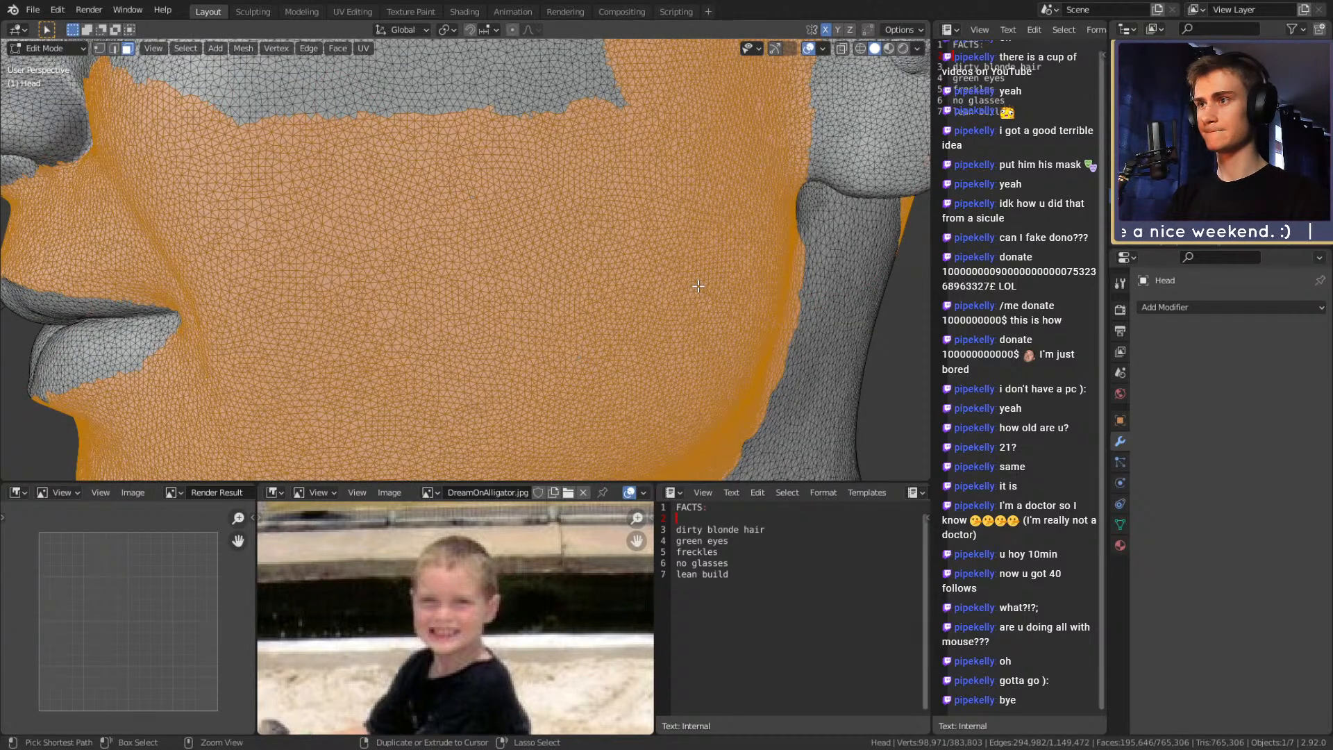
Add the missed faces along the jawline and under the chin on both sides to the selection with Circle Select
scroll(698, 286, down, 5)
middle_drag(690, 288, 256, 143)
scroll(256, 143, up, 6)
shift+middle_drag(374, 243, 491, 184)
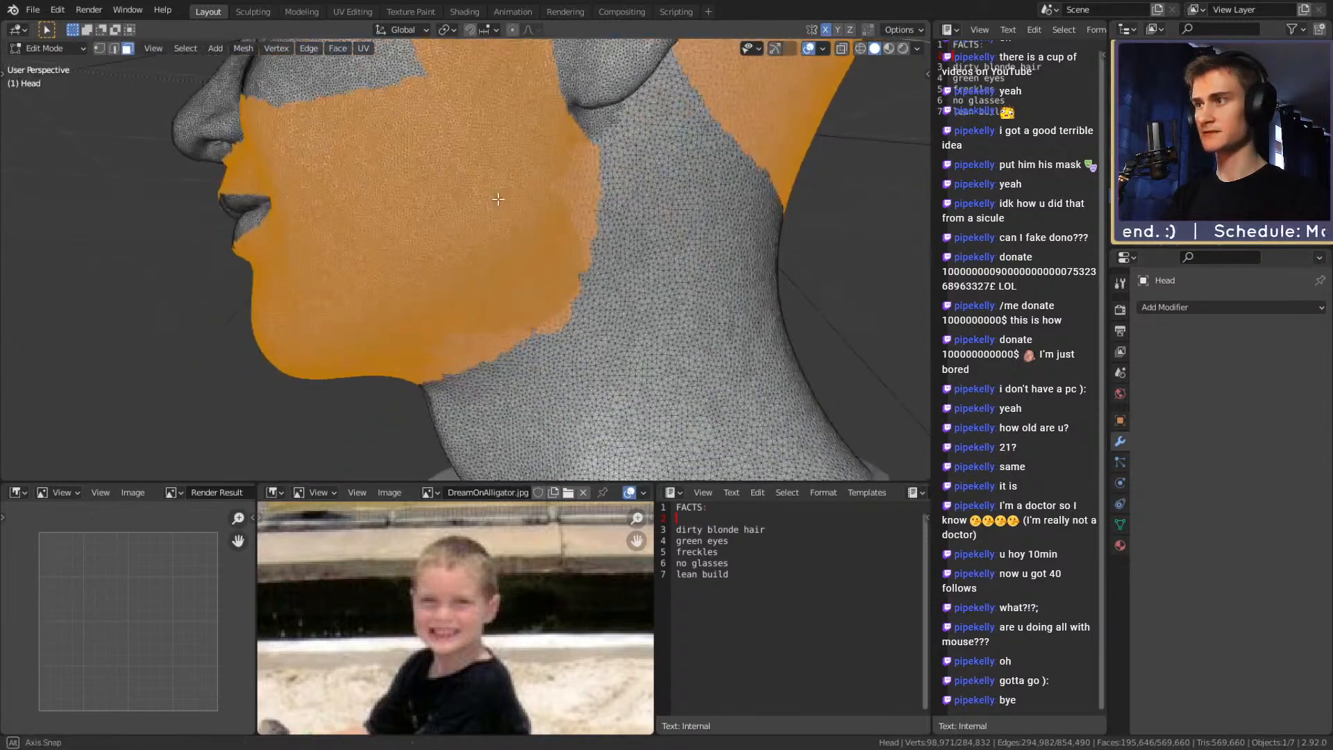
scroll(492, 183, up, 4)
key(c)
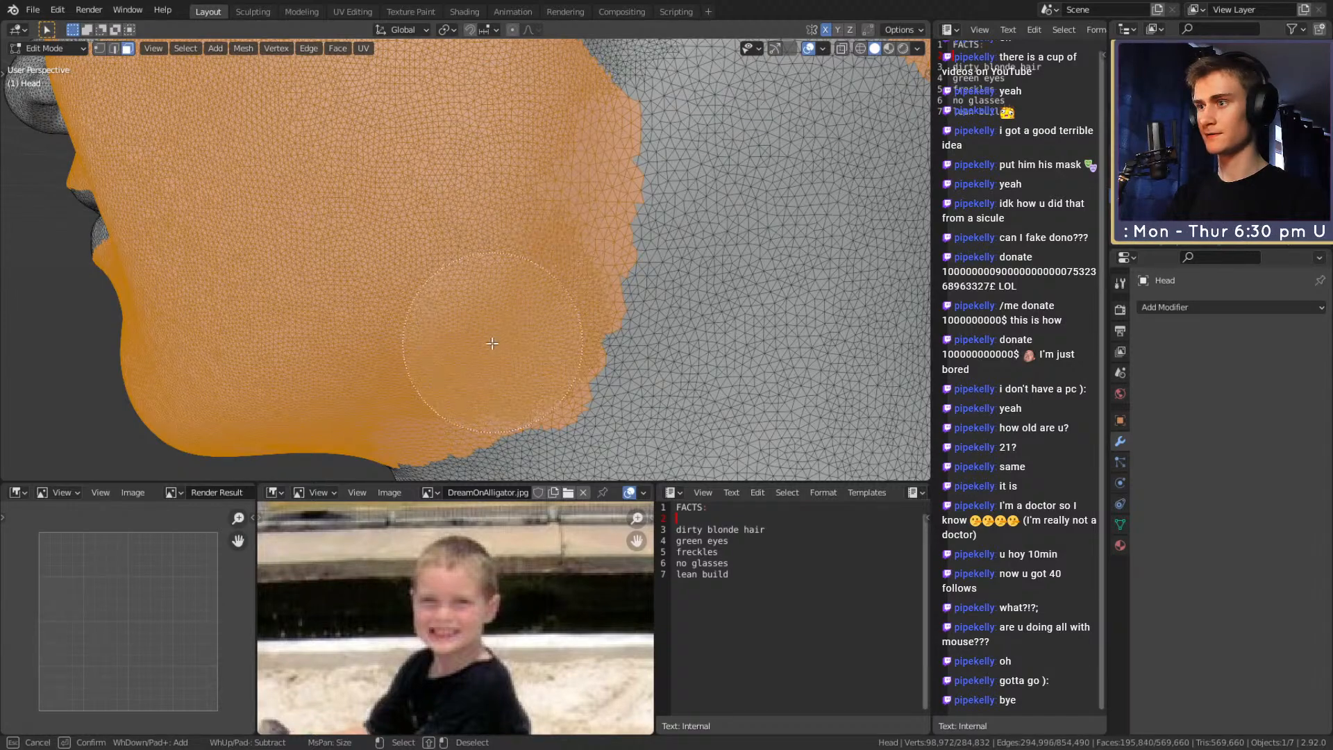
middle_drag(535, 247, 615, 120)
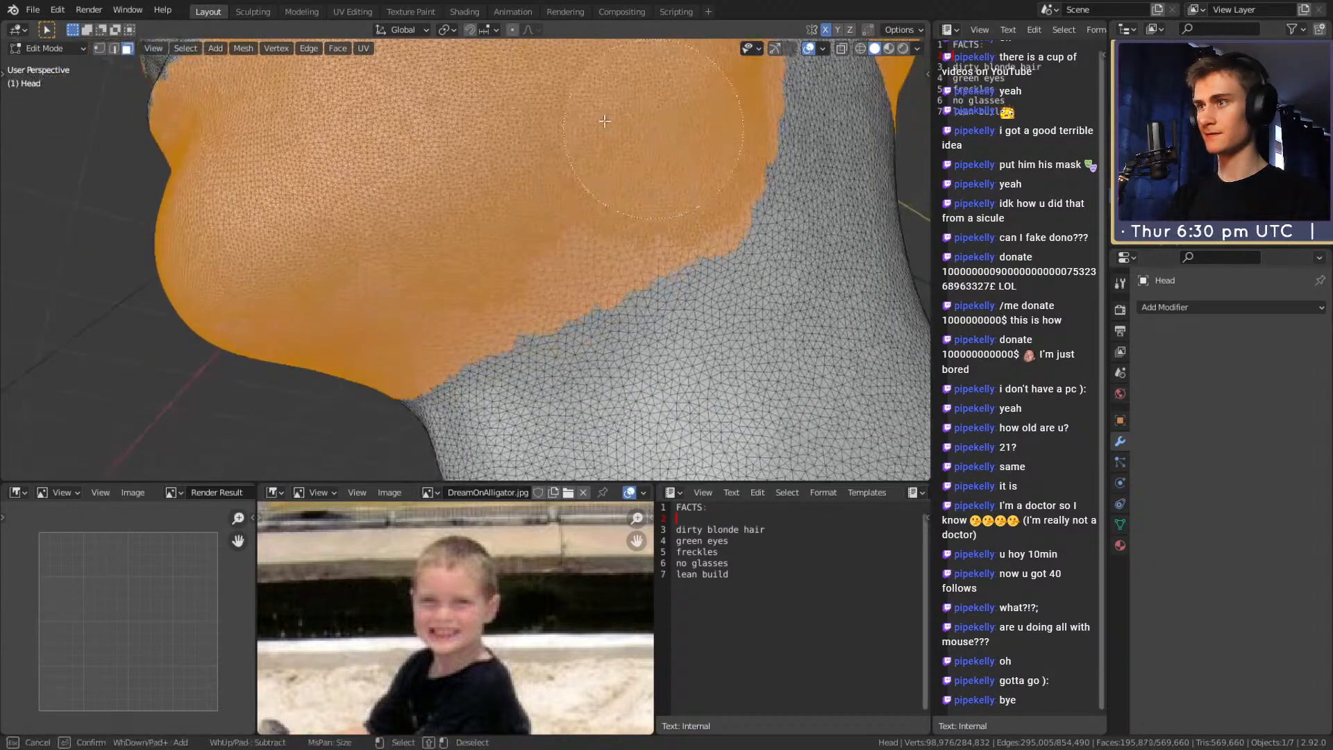
middle_drag(433, 220, 510, 288)
mouse_move(628, 178)
middle_down()
mouse_move(507, 208)
mouse_move(597, 319)
middle_up()
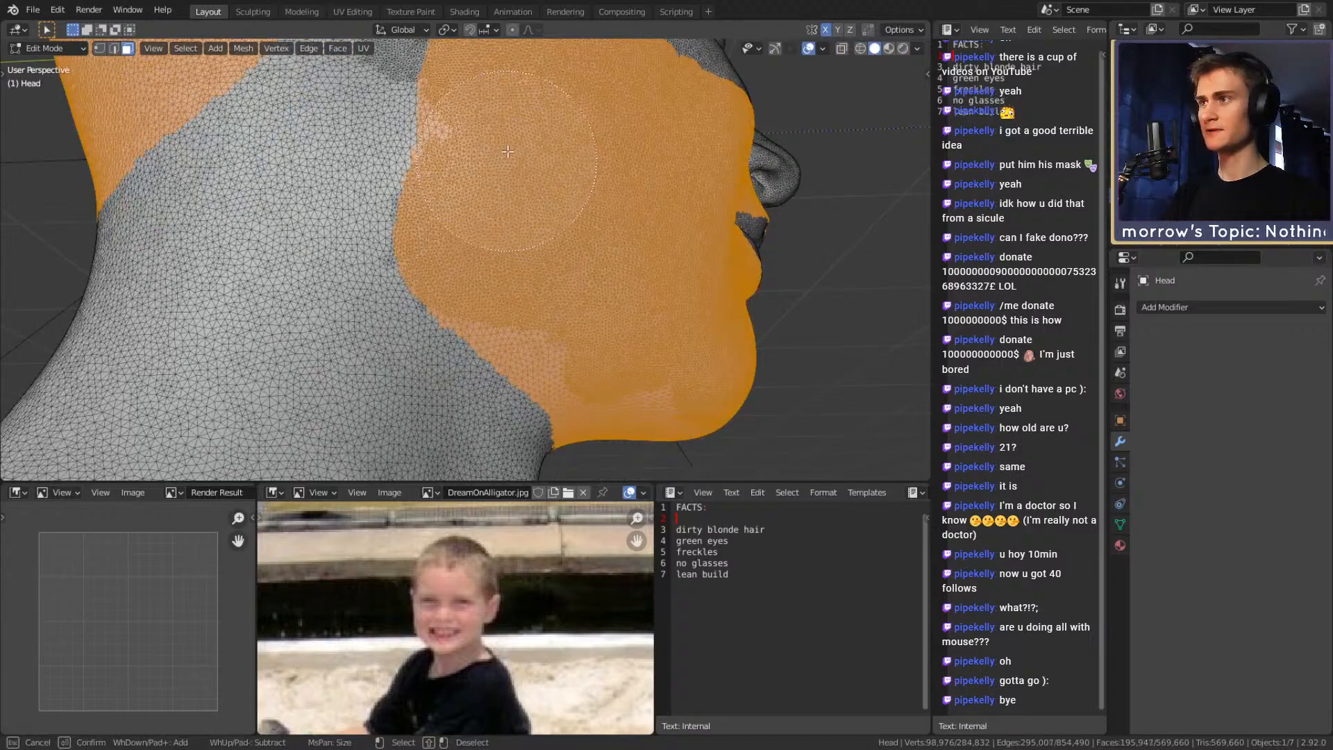
mouse_move(526, 160)
middle_down()
mouse_move(545, 277)
mouse_move(646, 364)
middle_up()
Turn on X-ray and add the missed specks on the cheek and jaw to the selection
key(Escape)
key(alt+z)
scroll(545, 277, up, 1)
key(c)
key(Escape)
key(c)
click(672, 398)
mouse_move(684, 337)
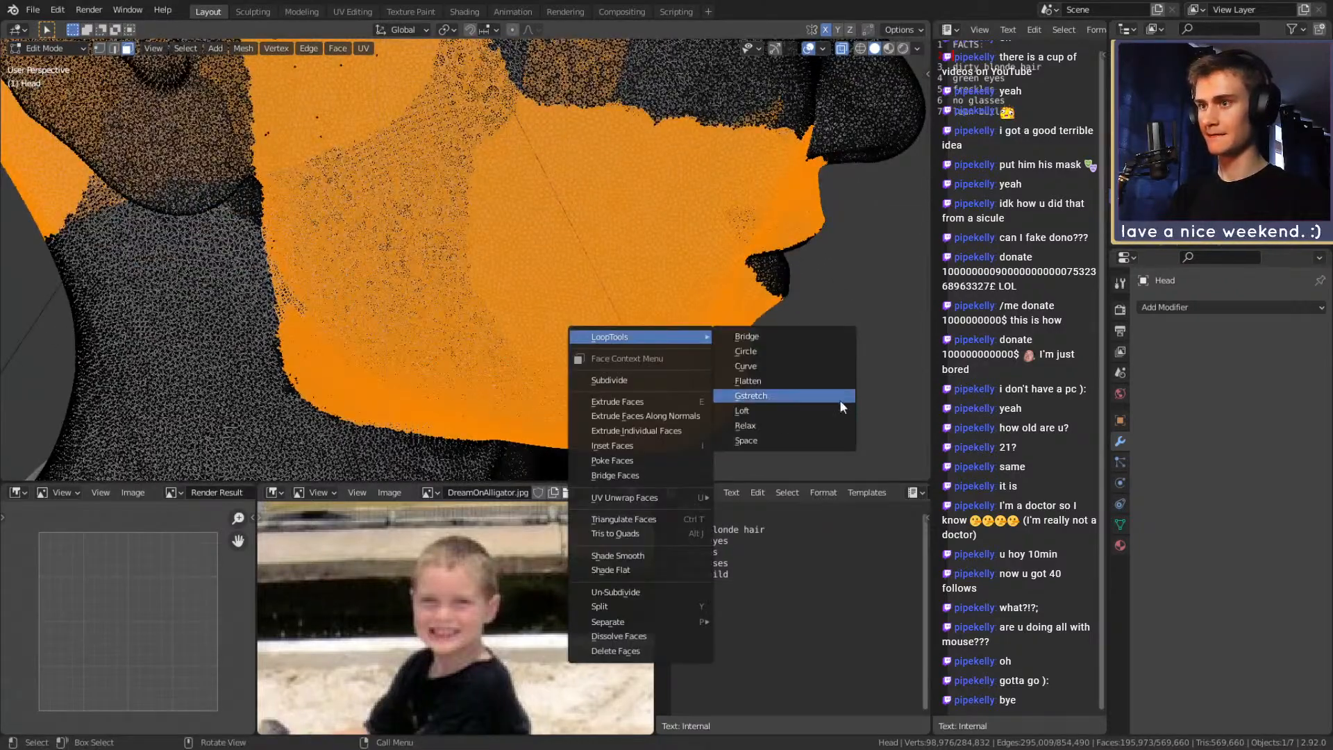
click(850, 399)
mouse_move(850, 399)
middle_down()
mouse_move(612, 224)
mouse_move(572, 314)
middle_up()
Circle-select the small unselected specks on the cheek in front of the ear
key(c)
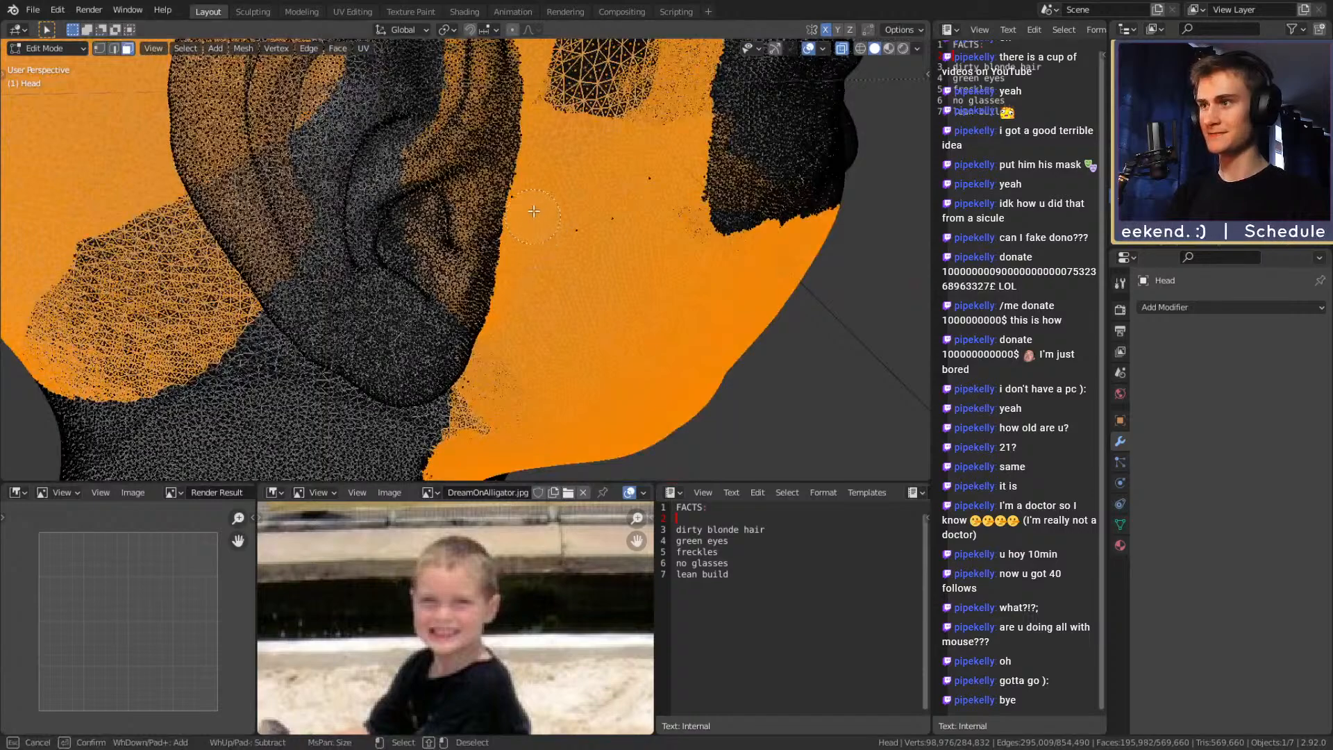
key(Escape)
middle_drag(635, 175, 624, 207)
key(Escape)
middle_drag(665, 279, 509, 254)
key(c)
drag(509, 254, 504, 243)
right_click(629, 245)
key(ctrl+z)
Fill the remaining unselected specks across the forehead above both brows with Circle Select
mouse_move(580, 230)
middle_down()
mouse_move(608, 218)
mouse_move(541, 277)
mouse_move(583, 250)
mouse_move(625, 178)
mouse_move(423, 172)
middle_up()
key(c)
right_click(607, 218)
scroll(617, 213, down, 4)
key(c)
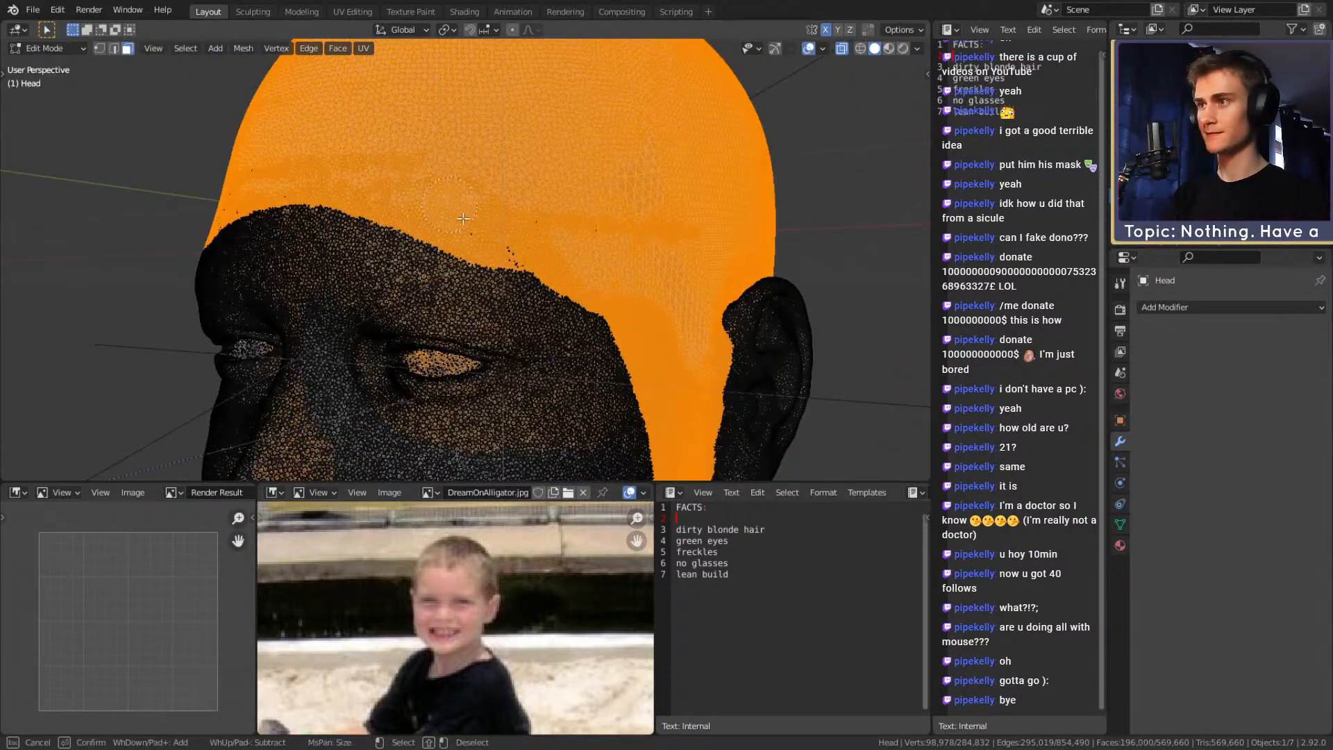
middle_drag(610, 241, 585, 202)
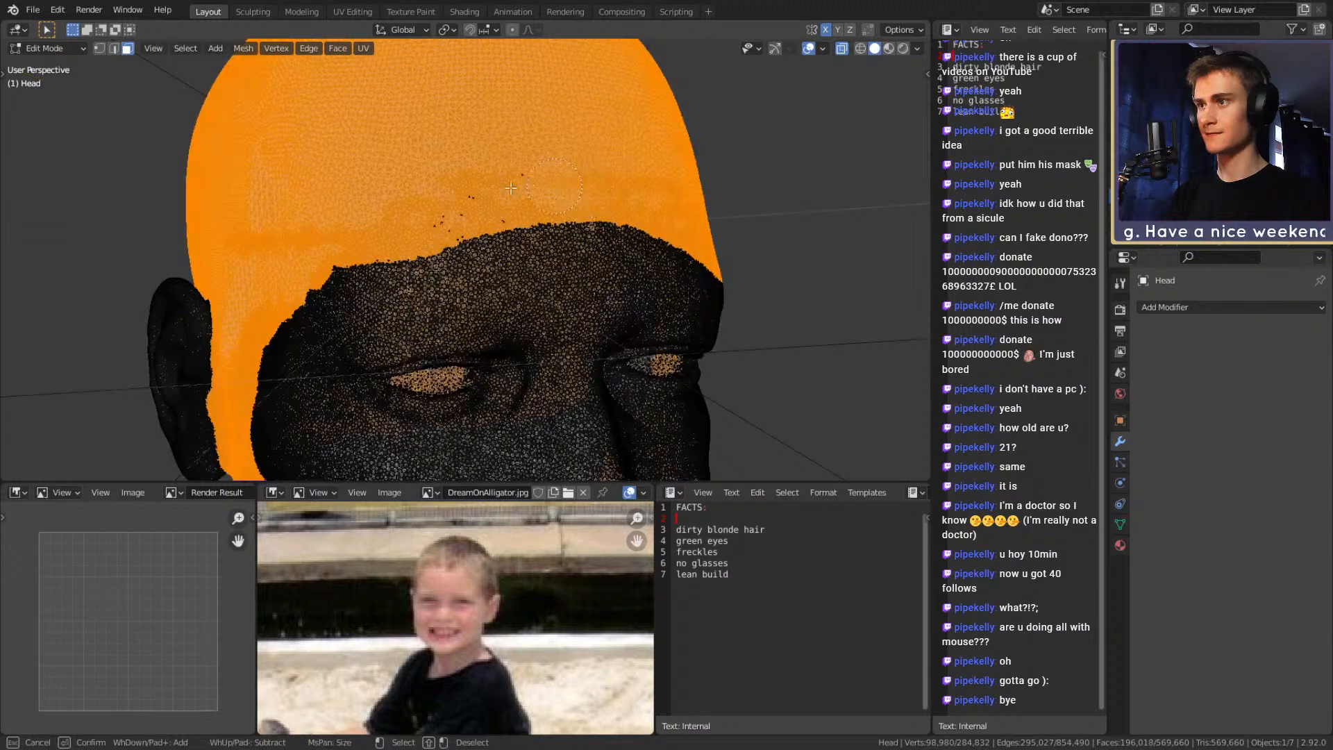
mouse_move(499, 200)
middle_down()
mouse_move(583, 140)
mouse_move(539, 207)
mouse_move(628, 222)
mouse_move(640, 176)
mouse_move(803, 224)
middle_up()
right_click(573, 156)
mouse_move(488, 140)
middle_down()
mouse_move(485, 171)
mouse_move(454, 200)
mouse_move(513, 188)
mouse_move(607, 208)
mouse_move(667, 167)
middle_up()
key(c)
key(Escape)
scroll(501, 215, down, 7)
middle_drag(416, 239, 620, 295)
scroll(648, 184, up, 3)
scroll(514, 228, down, 7)
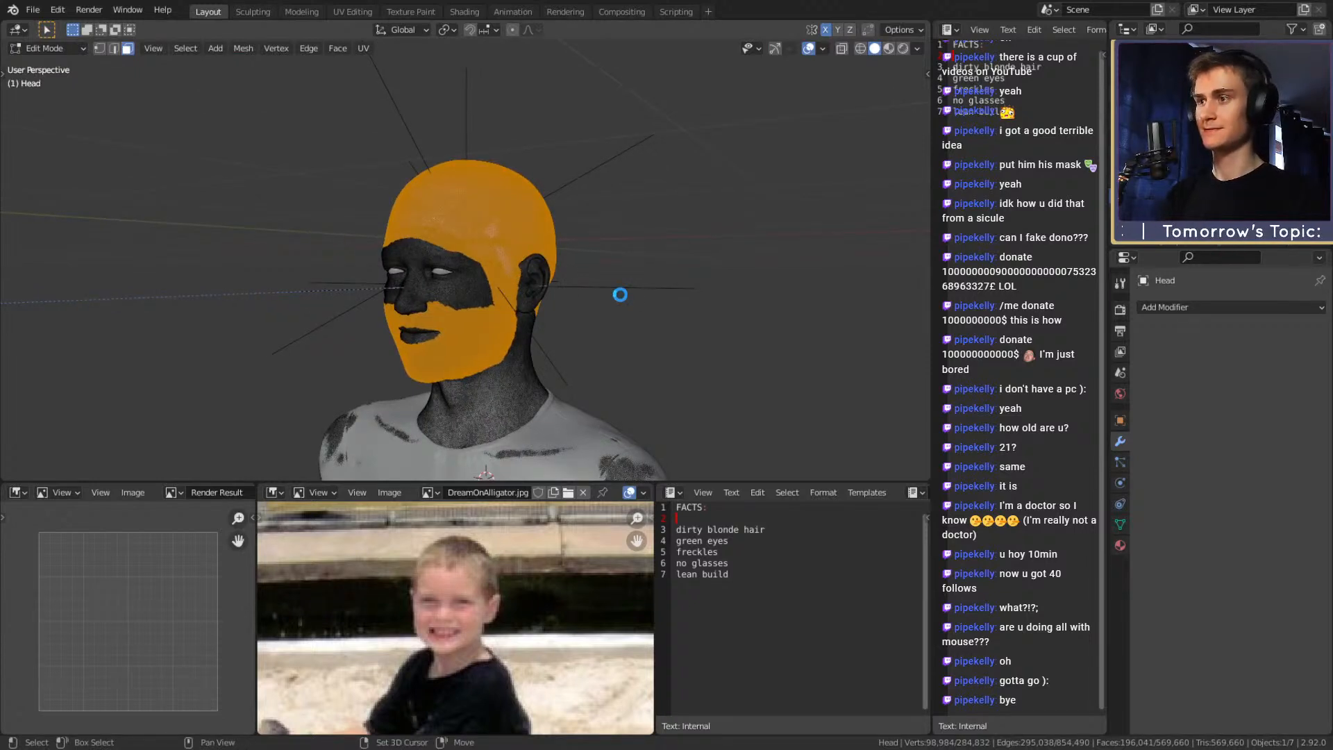
Duplicate the selected mask faces in place and separate the selection into a new object
key(shift+d)
click(620, 295)
key(p)
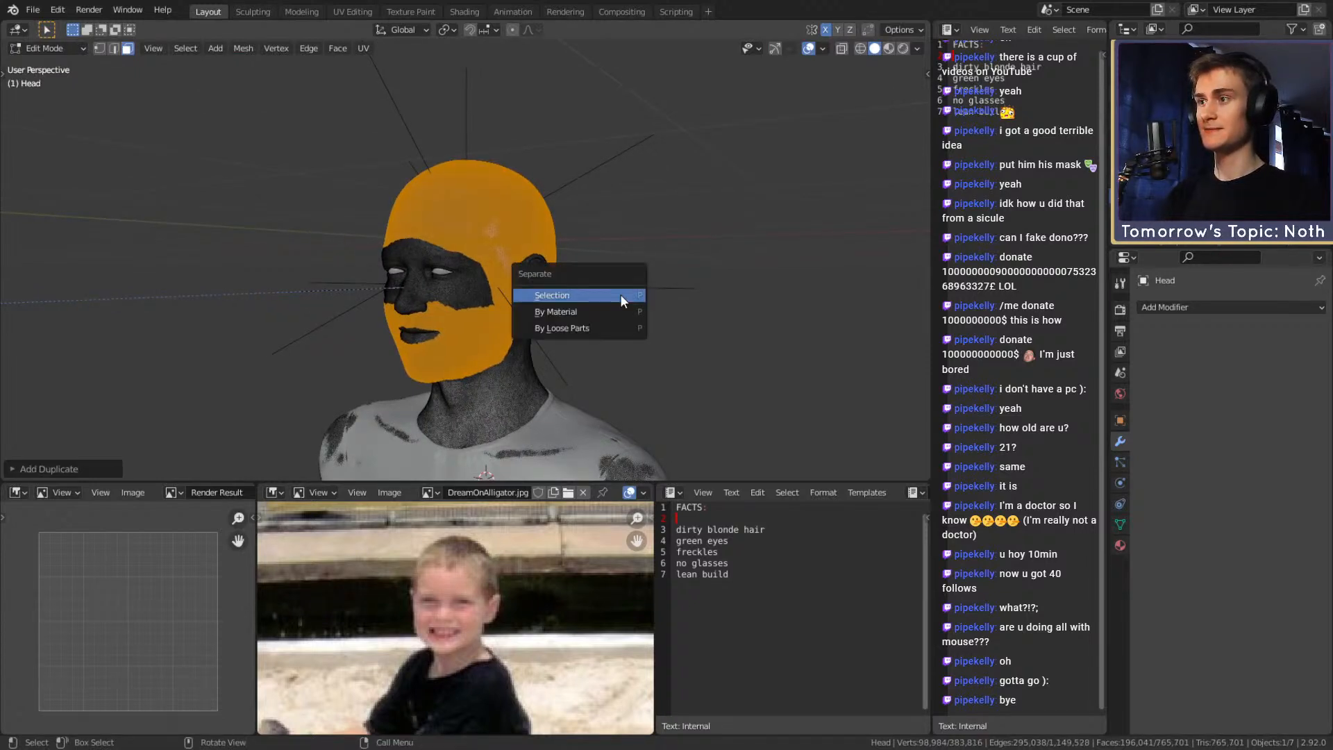
click(583, 297)
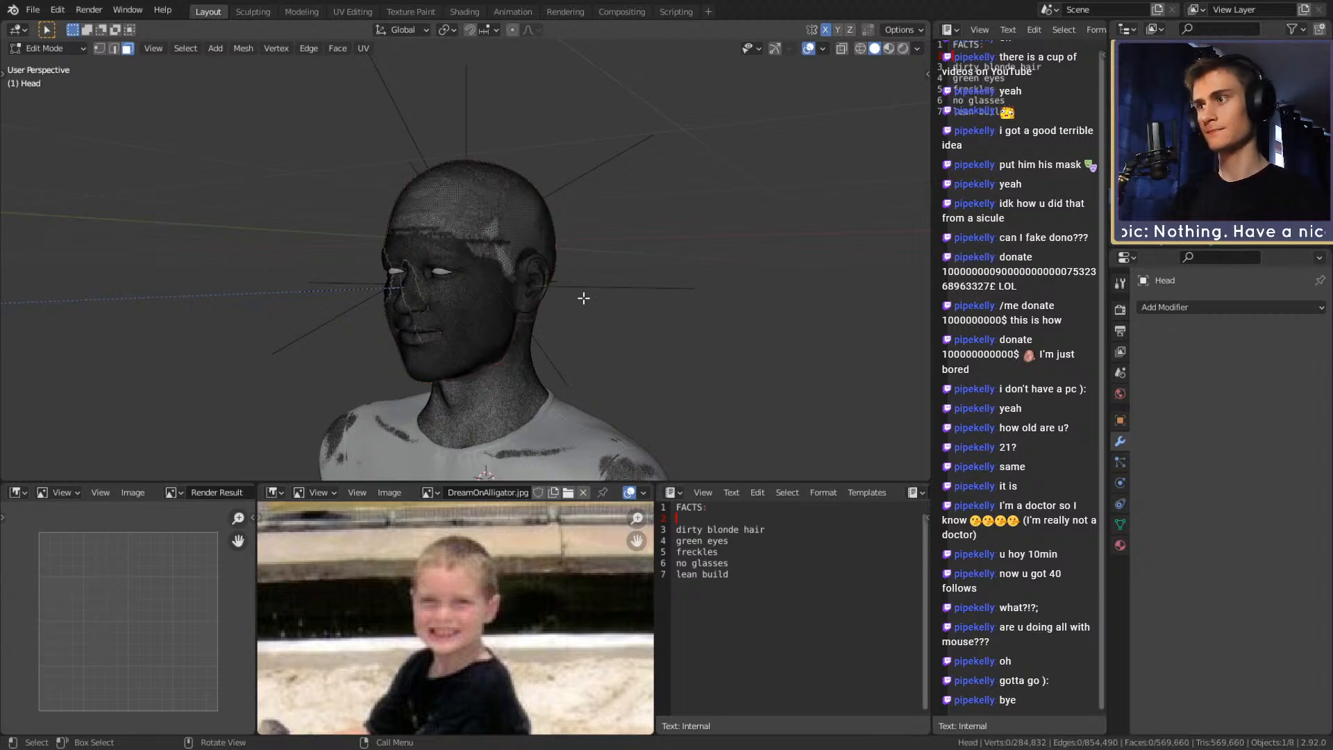
key(alt+z)
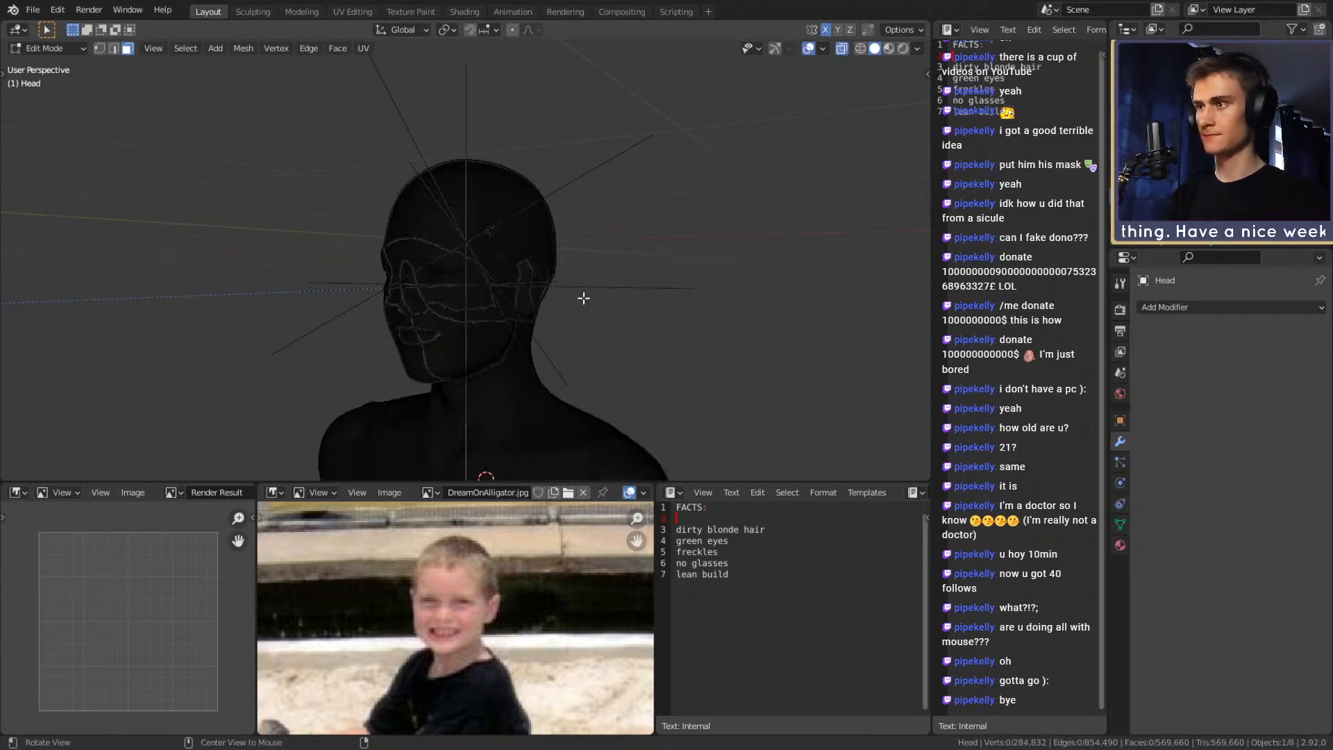
key(alt+z)
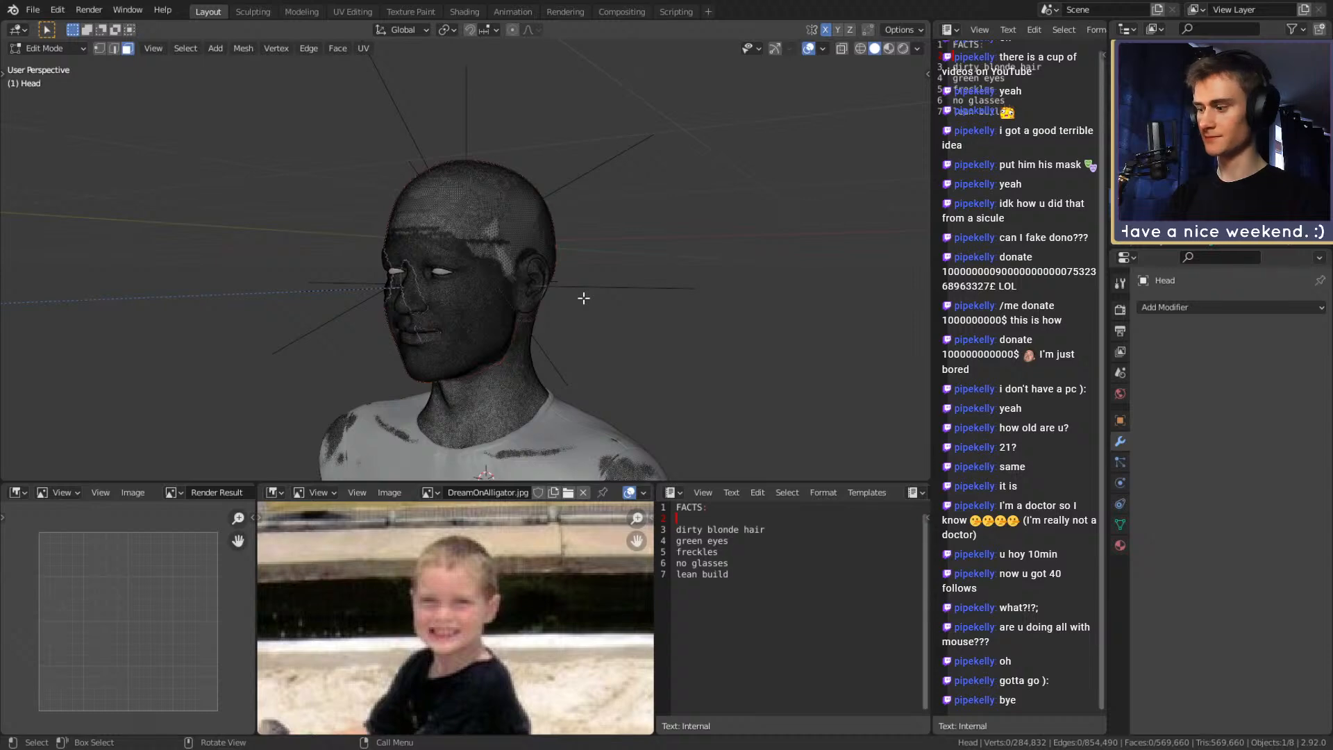
Switch to Object Mode and select the separated mask piece to check its outline
key(Tab)
scroll(583, 306, up, 6)
middle_drag(584, 314, 661, 264)
click(752, 236)
scroll(625, 250, down, 3)
click(1174, 210)
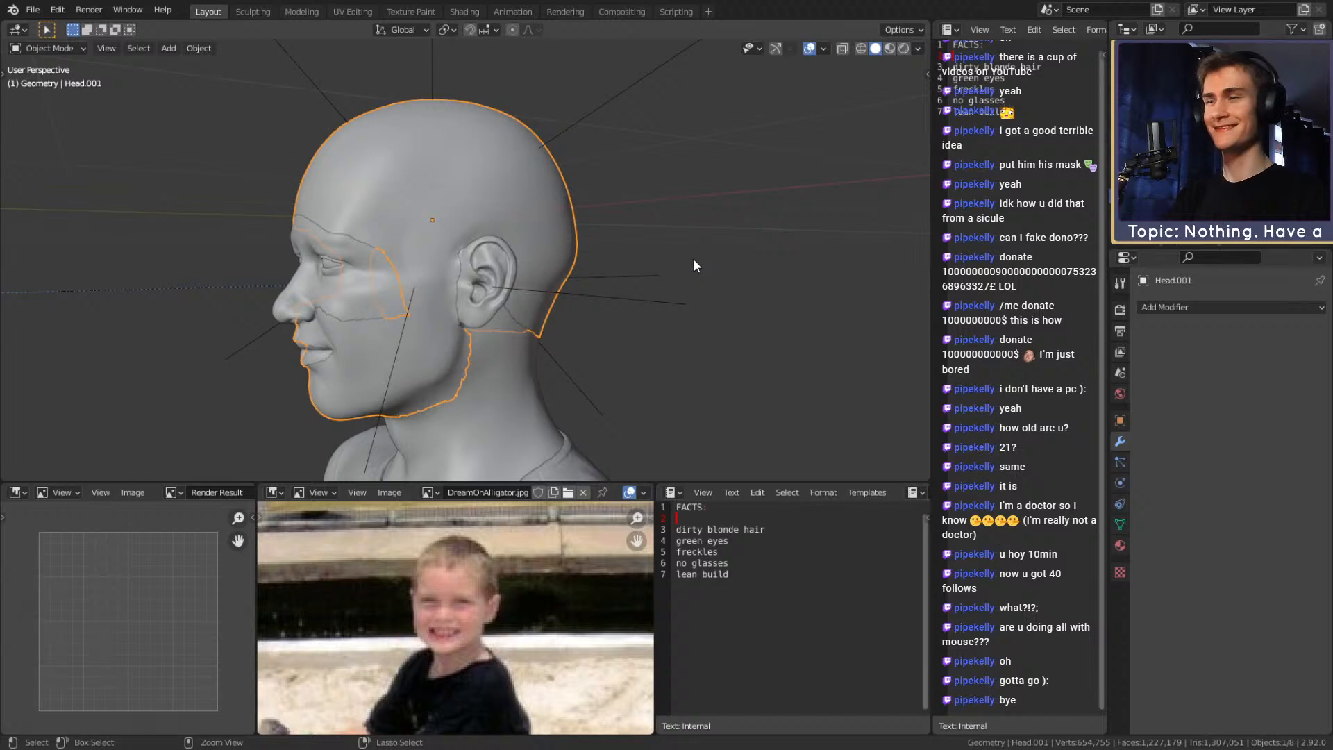
Undo the separation and return to Edit Mode on the head with the mask faces selected
key(ctrl+z)
key(ctrl+z)
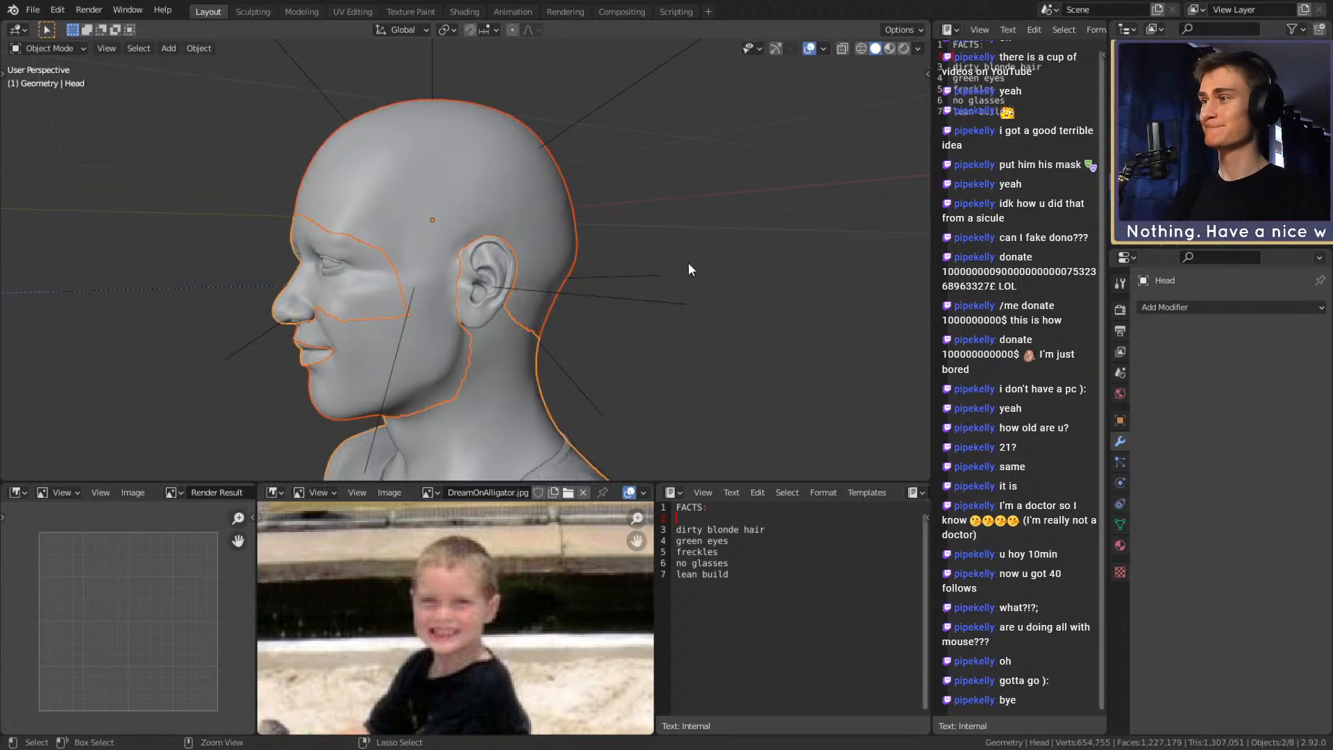
key(Tab)
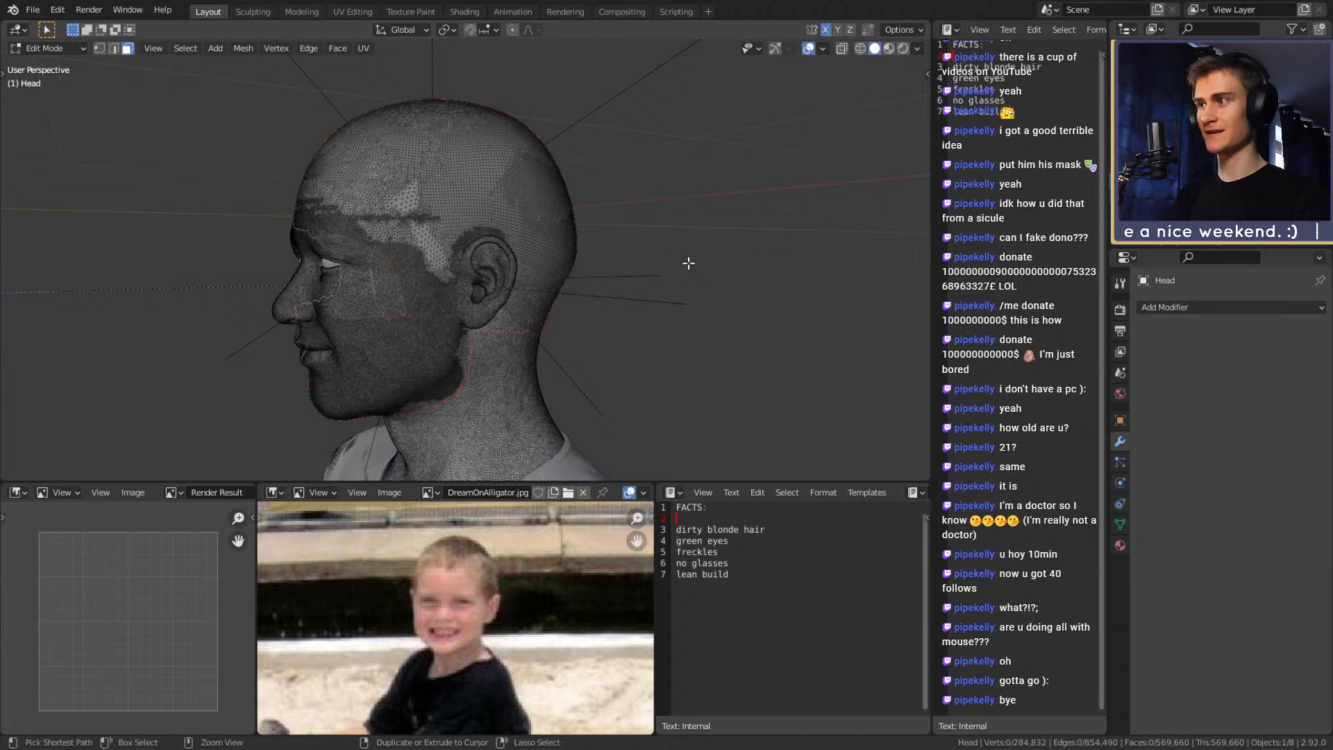
key(alt+h)
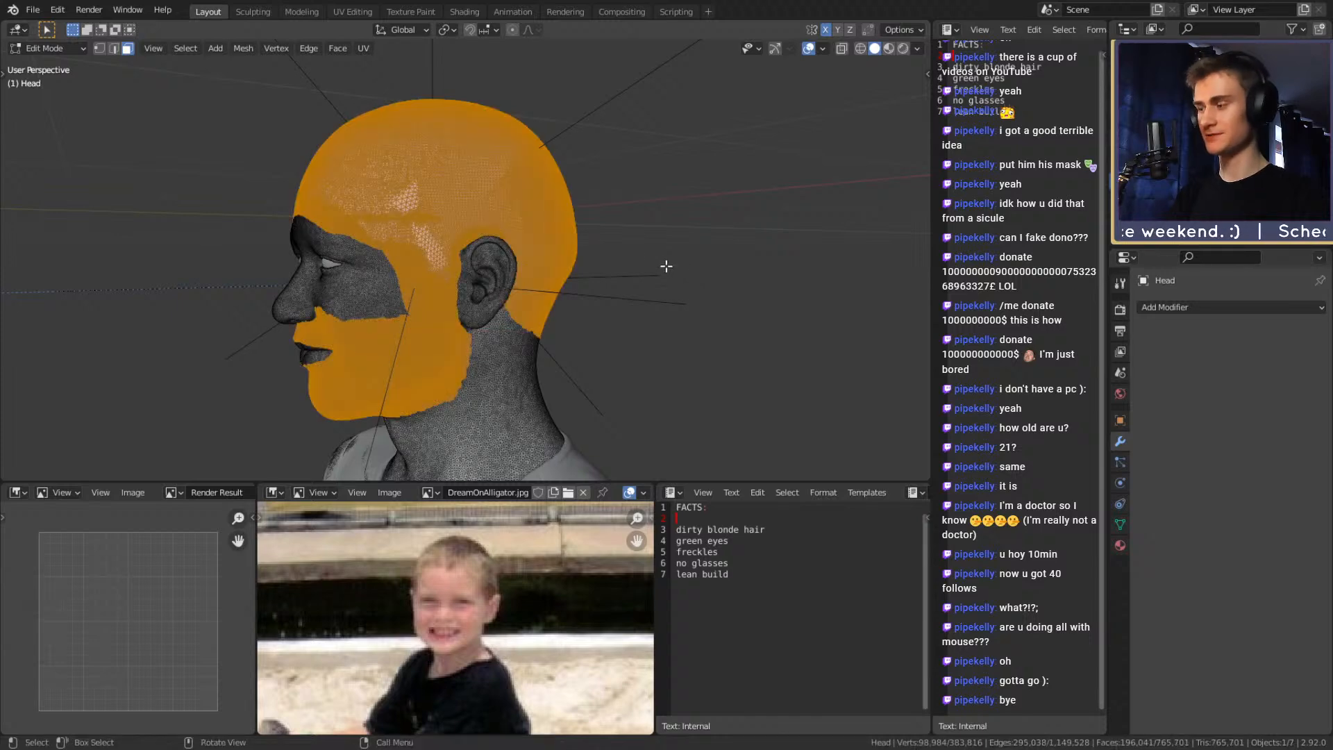
Extend the face selection down the forehead to above one eyebrow with Circle Select
middle_drag(496, 247, 545, 268)
scroll(509, 157, up, 5)
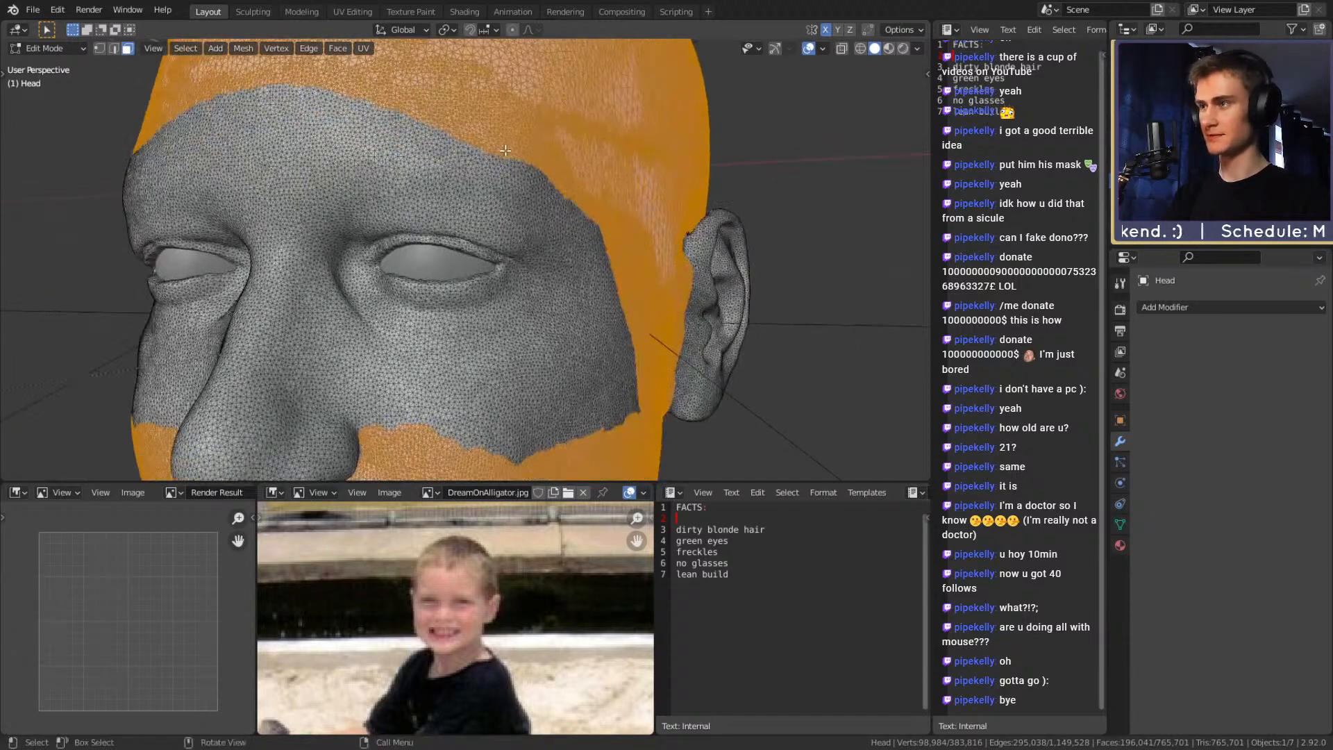
key(x)
key(c)
mouse_move(527, 211)
mouse_down()
mouse_move(440, 182)
mouse_move(351, 186)
mouse_move(459, 162)
mouse_move(523, 178)
mouse_up()
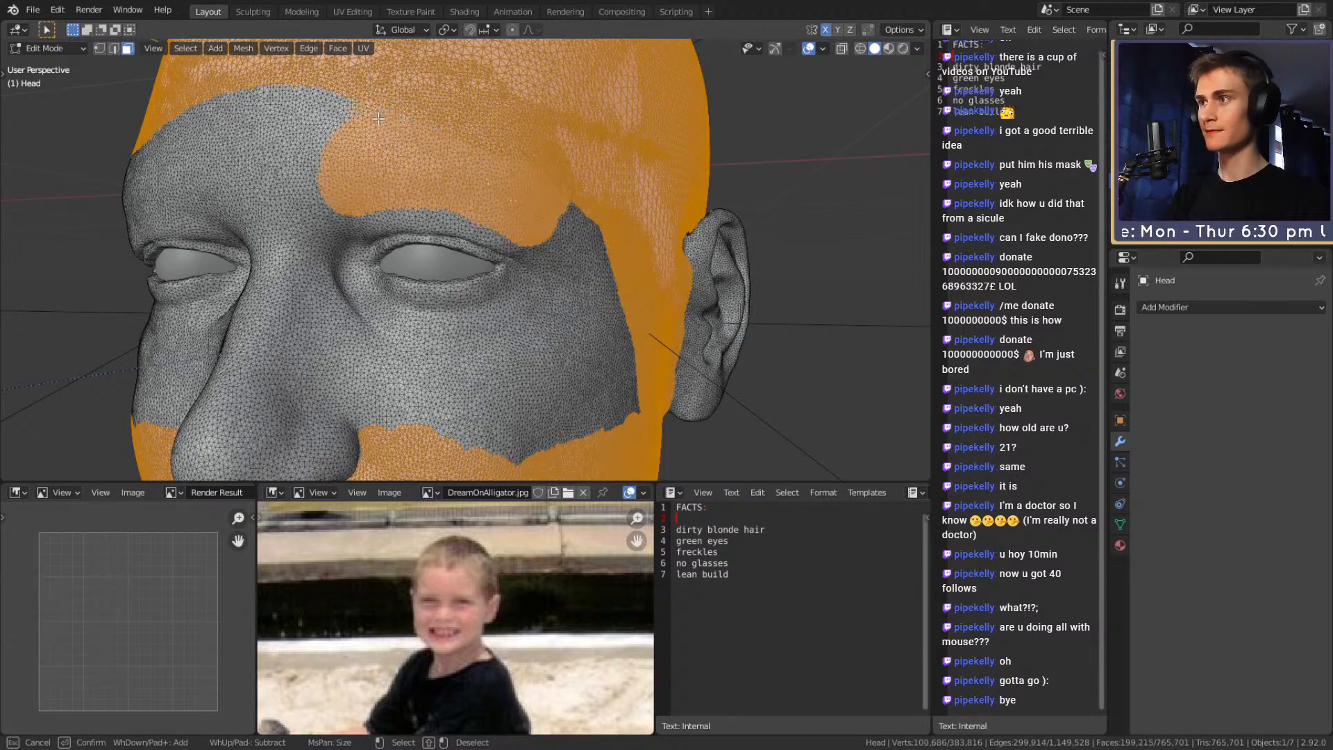
key(Escape)
Continue the selection across the middle of the forehead and down to the other eyebrow and temple
middle_drag(521, 170, 611, 182)
key(c)
mouse_move(571, 201)
mouse_down()
mouse_move(659, 200)
mouse_move(437, 193)
mouse_move(333, 221)
mouse_move(471, 141)
mouse_up()
mouse_move(548, 163)
mouse_down()
mouse_move(684, 144)
mouse_move(510, 125)
mouse_move(688, 141)
mouse_up()
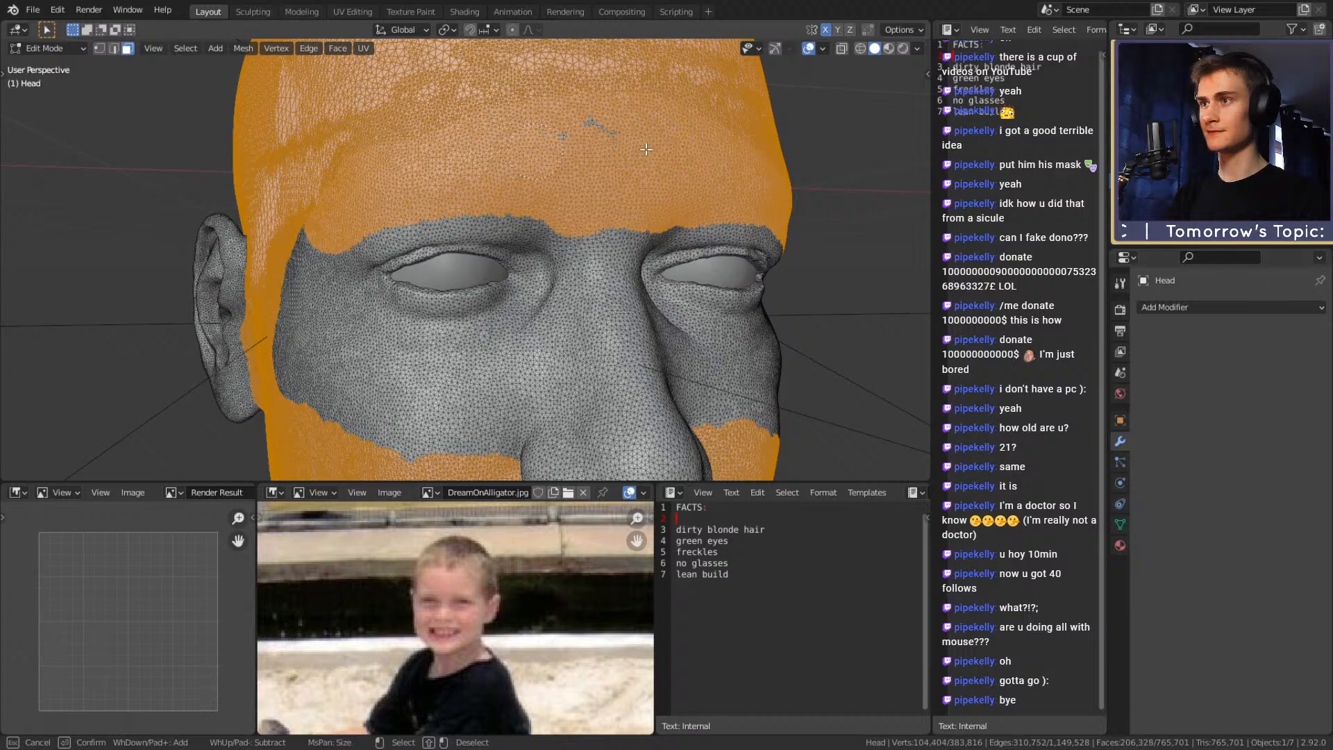
drag(523, 198, 282, 246)
middle_drag(405, 210, 318, 215)
mouse_move(219, 238)
mouse_down()
mouse_move(340, 271)
mouse_move(299, 288)
mouse_move(425, 284)
mouse_up()
key(Escape)
Duplicate the extended scalp, forehead and beard selection in place and separate it into its own object
scroll(426, 283, down, 5)
middle_drag(440, 273, 611, 269)
key(c)
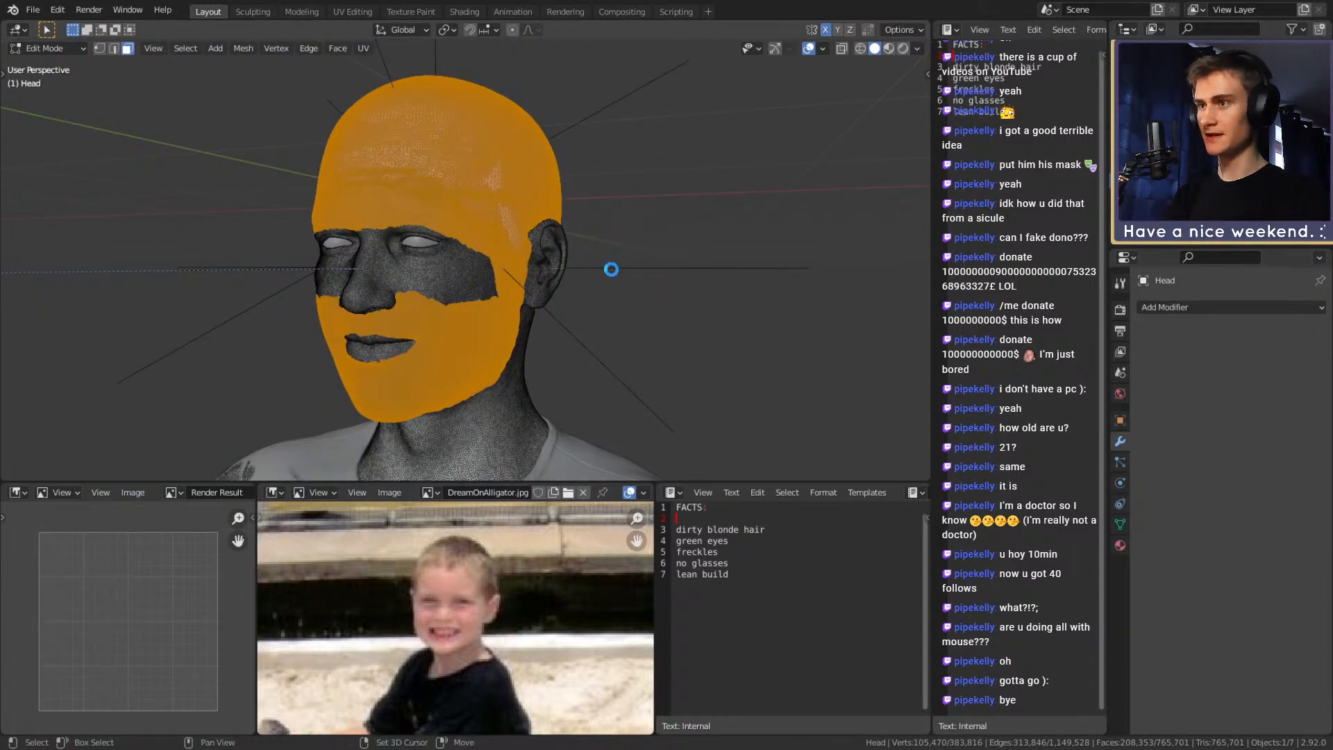
key(Escape)
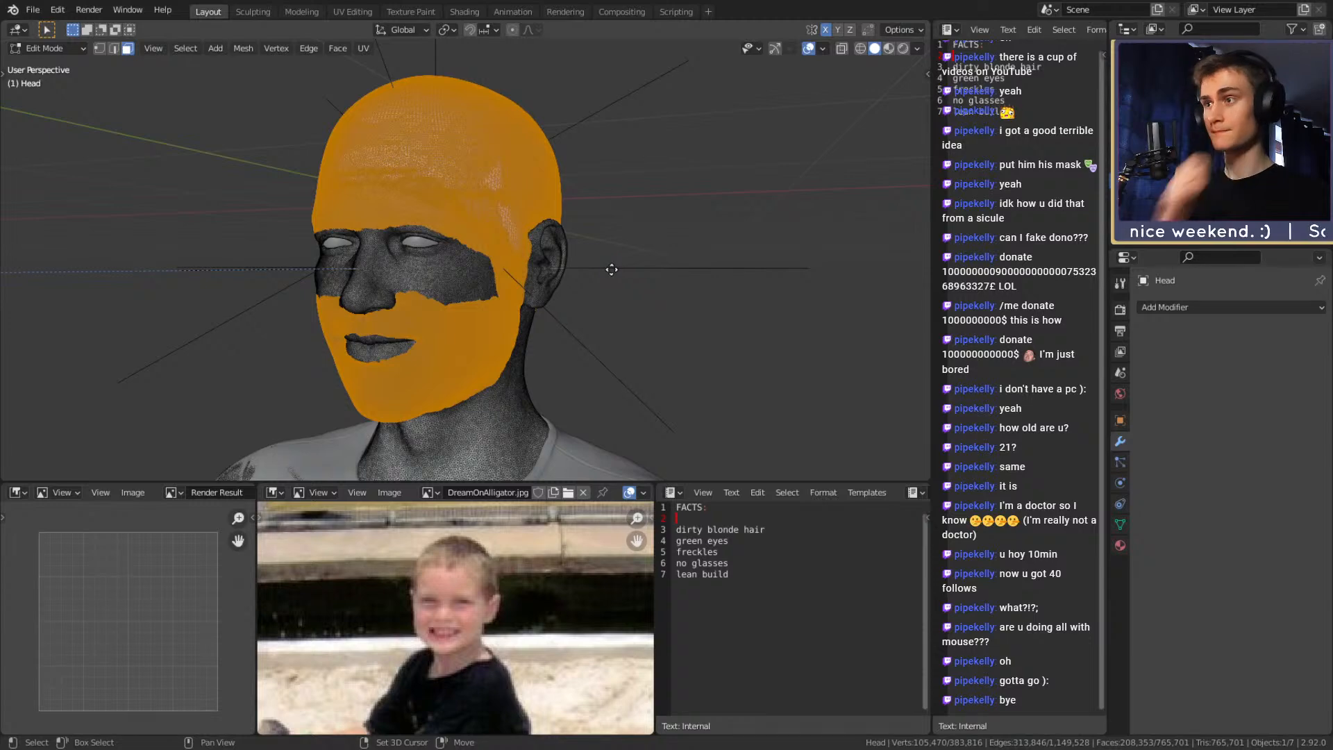
key(shift+d)
key(Escape)
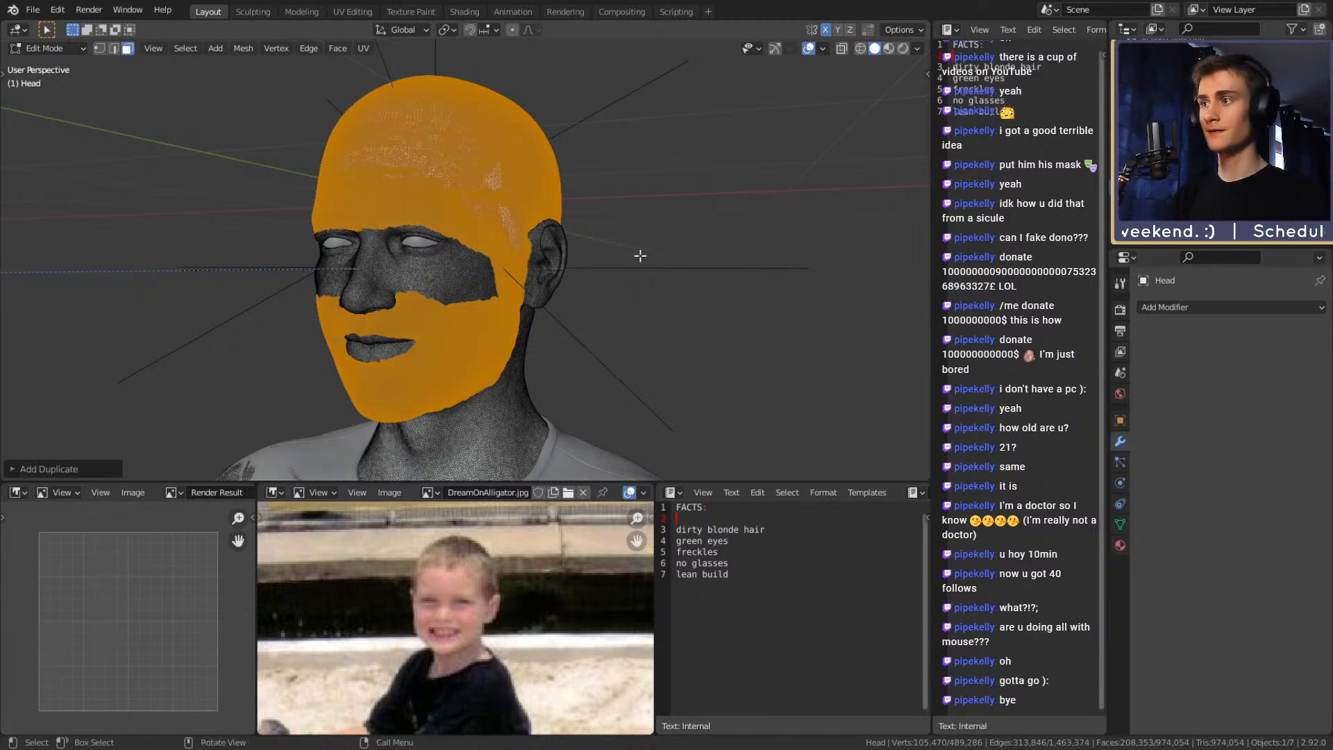
key(p)
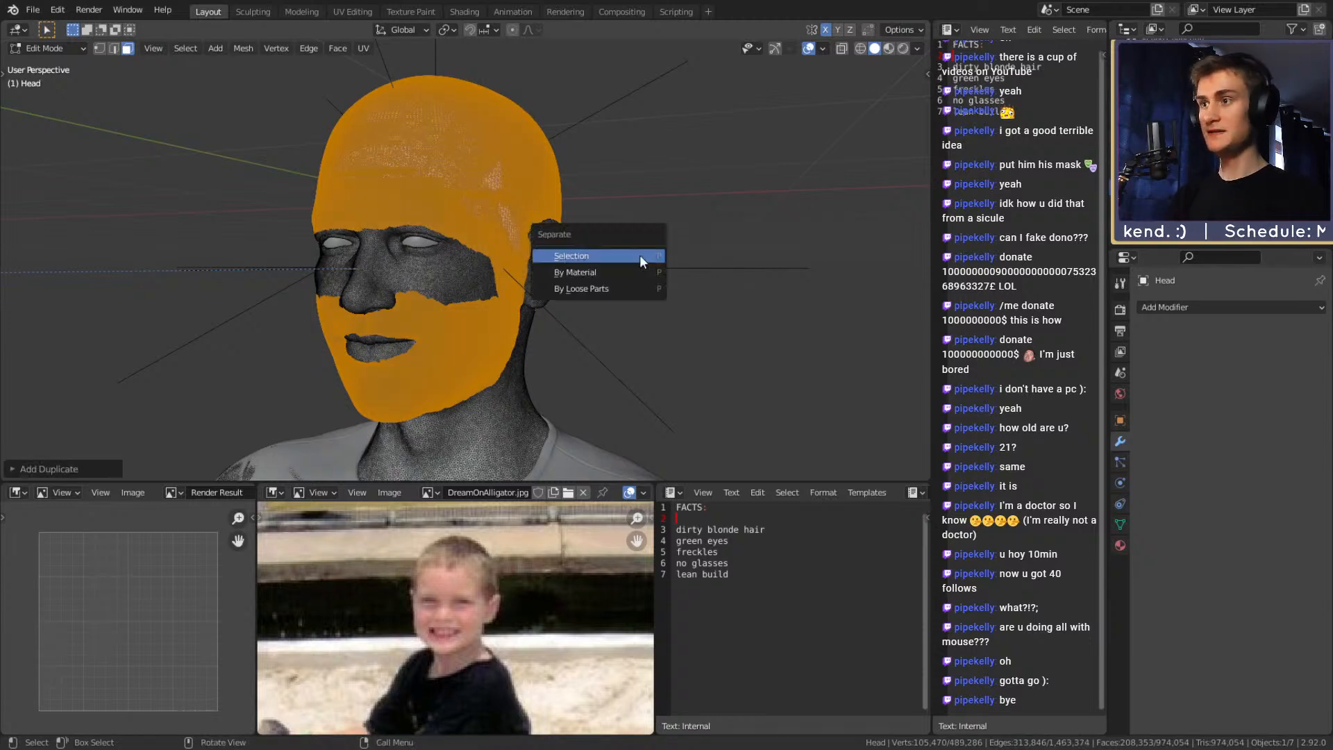
click(593, 261)
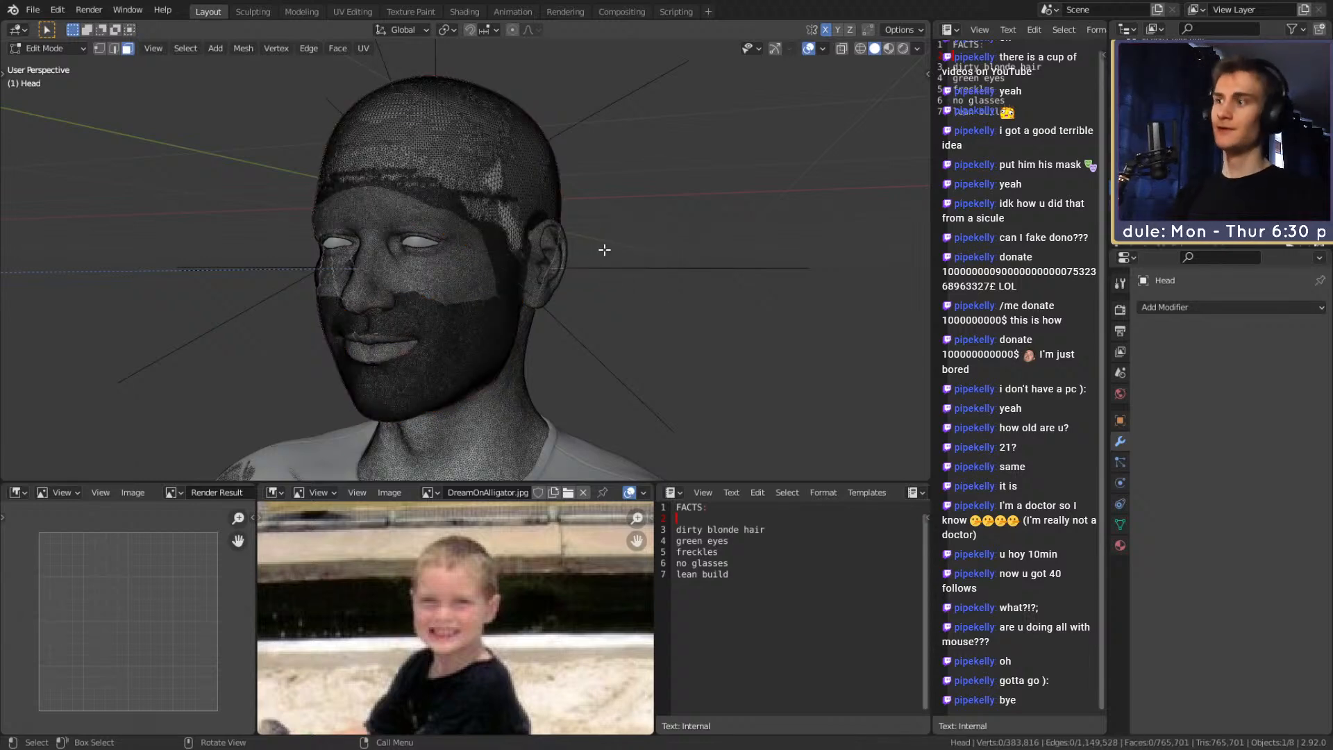
Switch to Object Mode and rename the separated piece Particle_Hair
key(Tab)
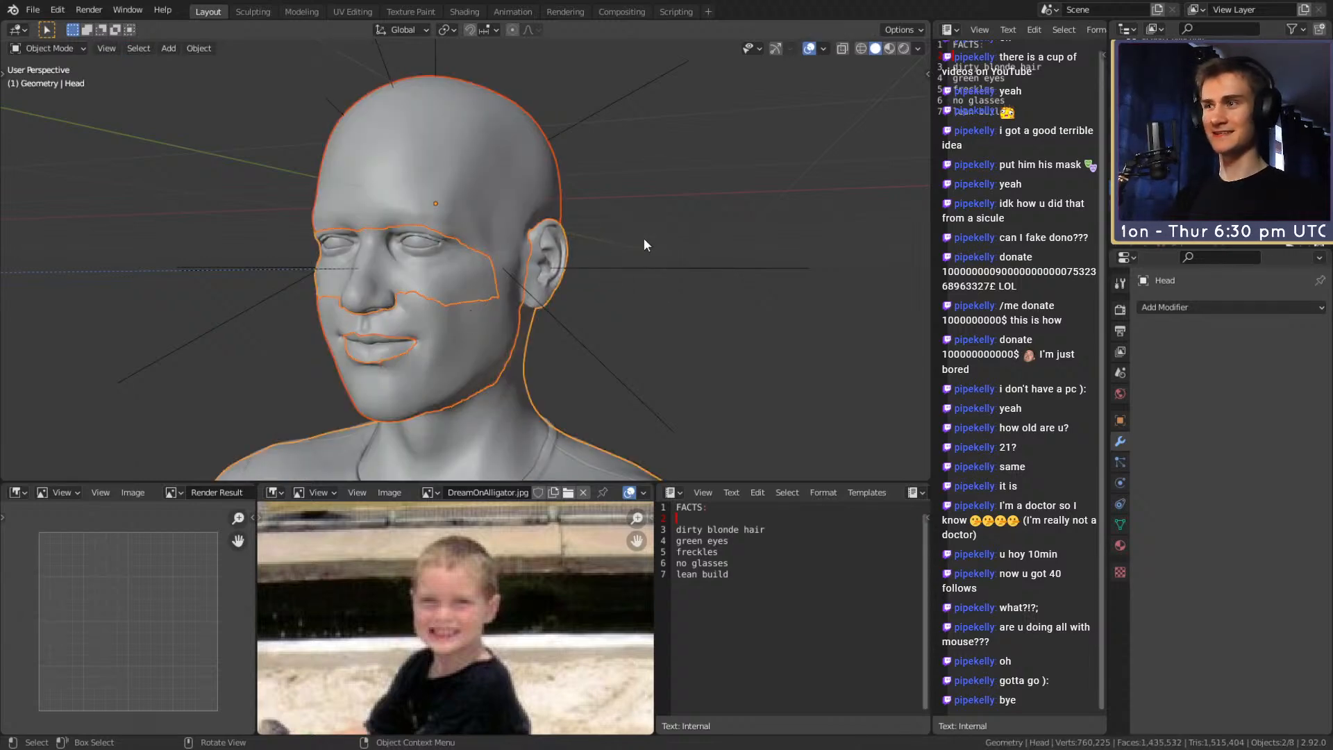
click(639, 219)
click(1174, 196)
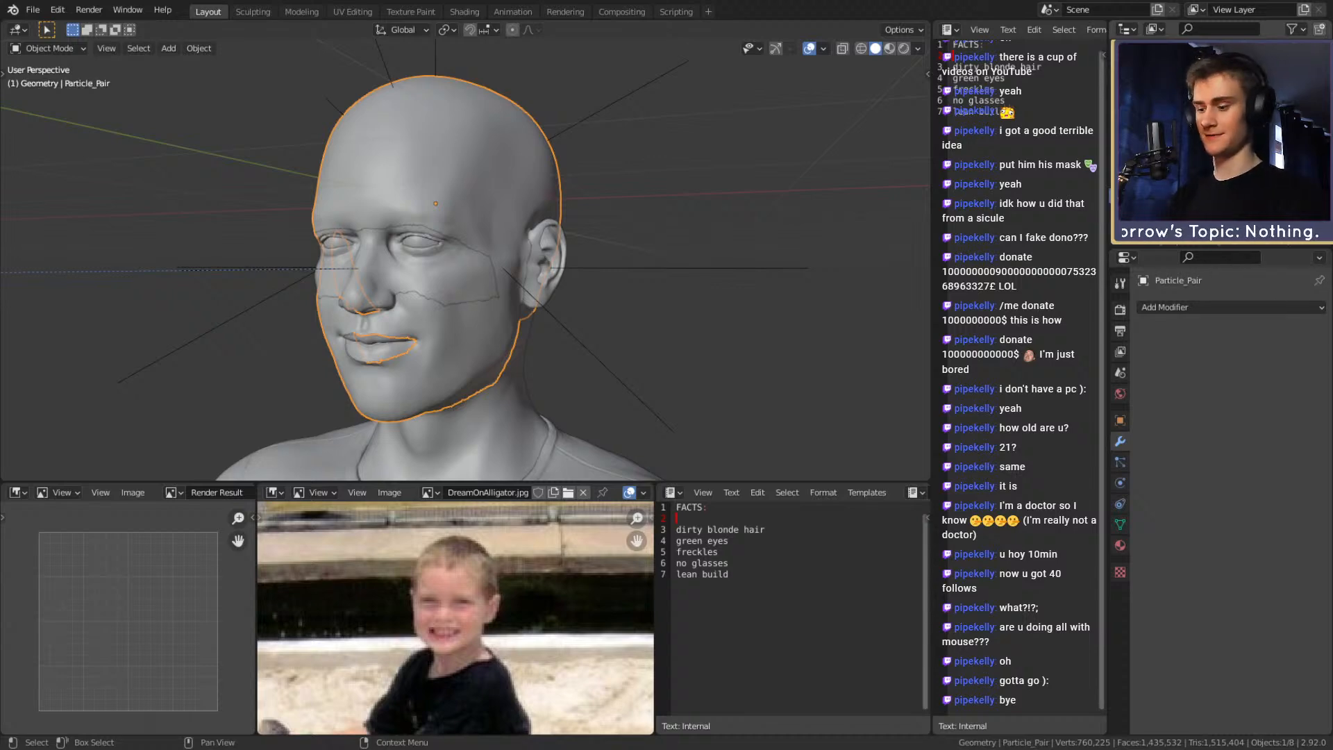
key(Return)
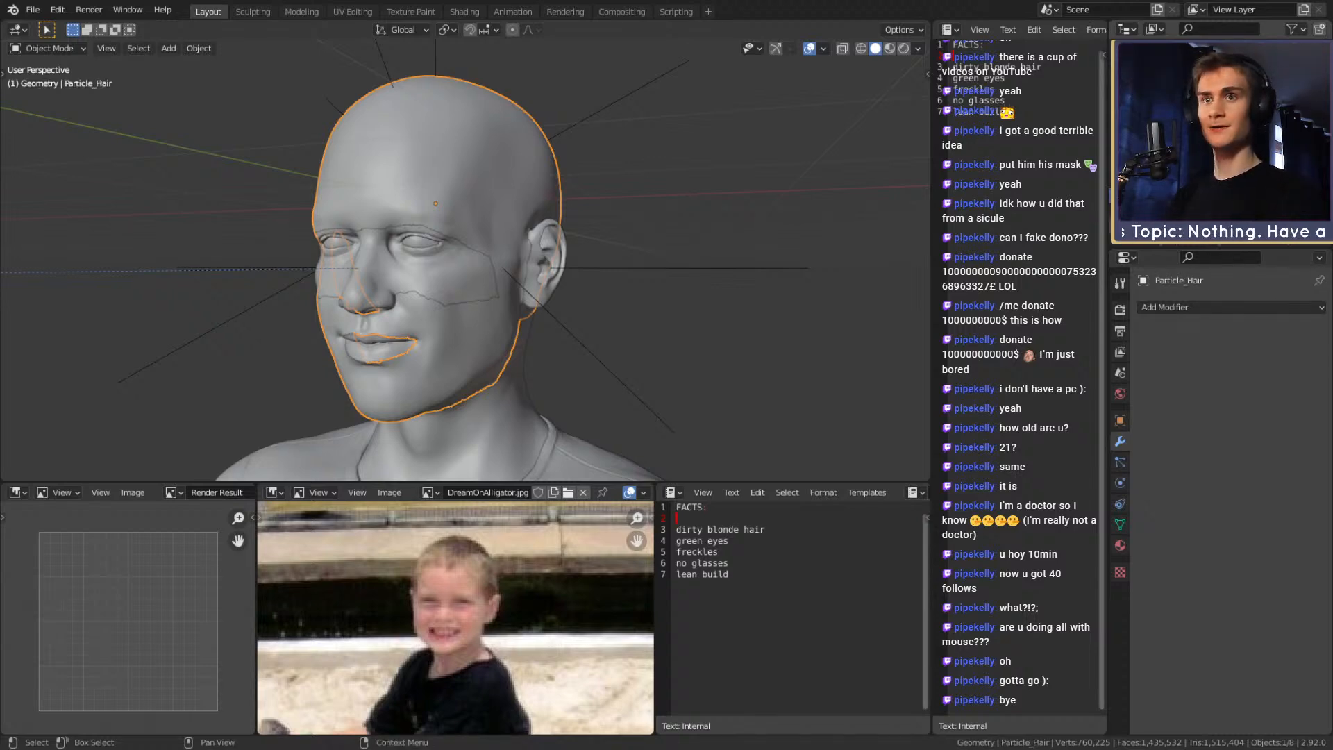
Examine the Particle_Hair piece on the head from several angles and keep it selected
scroll(577, 264, down, 4)
scroll(581, 264, up, 4)
middle_drag(632, 266, 787, 251)
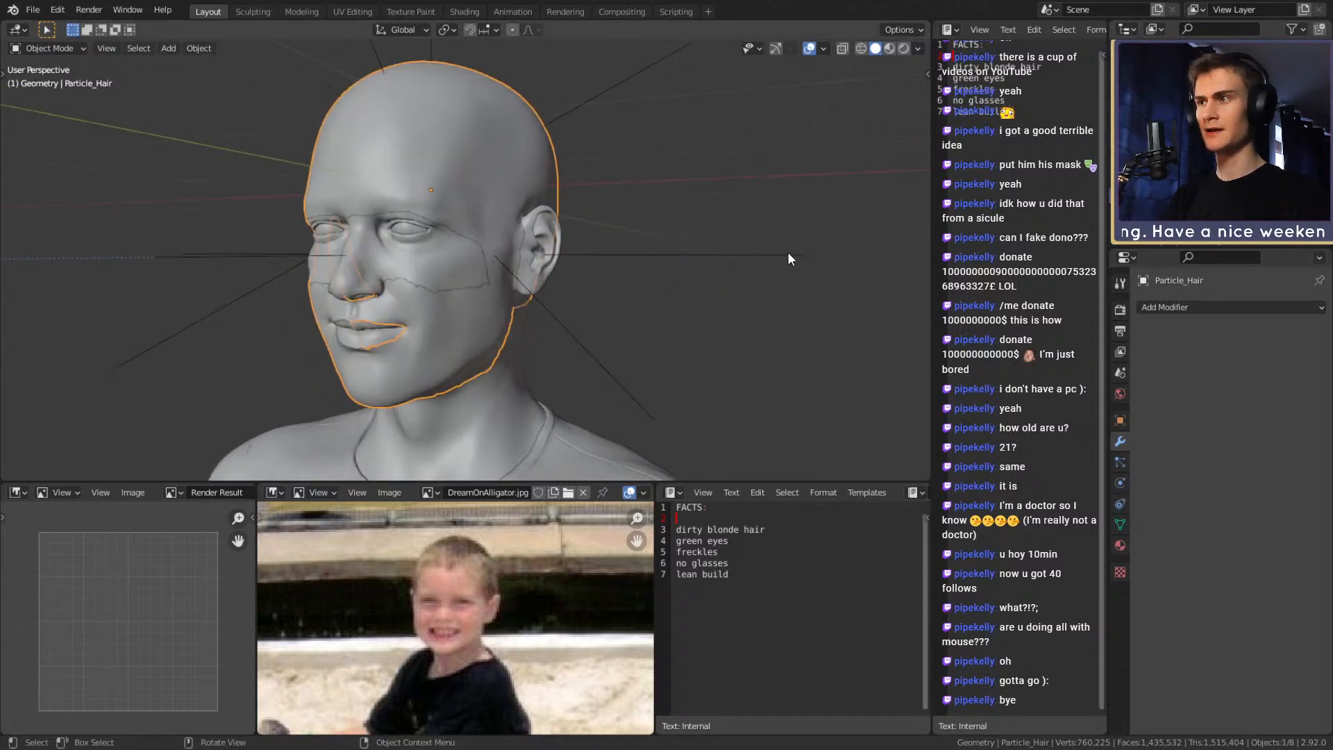
key(s)
click(785, 253)
middle_drag(570, 302, 740, 298)
click(740, 298)
scroll(740, 299, up, 5)
middle_drag(707, 234, 565, 282)
scroll(556, 264, down, 4)
click(1180, 197)
scroll(561, 295, up, 1)
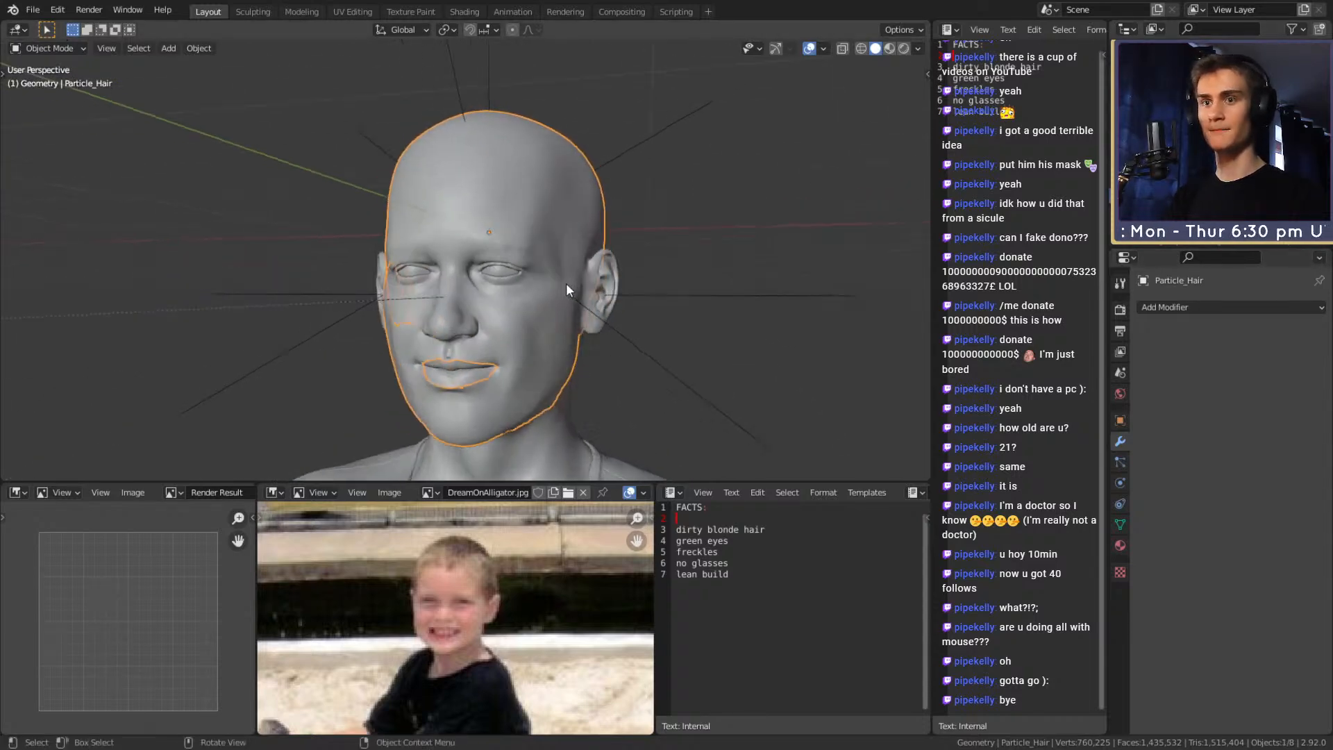
Add a particle system to the Particle_Hair object and name it Hair_lvl_1
click(1121, 461)
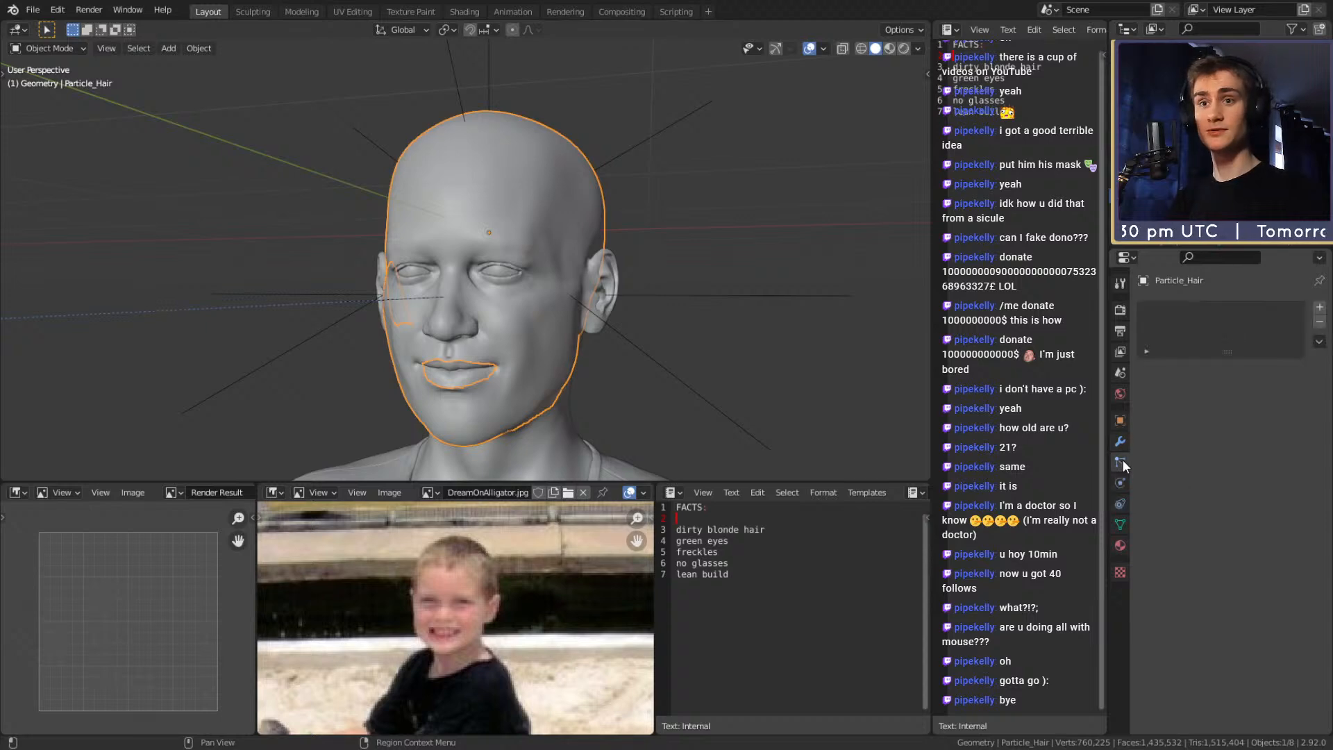
click(1319, 307)
double_click(1199, 311)
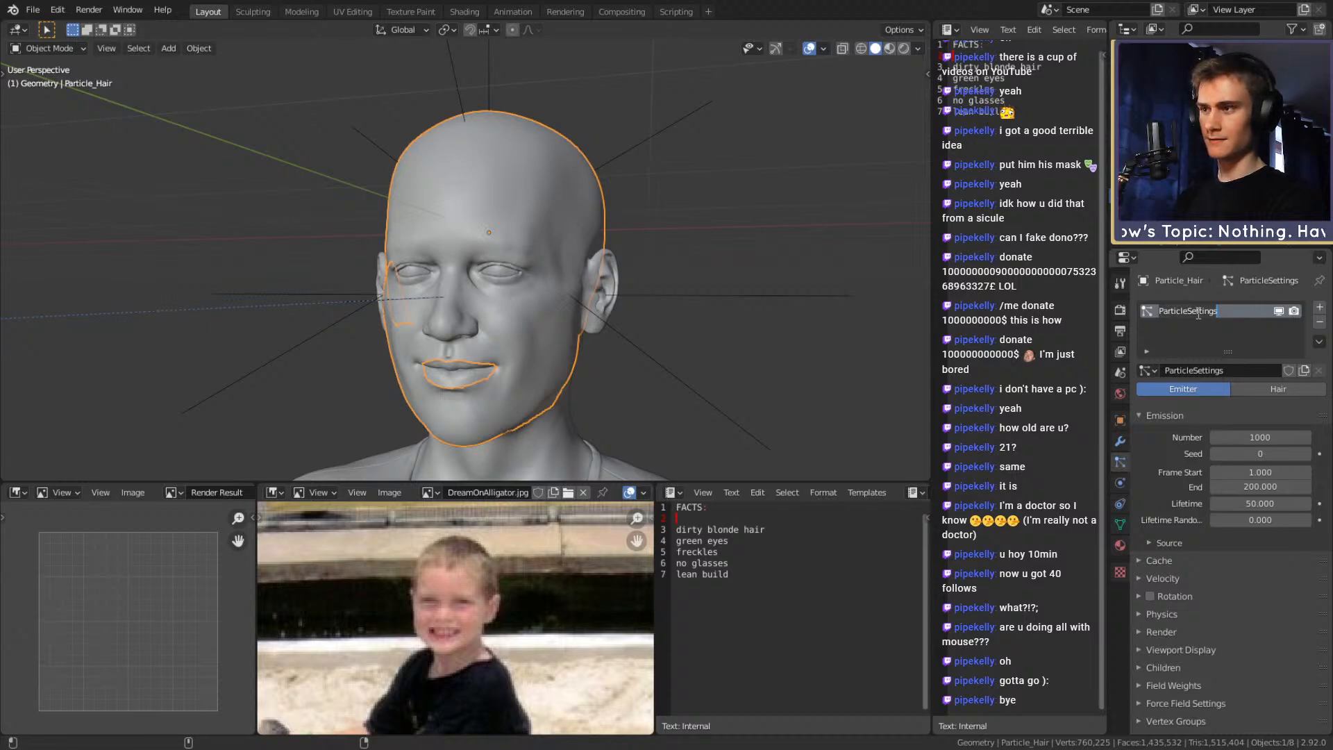
text(Hair)
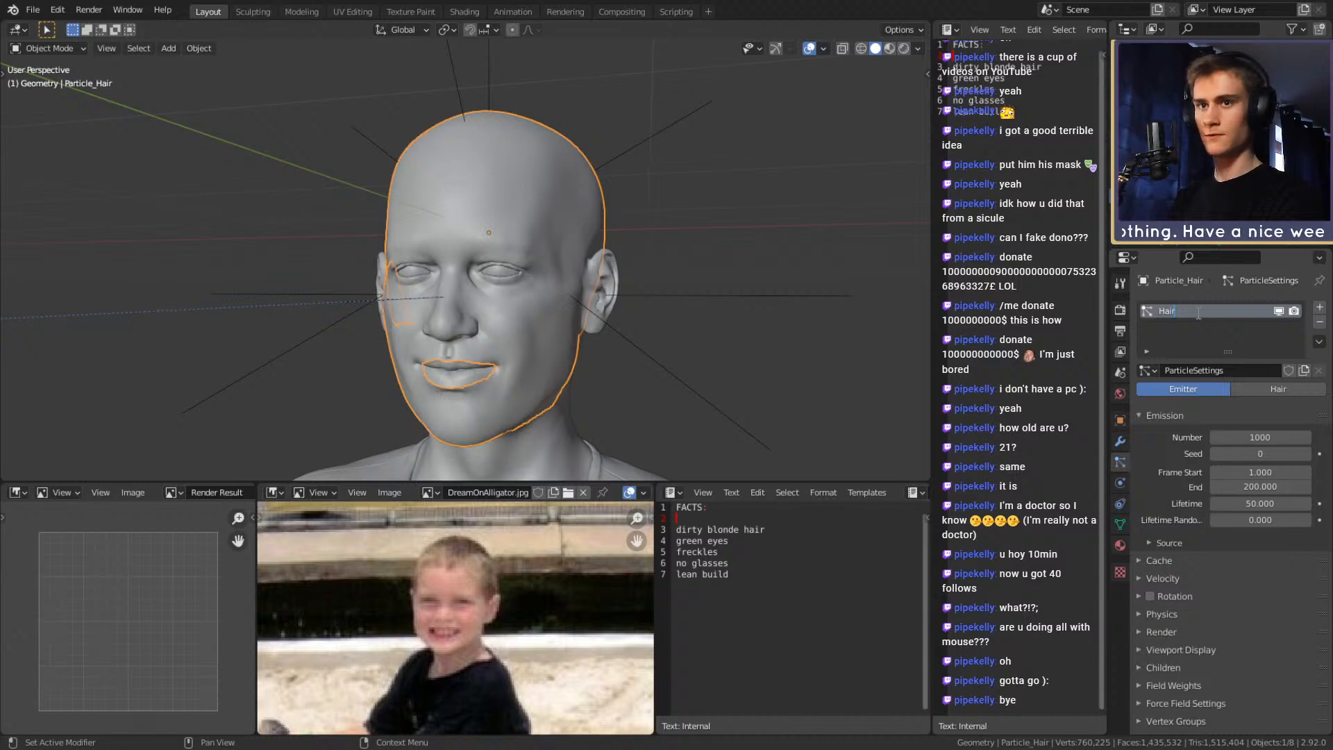
text(_lvl_1)
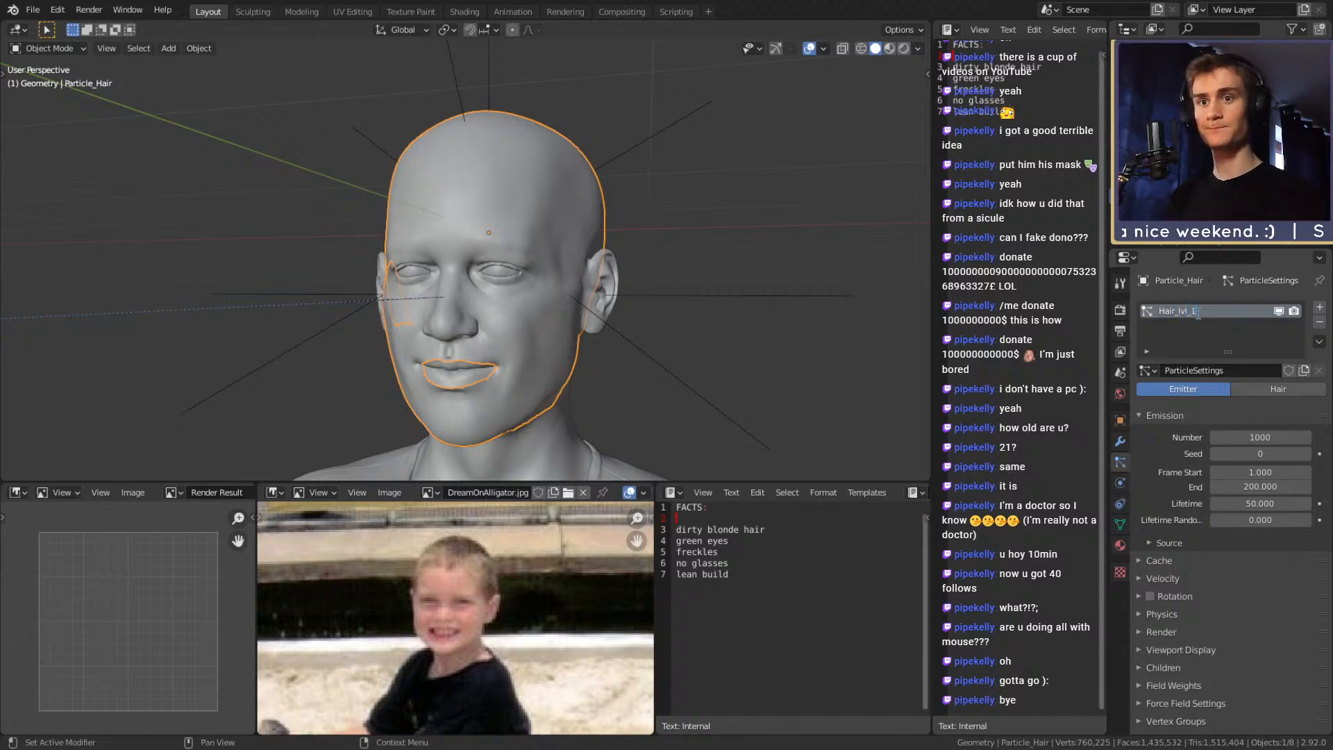
key(Return)
Rename the particle settings data-block as Hair_lvl_1
double_click(1226, 372)
text(Hair)
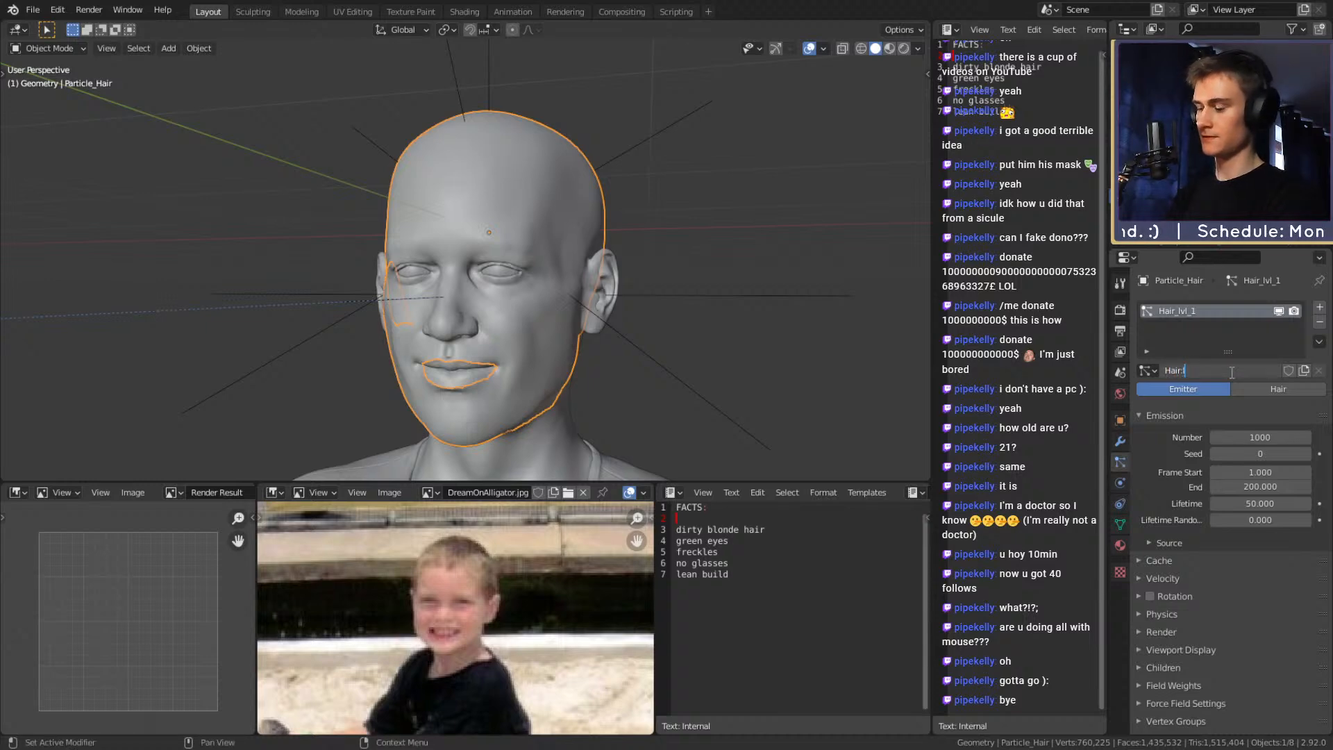
text(_lvl_1)
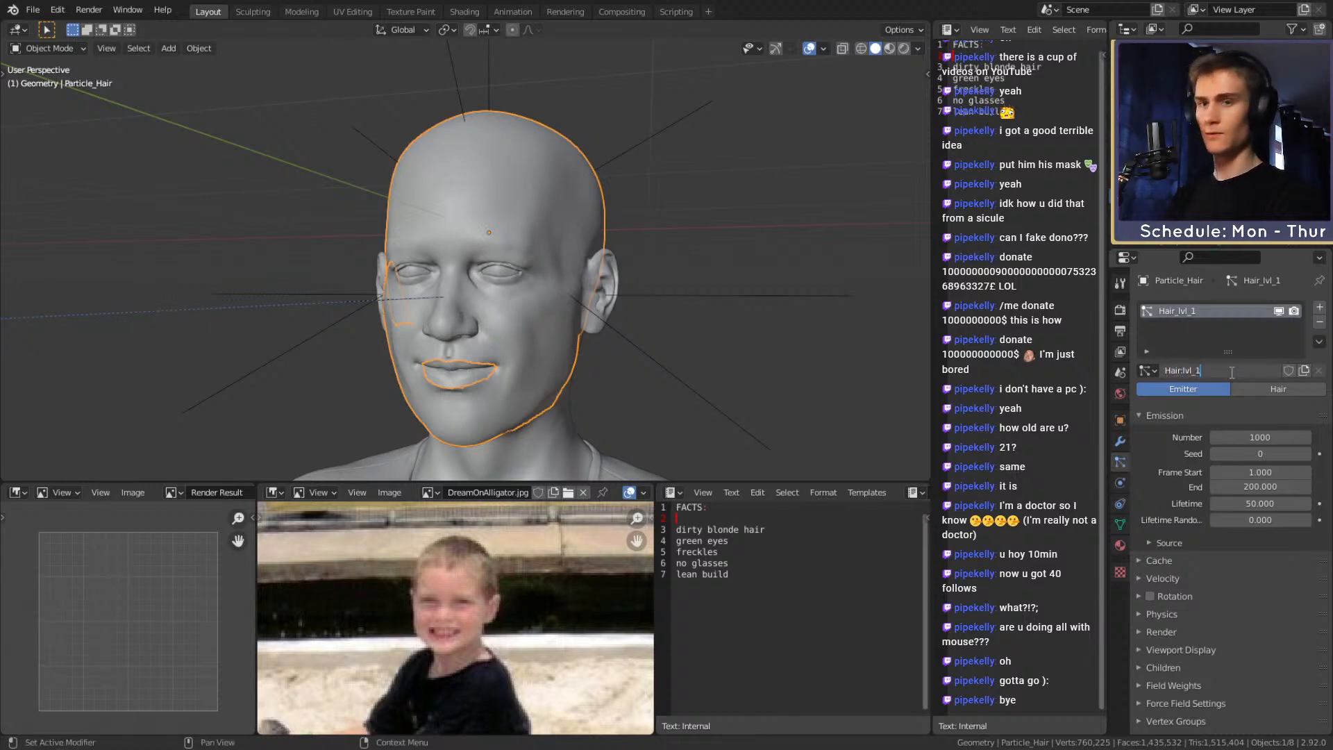
key(Left)
key(Left)
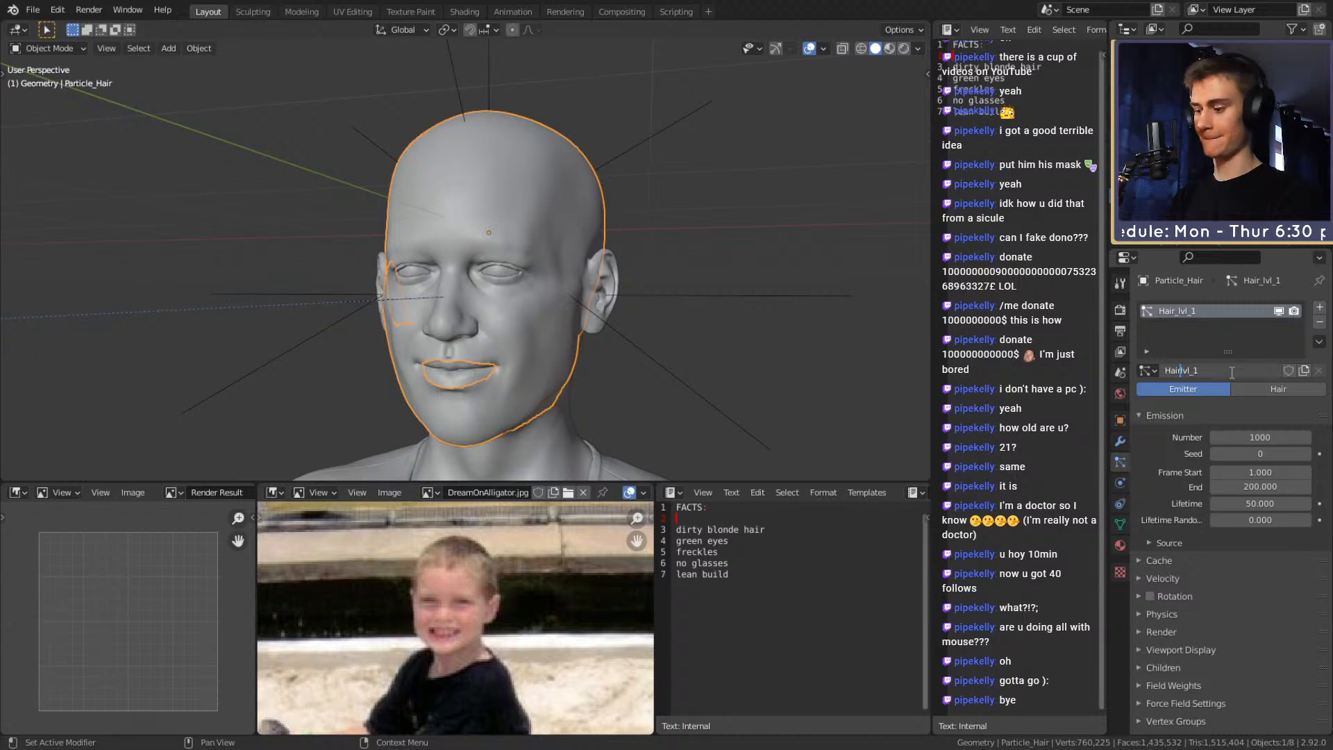
key(Return)
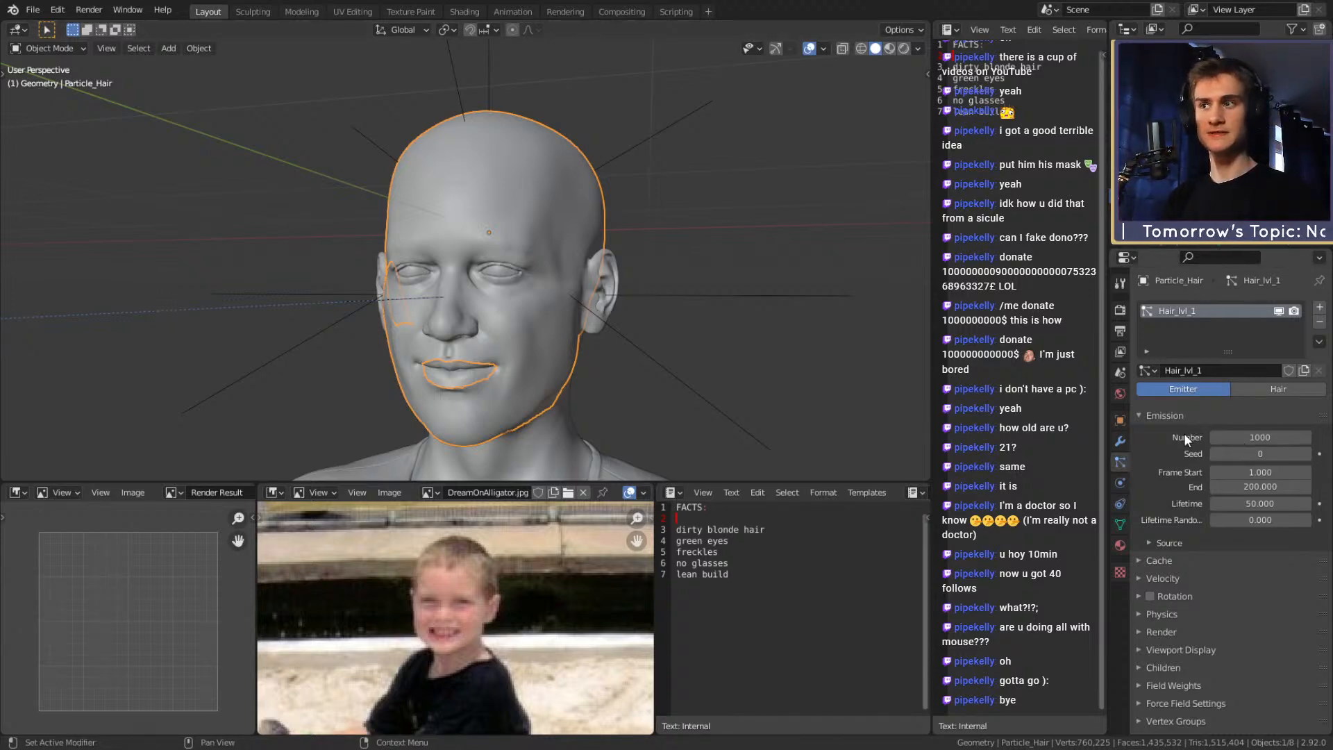
Change the Hair_lvl_1 particle system's type from Emitter to Hair
scroll(665, 360, down, 3)
middle_drag(665, 360, 635, 340)
scroll(599, 307, up, 4)
middle_drag(614, 352, 642, 334)
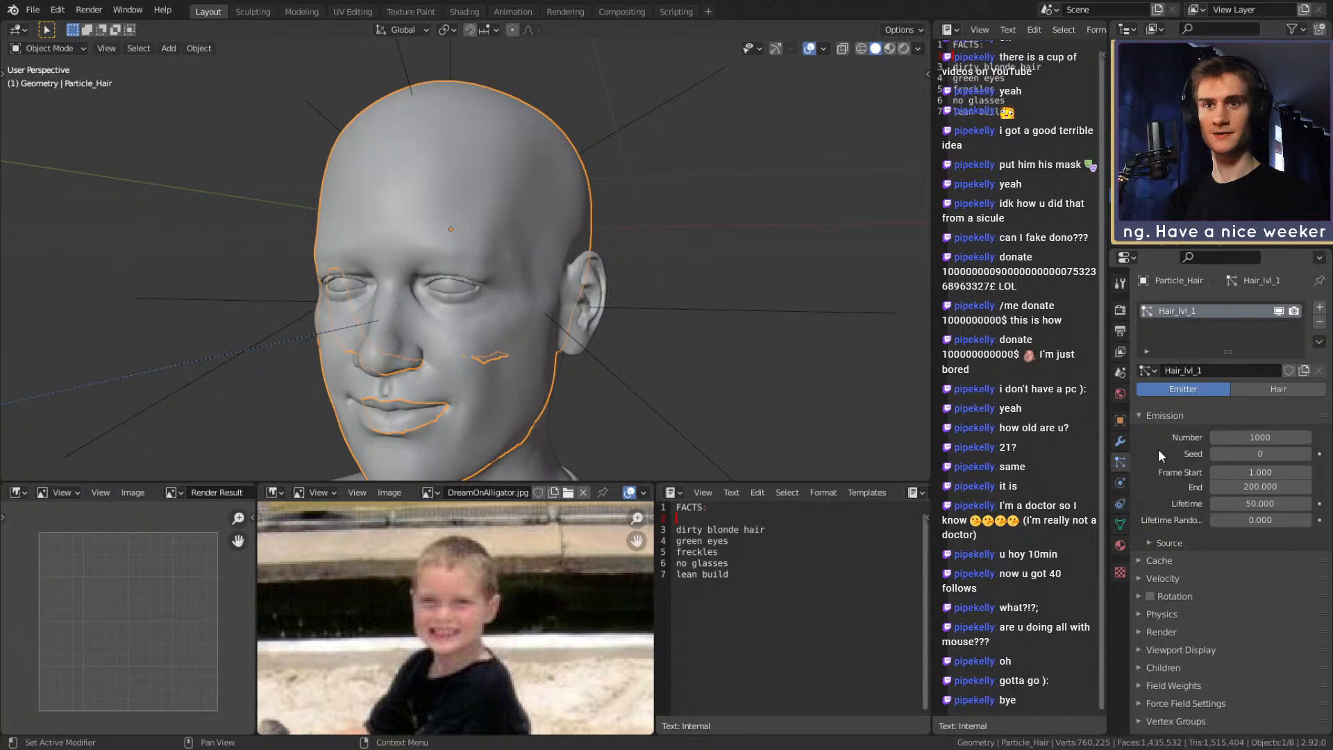
scroll(1158, 455, down, 1)
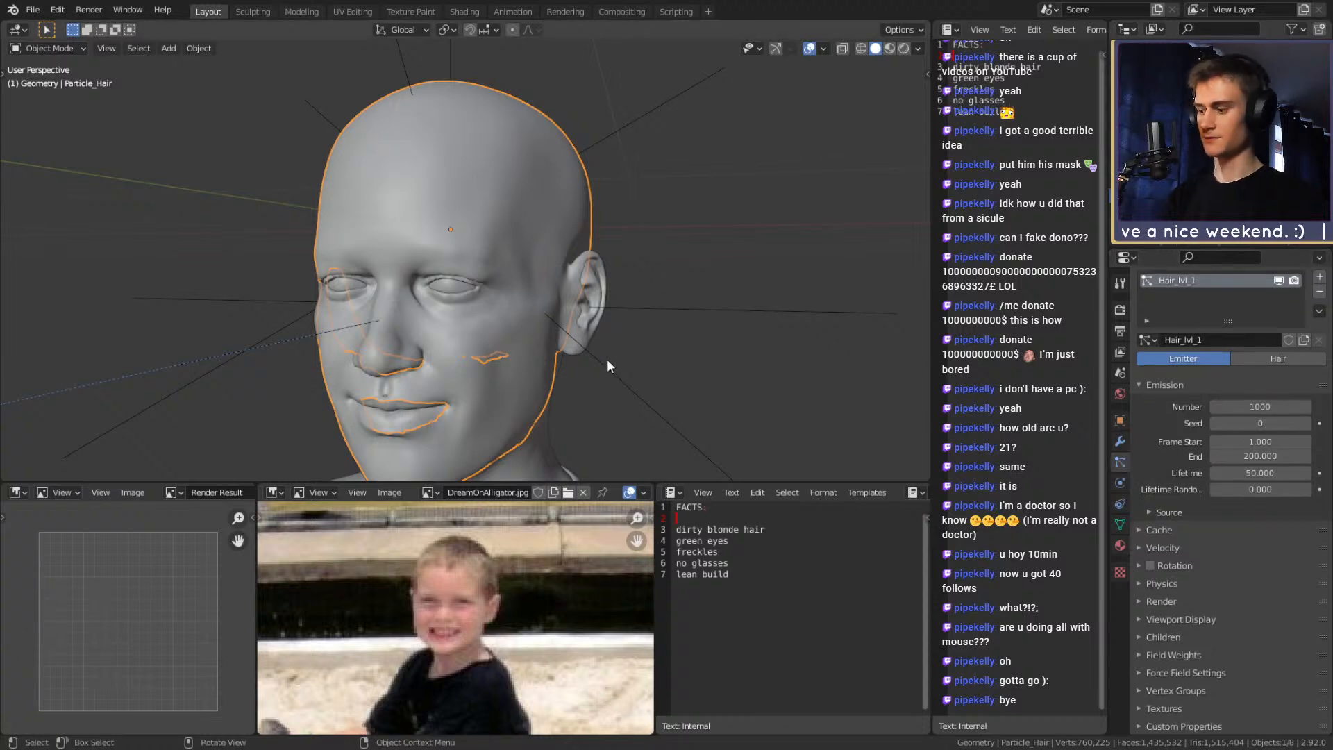
middle_drag(614, 361, 671, 357)
scroll(701, 303, up, 6)
scroll(689, 318, down, 6)
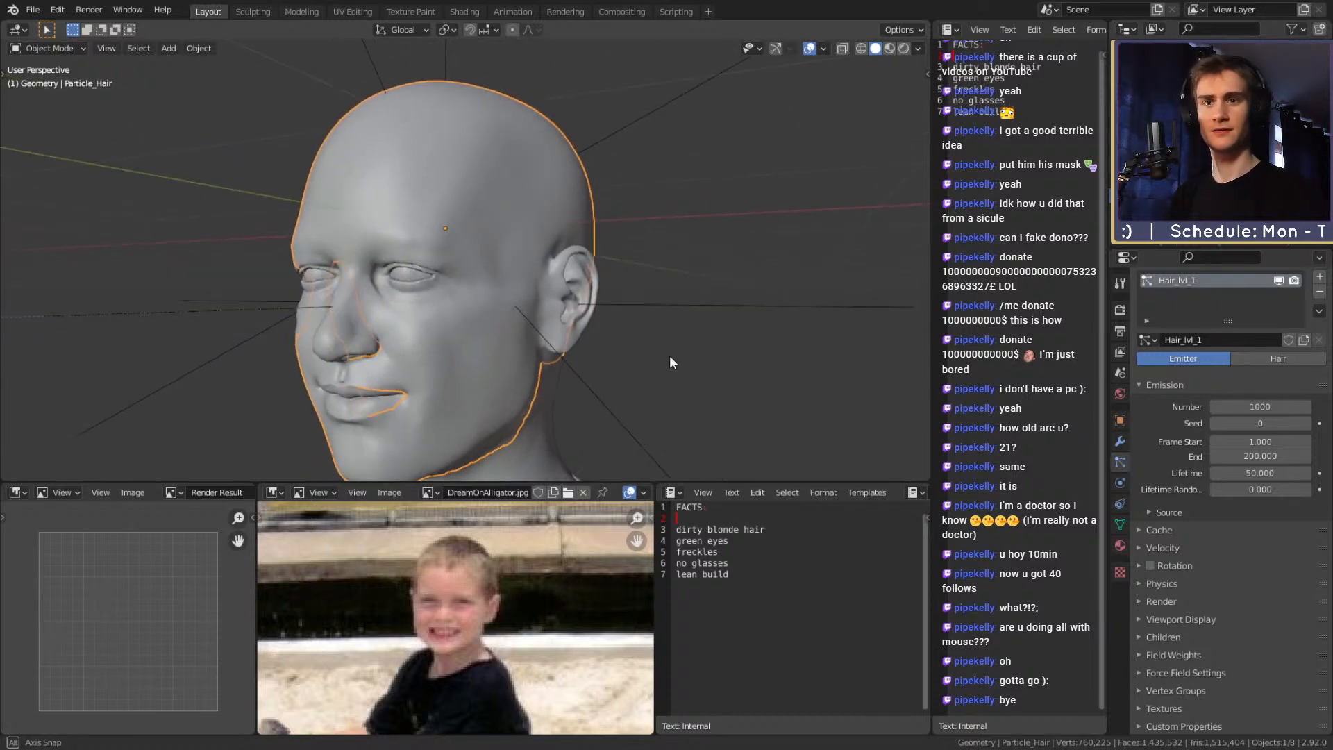
click(1262, 358)
scroll(648, 322, down, 6)
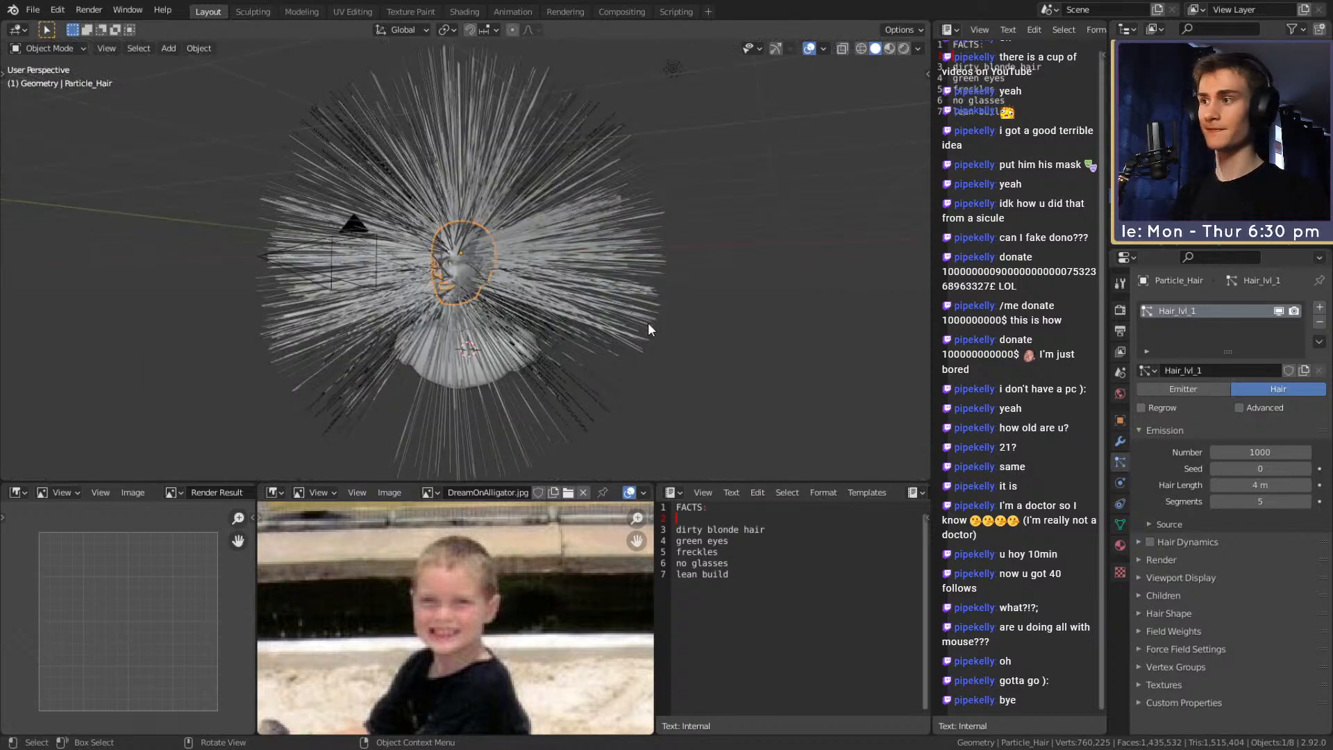
scroll(635, 332, up, 4)
scroll(615, 335, up, 3)
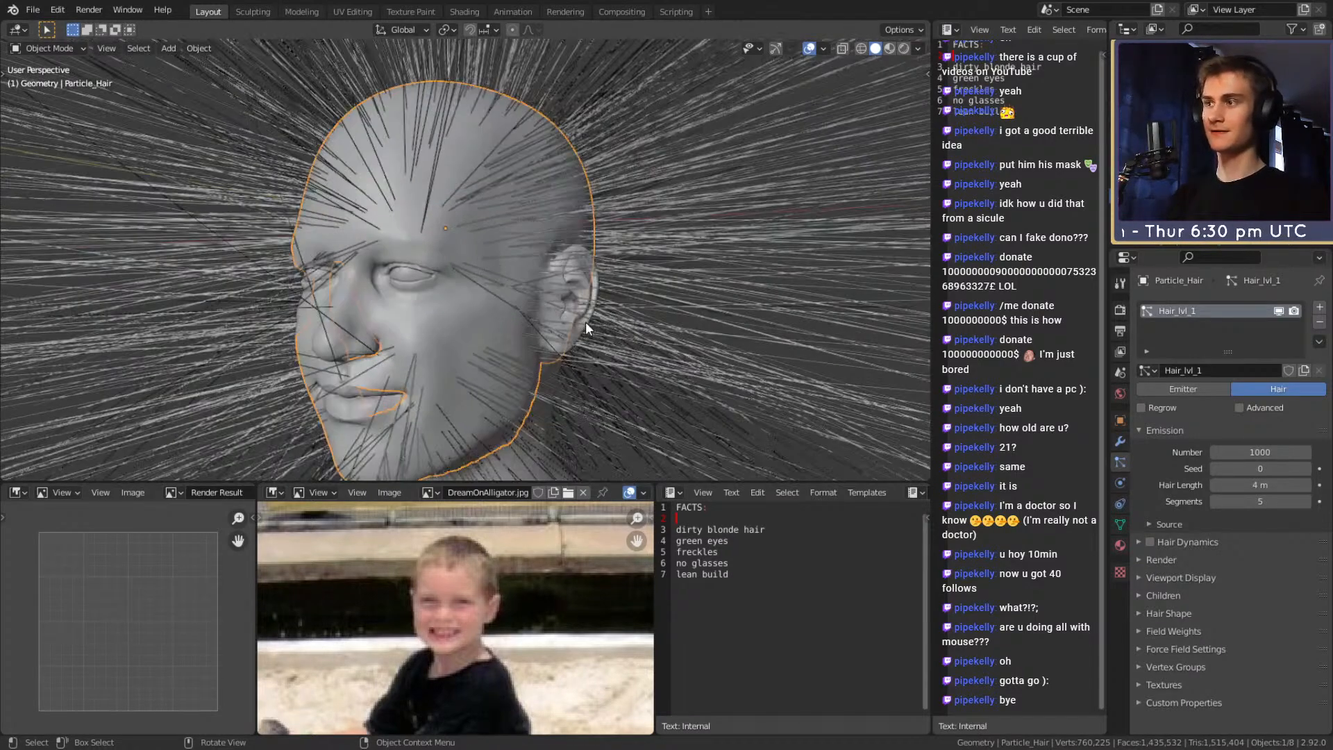
Shorten the Hair_lvl_1 hair length to 0.33 m and check the strands around the head
drag(1222, 485, 1180, 484)
middle_drag(701, 281, 615, 352)
scroll(614, 352, down, 4)
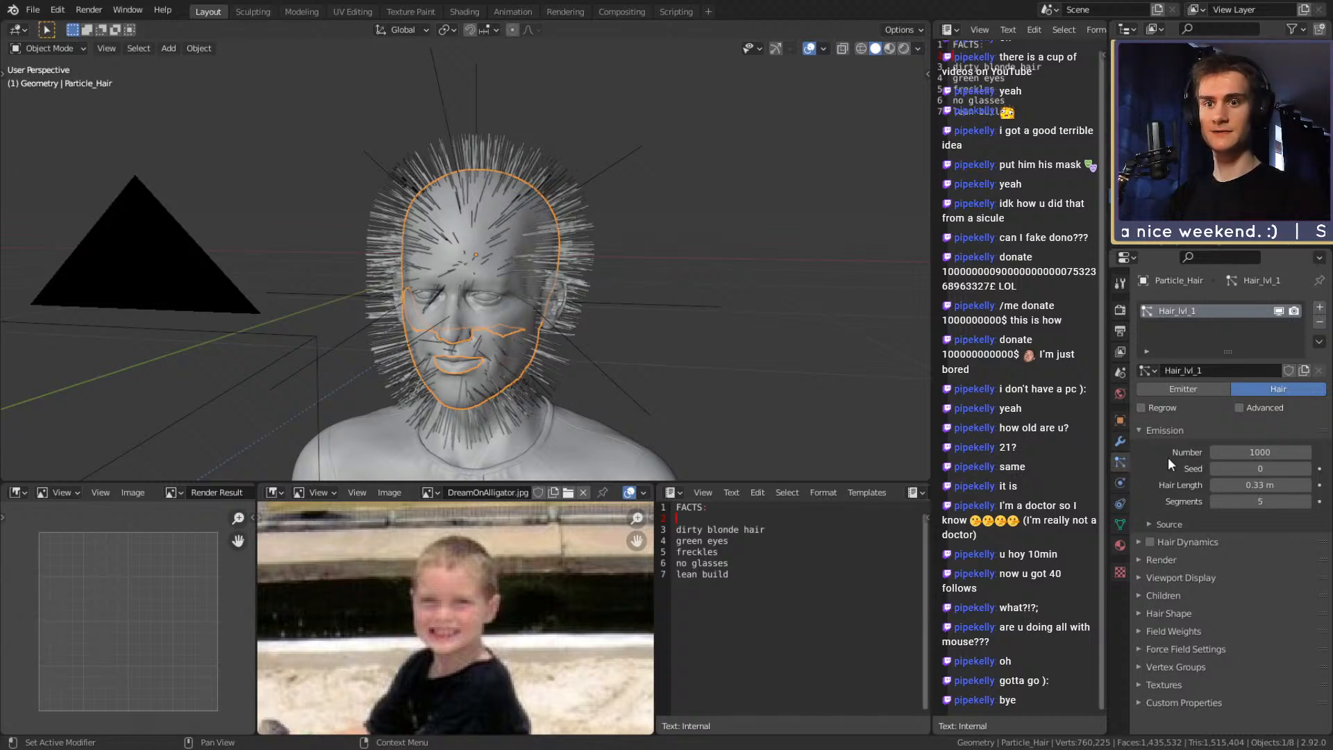
middle_drag(918, 411, 467, 300)
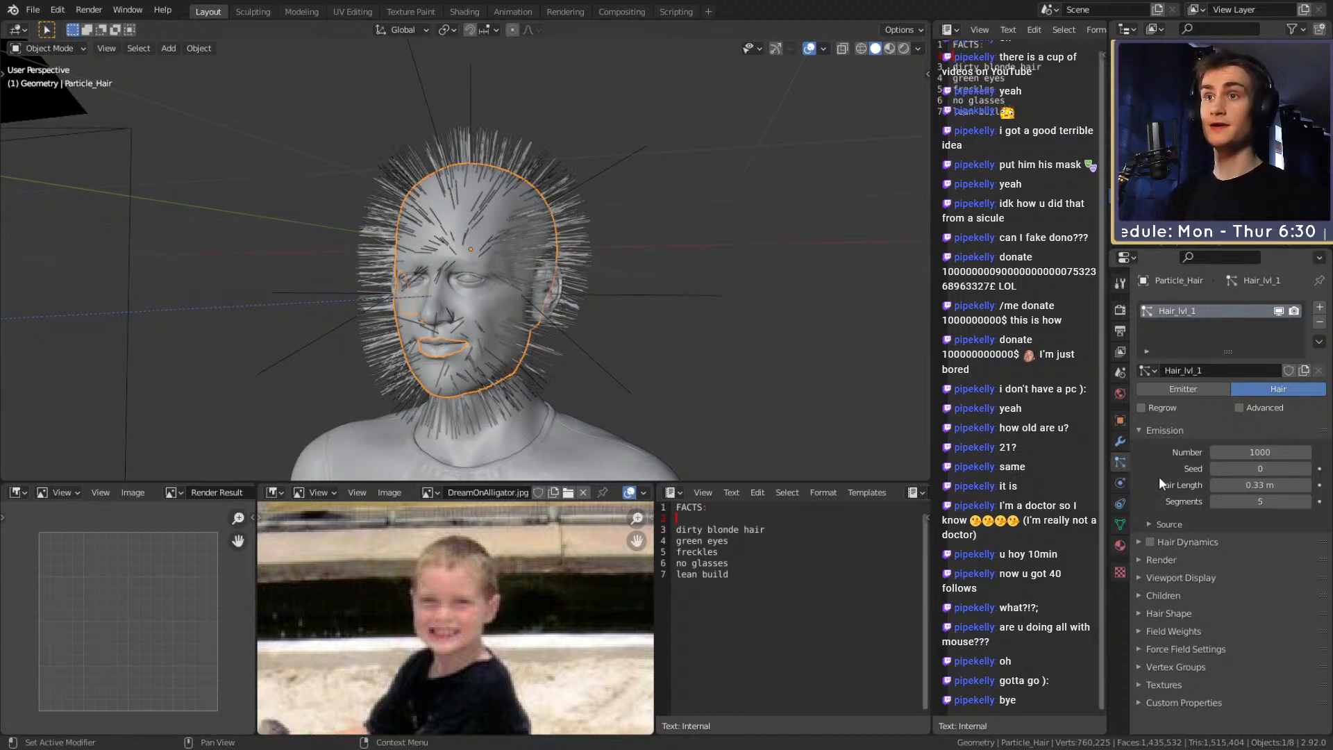
scroll(554, 348, up, 4)
middle_drag(551, 335, 549, 306)
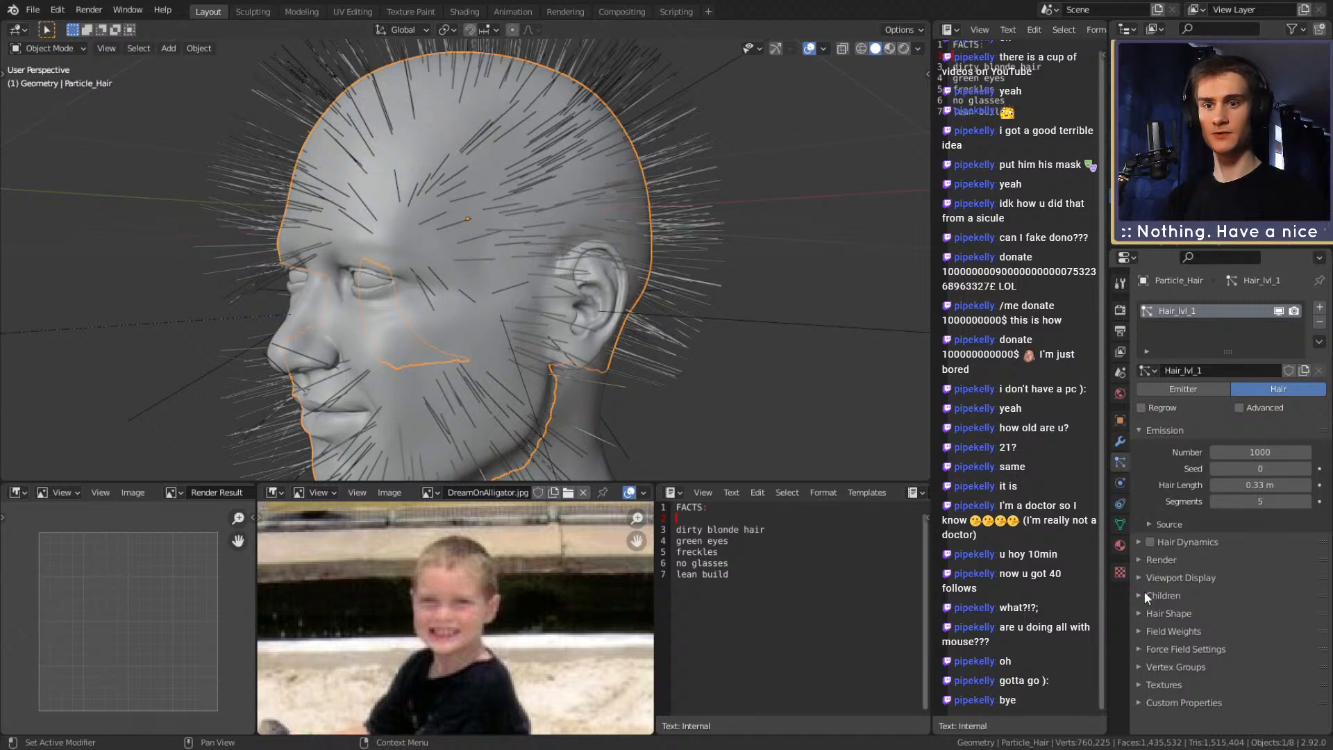
Expand the particle system's vertex group settings and create a vertex group named Density on Particle_Hair
click(1140, 665)
scroll(1180, 576, down, 4)
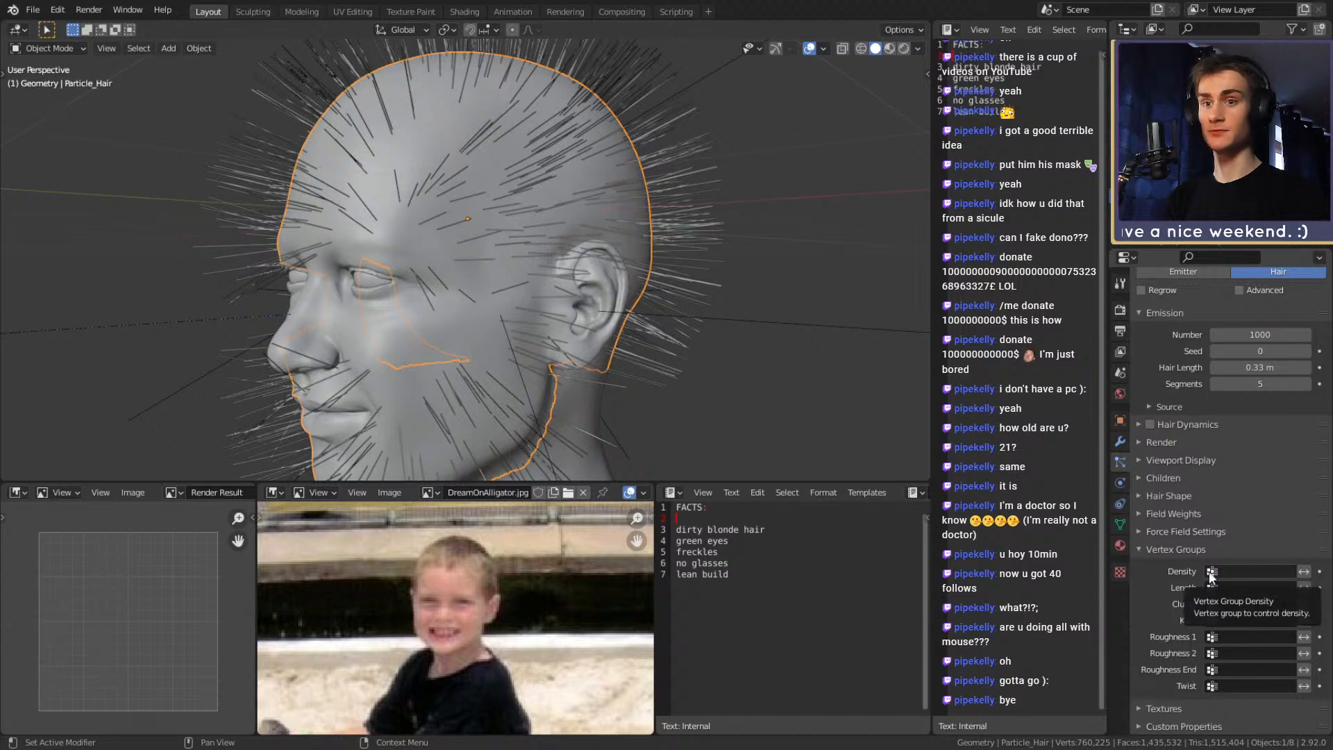
click(1119, 526)
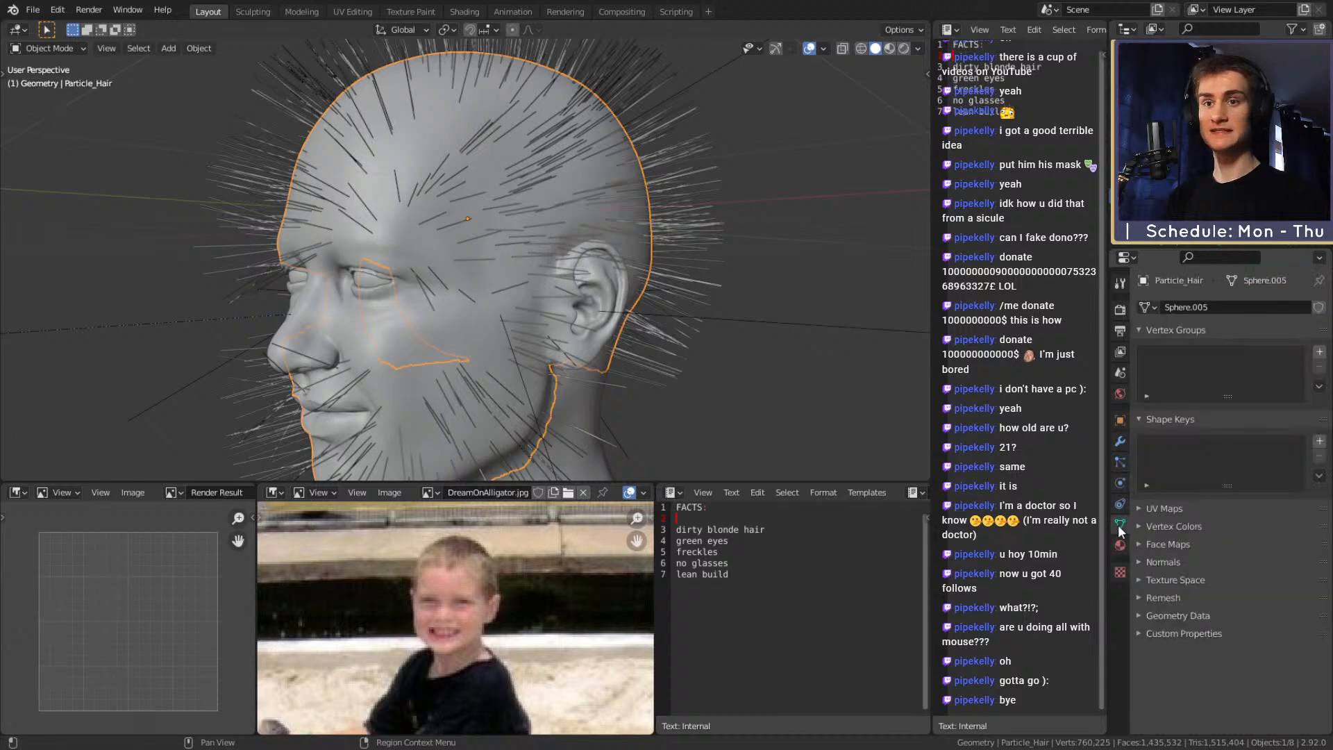
click(1320, 354)
double_click(1164, 354)
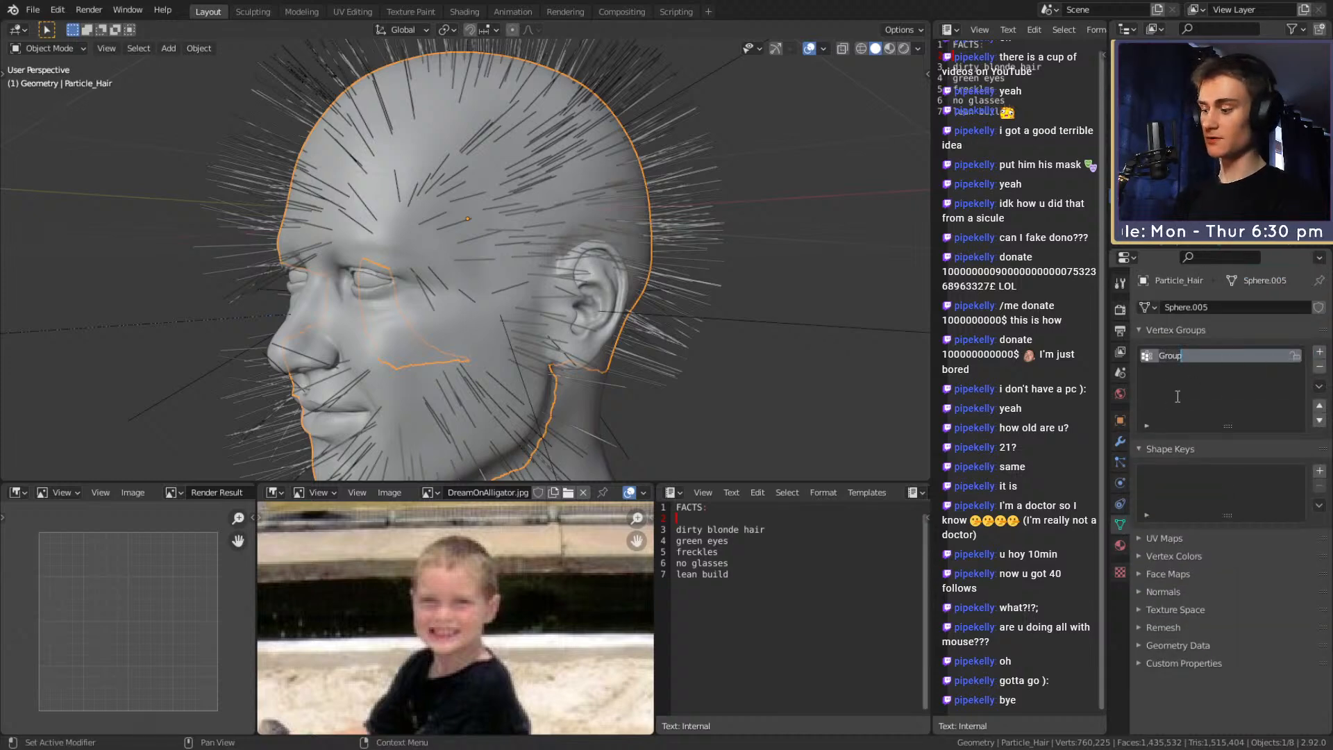
text(H)
text(d)
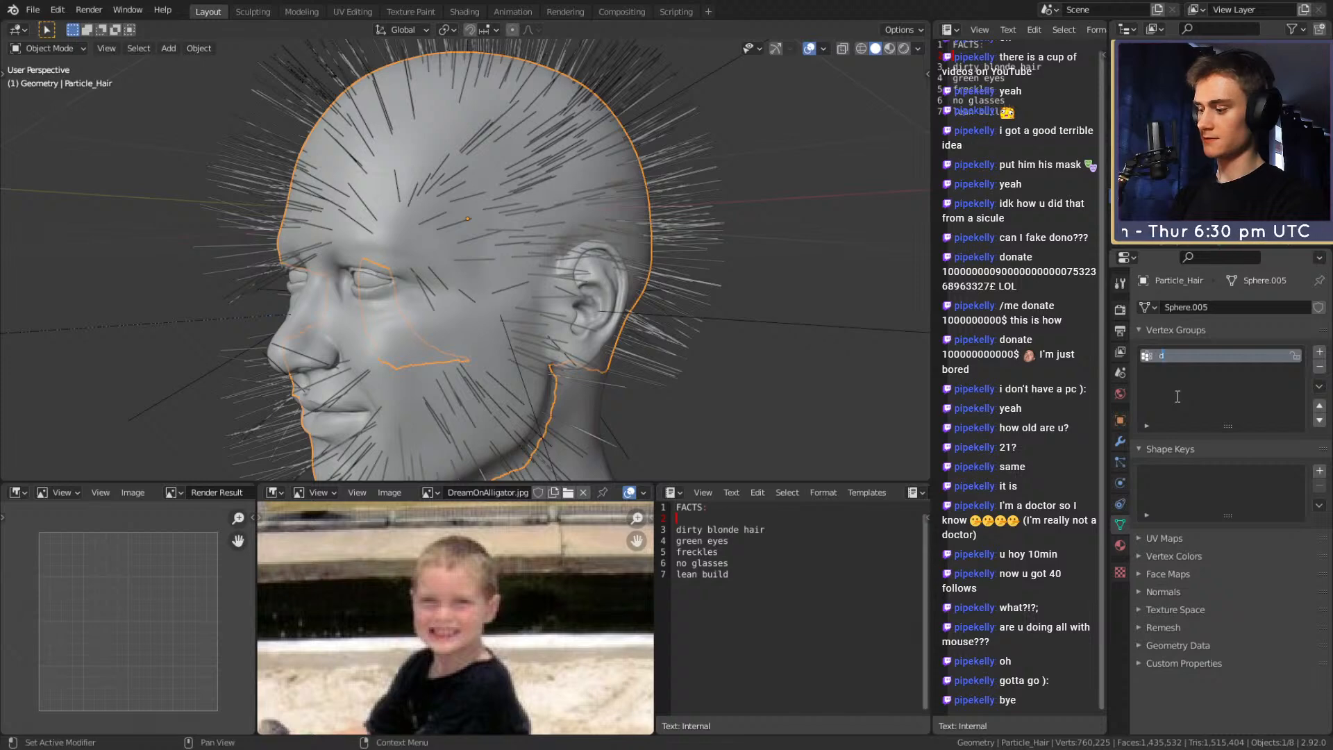
text(Density)
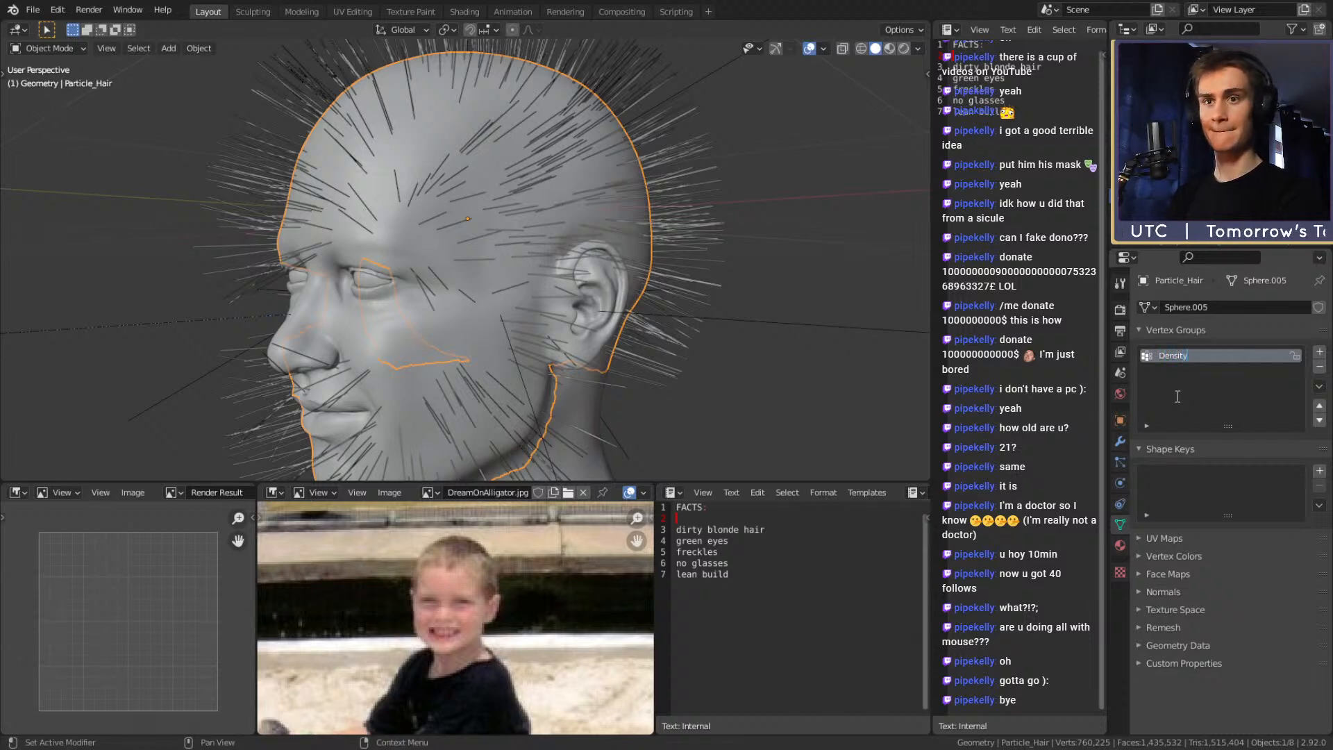
key(Return)
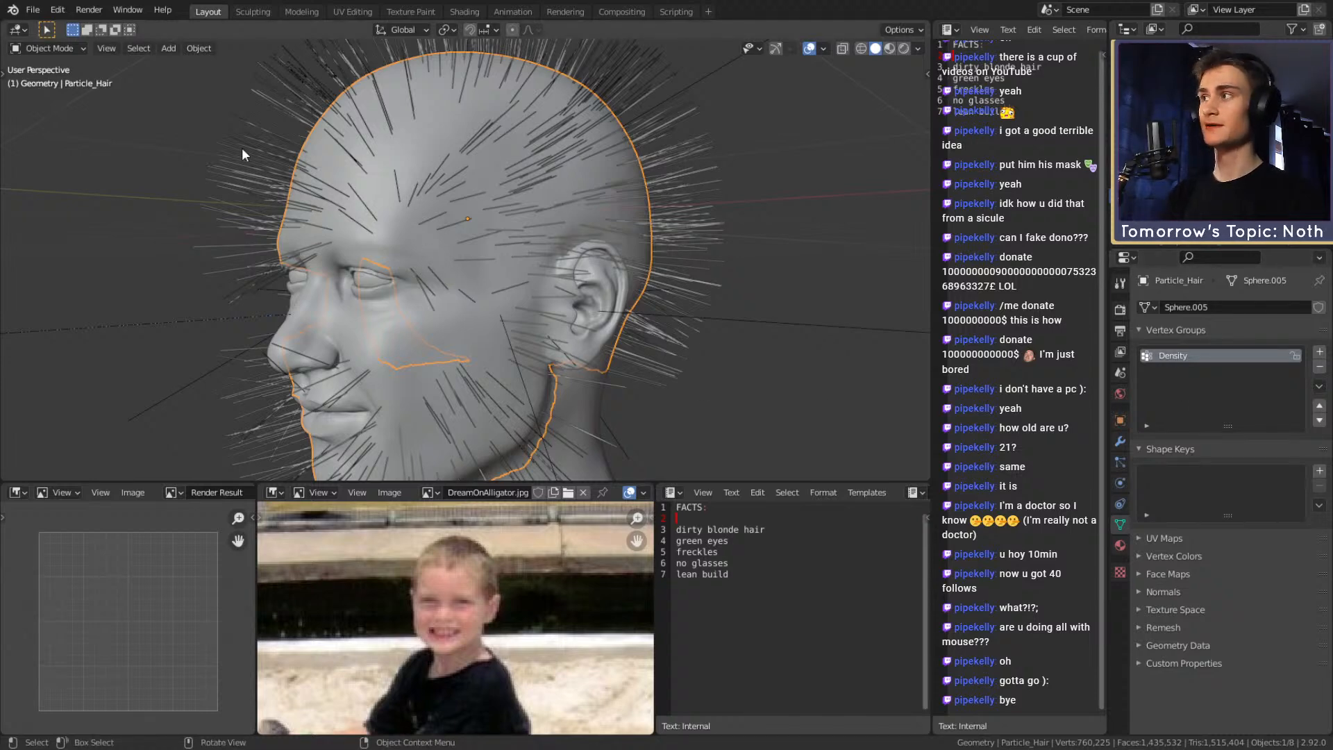
Hide the bust mesh and switch Particle_Hair to Weight Paint mode
middle_drag(387, 216, 475, 279)
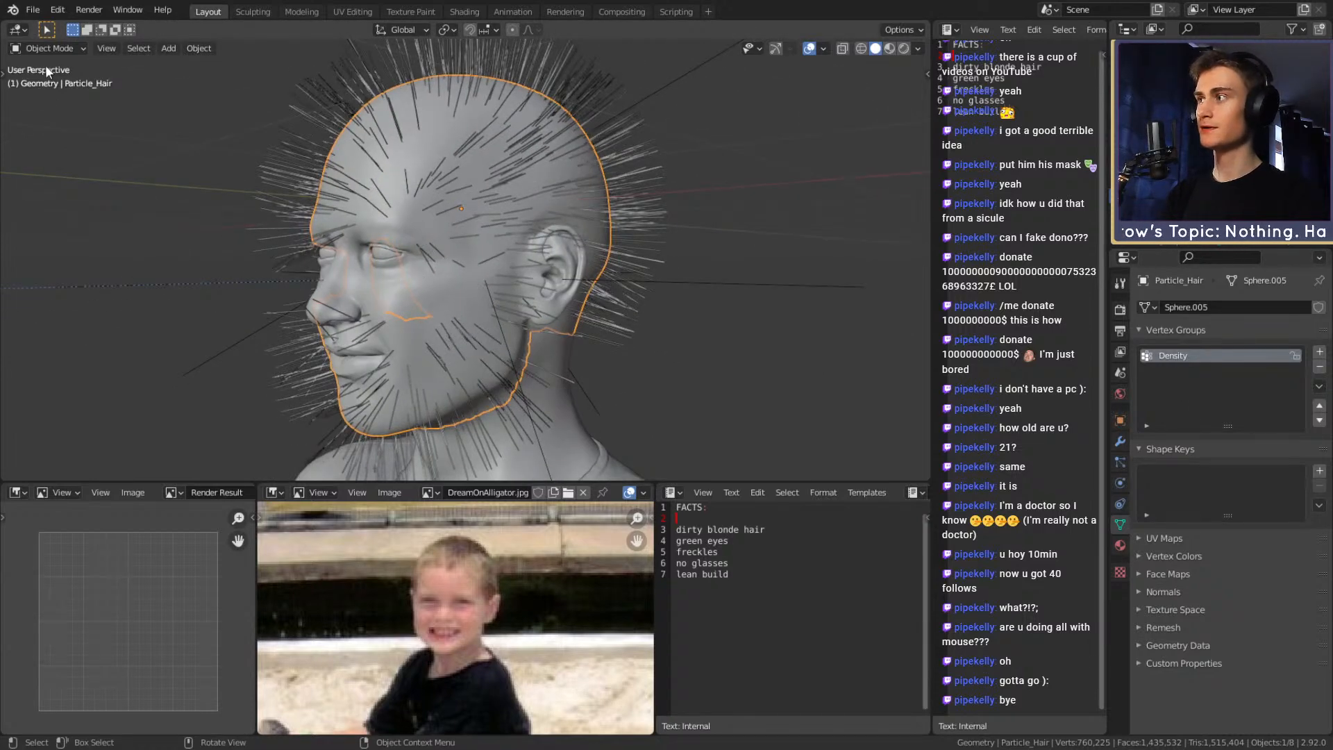
click(1305, 111)
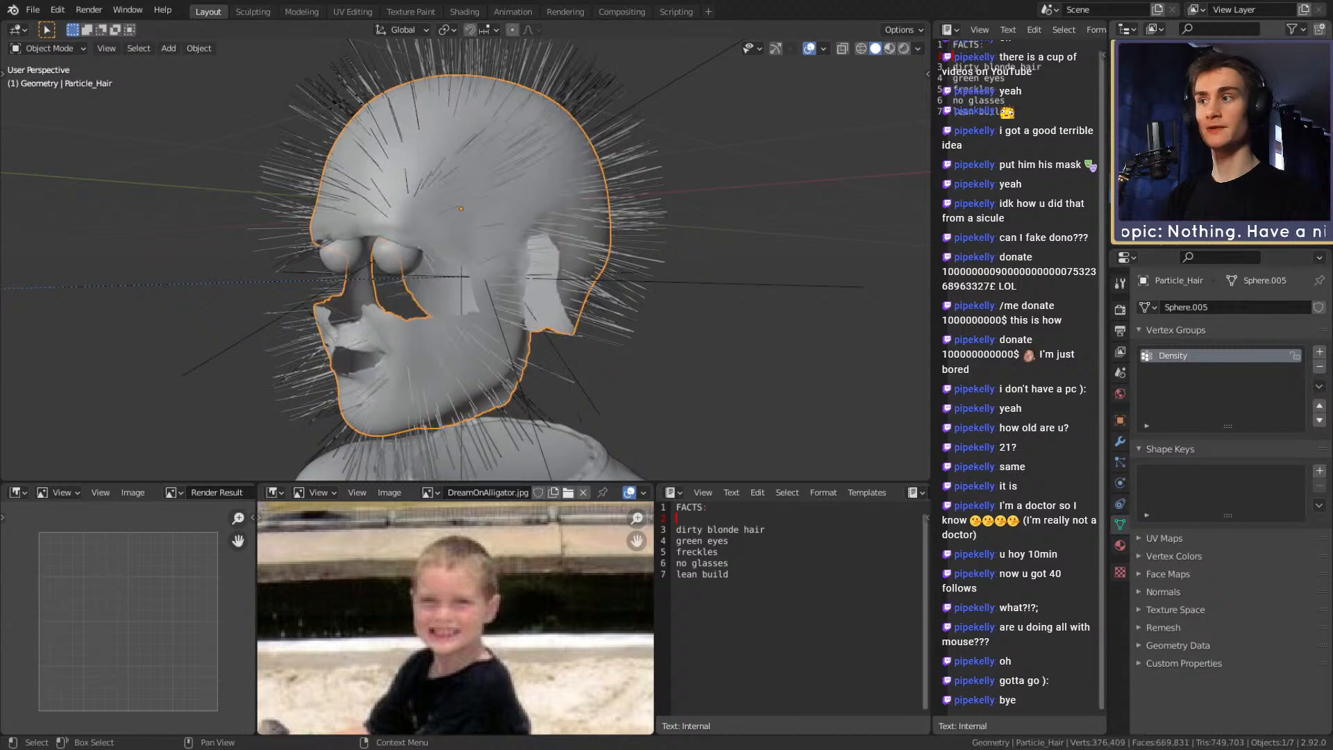
click(43, 49)
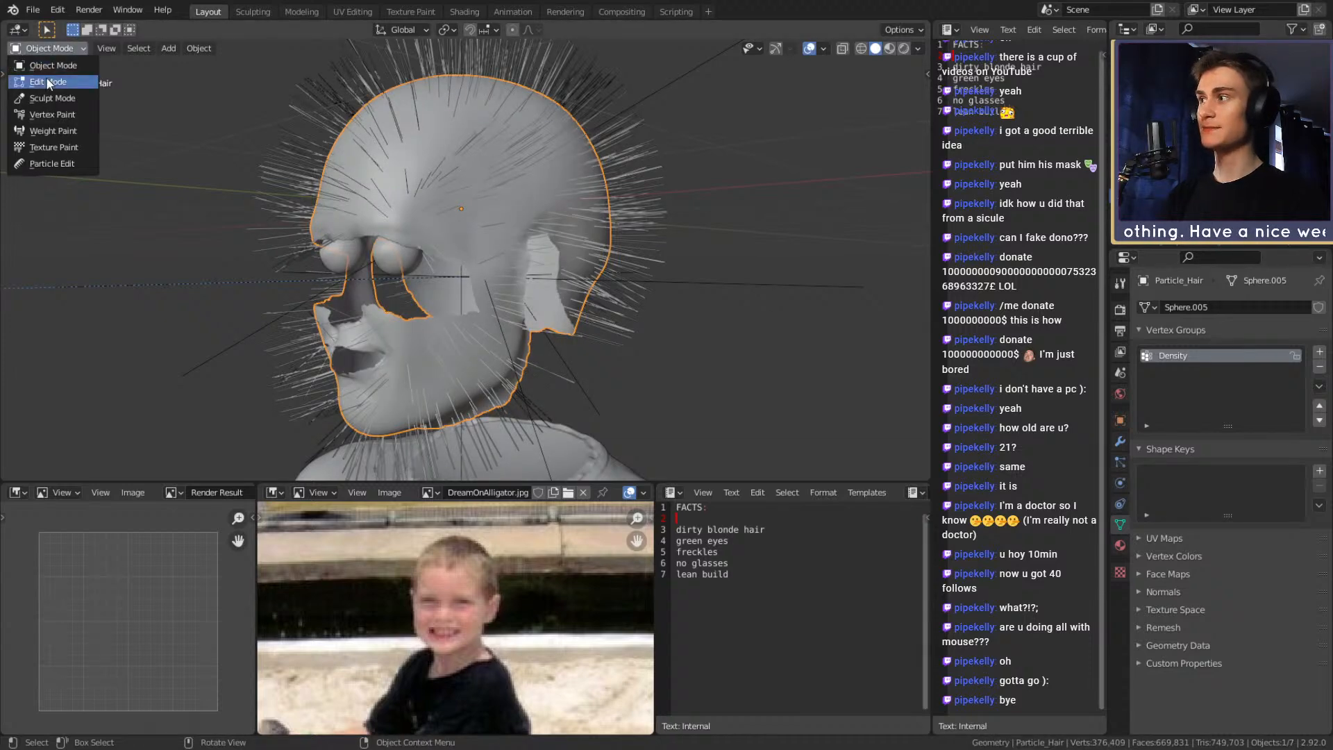
click(52, 130)
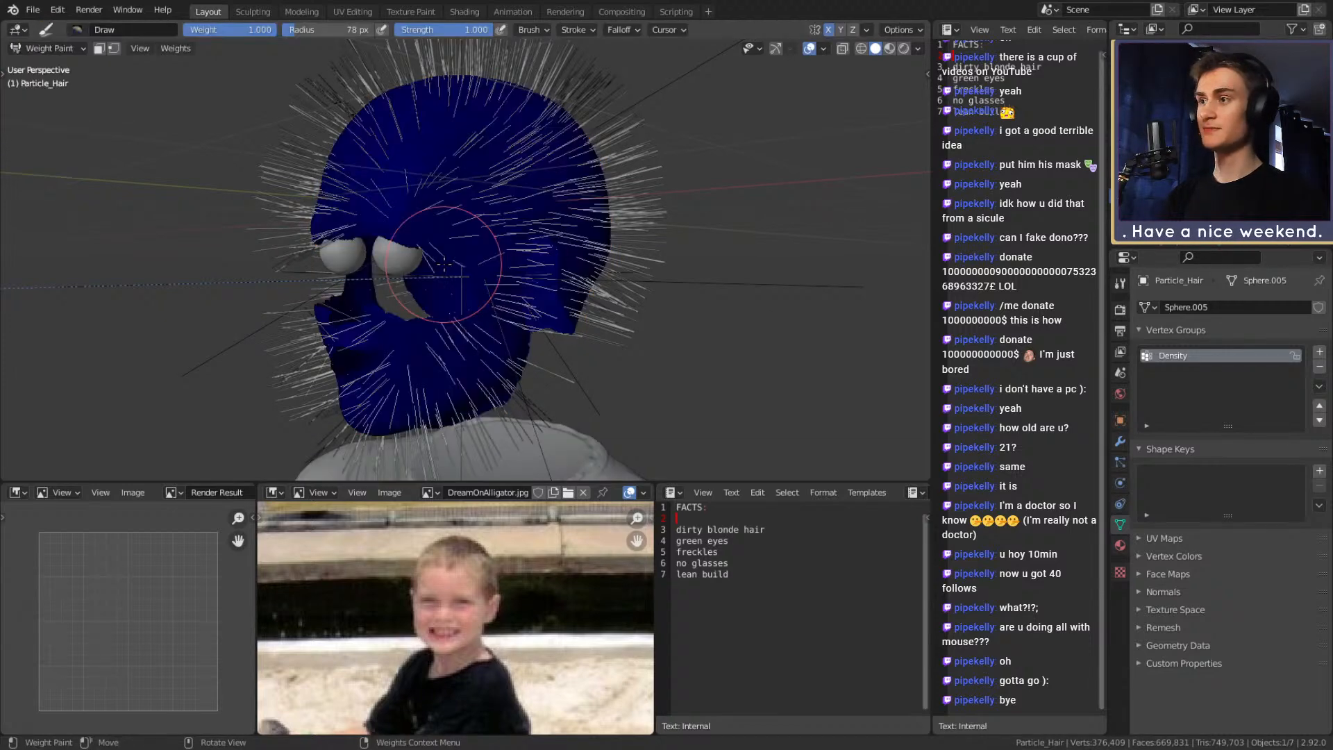
Reduce the weight brush radius to 39 px and make the bust mesh visible again
scroll(443, 264, up, 6)
key(f)
click(433, 280)
mouse_move(422, 273)
middle_down()
mouse_move(464, 256)
mouse_move(450, 309)
middle_up()
scroll(463, 257, down, 5)
scroll(458, 306, up, 2)
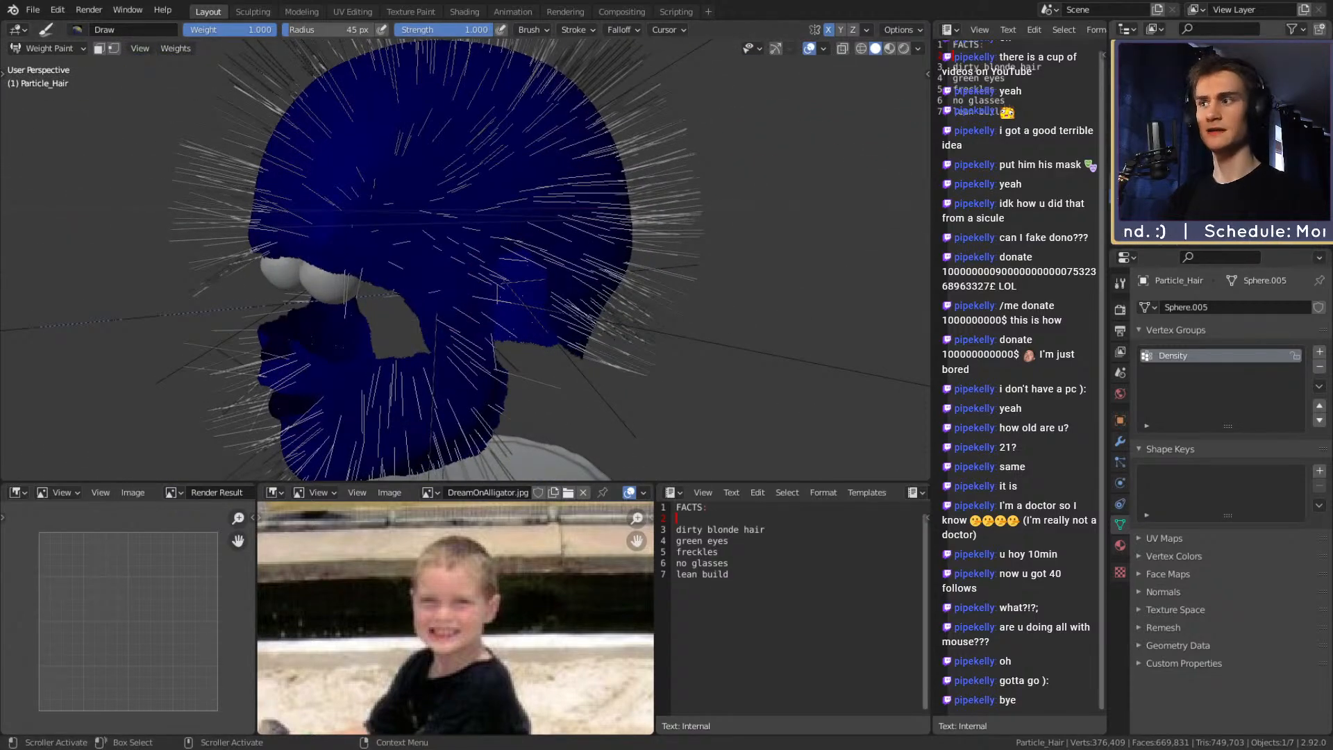
click(1297, 111)
scroll(401, 238, up, 2)
middle_drag(401, 238, 447, 239)
key(f)
click(444, 239)
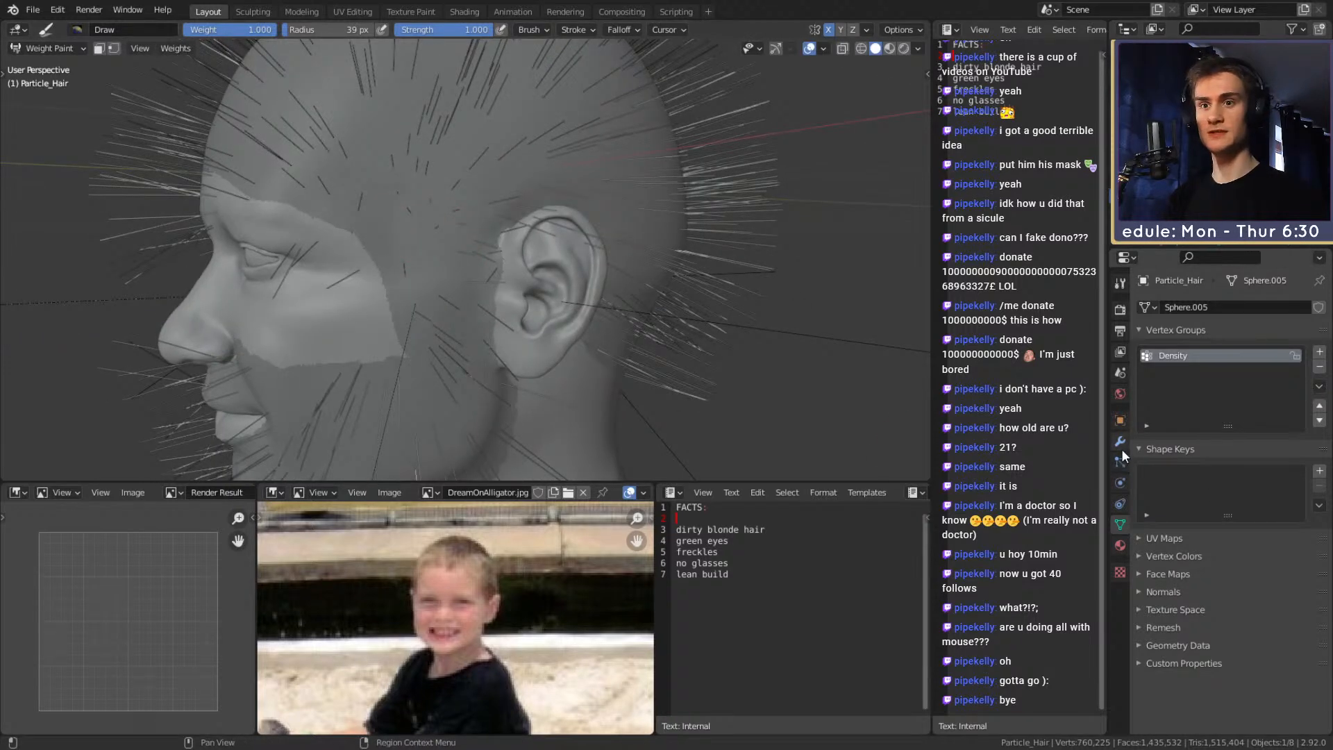
Assign the Density vertex group to the hair system's density and try inverting its effect
click(1120, 462)
scroll(1180, 388, down, 5)
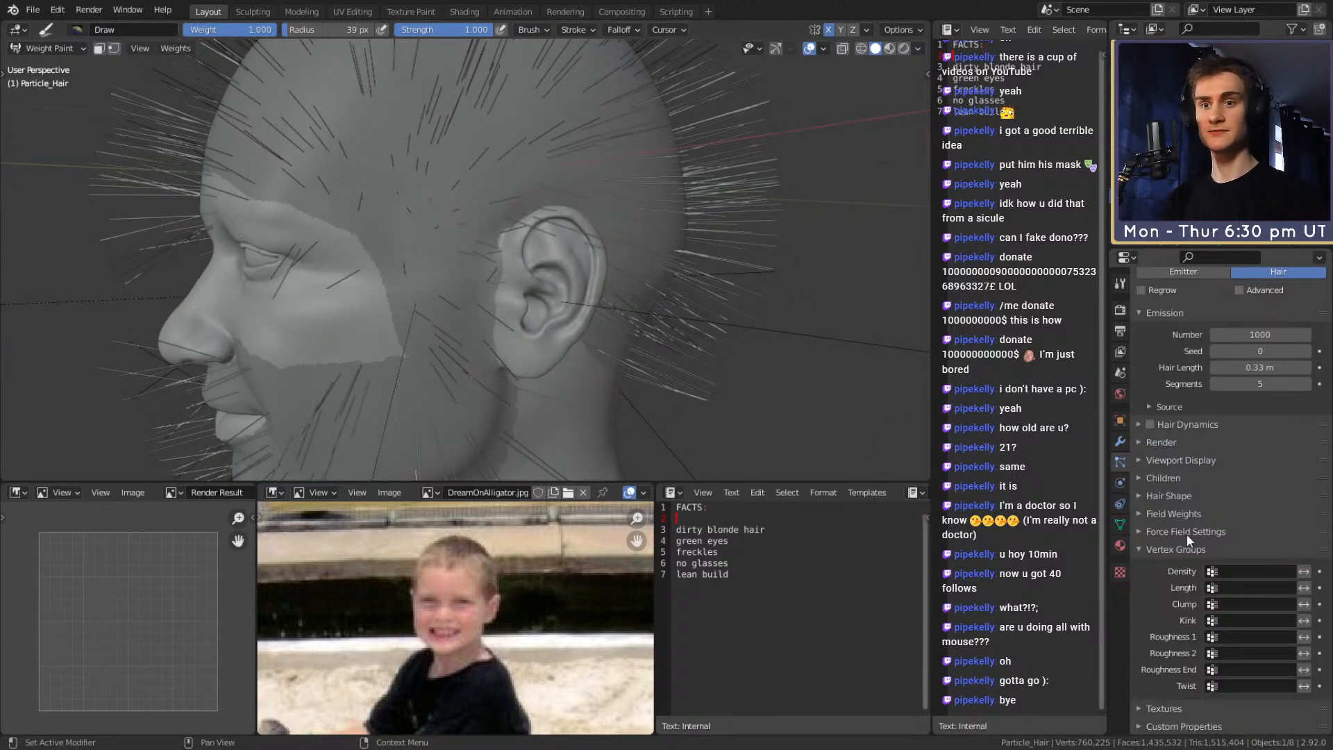
click(1249, 572)
click(1186, 592)
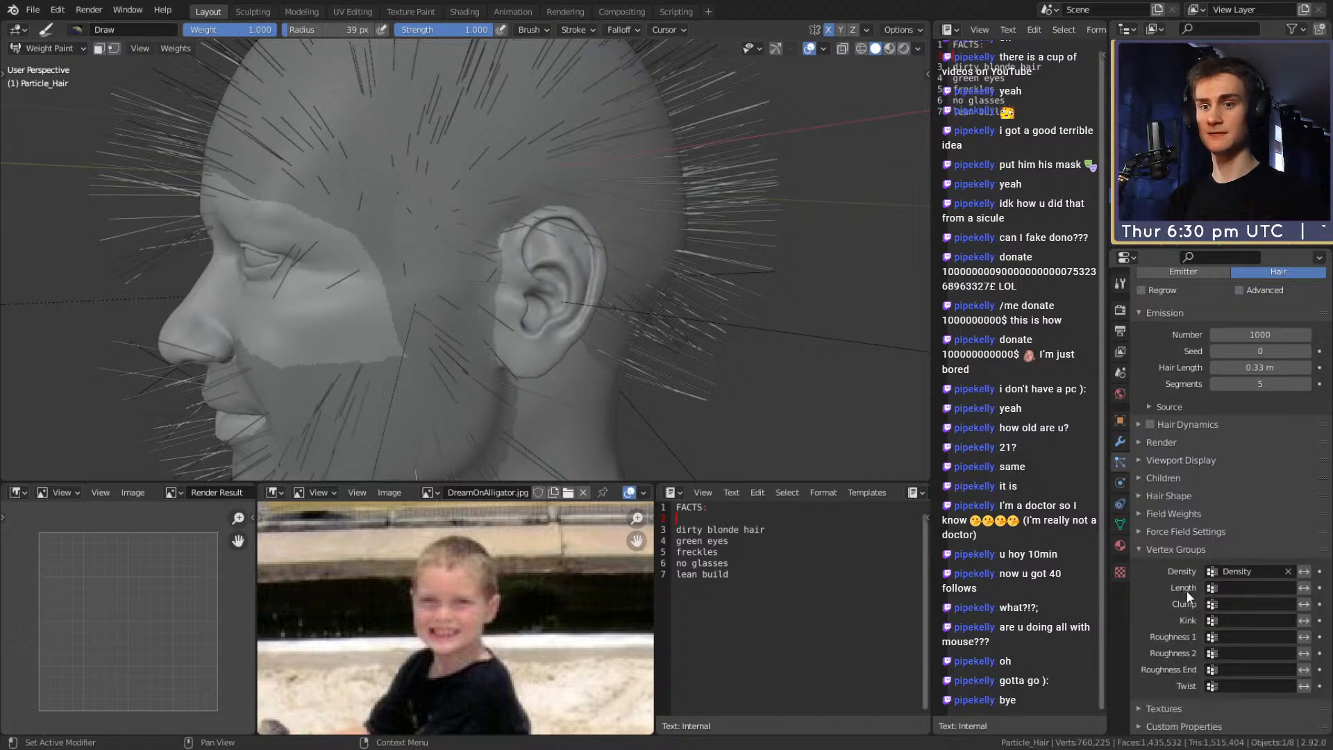
click(1304, 571)
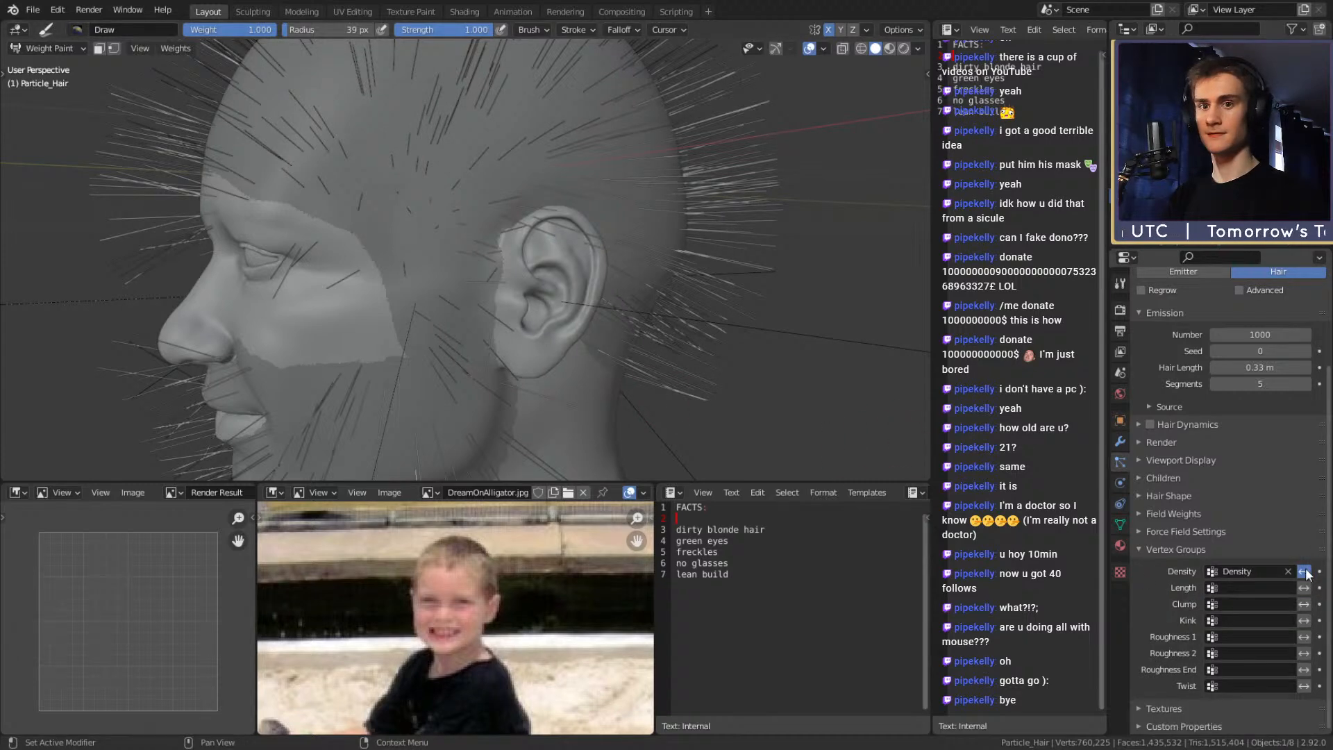
Paint density at weight 1.000 from the temple to above the ear, using brush radii of 24 and 40 px
drag(445, 225, 455, 234)
scroll(538, 299, down, 5)
scroll(650, 295, up, 3)
middle_drag(538, 299, 577, 285)
scroll(452, 232, up, 3)
middle_drag(452, 231, 457, 245)
mouse_move(439, 299)
mouse_down()
mouse_move(448, 271)
mouse_move(505, 226)
mouse_move(564, 217)
mouse_up()
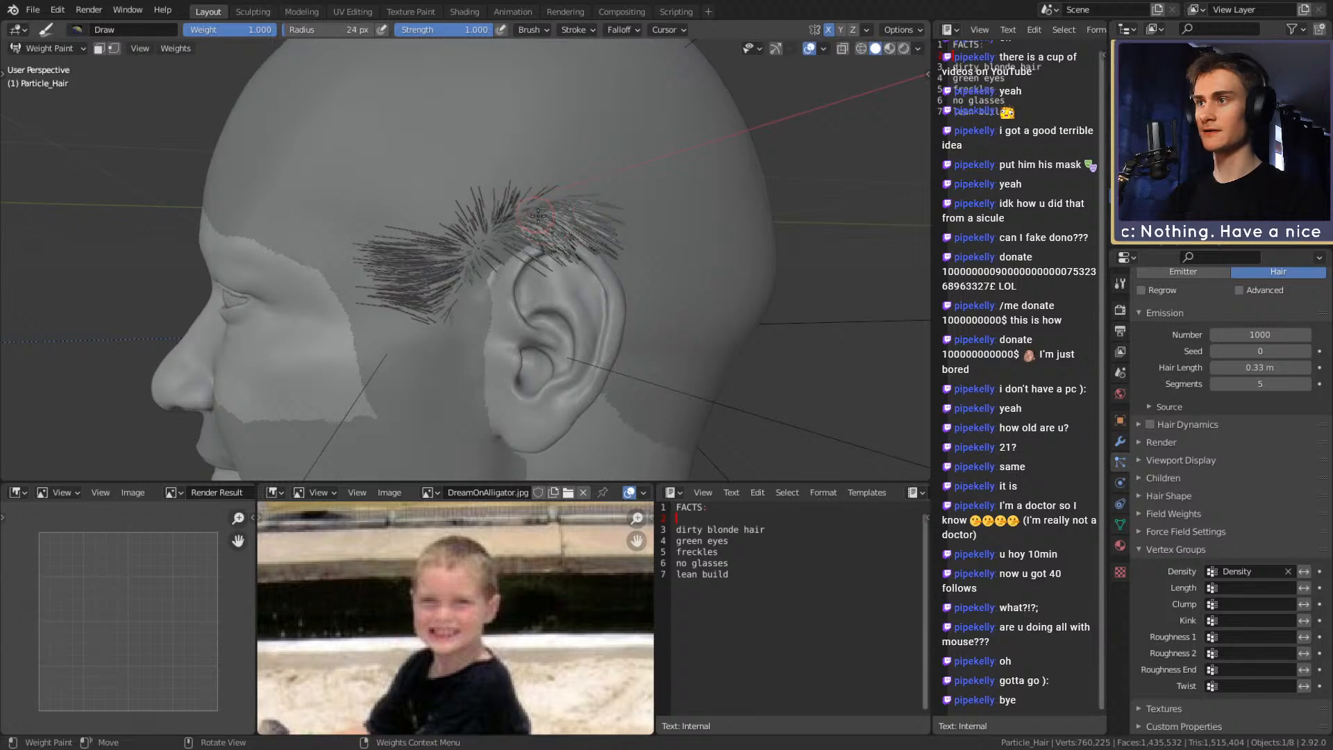
middle_drag(564, 217, 557, 288)
mouse_move(557, 287)
mouse_down()
mouse_move(638, 226)
mouse_move(503, 219)
mouse_up()
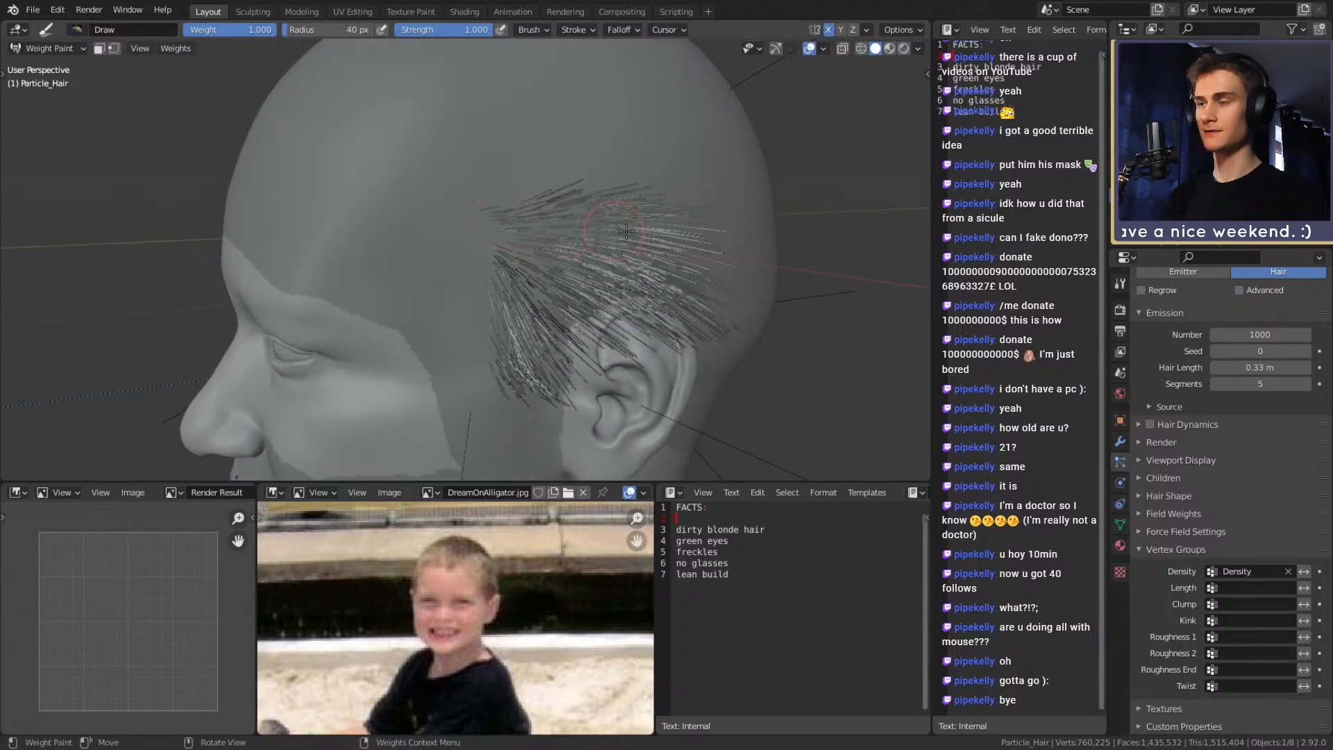
Extend the painted density further over the side of the scalp above the ear
scroll(579, 229, down, 4)
middle_drag(575, 229, 547, 276)
scroll(680, 234, up, 3)
mouse_move(546, 276)
mouse_down()
mouse_move(469, 90)
mouse_move(563, 140)
mouse_move(599, 220)
mouse_up()
Enlarge the weight brush to a 63 px radius and paint density across the top of the head
scroll(681, 190, down, 3)
middle_drag(677, 191, 535, 222)
key(f)
click(542, 220)
mouse_move(472, 209)
mouse_down()
mouse_move(506, 218)
mouse_move(545, 202)
mouse_move(486, 168)
mouse_move(437, 191)
mouse_up()
right_click(441, 225)
middle_drag(439, 197, 565, 238)
mouse_move(544, 274)
mouse_down()
mouse_move(496, 281)
mouse_move(504, 243)
mouse_move(523, 257)
mouse_up()
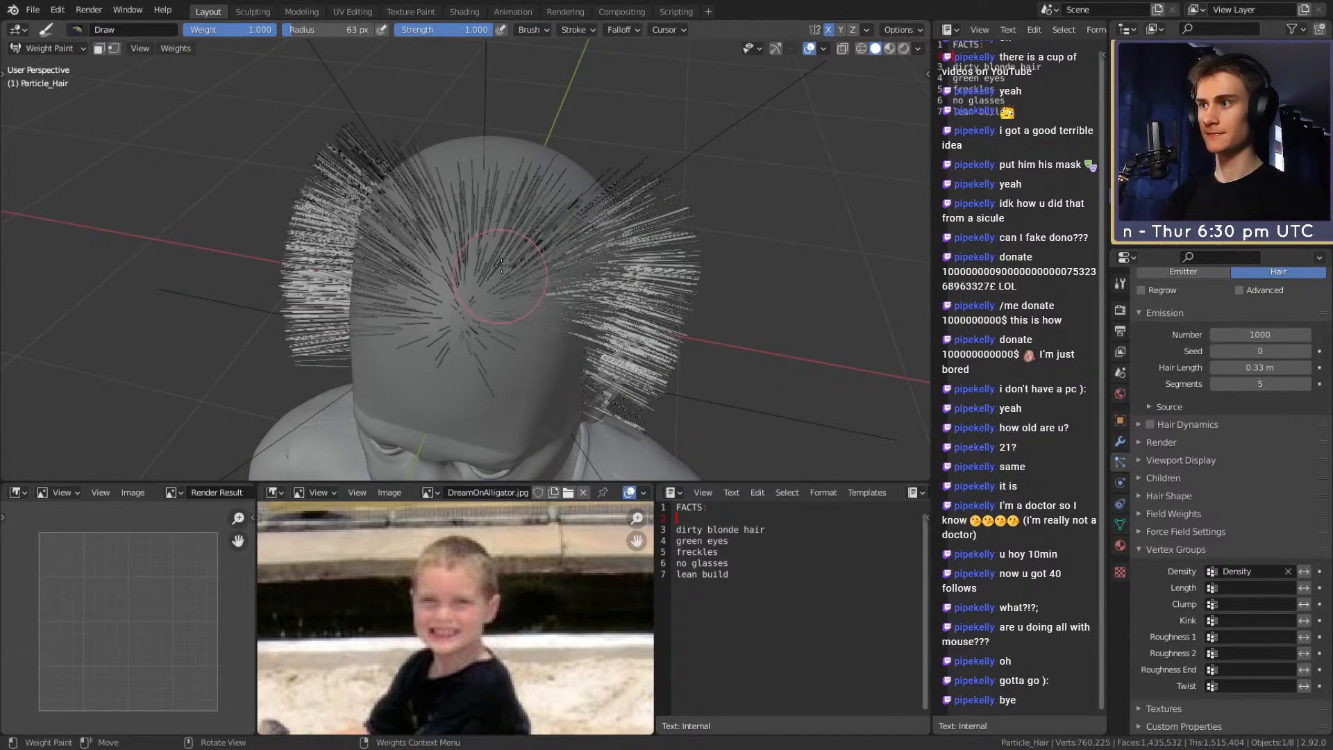
Paint density over the side of the scalp and along the hairline behind the ear, reducing the brush radius to 40 px
mouse_move(524, 258)
middle_down()
mouse_move(544, 326)
mouse_move(552, 286)
middle_up()
mouse_move(552, 287)
mouse_down()
mouse_move(575, 306)
mouse_move(592, 291)
mouse_move(637, 311)
mouse_up()
middle_drag(637, 311, 536, 283)
mouse_move(536, 283)
mouse_down()
mouse_move(430, 212)
mouse_move(426, 156)
mouse_up()
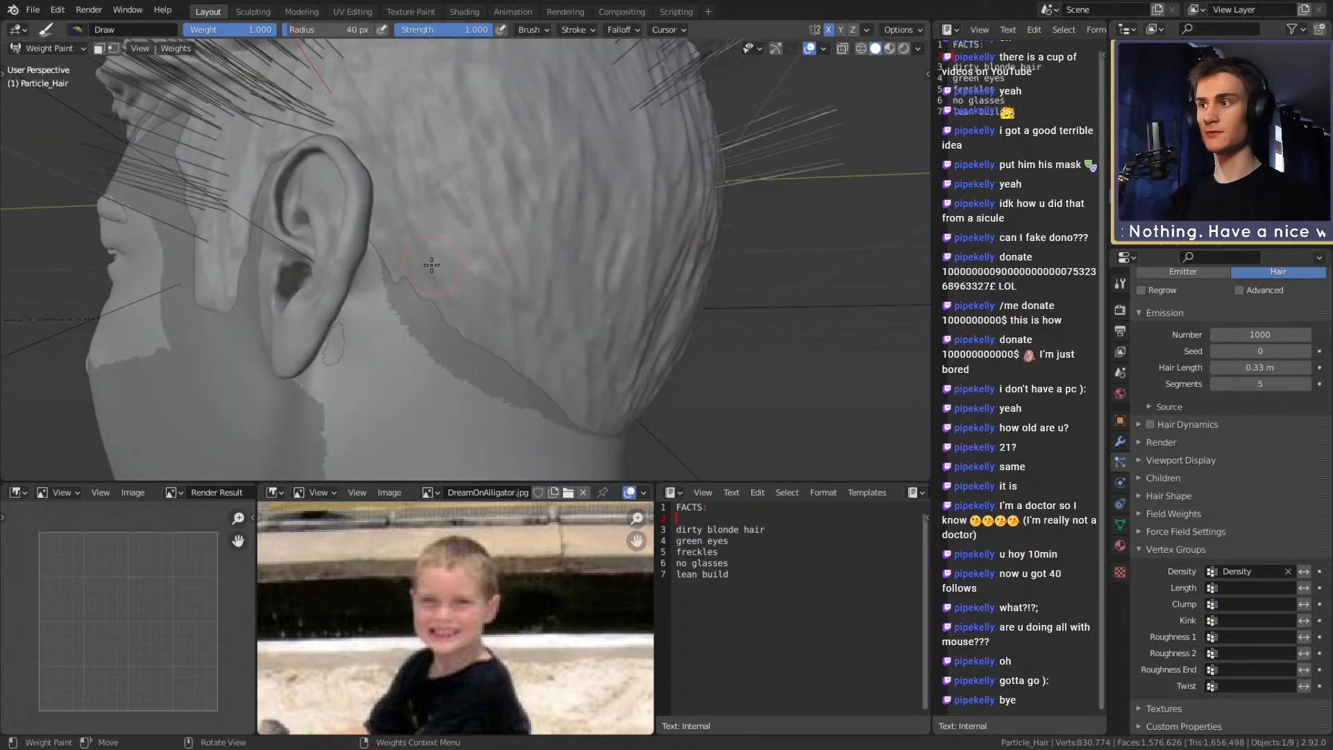
mouse_move(431, 264)
mouse_down()
mouse_move(521, 333)
mouse_move(634, 369)
mouse_up()
middle_drag(634, 369, 500, 360)
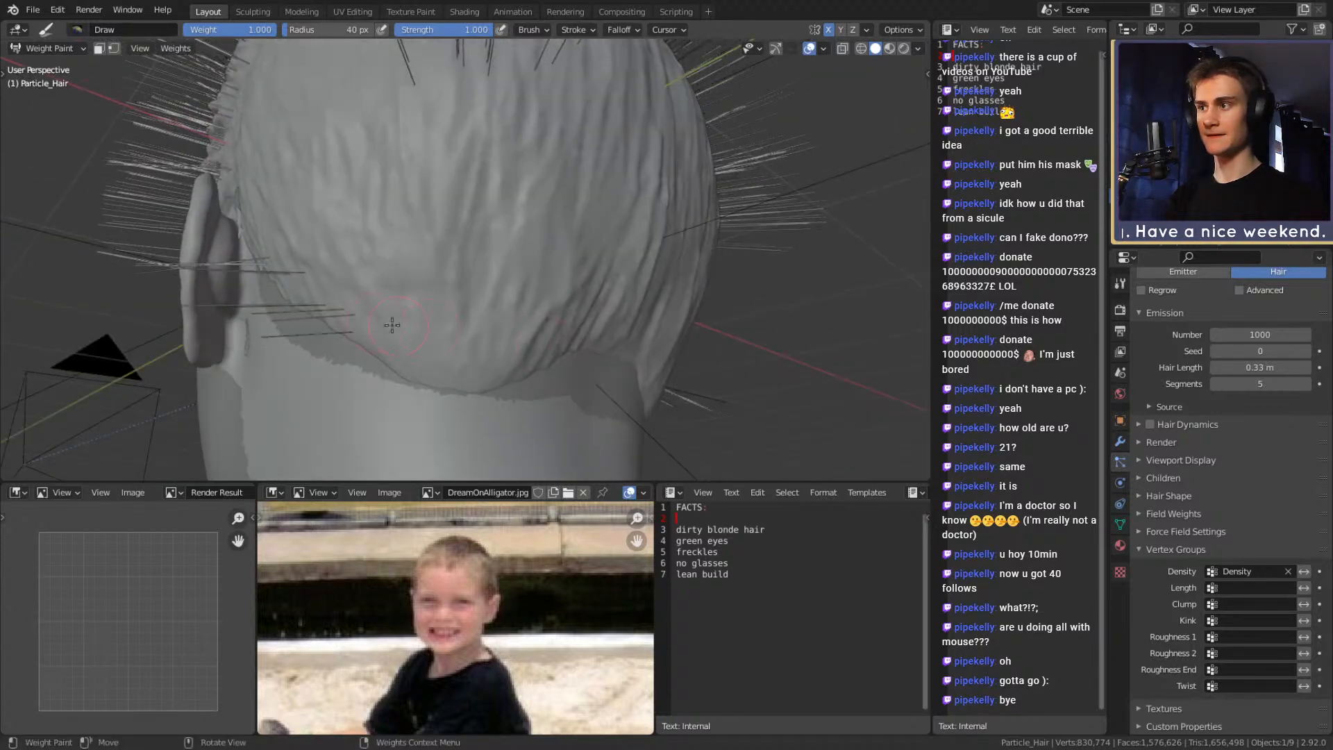
Paint density along the nape hairline across the back of the head with the 40 px brush
drag(501, 359, 660, 337)
middle_drag(660, 338, 566, 340)
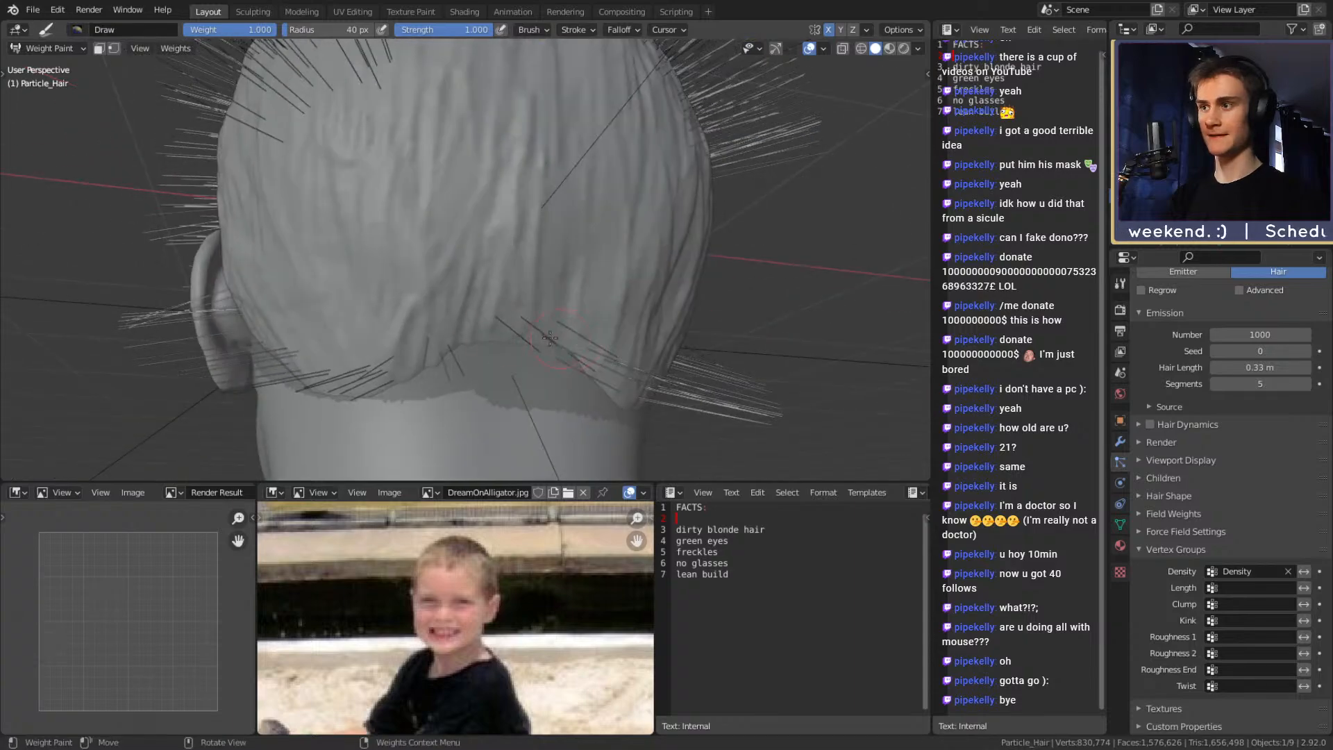
drag(504, 317, 545, 325)
scroll(514, 323, down, 3)
mouse_move(514, 323)
middle_down()
mouse_move(464, 298)
mouse_move(470, 287)
middle_up()
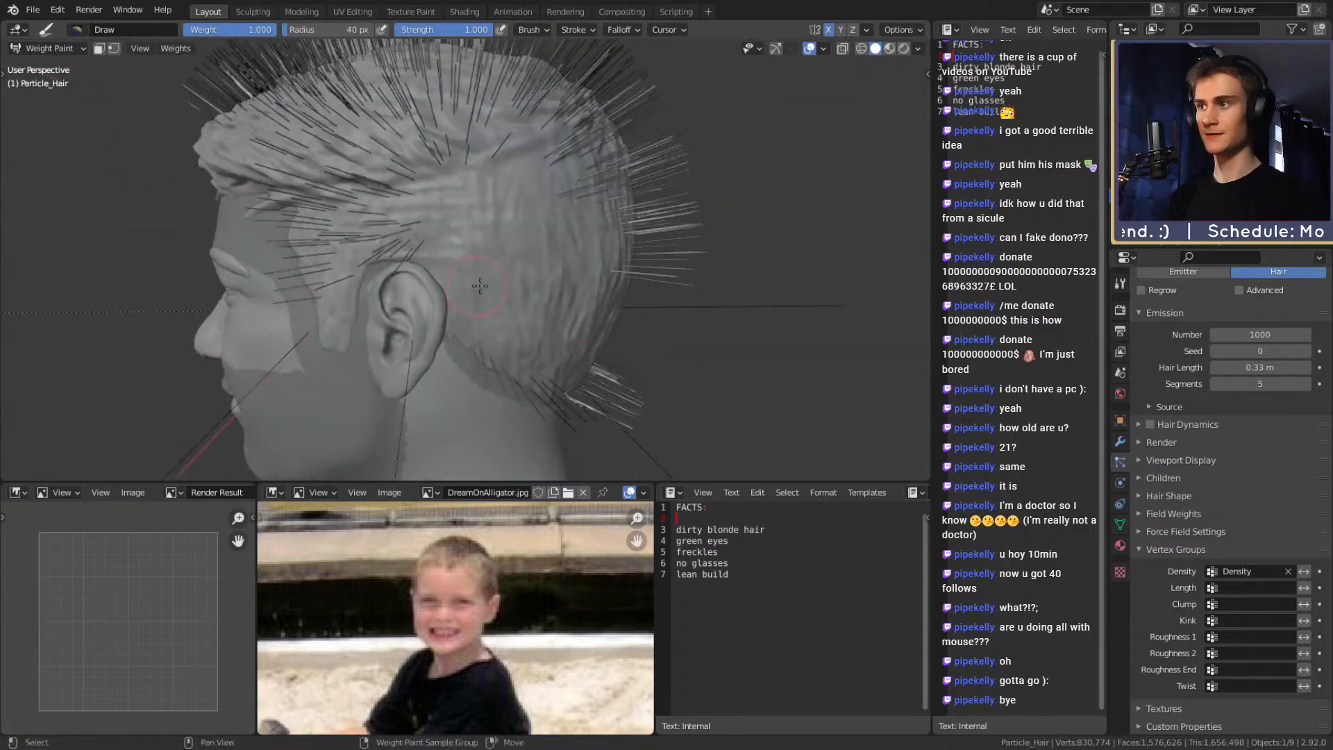
Paint density along the edge behind the ear and across the front hairline above the forehead
scroll(470, 287, up, 4)
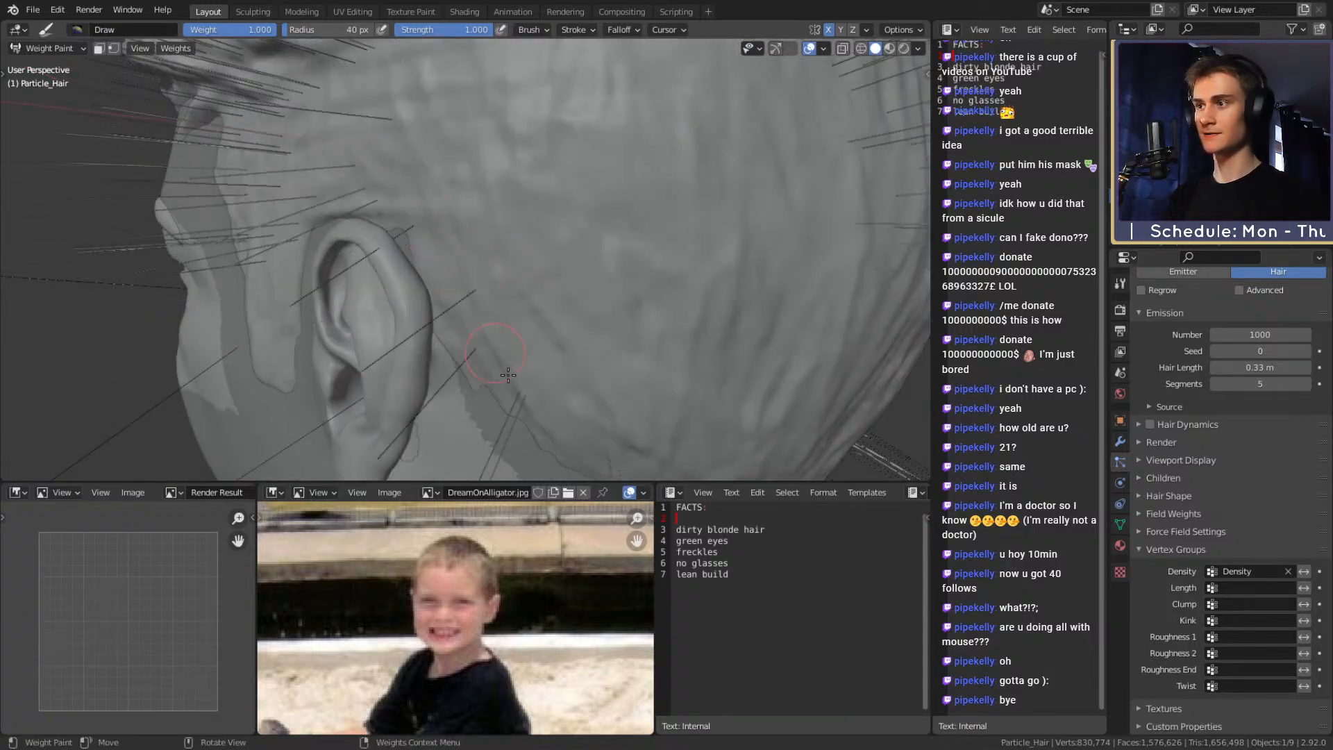
middle_drag(470, 287, 615, 256)
mouse_move(639, 296)
mouse_down()
mouse_move(619, 294)
mouse_move(635, 332)
mouse_up()
mouse_move(591, 248)
mouse_down()
mouse_move(606, 154)
mouse_move(399, 136)
mouse_up()
middle_drag(398, 136, 479, 173)
mouse_move(639, 214)
mouse_down()
mouse_move(551, 236)
mouse_move(305, 234)
mouse_up()
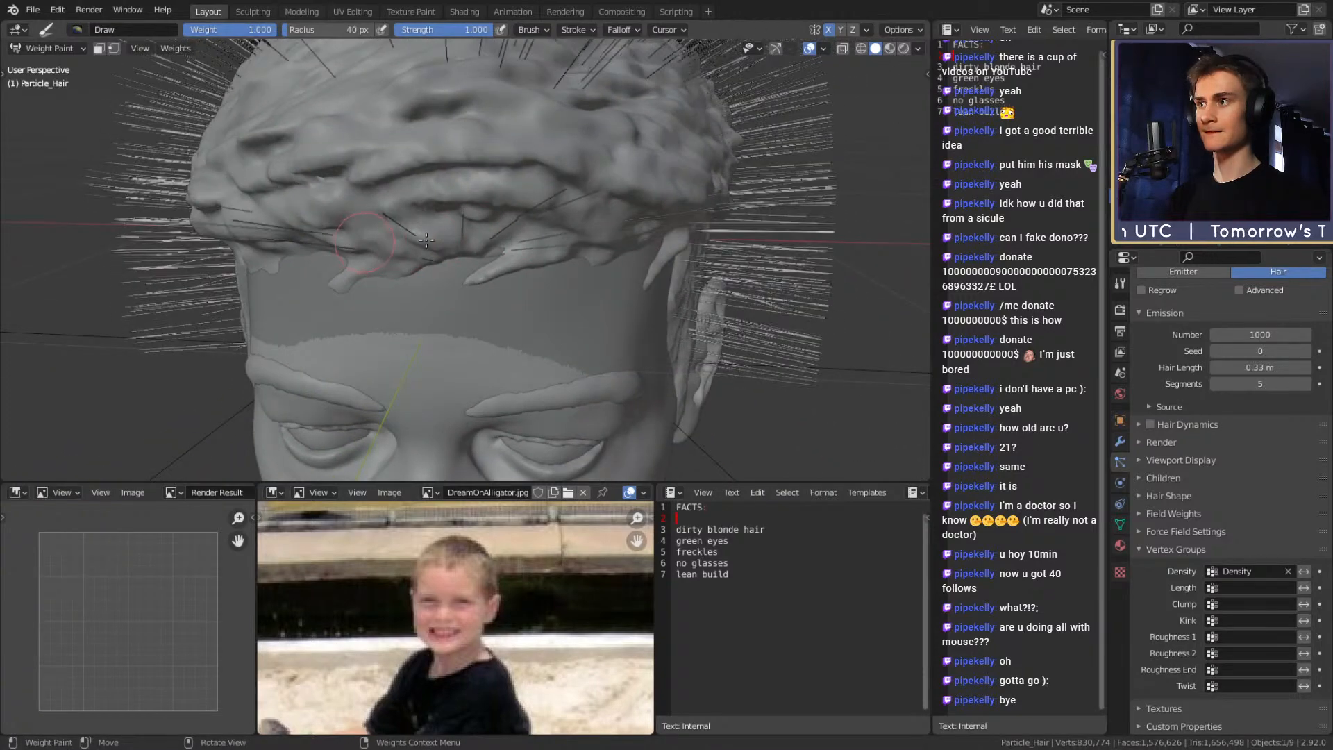
Check the hair coverage around the head, and hide the outer face mesh and the sculpted hair covering the painted Particle_Hair mesh
scroll(361, 243, down, 3)
mouse_move(402, 257)
middle_down()
mouse_move(493, 239)
mouse_move(669, 262)
mouse_move(659, 146)
middle_up()
scroll(590, 264, down, 2)
scroll(669, 262, up, 3)
scroll(550, 262, down, 3)
middle_drag(729, 243, 567, 300)
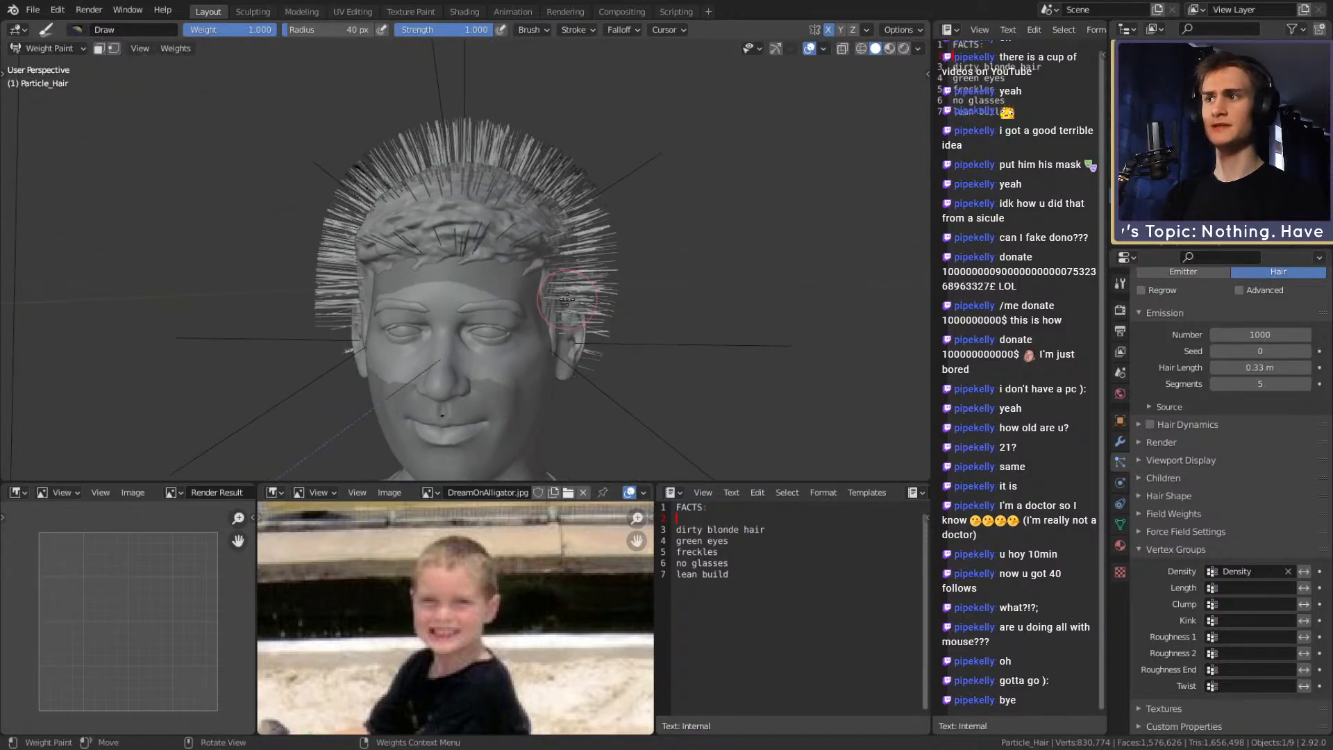
scroll(553, 295, up, 1)
click(1309, 163)
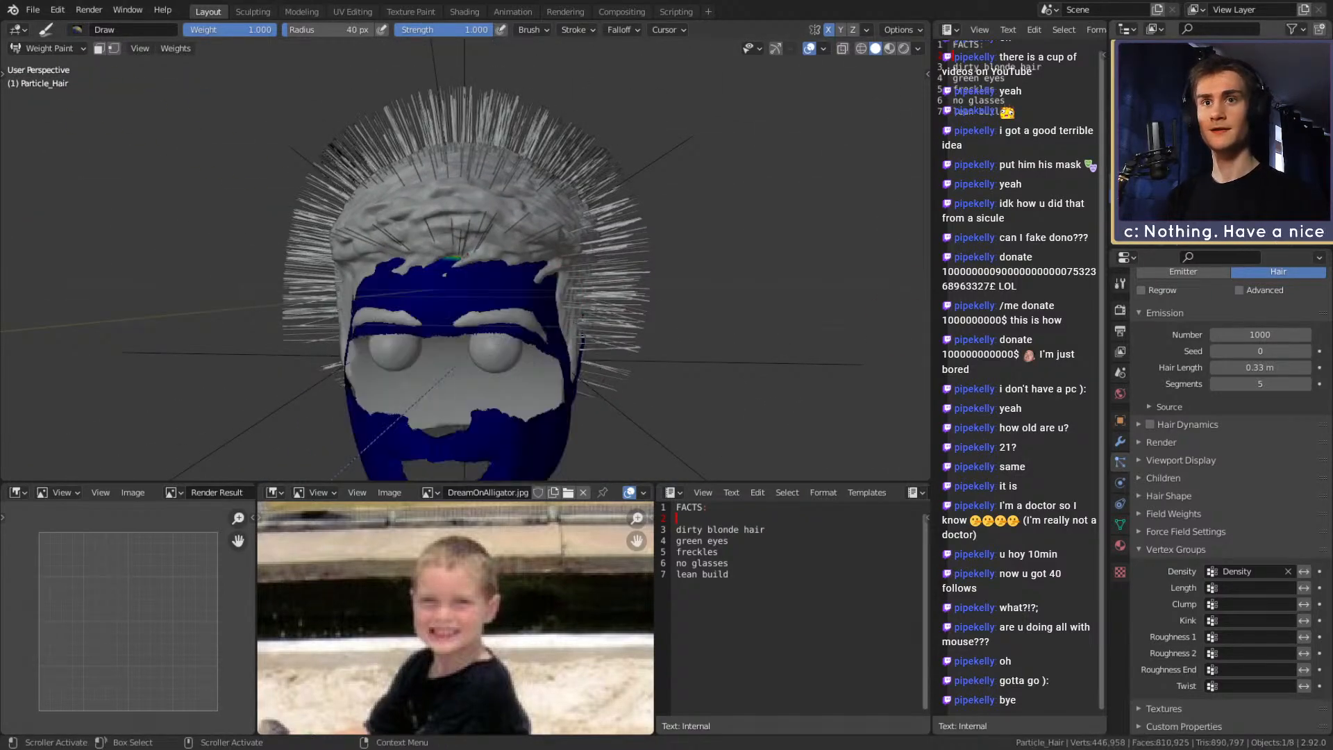
click(1308, 179)
mouse_move(590, 222)
middle_down()
mouse_move(603, 207)
mouse_move(530, 226)
middle_up()
scroll(529, 226, up, 4)
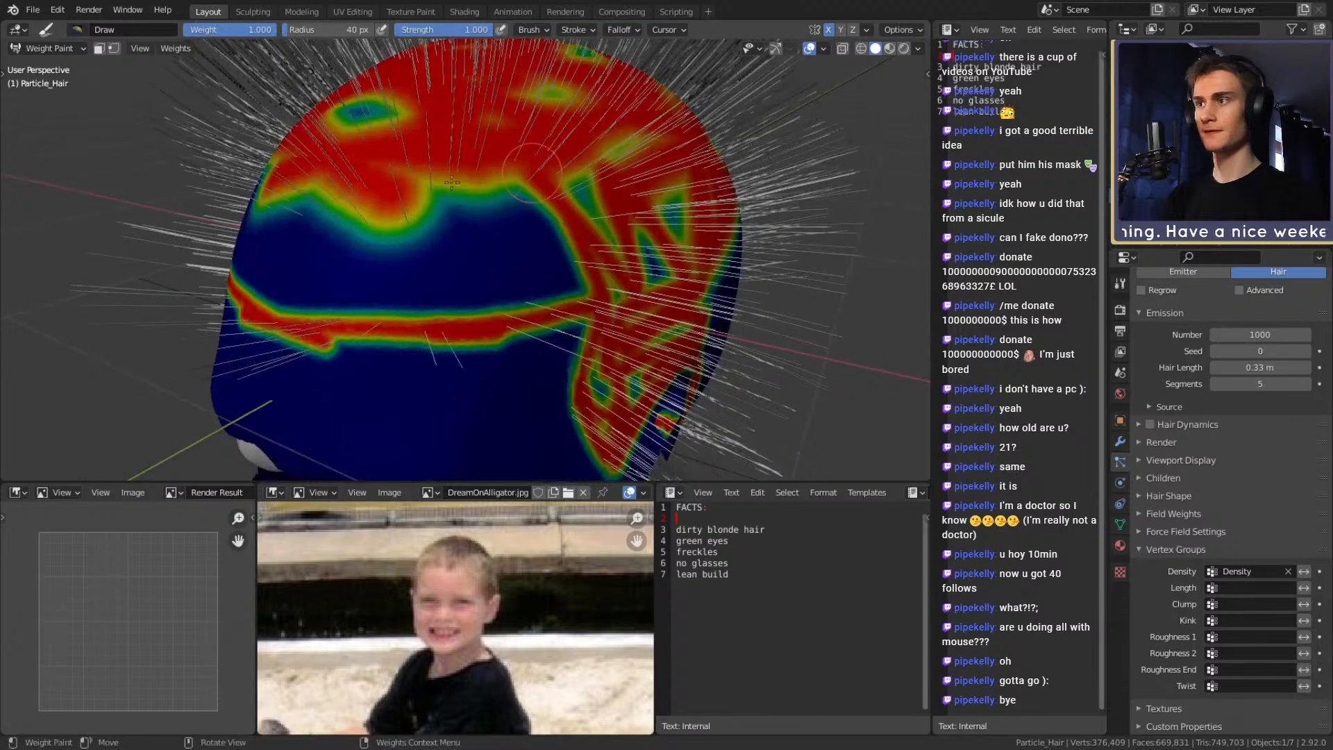
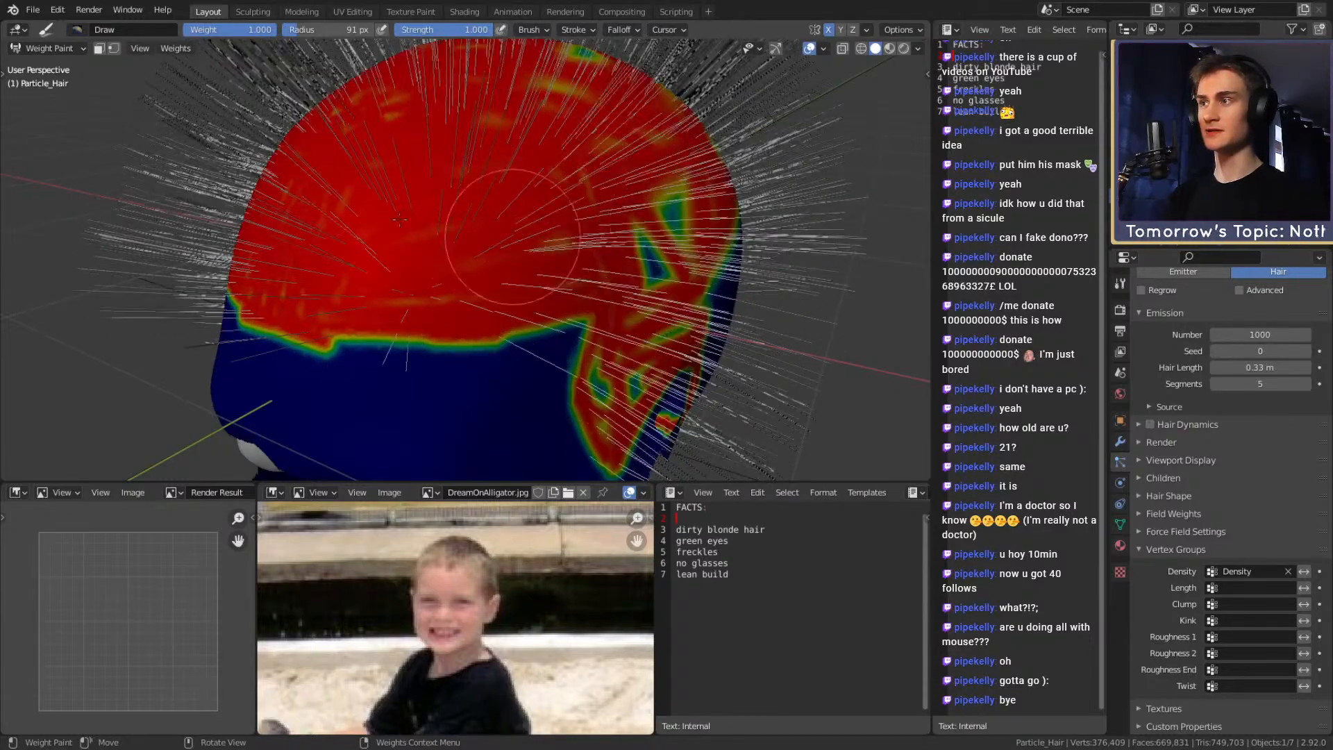
Fill the unpainted gaps on the side of the scalp with full density, adjusting the brush size
middle_drag(578, 214, 487, 211)
mouse_move(485, 198)
mouse_down()
mouse_move(510, 222)
mouse_move(465, 278)
mouse_up()
middle_drag(444, 302, 453, 274)
key(f)
click(439, 321)
mouse_move(417, 316)
mouse_down()
mouse_move(429, 330)
mouse_move(423, 375)
mouse_move(479, 361)
mouse_move(493, 291)
mouse_up()
mouse_move(493, 293)
middle_down()
mouse_move(469, 276)
mouse_move(522, 264)
middle_up()
Set the brush radius to 59 px and paint density over the upper side and crown of the head
key(f)
click(512, 239)
mouse_move(492, 233)
mouse_down()
mouse_move(569, 224)
mouse_move(424, 237)
mouse_move(618, 198)
mouse_move(597, 177)
mouse_move(658, 175)
mouse_up()
middle_drag(658, 175, 413, 240)
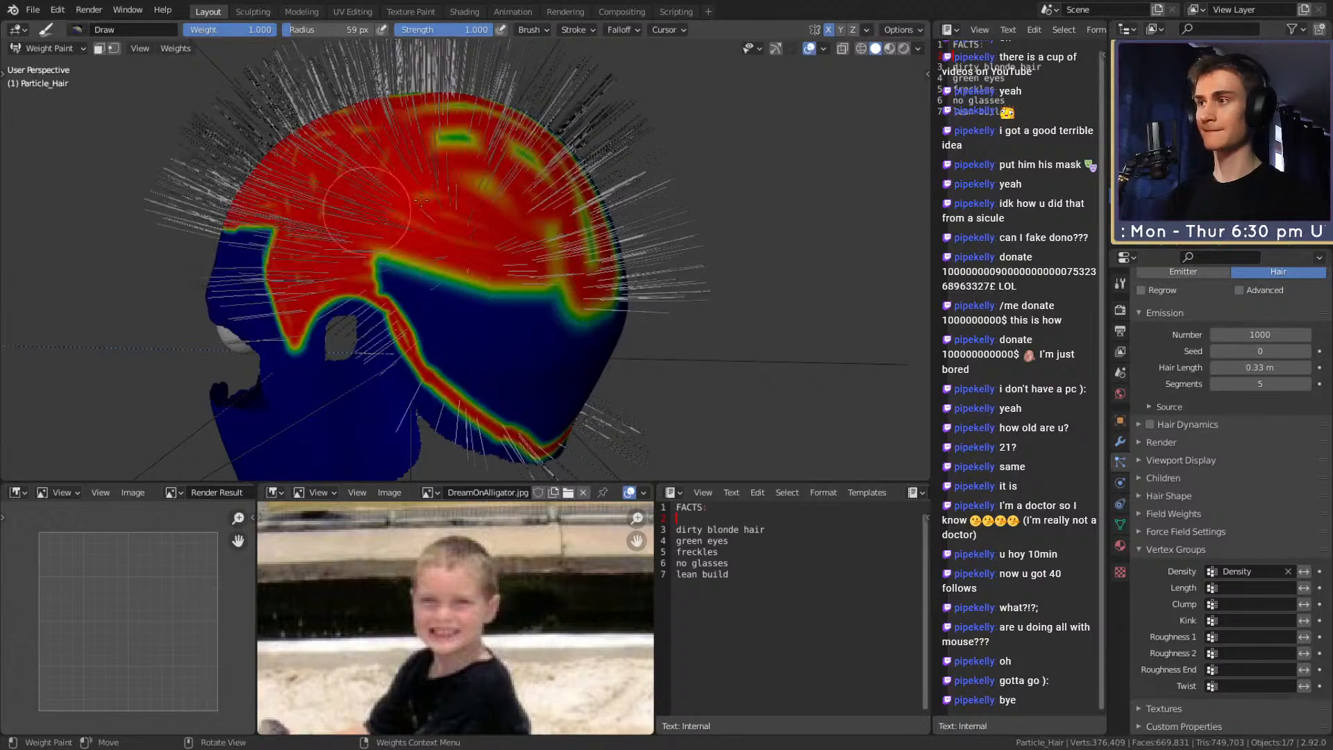
middle_drag(537, 196, 447, 251)
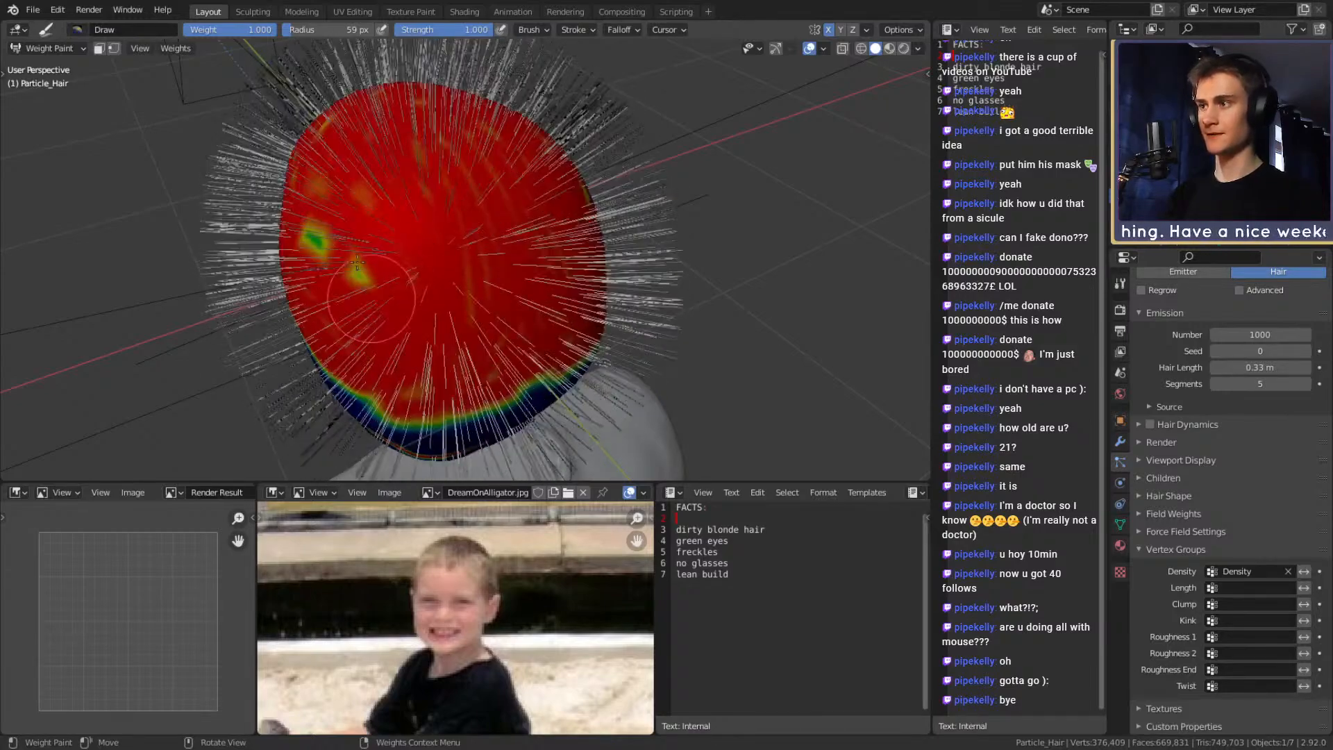
Paint density from the crown down the back of the head toward the nape strip with the 59 px brush
mouse_move(354, 186)
middle_down()
mouse_move(347, 261)
mouse_move(452, 241)
mouse_move(509, 333)
middle_up()
mouse_move(447, 410)
middle_down()
mouse_move(461, 308)
mouse_move(435, 198)
middle_up()
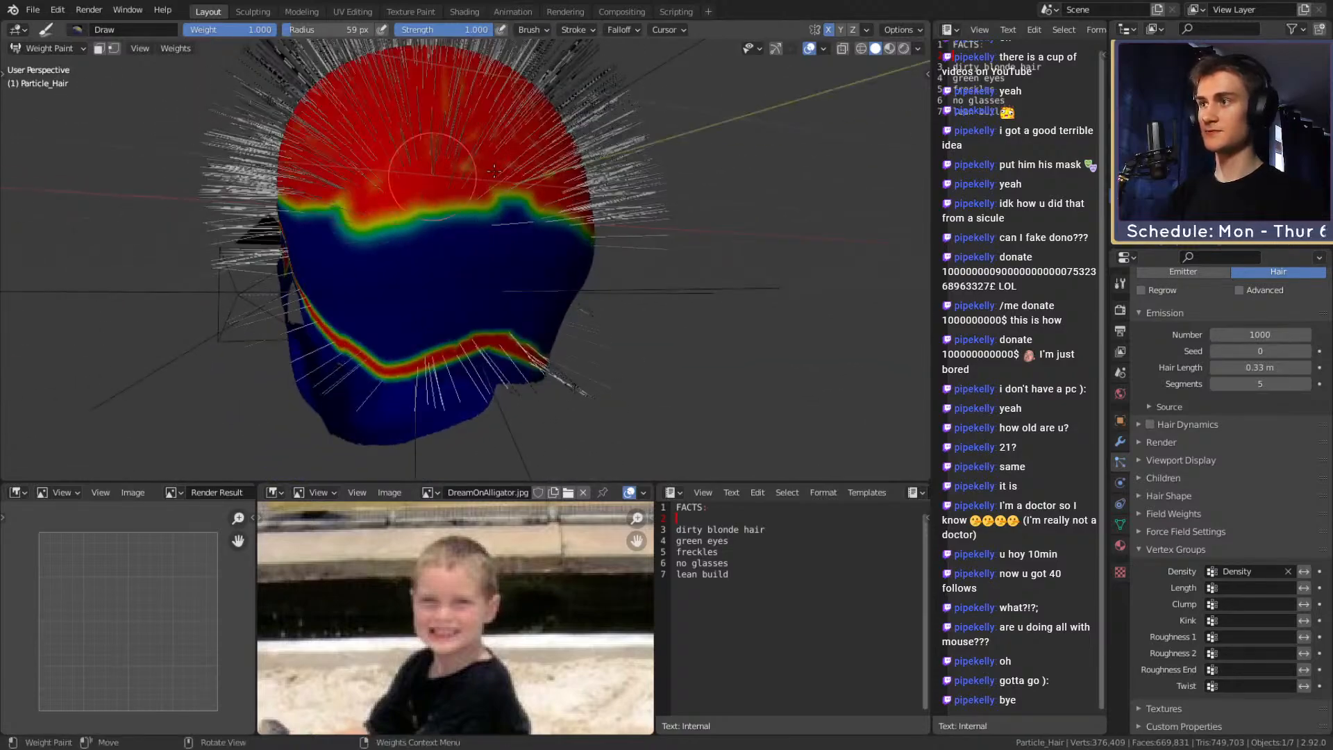
mouse_move(517, 210)
mouse_down()
mouse_move(519, 230)
mouse_move(412, 275)
mouse_move(371, 222)
mouse_up()
middle_drag(402, 268, 437, 213)
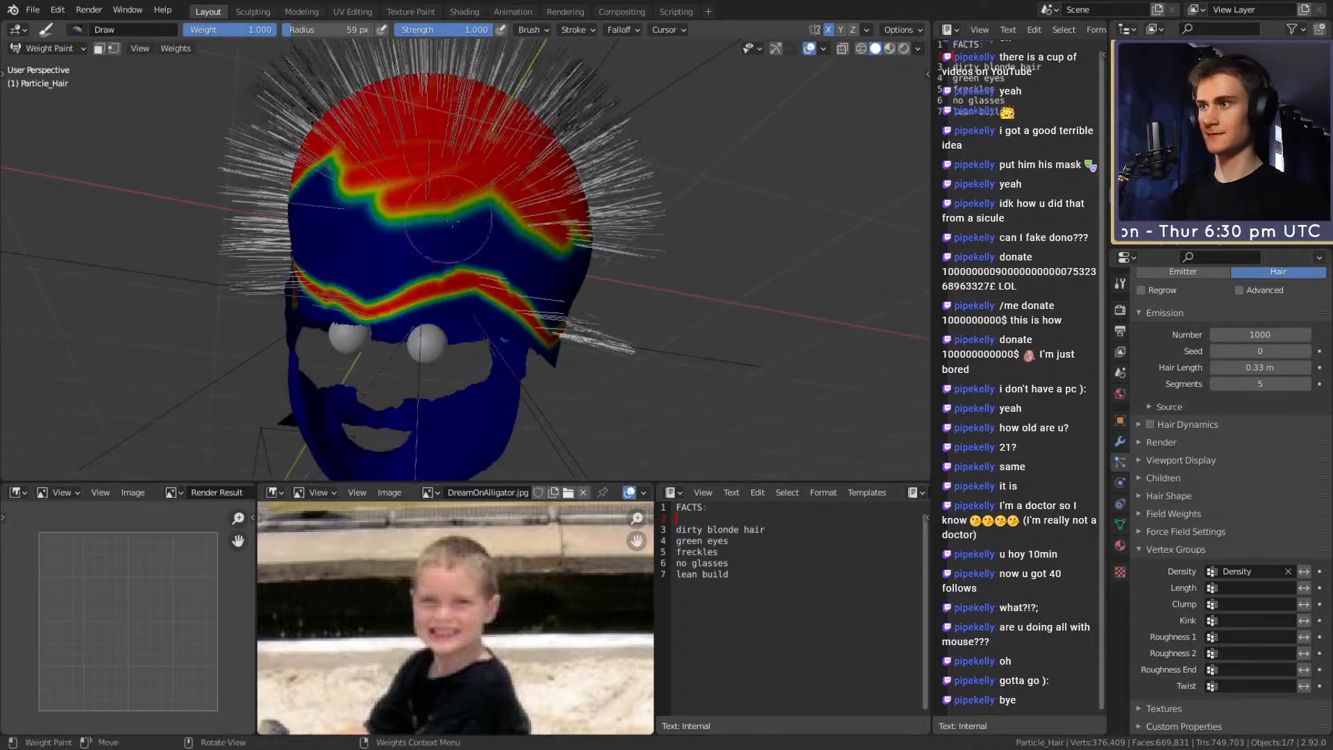
mouse_move(467, 243)
mouse_down()
mouse_move(465, 260)
mouse_move(432, 278)
mouse_move(486, 222)
mouse_move(478, 268)
mouse_move(486, 226)
mouse_move(448, 233)
mouse_move(393, 278)
mouse_move(432, 264)
mouse_up()
mouse_move(432, 264)
middle_down()
mouse_move(447, 272)
mouse_move(421, 259)
middle_up()
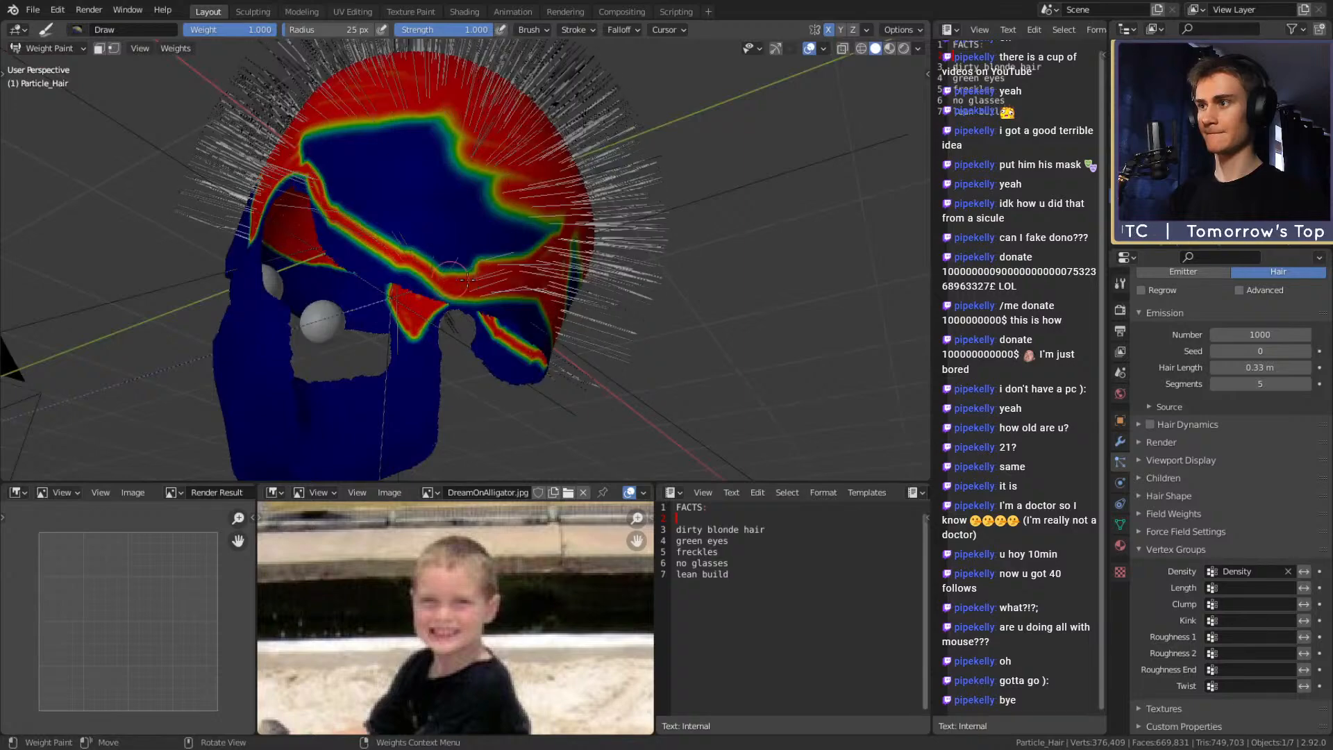
Widen the density strip along the hairline with a 25 px brush, and fill the remaining blue area above it at 53 px
mouse_move(421, 259)
mouse_down()
mouse_move(329, 186)
mouse_move(306, 123)
mouse_up()
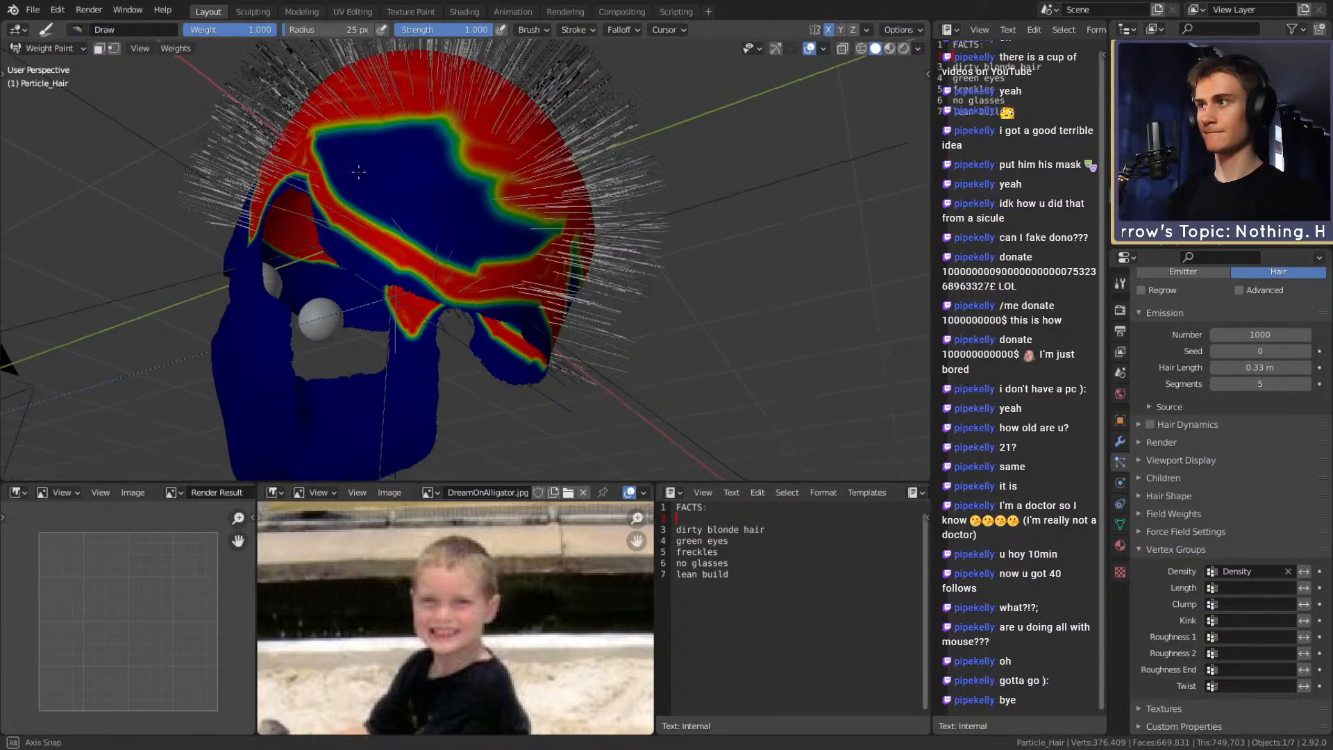
middle_drag(353, 168, 399, 217)
key(f)
click(419, 208)
mouse_move(416, 189)
mouse_down()
mouse_move(383, 206)
mouse_move(458, 299)
mouse_move(406, 206)
mouse_move(470, 295)
mouse_move(434, 225)
mouse_move(555, 223)
mouse_move(518, 236)
mouse_move(548, 256)
mouse_move(491, 290)
mouse_up()
middle_drag(479, 275, 513, 248)
mouse_move(512, 249)
mouse_down()
mouse_move(423, 295)
mouse_move(468, 259)
mouse_up()
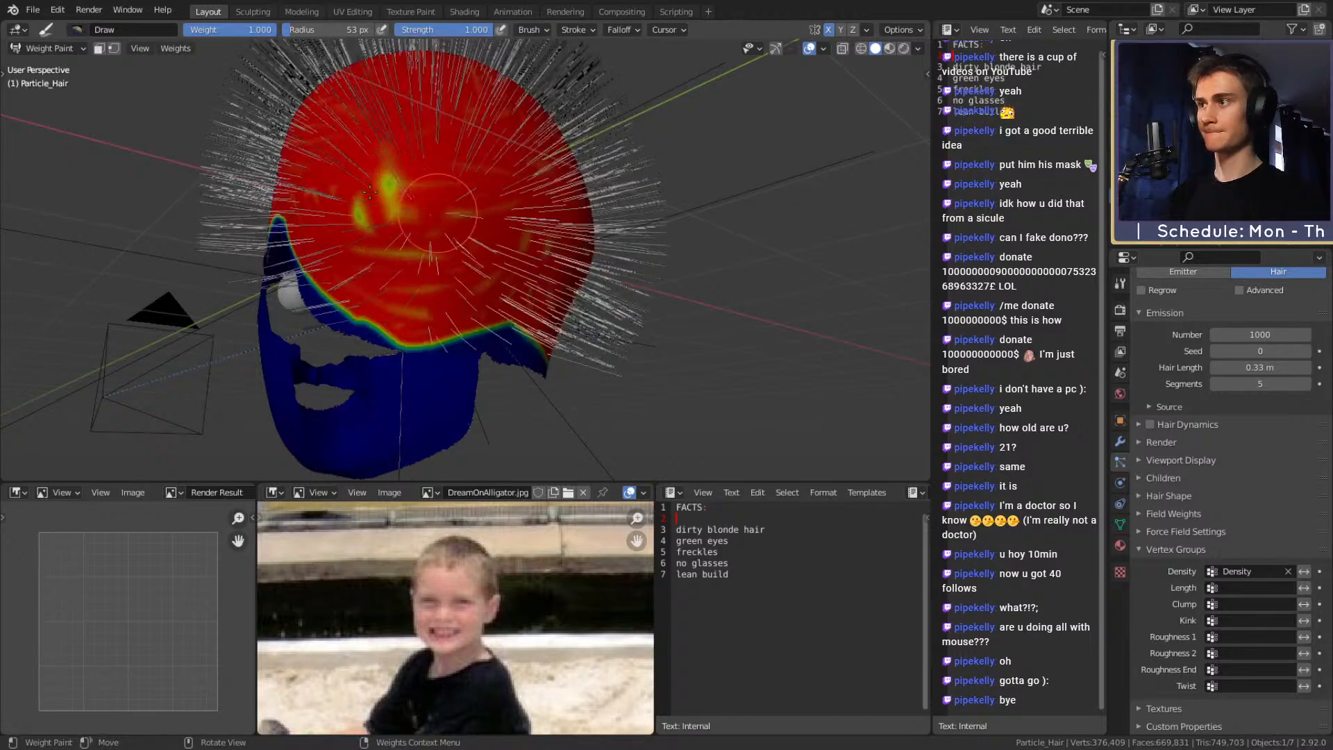
drag(418, 208, 426, 315)
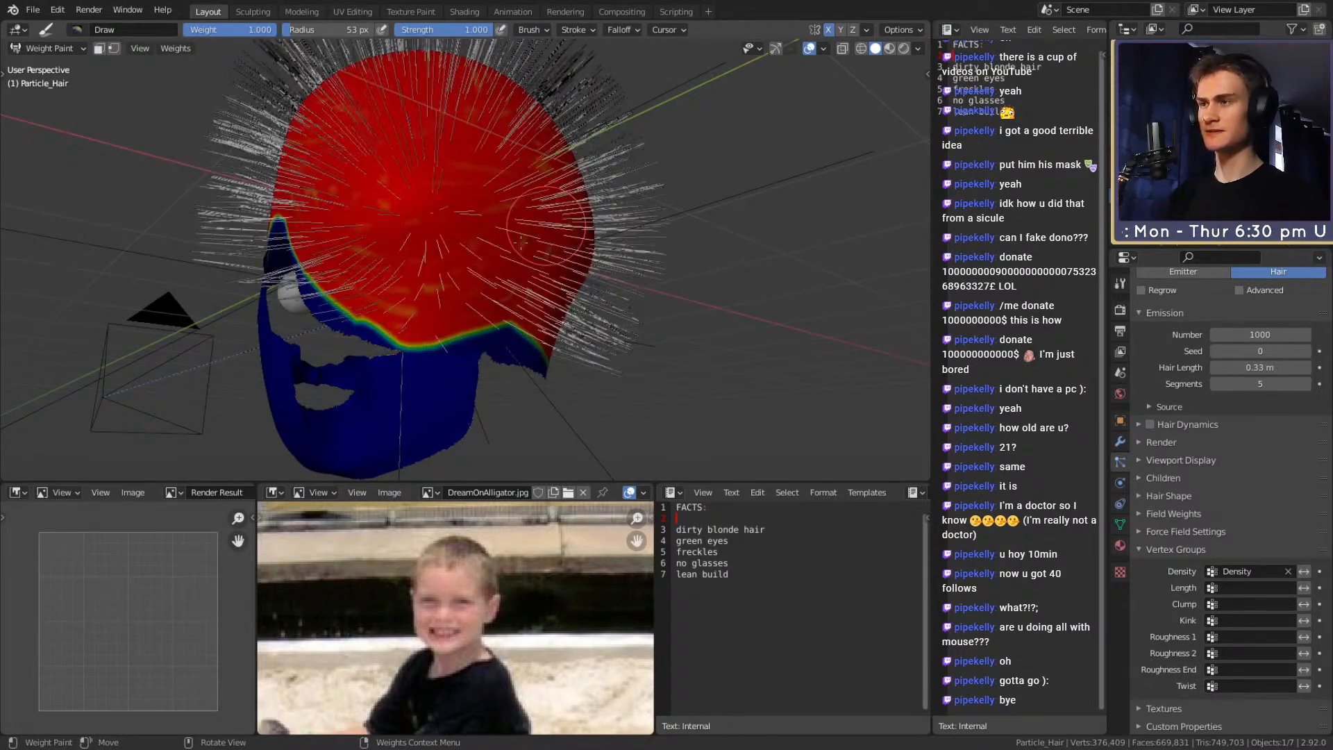
Enlarge the brush to a 78 px radius and paint density over the remaining area near the lower hairline
mouse_move(414, 217)
middle_down()
mouse_move(494, 317)
mouse_move(432, 311)
middle_up()
key(f)
click(448, 313)
drag(444, 326, 431, 361)
scroll(439, 333, down, 4)
mouse_move(439, 334)
middle_down()
mouse_move(426, 322)
mouse_move(522, 278)
mouse_move(489, 285)
middle_up()
scroll(522, 278, up, 4)
scroll(496, 295, down, 4)
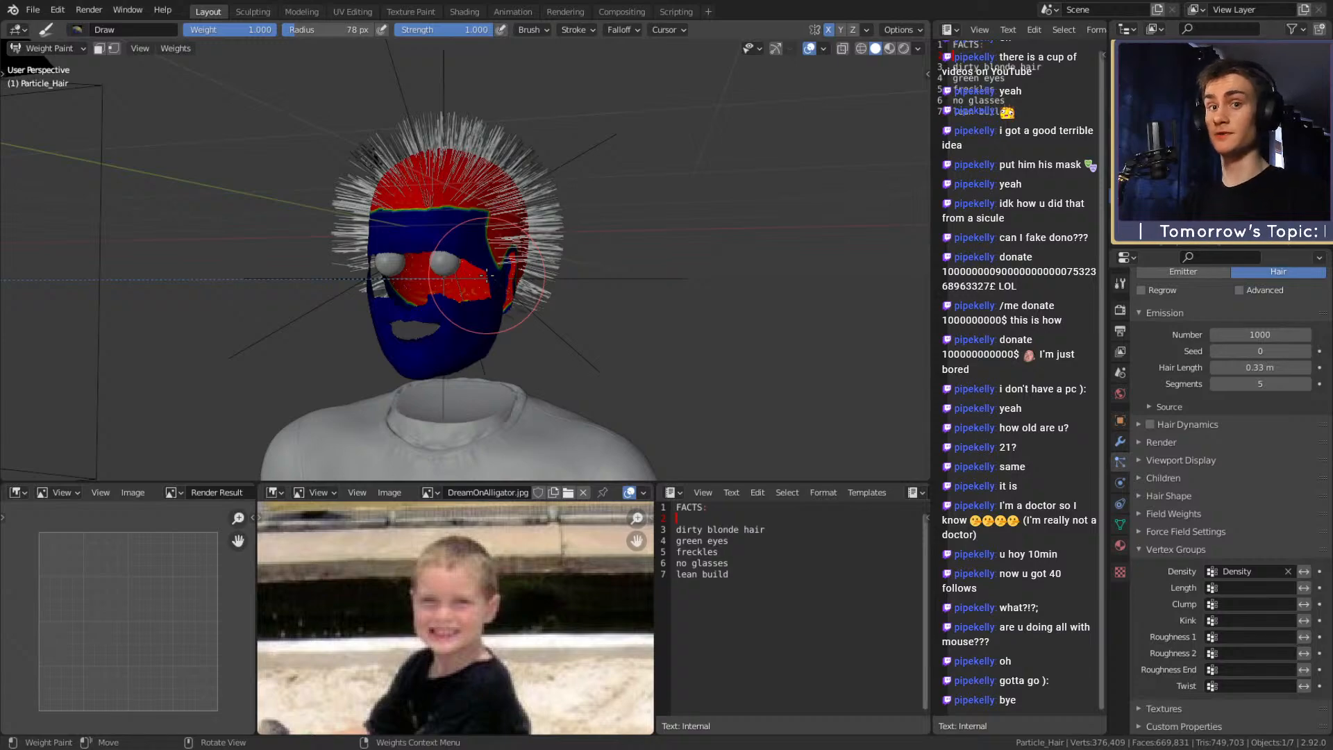
Reduce the brush radius to 52 px at the sideburn and show the sculpted hair again as a painting guide
scroll(492, 311, up, 4)
mouse_move(491, 311)
middle_down()
mouse_move(327, 295)
mouse_move(507, 271)
mouse_move(479, 258)
middle_up()
scroll(326, 295, down, 3)
scroll(486, 276, up, 4)
key(f)
click(478, 235)
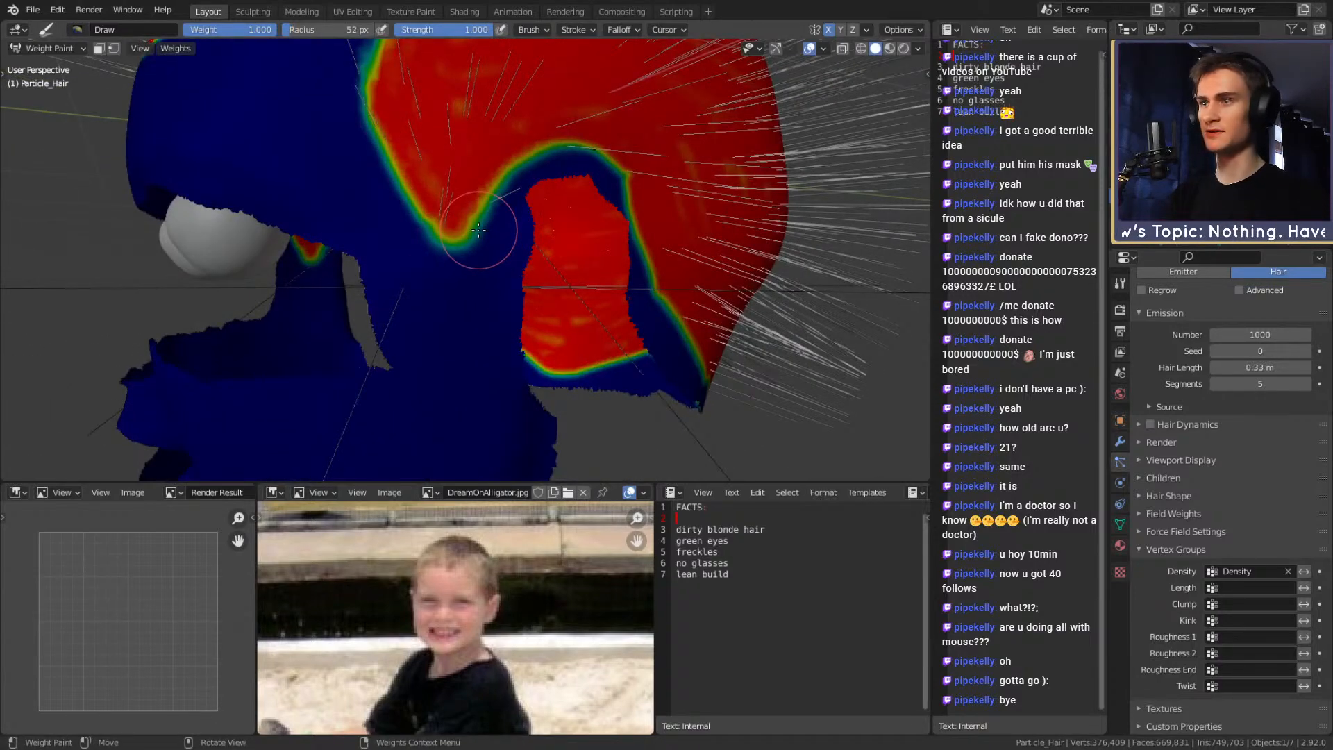
click(1305, 139)
Extend the density down the sideburn in front of the ear with a 39 px brush, hiding the sculpted hair to finish it
key(f)
click(460, 221)
key(f)
click(517, 221)
mouse_move(501, 194)
mouse_down()
mouse_move(479, 330)
mouse_move(444, 333)
mouse_move(419, 288)
mouse_move(422, 224)
mouse_up()
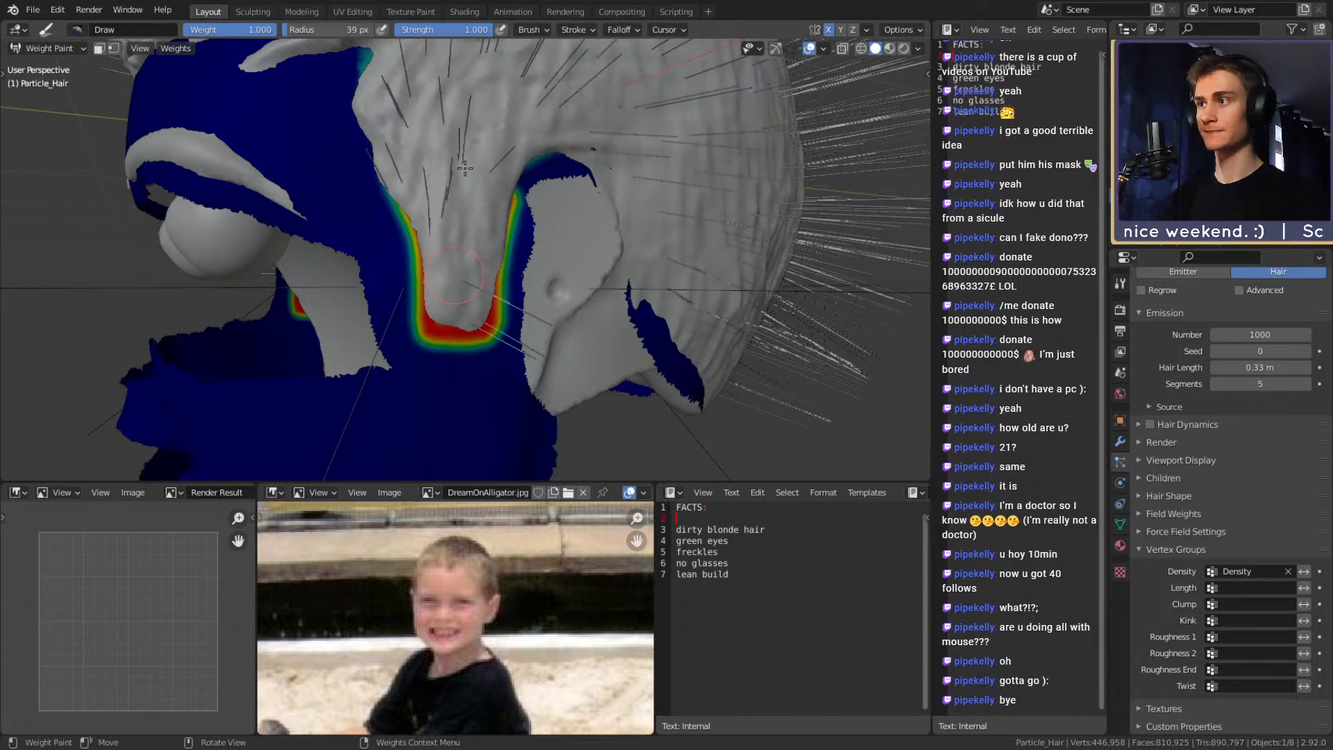
click(1305, 174)
mouse_move(443, 299)
mouse_down()
mouse_move(455, 313)
mouse_move(459, 279)
mouse_move(436, 224)
mouse_move(476, 207)
mouse_move(519, 141)
mouse_move(515, 104)
mouse_move(469, 139)
mouse_move(451, 73)
mouse_up()
middle_drag(451, 73, 539, 263)
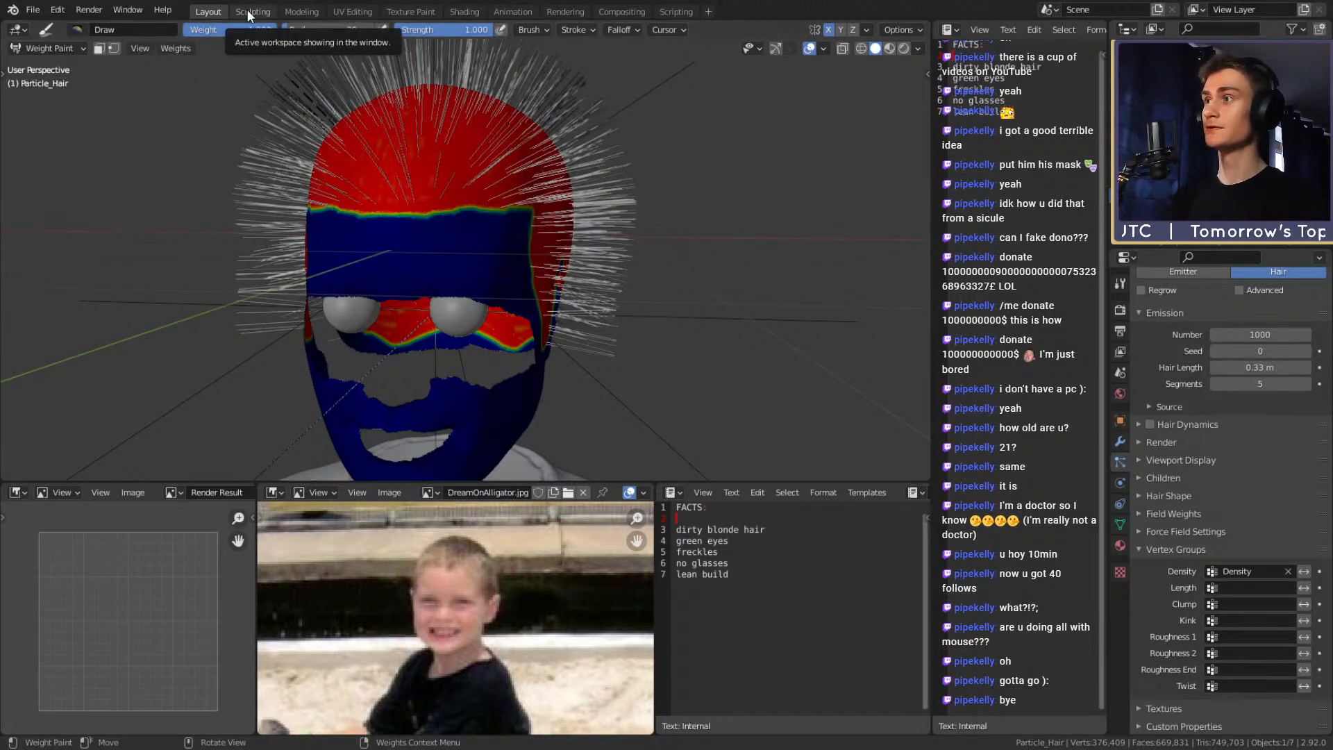
Return to Object Mode with nothing selected and save the file
click(47, 48)
click(36, 57)
scroll(555, 256, down, 3)
click(611, 228)
key(ctrl+s)
middle_drag(540, 351, 552, 270)
scroll(565, 343, up, 3)
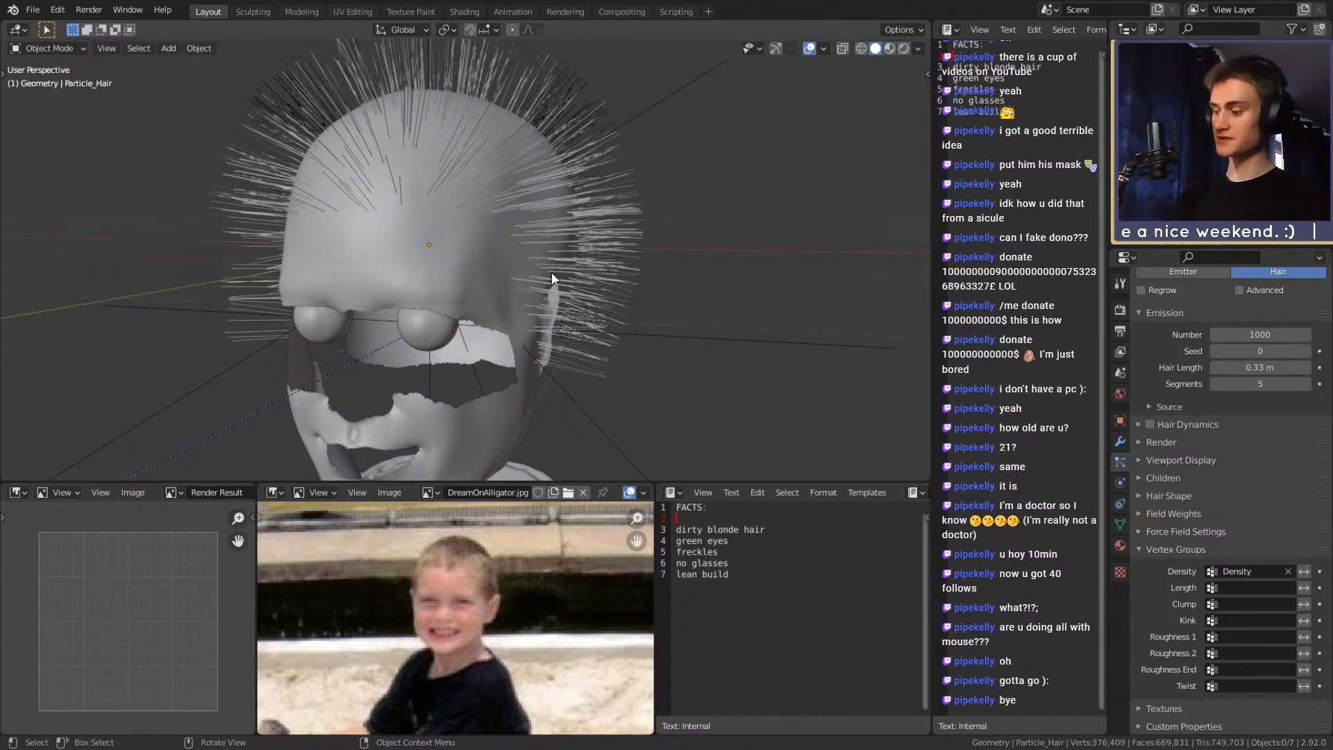
Enable Simple children for the Hair_lvl_1 particle system
scroll(1169, 455, up, 4)
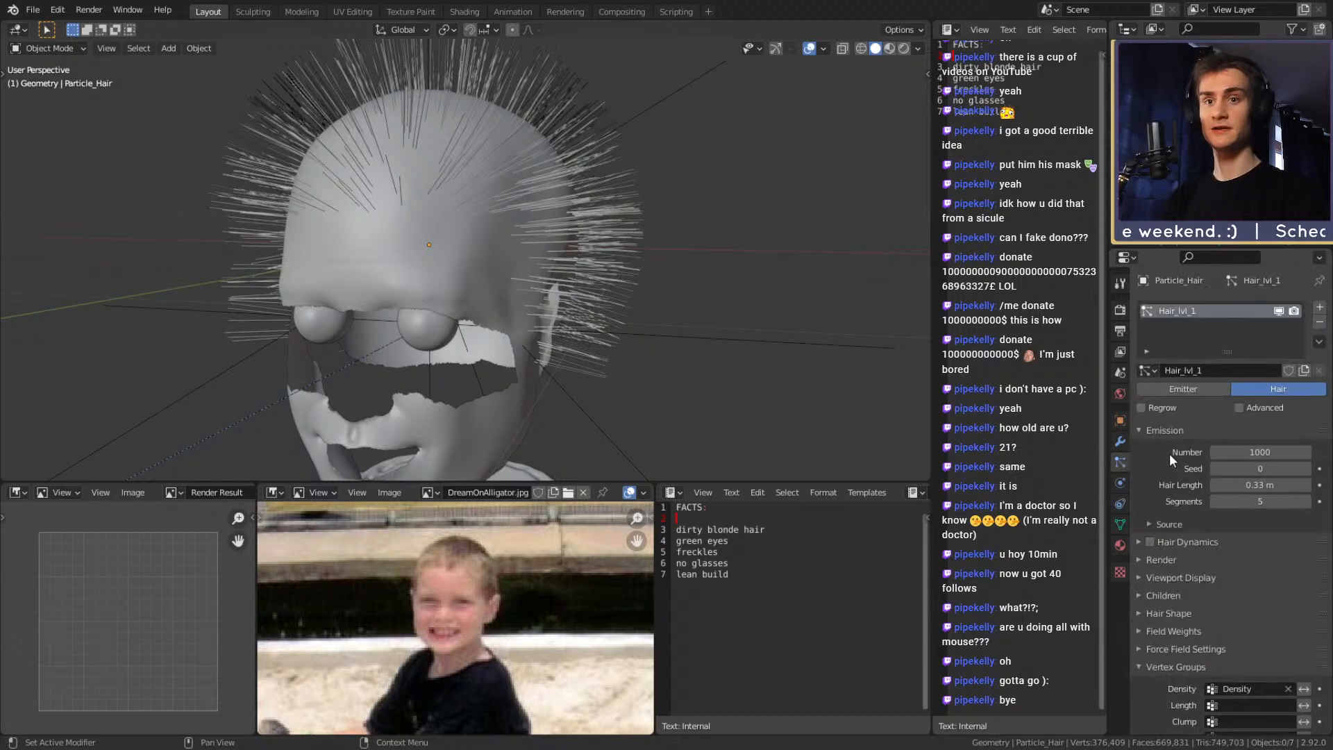
scroll(1178, 403, down, 4)
click(1137, 478)
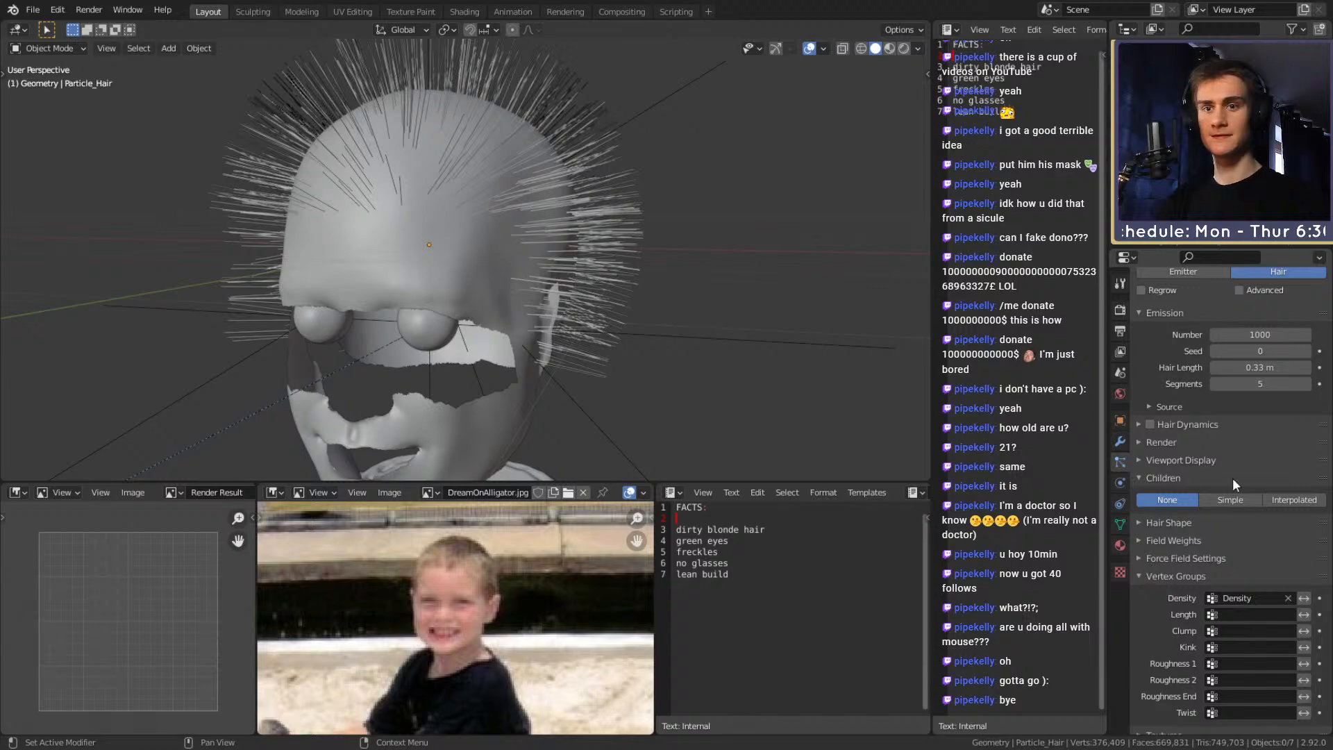
click(1230, 499)
Examine the hair coverage and length with child particles from the front, sides and above
middle_drag(666, 229, 603, 308)
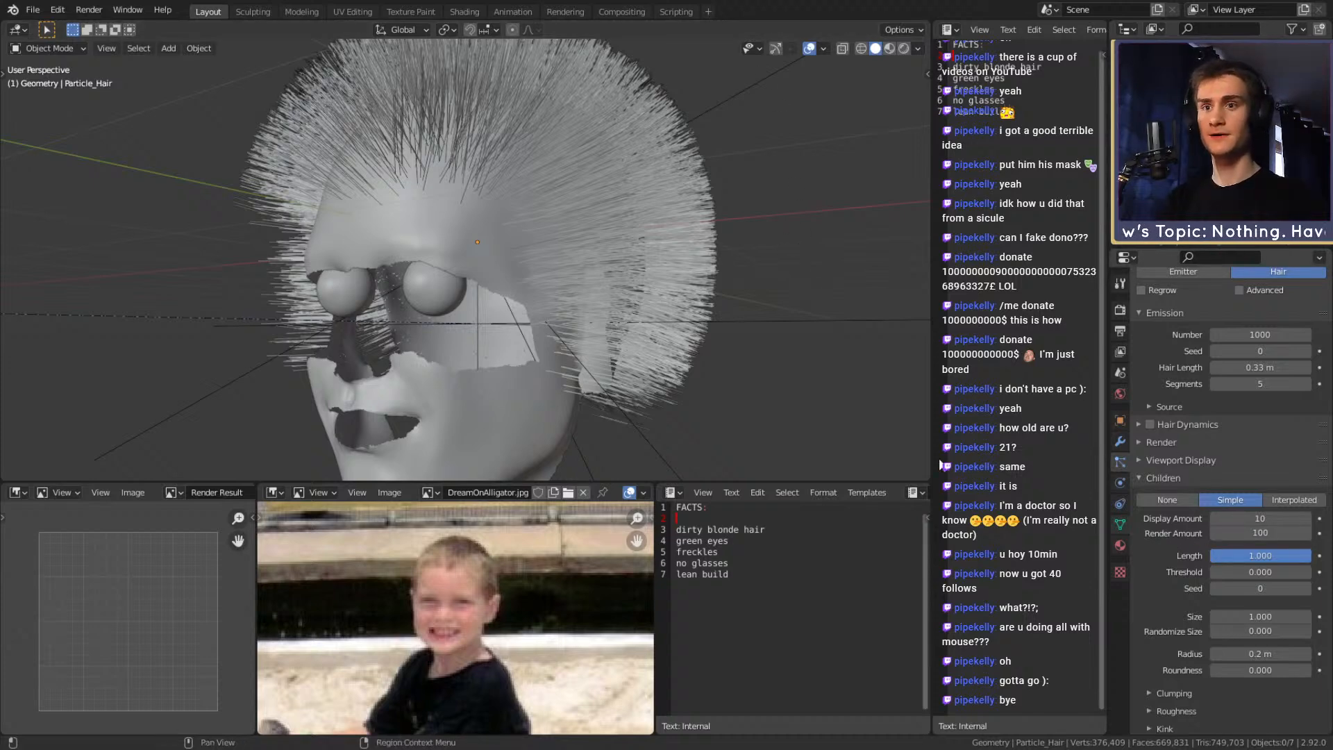
scroll(510, 343, down, 7)
scroll(511, 340, up, 5)
middle_drag(556, 297, 581, 326)
scroll(583, 327, up, 1)
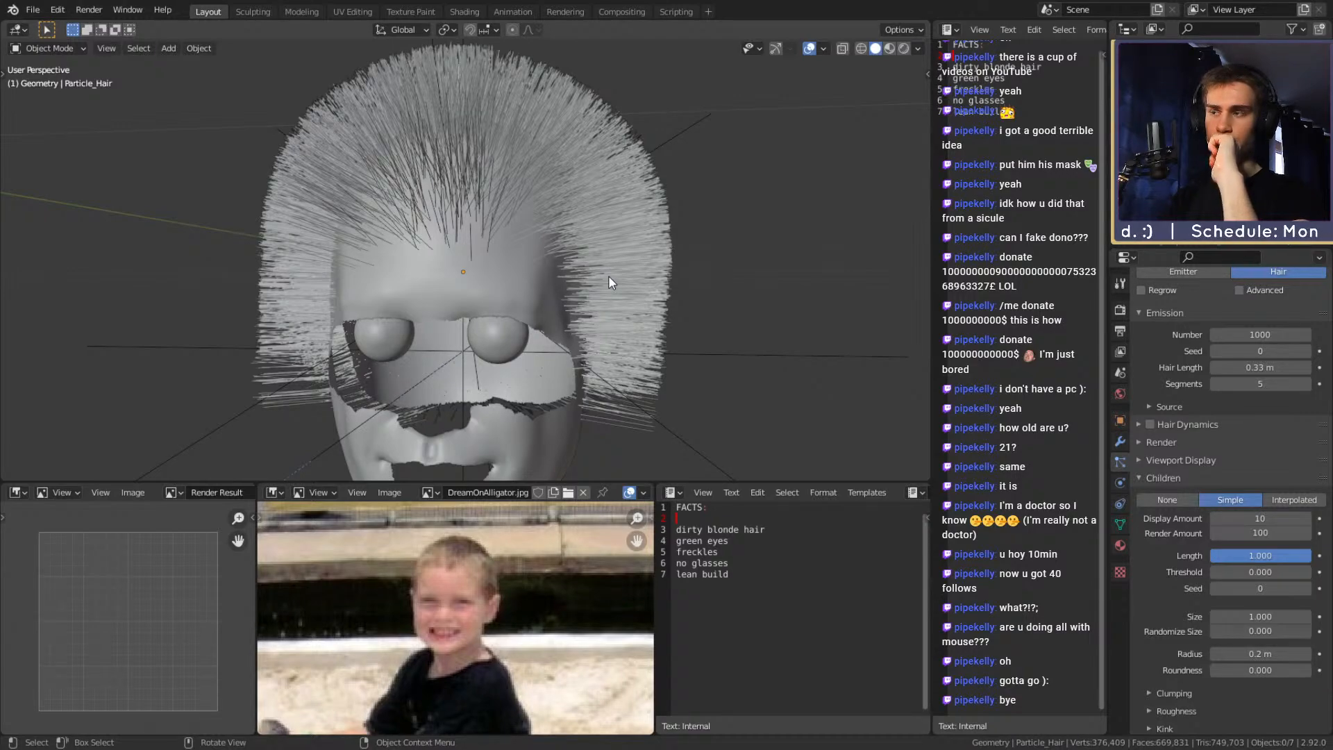
middle_drag(567, 238, 750, 352)
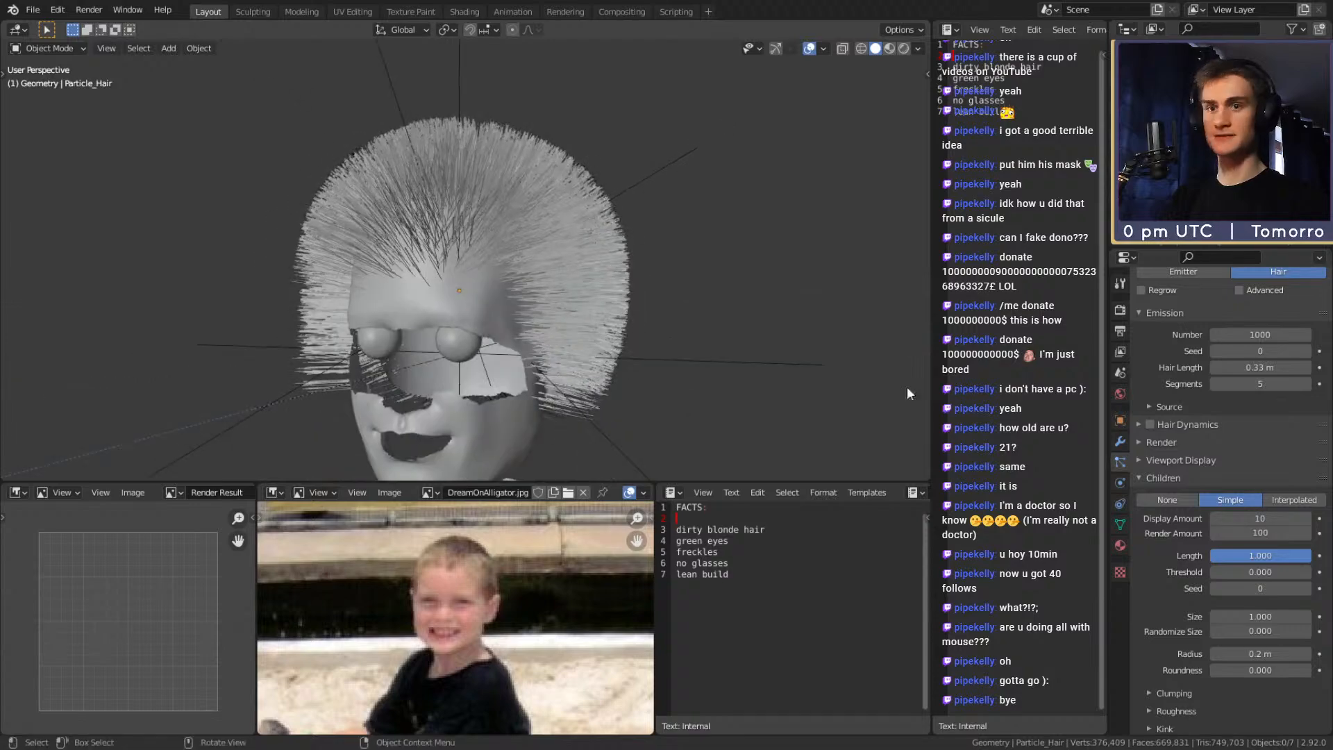
middle_drag(527, 284, 597, 295)
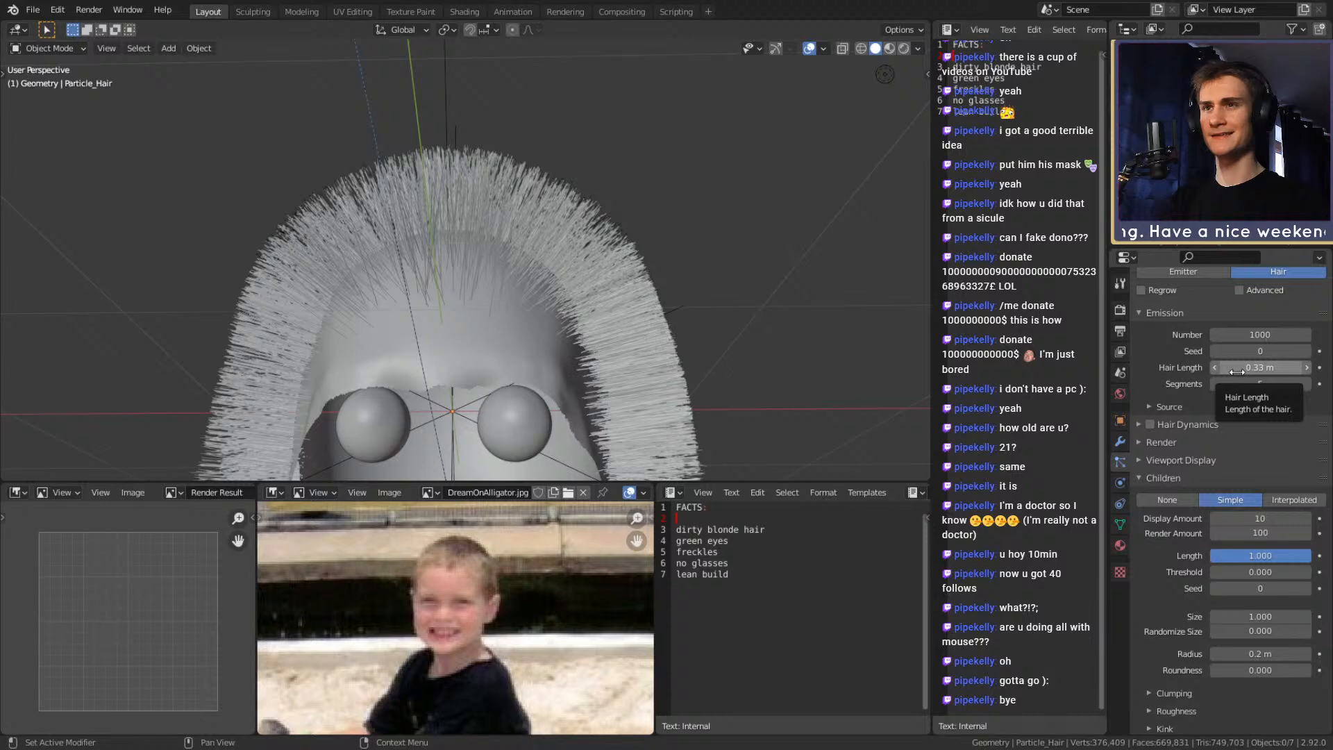
middle_drag(654, 333, 604, 330)
scroll(1168, 389, up, 4)
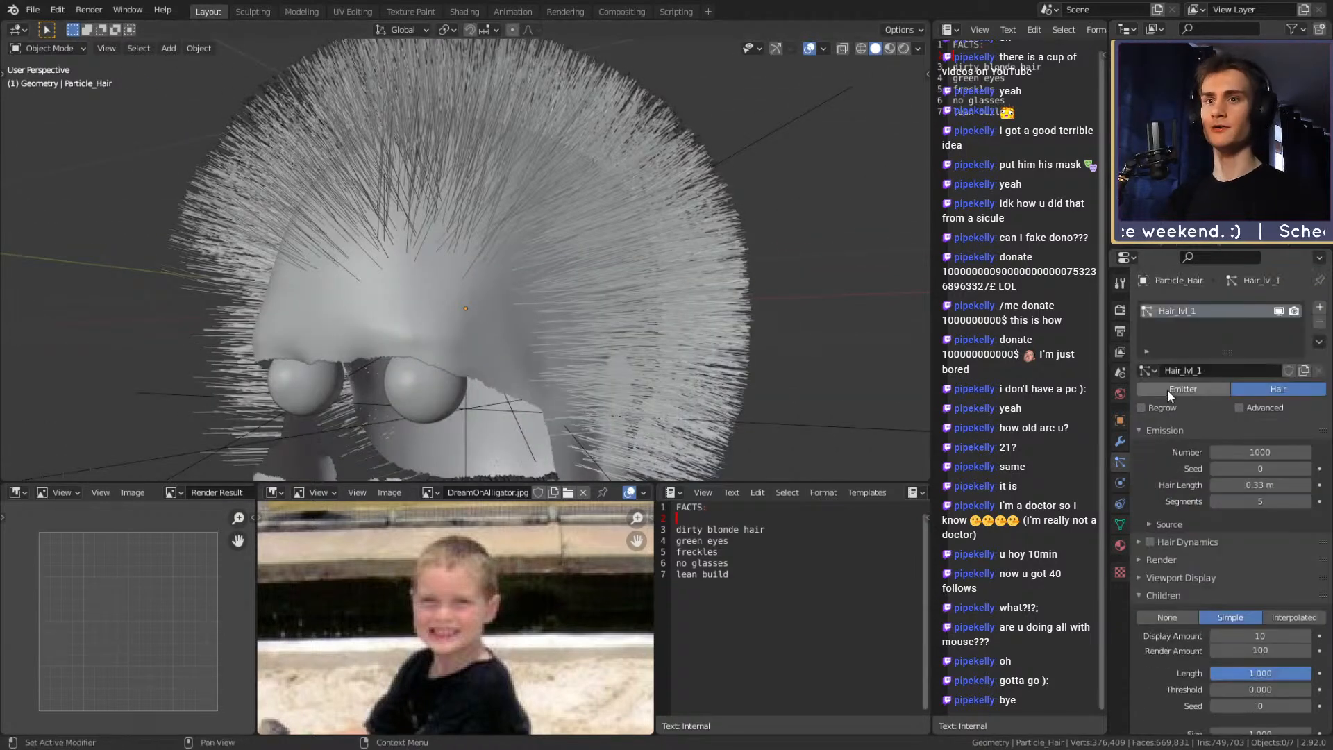
middle_drag(539, 273, 601, 310)
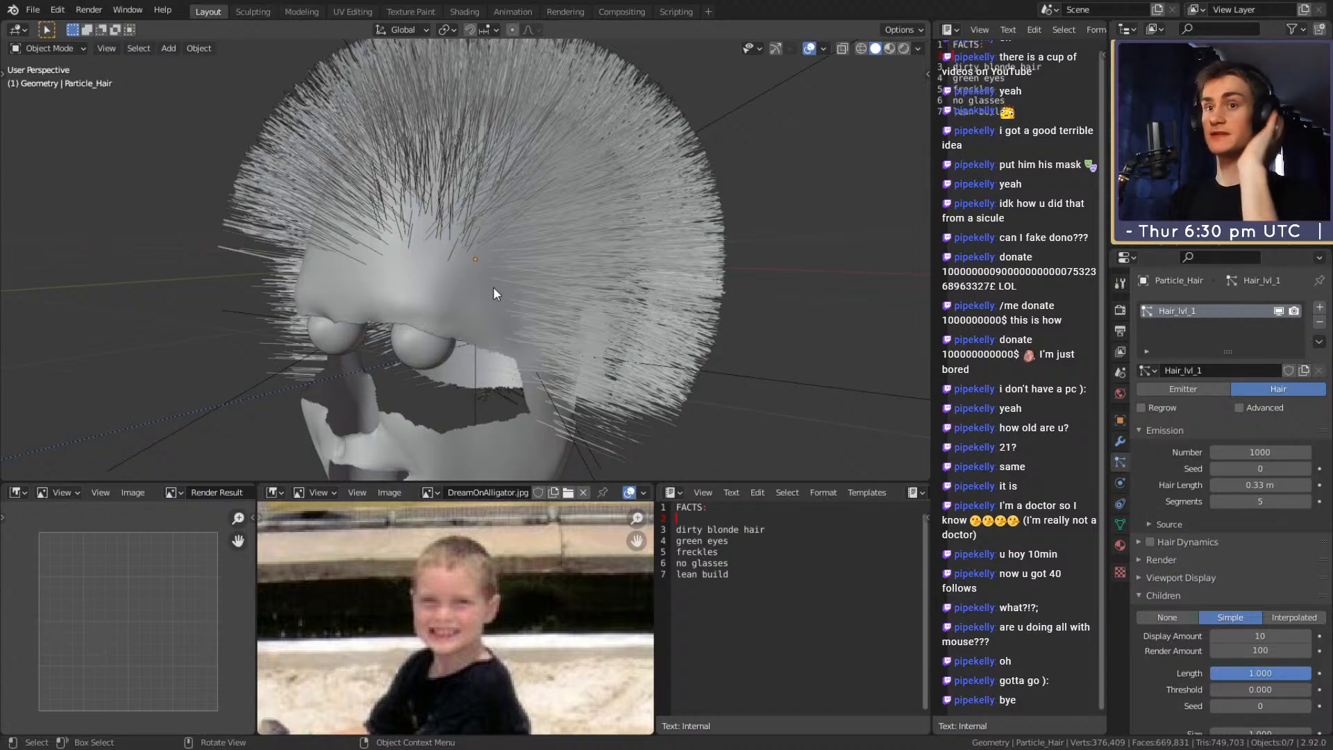
middle_drag(729, 241, 551, 251)
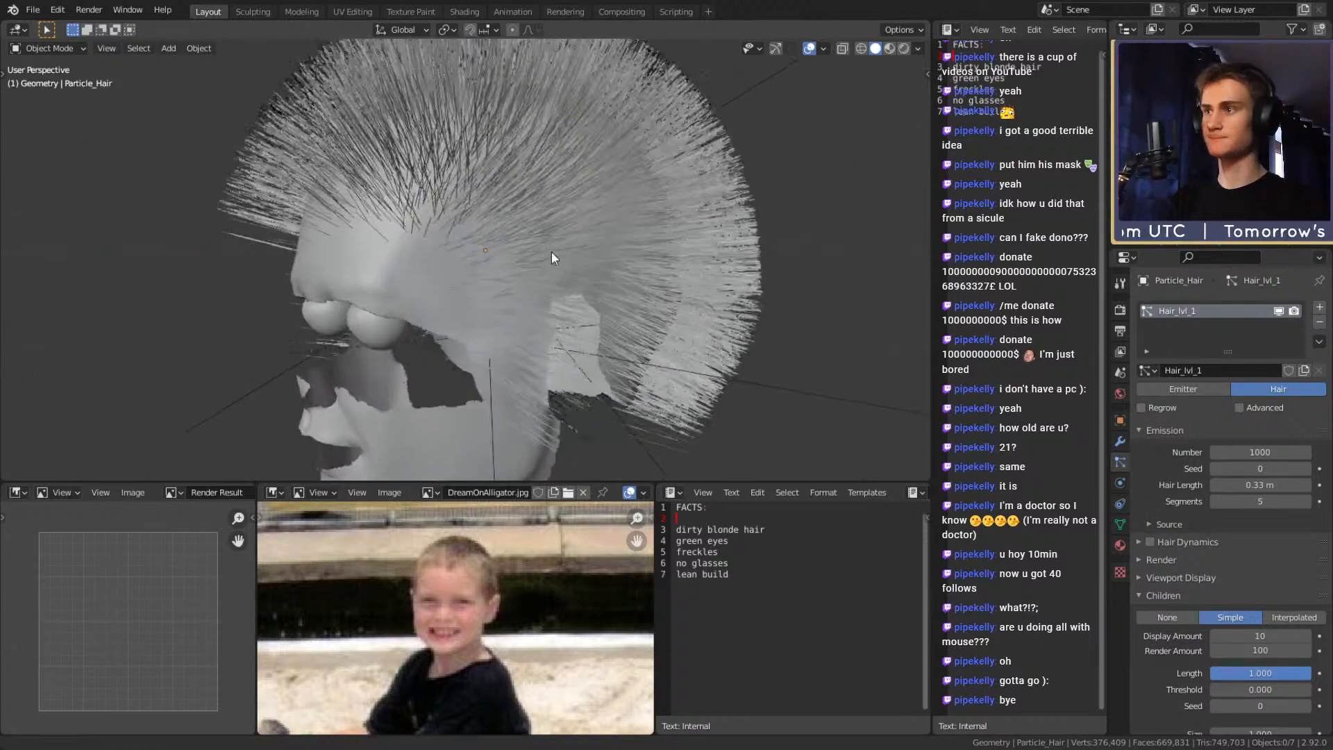
middle_drag(639, 299, 653, 257)
Set the particle system's Hair Length to 0.04 m
drag(1260, 485, 1215, 484)
middle_drag(660, 335, 576, 284)
scroll(486, 306, up, 3)
Set the children's Display Amount to 100
scroll(1181, 500, down, 6)
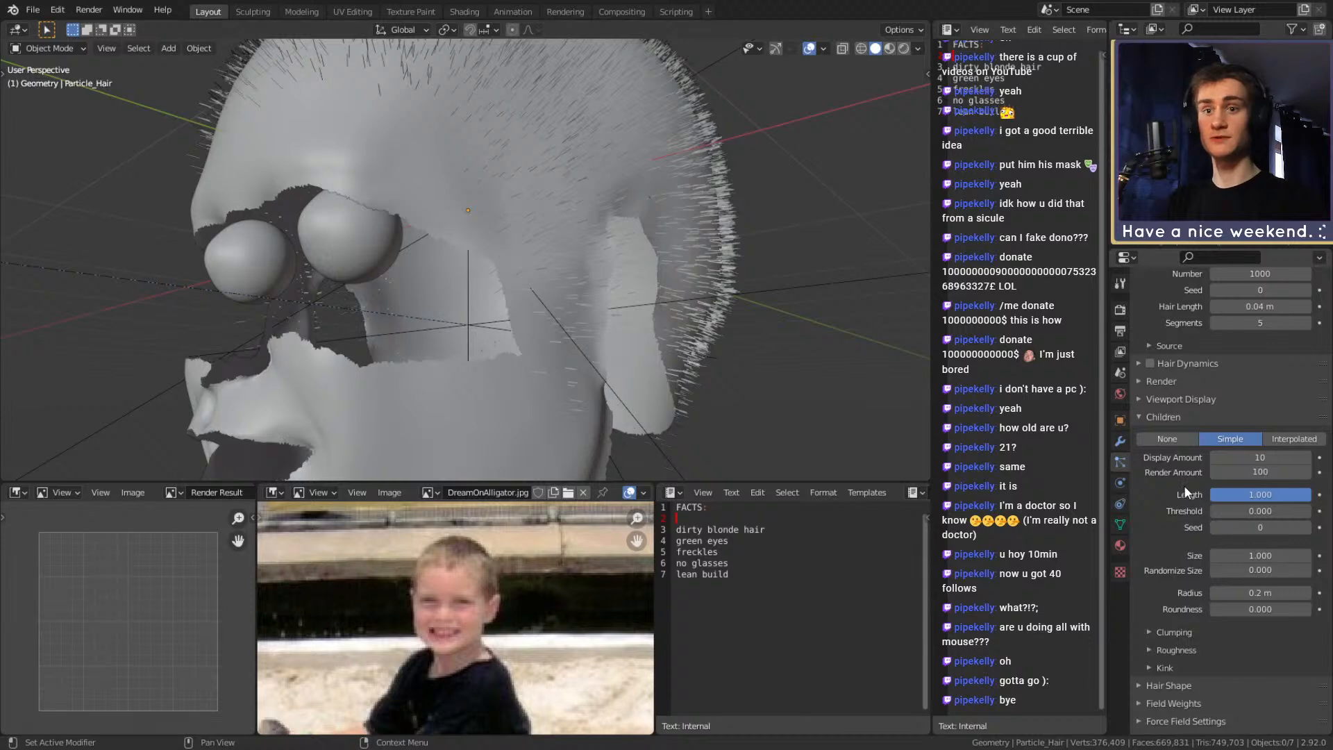
click(1260, 458)
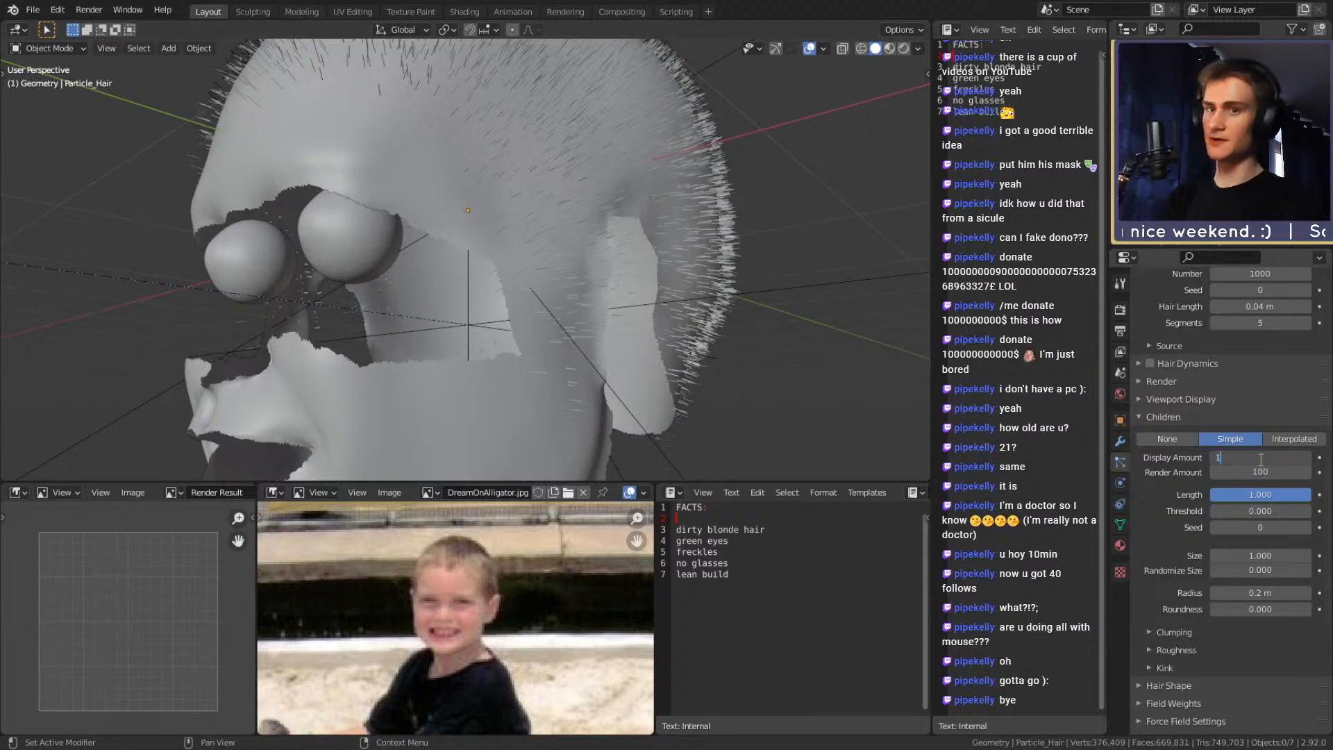
text(100)
key(Return)
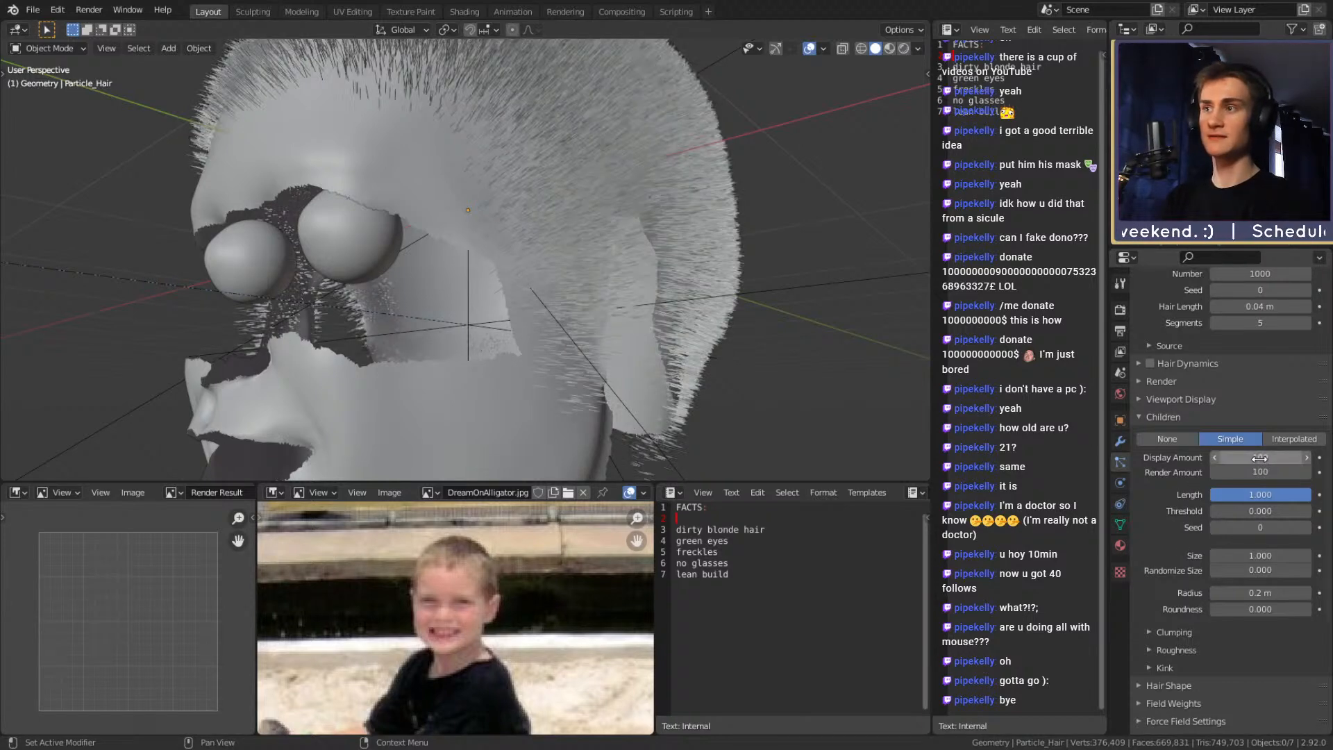
Set the child hairs' Size to 1
middle_drag(444, 292, 549, 273)
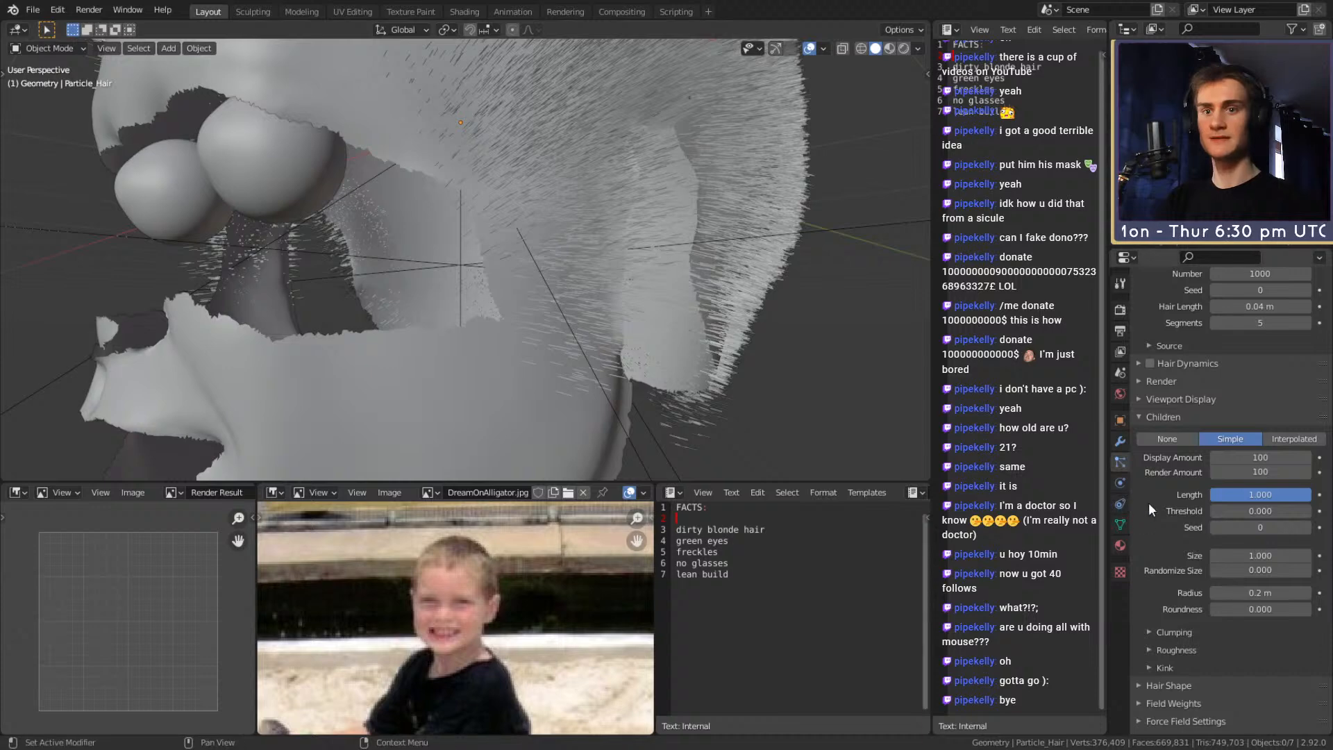
scroll(1156, 485, down, 3)
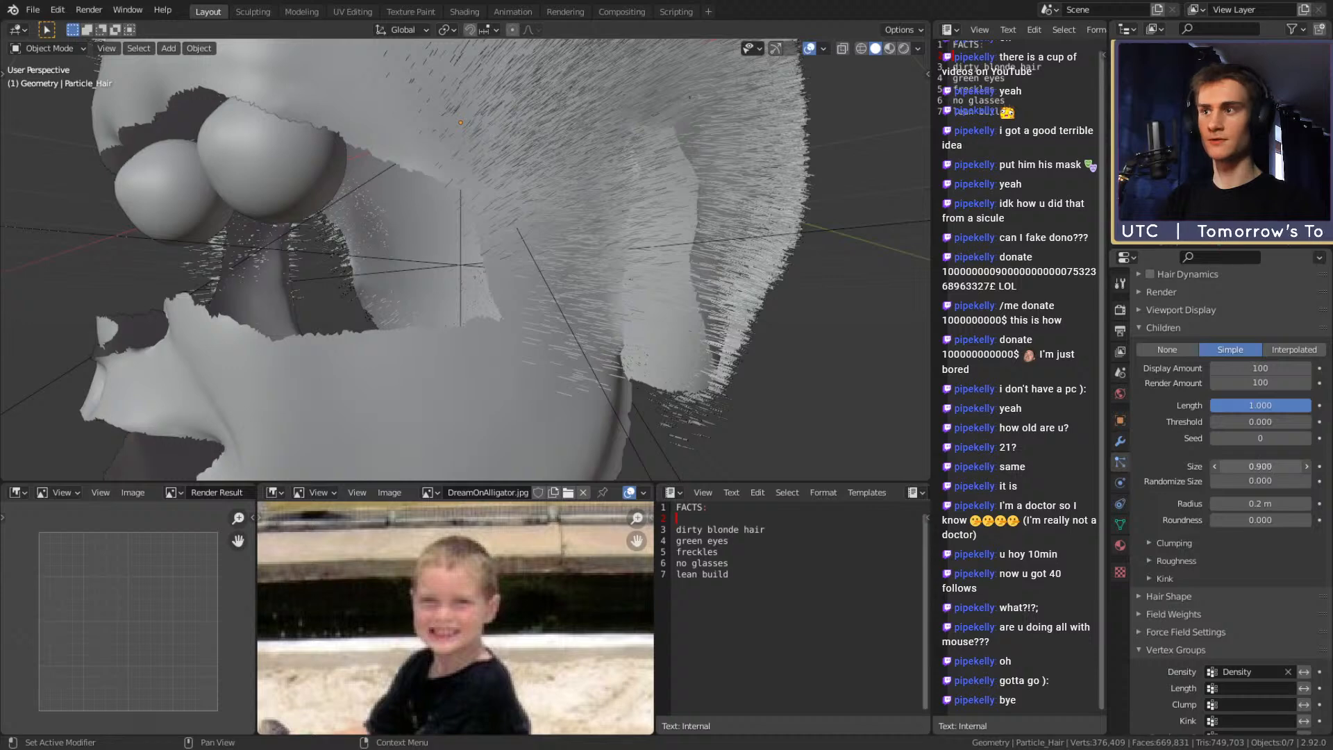
click(1275, 466)
text(1)
key(Return)
Try a child Radius of about 0.097 m, reset it to its default and check the coverage
drag(1252, 493, 1186, 493)
middle_drag(702, 309, 597, 282)
scroll(486, 249, down, 6)
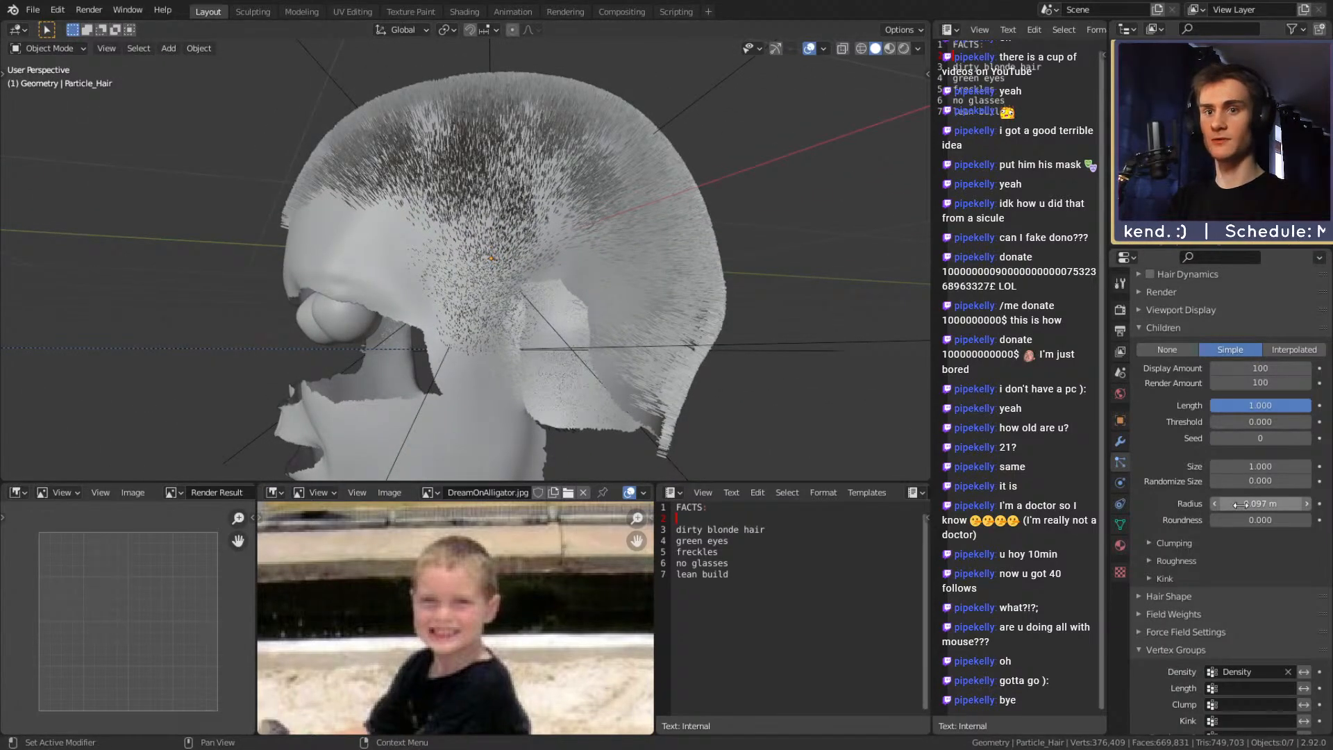
key(BackSpace)
scroll(534, 279, up, 5)
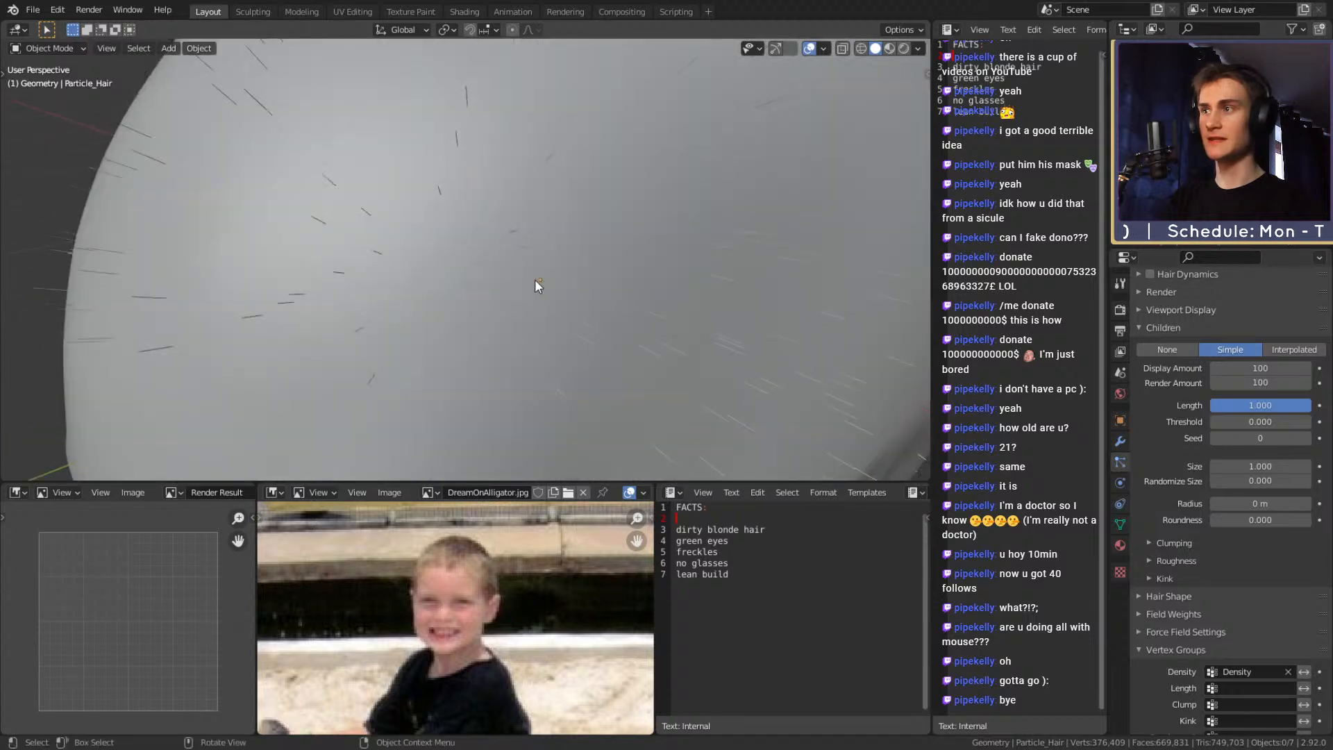
scroll(530, 194, down, 5)
middle_drag(531, 194, 618, 264)
scroll(618, 264, up, 4)
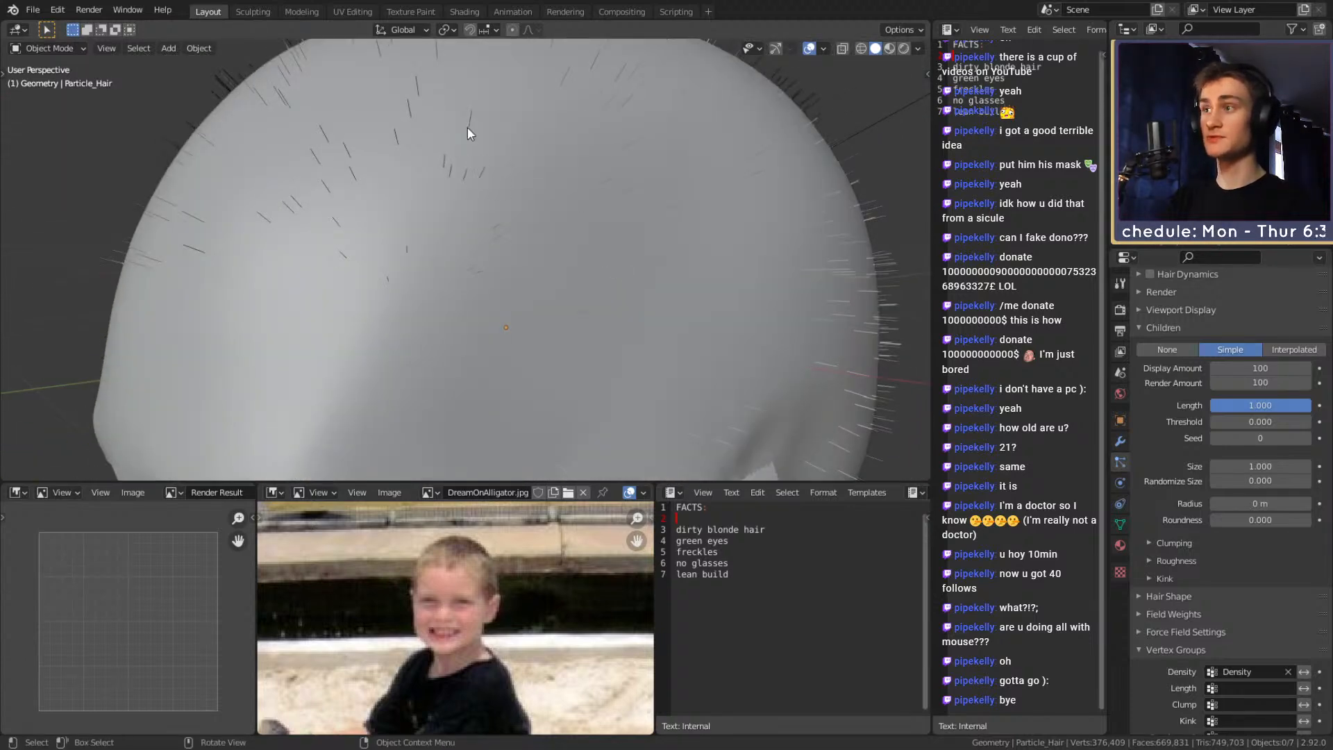
Set the children's Radius to 0.095 m and check the hair from the side and front
click(1253, 504)
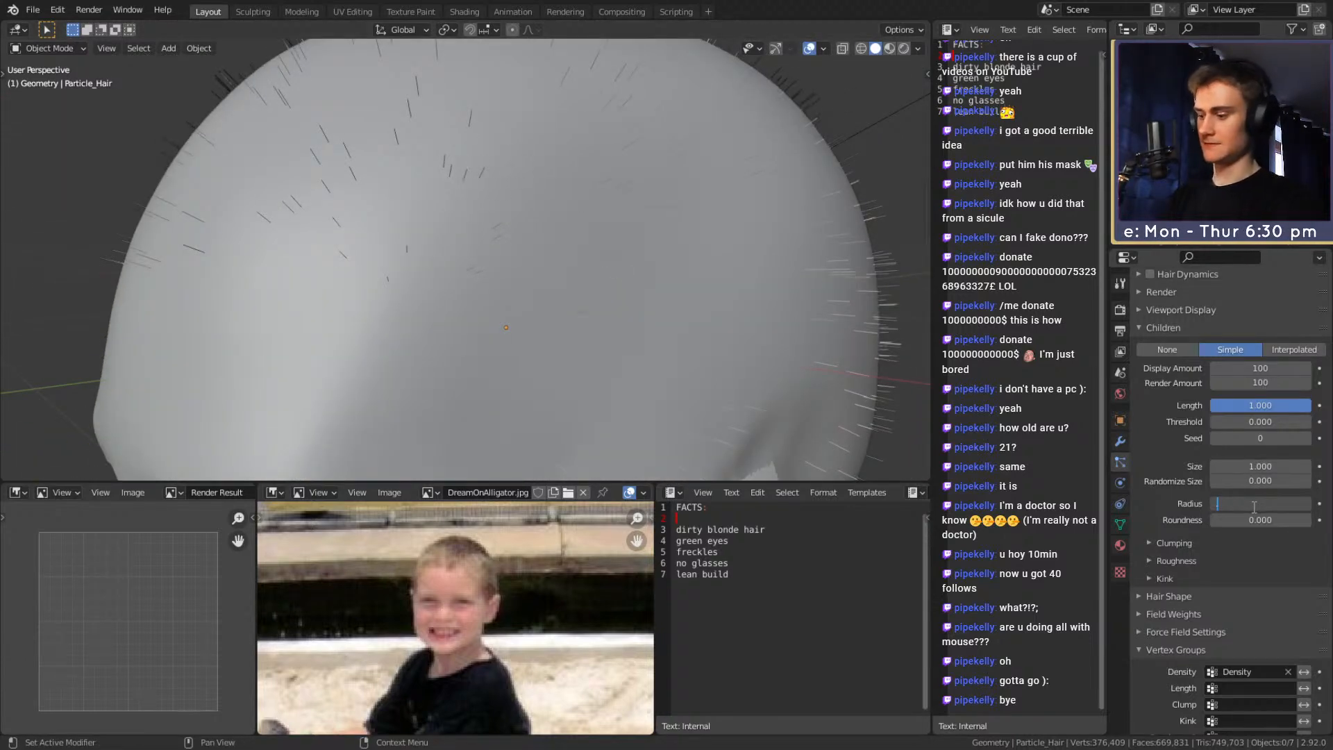
text(.095)
key(Return)
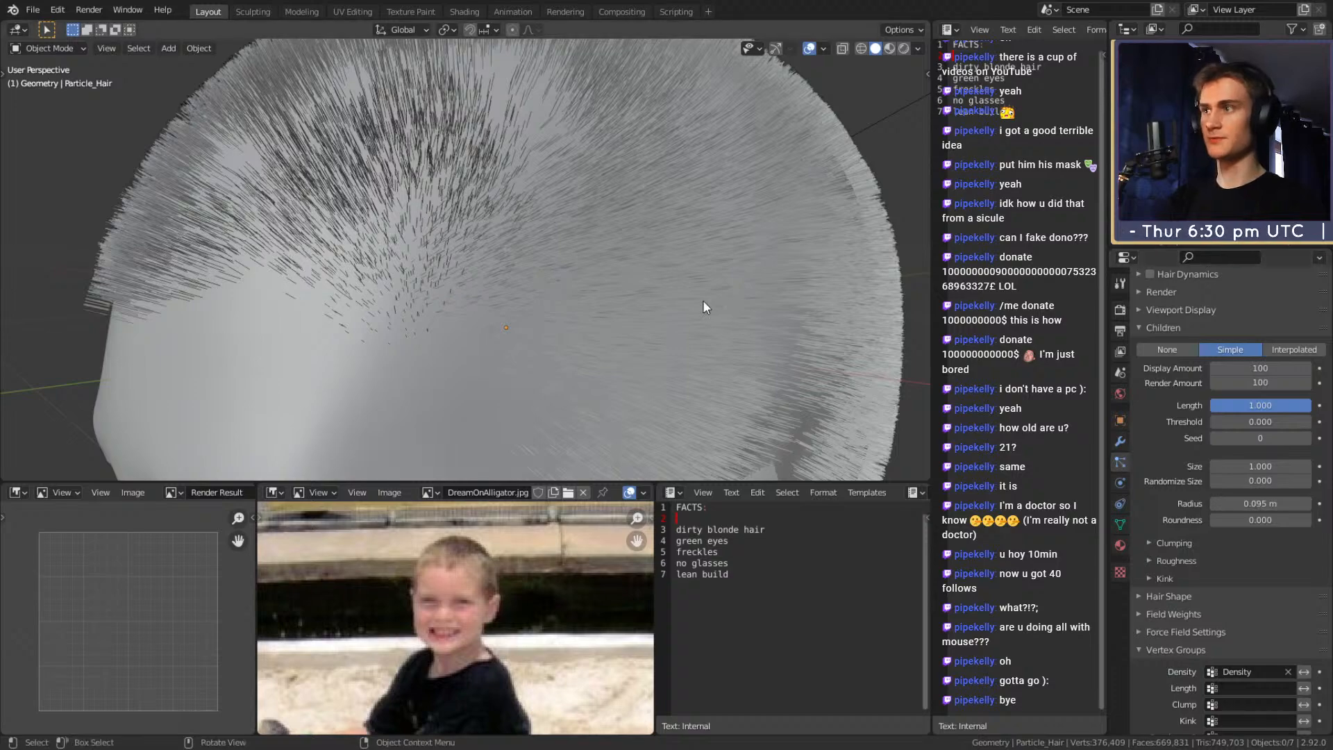
scroll(703, 300, down, 5)
scroll(652, 348, up, 4)
middle_drag(602, 324, 465, 341)
scroll(465, 340, up, 5)
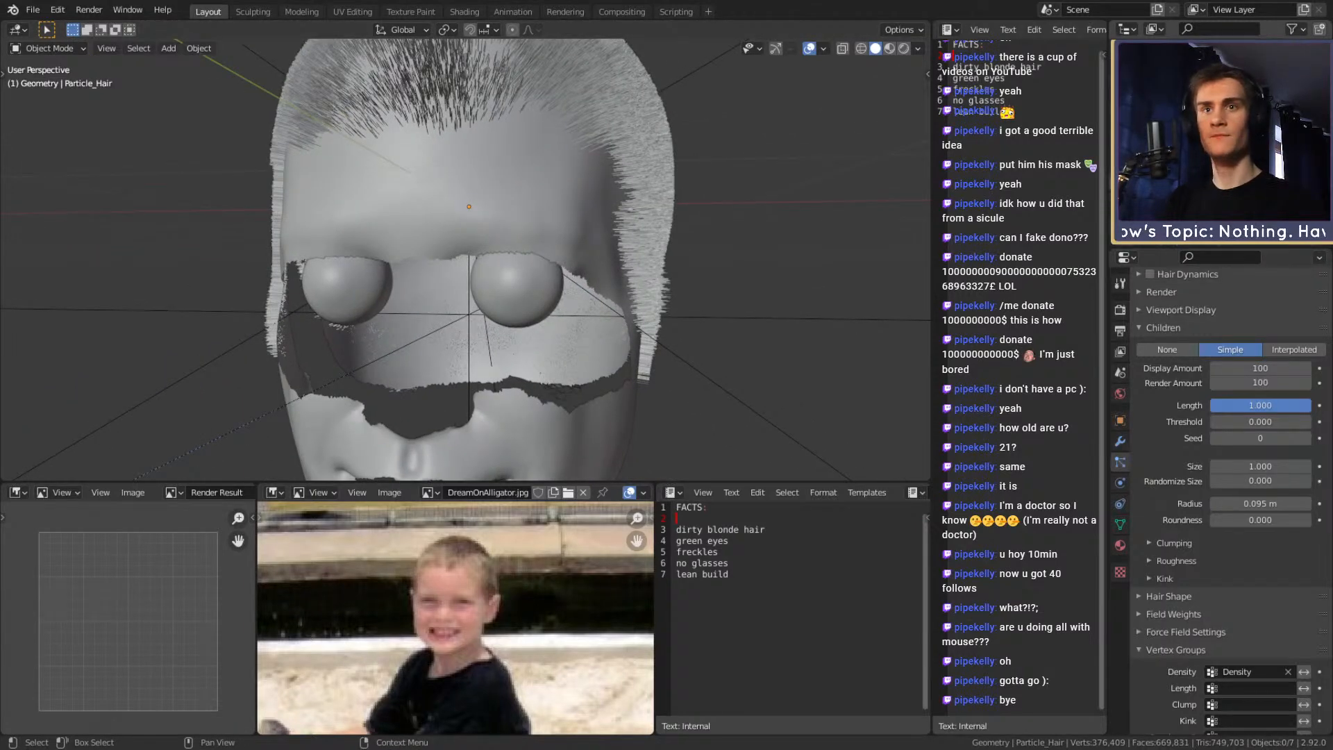
Temporarily show the sculpted hair to compare the particle hair against it, hide it again and inspect the sides of the head
click(1304, 139)
scroll(692, 318, down, 4)
scroll(552, 292, up, 5)
middle_drag(692, 319, 555, 295)
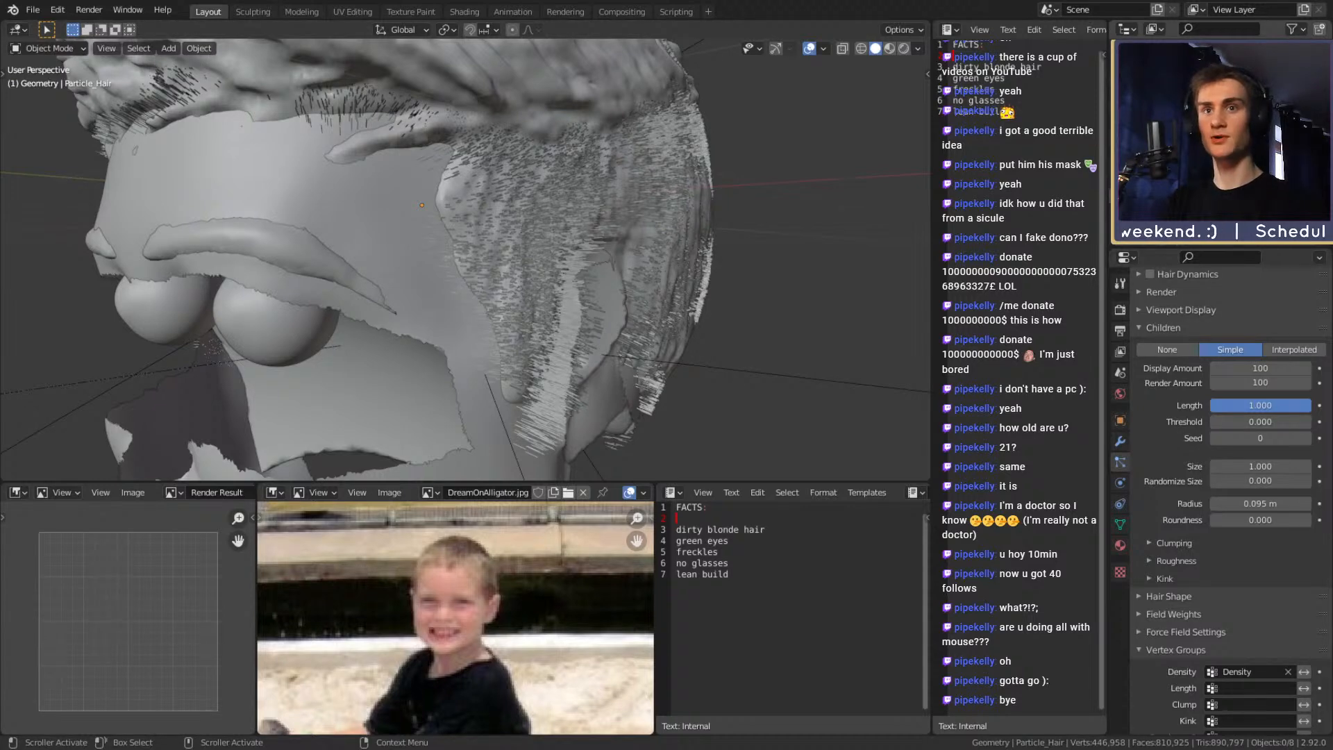
click(1312, 139)
middle_drag(601, 337, 661, 333)
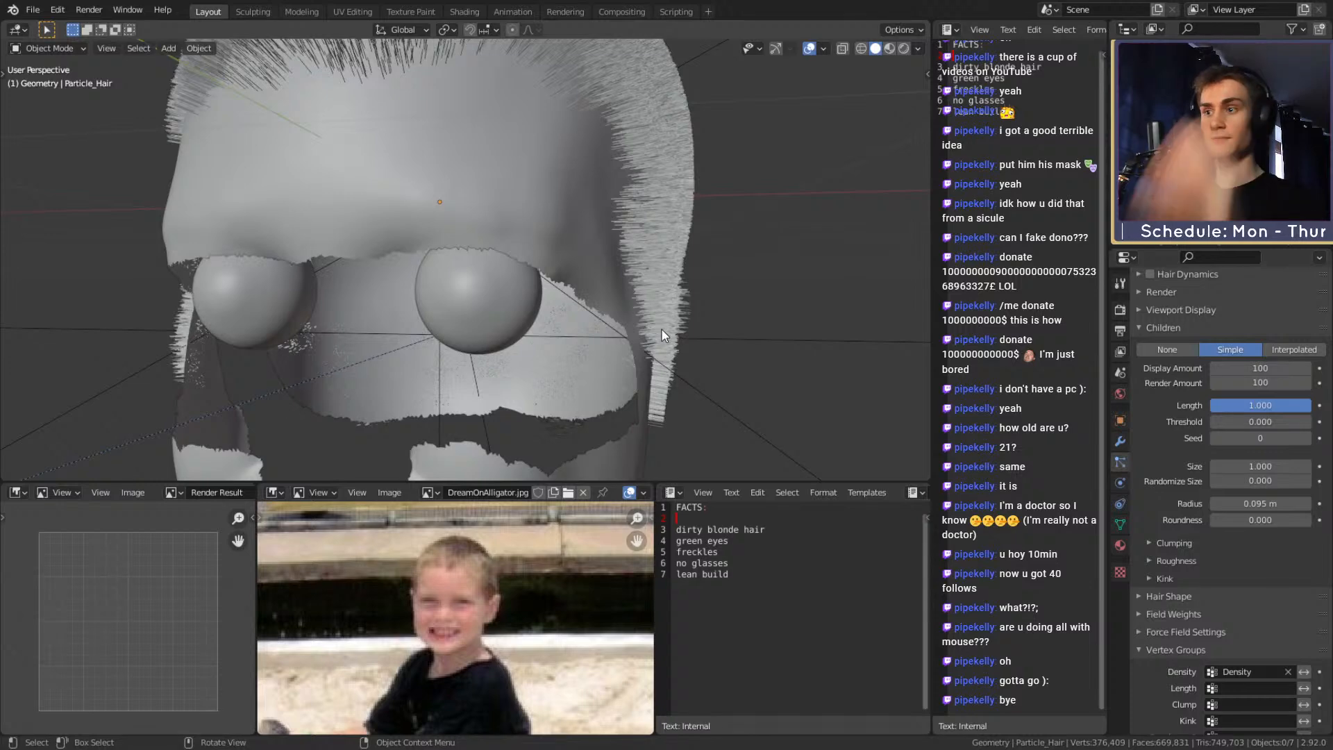
middle_drag(743, 323, 687, 347)
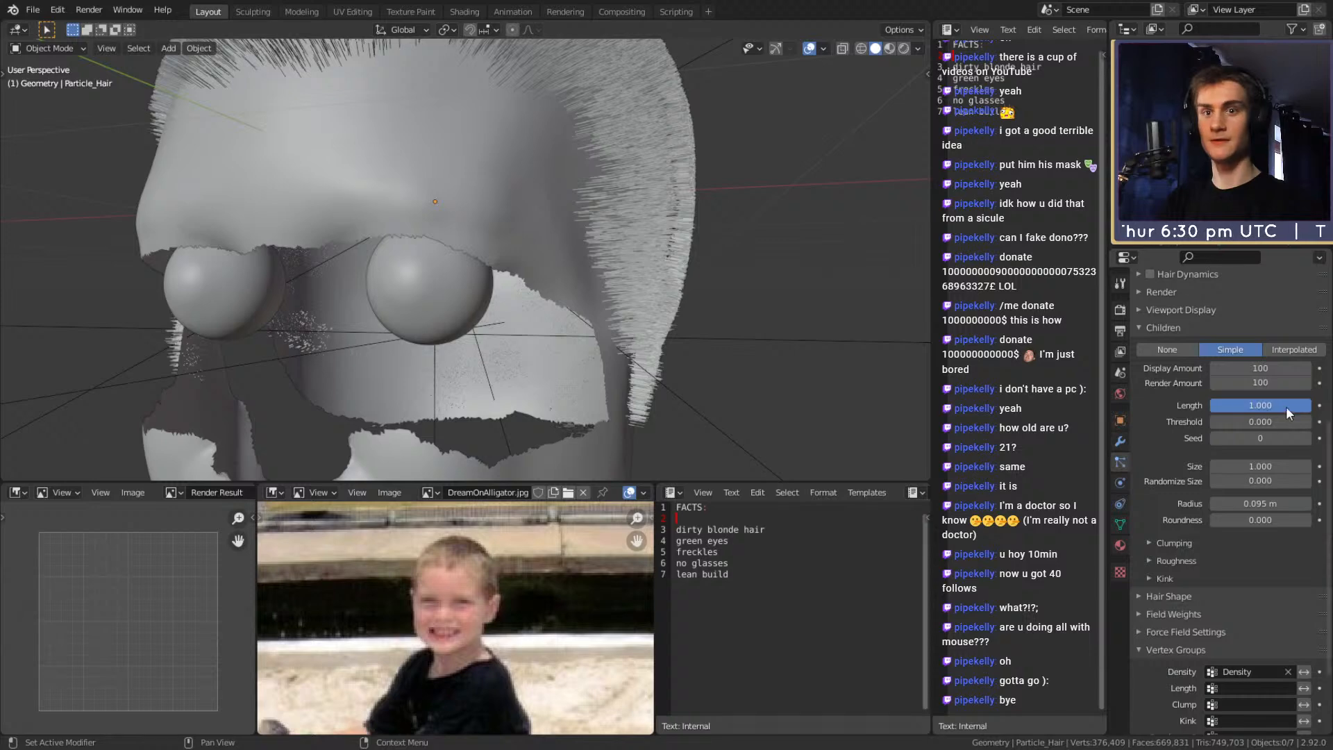
middle_drag(728, 312, 1035, 363)
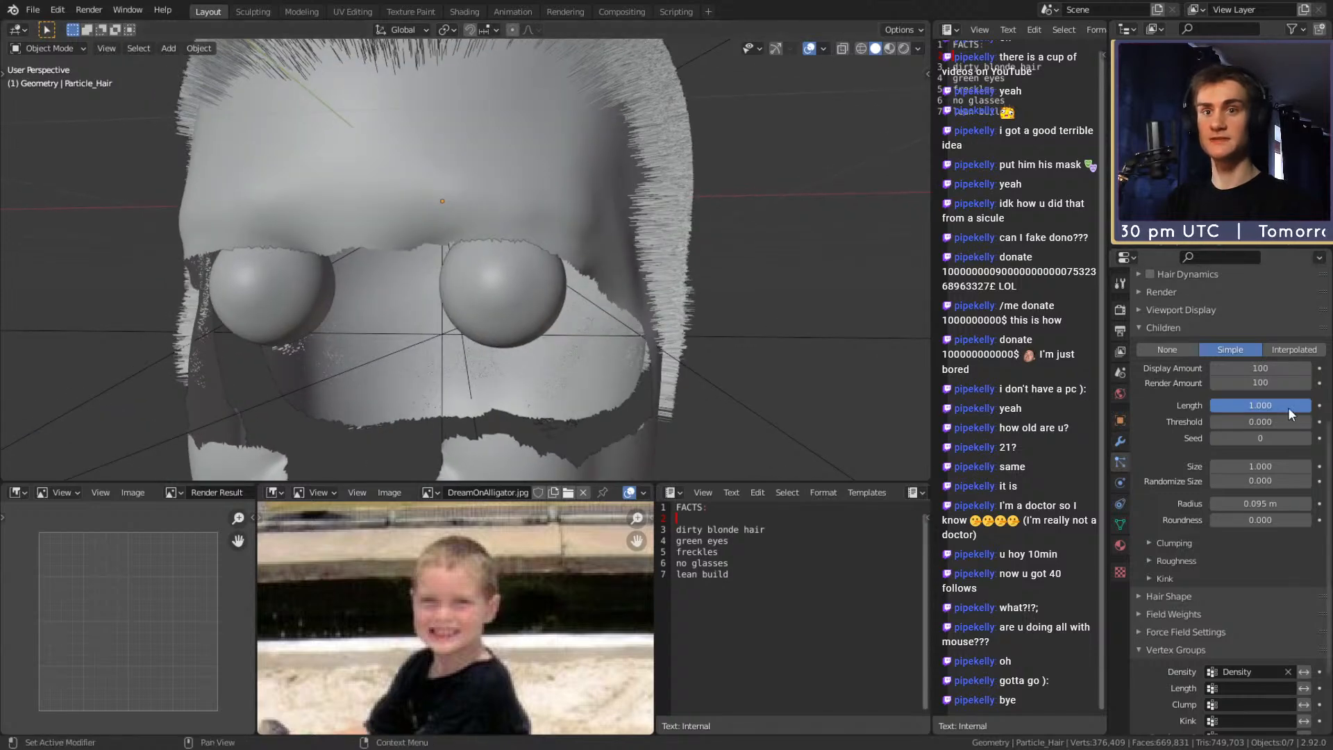
Set the children's Length to 0.75 and their Threshold to 0.5
drag(1260, 405, 1236, 405)
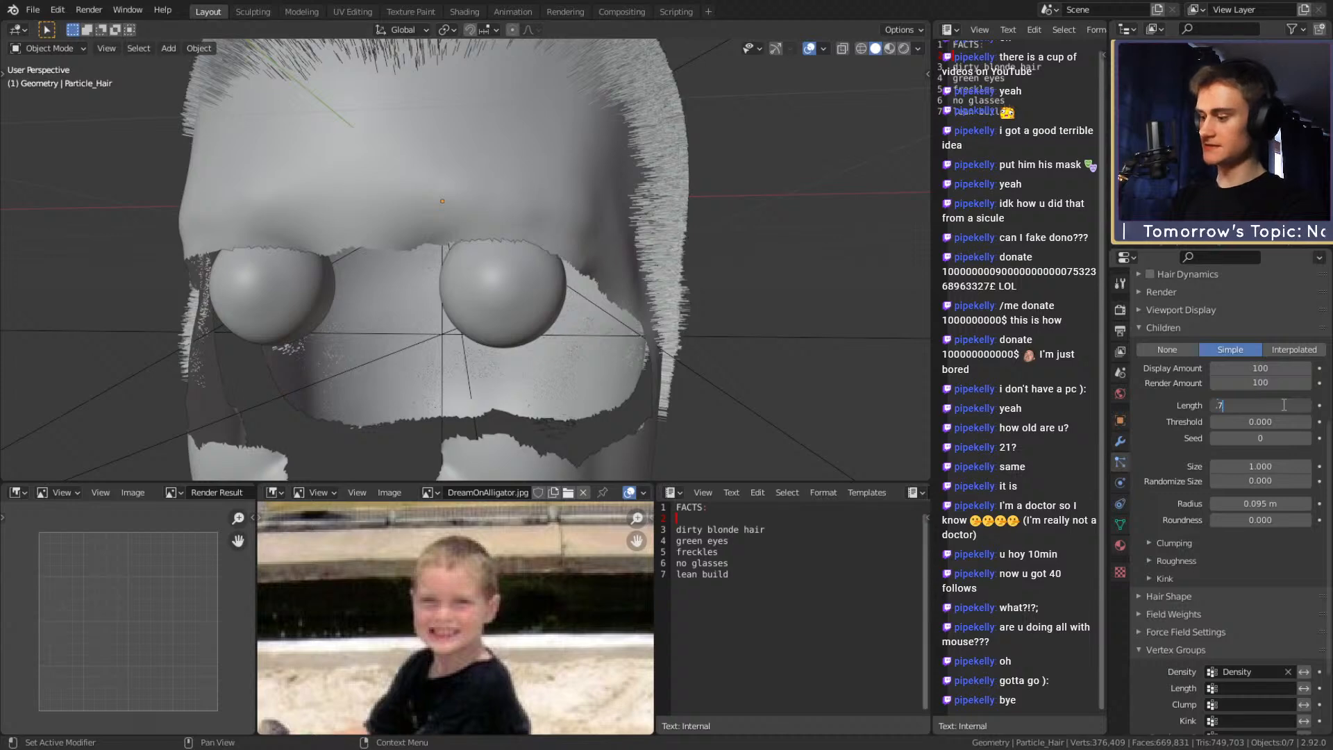
key(Return)
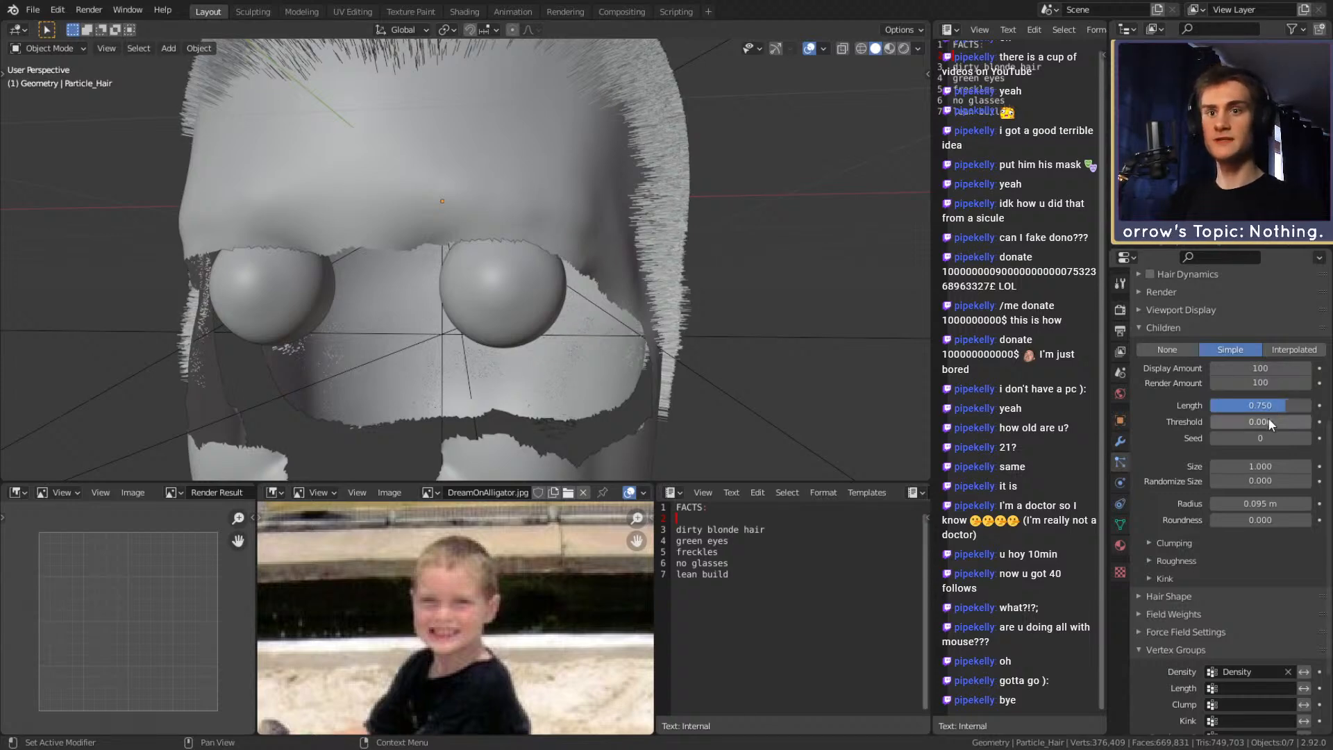
click(1267, 420)
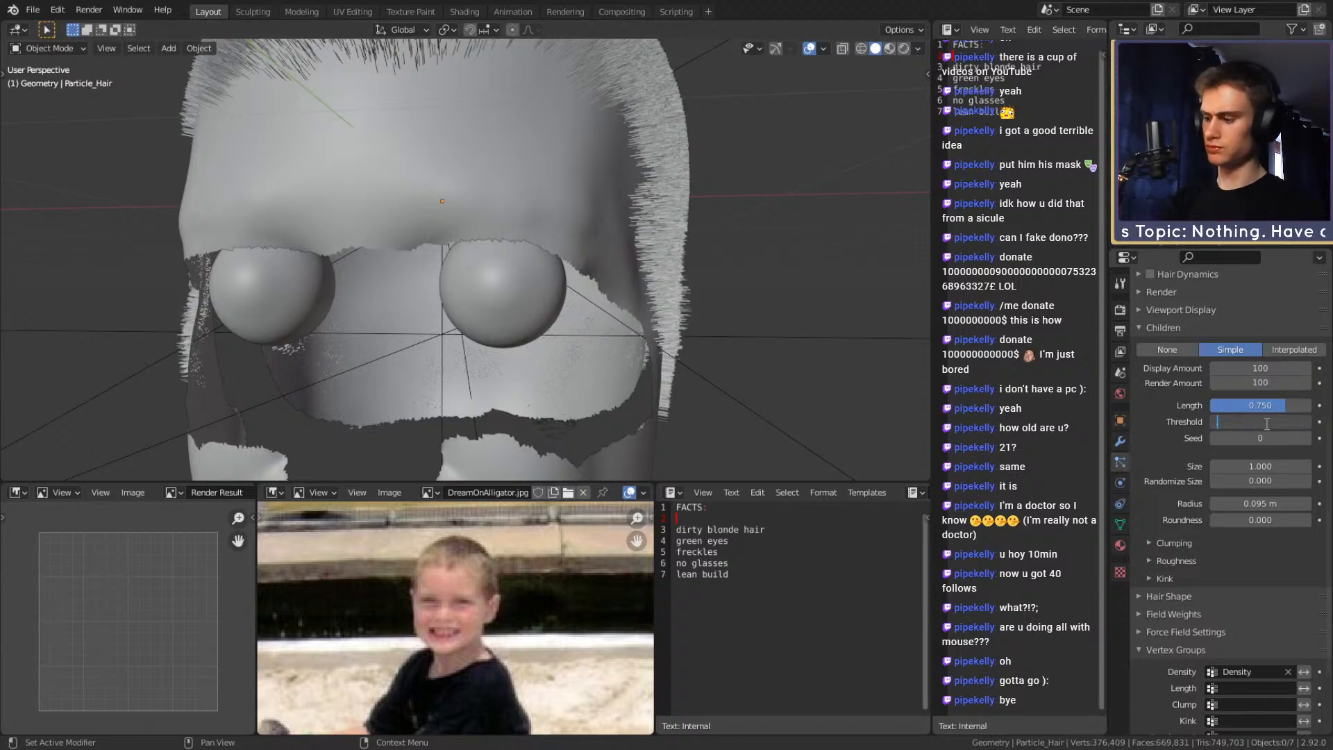
key(Return)
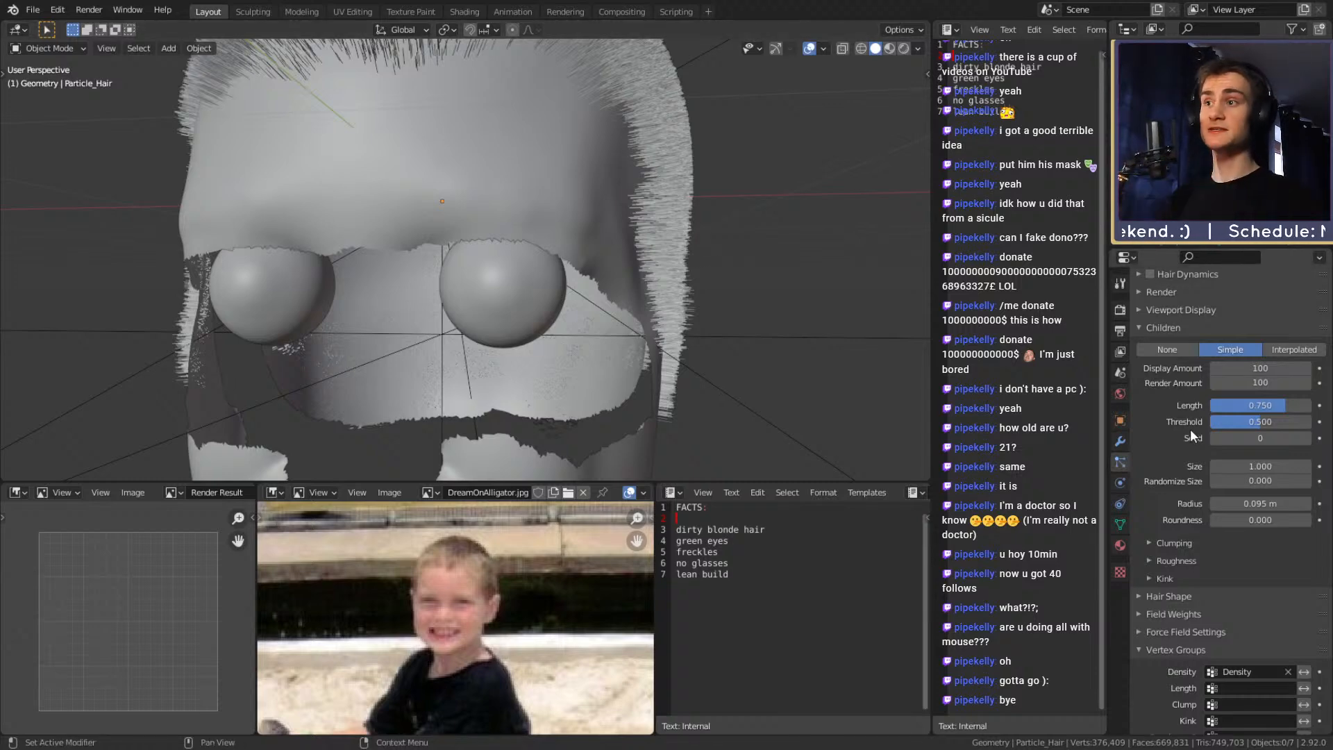
Set the particle system's Hair Length to 0.06 m and check the hair from the side
scroll(1185, 445, up, 10)
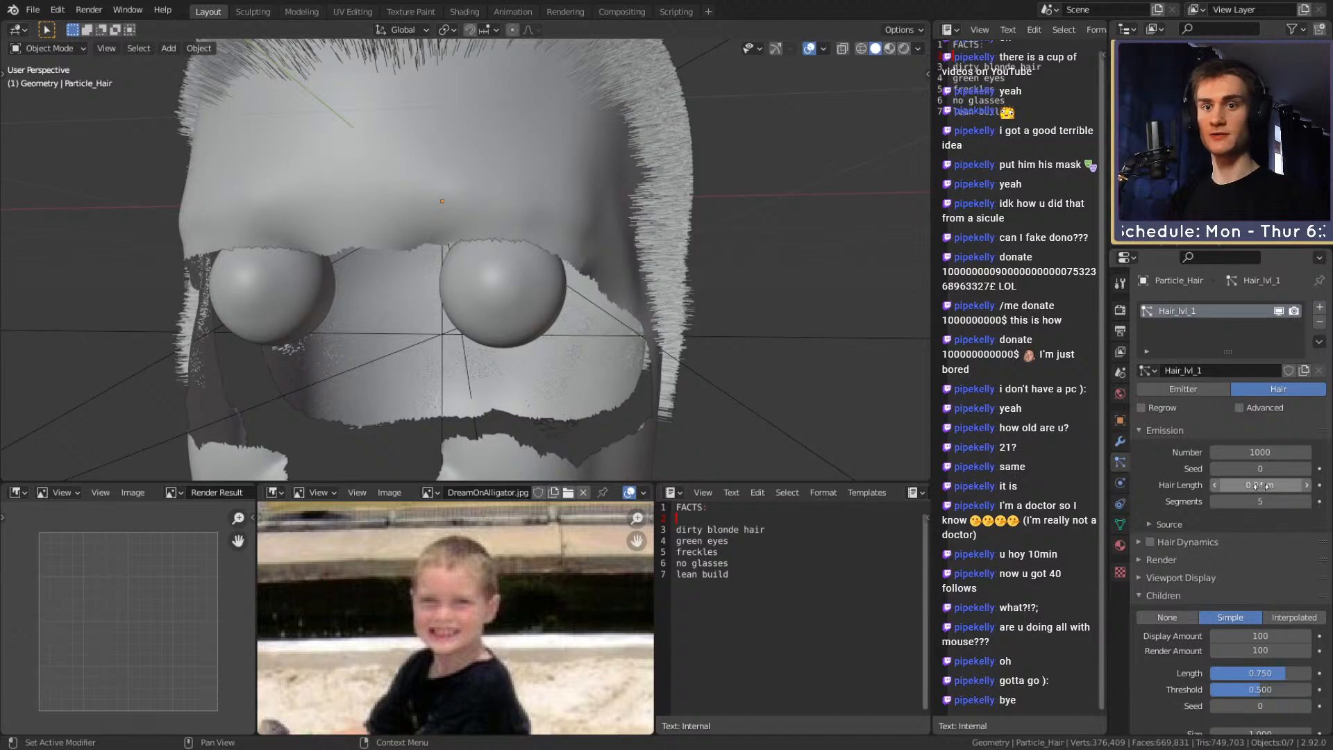
click(1307, 485)
click(1307, 485)
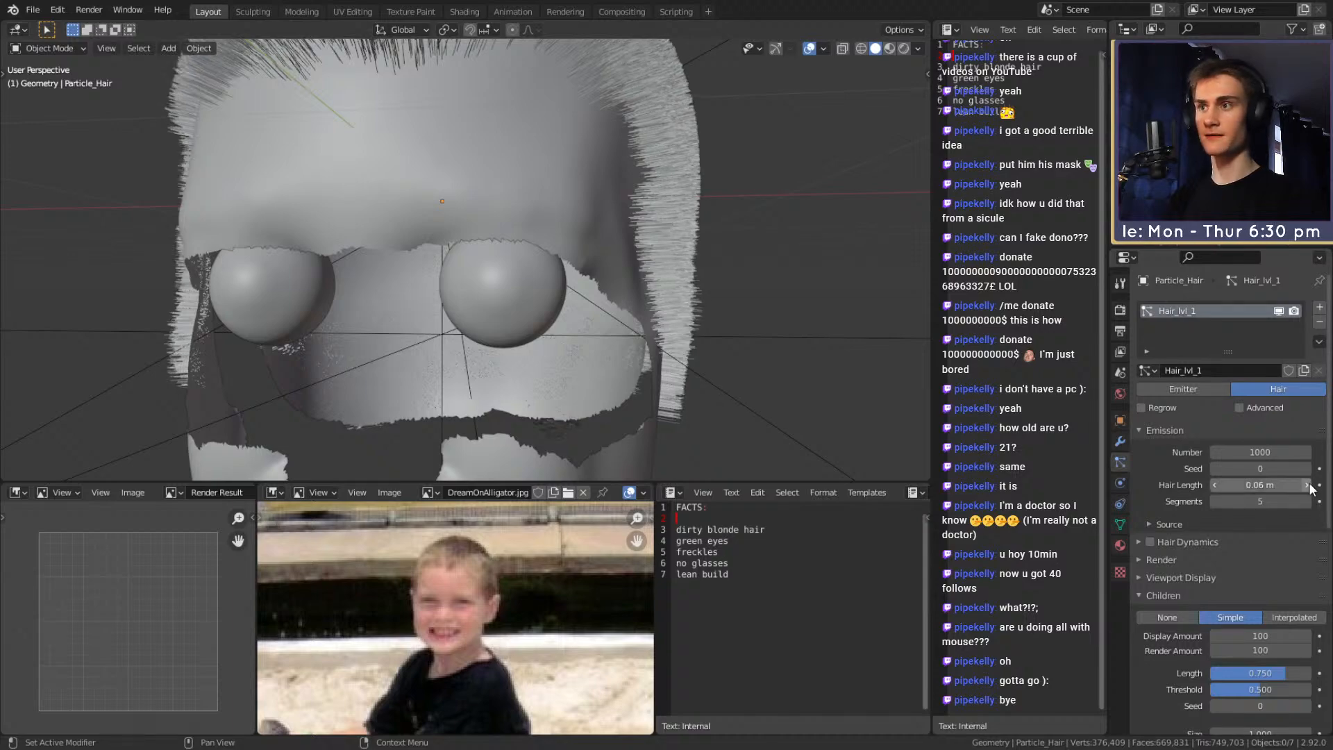
click(1215, 485)
mouse_move(767, 294)
middle_down()
mouse_move(650, 285)
mouse_move(785, 299)
middle_up()
click(1307, 485)
middle_drag(798, 347, 611, 295)
scroll(698, 282, down, 6)
middle_drag(698, 282, 496, 298)
scroll(444, 258, up, 5)
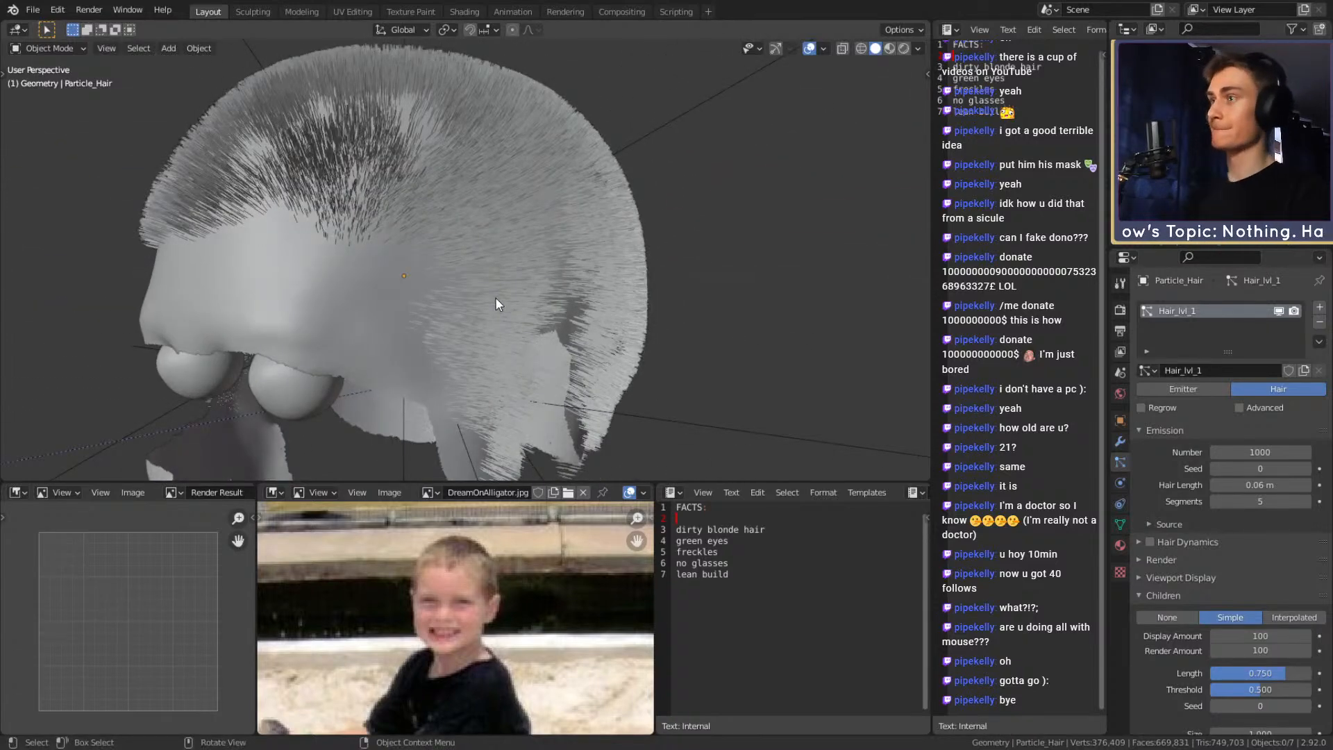
Check the hair on the whole head and save the Blender file
scroll(493, 297, down, 5)
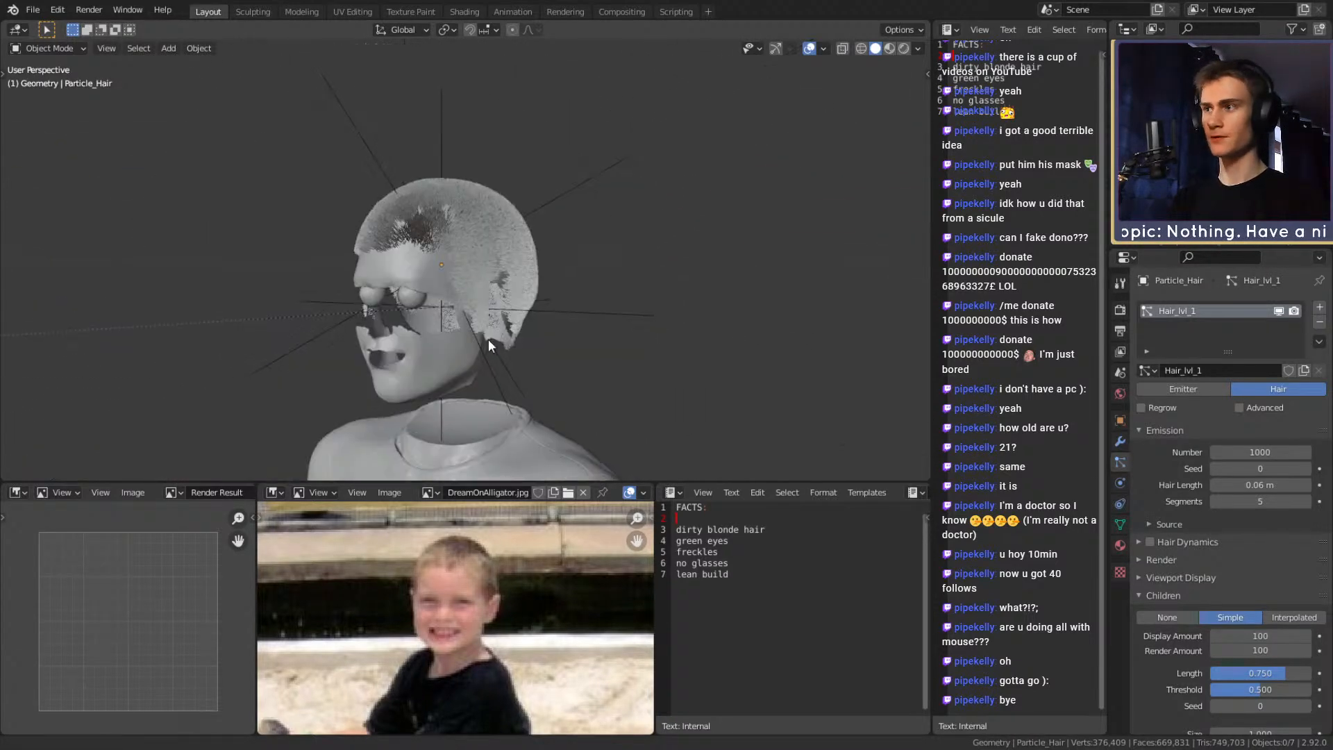
middle_drag(489, 339, 580, 310)
scroll(581, 310, up, 3)
click(34, 10)
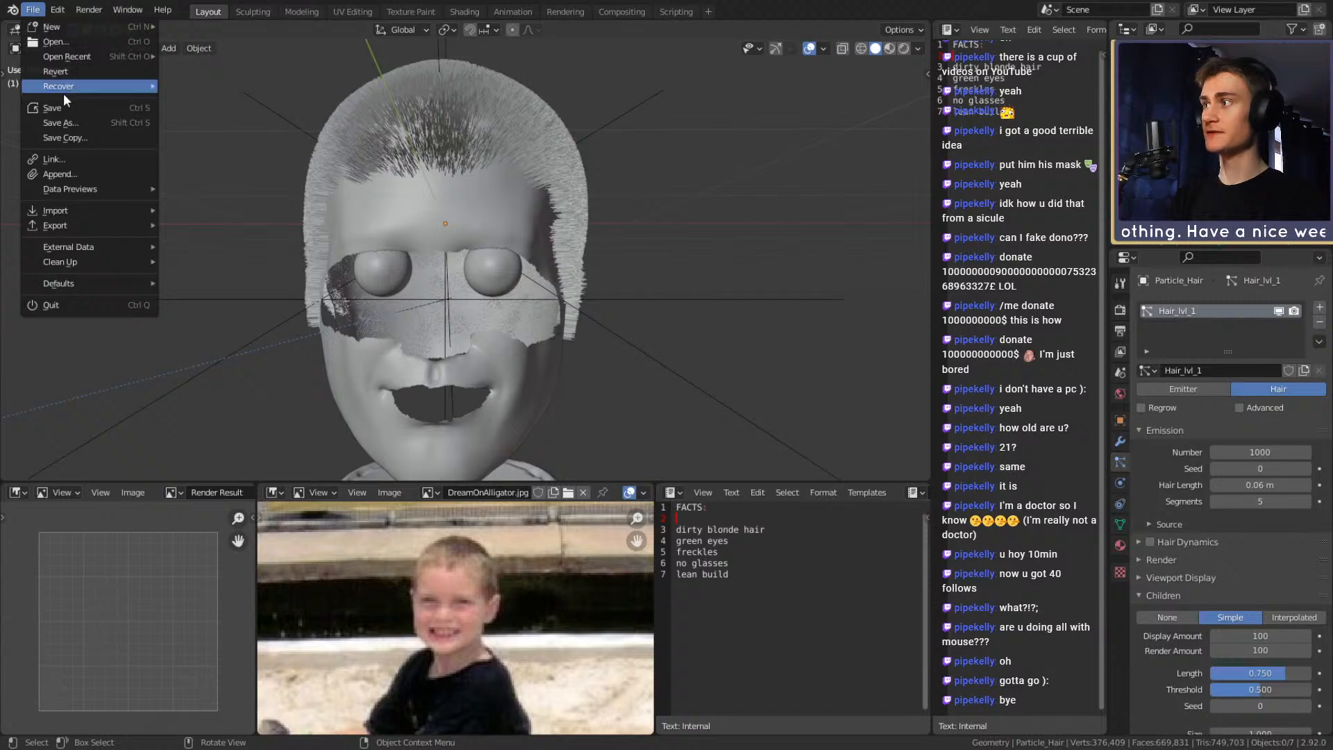
click(62, 103)
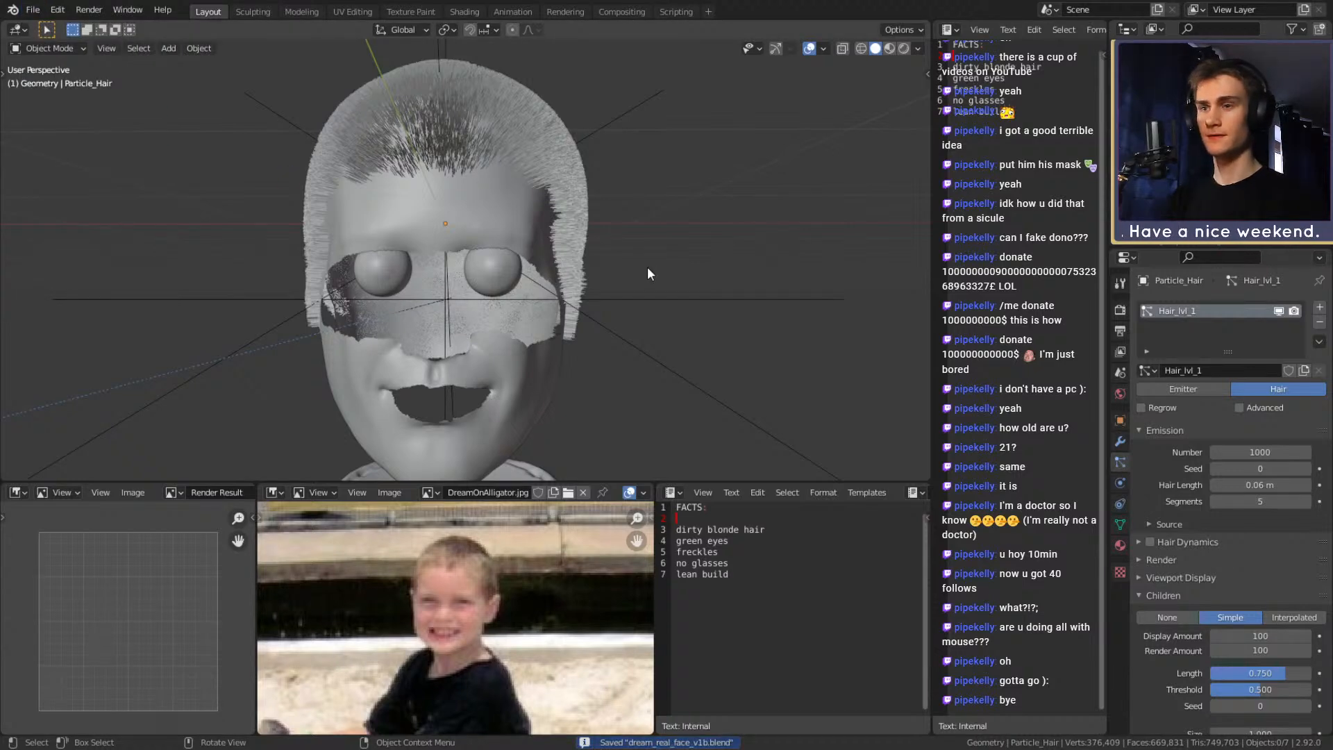
Set the particle system's Hair Length to 0.08 m
click(1306, 485)
click(1307, 488)
mouse_move(630, 306)
middle_down()
mouse_move(518, 325)
mouse_move(476, 236)
mouse_move(628, 269)
mouse_move(641, 297)
mouse_move(609, 314)
middle_up()
scroll(622, 290, down, 6)
Unhide the head and sculpted hair, and turn the Render Result editor into a 3D viewport
click(1305, 139)
middle_drag(443, 242, 681, 236)
scroll(464, 268, up, 5)
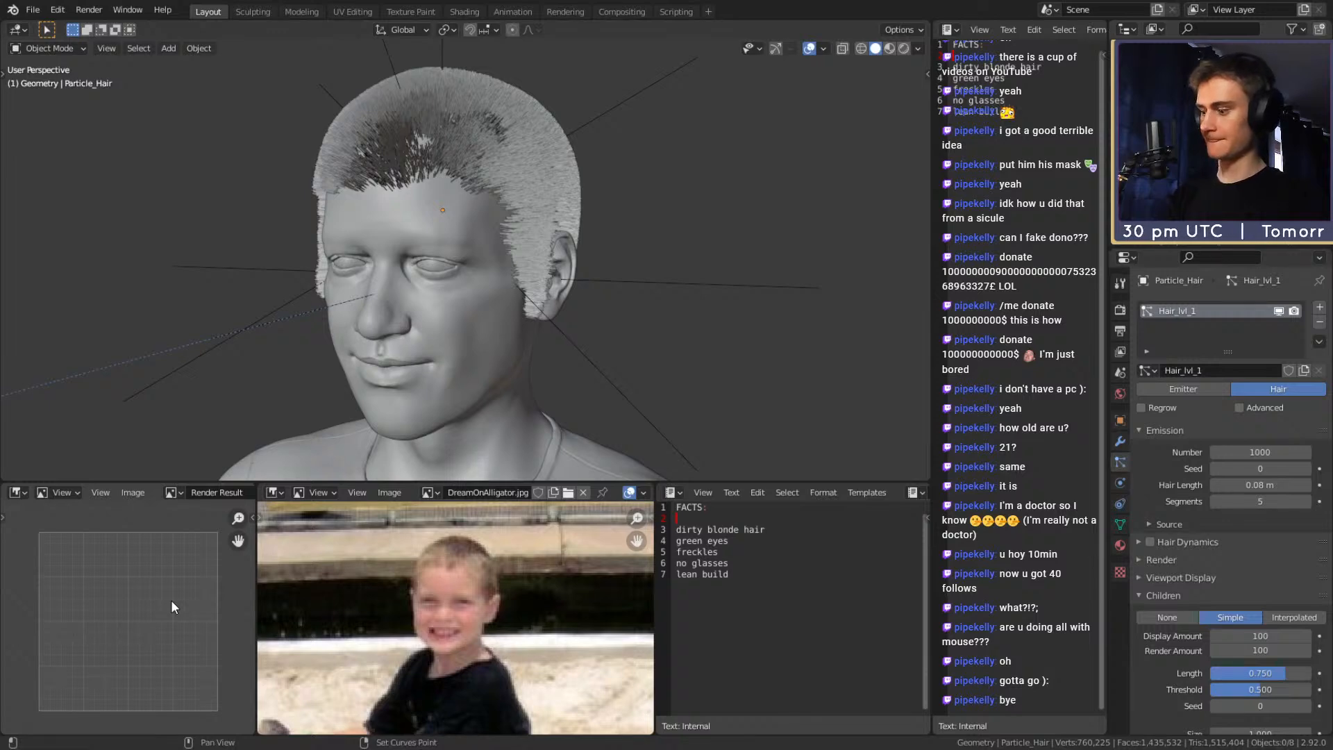
key(shift+F5)
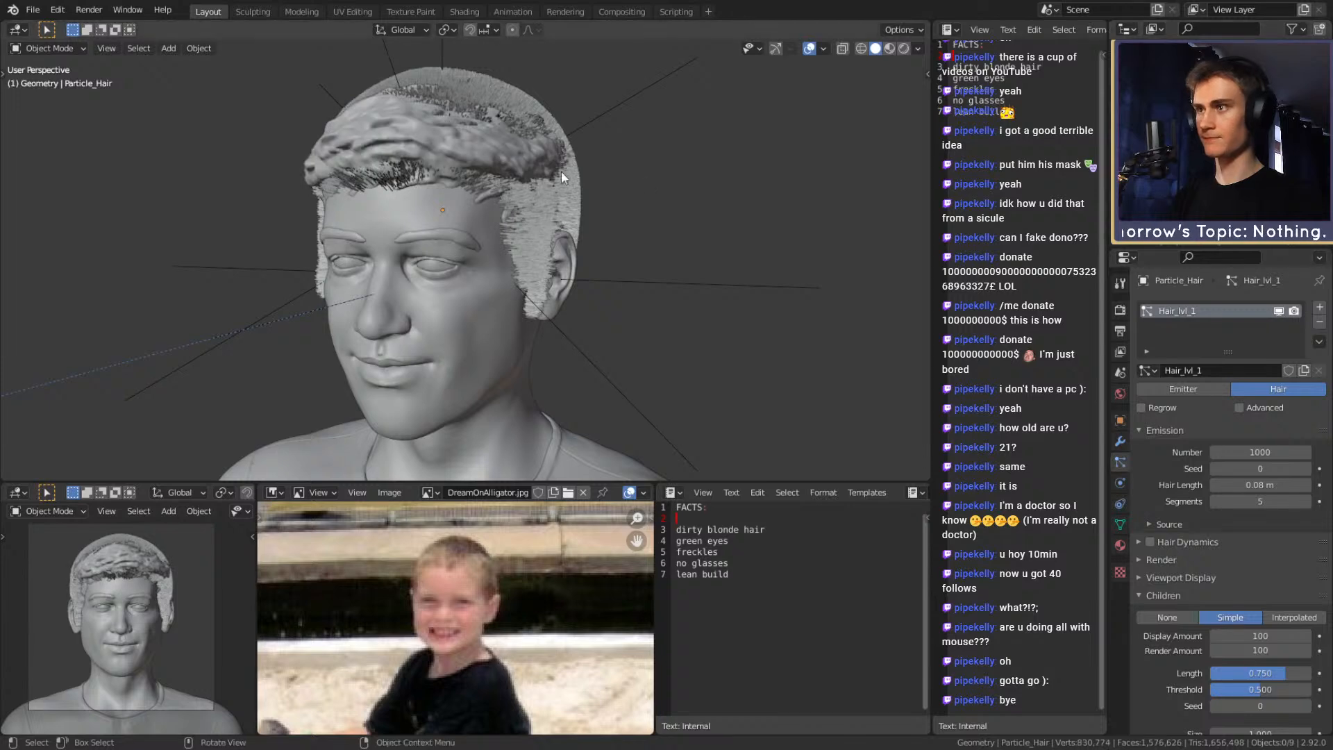
Display Particle_Hair's Density vertex group and enter Weight Paint mode with the temple and ear in view
middle_drag(576, 226, 451, 281)
scroll(445, 271, up, 5)
middle_drag(404, 207, 383, 231)
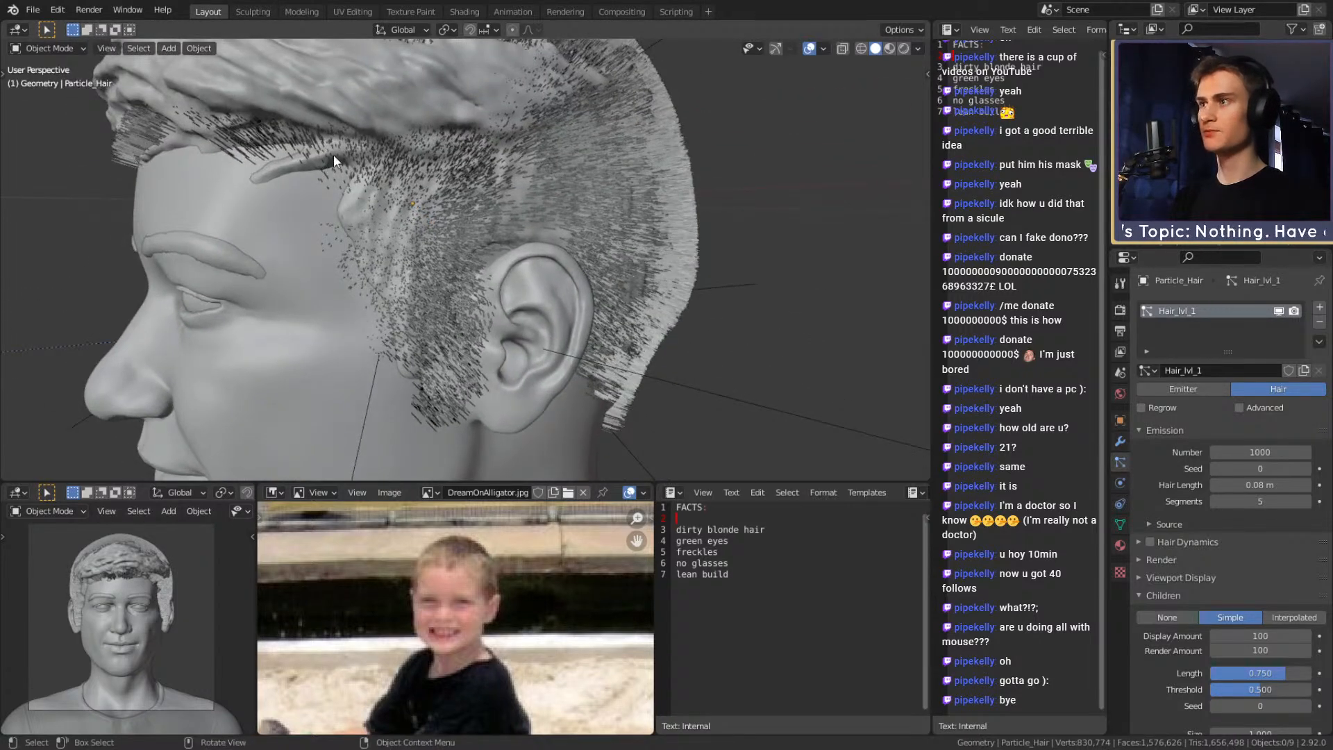
middle_drag(424, 173, 398, 253)
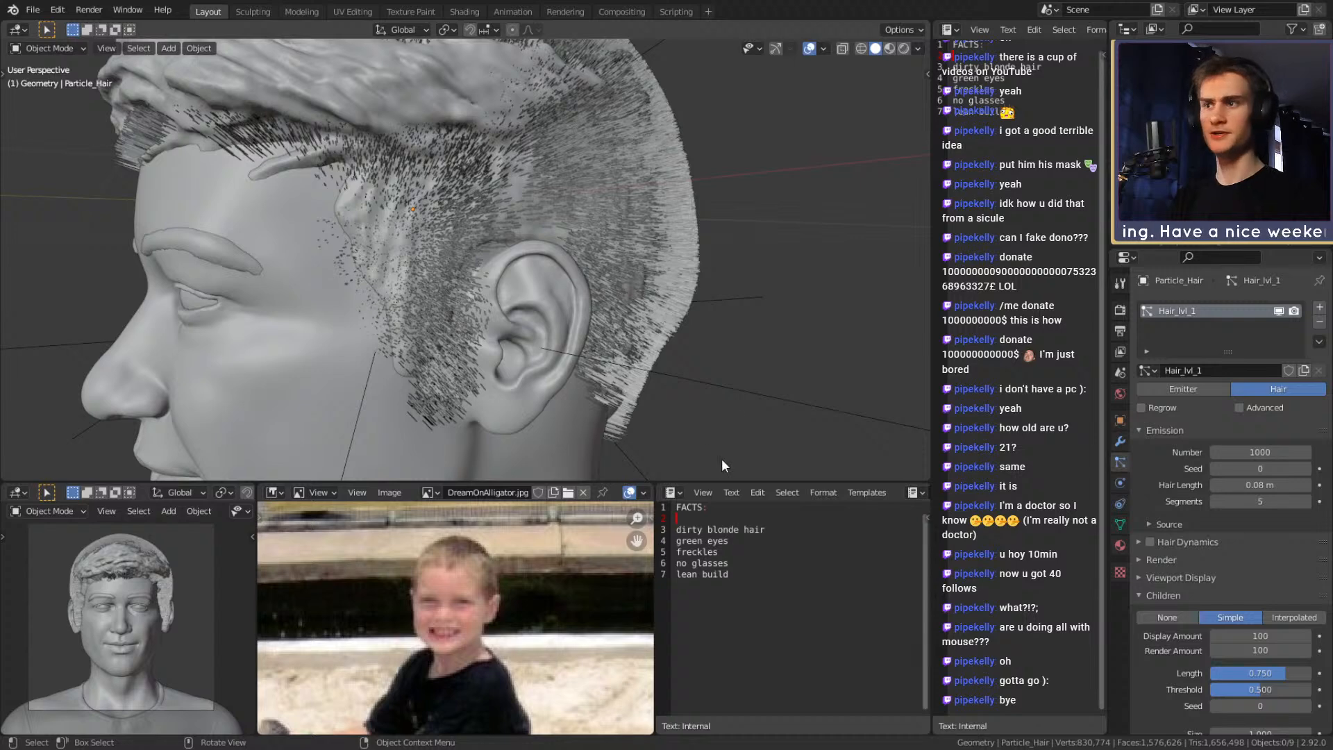
scroll(1188, 500, down, 10)
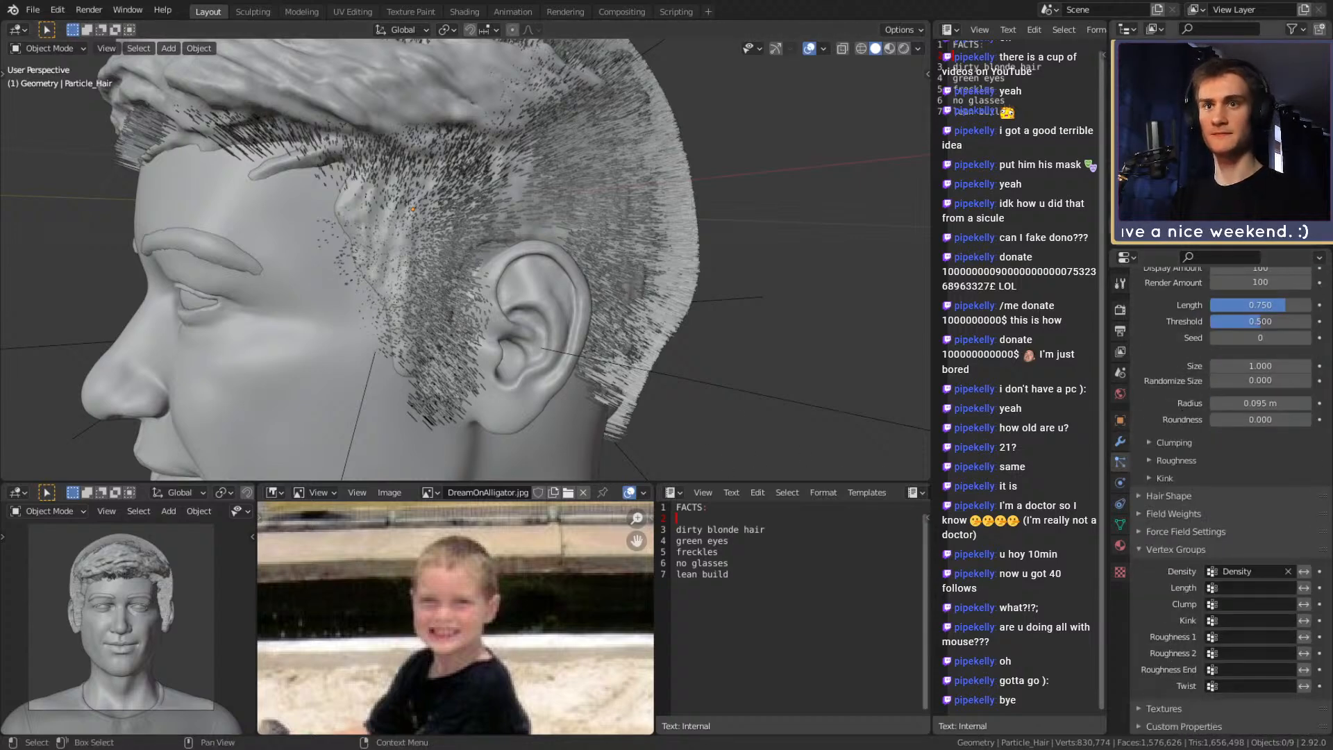
click(1119, 525)
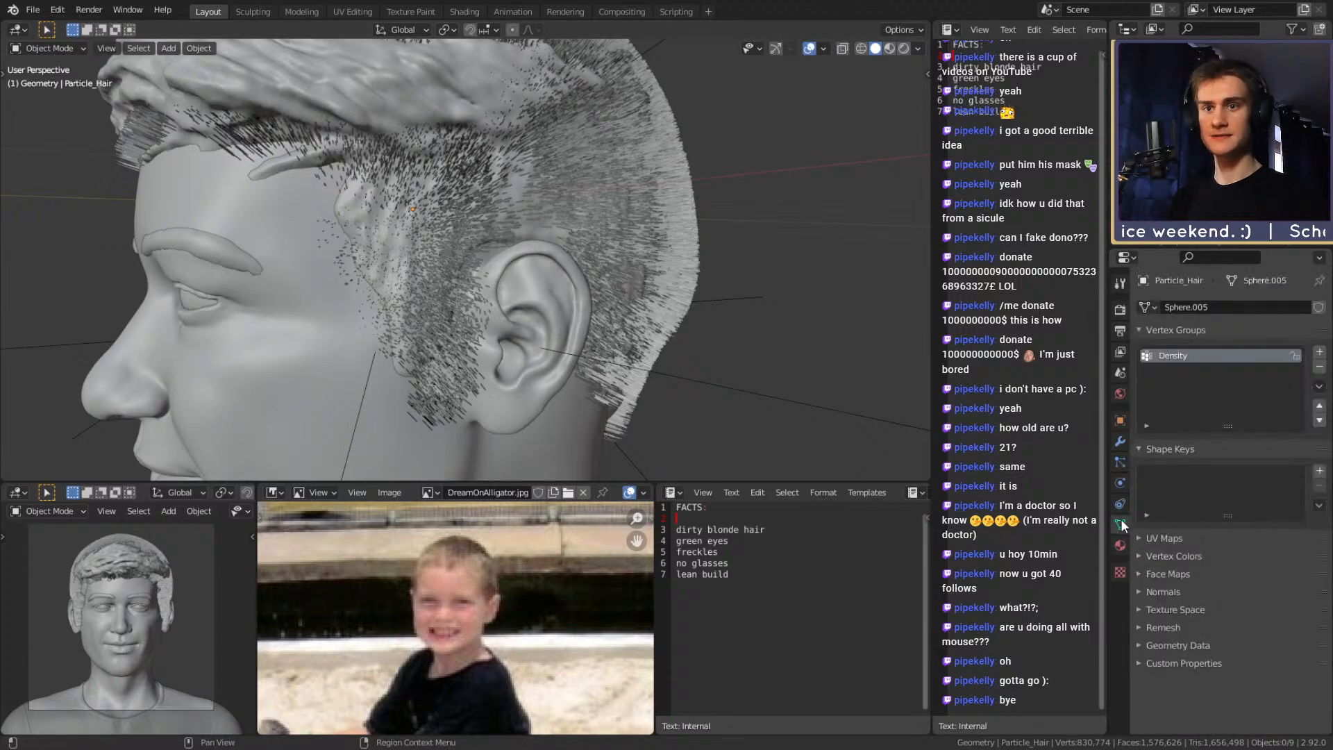
click(63, 50)
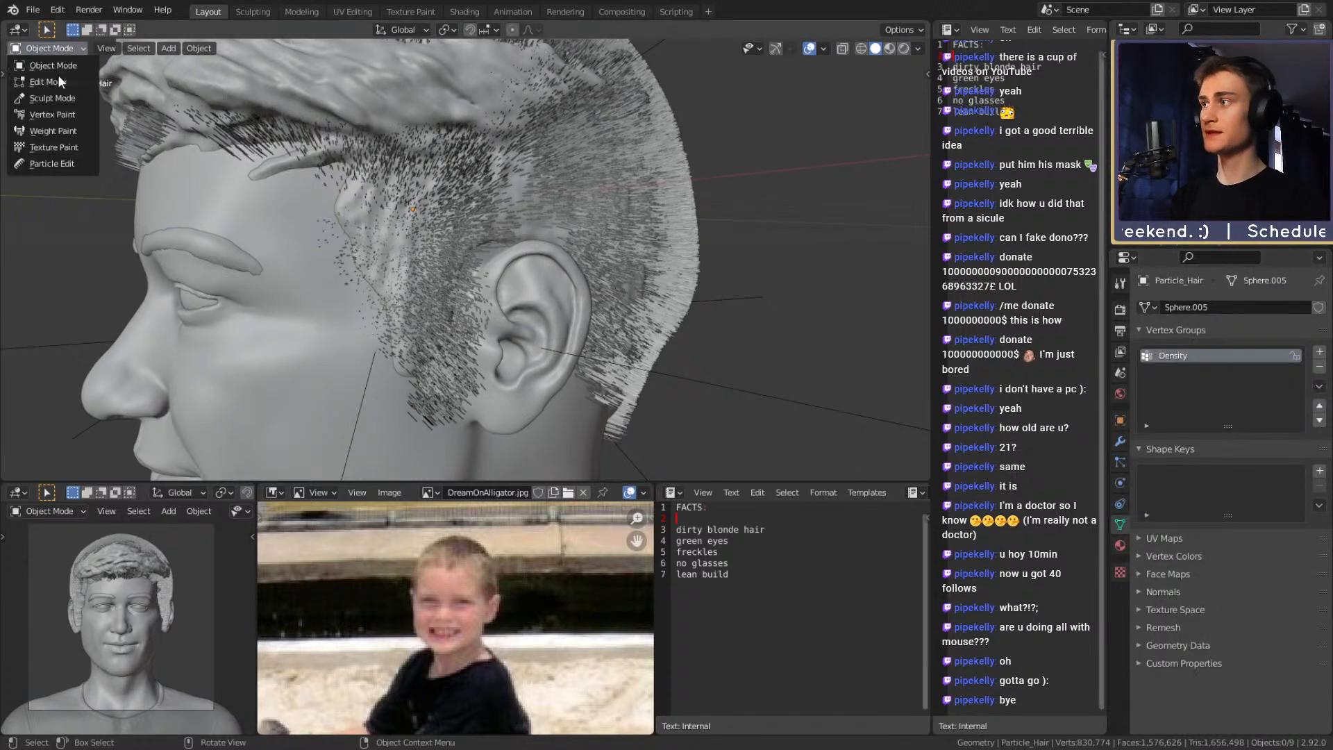
click(54, 131)
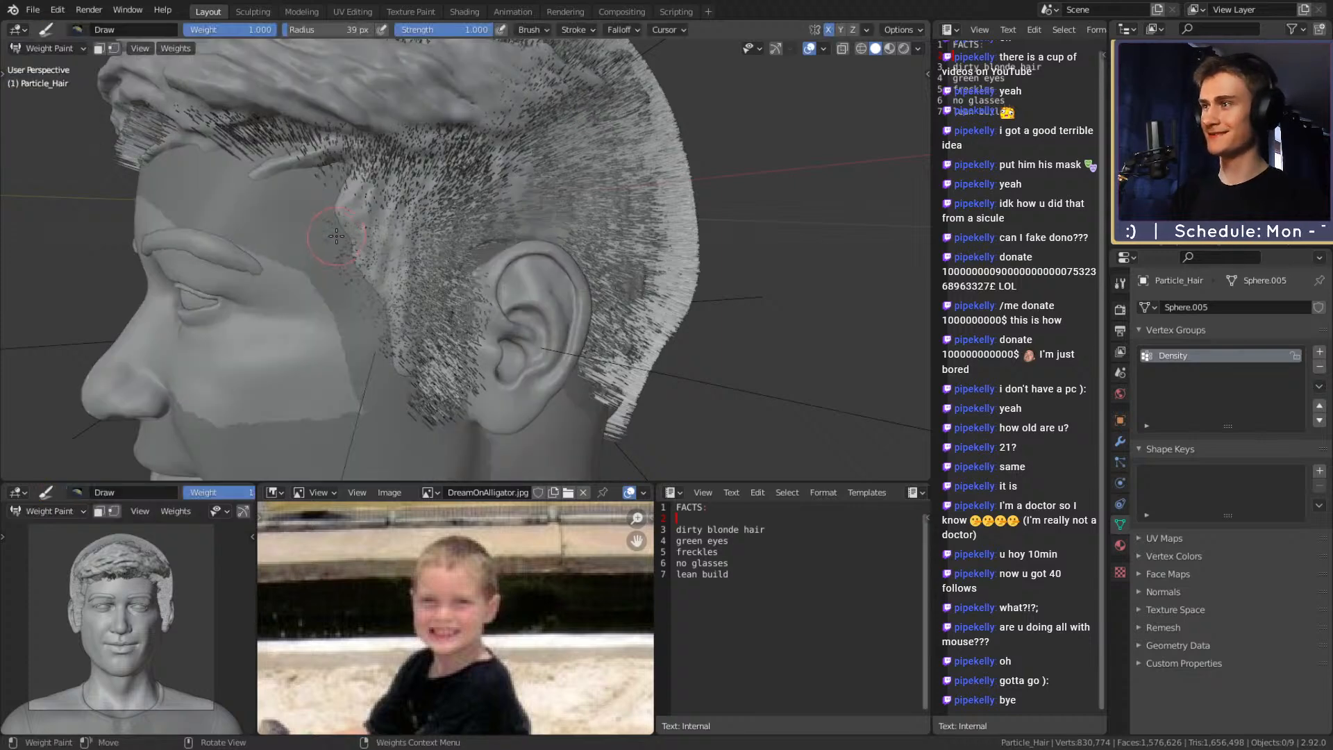
Reduce the weight brush radius to 26 px and choose the Subtract brush
key(f)
click(339, 223)
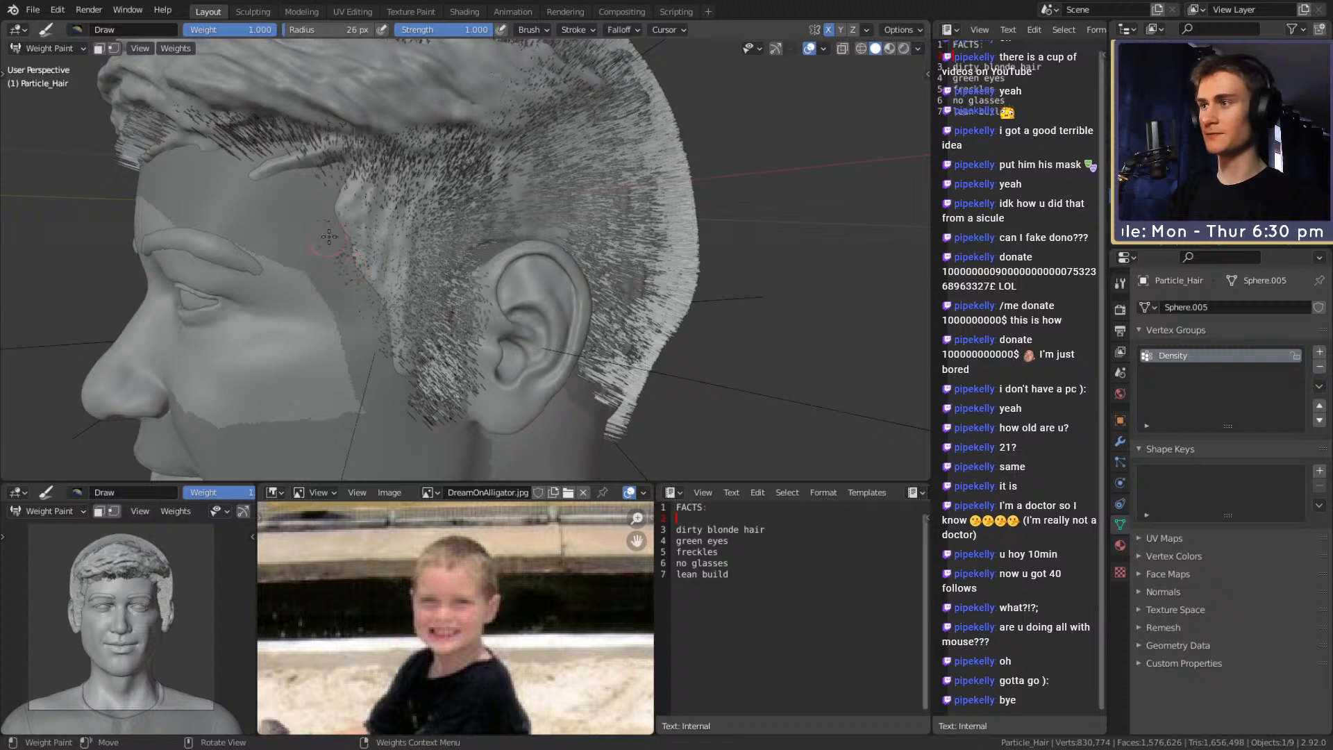
click(1124, 290)
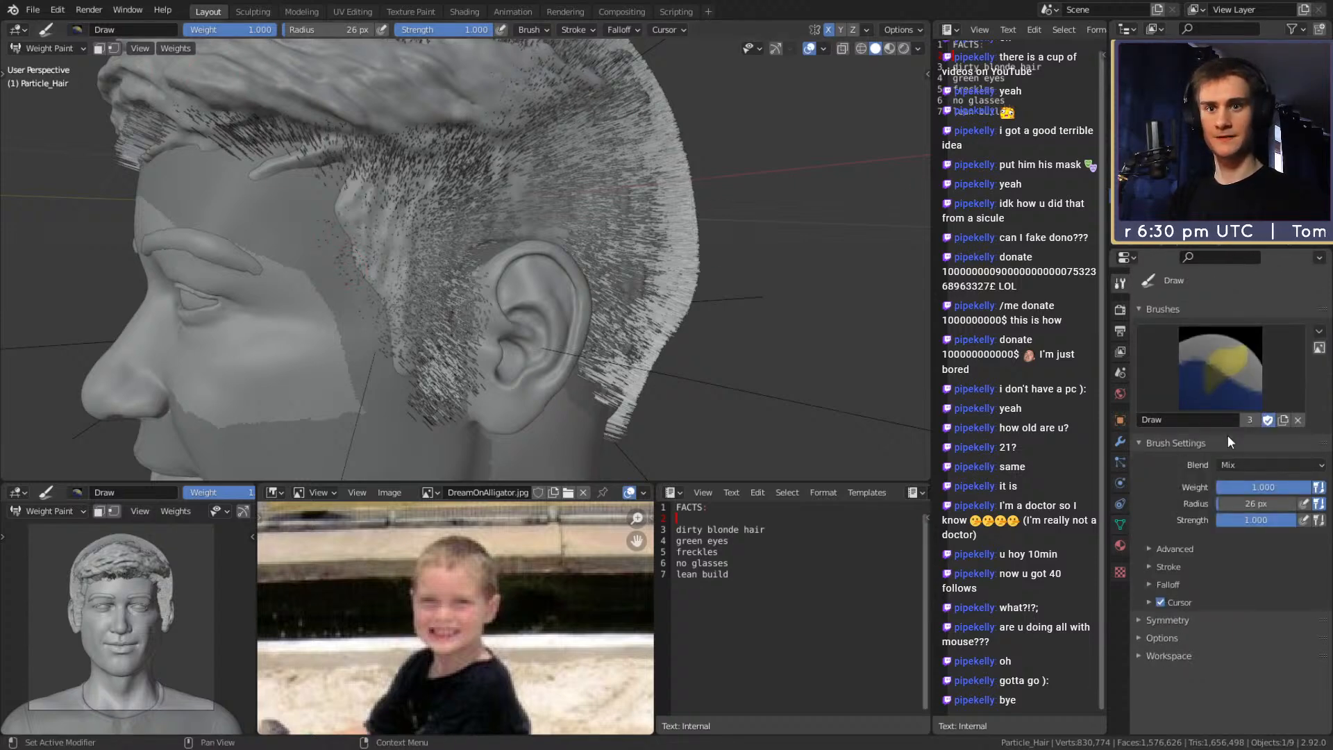
click(1219, 368)
click(1210, 452)
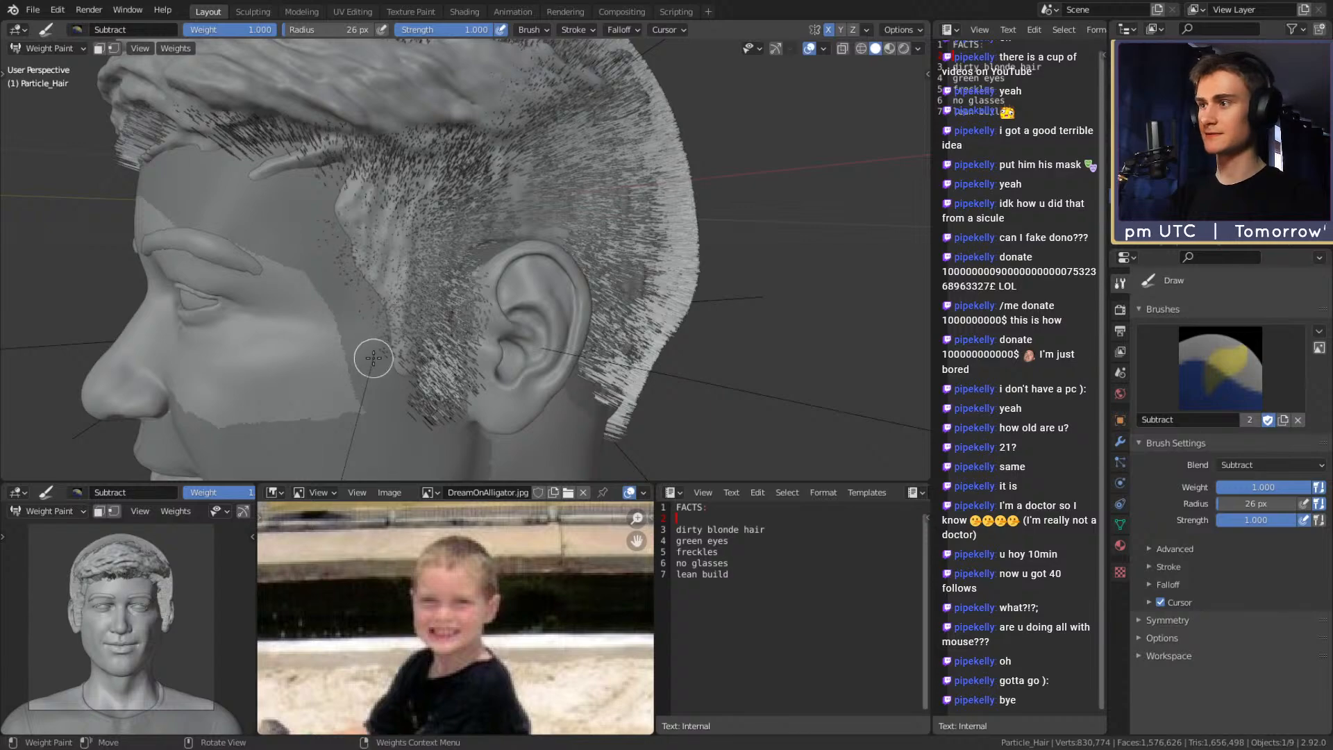
Subtract Density weight along the temple and sideburn edge in front of the ear, and undo the last stroke
mouse_move(378, 372)
mouse_down()
mouse_move(344, 224)
mouse_move(348, 166)
mouse_move(389, 142)
mouse_move(299, 139)
mouse_move(363, 147)
mouse_move(318, 196)
mouse_move(376, 170)
mouse_move(357, 270)
mouse_move(366, 319)
mouse_move(417, 381)
mouse_move(438, 375)
mouse_move(452, 328)
mouse_move(431, 274)
mouse_move(417, 372)
mouse_move(388, 337)
mouse_up()
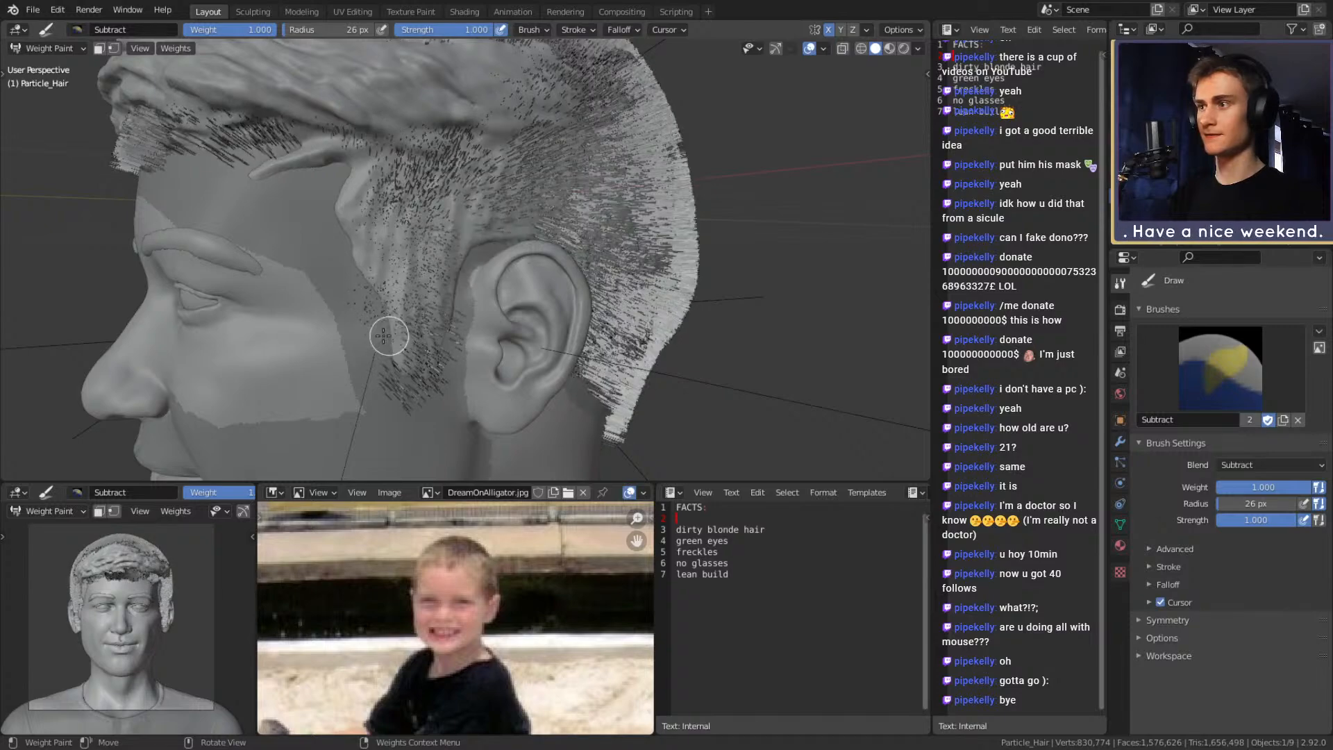
mouse_move(357, 273)
middle_down()
mouse_move(381, 178)
mouse_move(484, 175)
mouse_move(624, 223)
mouse_move(381, 227)
middle_up()
mouse_move(382, 228)
mouse_down()
mouse_move(318, 186)
mouse_move(340, 292)
mouse_move(327, 261)
mouse_up()
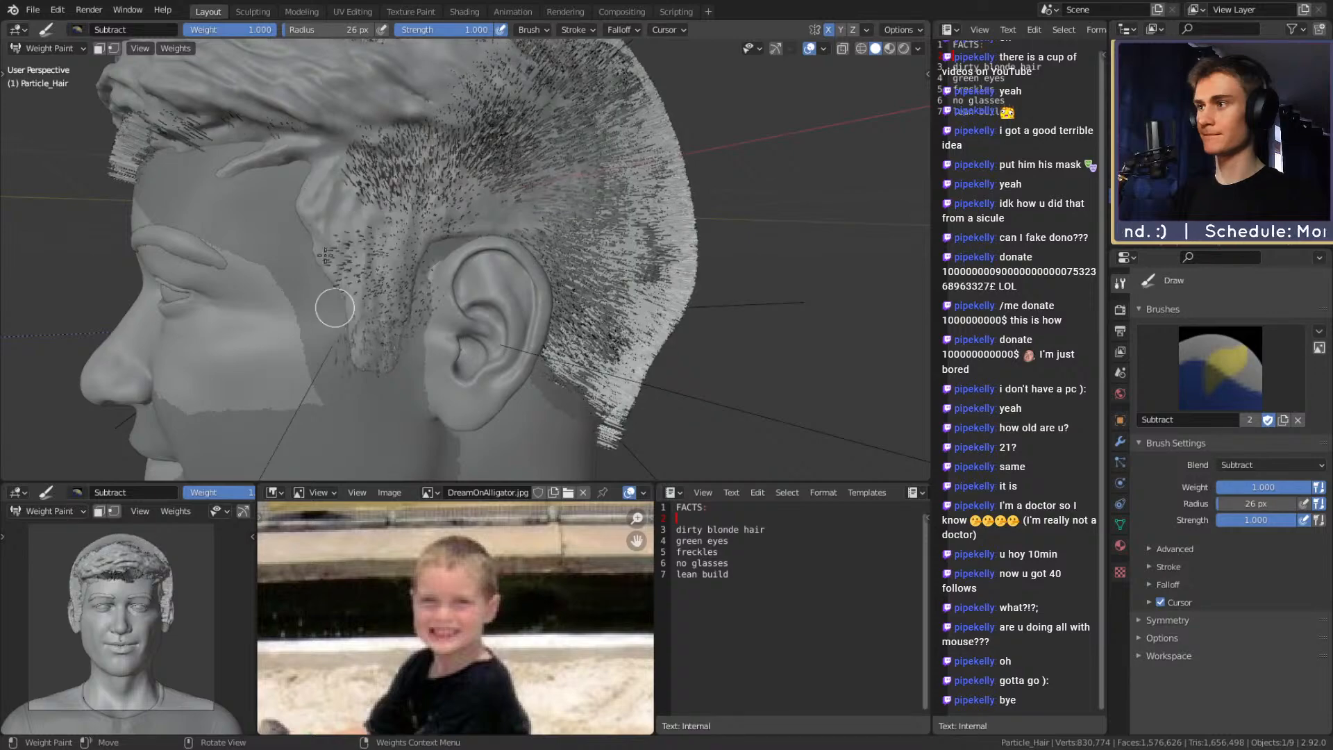
key(ctrl+z)
Hide the head and sculpted hair, and subtract the stray Density weight at the temple corner and below the sideburn
click(1305, 196)
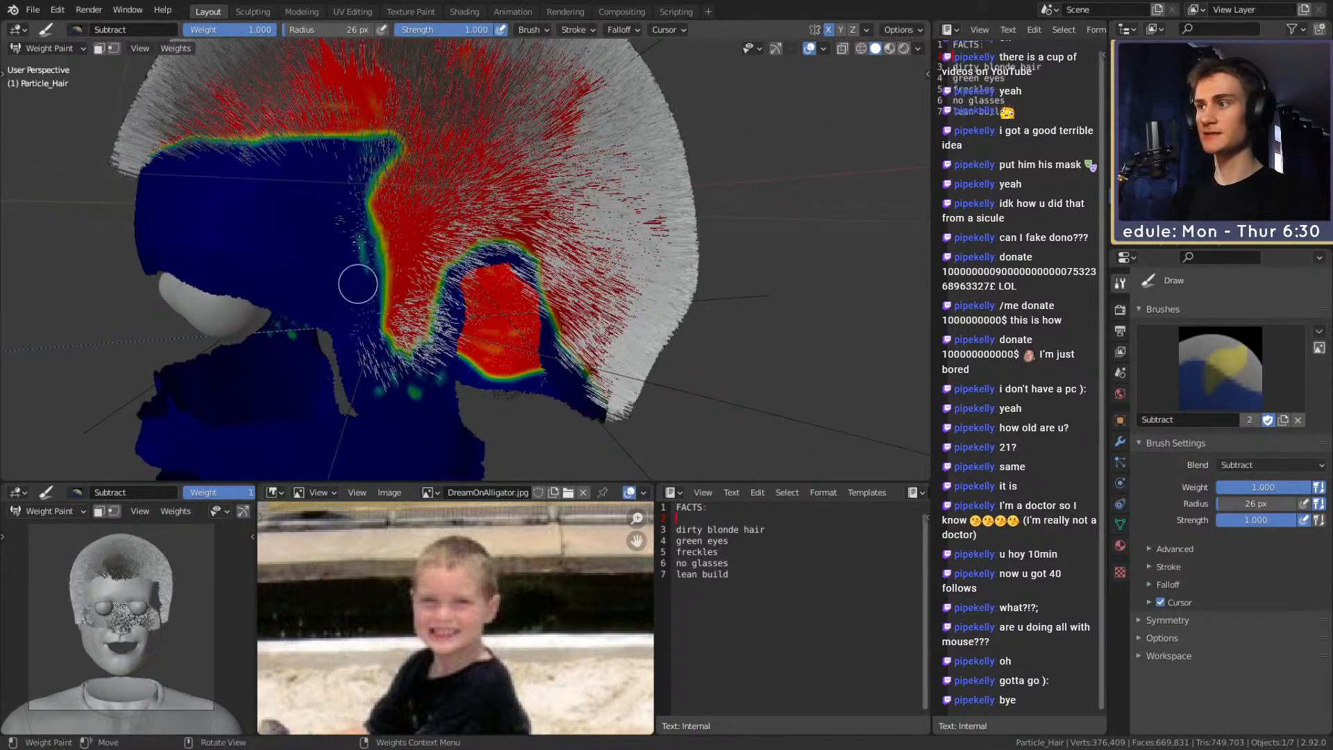
mouse_move(369, 188)
mouse_down()
mouse_move(419, 147)
mouse_move(360, 134)
mouse_move(308, 149)
mouse_up()
mouse_move(373, 341)
mouse_down()
mouse_move(409, 357)
mouse_move(431, 348)
mouse_move(437, 369)
mouse_move(414, 390)
mouse_move(363, 389)
mouse_move(433, 376)
mouse_up()
middle_drag(376, 374, 514, 277)
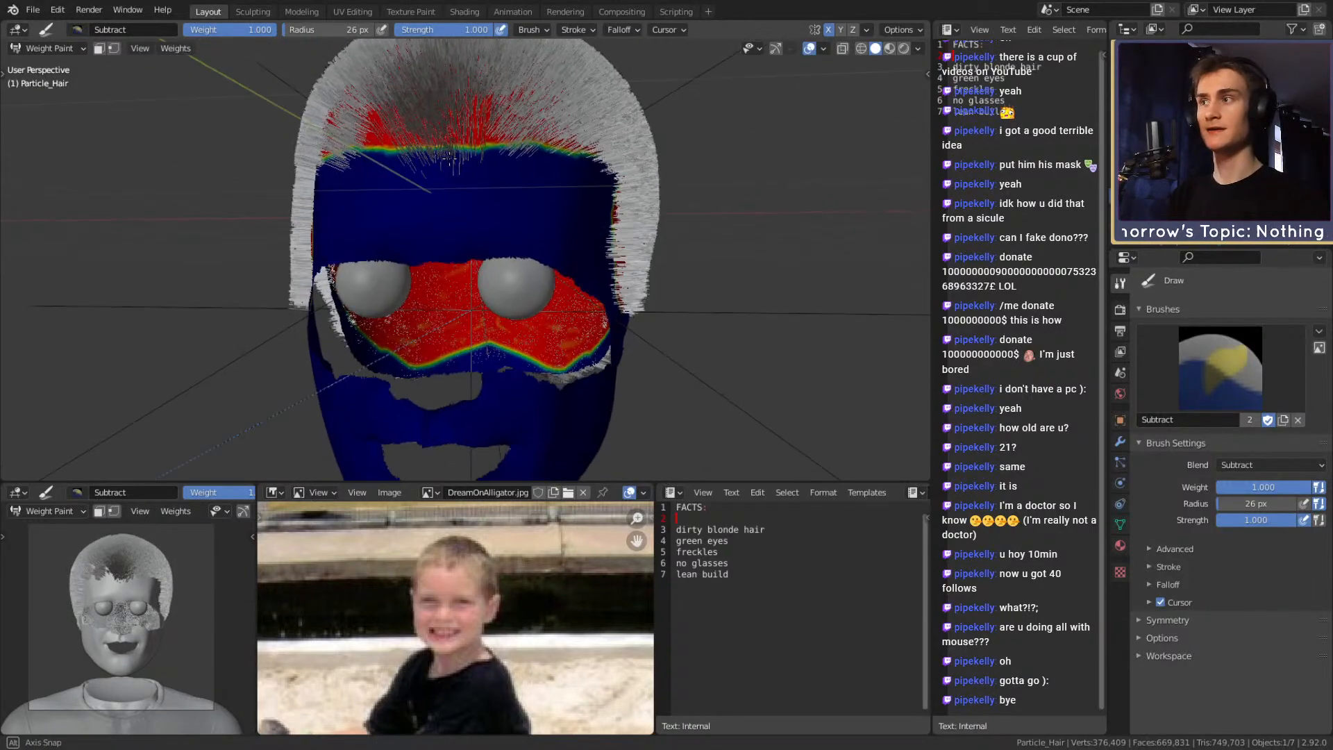
Subtract Density weight along the front hairline across the forehead
middle_drag(449, 157, 479, 172)
mouse_move(387, 199)
mouse_down()
mouse_move(375, 202)
mouse_move(563, 190)
mouse_up()
mouse_move(563, 190)
middle_down()
mouse_move(597, 229)
mouse_move(681, 247)
mouse_move(557, 272)
mouse_move(514, 259)
middle_up()
drag(476, 238, 438, 227)
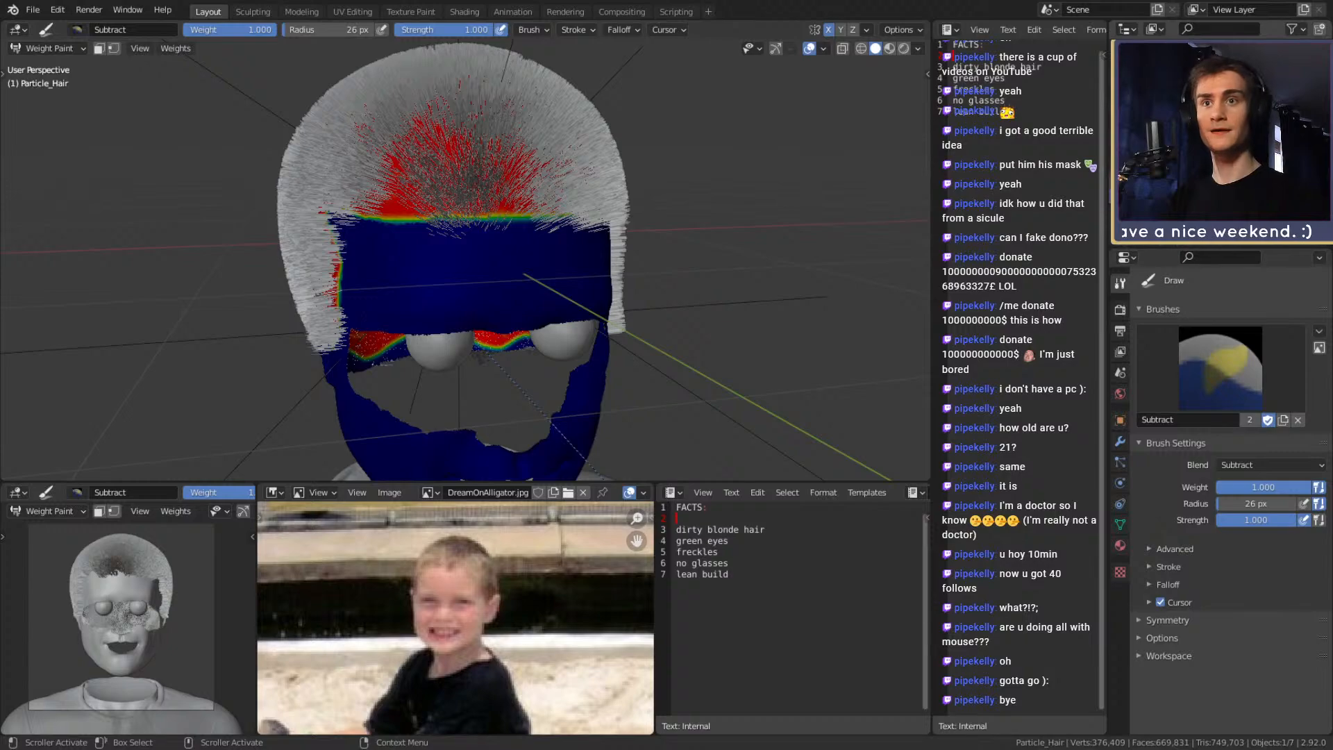
Return to Object Mode and unhide the head and sculpted hair
click(51, 47)
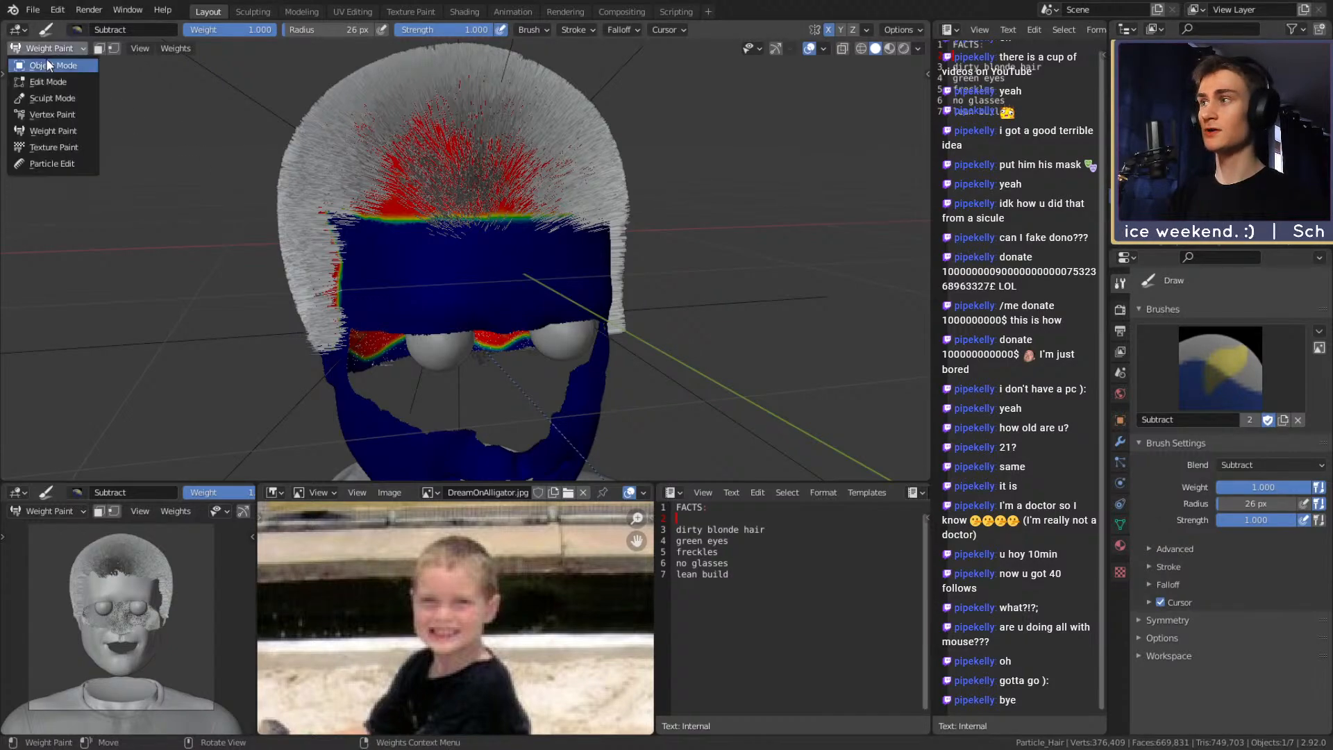
click(46, 58)
click(1307, 170)
click(1306, 185)
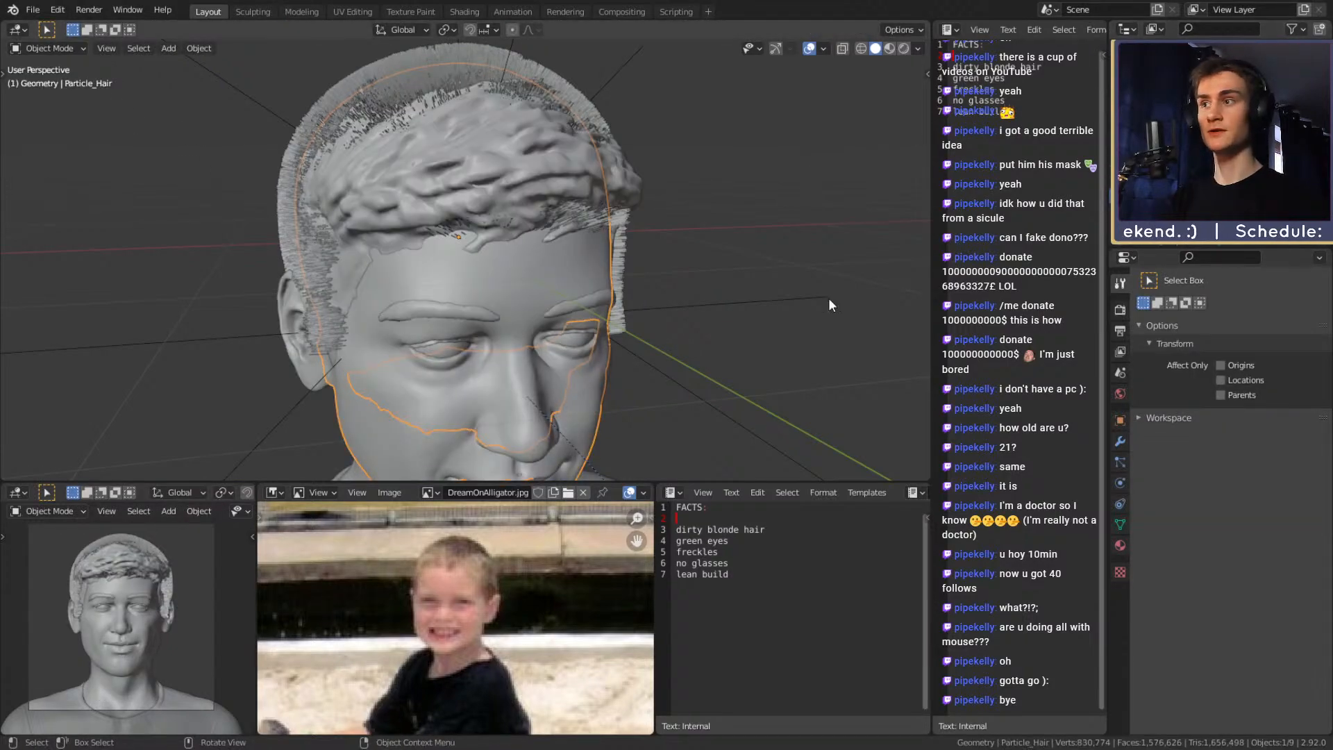
Examine how the particle hair follows the sculpted hairline from the front and side of the head
scroll(611, 334, down, 3)
middle_drag(611, 347, 469, 373)
scroll(479, 365, up, 6)
mouse_move(548, 355)
middle_down()
mouse_move(510, 336)
mouse_move(636, 333)
mouse_move(574, 322)
mouse_move(678, 335)
middle_up()
scroll(636, 318, up, 2)
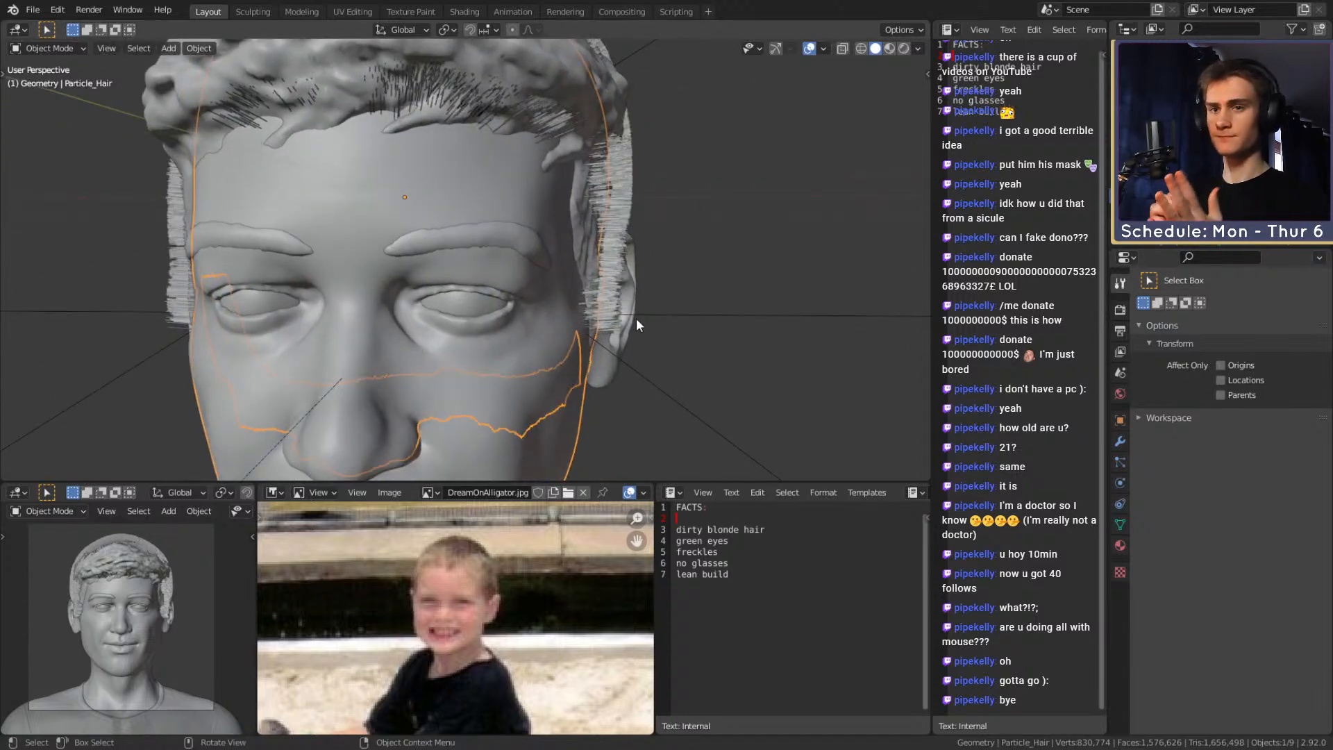
middle_drag(583, 217, 507, 316)
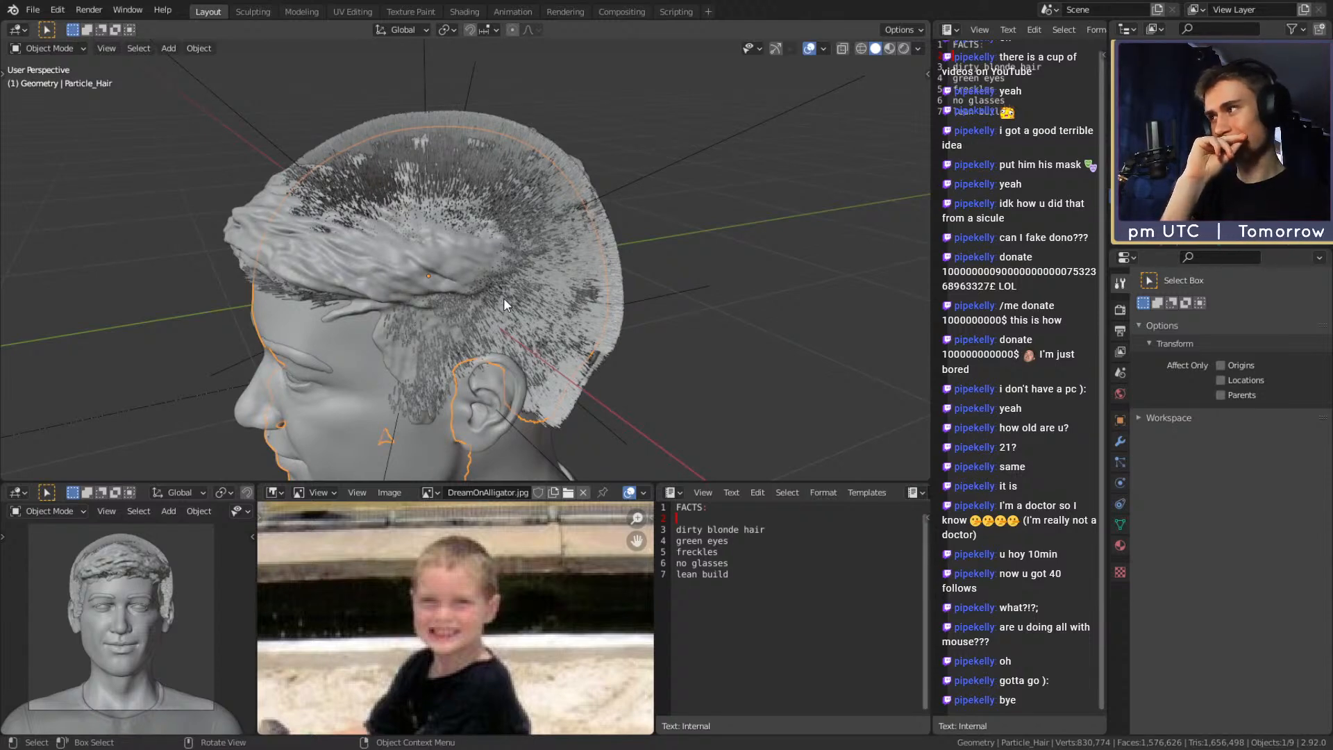
middle_drag(503, 298, 607, 328)
scroll(597, 278, up, 3)
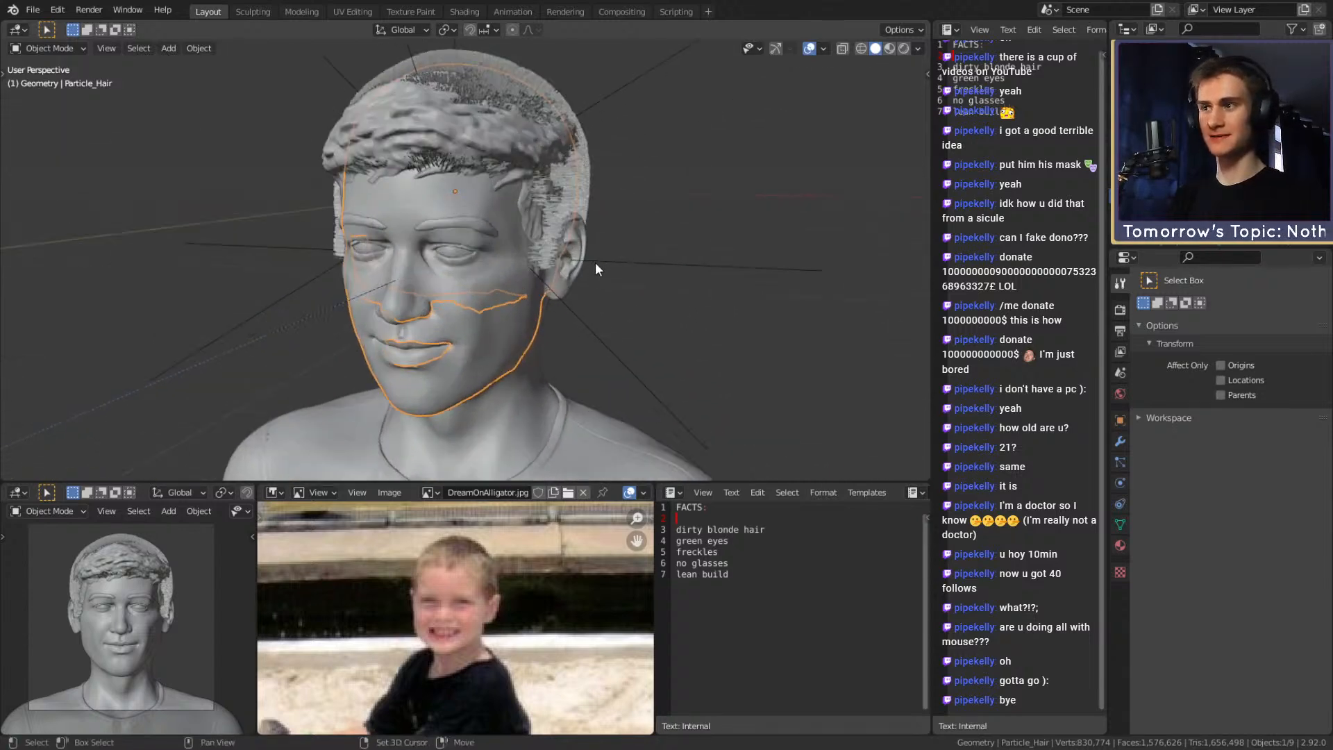
Duplicate Particle_Hair's Density vertex group and rename the copy Density_short
click(1120, 524)
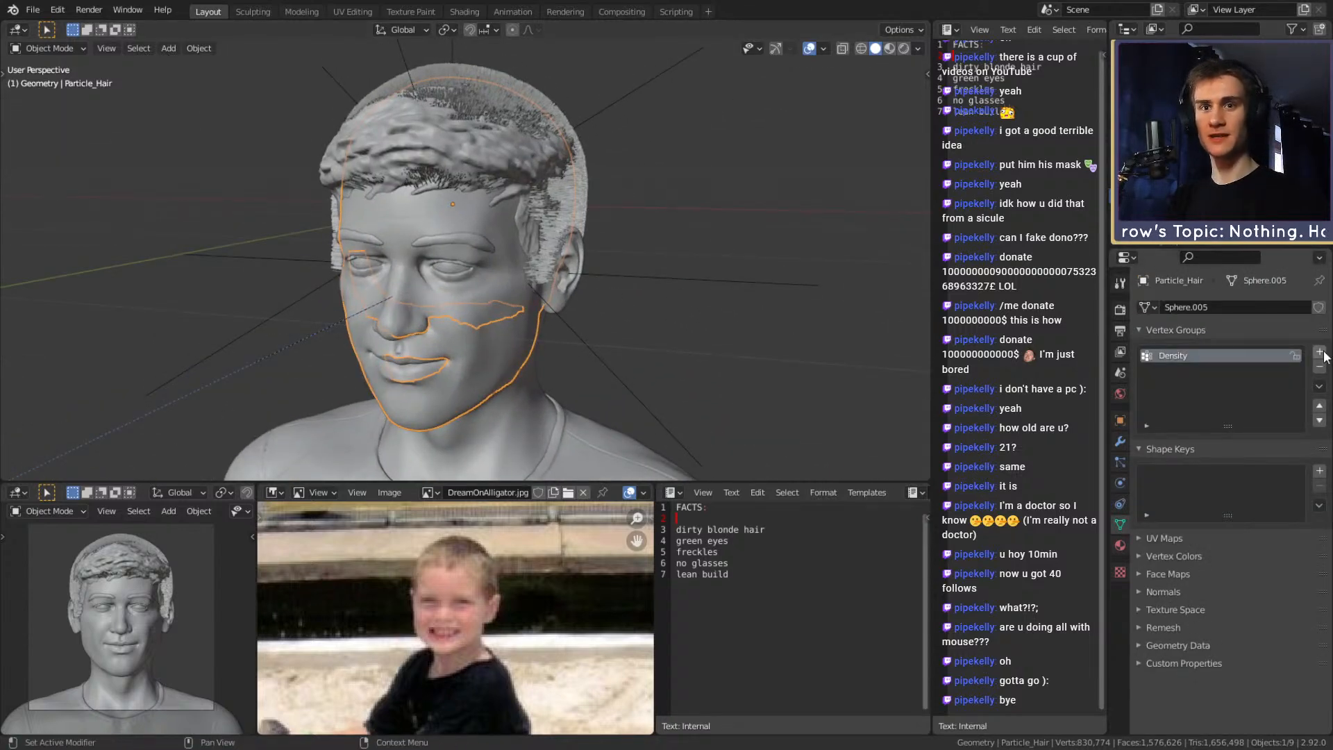
right_click(1164, 354)
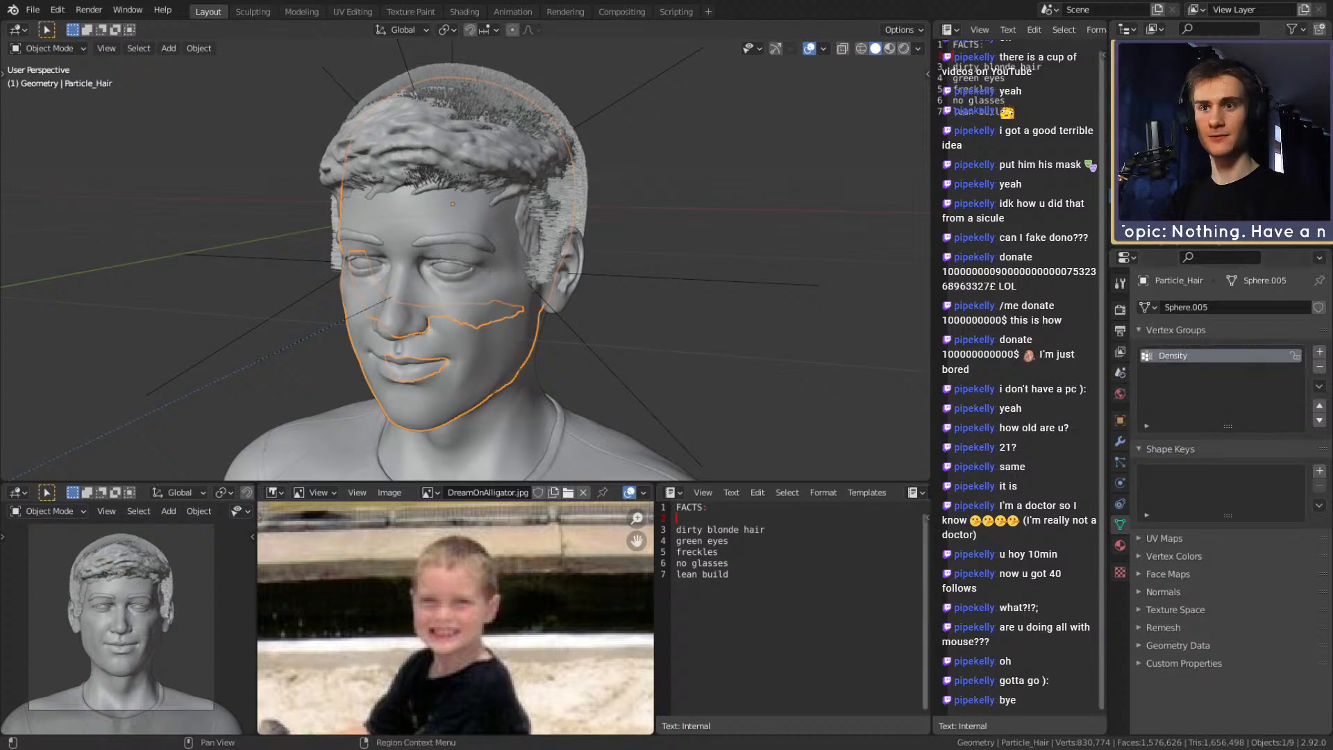
right_click(1164, 356)
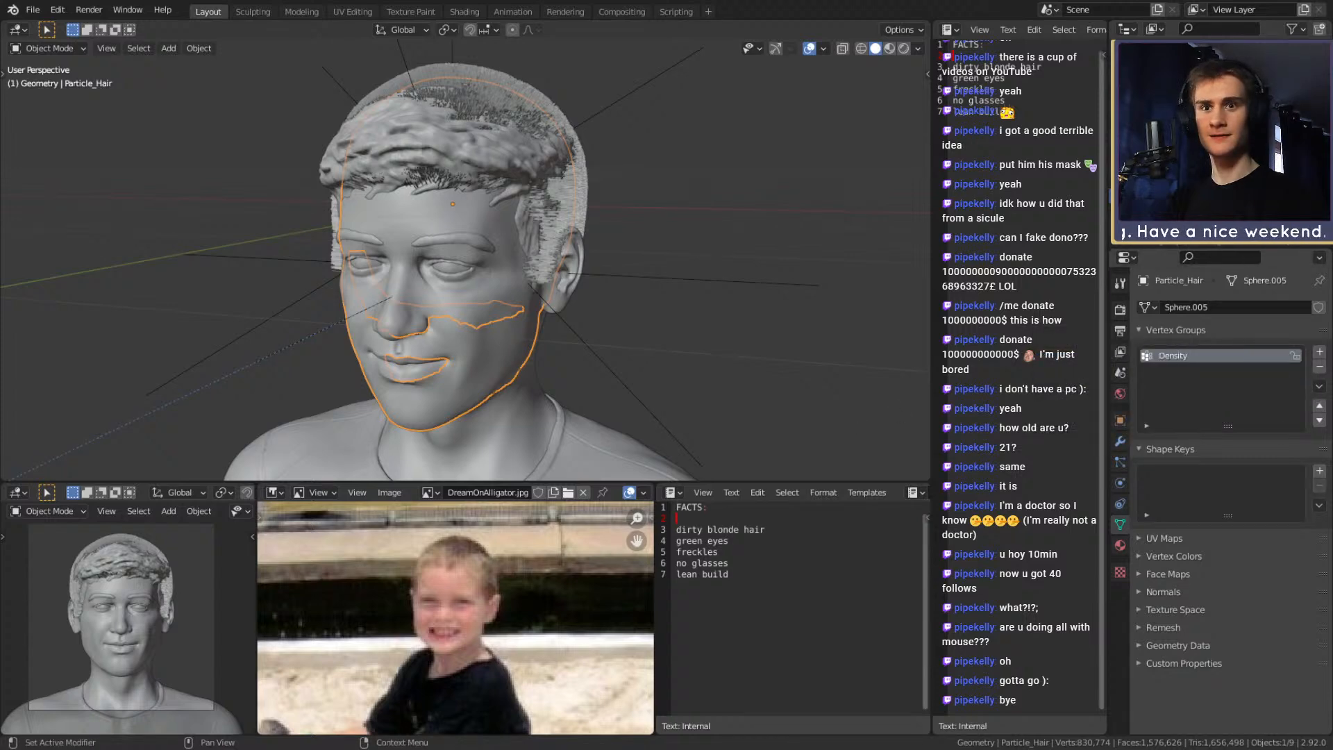
click(1319, 386)
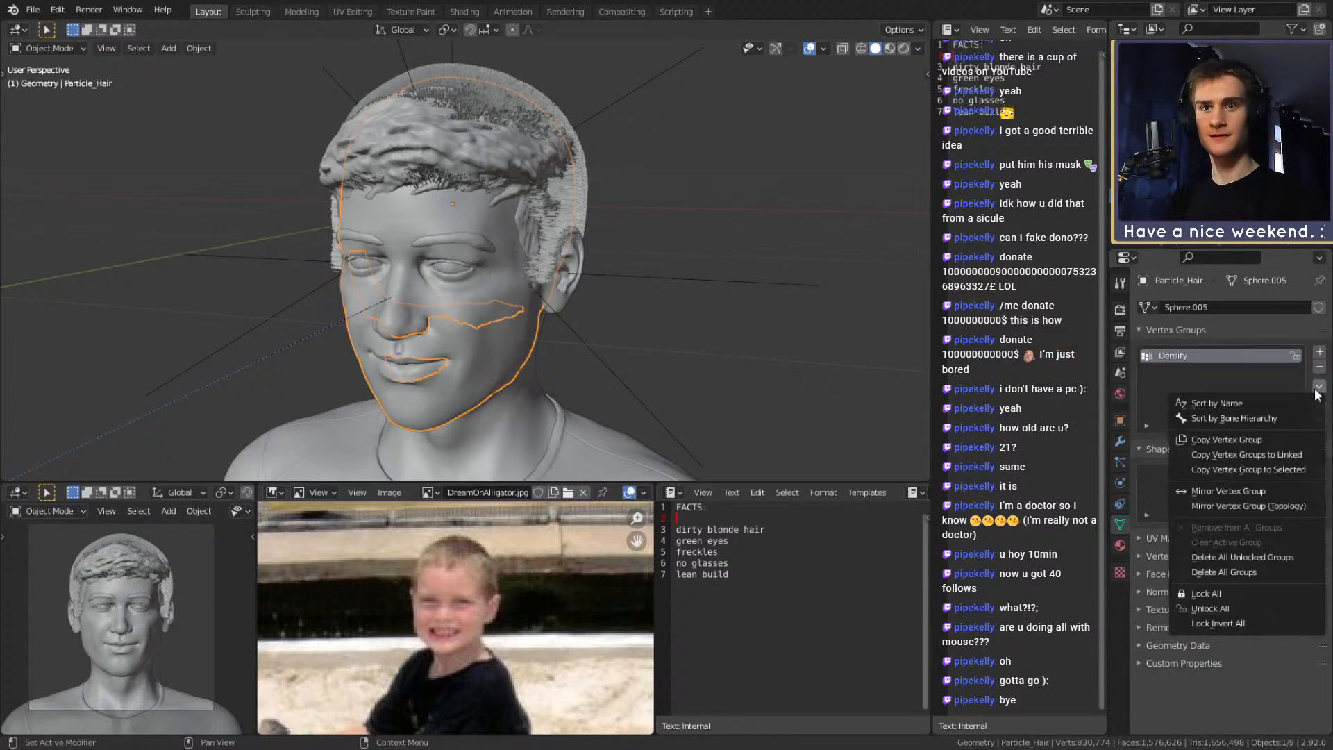
click(1238, 441)
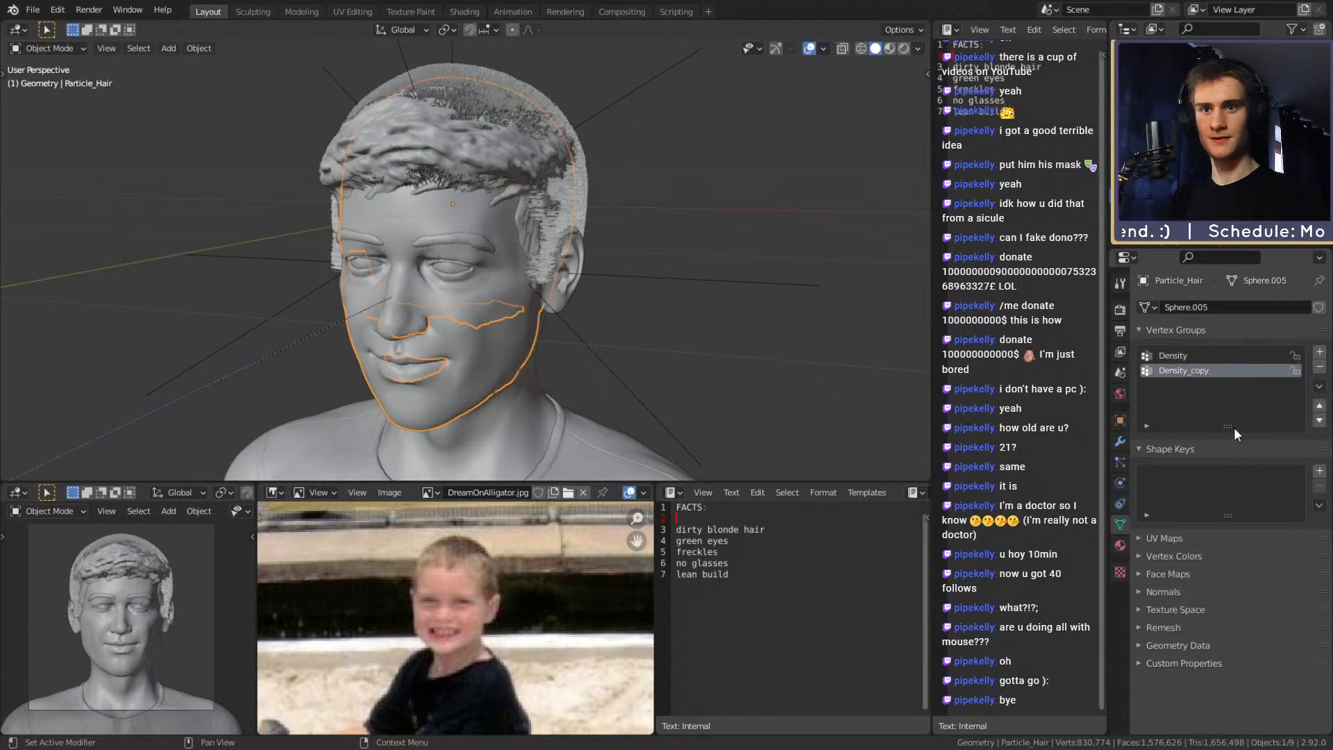
double_click(1201, 372)
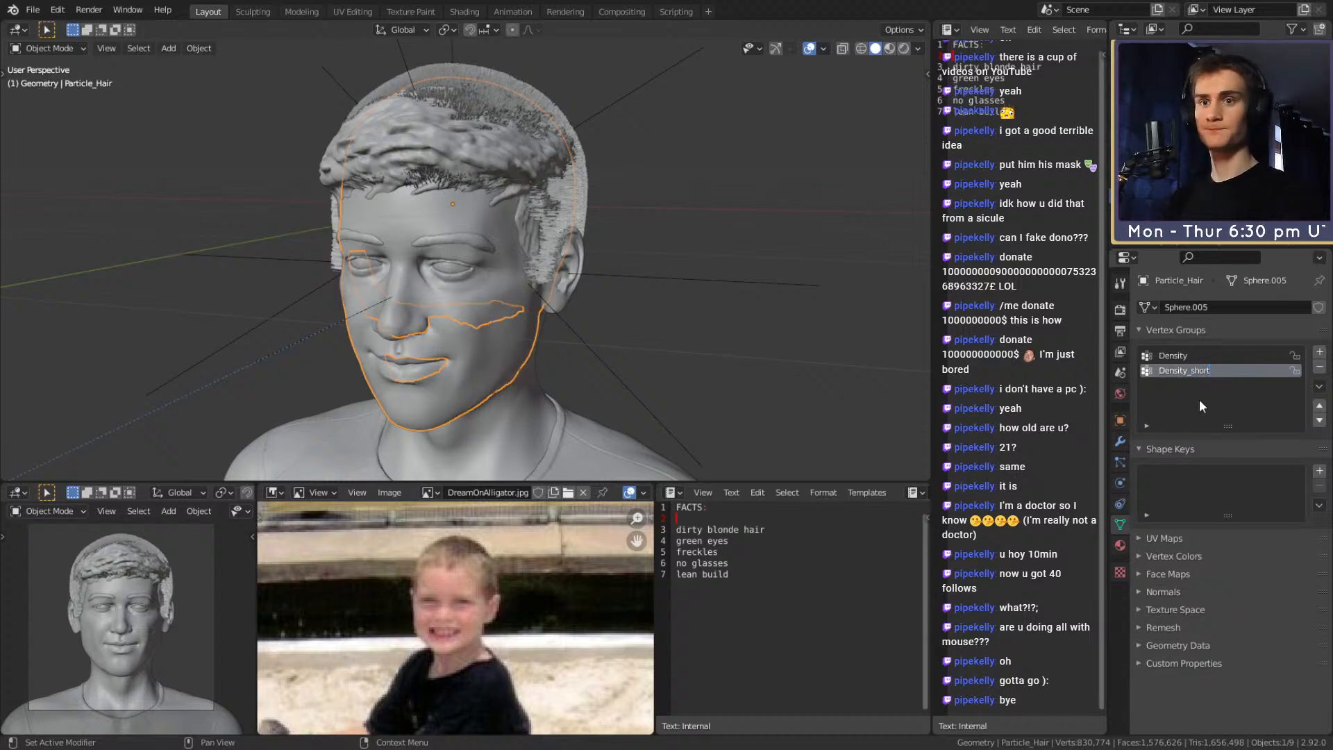
Enter Weight Paint mode and subtract Density_short weight along the lower edge of the sculpted top hair above the ear
middle_drag(674, 269, 498, 301)
scroll(661, 334, up, 4)
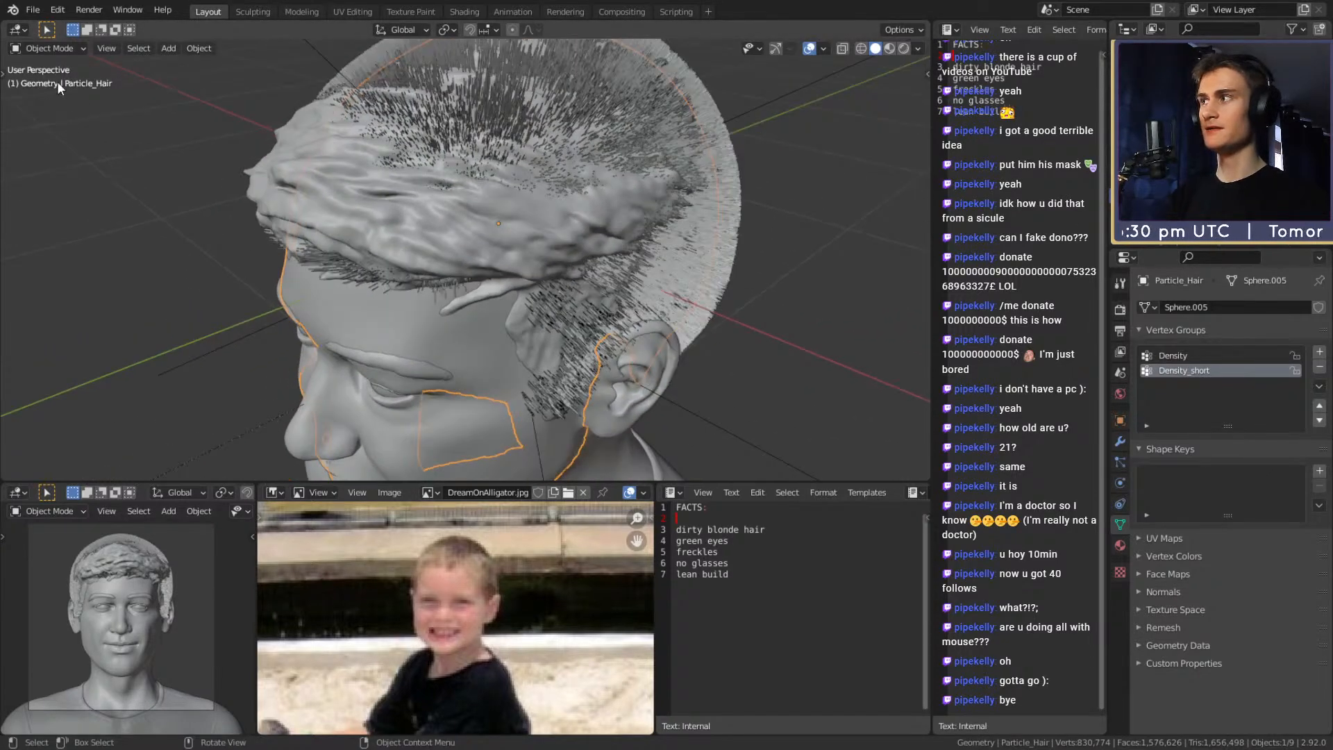
click(61, 50)
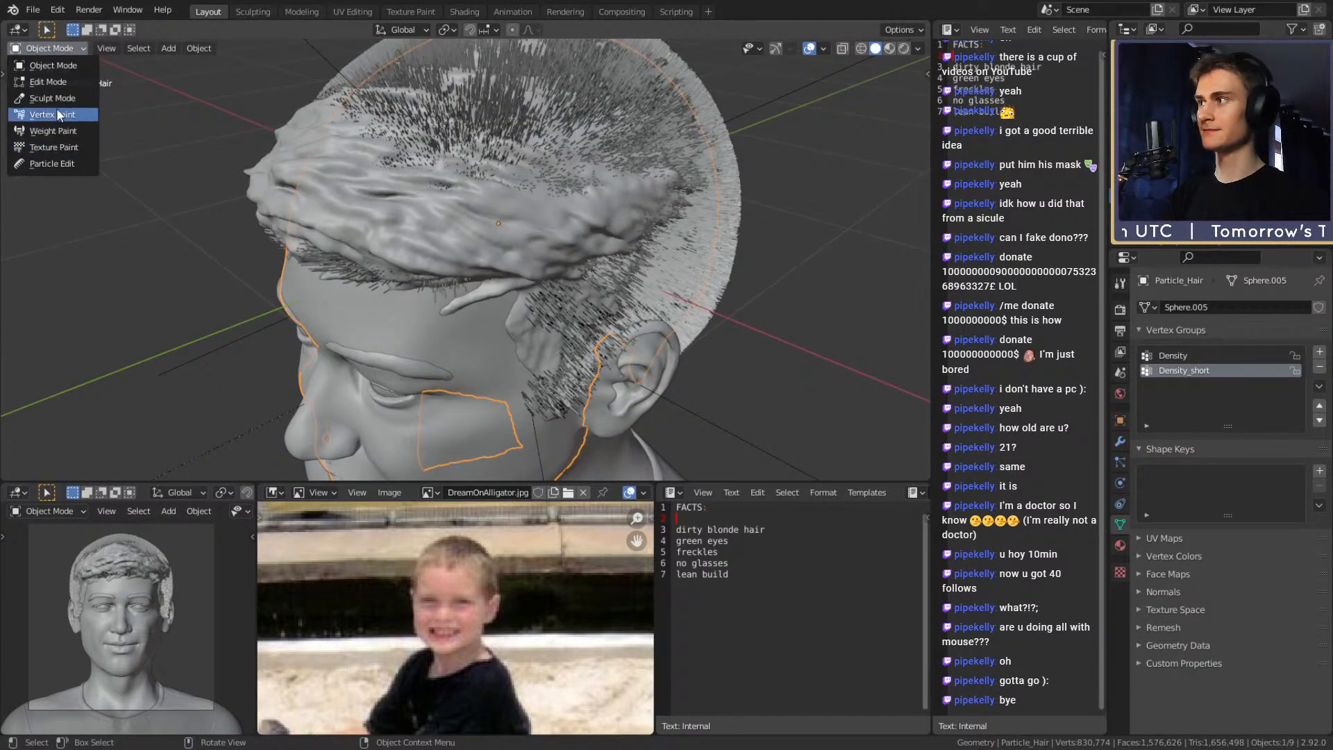
mouse_move(554, 268)
middle_down()
mouse_move(445, 293)
mouse_move(398, 279)
middle_up()
middle_drag(445, 188, 298, 231)
middle_drag(593, 224, 451, 258)
middle_drag(573, 198, 417, 275)
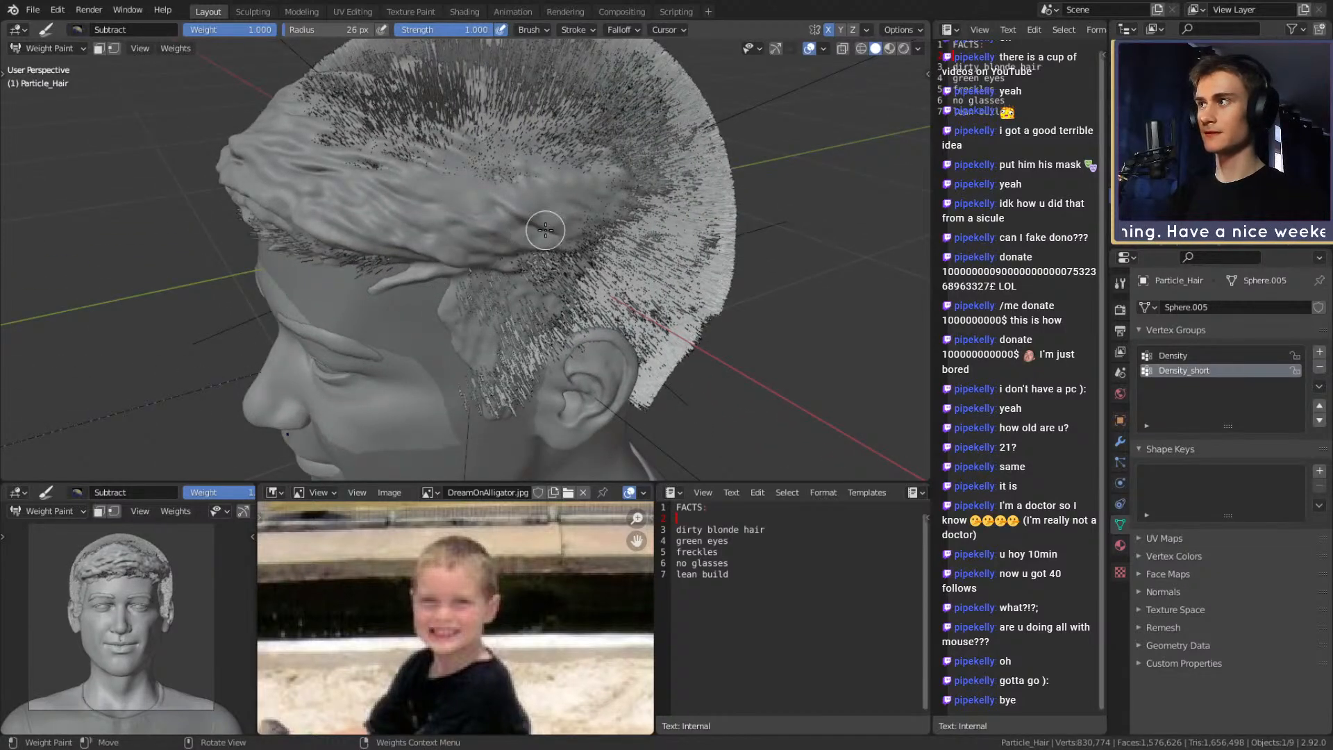
Show the brush settings, and hide and unhide the head and sculpted hair to check the painted Density_short band
click(1120, 310)
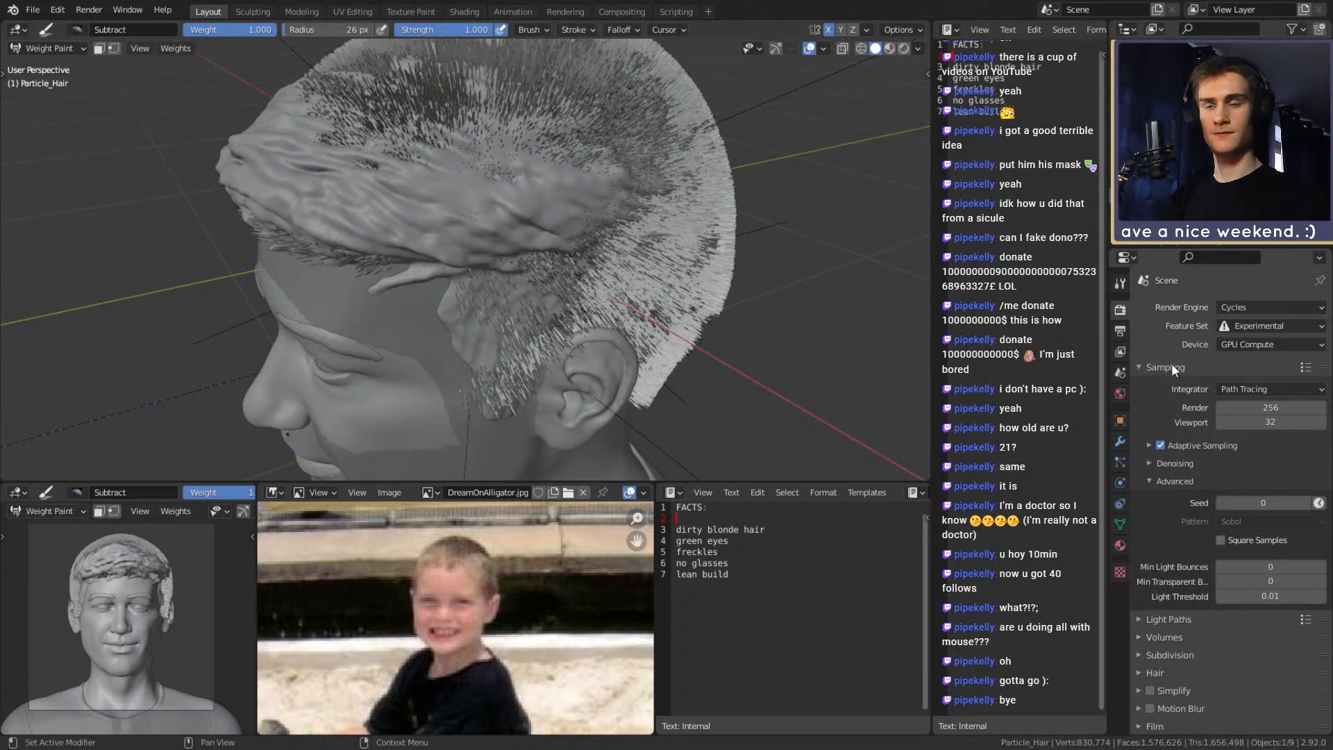
click(1119, 283)
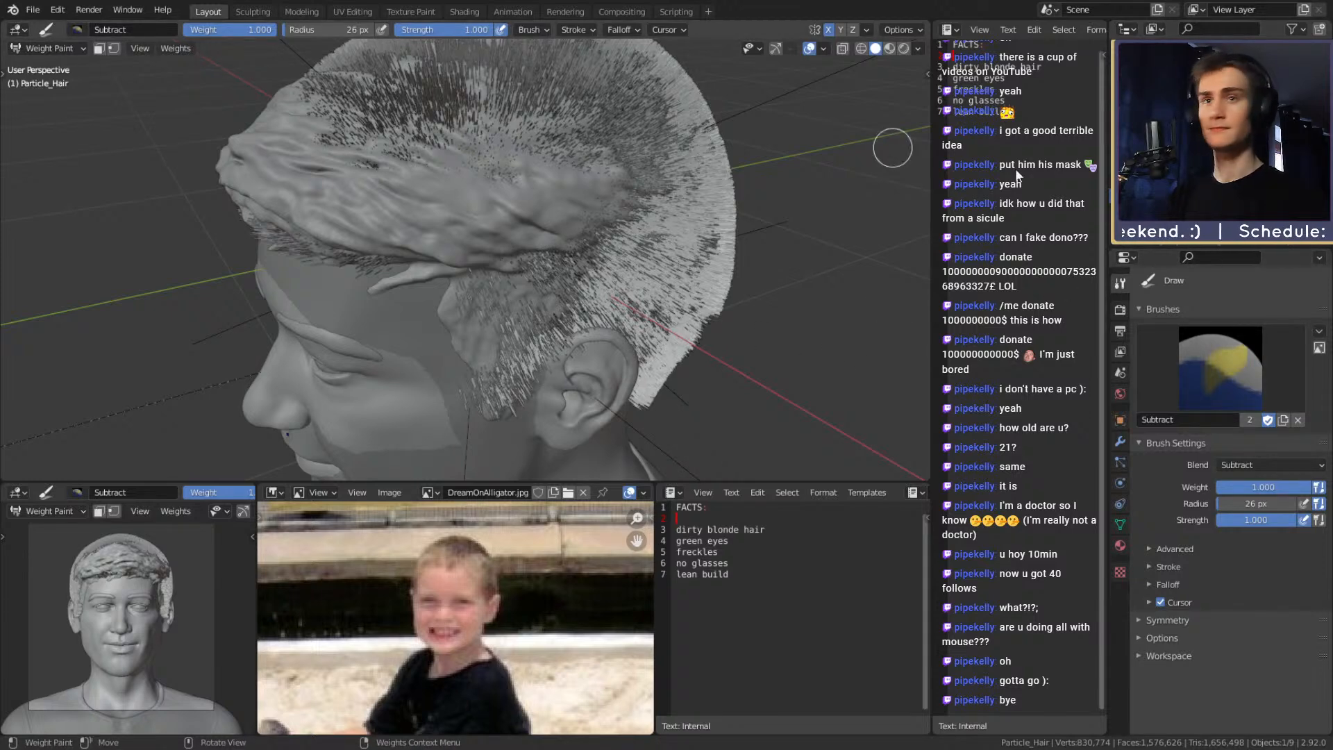
drag(1306, 168, 1306, 182)
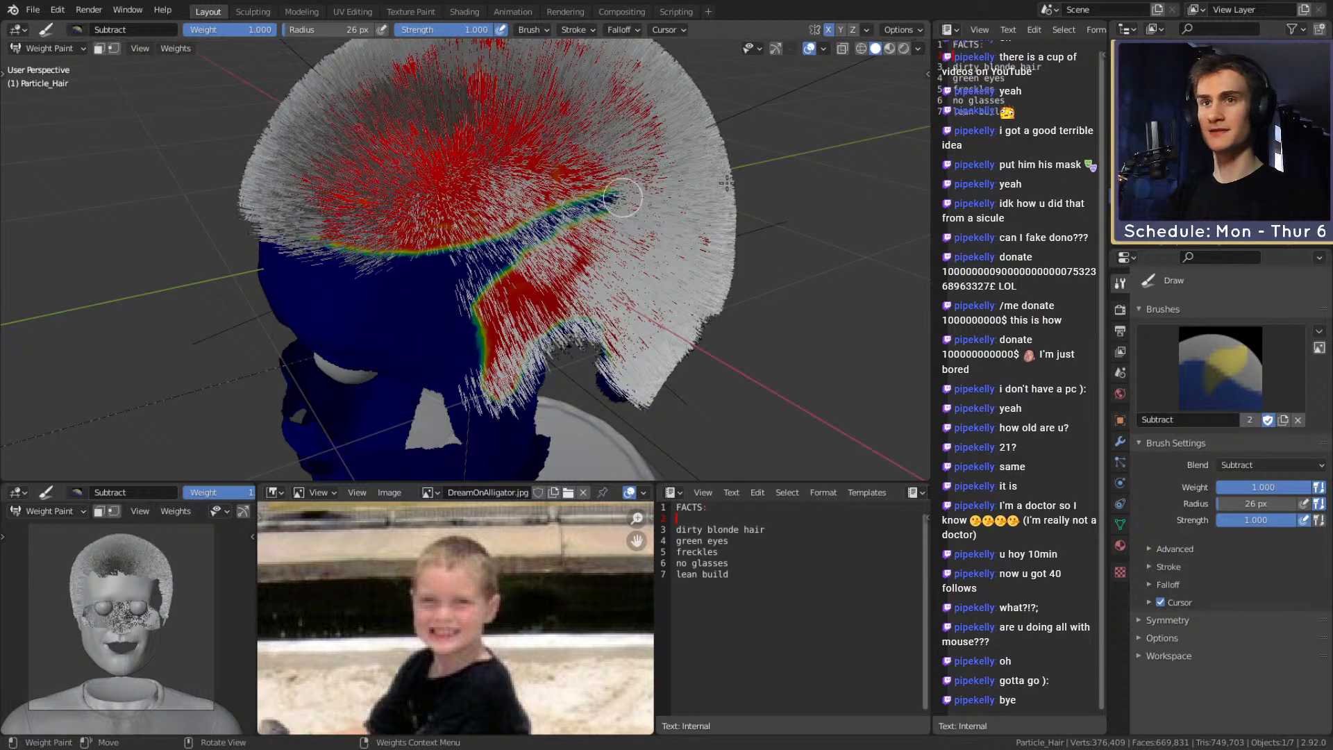
drag(1306, 168, 1305, 182)
Extend the subtracted Density_short band around the back of the head, and hide the head and sculpted hair
middle_drag(612, 266, 548, 273)
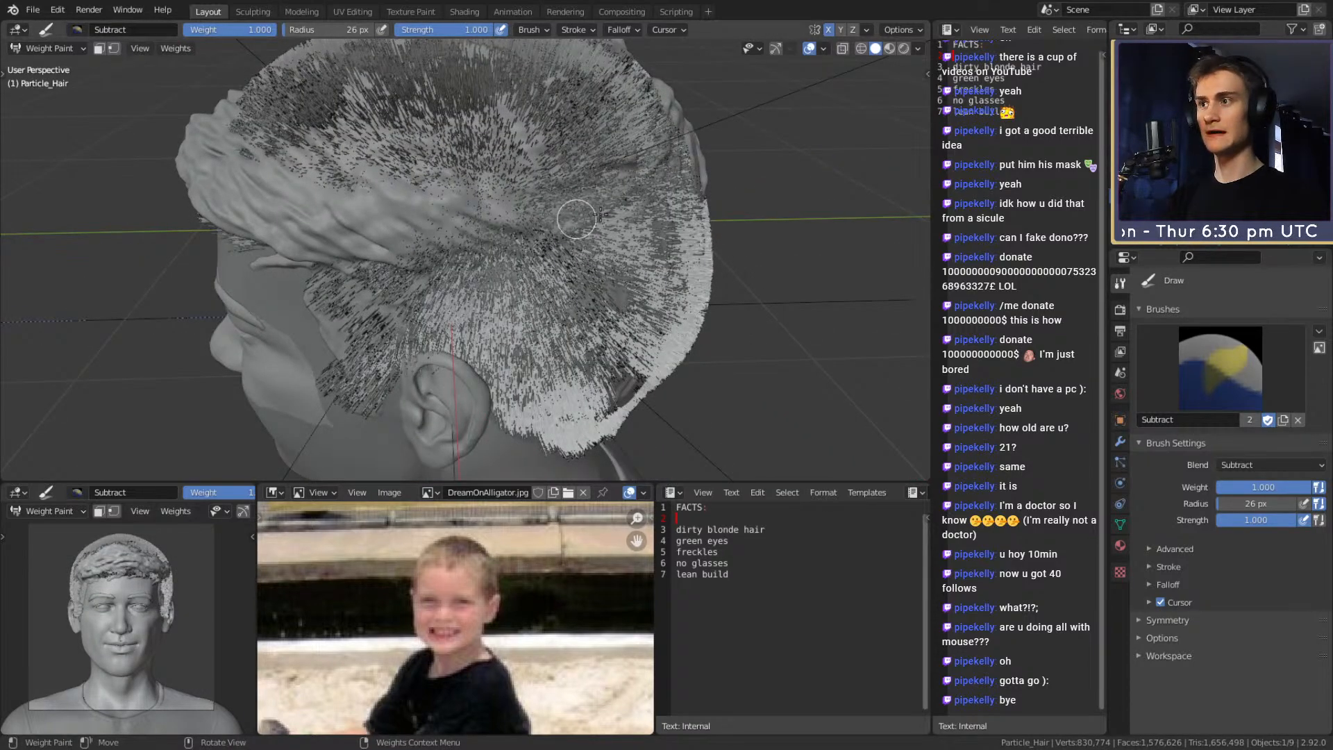
middle_drag(583, 217, 350, 275)
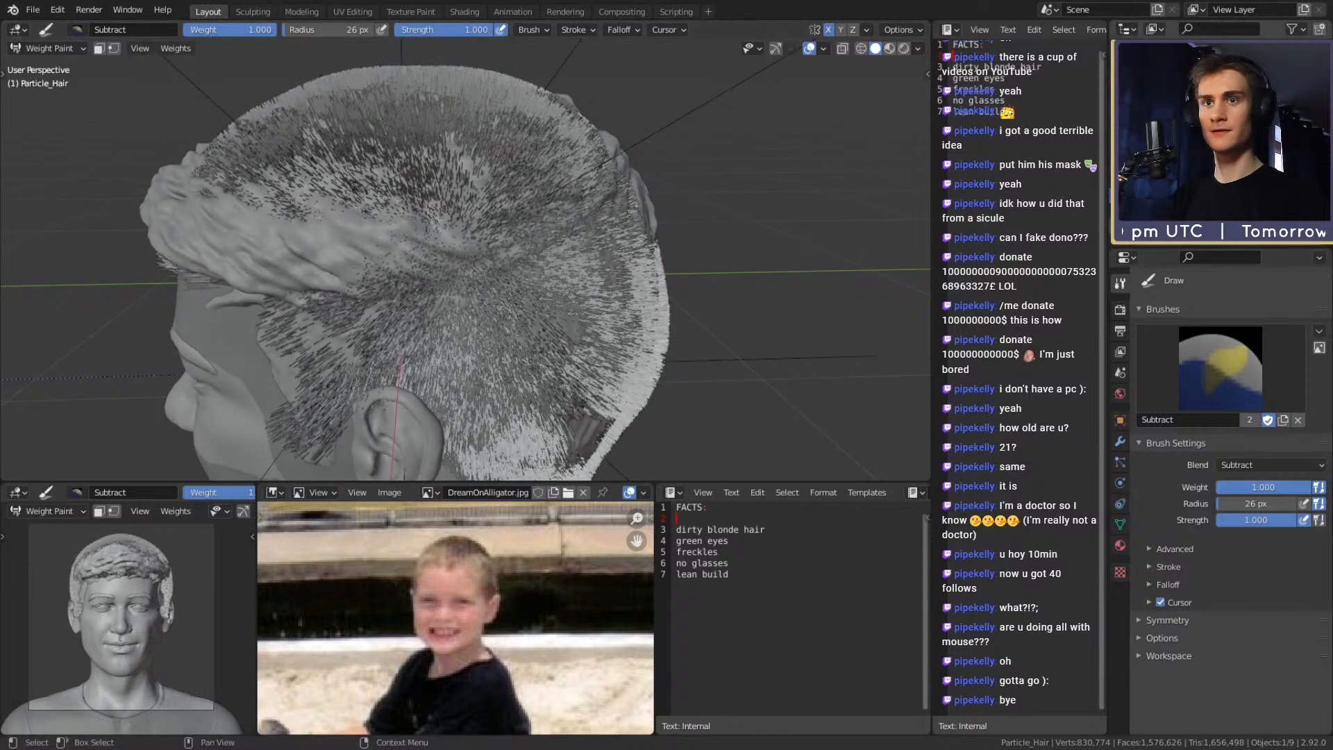
click(1305, 131)
click(1306, 160)
middle_drag(625, 267, 351, 289)
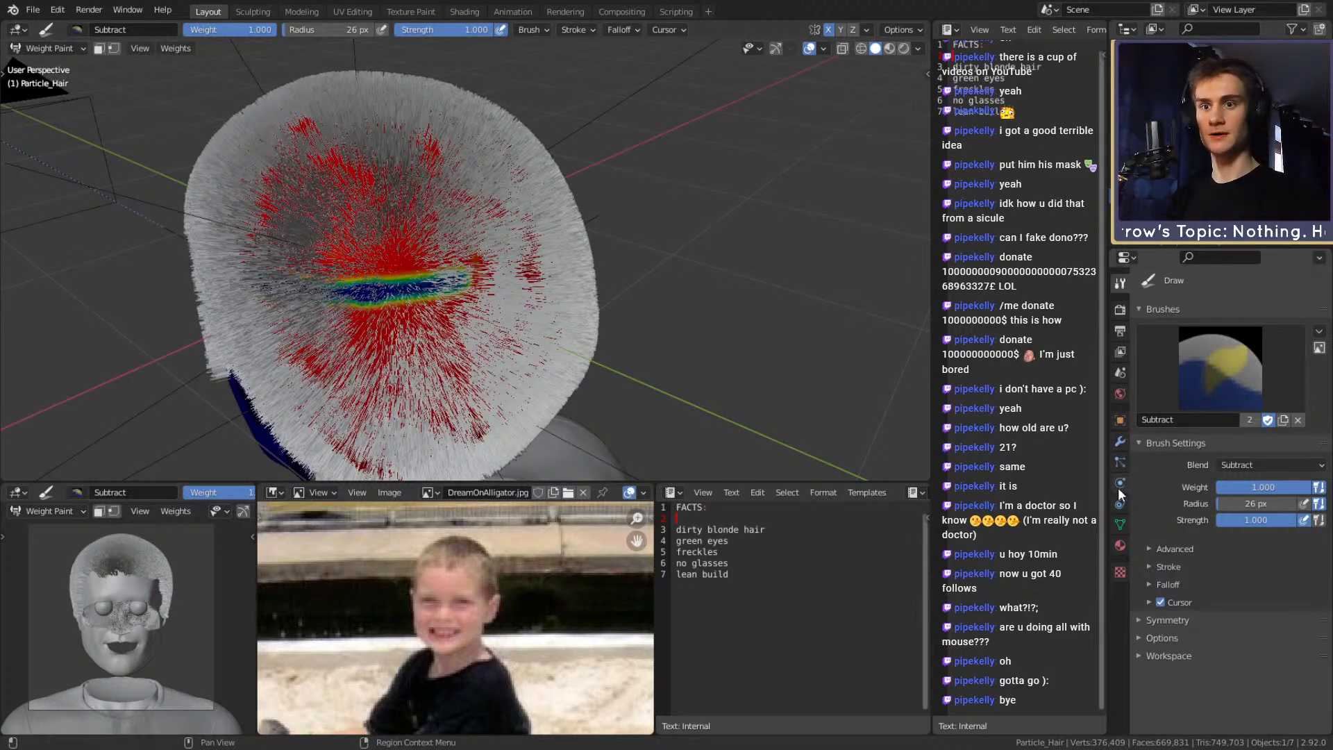
Set the particle system's Density vertex group to Density_short
click(1119, 462)
scroll(1155, 477, down, 8)
click(1250, 571)
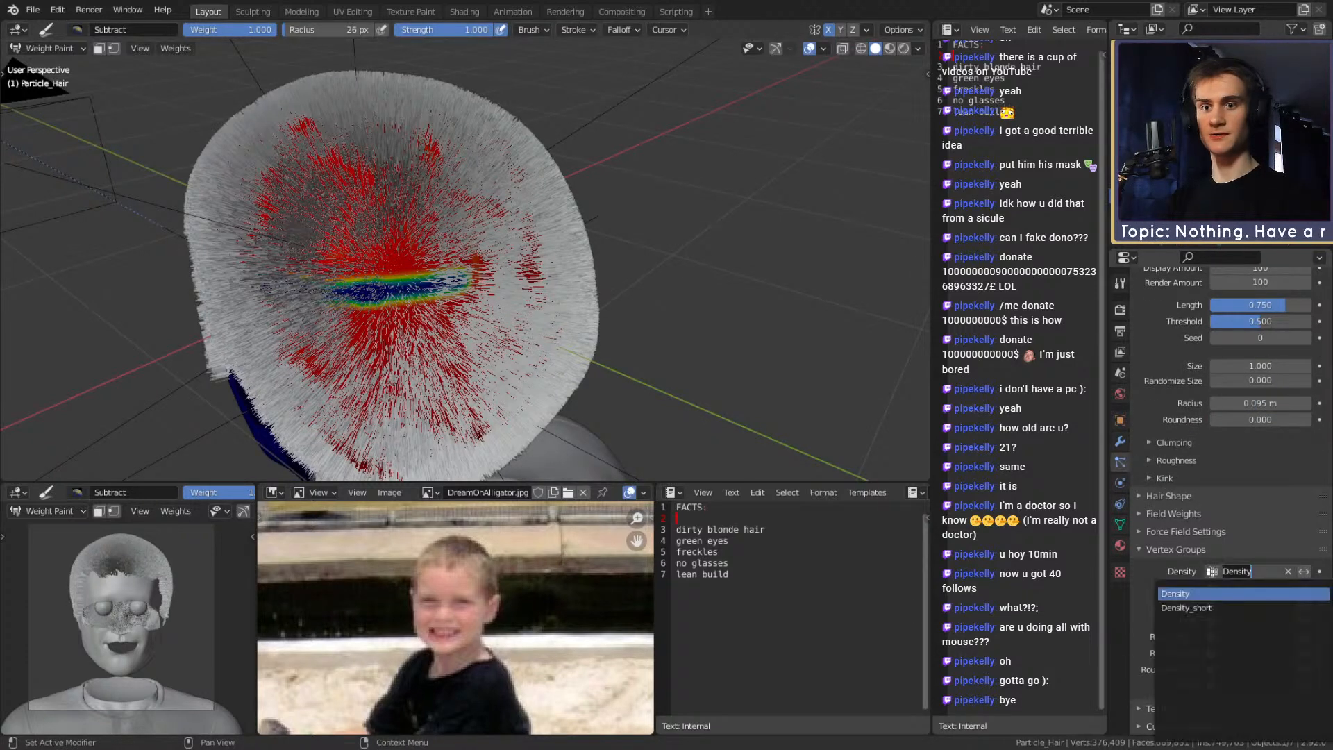
click(1243, 603)
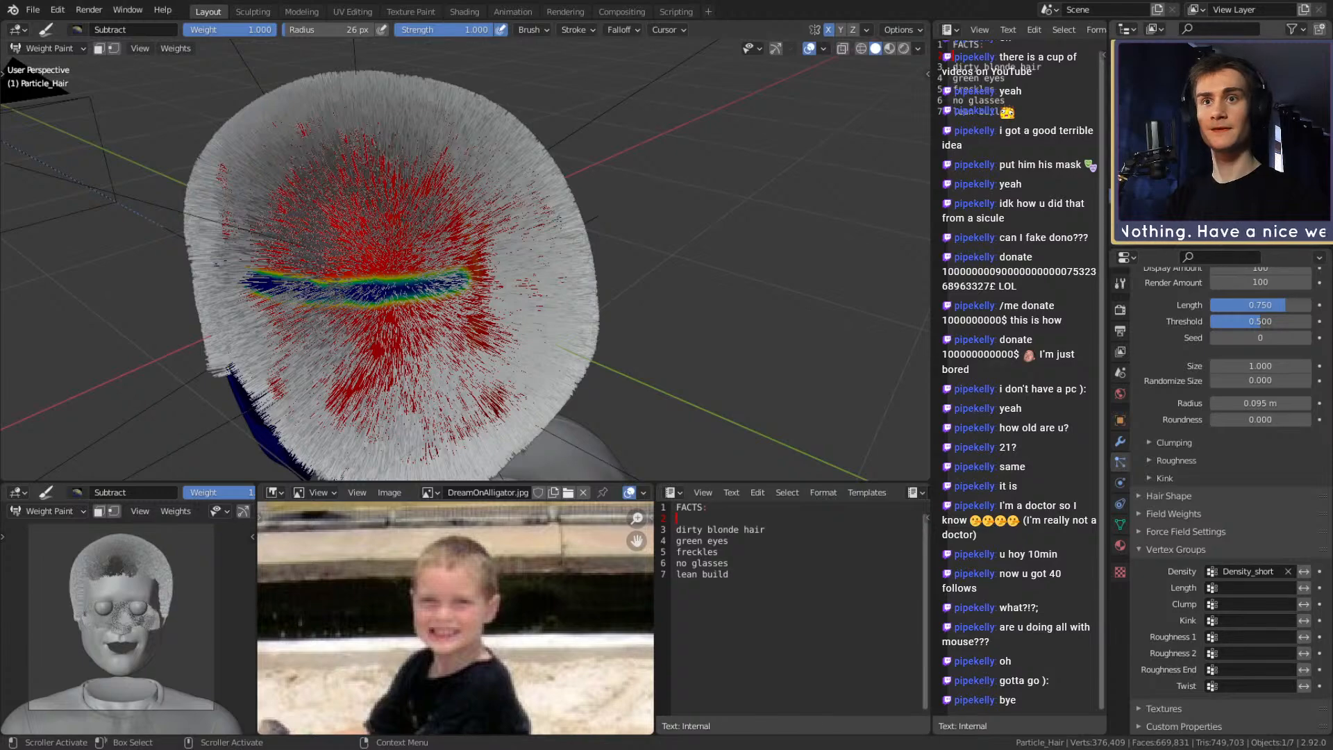
Unhide the head and sculpted hair, and subtract Density_short weight over the sculpted hair at the back of the crown
click(1305, 156)
click(1305, 171)
middle_drag(708, 254, 510, 277)
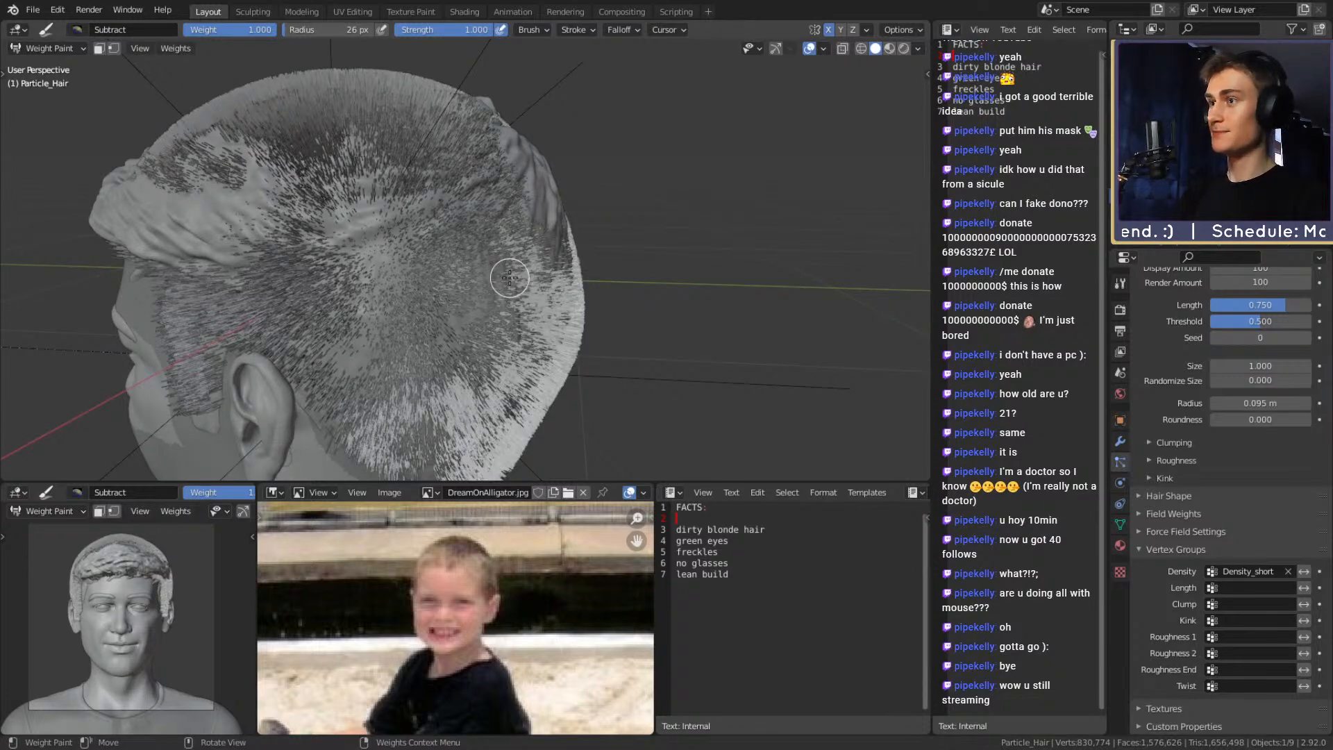
mouse_move(436, 221)
middle_down()
mouse_move(439, 279)
mouse_move(435, 258)
mouse_move(397, 294)
mouse_move(348, 275)
mouse_move(467, 236)
mouse_move(571, 273)
mouse_move(510, 269)
middle_up()
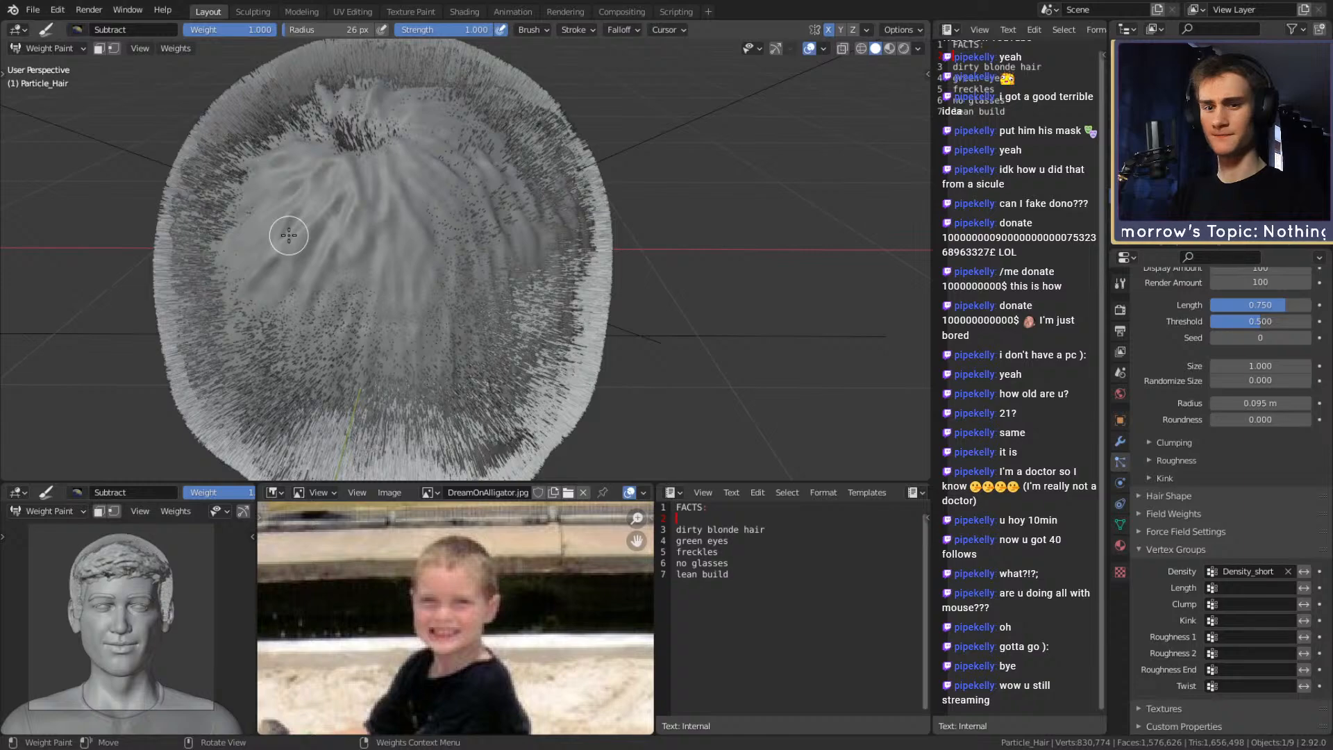
middle_drag(289, 236, 377, 244)
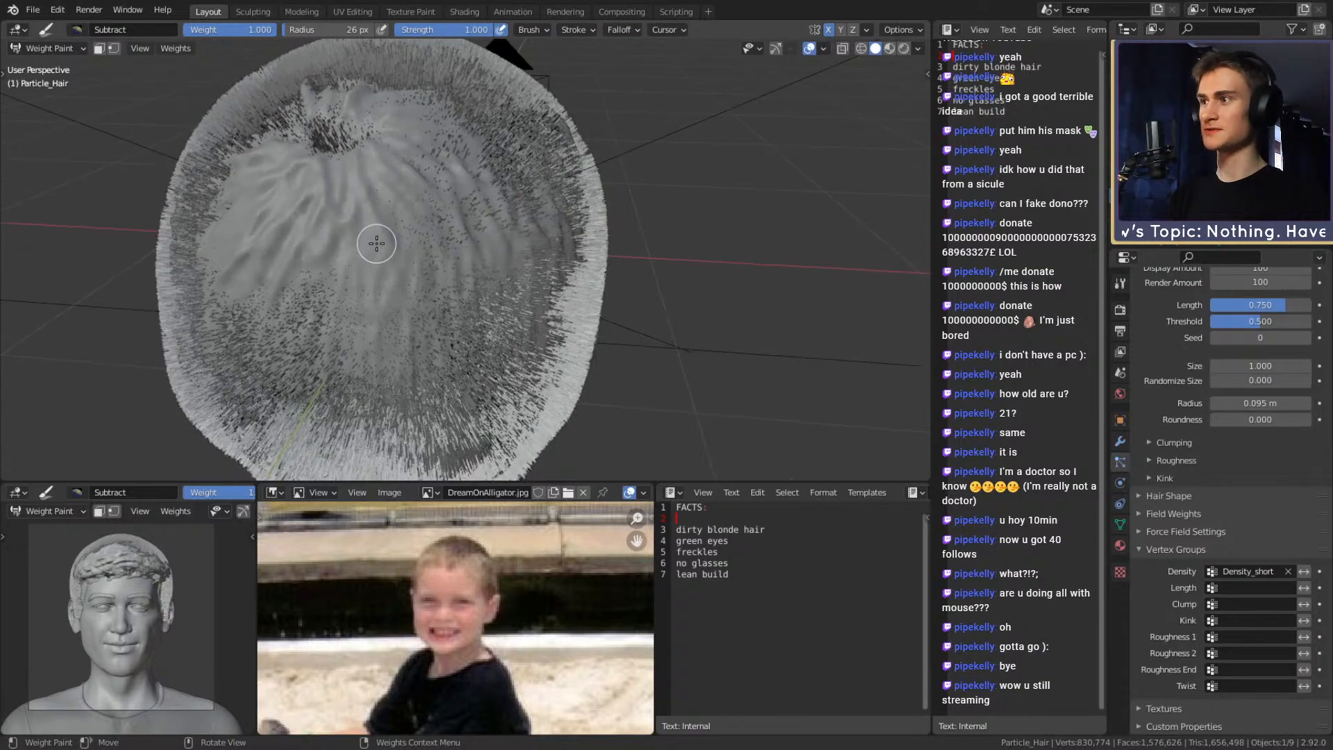
drag(322, 236, 417, 243)
mouse_move(416, 250)
middle_down()
mouse_move(277, 236)
mouse_move(607, 205)
middle_up()
scroll(607, 206, down, 3)
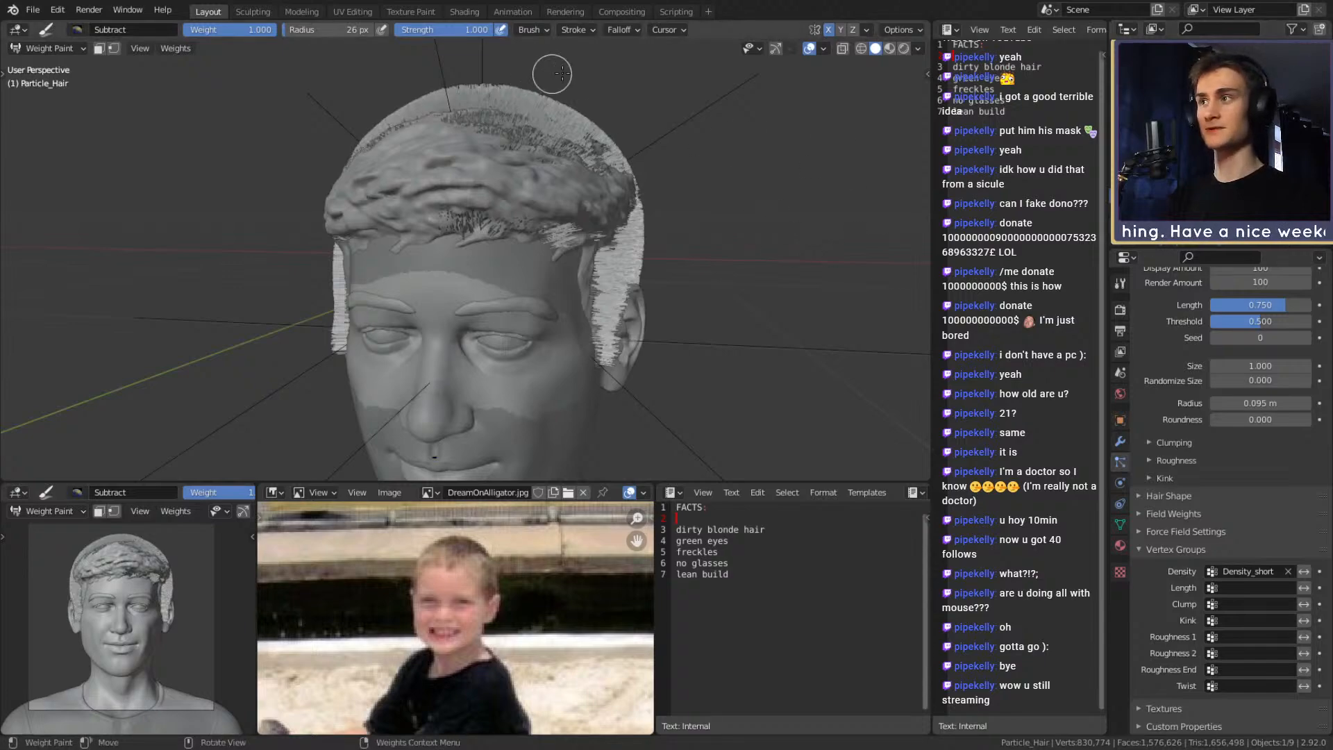
Hide the head and sculpted hair, enlarge the brush to 48 px and clear Density_short weight across the crown
click(1305, 180)
click(1306, 166)
middle_drag(722, 236, 521, 273)
middle_drag(573, 226, 454, 234)
key(f)
click(508, 248)
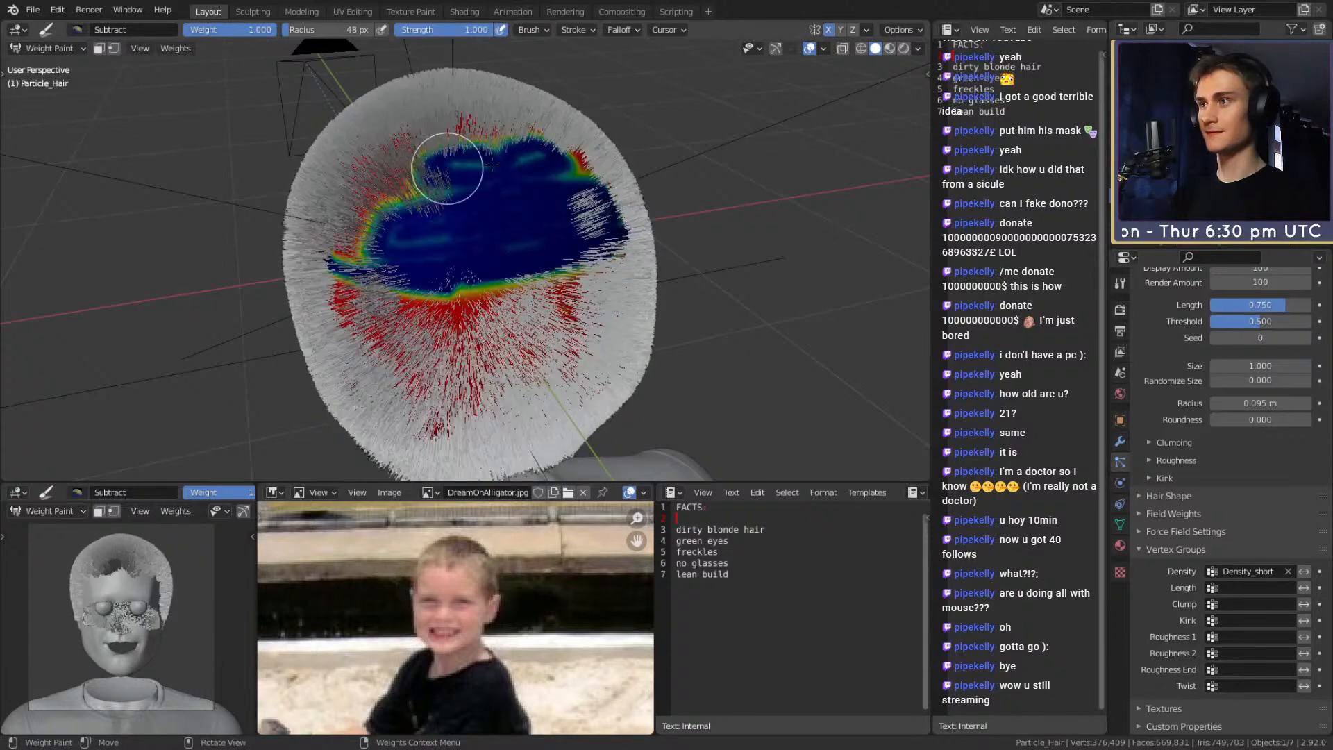
Subtract a wide band of Density_short weight along the side of the head above the ear
middle_drag(394, 195, 603, 178)
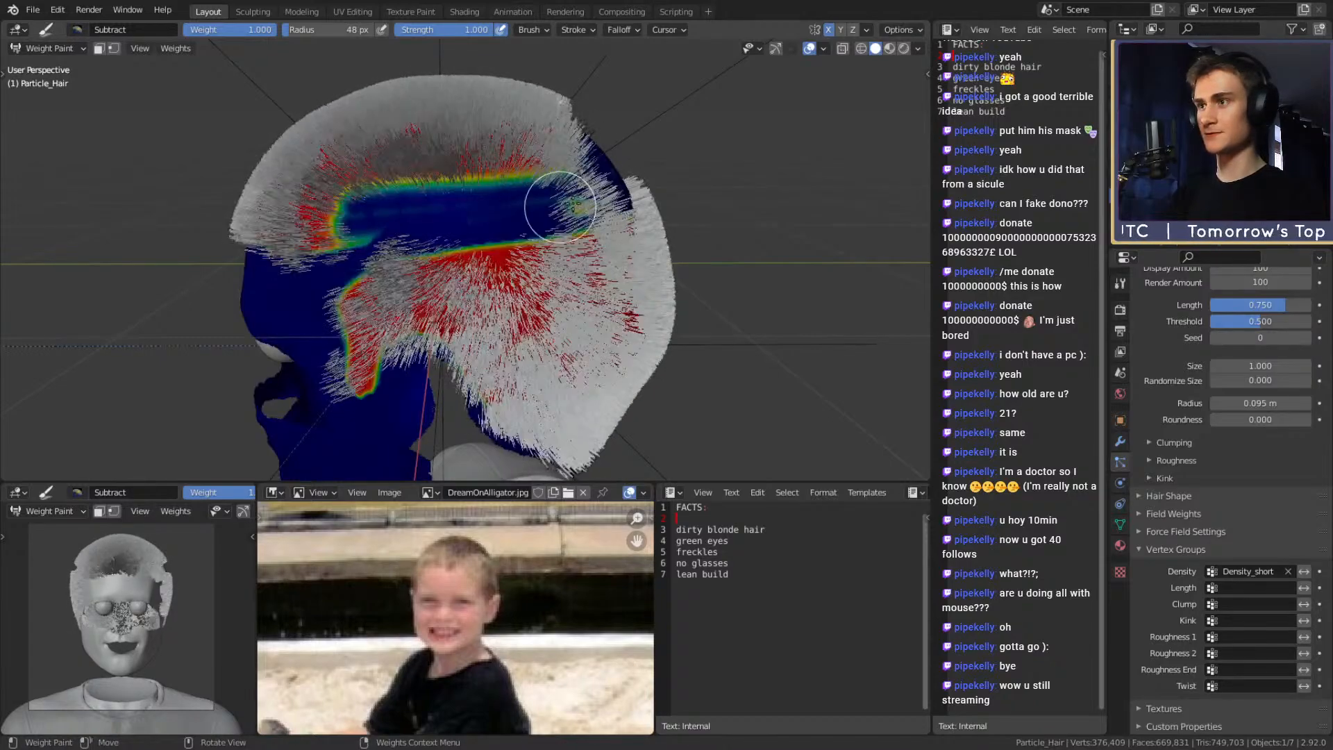
mouse_move(572, 204)
middle_down()
mouse_move(467, 232)
mouse_move(461, 250)
mouse_move(601, 174)
mouse_move(532, 98)
mouse_move(476, 139)
mouse_move(278, 195)
mouse_move(634, 134)
middle_up()
middle_drag(389, 182, 545, 163)
Enlarge the brush to 80 px and subtract Density_short weight across the upper side and above the forehead
key(f)
click(572, 163)
mouse_move(618, 138)
mouse_down()
mouse_move(387, 134)
mouse_move(462, 173)
mouse_move(640, 164)
mouse_move(469, 227)
mouse_move(568, 164)
mouse_move(420, 164)
mouse_move(566, 186)
mouse_up()
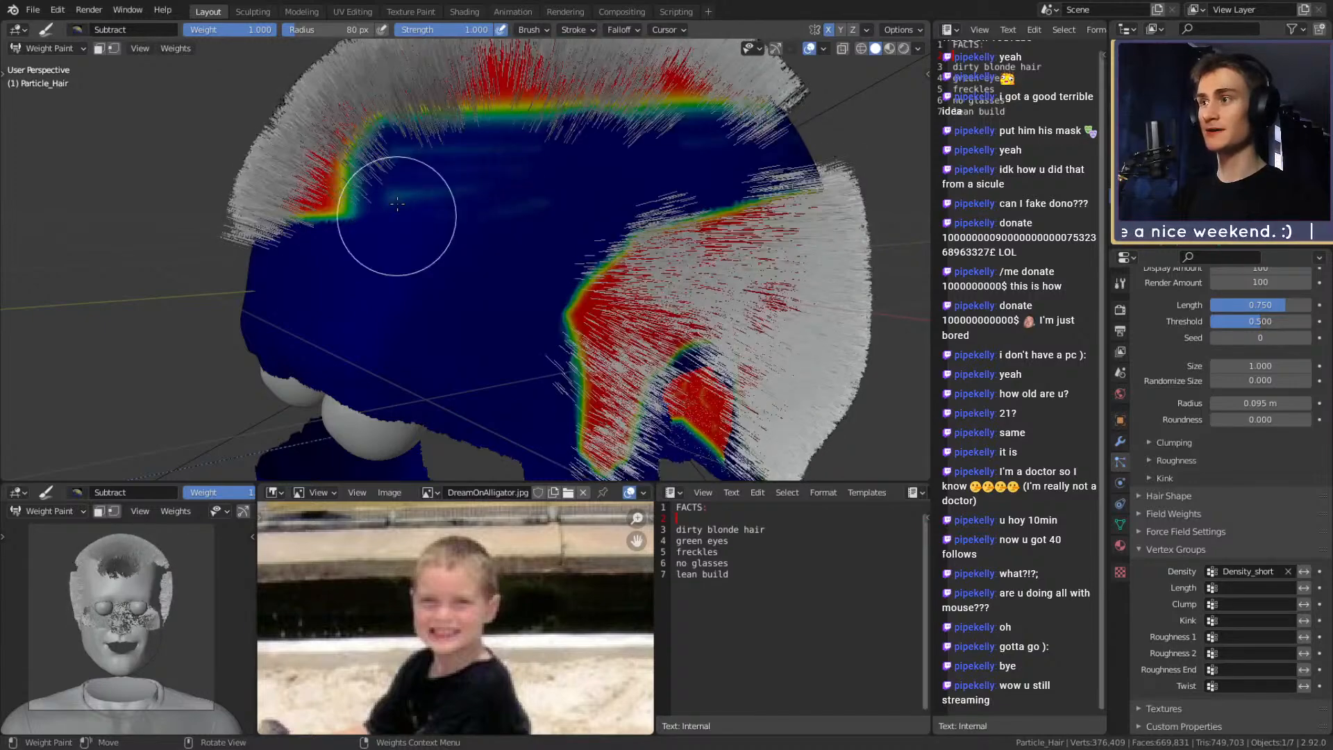
drag(395, 152, 601, 148)
mouse_move(520, 202)
middle_down()
mouse_move(607, 167)
mouse_move(567, 215)
middle_up()
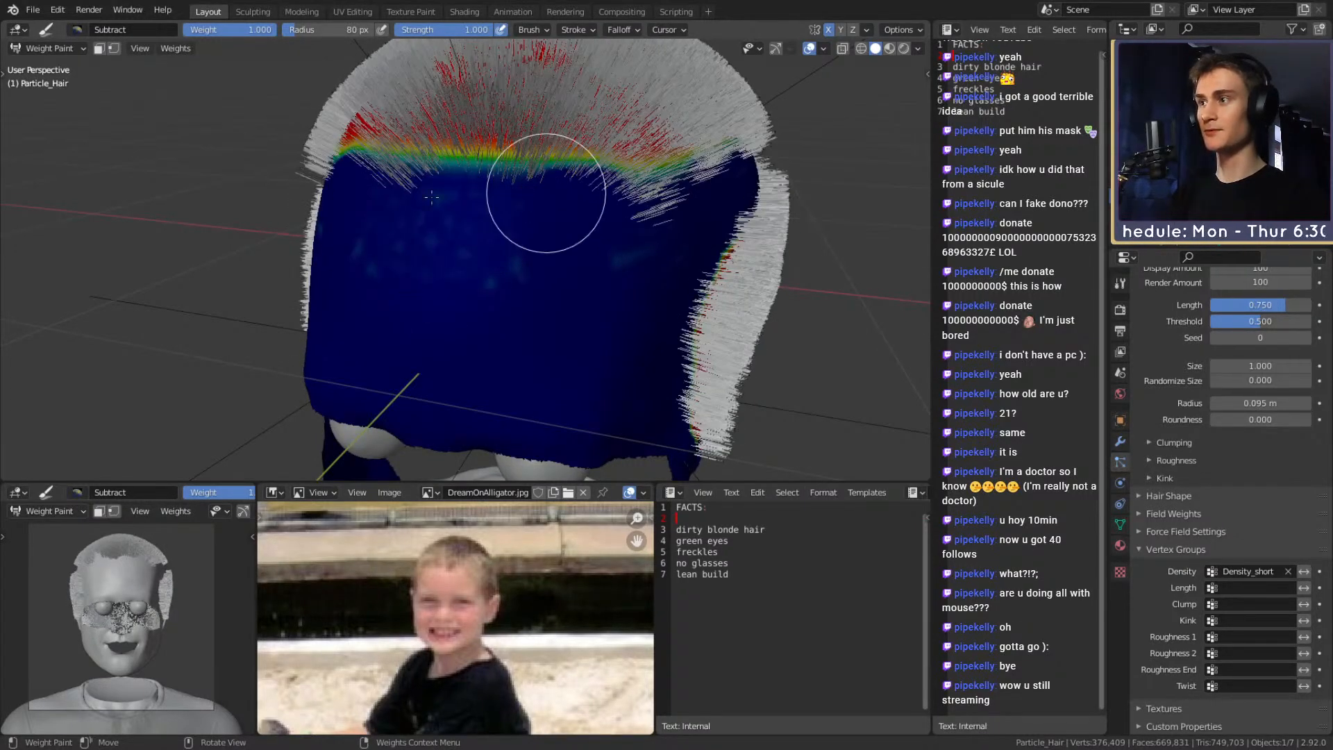
middle_drag(485, 206, 505, 208)
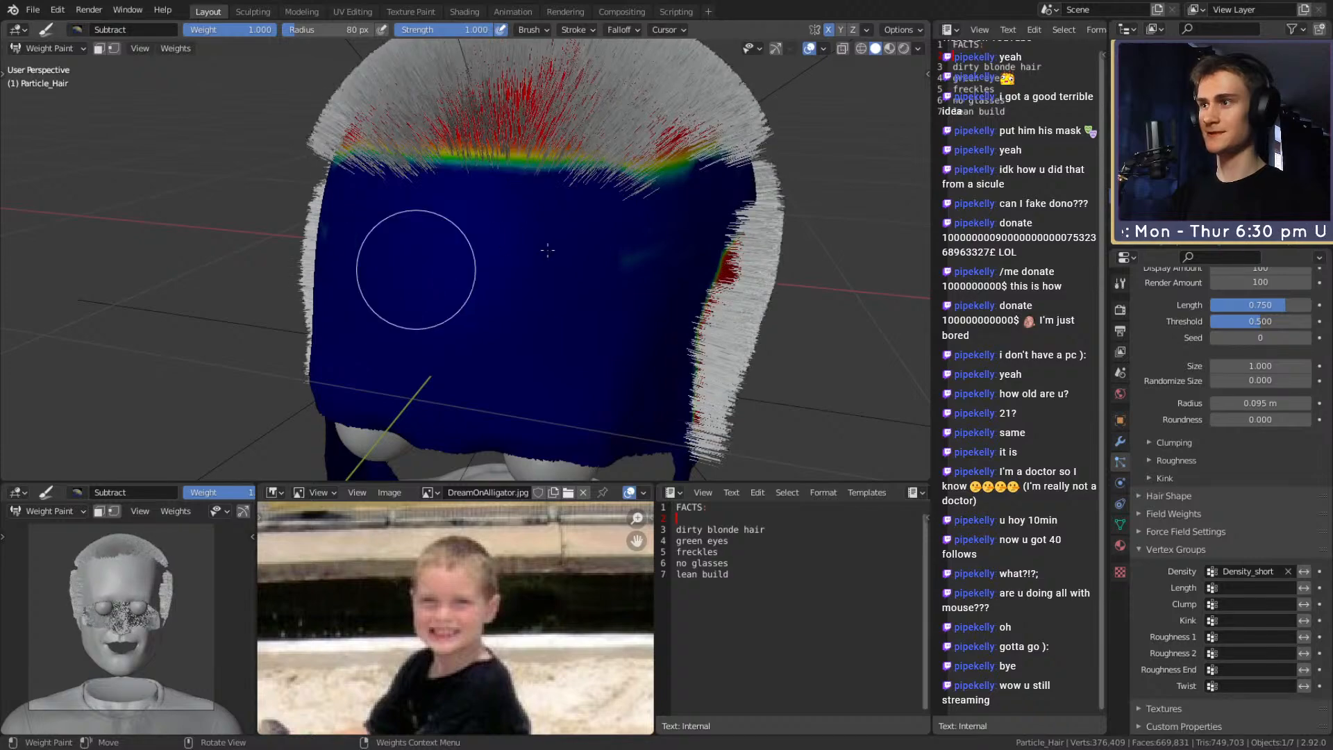
middle_drag(679, 232, 505, 316)
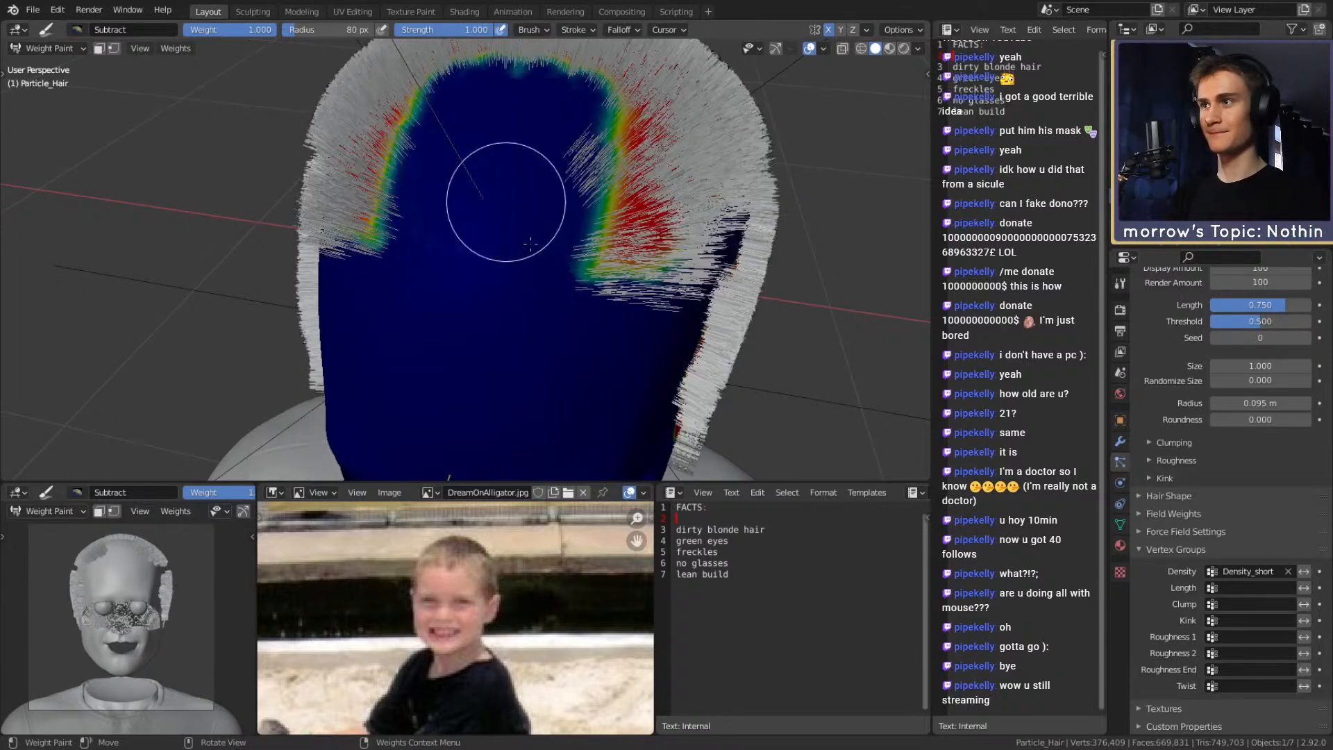
Subtract the remaining Density_short weight over the top of the scalp and the crown, leaving only the sides and back
middle_drag(586, 134, 421, 368)
mouse_move(421, 369)
mouse_down()
mouse_move(416, 134)
mouse_move(446, 45)
mouse_move(457, 368)
mouse_move(441, 65)
mouse_move(462, 351)
mouse_move(432, 93)
mouse_move(387, 194)
mouse_move(381, 381)
mouse_move(350, 159)
mouse_up()
mouse_move(342, 75)
middle_down()
mouse_move(558, 233)
mouse_move(412, 139)
mouse_move(505, 243)
mouse_move(451, 177)
mouse_move(431, 202)
middle_up()
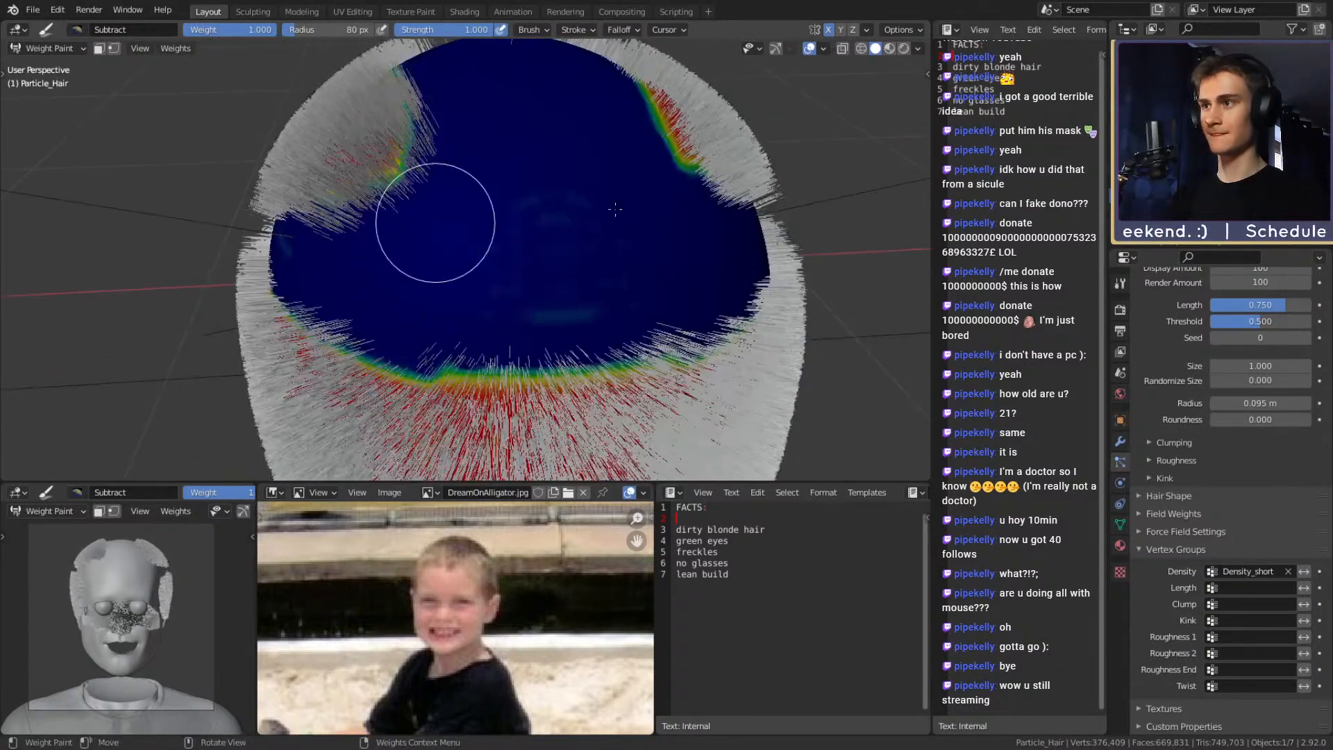
middle_drag(477, 302, 653, 233)
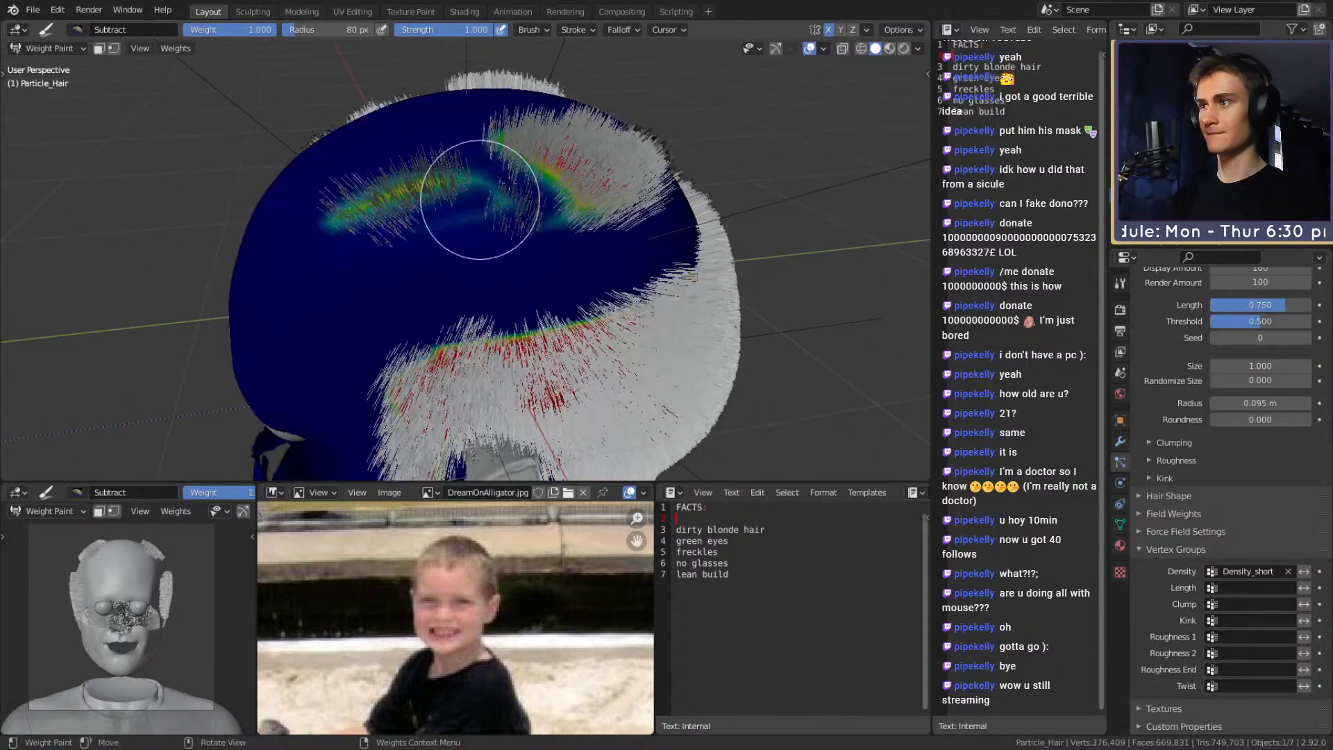
mouse_move(521, 203)
mouse_down()
mouse_move(401, 223)
mouse_move(351, 178)
mouse_move(450, 217)
mouse_move(312, 214)
mouse_up()
mouse_move(312, 214)
middle_down()
mouse_move(357, 262)
mouse_move(469, 272)
middle_up()
mouse_move(470, 272)
mouse_down()
mouse_move(507, 264)
mouse_move(580, 198)
mouse_move(486, 201)
mouse_move(548, 229)
mouse_move(517, 170)
mouse_move(548, 226)
mouse_move(517, 174)
mouse_move(506, 217)
mouse_move(556, 229)
mouse_move(476, 183)
mouse_up()
middle_drag(449, 274, 535, 268)
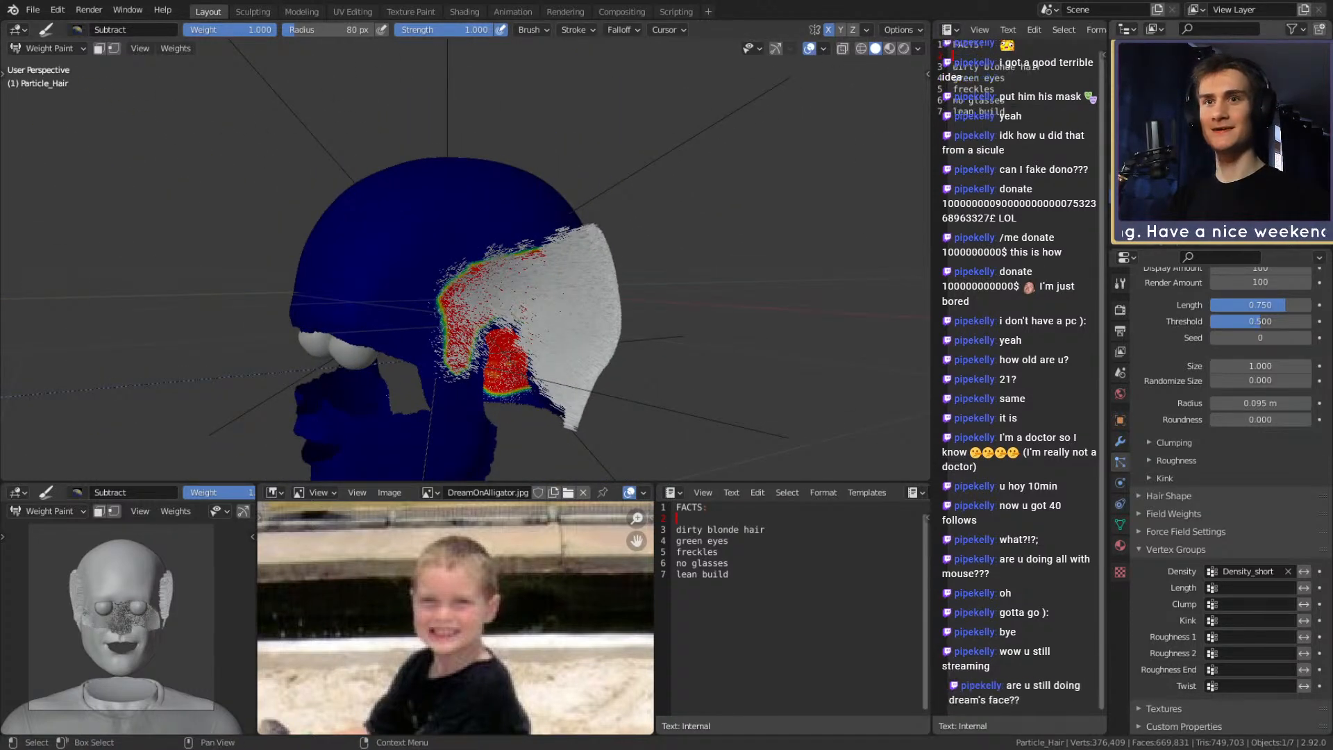
Unhide the head to inspect the short hair around the ear, and hide it again
middle_drag(566, 240, 605, 279)
scroll(569, 267, up, 2)
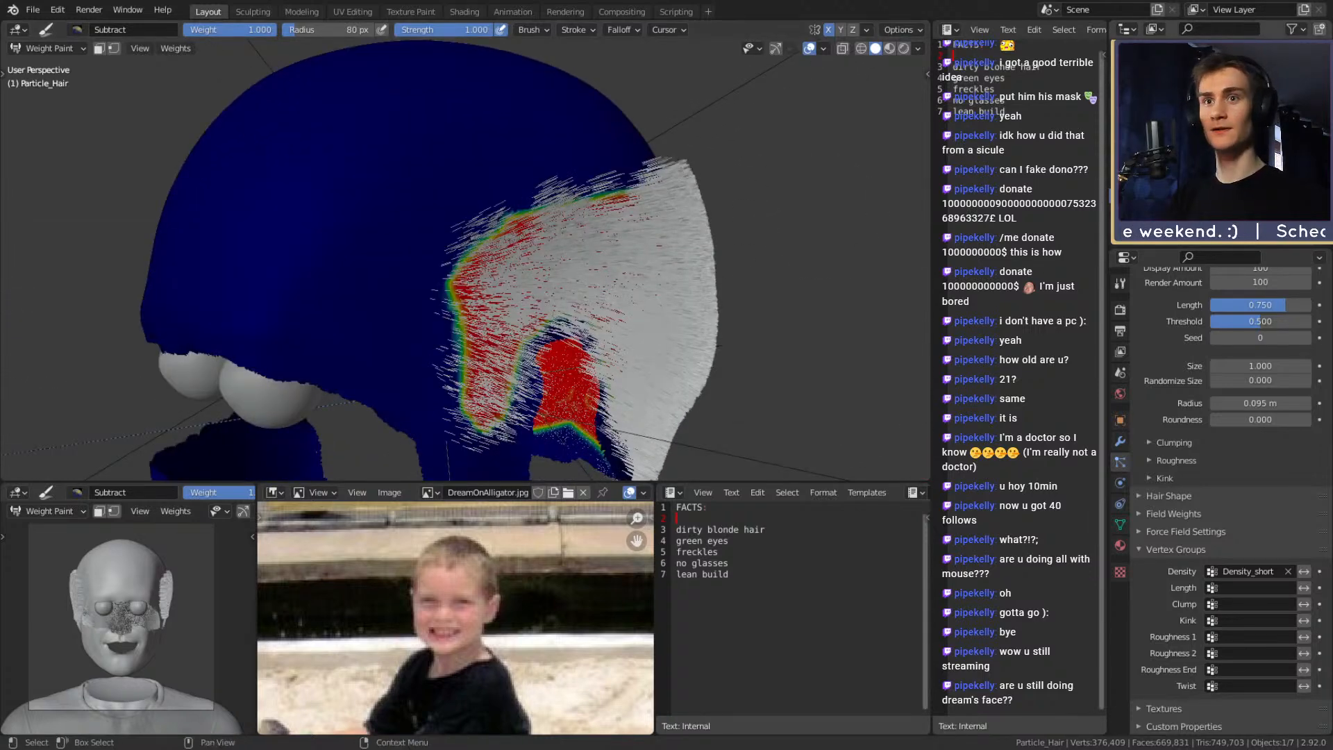
click(1307, 139)
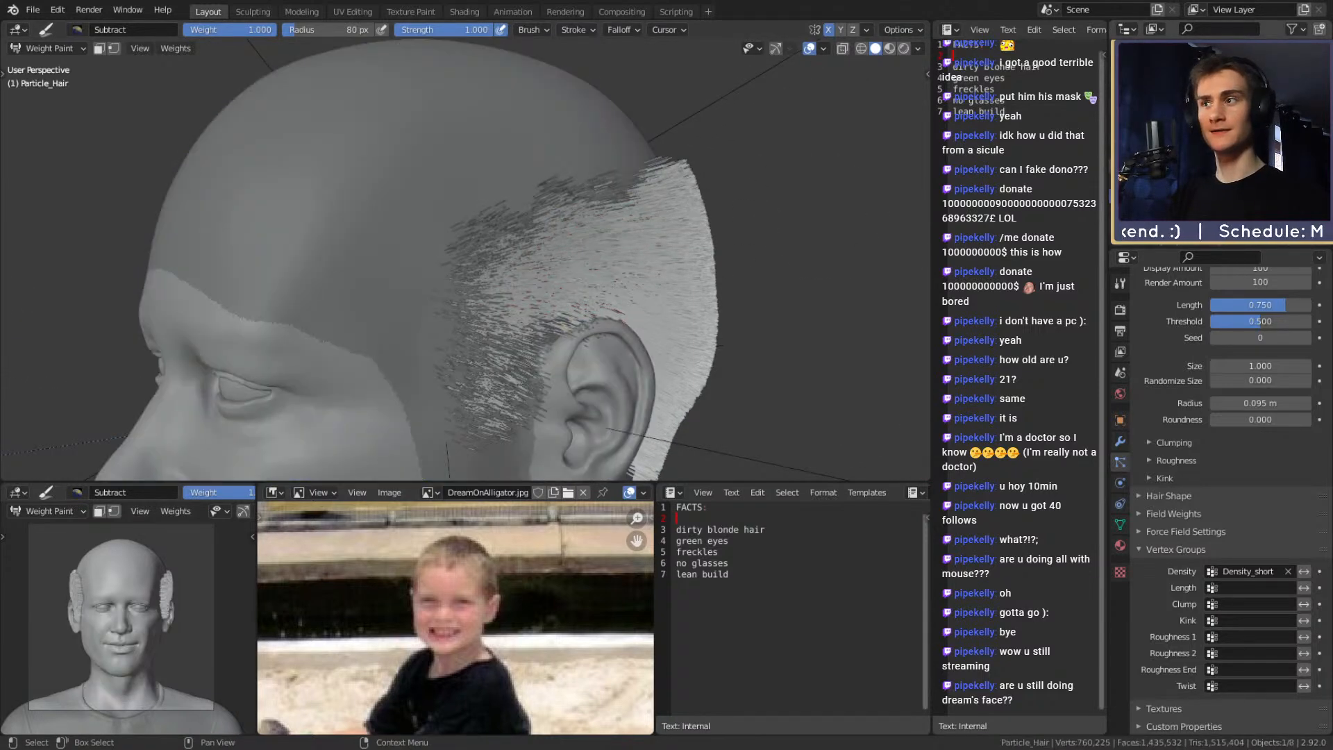
mouse_move(669, 299)
middle_down()
mouse_move(548, 251)
mouse_move(610, 281)
middle_up()
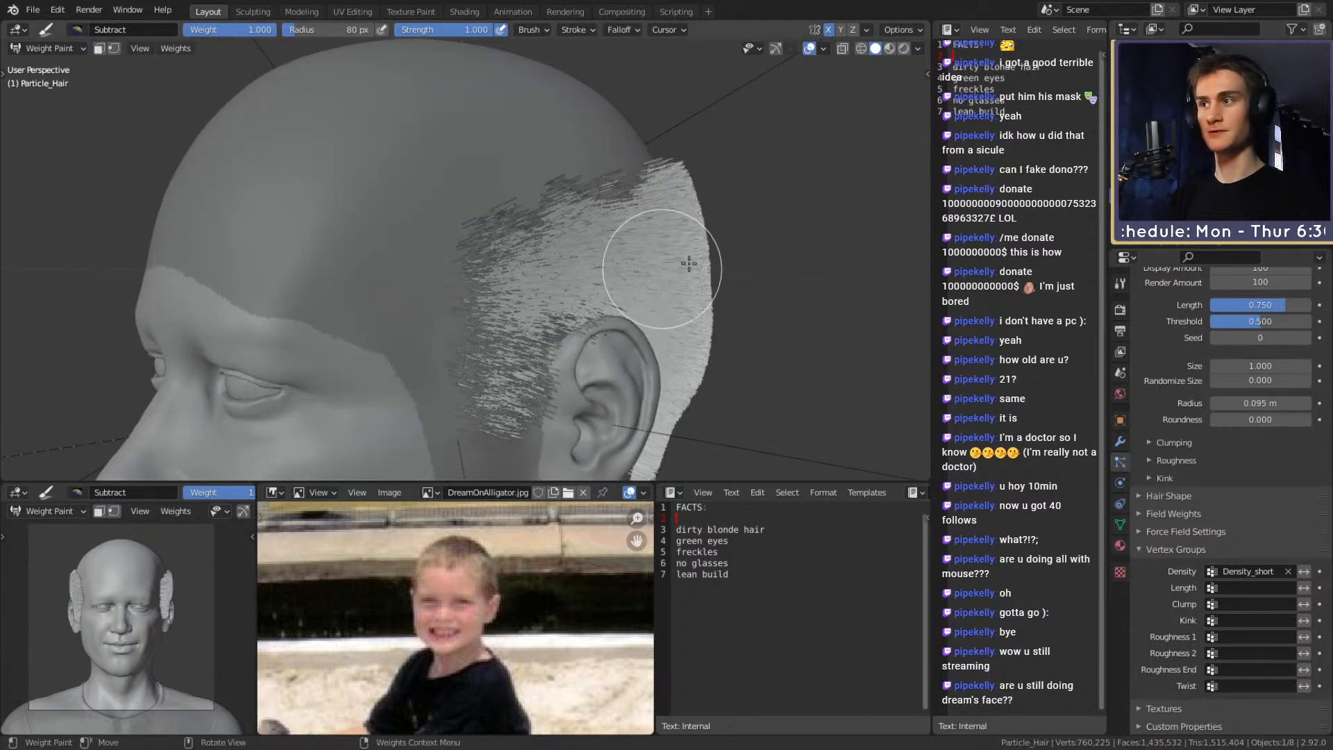
click(1306, 139)
mouse_move(553, 266)
middle_down()
mouse_move(479, 249)
mouse_move(586, 154)
middle_up()
middle_drag(416, 184, 888, 236)
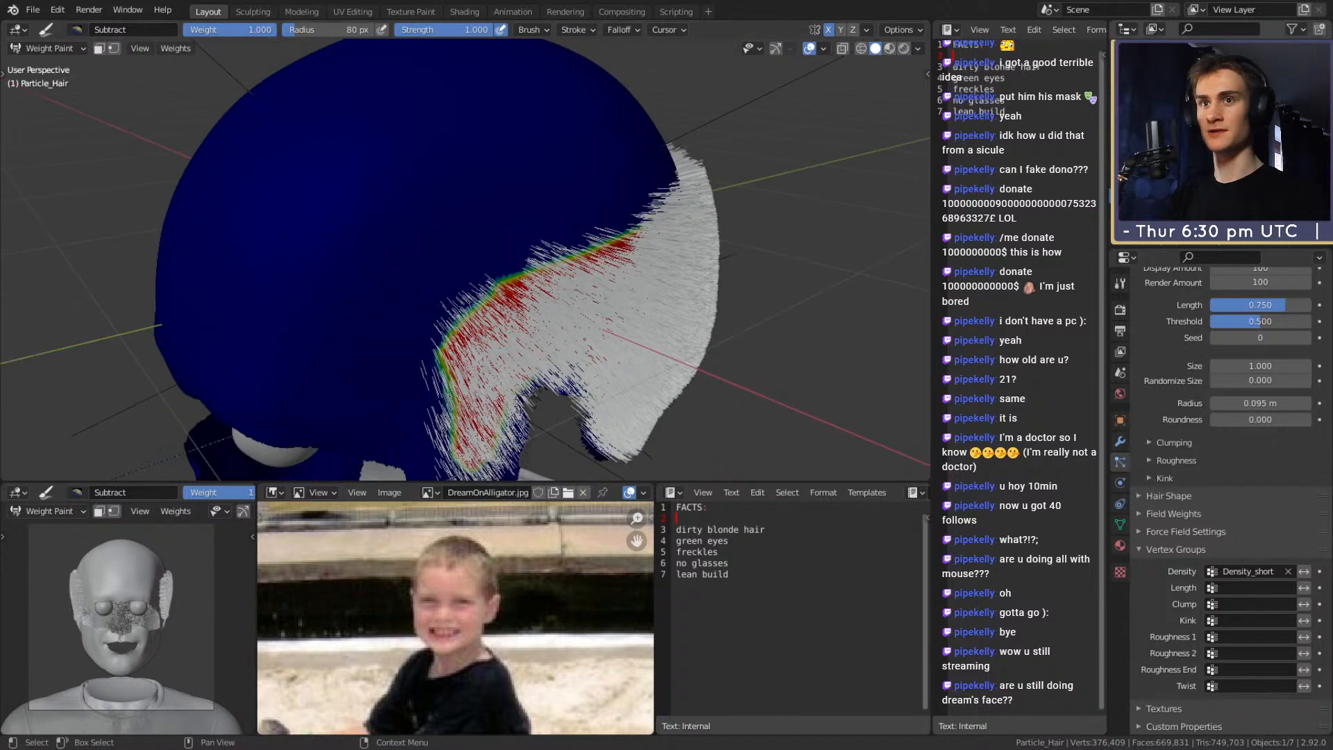
Show the head and sculpted hair to check how the short hair meets the sculpted top, and hide both again
scroll(546, 319, down, 5)
mouse_move(546, 320)
middle_down()
mouse_move(684, 259)
mouse_move(639, 264)
mouse_move(558, 302)
mouse_move(615, 270)
mouse_move(693, 299)
mouse_move(589, 286)
middle_up()
scroll(652, 277, up, 3)
scroll(639, 264, down, 3)
click(1304, 125)
click(1304, 139)
scroll(693, 298, up, 3)
scroll(589, 286, down, 3)
middle_drag(677, 283, 576, 274)
scroll(604, 269, up, 4)
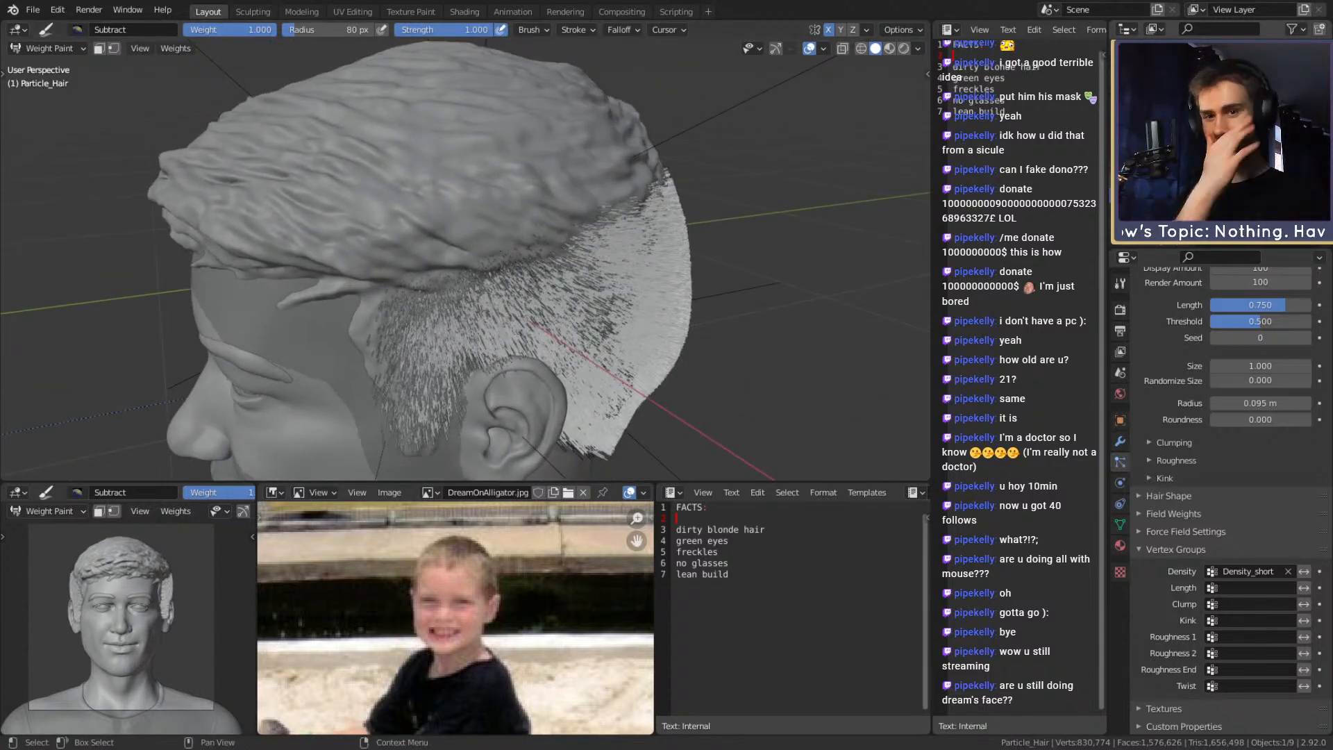
click(1304, 125)
click(1303, 138)
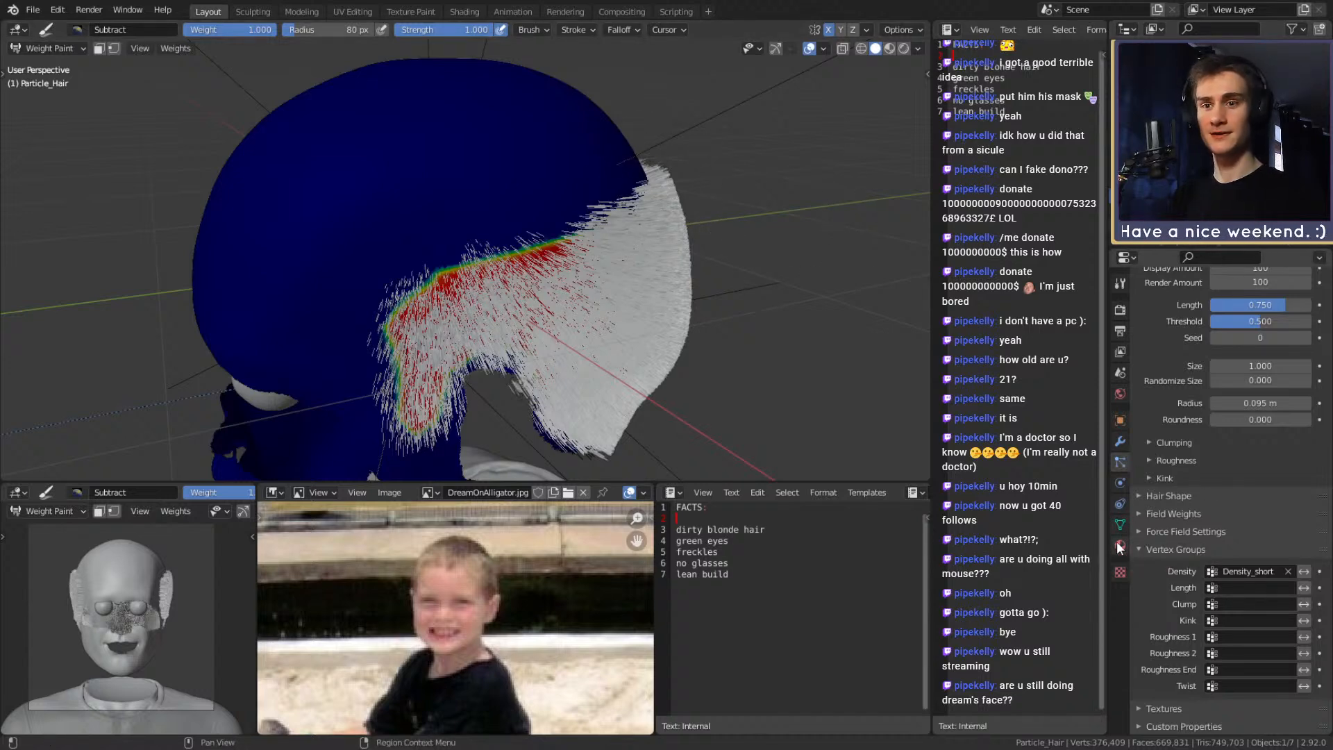
Set the particle system's Density vertex group to Density and make the Density group active for painting
click(1212, 571)
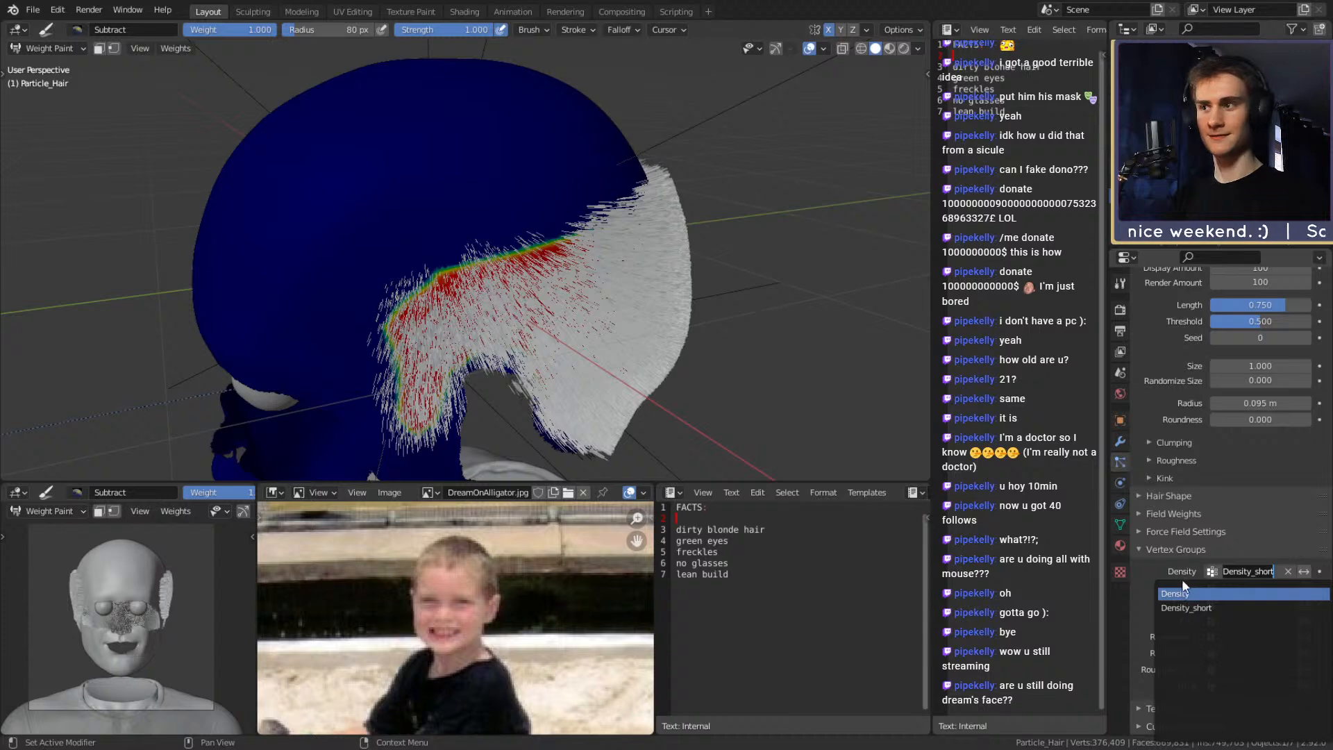
click(1183, 592)
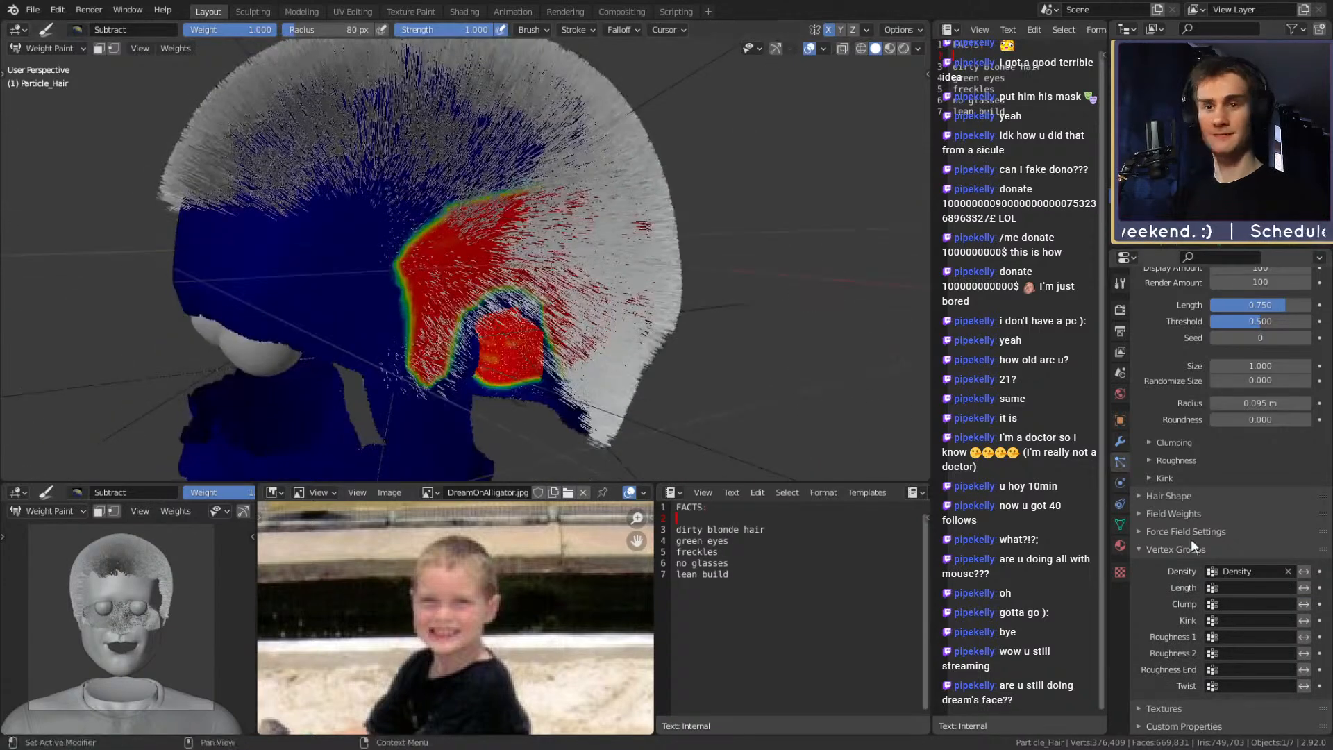
click(1120, 524)
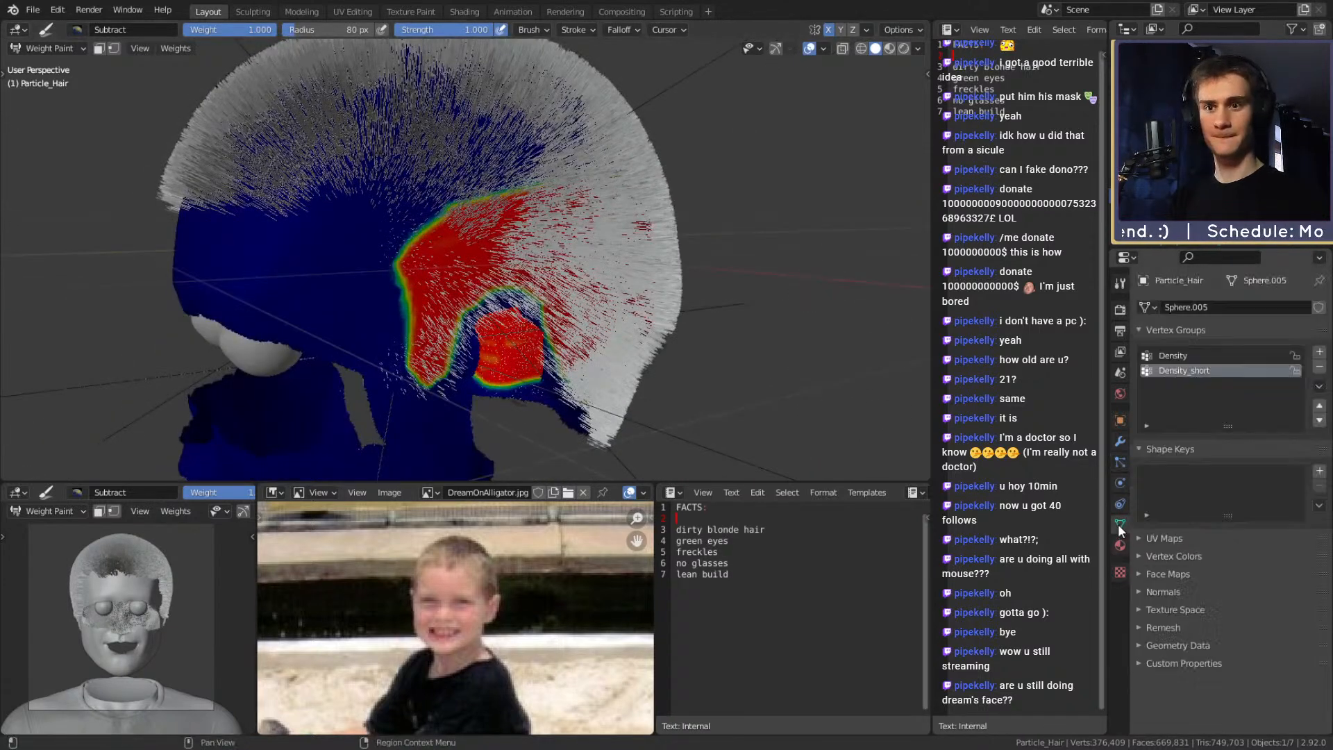
click(1173, 356)
Reduce the brush to 55 px and subtract Density weight over the side of the head around the ear and toward the nape
mouse_move(701, 354)
middle_down()
mouse_move(413, 226)
mouse_move(375, 233)
middle_up()
key(f)
click(396, 226)
mouse_move(343, 229)
mouse_down()
mouse_move(618, 215)
mouse_move(392, 230)
mouse_move(337, 271)
mouse_move(444, 284)
mouse_move(333, 268)
mouse_move(476, 247)
mouse_move(382, 244)
mouse_move(336, 259)
mouse_move(343, 372)
mouse_move(365, 286)
mouse_move(327, 329)
mouse_up()
mouse_move(331, 375)
mouse_down()
mouse_move(354, 279)
mouse_move(372, 298)
mouse_move(477, 283)
mouse_up()
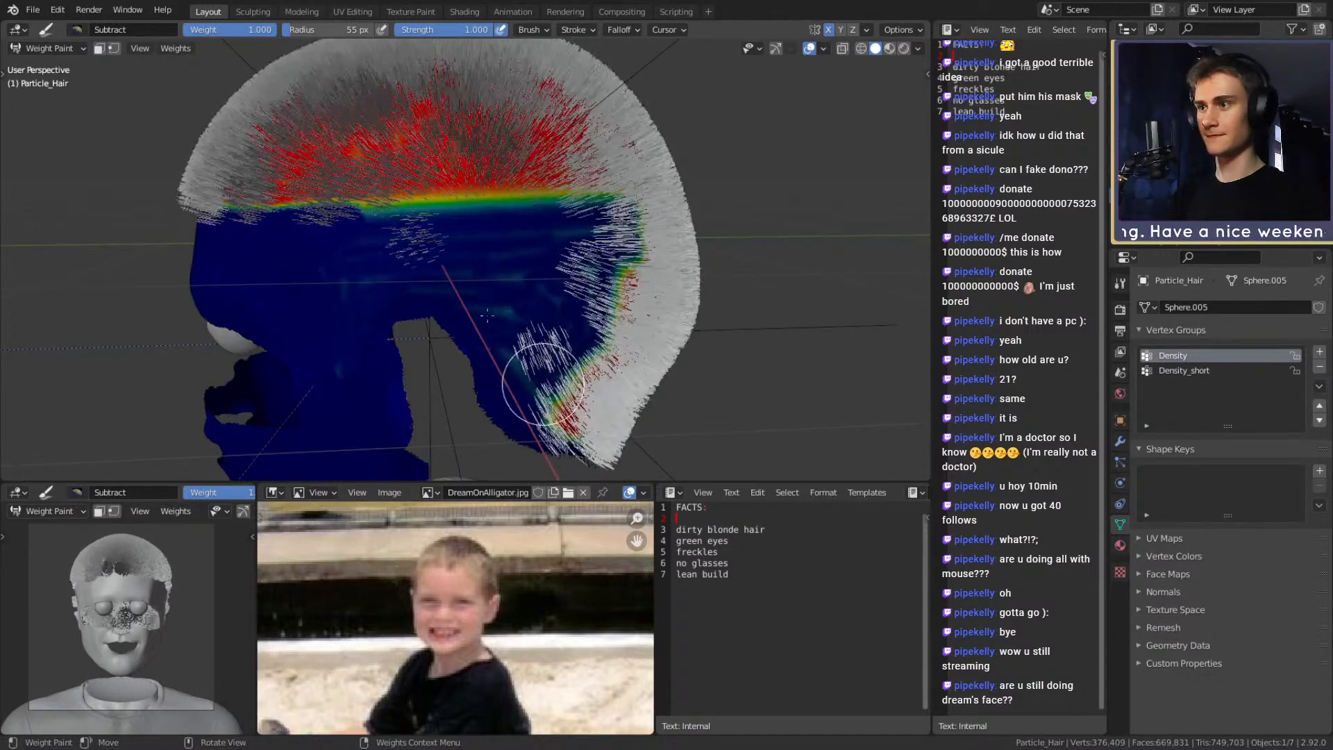
middle_drag(534, 292, 343, 279)
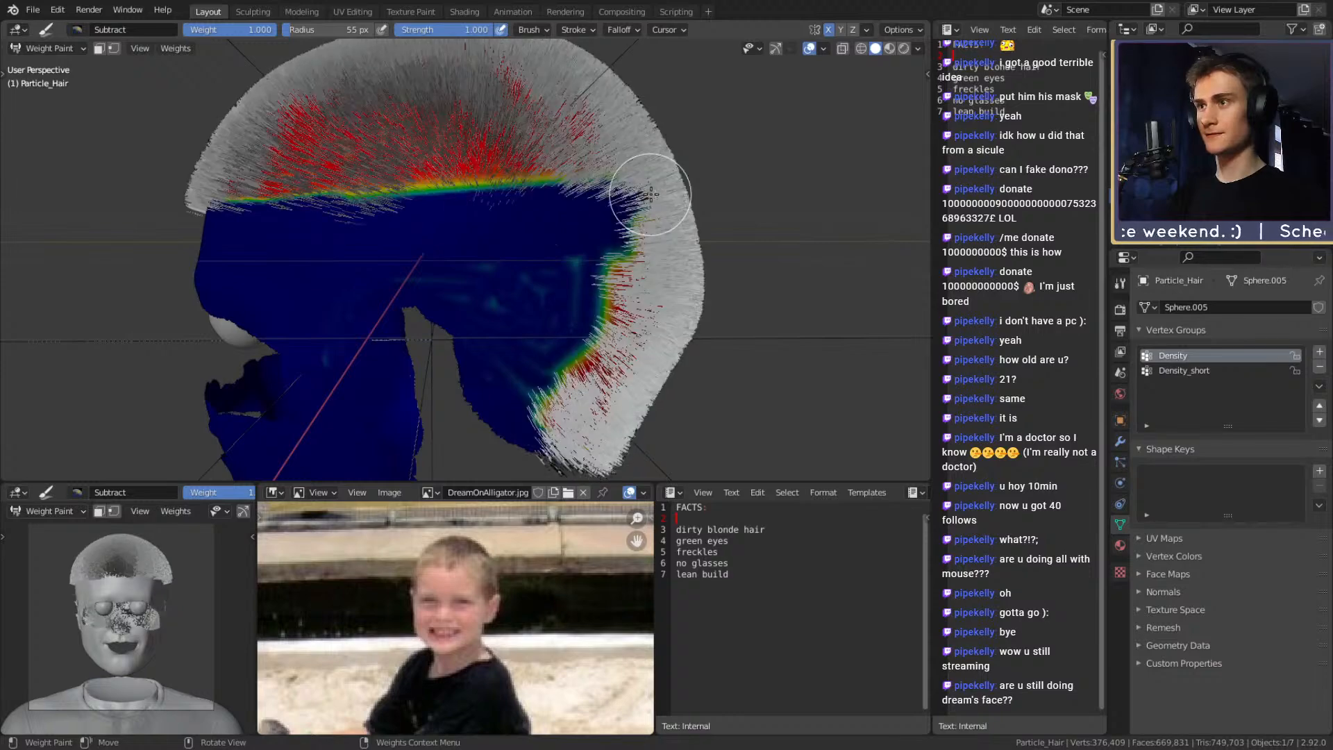
middle_drag(327, 291, 443, 285)
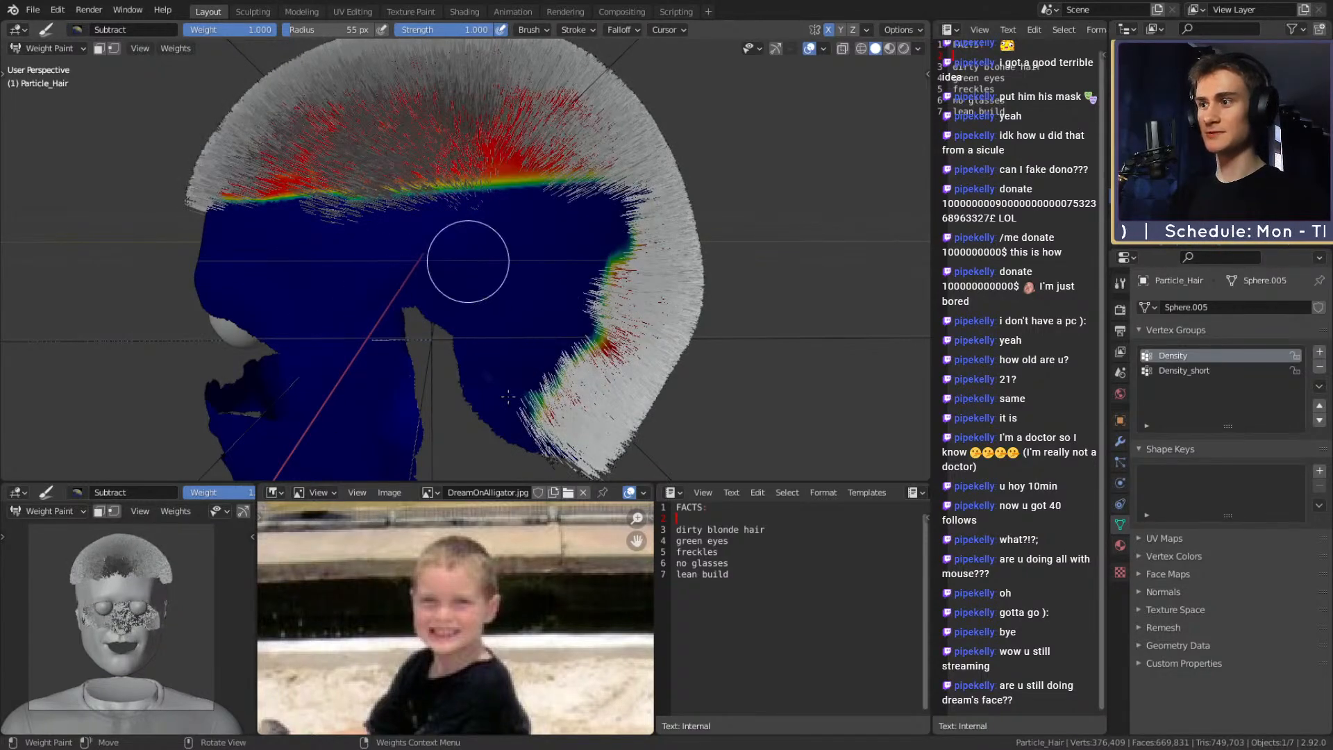
mouse_move(506, 408)
middle_down()
mouse_move(403, 416)
mouse_move(442, 310)
middle_up()
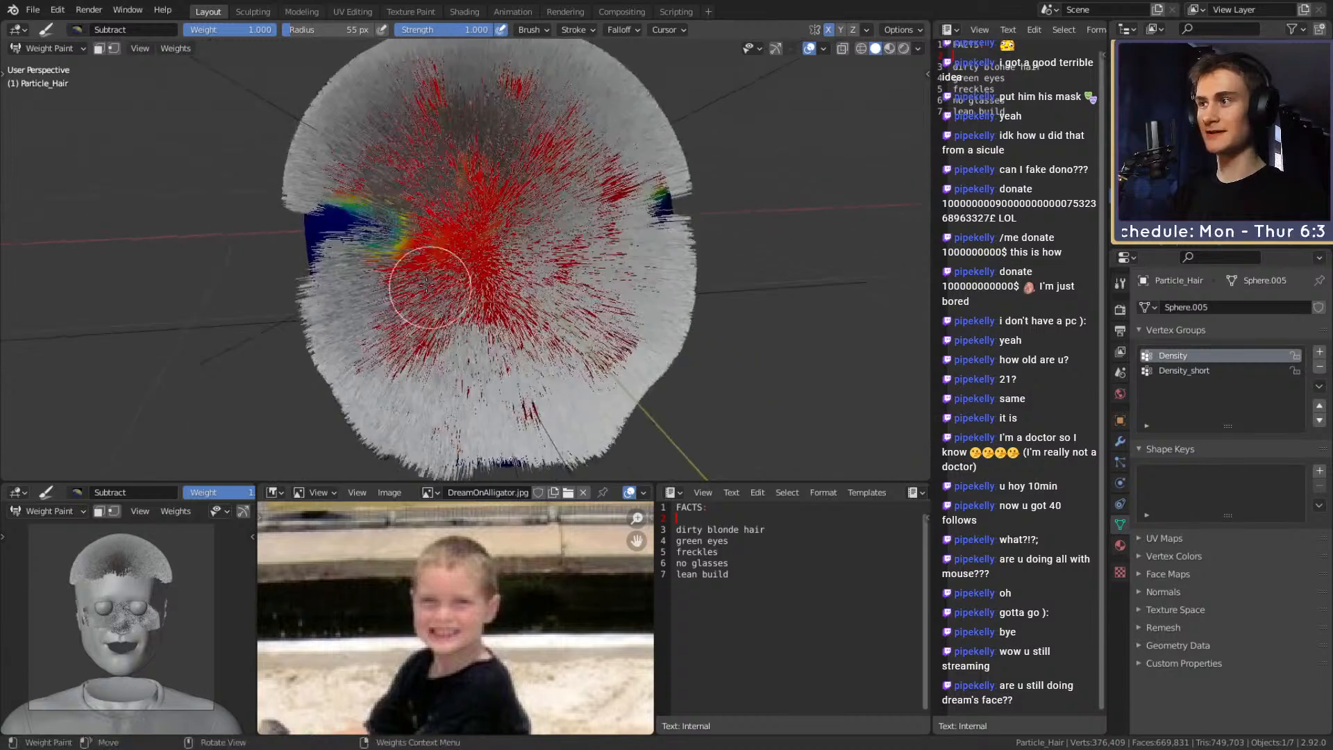
Subtract a band of Density weight across the back of the head and down the middle toward the nape
drag(356, 239, 479, 229)
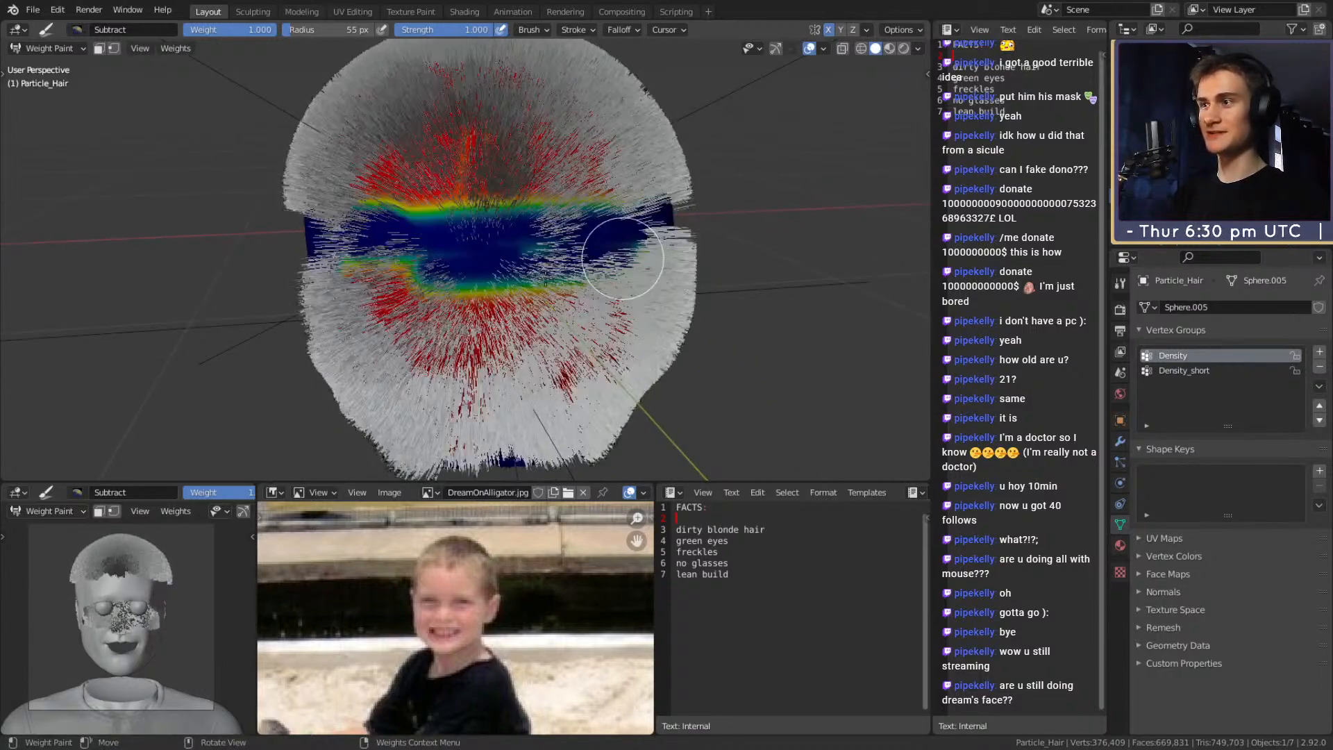
middle_drag(470, 243, 576, 236)
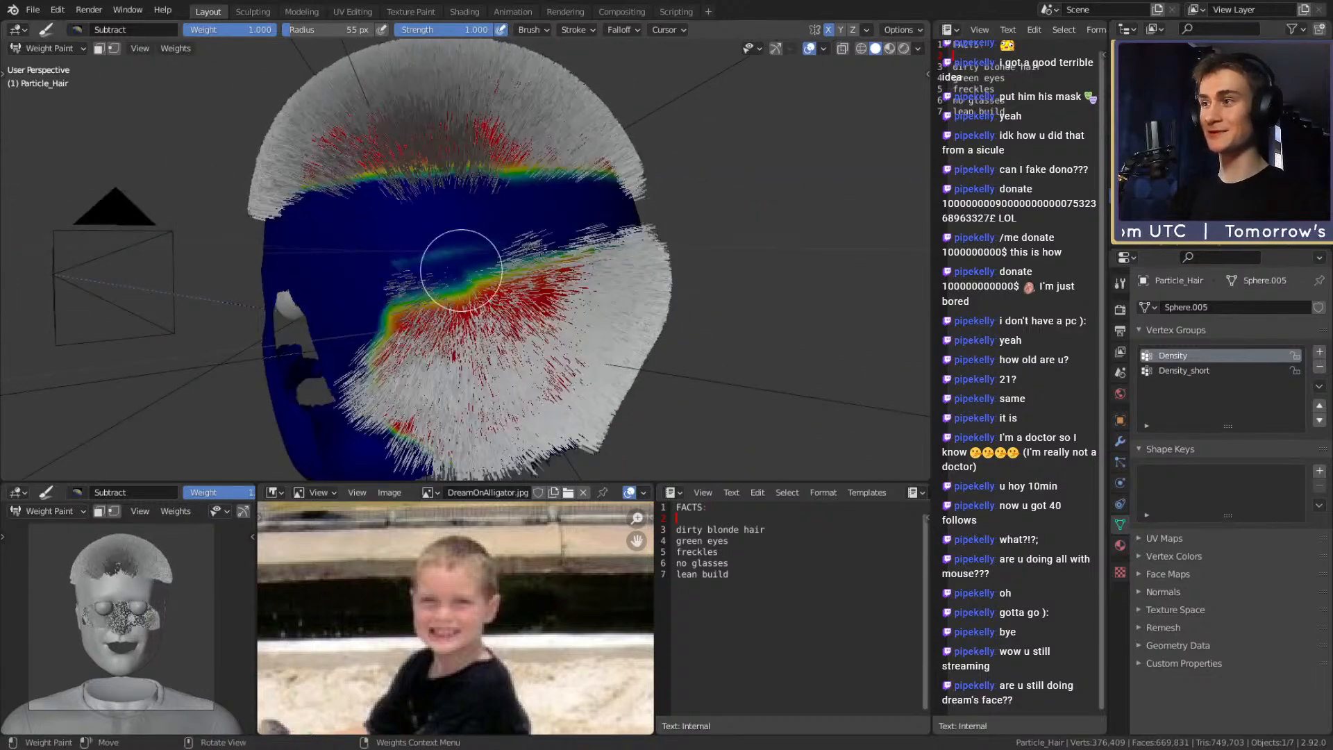
middle_drag(568, 243, 520, 266)
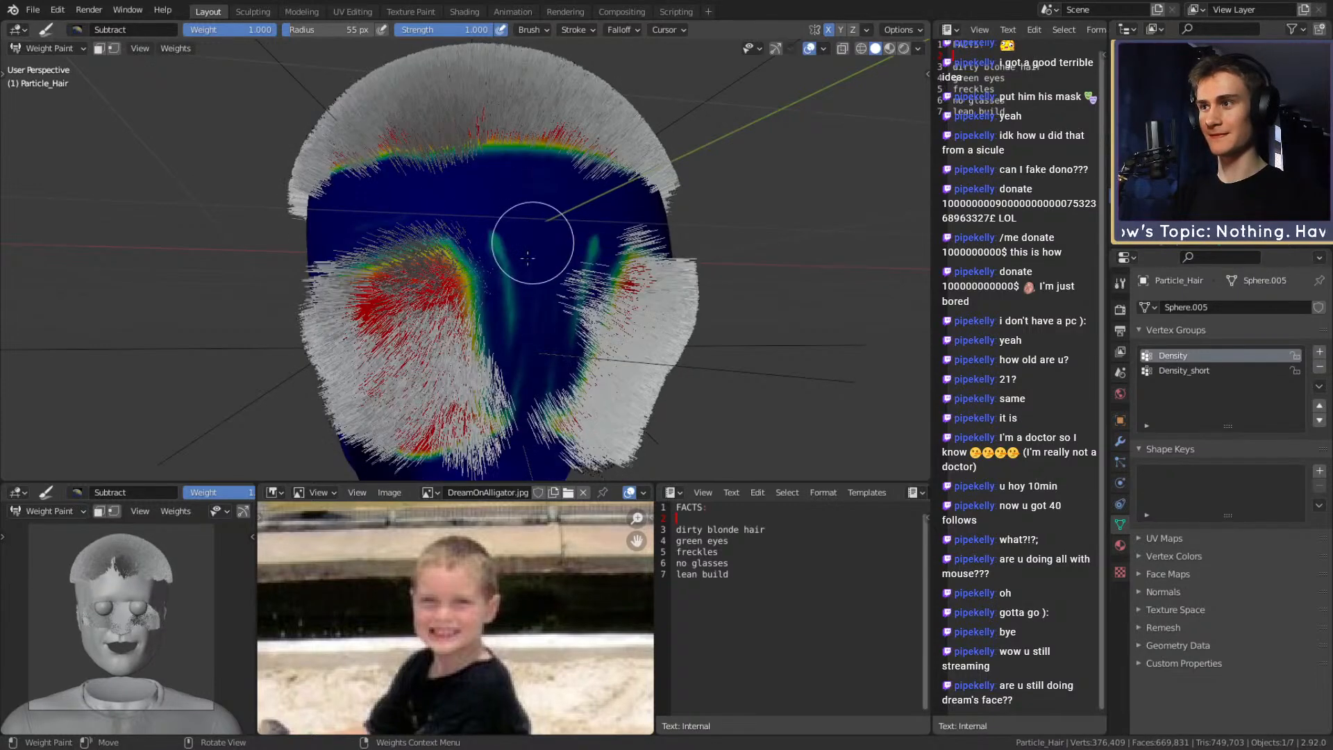
mouse_move(494, 223)
middle_down()
mouse_move(529, 381)
mouse_move(512, 417)
mouse_move(500, 411)
mouse_move(497, 287)
mouse_move(579, 273)
middle_up()
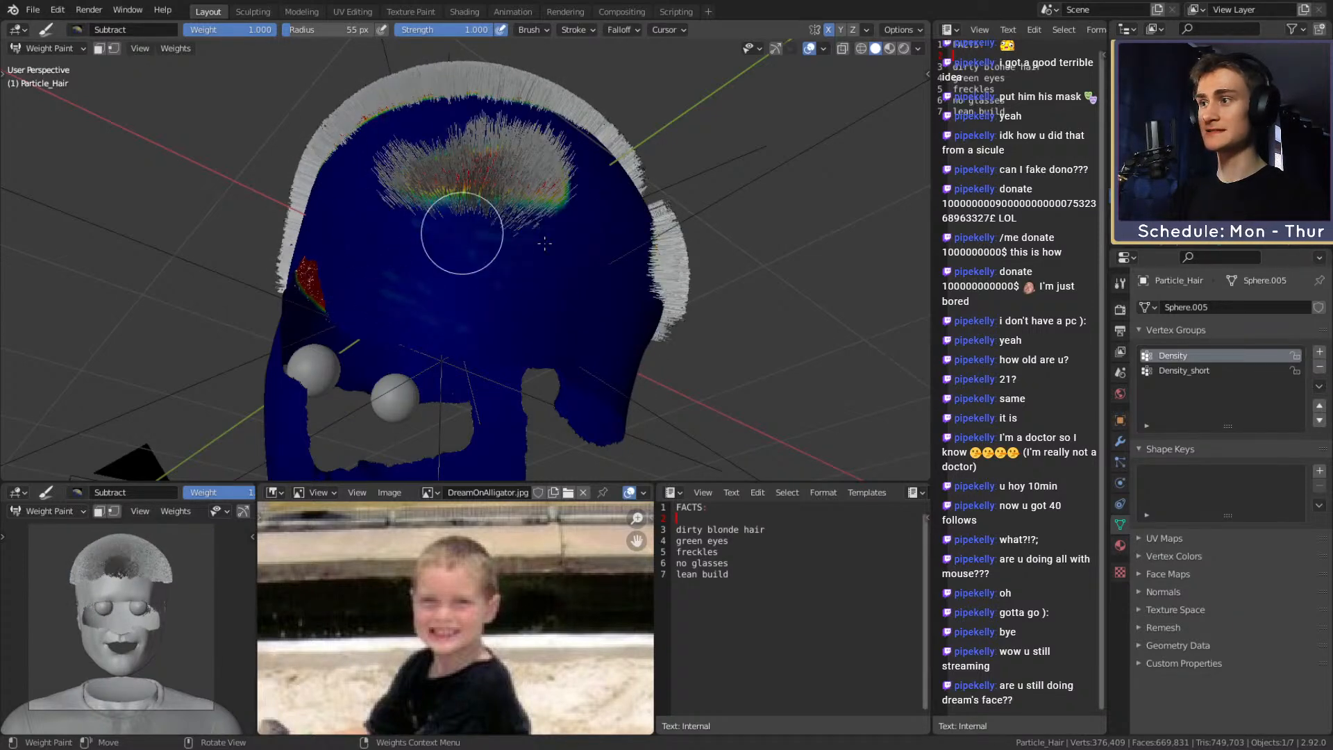
Clear the leftover patches of Density weight on the lower sides and back, keeping only the top hair
mouse_move(541, 243)
mouse_down()
mouse_move(469, 232)
mouse_move(463, 326)
mouse_up()
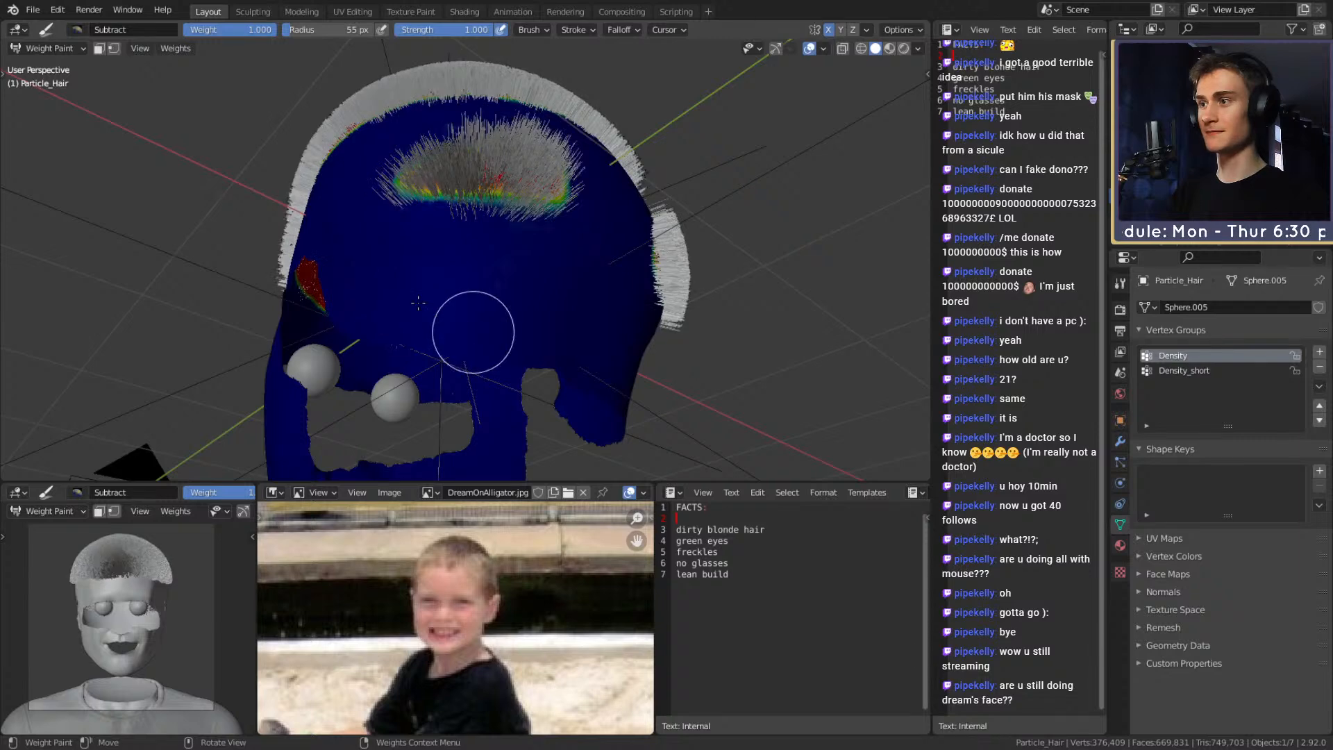
middle_drag(419, 304, 511, 315)
mouse_move(395, 281)
mouse_down()
mouse_move(431, 278)
mouse_move(432, 244)
mouse_move(381, 288)
mouse_move(512, 294)
mouse_up()
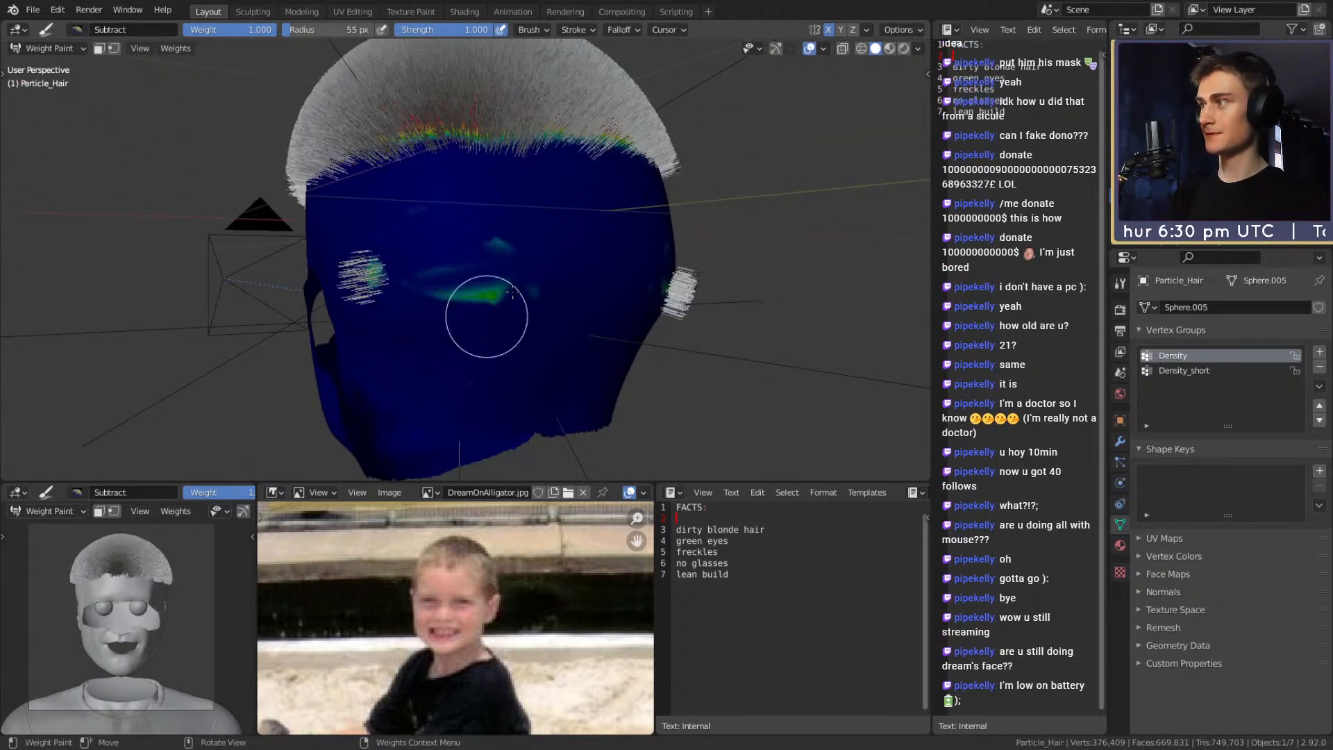
middle_drag(512, 293, 610, 280)
drag(610, 280, 426, 293)
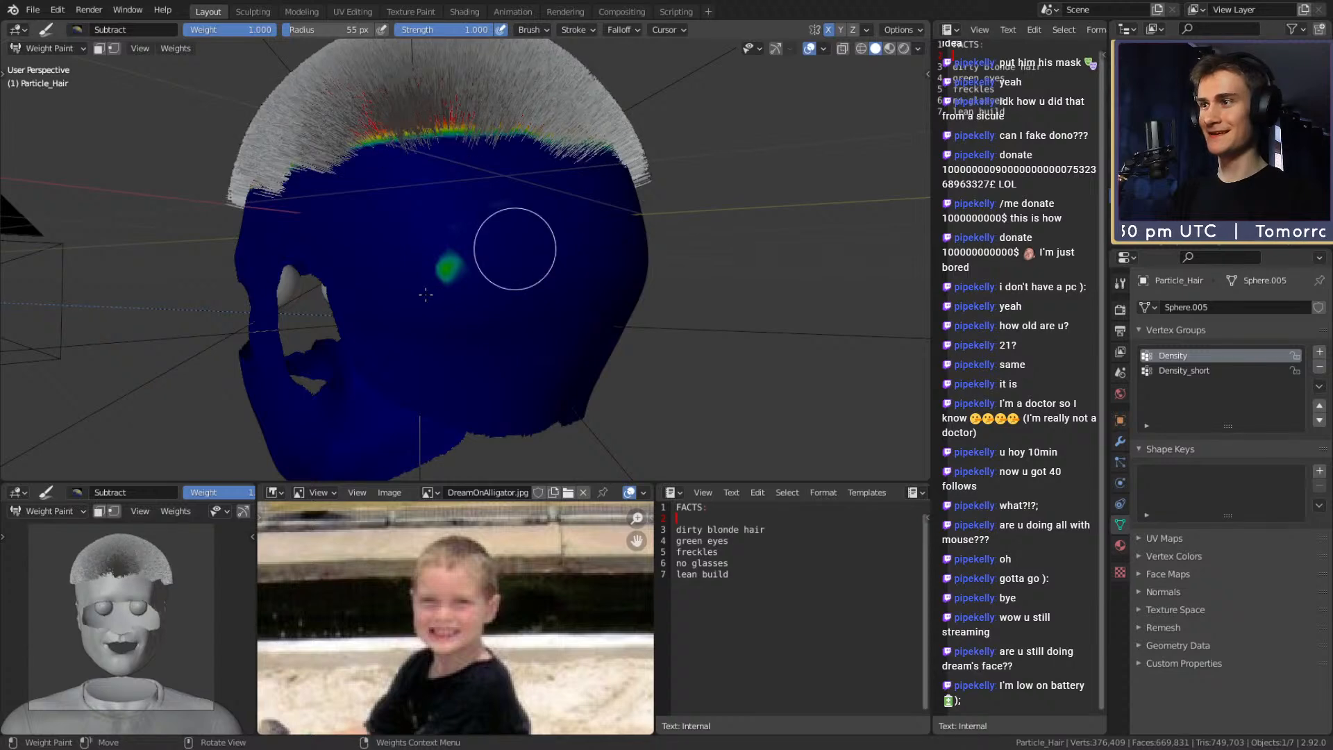
Examine the Density hair cap on top of the head from the front and sides
mouse_move(544, 196)
middle_down()
mouse_move(520, 310)
mouse_move(737, 298)
middle_up()
scroll(737, 298, down, 4)
scroll(607, 310, up, 6)
middle_drag(607, 310, 536, 288)
scroll(535, 291, up, 2)
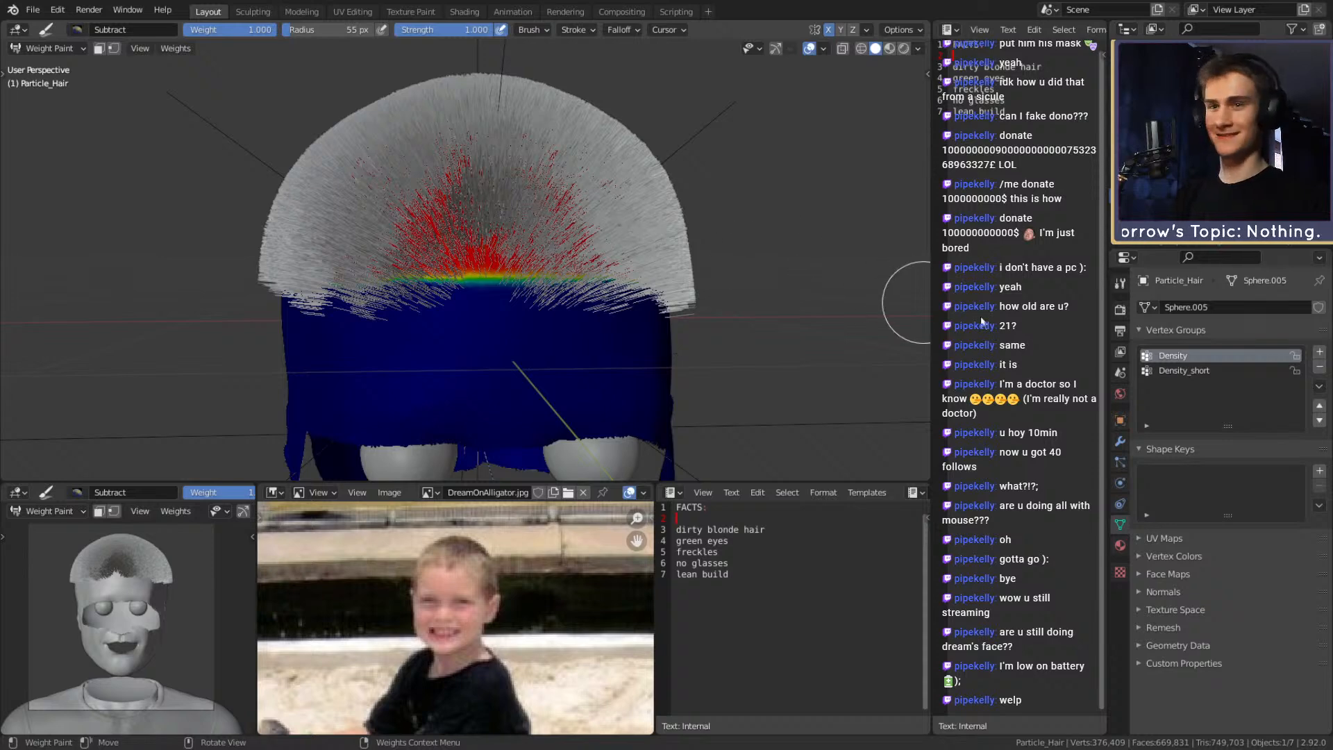
middle_drag(727, 304, 586, 289)
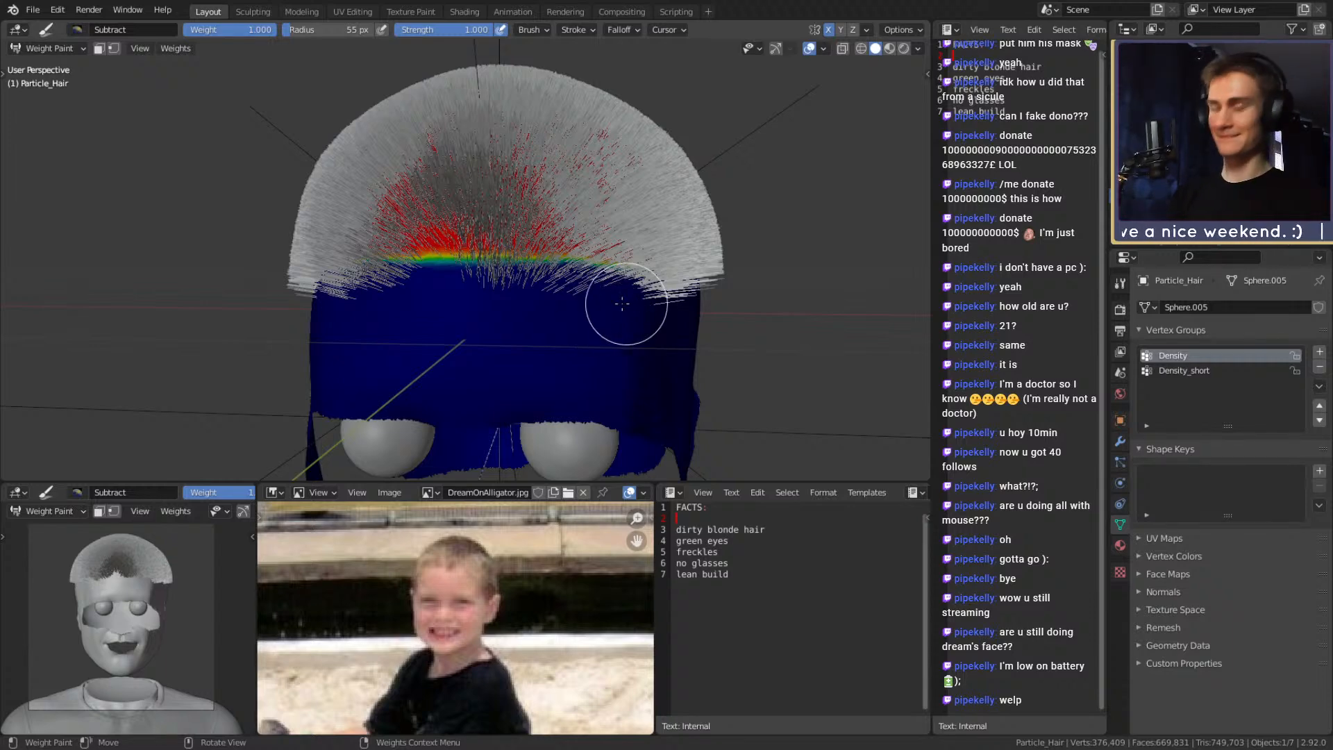
scroll(531, 298, down, 7)
middle_drag(532, 297, 595, 336)
scroll(494, 315, up, 4)
scroll(637, 339, down, 4)
scroll(591, 306, up, 4)
middle_drag(583, 282, 560, 281)
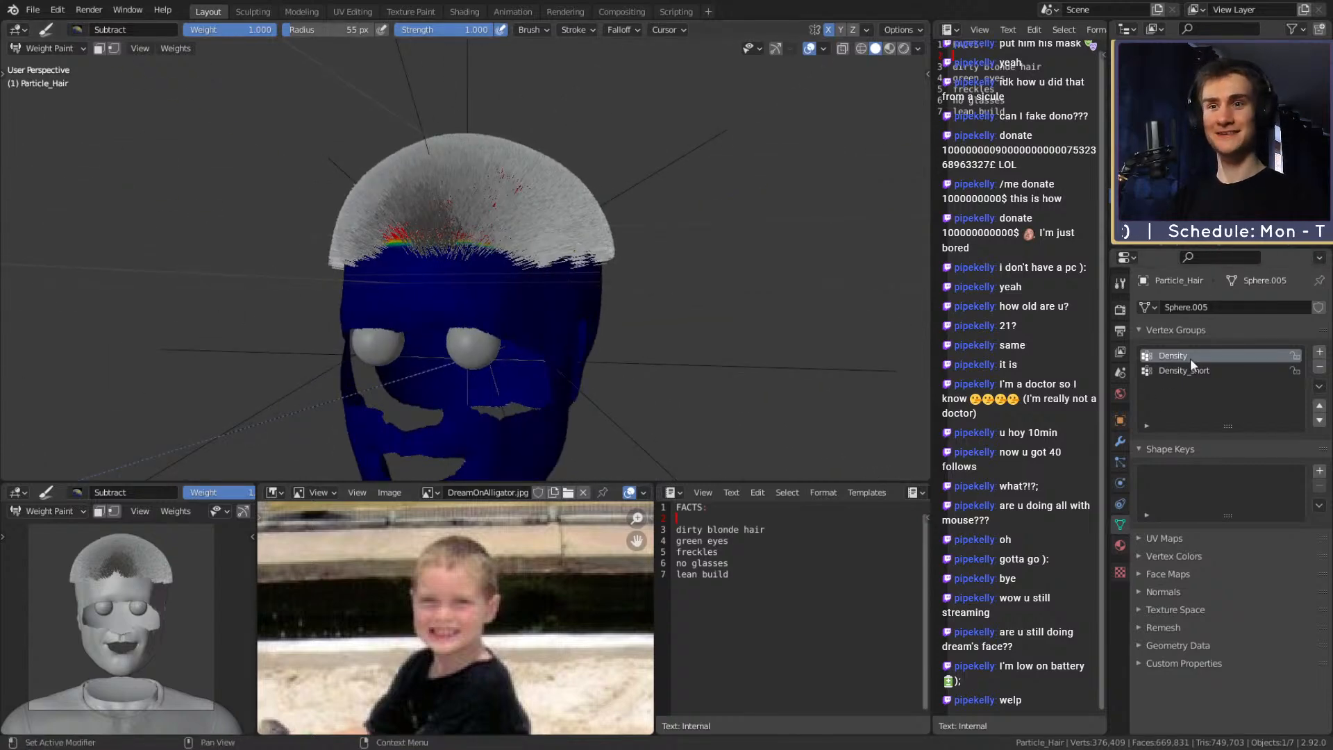
Switch Particle_Hair from Weight Paint to Object Mode
click(1121, 309)
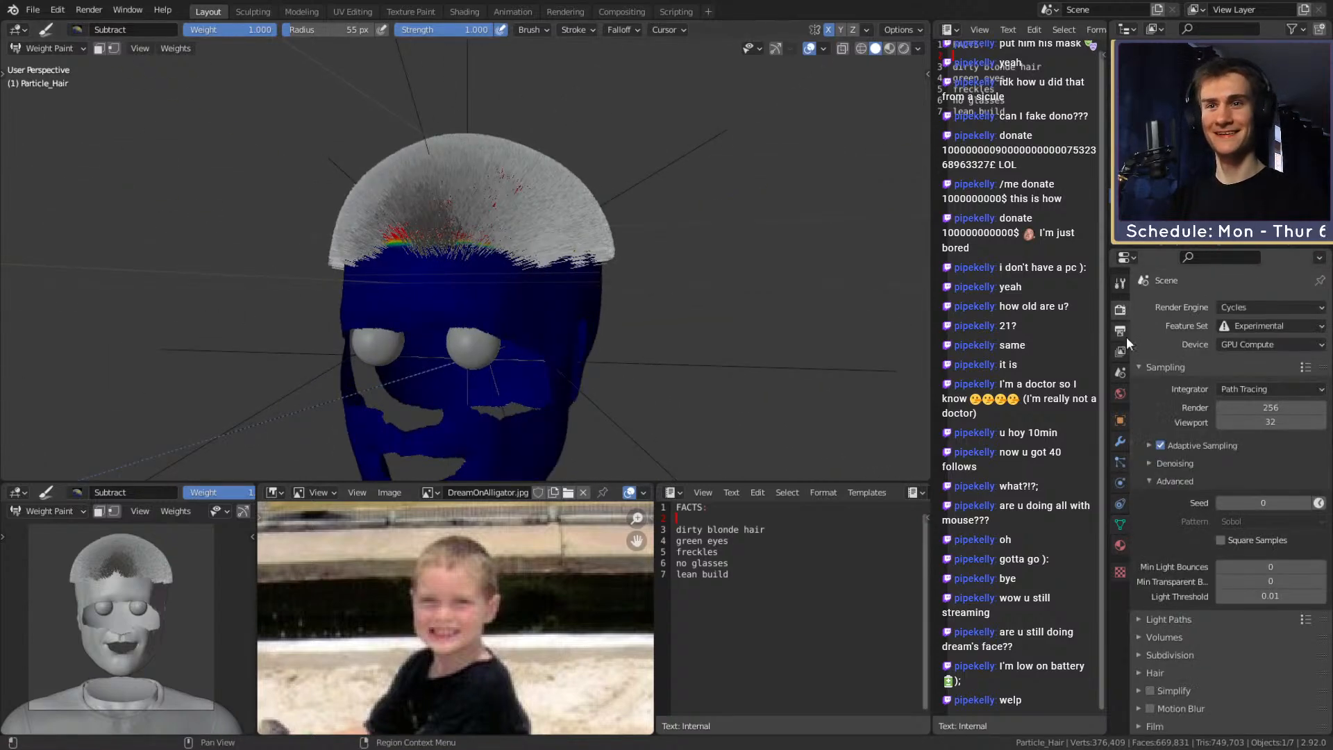
click(1116, 288)
click(43, 50)
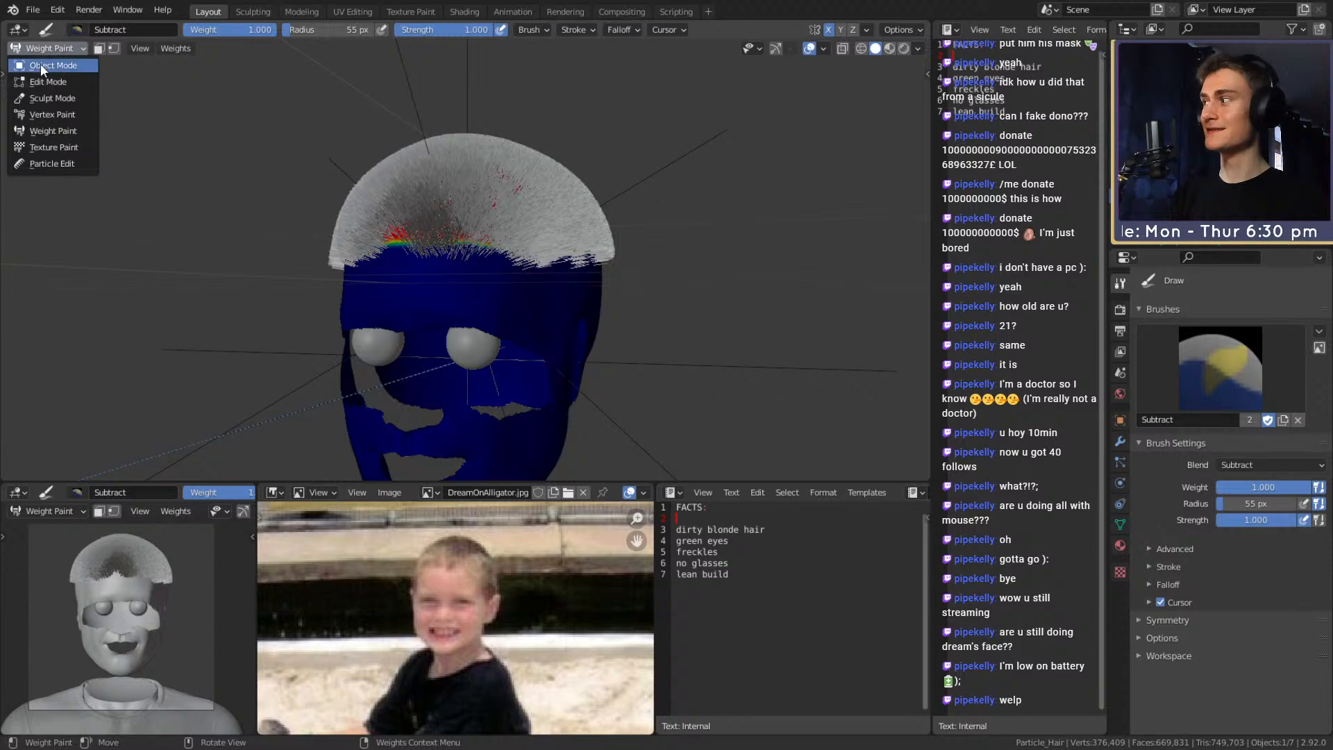
click(52, 65)
scroll(486, 278, down, 6)
scroll(535, 278, up, 5)
middle_drag(548, 277, 586, 255)
scroll(683, 268, up, 4)
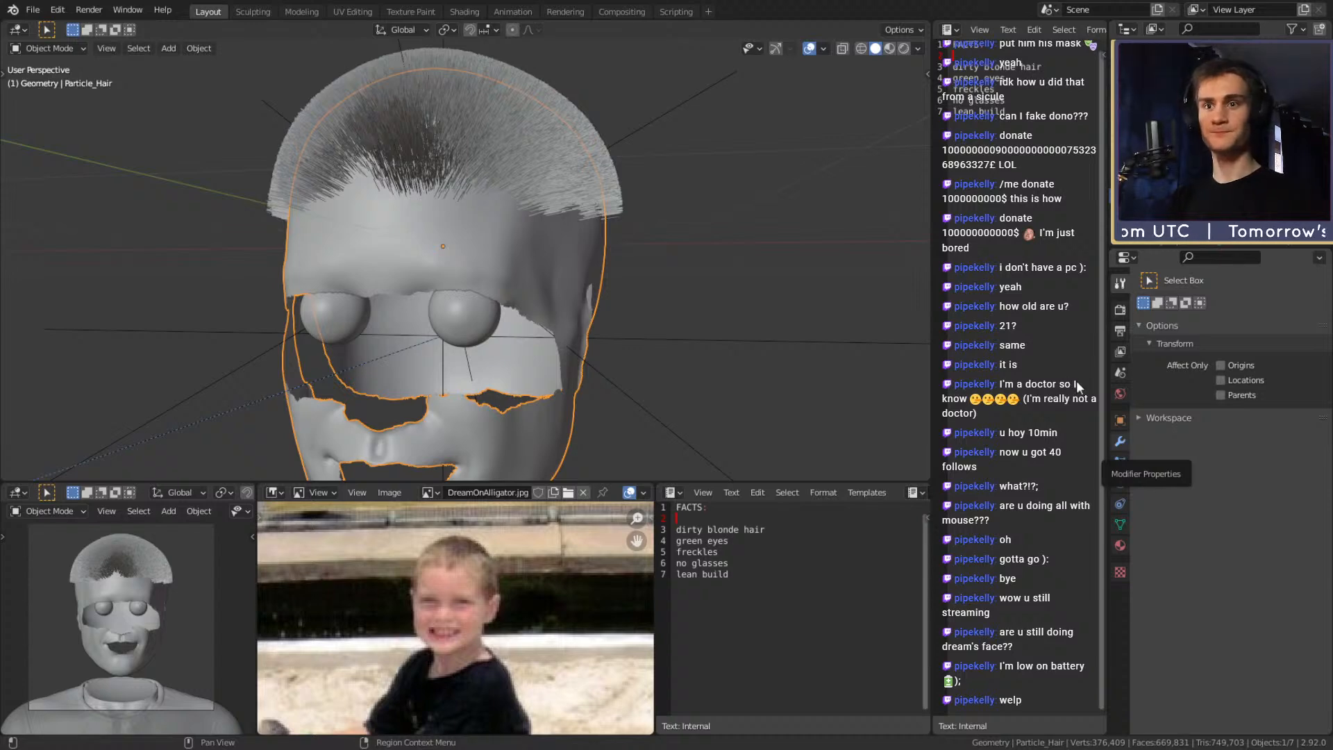
Rename the Hair_lvl_1 particle system to Short_Hair_lvl_1
click(1120, 461)
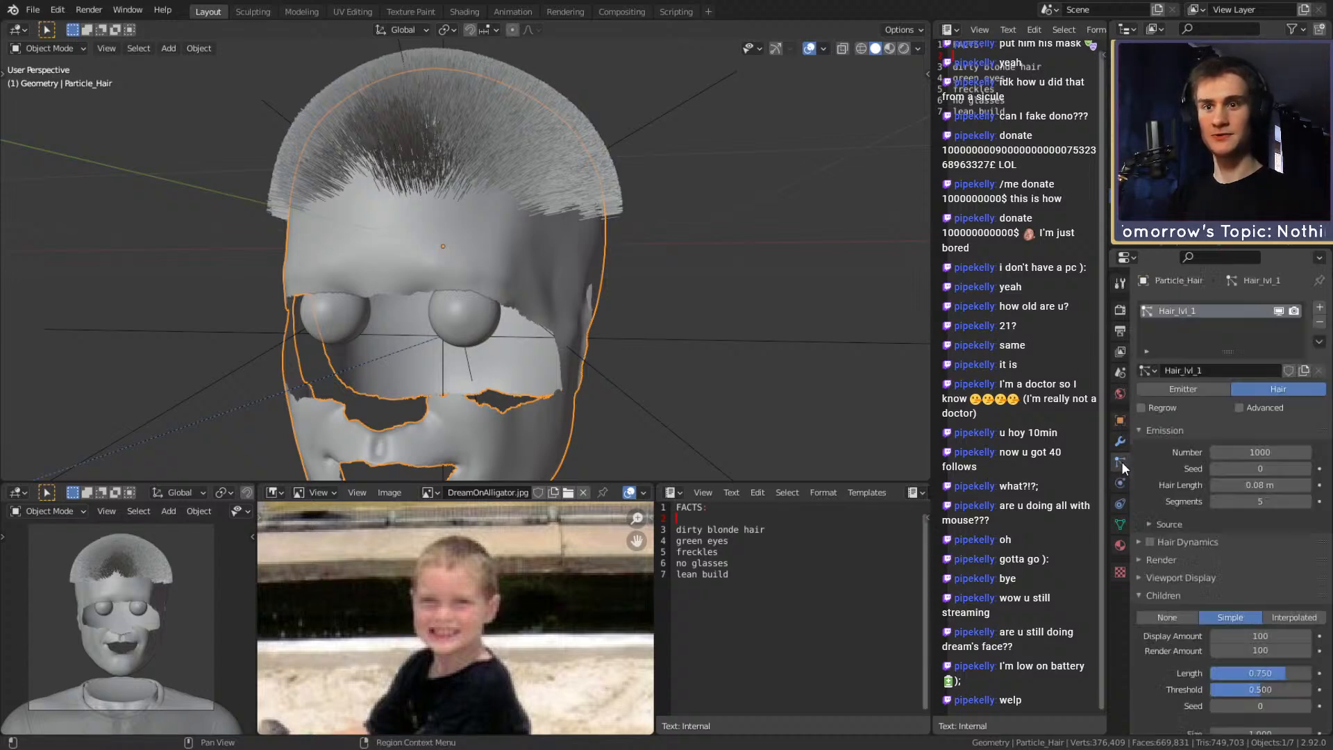
double_click(1176, 308)
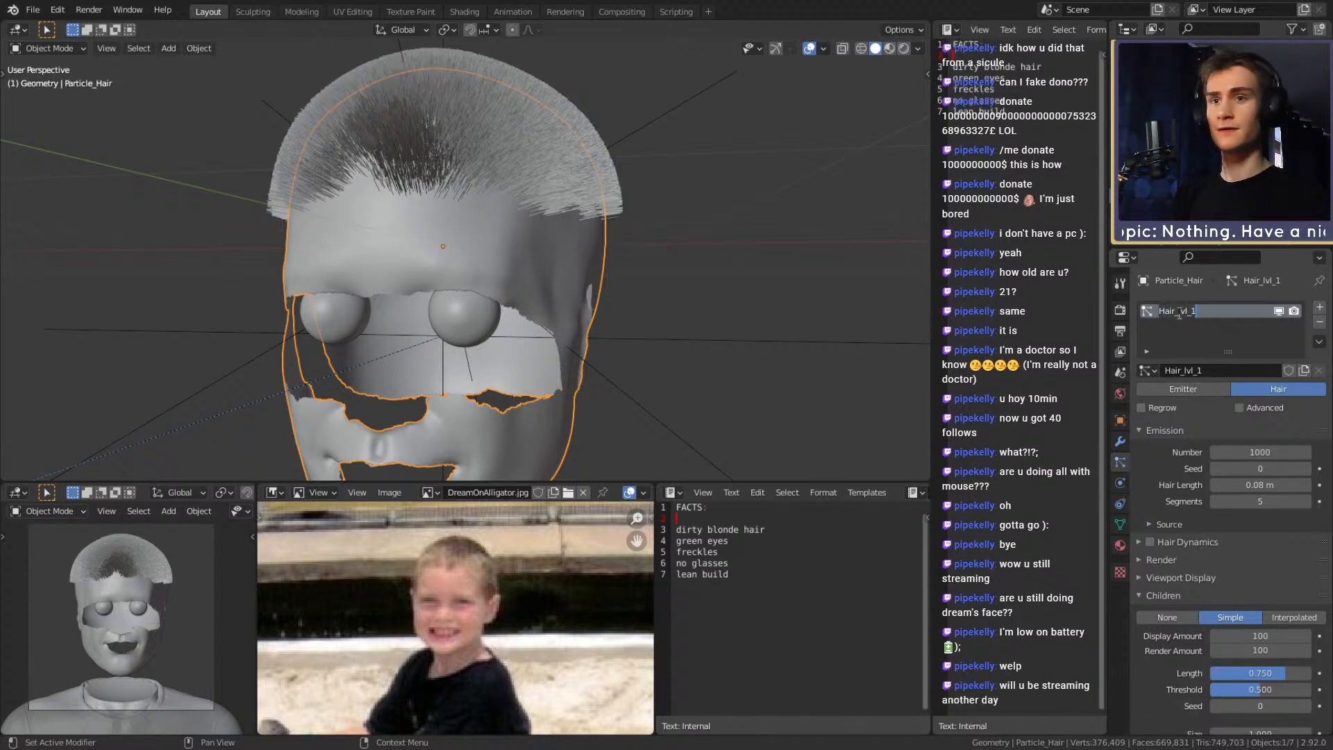
key(Left)
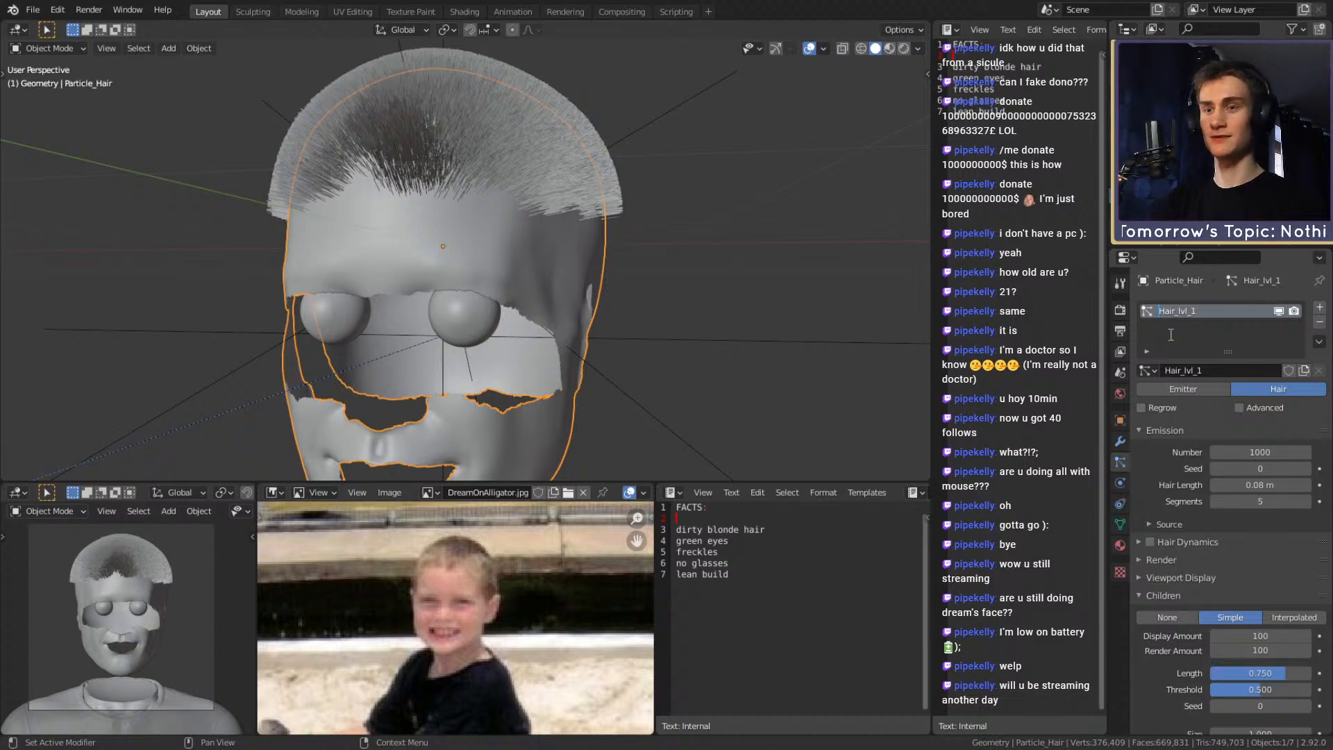
text(Short)
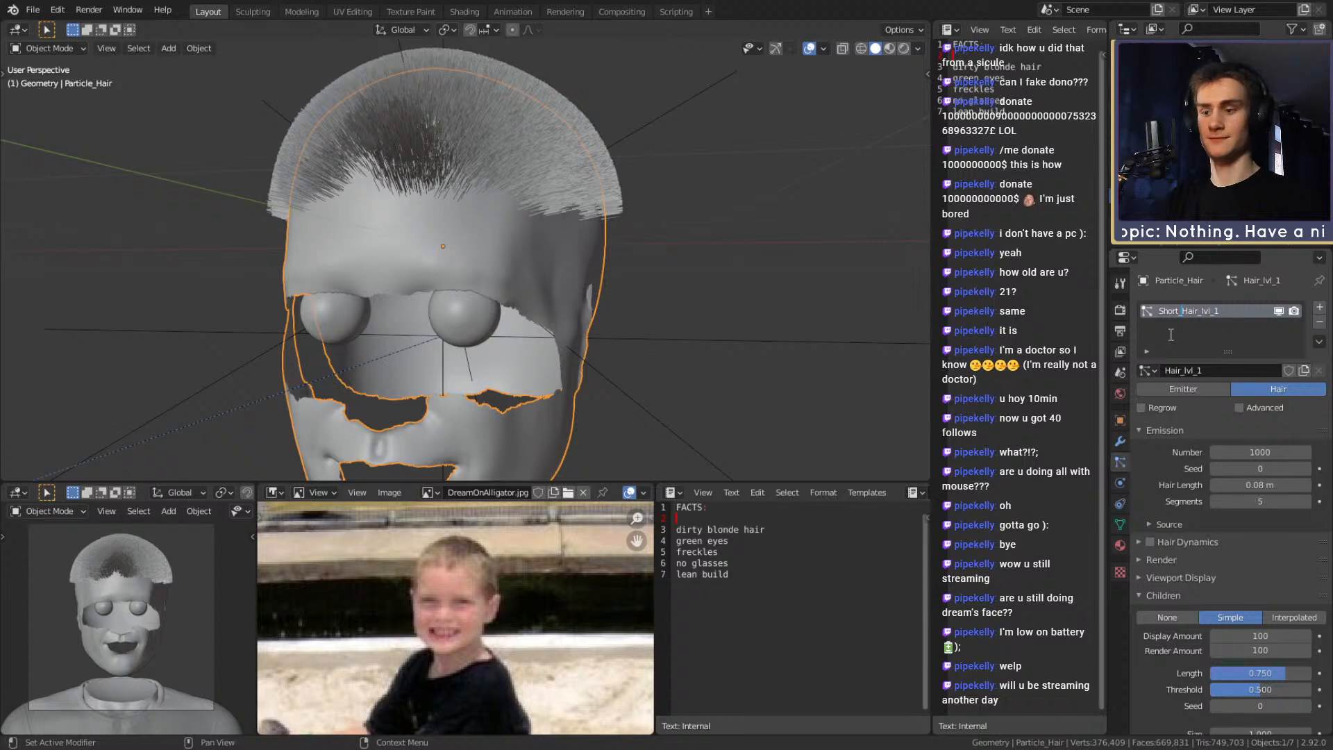
key(Return)
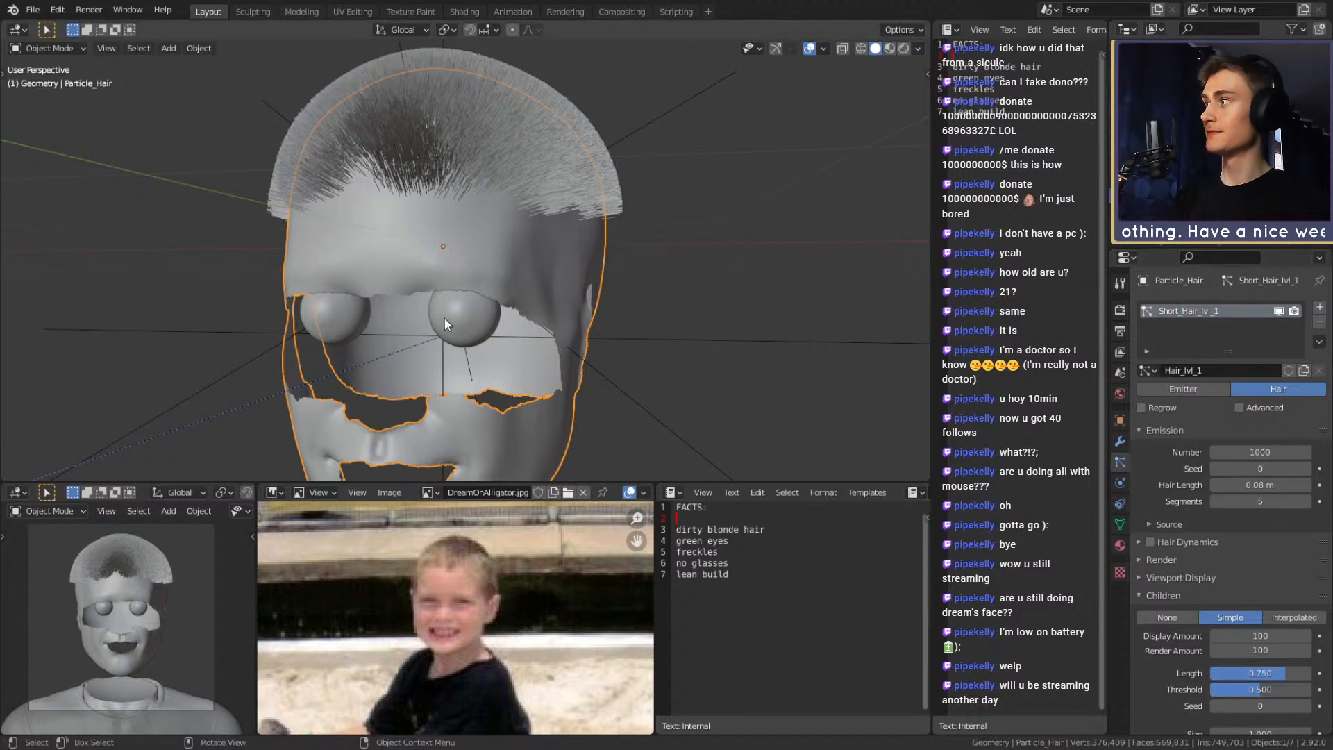
scroll(576, 323, down, 3)
mouse_move(577, 325)
middle_down()
mouse_move(568, 354)
mouse_move(569, 326)
mouse_move(681, 353)
mouse_move(521, 315)
mouse_move(606, 339)
mouse_move(608, 315)
mouse_move(602, 326)
middle_up()
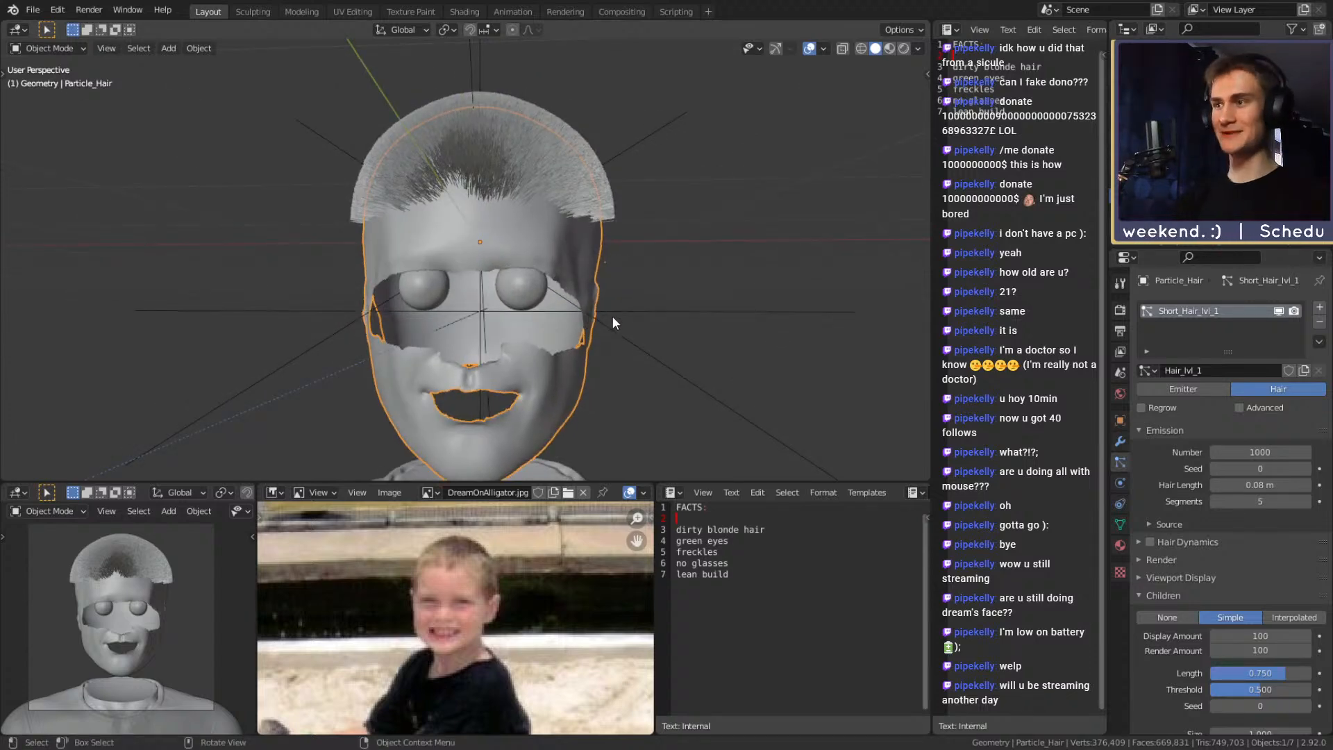
middle_drag(622, 324, 549, 353)
scroll(576, 289, up, 5)
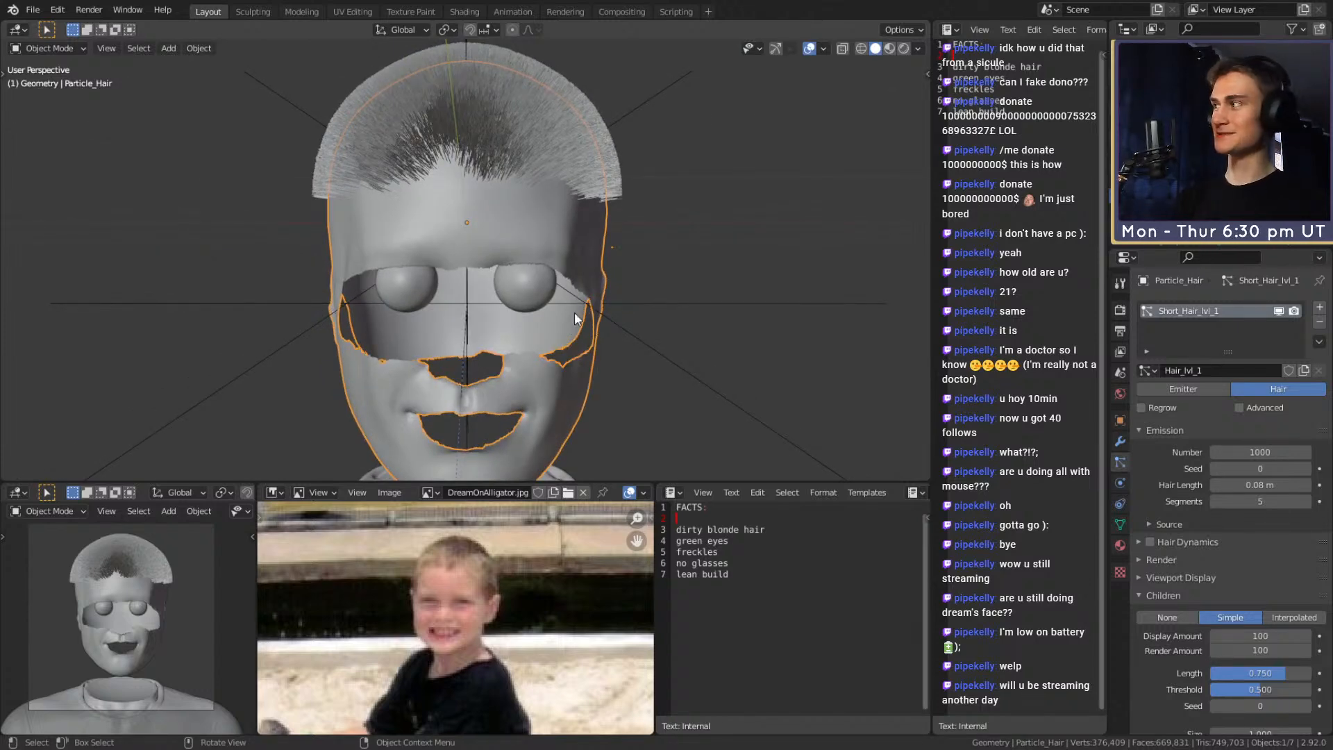
scroll(584, 305, down, 5)
scroll(584, 298, up, 5)
mouse_move(585, 298)
middle_down()
mouse_move(472, 295)
mouse_move(580, 278)
middle_up()
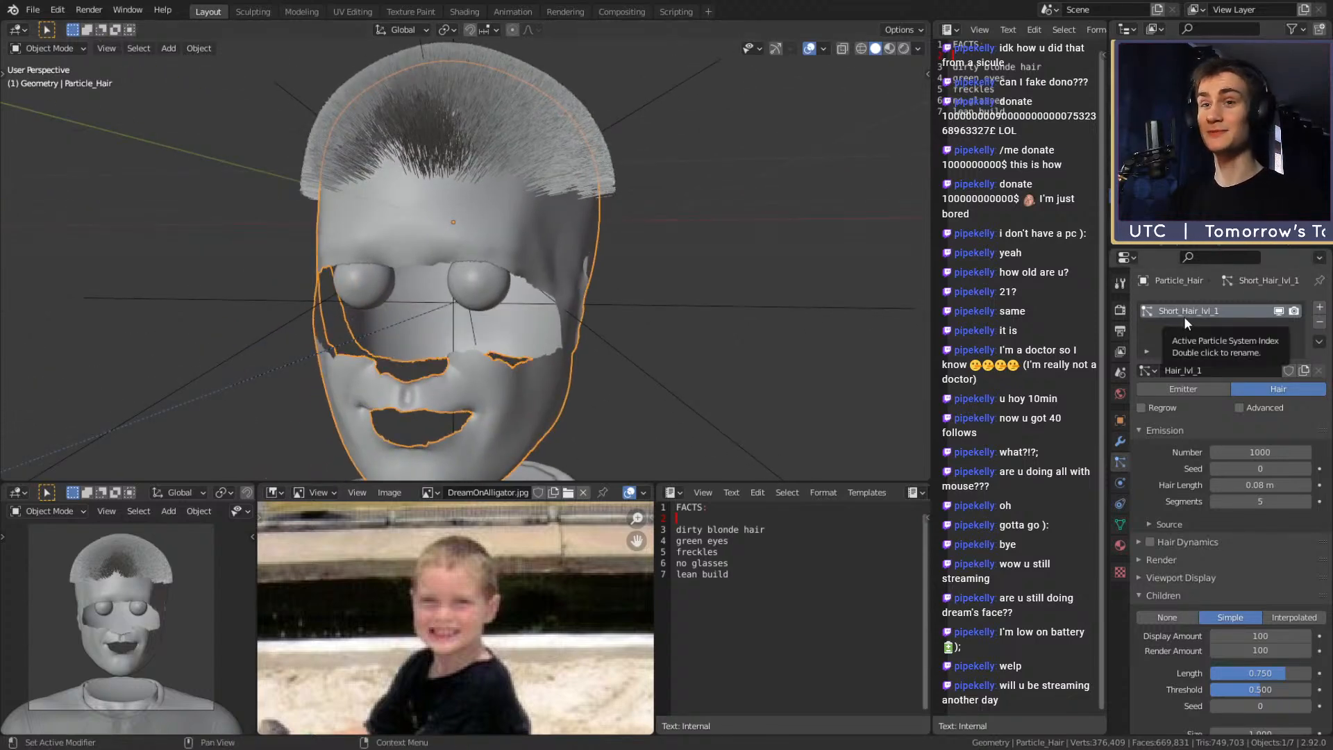
scroll(539, 314, up, 3)
middle_drag(539, 314, 549, 303)
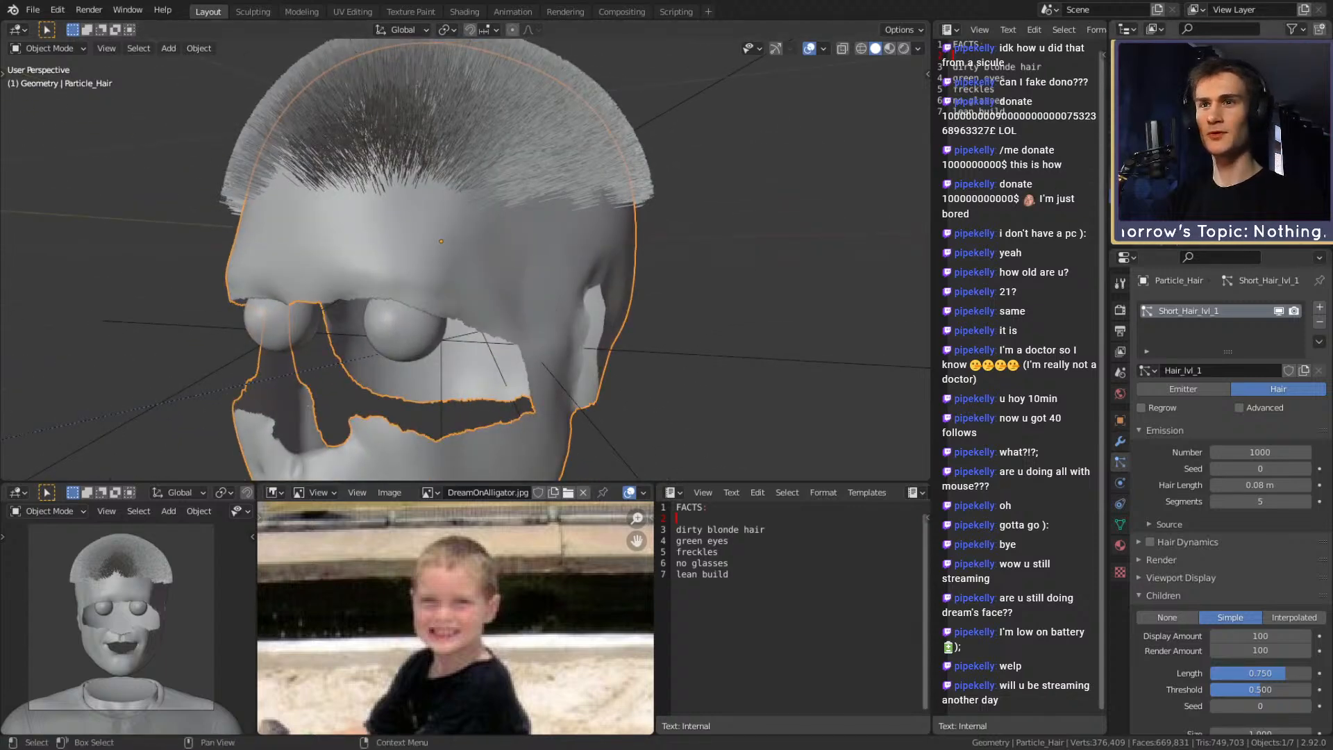
scroll(558, 254, down, 7)
scroll(560, 285, up, 6)
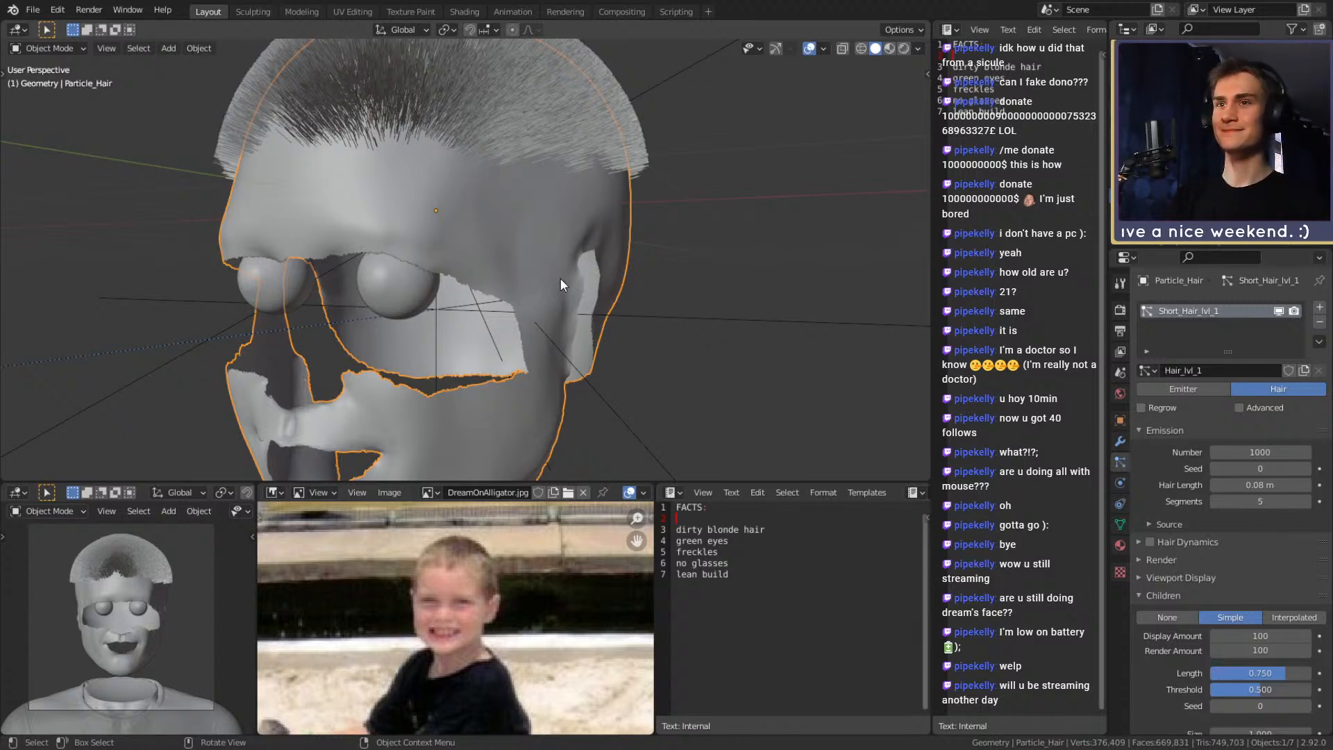
scroll(543, 229, down, 6)
scroll(523, 306, up, 5)
middle_drag(539, 251, 550, 304)
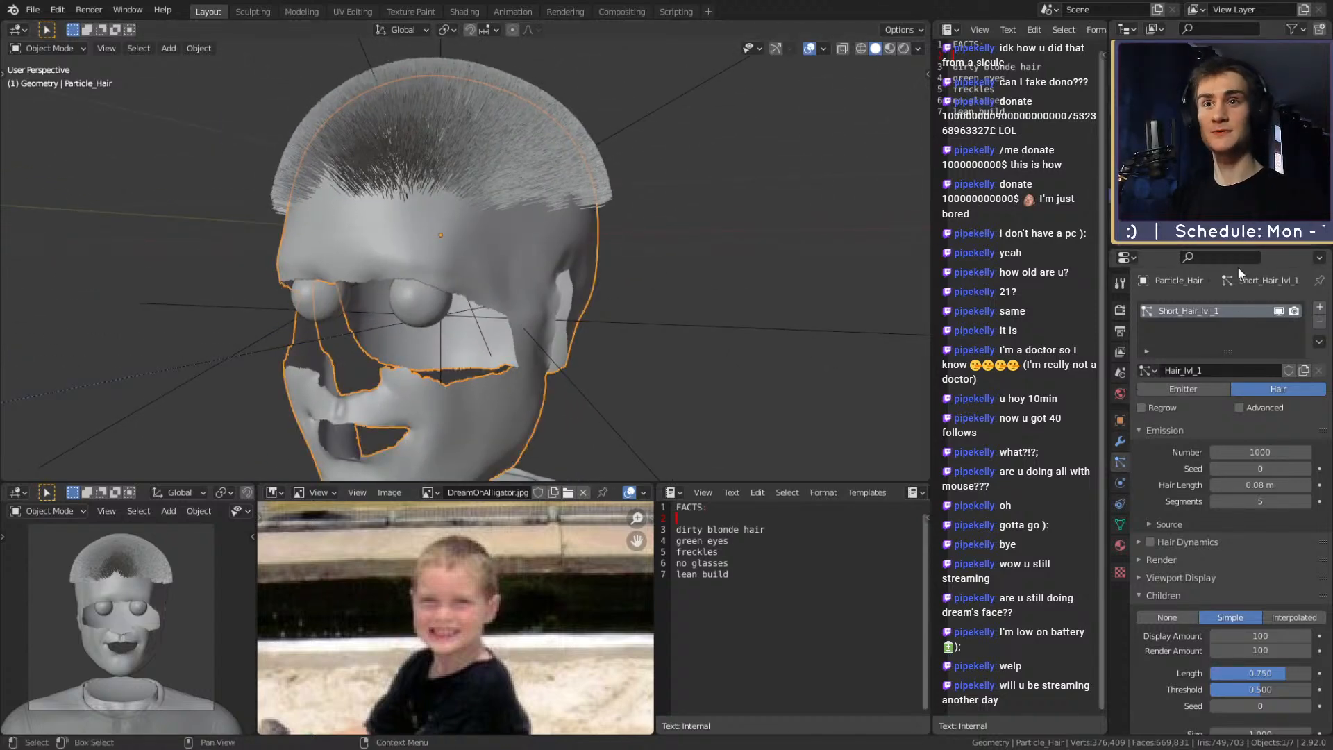
scroll(1152, 590, down, 6)
scroll(1168, 527, up, 6)
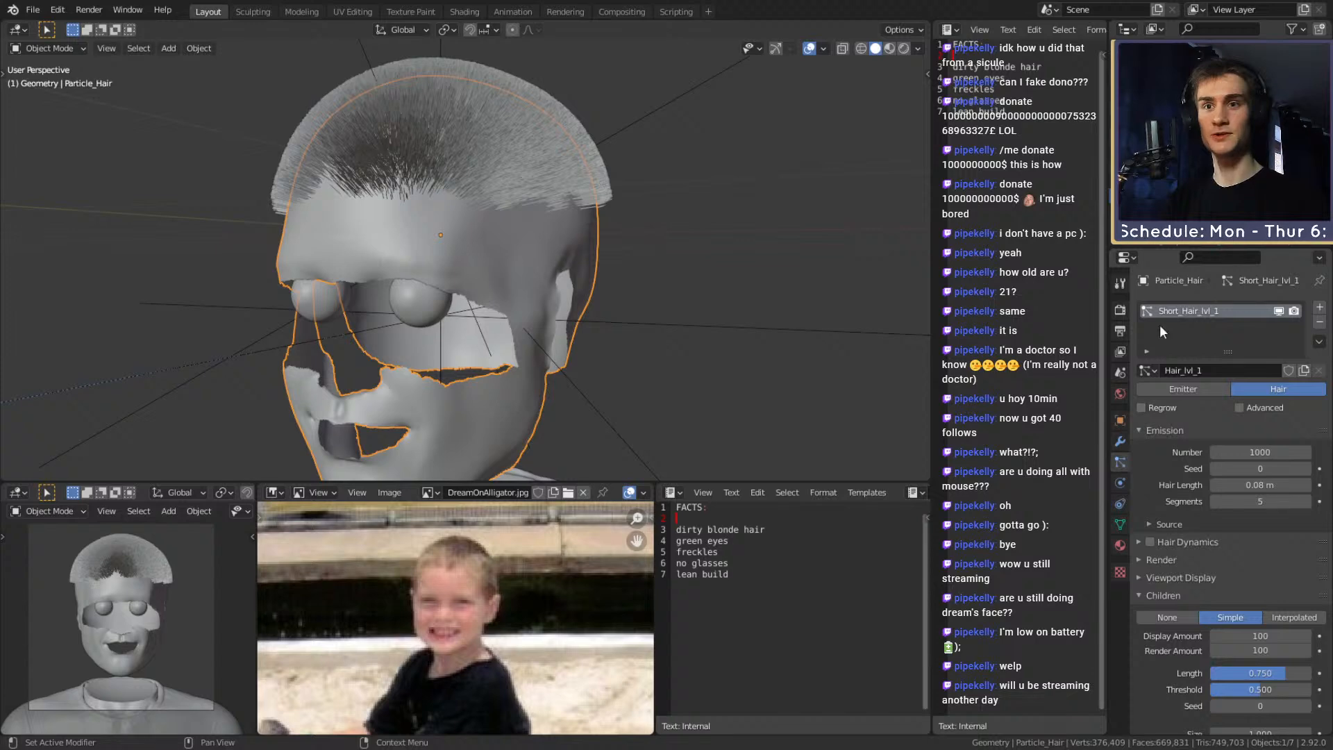
Rename the particle settings to Short_Hair_lvl_1 and assign the Density_short vertex group to their density
click(1168, 370)
text(Short_)
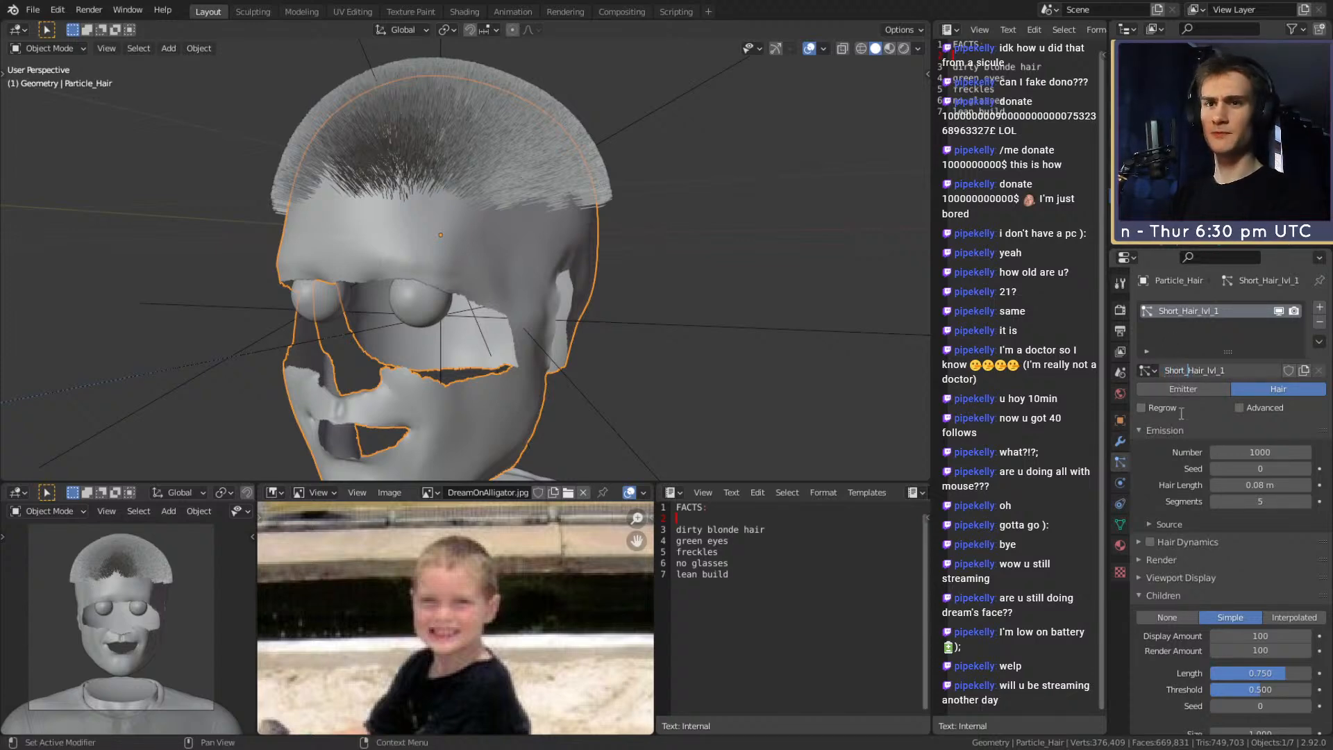
scroll(1177, 409, down, 12)
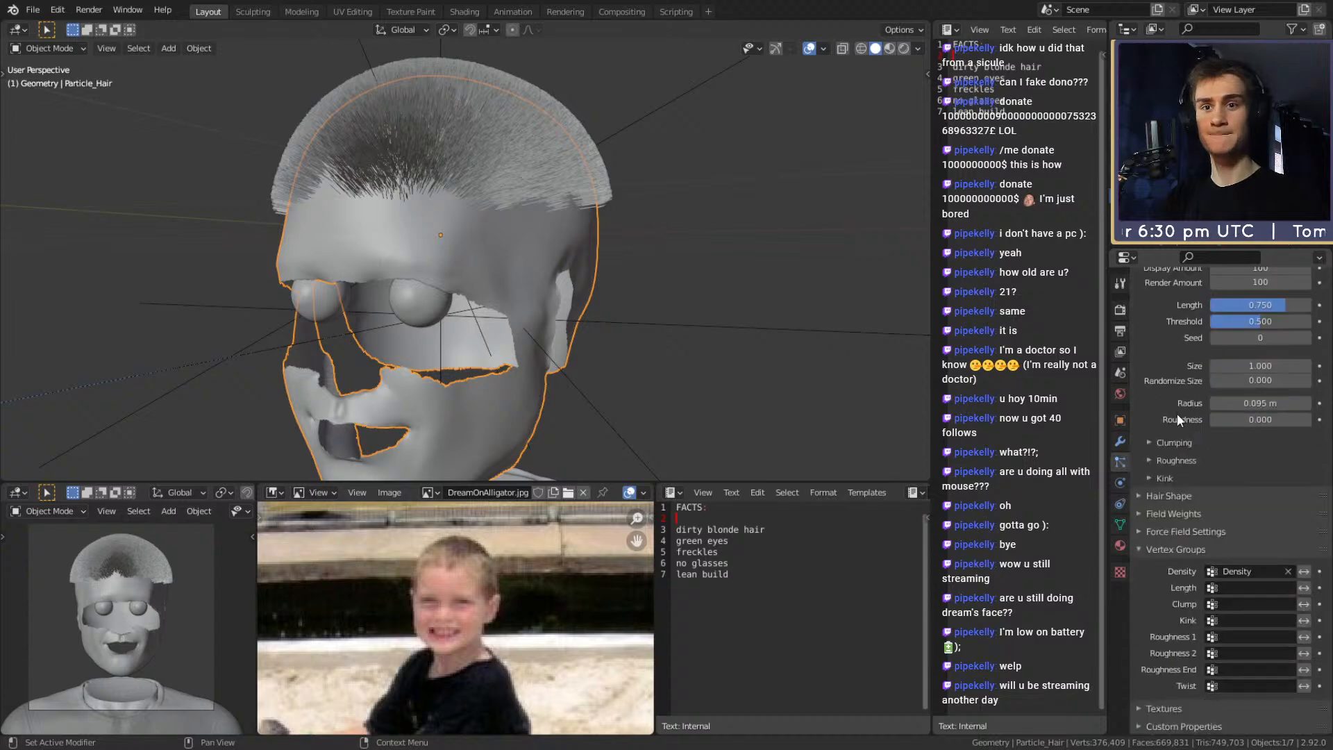
click(1225, 570)
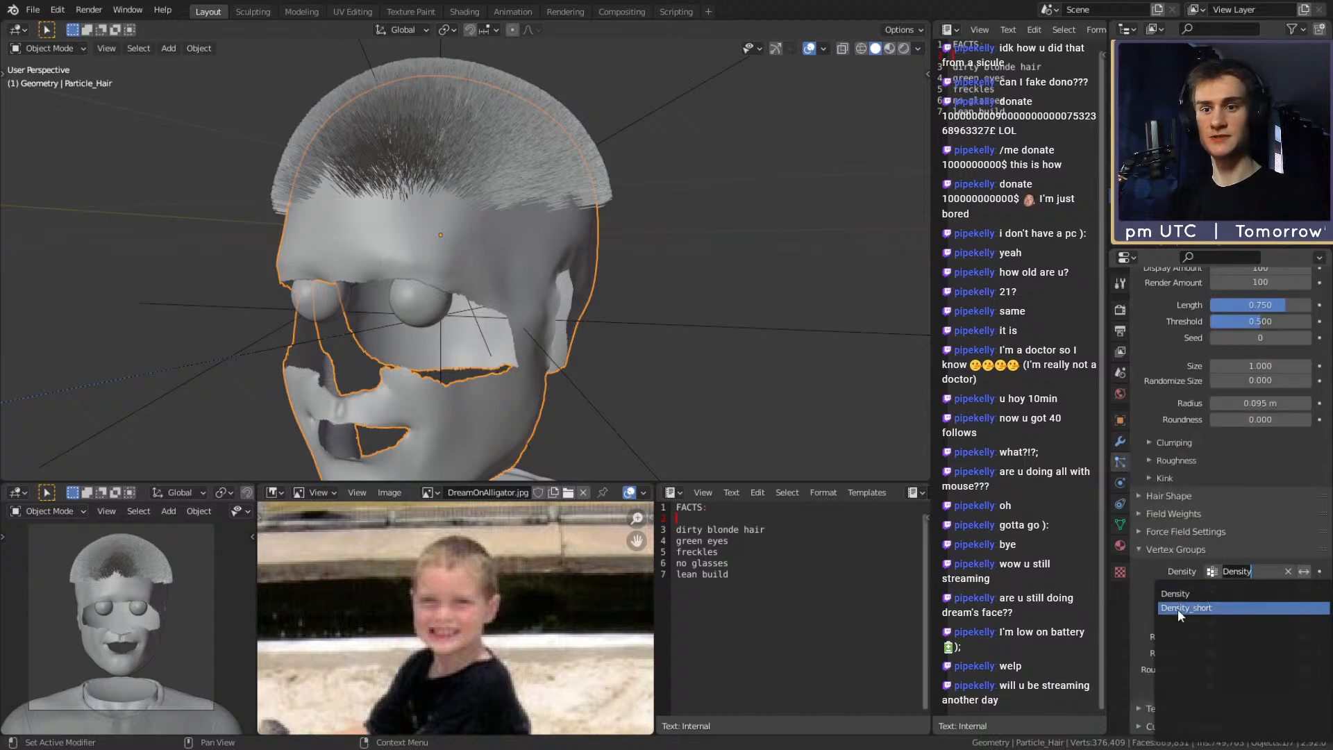
click(1178, 608)
scroll(559, 263, down, 8)
scroll(551, 276, up, 10)
middle_drag(567, 269, 626, 294)
scroll(1161, 444, up, 12)
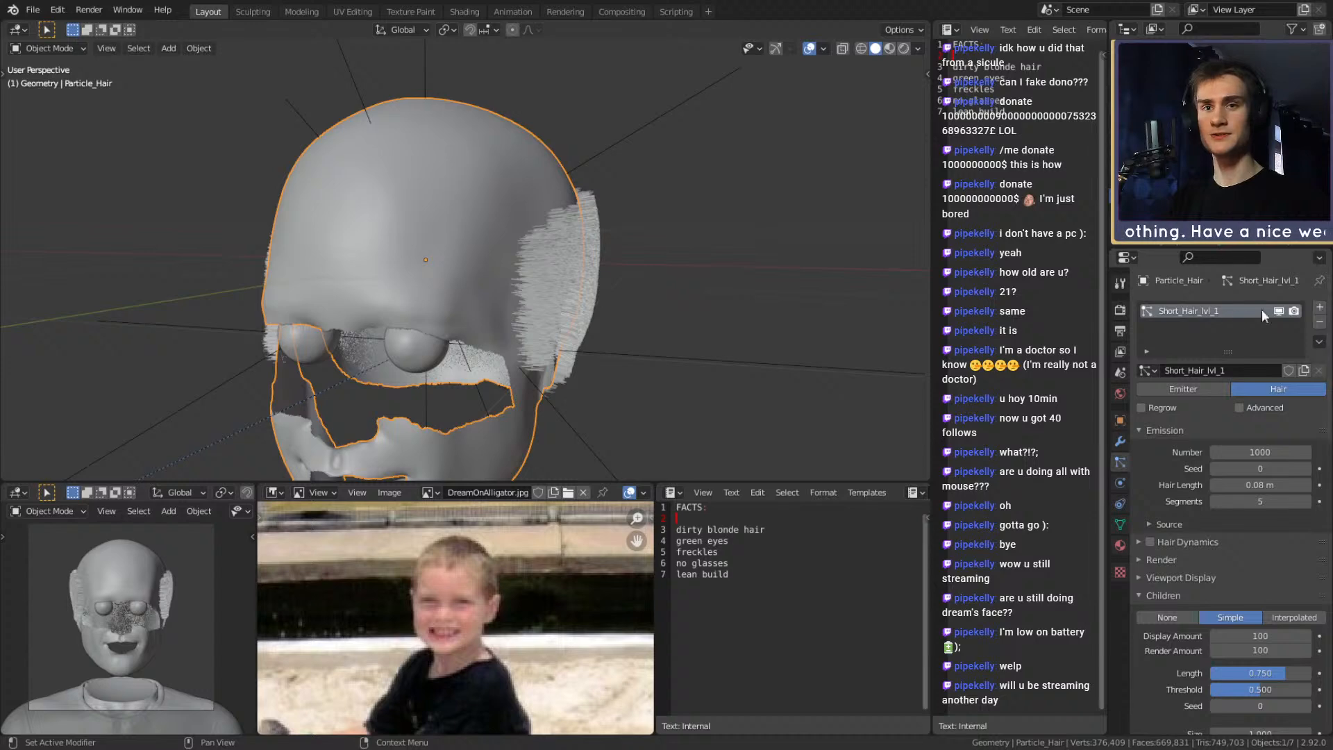
Add a second particle system to Particle_Hair and name it Hair_lvl_1
click(1319, 307)
double_click(1182, 325)
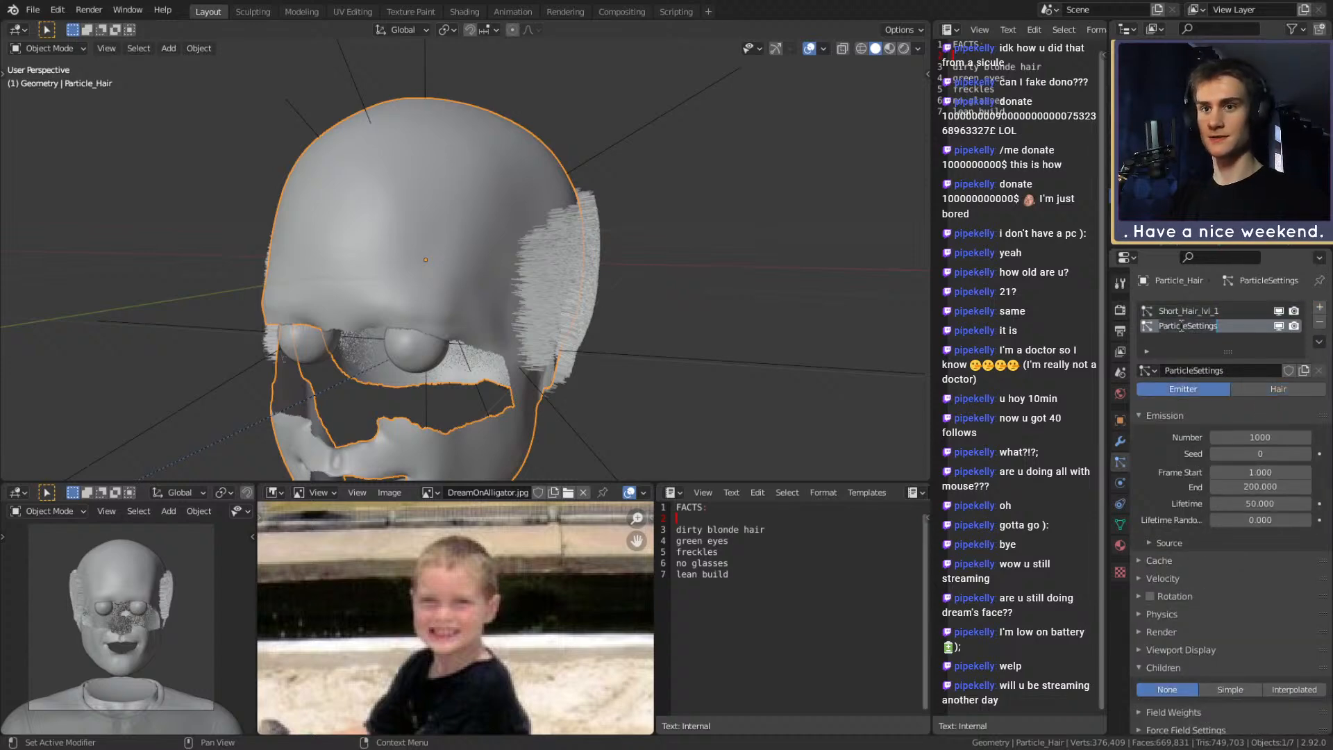
text(Short)
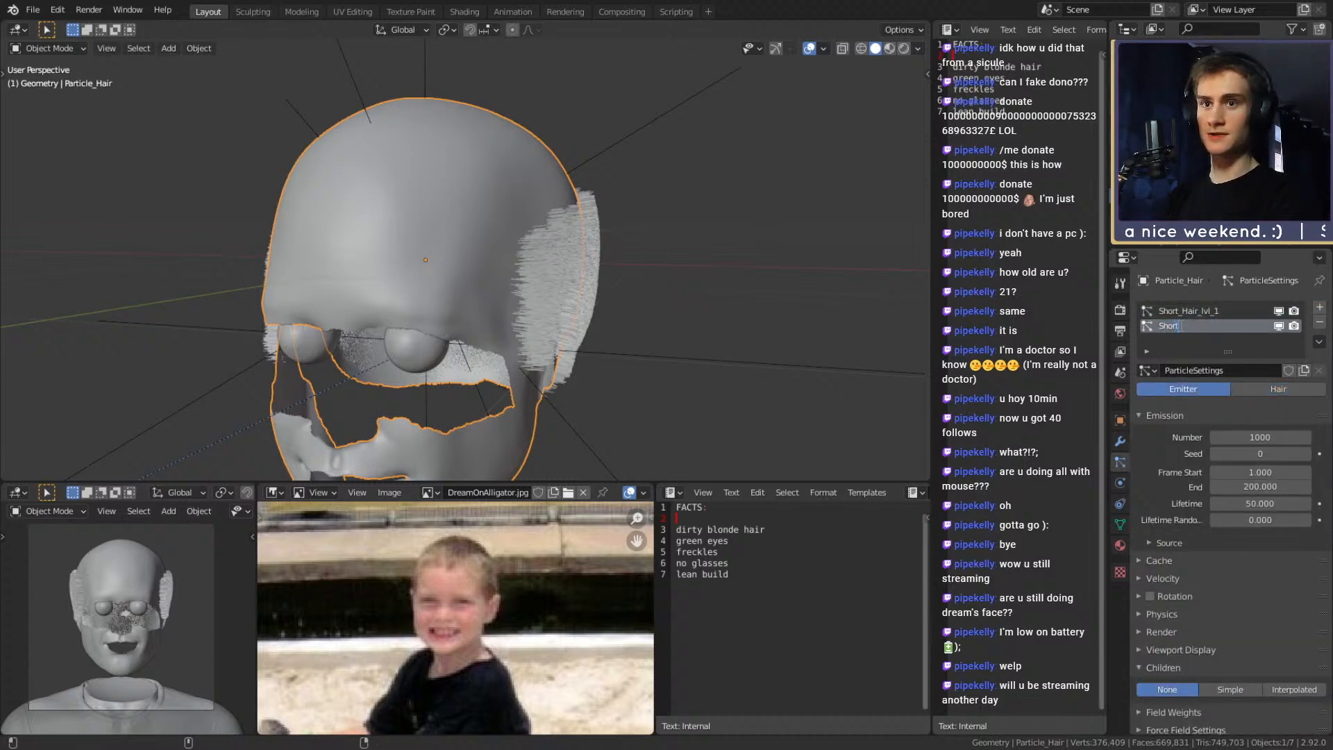
key(ctrl+BackSpace)
text(Hair)
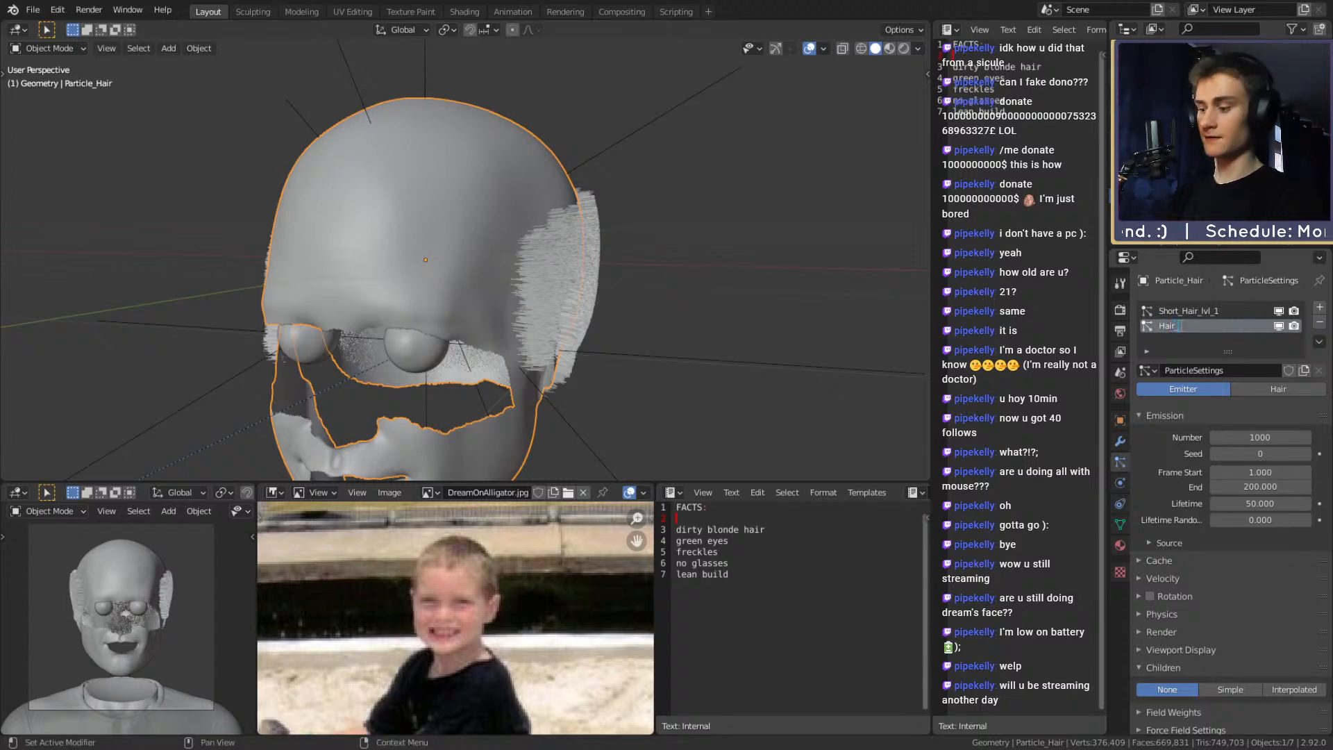
text(_lv)
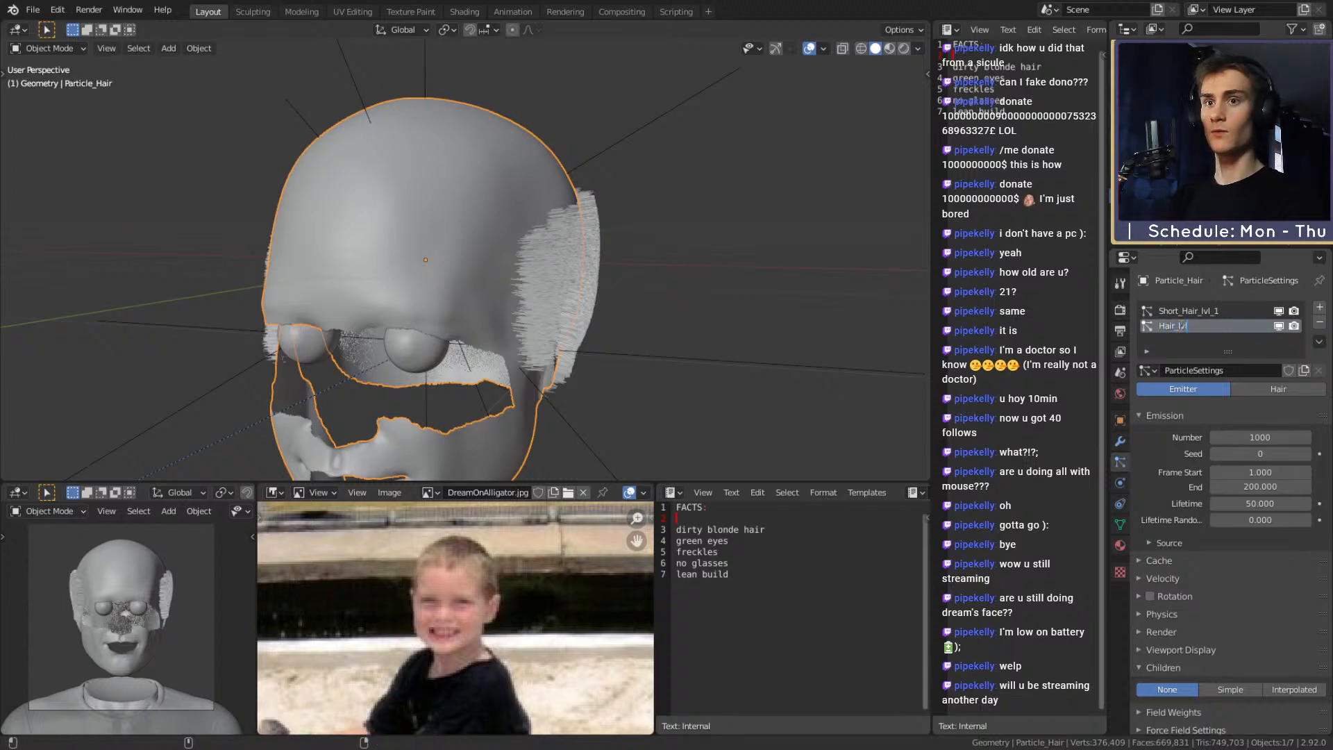
text(l_1)
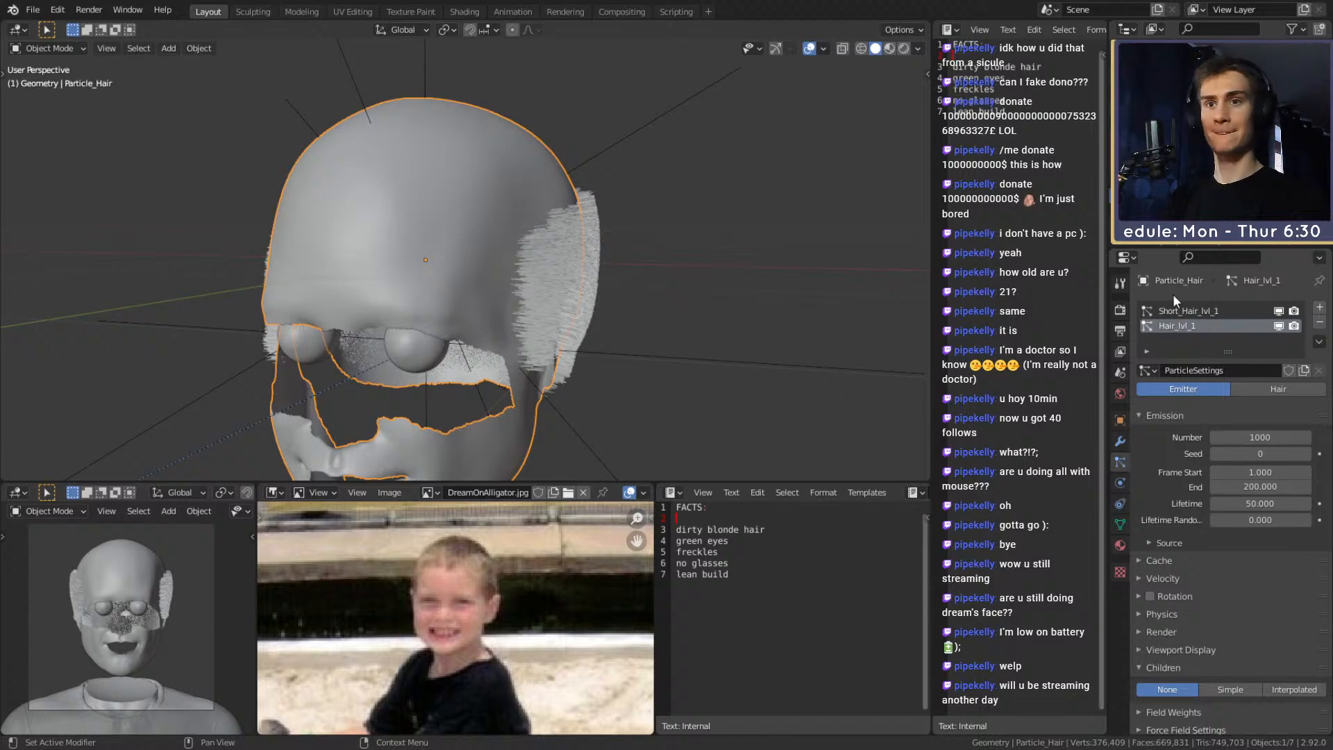
key(Return)
Assign the Density vertex group to the density of the Hair_lvl_1 particle system
scroll(1166, 486, down, 6)
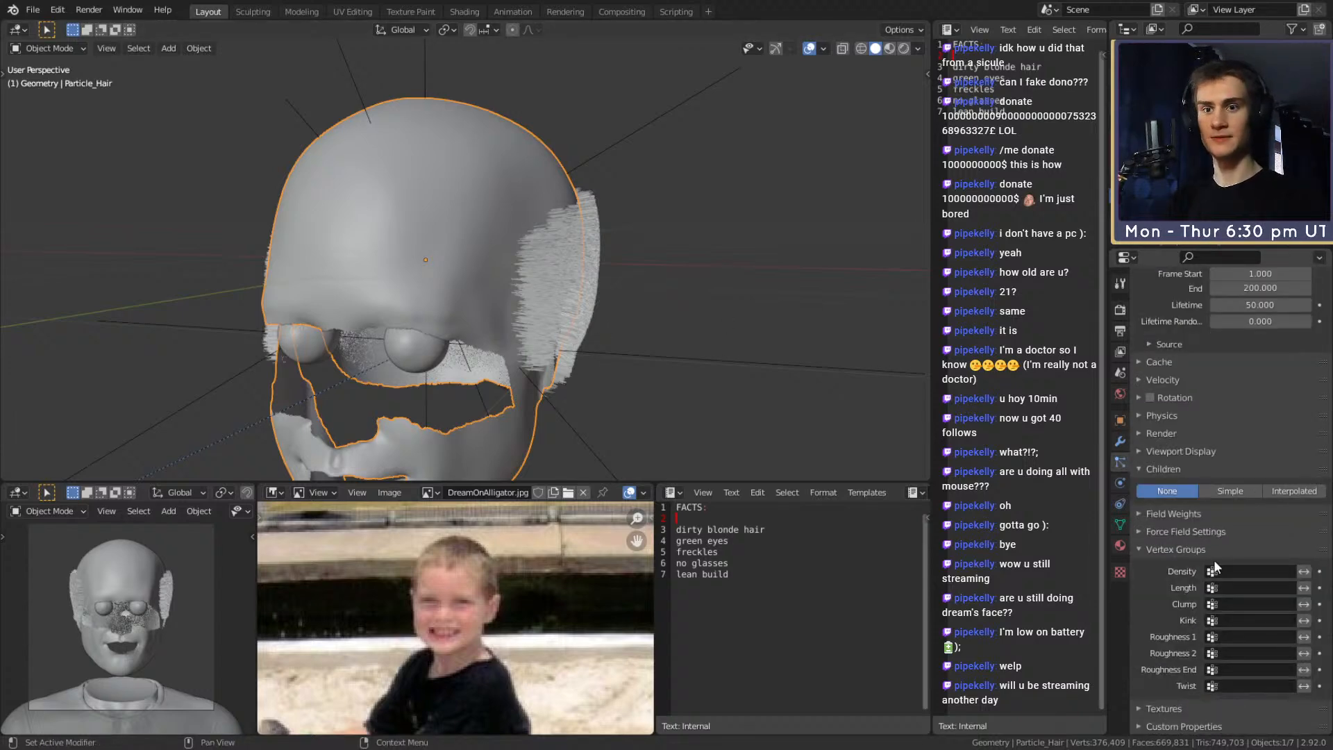
click(1243, 571)
click(1222, 596)
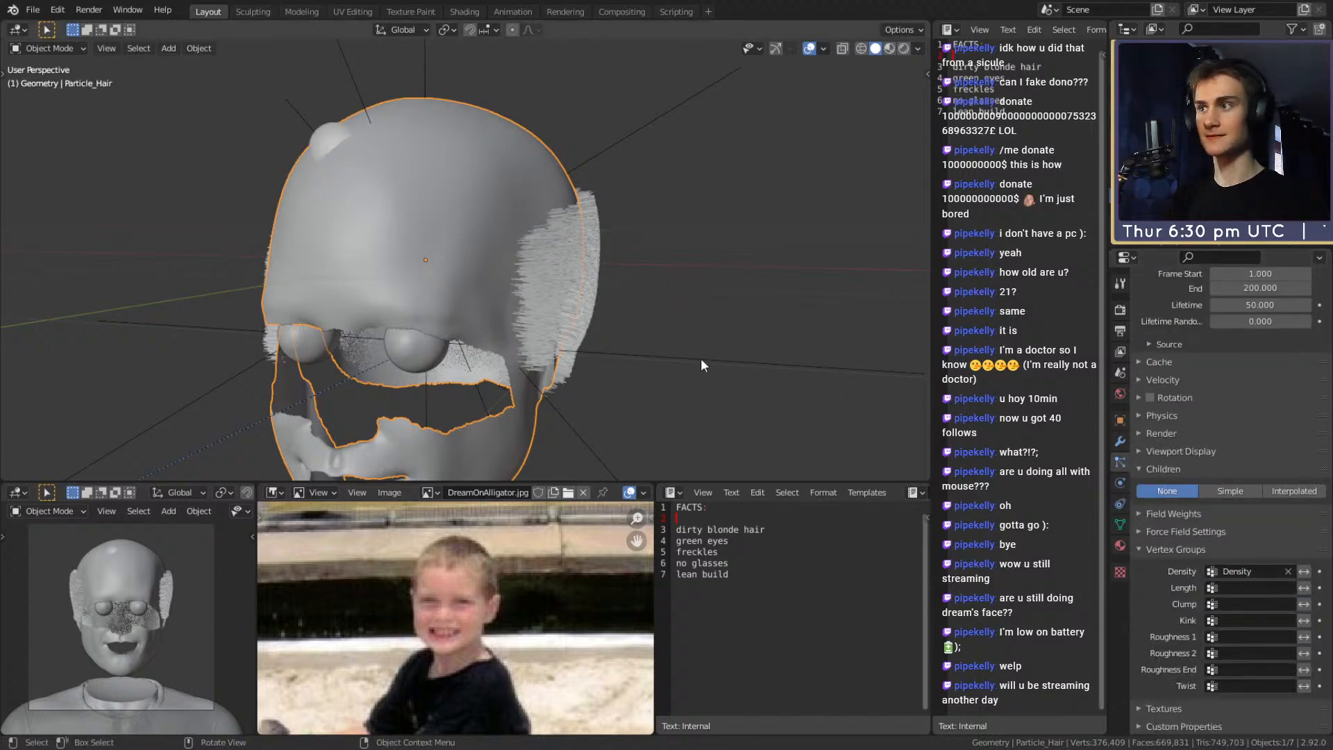
Change the Hair_lvl_1 particle system to the Hair type and give it simple children
scroll(1256, 426, up, 6)
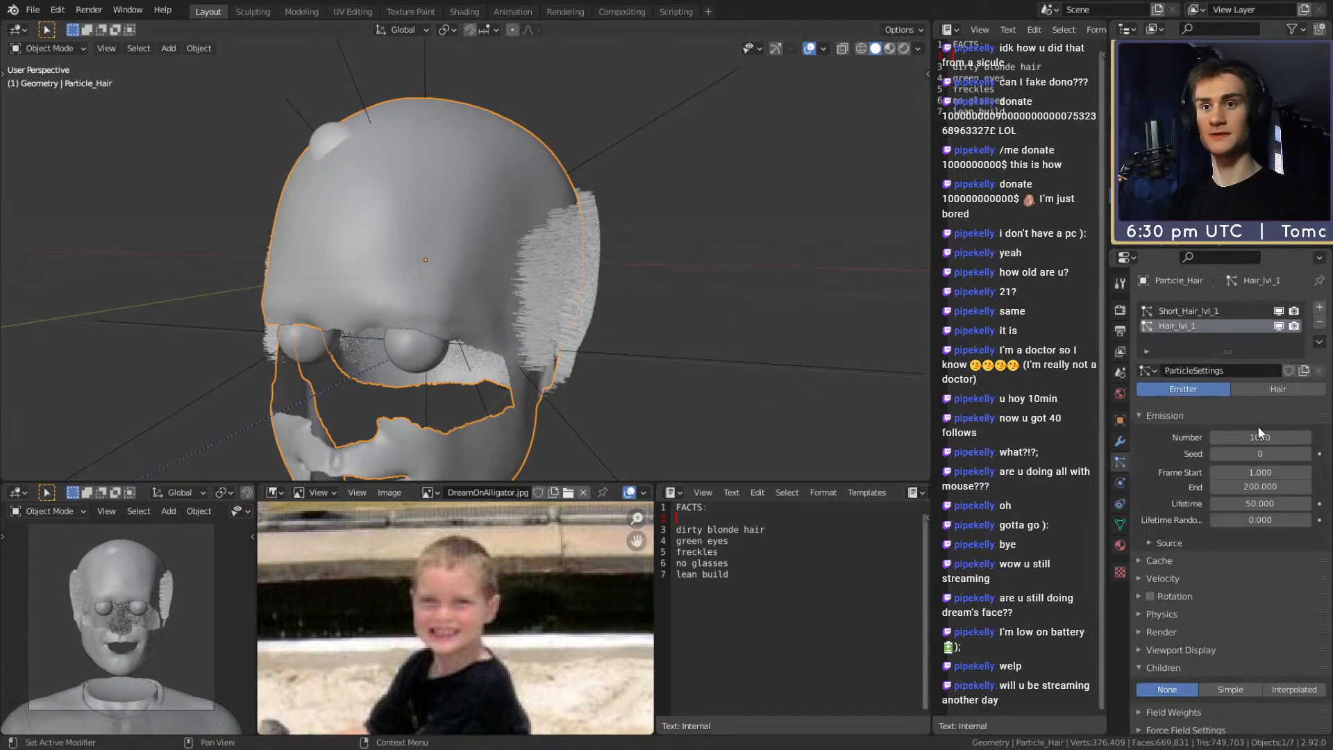
click(1278, 388)
middle_drag(578, 304, 607, 325)
scroll(608, 325, down, 5)
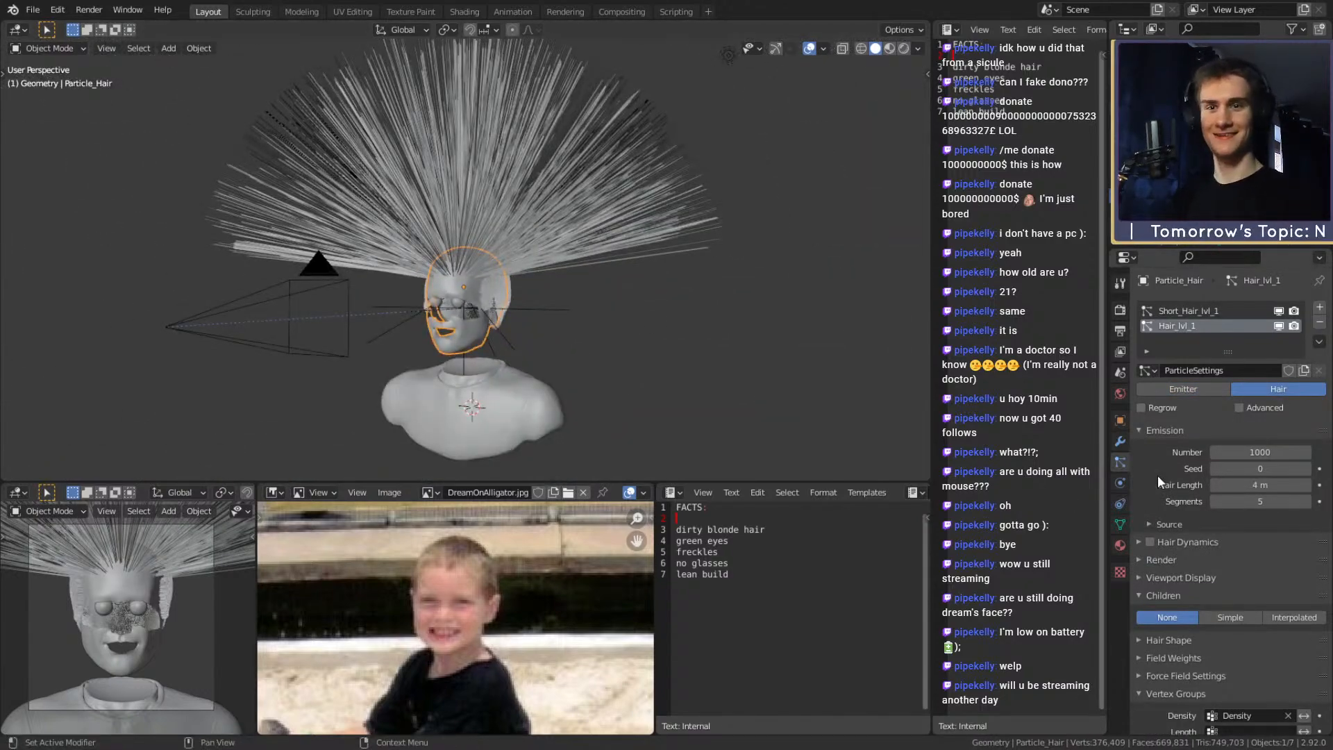
scroll(1157, 474, down, 4)
click(1223, 474)
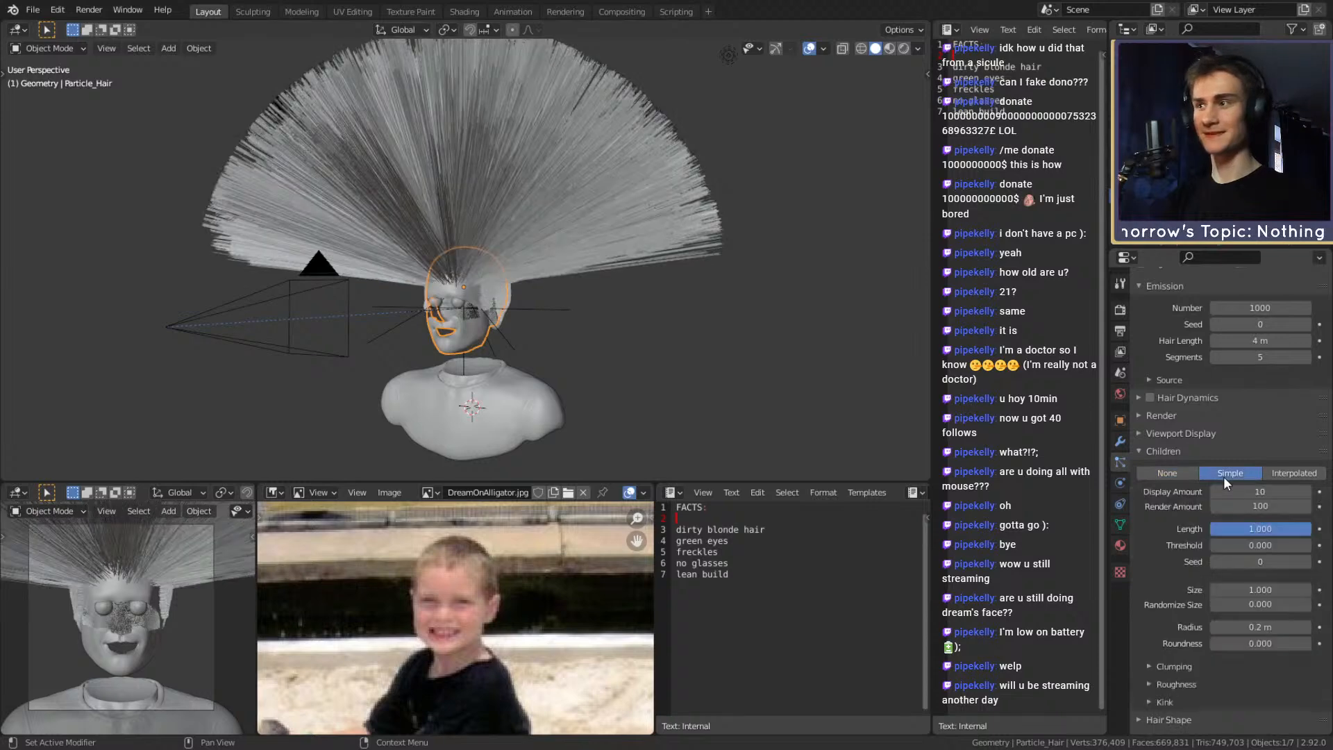
Set the hair length of Hair_lvl_1 to 0.1 m and check the hair around the head
click(1259, 339)
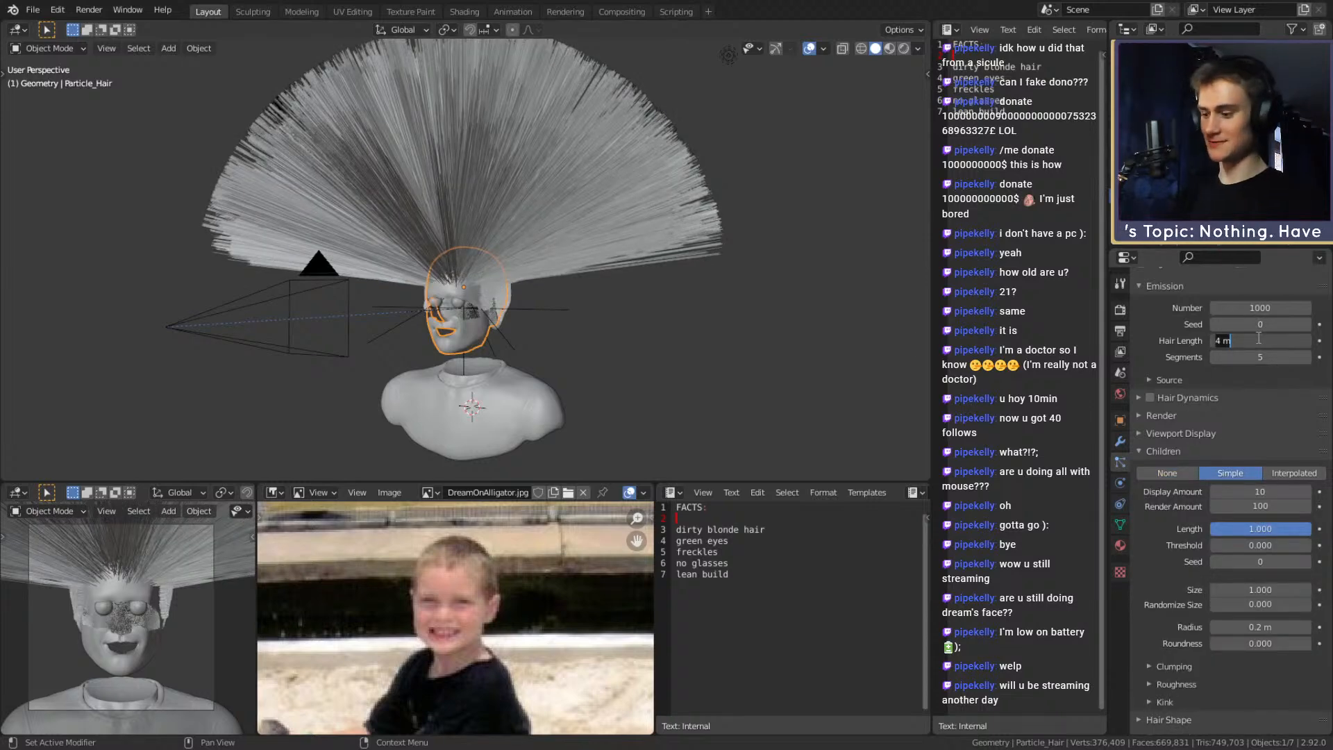
text(.1)
key(Return)
scroll(432, 290, up, 5)
middle_drag(432, 290, 572, 293)
click(703, 250)
click(467, 289)
scroll(501, 318, up, 4)
middle_drag(501, 318, 386, 285)
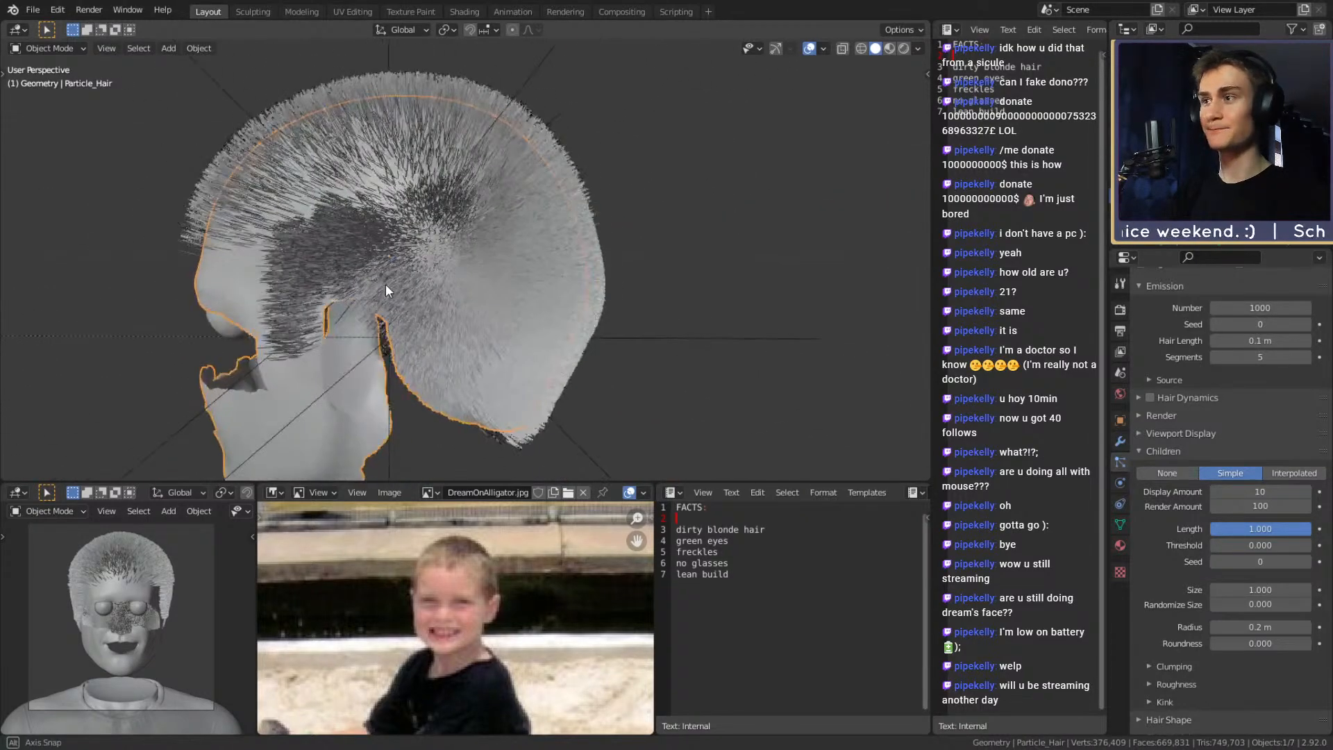
middle_drag(535, 281, 650, 270)
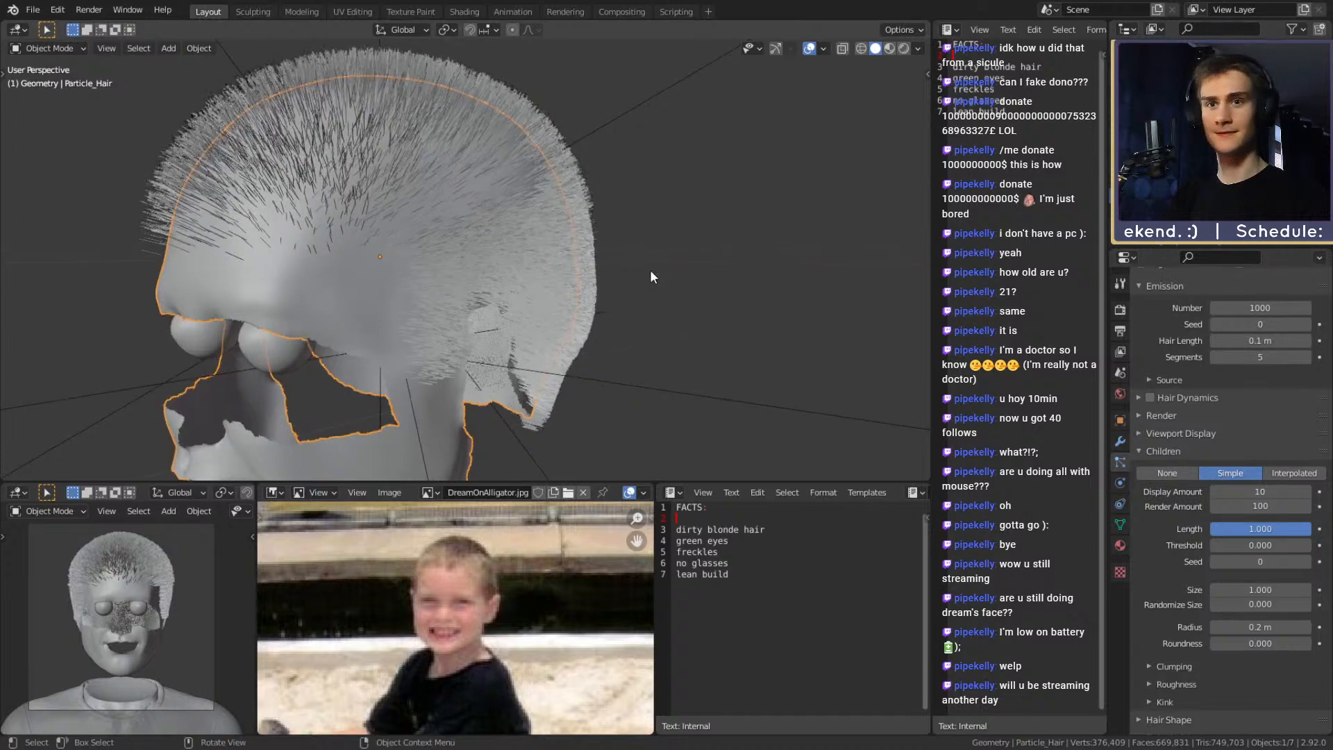
Set the hair length of Hair_lvl_1 to 0.2 m
click(1245, 340)
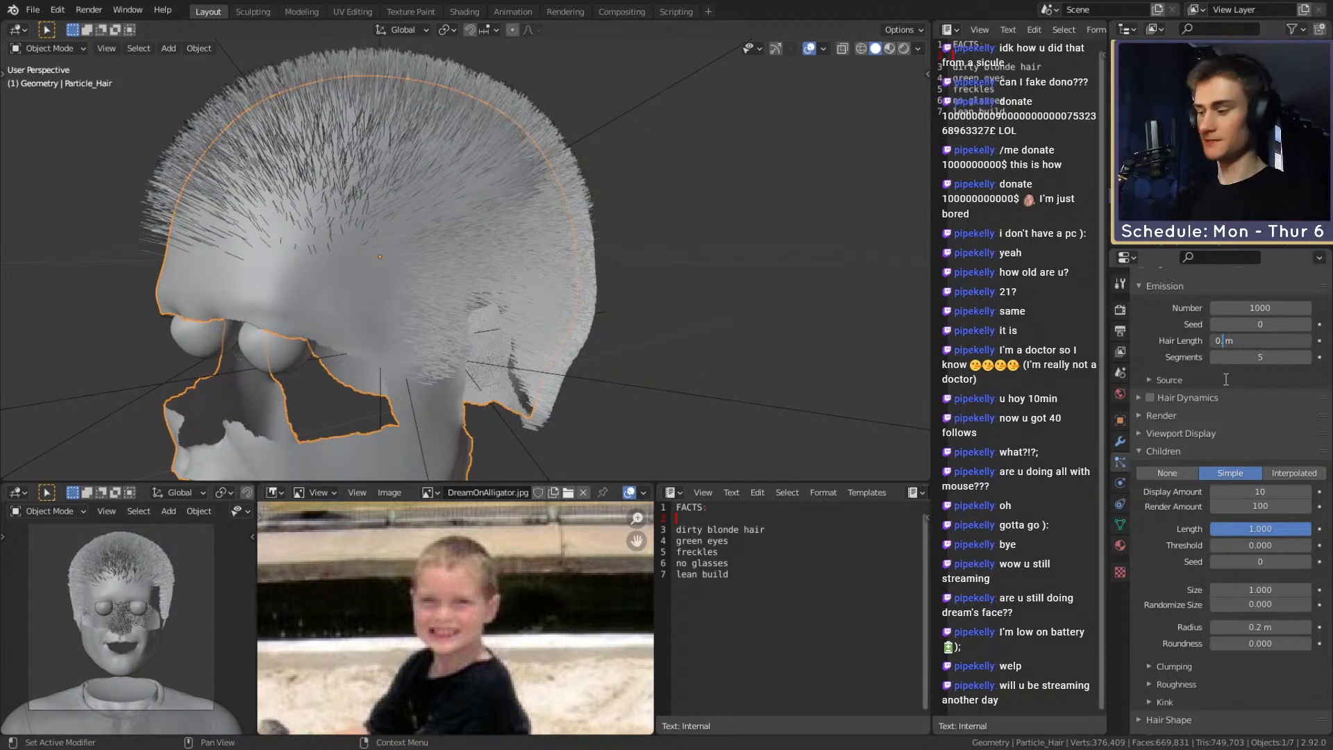
key(Return)
middle_drag(694, 316, 603, 323)
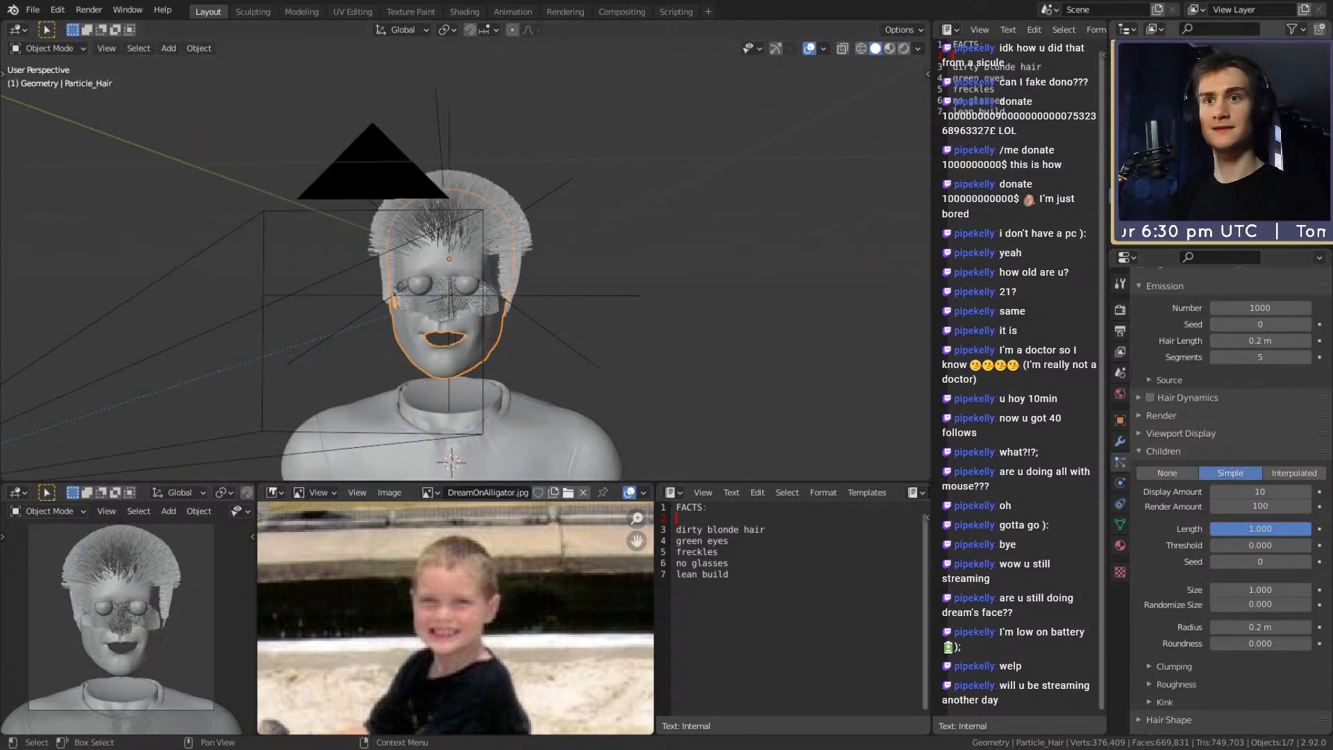
Briefly show the hidden face and body mesh to check the hair against it, and save the file
click(1314, 182)
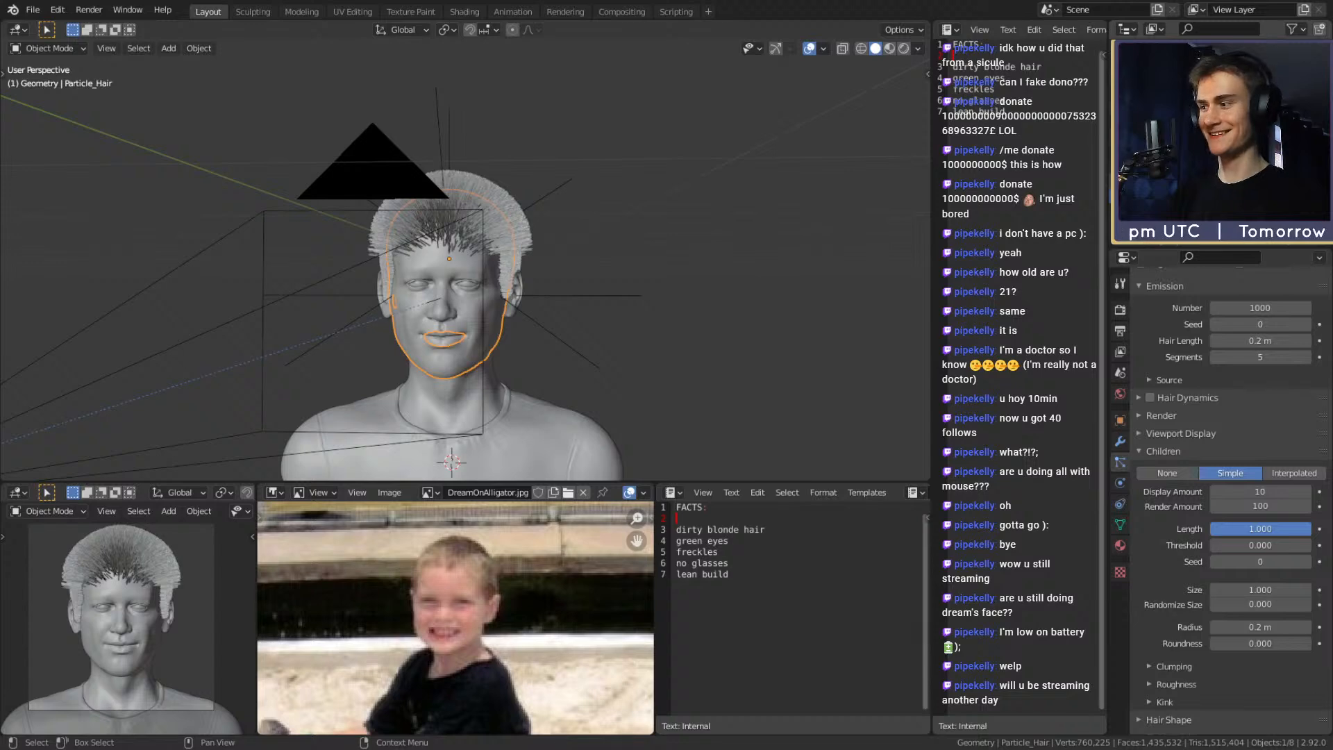
click(1314, 182)
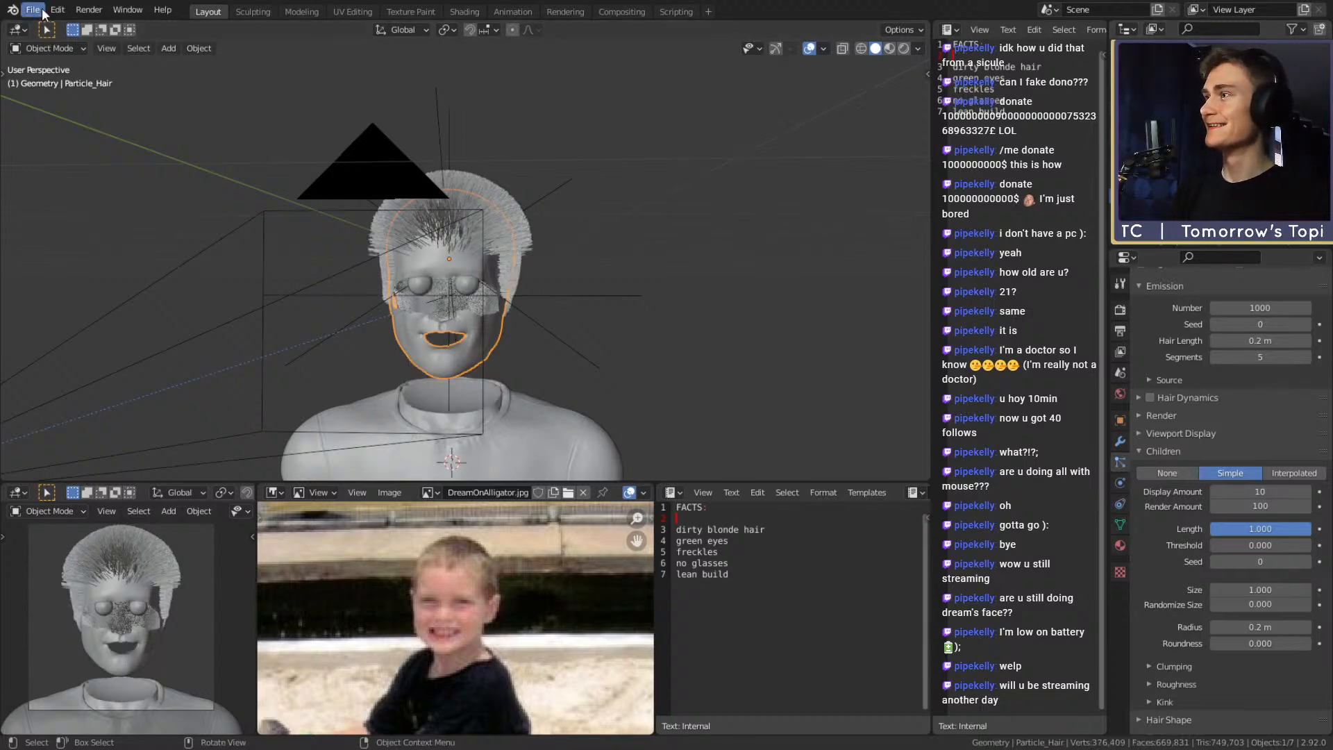
click(34, 10)
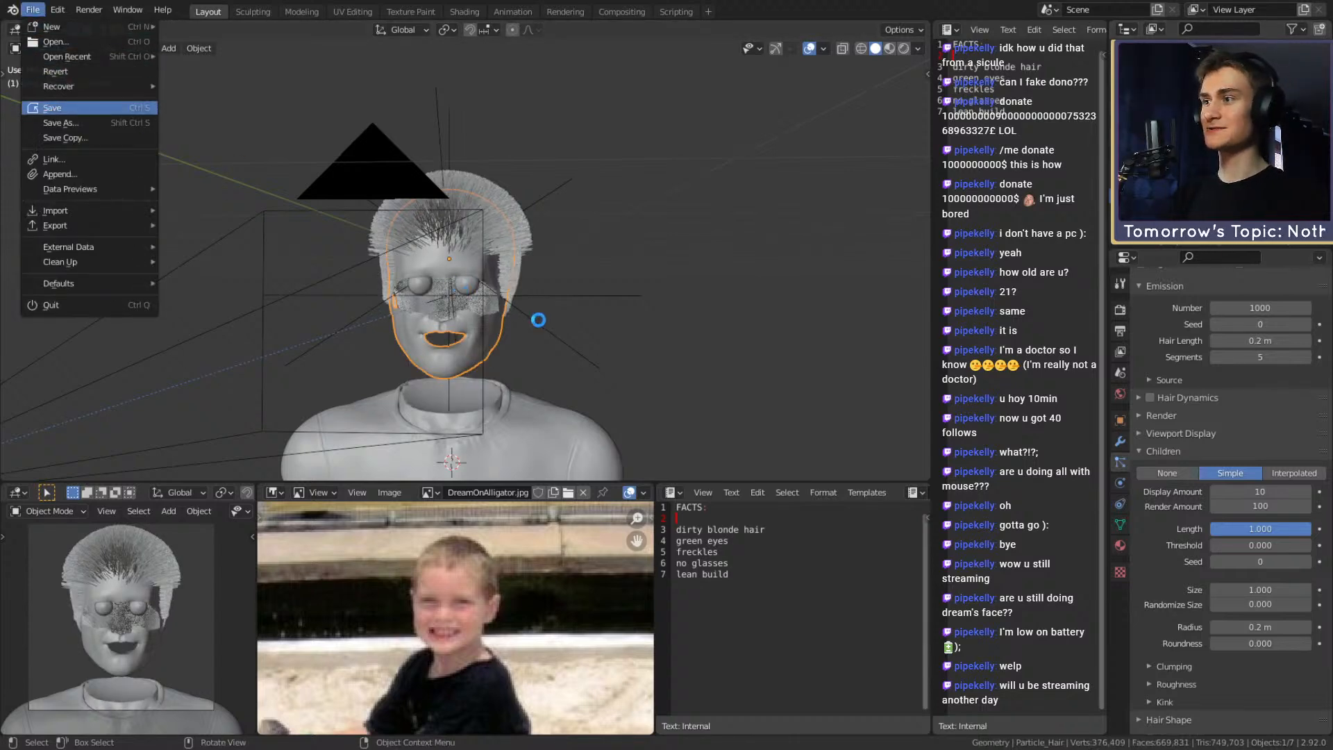
scroll(535, 292, up, 9)
middle_drag(532, 268, 456, 249)
scroll(514, 311, down, 4)
scroll(570, 288, up, 4)
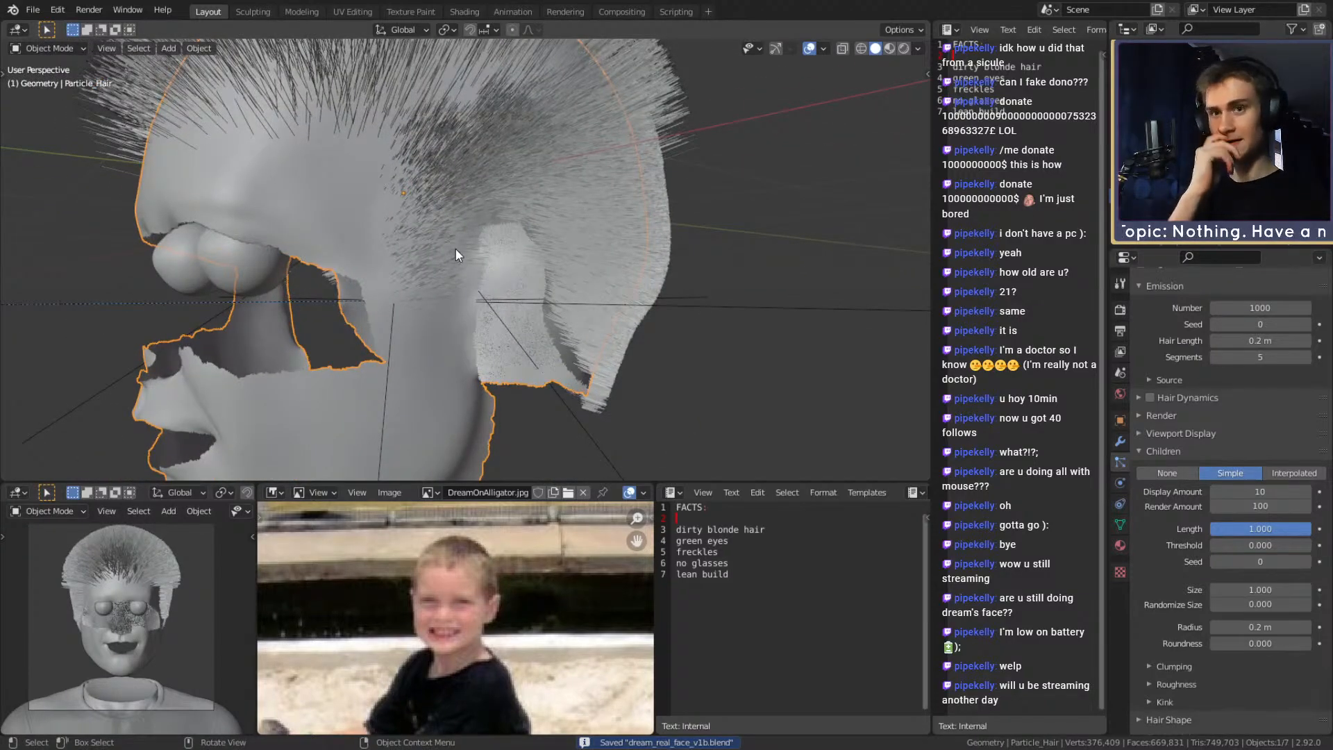
middle_drag(623, 301, 511, 296)
click(61, 48)
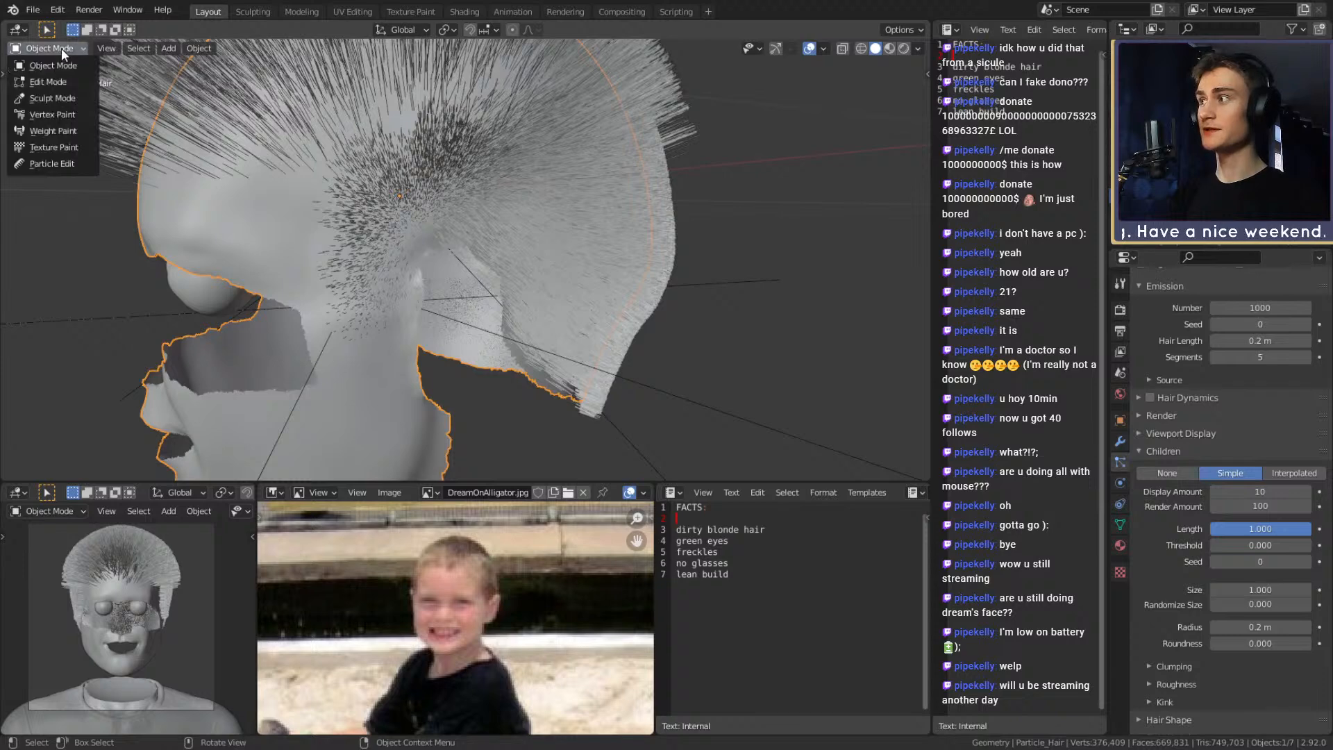
click(53, 163)
scroll(701, 290, up, 2)
middle_drag(701, 290, 744, 294)
click(39, 47)
click(43, 66)
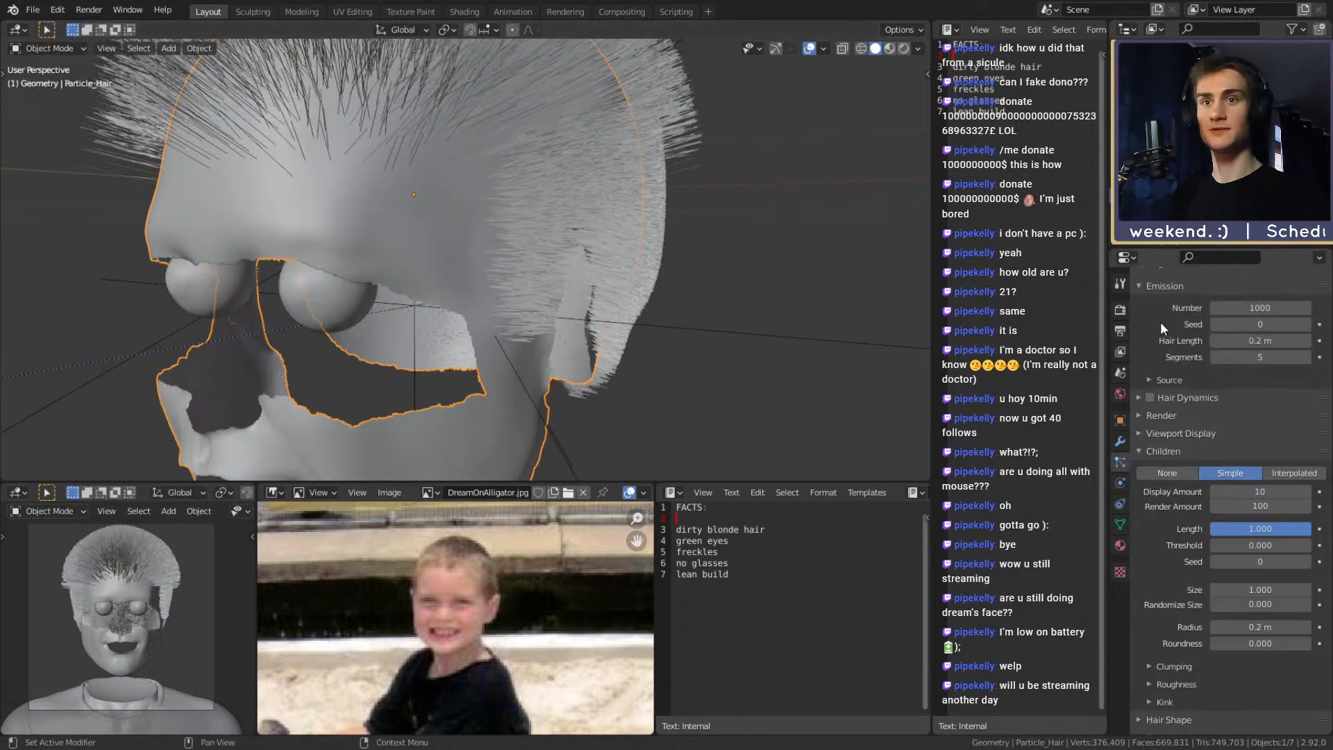
Make Short_Hair_lvl_1 the active particle system and enter Particle Edit mode for its hairs
scroll(1180, 347, up, 5)
click(1202, 313)
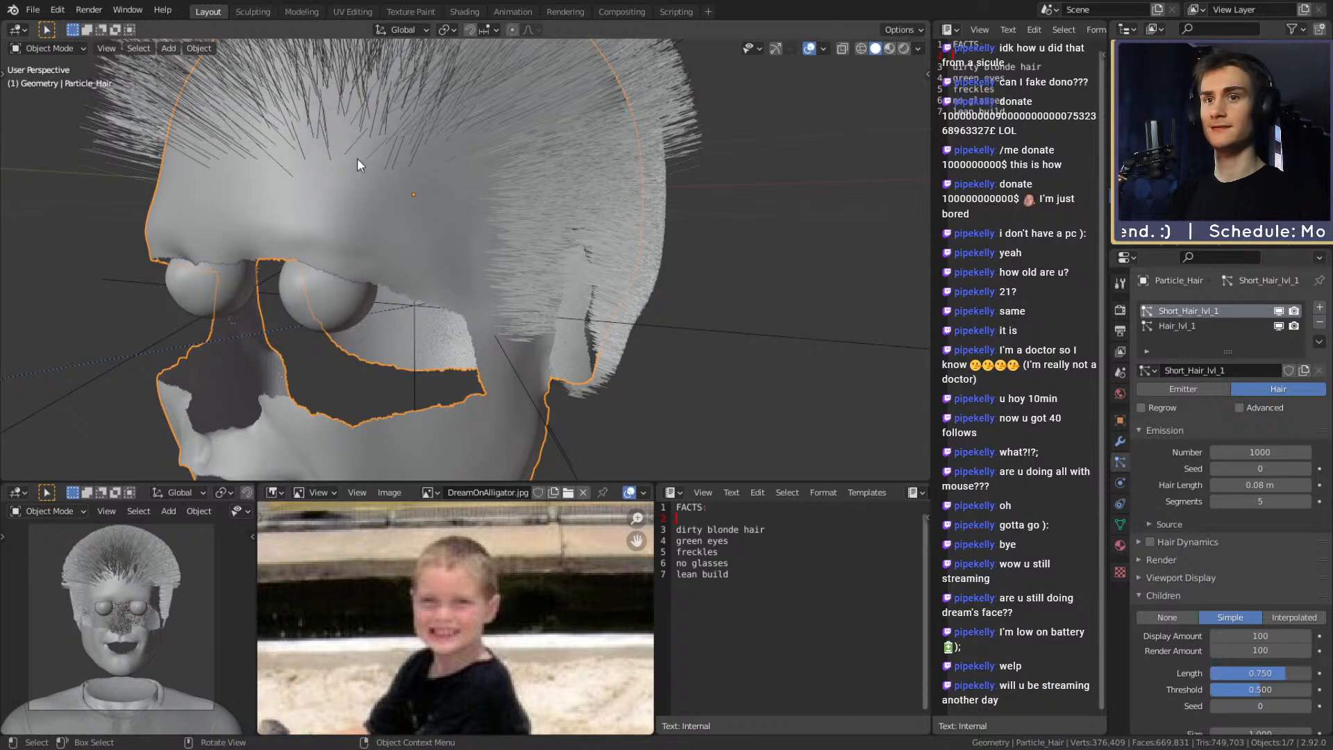
click(46, 48)
click(46, 164)
middle_drag(668, 314, 691, 266)
scroll(640, 301, down, 3)
scroll(640, 301, up, 6)
scroll(629, 277, down, 3)
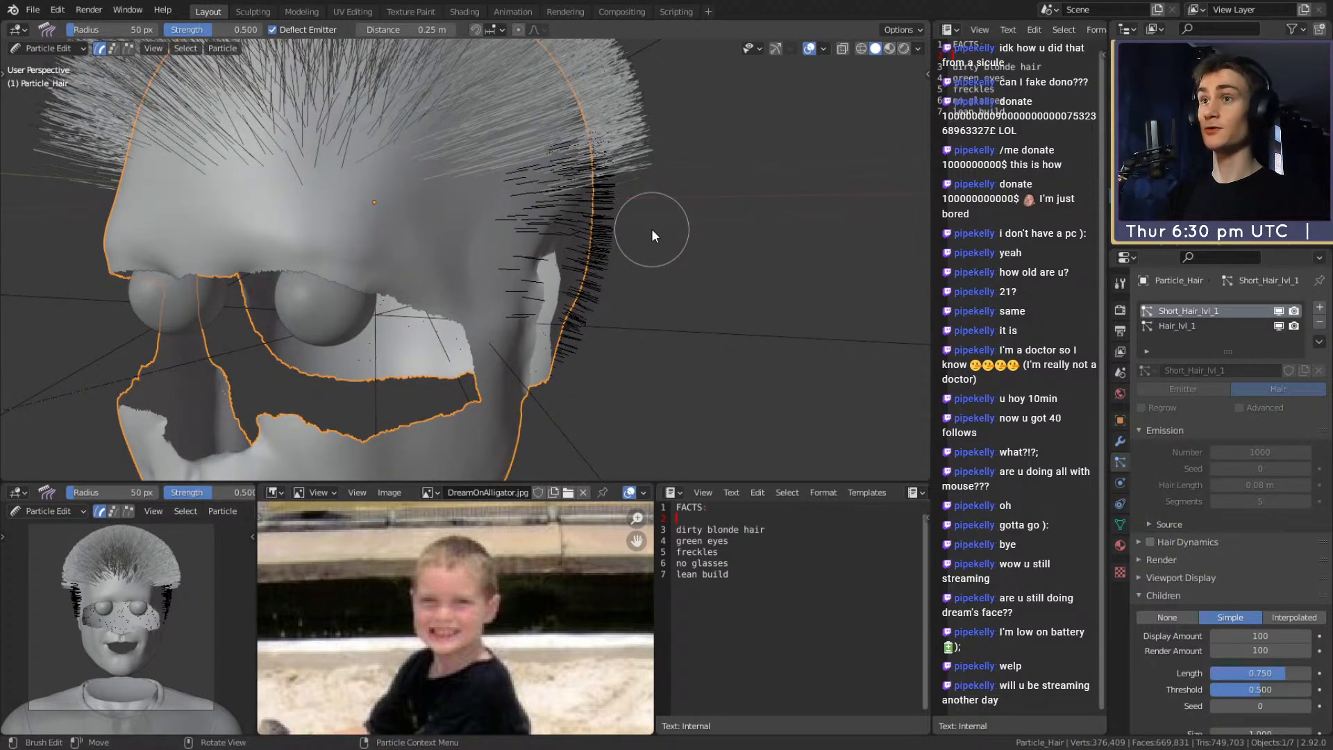
click(919, 48)
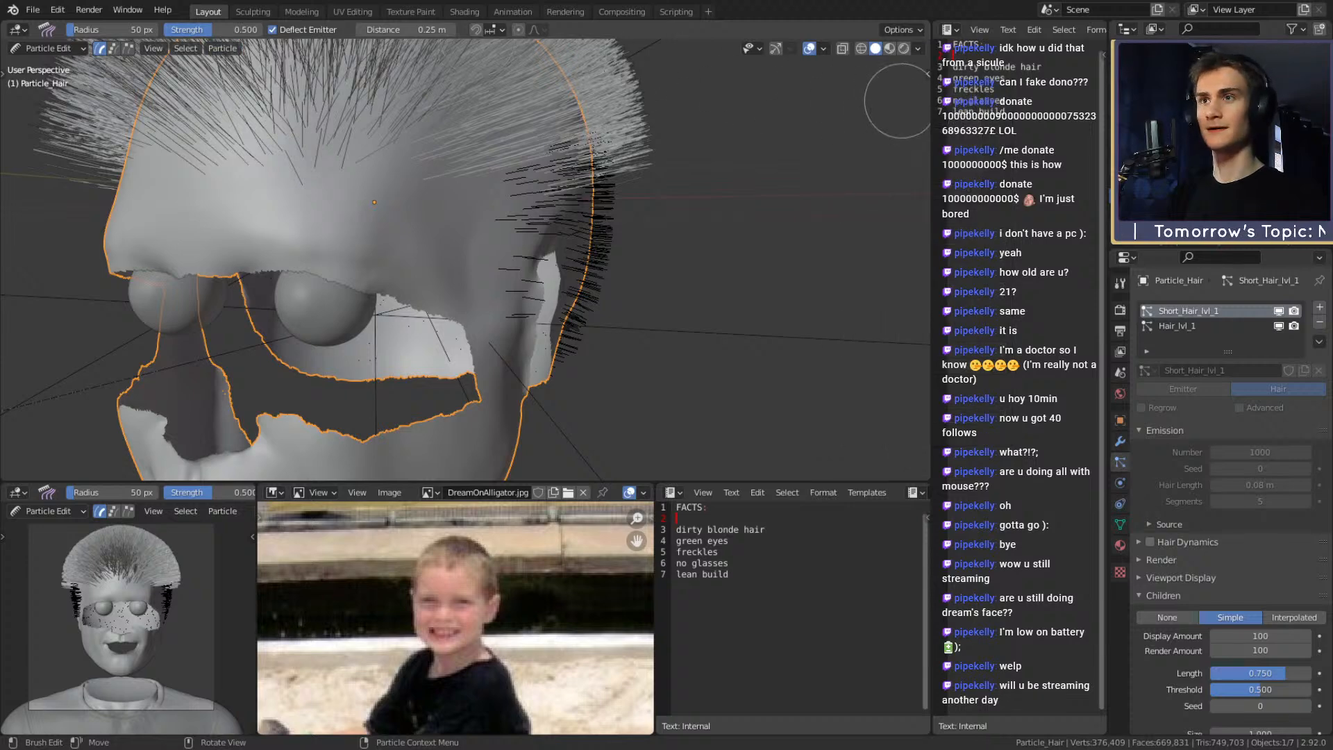
Display the child hairs in the Particle Edit viewport for the short hair system
click(222, 48)
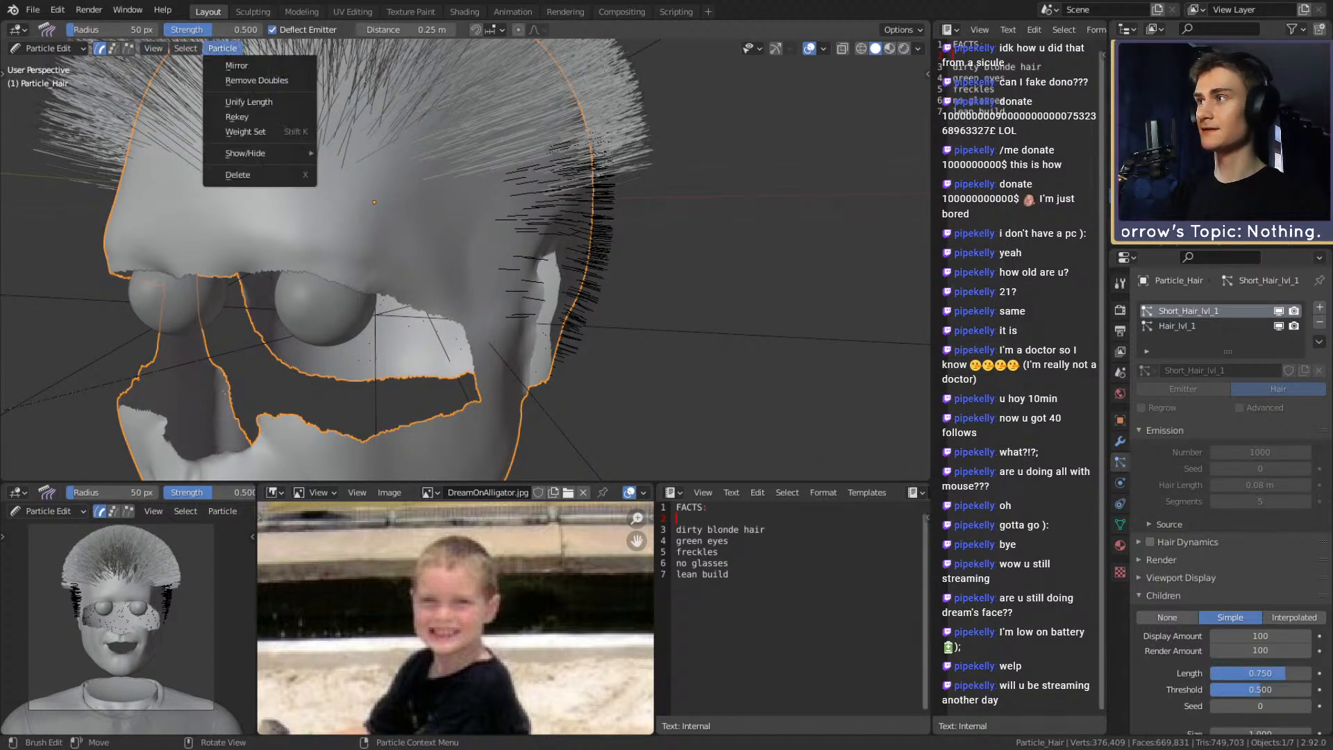
click(923, 71)
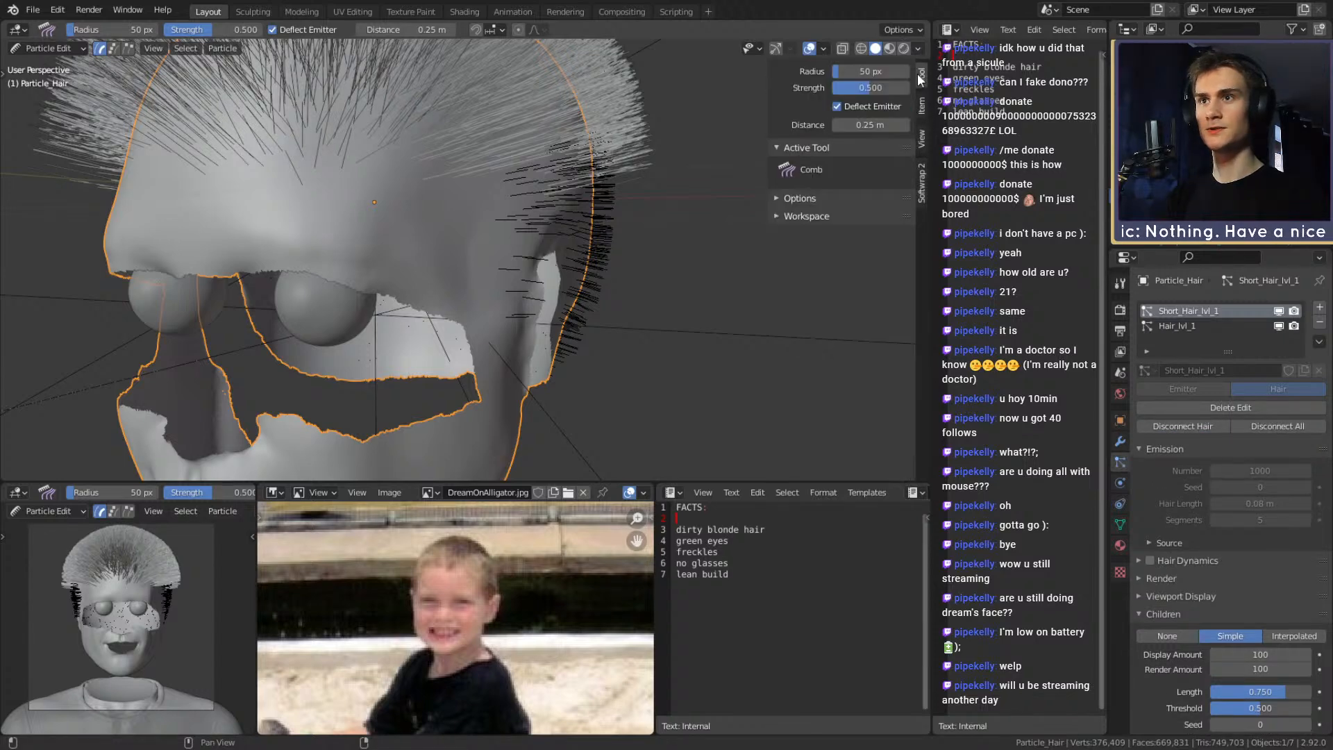
click(776, 205)
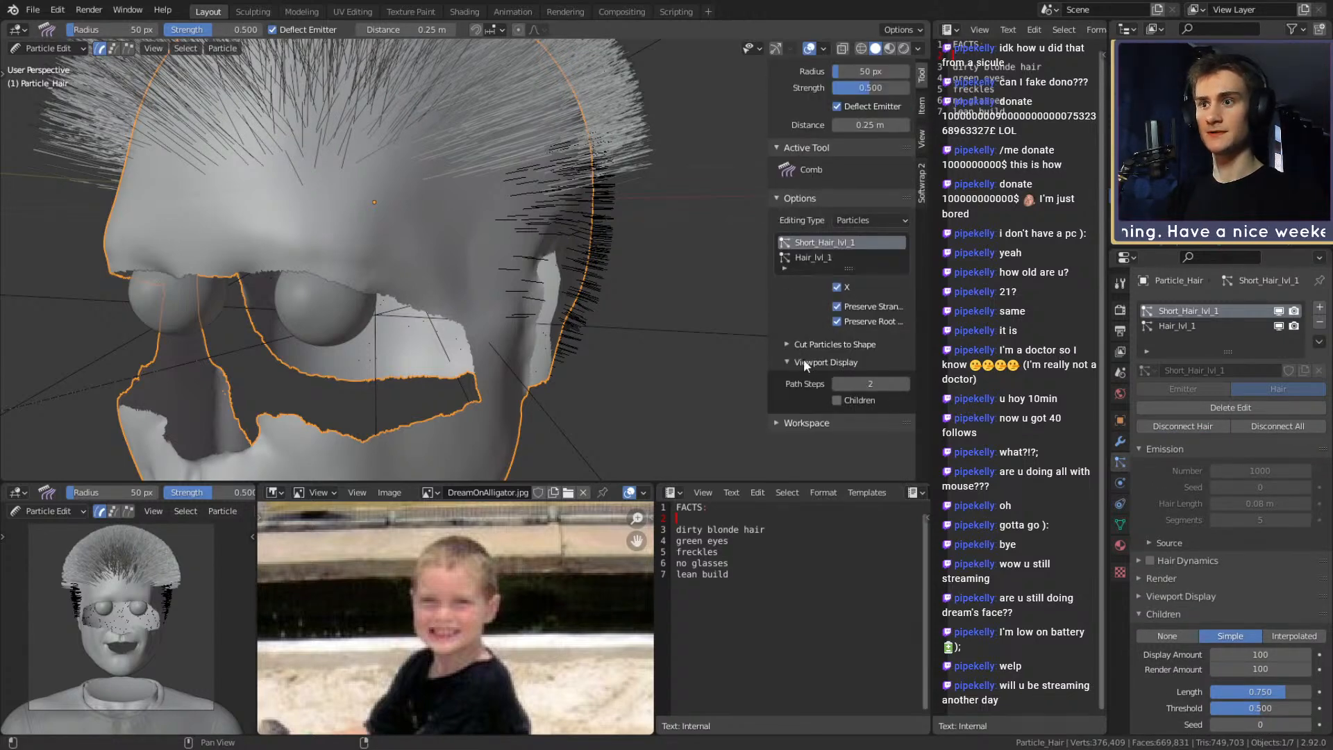
click(836, 399)
scroll(611, 329, down, 7)
scroll(541, 232, up, 7)
mouse_move(556, 296)
middle_down()
mouse_move(486, 243)
mouse_move(637, 250)
mouse_move(616, 298)
mouse_move(589, 241)
mouse_move(394, 118)
middle_up()
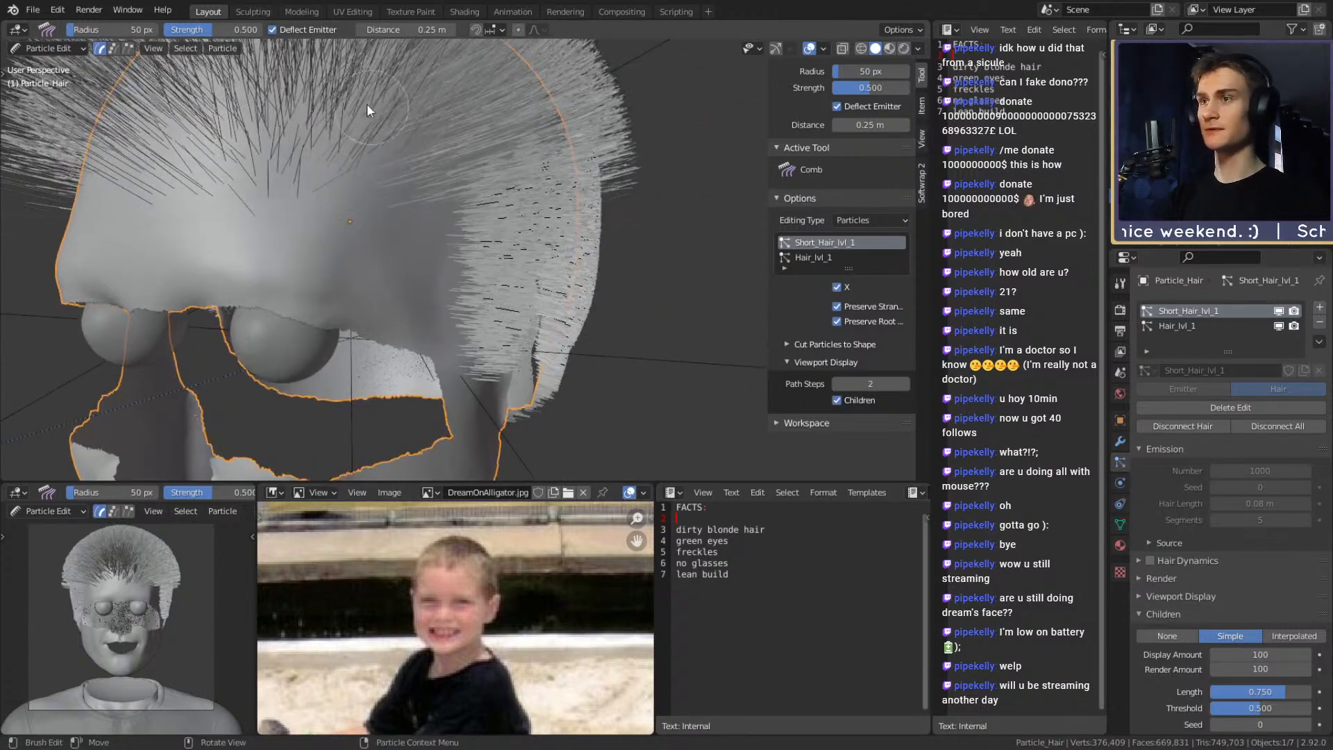
Return to Object Mode, delete the particle edit of Short_Hair_lvl_1 and set its hair segments to 8
click(48, 48)
click(54, 66)
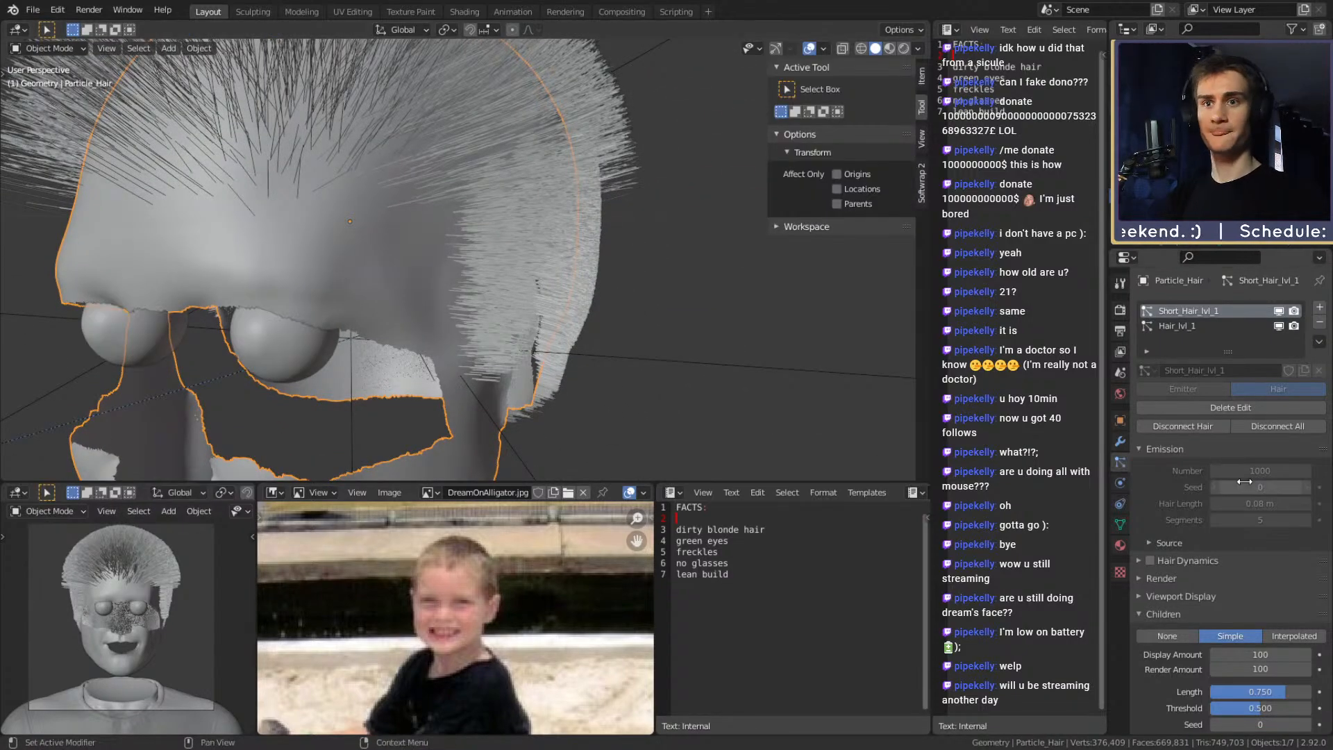
click(1231, 408)
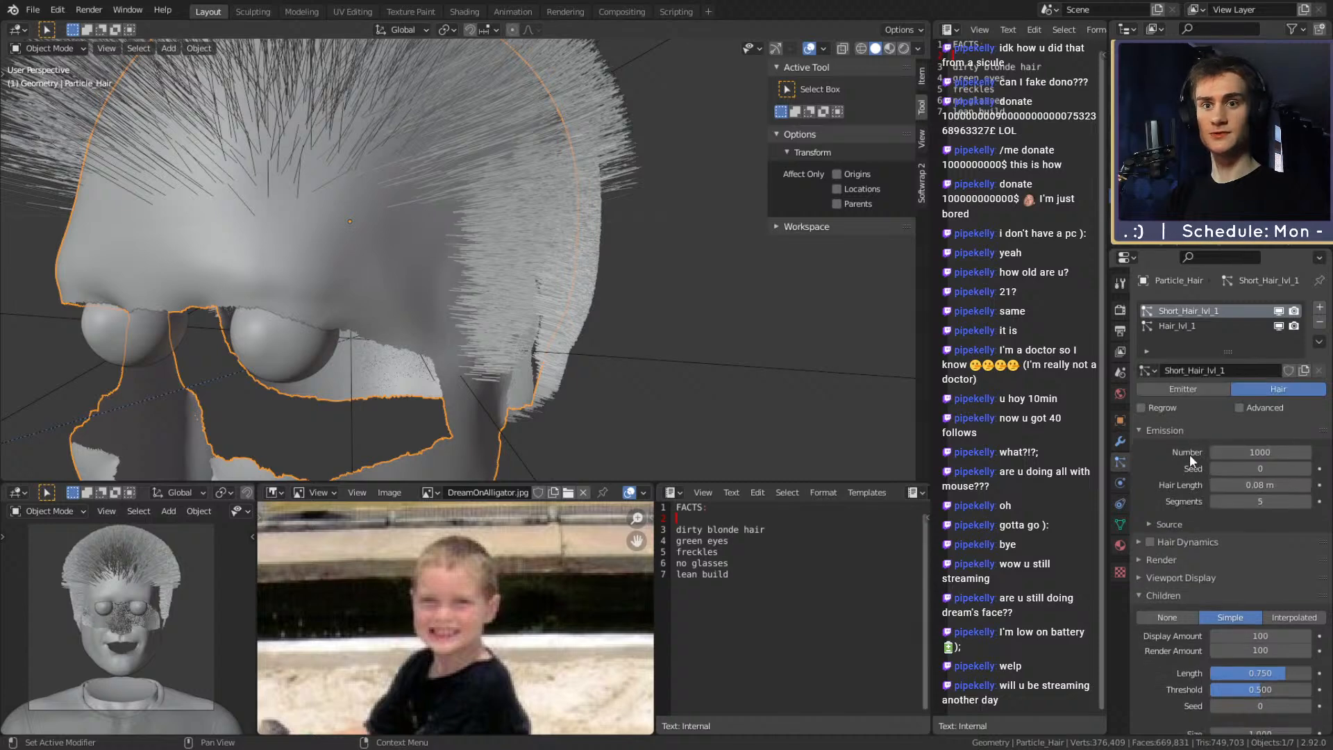
scroll(1205, 439, down, 4)
click(1263, 383)
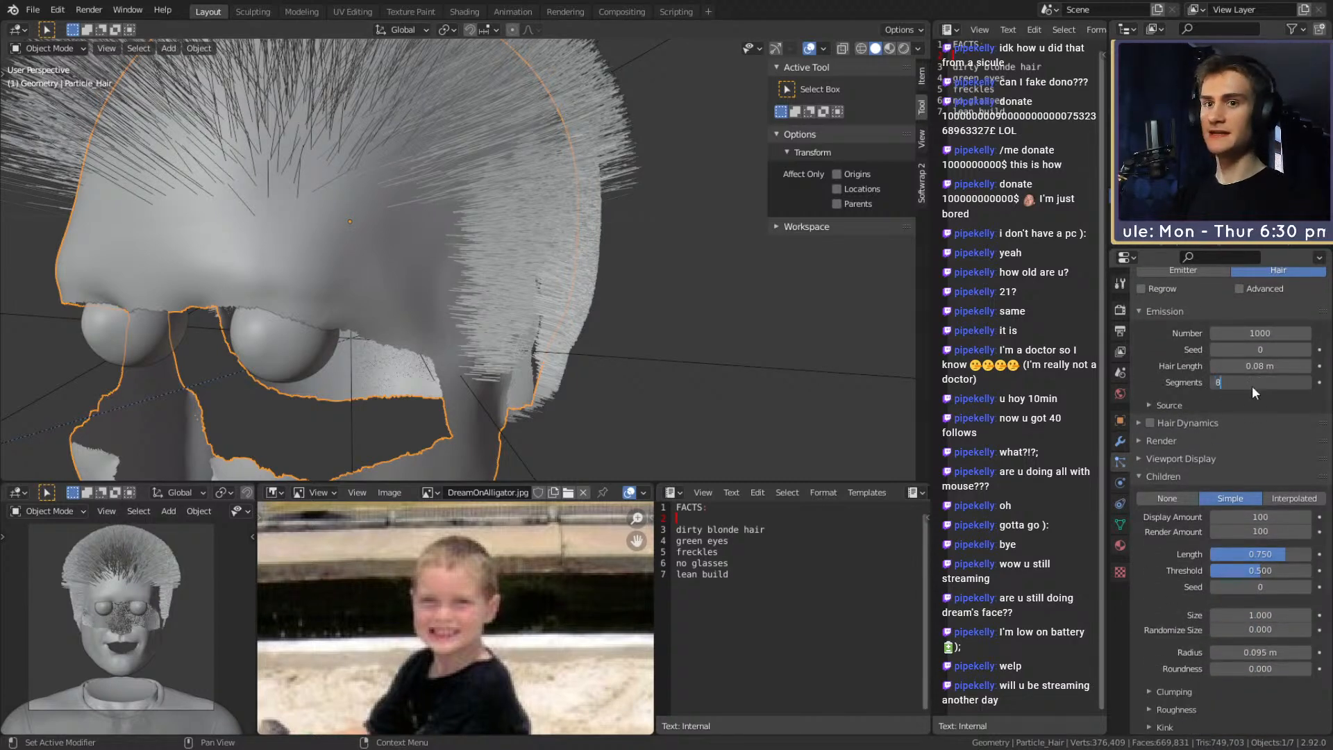
Set the render path steps of Short_Hair_lvl_1 to 8
click(1135, 440)
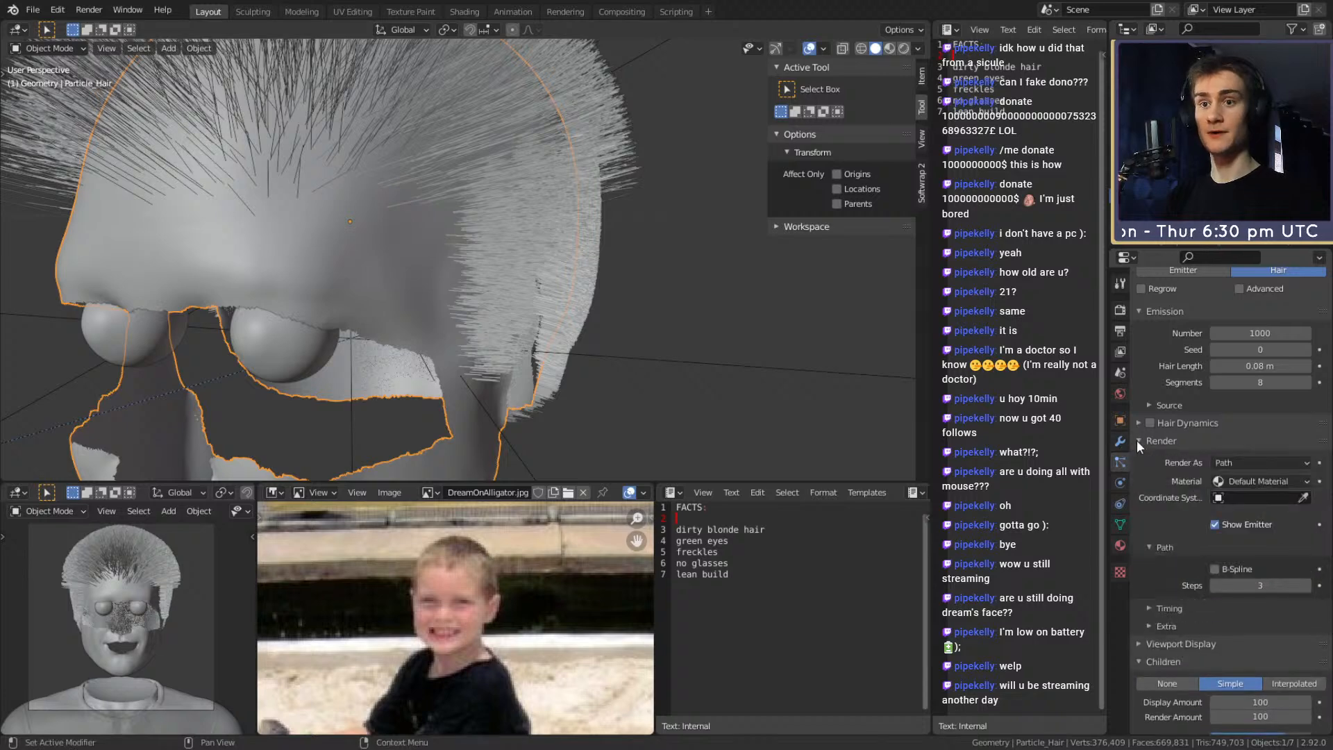
click(1245, 589)
text(8)
key(Return)
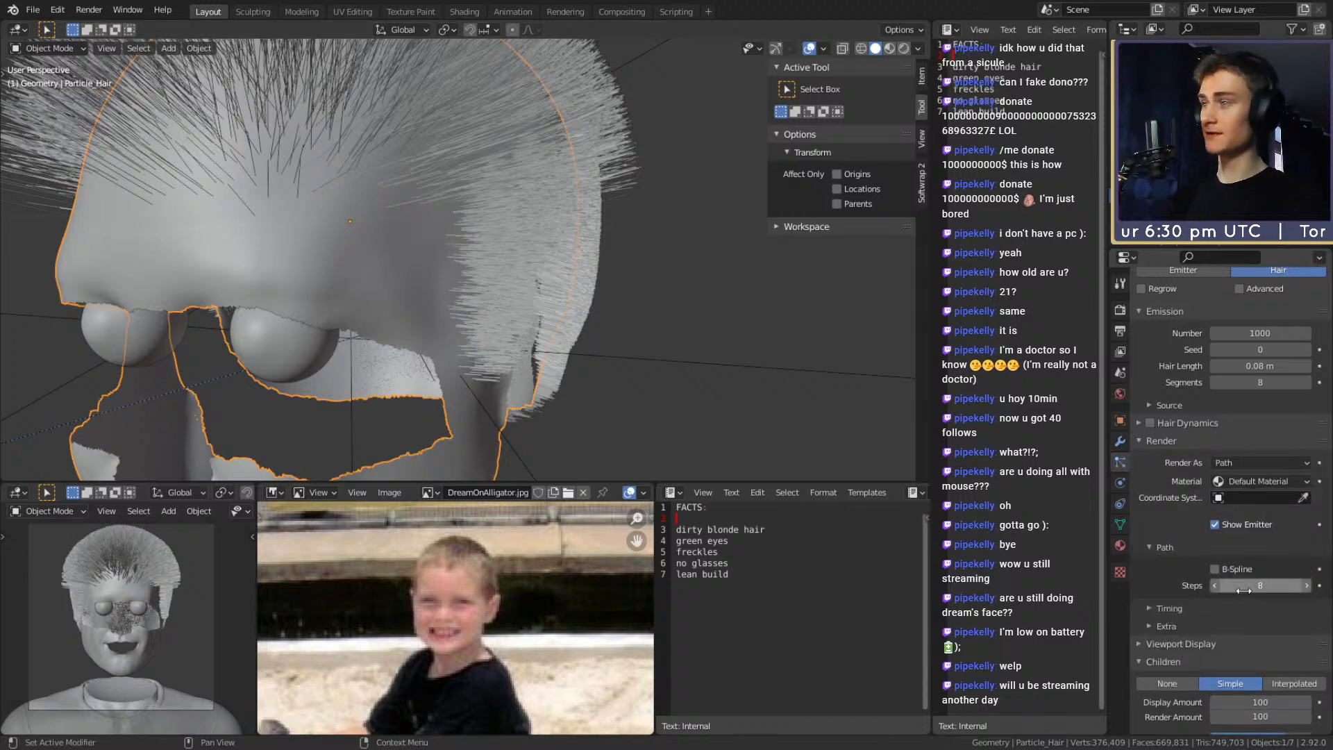
Set the viewport display strand steps of Short_Hair_lvl_1 to 8
click(1148, 548)
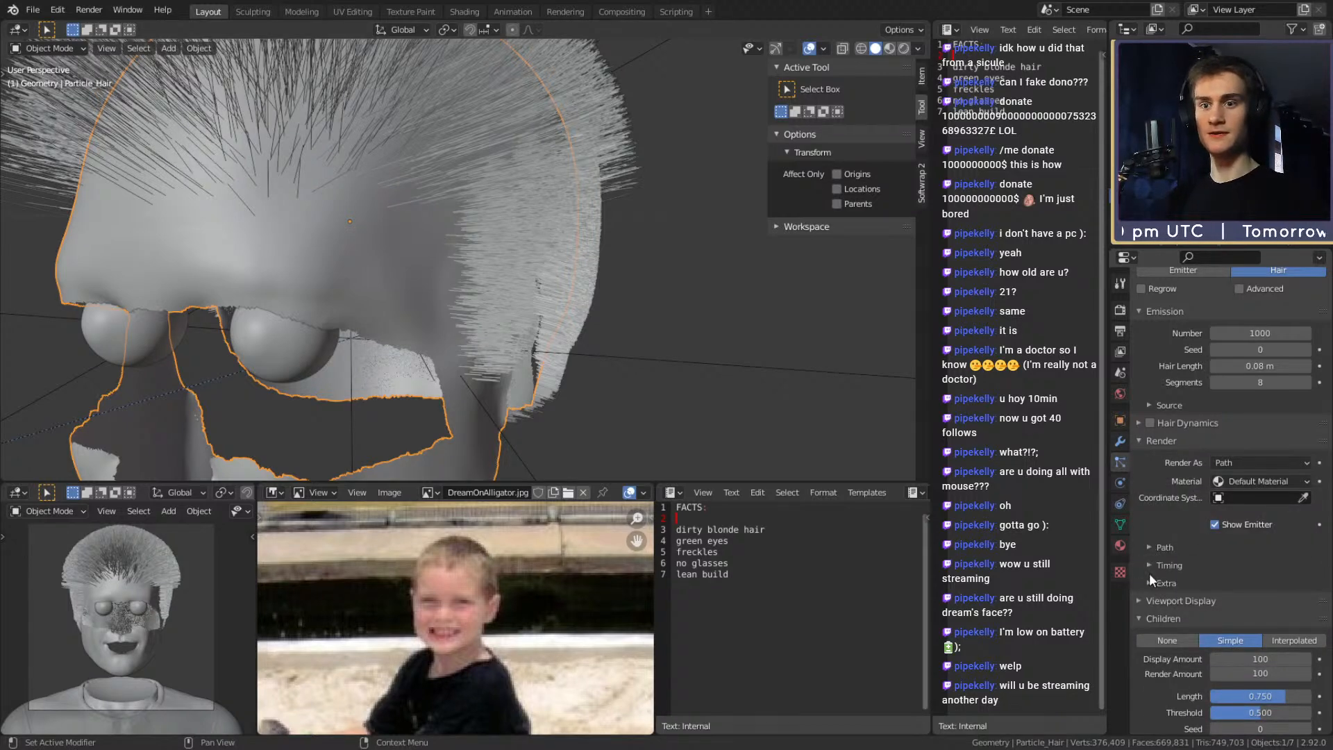
click(1140, 601)
scroll(1167, 569, down, 4)
click(1260, 549)
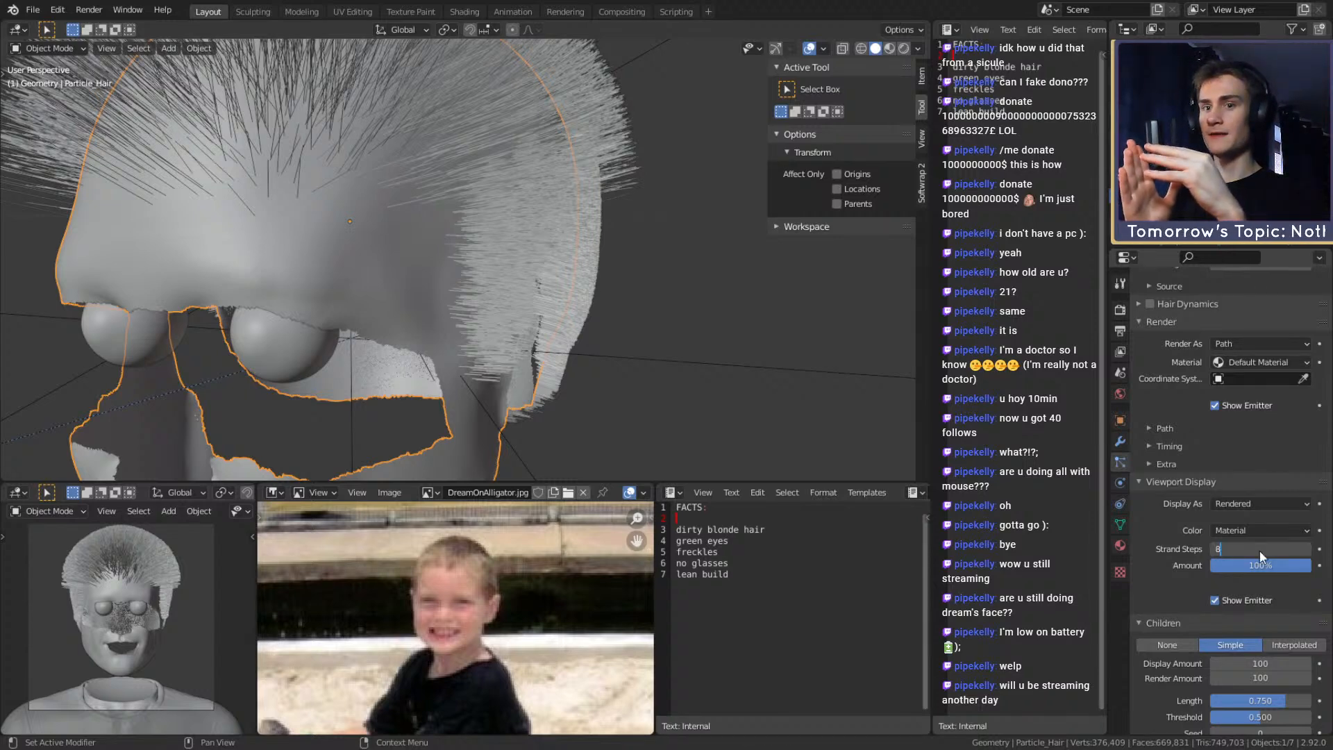
key(Return)
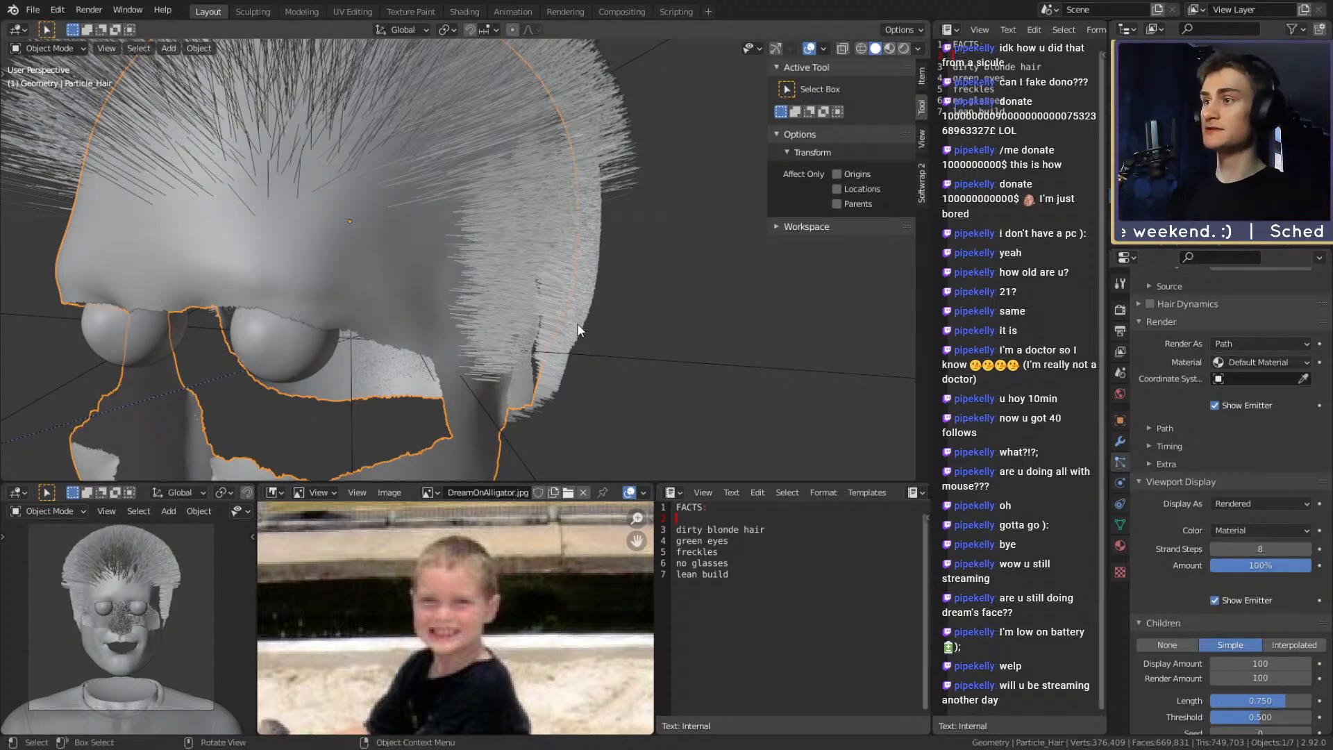
Set both the display amount and render amount of the short hair's simple children to 25
scroll(1157, 472, down, 3)
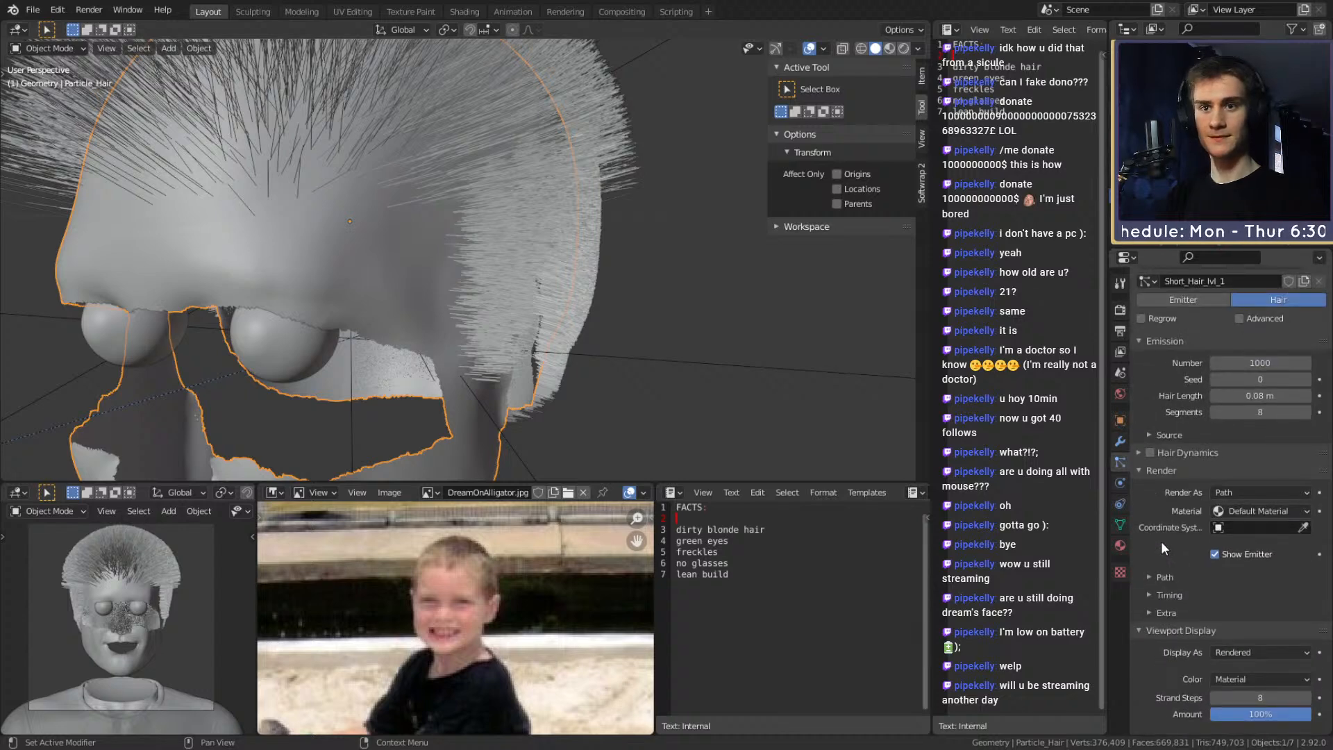
scroll(1160, 540, down, 1)
click(1241, 544)
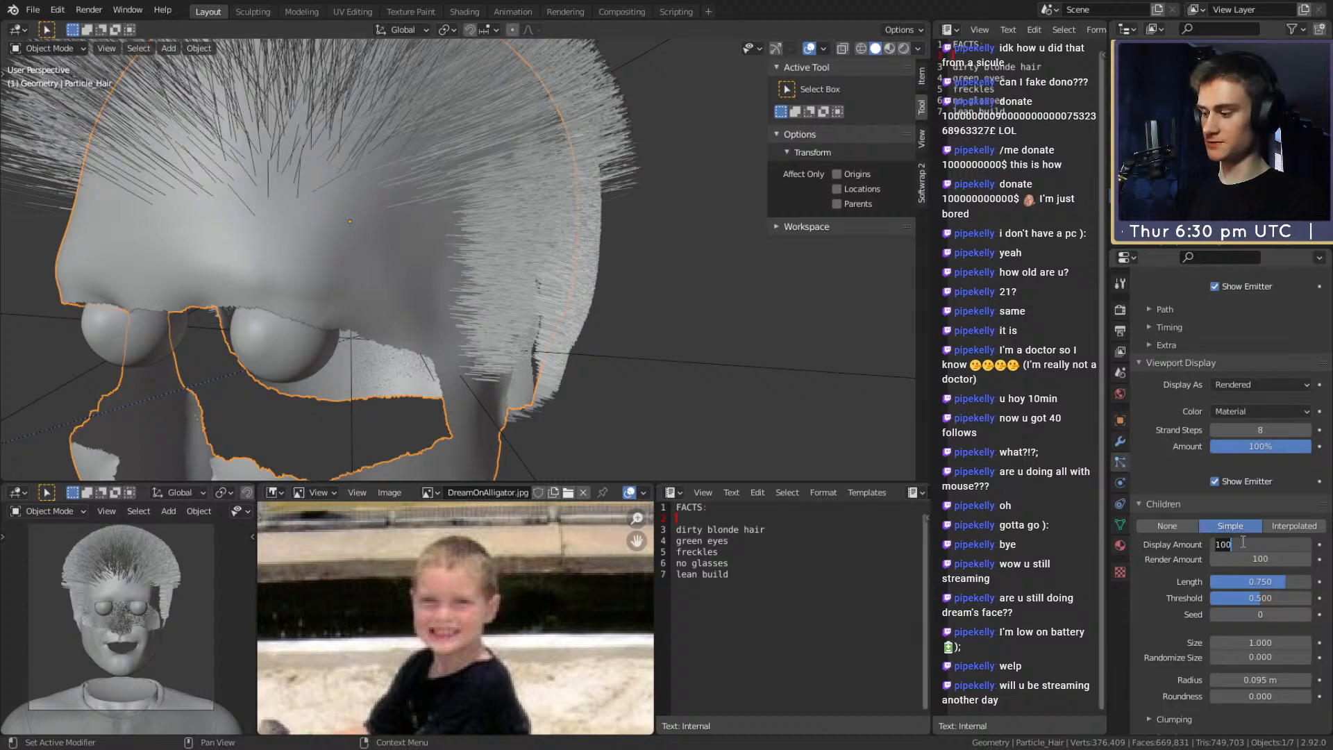
text(25)
click(1253, 556)
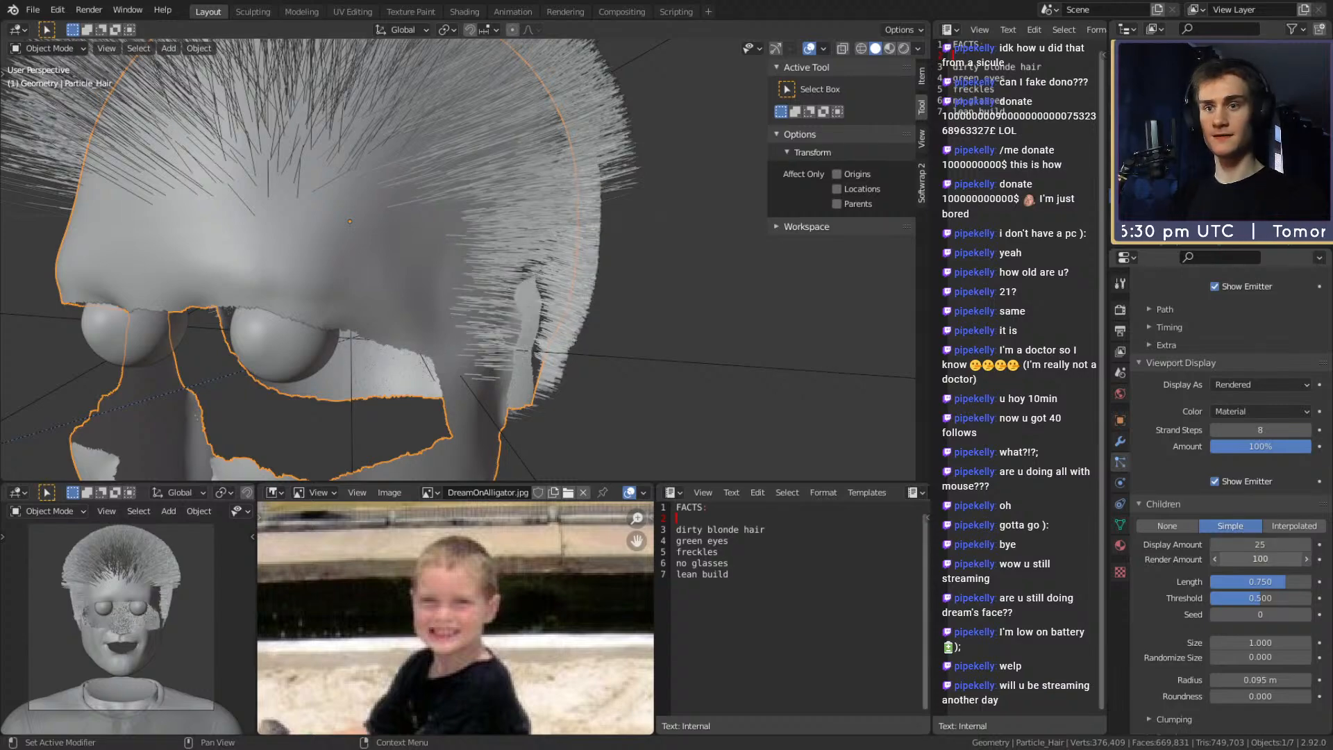
text(25)
key(Return)
Save the head model file with the updated short hair settings
middle_drag(528, 292, 526, 202)
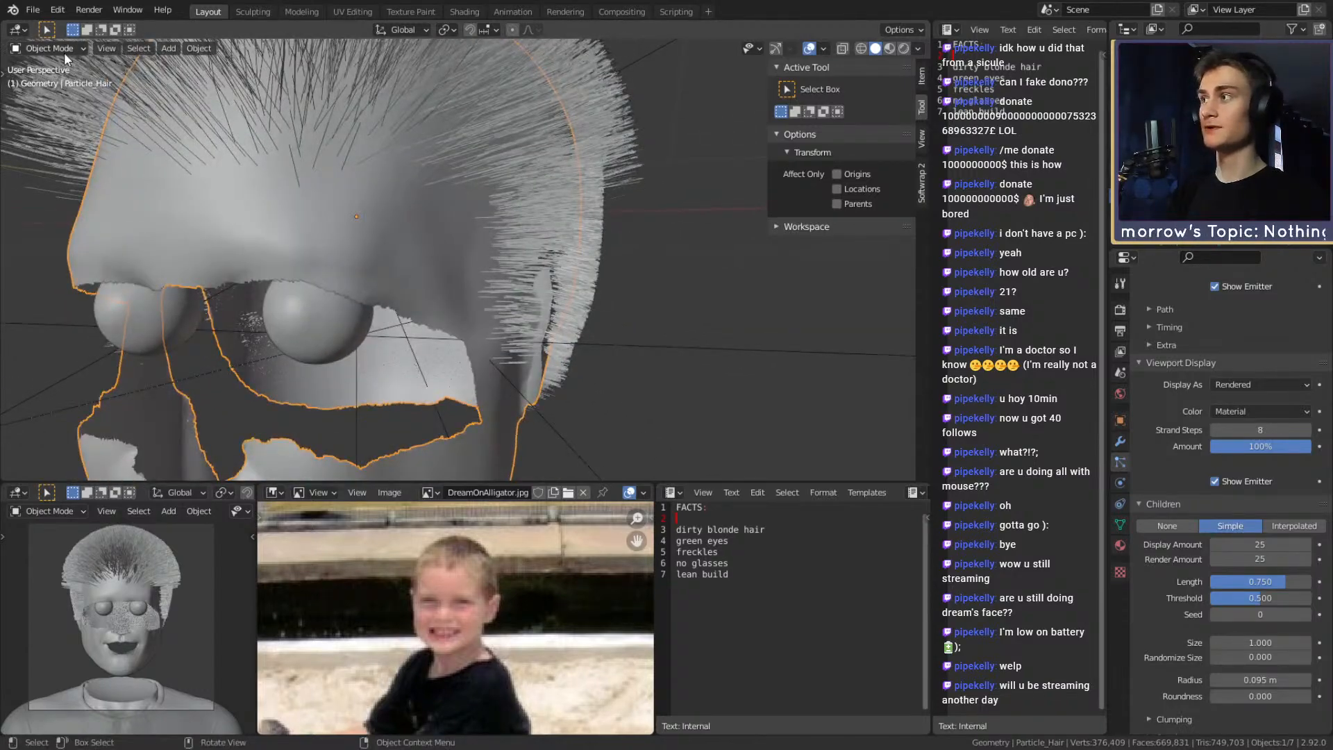
click(32, 9)
click(49, 108)
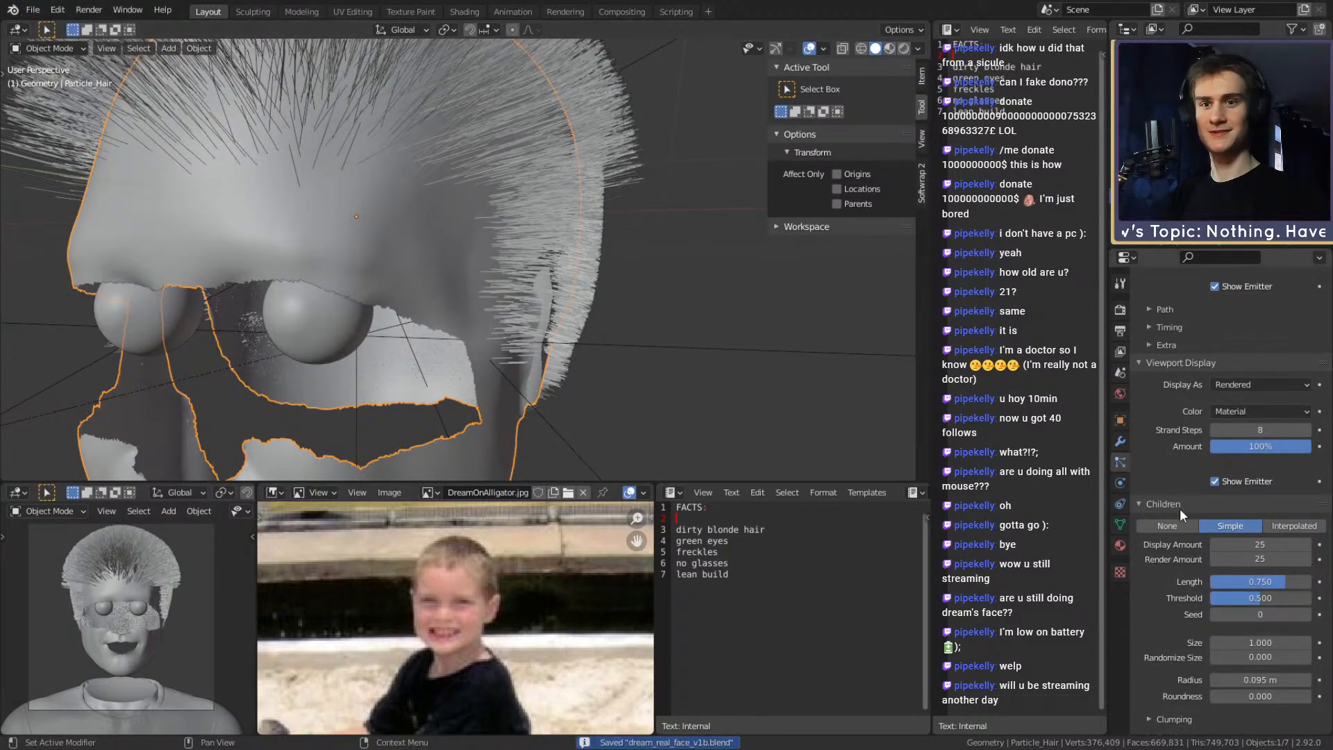
Enter Particle Edit mode again for the hairs of Short_Hair_lvl_1
scroll(1185, 515, up, 8)
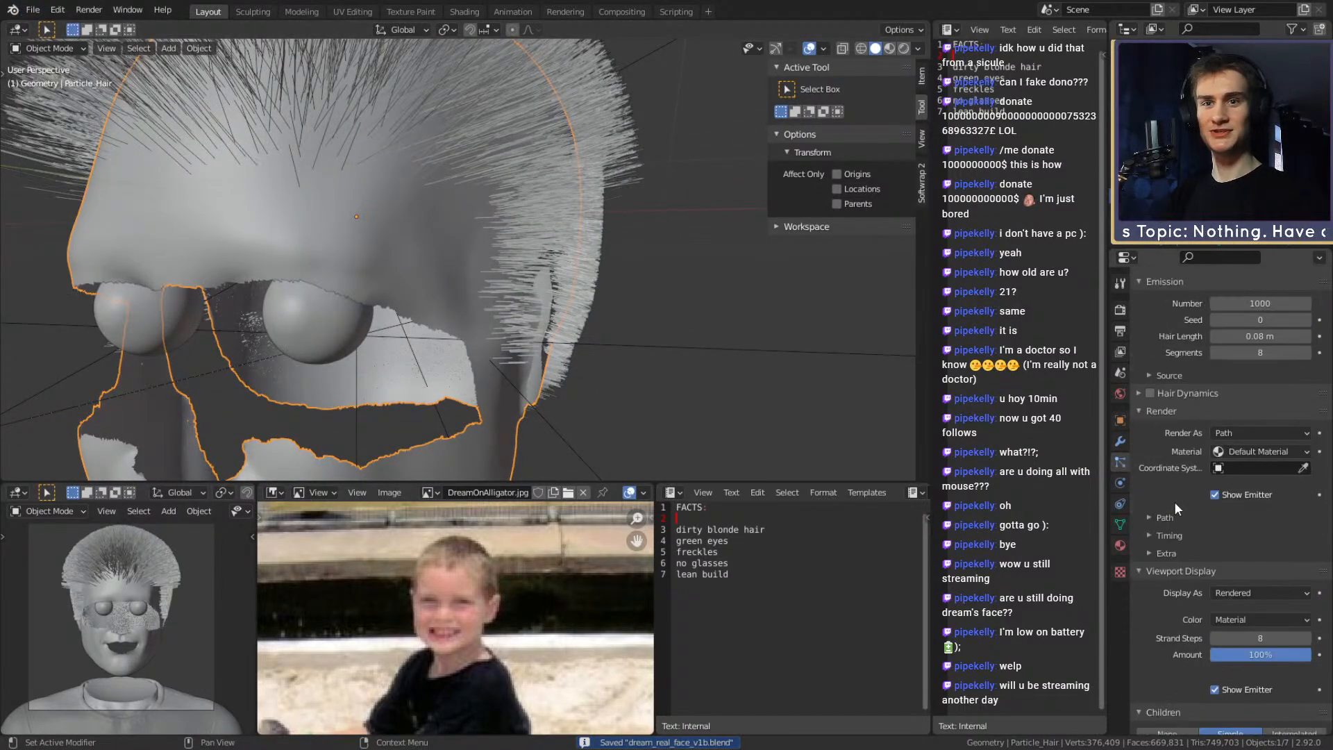
click(1150, 577)
click(64, 47)
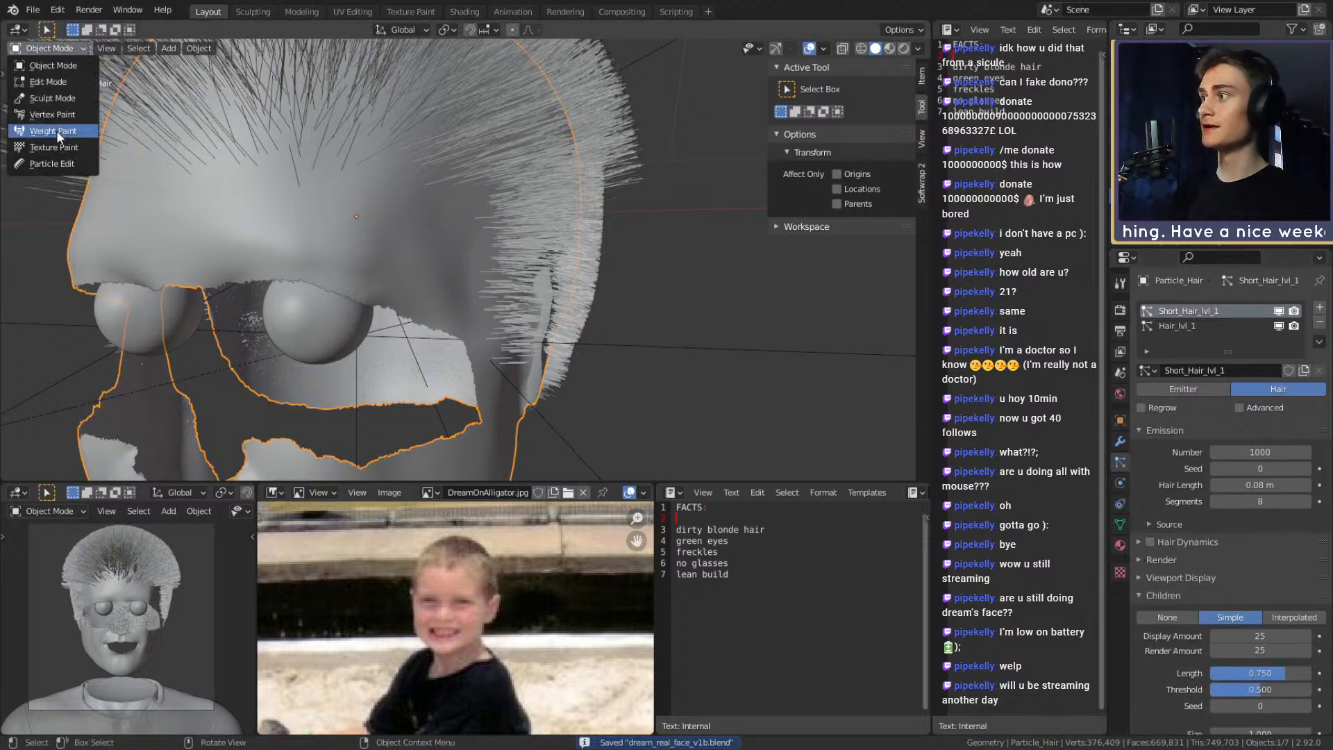
click(56, 163)
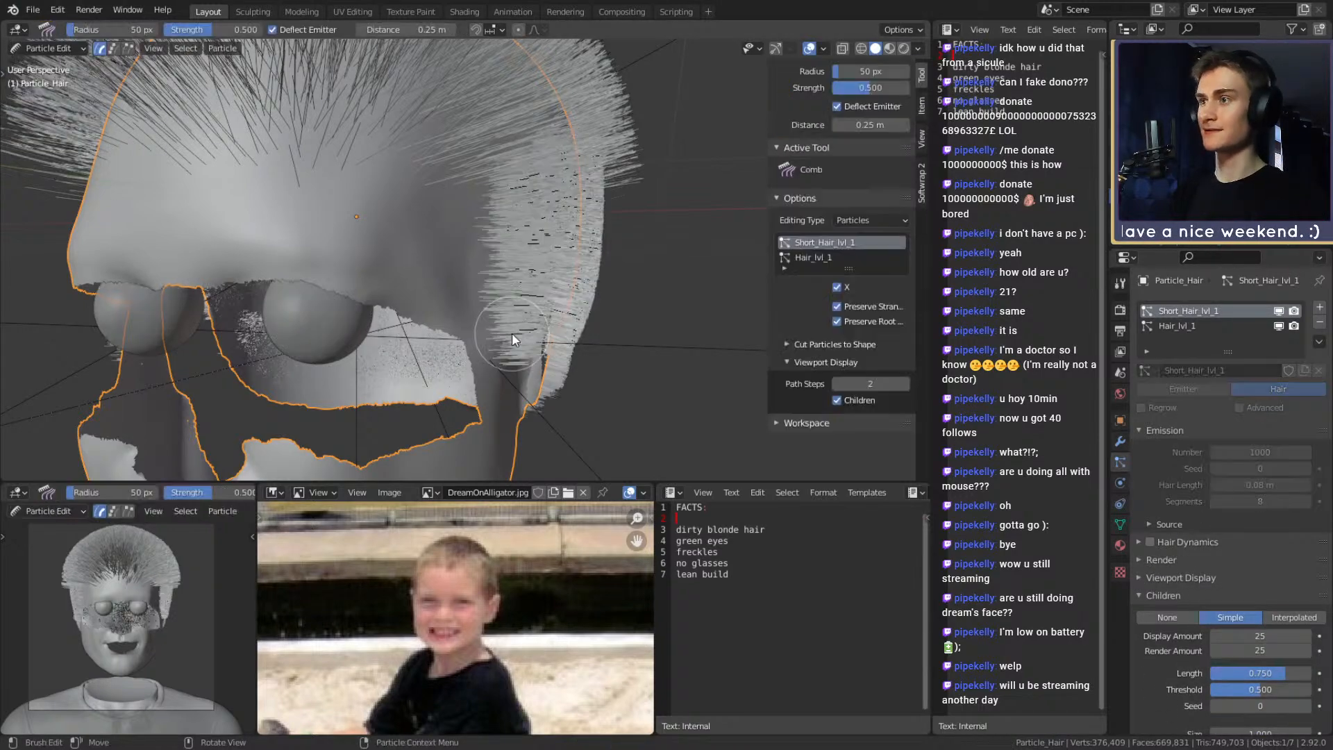
Show the particle editing tools and enlarge the Comb brush radius to 115 px
mouse_move(590, 265)
middle_down()
mouse_move(601, 231)
mouse_move(590, 248)
middle_up()
key(n)
key(n)
key(t)
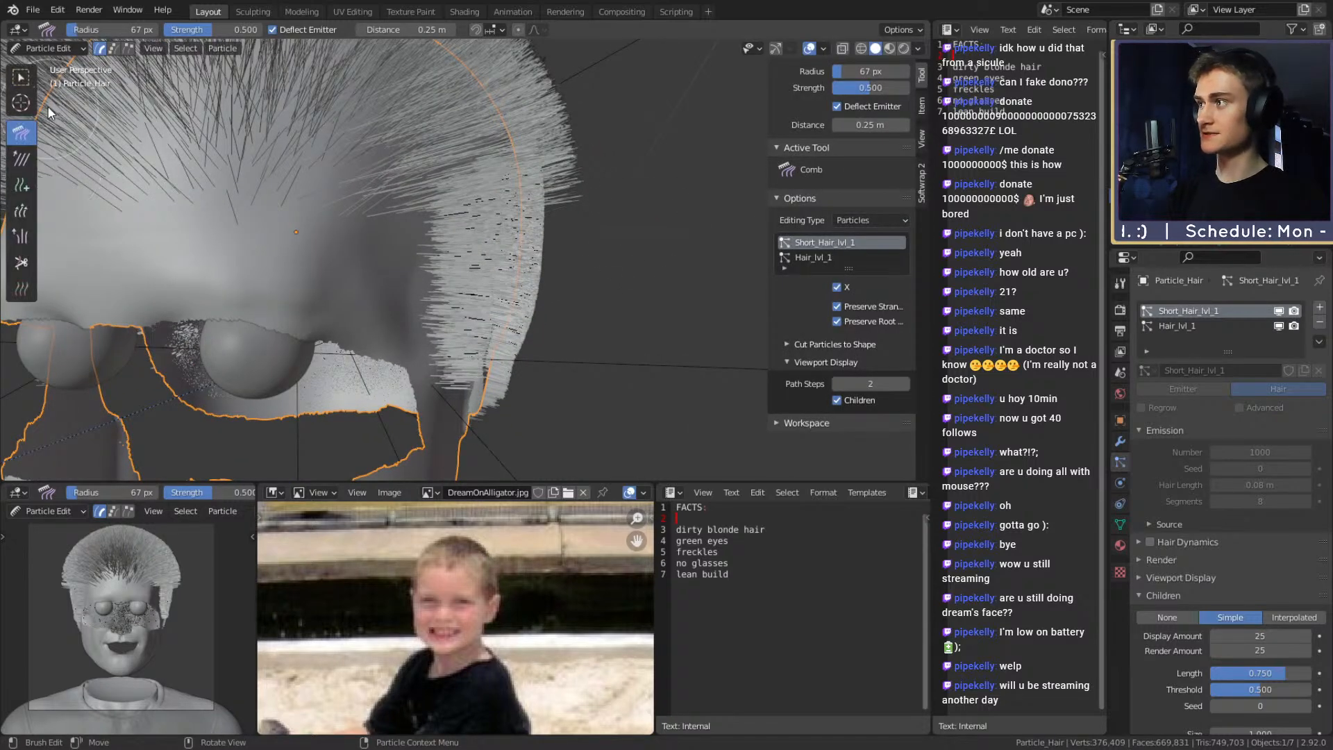
middle_drag(483, 324, 548, 333)
key(f)
click(594, 244)
middle_drag(594, 244, 605, 245)
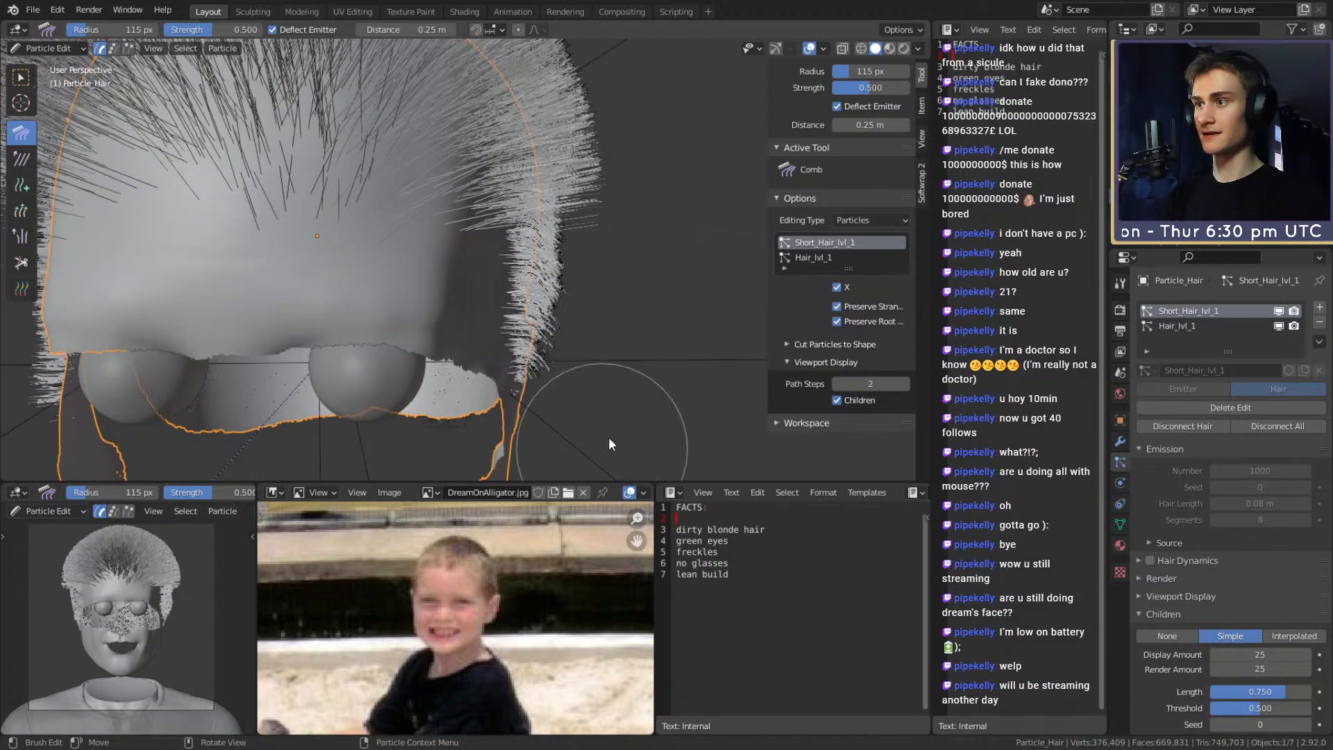
Comb the short hairs on the side of the head downward along the outline in front of the ear
mouse_move(614, 389)
middle_down()
mouse_move(506, 339)
mouse_move(480, 296)
mouse_move(622, 279)
mouse_move(429, 289)
mouse_move(406, 268)
mouse_move(363, 285)
middle_up()
mouse_move(442, 351)
middle_down()
mouse_move(525, 342)
mouse_move(628, 301)
middle_up()
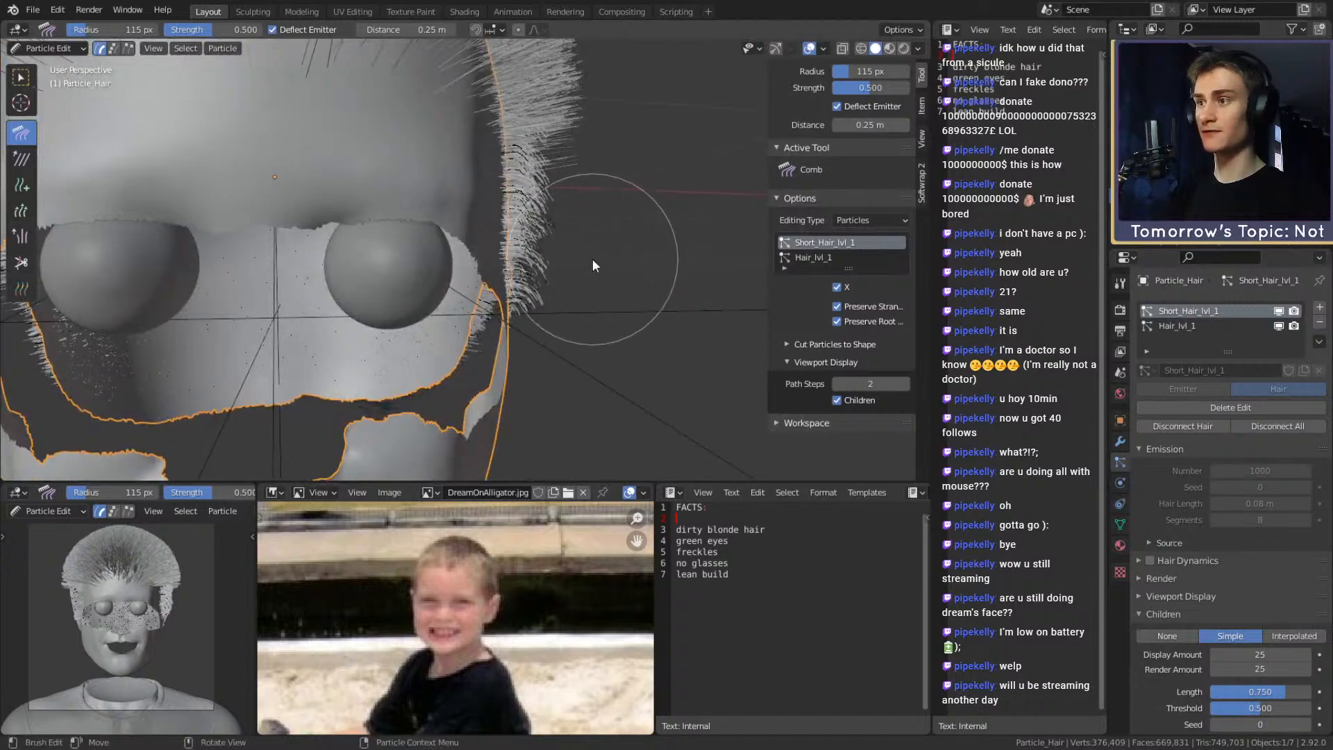
mouse_move(584, 319)
mouse_down()
mouse_move(577, 381)
mouse_move(602, 243)
mouse_up()
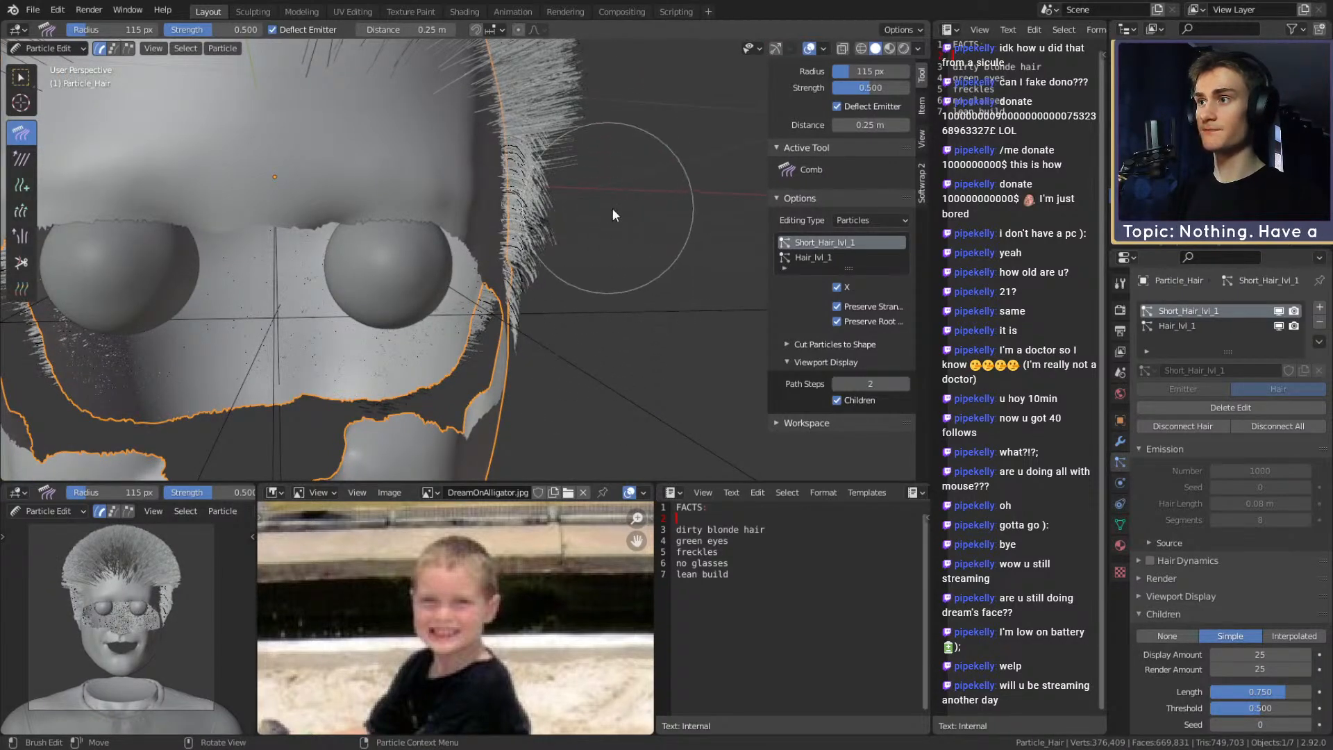
scroll(607, 214, up, 3)
scroll(591, 219, up, 3)
mouse_move(591, 219)
middle_down()
mouse_move(605, 270)
mouse_move(482, 232)
mouse_move(527, 246)
middle_up()
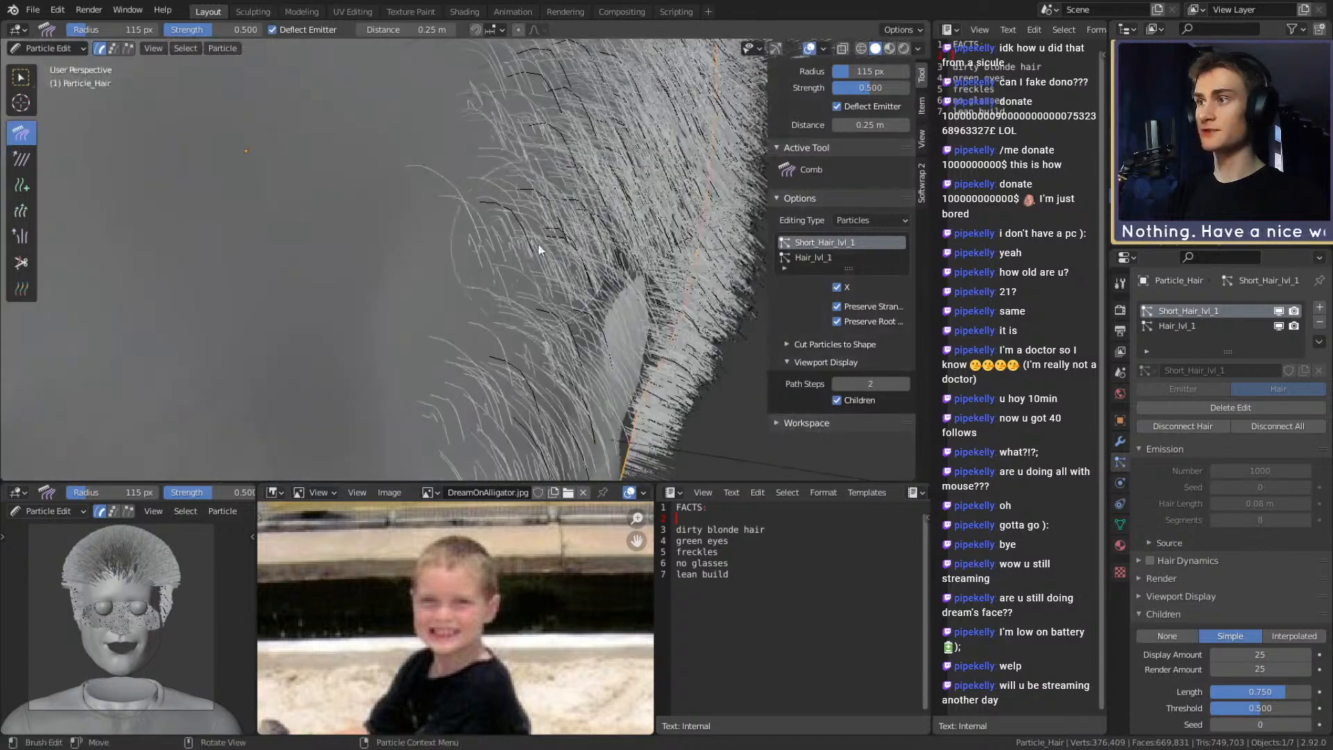
Reduce the Comb brush radius to 90 px and comb the short hairs above the ear downward
scroll(574, 121, down, 3)
mouse_move(578, 149)
middle_down()
mouse_move(608, 278)
mouse_move(560, 253)
mouse_move(577, 236)
mouse_move(568, 190)
middle_up()
key(f)
click(554, 223)
drag(553, 138, 551, 279)
middle_drag(585, 250, 567, 157)
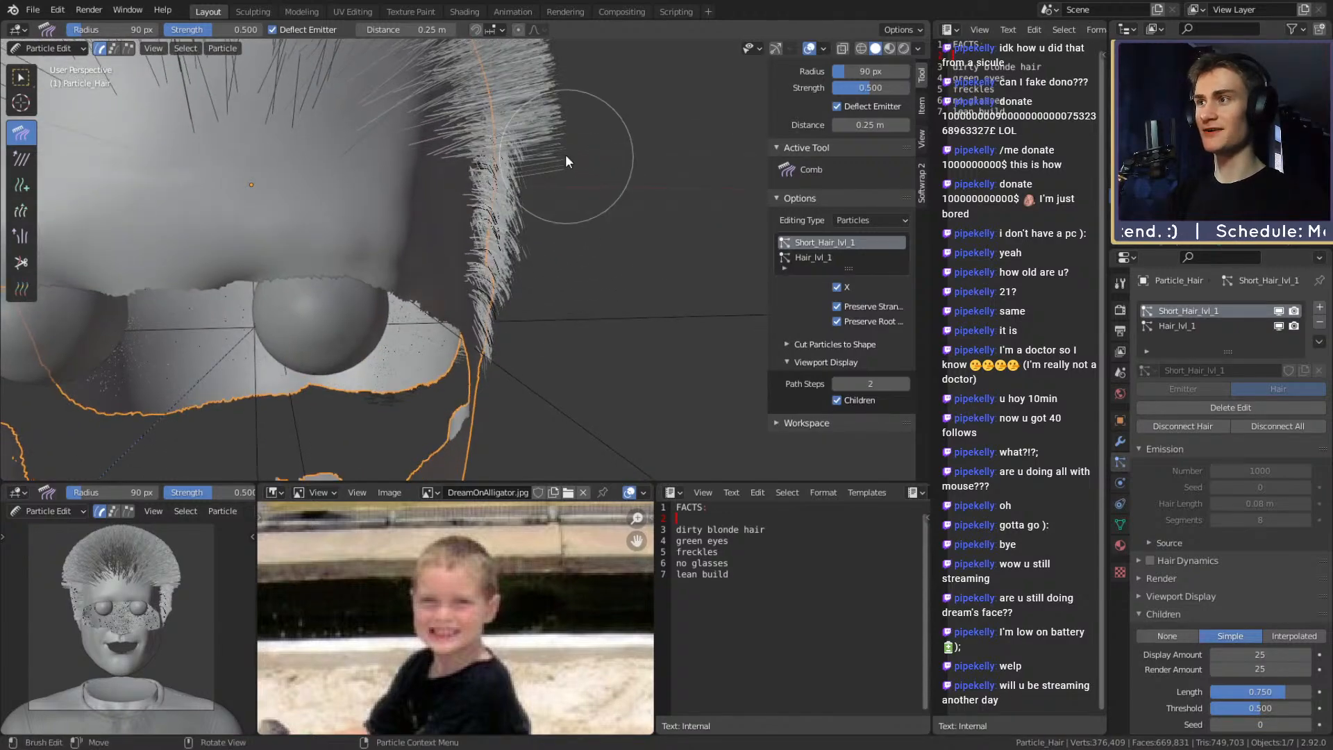
Comb the short hairs at the temple and sideburn down so they lie closer to the head
drag(549, 164, 556, 230)
mouse_move(556, 229)
middle_down()
mouse_move(589, 256)
mouse_move(484, 247)
mouse_move(601, 245)
mouse_move(576, 214)
mouse_move(587, 203)
middle_up()
mouse_move(583, 185)
mouse_down()
mouse_move(560, 277)
mouse_move(569, 272)
mouse_up()
middle_drag(569, 272, 595, 282)
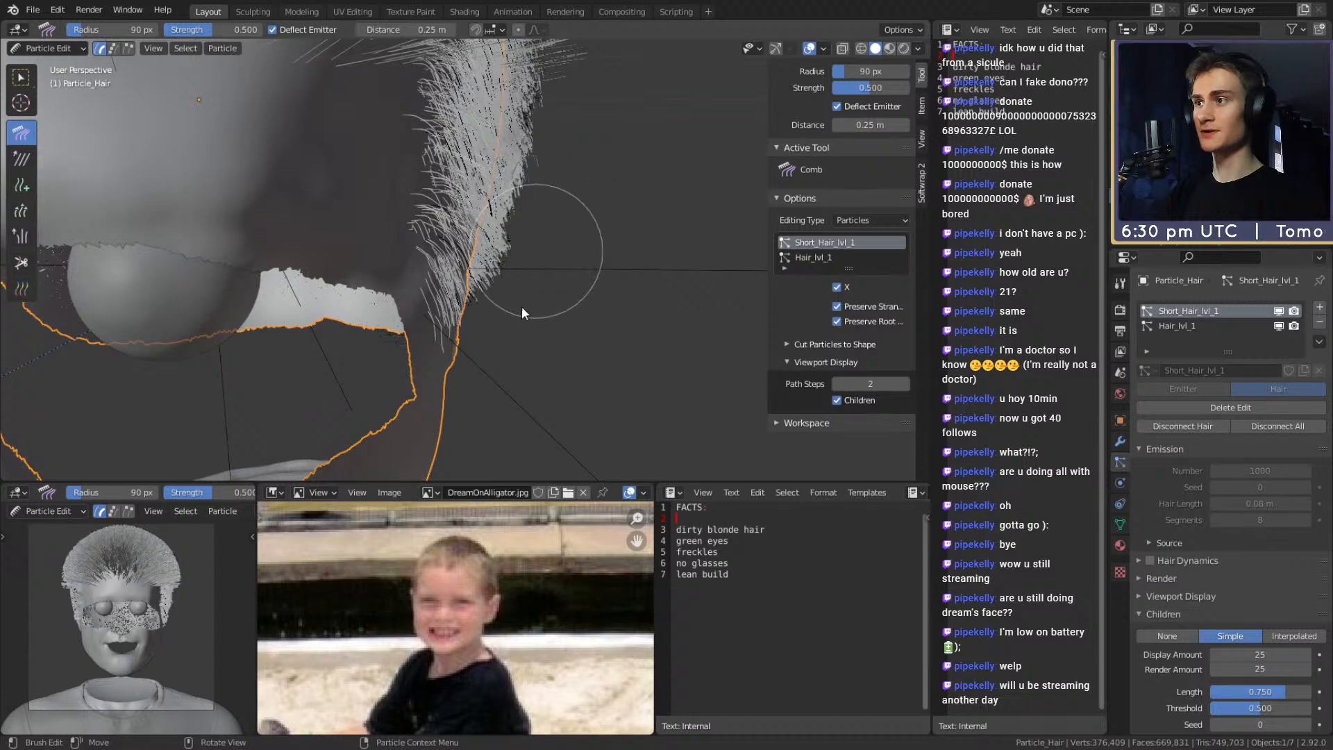
Comb the short hairs behind the ear downward toward the nape
mouse_move(590, 321)
middle_down()
mouse_move(457, 304)
mouse_move(553, 213)
mouse_move(600, 221)
mouse_move(616, 186)
middle_up()
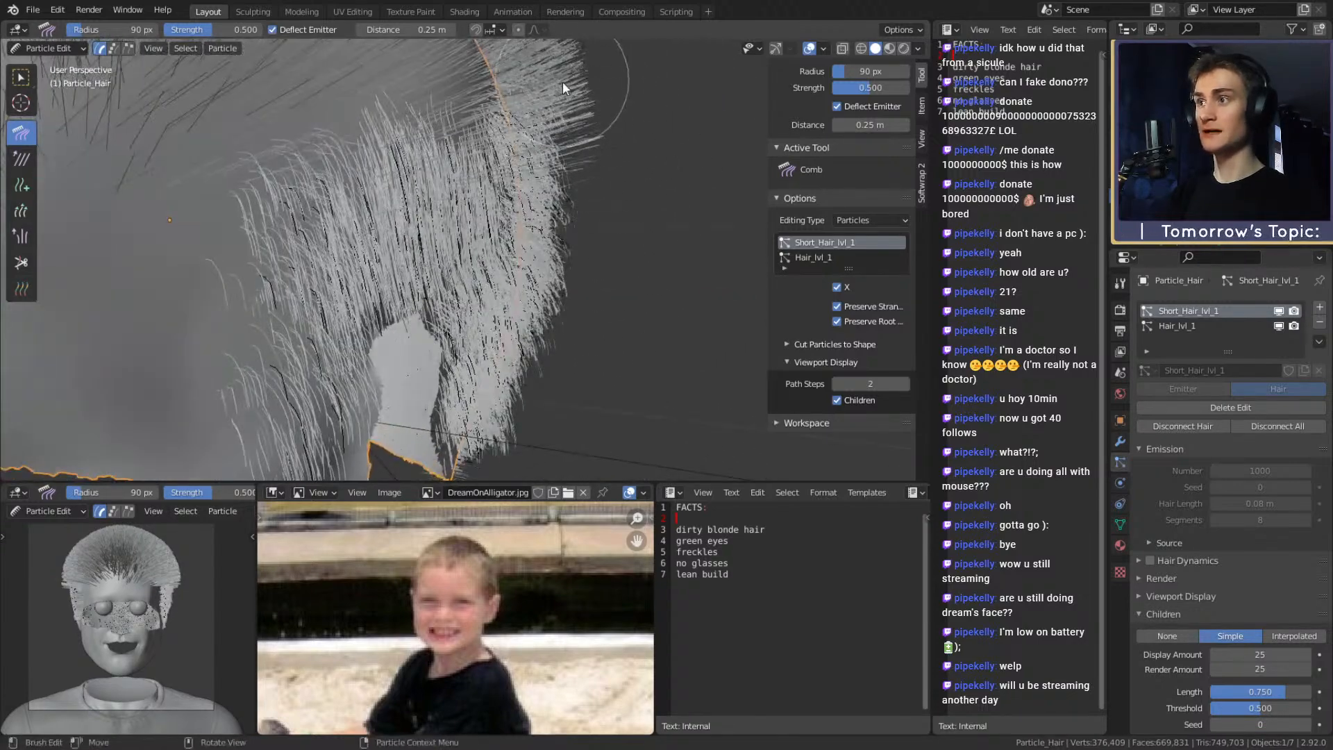
drag(593, 173, 577, 373)
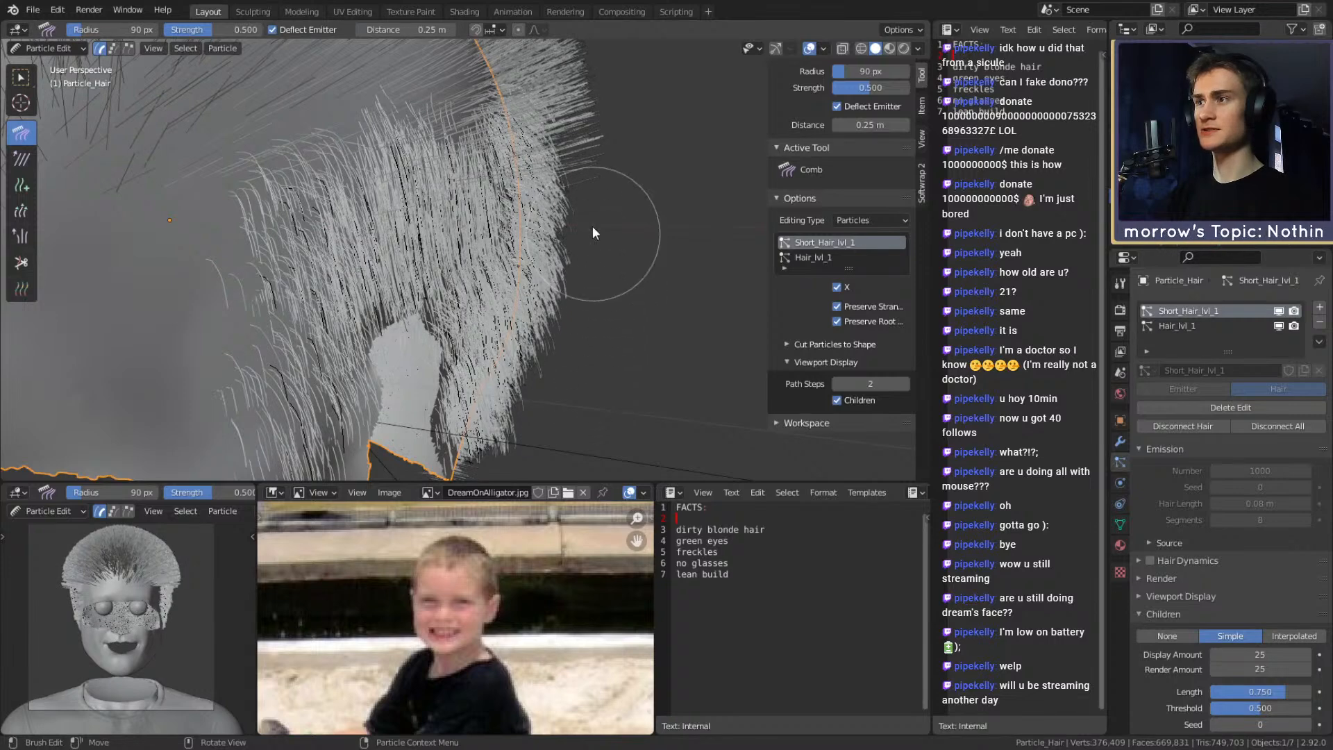
drag(582, 238, 553, 423)
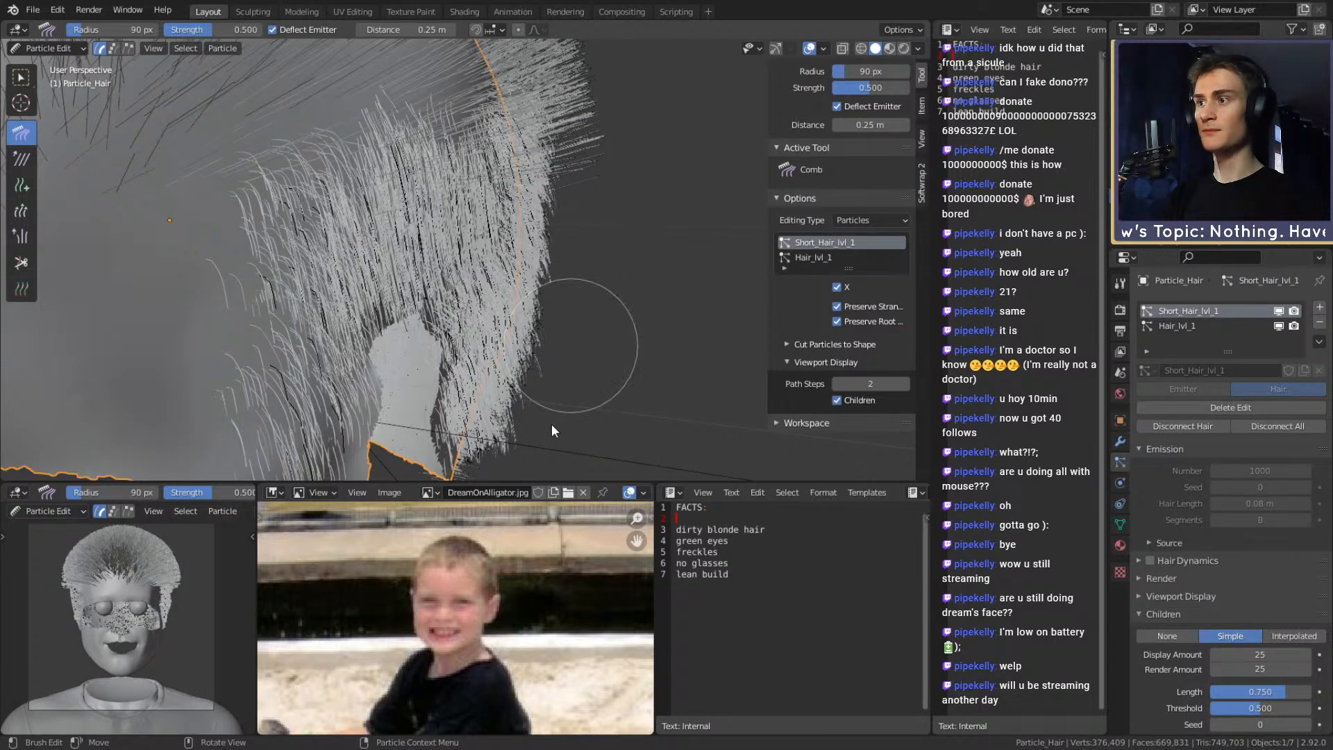
mouse_move(580, 417)
middle_down()
mouse_move(610, 330)
mouse_move(610, 271)
middle_up()
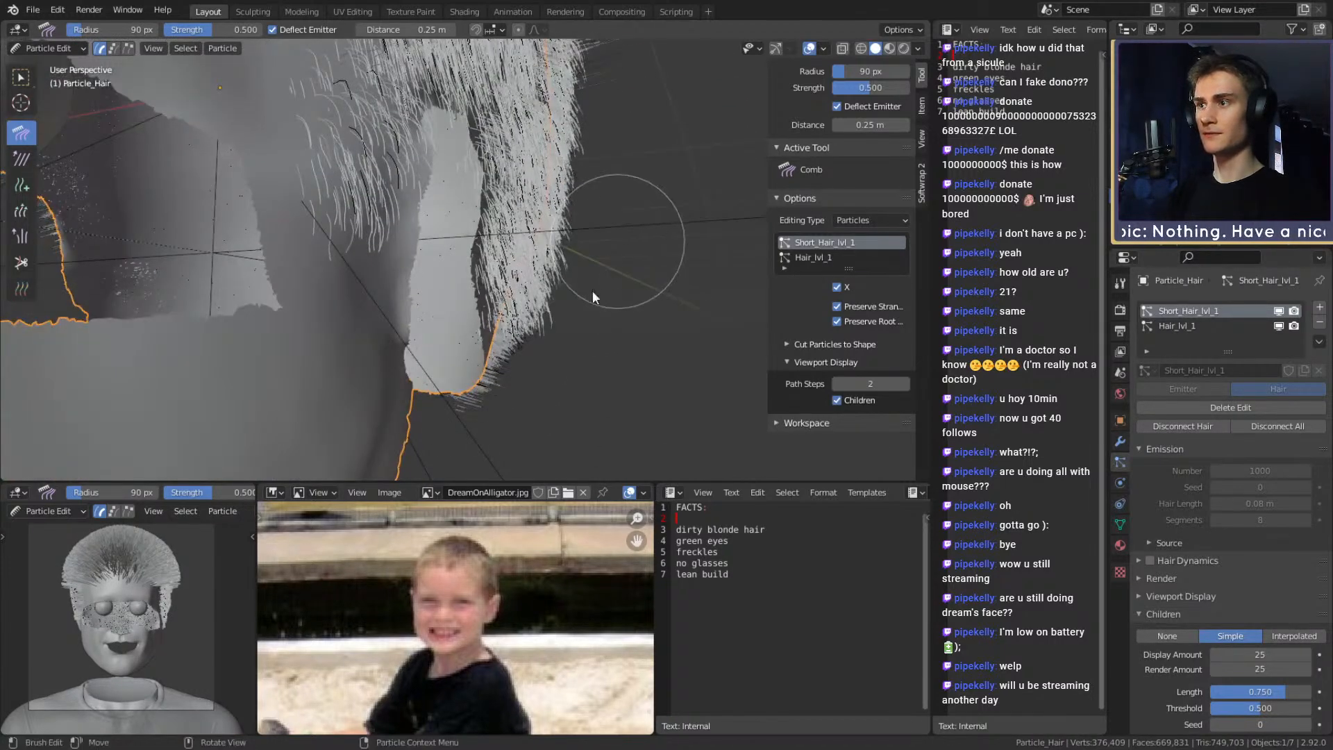
mouse_move(548, 380)
middle_down()
mouse_move(659, 327)
mouse_move(620, 249)
mouse_move(668, 313)
mouse_move(620, 295)
middle_up()
drag(543, 347, 528, 394)
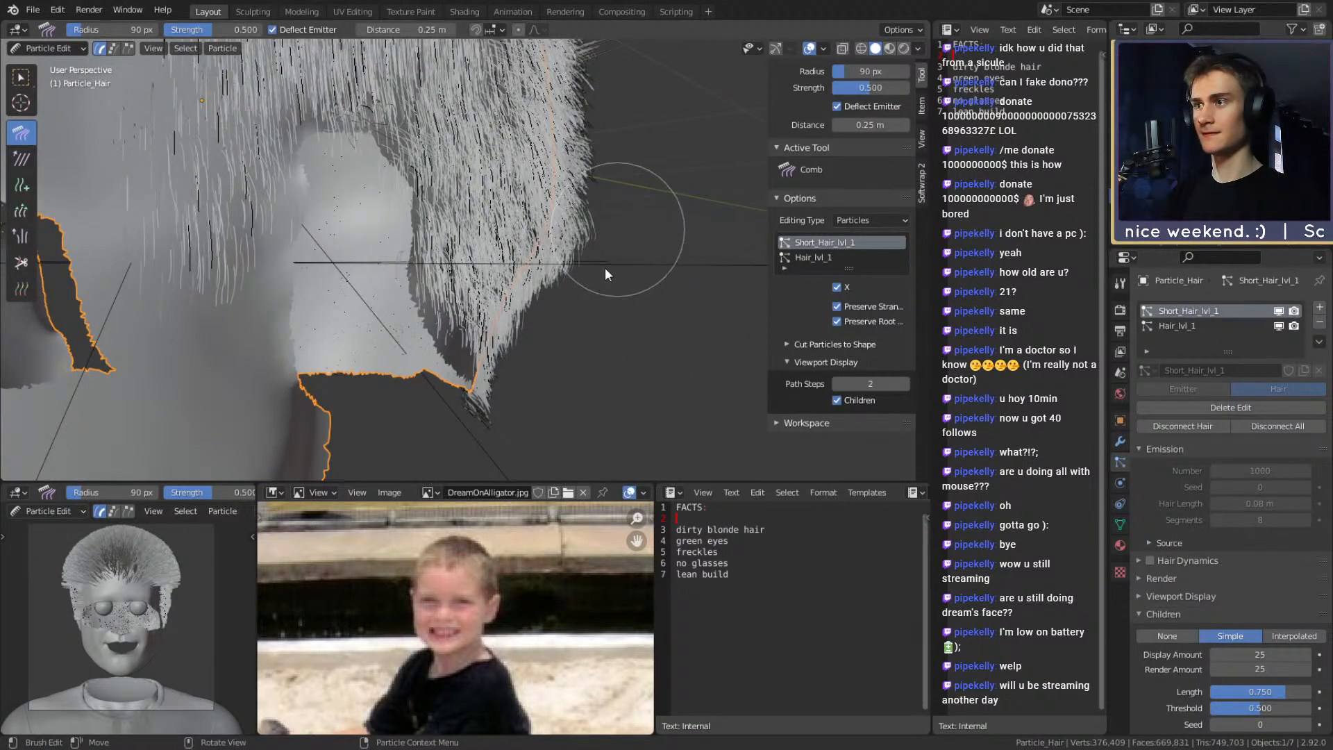
Comb the short hairs along the upper back of the head downward, from behind the ear up toward the crown
mouse_move(604, 285)
middle_down()
mouse_move(623, 227)
mouse_move(552, 316)
mouse_move(531, 174)
mouse_move(618, 147)
mouse_move(607, 129)
middle_up()
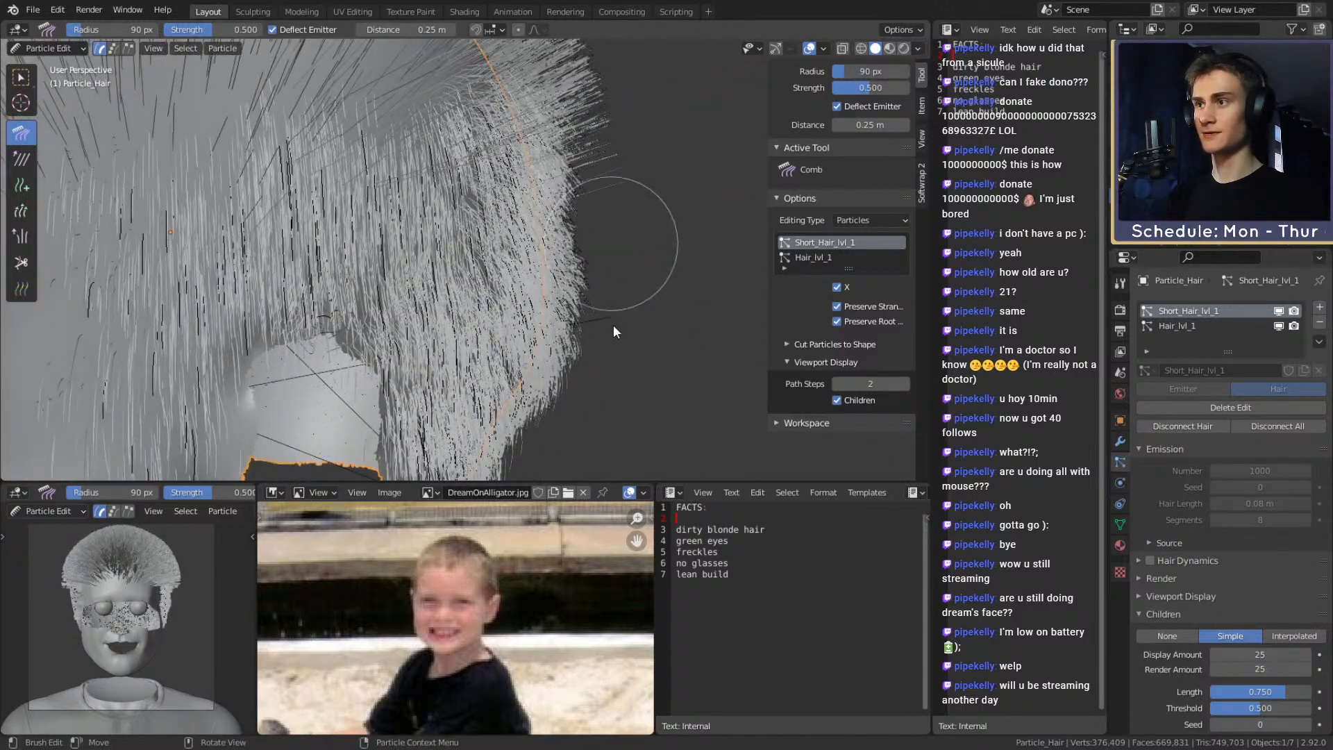
mouse_move(589, 434)
middle_down()
mouse_move(629, 389)
mouse_move(609, 163)
middle_up()
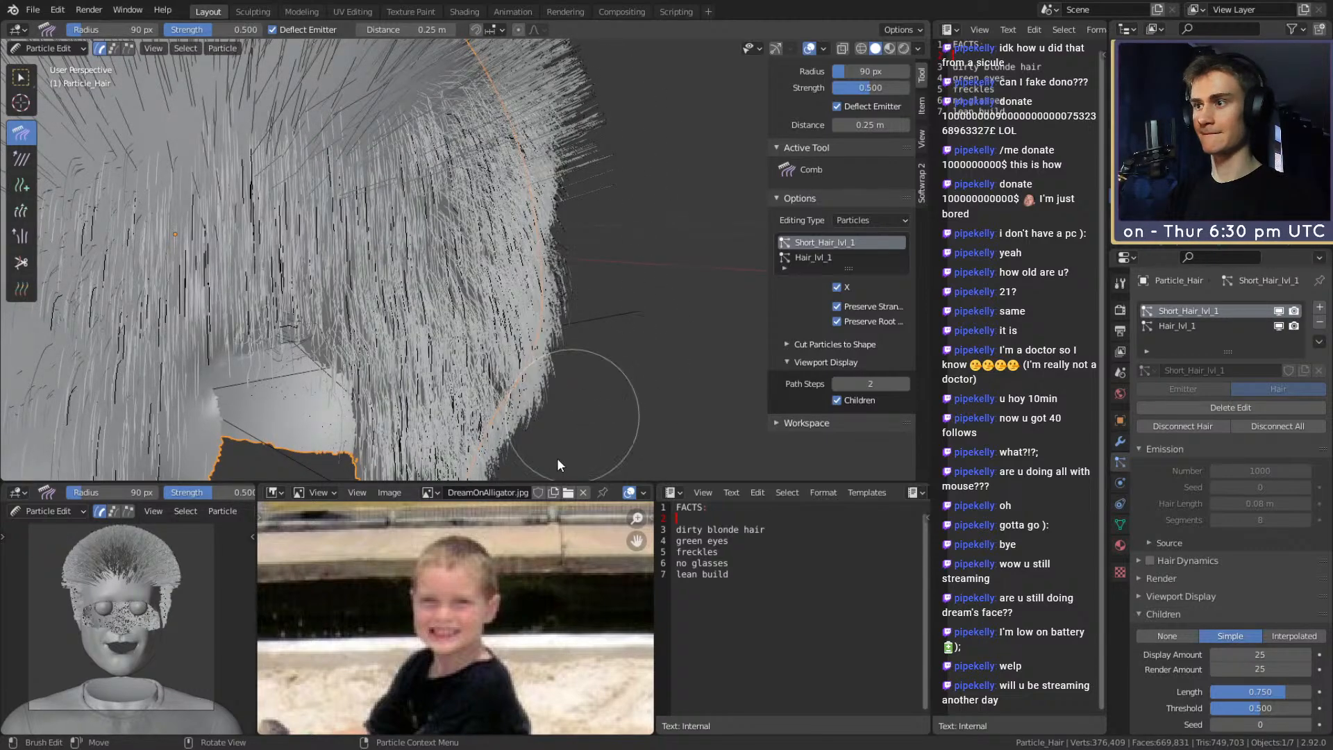
mouse_move(595, 418)
middle_down()
mouse_move(623, 188)
mouse_move(622, 241)
mouse_move(614, 168)
mouse_move(581, 107)
middle_up()
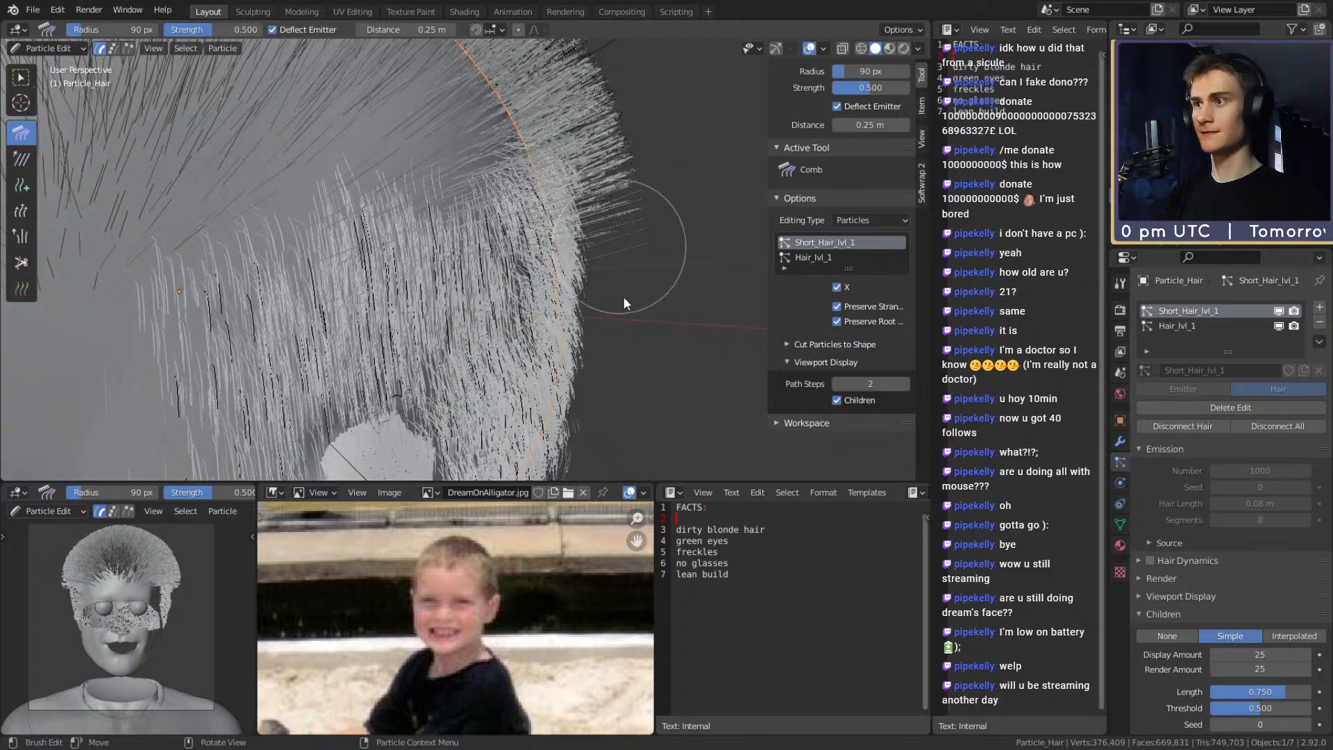
mouse_move(681, 286)
middle_down()
mouse_move(588, 270)
mouse_move(457, 278)
mouse_move(527, 239)
mouse_move(652, 249)
mouse_move(614, 157)
middle_up()
mouse_move(601, 166)
mouse_down()
mouse_move(633, 318)
mouse_move(610, 444)
mouse_up()
mouse_move(678, 339)
middle_down()
mouse_move(670, 278)
mouse_move(647, 282)
middle_up()
drag(626, 223, 635, 446)
mouse_move(682, 387)
middle_down()
mouse_move(285, 271)
mouse_move(322, 274)
mouse_move(333, 226)
middle_up()
mouse_move(378, 131)
middle_down()
mouse_move(555, 297)
mouse_move(470, 273)
mouse_move(598, 289)
mouse_move(549, 289)
middle_up()
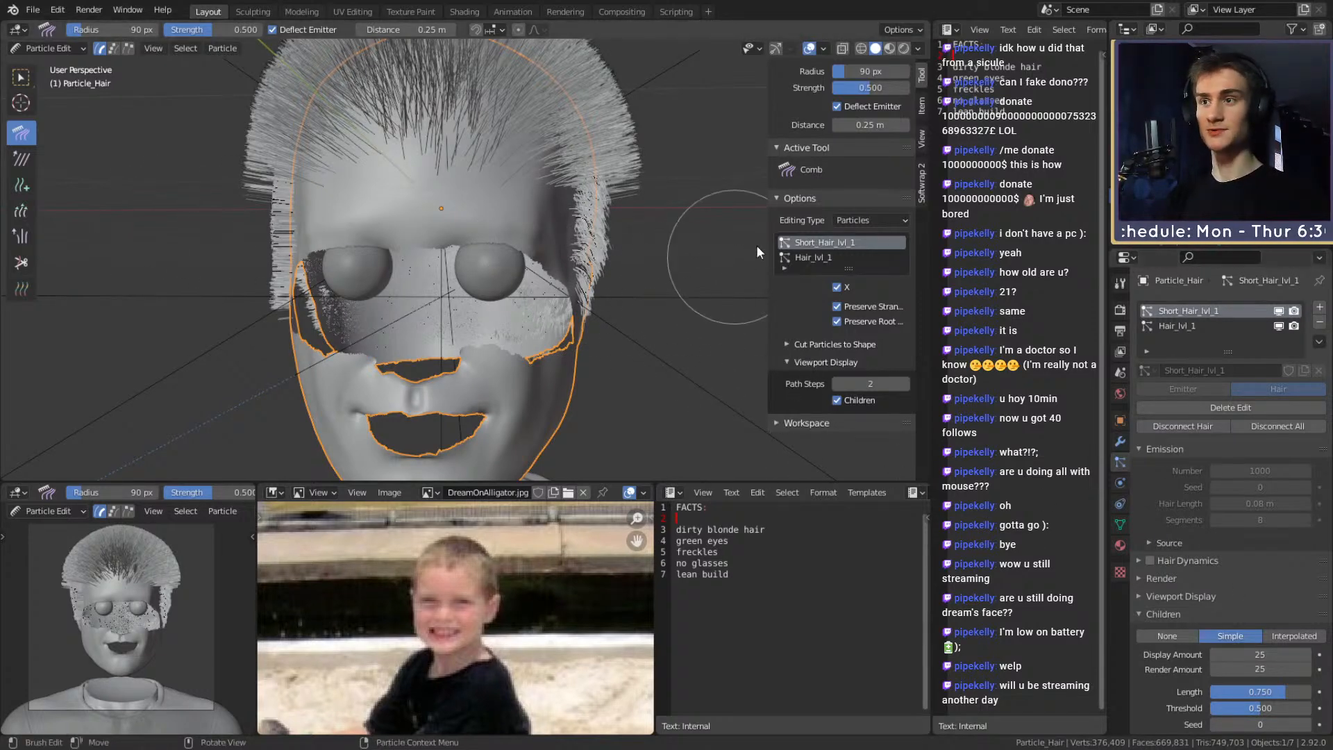
click(921, 115)
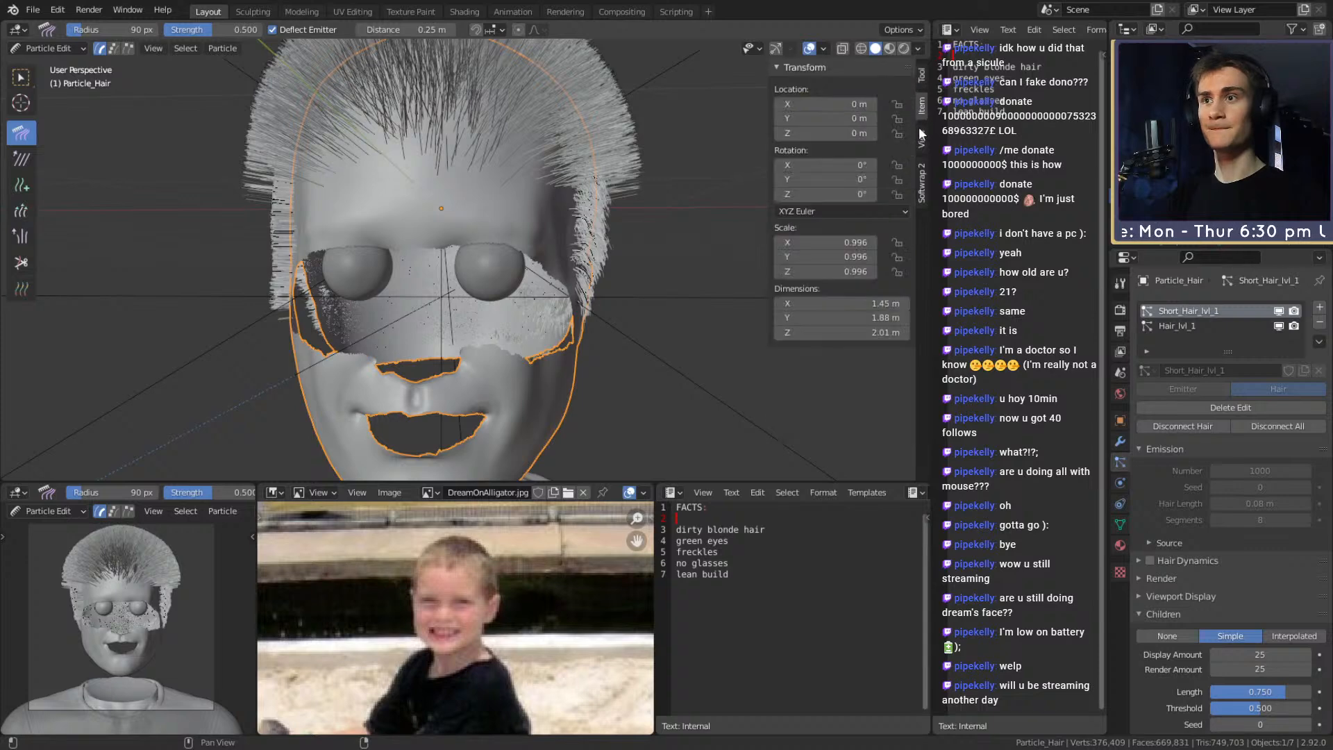
click(920, 132)
click(920, 165)
click(924, 77)
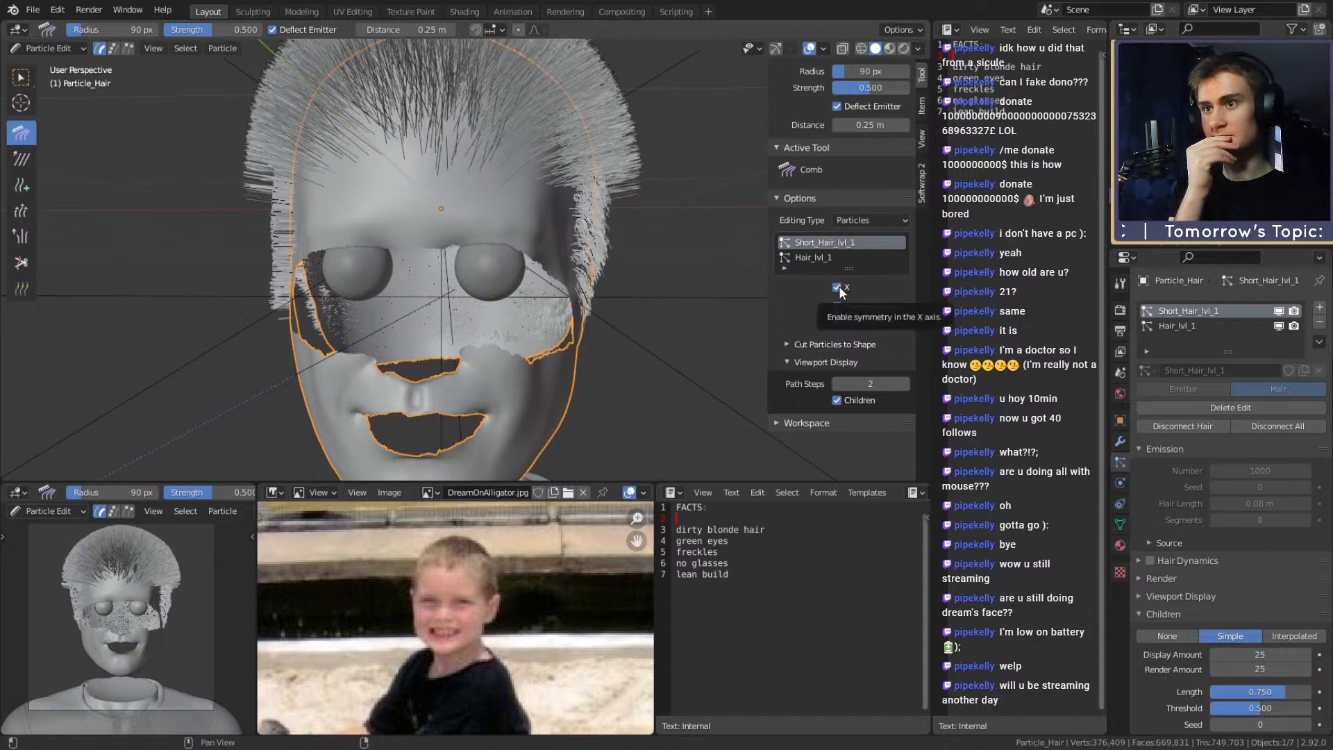
Comb the short hairs along the rear outline behind the ear downward so they lie closer to the head
mouse_move(652, 280)
middle_down()
mouse_move(464, 280)
mouse_move(640, 247)
mouse_move(594, 262)
mouse_move(647, 287)
middle_up()
scroll(464, 280, up, 4)
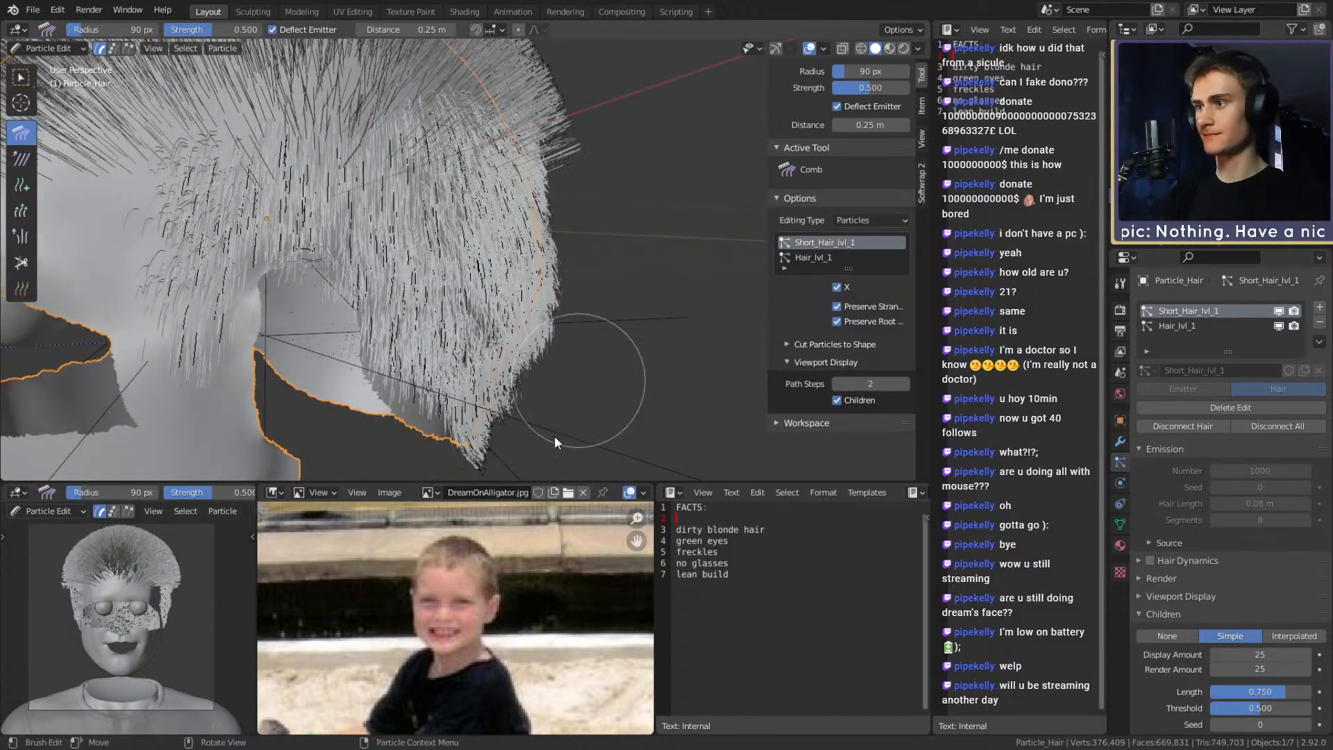
mouse_move(636, 382)
middle_down()
mouse_move(486, 368)
mouse_move(589, 352)
middle_up()
mouse_move(520, 164)
mouse_down()
mouse_move(540, 286)
mouse_move(472, 443)
mouse_move(485, 438)
mouse_up()
middle_drag(485, 438, 602, 334)
drag(625, 296, 553, 434)
Comb the short hairs down the back-of-head outline to the nape on the opposite side of the head
mouse_move(565, 424)
middle_down()
mouse_move(605, 335)
mouse_move(279, 272)
mouse_move(324, 235)
mouse_move(331, 99)
middle_up()
drag(306, 234, 333, 377)
mouse_move(337, 77)
mouse_down()
mouse_move(315, 207)
mouse_move(328, 310)
mouse_move(388, 432)
mouse_up()
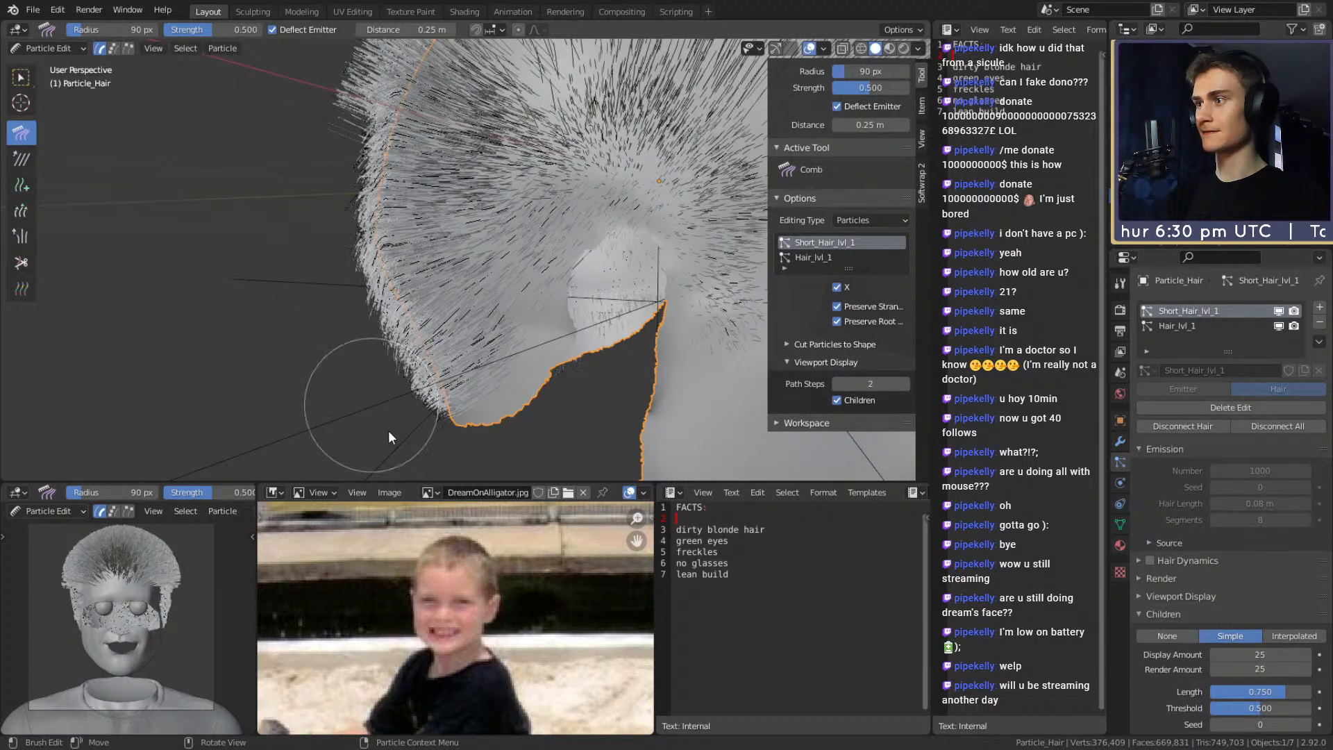
mouse_move(396, 414)
middle_down()
mouse_move(430, 317)
mouse_move(295, 236)
middle_up()
drag(329, 281, 390, 396)
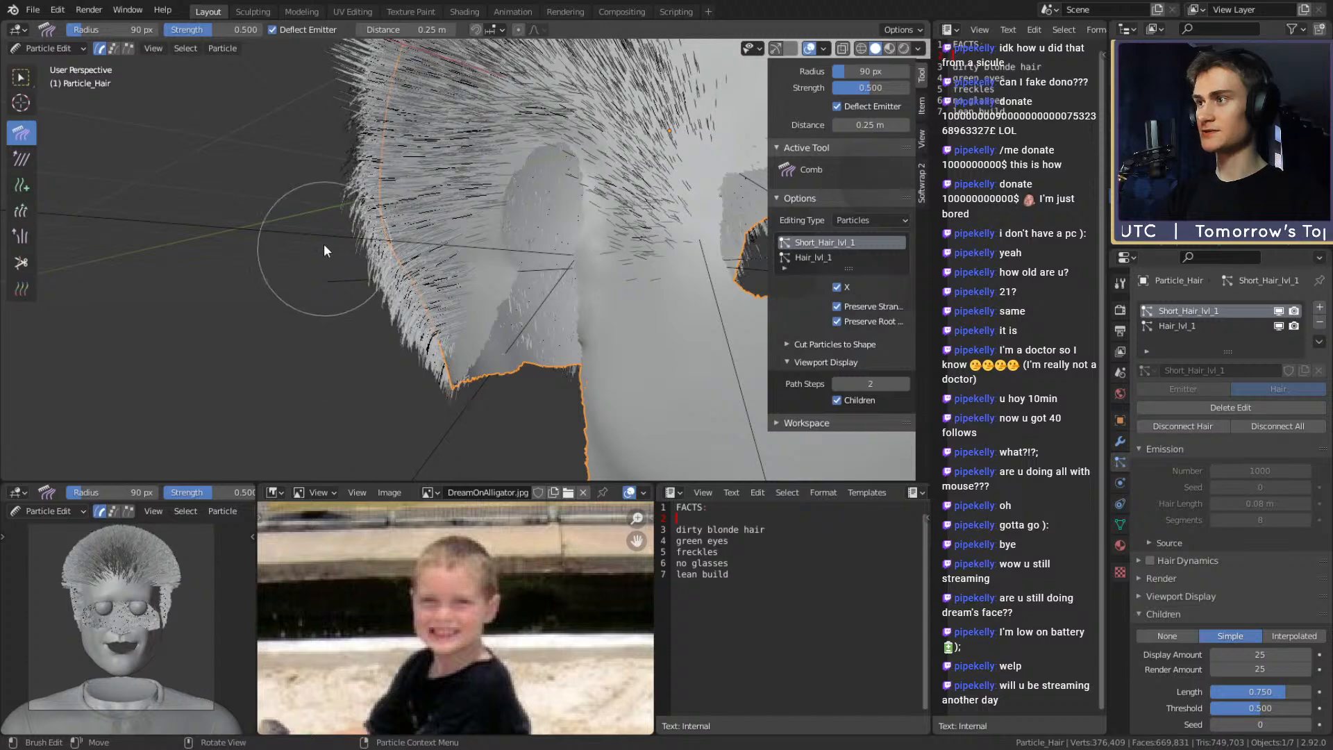
drag(324, 247, 415, 418)
Comb the short hairs on the lower back of the head down over the nape hairline
mouse_move(415, 418)
middle_down()
mouse_move(433, 266)
mouse_move(615, 262)
mouse_move(635, 275)
mouse_move(554, 243)
middle_up()
mouse_move(554, 243)
mouse_down()
mouse_move(515, 271)
mouse_move(456, 399)
mouse_up()
mouse_move(527, 357)
middle_down()
mouse_move(561, 277)
mouse_move(652, 257)
middle_up()
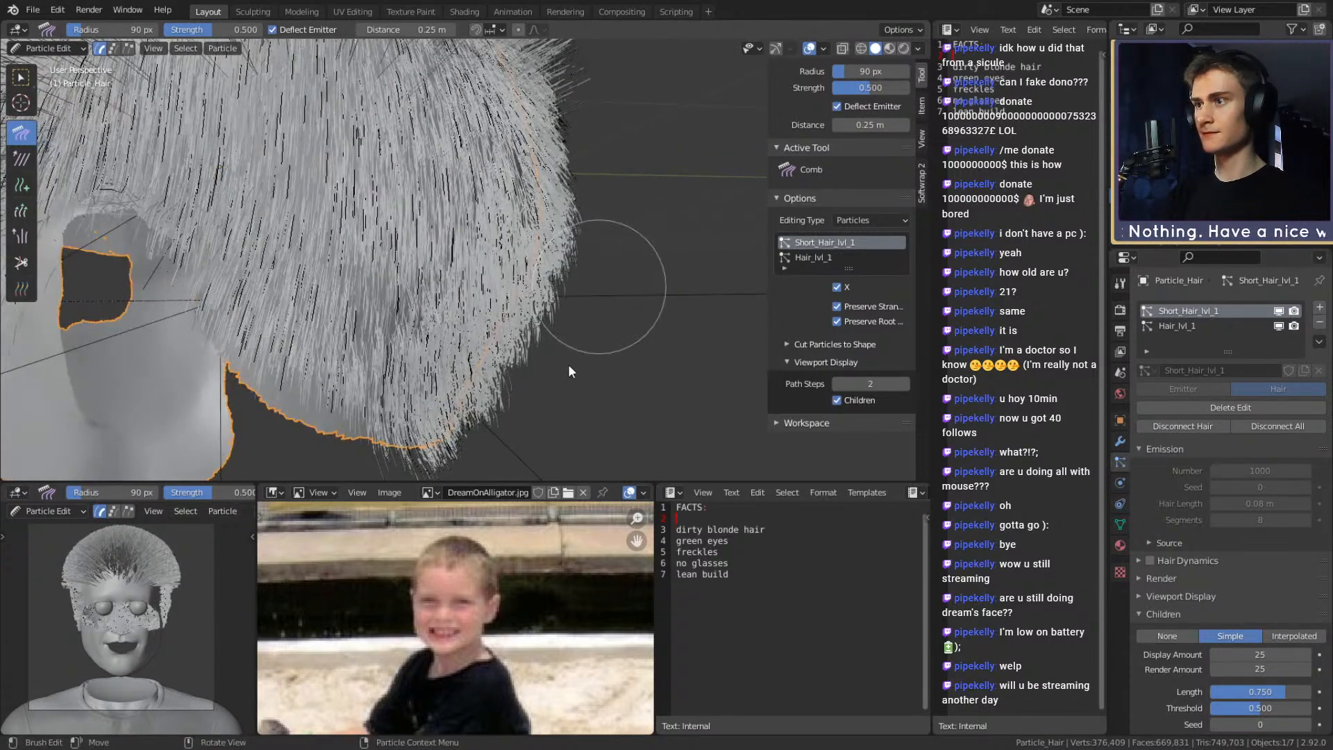
drag(596, 275, 506, 456)
Comb the short hairs between the crown and the middle of the back of the head downward
scroll(564, 330, down, 4)
mouse_move(564, 330)
middle_down()
mouse_move(589, 276)
mouse_move(660, 276)
mouse_move(697, 301)
mouse_move(466, 288)
mouse_move(565, 240)
mouse_move(580, 177)
middle_up()
scroll(466, 289, up, 3)
mouse_move(579, 210)
mouse_down()
mouse_move(594, 318)
mouse_move(570, 432)
mouse_up()
middle_drag(597, 304, 634, 258)
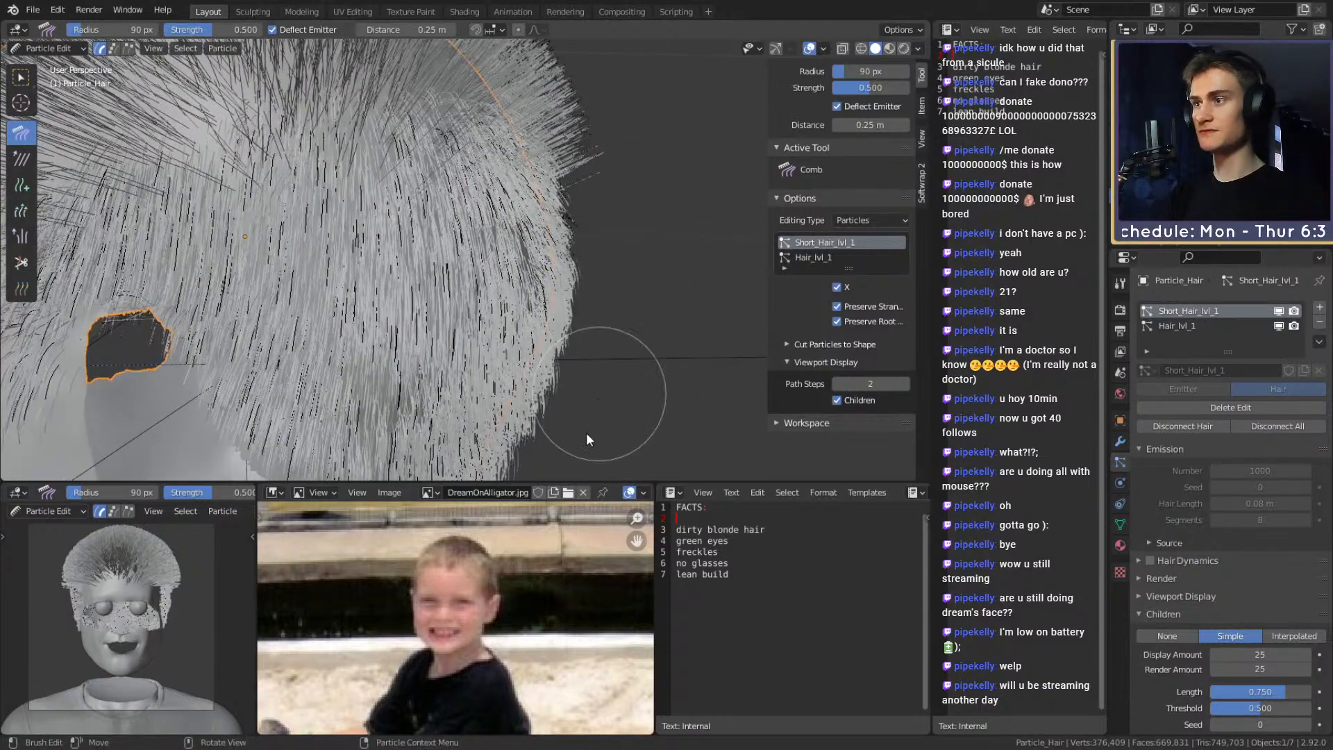
mouse_move(586, 431)
middle_down()
mouse_move(568, 365)
mouse_move(461, 357)
mouse_move(555, 242)
mouse_move(577, 239)
middle_up()
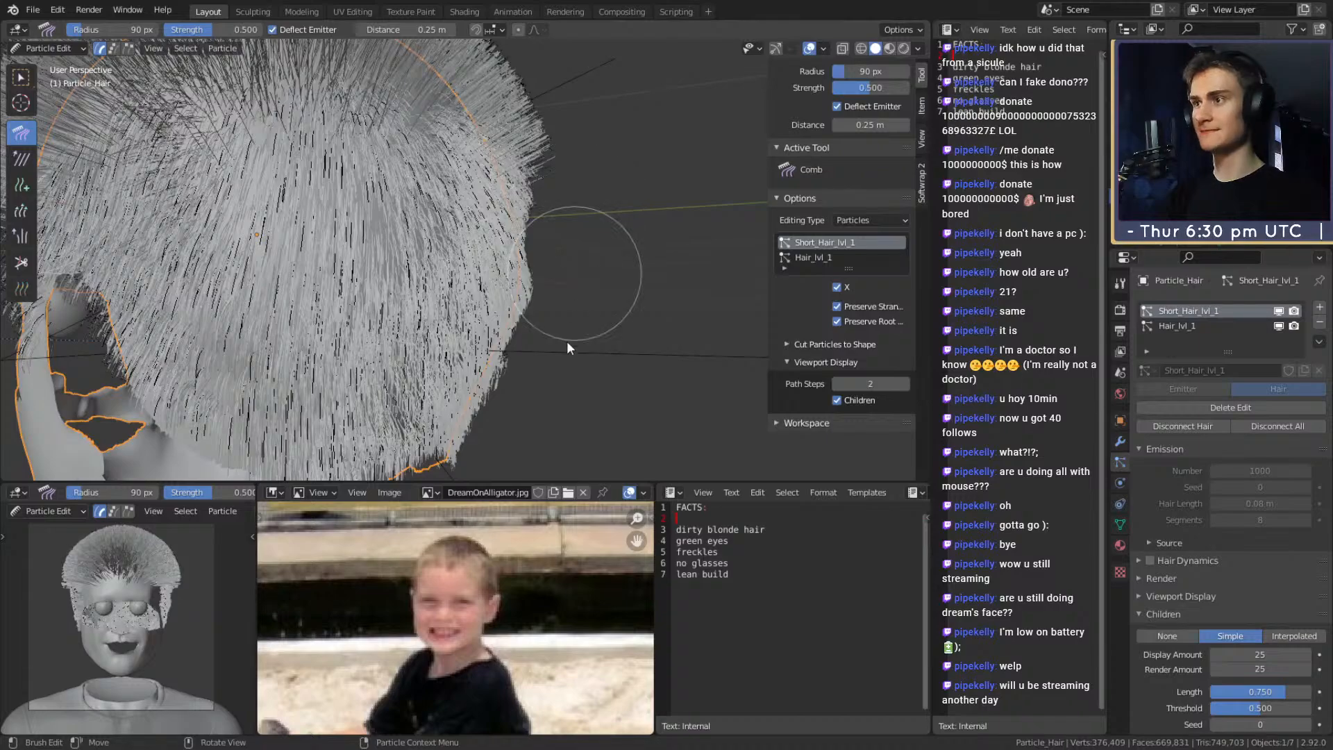
mouse_move(605, 256)
middle_down()
mouse_move(585, 206)
mouse_move(610, 202)
middle_up()
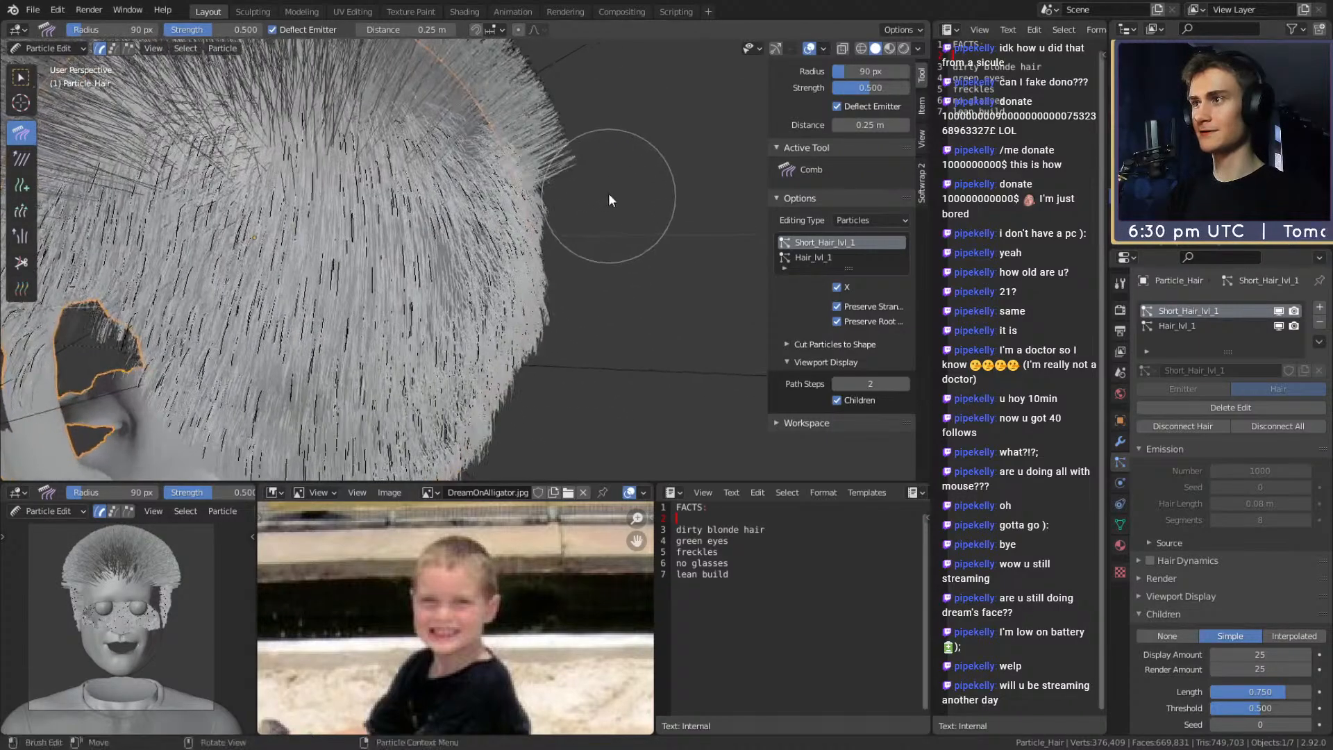
middle_drag(640, 356, 594, 225)
Smooth the short hairs on the rear side of the head from below the crown to the hairline with the Comb brush
scroll(541, 250, up, 3)
middle_drag(555, 115, 564, 126)
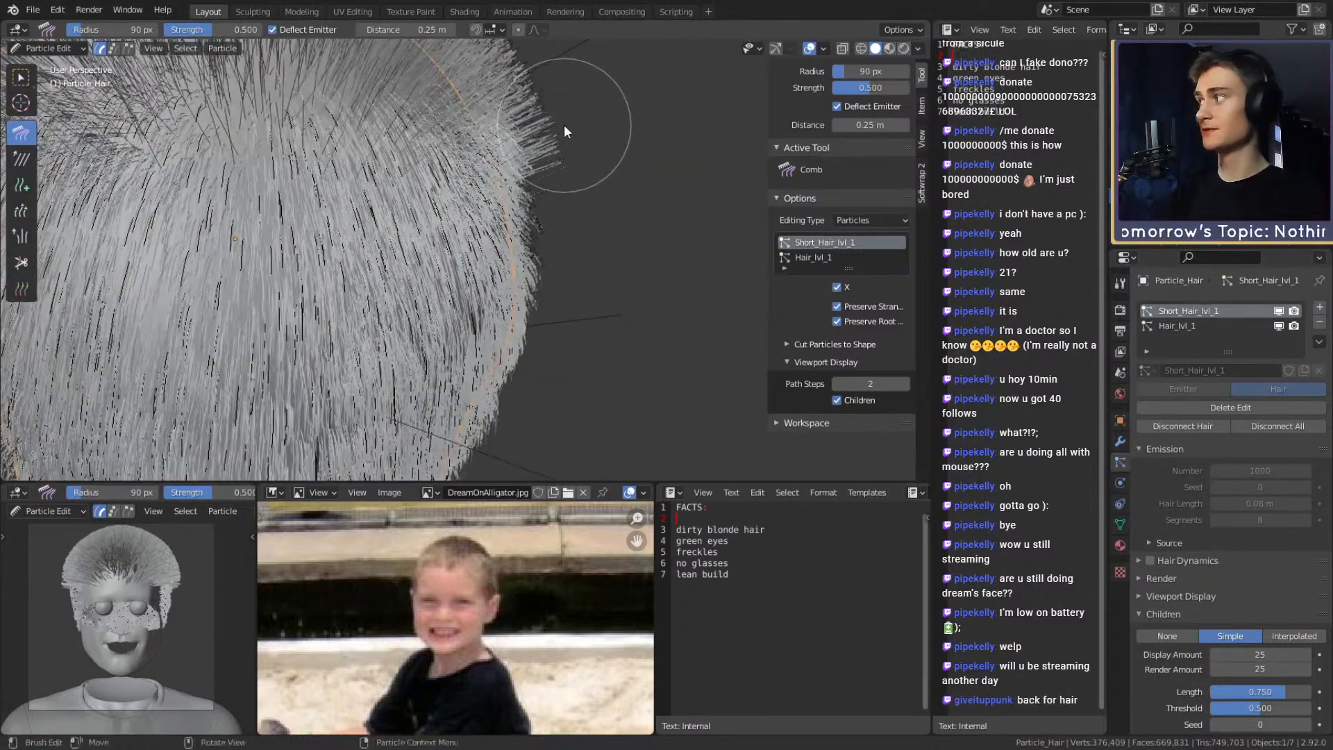
mouse_move(571, 198)
middle_down()
mouse_move(583, 185)
mouse_move(580, 225)
mouse_move(536, 112)
mouse_move(589, 293)
middle_up()
mouse_move(593, 179)
middle_down()
mouse_move(611, 242)
mouse_move(622, 240)
mouse_move(565, 183)
mouse_move(568, 232)
mouse_move(596, 294)
mouse_move(604, 279)
middle_up()
mouse_move(560, 257)
mouse_down()
mouse_move(522, 216)
mouse_move(585, 213)
mouse_move(547, 131)
mouse_up()
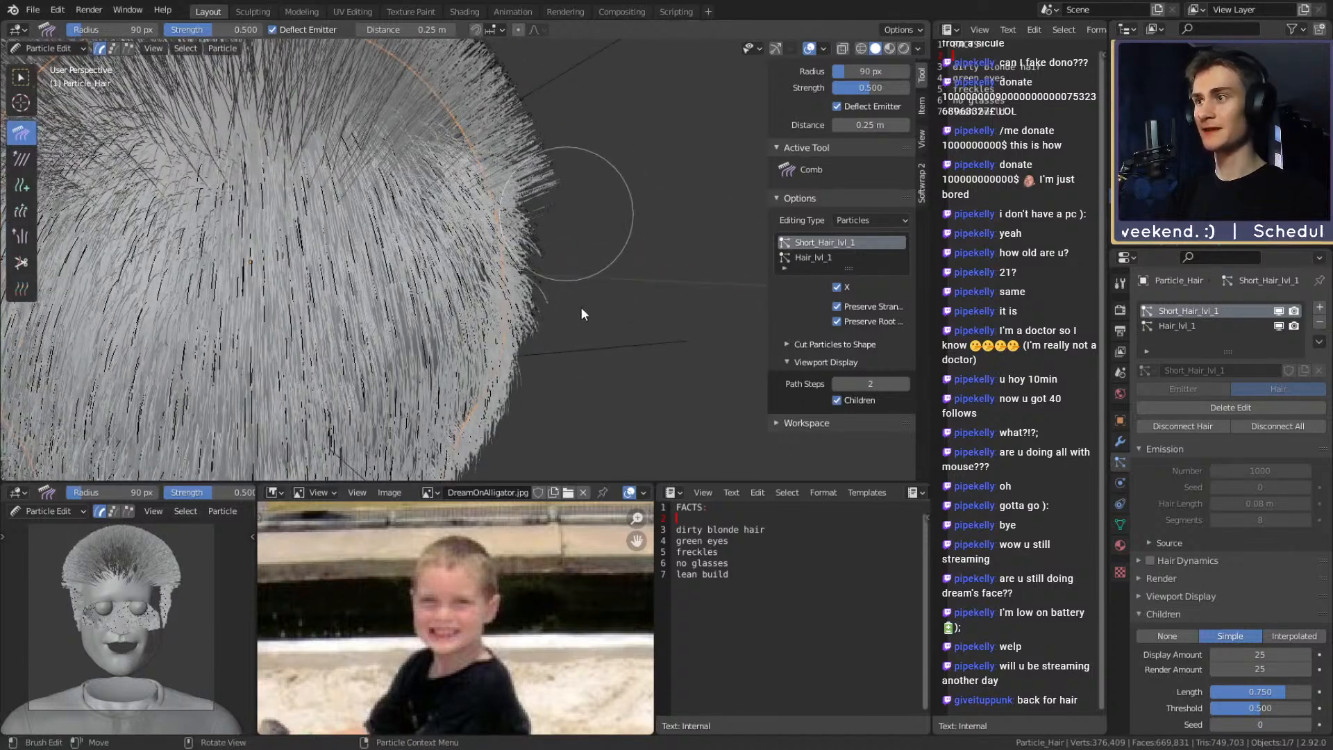
middle_drag(588, 297, 583, 286)
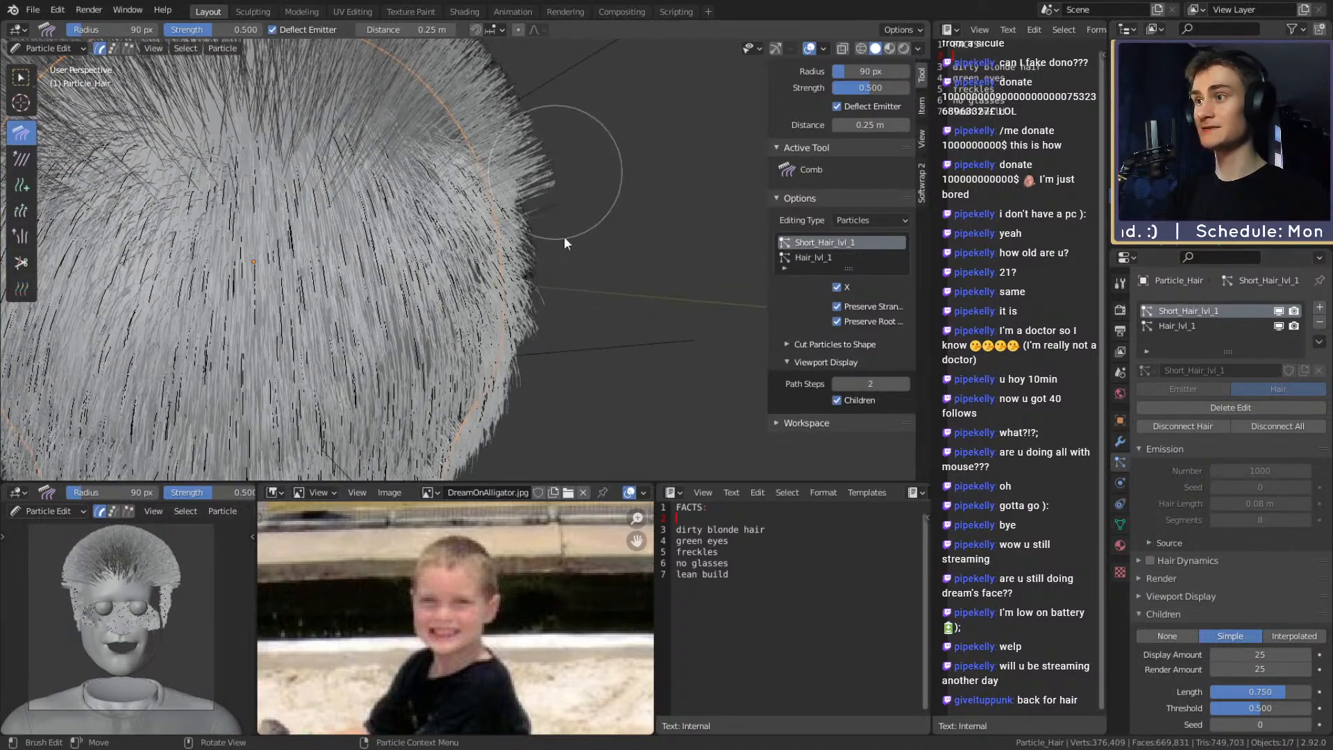
middle_drag(552, 390, 566, 288)
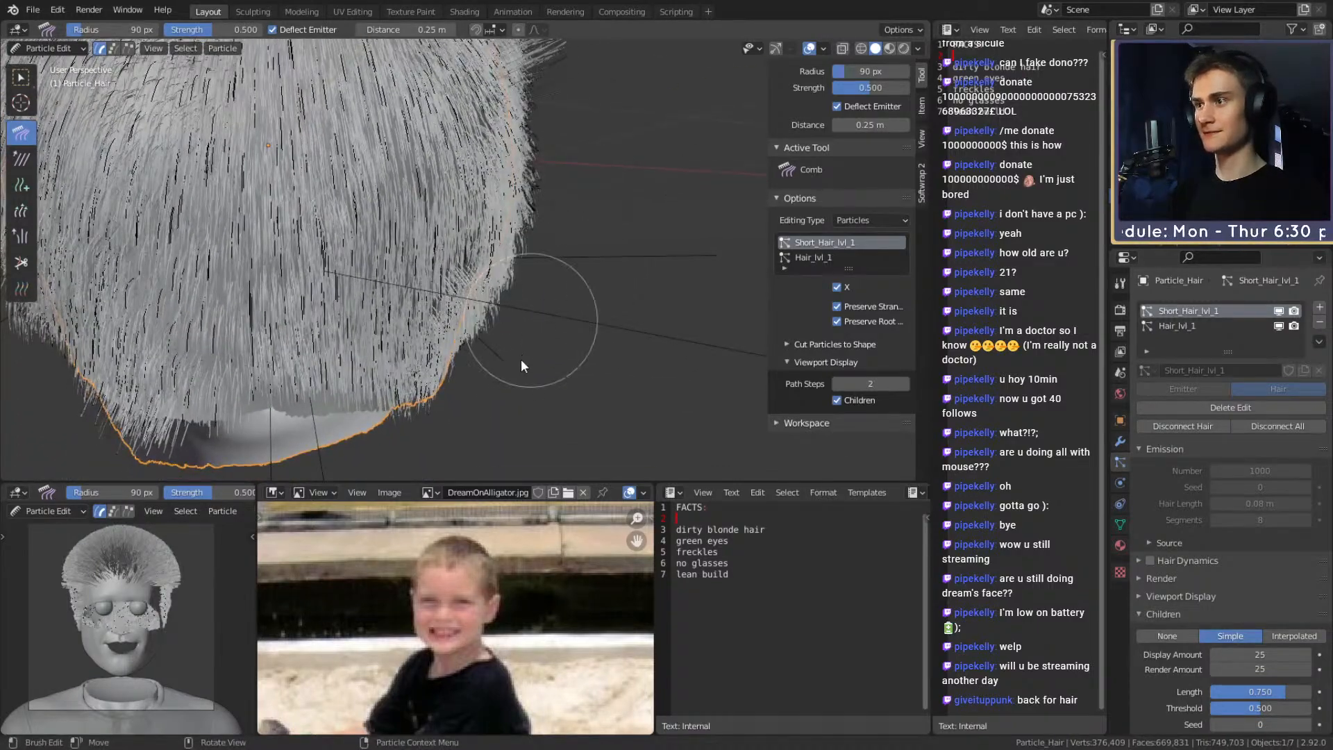
mouse_move(557, 333)
middle_down()
mouse_move(616, 215)
mouse_move(550, 301)
mouse_move(545, 143)
middle_up()
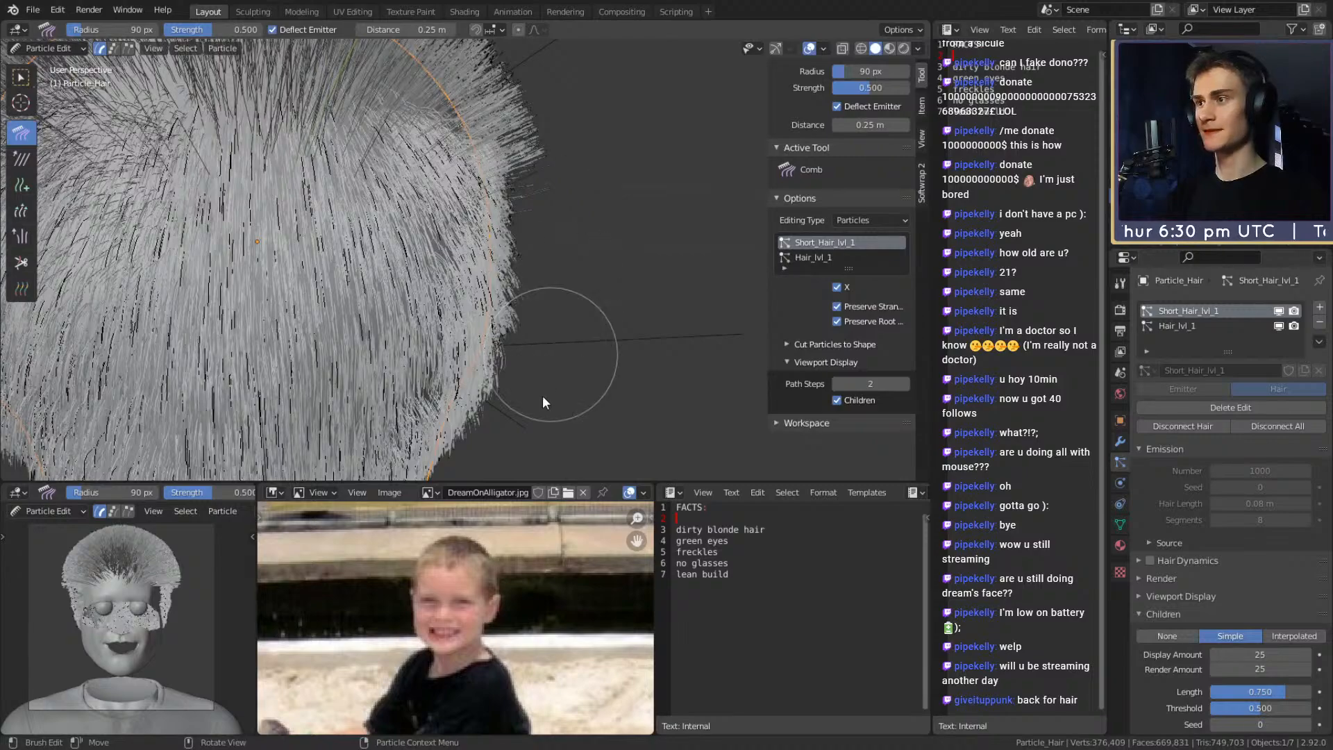
Comb the short hairs on the side of the head above the temple and ear so they lie flatter
mouse_move(540, 400)
middle_down()
mouse_move(625, 238)
mouse_move(300, 268)
mouse_move(426, 223)
mouse_move(393, 184)
mouse_move(373, 195)
middle_up()
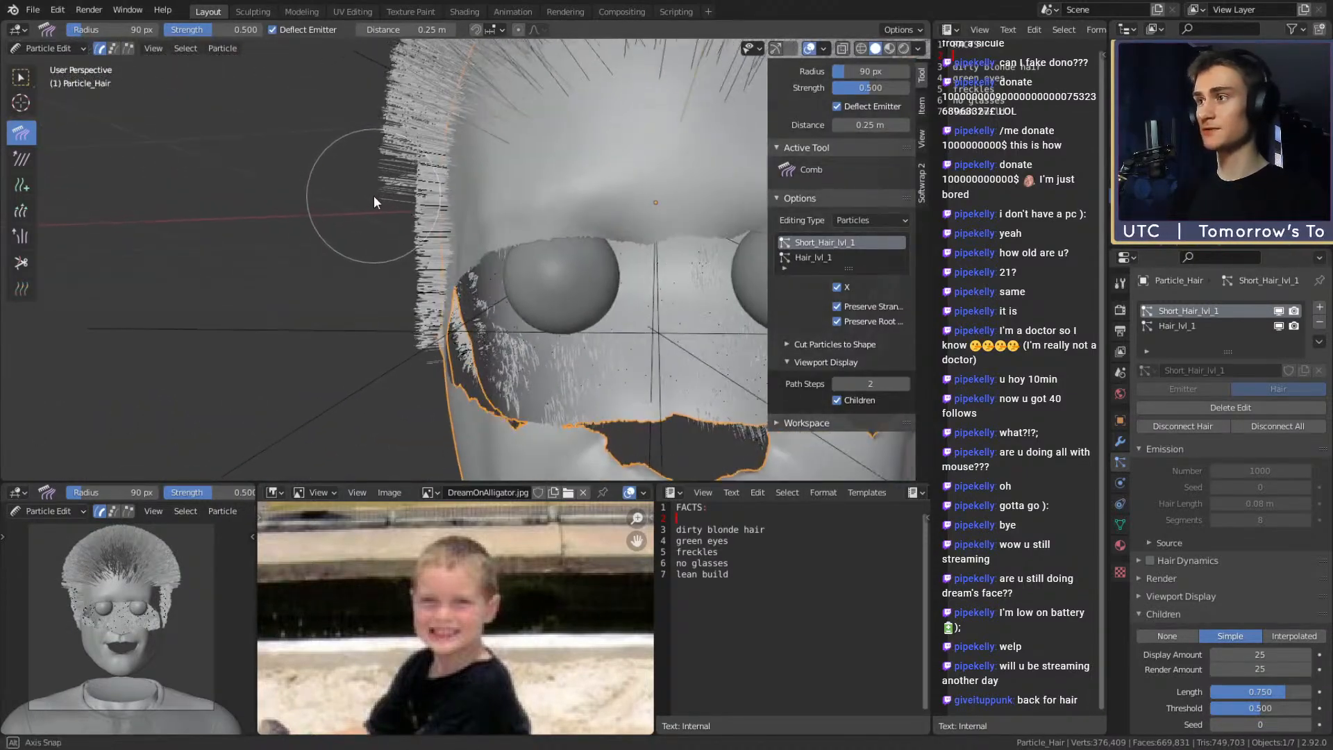
mouse_move(373, 224)
mouse_down()
mouse_move(371, 394)
mouse_move(376, 144)
mouse_up()
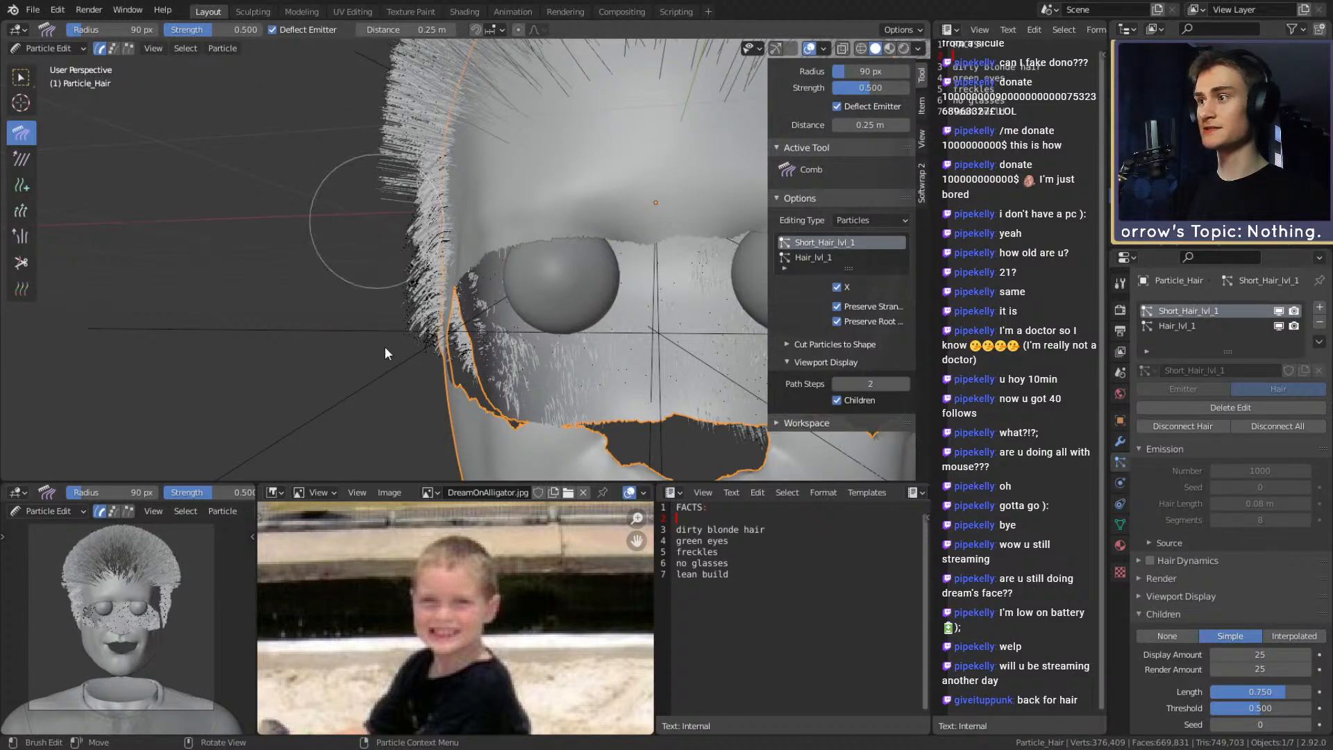
mouse_move(357, 307)
middle_down()
mouse_move(629, 313)
mouse_move(549, 320)
middle_up()
scroll(548, 321, up, 6)
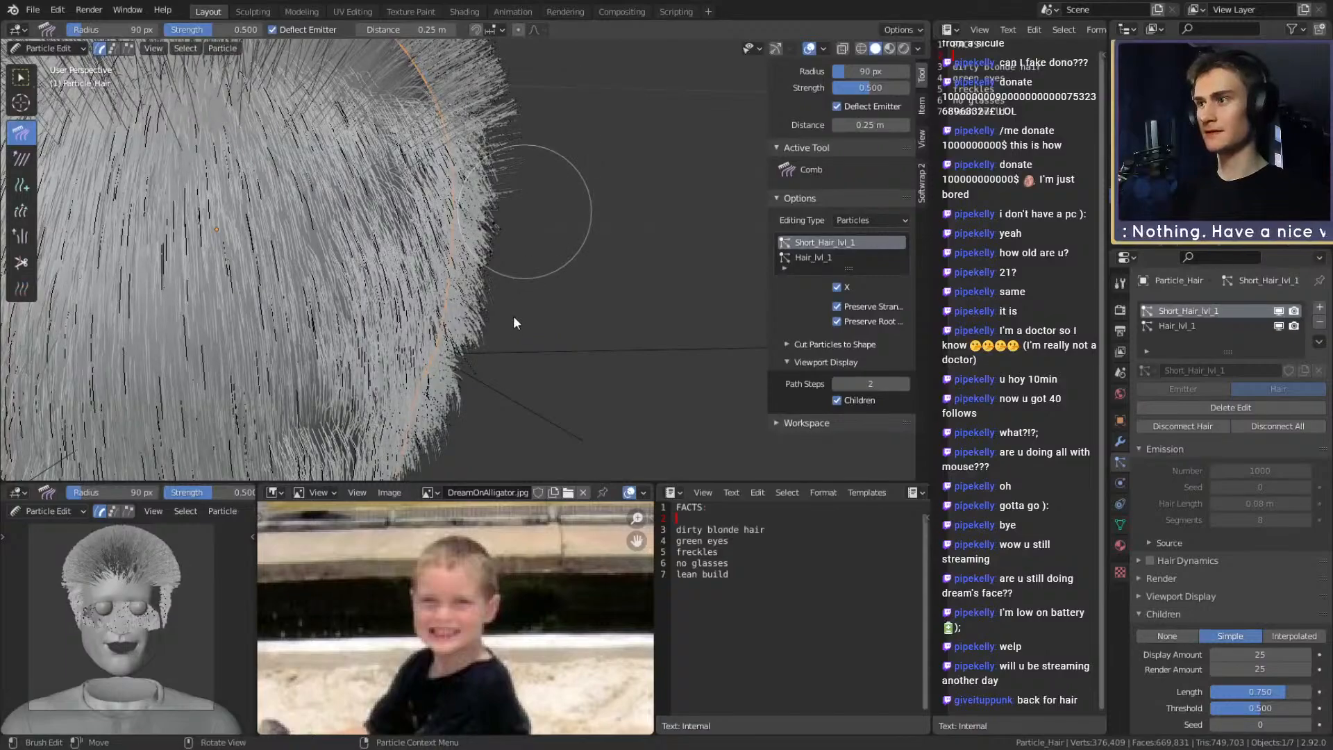
shift+middle_drag(483, 448, 608, 210)
scroll(573, 360, down, 4)
scroll(586, 261, up, 4)
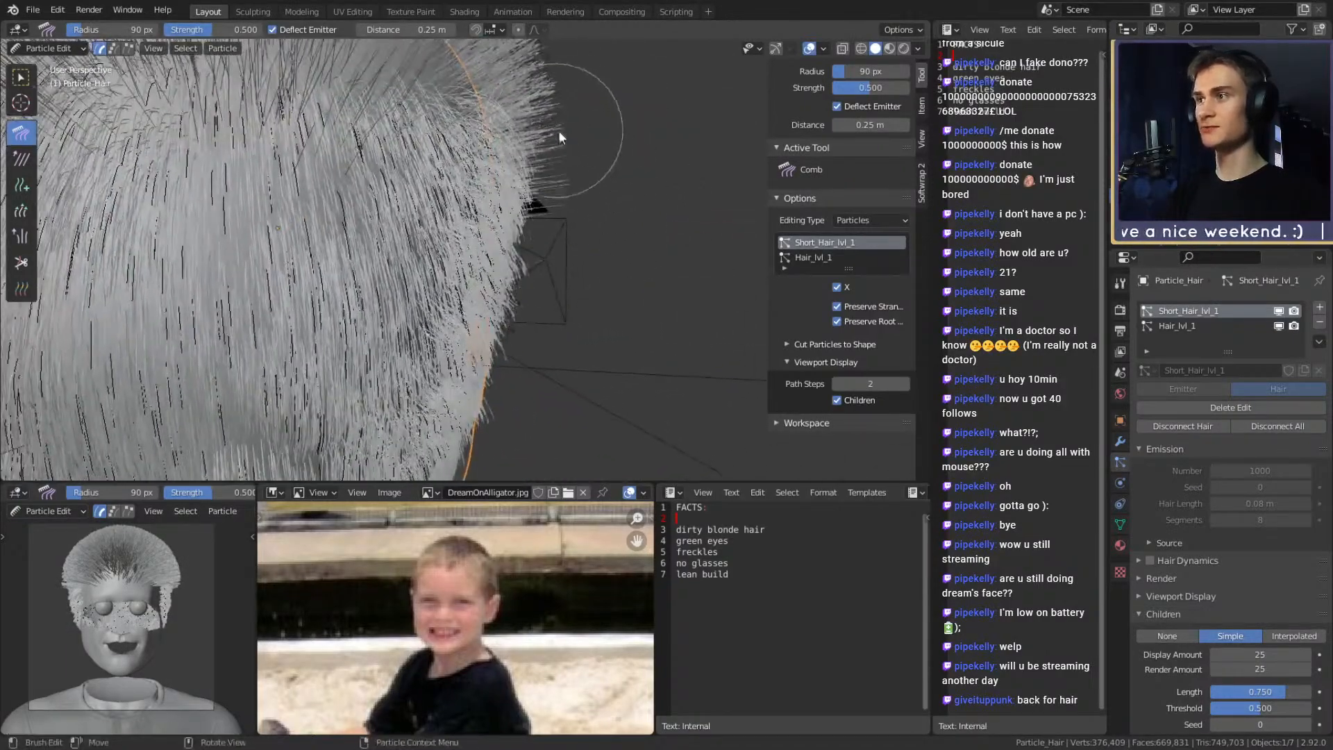
middle_drag(551, 127, 585, 139)
drag(554, 307, 540, 432)
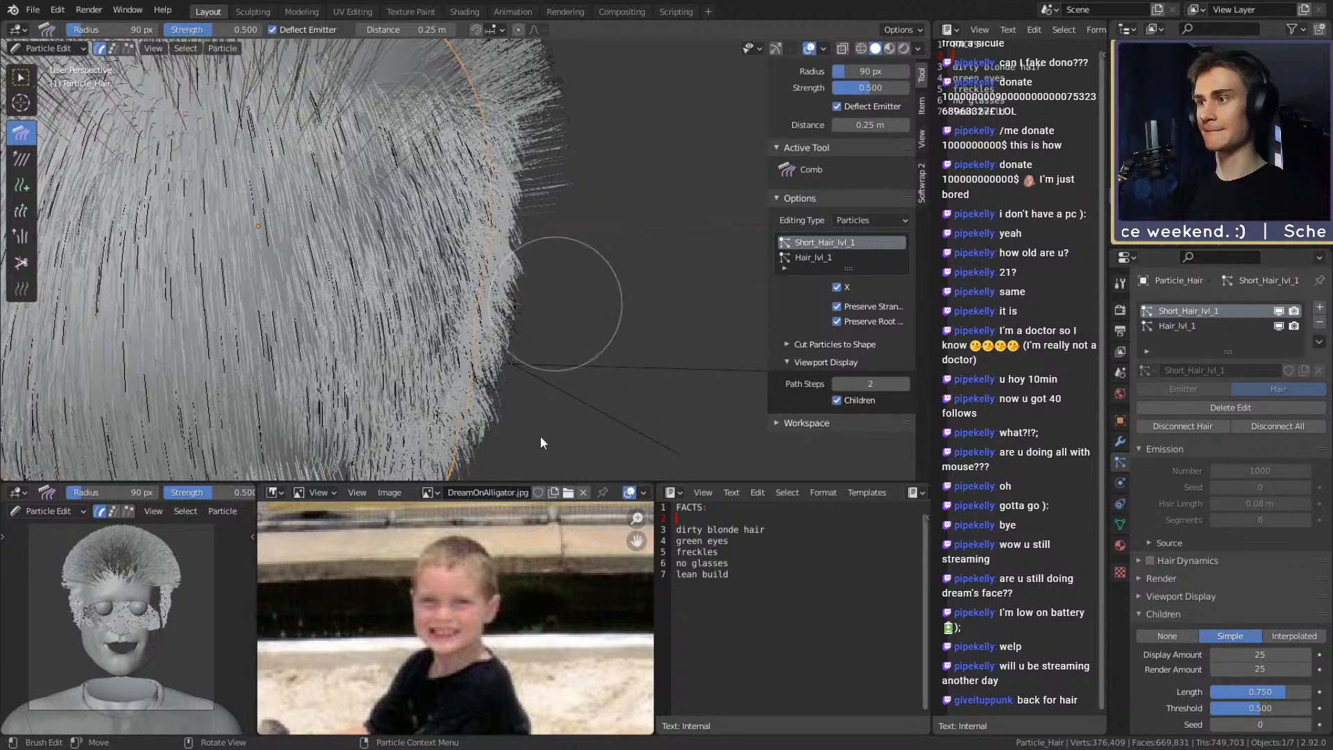
drag(543, 223, 524, 438)
Comb the lower ends of the short hairs at the sideburn and behind the ear against the head
mouse_move(551, 378)
shift+middle_down()
mouse_move(590, 276)
mouse_move(289, 247)
mouse_move(321, 244)
mouse_move(309, 264)
shift+middle_up()
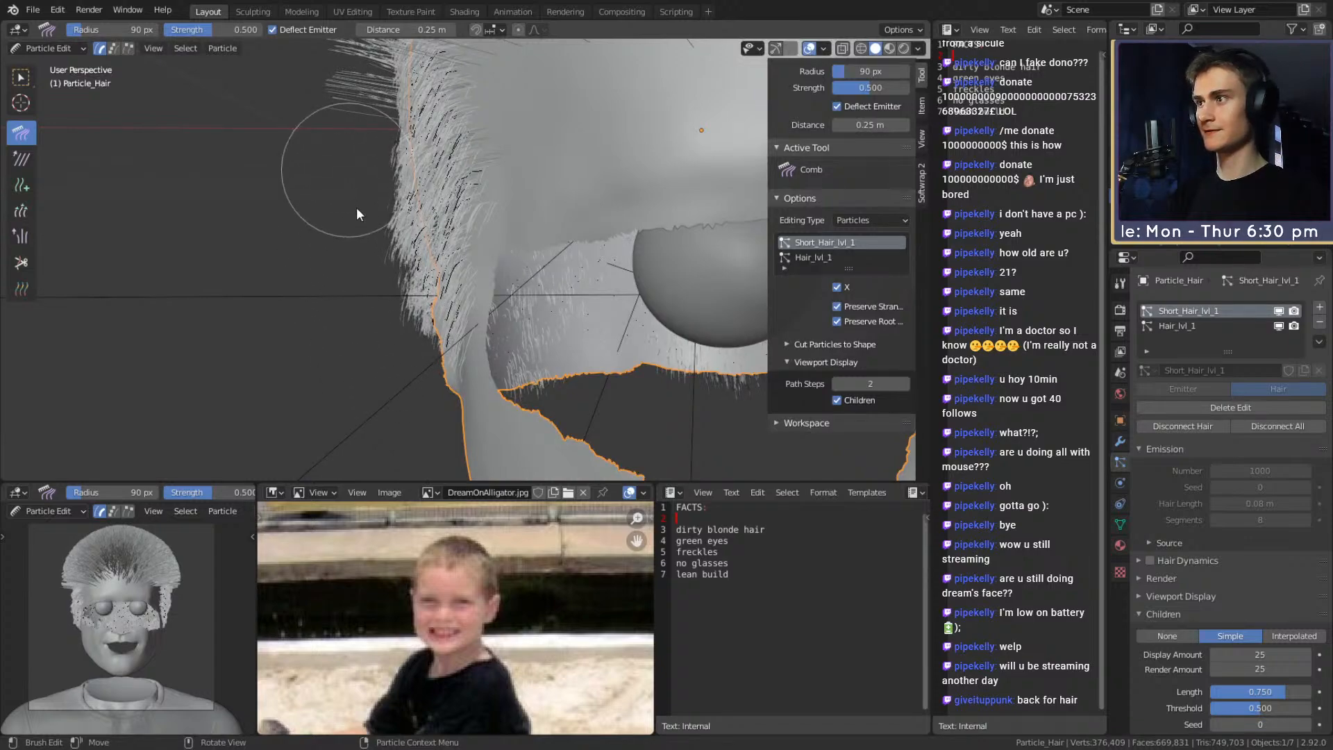
mouse_move(397, 351)
middle_down()
mouse_move(386, 323)
mouse_move(514, 335)
mouse_move(650, 298)
mouse_move(618, 285)
middle_up()
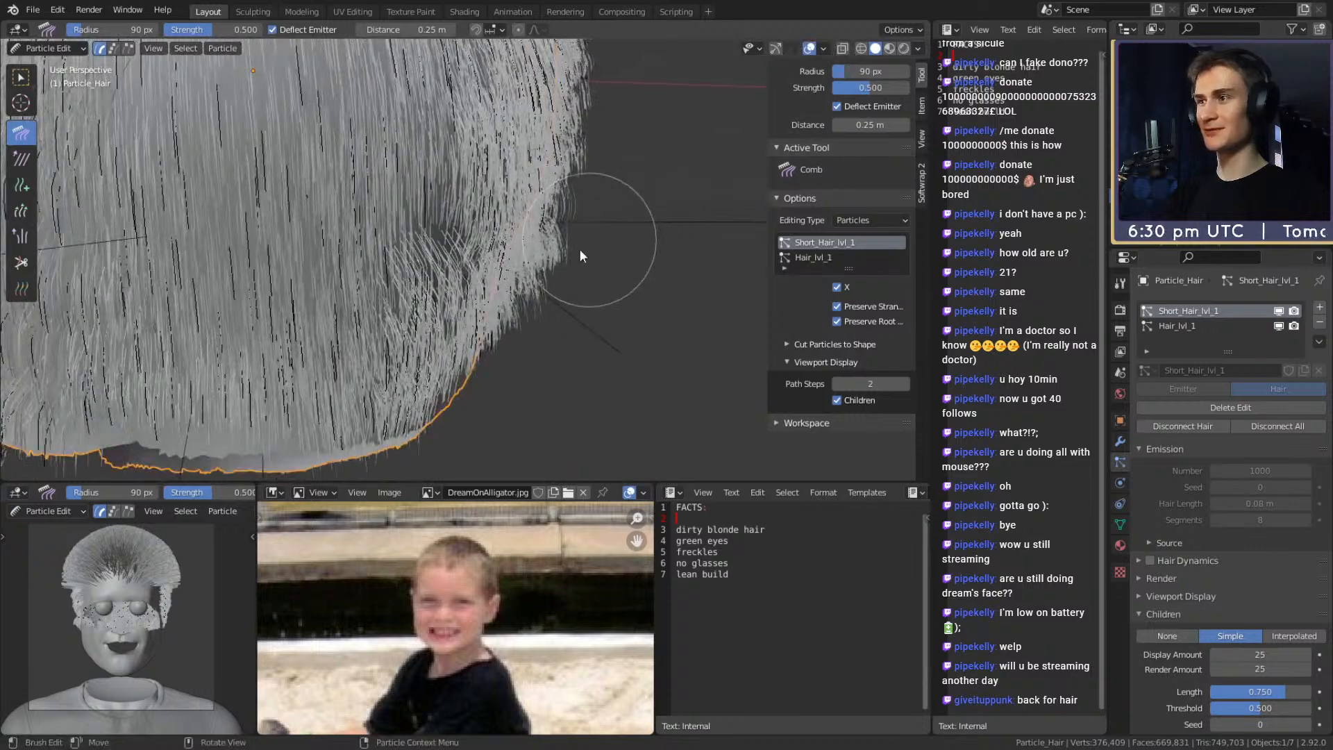
middle_drag(536, 368, 406, 248)
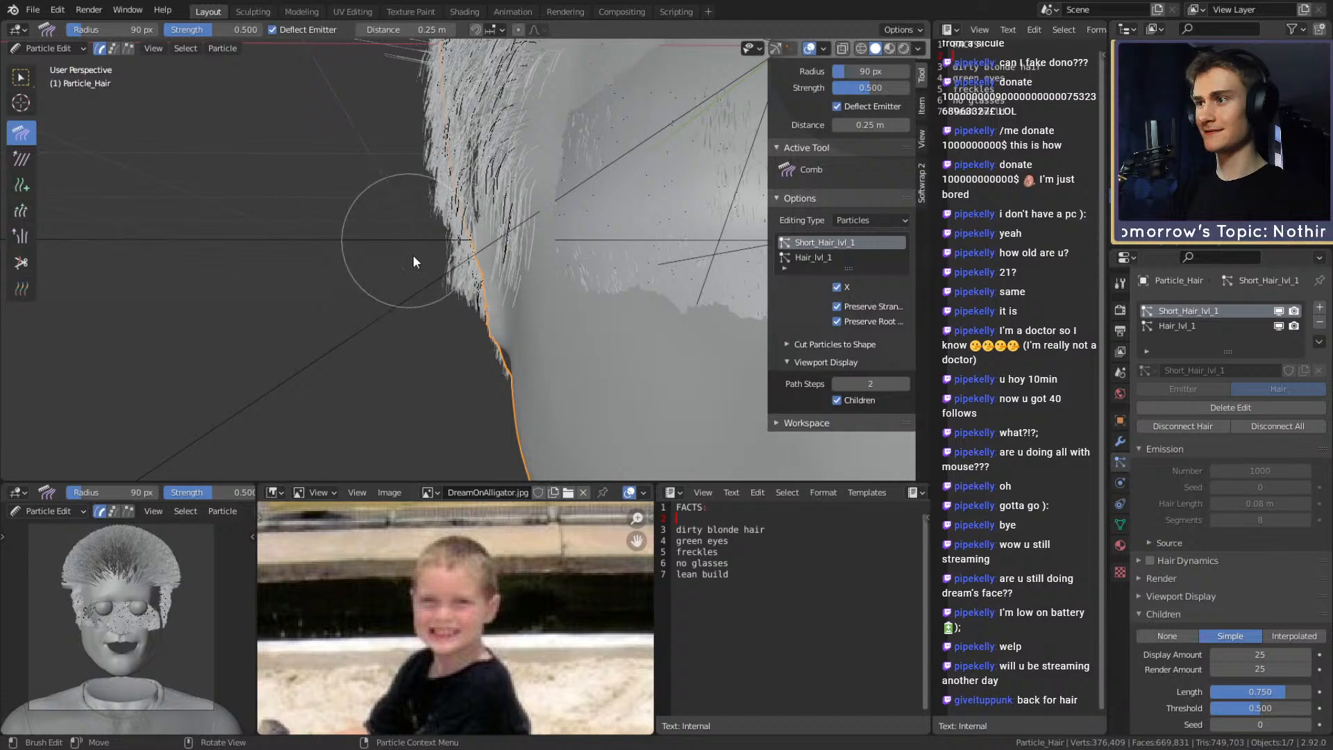
mouse_move(428, 332)
middle_down()
mouse_move(520, 256)
mouse_move(628, 250)
mouse_move(609, 278)
mouse_move(507, 201)
mouse_move(389, 255)
middle_up()
Reduce the Comb brush radius to 69 px and comb the short hairs at the temple downward
scroll(388, 255, down, 6)
middle_drag(597, 278, 347, 275)
scroll(469, 266, up, 4)
middle_drag(468, 265, 552, 263)
scroll(545, 268, up, 4)
key(f)
click(508, 212)
middle_drag(509, 213, 511, 199)
drag(498, 214, 493, 414)
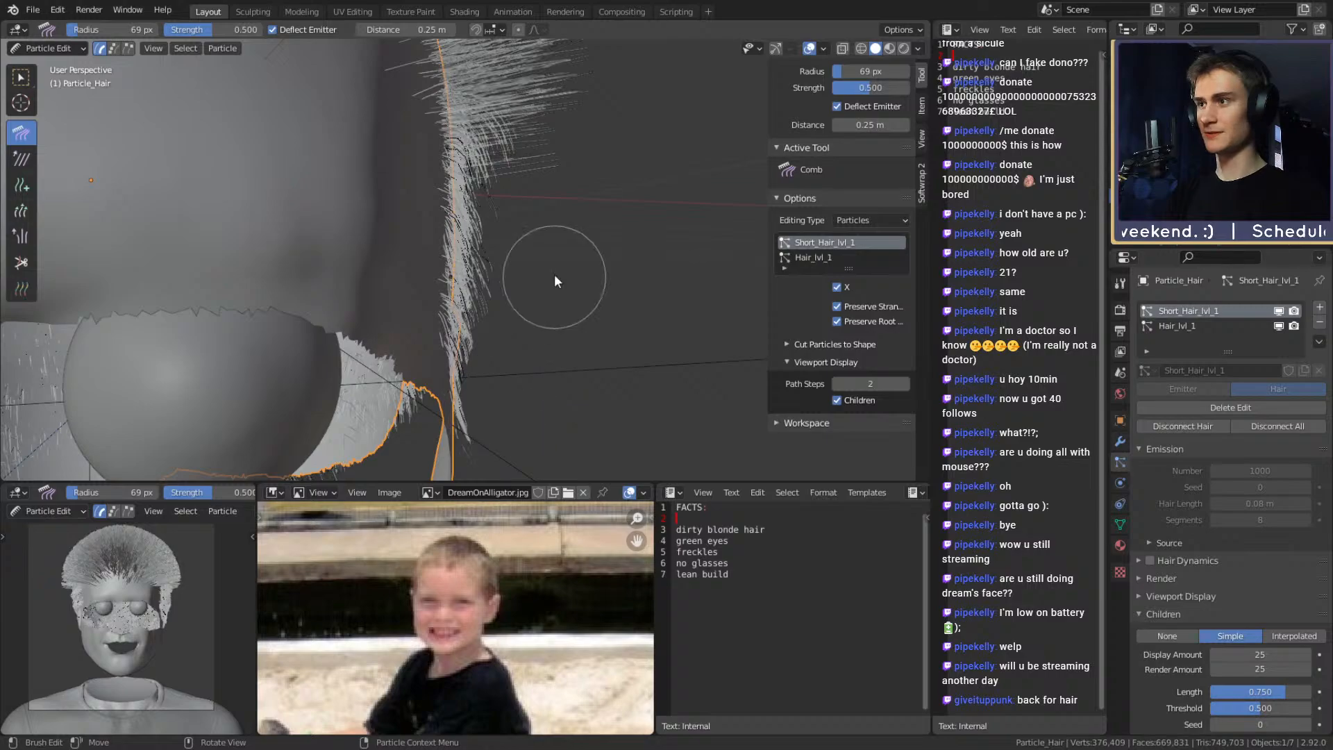
Comb the short hairs above the temple and along the side outline downward with the smaller brush
shift+middle_drag(552, 172, 557, 223)
drag(504, 173, 535, 307)
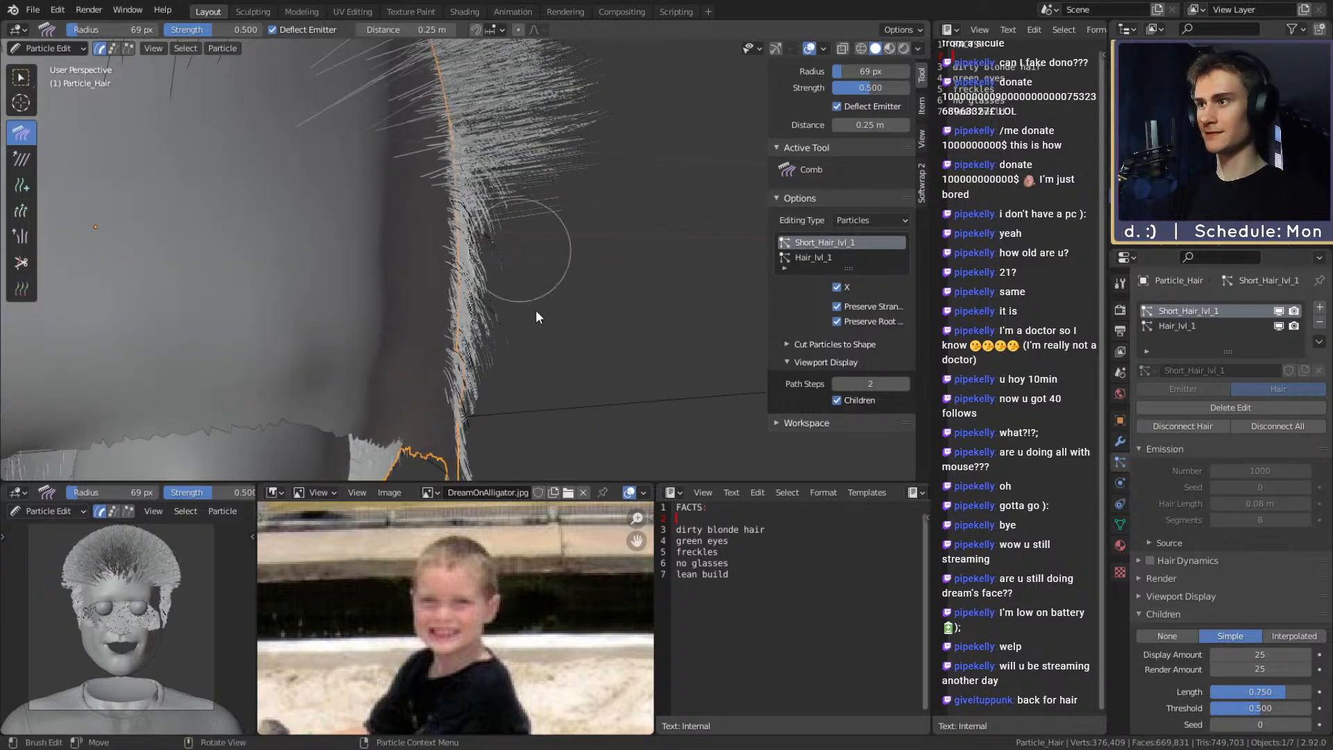
middle_drag(573, 306, 393, 188)
drag(389, 177, 424, 290)
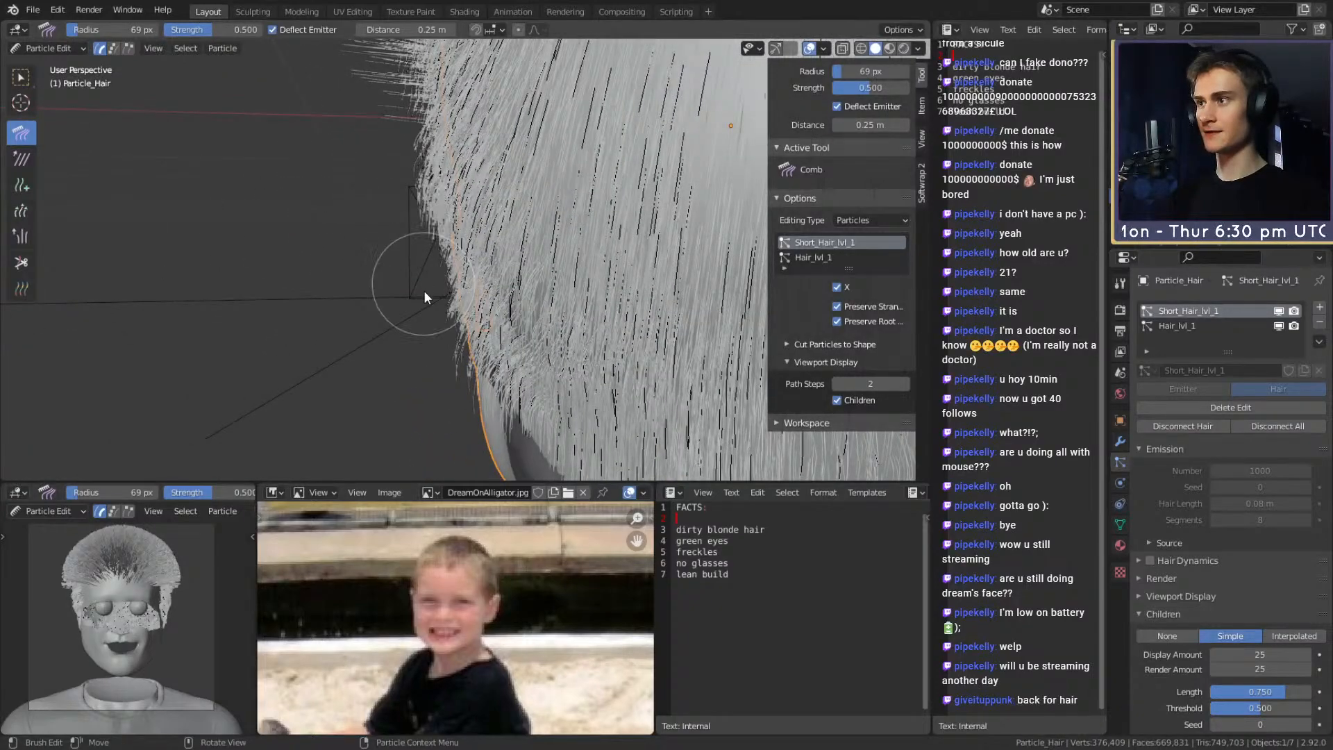
Return Particle_Hair to Object Mode and save the file
shift+middle_drag(515, 197, 681, 248)
scroll(680, 248, down, 5)
middle_drag(564, 252, 536, 226)
scroll(499, 240, up, 4)
scroll(535, 226, down, 5)
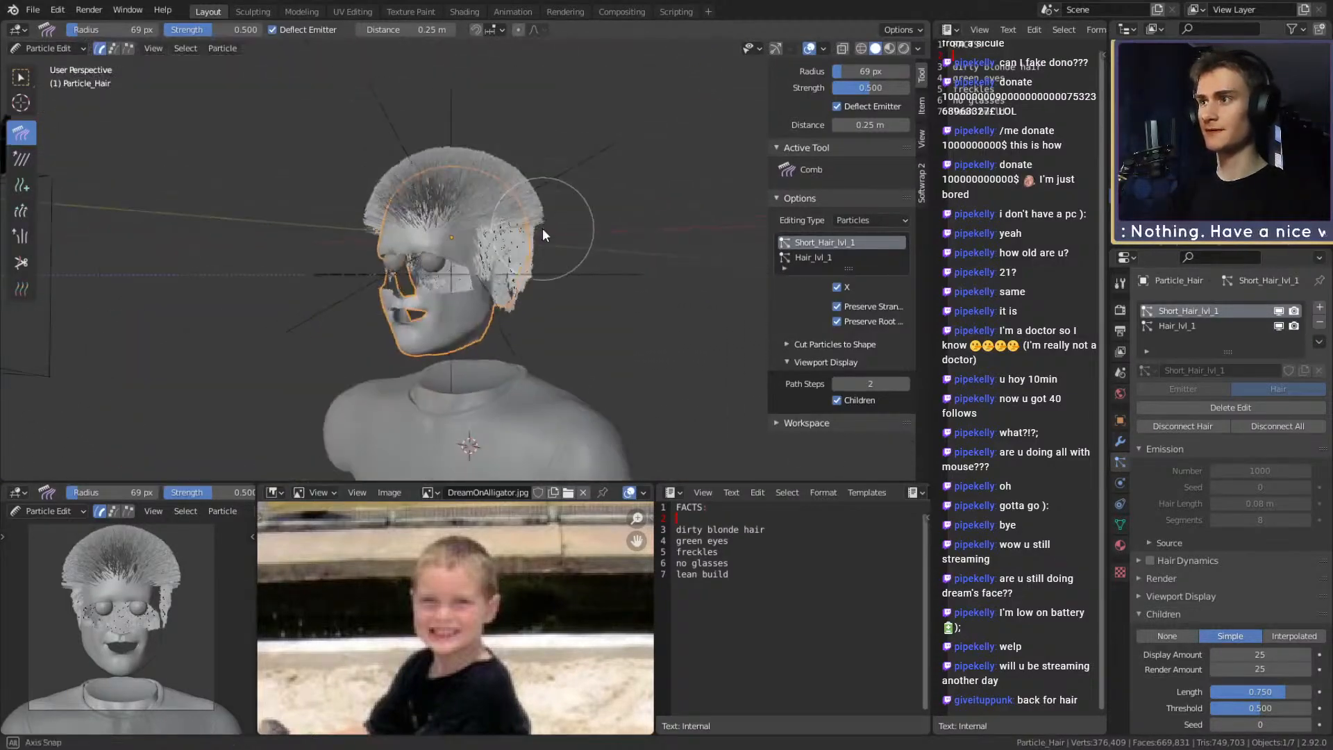
click(53, 48)
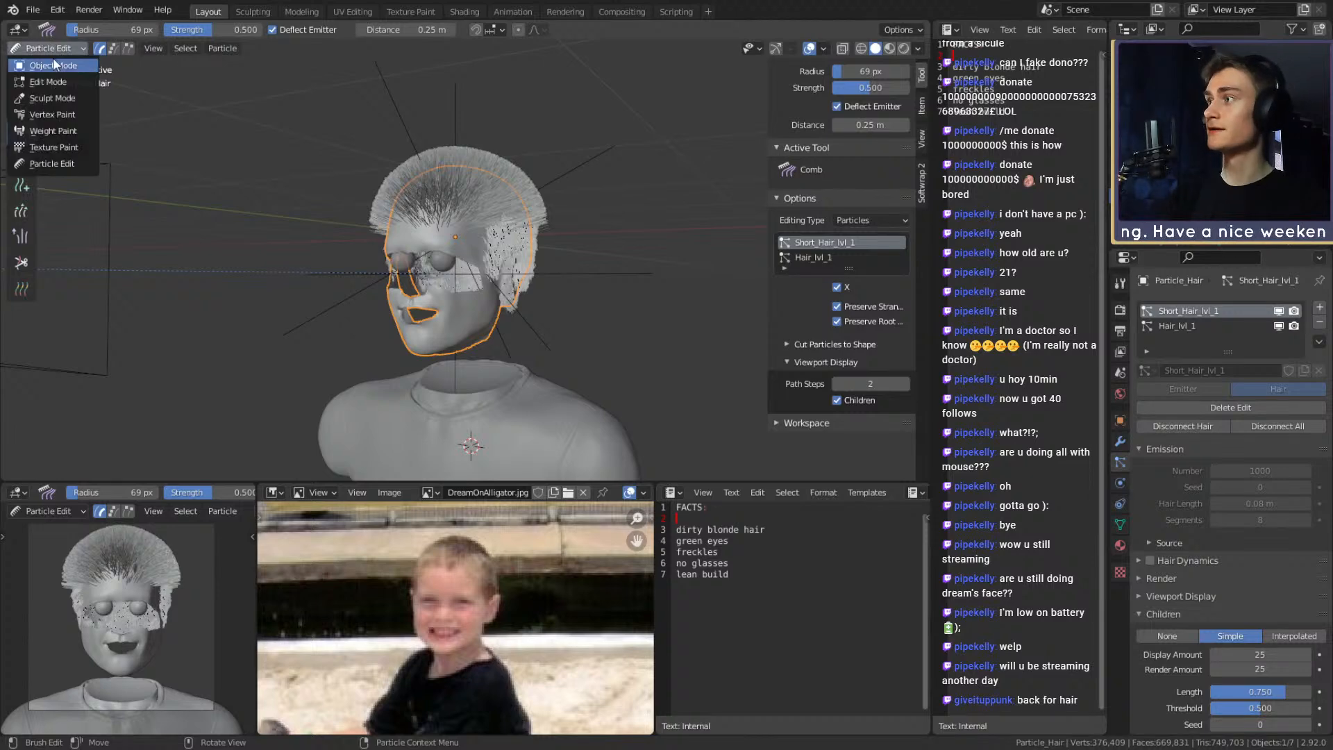
scroll(486, 269, up, 6)
middle_drag(547, 318, 611, 293)
click(57, 10)
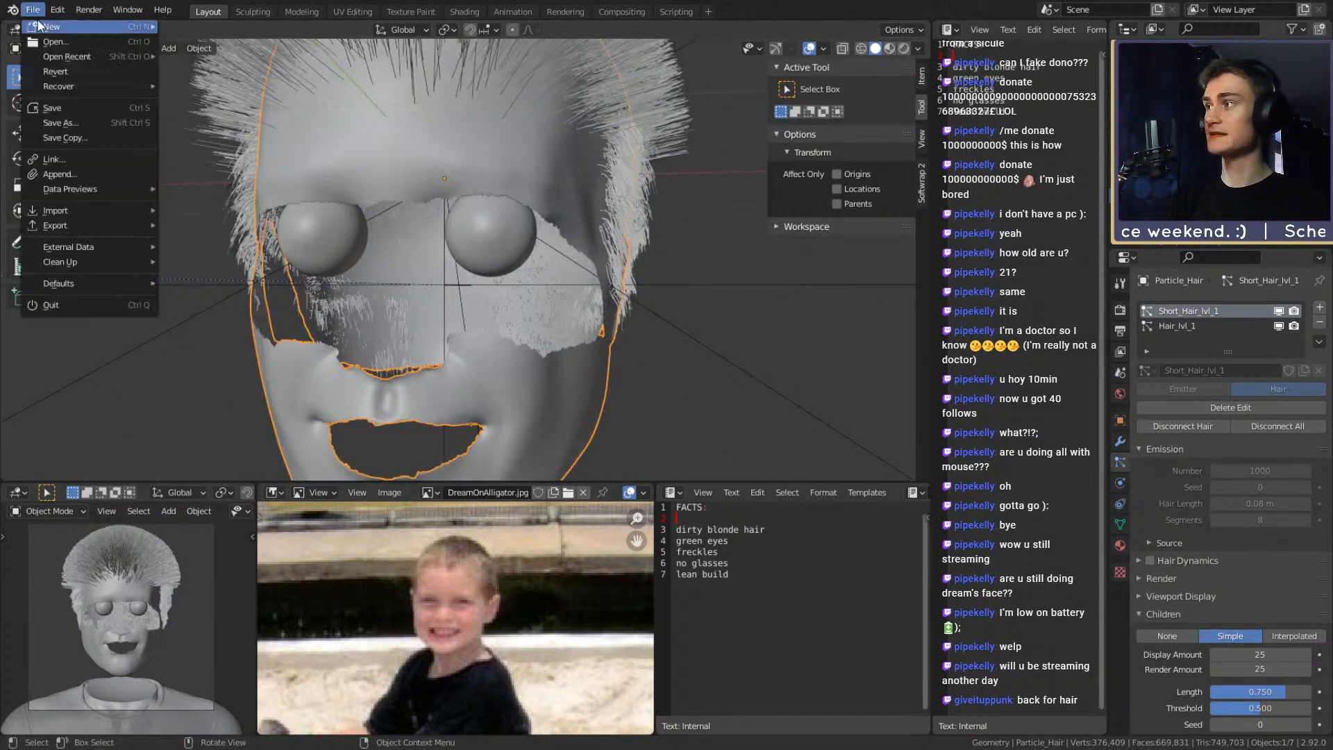
click(55, 107)
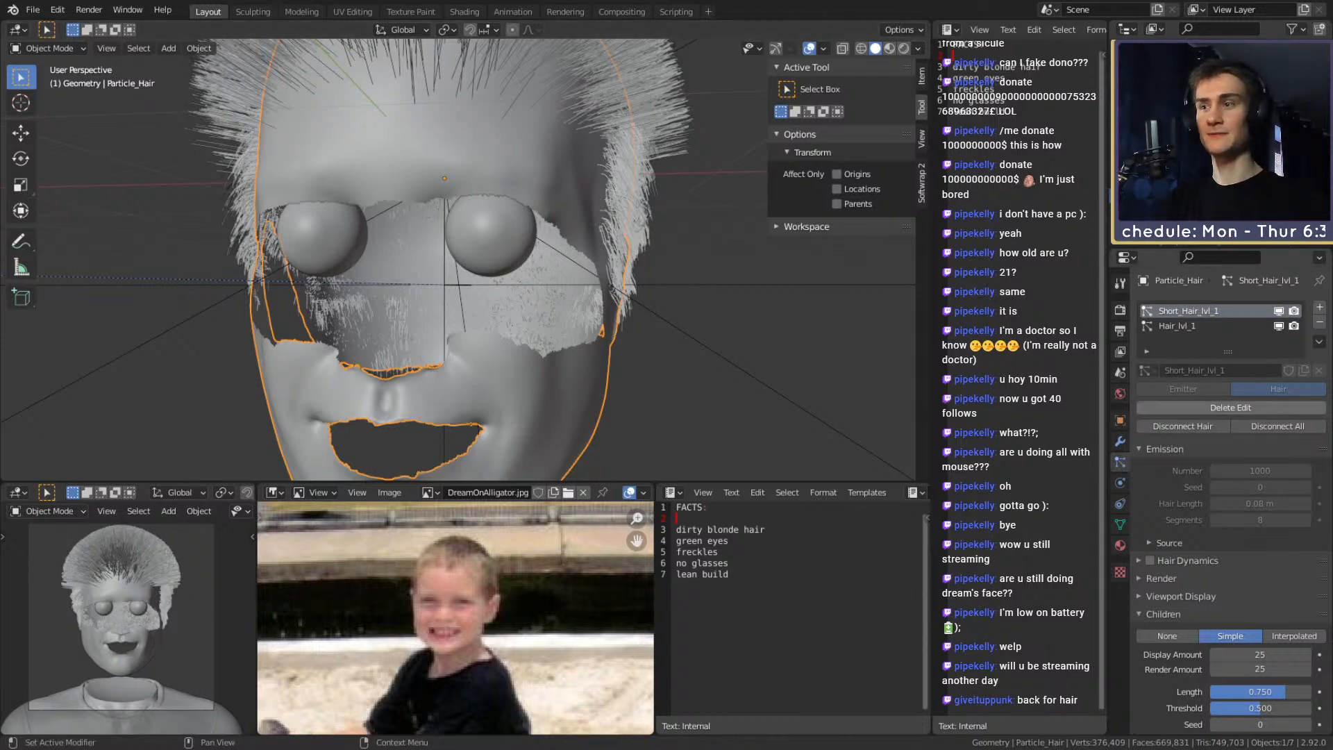
Delete the edit of the Short_Hair_lvl_1 particle system, then enable Hair Dynamics and expand its settings
click(1232, 409)
middle_drag(704, 159, 615, 309)
click(1150, 542)
click(1138, 542)
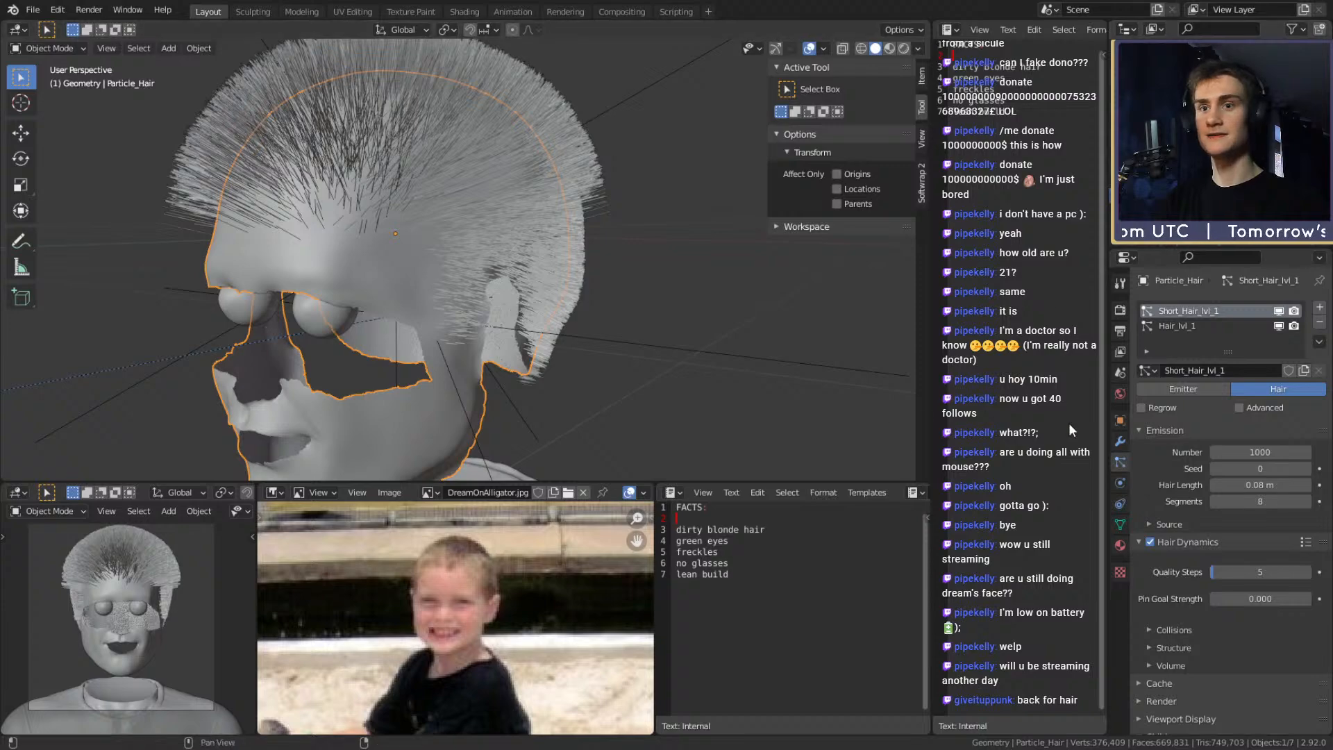
scroll(1152, 475, down, 6)
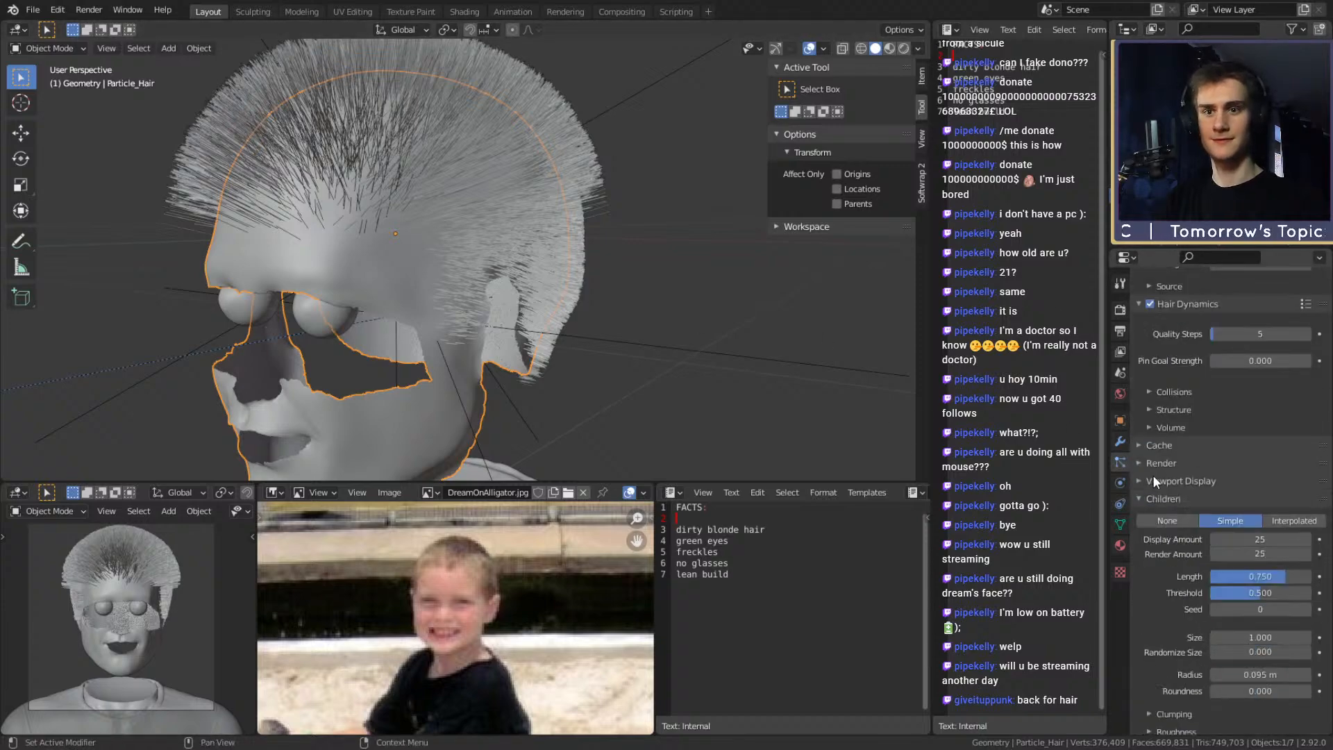
Set the children of the Short_Hair_lvl_1 particle system to None
click(1172, 522)
middle_drag(604, 361, 637, 227)
scroll(637, 227, up, 5)
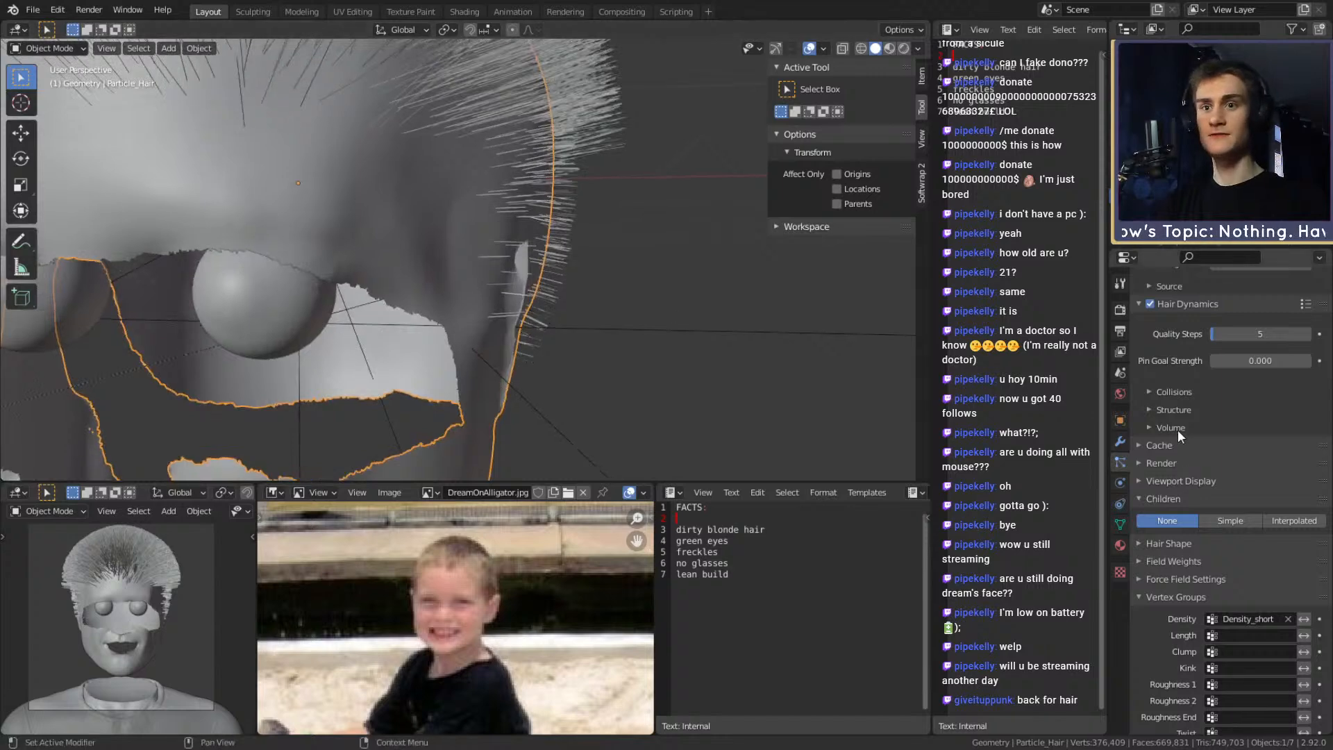
scroll(1180, 416, up, 5)
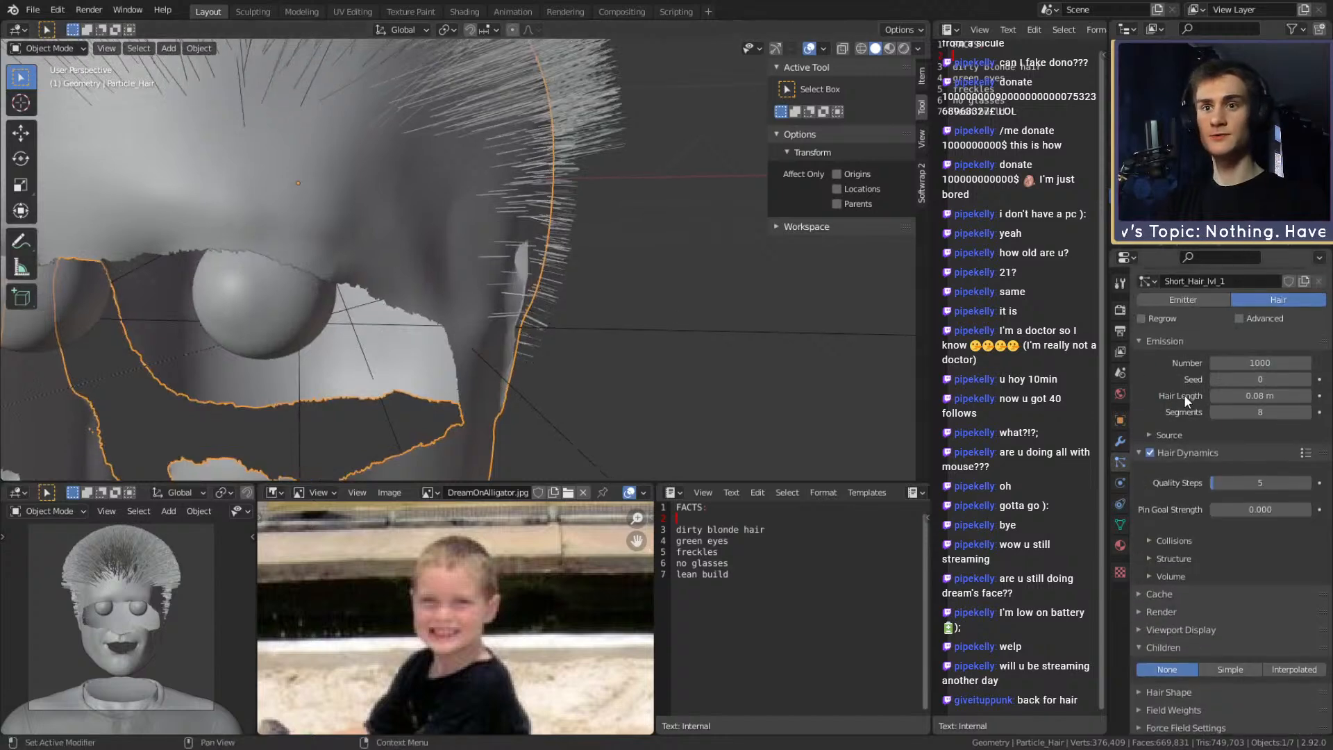
Split the 3D viewport horizontally and turn the new narrow area beneath it into a Timeline
right_click(606, 485)
click(563, 498)
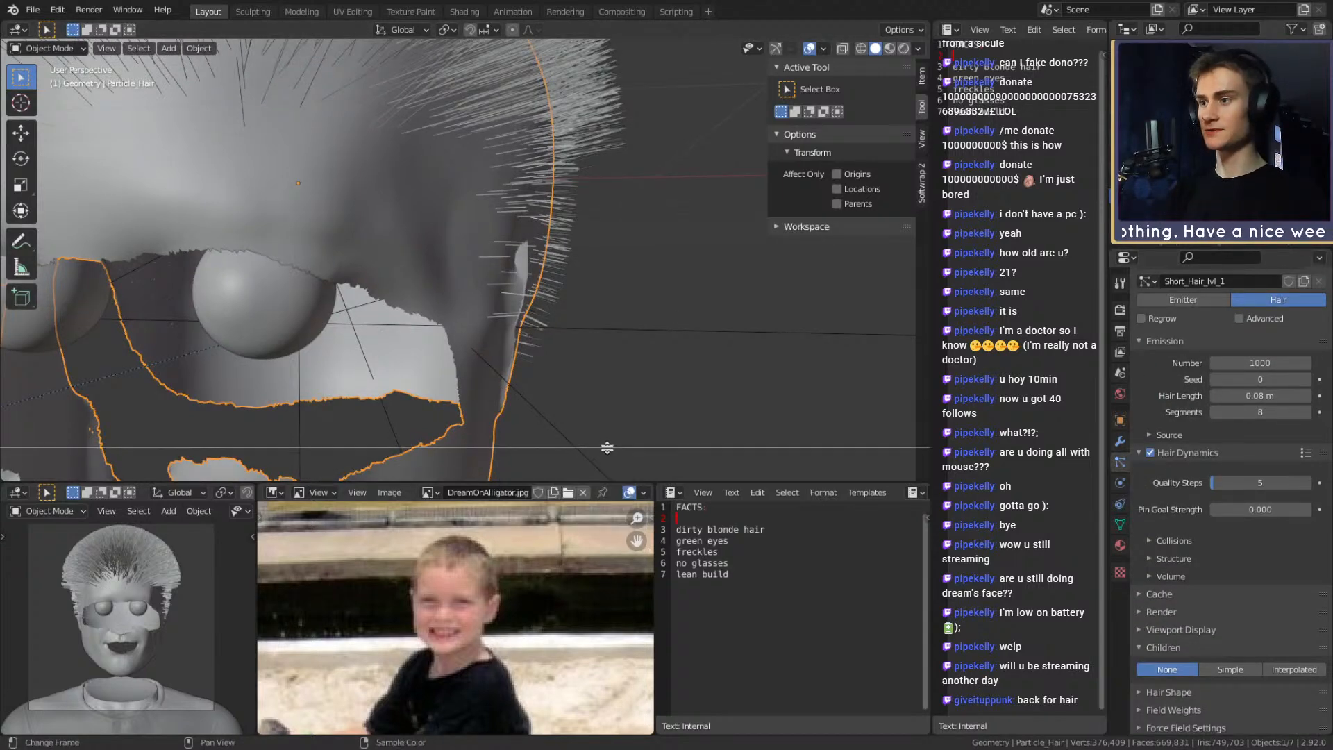
click(593, 462)
key(shift+F12)
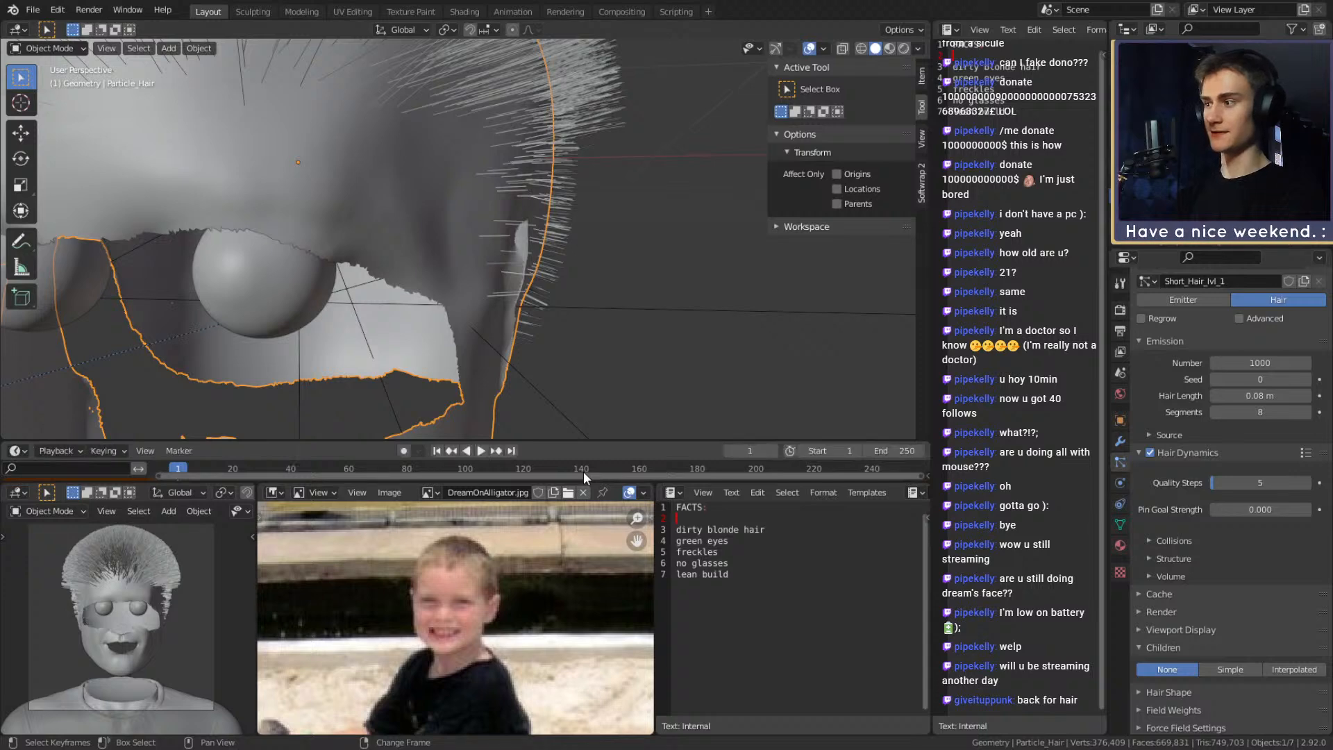
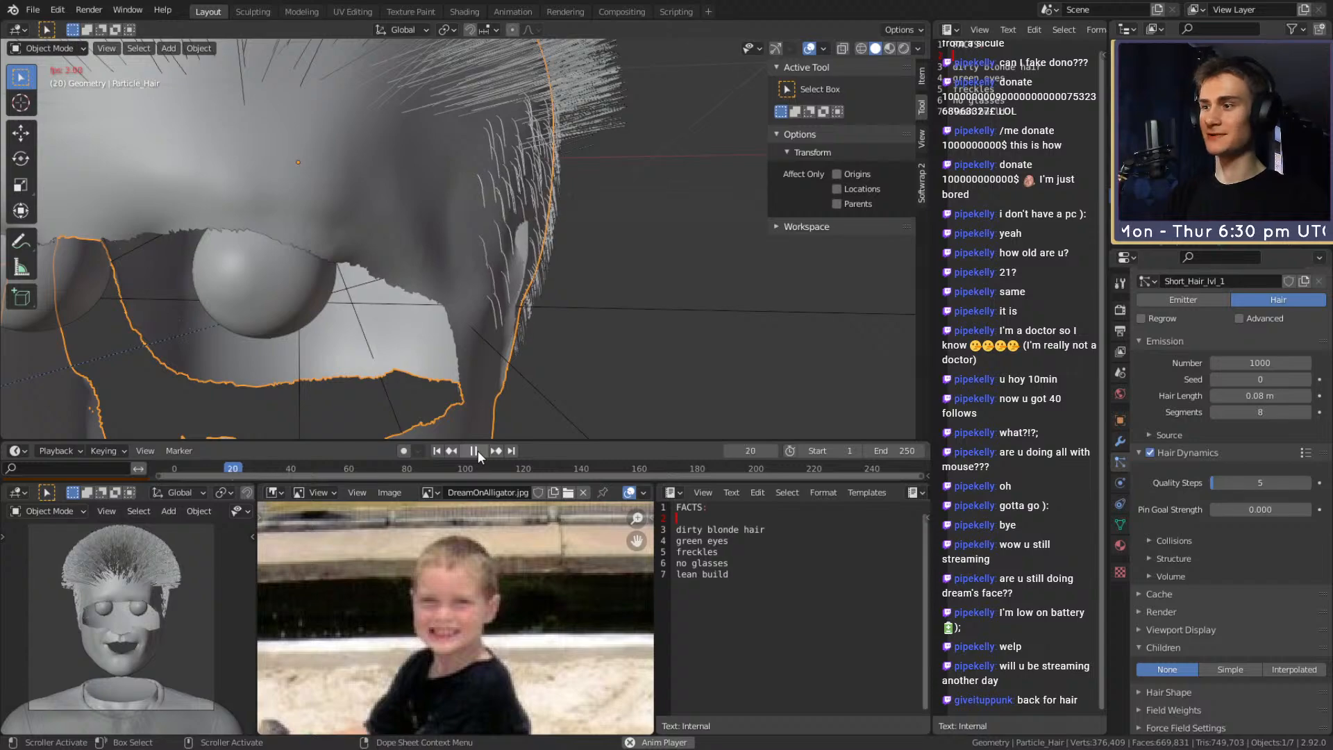
Play the hair simulation to frame 23, stop it, and examine the short hairs from several sides of the head
click(477, 451)
middle_drag(582, 185, 772, 286)
scroll(570, 265, up, 5)
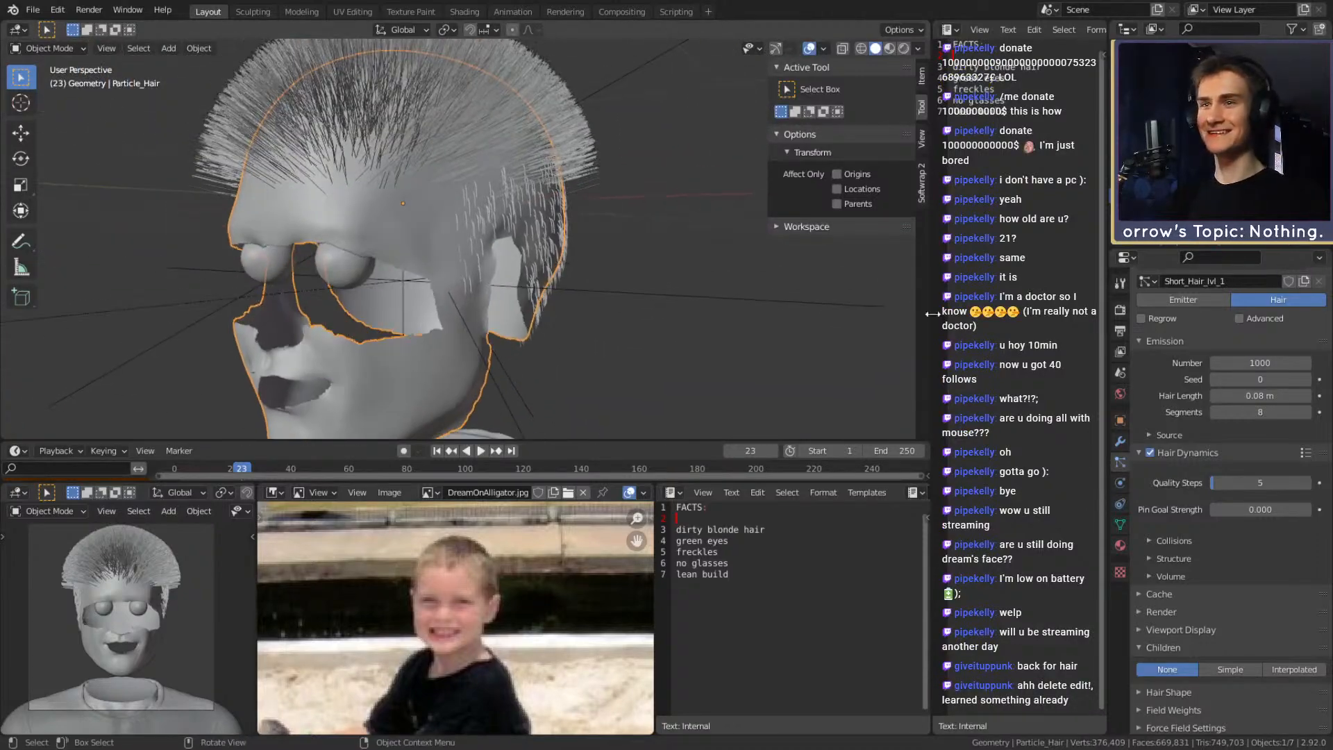
middle_drag(439, 204, 582, 211)
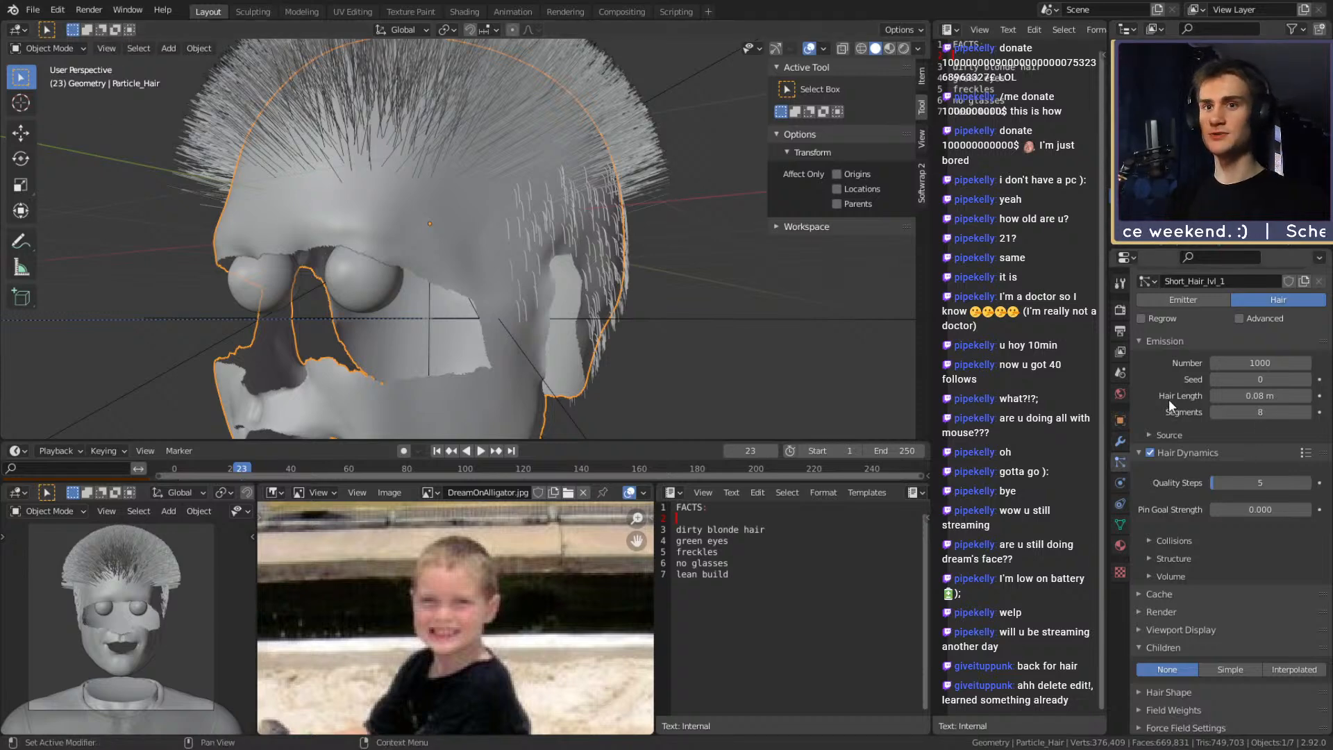
scroll(1168, 400, up, 3)
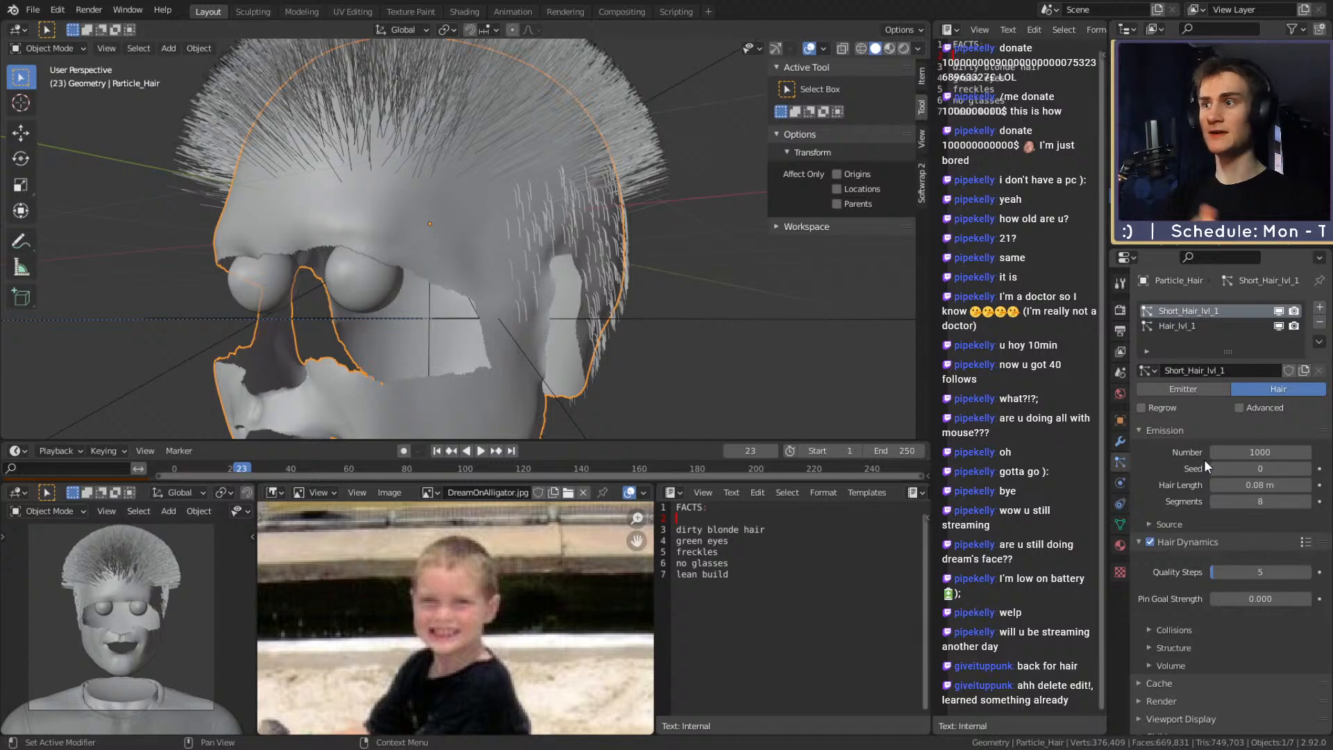
scroll(681, 318, up, 5)
middle_drag(682, 319, 512, 278)
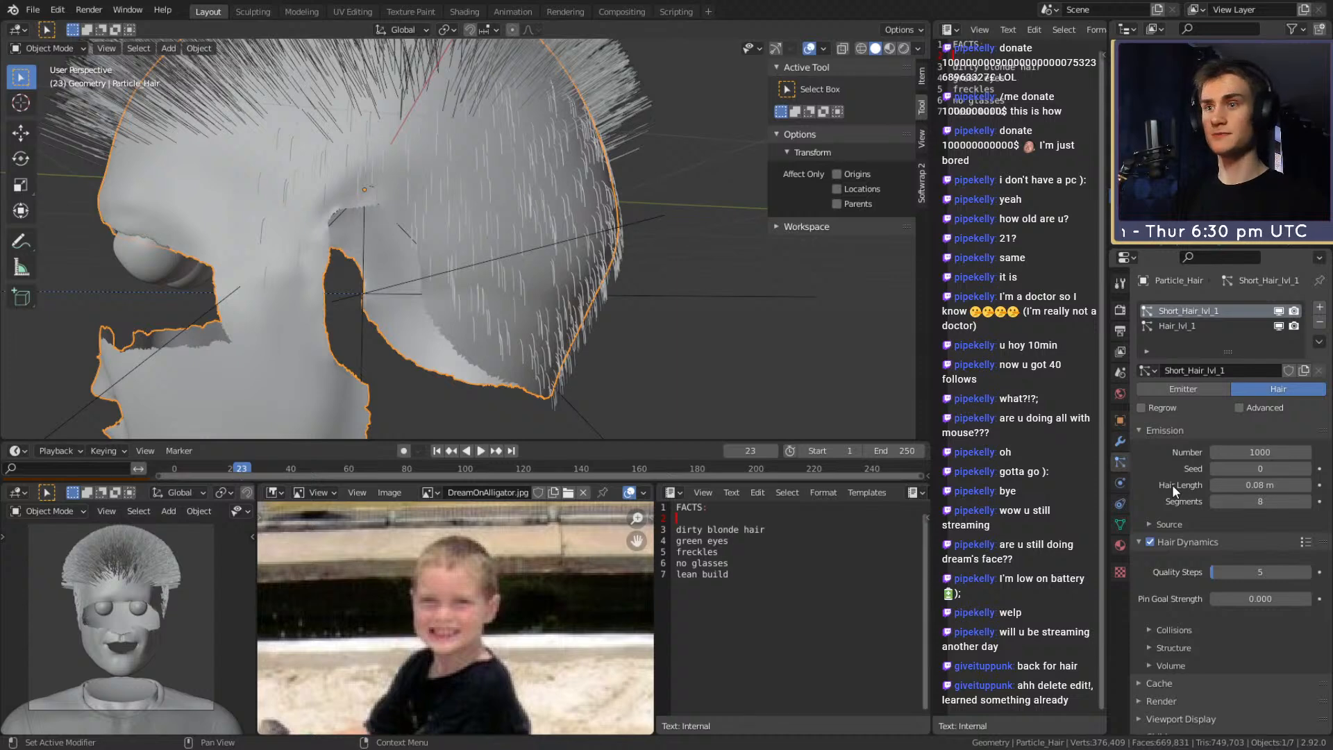
middle_drag(527, 316, 659, 314)
scroll(1214, 472, down, 7)
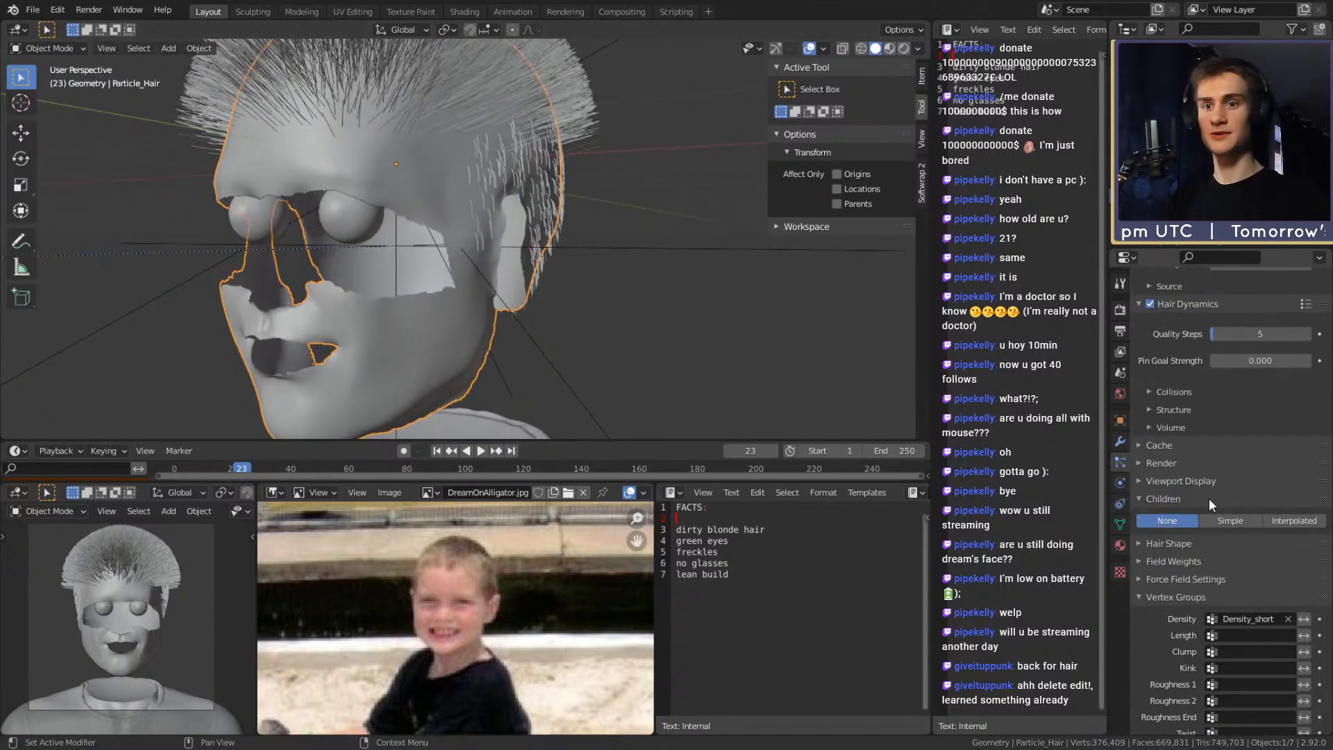
Preview the simulated short hair with Simple children around the head, then set the children back to None
click(1241, 519)
middle_drag(708, 247, 586, 234)
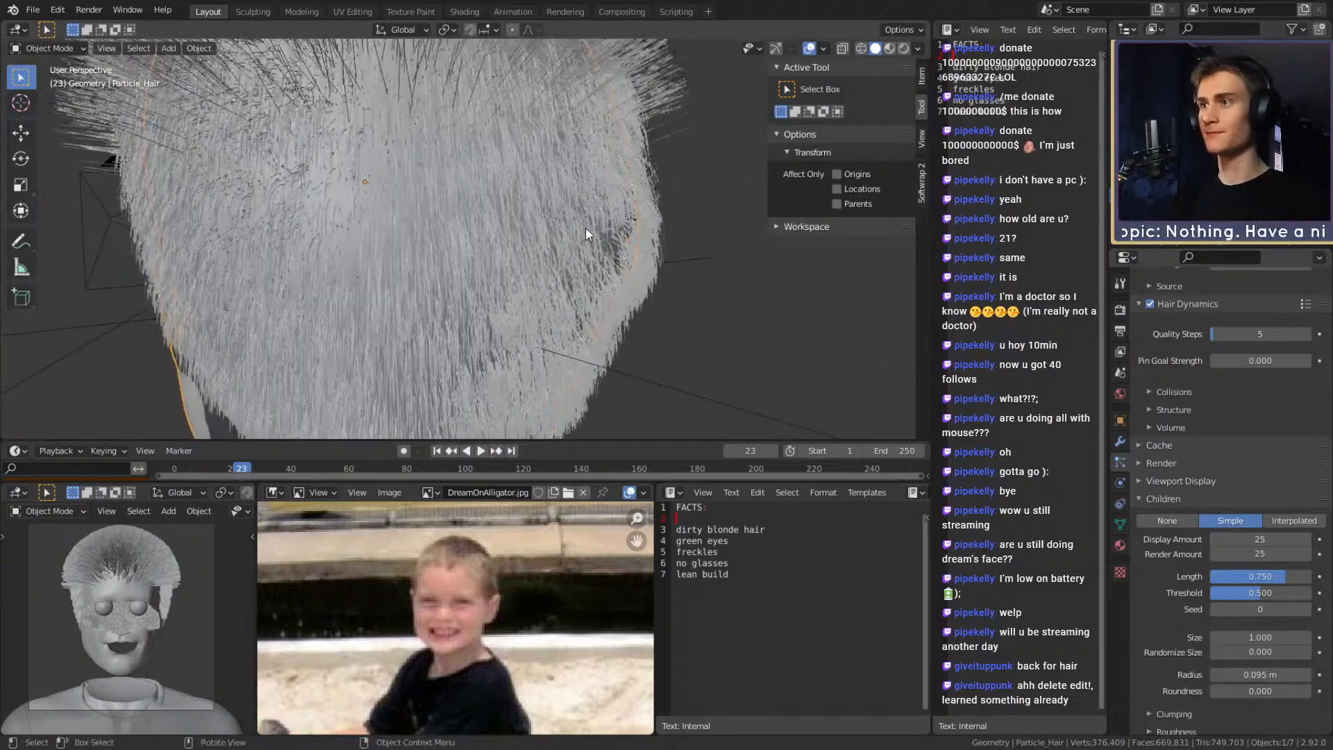
scroll(586, 235, down, 5)
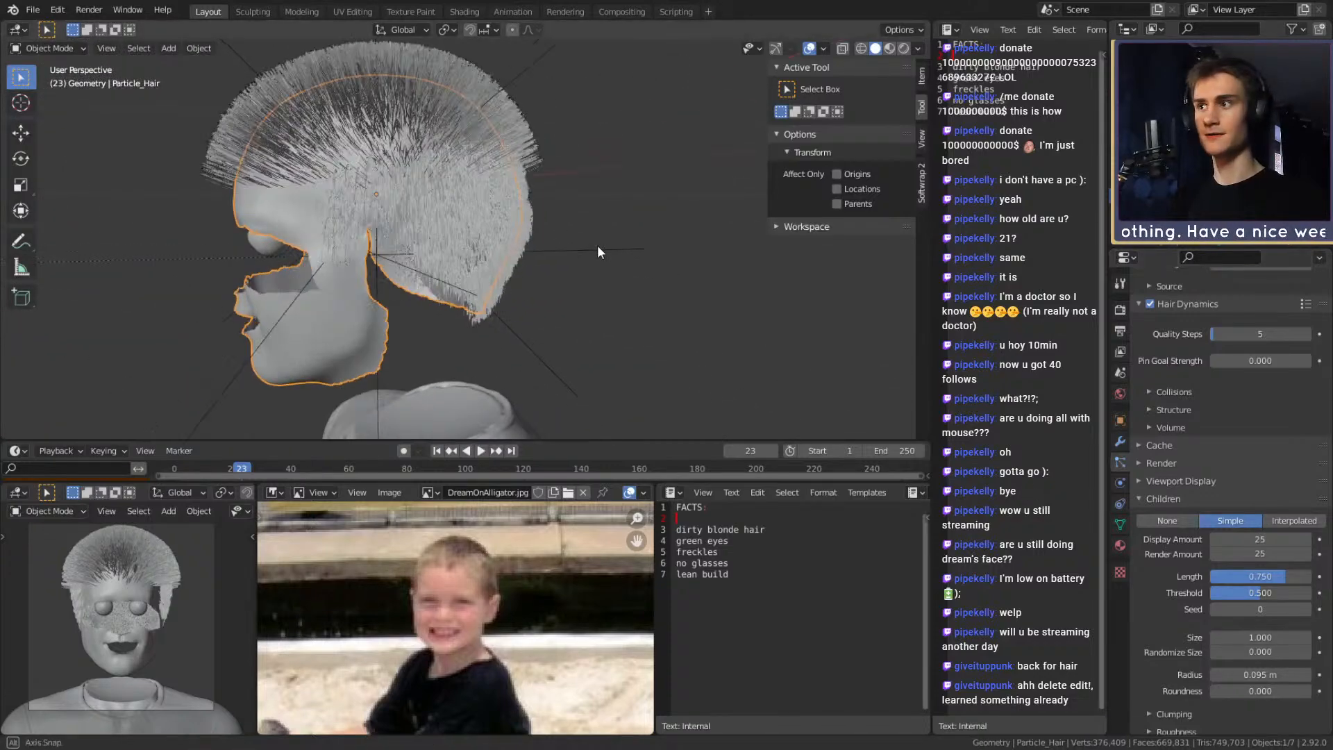
scroll(655, 244, up, 6)
middle_drag(655, 245, 586, 264)
click(1167, 520)
Add a Turbulence force field and move it up behind the back of the head
key(shift+a)
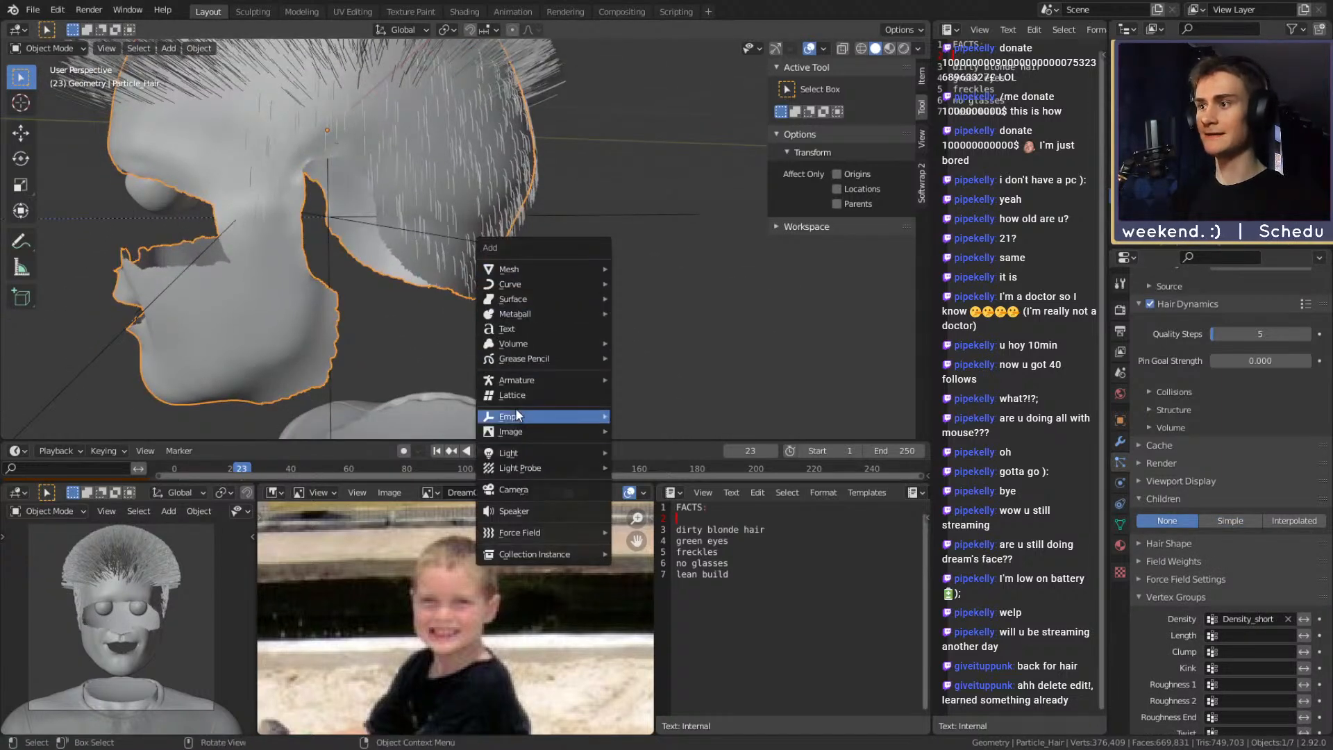
mouse_move(598, 534)
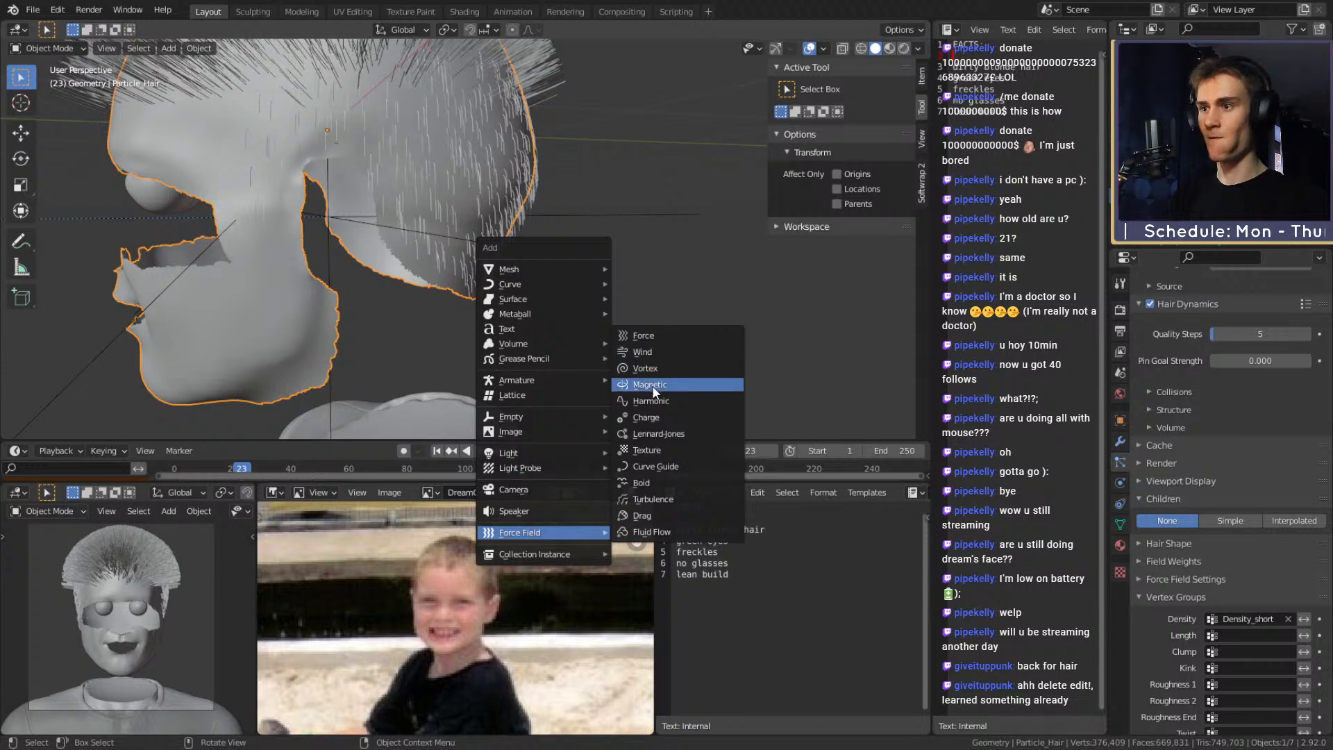
click(648, 499)
scroll(583, 335, down, 5)
middle_drag(583, 334, 515, 281)
key(g)
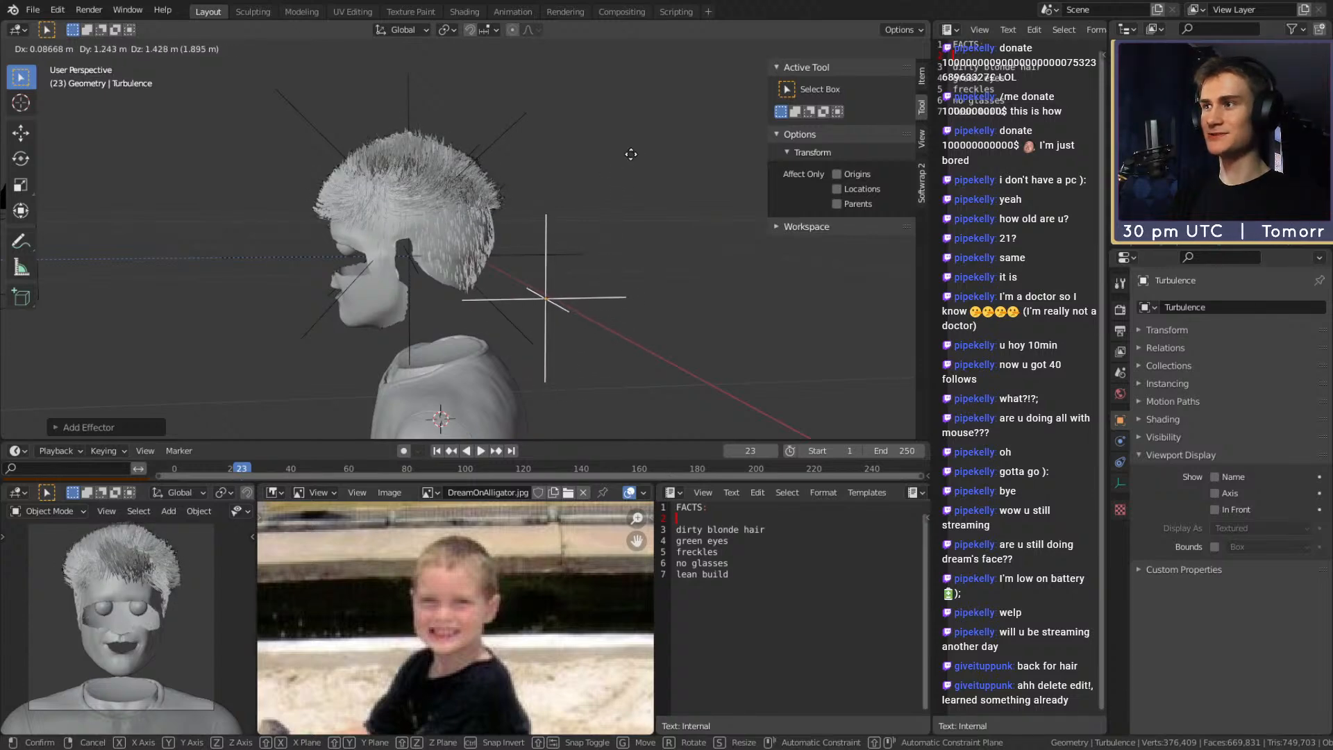
click(634, 128)
Reselect Particle_Hair and set the children of its Hair_lvl_1 particle system to None
scroll(533, 281, up, 2)
middle_drag(533, 281, 637, 238)
scroll(625, 218, up, 1)
middle_drag(637, 237, 602, 252)
scroll(582, 227, down, 2)
click(590, 247)
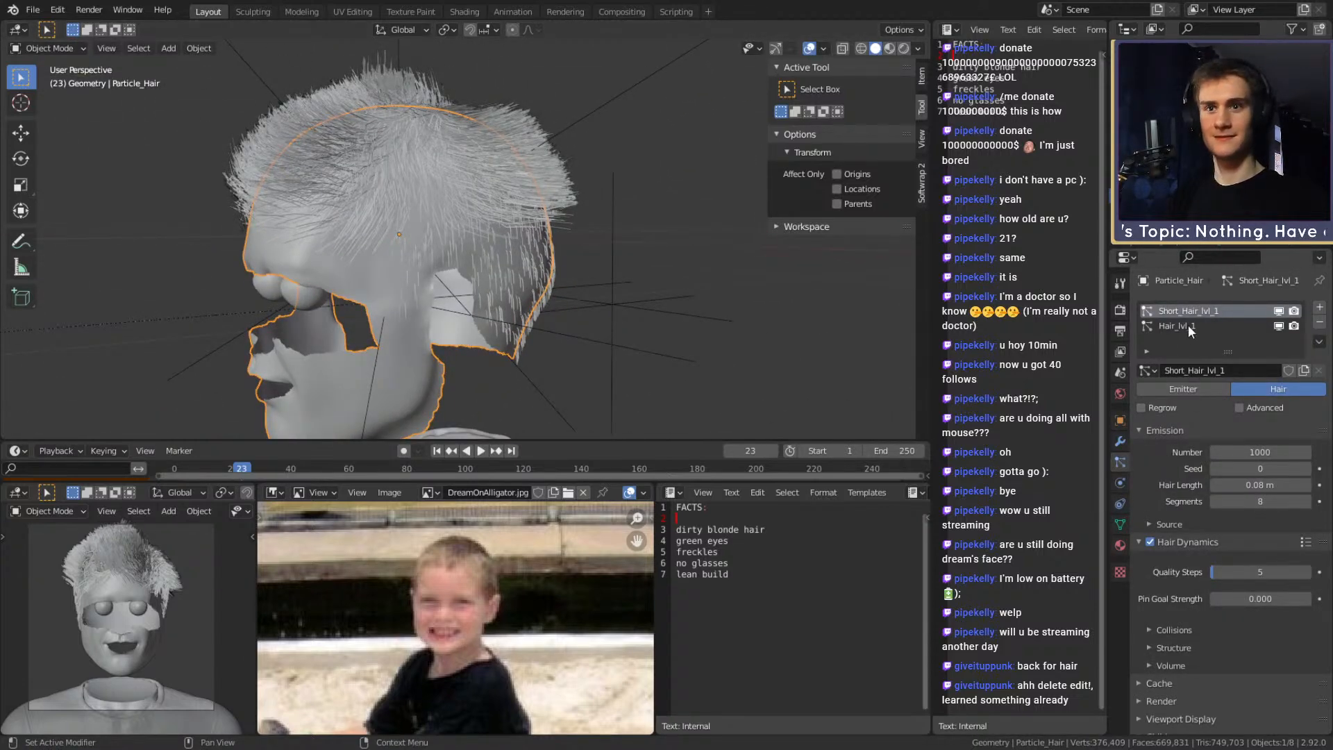
click(1189, 325)
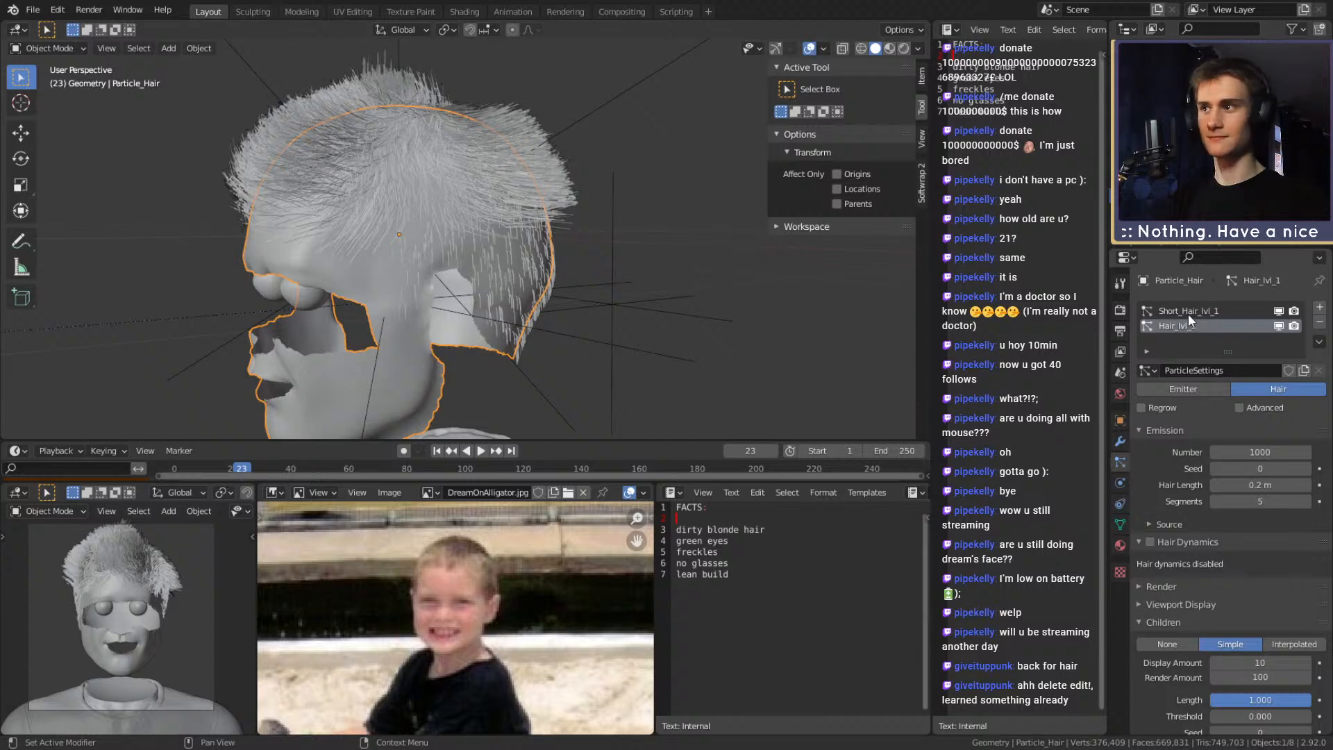
click(1189, 314)
scroll(652, 322, up, 2)
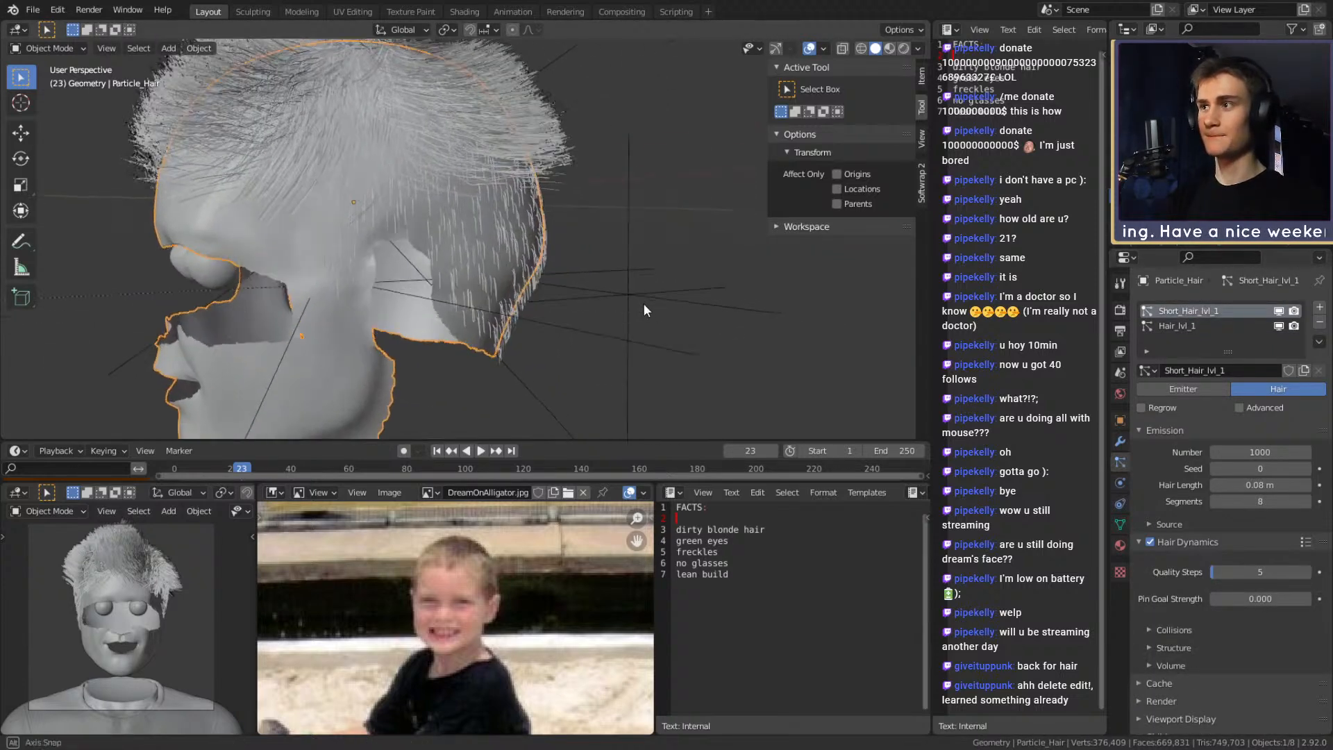
click(1188, 324)
click(1168, 644)
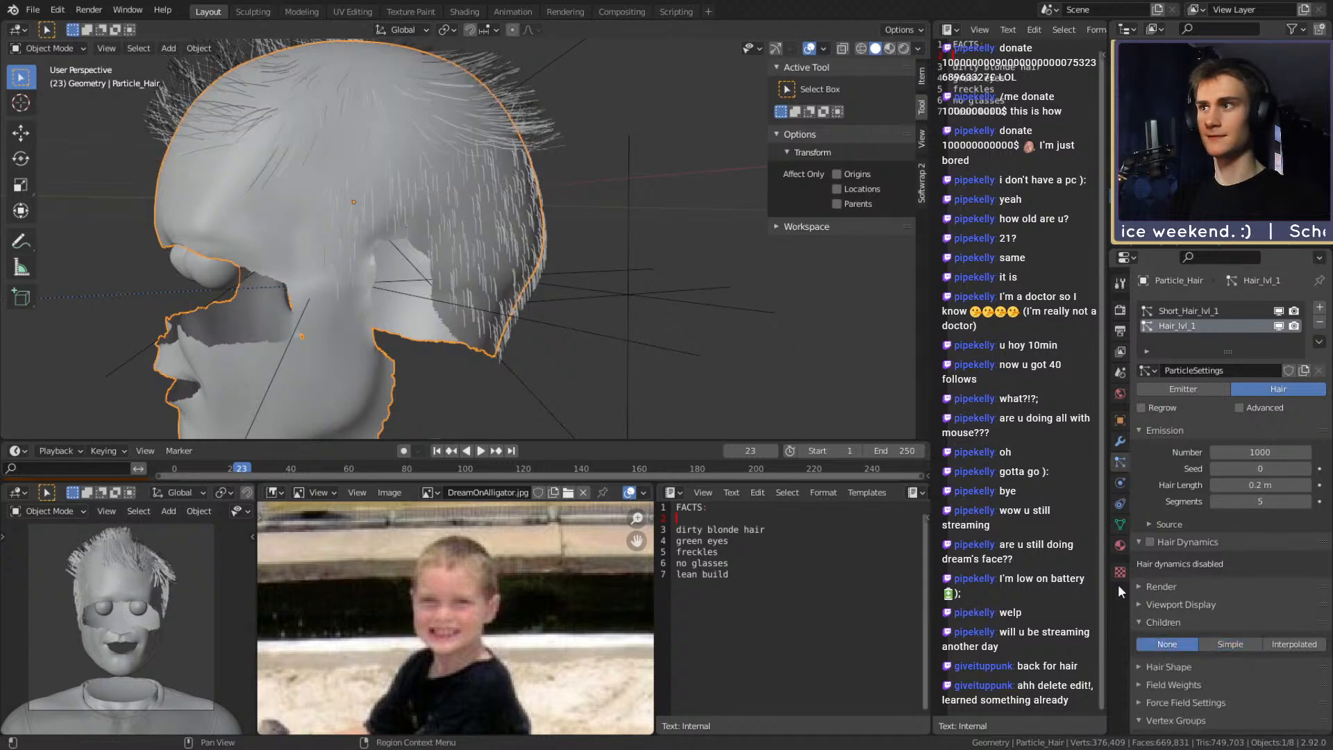
Try moving the Turbulence force field around behind the head to test its effect on the hair
click(663, 289)
middle_drag(664, 289, 734, 327)
key(g)
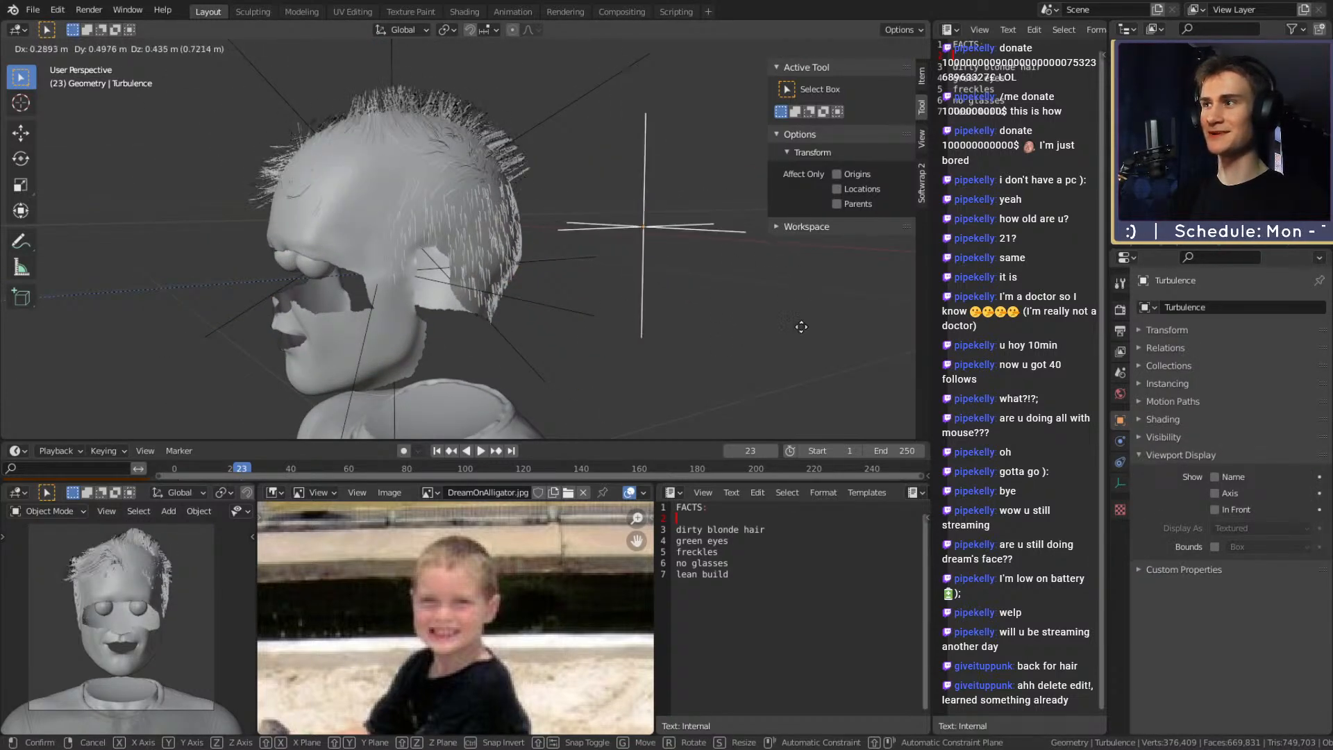
click(678, 317)
scroll(677, 316, up, 4)
Hide Particle_Hair's Hair_lvl_1 system in the viewport and make Short_Hair_lvl_1 the active particle system
click(443, 136)
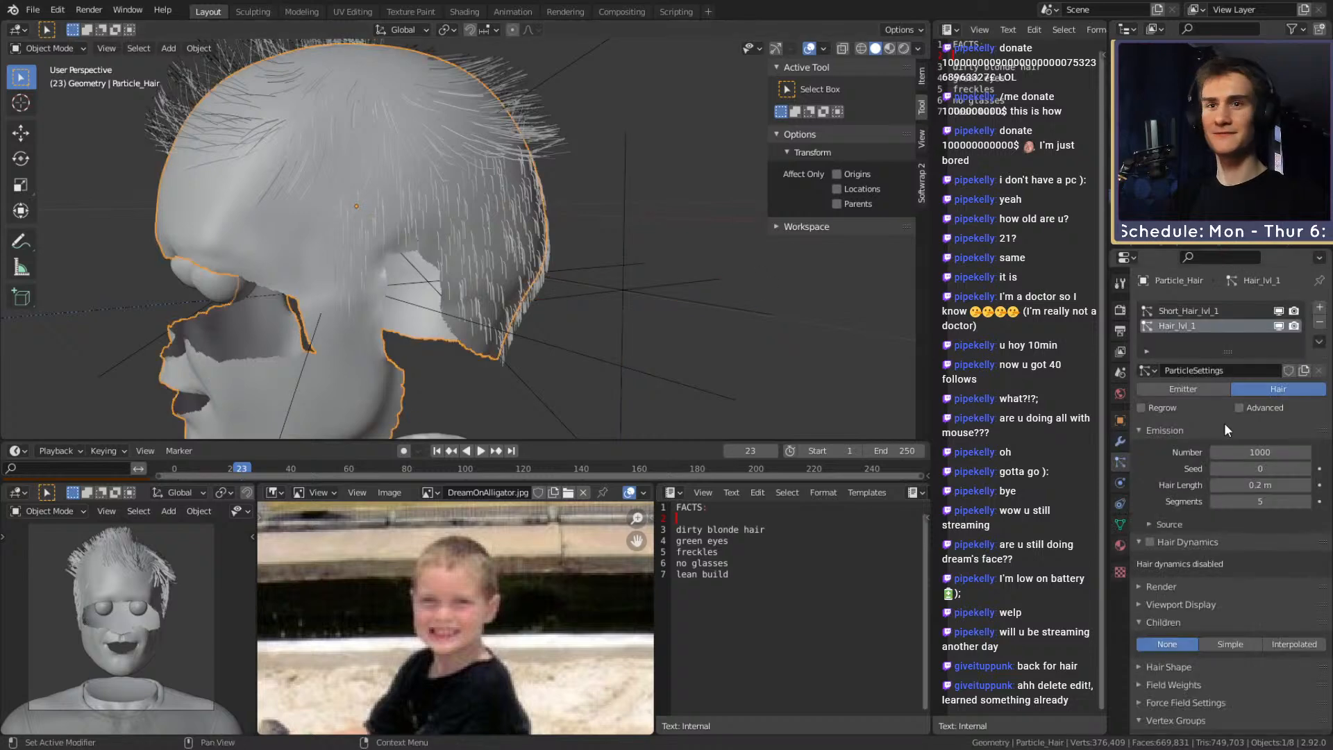
click(1202, 312)
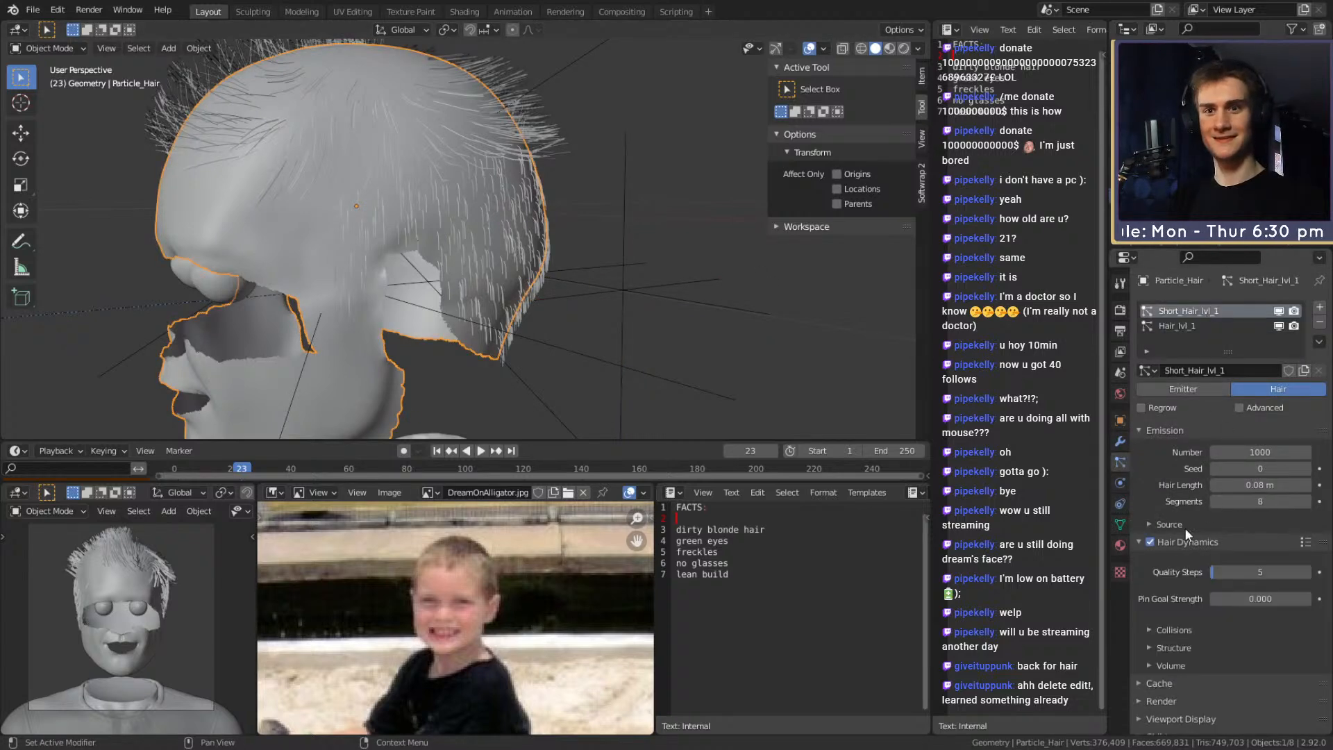
scroll(1177, 486, down, 8)
scroll(1176, 462, up, 8)
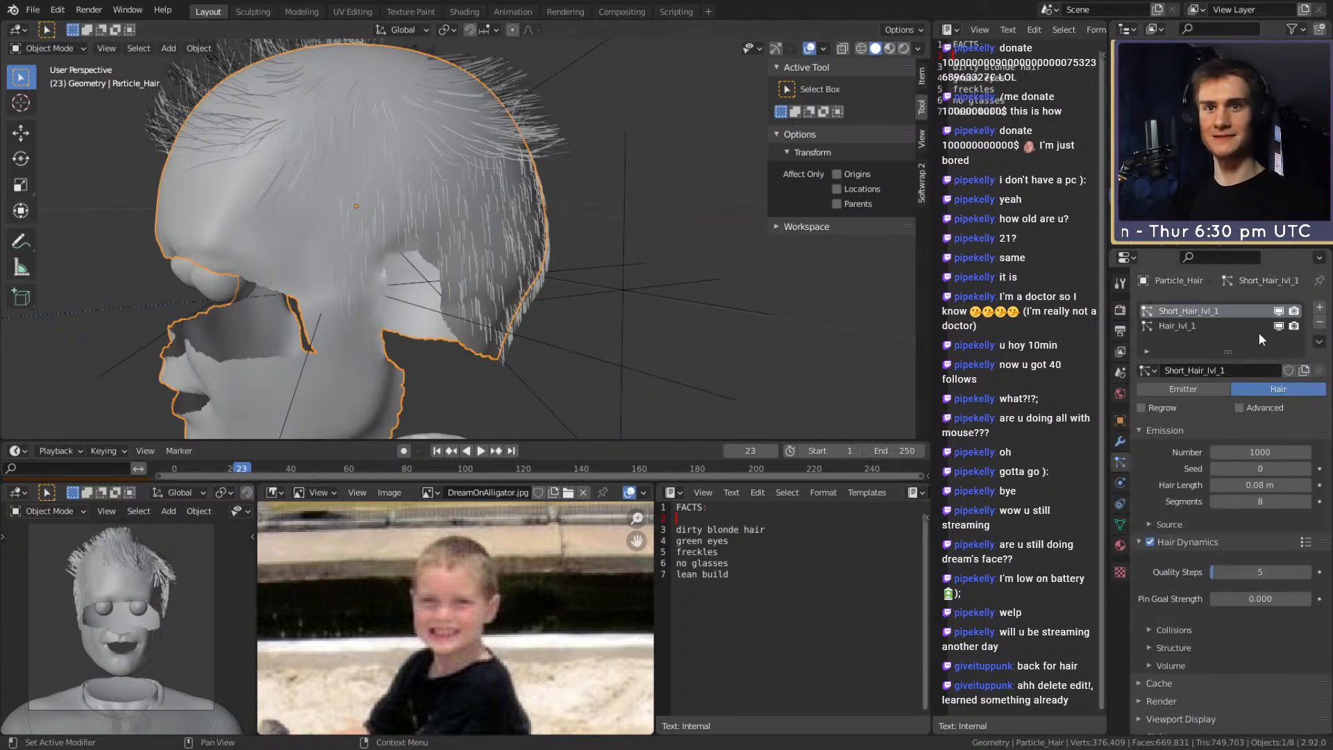
click(1279, 314)
click(1279, 313)
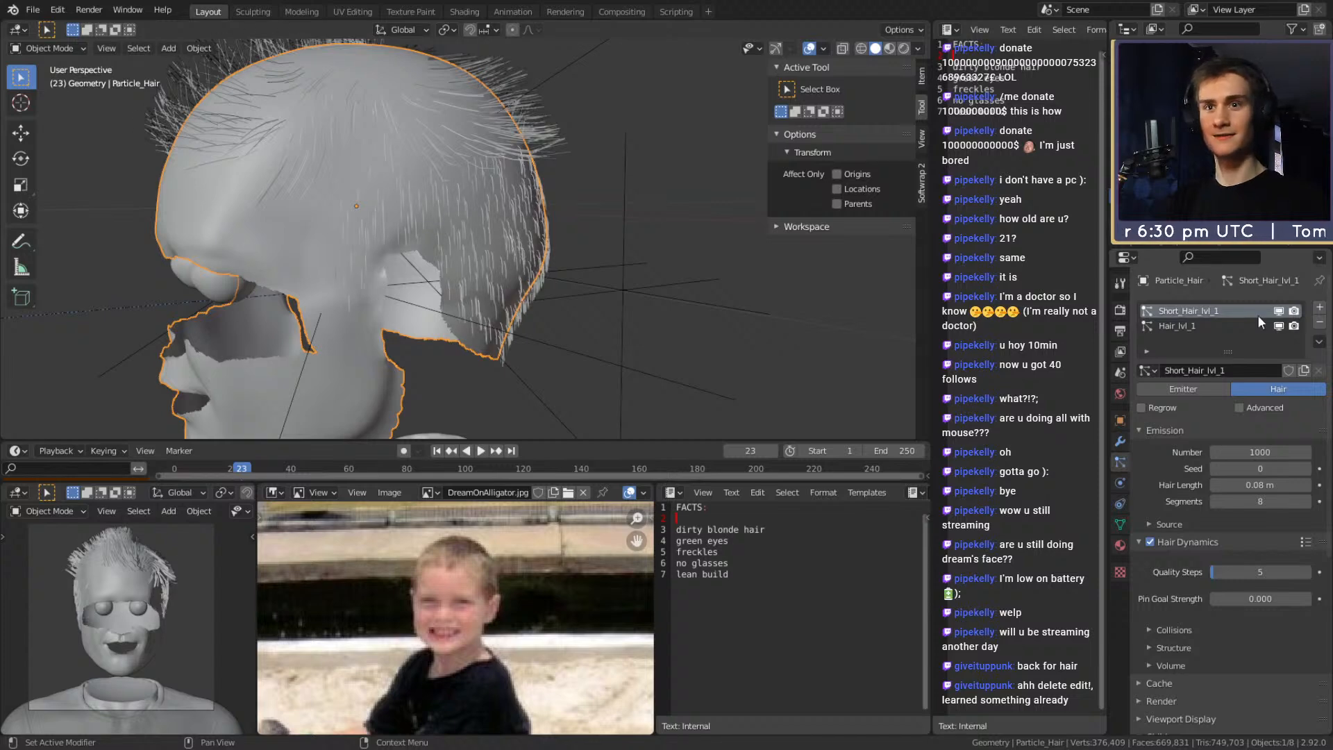
click(1187, 332)
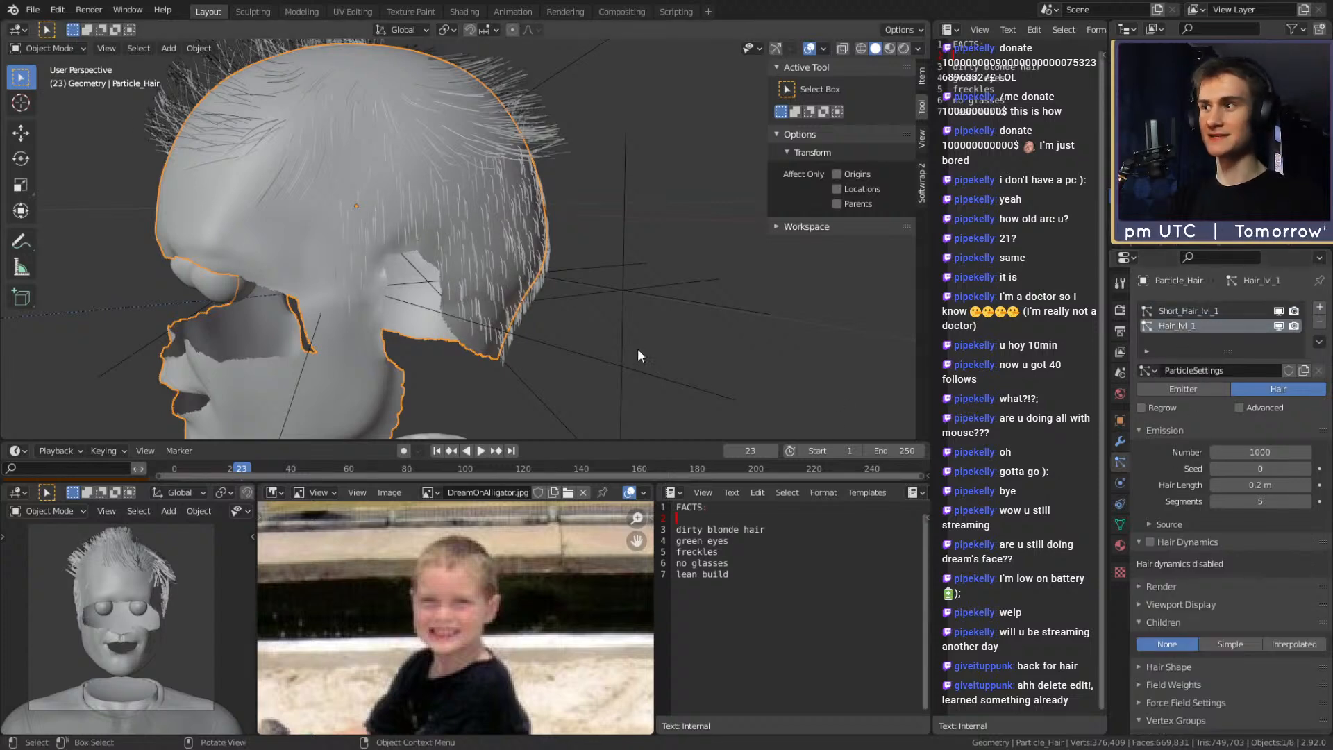
click(1278, 325)
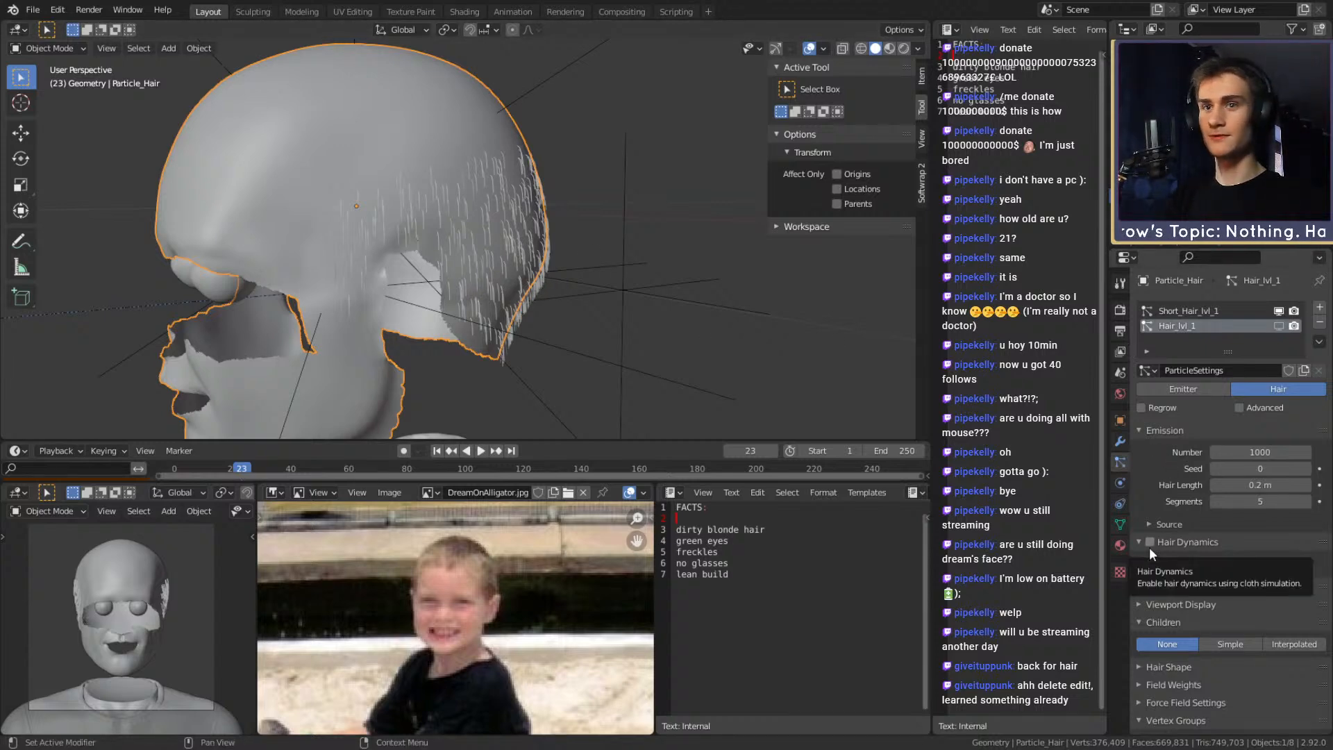
click(1179, 310)
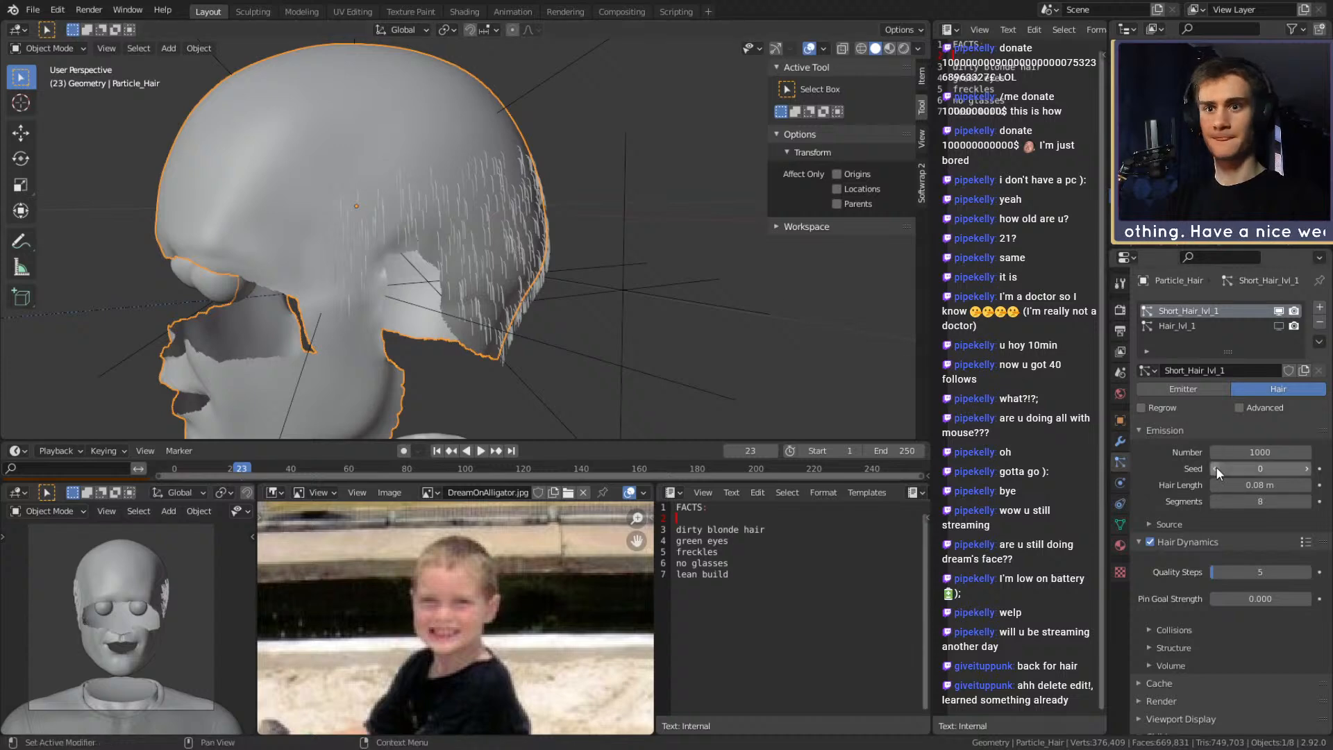
Replay the short hair simulation from frame 1 and stop it at frame 16
click(437, 451)
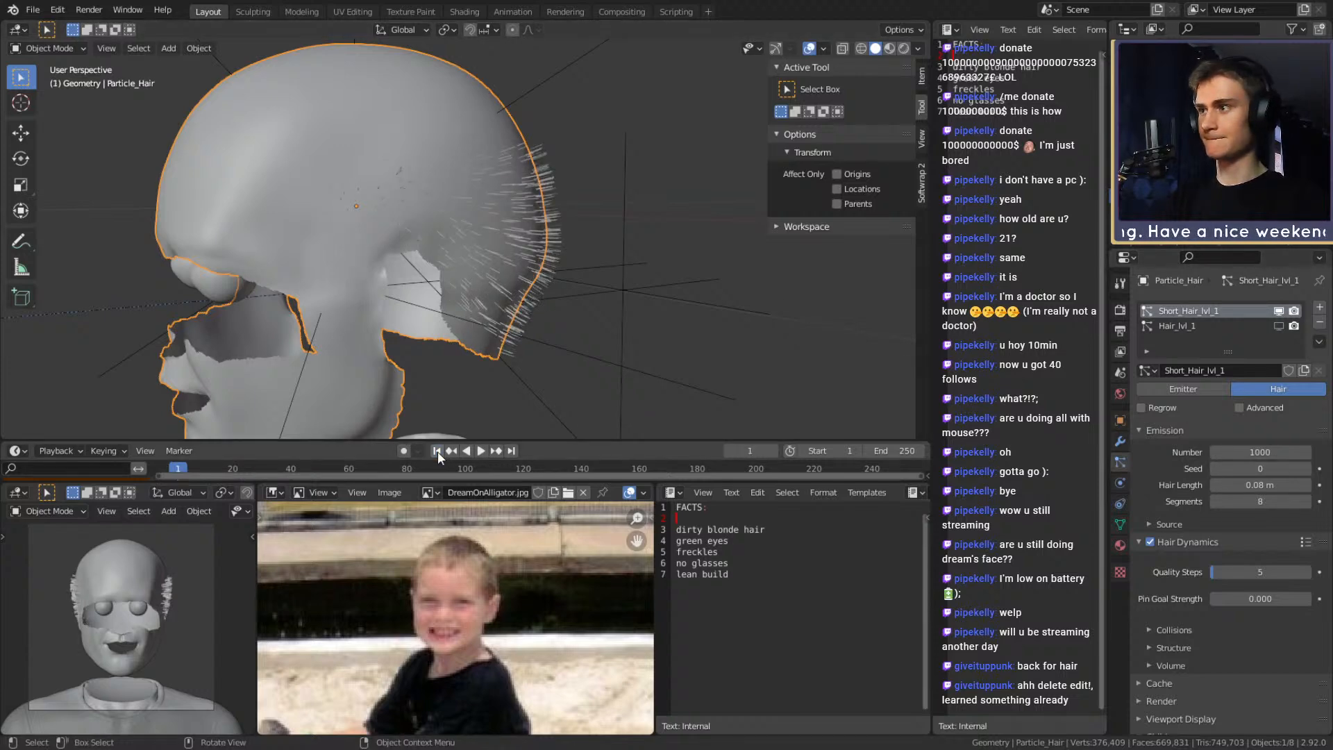
click(480, 450)
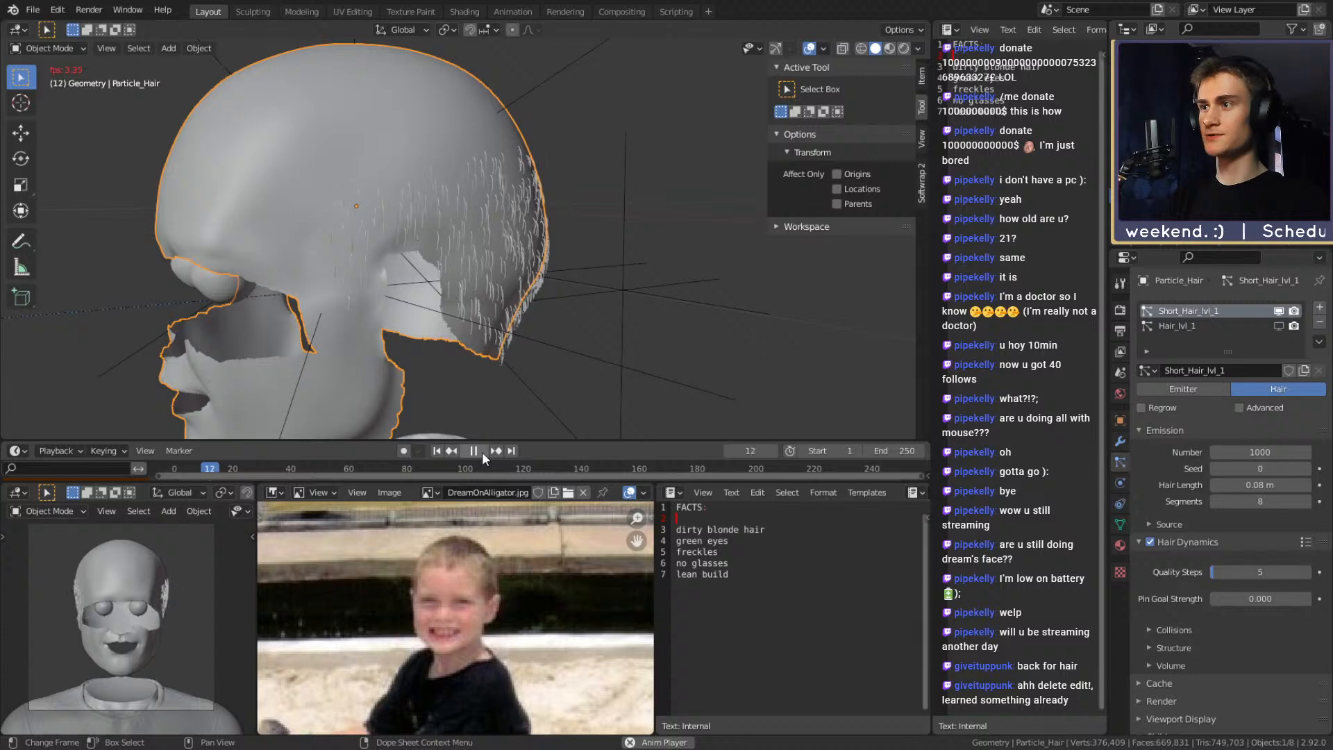
click(482, 452)
Set the Turbulence force field's strength to 10 and try moving it behind the head
click(647, 298)
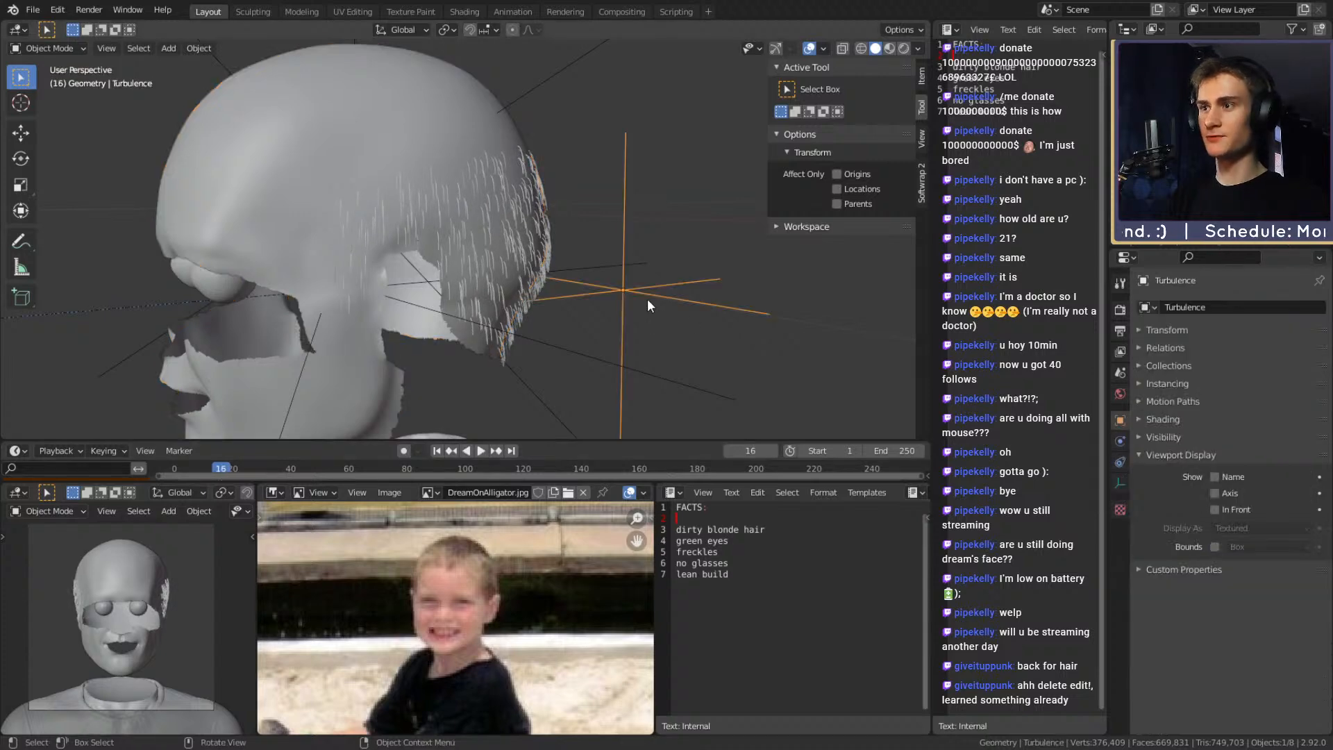
click(1120, 483)
click(1120, 461)
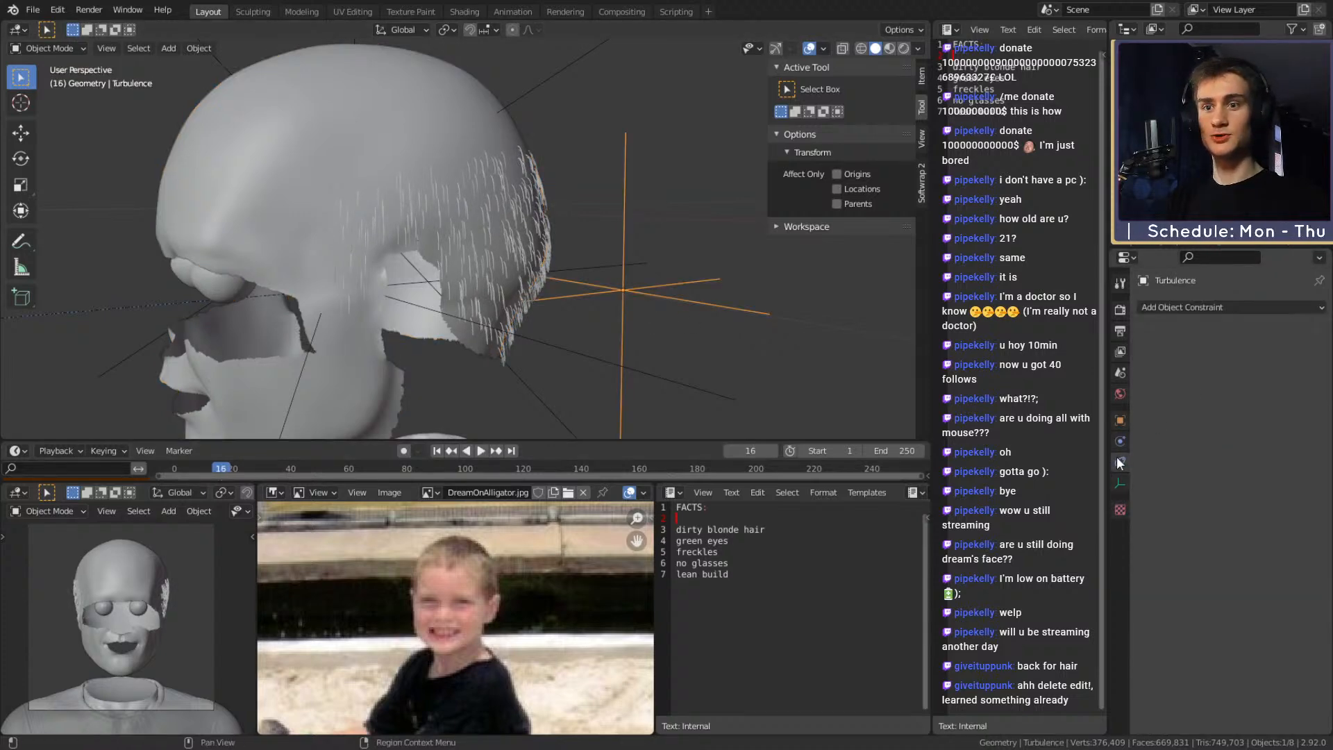
click(1120, 441)
click(1260, 438)
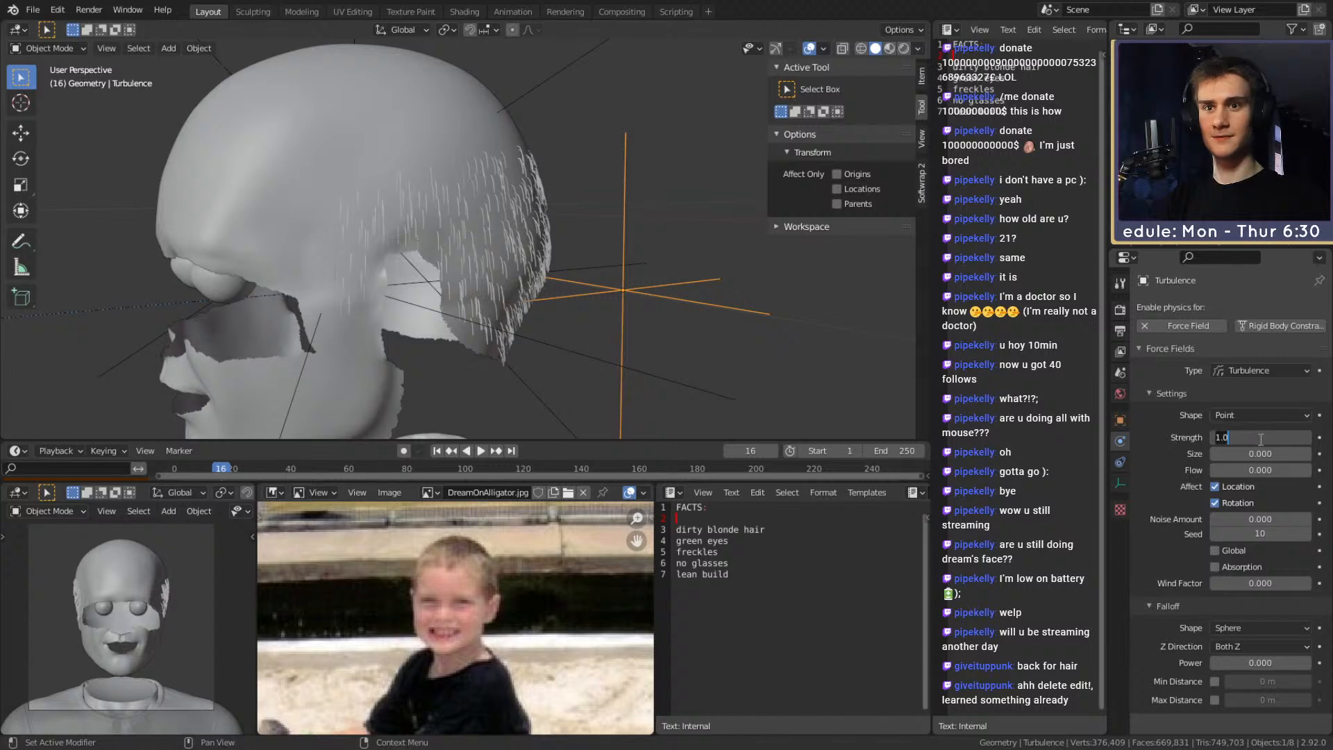
key(Return)
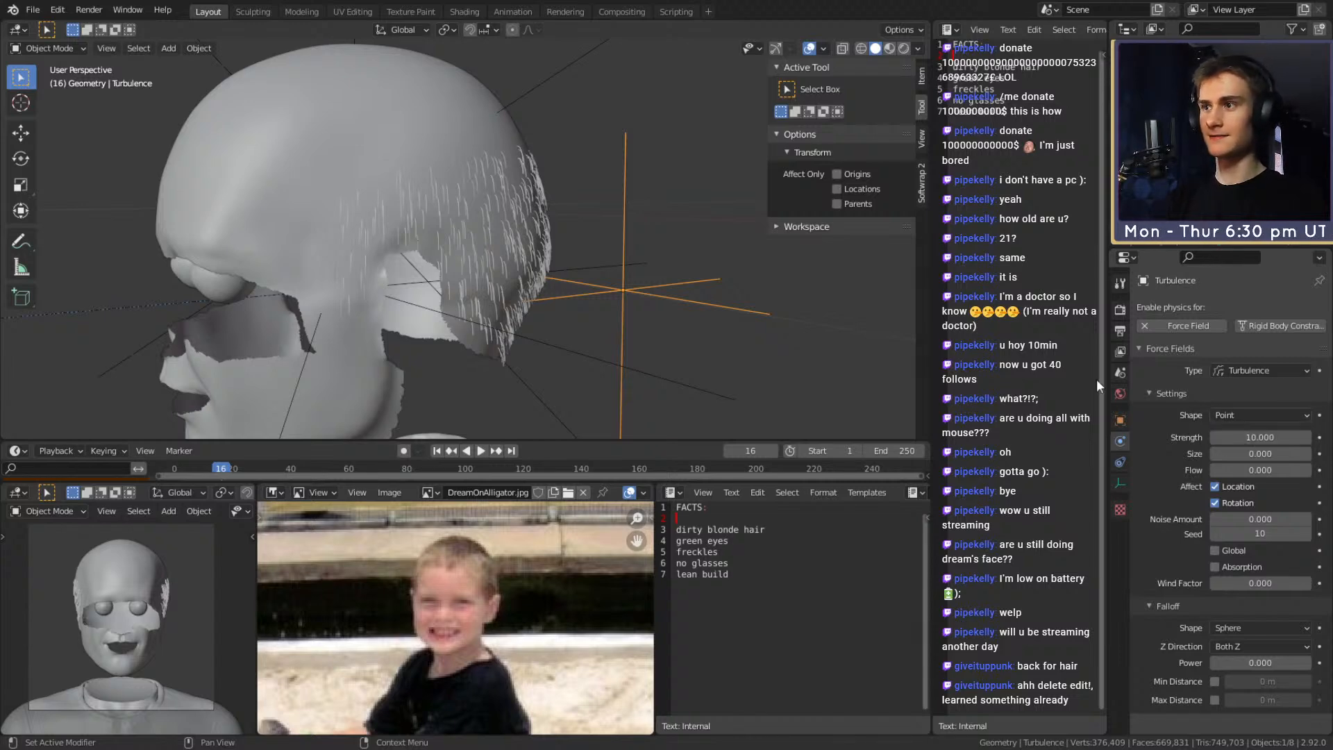
key(g)
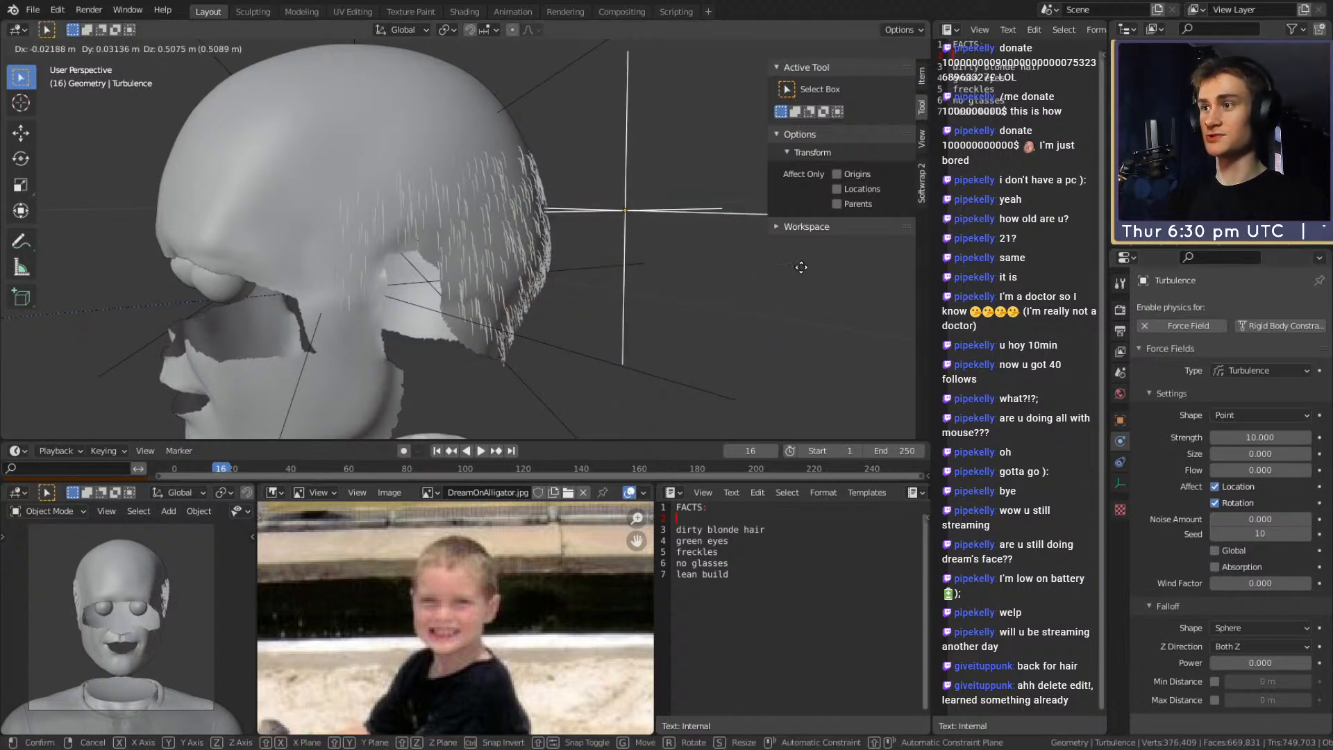
click(804, 311)
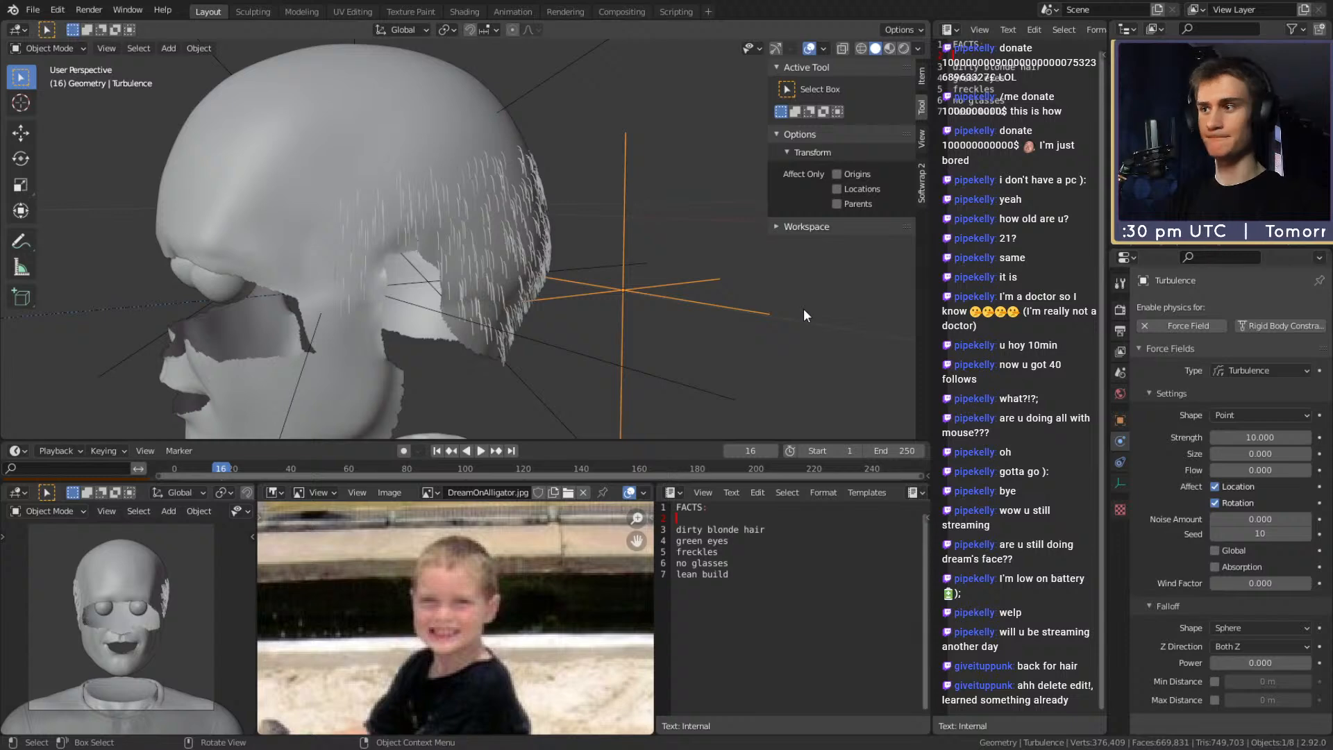
Examine the Collisions and Structure settings in the Hair Dynamics of Particle_Hair's Short_Hair_lvl_1 system
click(502, 223)
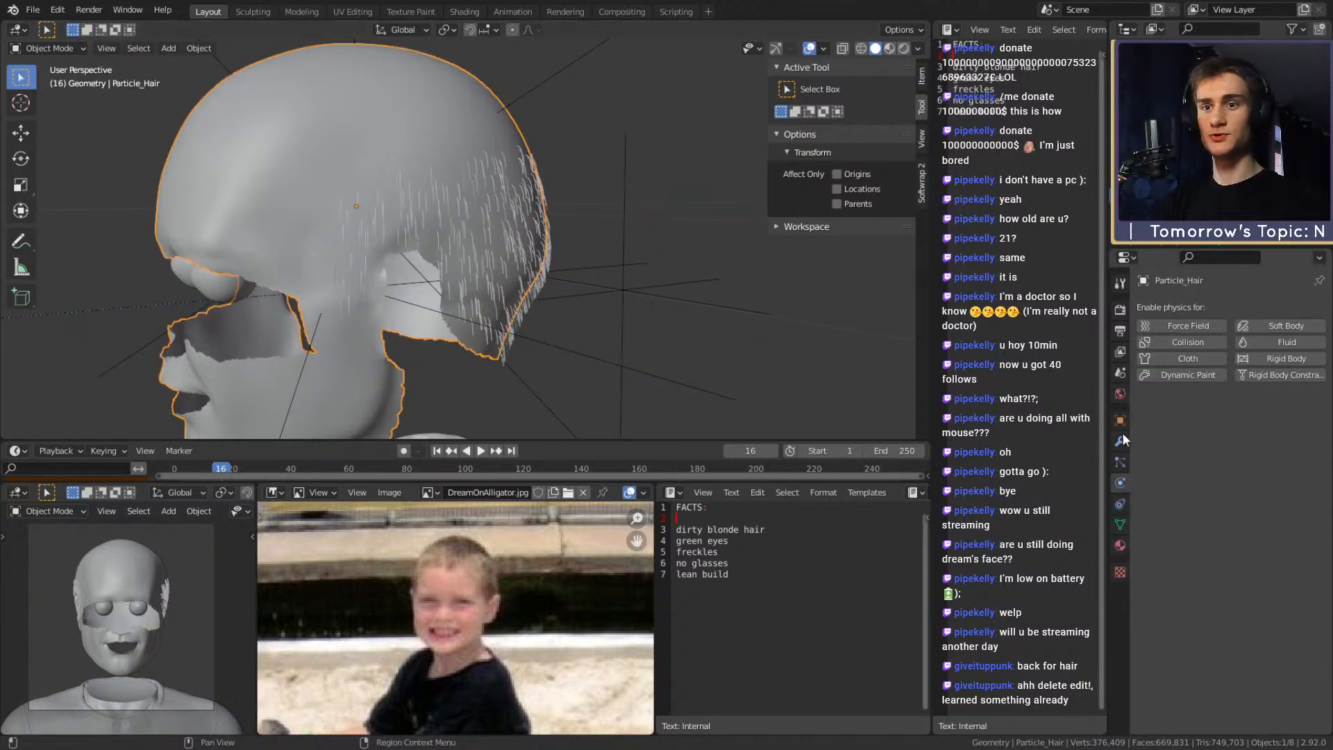
click(1120, 462)
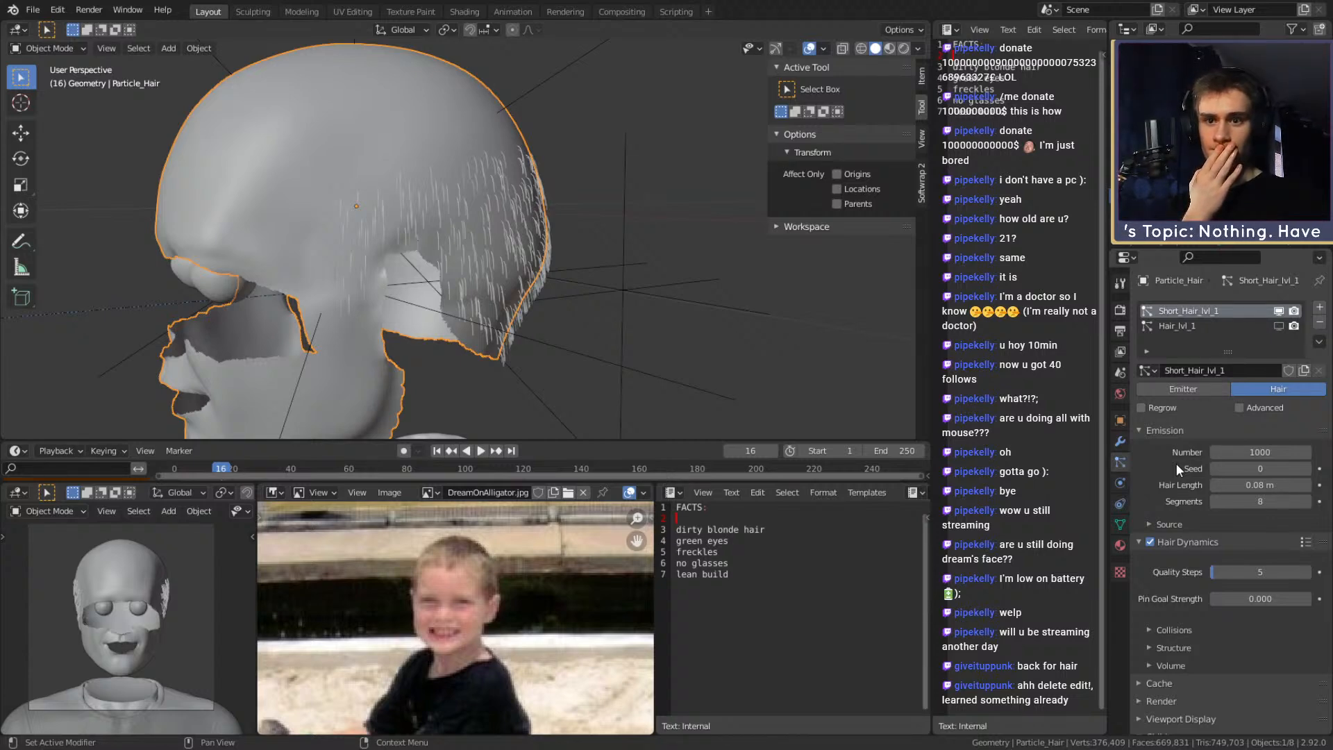
scroll(1182, 587, down, 2)
click(1144, 587)
click(1142, 588)
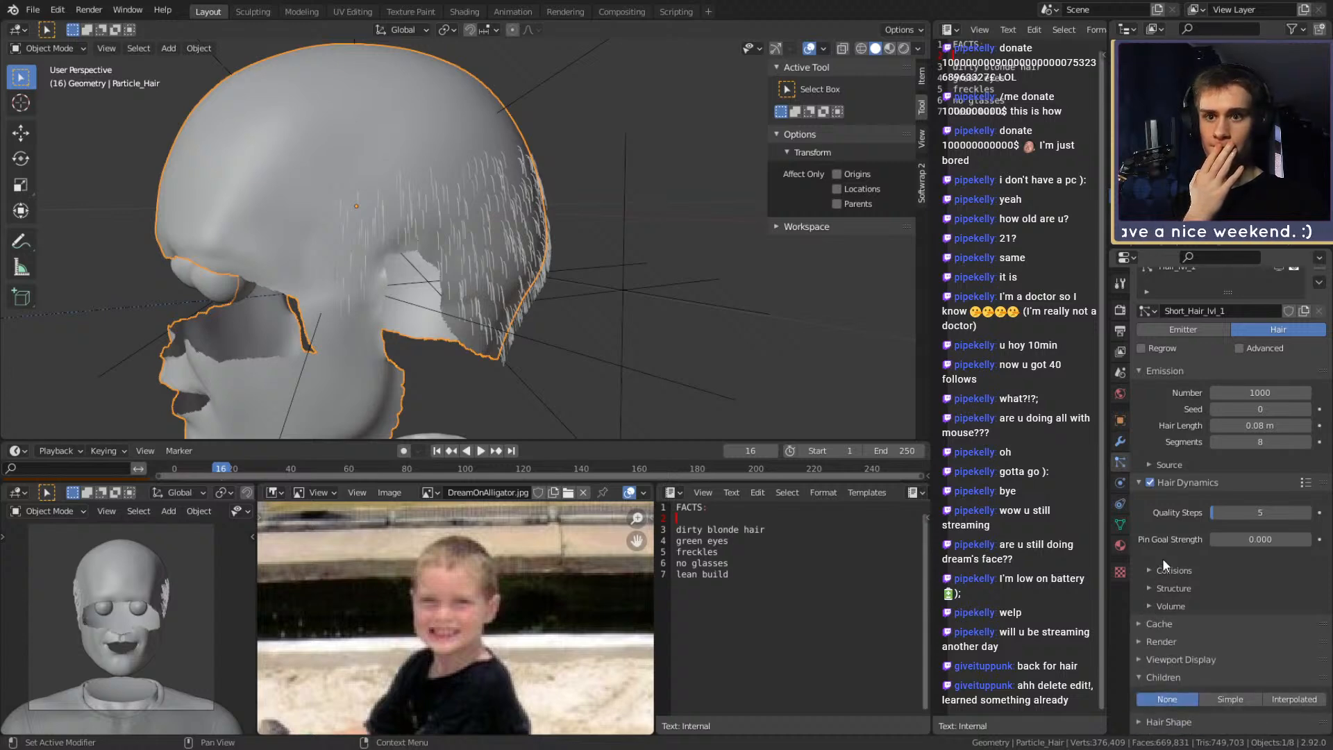
click(1151, 571)
scroll(1151, 570, down, 3)
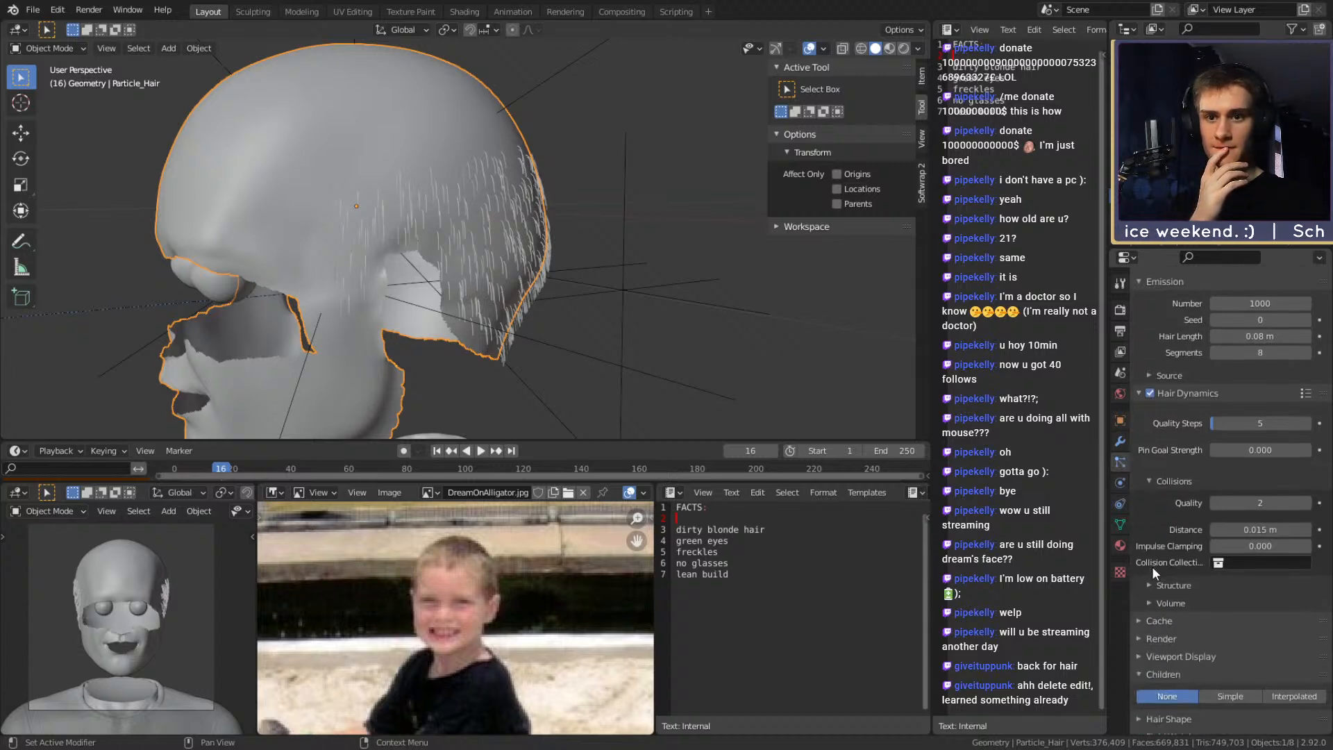
click(1147, 585)
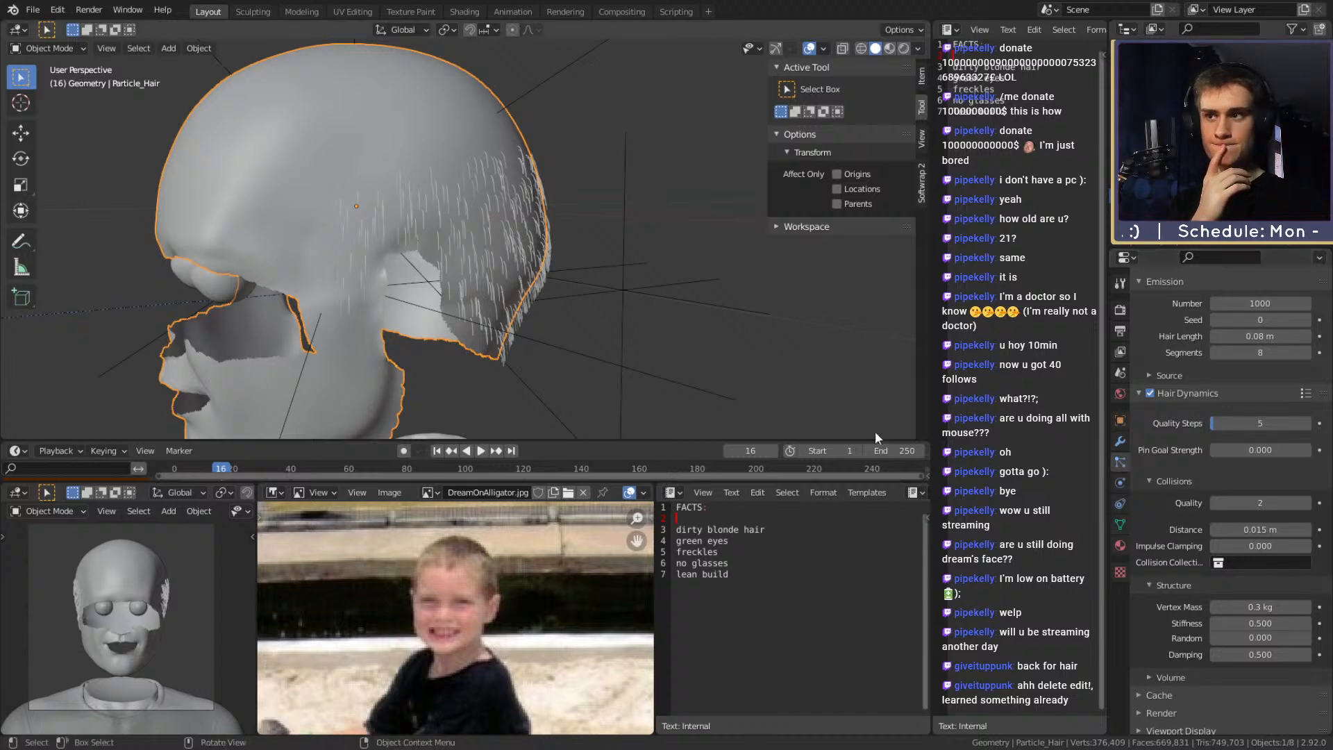
Show Particle_Hair's Hair_lvl_1 particle system in the viewport
click(694, 300)
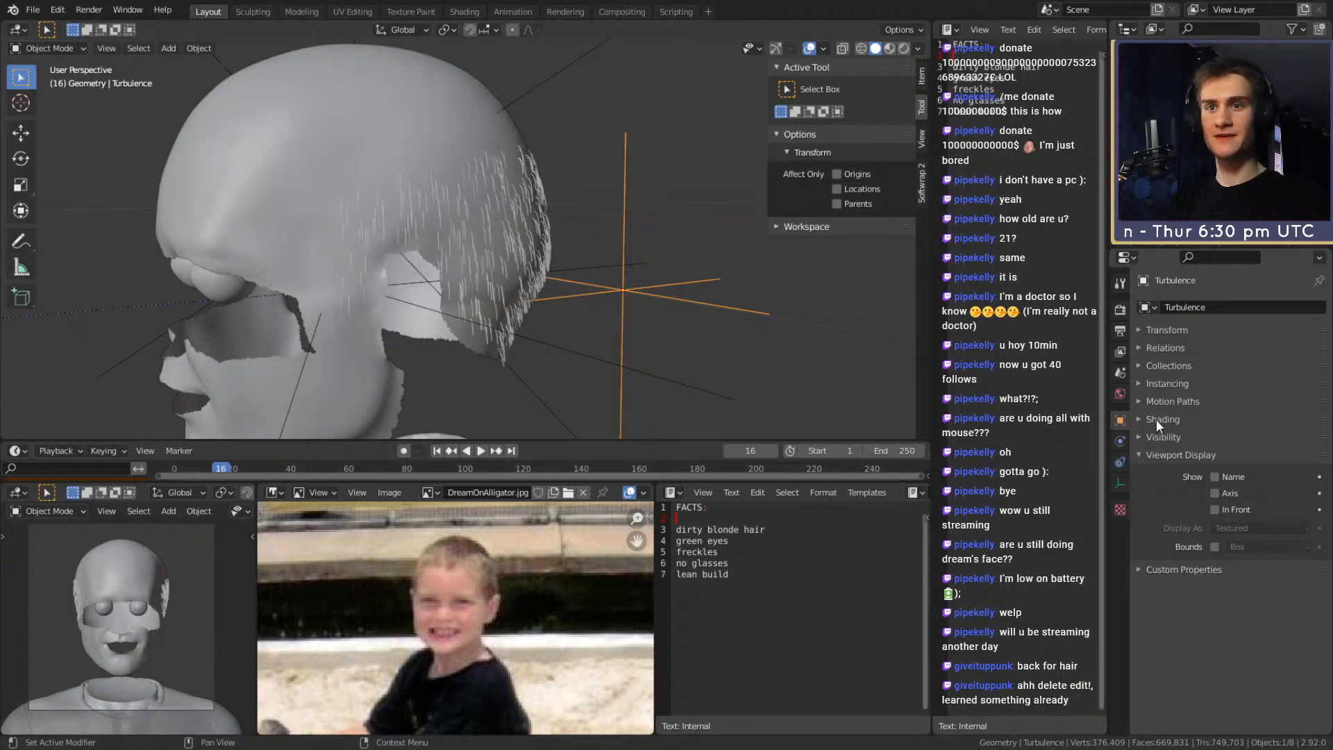
click(1121, 443)
click(536, 223)
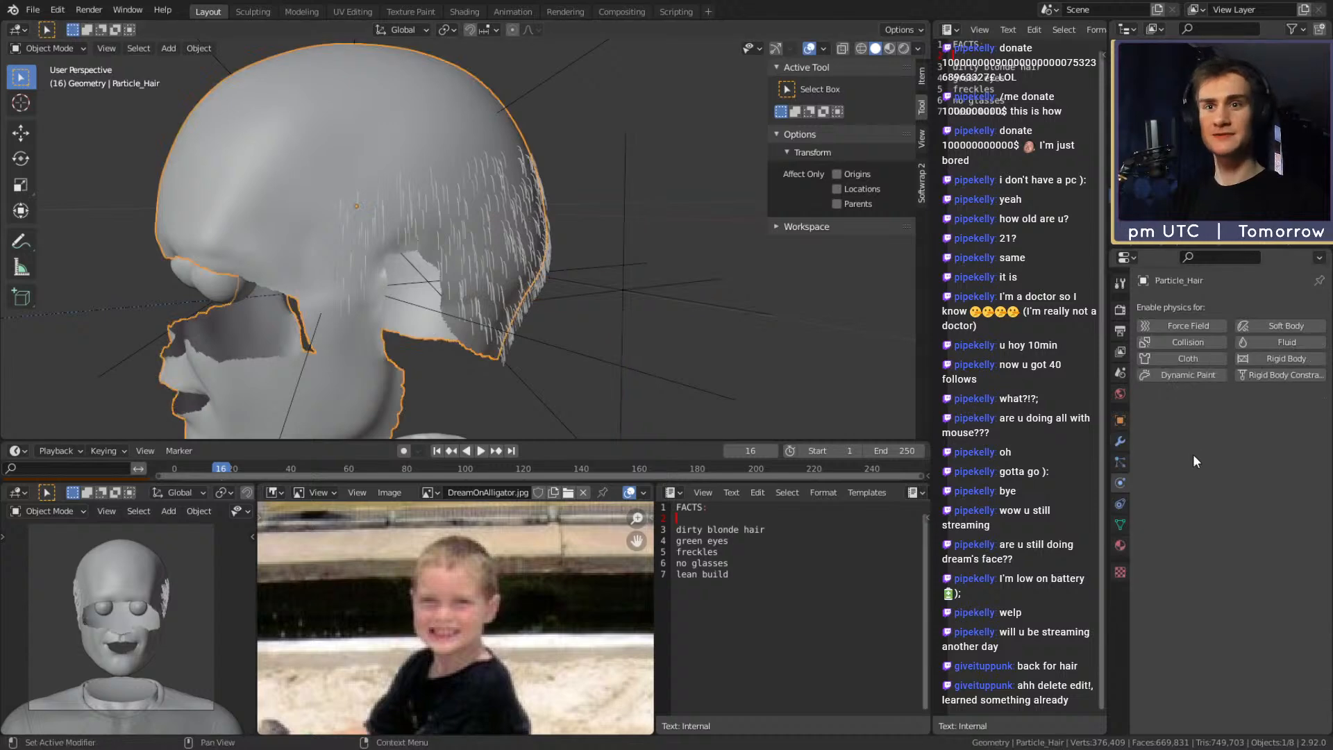
click(1120, 461)
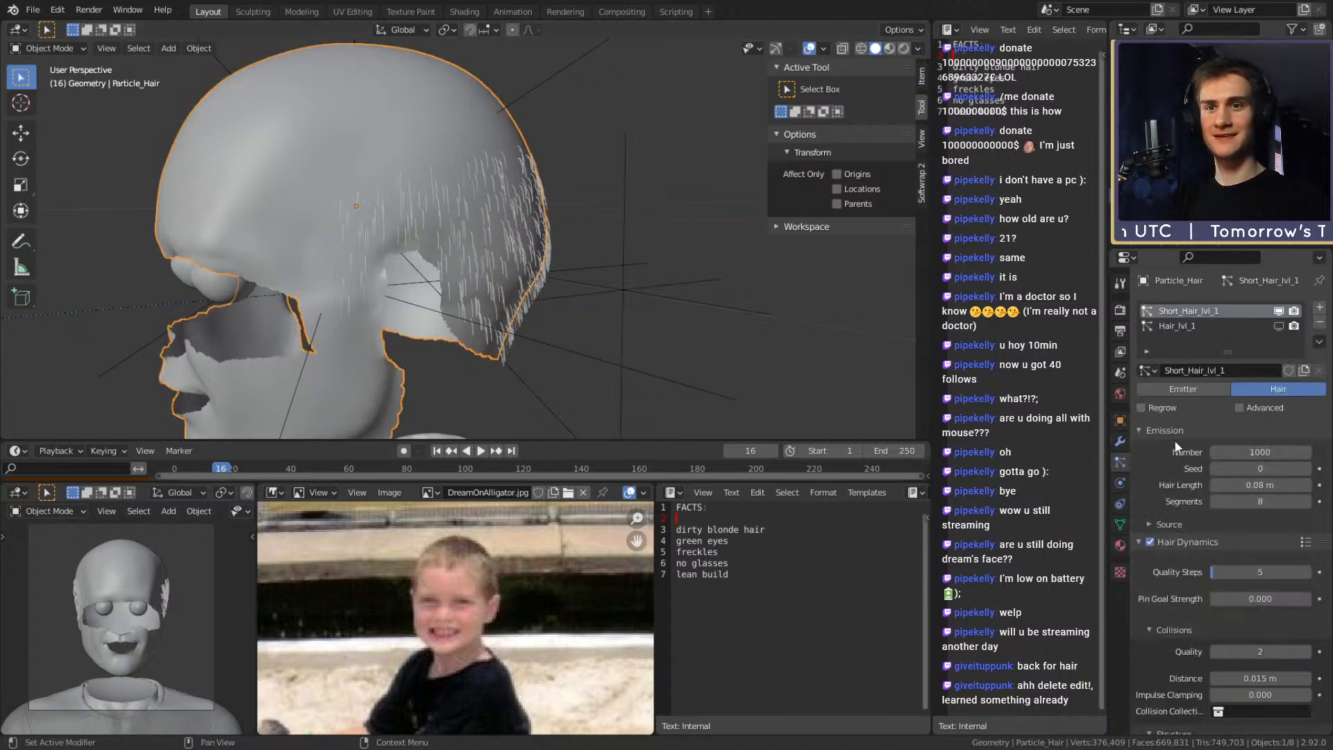
click(1279, 326)
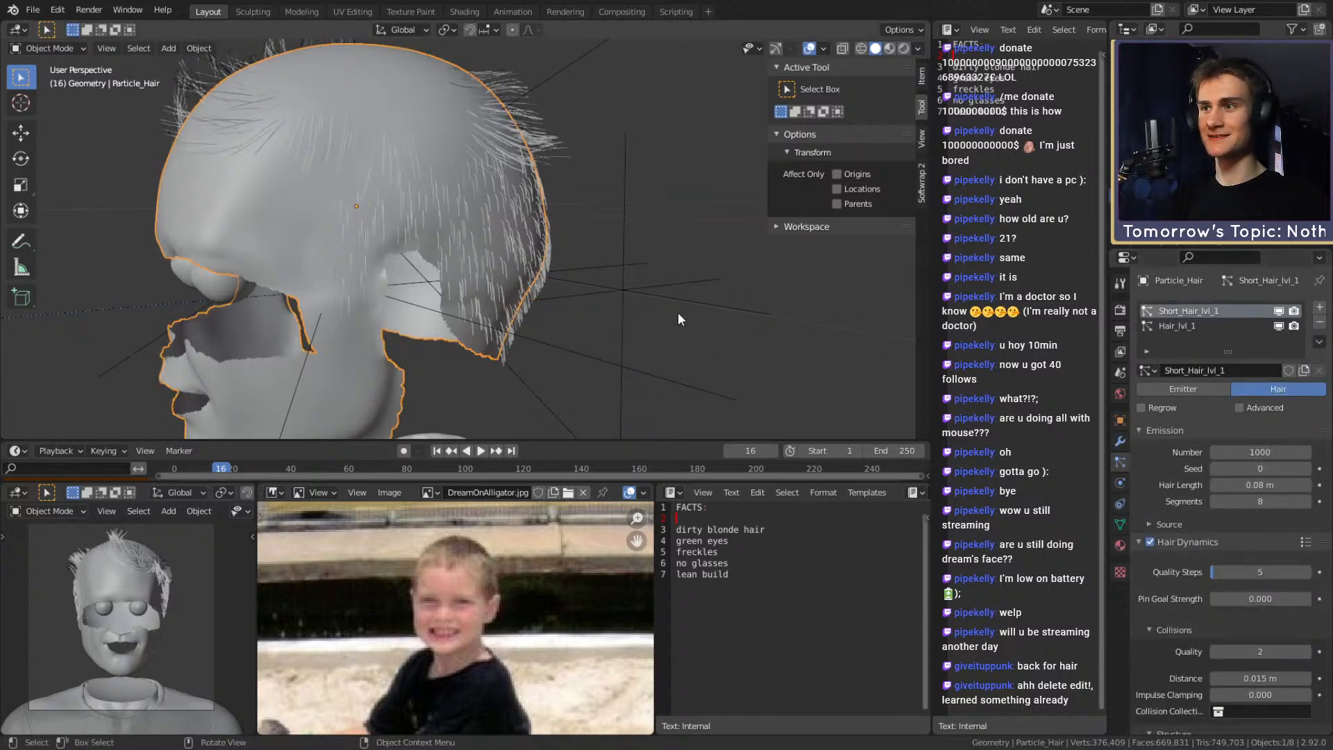
Try moving the Turbulence force field upward behind the head, and delete the force field from the scene
click(656, 297)
key(g)
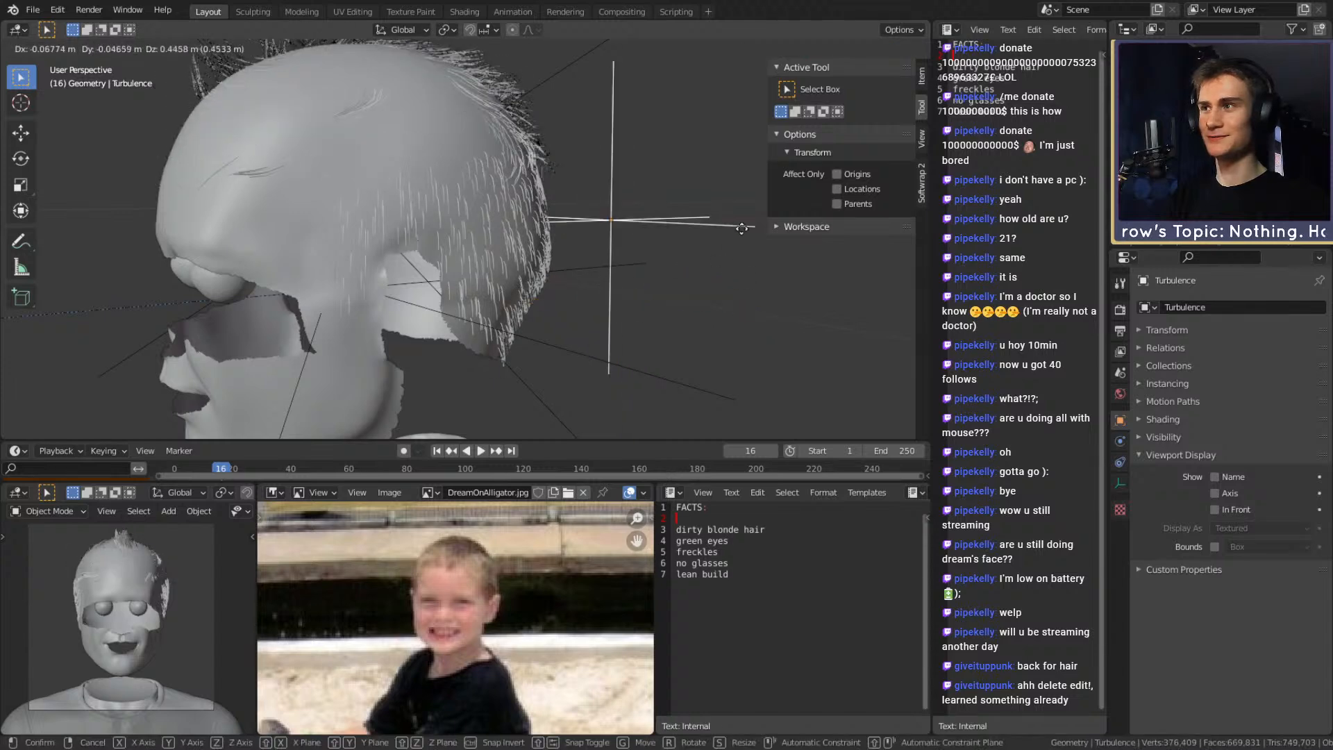
click(713, 223)
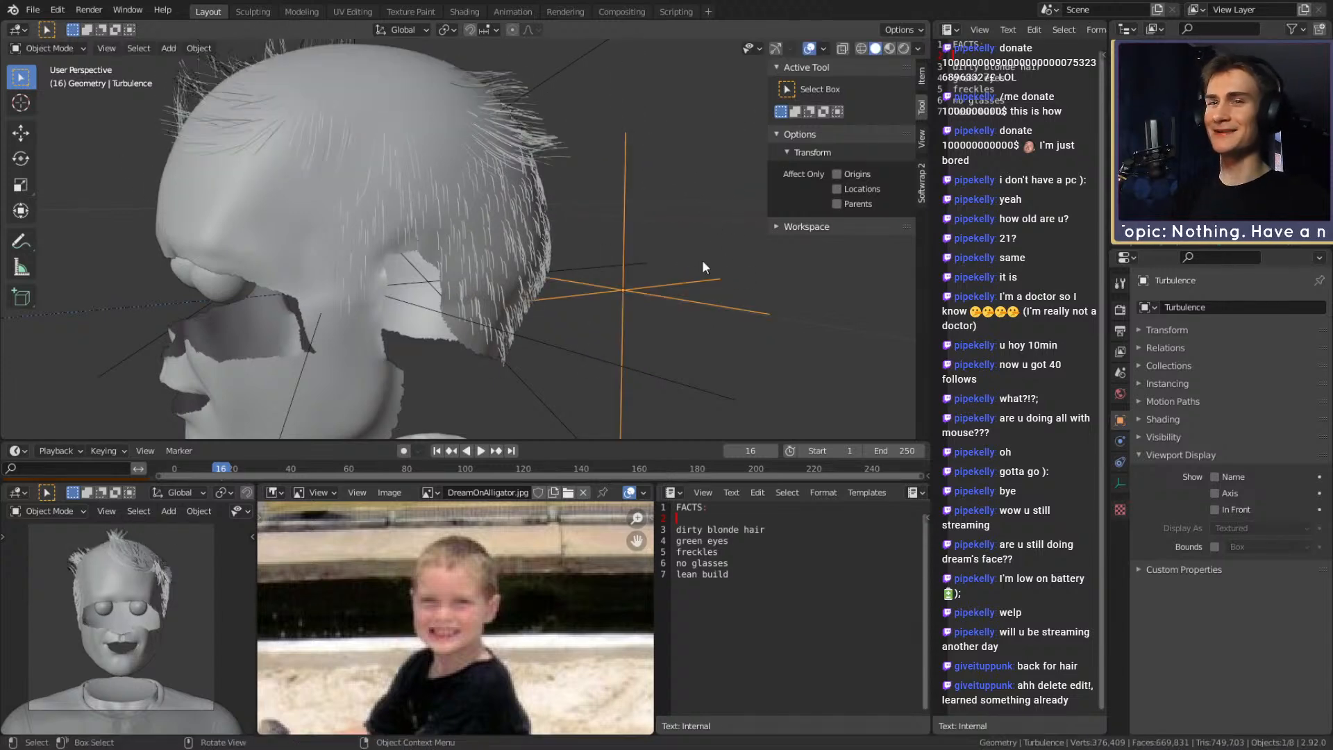
key(Delete)
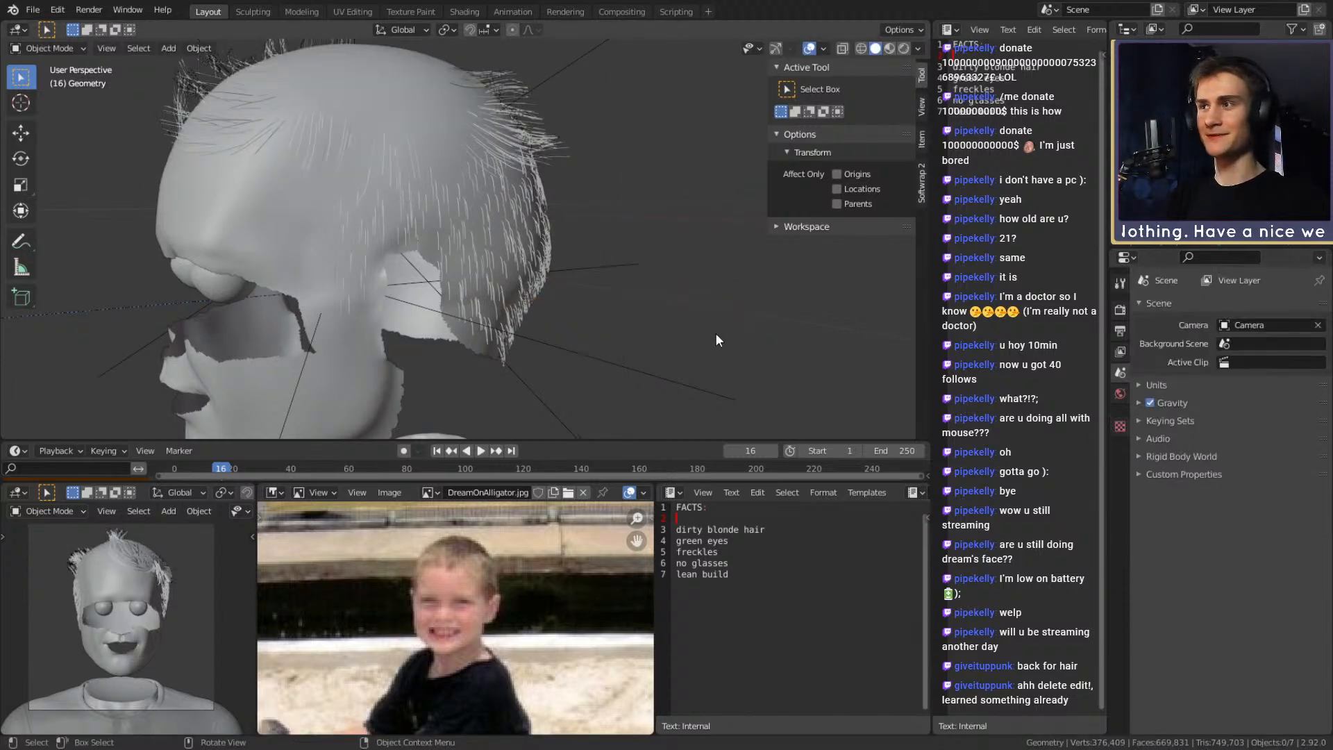
Replay Particle_Hair's hair simulation from frame 1, stop it at frame 20, and inspect the short hair at the back of the head
click(501, 221)
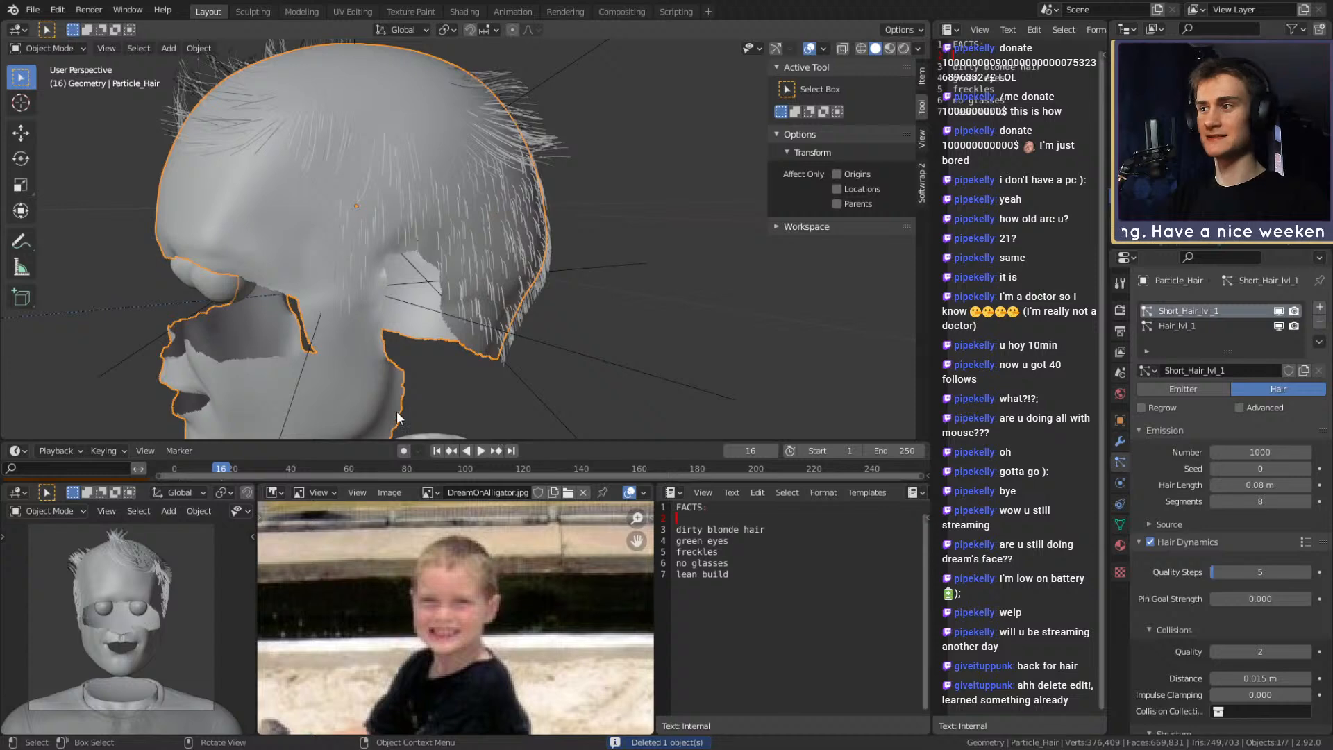
click(436, 450)
click(481, 451)
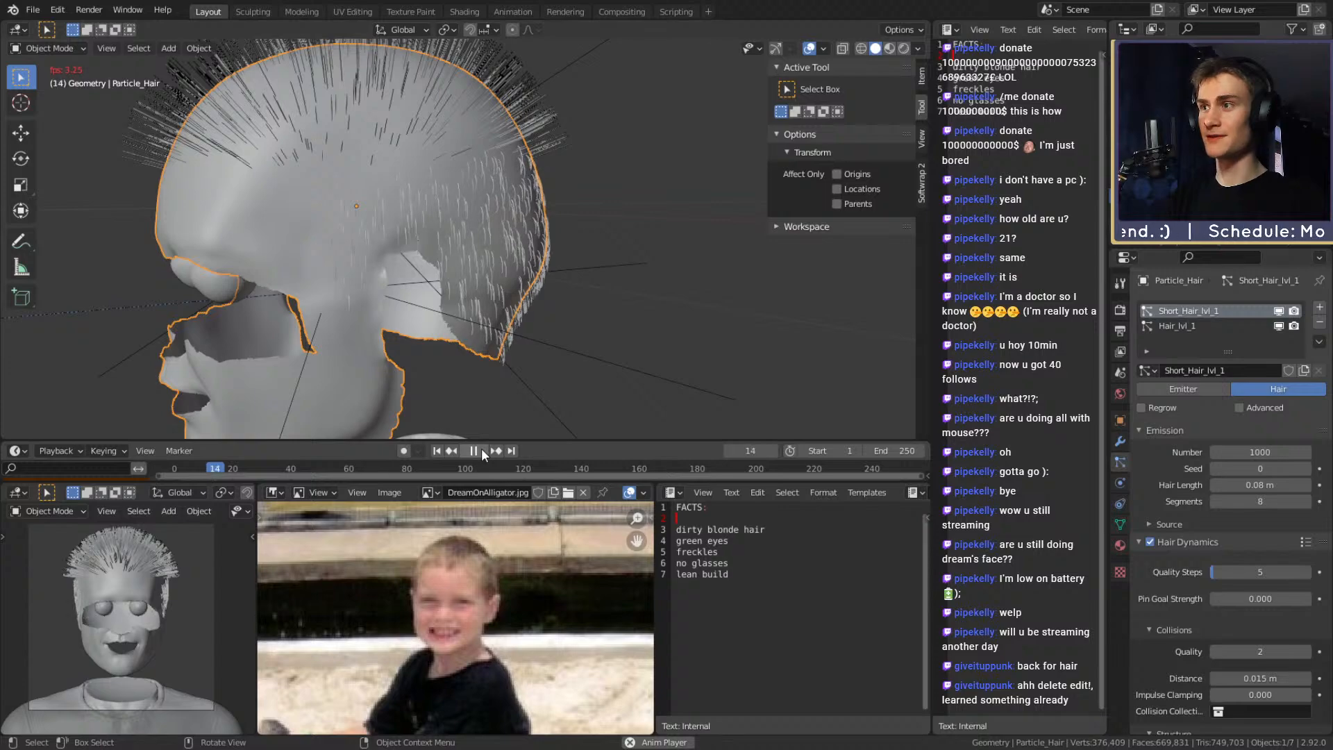
click(481, 452)
scroll(490, 299, up, 3)
middle_drag(629, 321, 543, 198)
click(593, 185)
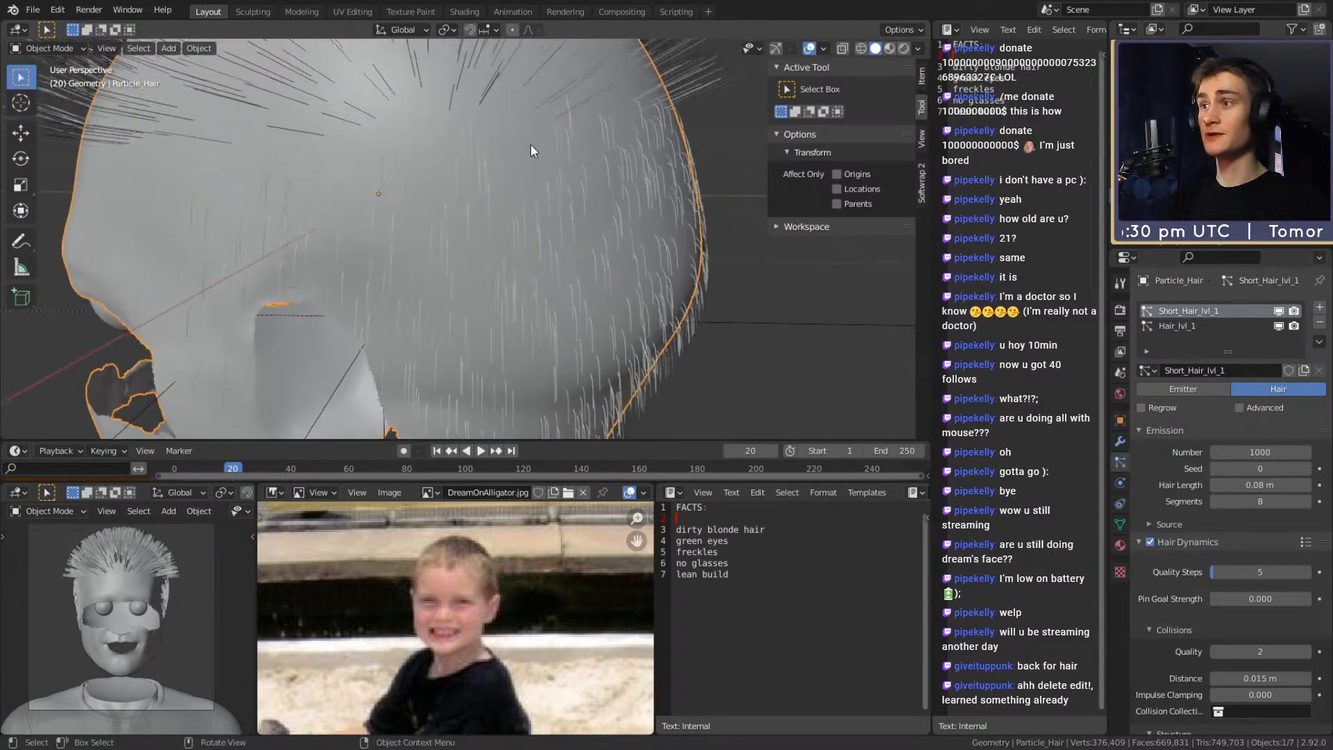
Return to frame 1 and try emission seeds 2 and 3 for the Short_Hair_lvl_1 system
click(1306, 468)
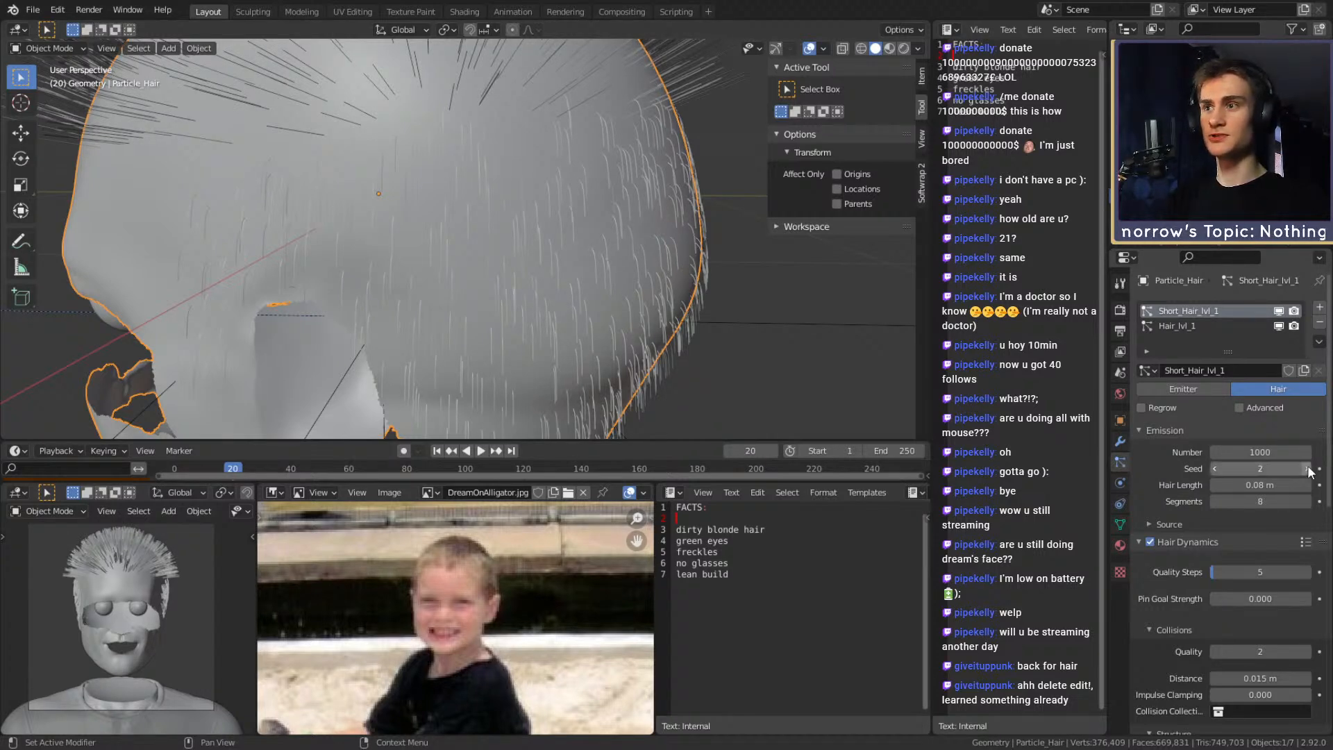
click(437, 450)
scroll(601, 303, down, 3)
middle_drag(596, 306, 554, 334)
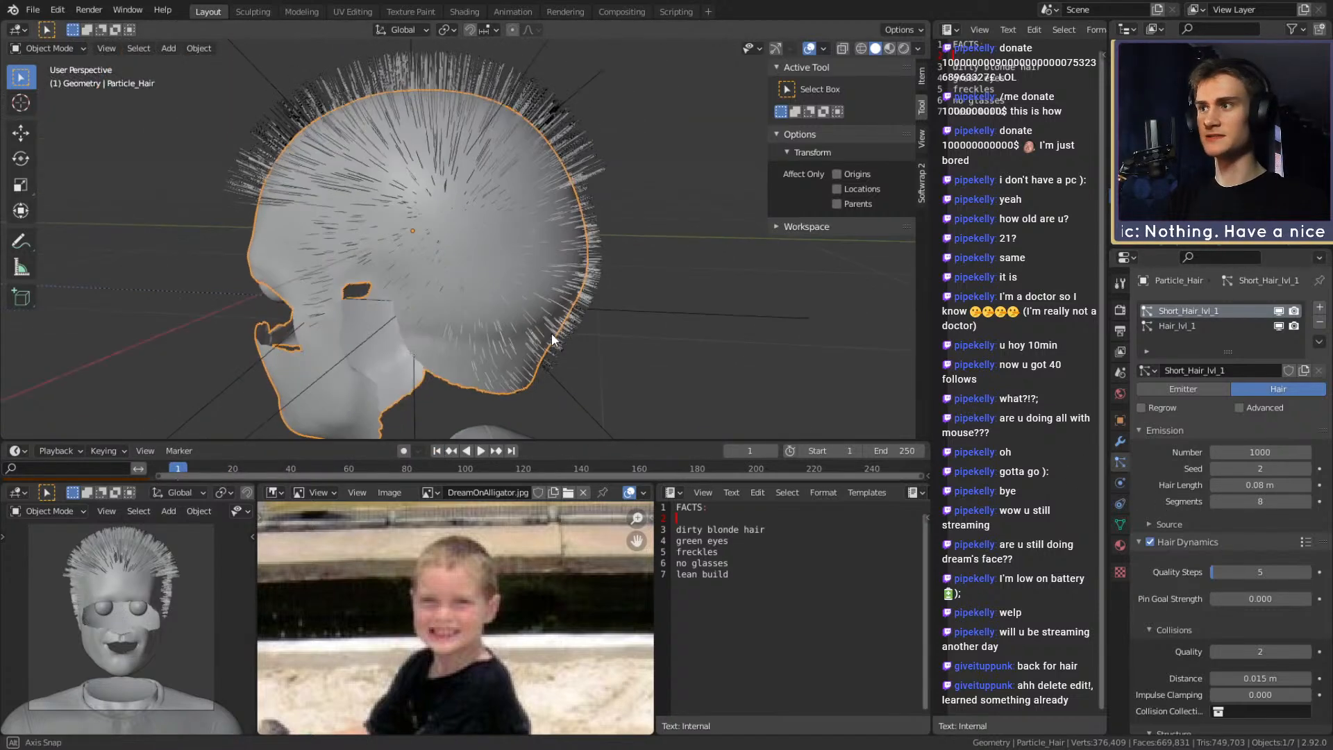
scroll(552, 333, up, 3)
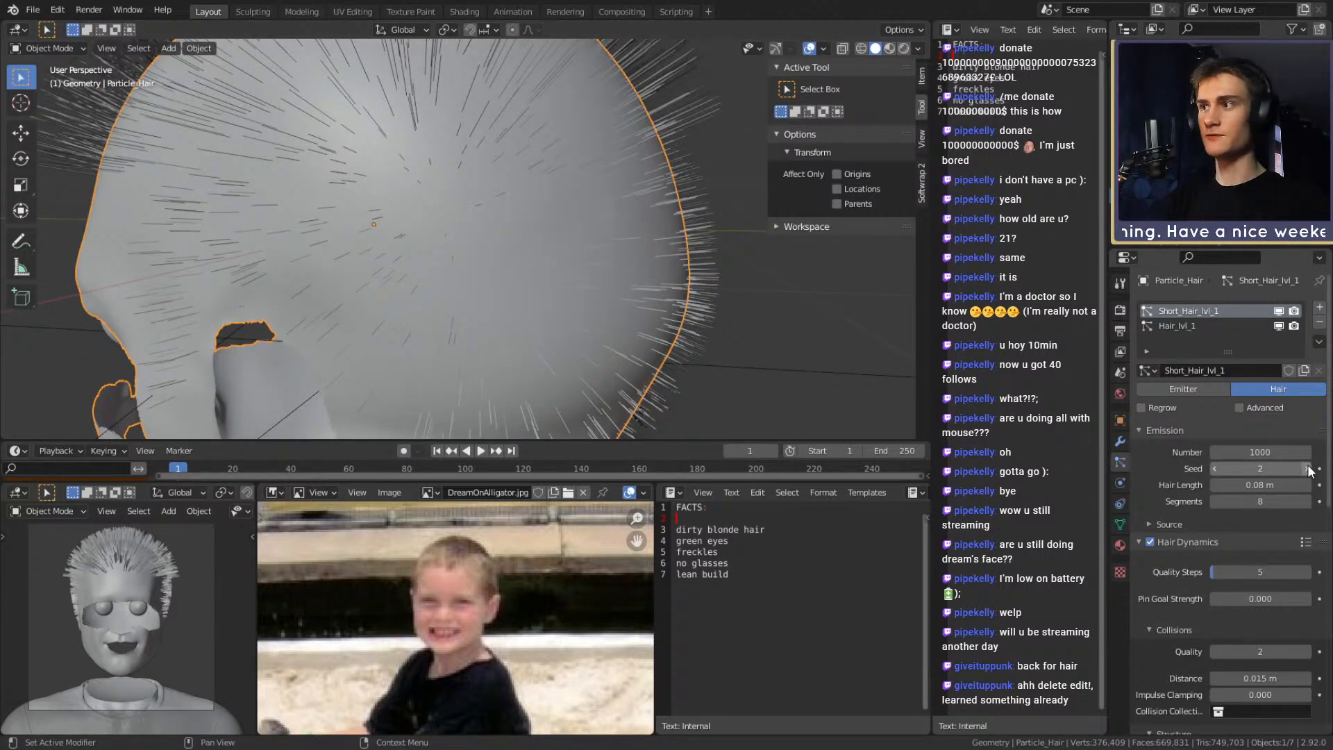
click(1308, 470)
click(1308, 469)
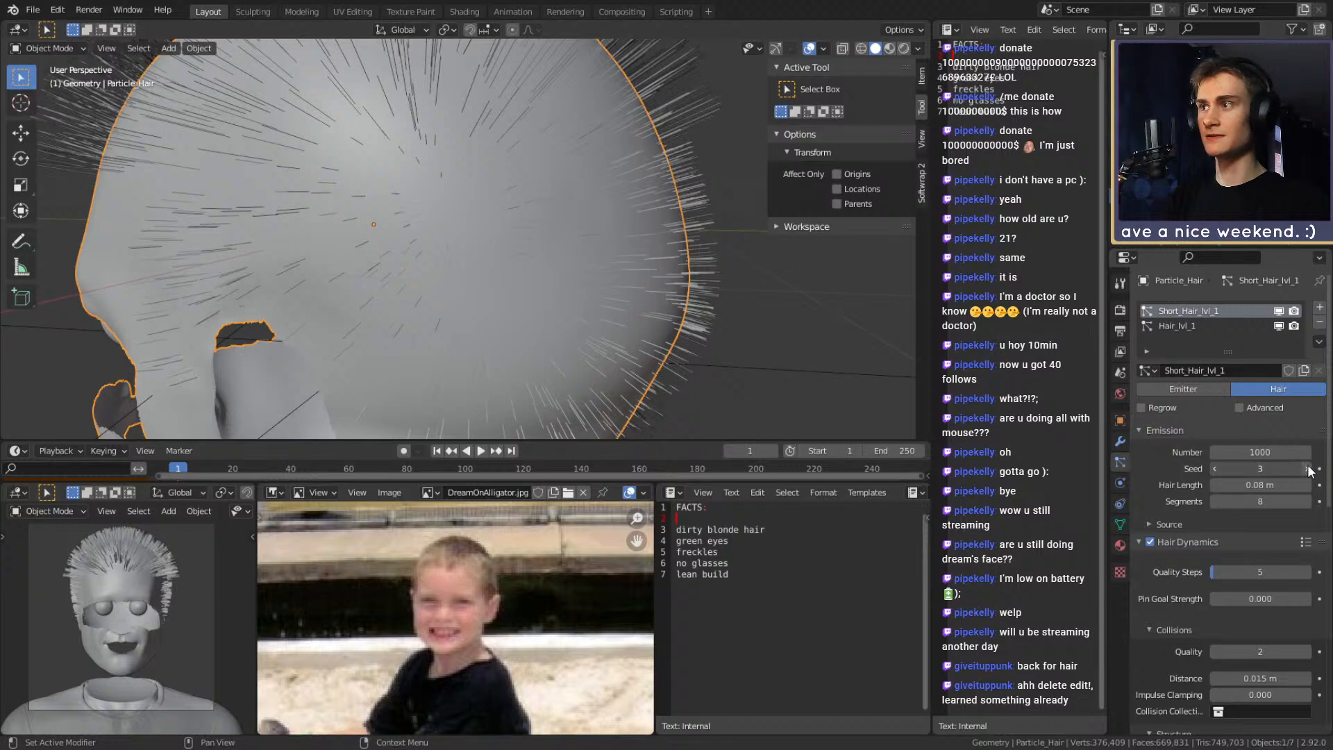
scroll(487, 299, down, 3)
middle_drag(487, 299, 576, 240)
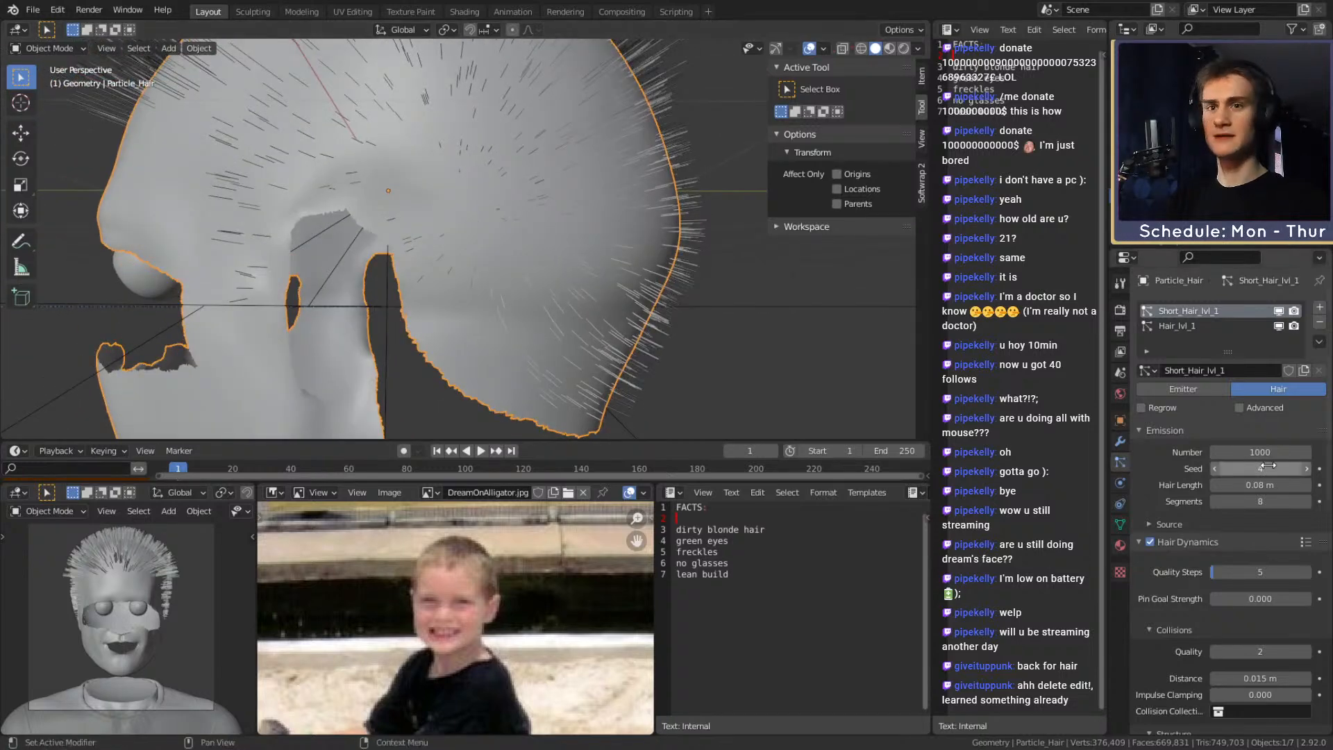
Try a higher emission number for Short_Hair_lvl_1 and bring it back to 1000
click(1306, 451)
click(1307, 451)
click(1306, 452)
click(1215, 453)
click(1215, 453)
click(1214, 453)
Set the emission seed of Short_Hair_lvl_1 to 6 and check the hair distribution on the side of the head
click(1308, 470)
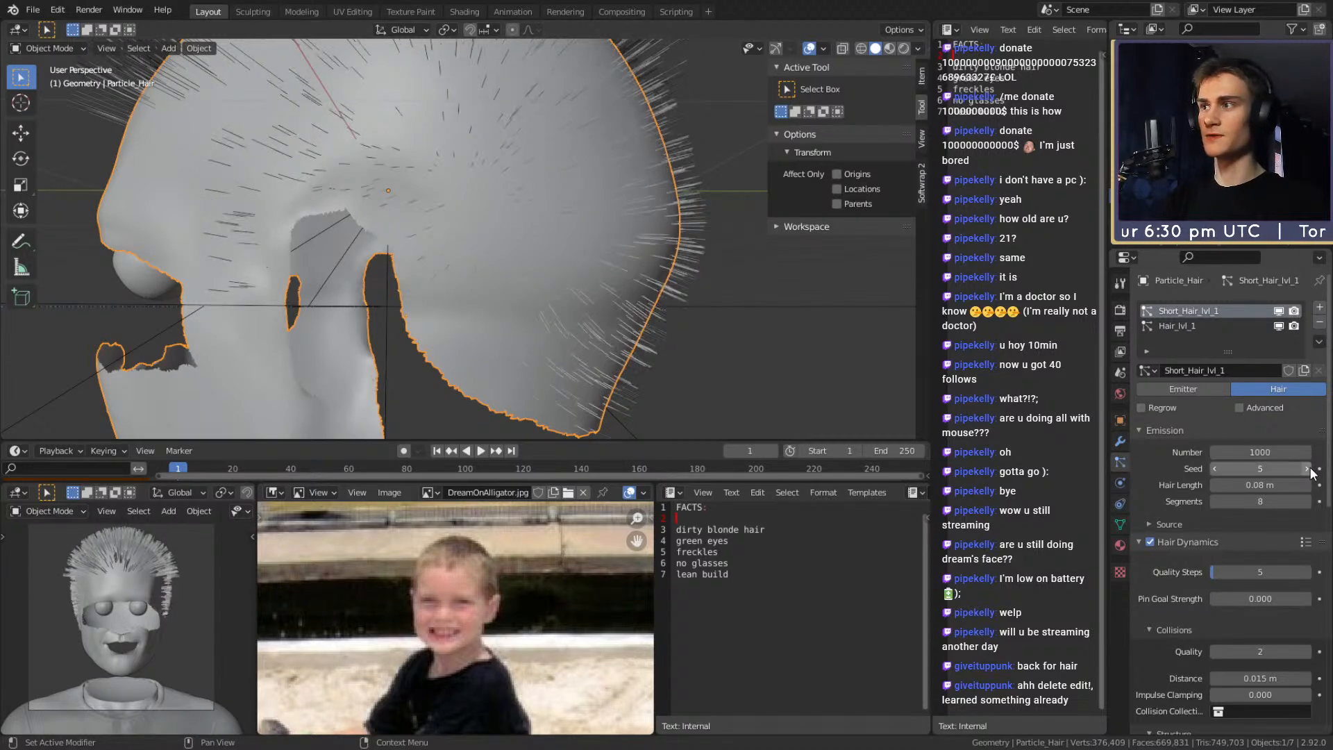
click(1308, 470)
middle_drag(552, 227, 626, 233)
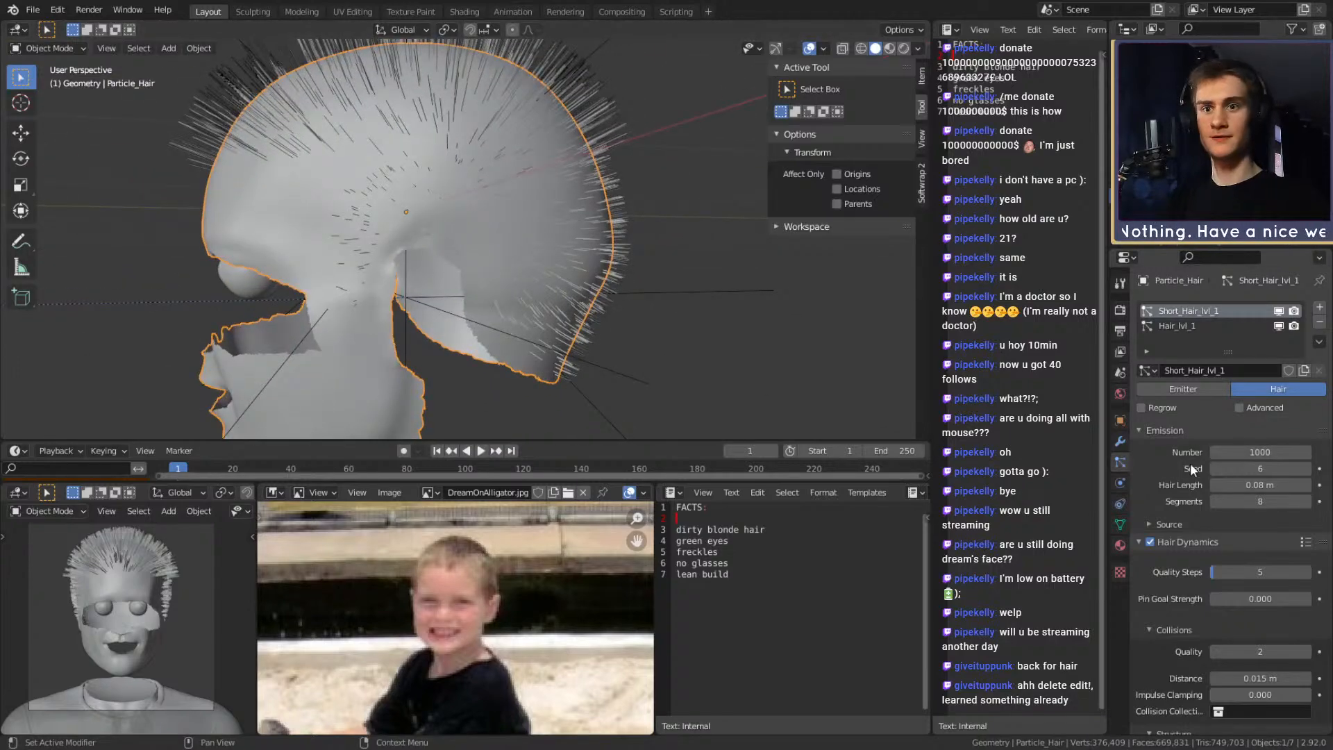
Play the short hair simulation from frame 1 and stop it at frame 28
click(480, 450)
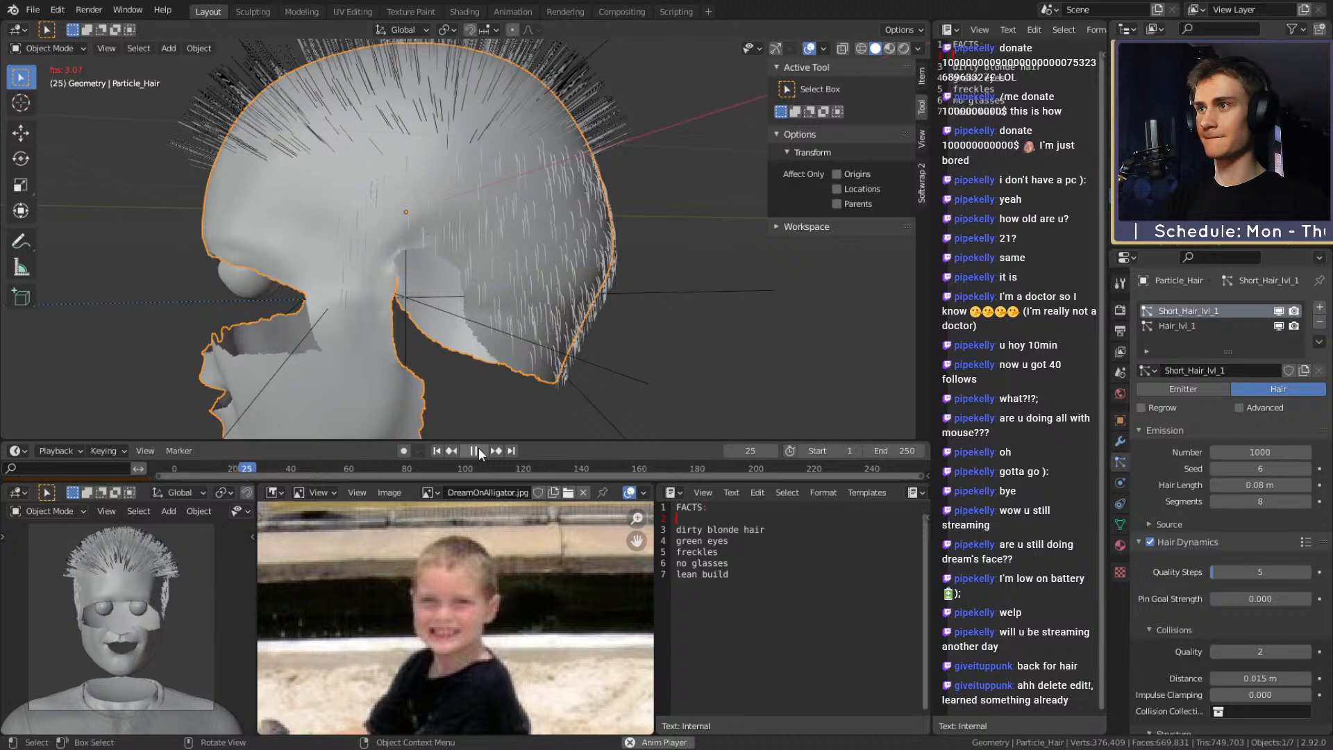
click(479, 449)
middle_drag(555, 258, 625, 284)
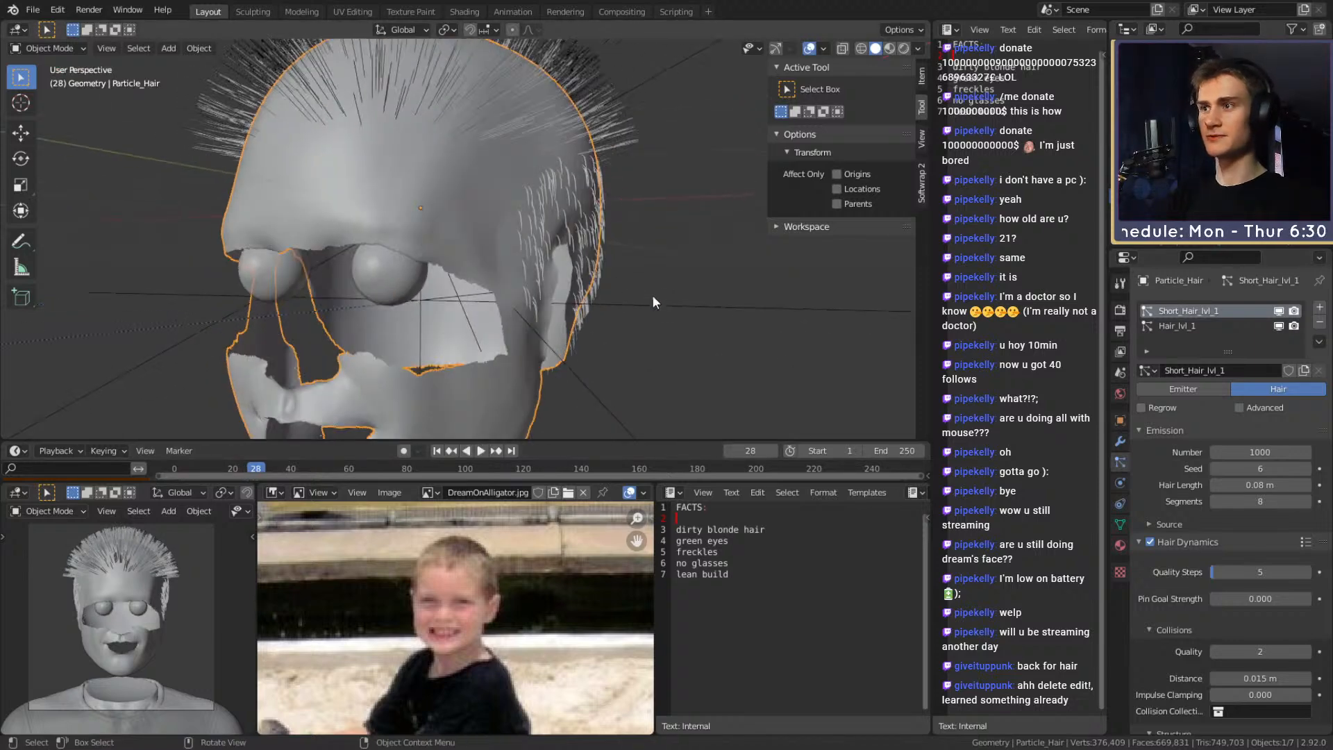
Set the children of Short_Hair_lvl_1 to Simple and inspect the denser hair around the sides of the head
scroll(1203, 493, down, 6)
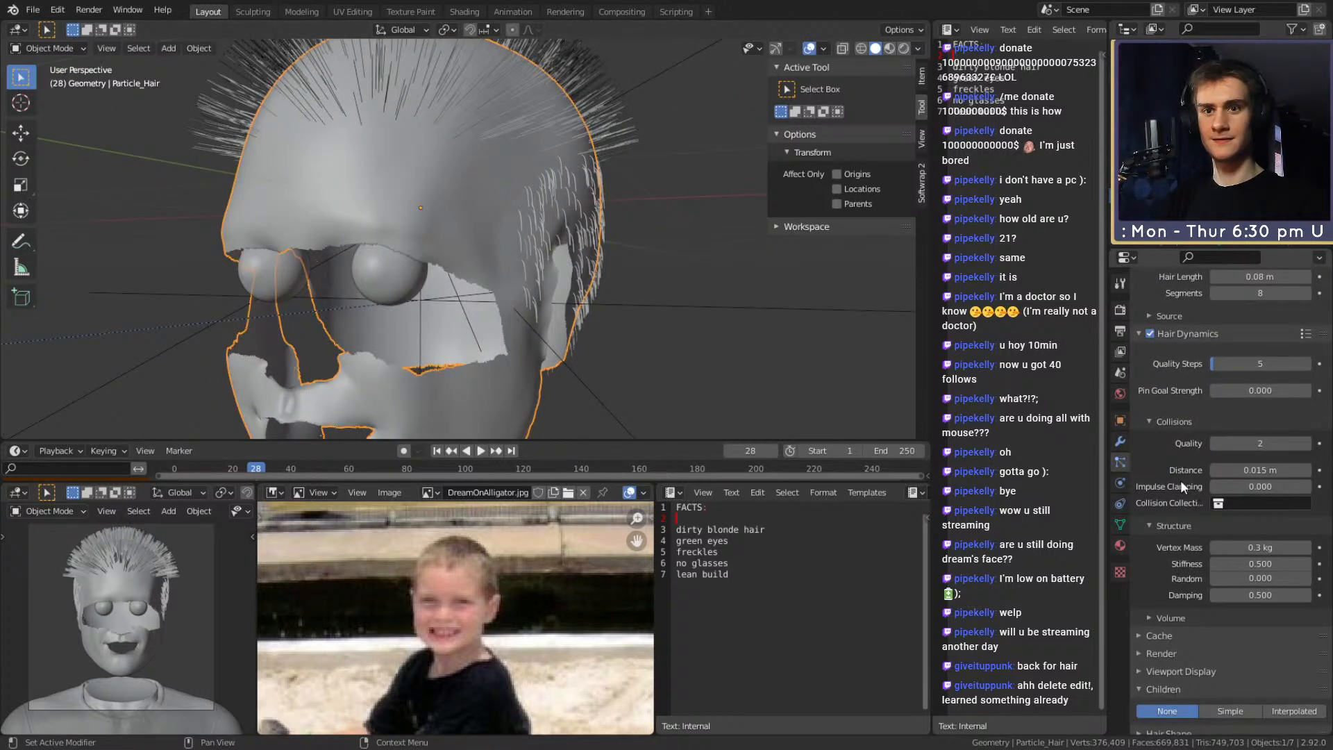
scroll(1180, 481, down, 7)
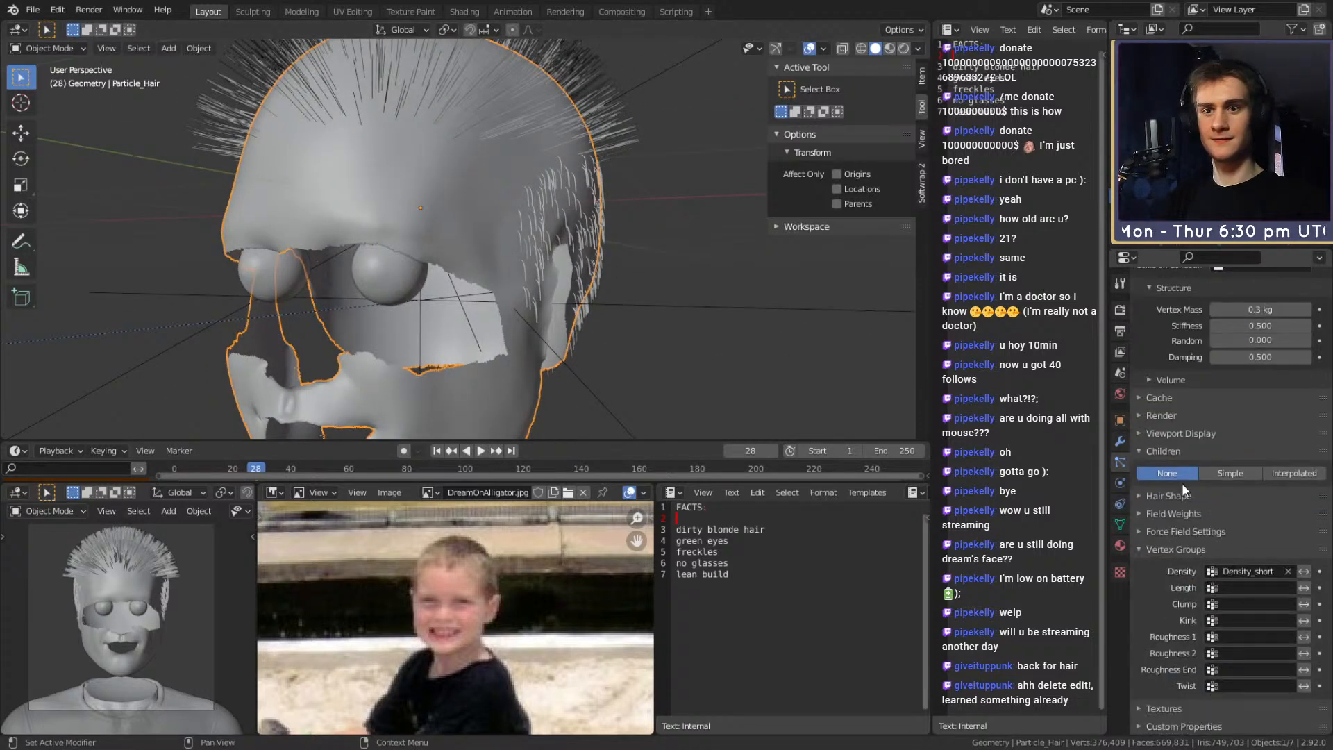
click(1223, 473)
mouse_move(645, 291)
middle_down()
mouse_move(672, 300)
mouse_move(678, 329)
mouse_move(631, 330)
mouse_move(619, 279)
mouse_move(659, 249)
mouse_move(644, 265)
mouse_move(643, 147)
mouse_move(639, 303)
middle_up()
click(622, 280)
scroll(641, 282, up, 7)
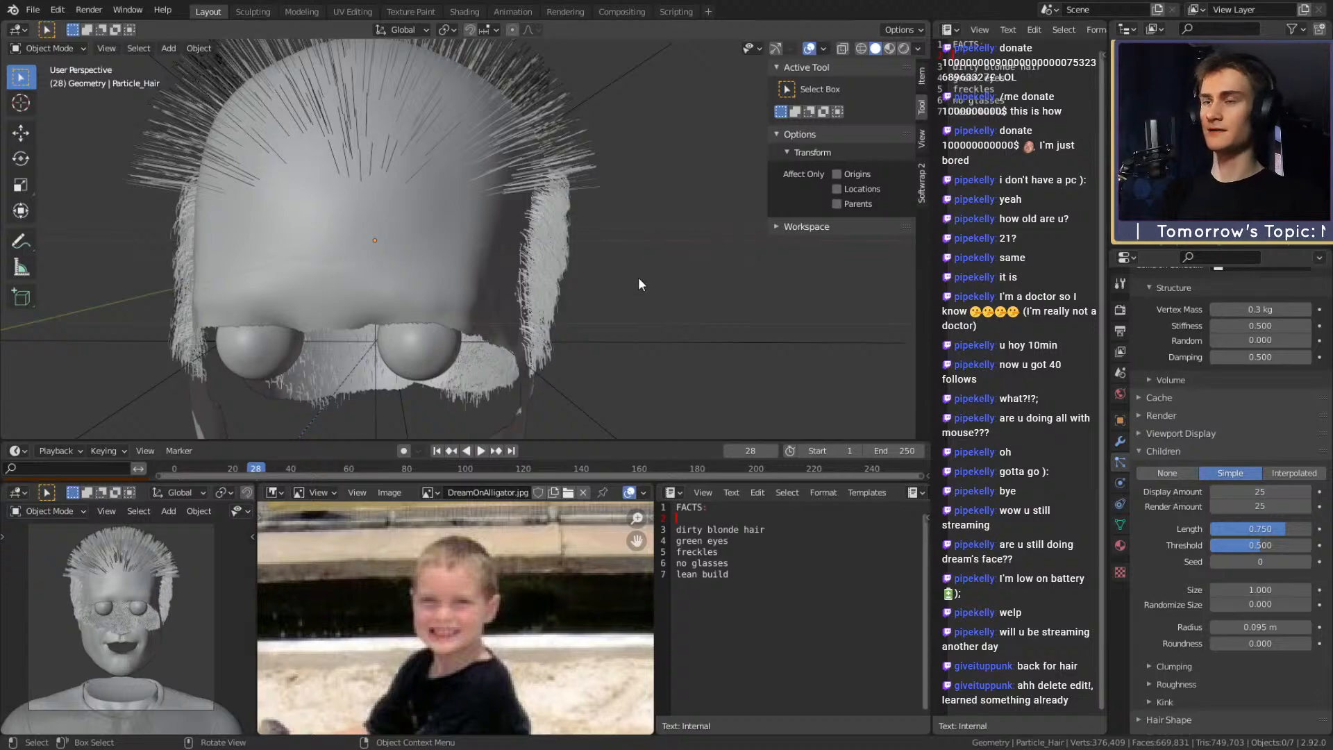
middle_drag(583, 326, 621, 288)
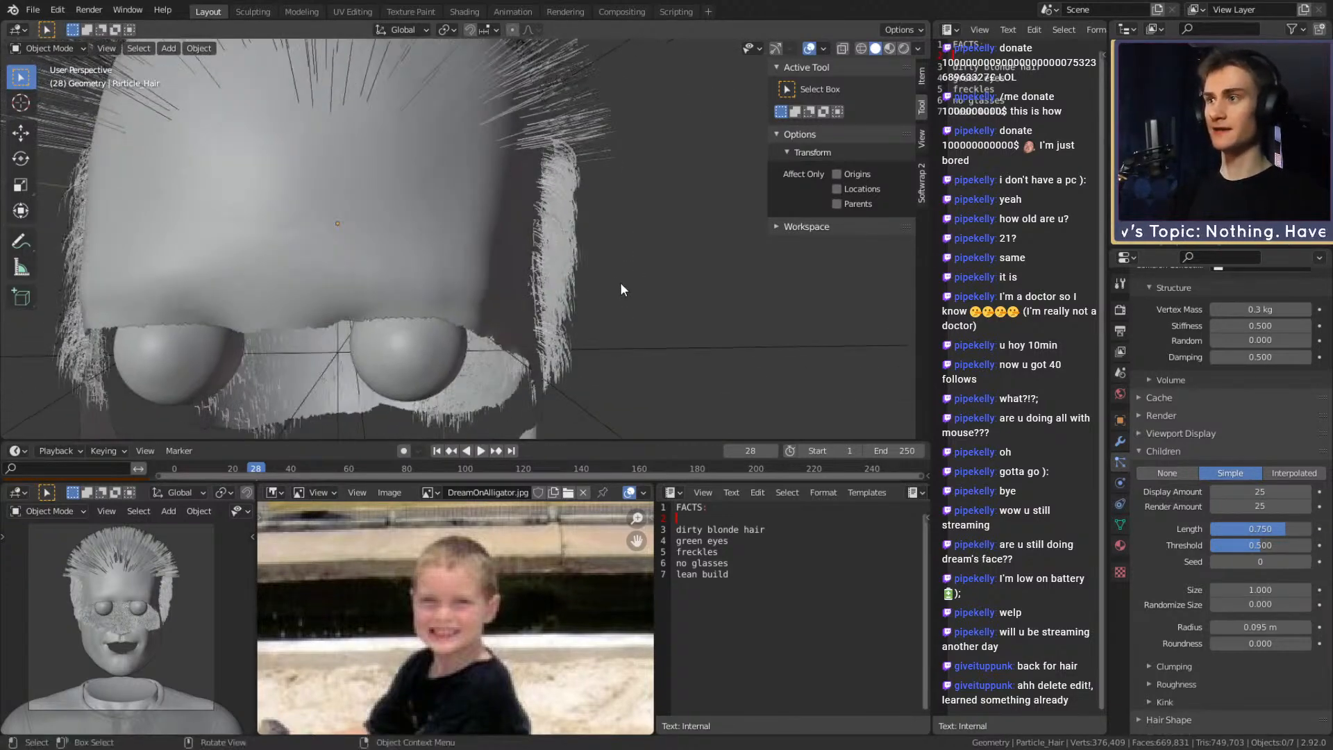
mouse_move(605, 215)
middle_down()
mouse_move(556, 127)
mouse_move(635, 229)
mouse_move(445, 244)
mouse_move(585, 250)
mouse_move(613, 237)
middle_up()
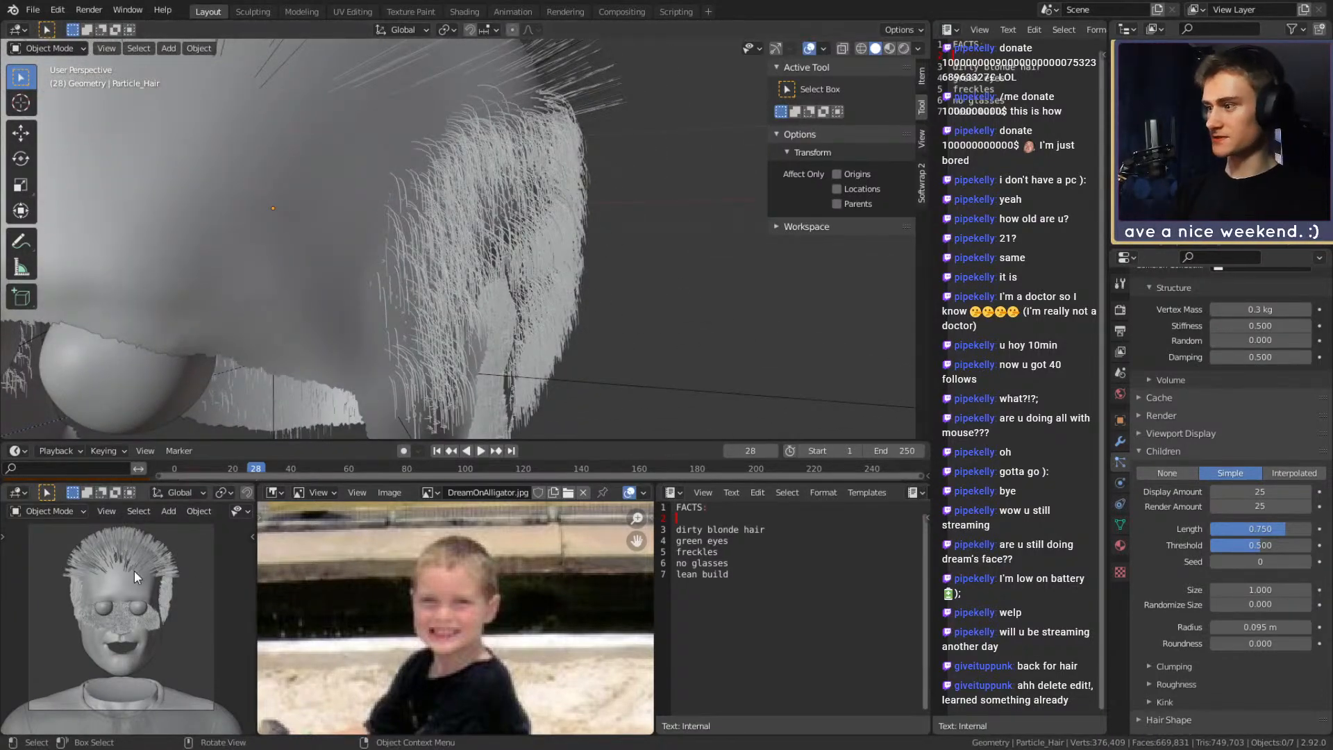
Unhide the full head mesh in the viewport and check how the short hair sits around the ear
click(1304, 139)
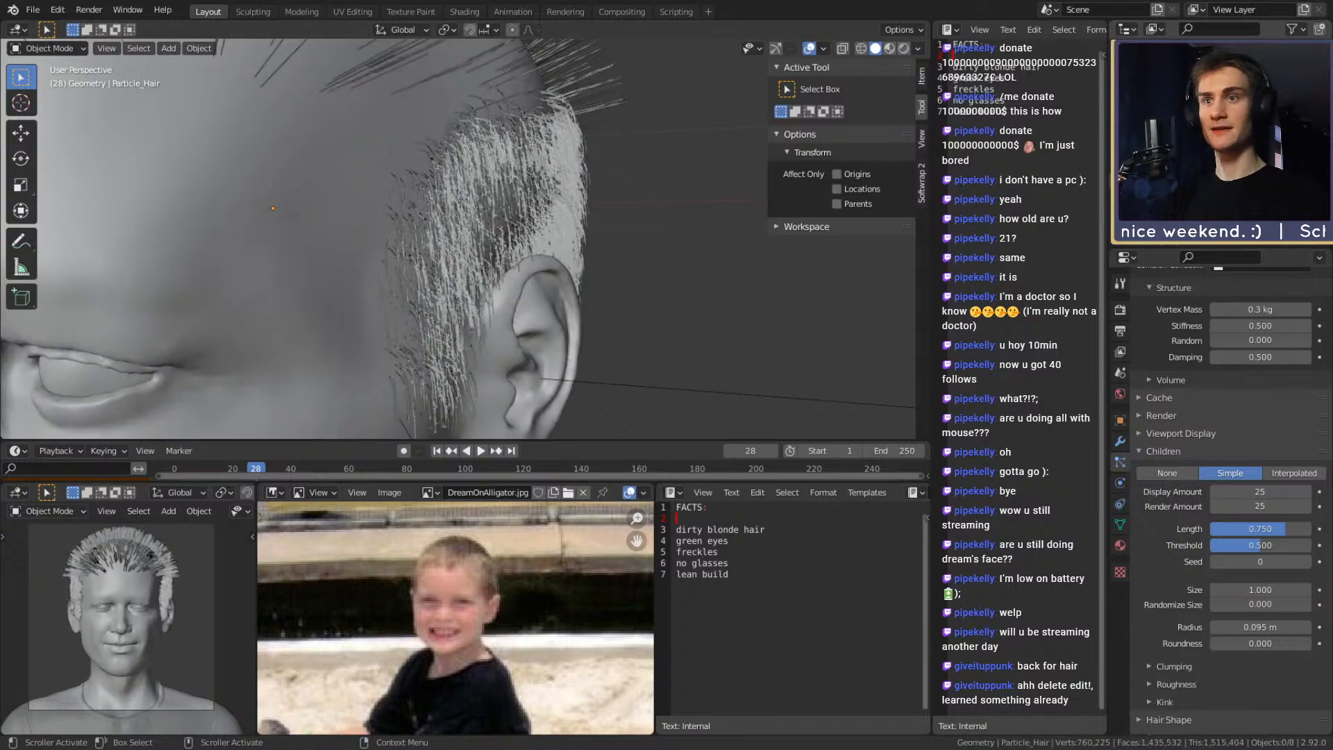
scroll(543, 330, down, 5)
middle_drag(528, 329, 552, 325)
scroll(556, 324, up, 2)
middle_drag(620, 260, 708, 226)
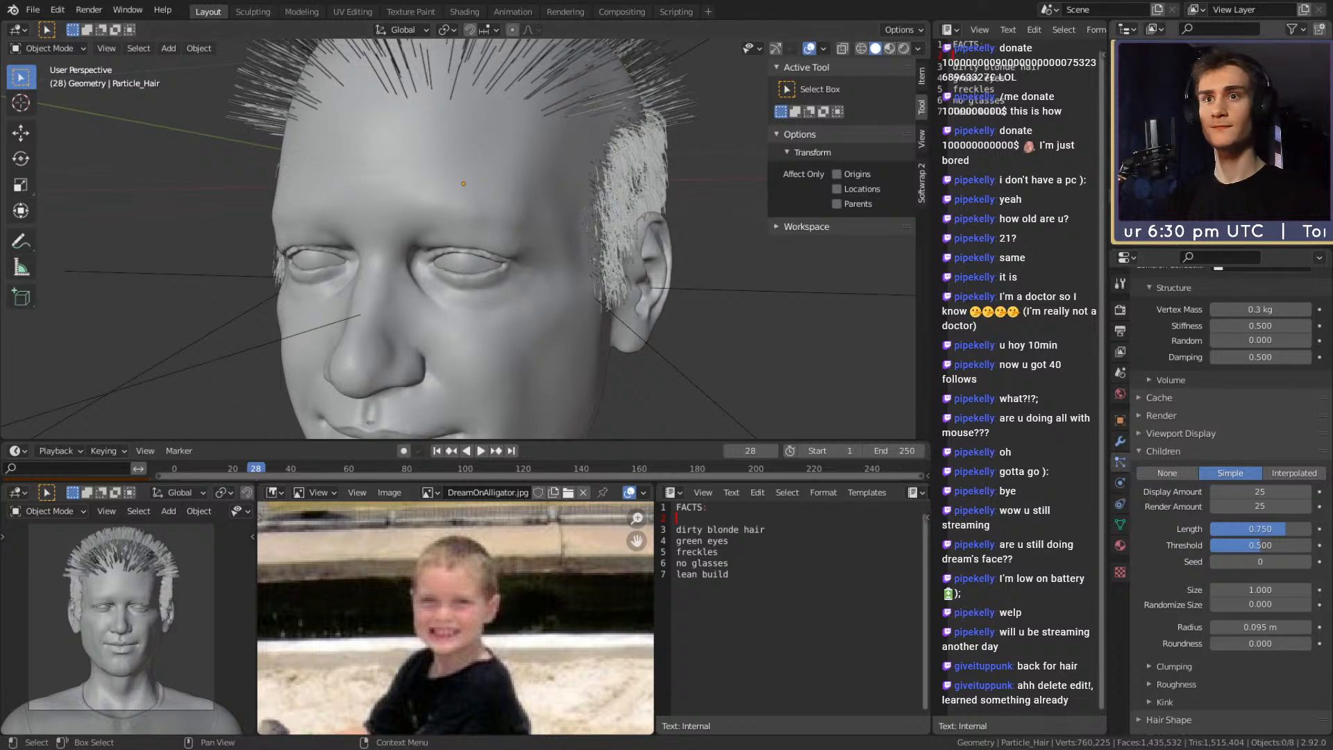
Hide the Hair_lvl_1 particle system in the viewport and inspect the short hair on the back of the head
scroll(1172, 406, up, 15)
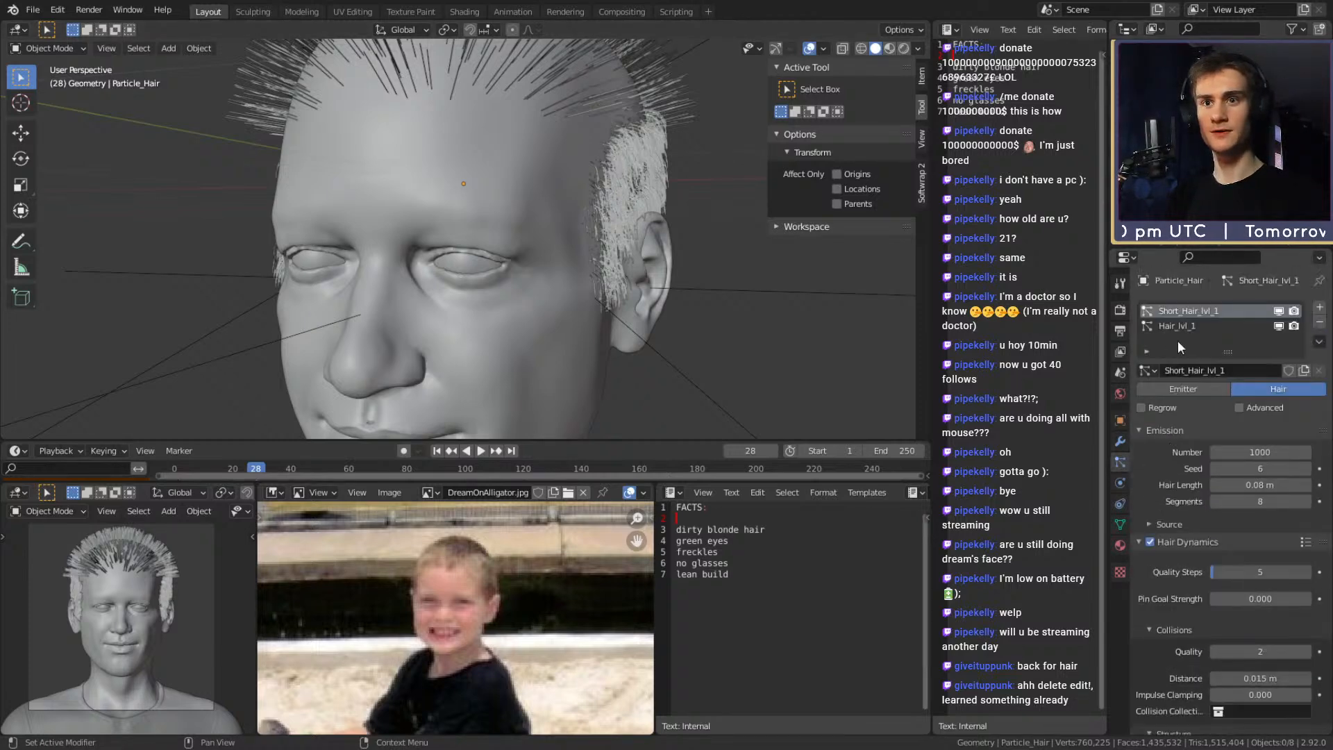
click(1278, 327)
scroll(1276, 327, down, 4)
scroll(582, 260, down, 5)
middle_drag(647, 240, 447, 251)
scroll(548, 251, up, 4)
scroll(555, 247, up, 3)
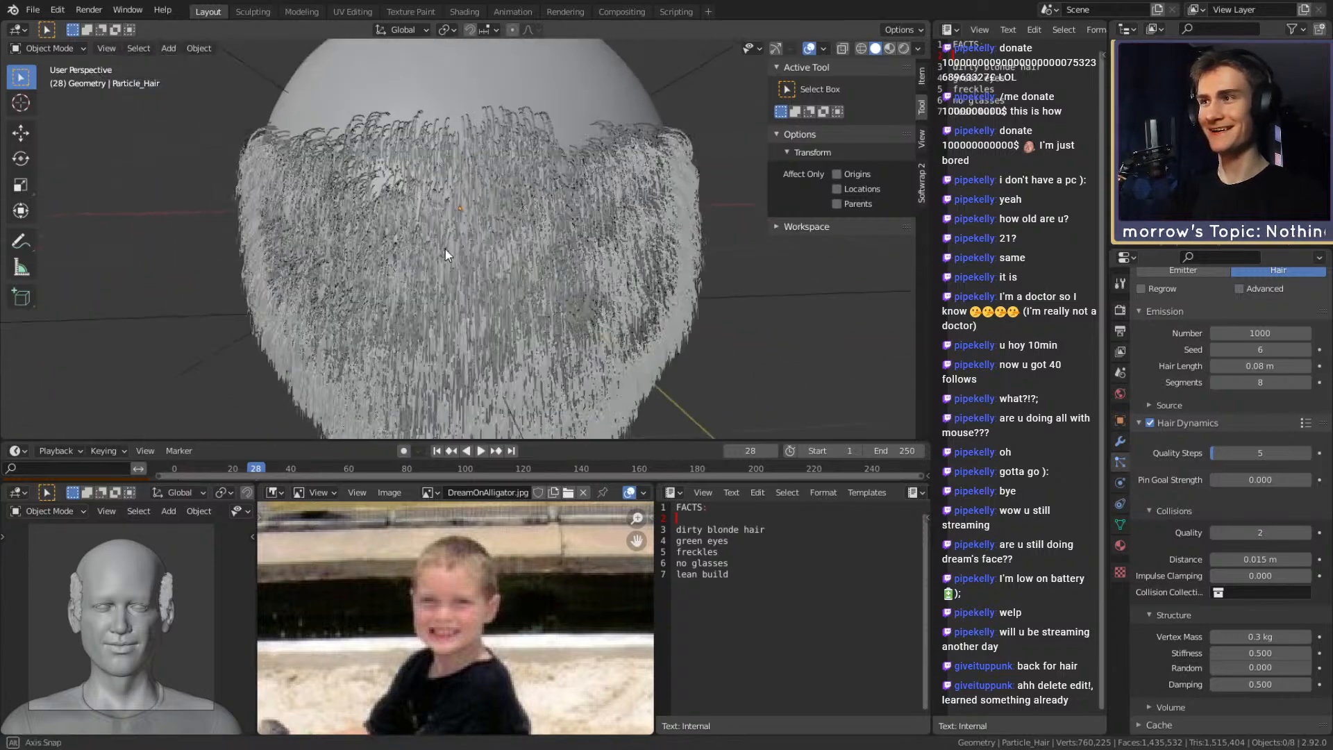
Save the Blender file and check the short hair from the front of the face
click(33, 9)
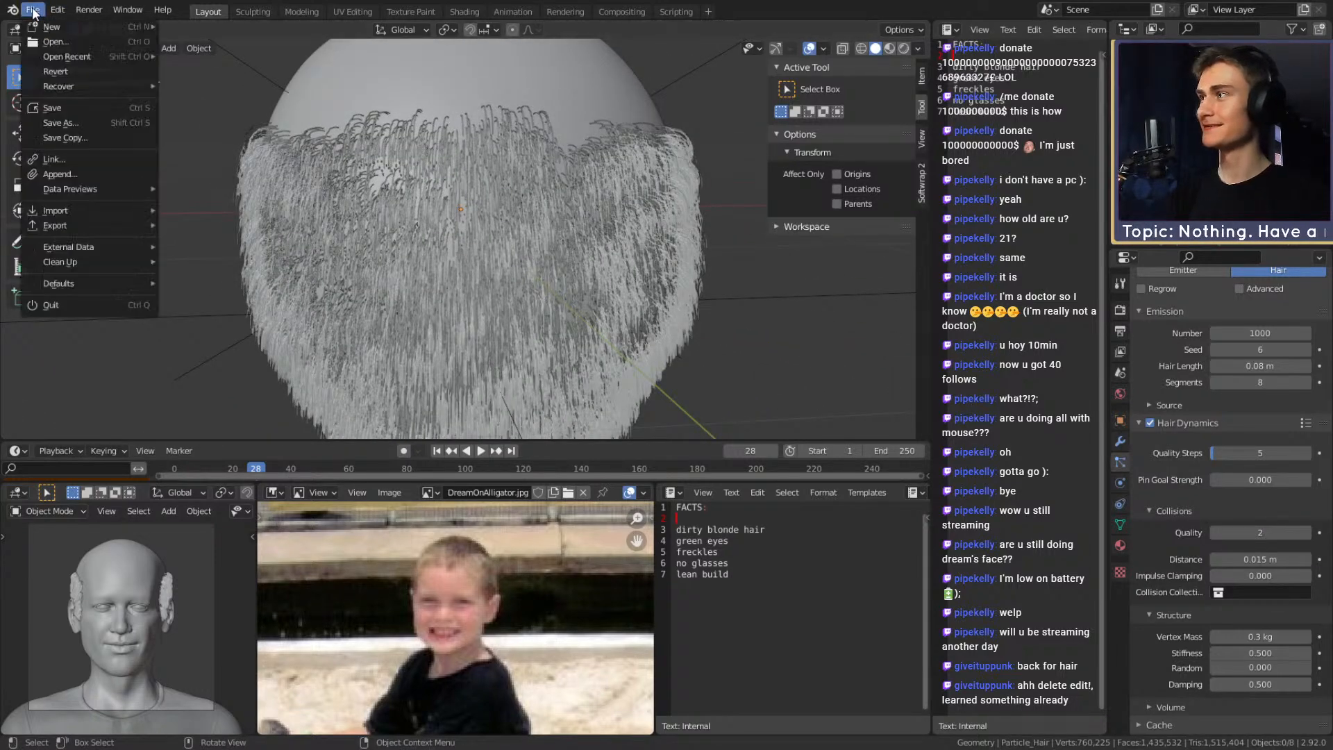
click(55, 109)
scroll(389, 215, down, 4)
middle_drag(398, 230, 636, 237)
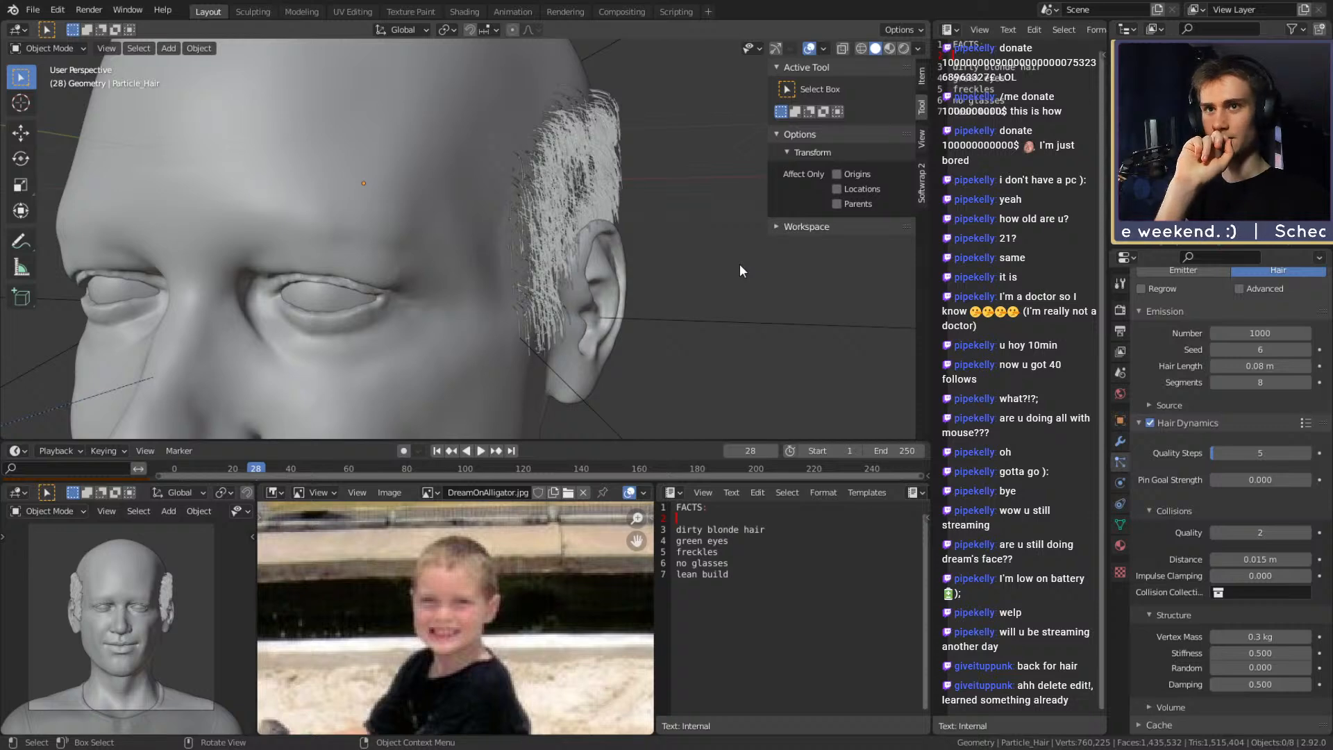
Add a third vertex group to the Particle_Hair mesh and name it Length_short
scroll(1240, 358, up, 5)
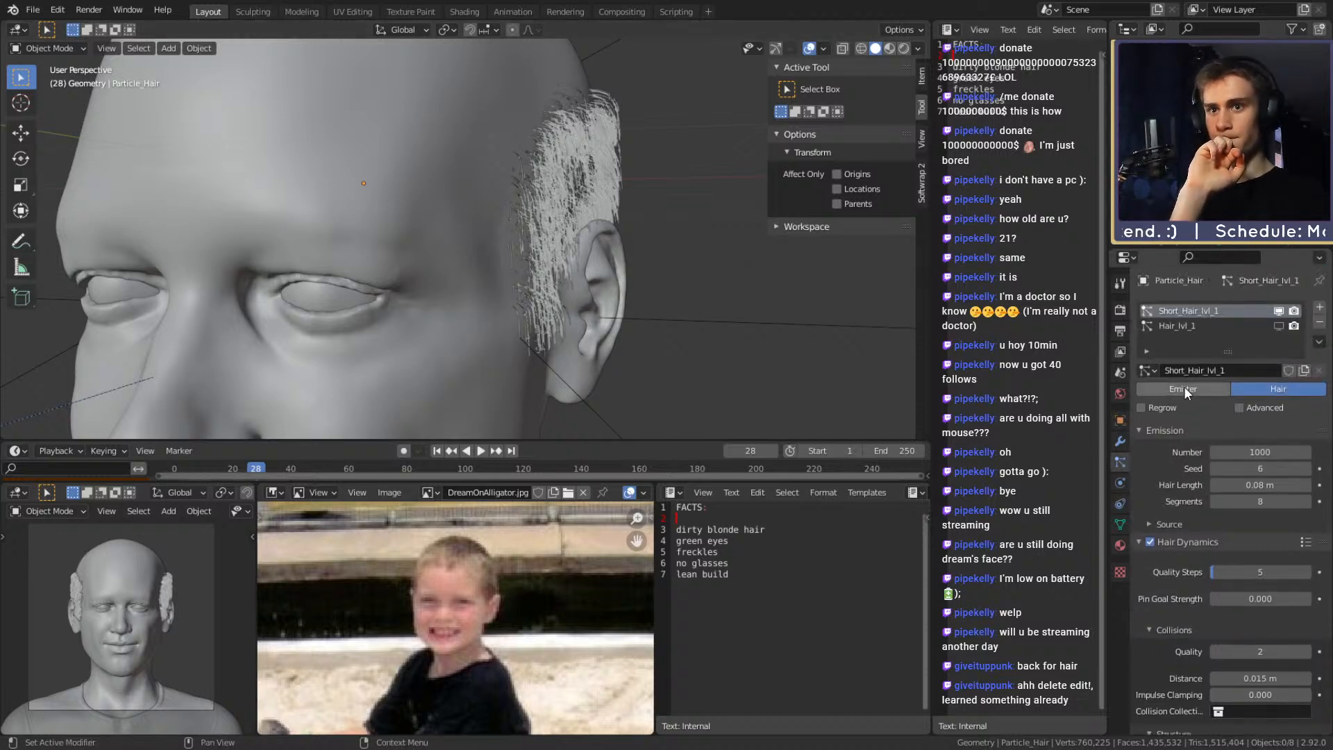
middle_drag(640, 264, 246, 214)
middle_drag(443, 206, 535, 249)
scroll(555, 251, up, 5)
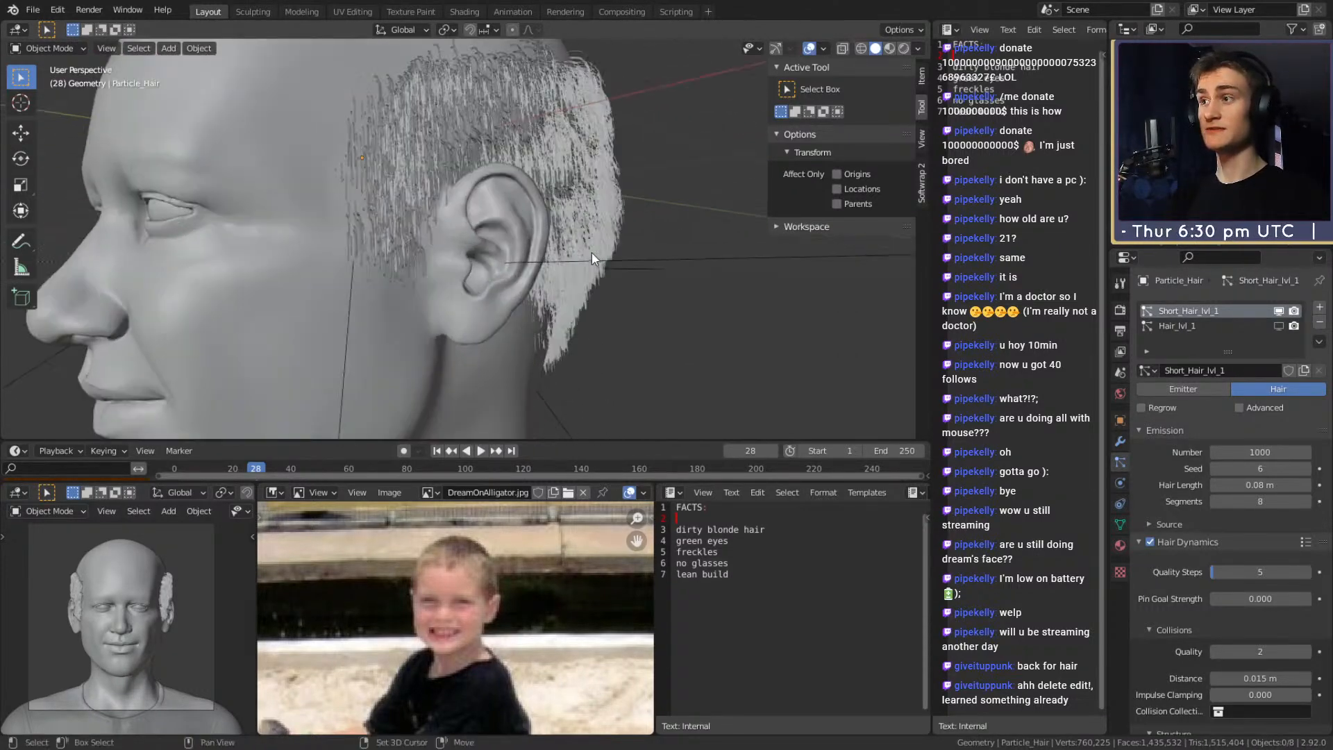
click(1120, 524)
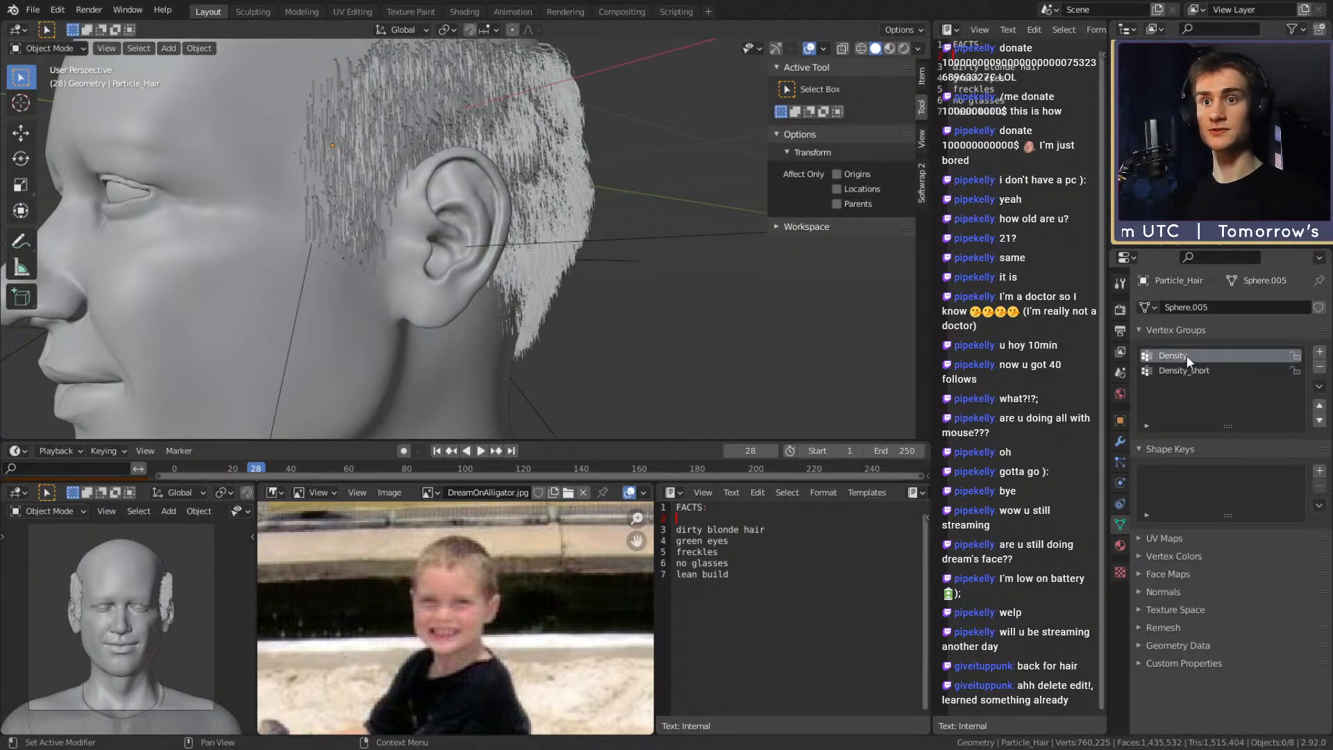
click(1319, 352)
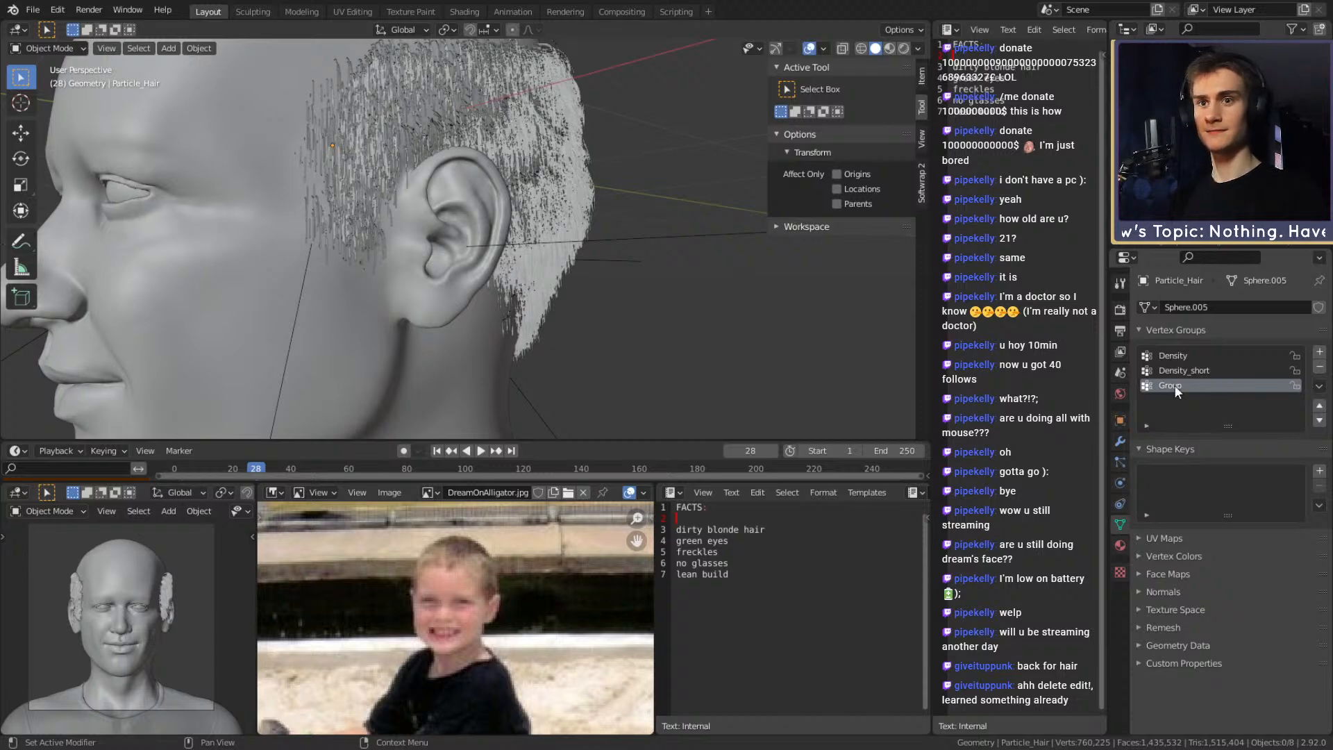
double_click(1173, 384)
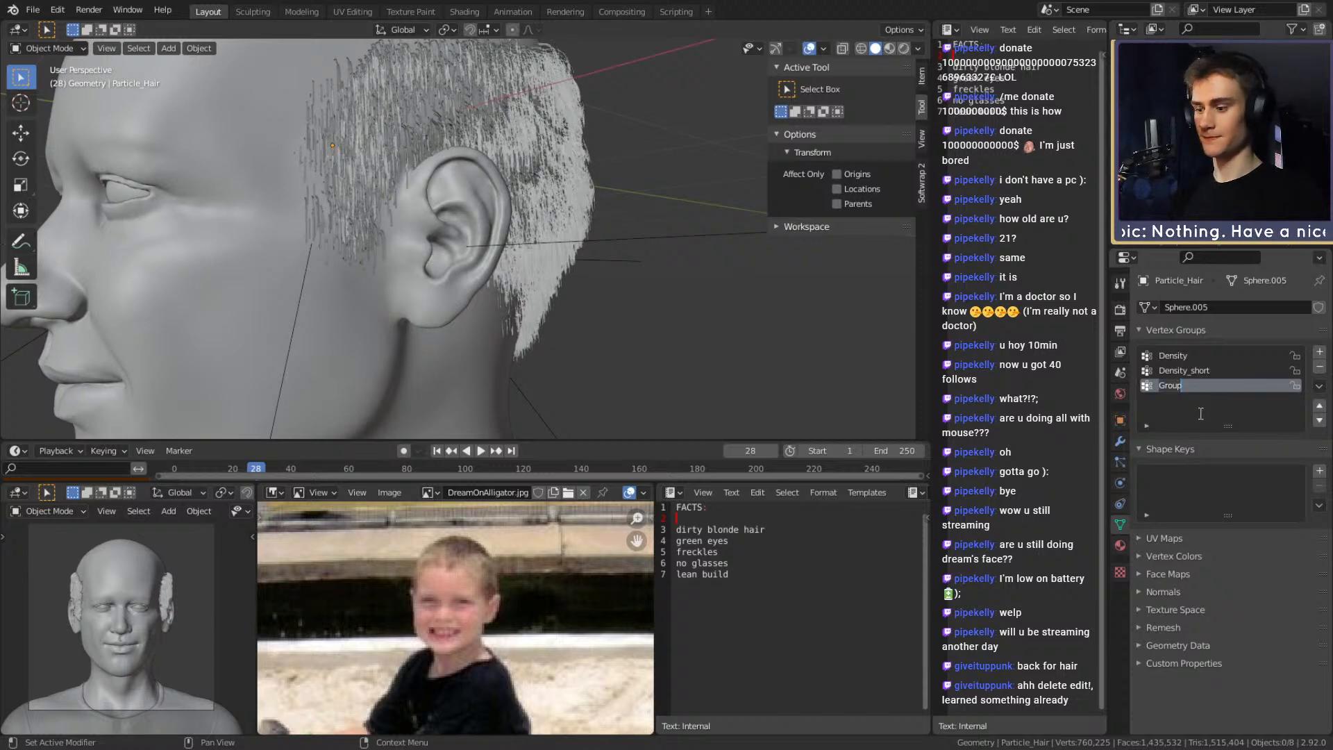
text(Length_short)
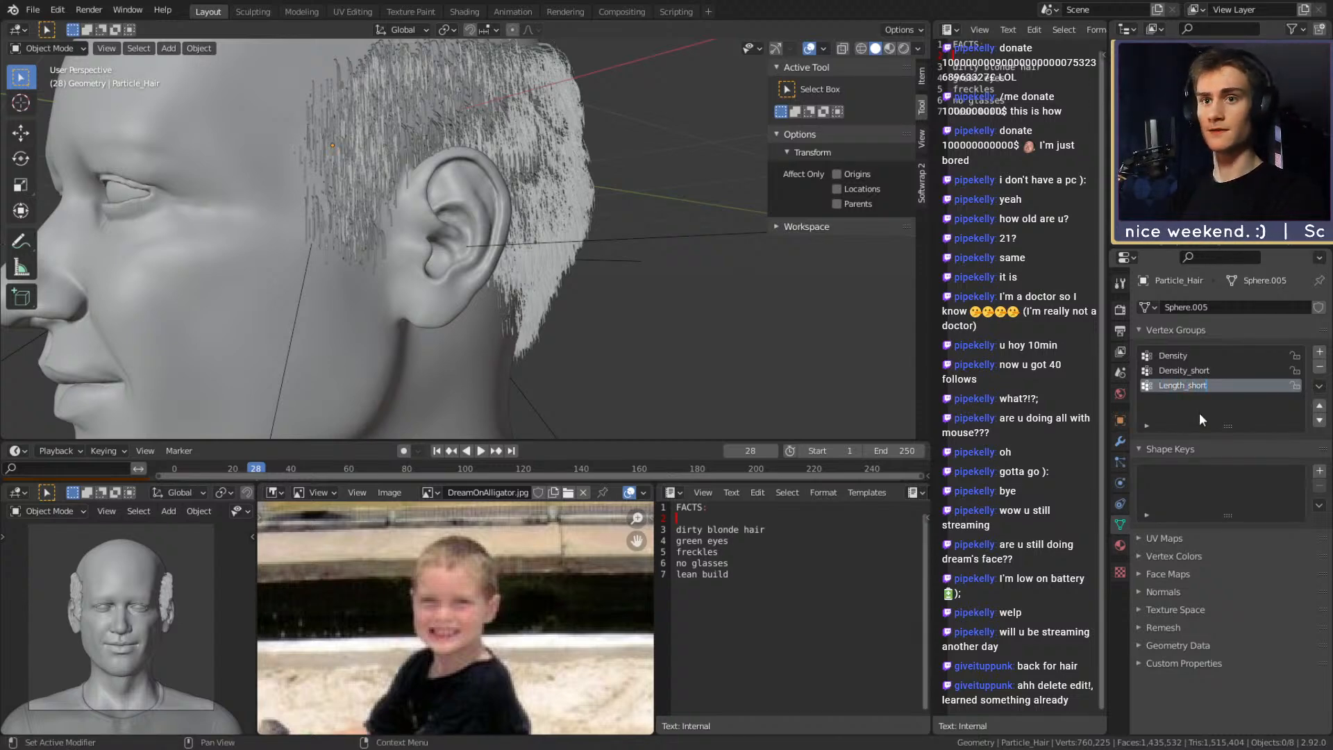
key(Return)
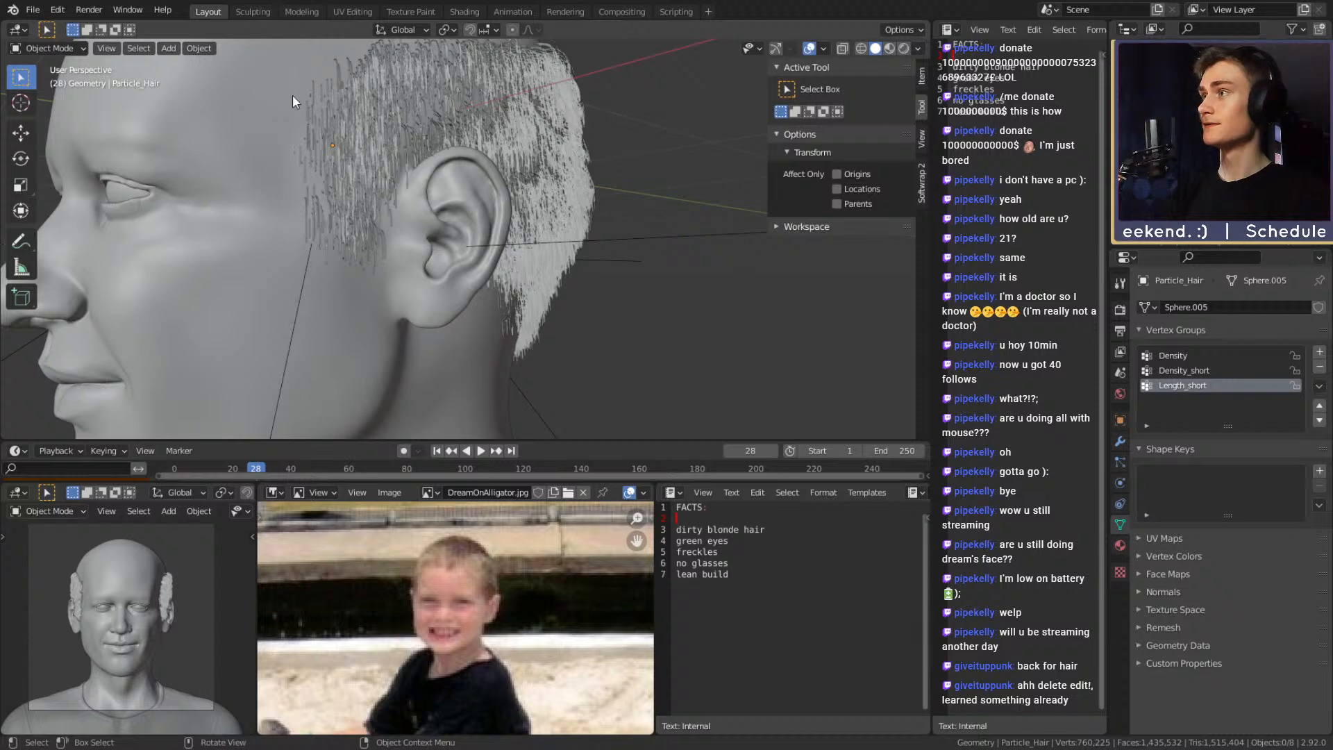
Switch Particle_Hair to Weight Paint mode and assign Length_short as the Length vertex group of the Short_Hair_lvl_1 particle system
click(64, 45)
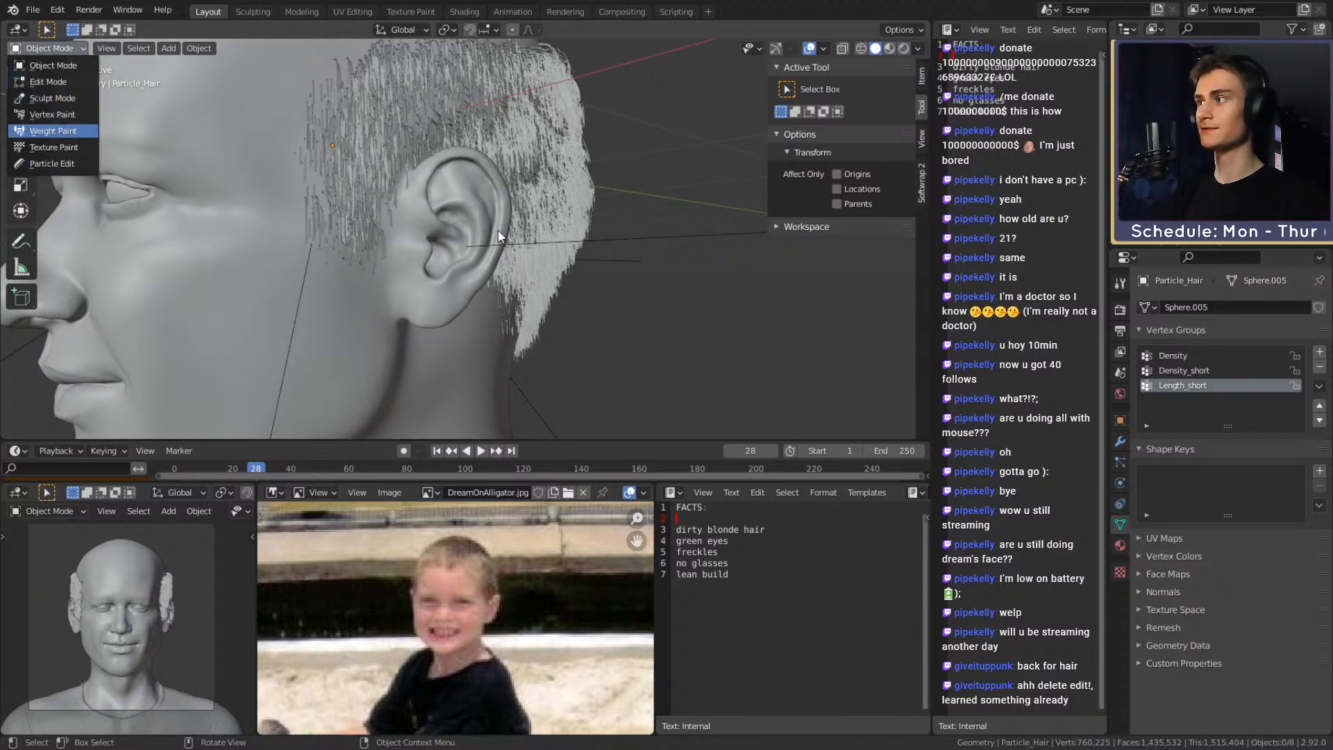
click(52, 131)
middle_drag(474, 216, 496, 256)
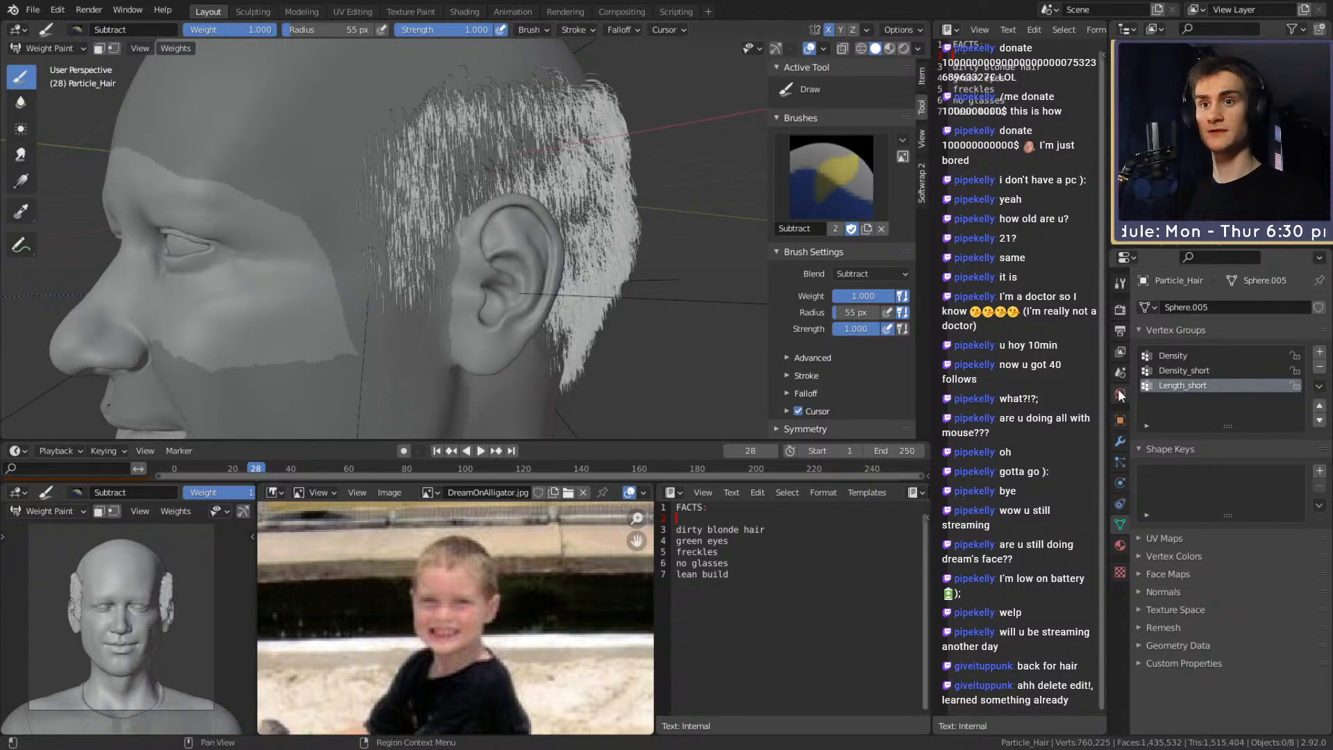
click(1119, 443)
click(1119, 460)
scroll(1160, 444, down, 8)
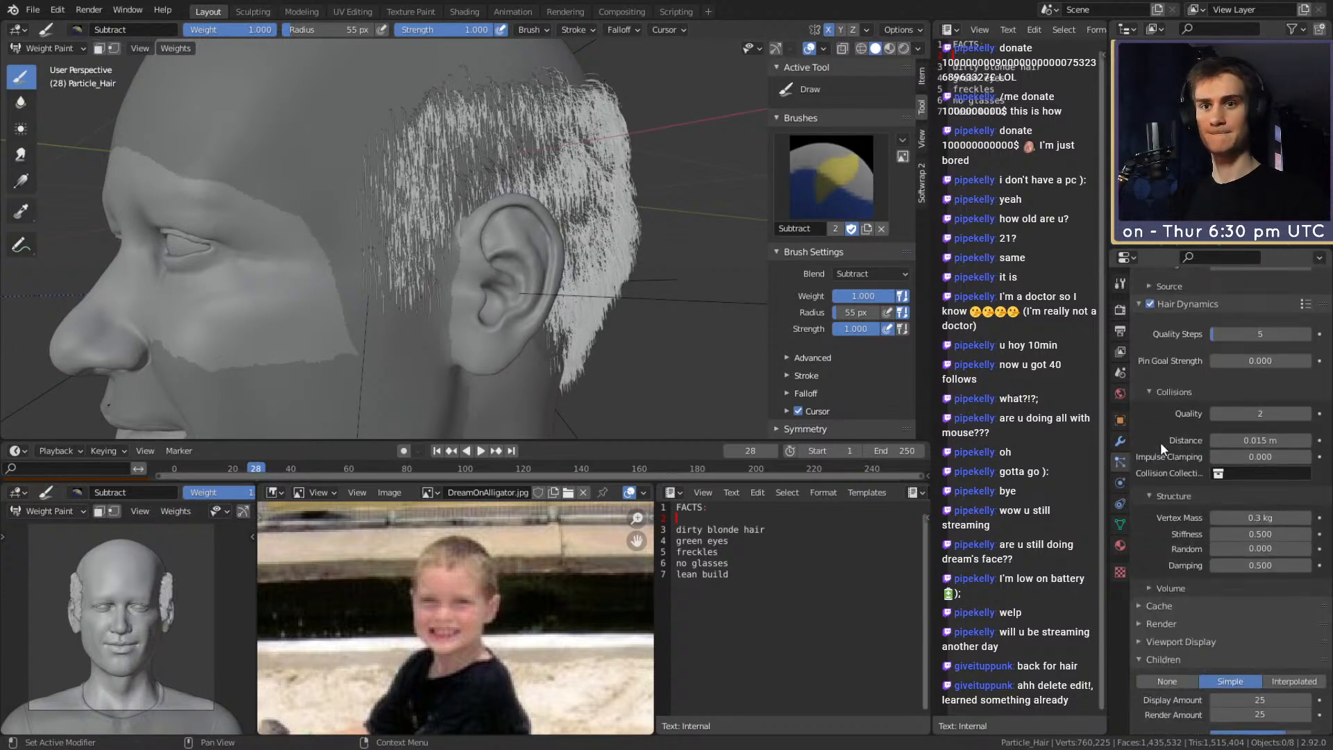
scroll(1160, 445, down, 8)
scroll(1157, 493, down, 8)
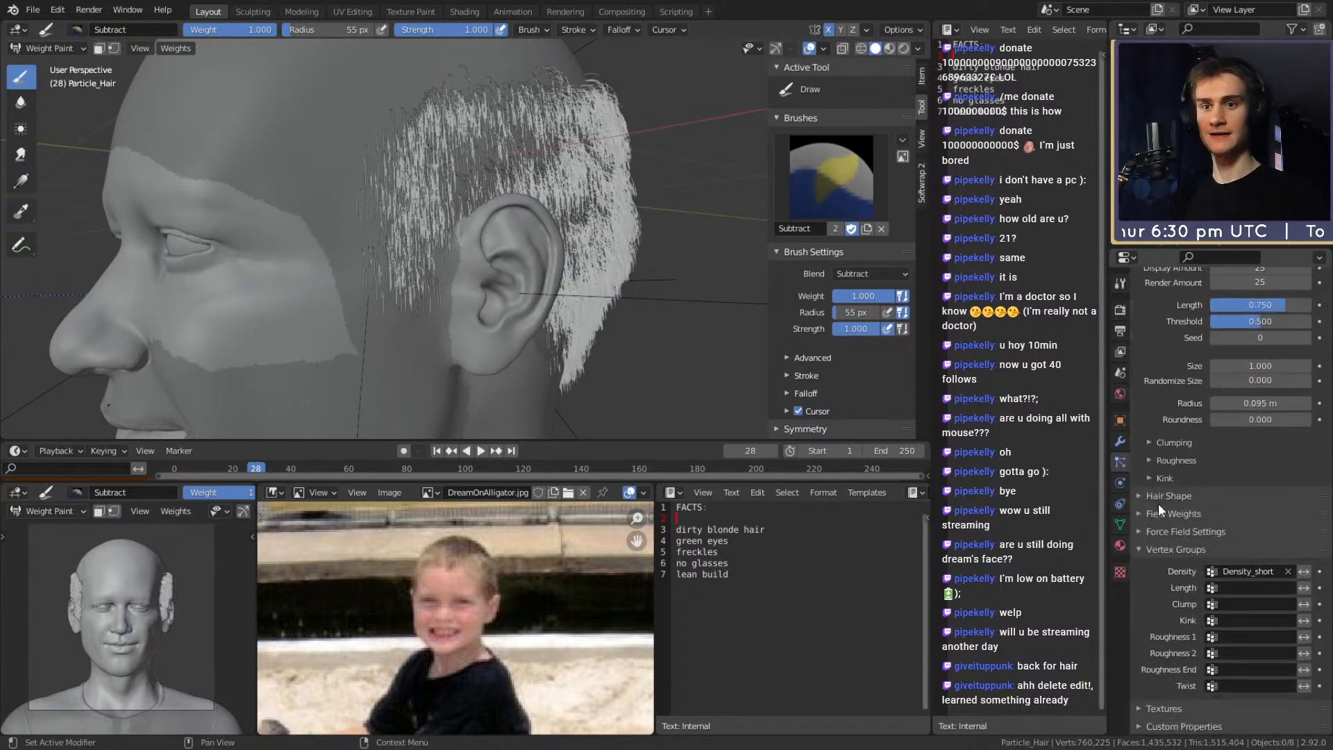
click(1229, 587)
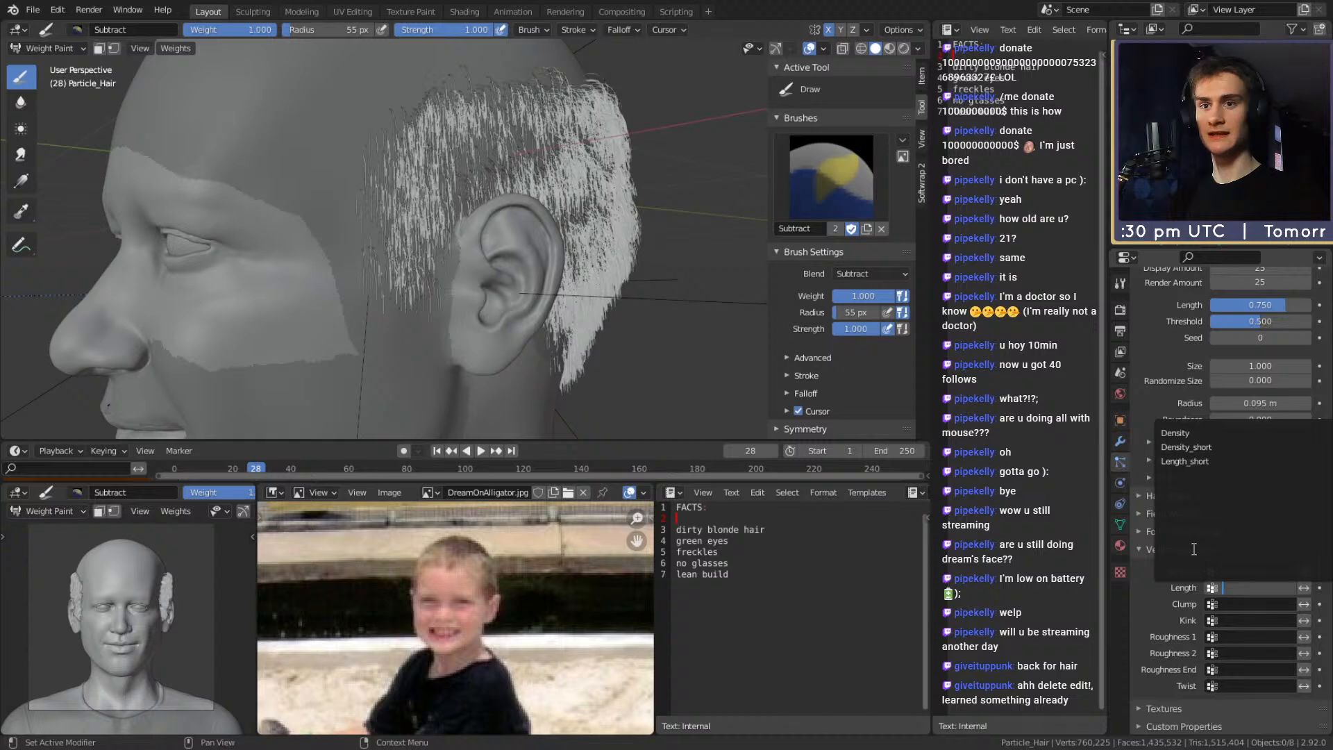
click(1179, 460)
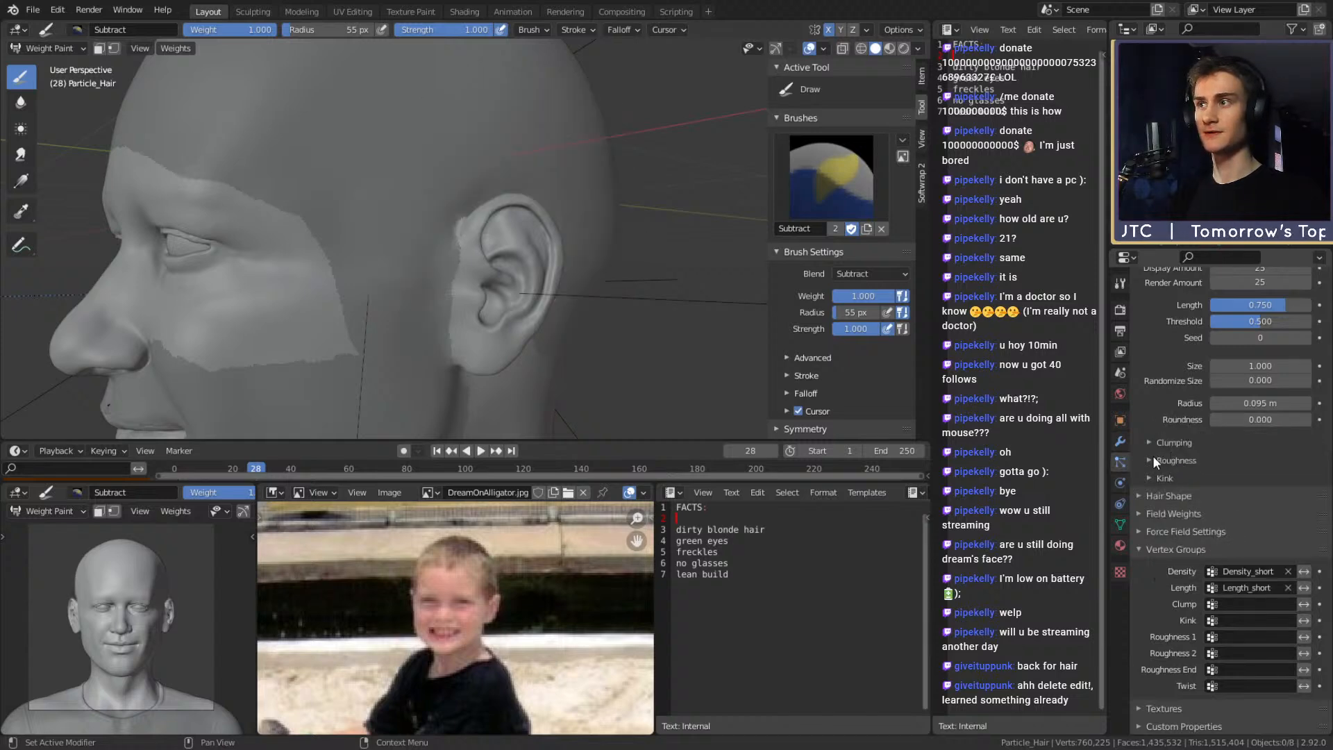
Paint a band of Length_short weight around the side and back of the head with the Add brush at weight 1.000 and 55 px radius
middle_drag(565, 194, 474, 213)
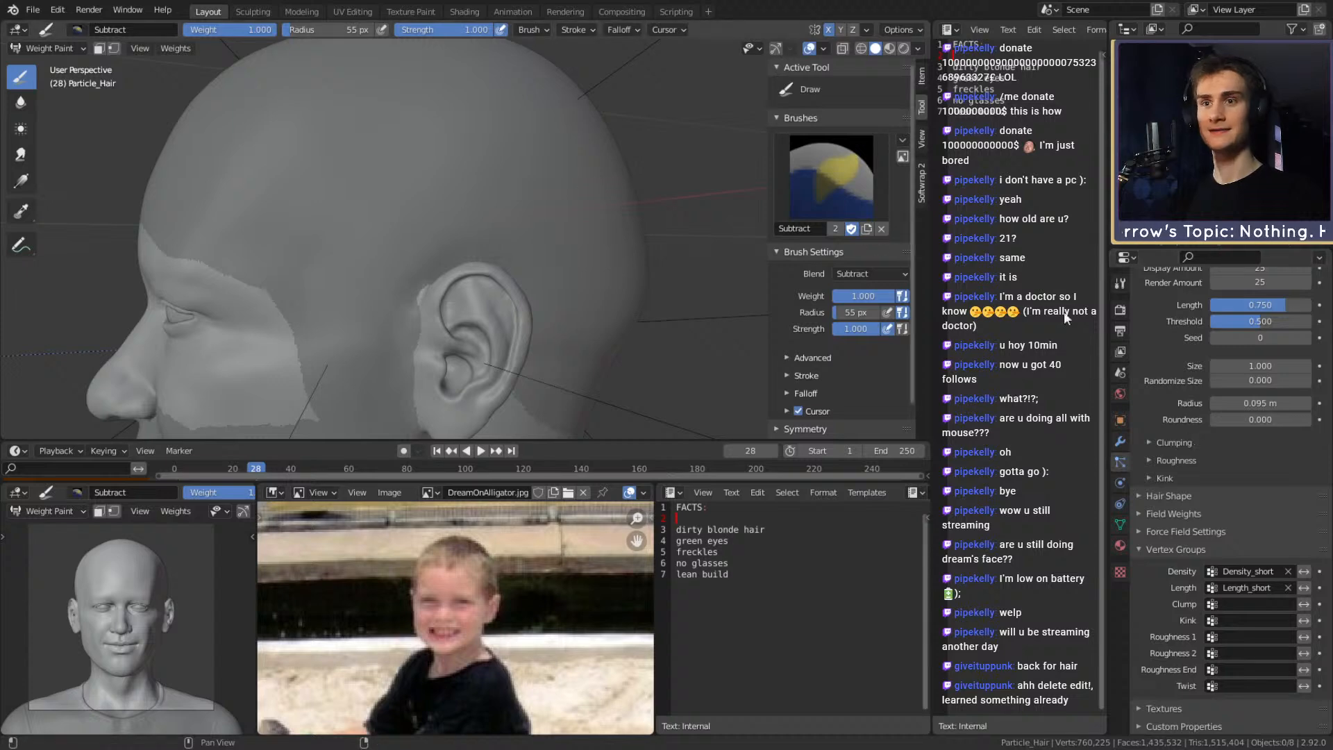
scroll(1162, 434, up, 5)
scroll(1162, 436, down, 3)
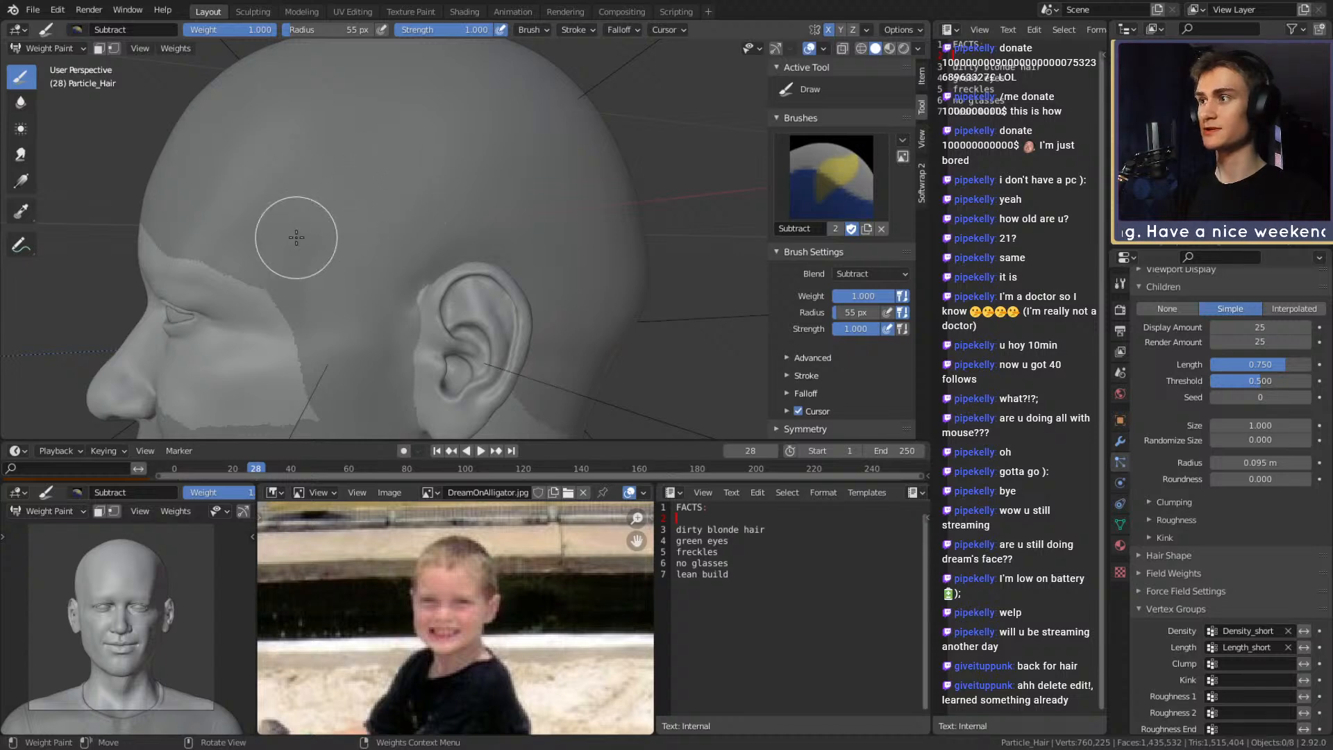
click(1119, 524)
mouse_move(441, 229)
middle_down()
mouse_move(518, 240)
mouse_move(429, 226)
middle_up()
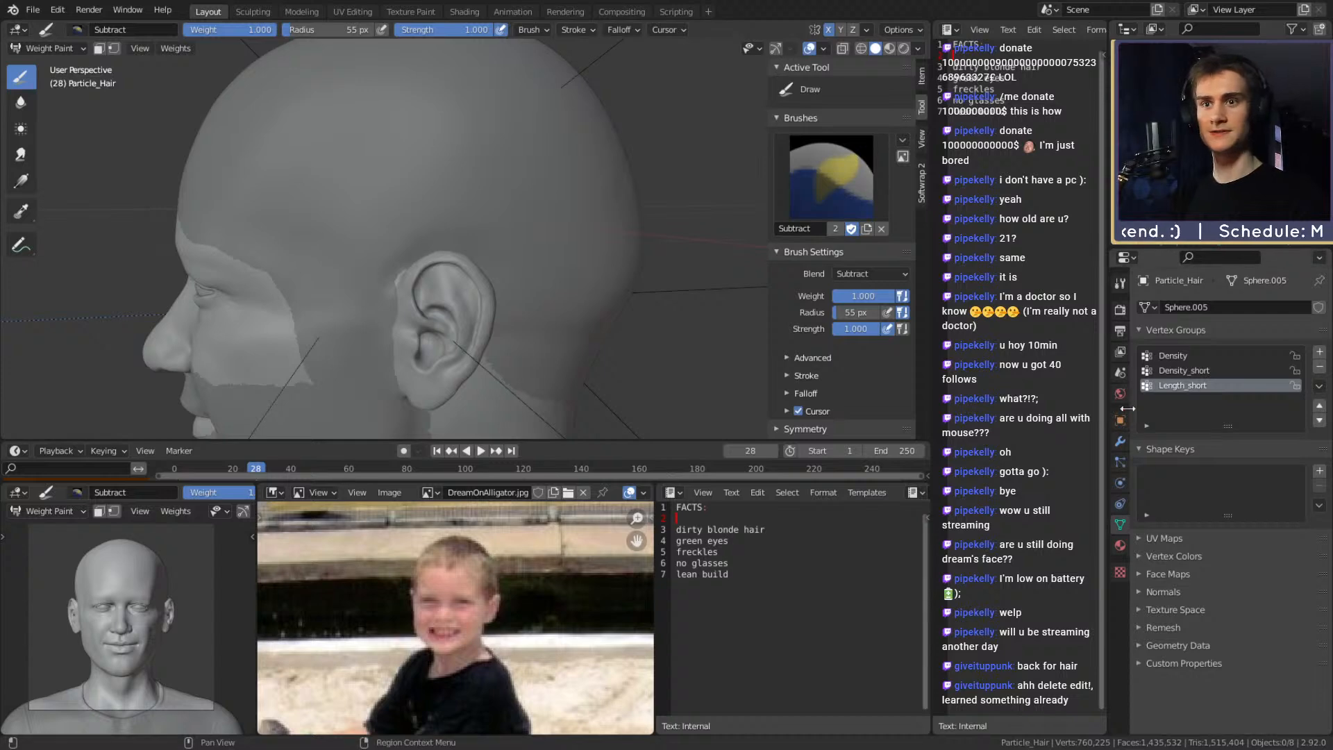
click(818, 170)
click(438, 263)
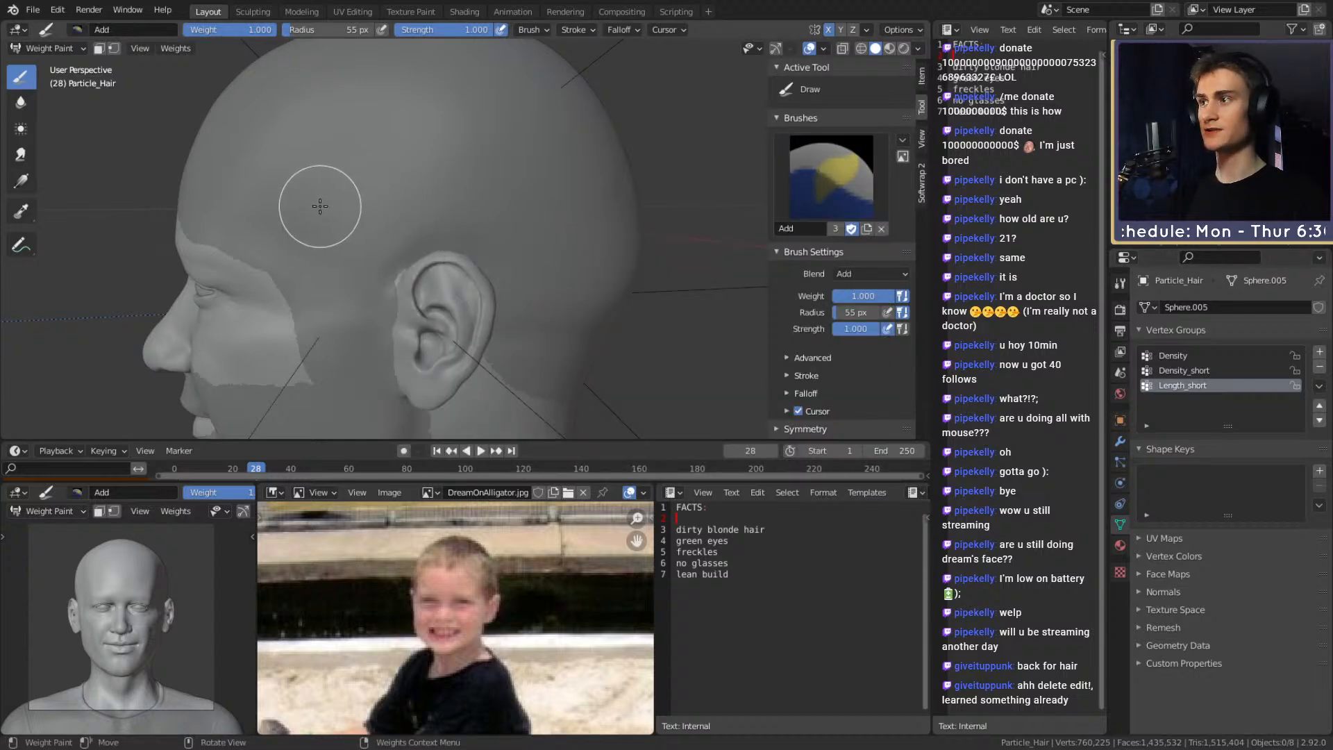
mouse_move(327, 208)
mouse_down()
mouse_move(641, 209)
mouse_move(359, 203)
mouse_move(626, 179)
mouse_up()
mouse_move(528, 171)
mouse_down()
mouse_move(372, 161)
mouse_move(295, 182)
mouse_move(297, 164)
mouse_move(550, 134)
mouse_move(704, 197)
mouse_up()
middle_drag(704, 196, 472, 168)
mouse_move(470, 167)
mouse_down()
mouse_move(660, 164)
mouse_move(654, 179)
mouse_move(535, 223)
mouse_move(659, 232)
mouse_up()
drag(561, 248, 467, 254)
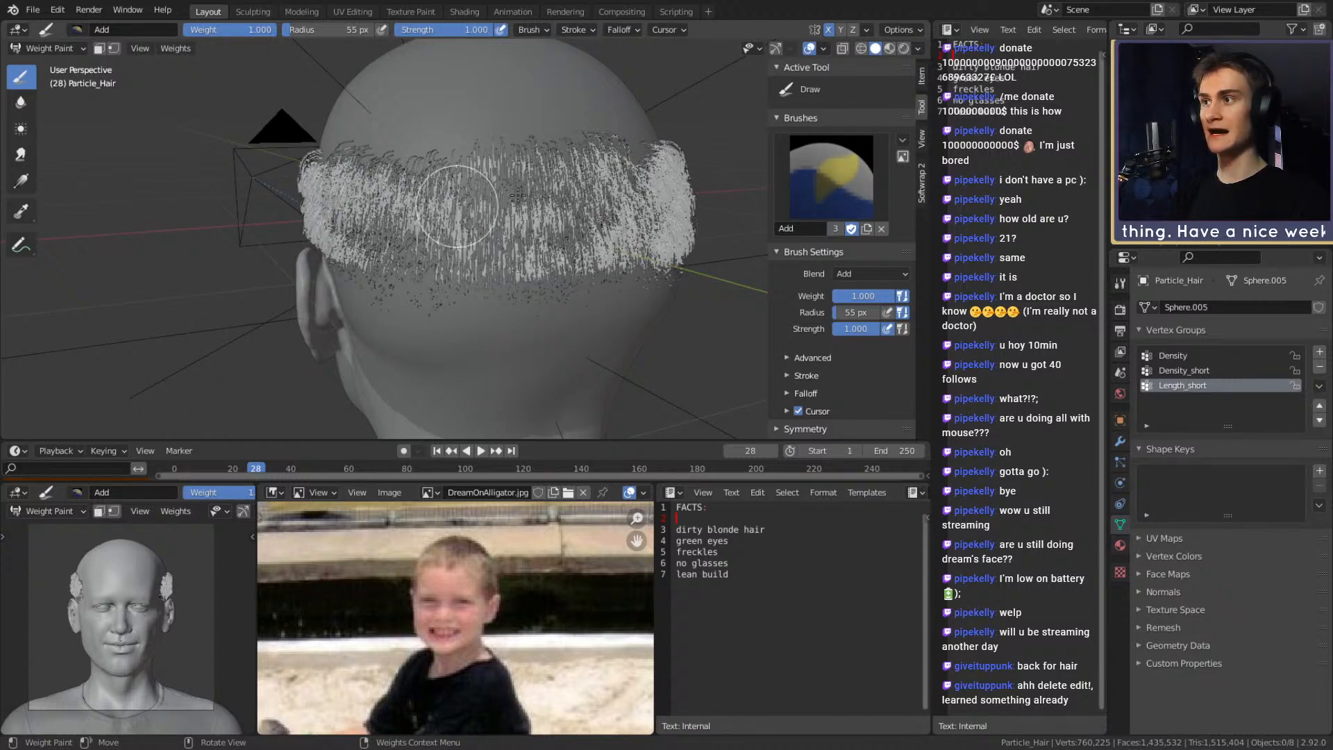
Extend the painted length weight down to just above the ear and along the hair band behind it
middle_drag(573, 219, 532, 243)
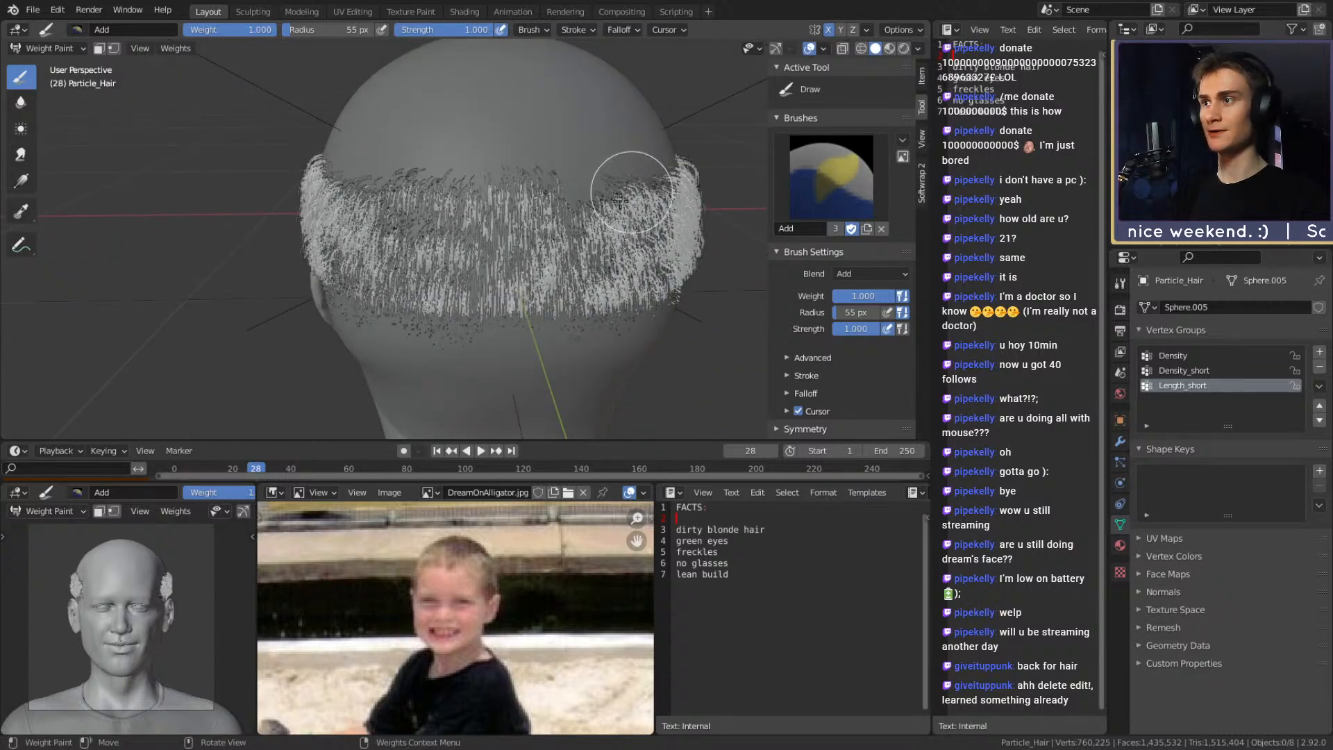
middle_drag(630, 192, 590, 201)
middle_drag(506, 227, 381, 166)
scroll(366, 164, up, 2)
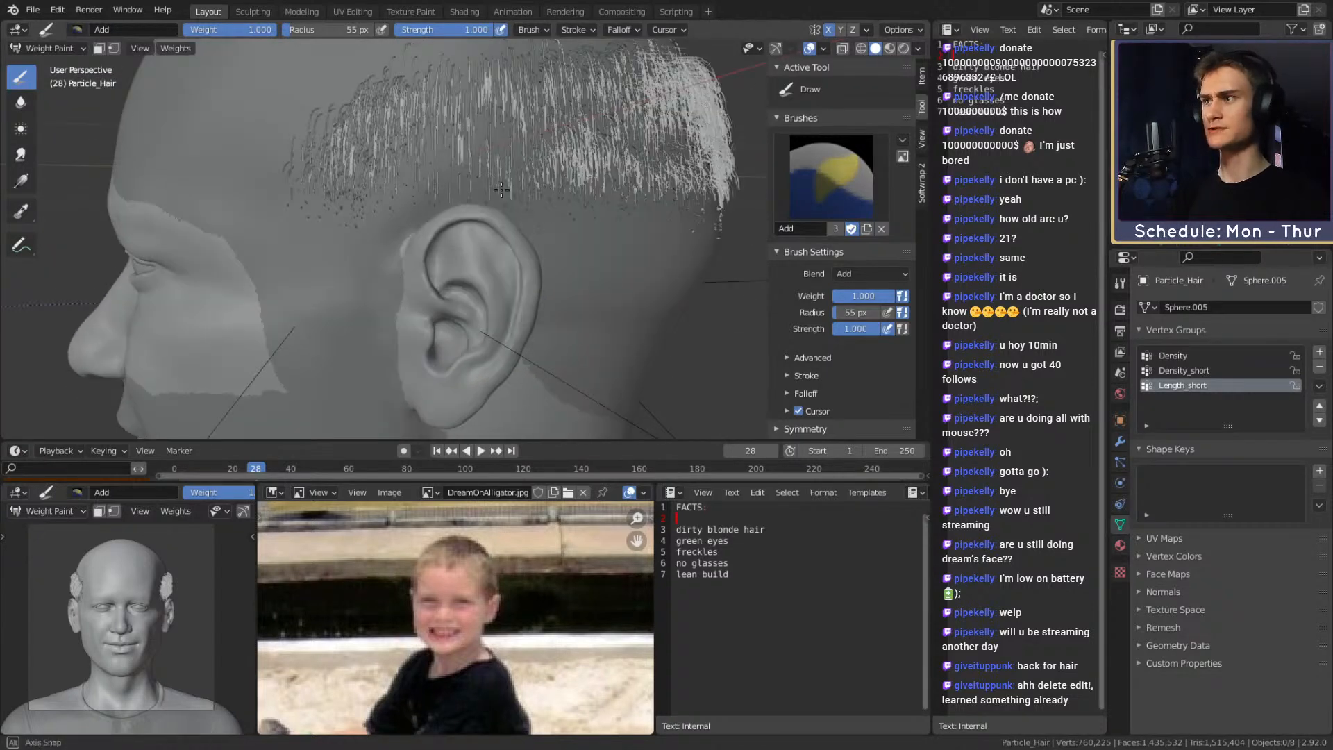
middle_drag(500, 189, 522, 194)
mouse_move(389, 213)
mouse_down()
mouse_move(345, 206)
mouse_move(544, 202)
mouse_up()
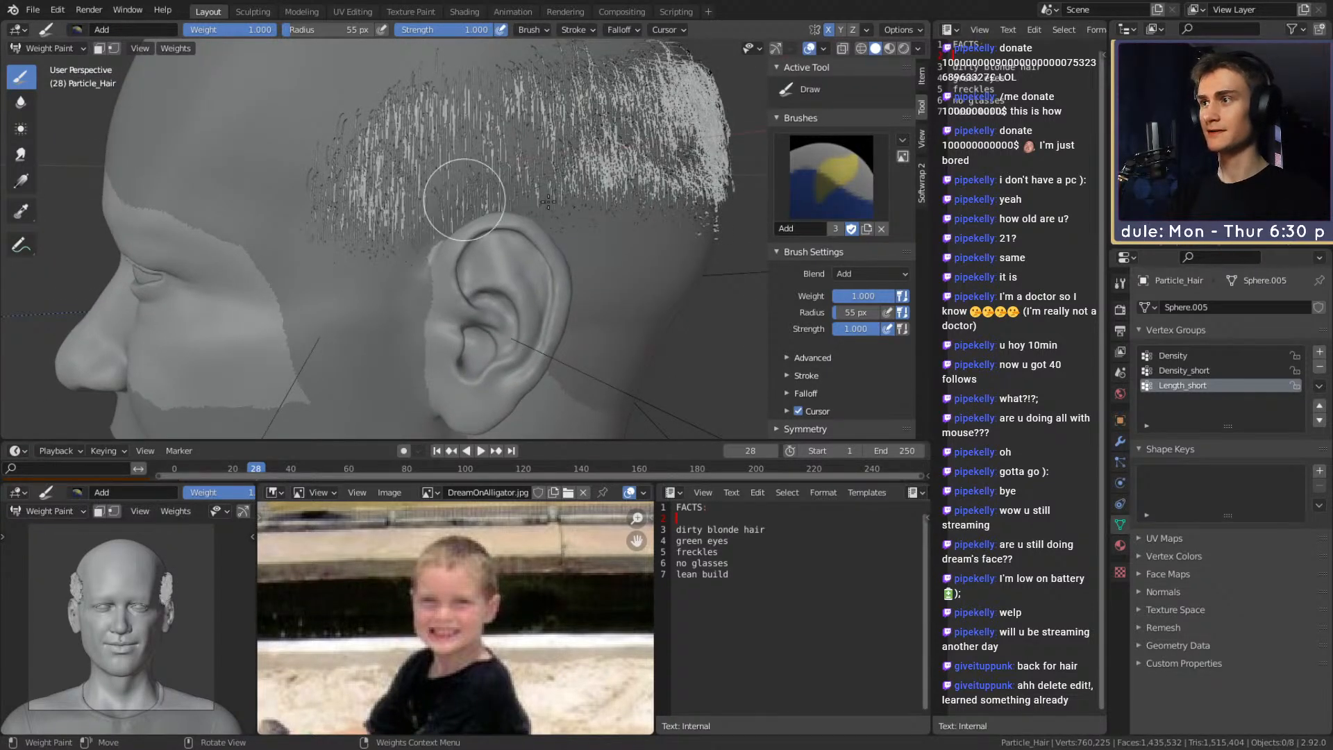
mouse_move(682, 209)
mouse_down()
mouse_move(706, 208)
mouse_move(662, 150)
mouse_up()
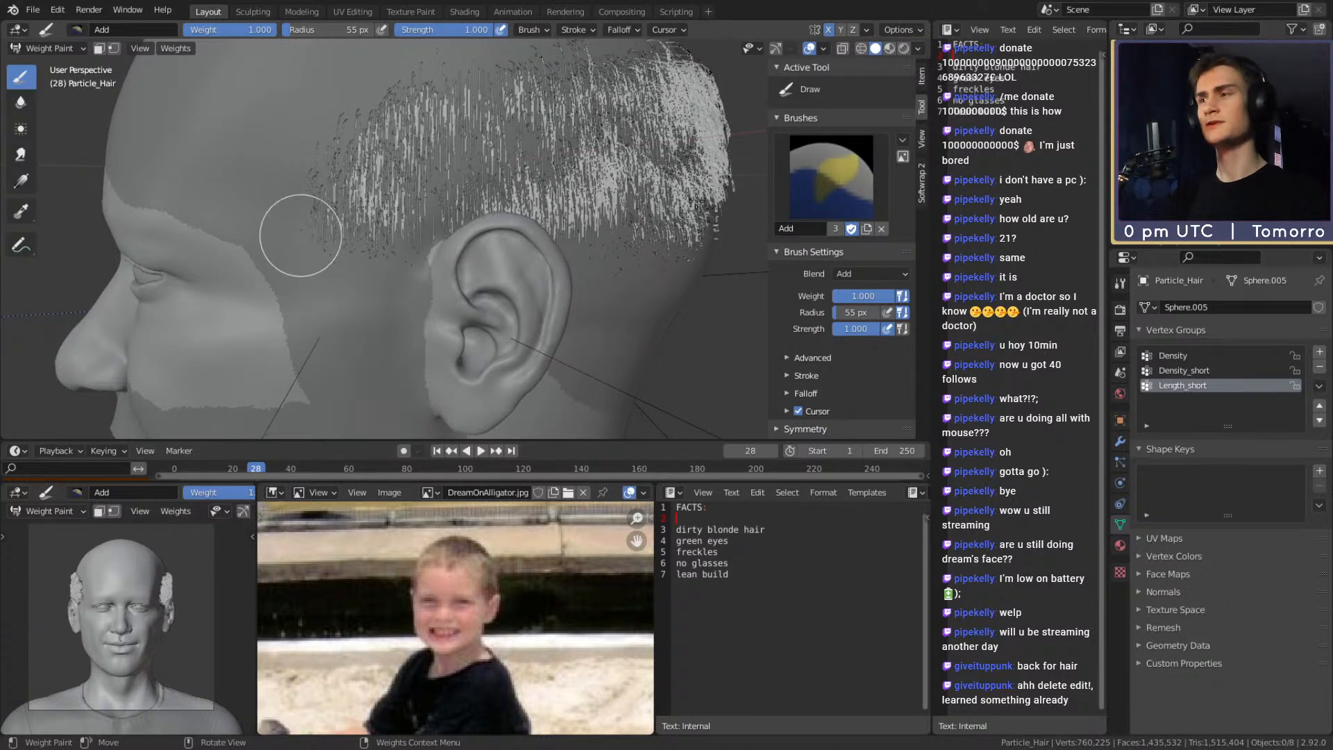
Paint more length weight along the lower edge of the hair on the back of the head
middle_drag(565, 215, 369, 216)
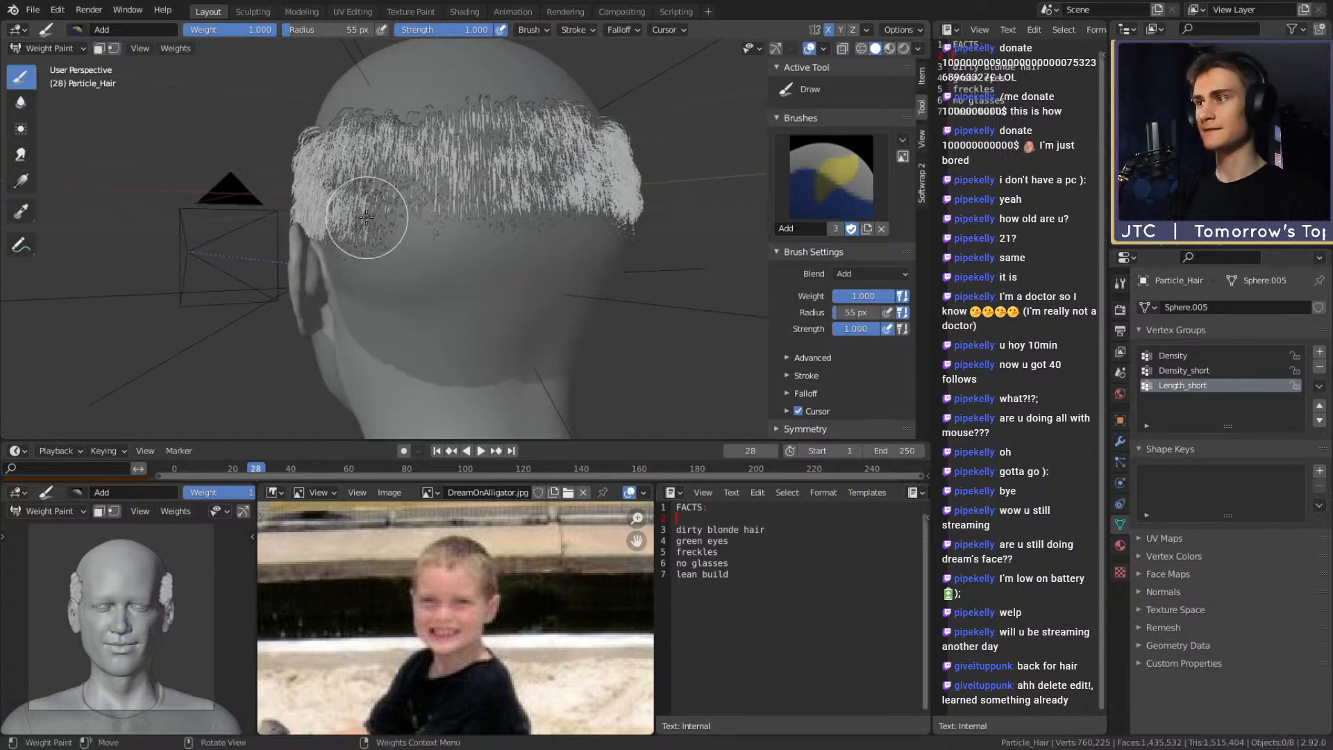
drag(361, 220, 574, 218)
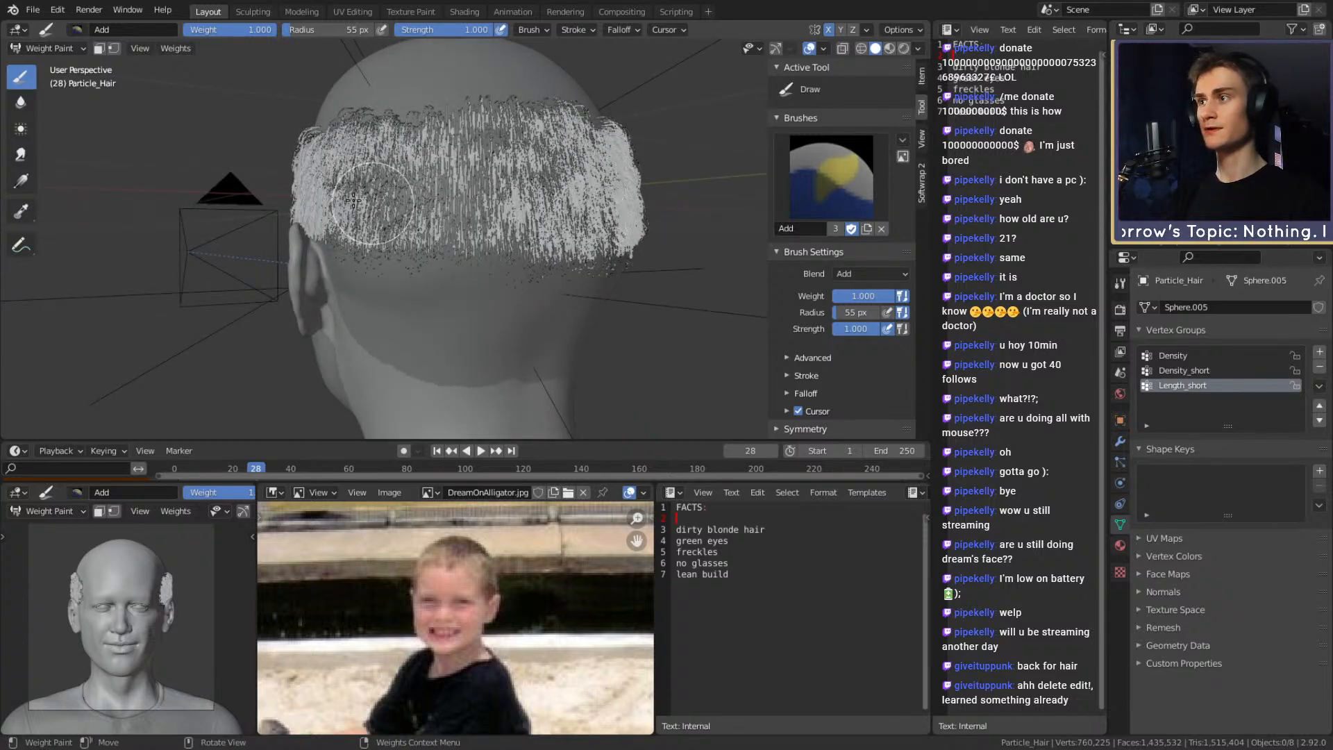
middle_drag(479, 264, 423, 222)
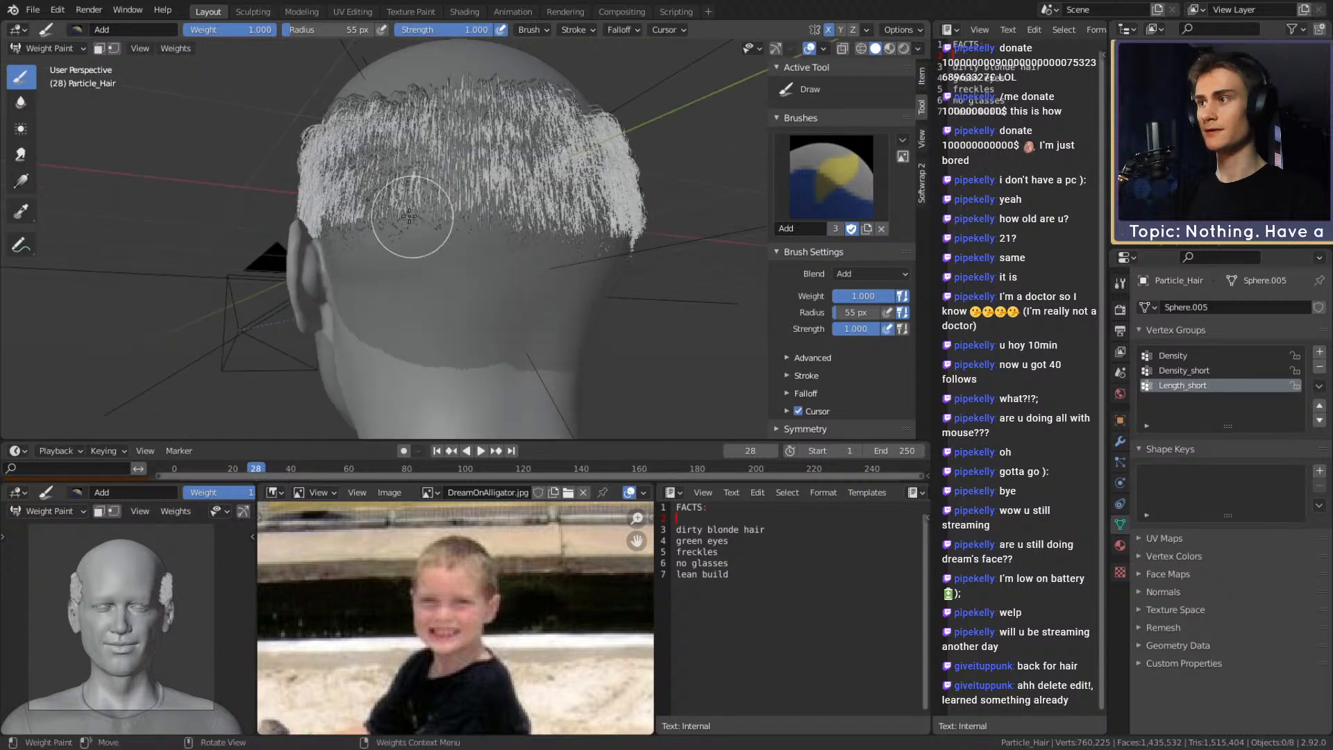
mouse_move(415, 232)
mouse_down()
mouse_move(486, 260)
mouse_move(575, 242)
mouse_move(401, 223)
mouse_move(379, 203)
mouse_move(390, 201)
mouse_up()
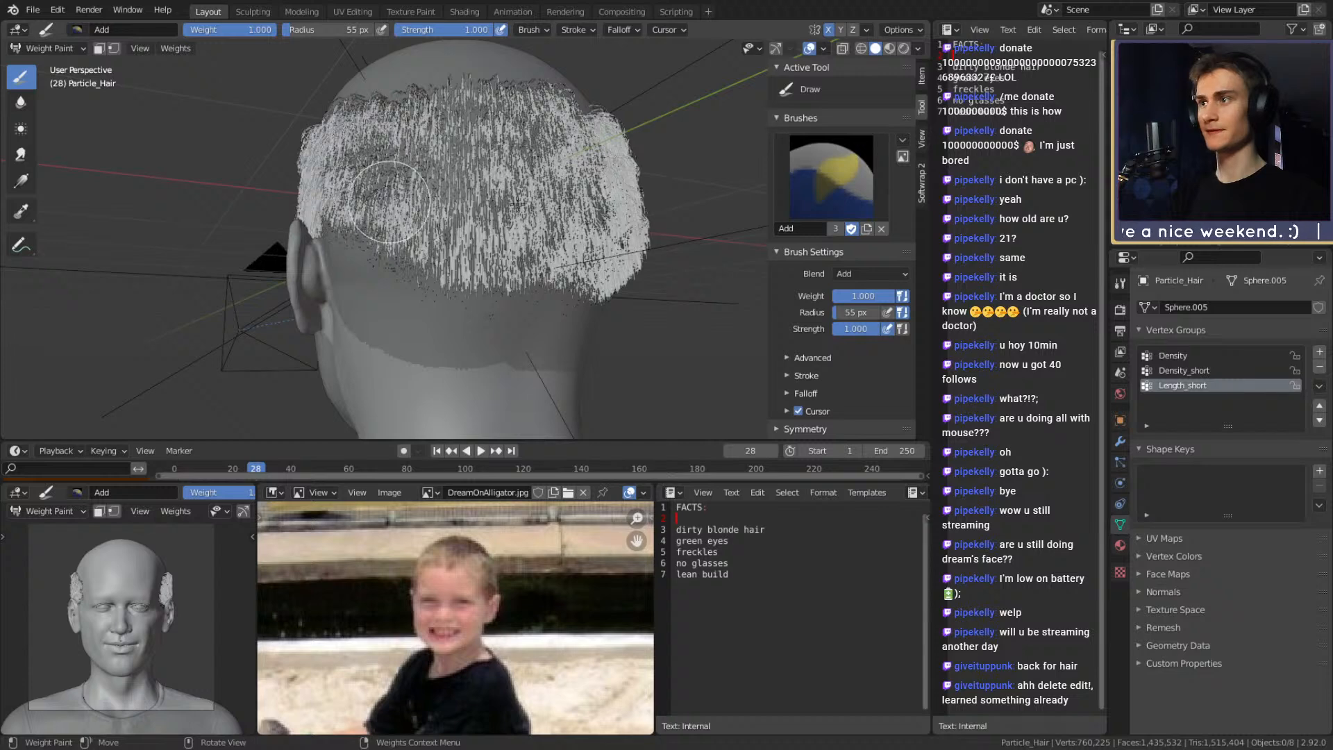
Smear the length weights down the sideburn in front of the ear with a 173 px Smear brush at strength 1.000
middle_drag(520, 204, 659, 208)
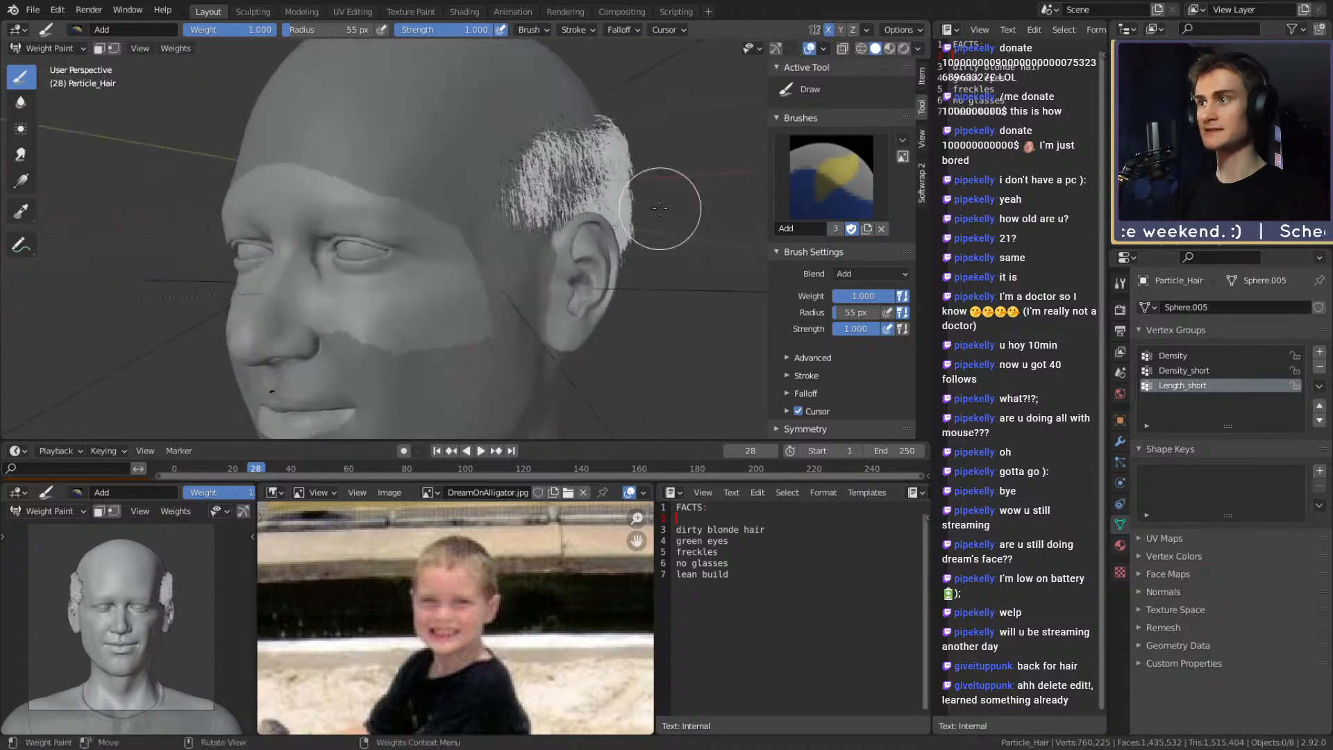
scroll(658, 211, up, 3)
middle_drag(555, 214, 512, 221)
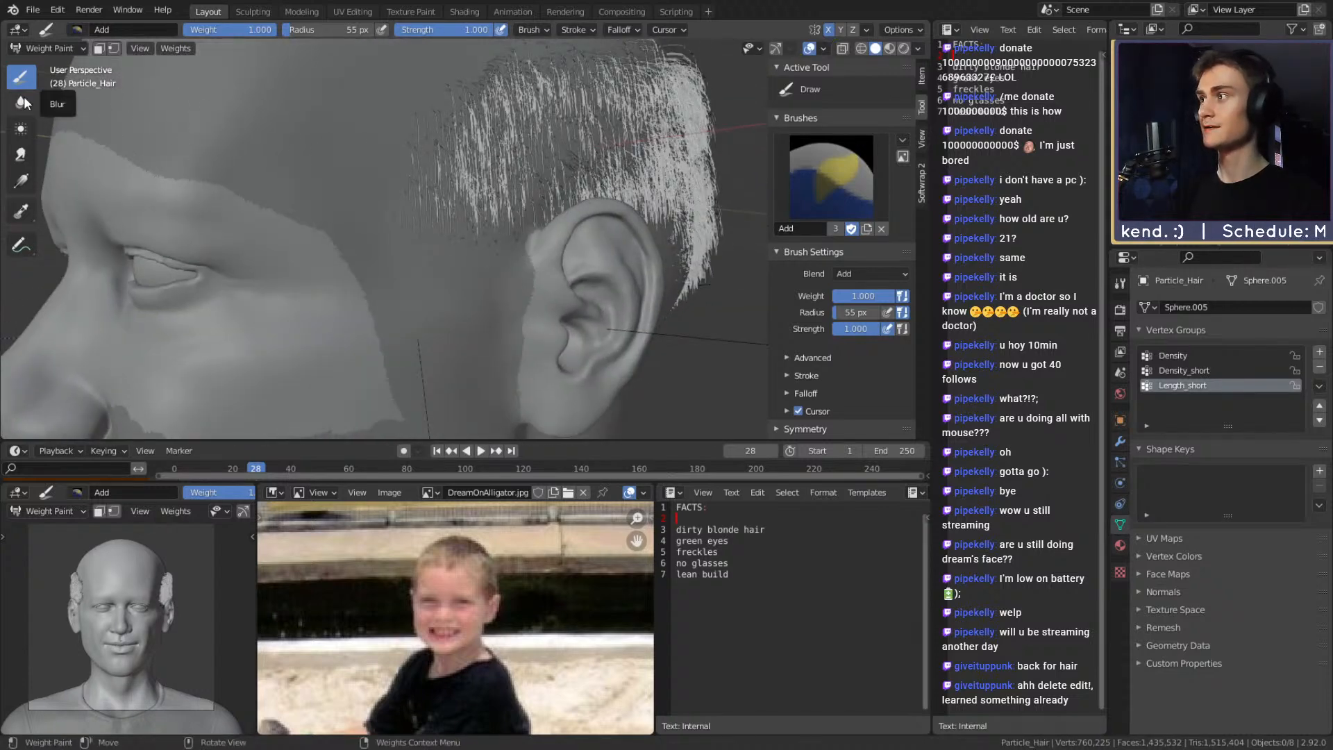
click(20, 154)
middle_drag(417, 236, 472, 243)
key(f)
click(381, 203)
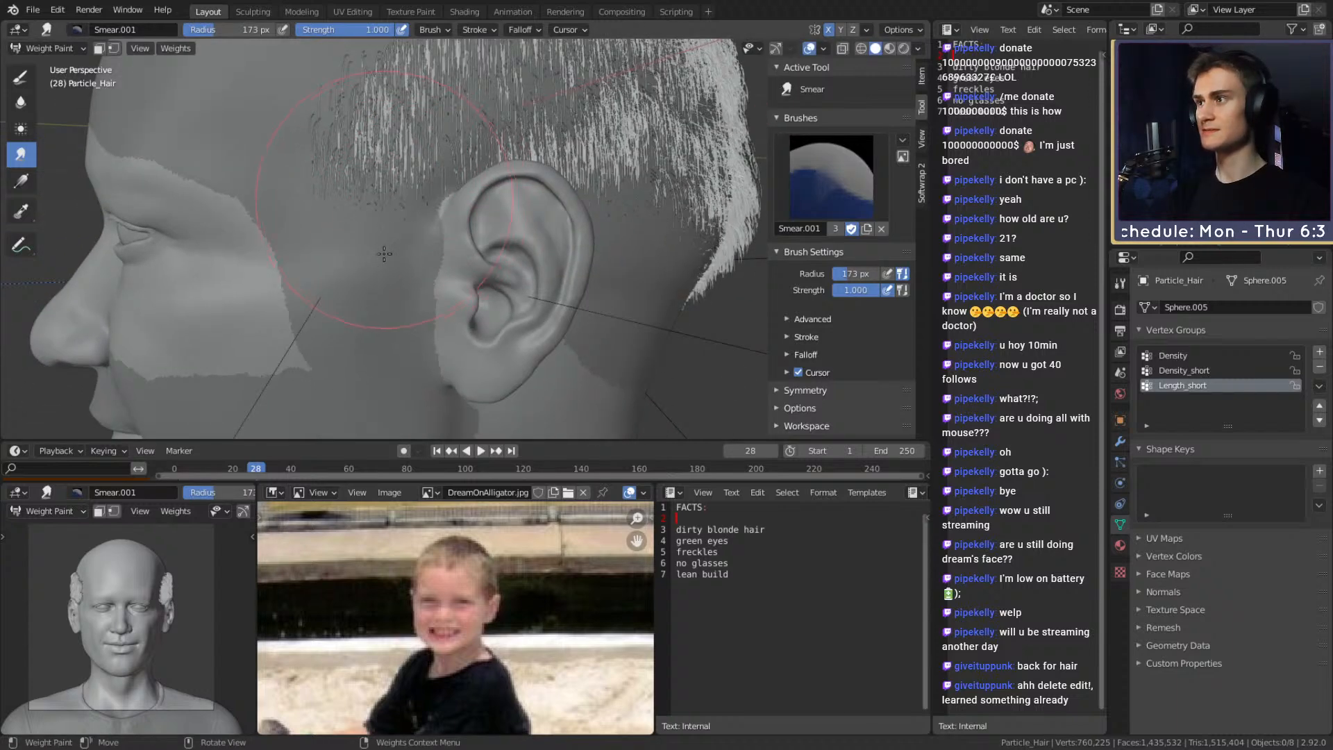
drag(386, 291, 389, 331)
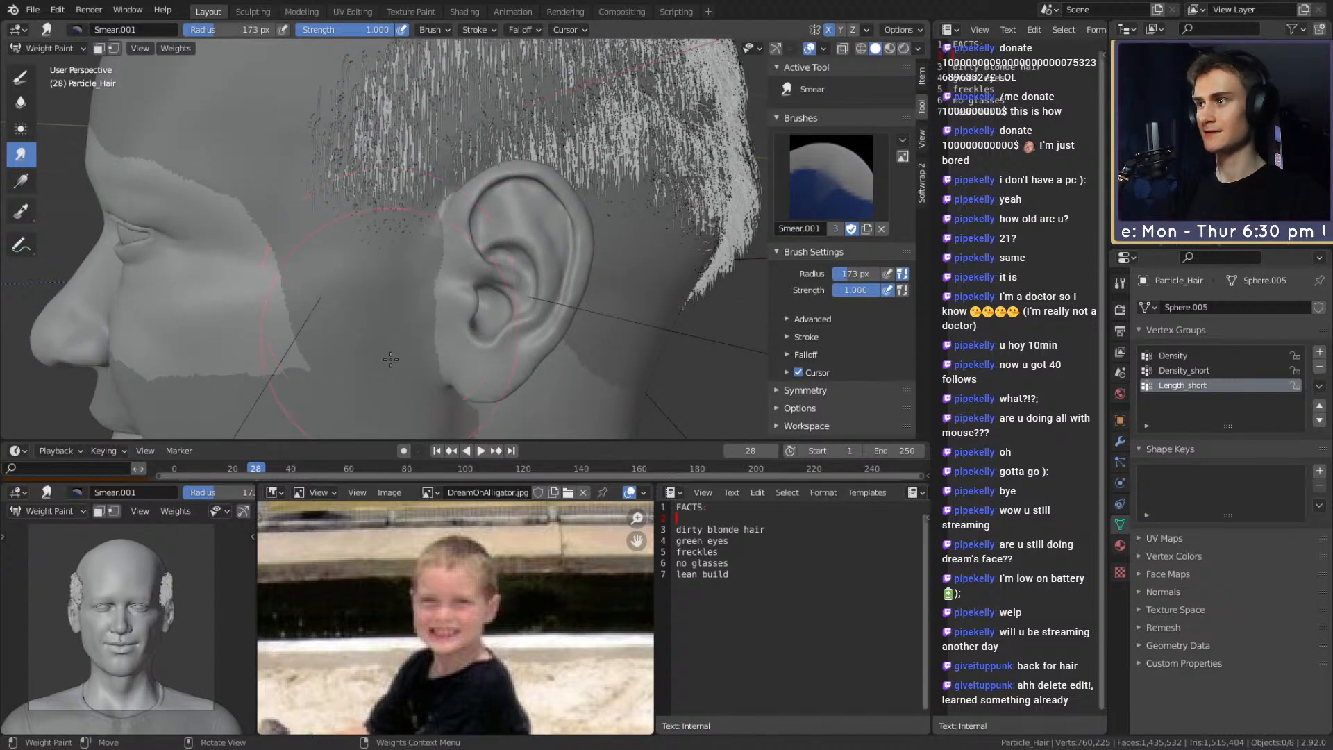
key(shift+f)
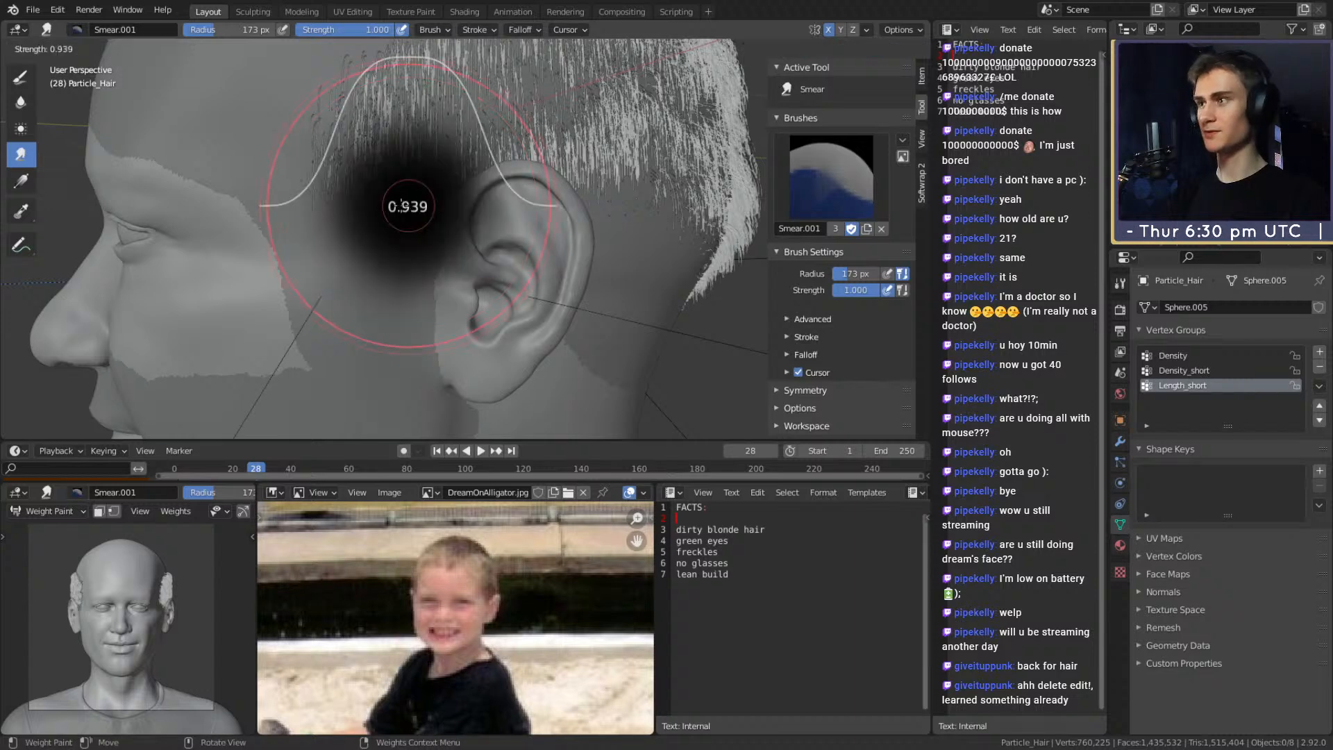
click(411, 206)
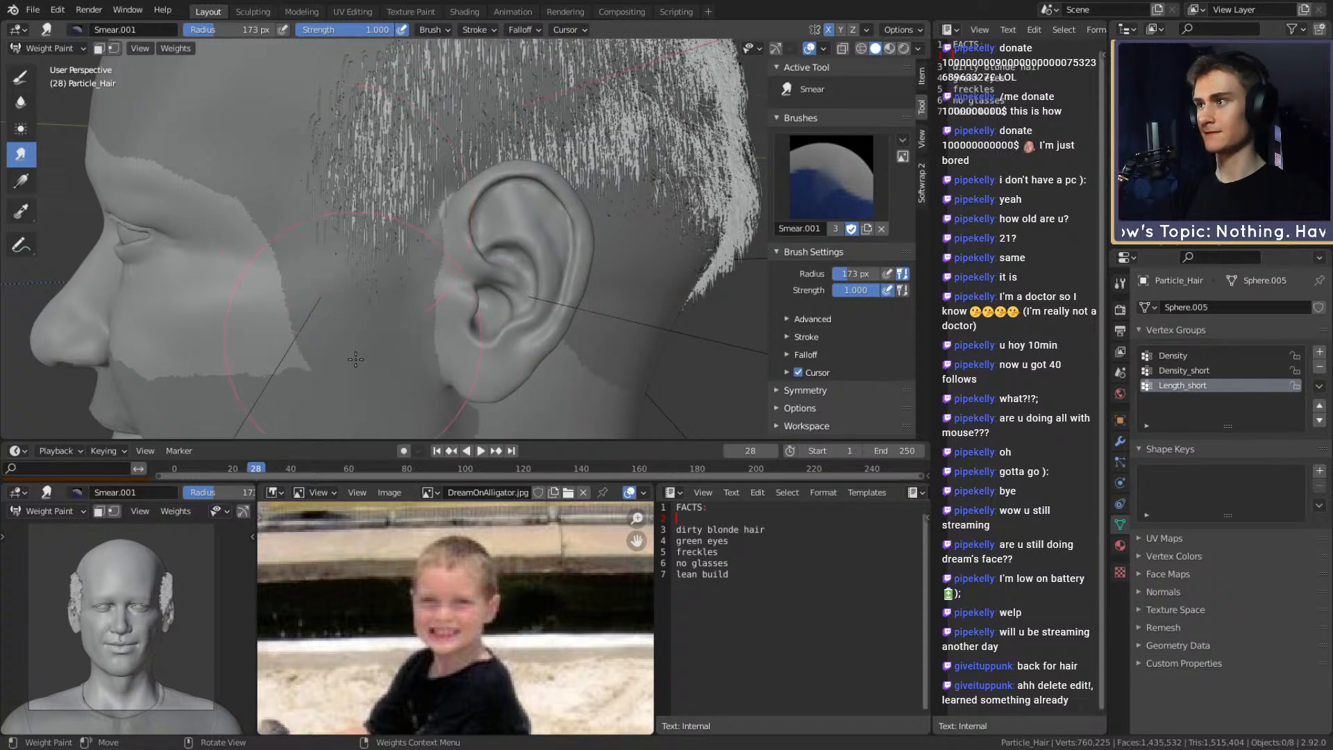
mouse_move(521, 295)
middle_down()
mouse_move(596, 248)
mouse_move(614, 333)
mouse_move(360, 217)
middle_up()
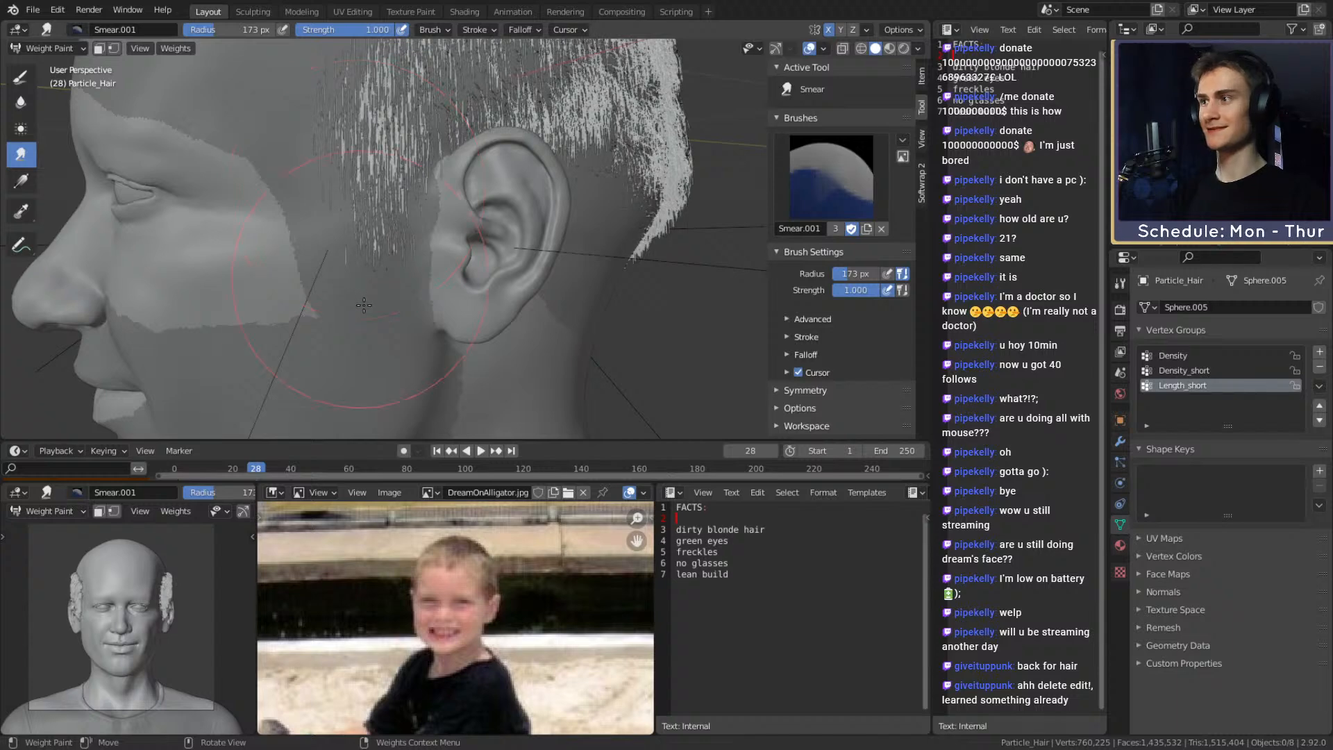
middle_drag(596, 227, 197, 179)
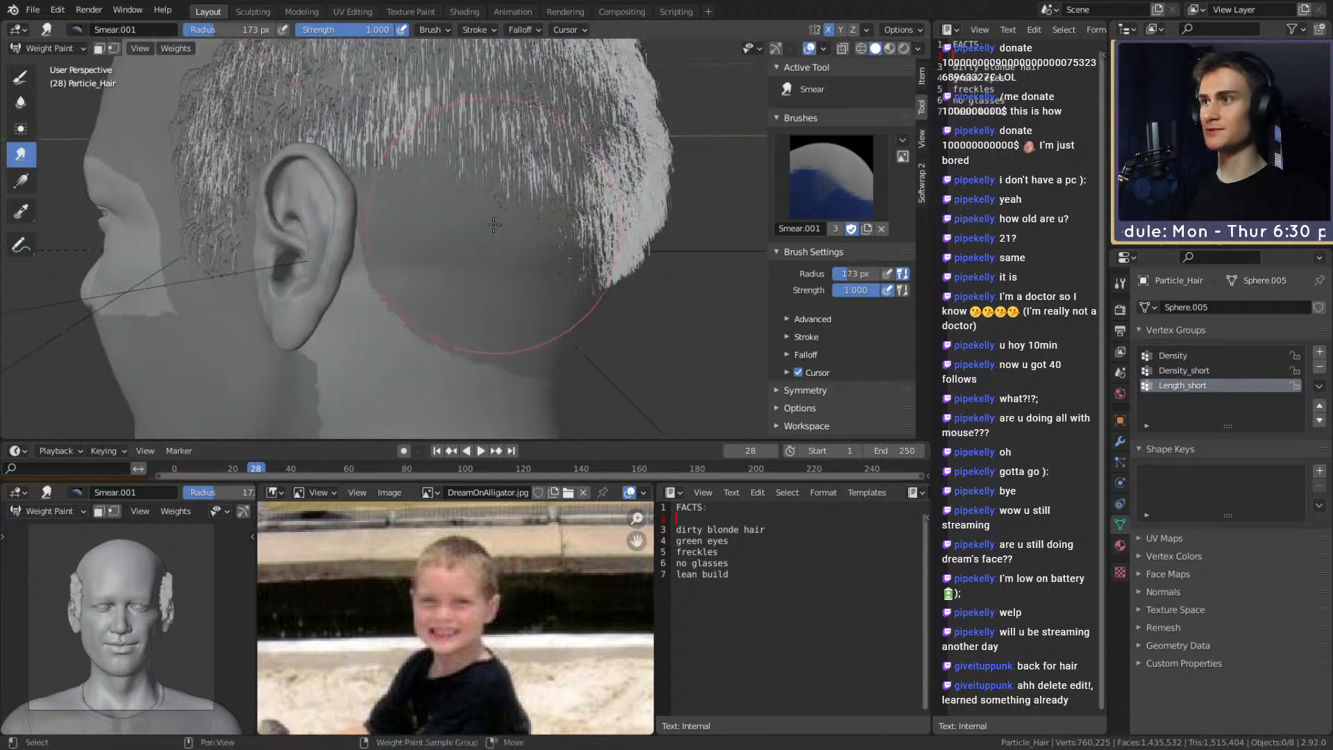
click(20, 102)
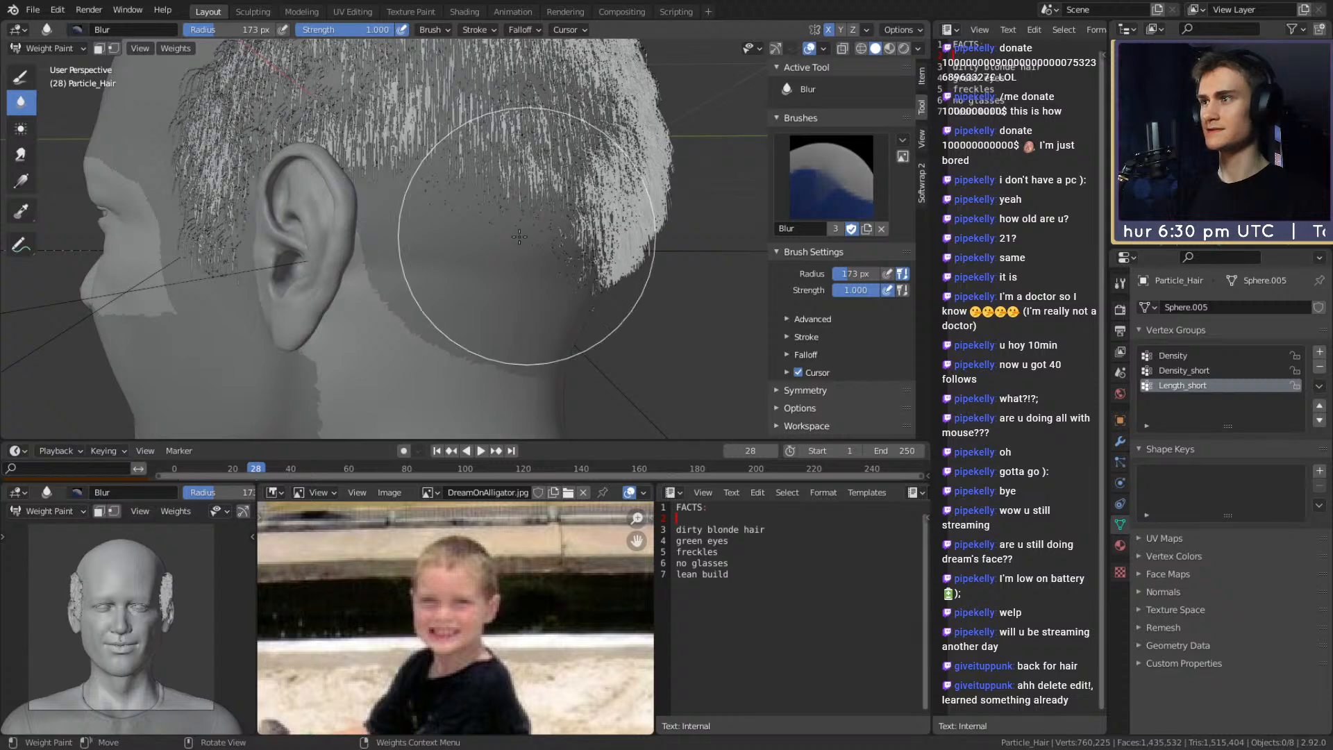
key(shift+f)
key(Escape)
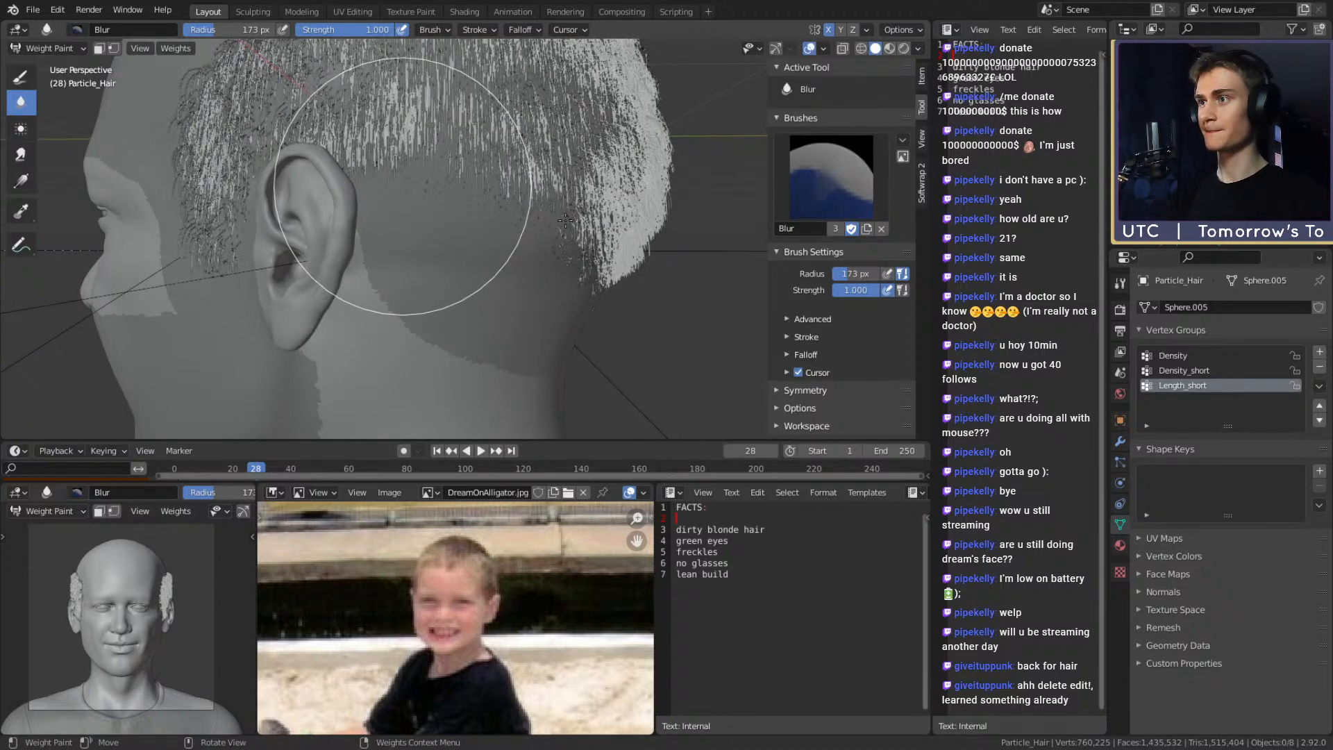
middle_drag(531, 215, 461, 208)
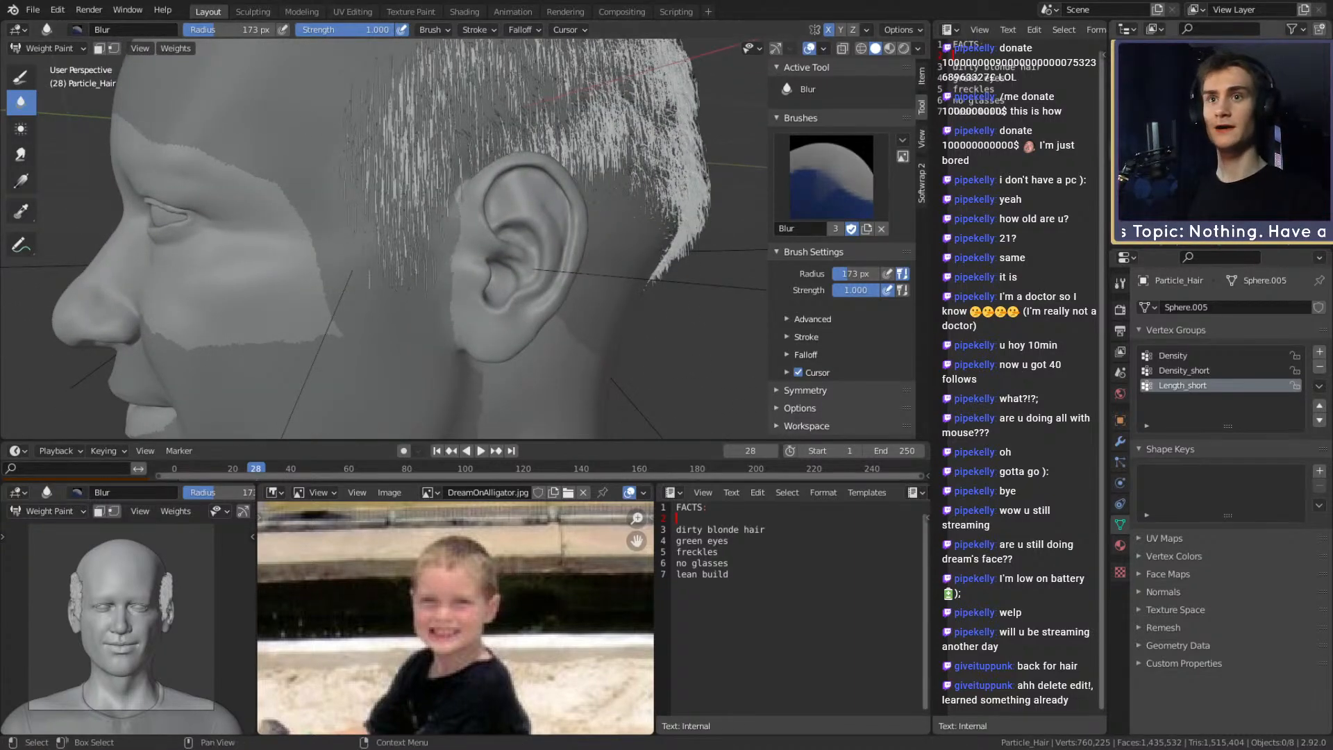
Hide the head mesh so the Length_short weight colours show on the hair emitter surface
click(1305, 139)
mouse_move(580, 241)
middle_down()
mouse_move(632, 233)
mouse_move(492, 209)
mouse_move(431, 214)
mouse_move(491, 185)
mouse_move(447, 253)
mouse_move(452, 232)
mouse_move(3, 142)
middle_up()
scroll(632, 233, up, 4)
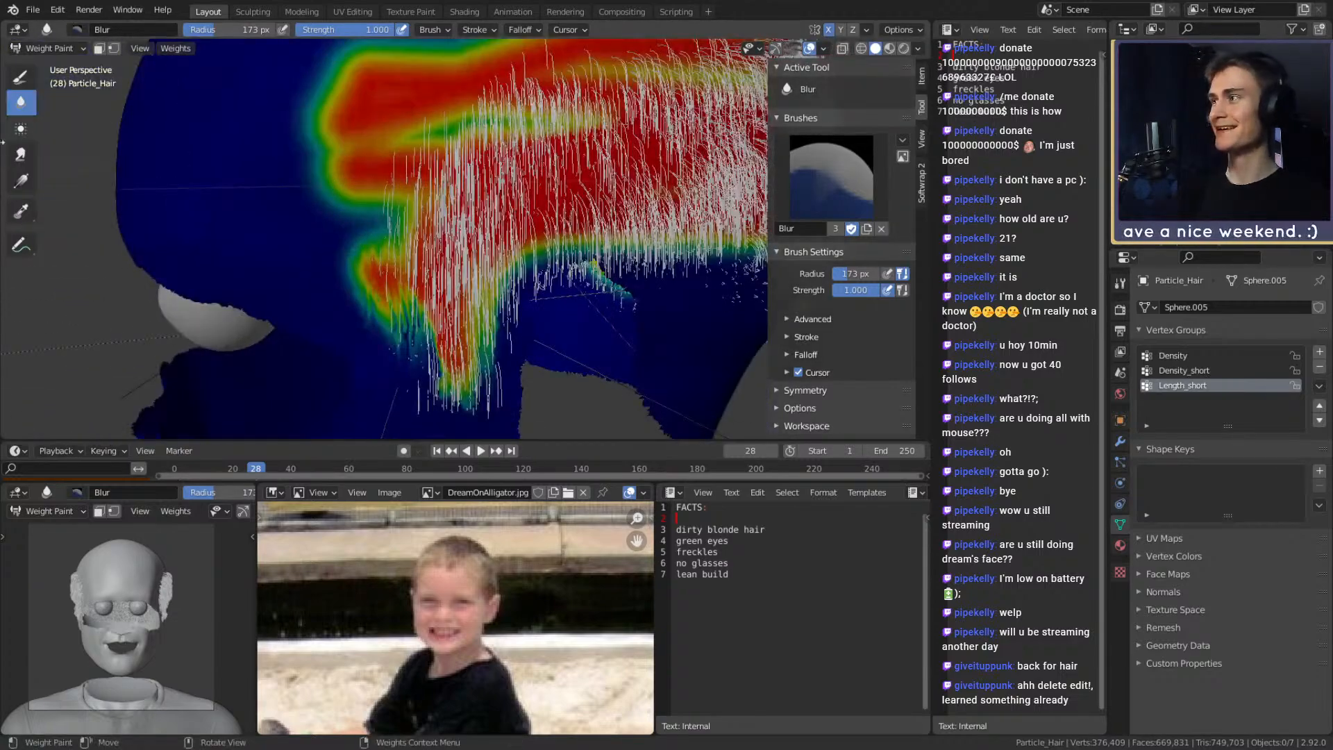
Fill the gaps in the length weight at the temple and around the side of the head using an 86 px Add brush at weight 1.000
click(20, 79)
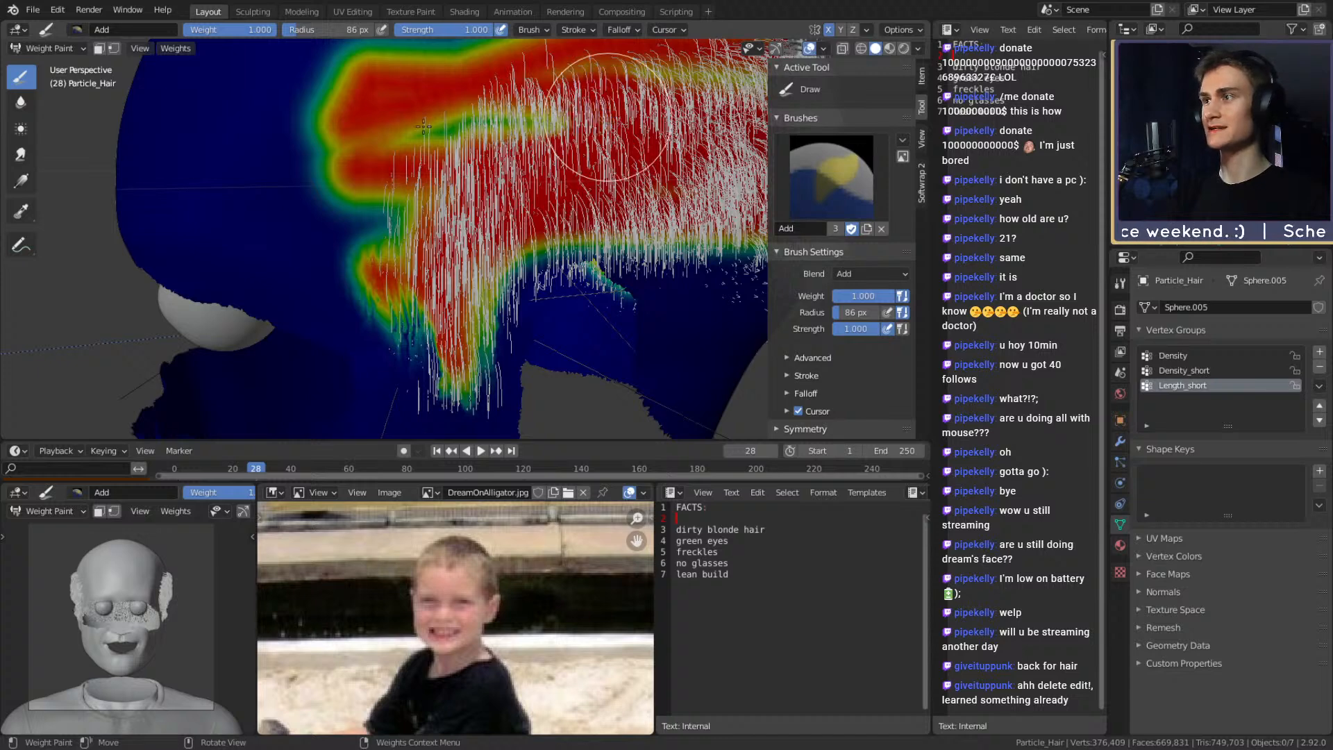
drag(430, 126, 379, 144)
mouse_move(379, 248)
mouse_down()
mouse_move(374, 236)
mouse_move(386, 236)
mouse_up()
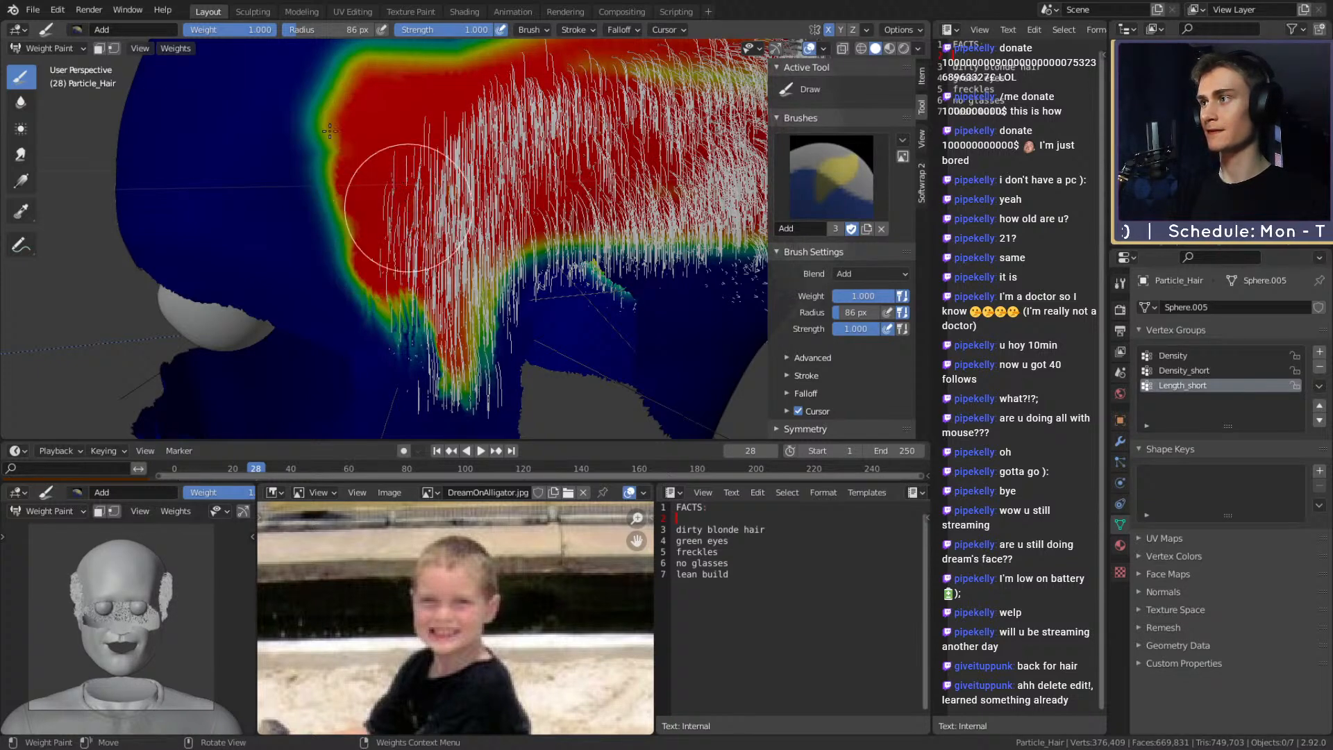
middle_drag(619, 142, 282, 134)
drag(303, 136, 591, 141)
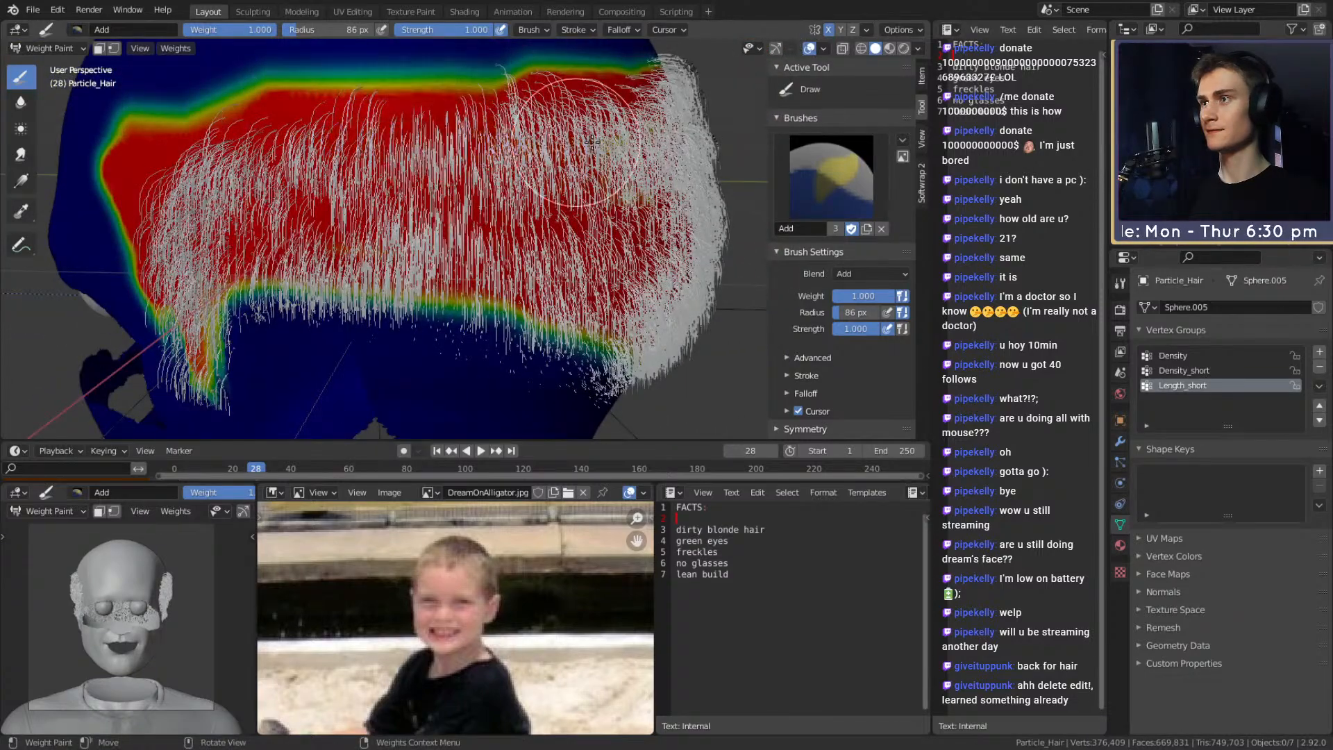
middle_drag(670, 146, 339, 162)
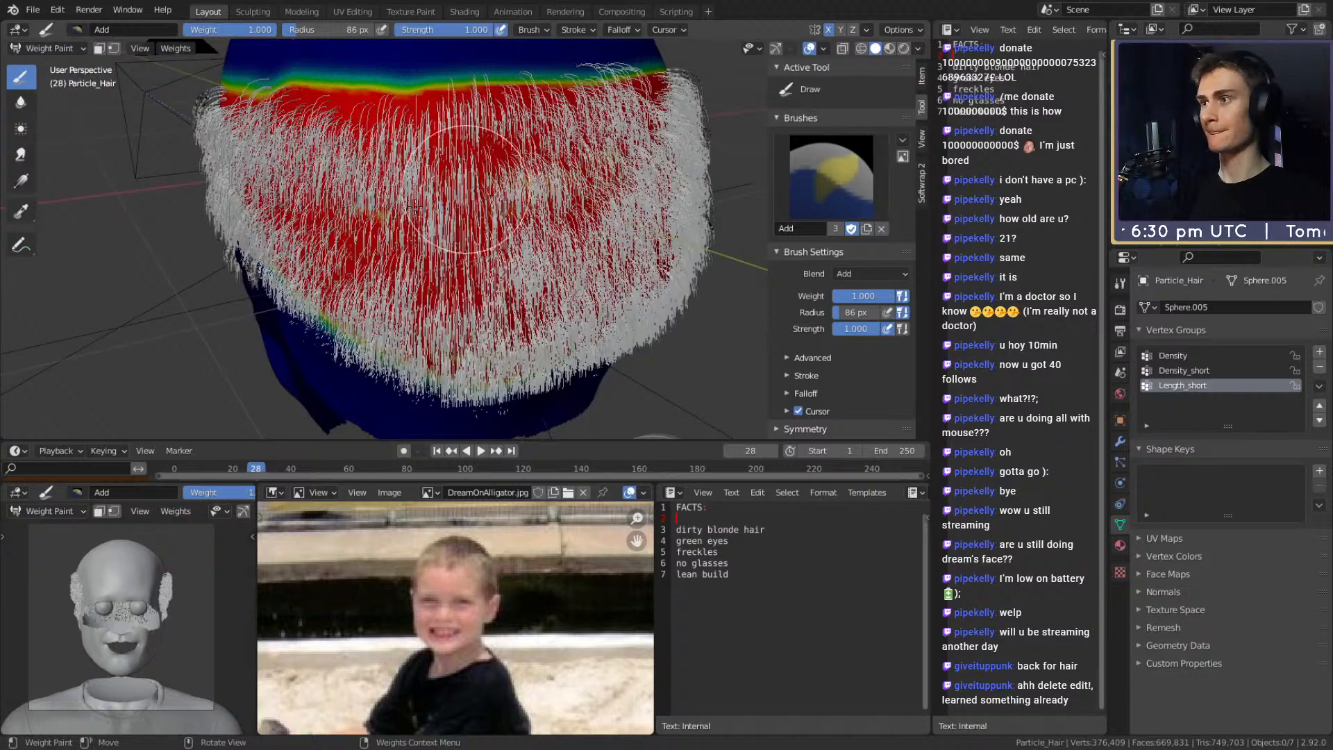
Erase the length weight from the sideburn up to a straight edge at ear-top height using the Subtract brush at 86 px and strength 1.000
middle_drag(415, 207, 489, 198)
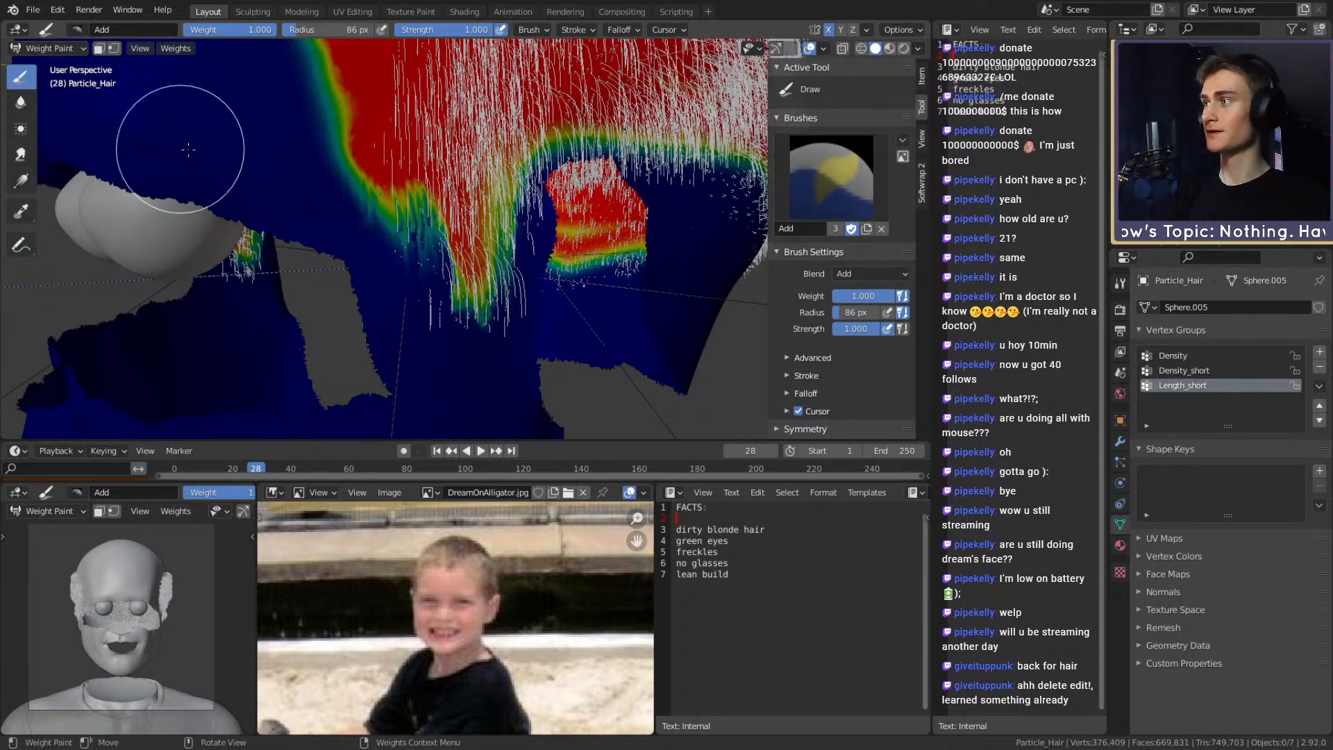
click(818, 189)
click(795, 263)
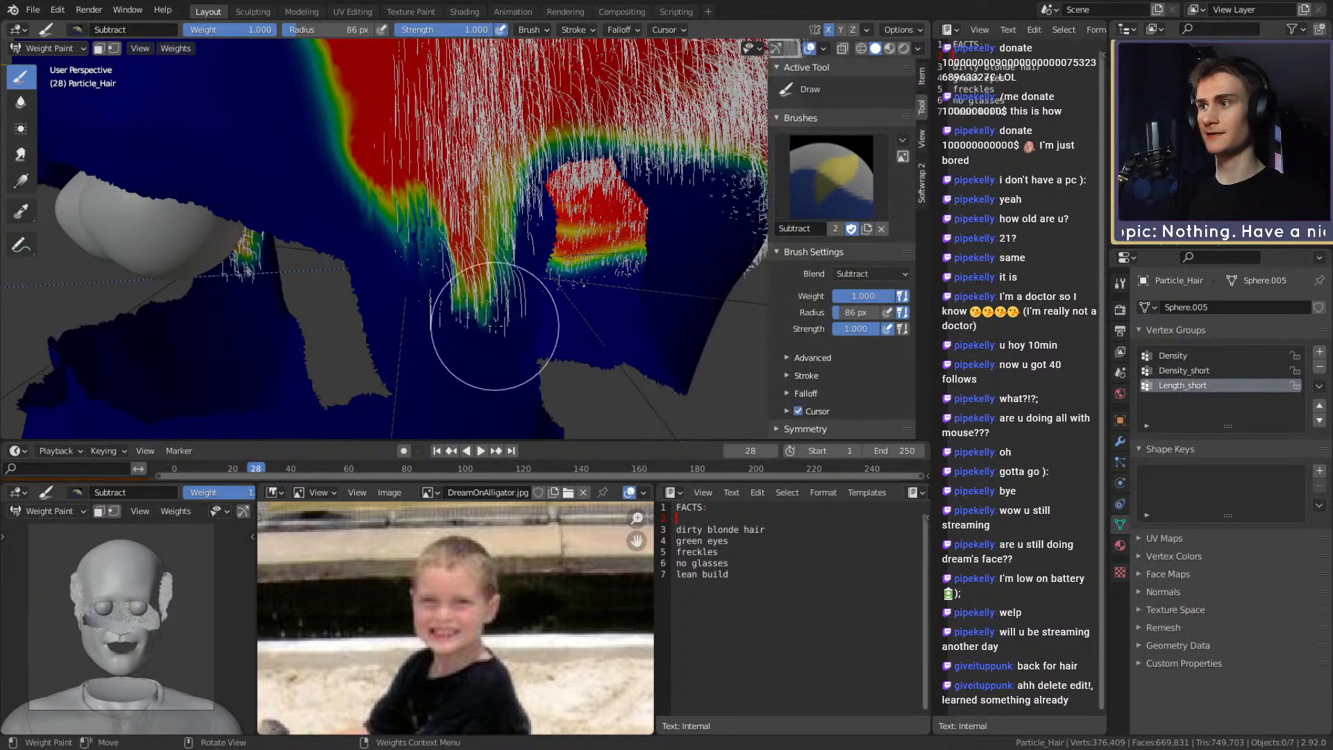
mouse_move(512, 207)
mouse_down()
mouse_move(490, 243)
mouse_move(416, 217)
mouse_move(357, 215)
mouse_up()
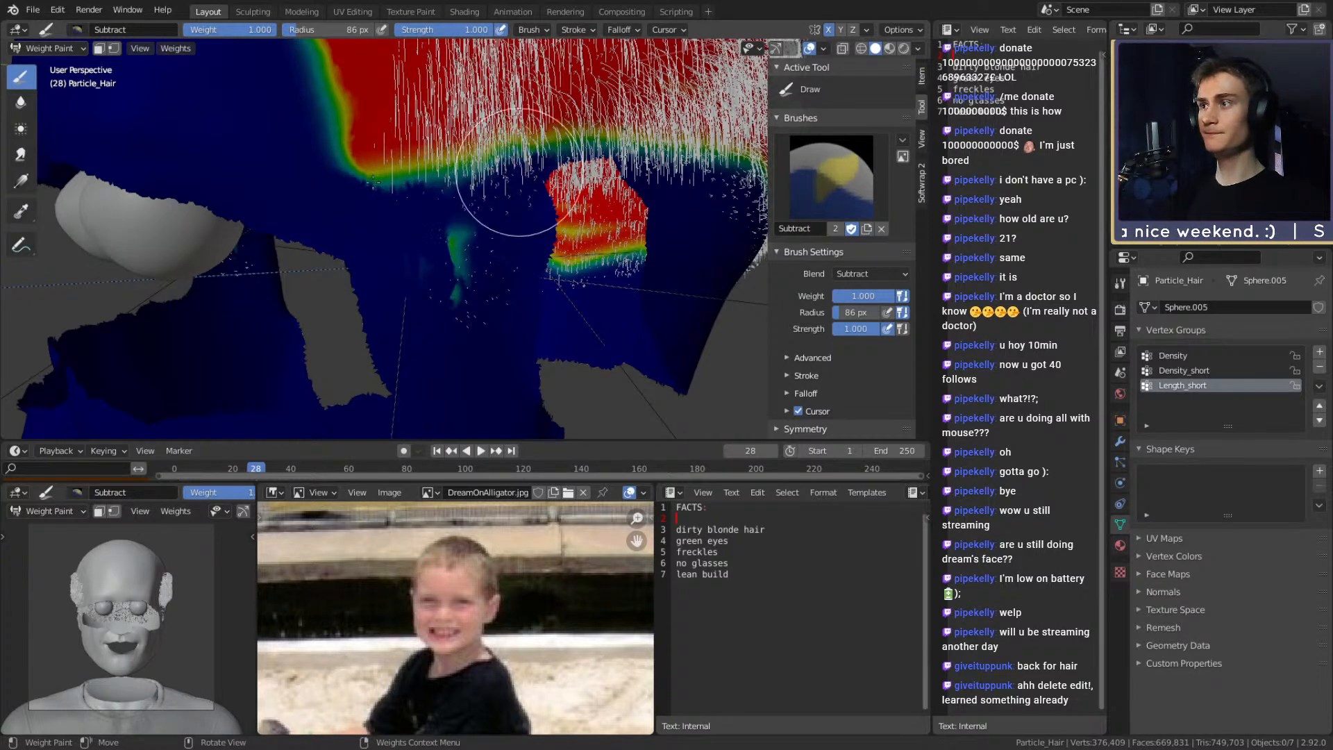
mouse_move(357, 184)
mouse_down()
mouse_move(461, 262)
mouse_move(469, 320)
mouse_move(465, 224)
mouse_up()
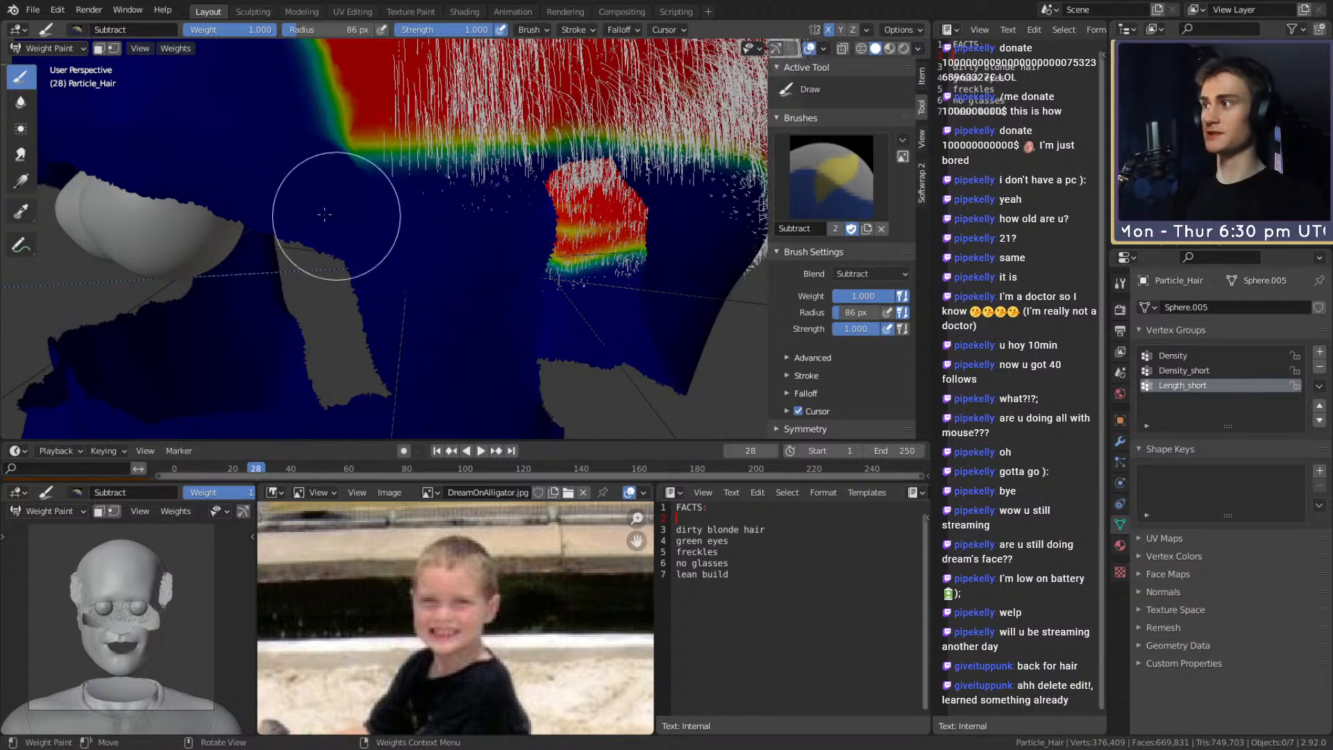
Try smearing the length weight down into the sideburn with a 230 px Smear brush at strength 0.491
click(31, 161)
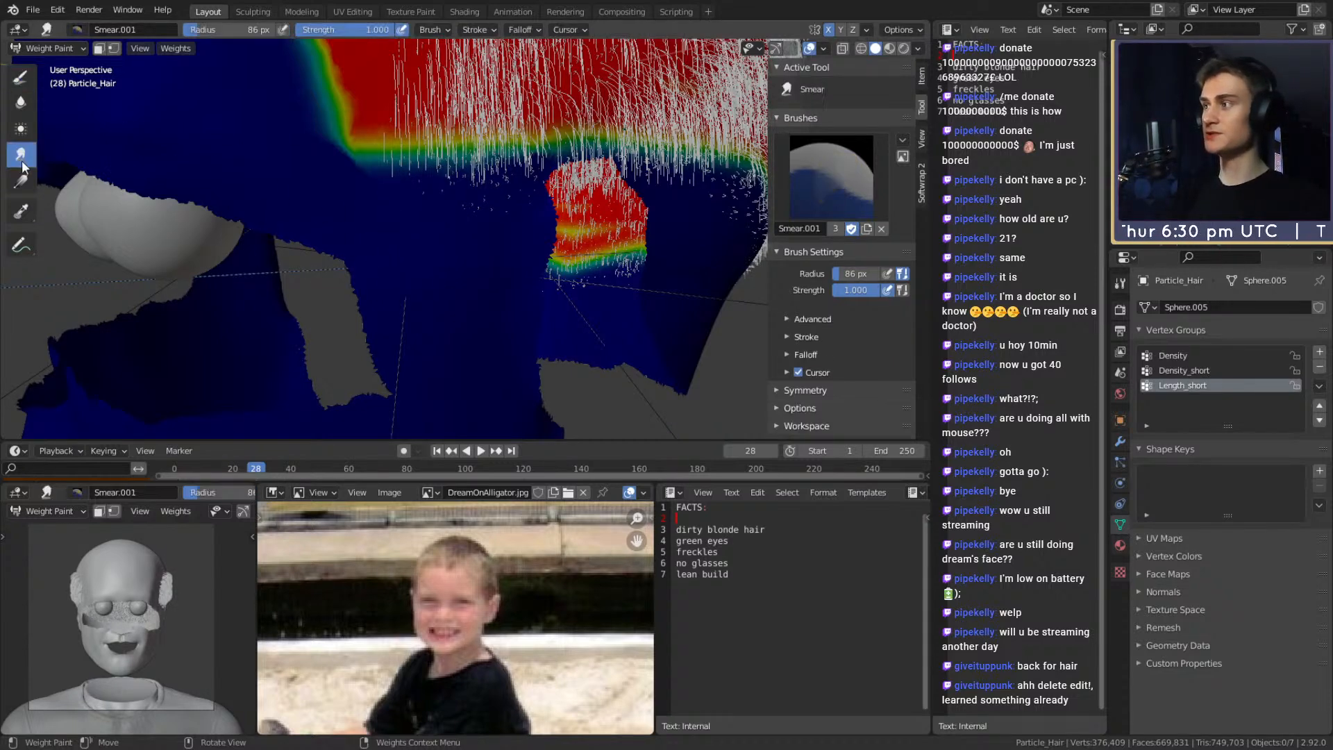
key(shift+f)
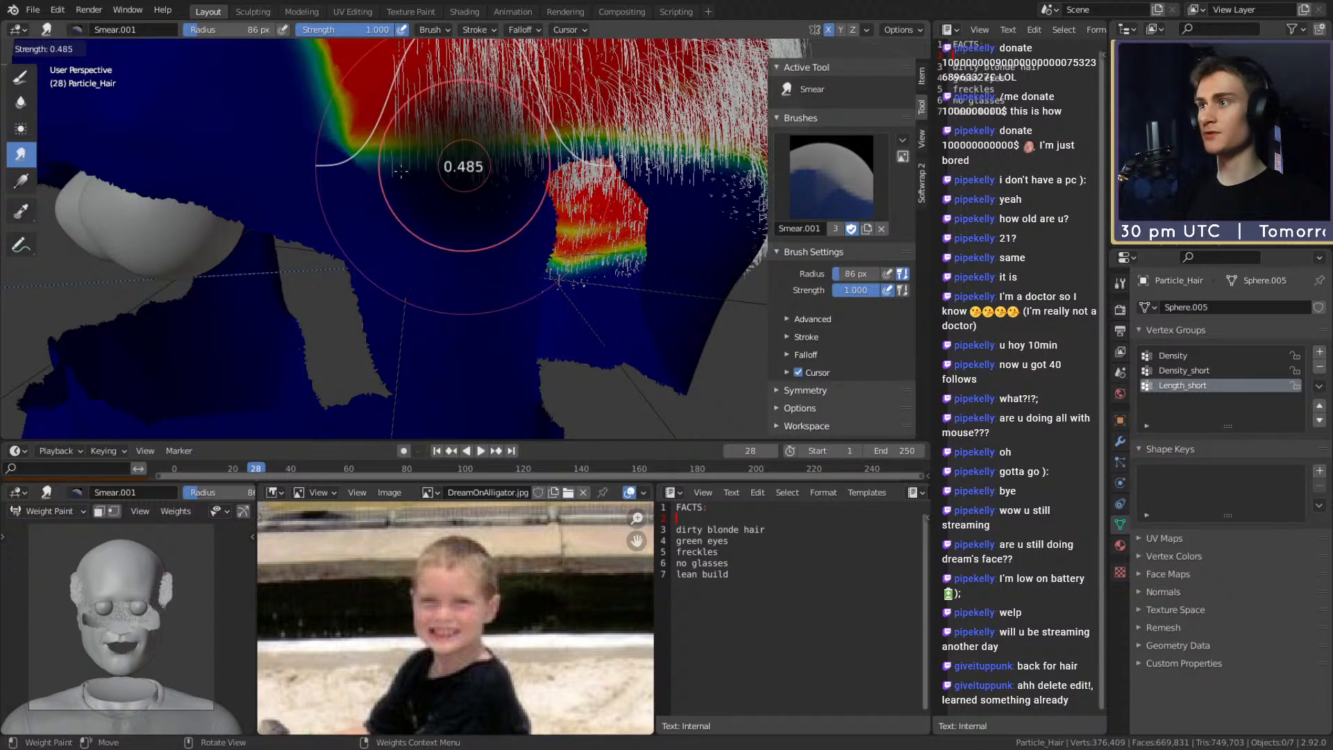
click(479, 163)
key(f)
click(591, 159)
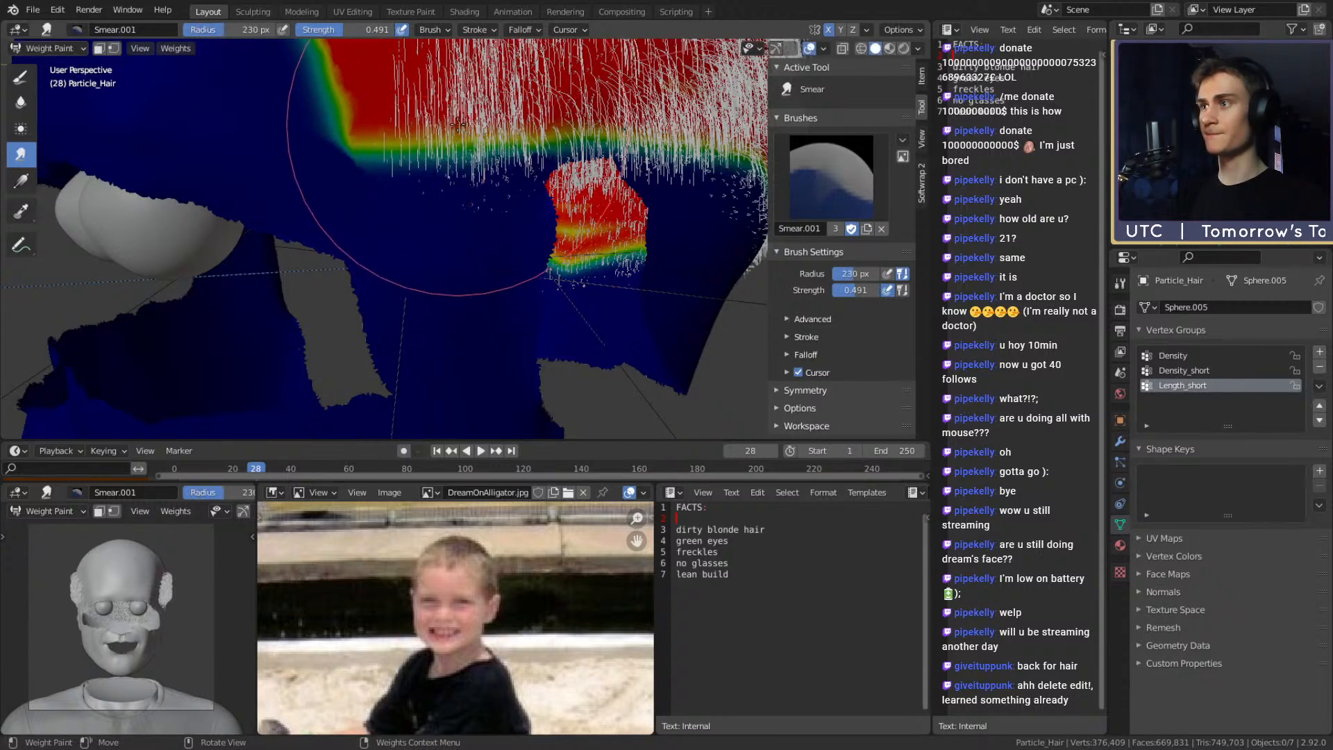
mouse_move(465, 295)
mouse_down()
mouse_move(444, 208)
mouse_move(417, 212)
mouse_up()
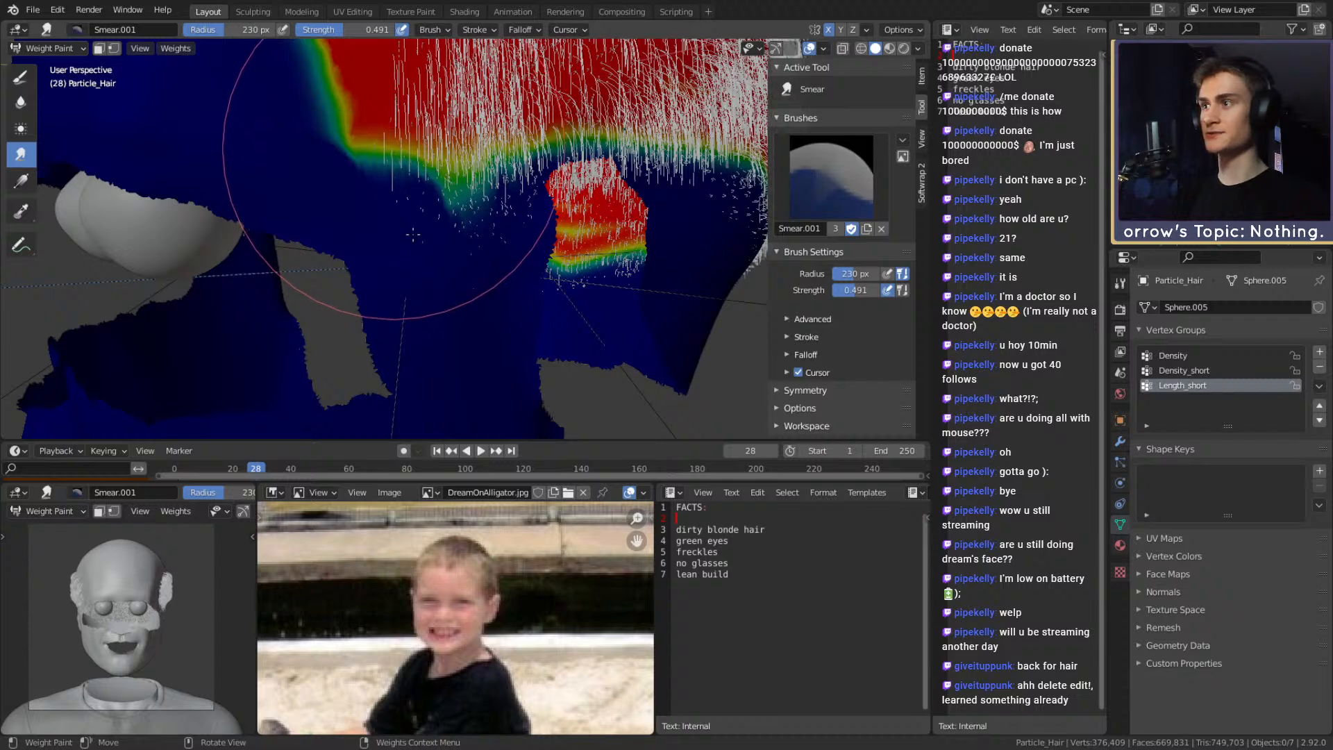
mouse_move(430, 321)
mouse_down()
mouse_move(444, 264)
mouse_move(403, 222)
mouse_up()
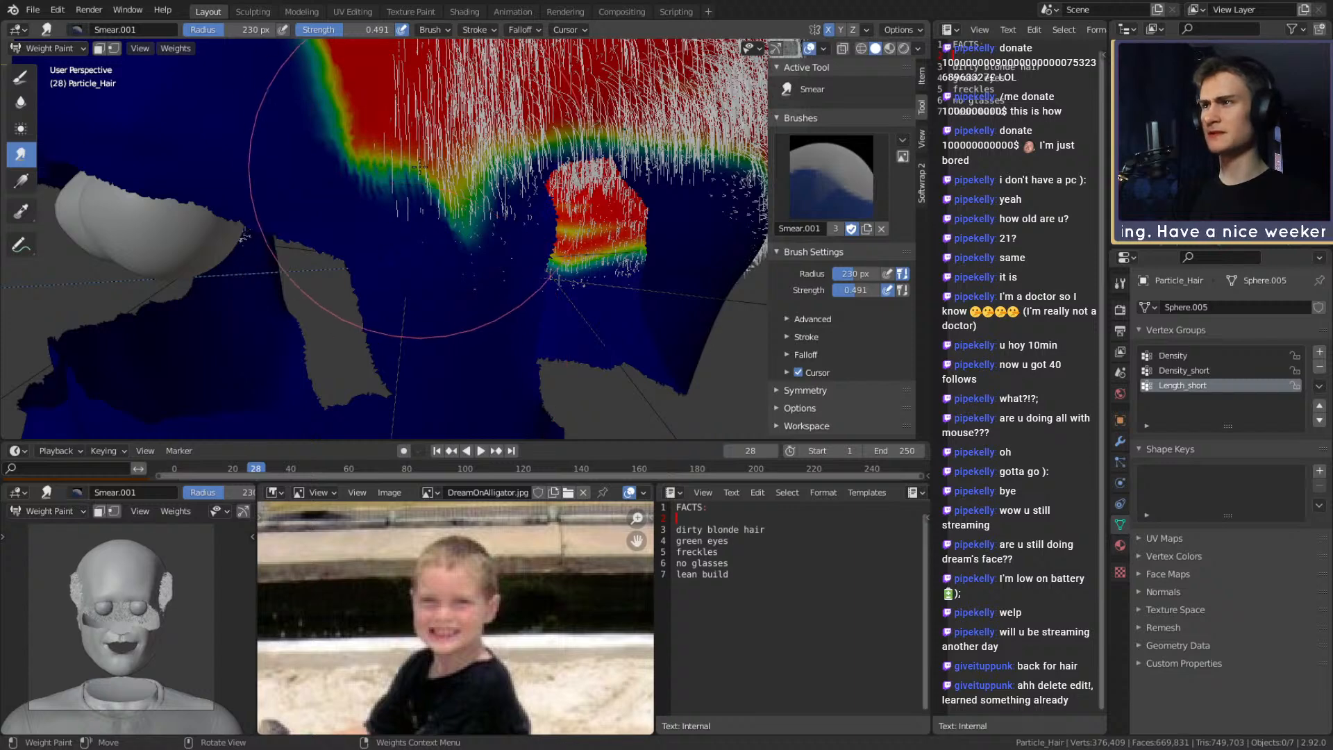
Switch the Draw tool to the Add brush with its radius reduced to 50 px
click(20, 77)
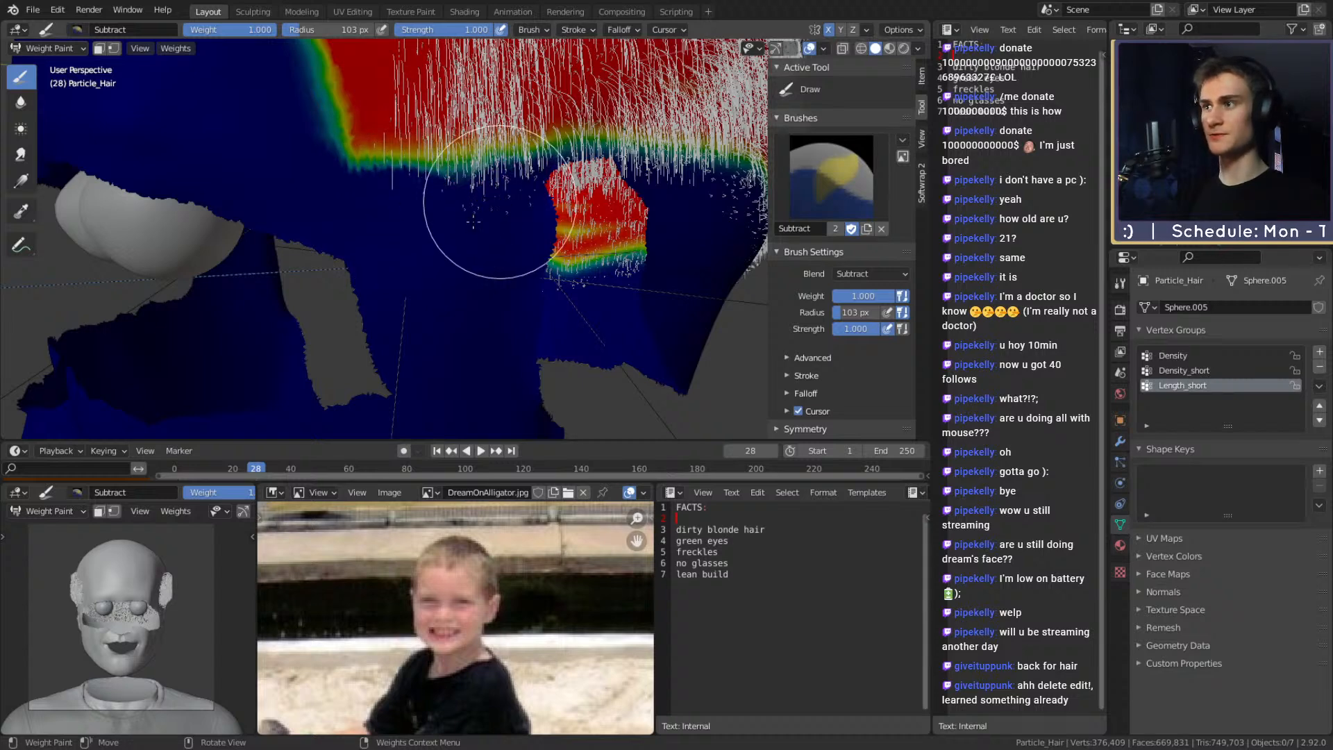
key(bracketleft)
key(bracketleft)
key(bracketleft)
key(bracketleft)
key(bracketleft)
key(bracketleft)
key(bracketleft)
key(bracketleft)
key(bracketleft)
click(831, 176)
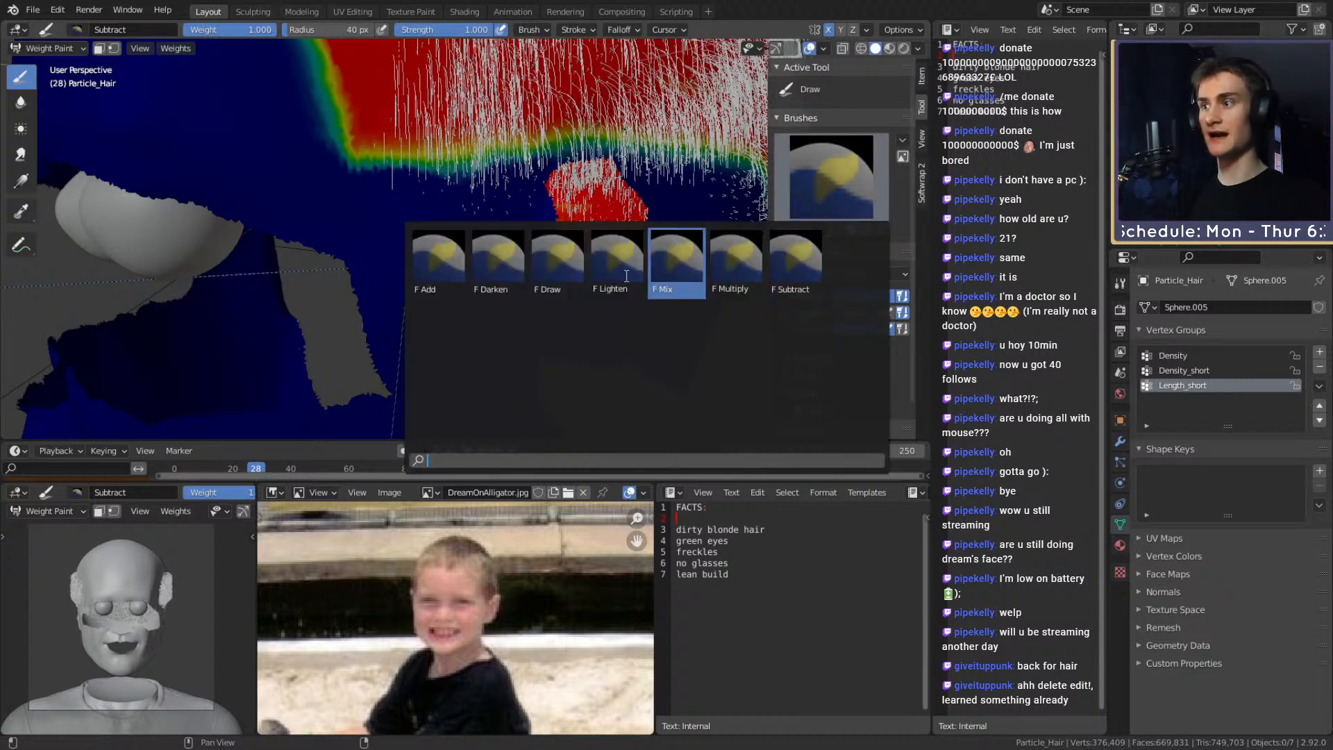
click(436, 279)
middle_drag(514, 208, 440, 202)
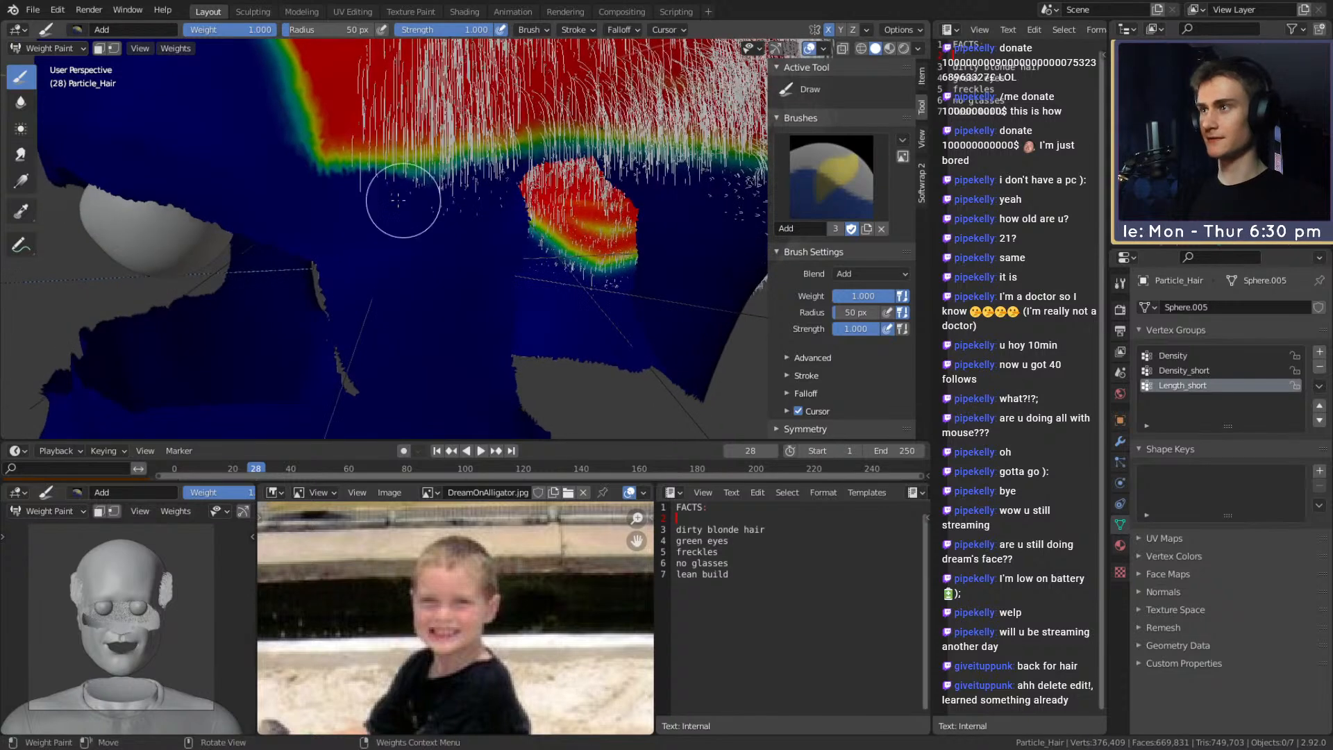
Paint a faint base layer of length weight over the whole sideburn with a 46 px Add brush at strength 0.255
key(shift+f)
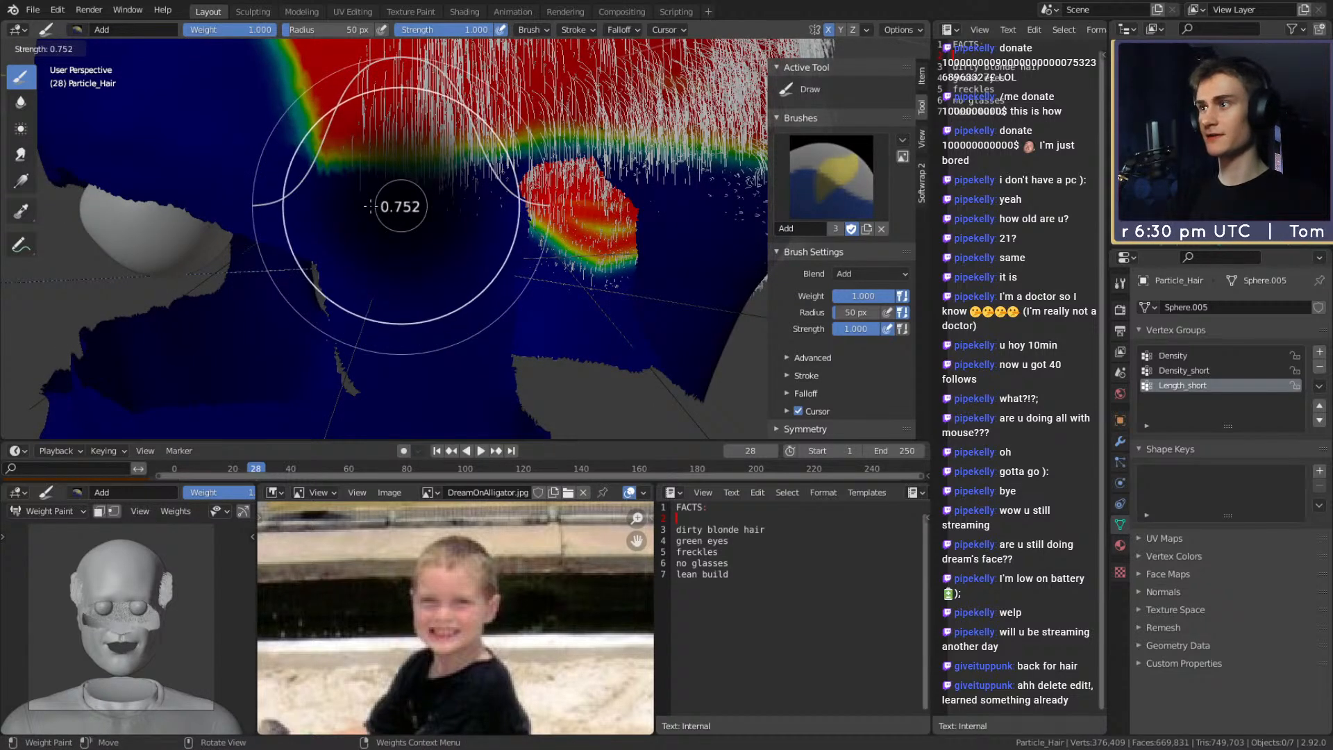
click(370, 206)
key(f)
click(398, 201)
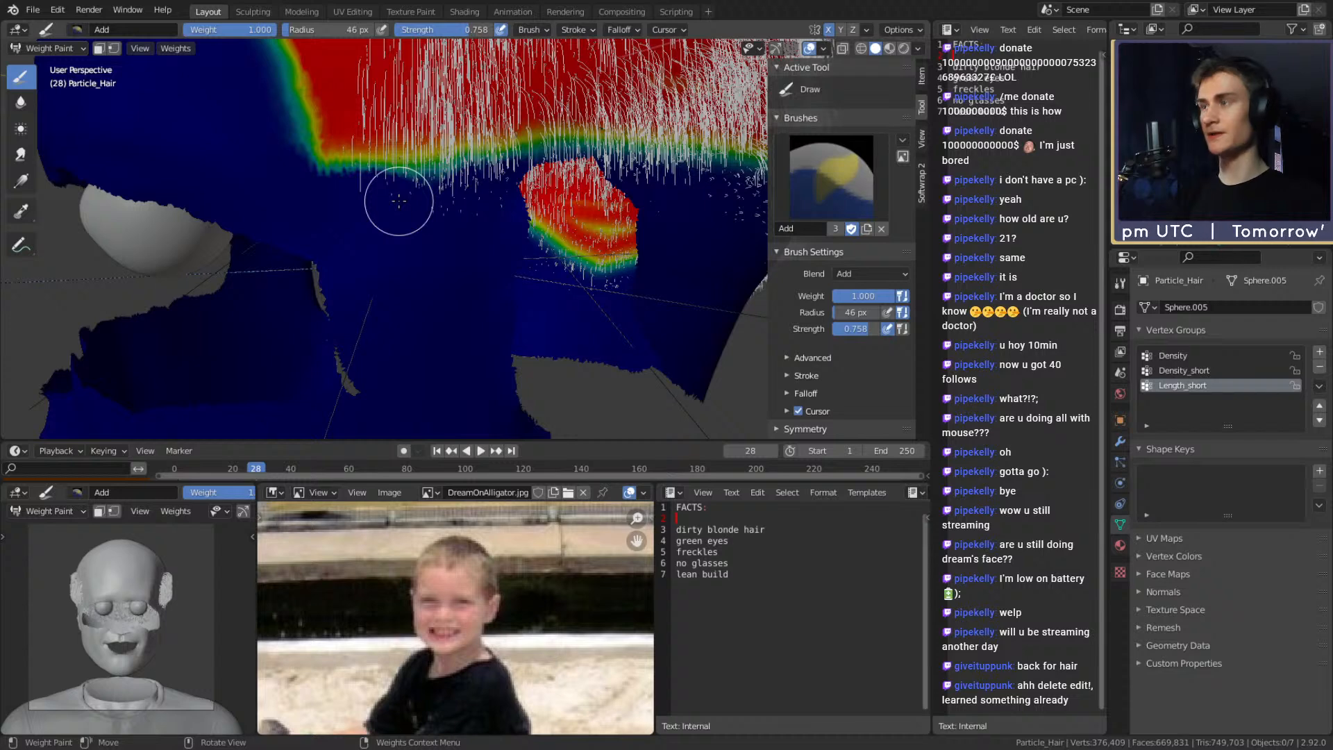
key(shift+f)
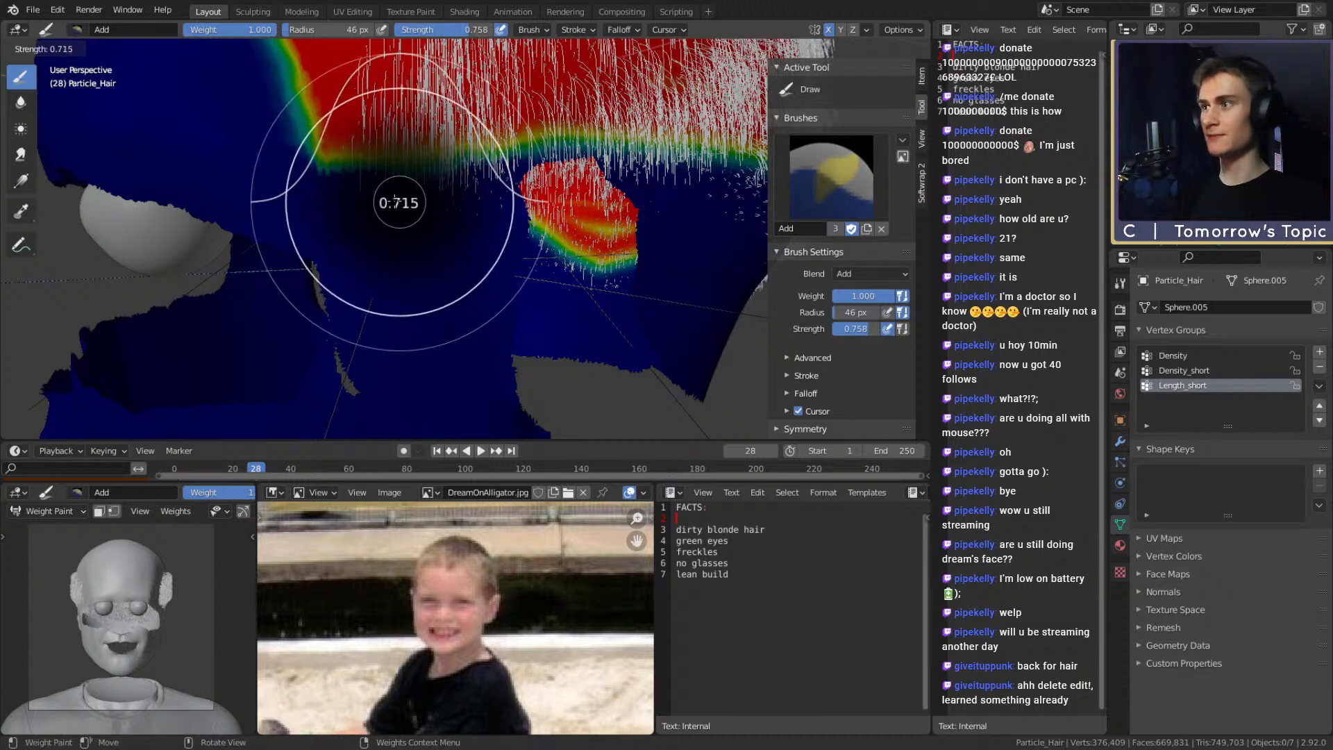
click(337, 211)
mouse_move(337, 211)
middle_down()
mouse_move(452, 217)
mouse_move(521, 253)
mouse_move(485, 272)
middle_up()
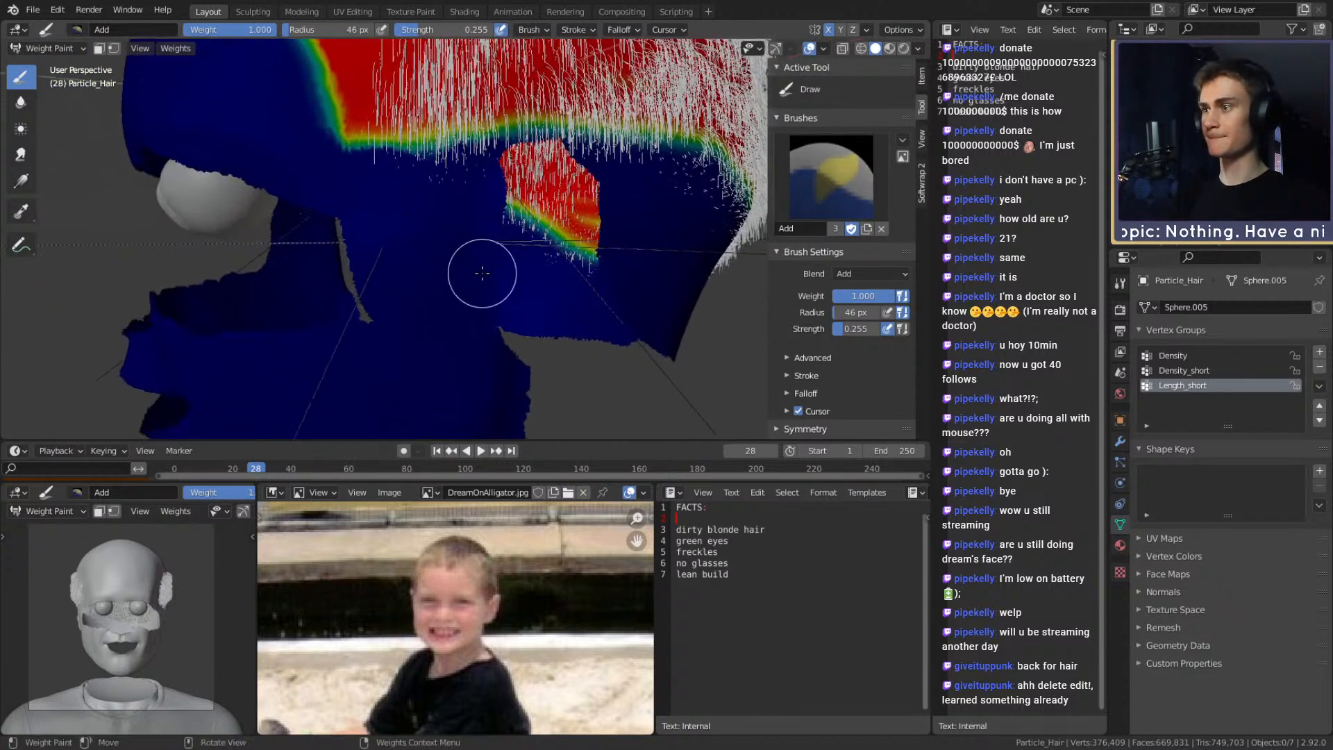
mouse_move(442, 300)
mouse_down()
mouse_move(464, 144)
mouse_move(358, 162)
mouse_up()
mouse_move(381, 235)
mouse_down()
mouse_move(420, 298)
mouse_move(450, 313)
mouse_move(446, 170)
mouse_move(434, 179)
mouse_move(440, 298)
mouse_move(387, 169)
mouse_move(404, 283)
mouse_move(429, 312)
mouse_move(417, 173)
mouse_move(457, 158)
mouse_move(376, 172)
mouse_move(408, 292)
mouse_move(425, 310)
mouse_move(472, 236)
mouse_move(476, 184)
mouse_up()
Paint a second, stronger layer of length weight over the upper part of the sideburn at strength 0.503
middle_drag(549, 228, 426, 217)
key(shift+f)
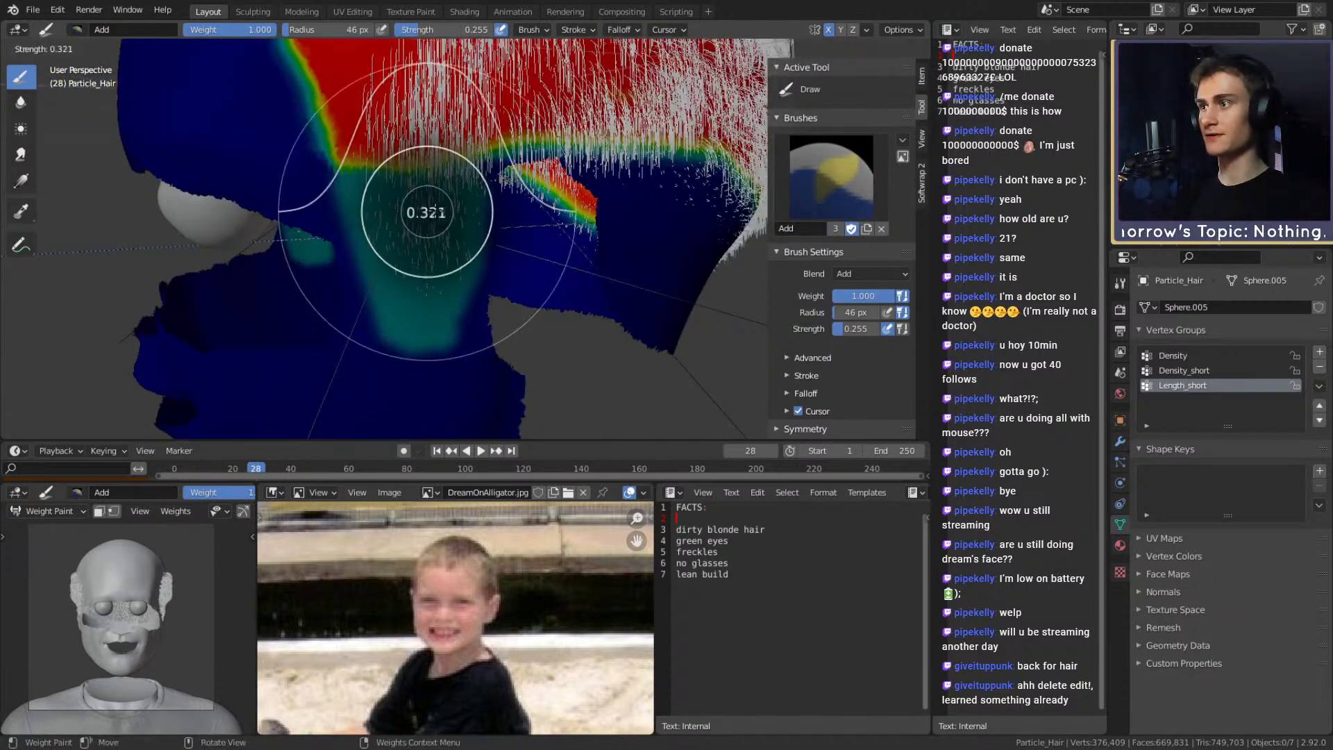
click(447, 210)
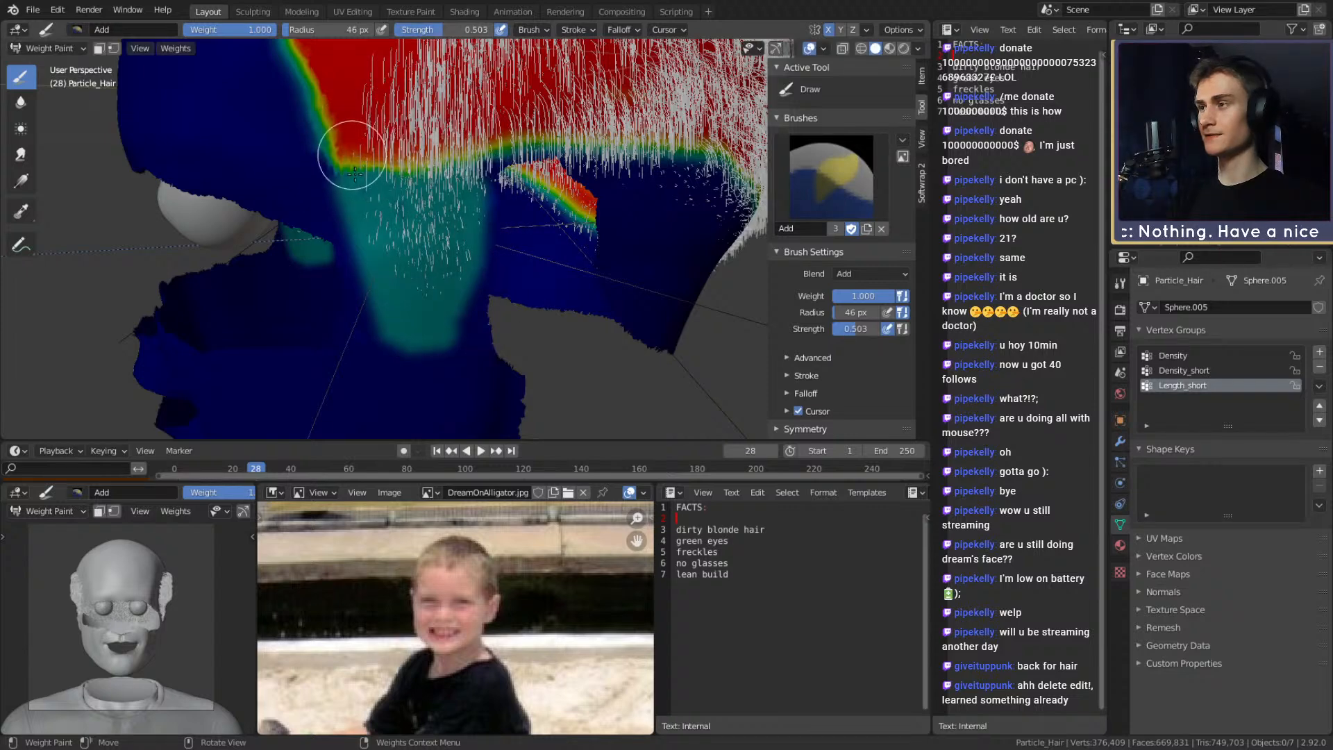
mouse_move(353, 180)
mouse_down()
mouse_move(385, 272)
mouse_move(427, 275)
mouse_move(464, 247)
mouse_move(472, 201)
mouse_move(438, 173)
mouse_move(374, 182)
mouse_move(361, 186)
mouse_move(392, 198)
mouse_move(445, 190)
mouse_move(441, 258)
mouse_move(409, 259)
mouse_move(380, 221)
mouse_move(385, 199)
mouse_move(429, 224)
mouse_move(399, 258)
mouse_move(470, 247)
mouse_up()
Paint the top of the sideburn, just below the main hair band, with length weight at strength 0.752
middle_drag(507, 237, 452, 201)
key(shift+f)
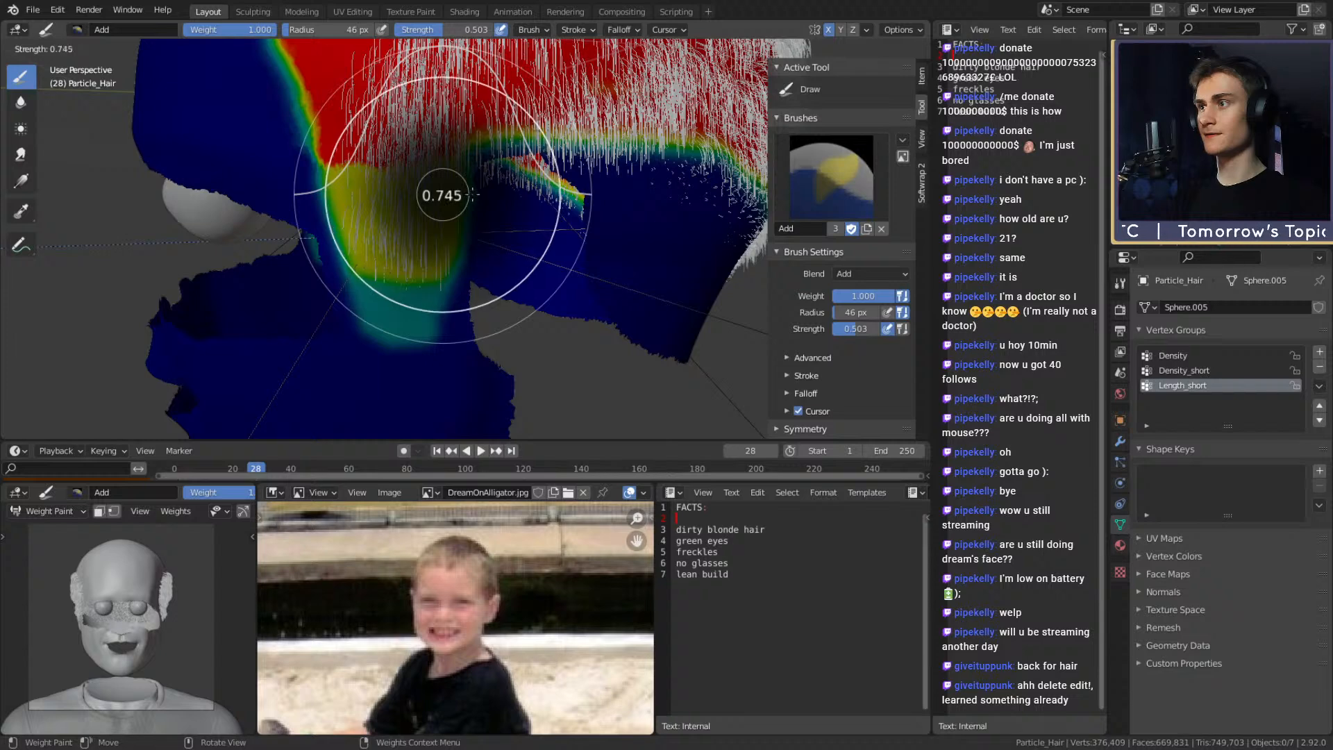
click(476, 195)
mouse_move(383, 178)
mouse_down()
mouse_move(417, 167)
mouse_move(361, 187)
mouse_move(442, 201)
mouse_up()
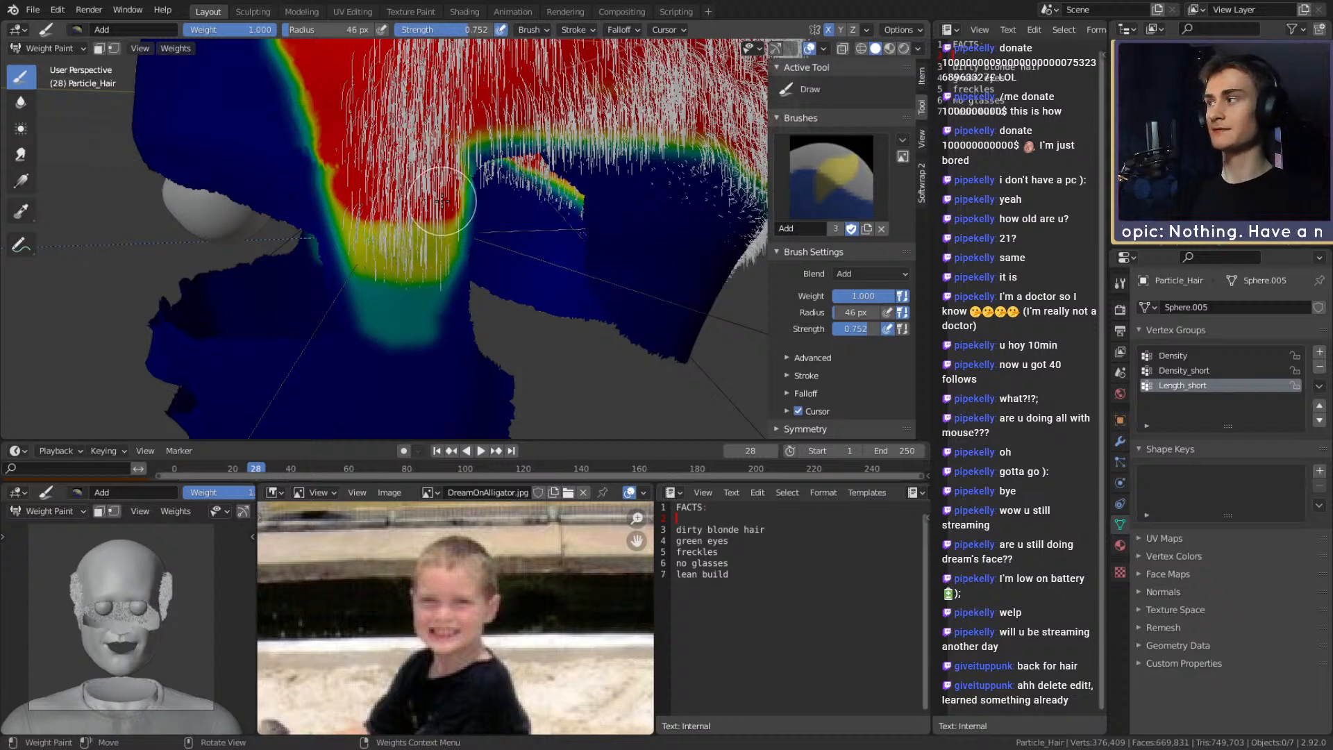
Try a linear weight gradient across the cheek and sideburn at weight and strength 1.000, and undo it
click(23, 102)
key(shift+f)
click(508, 229)
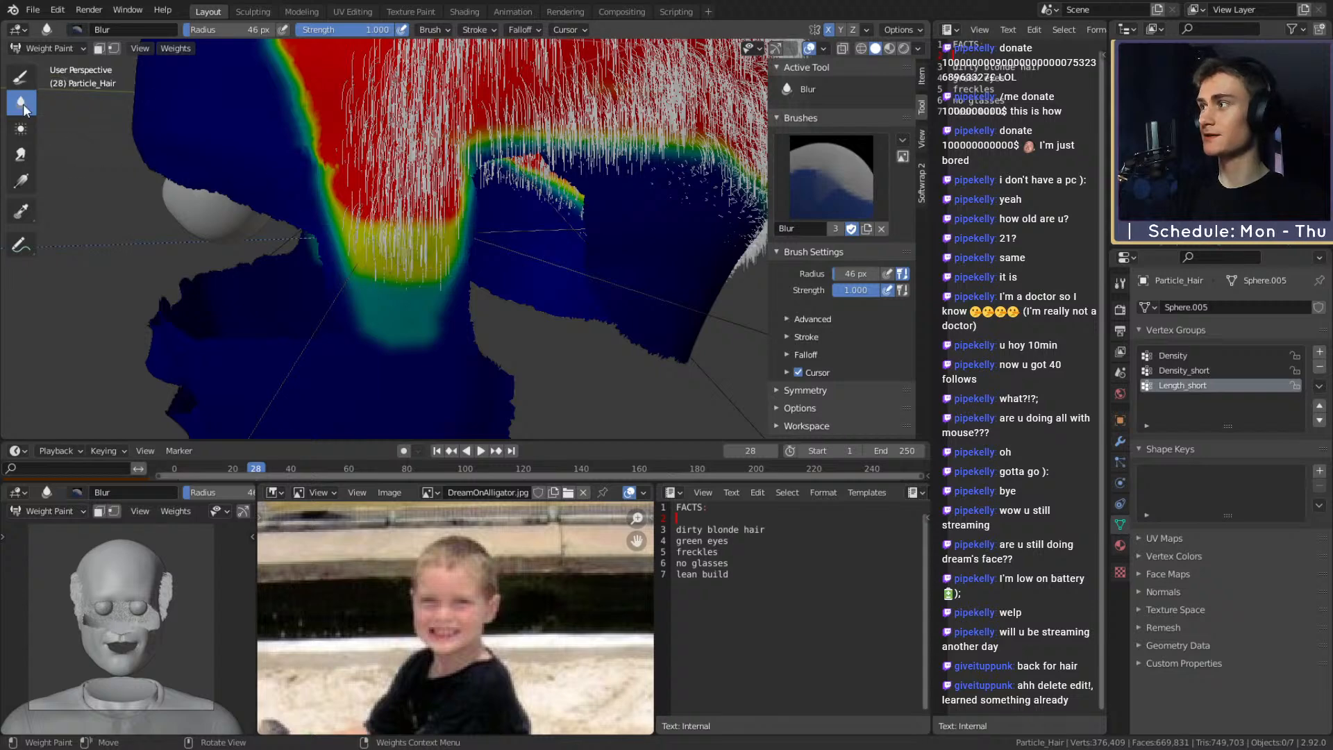
click(21, 182)
middle_drag(400, 348, 493, 283)
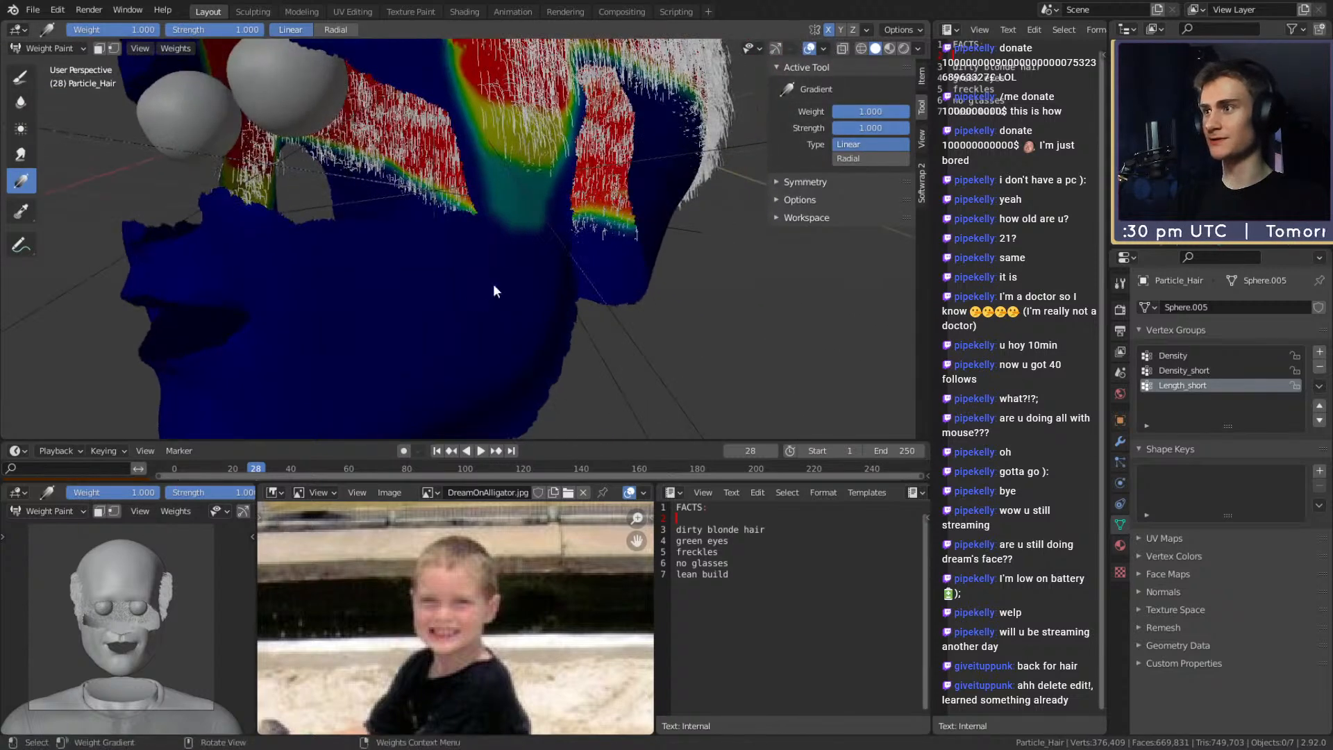
drag(317, 310, 352, 304)
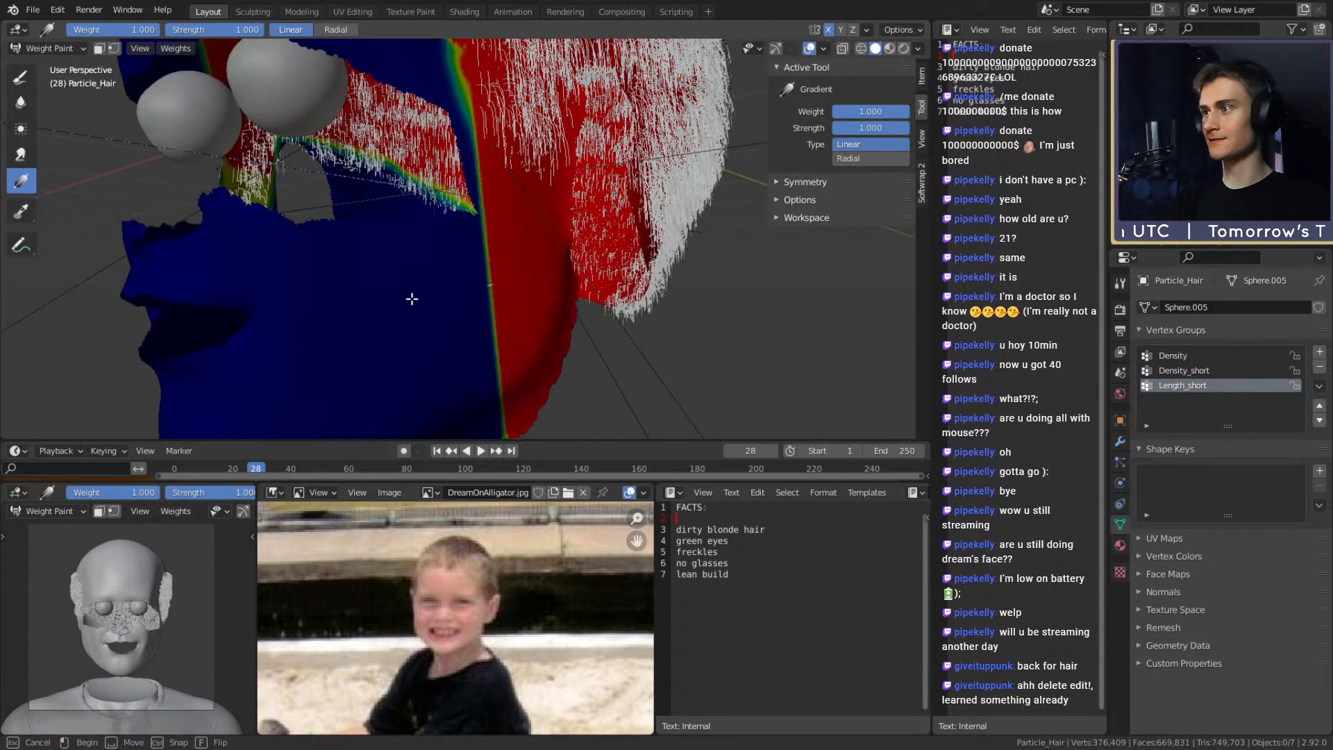
middle_drag(498, 264, 451, 268)
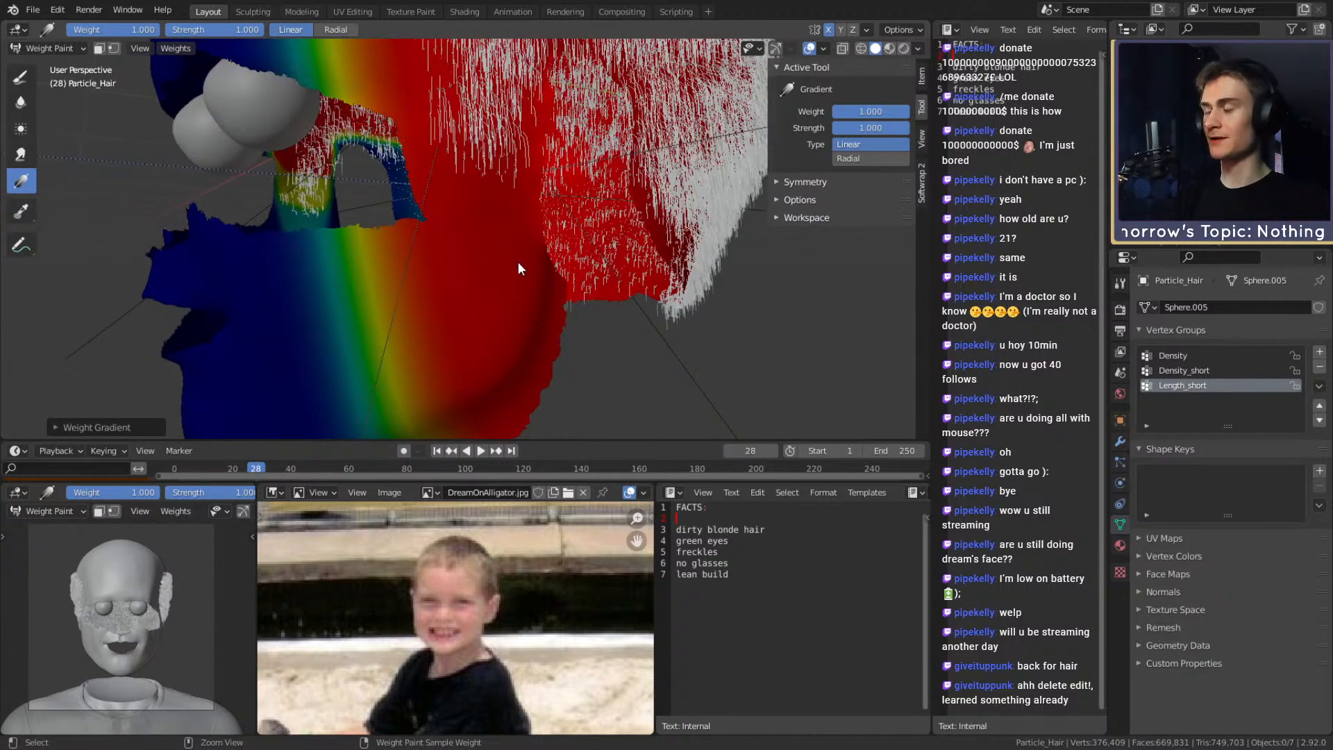
key(ctrl+z)
Erase the stepped length weight from the whole sideburn with a 46 px Subtract brush at strength 1.000
mouse_move(519, 249)
middle_down()
mouse_move(545, 185)
mouse_move(511, 223)
mouse_move(516, 198)
middle_up()
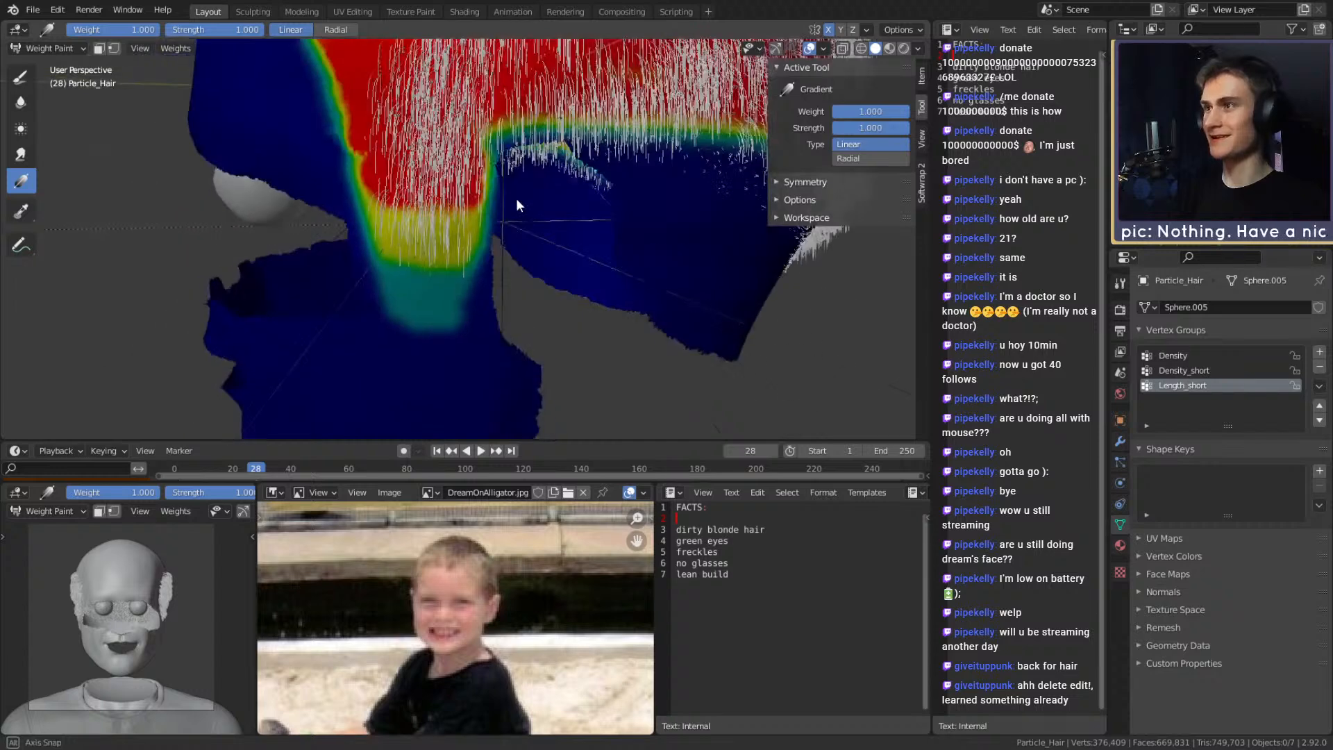
click(20, 77)
click(831, 176)
mouse_move(476, 256)
mouse_down()
mouse_move(426, 337)
mouse_move(472, 238)
mouse_move(486, 149)
mouse_move(323, 149)
mouse_move(402, 202)
mouse_move(382, 239)
mouse_move(396, 306)
mouse_move(413, 299)
mouse_move(462, 170)
mouse_move(370, 167)
mouse_move(416, 252)
mouse_move(462, 181)
mouse_move(408, 184)
mouse_move(402, 200)
mouse_move(424, 206)
mouse_move(467, 169)
mouse_move(364, 165)
mouse_move(485, 179)
mouse_move(449, 202)
mouse_move(357, 167)
mouse_move(411, 173)
mouse_move(426, 209)
mouse_move(415, 249)
mouse_up()
drag(466, 318, 467, 329)
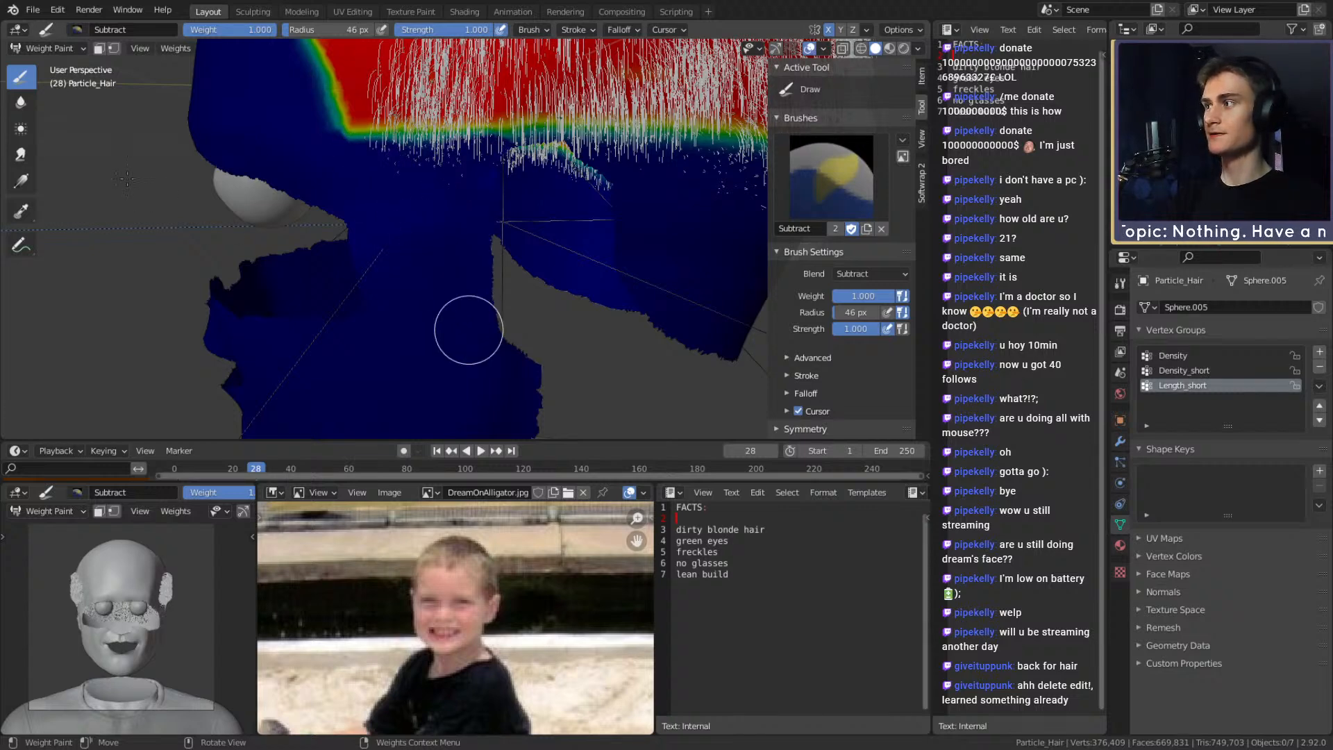
Activate the Gradient tool and undo the last weight erasing around the ear
click(20, 181)
key(ctrl+z)
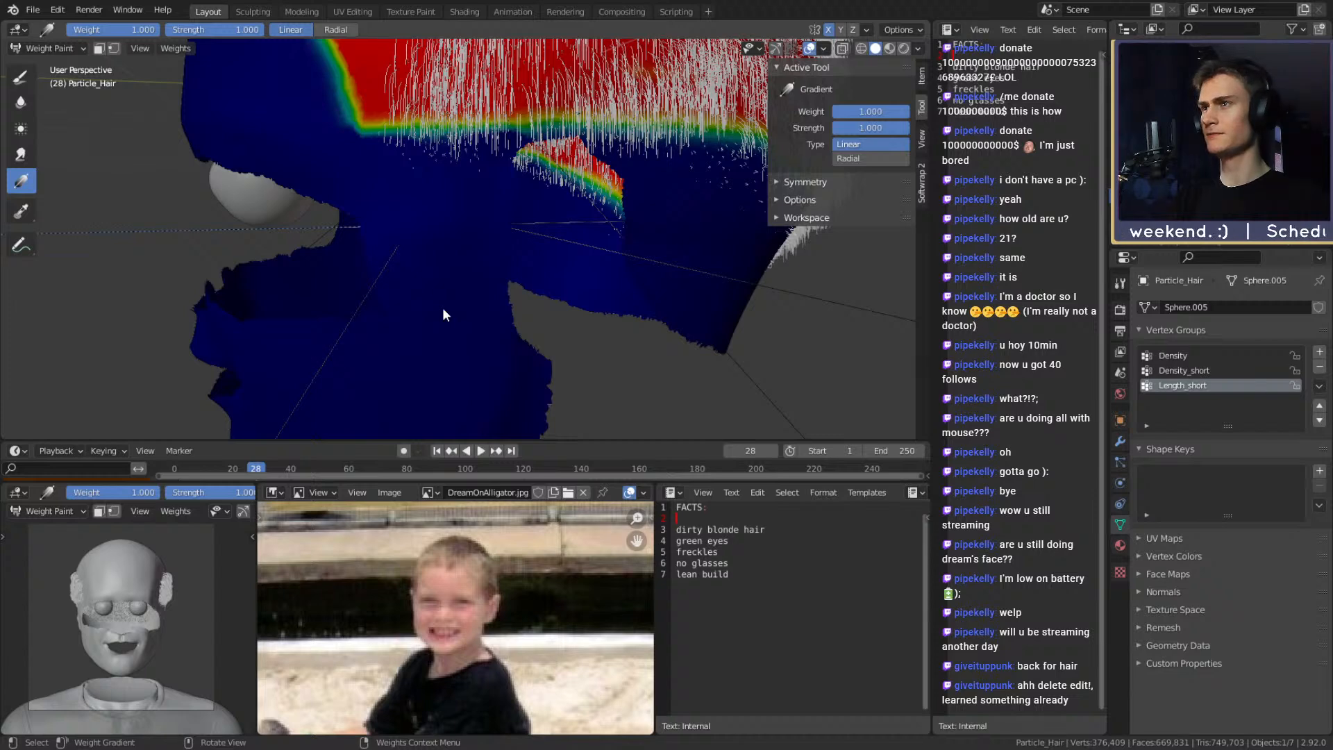
Try a linear weight gradient from the main hair band down to the cheek at weight and strength 1.000, and undo it
drag(442, 128, 443, 168)
drag(440, 248, 441, 309)
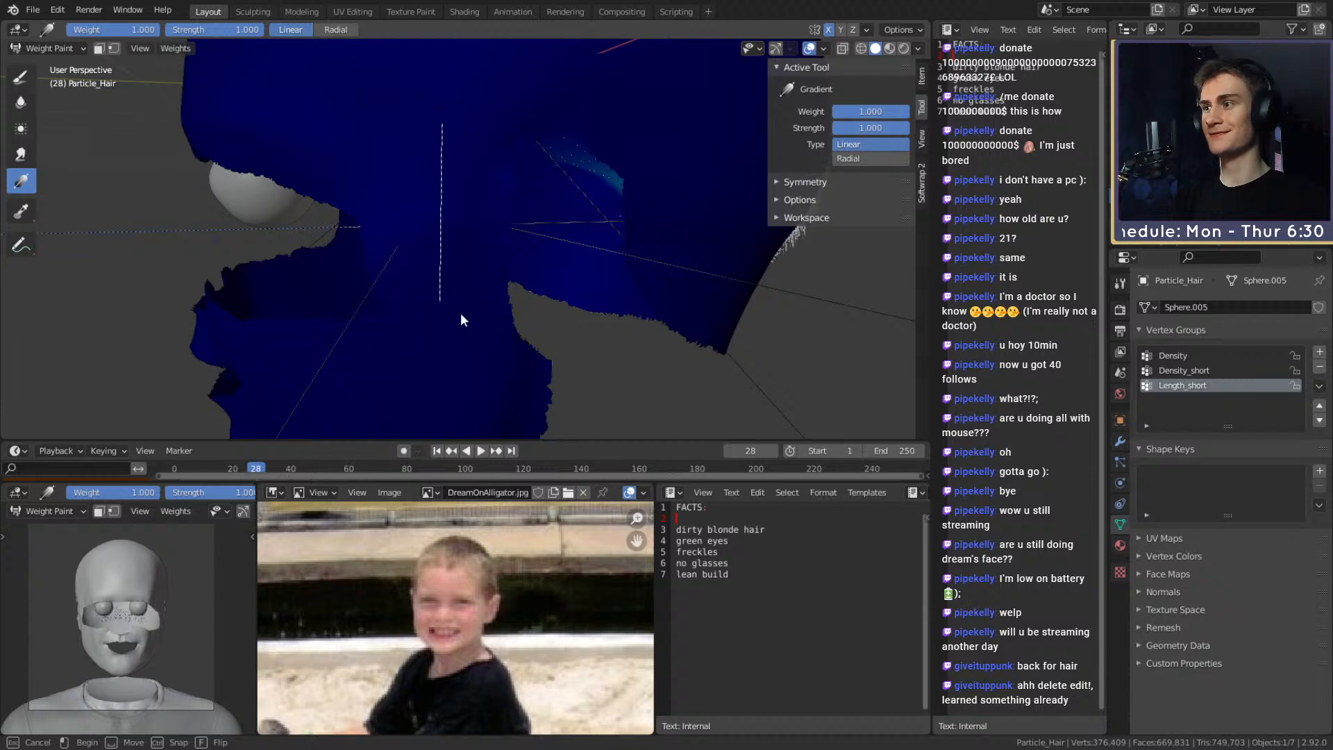
scroll(517, 174, down, 5)
middle_drag(534, 188, 544, 224)
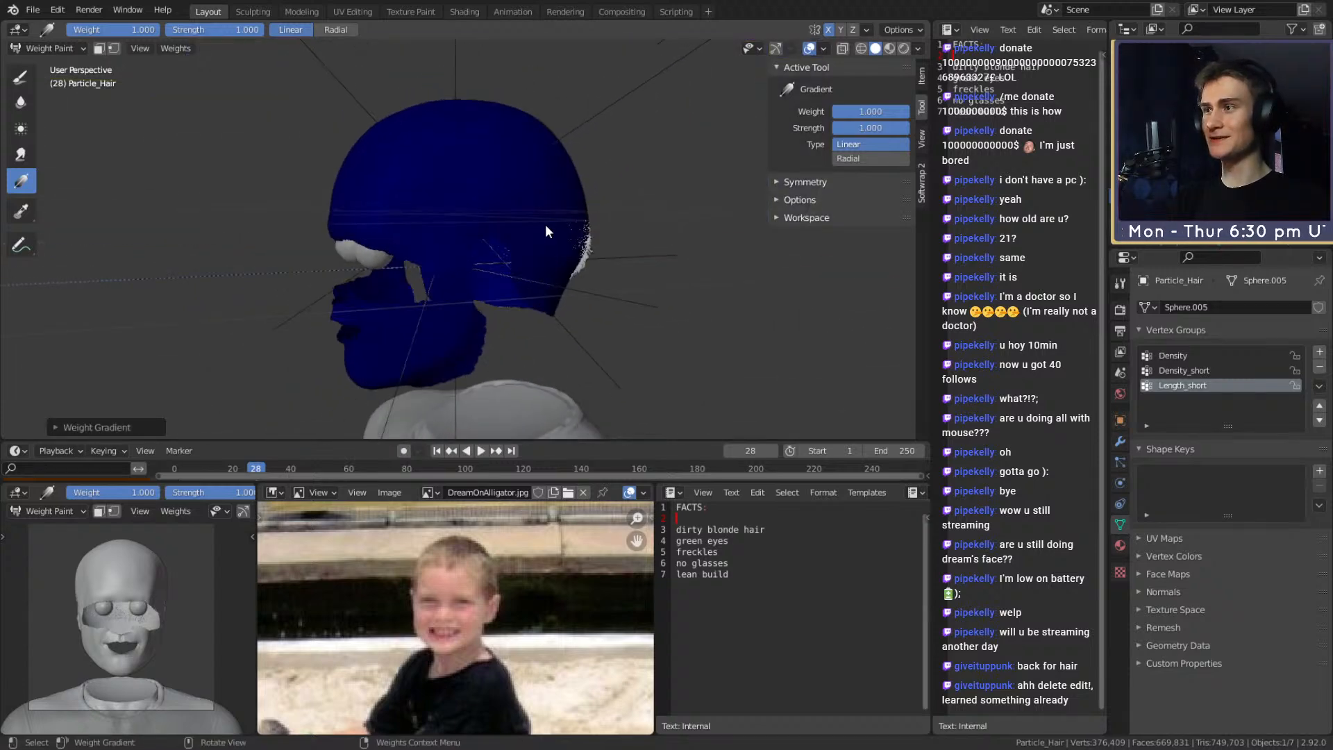
scroll(540, 233, up, 3)
key(ctrl+z)
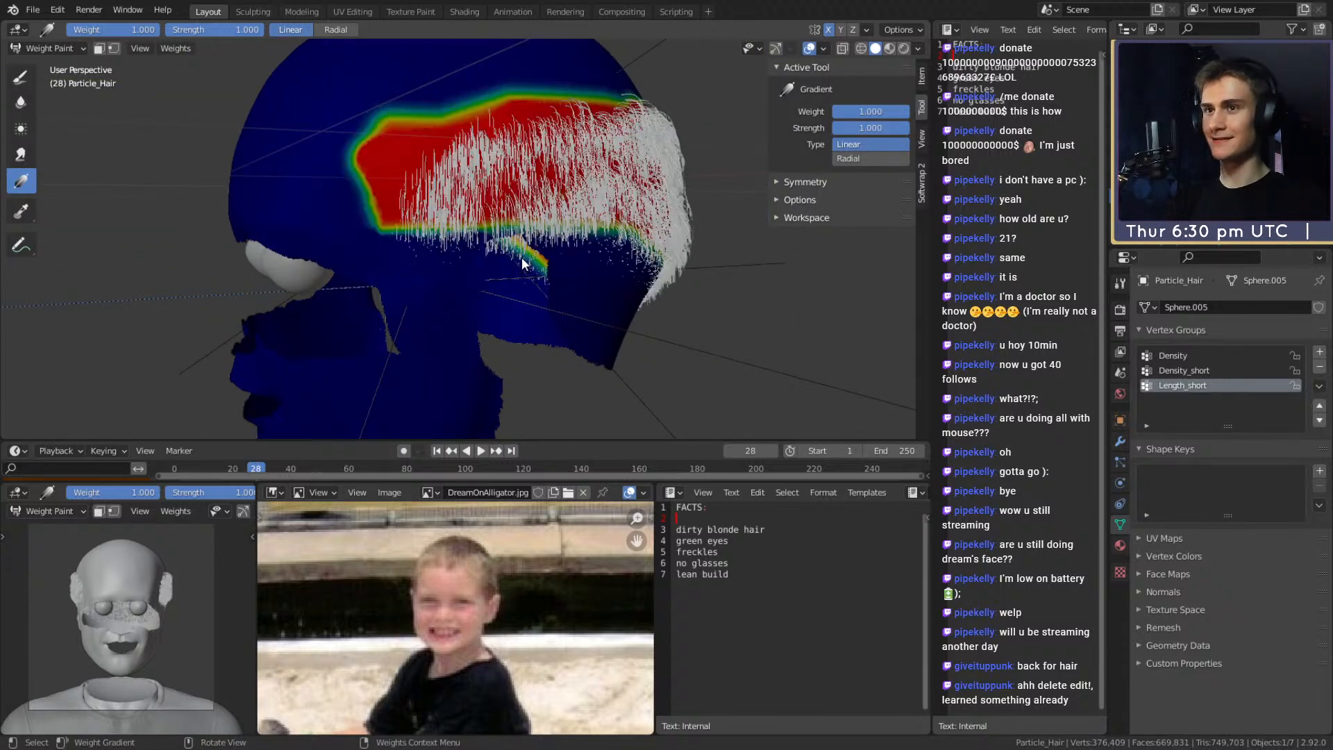
Check the Gradient tool's settings and apply a linear gradient from the cheek up to the hair band at weight and strength 1.000
scroll(555, 211, up, 4)
middle_drag(545, 209, 544, 203)
click(921, 73)
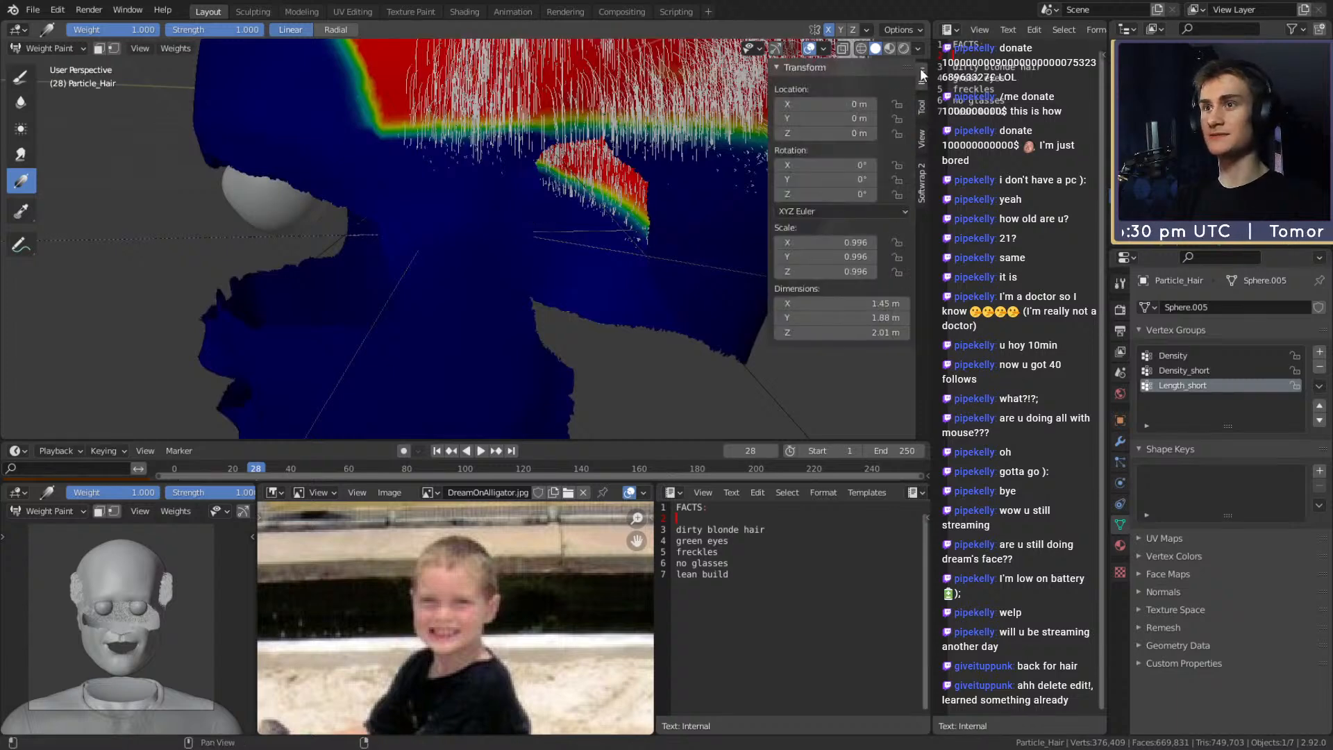
click(921, 109)
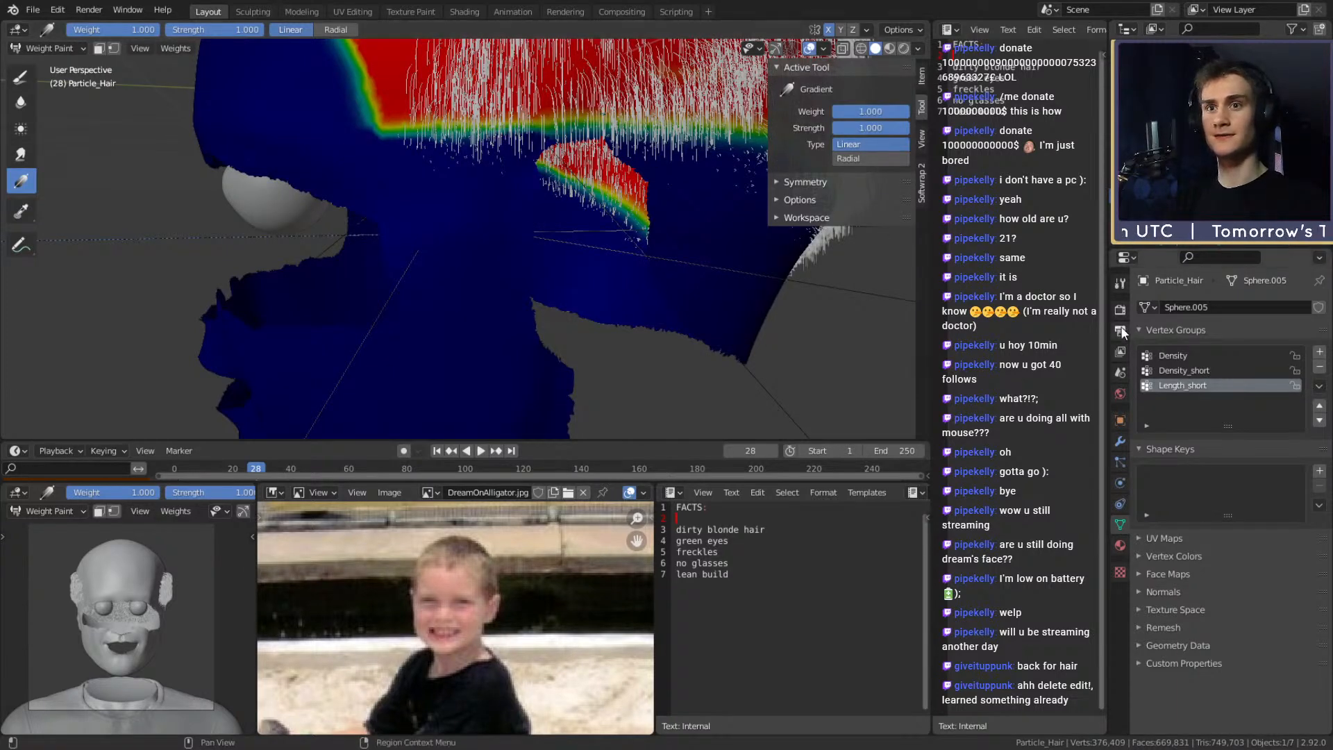
click(1119, 286)
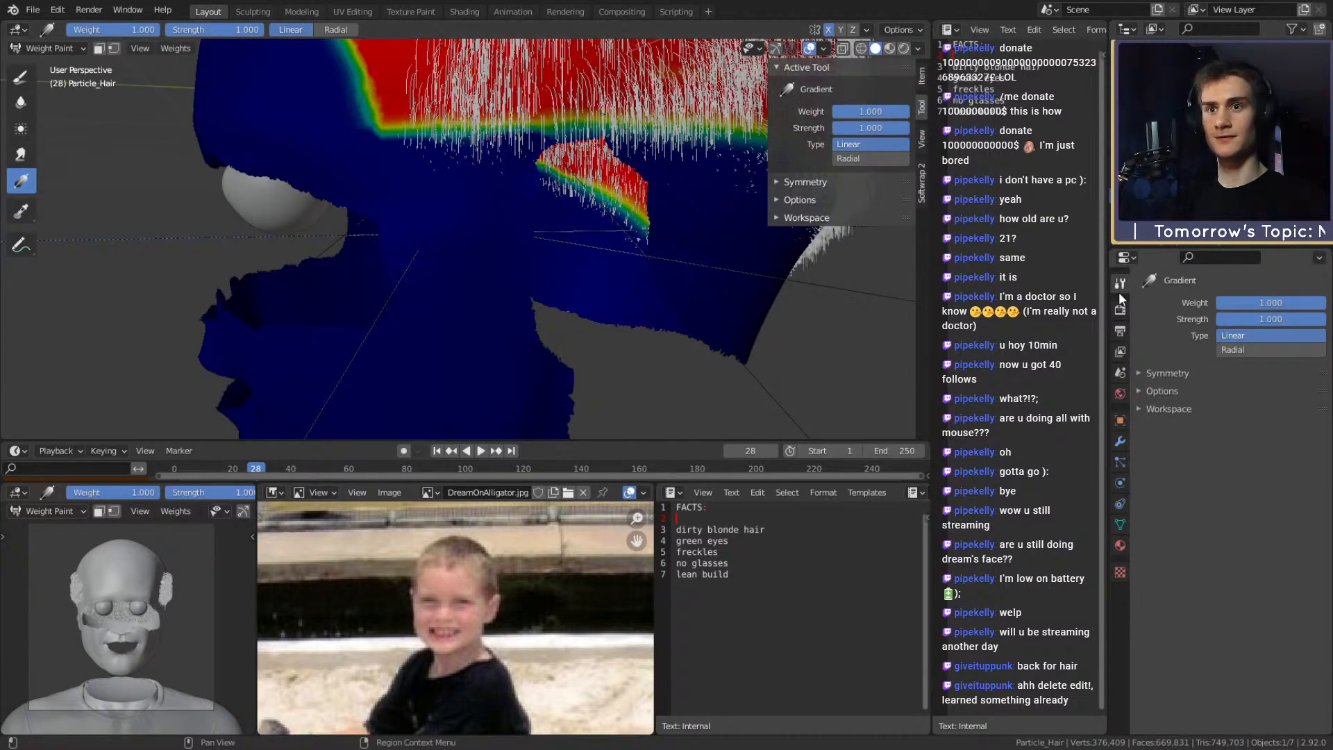
click(461, 315)
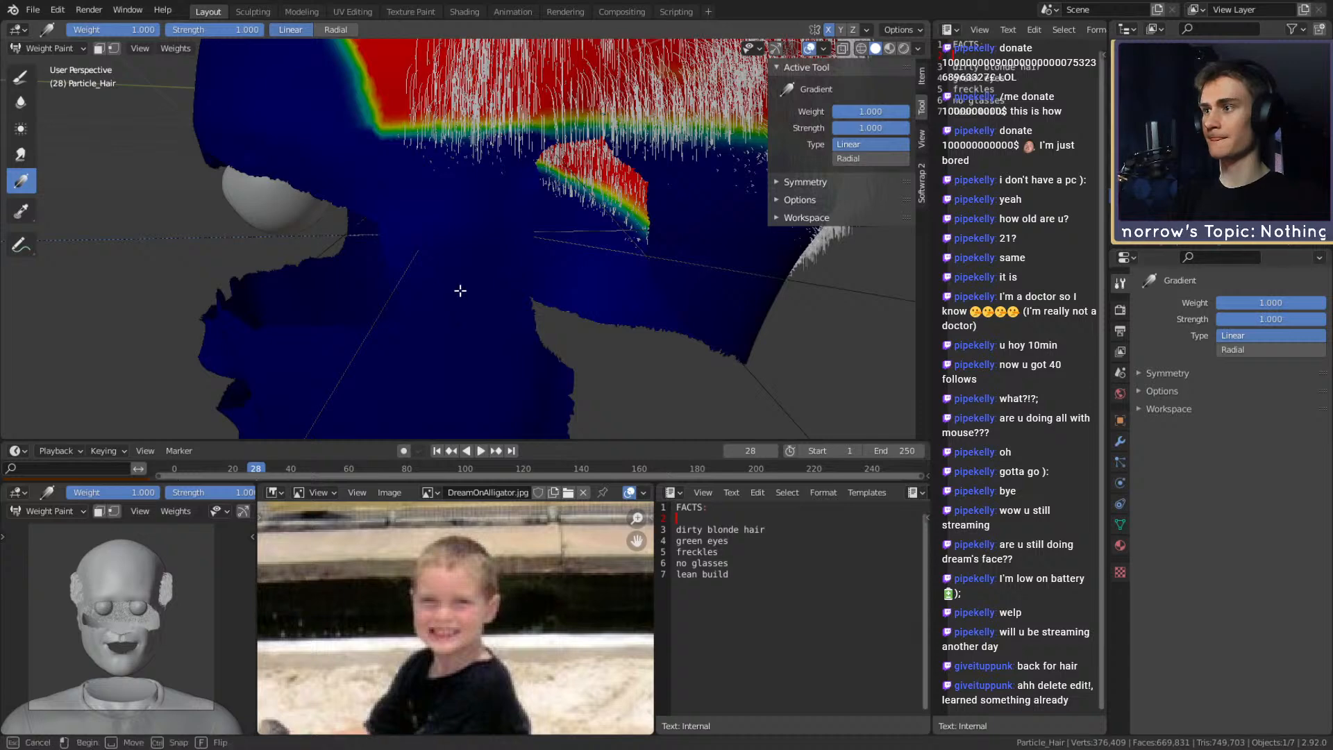
drag(461, 123, 461, 127)
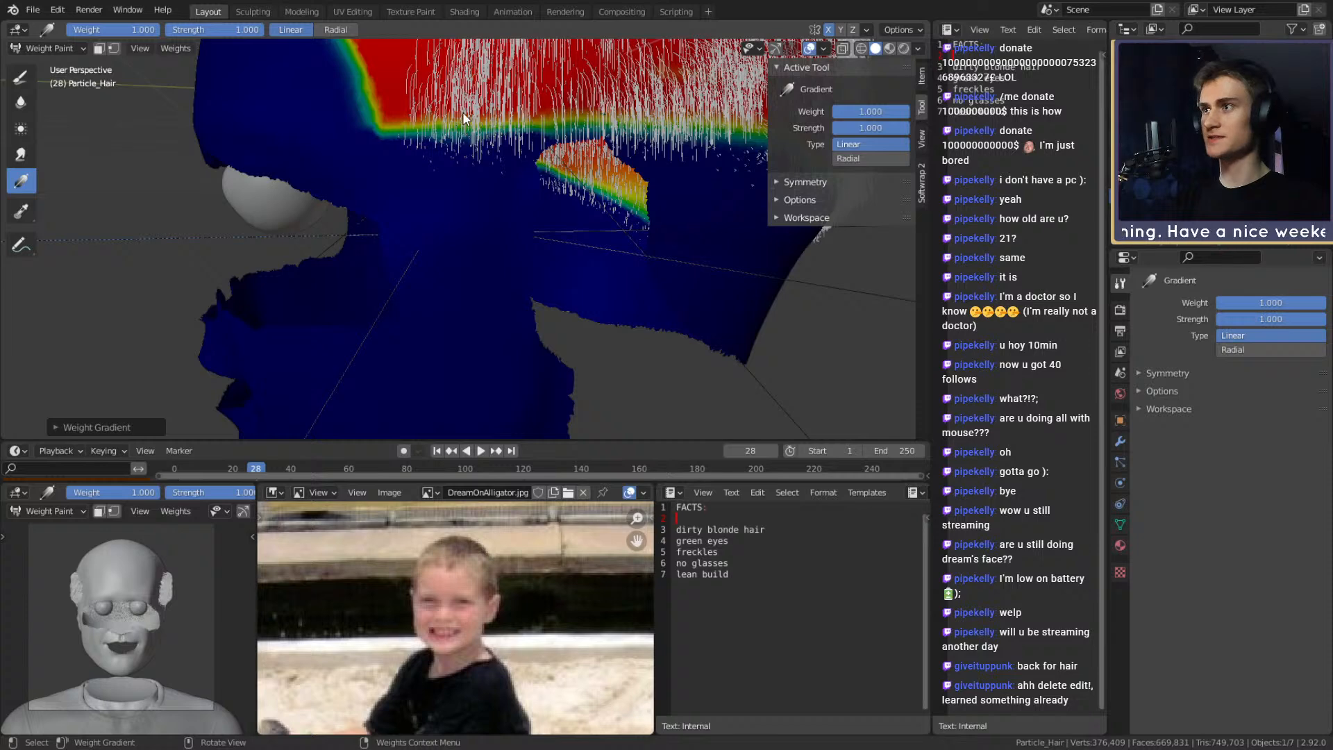
Try another linear gradient between the hair band and the cheek at strength 1.000, and undo it
click(477, 314)
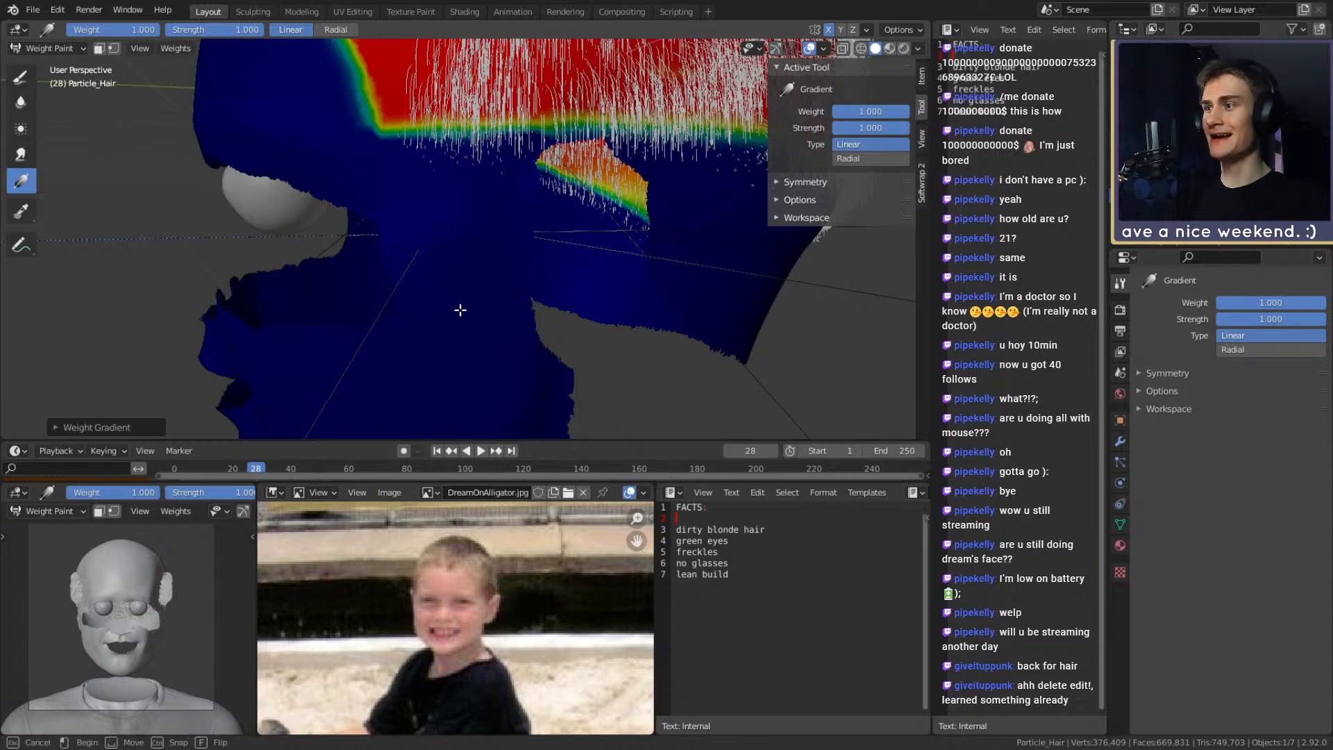
drag(458, 327, 458, 109)
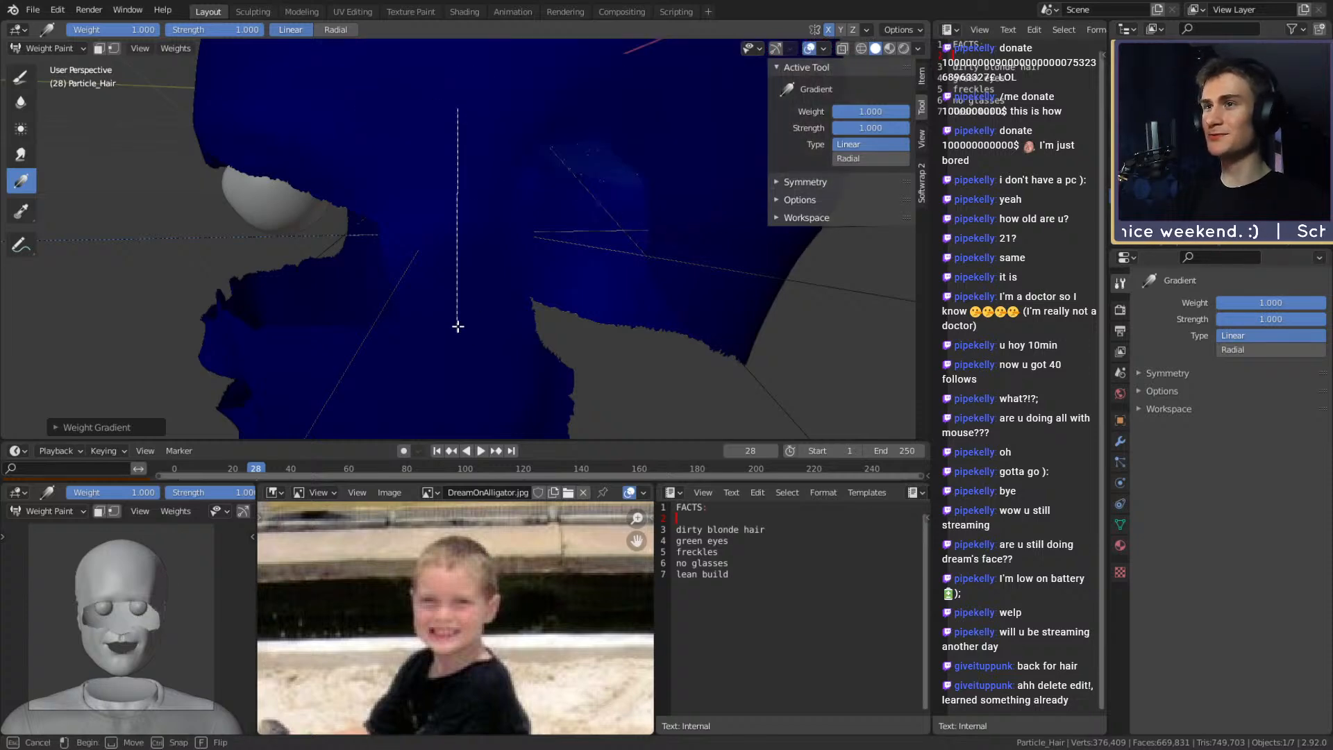
drag(458, 326, 458, 326)
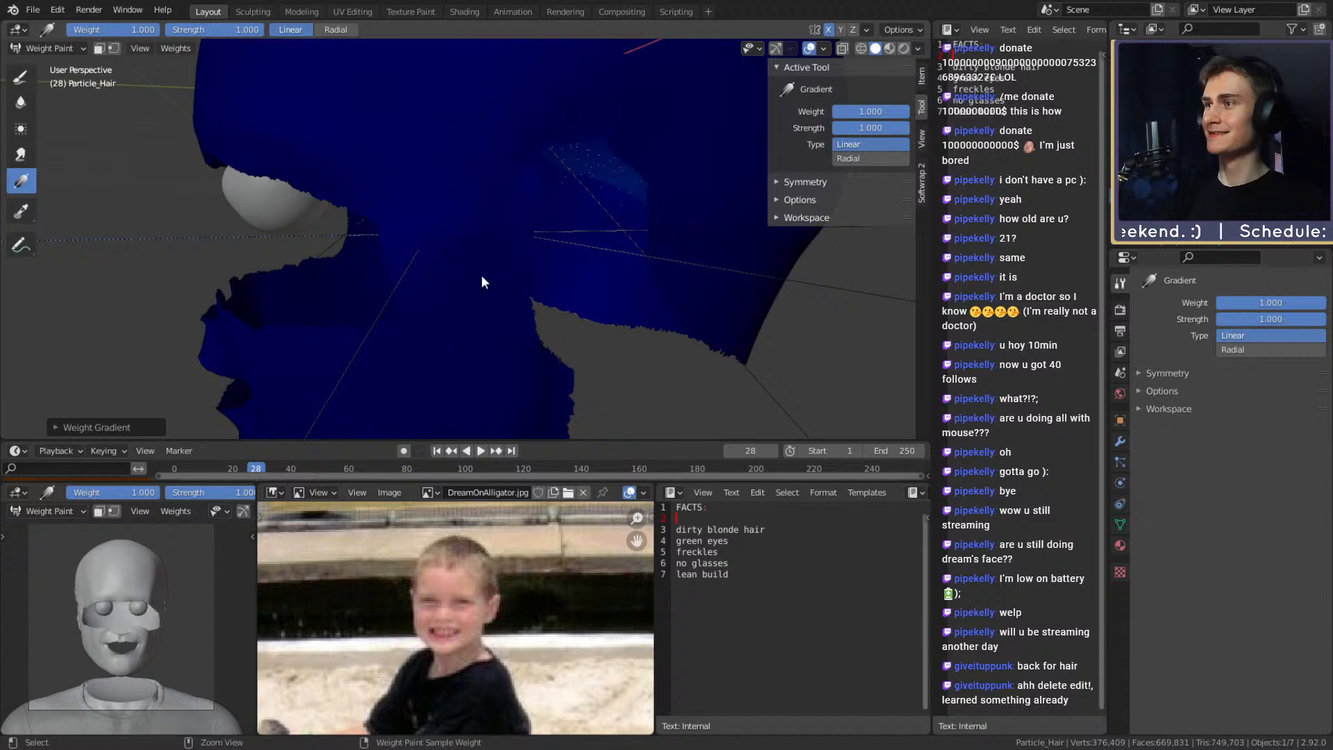
key(ctrl+z)
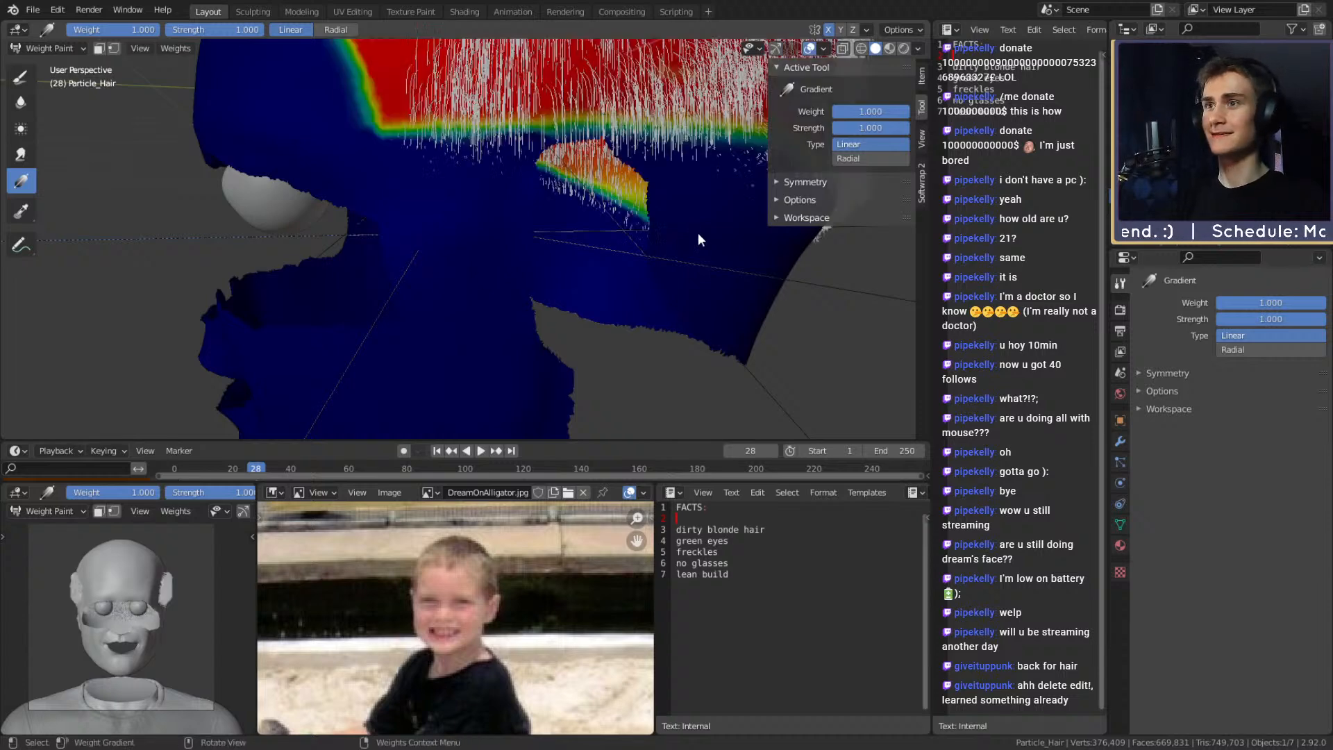
Switch the Draw brush to Add and apply a linear weight gradient from the hair band down to the cheek at strength 0.752
click(20, 76)
click(831, 177)
click(421, 267)
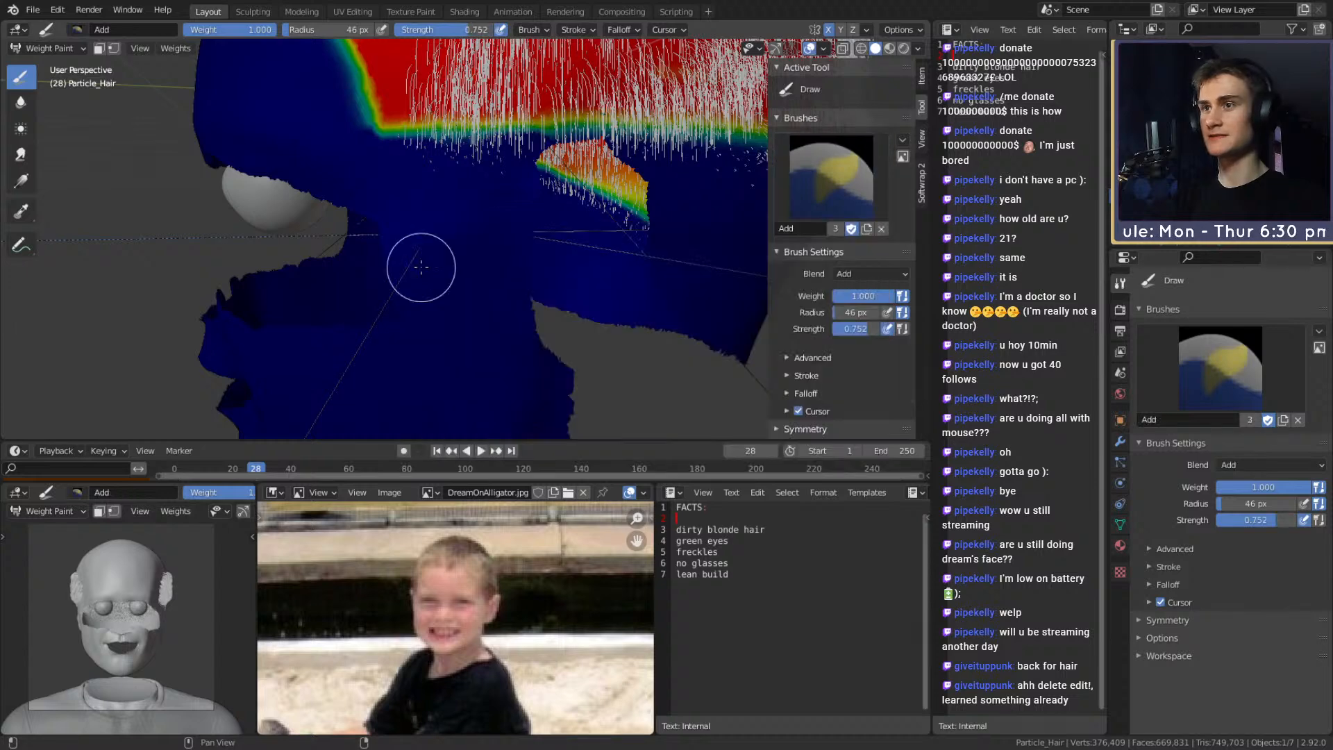
click(23, 180)
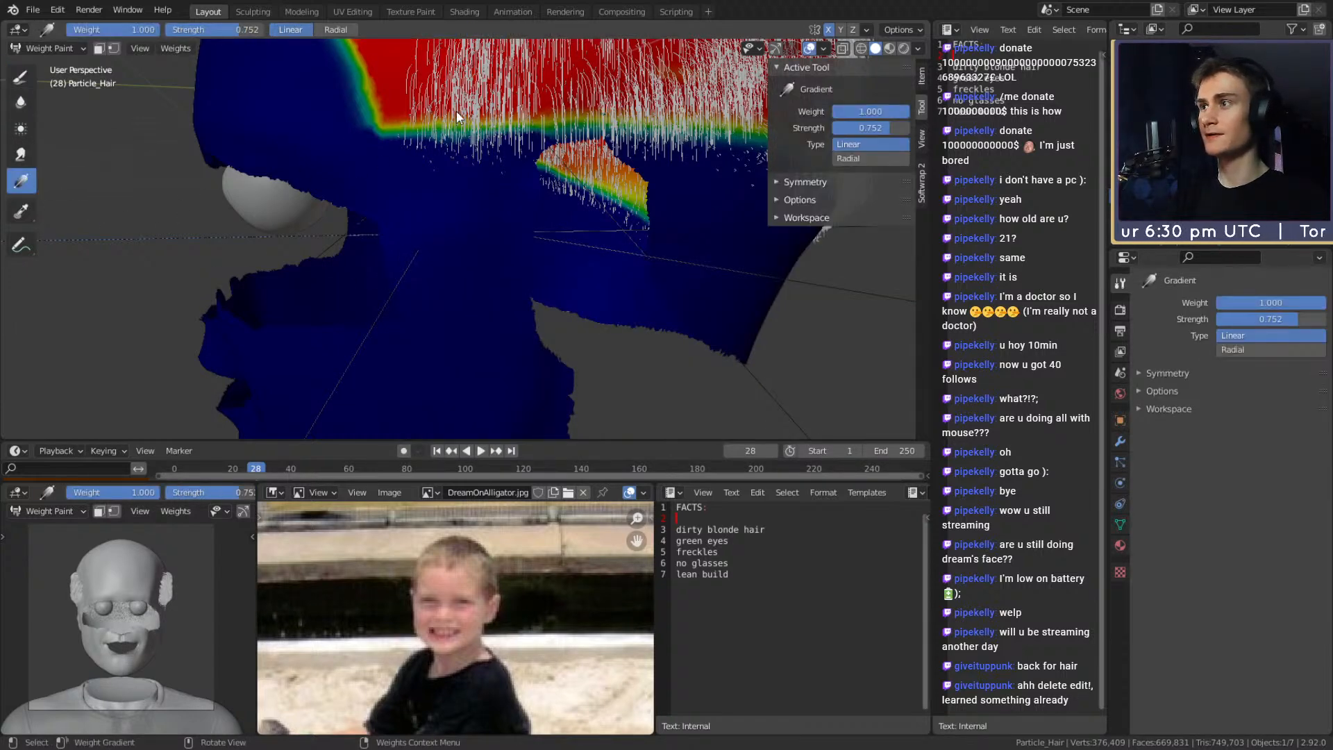
drag(459, 114, 461, 290)
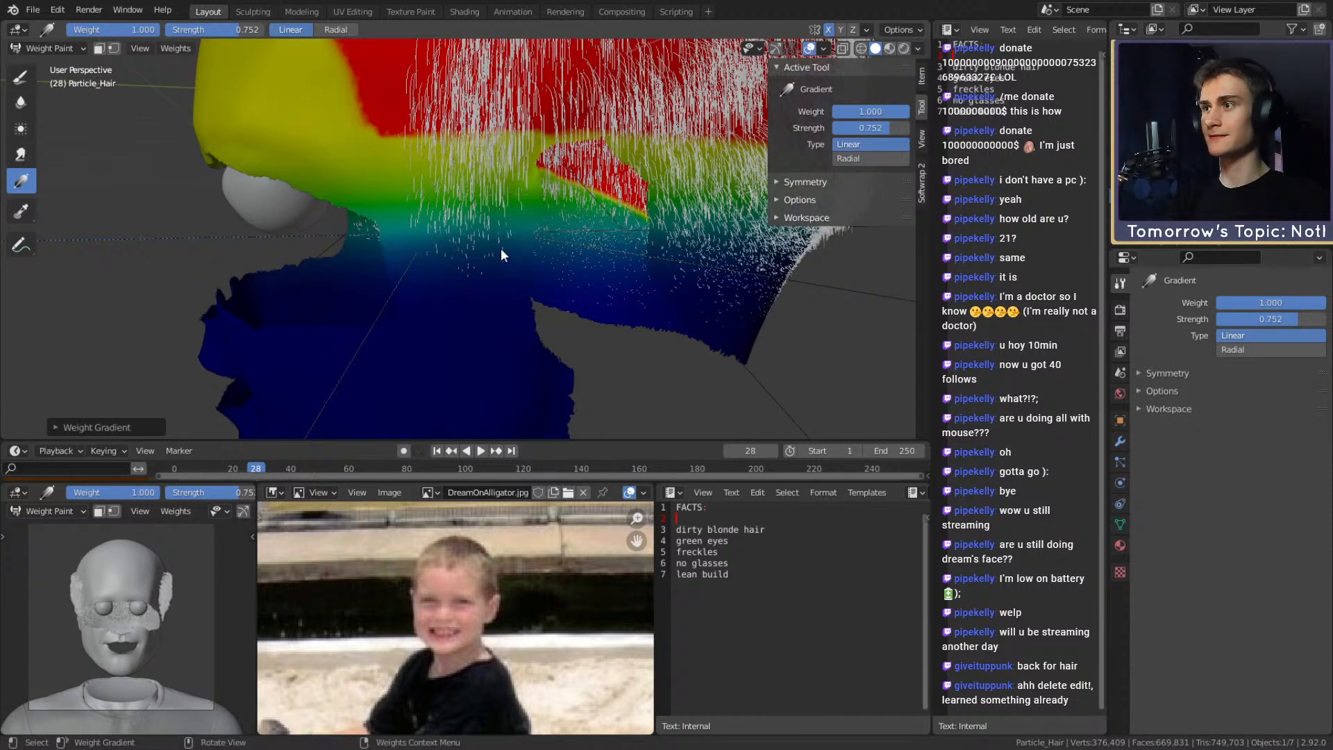
Try layering a second linear gradient over the side of the head at strength 0.752, check the back, and undo it
scroll(496, 253, down, 4)
middle_drag(485, 240, 449, 158)
scroll(503, 222, up, 5)
scroll(672, 204, down, 5)
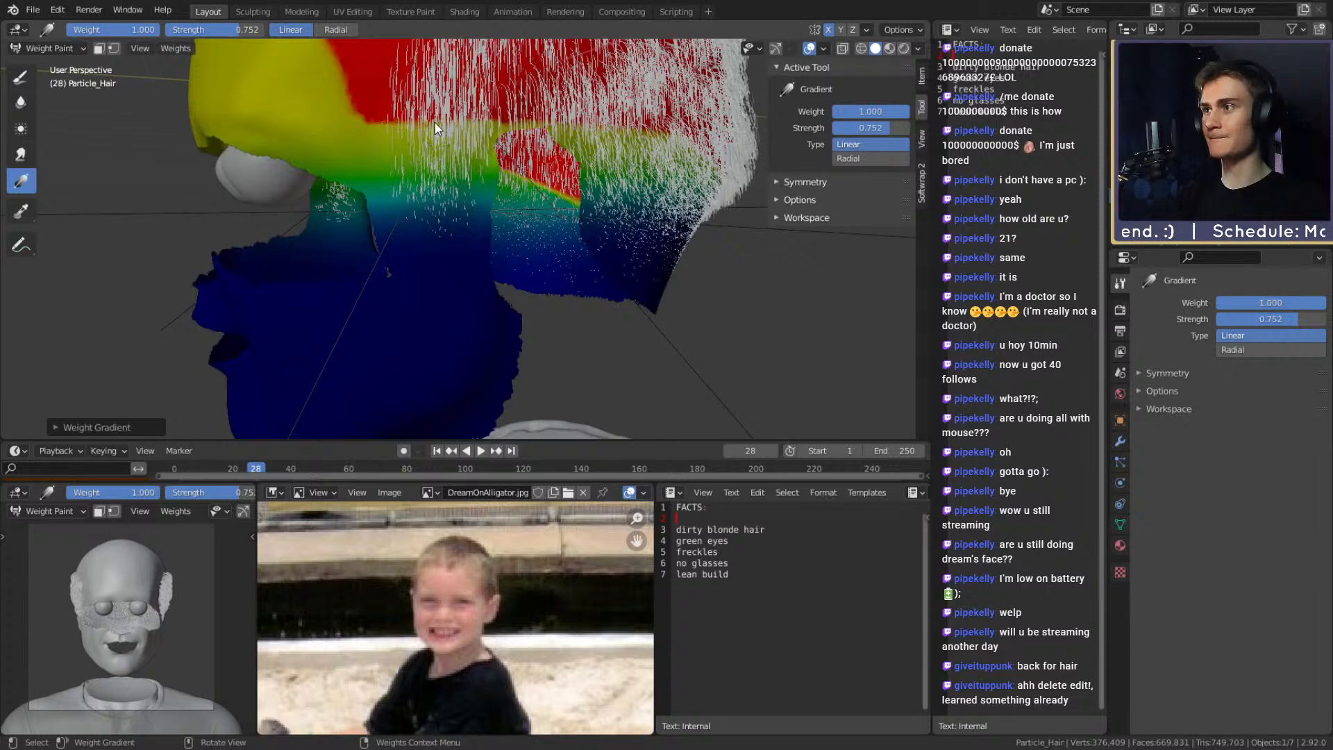
drag(435, 117, 437, 274)
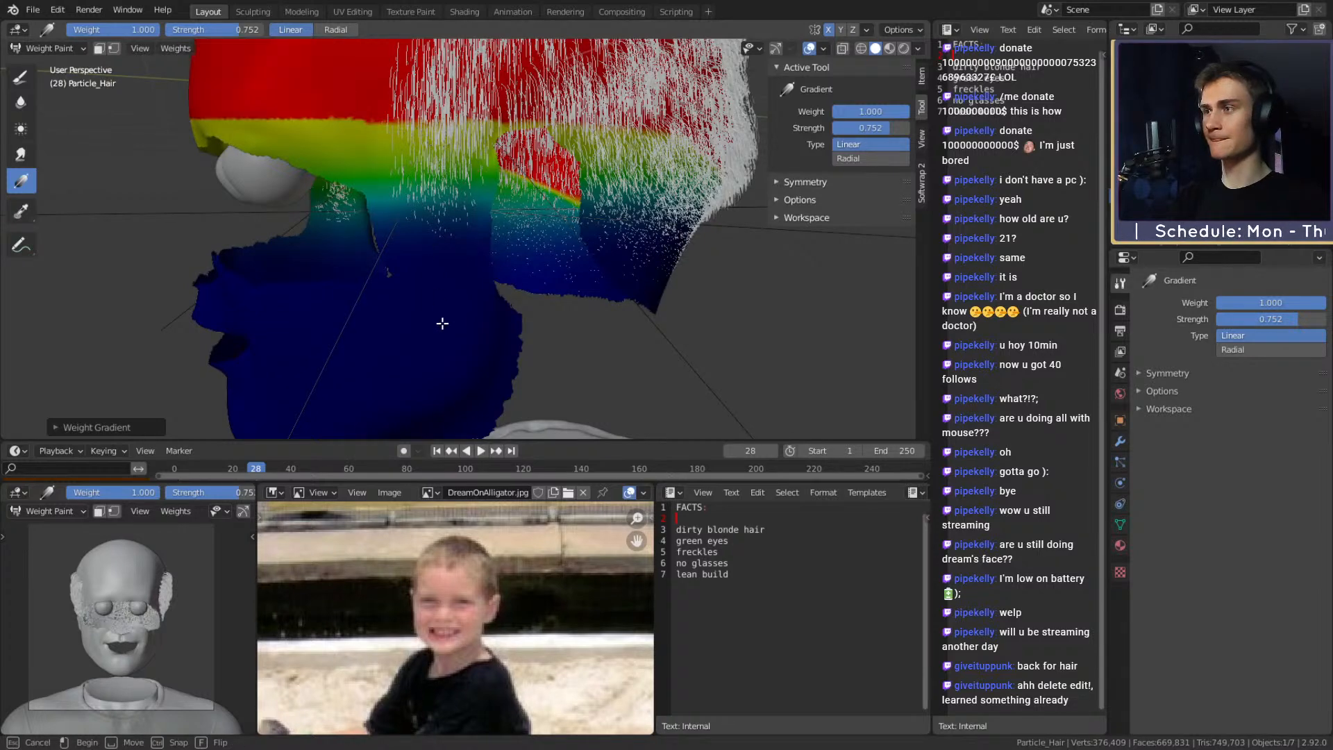
drag(443, 320, 442, 319)
scroll(585, 261, down, 5)
middle_drag(586, 261, 525, 258)
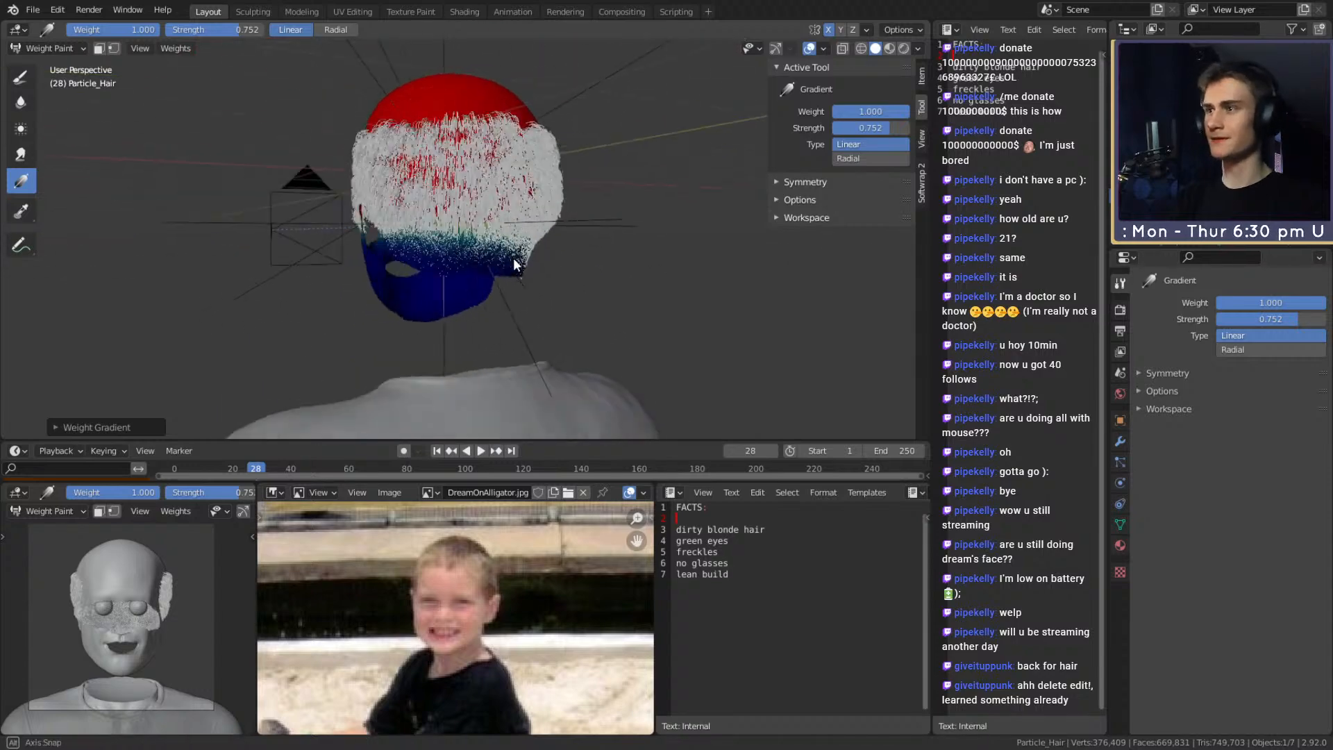
scroll(486, 258, up, 5)
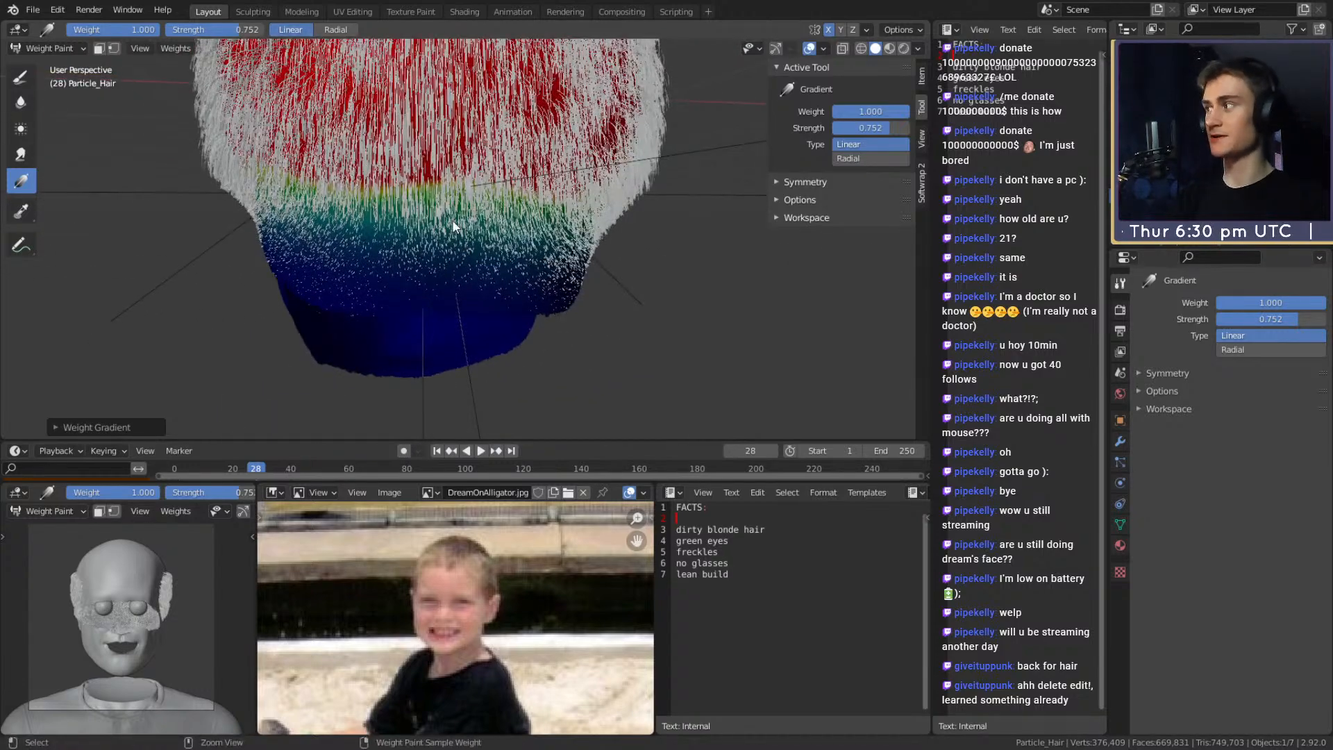
key(ctrl+z)
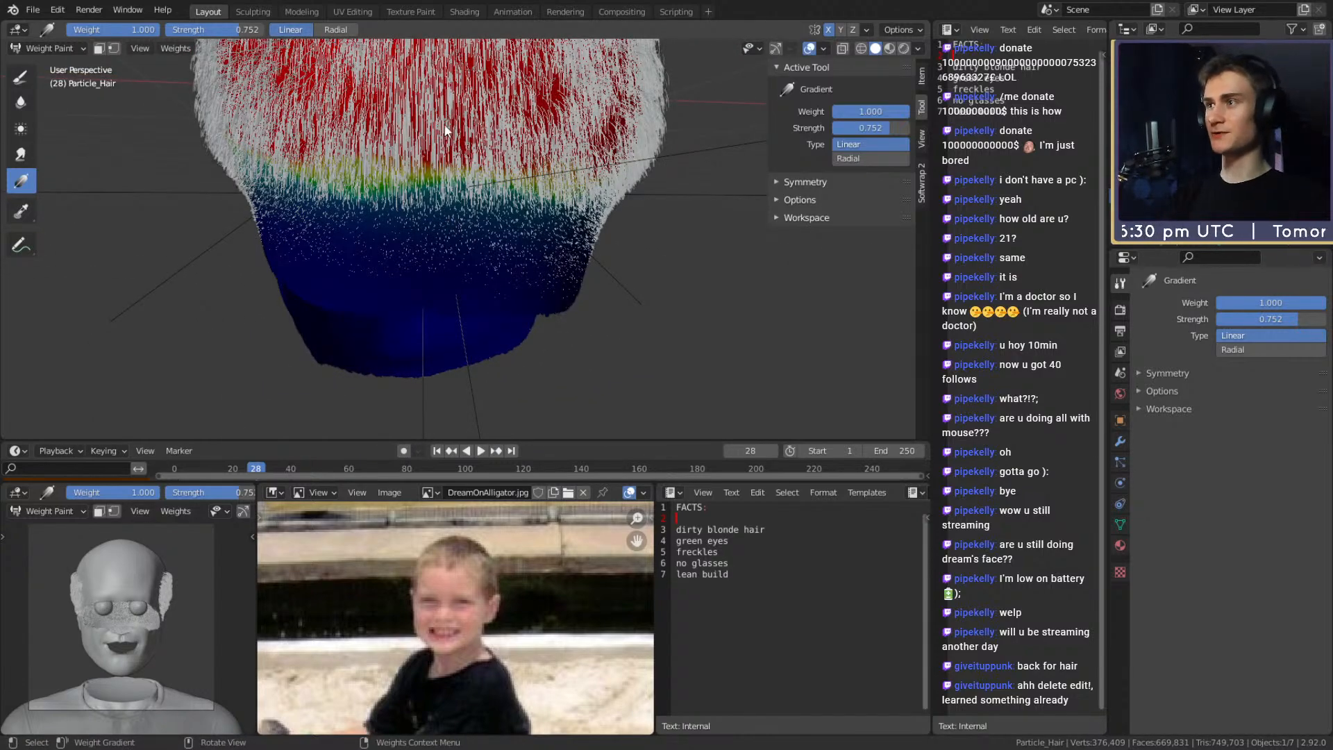
Try a linear weight gradient down the back of the head, from the hair band toward the neck, at strength 0.752
mouse_move(447, 98)
middle_down()
mouse_move(545, 101)
mouse_move(469, 105)
middle_up()
drag(455, 166, 455, 170)
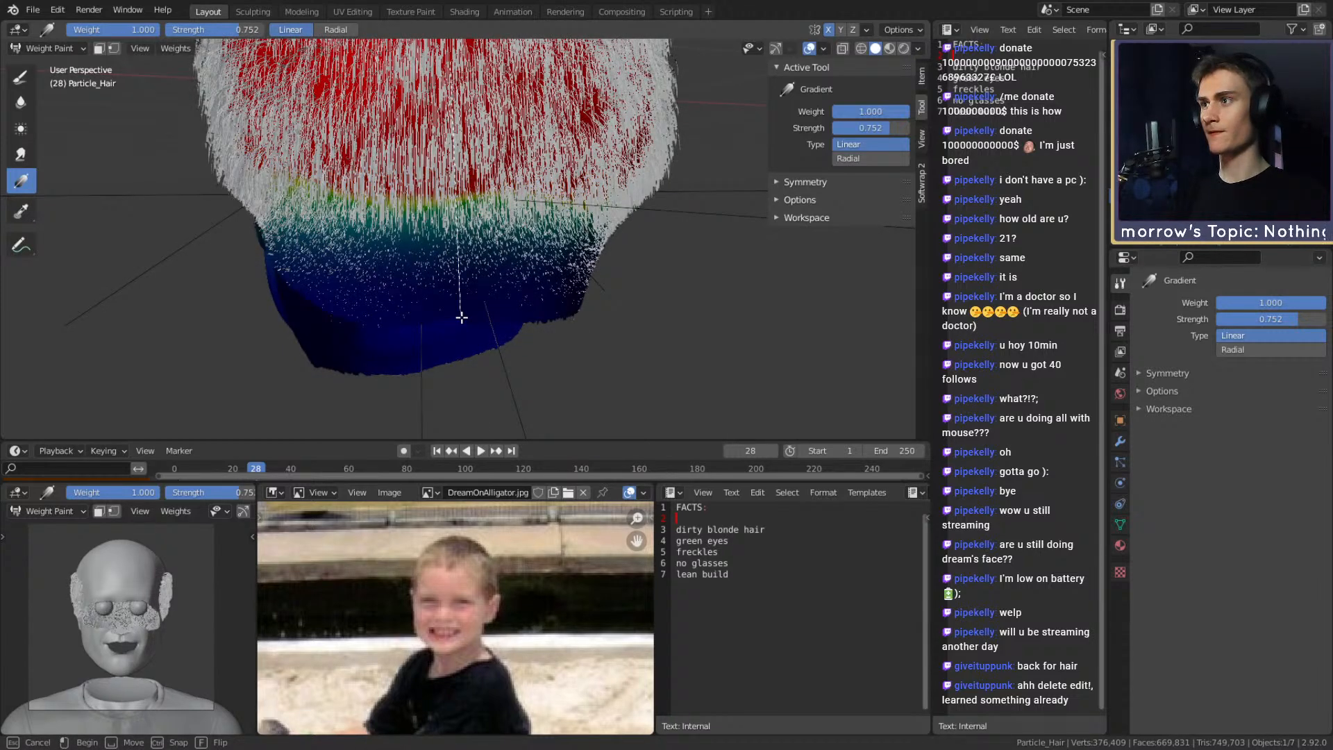
drag(459, 295, 457, 272)
mouse_move(400, 234)
middle_down()
mouse_move(652, 232)
mouse_move(481, 266)
mouse_move(562, 240)
mouse_move(652, 239)
mouse_move(451, 241)
mouse_move(519, 239)
mouse_move(472, 221)
mouse_move(522, 244)
mouse_move(583, 235)
mouse_move(452, 216)
middle_up()
scroll(651, 230, down, 6)
scroll(544, 260, up, 5)
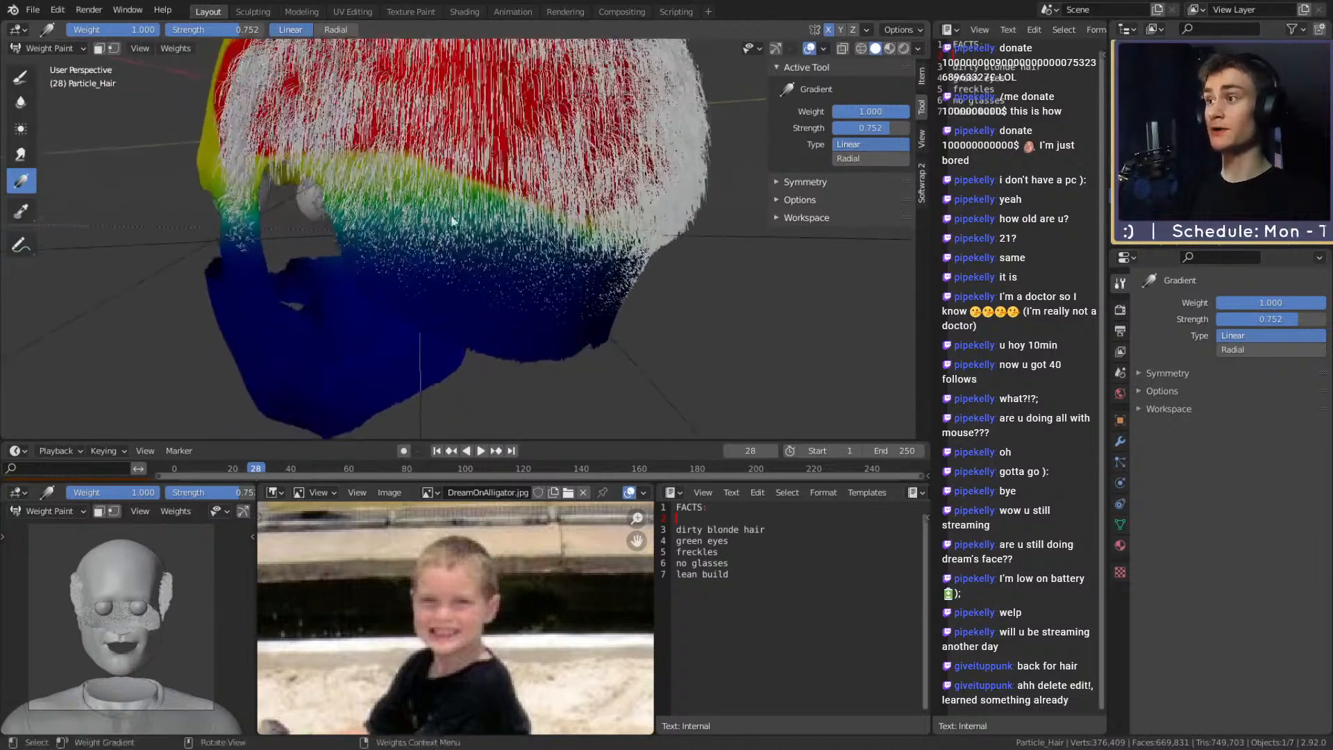
Paint a strip of length weight across the lower back of the head with a 26 px Add brush at strength 0.752
click(20, 76)
middle_drag(484, 208, 488, 214)
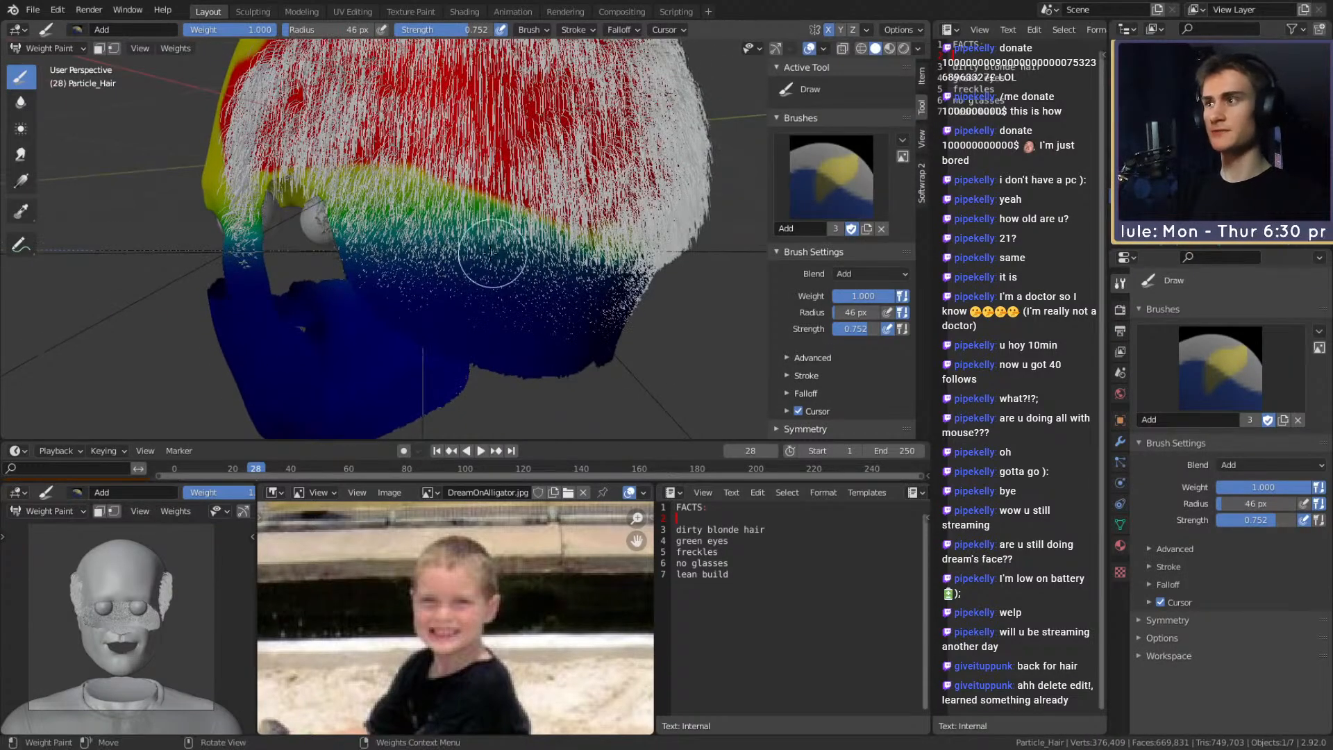
middle_drag(539, 254, 480, 235)
key(f)
click(508, 275)
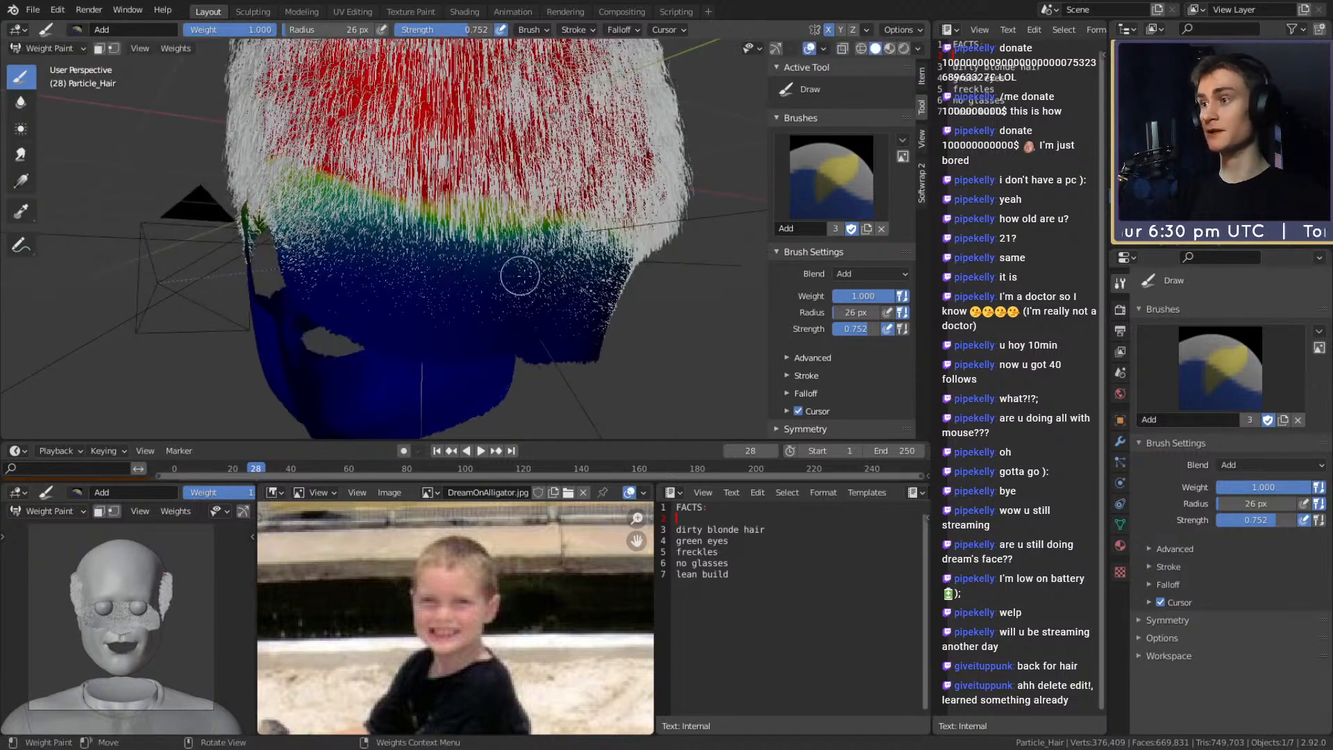
drag(535, 278, 413, 267)
Raise the brush strength to 1.000 and paint the lower back strip again, continuing it up behind the ear
key(shift+f)
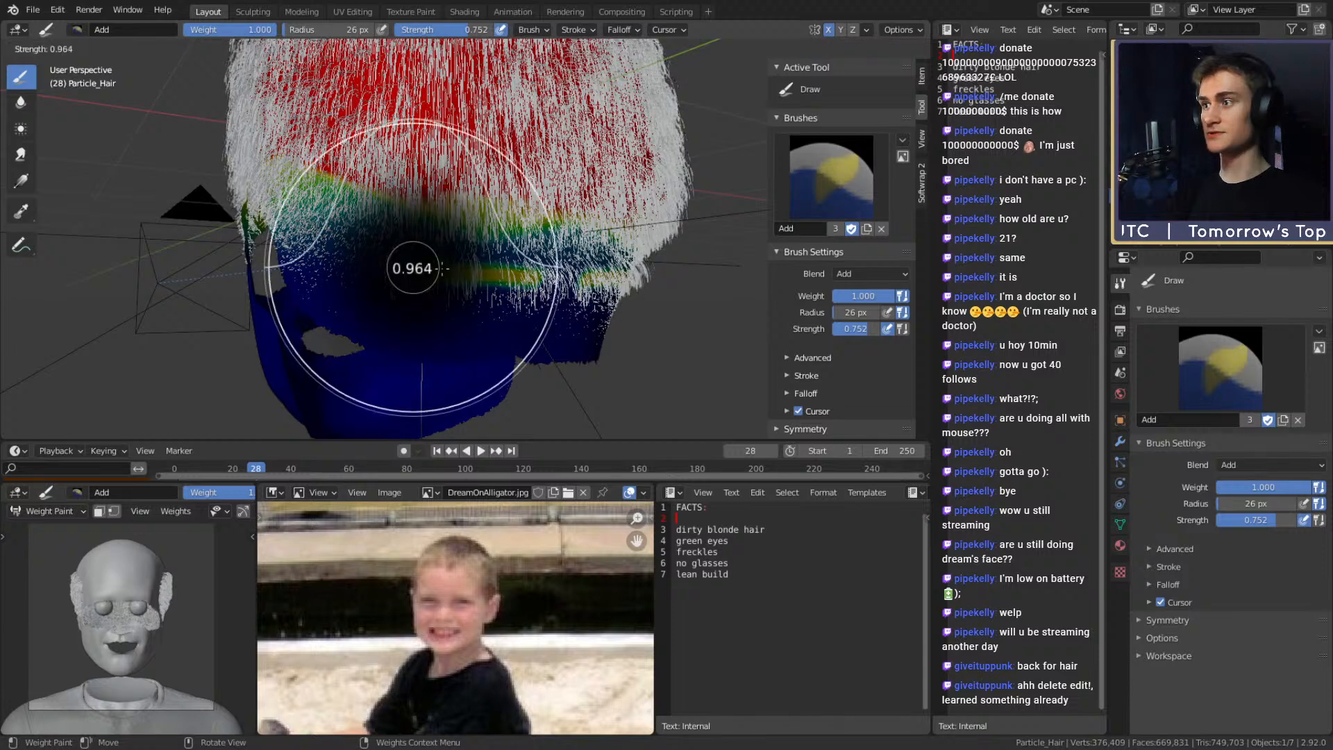
click(495, 275)
mouse_move(582, 281)
mouse_down()
mouse_move(384, 262)
mouse_move(276, 166)
mouse_up()
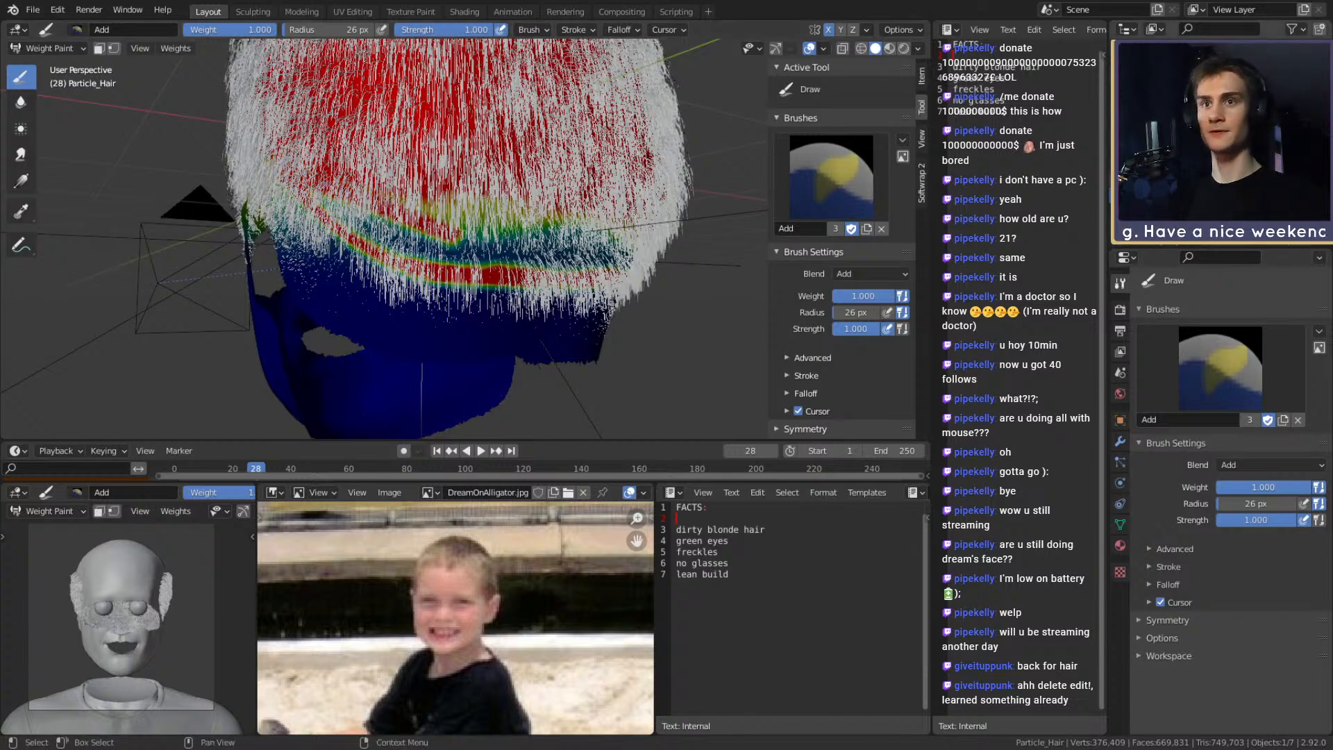
Hide Short_Hair_lvl_1 in the viewport and fill the gap between the lower strip and the hair band with full length weight
click(1119, 463)
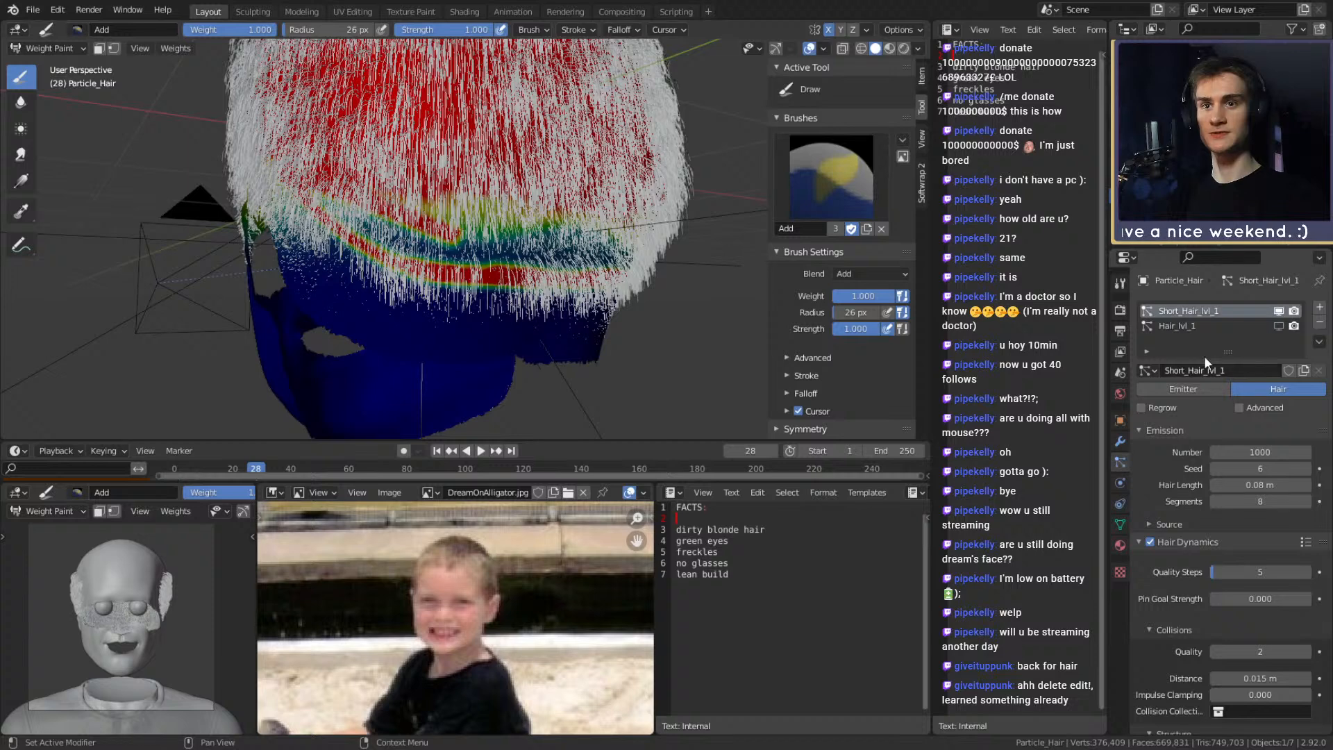
click(1280, 313)
key(f)
click(542, 198)
mouse_move(522, 201)
mouse_down()
mouse_move(337, 209)
mouse_move(500, 253)
mouse_move(604, 239)
mouse_move(565, 222)
mouse_move(386, 223)
mouse_move(310, 174)
mouse_move(363, 184)
mouse_up()
mouse_move(371, 186)
middle_down()
mouse_move(577, 229)
mouse_move(591, 209)
middle_up()
key(f)
click(575, 207)
mouse_move(576, 207)
mouse_down()
mouse_move(419, 175)
mouse_move(529, 202)
mouse_move(639, 270)
mouse_move(430, 189)
mouse_up()
middle_drag(531, 207, 496, 197)
mouse_move(442, 182)
mouse_down()
mouse_move(535, 289)
mouse_move(622, 306)
mouse_move(481, 247)
mouse_move(402, 185)
mouse_up()
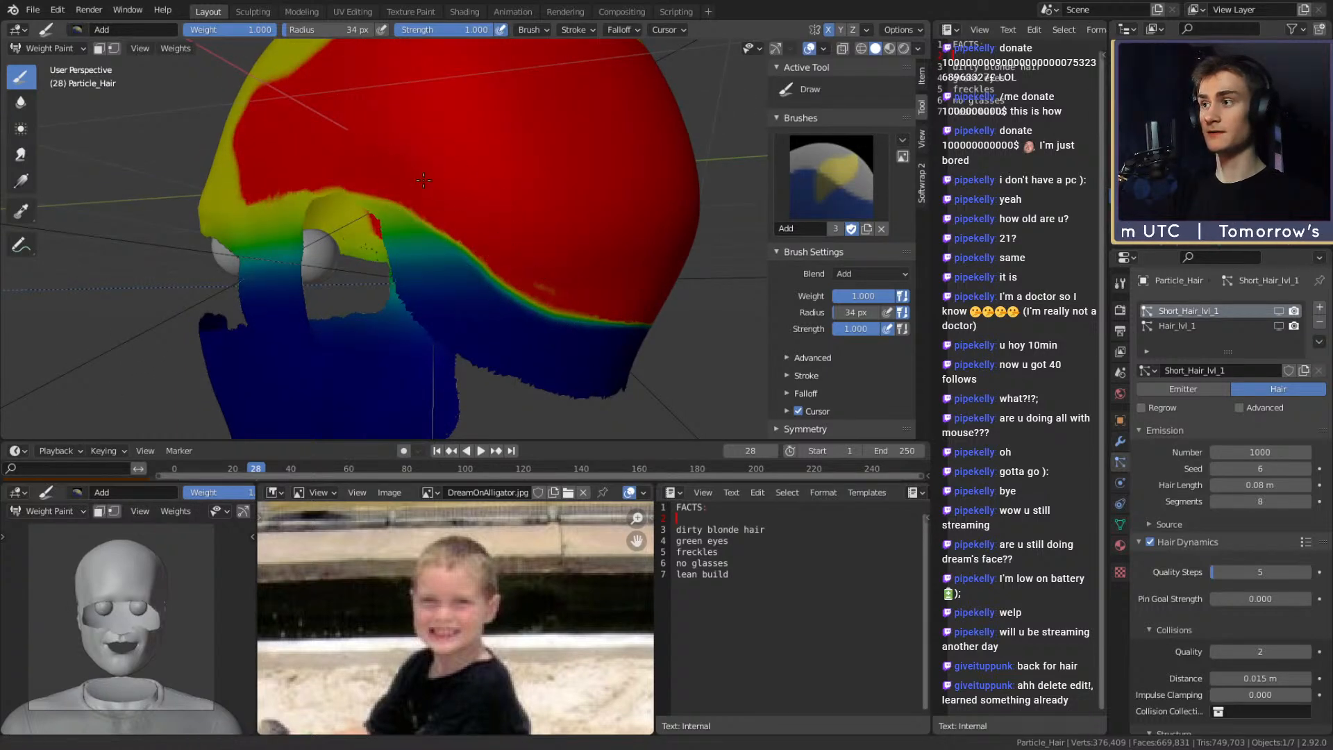
Extend the full length weight down over the sideburn in front of the ear with a 25 px Add brush
middle_drag(389, 165, 490, 212)
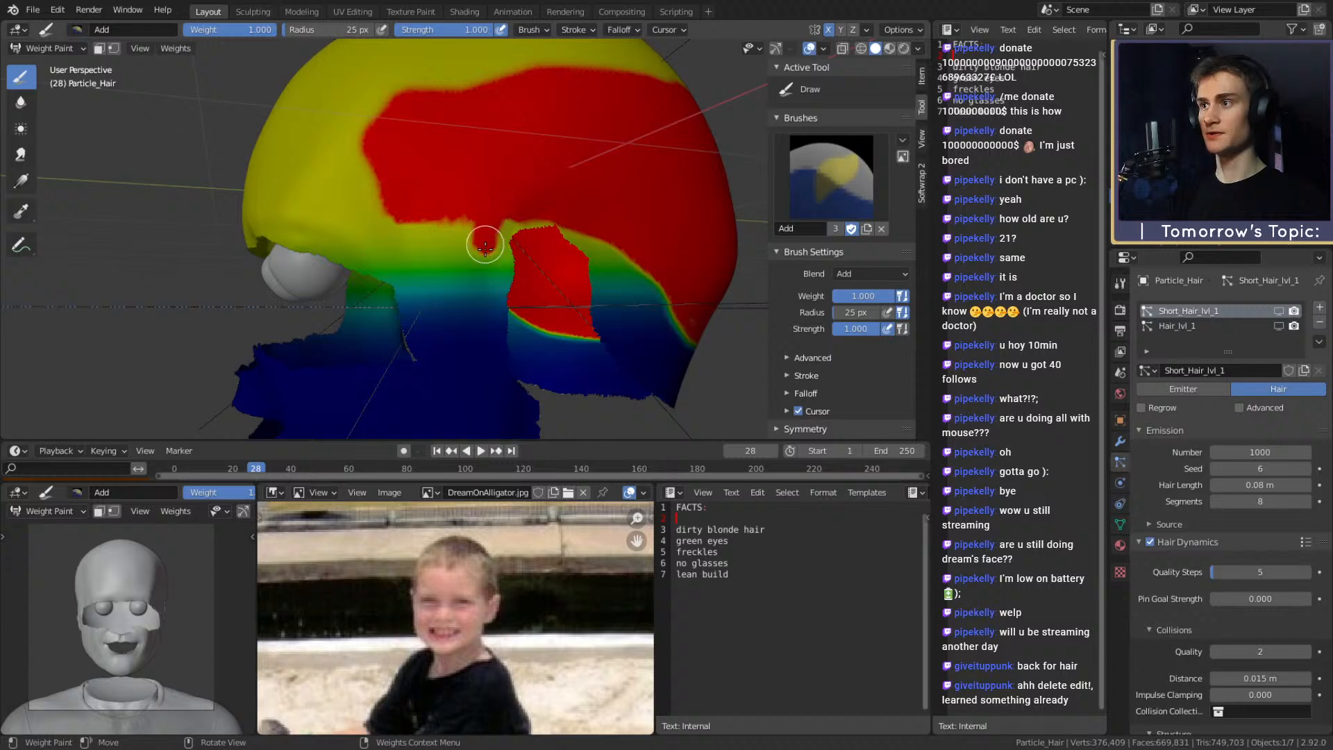
mouse_move(472, 261)
mouse_down()
mouse_move(415, 264)
mouse_move(407, 233)
mouse_move(431, 217)
mouse_up()
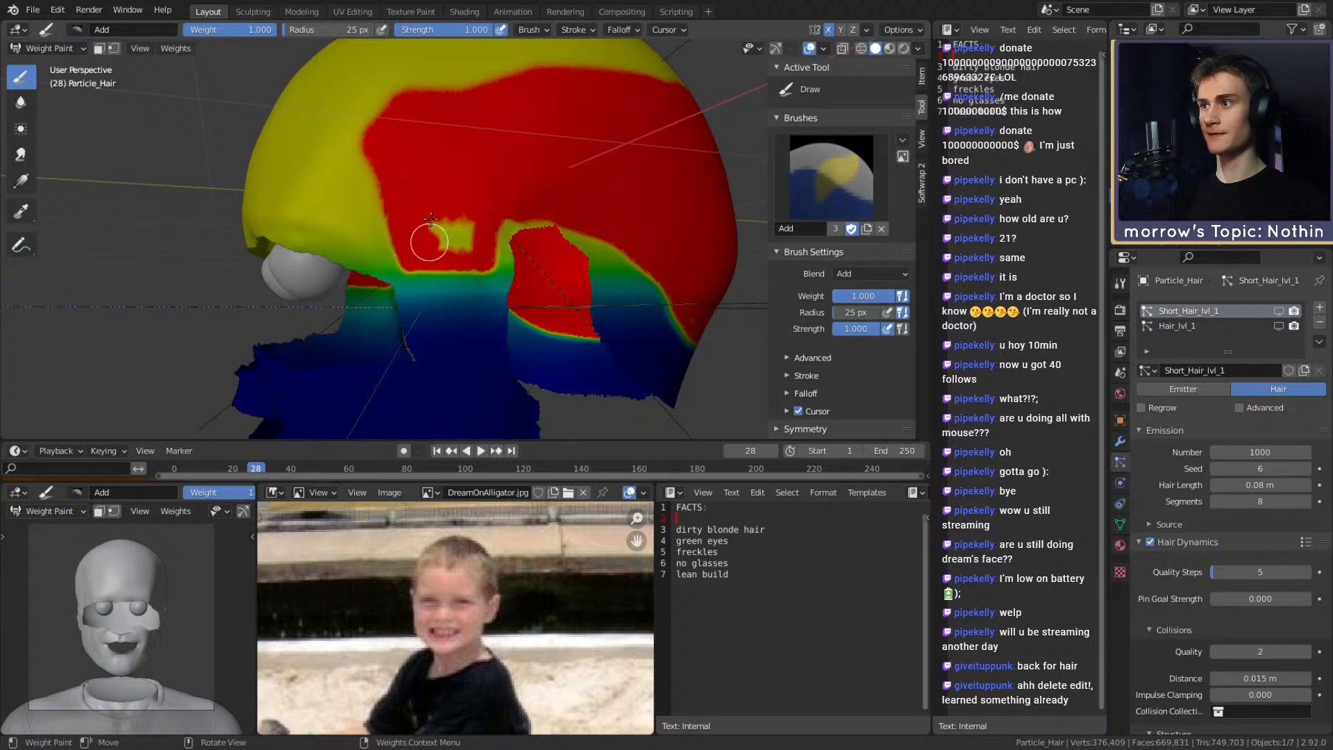
middle_drag(469, 258, 482, 244)
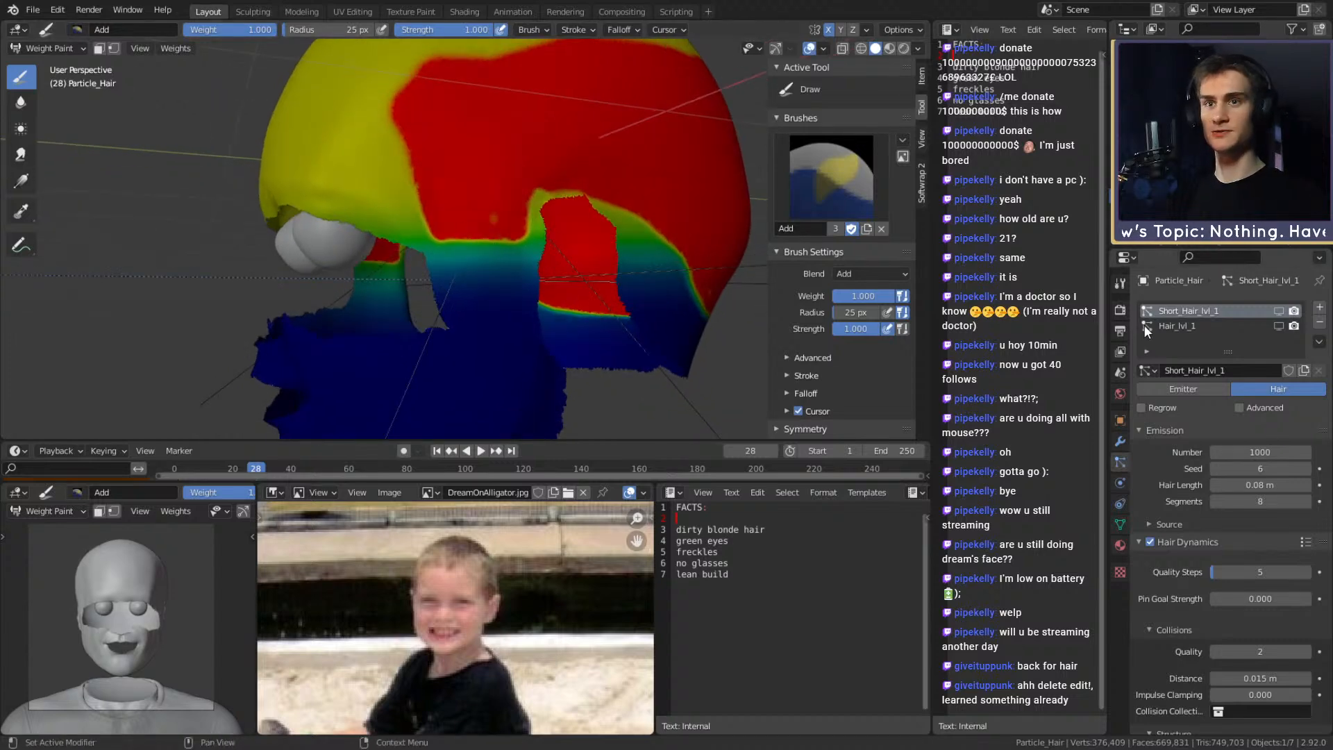
Smooth the Length_short vertex weights
scroll(396, 134, down, 5)
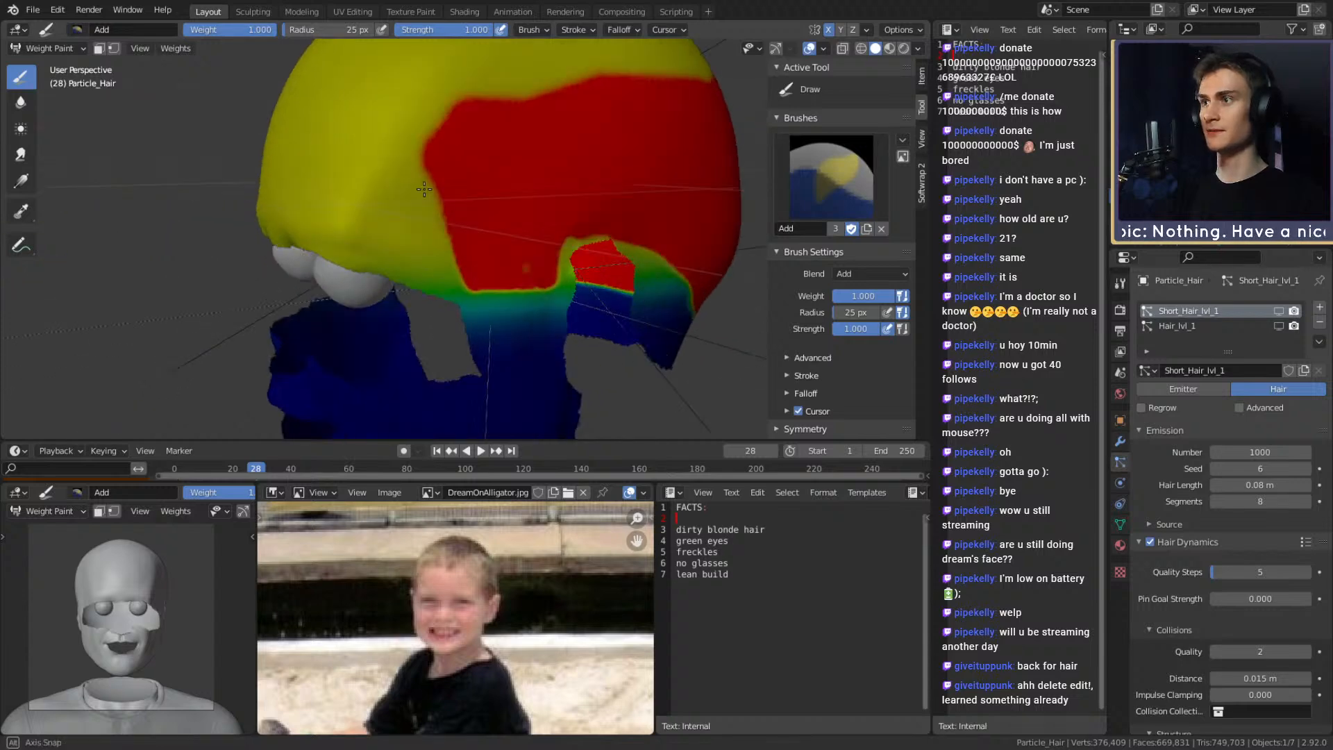
mouse_move(440, 202)
middle_down()
mouse_move(422, 233)
mouse_move(535, 232)
mouse_move(449, 250)
mouse_move(591, 264)
middle_up()
click(168, 48)
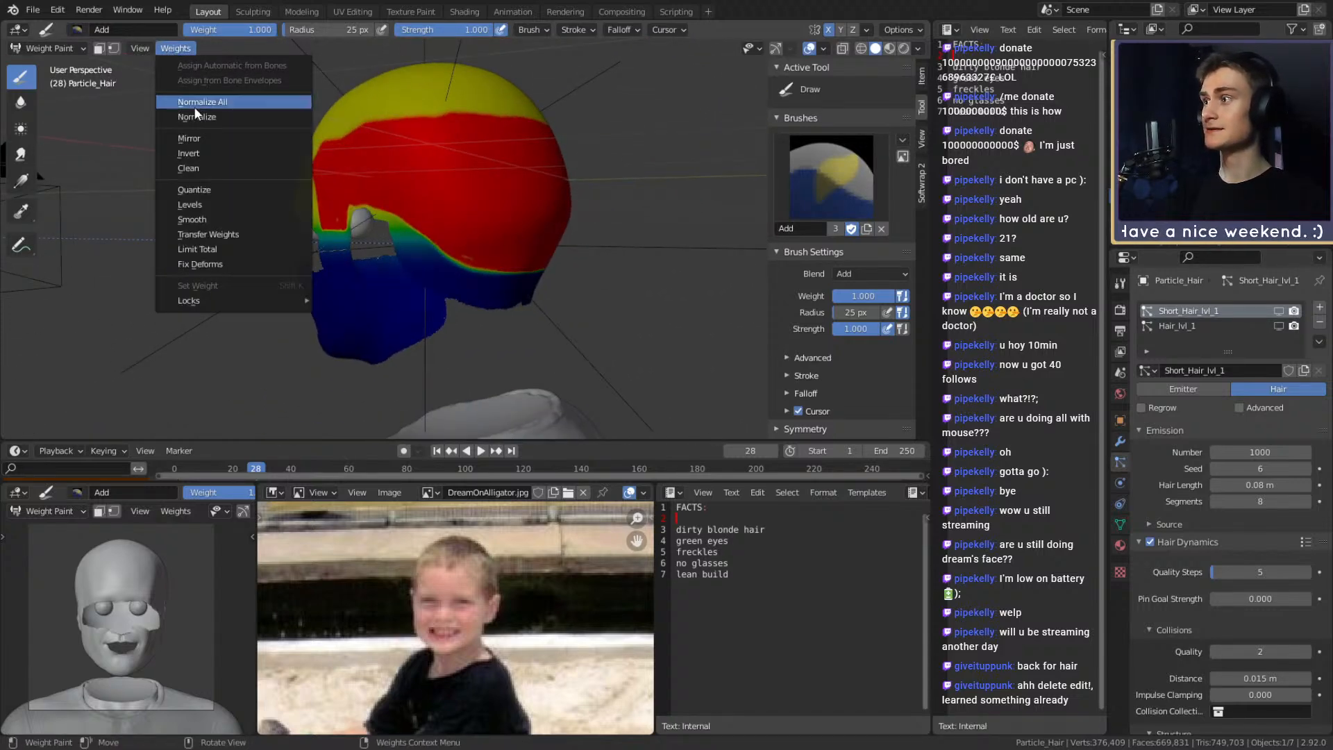
click(198, 217)
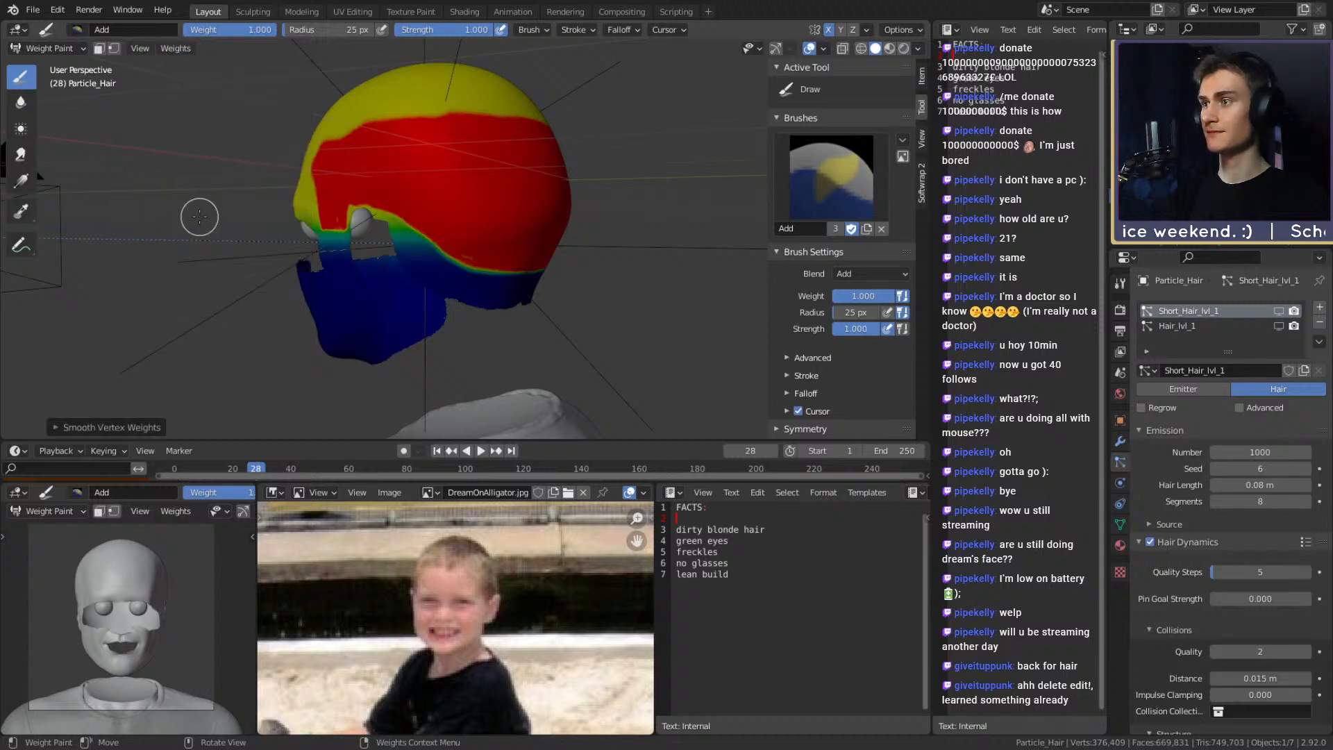
Set the Smooth Vertex Weights factor to 1
click(51, 427)
click(203, 391)
text(1)
key(Return)
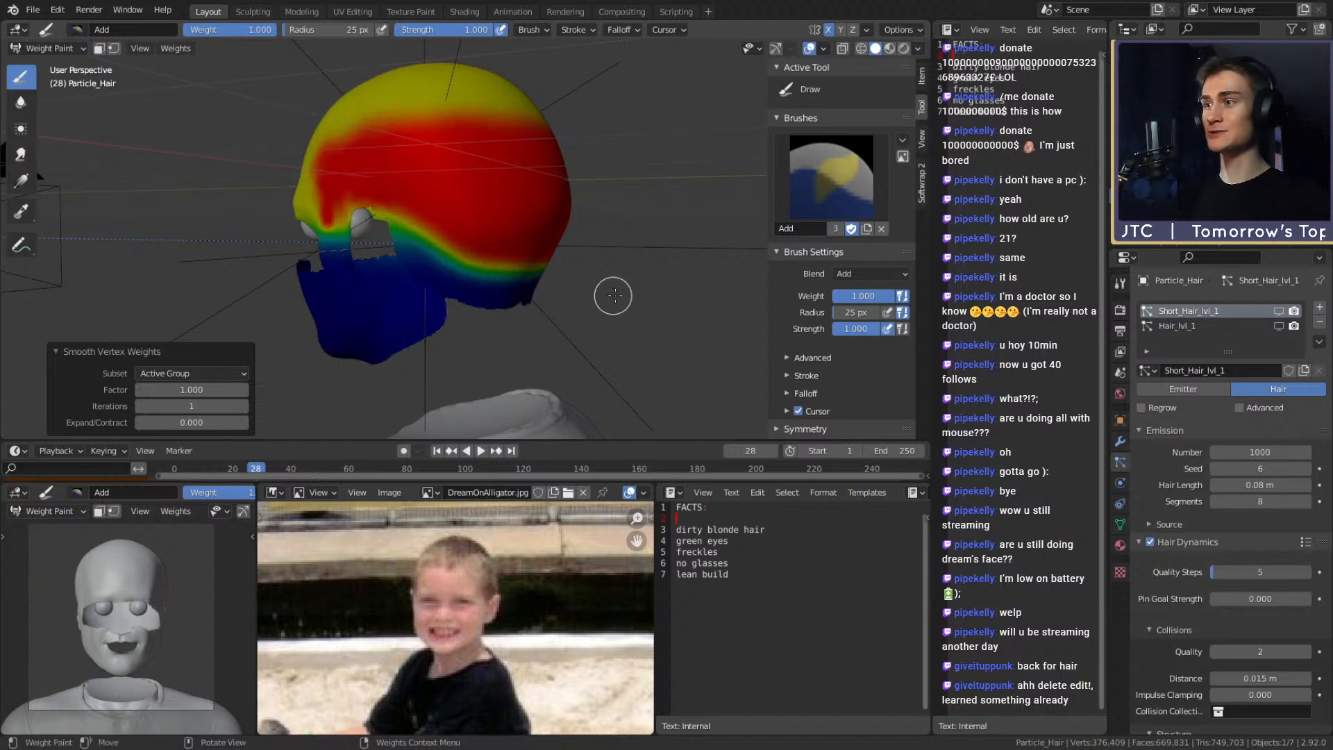
Set the Add brush radius to 51 px and paint full weight down over the nape, behind the ears and onto the sideburns
scroll(528, 264, up, 5)
key(f)
click(521, 233)
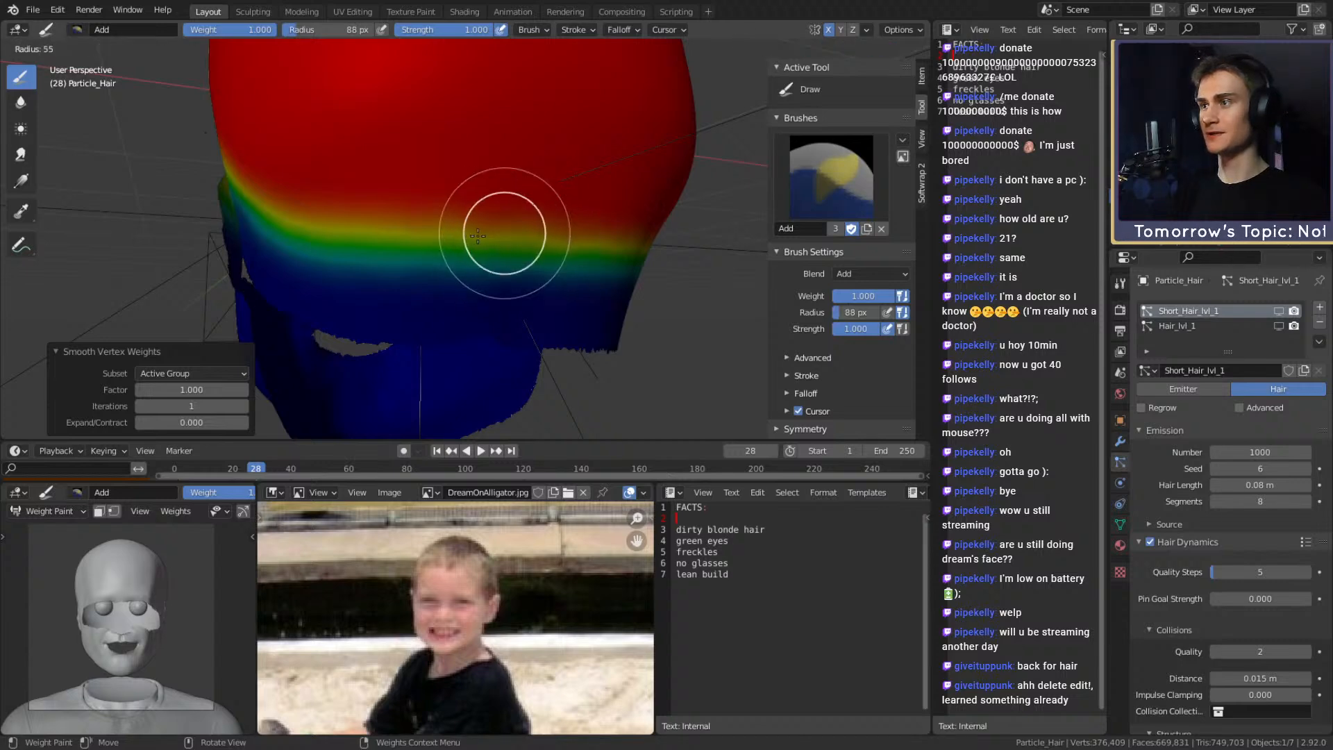
mouse_move(500, 214)
mouse_down()
mouse_move(485, 292)
mouse_move(528, 228)
mouse_move(539, 253)
mouse_move(530, 298)
mouse_move(500, 304)
mouse_move(397, 309)
mouse_move(298, 282)
mouse_move(500, 298)
mouse_move(481, 220)
mouse_move(351, 222)
mouse_up()
middle_drag(351, 223, 587, 288)
mouse_move(550, 284)
mouse_down()
mouse_move(402, 223)
mouse_move(357, 134)
mouse_move(585, 275)
mouse_move(377, 136)
mouse_move(480, 268)
mouse_move(425, 223)
mouse_move(441, 253)
mouse_move(476, 283)
mouse_move(436, 259)
mouse_up()
mouse_move(386, 204)
middle_down()
mouse_move(354, 208)
mouse_move(490, 194)
mouse_move(428, 195)
middle_up()
mouse_move(428, 194)
mouse_down()
mouse_move(416, 169)
mouse_move(426, 253)
mouse_move(395, 277)
mouse_move(343, 231)
mouse_move(485, 119)
mouse_move(555, 131)
mouse_up()
middle_drag(632, 238, 574, 209)
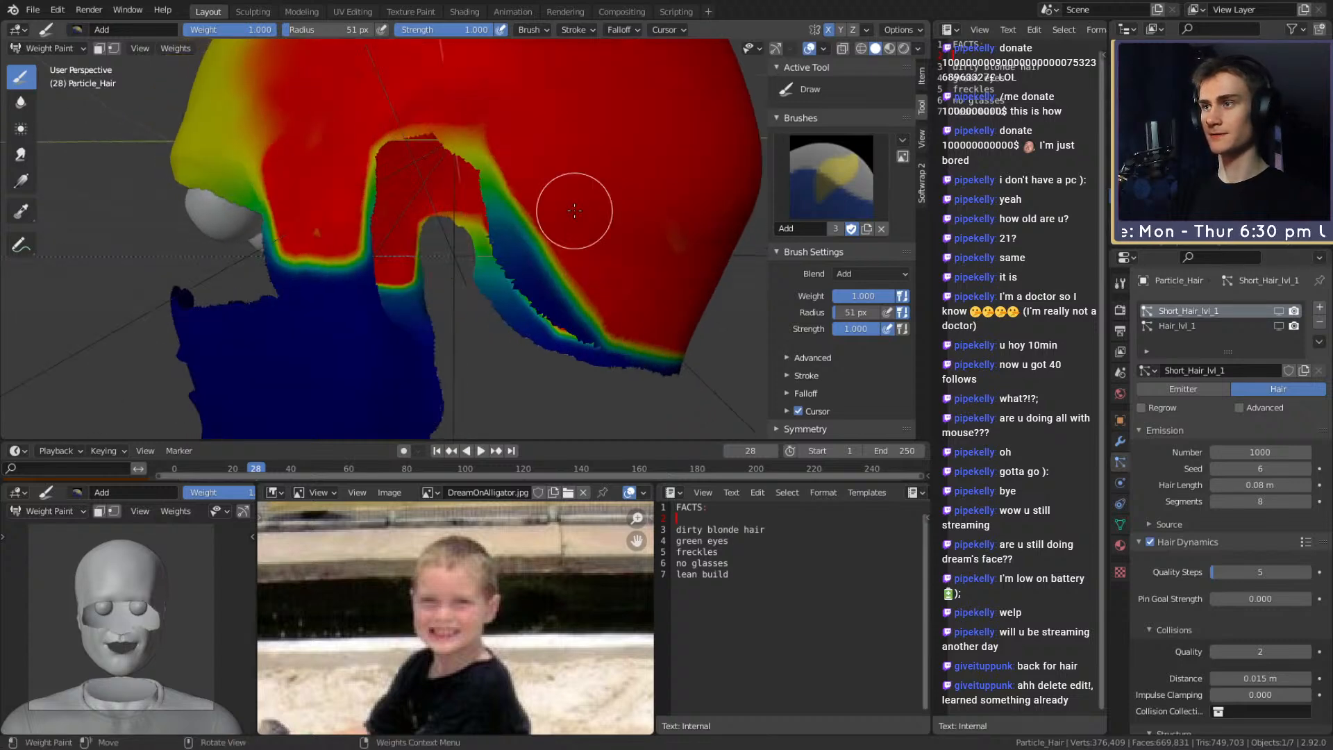
mouse_move(527, 170)
mouse_down()
mouse_move(544, 244)
mouse_move(604, 310)
mouse_move(531, 207)
mouse_up()
mouse_move(531, 207)
middle_down()
mouse_move(440, 223)
mouse_move(389, 187)
middle_up()
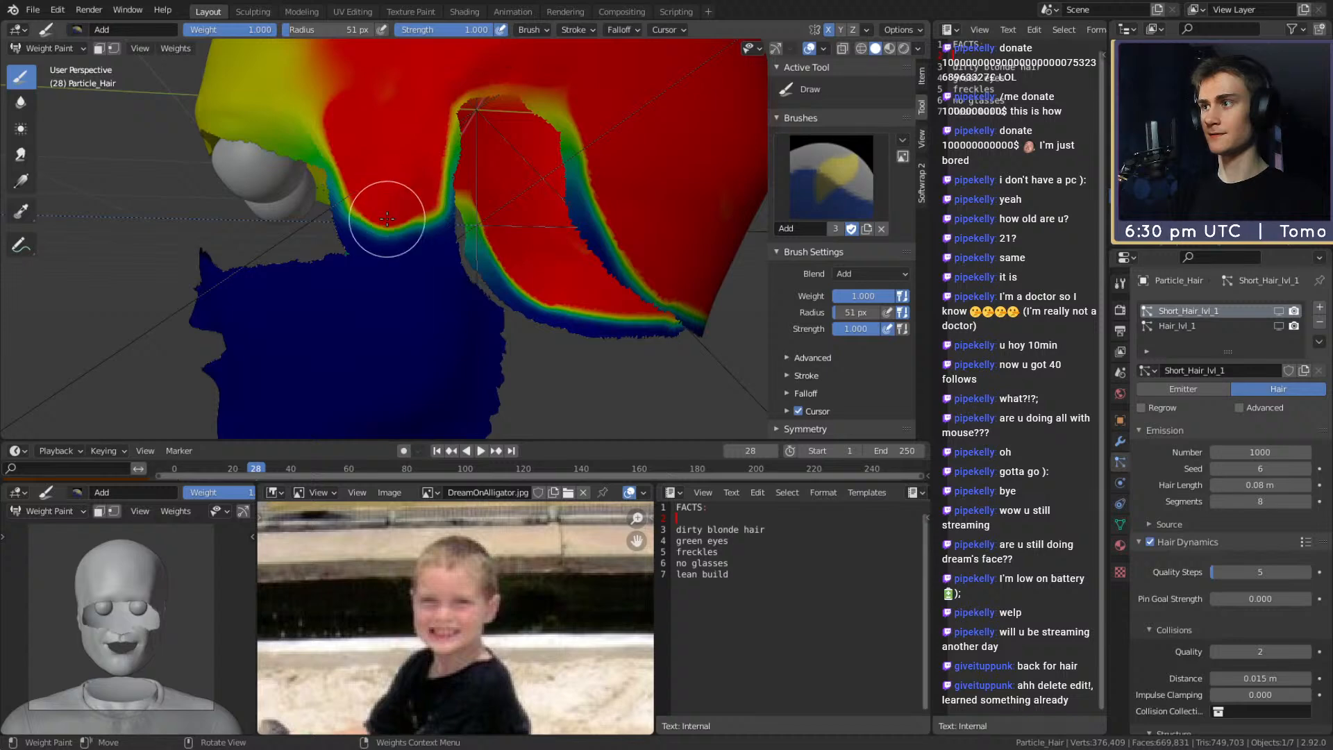
Smooth the active group's vertex weights with 3 iterations, then undo the last change
middle_drag(446, 231, 263, 166)
click(176, 48)
click(202, 214)
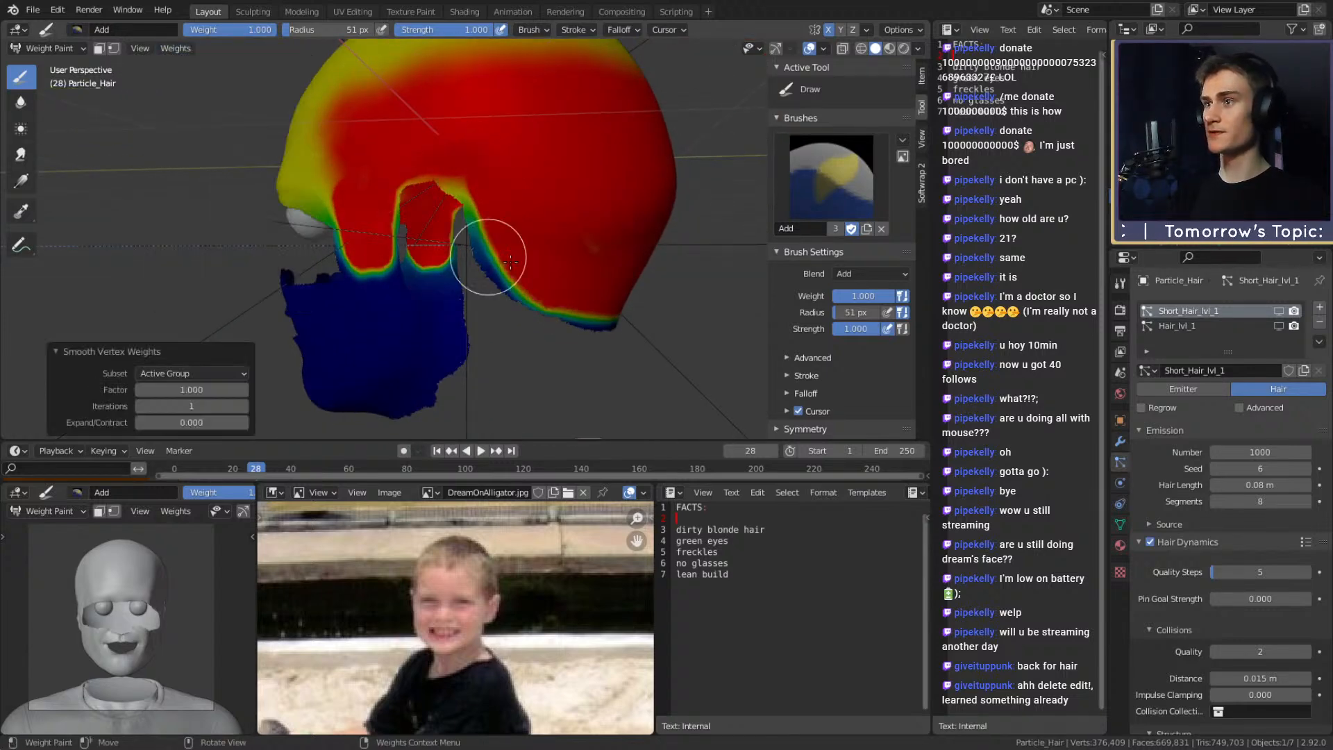
middle_drag(678, 295, 630, 287)
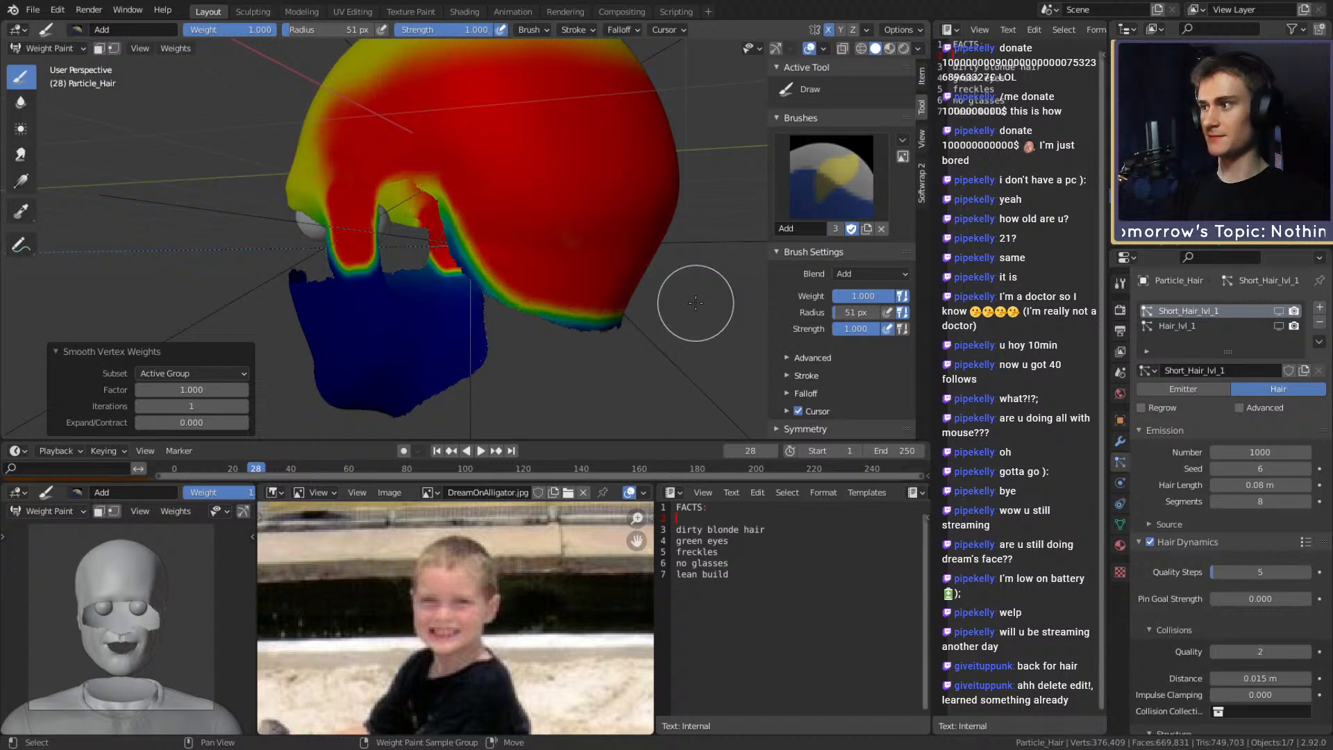
click(243, 407)
click(243, 407)
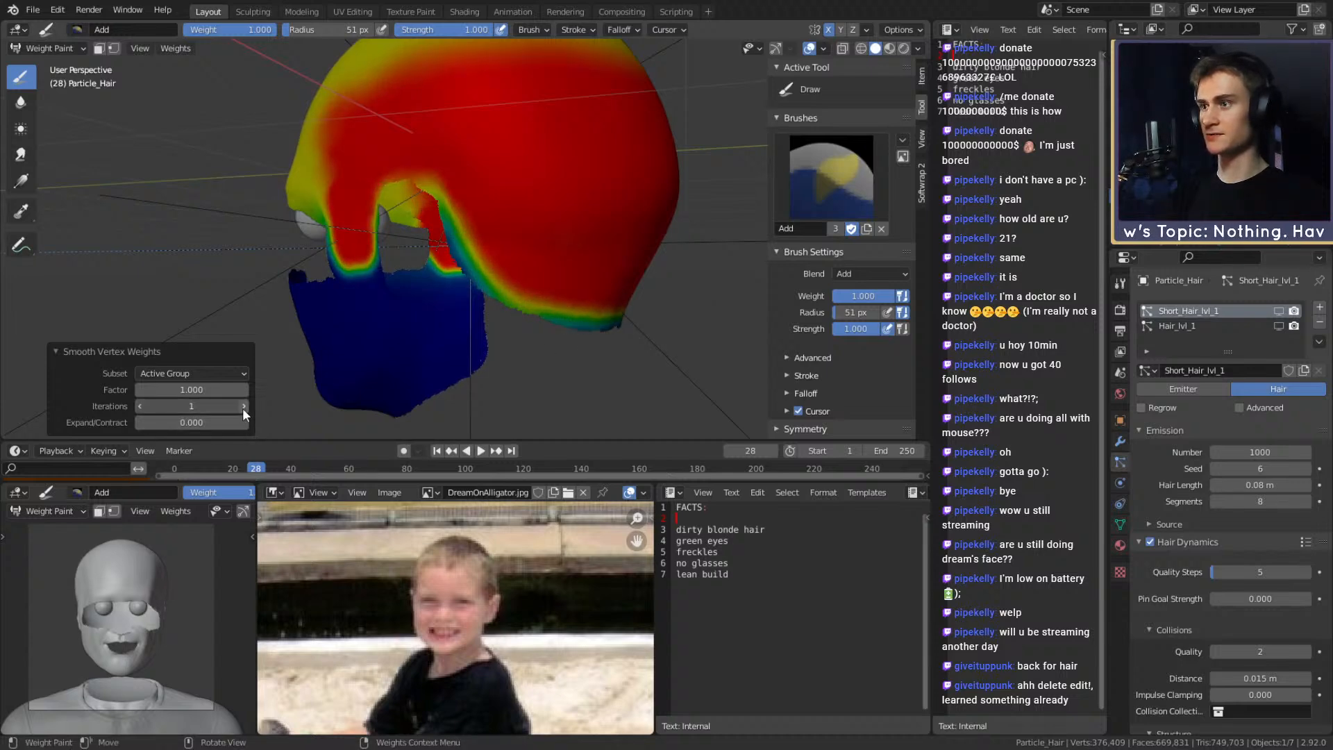
key(ctrl+z)
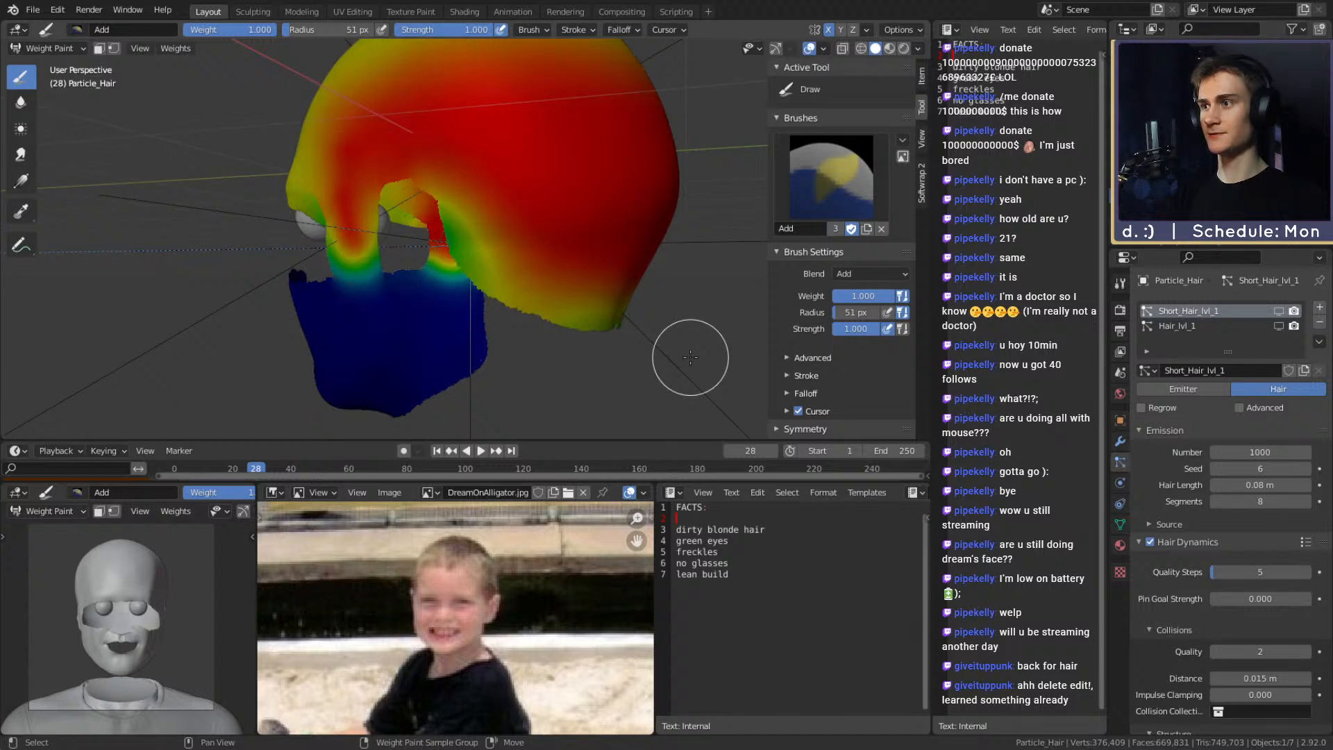
Paint full weight with the 51 px Add brush over the sideburns, above the ears and along the edges behind them
mouse_move(695, 336)
middle_down()
mouse_move(574, 277)
mouse_move(351, 259)
mouse_move(564, 270)
middle_up()
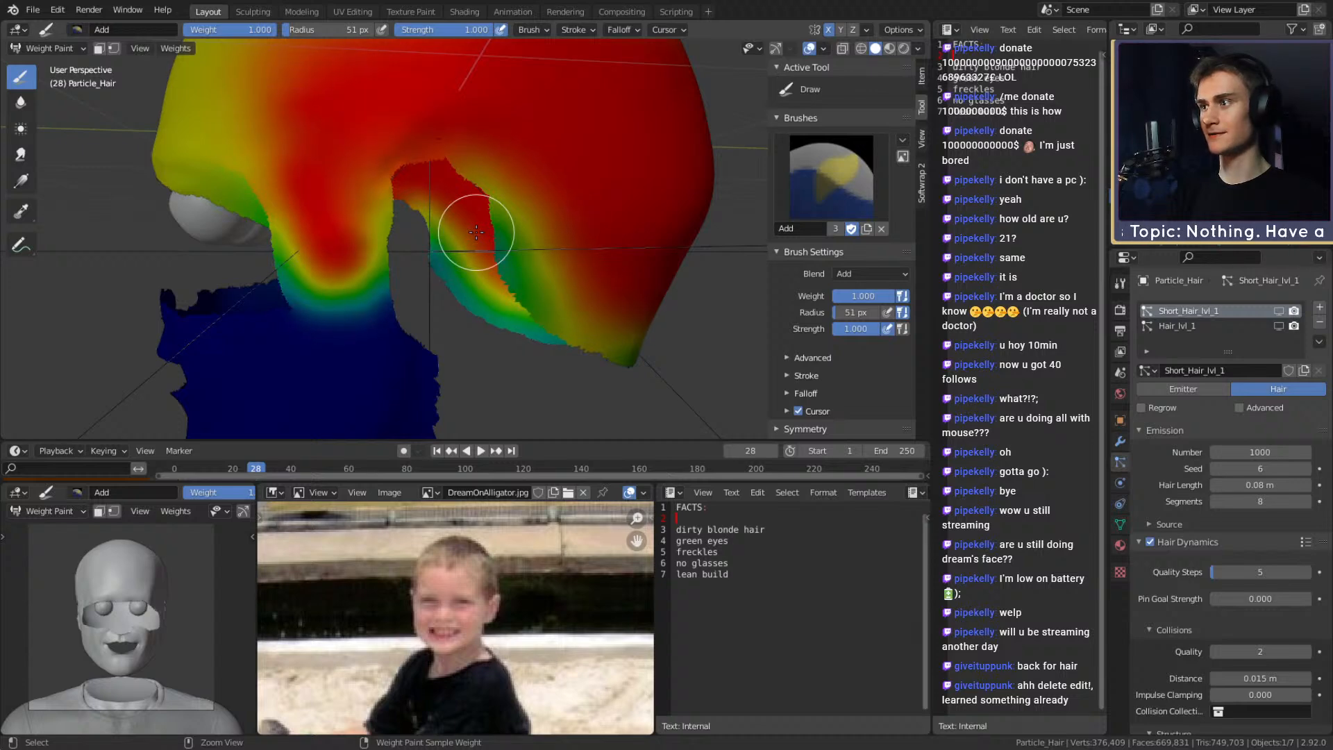
mouse_move(714, 268)
middle_down()
mouse_move(426, 261)
mouse_move(448, 240)
middle_up()
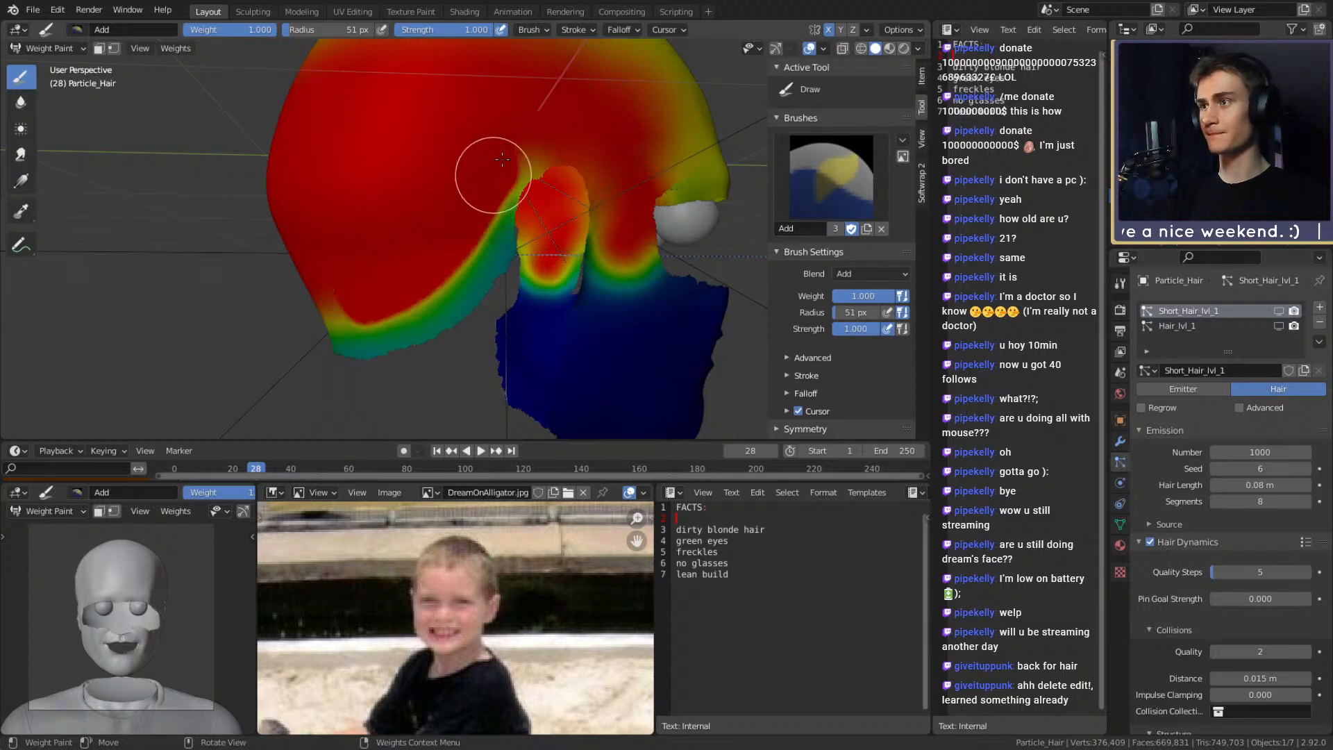
middle_drag(527, 132, 532, 247)
mouse_move(532, 248)
mouse_down()
mouse_move(486, 261)
mouse_move(375, 252)
mouse_move(531, 273)
mouse_up()
mouse_move(531, 274)
middle_down()
mouse_move(410, 208)
mouse_move(387, 215)
middle_up()
mouse_move(396, 179)
mouse_down()
mouse_move(396, 232)
mouse_move(373, 247)
mouse_move(343, 142)
mouse_up()
mouse_move(343, 143)
middle_down()
mouse_move(371, 173)
mouse_move(381, 222)
middle_up()
mouse_move(381, 223)
mouse_down()
mouse_move(327, 119)
mouse_move(491, 74)
mouse_move(430, 77)
mouse_up()
middle_drag(431, 76, 414, 163)
drag(414, 164, 590, 139)
middle_drag(590, 138, 280, 104)
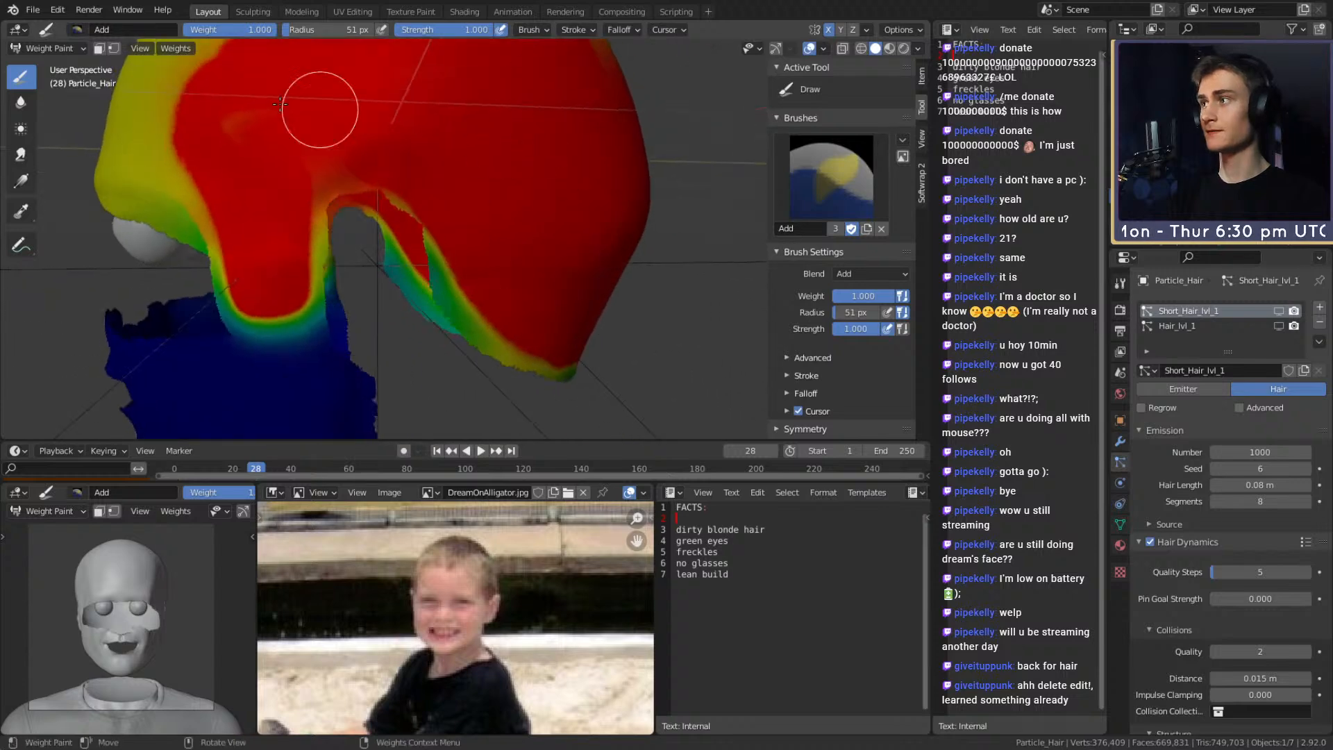
Smooth the active group's vertex weights again with 10 iterations
click(181, 48)
click(196, 216)
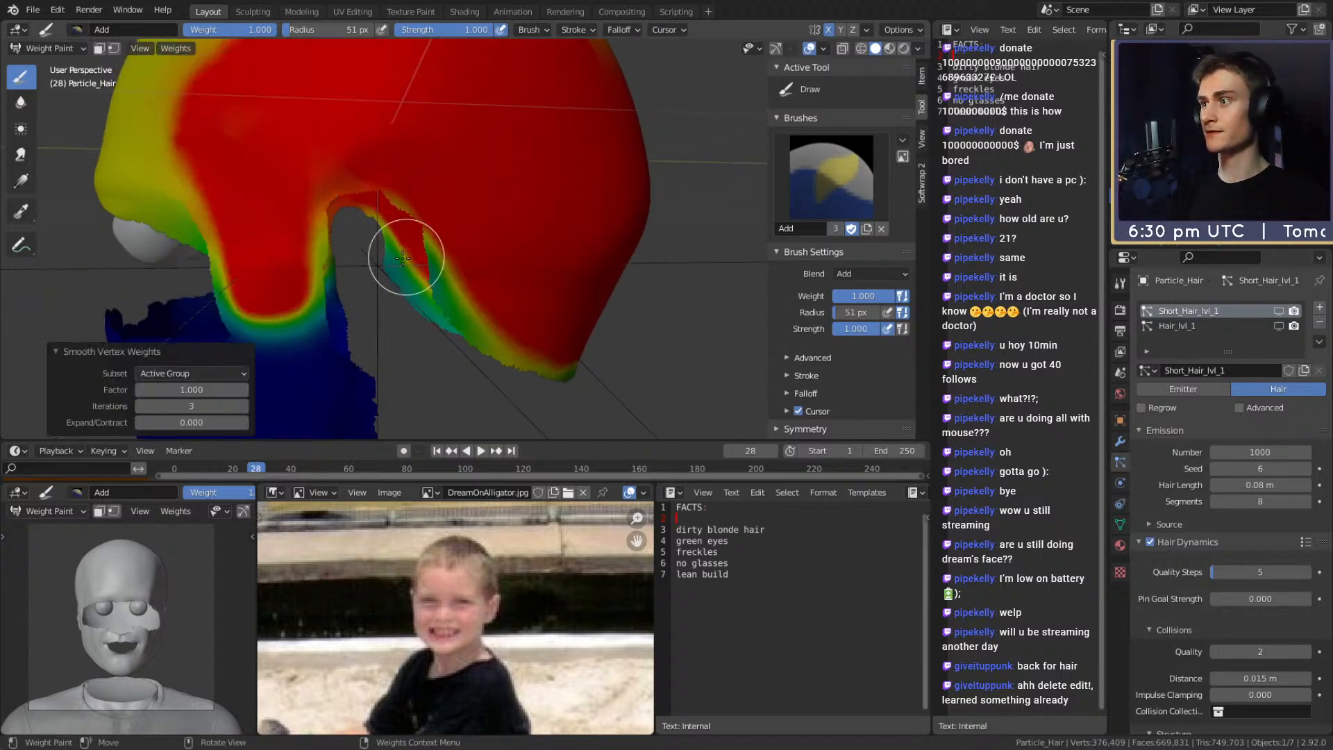
middle_drag(415, 256, 230, 404)
click(206, 411)
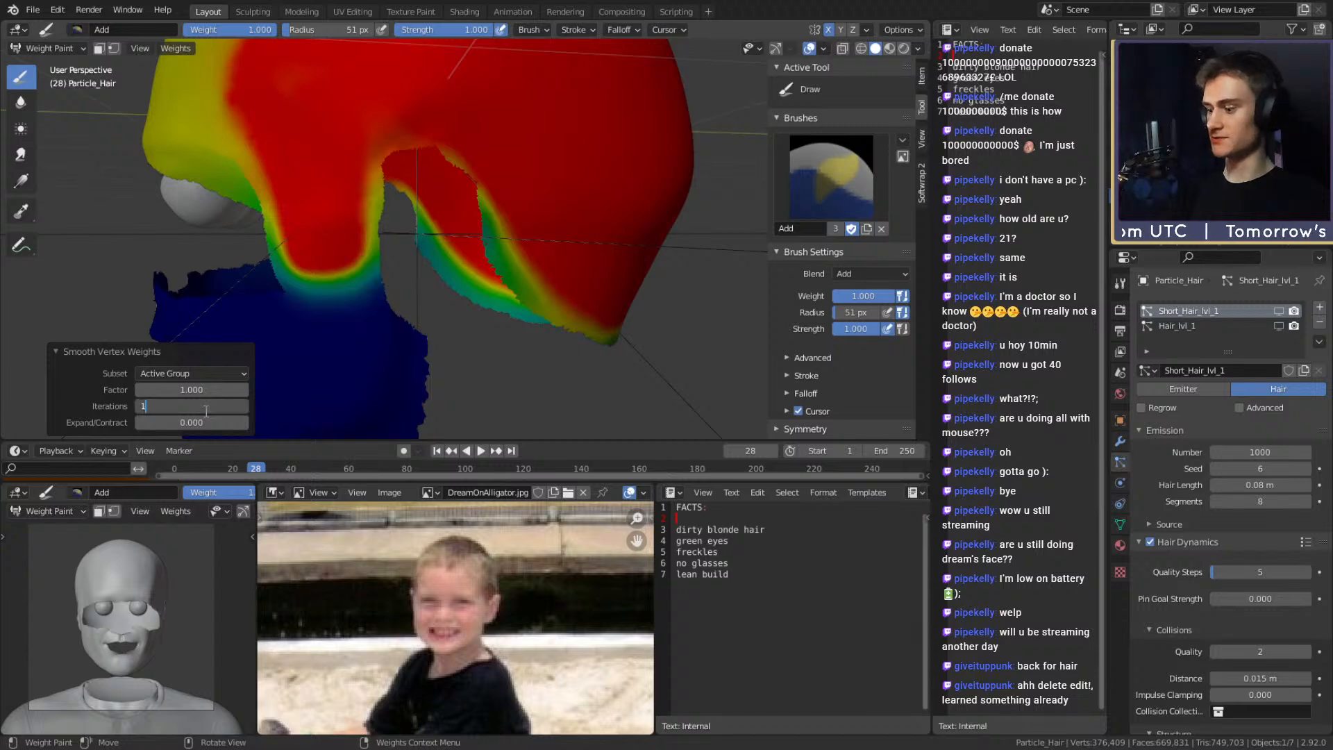
key(Return)
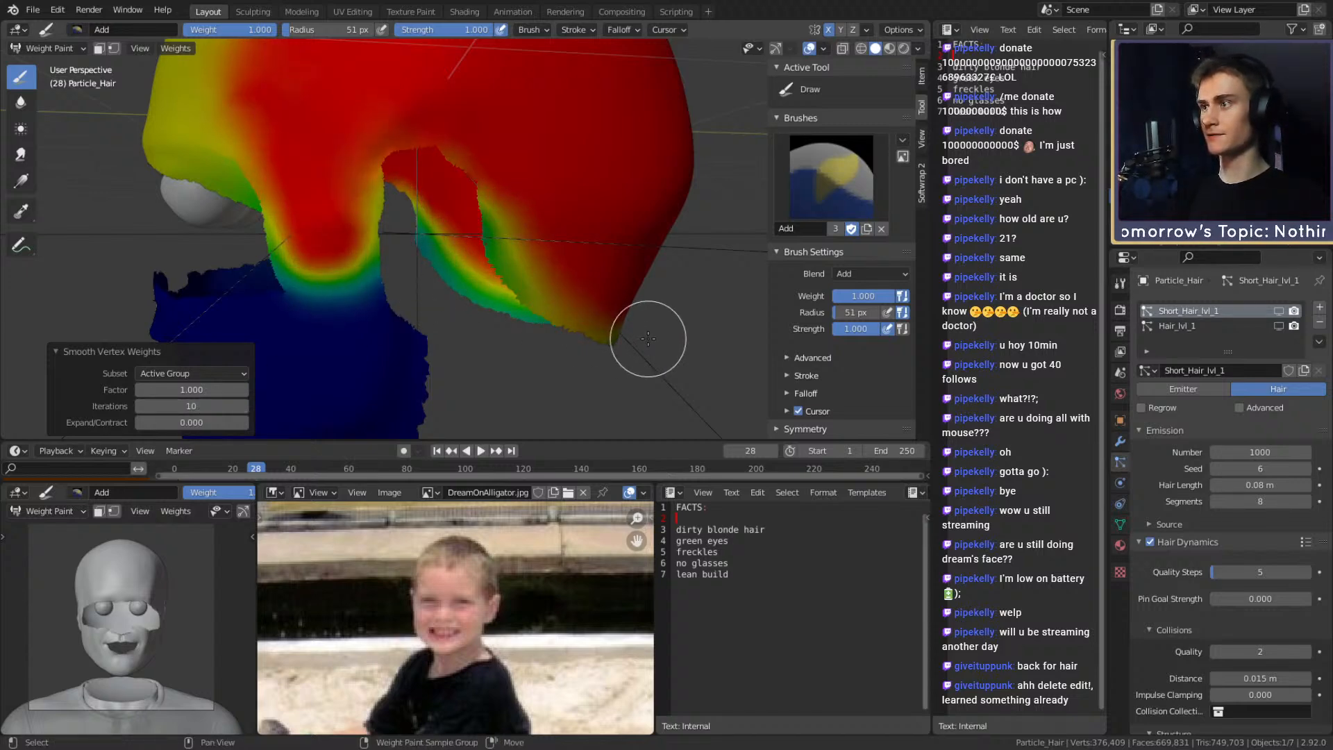
Show Short_Hair_lvl_1 in the viewport and switch to the Subtract brush with a 92 px radius
middle_drag(648, 324, 378, 140)
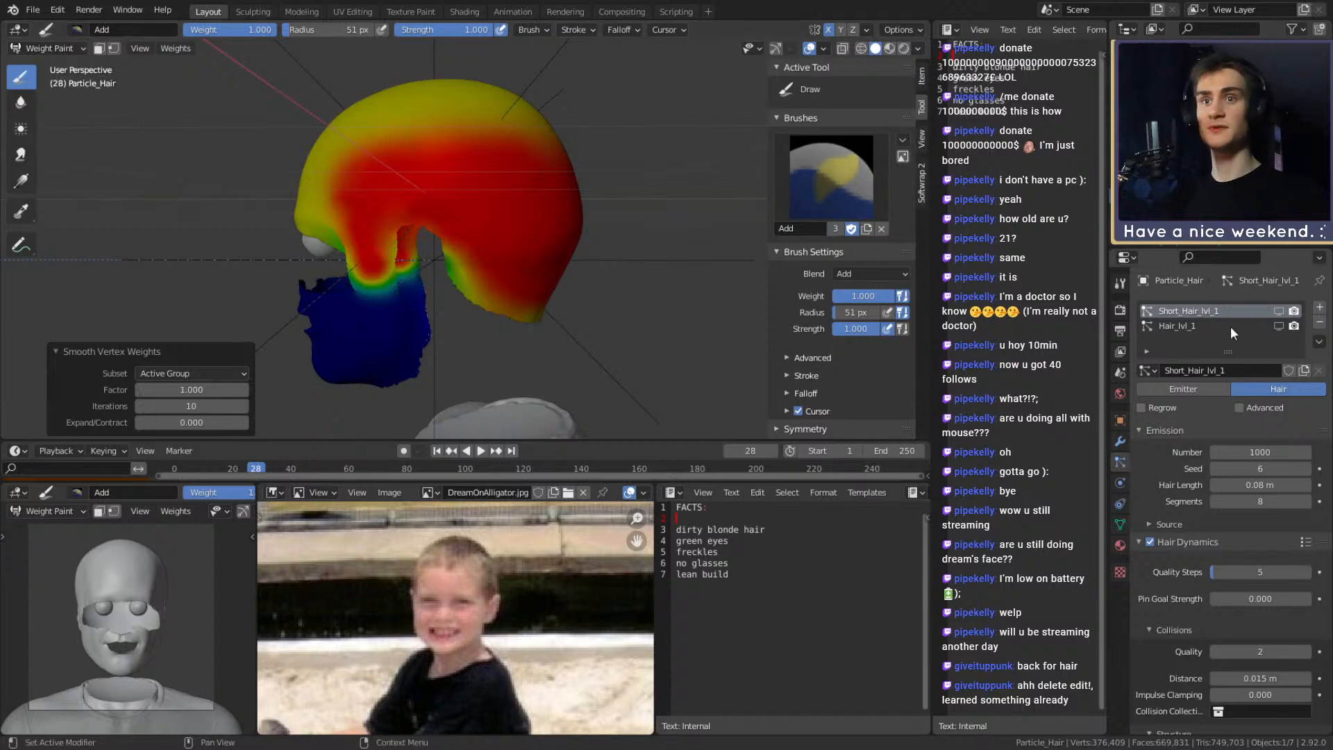
click(1278, 311)
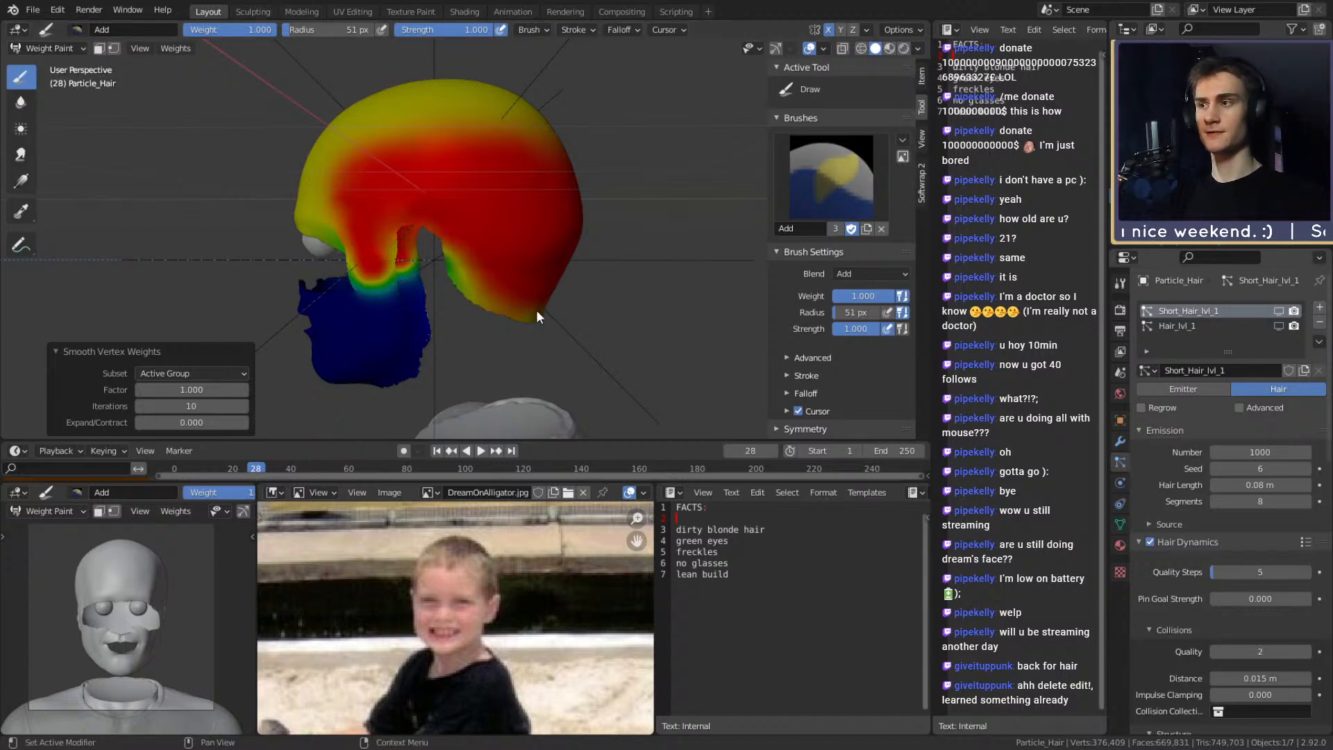
mouse_move(538, 311)
middle_down()
mouse_move(705, 297)
mouse_move(626, 299)
mouse_move(468, 247)
middle_up()
key(f)
click(468, 246)
click(827, 194)
click(794, 264)
scroll(440, 306, up, 3)
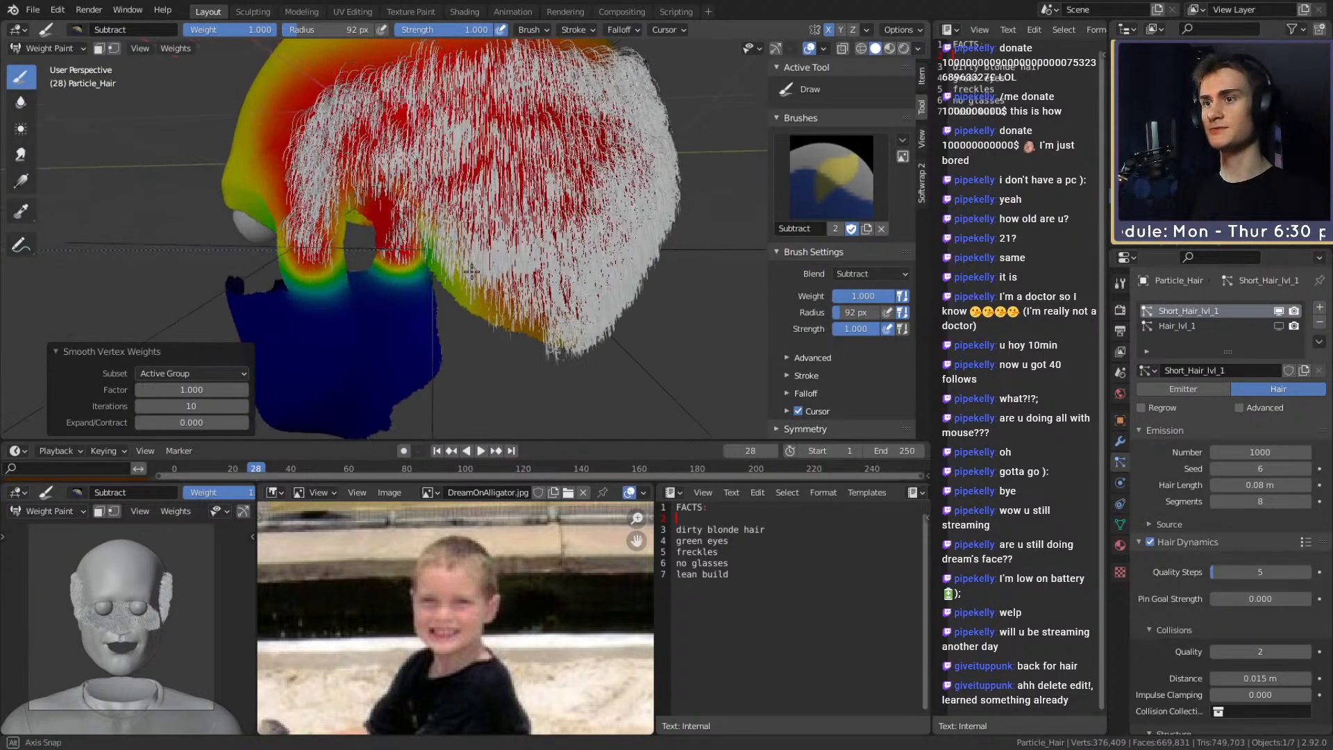
Try to subtract weight from the sideburn down to the nape at brush strength 0.467
key(shift+f)
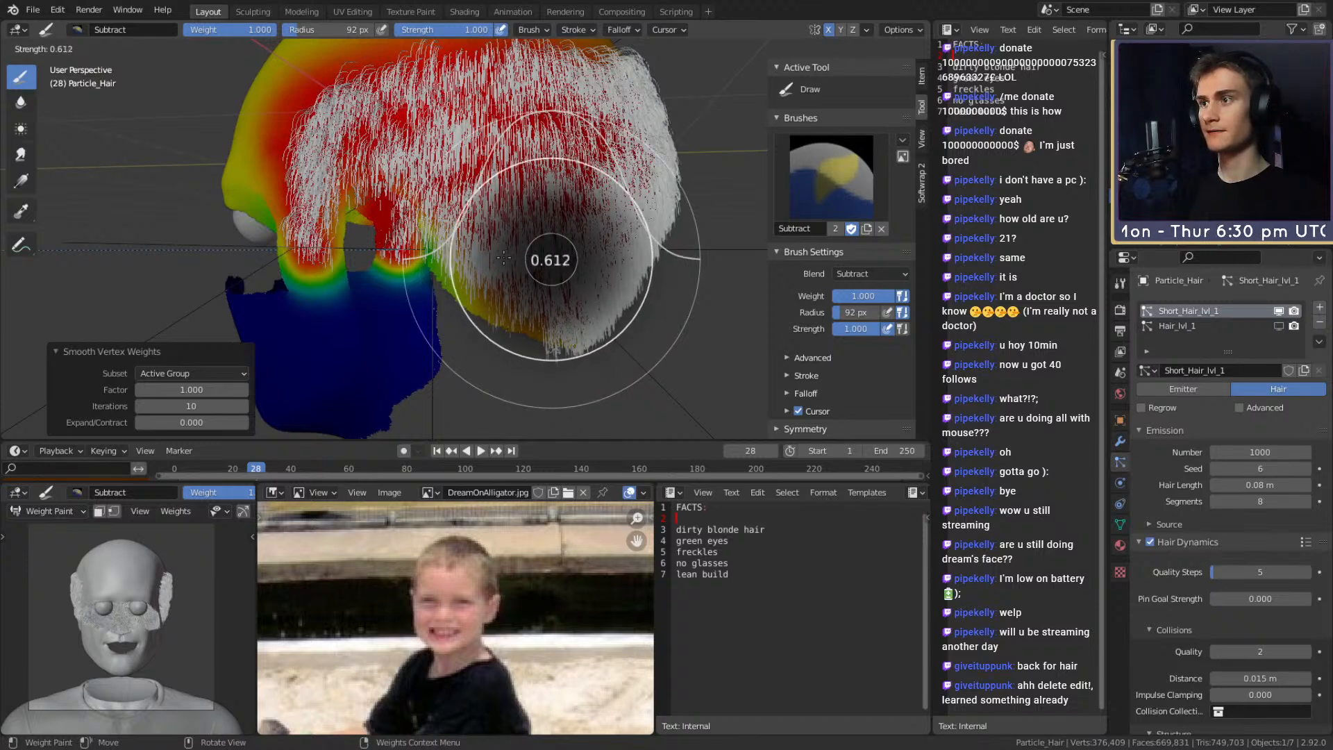
click(486, 262)
mouse_move(374, 208)
mouse_down()
mouse_move(409, 263)
mouse_move(644, 347)
mouse_up()
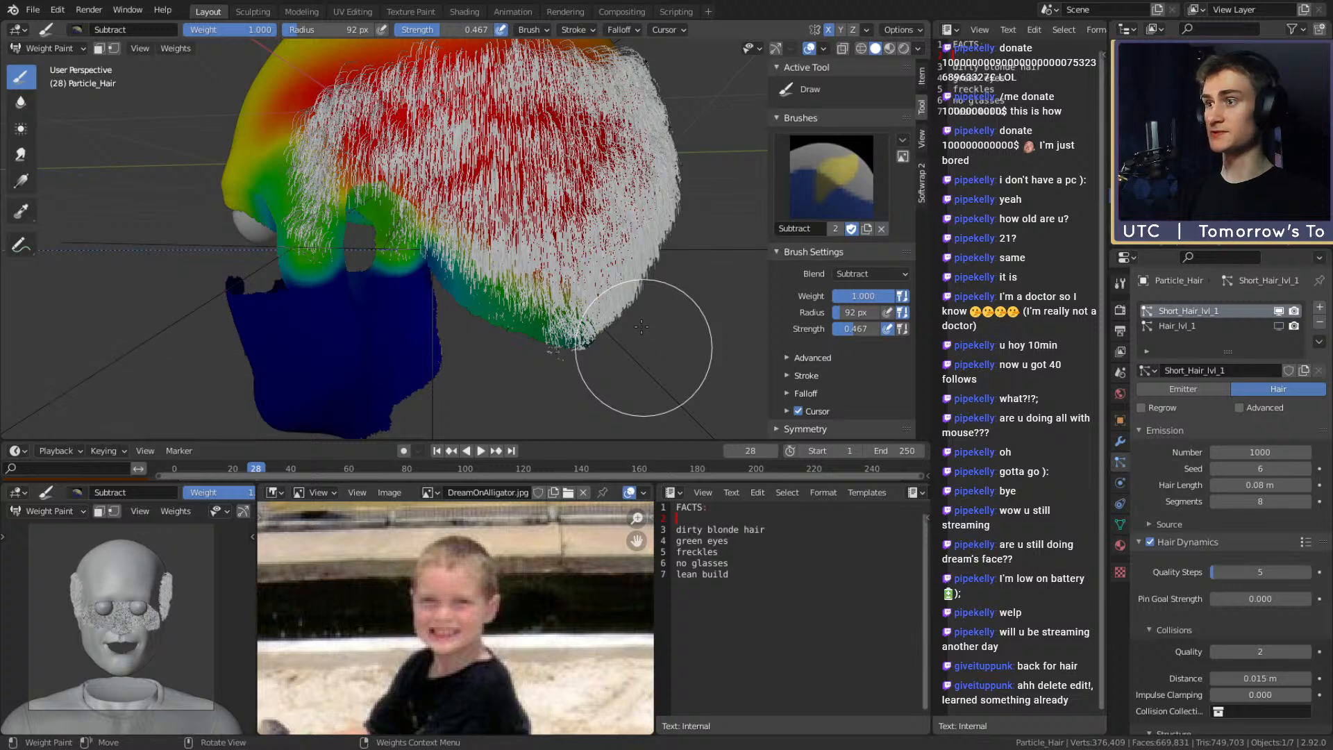
key(ctrl+z)
Set the Subtract brush strength to 0.212 and reduce the weight on the sideburn in front of the ear
key(shift+f)
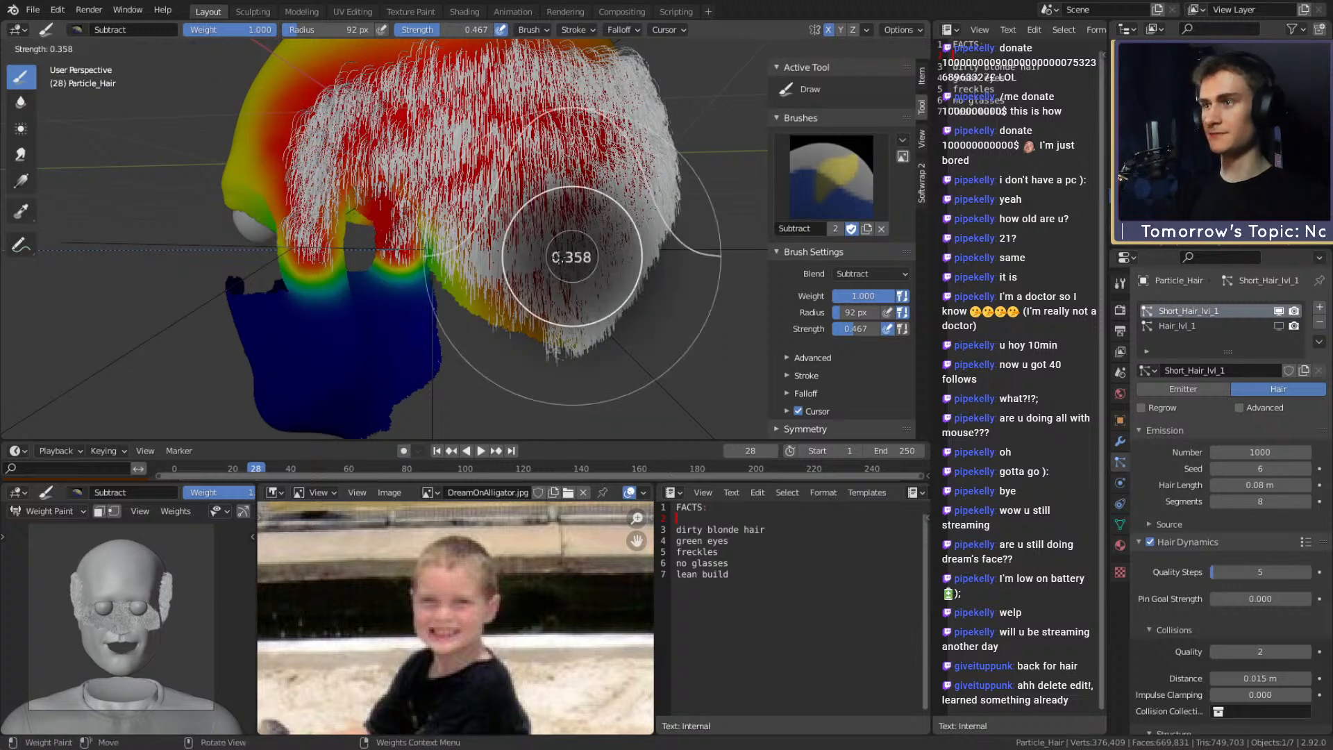
click(542, 261)
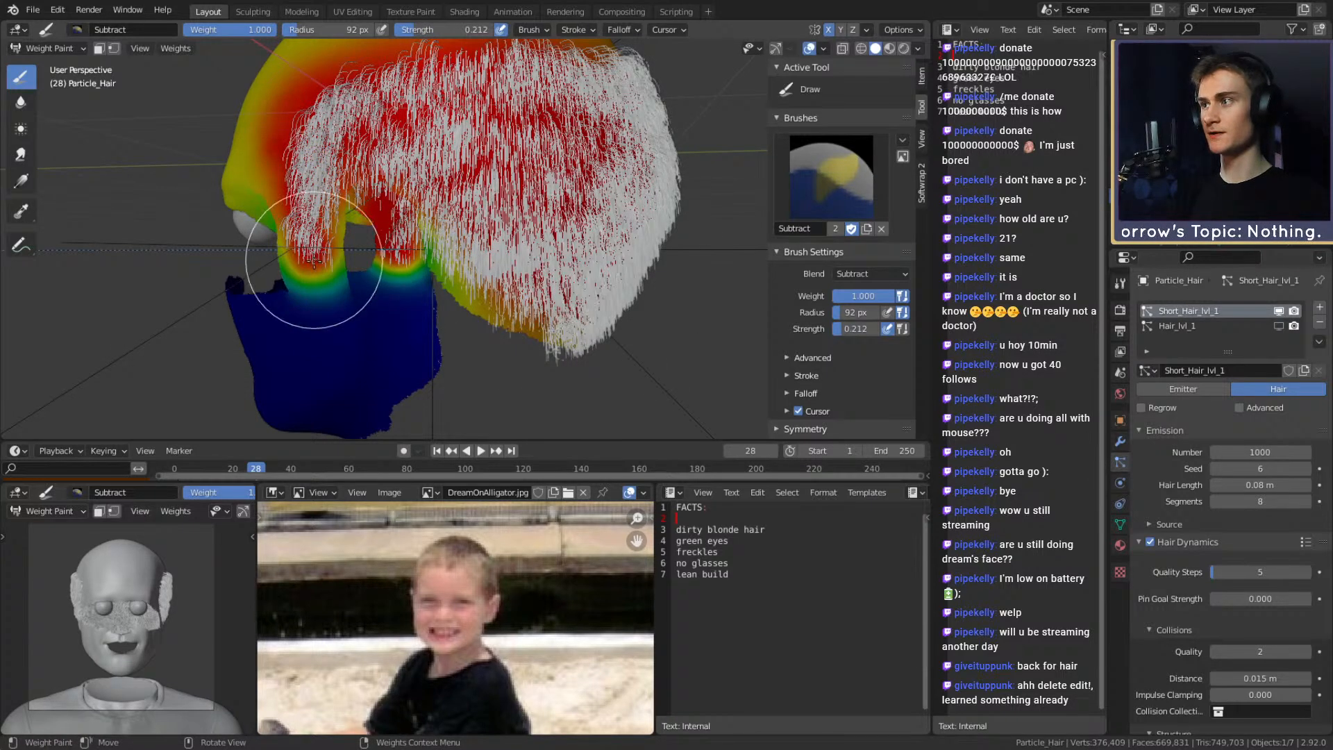
drag(313, 297, 313, 215)
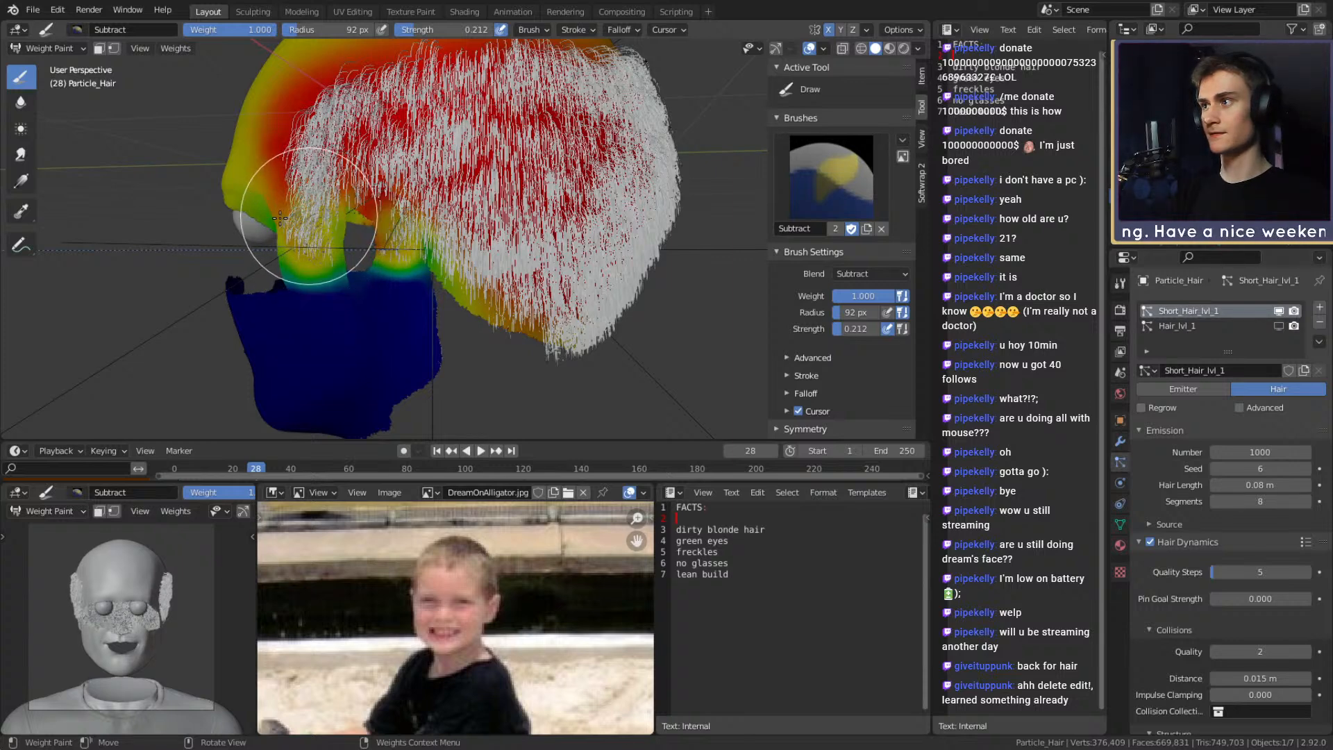
middle_drag(280, 217, 485, 270)
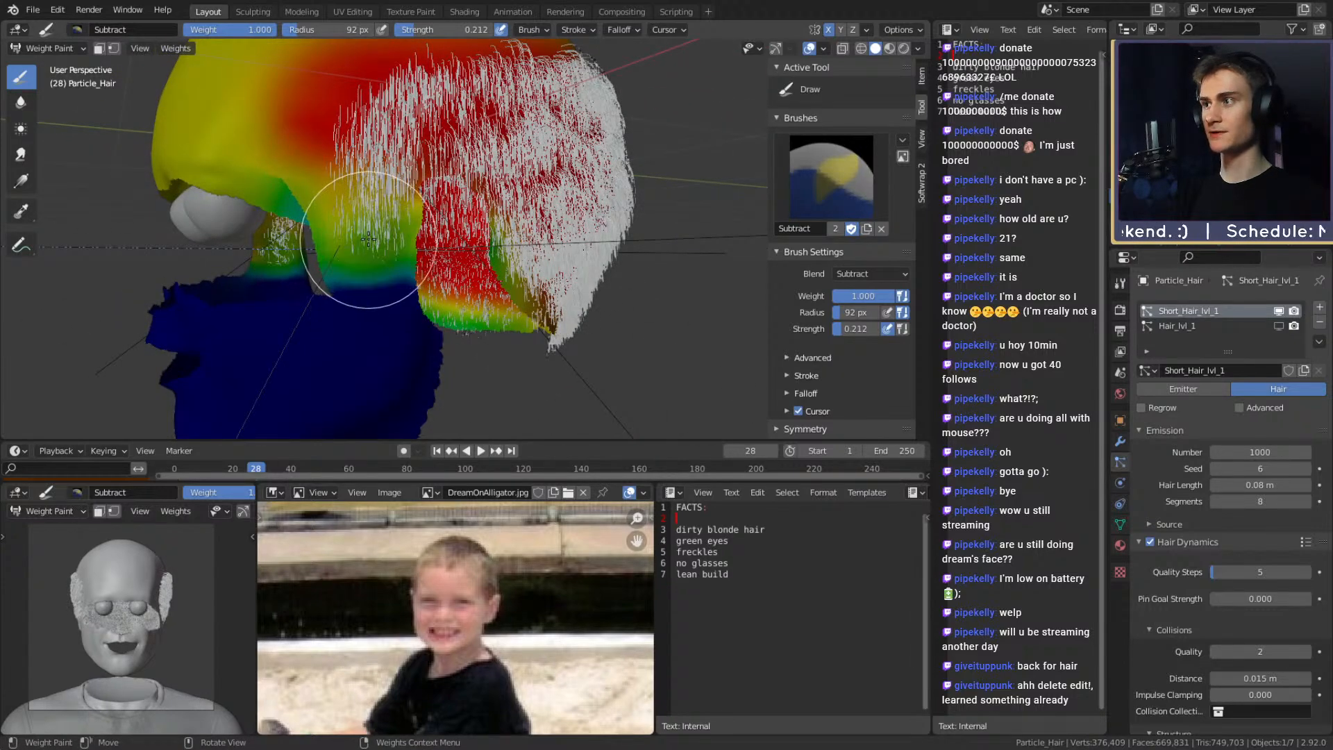
mouse_move(329, 226)
mouse_down()
mouse_move(316, 228)
mouse_move(373, 235)
mouse_up()
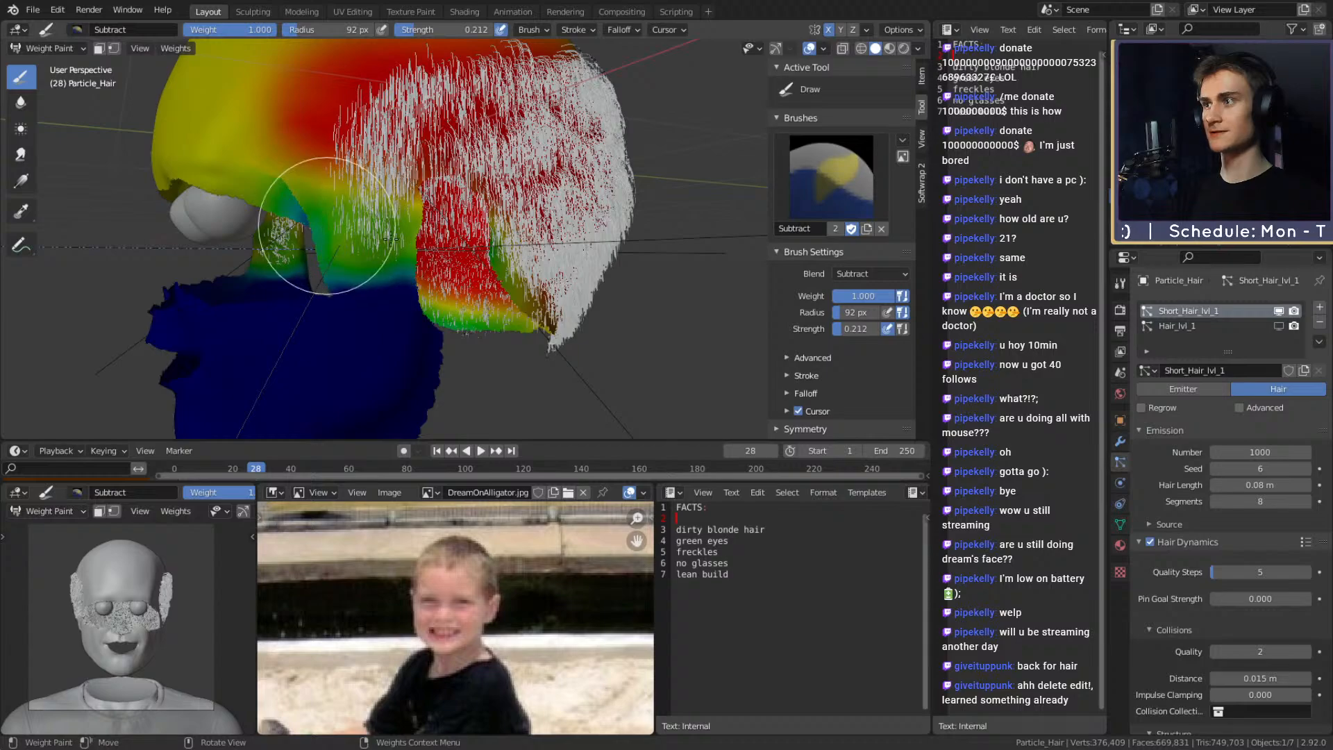
mouse_move(326, 226)
middle_down()
mouse_move(694, 248)
mouse_move(703, 227)
mouse_move(465, 247)
mouse_move(444, 232)
middle_up()
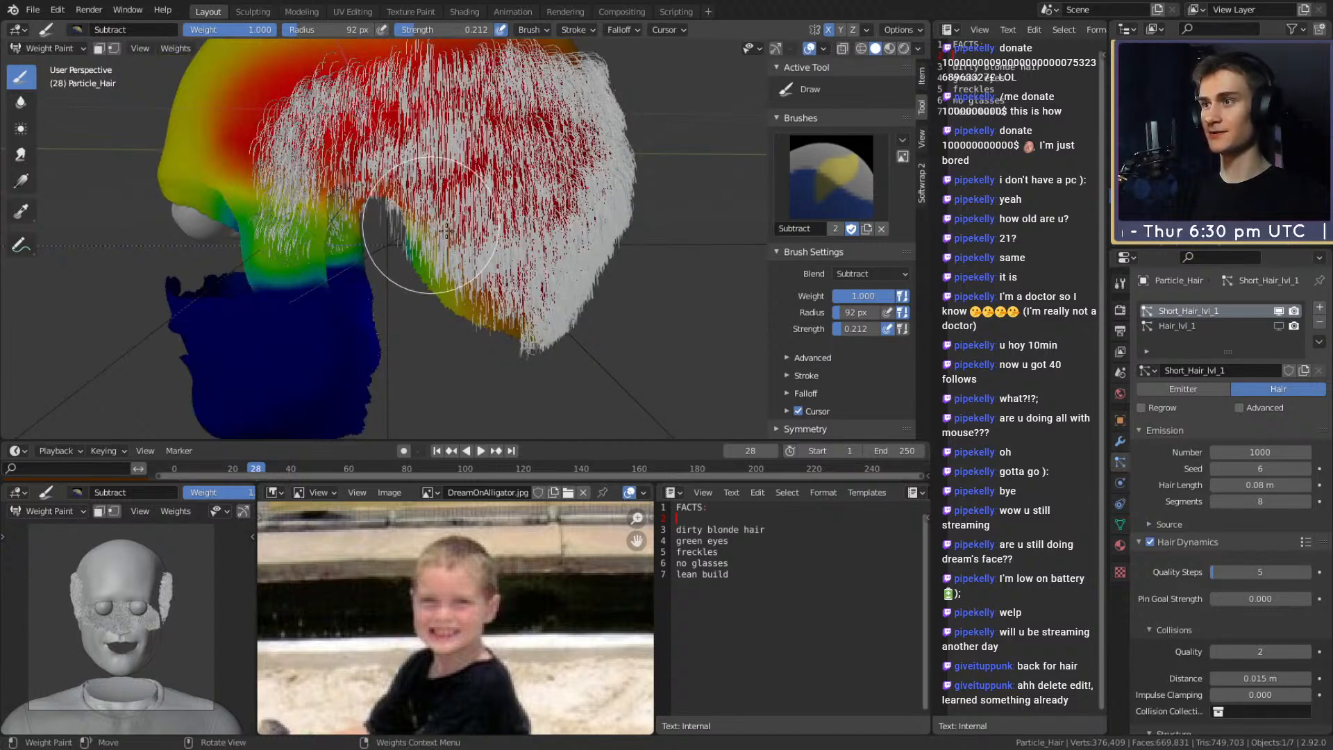
Reduce the weight behind the ear and across the nape with the 0.212 strength Subtract brush to shorten the hair
drag(431, 224, 584, 255)
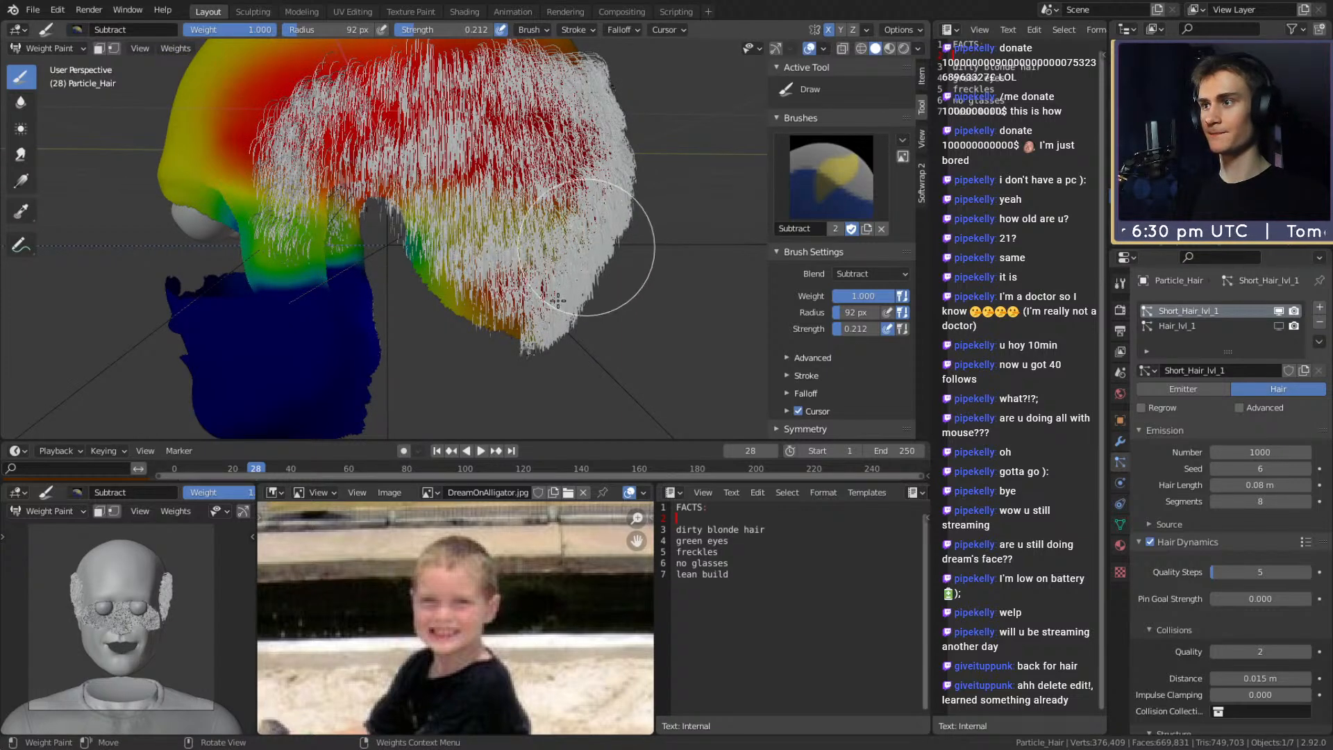
mouse_move(484, 280)
mouse_down()
mouse_move(551, 268)
mouse_move(417, 257)
mouse_move(585, 294)
mouse_up()
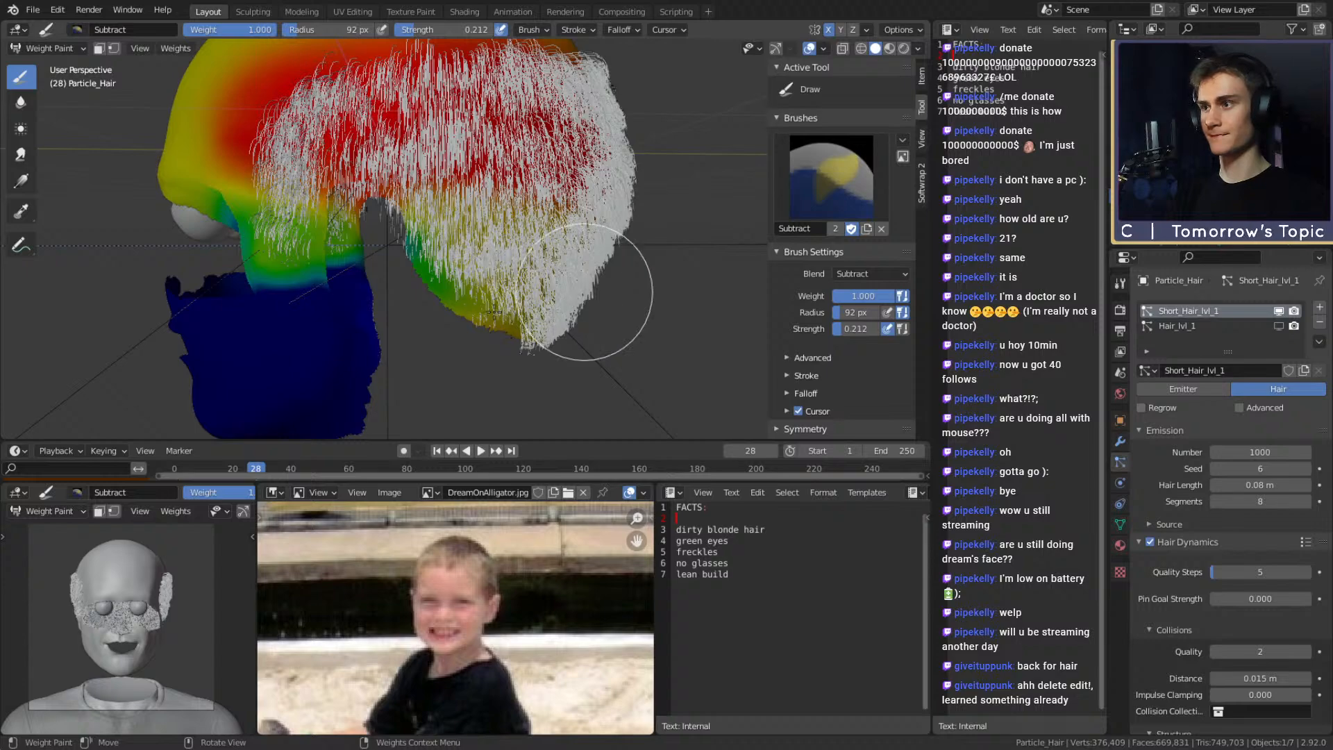
middle_drag(636, 303, 411, 232)
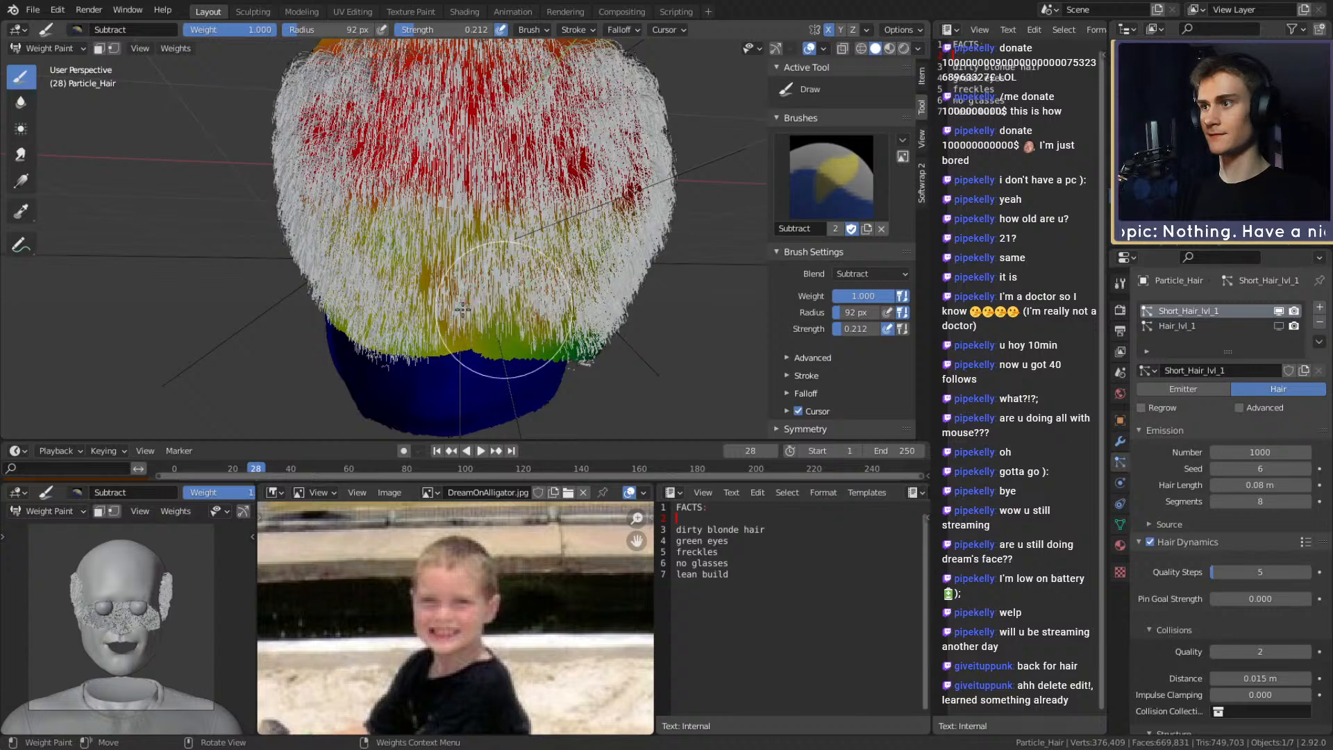
drag(437, 298, 454, 272)
middle_drag(411, 239, 361, 264)
drag(421, 260, 474, 296)
mouse_move(401, 232)
mouse_down()
mouse_move(461, 312)
mouse_move(550, 332)
mouse_up()
Return to Object Mode and save the blend file
mouse_move(639, 322)
middle_down()
mouse_move(524, 305)
mouse_move(757, 292)
middle_up()
scroll(669, 286, up, 1)
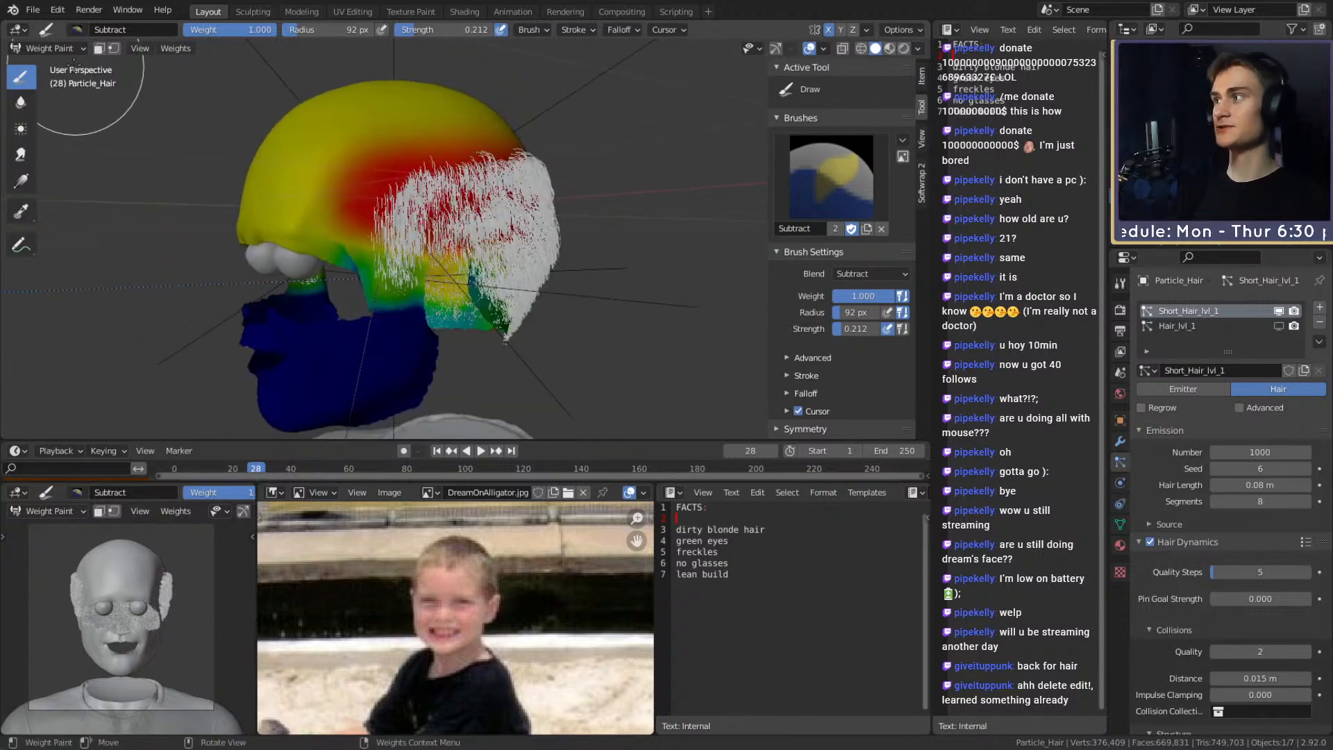
click(56, 49)
click(73, 70)
middle_drag(552, 134, 556, 219)
scroll(596, 257, up, 3)
scroll(599, 258, up, 3)
scroll(569, 174, down, 4)
scroll(452, 219, up, 6)
scroll(556, 220, down, 5)
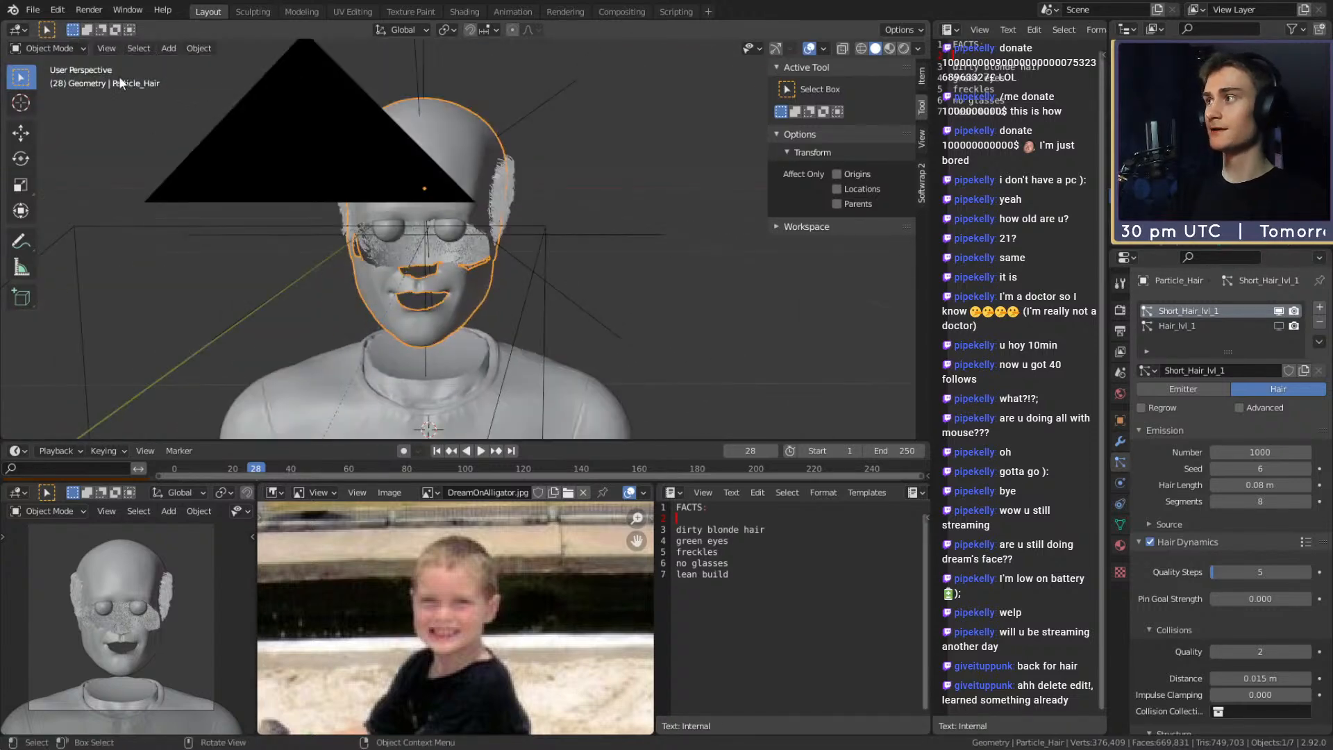
click(33, 10)
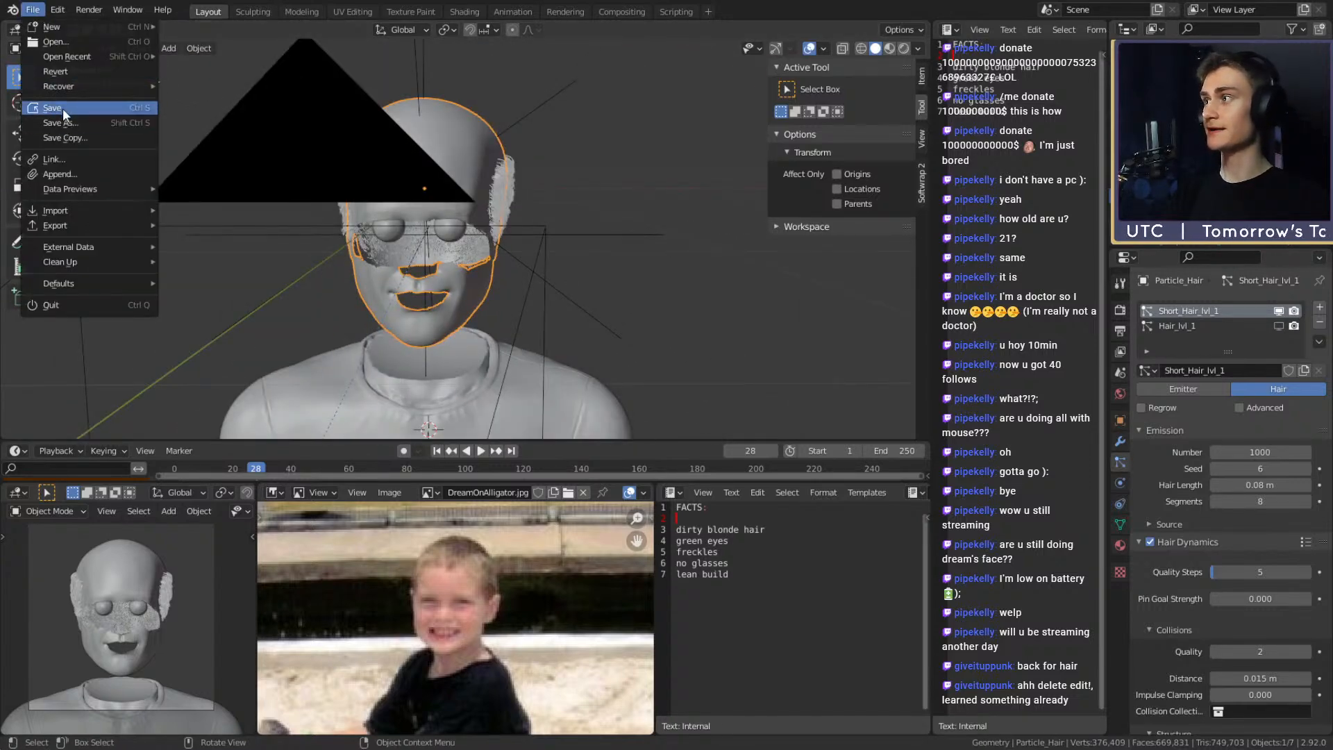
click(52, 108)
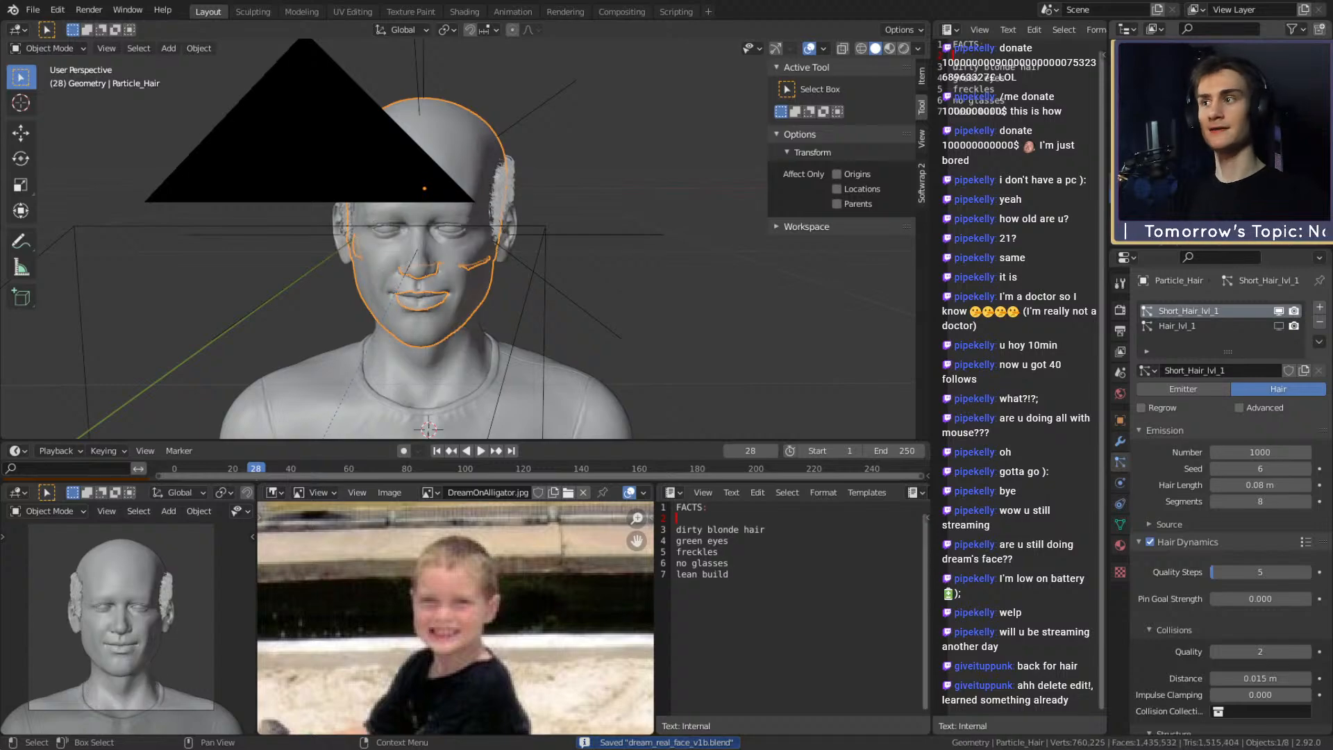
Examine the short hair around the ear and sideburn from the front and side
scroll(493, 218, up, 5)
middle_drag(493, 219, 564, 192)
scroll(481, 280, up, 4)
scroll(489, 193, up, 2)
scroll(573, 245, down, 5)
middle_drag(573, 245, 661, 212)
scroll(508, 234, down, 4)
scroll(463, 228, up, 5)
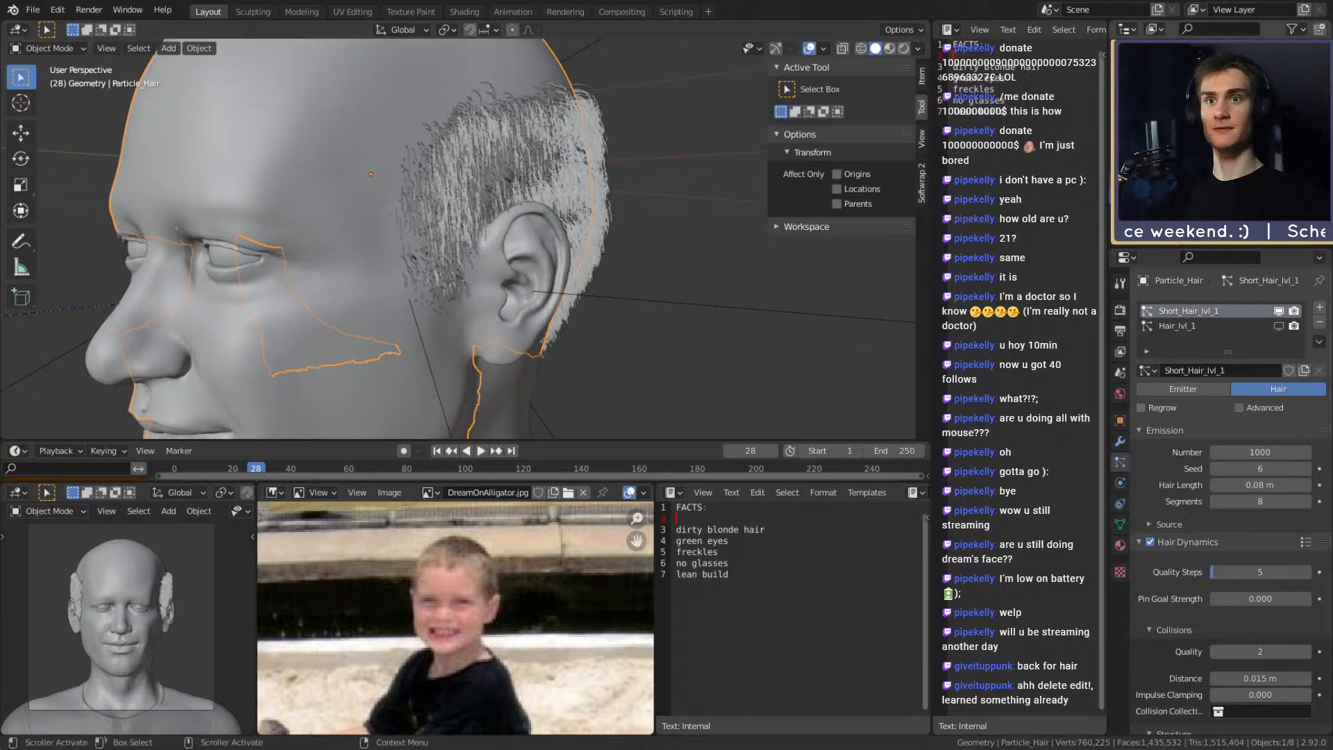
Save the blend file again and view the sideburn hair up close
click(33, 10)
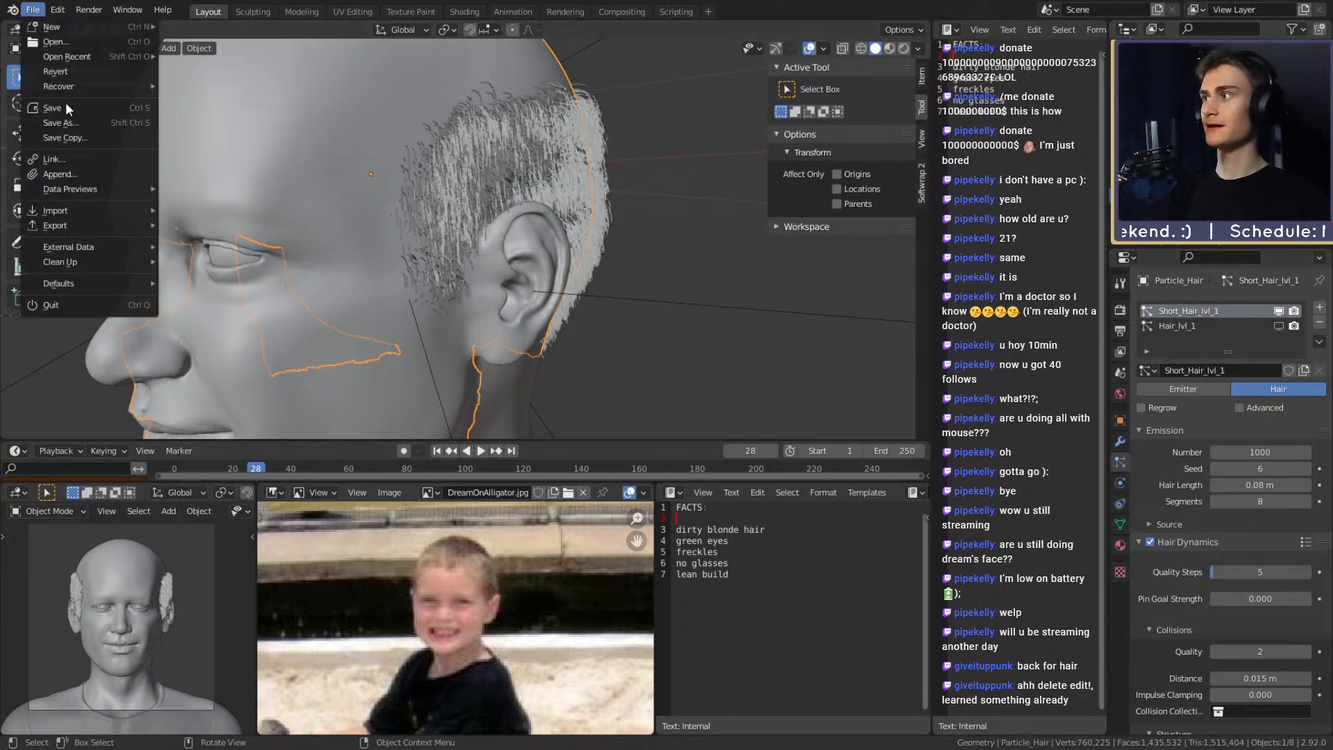
click(72, 110)
middle_drag(714, 220, 607, 244)
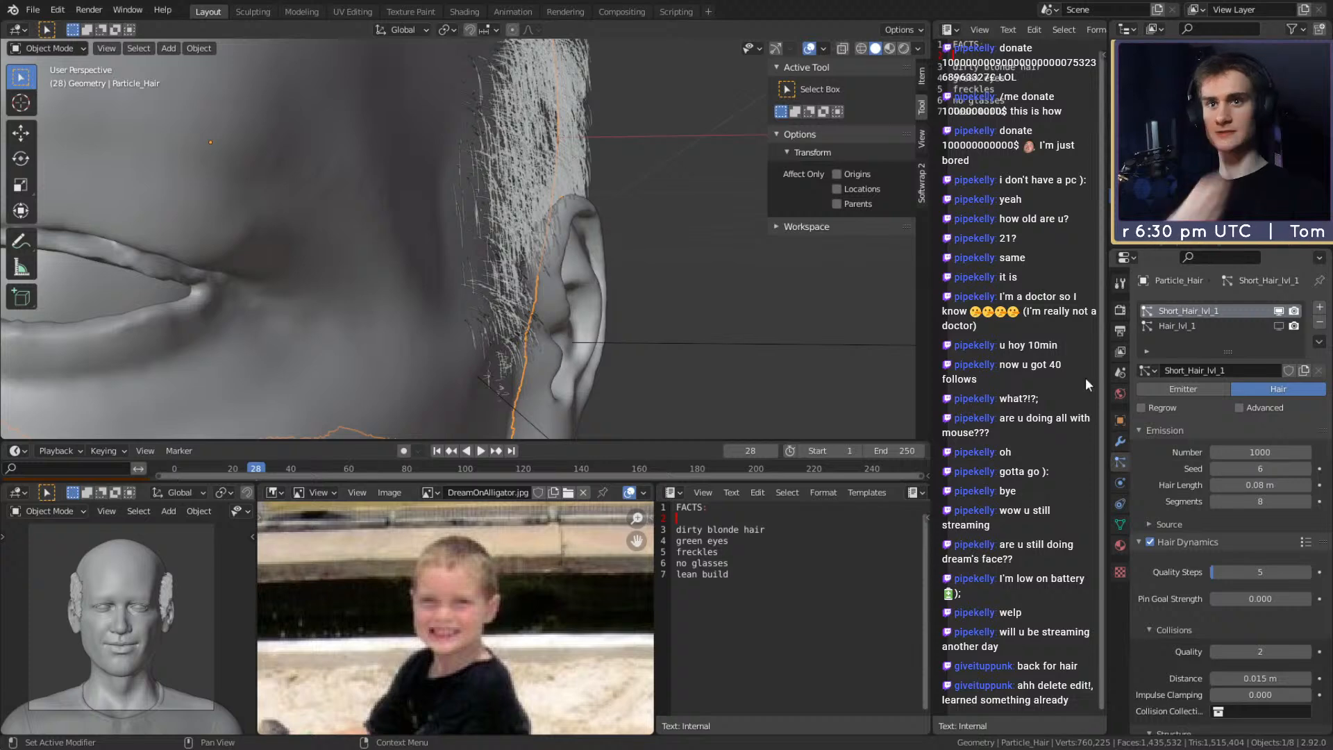
Review the Short_Hair_lvl_1 particle settings and check the short hair around the ear
scroll(1164, 465, down, 20)
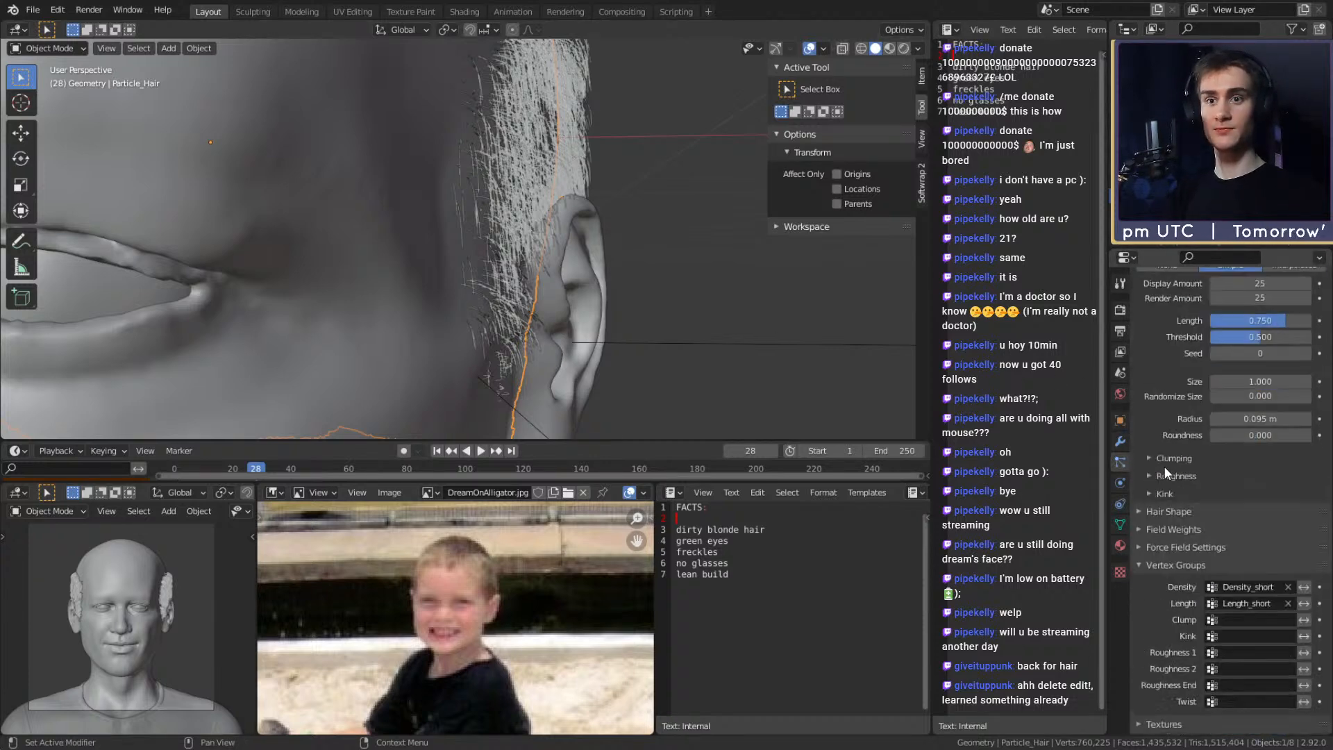
scroll(1163, 465, up, 20)
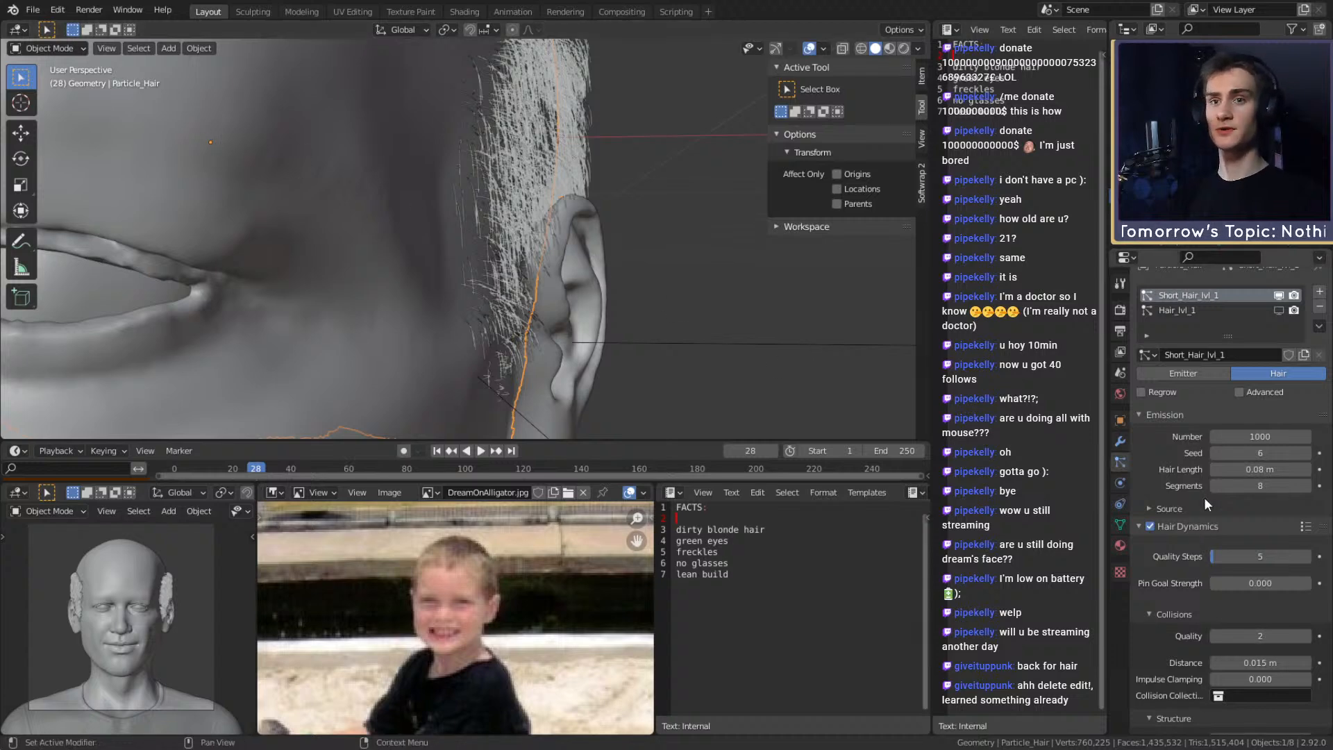
scroll(1155, 431, down, 4)
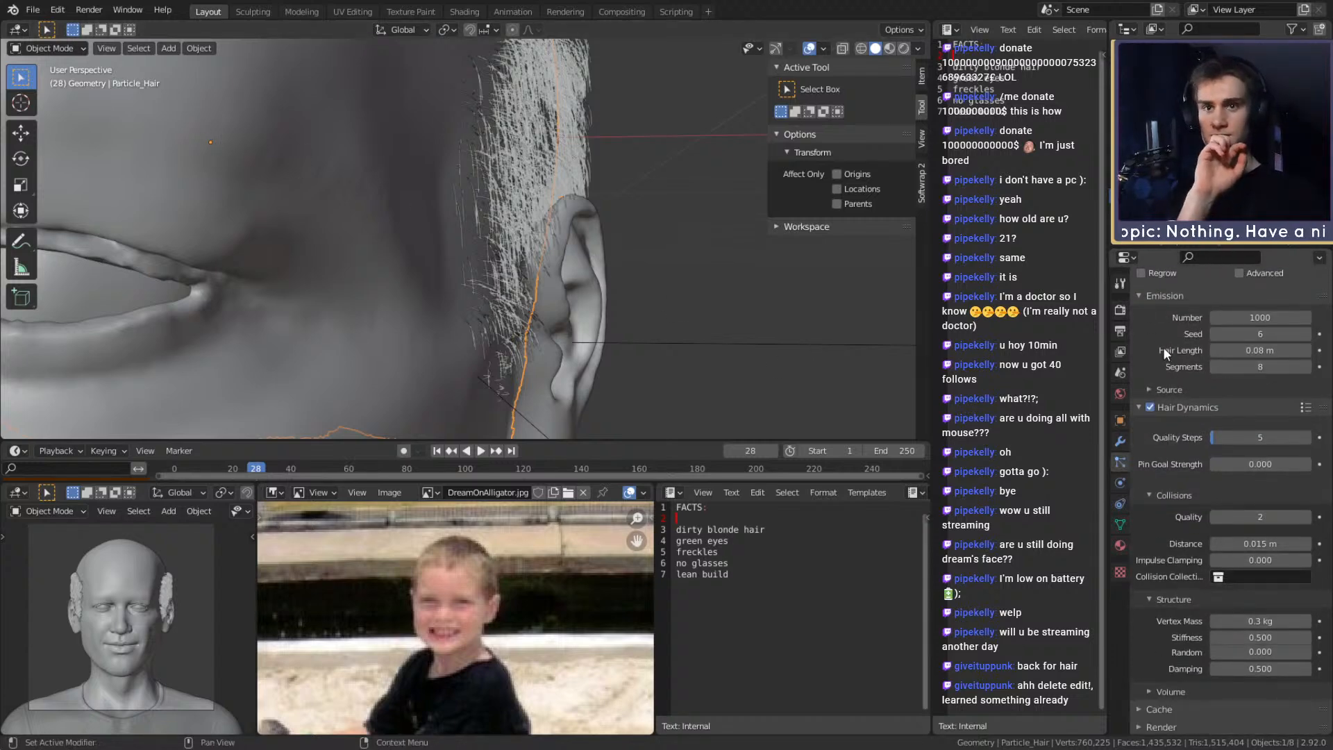
scroll(1169, 389, down, 3)
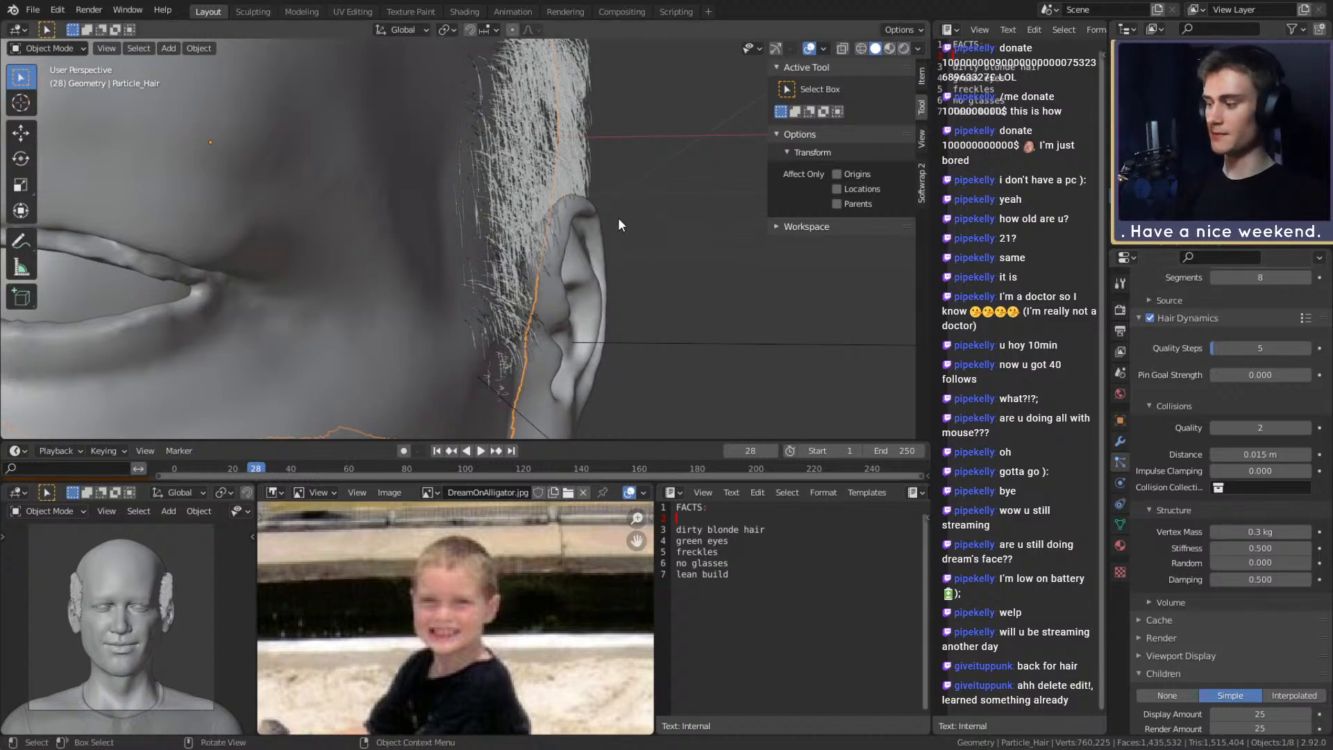
scroll(636, 282, down, 8)
scroll(481, 293, up, 4)
middle_drag(636, 282, 583, 260)
middle_drag(583, 260, 617, 252)
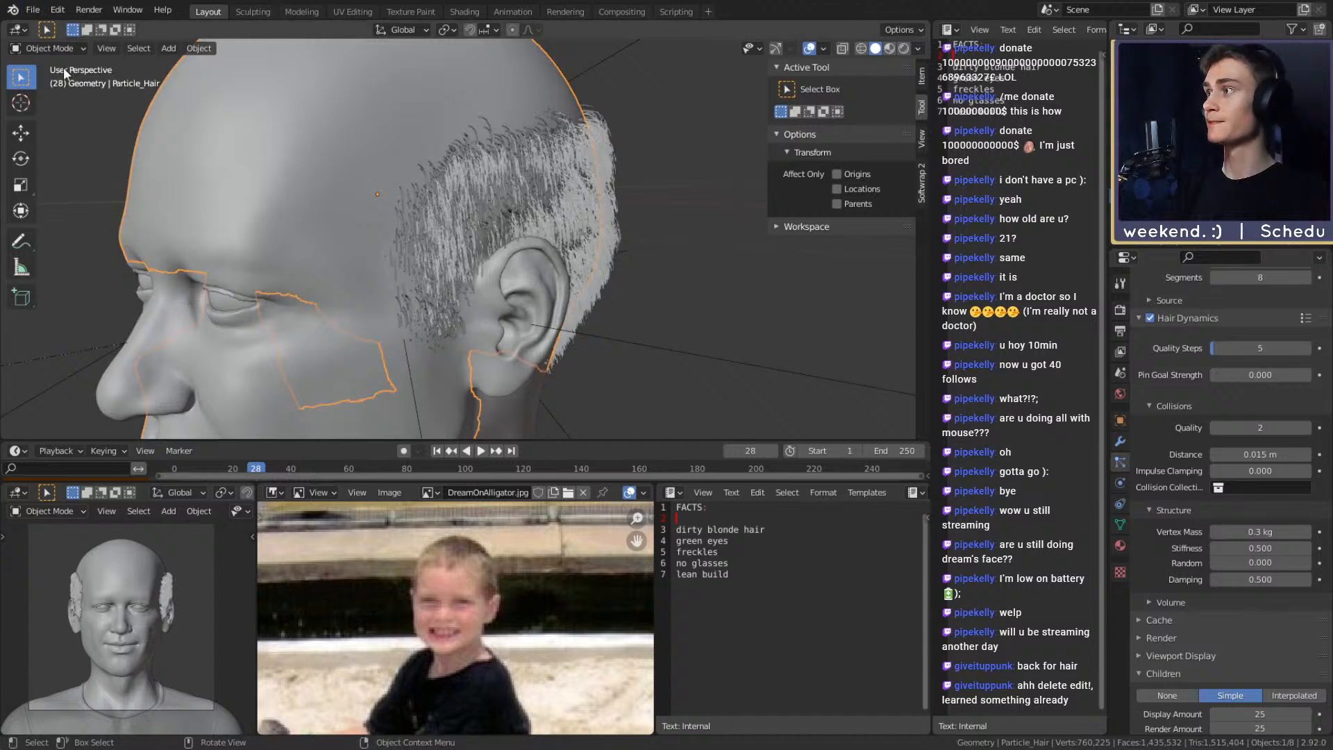
Switch to Particle Edit mode for Short_Hair_lvl_1 and turn off the display of children
click(48, 47)
click(102, 168)
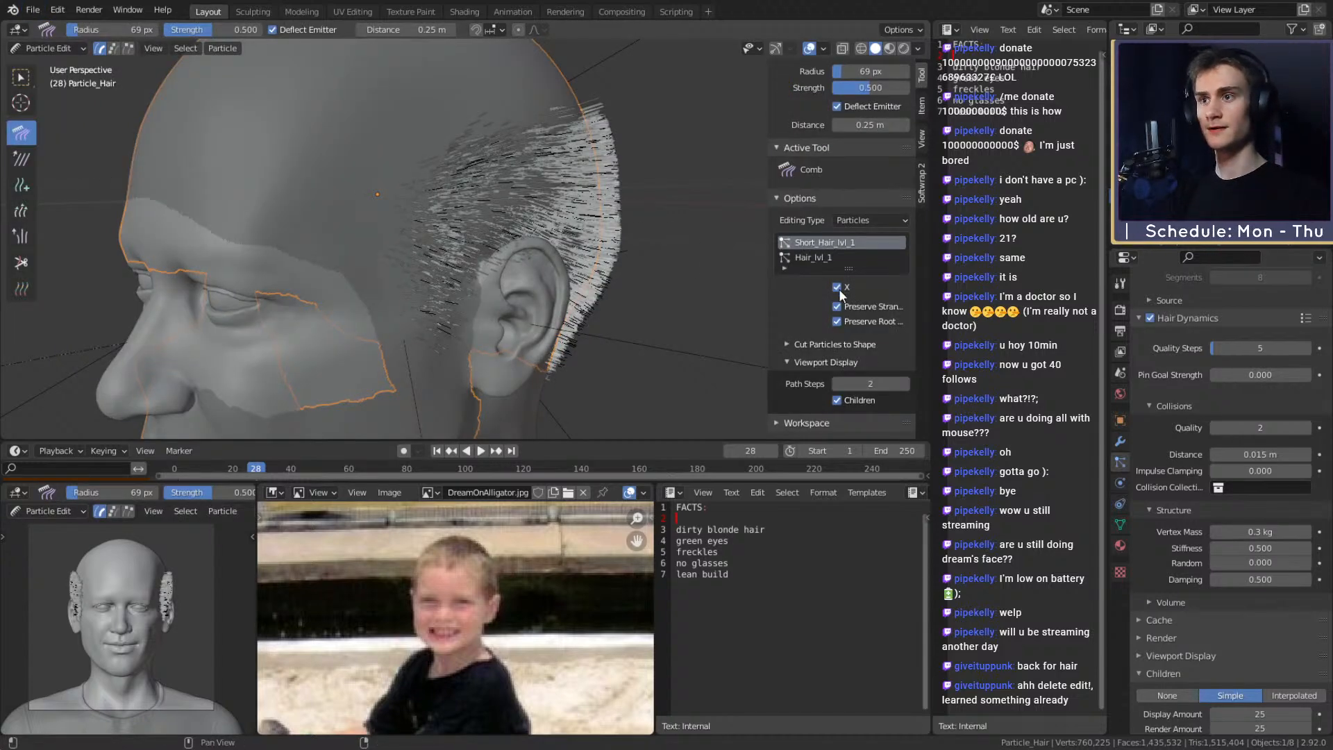
click(836, 401)
scroll(578, 288, up, 3)
middle_drag(573, 183, 653, 202)
scroll(616, 213, up, 3)
scroll(1143, 405, down, 5)
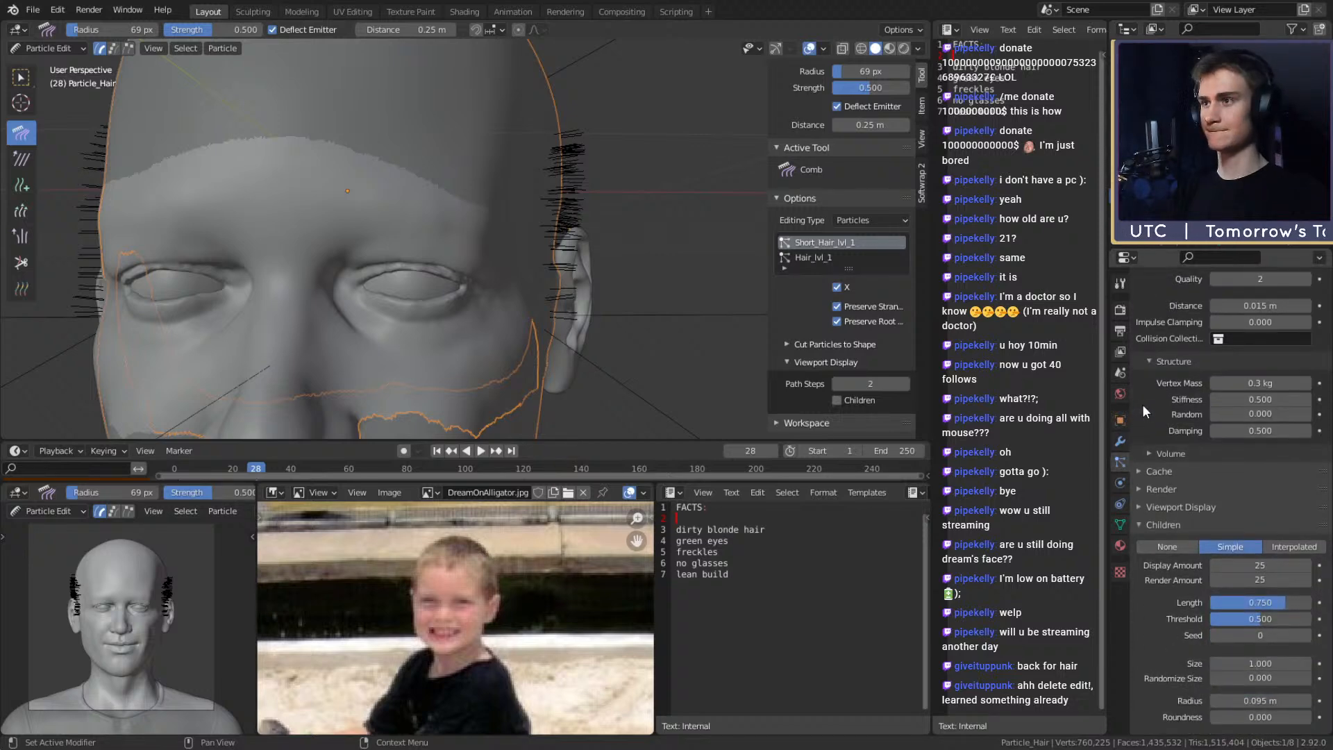
Return to Object Mode and check the two particle system modifiers and the hair from the front
click(43, 45)
click(32, 64)
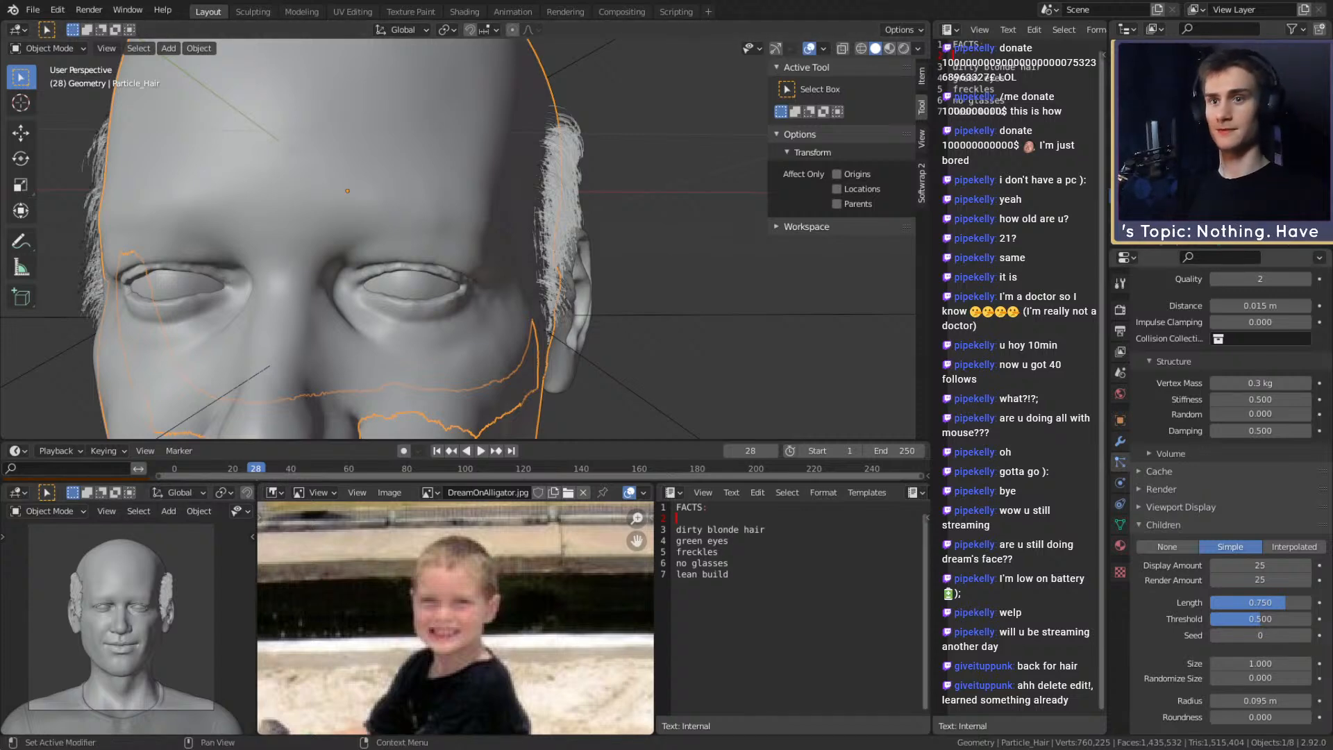
click(1119, 441)
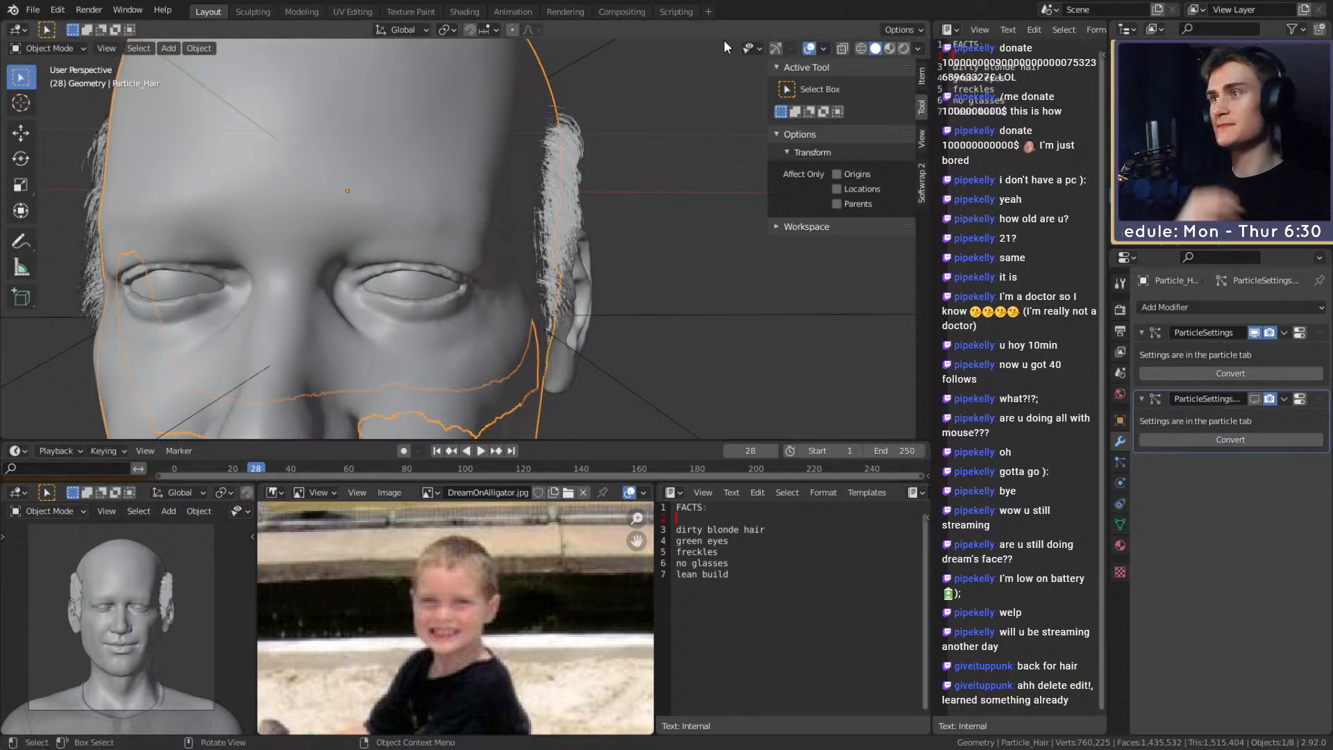
middle_drag(518, 184, 543, 256)
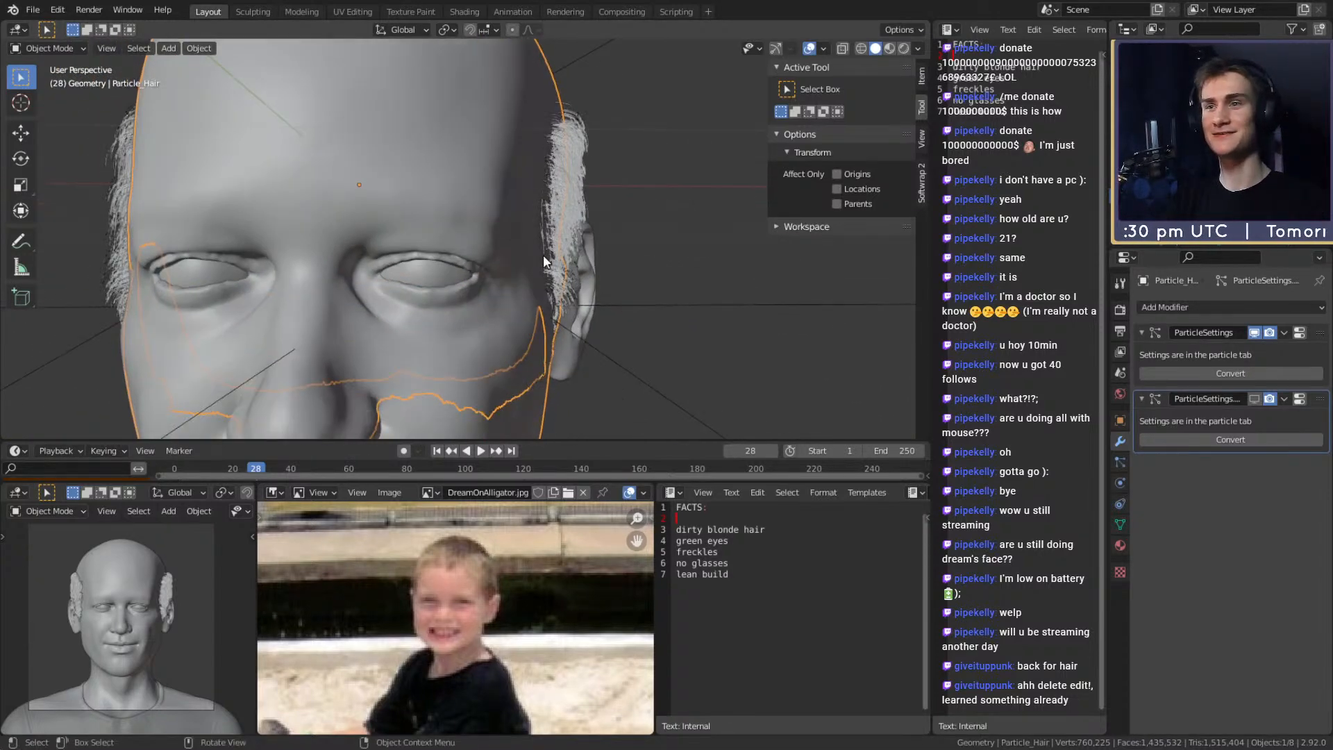
scroll(543, 256, down, 1)
click(1120, 462)
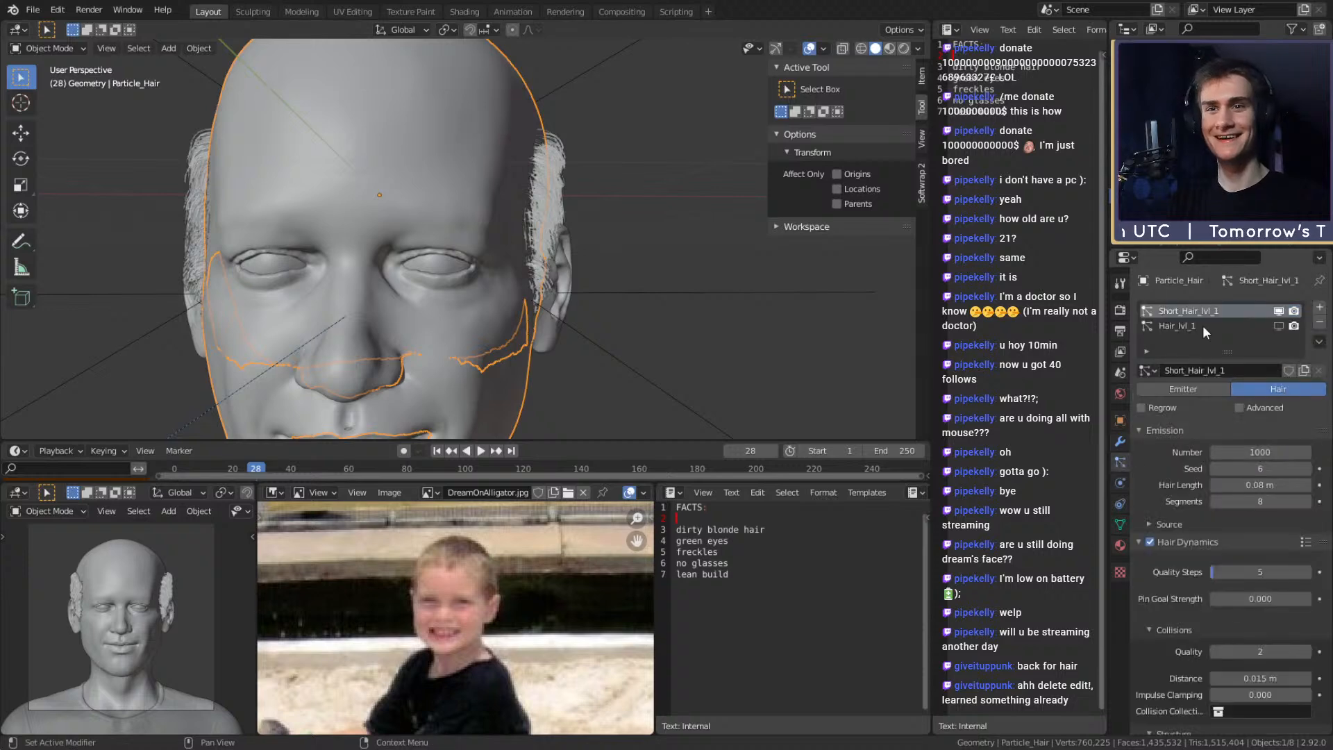
In Particle Edit mode, comb the side hair above the ear downward at 83 px radius and set the path steps to 8
mouse_move(590, 234)
middle_down()
mouse_move(582, 278)
mouse_move(531, 260)
mouse_move(602, 253)
mouse_move(608, 185)
mouse_move(628, 190)
mouse_move(635, 162)
middle_up()
scroll(441, 197, up, 2)
click(48, 49)
click(52, 164)
key(f)
click(620, 123)
mouse_move(593, 73)
mouse_down()
mouse_move(598, 348)
mouse_move(620, 235)
mouse_move(627, 245)
mouse_up()
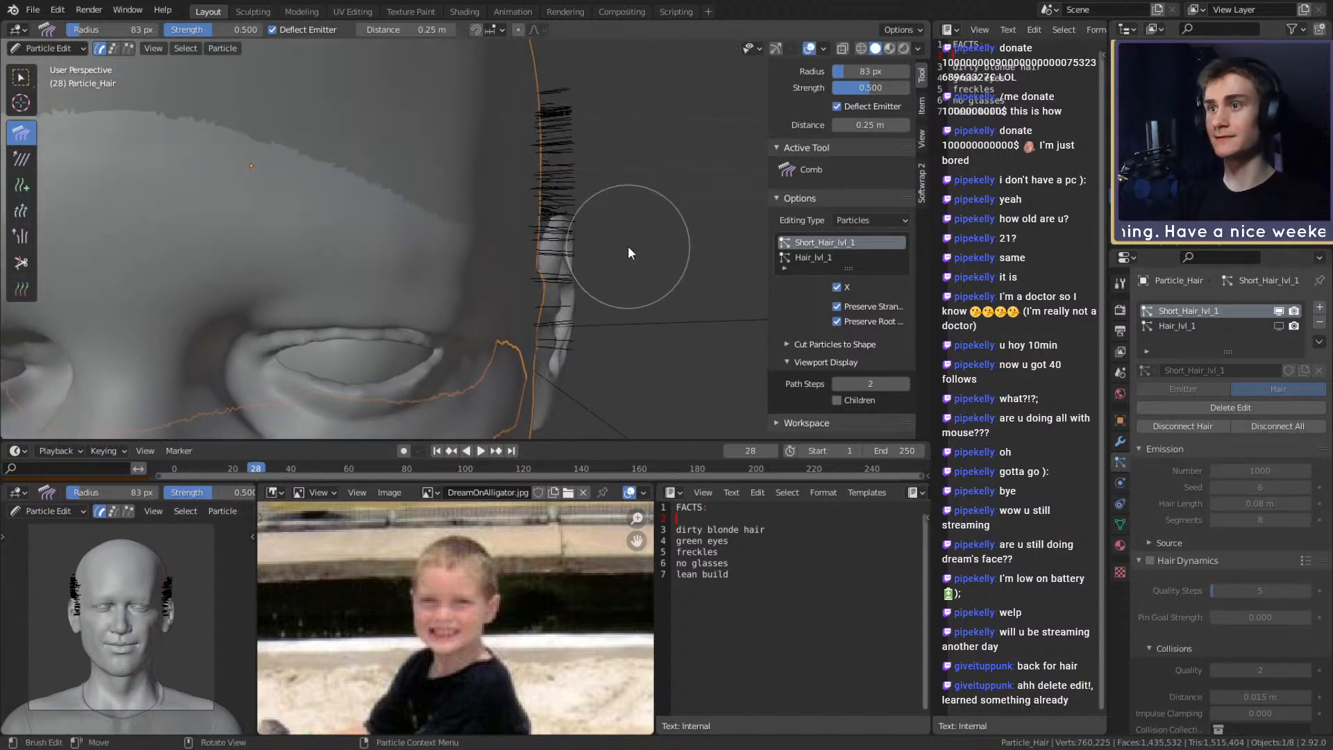
middle_drag(645, 277, 694, 327)
click(876, 384)
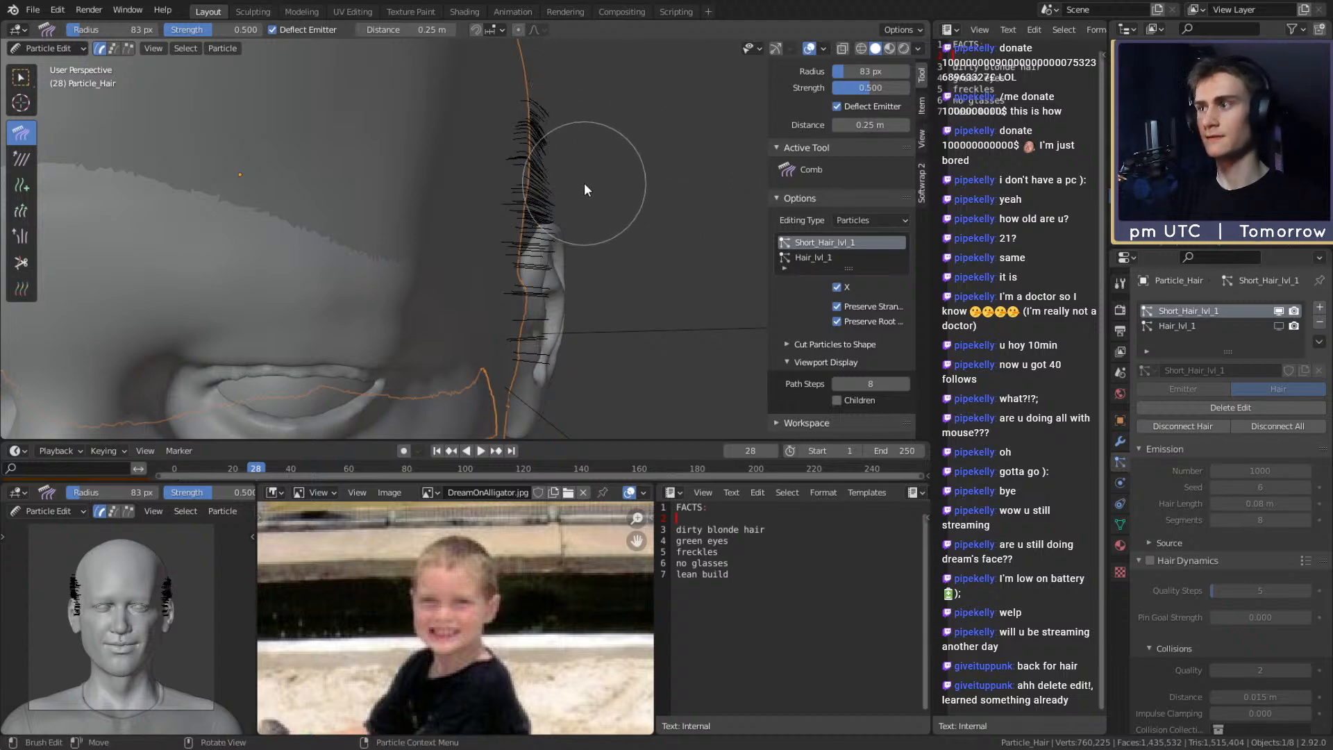
Comb the hair above and in front of the ear downward along the side of the head
middle_drag(601, 168, 608, 166)
drag(608, 111, 614, 310)
middle_drag(601, 240, 586, 207)
mouse_move(590, 96)
mouse_down()
mouse_move(582, 253)
mouse_move(593, 285)
mouse_up()
middle_drag(595, 282, 603, 243)
drag(598, 114, 590, 299)
middle_drag(615, 196, 622, 222)
drag(597, 78, 576, 340)
mouse_move(596, 273)
middle_down()
mouse_move(573, 307)
mouse_move(519, 317)
mouse_move(602, 207)
mouse_move(569, 164)
mouse_move(581, 165)
middle_up()
mouse_move(581, 165)
mouse_down()
mouse_move(572, 211)
mouse_move(576, 160)
mouse_move(557, 124)
mouse_move(572, 277)
mouse_move(577, 131)
mouse_move(556, 151)
mouse_up()
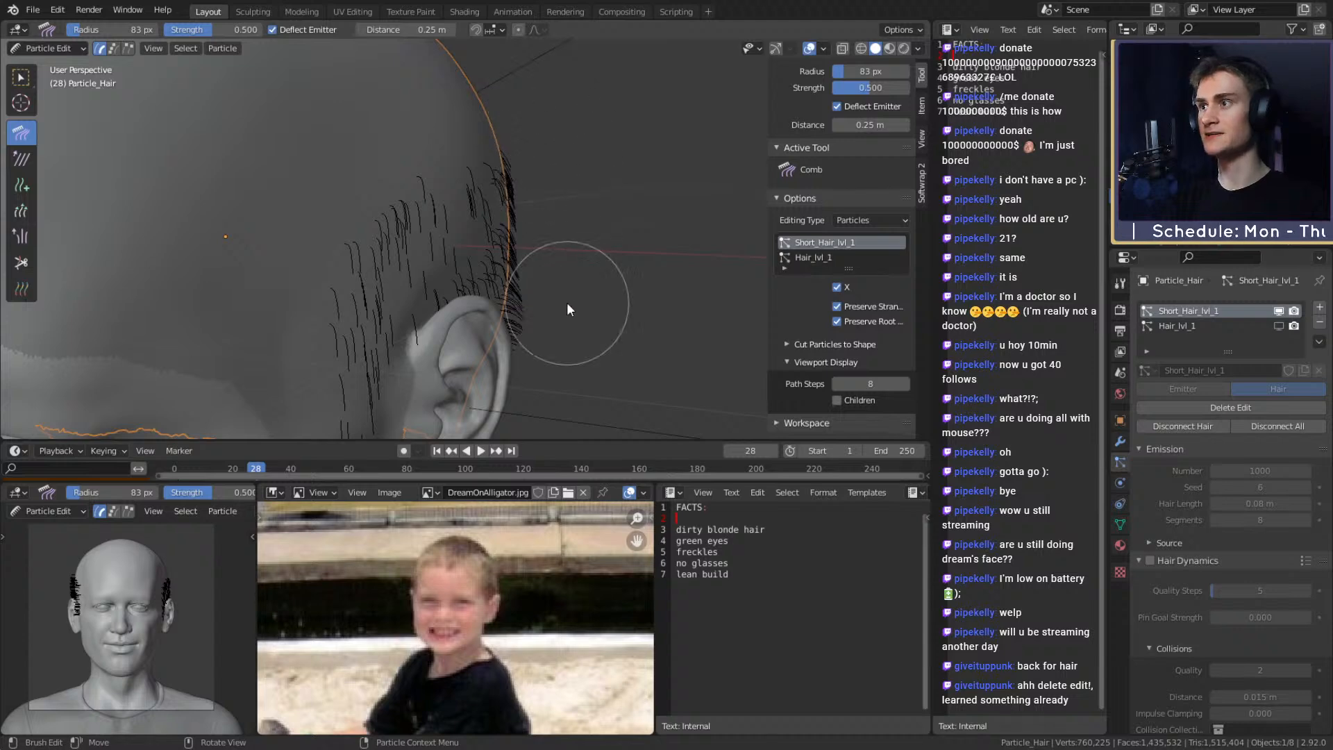
middle_drag(580, 209, 589, 188)
Comb the hair behind the ear and around the nape downward, working from both sides of the head
mouse_move(631, 277)
middle_down()
mouse_move(465, 251)
mouse_move(340, 257)
middle_up()
drag(404, 97, 411, 227)
drag(409, 130, 421, 244)
shift+middle_drag(452, 372, 357, 163)
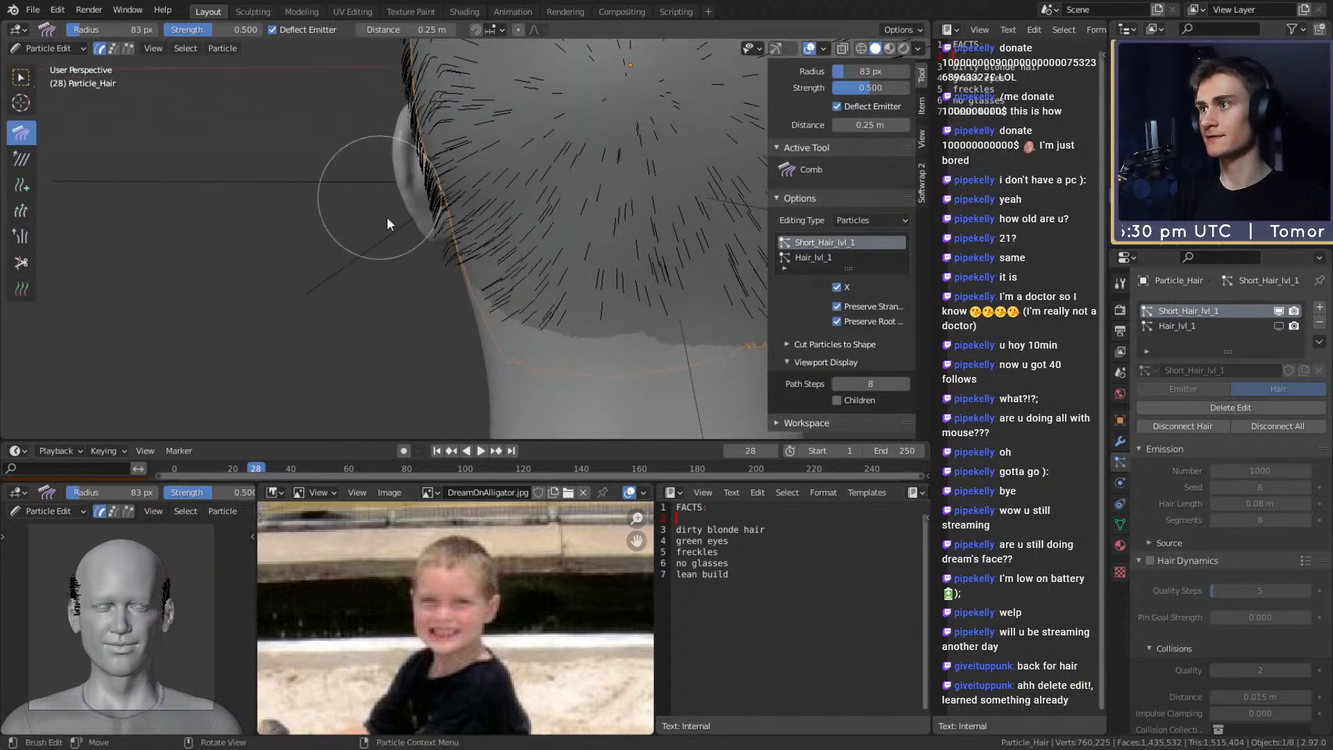
shift+middle_drag(527, 327, 610, 315)
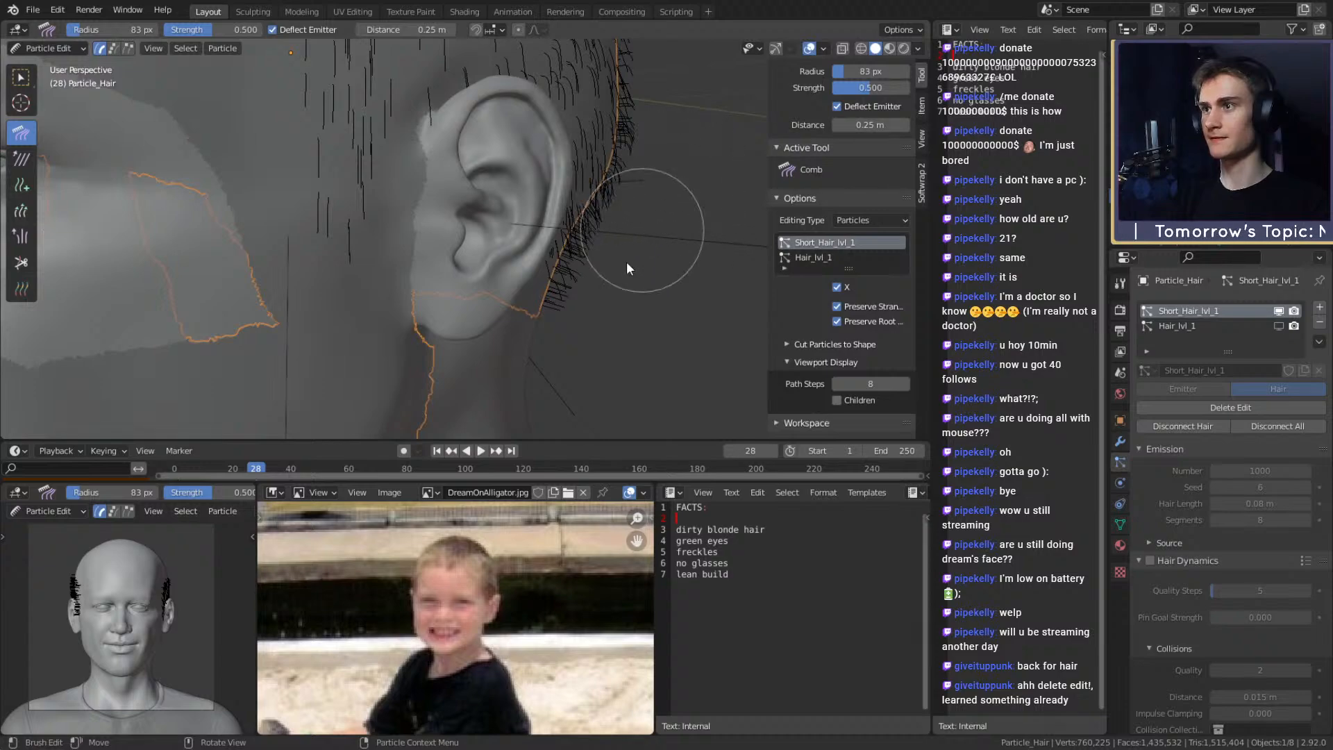
middle_drag(577, 357, 361, 250)
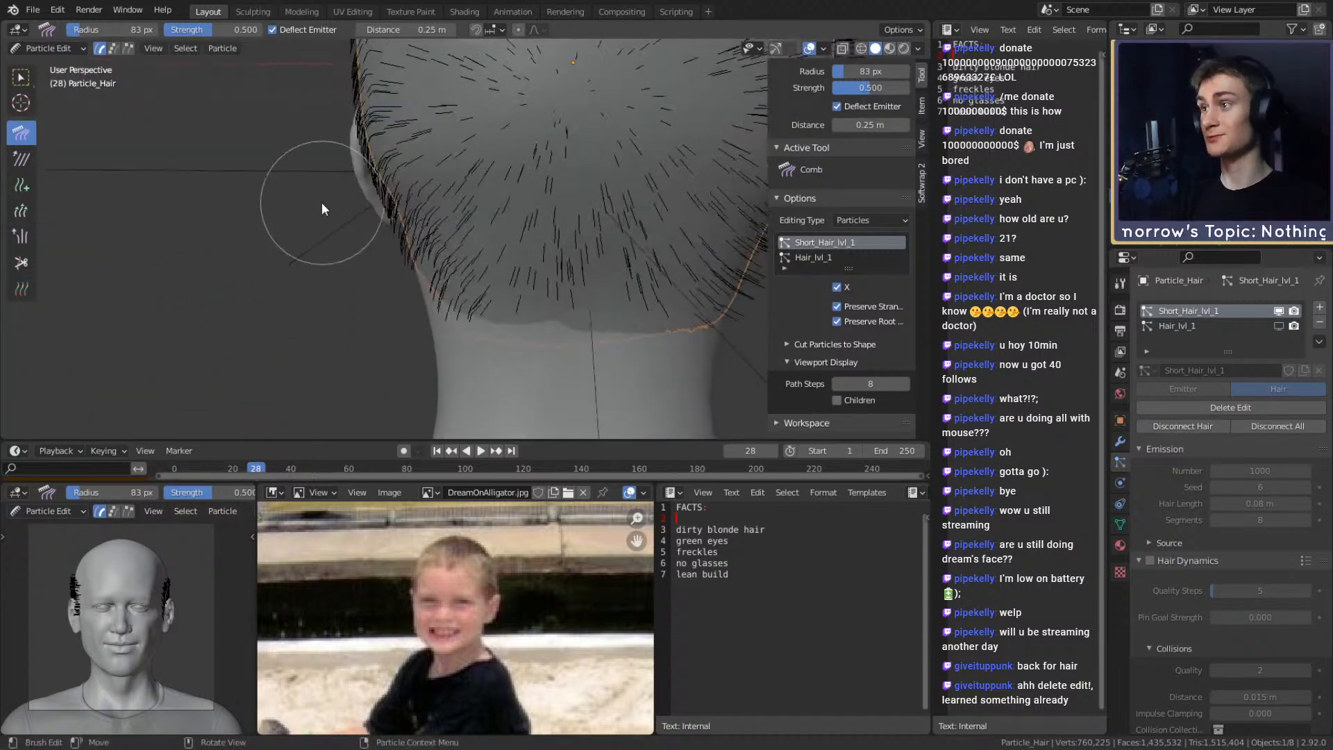
mouse_move(418, 322)
middle_down()
mouse_move(641, 282)
mouse_move(556, 289)
middle_up()
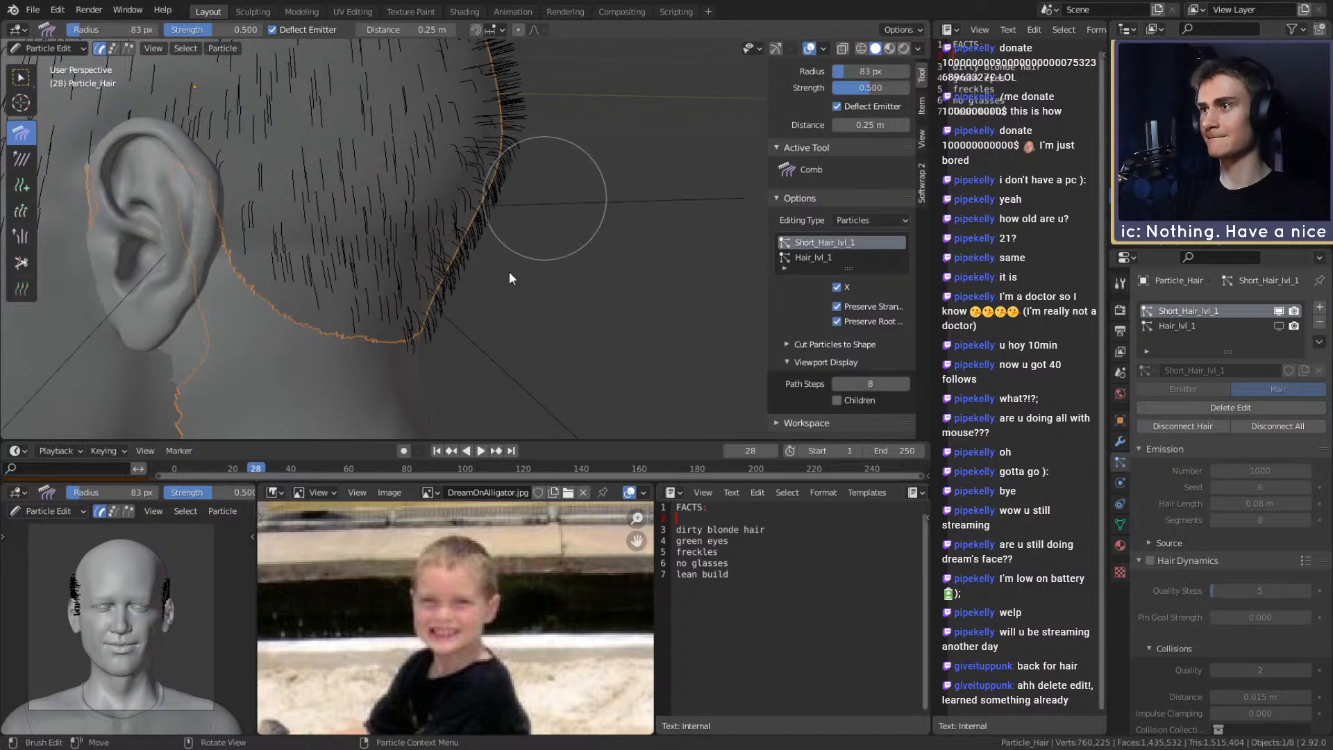
mouse_move(455, 377)
middle_down()
mouse_move(552, 293)
mouse_move(576, 231)
mouse_move(554, 95)
middle_up()
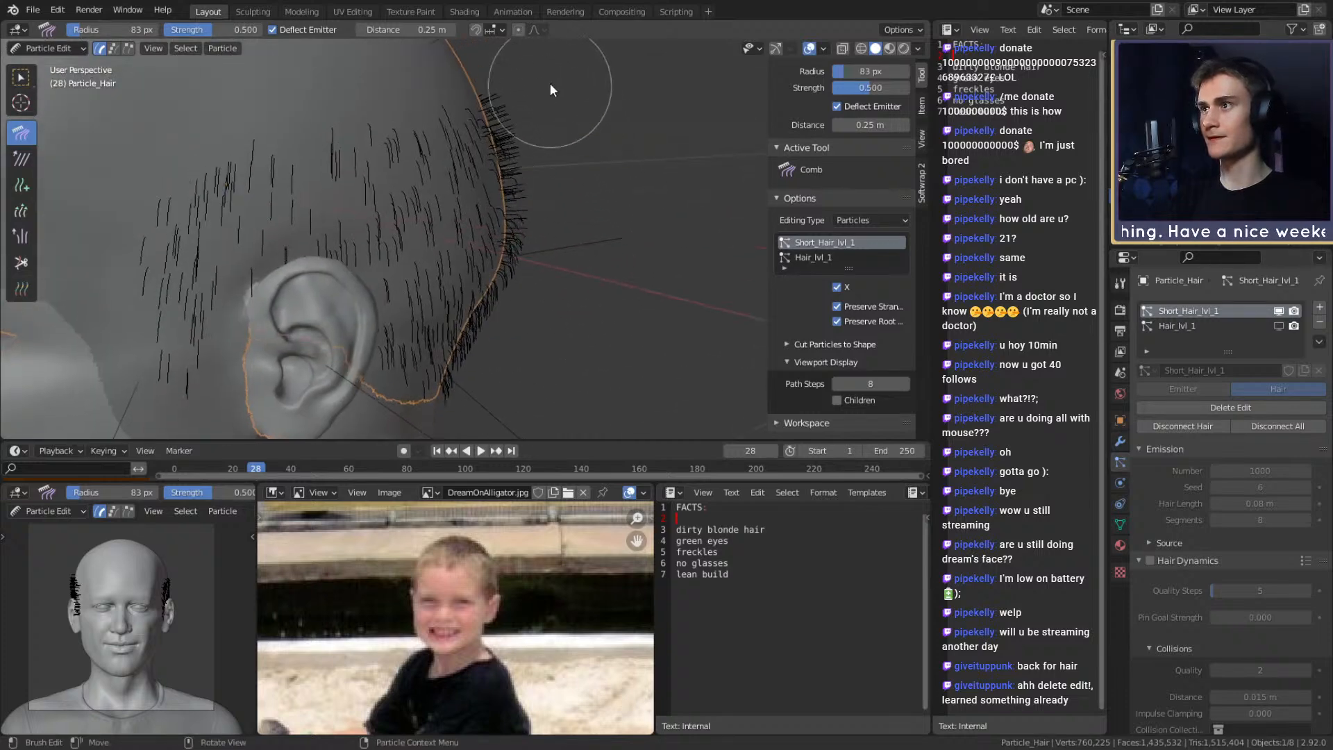
Comb the hair along the back contour of the head down toward the nape from several angles
mouse_move(536, 93)
mouse_down()
mouse_move(567, 252)
mouse_move(565, 164)
mouse_move(533, 368)
mouse_up()
mouse_move(533, 368)
middle_down()
mouse_move(595, 290)
mouse_move(606, 206)
mouse_move(561, 176)
middle_up()
mouse_move(561, 176)
mouse_down()
mouse_move(520, 116)
mouse_move(549, 198)
mouse_move(517, 111)
mouse_move(543, 214)
mouse_move(536, 336)
mouse_up()
mouse_move(536, 336)
middle_down()
mouse_move(596, 339)
mouse_move(547, 256)
mouse_move(550, 94)
middle_up()
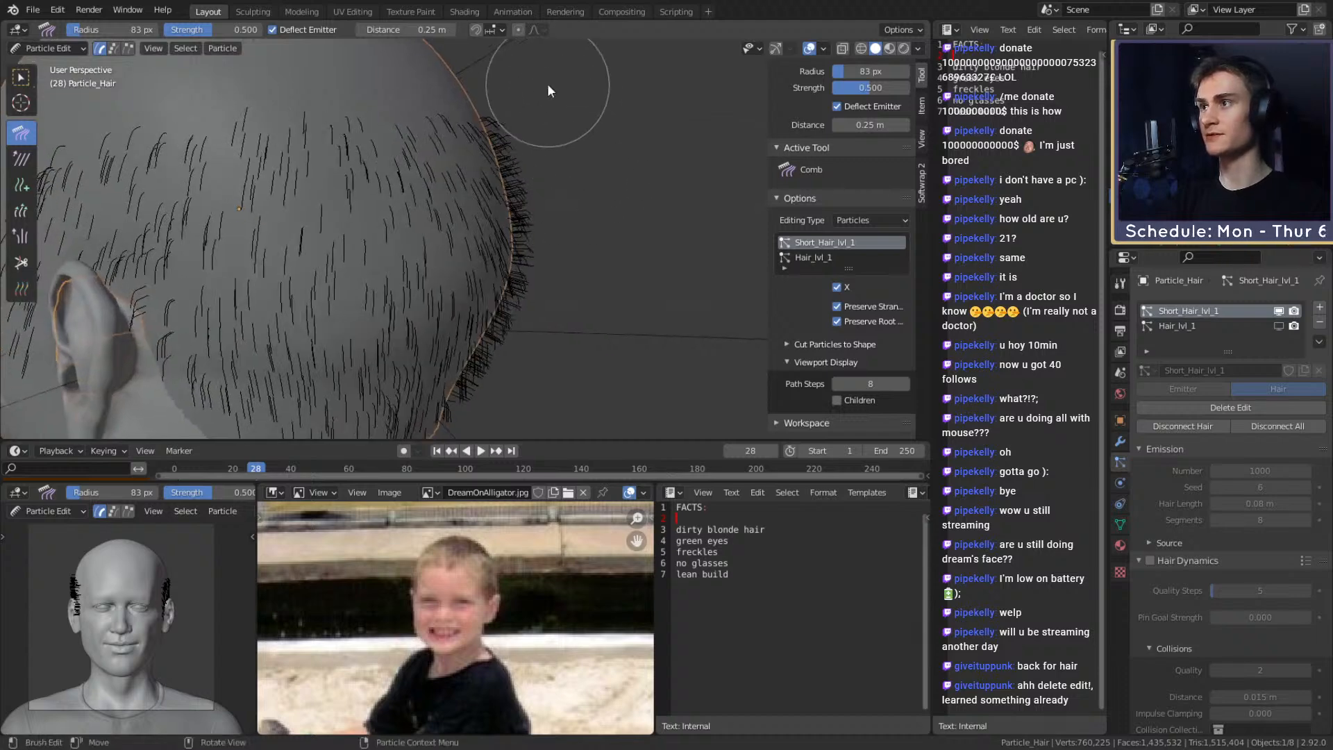
mouse_move(541, 118)
mouse_down()
mouse_move(579, 238)
mouse_move(538, 108)
mouse_move(568, 241)
mouse_move(541, 383)
mouse_up()
mouse_move(538, 377)
middle_down()
mouse_move(622, 227)
mouse_move(580, 281)
middle_up()
drag(567, 275, 516, 361)
mouse_move(567, 297)
middle_down()
mouse_move(606, 286)
mouse_move(525, 276)
mouse_move(582, 270)
mouse_move(559, 264)
middle_up()
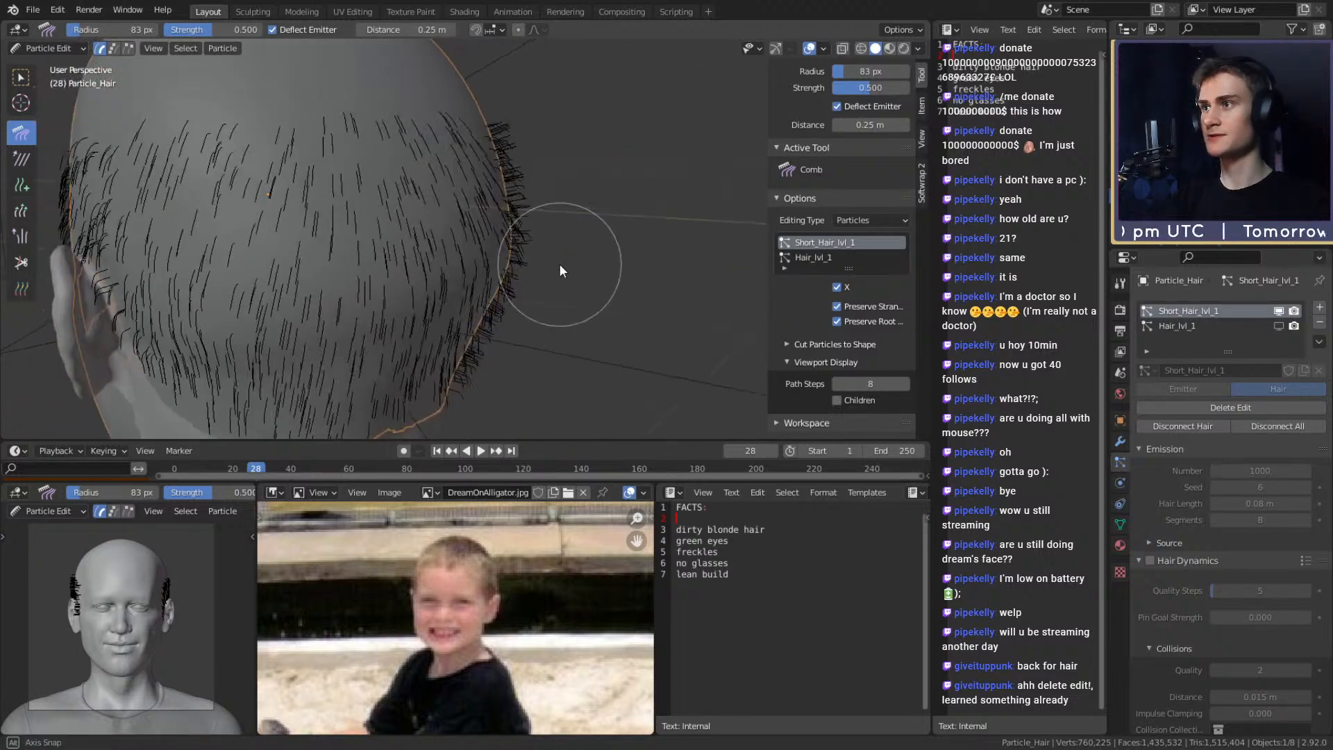
Comb down the remaining protruding hair on the back of the head and lower nape
drag(532, 89, 563, 248)
drag(573, 187, 506, 404)
middle_drag(505, 403, 583, 278)
drag(597, 229, 511, 341)
mouse_move(532, 365)
middle_down()
mouse_move(498, 305)
mouse_move(526, 333)
mouse_move(606, 286)
mouse_move(581, 143)
middle_up()
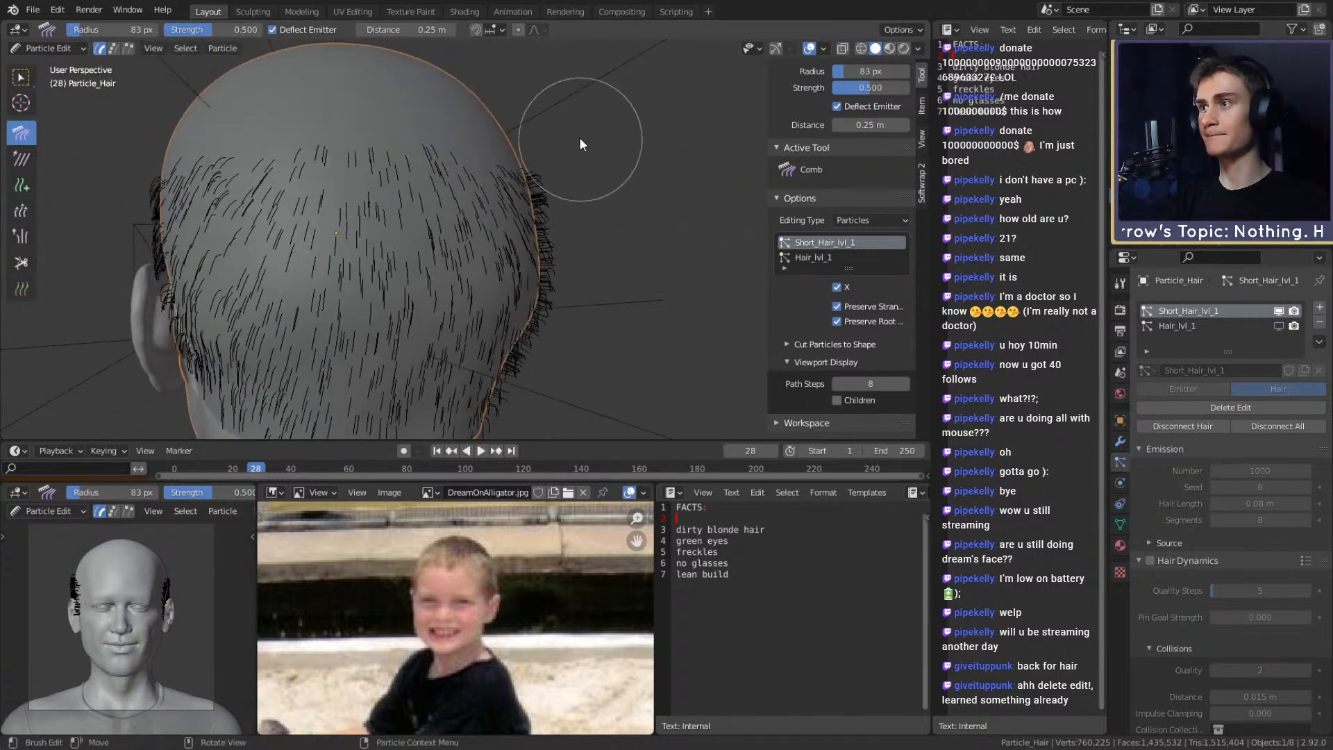
middle_drag(560, 414, 610, 253)
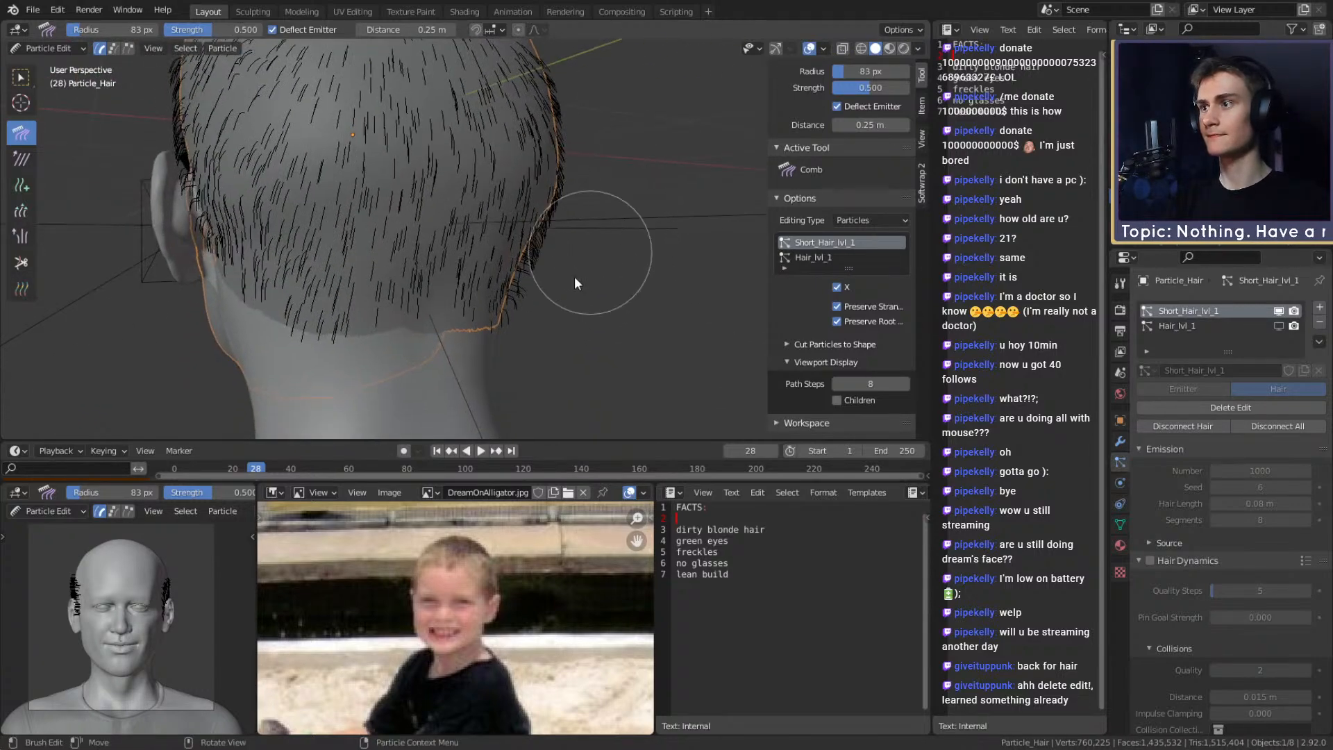
mouse_move(545, 377)
middle_down()
mouse_move(648, 261)
mouse_move(417, 206)
mouse_move(300, 212)
mouse_move(386, 210)
middle_up()
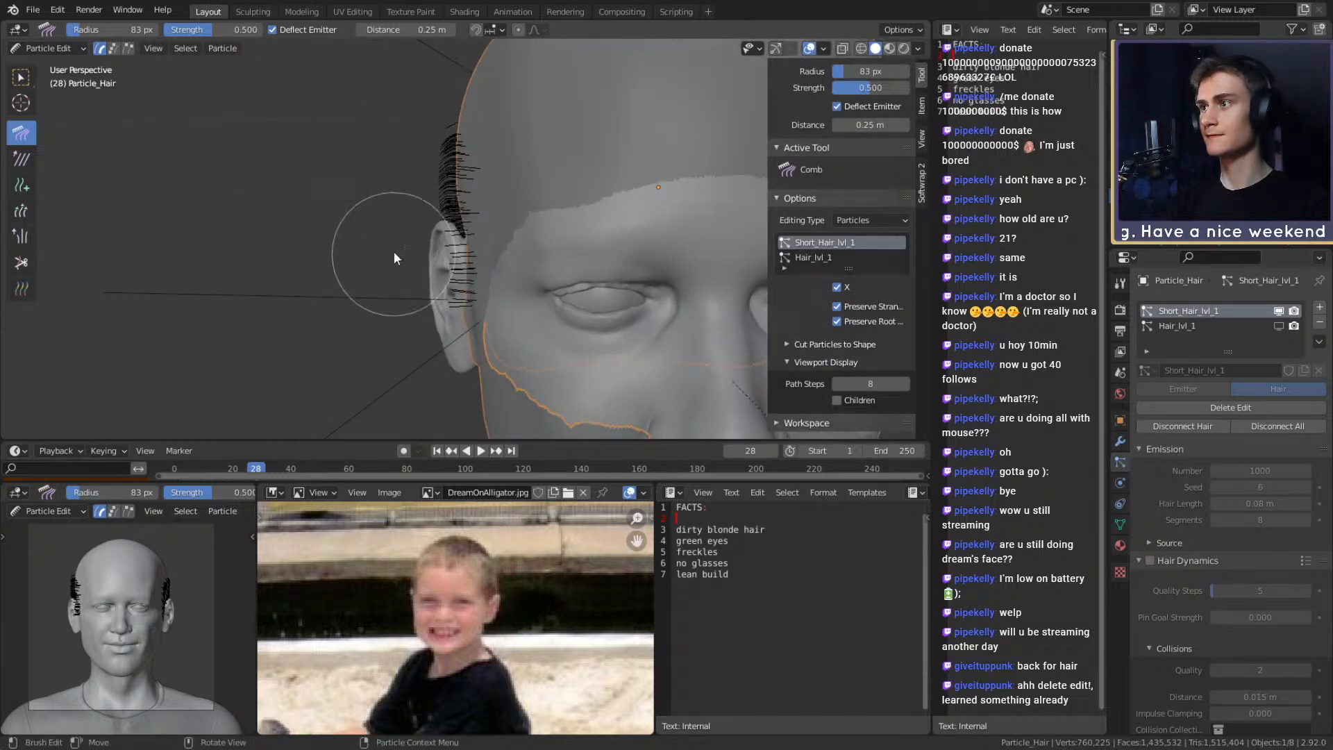
Comb the sideburn hair on the opposite side downward and check the result around the head
mouse_move(406, 128)
mouse_down()
mouse_move(418, 368)
mouse_move(415, 289)
mouse_move(428, 364)
mouse_move(414, 324)
mouse_up()
mouse_move(414, 323)
middle_down()
mouse_move(452, 285)
mouse_move(676, 294)
mouse_move(622, 292)
mouse_move(585, 259)
middle_up()
middle_drag(587, 173, 639, 187)
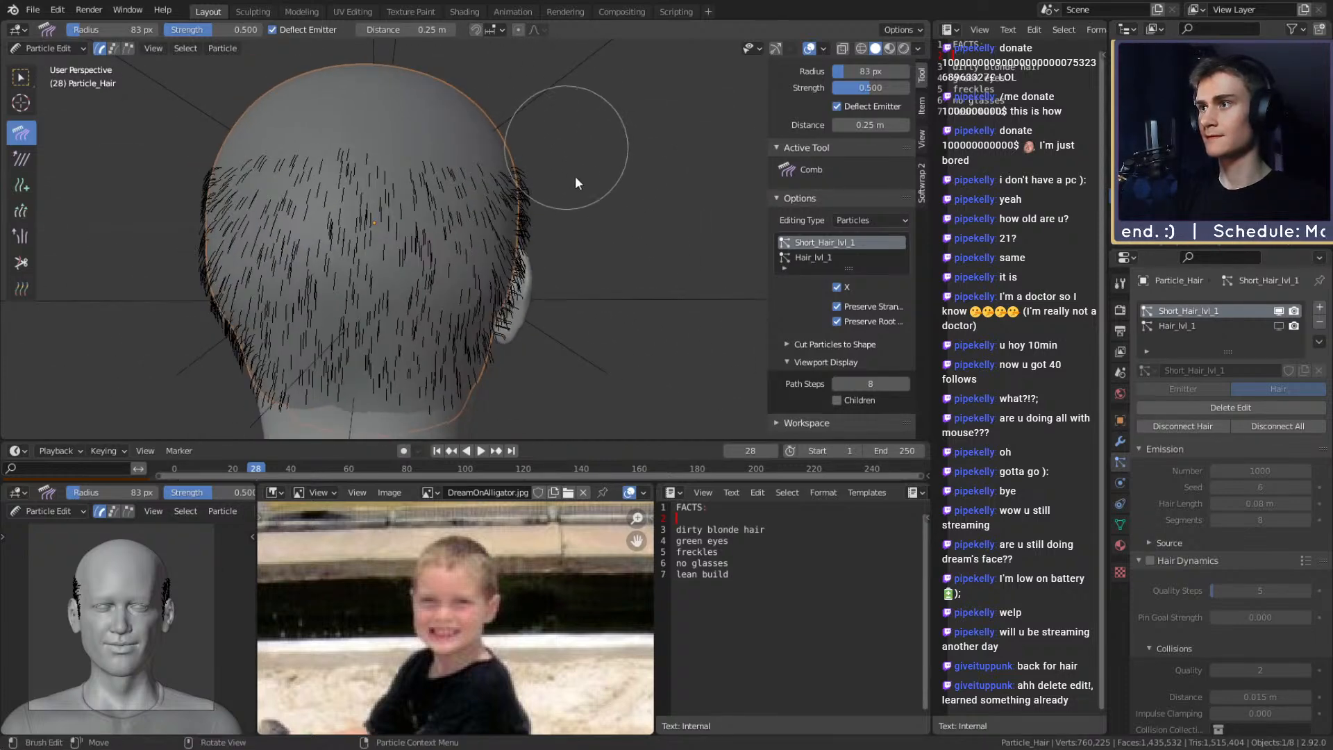
mouse_move(567, 333)
middle_down()
mouse_move(625, 306)
mouse_move(574, 169)
middle_up()
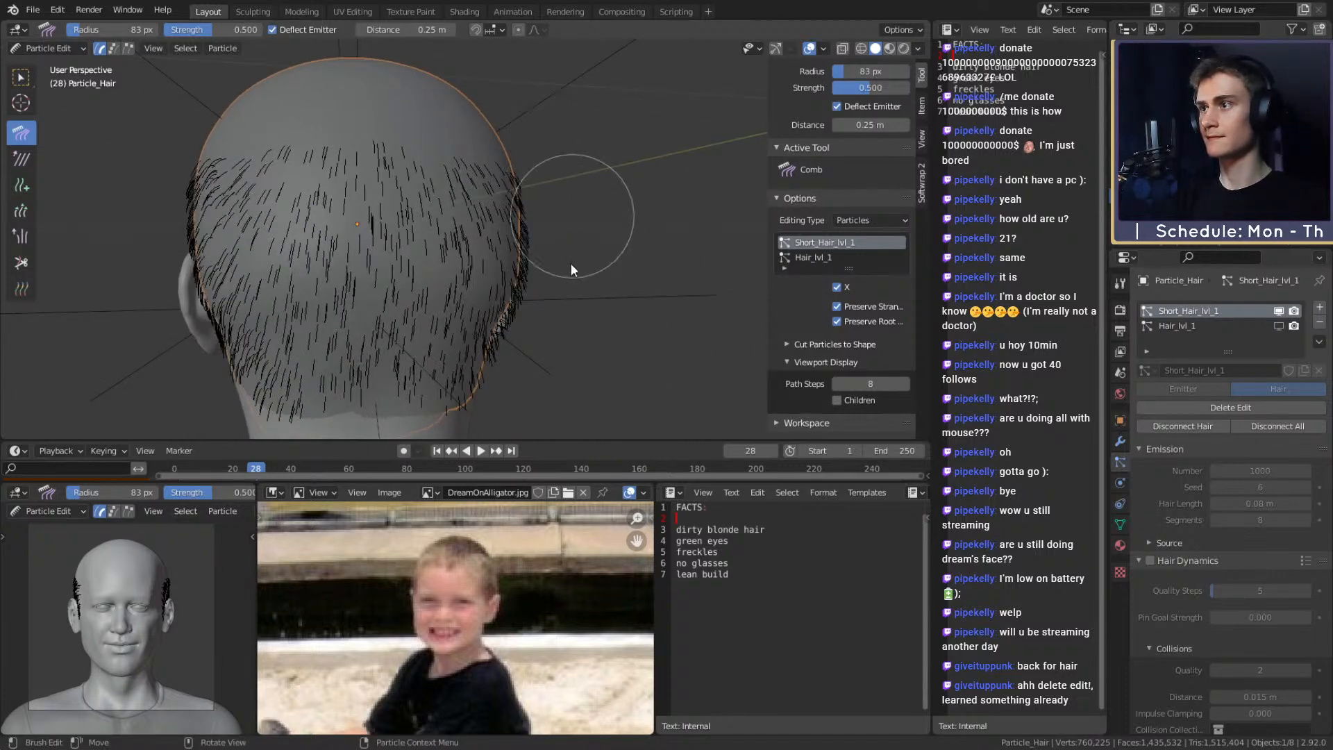
mouse_move(551, 409)
middle_down()
mouse_move(595, 214)
mouse_move(677, 303)
middle_up()
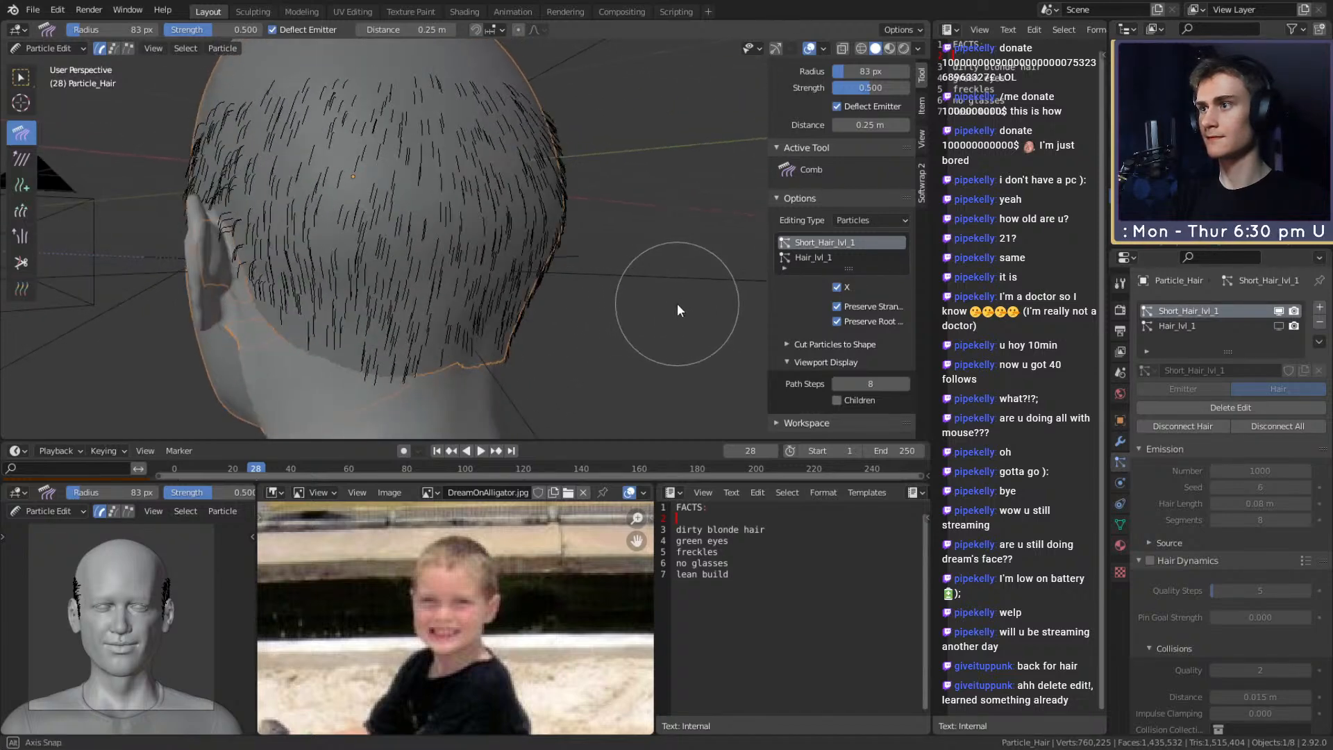
mouse_move(610, 266)
middle_down()
mouse_move(486, 282)
mouse_move(679, 296)
mouse_move(634, 245)
mouse_move(681, 184)
mouse_move(642, 241)
middle_up()
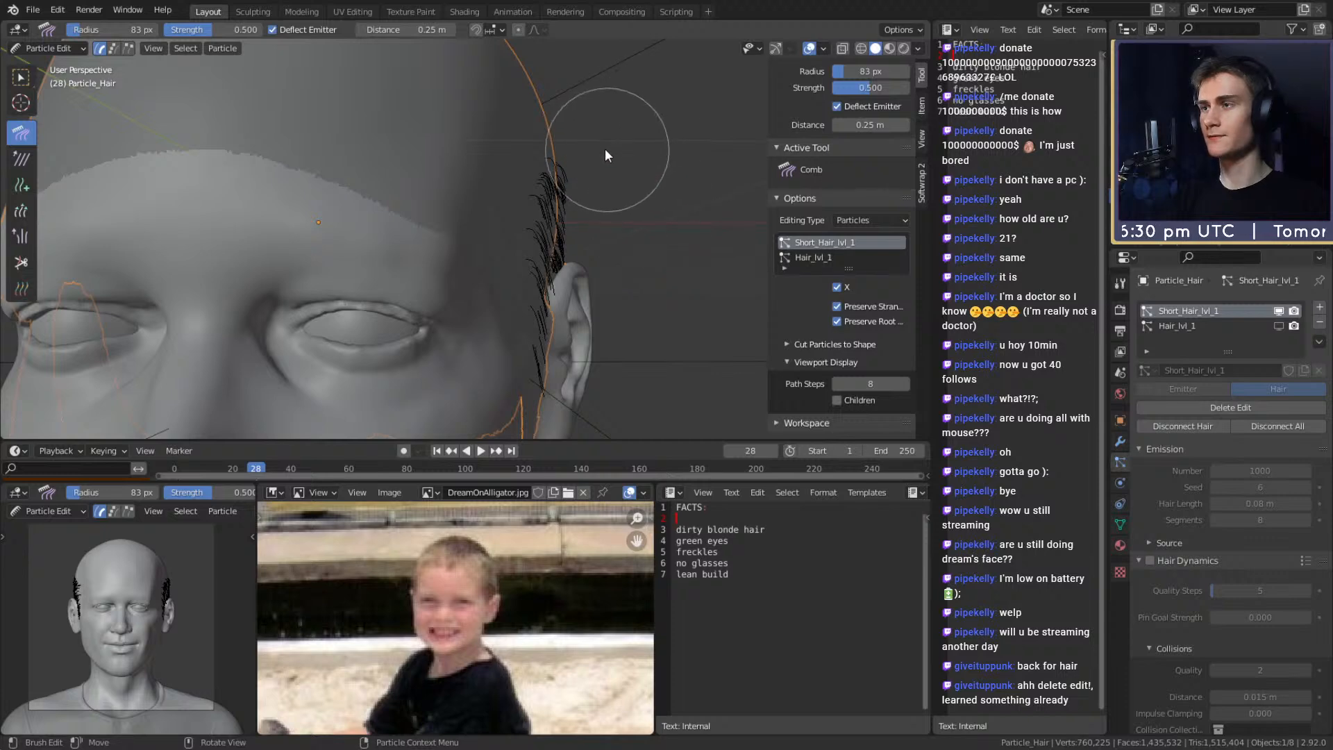
Try larger Comb radii of 206 px and 134 px on the side hair, then reduce the radius to 76 px
key(f)
click(750, 152)
scroll(576, 222, down, 5)
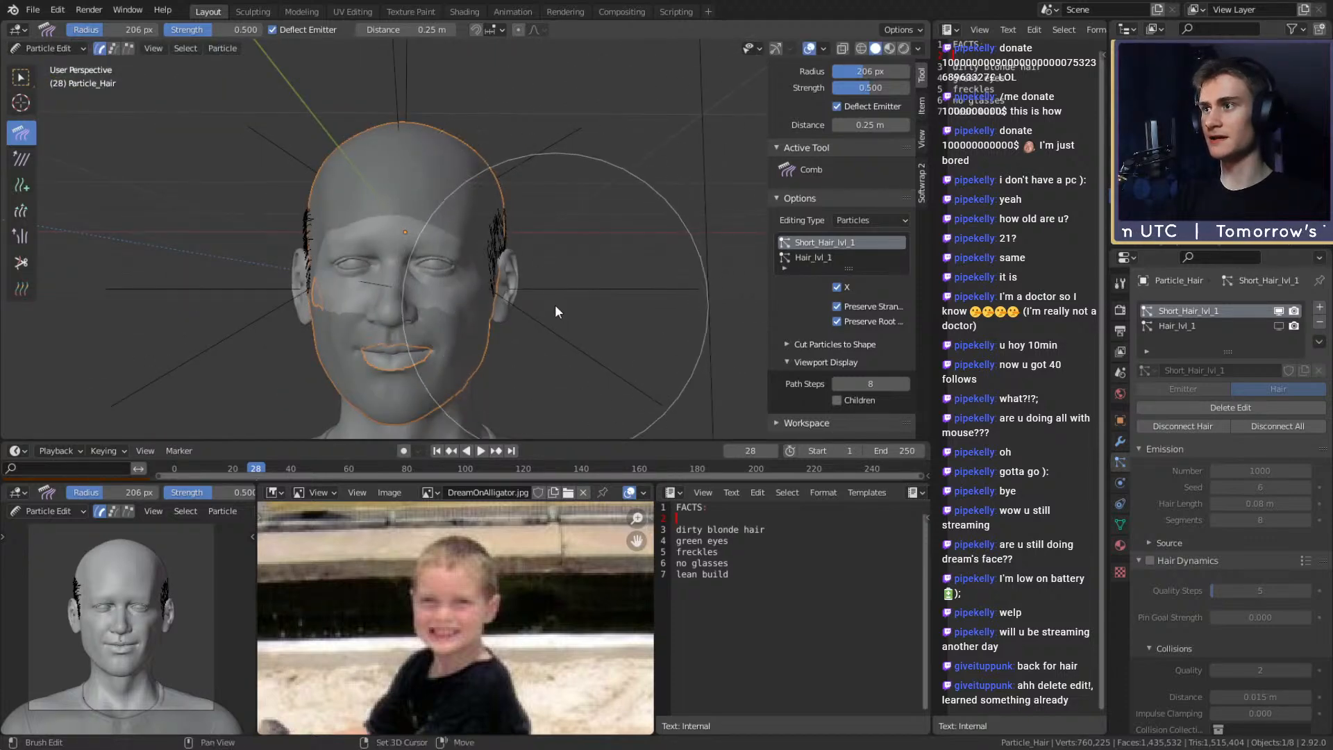
middle_drag(555, 305, 504, 275)
scroll(514, 250, up, 4)
mouse_move(521, 227)
middle_down()
mouse_move(630, 234)
mouse_move(590, 255)
mouse_move(605, 265)
mouse_move(556, 221)
mouse_move(581, 194)
mouse_move(411, 247)
mouse_move(452, 232)
middle_up()
key(f)
click(582, 195)
key(f)
click(454, 218)
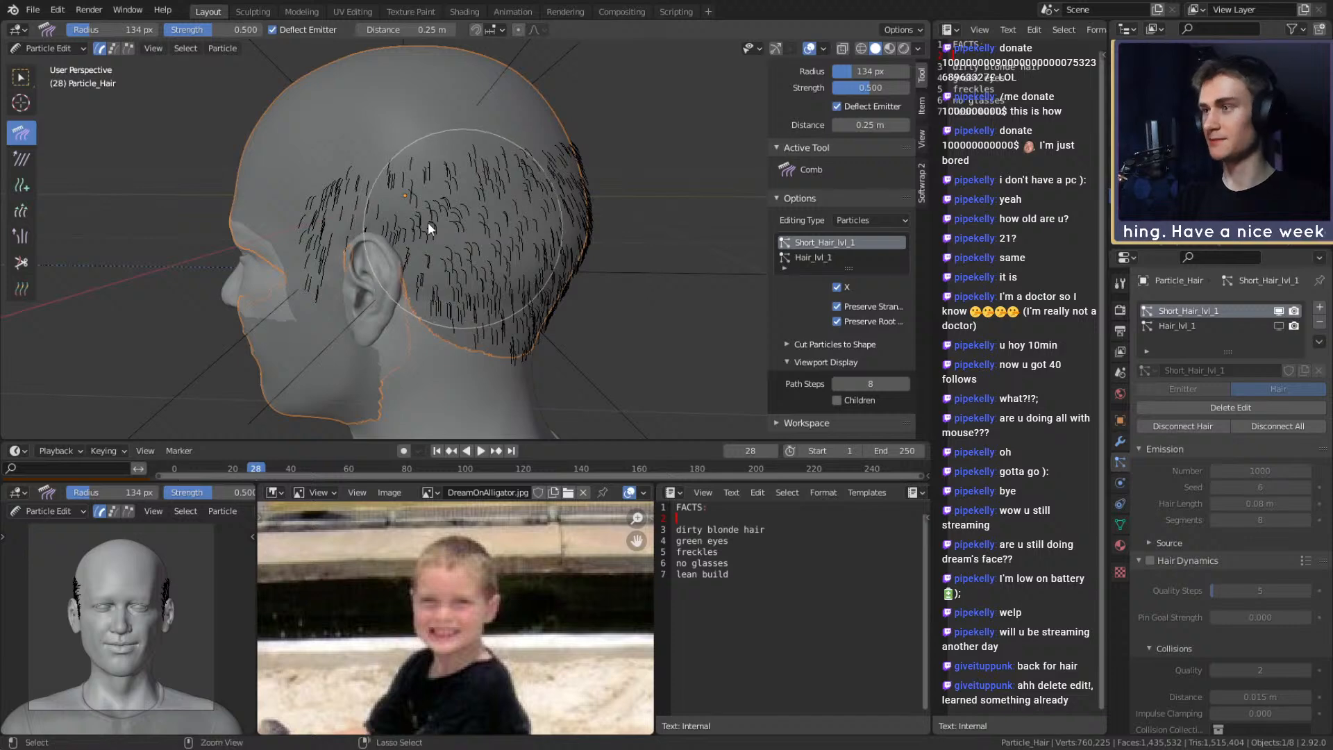
key(f)
click(395, 219)
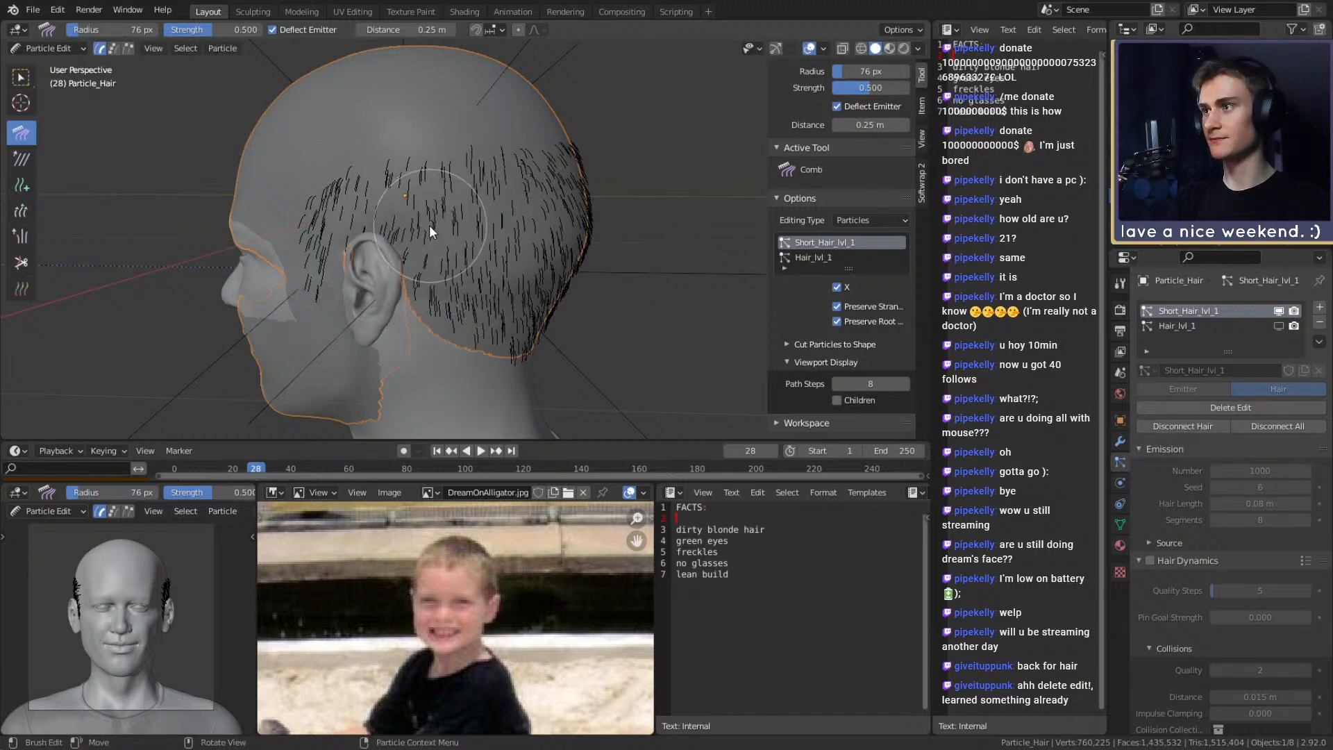
Comb the temple and sideburn hair with the Comb radius enlarged to 139 px
mouse_move(427, 226)
middle_down()
mouse_move(495, 222)
mouse_move(393, 234)
mouse_move(382, 278)
middle_up()
key(f)
click(290, 279)
drag(290, 279, 346, 336)
drag(302, 181, 346, 286)
drag(364, 226, 405, 225)
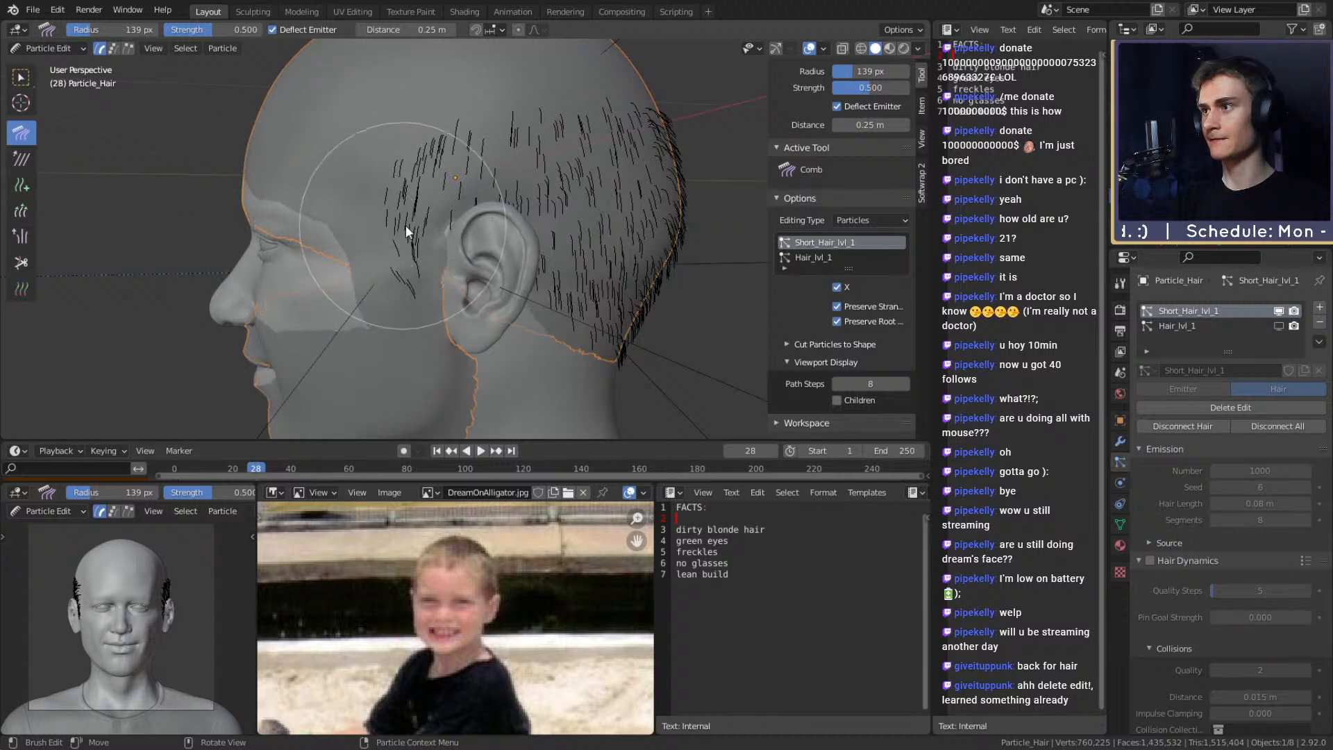
Lower the Comb brush strength to 0.121 and its radius to 61 px over the back of the head
mouse_move(405, 225)
middle_down()
mouse_move(569, 226)
mouse_move(398, 219)
middle_up()
key(f)
click(439, 240)
key(f)
click(387, 239)
mouse_move(419, 235)
middle_down()
mouse_move(401, 239)
mouse_move(412, 229)
middle_up()
key(f)
click(394, 214)
key(f)
click(452, 238)
key(shift+f)
click(452, 240)
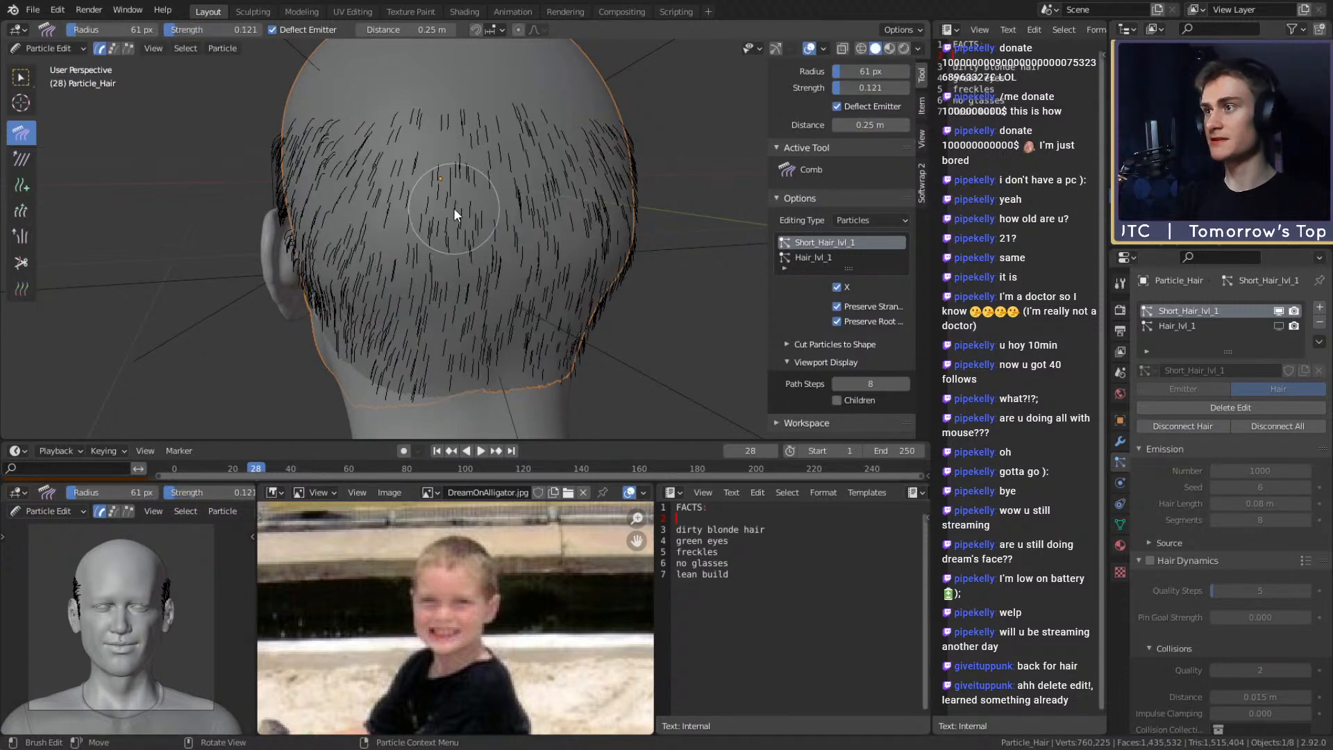
Reduce the Comb brush radius to 23 px for finer work on the hair at the back of the head
click(435, 200)
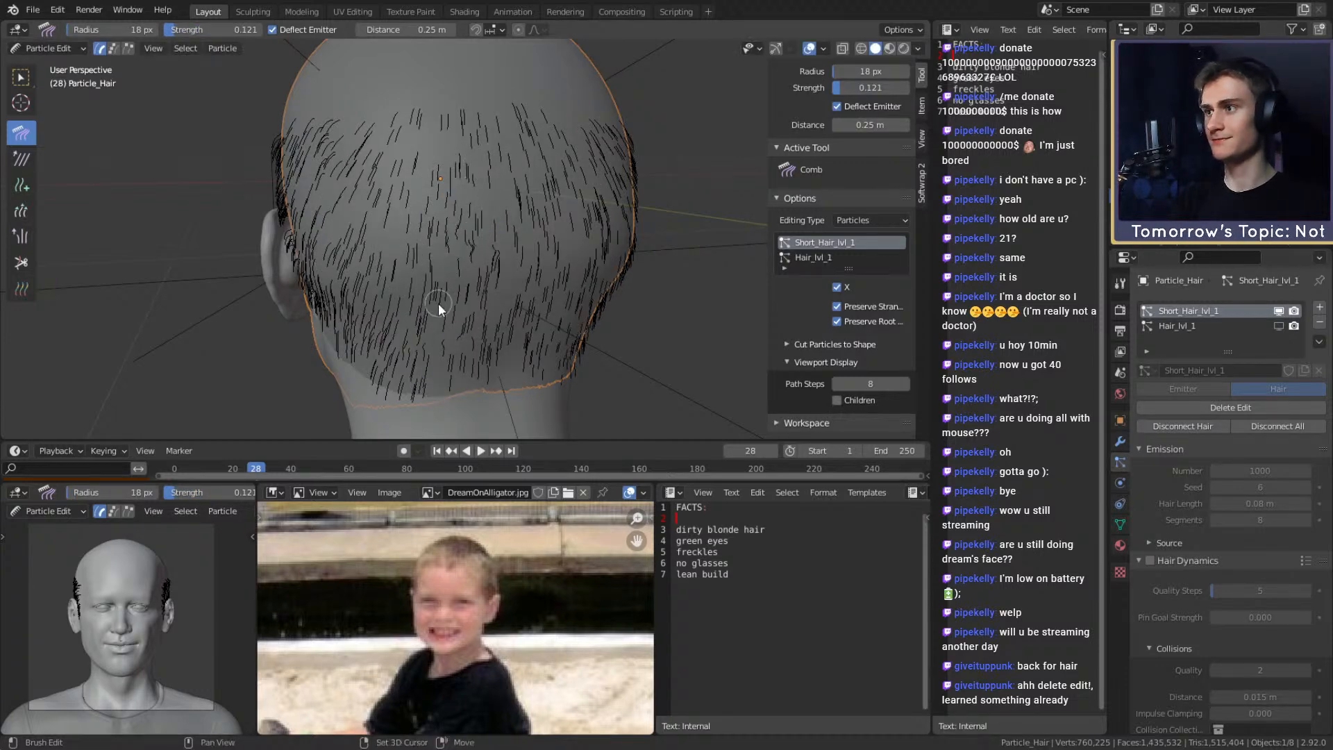
middle_drag(429, 322, 564, 277)
key(f)
click(512, 285)
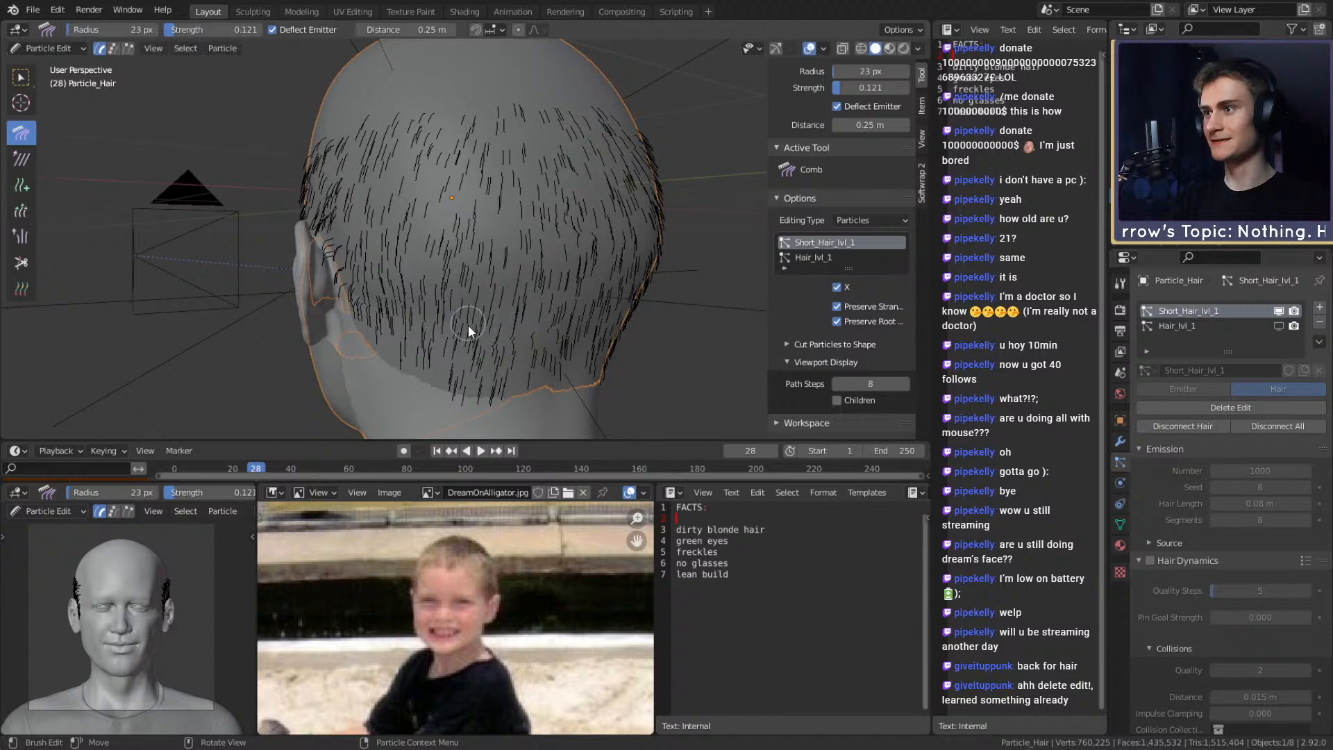
Inspect the short hair around the back and both sides of the head, and comb the temple hair in front of the ear downward
middle_drag(438, 337, 541, 306)
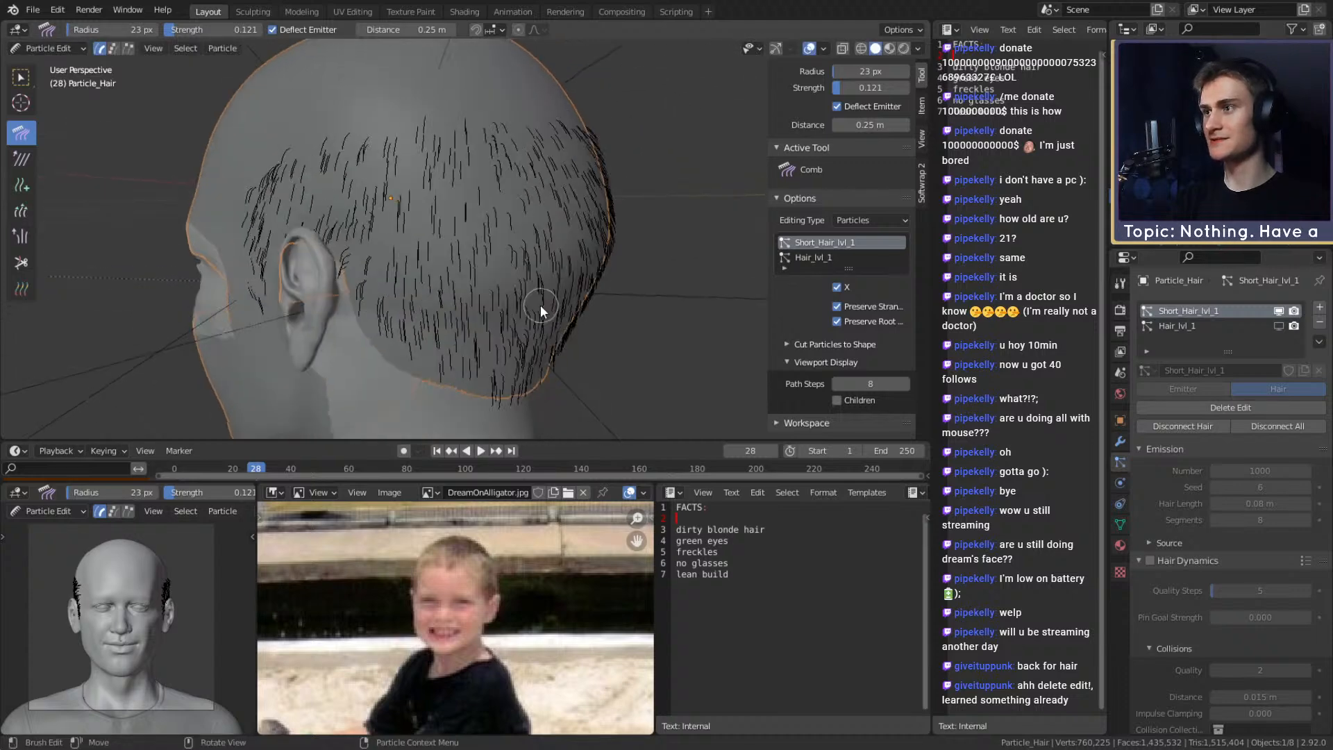
middle_drag(419, 332, 489, 197)
middle_drag(545, 290, 414, 279)
middle_drag(504, 310, 441, 239)
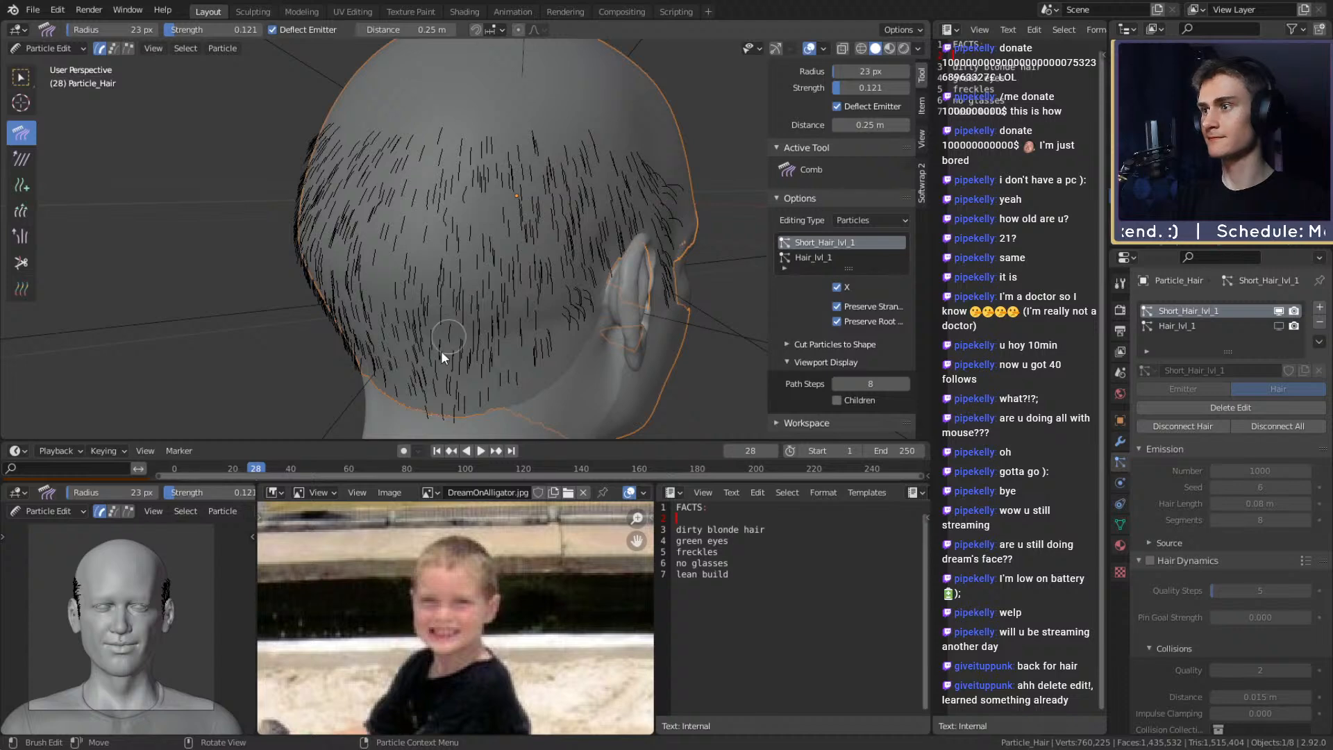
middle_drag(476, 341, 553, 214)
middle_drag(513, 201, 553, 174)
middle_drag(565, 258, 655, 209)
middle_drag(585, 268, 362, 221)
middle_drag(375, 273, 566, 180)
drag(544, 187, 523, 237)
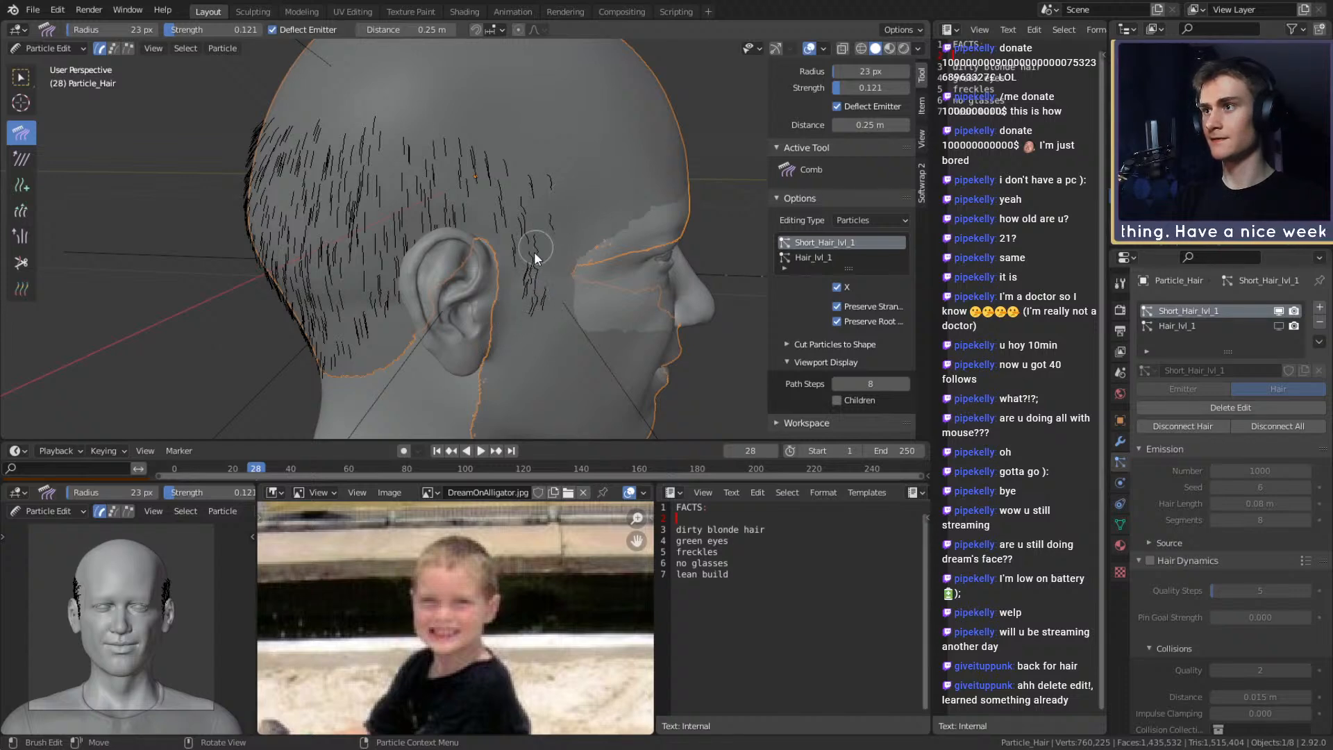
Switch to Object Mode and examine the sideburn hair in front of the ear up close
click(47, 48)
click(49, 63)
middle_drag(352, 161, 367, 210)
shift+middle_drag(577, 257, 558, 194)
scroll(540, 205, up, 3)
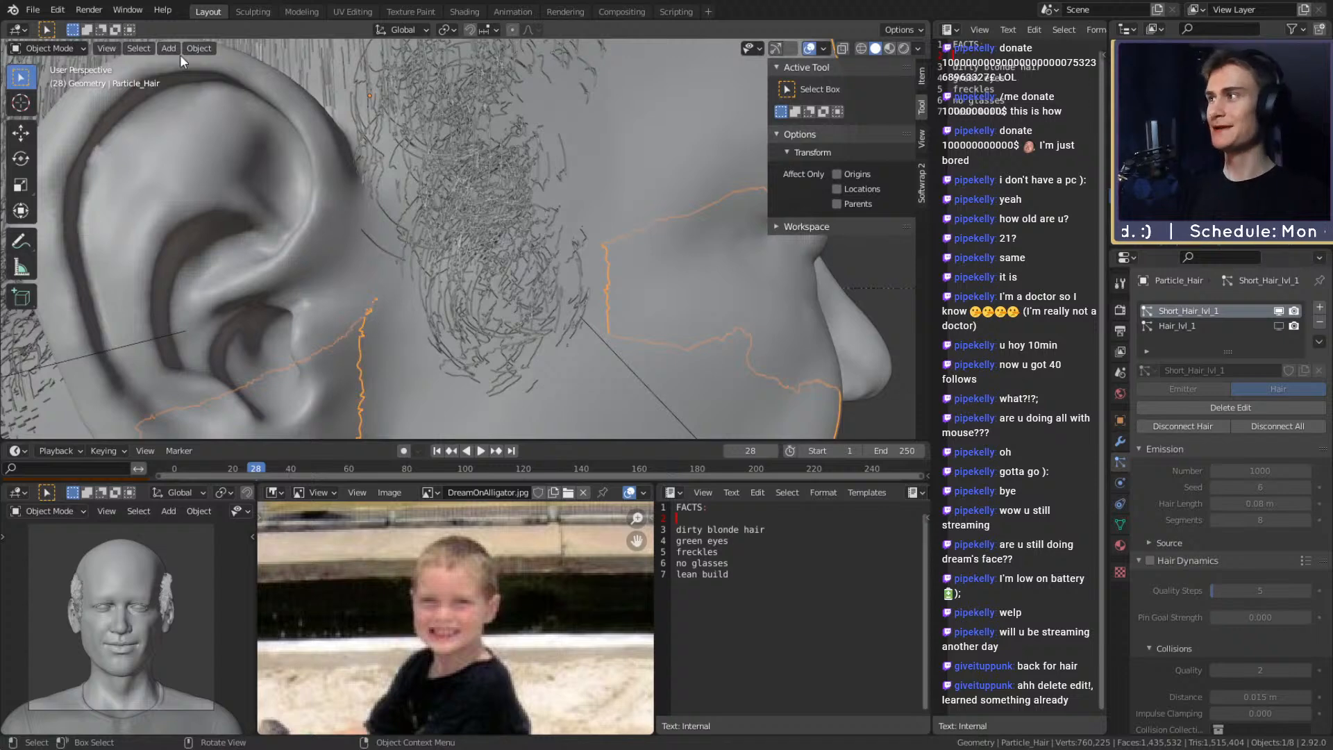
Return to Particle Edit mode and comb the sideburn hair closer to the head with the Comb radius enlarged to 155 px
click(70, 49)
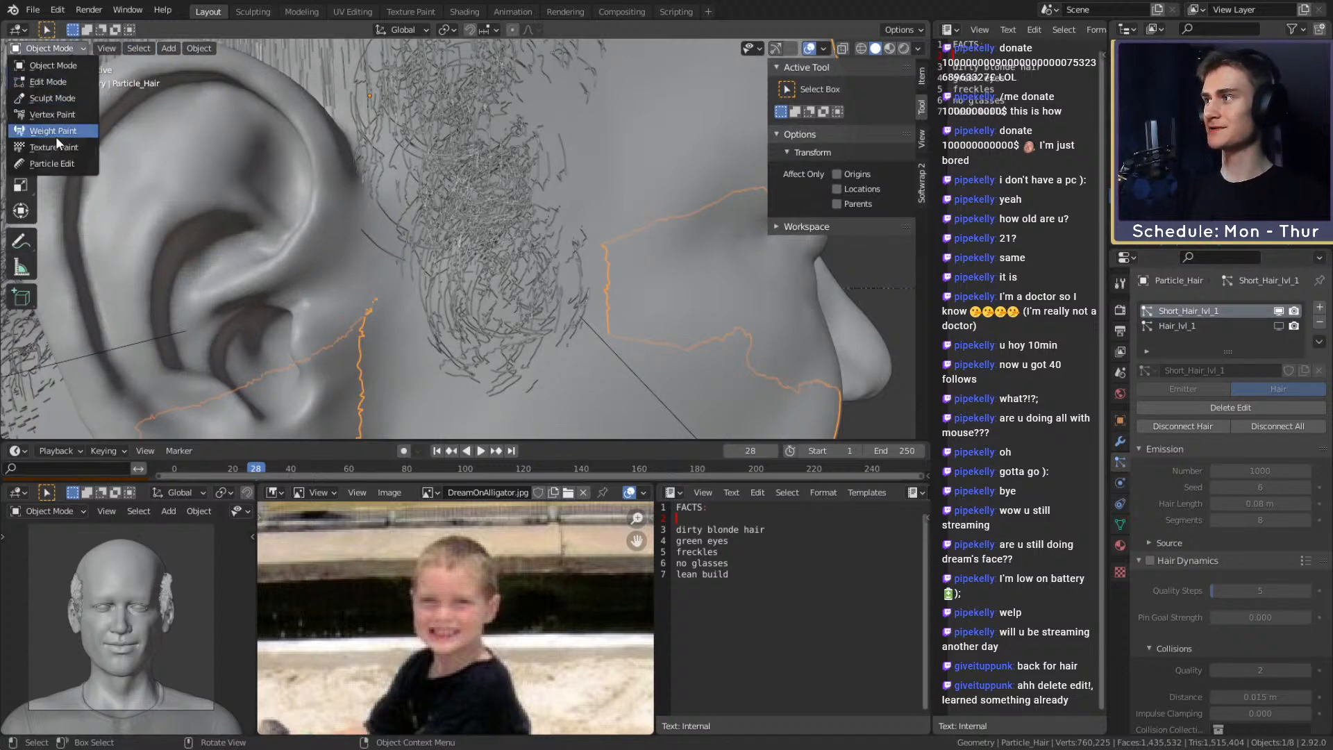
click(52, 163)
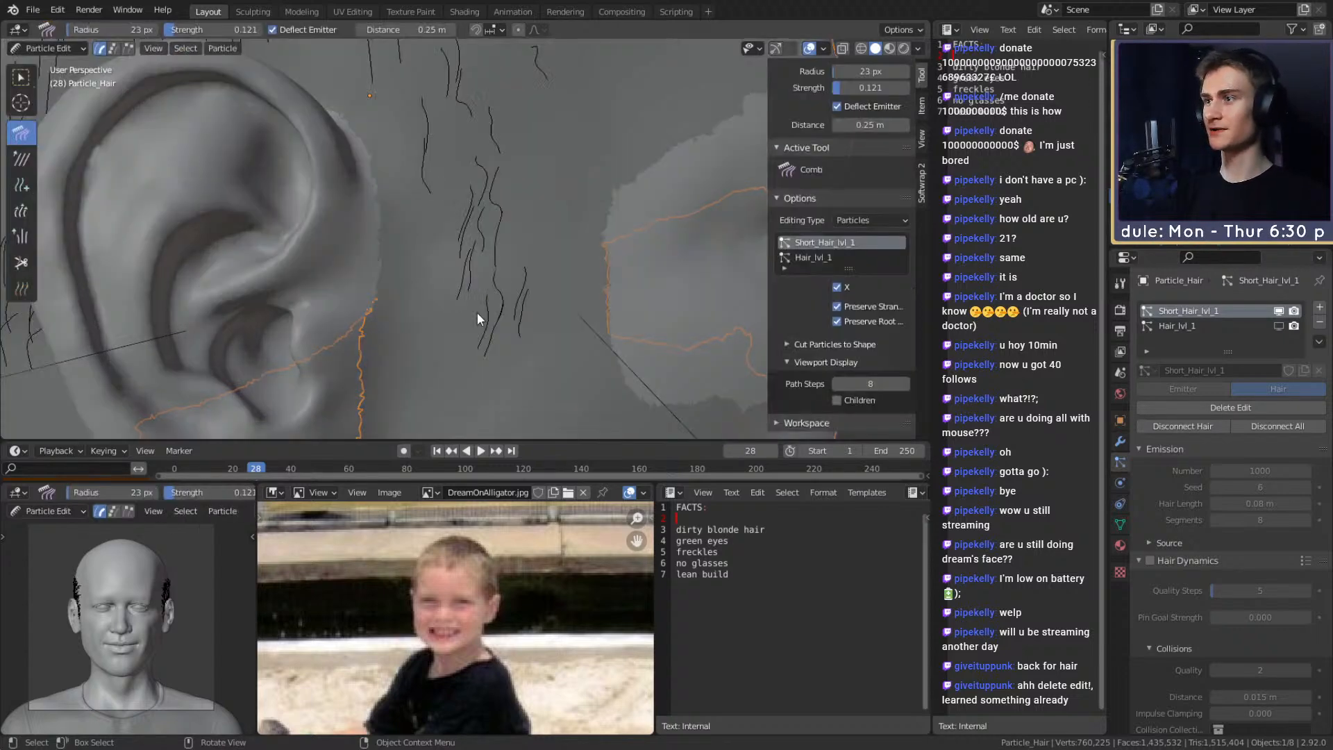
shift+middle_drag(477, 313, 492, 254)
key(f)
click(584, 187)
scroll(582, 187, down, 2)
mouse_move(536, 194)
middle_down()
mouse_move(606, 206)
mouse_move(237, 186)
mouse_move(521, 172)
mouse_move(495, 177)
middle_up()
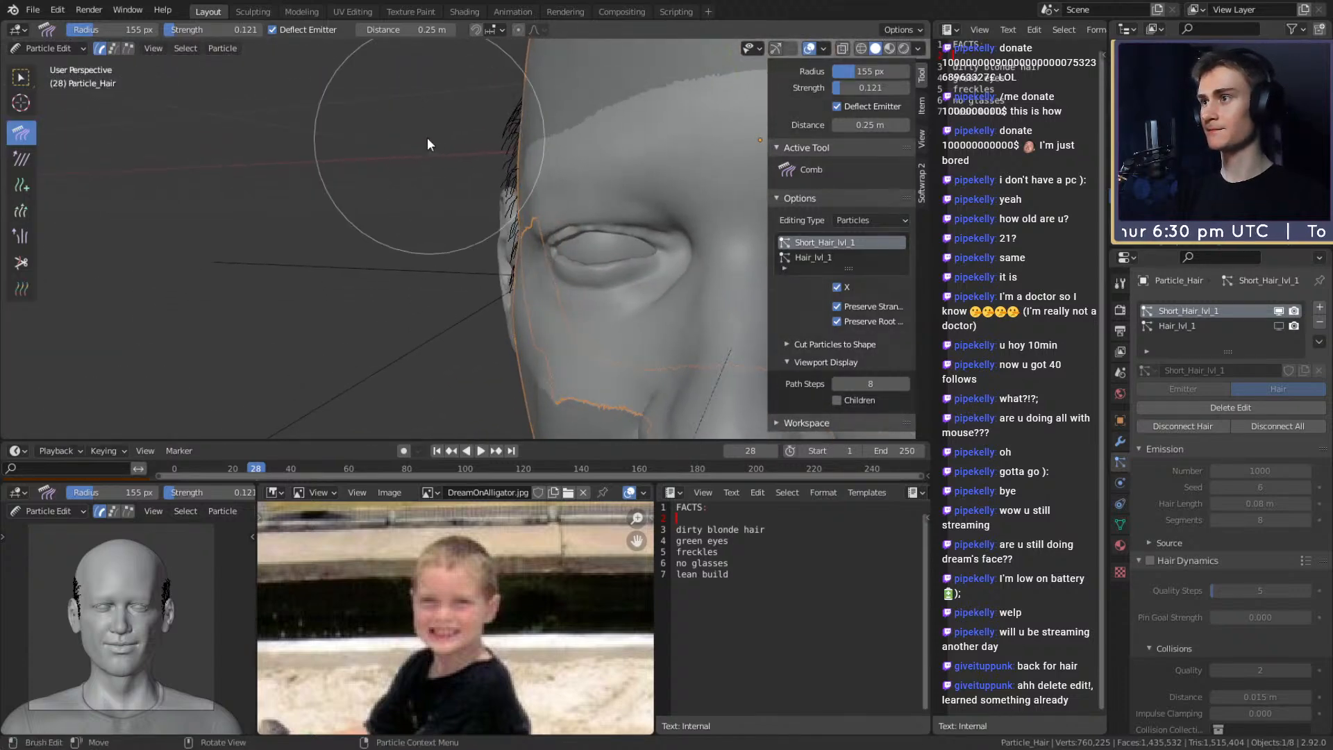
shift+middle_drag(544, 239, 438, 231)
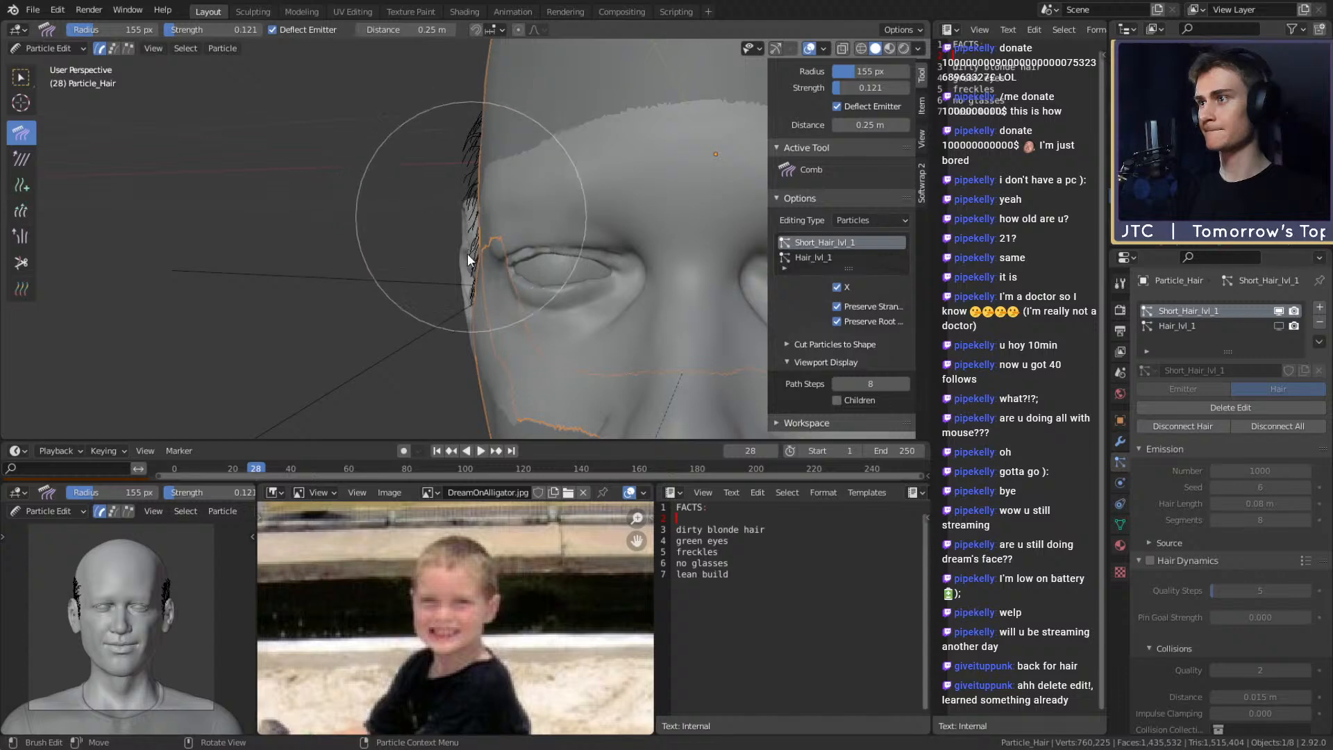
mouse_move(510, 251)
middle_down()
mouse_move(526, 241)
mouse_move(508, 232)
middle_up()
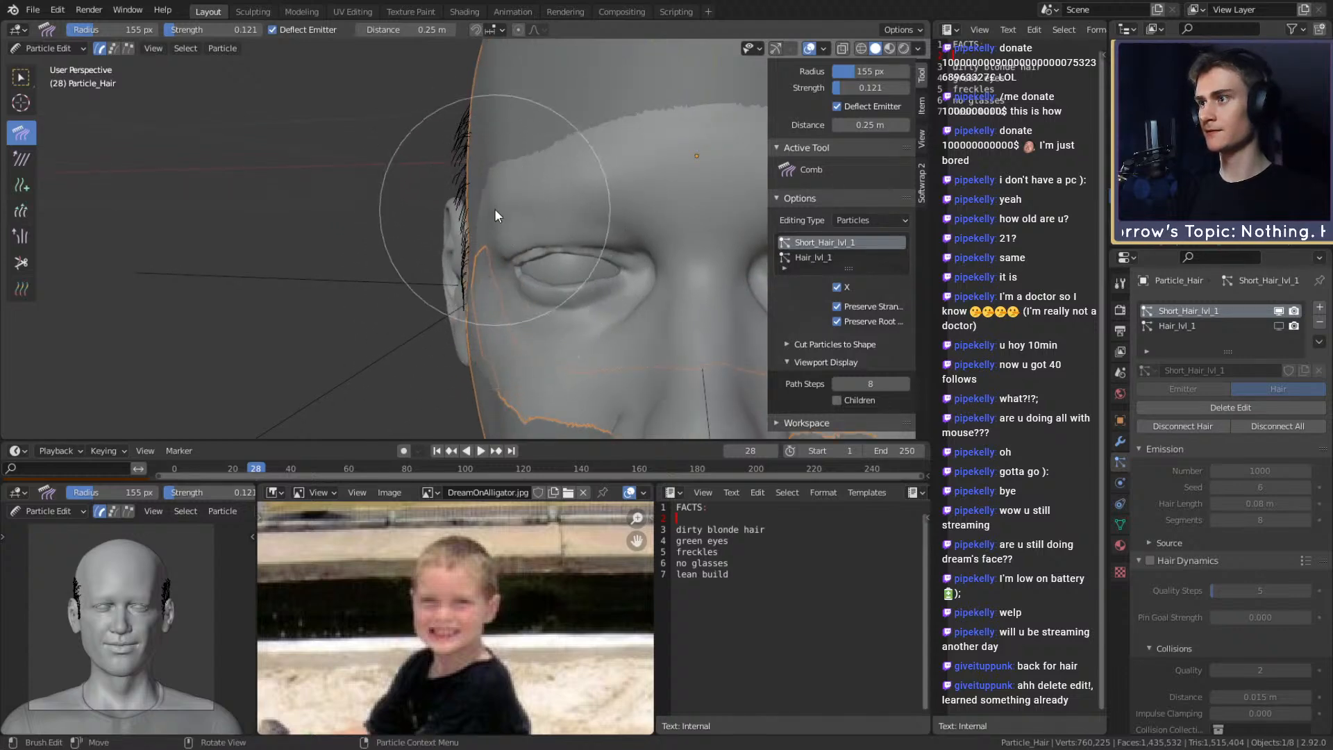
middle_drag(486, 160, 484, 191)
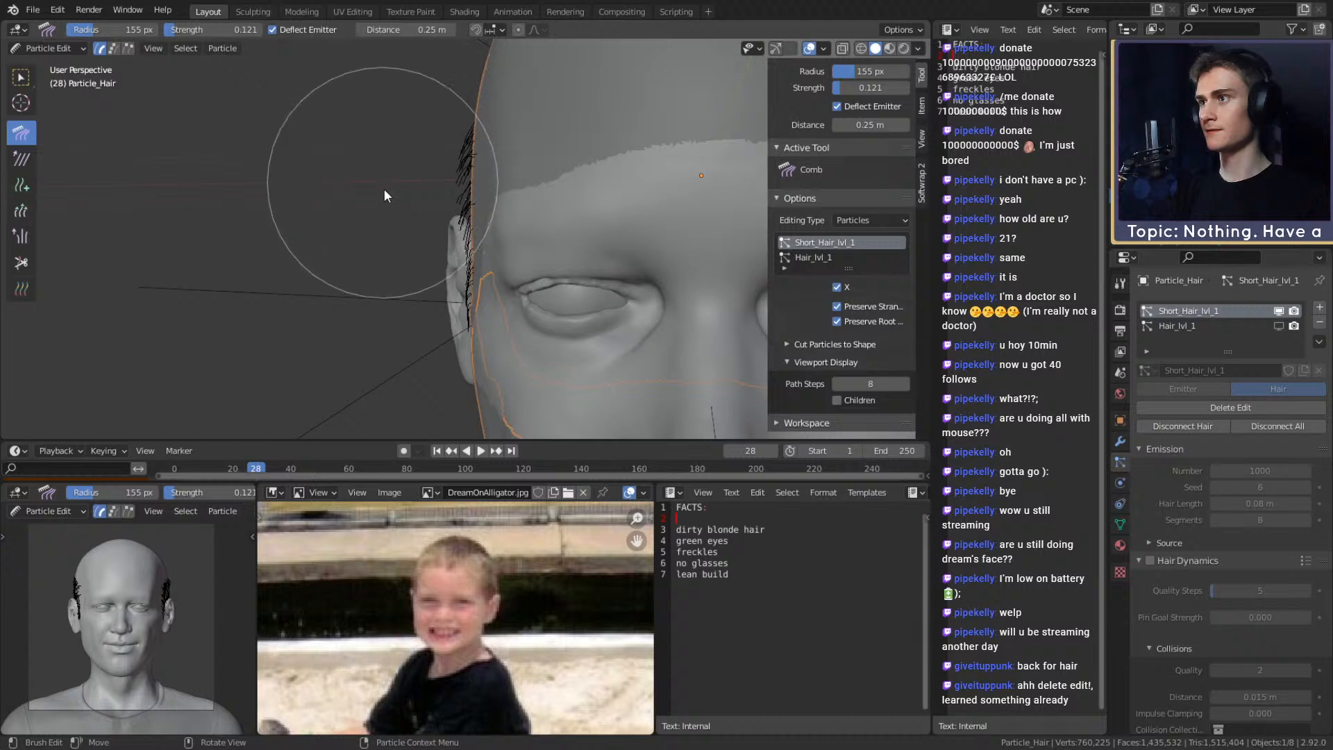
Reduce the Comb radius to 90 px and refine the temple and sideburn hair
key(f)
click(390, 166)
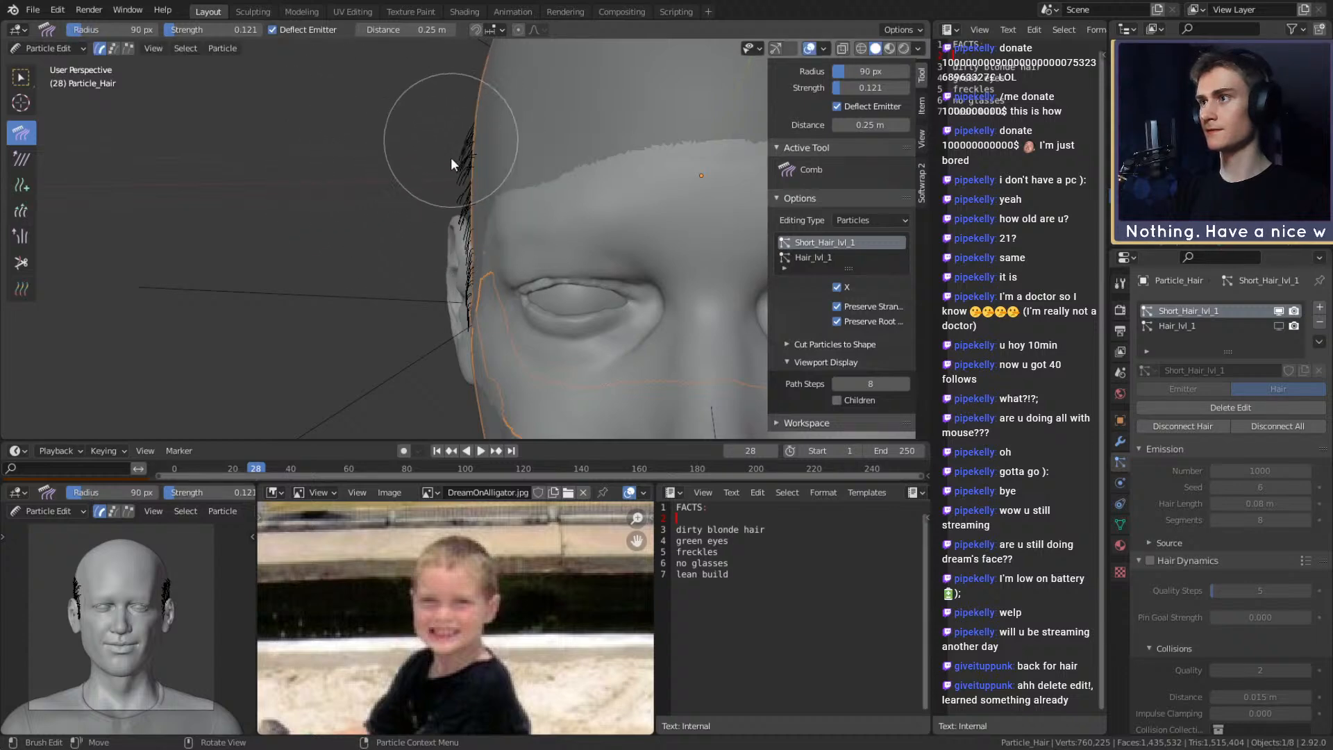
mouse_move(445, 184)
middle_down()
mouse_move(512, 250)
mouse_move(420, 252)
mouse_move(457, 276)
mouse_move(520, 243)
middle_up()
mouse_move(521, 243)
middle_down()
mouse_move(452, 212)
mouse_move(479, 182)
middle_up()
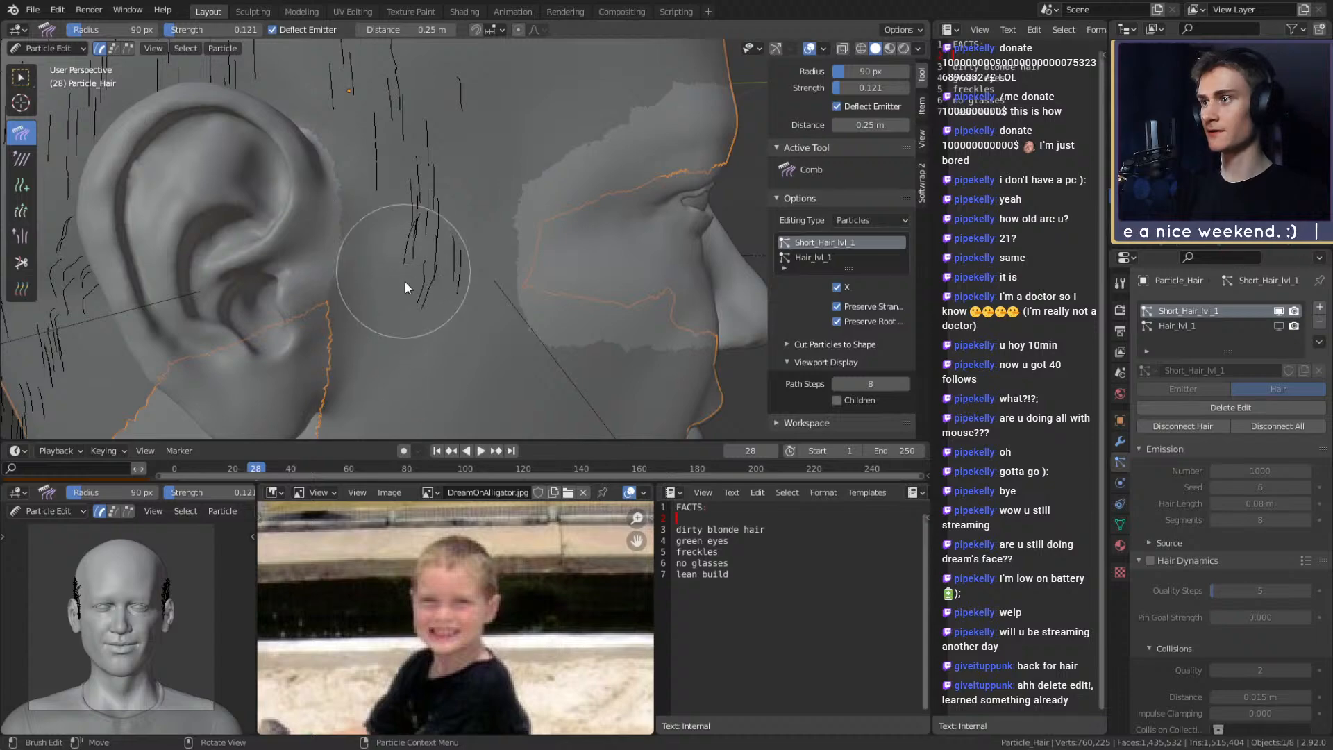
Switch the hair object back to Object Mode and save the Blender file
click(51, 47)
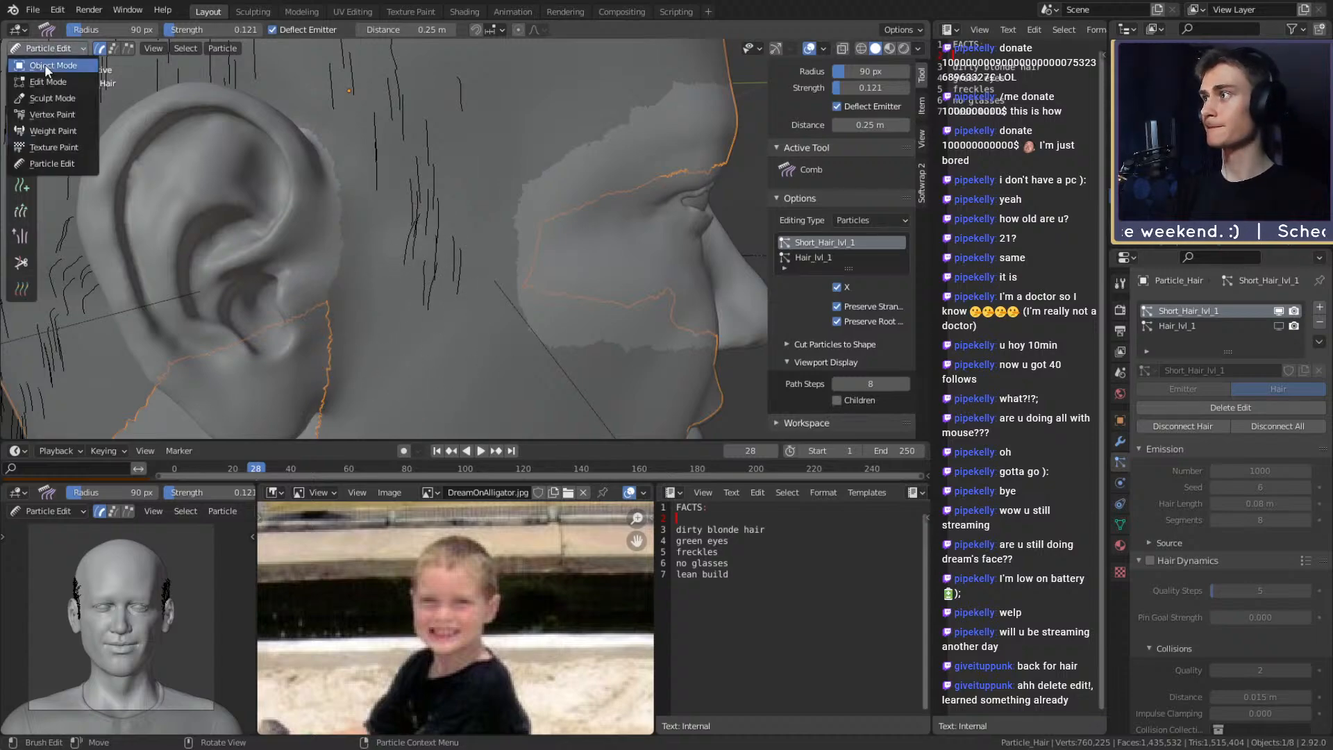
key(Return)
mouse_move(532, 261)
middle_down()
mouse_move(556, 261)
mouse_move(402, 262)
mouse_move(575, 259)
mouse_move(719, 229)
mouse_move(541, 235)
mouse_move(569, 243)
mouse_move(548, 231)
mouse_move(564, 215)
mouse_move(511, 213)
mouse_move(545, 214)
mouse_move(549, 257)
middle_up()
click(33, 9)
click(51, 102)
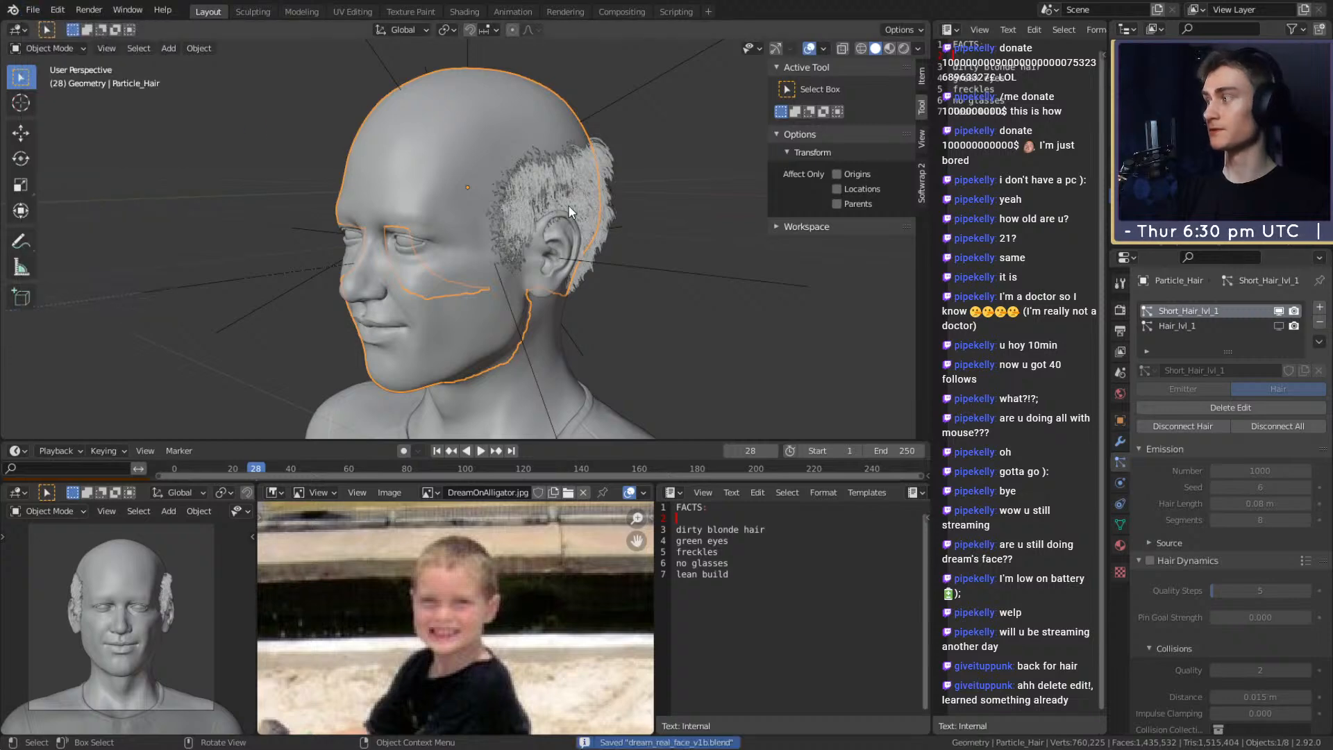
Preview the head in Rendered shading and examine the particle settings and the short hair above the ear up close
key(z)
click(645, 140)
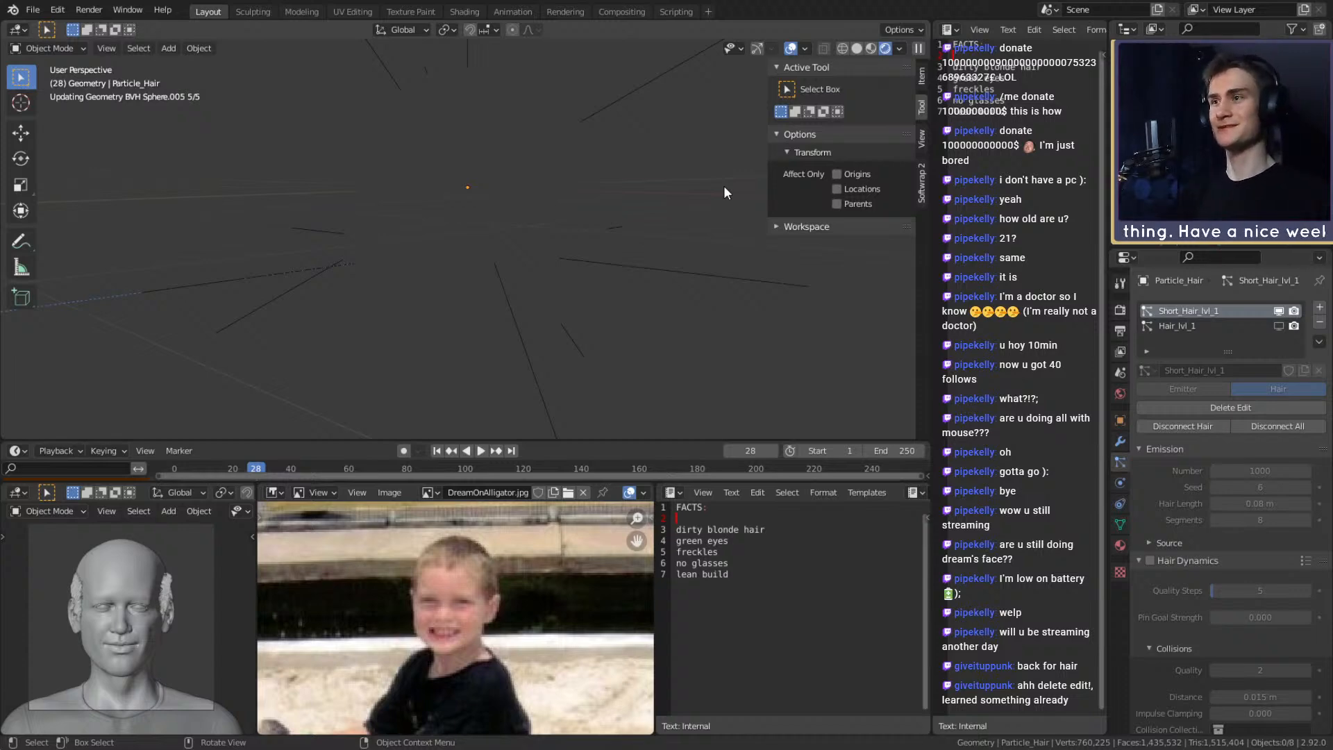
click(1119, 310)
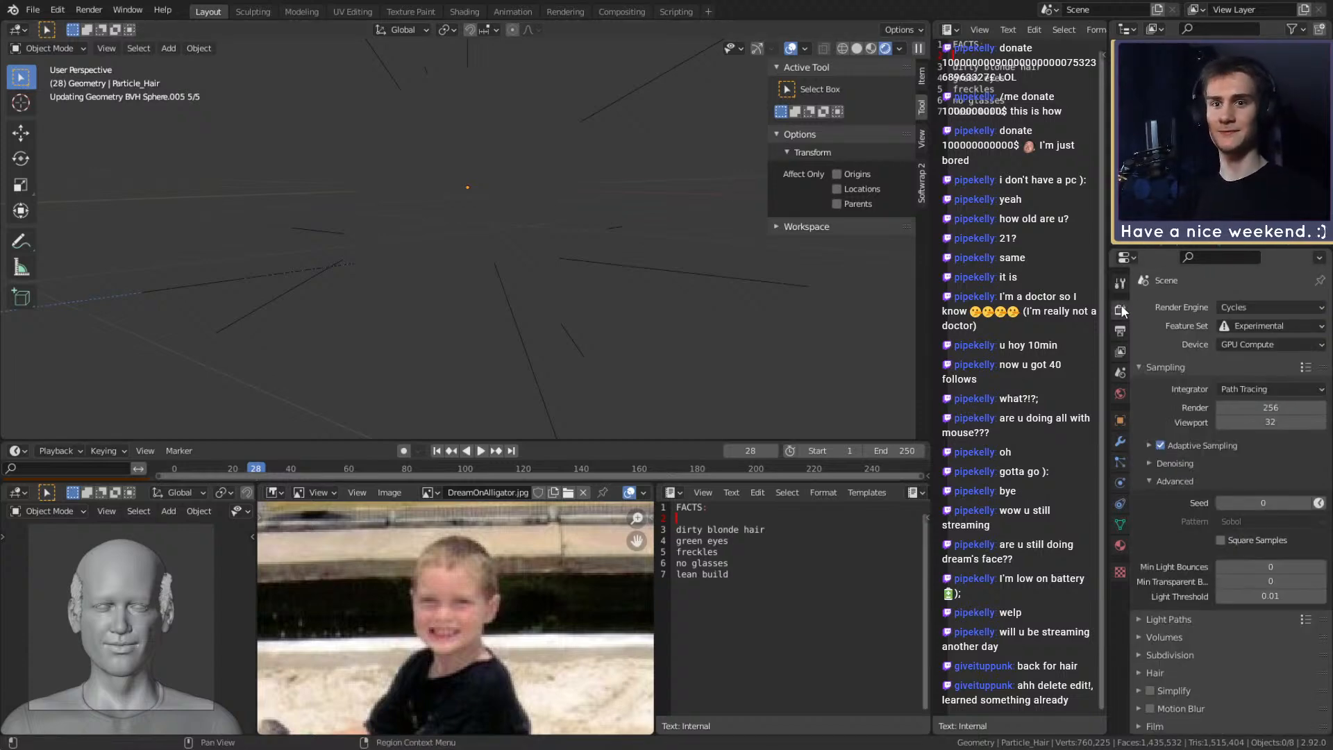
click(1118, 453)
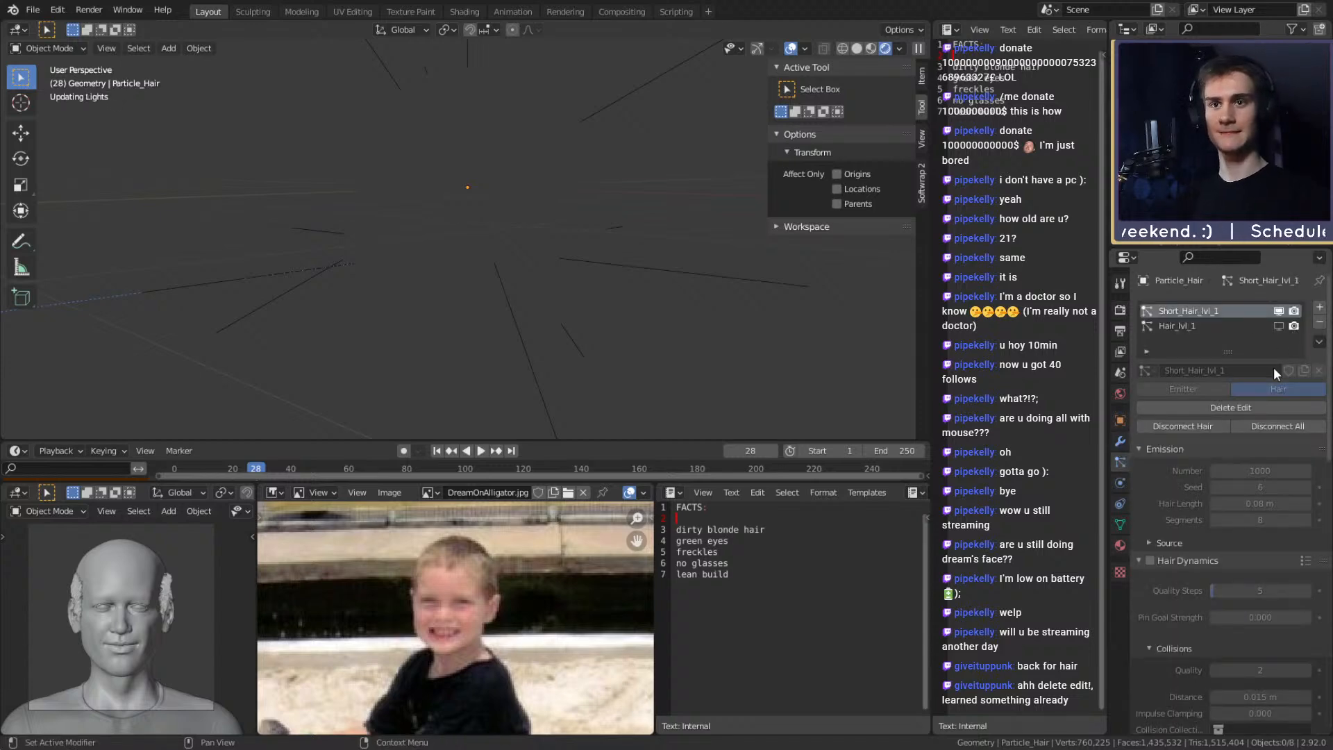
scroll(1177, 493, down, 5)
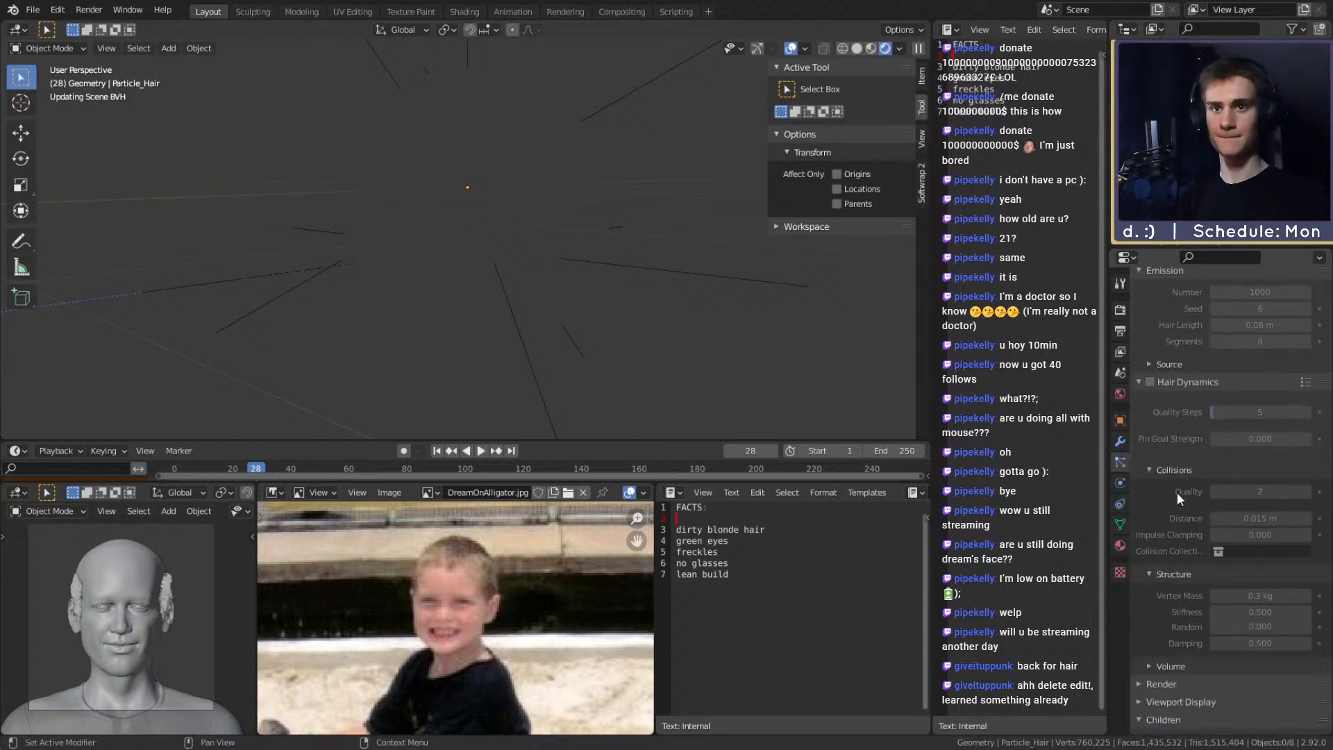
scroll(1176, 493, down, 7)
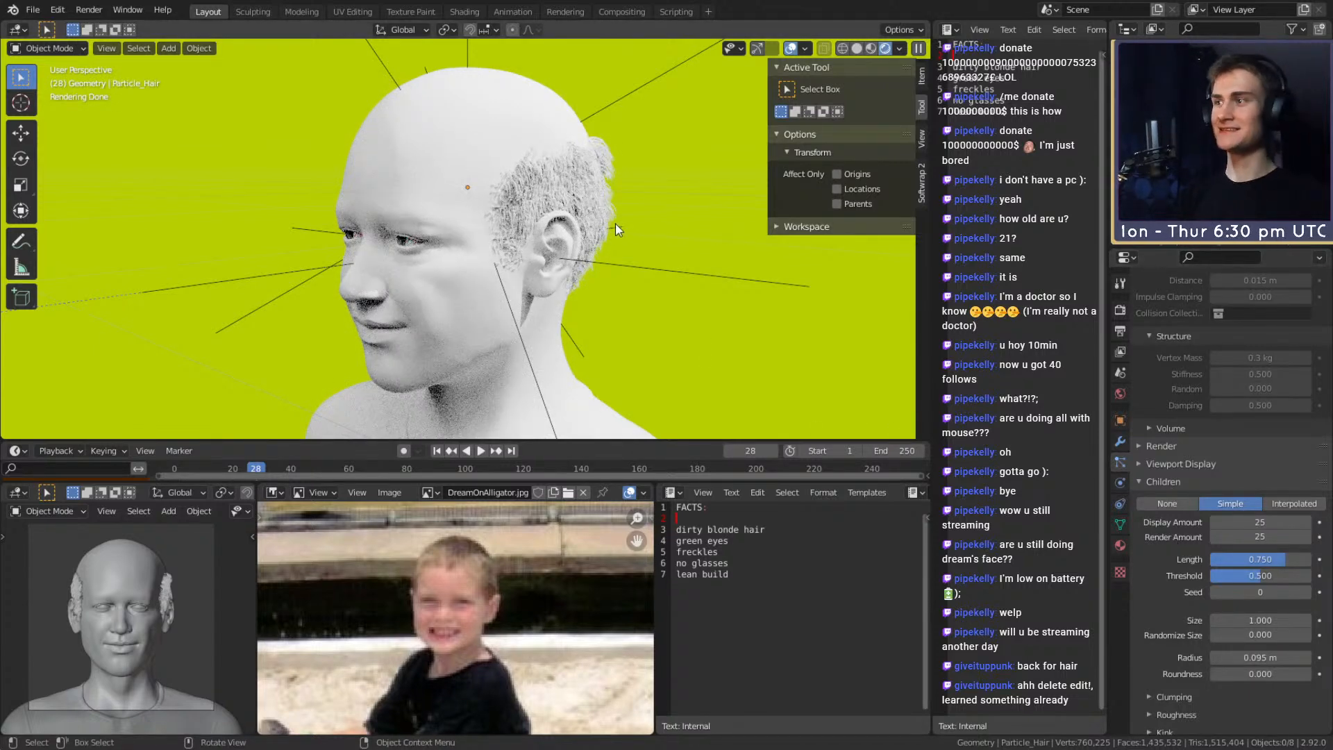
scroll(572, 249, up, 5)
middle_drag(578, 253, 512, 247)
scroll(565, 257, up, 3)
scroll(510, 240, up, 1)
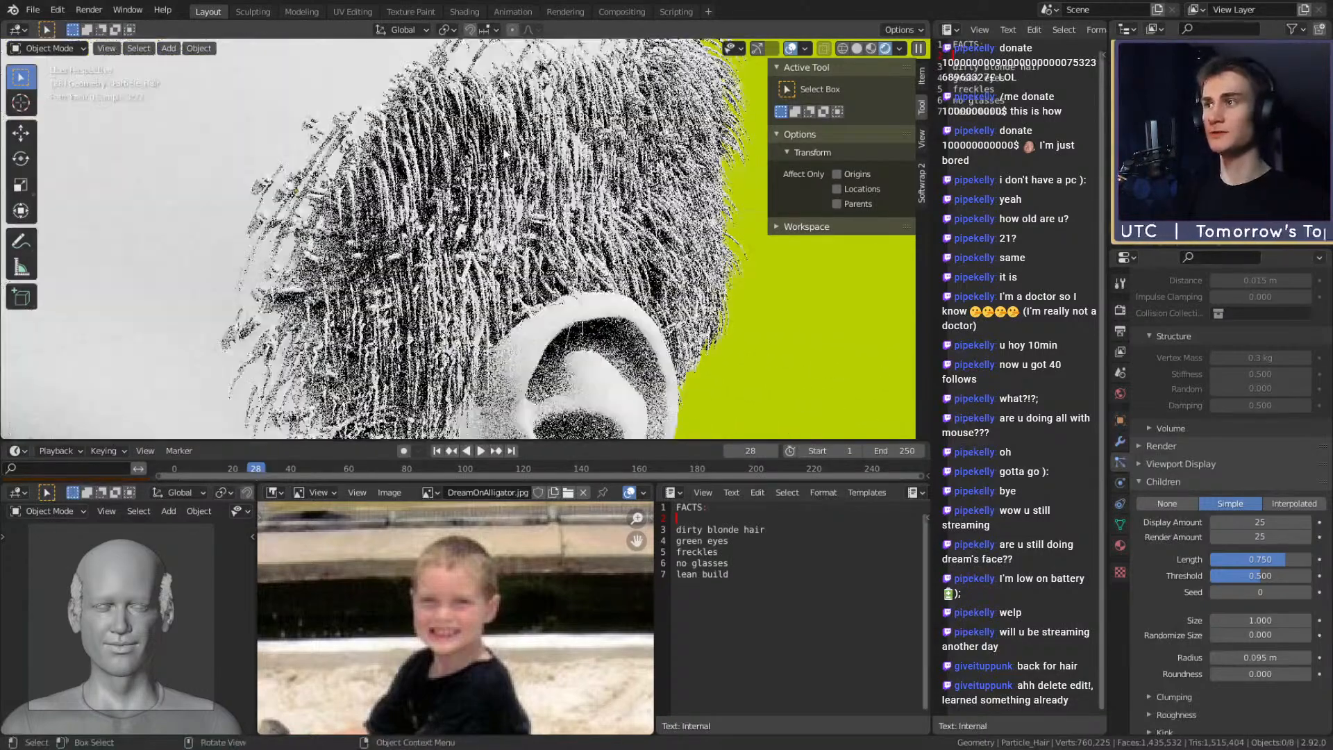
Set the Strand Shape of Short_Hair_lvl_1 to -0.5 and clear the Length_short vertex group from its Length setting
scroll(1178, 408, down, 8)
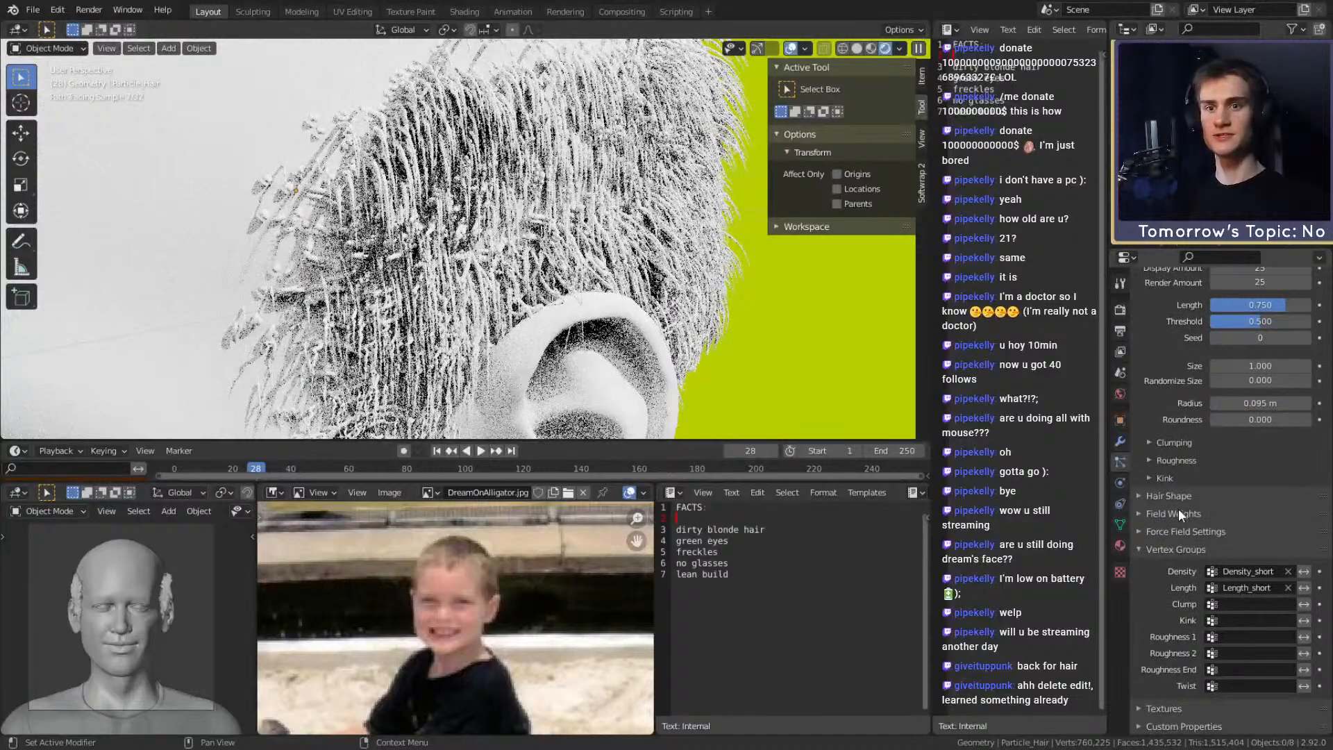
click(1138, 496)
click(1265, 517)
text(-5)
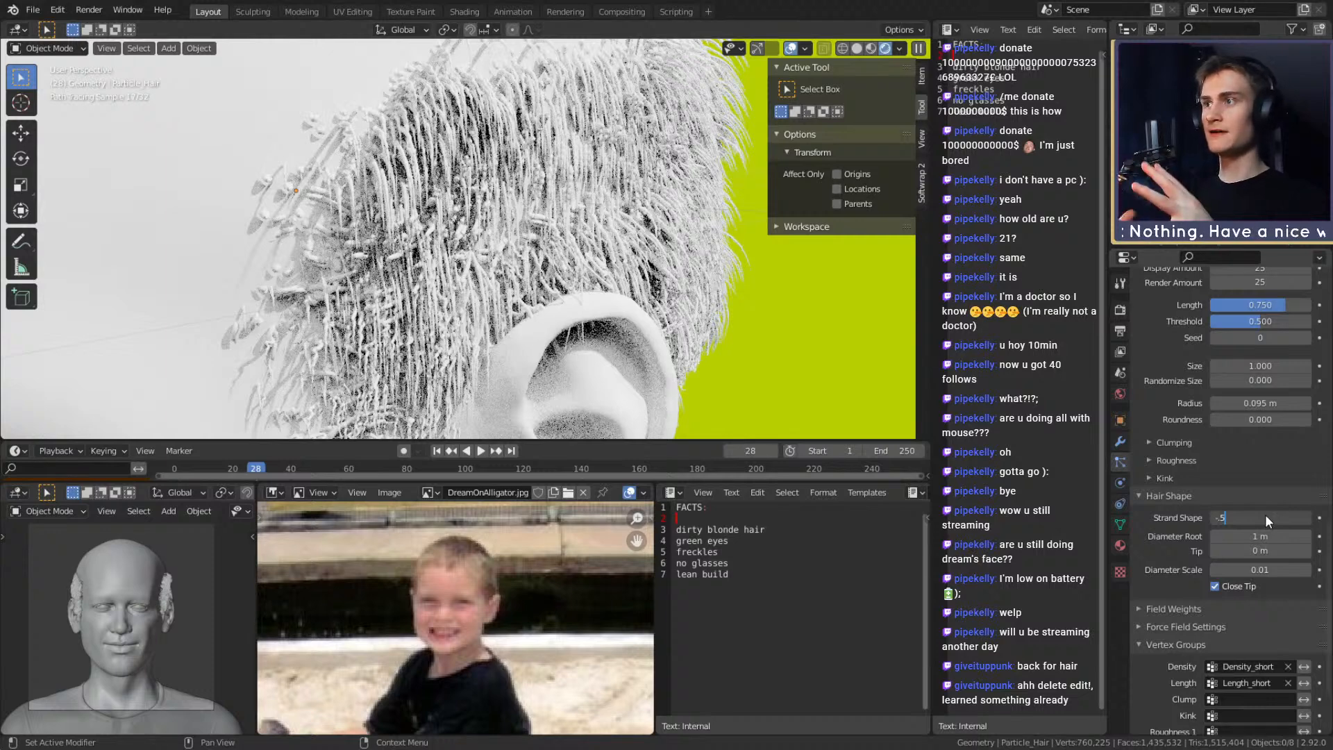
key(Return)
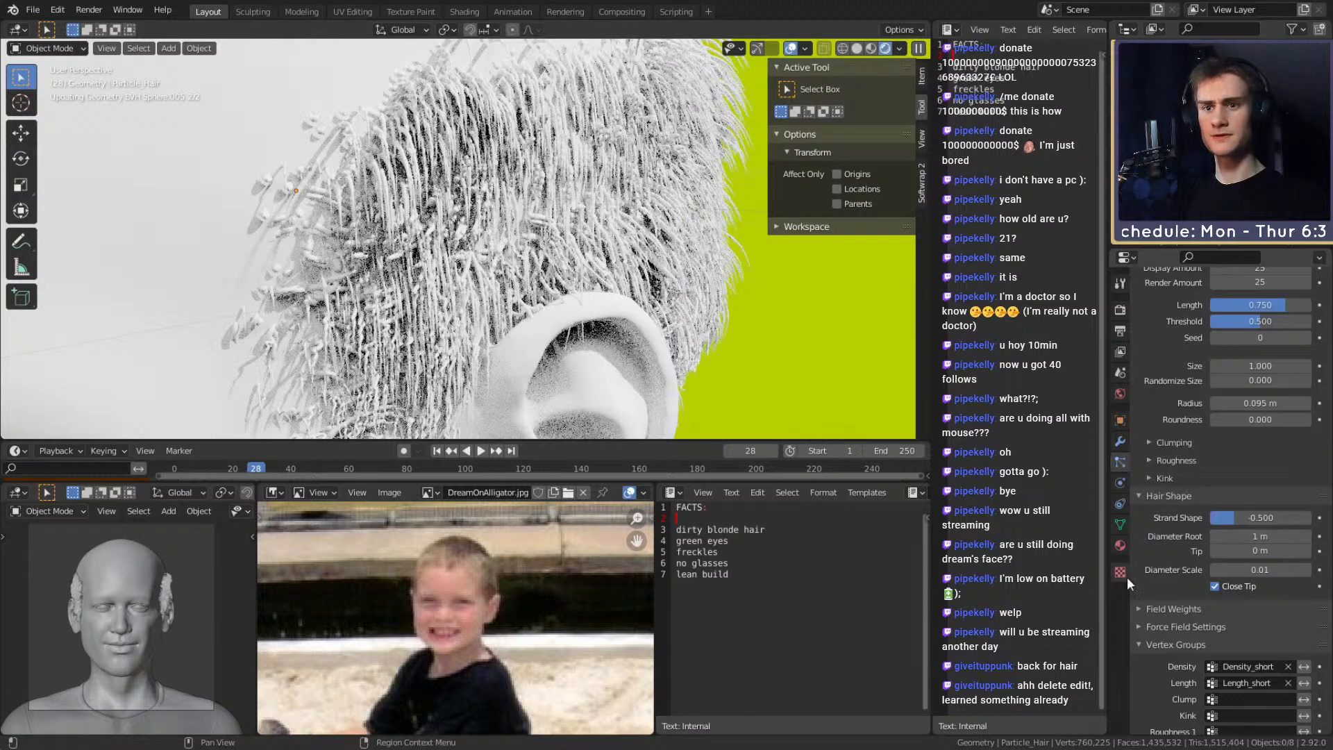
click(1287, 682)
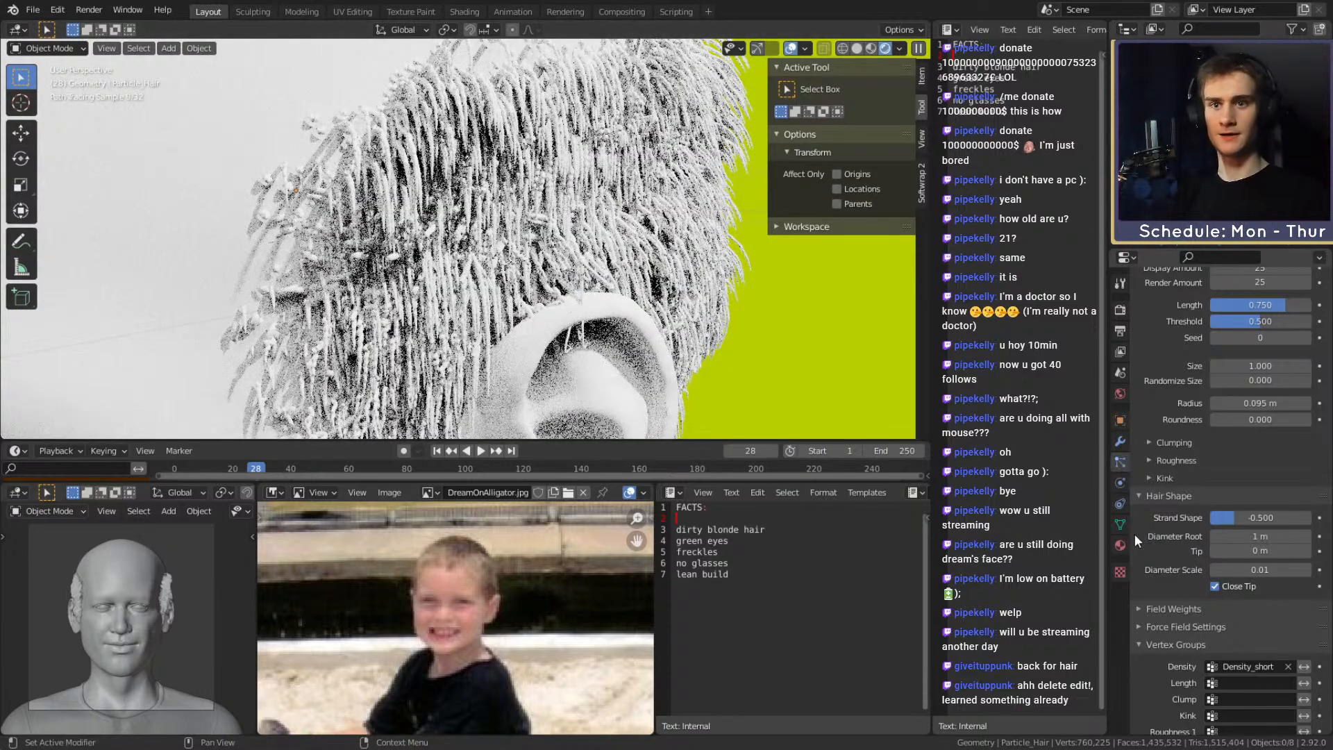
Try a hair Diameter Root of 0.05 m and view the rendered strands from another angle
click(1244, 539)
text(.05)
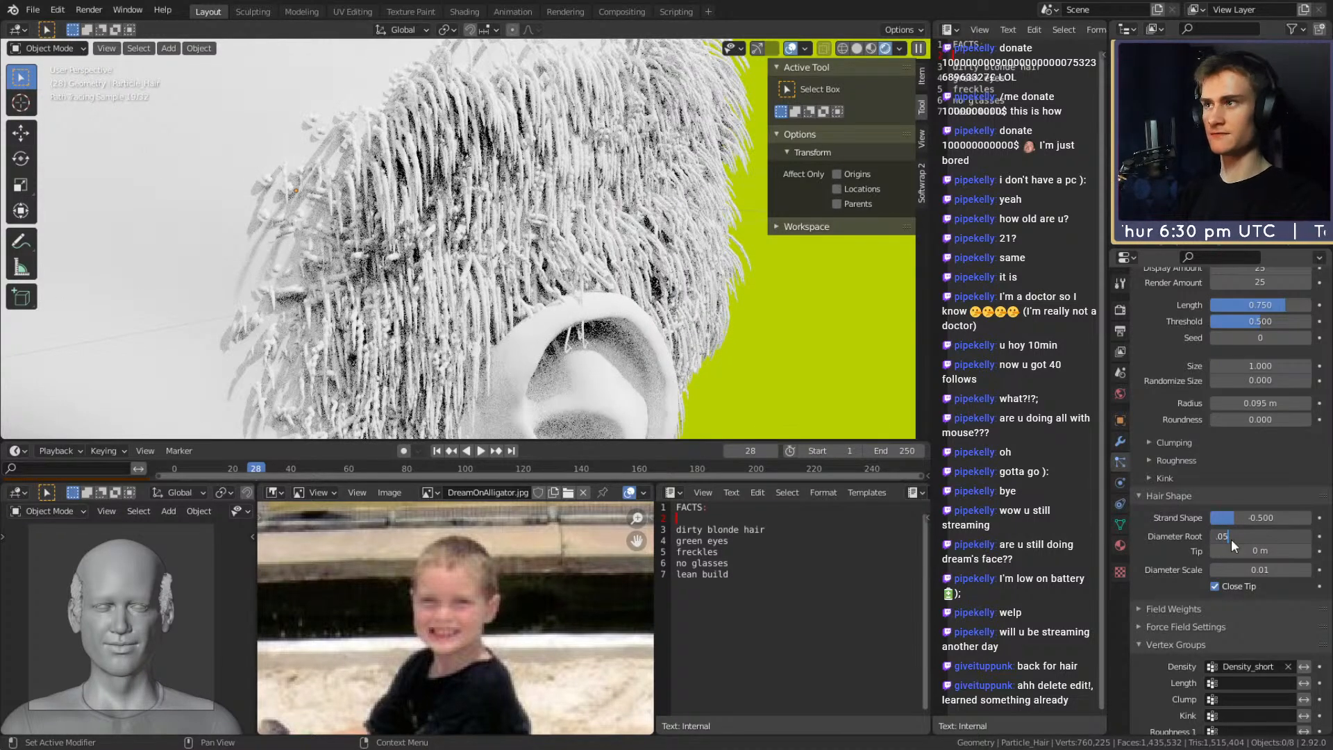
key(Return)
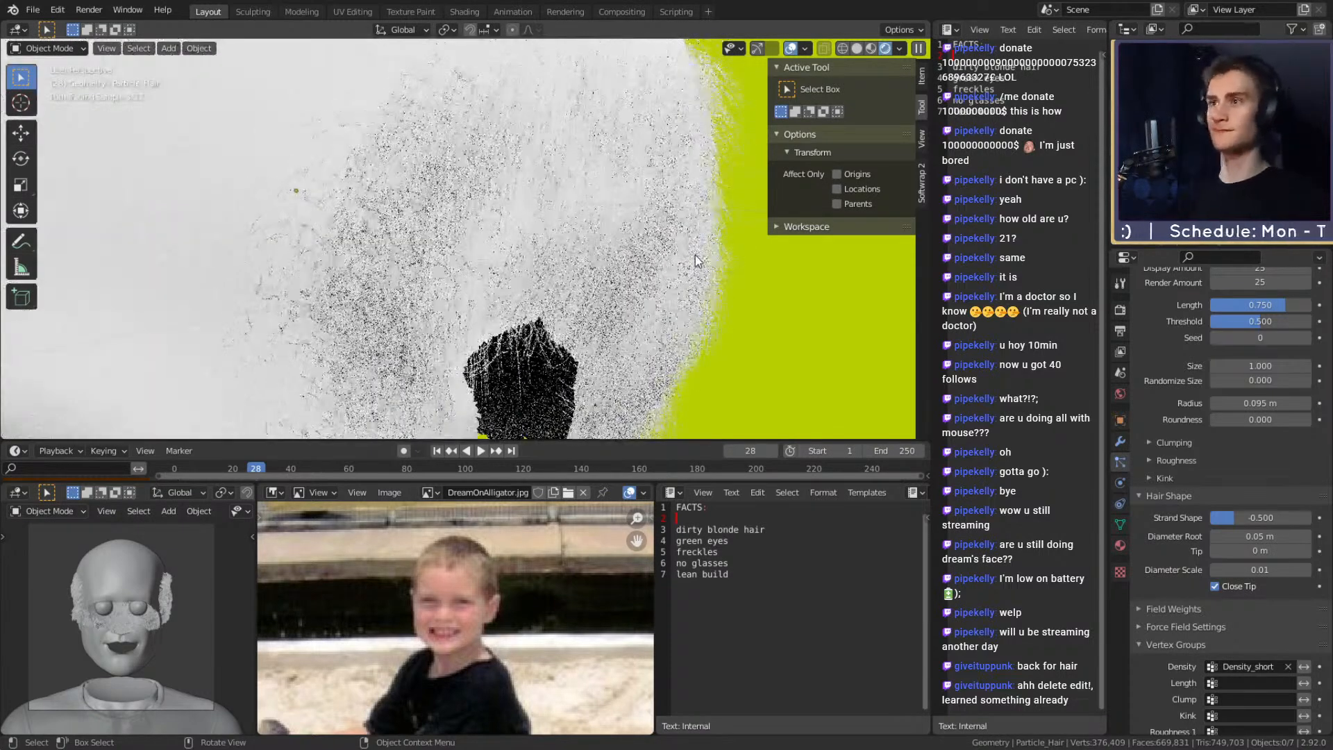
middle_drag(695, 257, 635, 255)
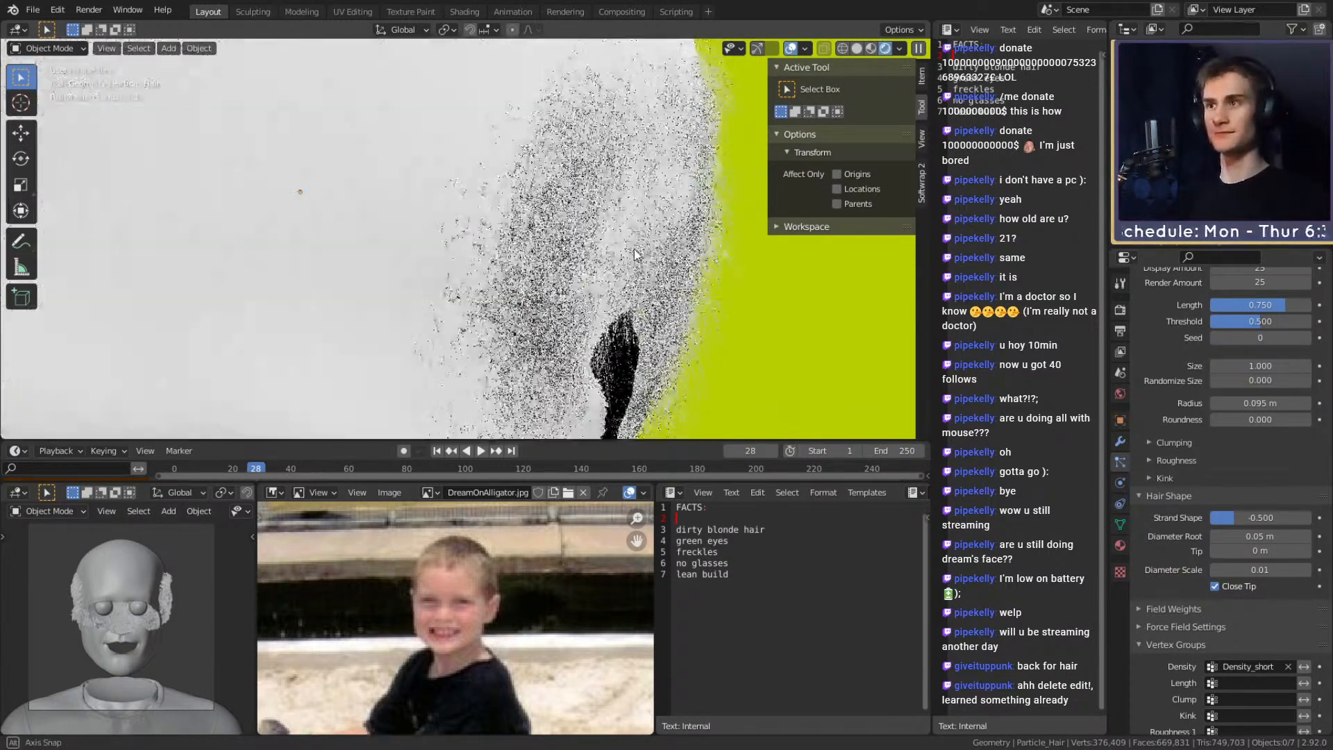
Try a hair Diameter Root of 0.25 m on the rendered short hair
click(1233, 536)
click(1232, 536)
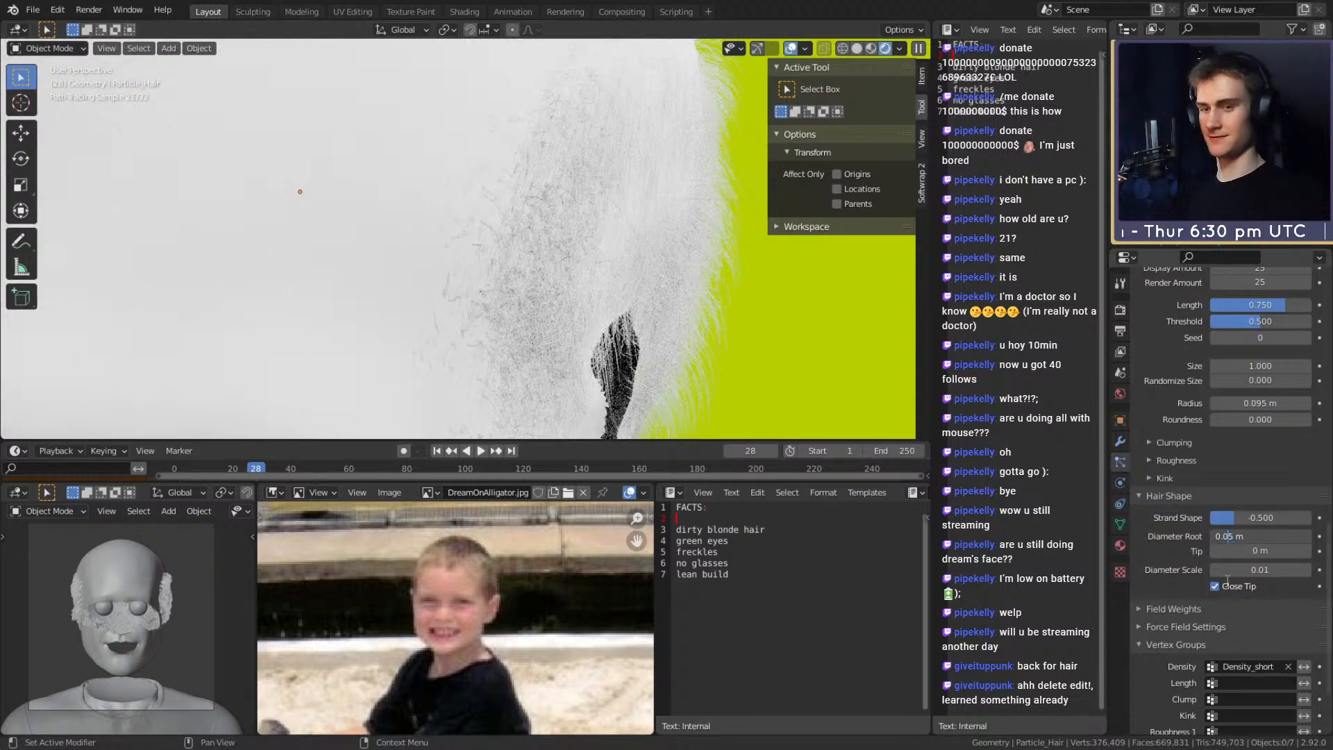
key(BackSpace)
text(2)
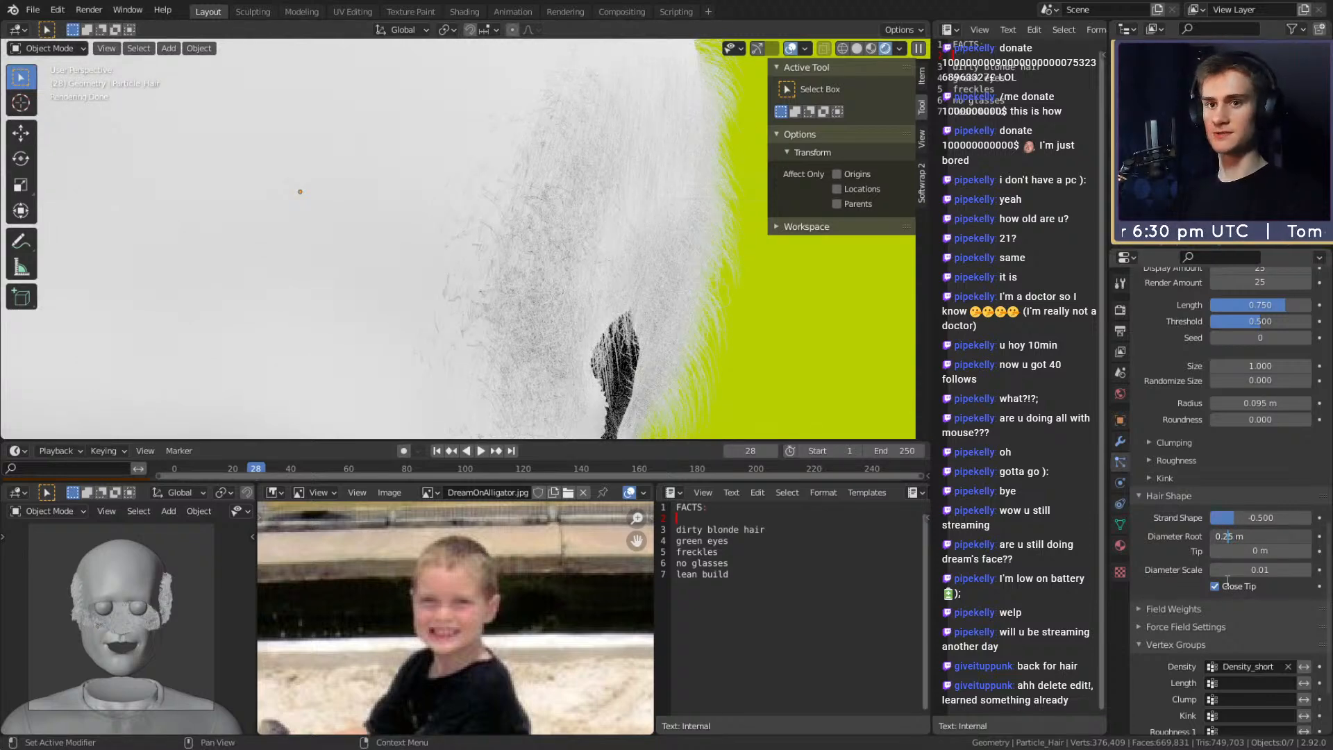
key(Return)
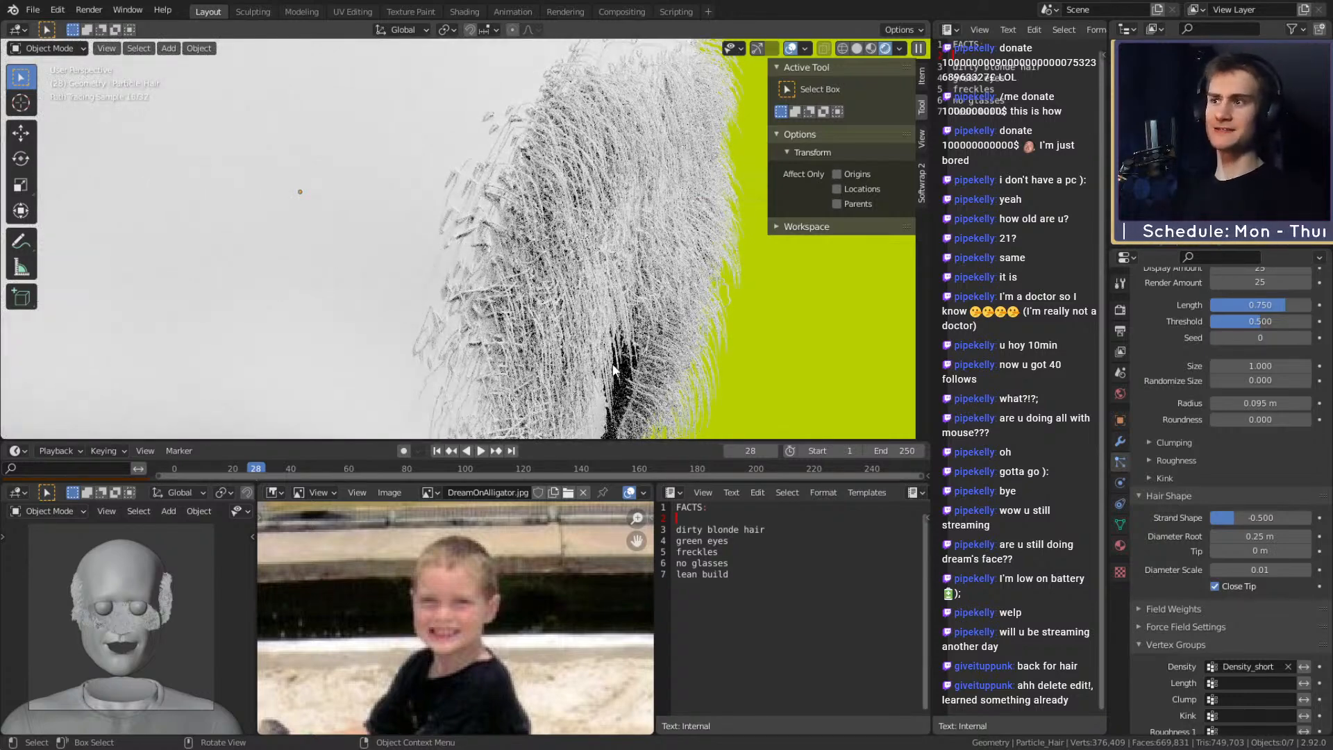
Set the hair's Diameter Root to 0.15 m and keep the Tip diameter at 0 m
click(1242, 536)
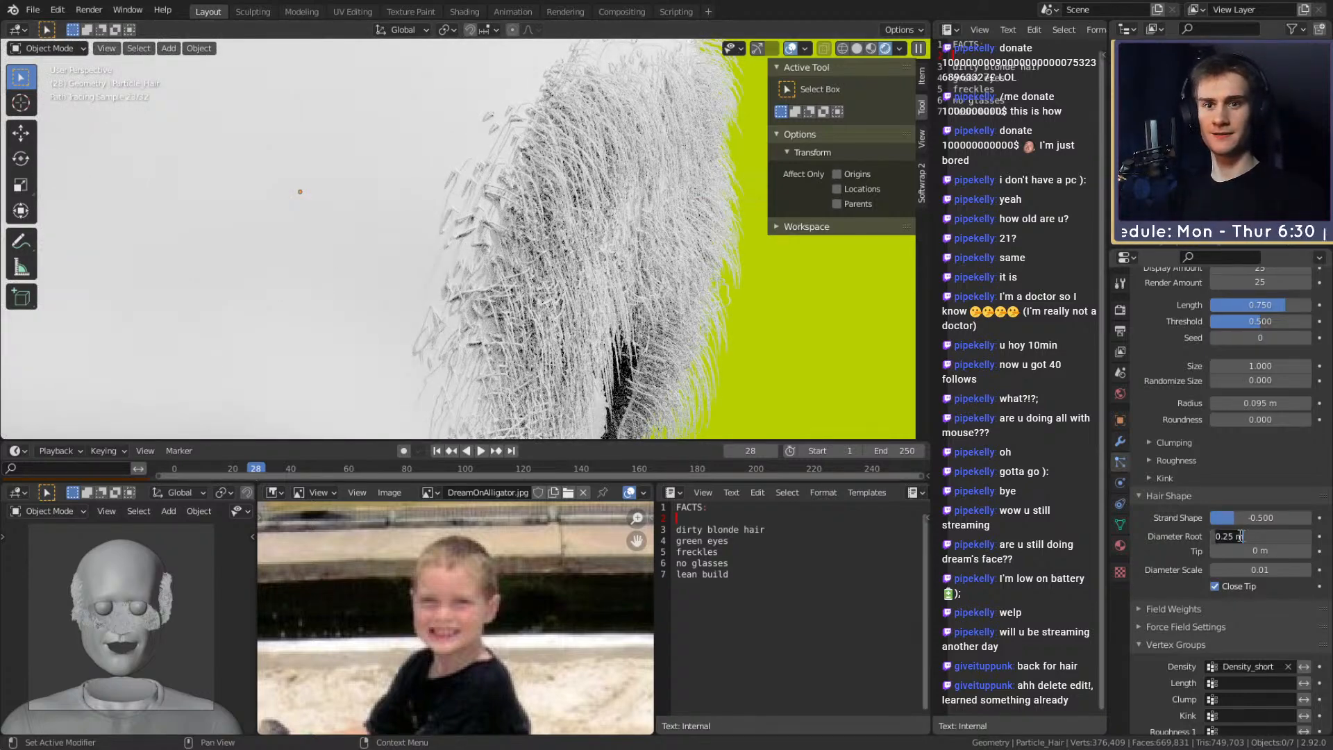
click(1229, 536)
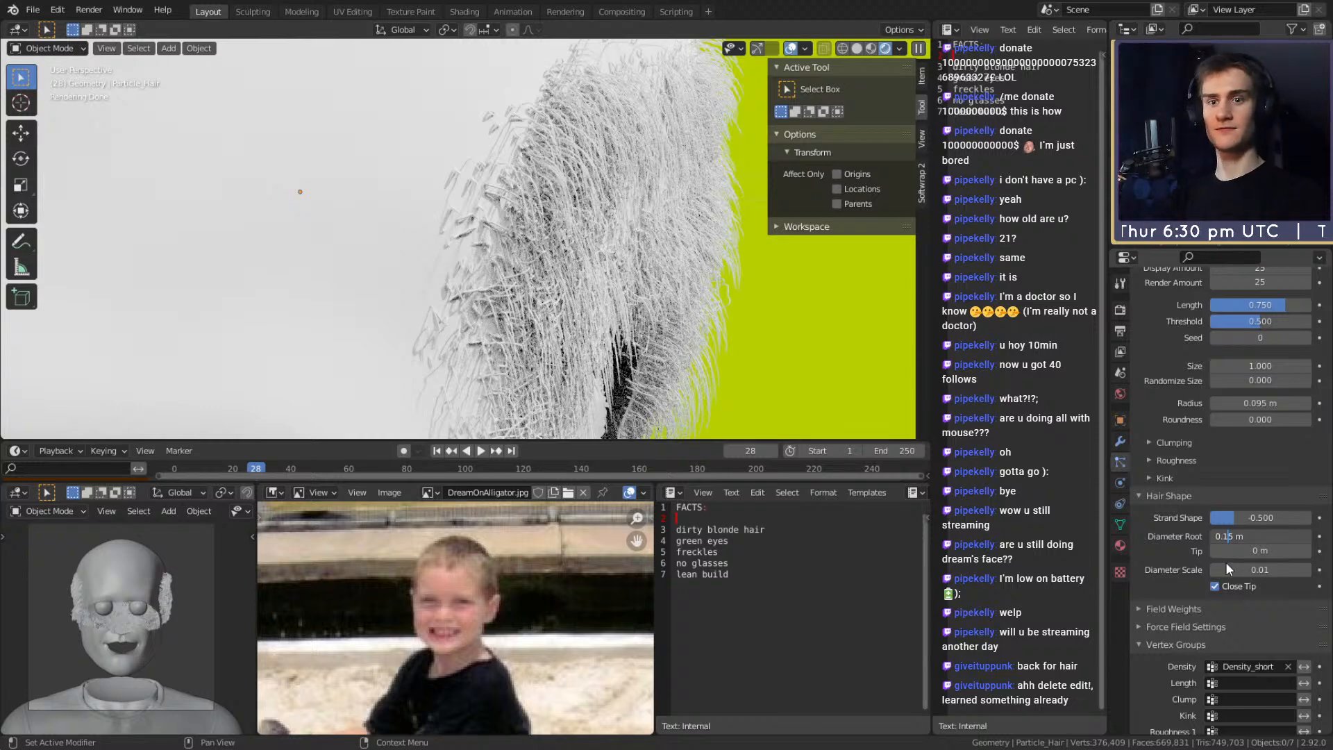
click(1239, 553)
click(1250, 551)
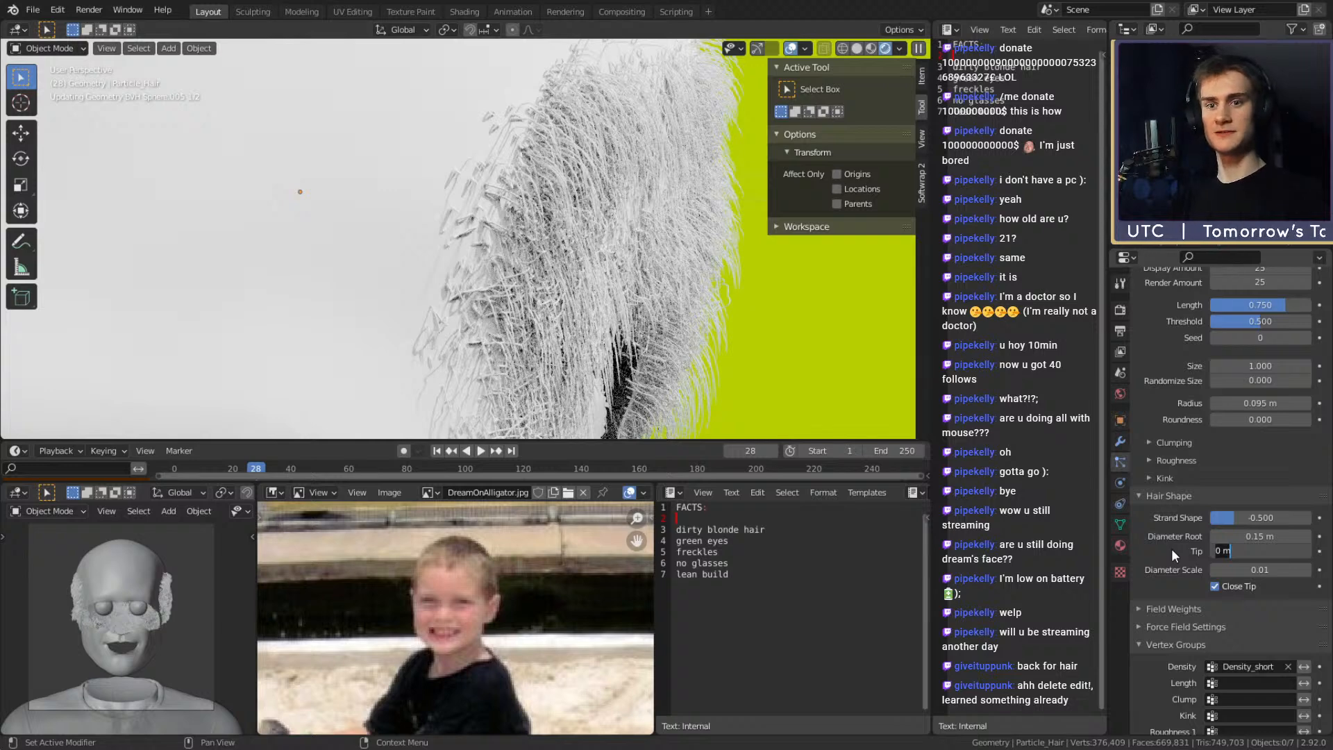
key(Return)
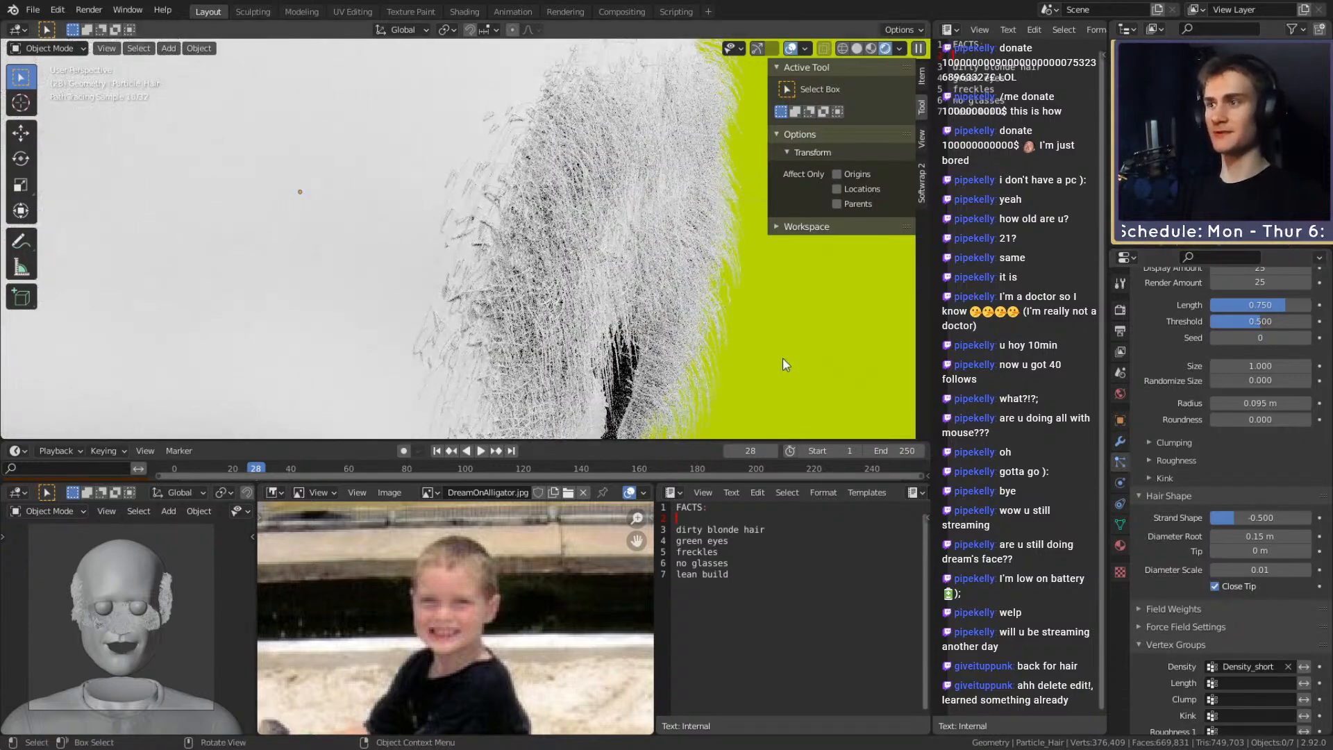
Switch the viewport to Solid shading and bring the short hair above the ear into view
click(49, 49)
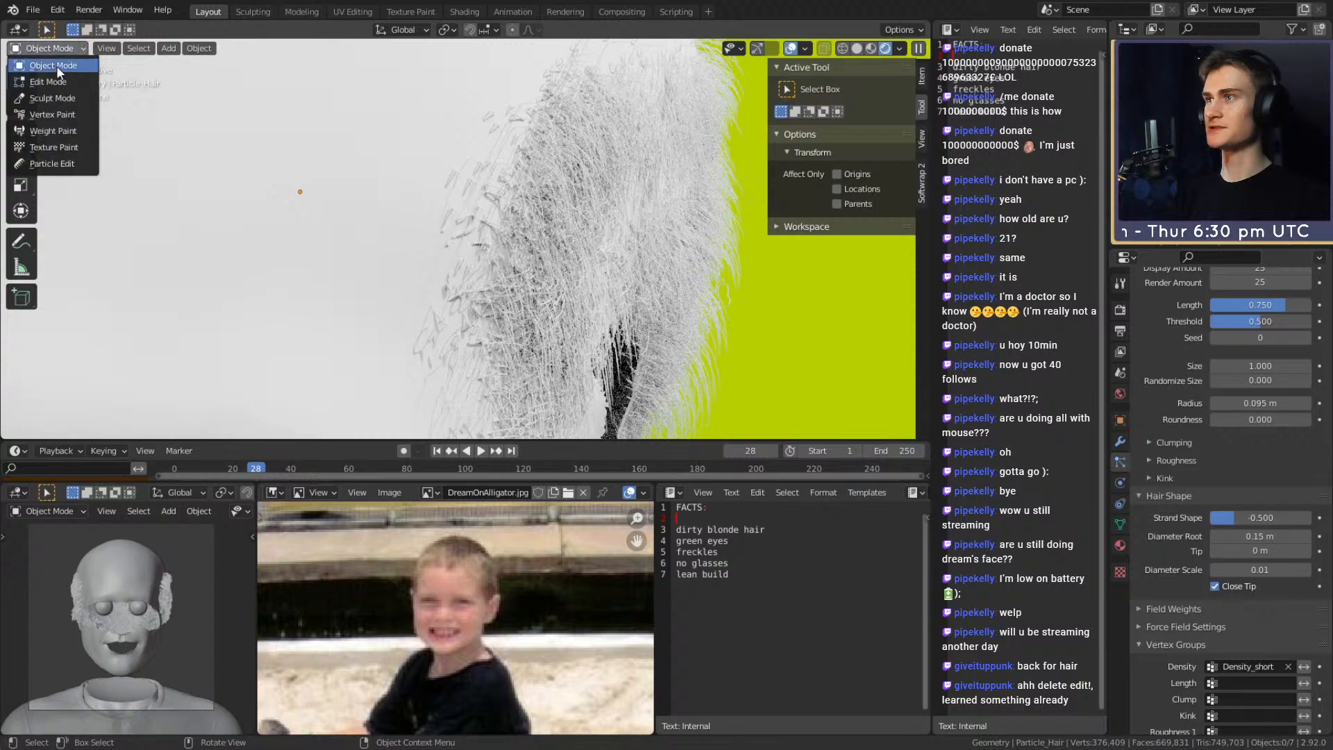
click(56, 65)
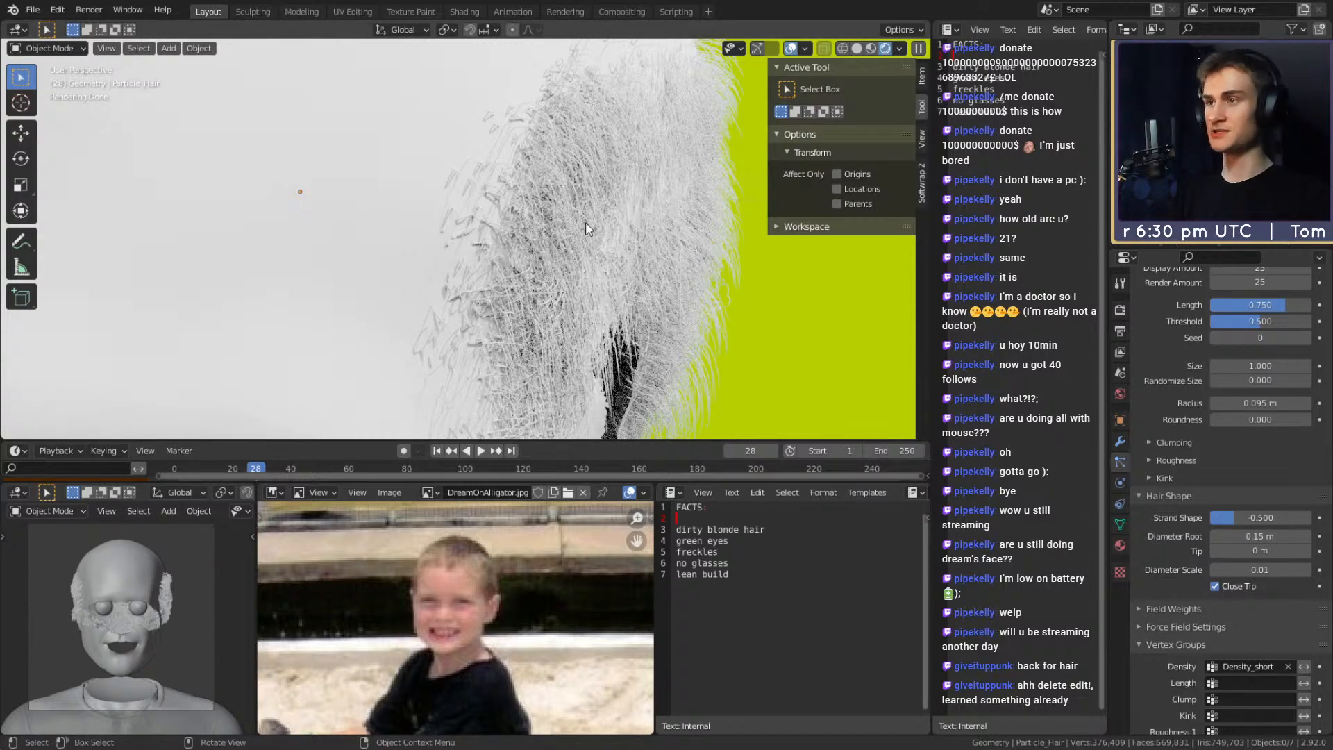
key(z)
click(702, 265)
scroll(593, 286, up, 8)
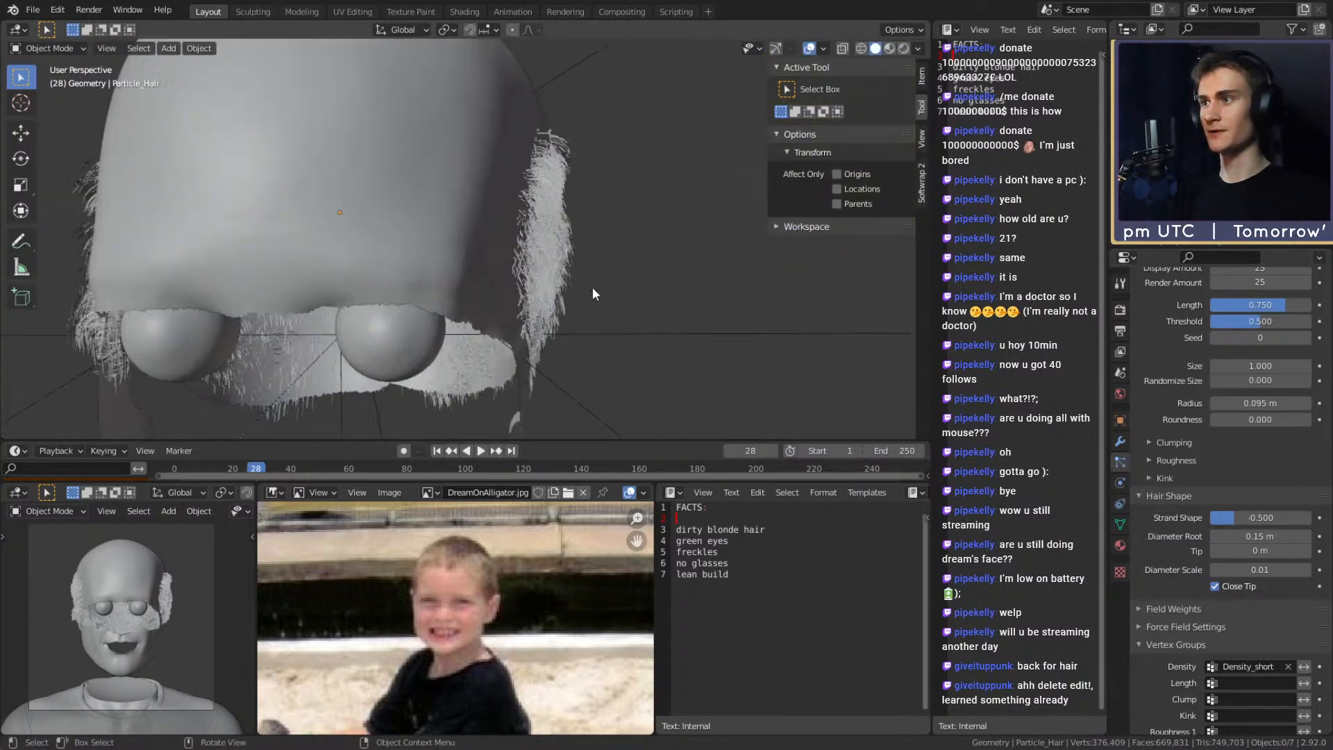
middle_drag(411, 245, 599, 223)
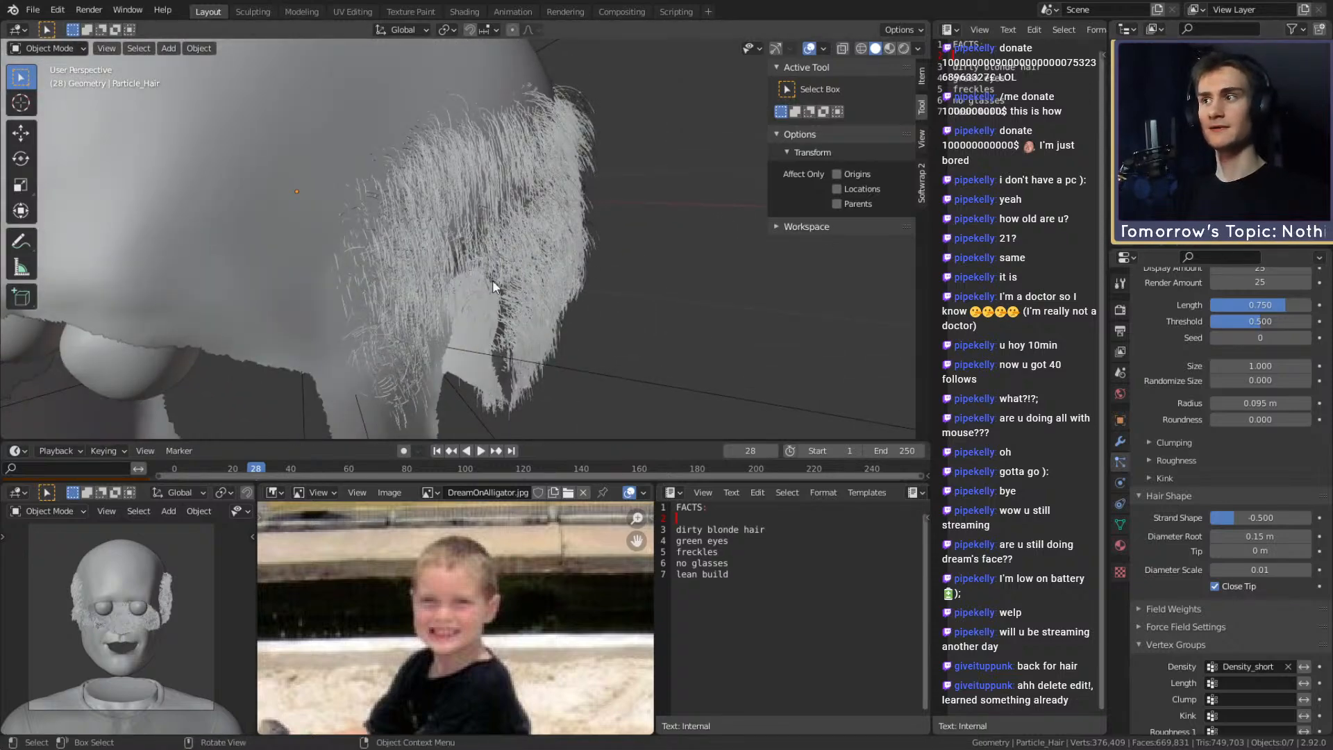
Select the hair emitter mesh, enter Particle Edit mode and set the Comb brush radius to 218 px
click(393, 181)
click(83, 49)
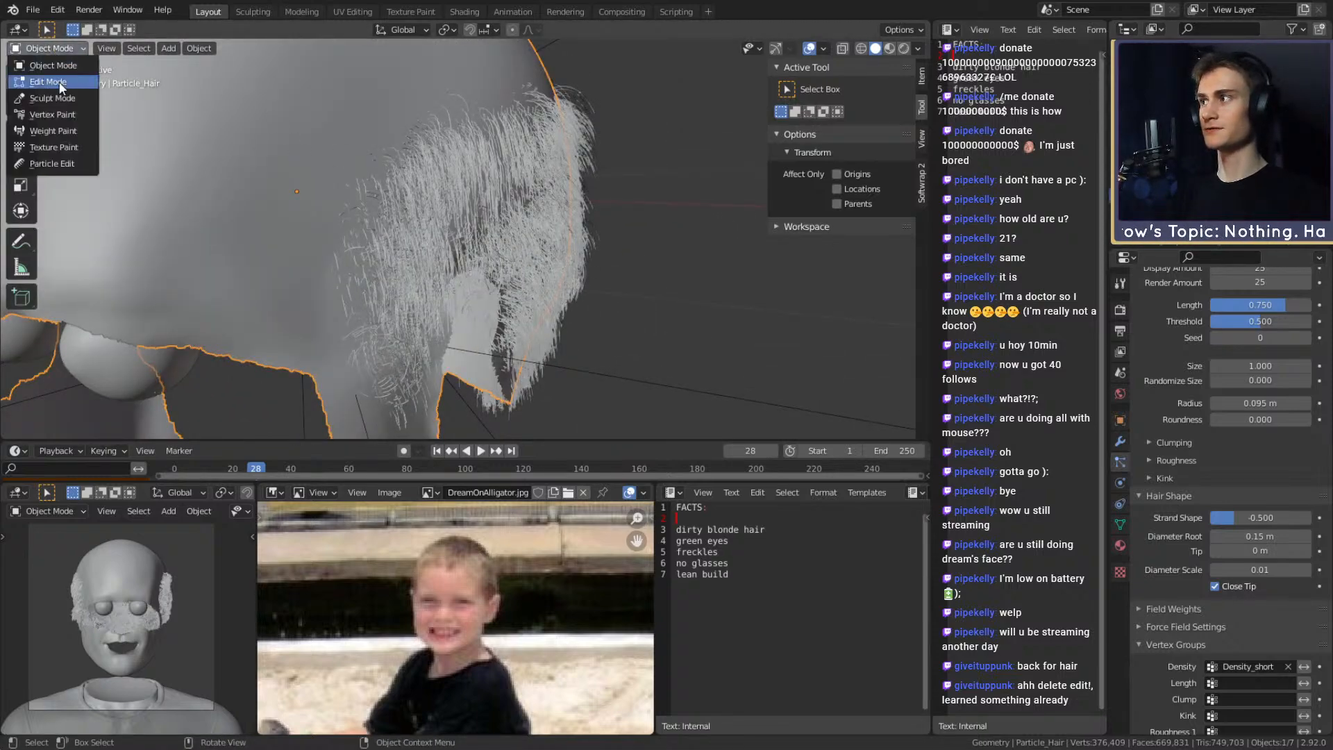
click(58, 166)
scroll(497, 279, down, 4)
scroll(499, 281, up, 4)
middle_drag(498, 281, 466, 223)
scroll(440, 223, up, 4)
mouse_move(638, 232)
middle_down()
mouse_move(544, 242)
mouse_move(633, 236)
middle_up()
scroll(595, 235, down, 2)
scroll(611, 237, down, 3)
mouse_move(556, 239)
middle_down()
mouse_move(608, 240)
mouse_move(556, 200)
middle_up()
key(f)
click(649, 215)
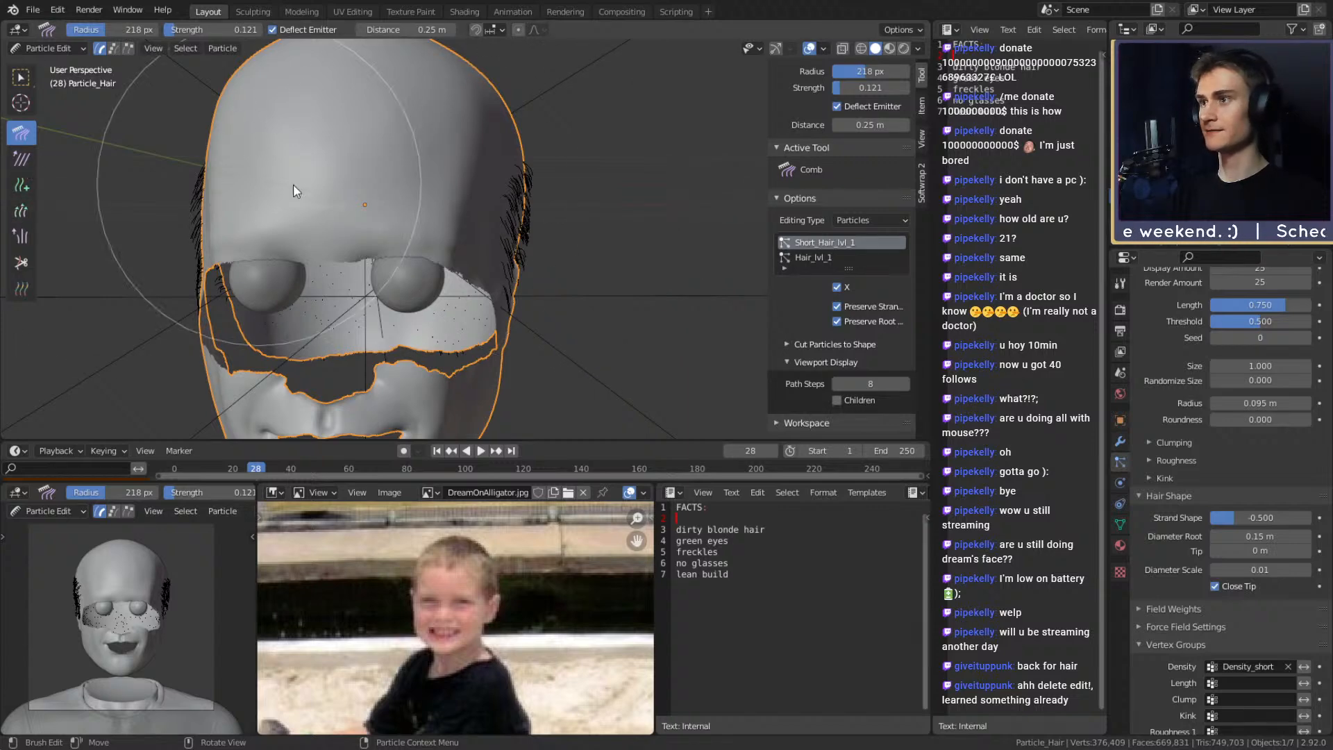
Even out the short hair strands around the side and back of the head with the Smooth brush at a 132 px radius
click(25, 156)
drag(524, 251, 517, 282)
middle_drag(576, 269, 465, 264)
key(f)
click(564, 253)
mouse_move(536, 201)
mouse_down()
mouse_move(529, 350)
mouse_move(536, 252)
mouse_move(461, 170)
mouse_move(428, 250)
mouse_move(441, 337)
mouse_up()
mouse_move(441, 335)
middle_down()
mouse_move(527, 246)
mouse_move(572, 259)
middle_up()
drag(516, 399, 435, 382)
mouse_move(631, 183)
middle_down()
mouse_move(436, 207)
mouse_move(404, 142)
middle_up()
mouse_move(401, 139)
mouse_down()
mouse_move(368, 338)
mouse_move(449, 153)
mouse_move(495, 241)
mouse_move(510, 340)
mouse_up()
middle_drag(588, 294, 454, 243)
drag(430, 139, 426, 399)
shift+middle_drag(593, 234, 449, 248)
mouse_move(453, 156)
mouse_down()
mouse_move(336, 408)
mouse_move(426, 293)
mouse_move(465, 194)
mouse_move(418, 239)
mouse_move(435, 381)
mouse_up()
middle_drag(435, 381, 493, 207)
mouse_move(493, 206)
mouse_down()
mouse_move(488, 406)
mouse_move(494, 364)
mouse_move(331, 201)
mouse_move(322, 386)
mouse_up()
mouse_move(322, 386)
middle_down()
mouse_move(436, 269)
mouse_move(265, 216)
mouse_move(270, 235)
mouse_move(447, 203)
mouse_move(282, 200)
mouse_move(475, 194)
mouse_move(593, 173)
mouse_move(528, 174)
middle_up()
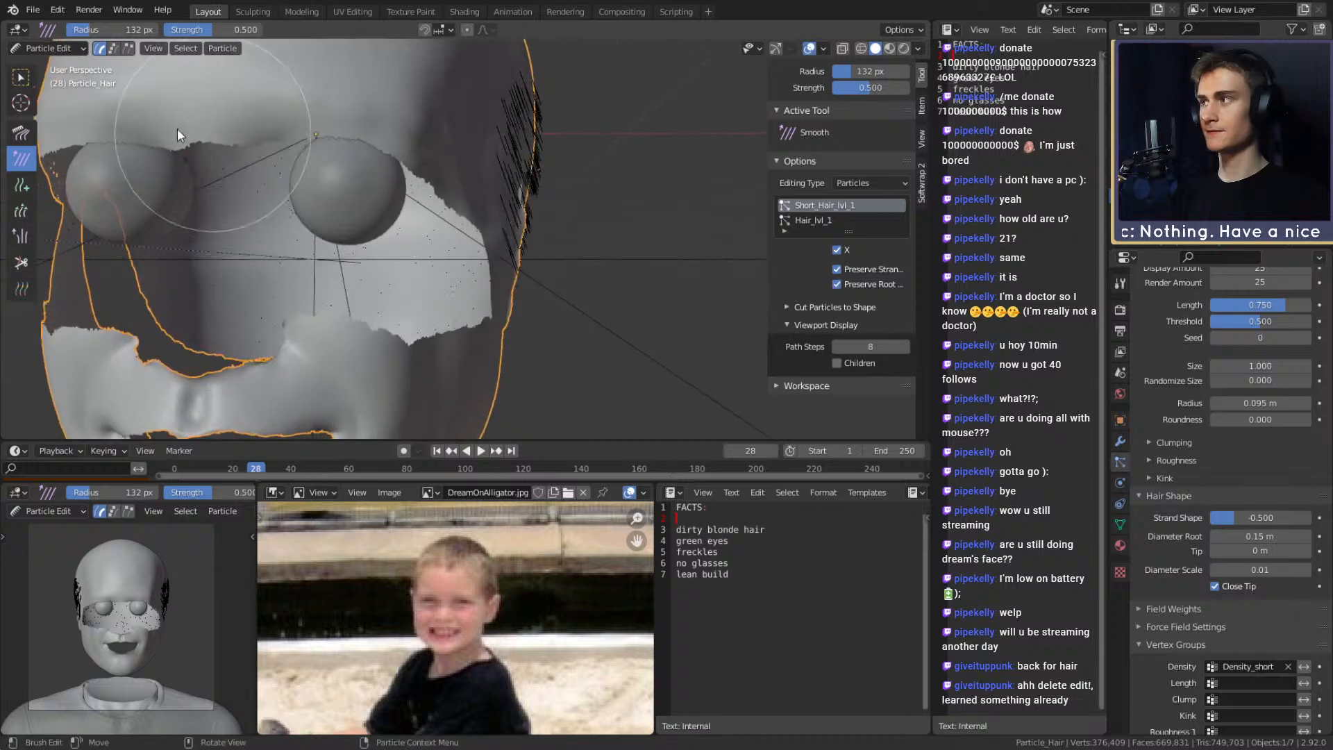
Reactivate the Comb brush, return to Object Mode and preview the smoothed short hair in Rendered shading from the front and side
click(21, 132)
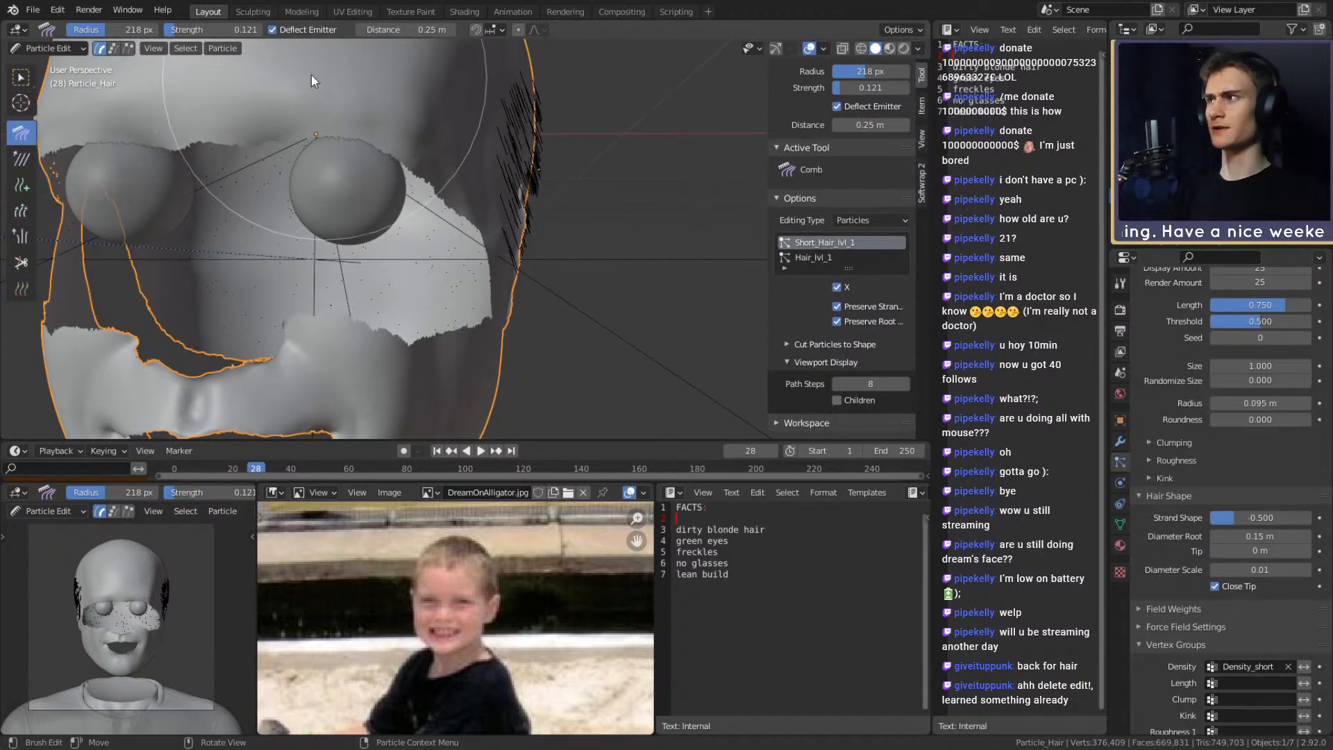
click(76, 48)
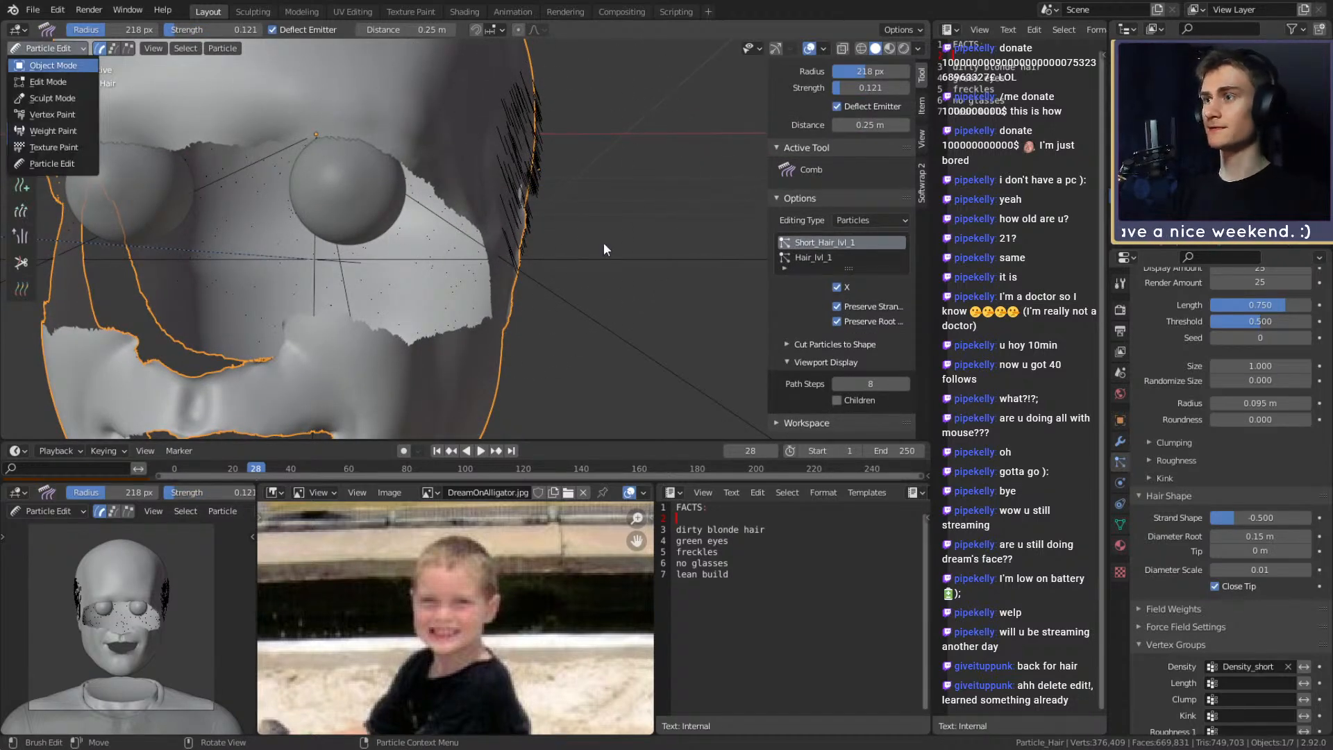
key(Return)
key(z)
mouse_move(636, 257)
middle_down()
mouse_move(548, 264)
mouse_move(490, 240)
mouse_move(582, 214)
mouse_move(651, 216)
mouse_move(635, 247)
mouse_move(599, 216)
mouse_move(601, 259)
mouse_move(631, 229)
middle_up()
key(z)
click(630, 168)
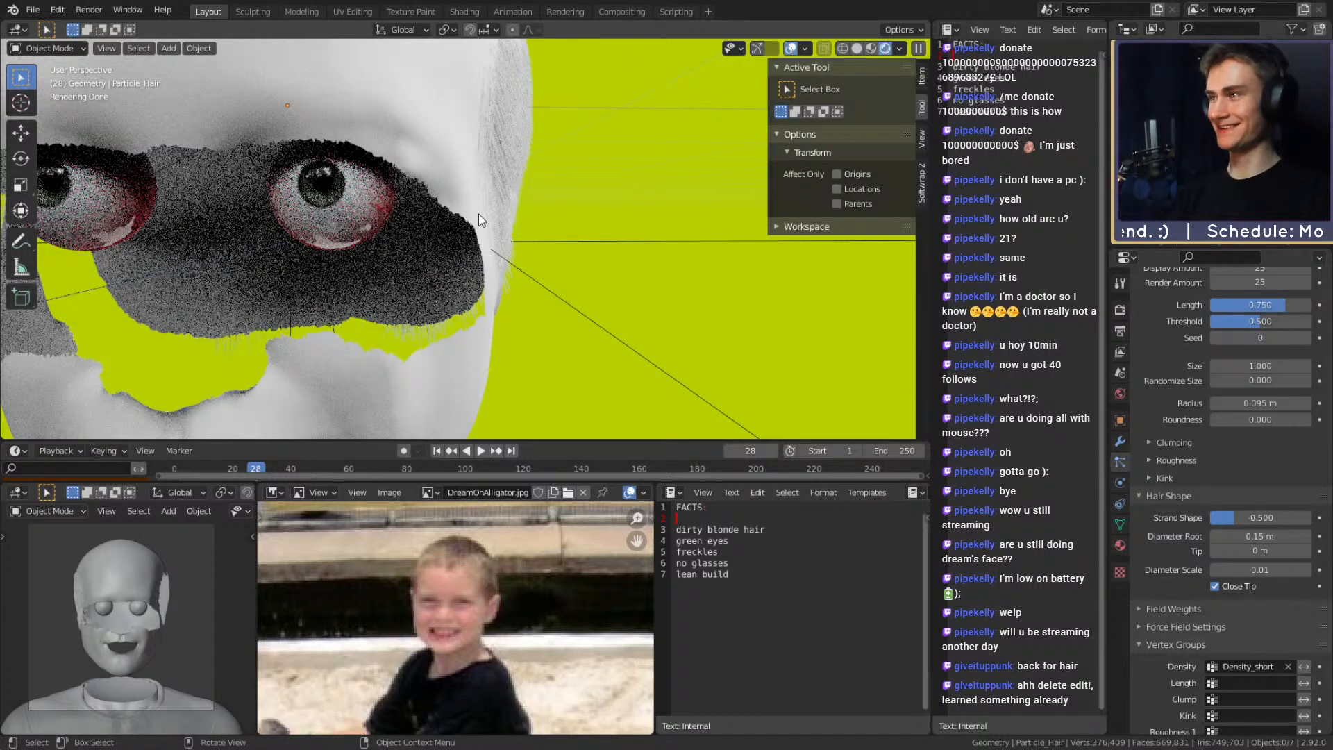
middle_drag(527, 272, 486, 199)
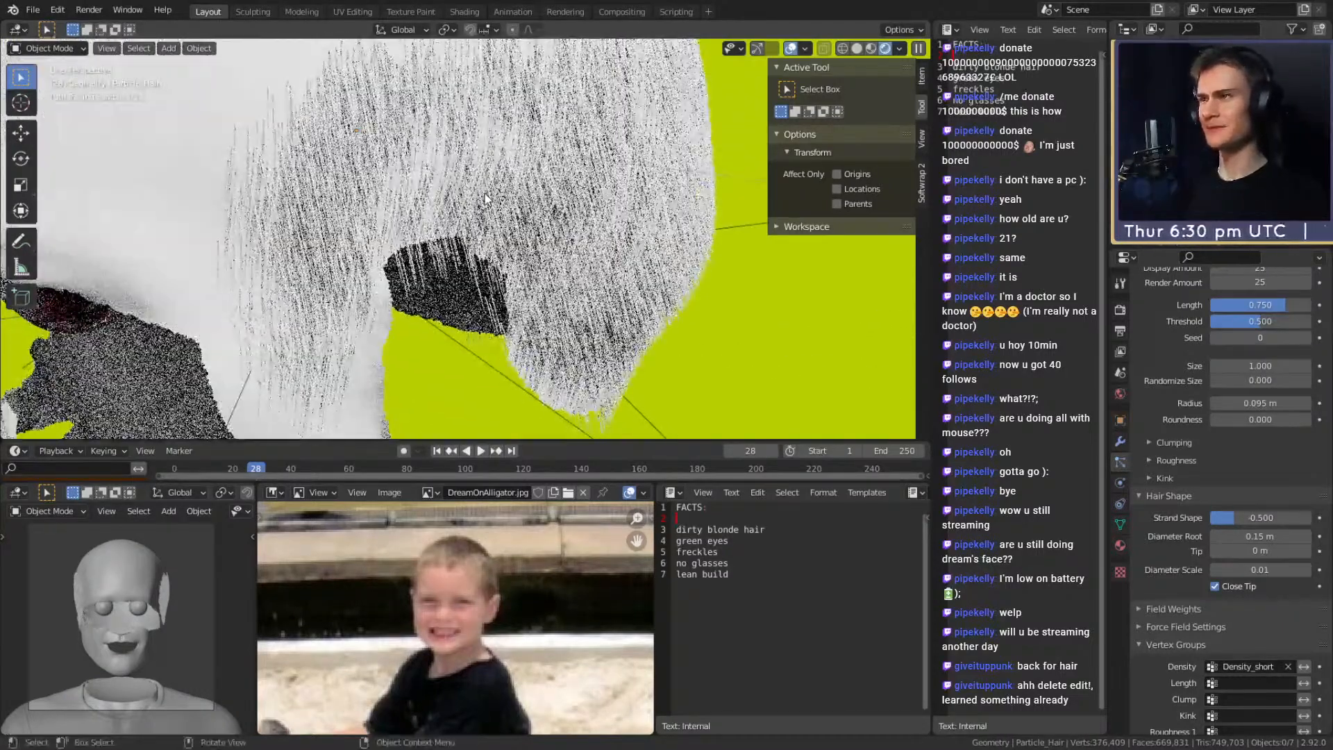
middle_drag(485, 199, 622, 202)
scroll(598, 180, up, 7)
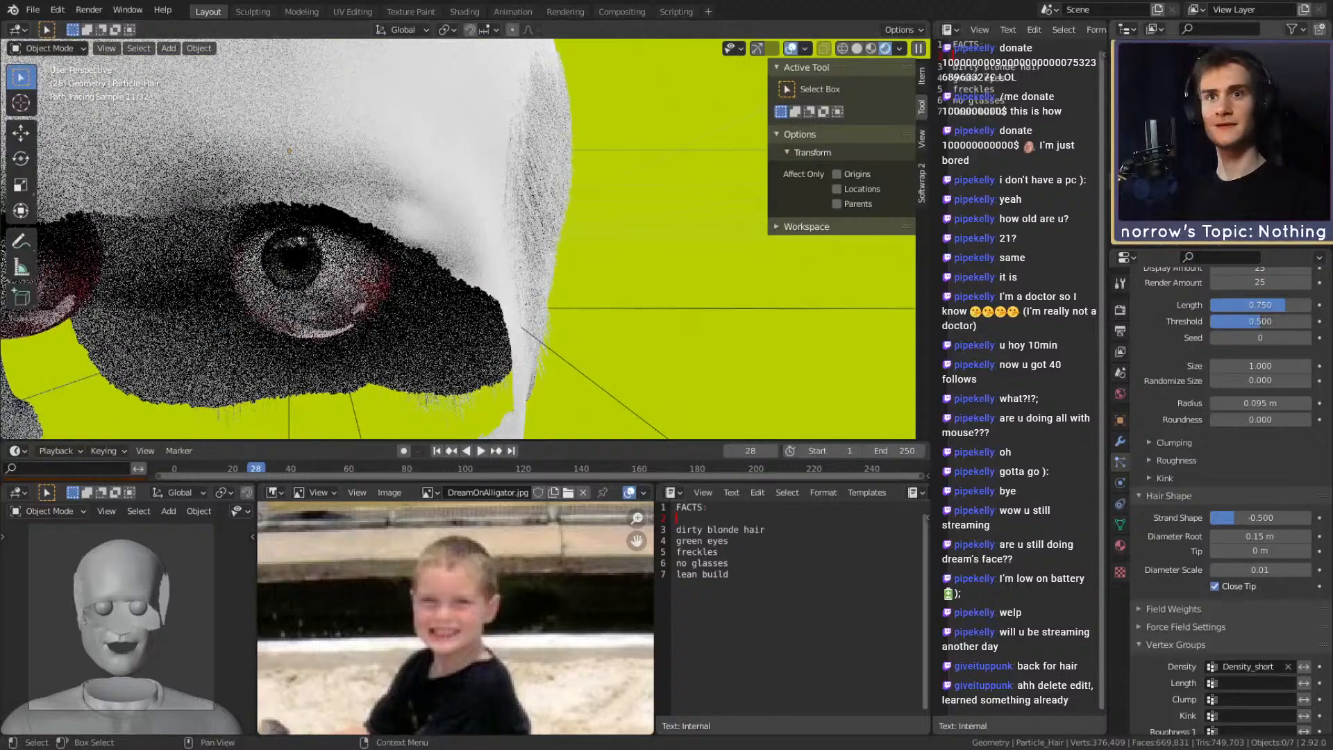
Show the full head mesh, select Particle_Hair and give it a new material with a near-black Base Color
click(1305, 125)
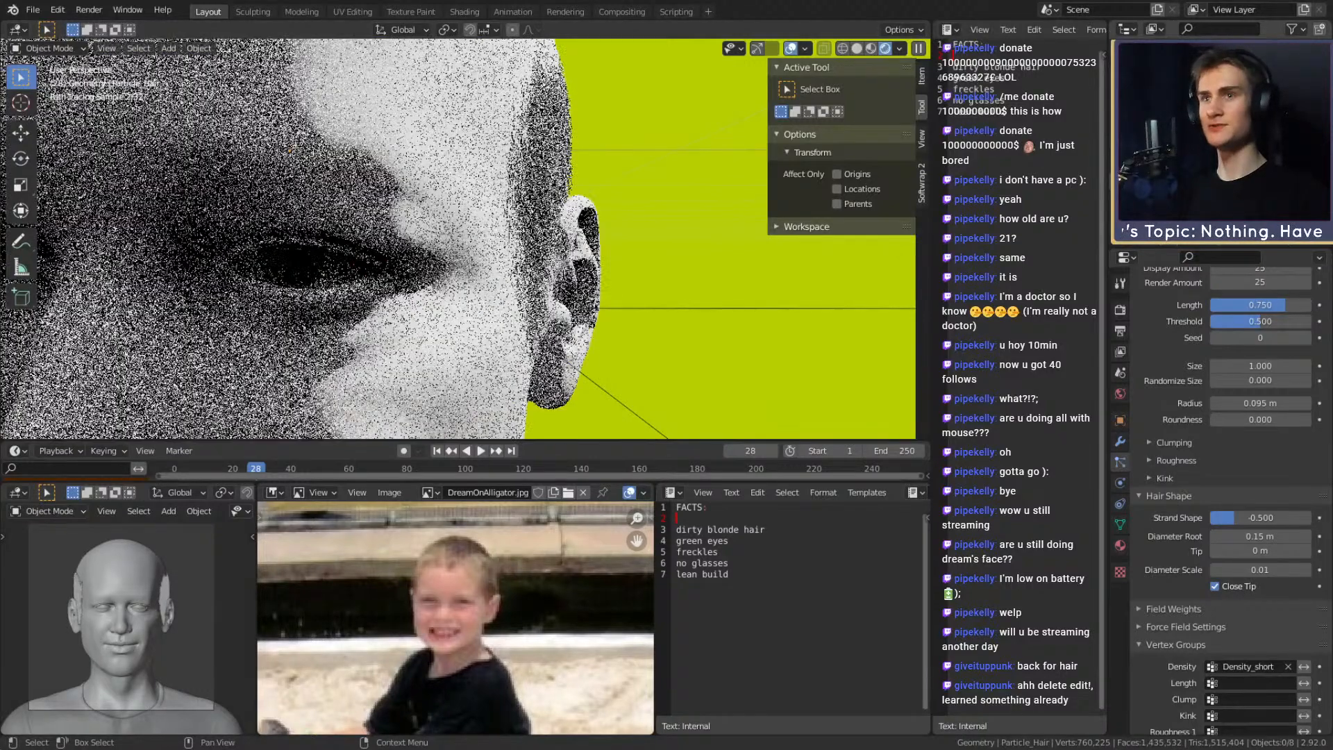
click(1180, 125)
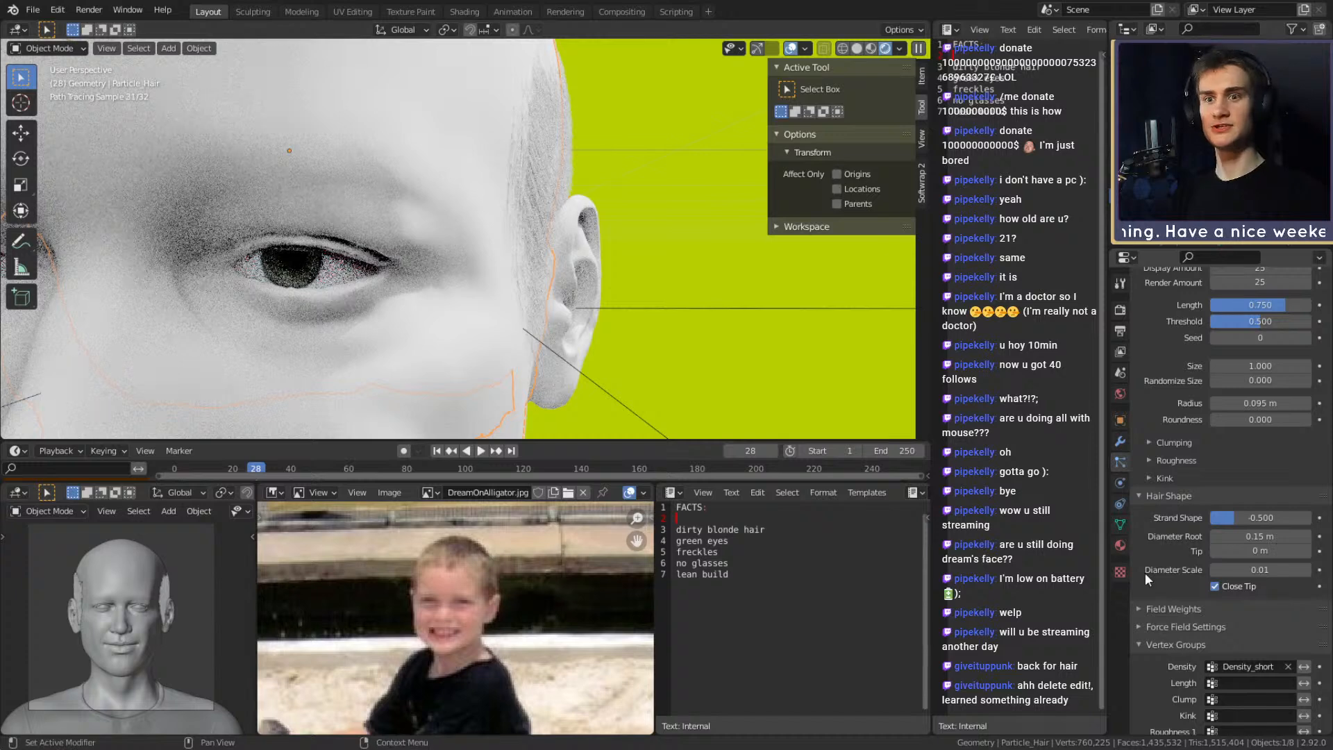
click(1121, 542)
click(1201, 355)
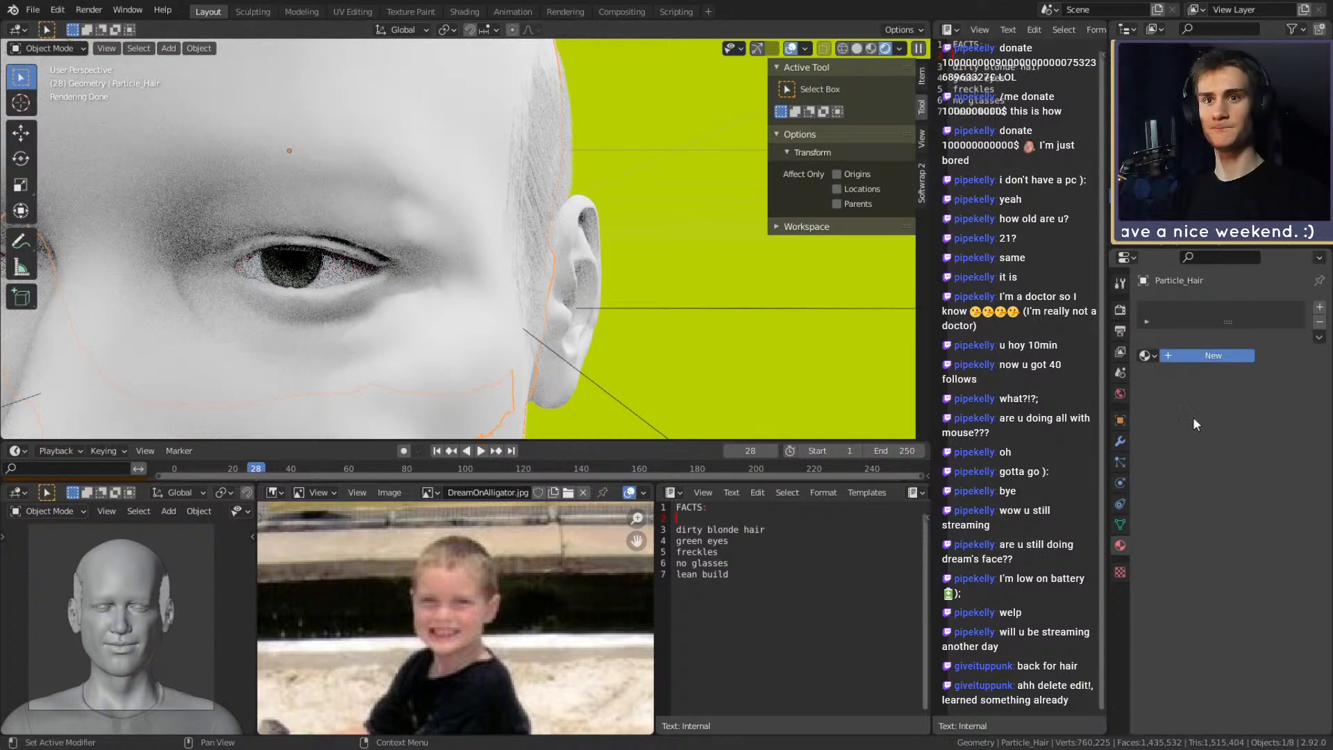
click(1267, 482)
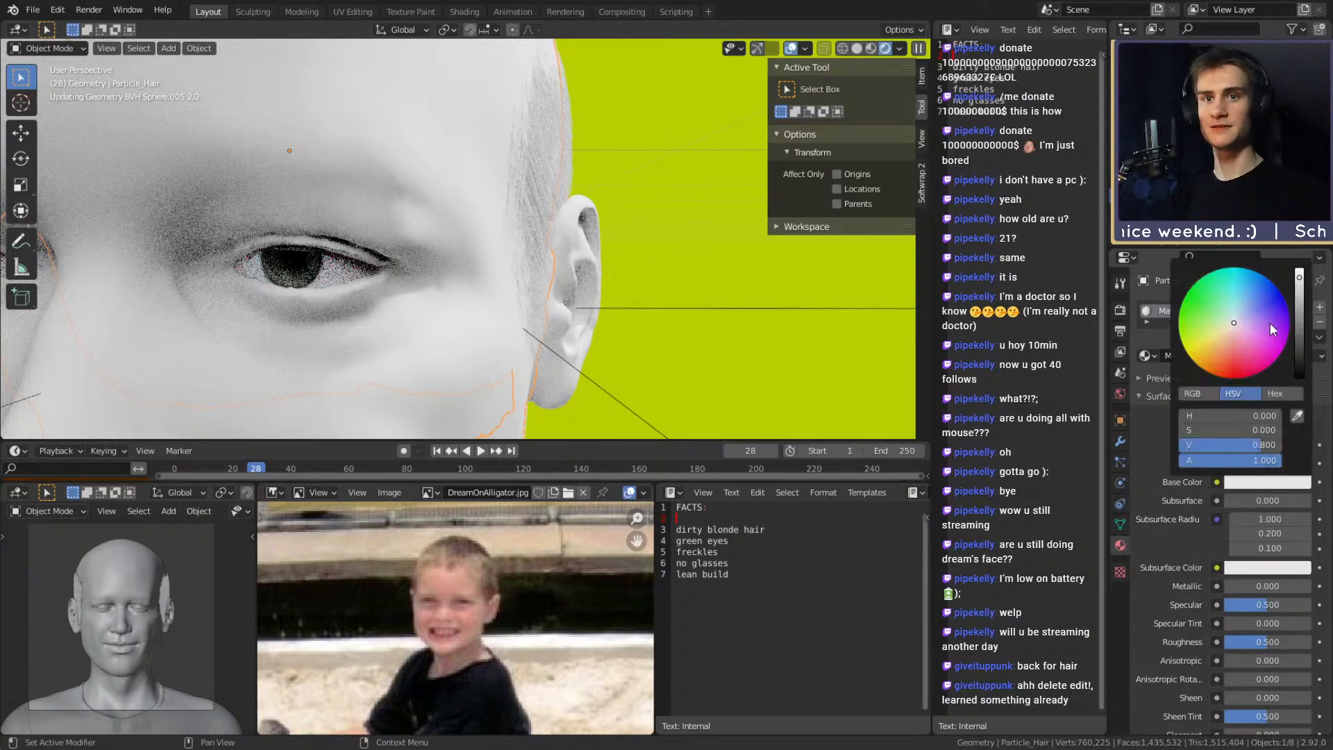
drag(1302, 290, 1305, 353)
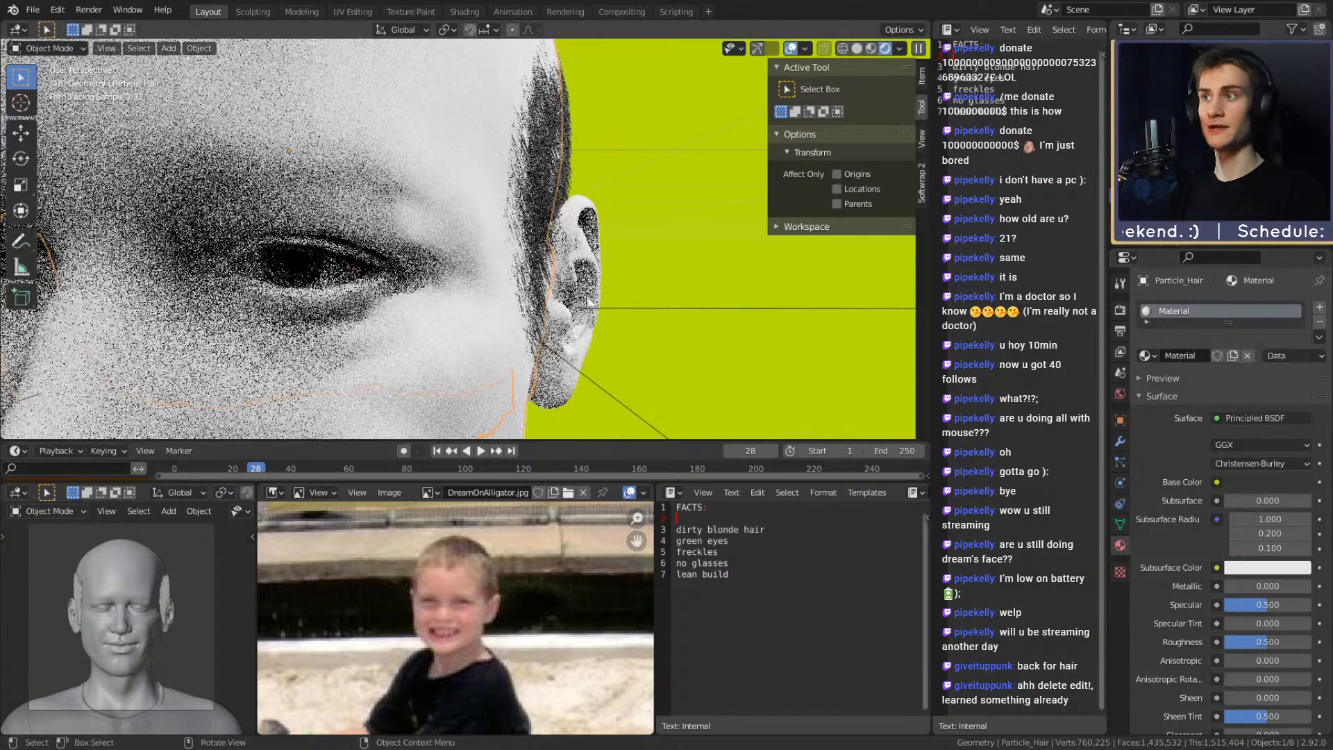
Examine the dark rendered hair around the ear from the side, both at full-head distance and up close
middle_drag(652, 248, 528, 271)
scroll(527, 271, down, 3)
scroll(531, 274, down, 3)
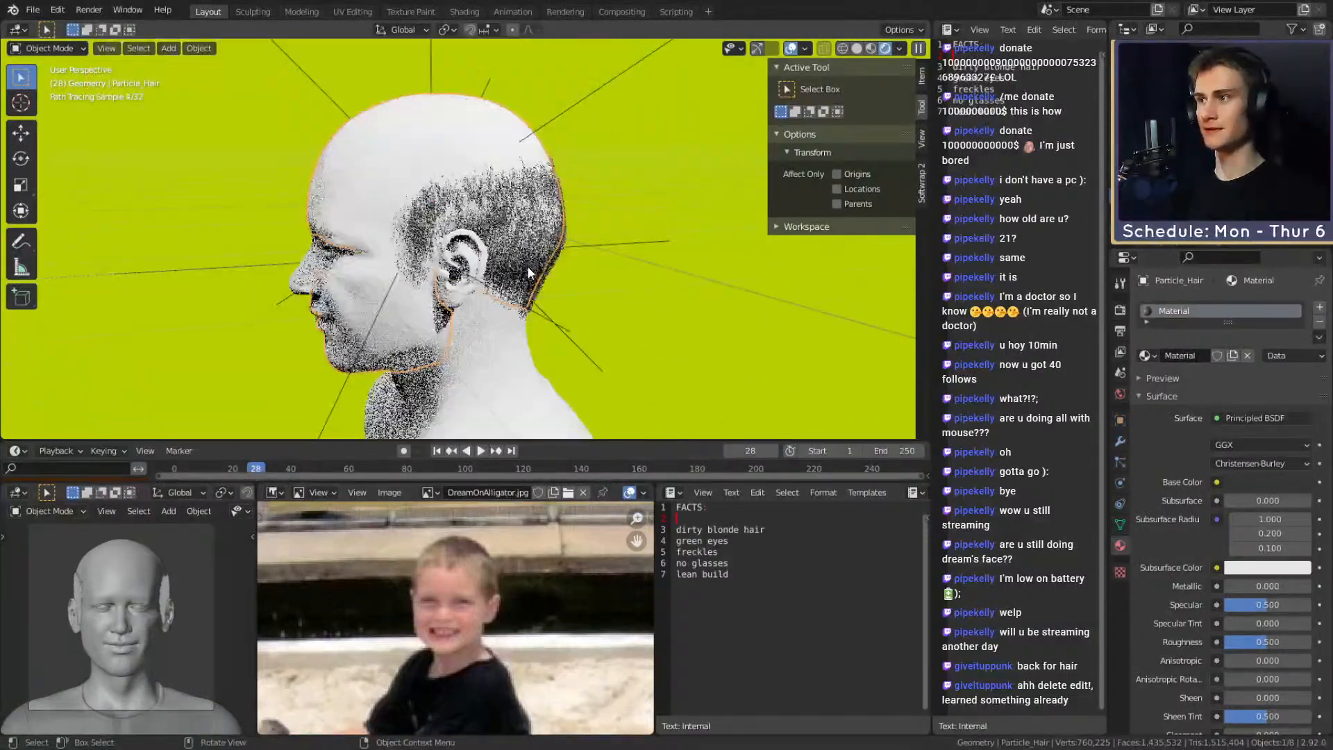
scroll(533, 278, up, 5)
scroll(533, 278, down, 3)
scroll(528, 274, up, 3)
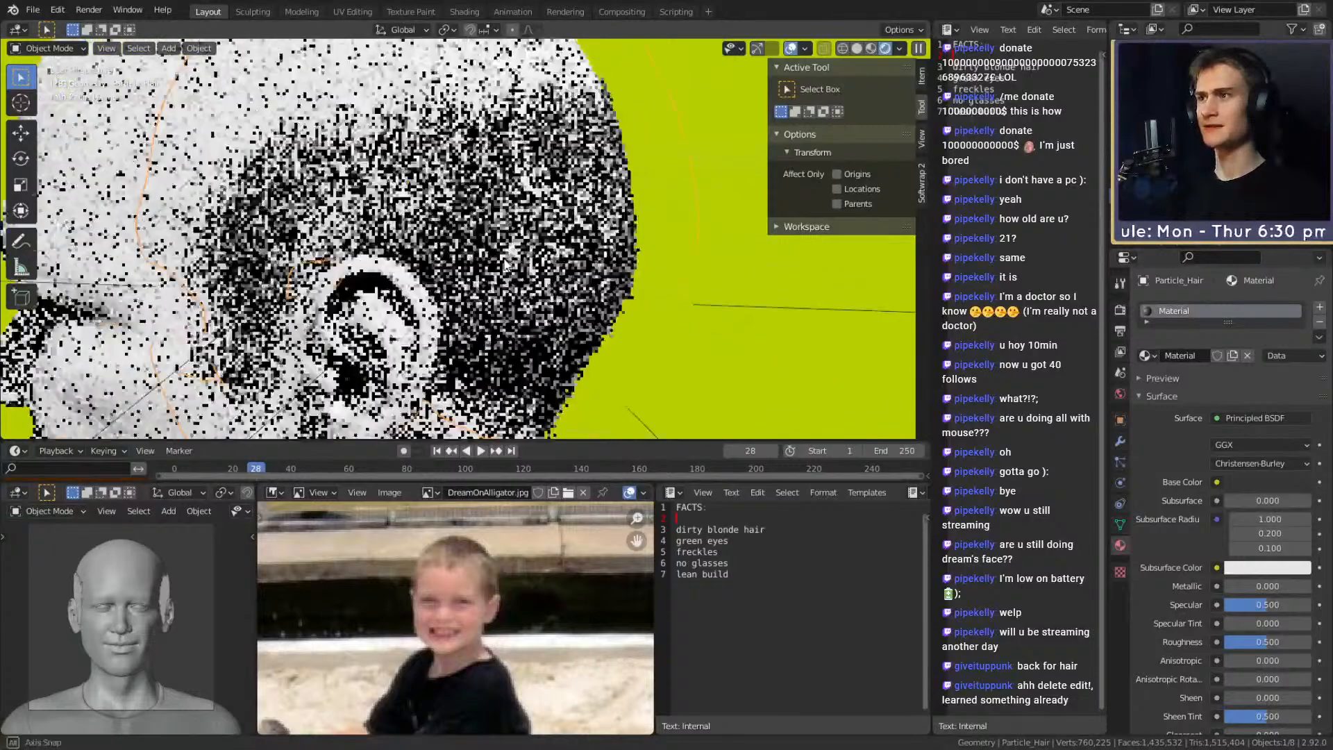
Set the Display Amount and Render Amount of the hair particle system's simple children to 100
scroll(497, 262, down, 2)
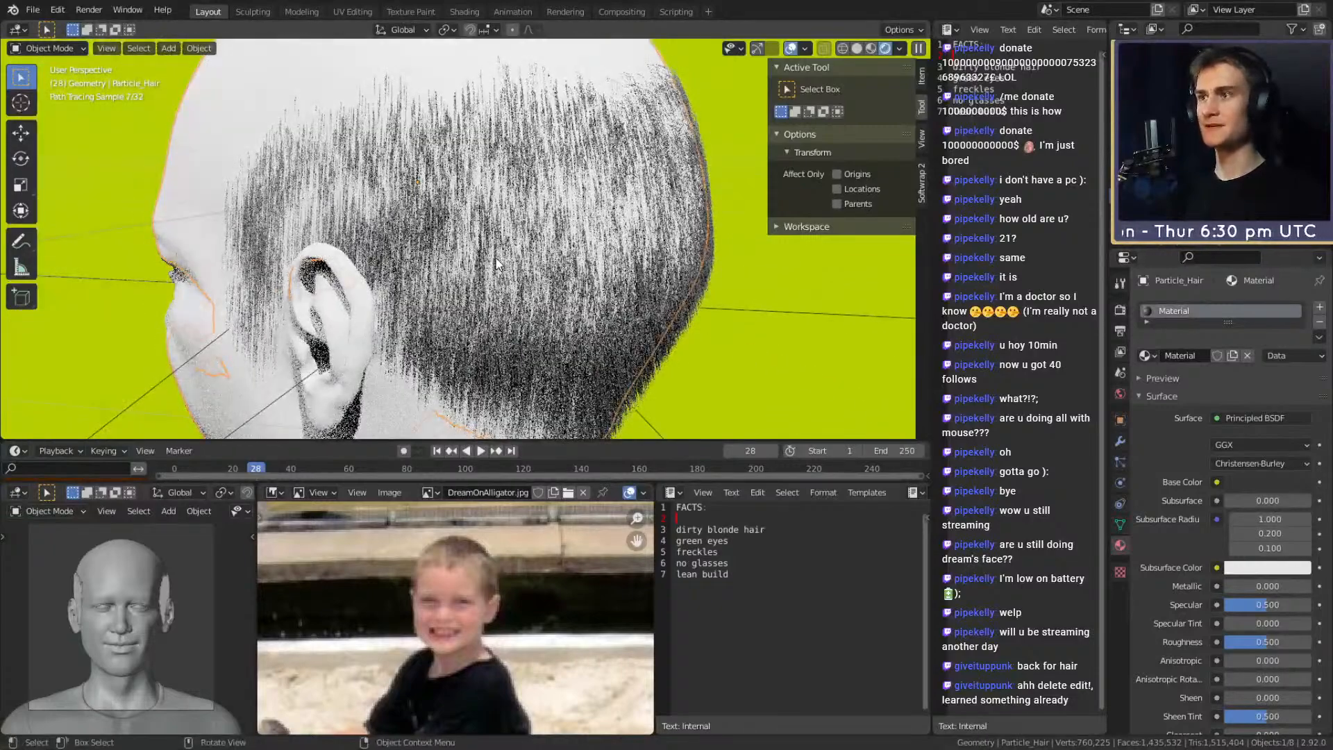
middle_drag(601, 252, 607, 206)
scroll(447, 247, down, 2)
scroll(555, 226, up, 3)
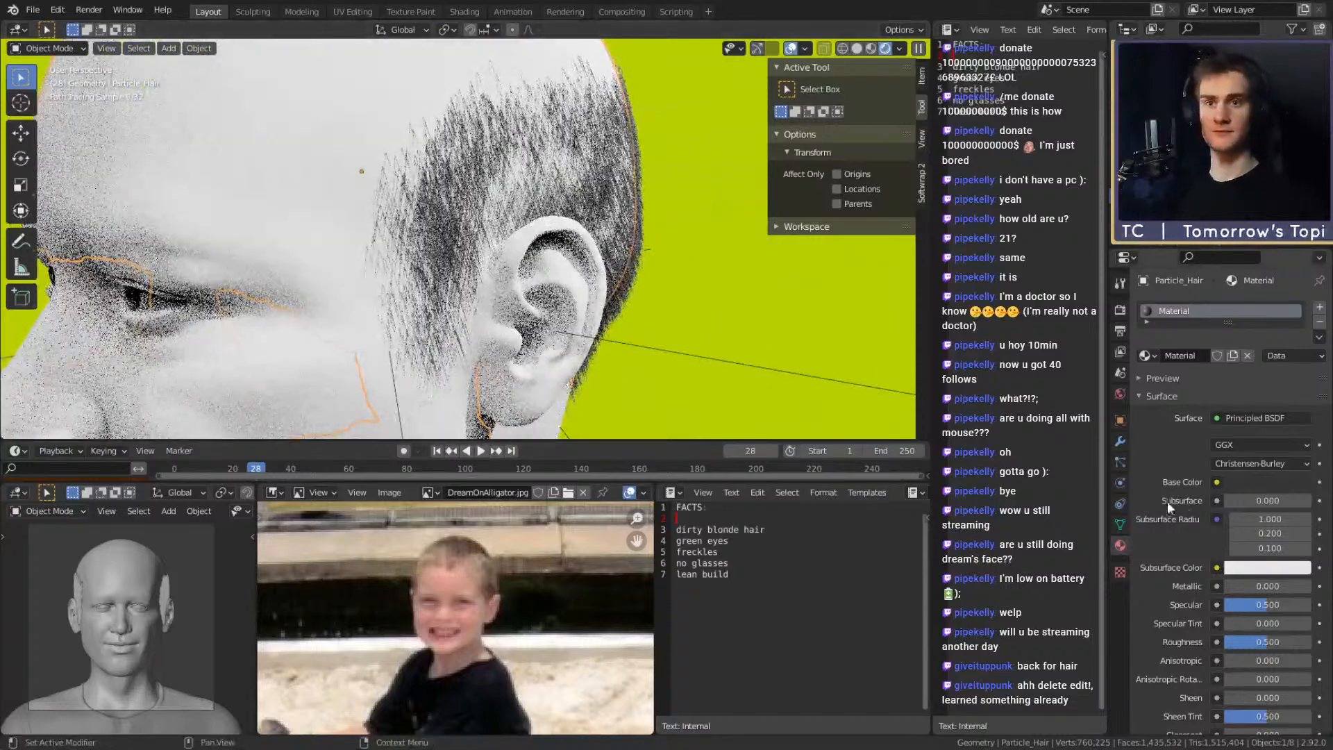
click(1120, 462)
scroll(1173, 461, down, 3)
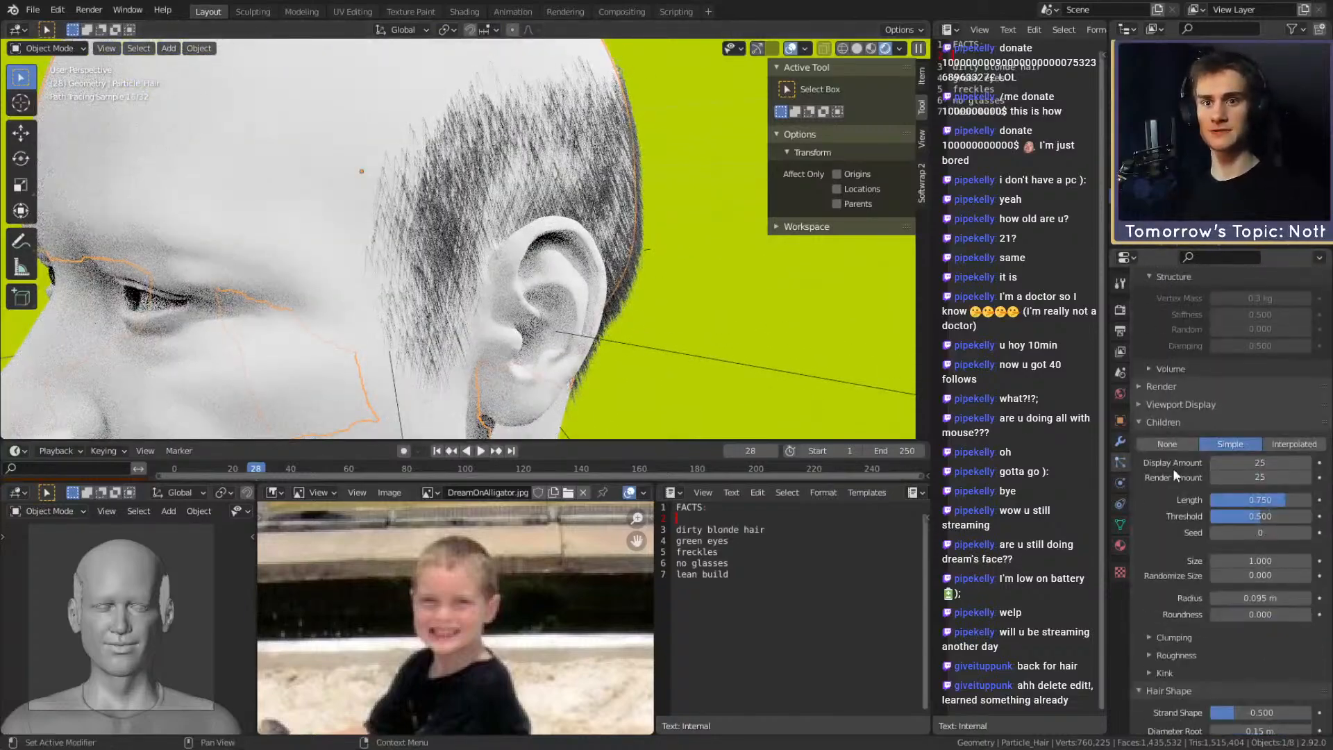
click(1235, 464)
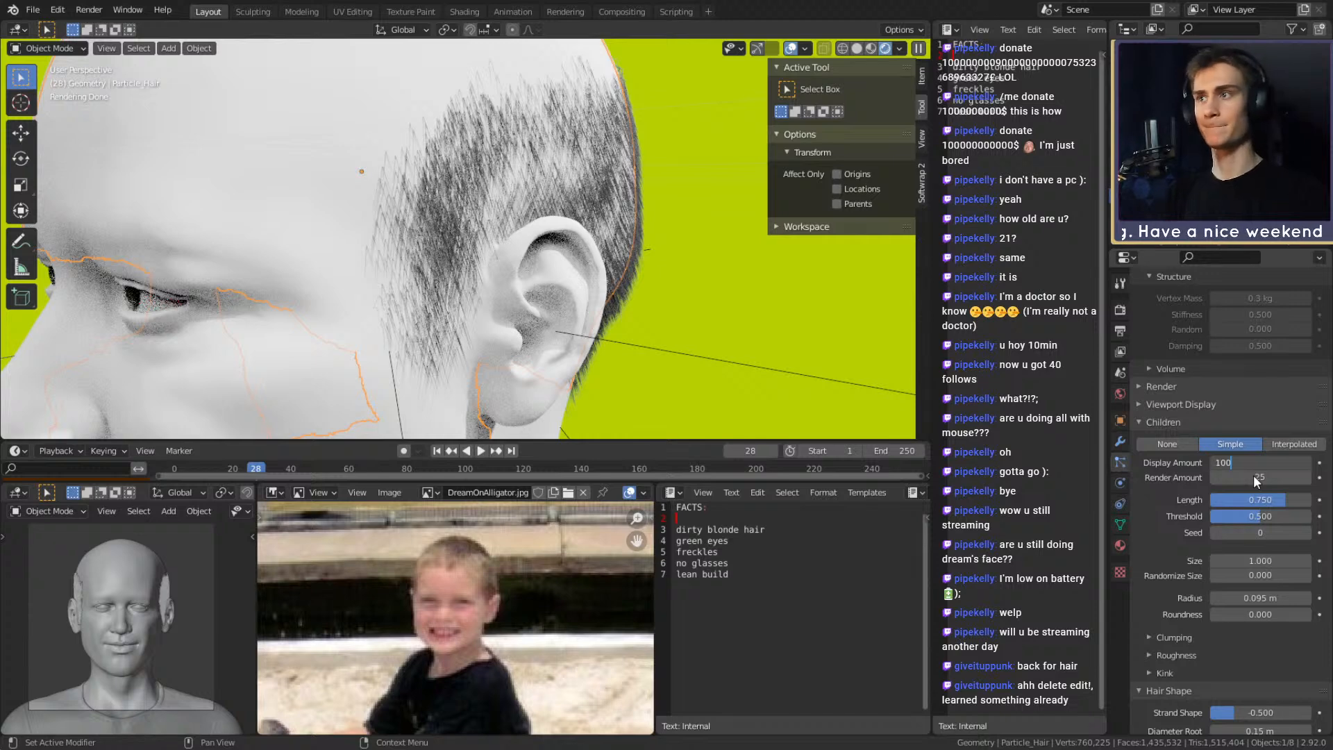
click(1254, 478)
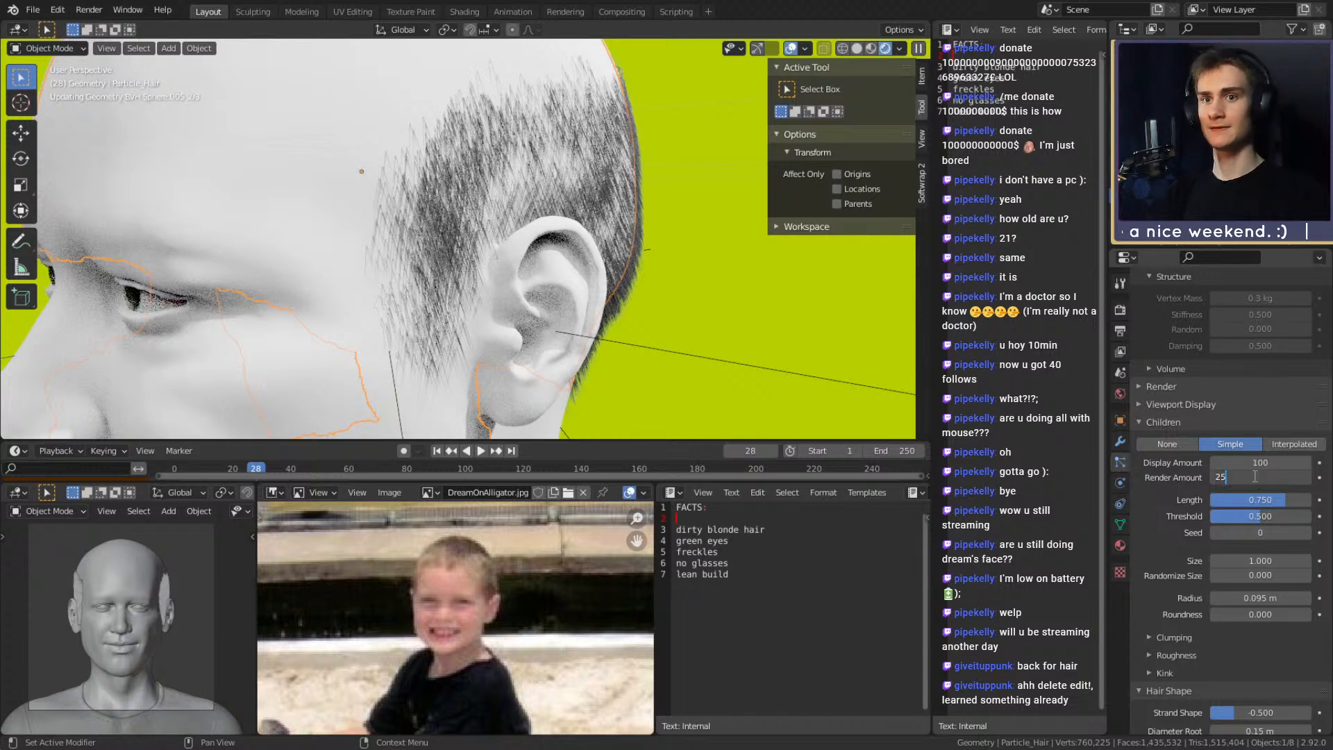
key(Return)
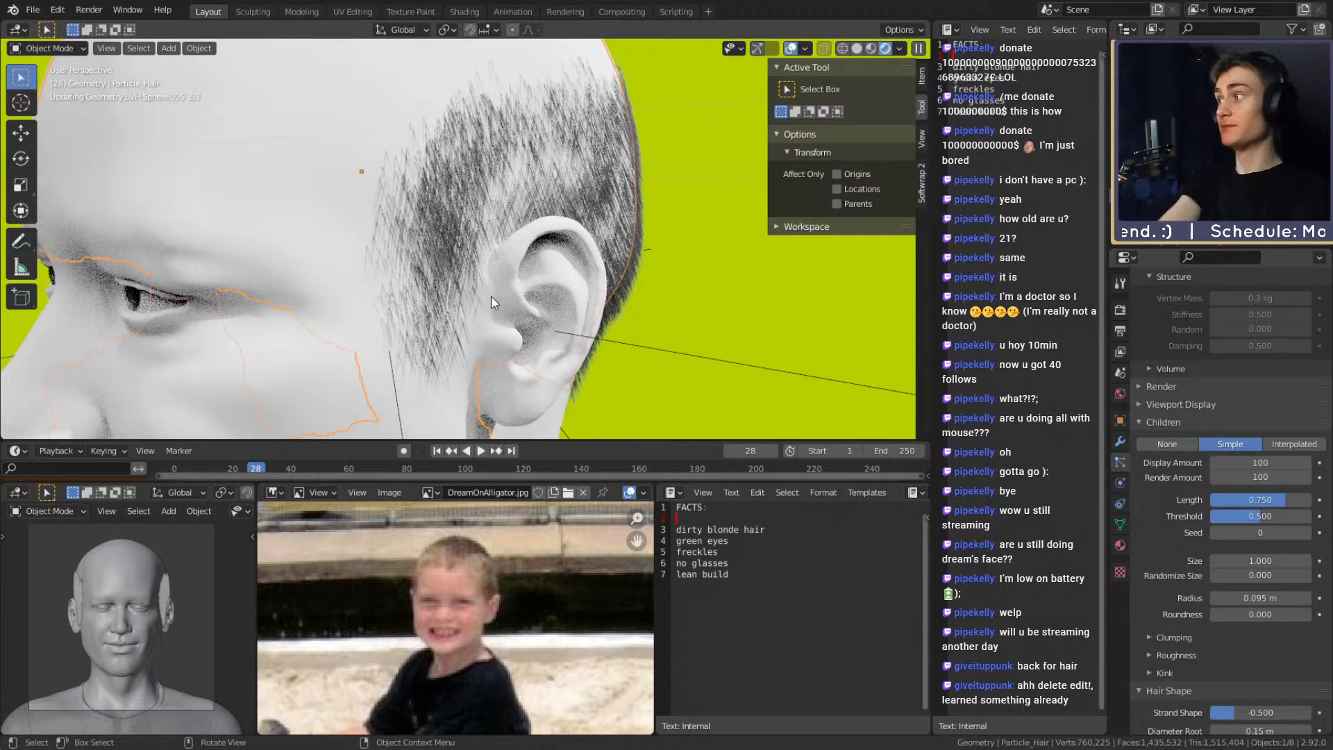
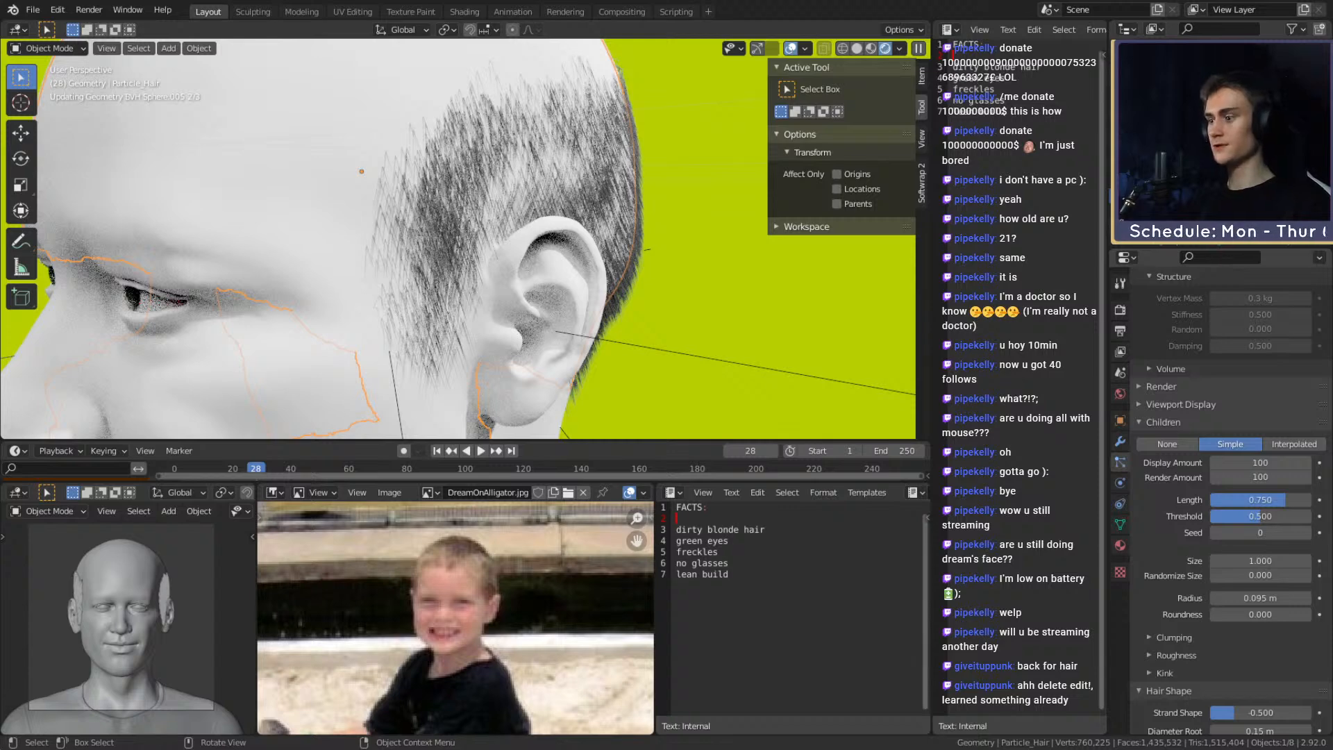
Examine the hair coverage around the ear and the side of the head in the small secondary viewport
scroll(168, 624, up, 8)
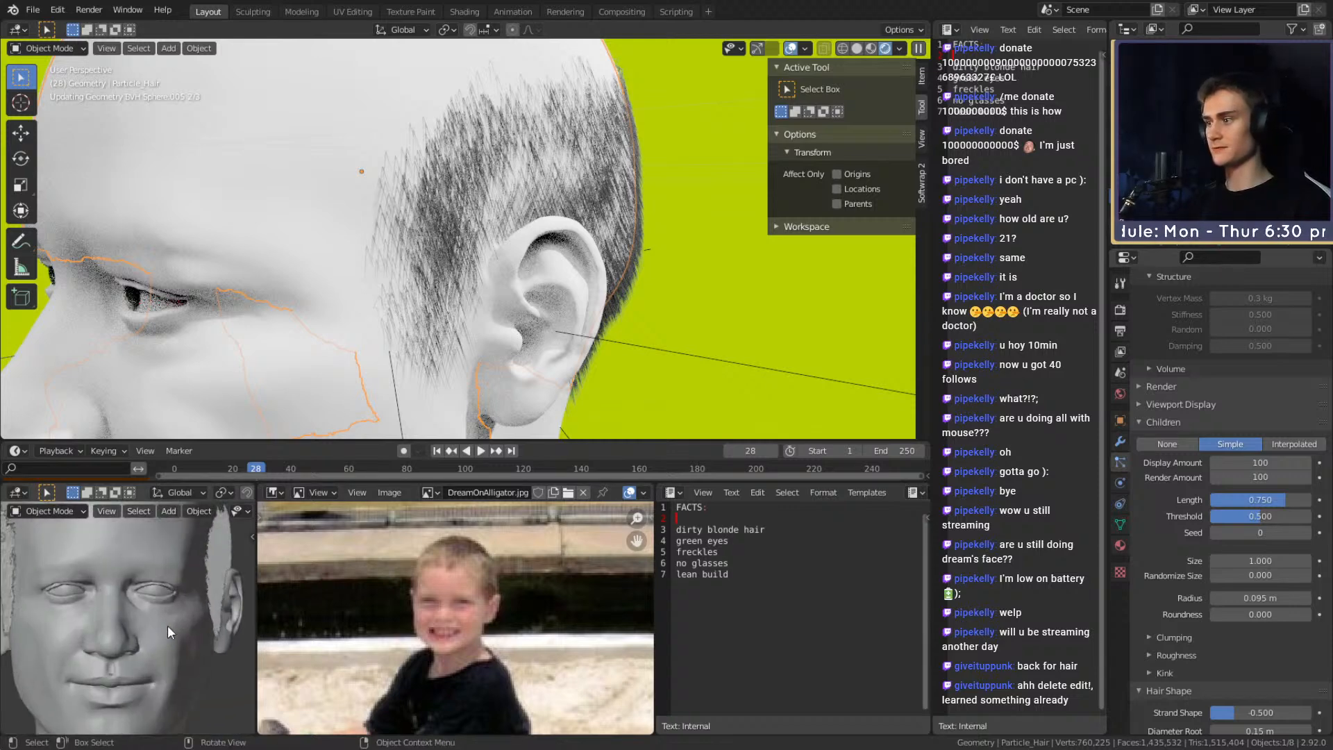
scroll(144, 631, down, 8)
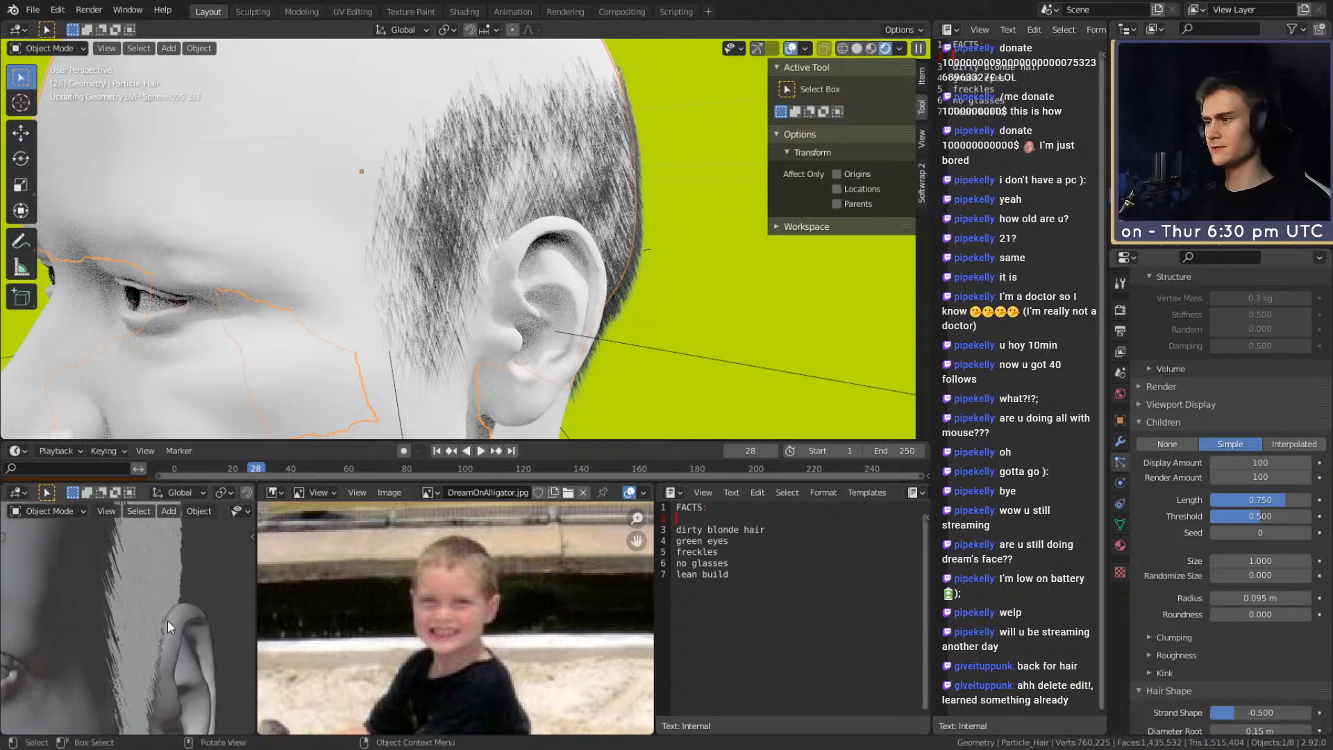
scroll(155, 614, up, 8)
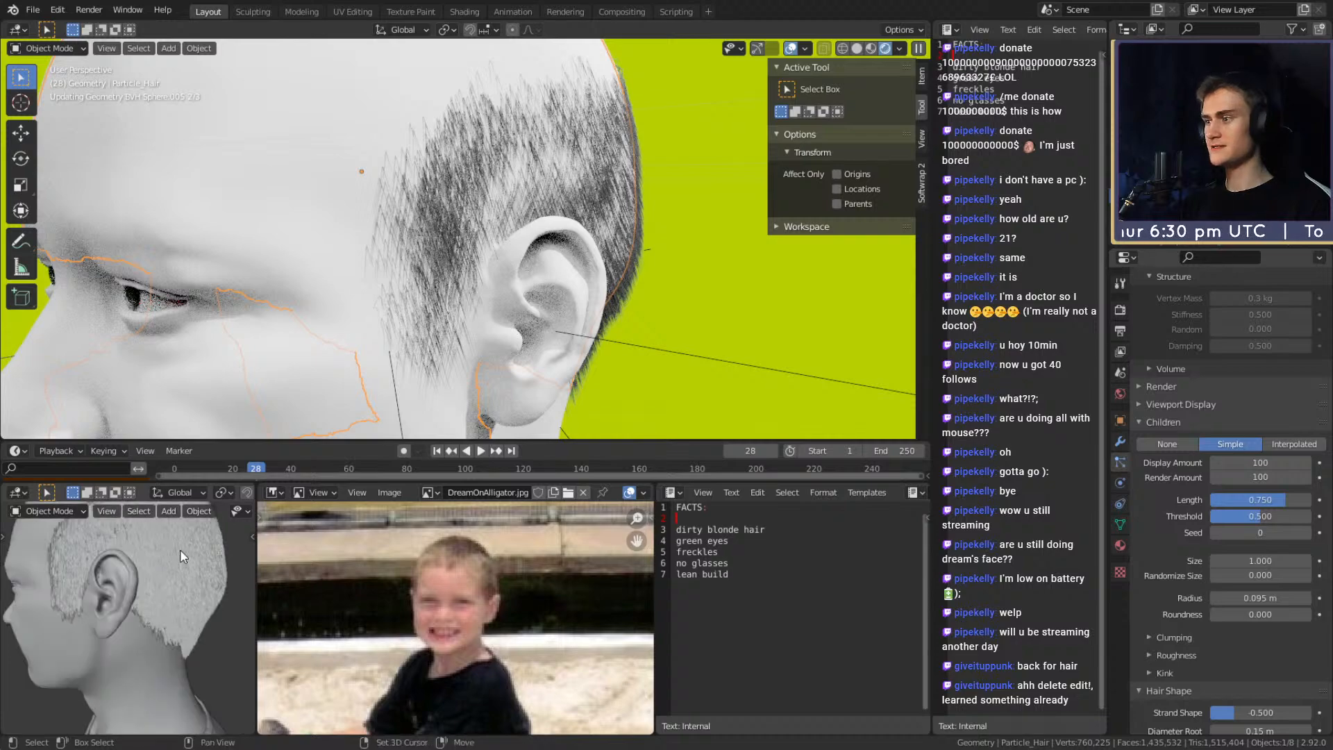
middle_drag(135, 555, 190, 589)
scroll(210, 604, down, 4)
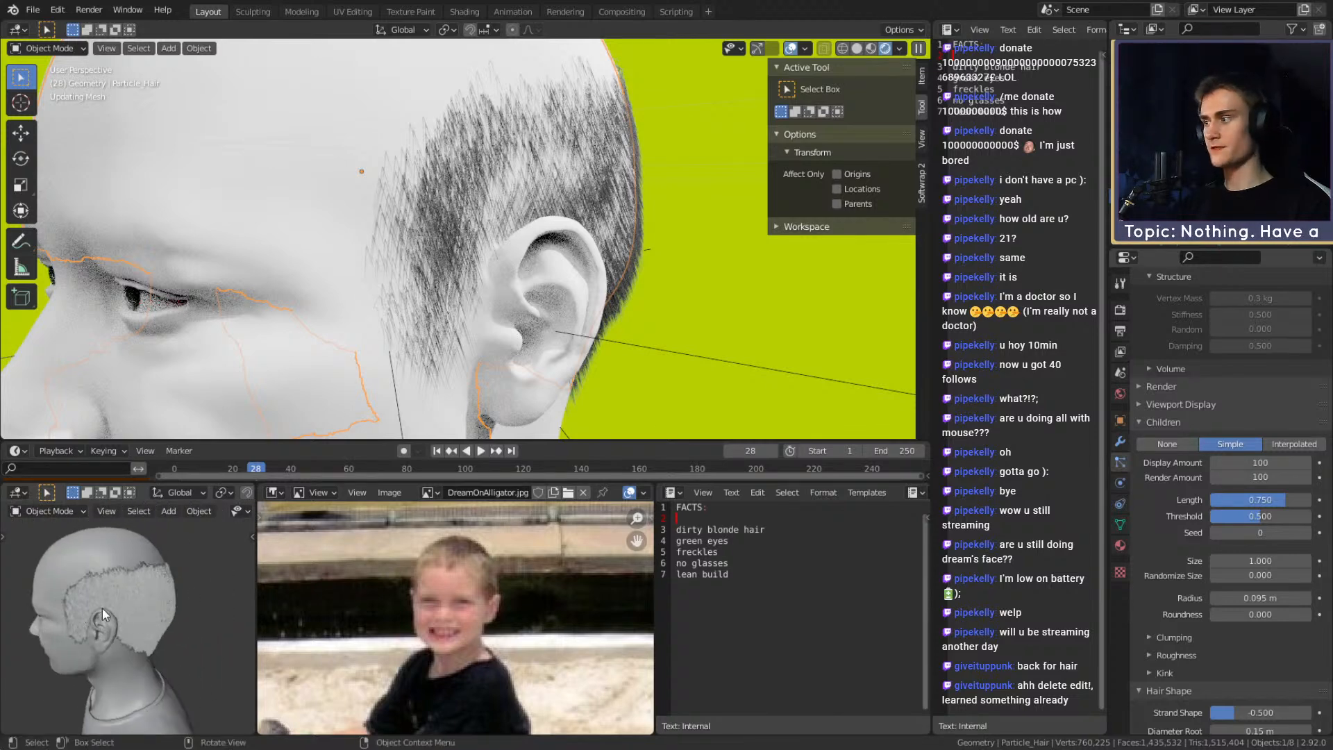
scroll(134, 603, up, 3)
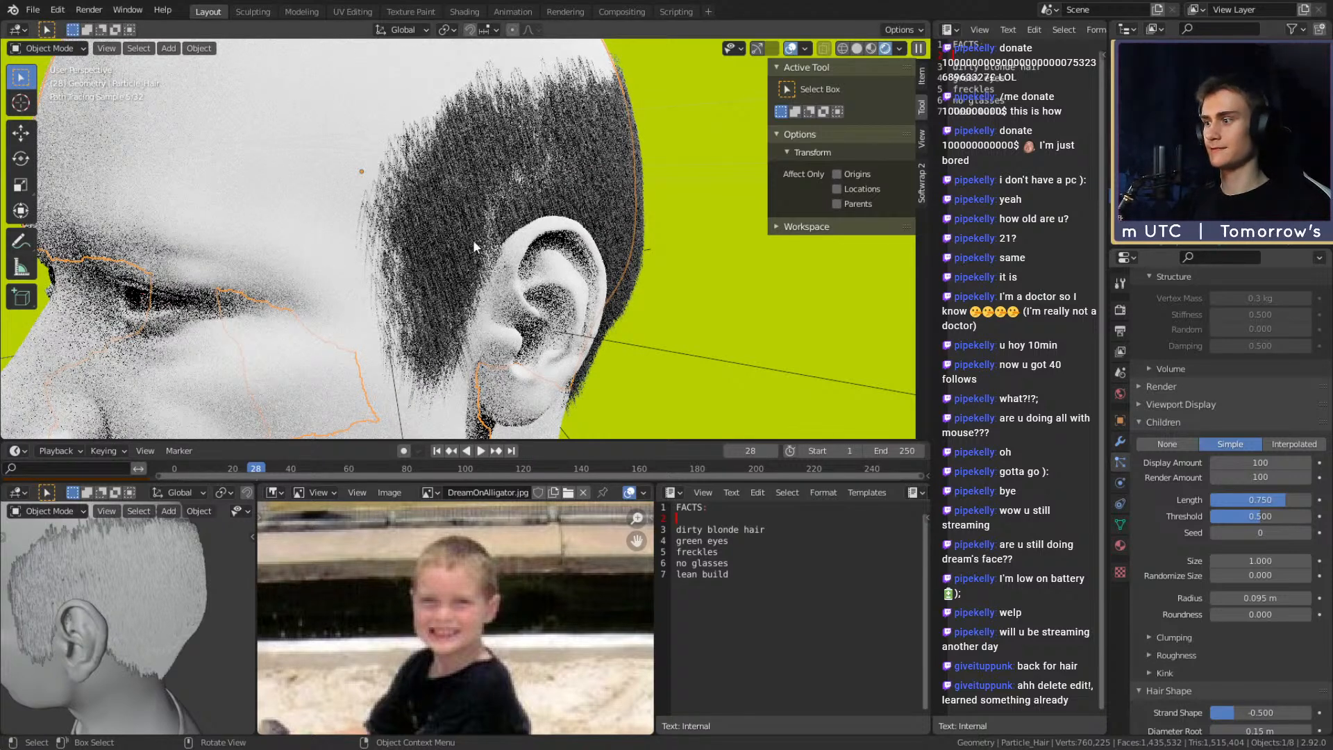
Switch the main viewport to Solid shading and inspect the hair around the ear
key(z)
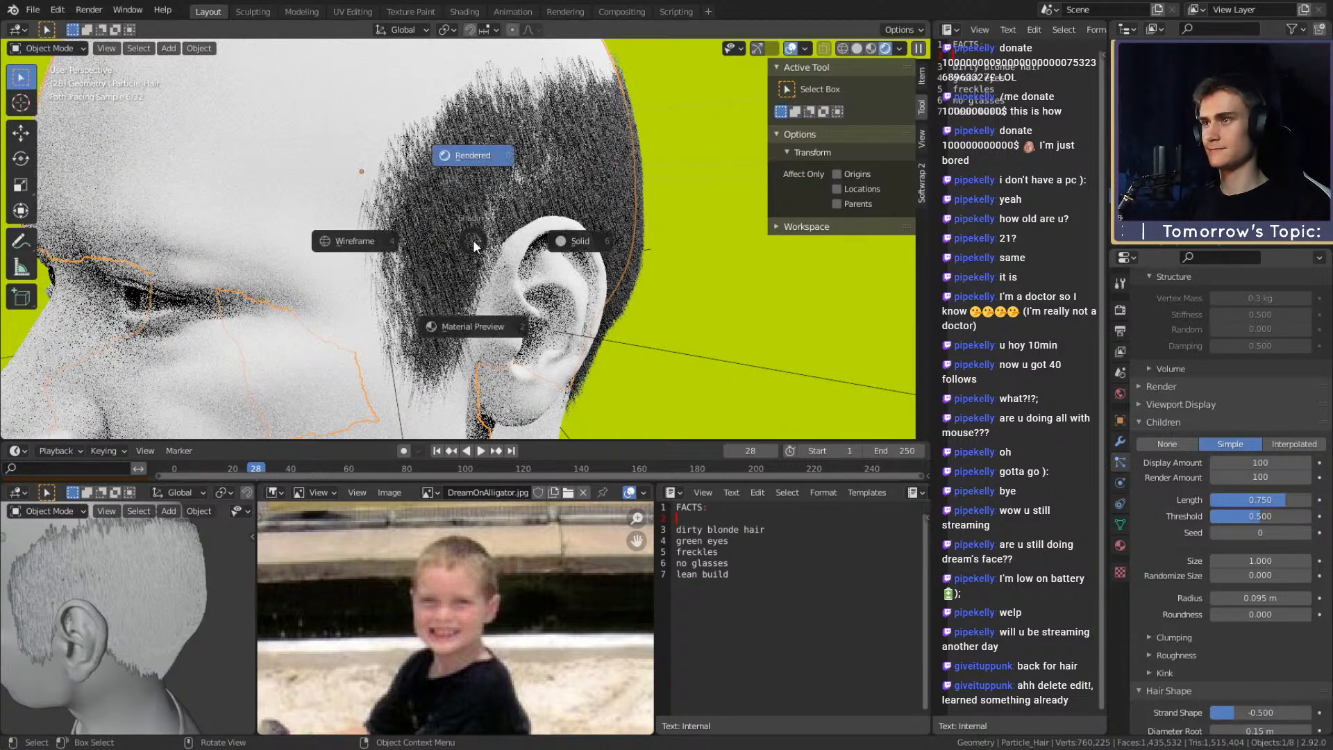
click(560, 242)
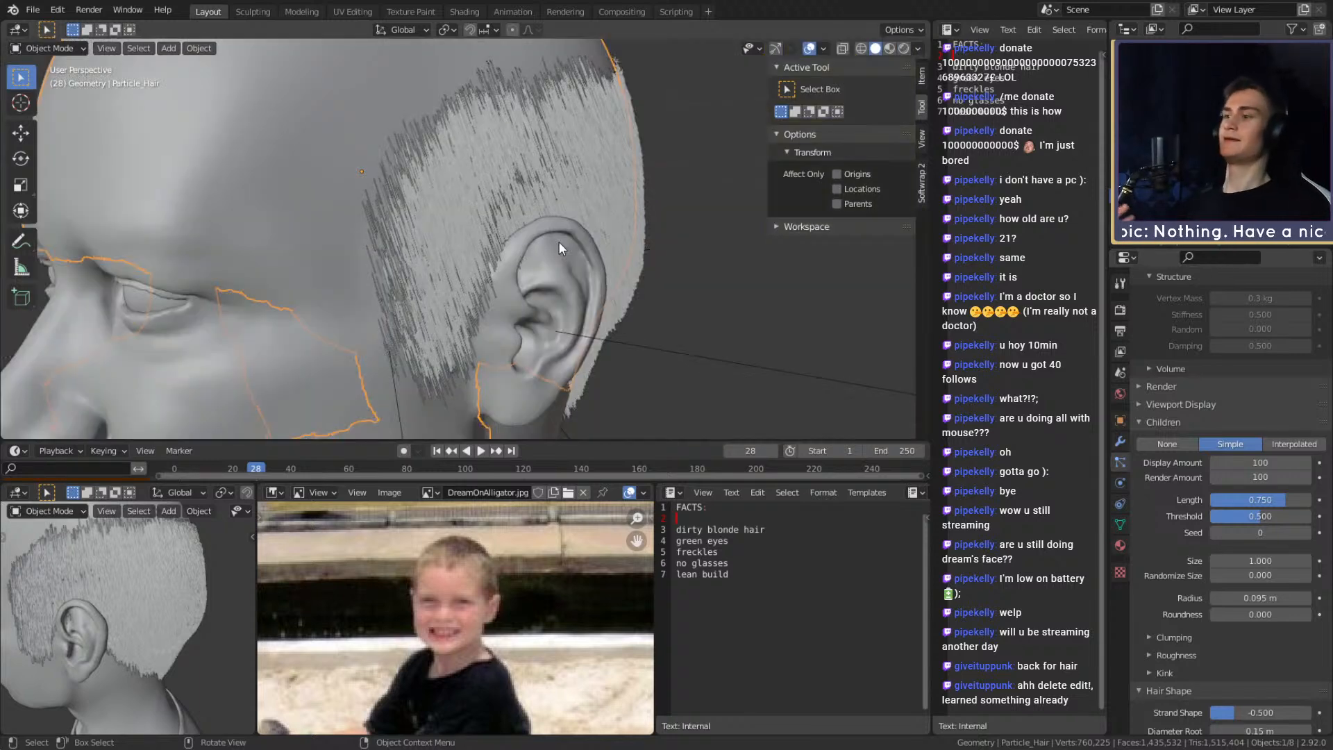
scroll(531, 239, down, 5)
scroll(421, 273, up, 5)
mouse_move(539, 245)
middle_down()
mouse_move(421, 273)
mouse_move(564, 252)
mouse_move(546, 251)
middle_up()
scroll(564, 251, down, 3)
scroll(546, 259, up, 3)
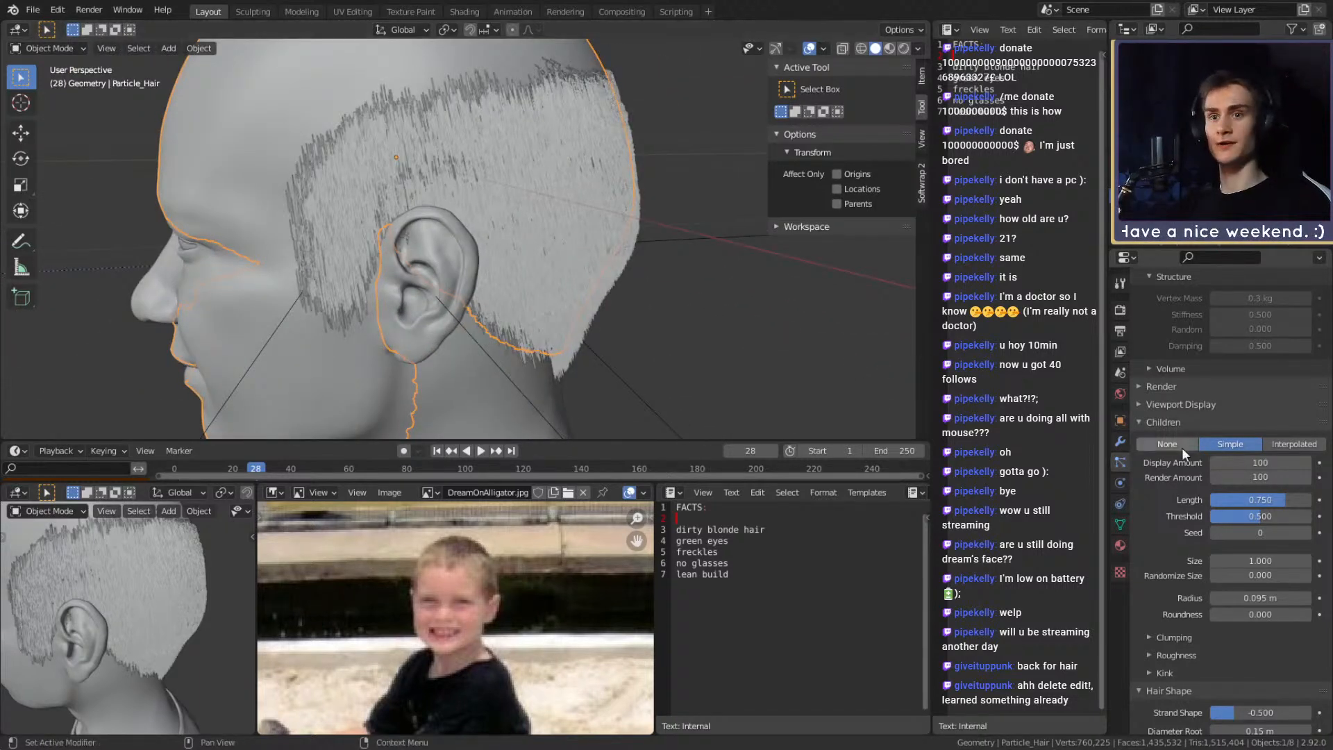
Raise the Clump value of the hair children to about 0.217
scroll(1166, 444, down, 6)
scroll(1159, 368, up, 3)
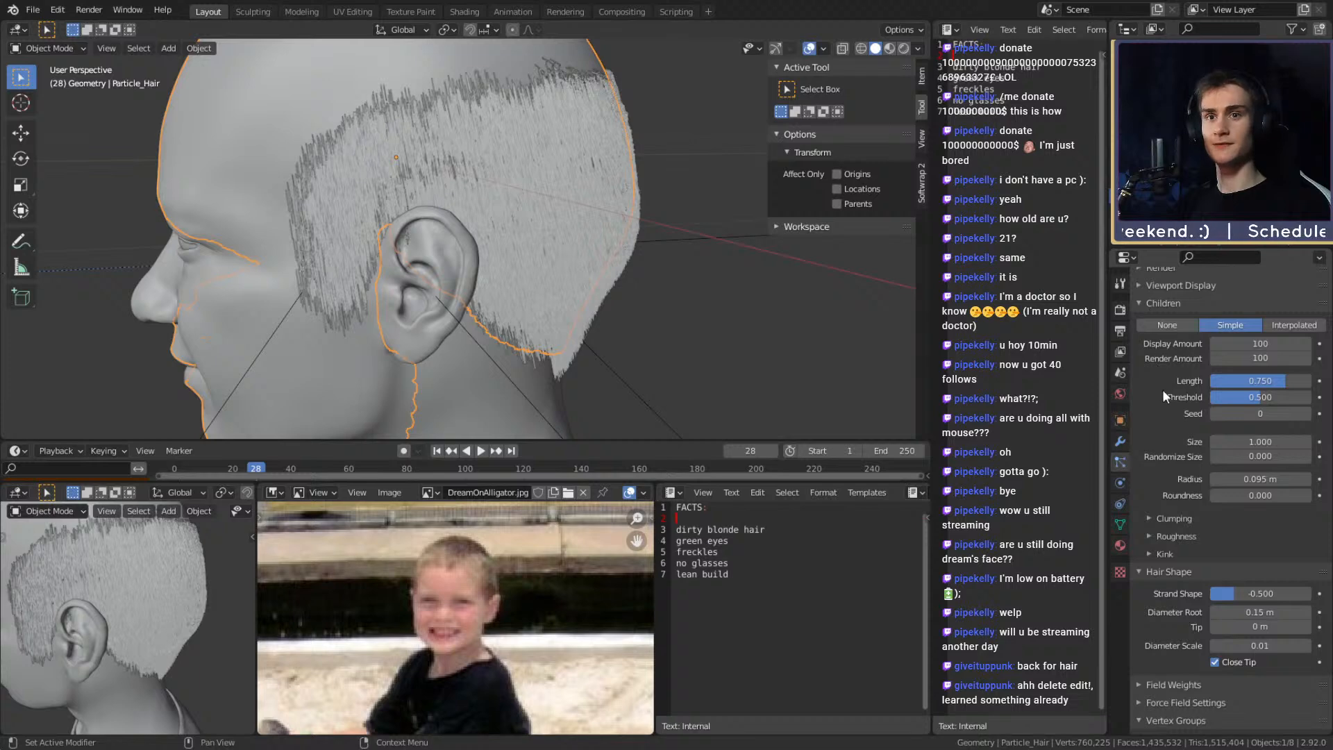
scroll(1166, 397, down, 4)
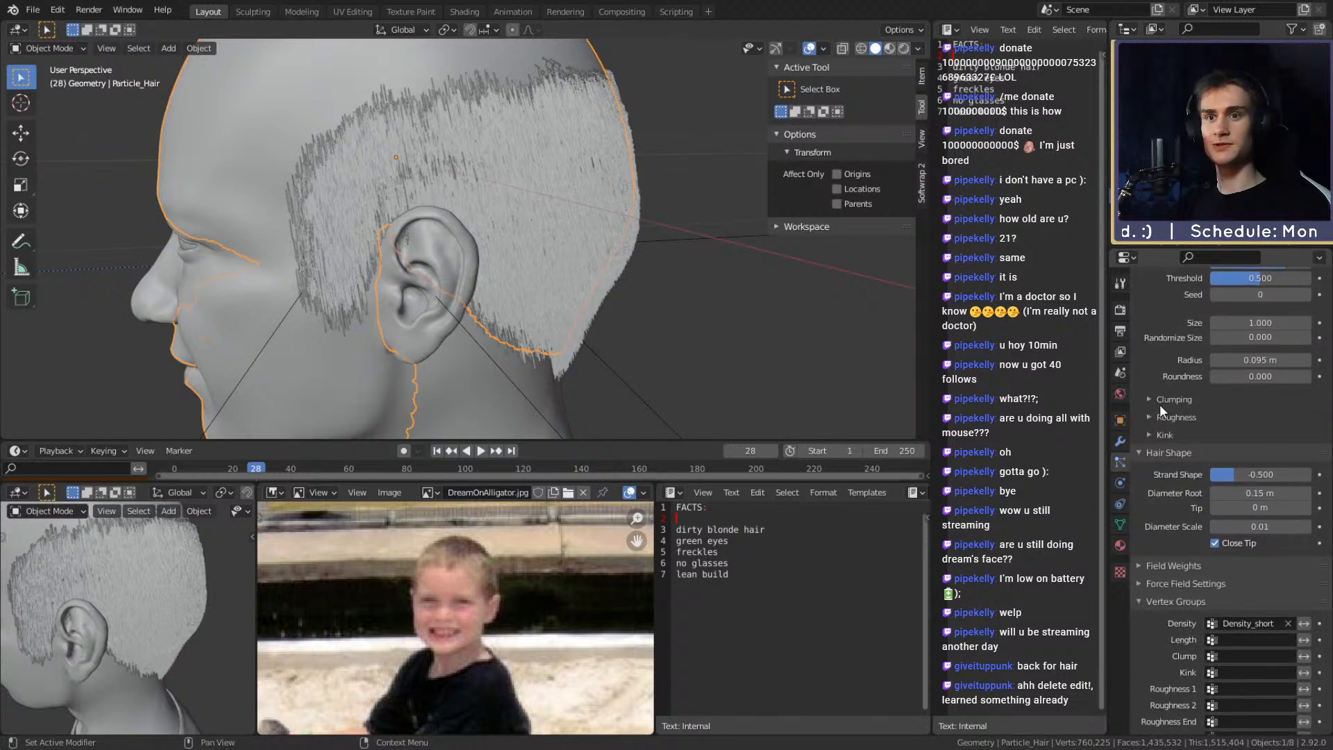
click(1165, 397)
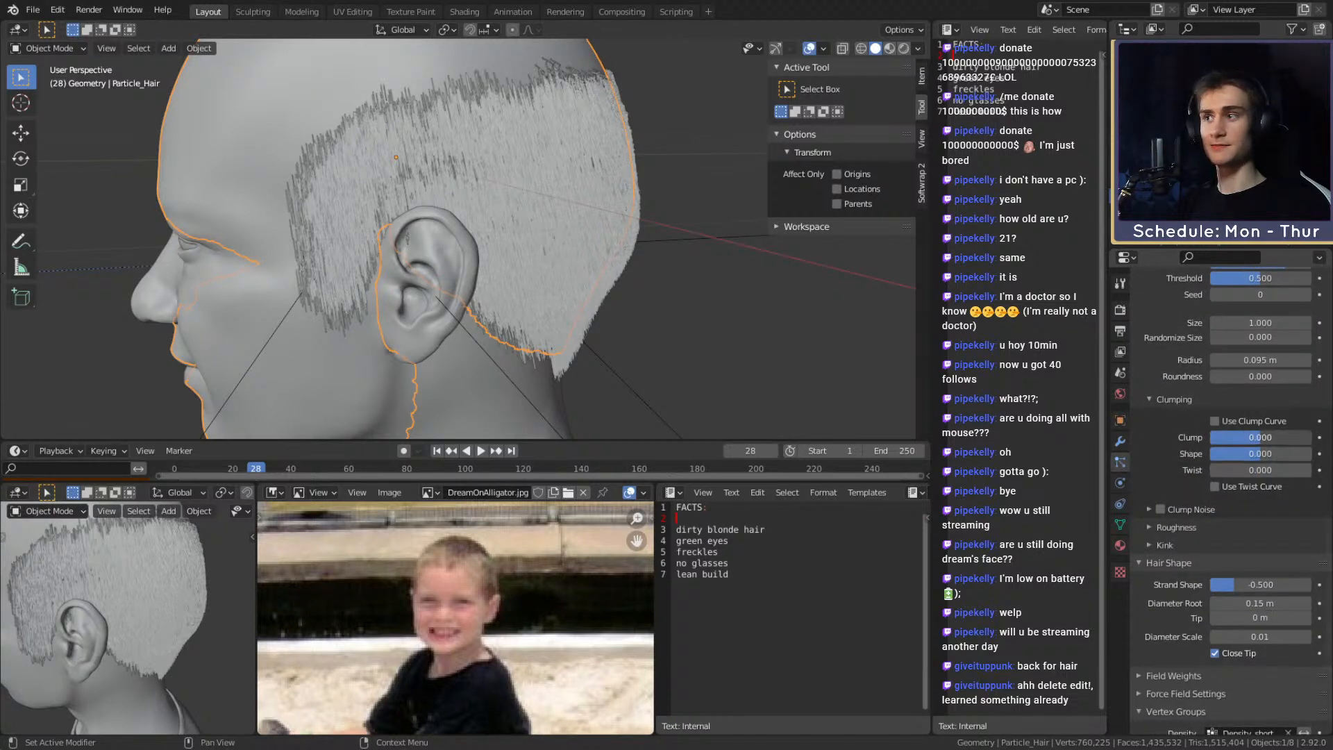
drag(1272, 436, 1282, 436)
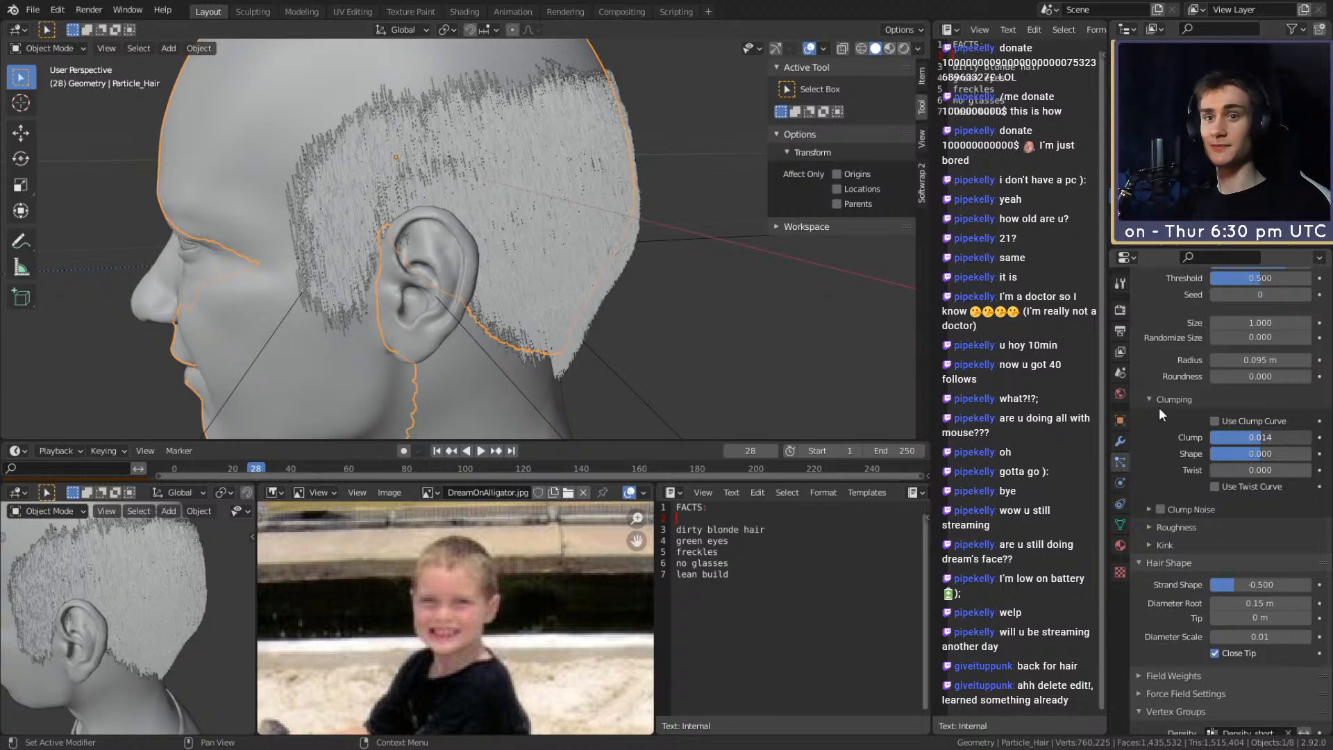
Set the Display Amount and Render Amount of the hair children to 25
scroll(1155, 405, up, 4)
click(1264, 344)
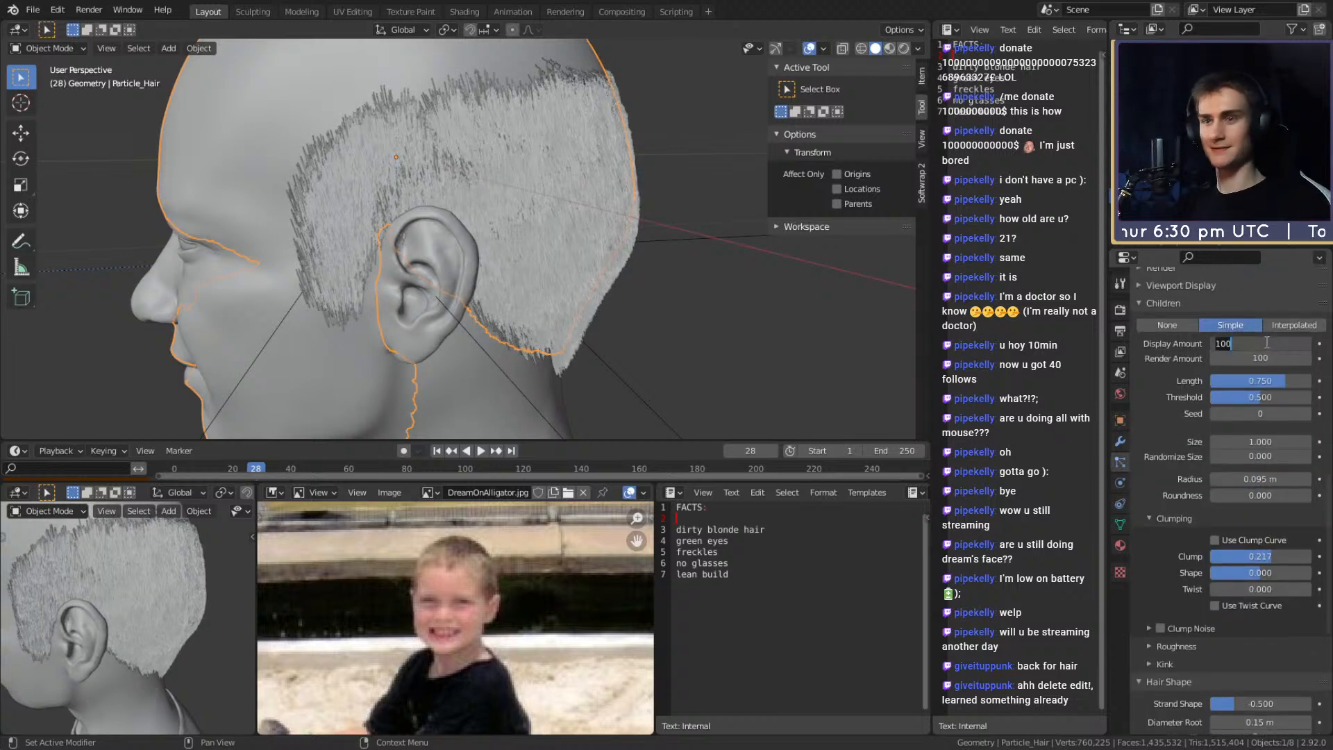
text(25)
key(Return)
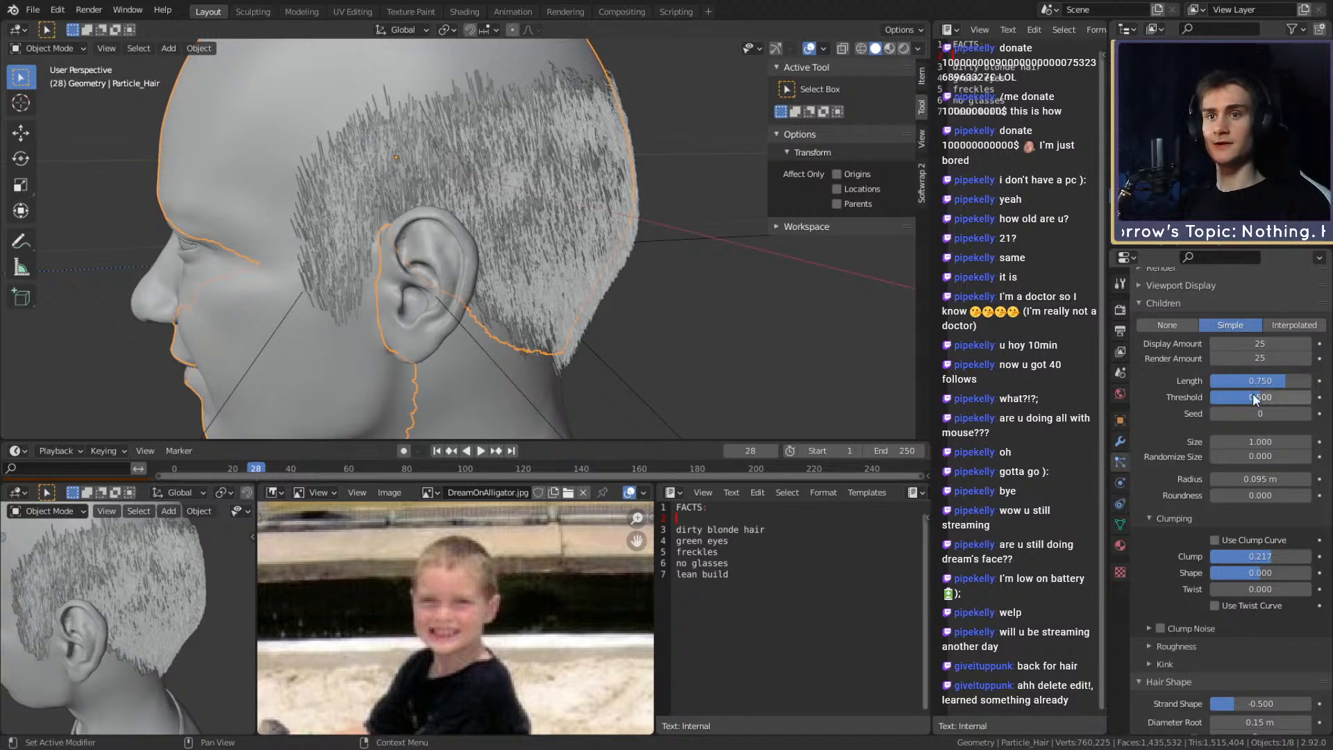
Try a Clump value of 1.000 on the hair children and check the hair behind the ear
scroll(1187, 405, down, 8)
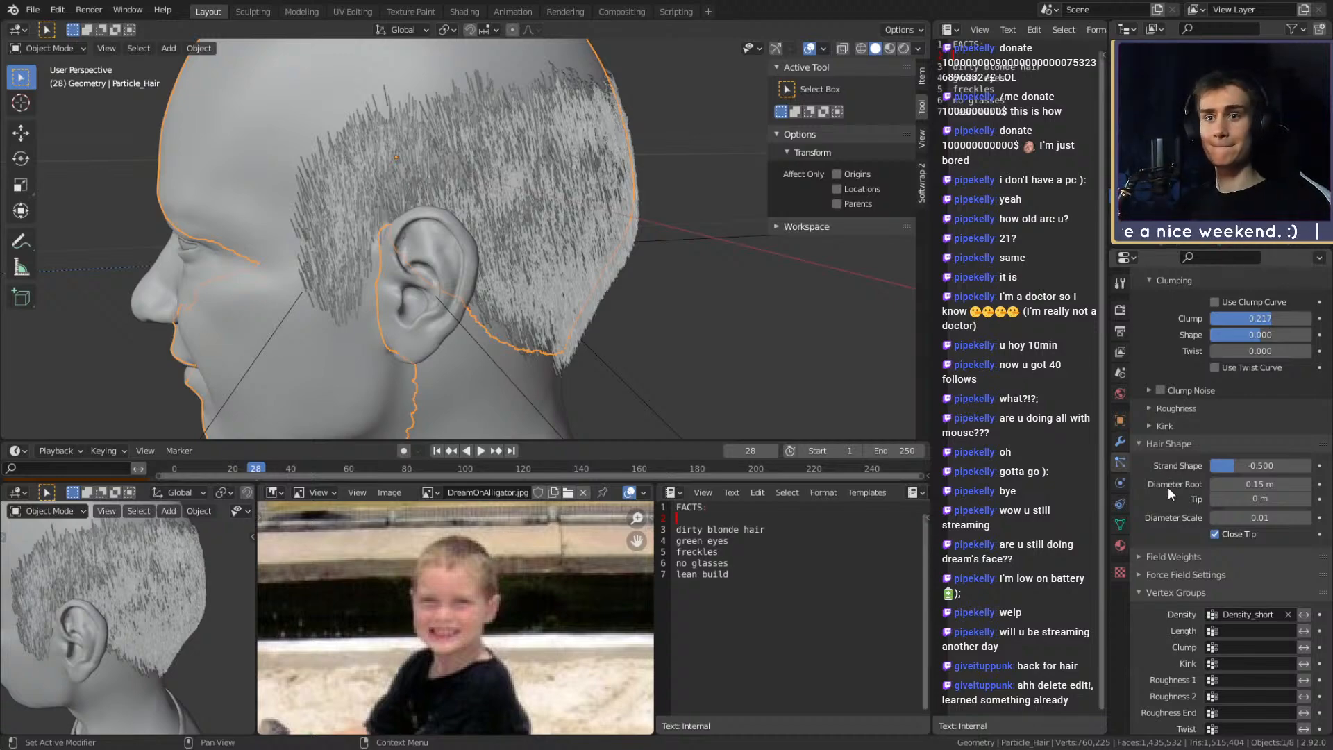
scroll(508, 257, up, 5)
middle_drag(509, 257, 553, 286)
scroll(536, 263, down, 5)
scroll(547, 290, up, 4)
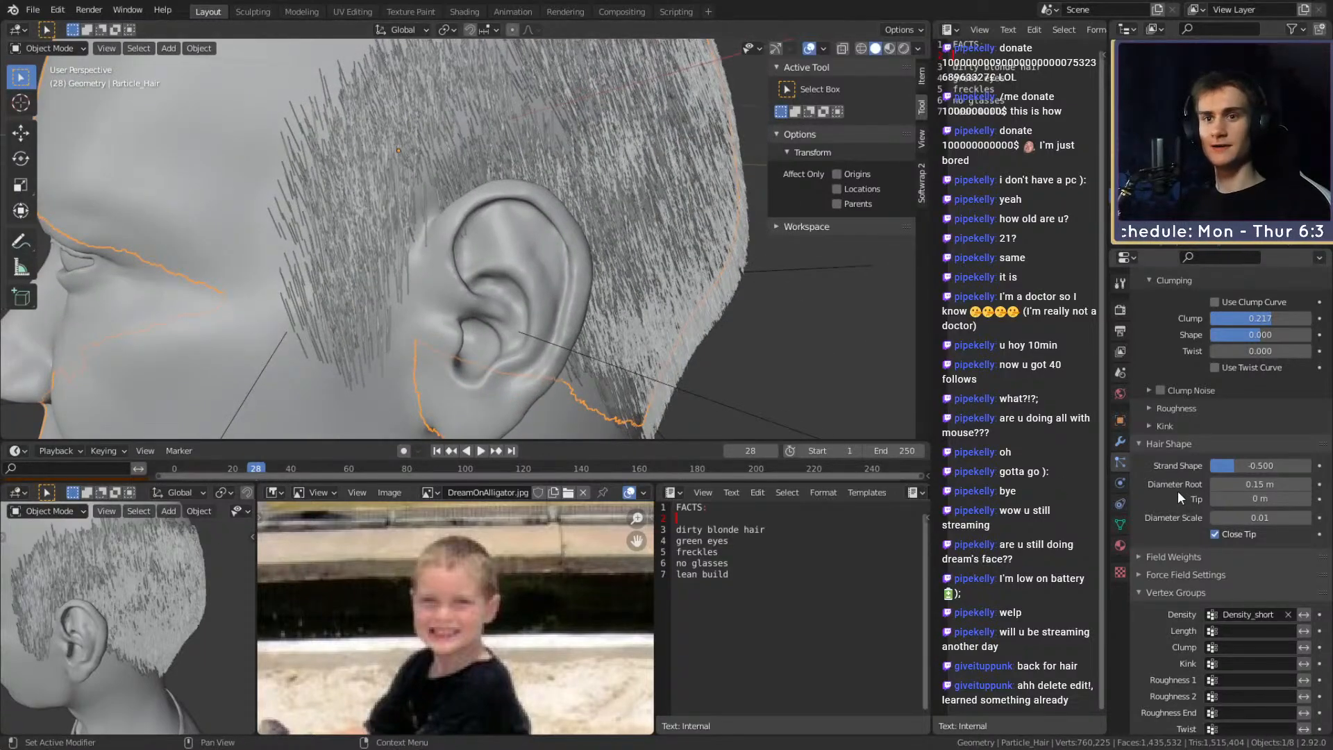
scroll(1179, 402, up, 5)
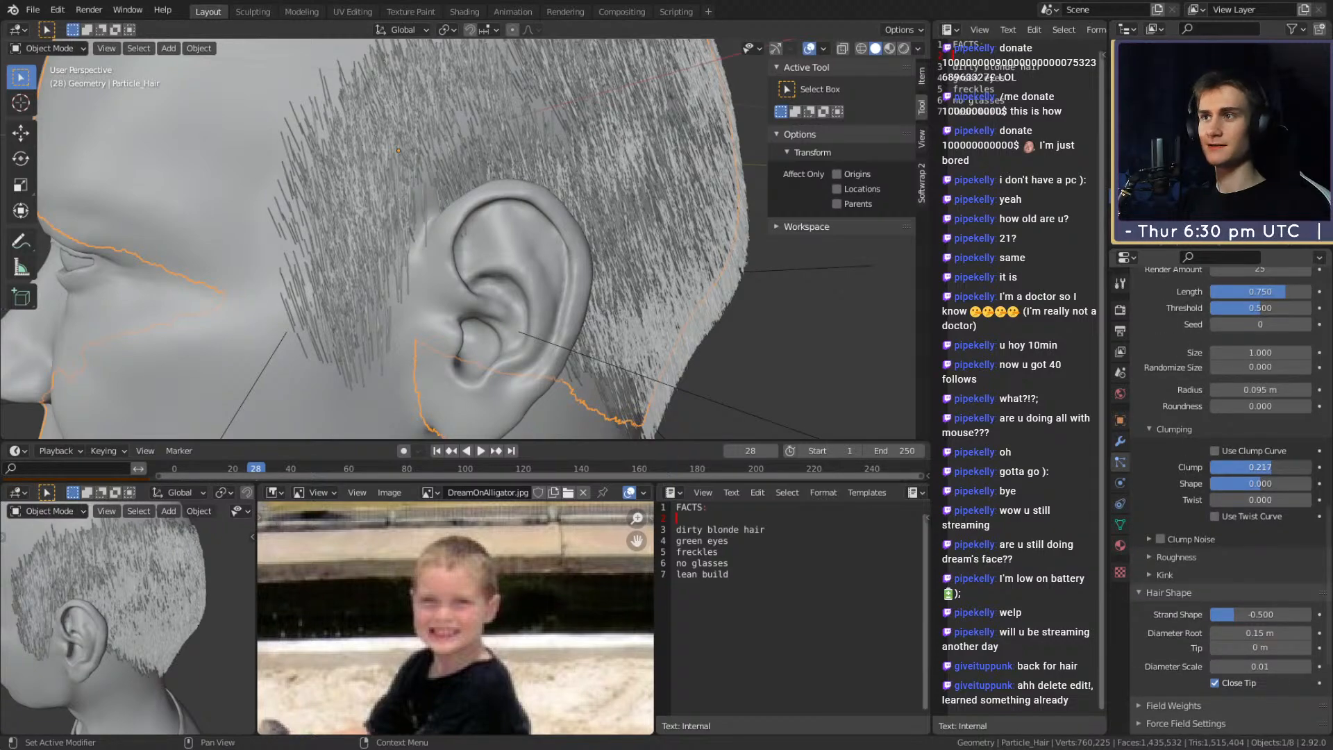
drag(1260, 467, 1312, 467)
scroll(622, 262, down, 3)
middle_drag(623, 262, 588, 285)
scroll(490, 290, up, 4)
Set the Clump value of the hair children to 0.25 and check the strands above the ear
click(1283, 467)
key(BackSpace)
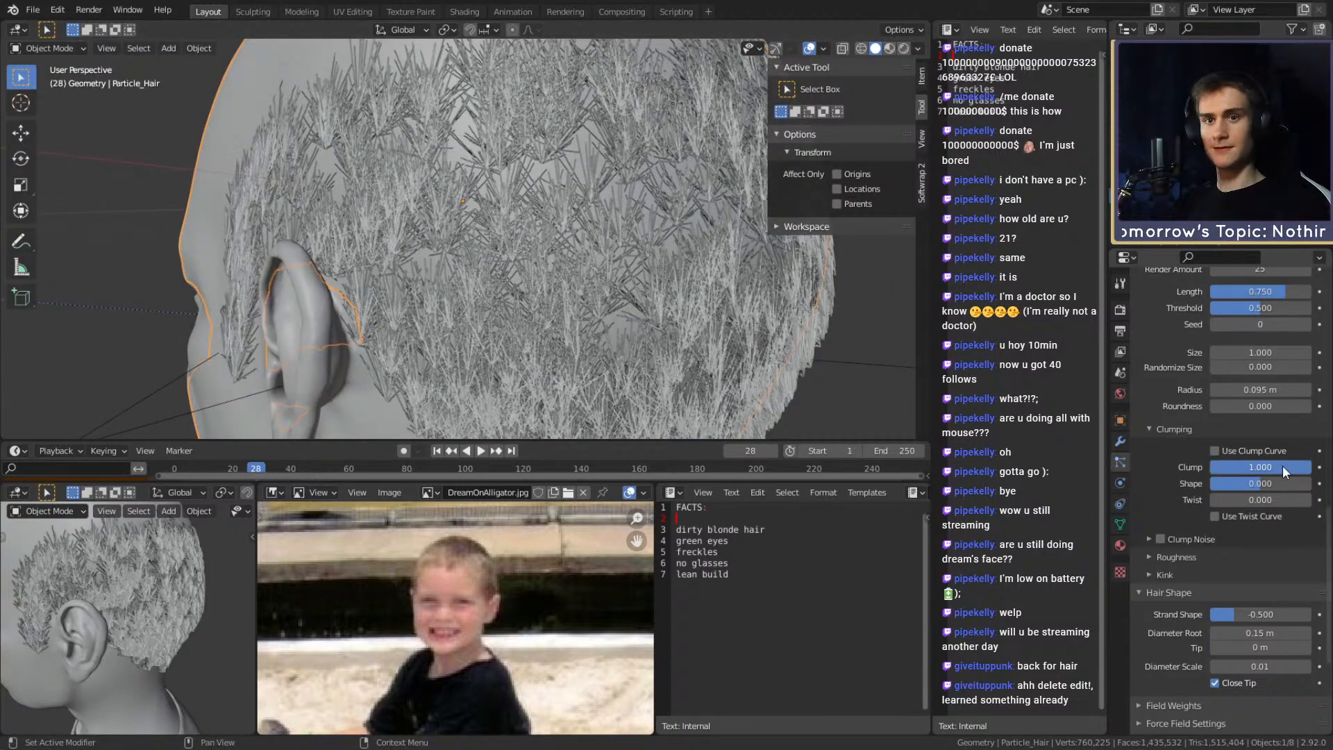
text(.25)
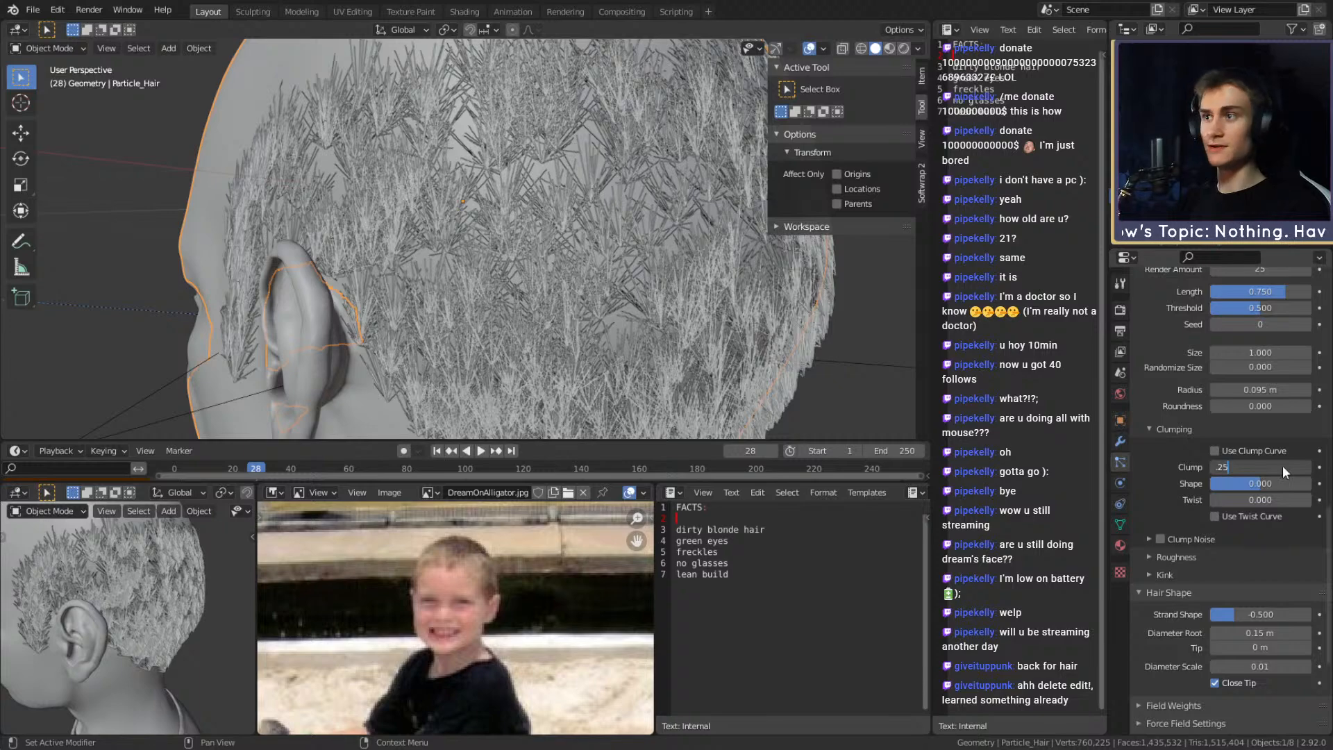
key(Return)
scroll(522, 292, down, 4)
drag(518, 292, 526, 293)
scroll(597, 303, up, 4)
middle_drag(526, 293, 577, 286)
scroll(578, 286, up, 3)
scroll(601, 290, up, 1)
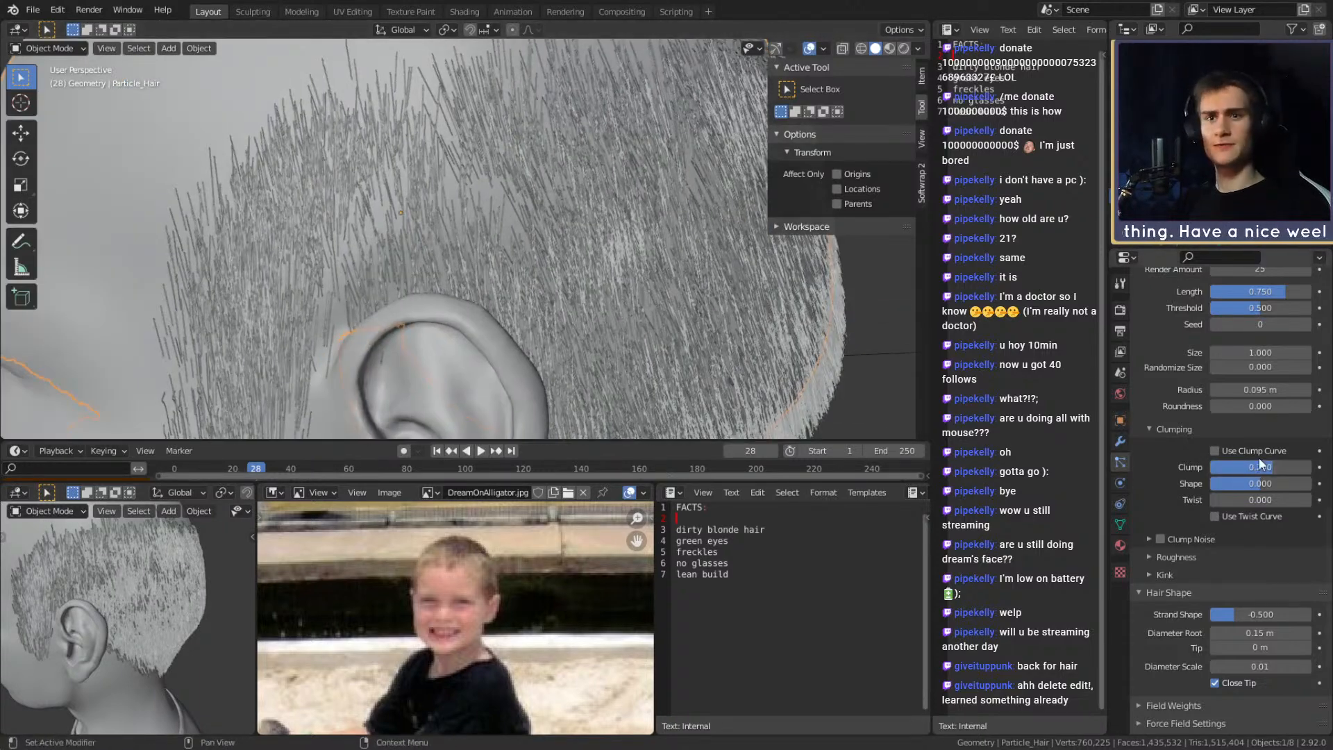
Set the Clump value of the hair children to 0.15 and check the side of the head
click(1275, 465)
text(15)
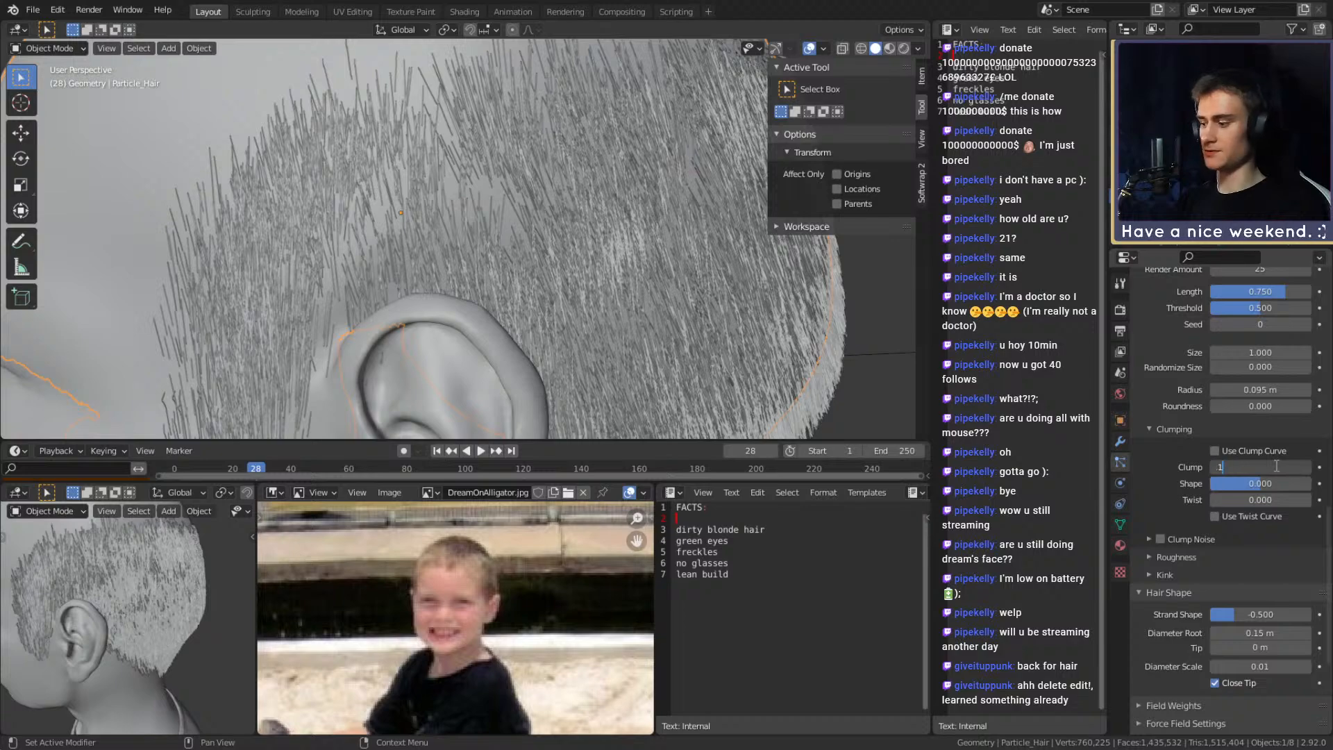
key(Return)
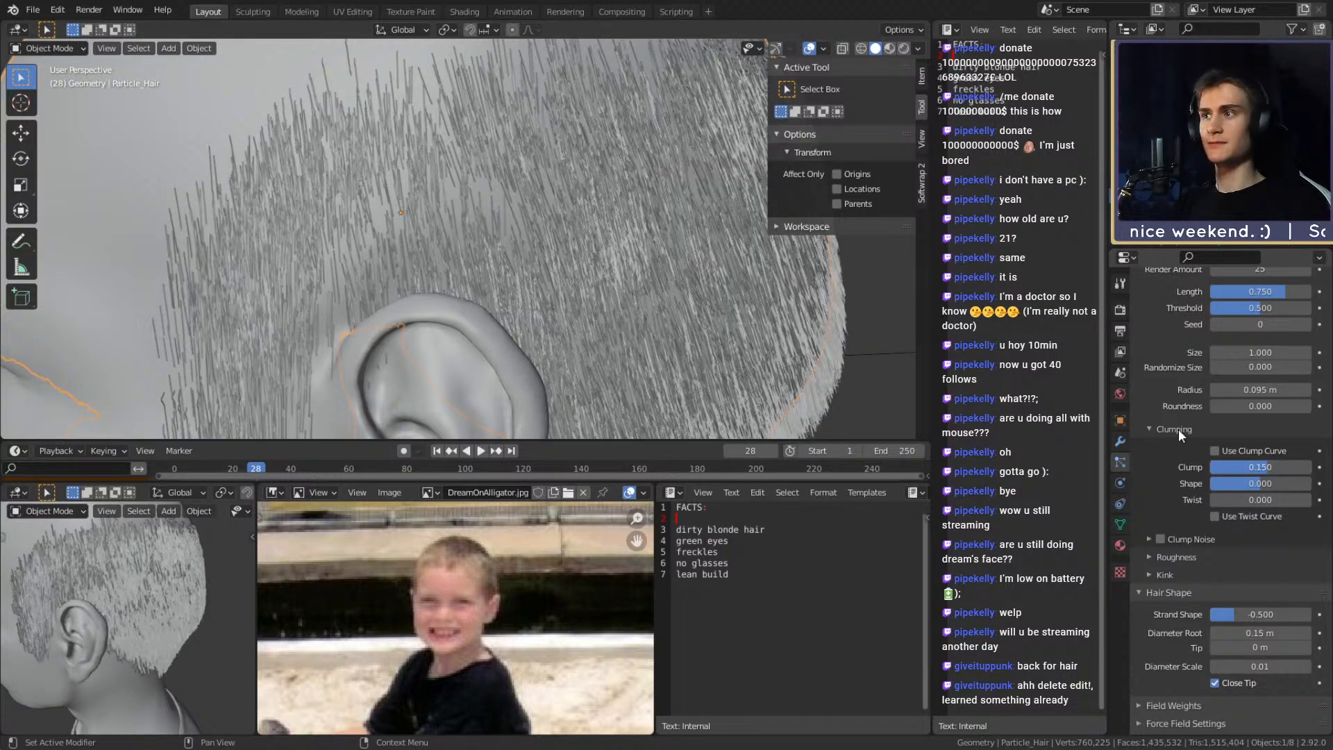
scroll(560, 322, down, 3)
scroll(585, 326, up, 3)
middle_drag(584, 327, 552, 317)
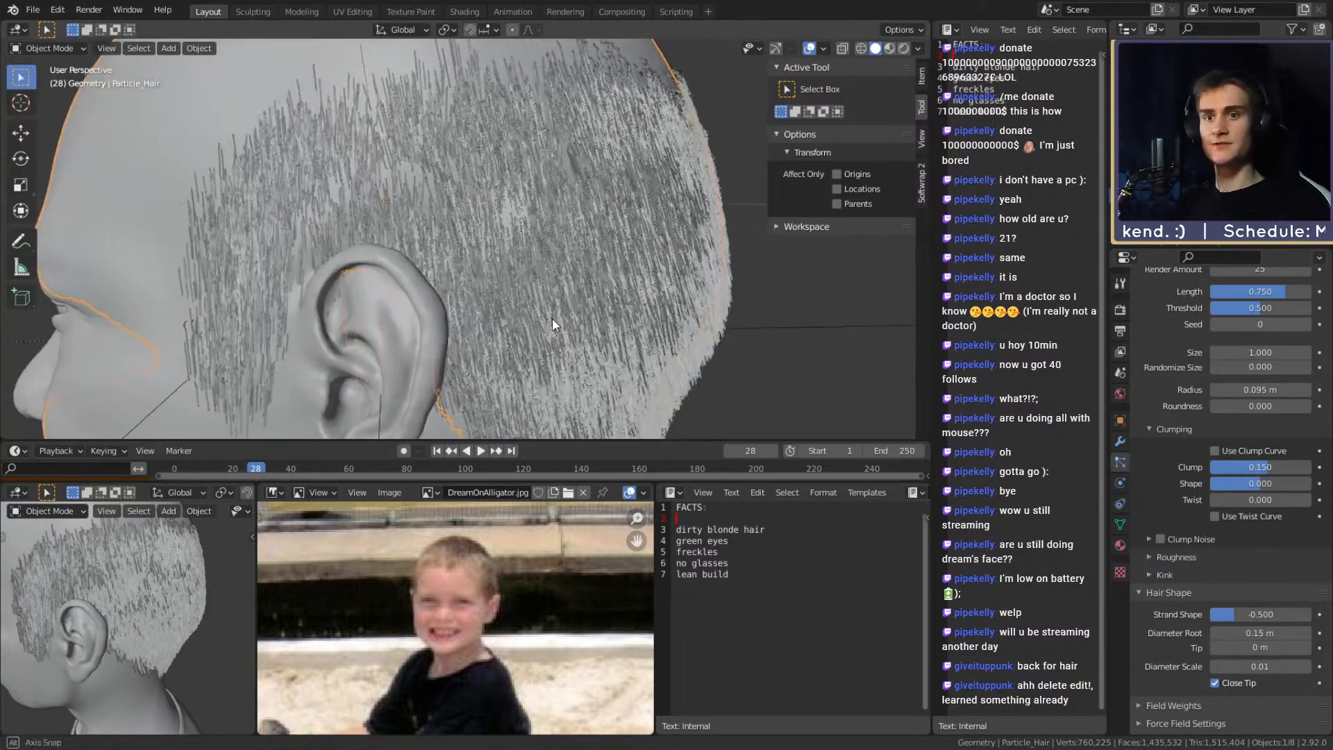
Set the clumping Shape of the hair children to 0.15 and inspect the strands around the ear
click(1271, 482)
text(0.15)
key(Return)
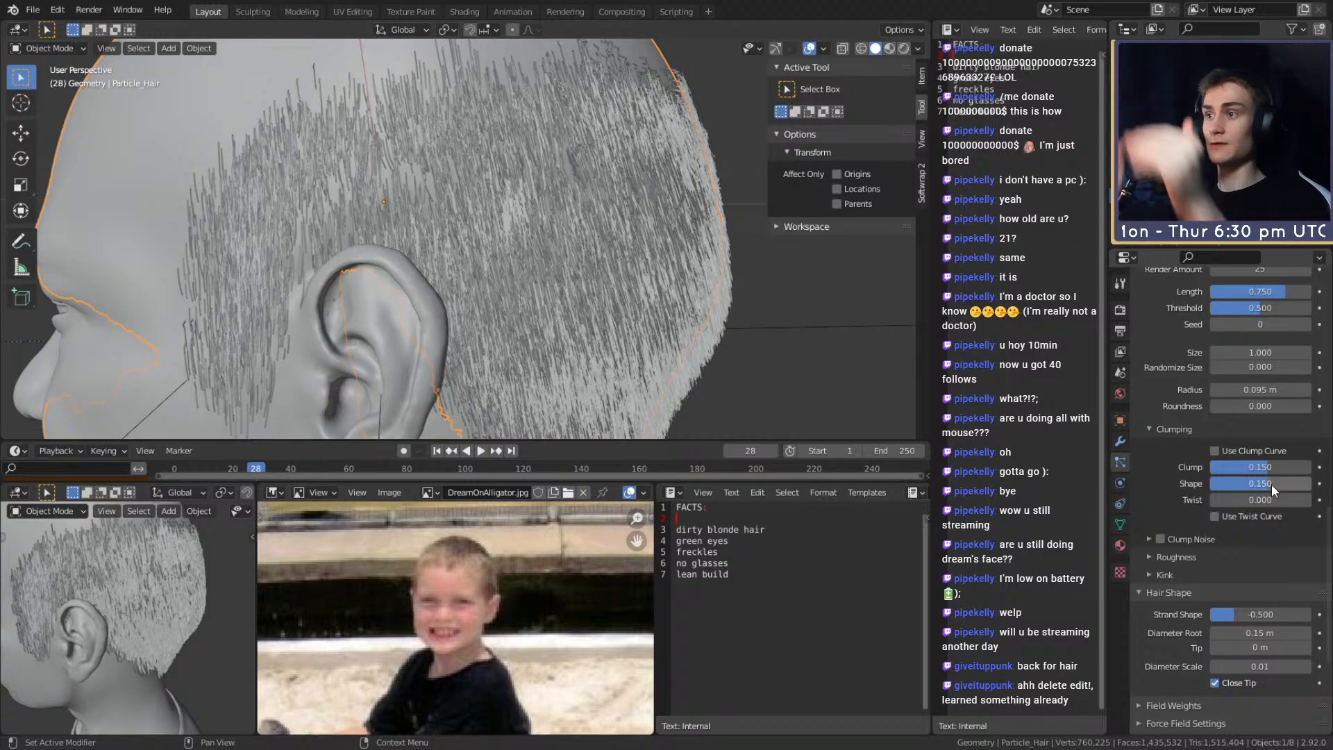
middle_drag(571, 191, 491, 267)
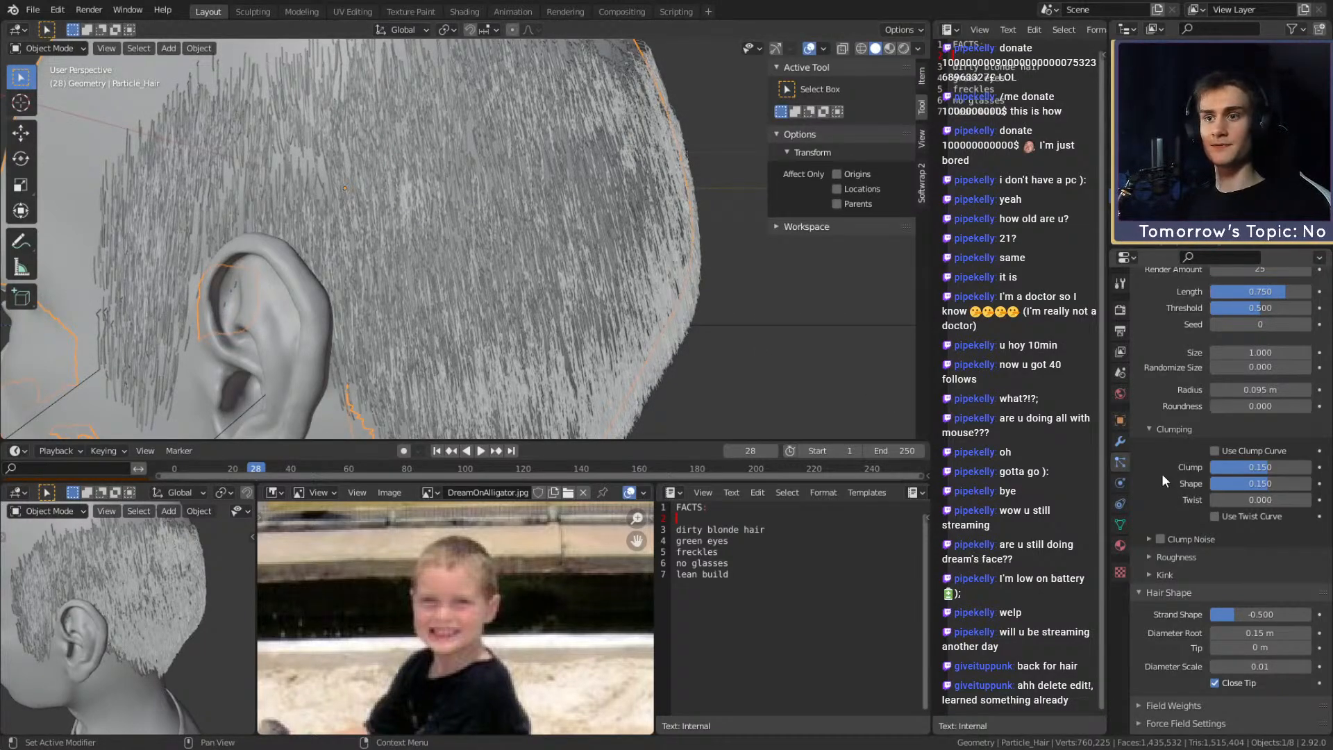
middle_drag(586, 336, 560, 264)
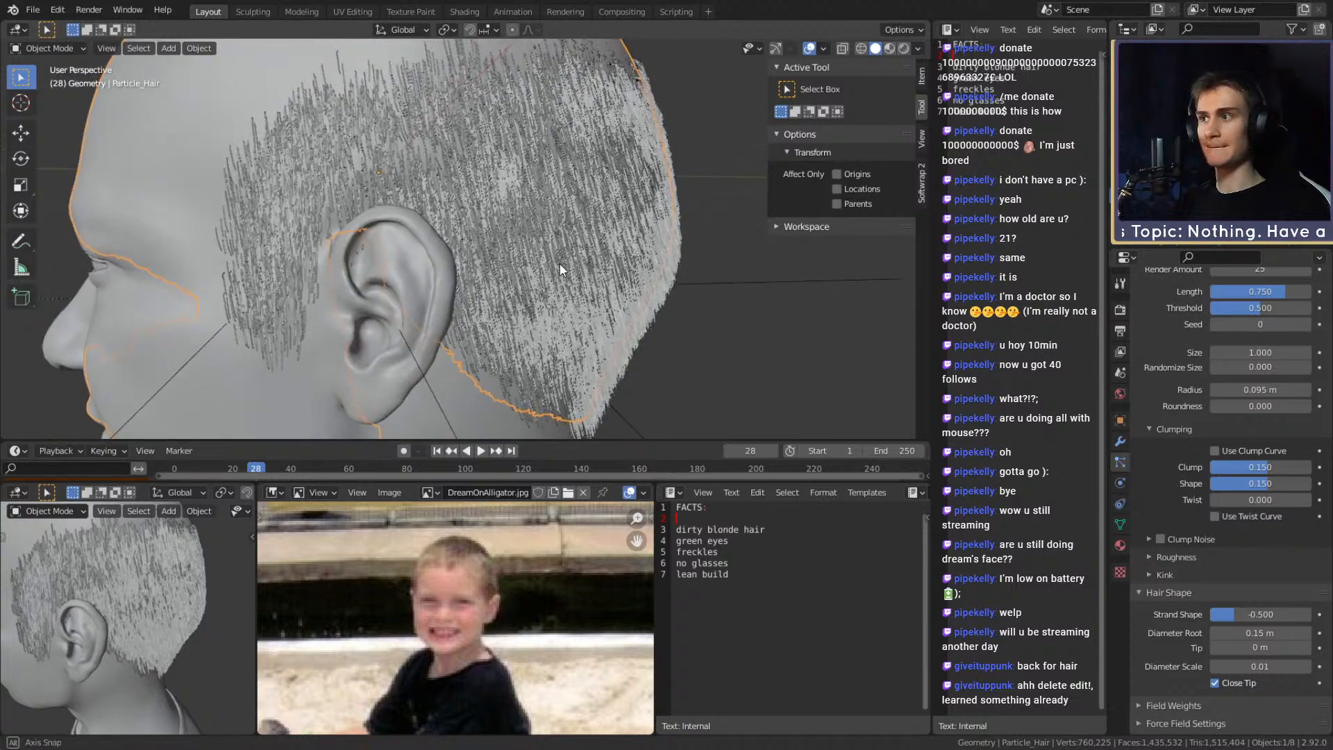
Try a Uniform roughness of 1 on the hair children and check the whole side of the head
scroll(1162, 472, down, 1)
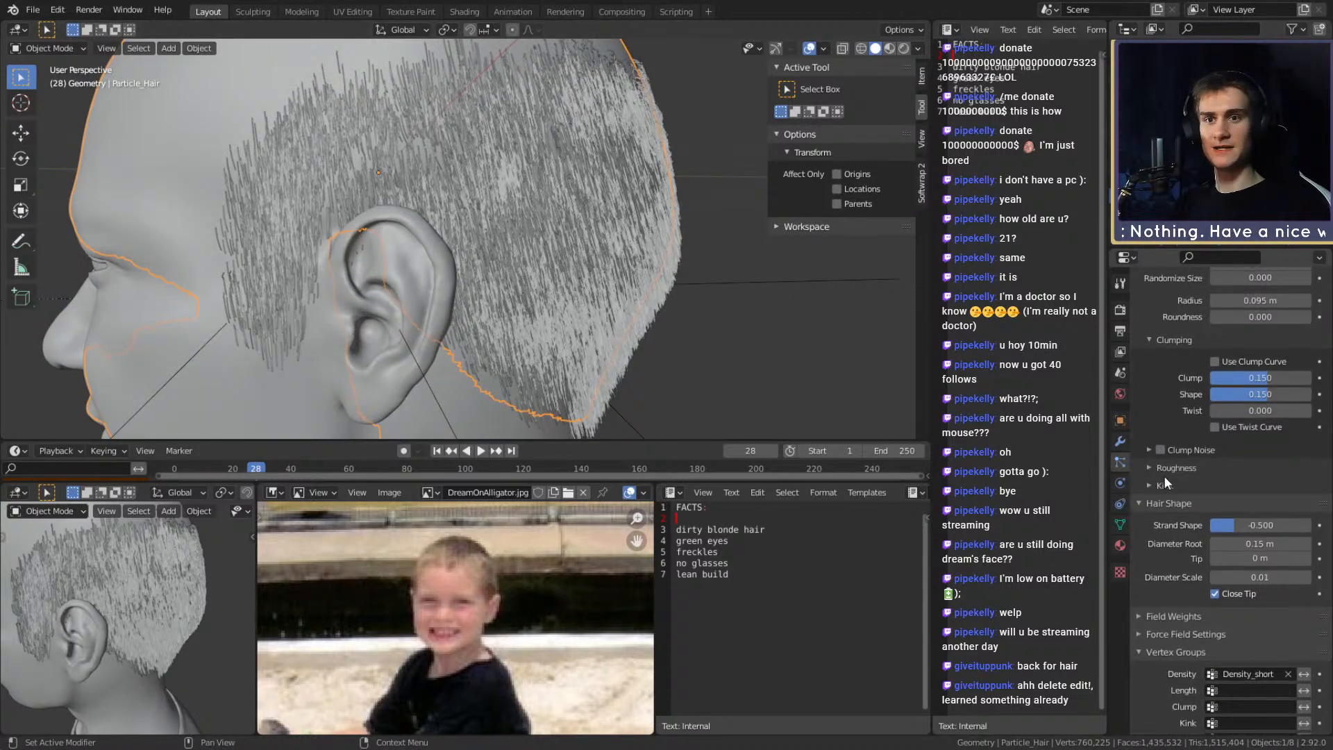
click(1142, 468)
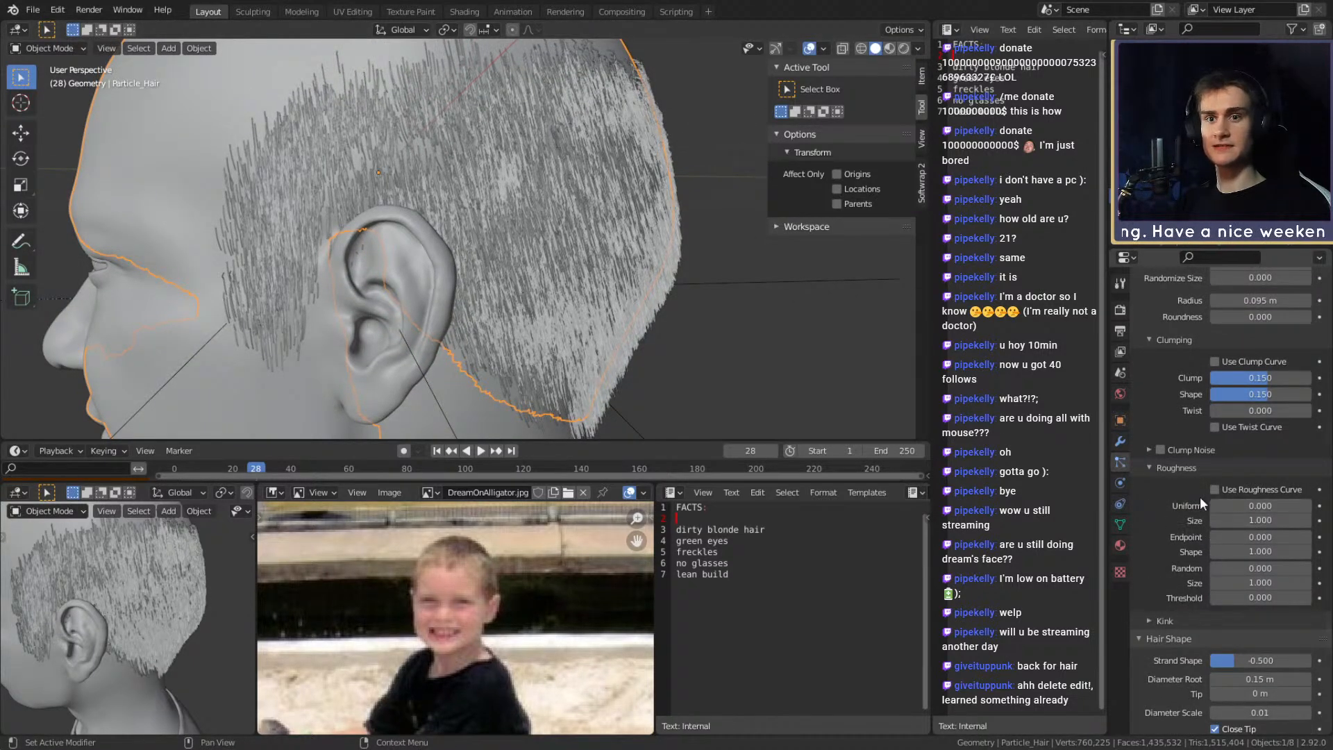
click(1256, 506)
text(0.0)
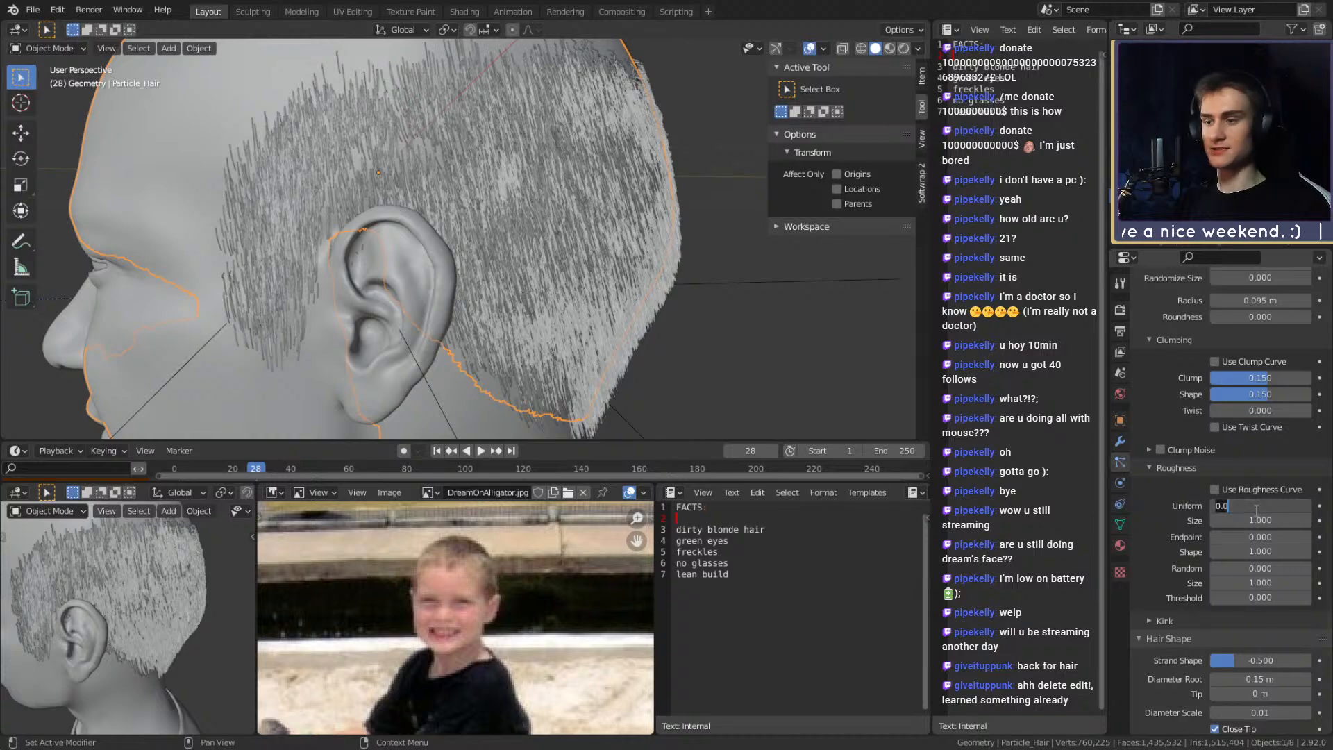
key(BackSpace)
key(BackSpace)
key(BackSpace)
text(1)
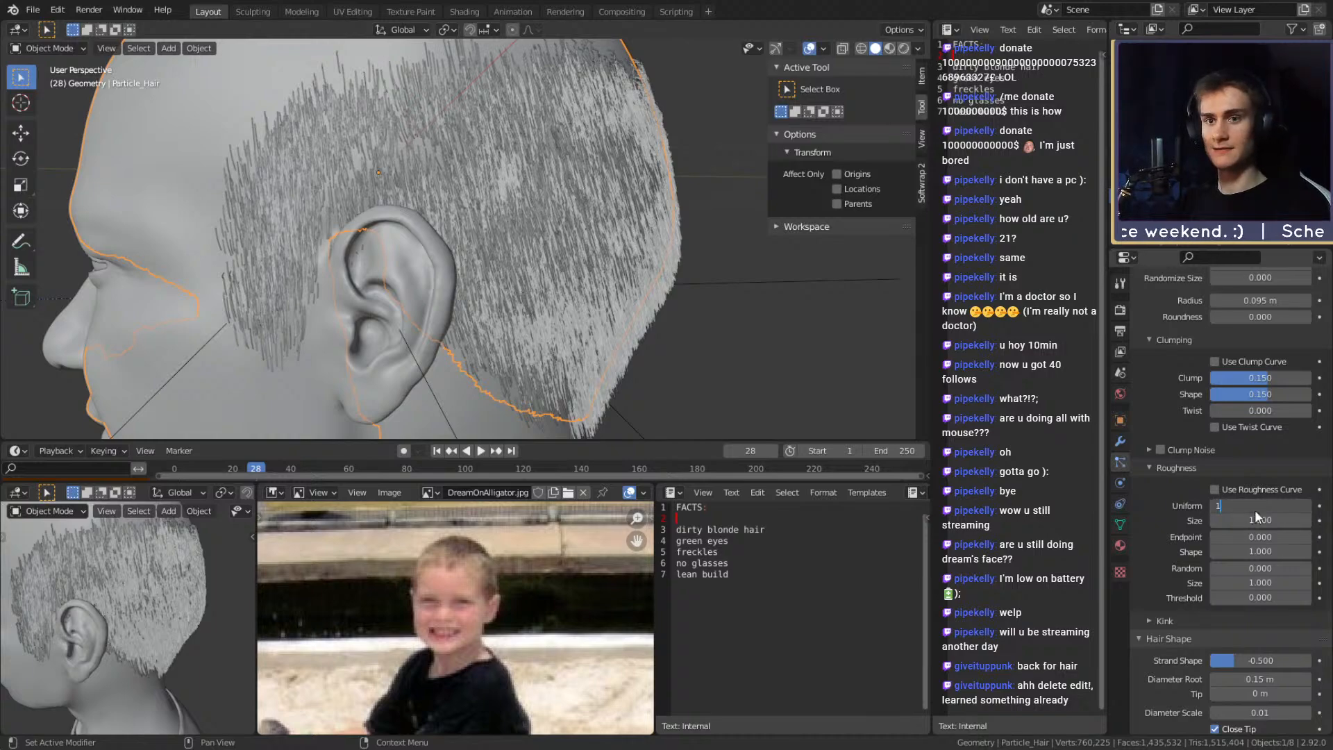
key(Return)
scroll(510, 264, down, 5)
scroll(526, 247, up, 3)
Try a Uniform roughness of 0.1 on the hair children and inspect the strands above the ear
click(1246, 507)
text(1.0)
key(BackSpace)
key(BackSpace)
key(BackSpace)
text(0.1)
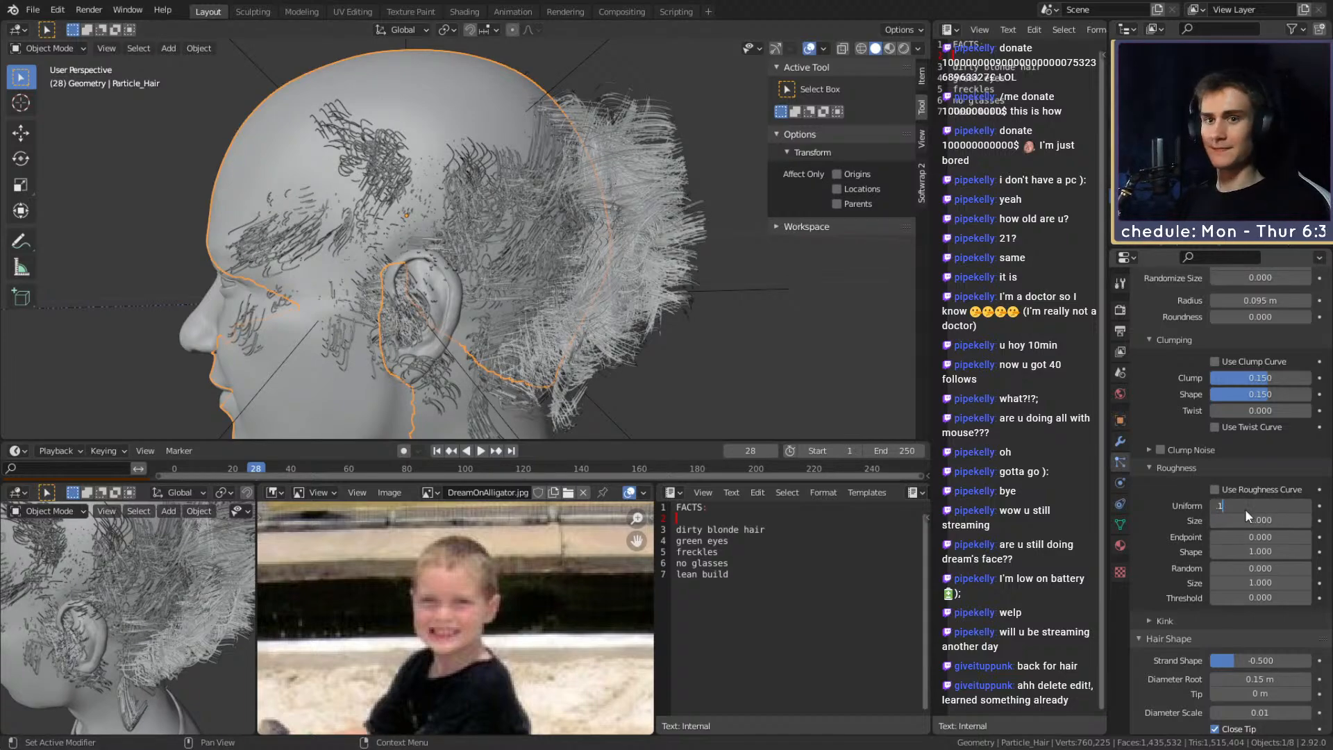
key(Return)
scroll(551, 282, up, 5)
middle_drag(538, 257, 568, 280)
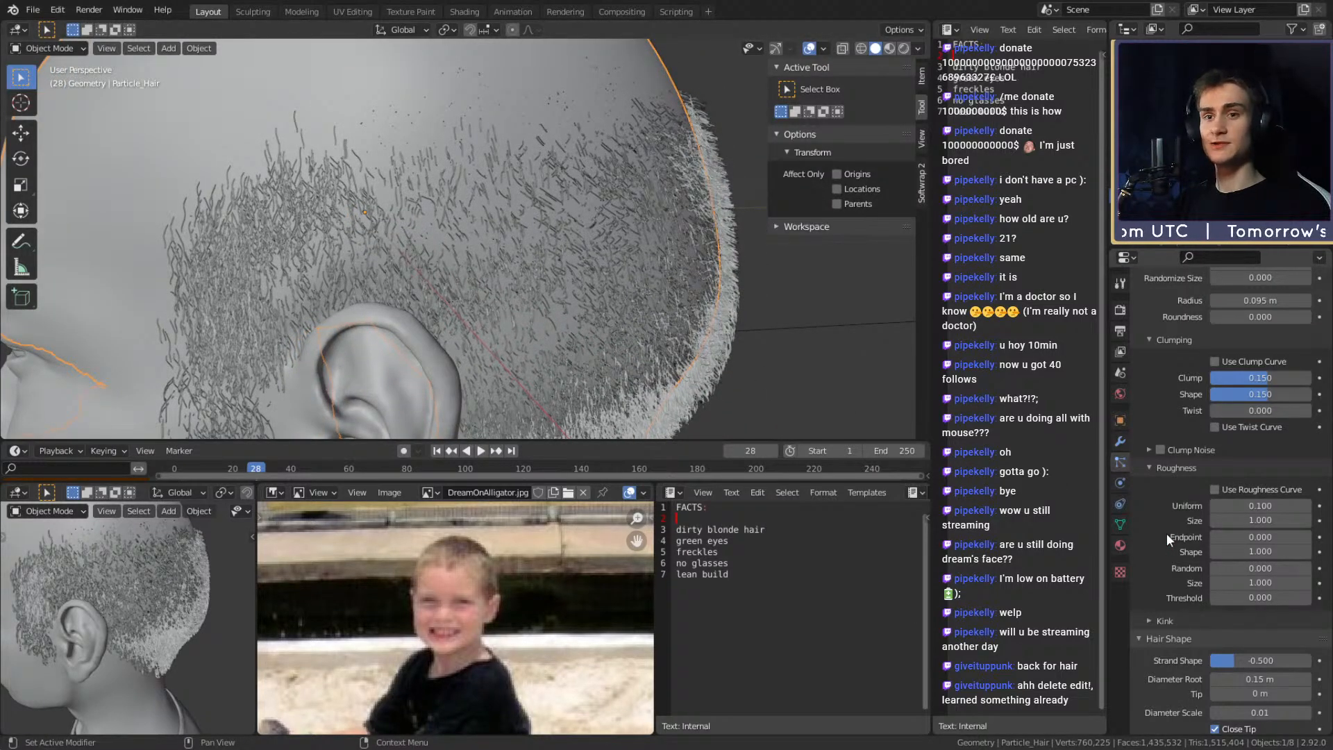
Try a Uniform roughness of 0.001 on the hair children and inspect the strands from close and afar
double_click(1259, 506)
key(BackSpace)
text(001)
key(Return)
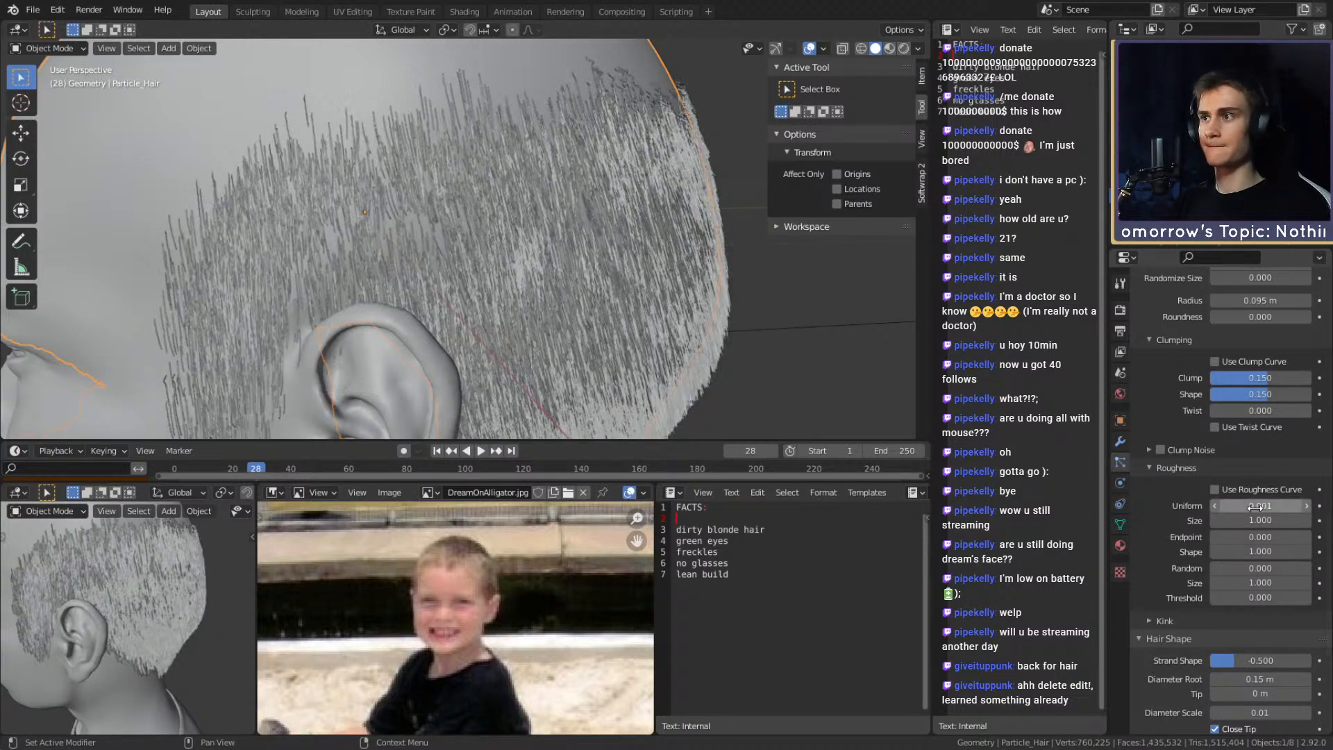
scroll(598, 346, up, 5)
shift+middle_drag(611, 203, 565, 245)
scroll(564, 245, up, 3)
scroll(451, 163, down, 6)
middle_drag(452, 164, 541, 278)
scroll(612, 218, up, 6)
scroll(602, 288, down, 2)
Try a Uniform roughness of 0.005 on the hair children
click(1262, 506)
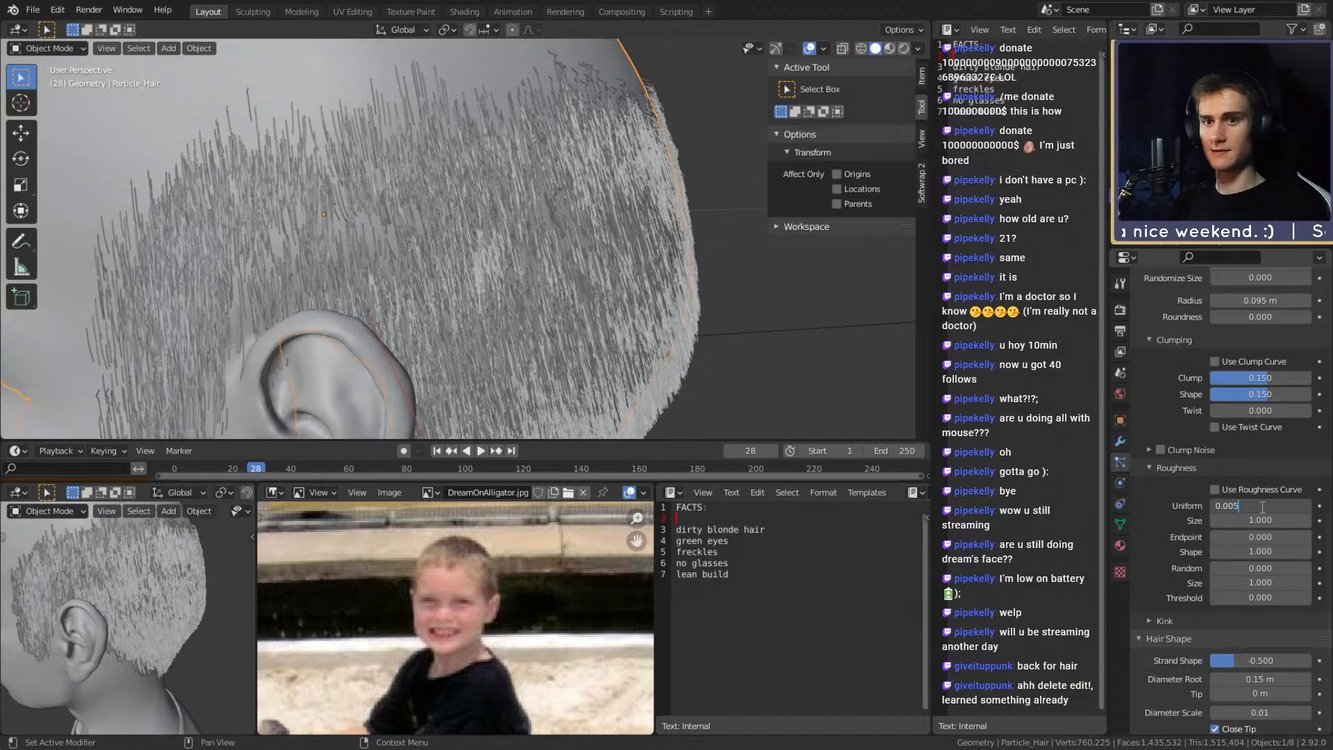
text(0.005)
key(Return)
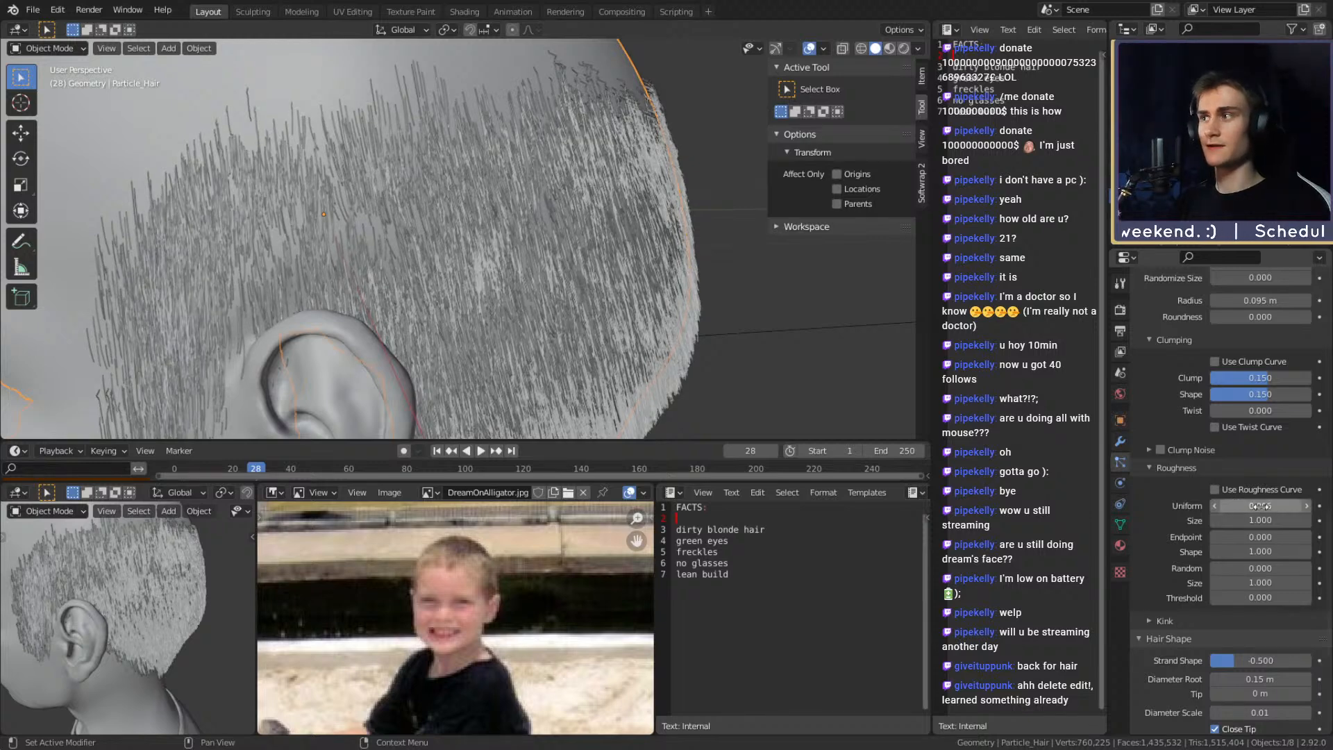
Try a Uniform roughness of 0.01 on the hair children and check the strands above the ear
click(1260, 505)
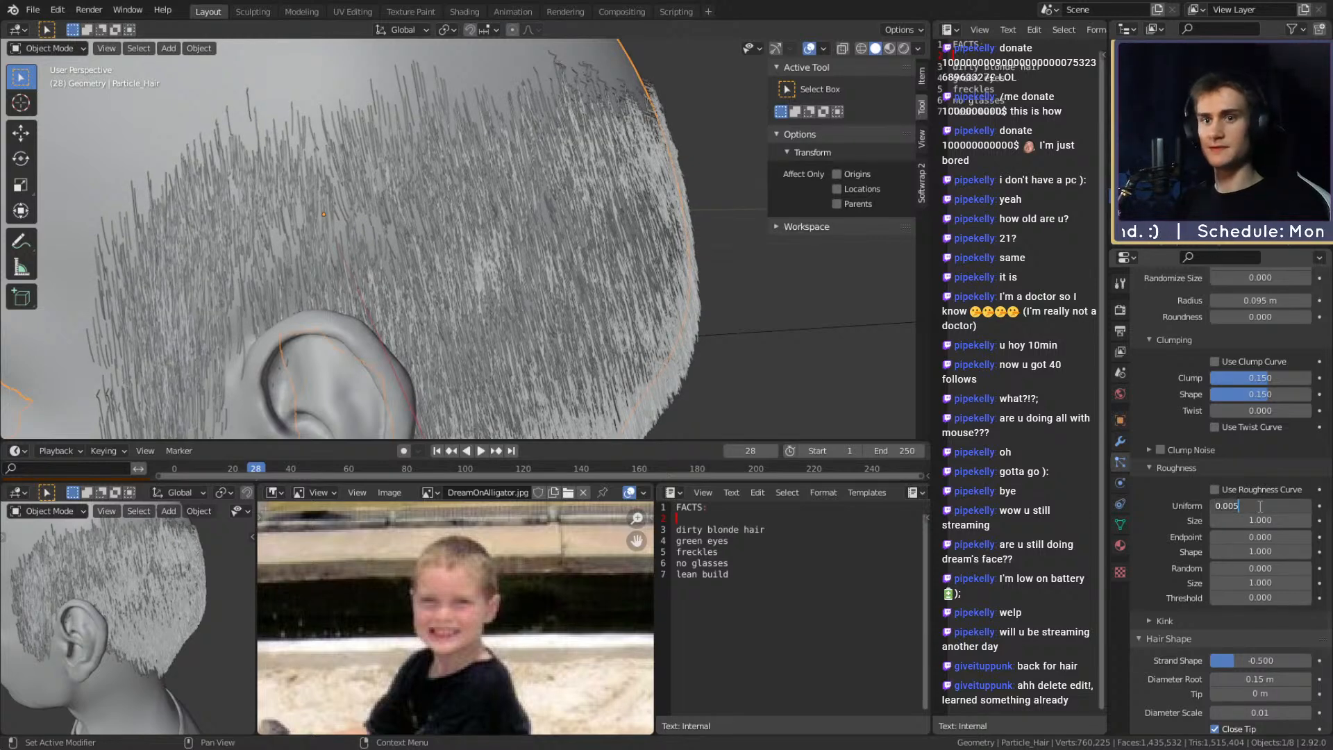
key(BackSpace)
key(BackSpace)
text(1)
key(Return)
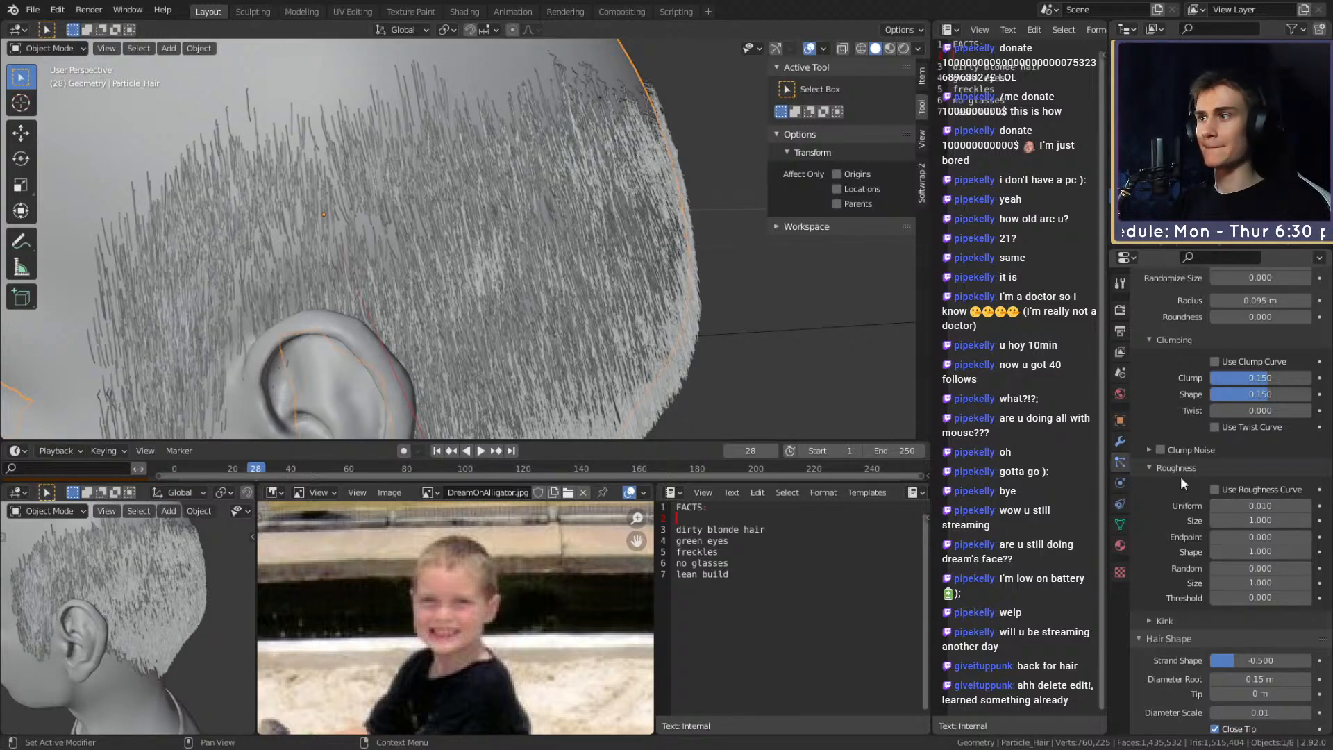
mouse_move(598, 288)
middle_down()
mouse_move(664, 261)
mouse_move(586, 281)
mouse_move(635, 273)
mouse_move(598, 312)
mouse_move(561, 286)
mouse_move(521, 308)
mouse_move(611, 295)
middle_up()
Set the Uniform roughness of the hair children to 0.025 and check the hair behind the ear
click(1248, 505)
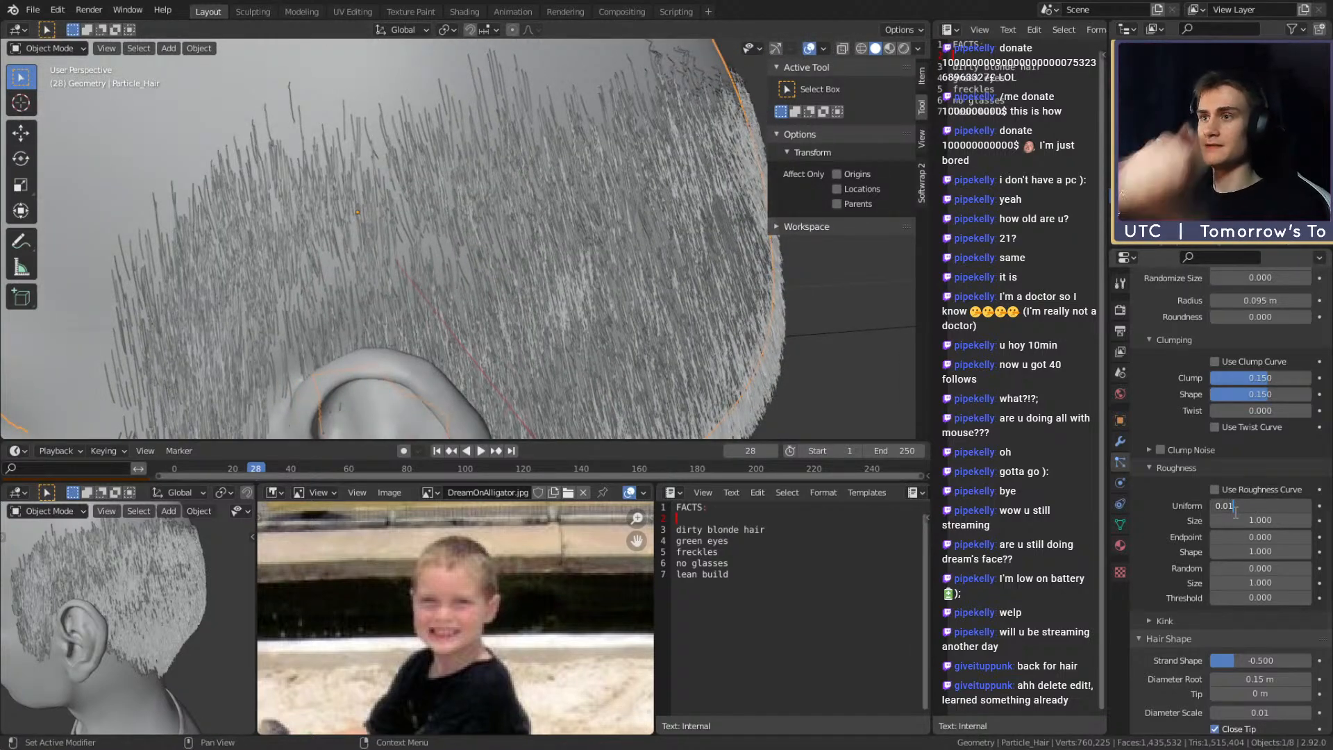
key(BackSpace)
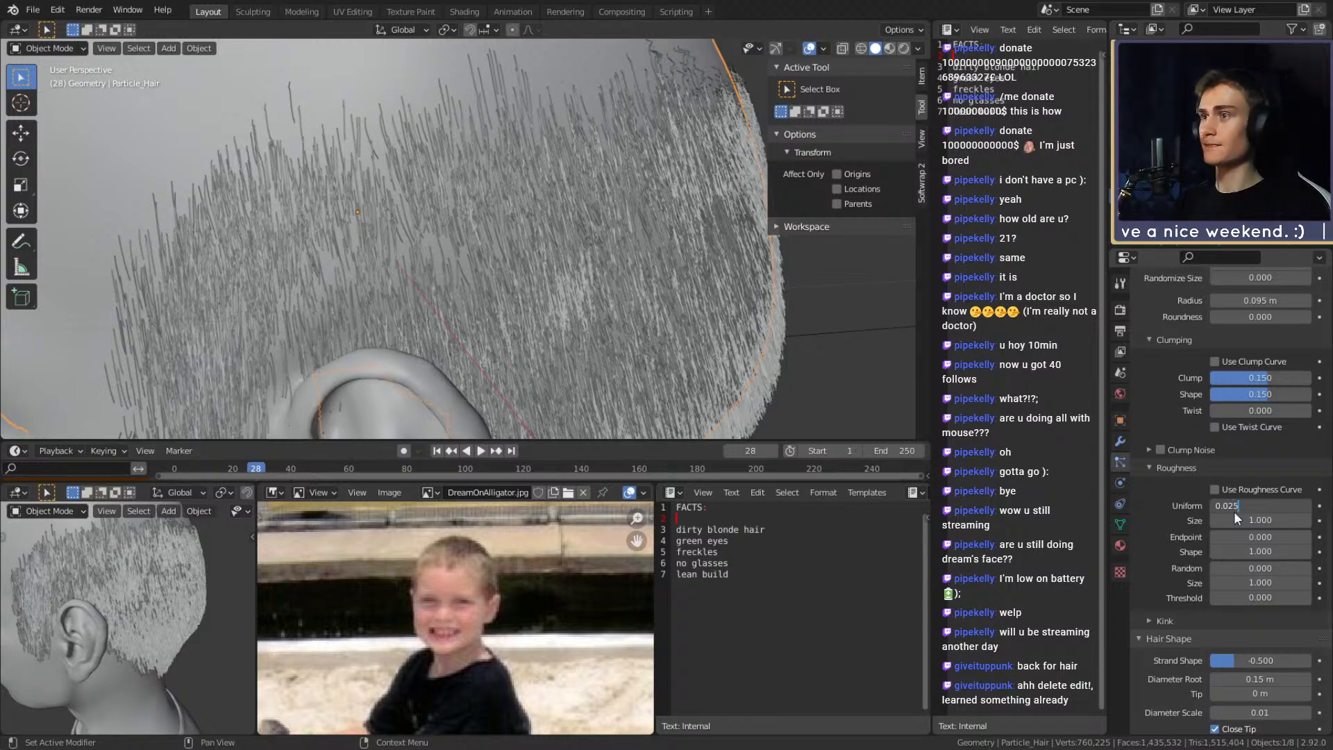
key(Return)
middle_drag(750, 347, 573, 302)
Try a Size of 2 for the Uniform roughness and inspect the hair behind the ear
double_click(1245, 506)
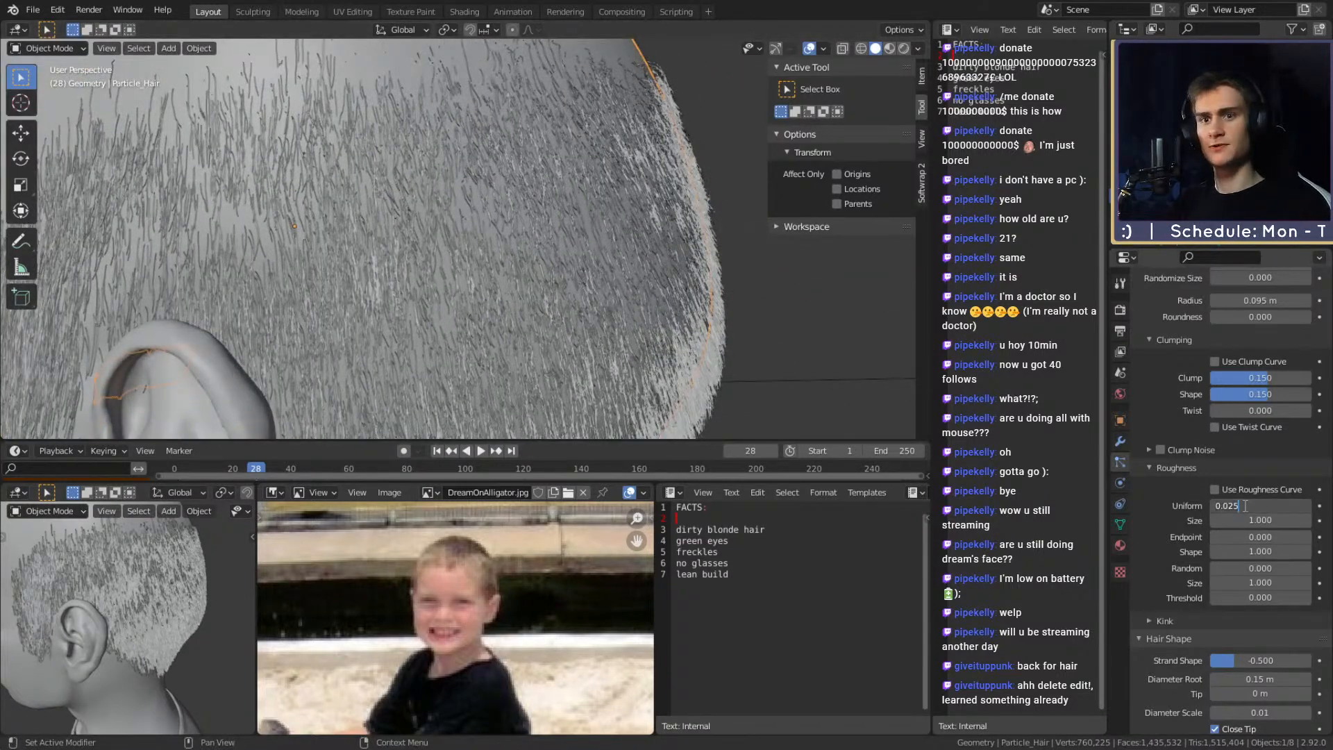
key(Escape)
double_click(1253, 520)
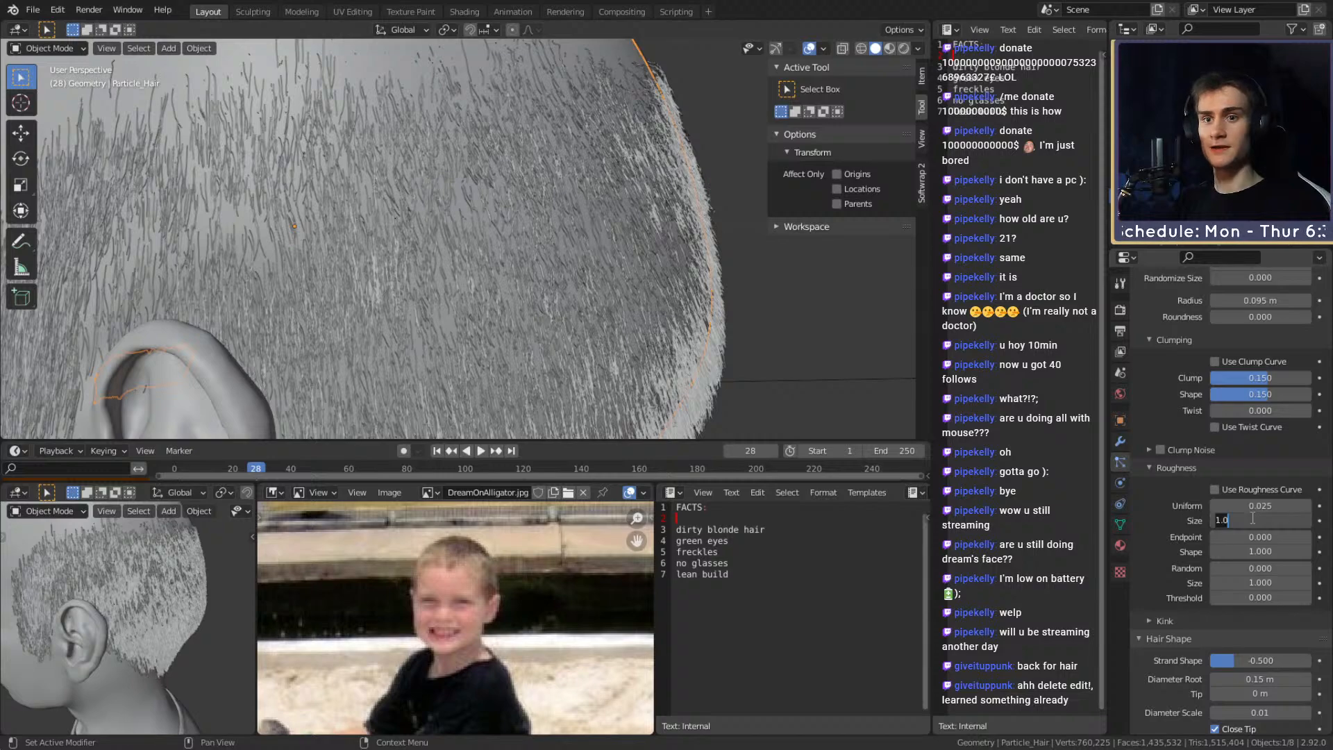
text(2)
key(Return)
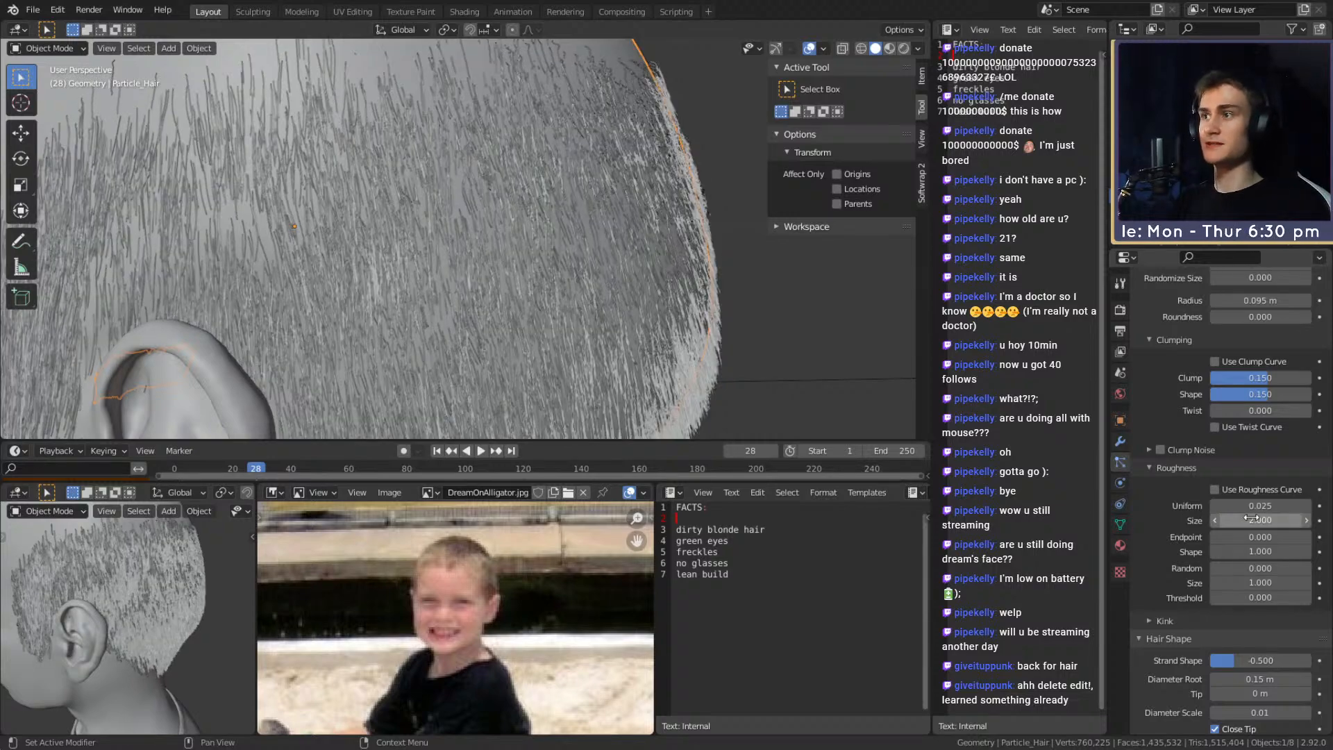
scroll(526, 269, down, 7)
middle_drag(526, 269, 593, 299)
scroll(579, 268, up, 8)
Set the Size of the Uniform roughness to 1.5 and inspect the hair around the head
double_click(1260, 520)
text(1)
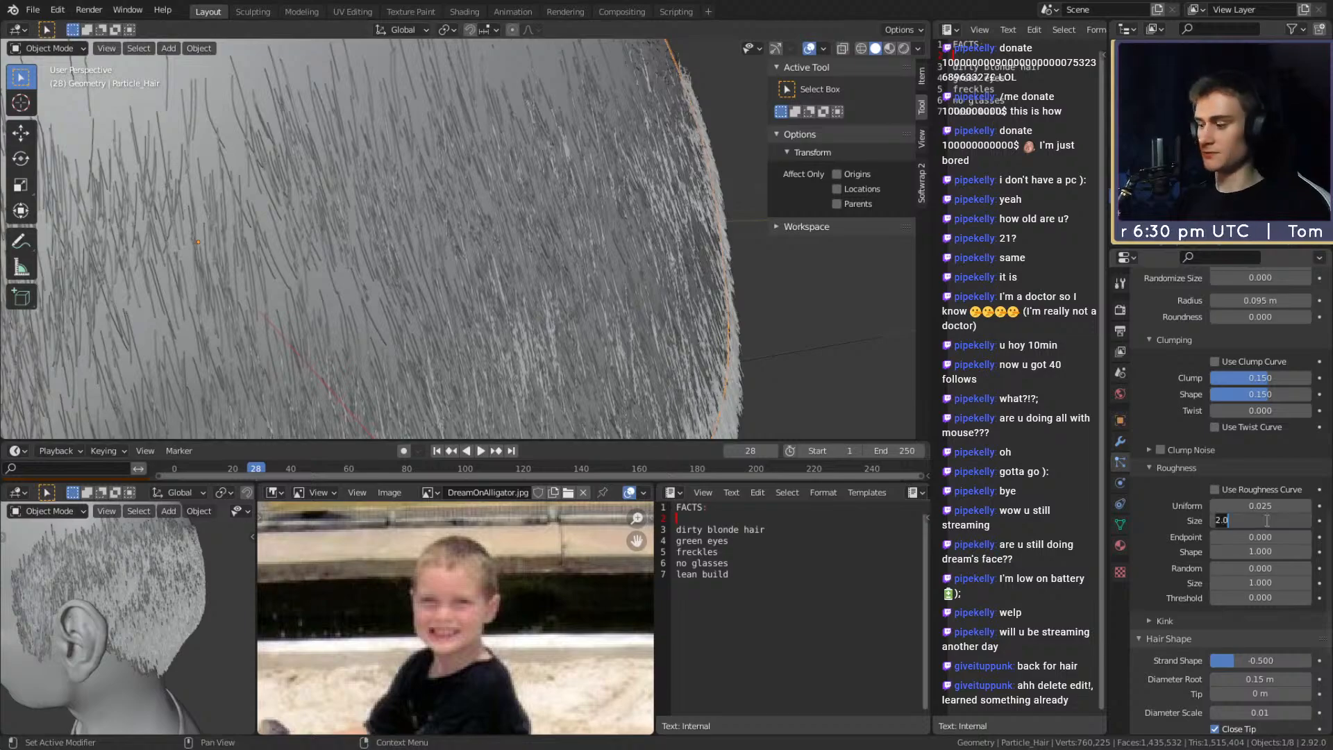
key(Return)
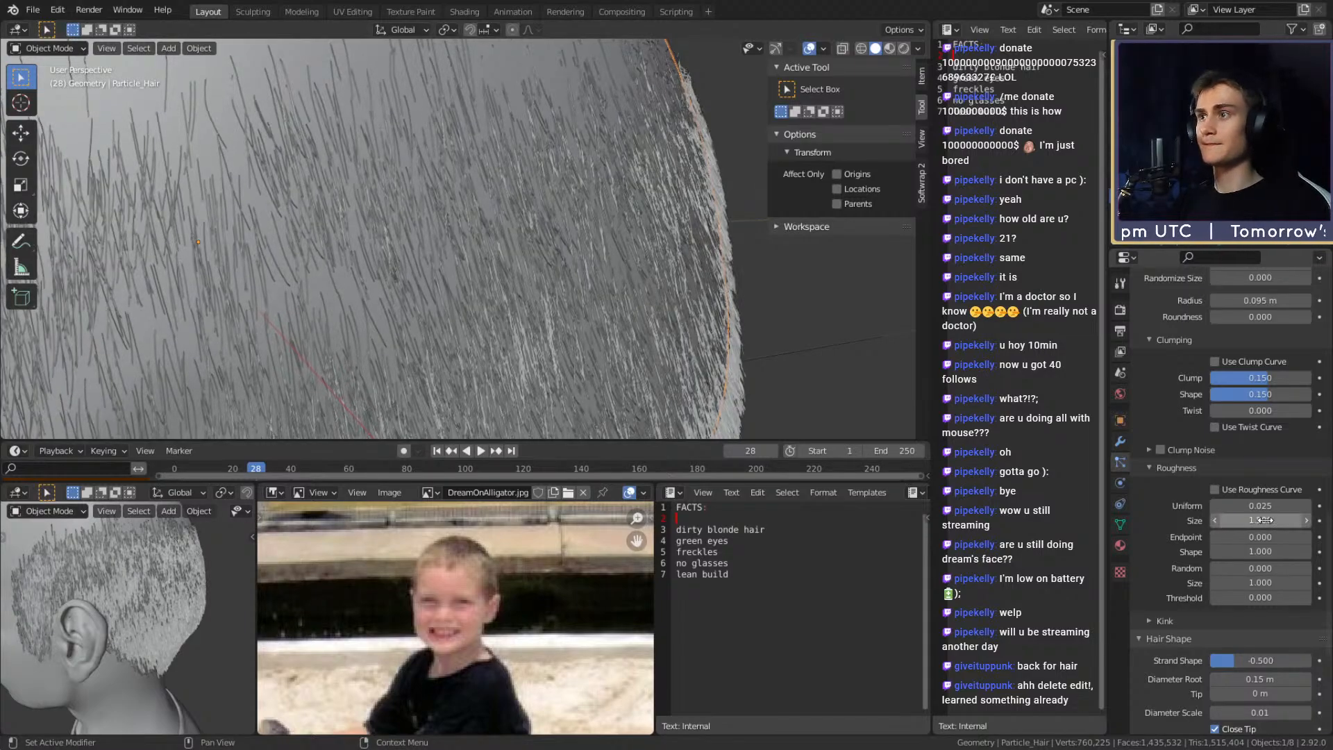
scroll(597, 261, down, 6)
scroll(730, 294, up, 6)
mouse_move(600, 268)
middle_down()
mouse_move(731, 294)
mouse_move(672, 294)
mouse_move(719, 241)
mouse_move(731, 262)
mouse_move(585, 240)
mouse_move(689, 250)
mouse_move(597, 277)
mouse_move(597, 261)
mouse_move(634, 264)
mouse_move(279, 263)
mouse_move(573, 275)
mouse_move(547, 260)
mouse_move(590, 250)
middle_up()
scroll(1166, 500, down, 3)
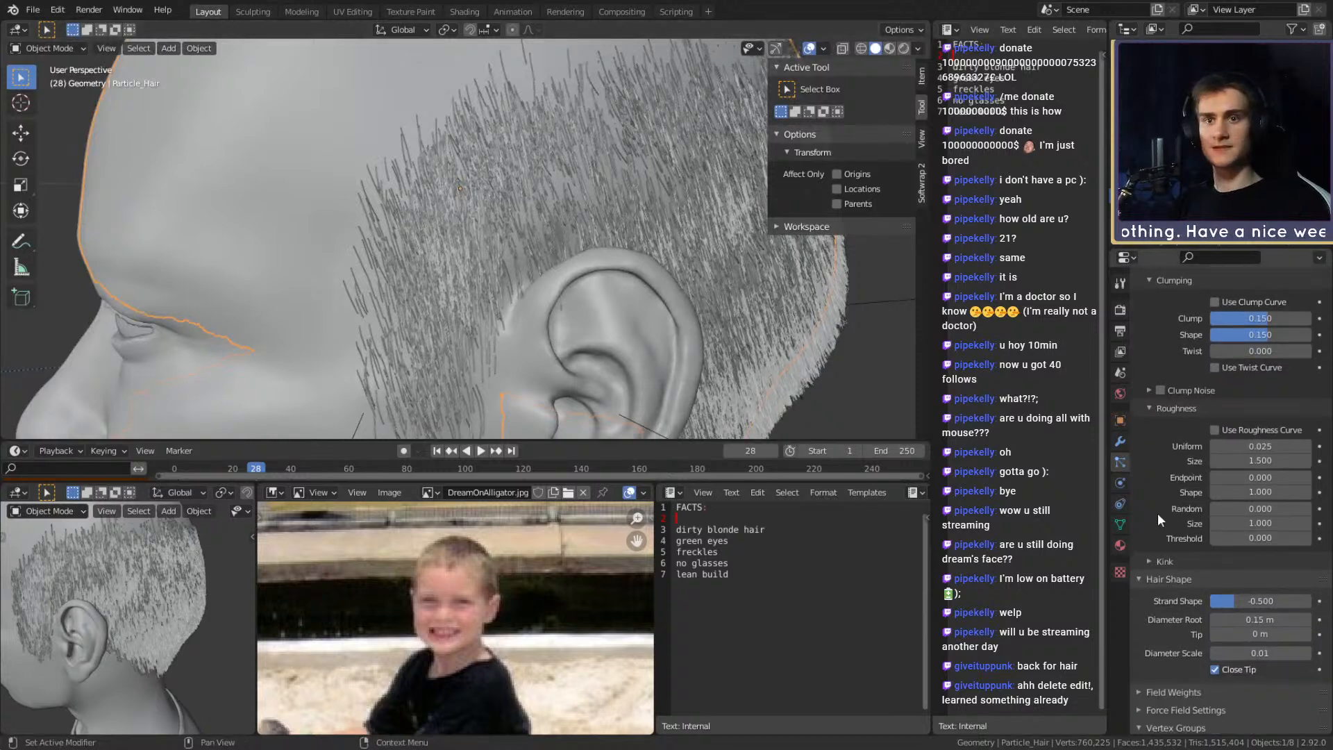
Try a Random roughness of 0.005 on the hair children and check the strands around the ear
click(1258, 475)
key(Escape)
click(1258, 479)
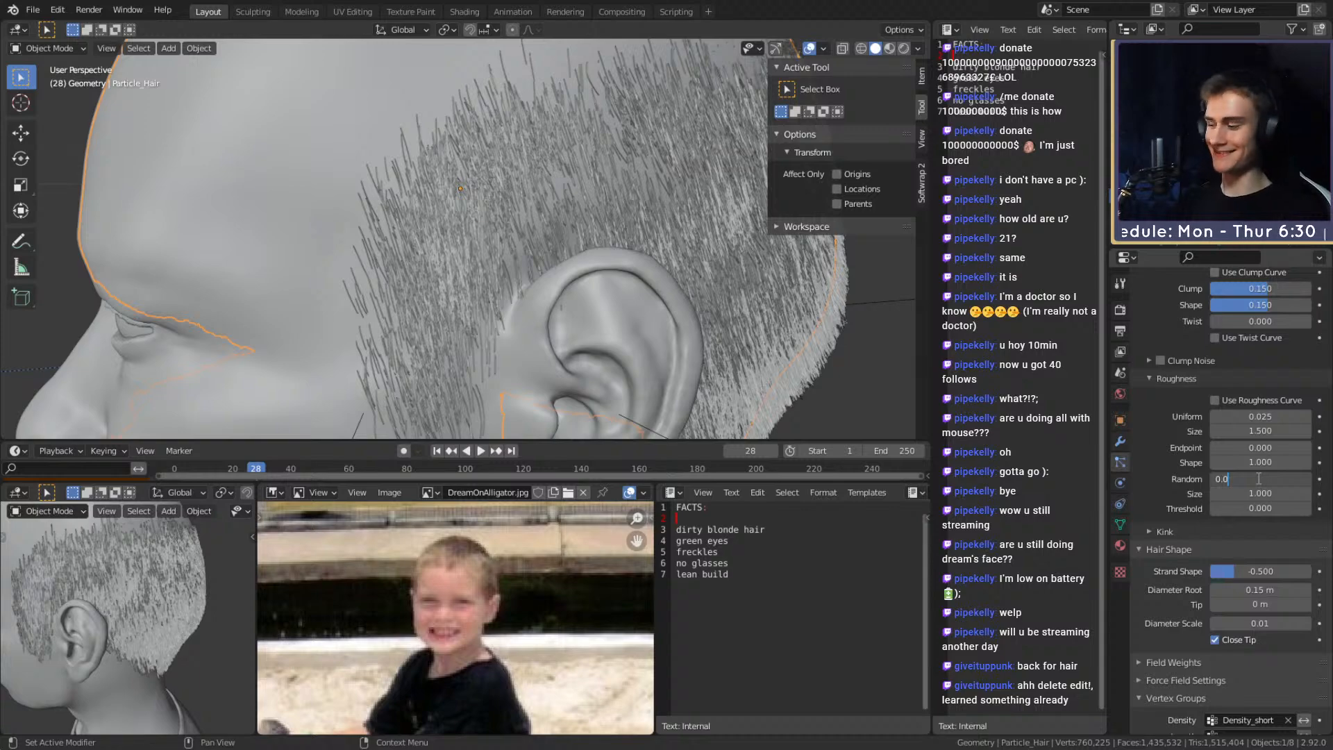
text(05)
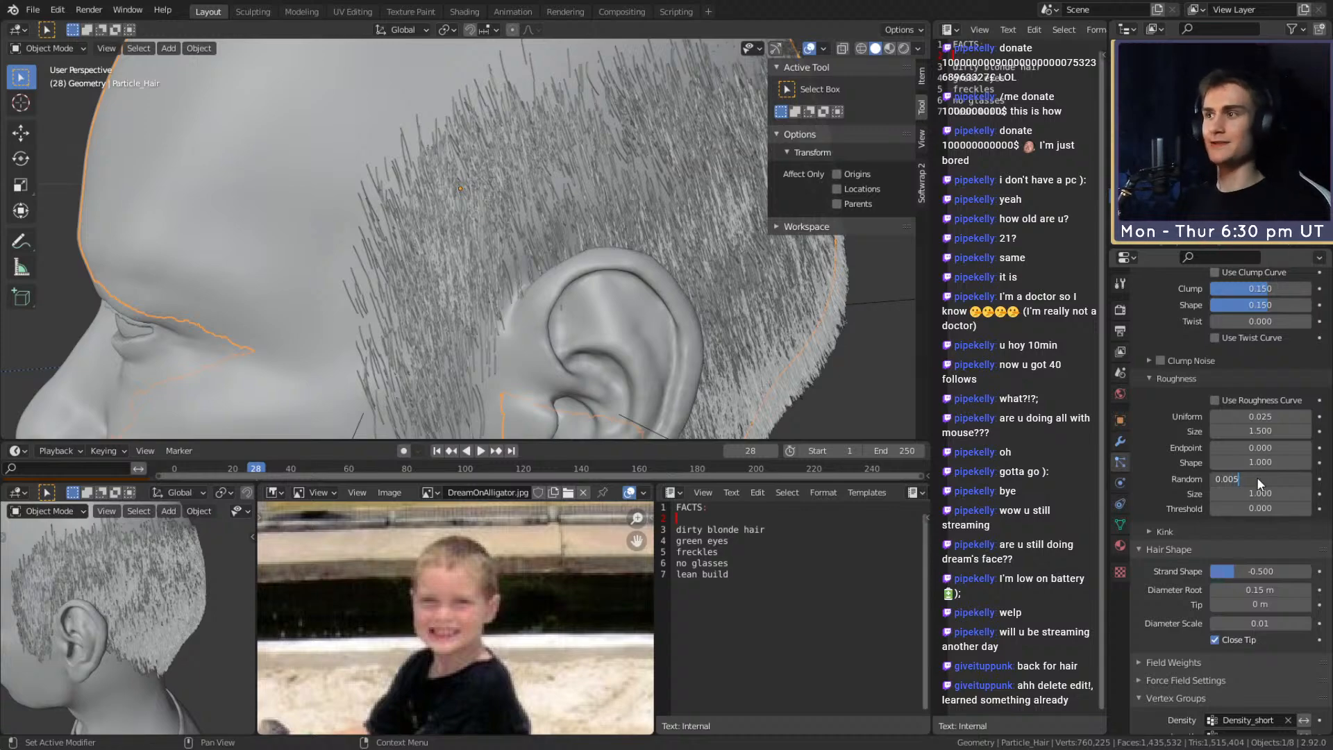
key(Return)
scroll(535, 338, up, 2)
middle_drag(535, 338, 644, 343)
Try a Random roughness of 0.01 on the hair children
click(1241, 479)
key(BackSpace)
key(BackSpace)
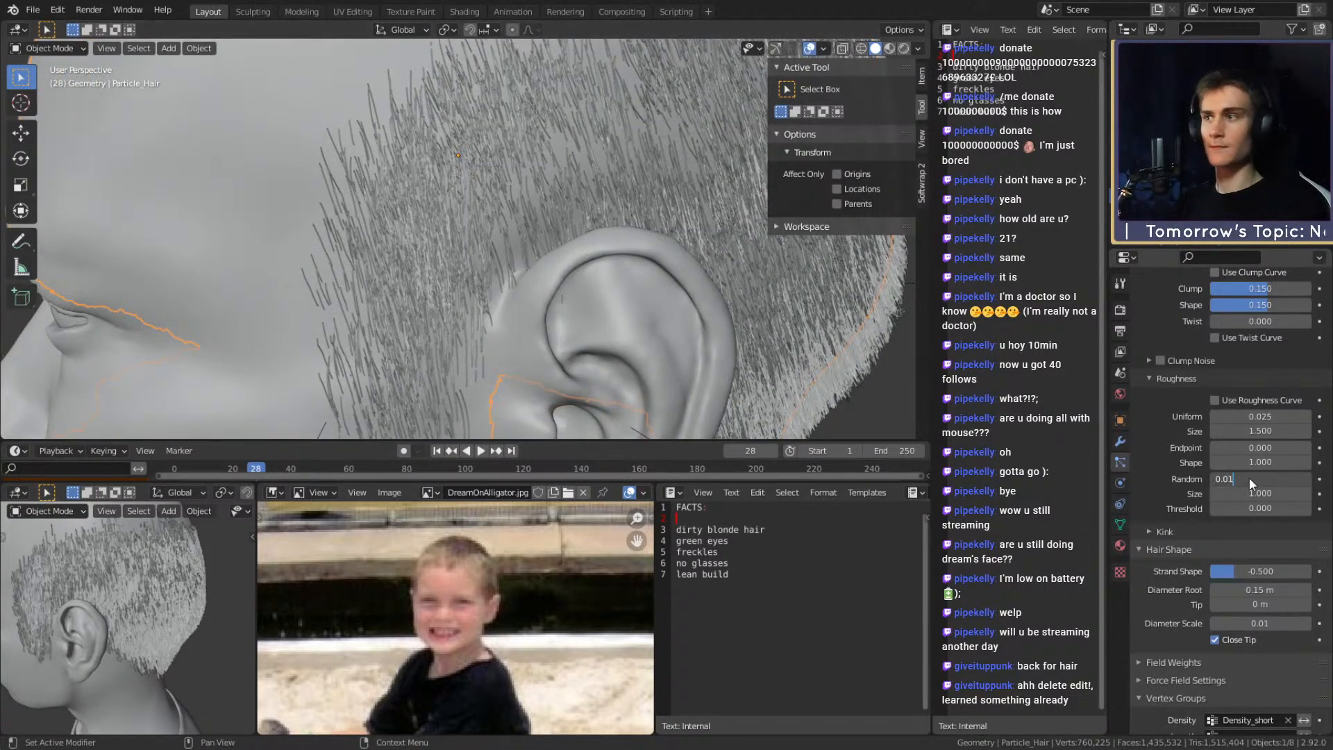
key(Return)
Try a Random roughness of 0.05 on the hair children and check the side of the head
click(1249, 478)
text(0.05)
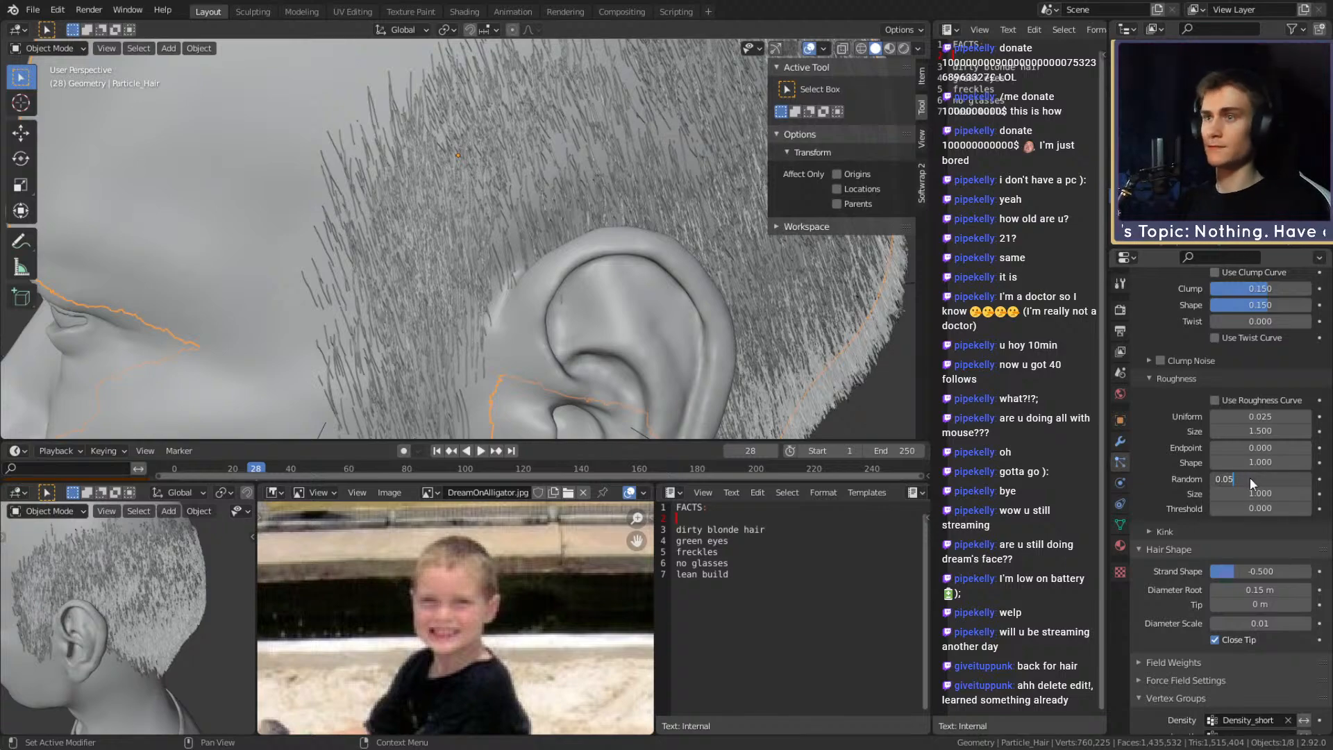
key(Return)
middle_drag(417, 277, 518, 265)
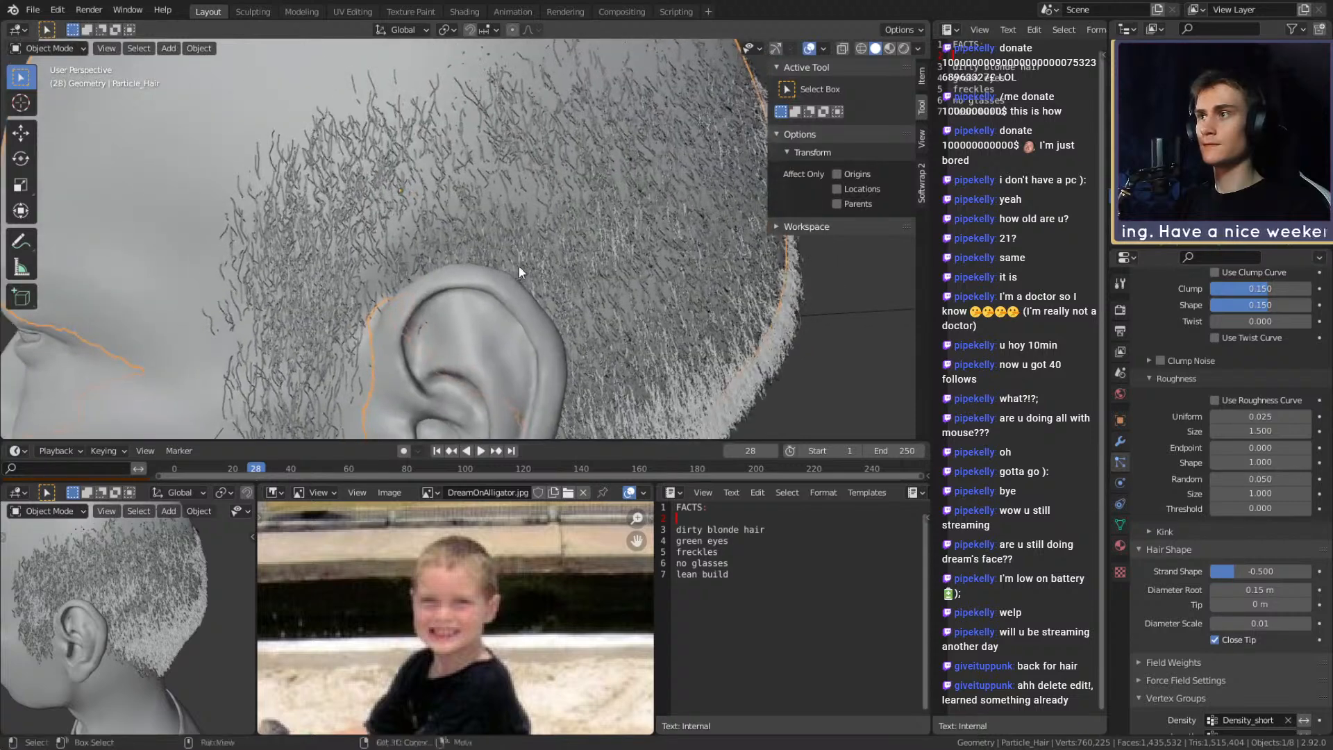
Set the Random roughness of the hair children to 0.025
click(1263, 479)
key(BackSpace)
text(25)
key(Return)
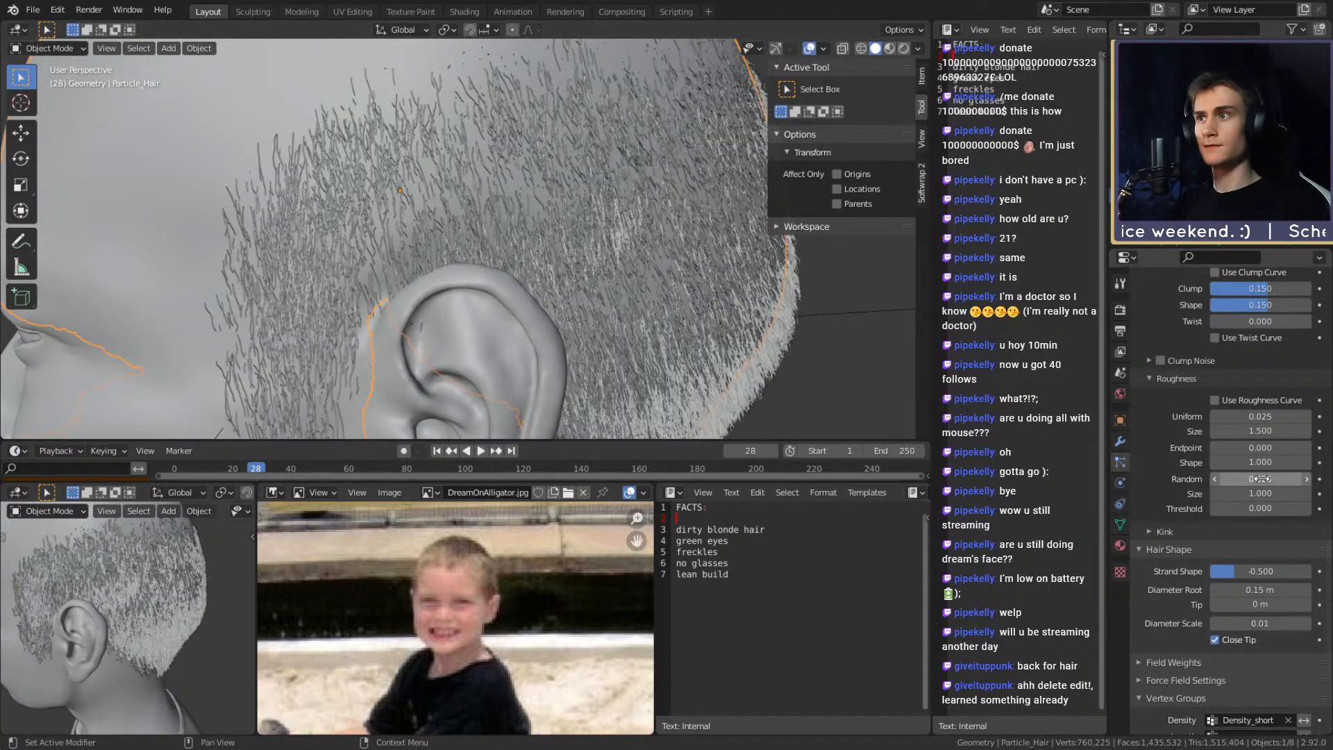
Set the Size of the Random roughness to 2 and inspect the strands above the ear
click(1263, 494)
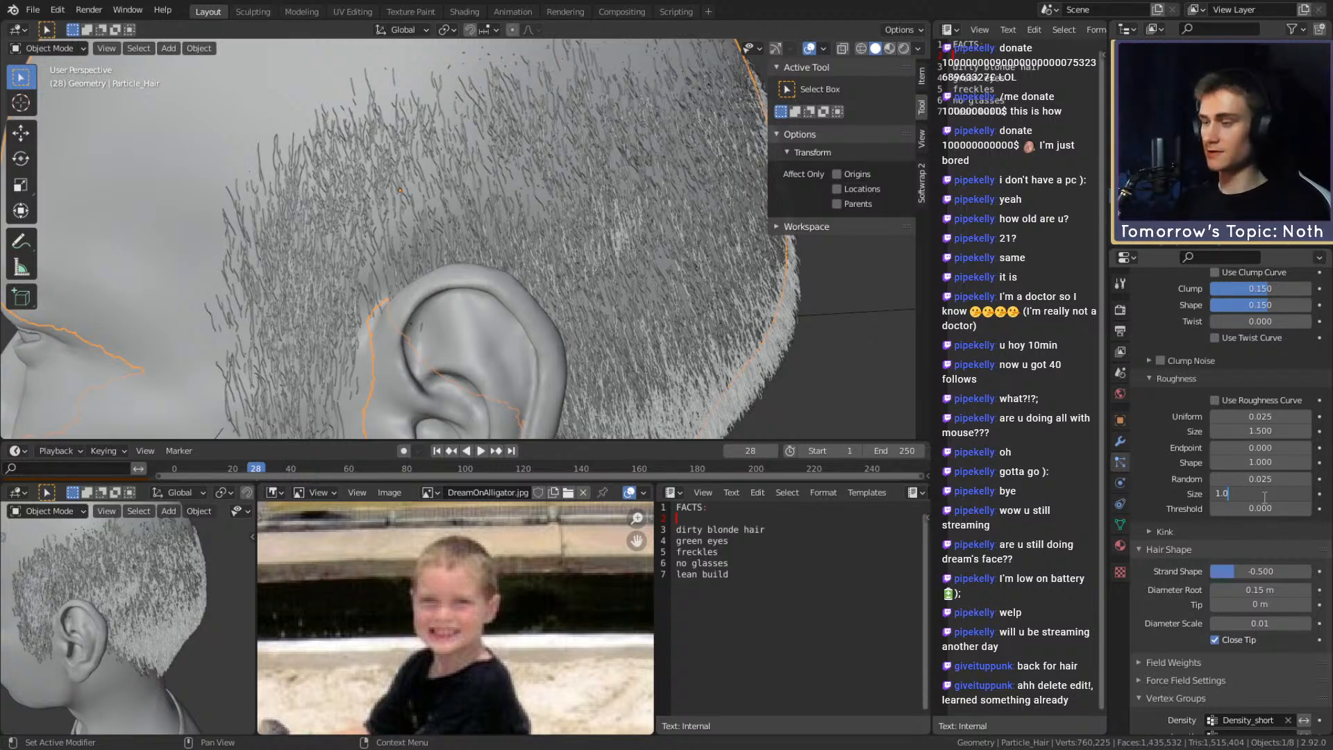
key(Return)
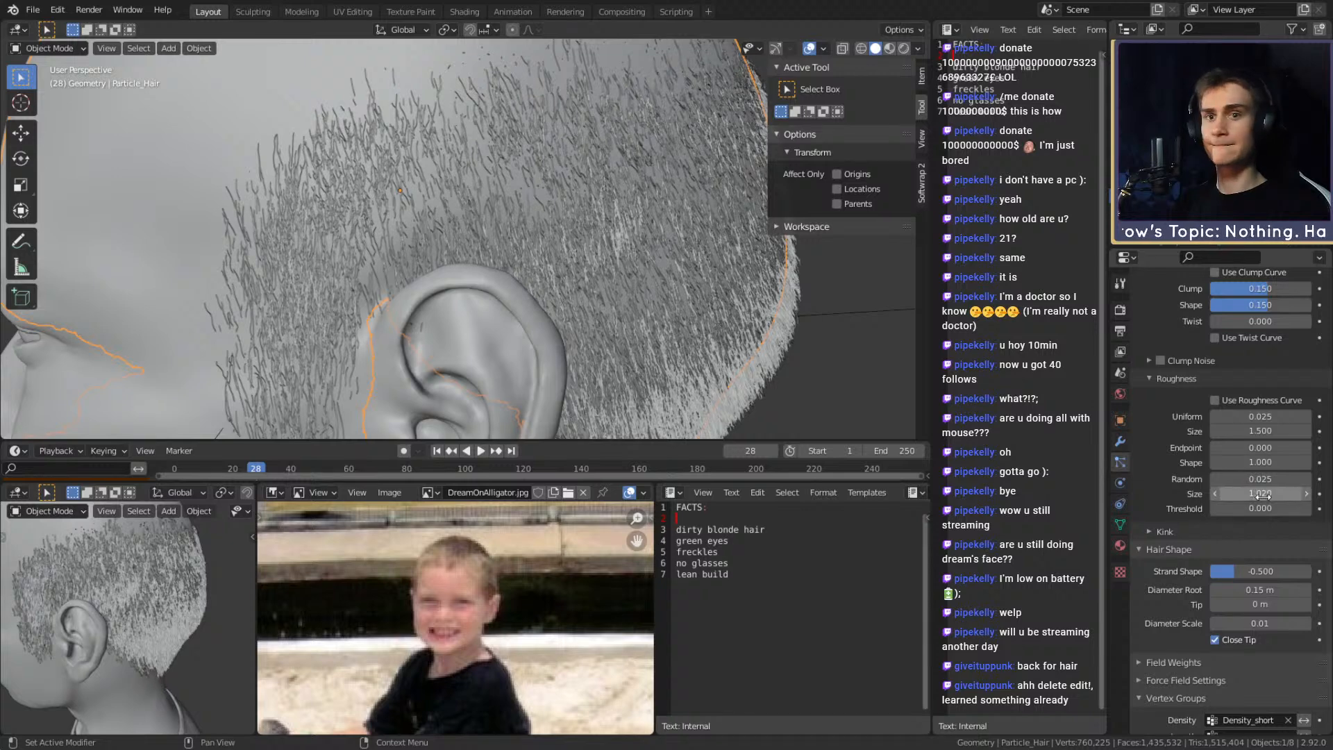
click(1260, 495)
key(BackSpace)
key(BackSpace)
key(BackSpace)
key(BackSpace)
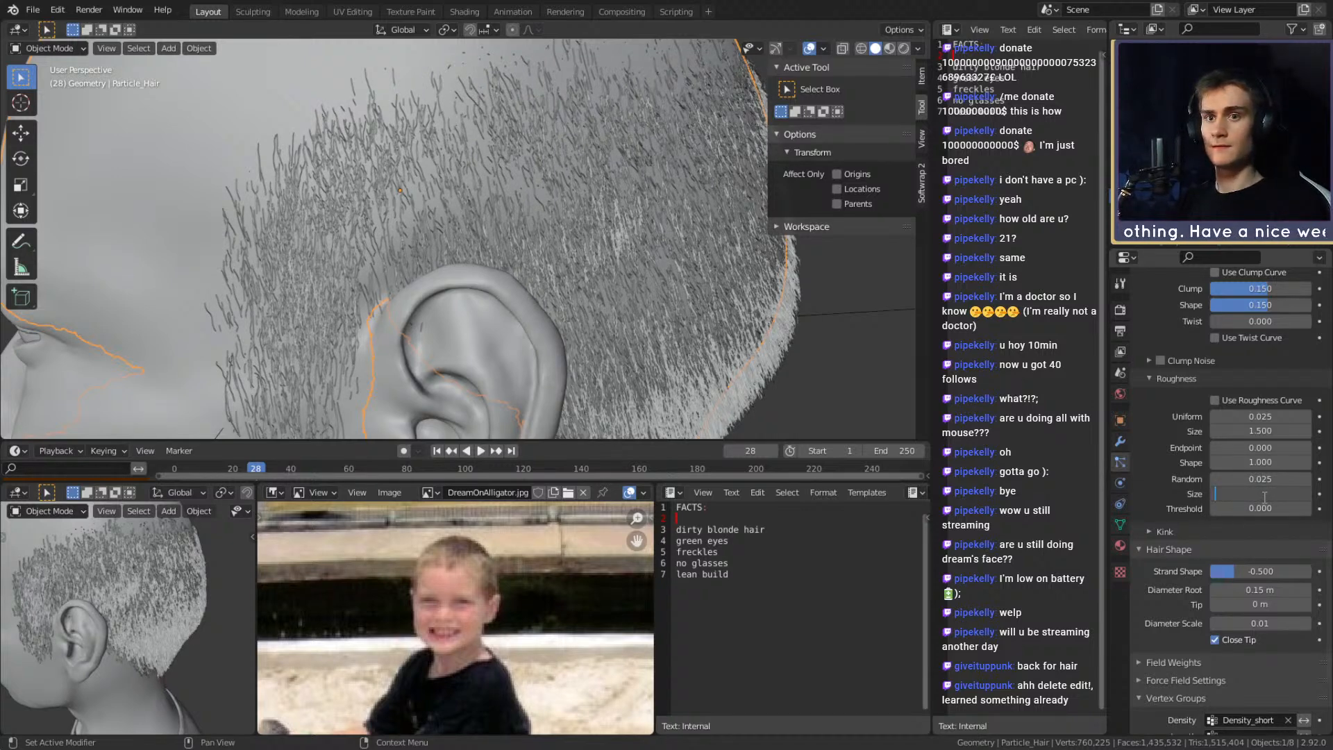
text(2)
key(Return)
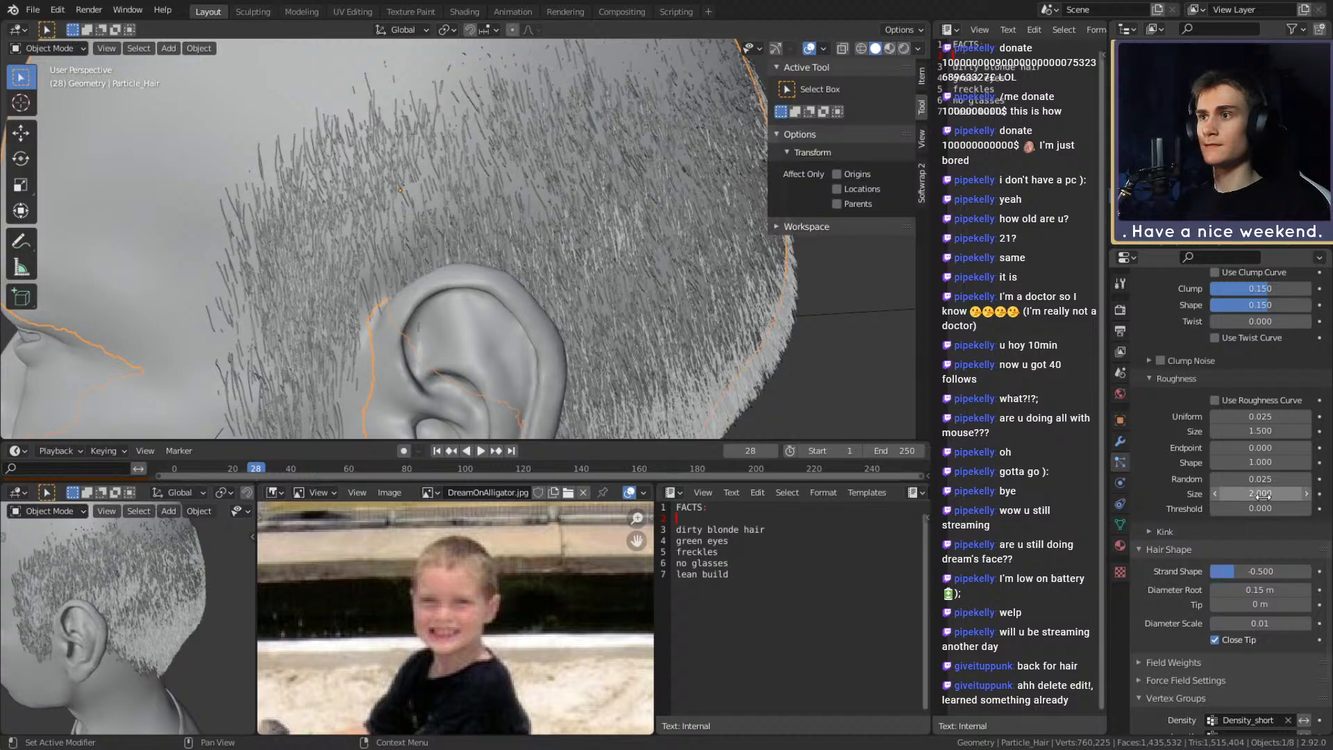
scroll(523, 283, down, 3)
scroll(607, 286, up, 3)
mouse_move(524, 283)
middle_down()
mouse_move(607, 286)
mouse_move(534, 282)
middle_up()
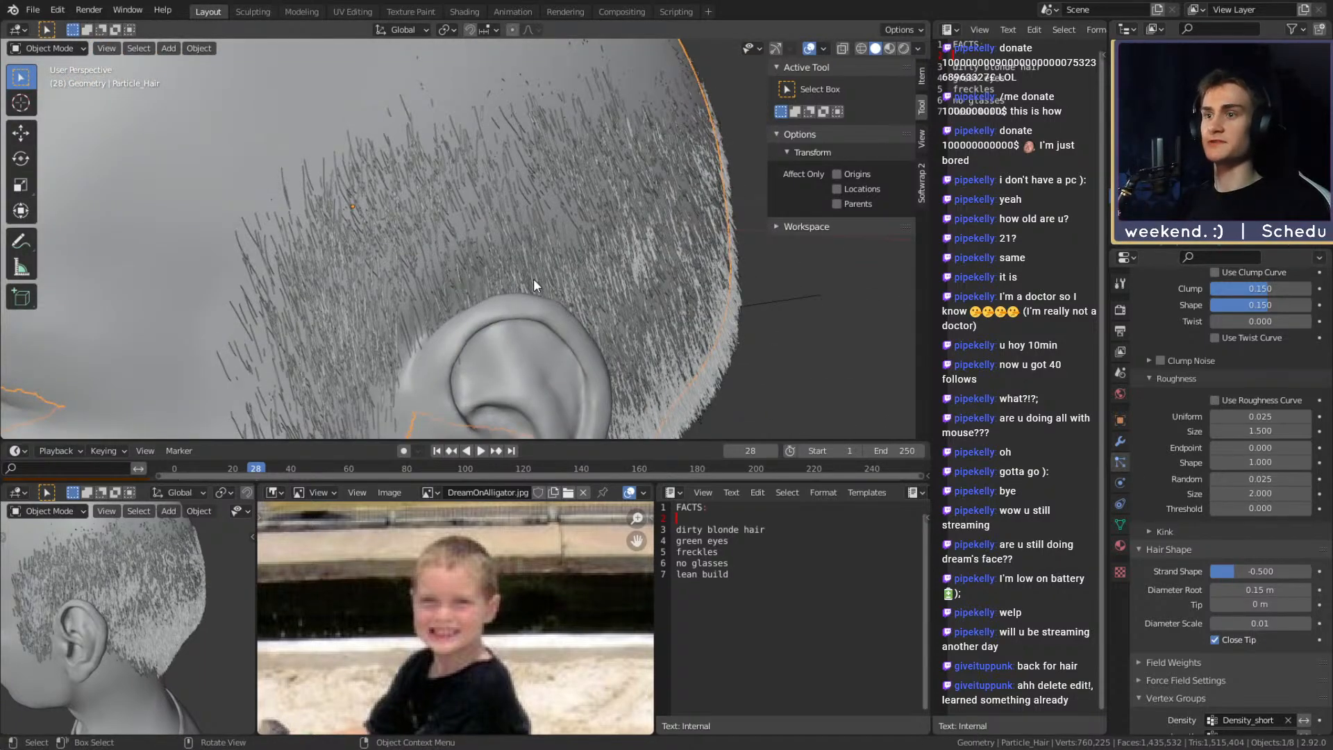
Set the Random roughness Threshold to 0.75 and inspect the hair at the side and back of the head
click(1260, 510)
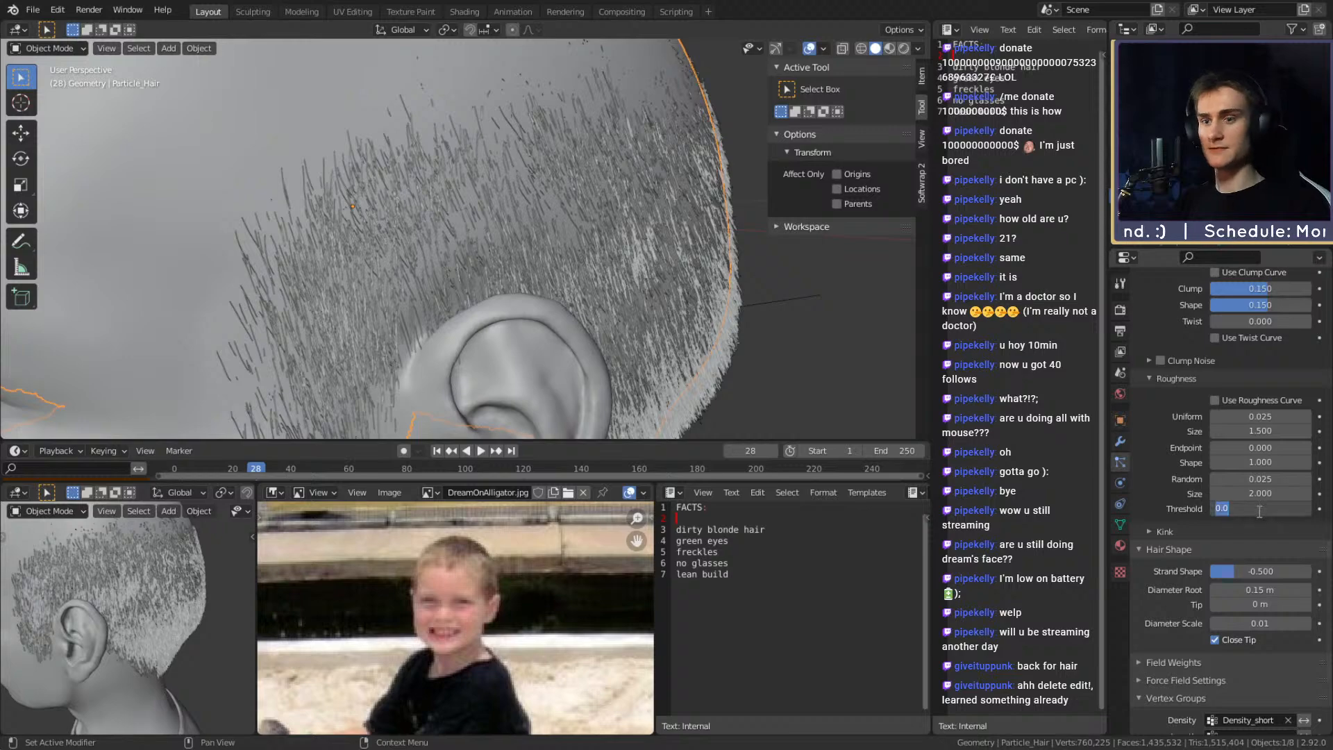
text(.75)
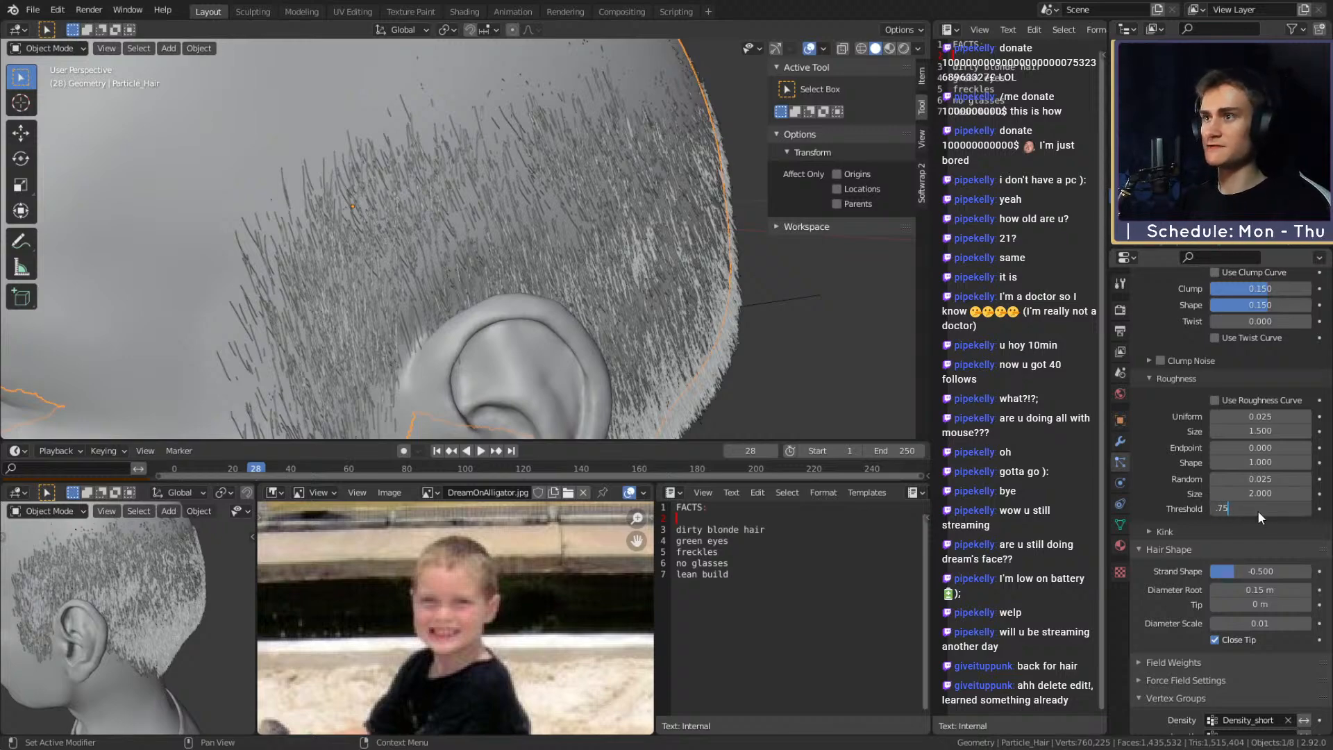
key(Return)
middle_drag(695, 263, 531, 341)
scroll(531, 341, up, 2)
middle_drag(601, 187, 701, 240)
scroll(588, 235, down, 4)
scroll(516, 253, up, 4)
scroll(548, 281, down, 3)
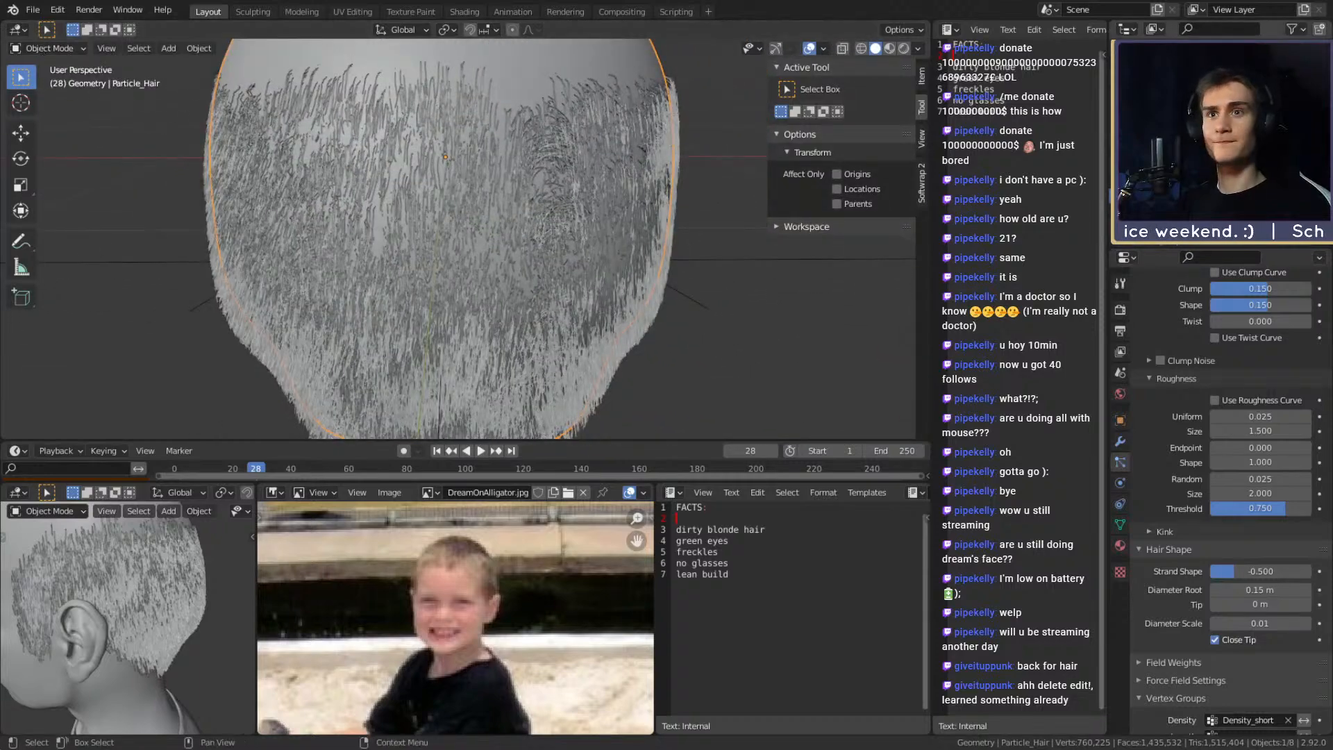
Hide the head mesh and switch the Particle_Hair object to Particle Edit mode
click(1306, 132)
middle_drag(633, 238, 586, 252)
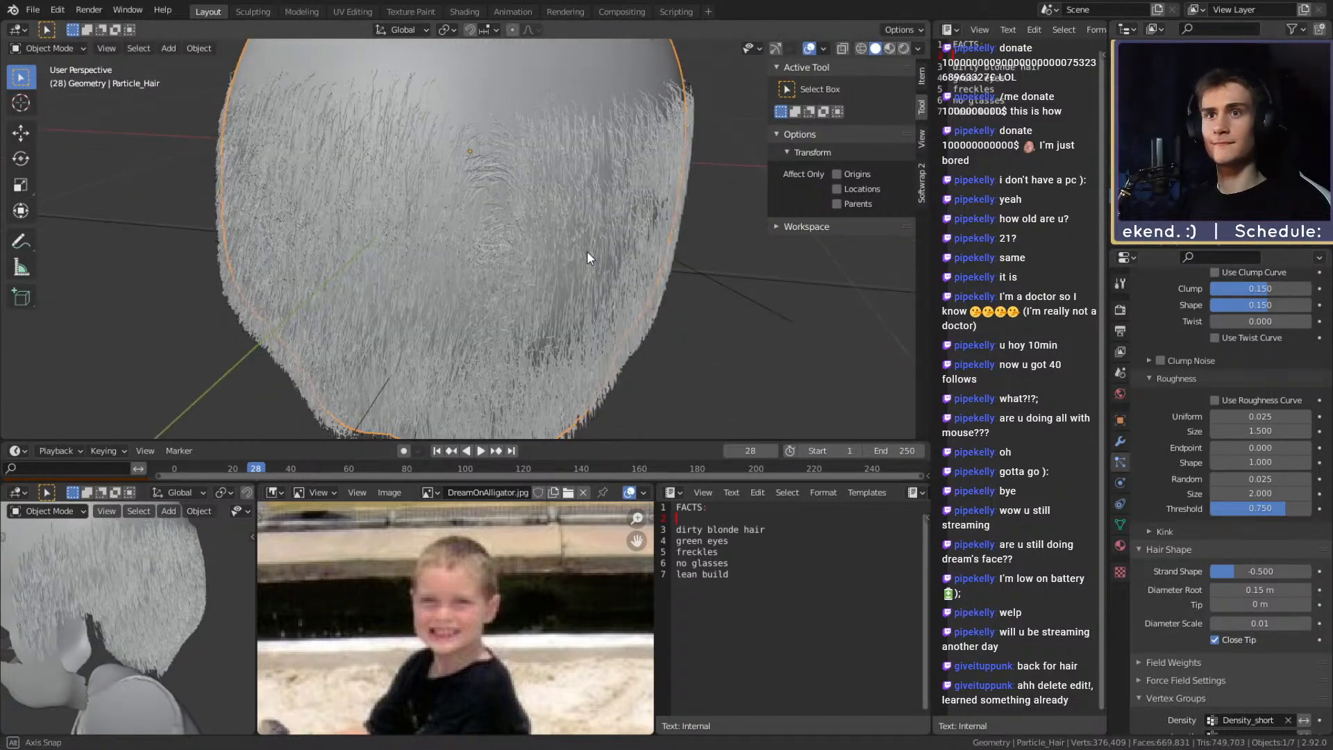
click(56, 50)
click(49, 95)
click(40, 46)
click(46, 158)
Resize the Comb brush to a radius of 153 px
key(f)
click(461, 204)
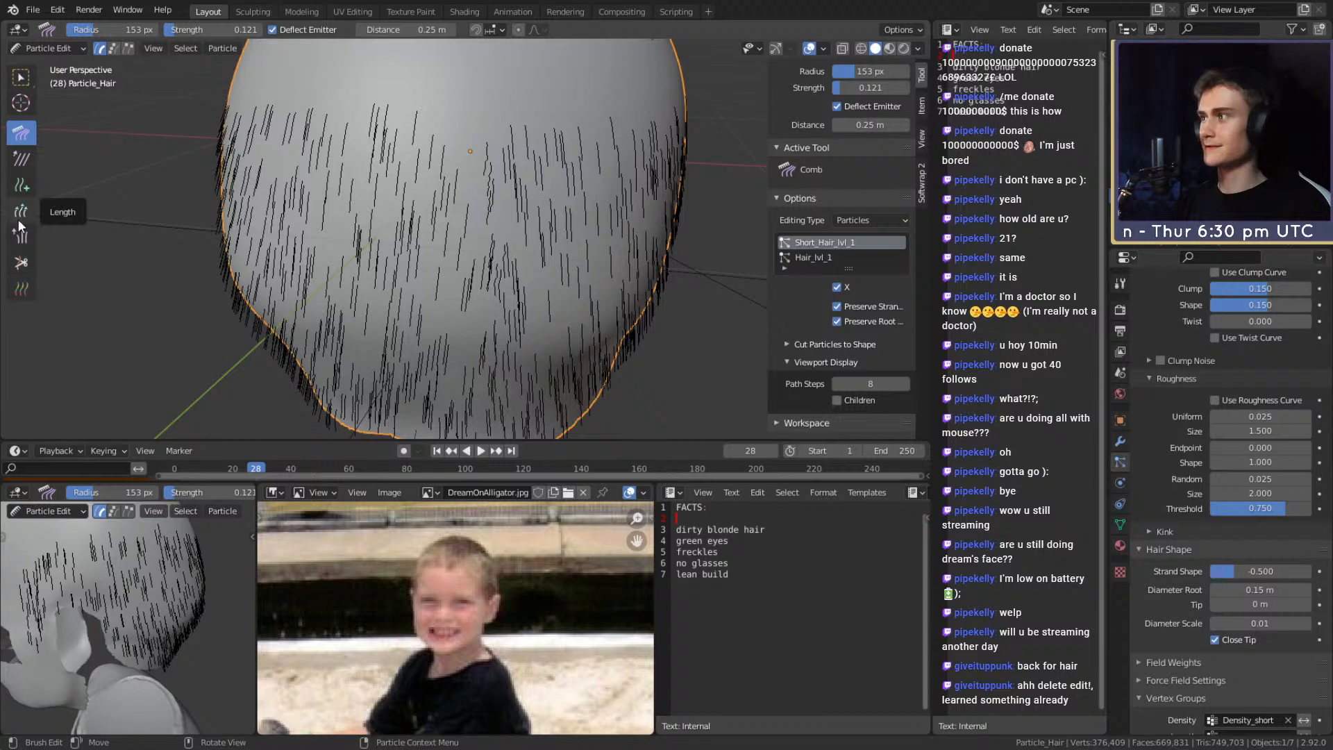
Switch to the Smooth brush and resize it to a radius of 92 px over the nape hair
click(21, 160)
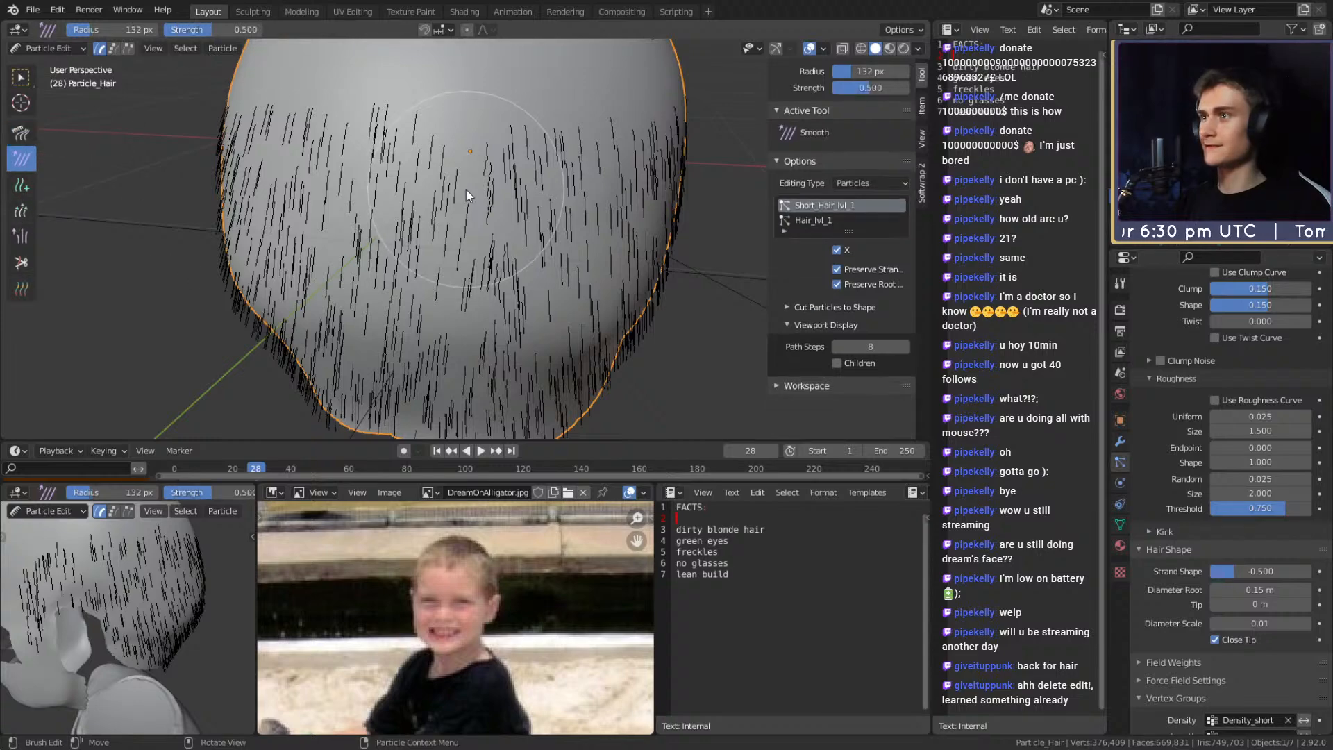
mouse_move(581, 294)
middle_down()
mouse_move(587, 231)
mouse_move(501, 249)
mouse_move(577, 238)
middle_up()
key(f)
click(524, 253)
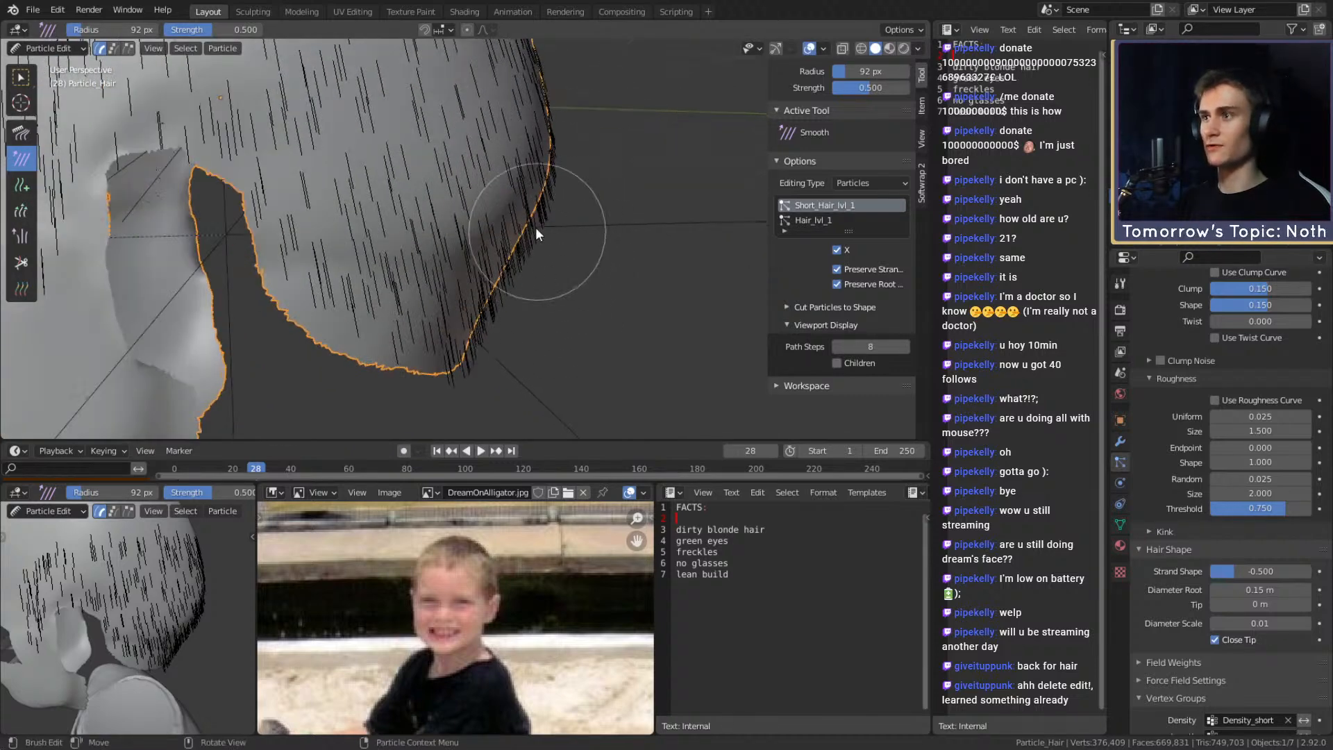
Use the Comb brush at a radius of 61 px to flatten the strands along the side outline of the nape
middle_drag(520, 253, 585, 240)
key(f)
click(545, 229)
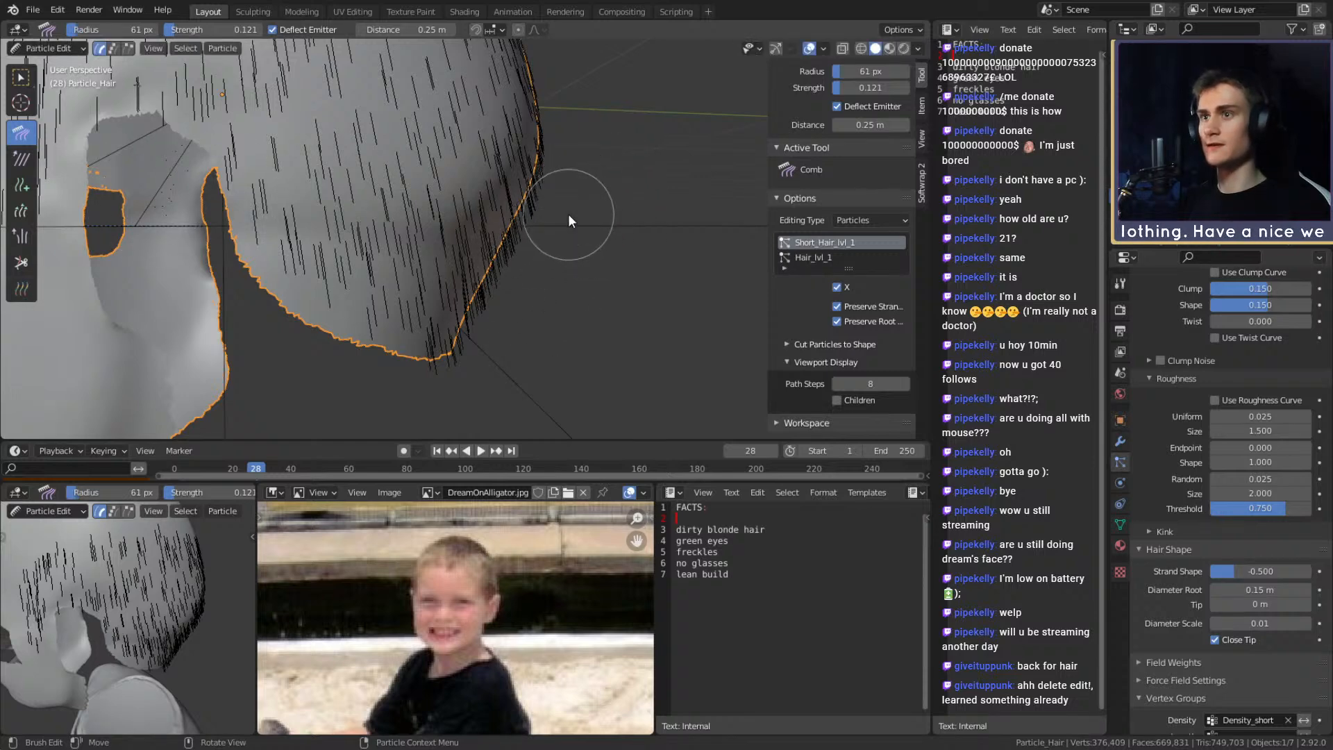
key(f)
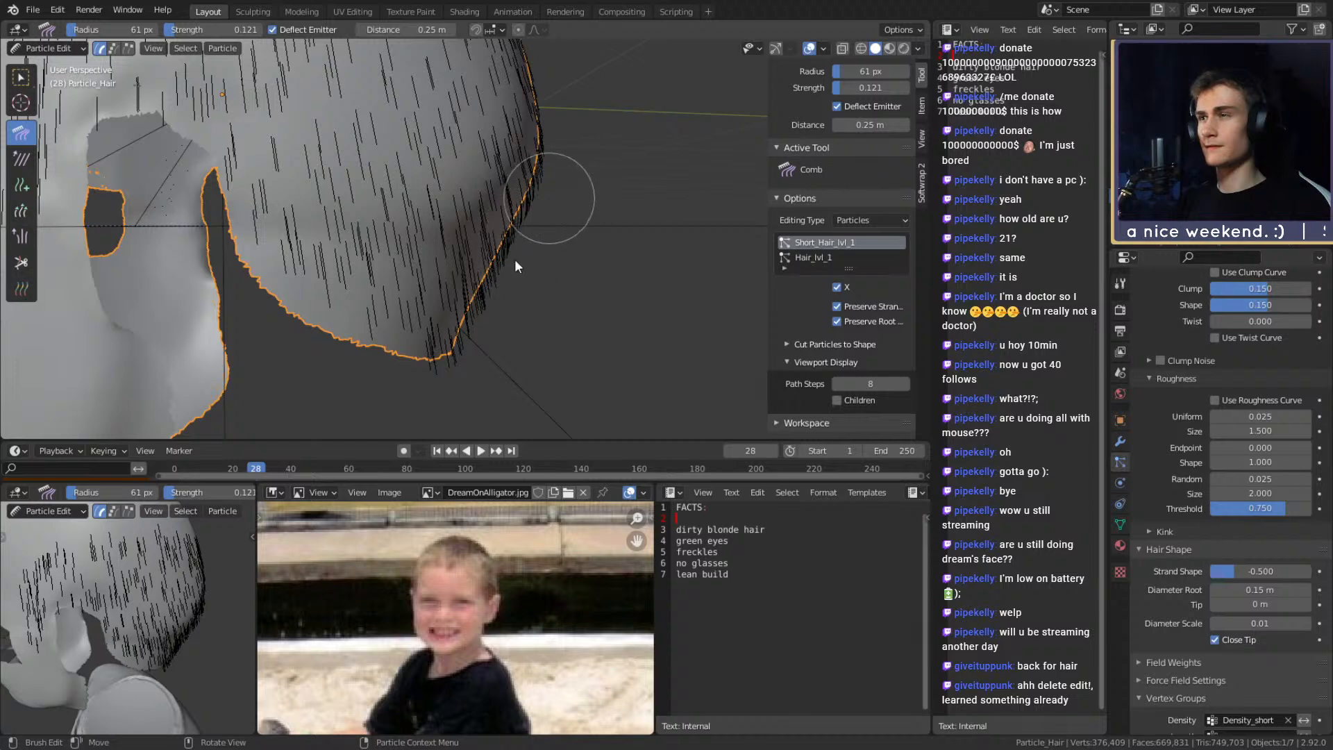
middle_drag(511, 305, 609, 195)
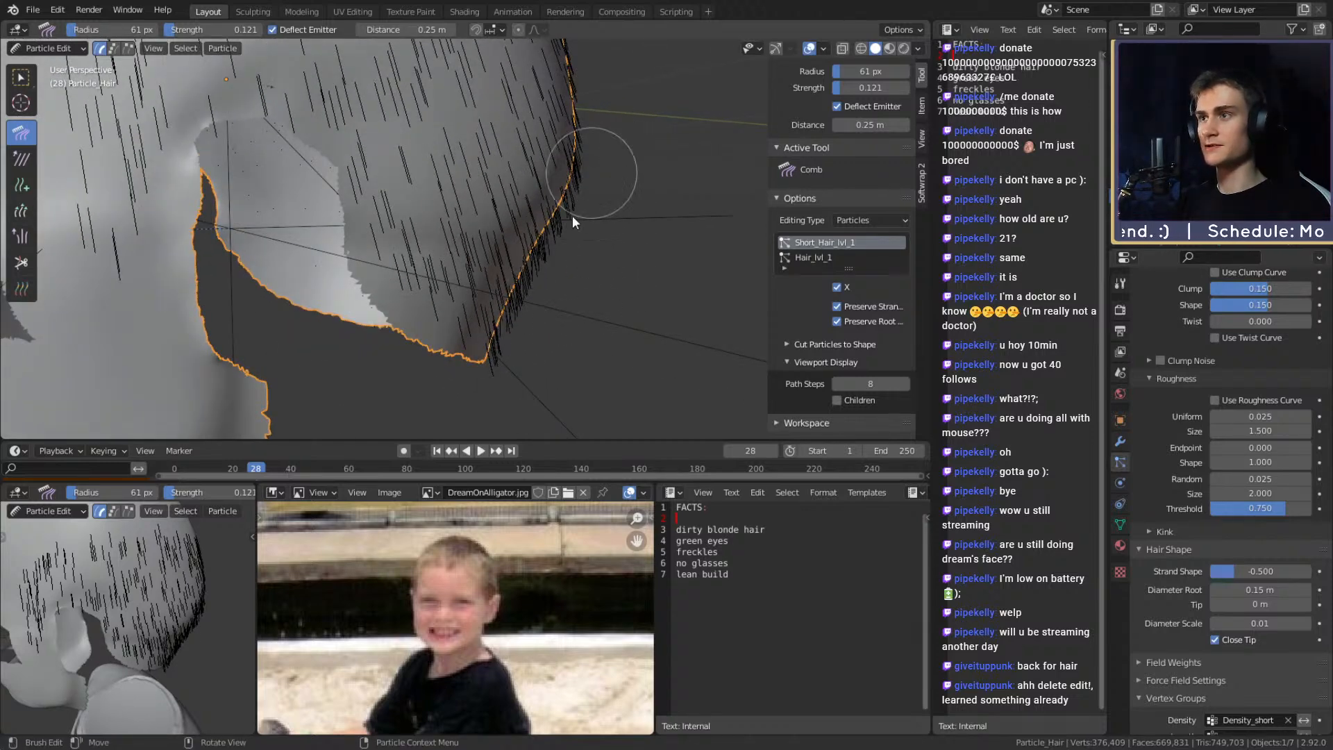
middle_drag(532, 311, 618, 265)
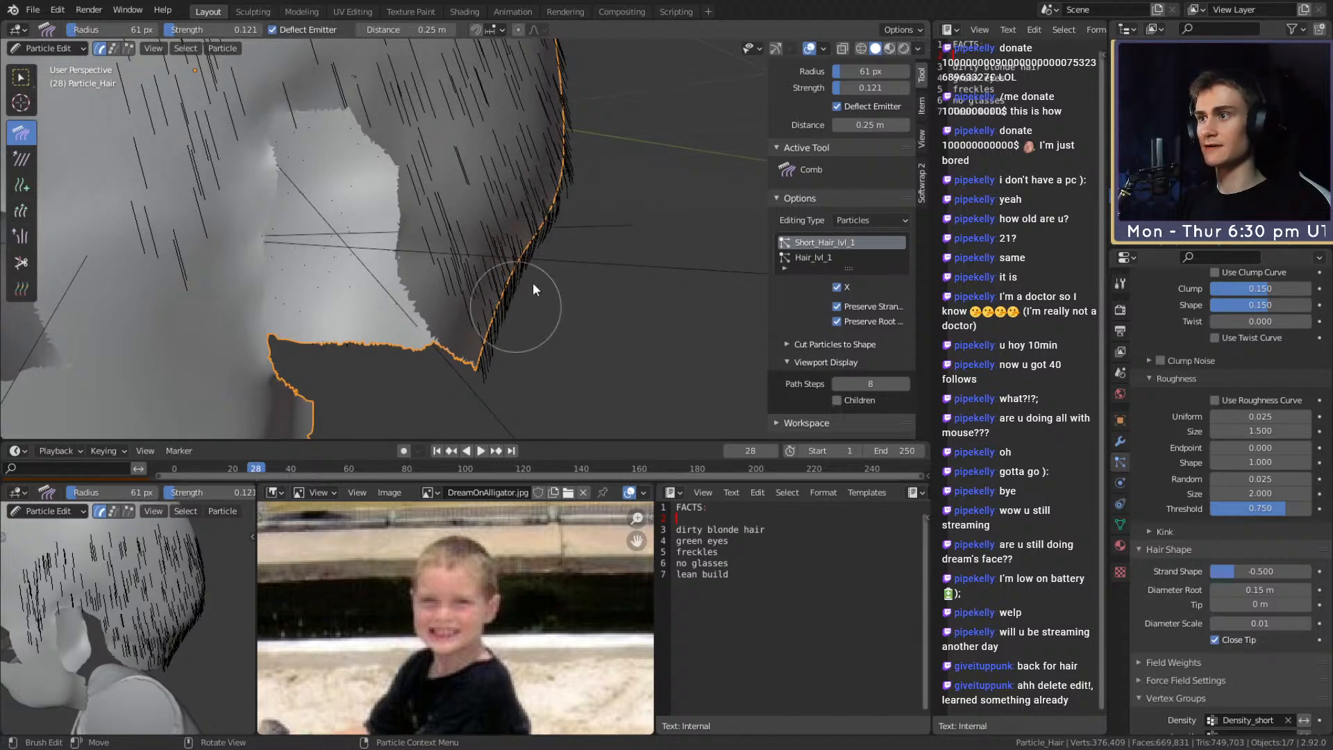
mouse_move(473, 401)
middle_down()
mouse_move(565, 279)
mouse_move(589, 155)
middle_up()
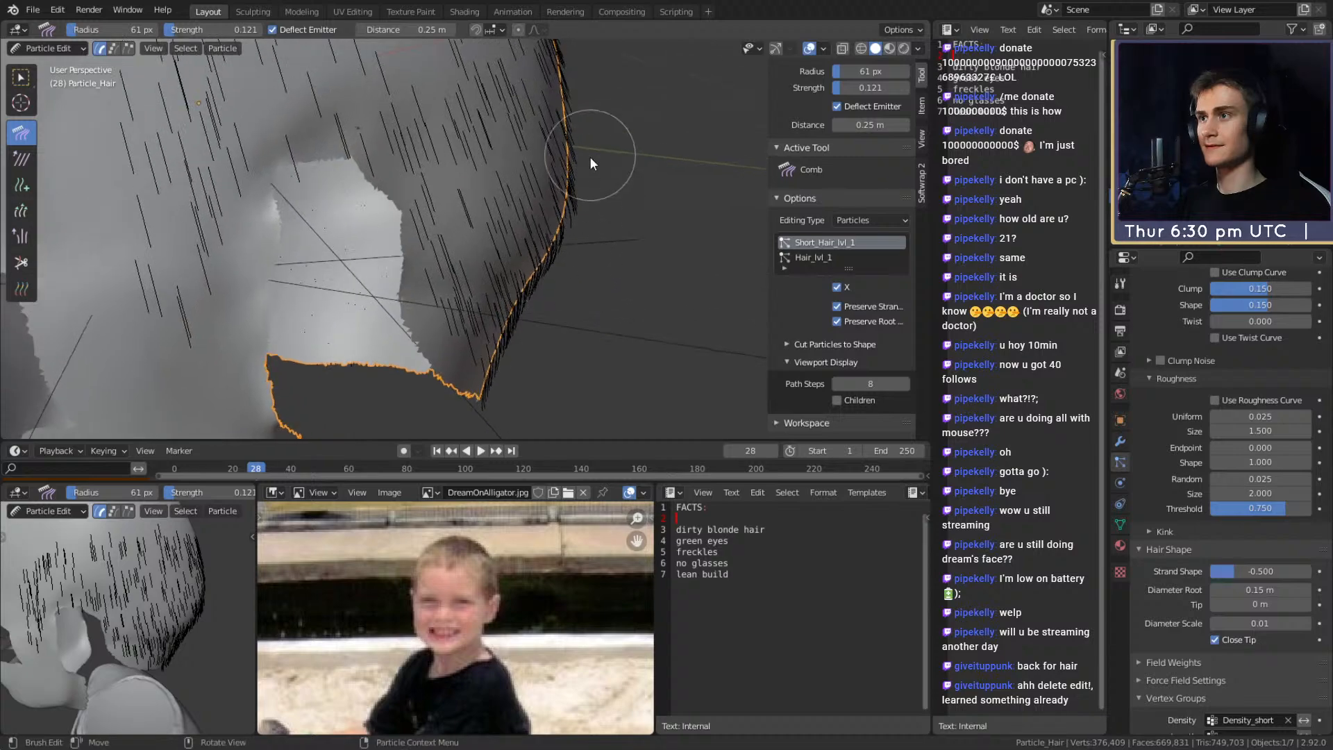
middle_drag(565, 238, 565, 169)
Comb the lower strands against the neck from several angles around the back of the head, down to the hairline
middle_drag(548, 218, 628, 195)
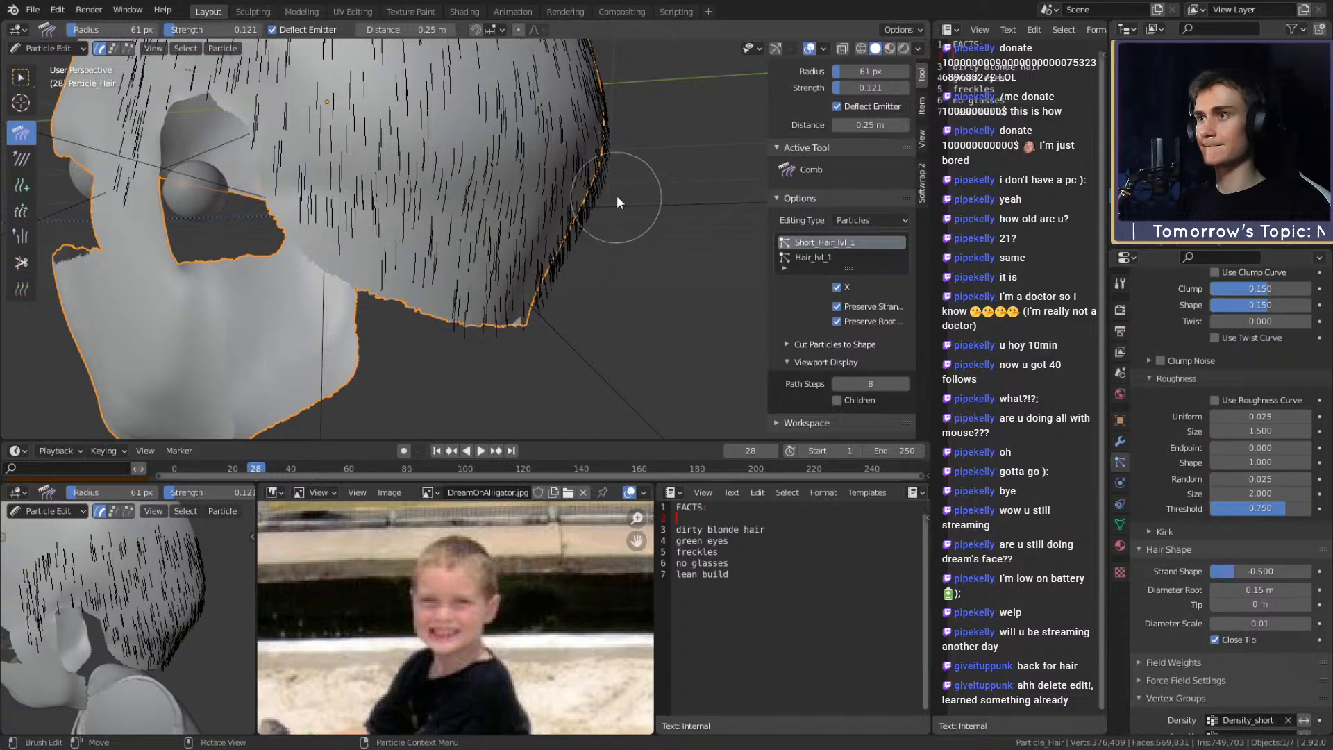
middle_drag(562, 286, 555, 208)
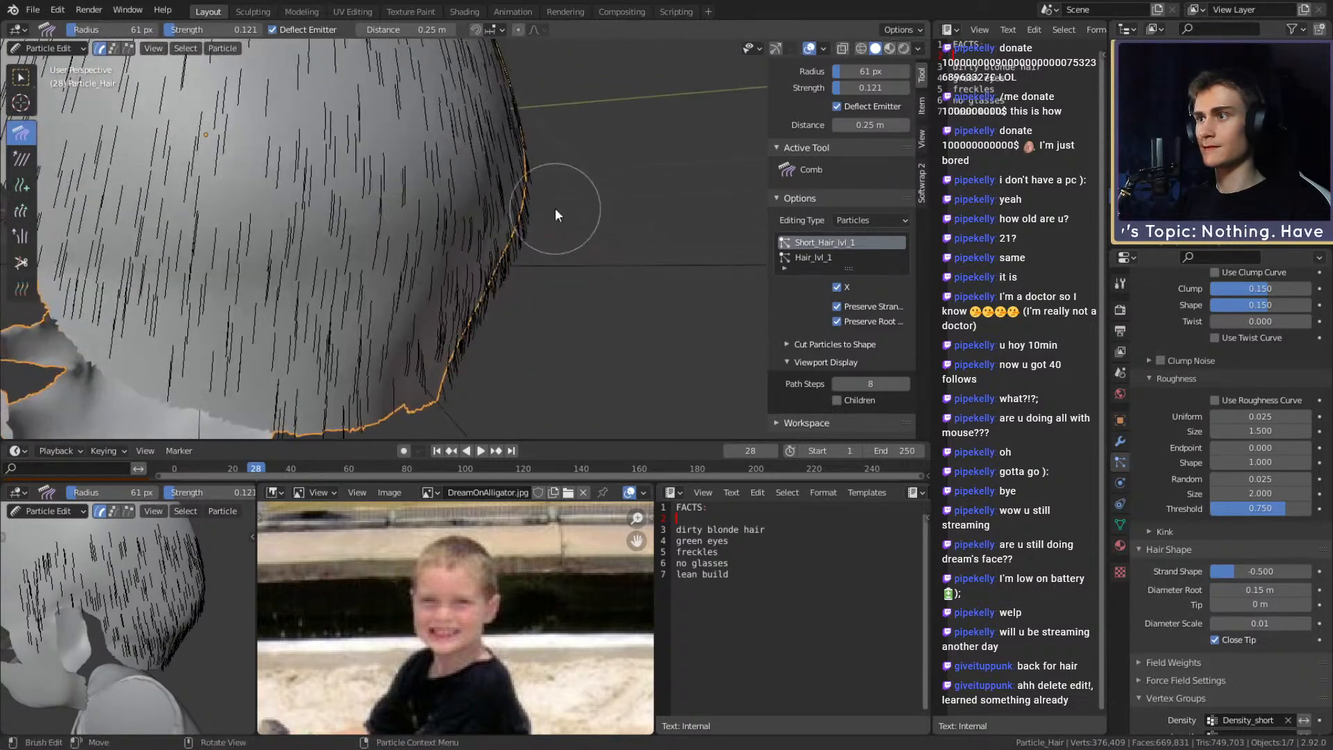
middle_drag(515, 288, 551, 262)
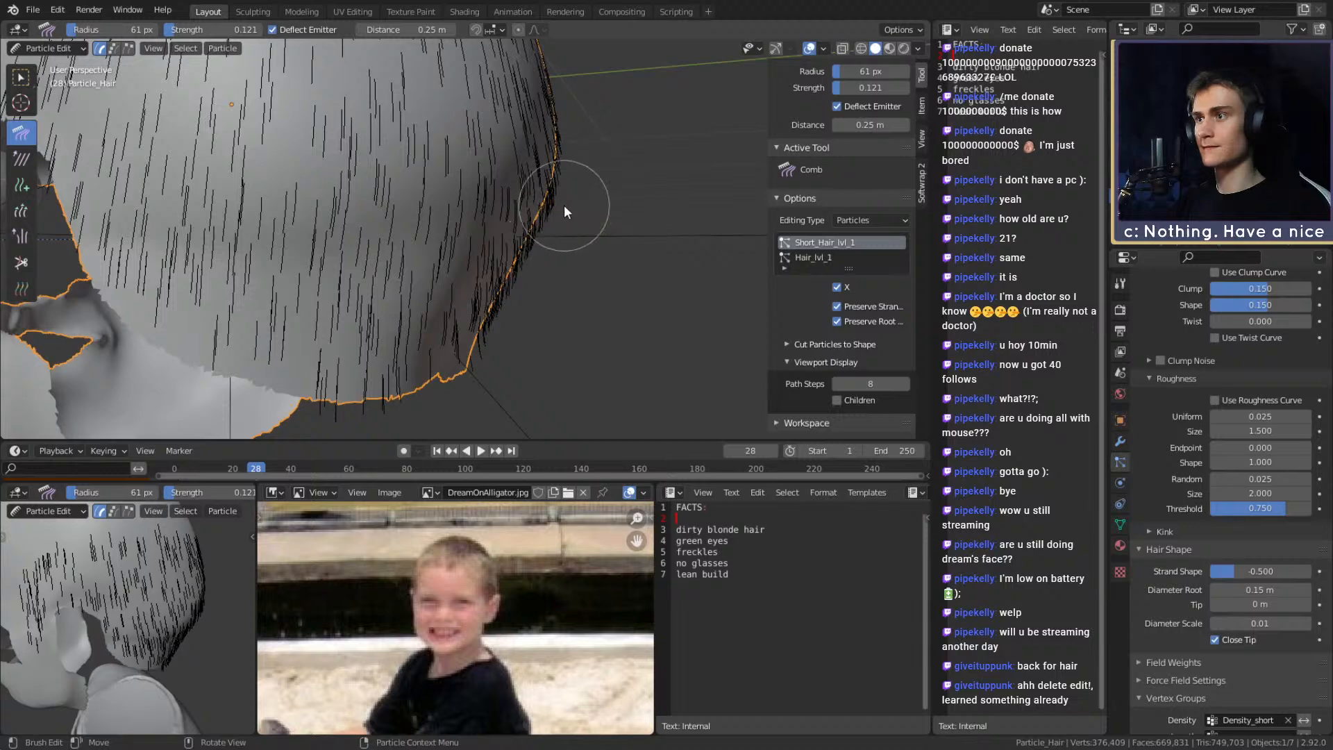
middle_drag(511, 306, 540, 248)
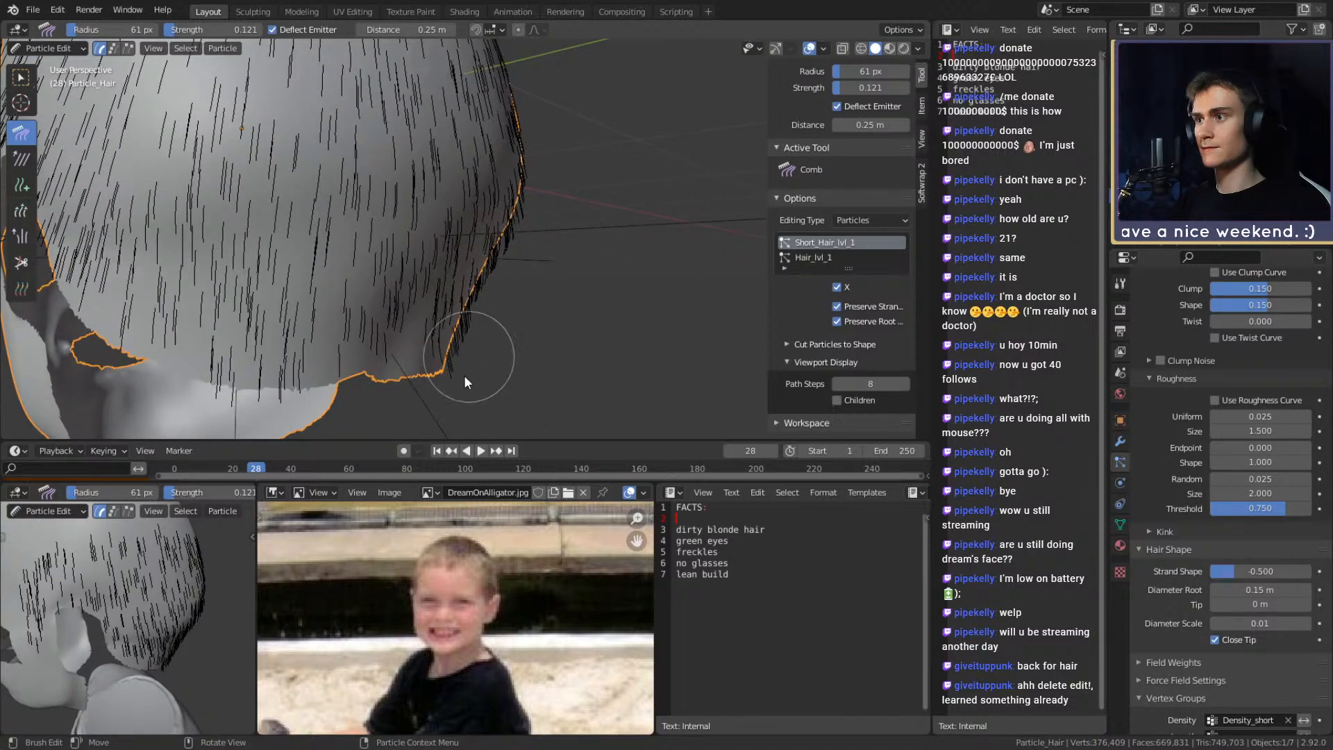
middle_drag(509, 286, 507, 235)
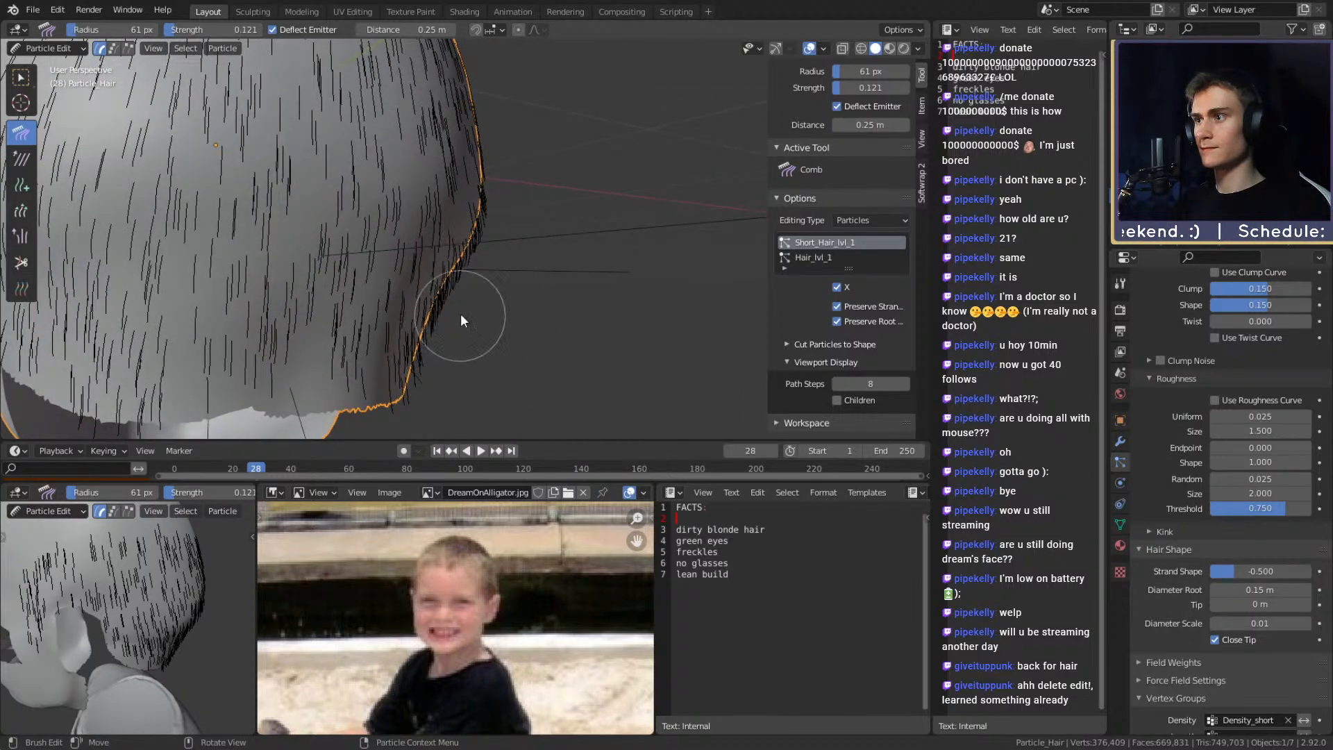
middle_drag(481, 295, 540, 256)
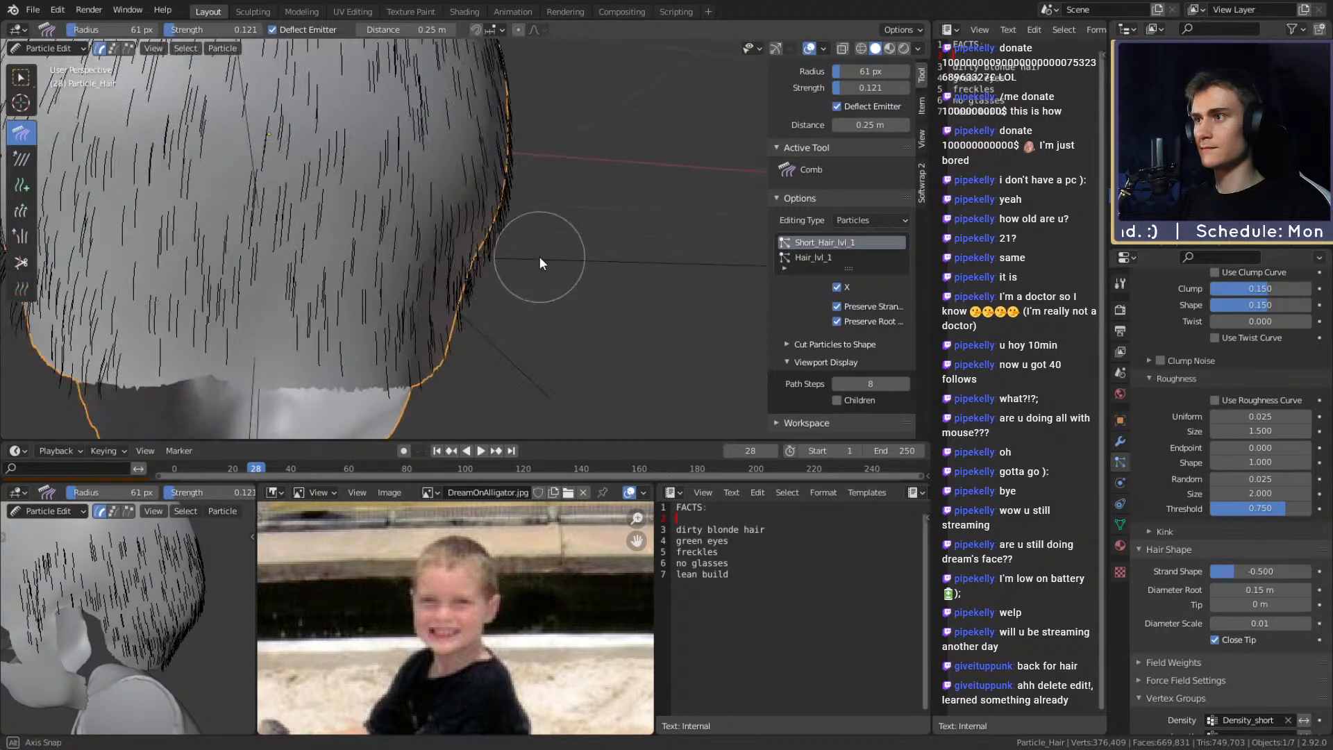
mouse_move(464, 323)
middle_down()
mouse_move(556, 302)
mouse_move(551, 286)
mouse_move(569, 304)
mouse_move(530, 256)
mouse_move(631, 261)
mouse_move(554, 265)
mouse_move(602, 243)
mouse_move(519, 198)
middle_up()
Set the Comb brush to a radius of 177 px and a strength of 0.036
scroll(566, 233, up, 2)
key(f)
click(541, 208)
key(f)
click(451, 182)
key(f)
click(526, 209)
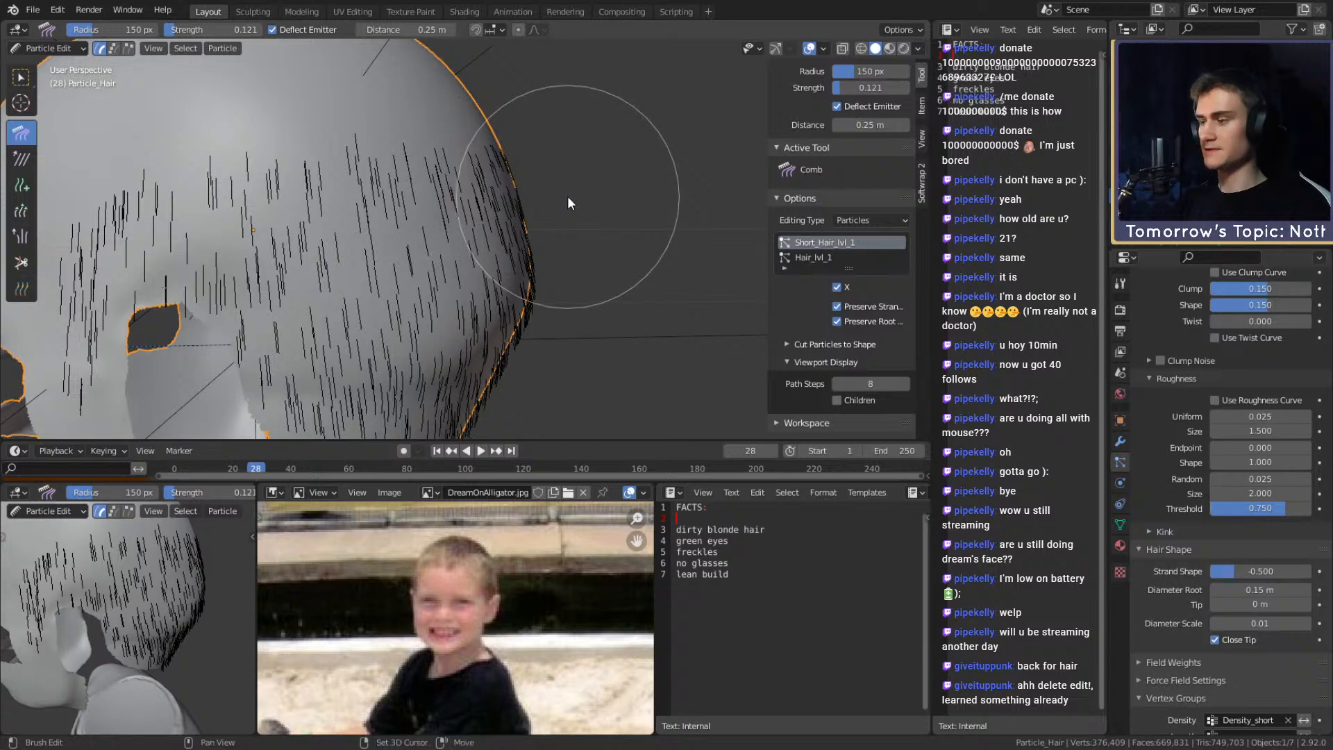
key(shift+f)
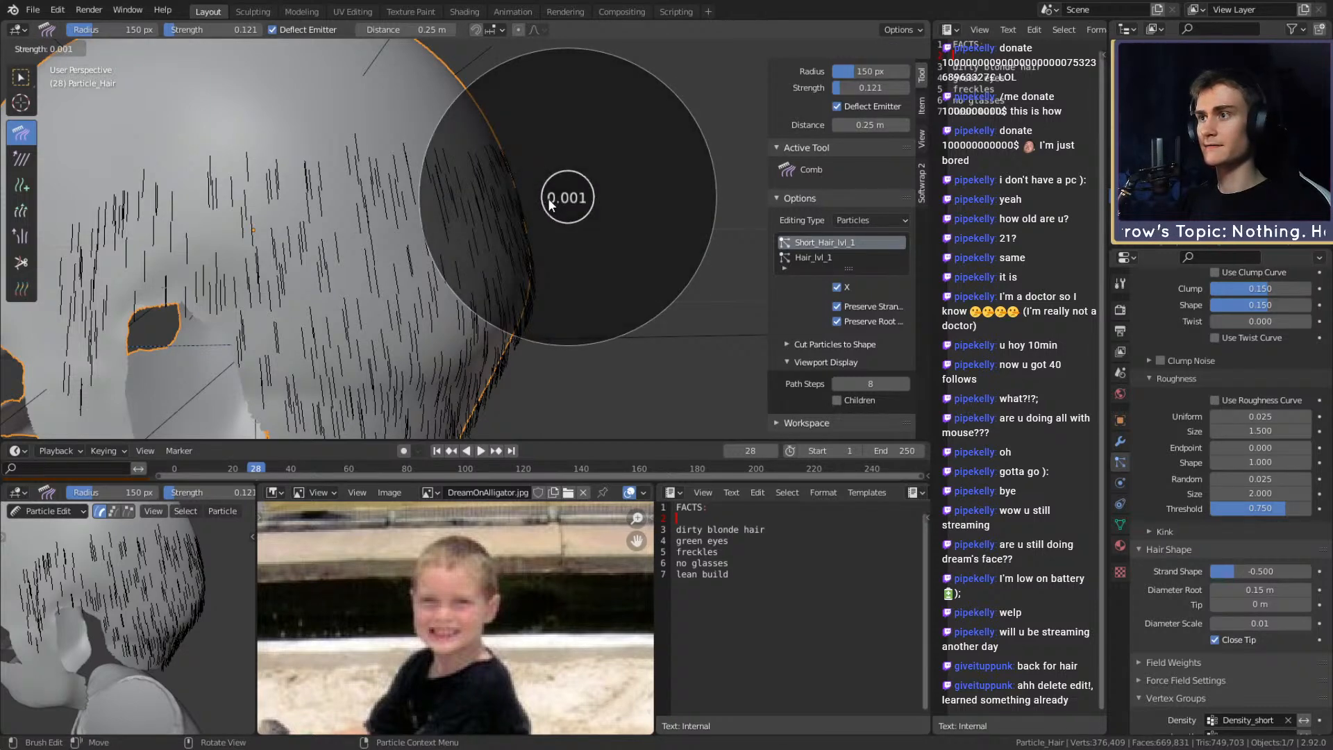
click(556, 198)
key(f)
click(553, 195)
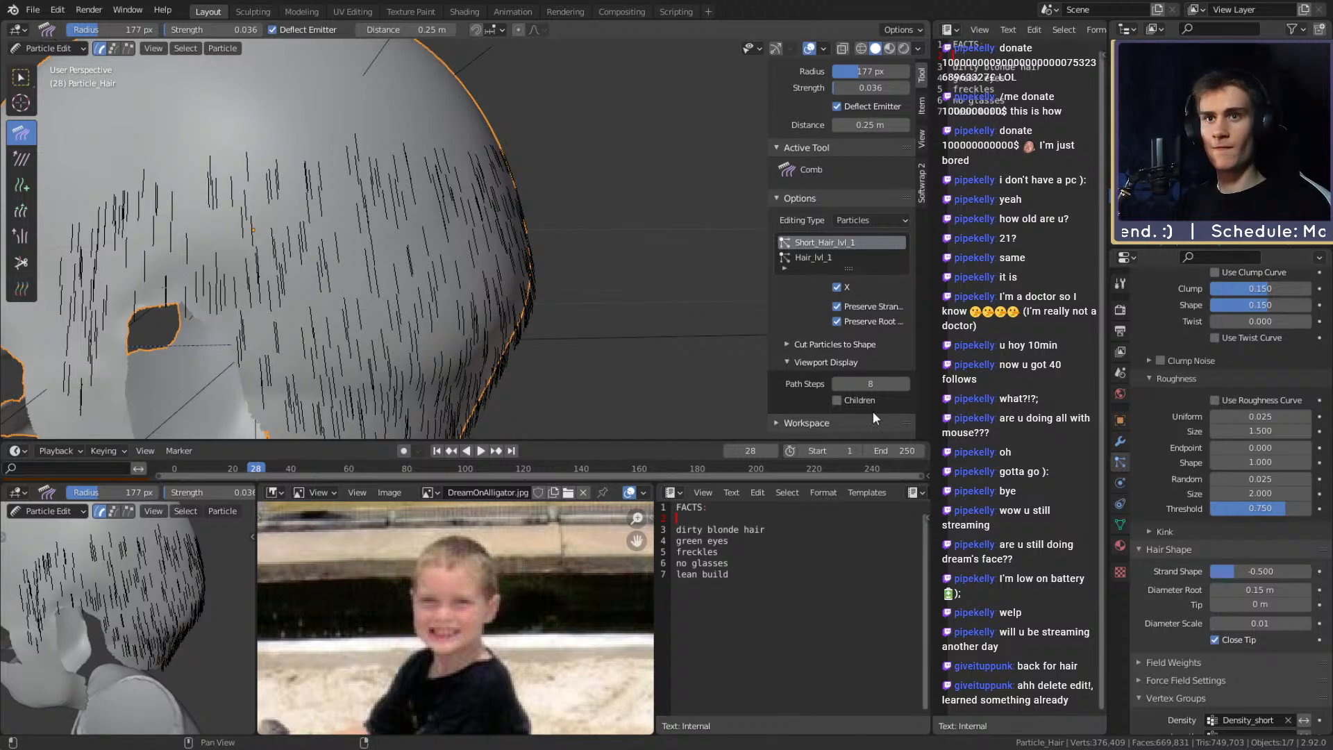
Expand the active tool's particle options and enlarge the Comb brush radius to 438 px
click(1120, 281)
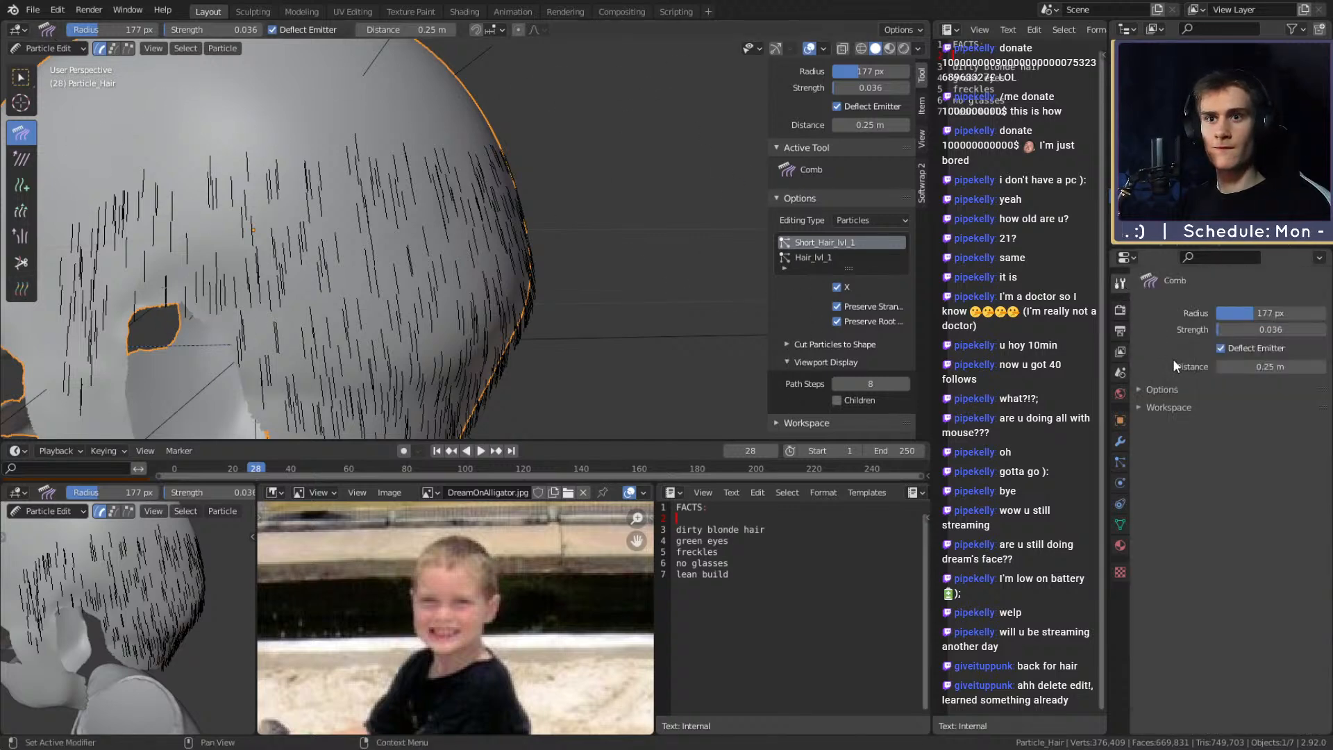
click(1133, 390)
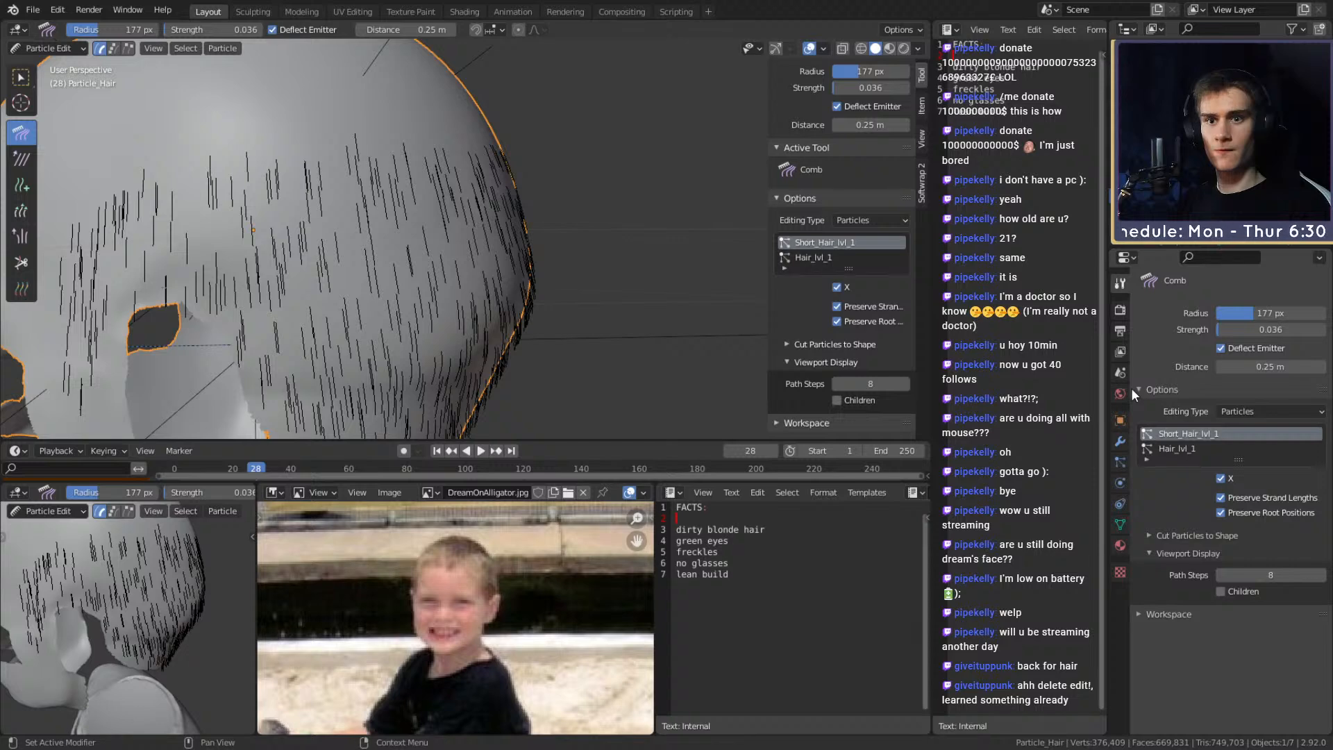
key(f)
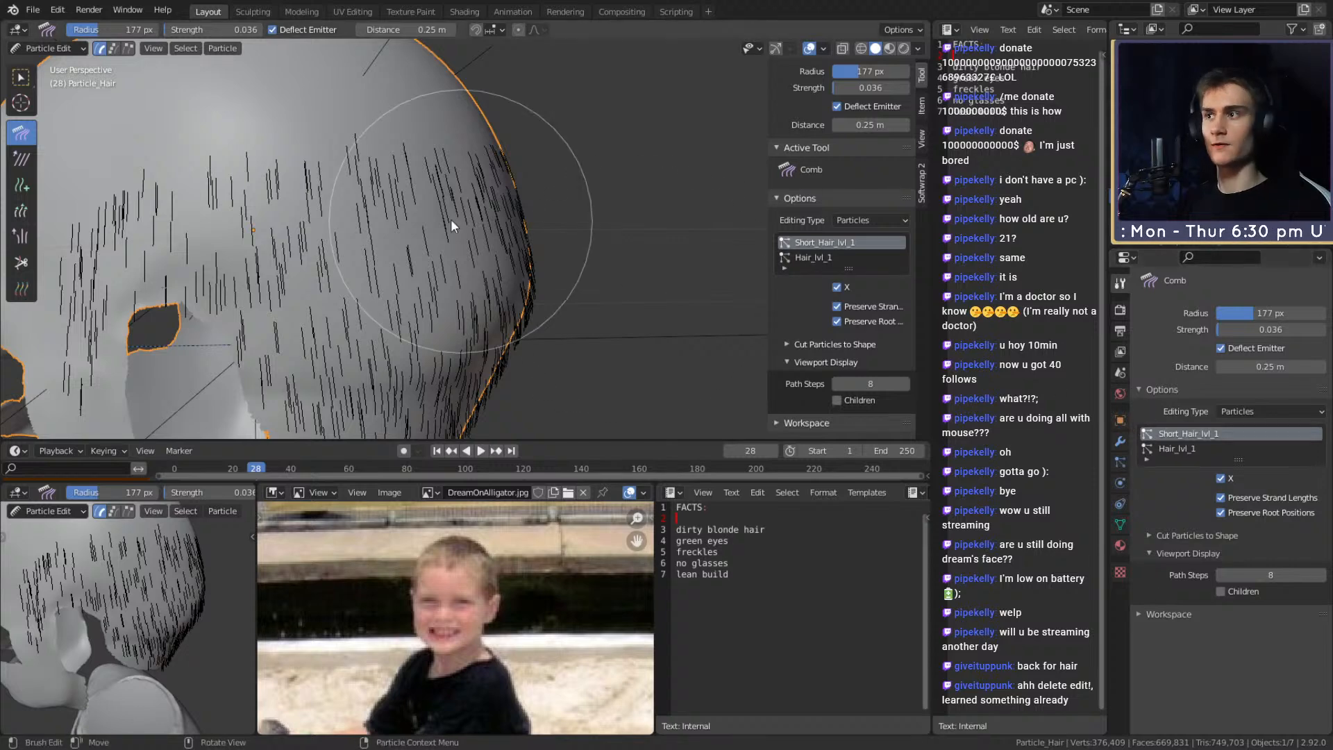
click(611, 235)
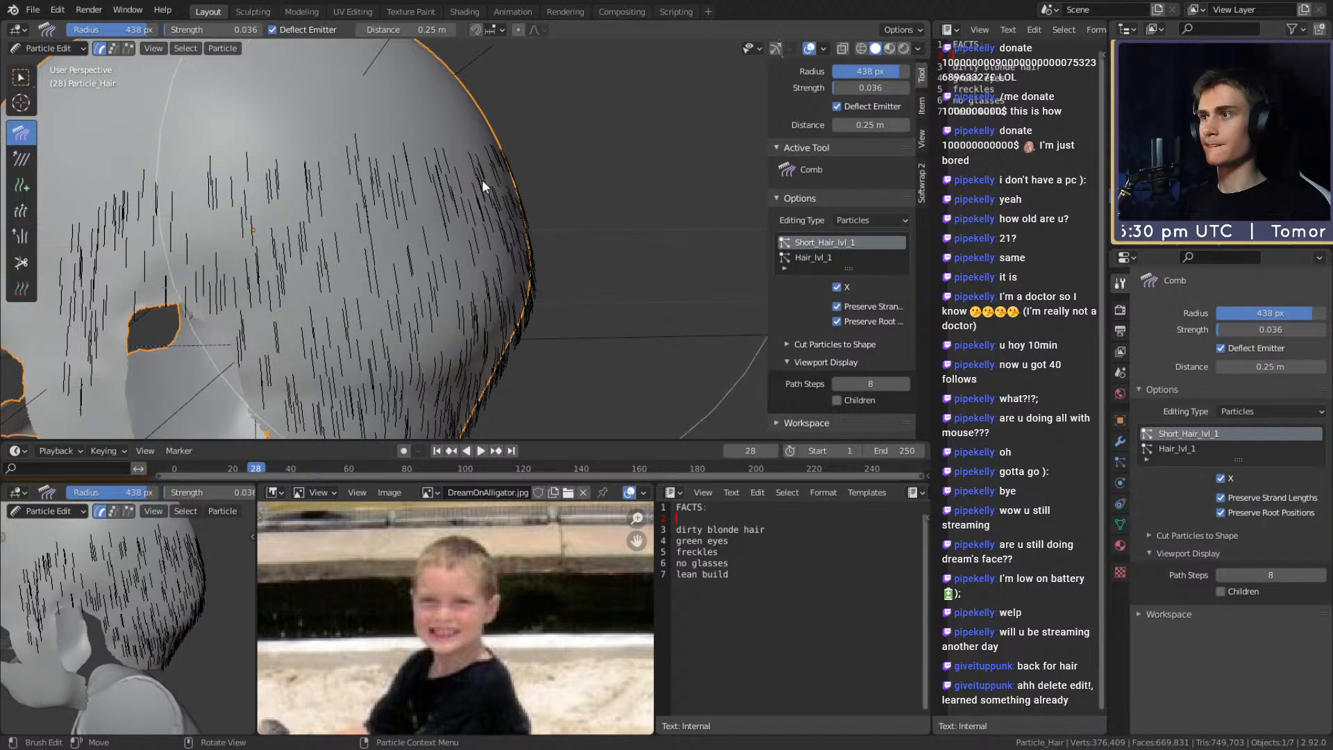
Comb the strands on the side and back of the head with the large brush so their tips curve over
middle_drag(507, 186, 540, 207)
mouse_move(541, 209)
mouse_down()
mouse_move(519, 191)
mouse_move(522, 238)
mouse_up()
middle_drag(522, 236, 582, 254)
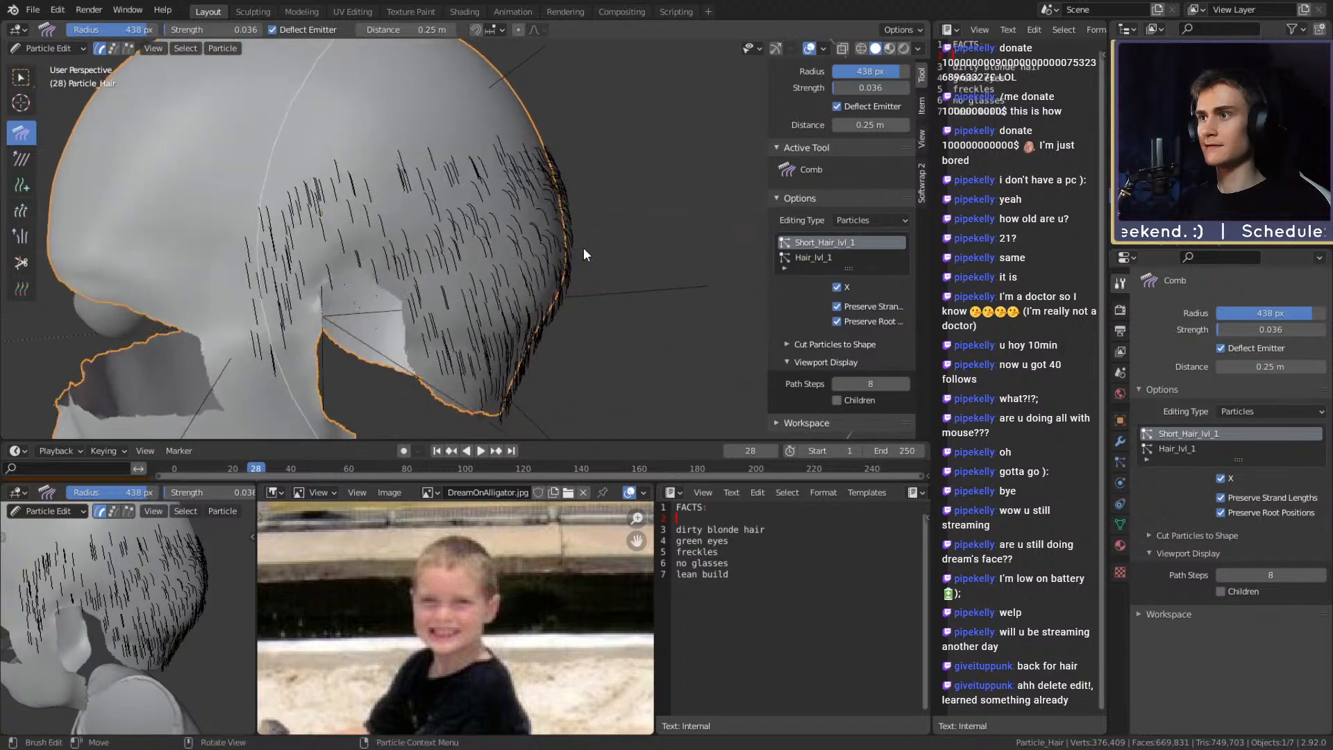
middle_drag(572, 202, 501, 168)
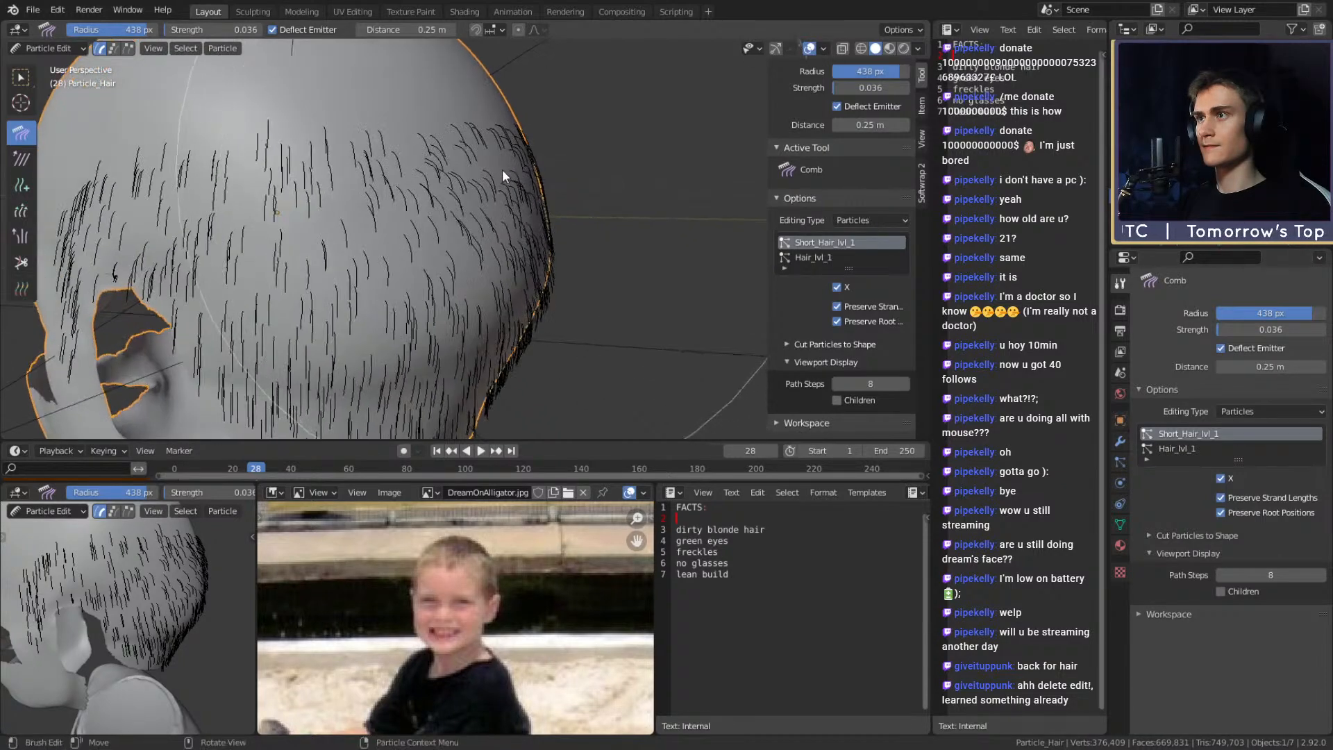
middle_drag(539, 248, 536, 178)
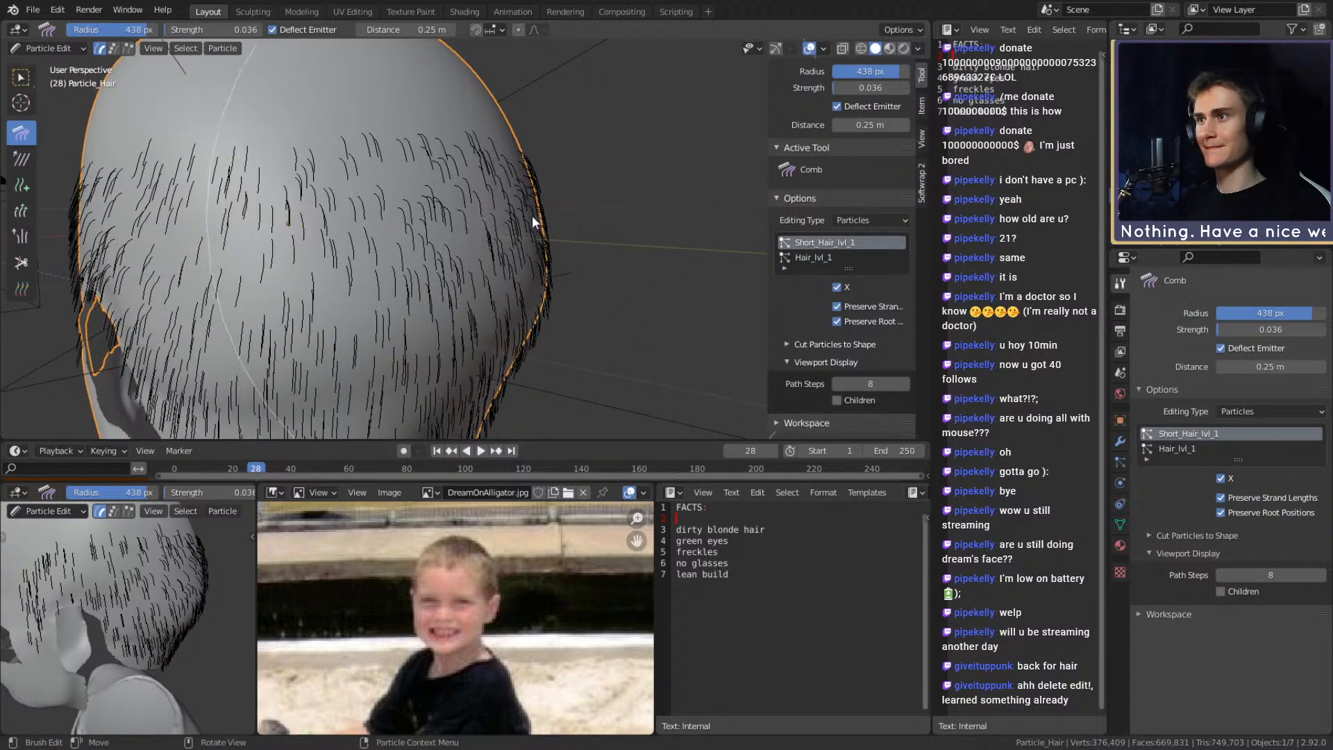
mouse_move(534, 215)
middle_down()
mouse_move(535, 235)
mouse_move(430, 245)
mouse_move(538, 226)
middle_up()
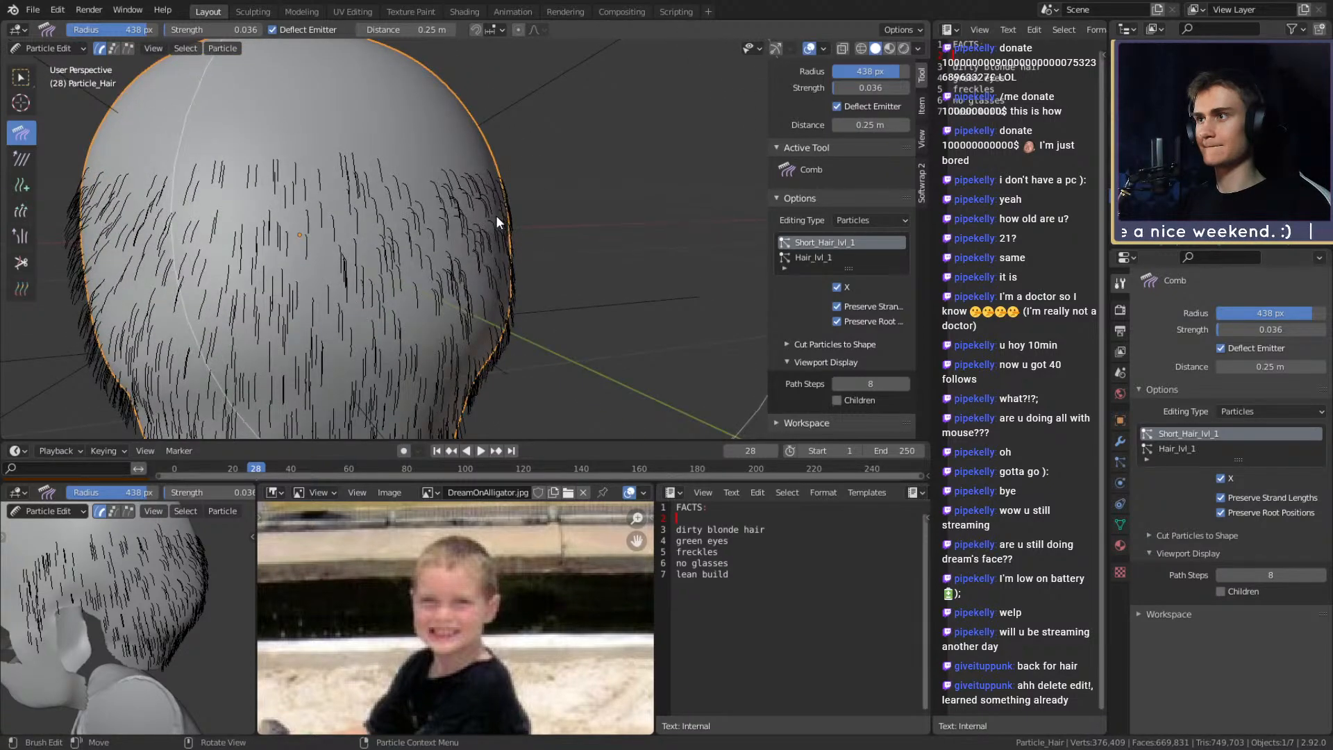
middle_drag(495, 268, 376, 243)
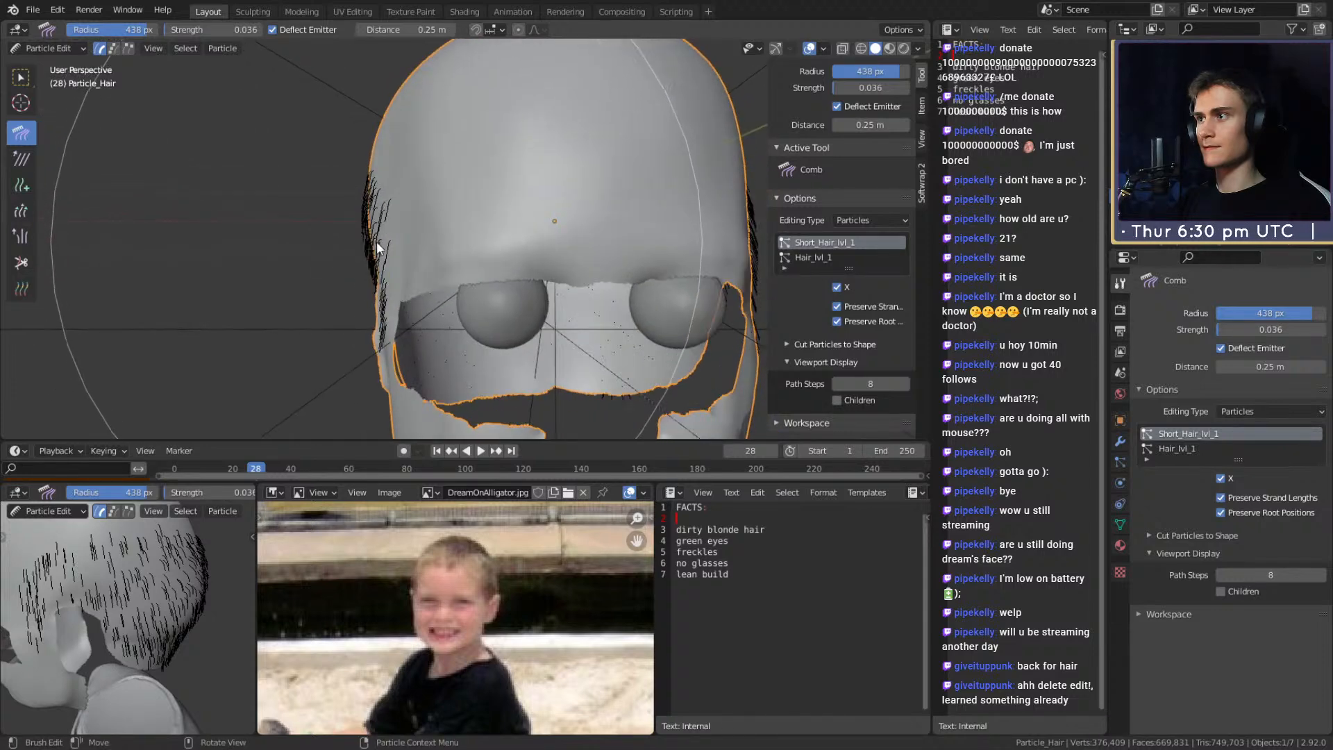
Reduce the Comb brush radius to 61 px and comb the sideburn strands closer to the face
mouse_move(305, 302)
middle_down()
mouse_move(389, 263)
mouse_move(377, 274)
mouse_move(348, 247)
middle_up()
key(f)
click(177, 244)
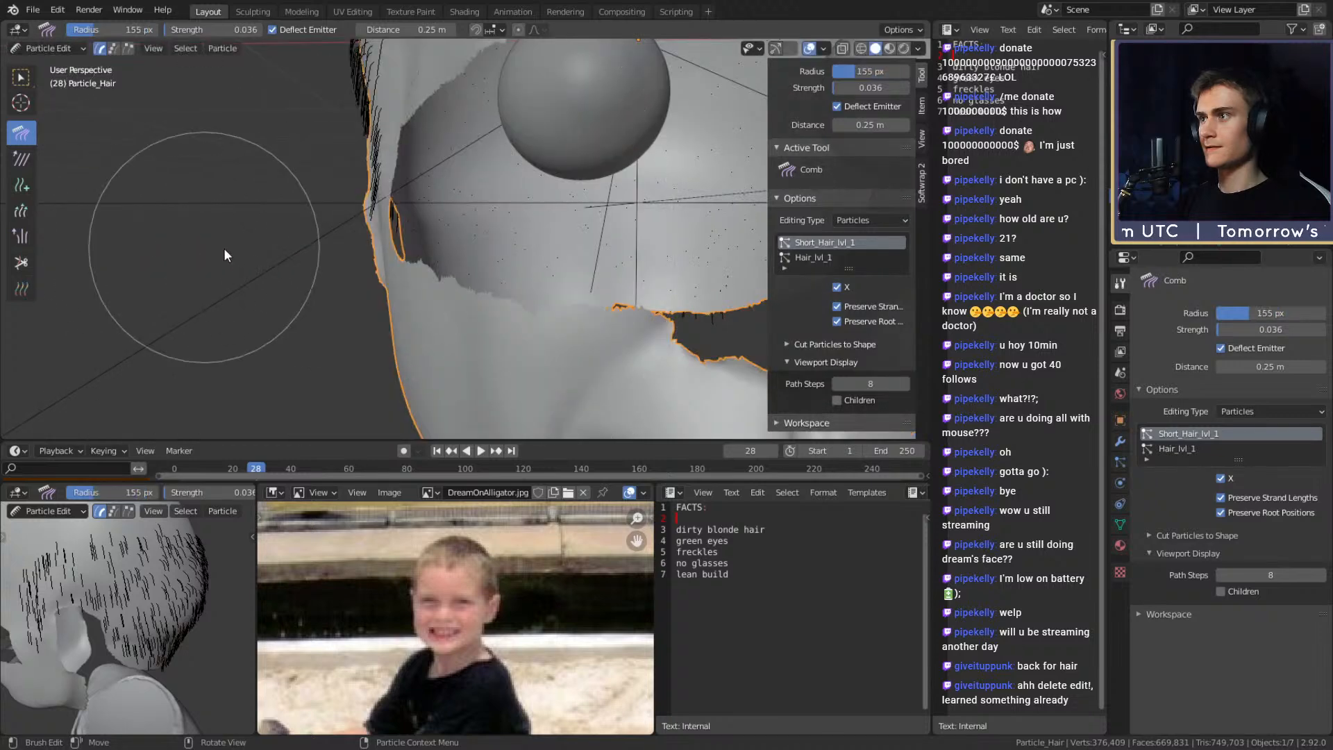
key(f)
click(339, 241)
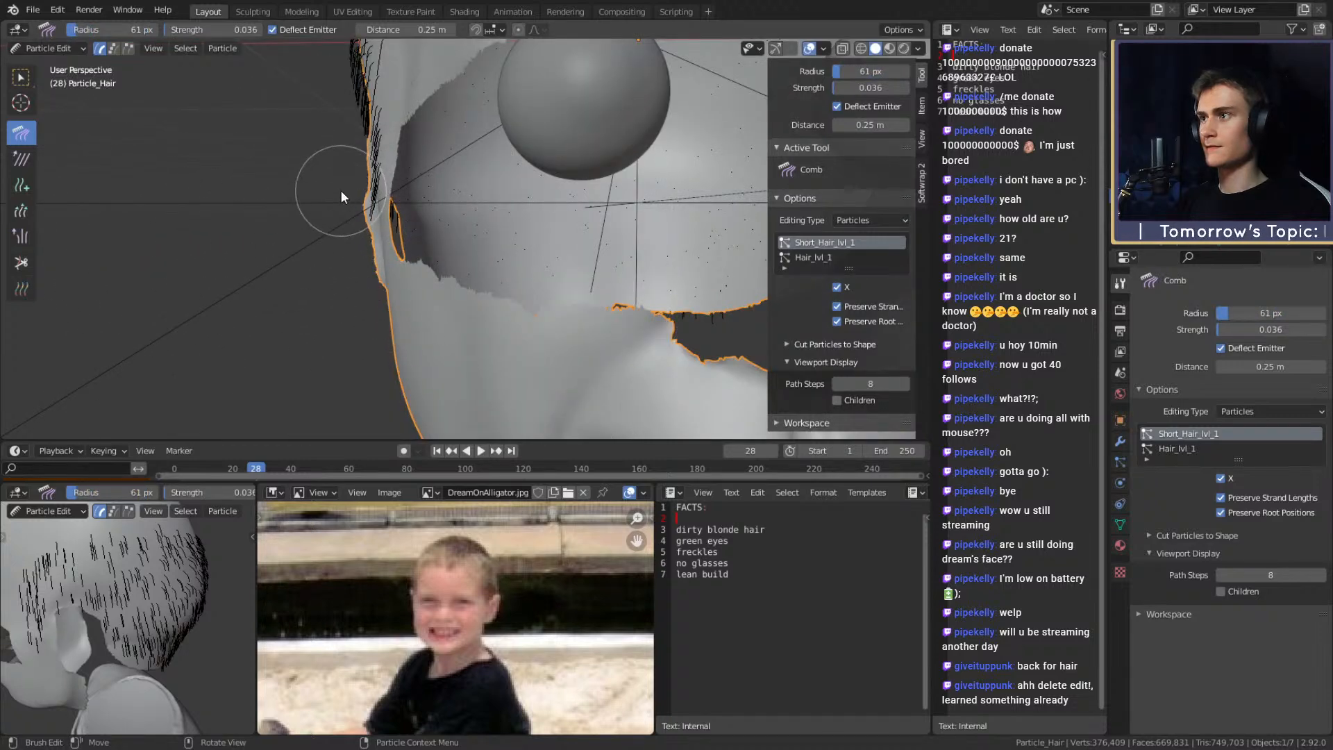
mouse_move(368, 230)
middle_down()
mouse_move(212, 244)
mouse_move(428, 263)
mouse_move(576, 198)
middle_up()
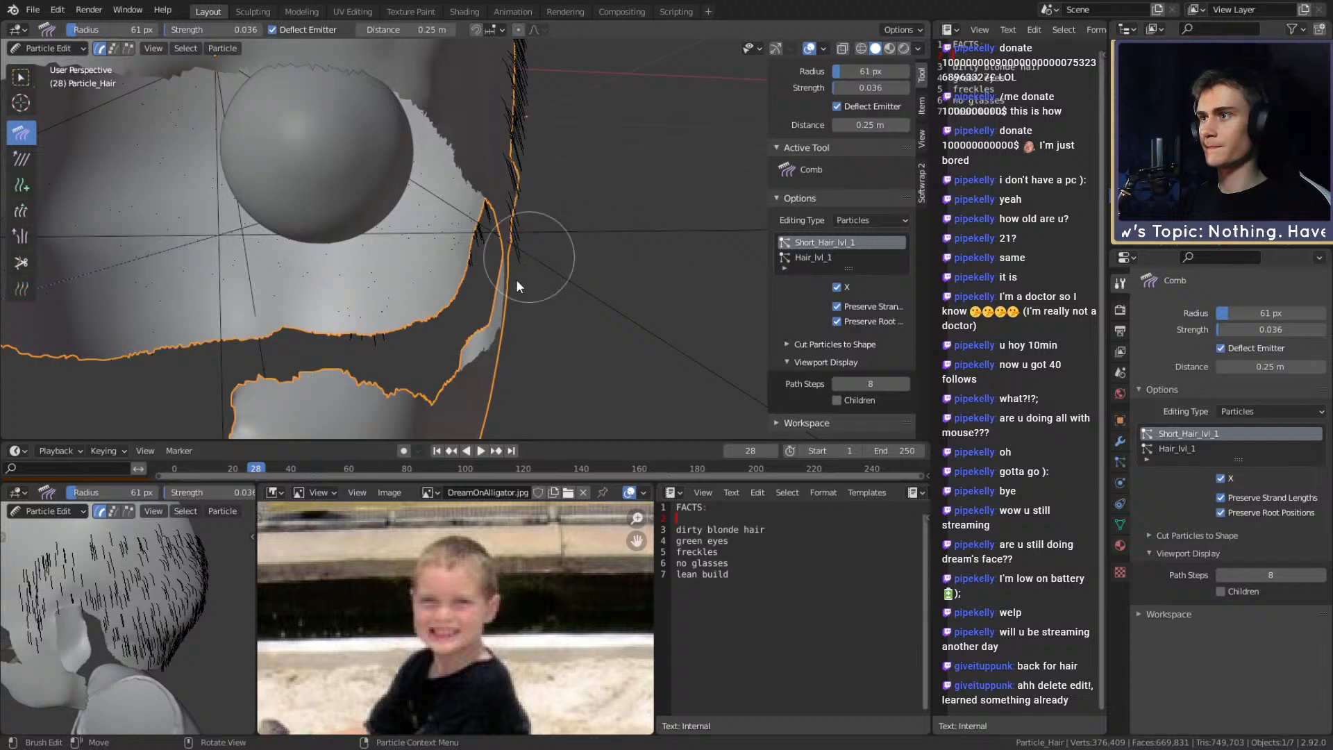
drag(540, 229, 507, 289)
Switch to Object Mode and examine the full hair around the ear and sideburn
scroll(517, 284, down, 7)
middle_drag(528, 275, 420, 262)
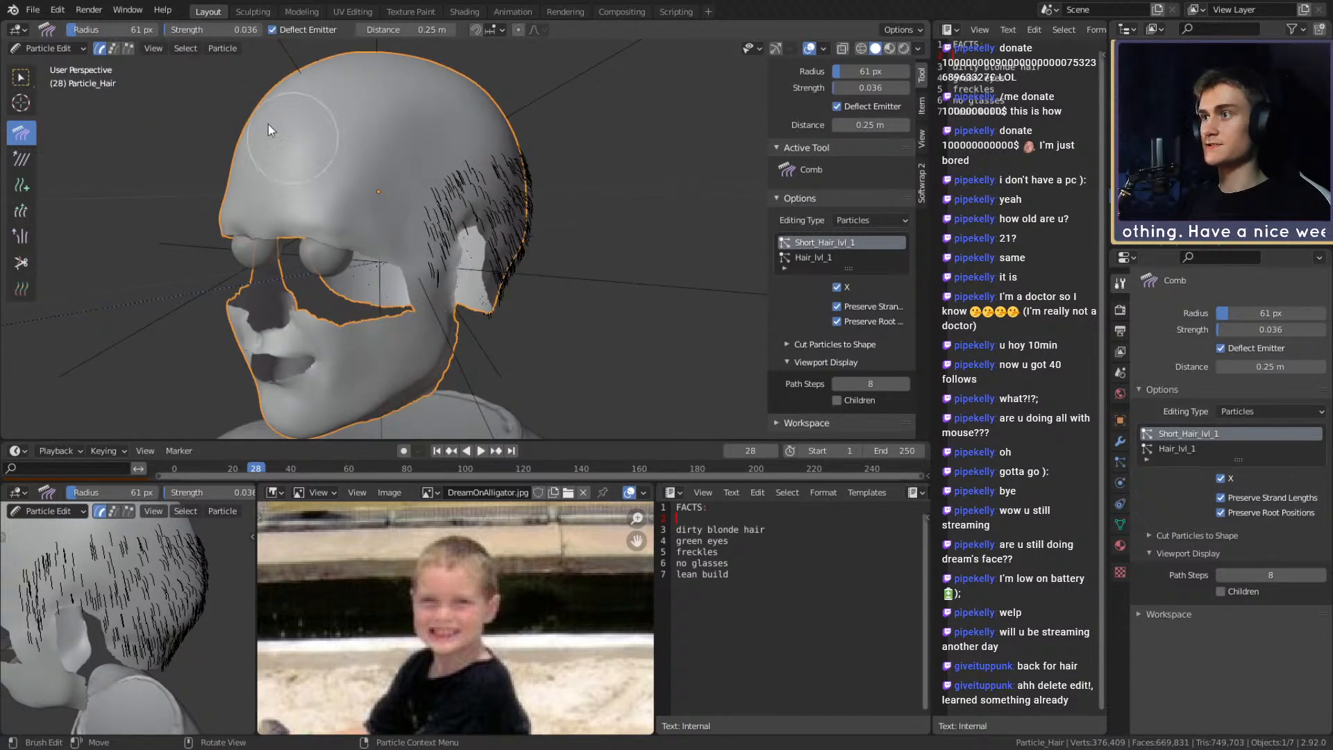
click(54, 50)
scroll(519, 201, up, 4)
middle_drag(519, 201, 570, 201)
scroll(568, 250, down, 5)
scroll(393, 255, down, 3)
scroll(573, 217, up, 4)
scroll(534, 196, up, 3)
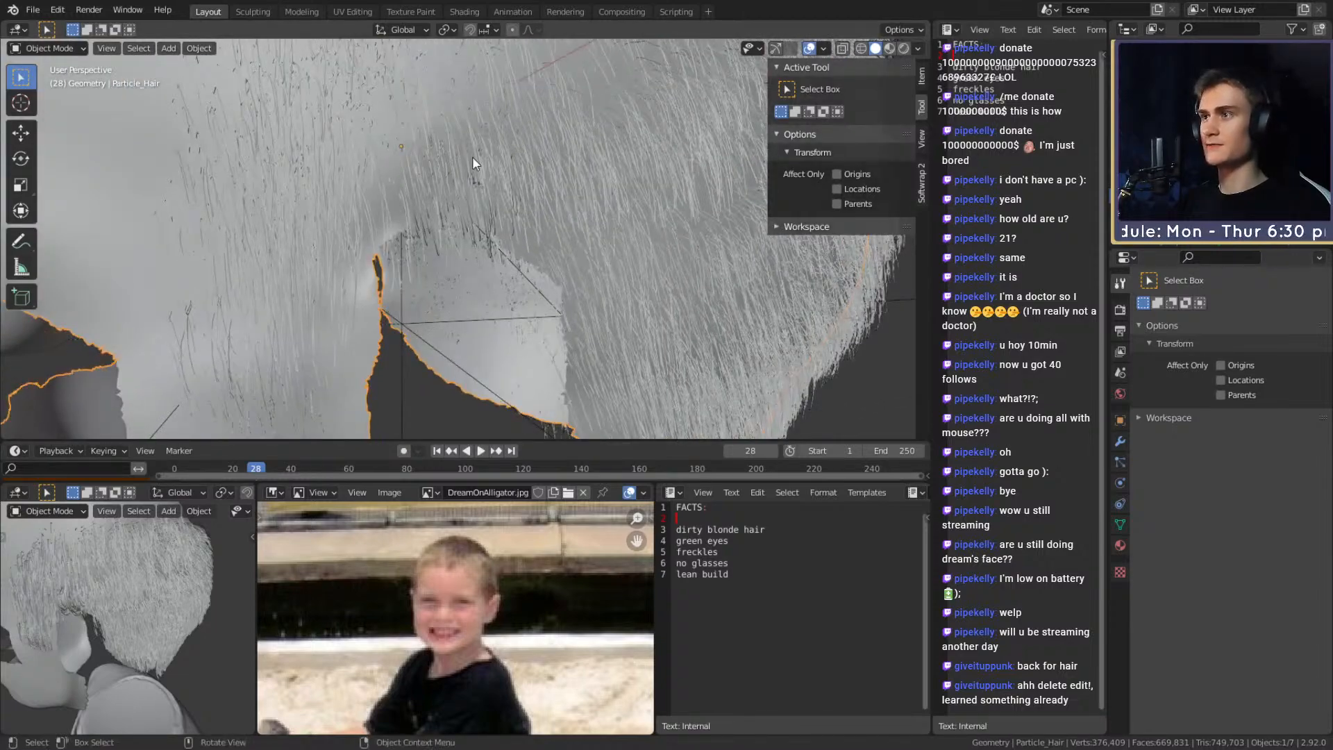
Return to Particle Edit mode, set the Comb radius to 158 px and comb the strands above and behind the ear
click(56, 48)
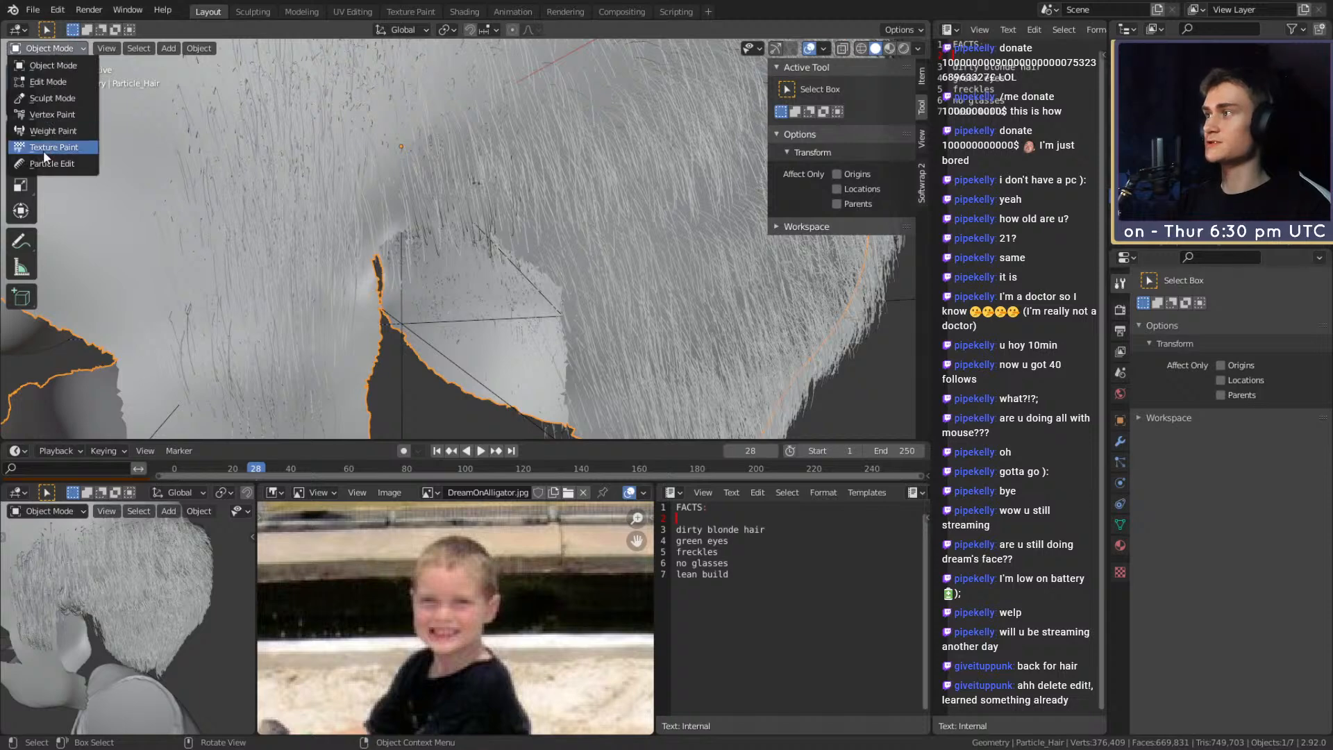
key(f)
click(570, 232)
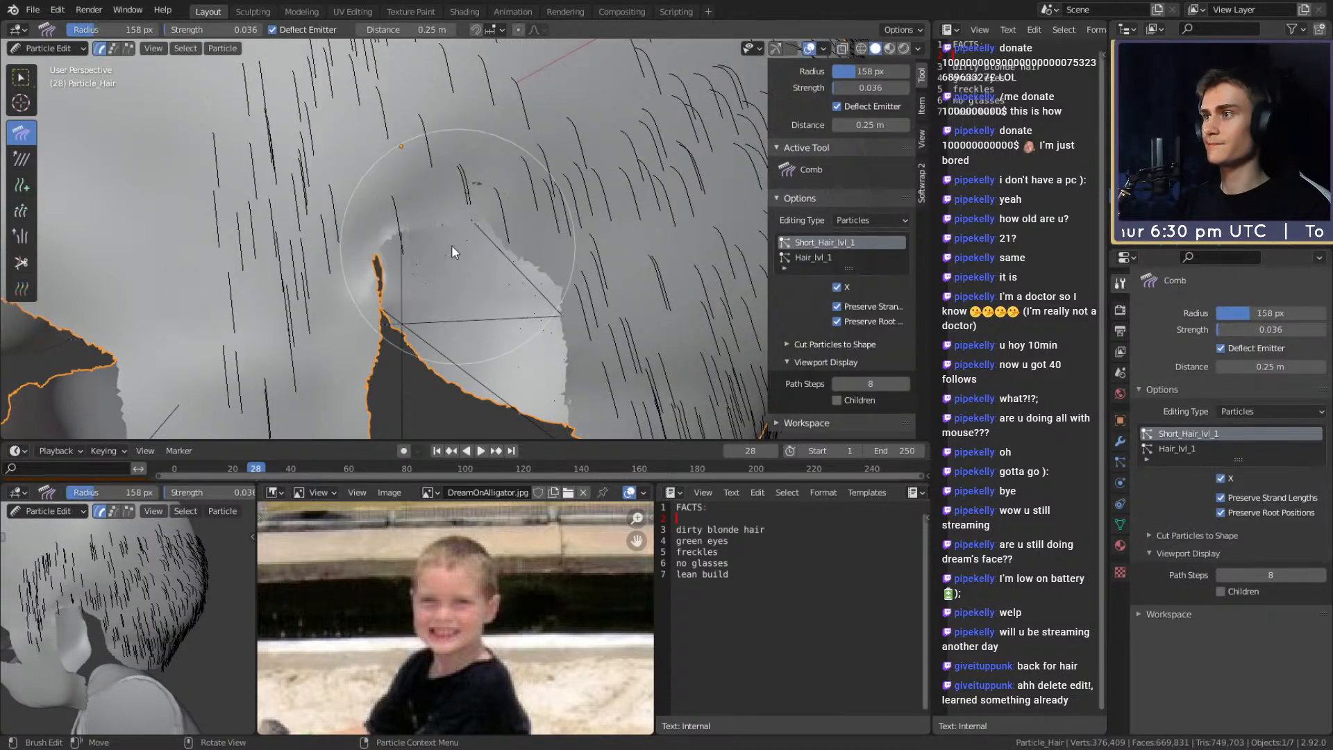
mouse_move(453, 212)
mouse_down()
mouse_move(534, 265)
mouse_move(476, 210)
mouse_move(472, 243)
mouse_move(435, 186)
mouse_move(432, 240)
mouse_move(410, 231)
mouse_move(425, 216)
mouse_move(464, 244)
mouse_up()
middle_drag(466, 244, 476, 220)
mouse_move(314, 206)
mouse_down()
mouse_move(351, 208)
mouse_move(241, 275)
mouse_move(378, 257)
mouse_move(247, 304)
mouse_move(331, 223)
mouse_move(403, 182)
mouse_move(466, 243)
mouse_move(457, 208)
mouse_move(460, 318)
mouse_up()
Switch back to Object Mode, make the head mesh visible again and clear the object selection
click(47, 48)
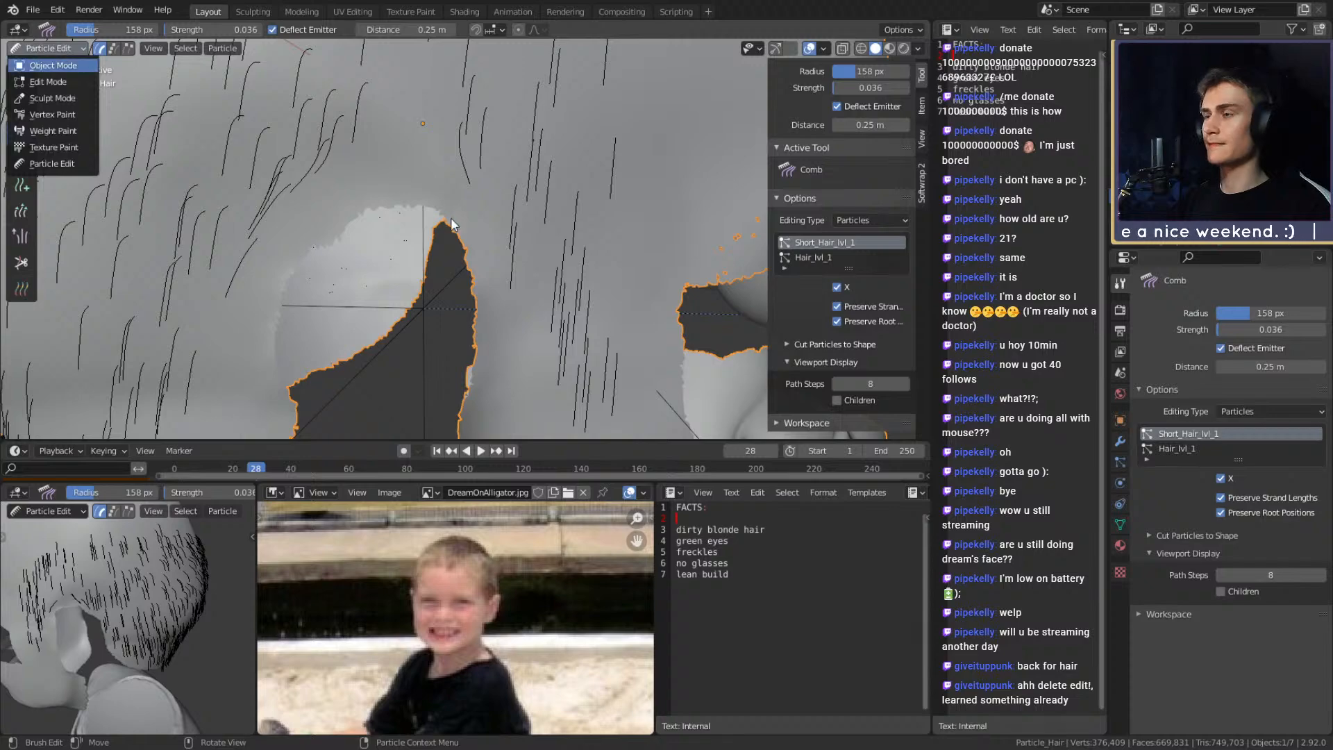
key(Return)
middle_drag(451, 218, 479, 219)
scroll(456, 215, up, 3)
scroll(522, 203, down, 8)
click(1306, 187)
scroll(504, 236, up, 4)
click(599, 211)
middle_drag(599, 211, 718, 190)
click(652, 207)
Examine the combed hair behind the ear and at the back of the head against the visible head mesh
scroll(579, 234, down, 5)
middle_drag(579, 235, 530, 228)
scroll(568, 190, up, 4)
scroll(529, 210, down, 2)
scroll(530, 228, up, 3)
middle_drag(530, 228, 518, 182)
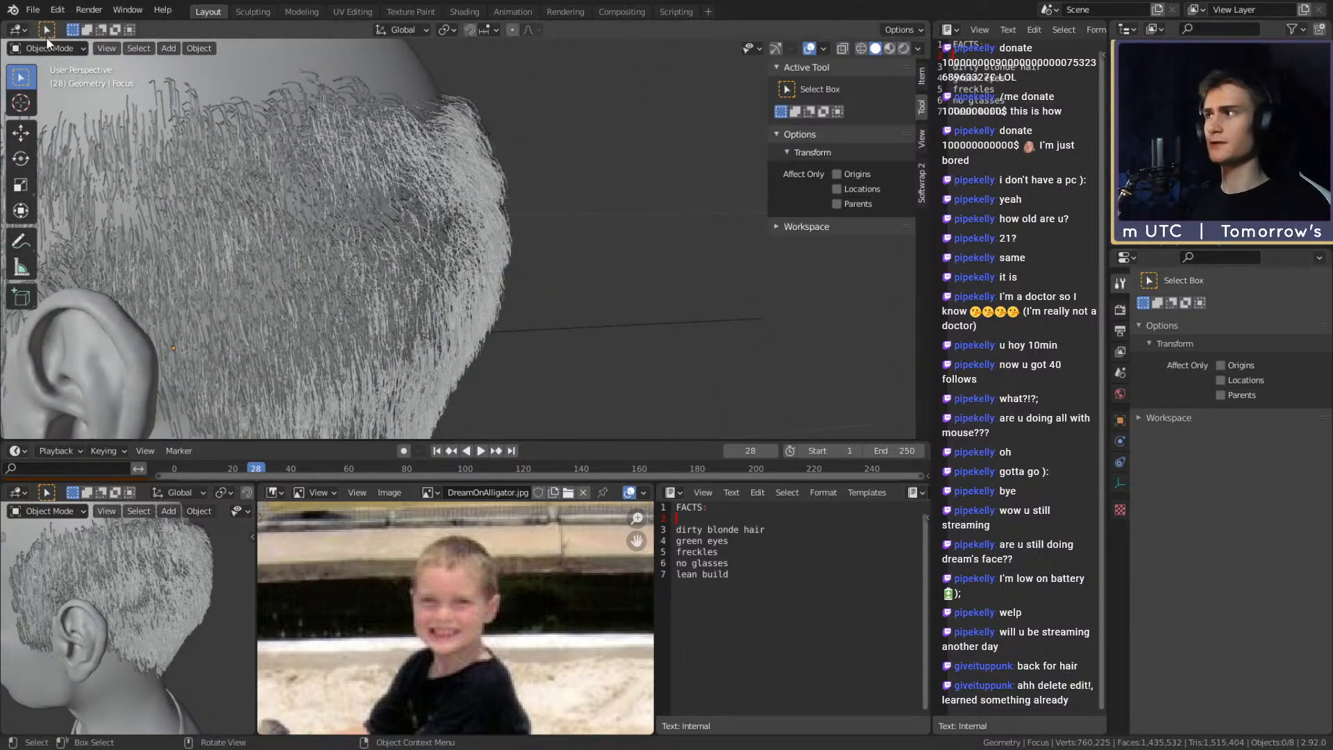
click(53, 65)
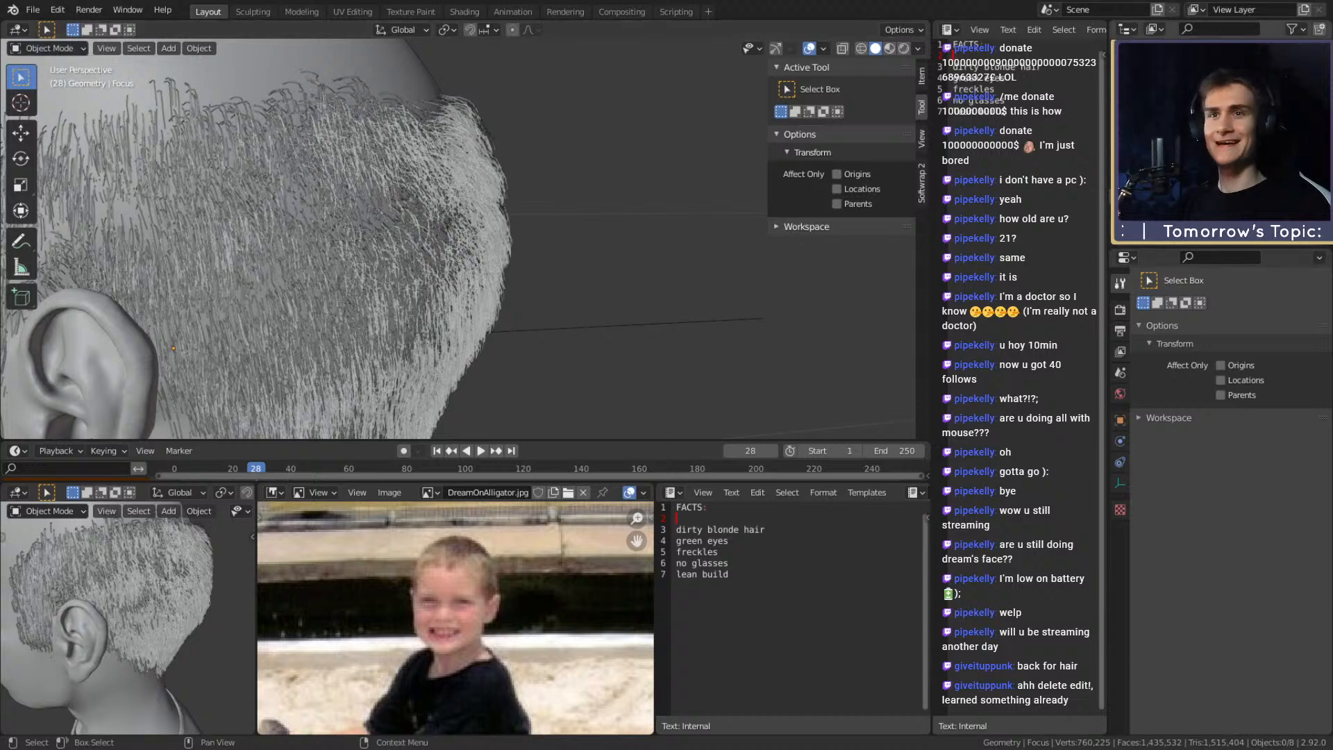
Select the particle hair object, hide the head mesh and enter Particle Edit mode to check the guide strands around the ear
click(277, 118)
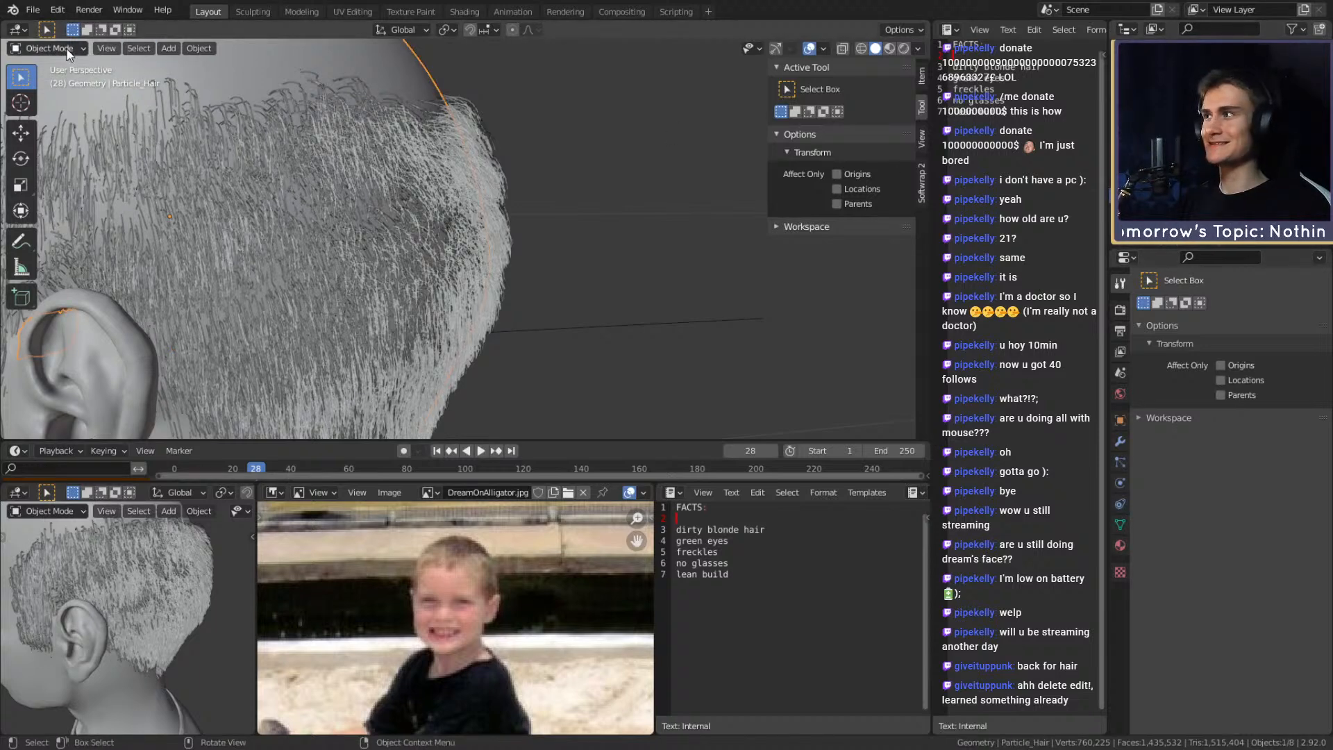
key(ctrl+z)
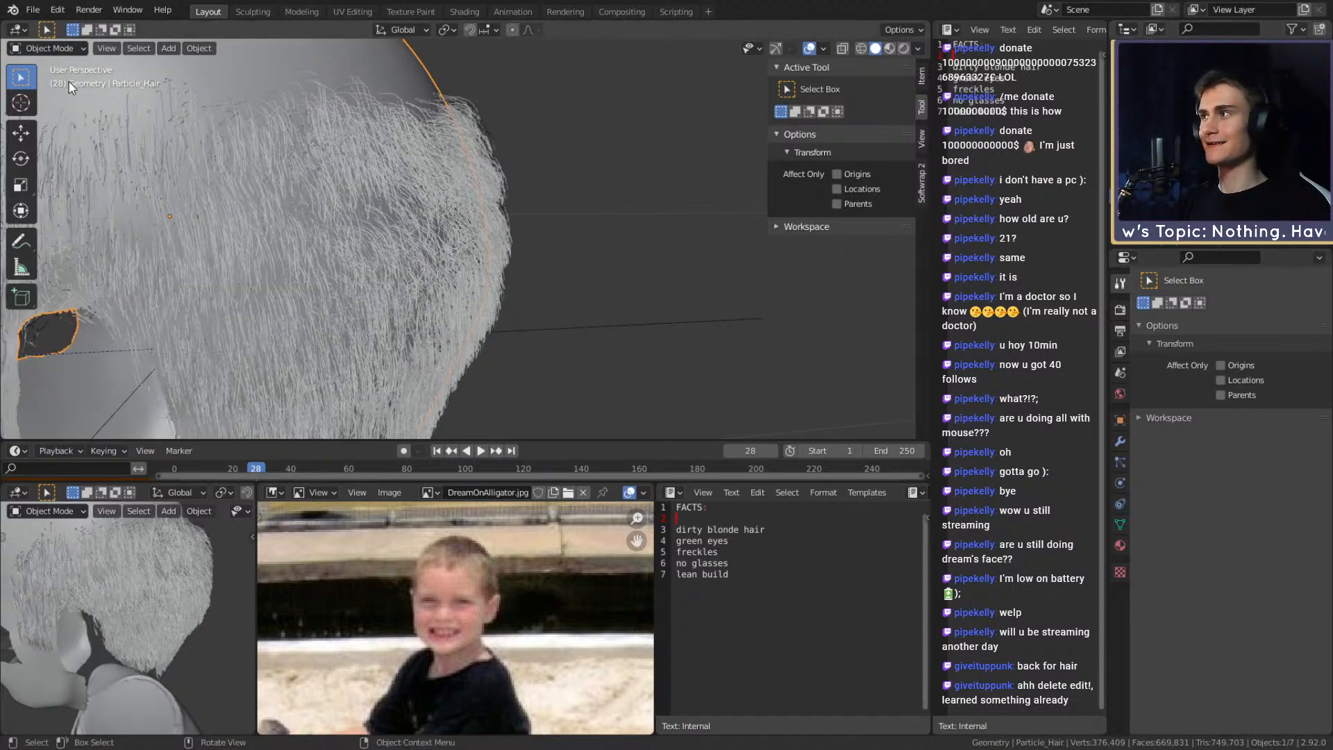
click(51, 48)
click(52, 163)
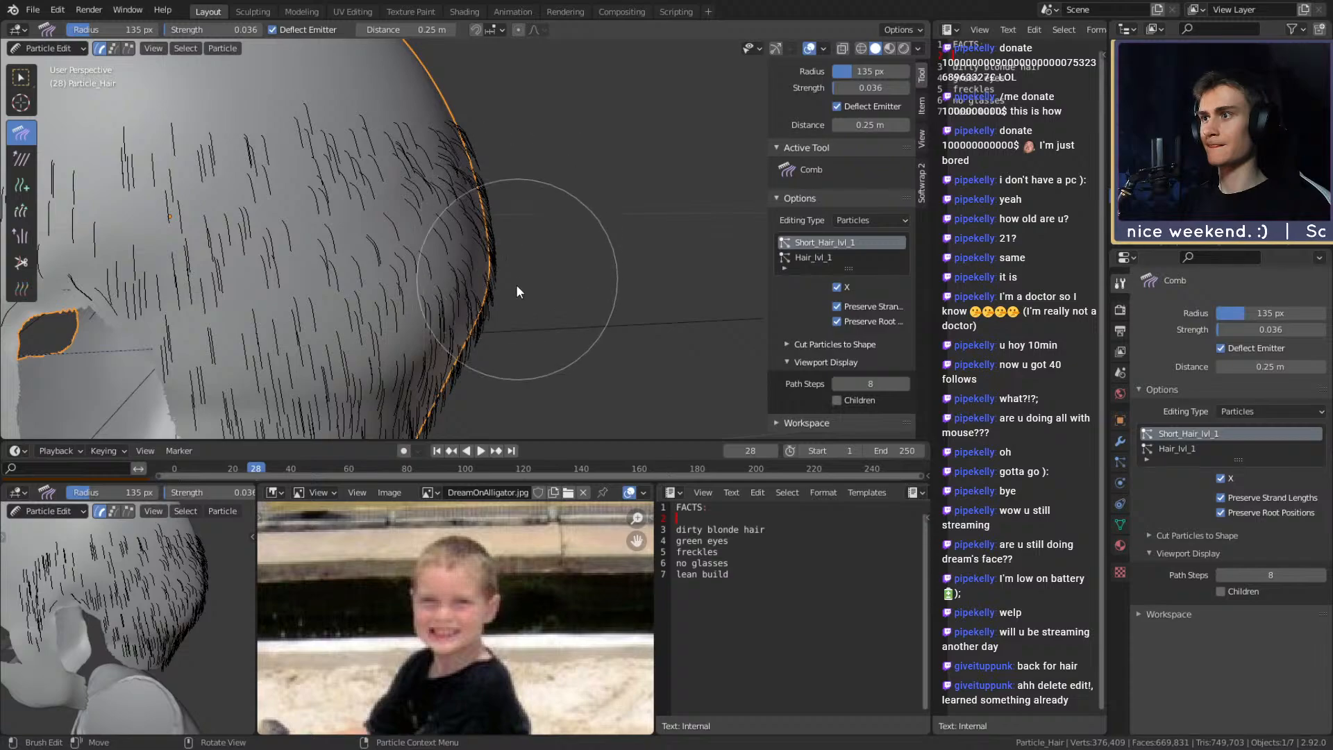
middle_drag(497, 132, 597, 145)
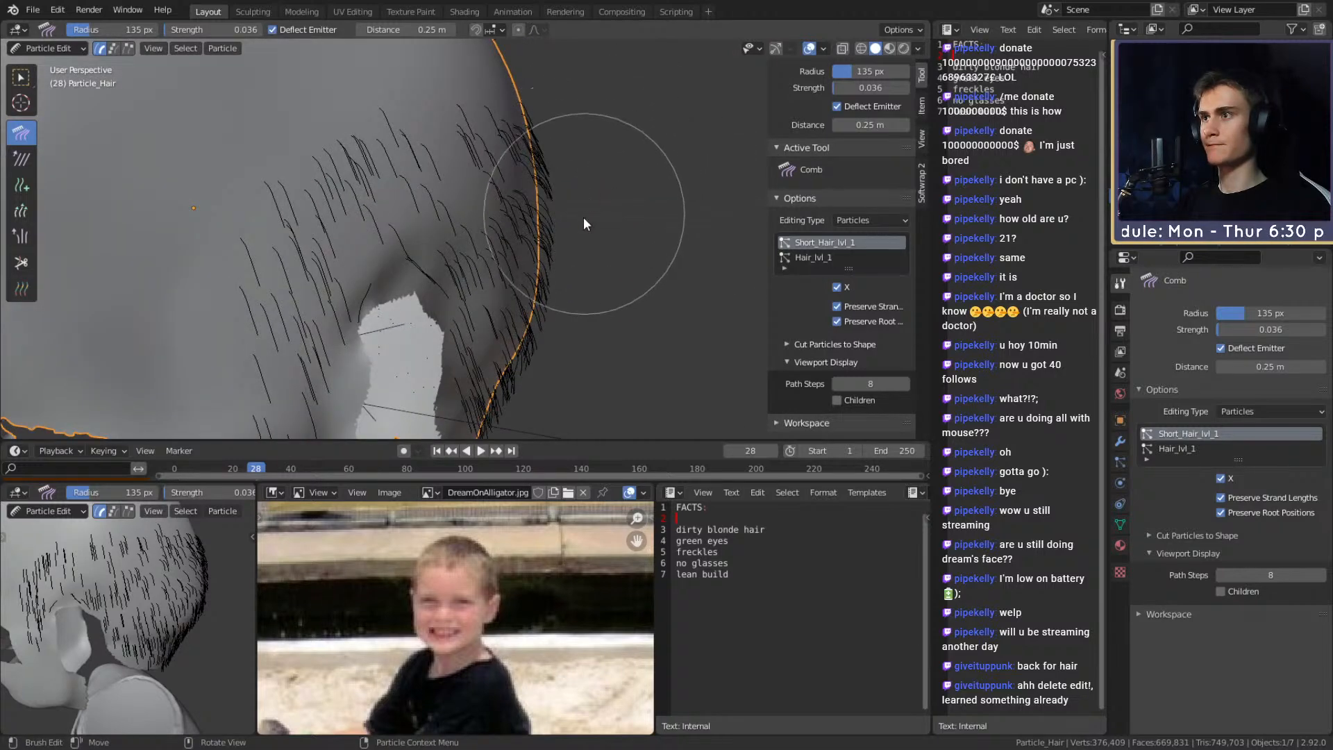
middle_drag(576, 224, 477, 170)
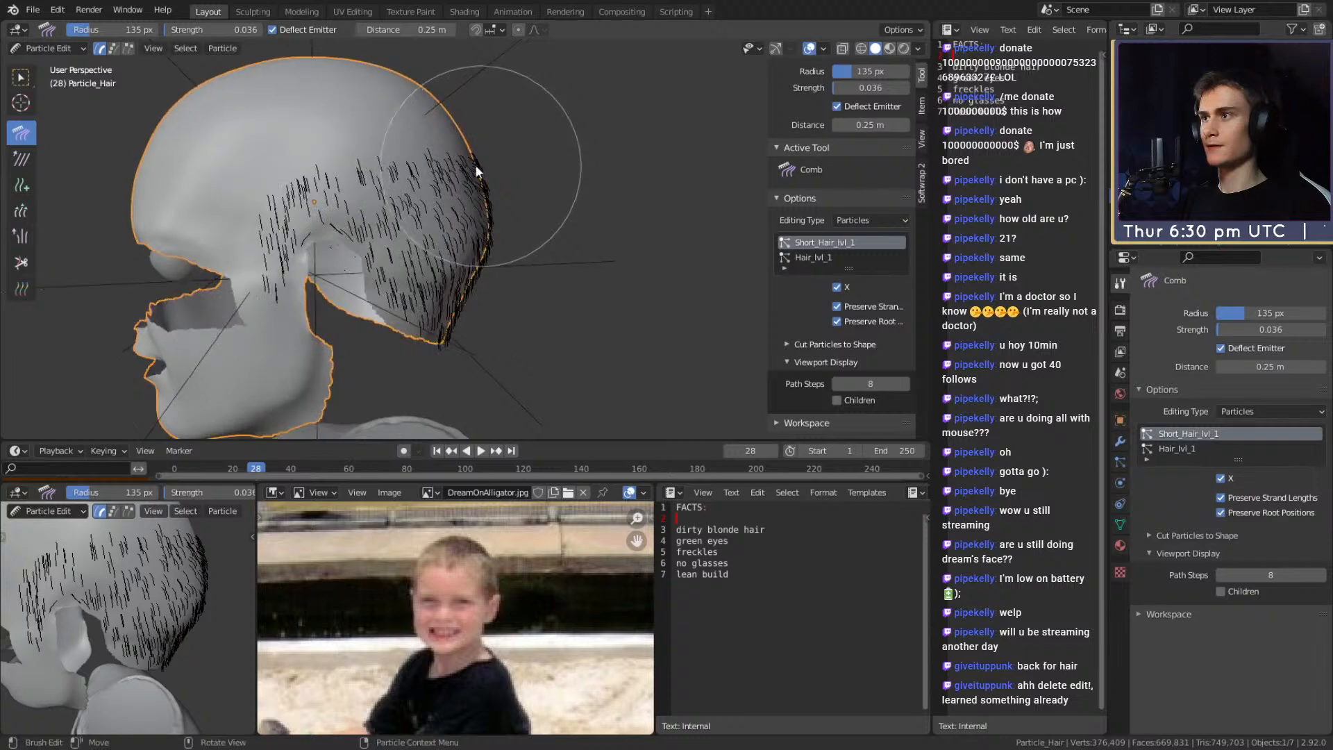
Return to Object Mode, clear the selection and examine the full short hair around the ear opening and sideburn
click(47, 48)
click(43, 66)
scroll(401, 203, up, 3)
middle_drag(401, 203, 507, 152)
click(622, 96)
middle_drag(622, 95, 515, 157)
scroll(567, 127, up, 4)
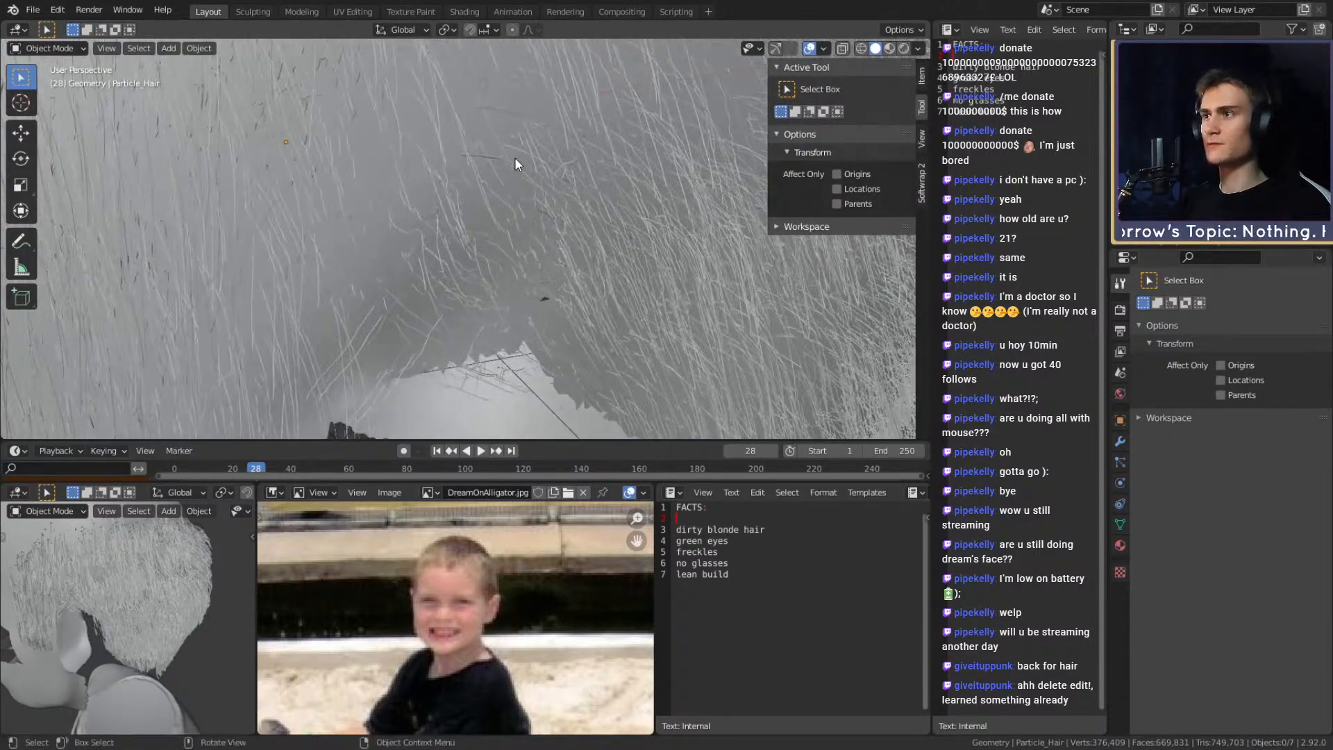
scroll(434, 229, down, 5)
middle_drag(435, 229, 499, 168)
scroll(507, 185, up, 3)
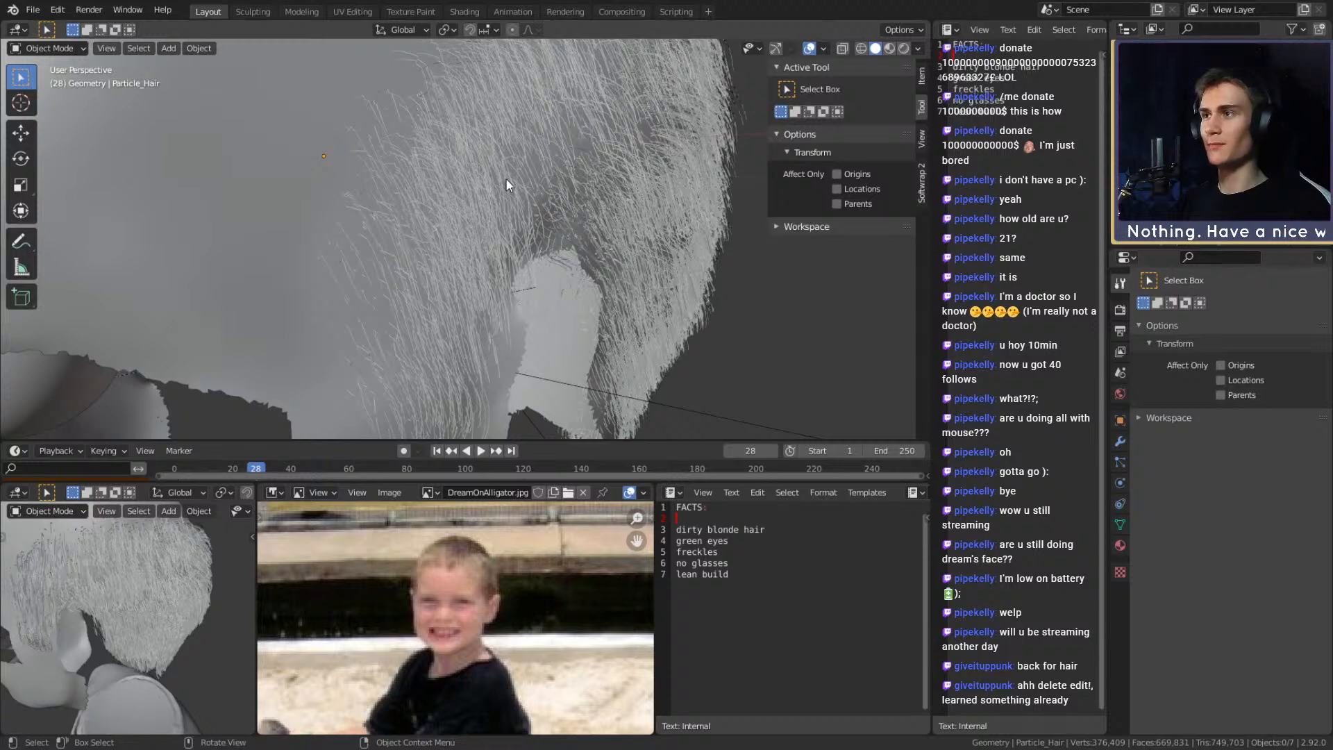
Open the particle settings of Short_Hair_lvl_1, look through to its Children section and examine the child strands up close
click(1120, 462)
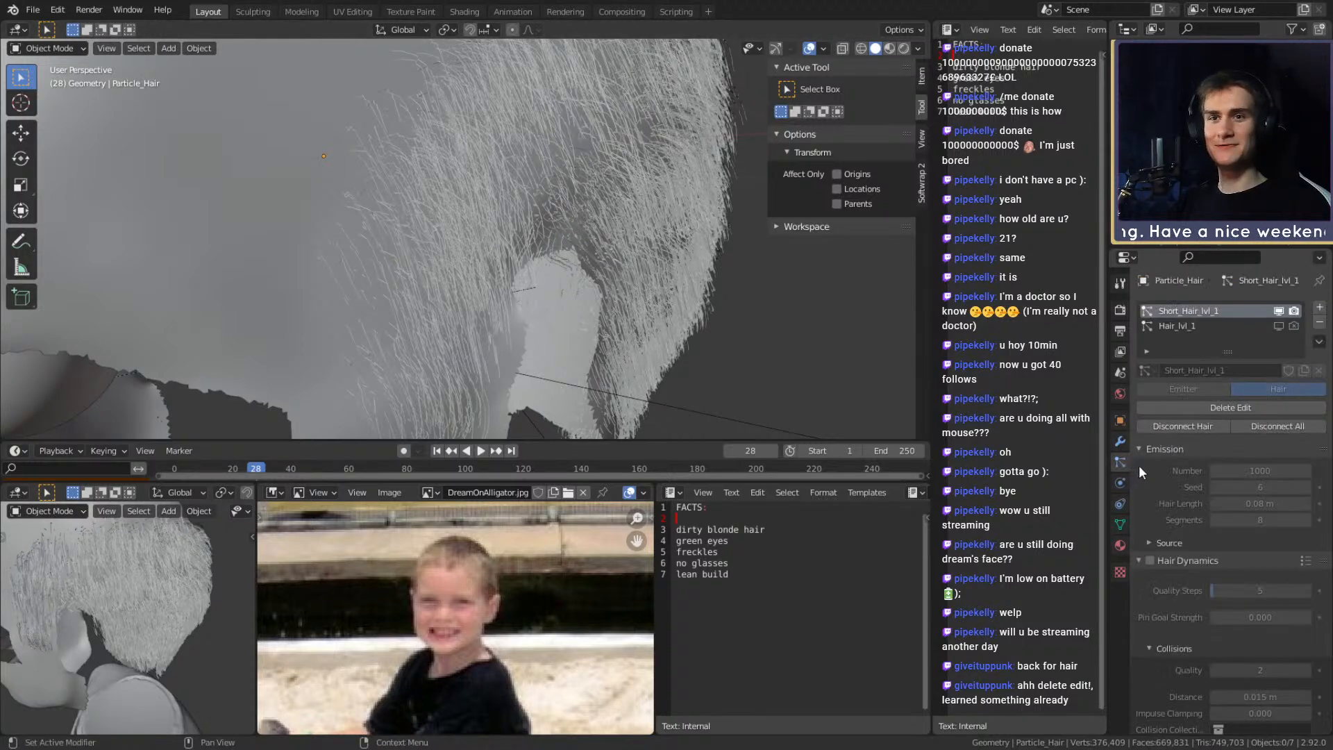
scroll(1139, 469, down, 5)
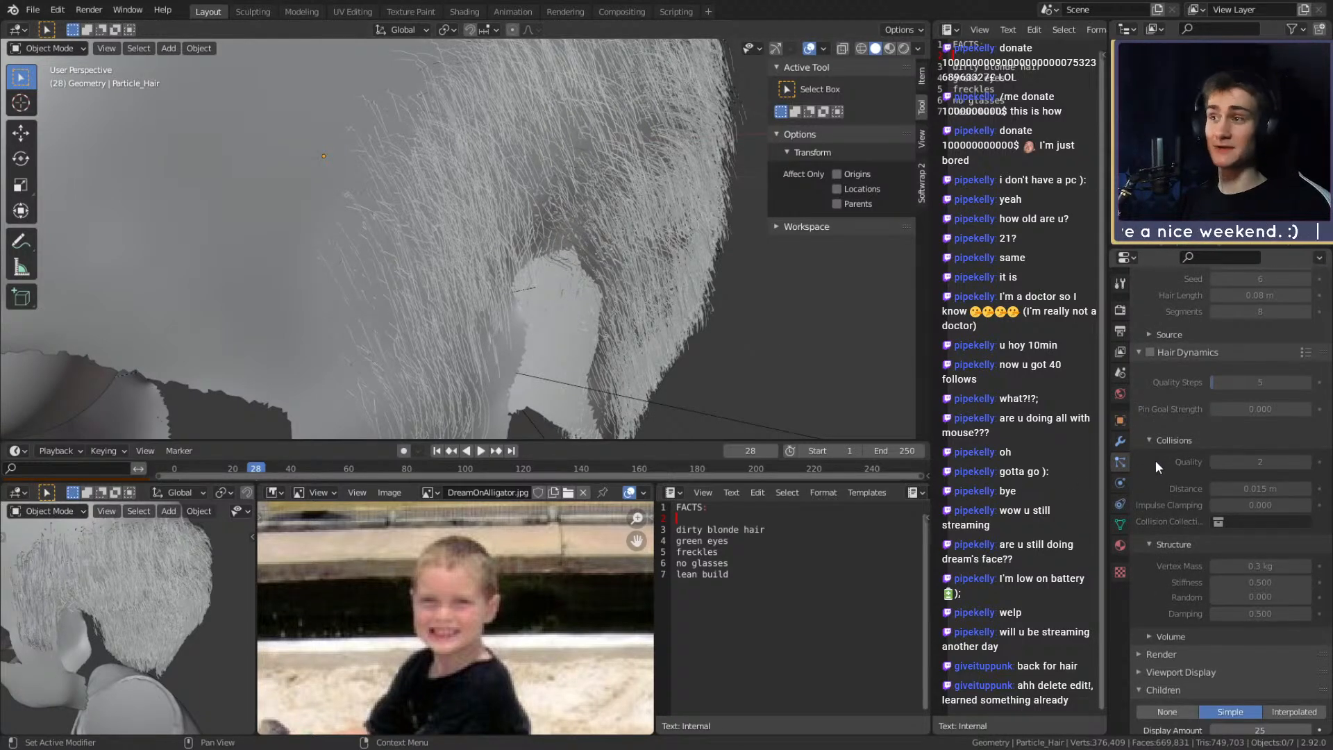
scroll(1156, 460, down, 3)
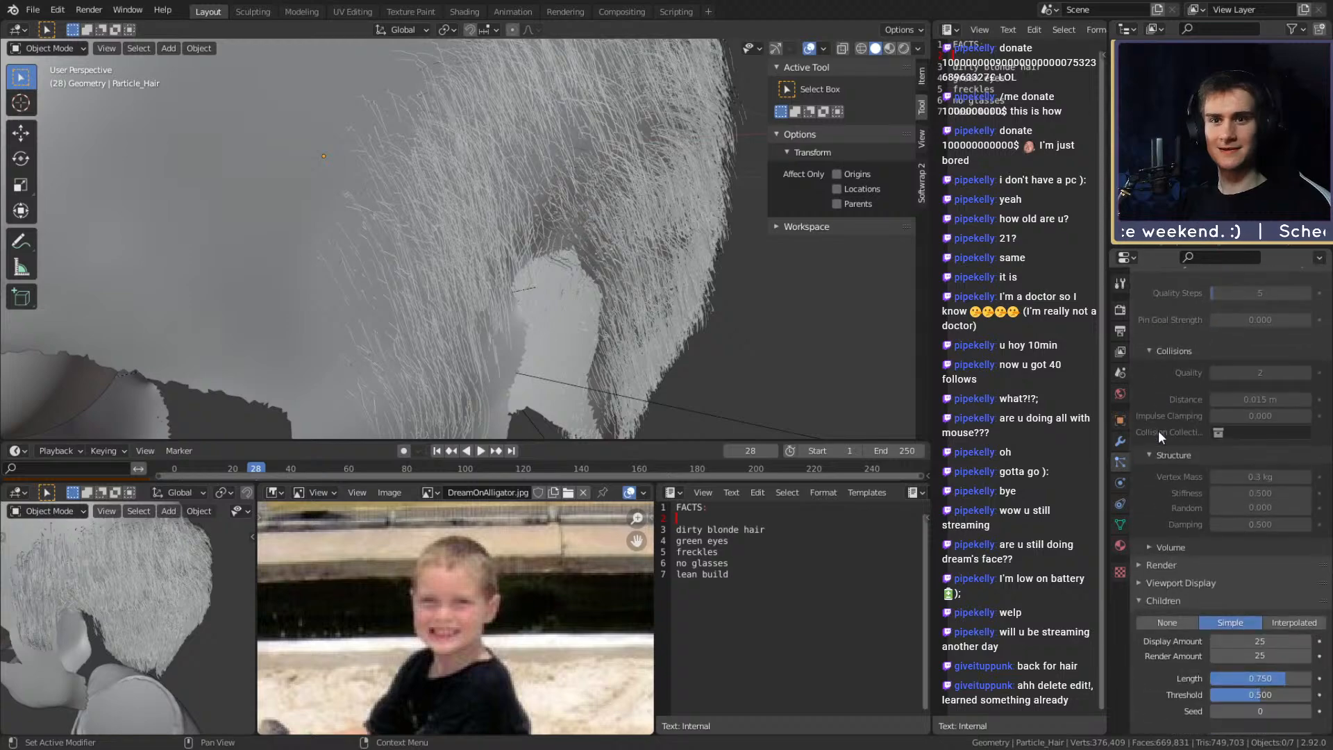
scroll(557, 317, down, 5)
middle_drag(557, 316, 506, 224)
scroll(557, 290, up, 5)
scroll(508, 234, up, 4)
scroll(480, 206, down, 5)
scroll(364, 220, up, 5)
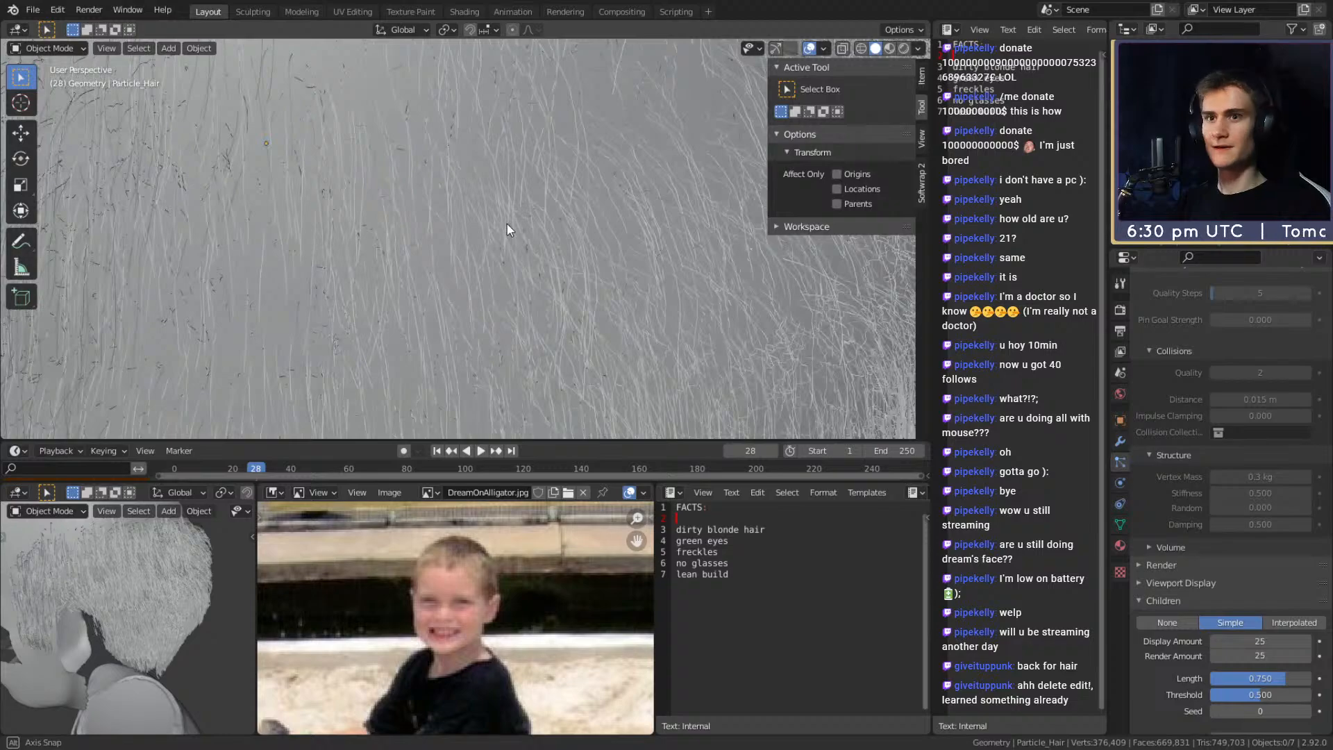
scroll(1180, 460, up, 10)
middle_drag(498, 260, 903, 345)
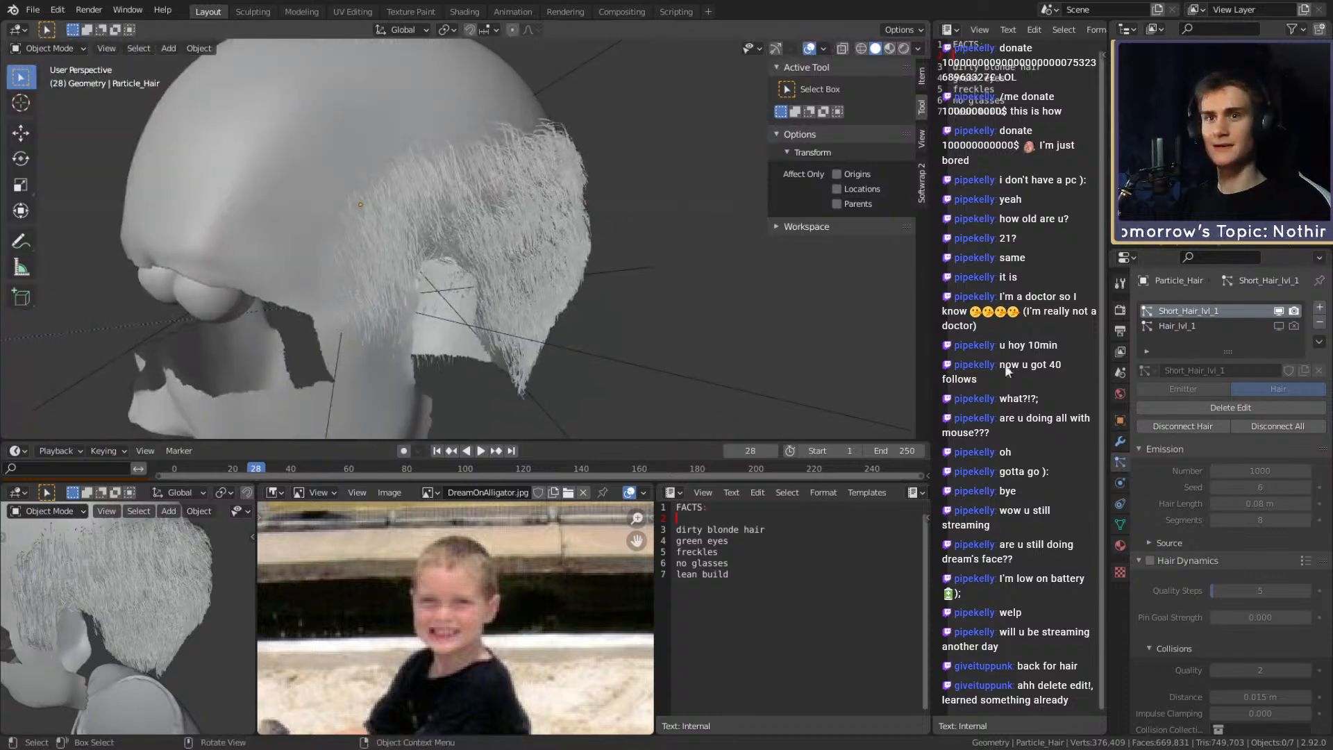
Switch the children of Short_Hair_lvl_1 to Interpolated and check the hair above and behind the ear
scroll(1202, 521, down, 10)
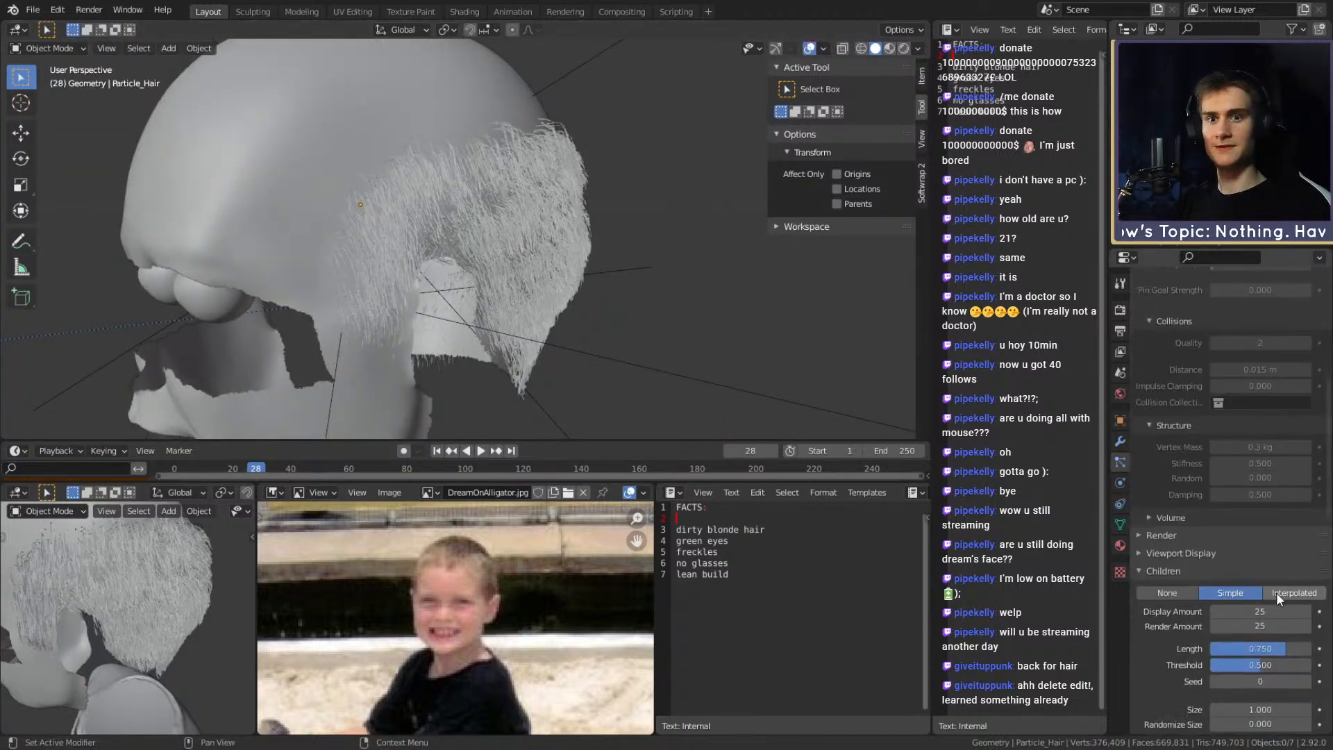
click(1277, 593)
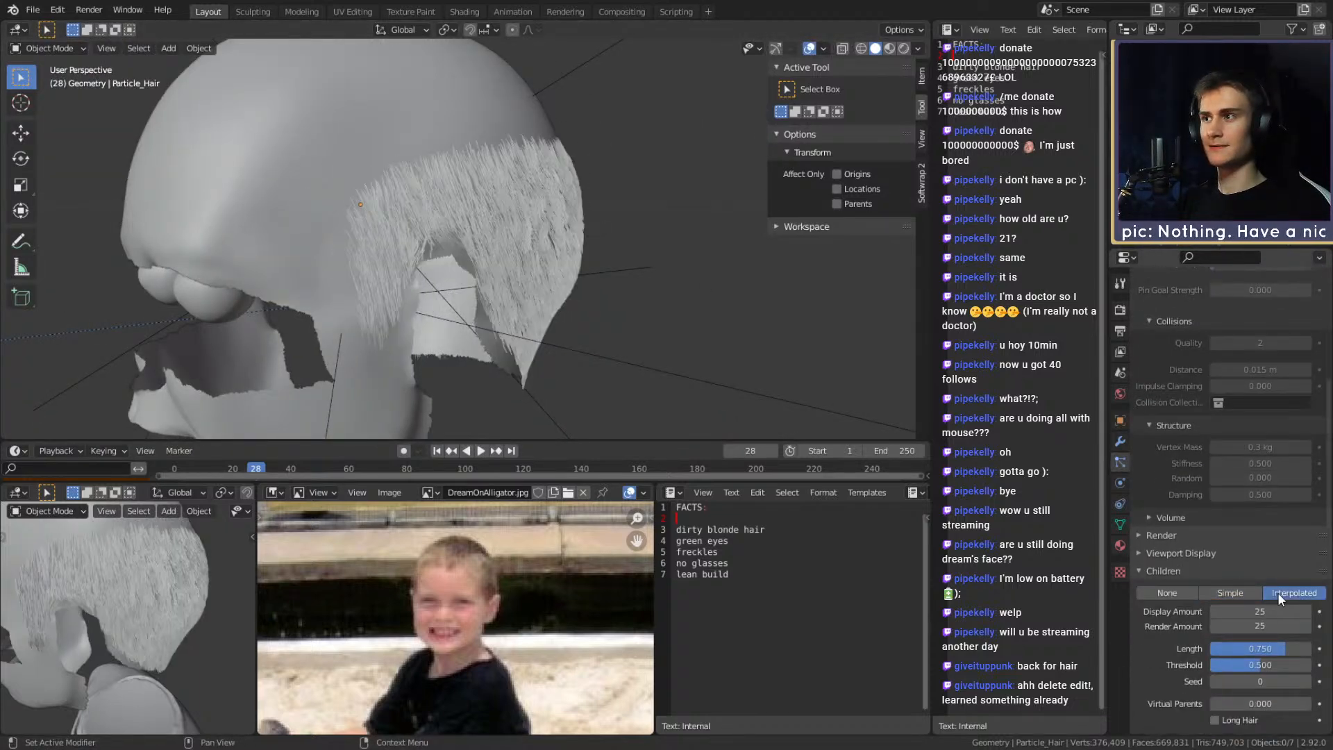
middle_drag(660, 244, 534, 222)
scroll(620, 259, up, 5)
scroll(535, 222, up, 4)
scroll(539, 225, down, 6)
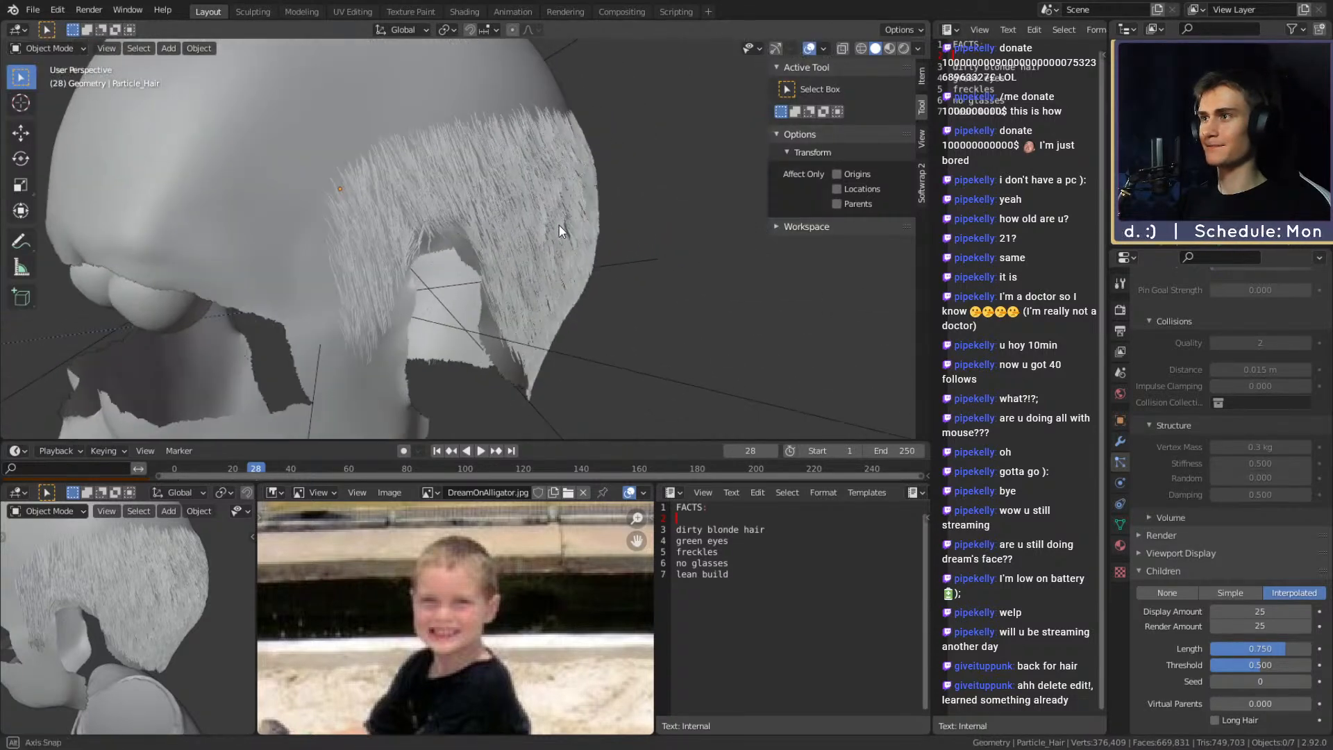
scroll(1159, 551, down, 2)
Review the clumping, roughness, hair shape and vertex group settings of Short_Hair_lvl_1 against the hair in the viewport
scroll(1159, 551, down, 6)
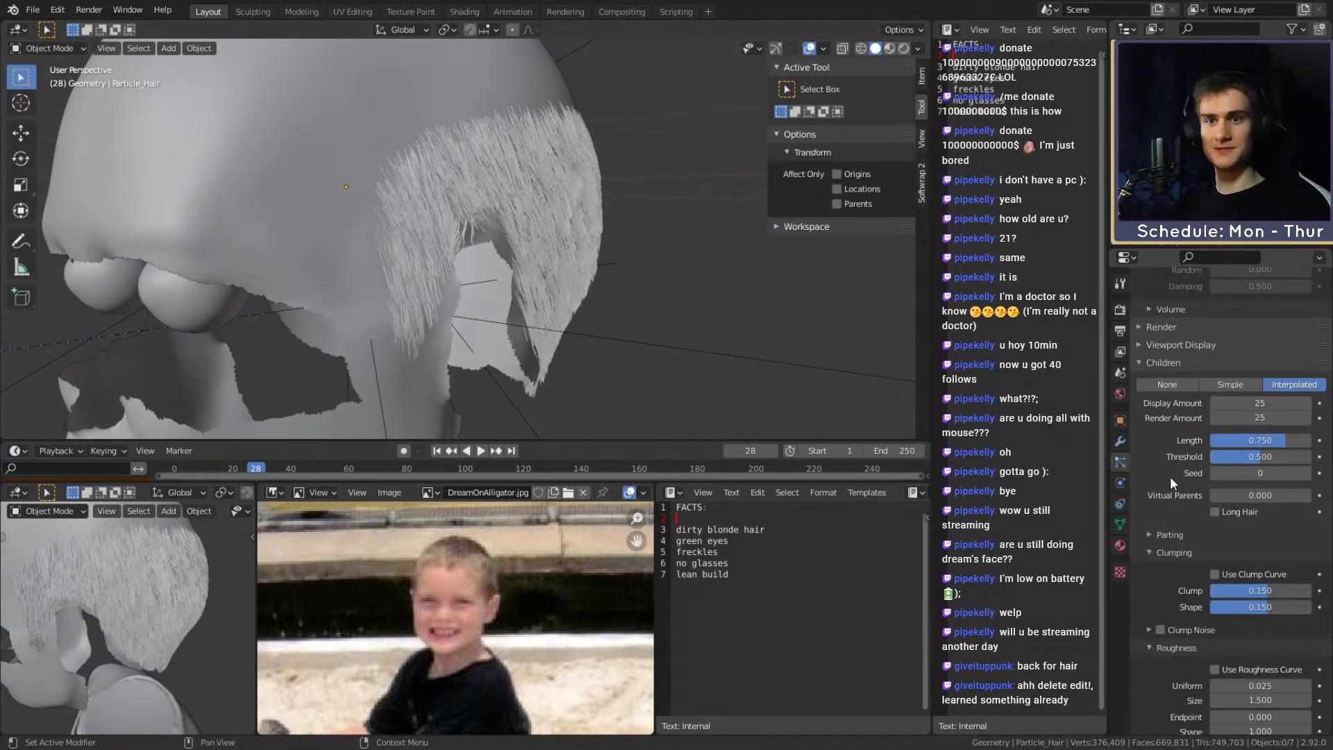
scroll(1160, 476, down, 4)
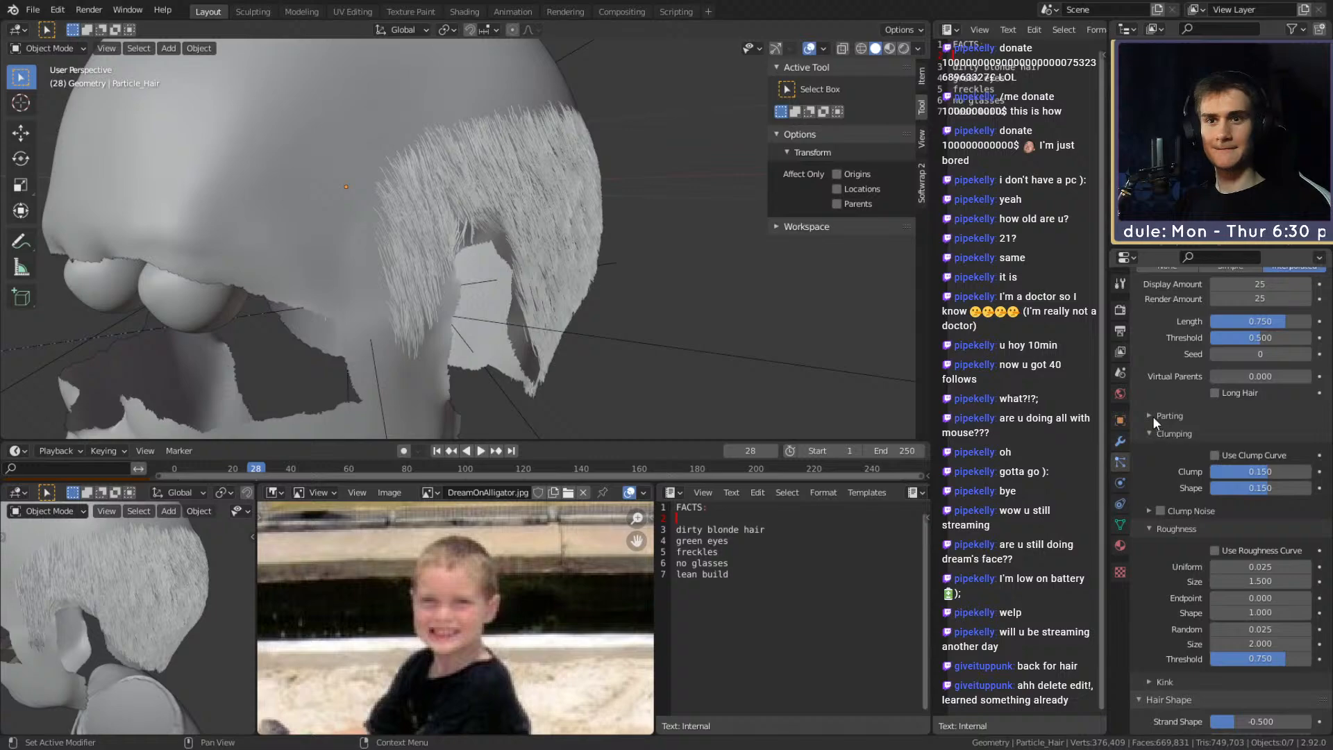
middle_drag(672, 249, 546, 270)
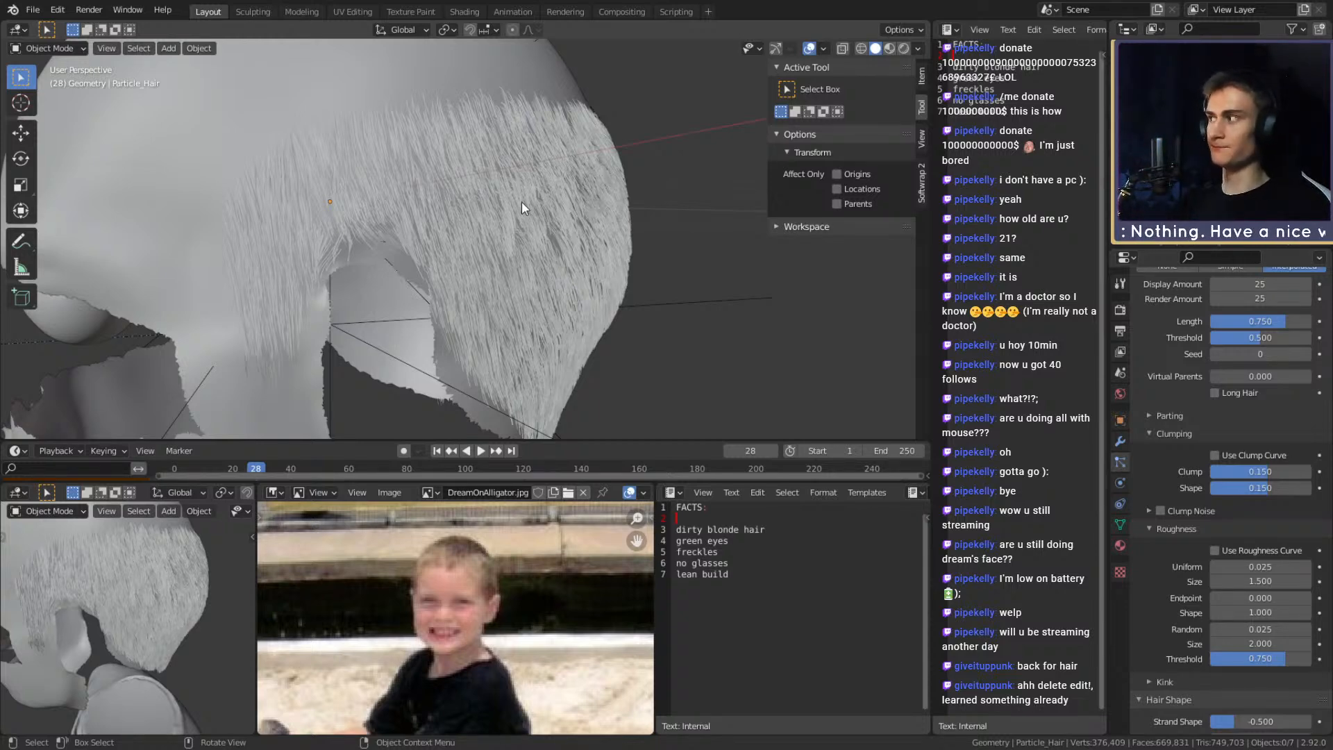
scroll(1180, 431, down, 7)
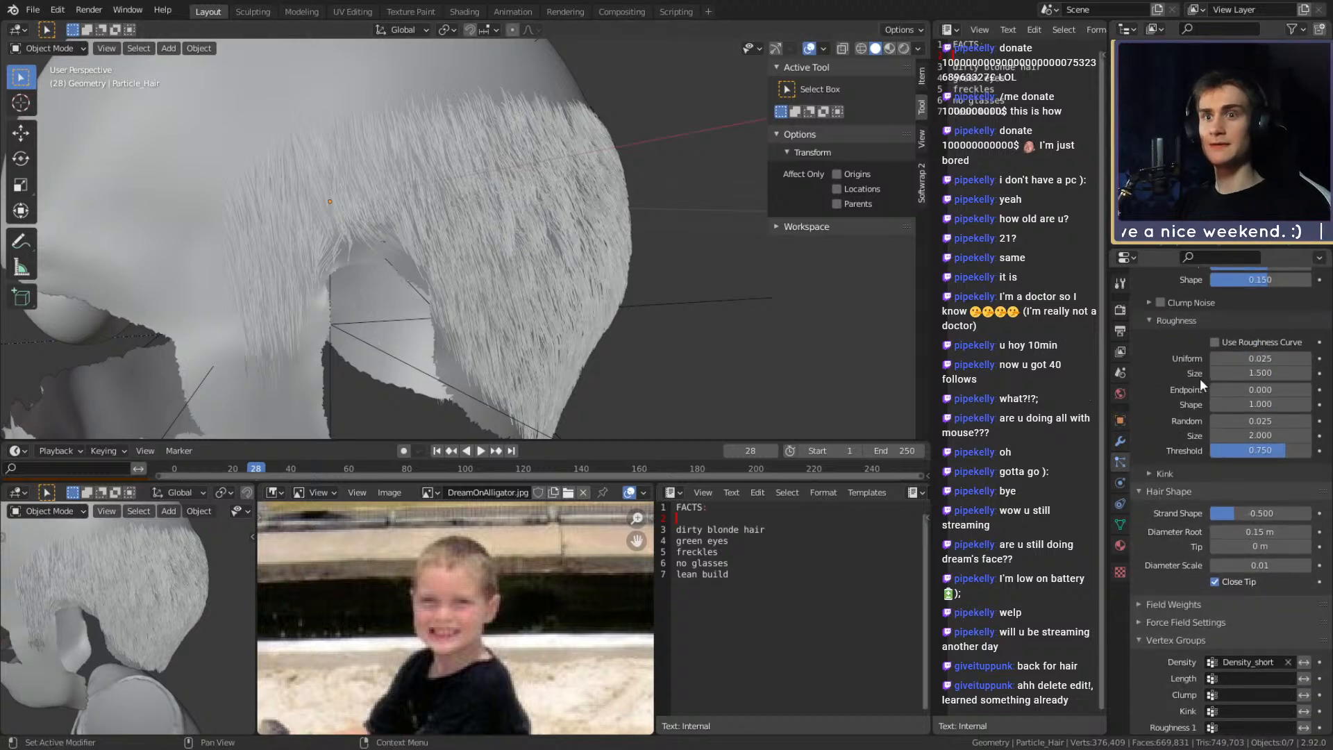
scroll(1166, 410, down, 2)
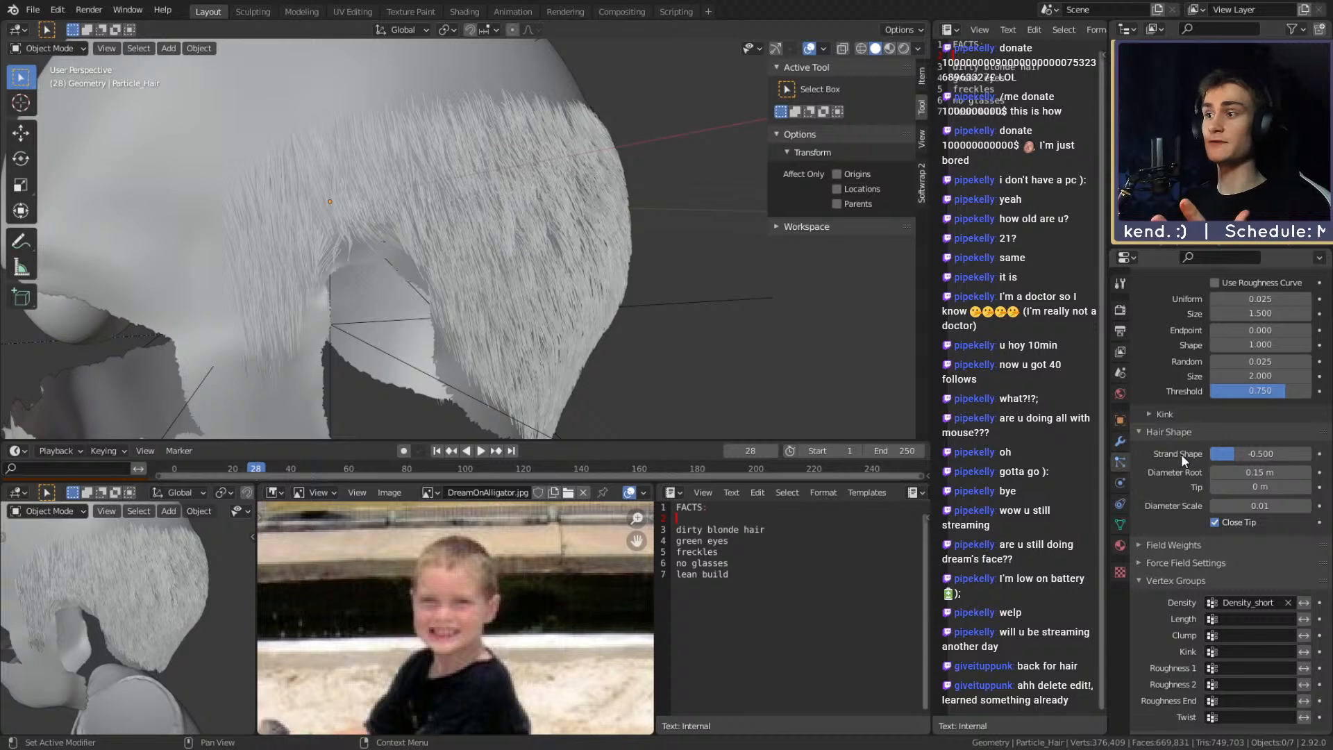
scroll(1155, 408, down, 1)
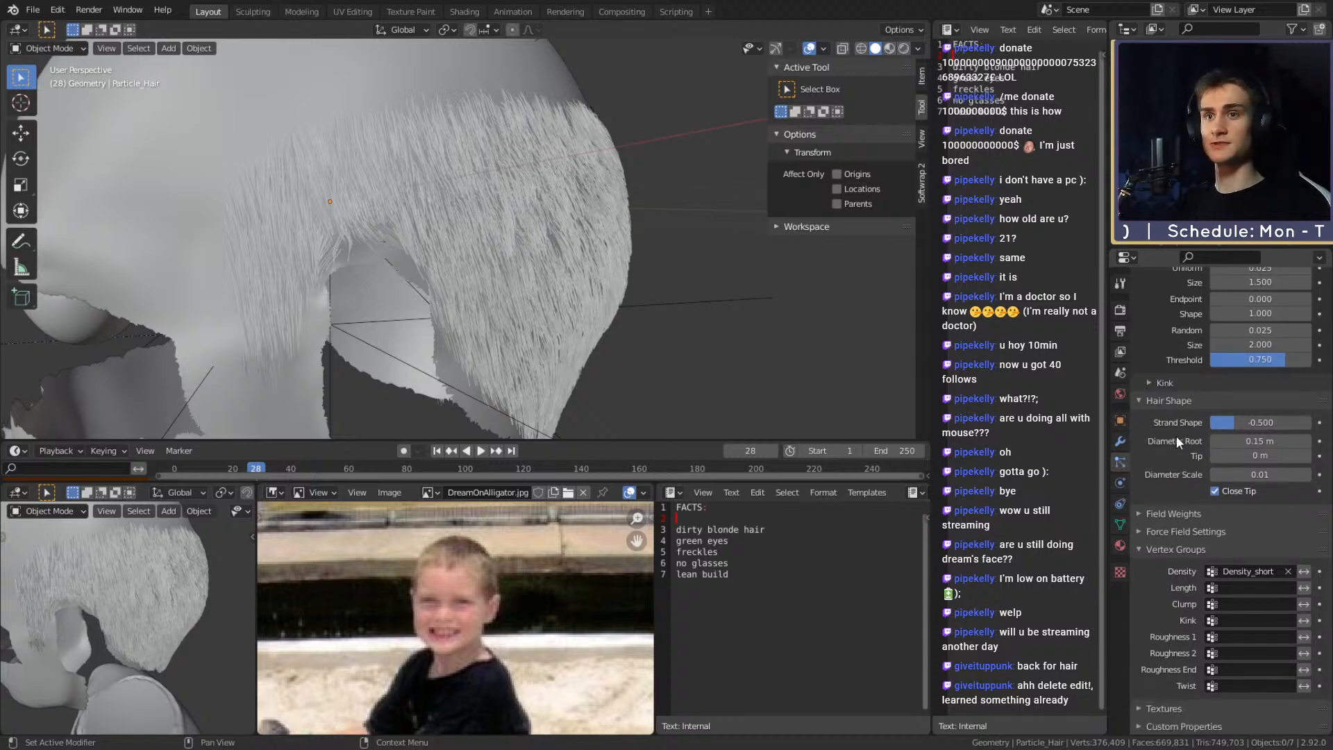
middle_drag(788, 352, 592, 265)
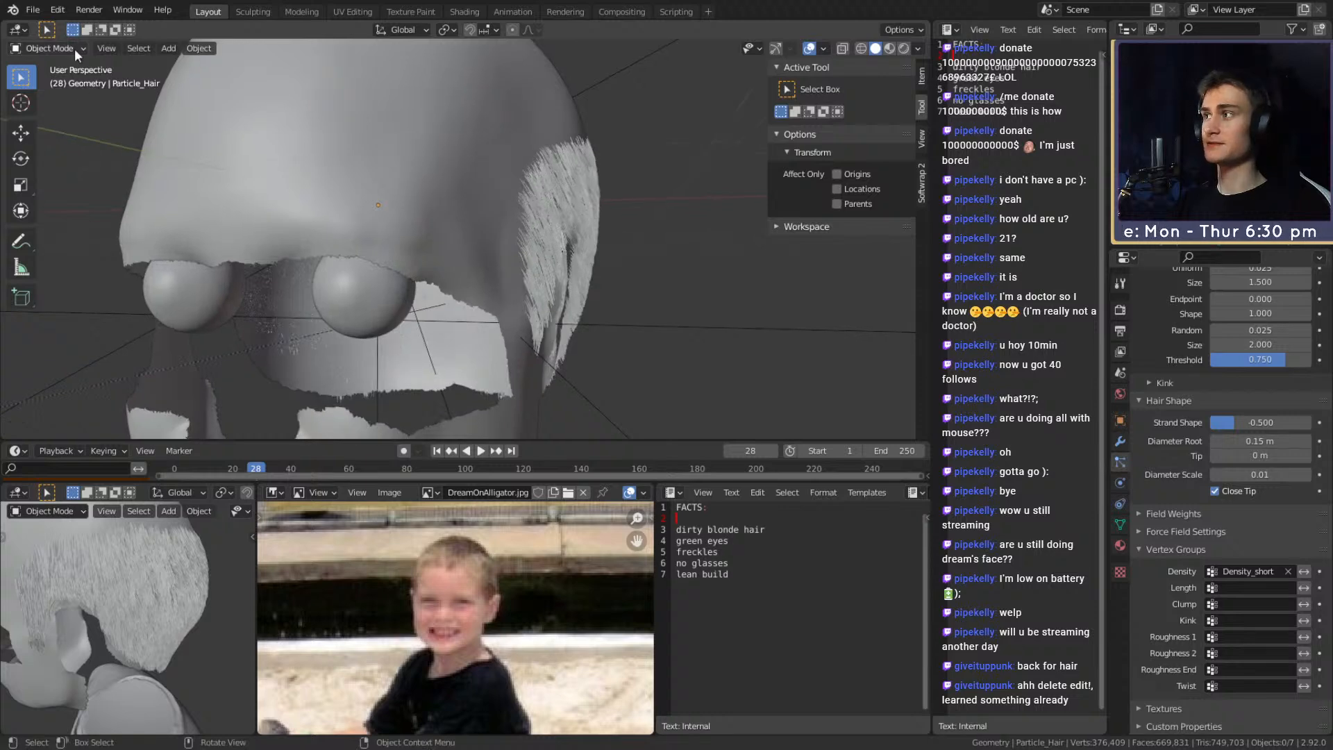
Save the Blender file with the interpolated short hair
click(33, 9)
click(61, 104)
scroll(541, 284, down, 5)
mouse_move(567, 281)
middle_down()
mouse_move(657, 272)
mouse_move(616, 299)
mouse_move(652, 285)
mouse_move(503, 309)
mouse_move(587, 297)
mouse_move(419, 299)
mouse_move(548, 280)
middle_up()
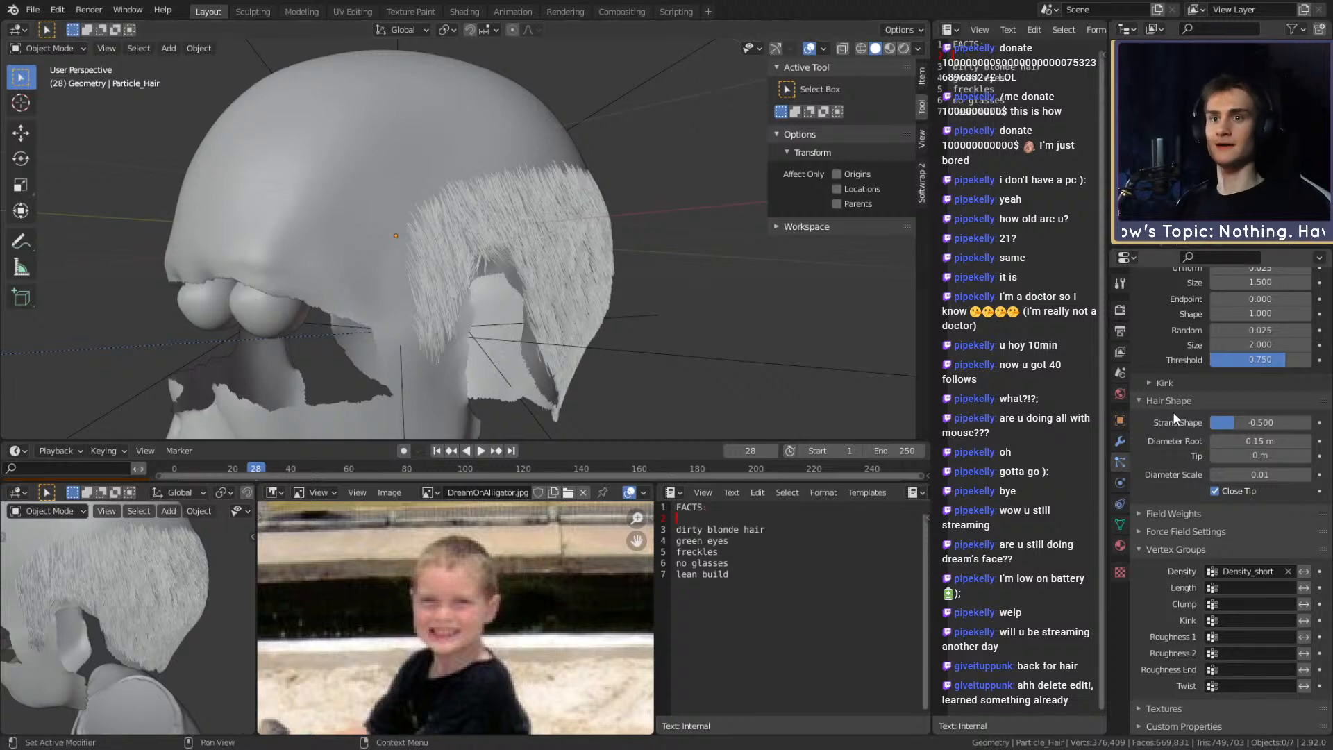
Enable Hair_lvl_1 in the viewport and in renders, make it the active particle system and save the file
scroll(1176, 433, up, 15)
scroll(1176, 432, up, 10)
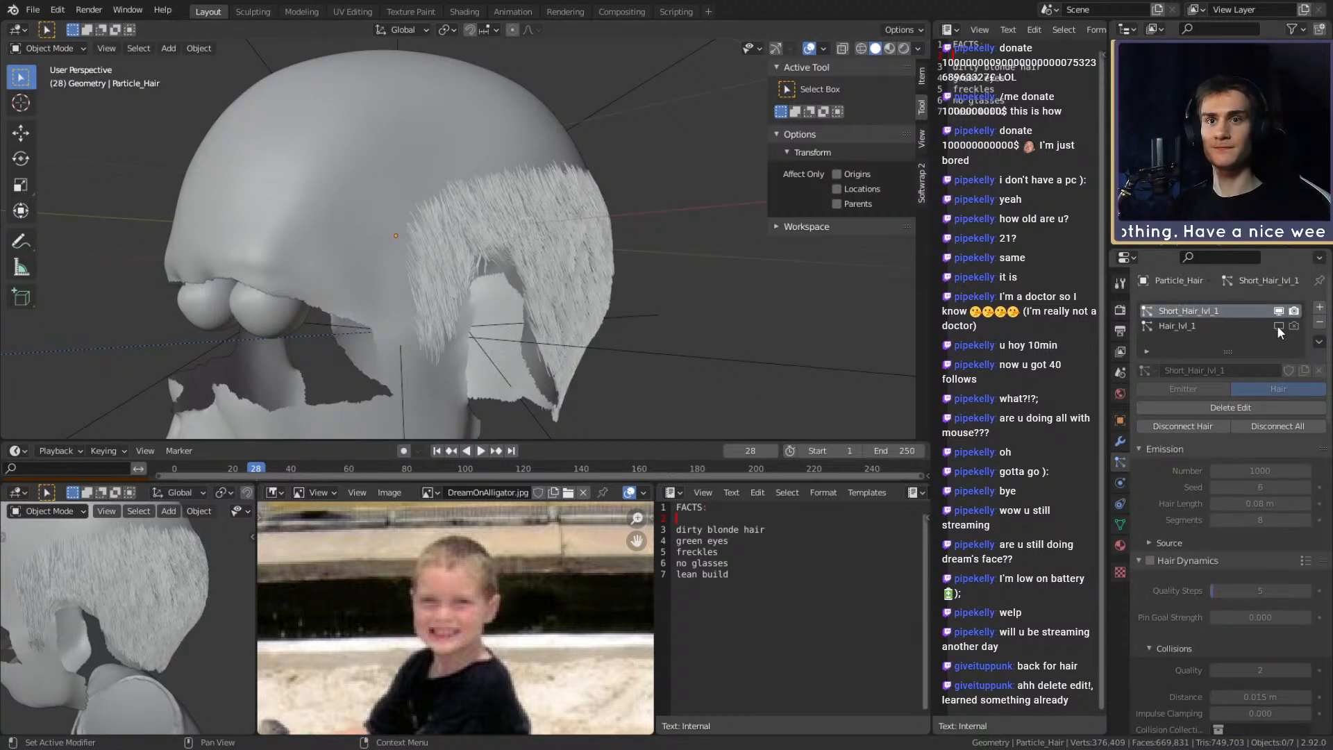
click(1278, 326)
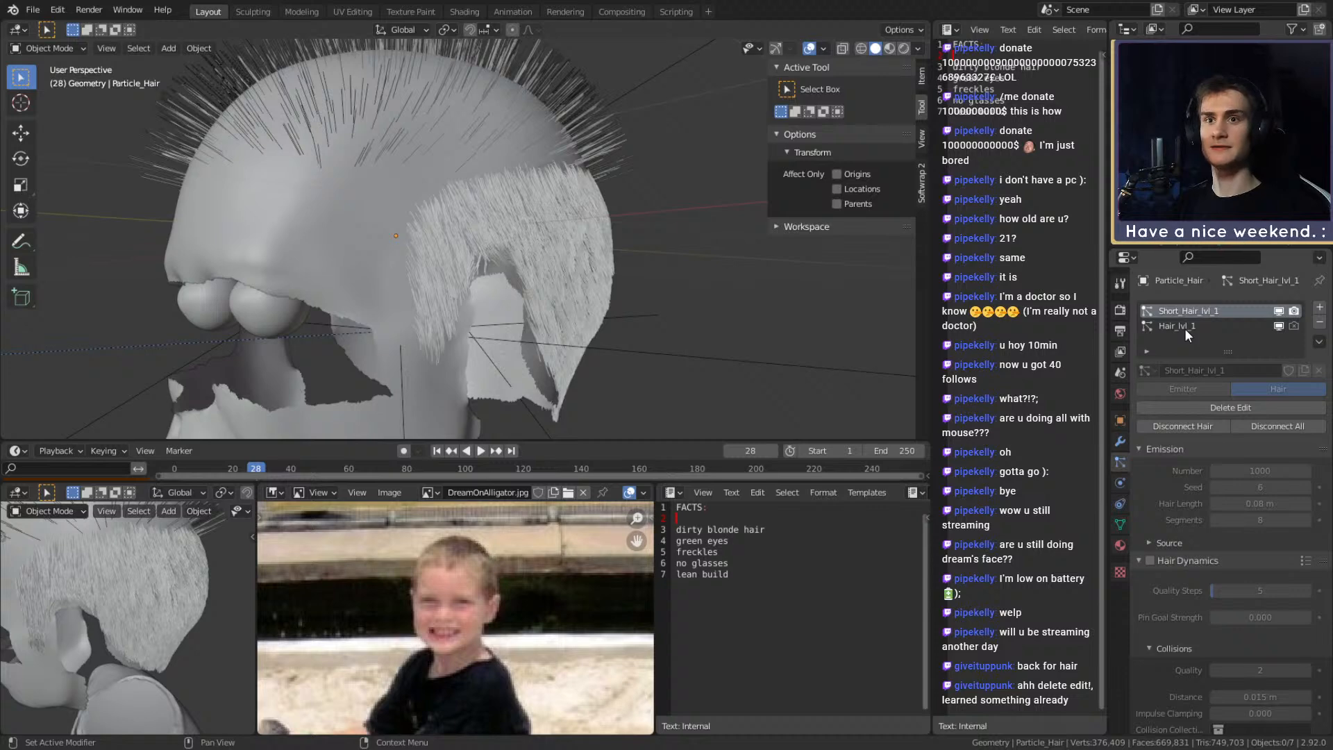
click(1185, 327)
click(1294, 326)
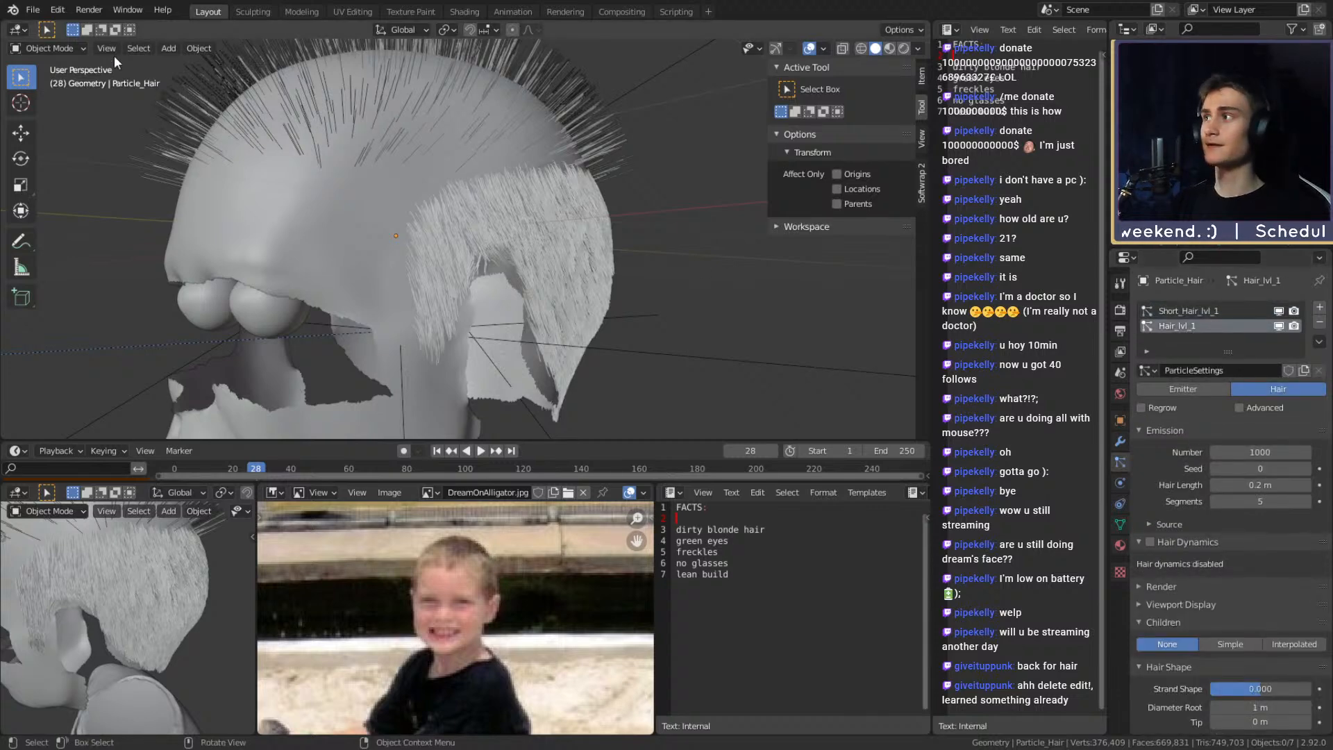
click(33, 10)
click(52, 107)
middle_drag(458, 301, 583, 272)
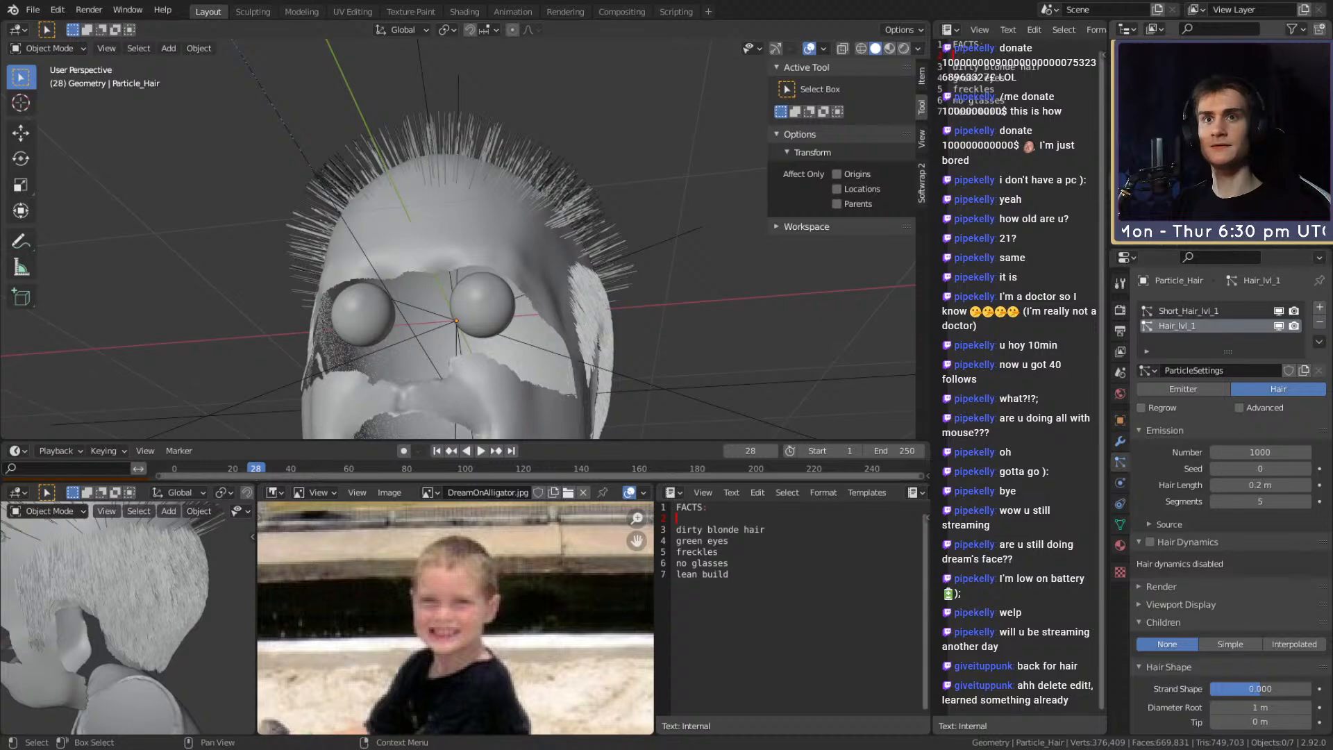
Try a longer Hair Length of 0.26 m for the Hair_lvl_1 strands on top of the head
click(1304, 139)
mouse_move(560, 207)
middle_down()
mouse_move(481, 251)
mouse_move(590, 201)
mouse_move(627, 205)
mouse_move(627, 224)
middle_up()
click(1303, 138)
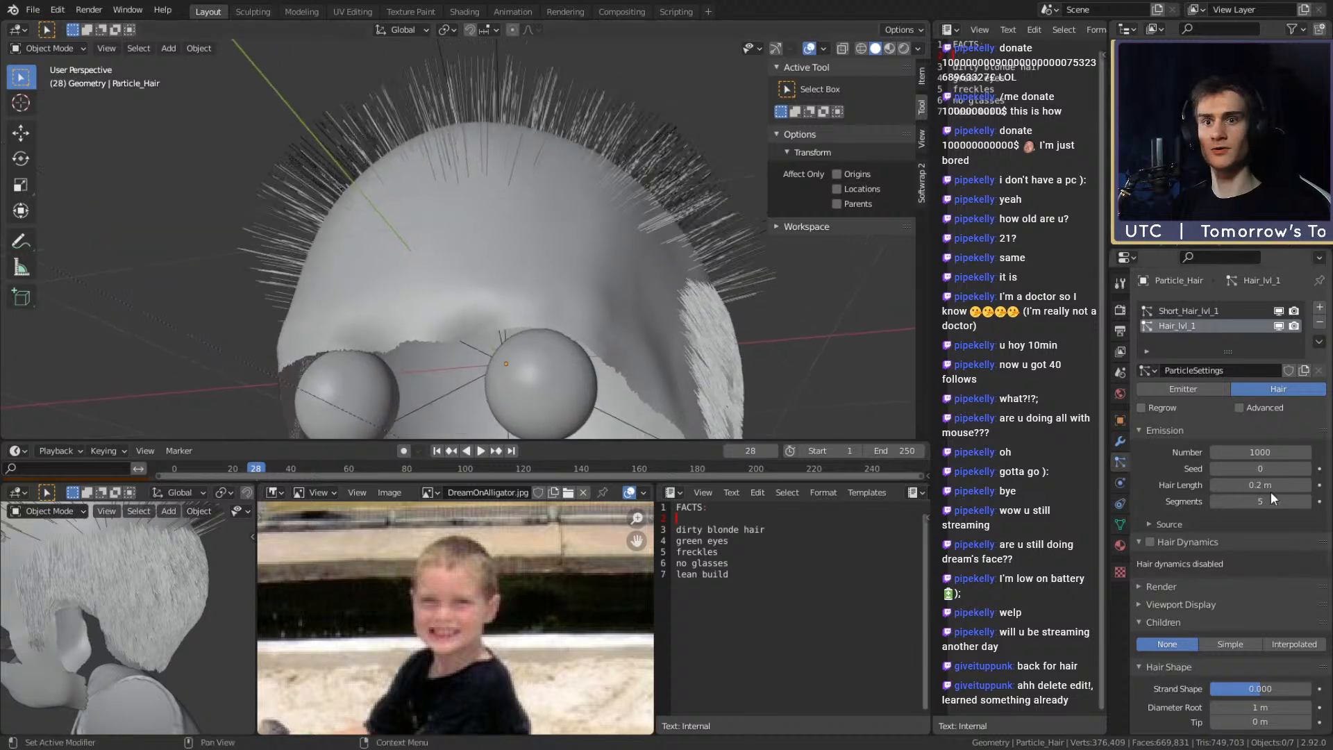
click(1305, 486)
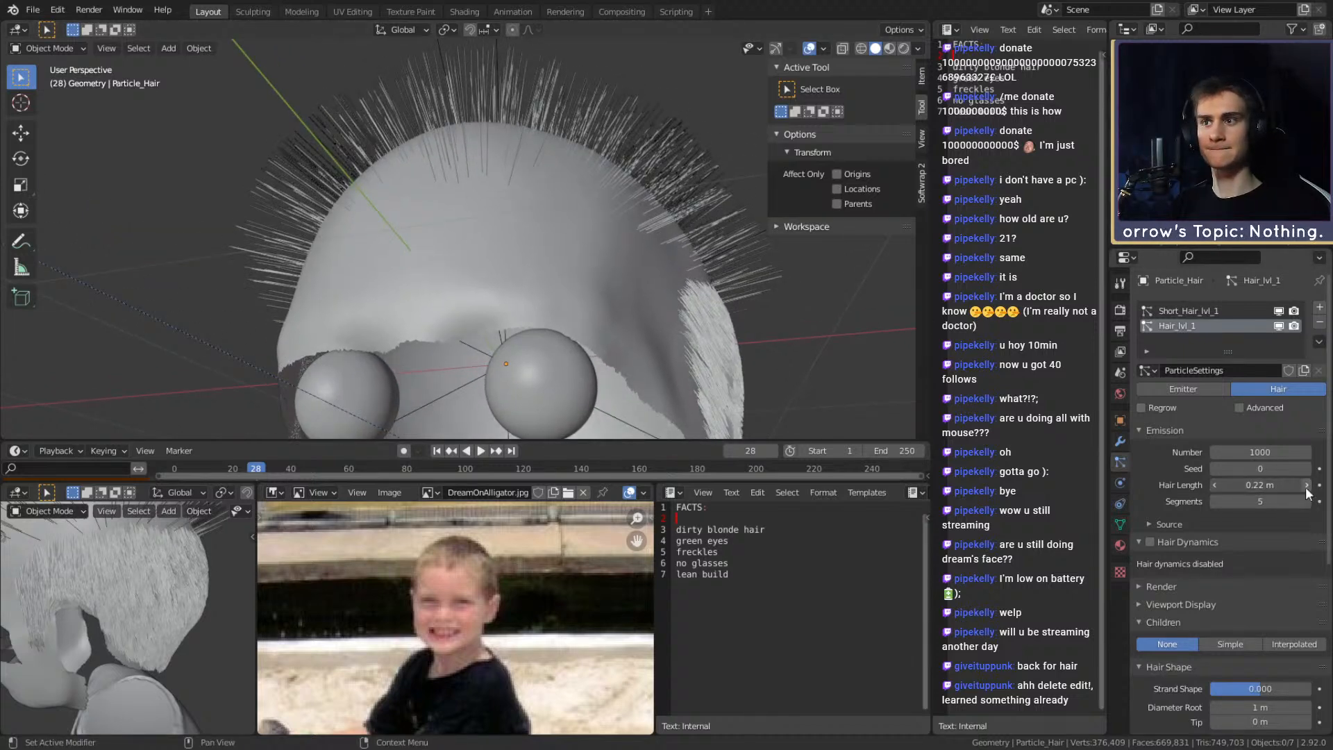
click(1306, 486)
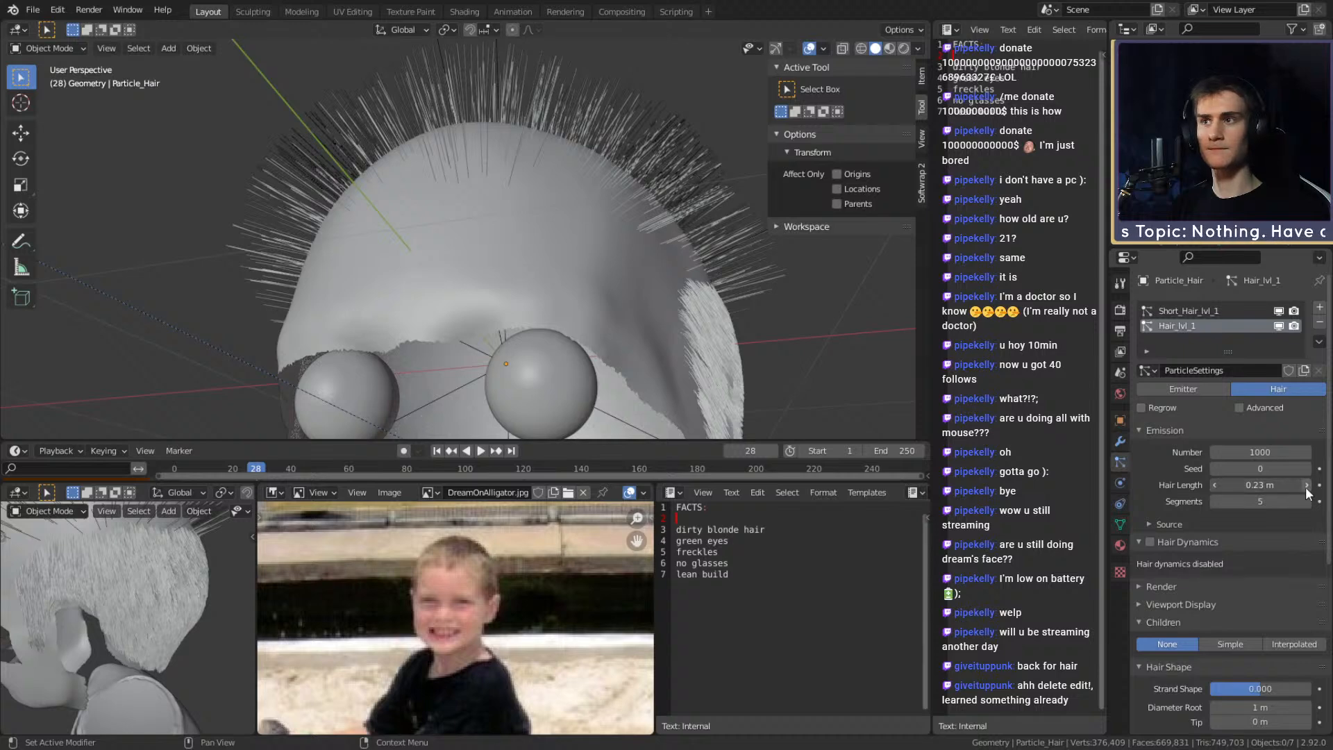
click(1305, 486)
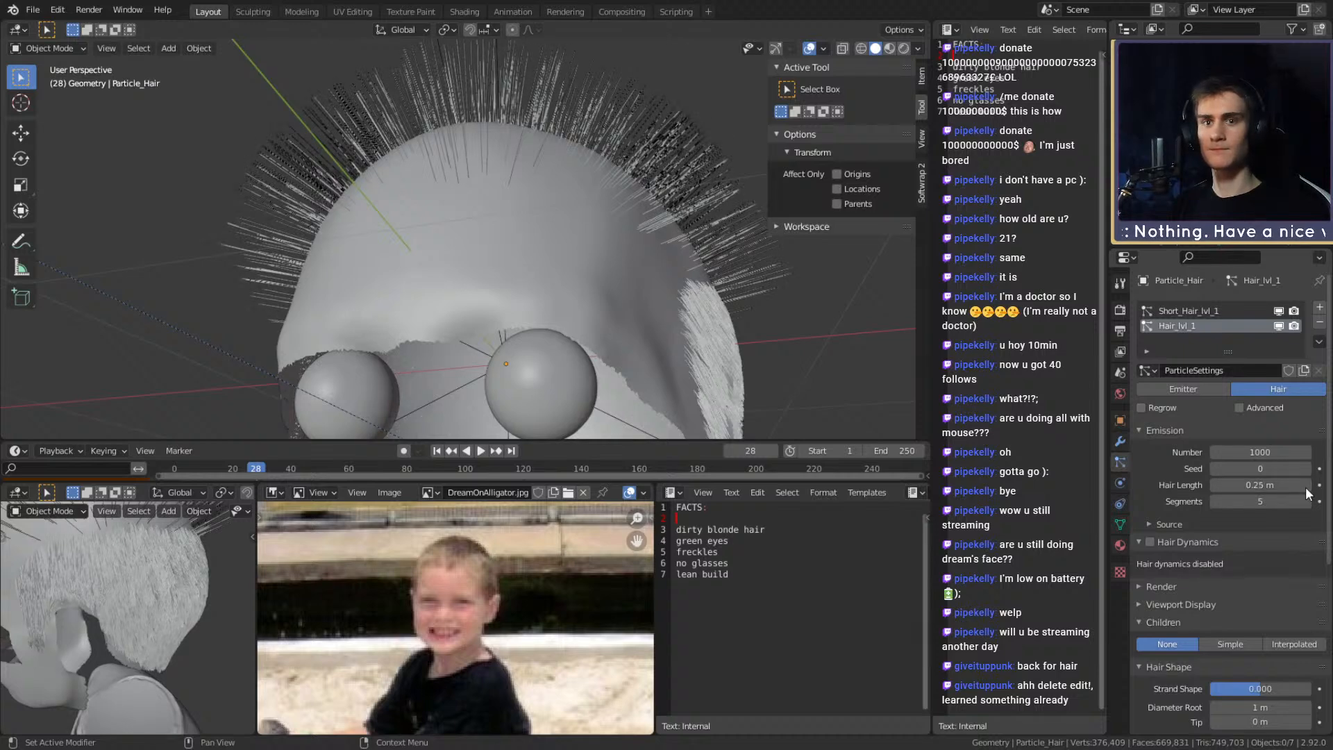
click(1305, 486)
click(1276, 488)
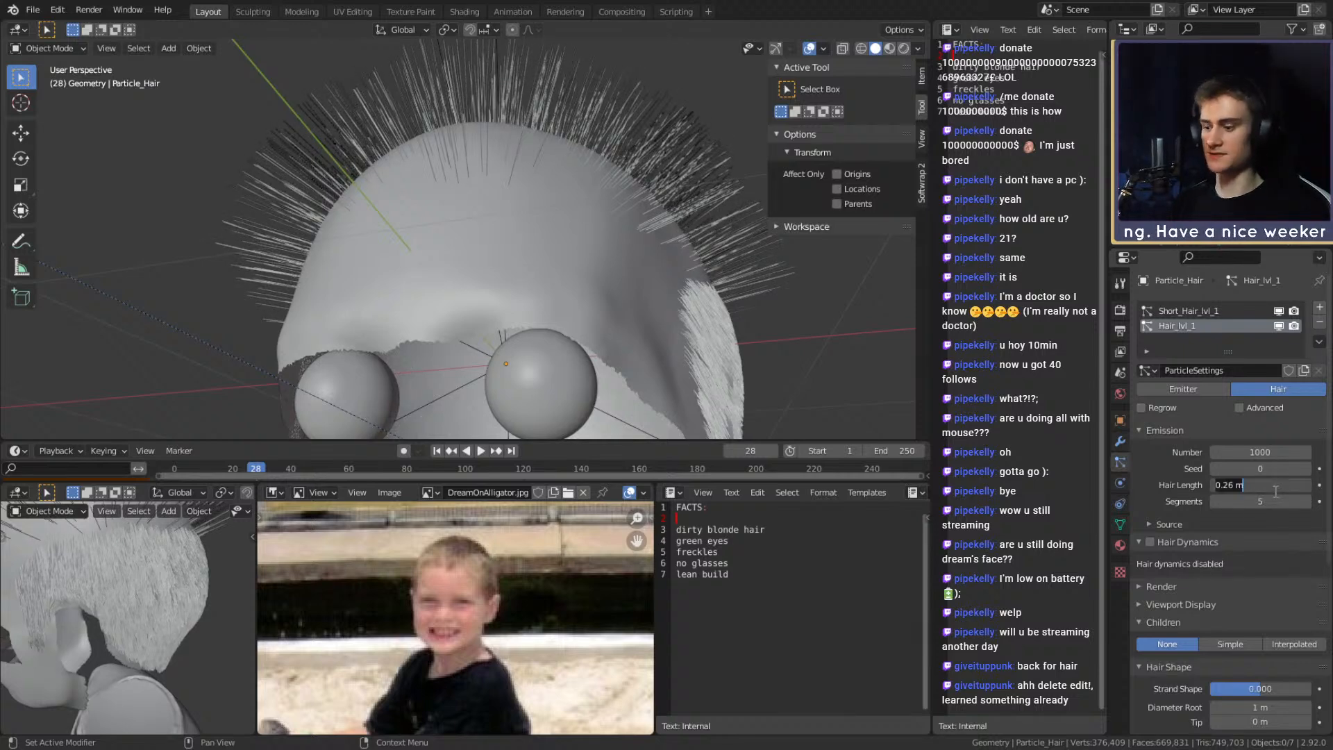
key(Return)
Set the Hair Length of Hair_lvl_1 to 0.4 m, check it from the side and save the file
middle_drag(654, 266, 694, 285)
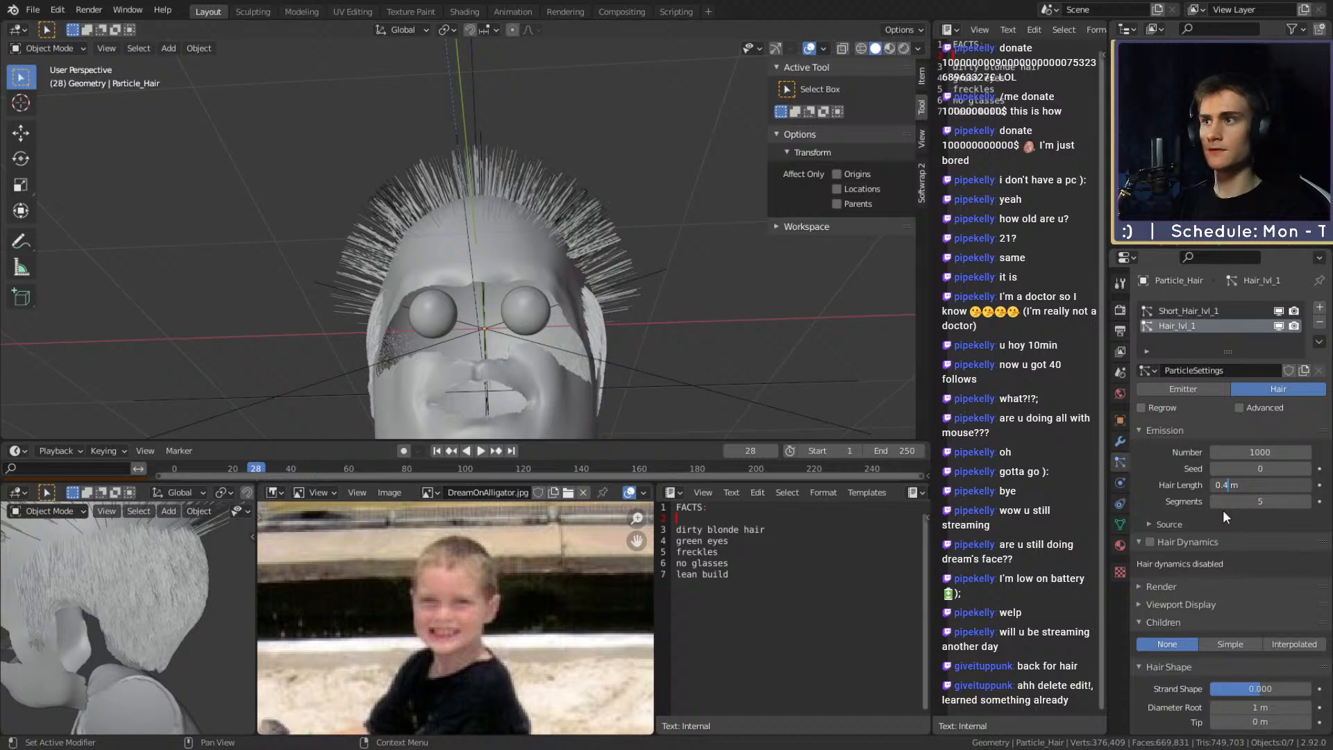
key(Return)
middle_drag(657, 275, 489, 285)
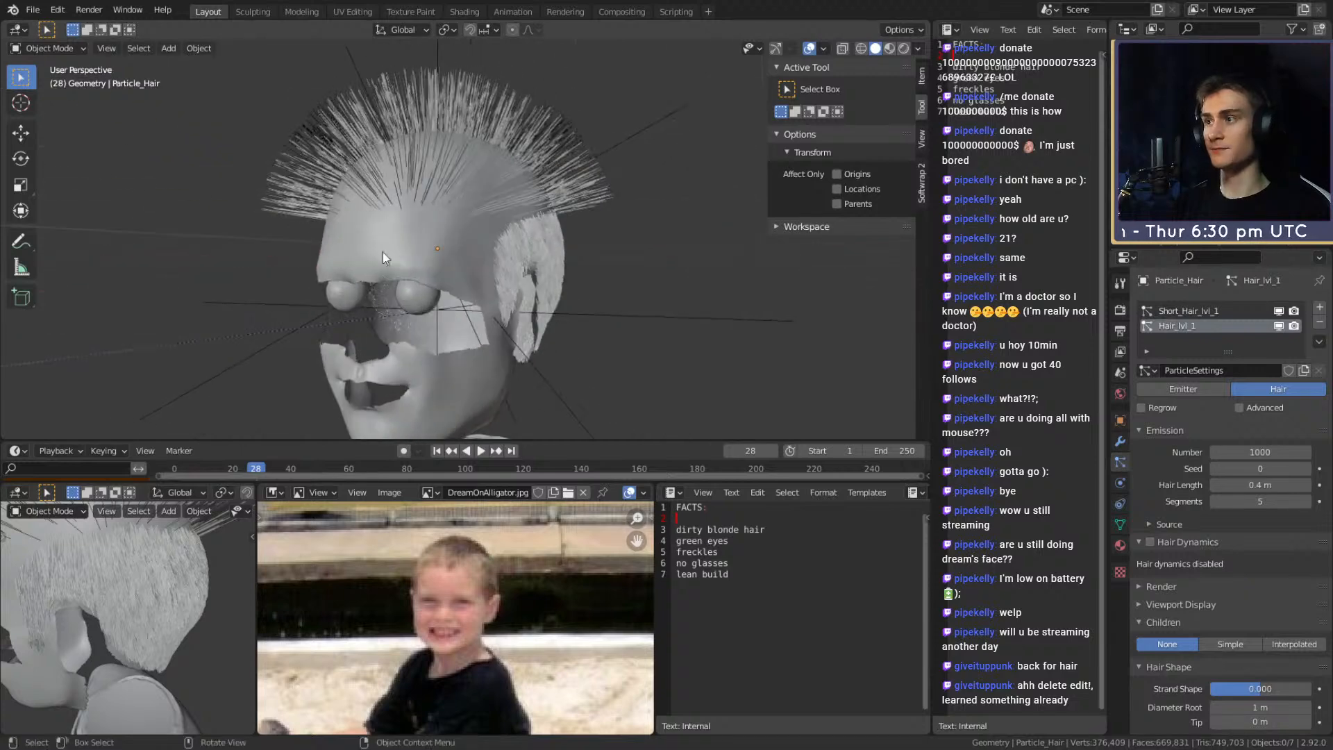
click(33, 10)
click(50, 107)
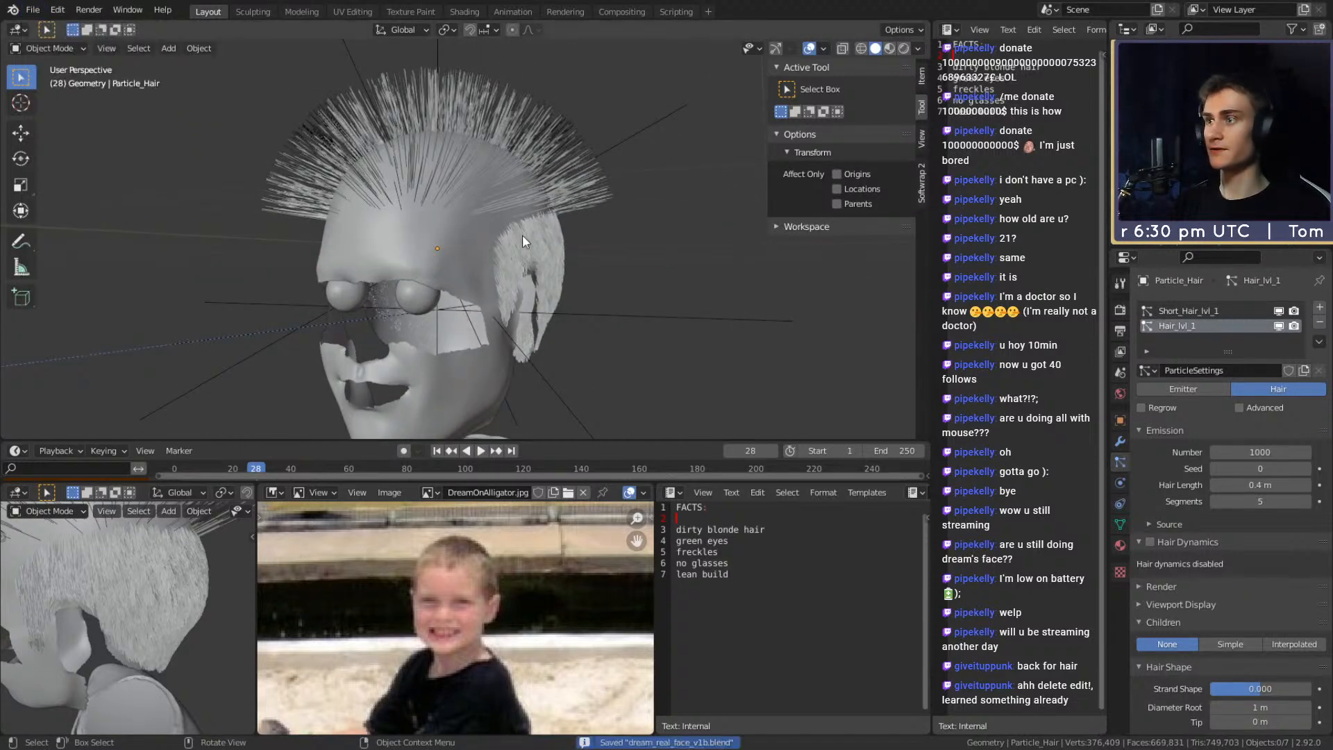
Select the Particle_Hair mesh, view it from the side and turn off the viewport display of Hair_lvl_1
click(556, 258)
middle_drag(555, 258, 512, 248)
scroll(512, 249, up, 4)
click(750, 239)
click(572, 243)
shift+middle_drag(611, 264, 581, 244)
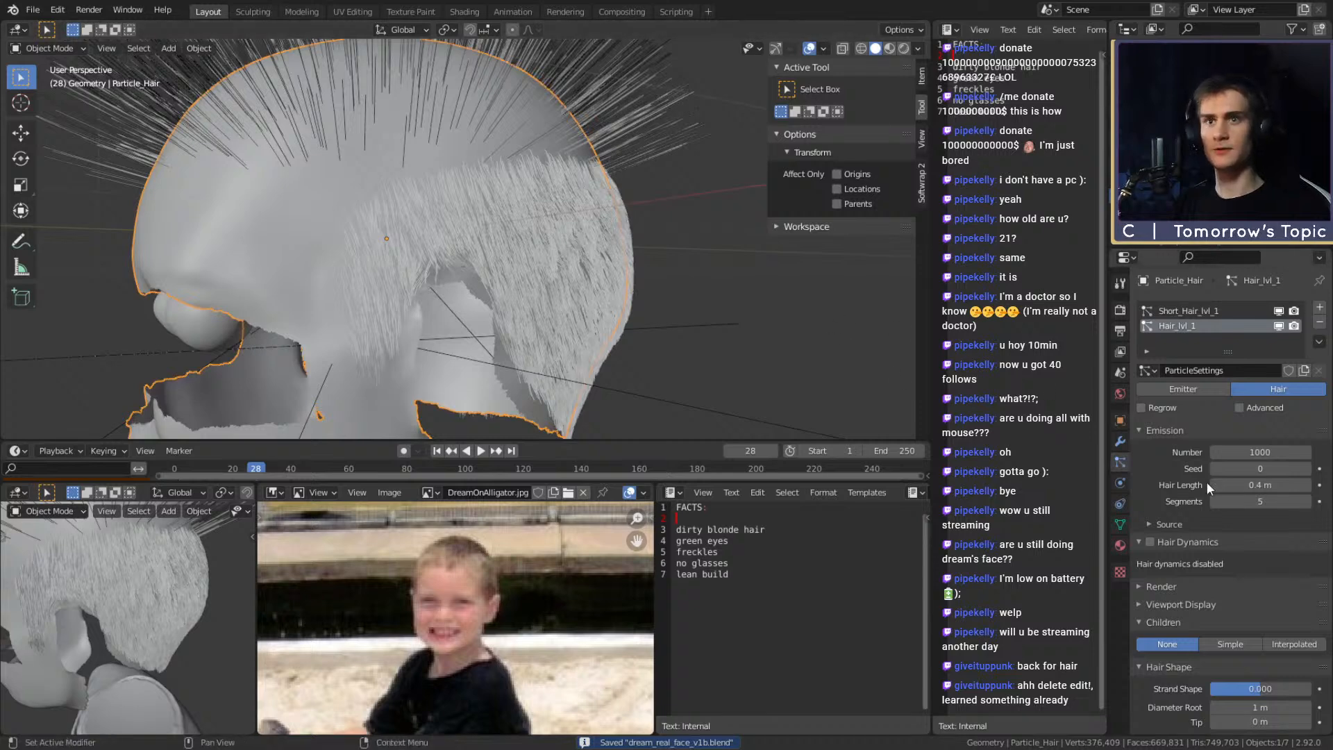
click(1290, 327)
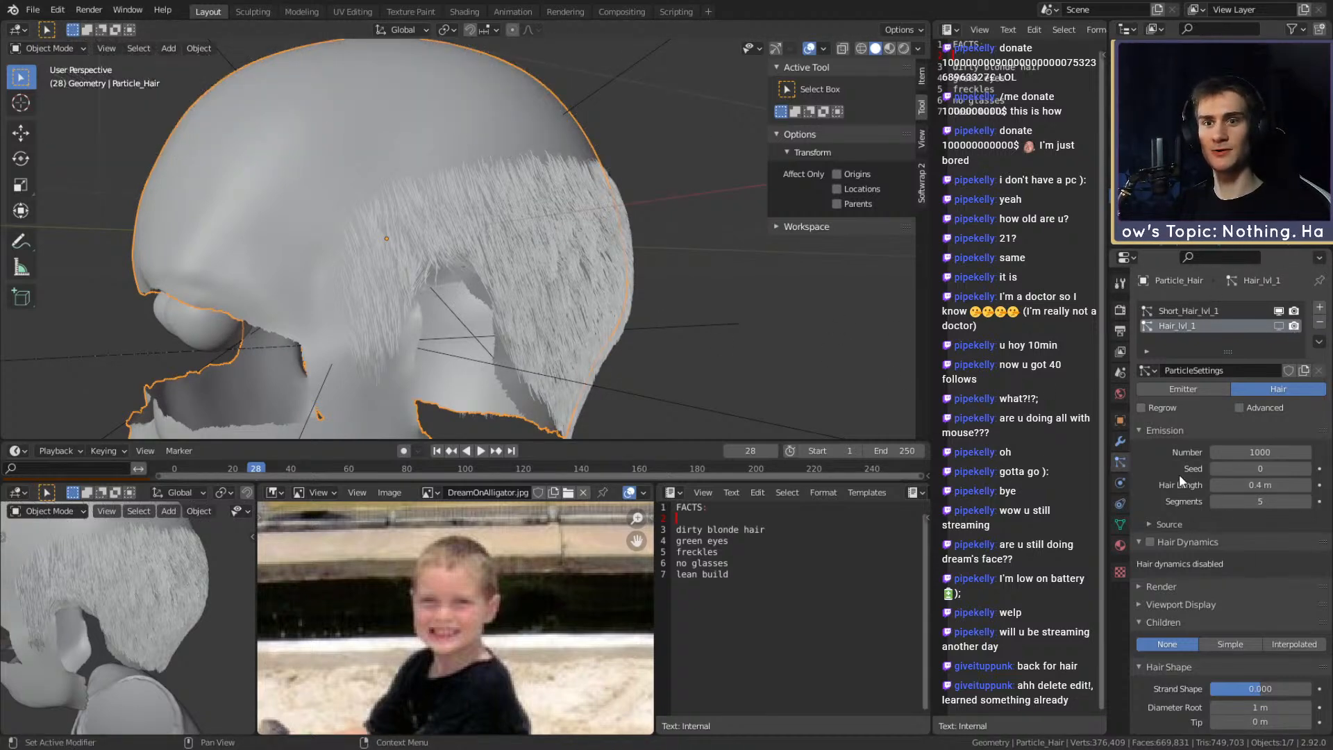
Make Short_Hair_lvl_1 the active particle system and turn off Show Emitter in its viewport display settings
scroll(1180, 477, down, 8)
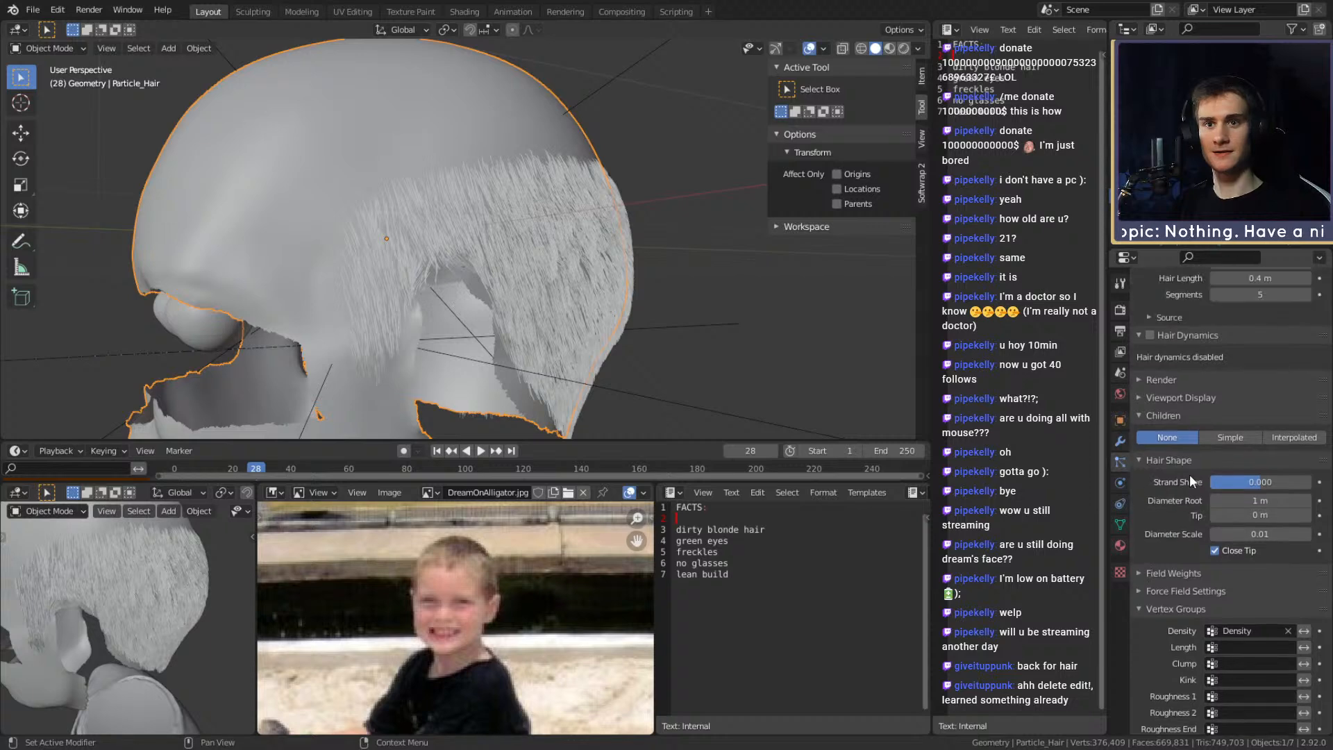
scroll(1210, 387, up, 8)
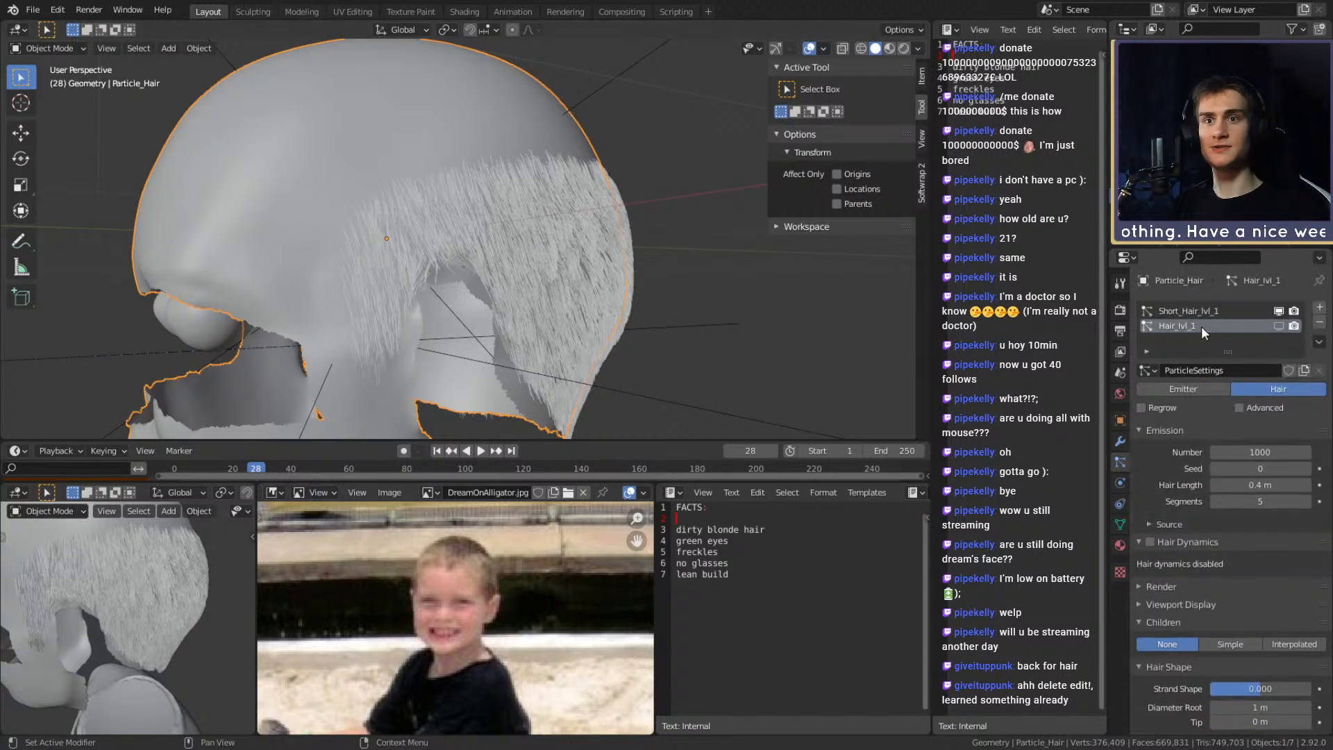
click(1186, 311)
scroll(1192, 476, down, 8)
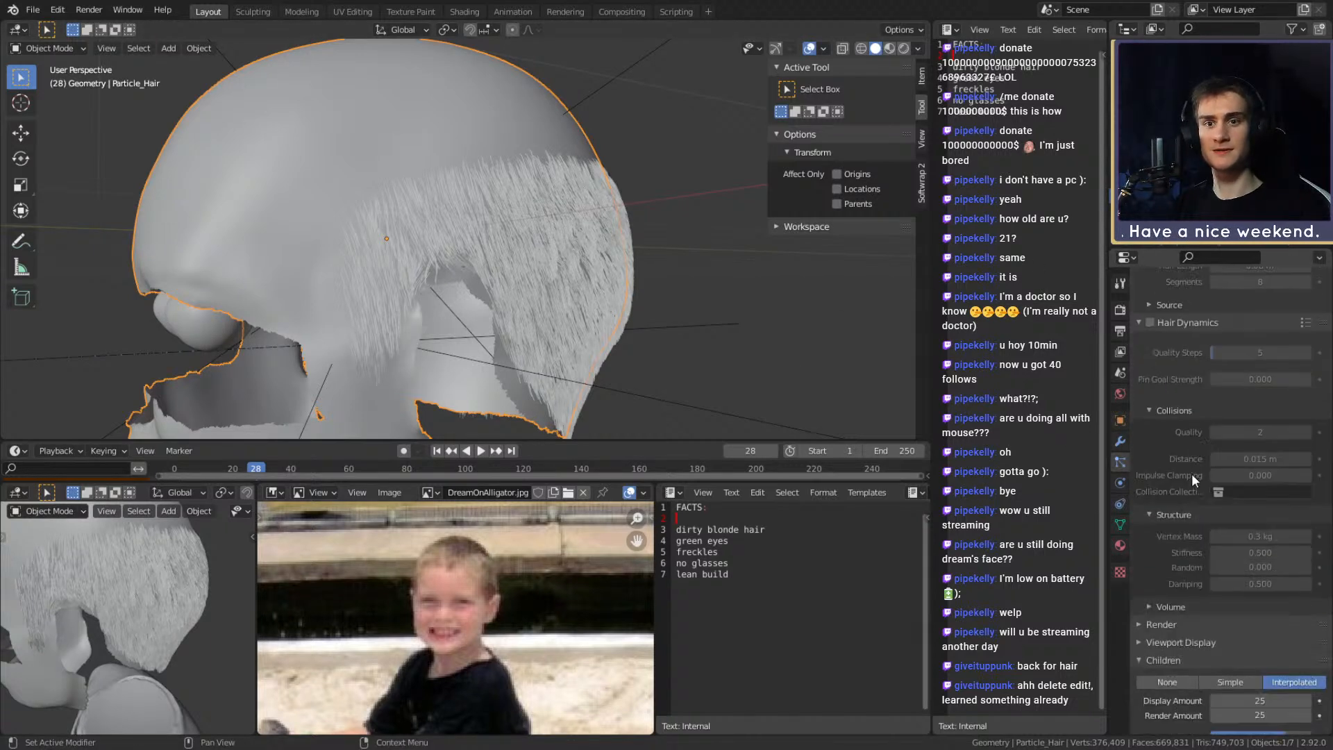
scroll(1191, 474, down, 6)
click(1246, 526)
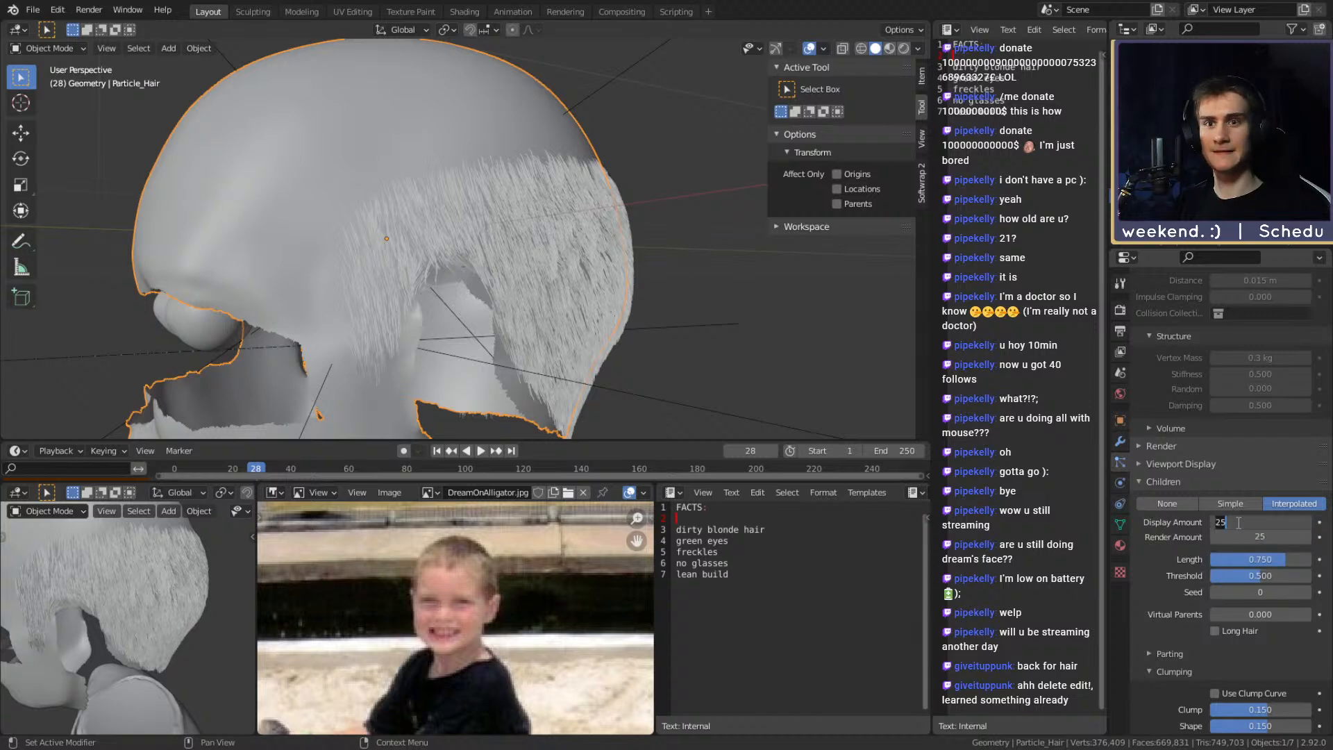
scroll(1181, 438, up, 9)
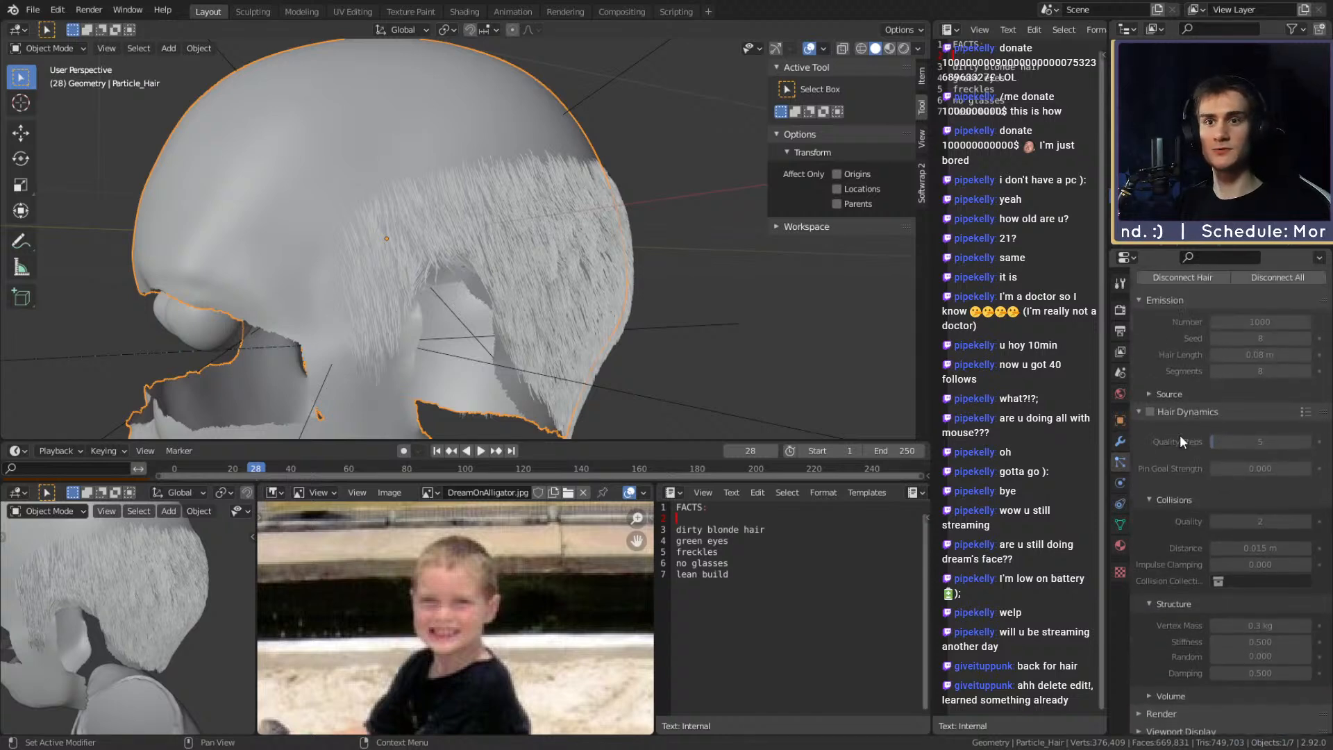
scroll(1180, 435, down, 3)
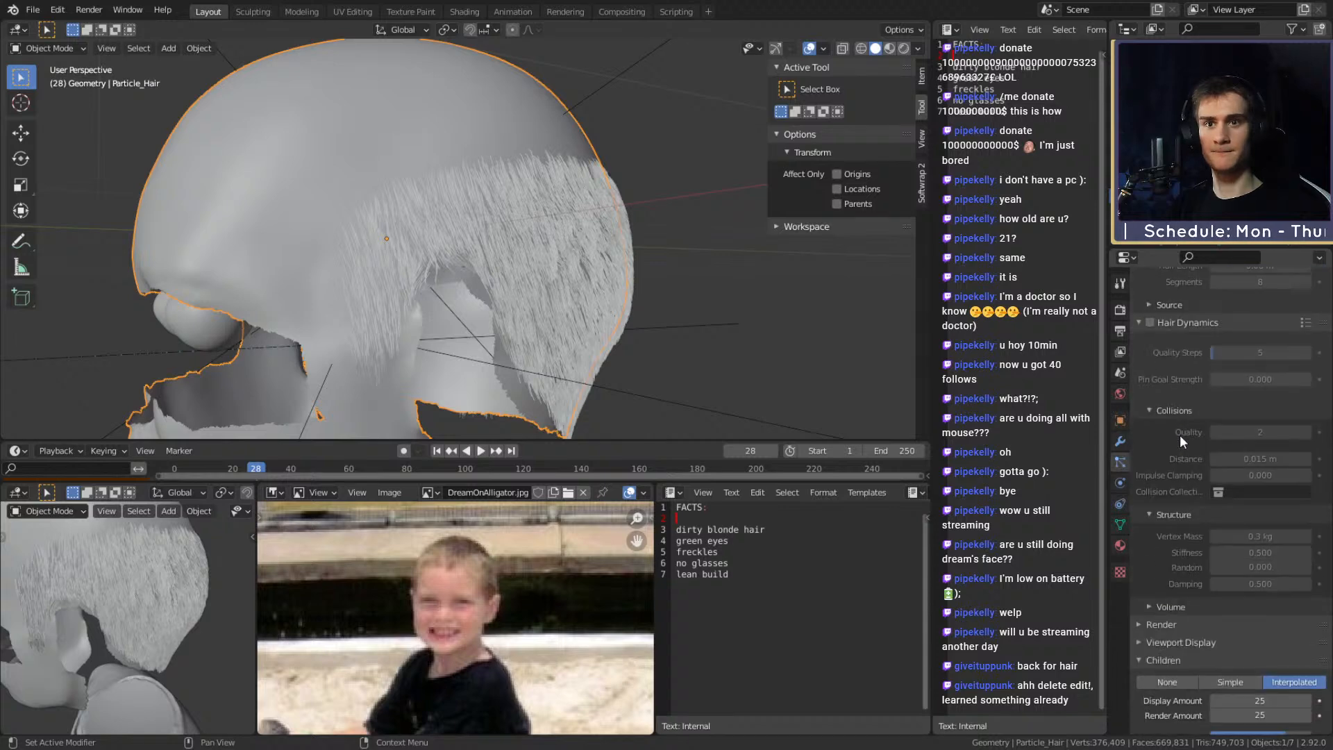
scroll(1180, 434, down, 7)
click(1138, 434)
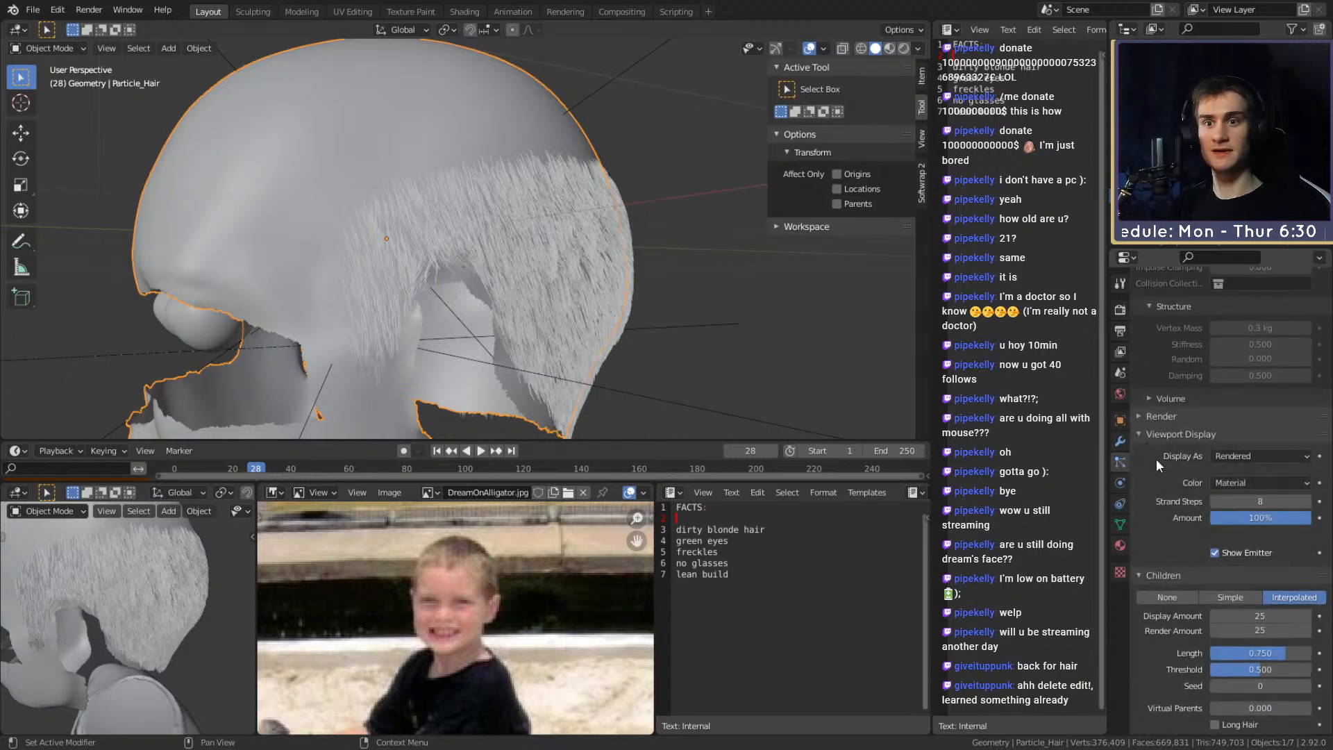
click(1213, 552)
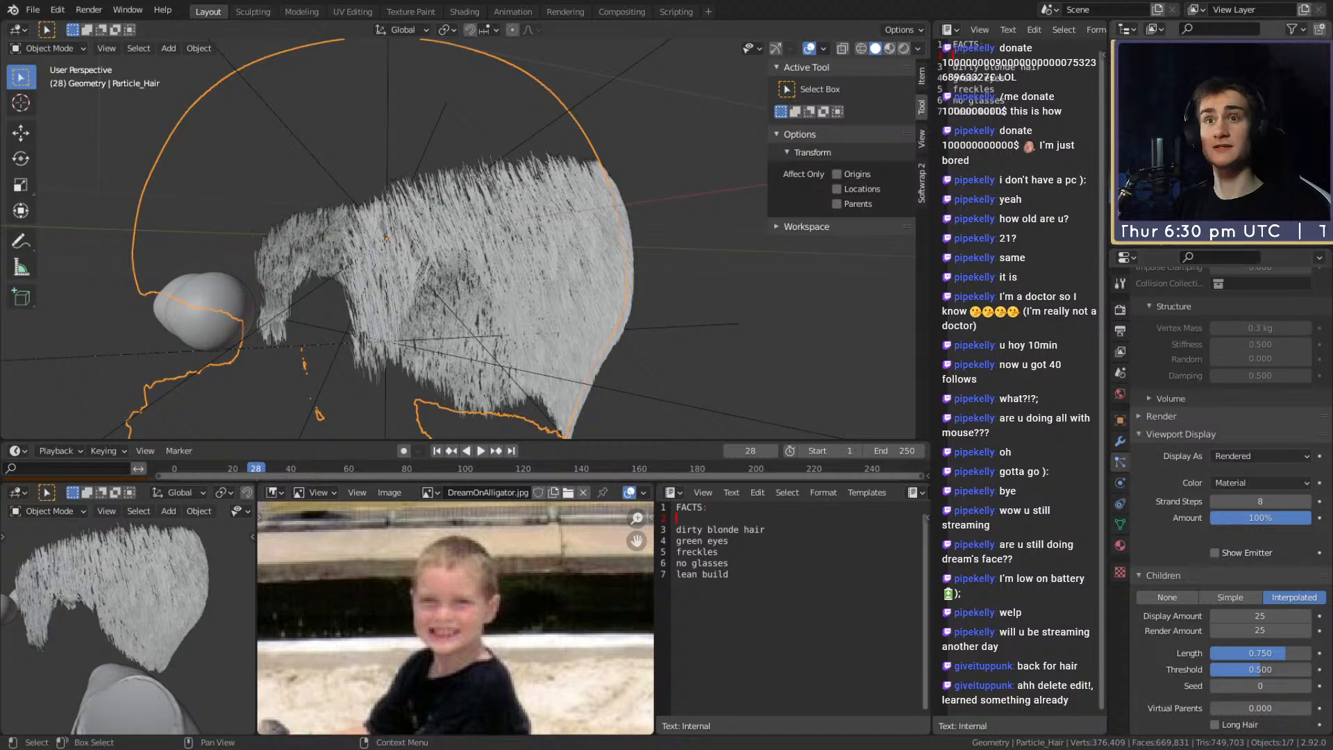
Unhide the full head mesh, check the short side hair against it and save the file
click(1305, 139)
middle_drag(764, 260, 619, 275)
scroll(1173, 493, down, 5)
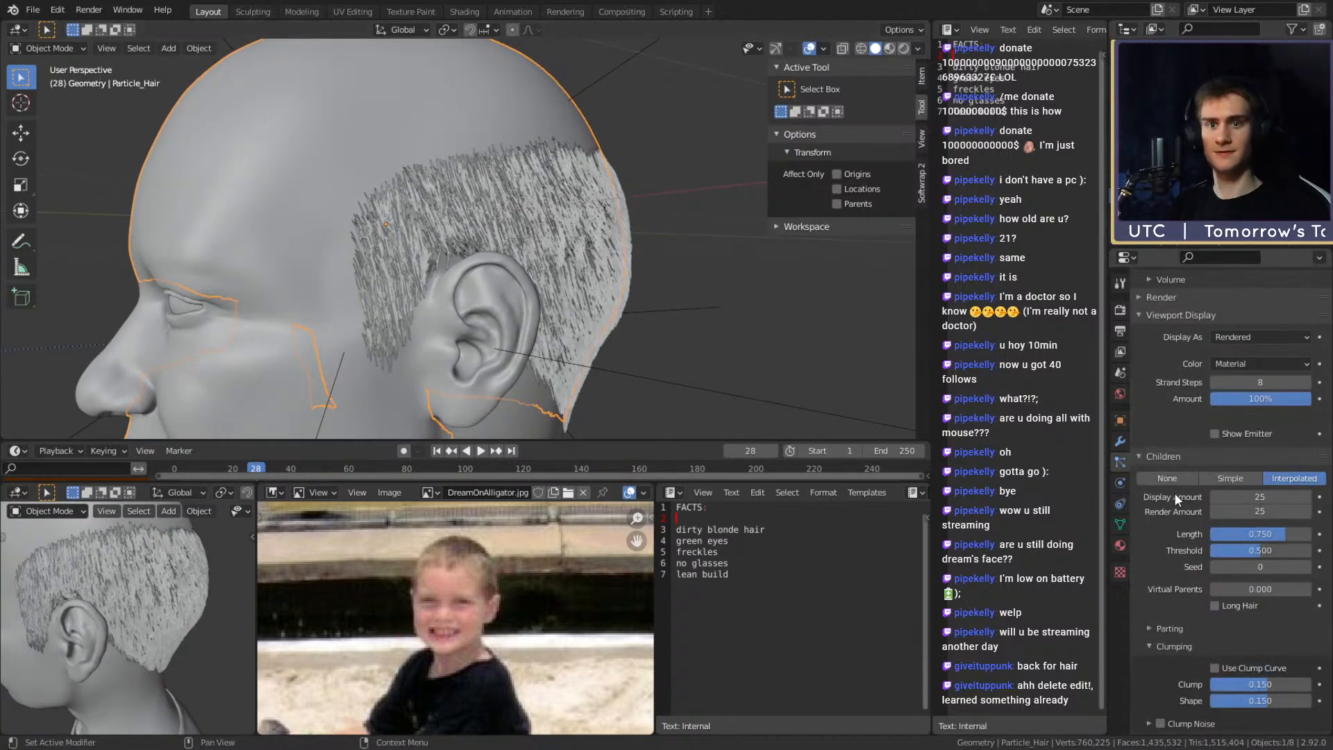
click(24, 10)
click(52, 107)
Preview the short hair in rendered viewport shading with the full head hidden and examine its density up close
key(z)
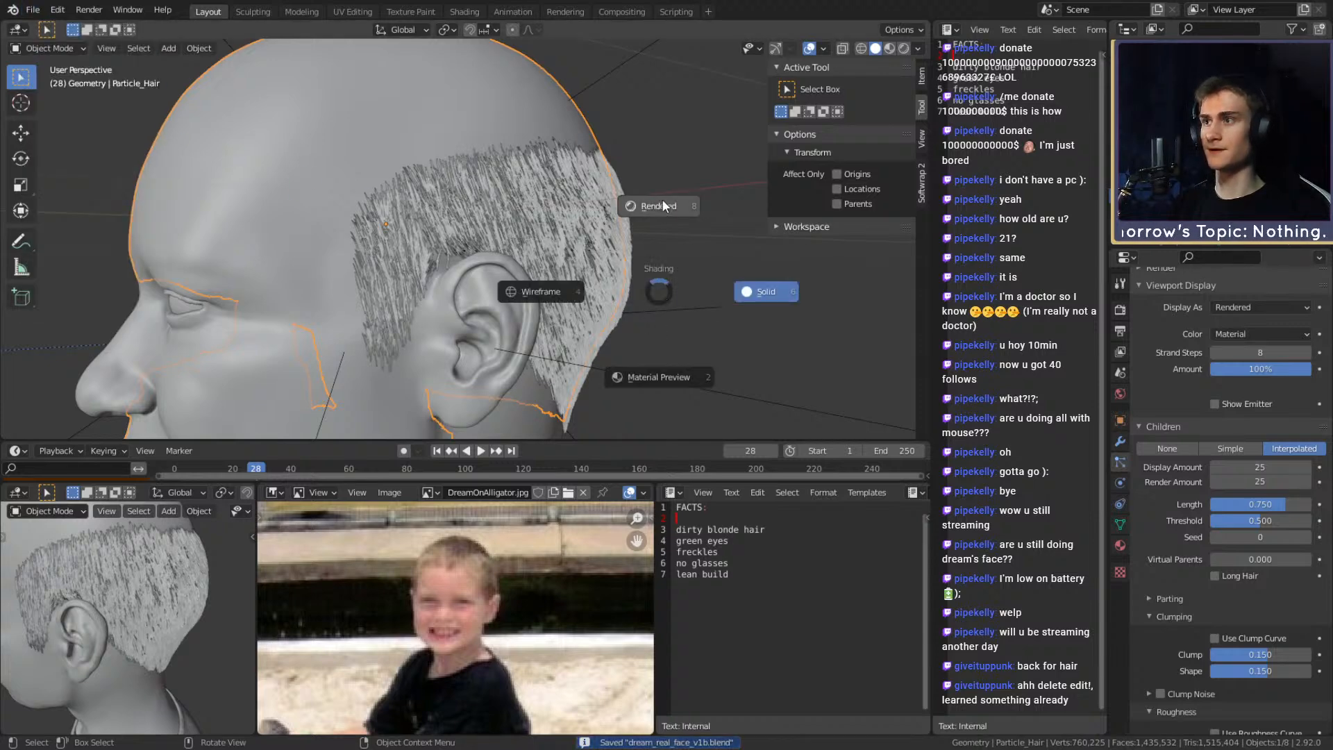
click(661, 199)
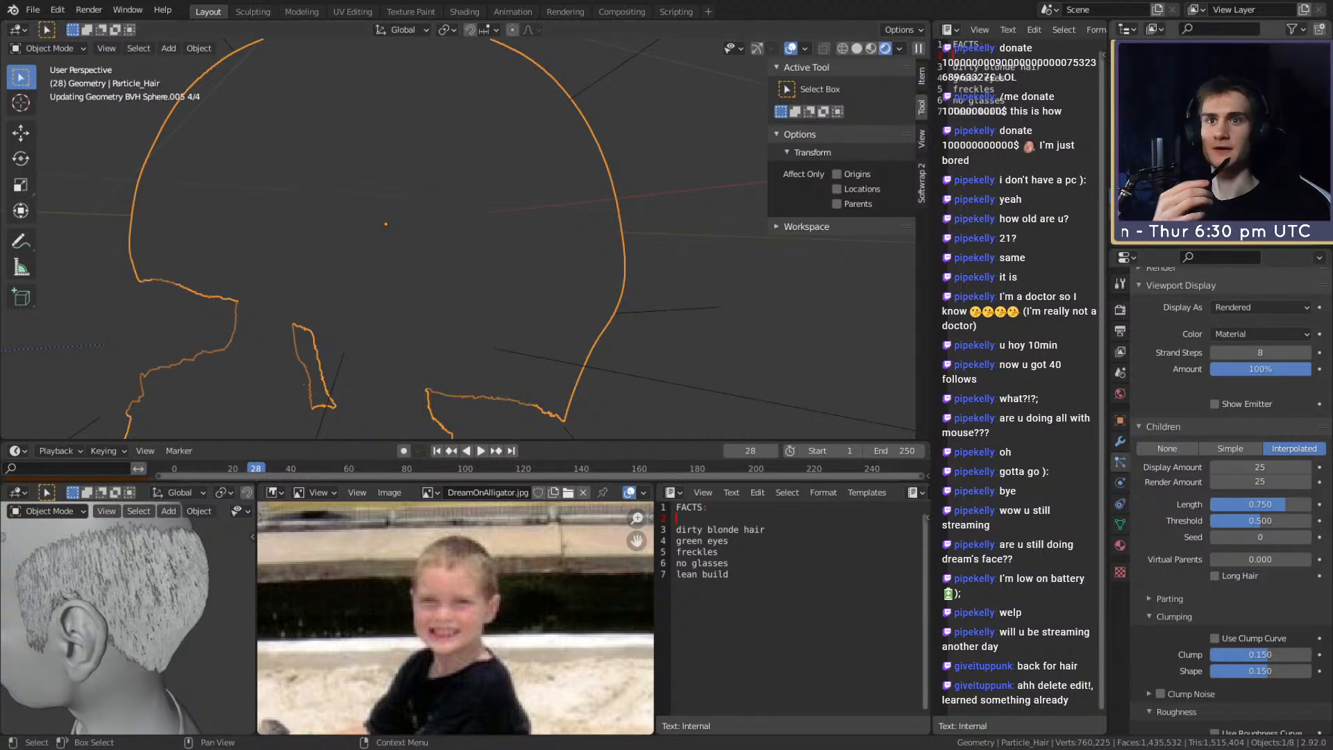
key(shift+h)
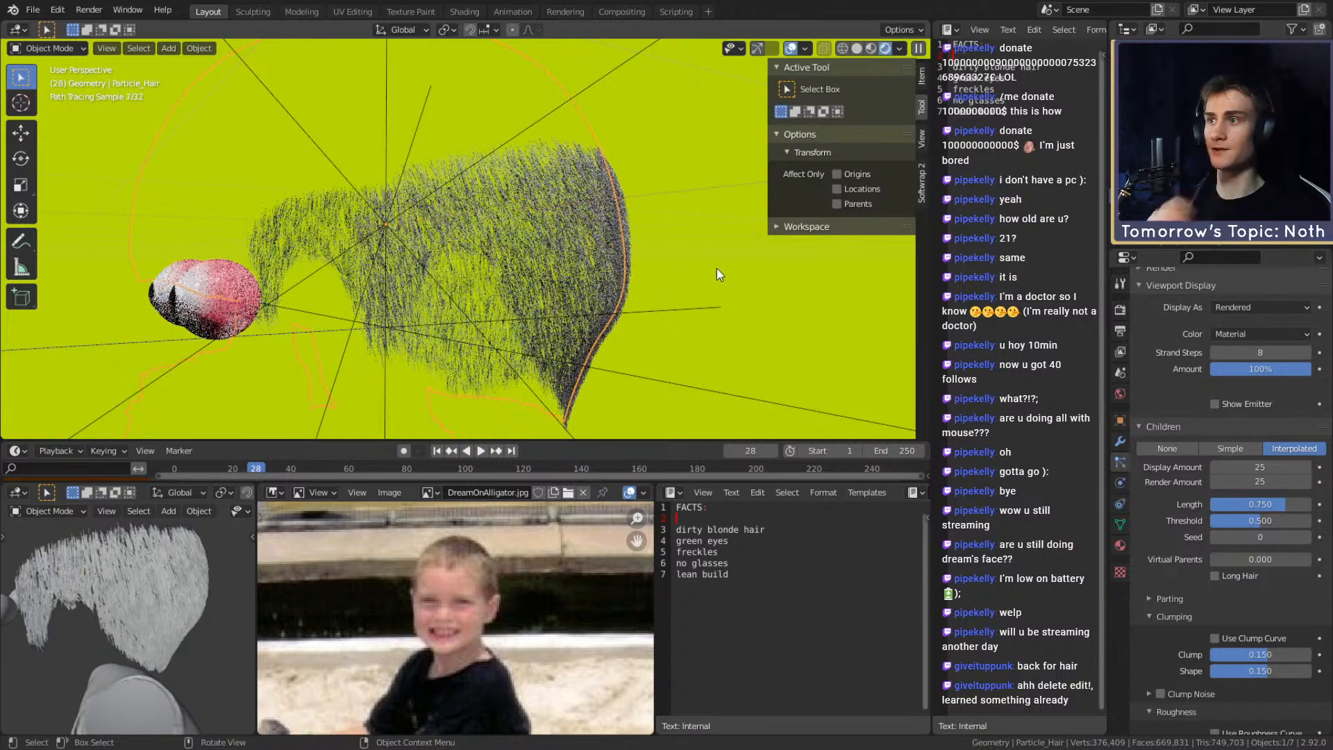
mouse_move(717, 268)
middle_down()
mouse_move(530, 292)
mouse_move(604, 283)
middle_up()
scroll(549, 283, up, 3)
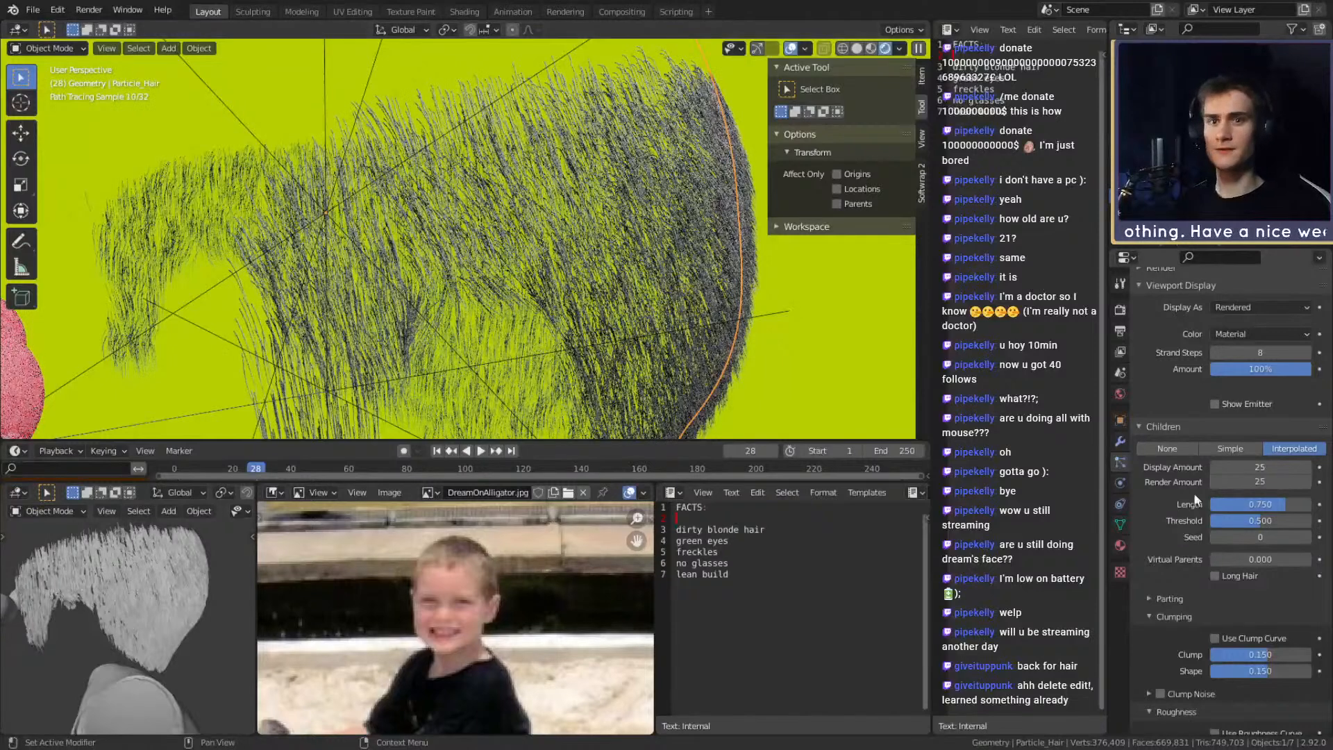
Try a child Display Amount of 50 for Short_Hair_lvl_1 and return it to 25
click(1253, 466)
text(2)
key(BackSpace)
text(50)
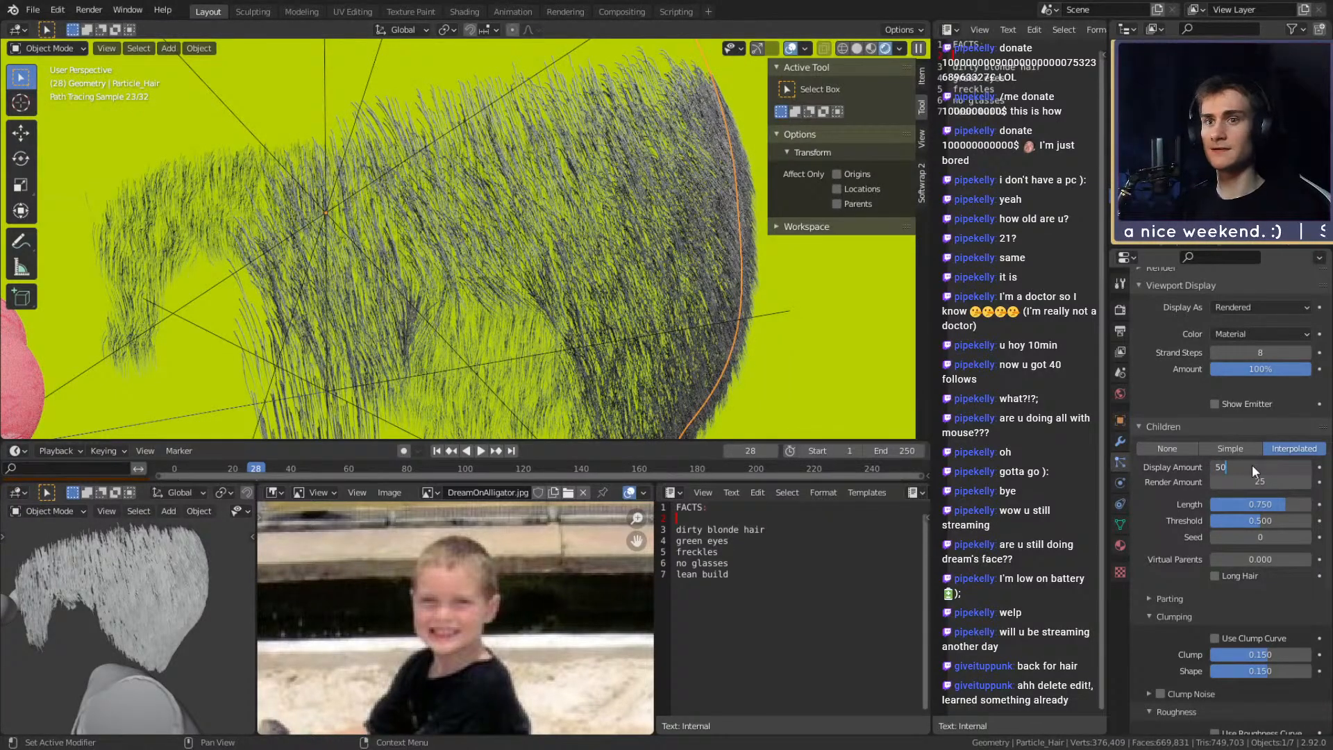
key(Return)
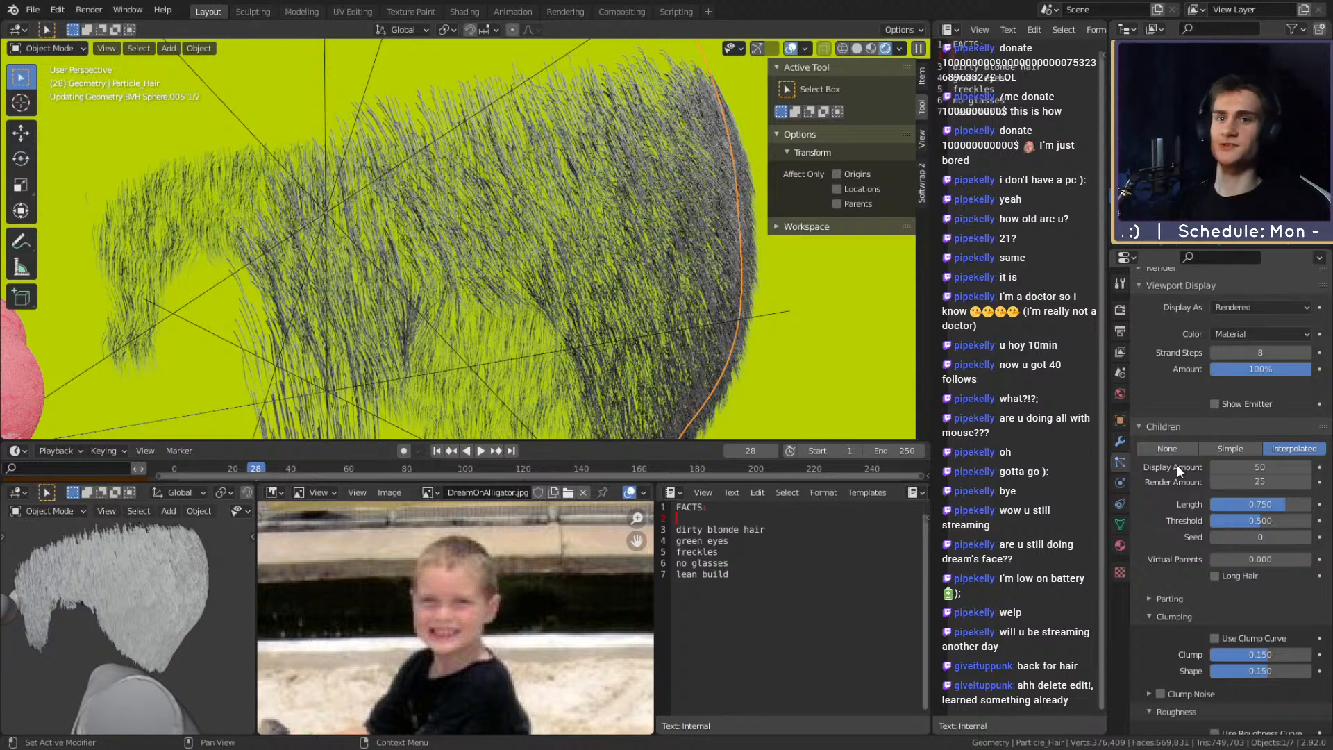
click(1262, 466)
text(25)
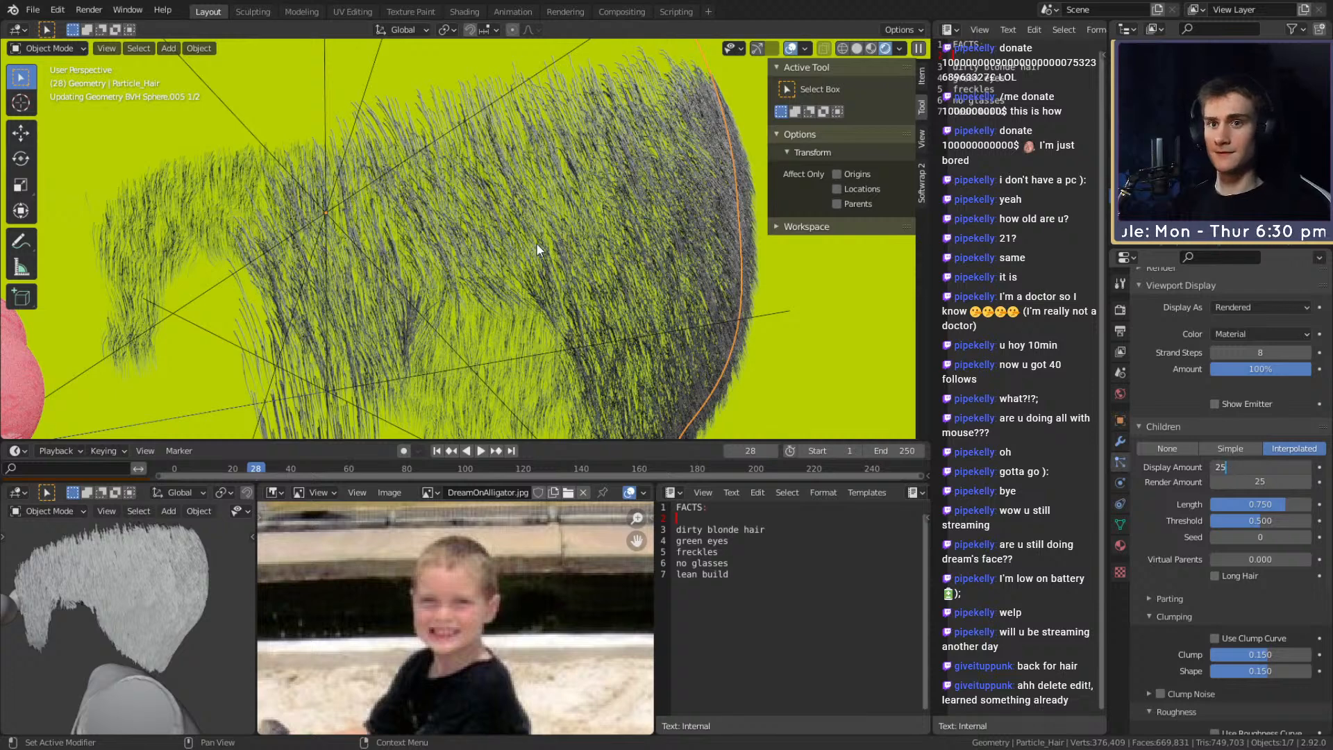
key(Return)
Switch the viewport back to solid shading and show the full head mesh again
key(z)
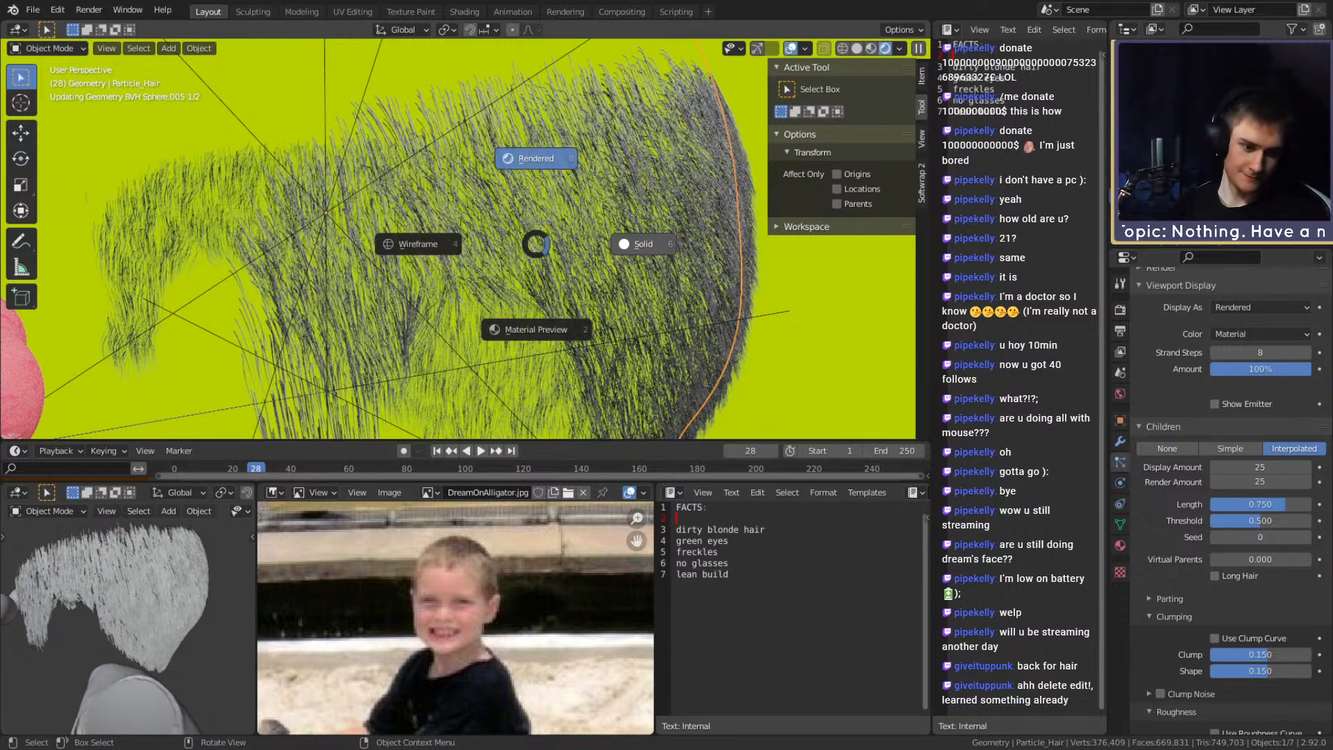
click(577, 256)
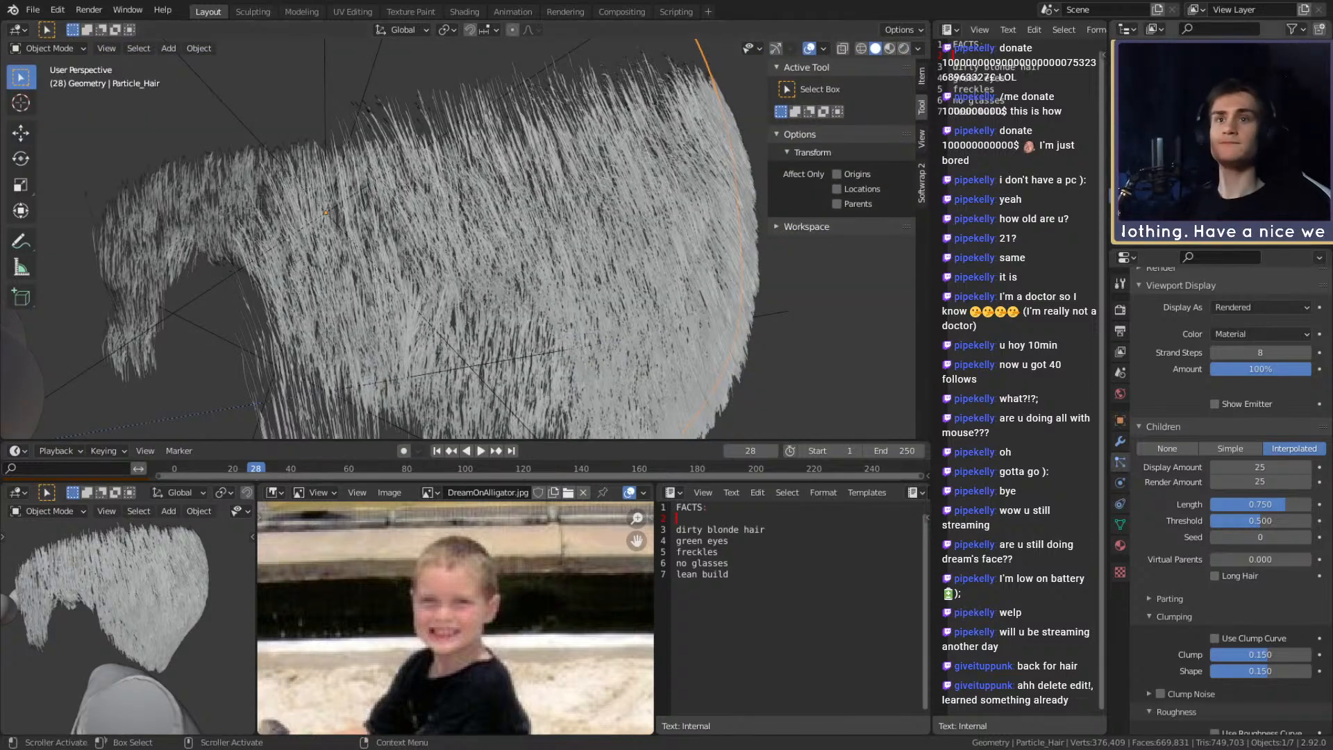
click(1309, 196)
scroll(631, 181, down, 5)
middle_drag(484, 189, 520, 232)
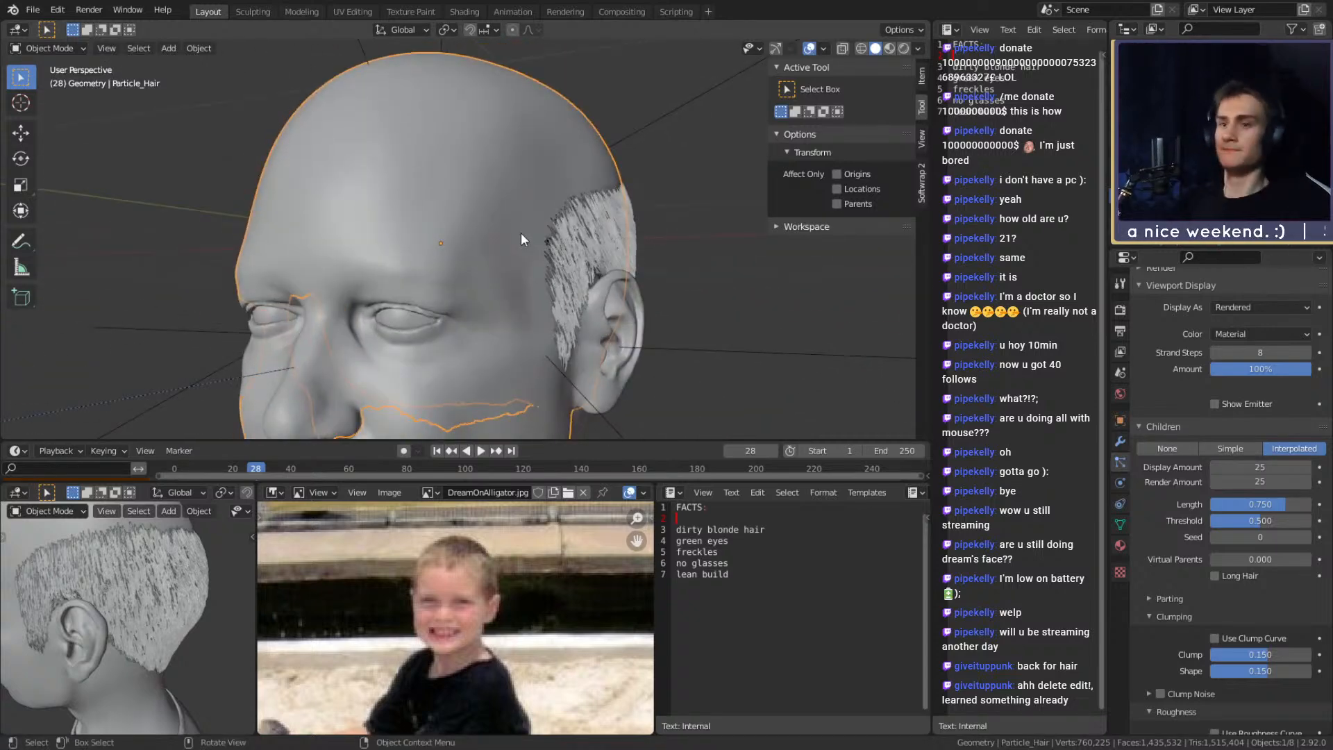
Make Hair_lvl_1 the active particle system, enable its viewport display and check the long strands from several sides
scroll(1152, 440, up, 15)
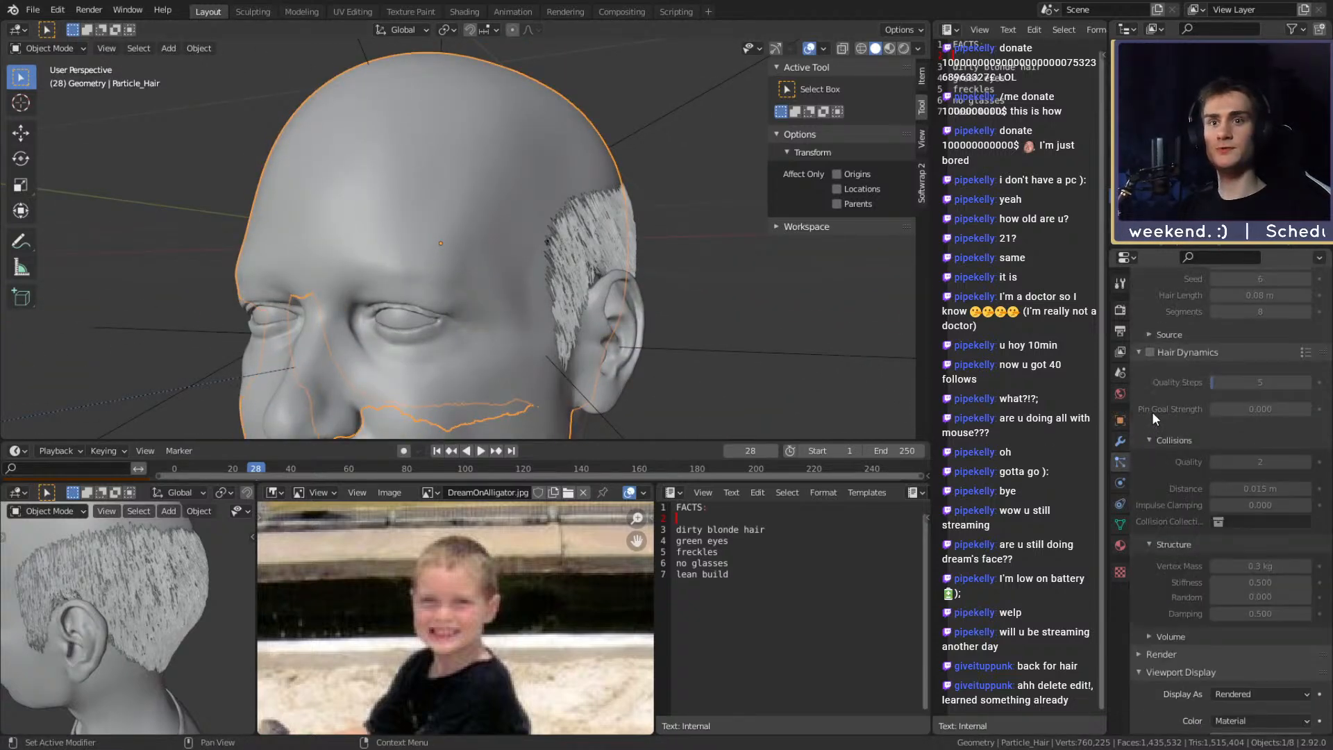
click(1278, 325)
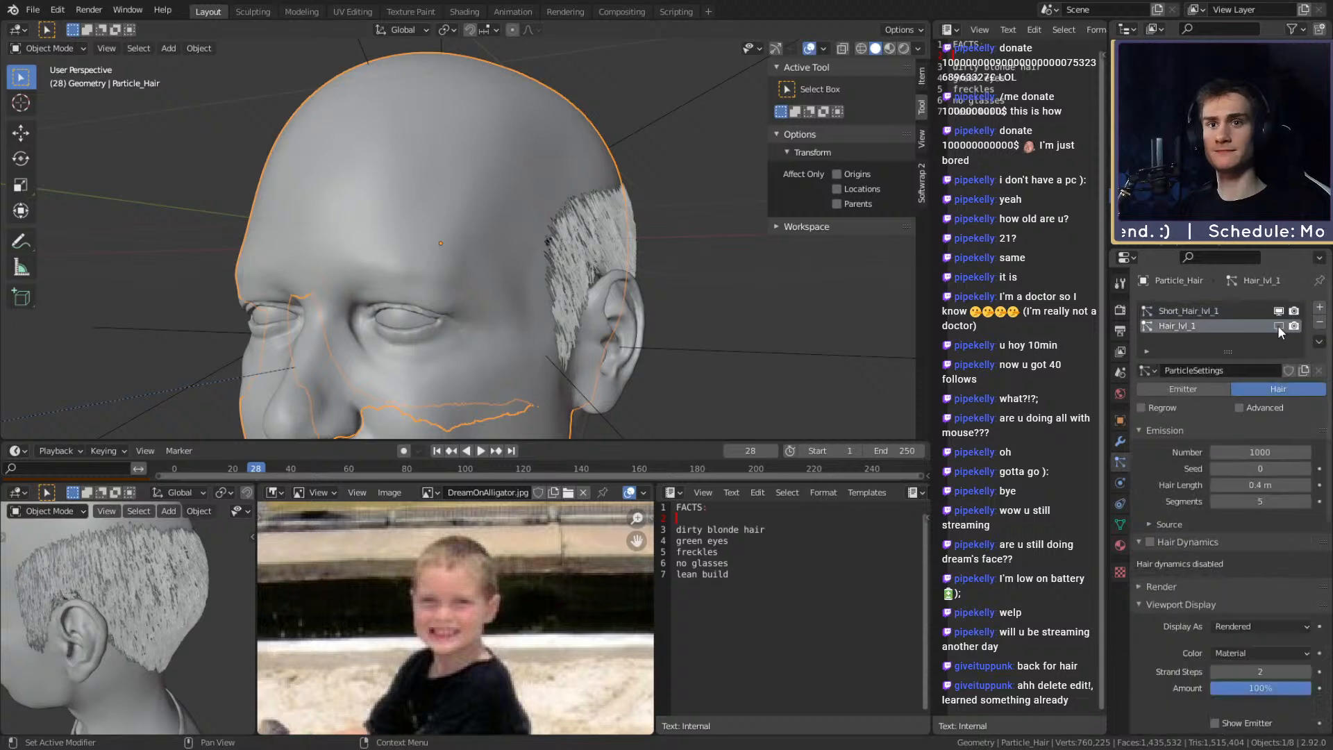
click(1277, 325)
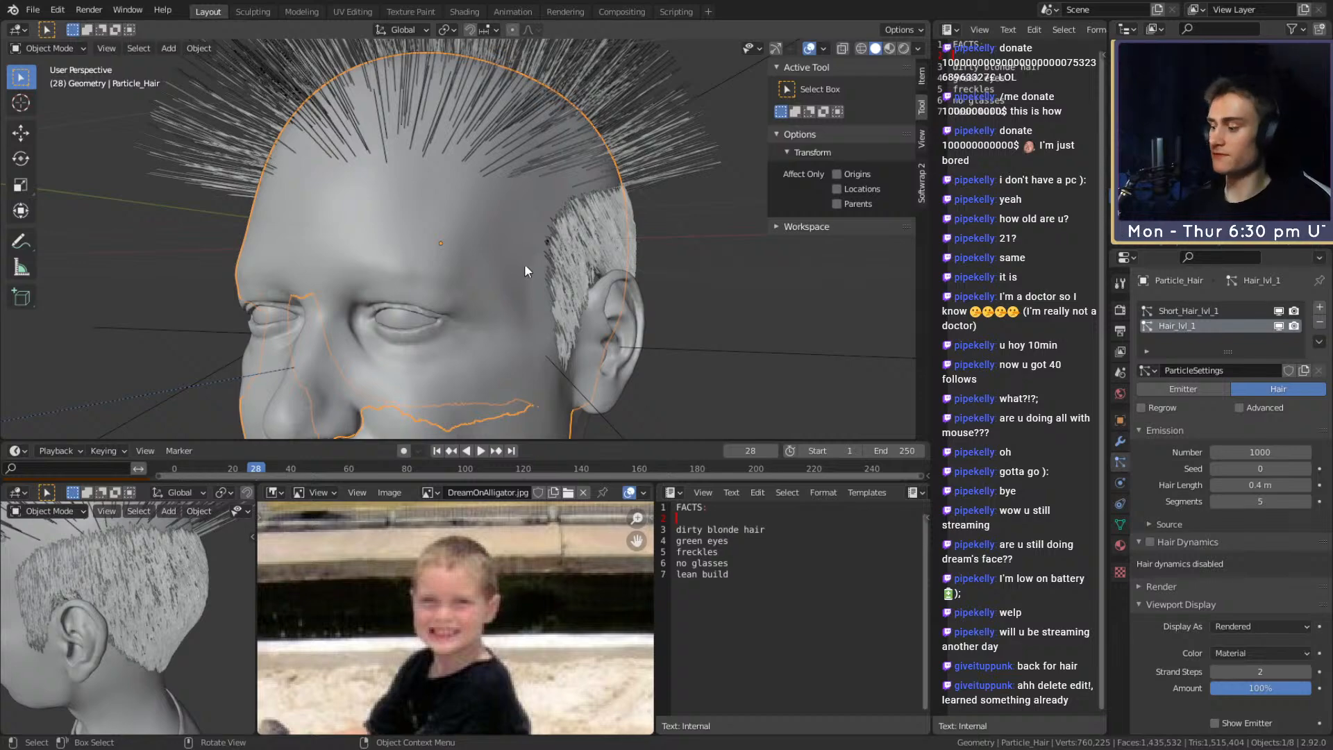
scroll(490, 212, down, 6)
scroll(414, 338, up, 6)
mouse_move(572, 293)
middle_down()
mouse_move(414, 337)
mouse_move(559, 276)
middle_up()
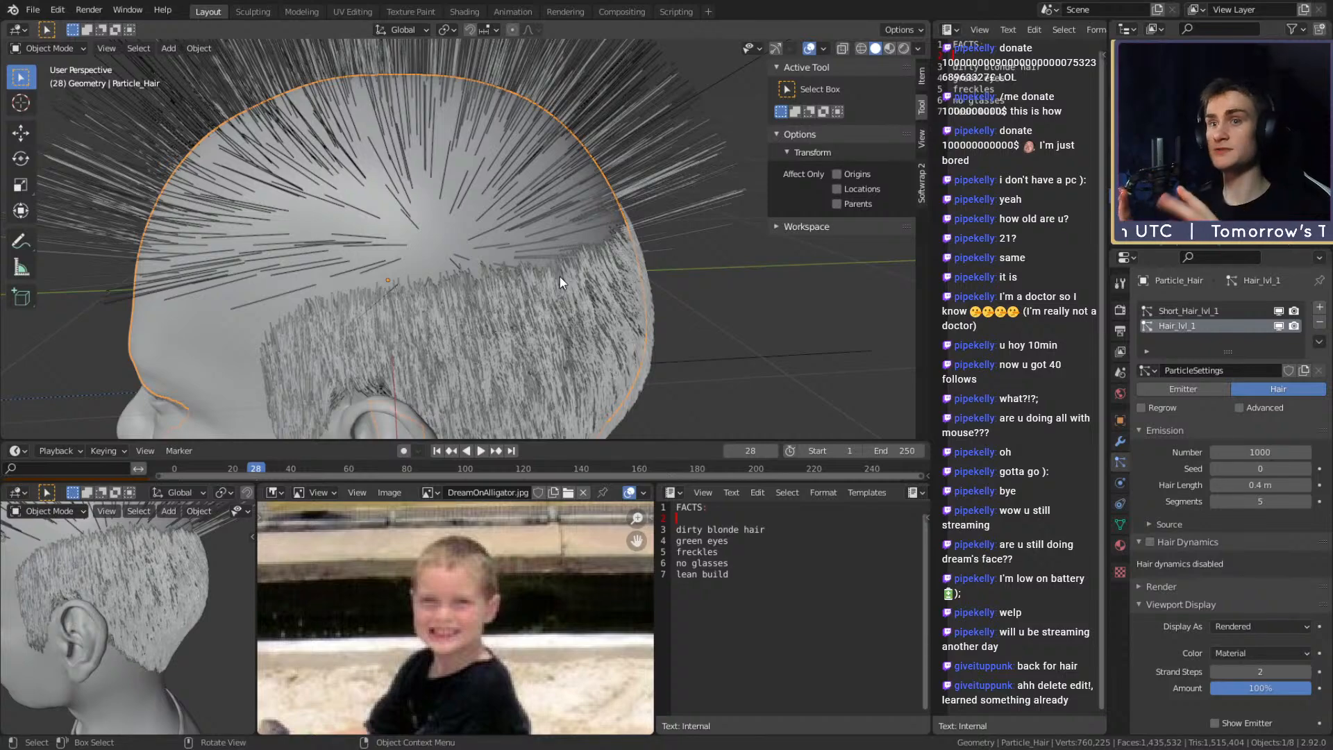
scroll(519, 248, down, 5)
middle_drag(518, 248, 510, 292)
scroll(470, 285, up, 4)
Set the emission Number of Hair_lvl_1 to 1 and view the top of the head from behind
scroll(1160, 451, down, 6)
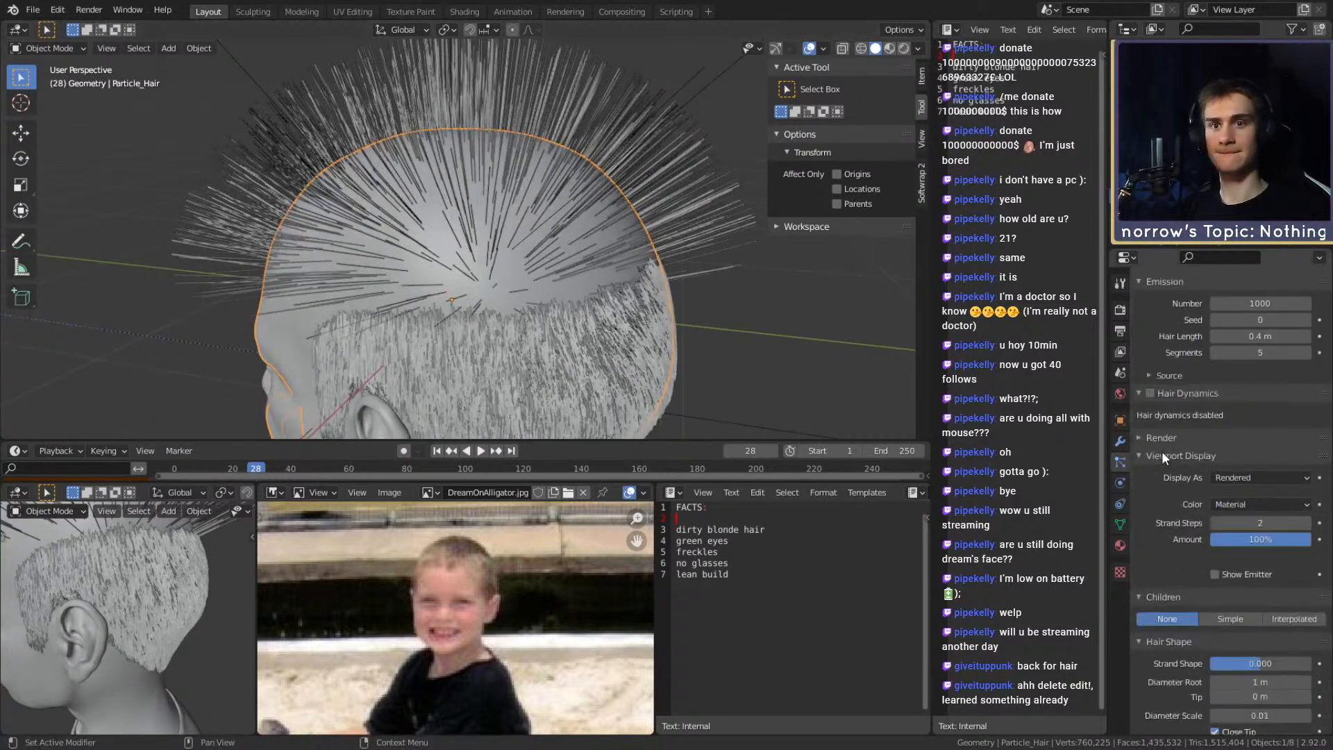
scroll(1161, 447, up, 5)
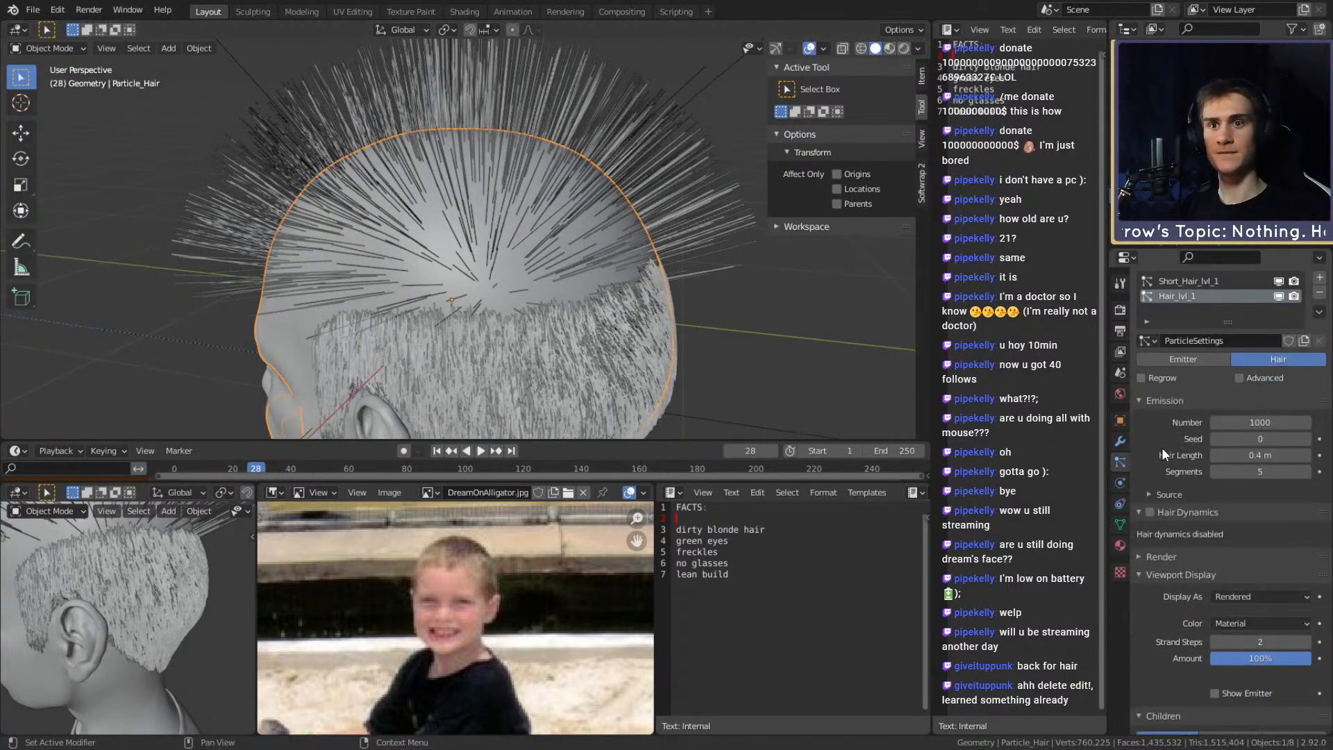
click(1260, 422)
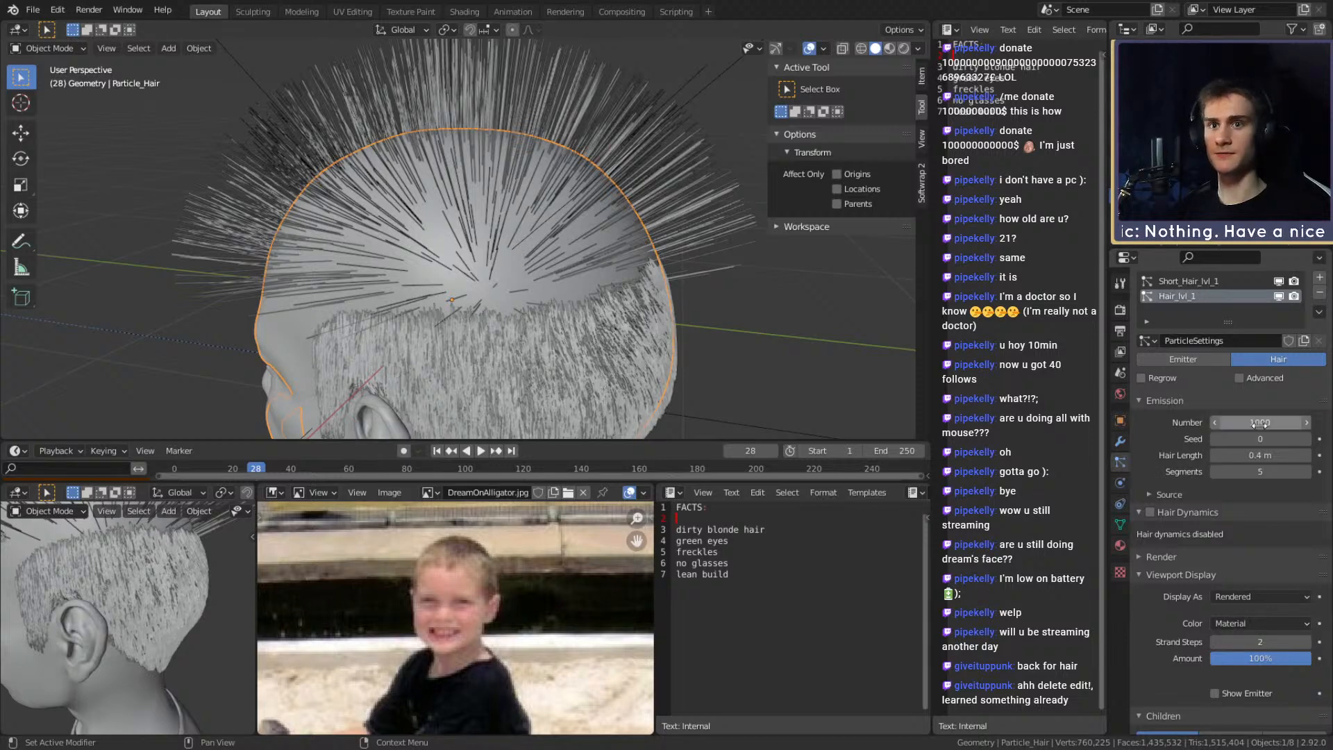
text(1)
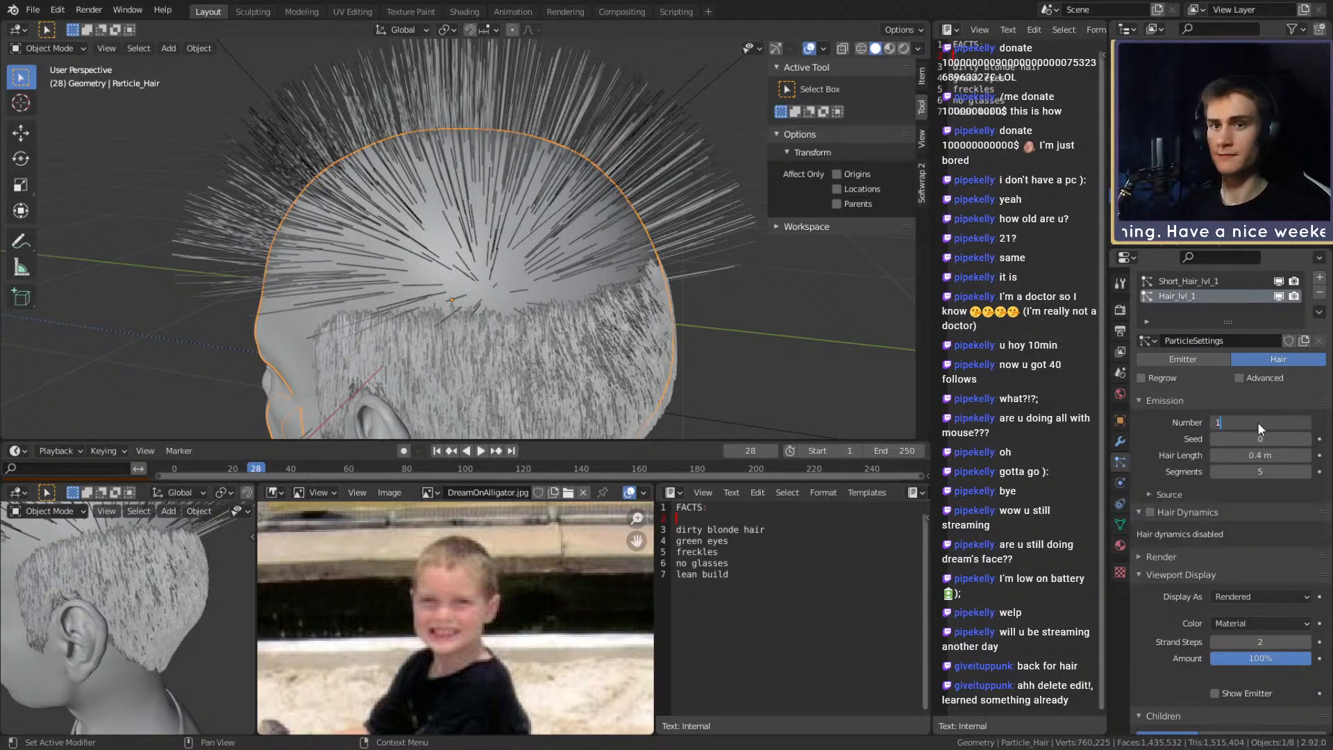
key(Return)
middle_drag(573, 146, 628, 261)
Set the Segments of Hair_lvl_1 to 8 and its viewport Strand Steps to 8
scroll(1236, 536, down, 3)
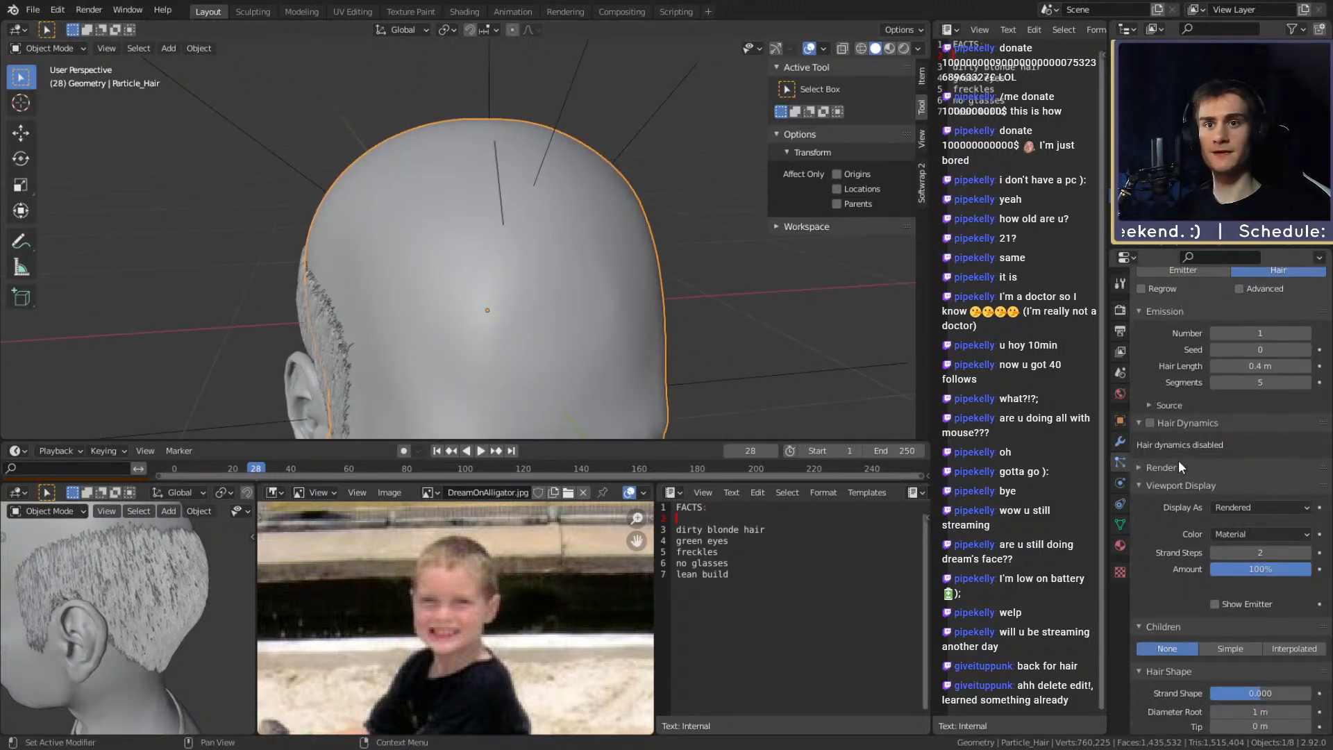
click(1251, 382)
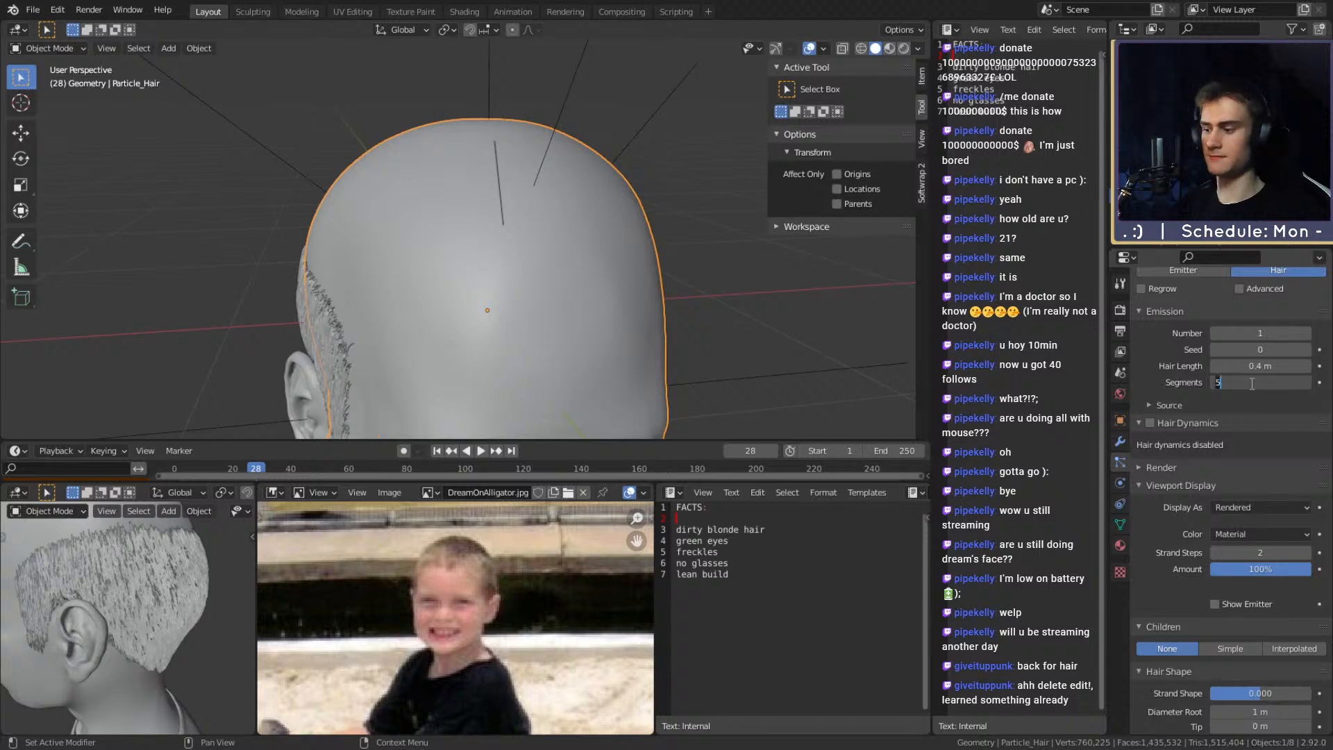
text(8)
key(Return)
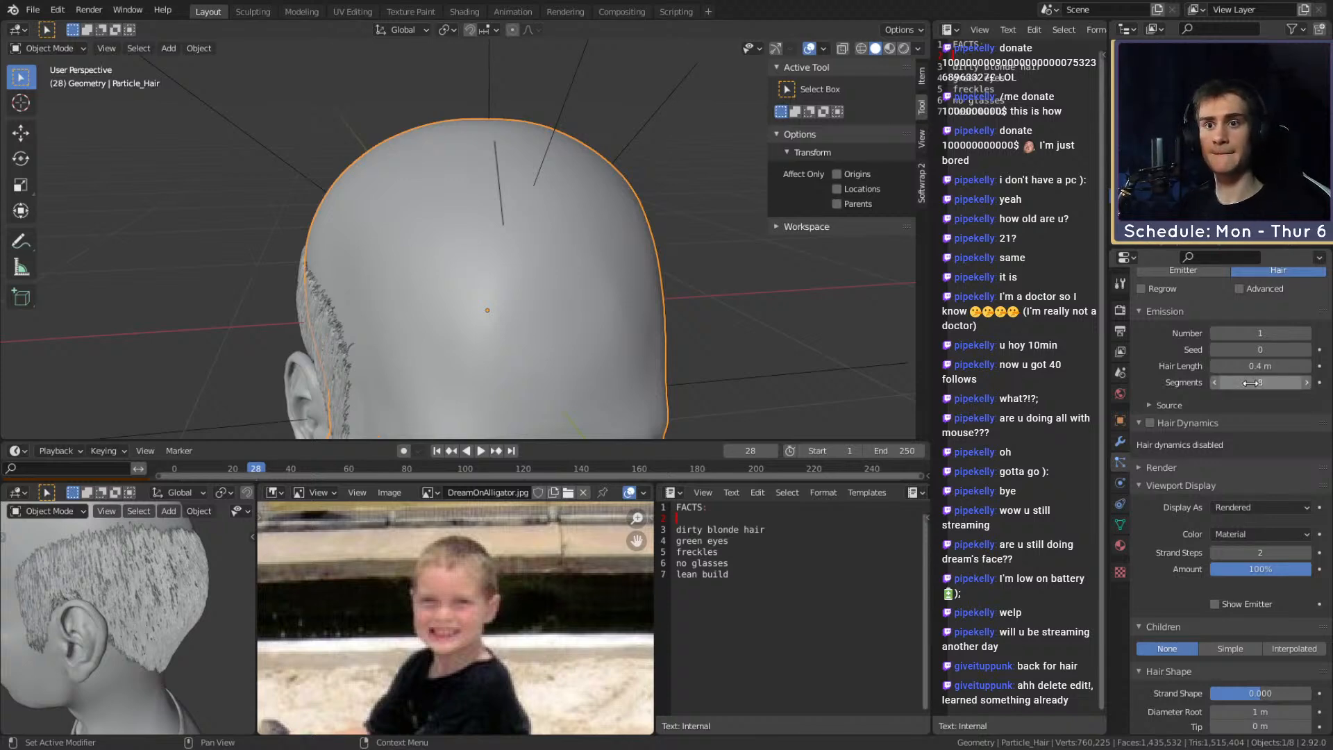
scroll(1161, 498, down, 3)
click(1272, 464)
text(8)
key(Return)
Expand the render Path settings of Hair_lvl_1 and set the path Steps to 8
click(1139, 378)
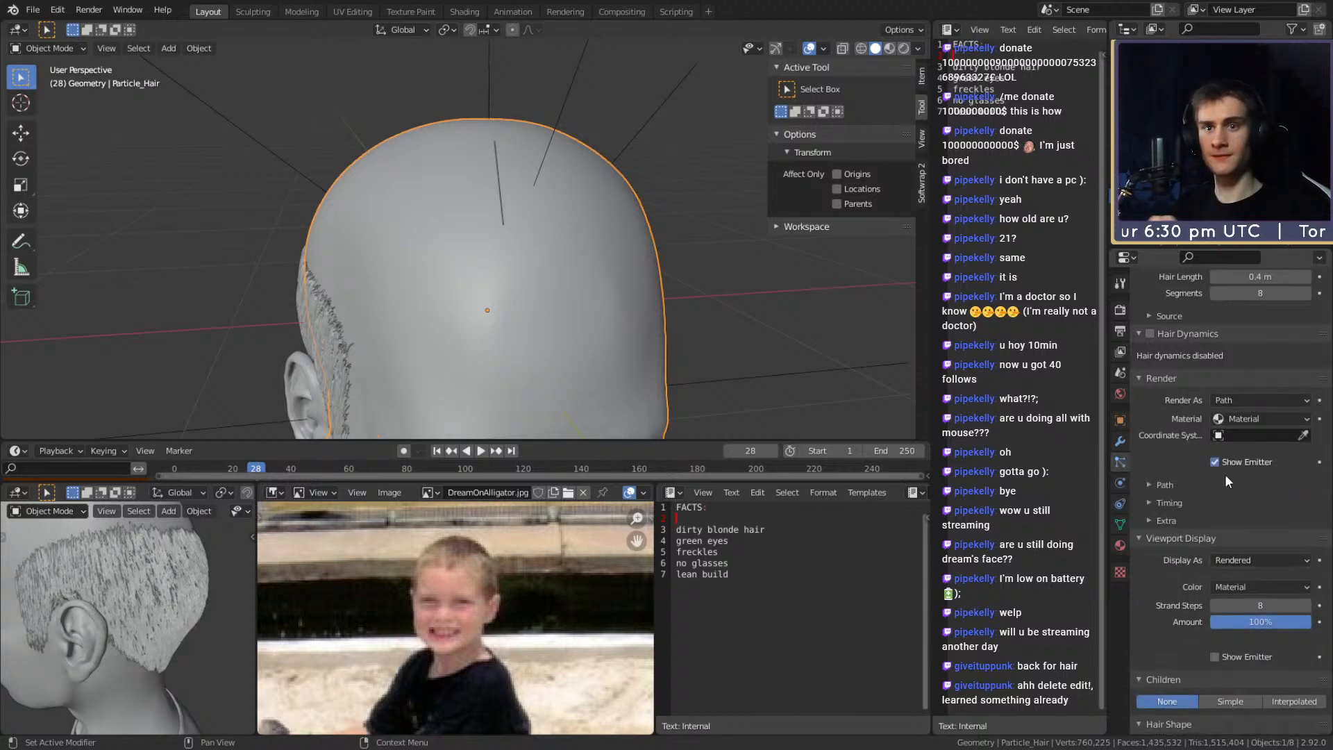
click(1142, 484)
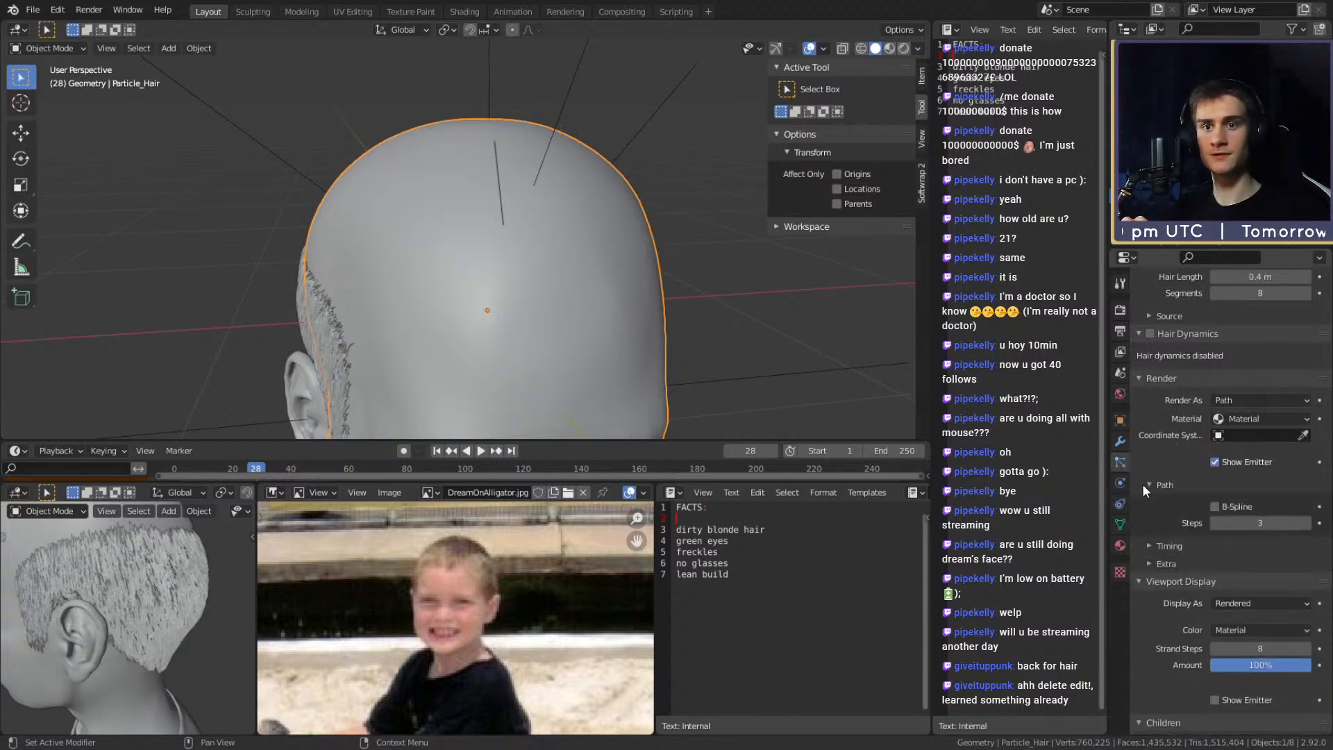
click(1260, 523)
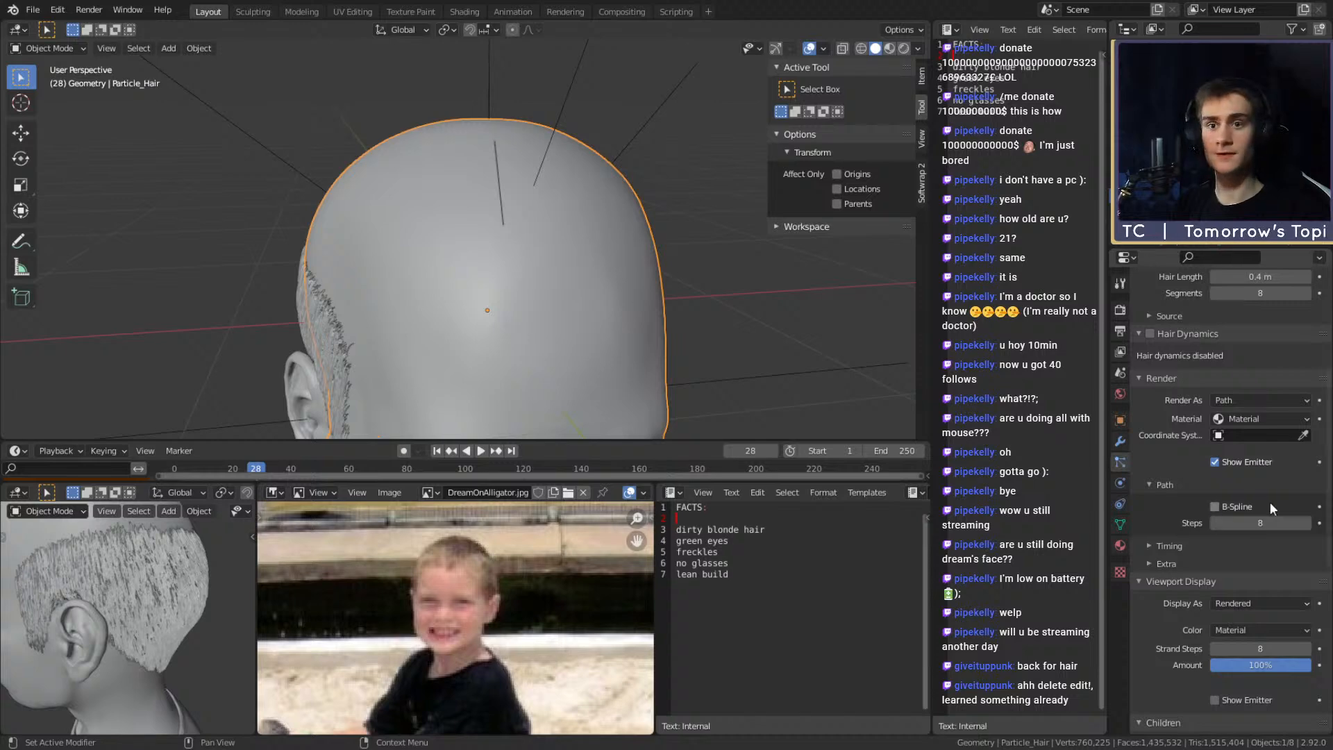
Collapse the render and viewport display settings of Hair_lvl_1 and give its strands Simple children
click(1140, 380)
click(1141, 394)
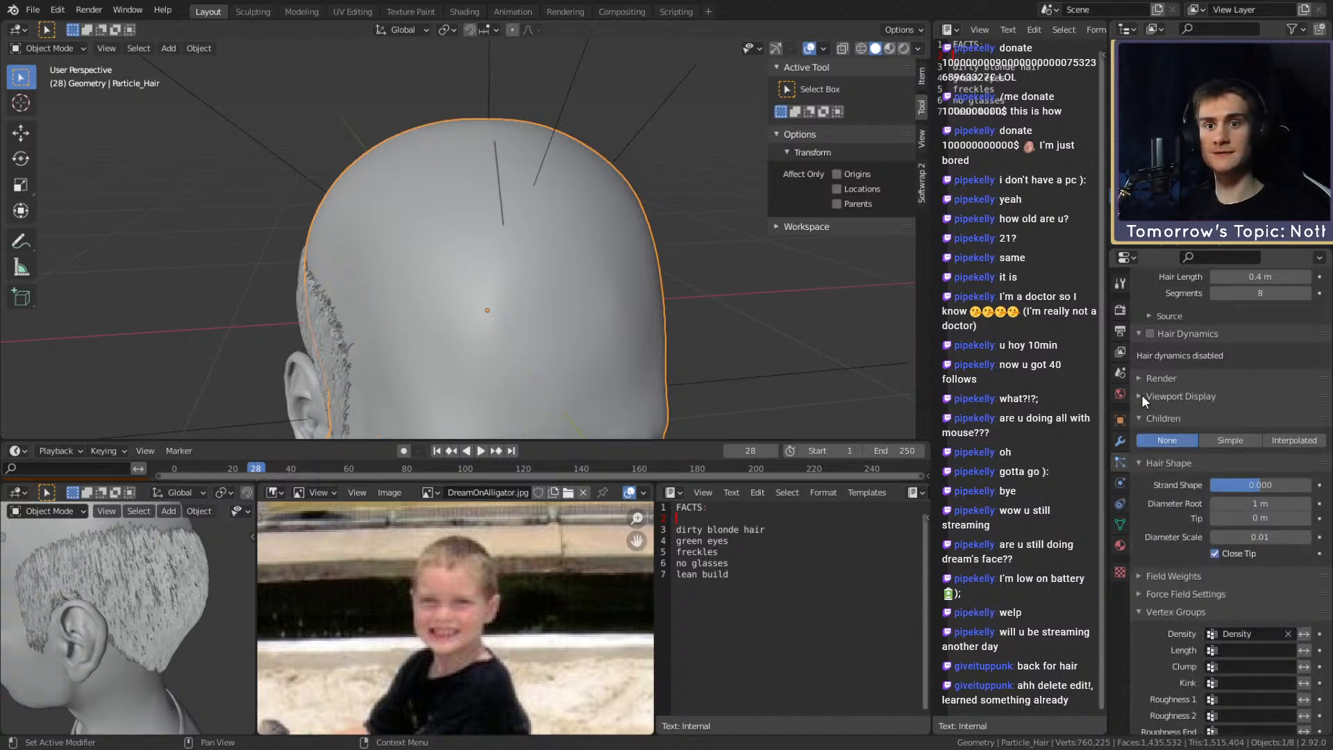
click(1239, 435)
scroll(547, 253, down, 3)
scroll(510, 244, up, 4)
middle_drag(542, 253, 570, 298)
scroll(1169, 526, down, 3)
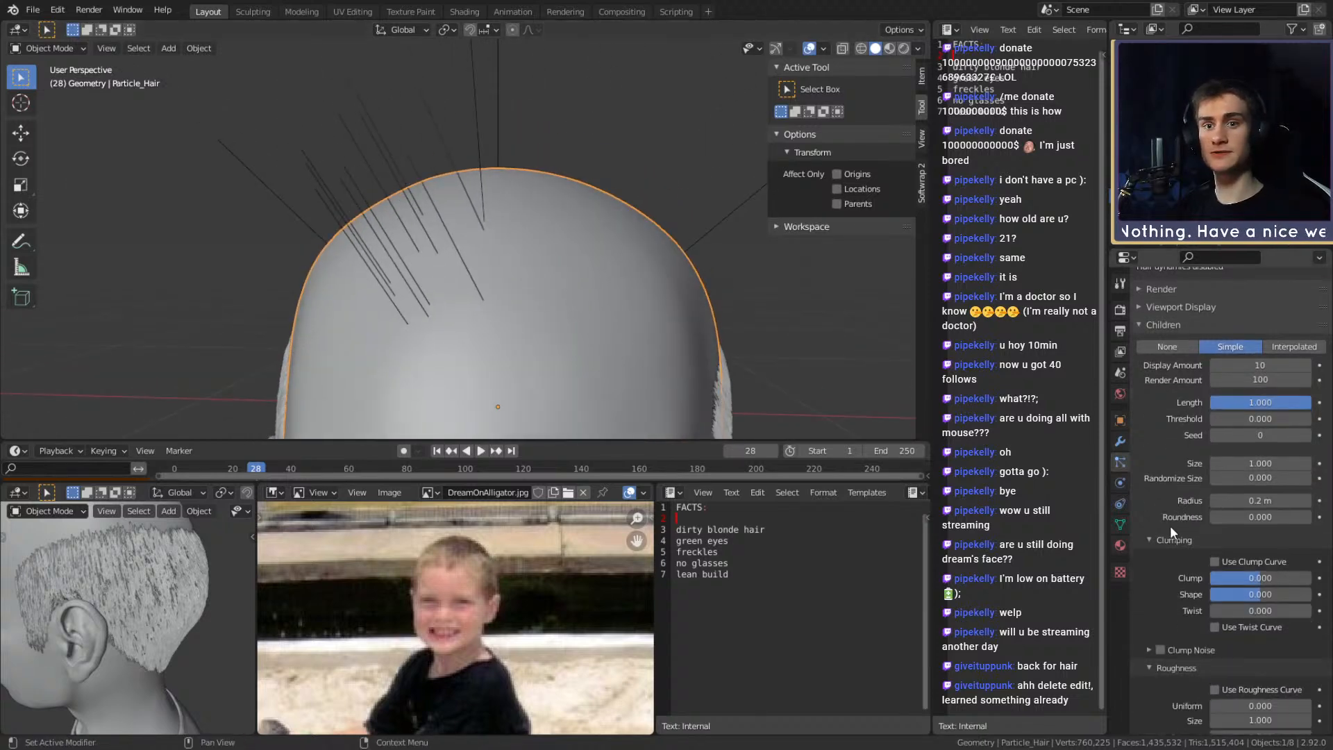
Reduce the Radius of the Hair_lvl_1 children to 0.044 m
drag(1259, 501, 1152, 500)
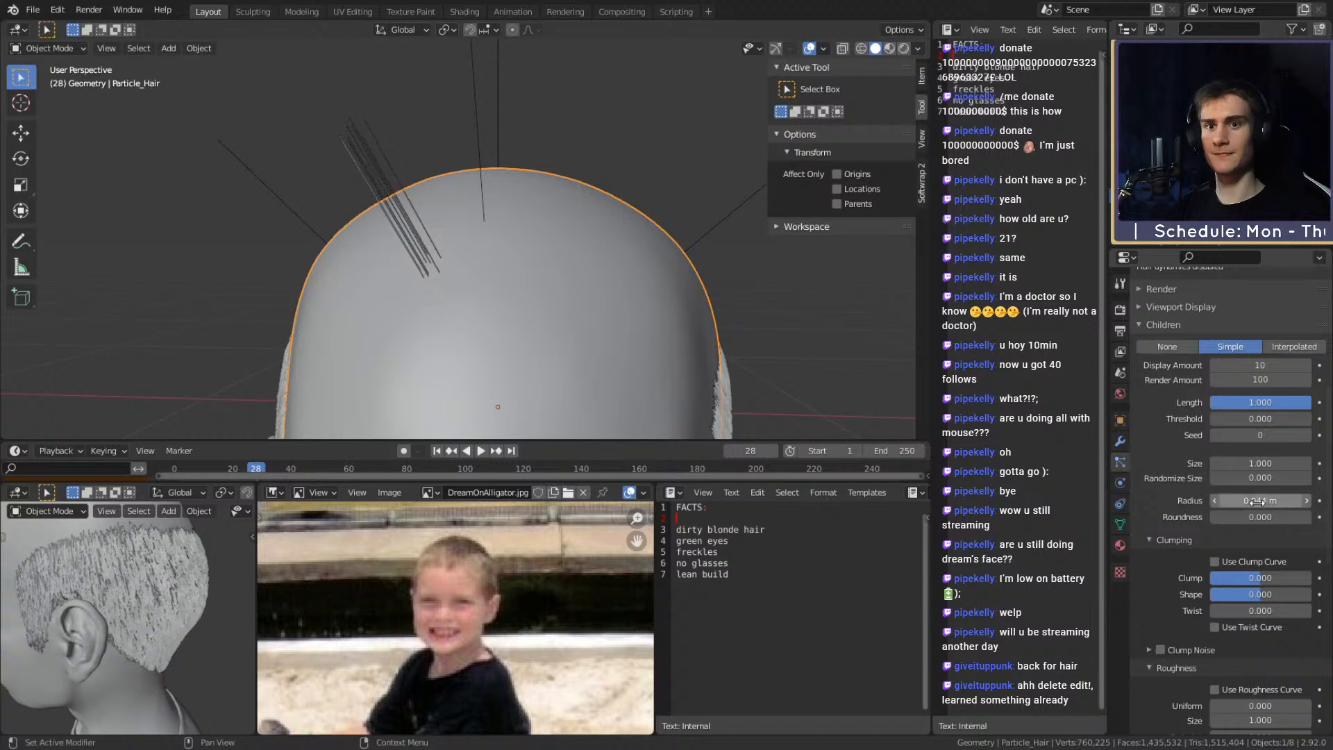
drag(1255, 501, 1176, 493)
scroll(1179, 514, down, 1)
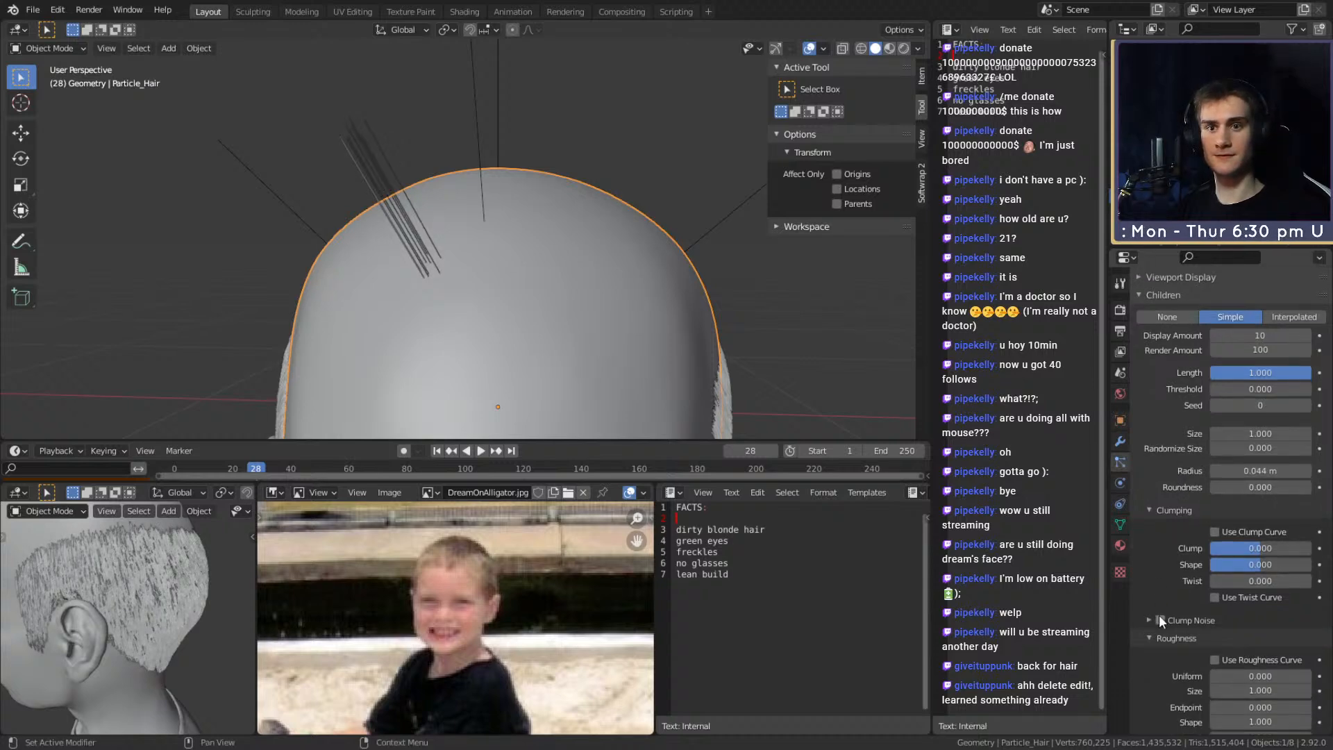
Set the Clump of the Hair_lvl_1 children to 0.667 and view the strands gathering at their tips
scroll(1180, 459, down, 3)
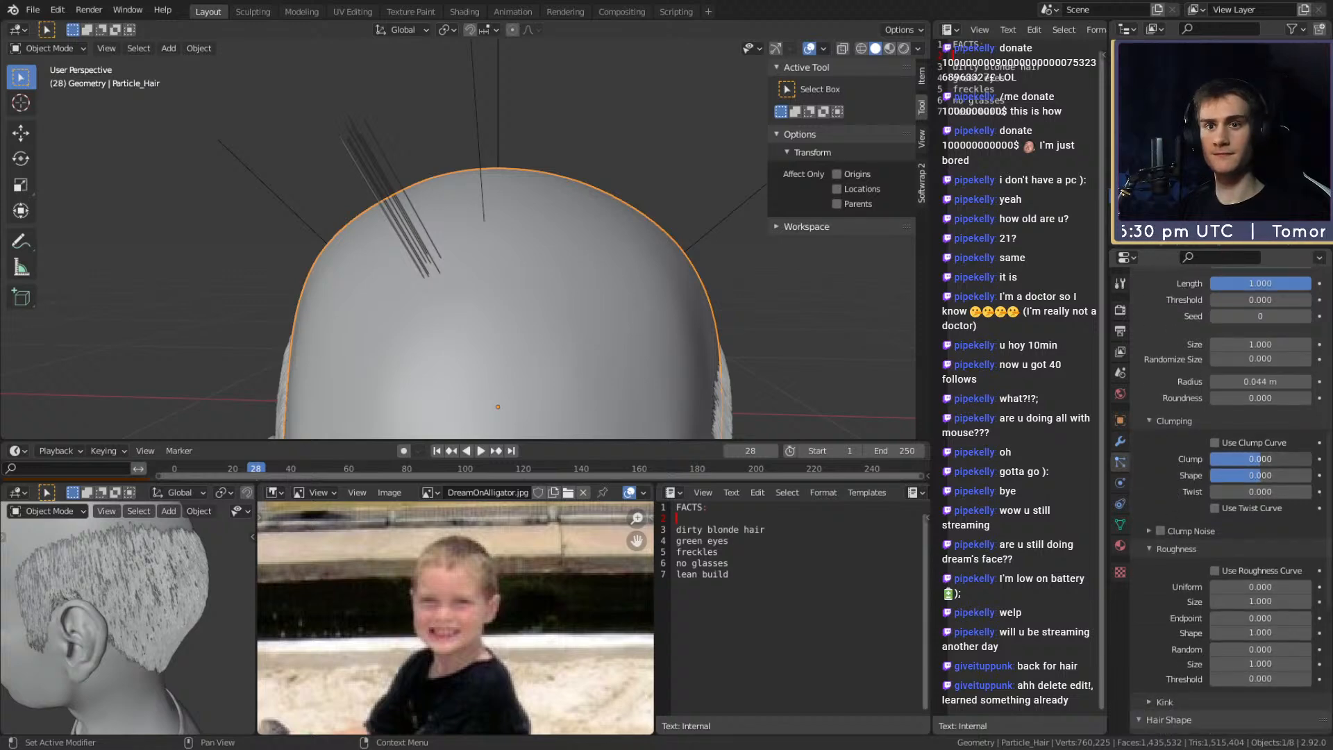
drag(1260, 459, 1310, 459)
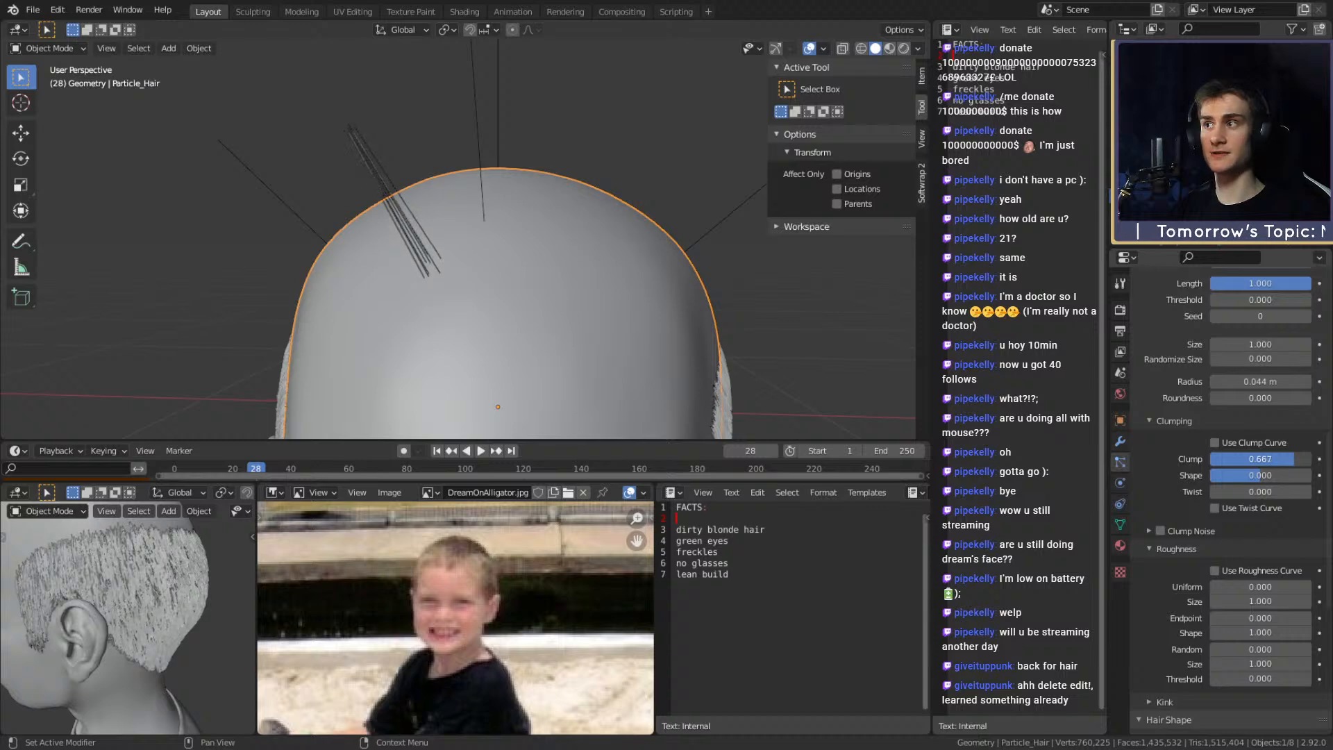
scroll(486, 254, down, 3)
scroll(485, 254, up, 3)
middle_drag(486, 254, 548, 253)
scroll(1161, 457, down, 4)
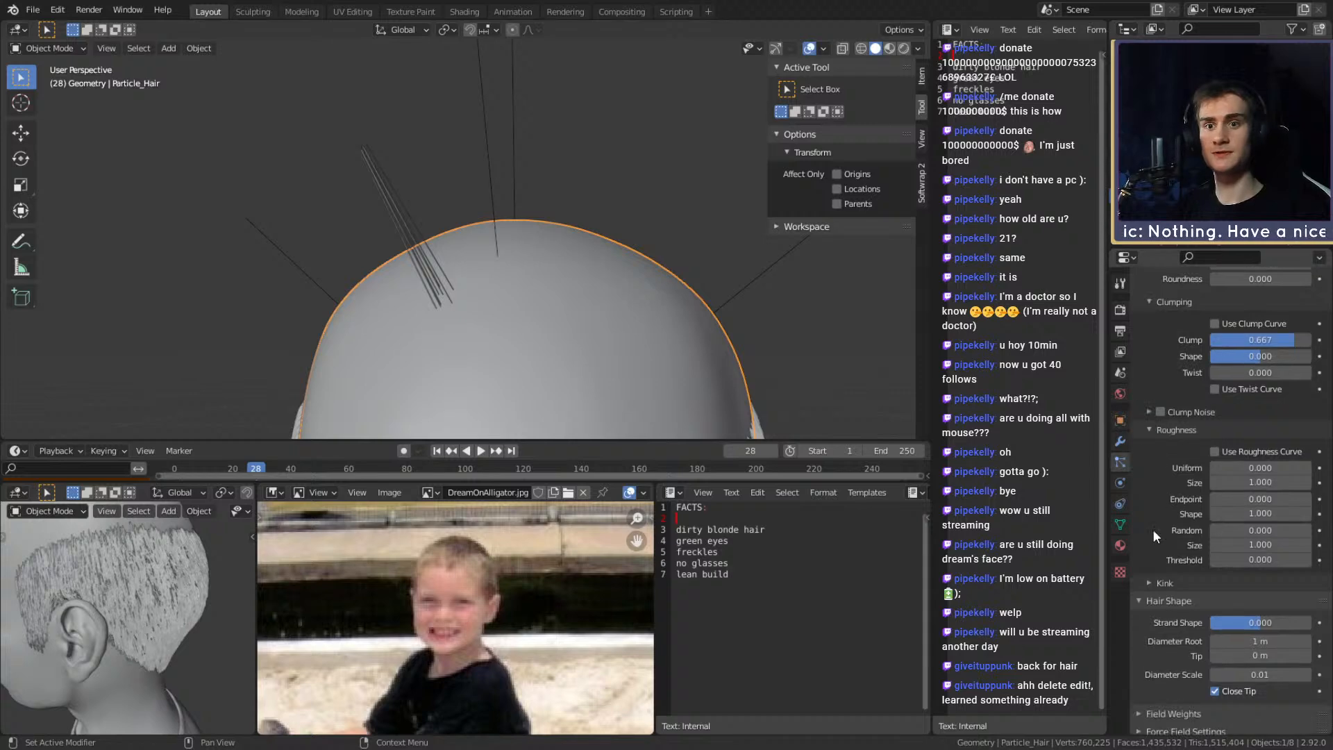
Set both the Length and the Threshold of the Hair_lvl_1 children to 0.75
scroll(1166, 494, up, 8)
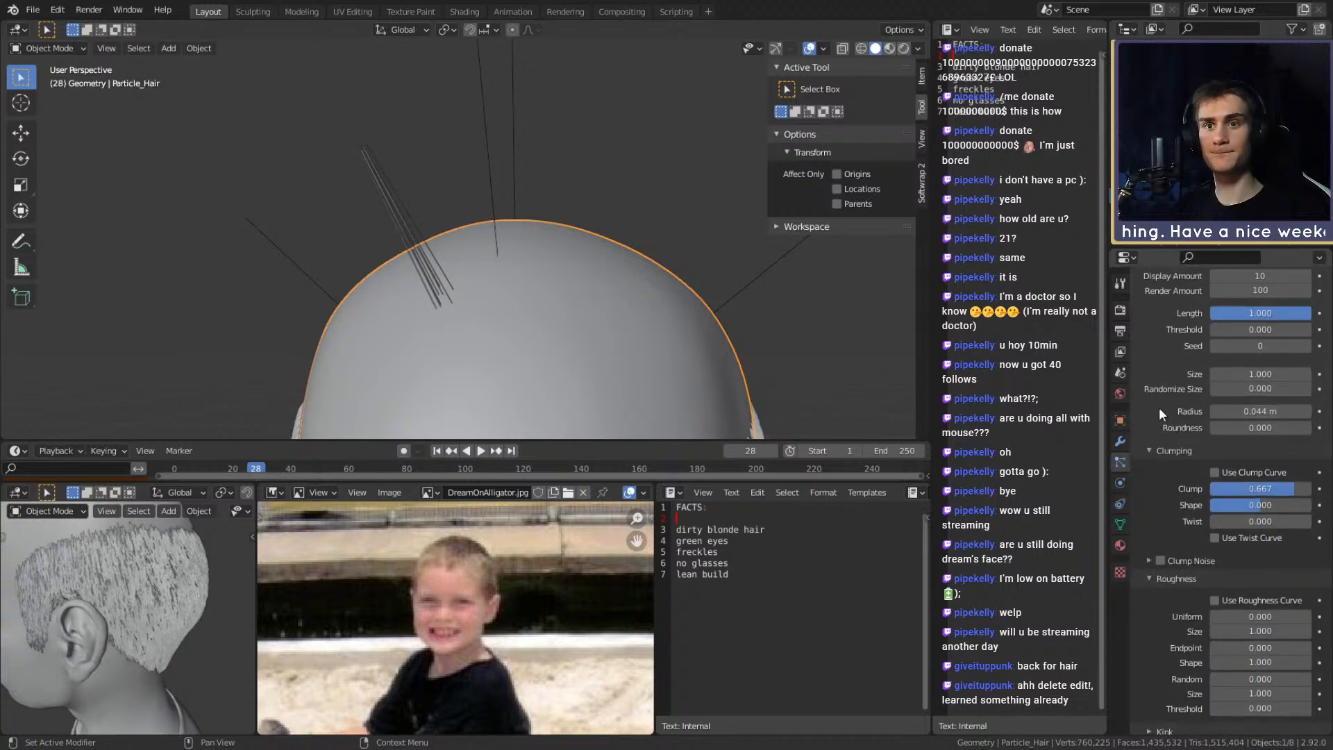
click(1275, 401)
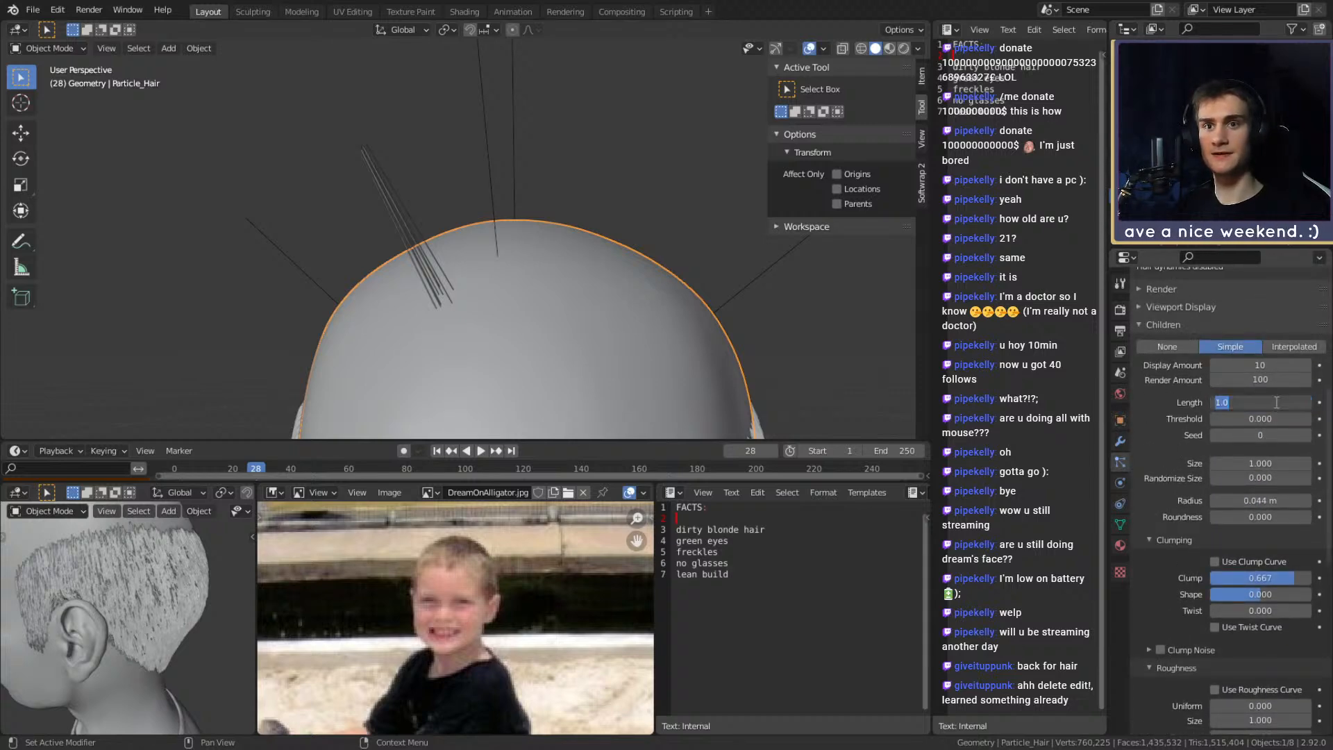
text(.75)
key(Return)
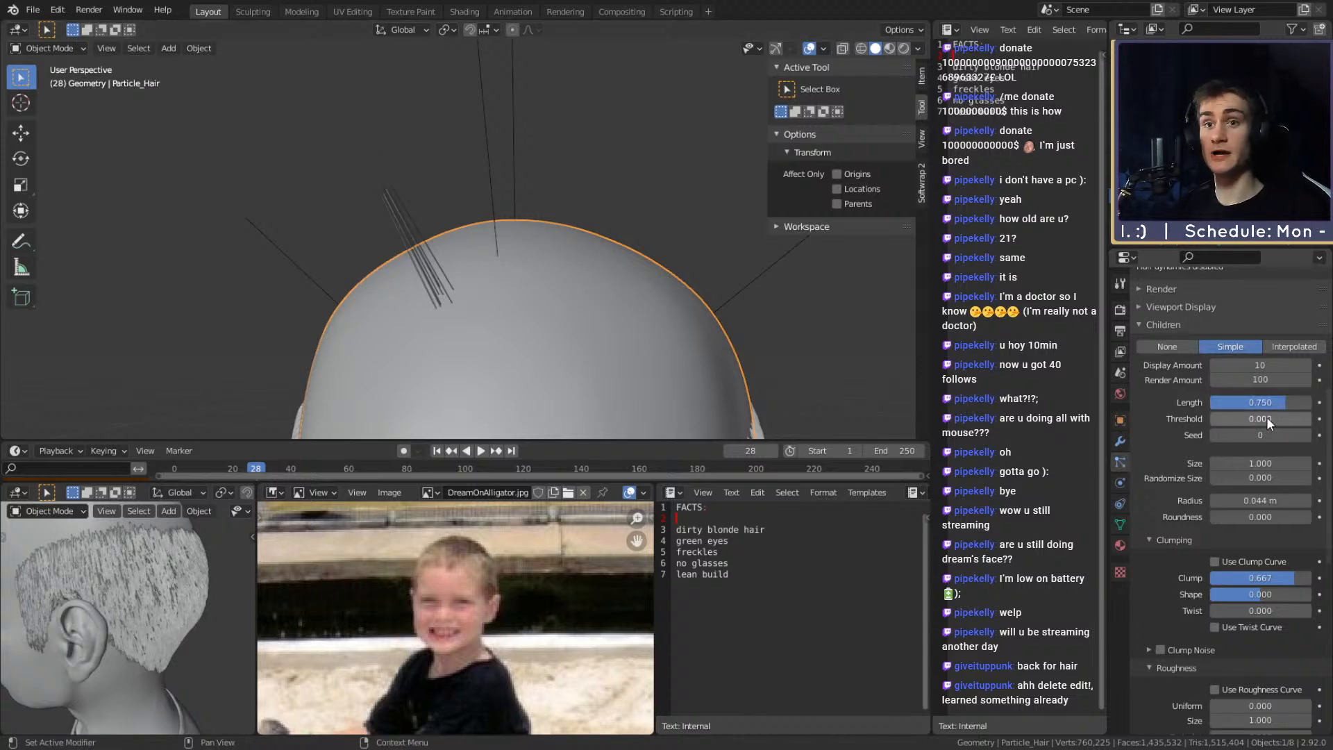
click(1266, 416)
key(BackSpace)
text(.75)
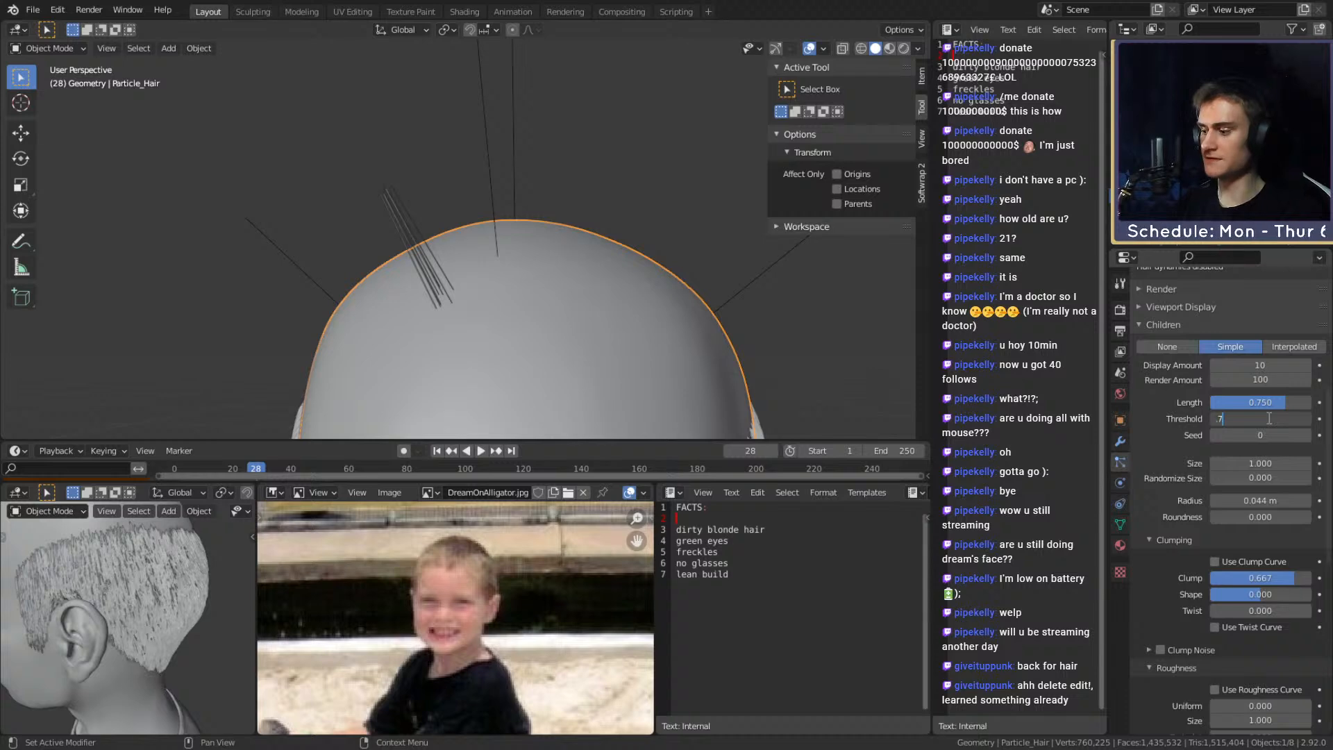
key(Return)
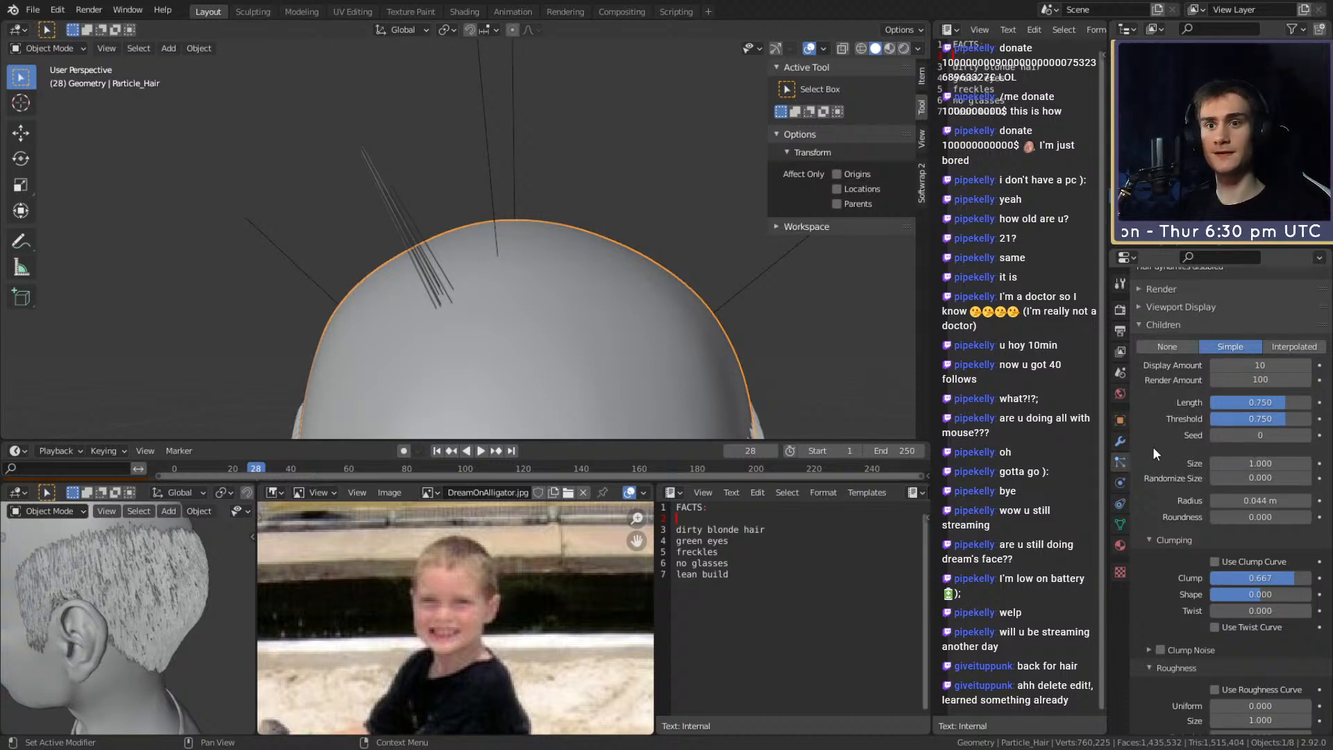
Raise the Size of the Hair_lvl_1 children to 1.181
scroll(1152, 446, down, 3)
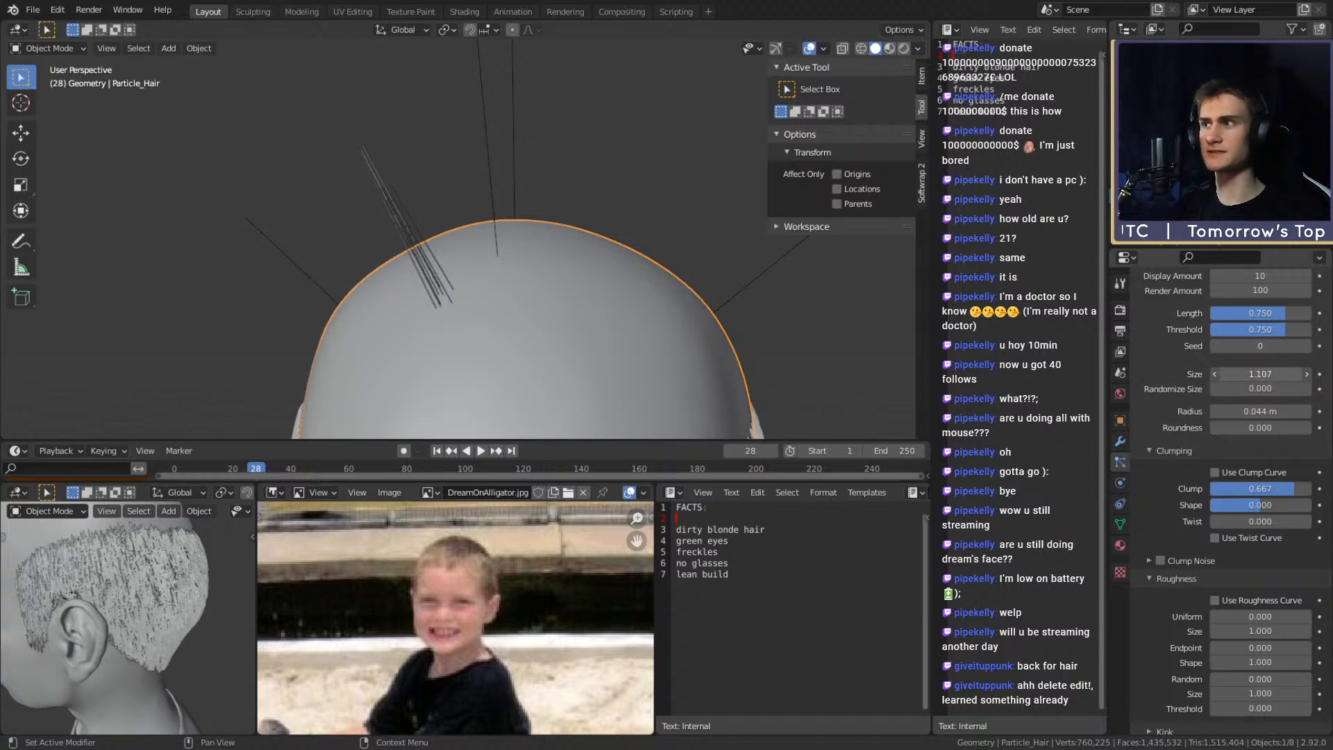
drag(1252, 374, 1250, 373)
click(1258, 375)
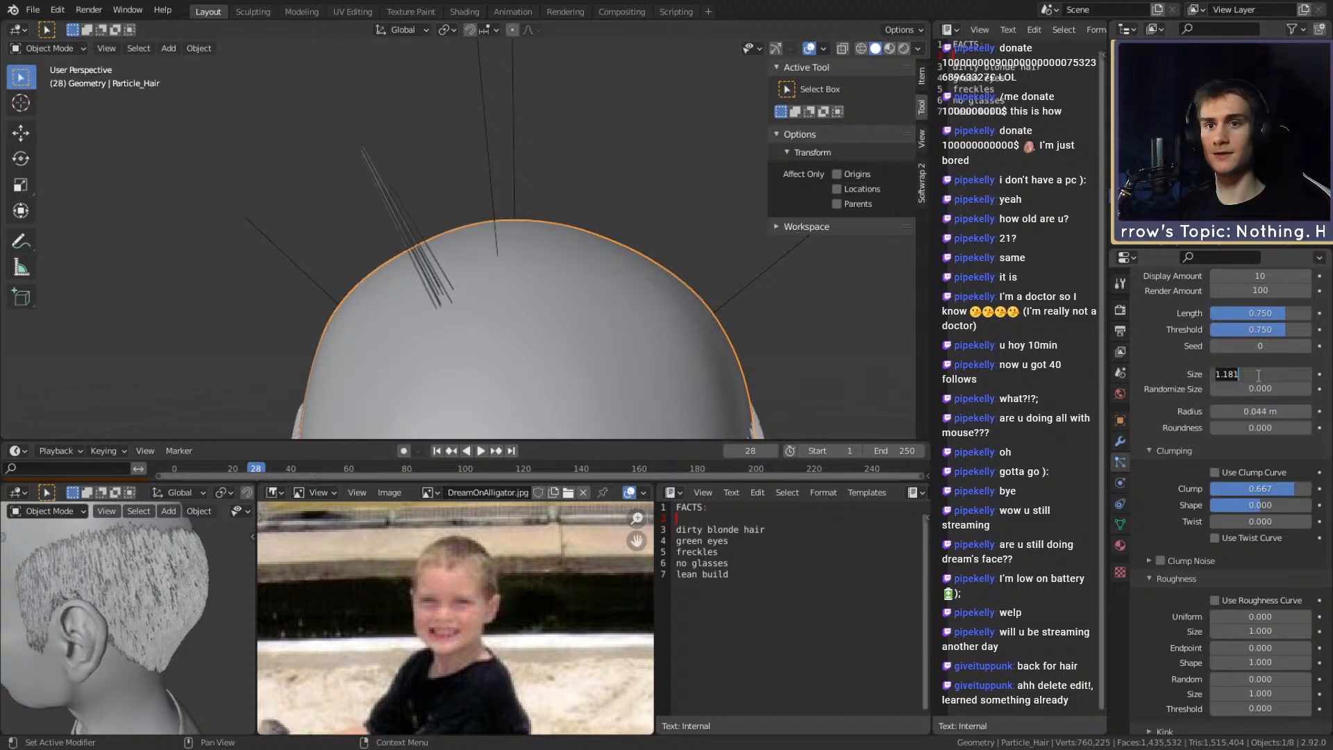
key(Return)
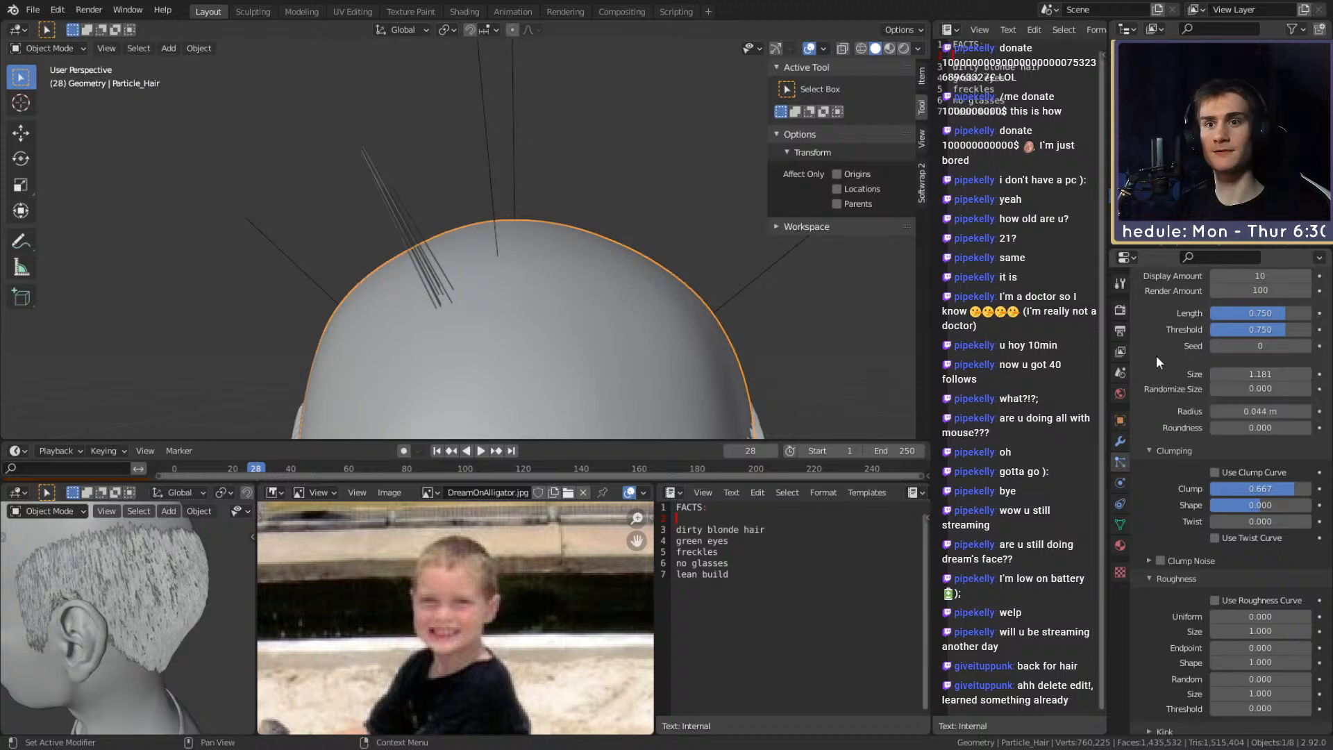
Set the Size of the Hair_lvl_1 children to 1.5 and their Randomize Size to 0.5
click(1262, 373)
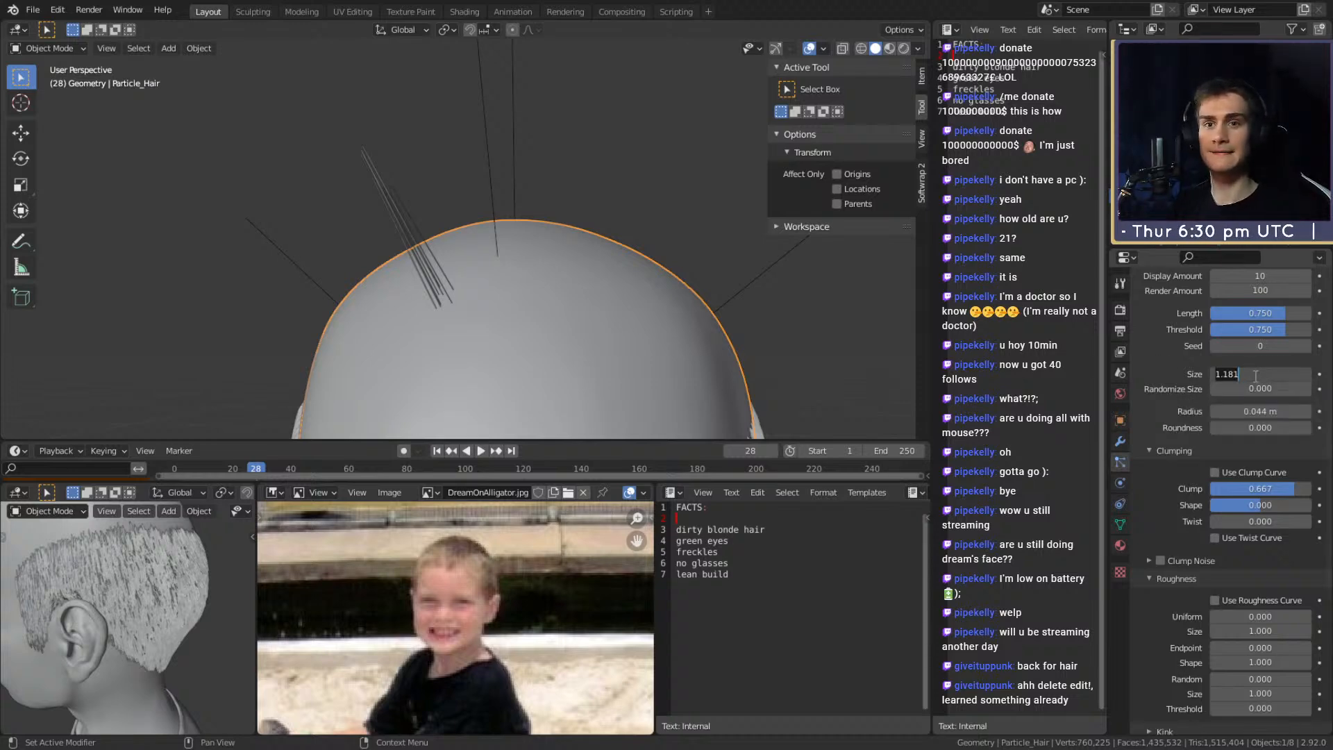
text(1)
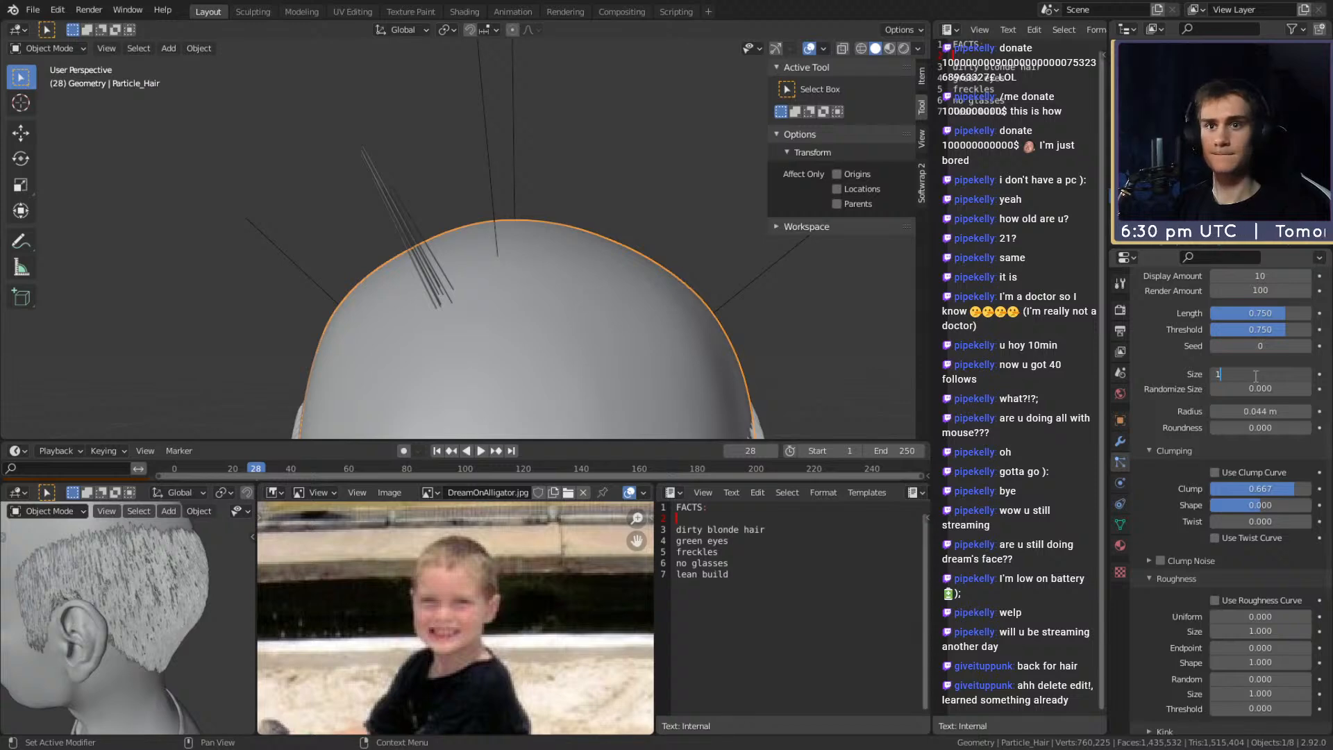
text(1.5)
key(Return)
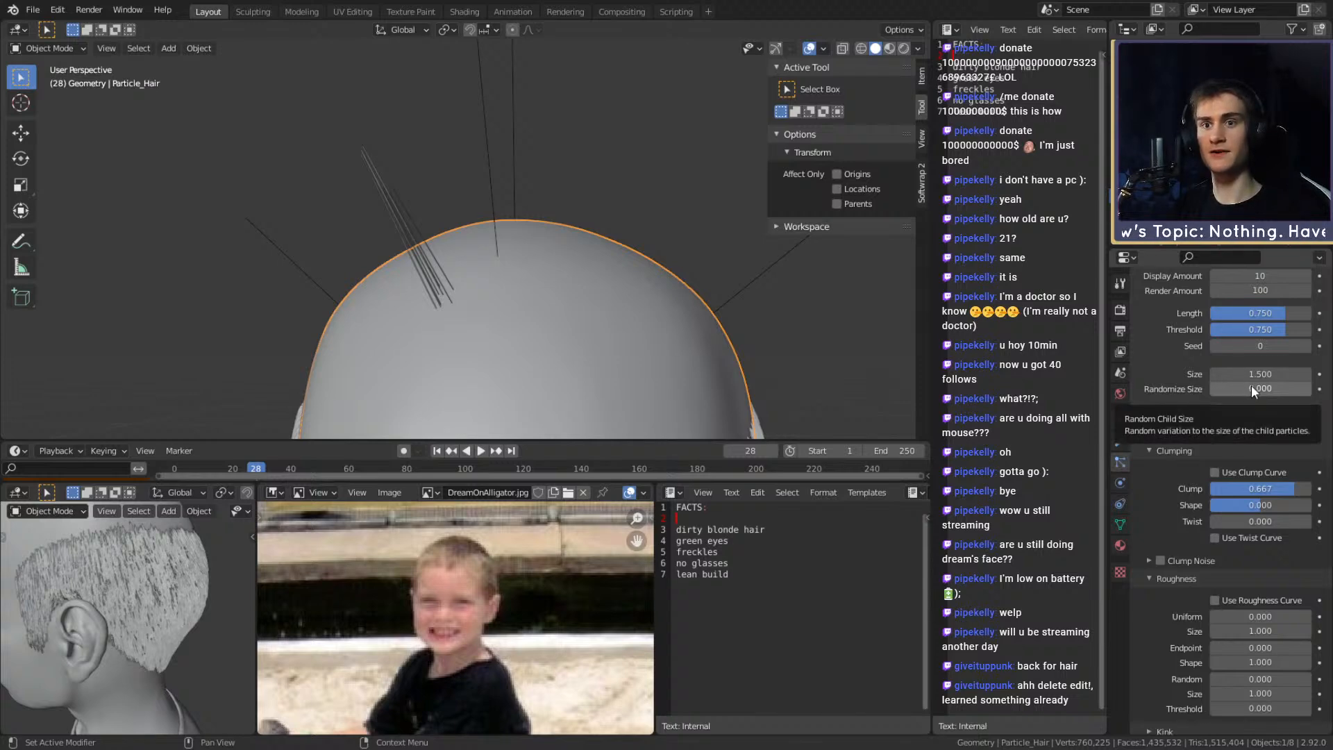
click(1252, 386)
text(0.5)
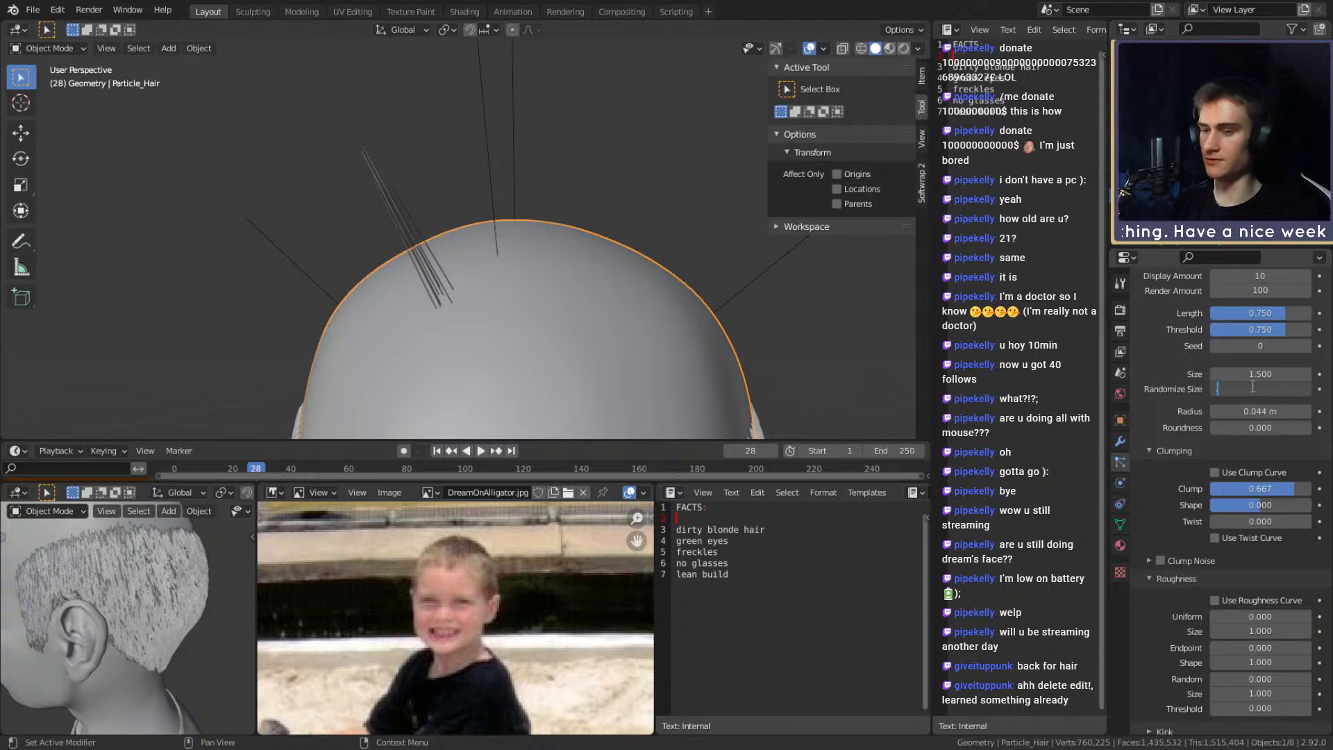
key(Return)
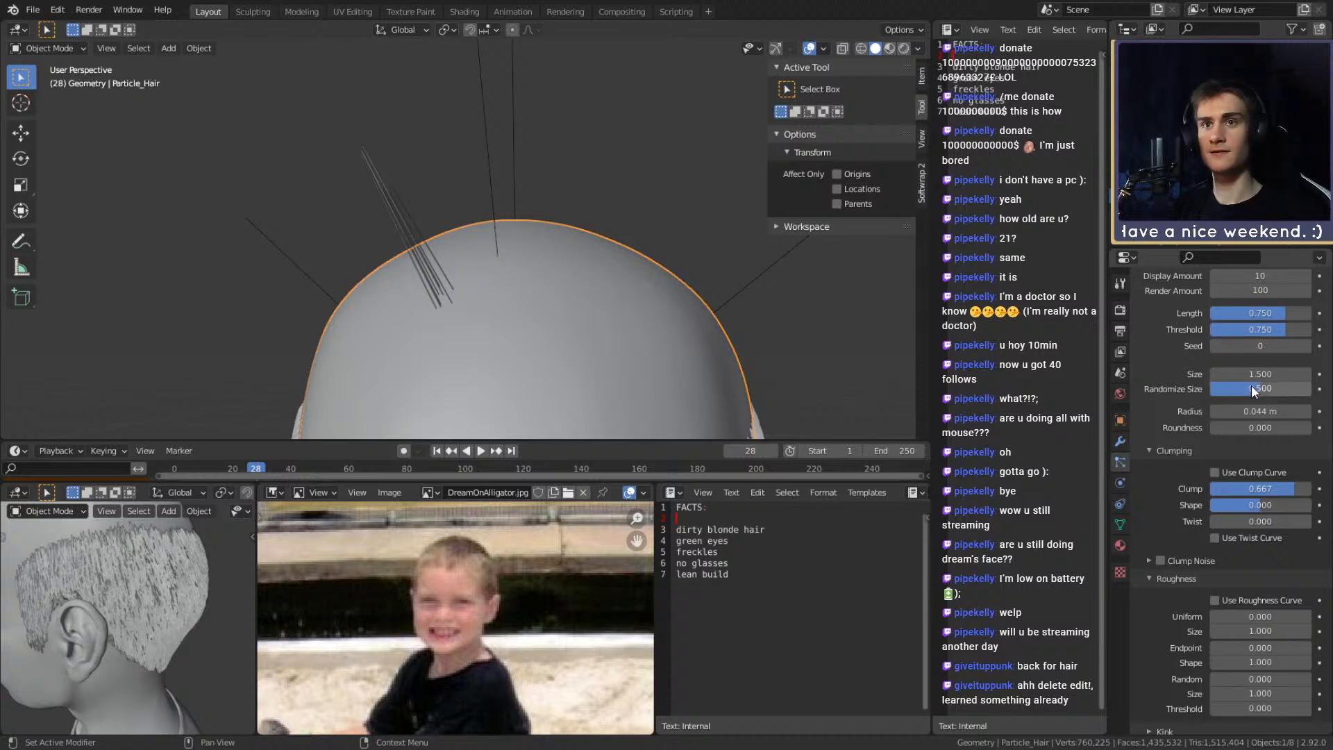
Turn off the viewport and render visibility of Short_Hair_lvl_1 and view the test tuft close up
scroll(731, 369, down, 2)
scroll(731, 376, down, 1)
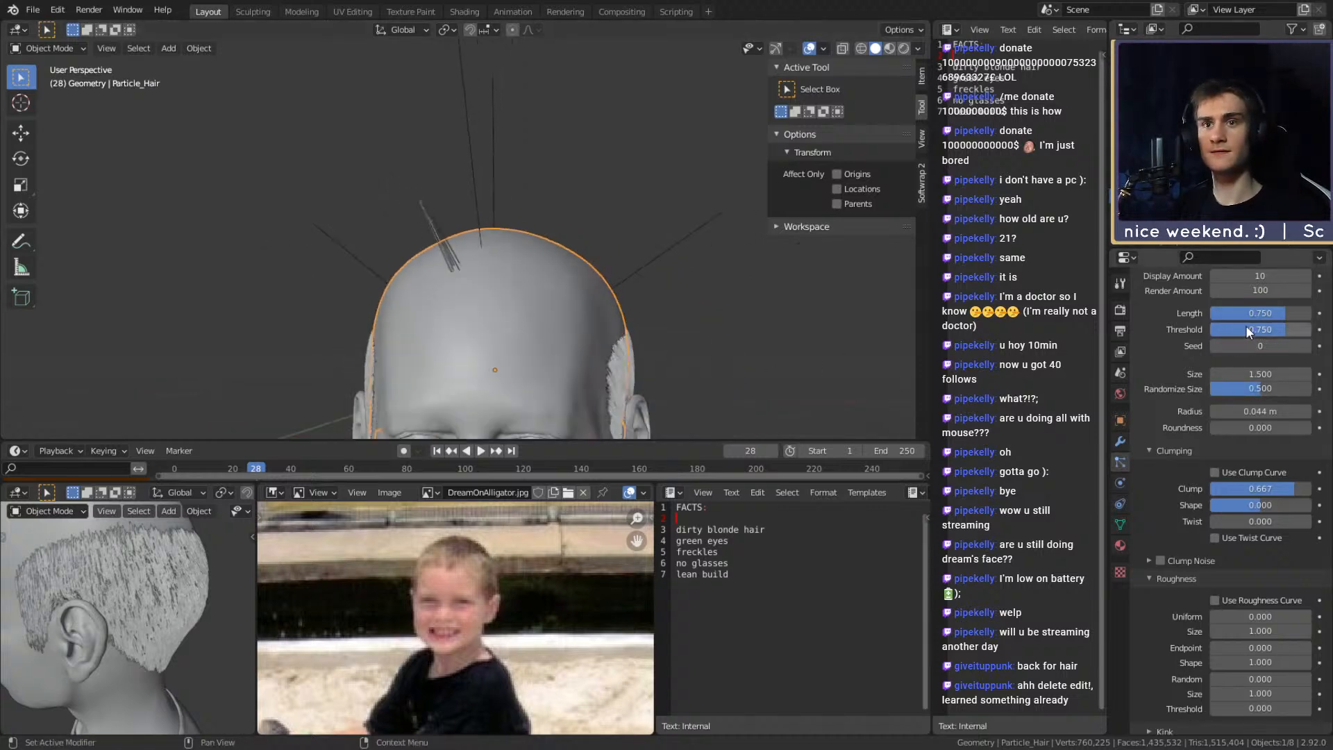
scroll(1177, 395, up, 10)
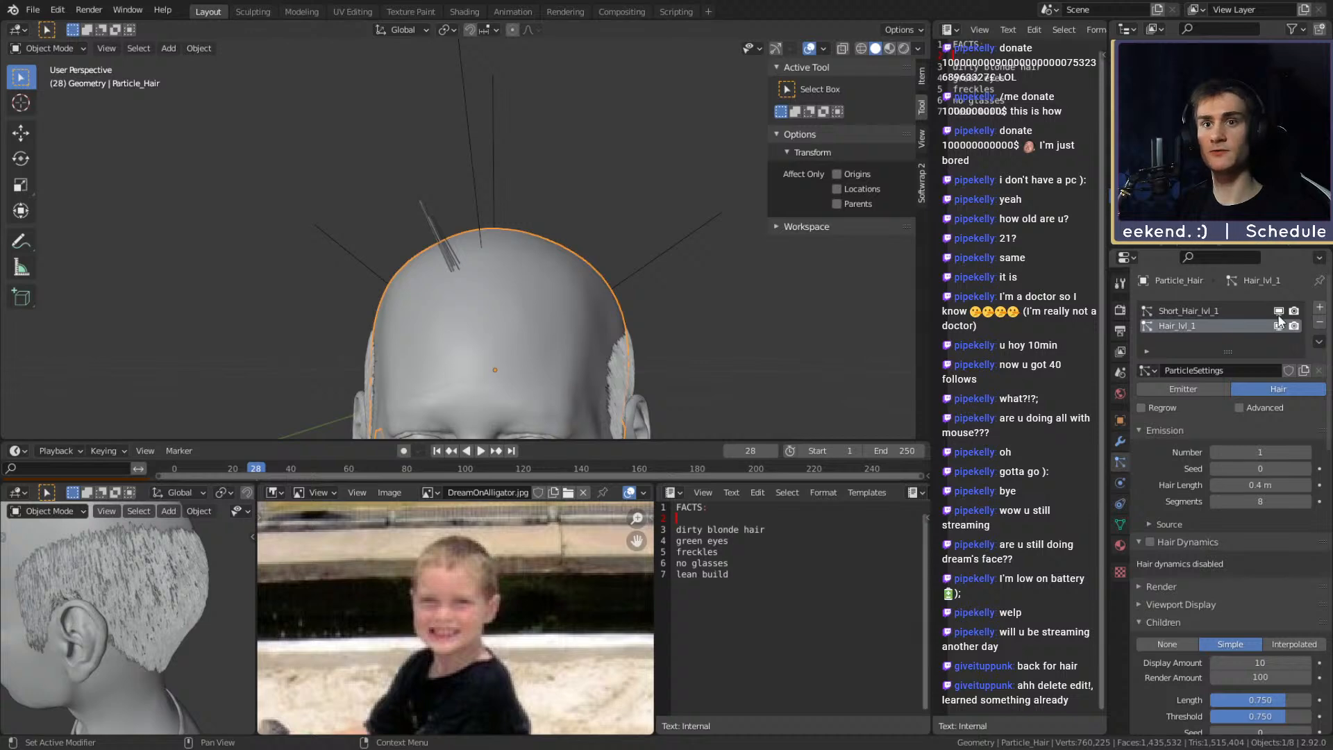
click(1278, 311)
scroll(561, 278, up, 1)
scroll(561, 277, up, 4)
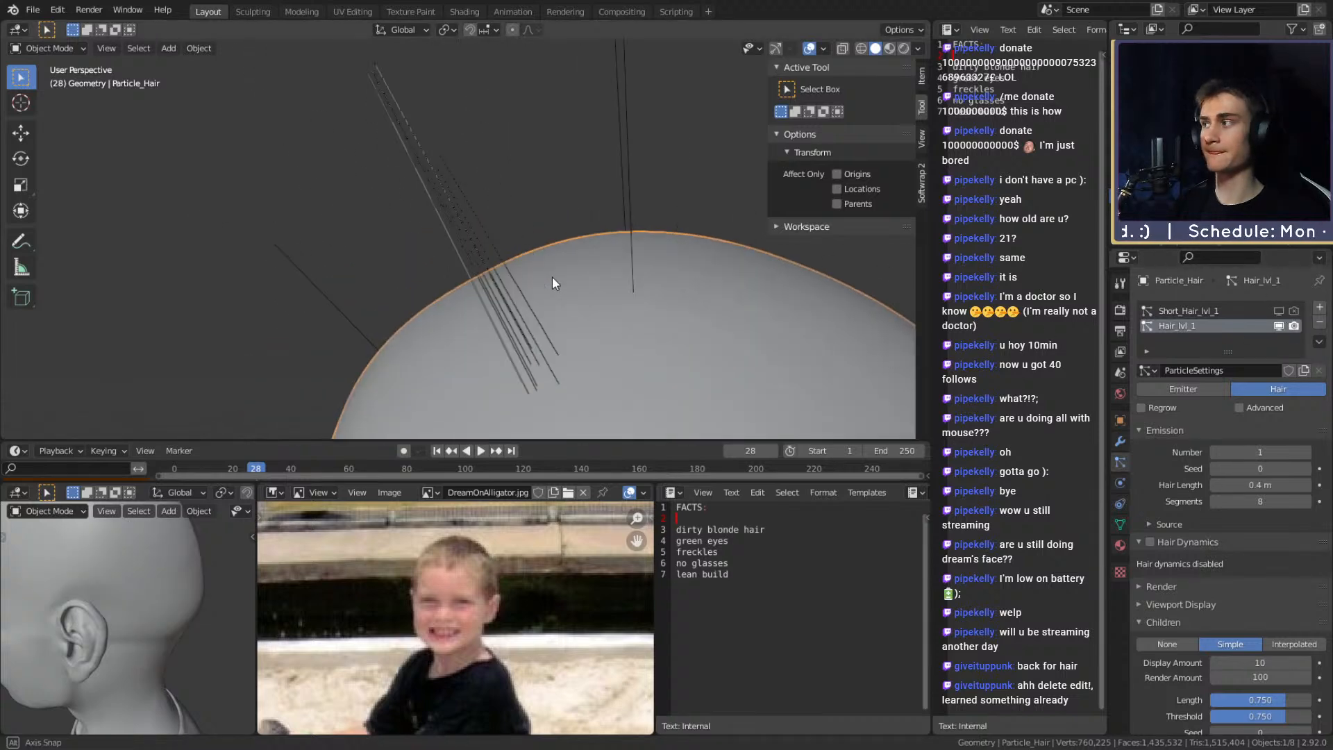
Switch the main 3D view to Rendered shading and look at the hair tuft from another angle
key(z)
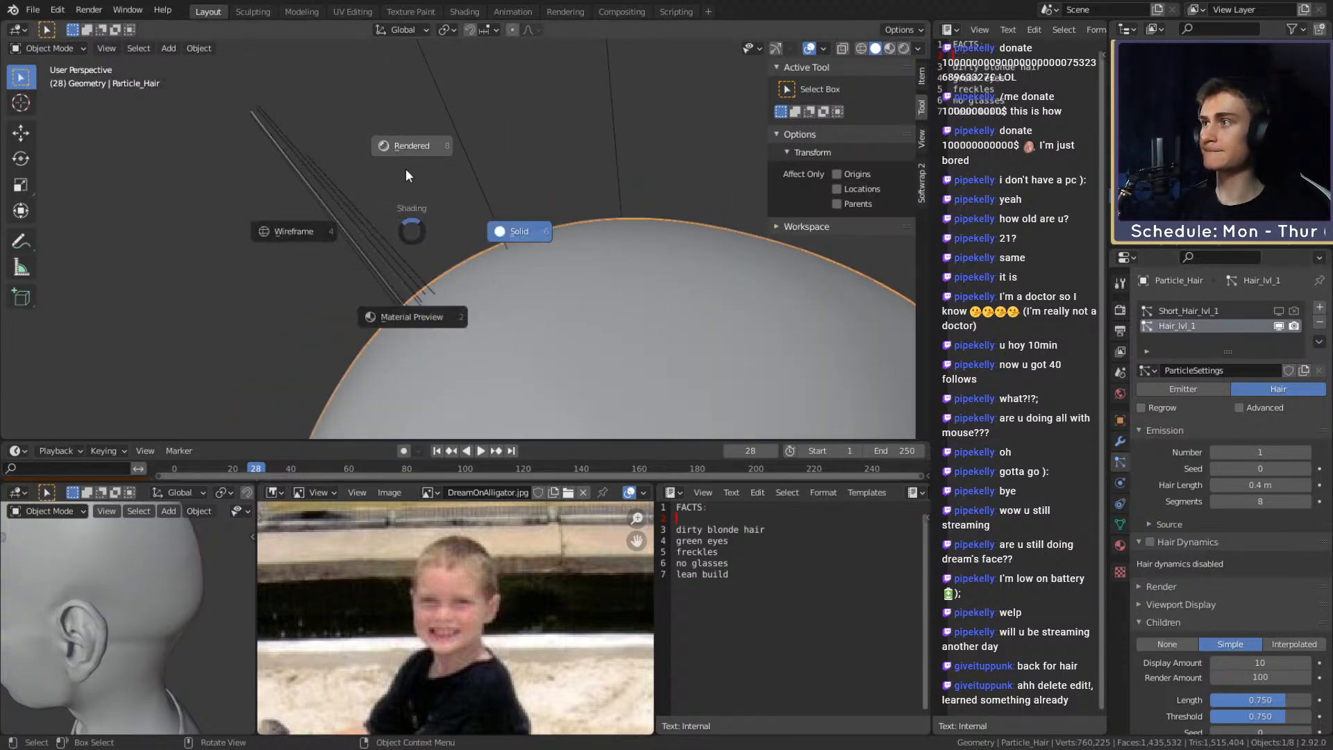
click(406, 170)
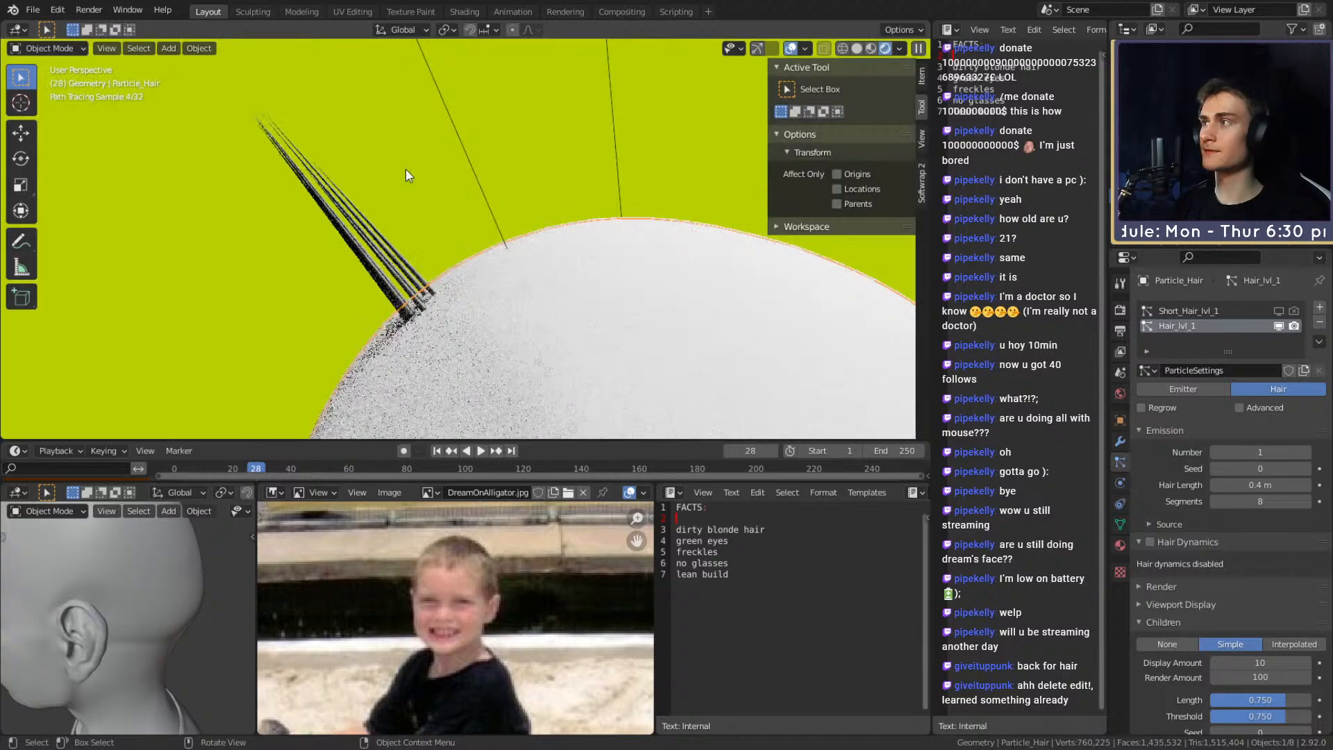
middle_drag(393, 277, 529, 234)
Set the Strand Shape of Hair_lvl_1 to -0.5 in its hair shape settings
scroll(1167, 461, down, 20)
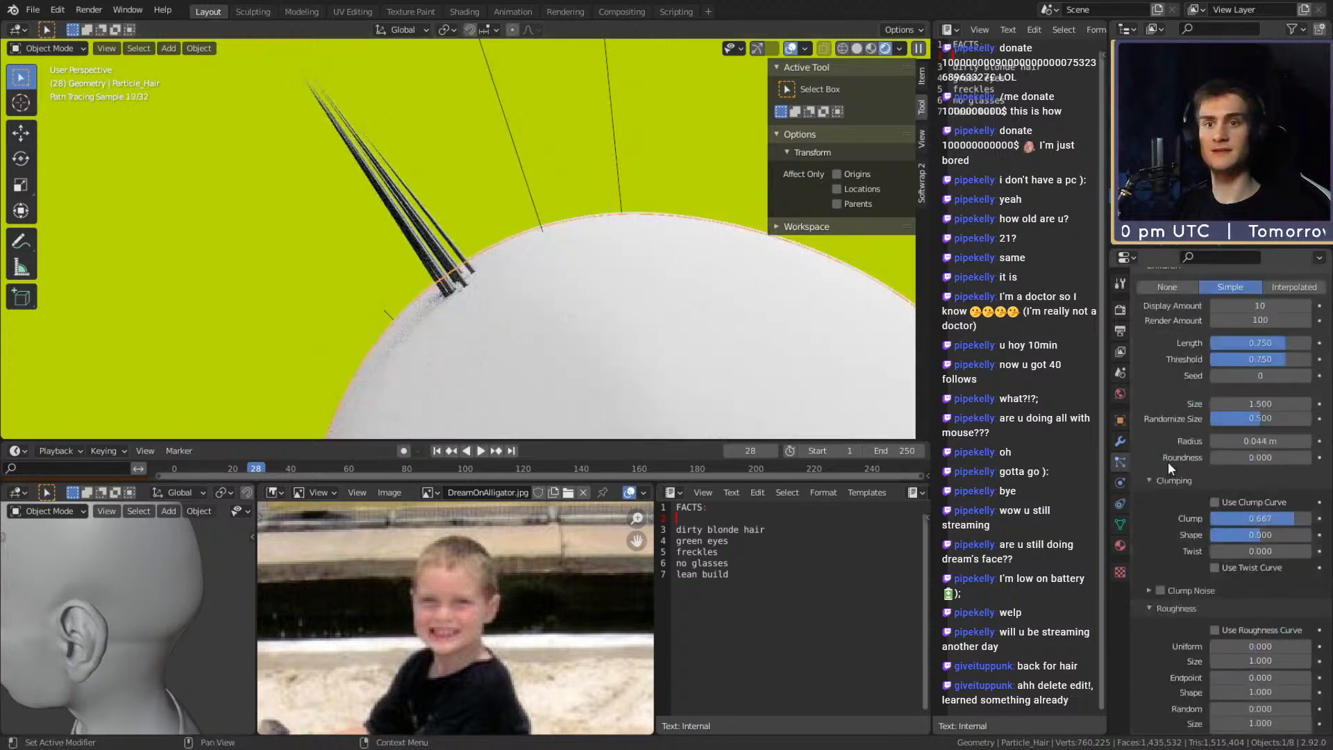
click(1252, 423)
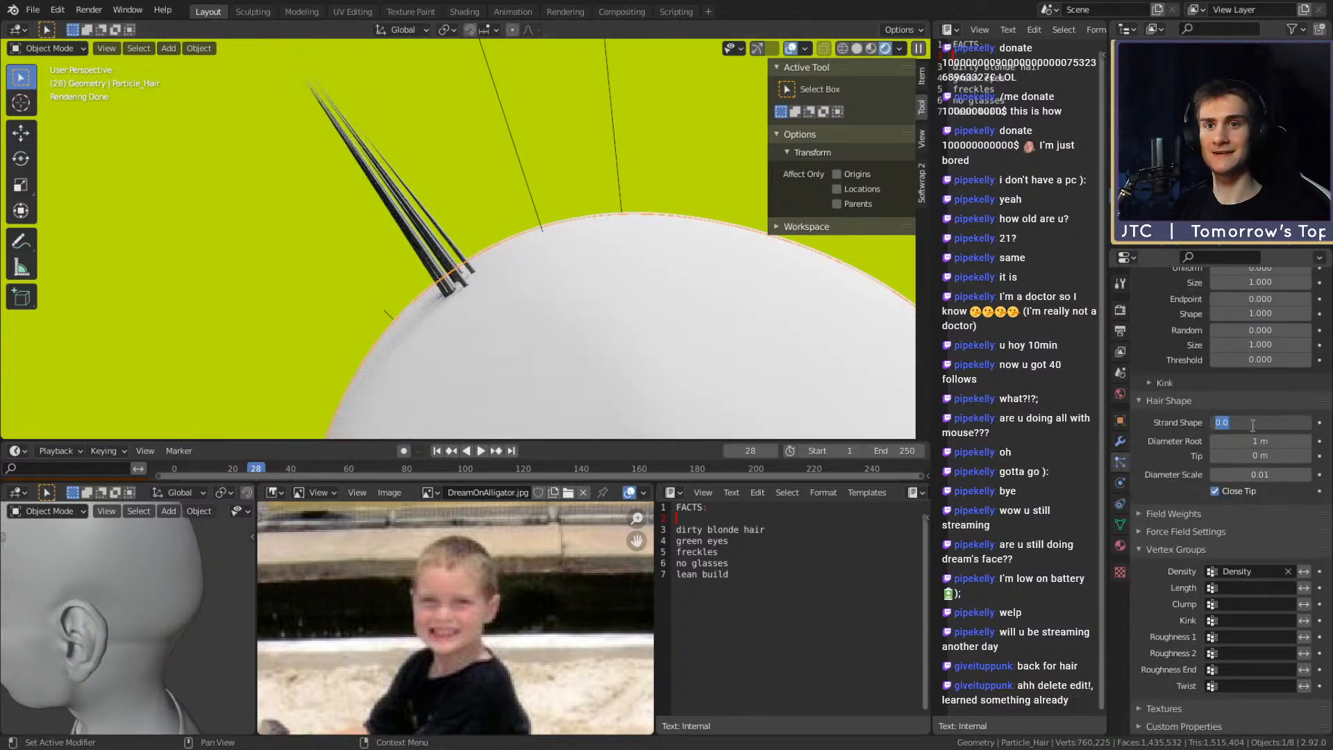
text(-.5)
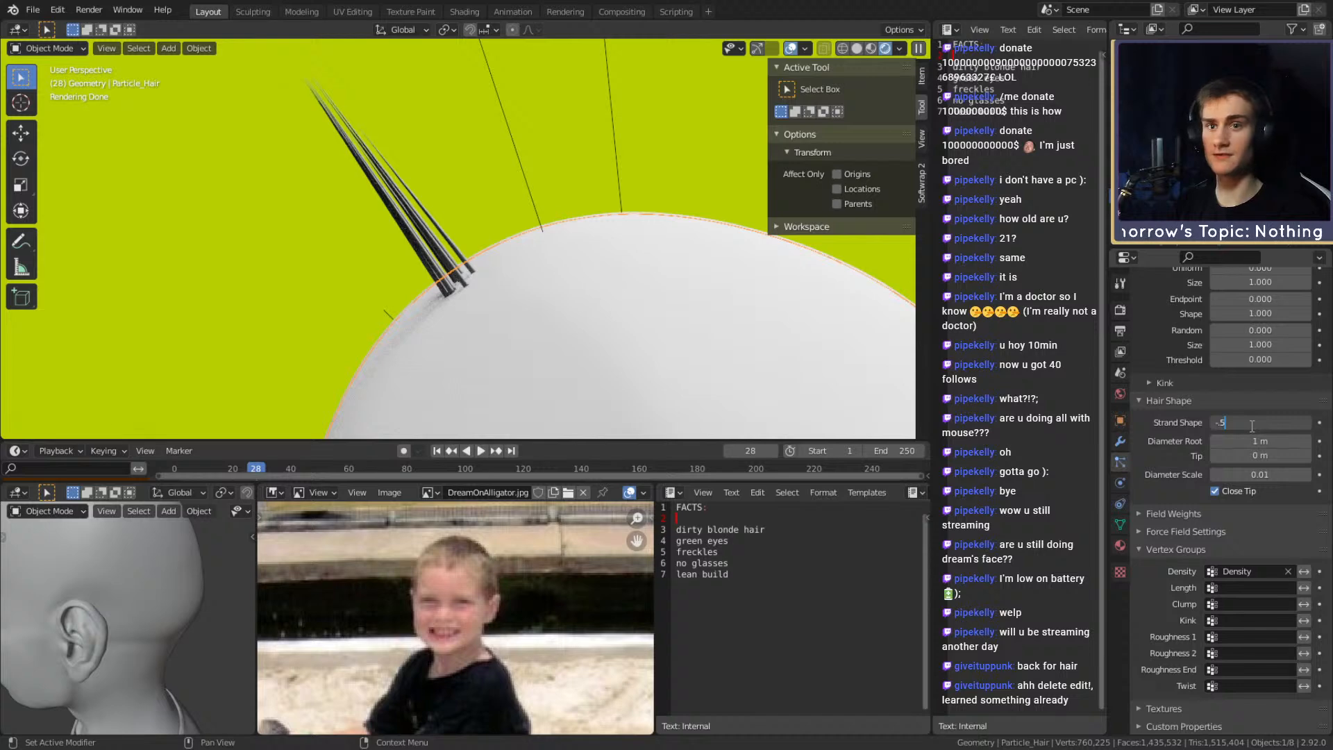
key(Return)
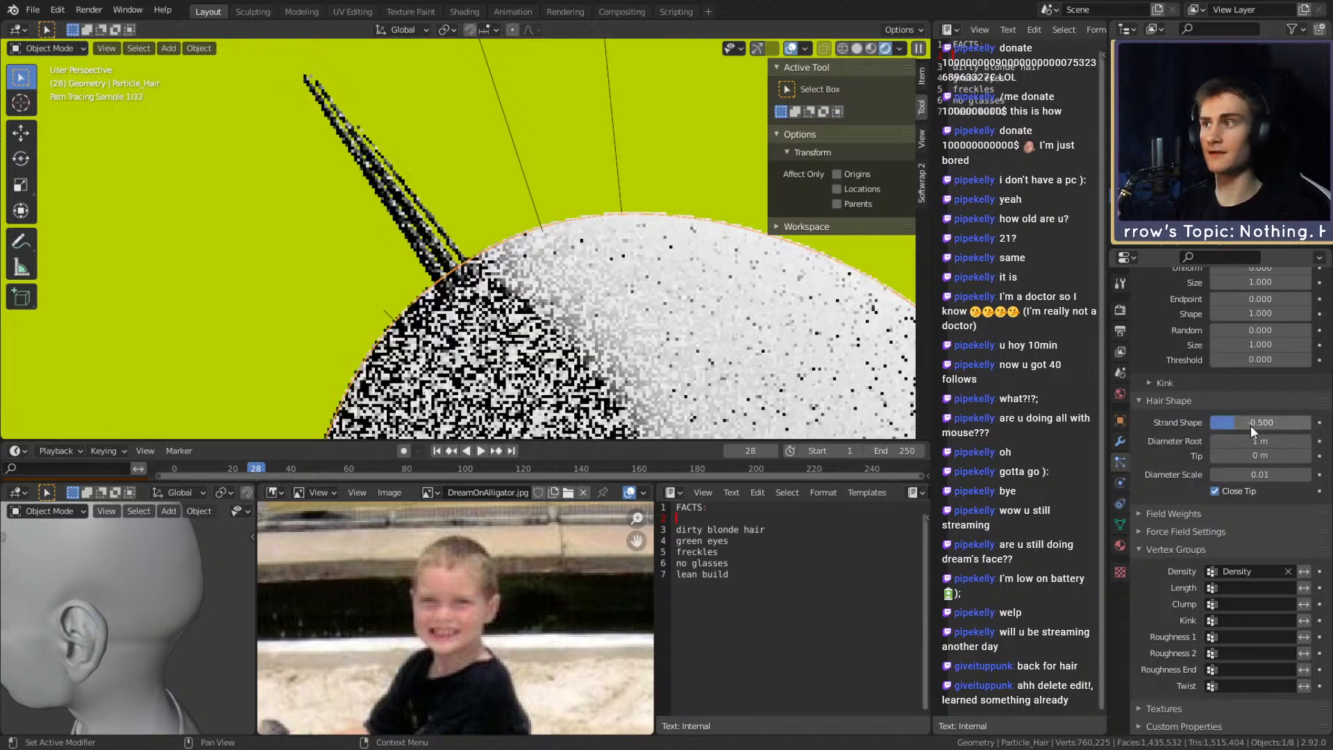
Set the Diameter Root of the Hair_lvl_1 strands to 0.25 m
click(1258, 442)
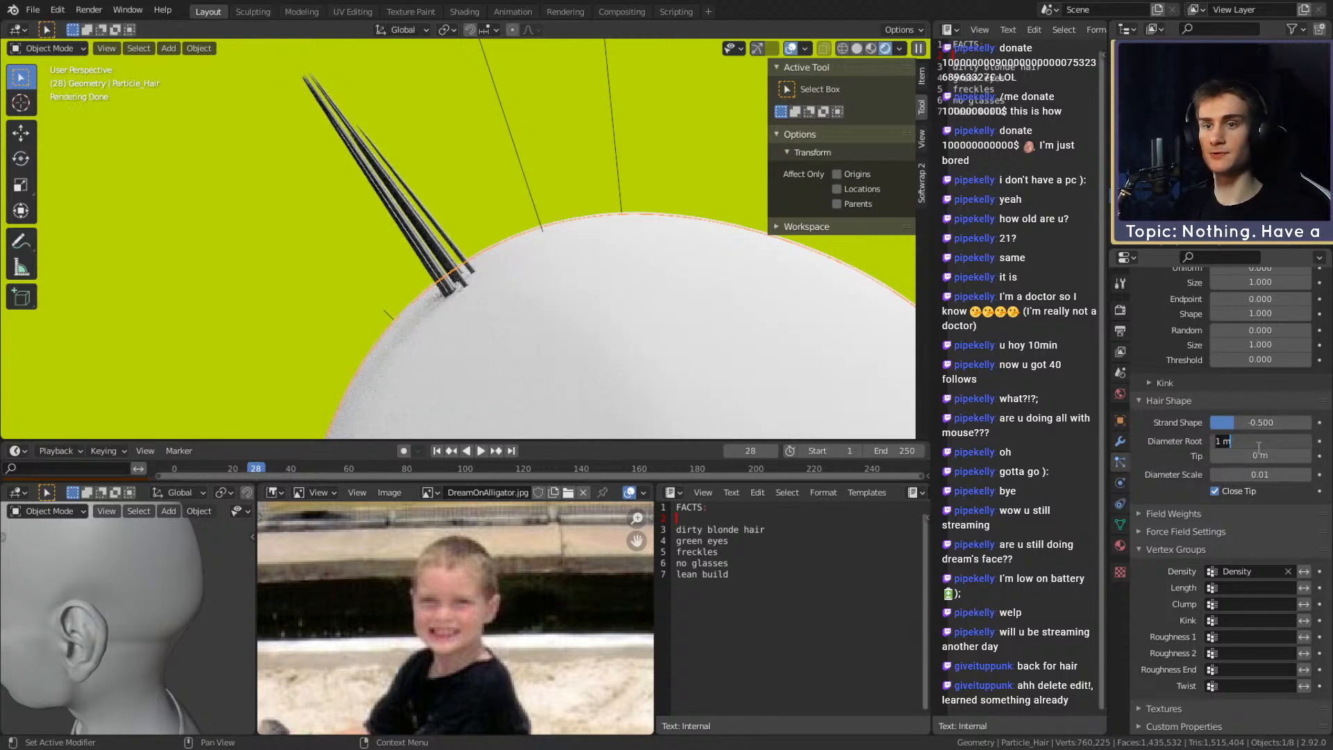
key(BackSpace)
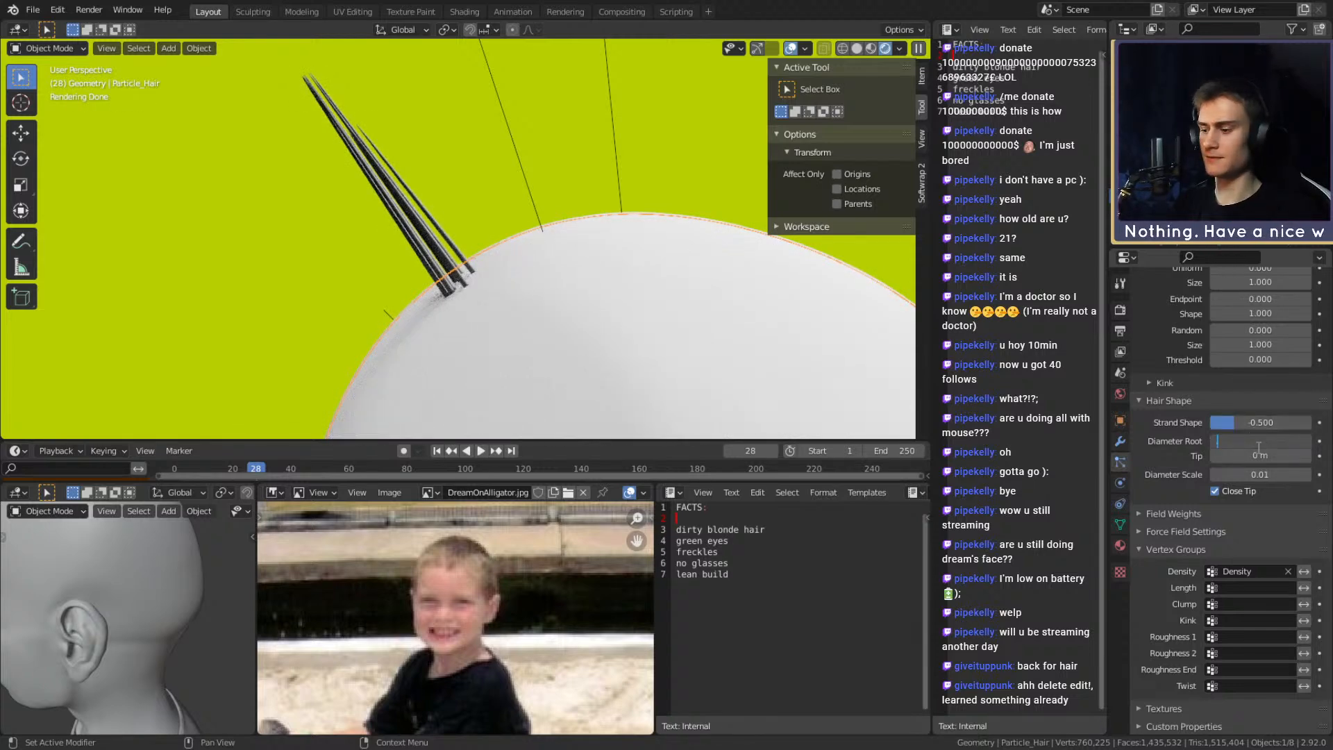
text(.25)
key(Return)
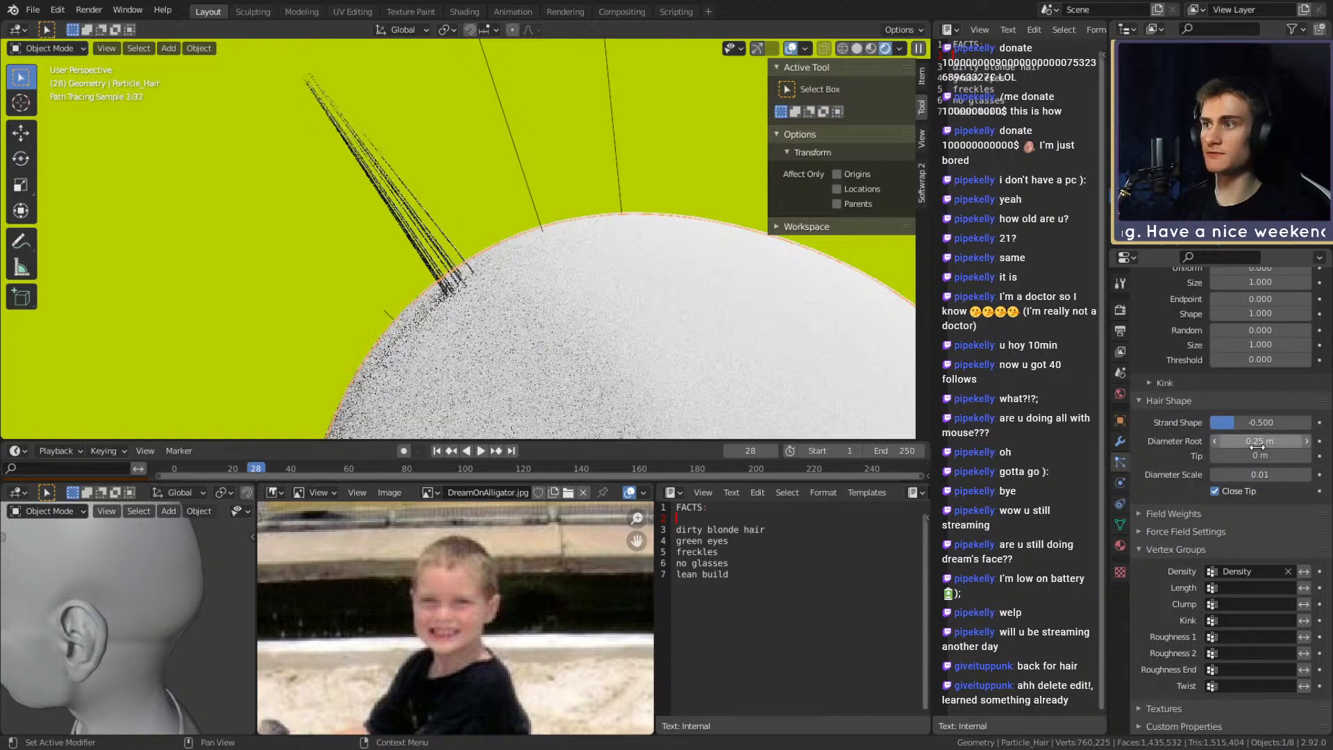
Change the Diameter Root of the Hair_lvl_1 strands to 0.35 m
click(1248, 442)
click(1233, 442)
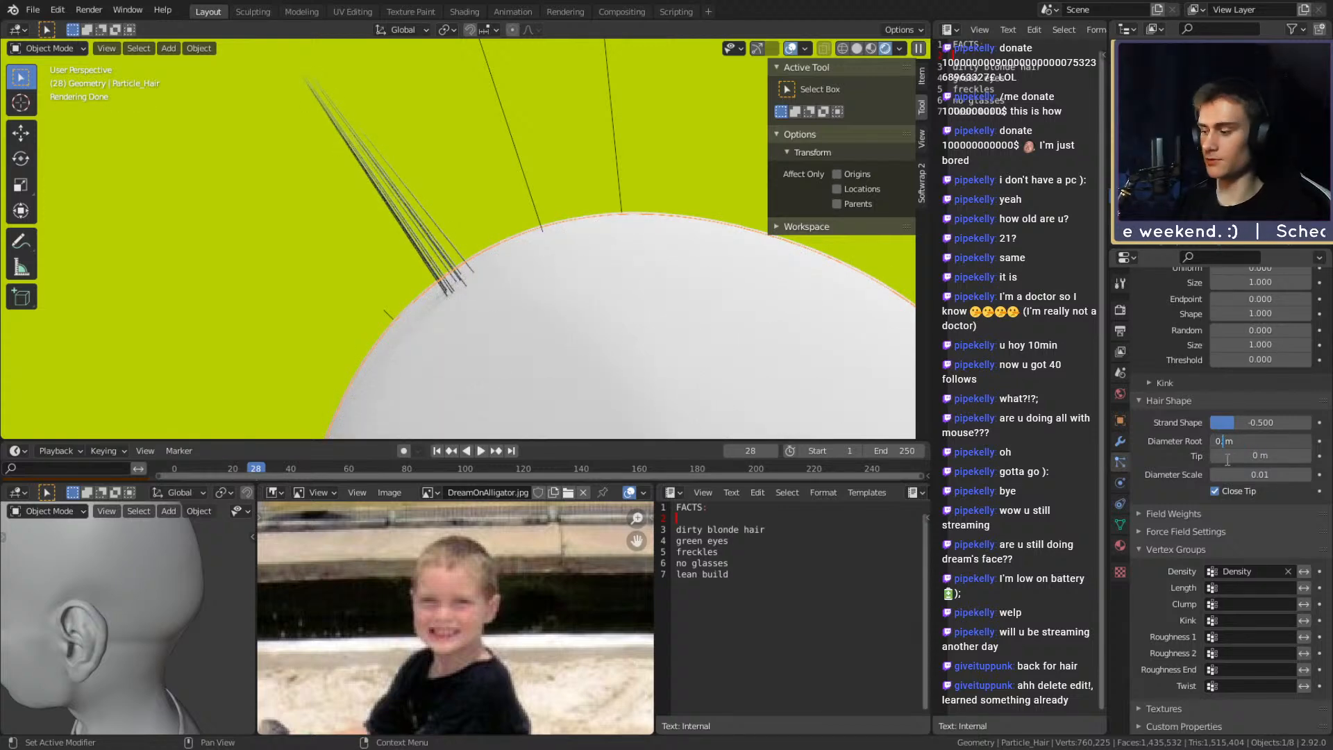
text(35)
key(Return)
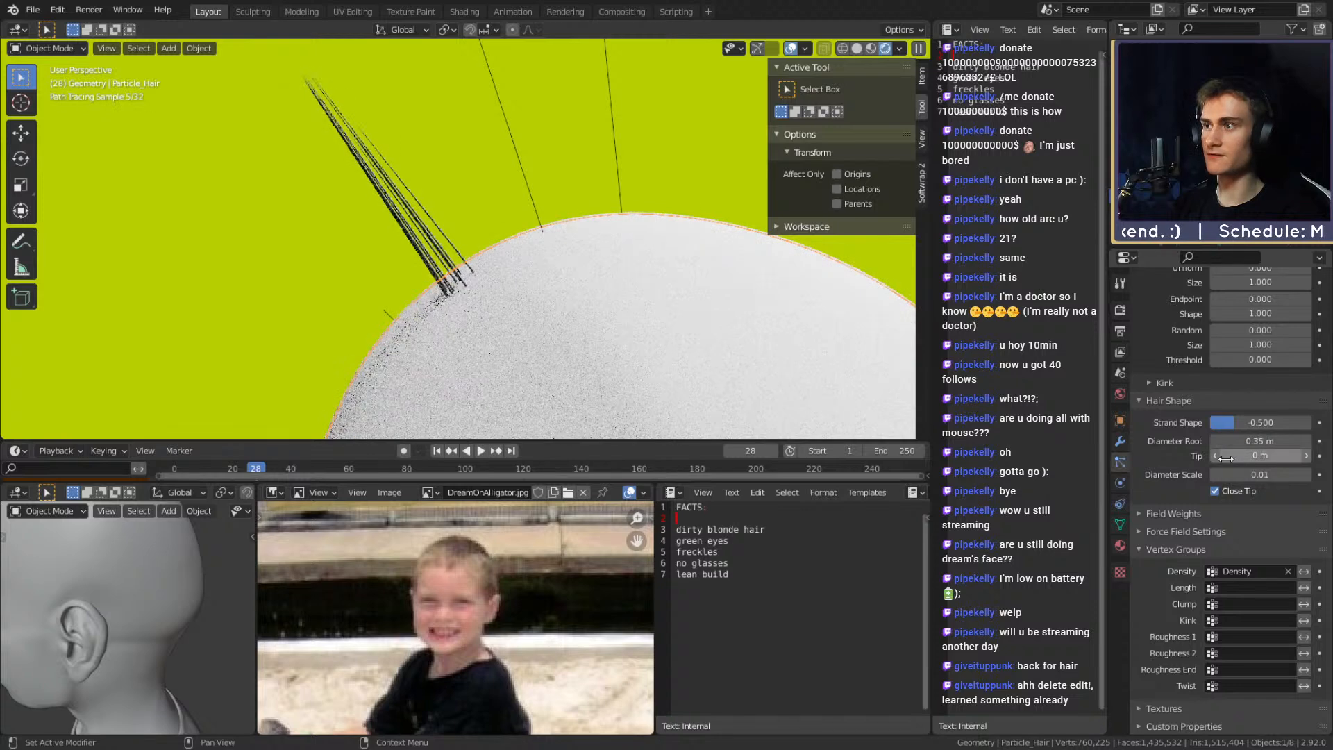
Try a Diameter Root of 0.45 m for the Hair_lvl_1 strands
click(1240, 443)
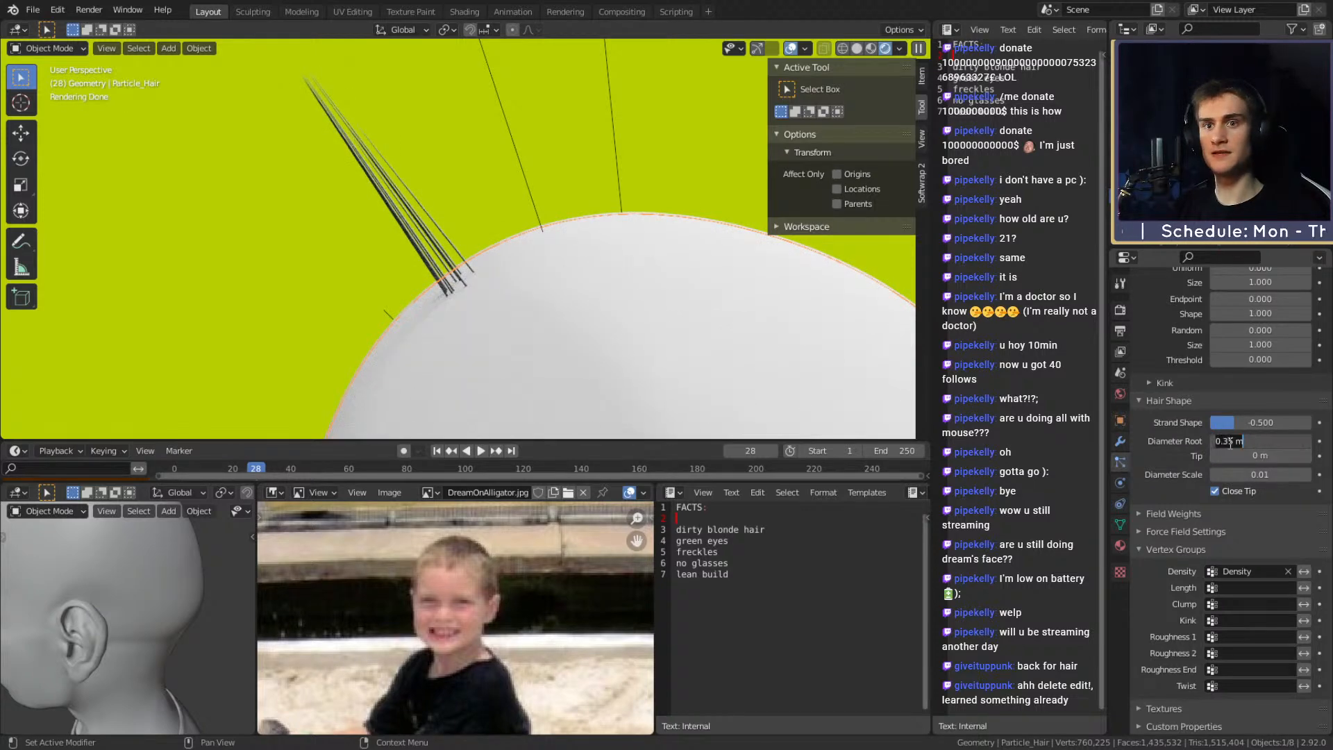
click(1234, 441)
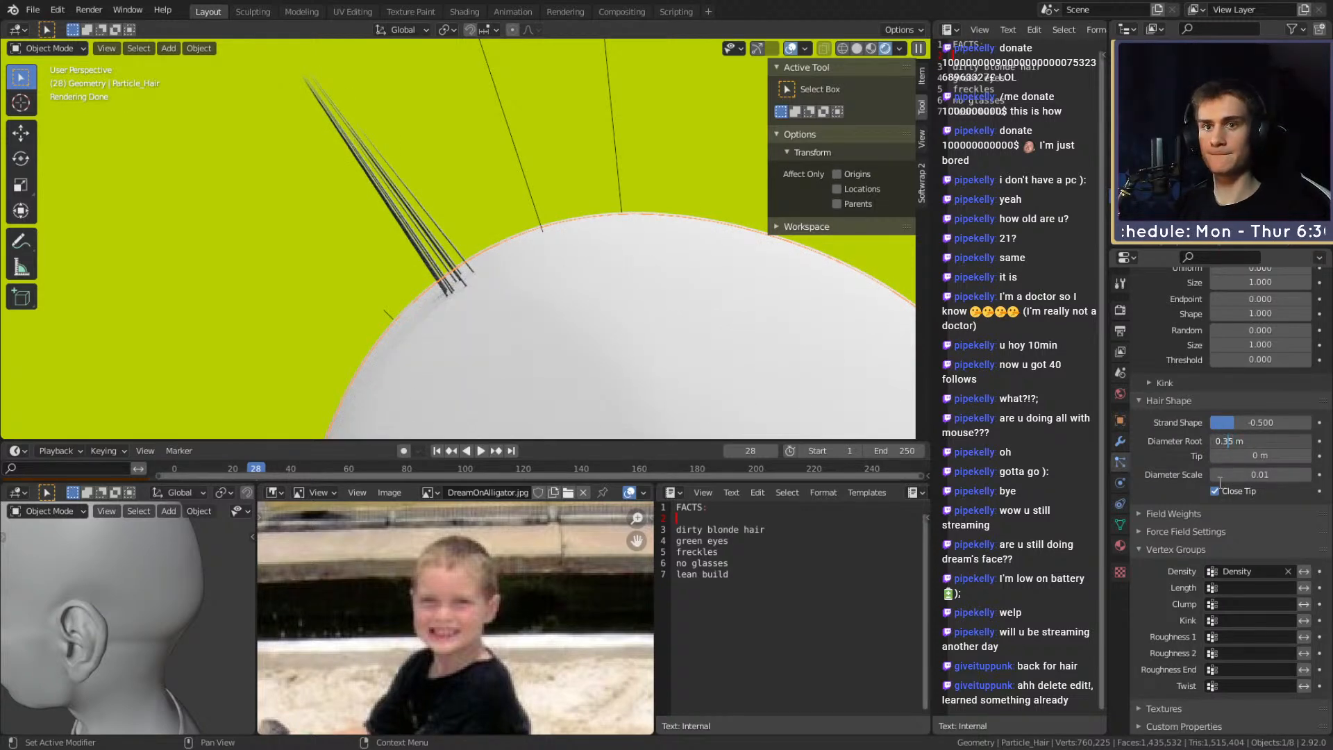
key(Return)
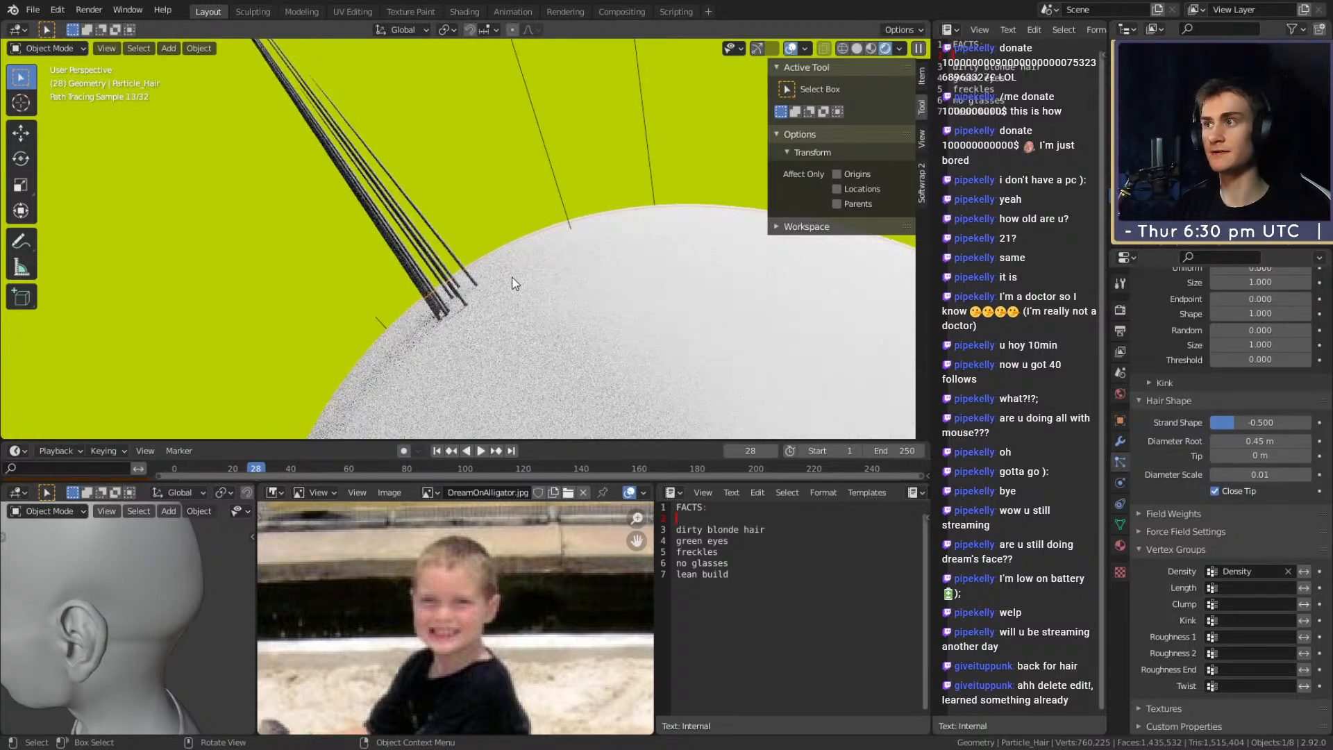
Return the Diameter Root of the hair strands to 0.35 m and inspect the tuft
click(1238, 443)
click(1230, 441)
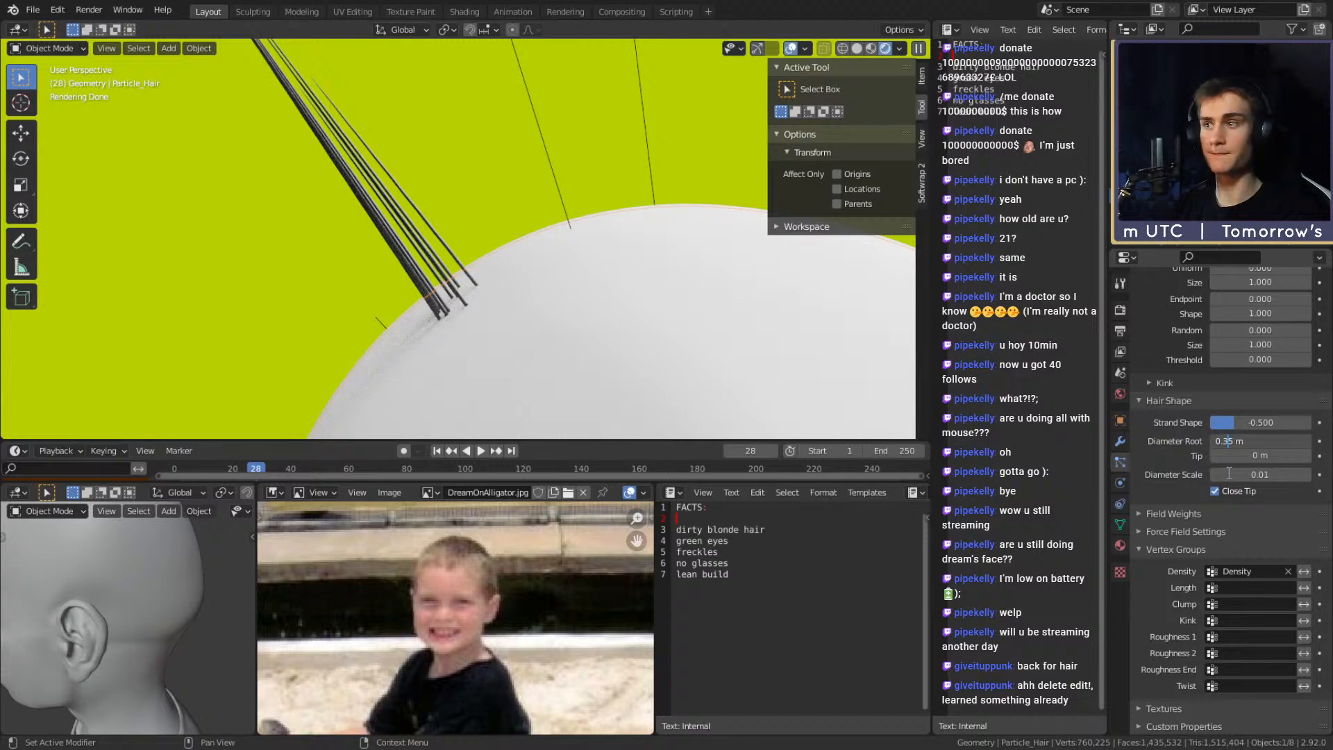
key(Return)
scroll(597, 313, down, 5)
middle_drag(597, 313, 525, 276)
scroll(481, 293, up, 3)
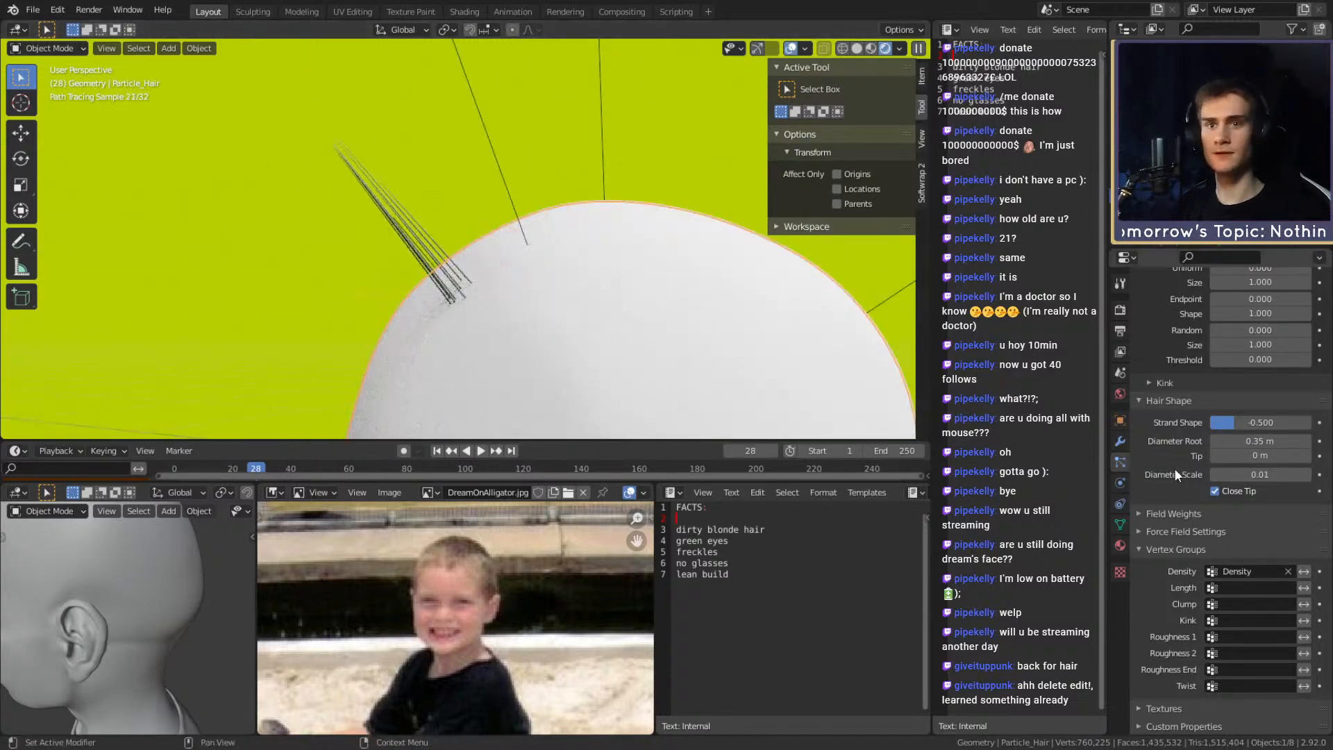
Raise the Display Amount of the simple children to 25
scroll(1173, 466, up, 8)
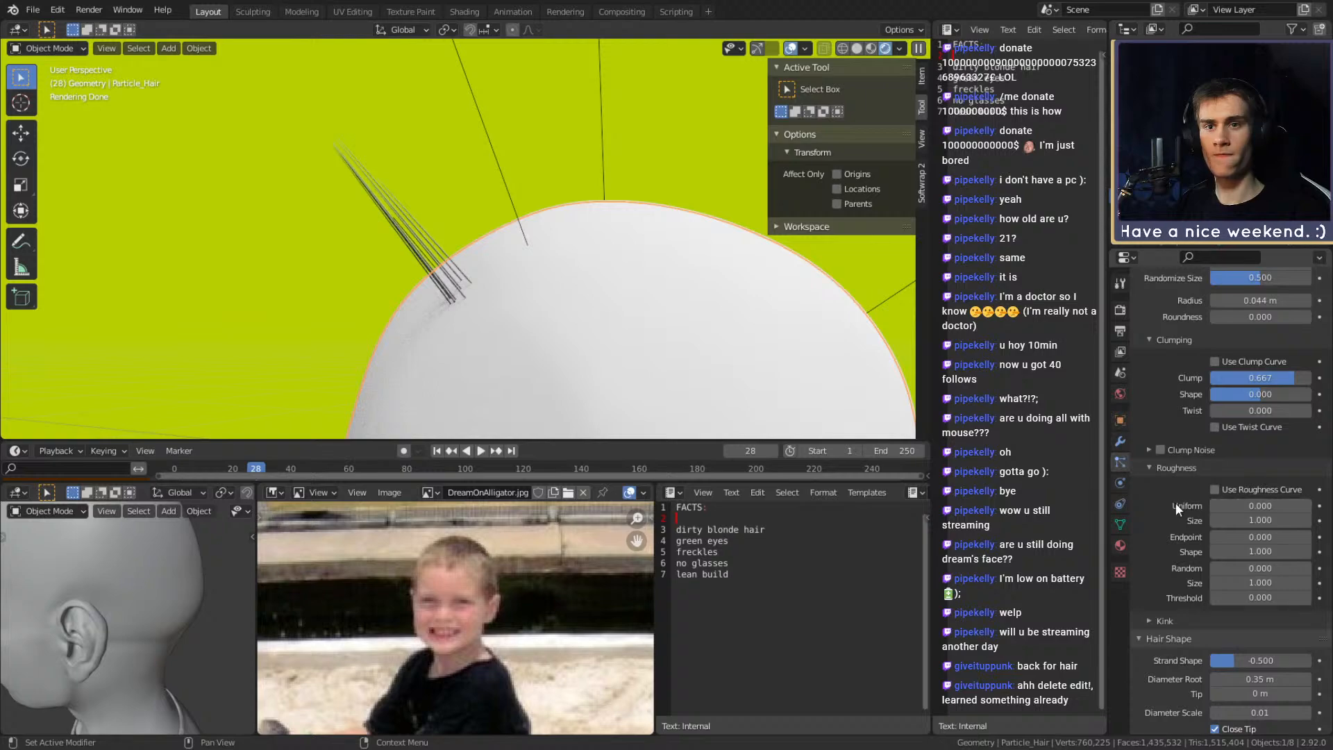
mouse_move(511, 275)
shift+middle_down()
mouse_move(532, 270)
mouse_move(544, 292)
shift+middle_up()
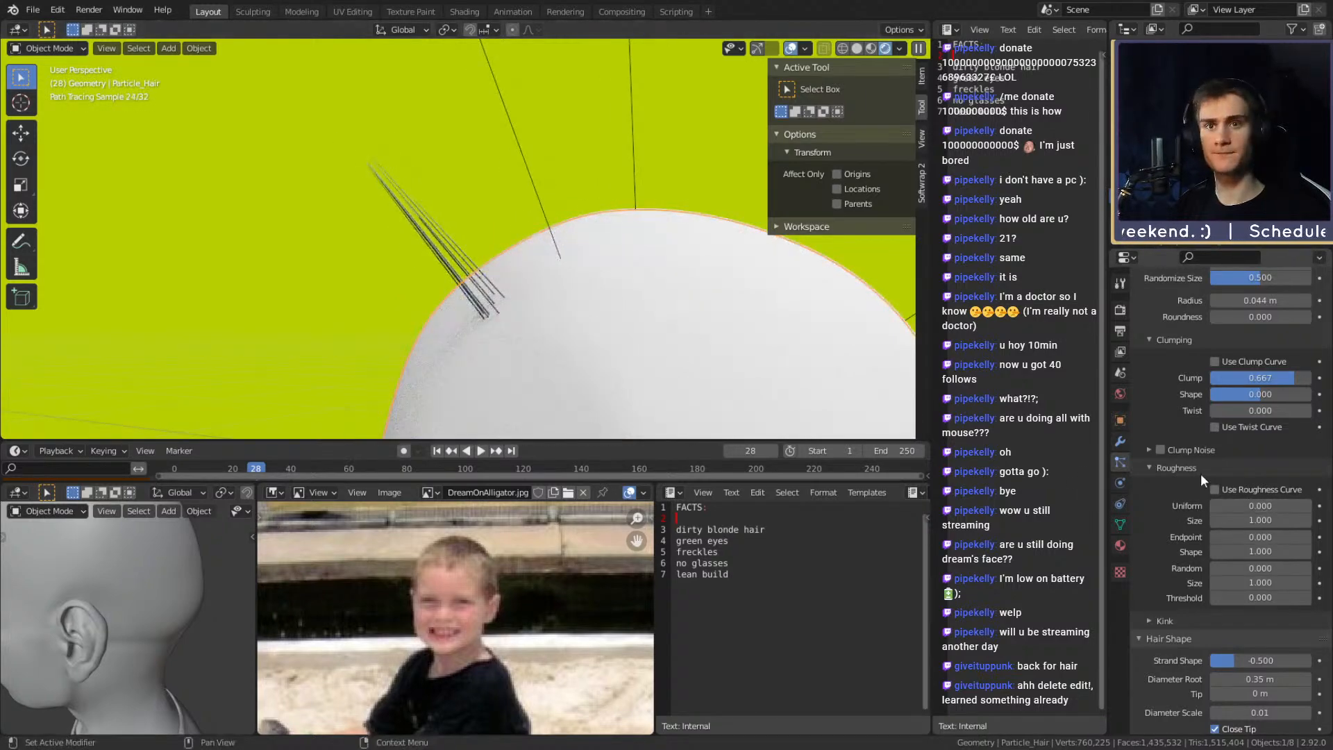
scroll(1201, 473, up, 7)
click(1262, 374)
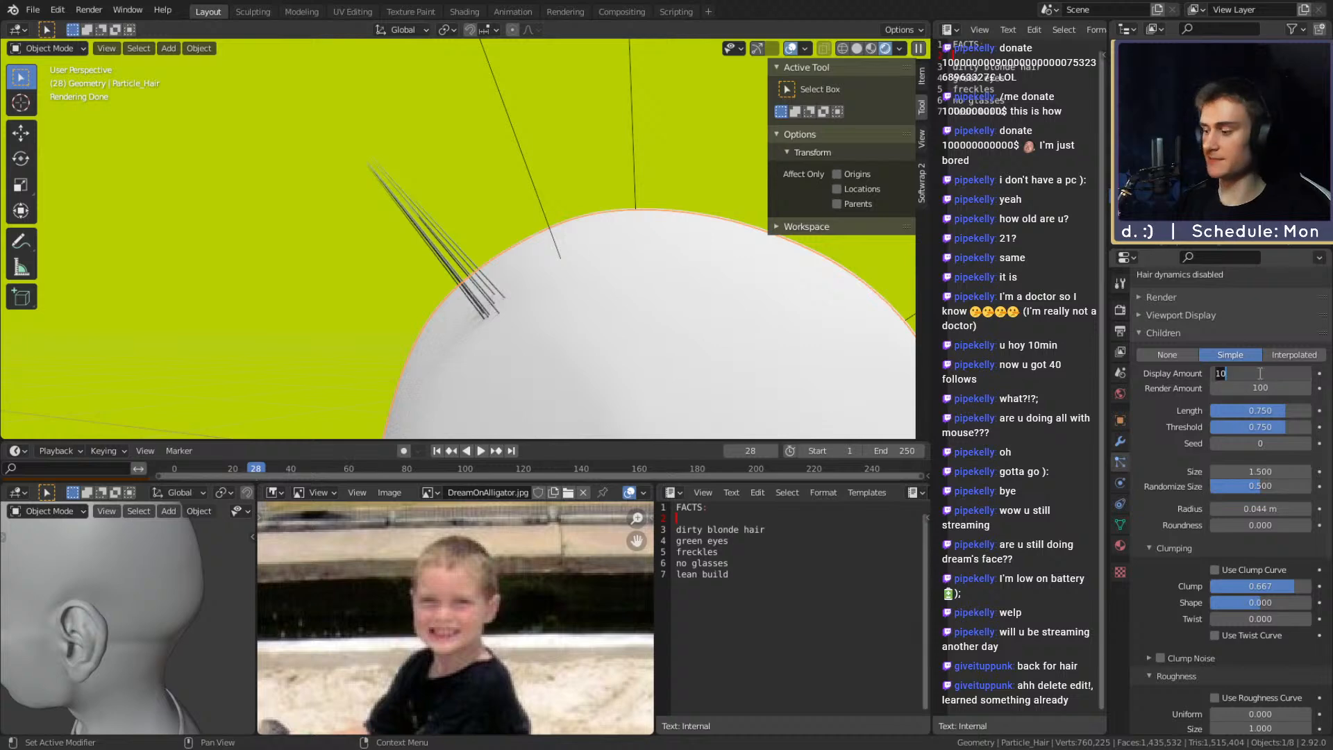
text(25)
key(Return)
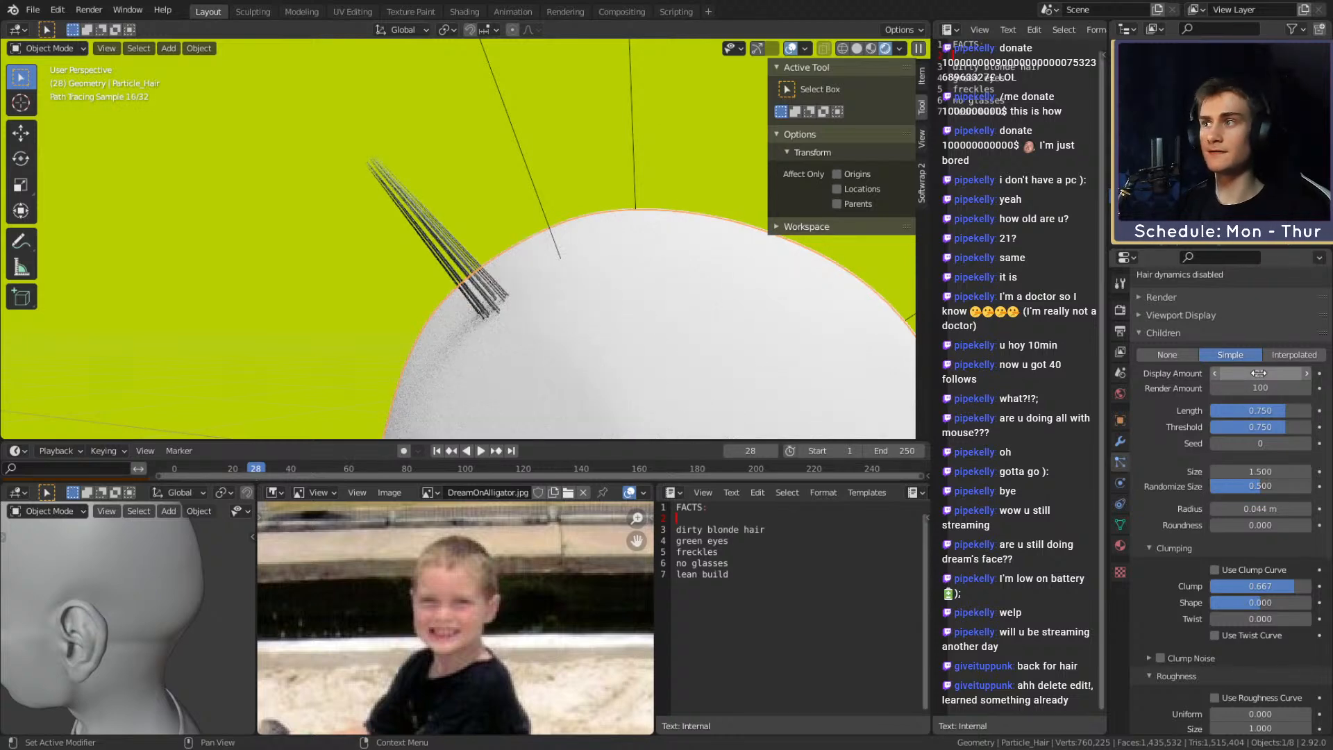
Increase the children's Display Amount to 50 and inspect the denser tuft up close
click(1259, 373)
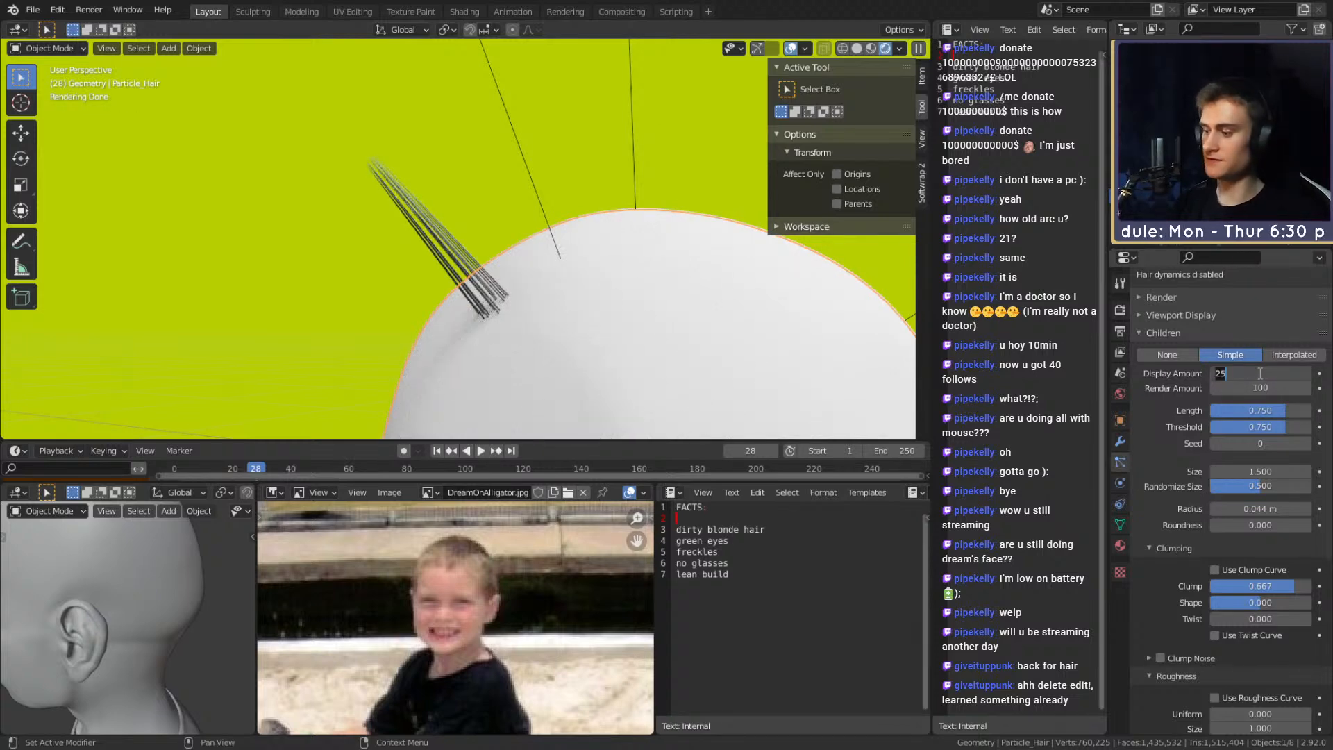
text(50)
key(Return)
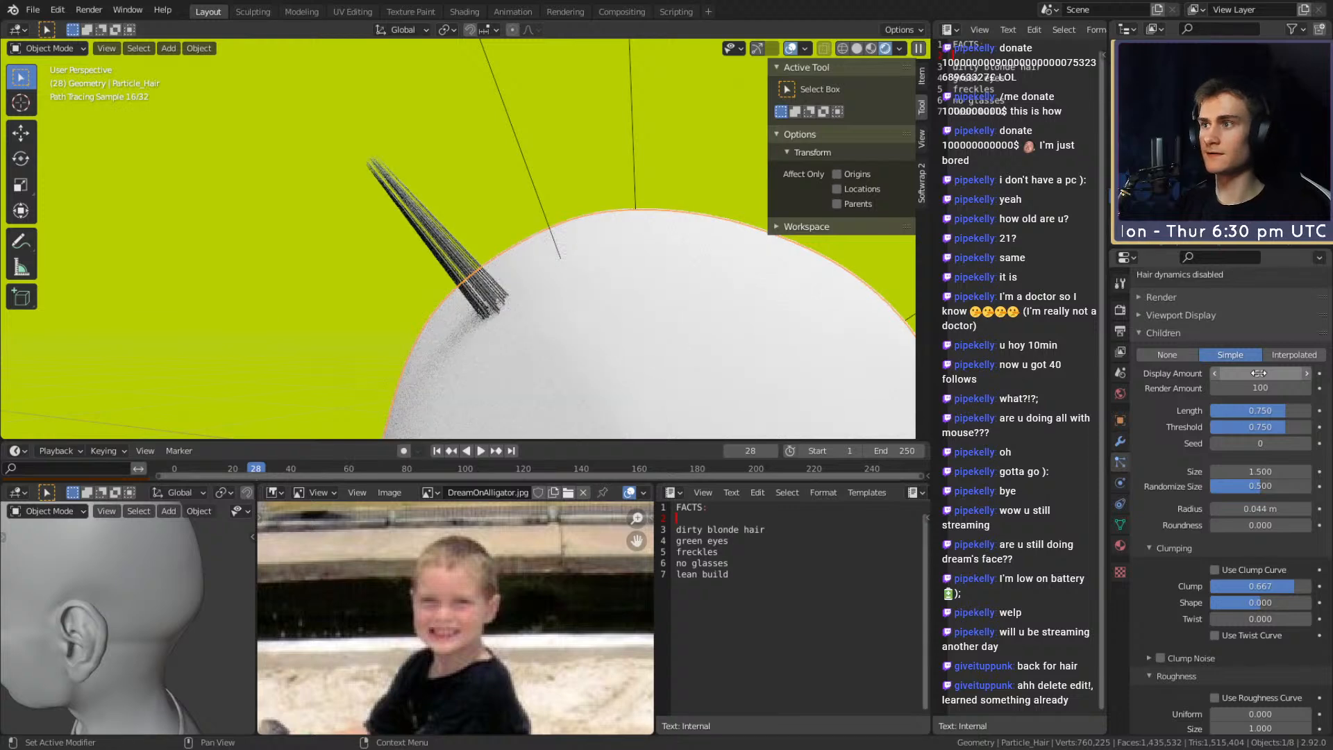
scroll(490, 288, up, 2)
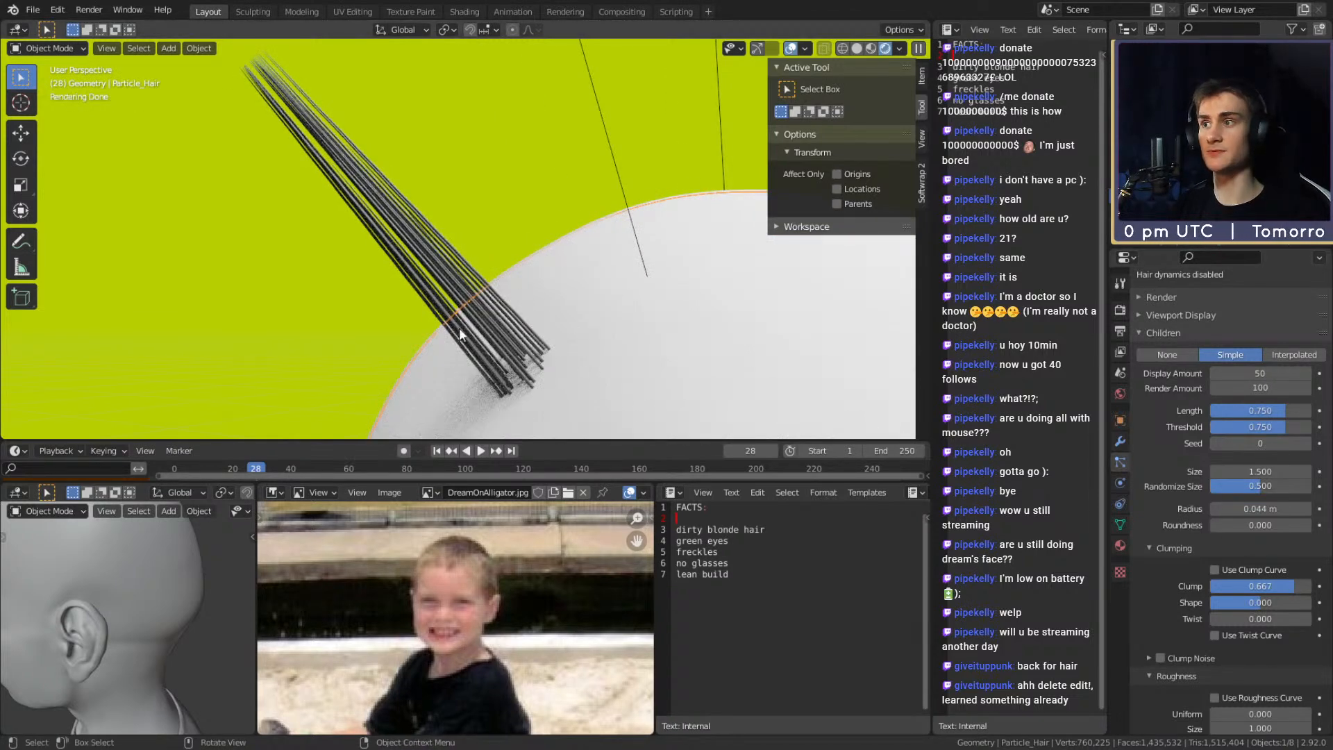
Reduce the Diameter Root of the hair strands to 0.25 m in the hair shape settings
scroll(1172, 439, down, 15)
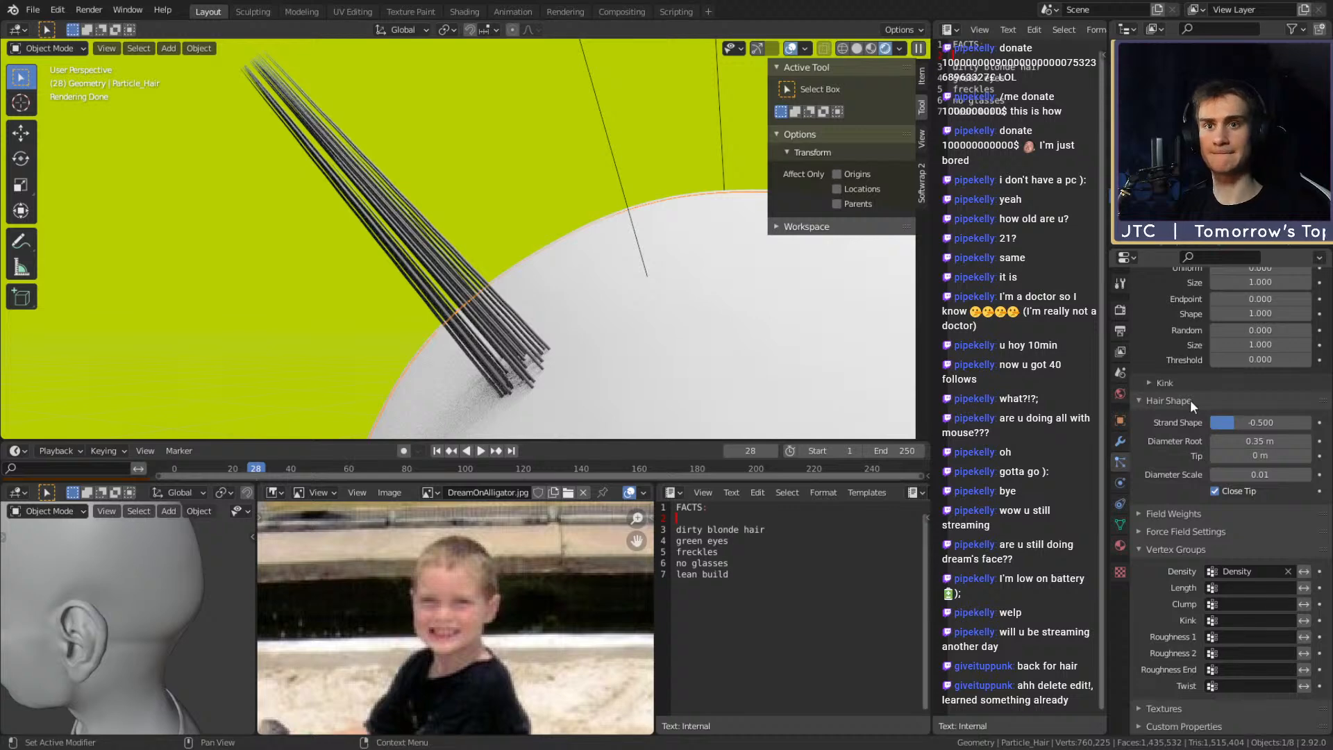
click(1234, 442)
click(1227, 442)
text(2)
key(Return)
Set the Uniform roughness of the child hairs to 0.25
scroll(1168, 475, up, 8)
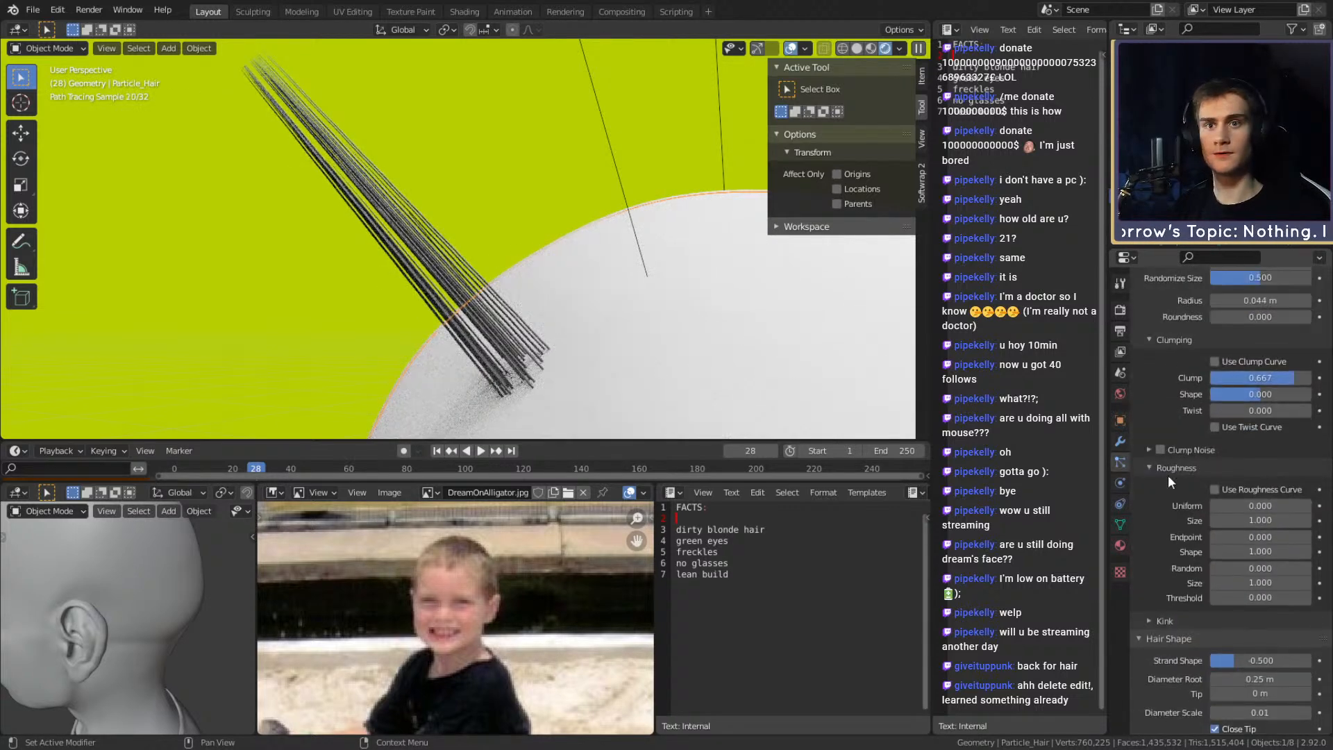
scroll(1168, 475, up, 9)
scroll(1168, 475, down, 8)
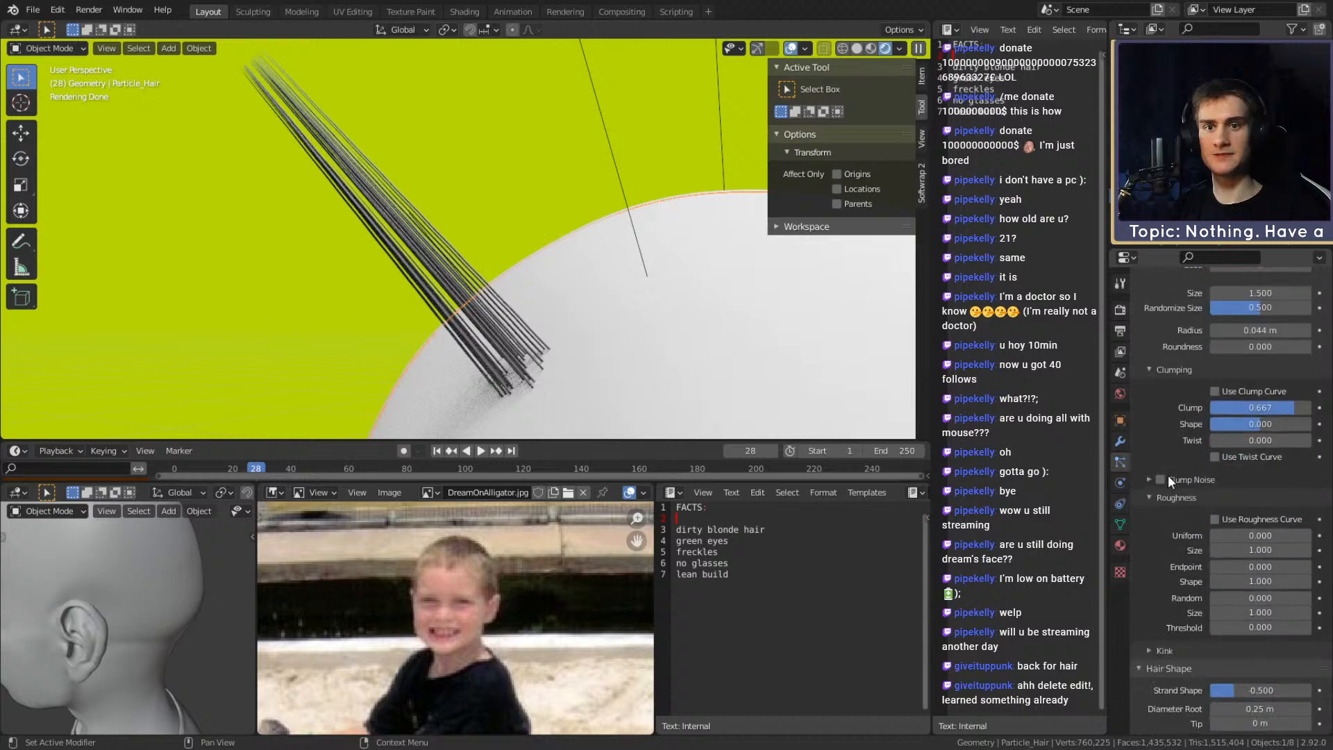
scroll(1168, 475, down, 1)
click(1269, 506)
key(BackSpace)
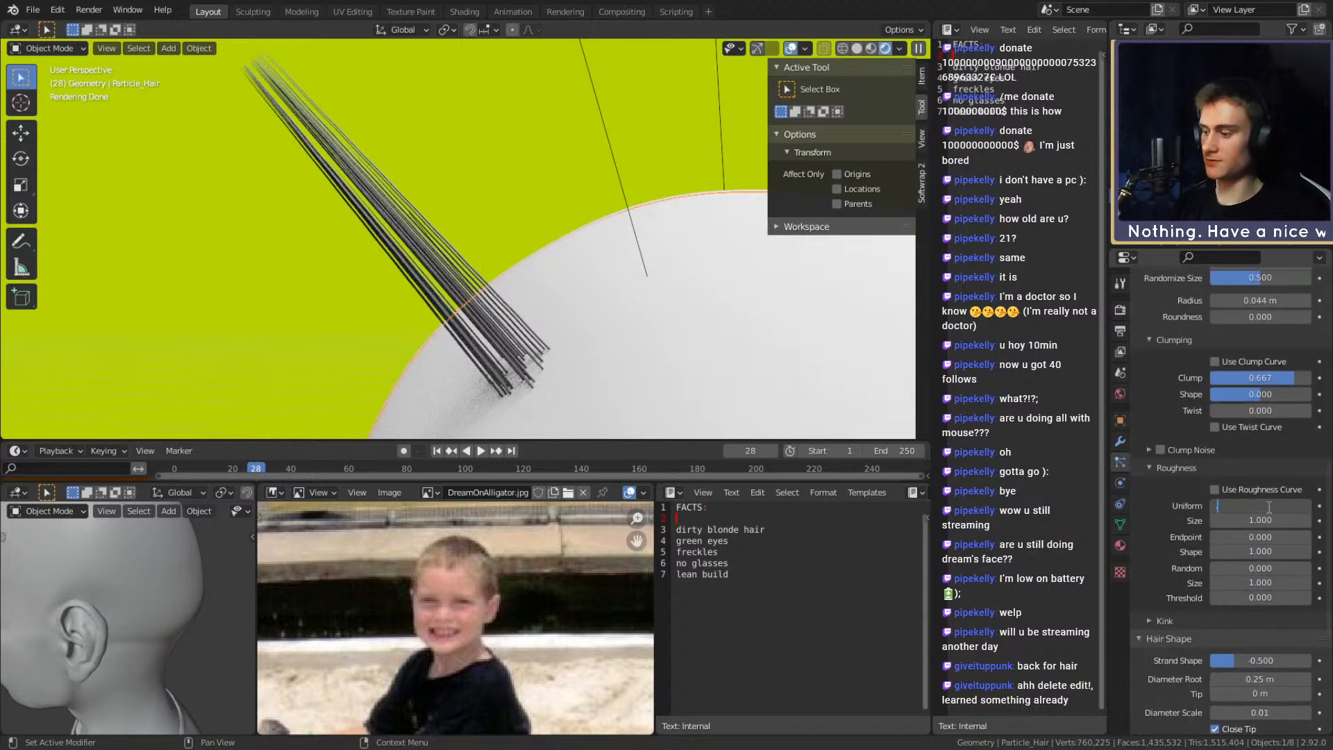
key(Return)
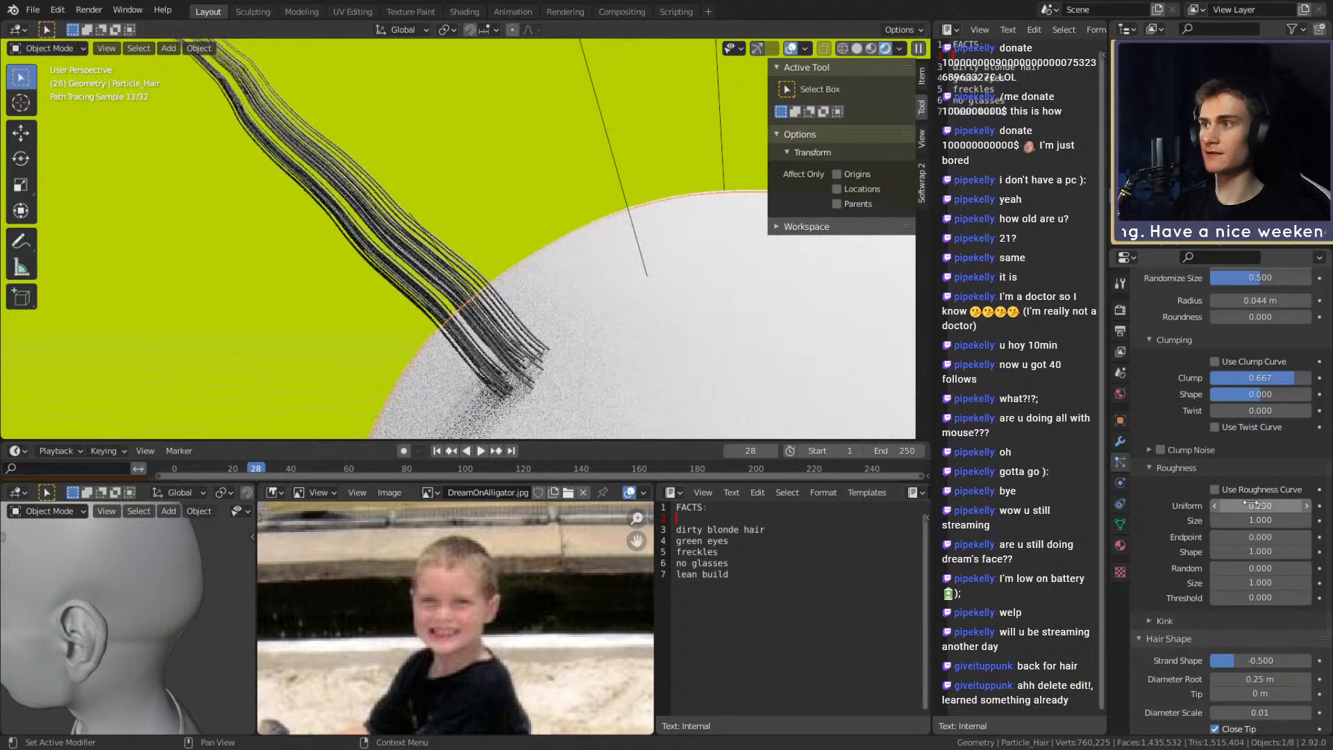
Set the Size of the uniform roughness to 2 and view the tuft from another angle
middle_drag(528, 298, 564, 313)
click(1260, 506)
click(1249, 520)
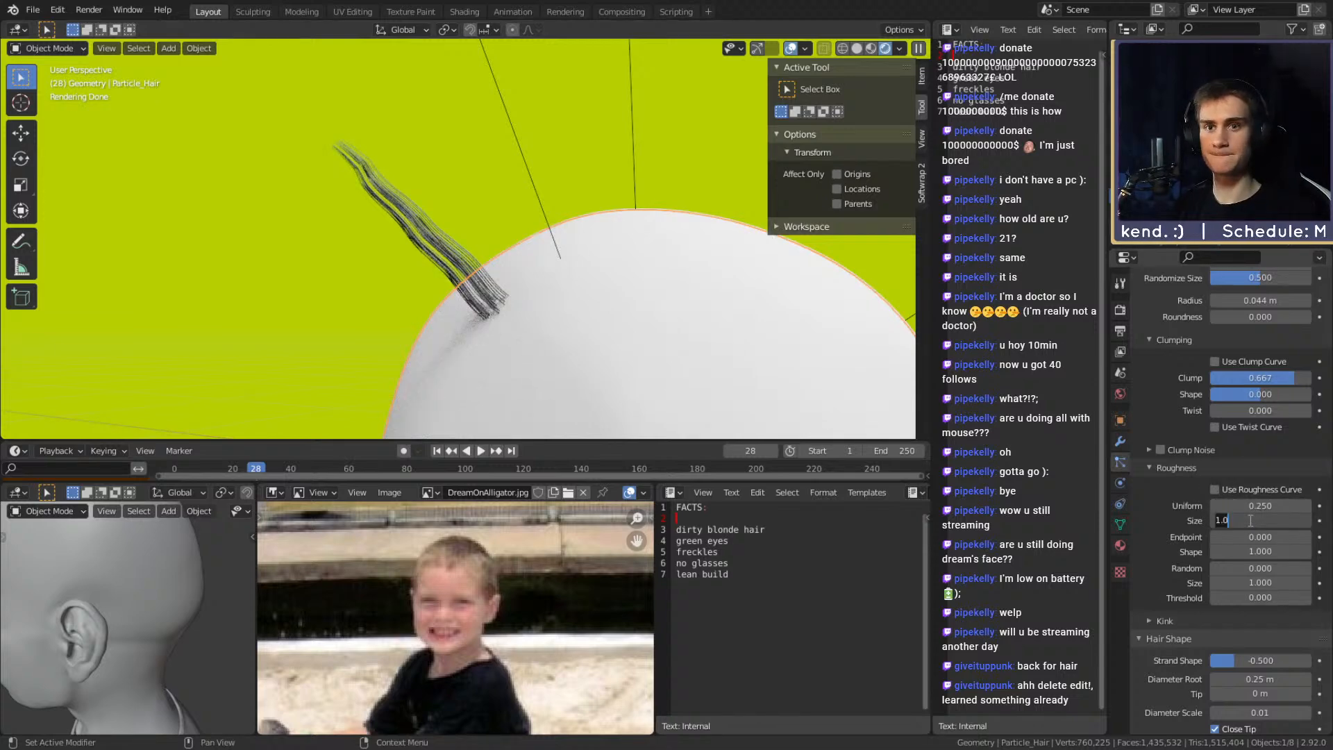
key(Return)
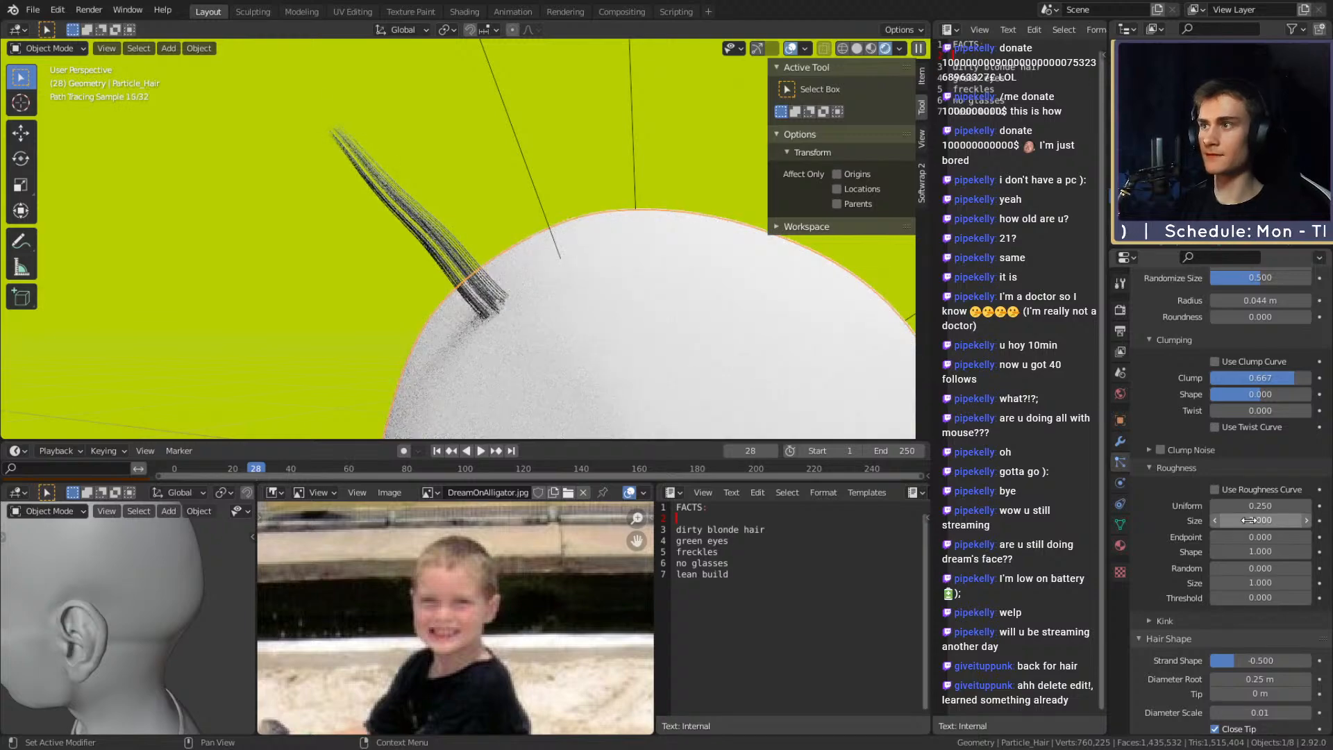
mouse_move(601, 249)
middle_down()
mouse_move(551, 281)
mouse_move(586, 277)
mouse_move(456, 281)
middle_up()
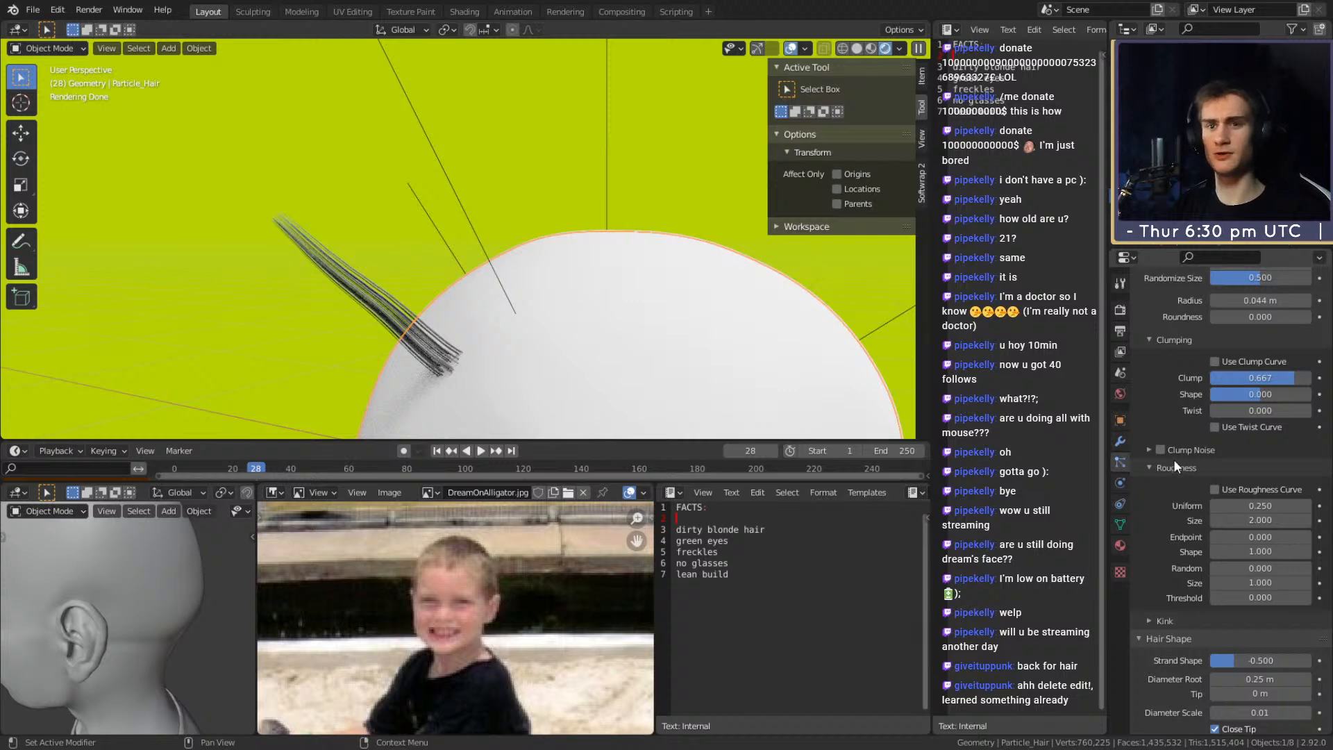
Try Random roughness values of 0.3 and 0.25 on the child hairs
click(1256, 568)
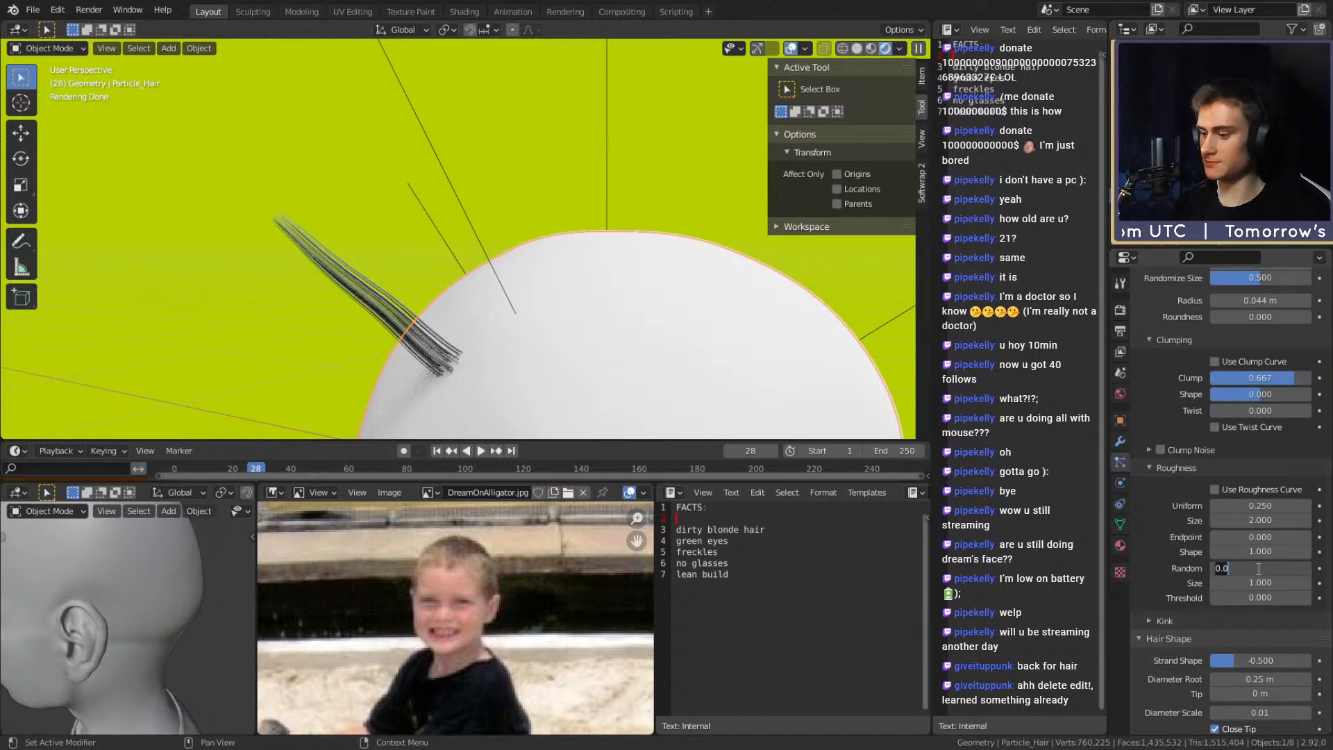
key(Return)
click(1257, 569)
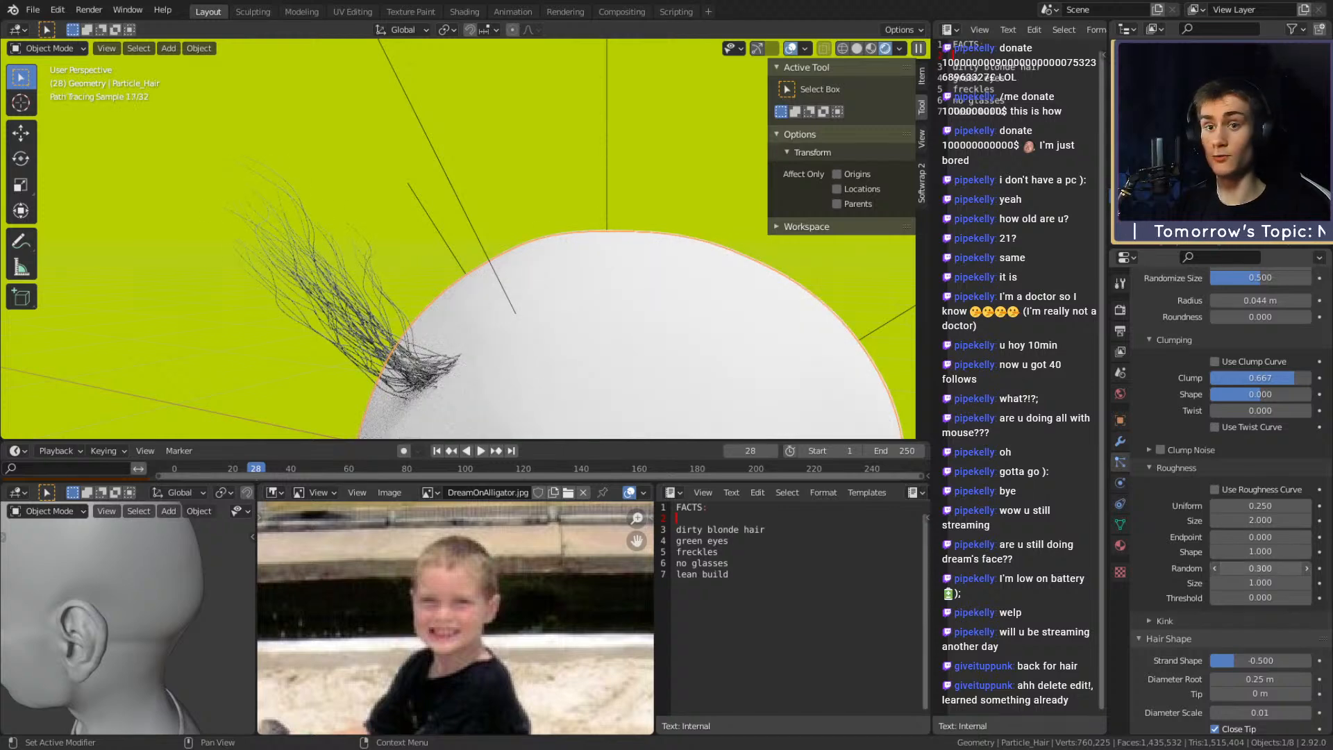
text(.25)
key(Return)
Lower the Random roughness of the child hairs to 0.1
click(1256, 568)
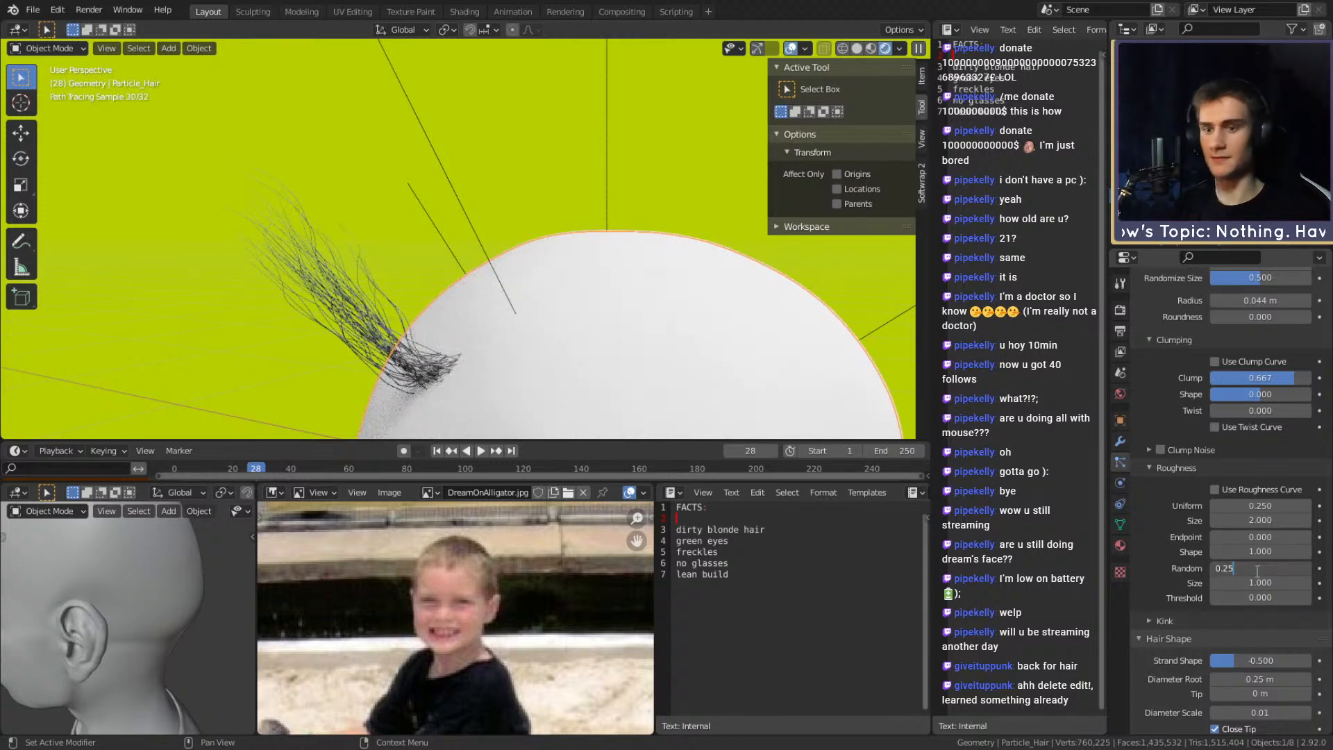
text(0.1)
key(Return)
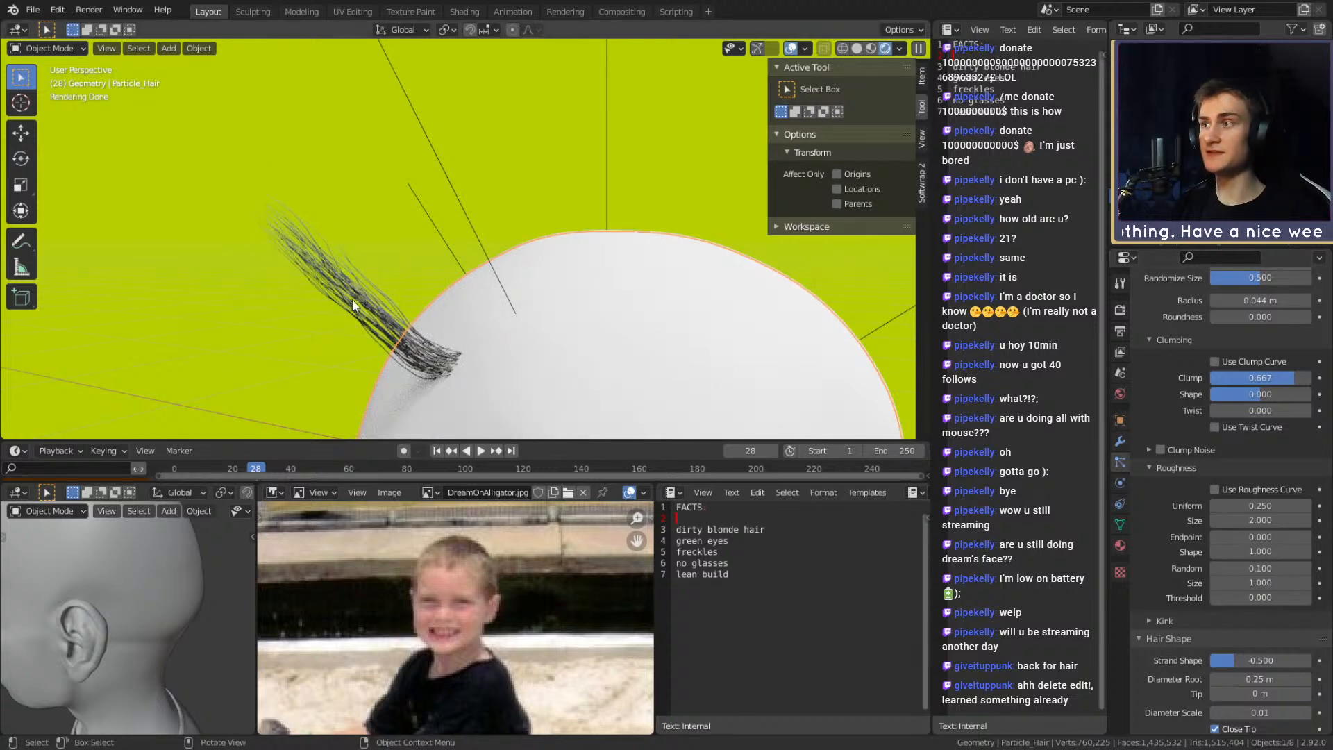
Try the random roughness Threshold at 0.75, then reduce it to about 0.04
click(1252, 598)
key(BackSpace)
key(Return)
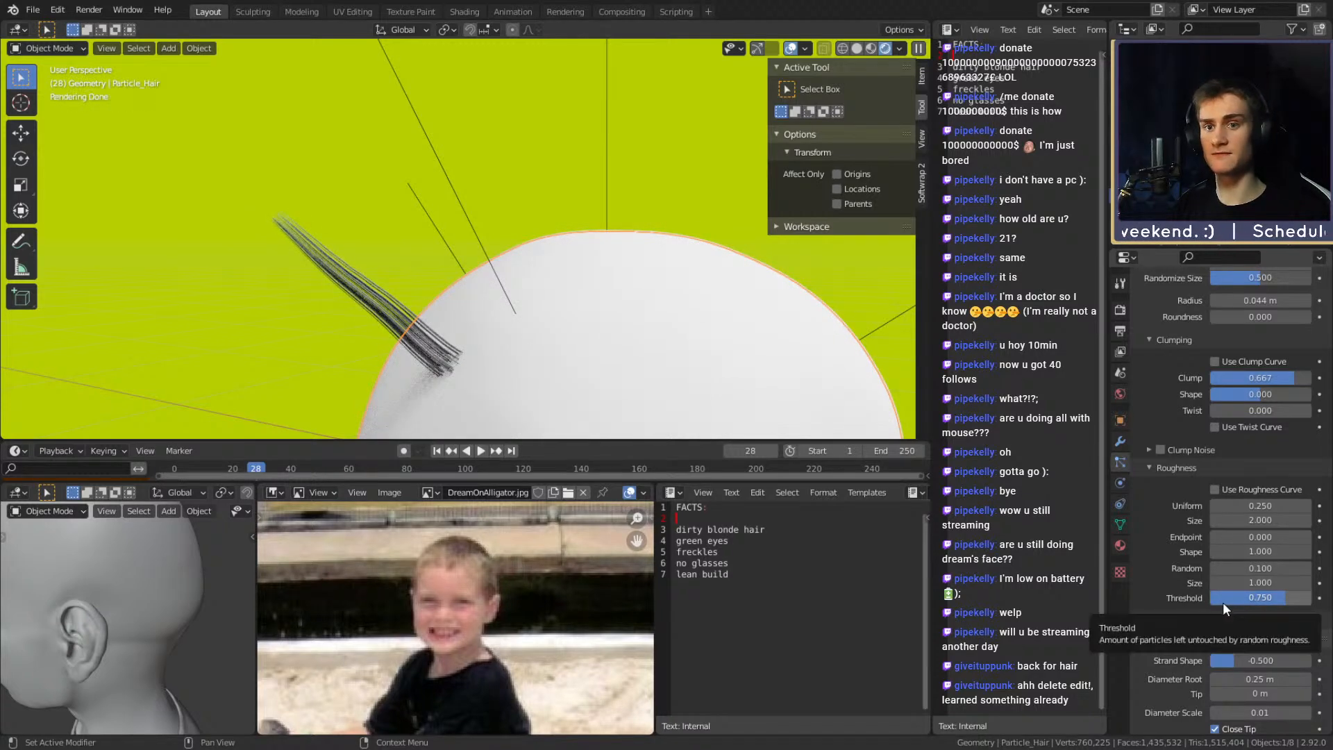
drag(1282, 598, 1213, 597)
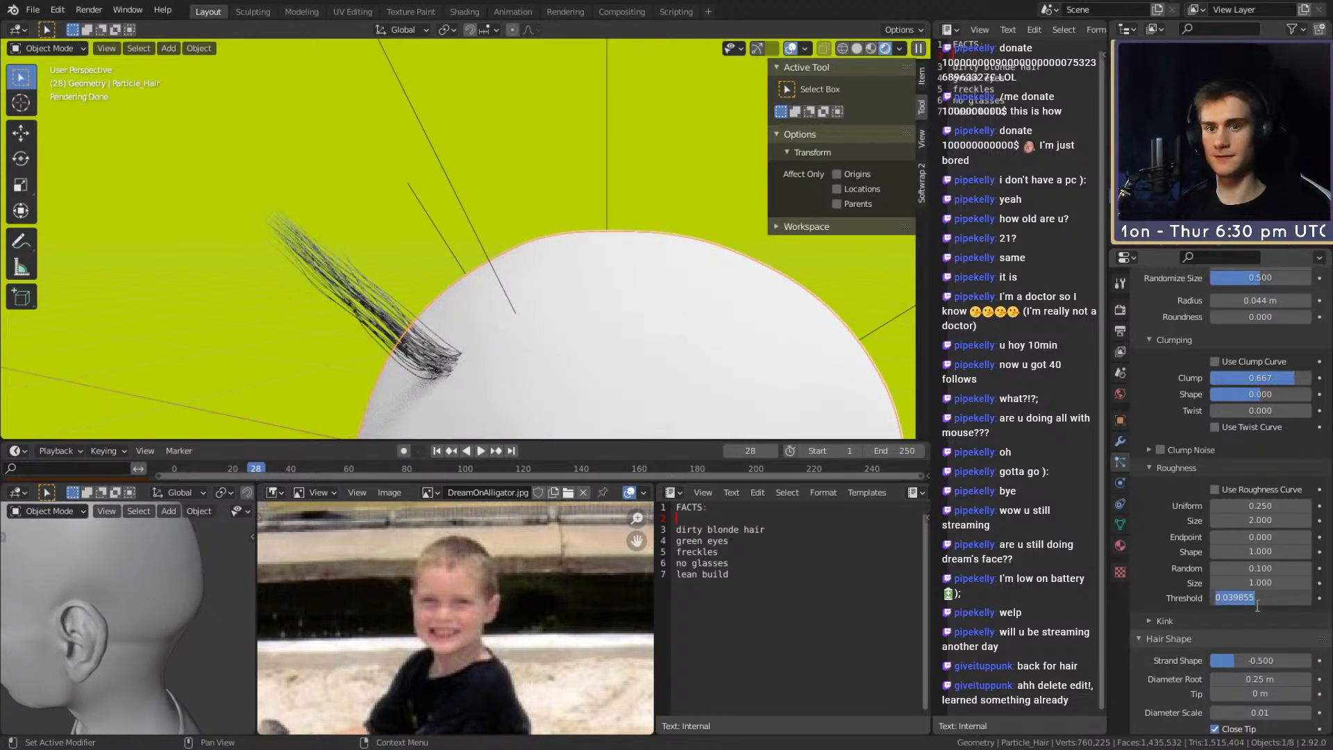
Switch the main 3D view to Solid shading and adjust the random roughness Threshold to about 0.221
key(z)
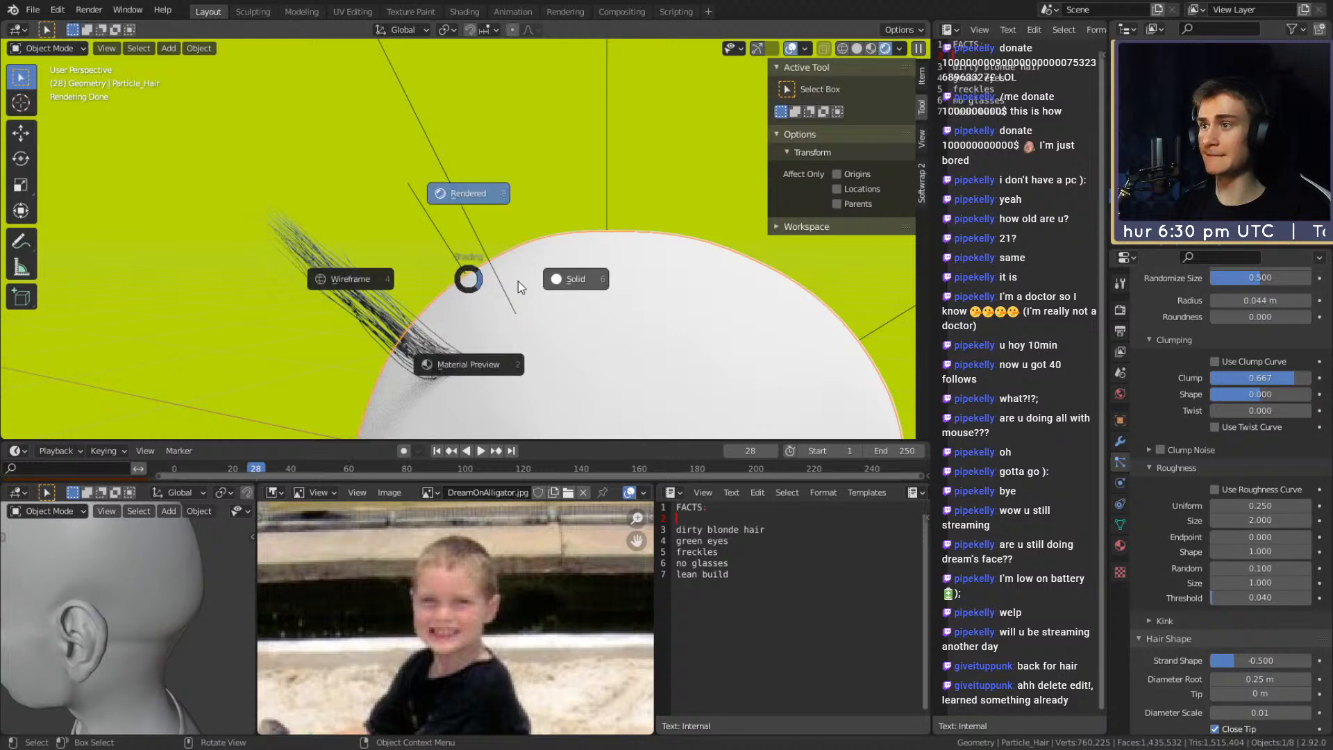
click(532, 280)
mouse_move(1240, 598)
mouse_down()
mouse_move(1258, 598)
mouse_move(1231, 597)
mouse_up()
middle_drag(343, 307, 471, 288)
Check the roughened tuft in Rendered shading from different angles, and return to Solid shading
key(z)
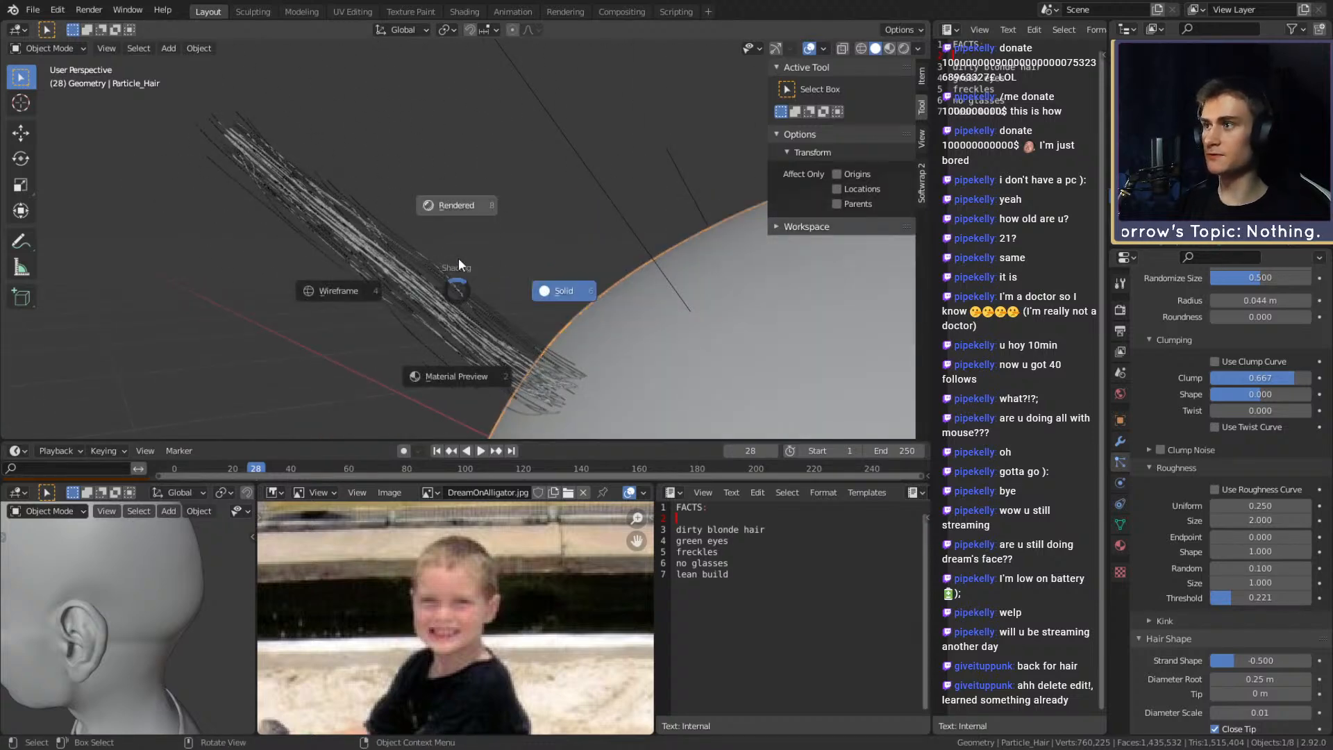
click(462, 230)
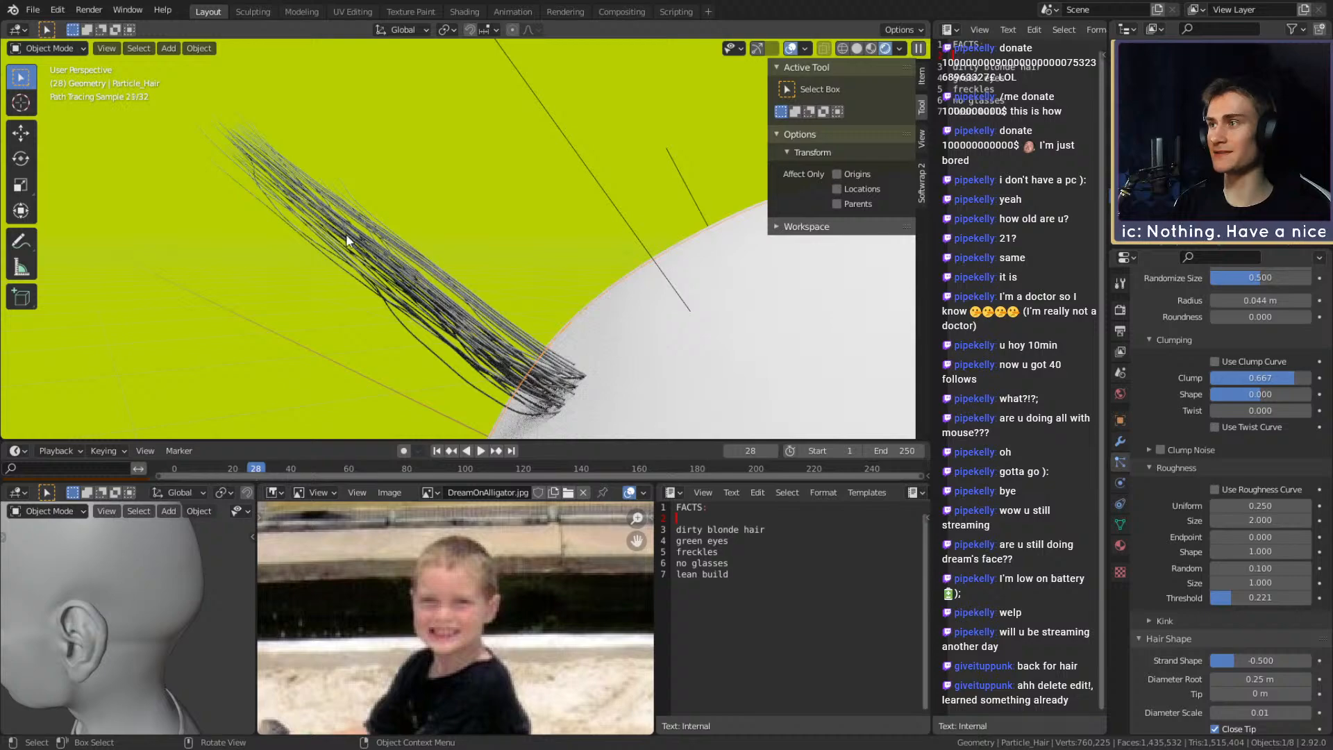
middle_drag(346, 234, 470, 257)
key(z)
click(589, 259)
middle_drag(564, 256, 584, 234)
Set the Roundness of the simple children to 1
scroll(1180, 515, up, 3)
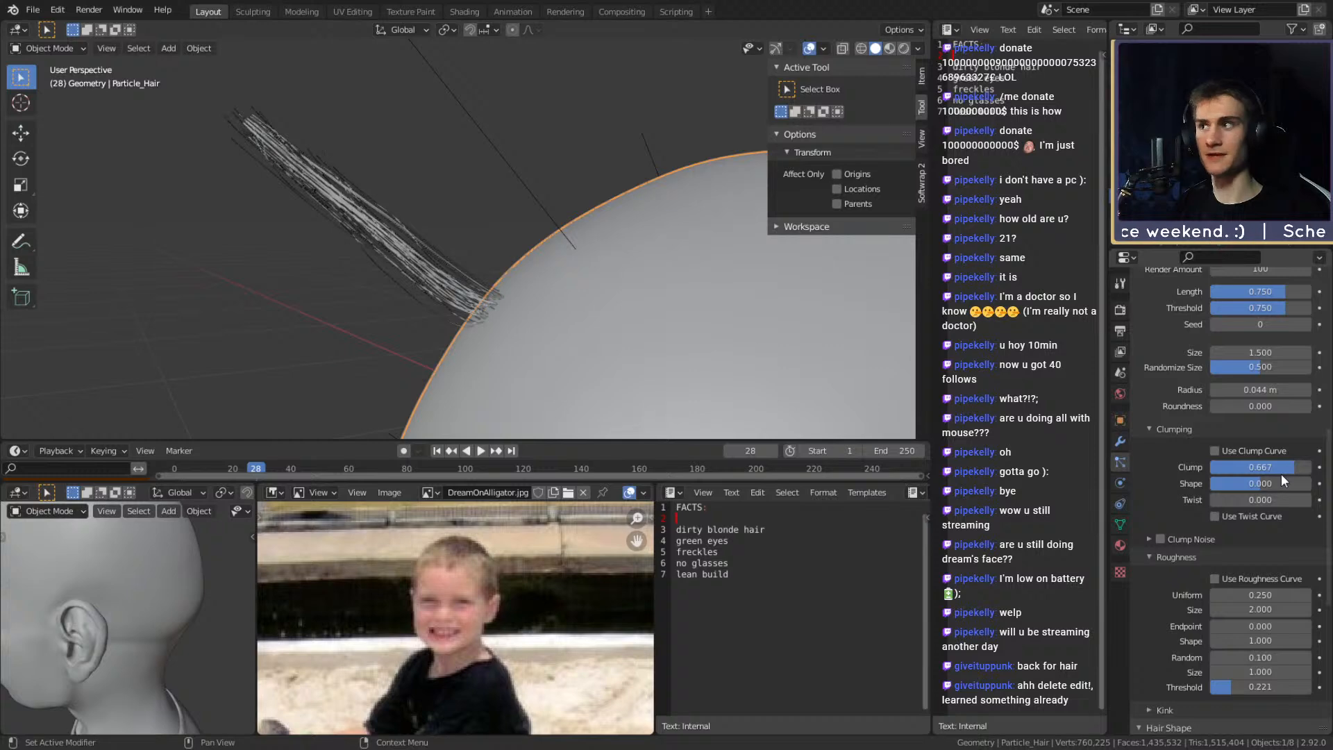
scroll(1189, 521, down, 4)
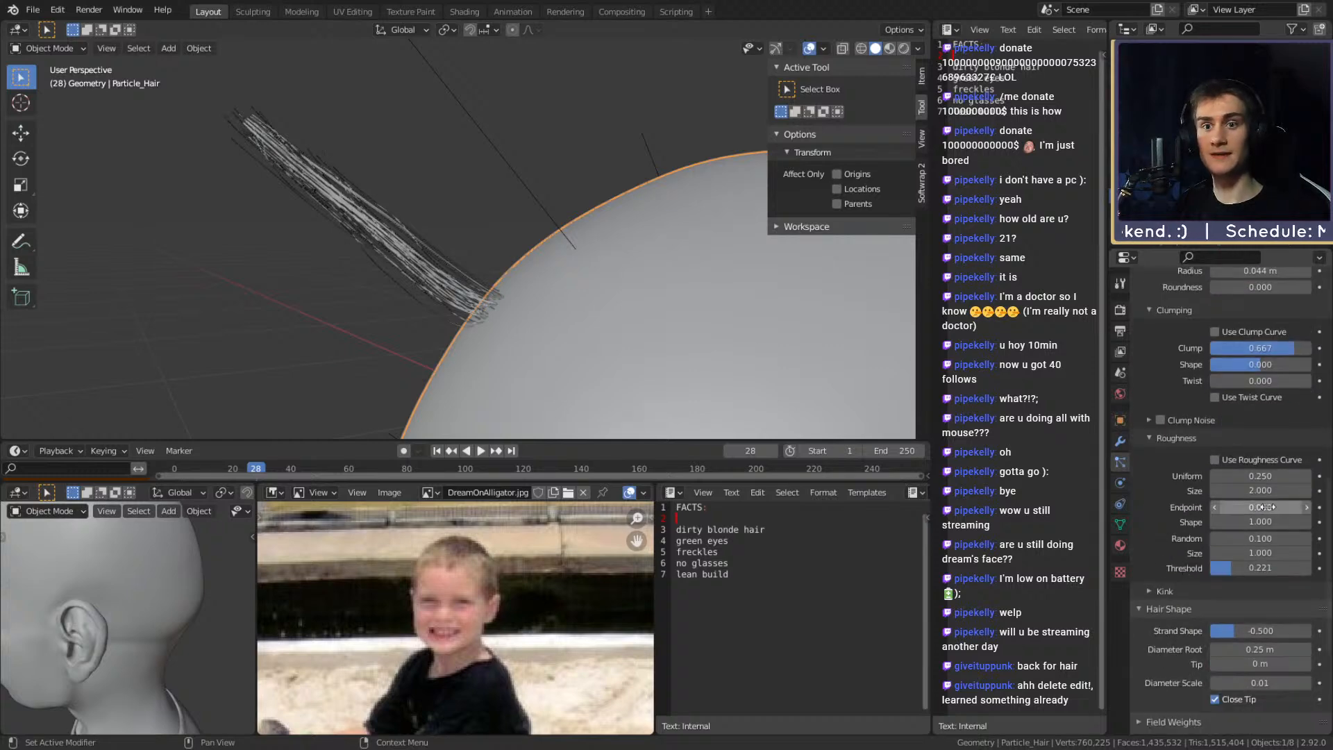
scroll(1183, 499, up, 7)
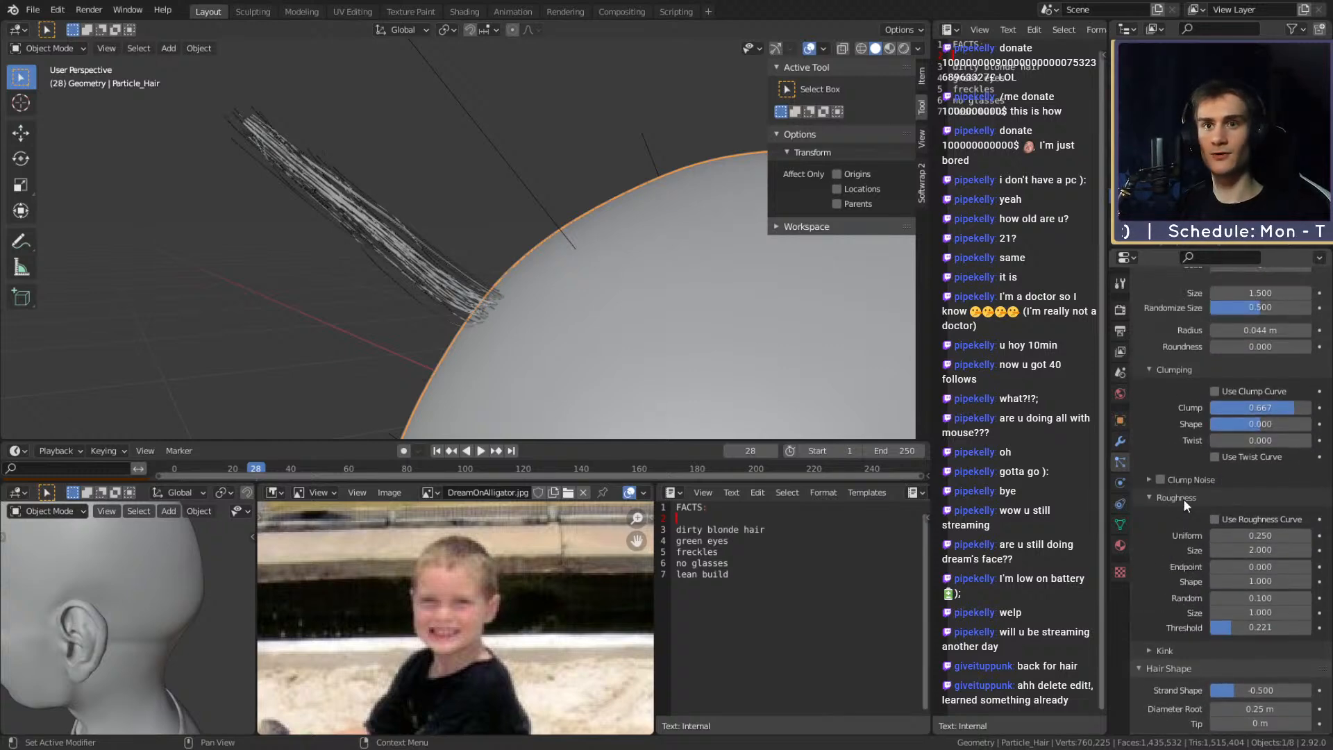
drag(1256, 495, 1311, 495)
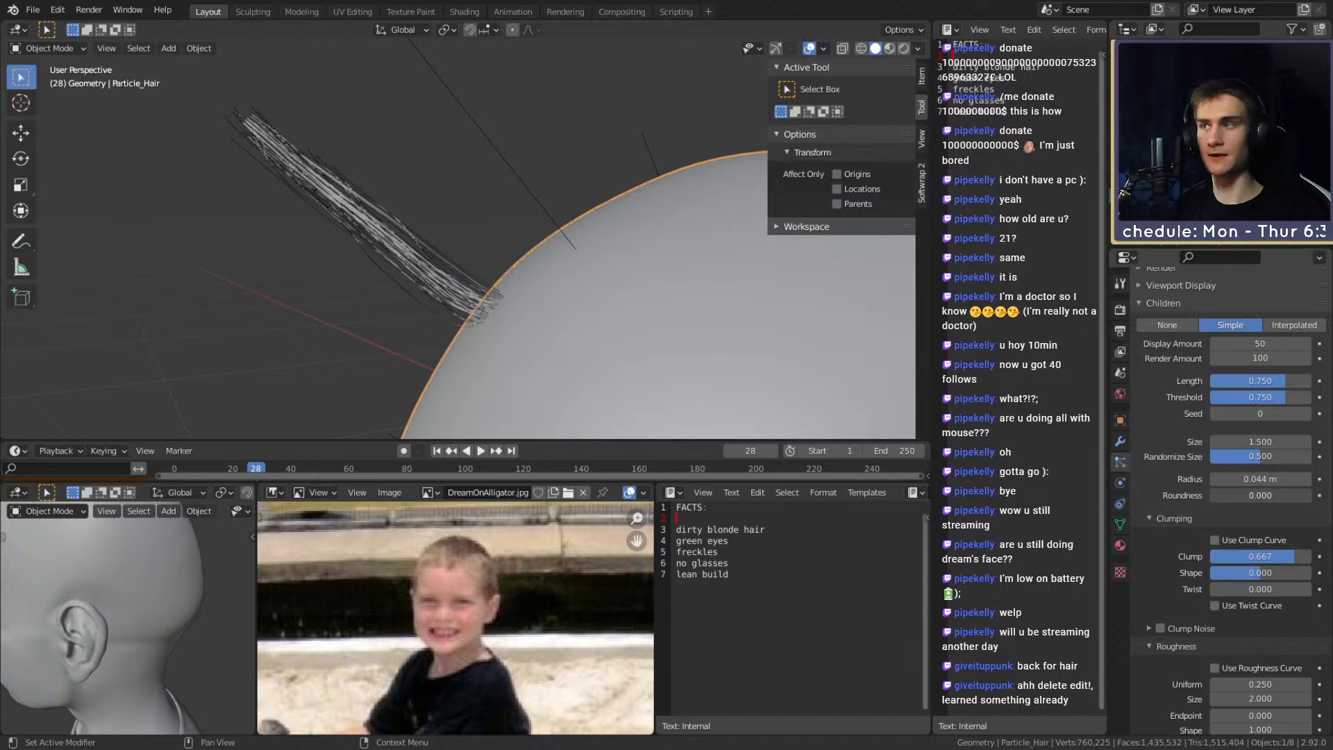
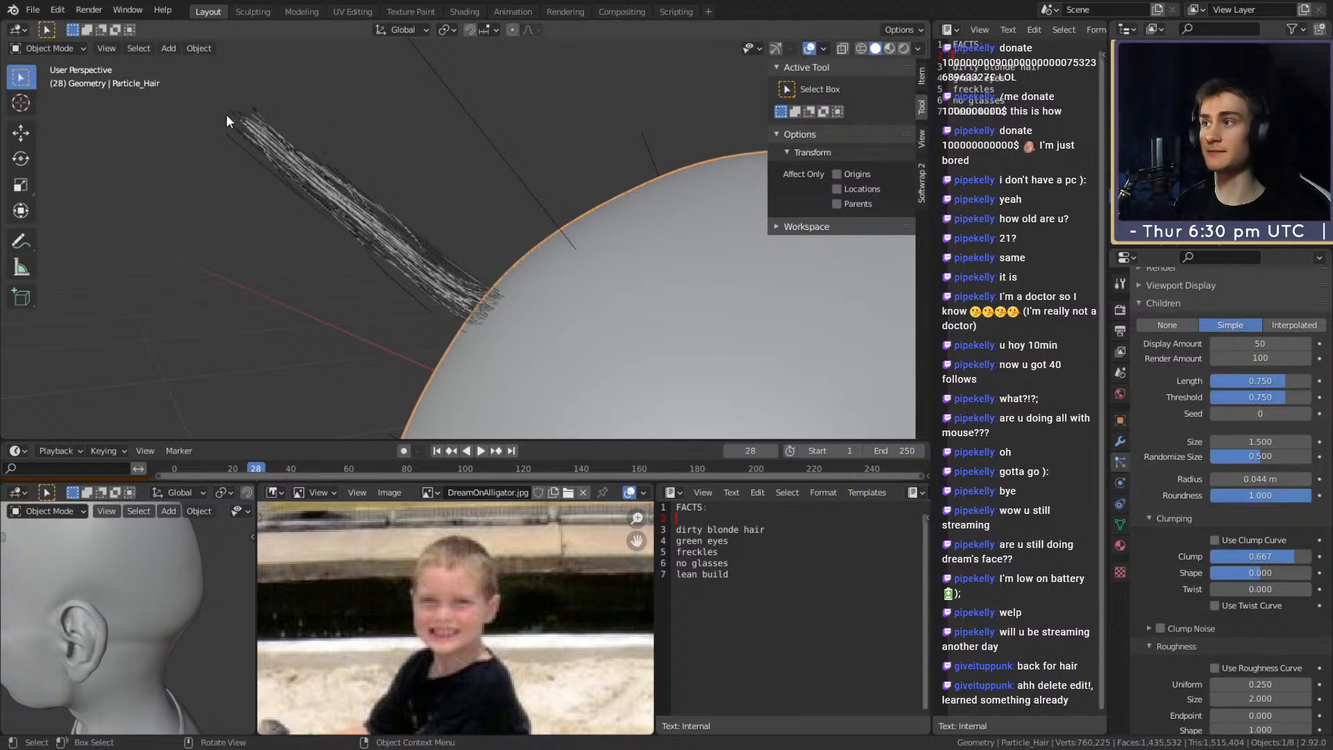
scroll(1178, 474, down, 1)
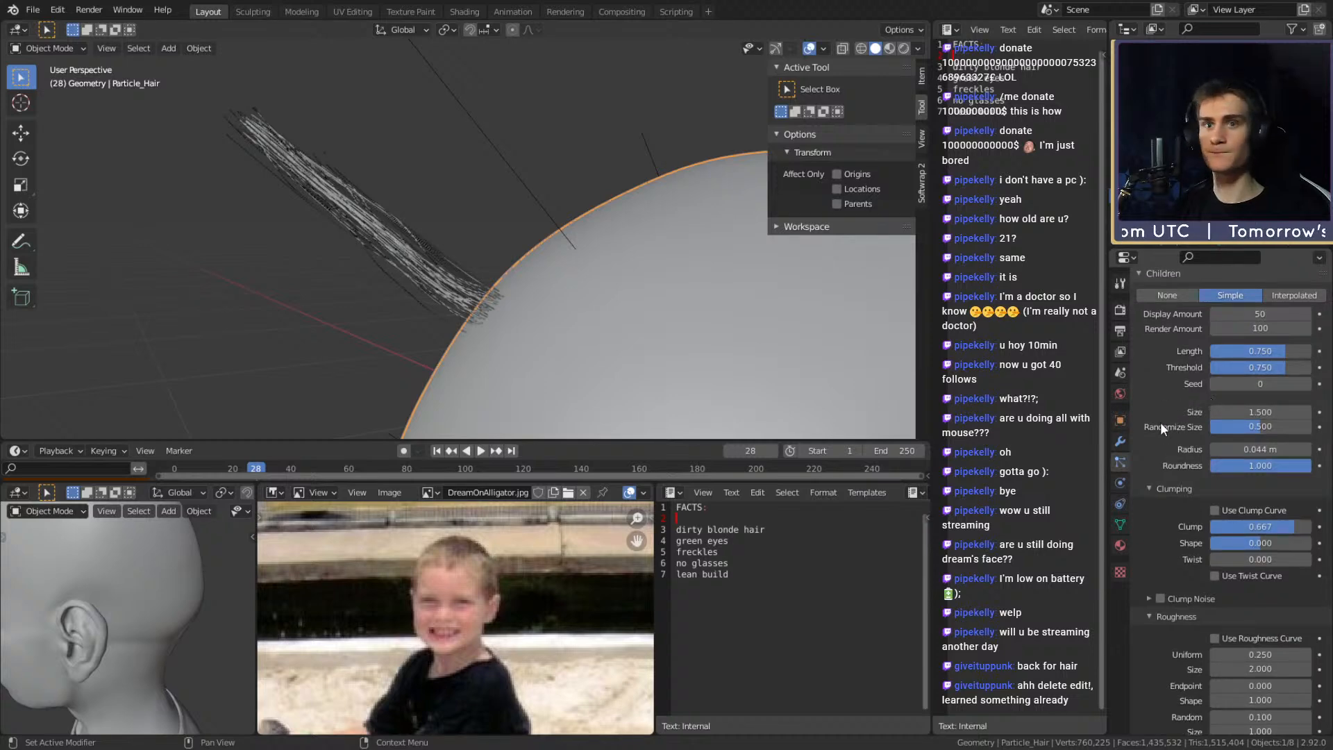
Raise the children's Clump to about 0.754 and check the tuft briefly in Rendered shading
scroll(1165, 419, down, 2)
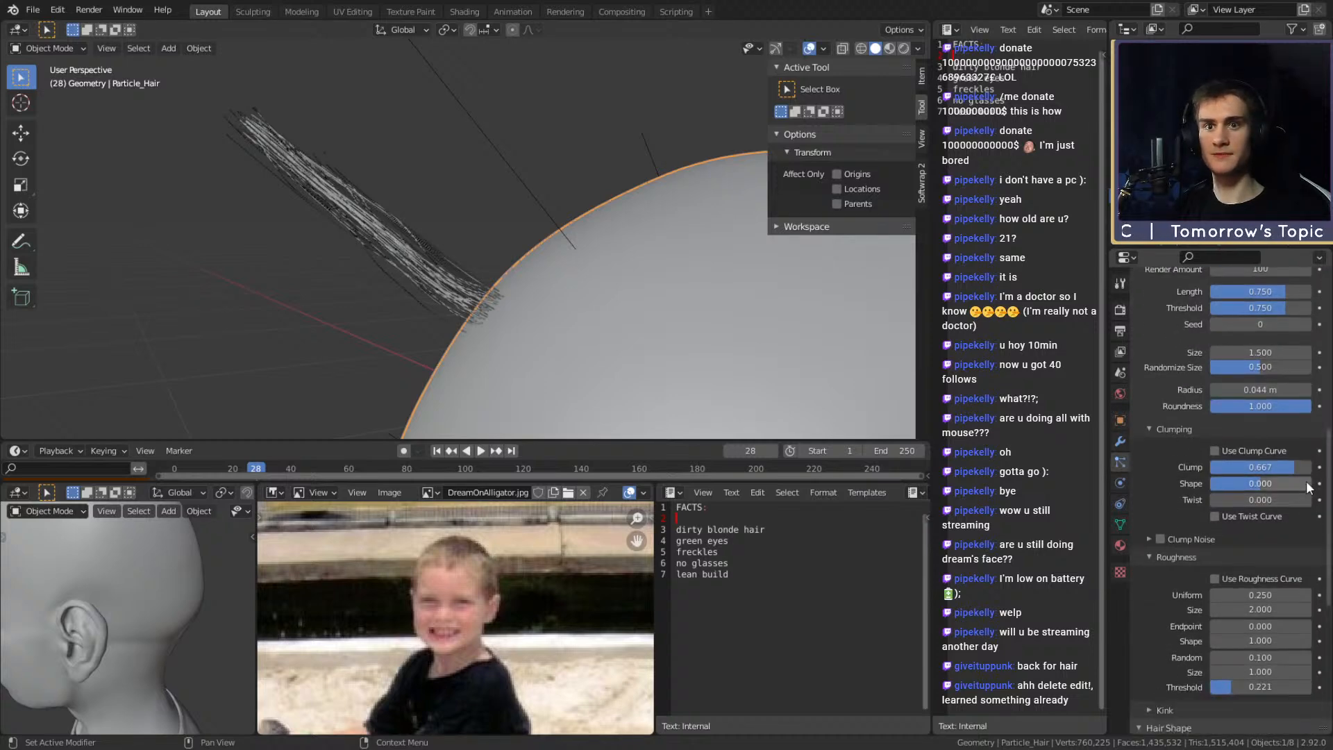
drag(1260, 467, 1263, 467)
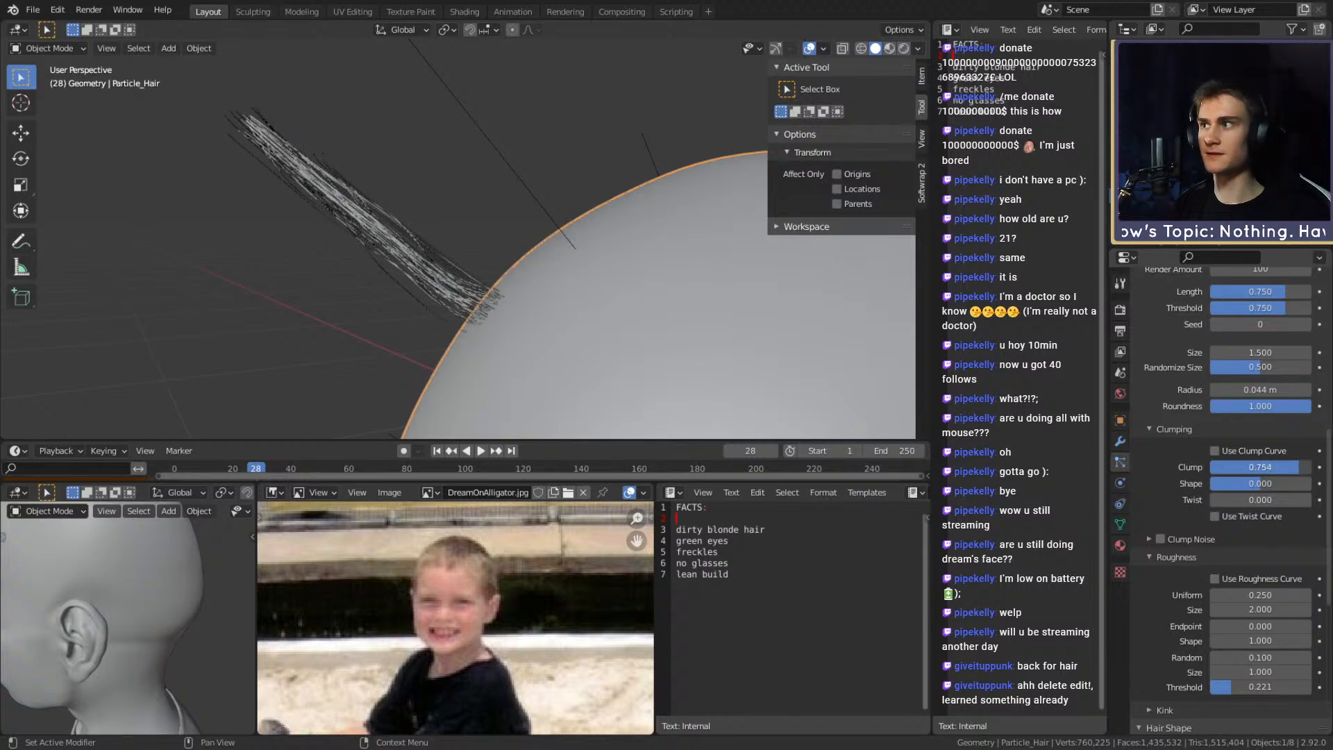
key(z)
click(447, 143)
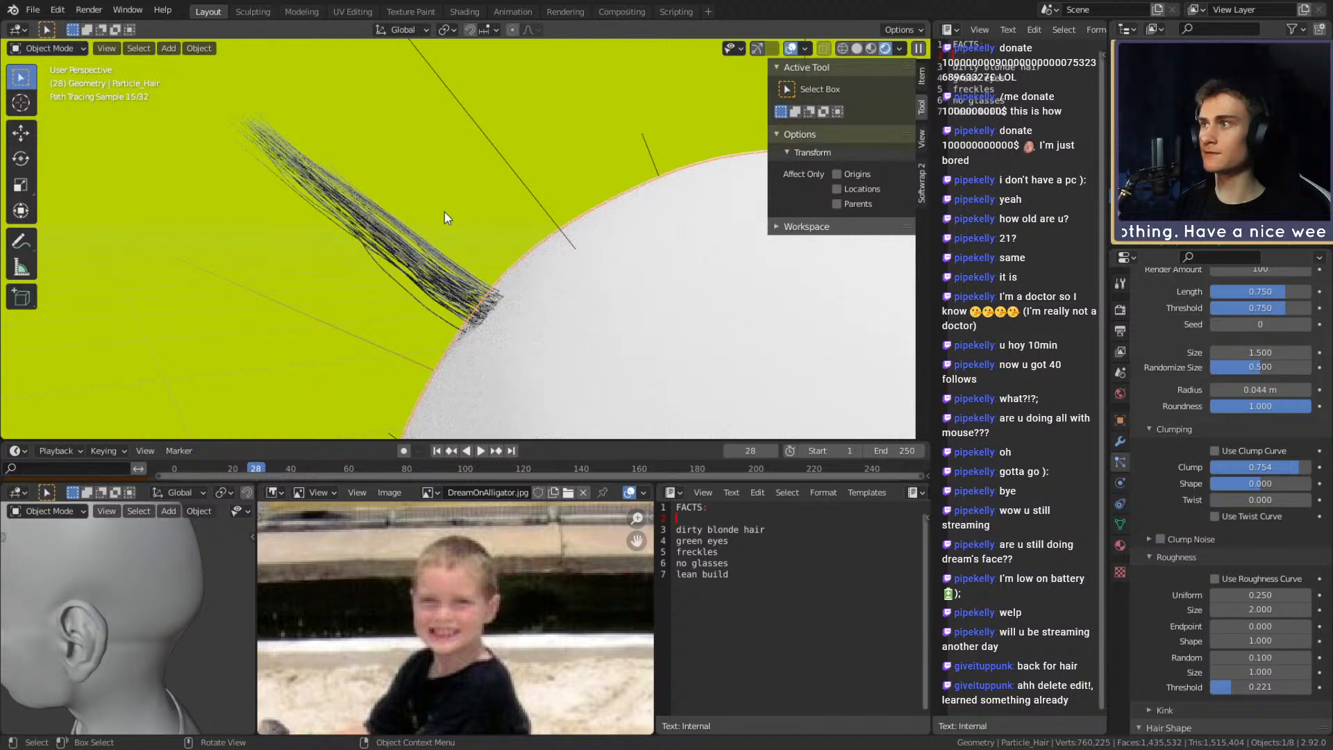
key(z)
click(570, 209)
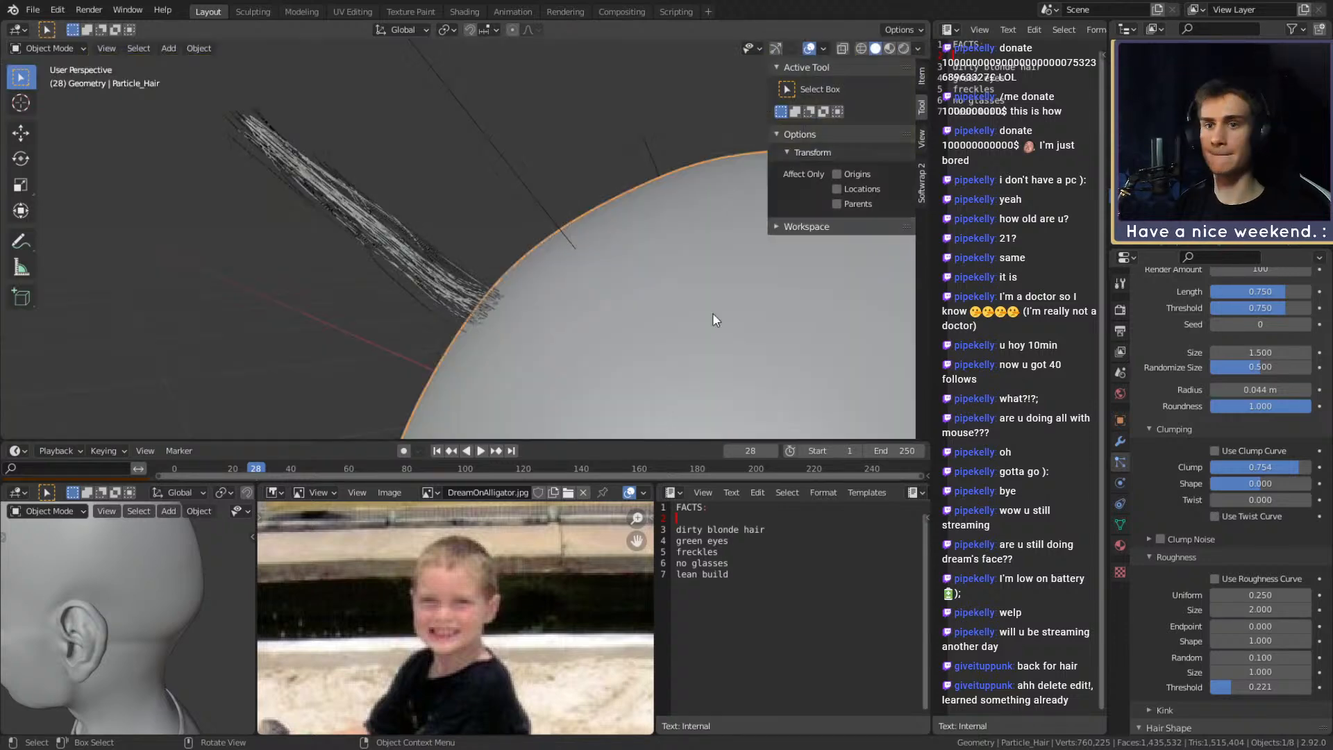
Try a hair Tip diameter of 0.15 m and preview the tuft in Rendered shading
scroll(1183, 460, down, 10)
click(1246, 456)
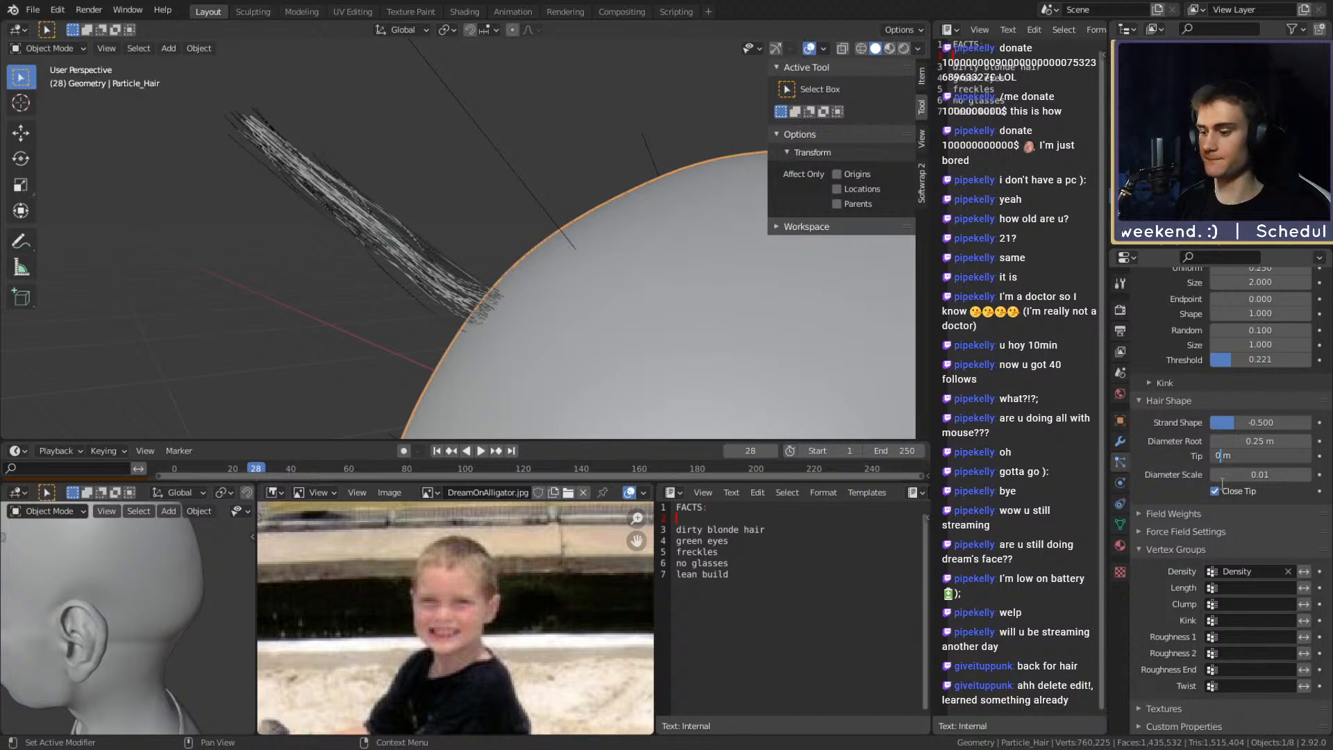
text(.15)
key(Return)
key(z)
click(403, 185)
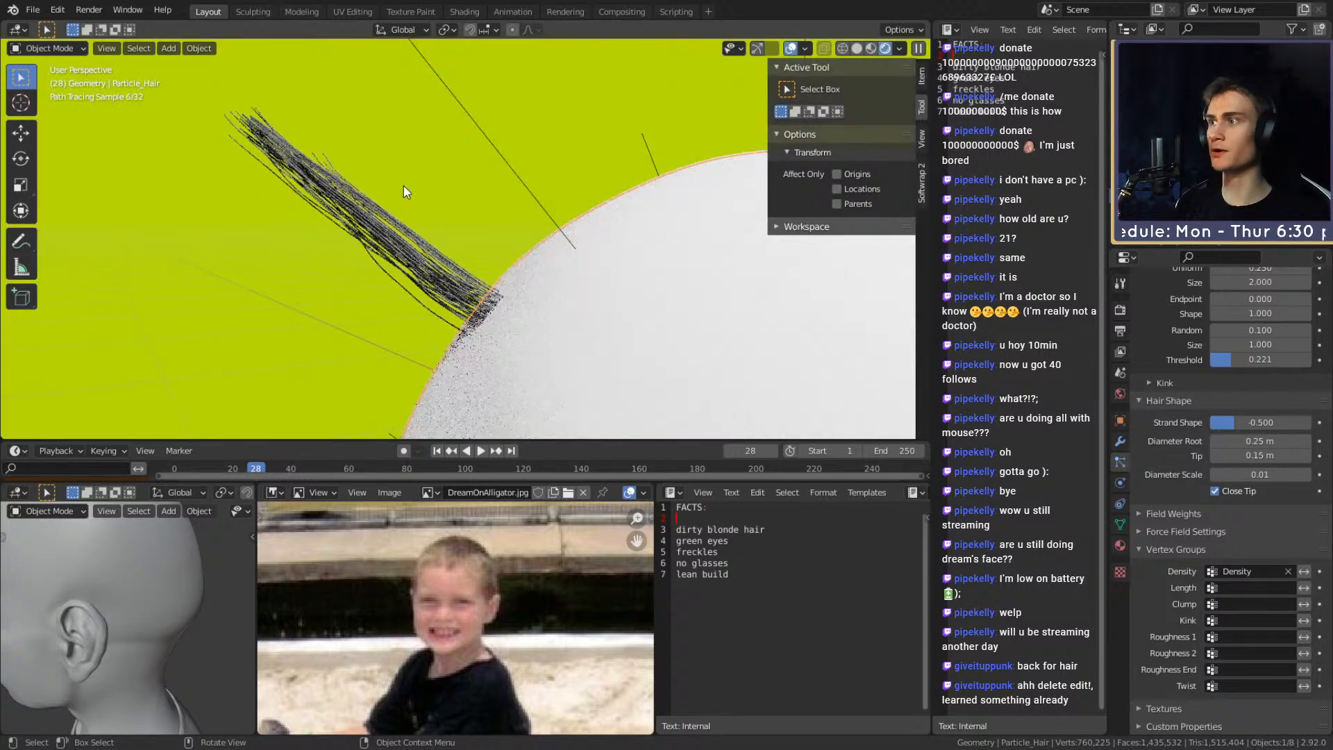
Set the hair Tip diameter to 0.05 m and return the main 3D view to Solid shading
click(1230, 455)
click(1230, 455)
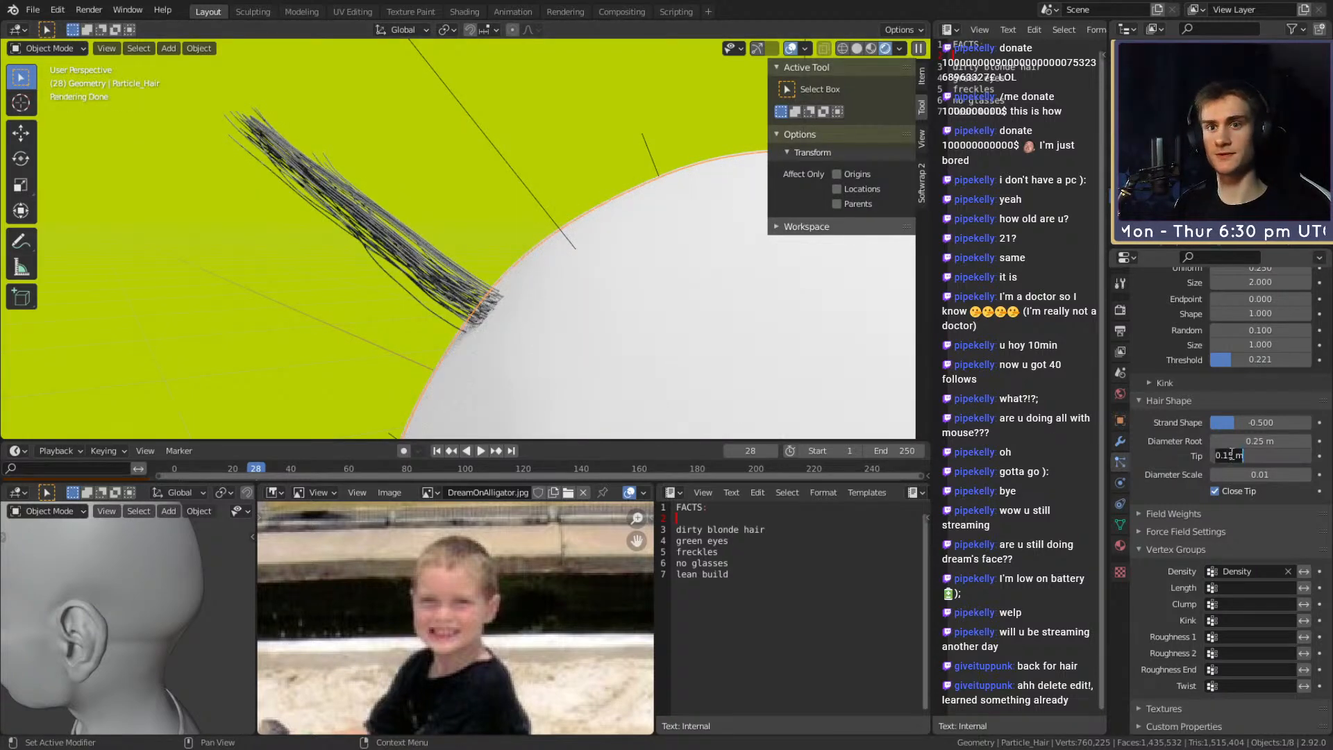
text(0)
key(Return)
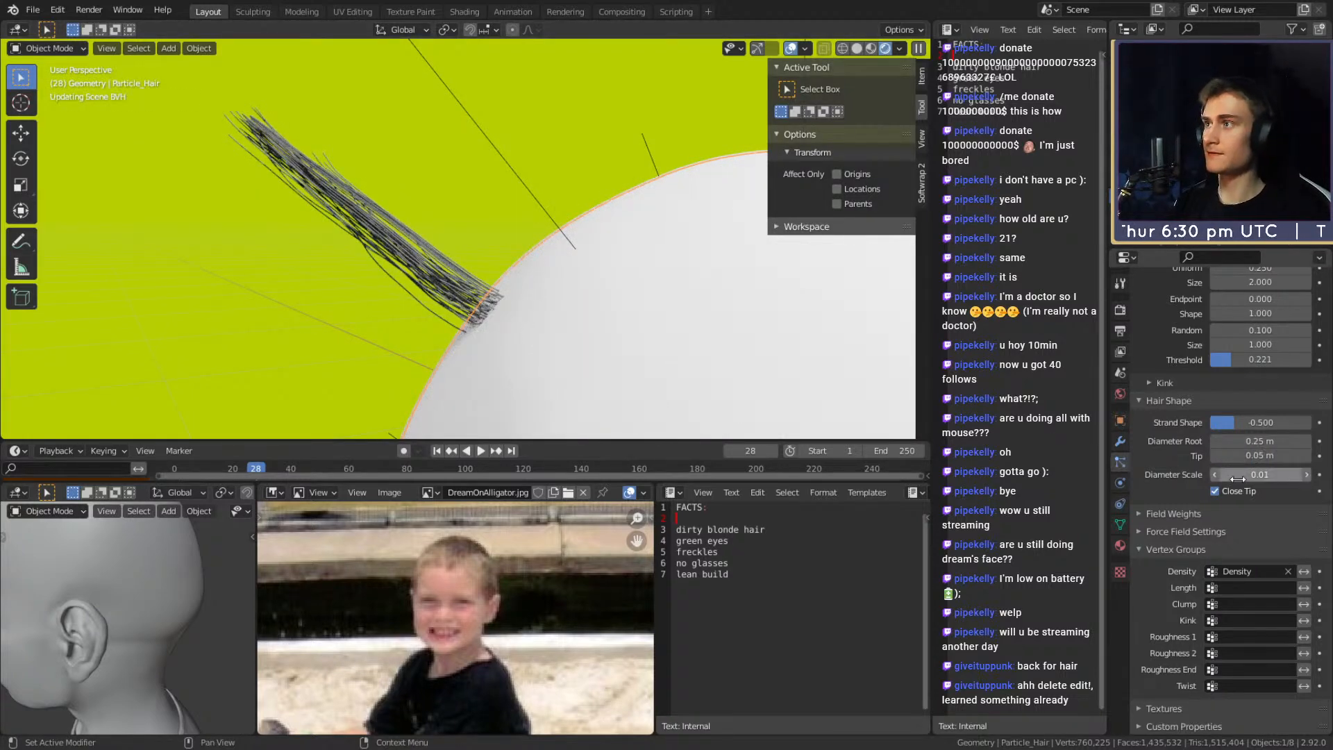
key(z)
click(527, 231)
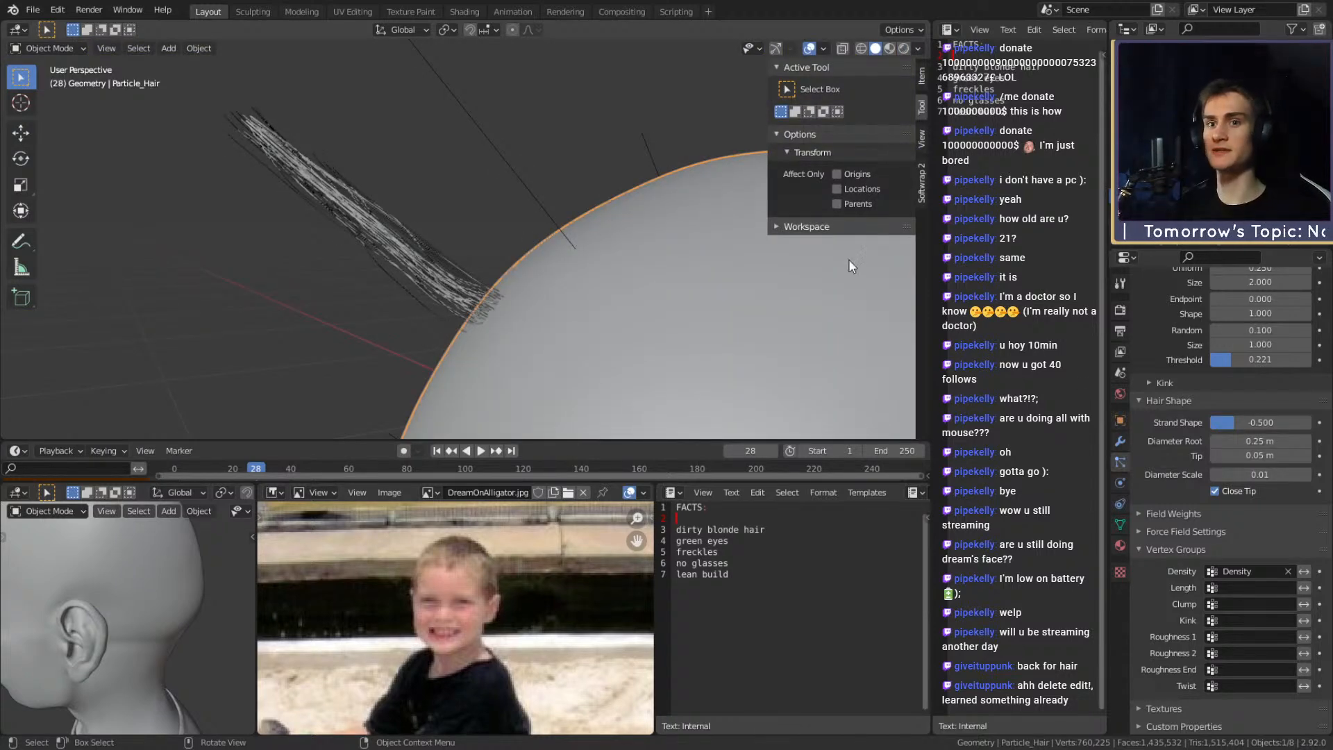
Switch the main 3D view to Rendered shading and raise the children's Clump to about 0.899
scroll(1153, 461, up, 3)
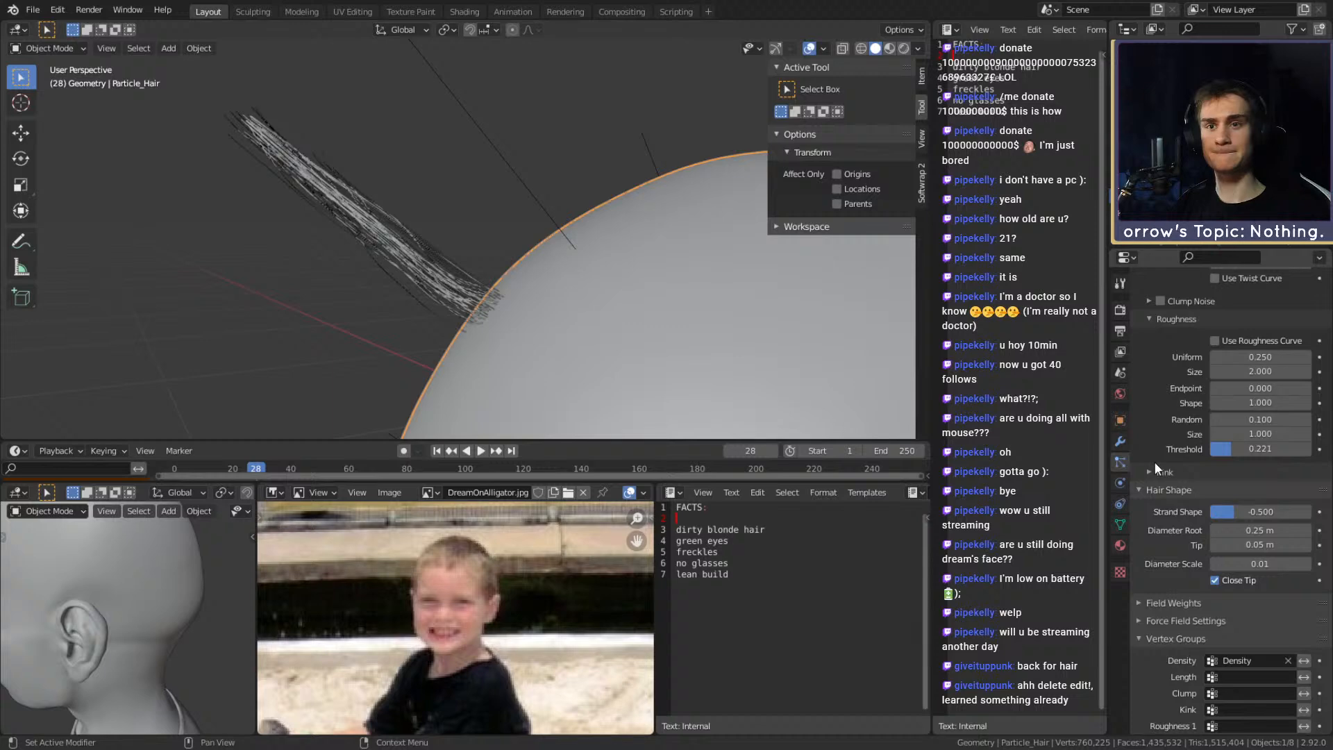
key(z)
click(645, 204)
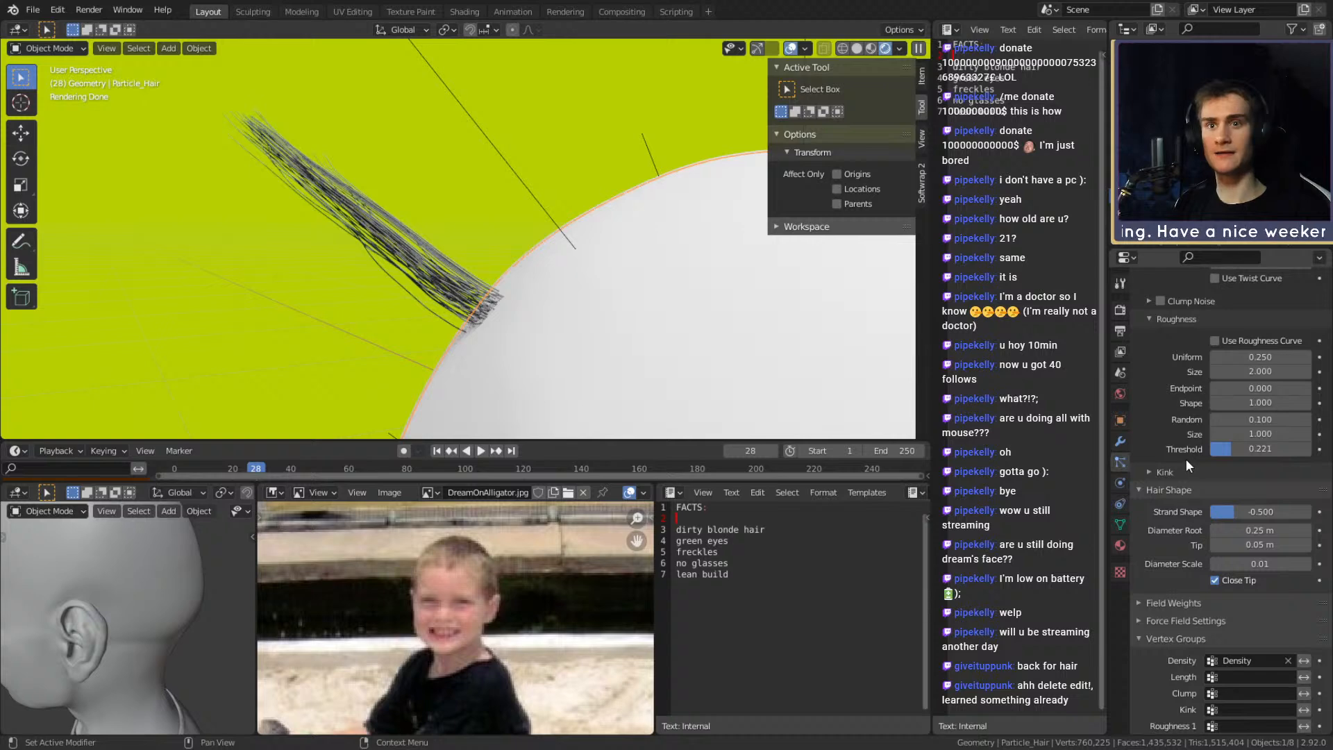
scroll(1173, 418, up, 7)
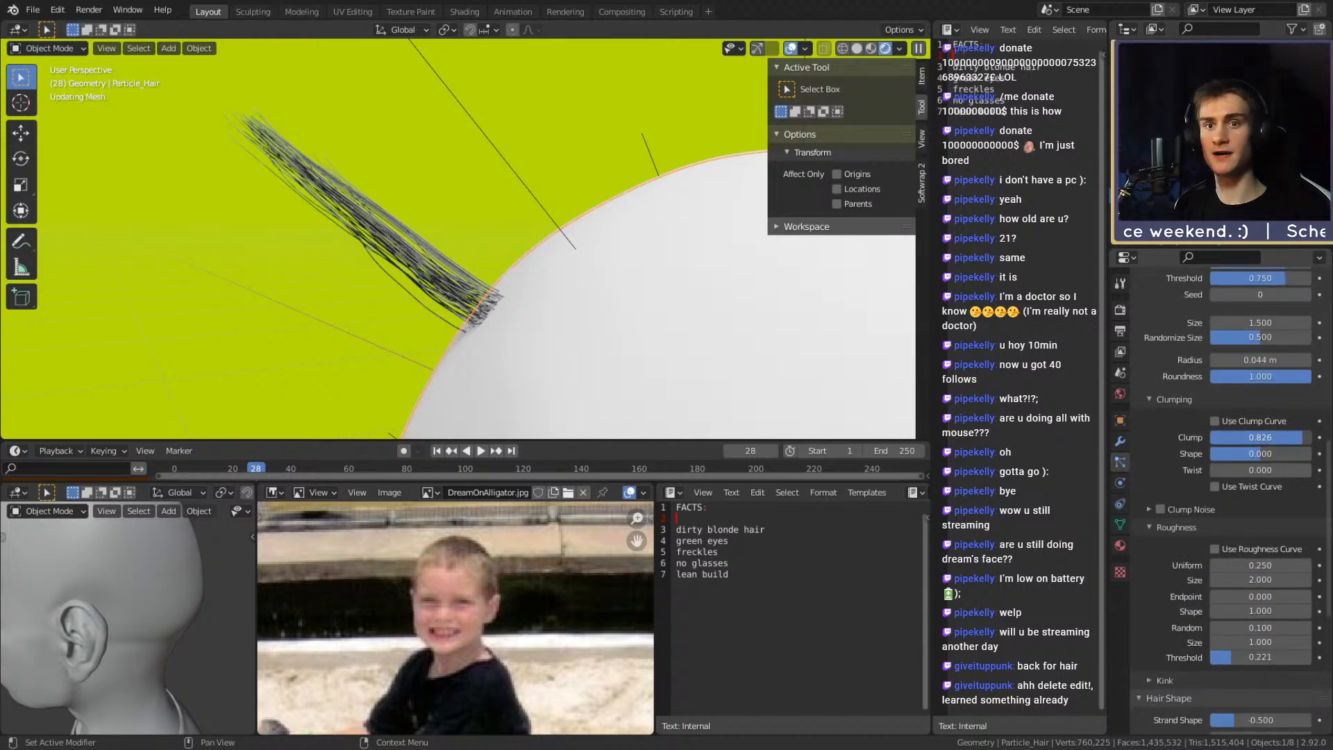
drag(1260, 437, 1271, 438)
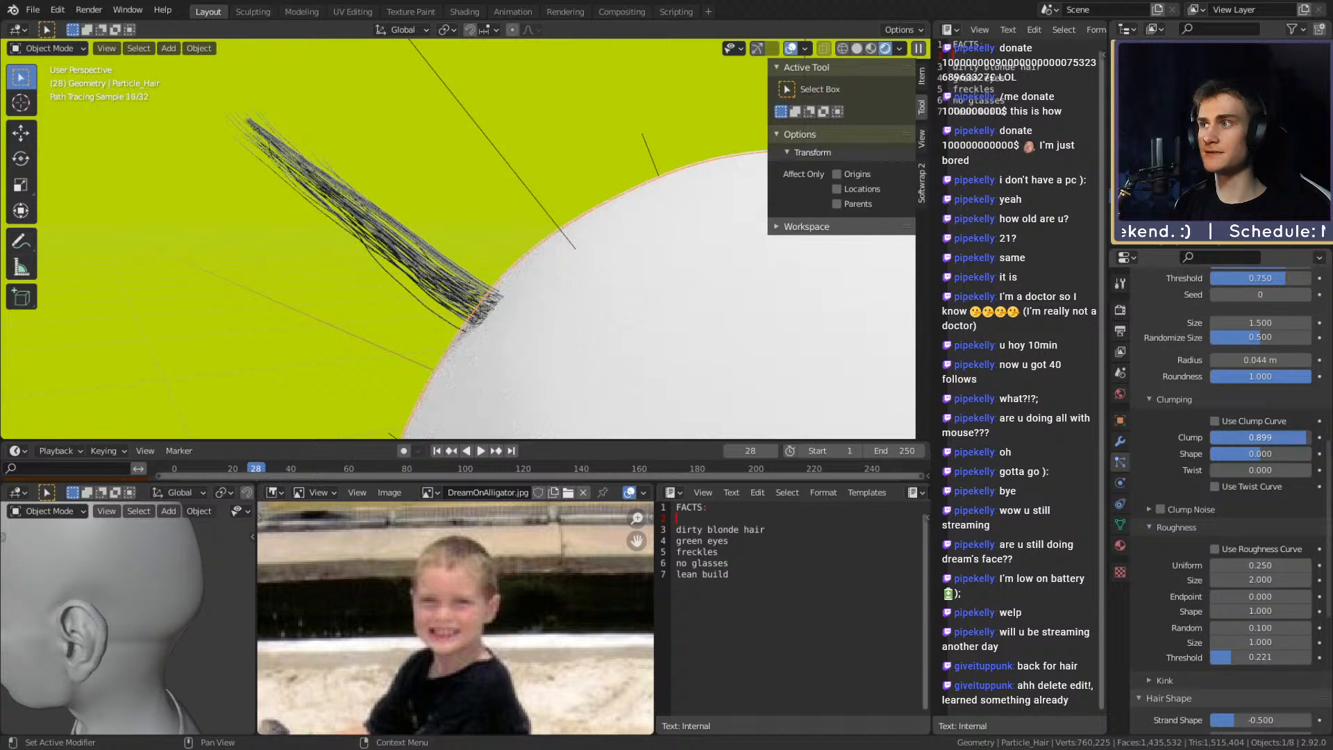
Try a lower Uniform roughness on the tuft, undo it, and view the tuft from another angle
scroll(1170, 477, down, 5)
click(1265, 416)
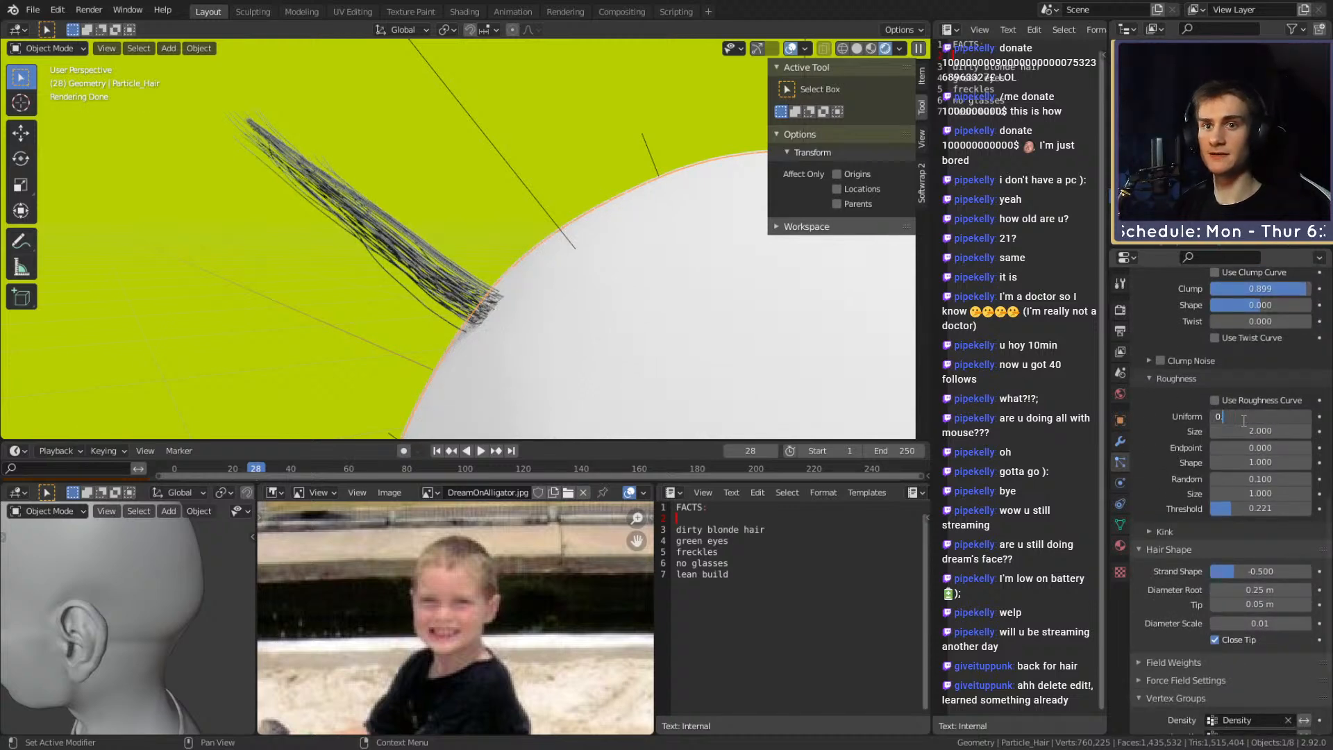
key(Return)
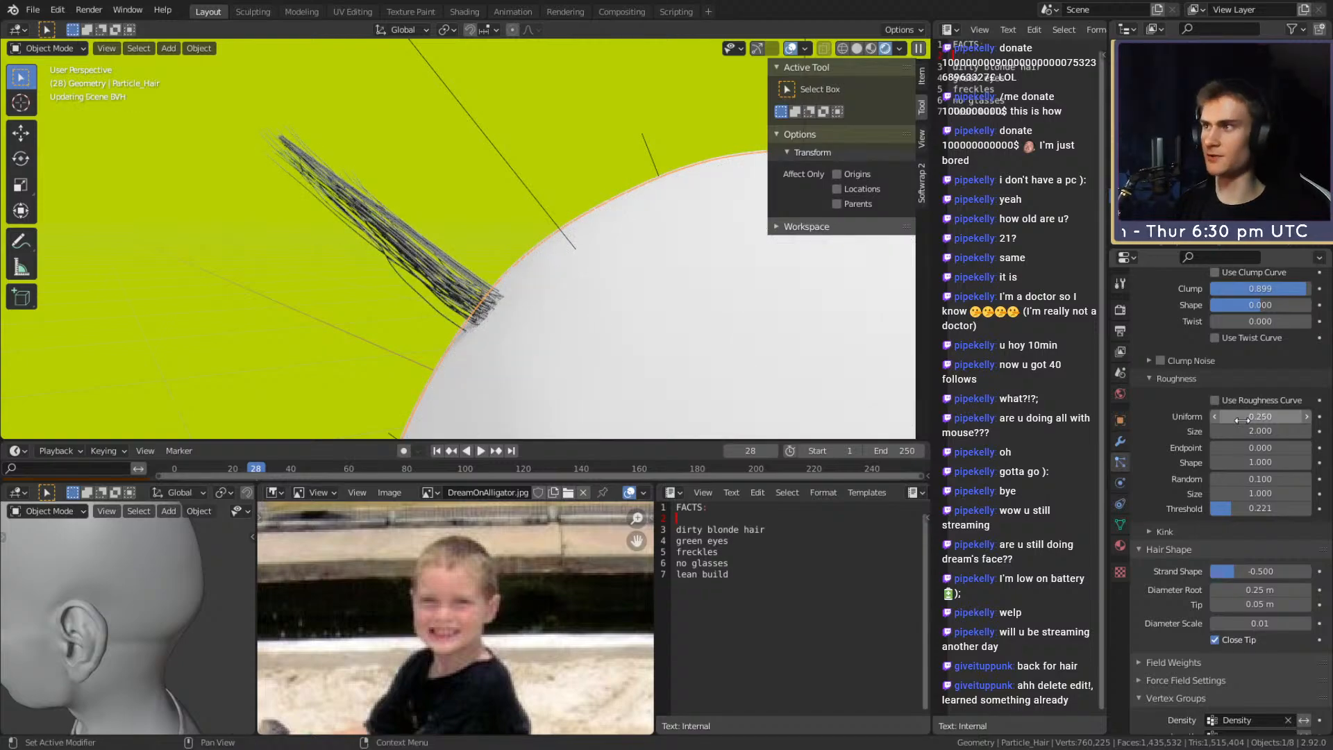
key(ctrl+z)
mouse_move(482, 300)
middle_down()
mouse_move(540, 261)
mouse_move(508, 289)
middle_up()
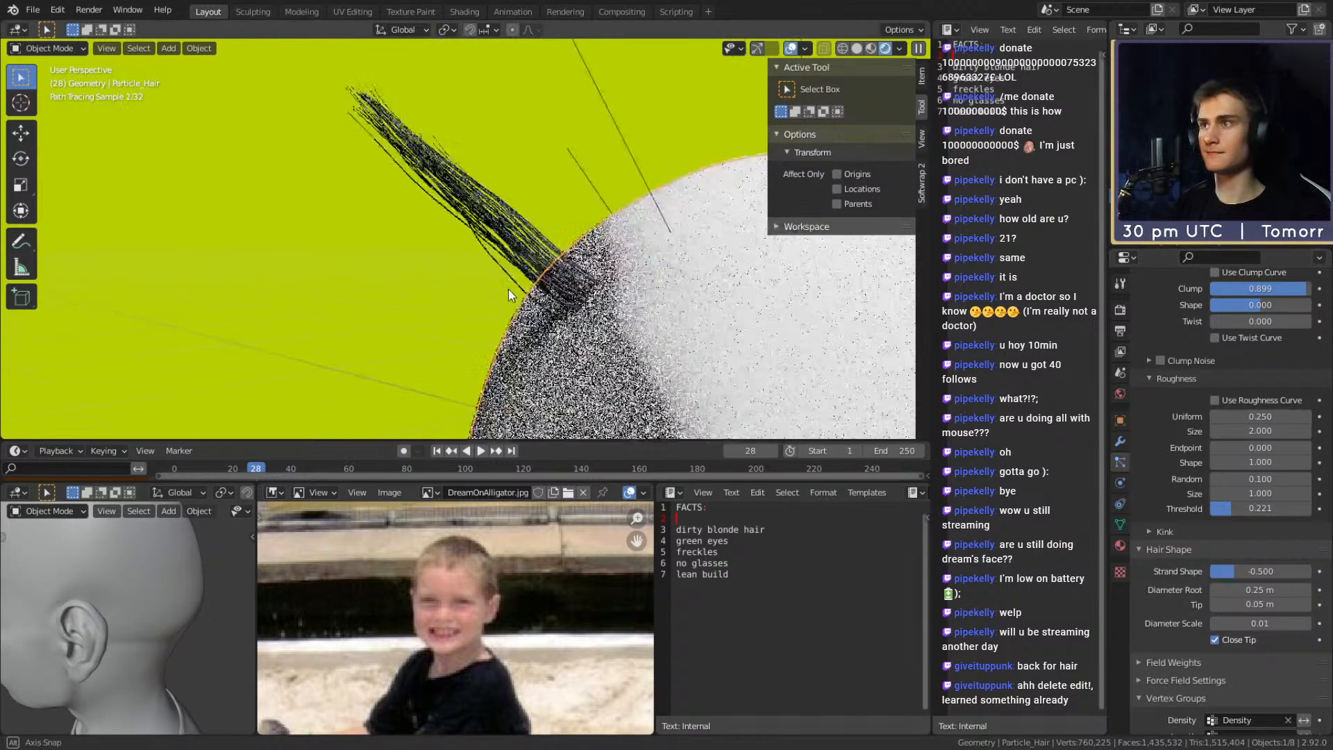
Set the Uniform roughness of the children to 0
click(1269, 418)
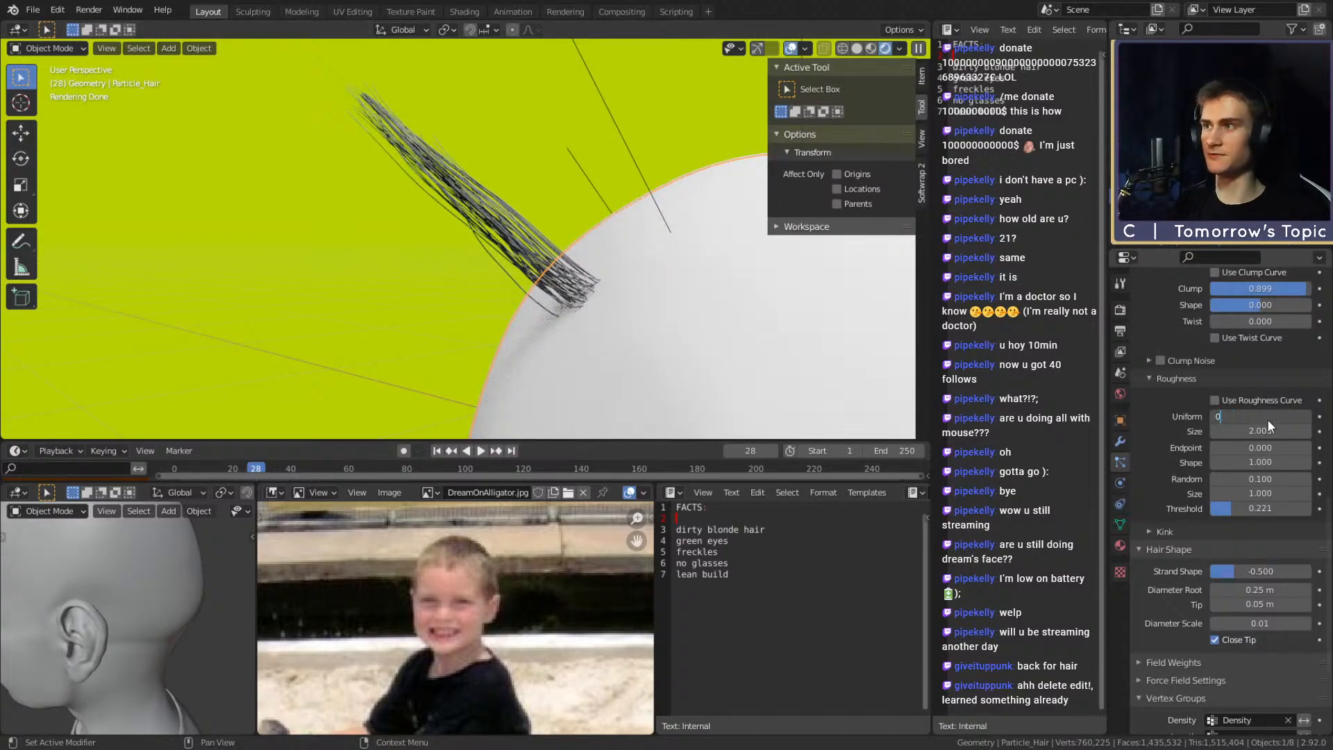
text(0)
key(Return)
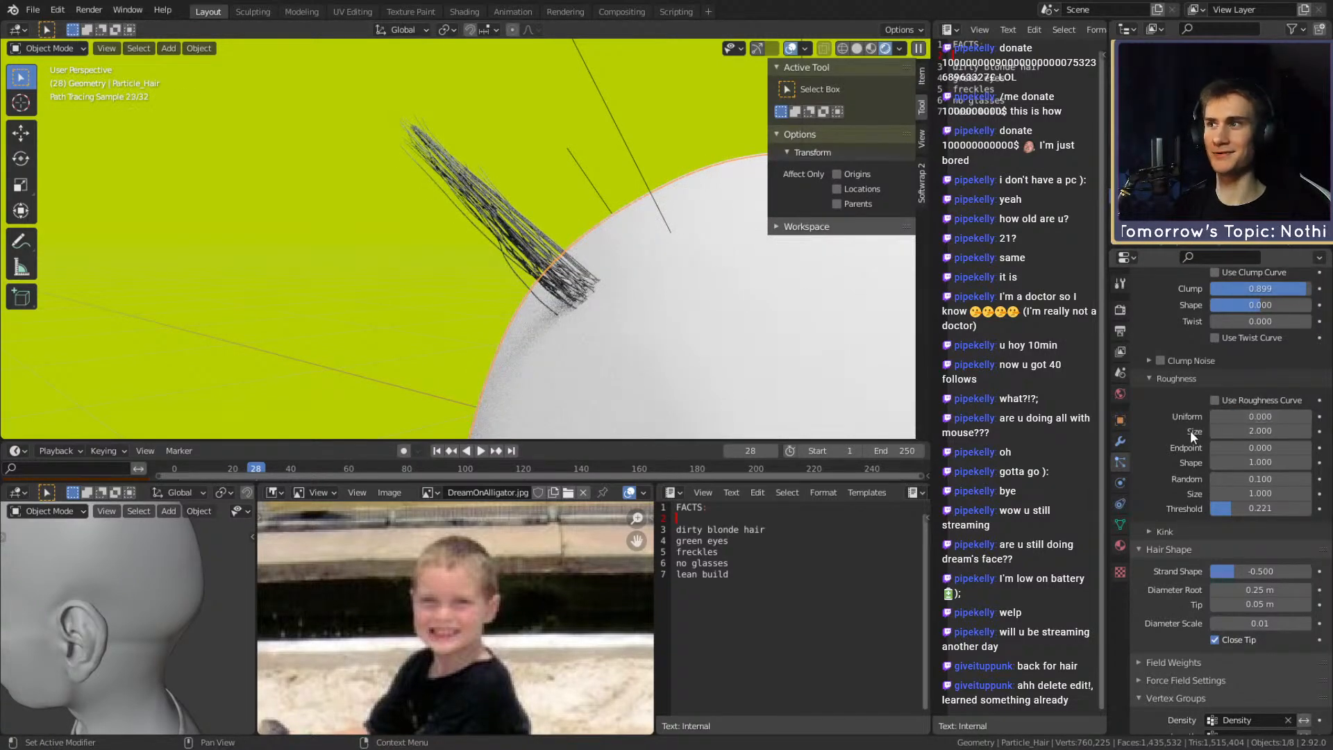
Try the random roughness Threshold at 0, then raise it to about 0.551
middle_drag(694, 285, 663, 288)
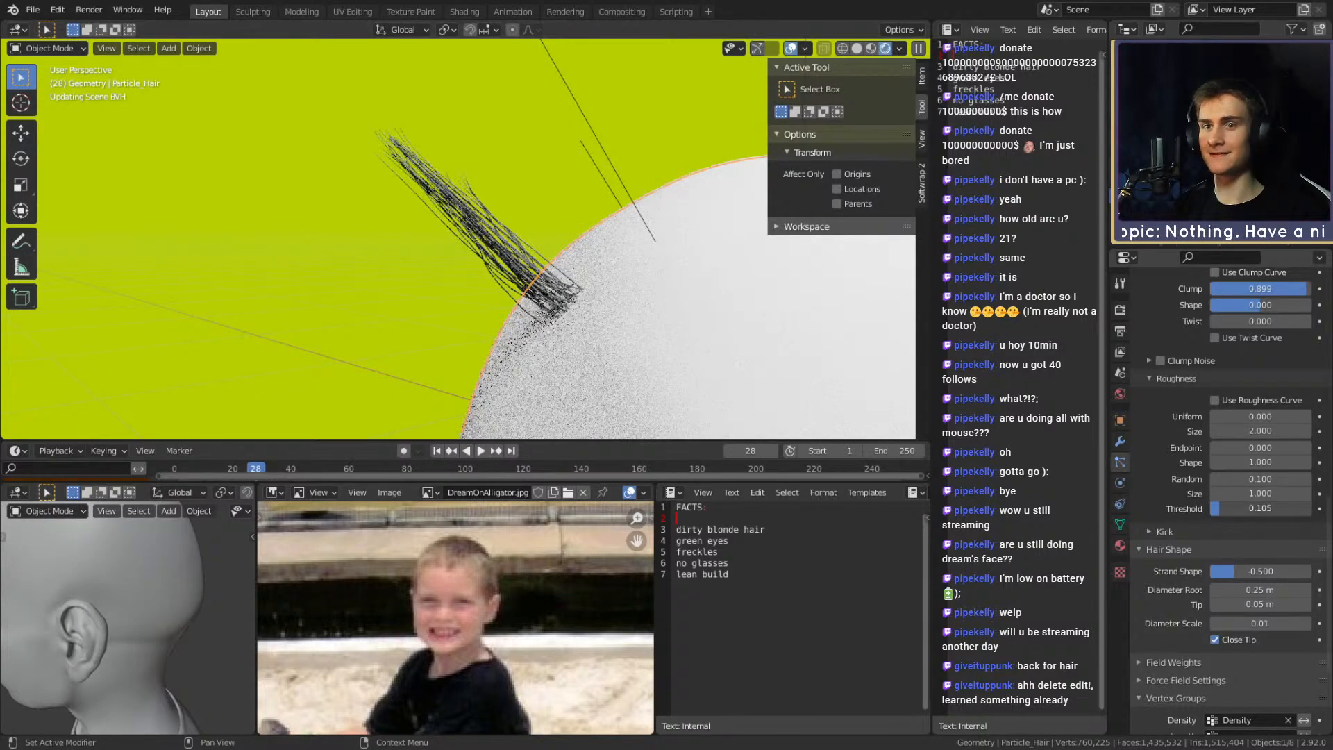
drag(1260, 509, 1248, 509)
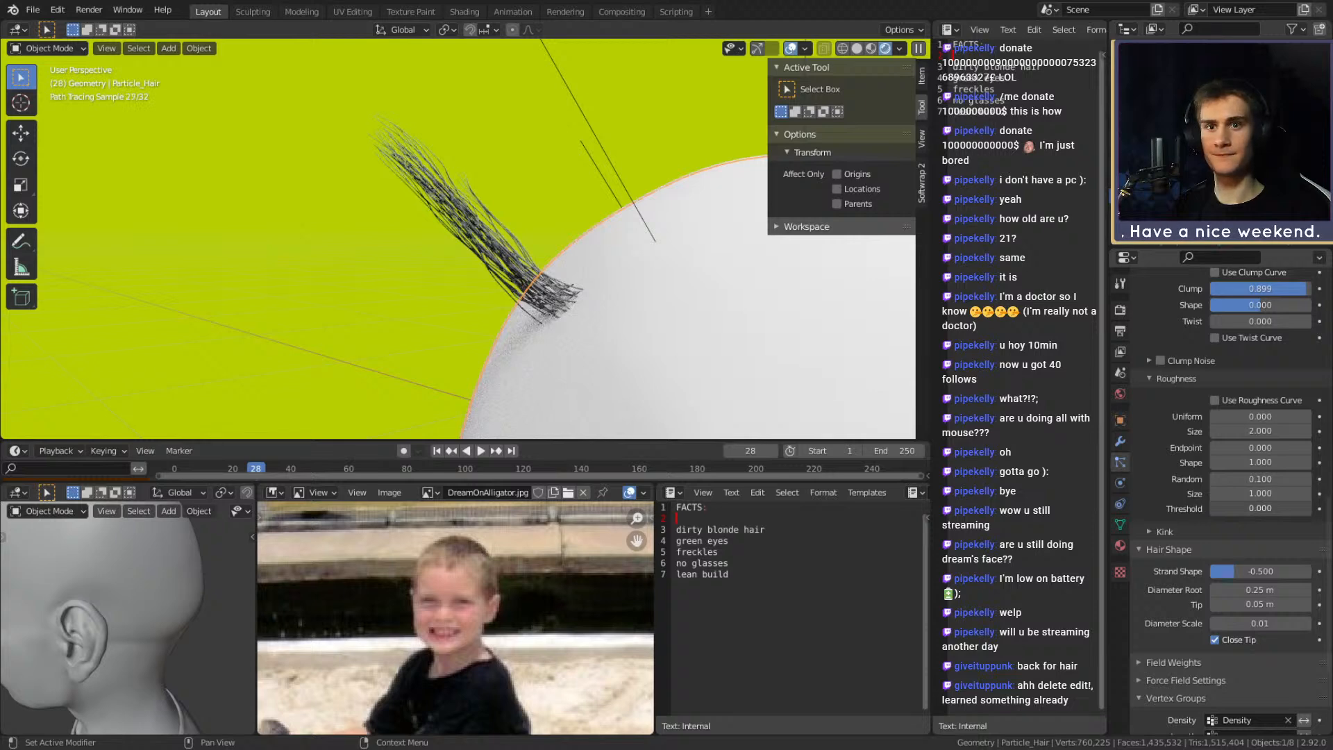
middle_drag(556, 193, 507, 260)
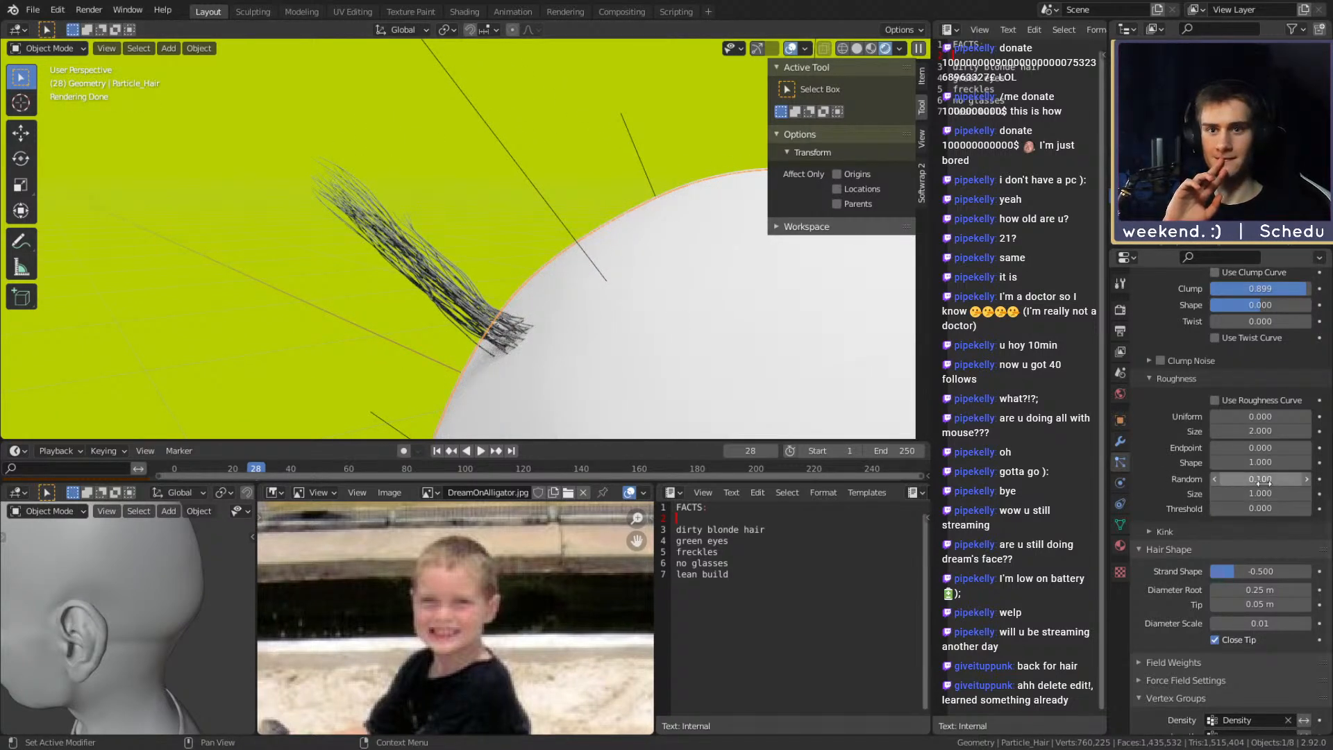
mouse_move(1255, 509)
mouse_down()
mouse_move(1312, 514)
mouse_move(1277, 509)
mouse_up()
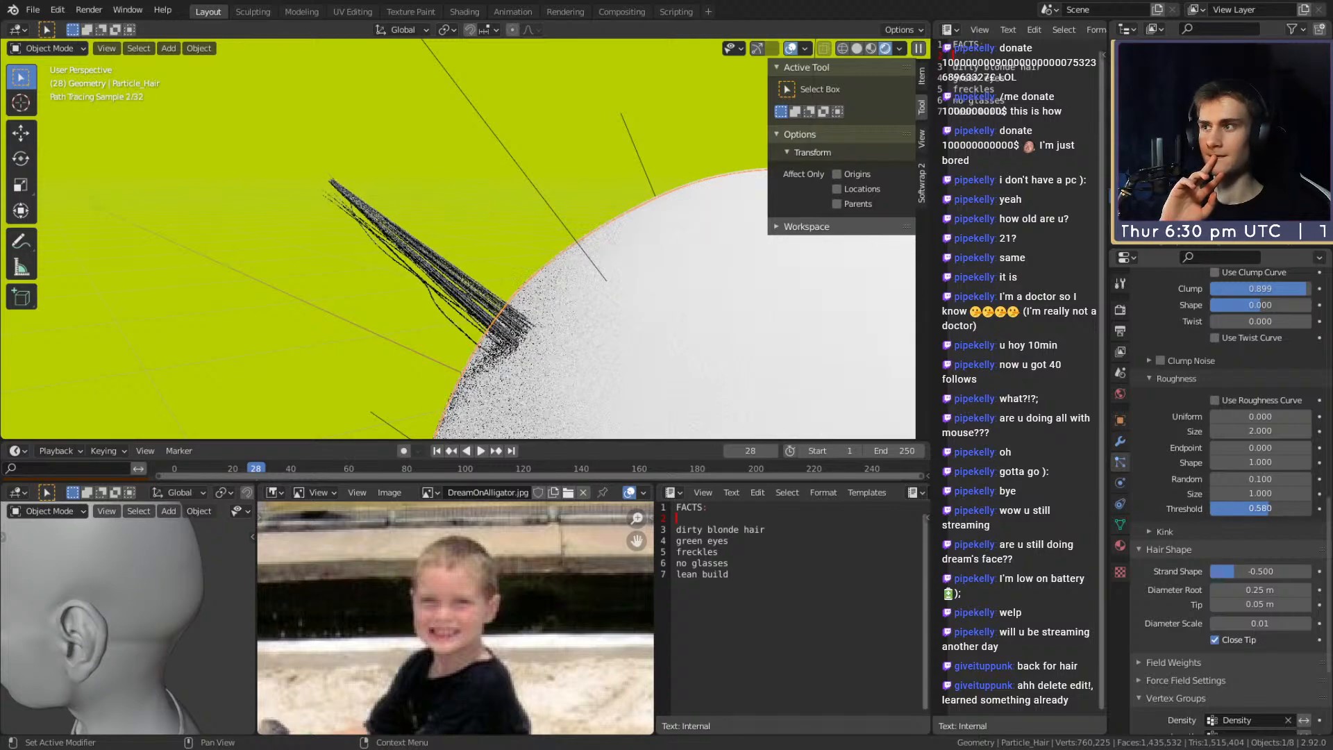
drag(1270, 509, 1269, 508)
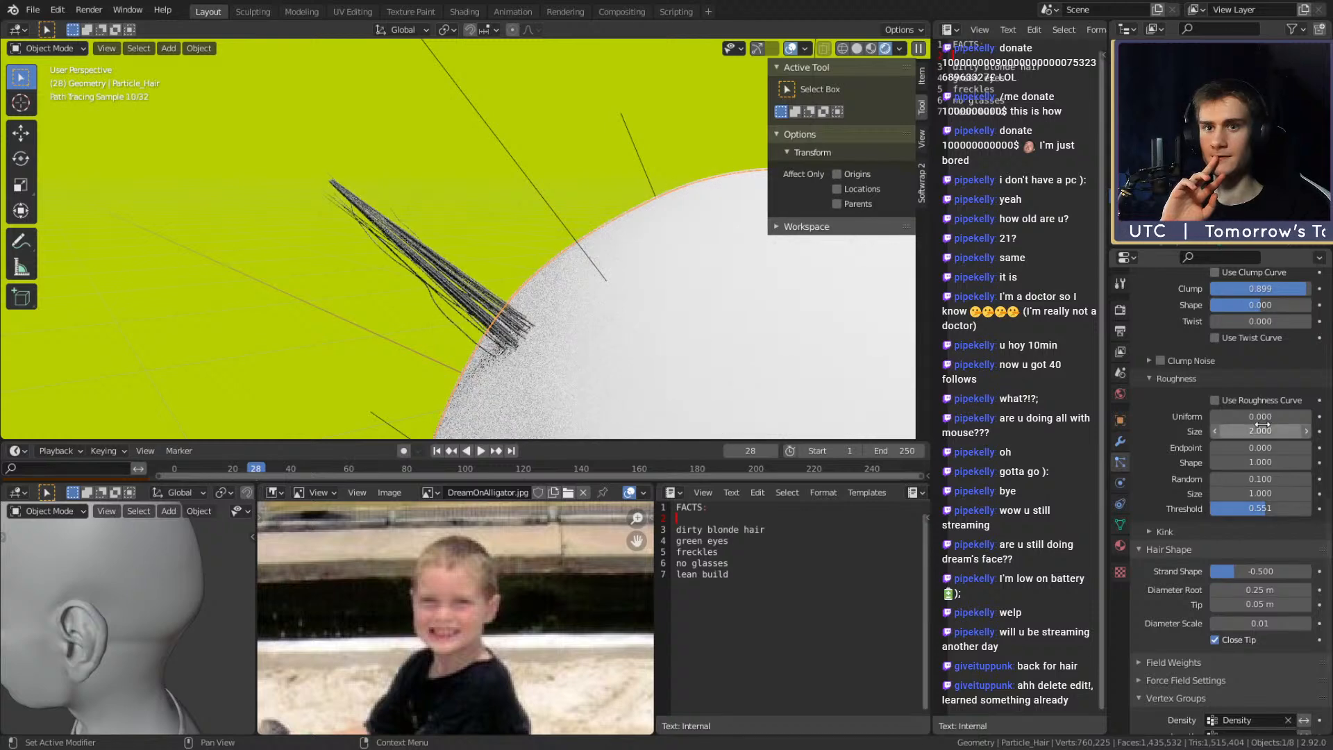
Raise the Uniform roughness to about 0.157 and reduce its Size to about 0.766
drag(1260, 416, 1263, 416)
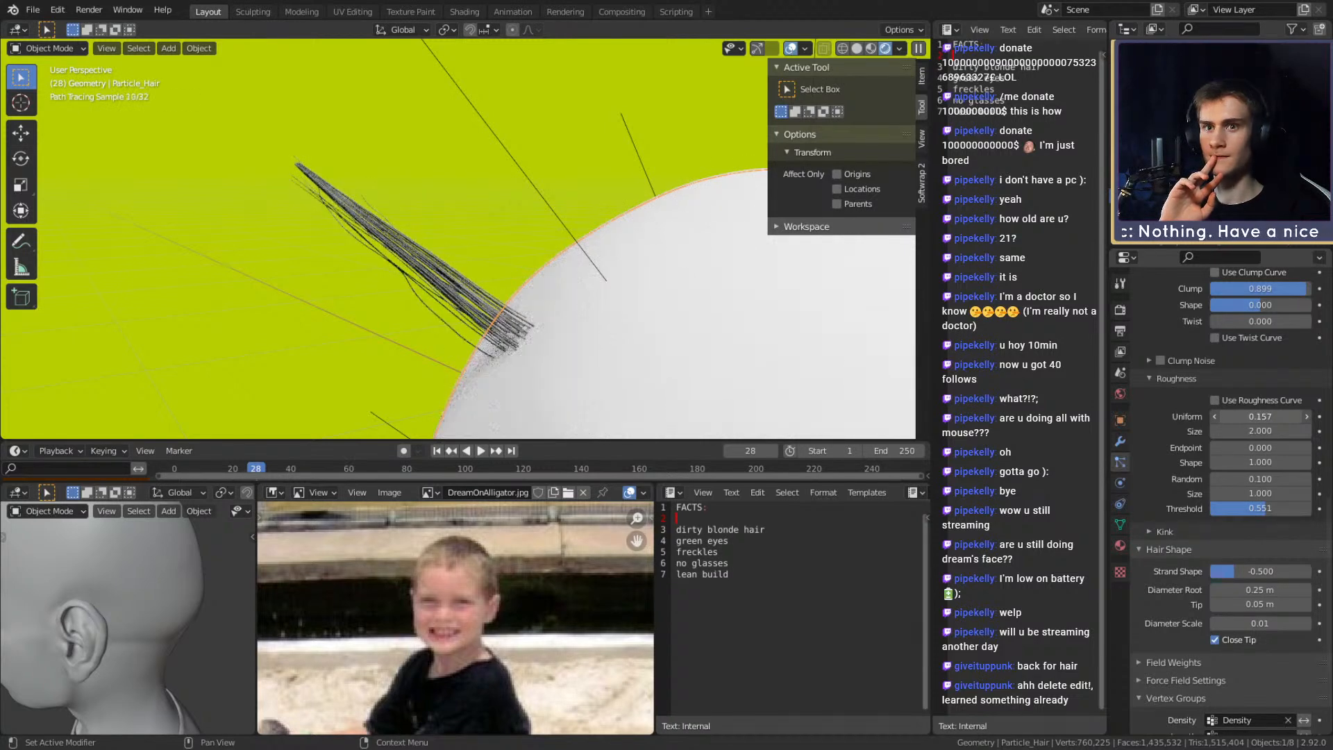
click(1258, 416)
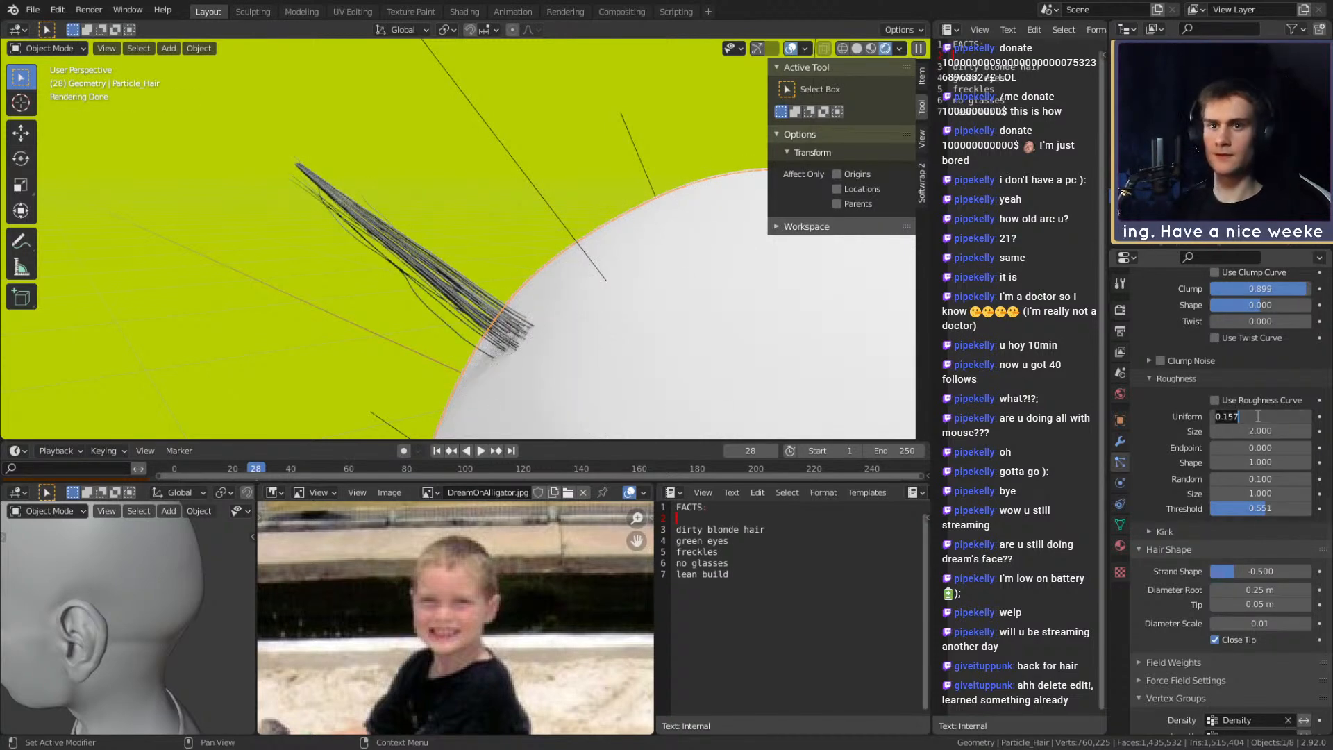
key(Return)
drag(1251, 426, 1245, 431)
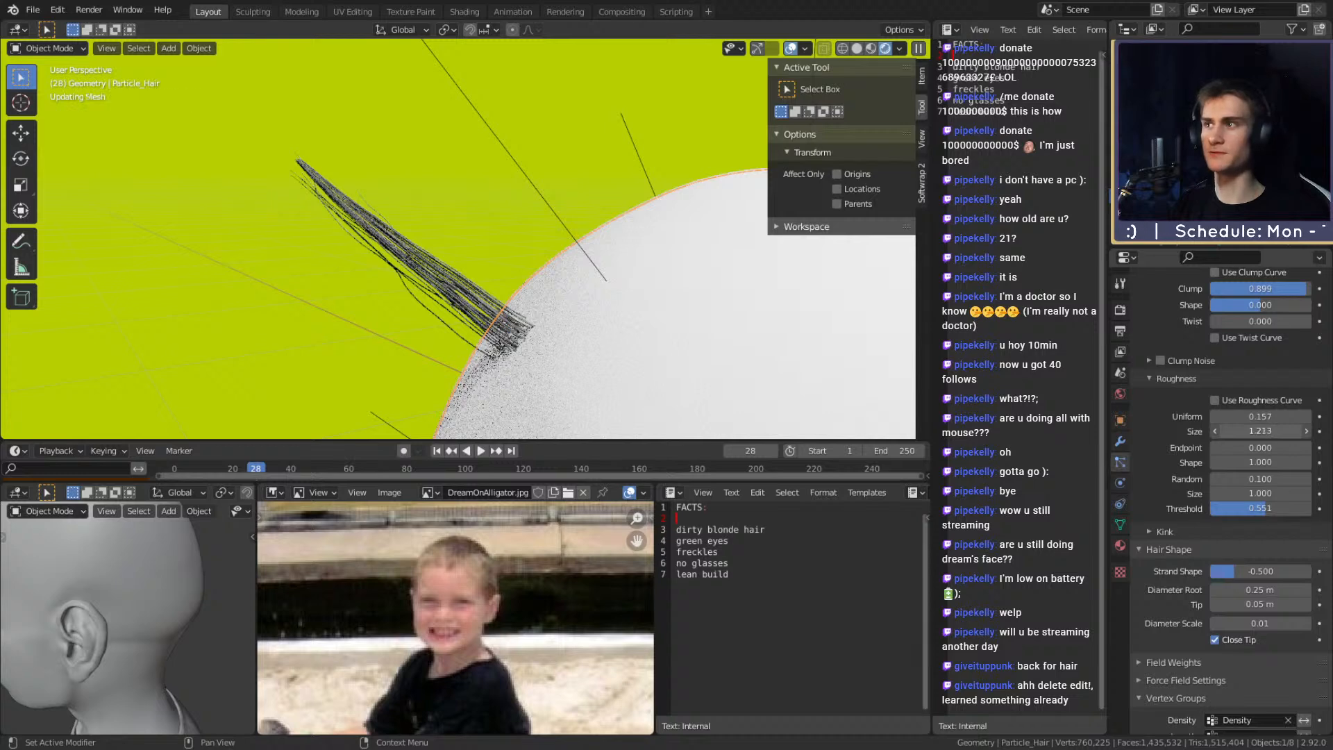
drag(1245, 430, 1265, 431)
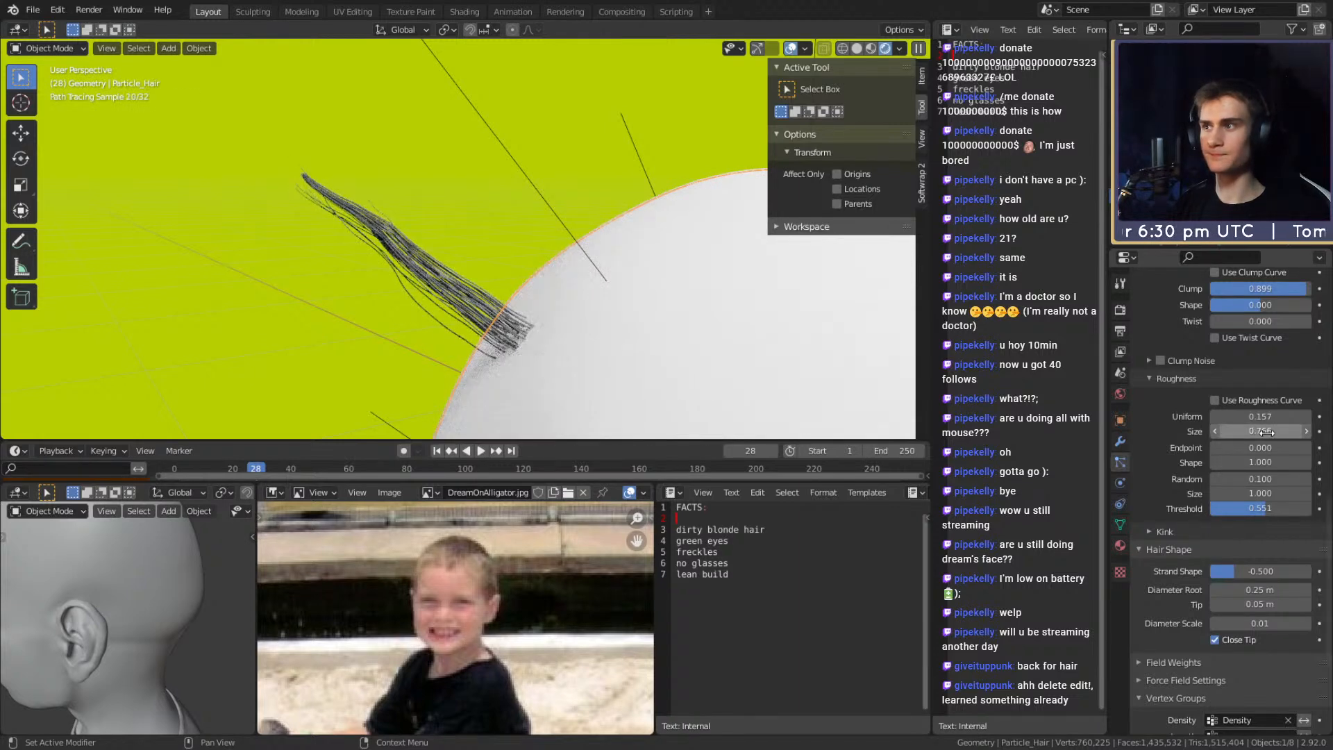
Reset the Uniform roughness to 0, keeping its Size at 0.766
click(1268, 416)
text(0)
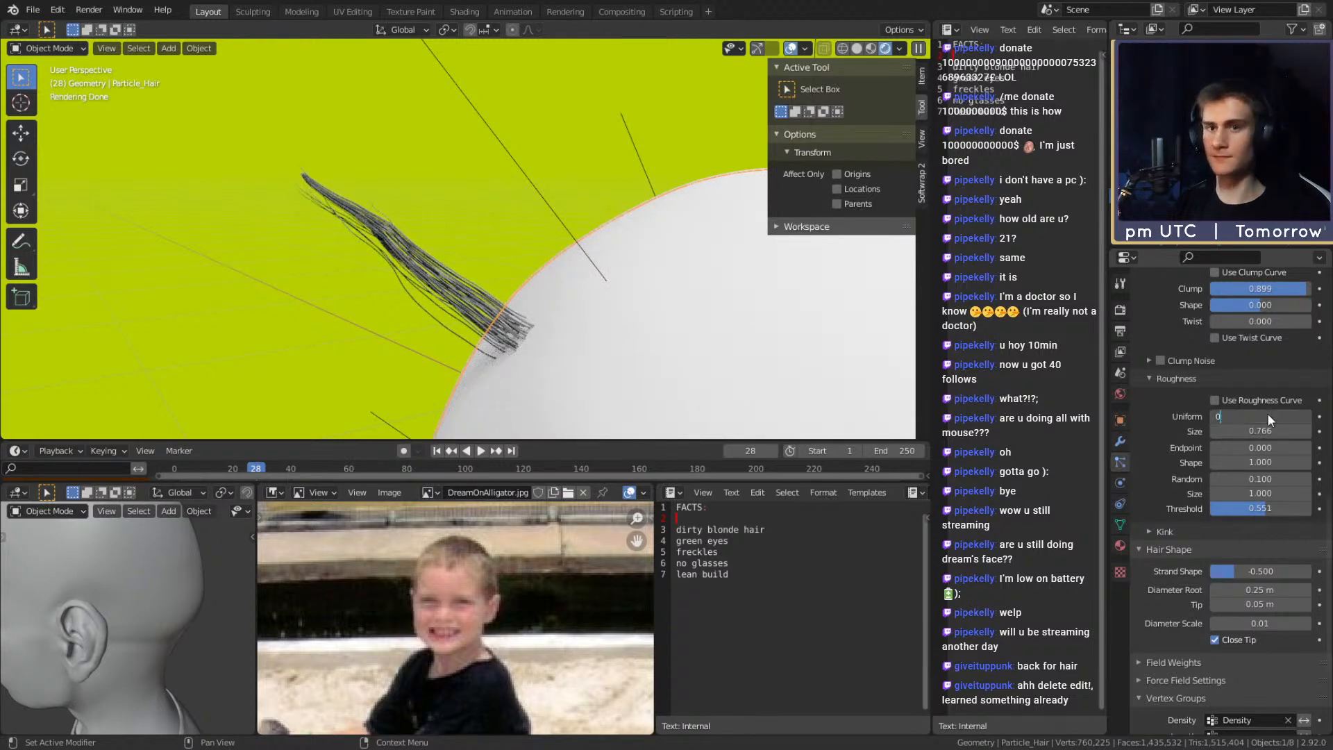
key(Return)
click(1265, 431)
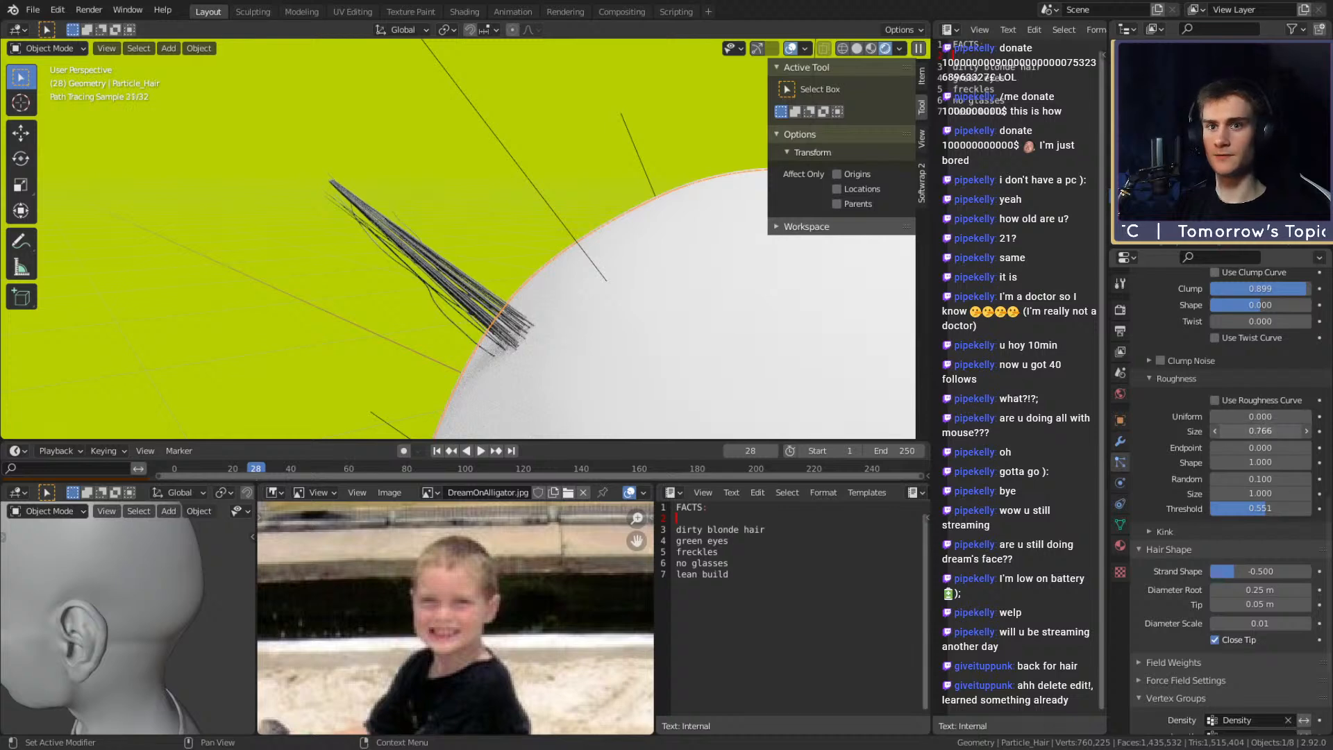
key(Return)
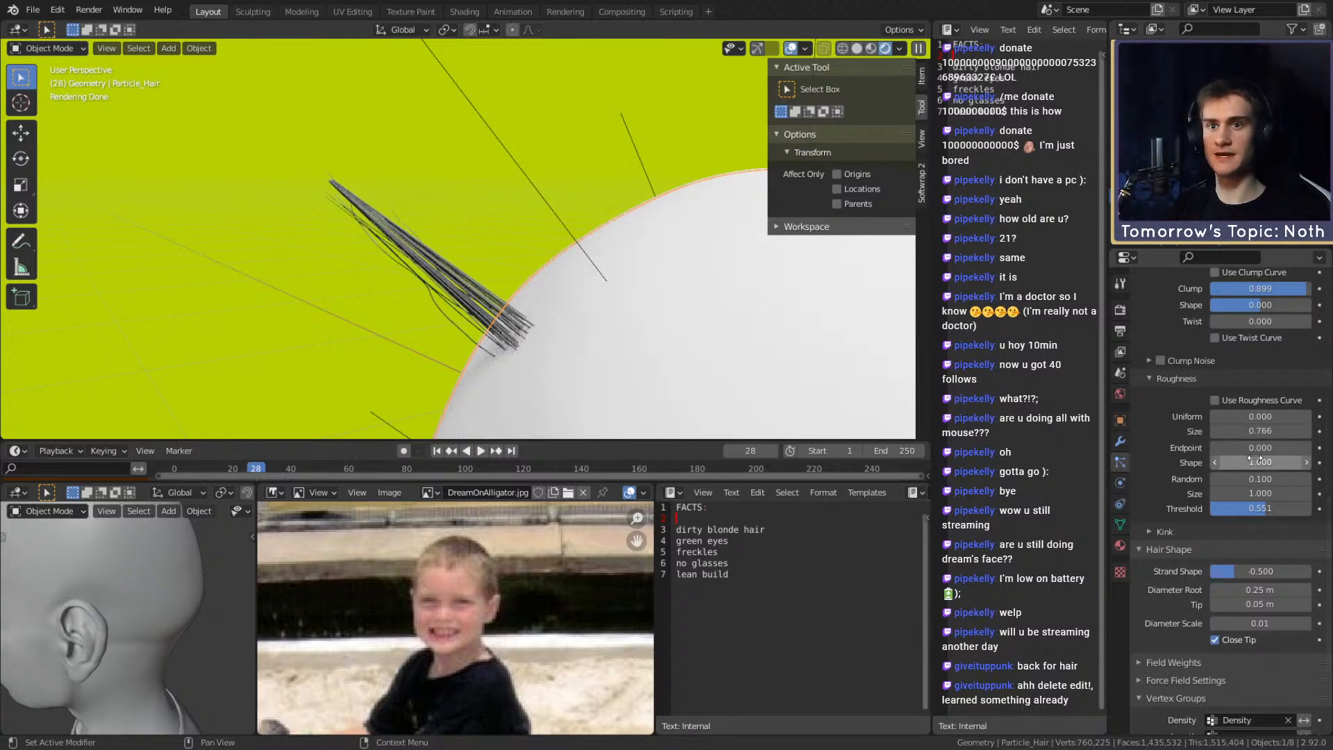
Try Endpoint roughness at about 0.012 with Shape 2.9, and switch the 3D view to Solid shading
drag(1258, 445, 1261, 445)
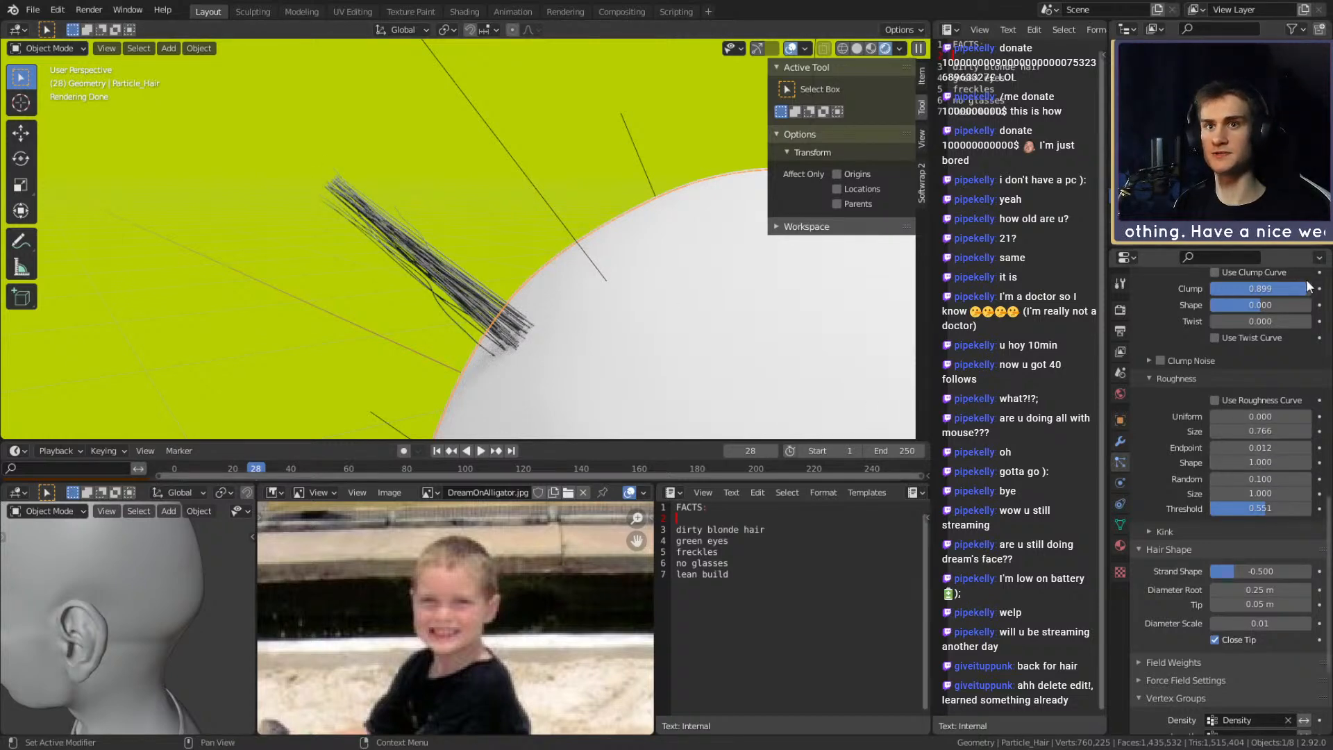
mouse_move(1266, 463)
mouse_down()
mouse_move(1221, 464)
mouse_move(1322, 463)
mouse_move(1276, 464)
mouse_up()
key(z)
click(527, 248)
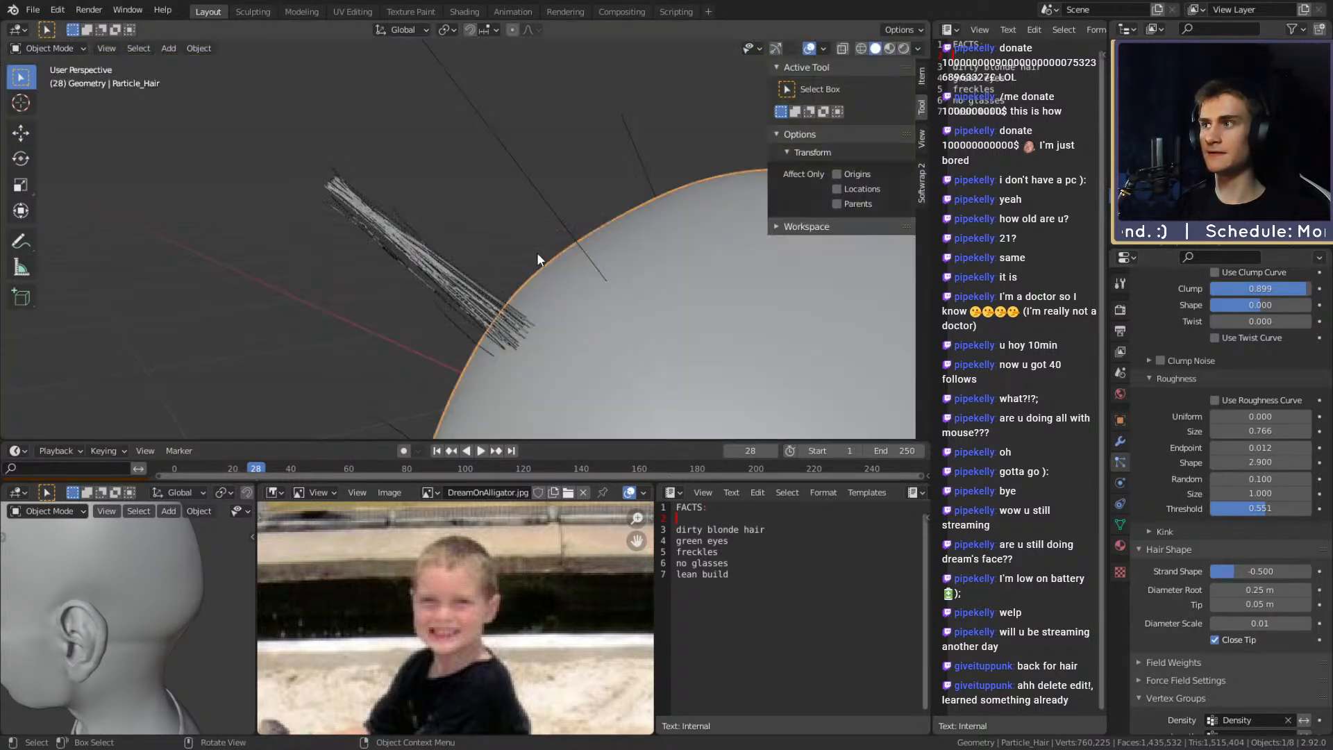
Adjust the Endpoint roughness to 0.007 with Shape 2.6, and check the tuft on the whole head in Rendered shading
mouse_move(1268, 463)
mouse_down()
mouse_move(1222, 463)
mouse_move(1326, 463)
mouse_move(1272, 463)
mouse_move(1259, 448)
mouse_up()
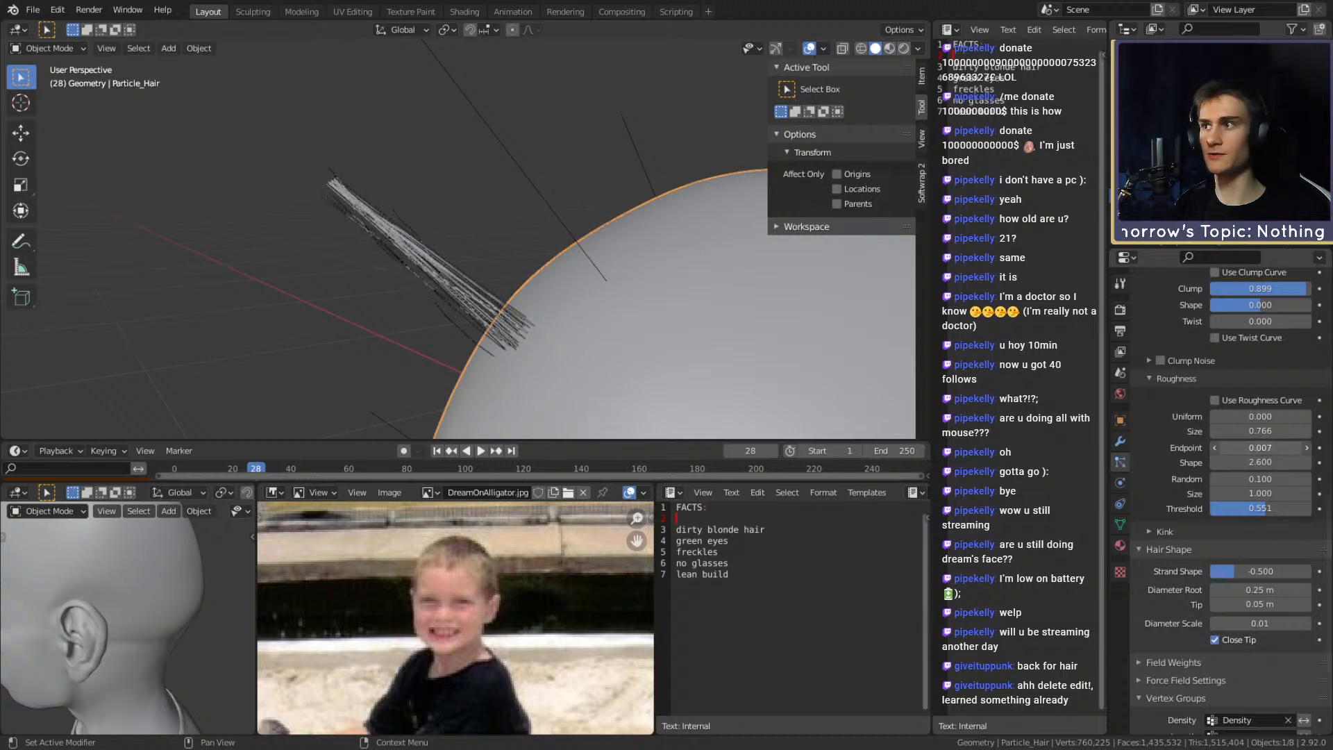
key(z)
click(508, 181)
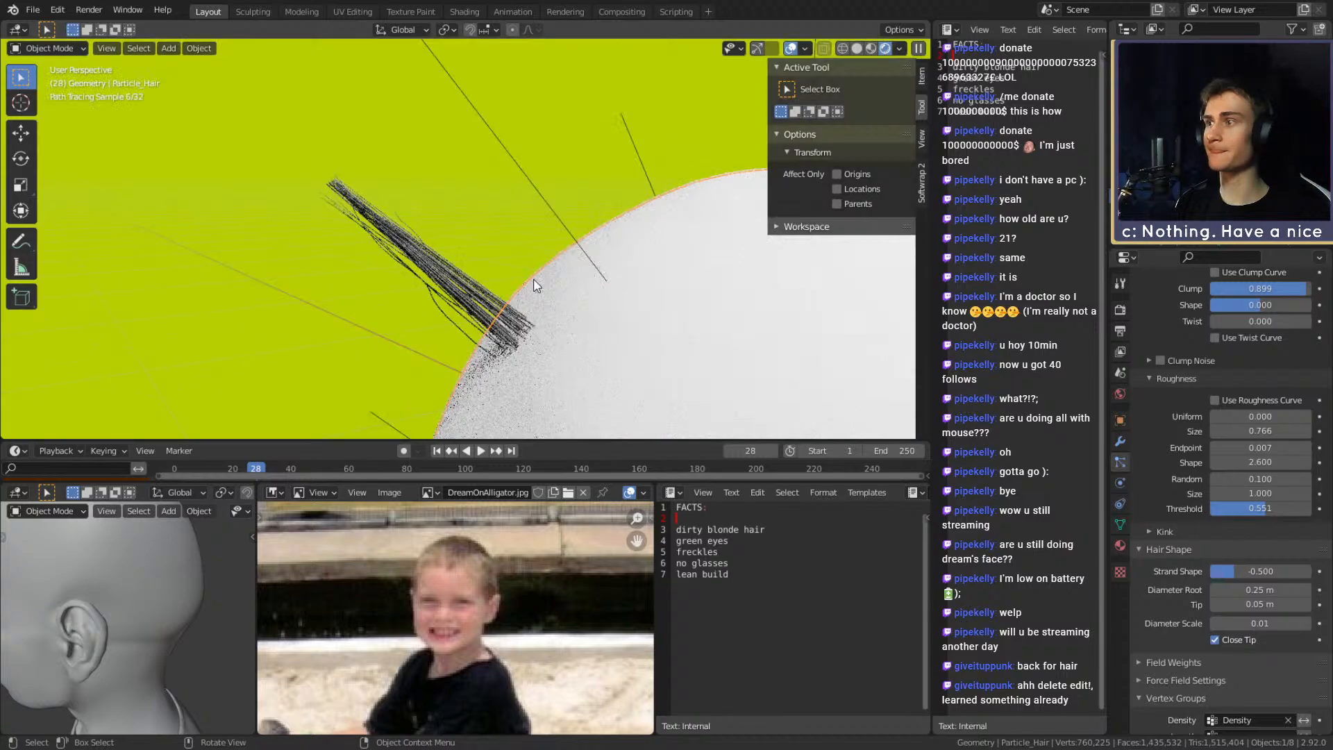
middle_drag(547, 286, 523, 271)
scroll(526, 277, down, 8)
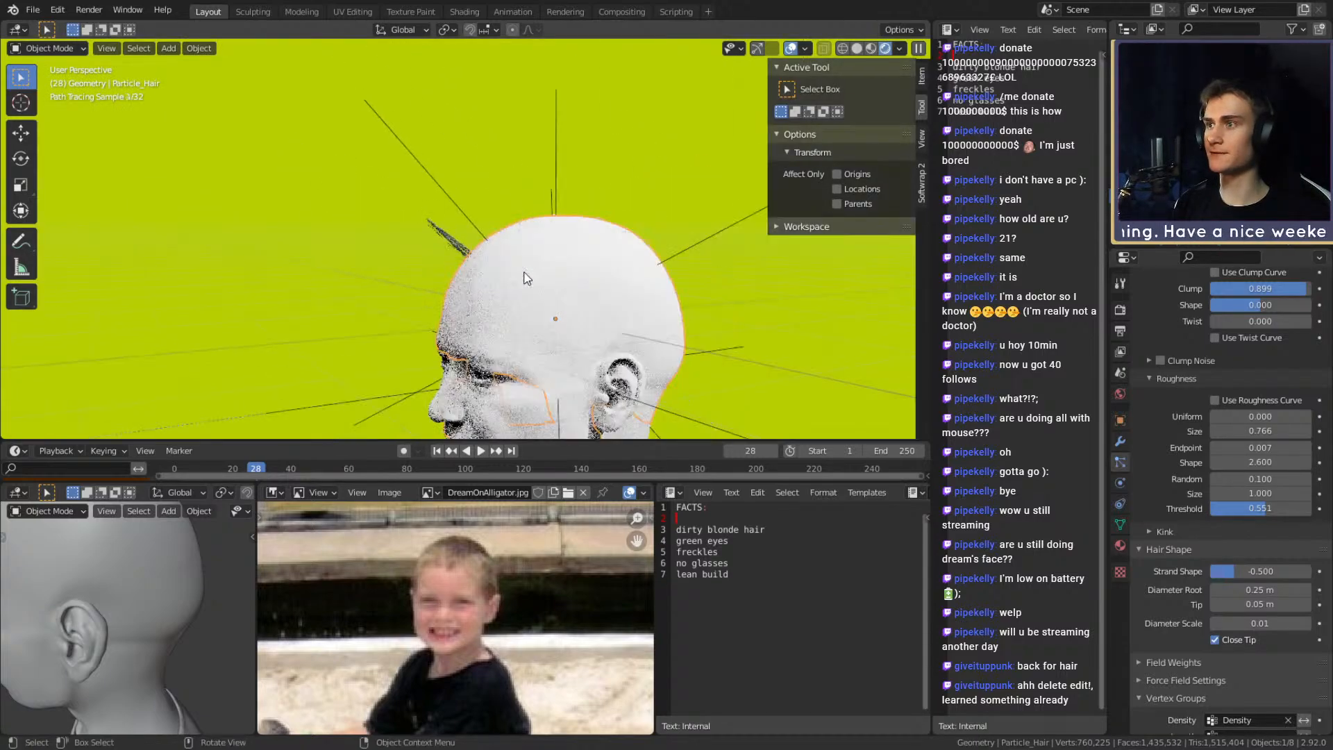
Switch the 3D view to Solid shading and increase the children Radius of the longer hair to 0.084 m
scroll(526, 278, up, 8)
scroll(526, 278, down, 8)
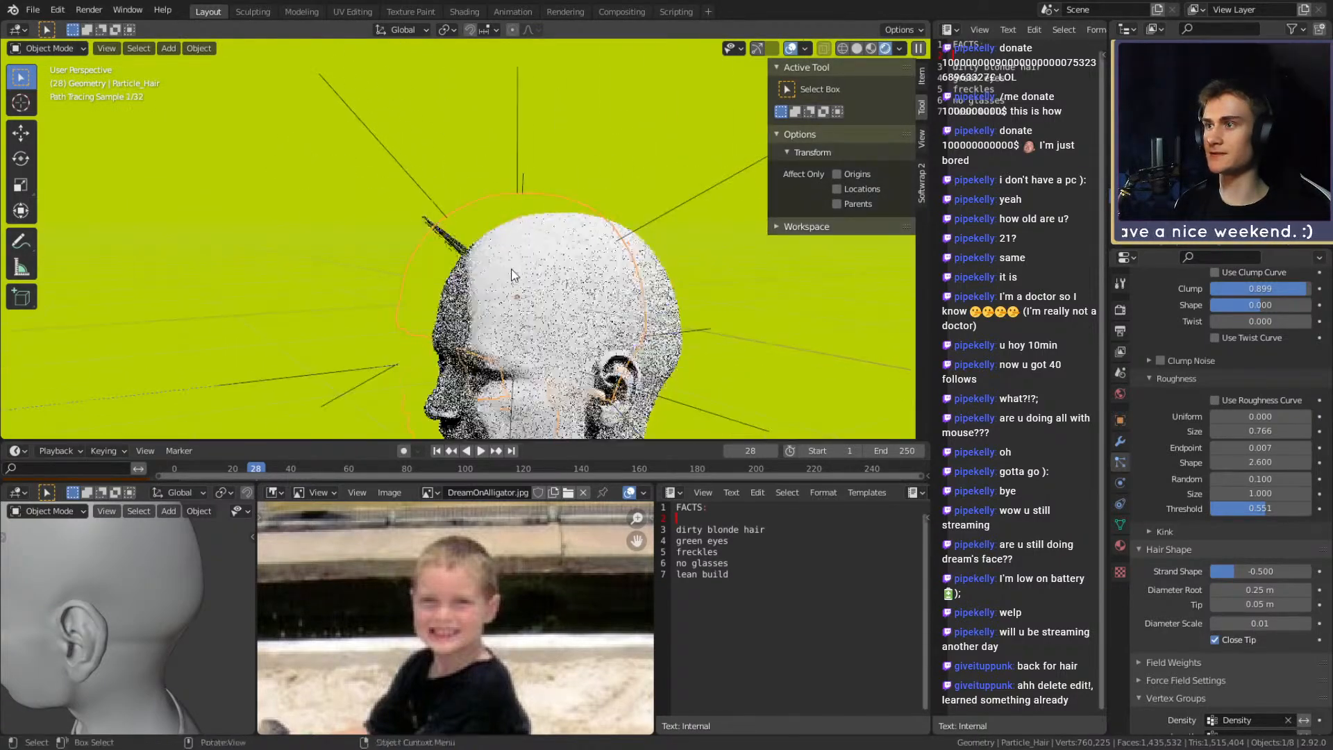
scroll(511, 269, up, 6)
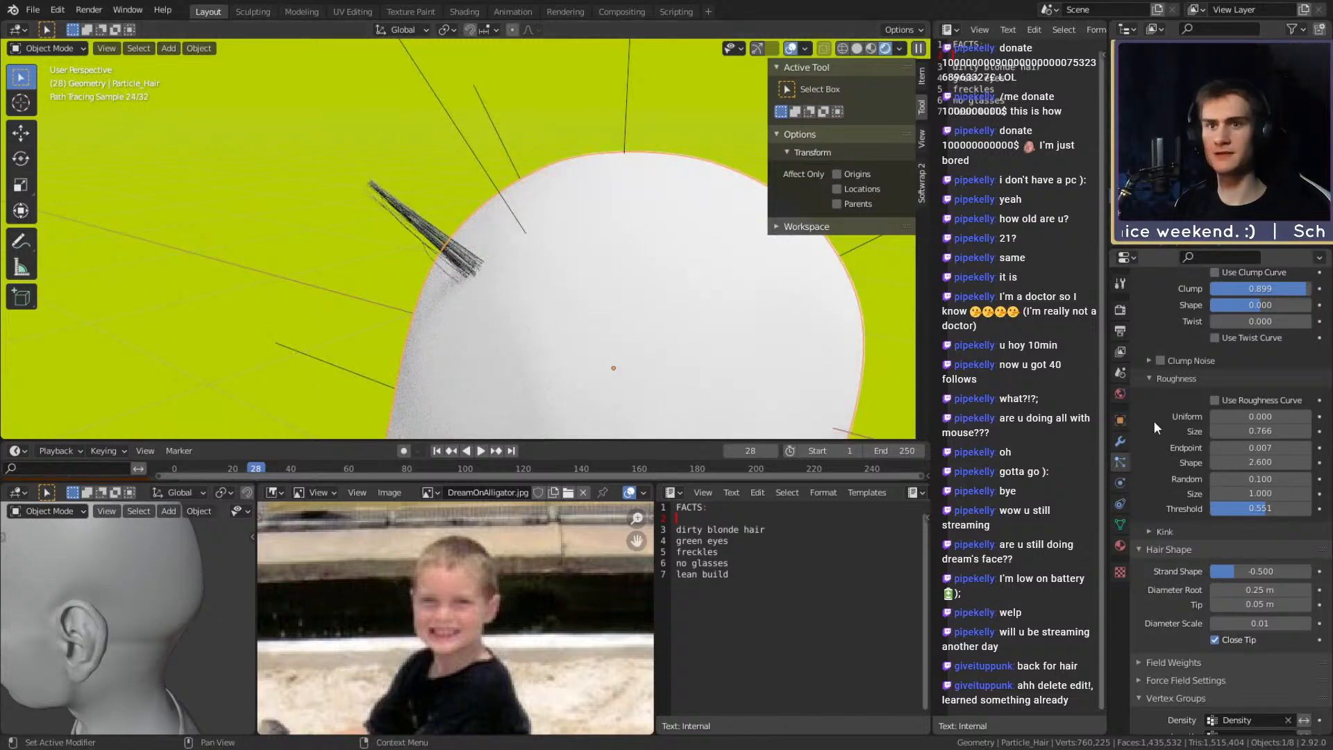
scroll(1250, 444, up, 5)
key(z)
click(405, 247)
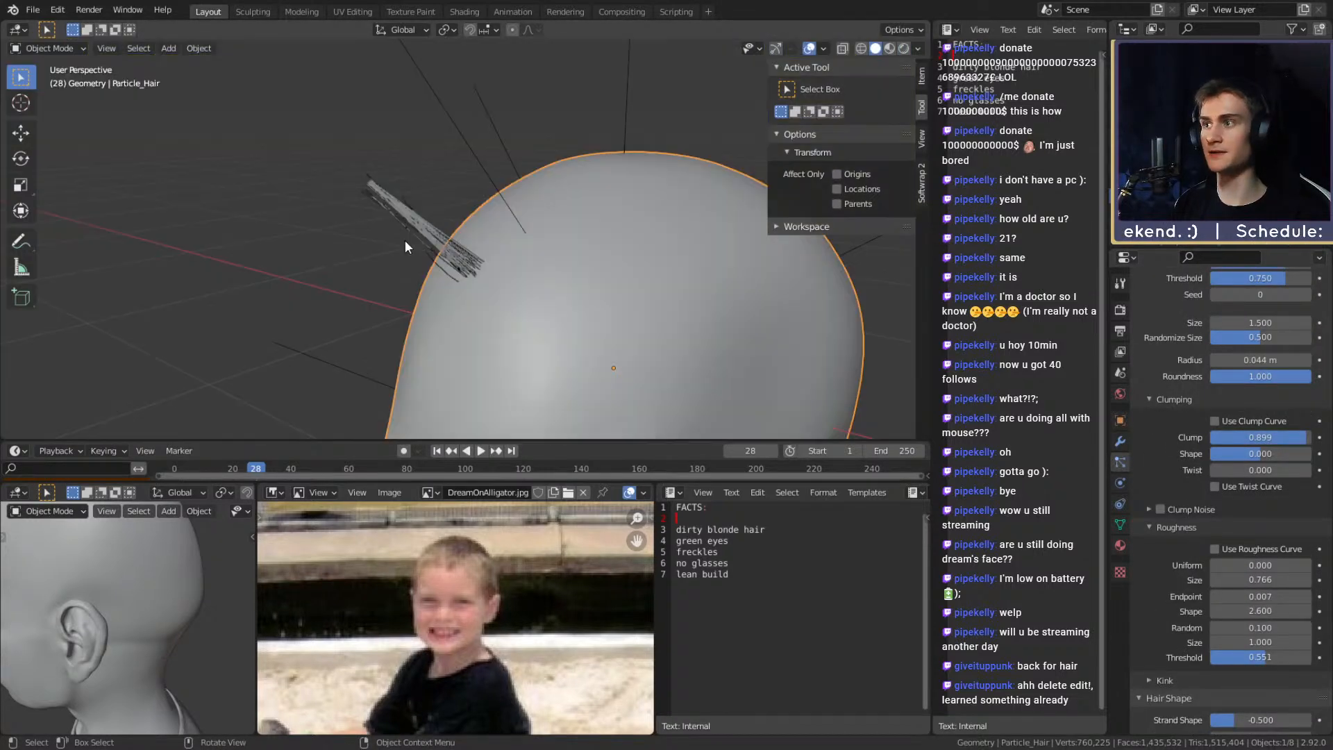
scroll(1187, 403, up, 2)
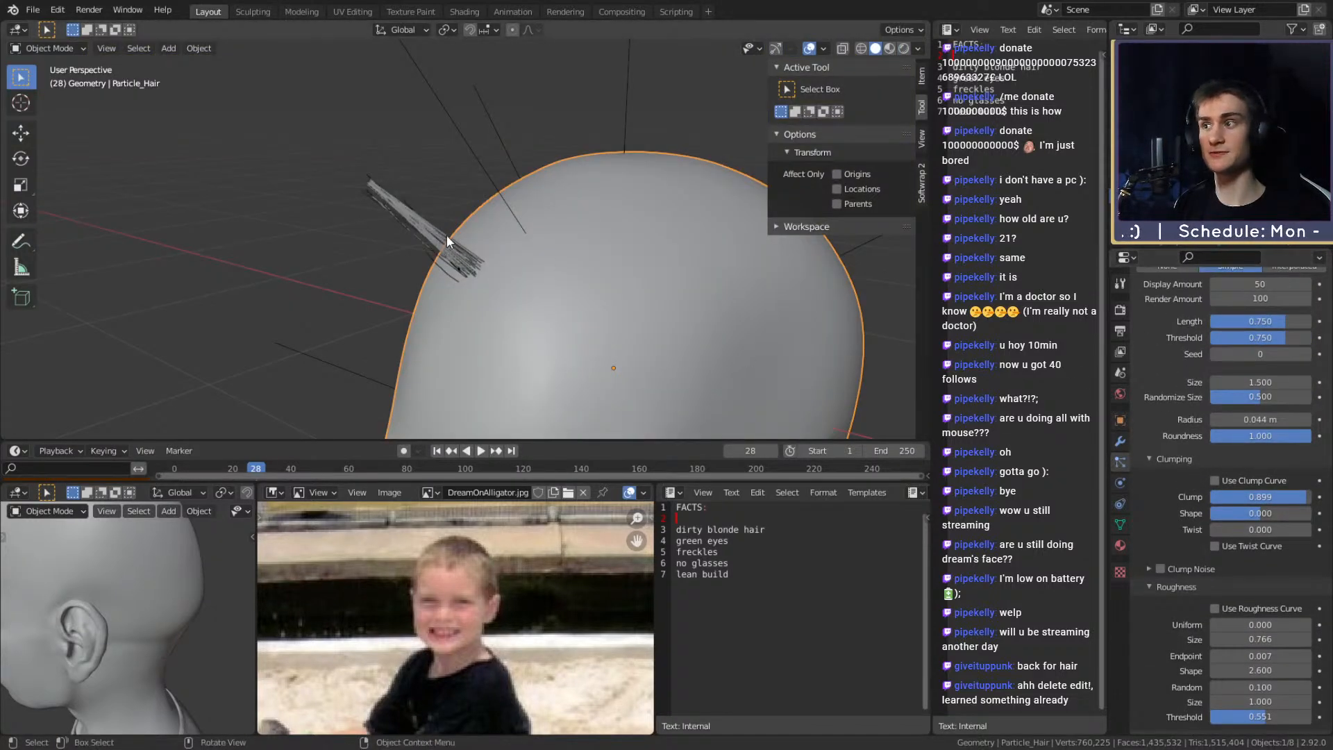
scroll(1193, 407, up, 1)
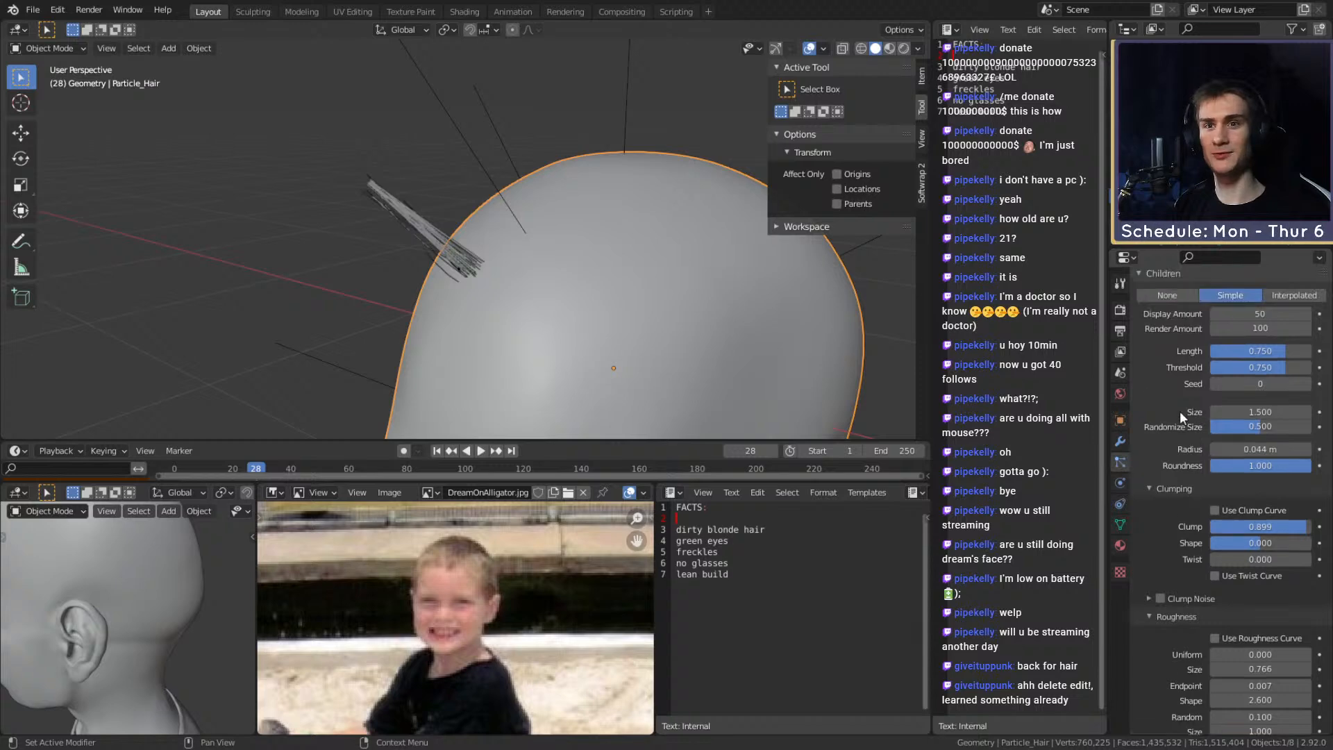
click(1307, 449)
click(1307, 450)
click(1307, 450)
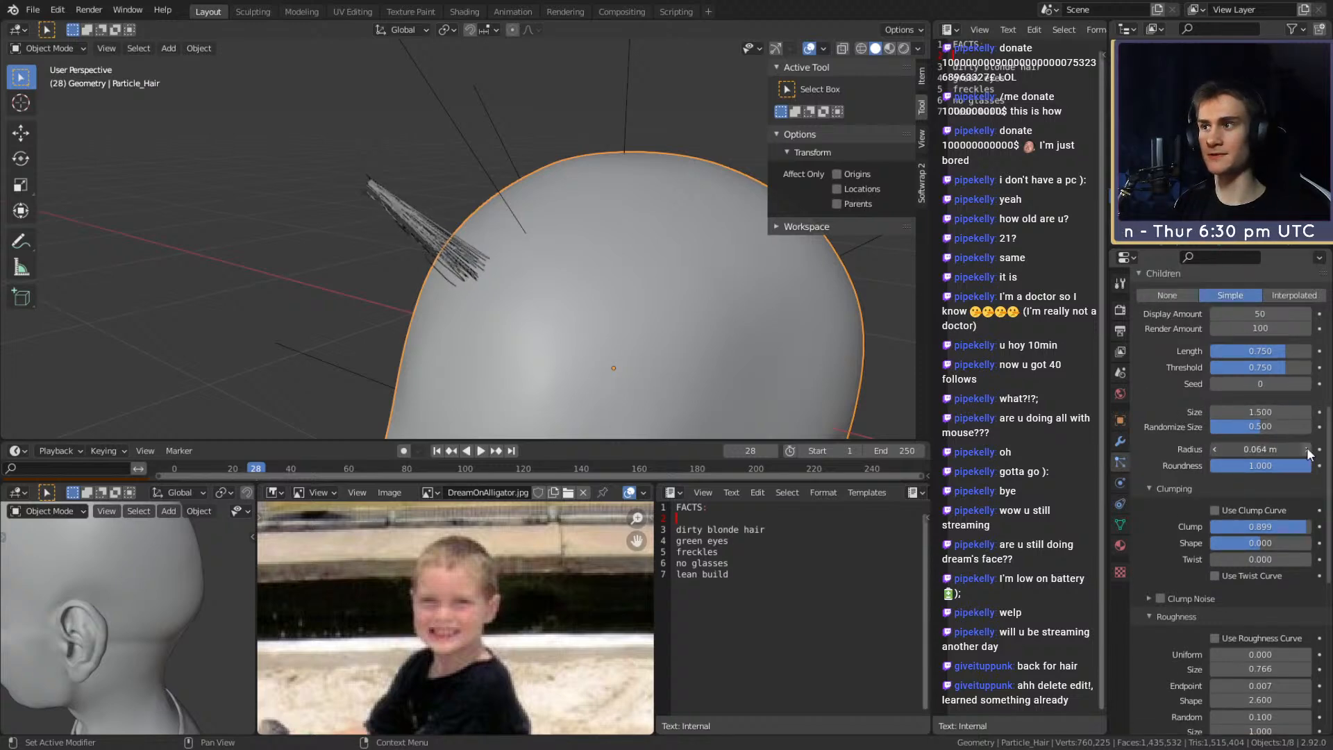
click(1308, 450)
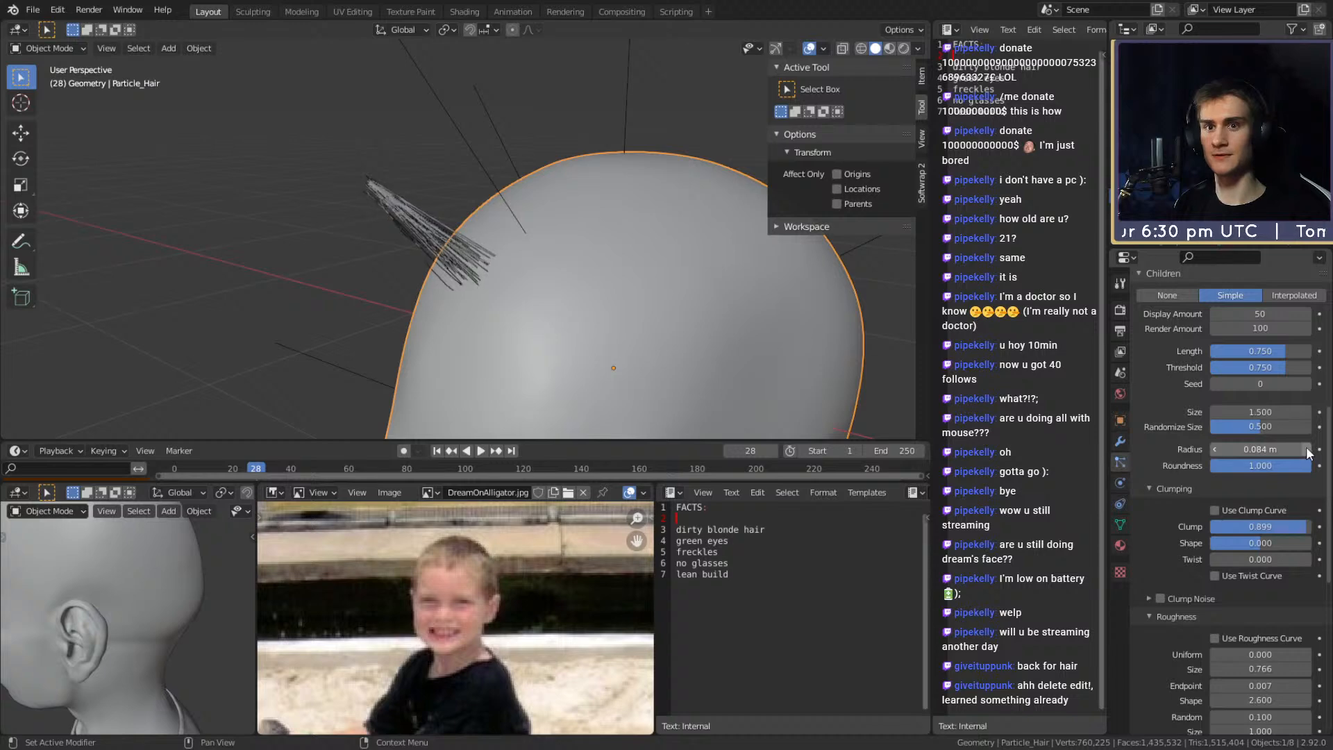
Inspect the widened hair tuft in Rendered shading
middle_drag(564, 251, 445, 282)
click(464, 199)
key(z)
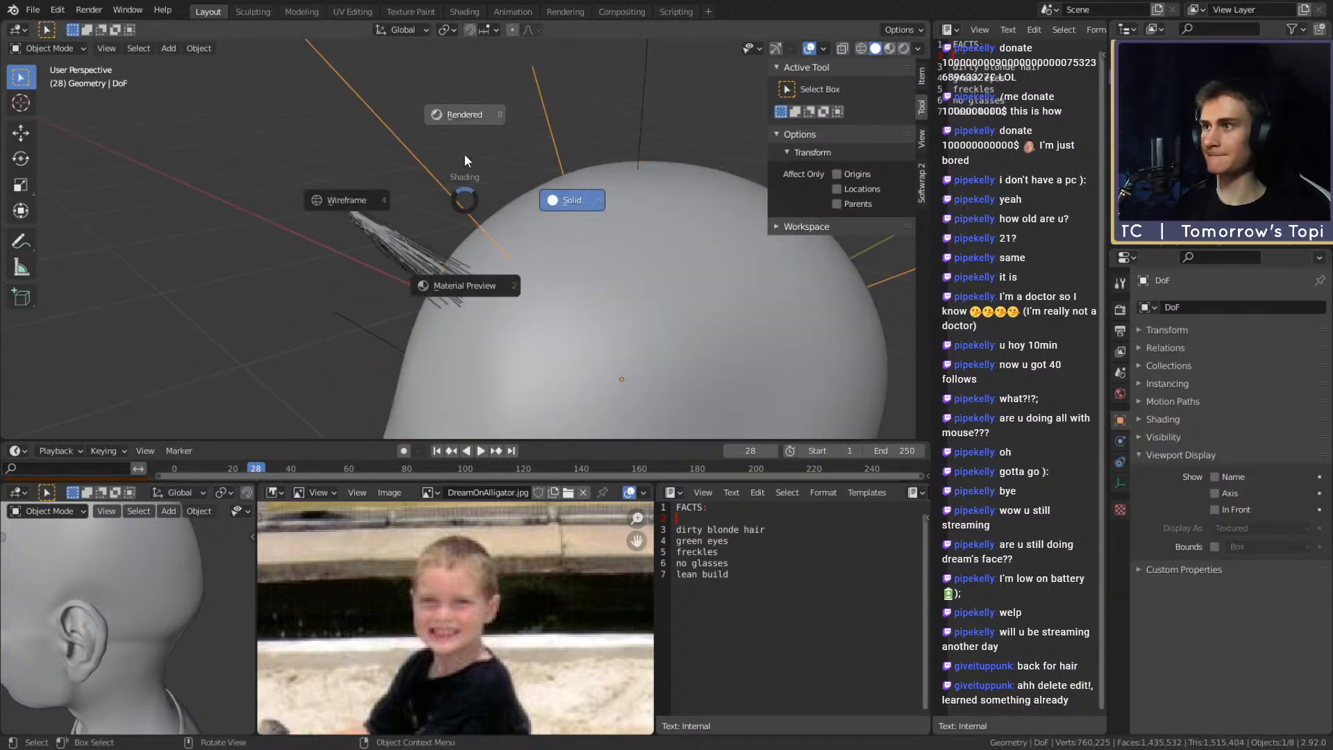
click(464, 144)
click(495, 137)
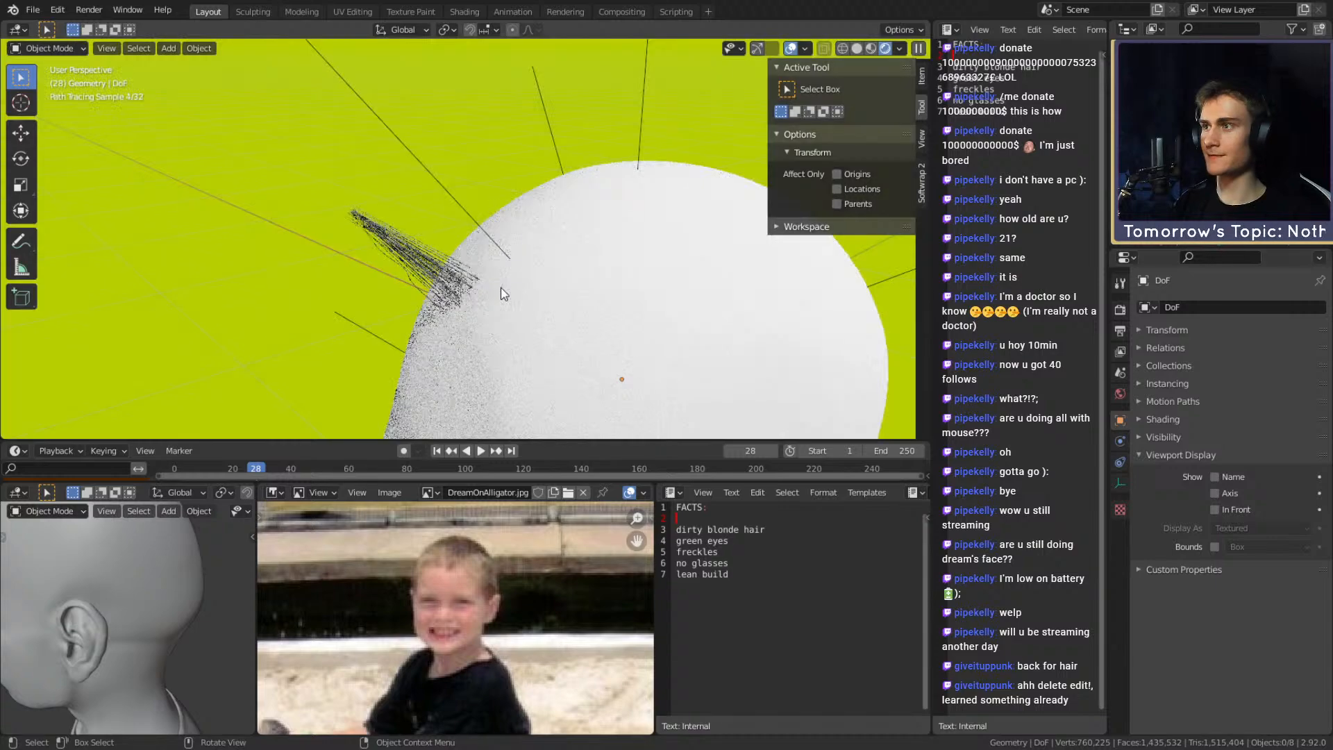
middle_drag(501, 287, 497, 232)
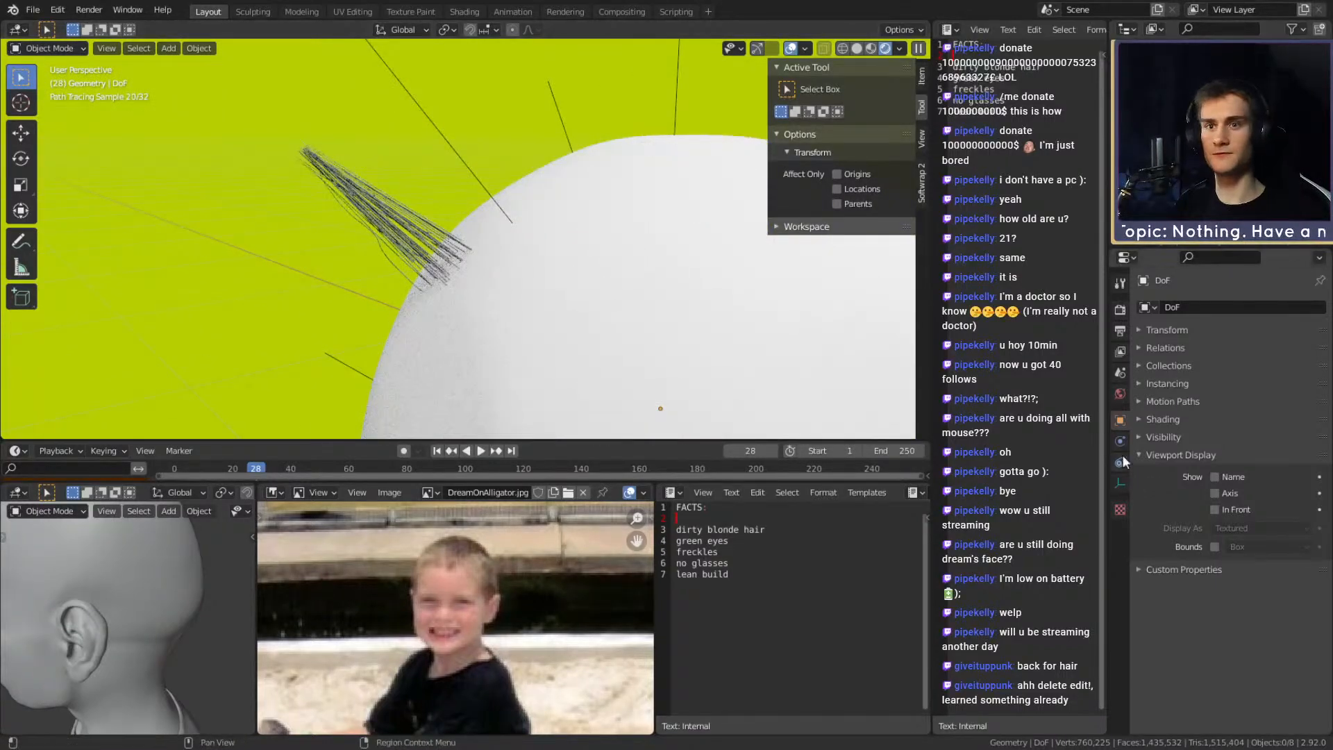
Reselect the Particle_Hair object and set the children Display Amount of the longer hair to 100
click(584, 259)
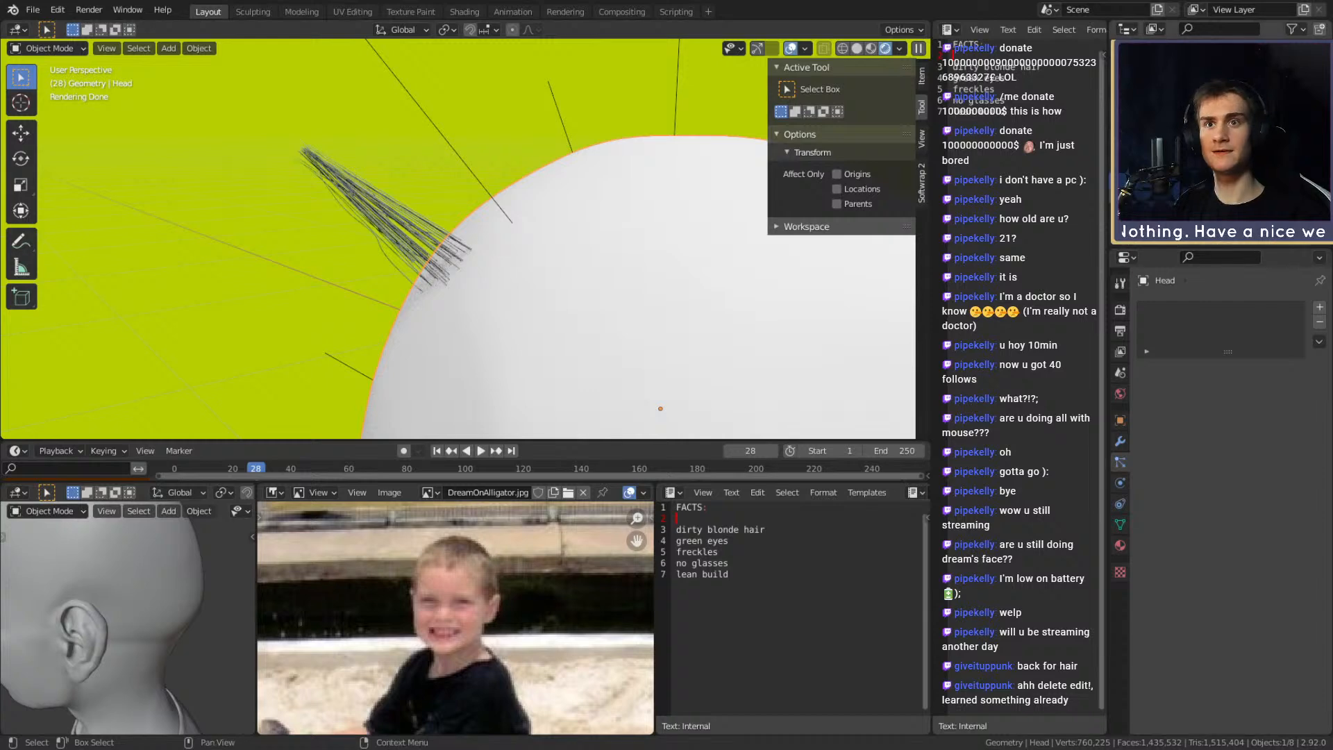
click(1180, 196)
scroll(1194, 521, down, 6)
click(1258, 455)
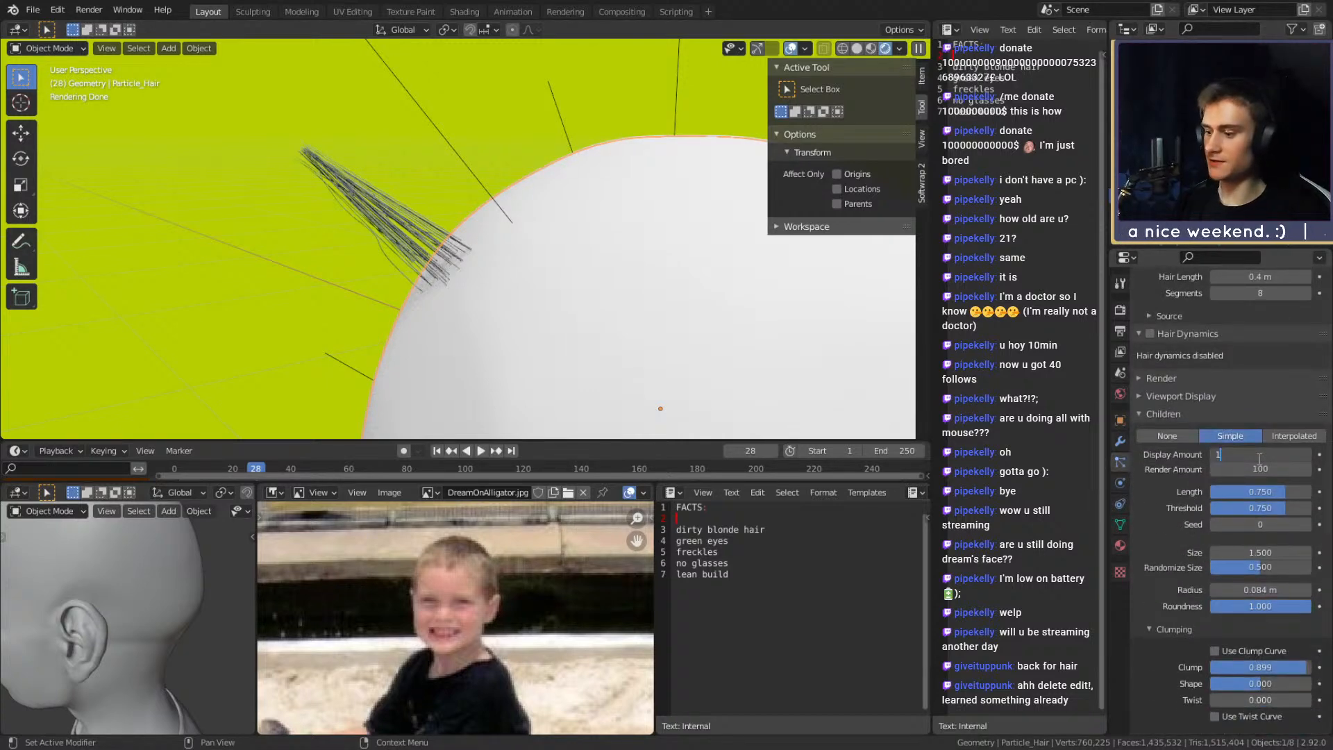
key(Return)
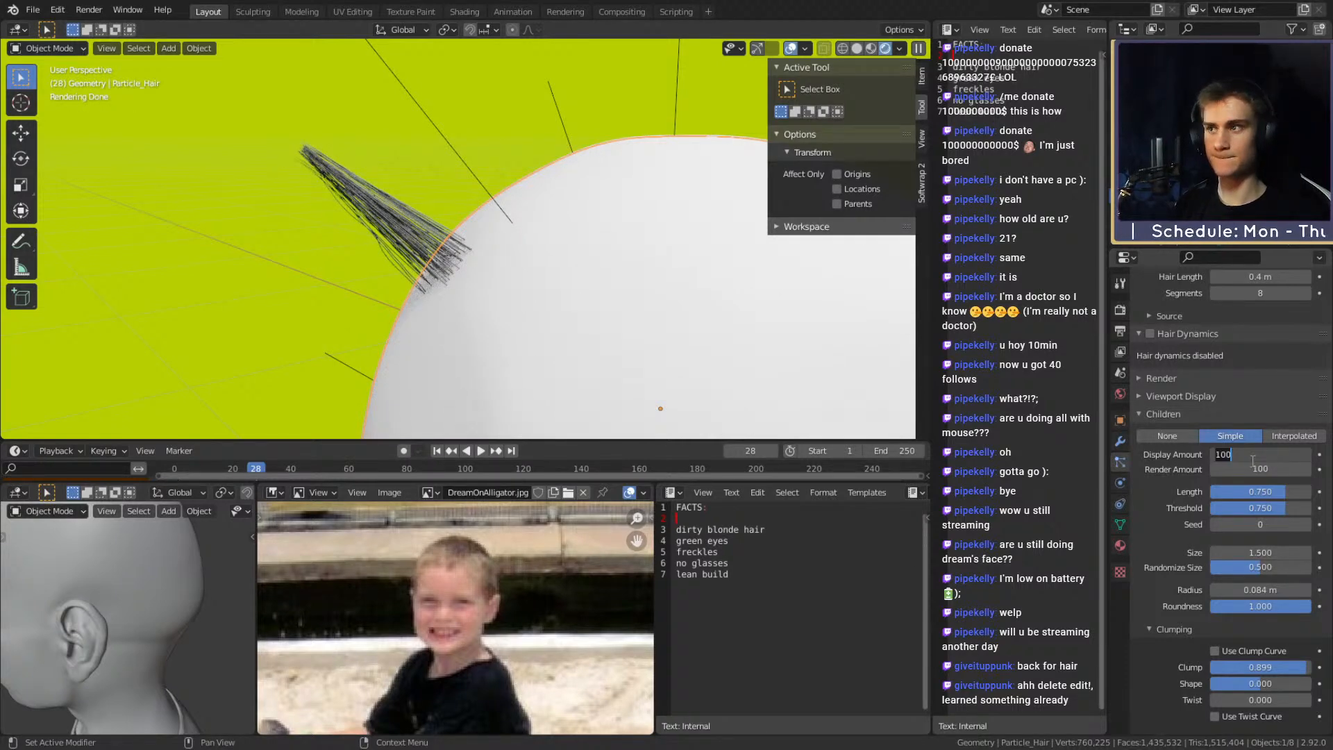
key(Return)
Set the Hair Shape root diameter of the longer hair to 0.35 m
scroll(1253, 461, down, 15)
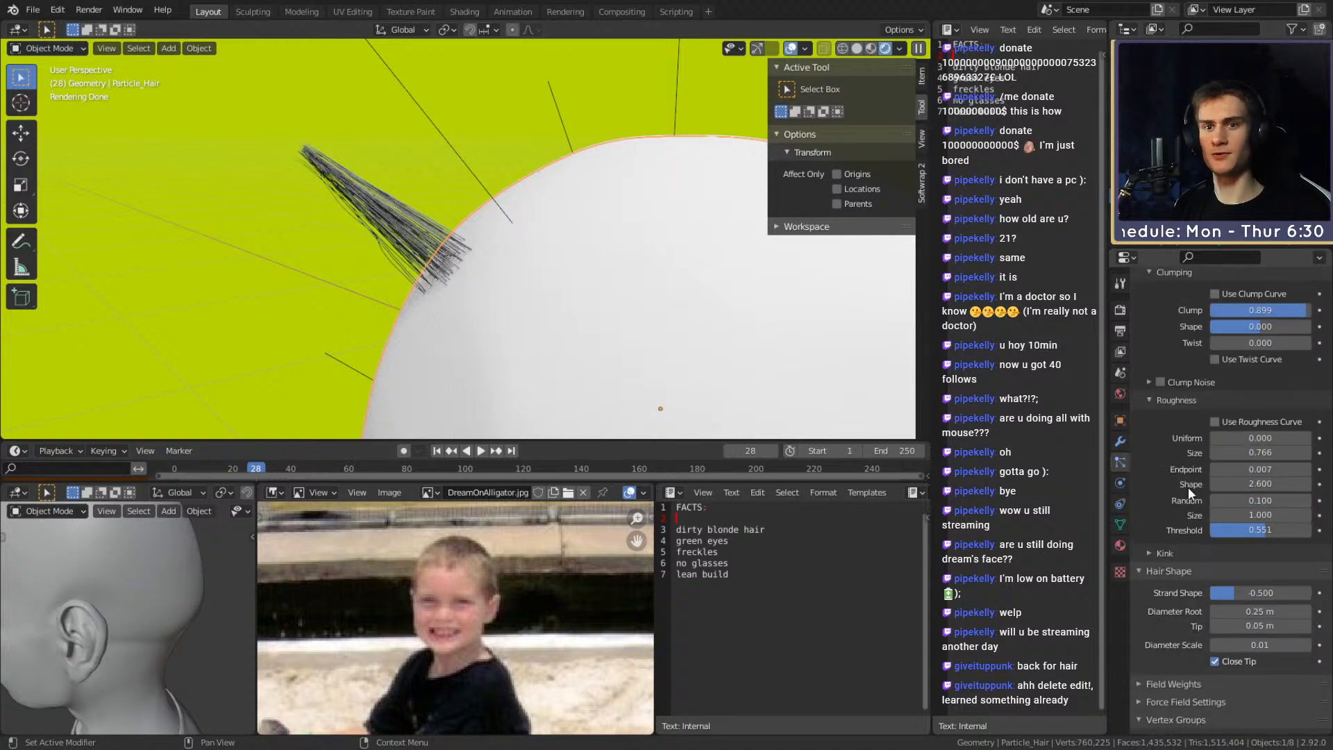
click(1250, 462)
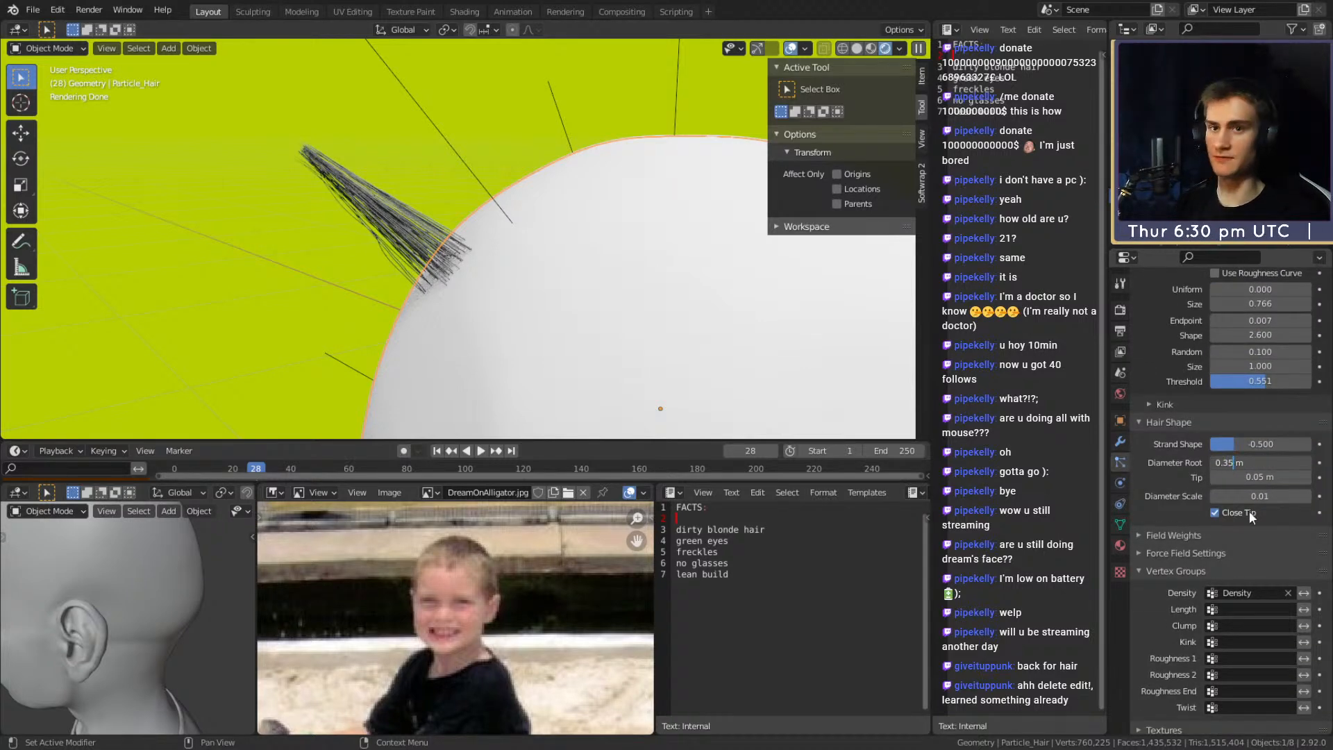
key(Return)
Set the longer hair's children Display Amount to 50 and inspect the tuft on the head in Solid shading
scroll(1180, 469, up, 15)
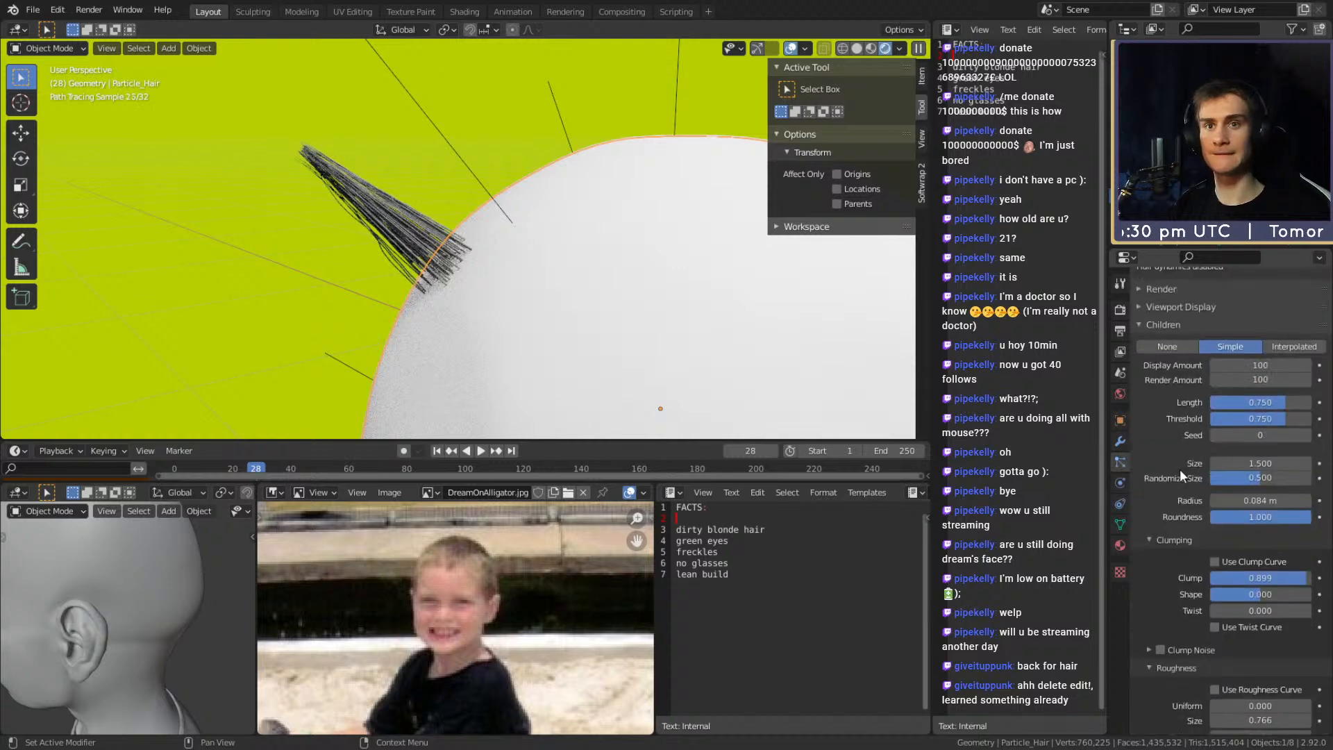
click(1266, 366)
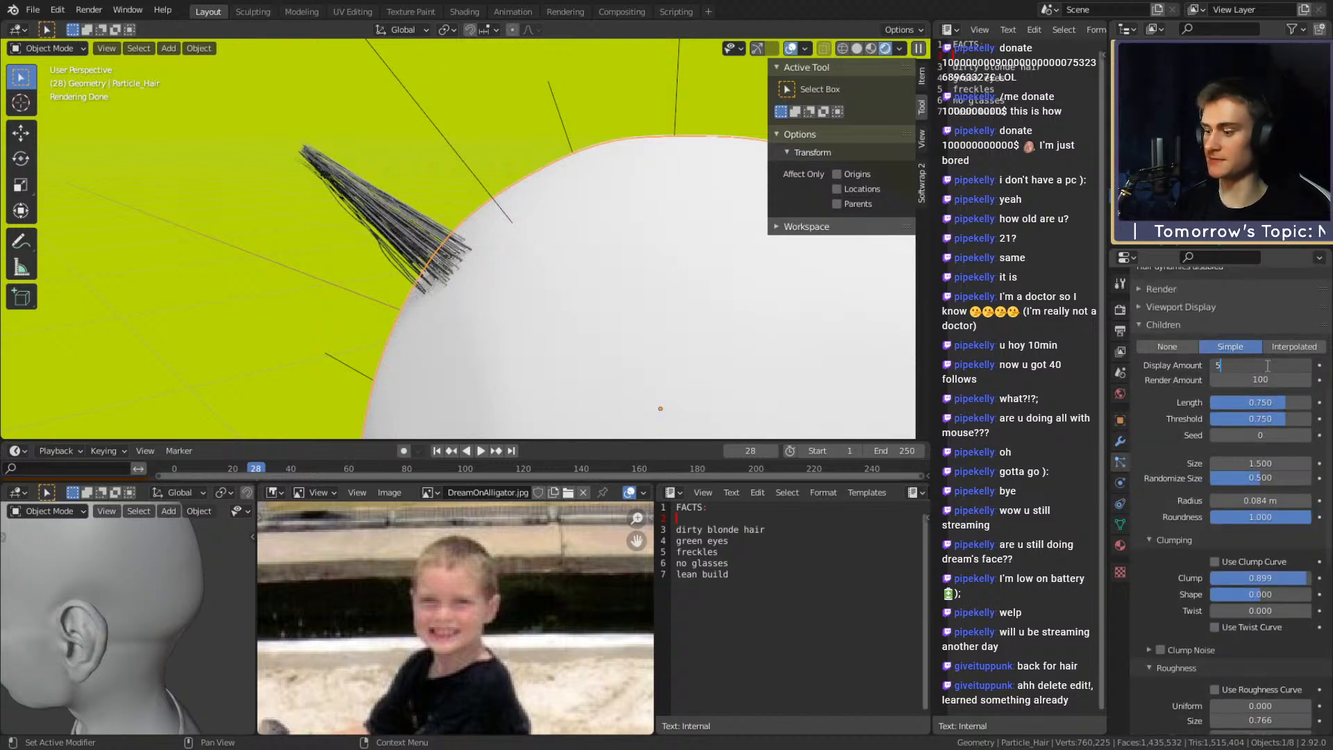
key(Return)
scroll(527, 275, down, 5)
middle_drag(572, 287, 604, 306)
key(z)
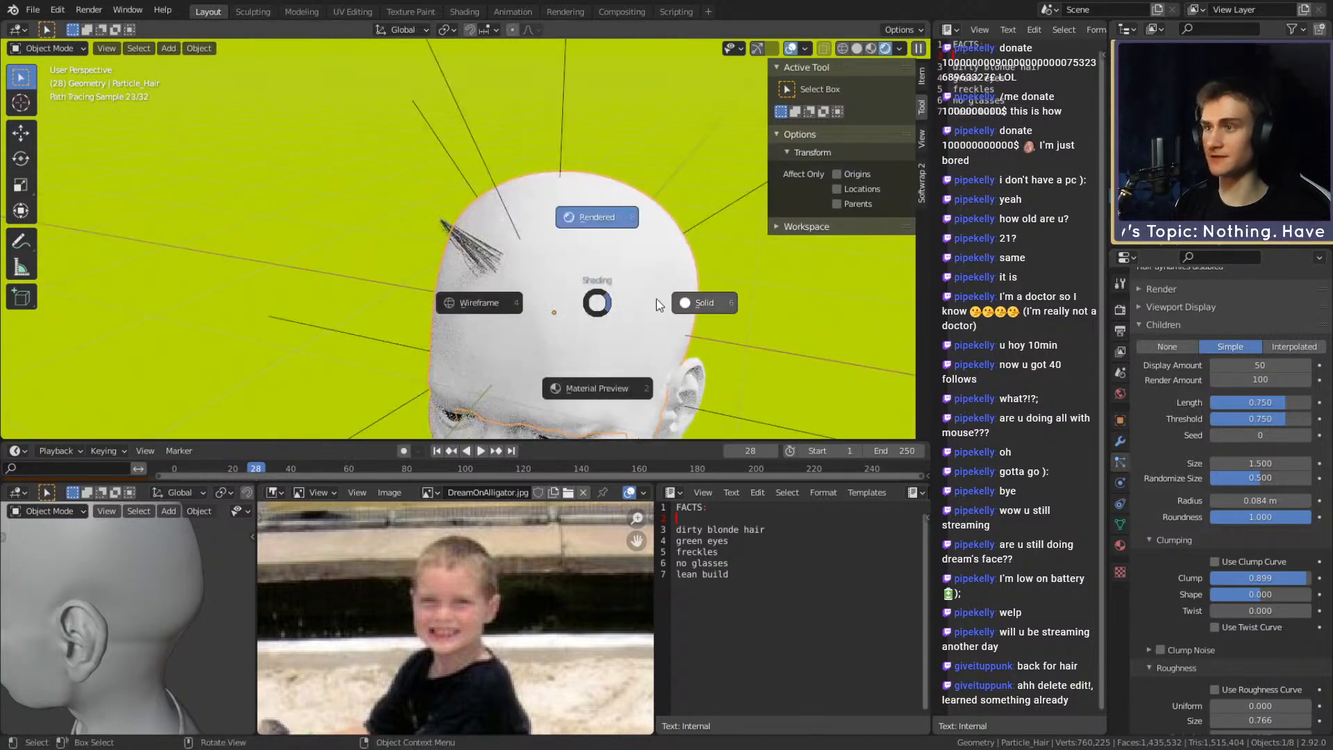
click(693, 293)
middle_drag(694, 293, 510, 272)
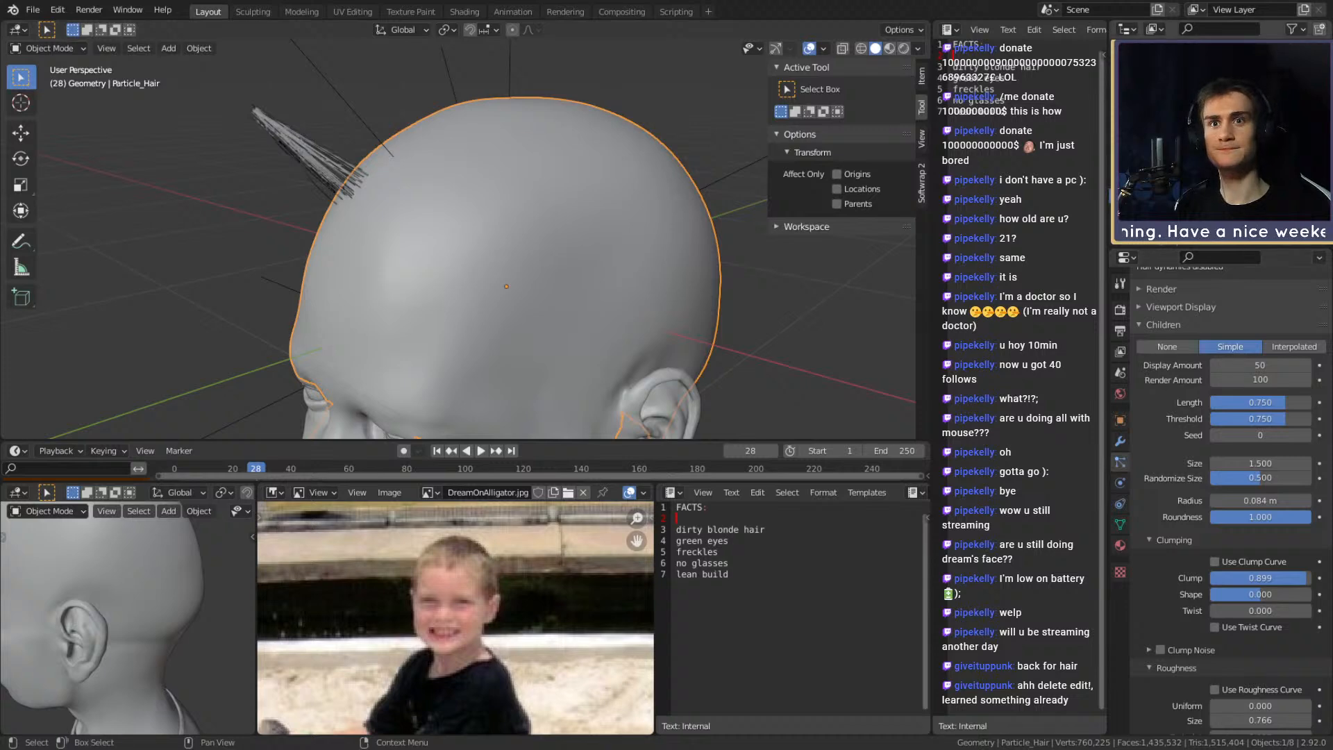
middle_drag(444, 229, 694, 237)
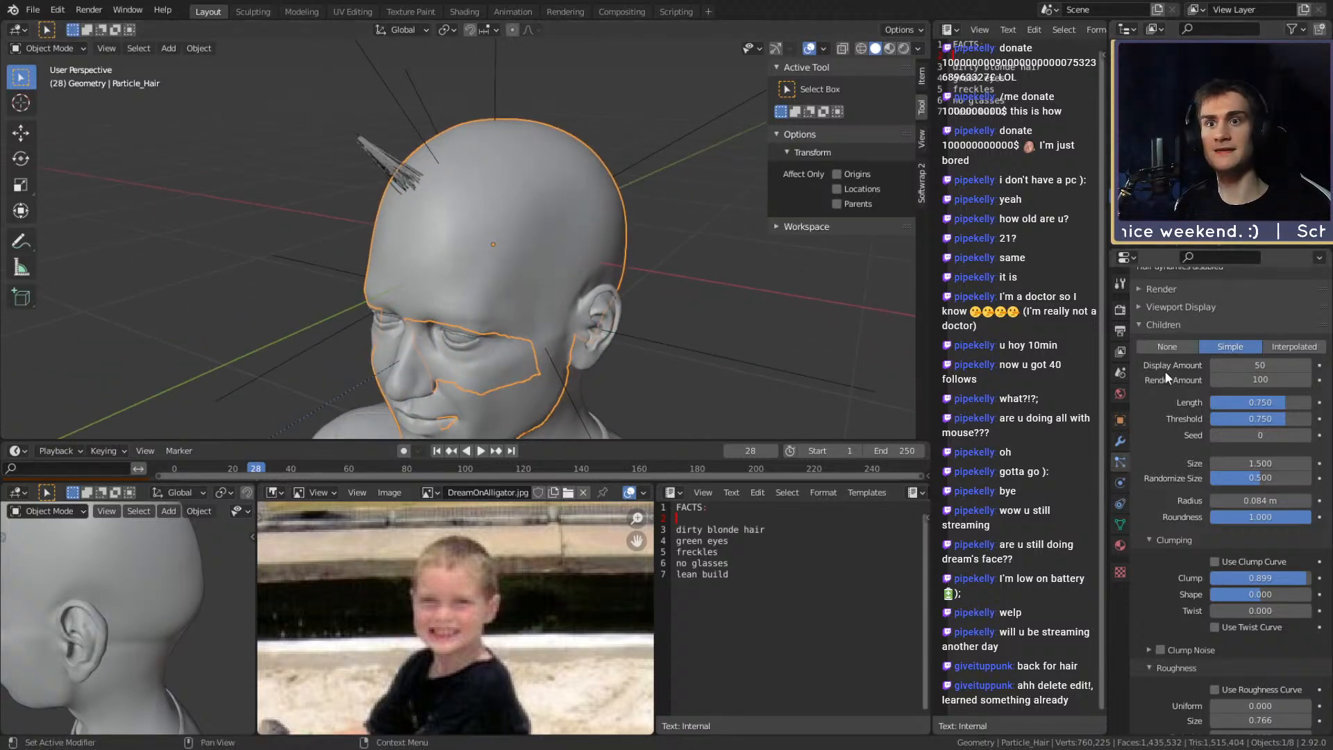
Show the Short_Hair_lvl_1 particle system in the viewport and set its children Display Amount and Render Amount to 5
scroll(1183, 327, up, 10)
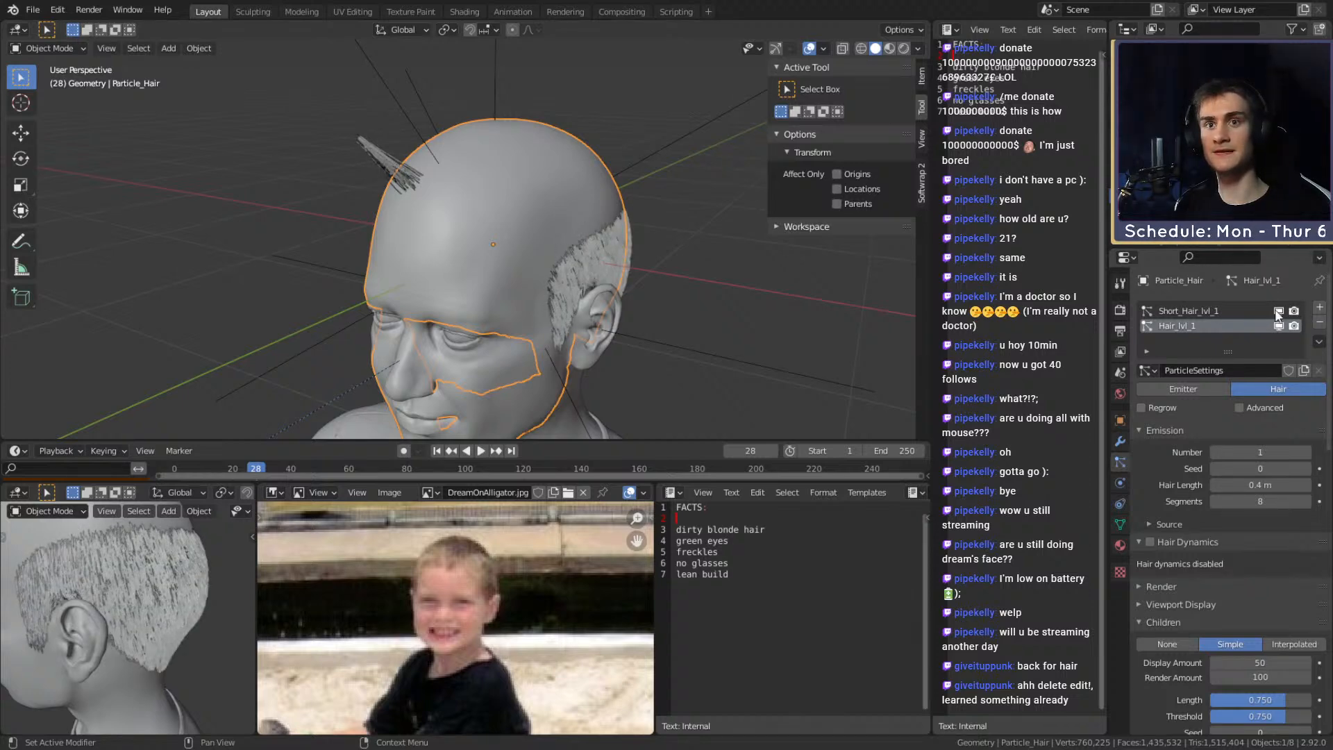
click(1203, 311)
scroll(1170, 467, down, 15)
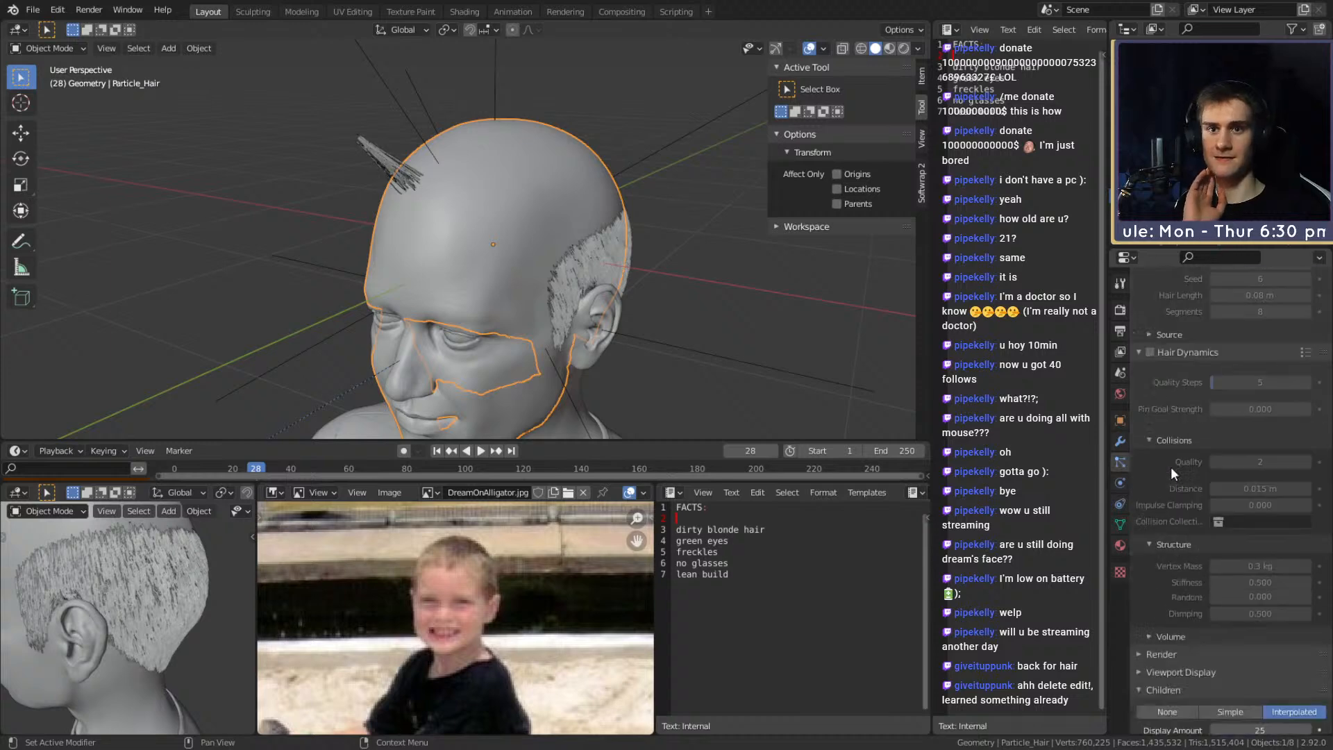
click(1243, 523)
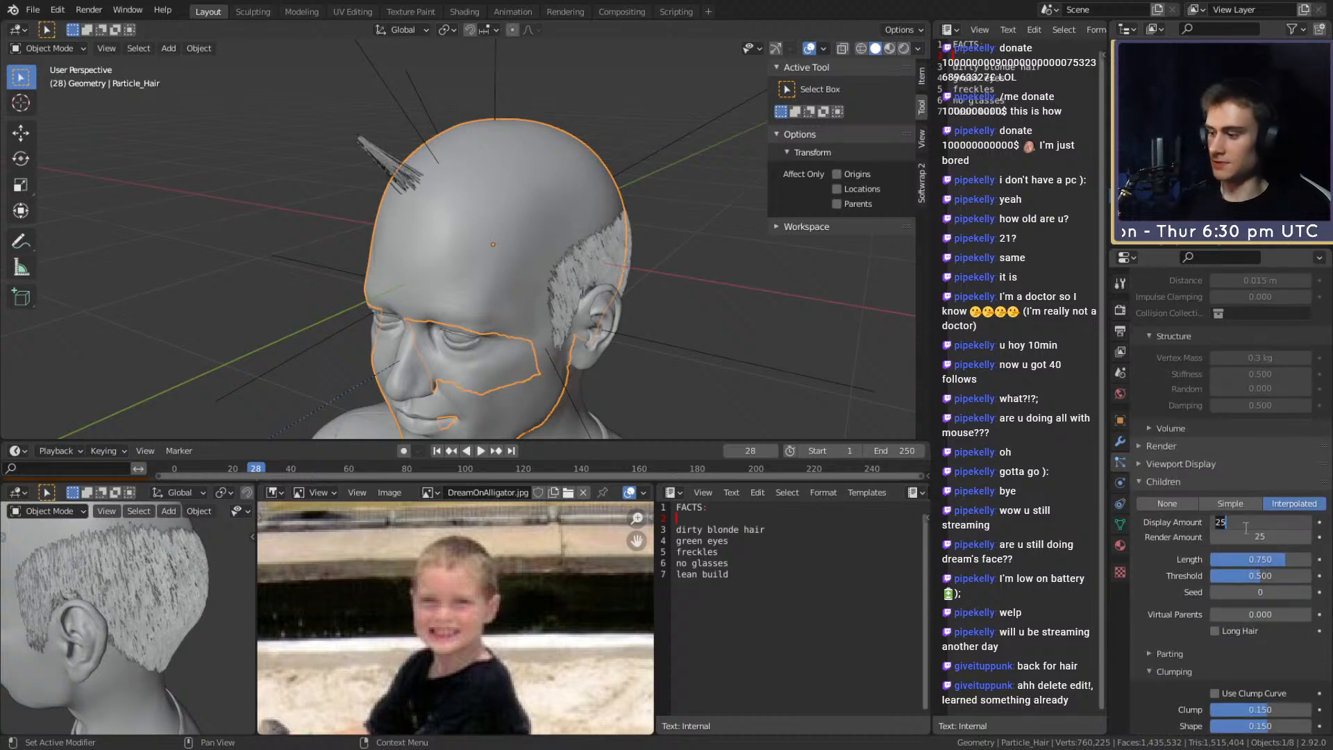
text(5)
key(Return)
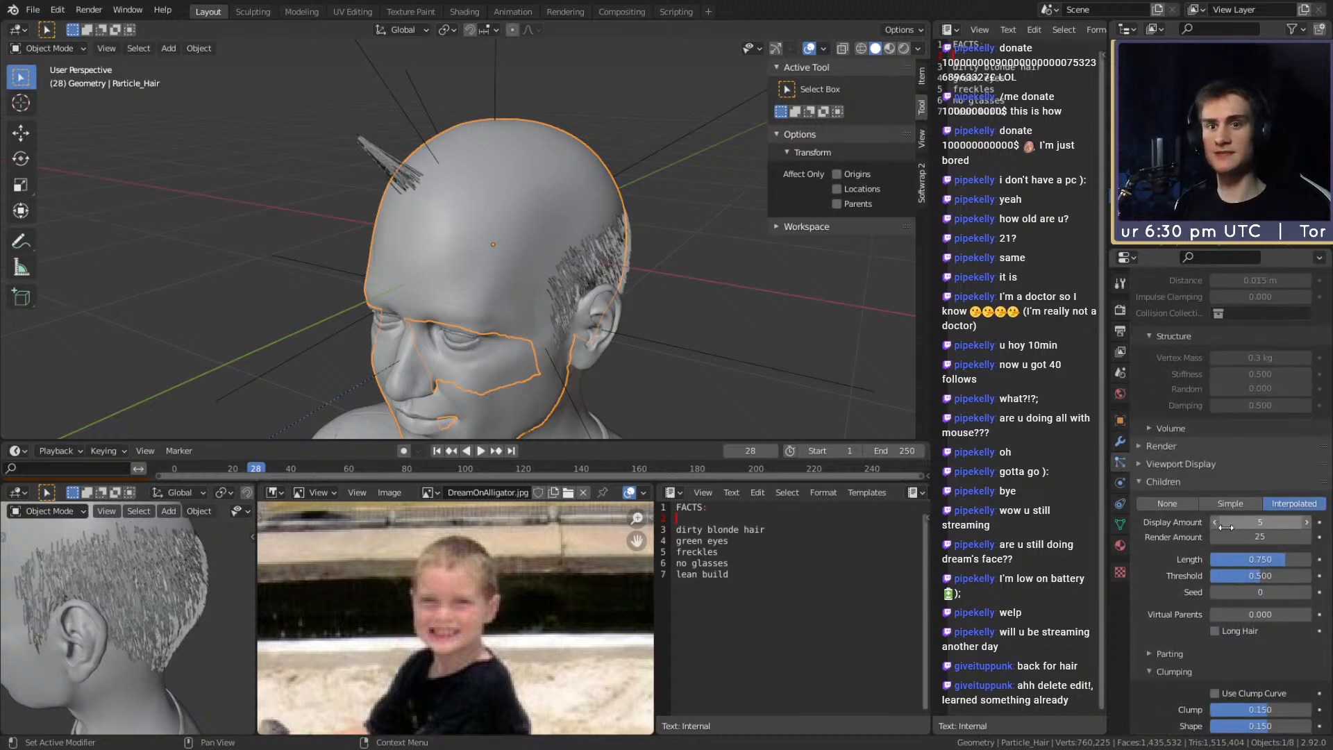
click(1233, 533)
text(5)
key(Return)
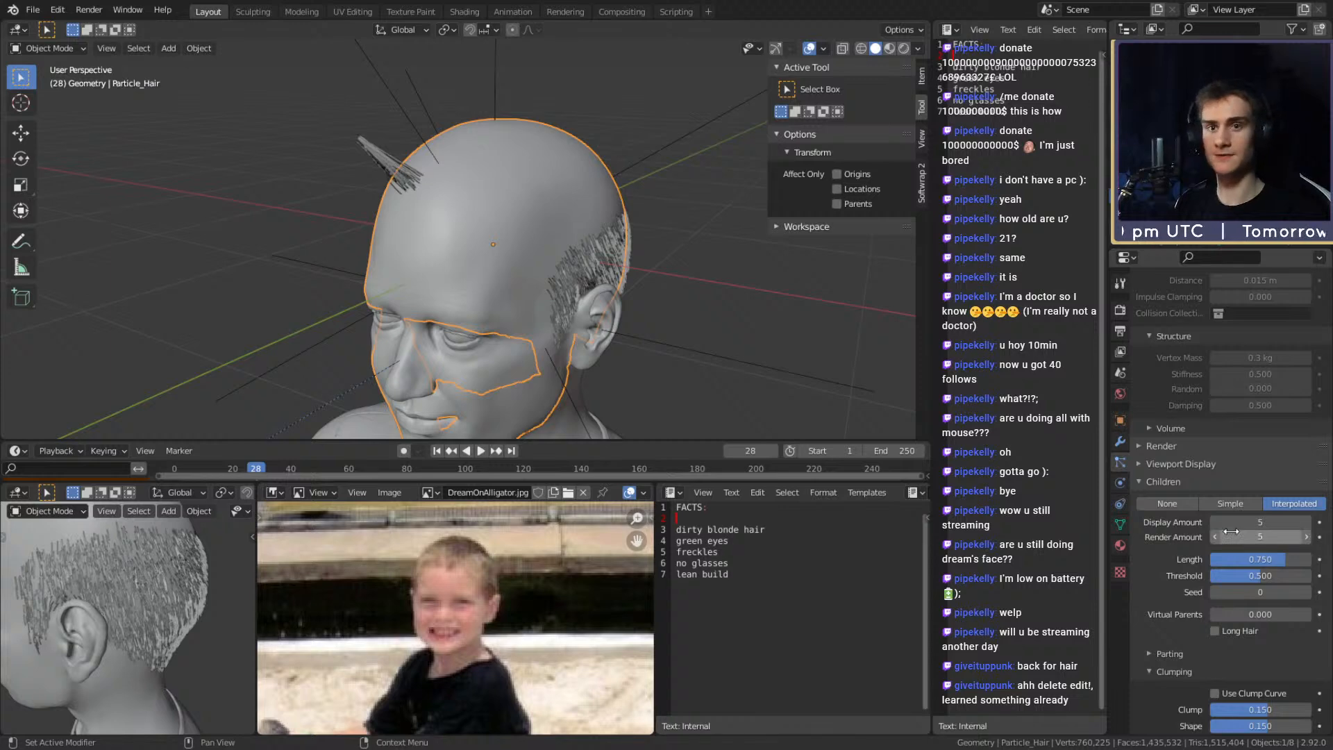
Save the file and unhide the sculpted hair mesh as a guide over the head
click(33, 10)
click(49, 108)
mouse_move(666, 278)
middle_down()
mouse_move(436, 232)
mouse_move(423, 256)
mouse_move(567, 267)
mouse_move(504, 272)
mouse_move(506, 230)
mouse_move(532, 257)
mouse_move(411, 293)
mouse_move(483, 310)
mouse_move(511, 261)
middle_up()
click(1305, 187)
scroll(527, 264, up, 1)
middle_drag(484, 314, 572, 259)
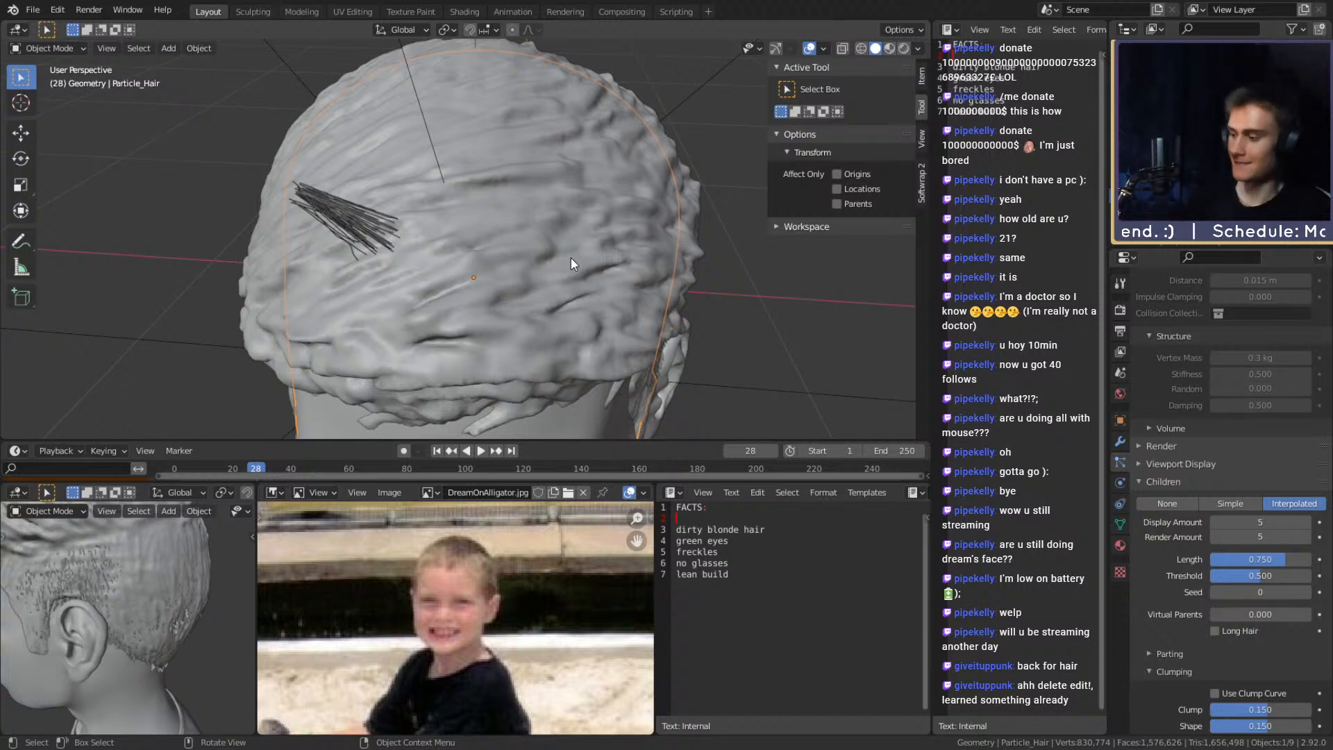
Select the Hair_lvl_1 particle system and set its emission Number to 0
scroll(1160, 397, up, 10)
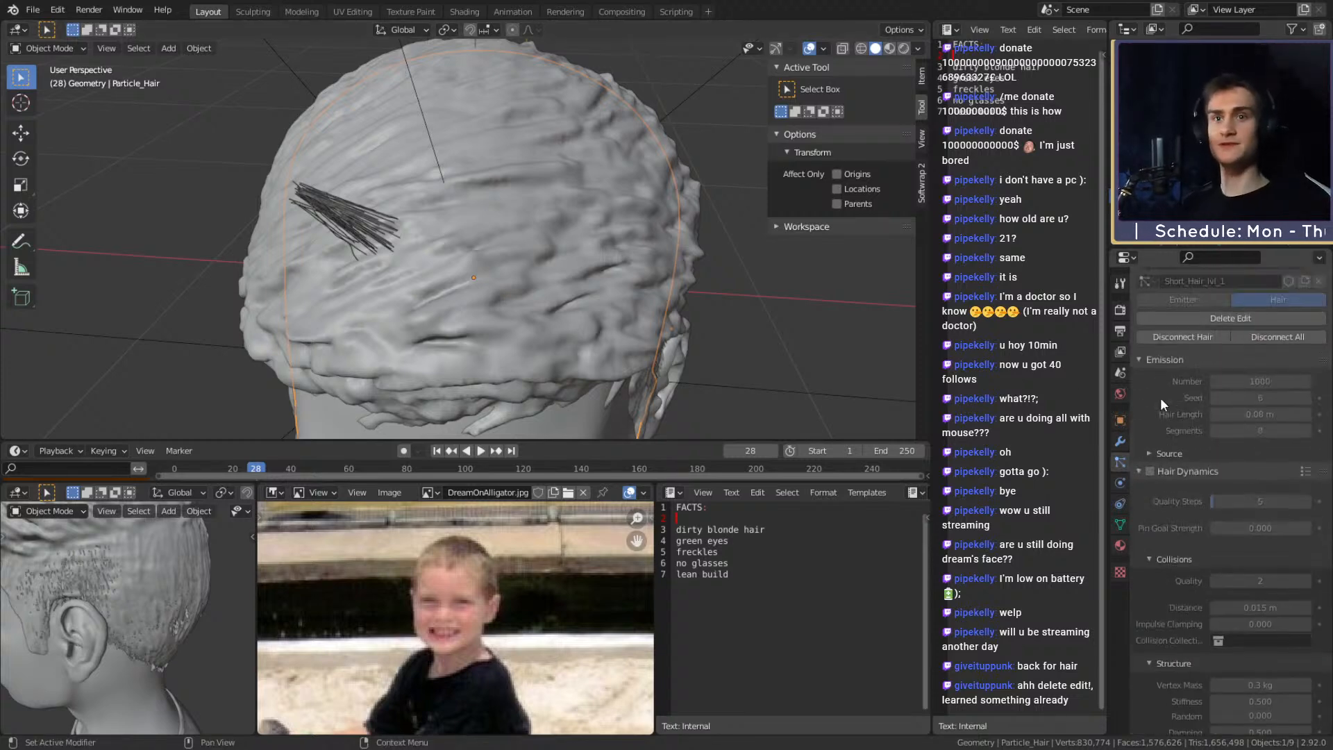
middle_drag(534, 251, 549, 264)
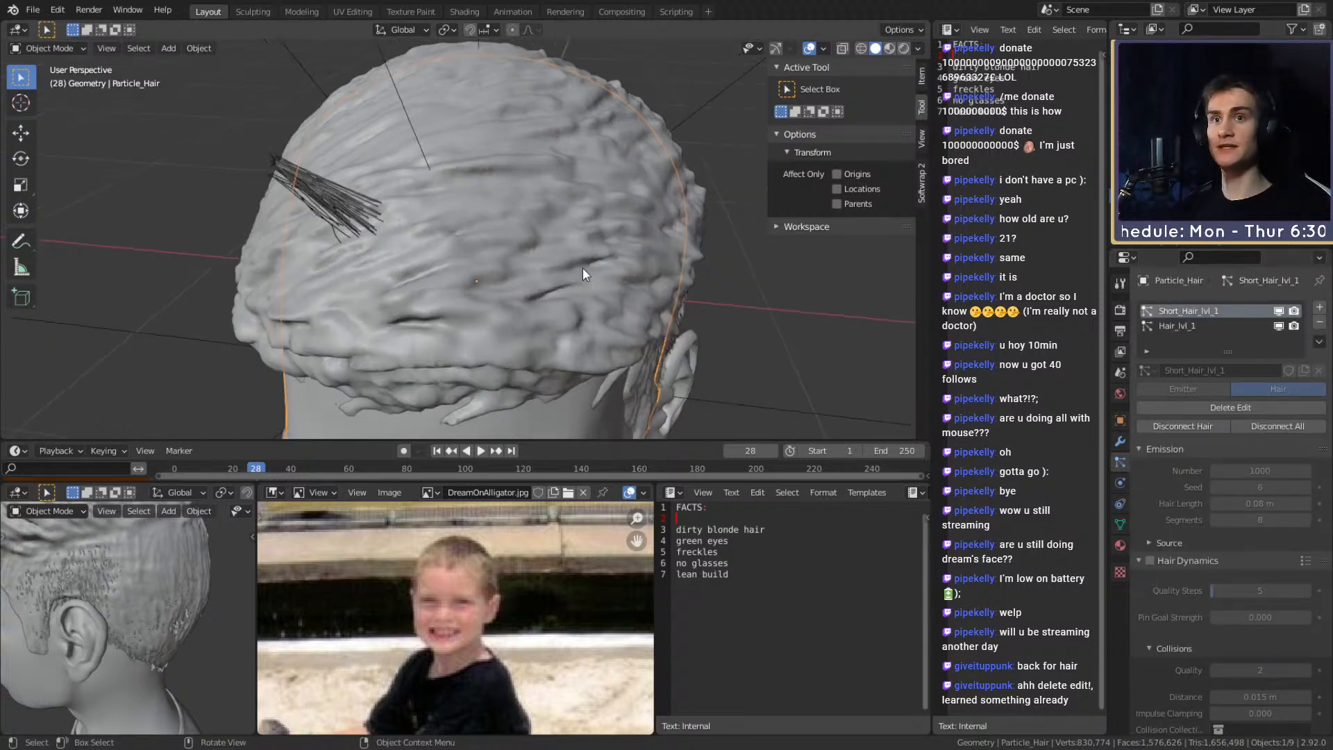
click(1176, 326)
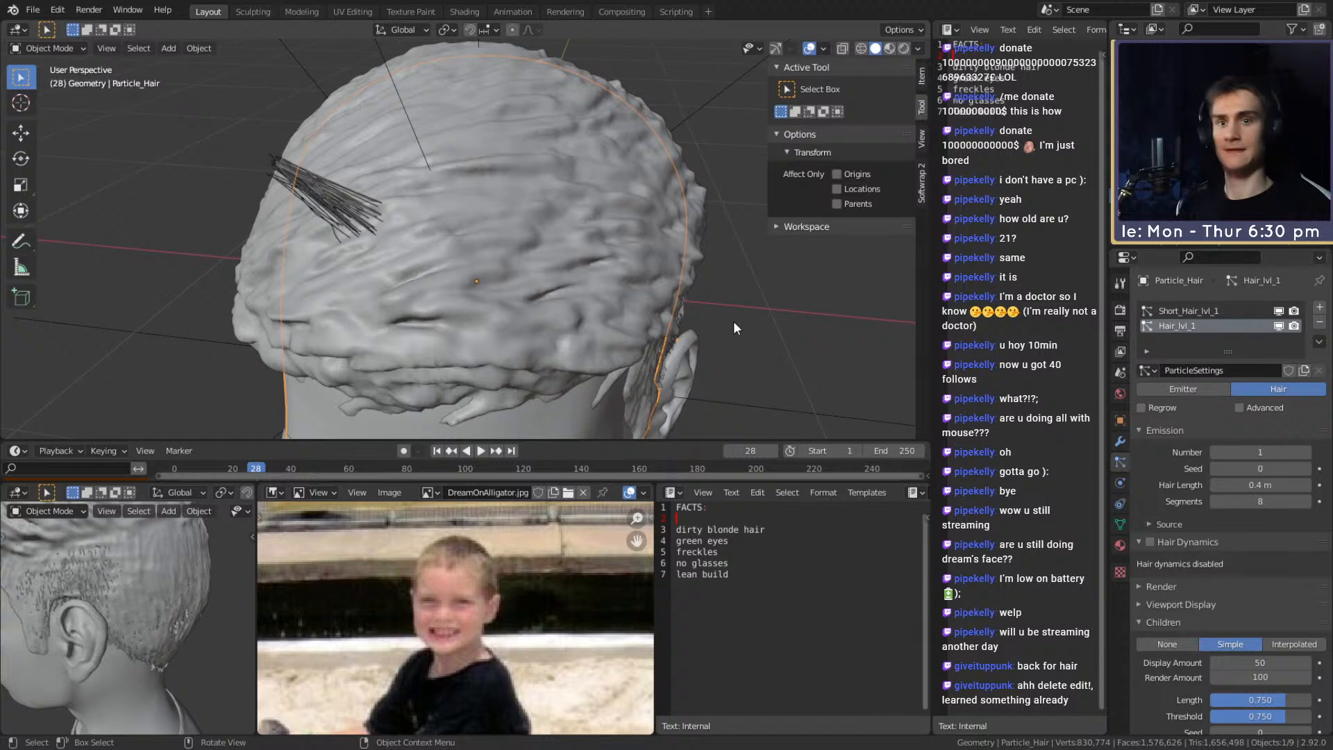
click(1215, 452)
Switch Particle_Hair to Particle Edit mode over the crown of the sculpted hair and save the file
middle_drag(601, 240, 442, 282)
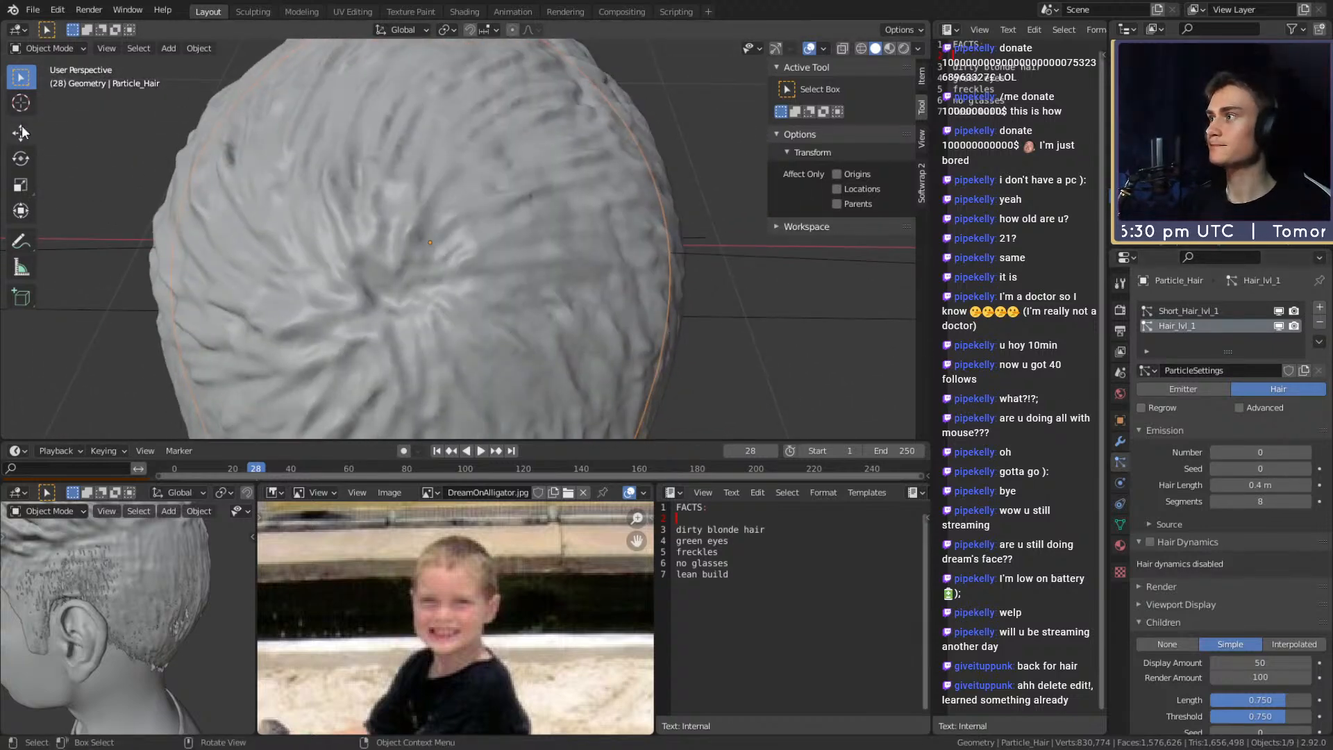
click(48, 48)
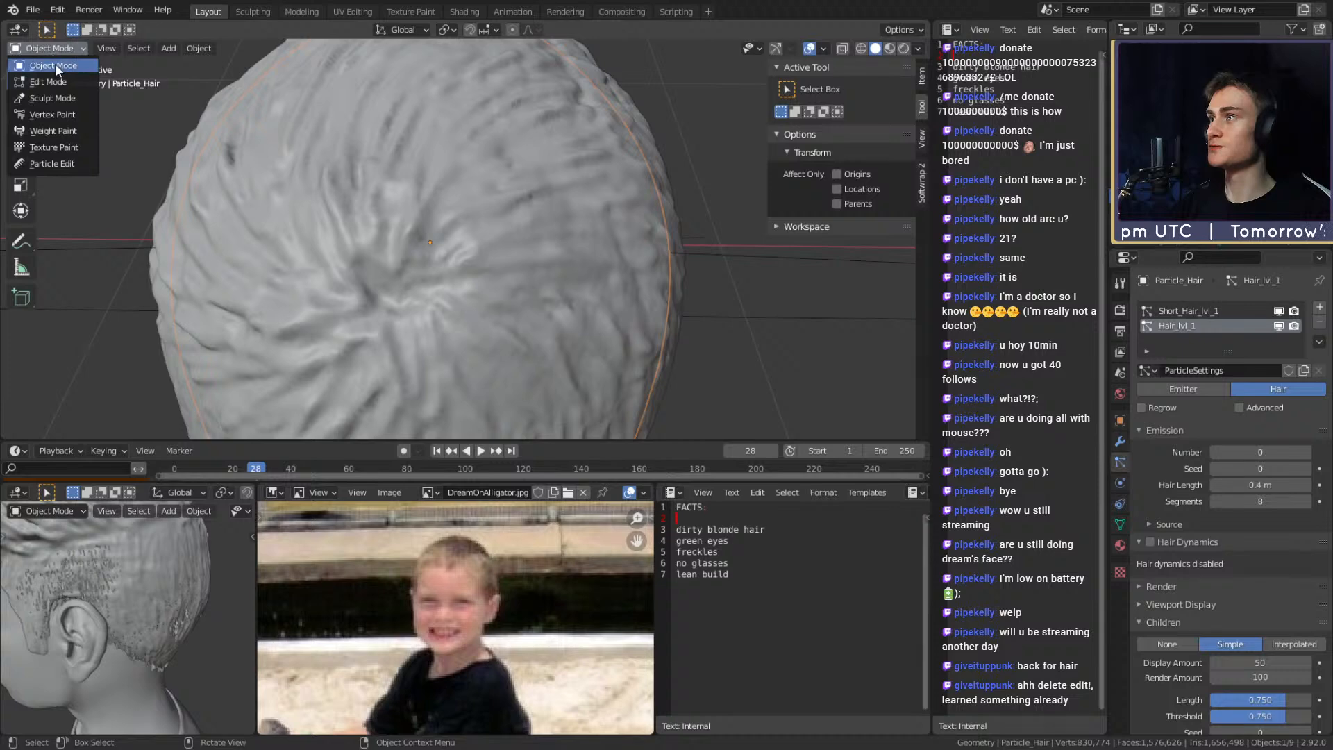
click(56, 162)
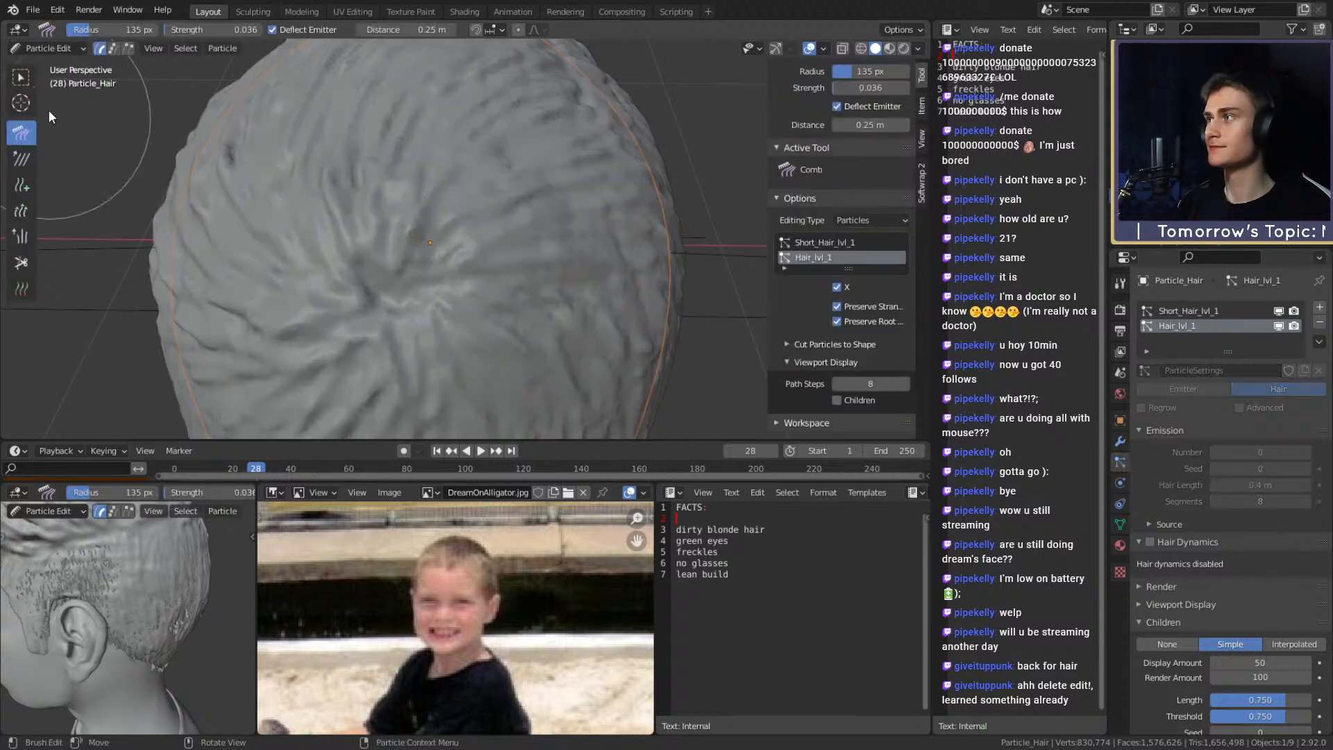
click(33, 10)
click(60, 110)
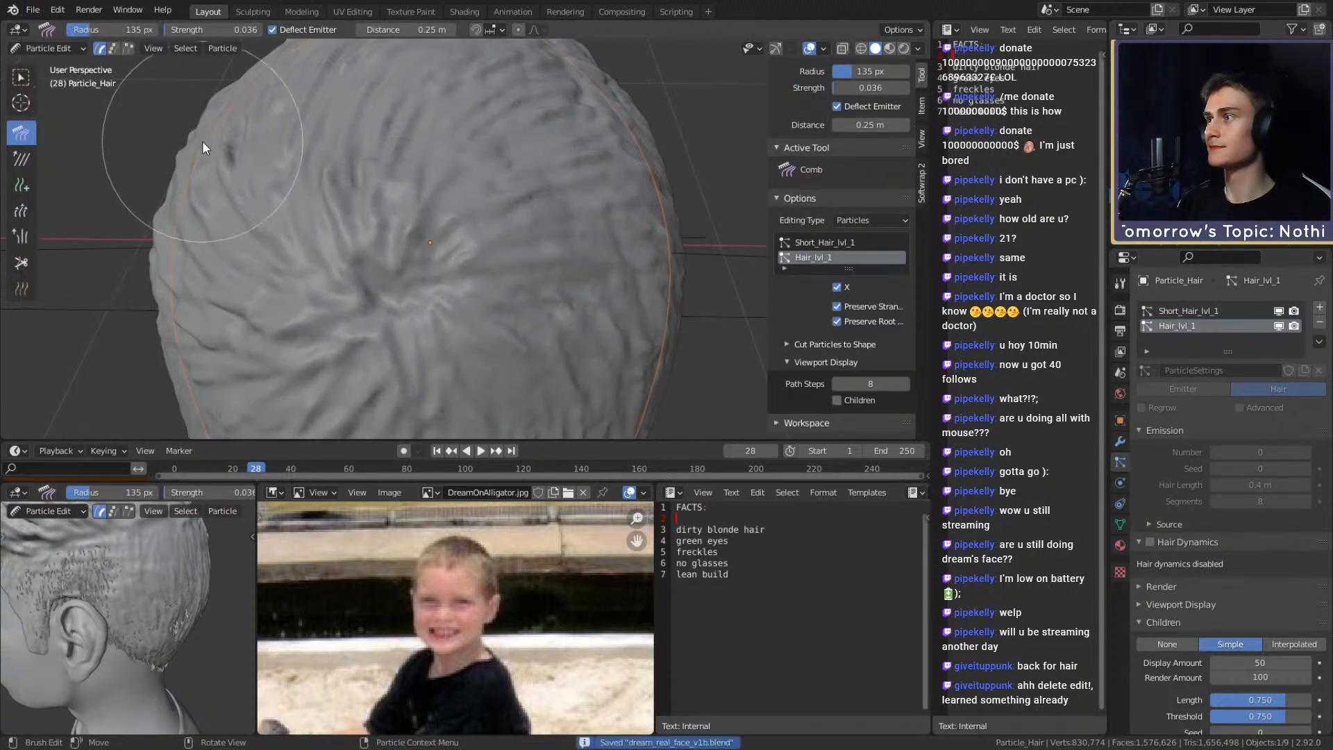
Activate the Add brush for placing Hair_lvl_1 strands at the crown of the sculpted hair
click(28, 189)
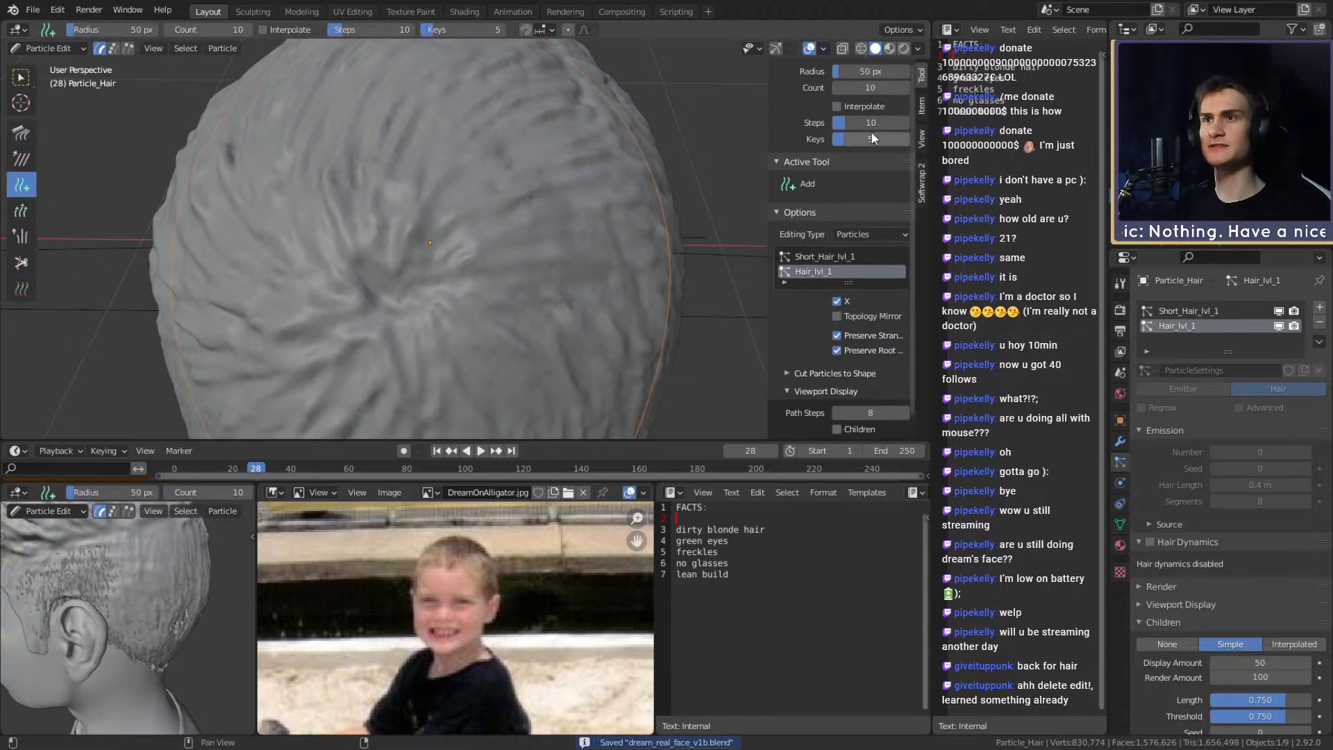
middle_drag(502, 269, 518, 246)
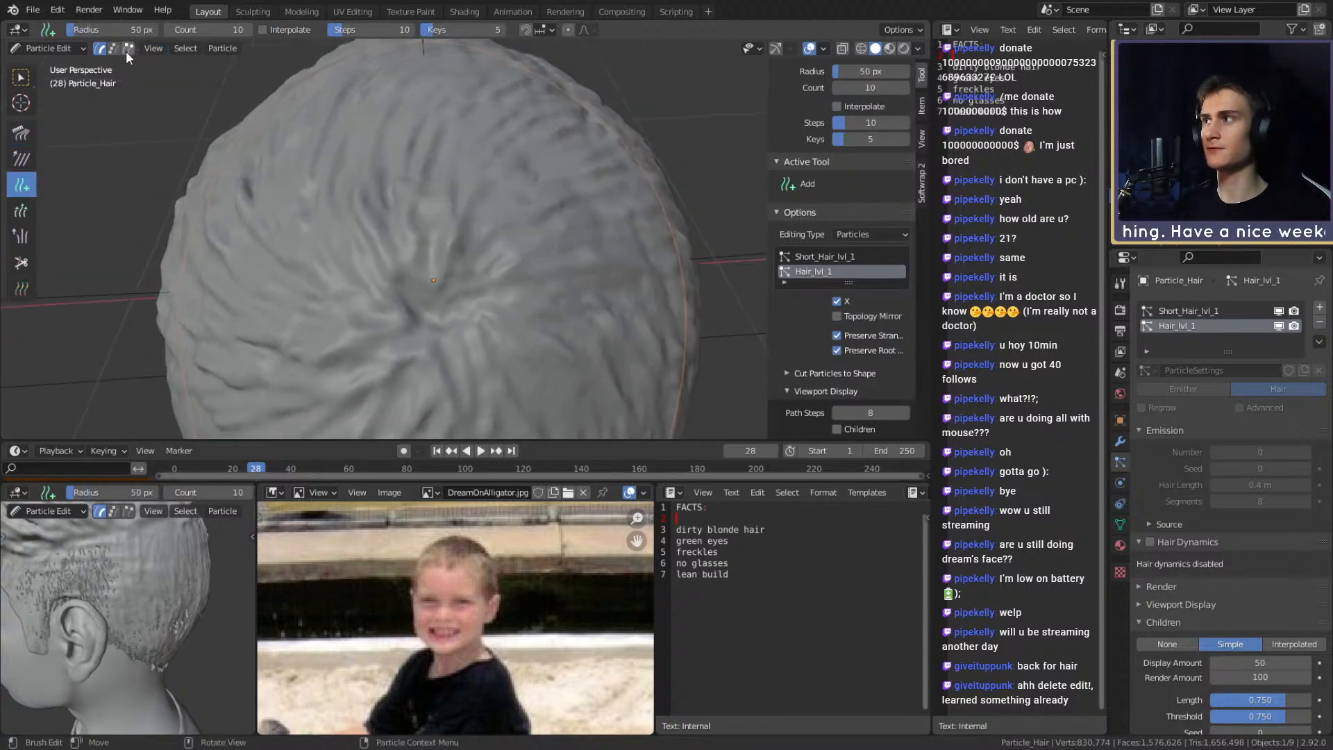
click(480, 275)
mouse_move(484, 275)
middle_down()
mouse_move(587, 248)
mouse_move(619, 223)
mouse_move(565, 277)
mouse_move(598, 242)
middle_up()
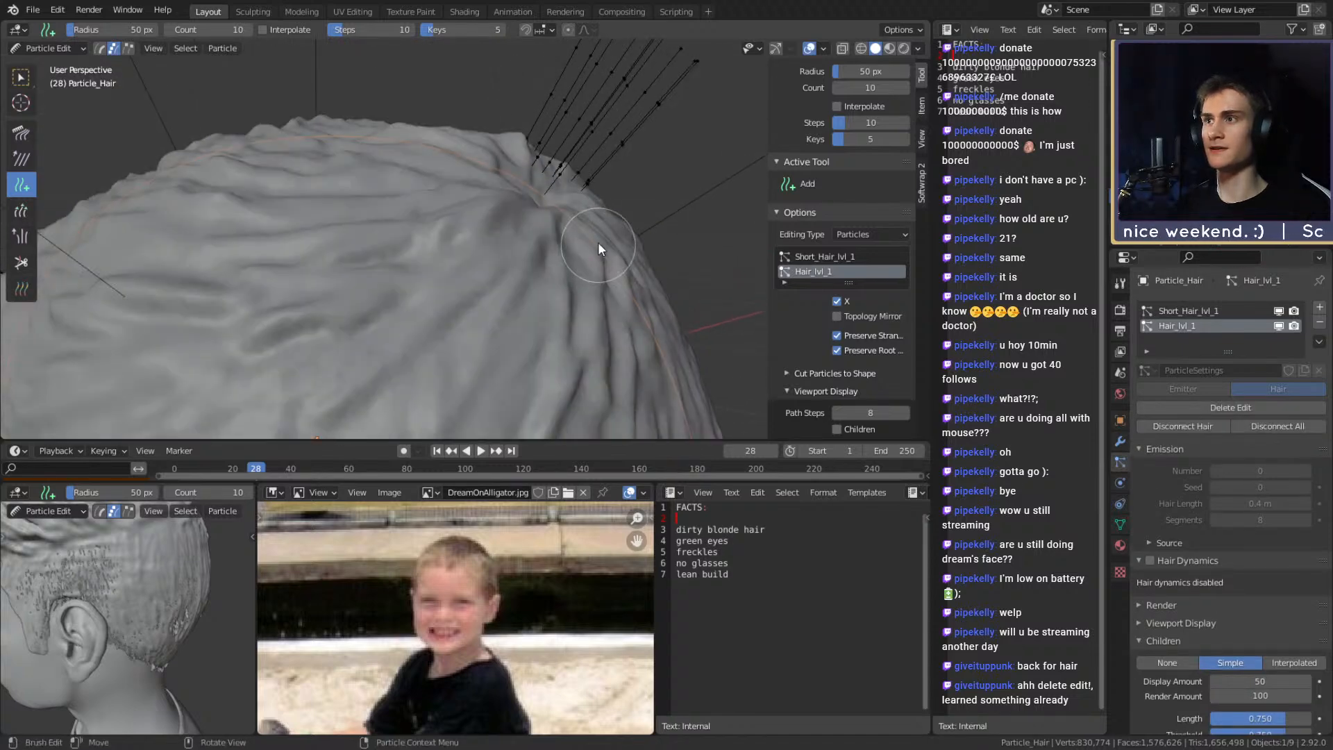
key(ctrl+z)
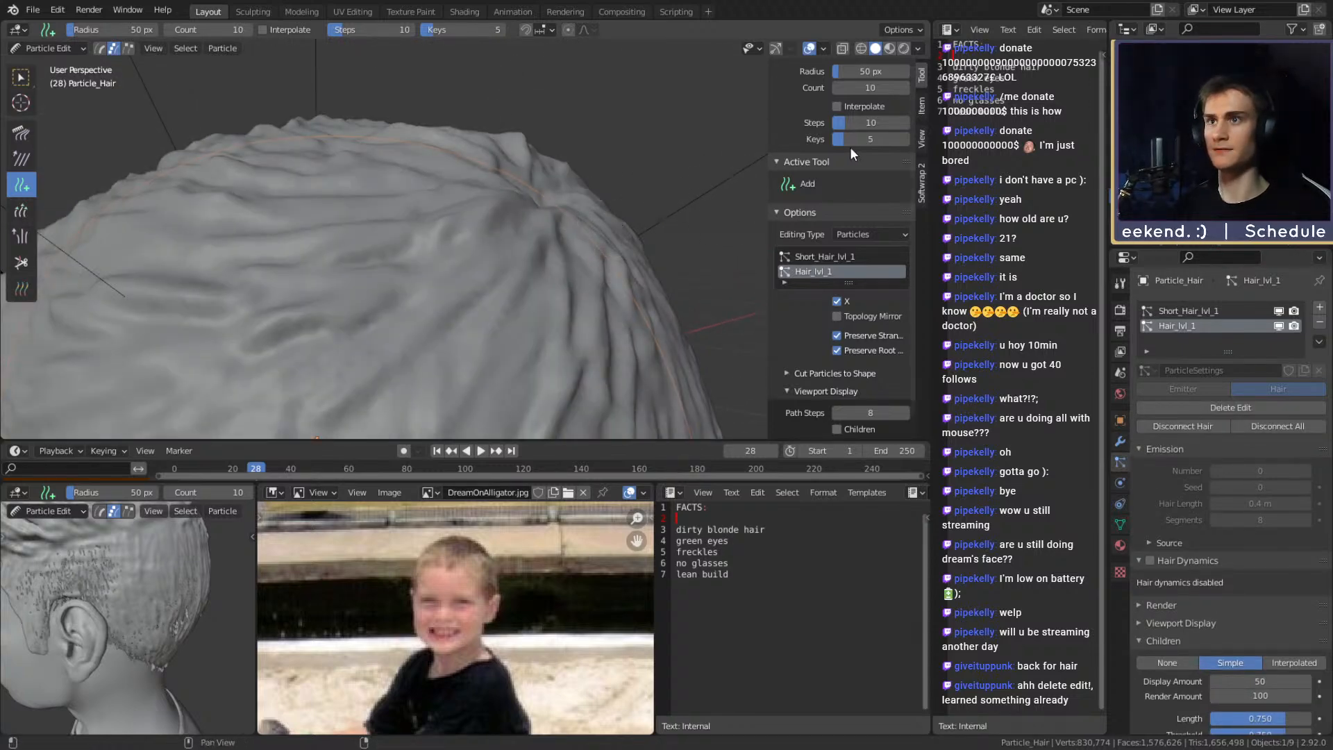
click(559, 252)
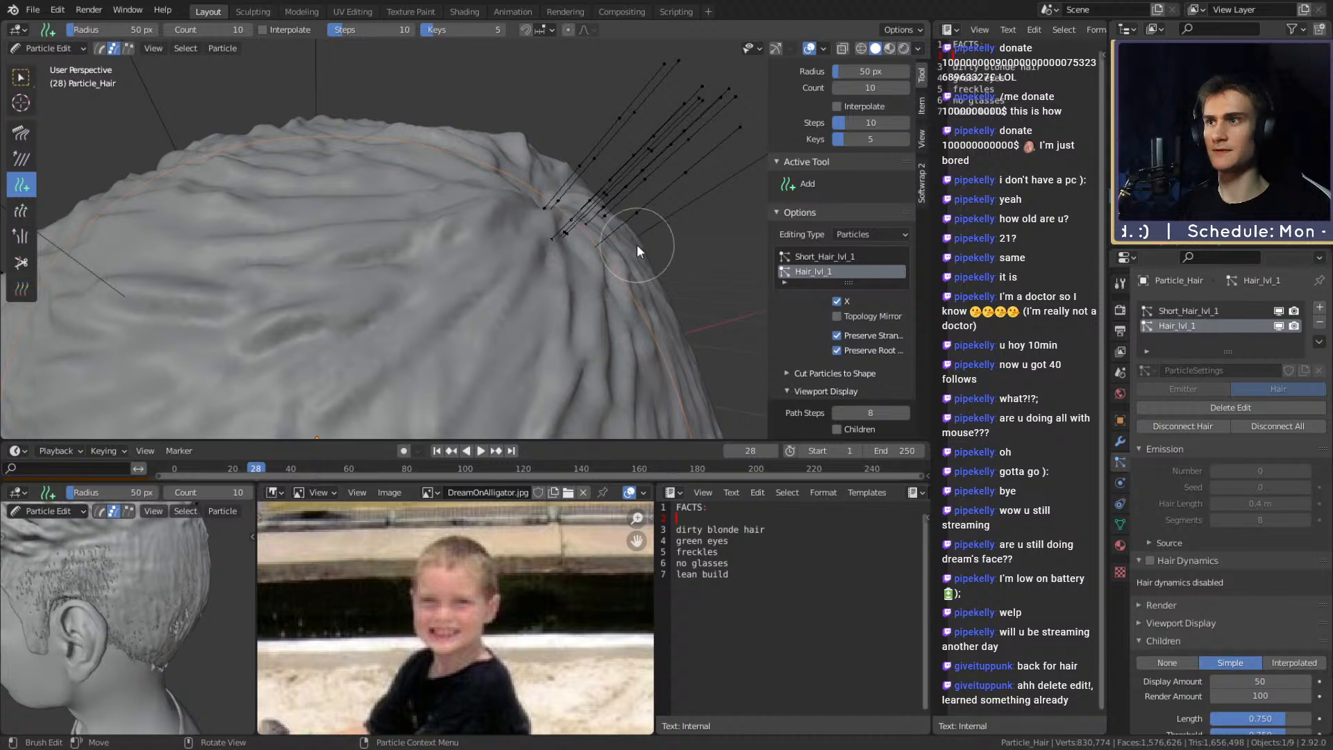
key(ctrl+z)
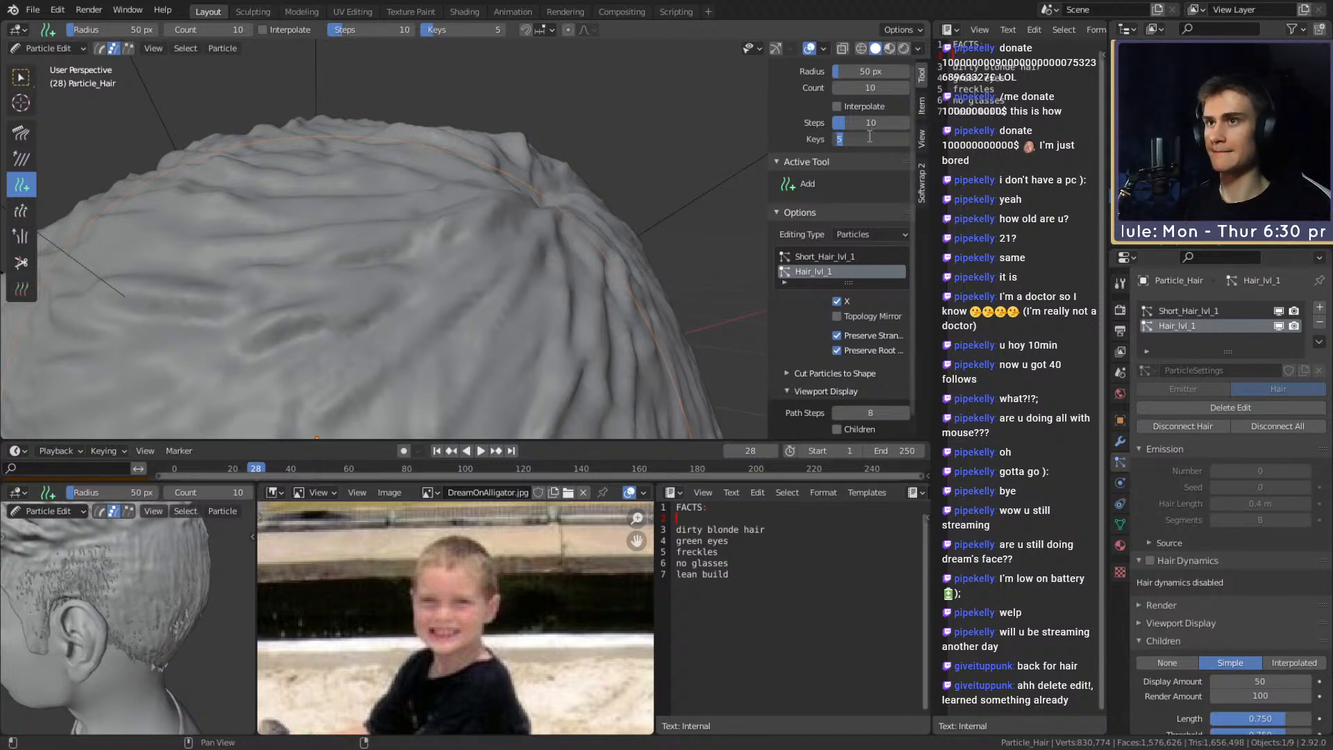
key(Return)
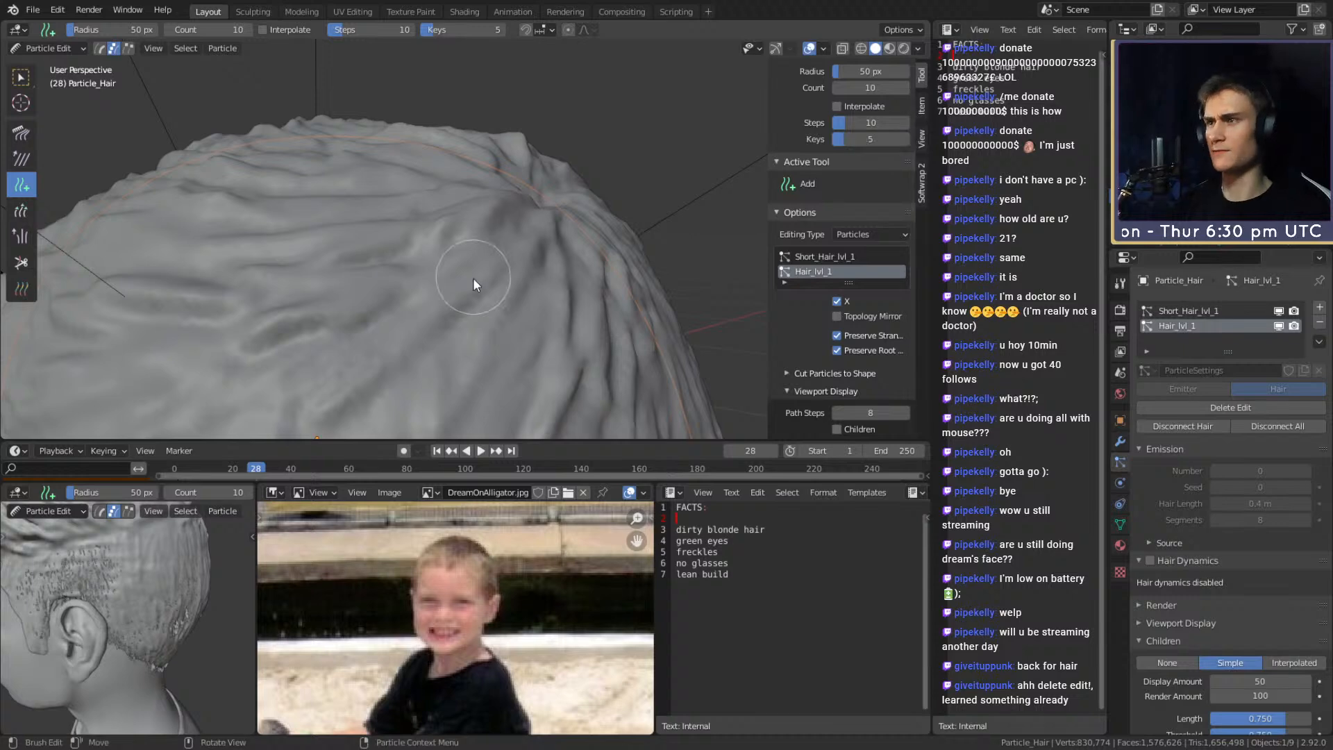
drag(473, 278, 543, 281)
middle_drag(543, 280, 500, 292)
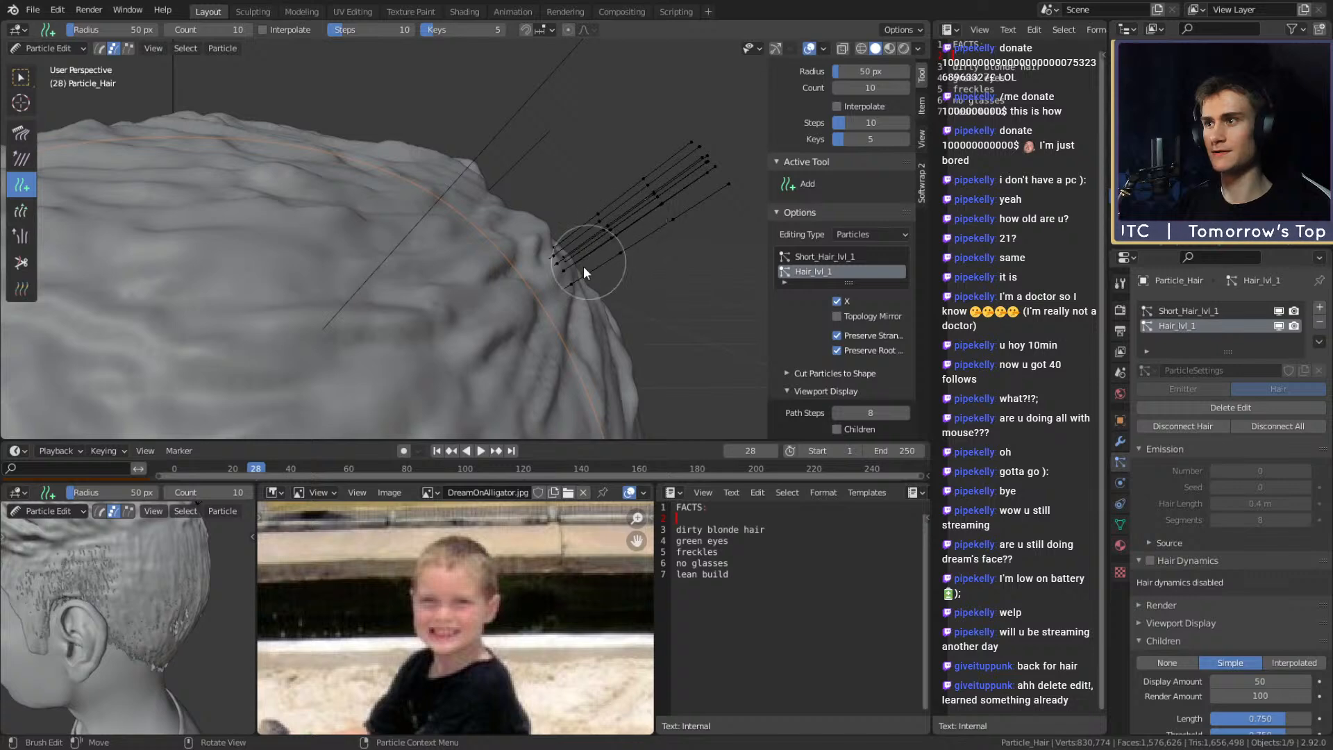
key(ctrl+z)
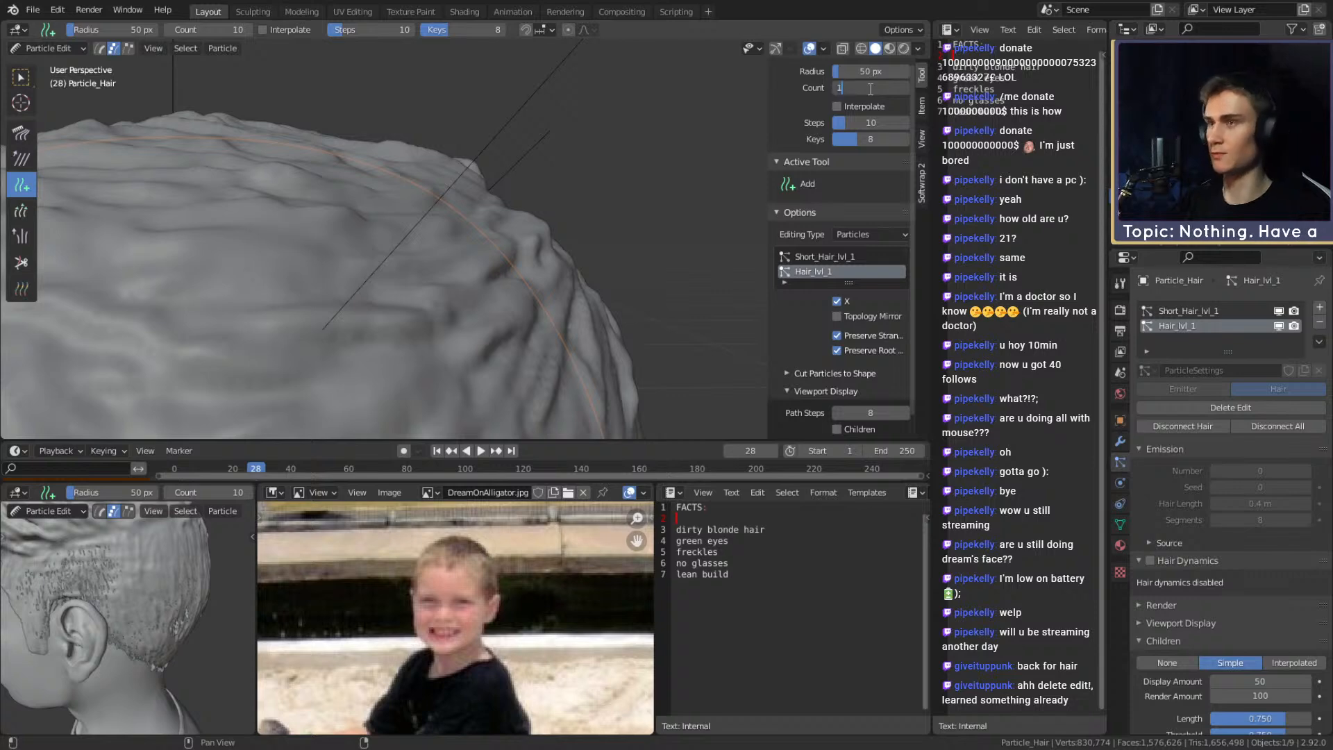
Set the Add brush to Keys 8 and Count 1, place a strand at the crown and display the children
middle_drag(374, 271, 527, 185)
click(459, 229)
scroll(862, 330, down, 1)
click(836, 409)
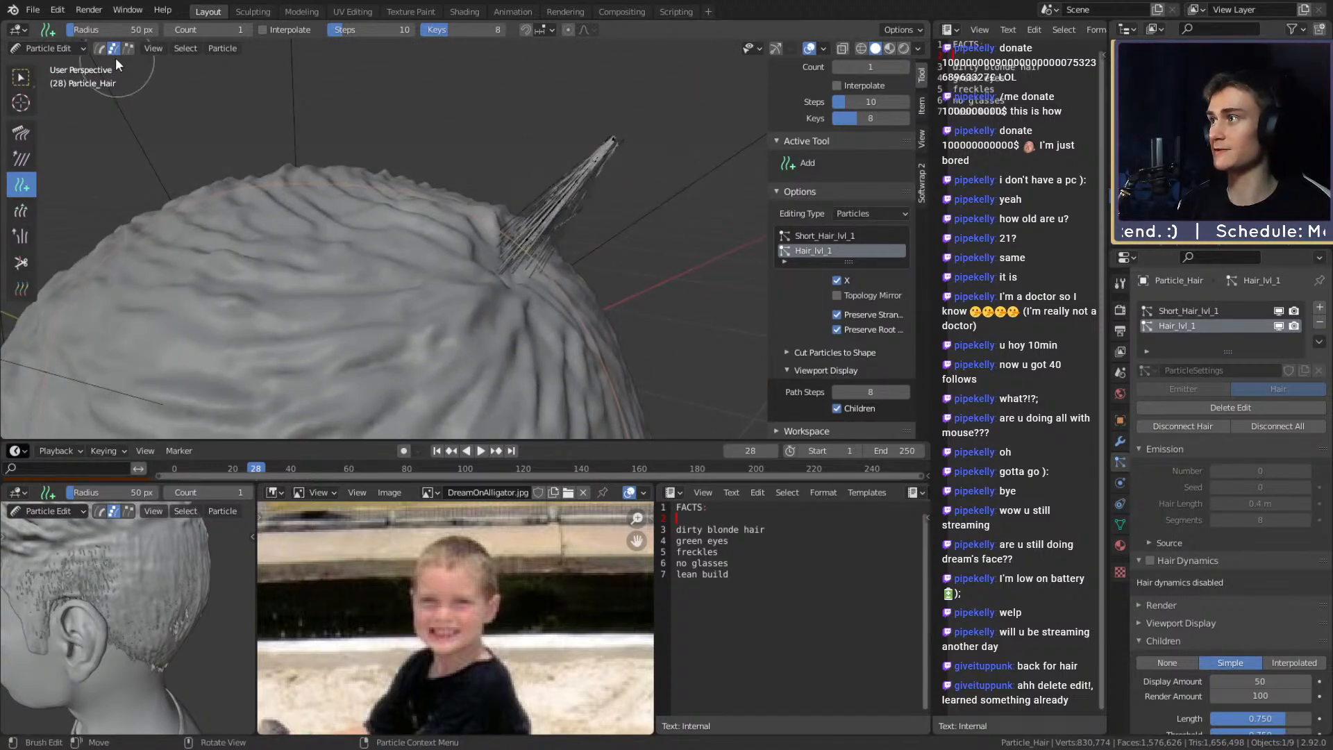
Switch to Path select mode and add single strands around the whorl at the crown
click(99, 48)
middle_drag(89, 136, 284, 181)
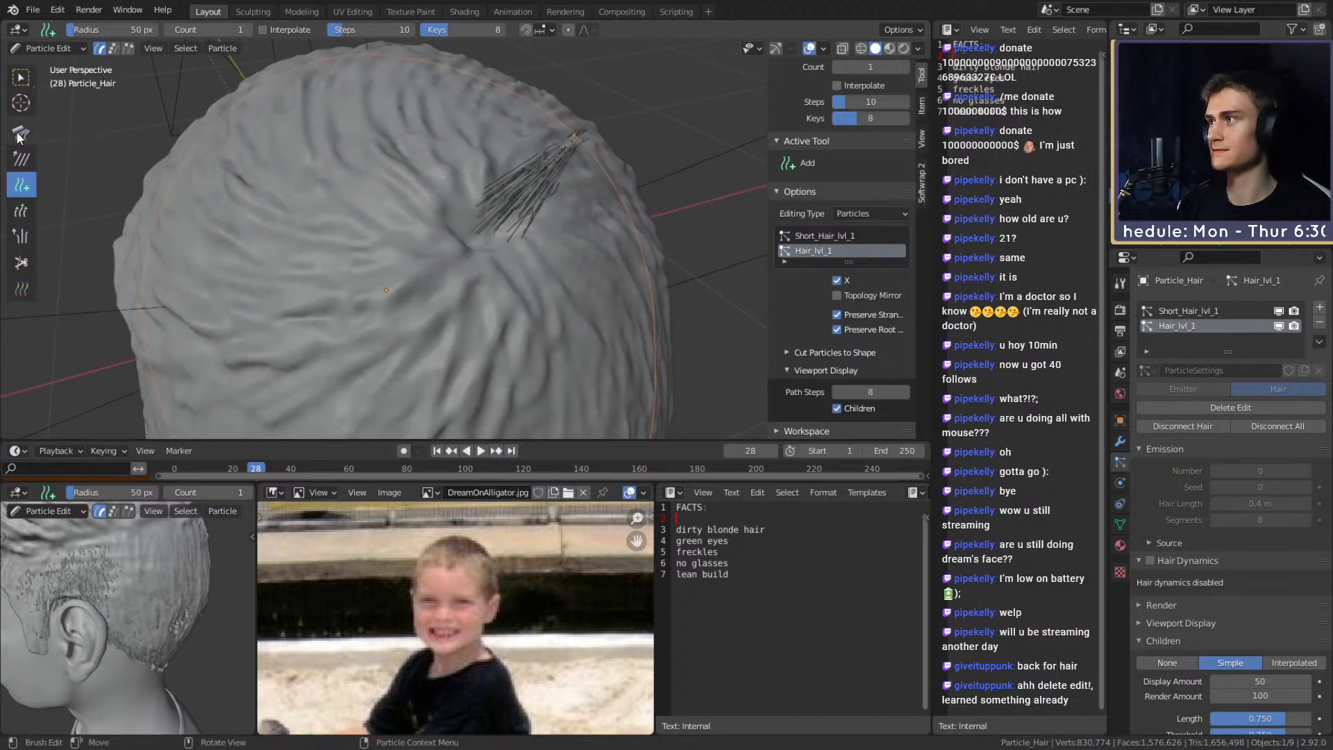
mouse_move(416, 264)
middle_down()
mouse_move(507, 260)
mouse_move(463, 263)
middle_up()
drag(441, 240, 440, 262)
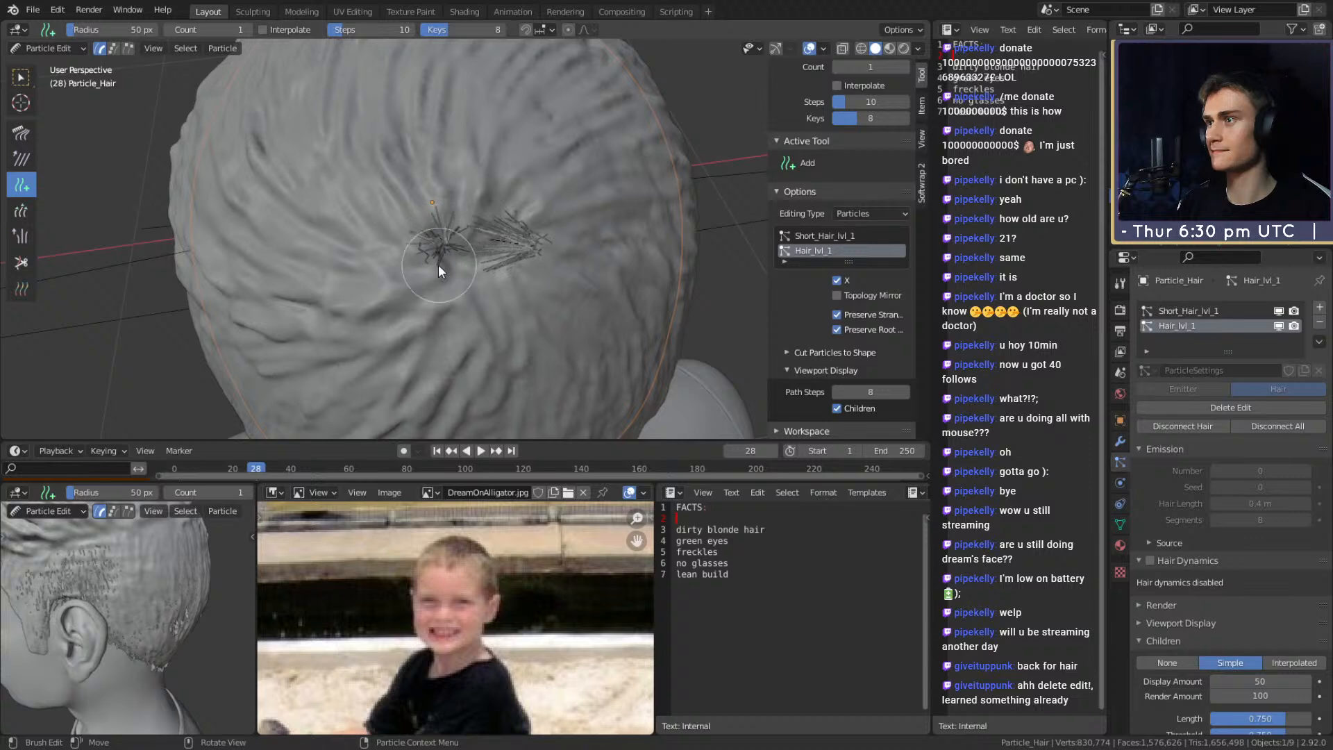
middle_drag(443, 273, 502, 235)
click(465, 228)
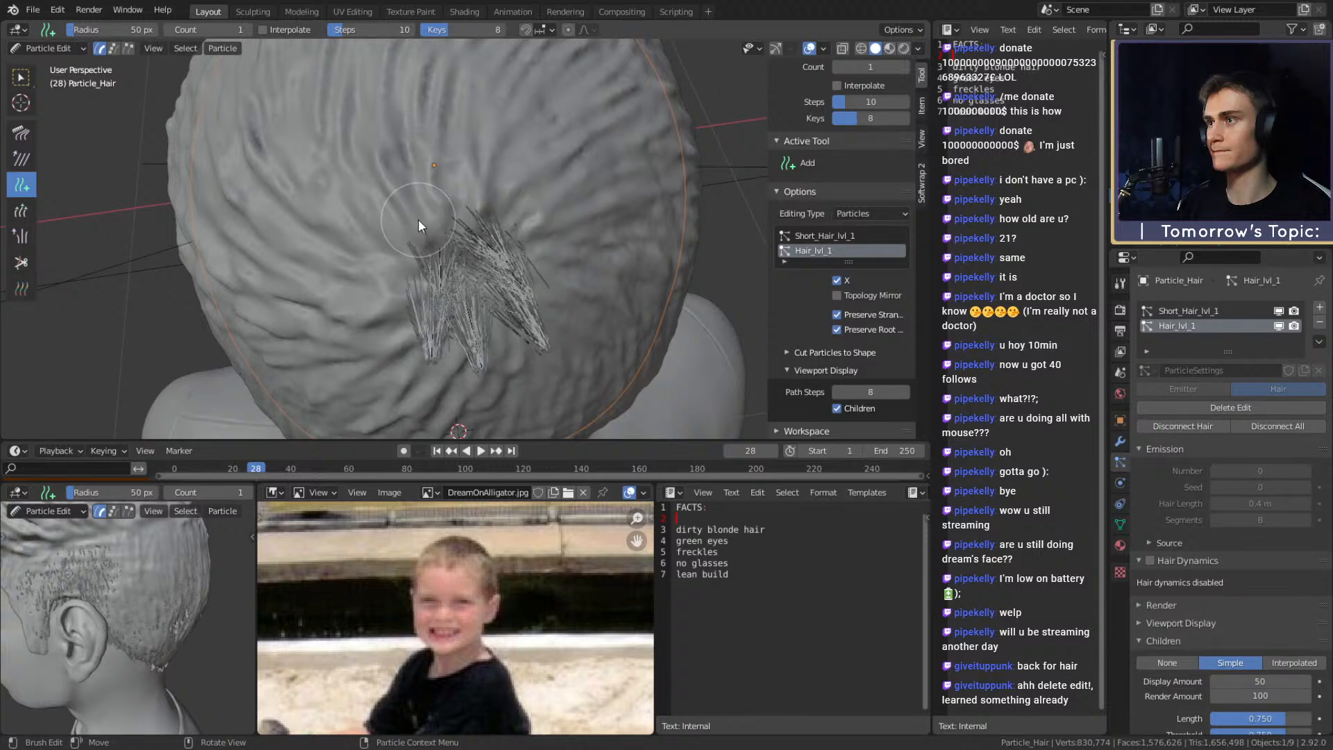
click(426, 221)
click(479, 195)
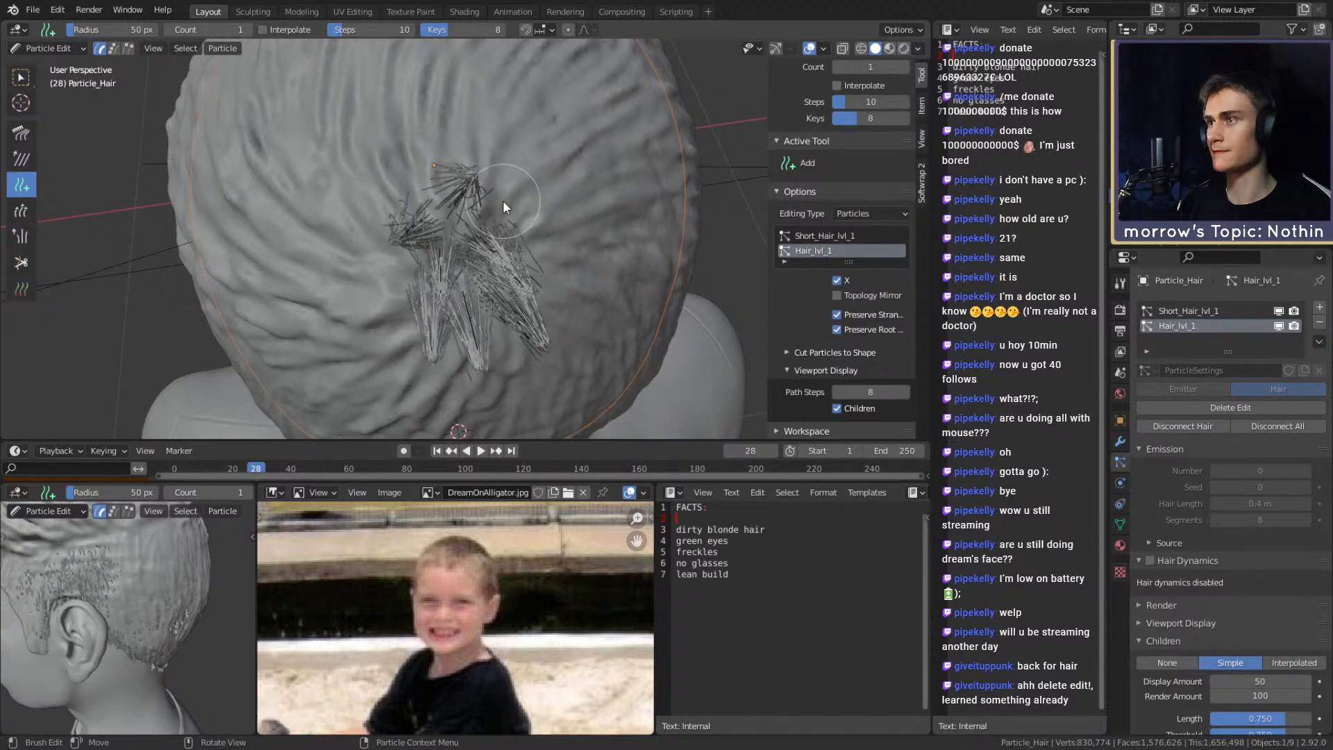
Raise the Comb brush strength to 0.655 and comb the crown's front strands forward over the top of the head
middle_drag(536, 186, 234, 136)
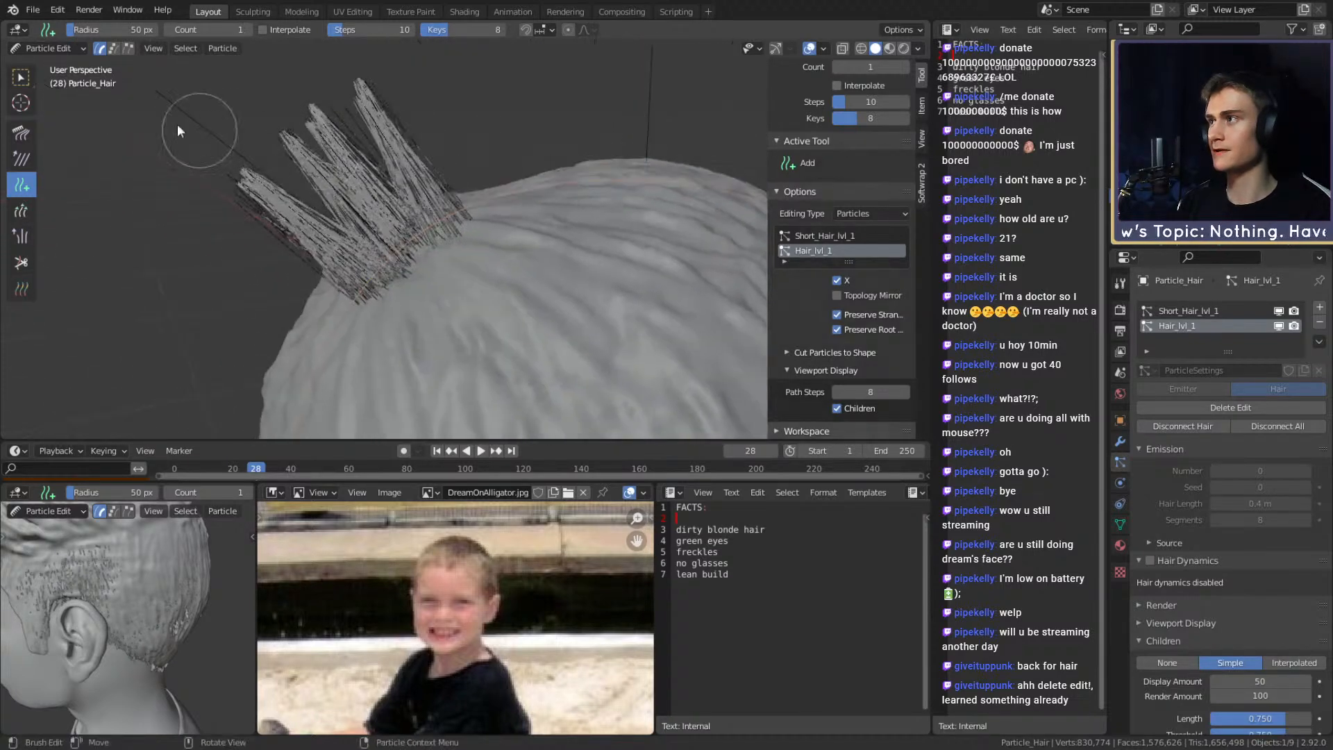
click(20, 132)
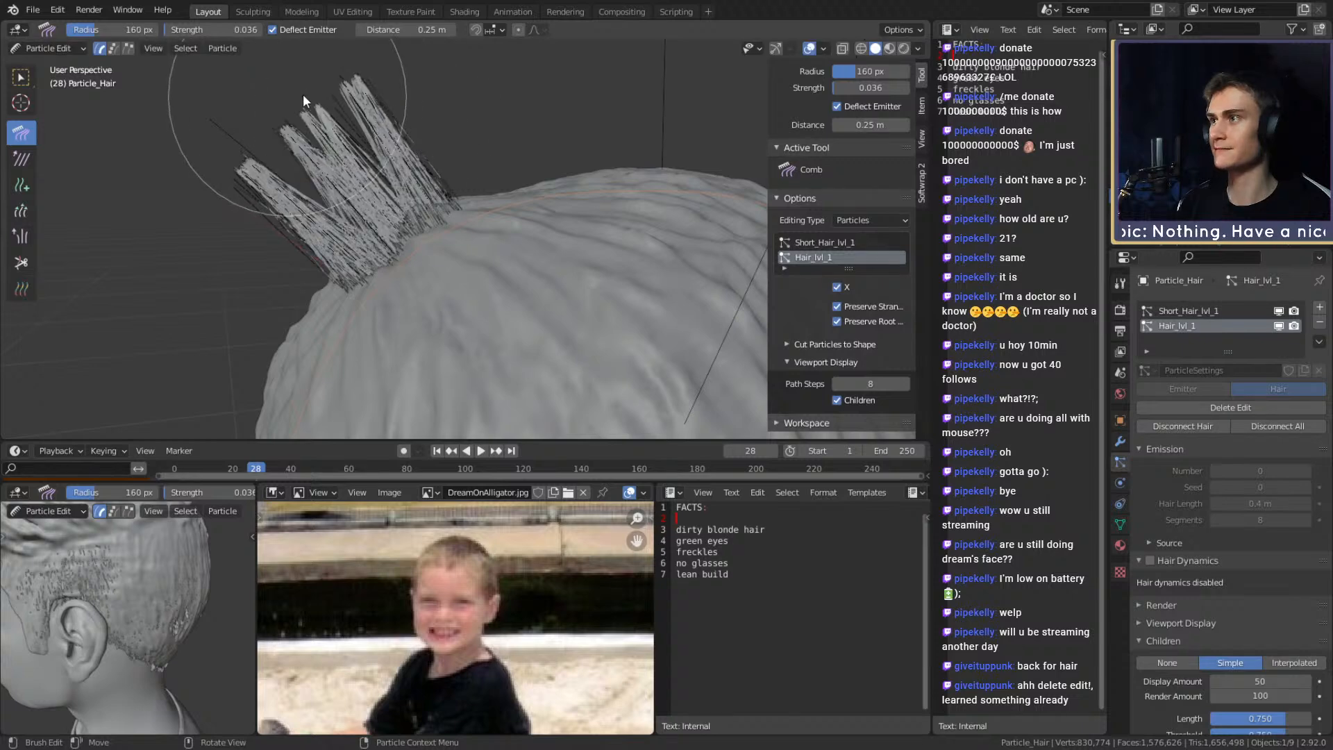
drag(450, 91, 530, 95)
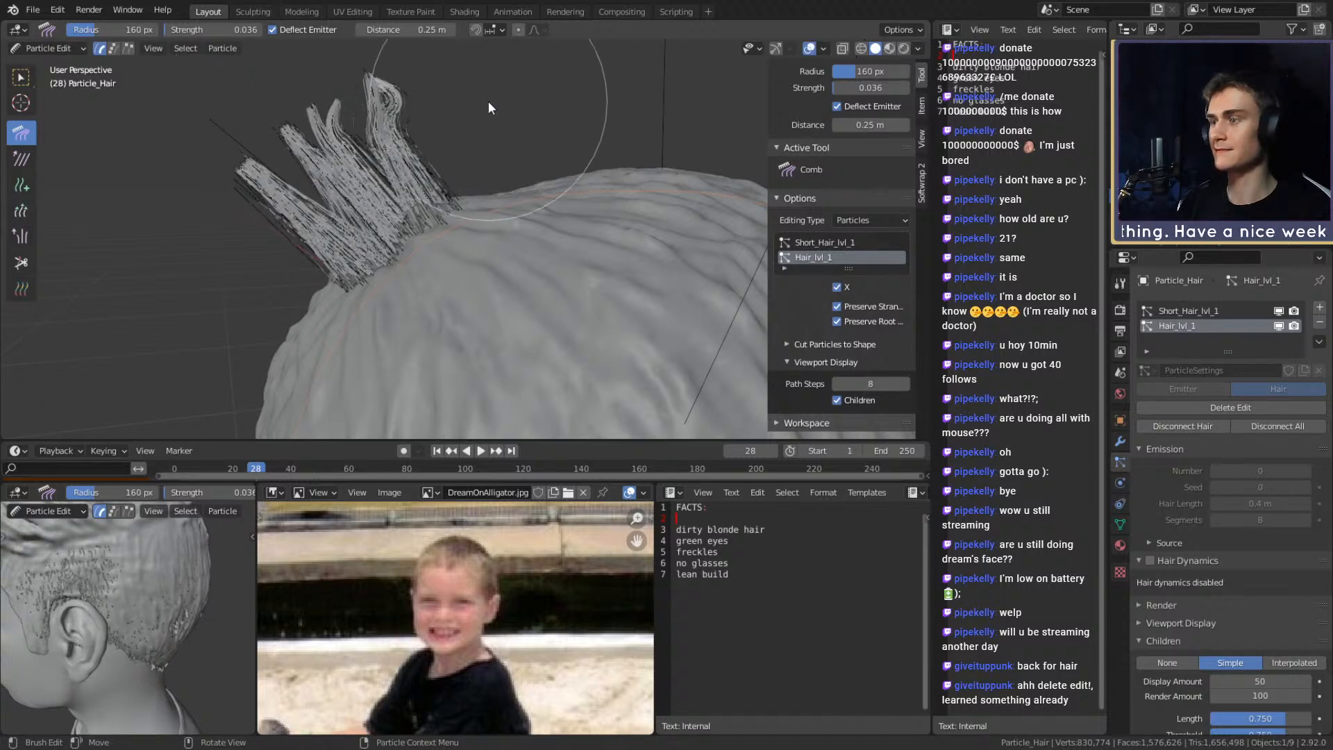
key(shift+f)
click(560, 106)
mouse_move(345, 97)
mouse_down()
mouse_move(449, 86)
mouse_move(635, 105)
mouse_up()
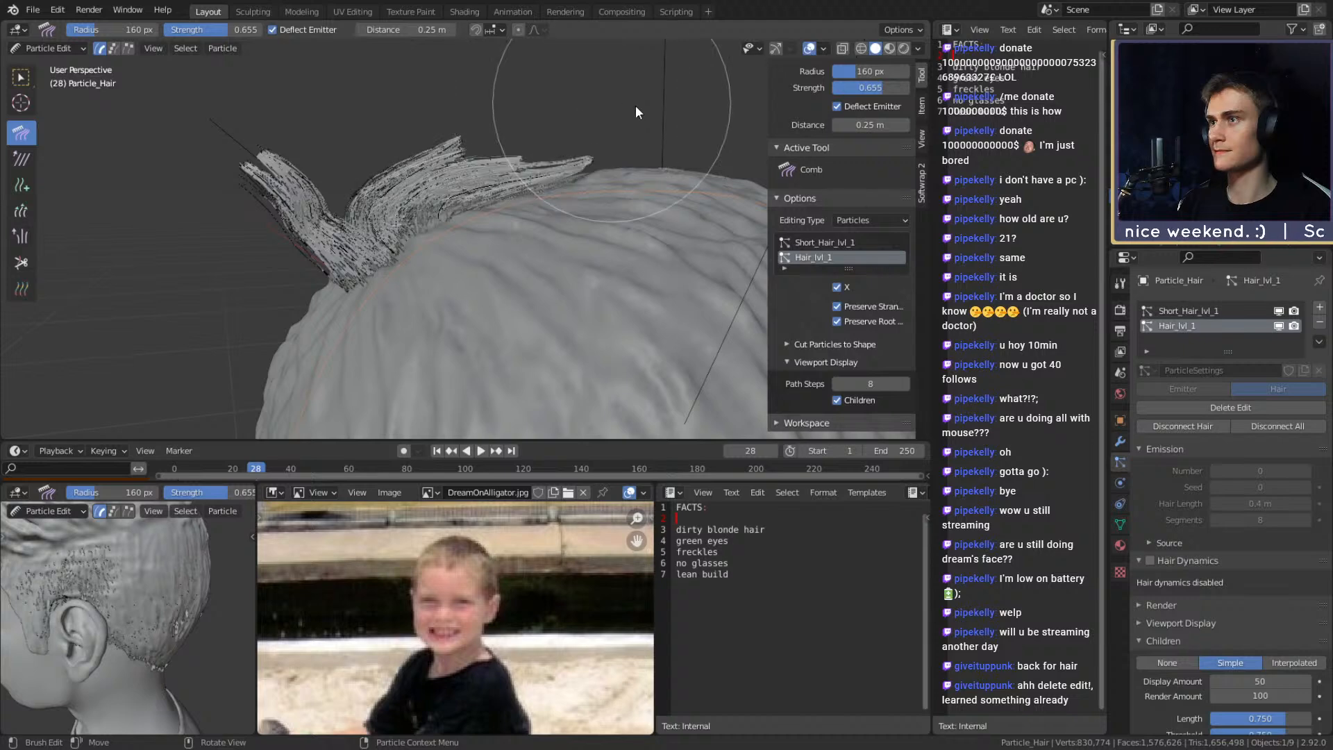
mouse_move(446, 148)
mouse_down()
mouse_move(550, 125)
mouse_move(663, 130)
mouse_up()
Resize the Comb brush to 153 px and flatten the forward strands along the top of the sculpted hair
mouse_move(605, 194)
middle_down()
mouse_move(585, 130)
mouse_move(707, 174)
mouse_move(503, 193)
middle_up()
key(f)
click(465, 190)
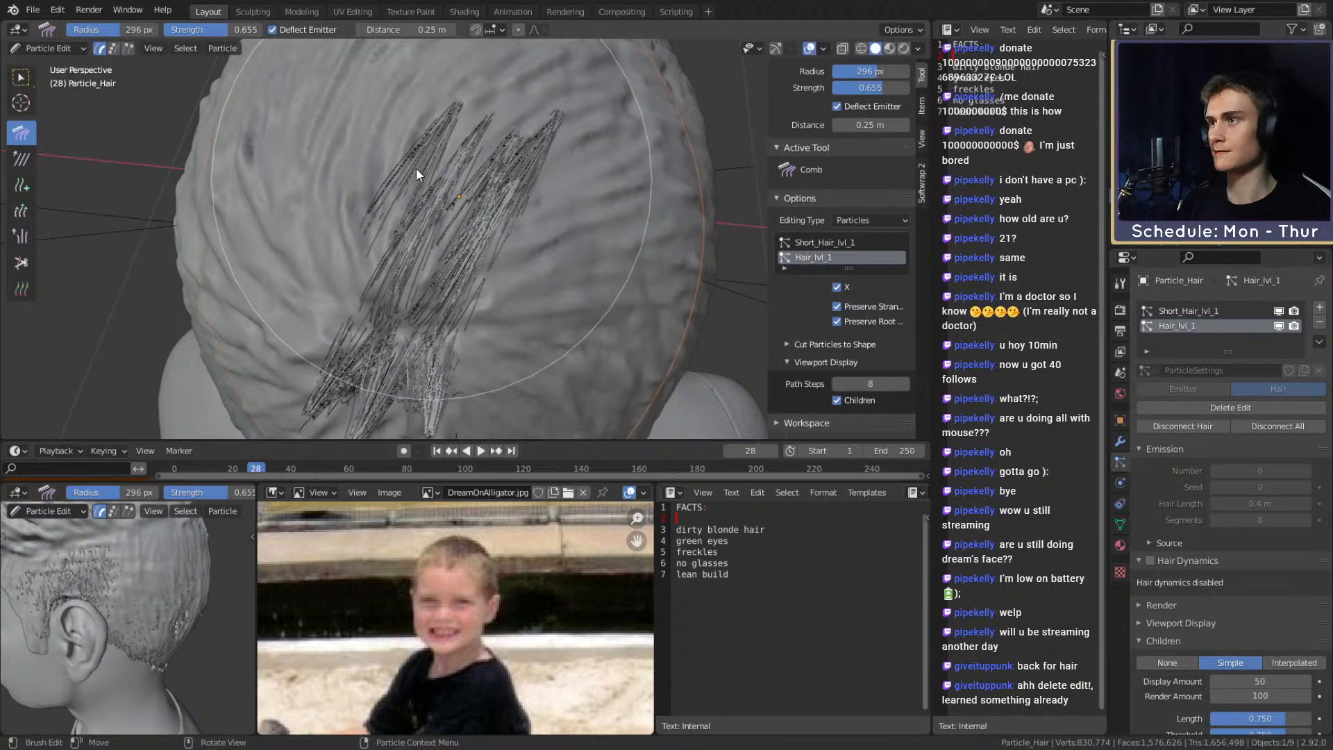
mouse_move(415, 165)
middle_down()
mouse_move(447, 205)
mouse_move(373, 101)
mouse_move(385, 121)
middle_up()
key(f)
click(359, 120)
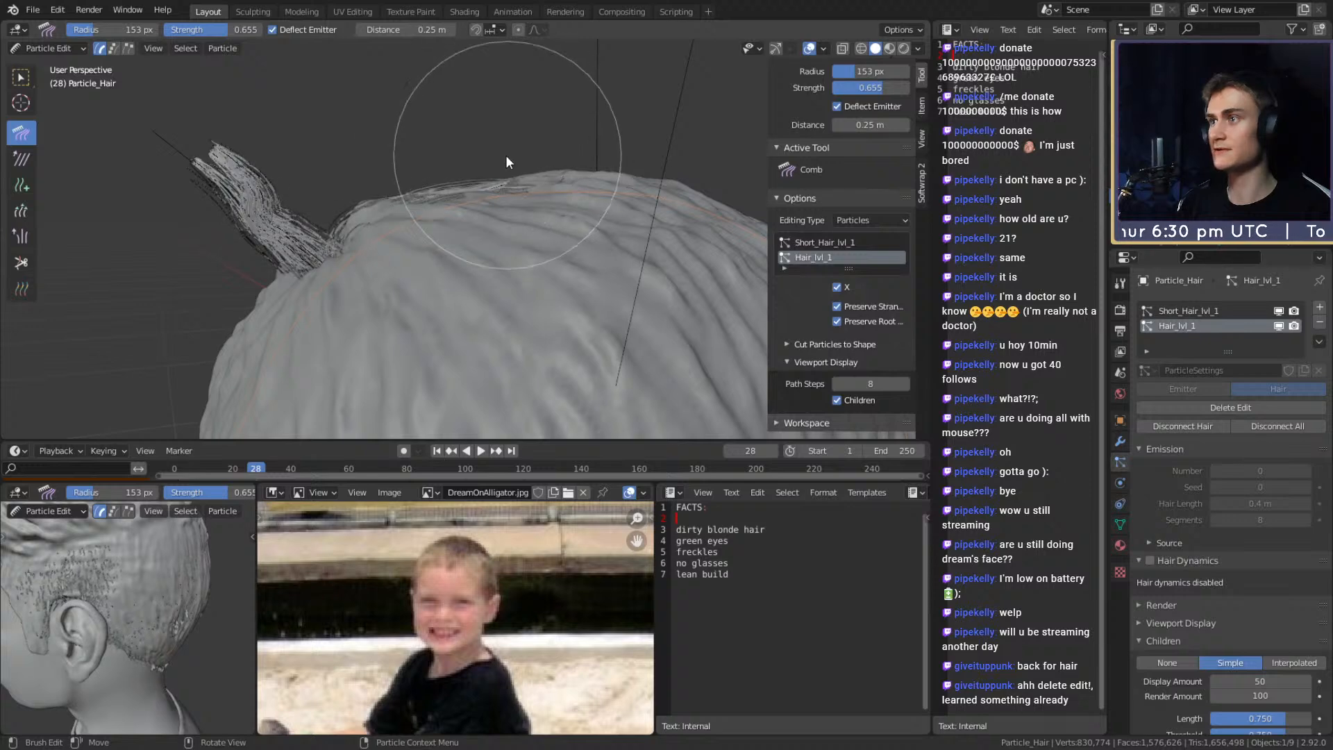
middle_drag(512, 151, 452, 139)
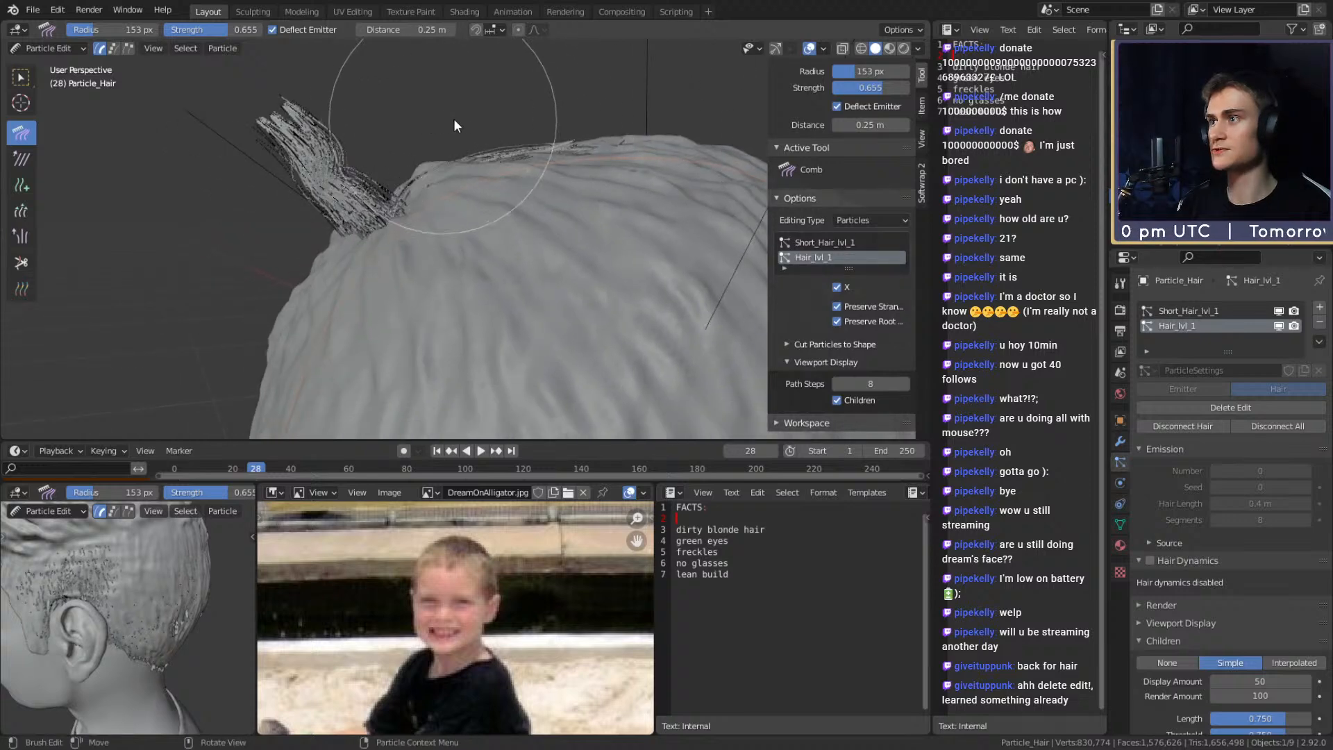
drag(613, 111, 543, 102)
middle_drag(568, 114, 535, 109)
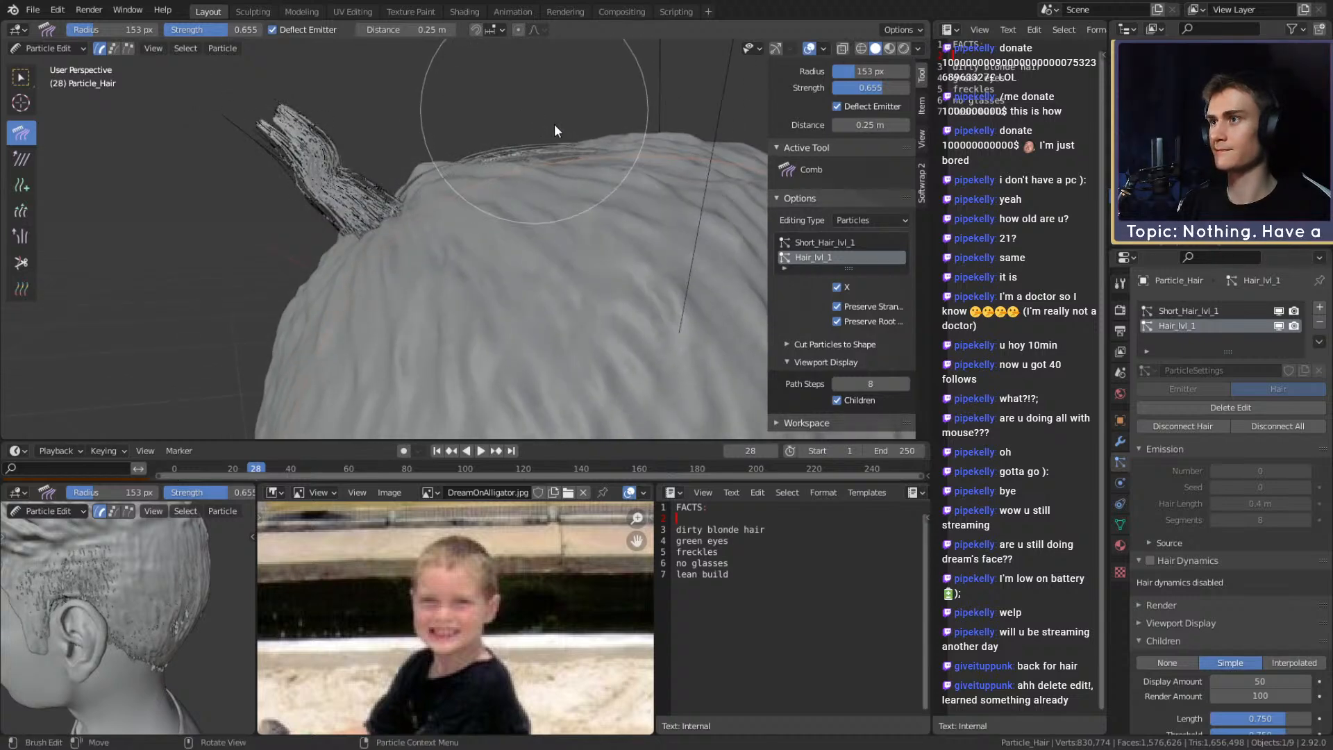
Comb the remaining upright strands down against the back of the head
mouse_move(441, 147)
middle_down()
mouse_move(470, 134)
mouse_move(446, 155)
middle_up()
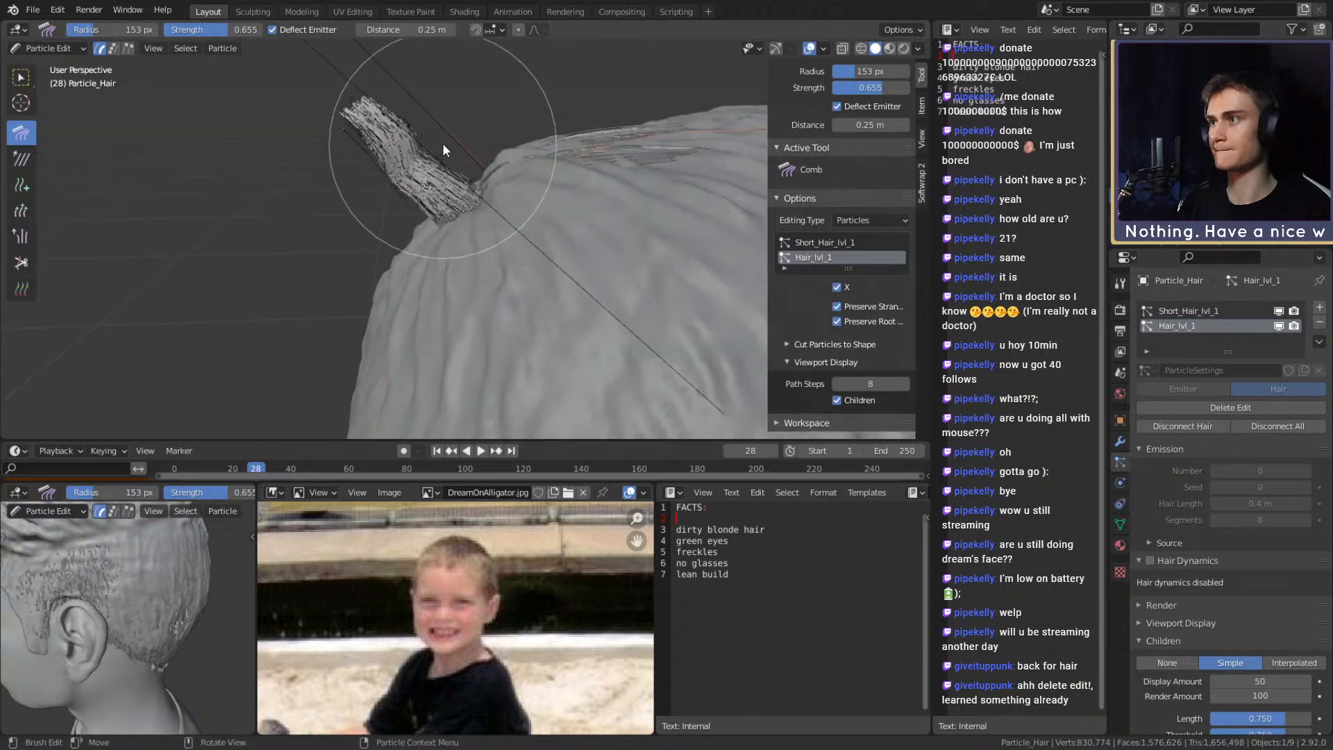
middle_drag(329, 278, 354, 229)
drag(335, 327, 460, 222)
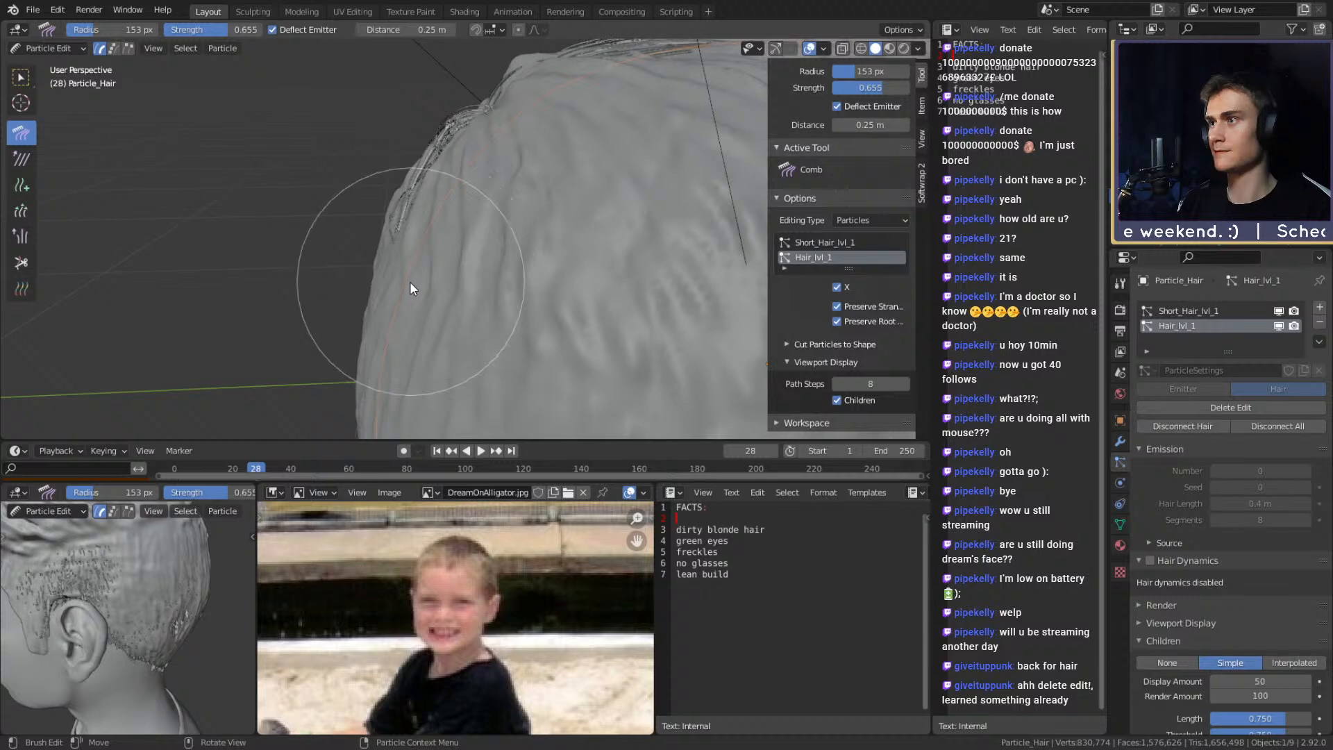
middle_drag(478, 223, 619, 306)
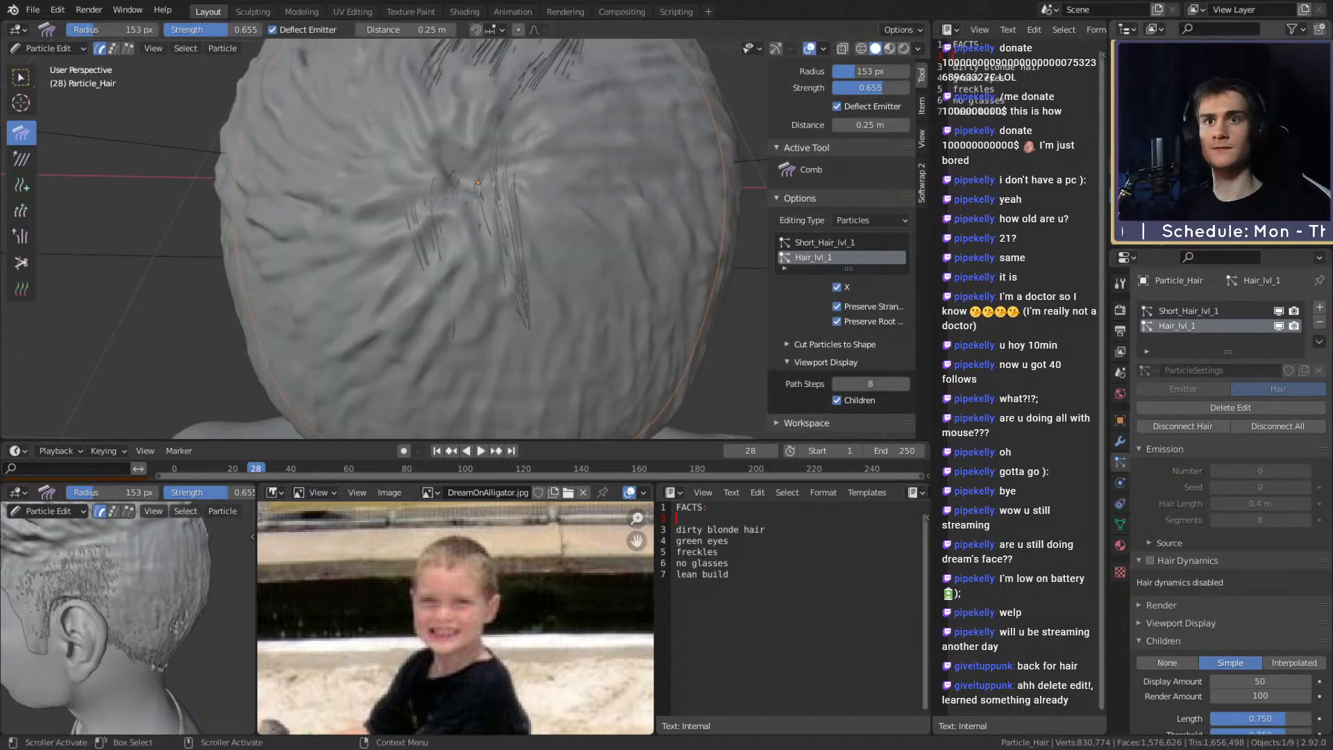
Hide the sculpted hair guide and comb the back strands diagonally down to the right, reducing the brush to 96 px
click(1304, 160)
mouse_move(625, 231)
middle_down()
mouse_move(574, 241)
mouse_move(595, 299)
middle_up()
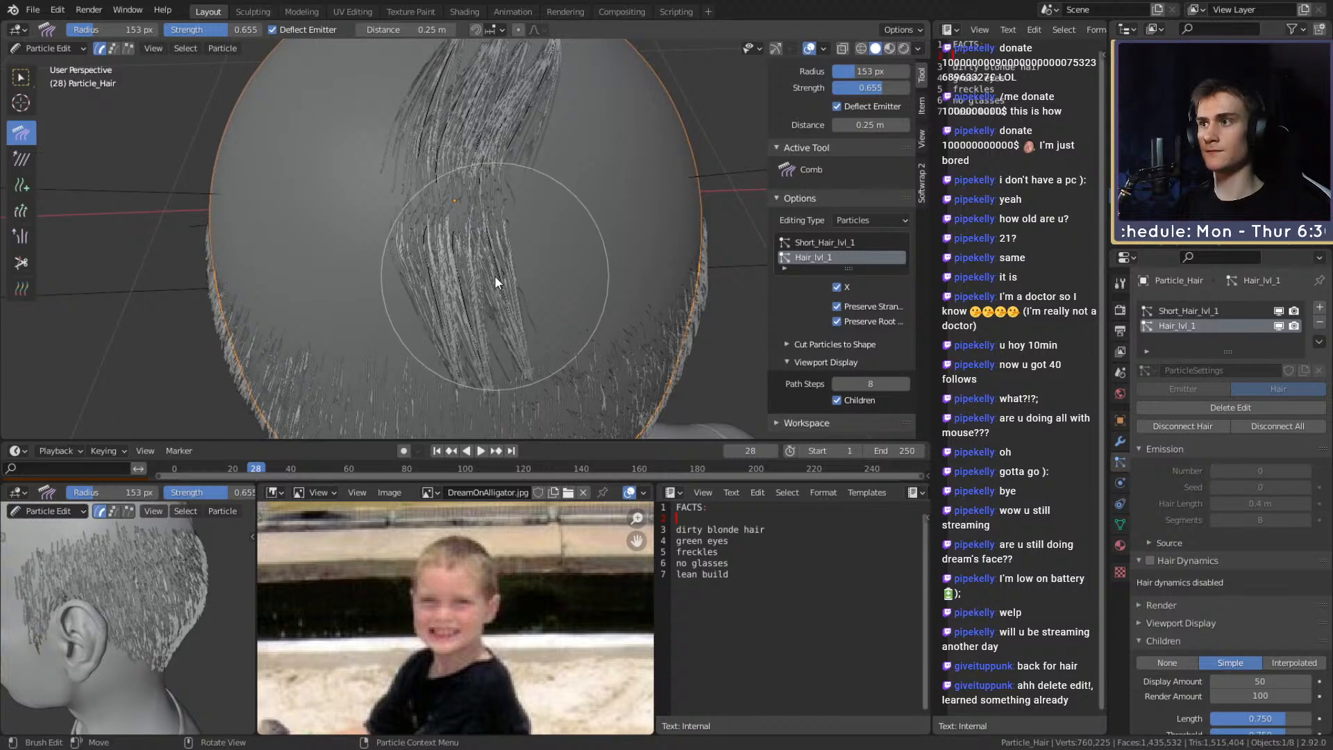
mouse_move(500, 275)
mouse_down()
mouse_move(537, 354)
mouse_move(519, 381)
mouse_move(547, 390)
mouse_up()
key(f)
click(570, 374)
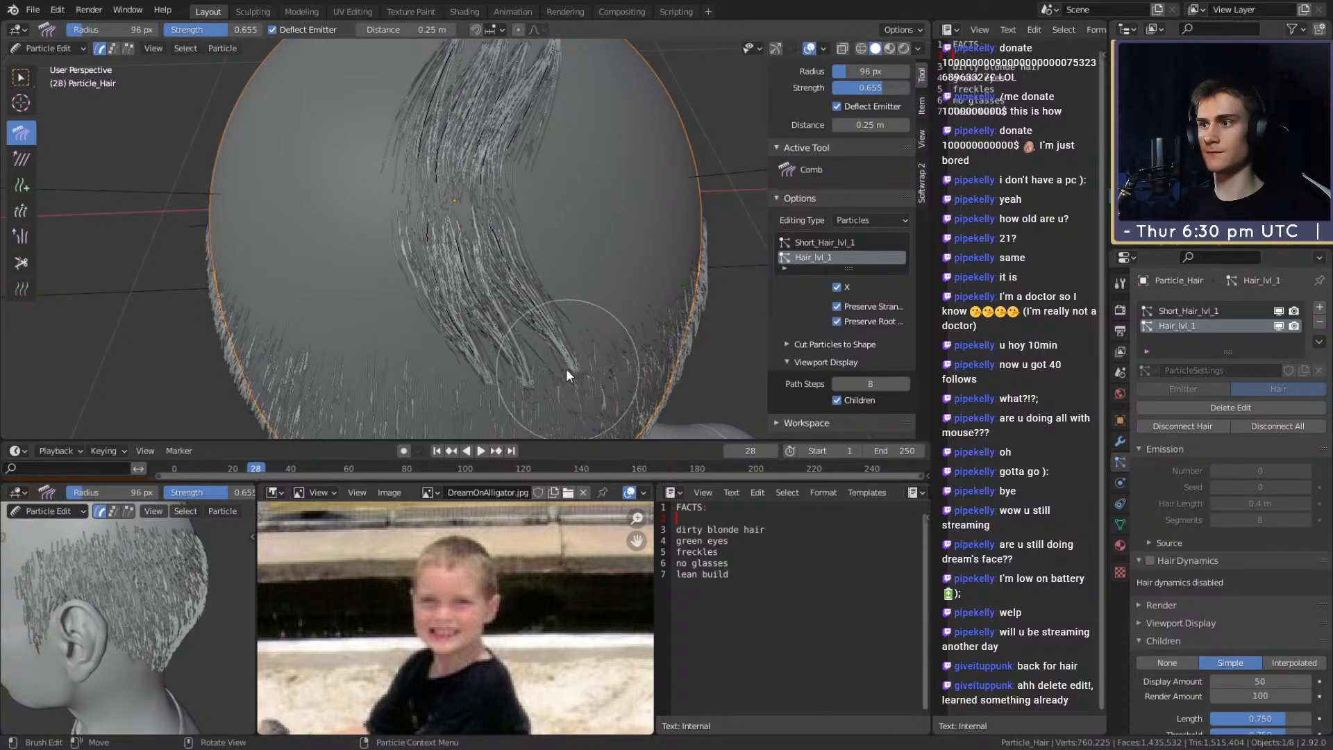
middle_drag(584, 383, 624, 302)
Set the Hair_lvl_1 children Display Amount to 10 and Render Amount to 50
scroll(1169, 444, down, 8)
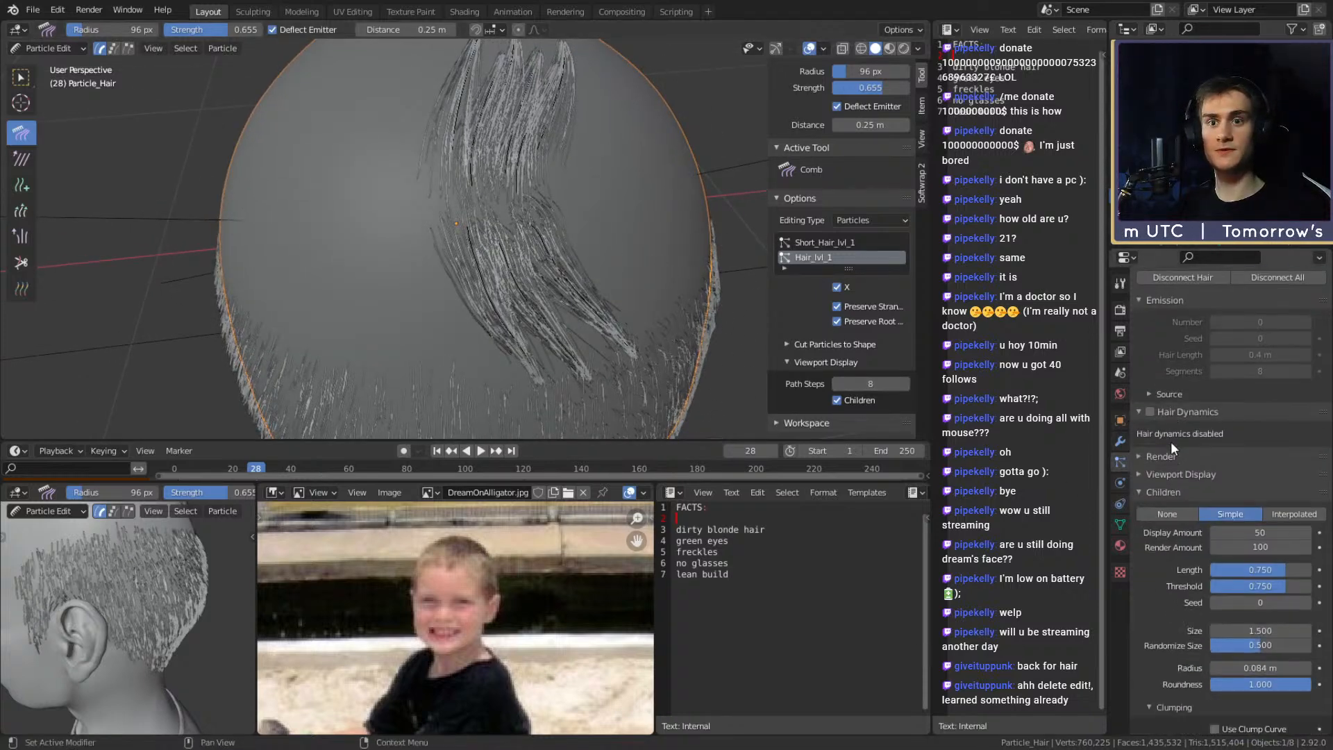
scroll(1160, 476, down, 2)
click(1266, 384)
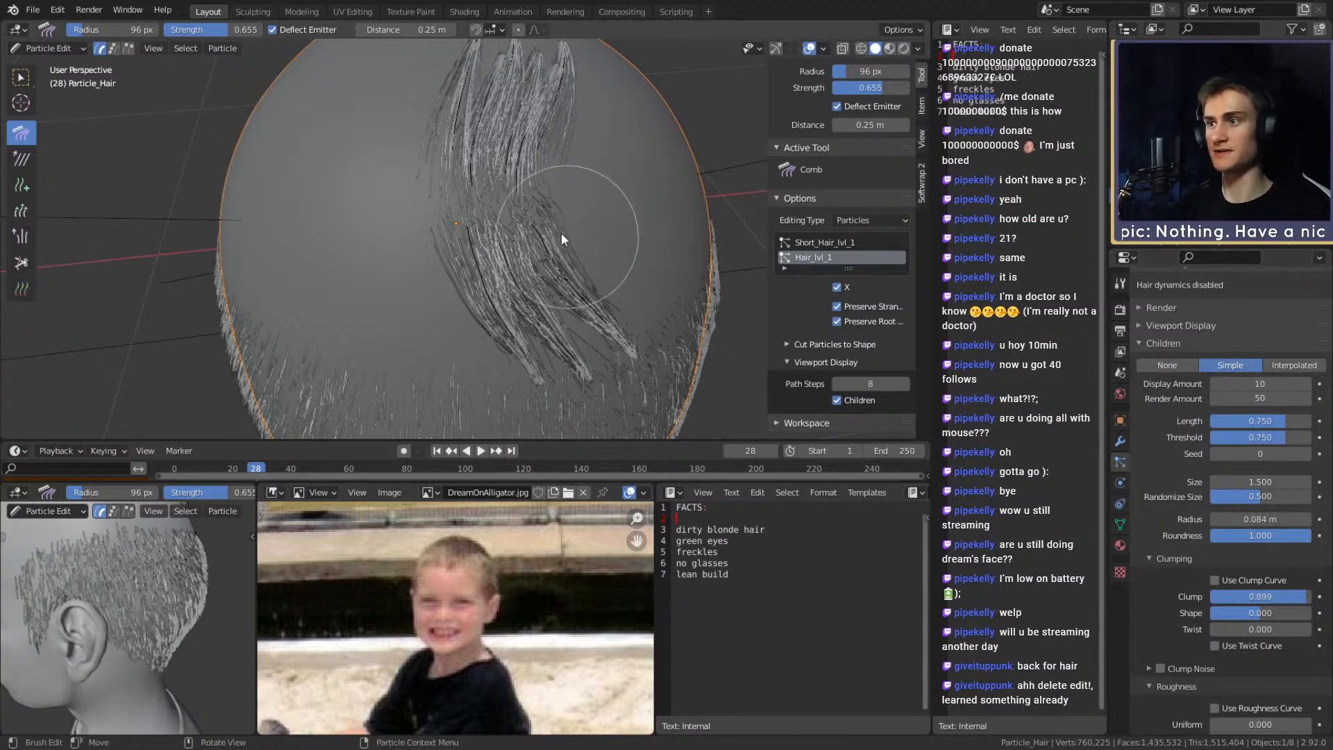
Comb the left back strands outward from the crown and compare their direction with the sculpted hair guide
middle_drag(565, 282, 556, 290)
mouse_move(472, 302)
mouse_down()
mouse_move(432, 343)
mouse_move(468, 350)
mouse_up()
drag(381, 402, 349, 410)
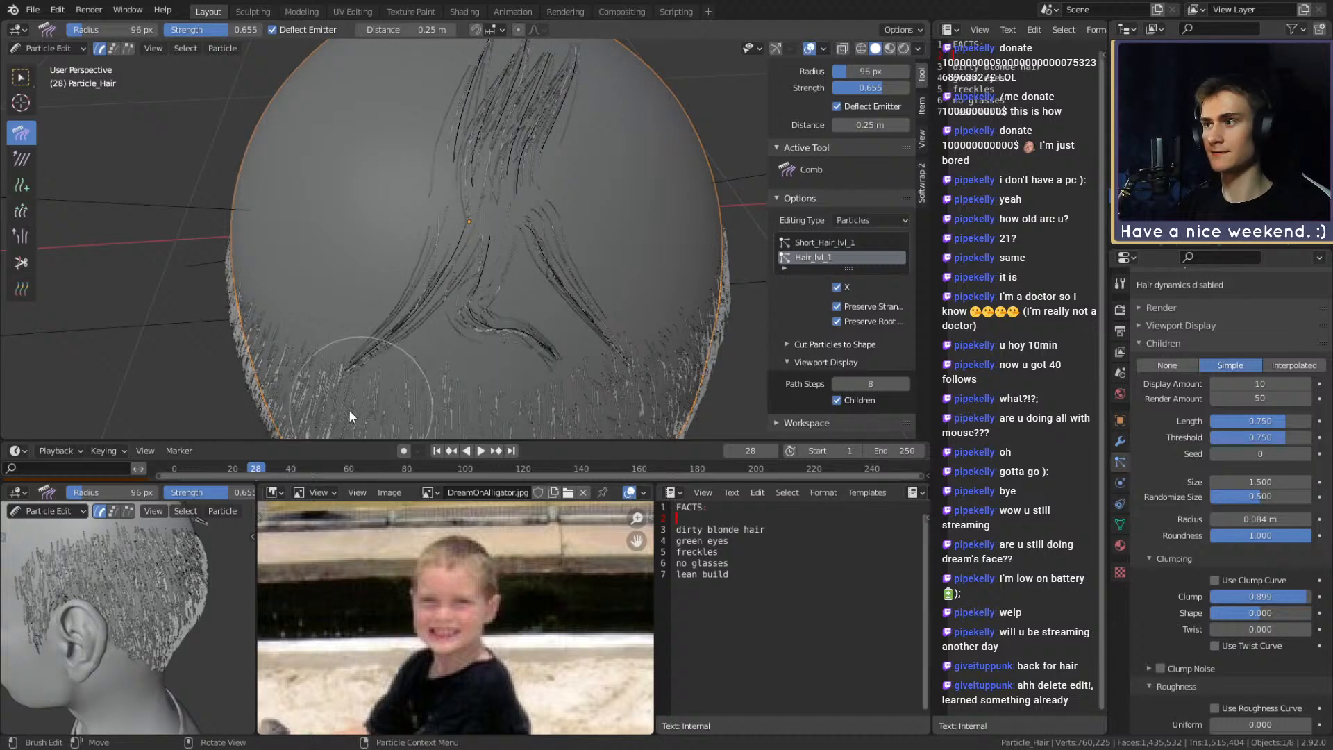
click(1305, 150)
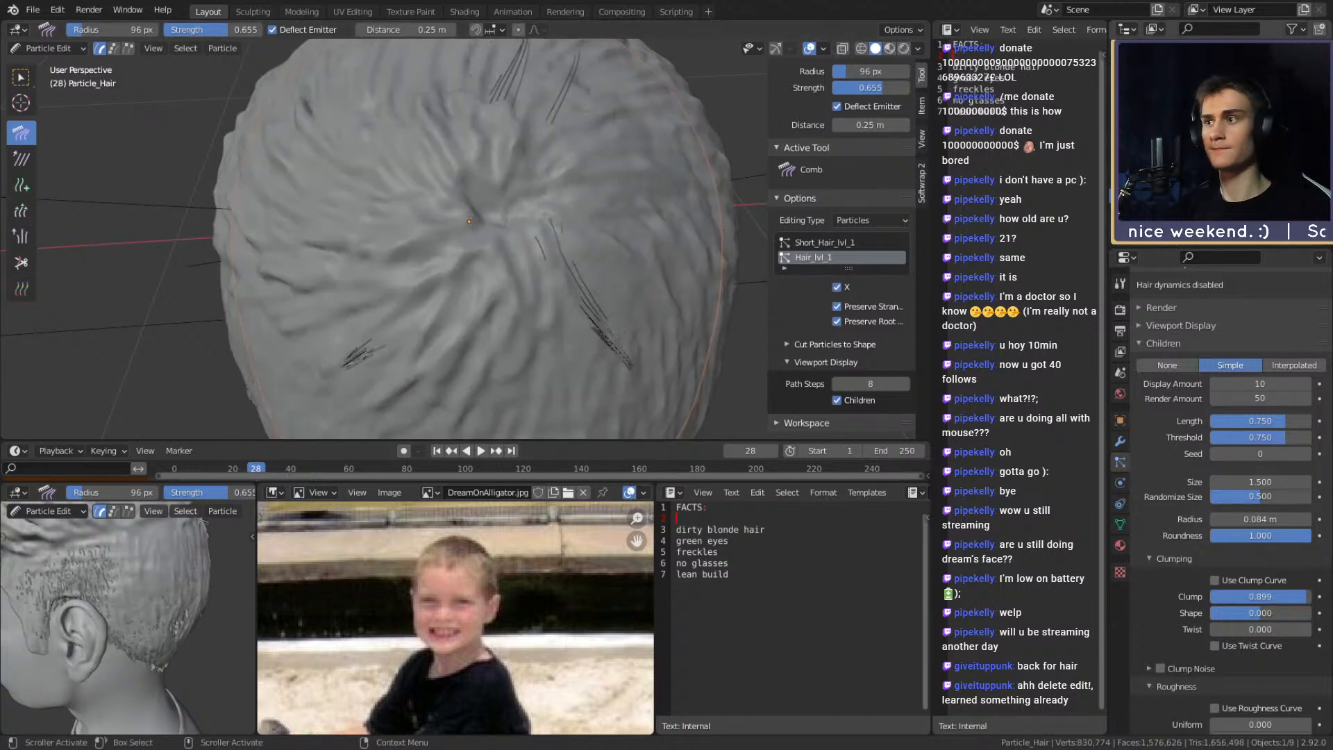
click(1305, 149)
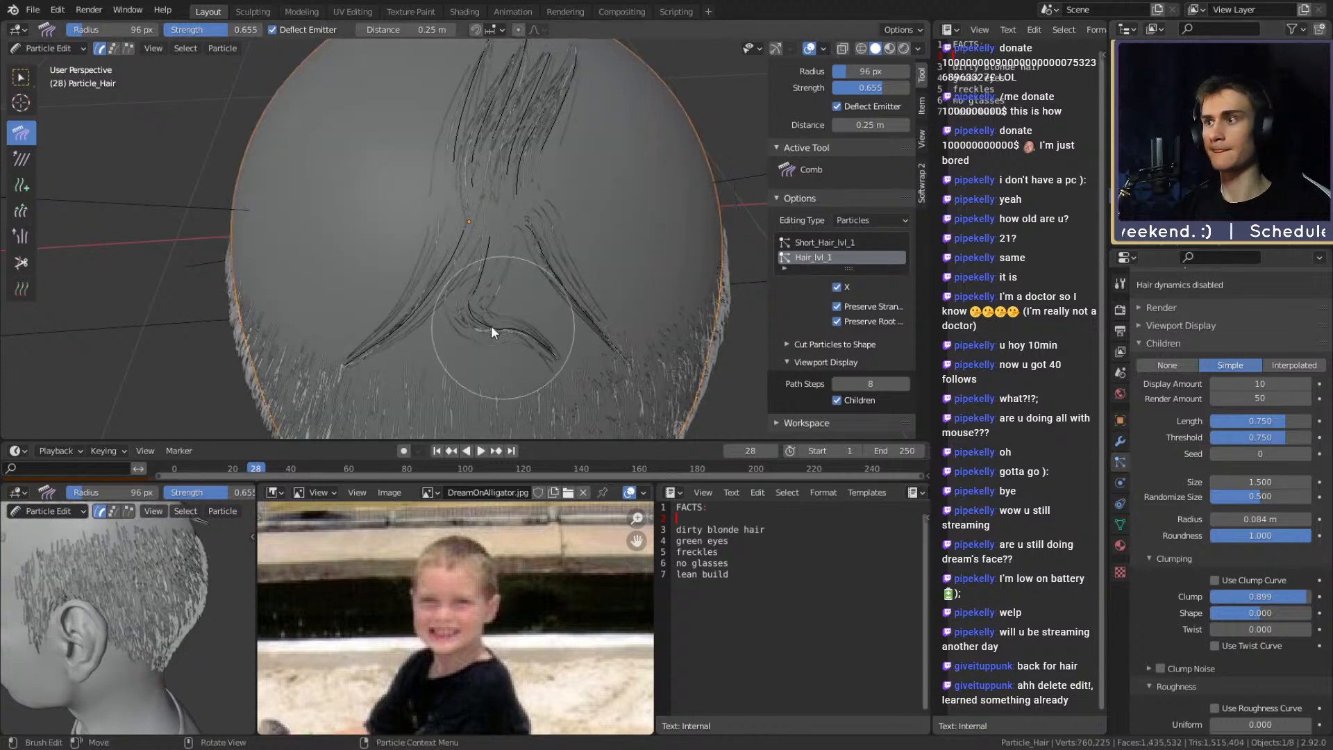
Comb the middle back strands straight down the back of the head and inspect the strands from both sides
mouse_move(508, 393)
mouse_down()
mouse_move(469, 288)
mouse_move(451, 391)
mouse_up()
mouse_move(451, 390)
middle_down()
mouse_move(571, 285)
mouse_move(544, 314)
middle_up()
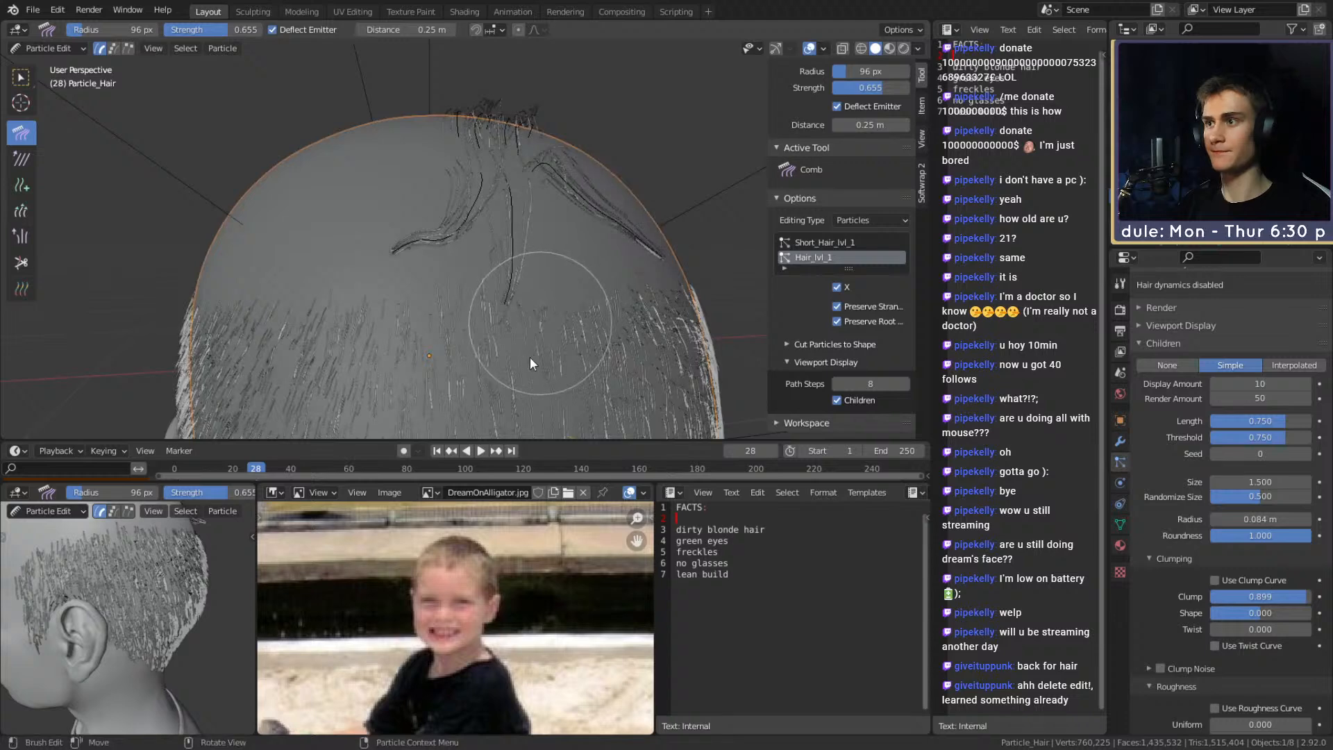
middle_drag(526, 372, 350, 154)
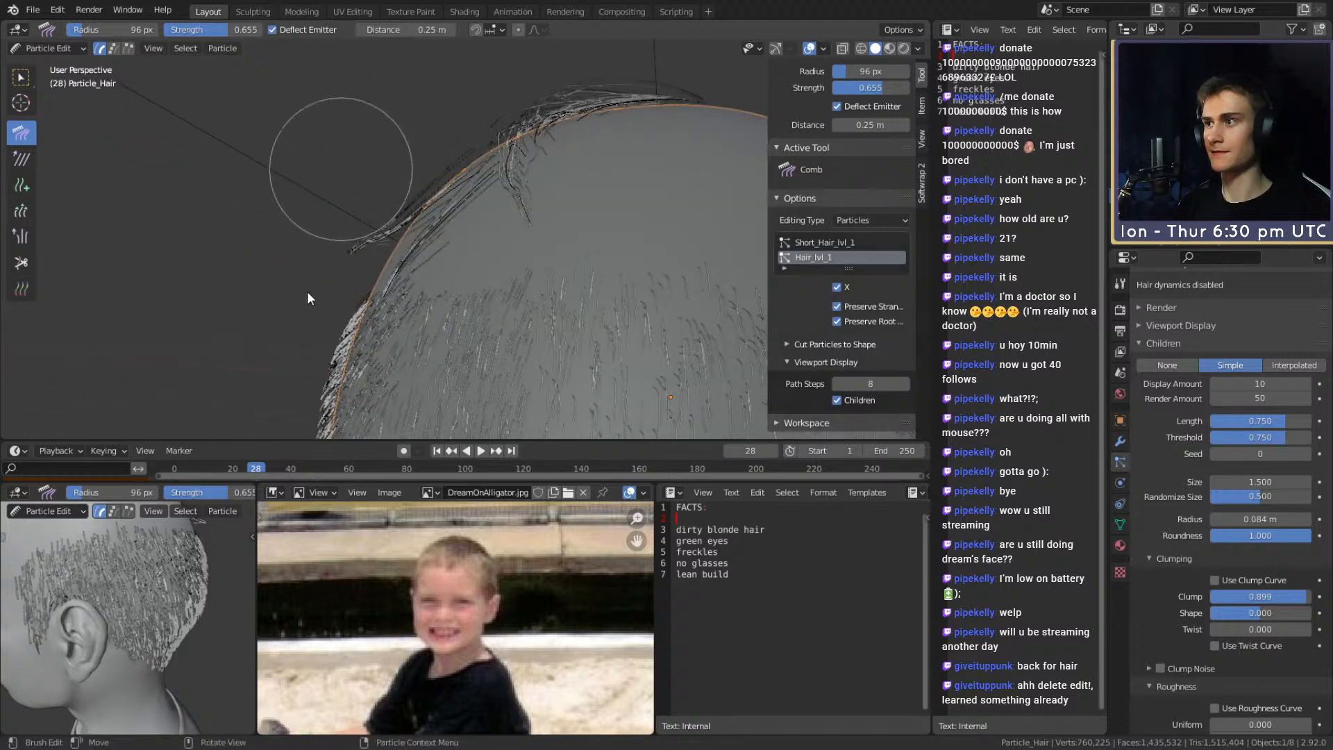
mouse_move(349, 310)
middle_down()
mouse_move(681, 257)
mouse_move(507, 295)
middle_up()
middle_drag(507, 295, 661, 257)
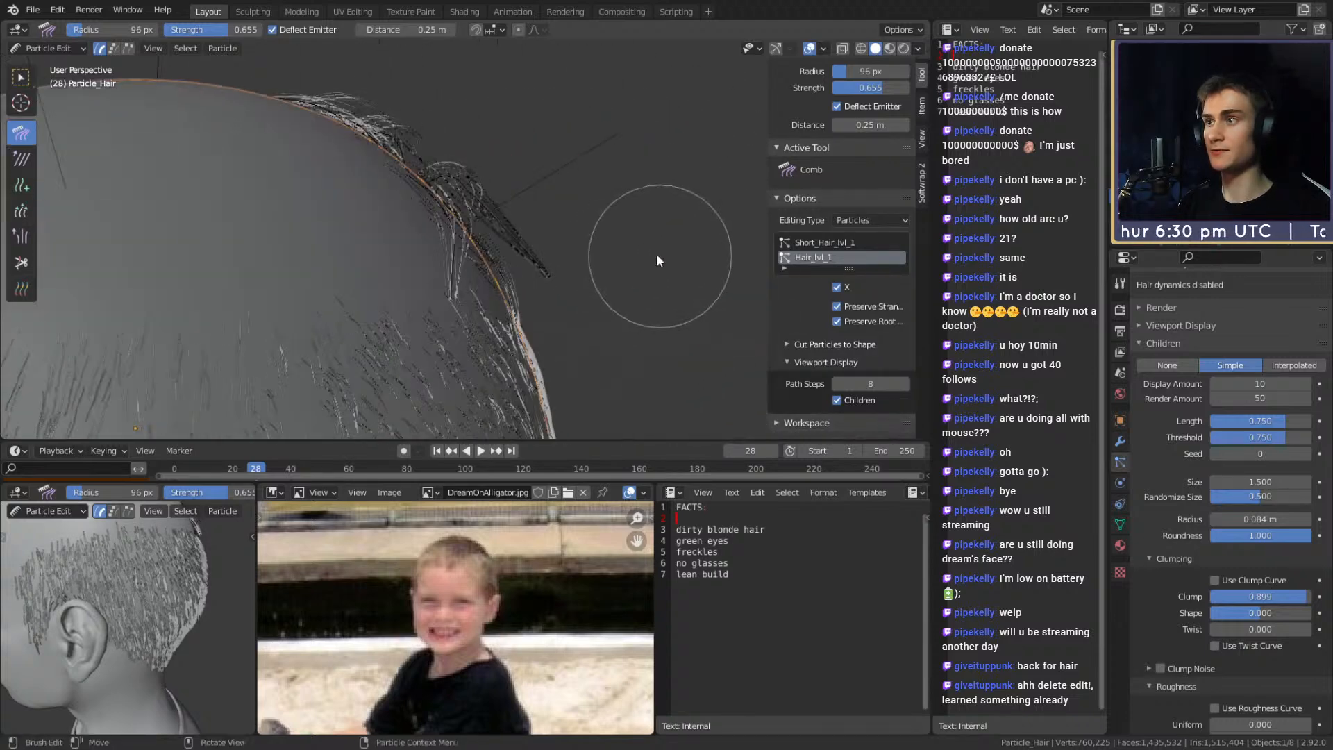
Comb the back strands closer against the scalp in side profile and reduce the brush radius to 74 px
drag(477, 144, 563, 226)
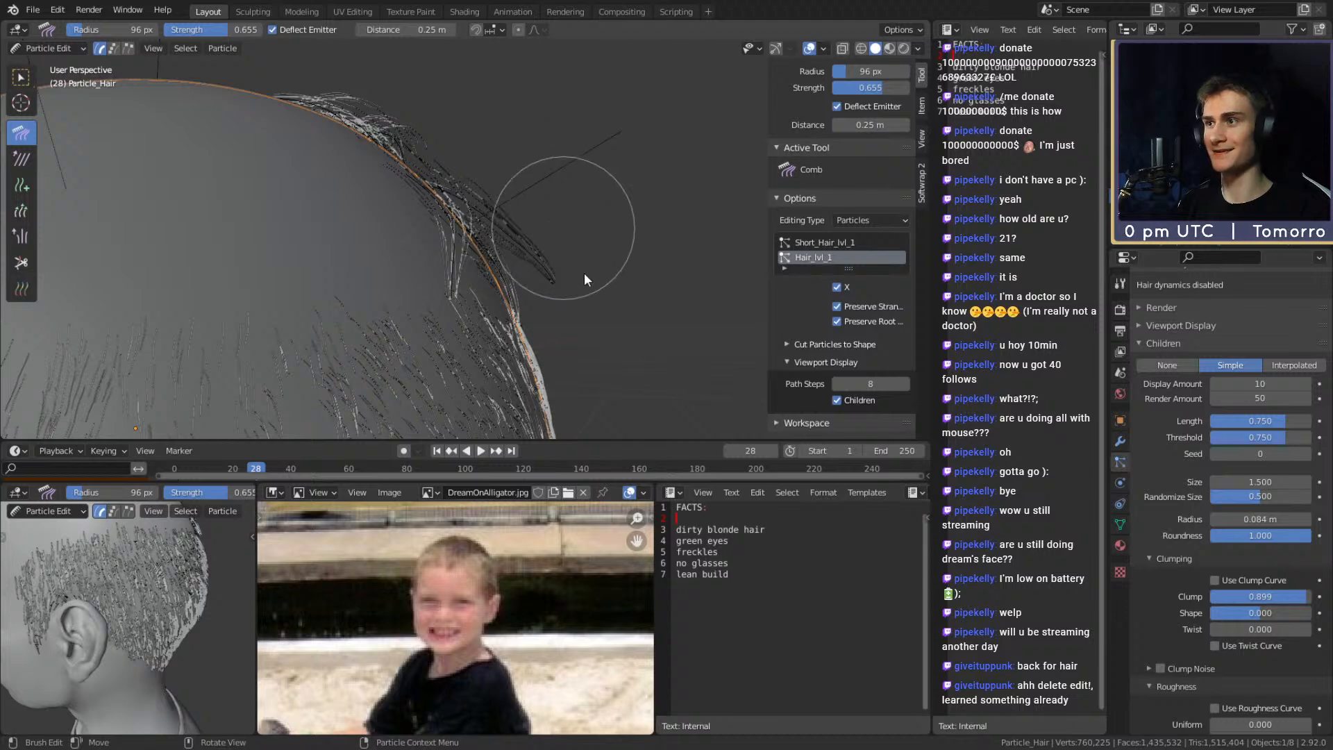
mouse_move(602, 358)
middle_down()
mouse_move(627, 268)
mouse_move(581, 227)
middle_up()
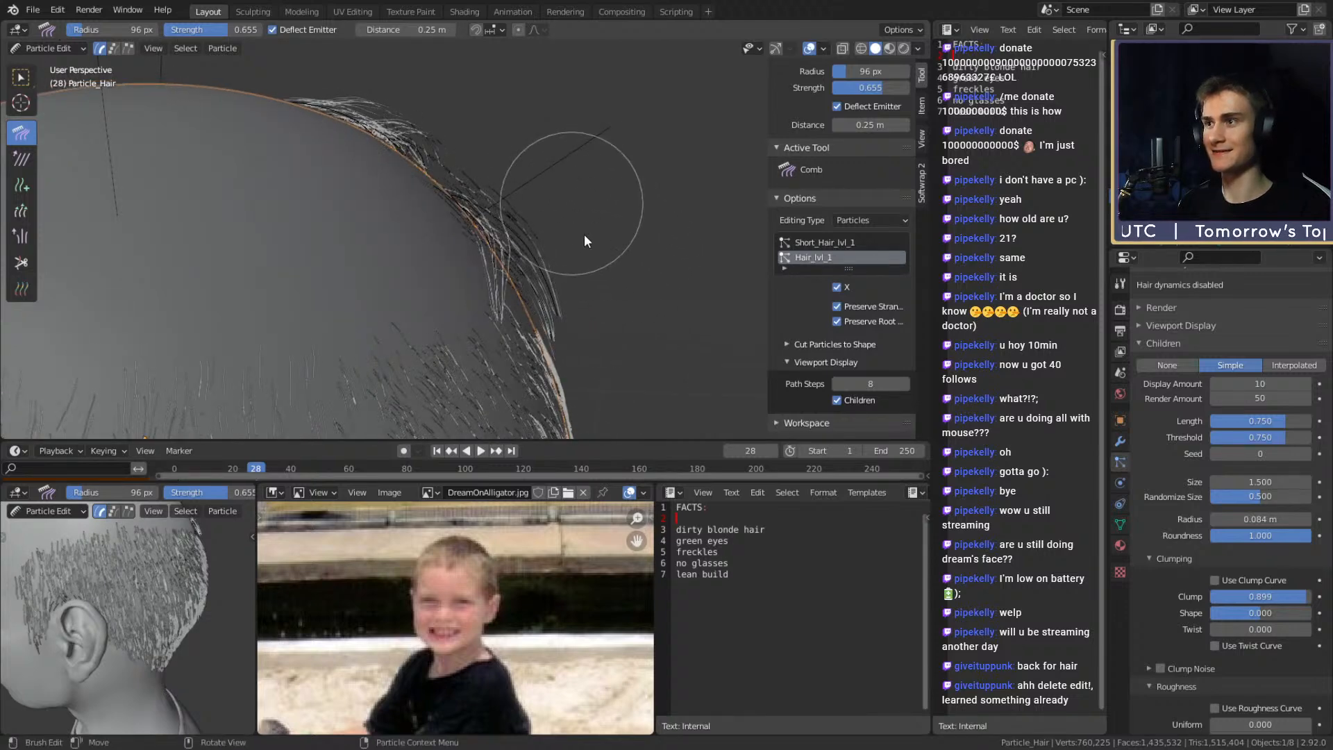
mouse_move(639, 313)
middle_down()
mouse_move(534, 209)
mouse_move(478, 328)
mouse_move(557, 249)
middle_up()
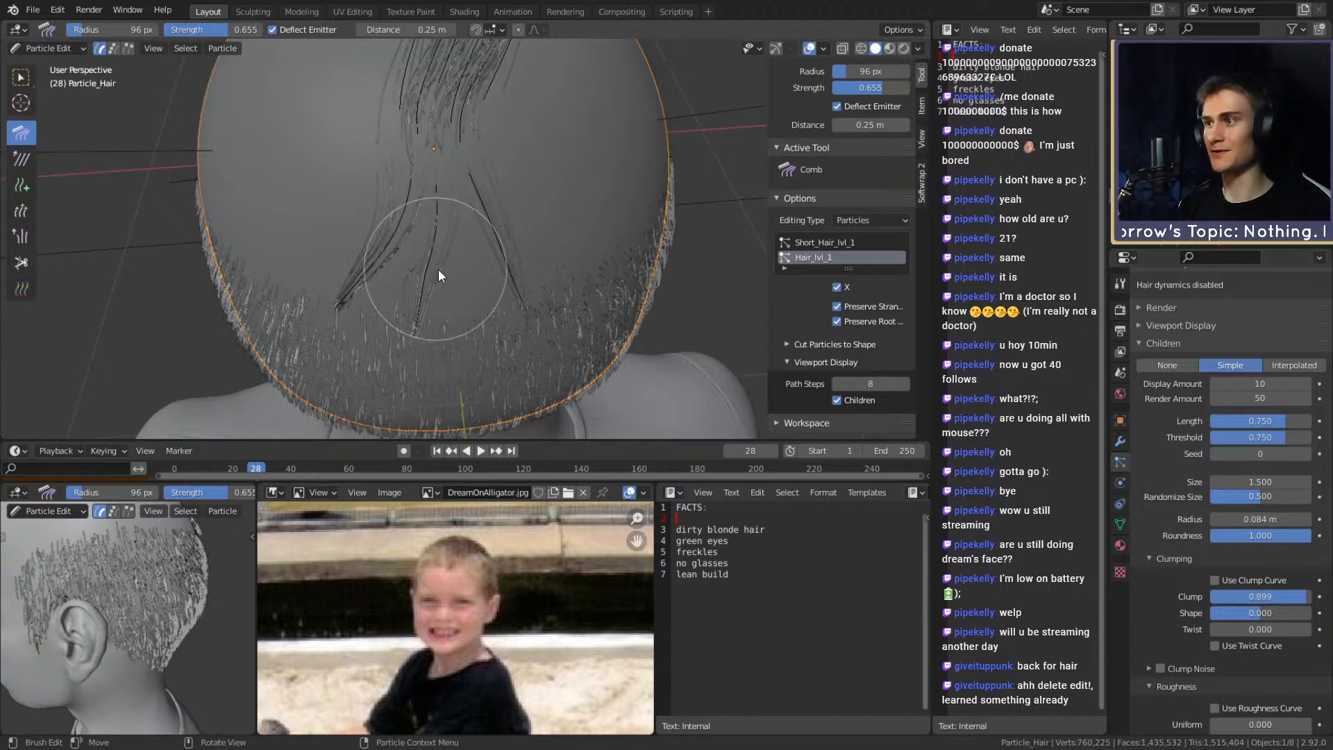
middle_drag(443, 240, 529, 281)
key(f)
click(507, 296)
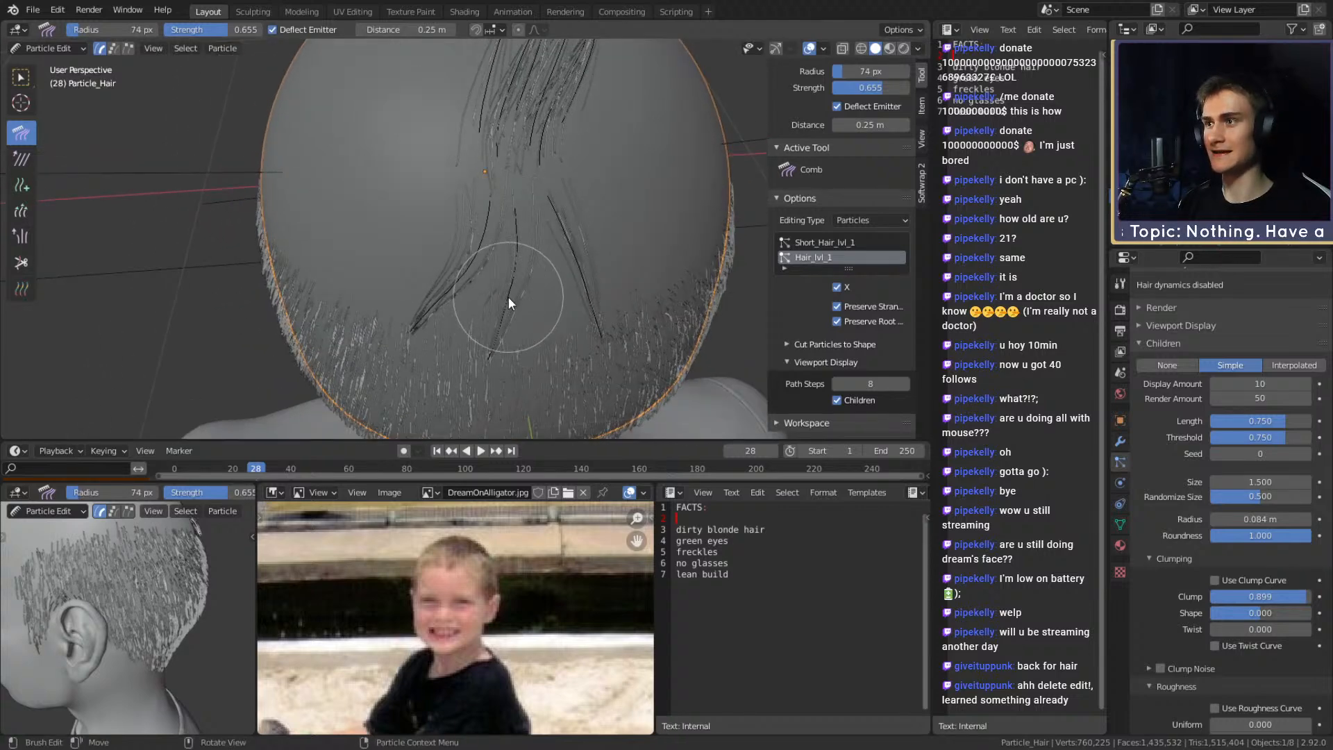
Set the Comb brush radius to 107 px and smooth the strands around the crown
mouse_move(607, 167)
middle_down()
mouse_move(578, 225)
mouse_move(519, 251)
middle_up()
key(f)
click(447, 235)
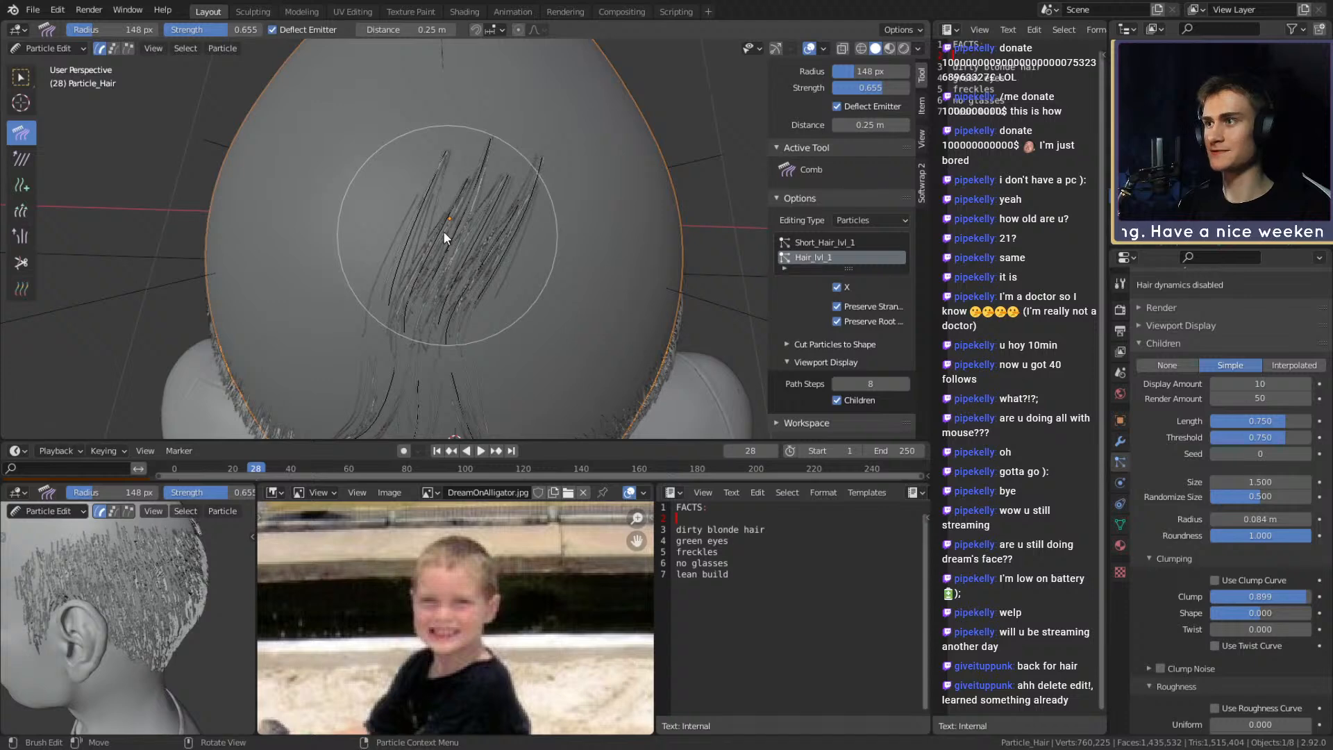
key(f)
click(431, 227)
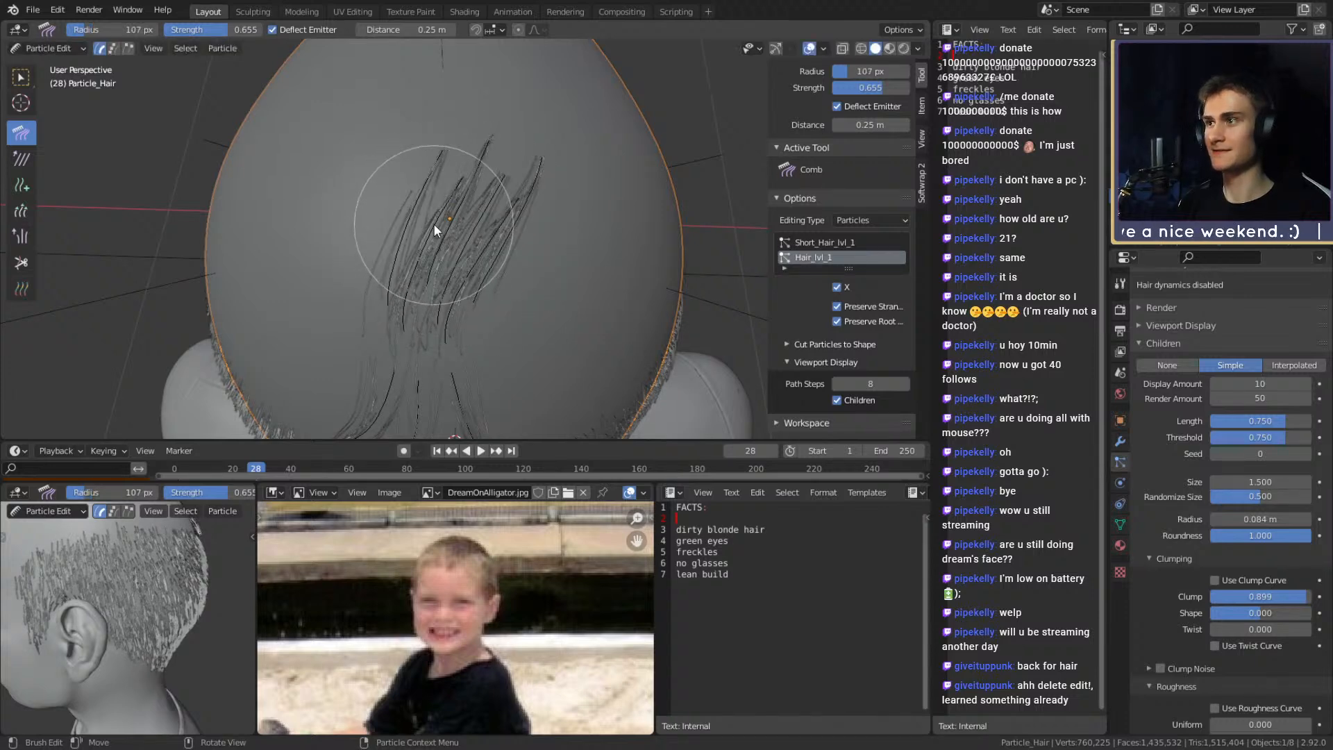
mouse_move(432, 223)
middle_down()
mouse_move(490, 147)
mouse_move(552, 124)
mouse_move(581, 160)
mouse_move(614, 132)
mouse_move(589, 202)
mouse_move(548, 202)
middle_up()
drag(597, 267, 590, 315)
mouse_move(590, 188)
middle_down()
mouse_move(469, 256)
mouse_move(532, 247)
mouse_move(198, 152)
mouse_move(307, 165)
mouse_move(351, 197)
middle_up()
Place new Hair_lvl_1 strands around the crown with the Add brush at 50 px radius and a count of 1
click(31, 182)
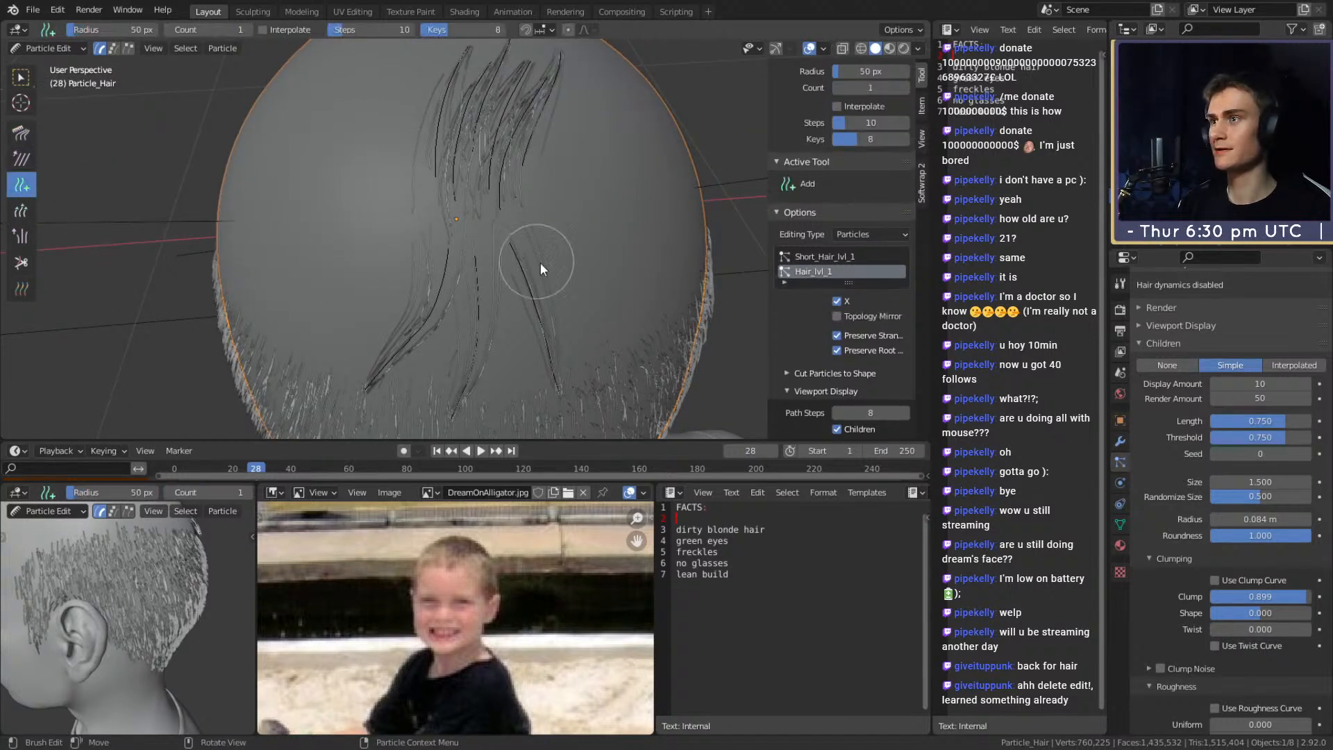
middle_drag(518, 253, 498, 245)
click(478, 248)
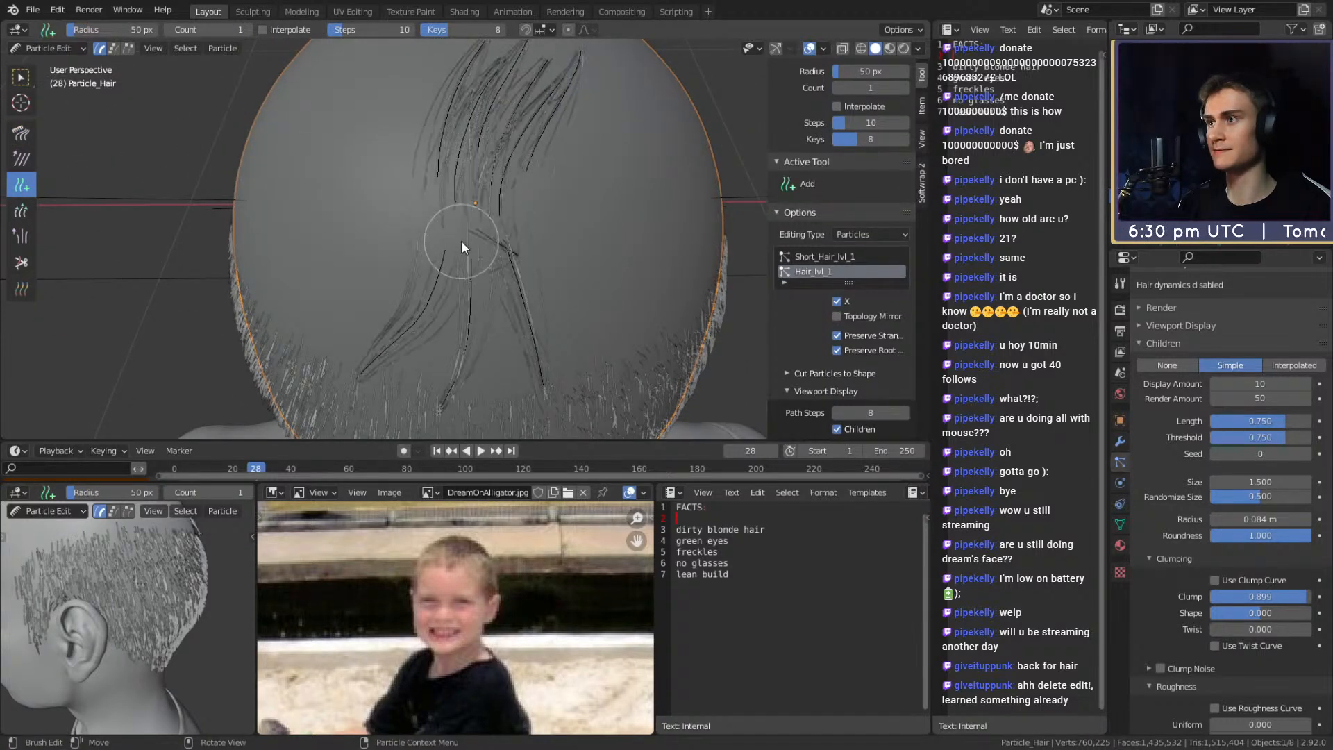
middle_drag(461, 241, 436, 223)
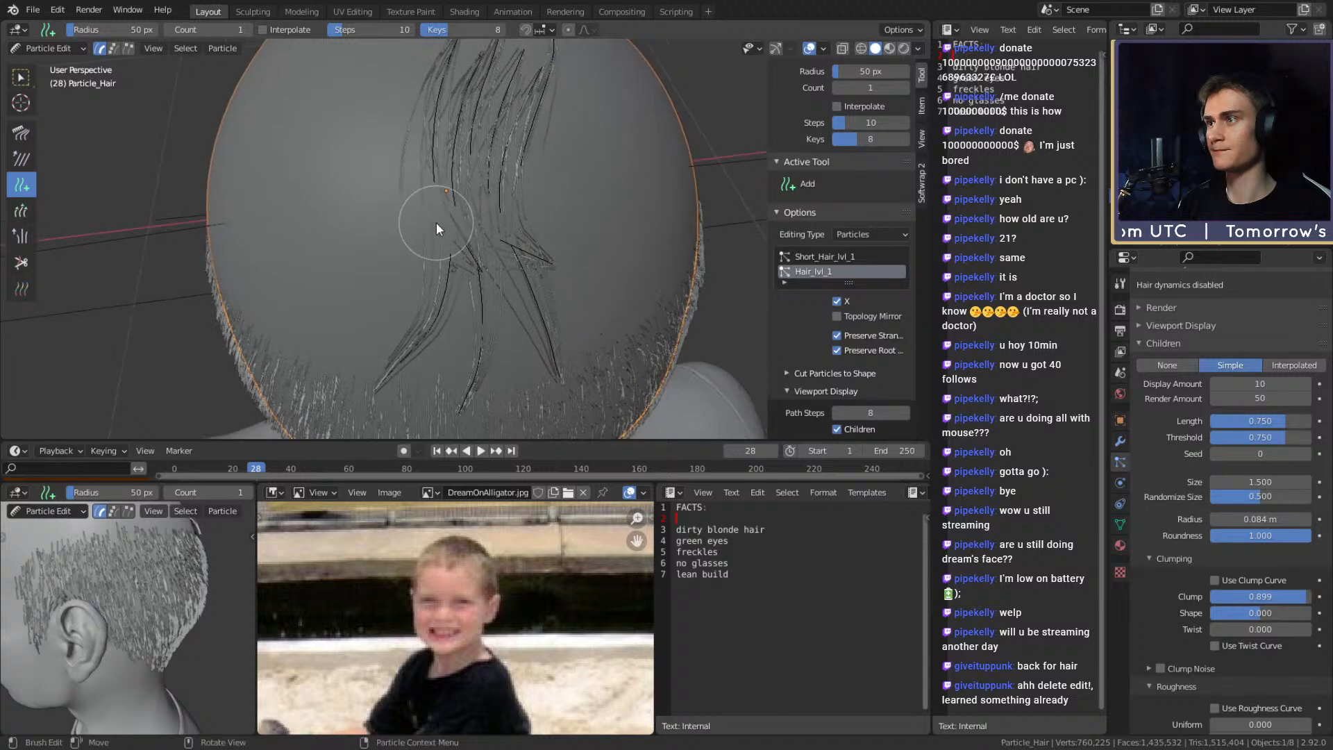
mouse_move(436, 222)
mouse_down()
mouse_move(439, 236)
mouse_move(434, 222)
mouse_up()
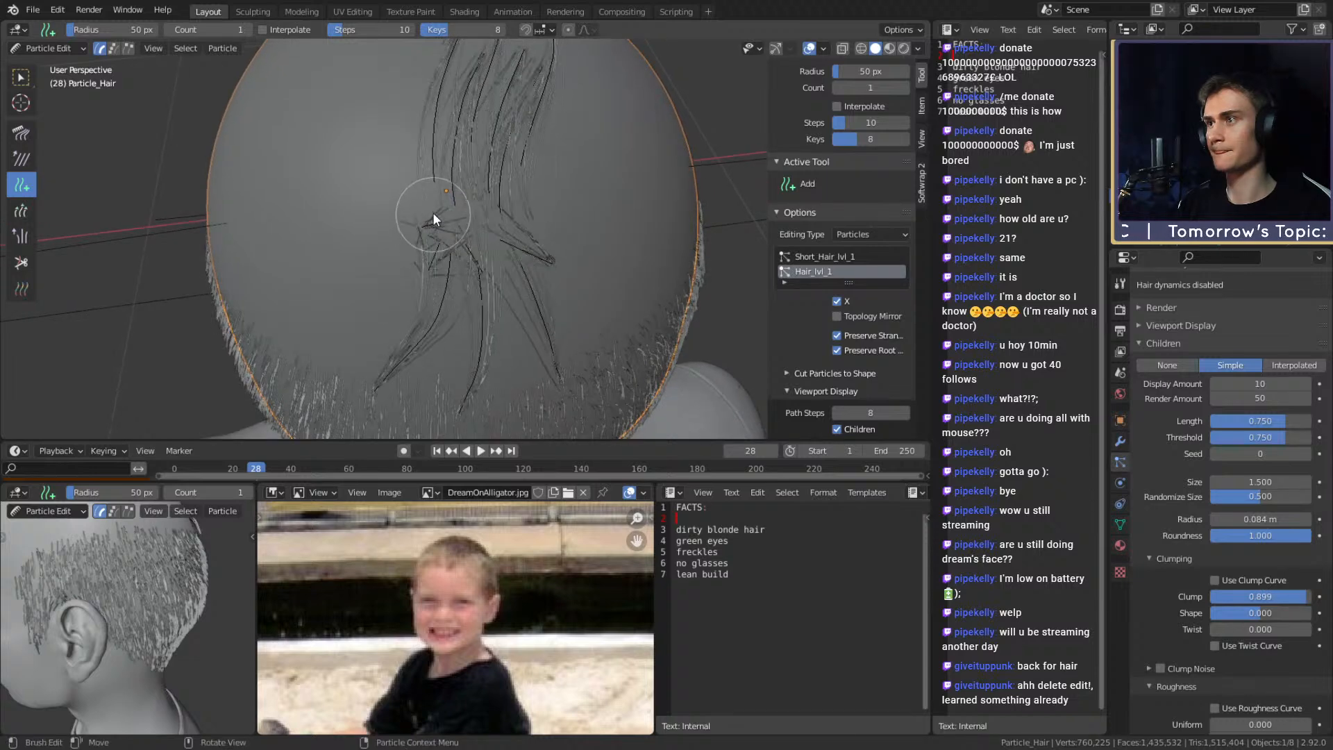
Comb the newly added upright strands down against the back of the head in side profile
mouse_move(439, 192)
middle_down()
mouse_move(503, 209)
mouse_move(458, 135)
mouse_move(267, 158)
mouse_move(378, 134)
middle_up()
click(23, 135)
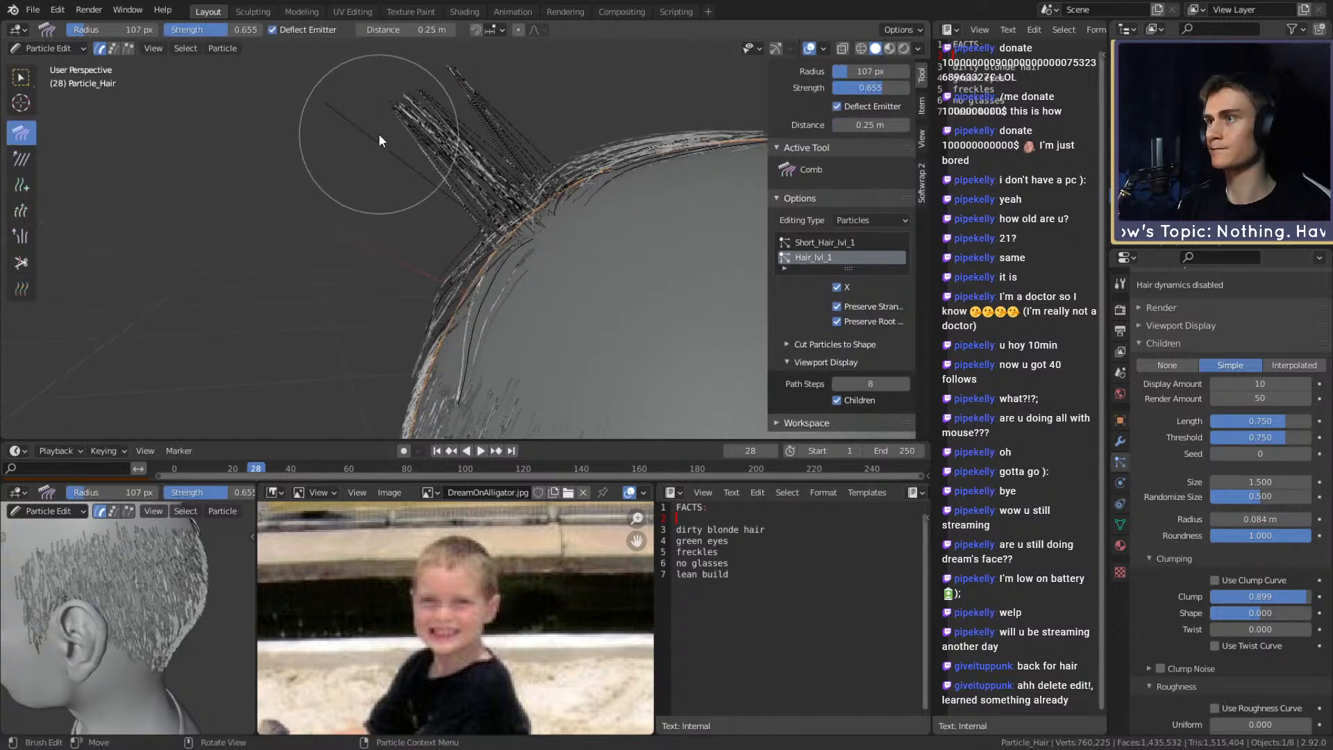
mouse_move(473, 85)
mouse_down()
mouse_move(364, 193)
mouse_move(311, 292)
mouse_up()
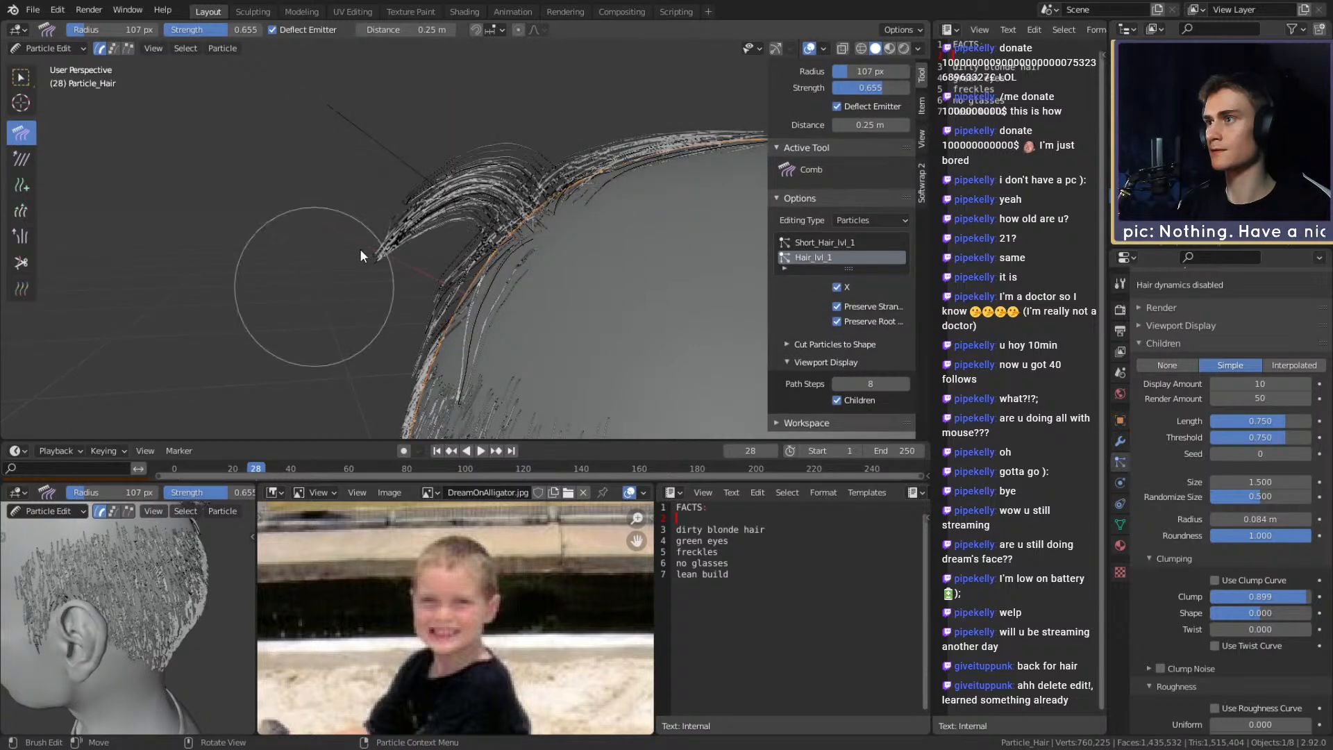
mouse_move(474, 138)
mouse_down()
mouse_move(383, 256)
mouse_move(336, 381)
mouse_up()
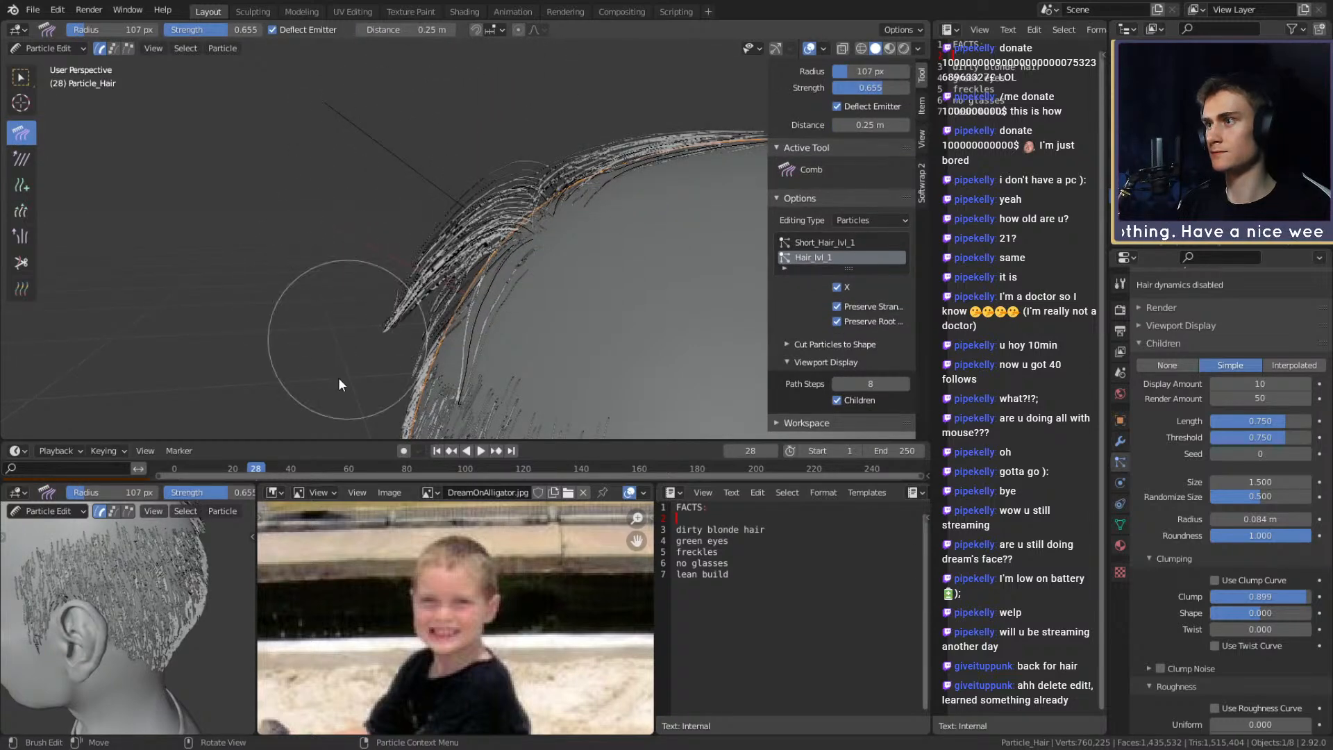
middle_drag(463, 290, 369, 267)
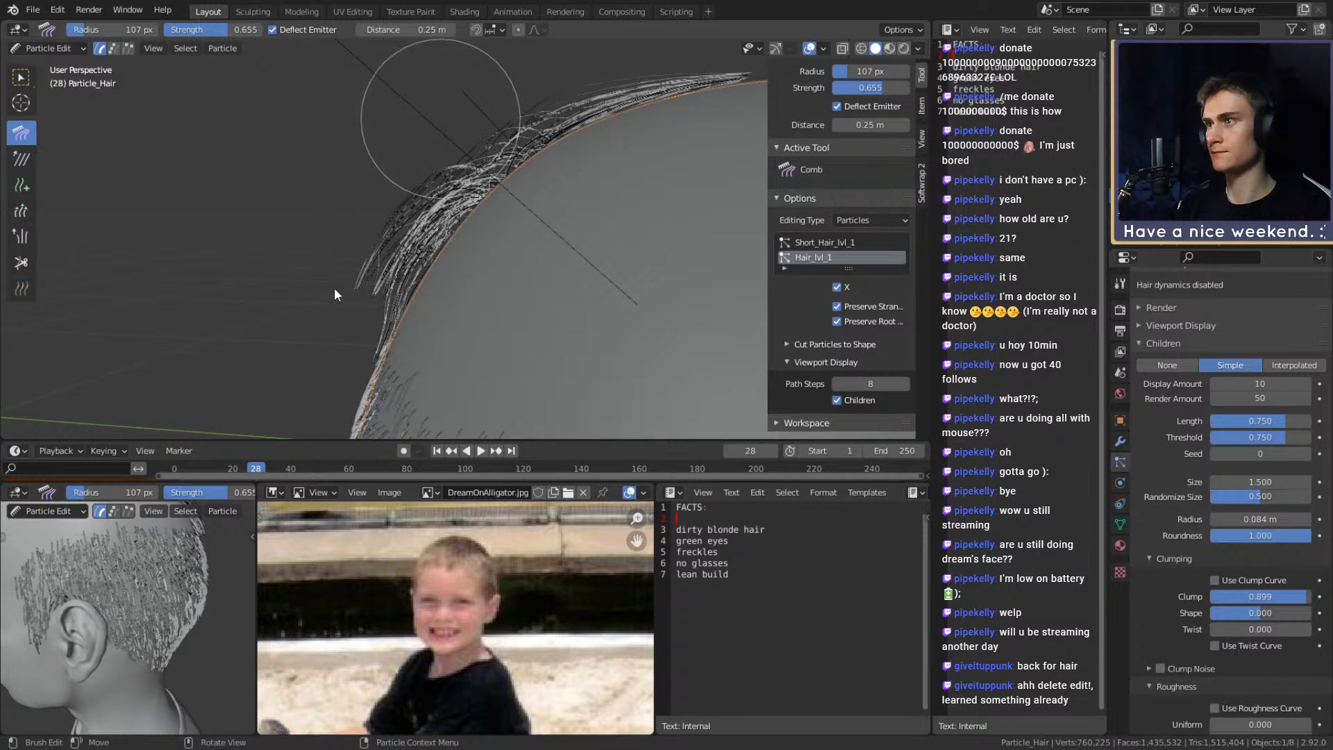
middle_drag(316, 394, 577, 297)
Switch to point selection and select one middle back strand from tip to root, inspecting it in profile from both sides
click(114, 48)
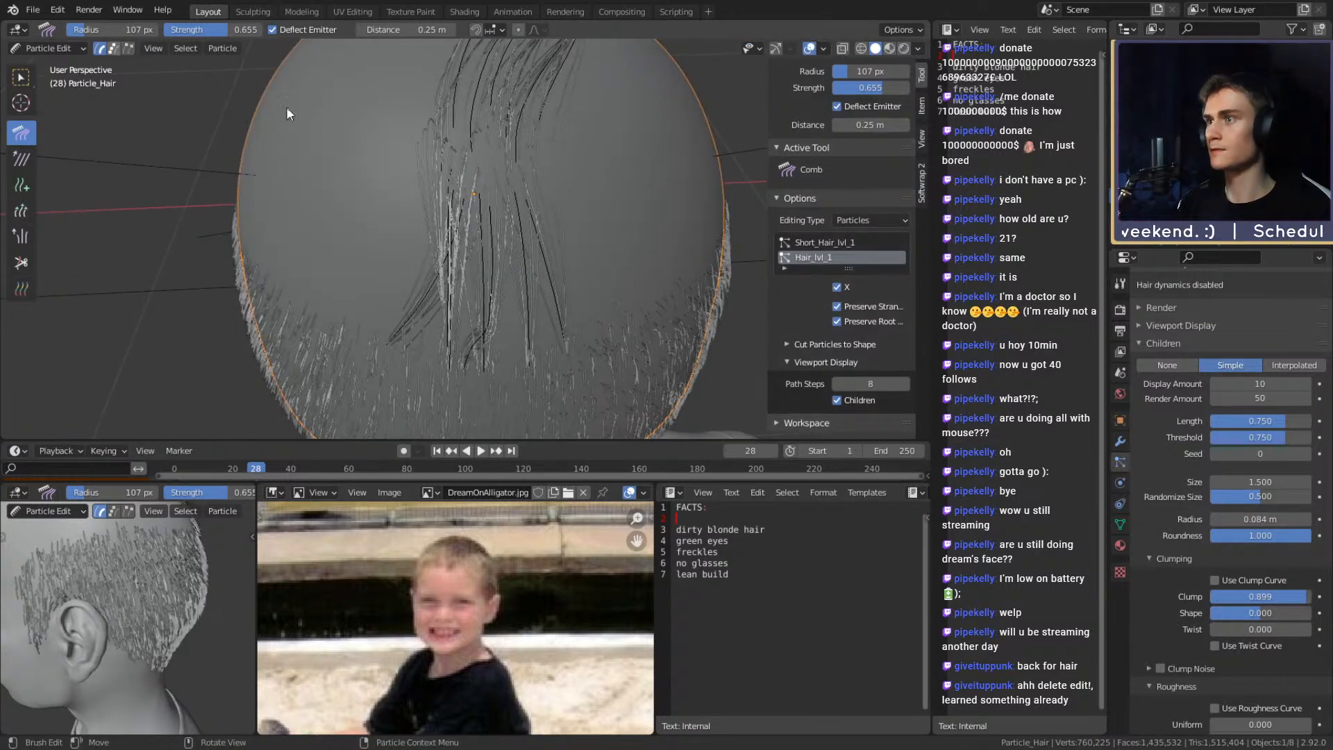
ctrl+click(531, 369)
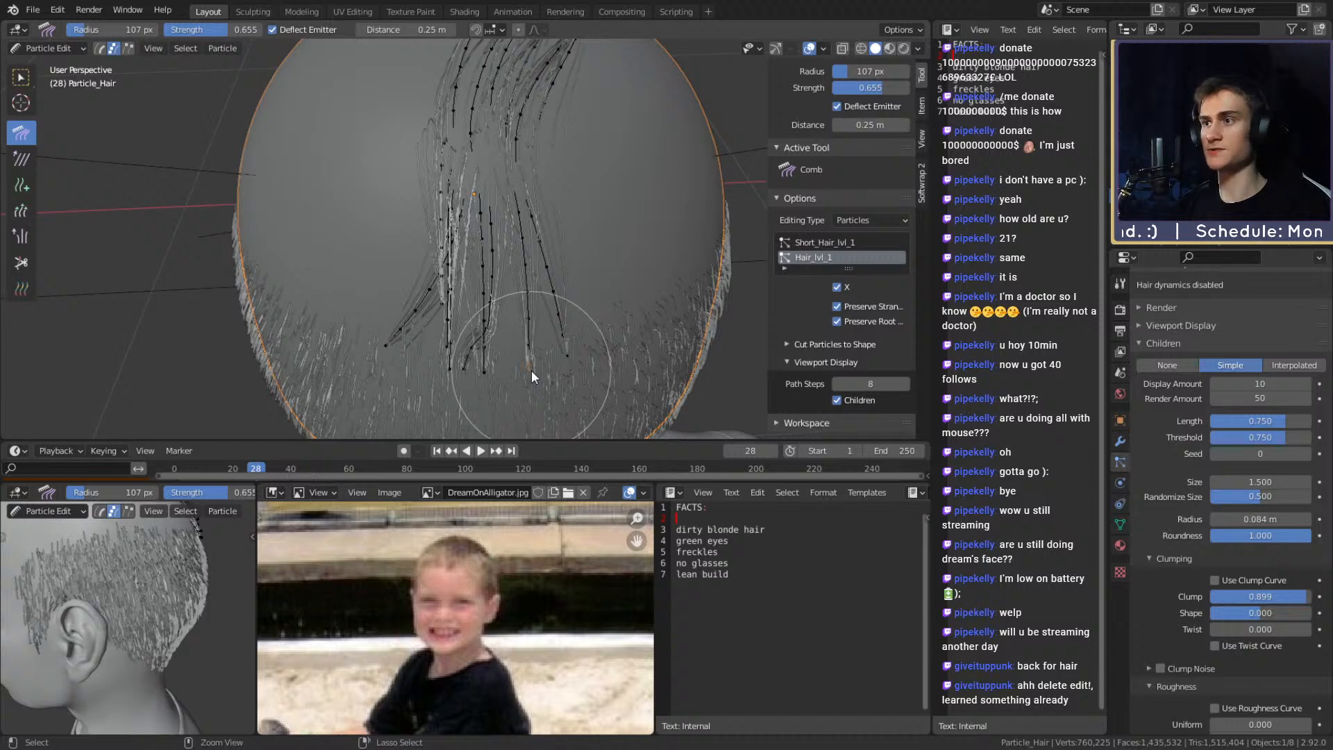
key(ctrl+KP_Add)
key(ctrl+KP_Add)
key(ctrl+KP_Add)
key(ctrl+KP_Add)
shift+middle_drag(575, 266, 604, 202)
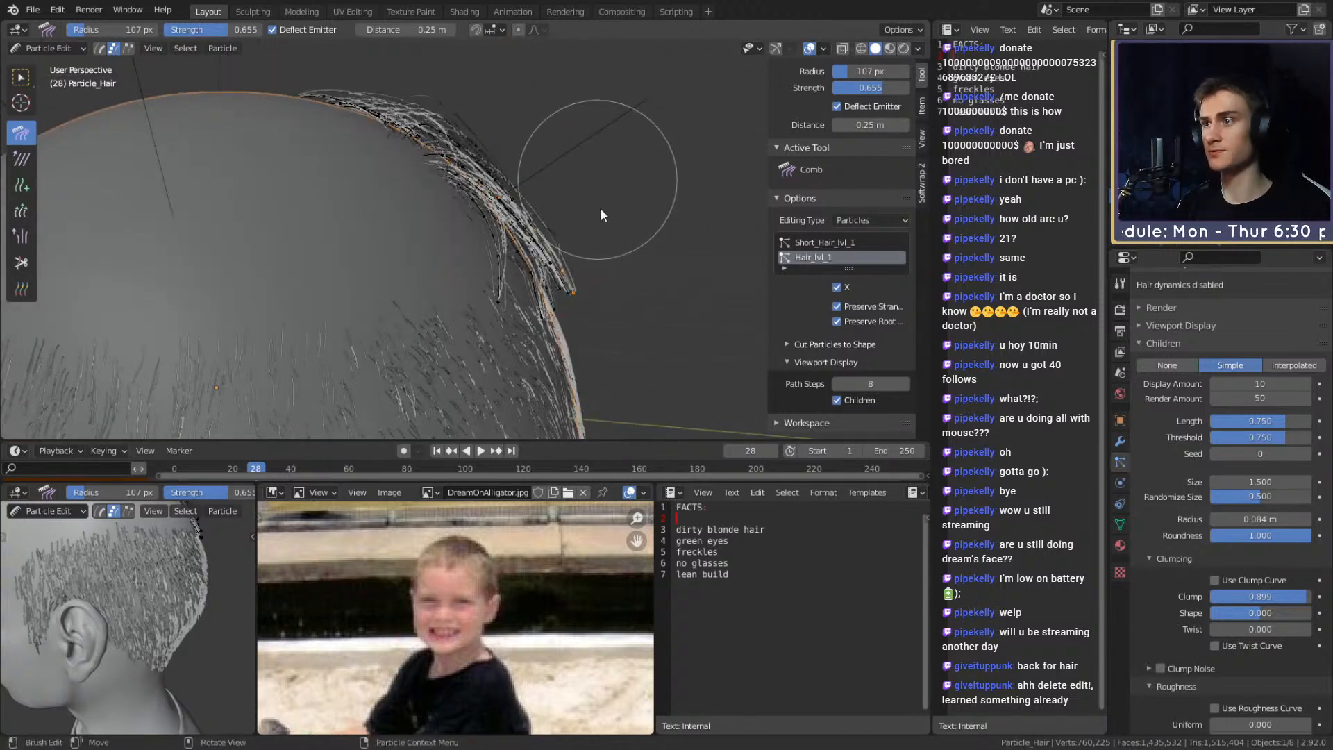
mouse_move(626, 363)
middle_down()
mouse_move(646, 271)
mouse_move(531, 330)
mouse_move(389, 226)
middle_up()
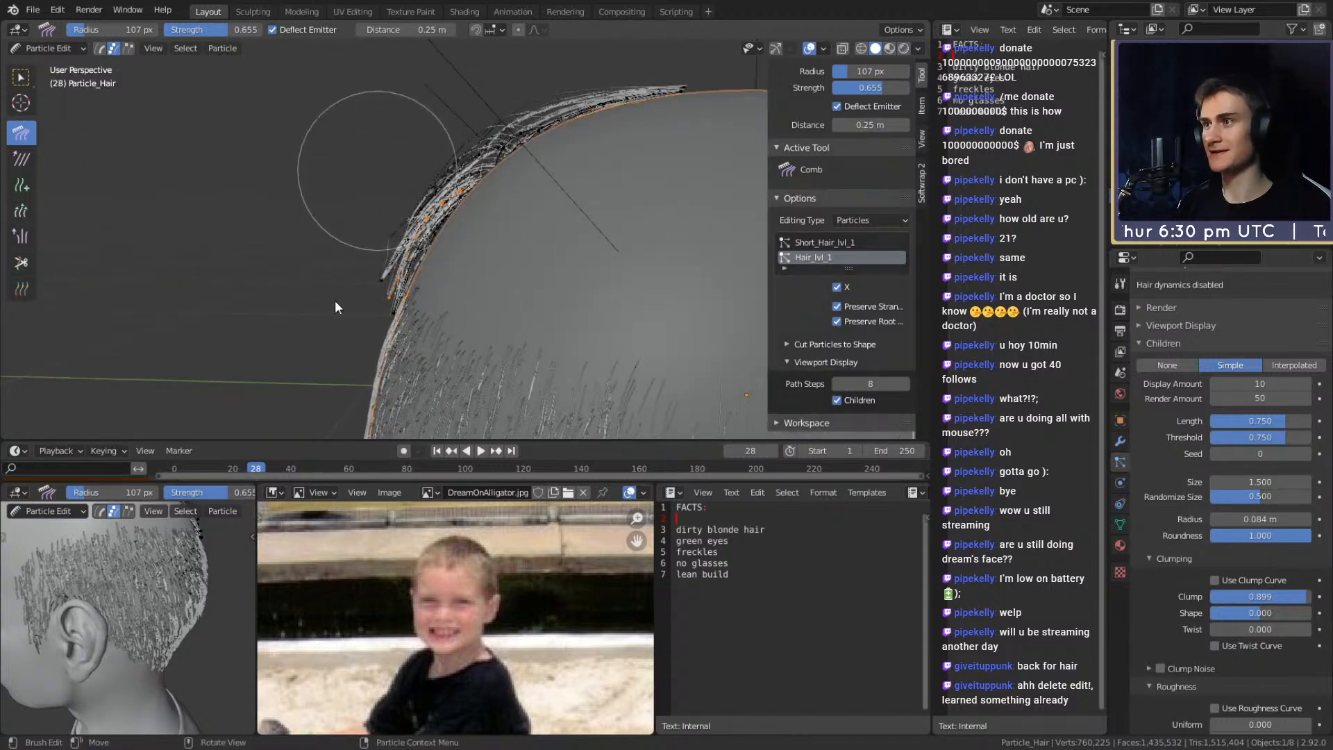
mouse_move(410, 372)
middle_down()
mouse_move(594, 377)
mouse_move(559, 312)
middle_up()
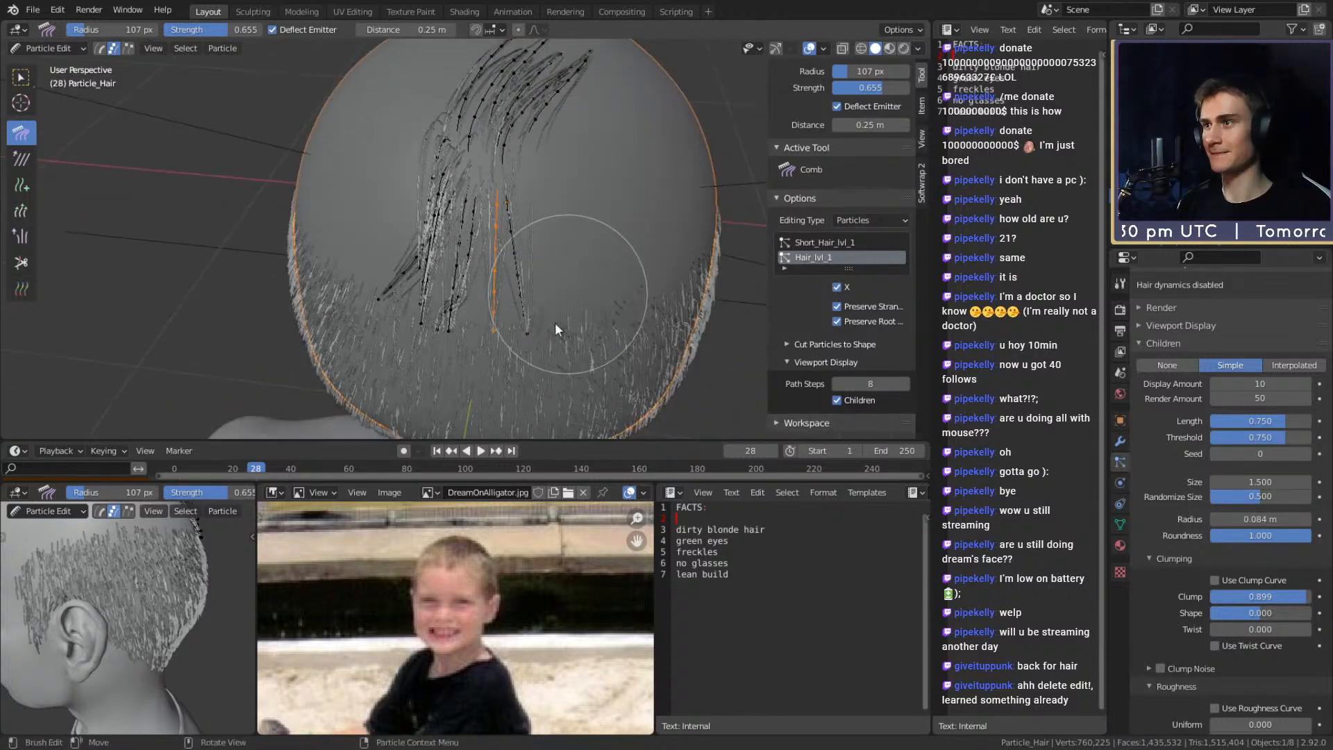
Extend the selection to more back strands, undo the last change, and comb the selected strands outward to the left from the crown
drag(565, 284, 502, 409)
mouse_move(542, 291)
middle_down()
mouse_move(598, 315)
mouse_move(538, 270)
mouse_move(608, 263)
mouse_move(618, 159)
mouse_move(536, 257)
mouse_move(506, 218)
mouse_move(365, 211)
mouse_move(628, 310)
middle_up()
key(f)
key(Escape)
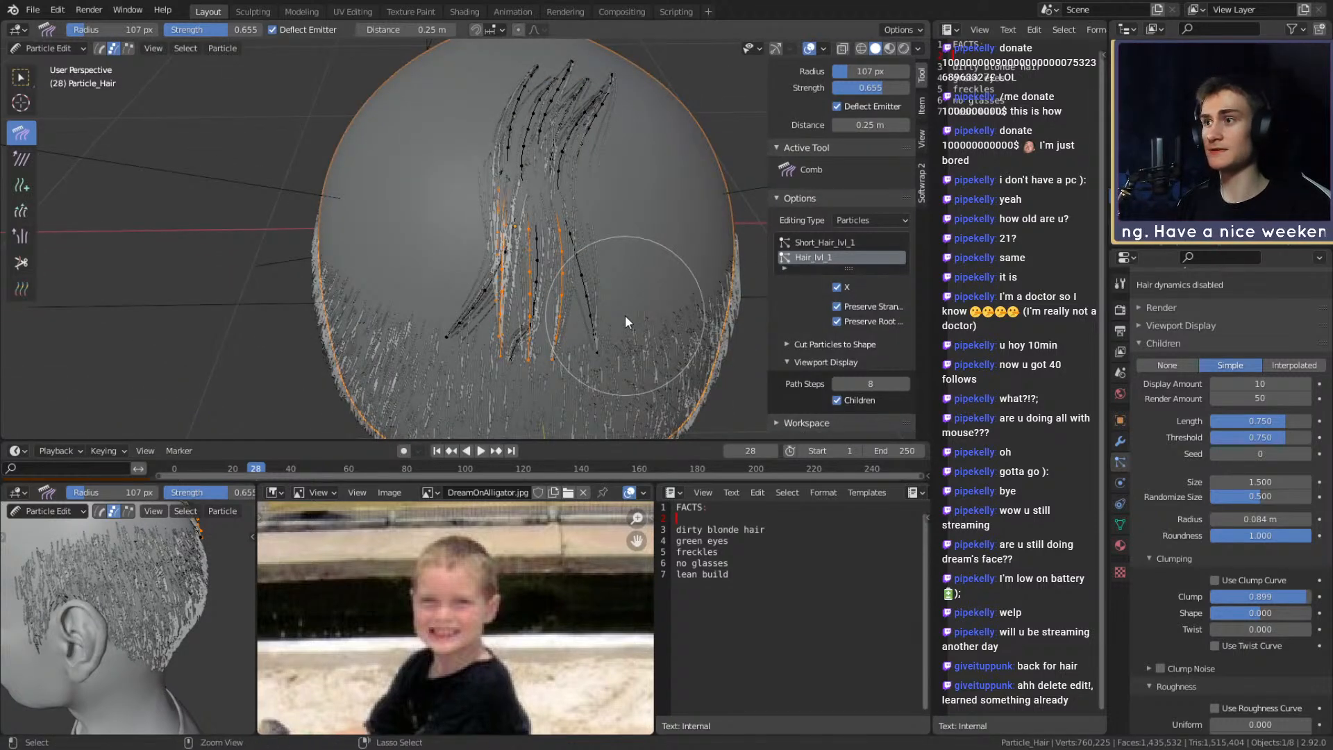
key(ctrl+z)
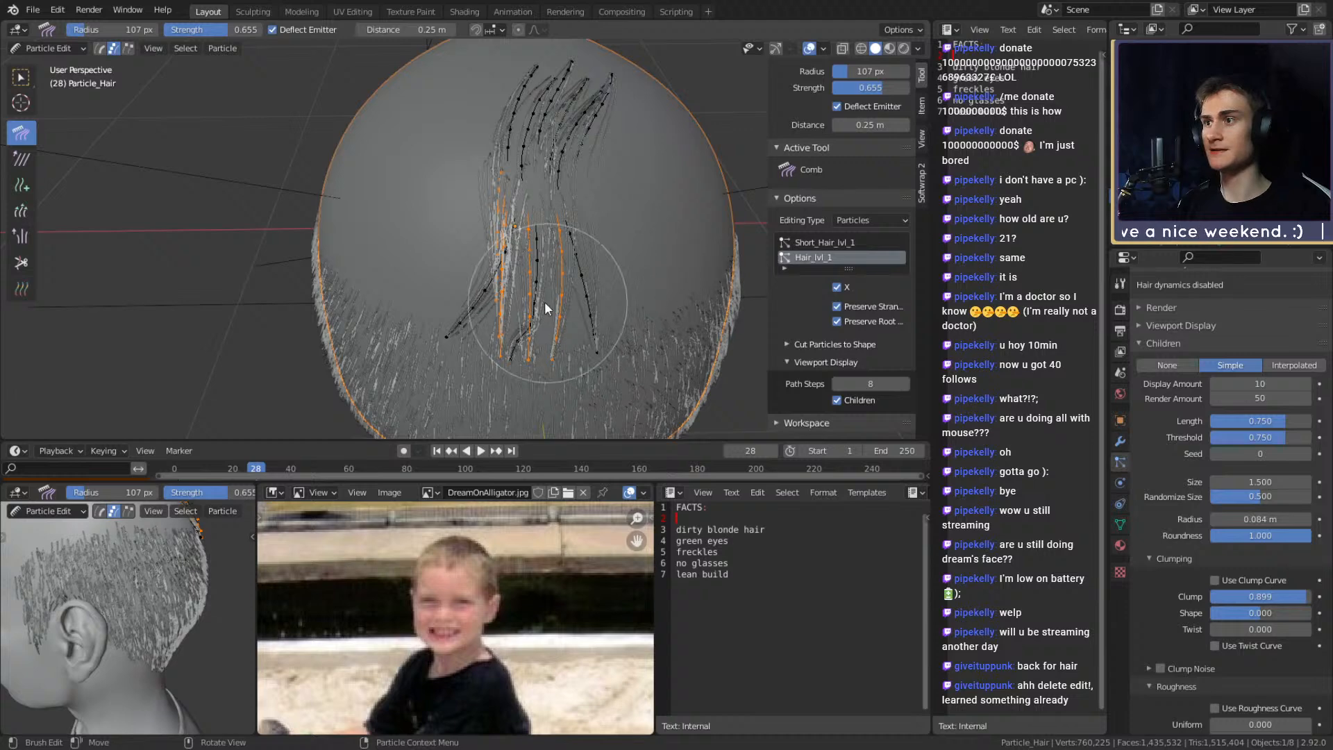
mouse_move(508, 206)
mouse_down()
mouse_move(353, 292)
mouse_move(338, 332)
mouse_move(468, 264)
mouse_move(437, 336)
mouse_move(343, 382)
mouse_up()
mouse_move(530, 301)
mouse_down()
mouse_move(439, 390)
mouse_move(536, 378)
mouse_move(535, 290)
mouse_up()
middle_drag(535, 289, 607, 310)
drag(478, 268, 390, 280)
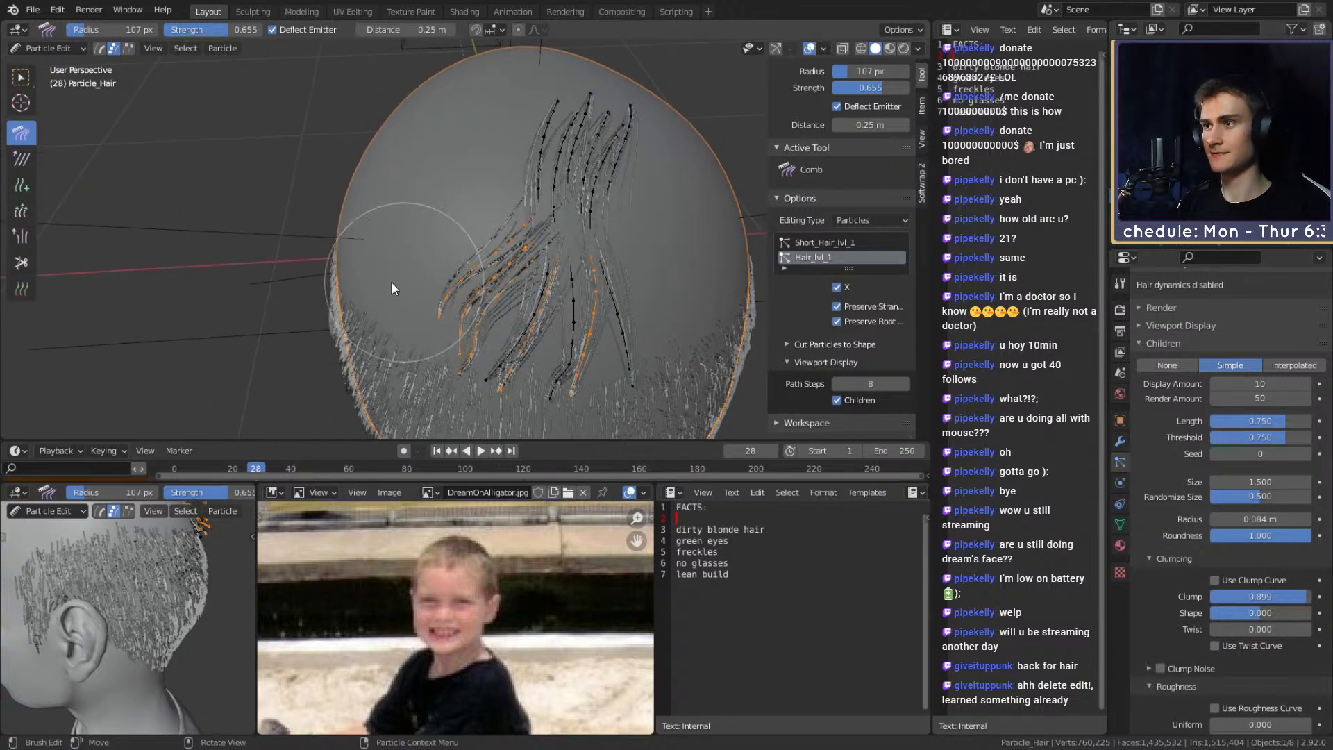
mouse_move(478, 292)
mouse_down()
mouse_move(451, 260)
mouse_move(384, 272)
mouse_move(445, 327)
mouse_move(425, 406)
mouse_move(496, 347)
mouse_up()
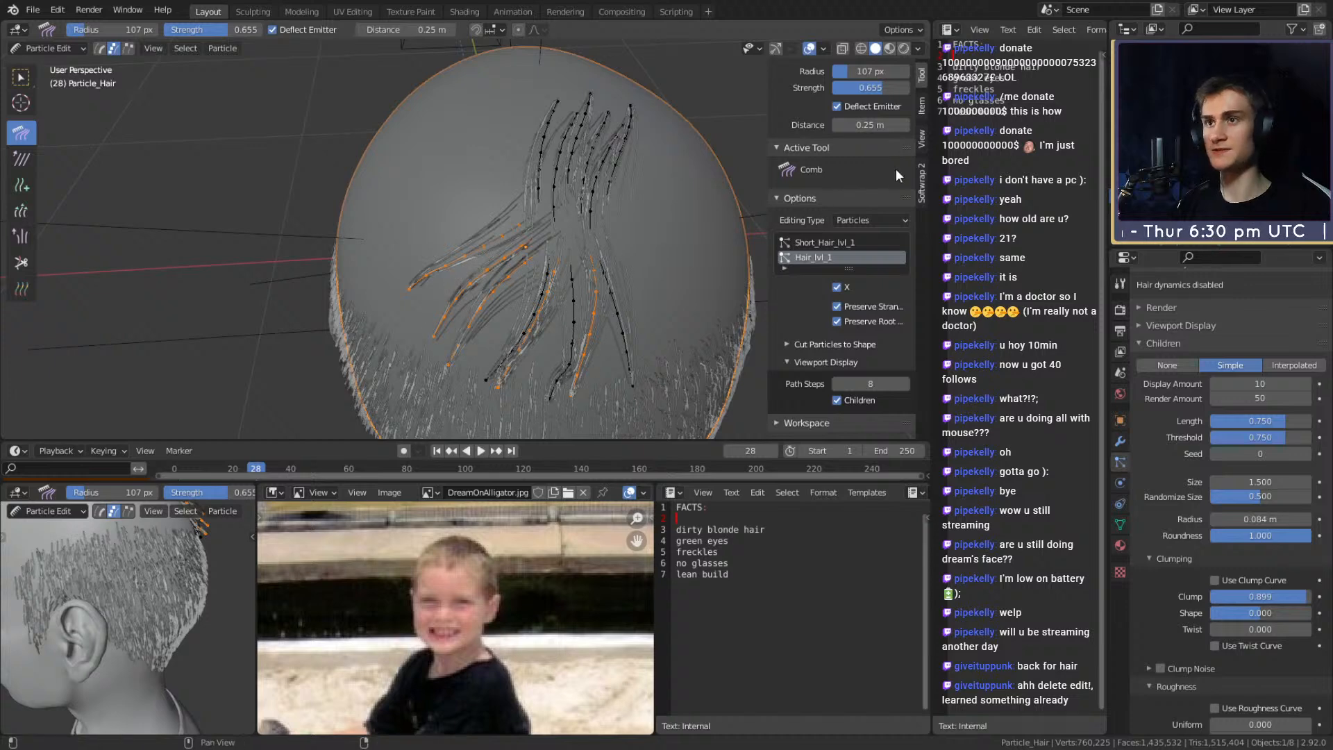
Select the lower strand ends at the middle back and comb them down to the left, checking both profiles
ctrl+click(501, 383)
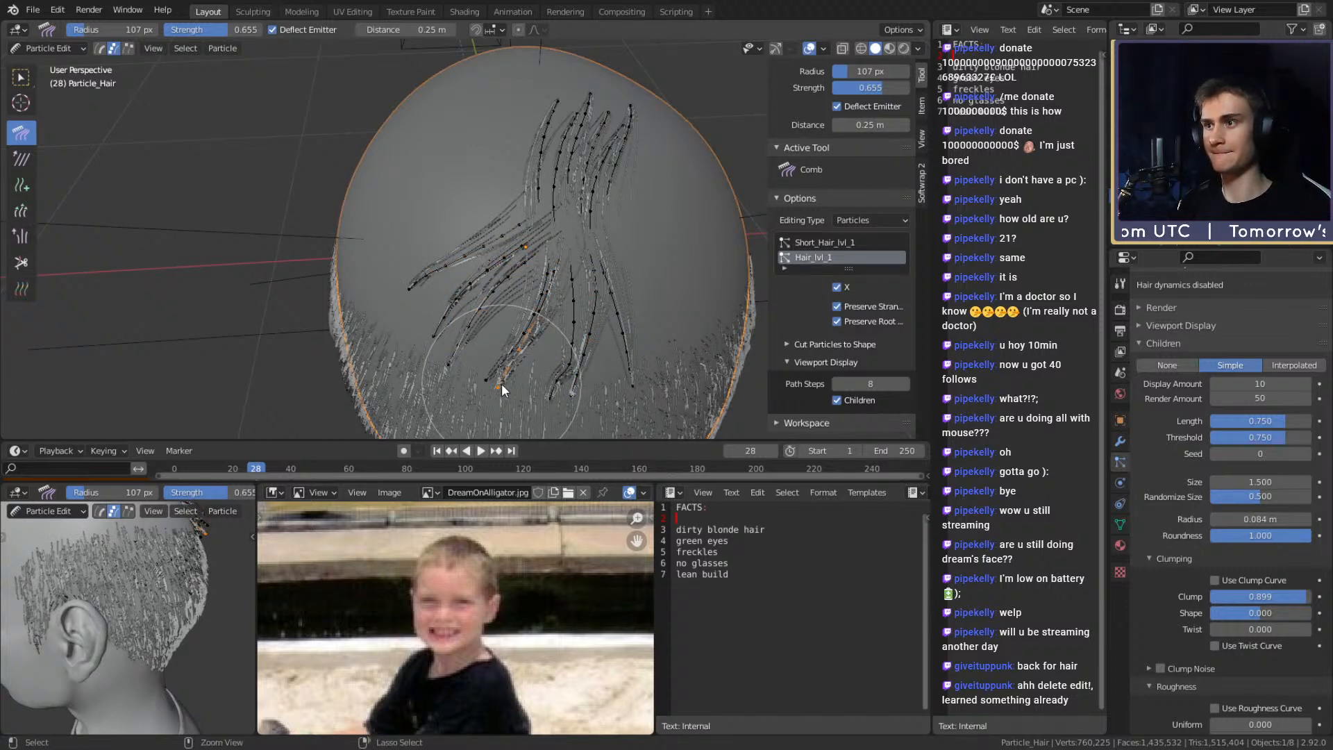
mouse_move(506, 321)
mouse_down()
mouse_move(515, 332)
mouse_move(490, 385)
mouse_move(556, 398)
mouse_move(566, 365)
mouse_up()
click(565, 365)
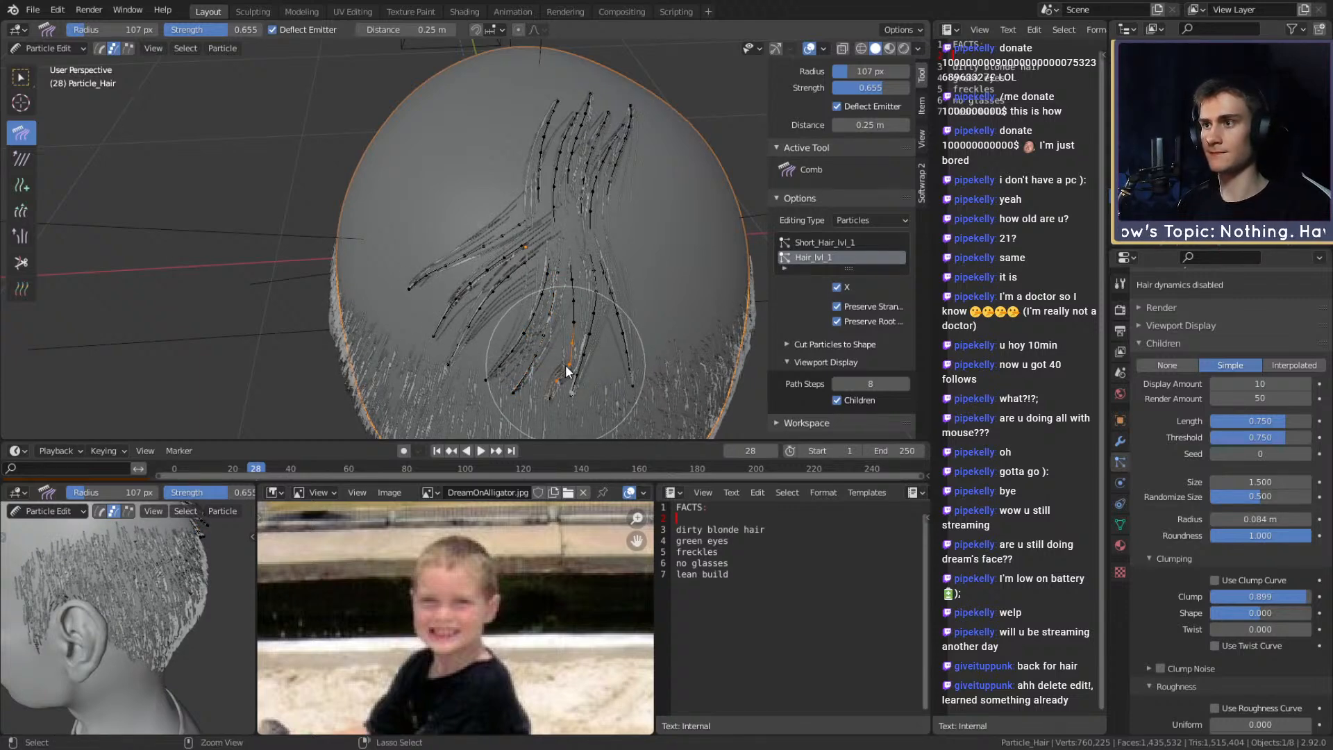
key(ctrl+KP_Add)
drag(561, 385, 518, 426)
middle_drag(577, 416, 613, 278)
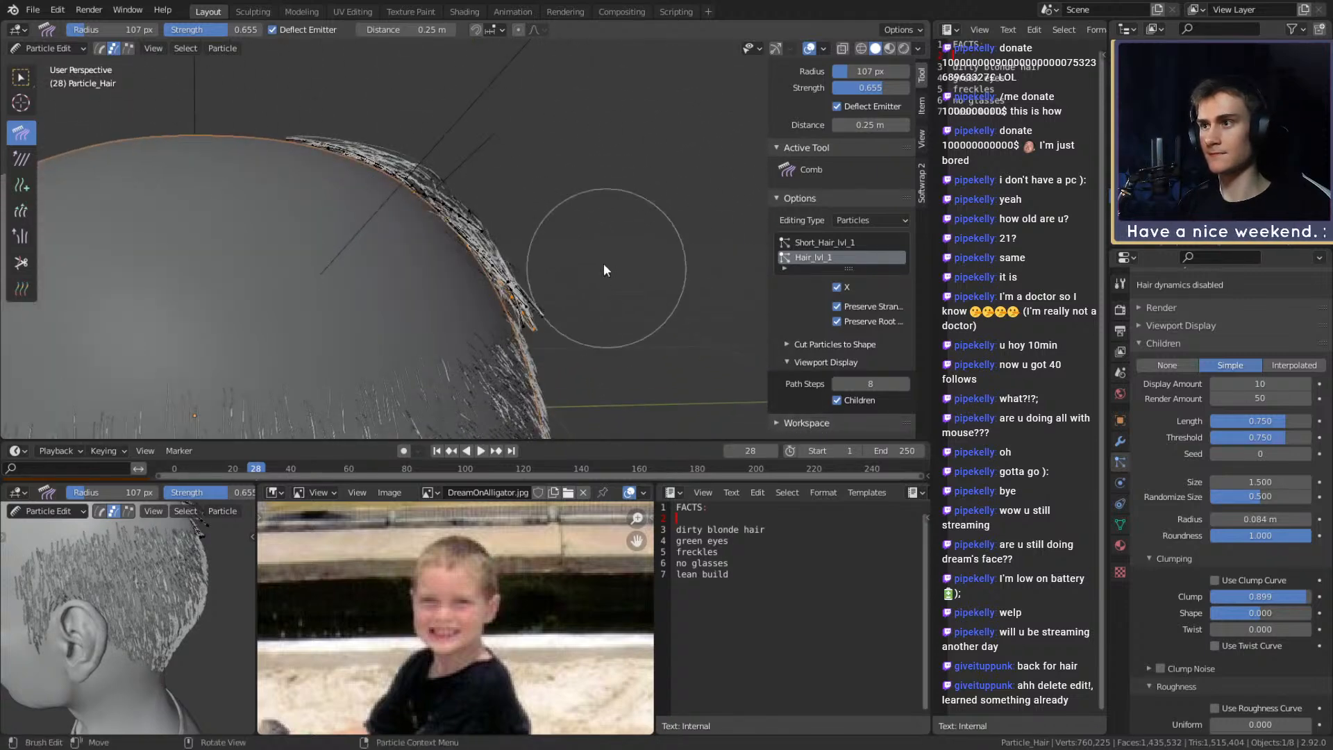
middle_drag(598, 366, 365, 257)
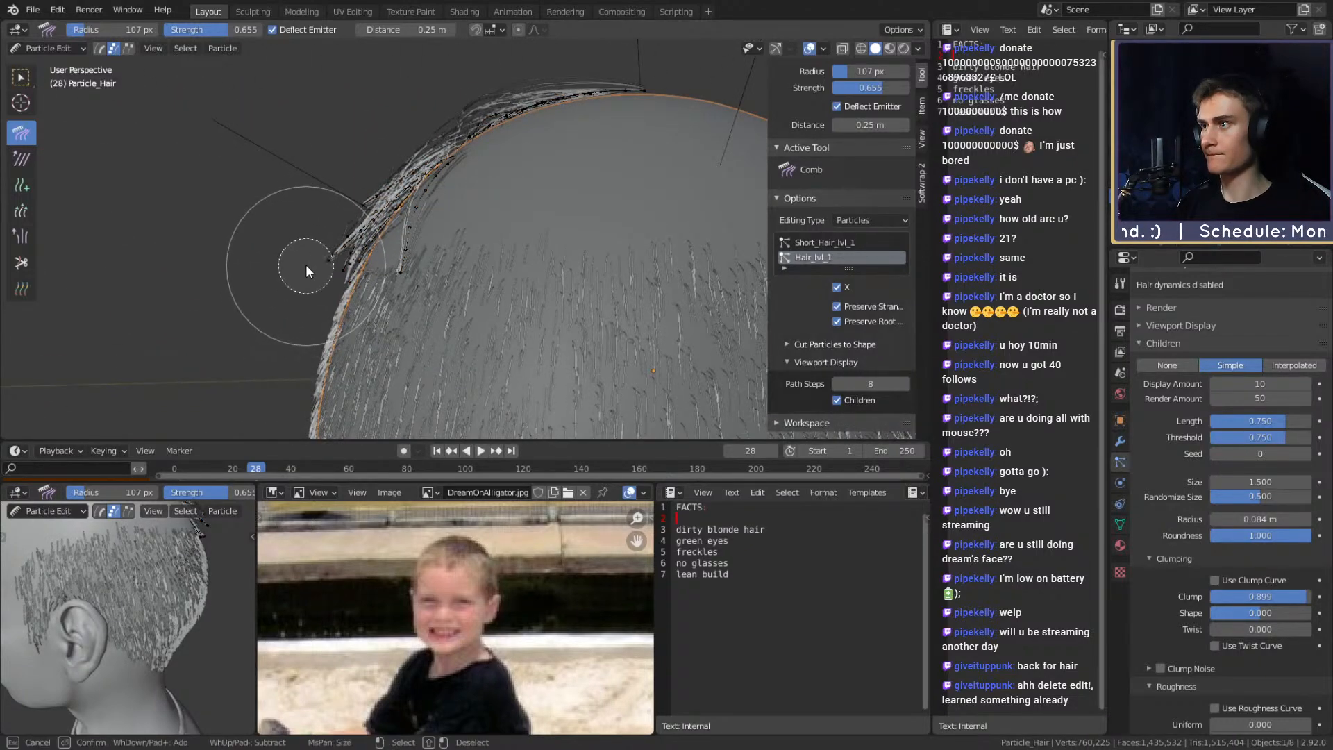
Select the strand tip sticking out in left profile and comb it down onto the scalp
ctrl+click(296, 295)
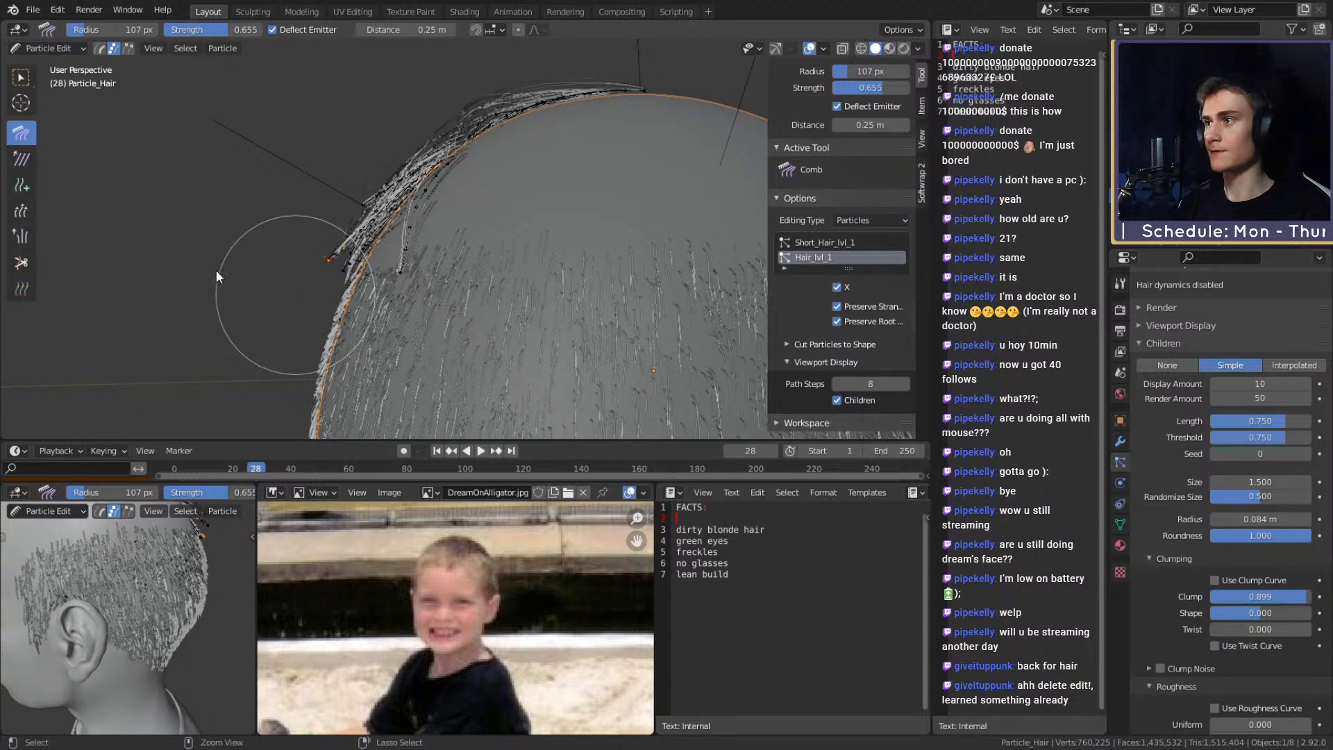
middle_drag(282, 244, 262, 236)
drag(280, 257, 282, 351)
drag(309, 254, 309, 300)
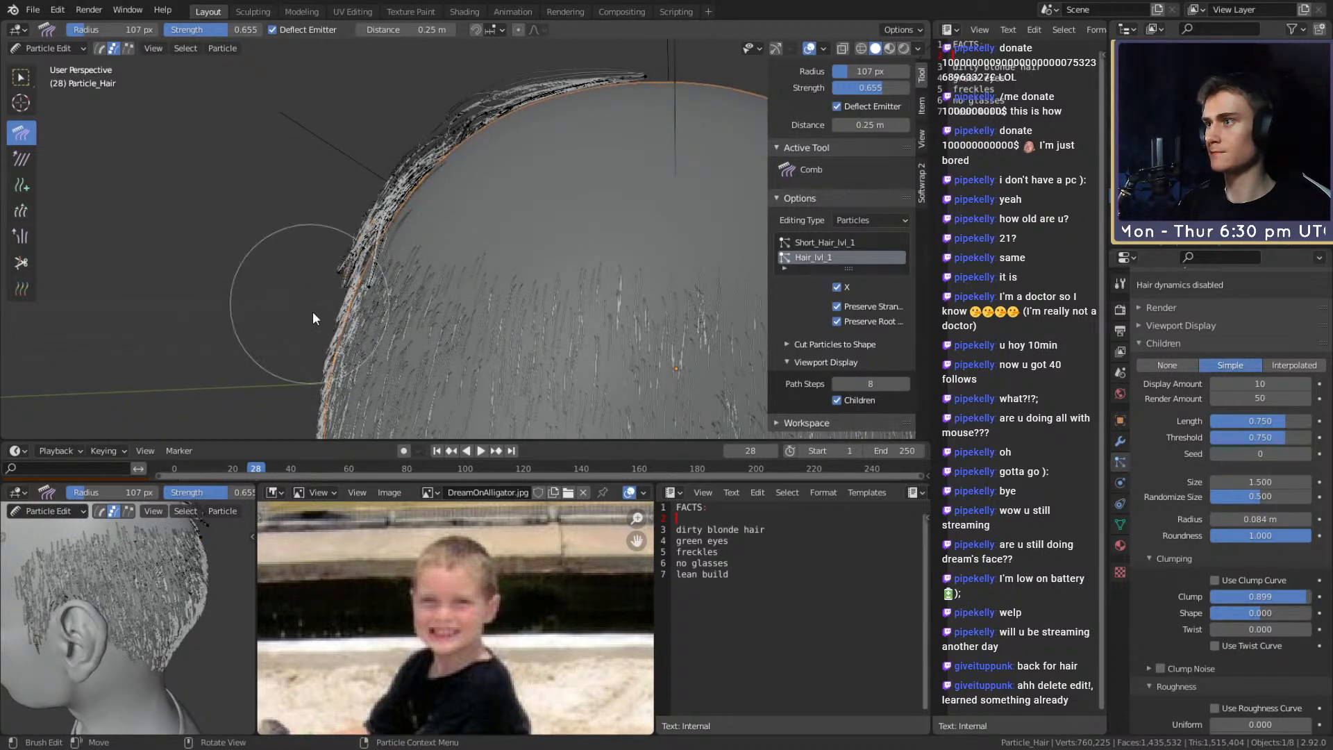
mouse_move(428, 279)
middle_down()
mouse_move(594, 319)
mouse_move(681, 289)
mouse_move(610, 269)
middle_up()
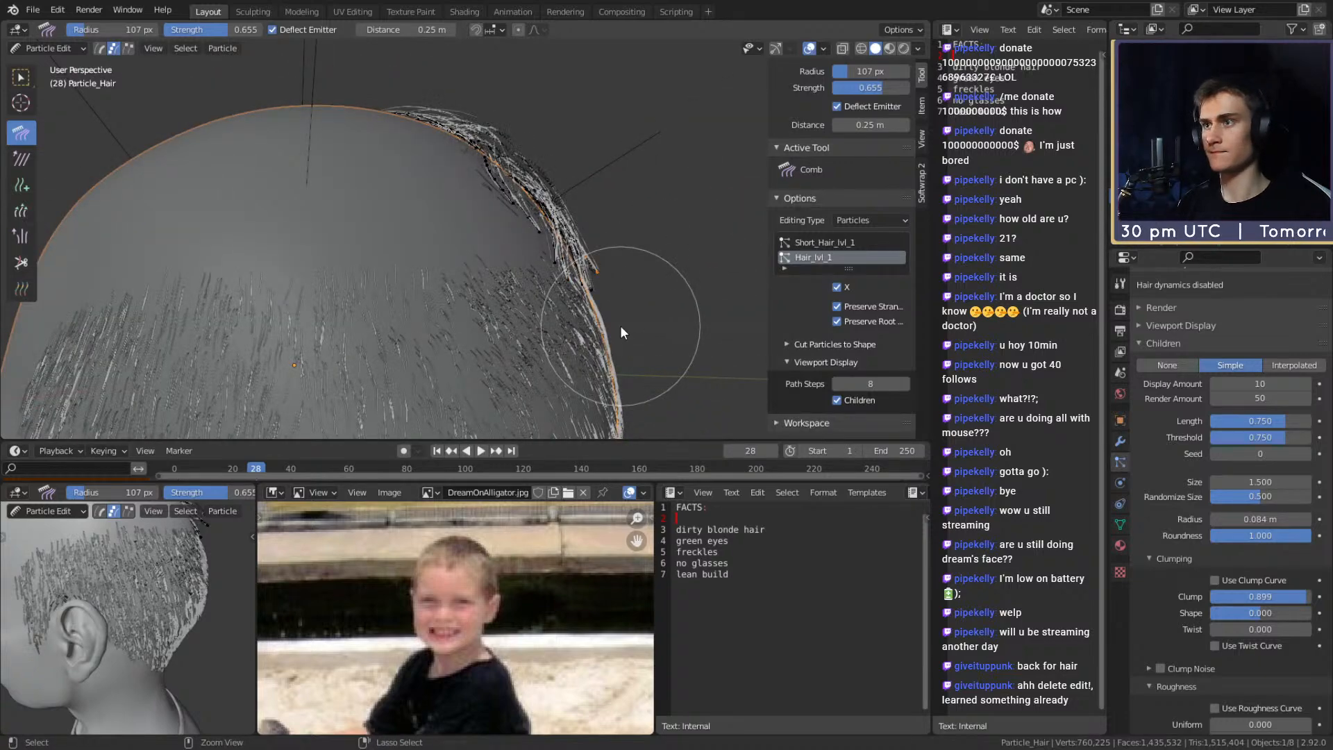
middle_drag(637, 313, 668, 276)
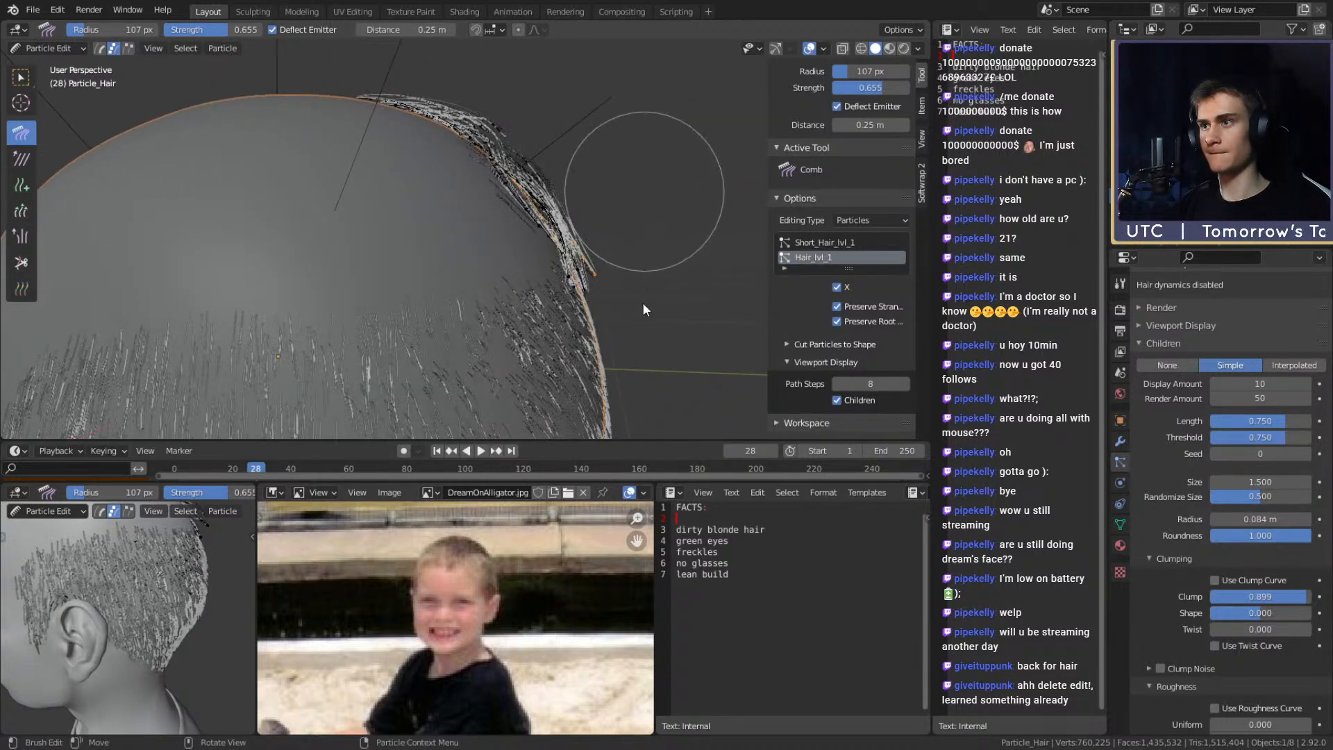
Select one whole left back strand, set the brush radius to 132 px and comb the strand downward
middle_drag(646, 331, 455, 287)
ctrl+click(440, 280)
key(ctrl+KP_Add)
key(ctrl+KP_Add)
key(ctrl+KP_Add)
key(ctrl+KP_Add)
key(ctrl+KP_Add)
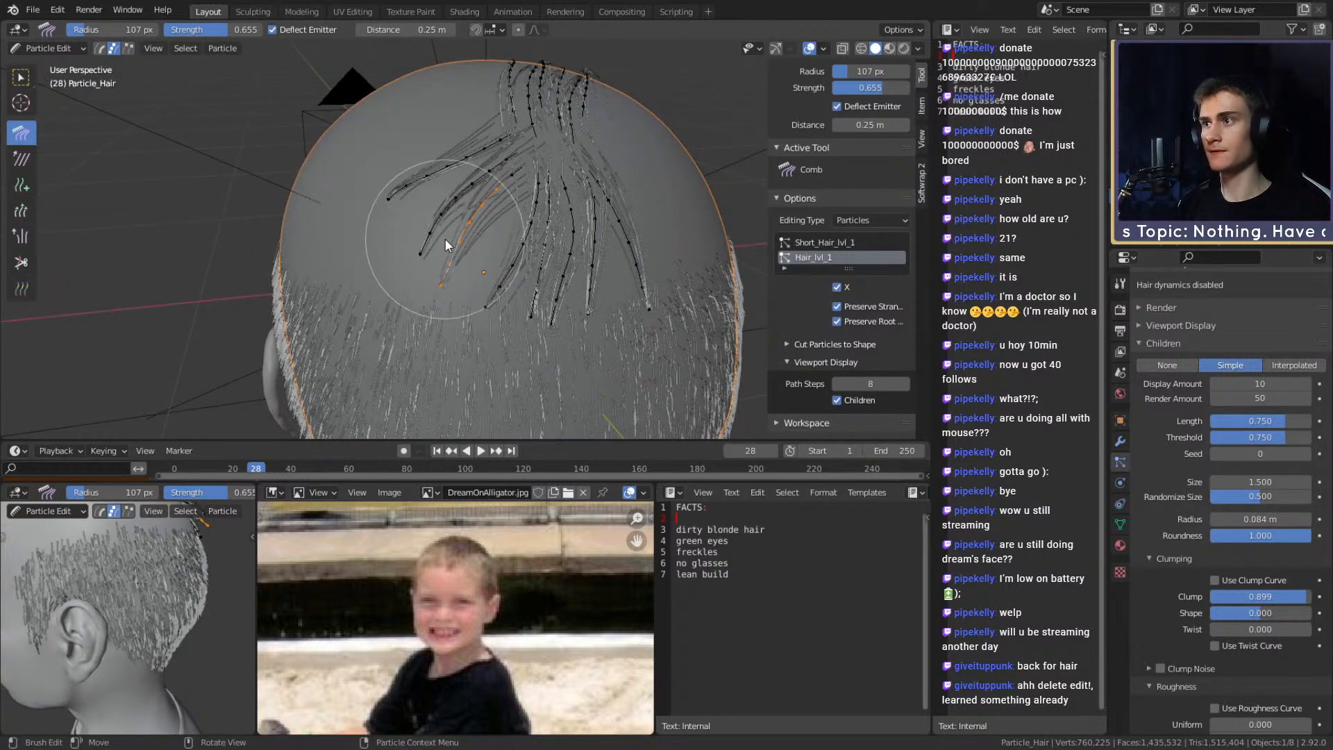
middle_drag(515, 239, 527, 288)
key(f)
click(481, 245)
mouse_move(483, 252)
mouse_down()
mouse_move(501, 268)
mouse_move(483, 296)
mouse_up()
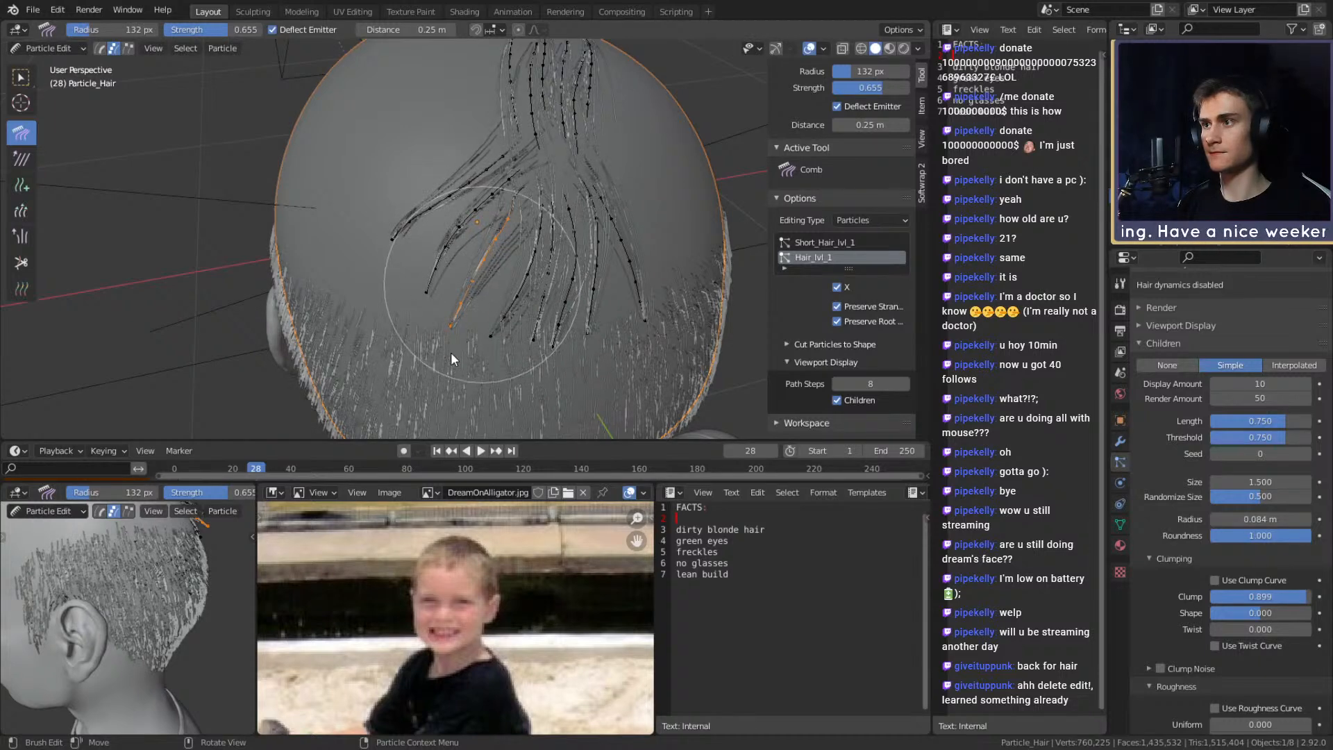
Select the neighbouring left back strand up to its root and comb it down against the scalp in side profile
mouse_move(484, 307)
middle_down()
mouse_move(570, 243)
mouse_move(685, 231)
mouse_move(485, 306)
mouse_move(474, 280)
middle_up()
ctrl+click(447, 306)
key(ctrl+KP_Add)
key(ctrl+KP_Add)
key(ctrl+KP_Add)
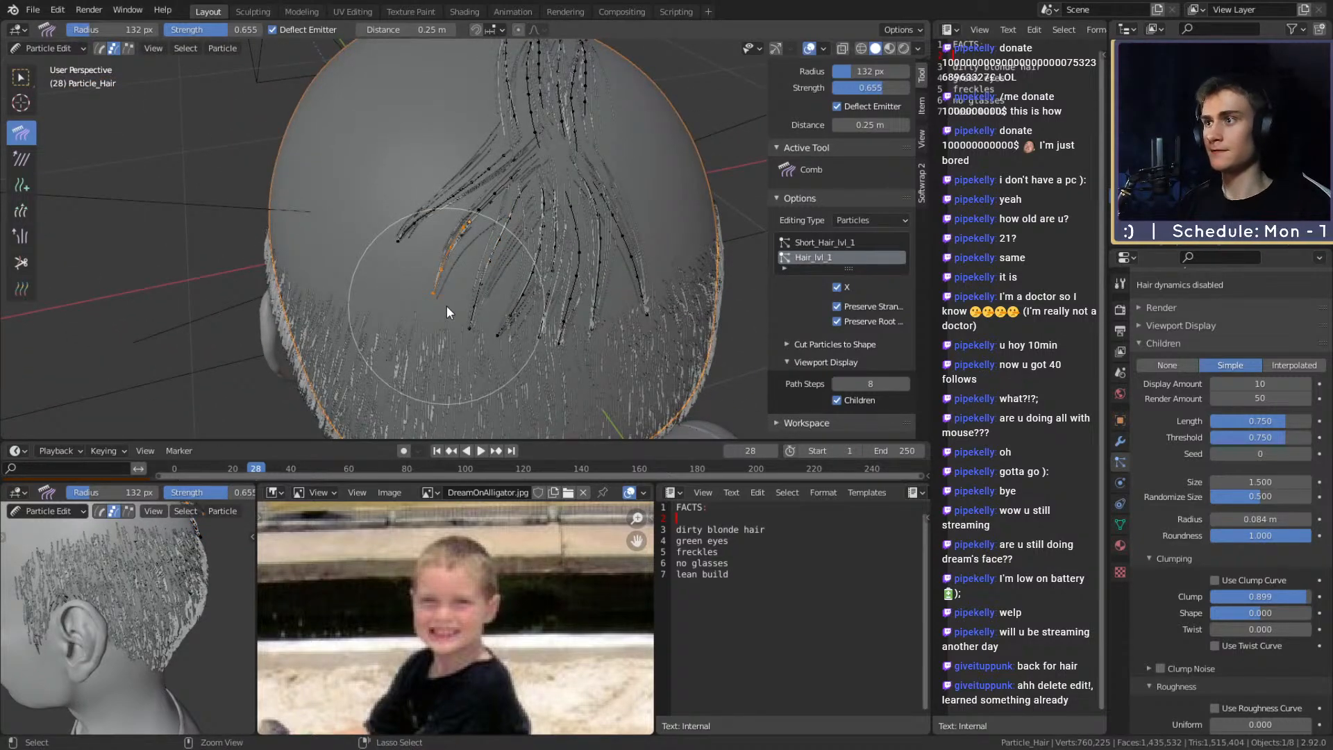
middle_drag(502, 239, 457, 153)
drag(356, 149, 343, 253)
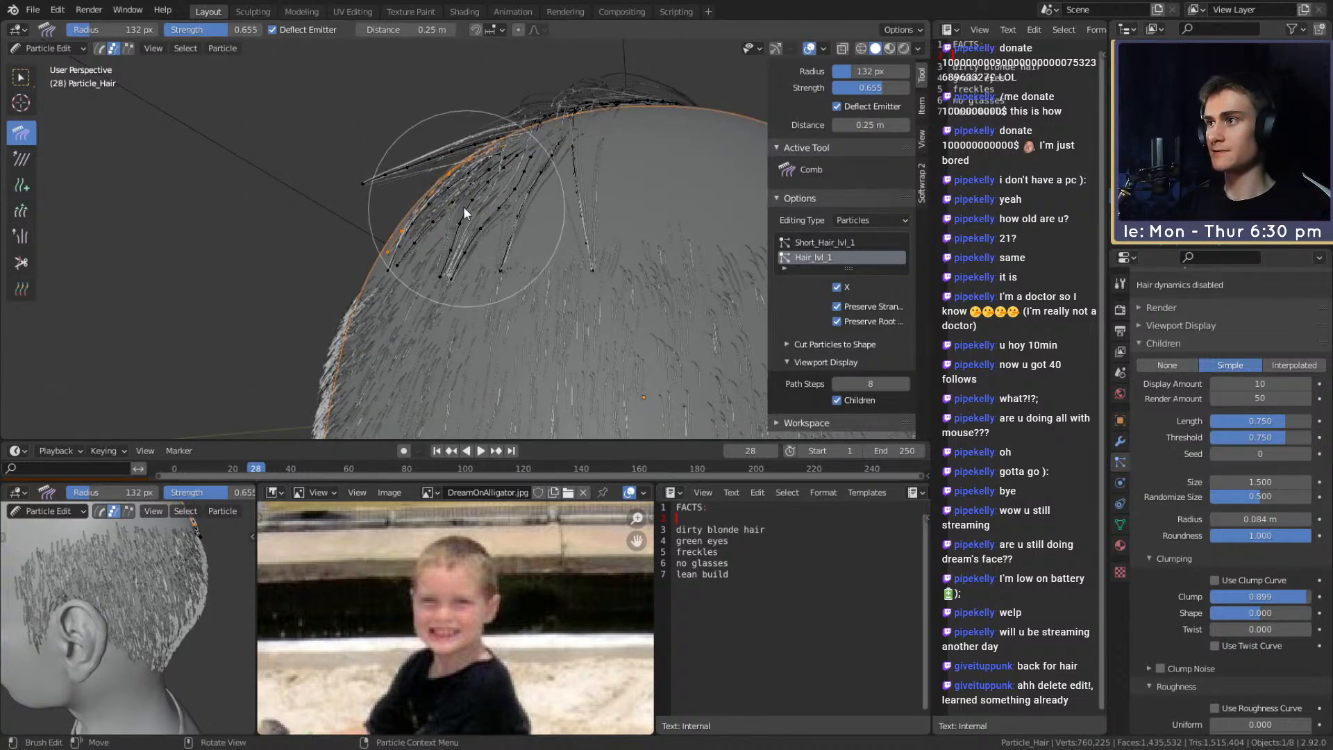
Comb the selected left back strand farther down and outward so it follows the curve of the scalp
drag(452, 198, 339, 272)
mouse_move(339, 272)
middle_down()
mouse_move(439, 239)
mouse_move(366, 265)
middle_up()
mouse_move(365, 265)
mouse_down()
mouse_move(326, 286)
mouse_move(335, 297)
mouse_up()
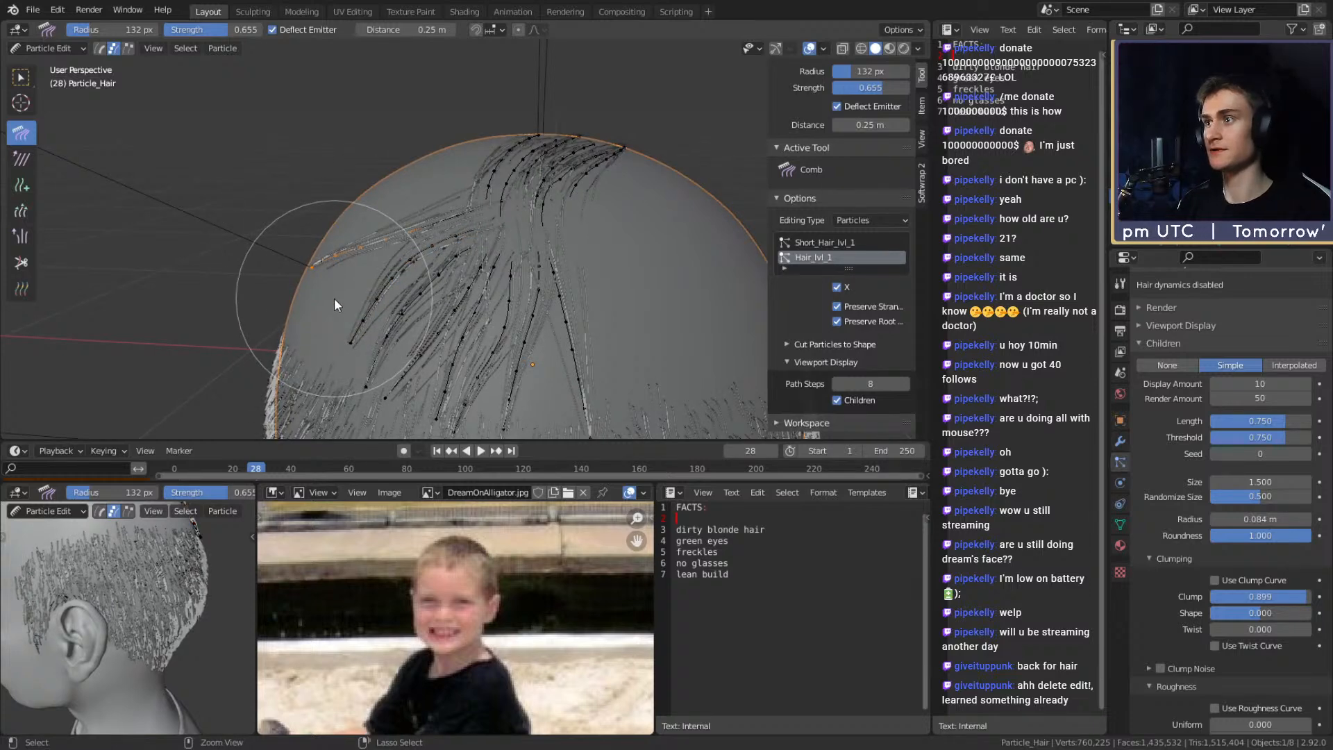
middle_drag(347, 268, 400, 164)
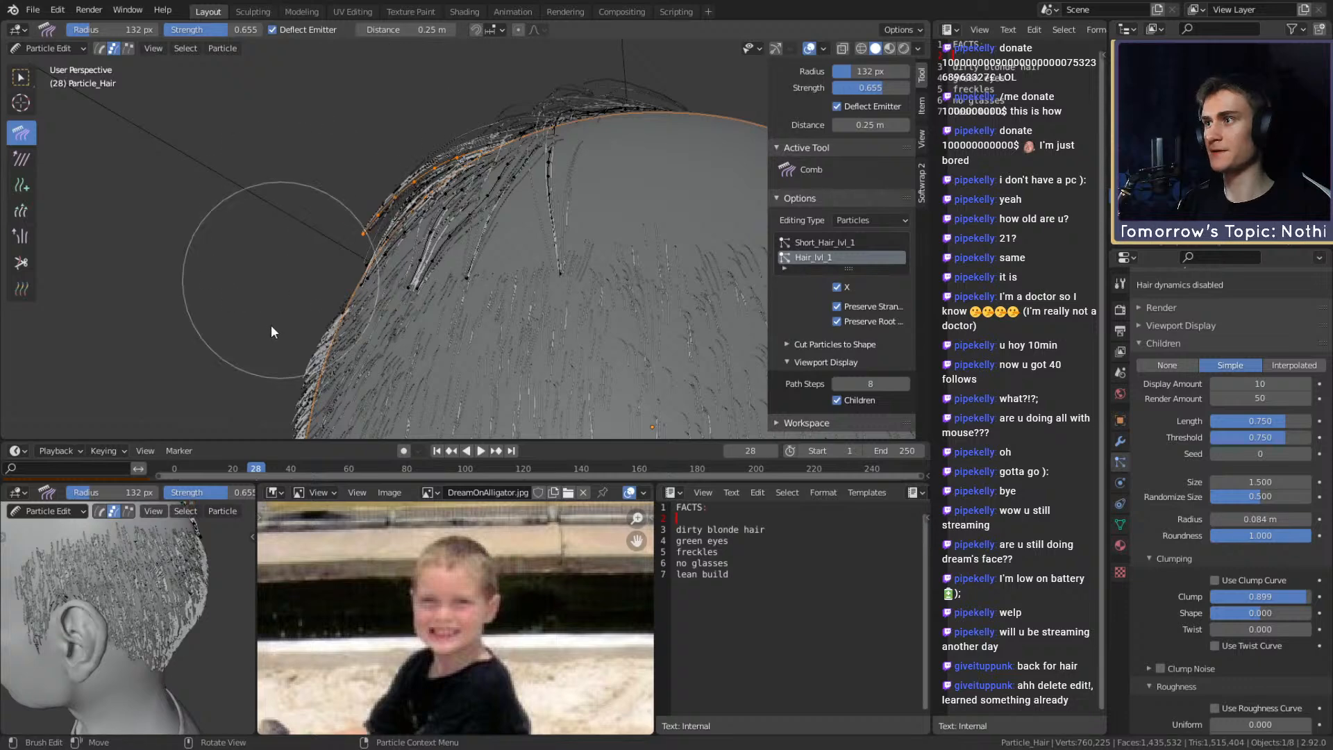
drag(335, 183, 300, 321)
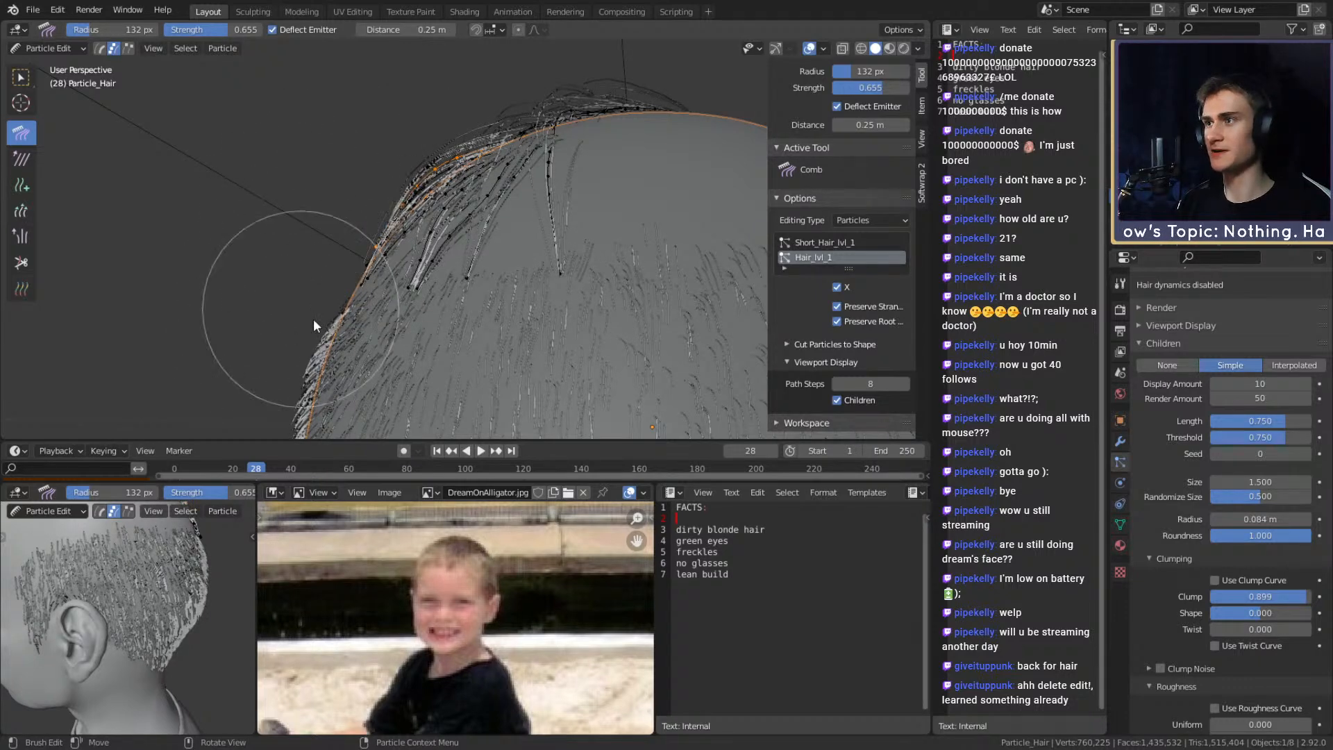
mouse_move(336, 297)
middle_down()
mouse_move(439, 235)
mouse_move(459, 311)
mouse_move(534, 244)
mouse_move(561, 332)
mouse_move(531, 307)
middle_up()
mouse_move(501, 301)
mouse_down()
mouse_move(505, 334)
mouse_move(419, 381)
mouse_move(457, 372)
mouse_up()
middle_drag(457, 372, 499, 334)
Add one strand right of the crown and comb the whole strand down the back with a 147 px brush radius
click(22, 184)
middle_drag(105, 207, 598, 206)
ctrl+click(598, 206)
key(ctrl+KP_Add)
key(ctrl+KP_Add)
key(ctrl+KP_Add)
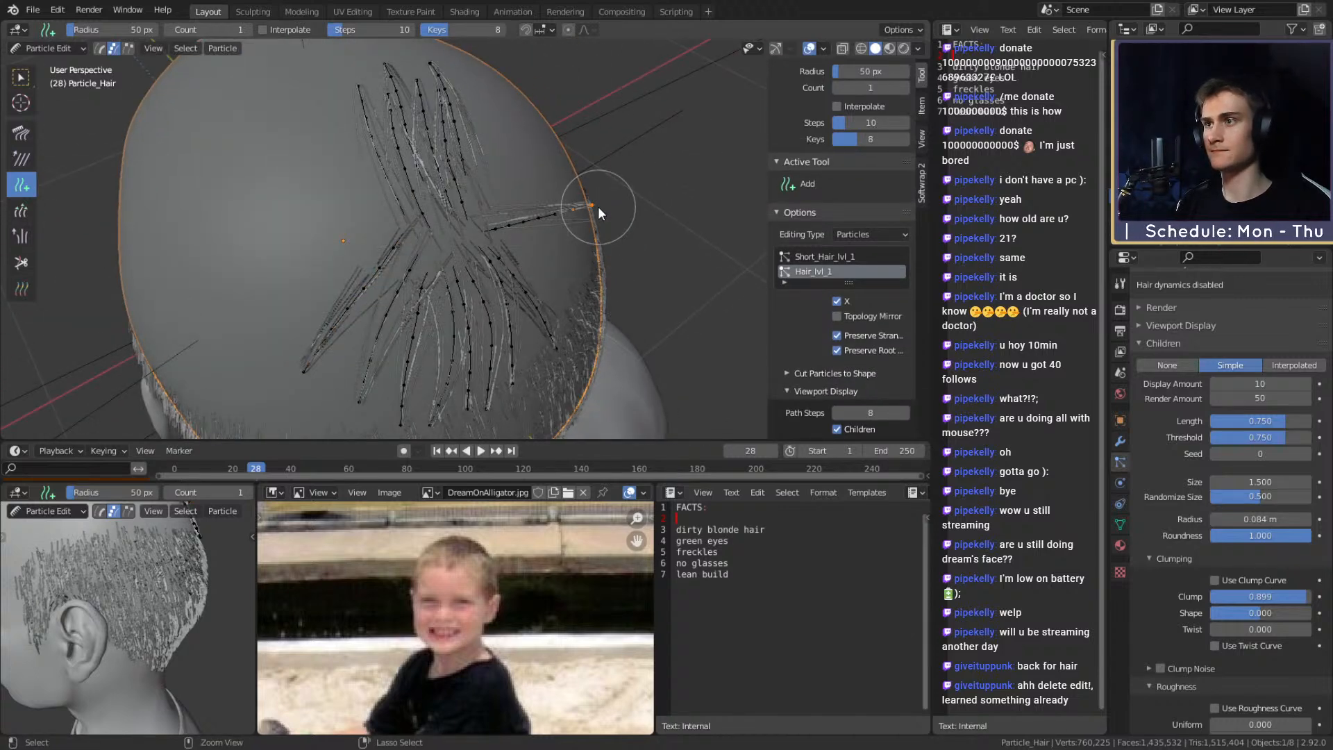
key(l)
click(22, 132)
middle_drag(606, 232, 557, 81)
drag(556, 80, 686, 257)
mouse_move(590, 141)
mouse_down()
mouse_move(631, 177)
mouse_move(668, 312)
mouse_up()
middle_drag(684, 286, 539, 361)
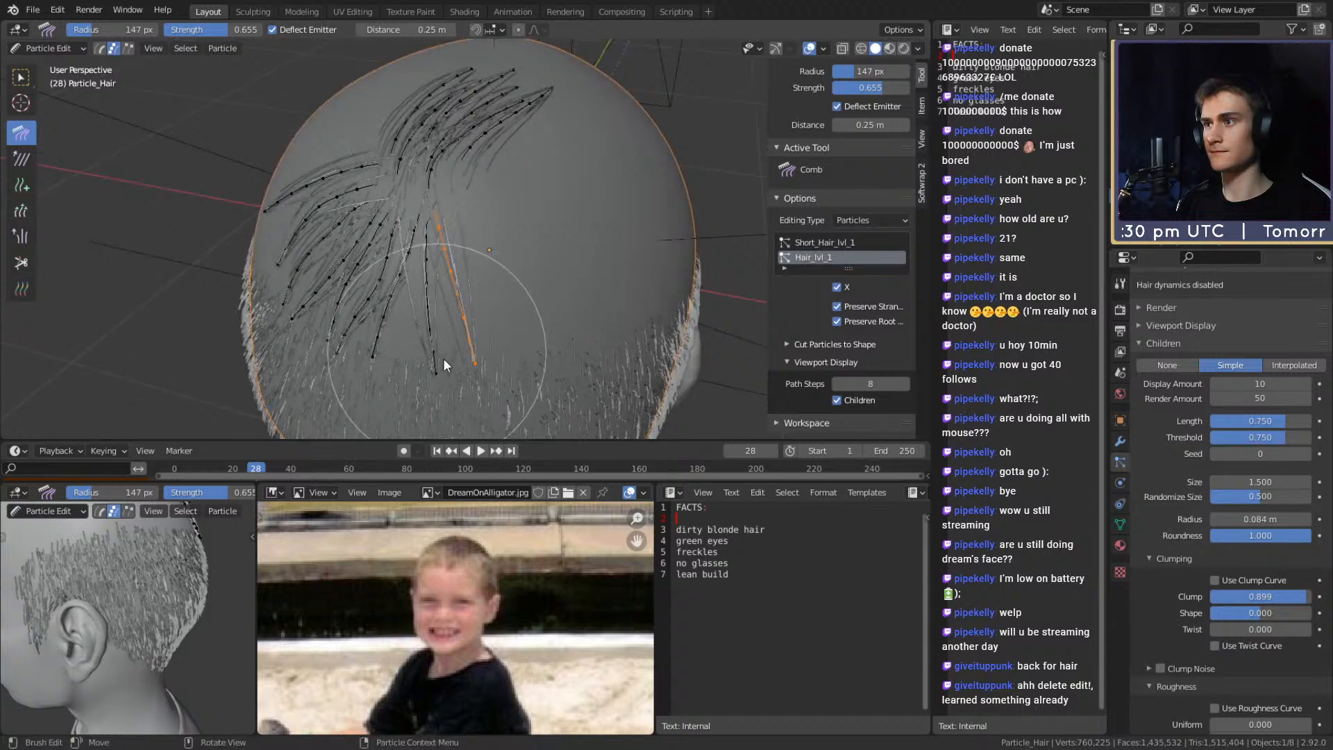
middle_drag(445, 359, 7, 200)
Add another strand farther right along the crown and comb it outward and down against the scalp
click(21, 185)
middle_drag(318, 238, 465, 270)
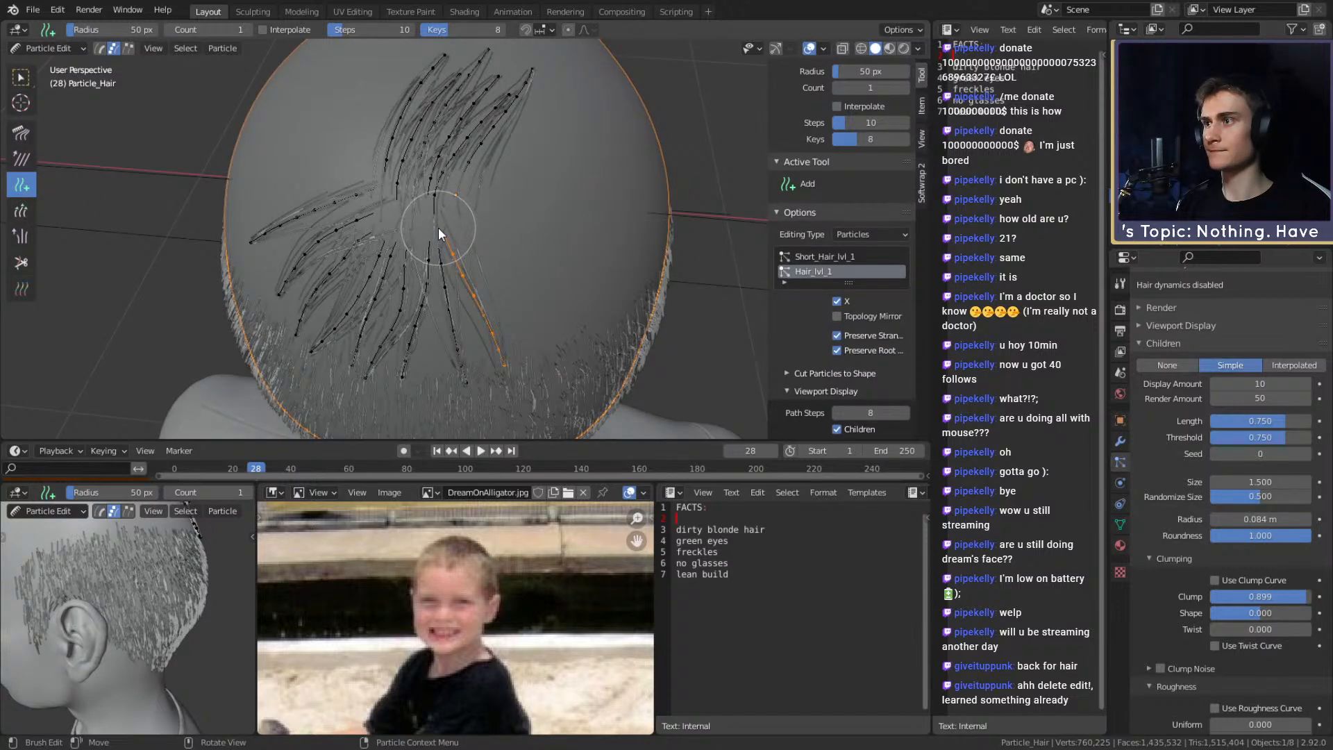
middle_drag(498, 231, 624, 184)
click(618, 114)
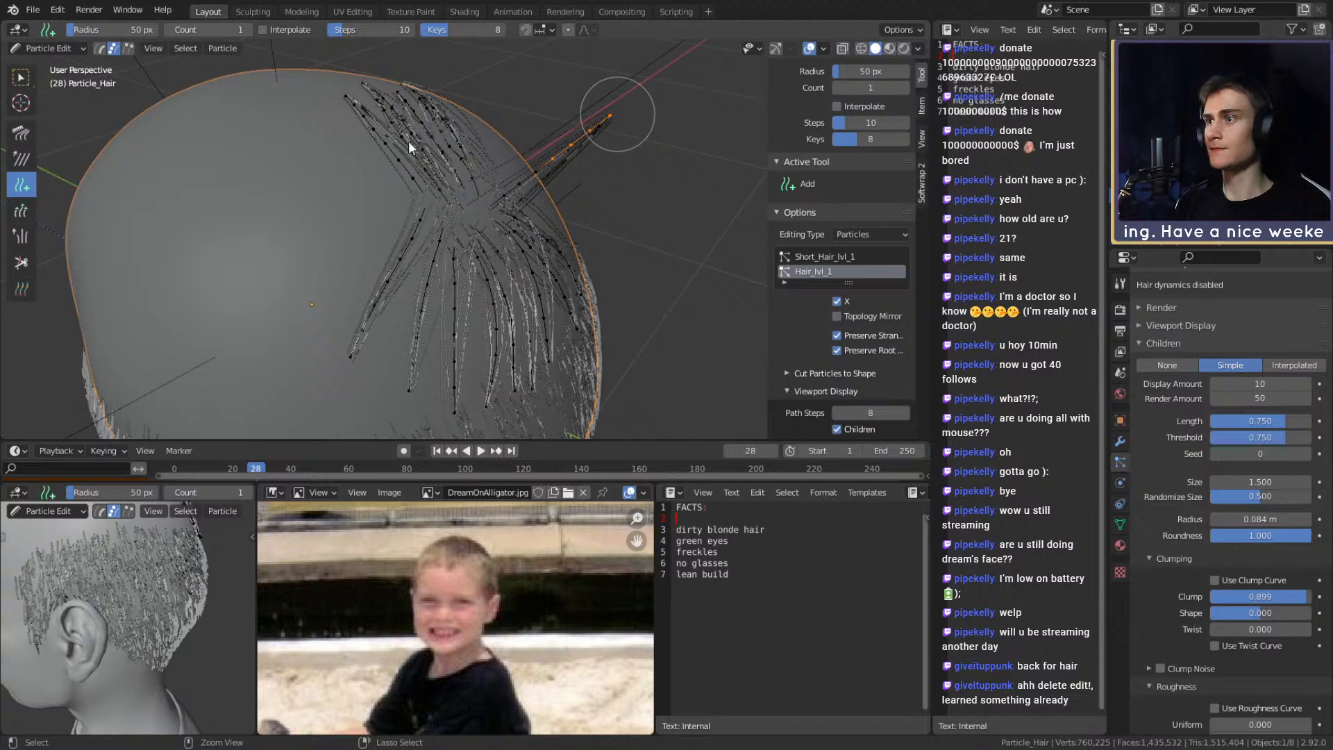
click(21, 132)
mouse_move(114, 136)
middle_down()
mouse_move(498, 153)
mouse_move(444, 102)
middle_up()
drag(593, 182, 632, 240)
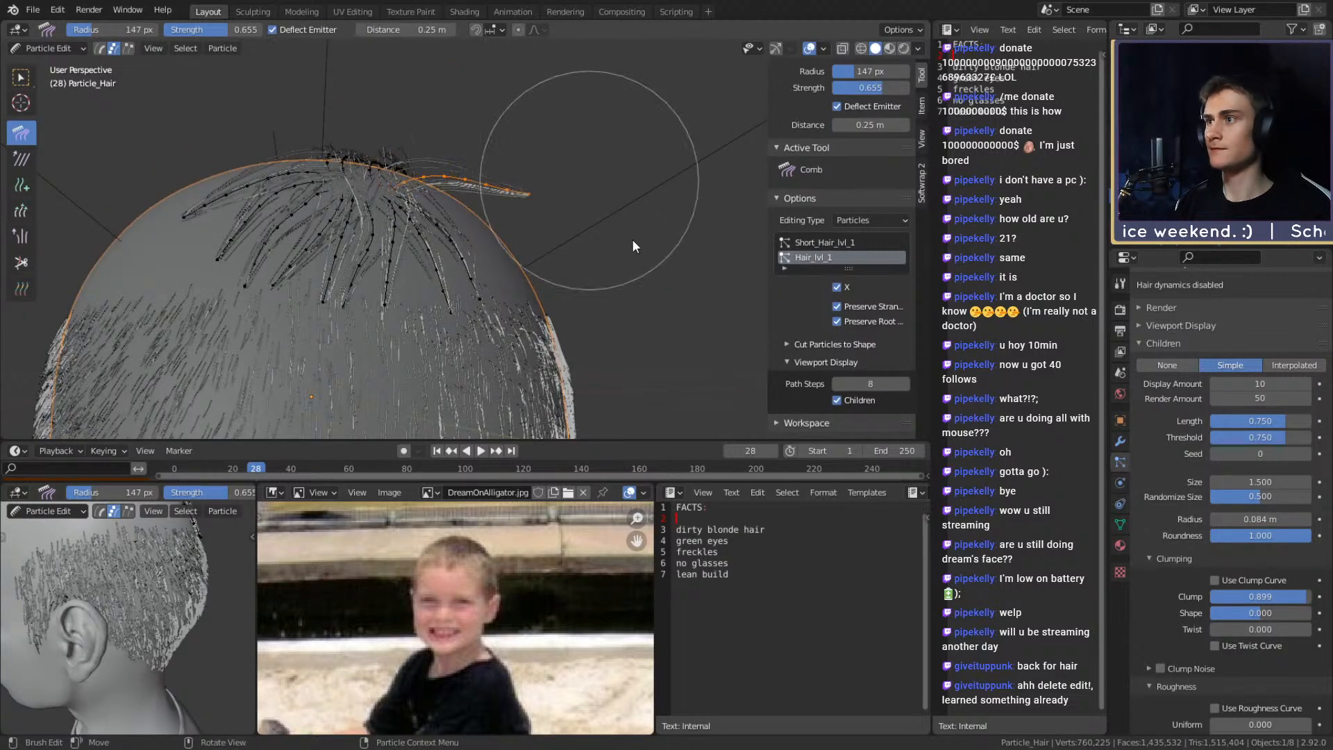
mouse_move(456, 114)
mouse_down()
mouse_move(544, 168)
mouse_move(608, 243)
mouse_up()
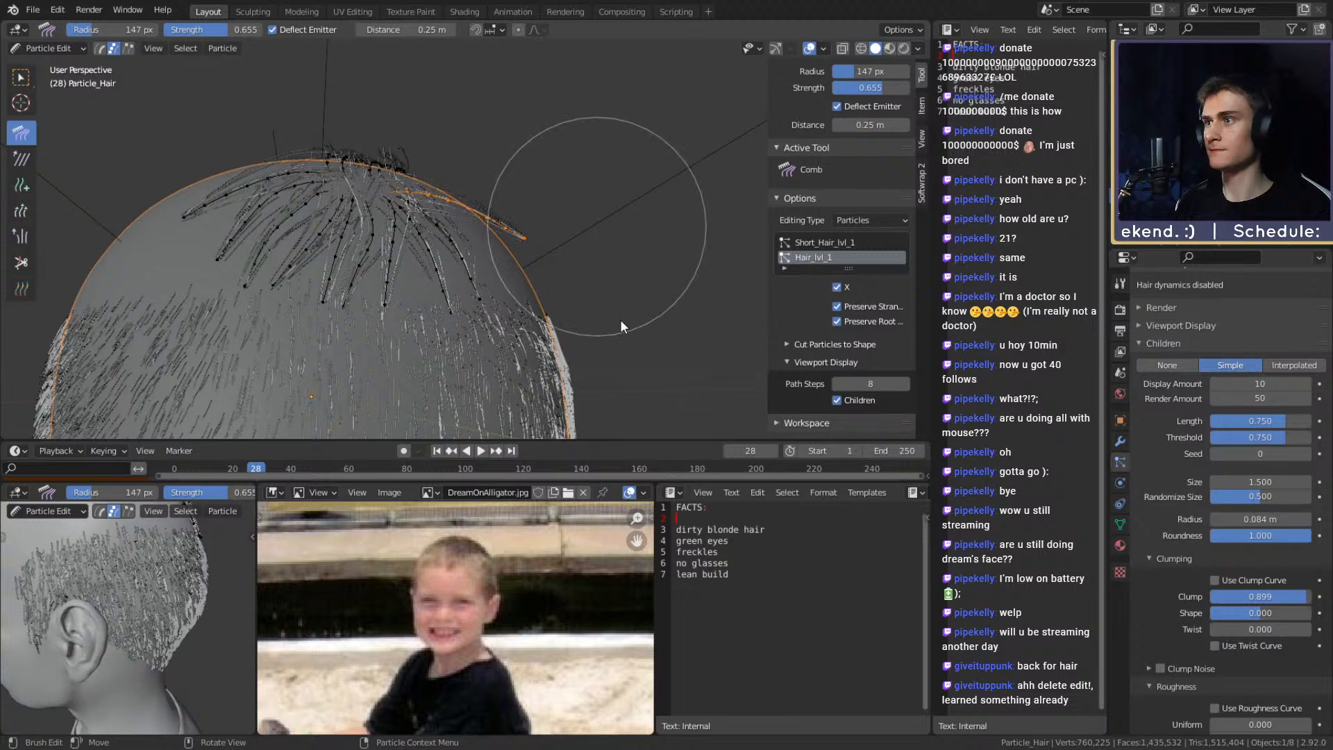
middle_drag(569, 226, 570, 165)
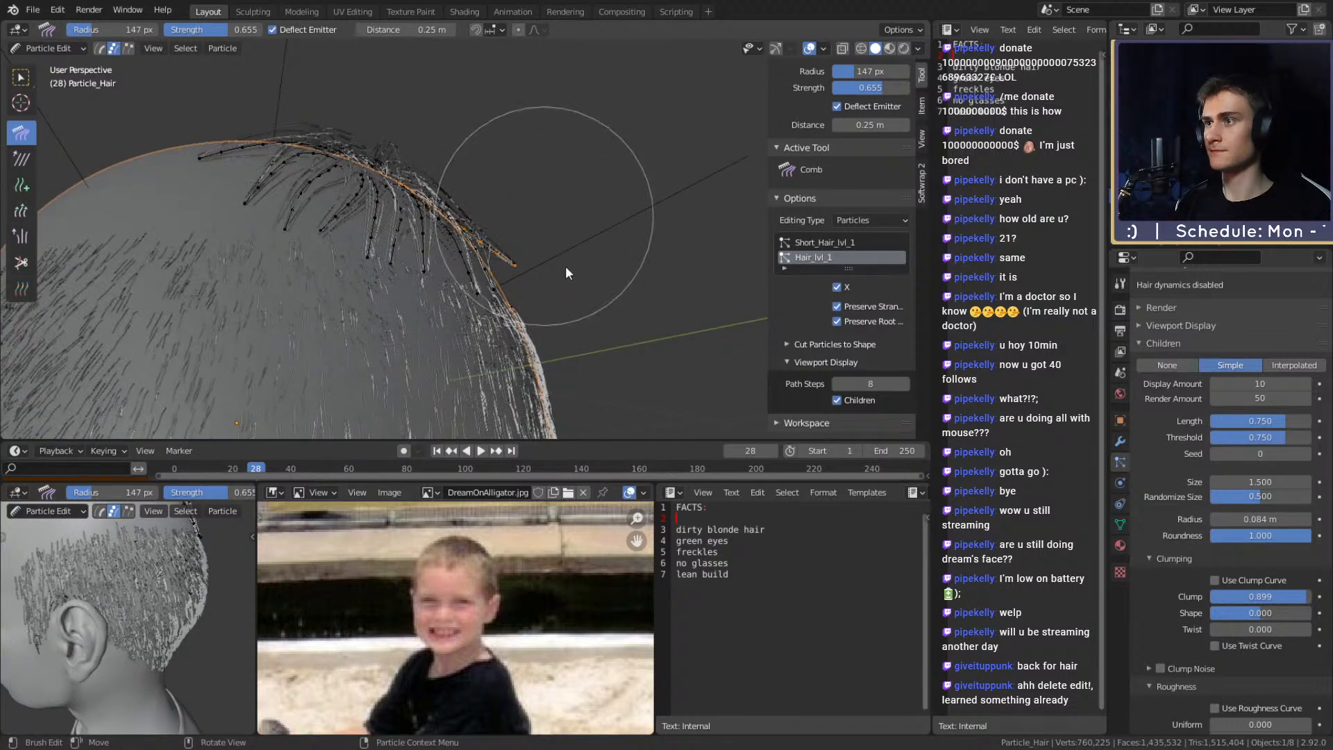
mouse_move(568, 292)
middle_down()
mouse_move(597, 245)
mouse_move(593, 261)
mouse_move(594, 205)
mouse_move(583, 247)
mouse_move(583, 223)
mouse_move(497, 235)
mouse_move(476, 276)
mouse_move(534, 318)
middle_up()
Add two more strands at the right edge of the crown, above the last combed one
click(21, 184)
middle_drag(382, 174, 455, 236)
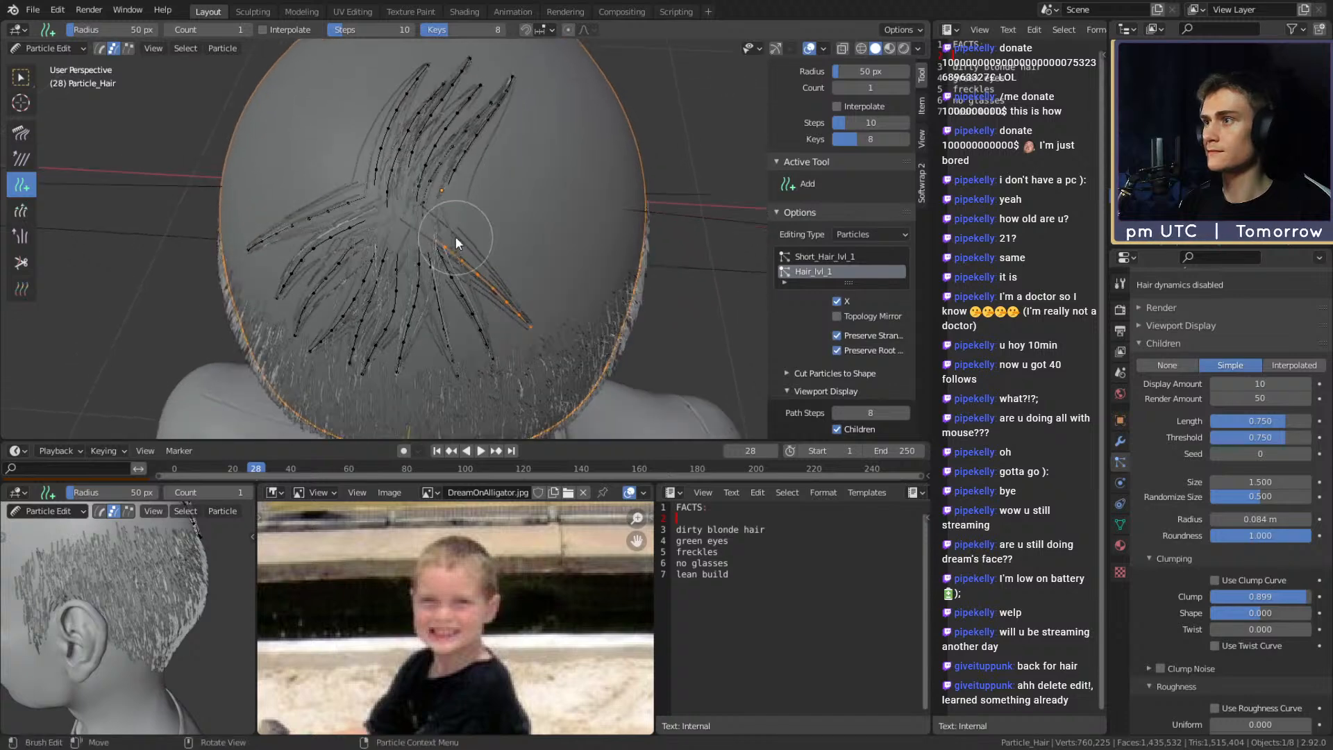
click(440, 224)
click(438, 213)
Select both new right crown strands and comb them together down toward the right side of the scalp
mouse_move(488, 237)
middle_down()
mouse_move(582, 197)
mouse_move(578, 131)
middle_up()
click(557, 117)
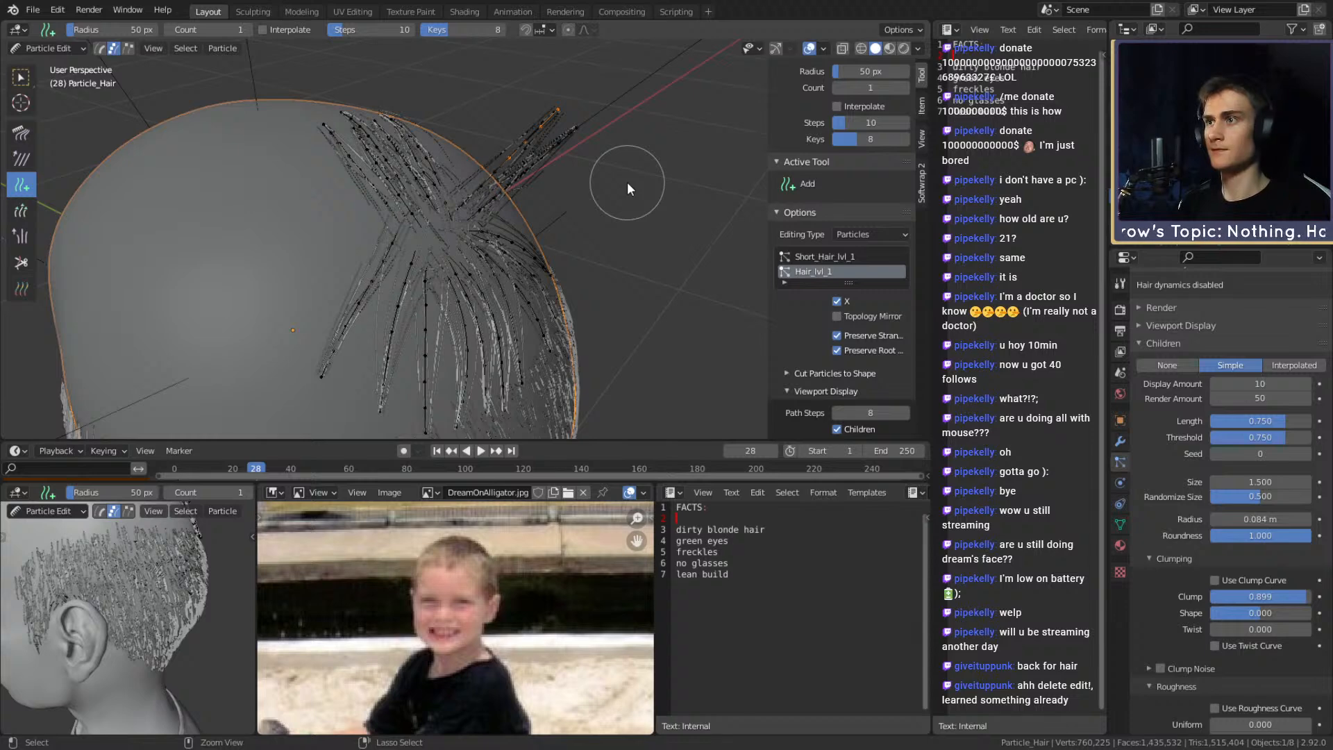
ctrl+shift+click(573, 123)
ctrl+click(594, 160)
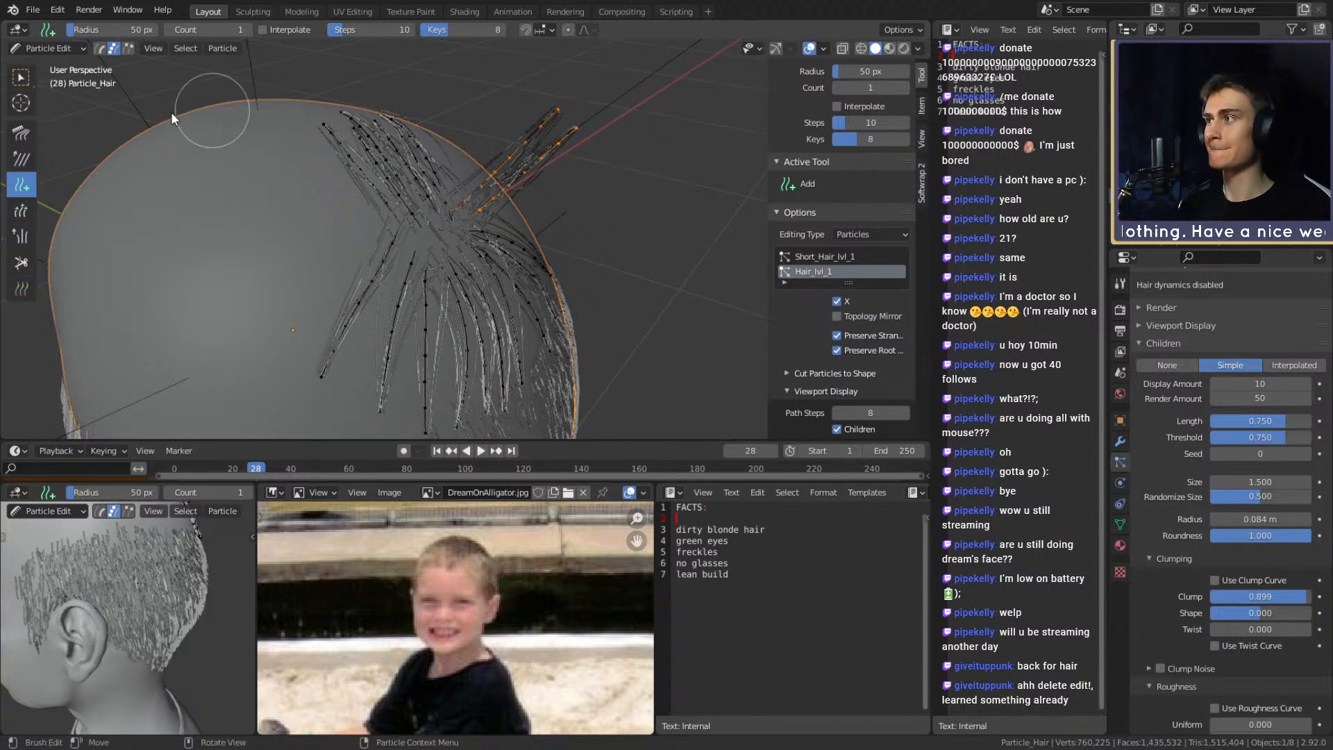
click(21, 133)
middle_drag(343, 176, 410, 116)
mouse_move(410, 116)
mouse_down()
mouse_move(461, 90)
mouse_move(521, 149)
mouse_up()
middle_drag(521, 149, 422, 156)
mouse_move(422, 163)
mouse_down()
mouse_move(567, 215)
mouse_move(615, 280)
mouse_up()
mouse_move(485, 186)
middle_down()
mouse_move(569, 252)
mouse_move(610, 308)
mouse_move(614, 268)
mouse_move(556, 183)
middle_up()
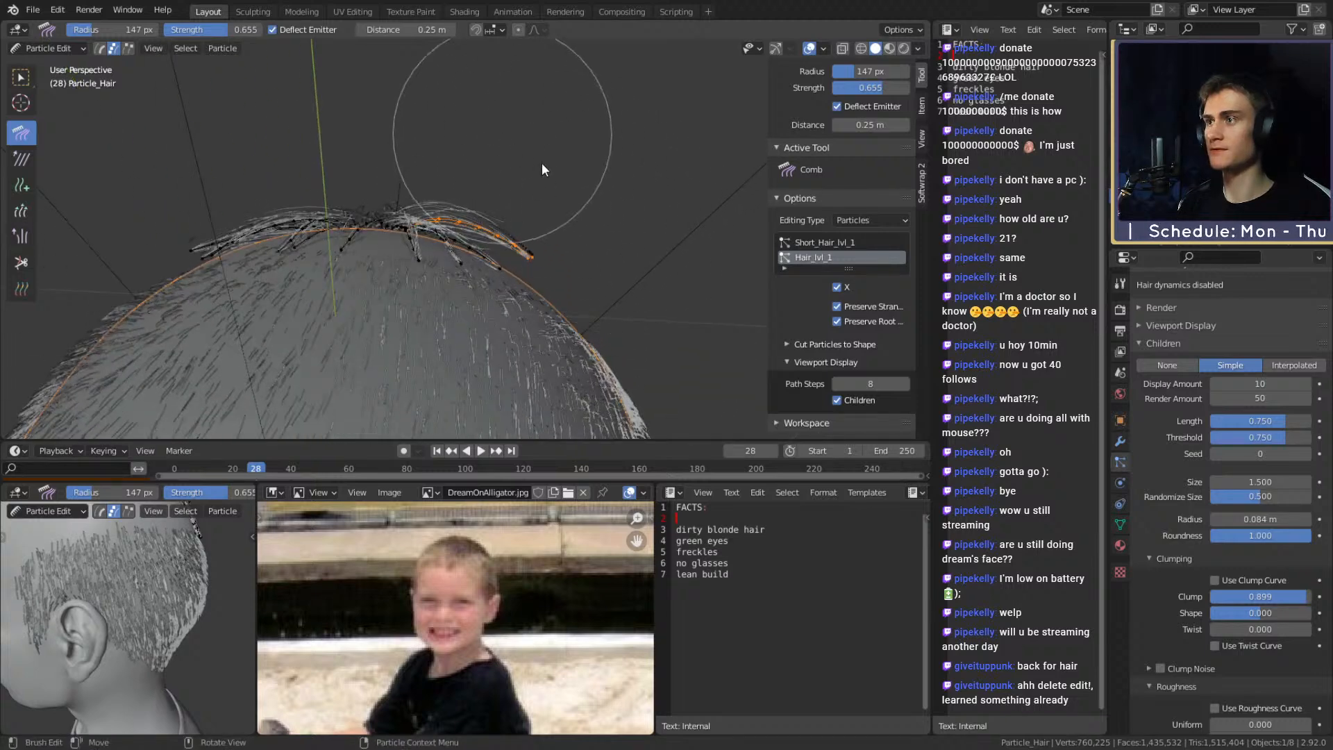
mouse_move(660, 262)
middle_down()
mouse_move(610, 223)
mouse_move(615, 261)
middle_up()
mouse_move(627, 311)
middle_down()
mouse_move(658, 218)
mouse_move(597, 358)
mouse_move(510, 285)
middle_up()
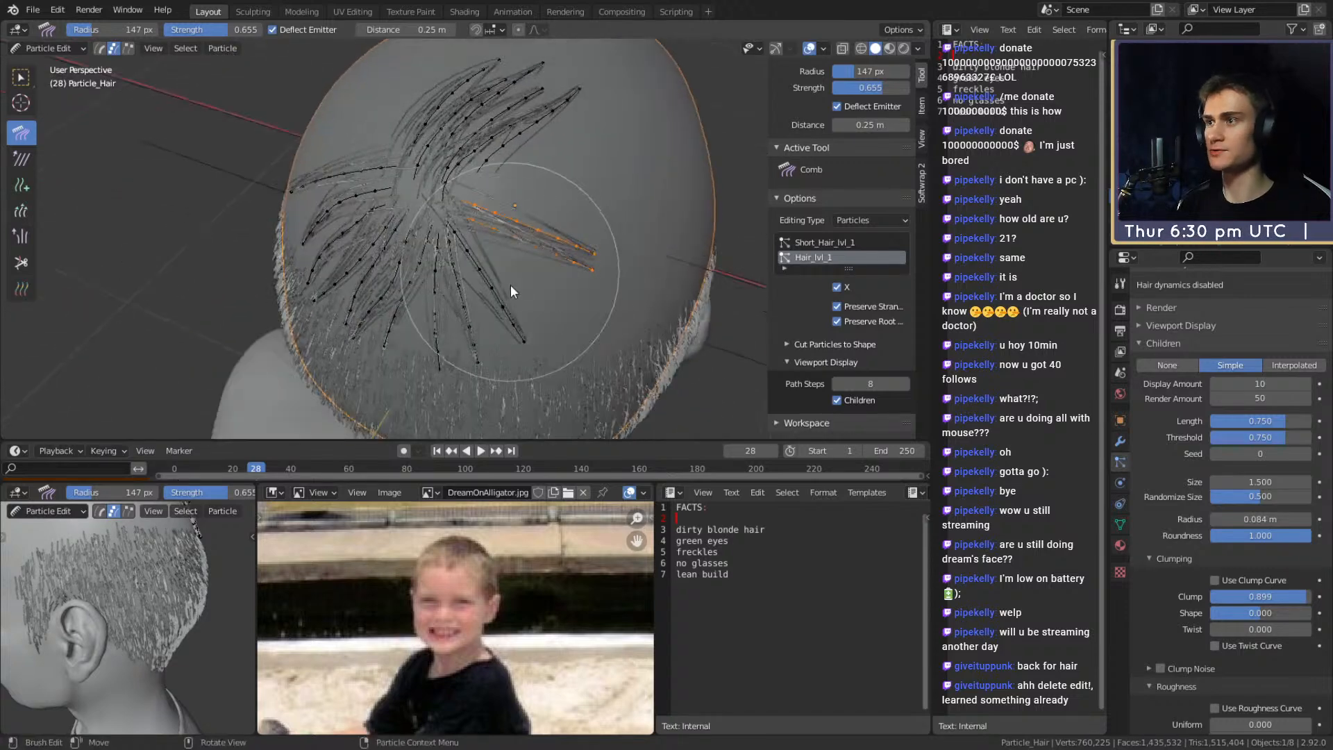
Spread the two selected right strands apart with a slight upward curve, checking how they lie in side profile
drag(545, 195, 649, 164)
drag(551, 179, 591, 110)
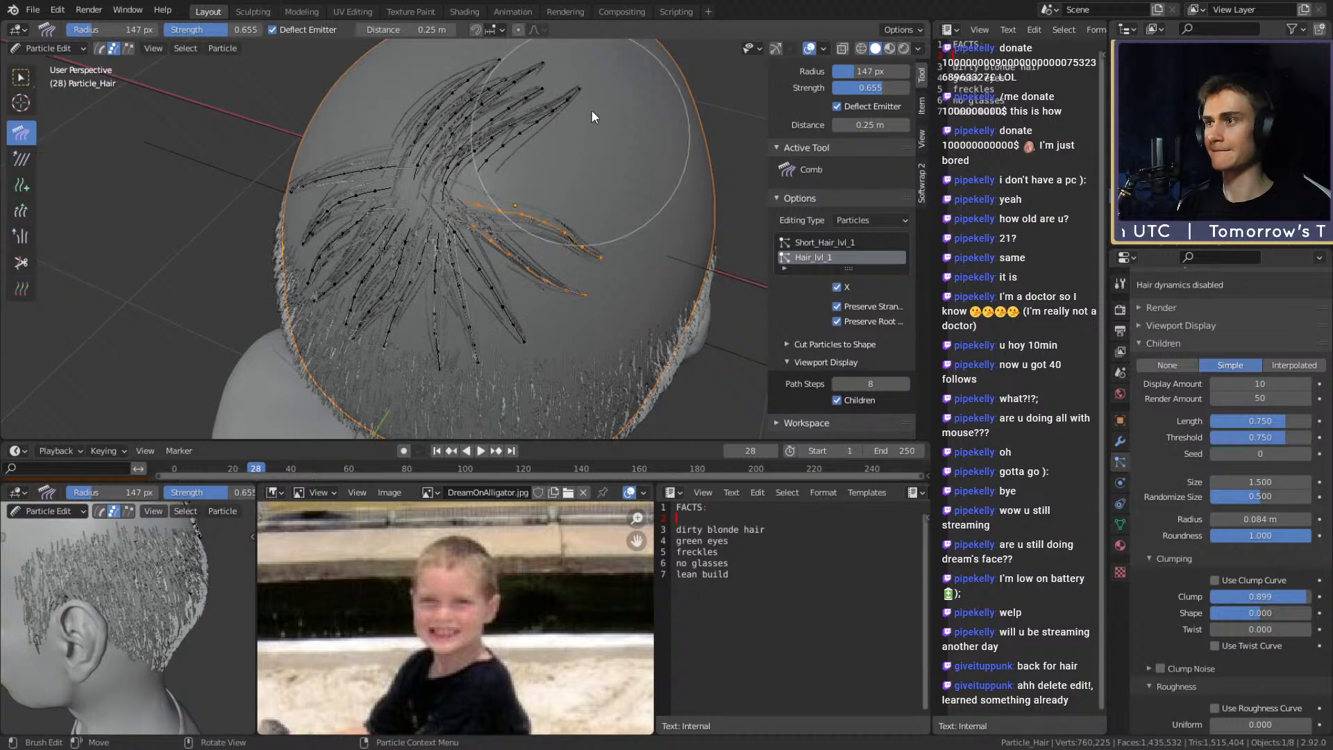
drag(572, 201, 647, 223)
mouse_move(689, 248)
middle_down()
mouse_move(653, 231)
mouse_move(568, 336)
middle_up()
mouse_move(553, 393)
middle_down()
mouse_move(519, 361)
mouse_move(550, 329)
mouse_move(477, 369)
middle_up()
mouse_move(560, 420)
middle_down()
mouse_move(589, 336)
mouse_move(423, 339)
mouse_move(285, 251)
middle_up()
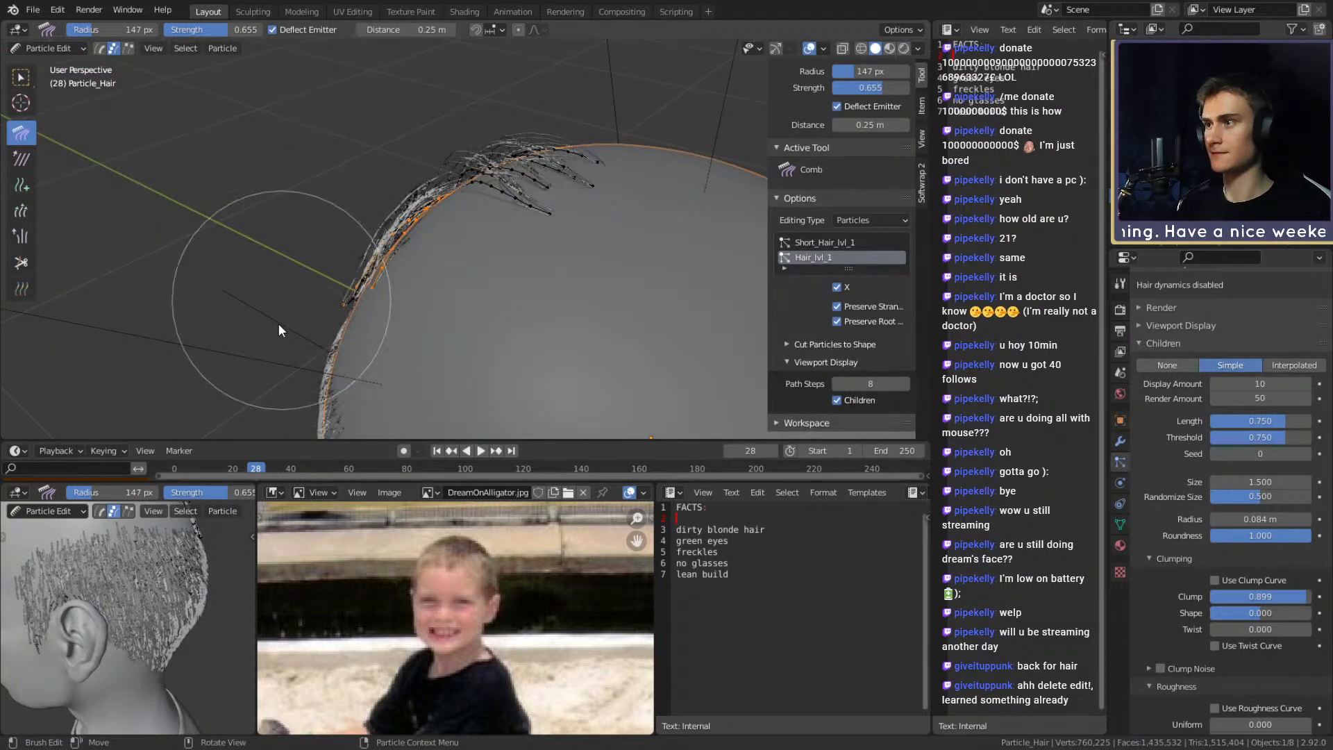
mouse_move(339, 336)
middle_down()
mouse_move(564, 292)
mouse_move(643, 226)
mouse_move(619, 311)
mouse_move(693, 191)
mouse_move(655, 333)
mouse_move(452, 273)
middle_up()
Switch to the Add brush and show the hidden sculpted hair mesh over the head as a guide for strand placement
click(21, 184)
middle_drag(347, 208, 478, 256)
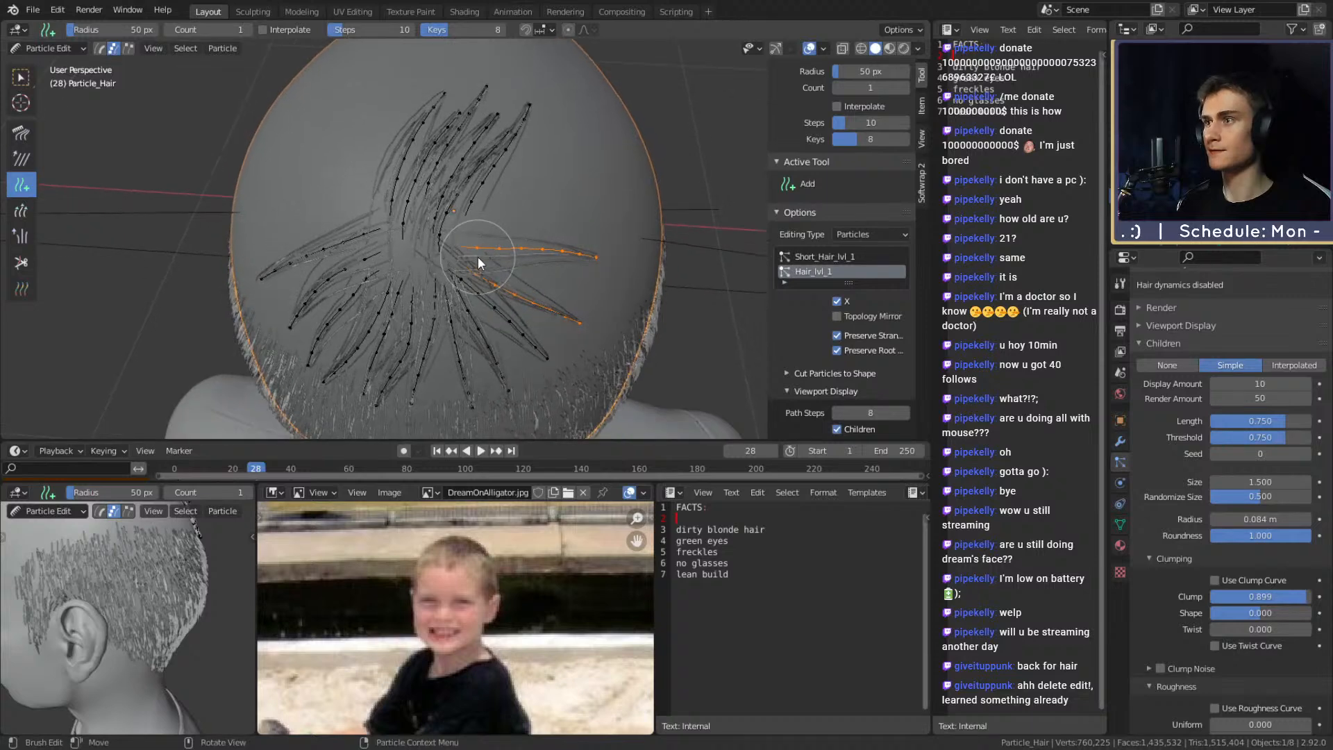
click(1305, 196)
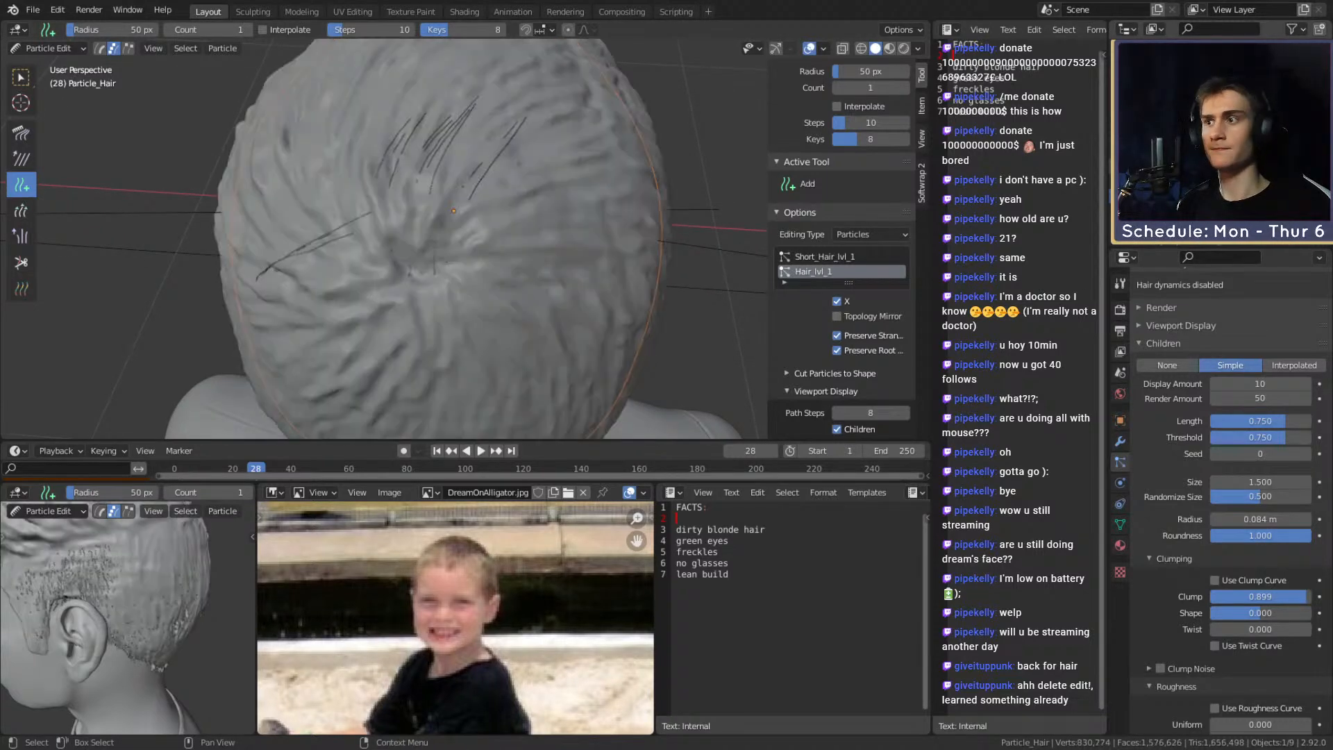
Hide the sculpted hair mesh and add a mirrored guide hair at the crown in the Hair_lvl_1 system
click(1305, 197)
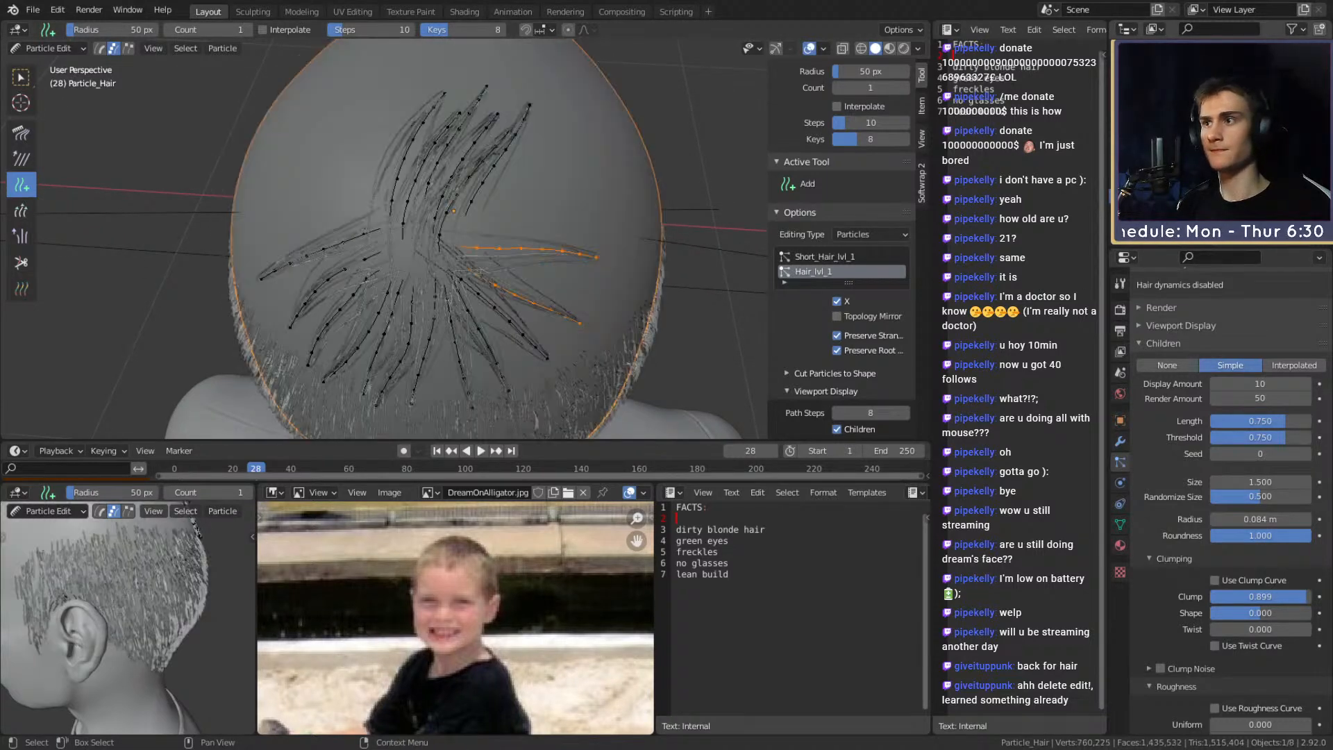
click(463, 261)
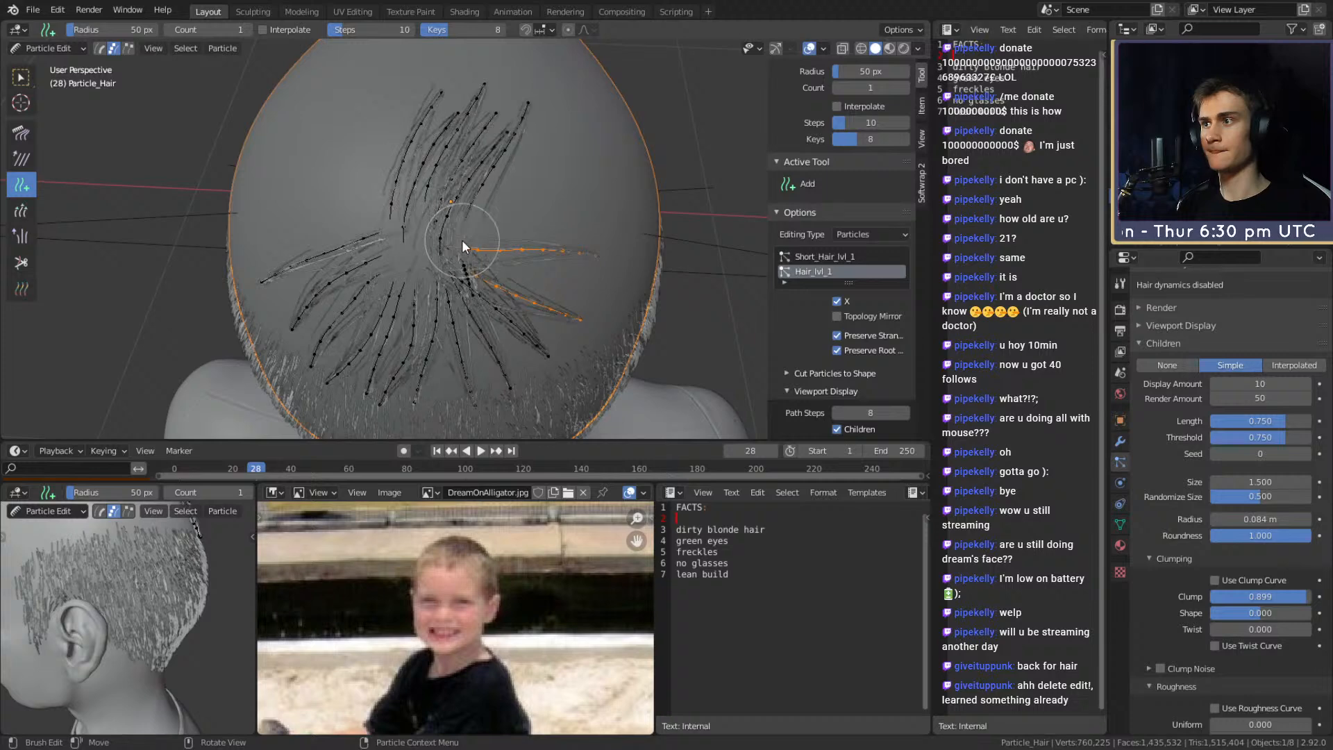
Select the two upright crown strands and comb them down toward the scalp, with the viewport display of children turned off
middle_drag(473, 240, 608, 169)
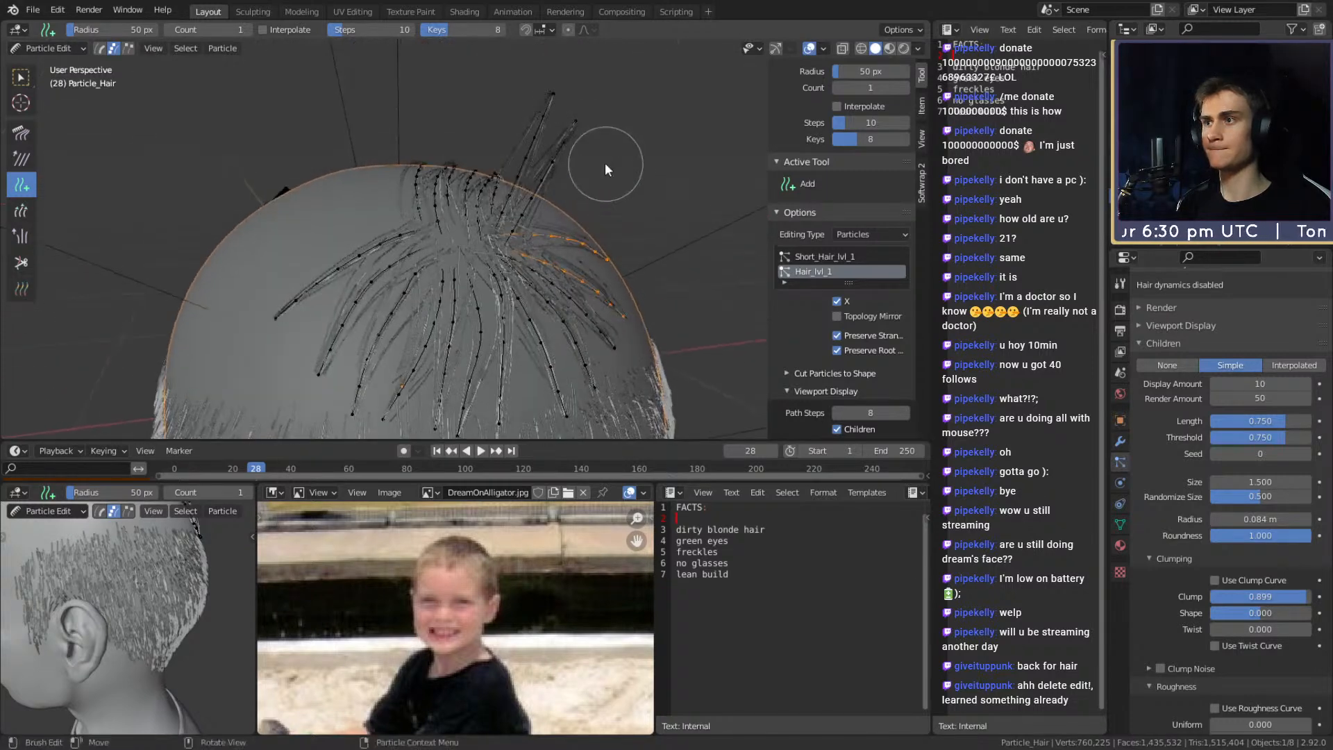
ctrl+click(574, 121)
ctrl+shift+click(553, 91)
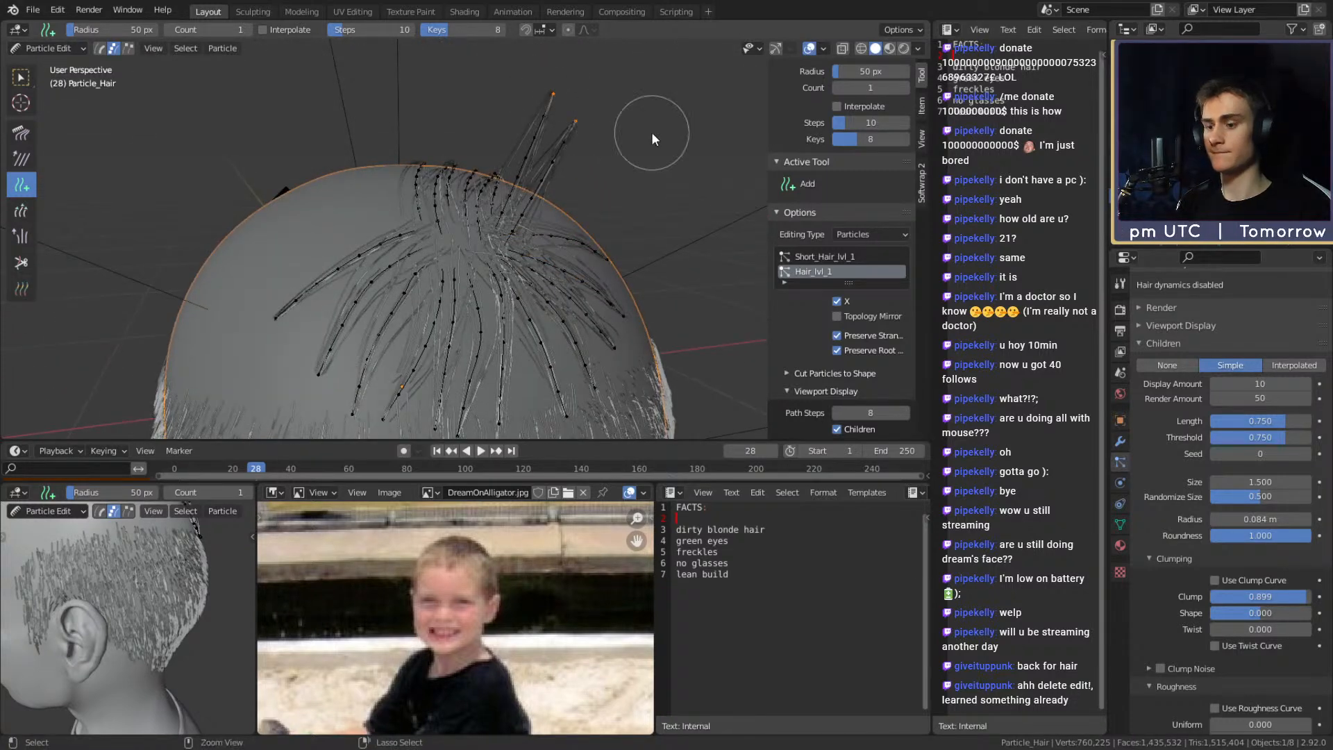
key(ctrl+l)
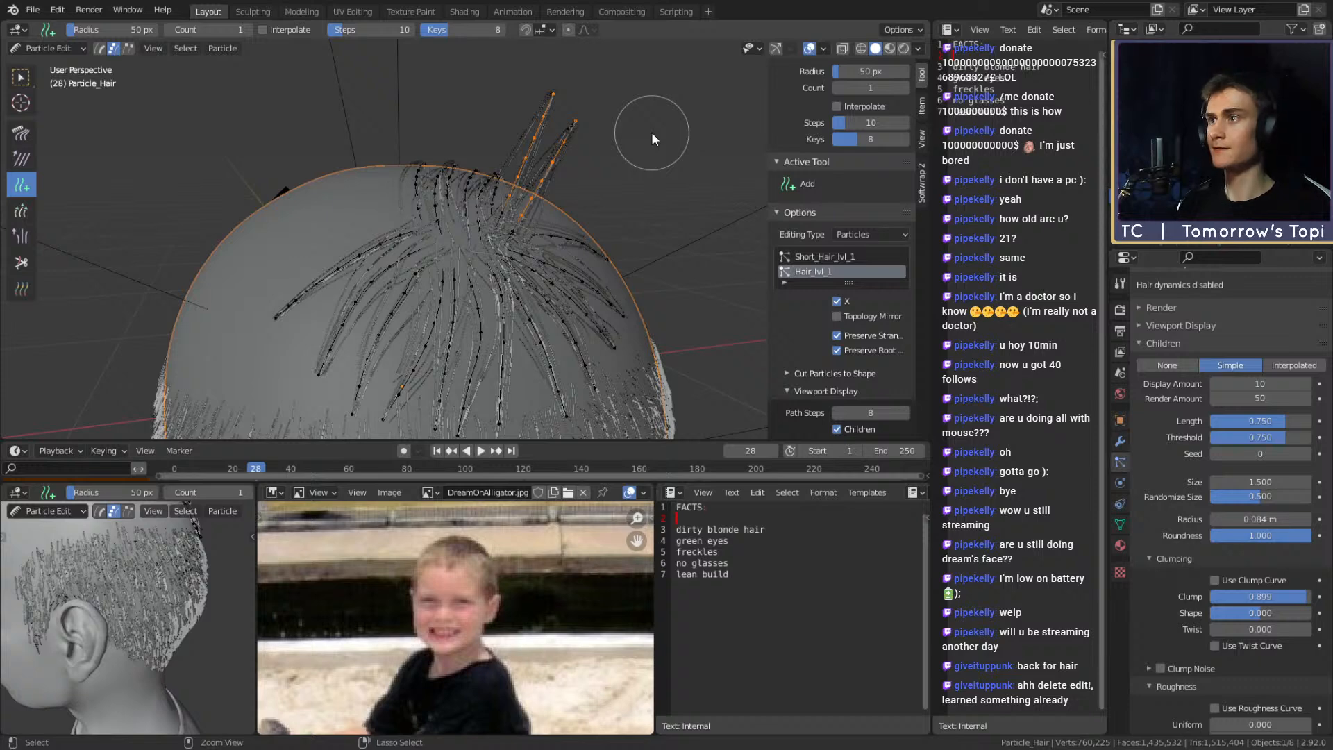
click(22, 133)
middle_drag(616, 198, 531, 131)
mouse_move(502, 60)
mouse_down()
mouse_move(647, 89)
mouse_move(700, 128)
mouse_move(688, 118)
mouse_up()
click(836, 400)
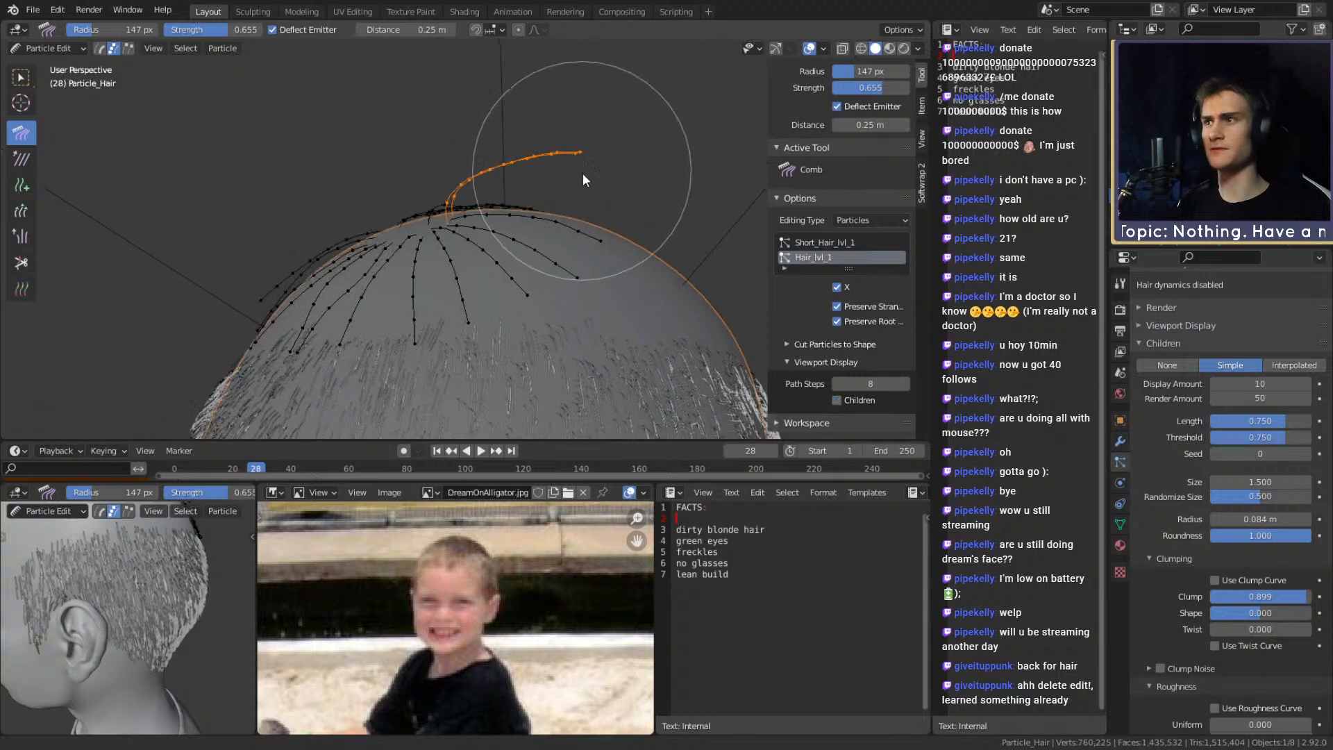
mouse_move(447, 139)
mouse_down()
mouse_move(539, 113)
mouse_move(598, 119)
mouse_move(649, 170)
mouse_up()
drag(565, 114, 673, 177)
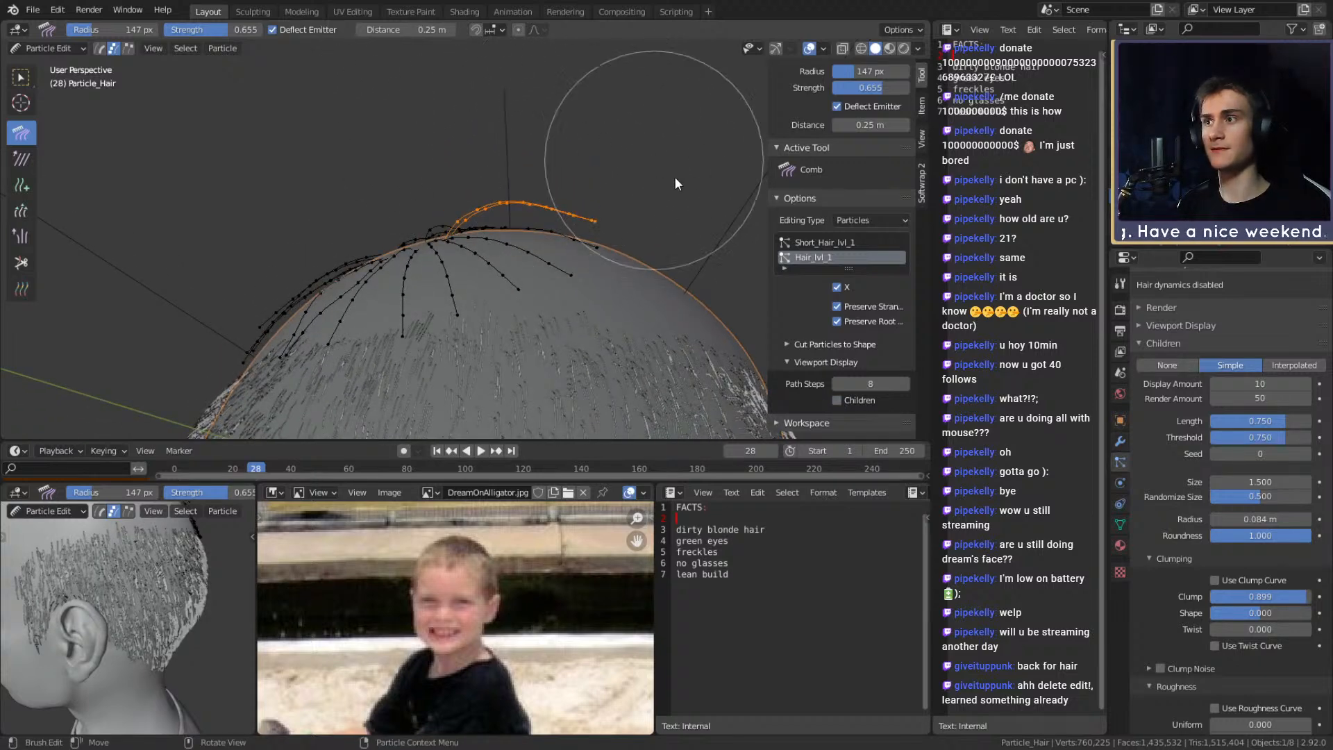
Hide the Short_Hair_lvl_1 particle system in the viewport and comb the selected crown strands flatter along the scalp
scroll(1174, 442, up, 10)
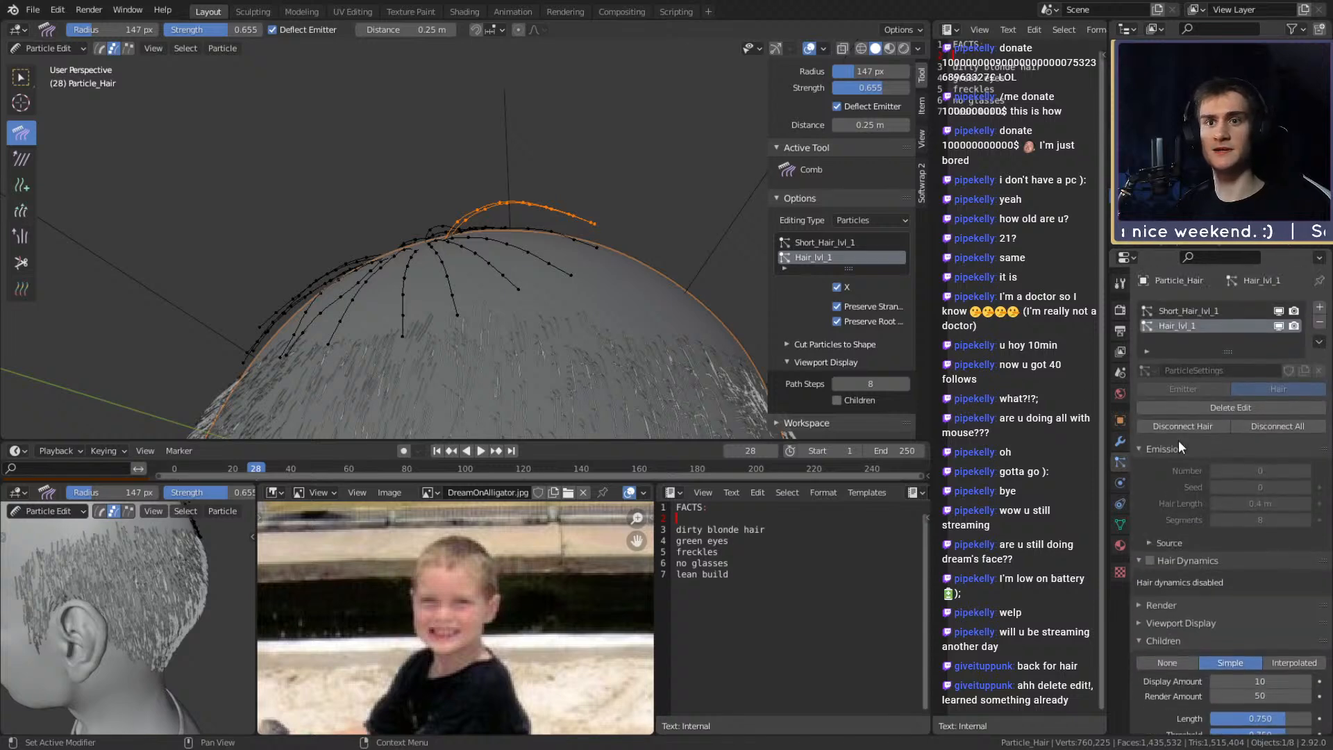
click(1279, 326)
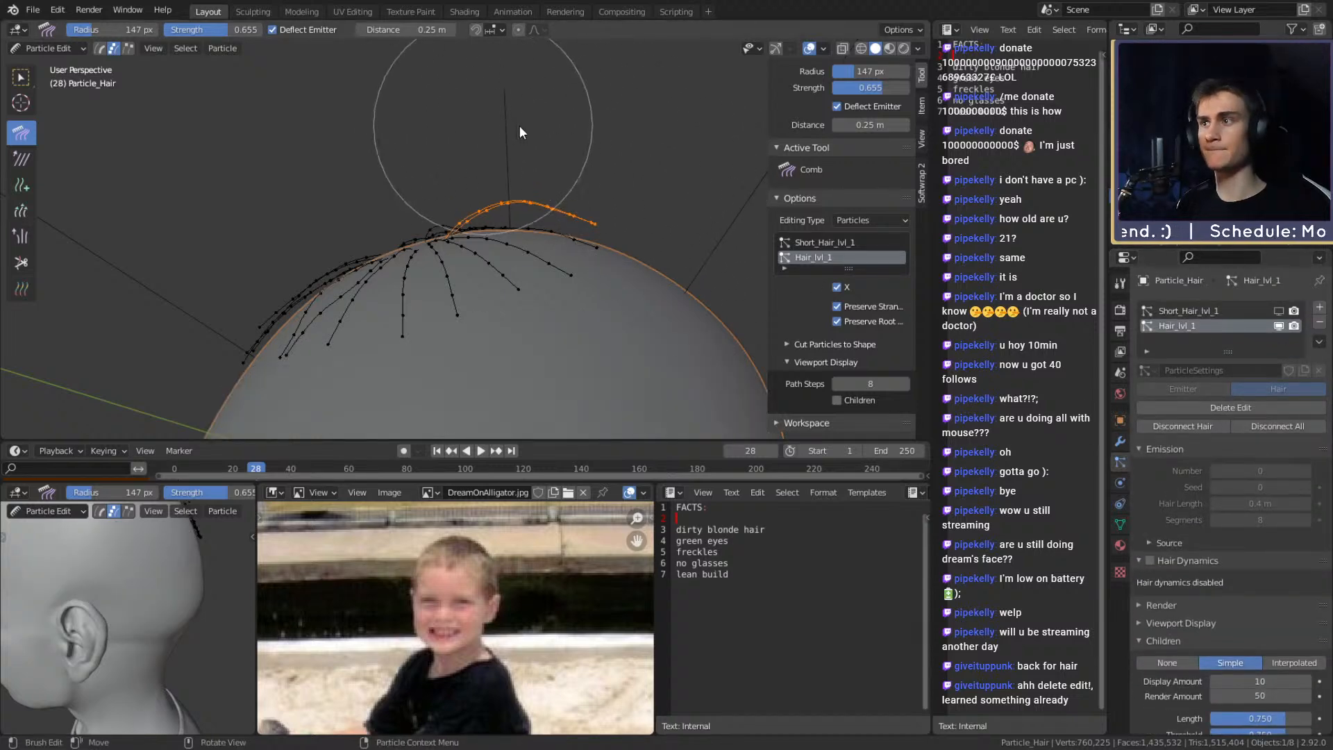
middle_drag(640, 185, 513, 217)
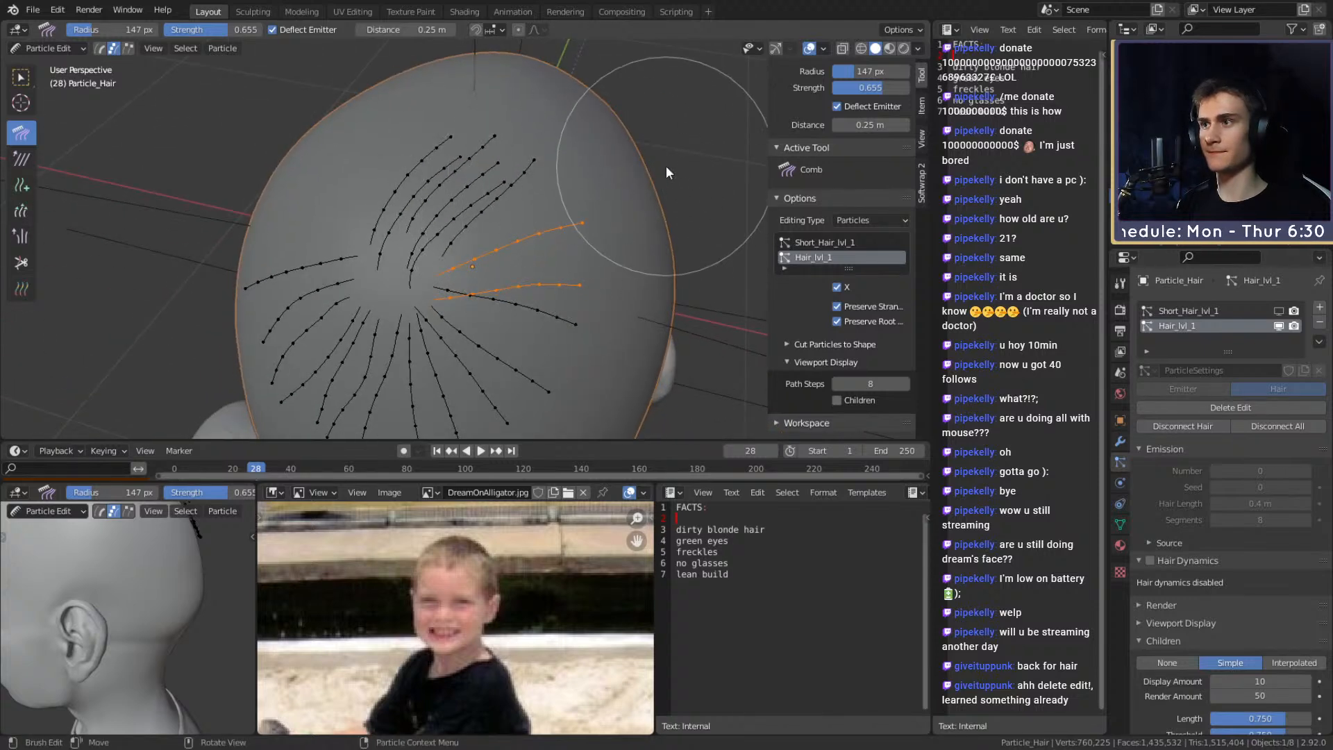
middle_drag(665, 165, 601, 246)
middle_drag(624, 169, 490, 89)
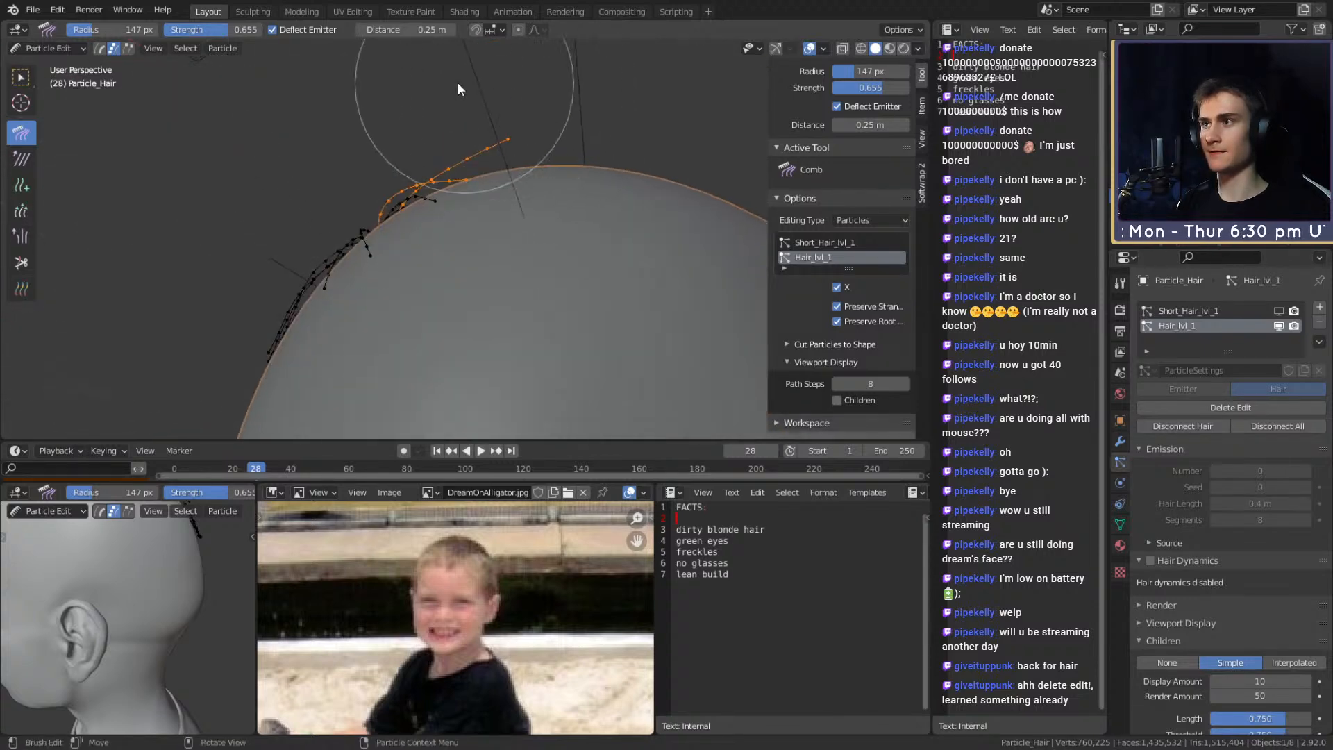
middle_drag(601, 107, 571, 65)
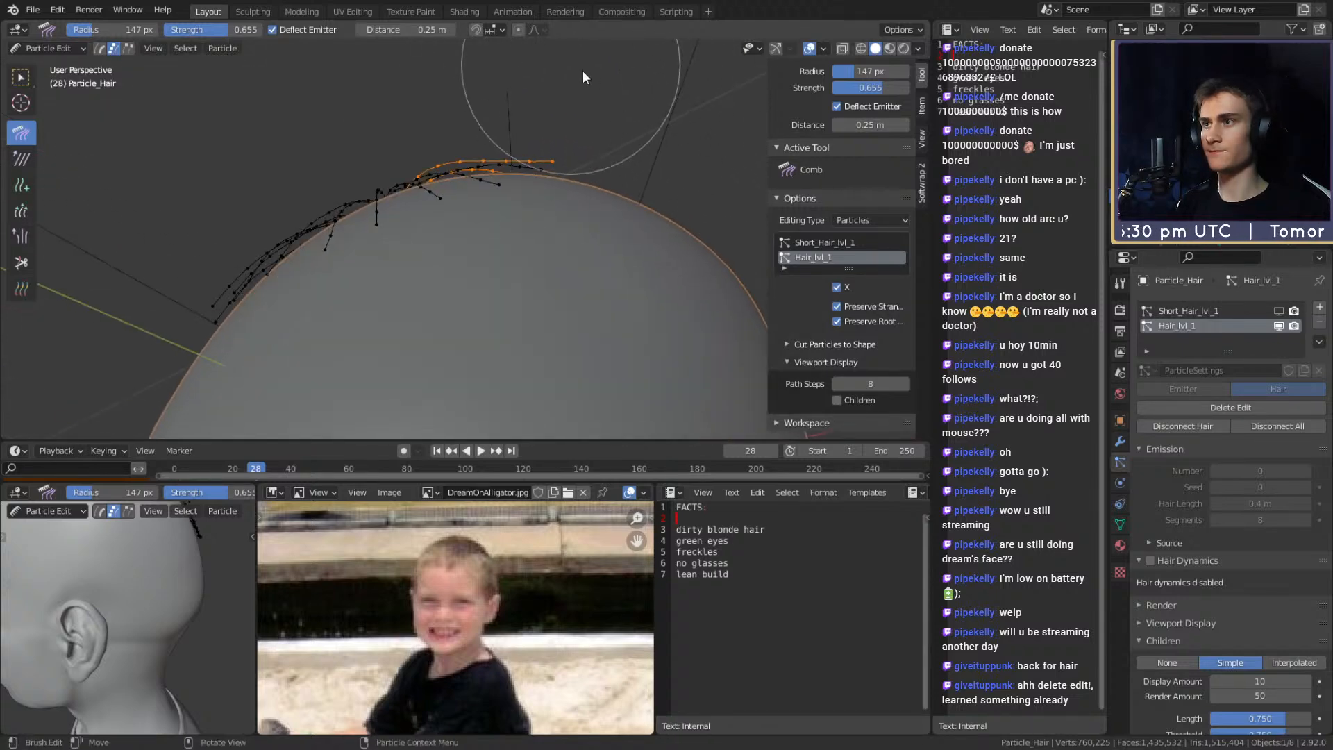
middle_drag(644, 148, 511, 94)
drag(489, 82, 636, 128)
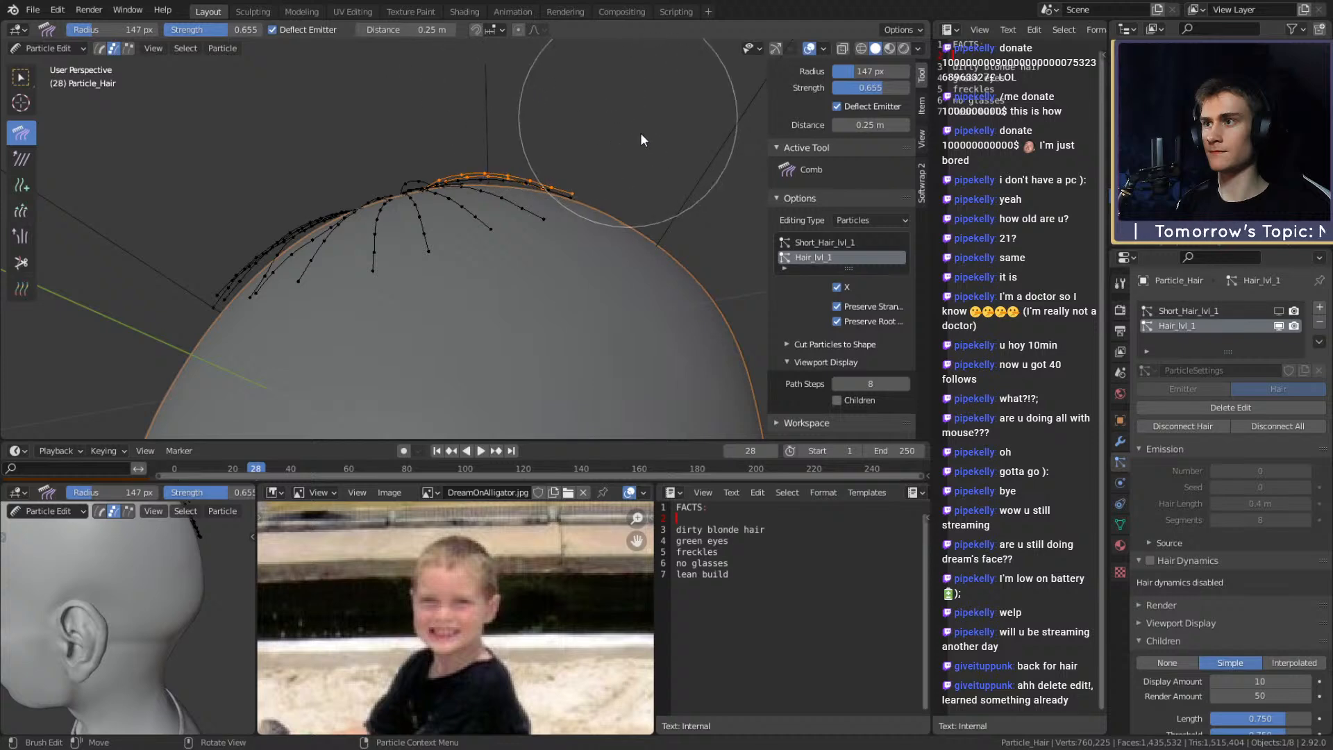
mouse_move(529, 234)
middle_down()
mouse_move(539, 281)
mouse_move(576, 244)
mouse_move(556, 222)
mouse_move(510, 255)
mouse_move(558, 257)
mouse_move(520, 200)
mouse_move(552, 241)
middle_up()
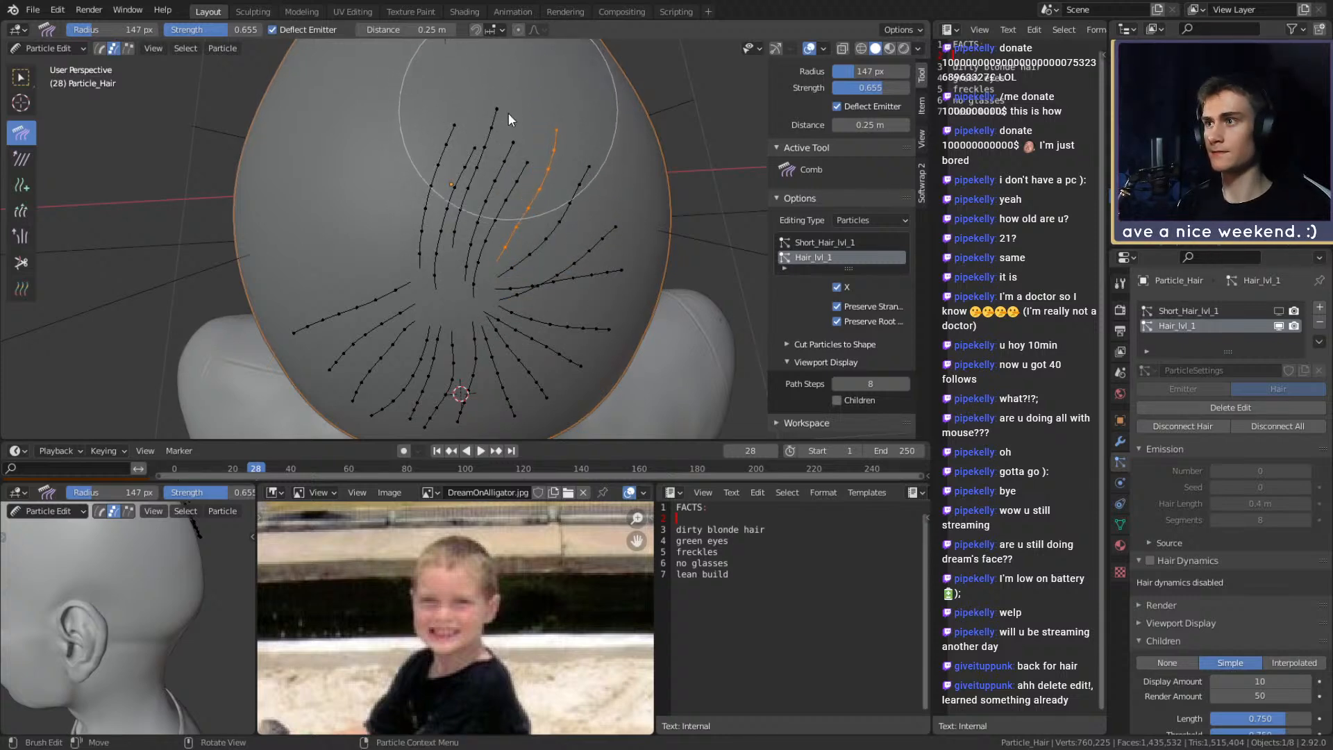
Add more guide hairs with the Add brush in the empty area beside the crown whorl
middle_drag(507, 106, 501, 197)
click(22, 184)
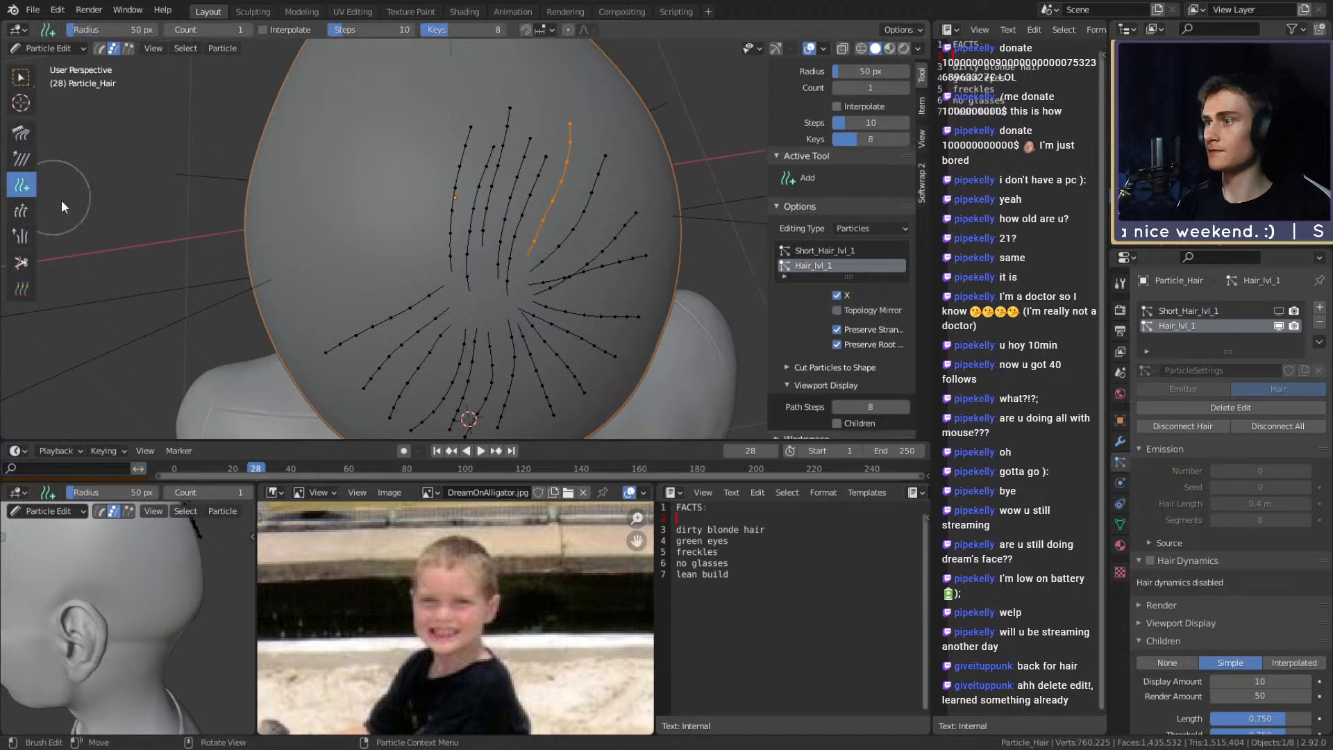
click(456, 304)
click(459, 297)
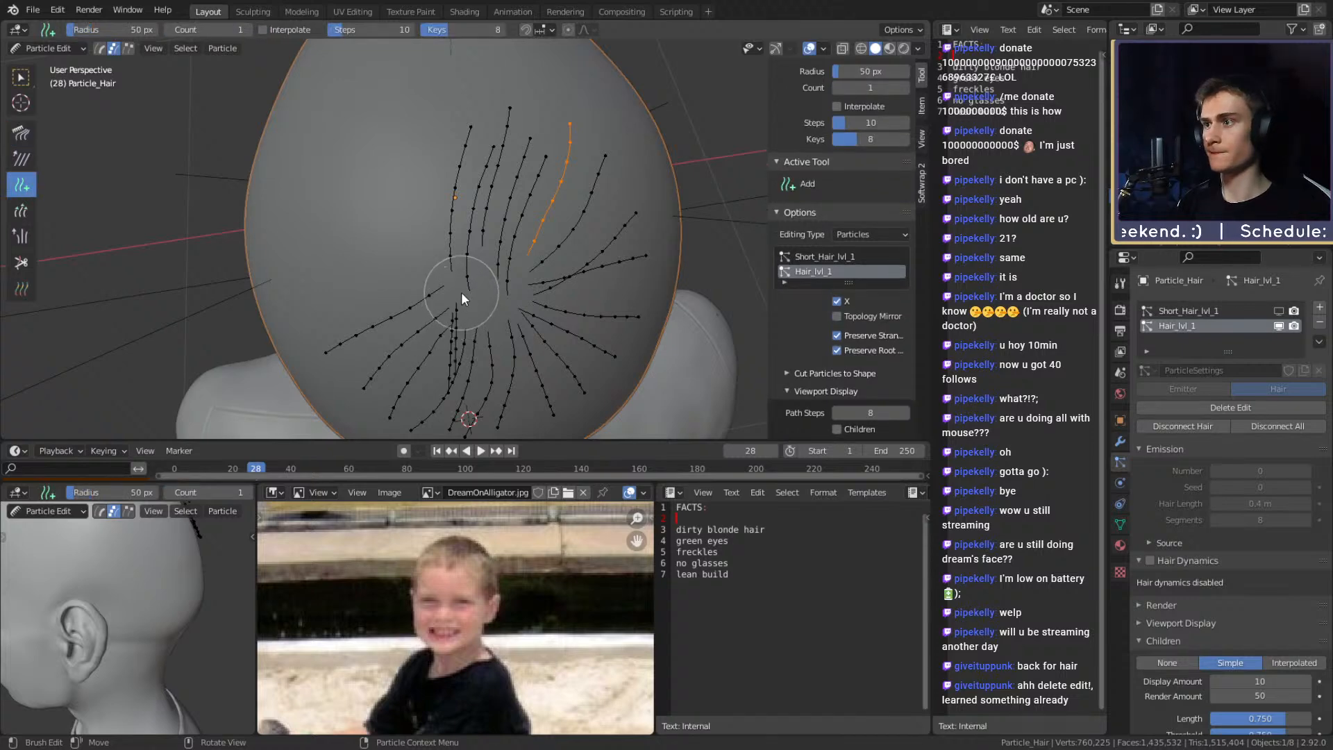
Select only the newly added upright strands along their full length and comb them forward and down over the scalp
mouse_move(463, 282)
middle_down()
mouse_move(486, 254)
mouse_move(360, 161)
middle_up()
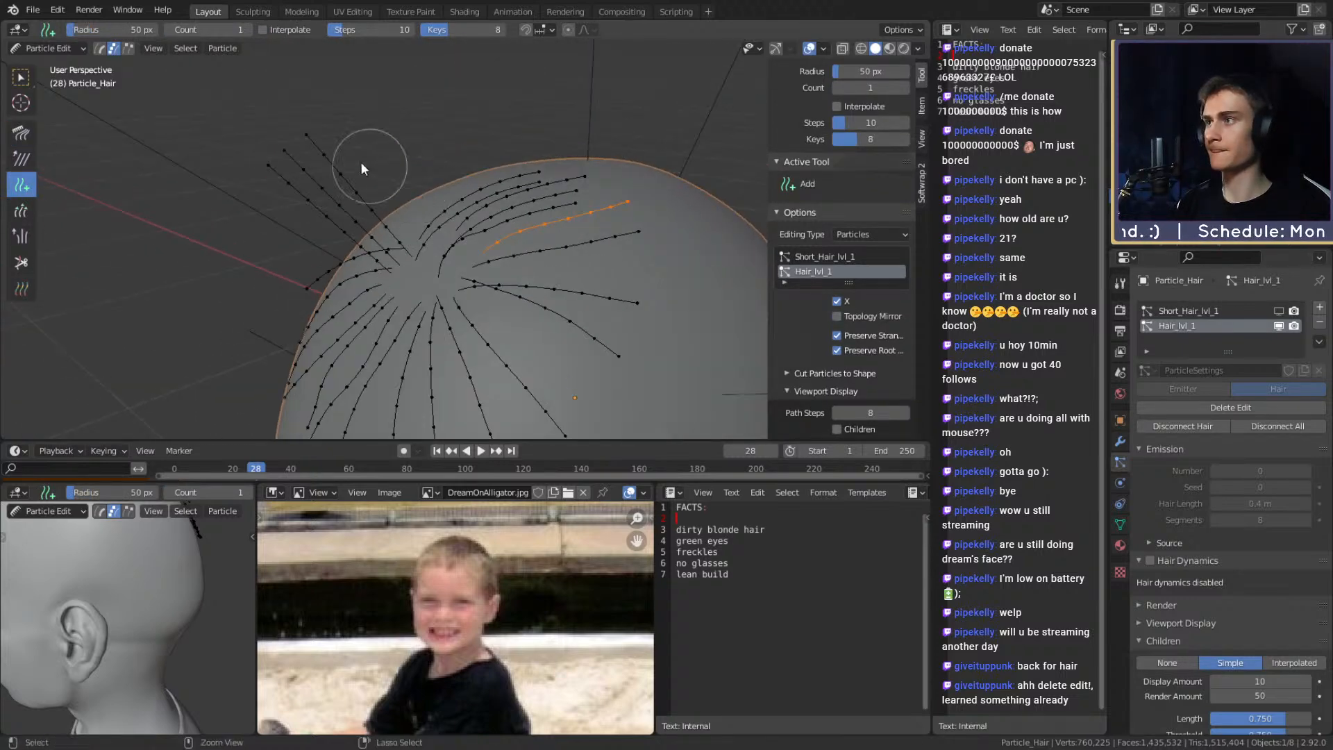
key(c)
key(Escape)
key(a)
key(alt+a)
key(c)
click(310, 123)
key(Escape)
key(c)
click(293, 141)
key(Escape)
key(ctrl+KP_Add)
key(ctrl+KP_Add)
key(ctrl+KP_Add)
key(ctrl+KP_Add)
key(ctrl+KP_Add)
key(ctrl+KP_Add)
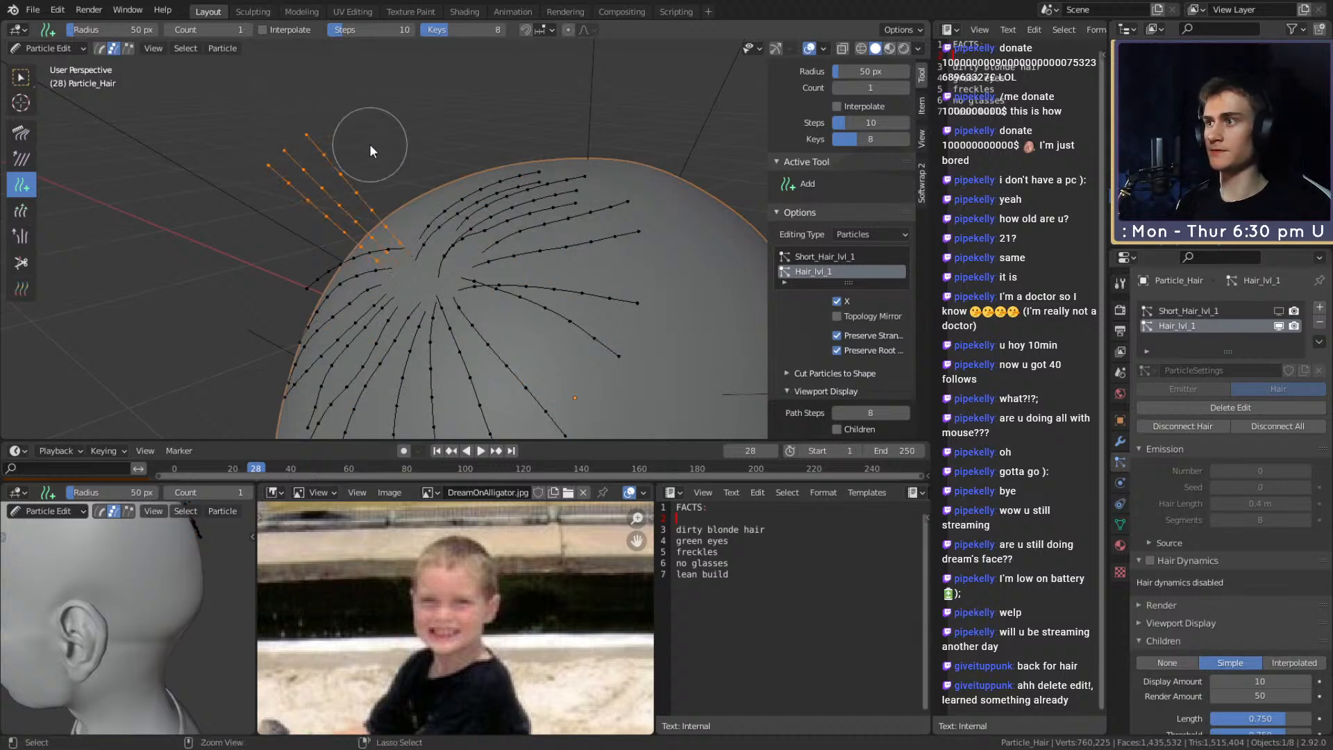
click(20, 132)
middle_drag(409, 185, 184, 159)
drag(183, 159, 561, 98)
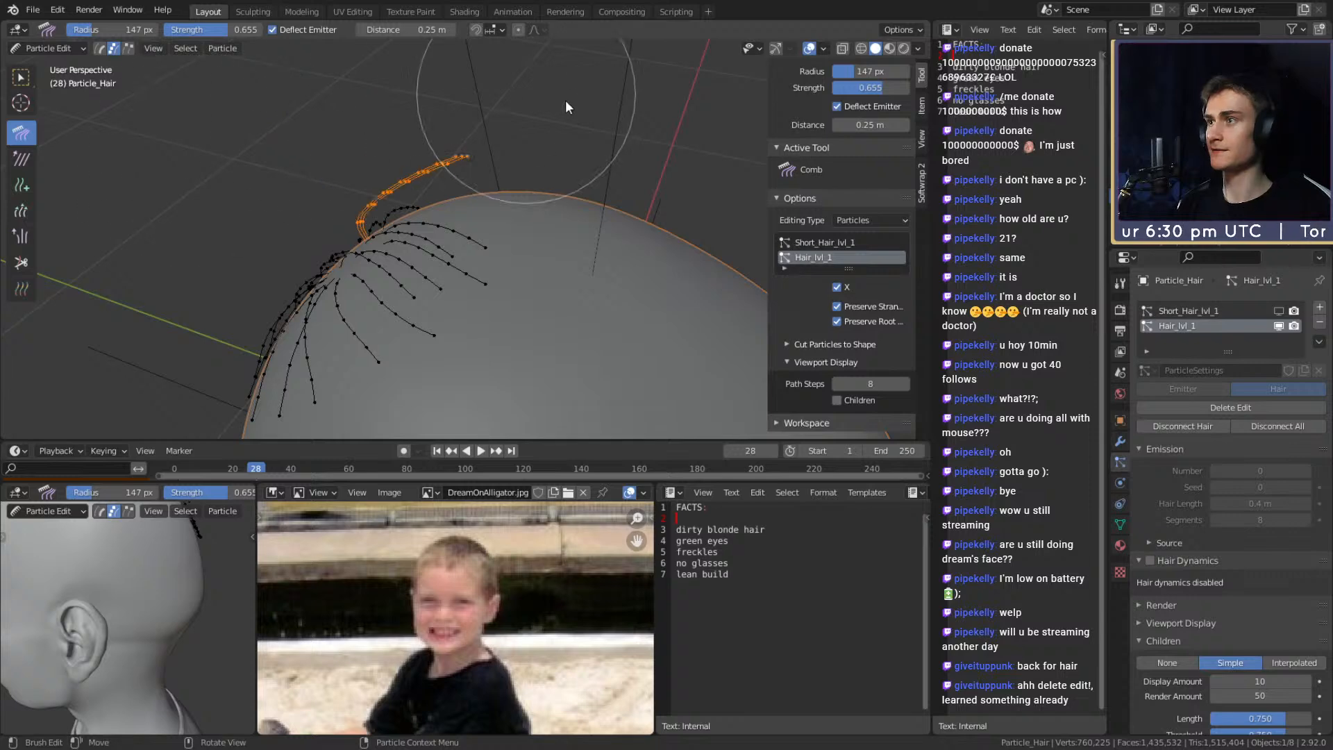
drag(314, 132, 590, 109)
middle_drag(590, 110, 503, 196)
mouse_move(320, 160)
mouse_down()
mouse_move(472, 131)
mouse_move(564, 130)
mouse_up()
Select the outermost of the new strands in full and comb it away from the others toward the side of the head
mouse_move(563, 130)
middle_down()
mouse_move(456, 161)
mouse_move(701, 268)
mouse_move(651, 251)
mouse_move(556, 255)
mouse_move(482, 293)
middle_up()
ctrl+click(475, 294)
key(ctrl+KP_Add)
key(ctrl+KP_Add)
key(ctrl+KP_Add)
key(ctrl+KP_Add)
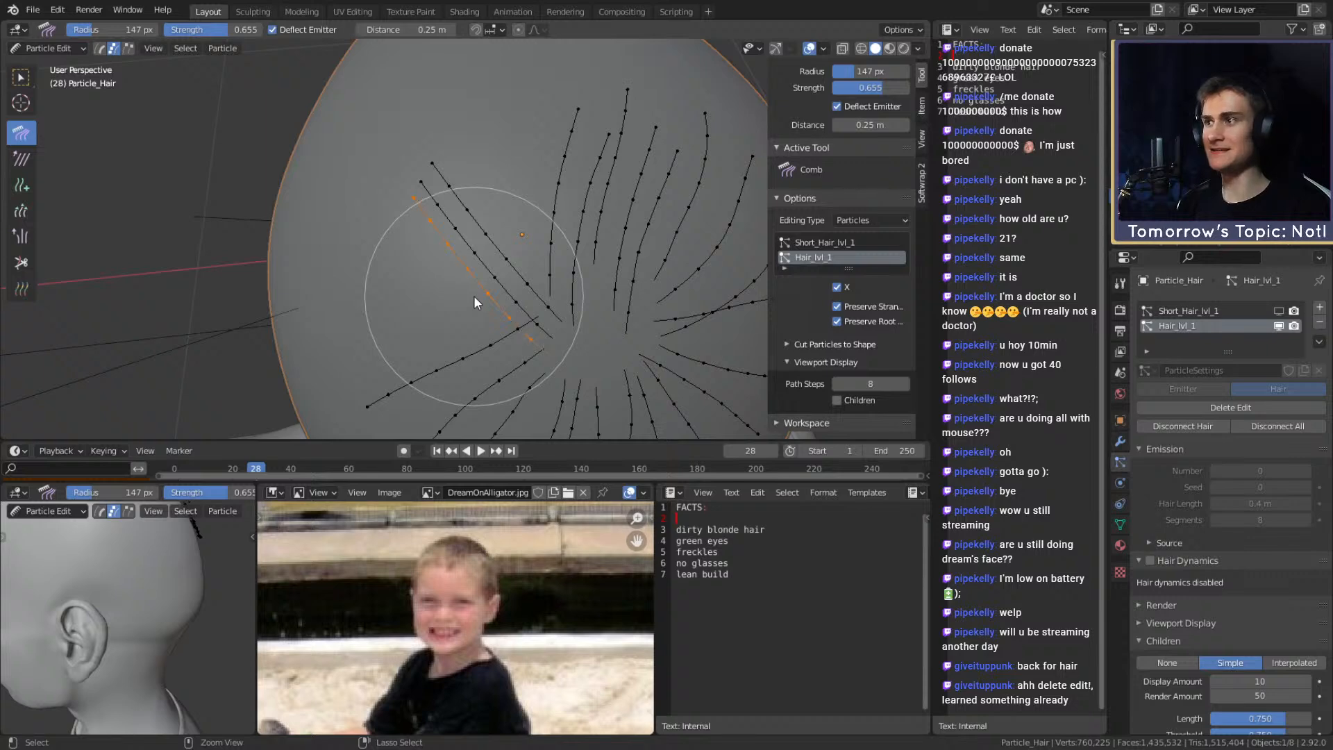
drag(500, 152, 286, 300)
mouse_move(512, 243)
mouse_down()
mouse_move(371, 312)
mouse_move(301, 289)
mouse_up()
Reselect the whole outer strand and comb its raised length closer to the scalp
mouse_move(437, 324)
middle_down()
mouse_move(369, 225)
mouse_move(436, 160)
middle_up()
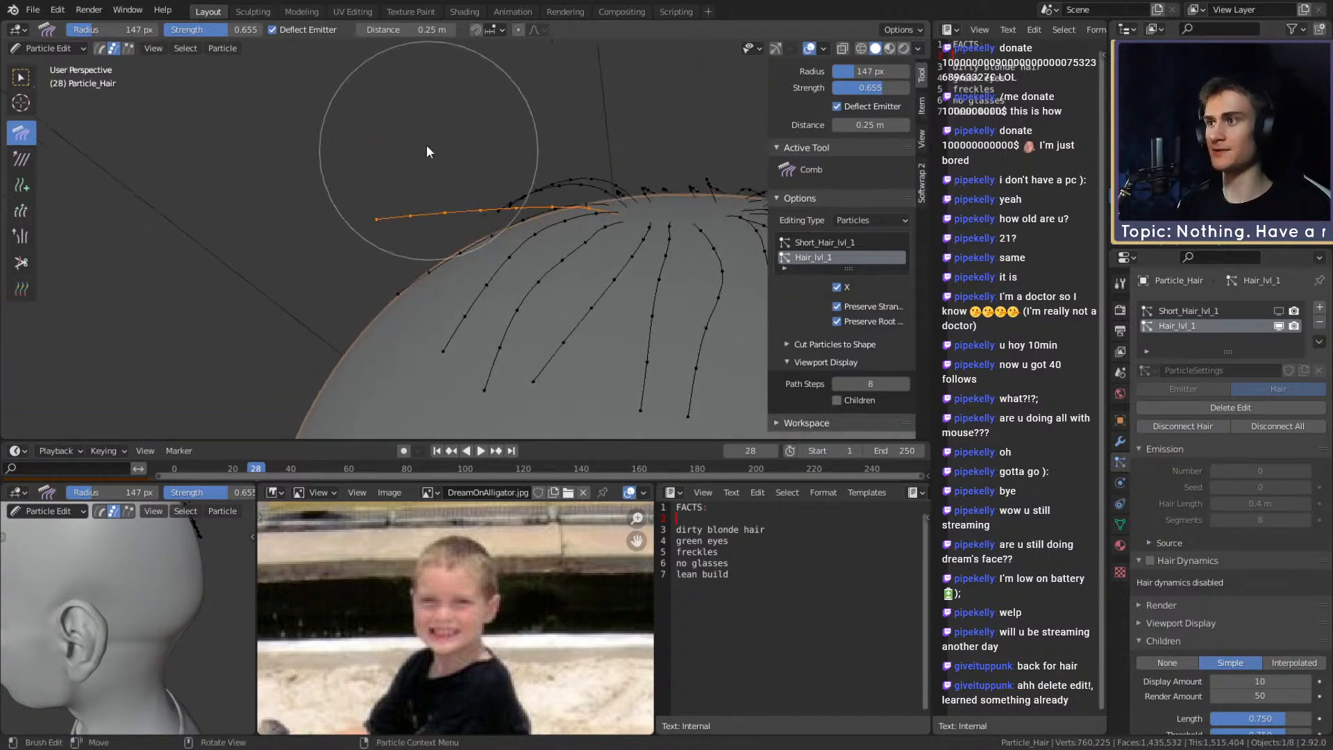
mouse_move(452, 249)
middle_down()
mouse_move(505, 354)
mouse_move(418, 268)
mouse_move(482, 240)
mouse_move(532, 264)
mouse_move(467, 120)
middle_up()
click(469, 245)
key(ctrl+l)
drag(432, 132, 297, 235)
drag(564, 240, 377, 240)
drag(501, 243, 447, 249)
mouse_move(492, 276)
shift+middle_down()
mouse_move(526, 299)
mouse_move(556, 151)
shift+middle_up()
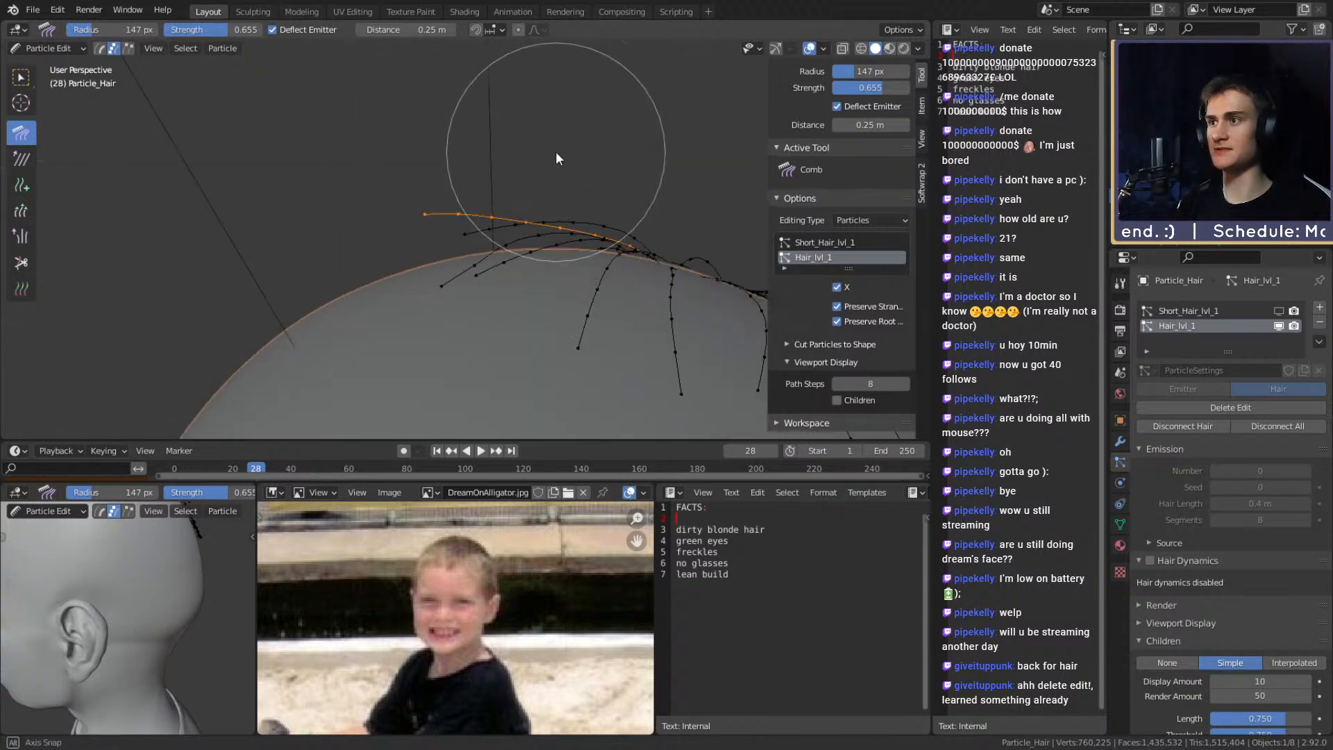
Select the neighbouring diagonal strand from tip to root and comb it into an even direction beside the outer strand
mouse_move(419, 240)
middle_down()
mouse_move(519, 218)
mouse_move(514, 336)
middle_up()
click(408, 212)
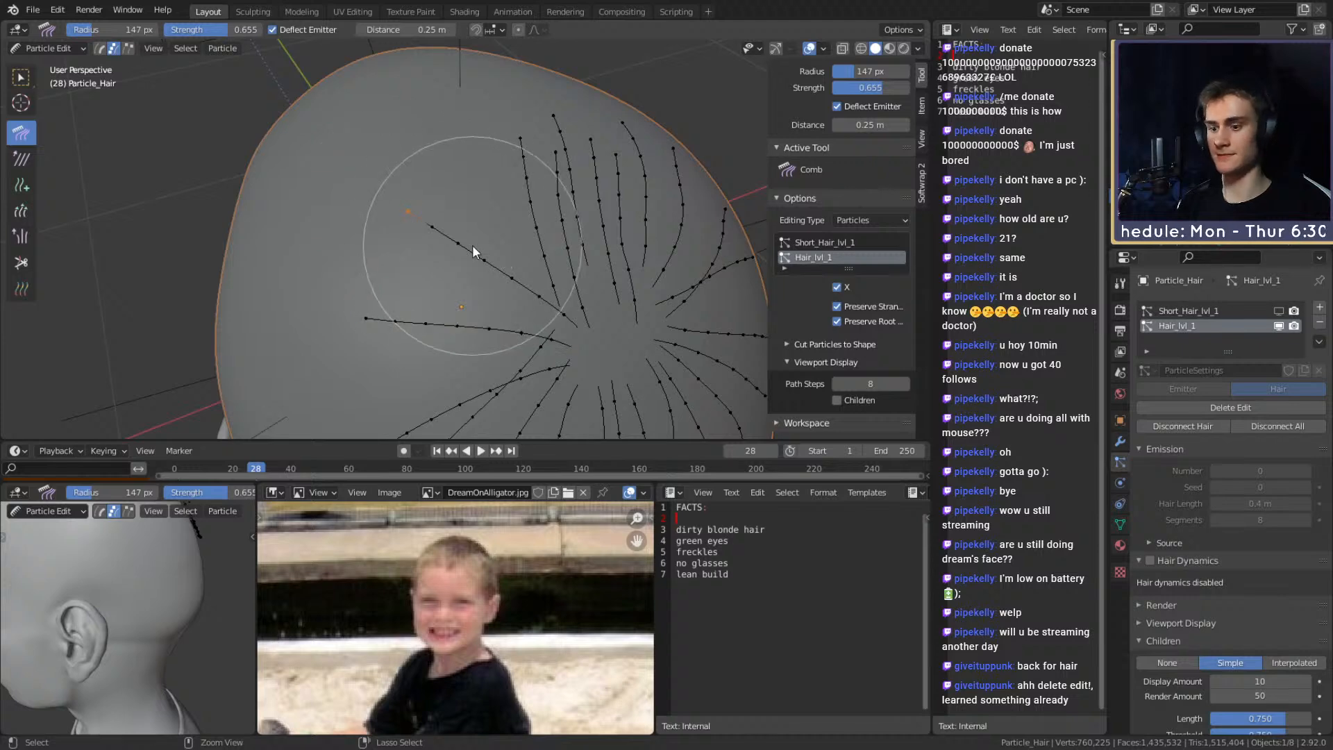
key(ctrl+KP_Add)
key(ctrl+KP_Add)
key(ctrl+KP_Add)
key(ctrl+KP_Add)
key(ctrl+KP_Add)
key(ctrl+KP_Add)
mouse_move(521, 278)
middle_down()
mouse_move(559, 235)
mouse_move(536, 241)
middle_up()
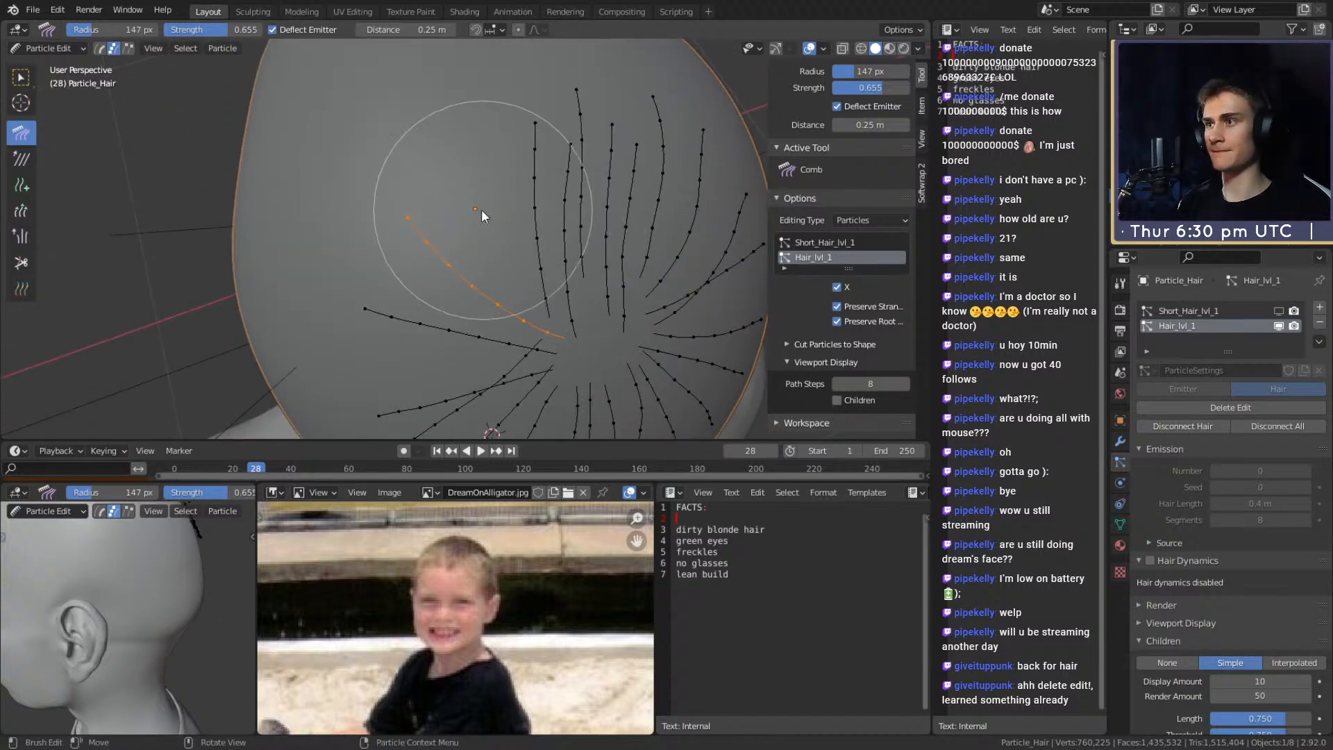
middle_drag(455, 207, 404, 135)
mouse_move(402, 132)
mouse_down()
mouse_move(538, 119)
mouse_move(425, 166)
mouse_move(573, 138)
mouse_move(537, 130)
mouse_up()
mouse_move(366, 170)
middle_down()
mouse_move(555, 183)
mouse_move(494, 297)
mouse_move(512, 278)
mouse_move(540, 288)
mouse_move(593, 336)
middle_up()
Add another mirrored guide hair close to the centre of the crown whorl
click(25, 187)
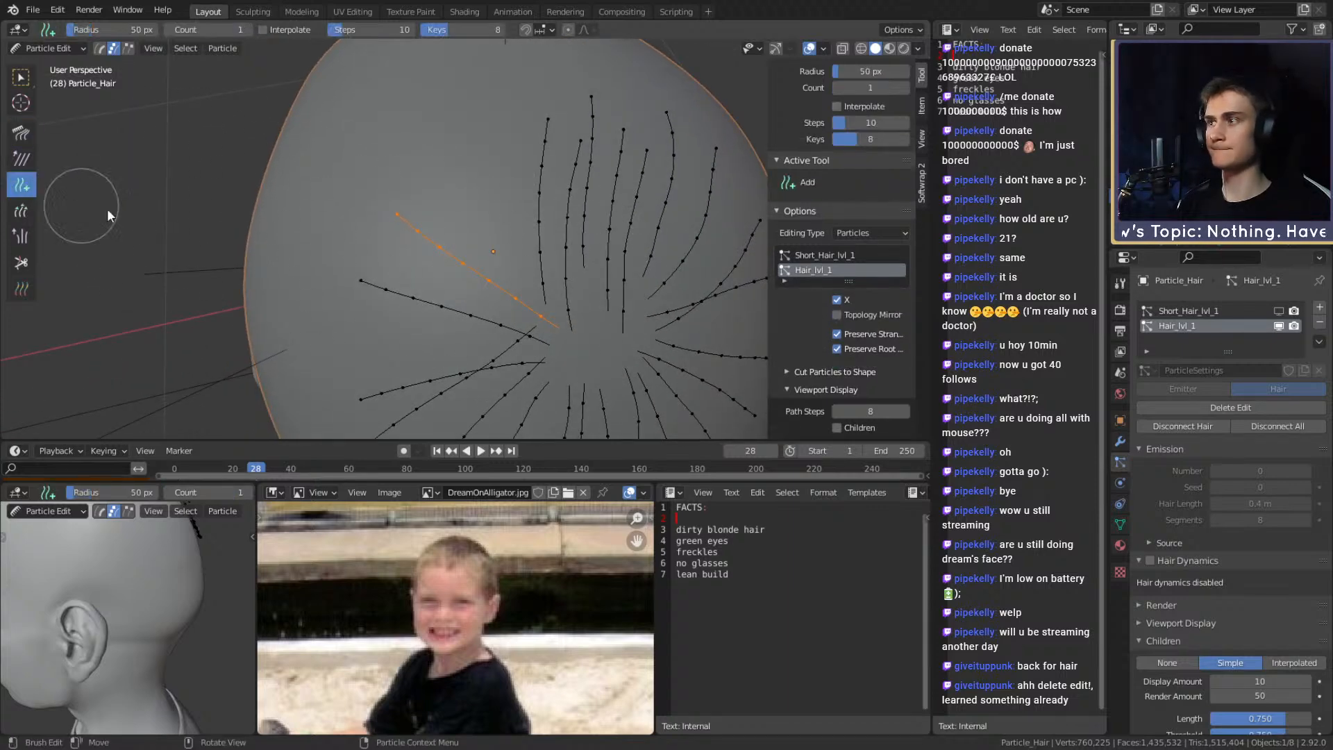
middle_drag(574, 272, 547, 379)
click(569, 377)
Select the two new upright strands in full and comb them down along the curve of the scalp
middle_drag(586, 364, 480, 279)
key(alt+a)
ctrl+right_drag(362, 172, 346, 195)
key(ctrl+KP_Add)
key(ctrl+KP_Add)
key(ctrl+KP_Add)
key(ctrl+KP_Add)
key(ctrl+KP_Add)
key(ctrl+KP_Add)
key(ctrl+KP_Add)
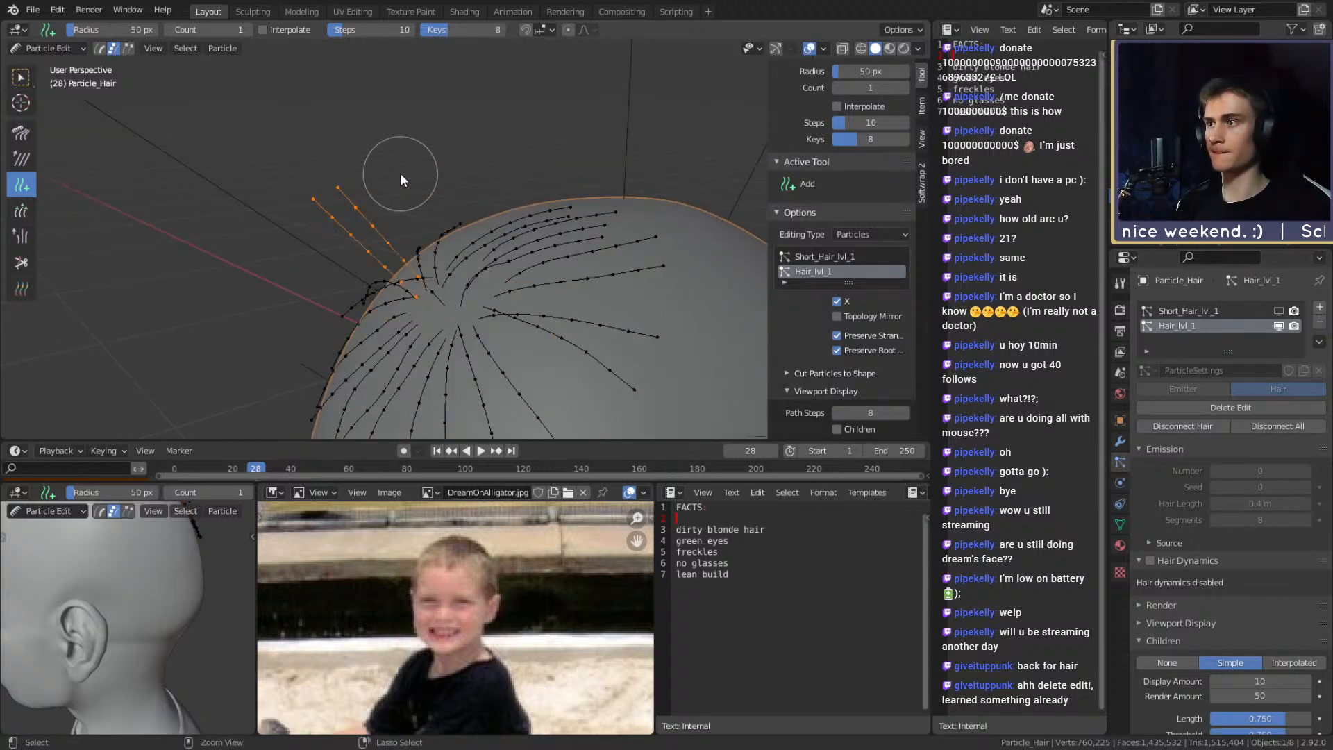
click(21, 133)
mouse_move(381, 180)
middle_down()
mouse_move(472, 213)
mouse_move(430, 169)
mouse_move(140, 238)
middle_up()
mouse_move(140, 239)
mouse_down()
mouse_move(481, 74)
mouse_move(230, 262)
mouse_move(486, 135)
mouse_up()
mouse_move(552, 175)
middle_down()
mouse_move(638, 251)
mouse_move(577, 290)
middle_up()
mouse_move(440, 206)
mouse_down()
mouse_move(484, 268)
mouse_move(469, 203)
mouse_move(403, 202)
mouse_up()
mouse_move(403, 202)
middle_down()
mouse_move(452, 190)
mouse_move(338, 172)
middle_up()
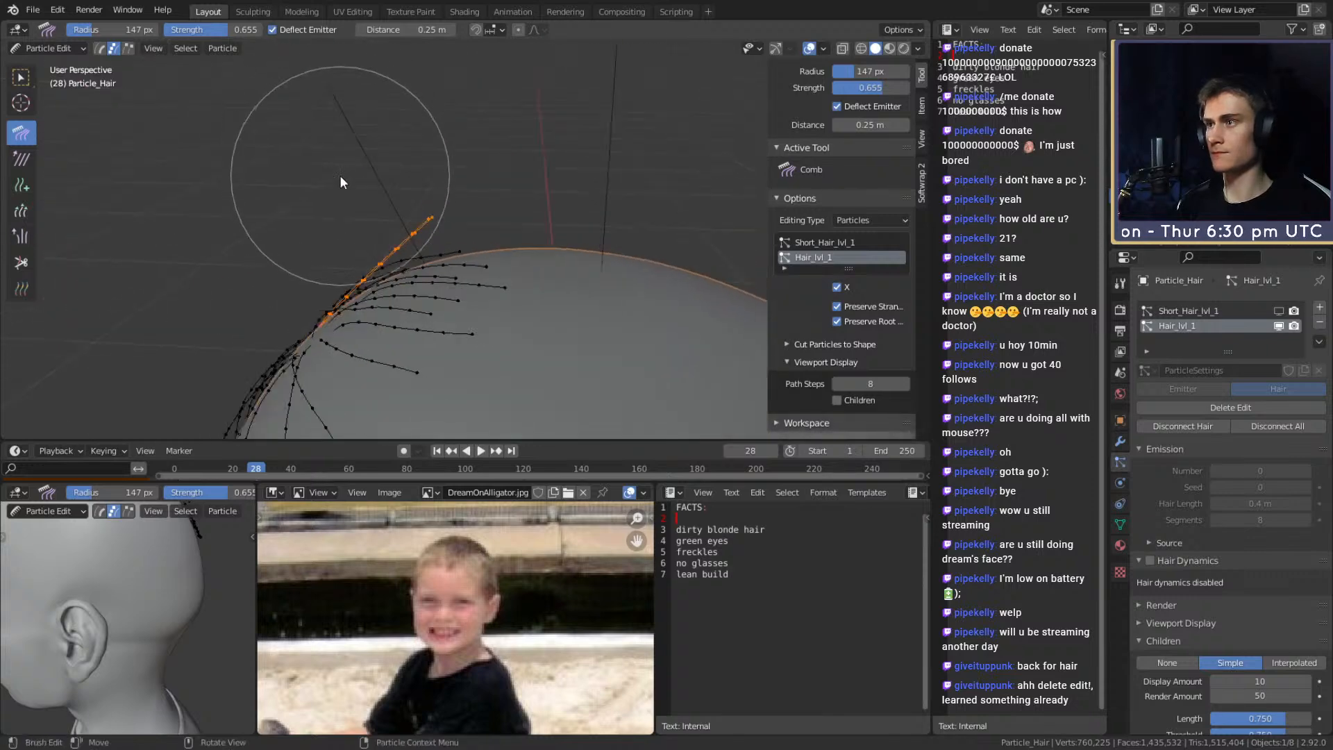
Set the comb brush radius to 101 px and spread the two selected strands into the gap between their neighbours
mouse_move(493, 215)
middle_down()
mouse_move(452, 125)
mouse_move(494, 110)
mouse_move(507, 208)
mouse_move(602, 288)
middle_up()
key(f)
click(558, 291)
key(f)
click(568, 284)
mouse_move(586, 177)
mouse_down()
mouse_move(585, 227)
mouse_move(572, 219)
mouse_move(626, 272)
mouse_move(580, 206)
mouse_move(477, 279)
mouse_move(473, 247)
mouse_move(489, 273)
mouse_move(549, 240)
mouse_move(565, 168)
mouse_move(573, 281)
mouse_move(580, 260)
mouse_move(551, 181)
mouse_up()
mouse_move(529, 326)
mouse_down()
mouse_move(492, 327)
mouse_move(473, 250)
mouse_move(514, 199)
mouse_move(618, 302)
mouse_move(601, 307)
mouse_move(589, 231)
mouse_up()
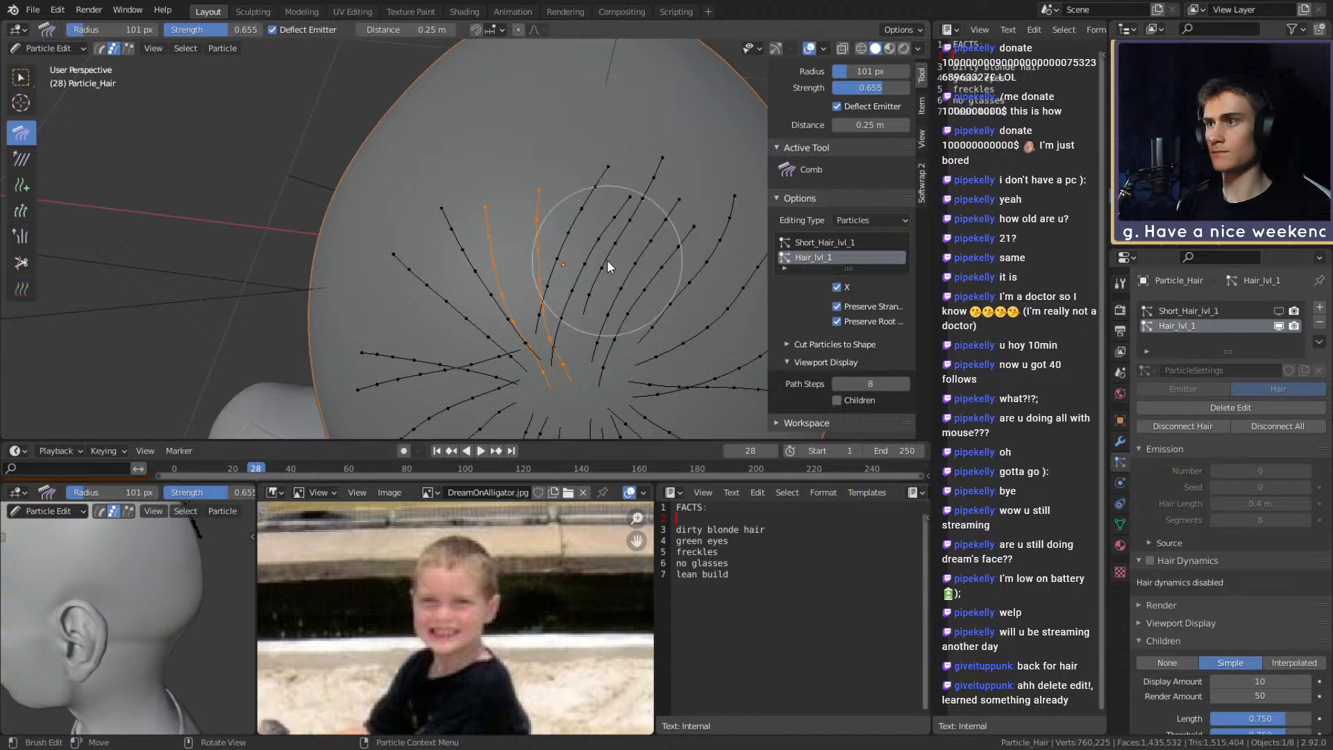
middle_drag(572, 314, 686, 232)
mouse_move(686, 239)
mouse_down()
mouse_move(506, 134)
mouse_move(527, 127)
mouse_move(395, 144)
mouse_up()
Add a guide hair beside the crown strands and comb it down over the head with a resized Comb brush
middle_drag(394, 143, 495, 332)
click(21, 187)
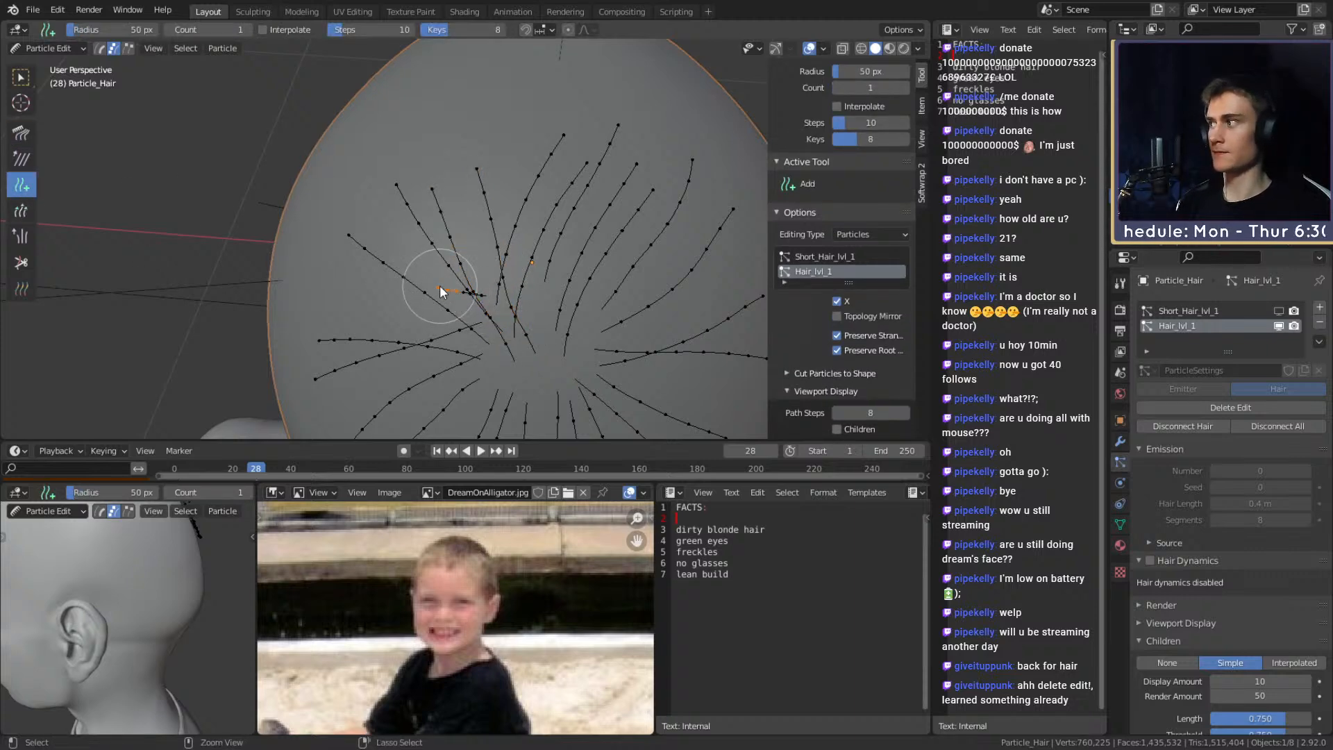
click(21, 131)
mouse_move(307, 181)
middle_down()
mouse_move(382, 239)
mouse_move(444, 229)
mouse_move(176, 127)
middle_up()
key(f)
click(422, 104)
mouse_move(421, 105)
mouse_down()
mouse_move(466, 68)
mouse_move(642, 108)
mouse_move(611, 86)
mouse_move(625, 164)
mouse_up()
Set the comb brush radius to 149 px and comb the newest strand into line with the surrounding hairs
middle_drag(624, 164, 707, 219)
key(f)
click(715, 212)
middle_drag(589, 215, 634, 235)
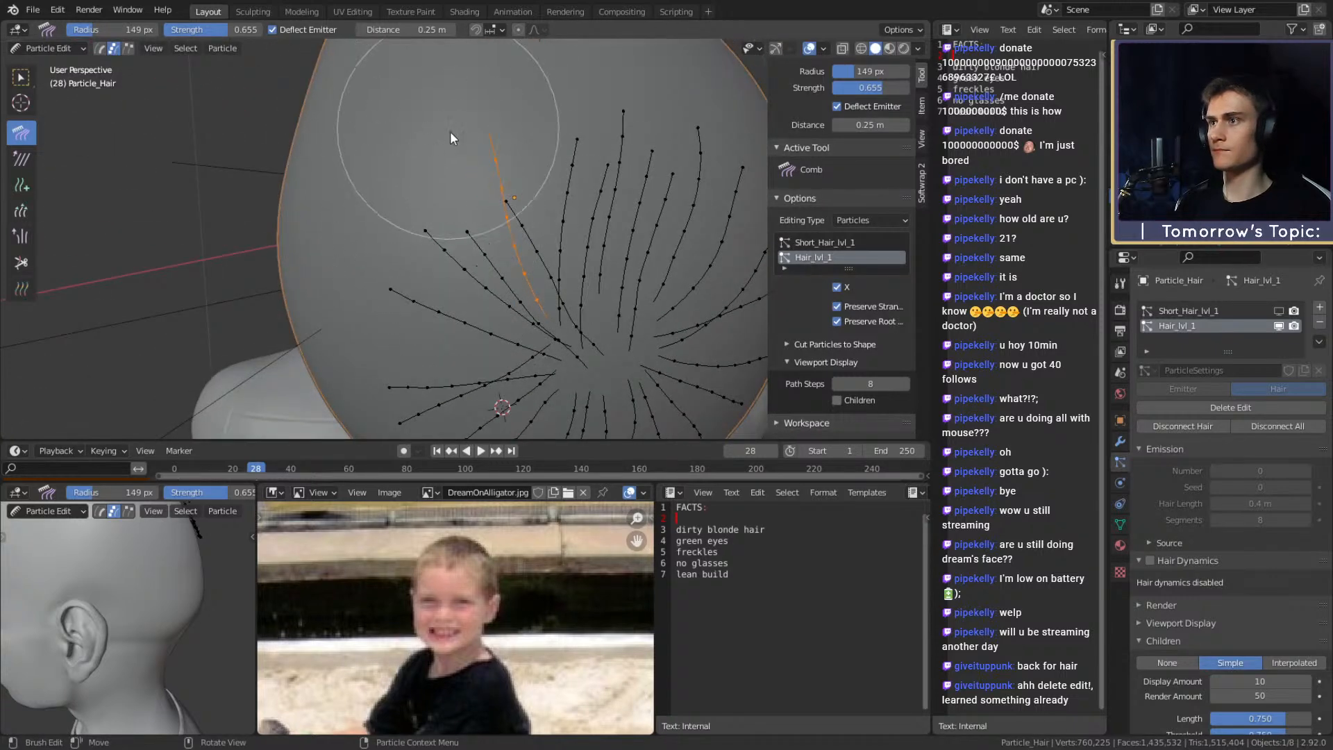
mouse_move(431, 143)
mouse_down()
mouse_move(619, 179)
mouse_move(605, 194)
mouse_up()
middle_drag(608, 211, 595, 113)
middle_drag(427, 75, 520, 248)
Turn the viewport display of child hairs back on and return the hair object to Object Mode
click(837, 400)
mouse_move(625, 292)
middle_down()
mouse_move(517, 227)
mouse_move(612, 218)
mouse_move(619, 235)
mouse_move(511, 248)
mouse_move(472, 289)
mouse_move(615, 165)
mouse_move(535, 217)
middle_up()
click(49, 48)
click(55, 64)
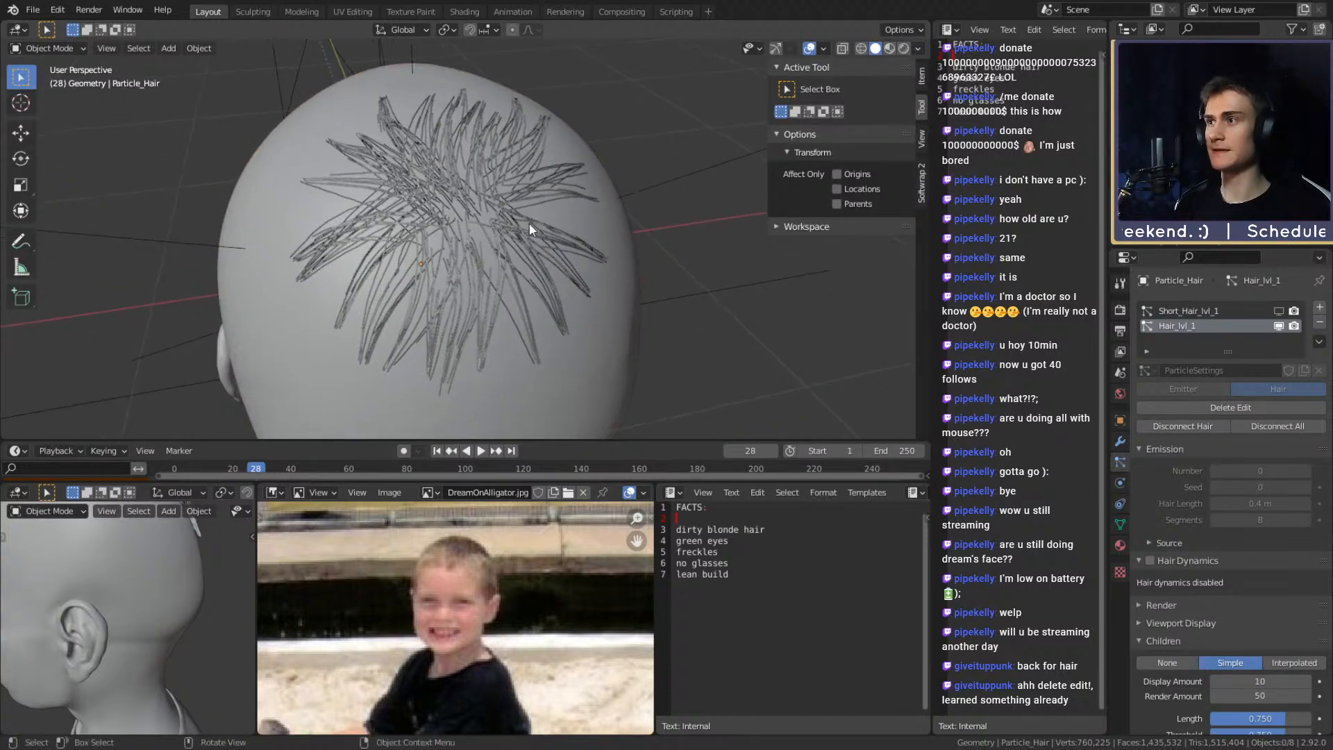
Save the blend file and switch the main viewport to rendered shading to preview the hair
click(33, 10)
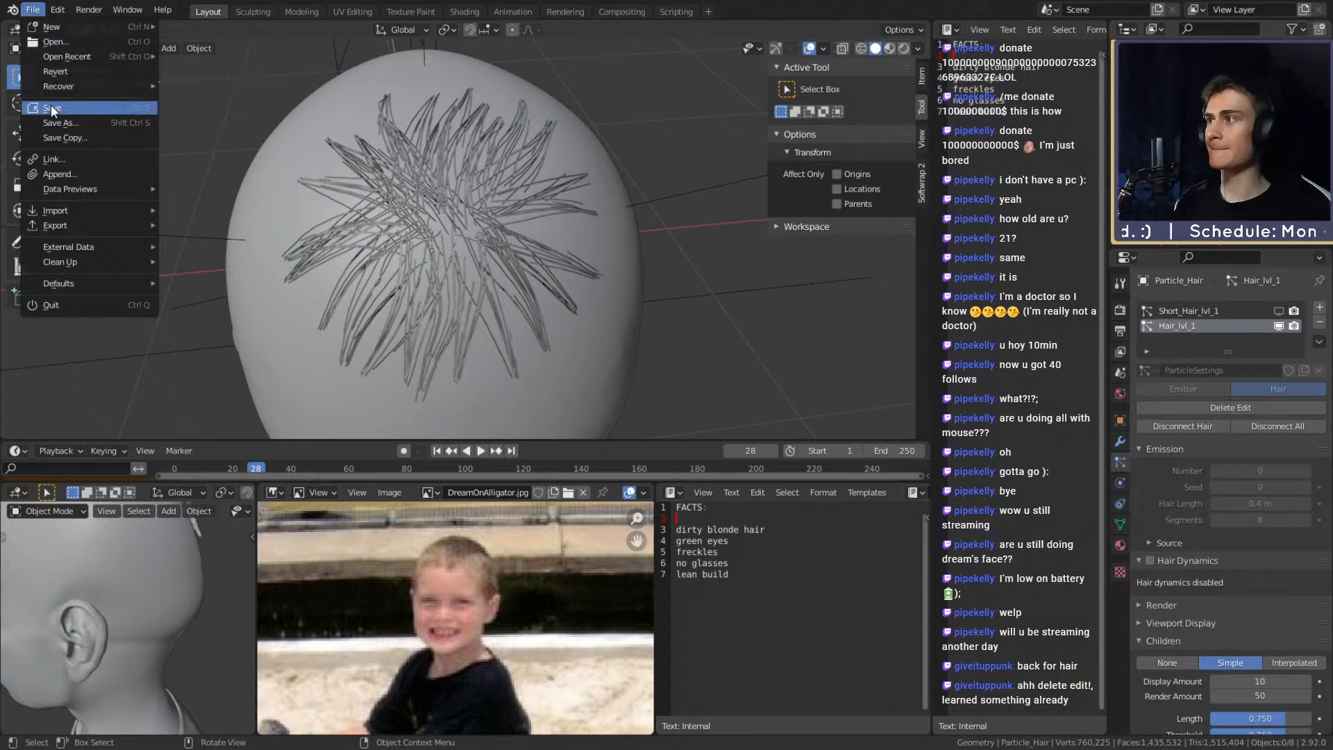
click(52, 107)
key(z)
click(523, 184)
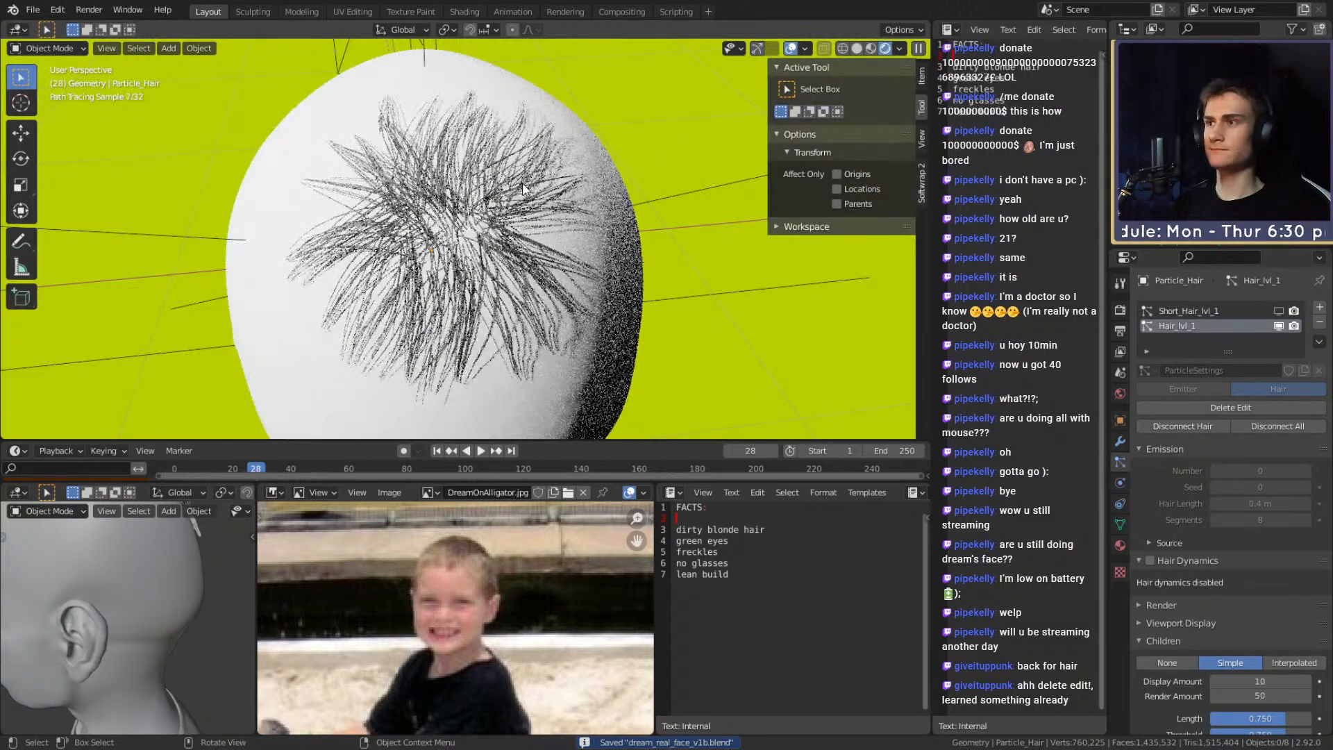
mouse_move(507, 257)
middle_down()
mouse_move(684, 225)
mouse_move(694, 250)
mouse_move(632, 253)
mouse_move(611, 275)
middle_up()
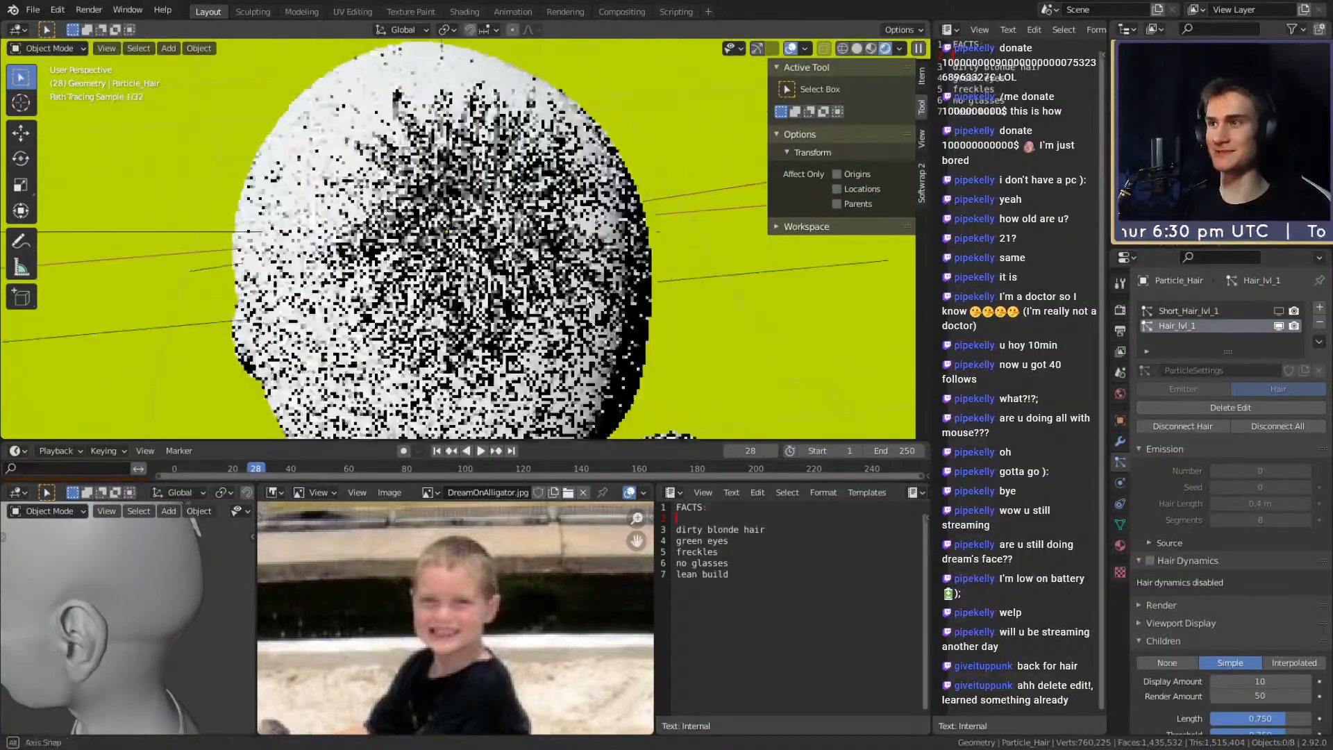
Set the children Display Amount of the Hair_lvl_1 particle system to 5
scroll(1173, 459, down, 8)
click(1255, 414)
text(5)
key(Return)
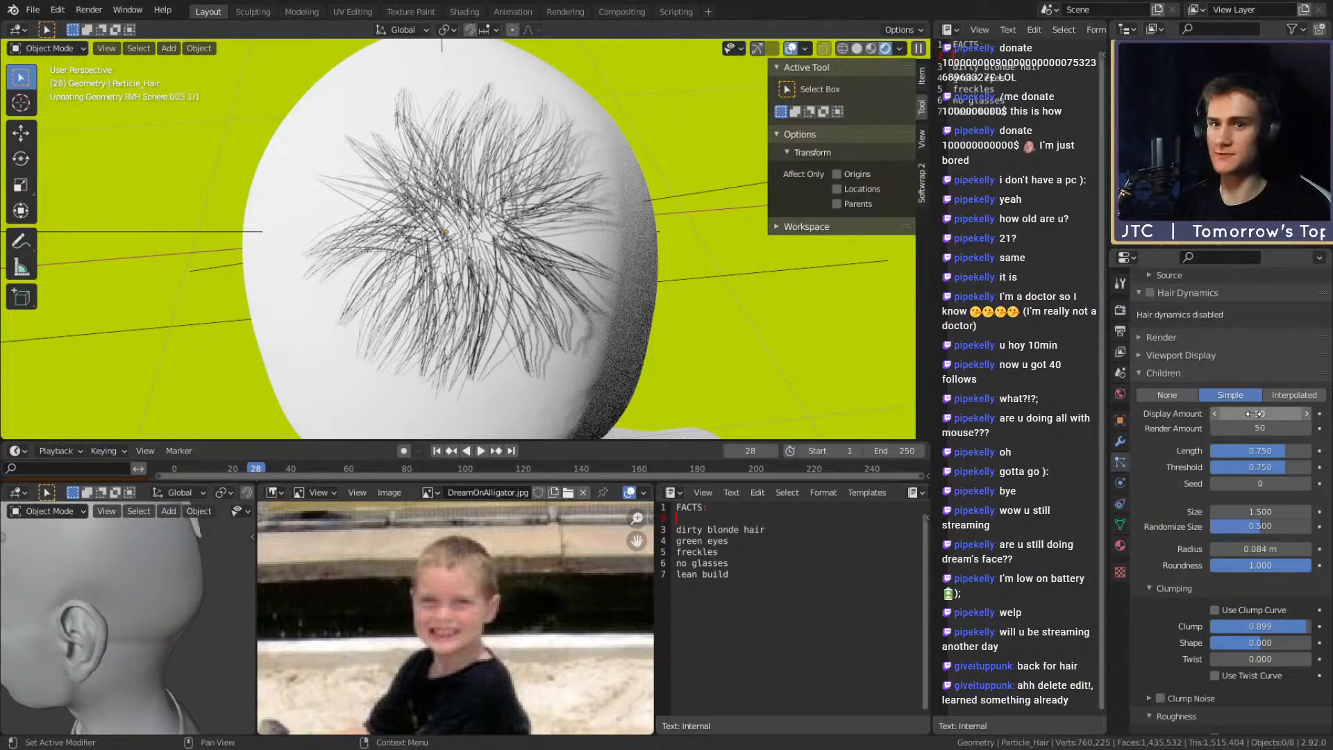
Check the rendered hair up close and set the children Size of the Hair_lvl_1 system to 1.1
middle_drag(619, 290, 553, 308)
scroll(532, 311, up, 5)
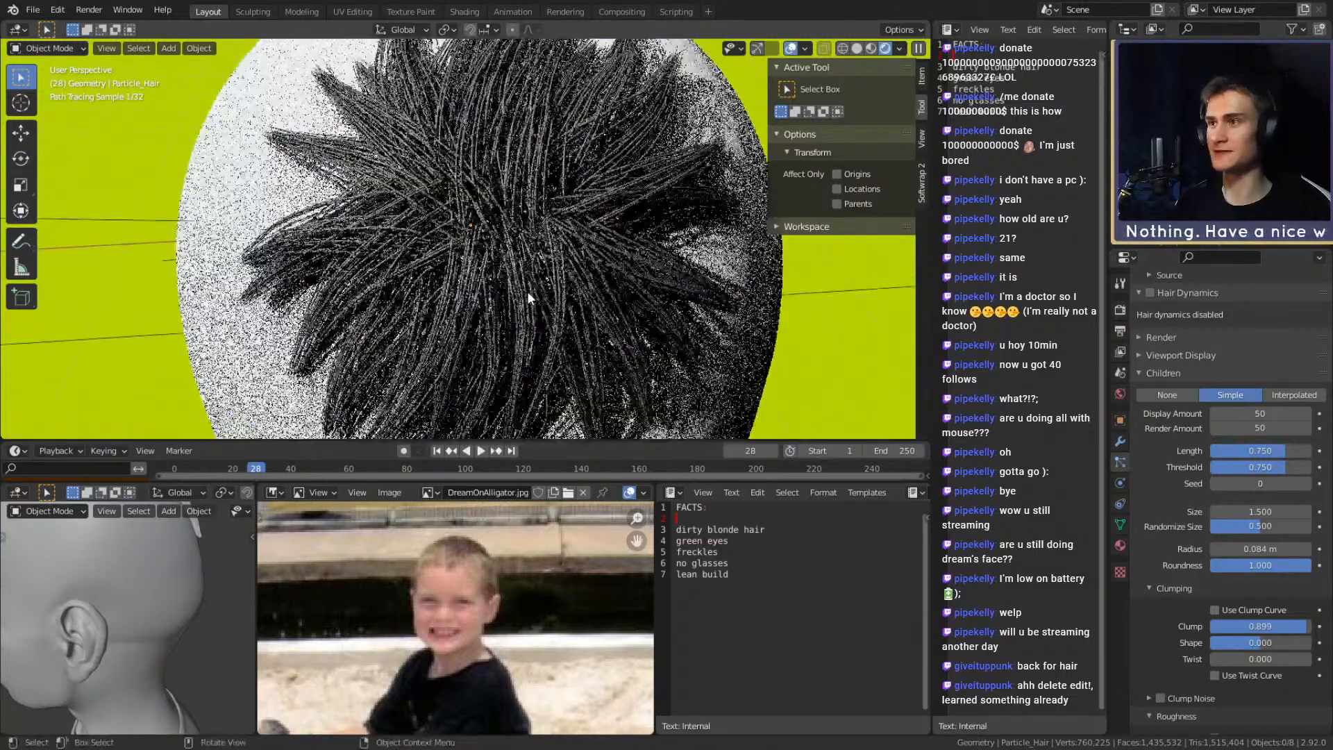
middle_drag(576, 294, 573, 303)
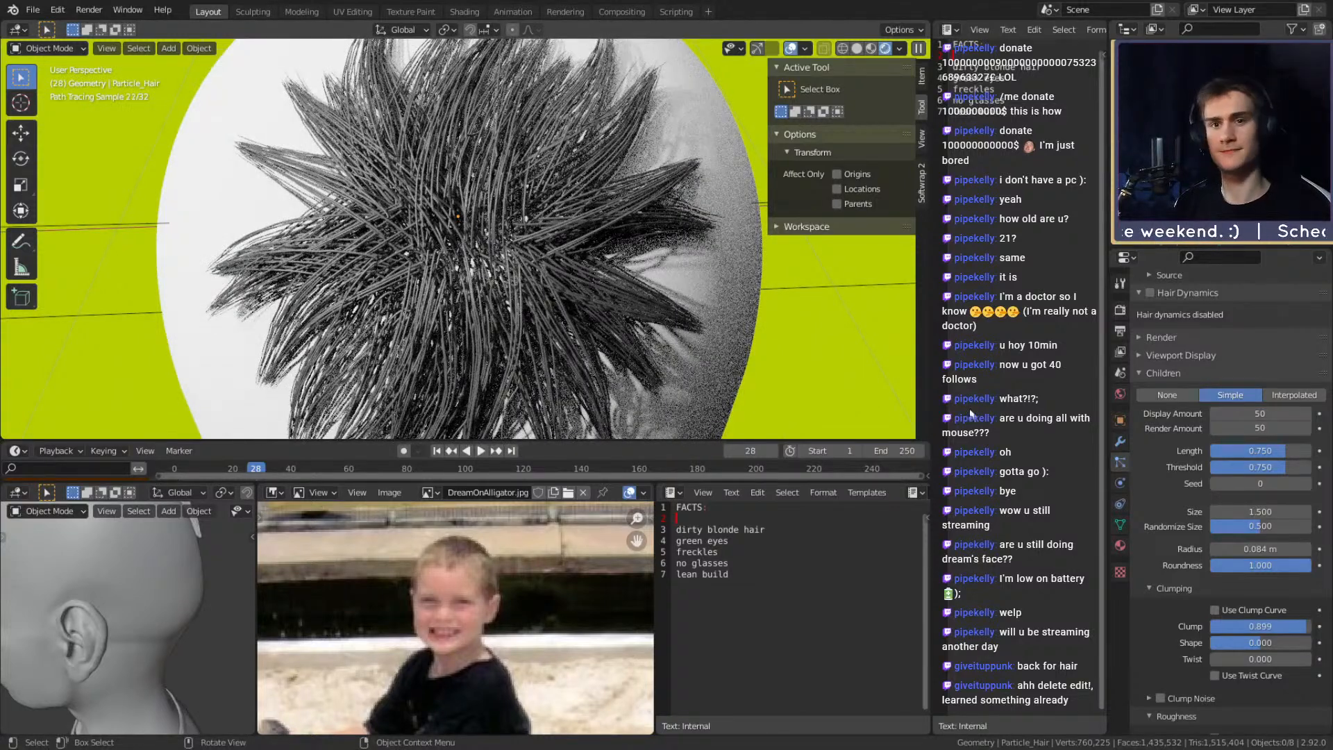
scroll(1181, 468, down, 7)
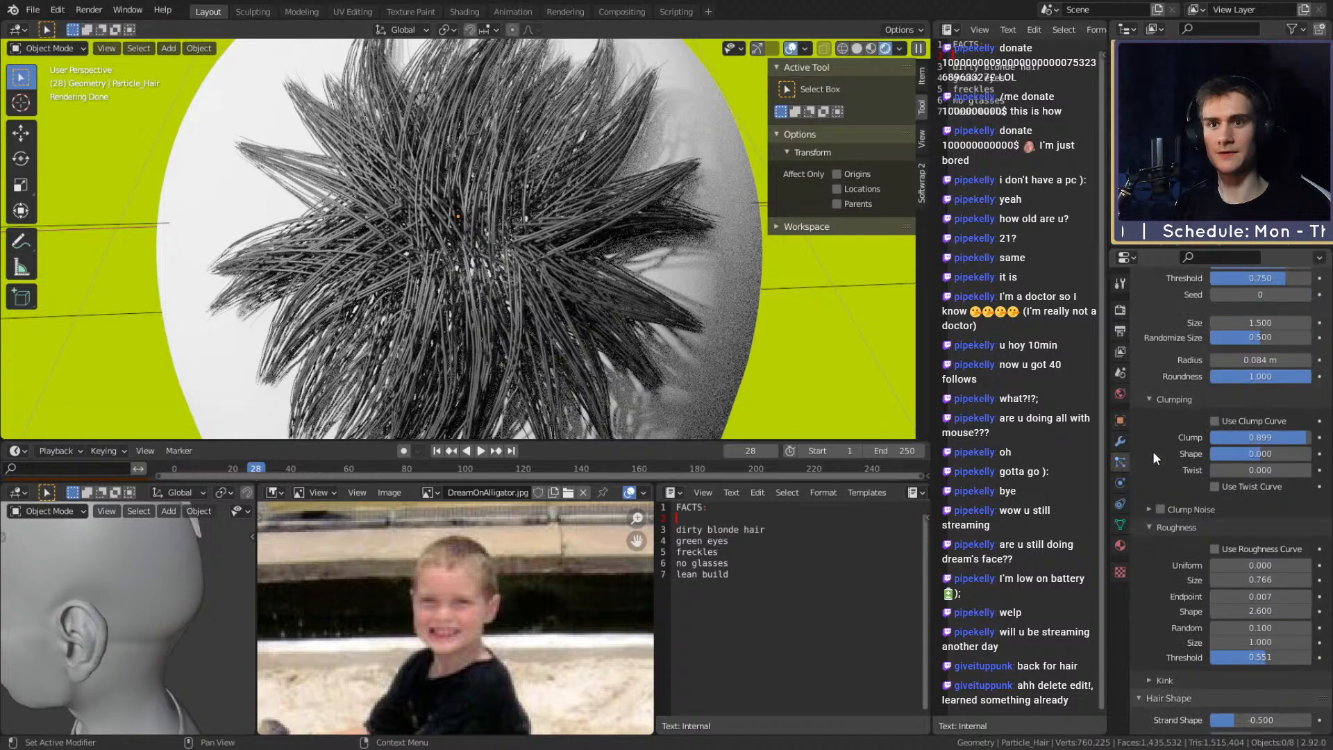
scroll(1152, 451, up, 2)
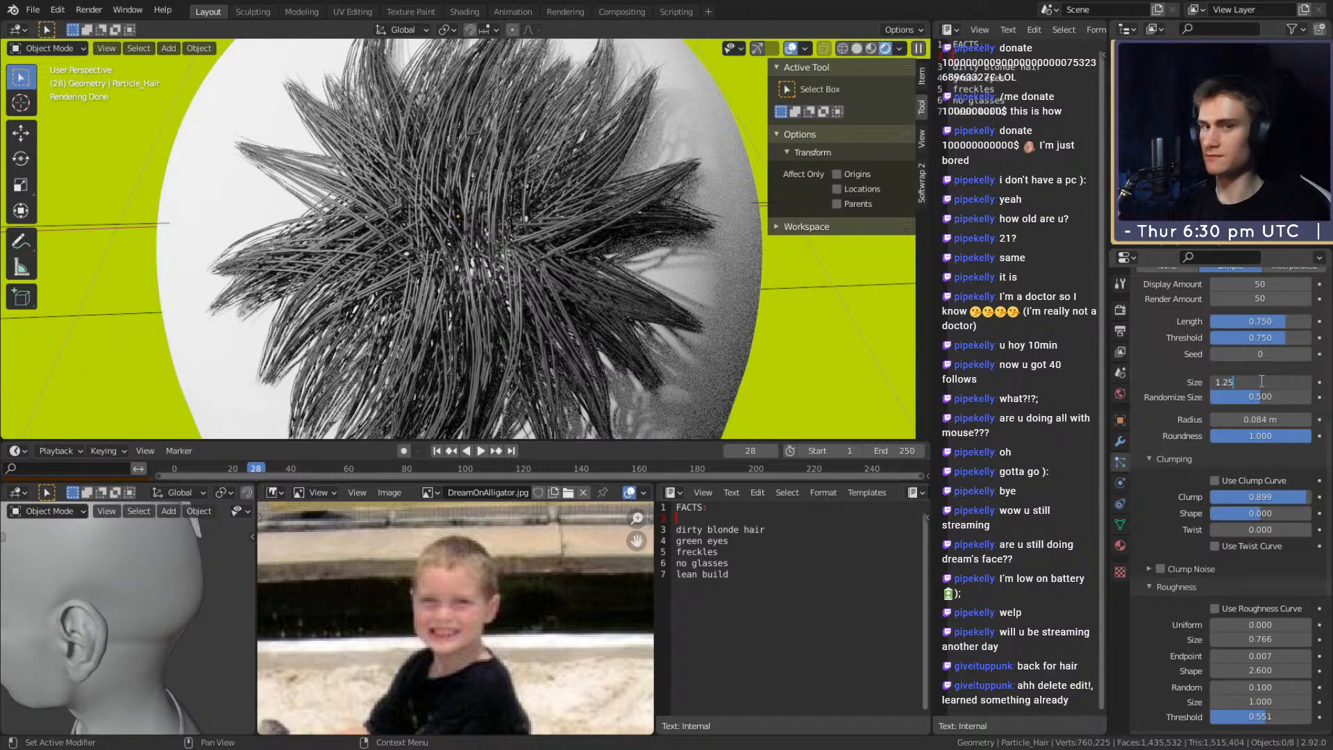
text(5)
key(BackSpace)
key(BackSpace)
key(Return)
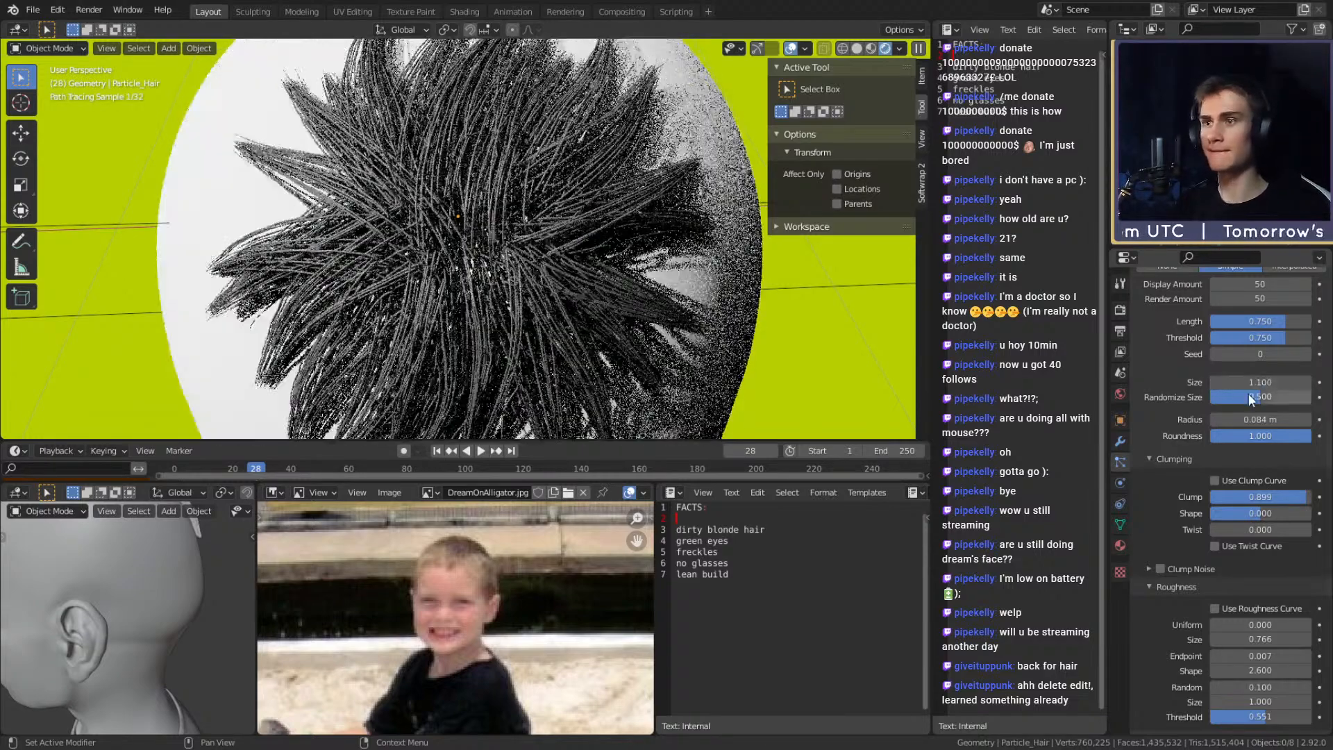
Switch the main viewport to solid shading, select the Particle_Hair object and enter Particle Edit mode
scroll(1169, 402, down, 12)
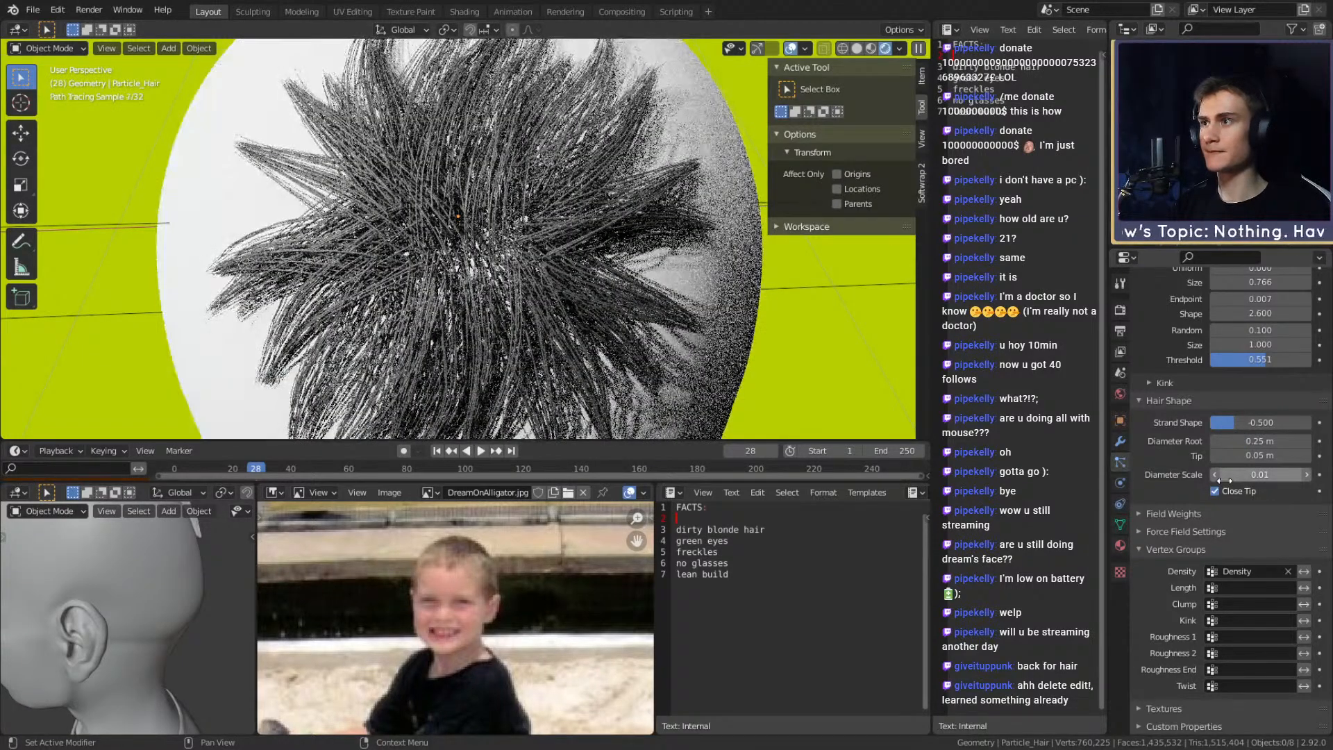
scroll(597, 265, down, 3)
middle_drag(584, 277, 568, 309)
scroll(568, 307, up, 4)
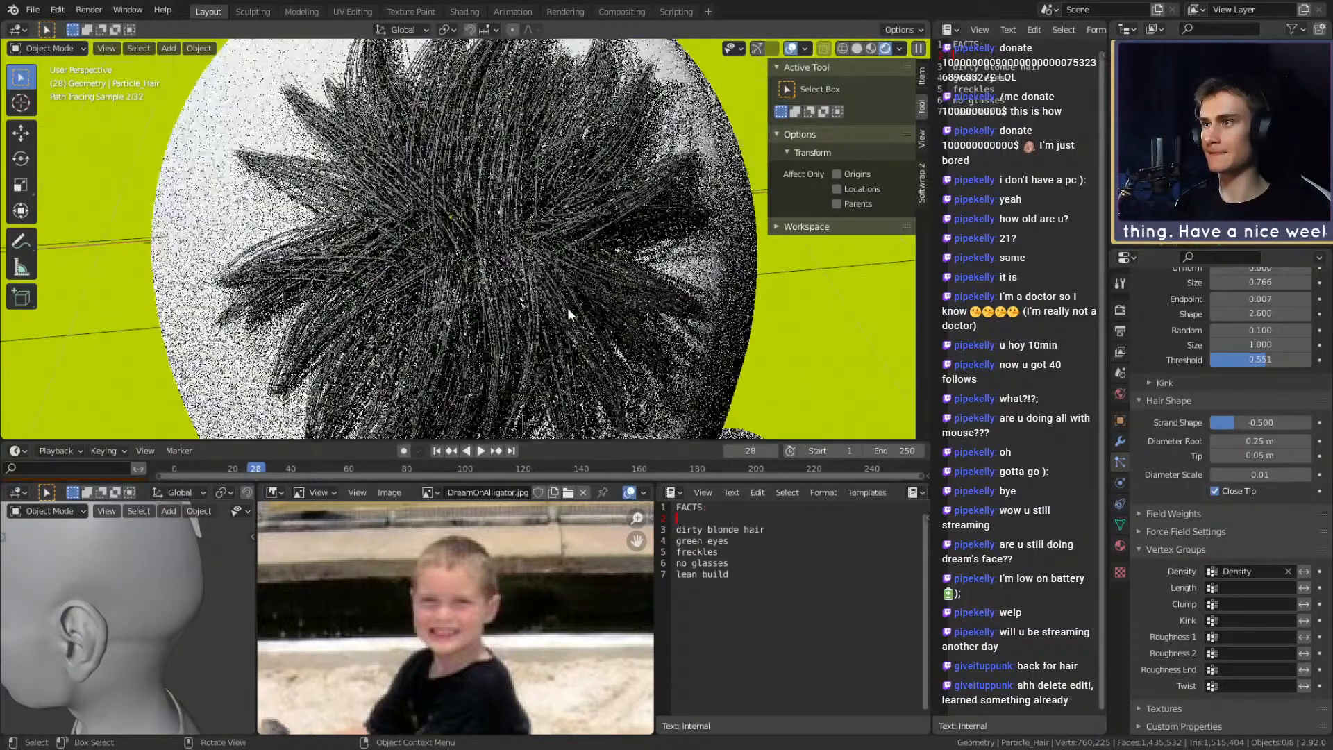
key(z)
click(687, 280)
scroll(619, 290, down, 4)
click(587, 289)
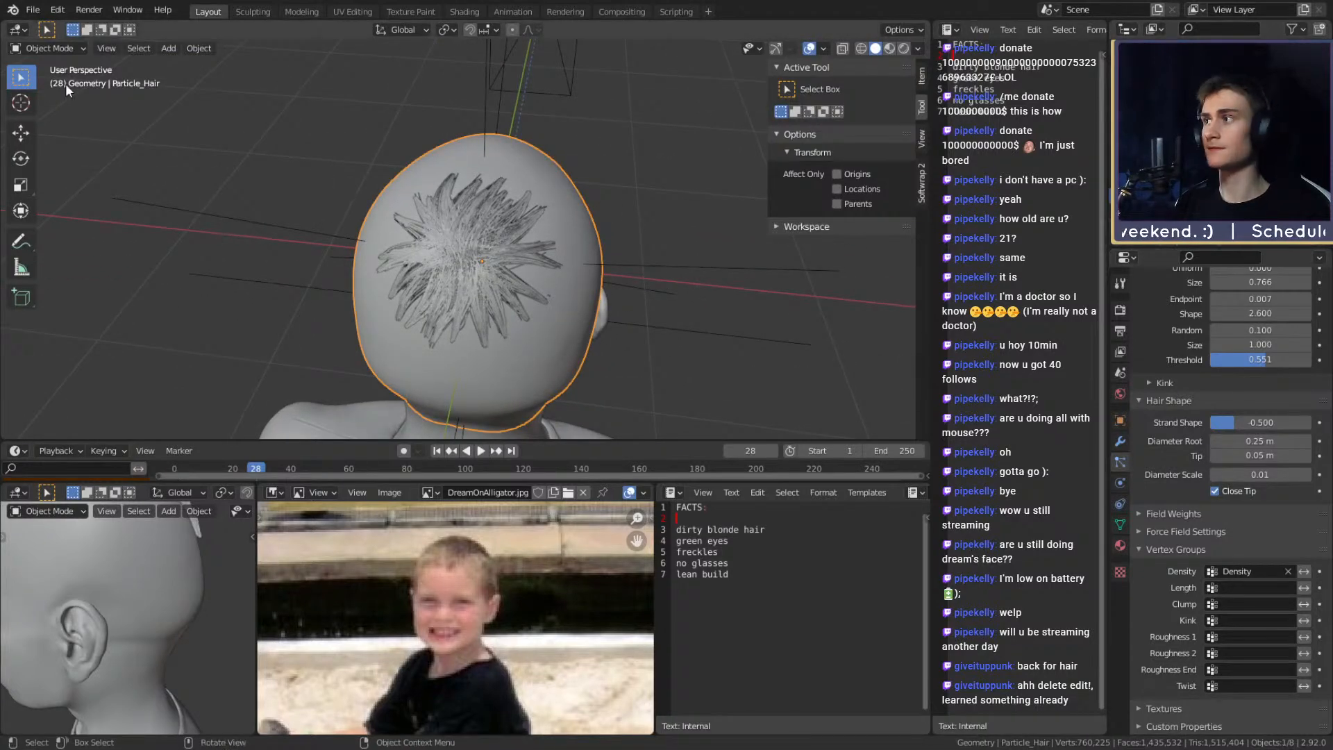
click(50, 49)
click(54, 164)
scroll(519, 293, up, 4)
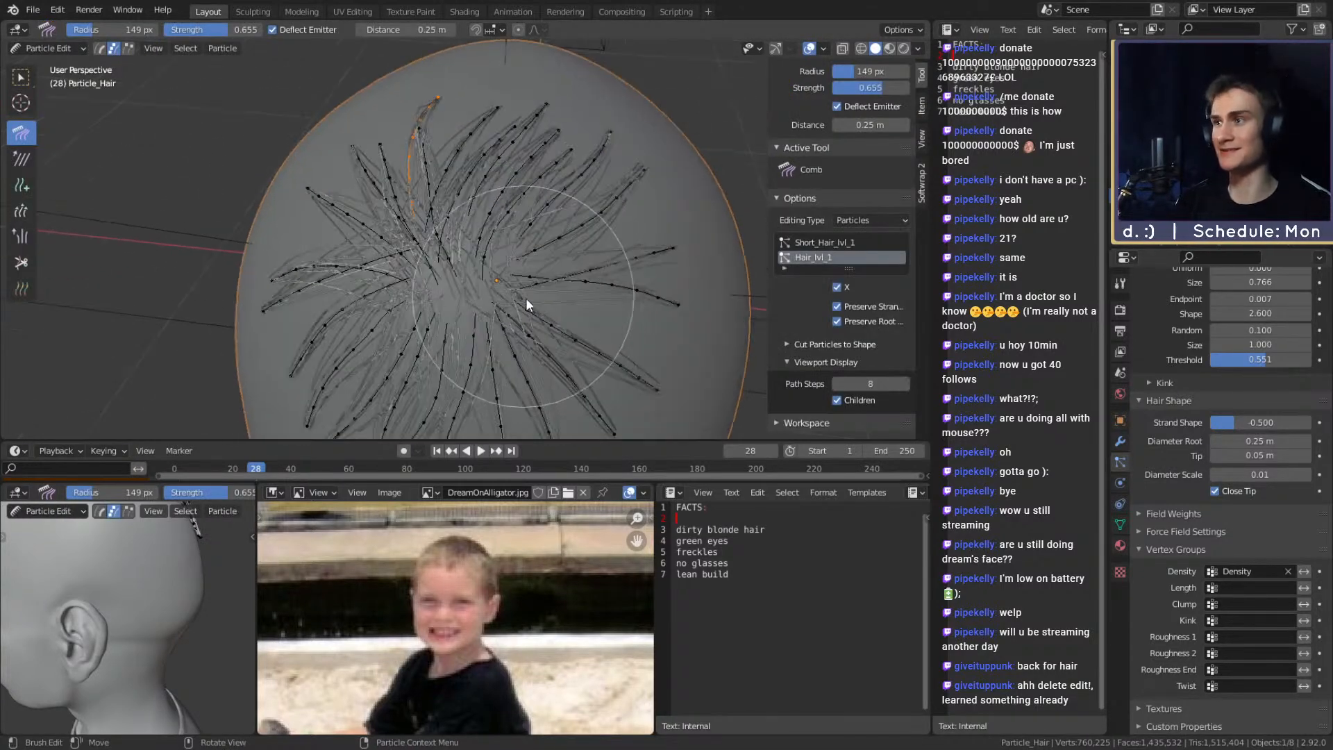
Select one entire strand just above the crown centre, turn off Preserve Root, and move it slightly to close the parting
mouse_move(515, 261)
middle_down()
mouse_move(523, 273)
mouse_move(488, 253)
mouse_move(488, 226)
mouse_move(543, 246)
mouse_move(514, 252)
middle_up()
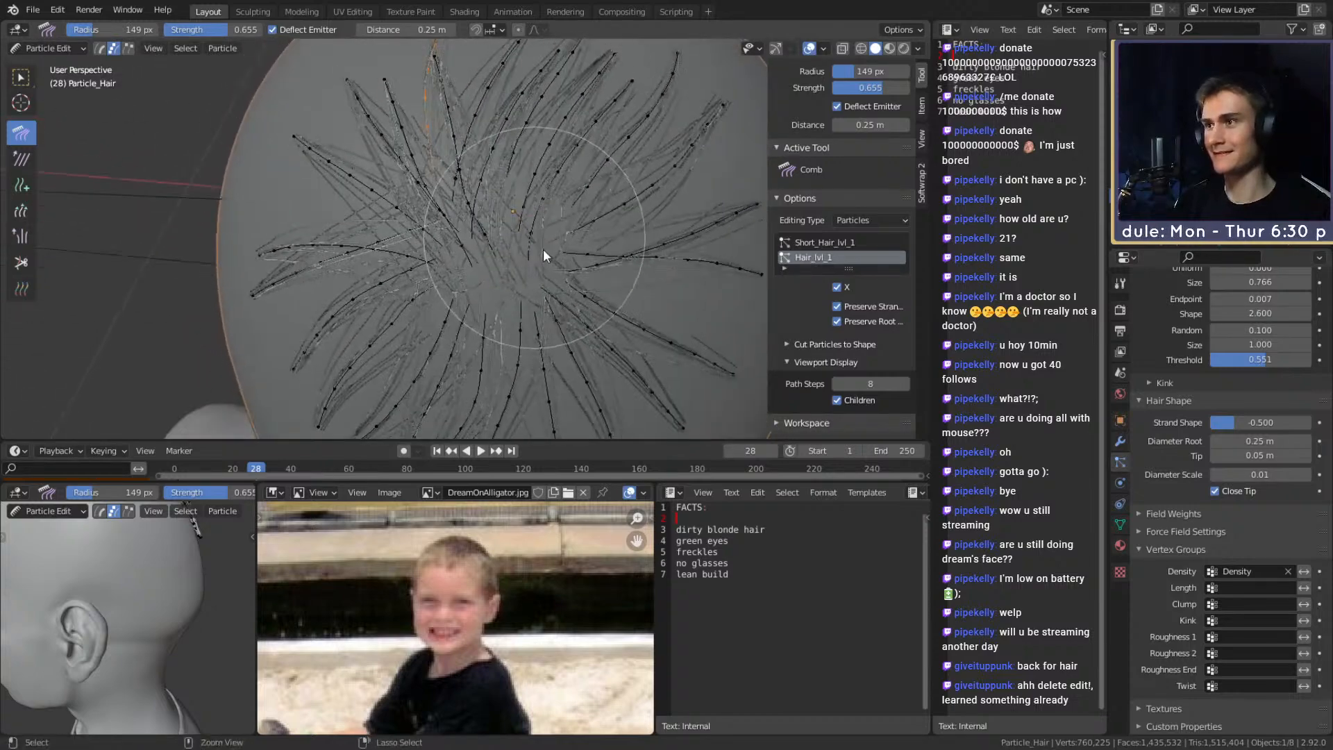
key(ctrl+KP_Add)
key(ctrl+KP_Add)
key(ctrl+KP_Add)
key(ctrl+KP_Add)
key(ctrl+KP_Add)
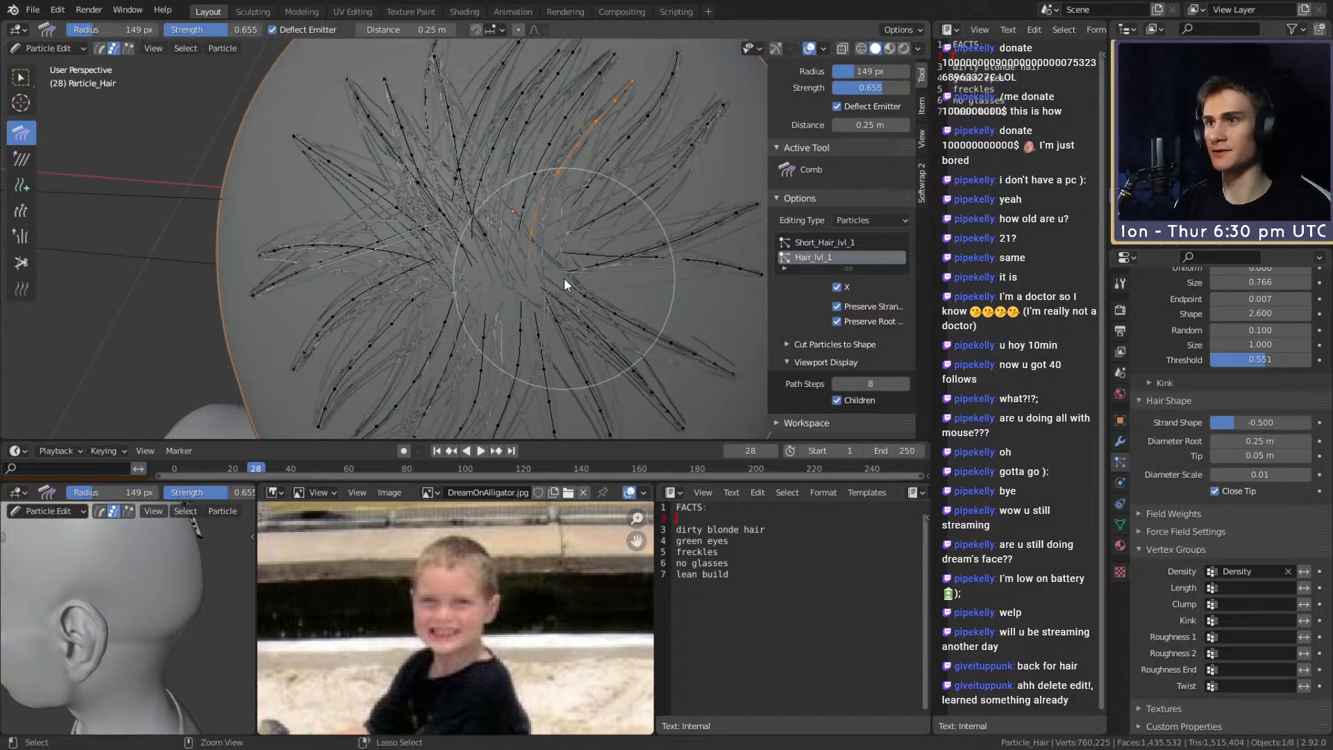
middle_drag(568, 273, 563, 277)
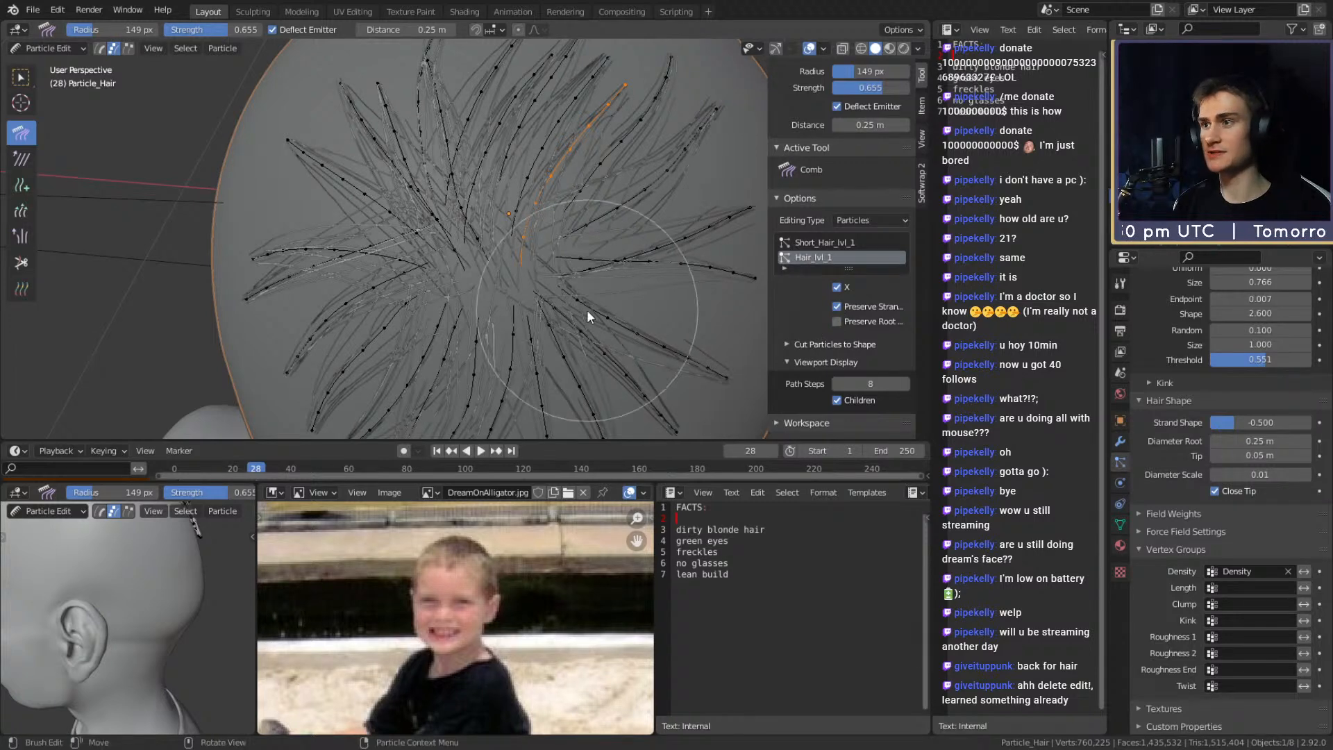
key(g)
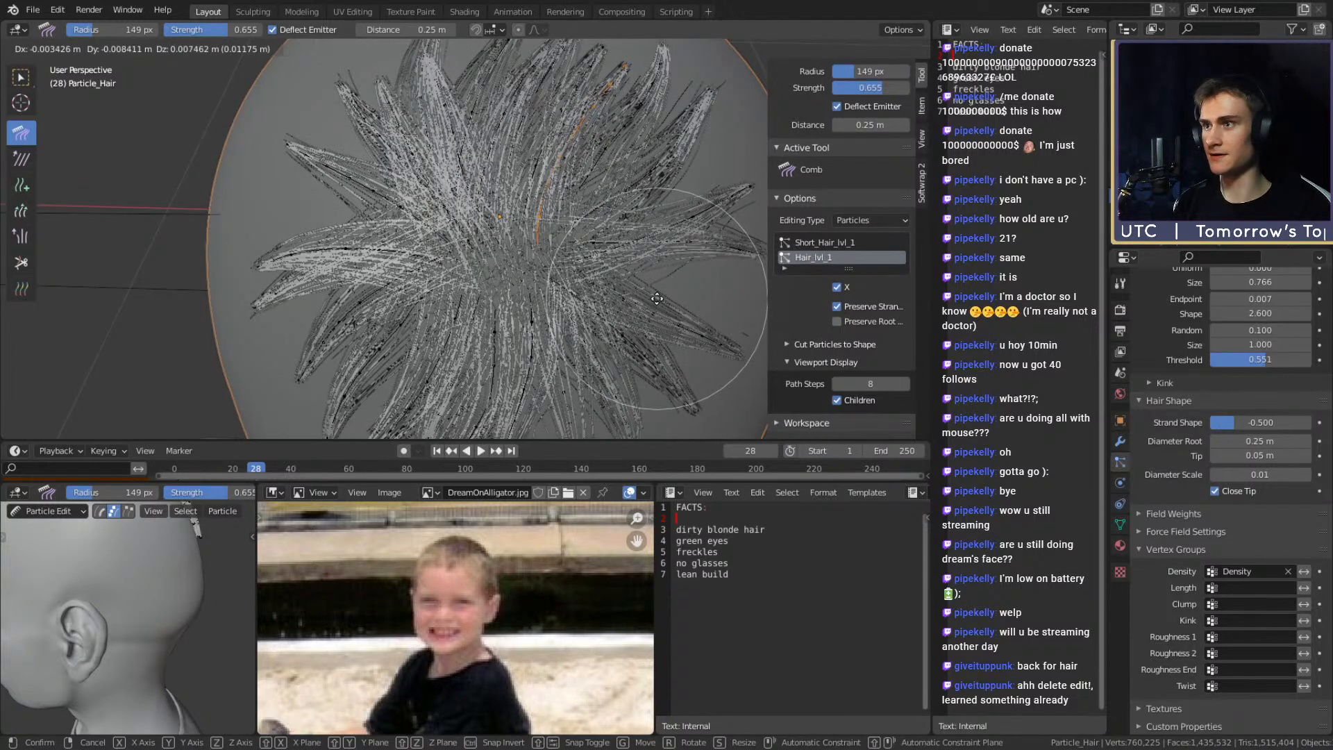
click(535, 261)
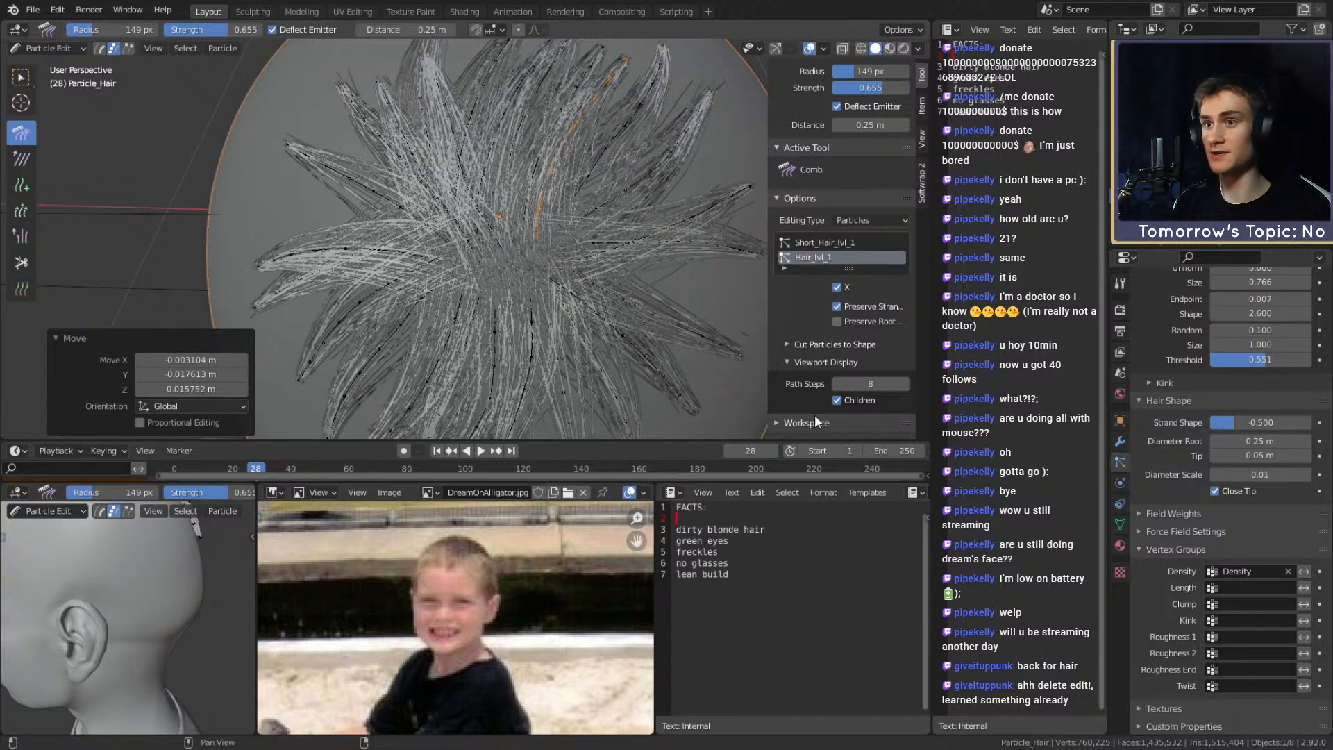
Hide the child hairs, select two neighbouring strands on the crown's upper-left side, and move them outward by about 0.049 m
click(836, 401)
drag(490, 231, 485, 247)
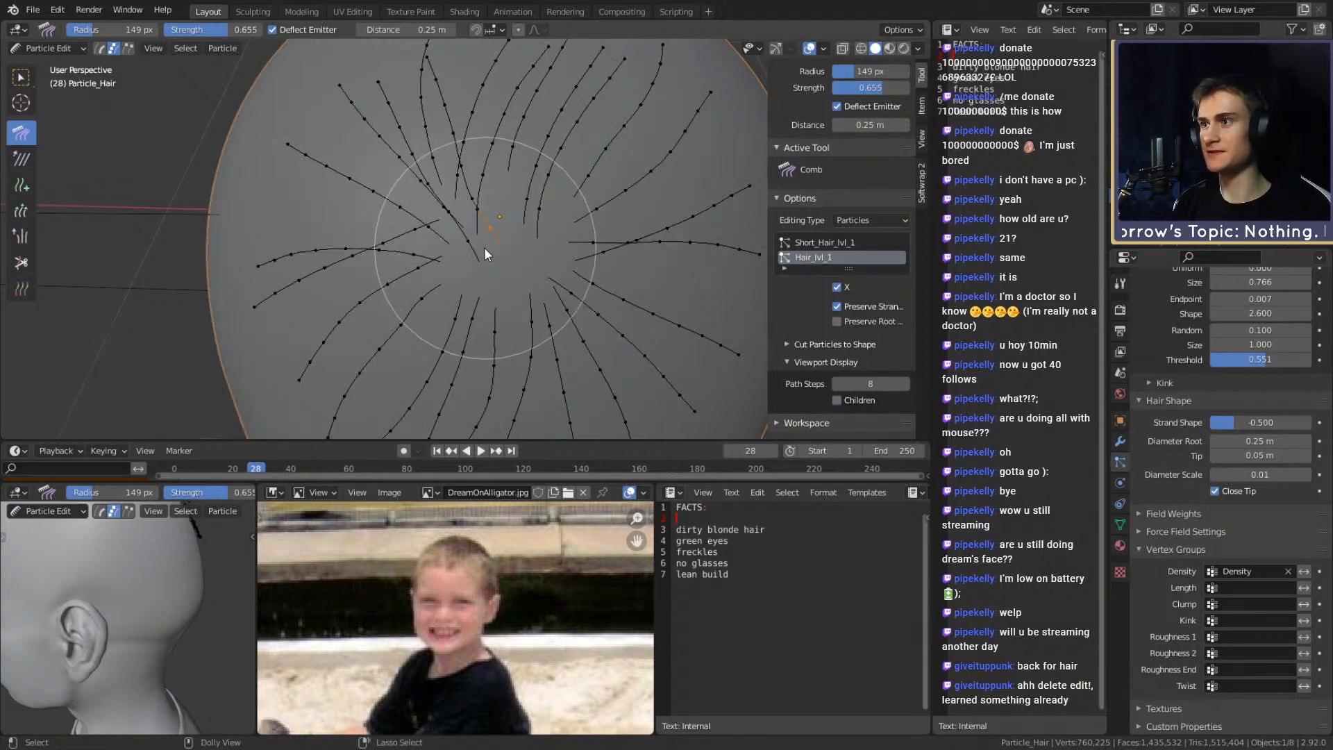
key(ctrl+KP_Add)
key(ctrl+KP_Add)
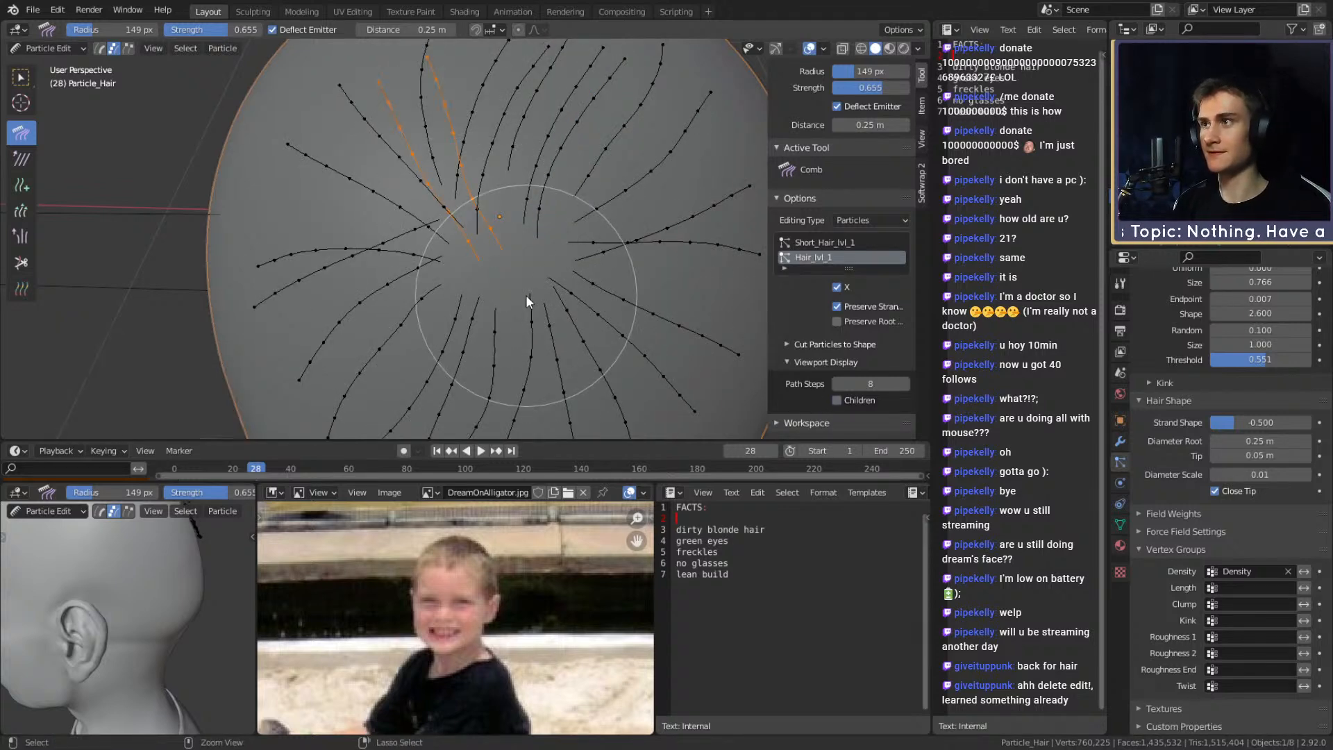
key(g)
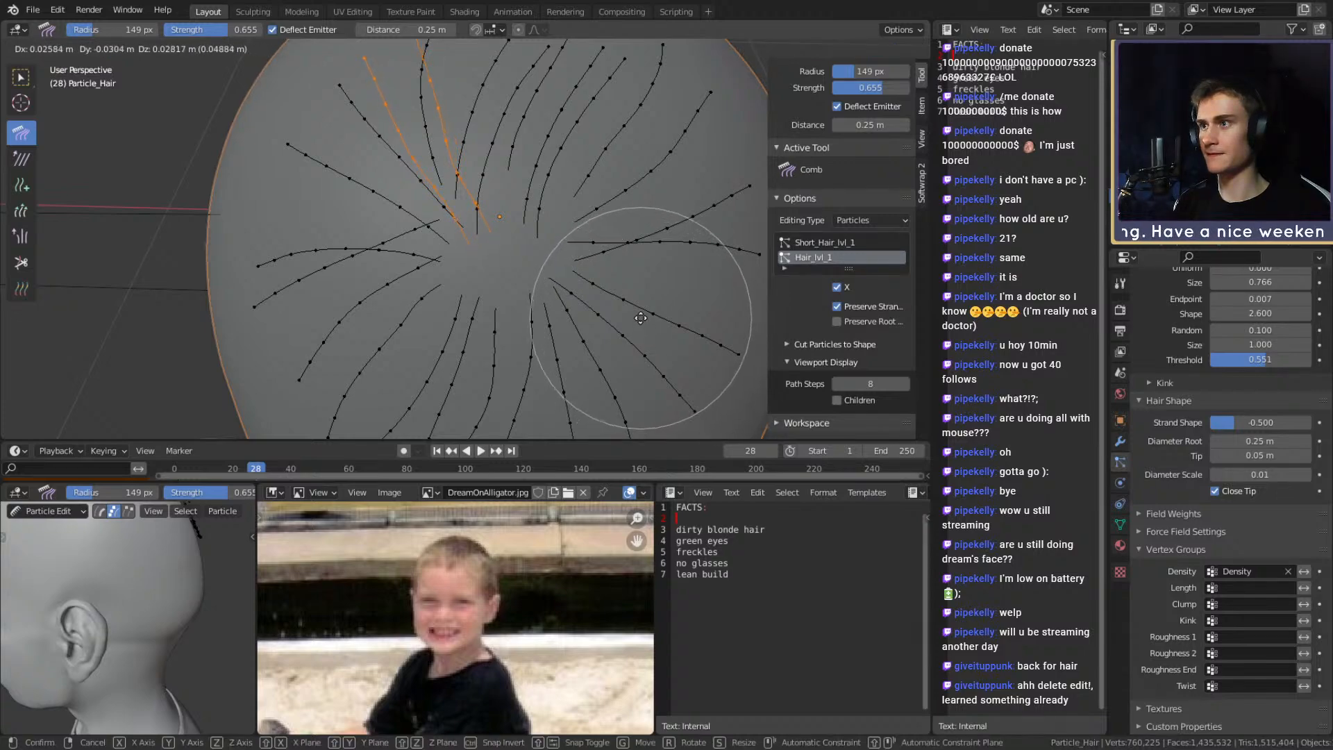
click(640, 317)
Show the child hairs to examine the coverage around the crown centre, and hide them again
click(836, 399)
middle_drag(585, 299, 589, 241)
scroll(555, 264, up, 4)
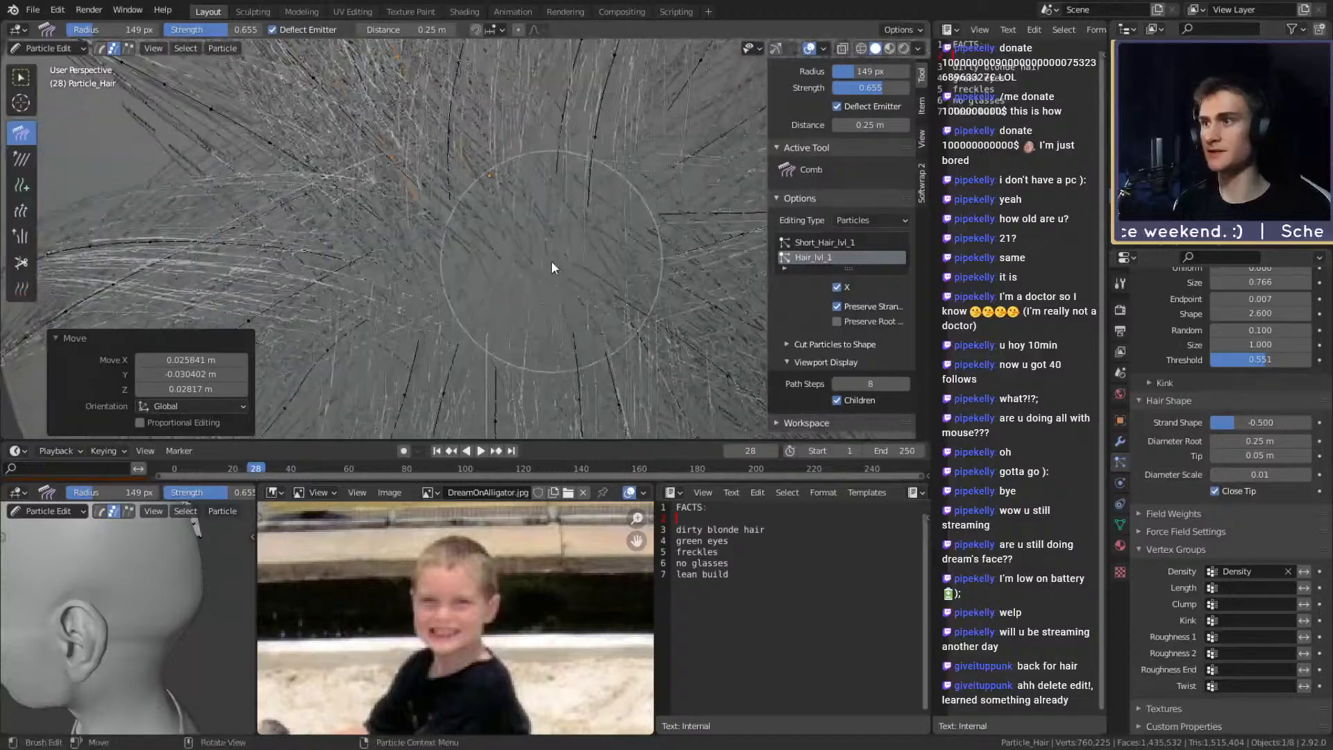
scroll(551, 261, down, 4)
middle_drag(521, 268, 548, 271)
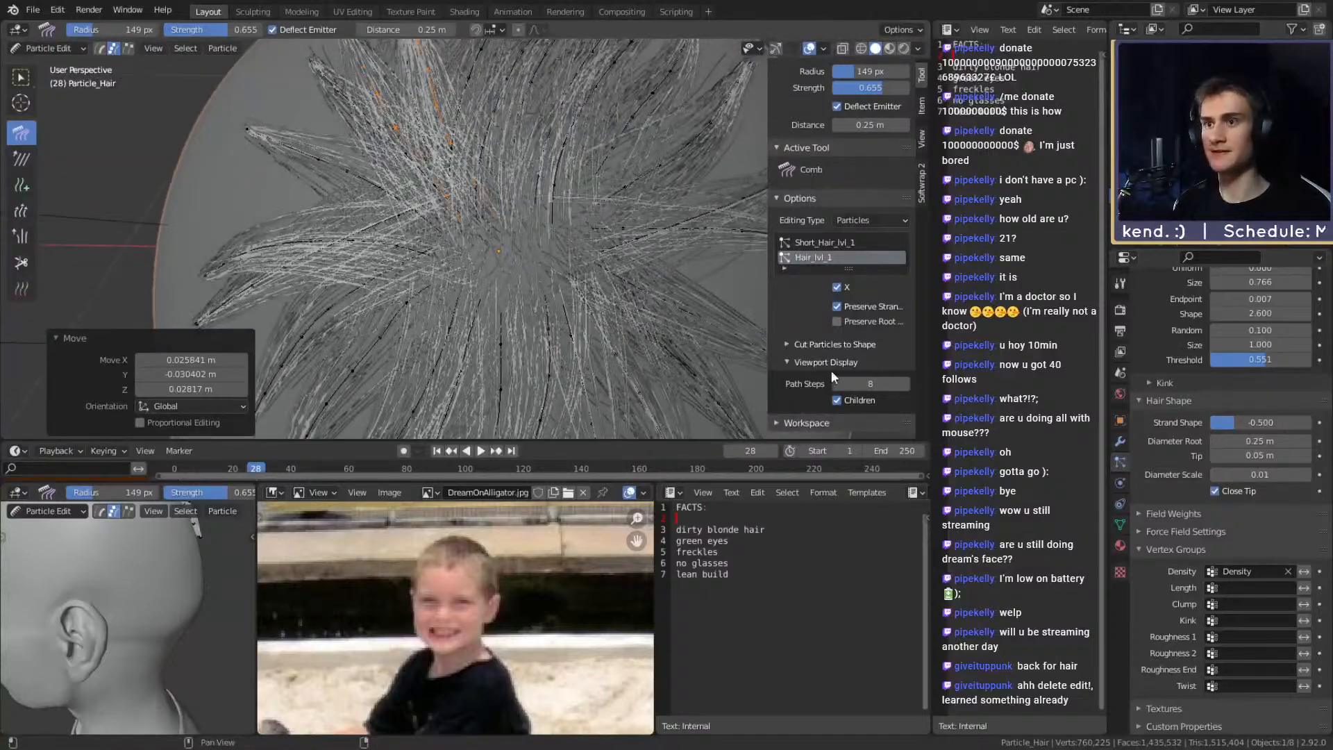
click(837, 400)
Activate the Add brush for Hair_lvl_1 and show the Short_Hair_lvl_1 system in the viewport as a reference
mouse_move(453, 229)
middle_down()
mouse_move(497, 205)
mouse_move(610, 188)
mouse_move(510, 207)
mouse_move(528, 98)
mouse_move(560, 219)
mouse_move(613, 244)
mouse_move(586, 260)
mouse_move(542, 229)
middle_up()
drag(576, 167, 416, 194)
scroll(540, 308, down, 2)
middle_drag(540, 308, 252, 252)
click(28, 185)
middle_drag(451, 229, 477, 264)
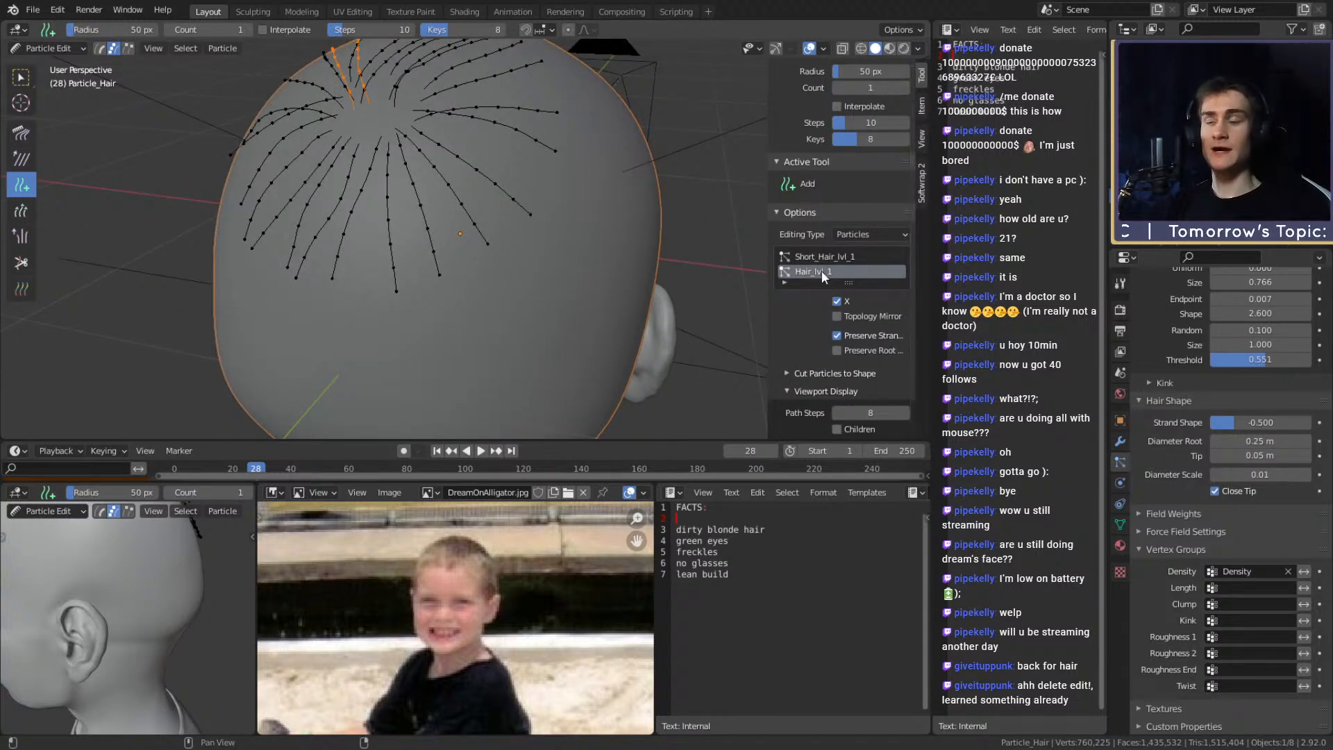
scroll(1181, 381, up, 15)
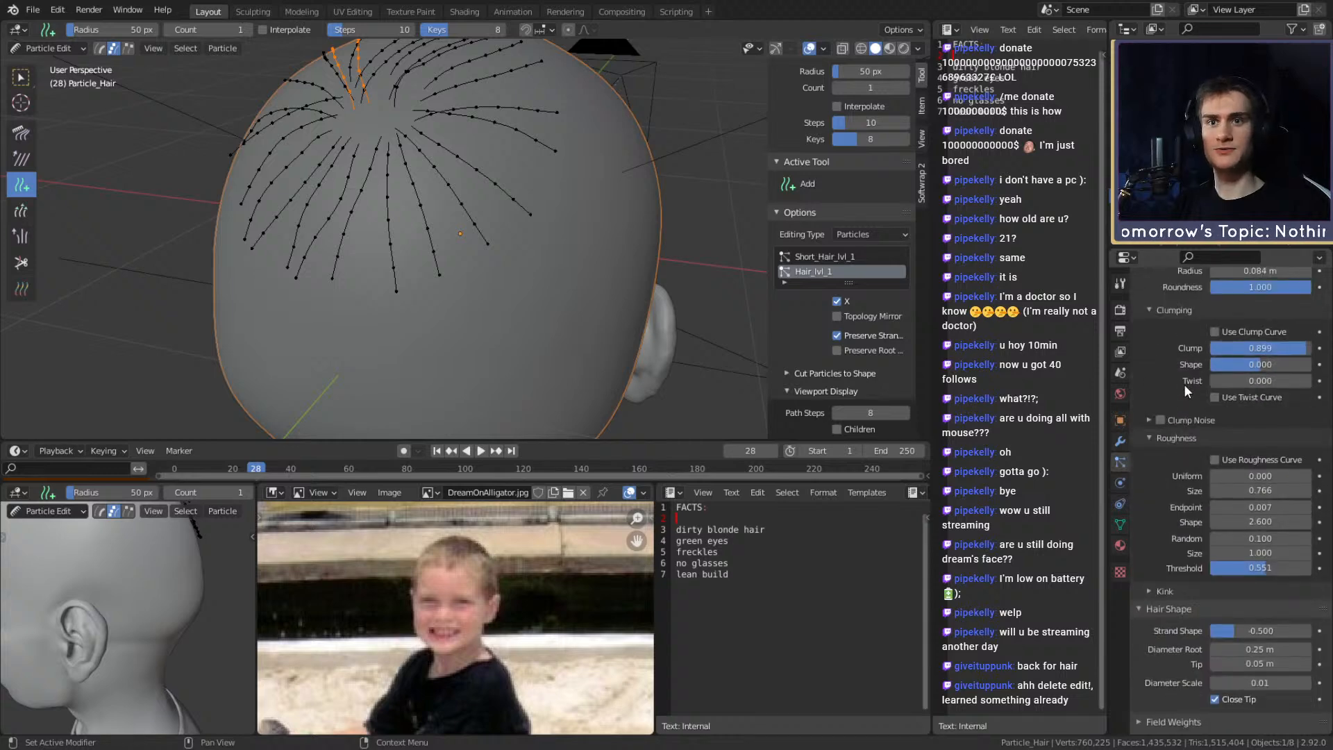
scroll(1197, 401, up, 4)
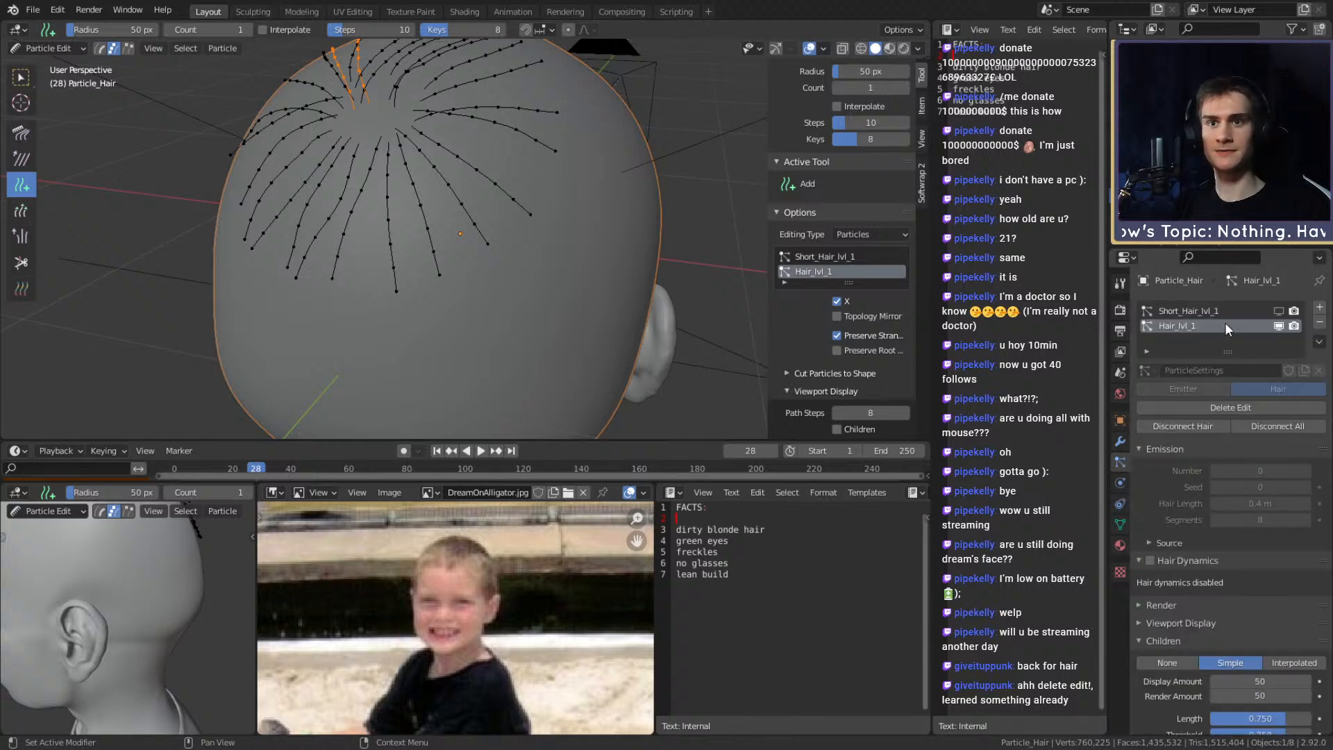
click(1279, 312)
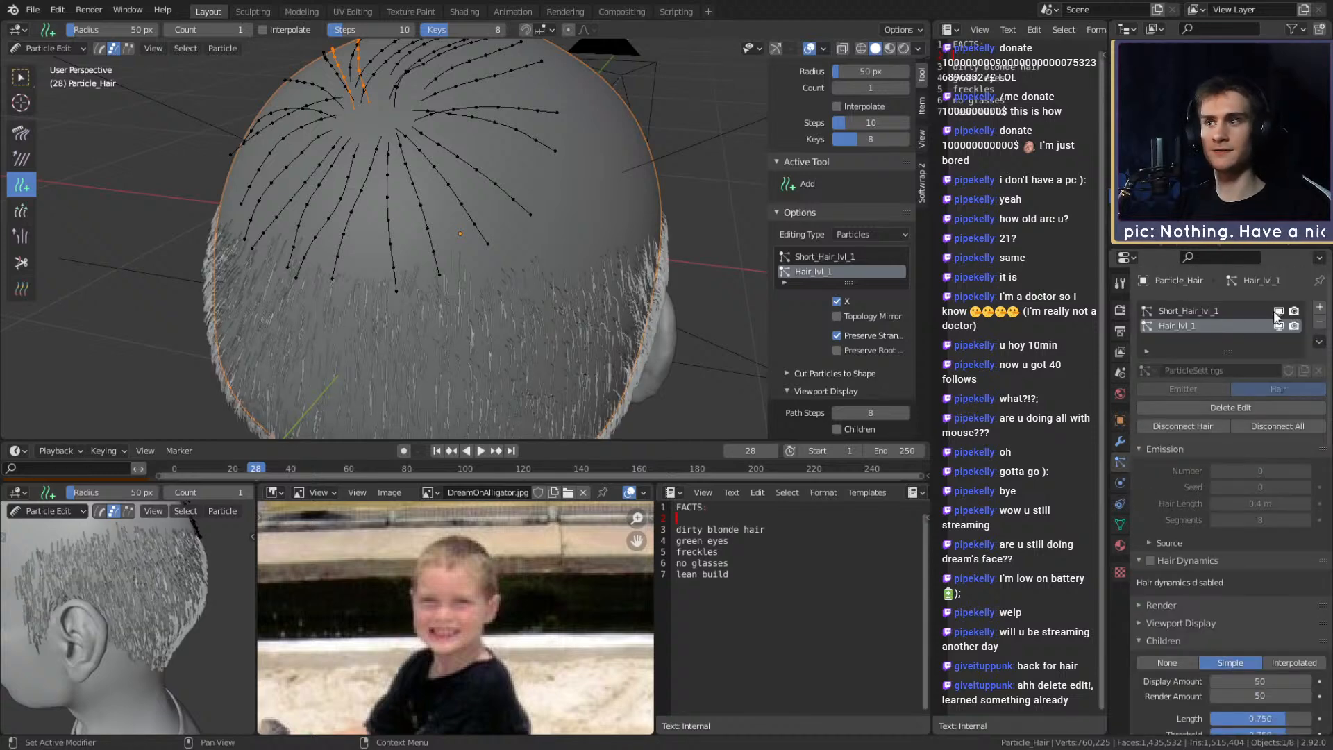
Add a row of new guide hairs below the crown on the back of the head with the 50 px Add brush
middle_drag(583, 292, 504, 206)
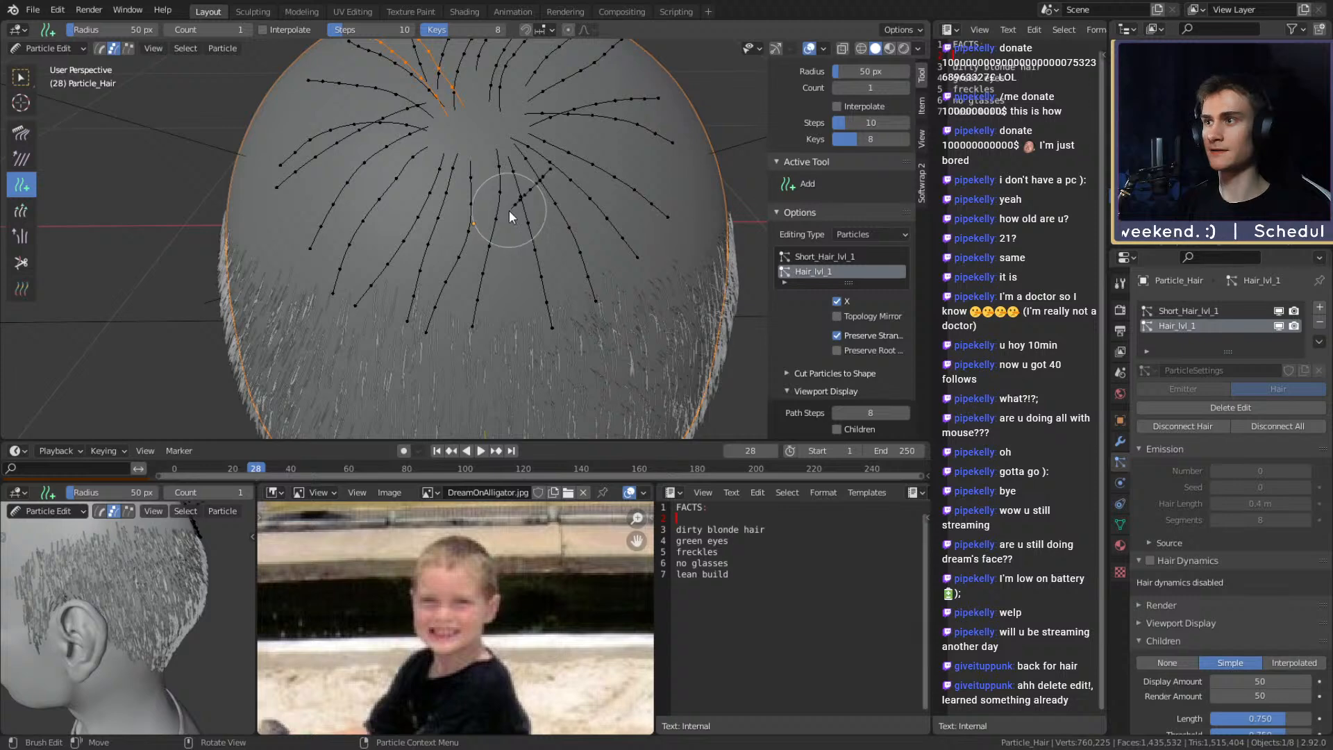
click(482, 211)
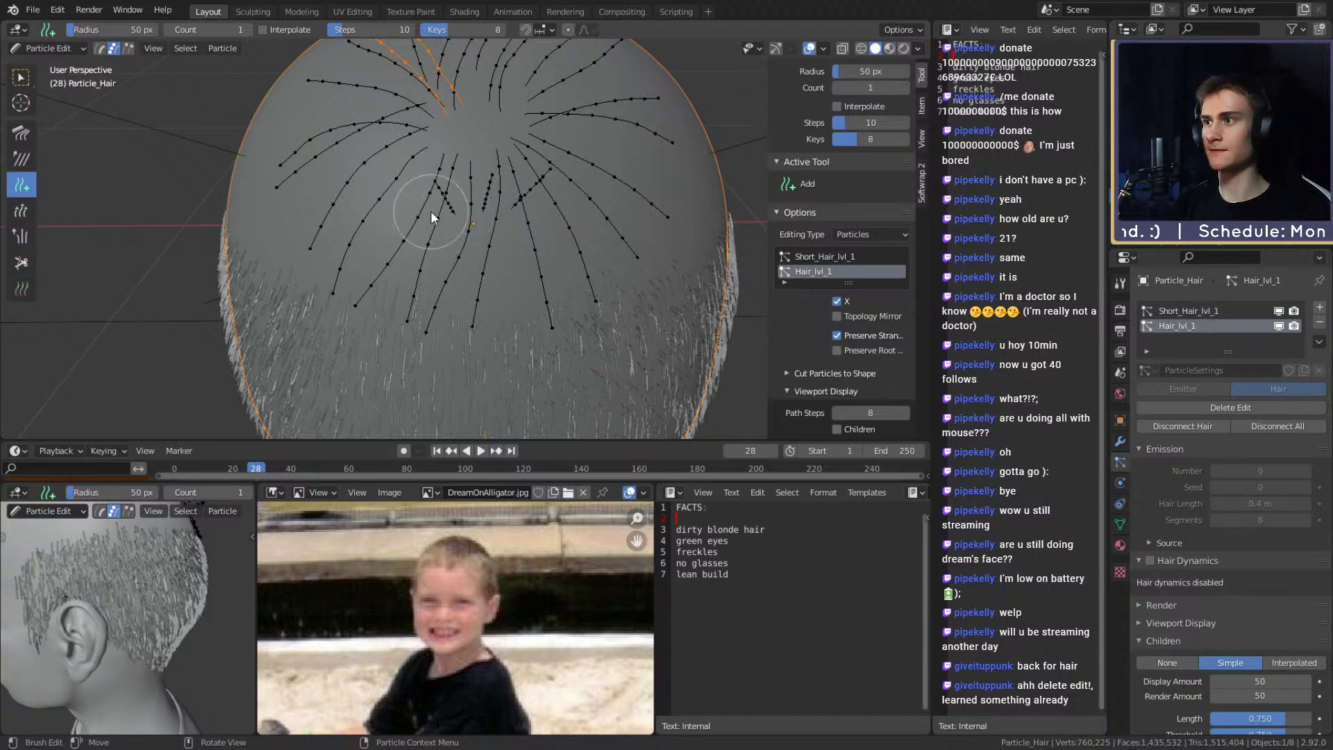
click(394, 208)
click(381, 196)
Hide Short_Hair_lvl_1 in the viewport and select only the newly added strands sticking out from the back of the head
mouse_move(619, 211)
middle_down()
mouse_move(503, 207)
mouse_move(464, 193)
mouse_move(540, 190)
mouse_move(532, 205)
mouse_move(401, 176)
mouse_move(422, 208)
middle_up()
click(1278, 311)
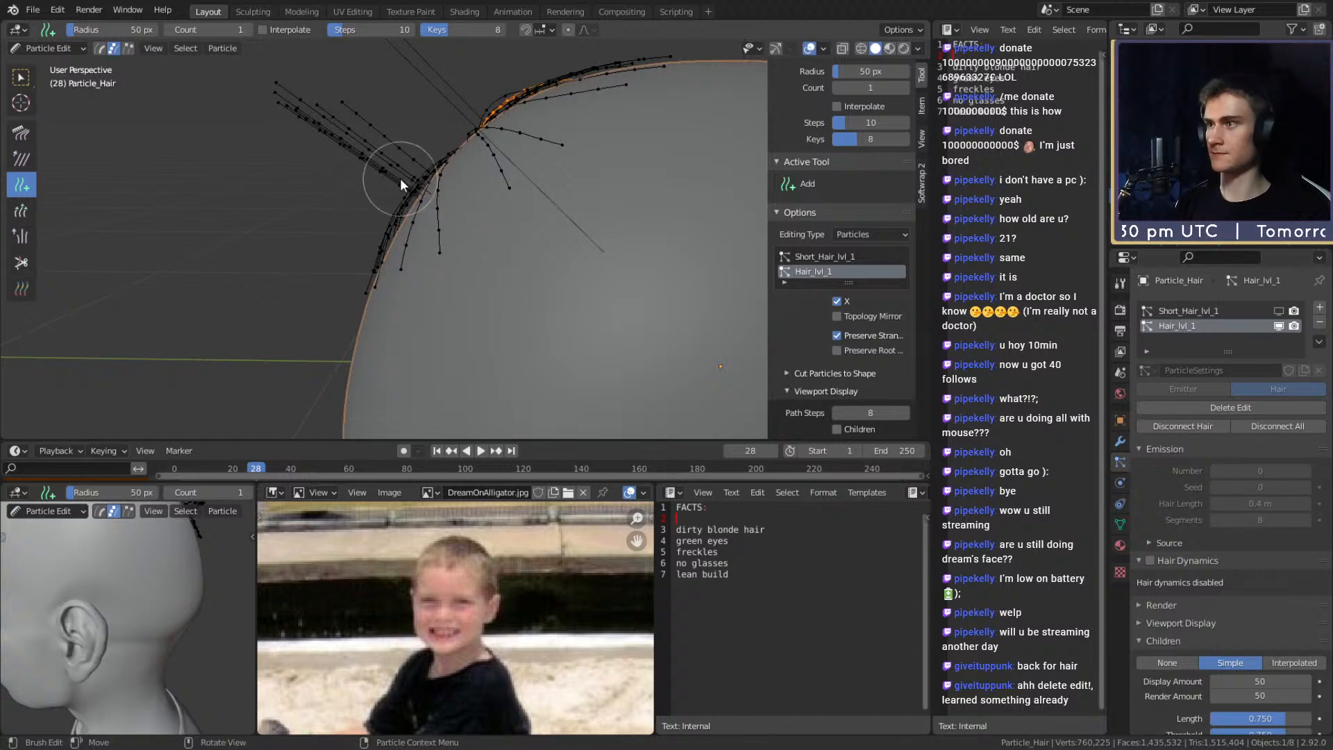
key(a)
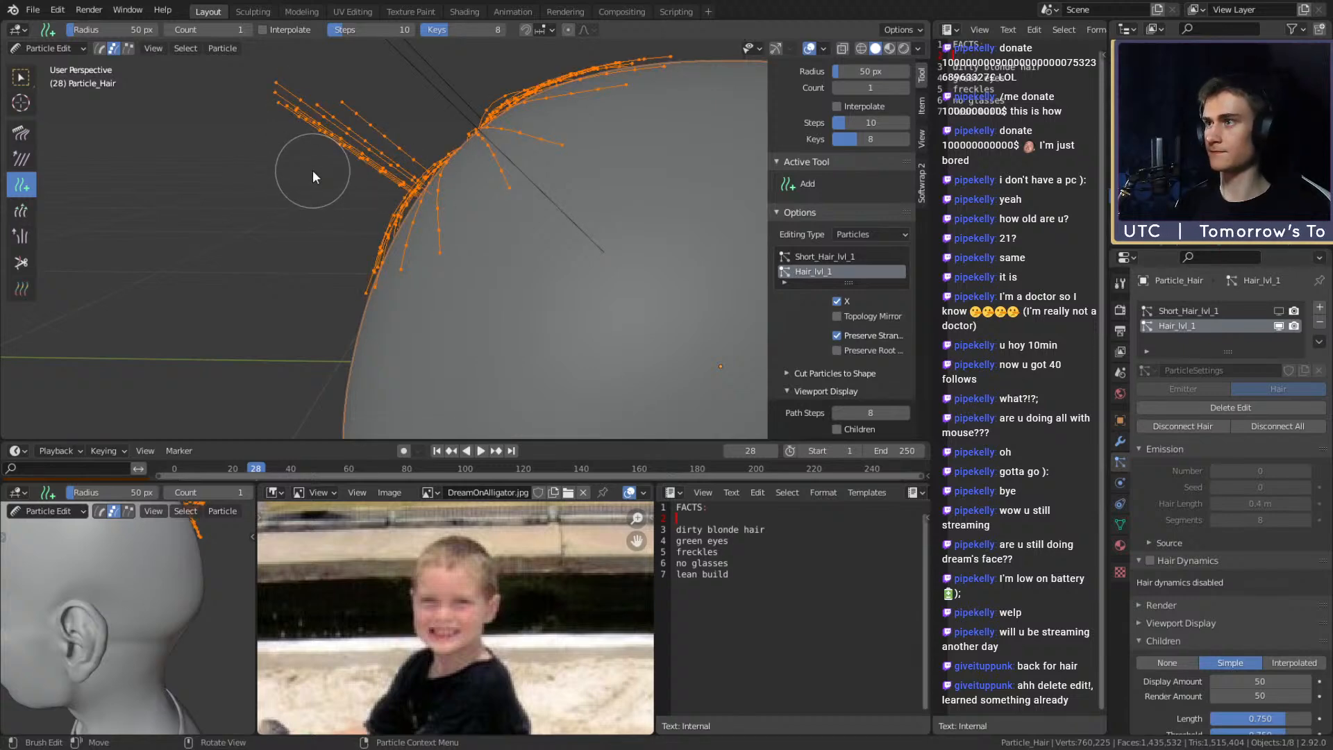
key(alt+a)
key(c)
click(348, 138)
key(Escape)
key(ctrl+l)
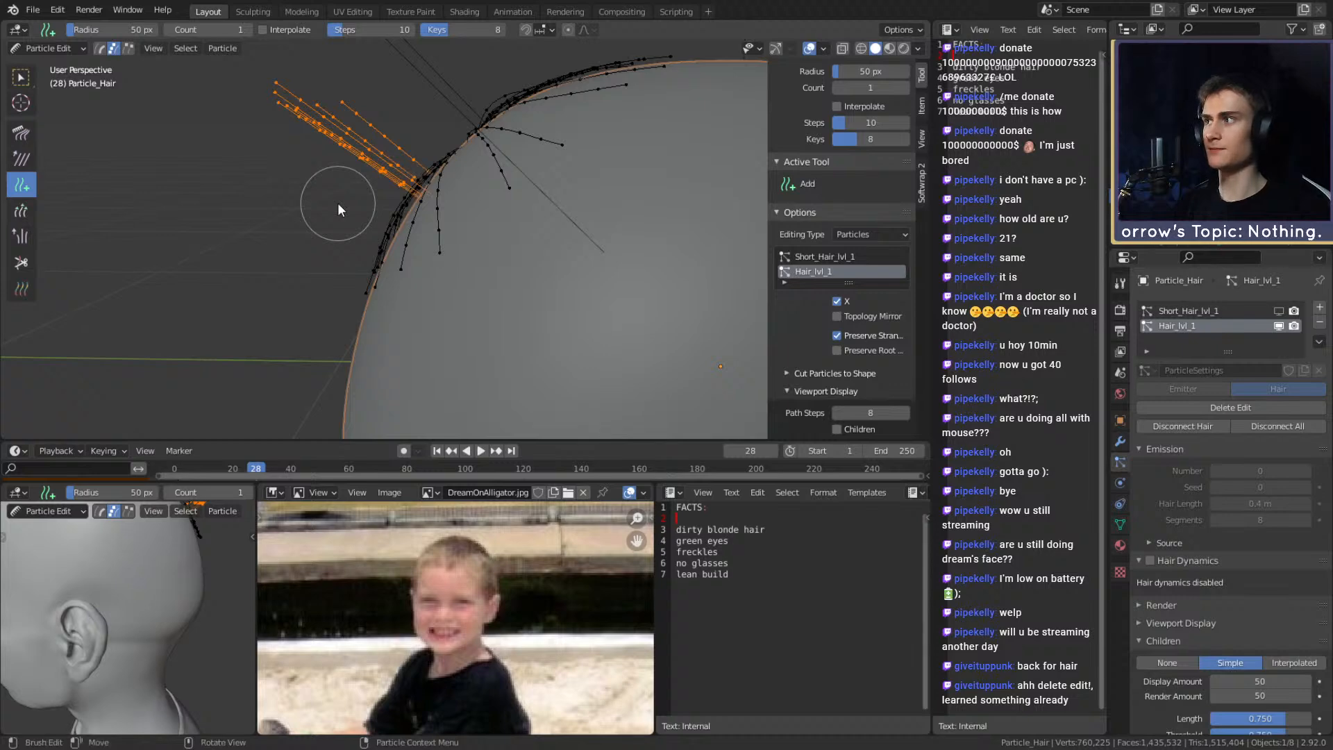
Try combing the selected strands down the back of the head with the 149 px Comb brush, and undo the strokes
click(22, 133)
middle_drag(306, 168, 395, 157)
mouse_move(469, 69)
mouse_down()
mouse_move(325, 236)
mouse_move(395, 197)
mouse_move(369, 389)
mouse_up()
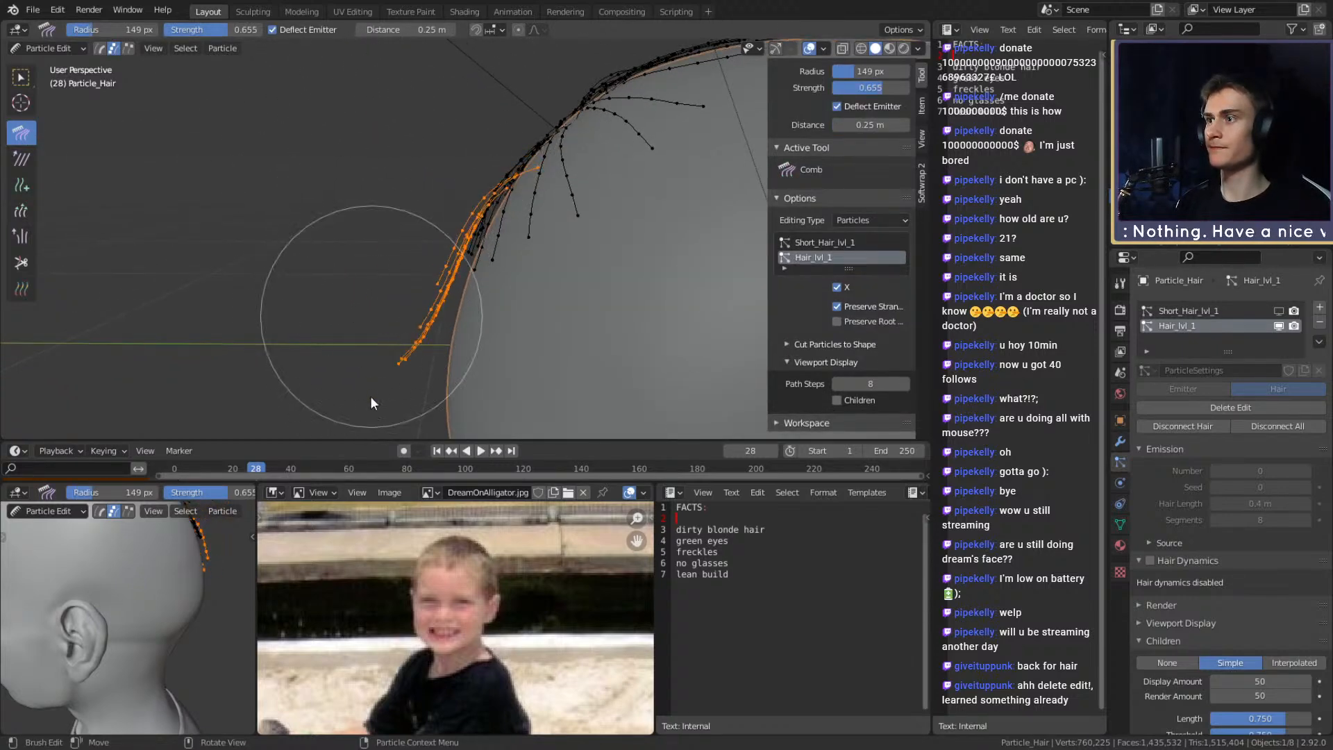
middle_drag(370, 389, 494, 274)
drag(352, 196, 351, 383)
middle_drag(480, 311, 583, 314)
key(ctrl+z)
key(ctrl+z)
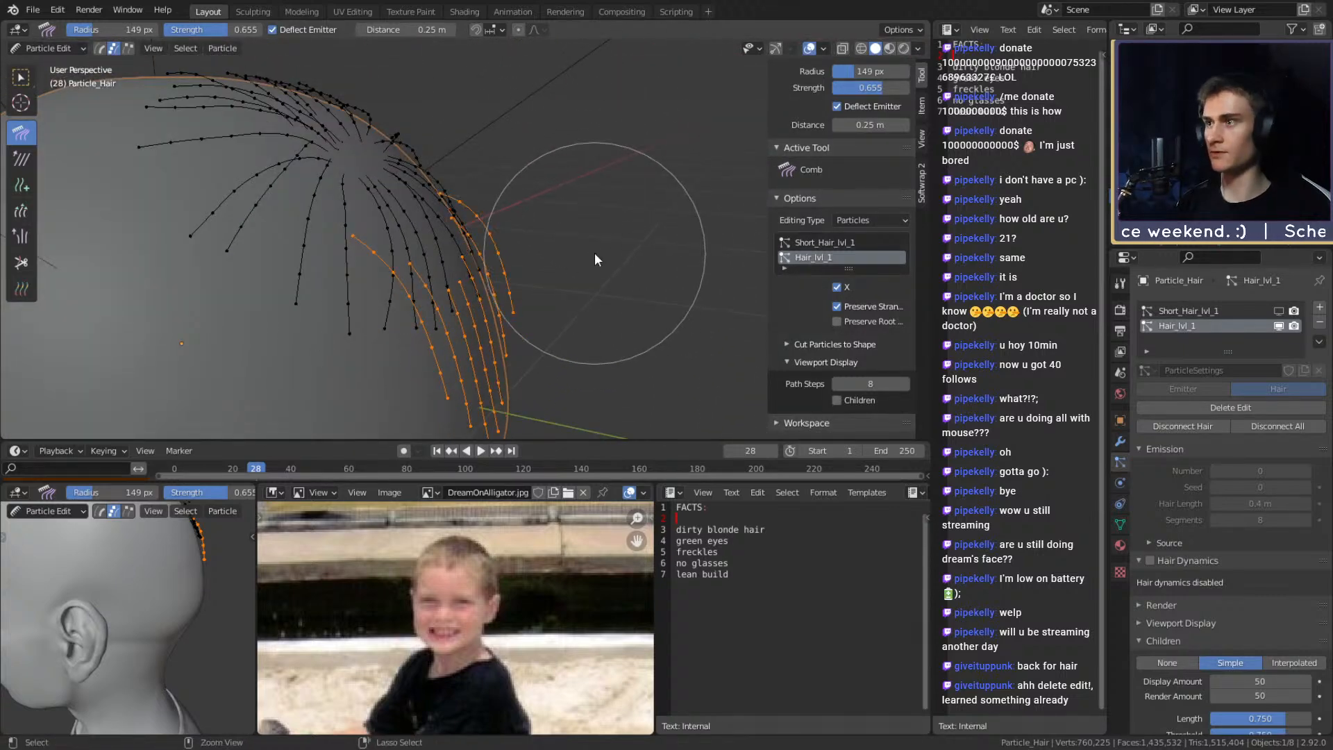
key(ctrl+z)
middle_drag(640, 295, 373, 279)
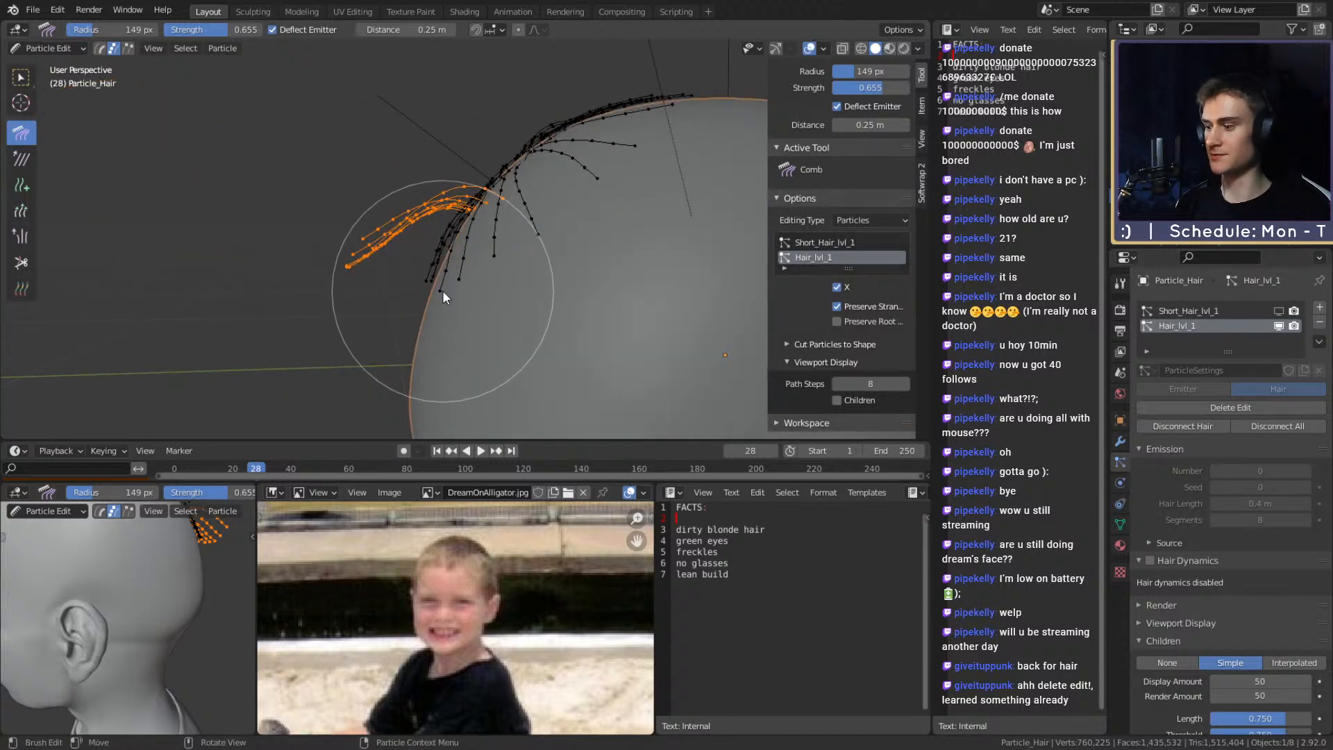
key(ctrl+z)
Turn on Preserve Root and comb the selected strands down against the back of the head
middle_drag(415, 214, 383, 225)
drag(445, 150, 311, 280)
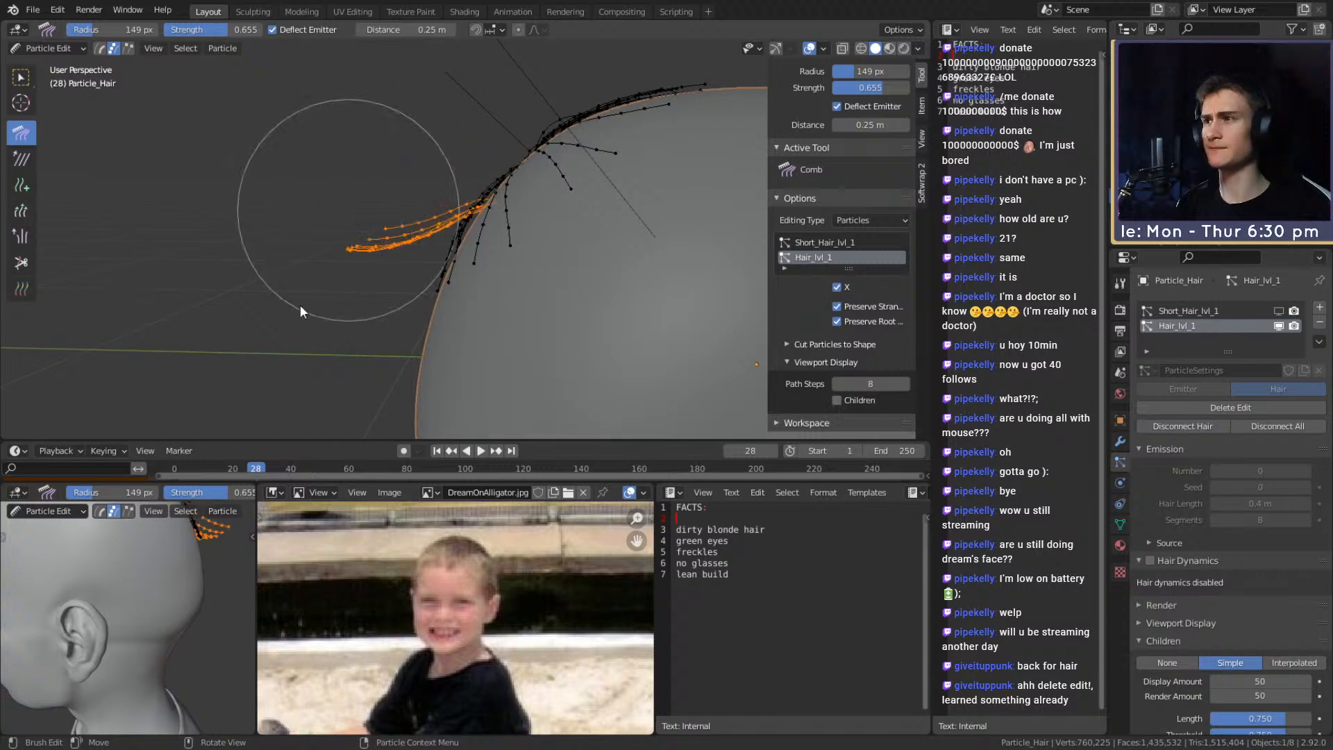
drag(386, 165, 387, 406)
middle_drag(387, 406, 630, 186)
middle_drag(656, 244, 404, 273)
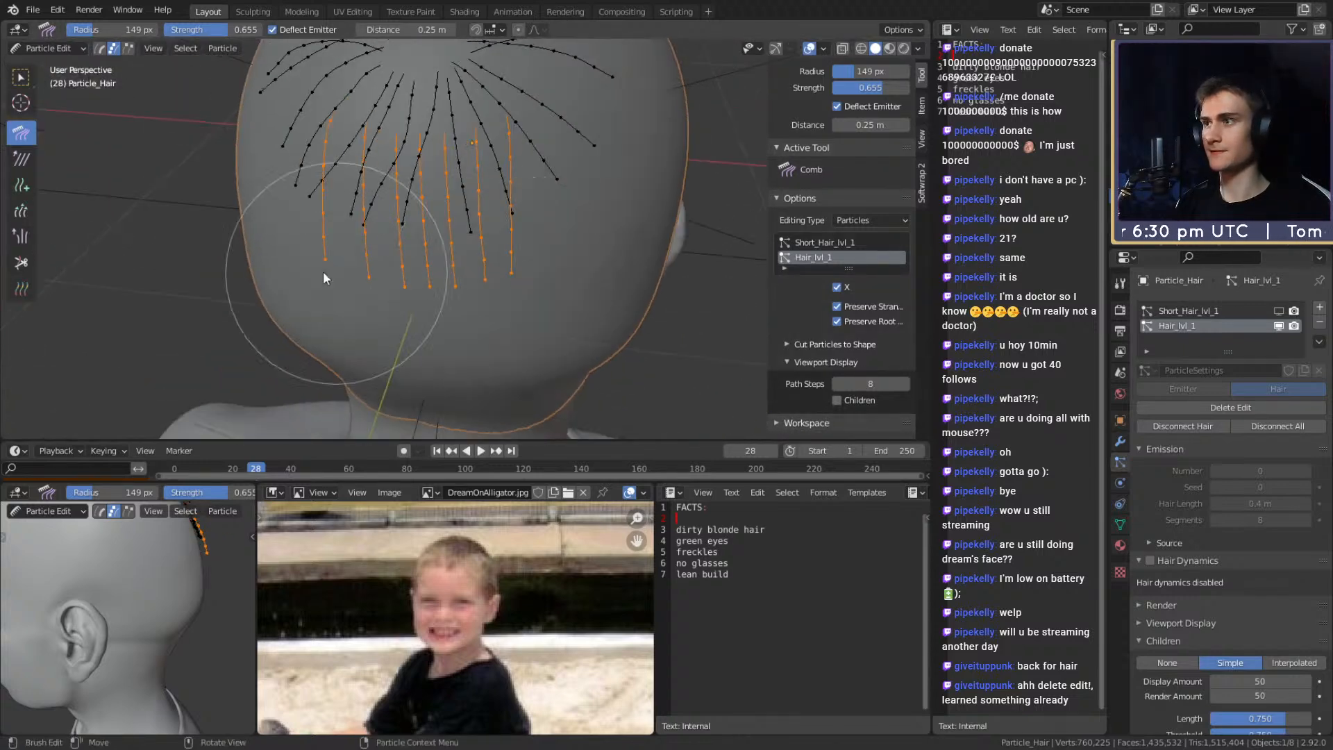
Set the comb brush radius to 168 px and comb the new strands sideways to follow the fan of hairs above
middle_drag(333, 239, 454, 261)
key(f)
click(468, 261)
mouse_move(408, 292)
mouse_down()
mouse_move(411, 315)
mouse_move(384, 342)
mouse_move(384, 266)
mouse_move(370, 305)
mouse_up()
mouse_move(382, 325)
mouse_down()
mouse_move(429, 339)
mouse_move(403, 385)
mouse_up()
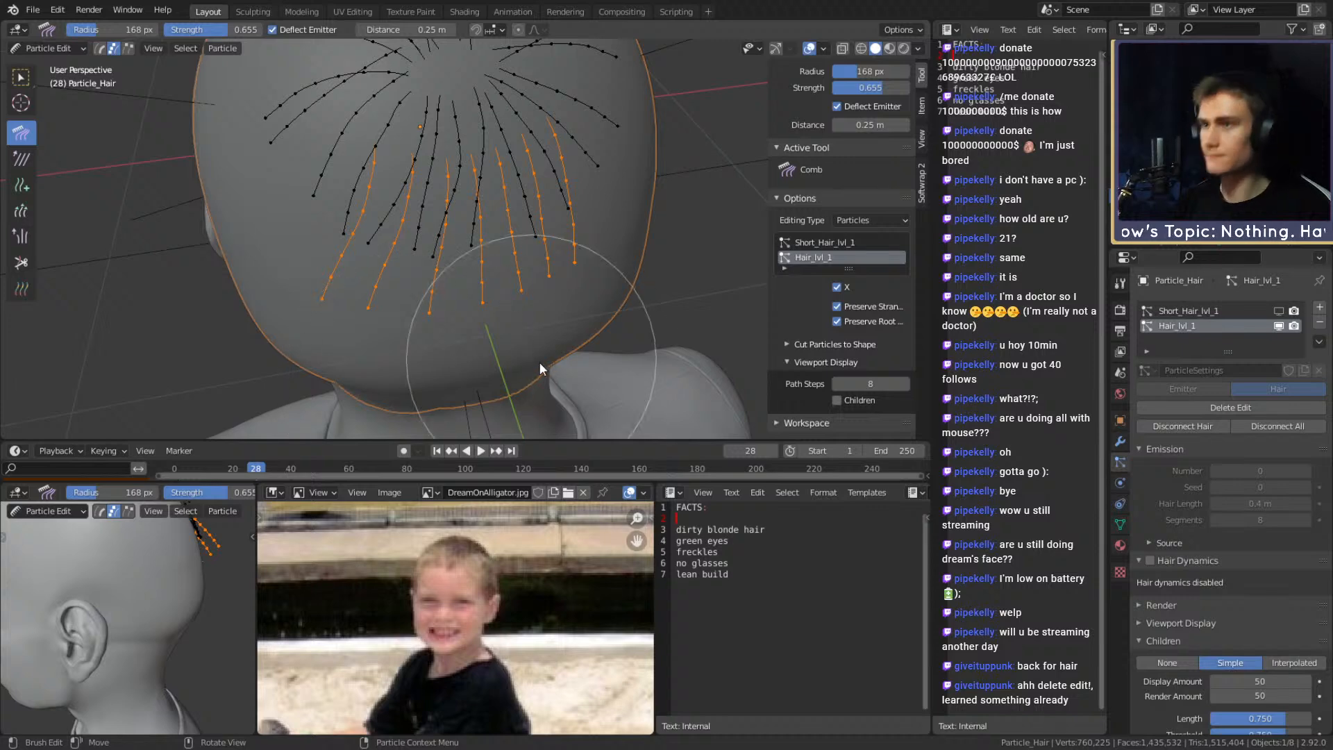
middle_drag(535, 358, 581, 258)
mouse_move(582, 259)
mouse_down()
mouse_move(593, 336)
mouse_move(544, 339)
mouse_move(460, 379)
mouse_up()
mouse_move(459, 373)
middle_down()
mouse_move(655, 263)
mouse_move(464, 281)
middle_up()
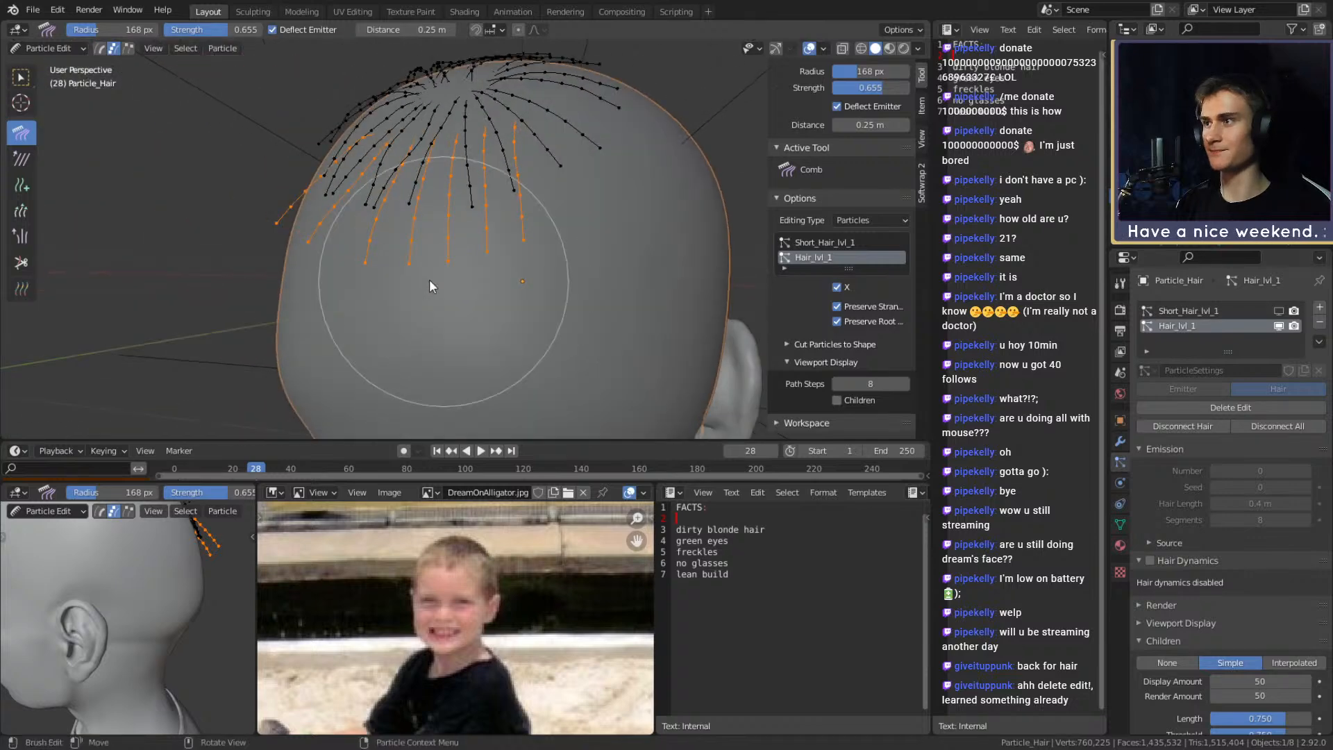
Comb the selected strands further down the back of the head with the 168 px Comb brush
drag(228, 270, 238, 320)
middle_drag(512, 286, 545, 239)
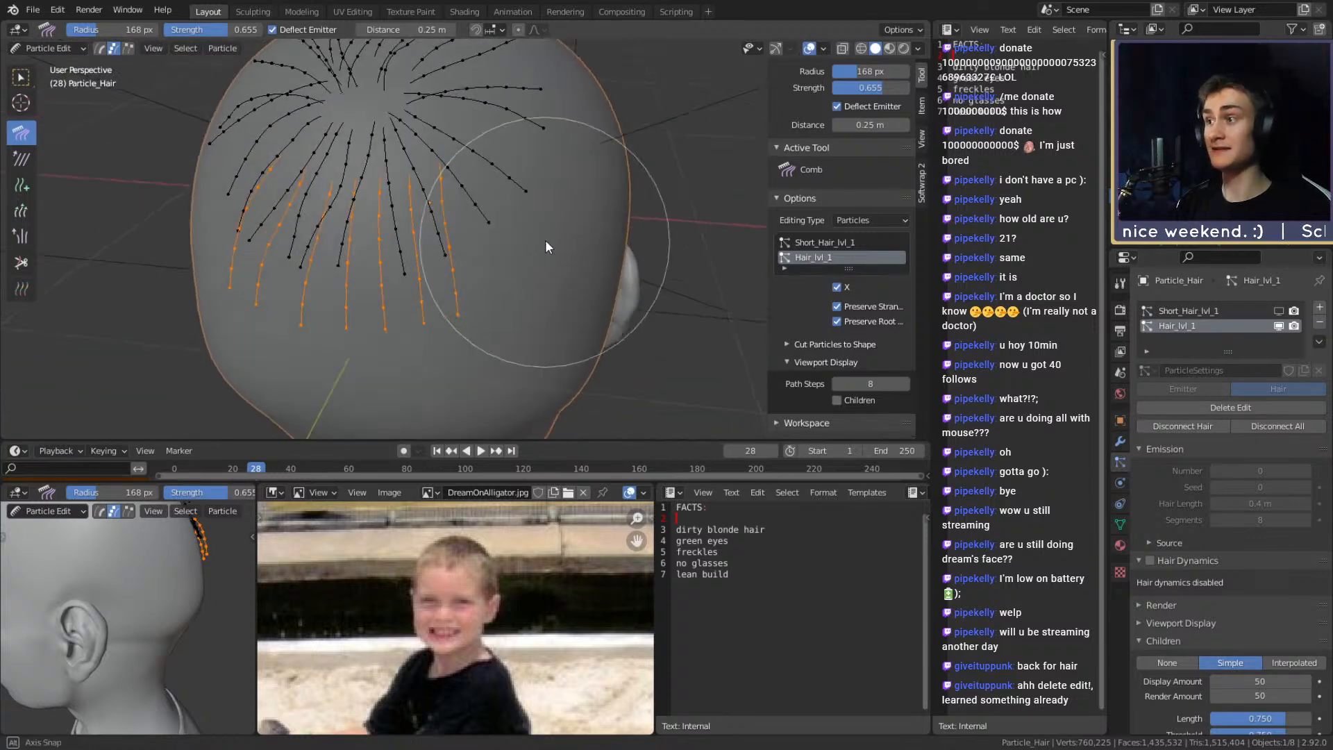
Add a new row of single hairs across the back of the head near the tips of the previous row, undoing the first attempts
click(22, 185)
middle_drag(333, 208, 497, 186)
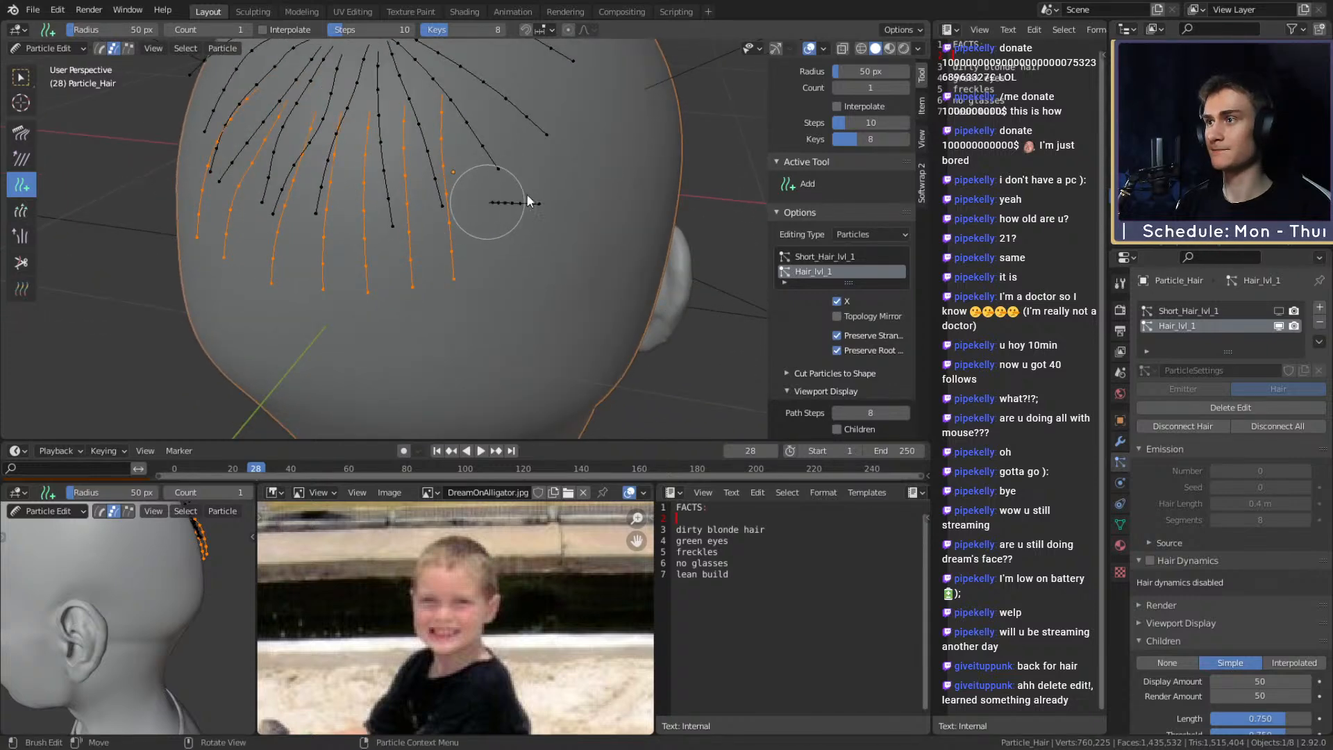
mouse_move(595, 183)
middle_down()
mouse_move(549, 181)
mouse_move(527, 221)
mouse_move(550, 208)
mouse_move(550, 226)
mouse_move(520, 231)
mouse_move(546, 231)
middle_up()
key(ctrl+z)
key(ctrl+z)
key(ctrl+z)
click(634, 193)
click(577, 213)
click(517, 225)
click(476, 220)
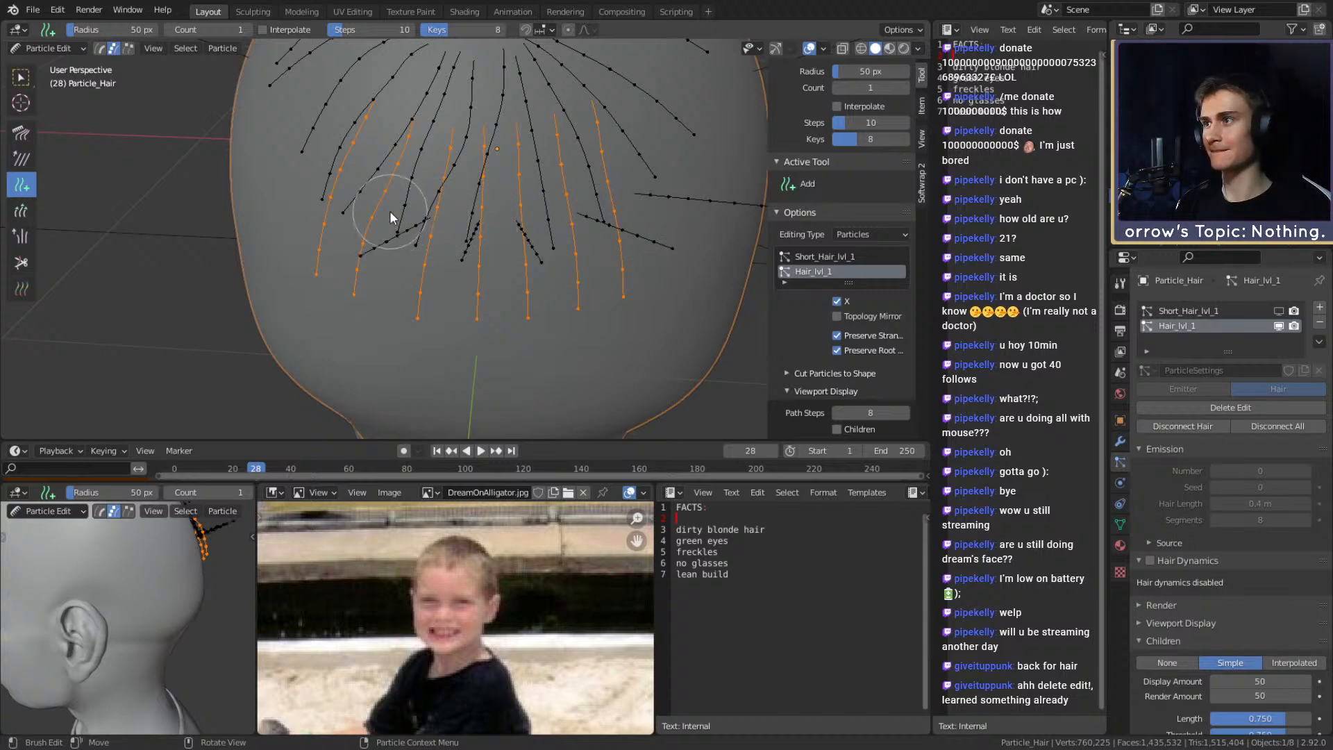
click(361, 207)
mouse_move(361, 206)
middle_down()
mouse_move(514, 231)
mouse_move(370, 219)
middle_up()
Select only the newly added hairs along their full length
key(f)
mouse_move(387, 130)
mouse_down()
mouse_move(285, 257)
mouse_move(397, 149)
mouse_up()
key(Escape)
key(ctrl+l)
Comb the newly added strands down against the back of the head and set the Comb brush radius to 132 px
click(20, 132)
scroll(448, 197, down, 4)
middle_drag(450, 197, 495, 173)
drag(425, 158, 367, 318)
drag(417, 207, 390, 343)
mouse_move(390, 343)
middle_down()
mouse_move(464, 269)
mouse_move(389, 236)
mouse_move(535, 286)
mouse_move(648, 194)
mouse_move(608, 207)
middle_up()
scroll(649, 194, up, 3)
key(f)
click(596, 207)
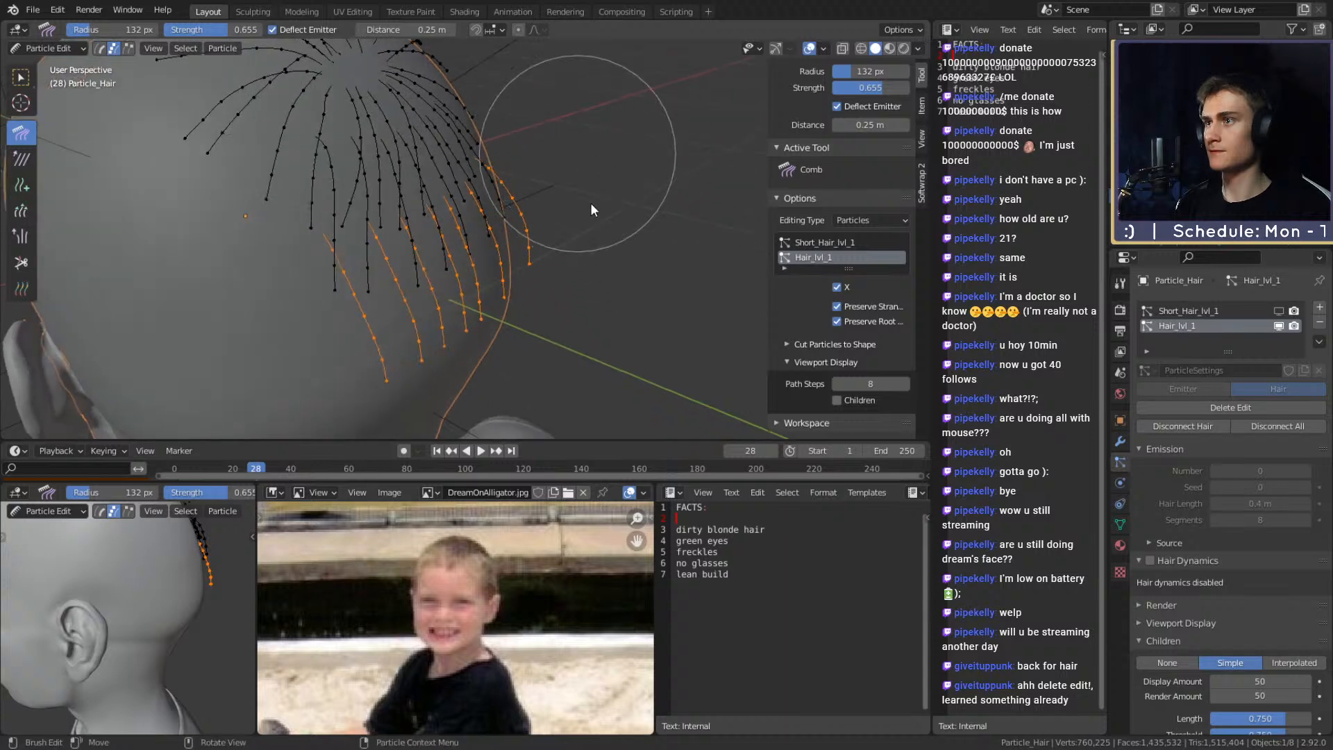
middle_drag(592, 289, 607, 203)
mouse_move(610, 350)
middle_down()
mouse_move(578, 289)
mouse_move(412, 301)
mouse_move(341, 164)
middle_up()
mouse_move(335, 336)
middle_down()
mouse_move(378, 289)
mouse_move(268, 274)
middle_up()
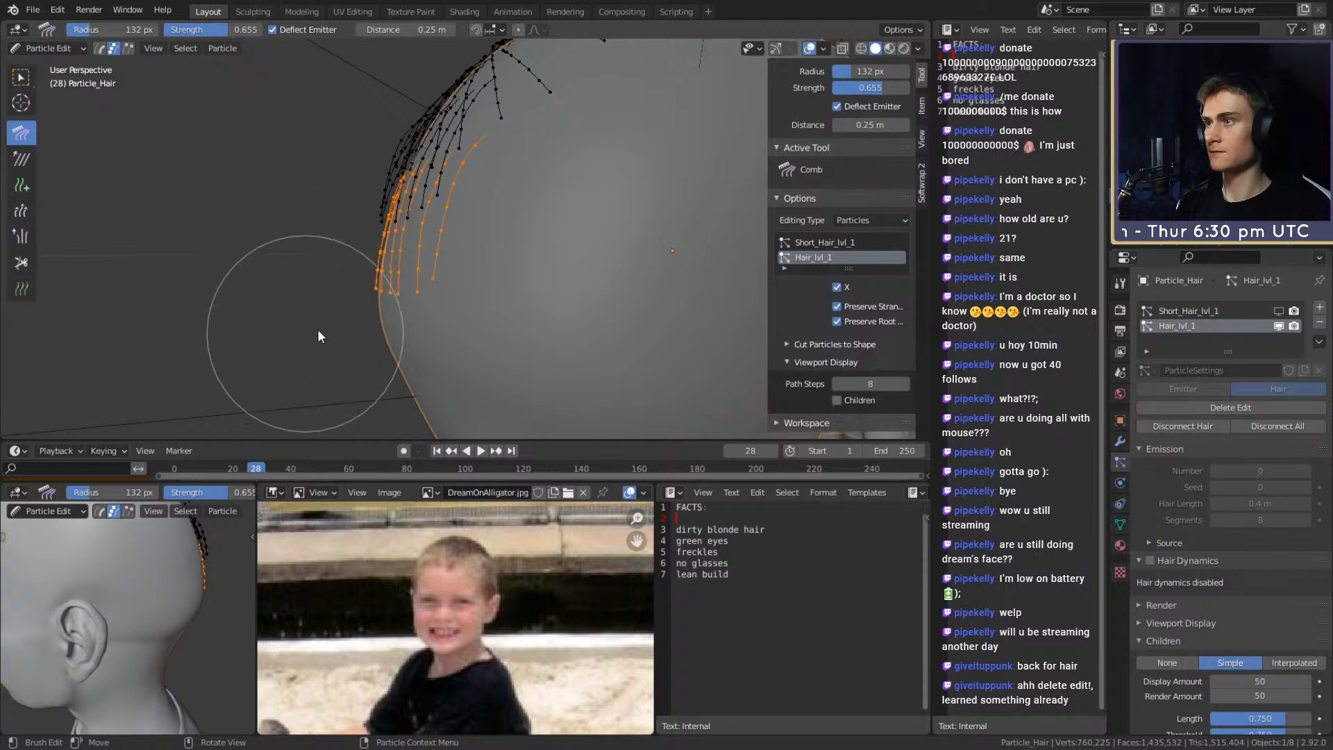
Set the Comb brush radius to 180 px and comb the new row straight down along the curve of the head
mouse_move(390, 231)
middle_down()
mouse_move(594, 211)
mouse_move(534, 214)
mouse_move(526, 236)
mouse_move(542, 215)
mouse_move(584, 214)
mouse_move(550, 281)
mouse_move(509, 269)
middle_up()
key(f)
click(544, 268)
mouse_move(478, 261)
mouse_down()
mouse_move(543, 252)
mouse_move(535, 297)
mouse_move(507, 289)
mouse_up()
mouse_move(506, 289)
middle_down()
mouse_move(619, 248)
mouse_move(622, 218)
middle_up()
mouse_move(609, 300)
middle_down()
mouse_move(536, 273)
mouse_move(504, 289)
mouse_move(529, 259)
mouse_move(565, 281)
middle_up()
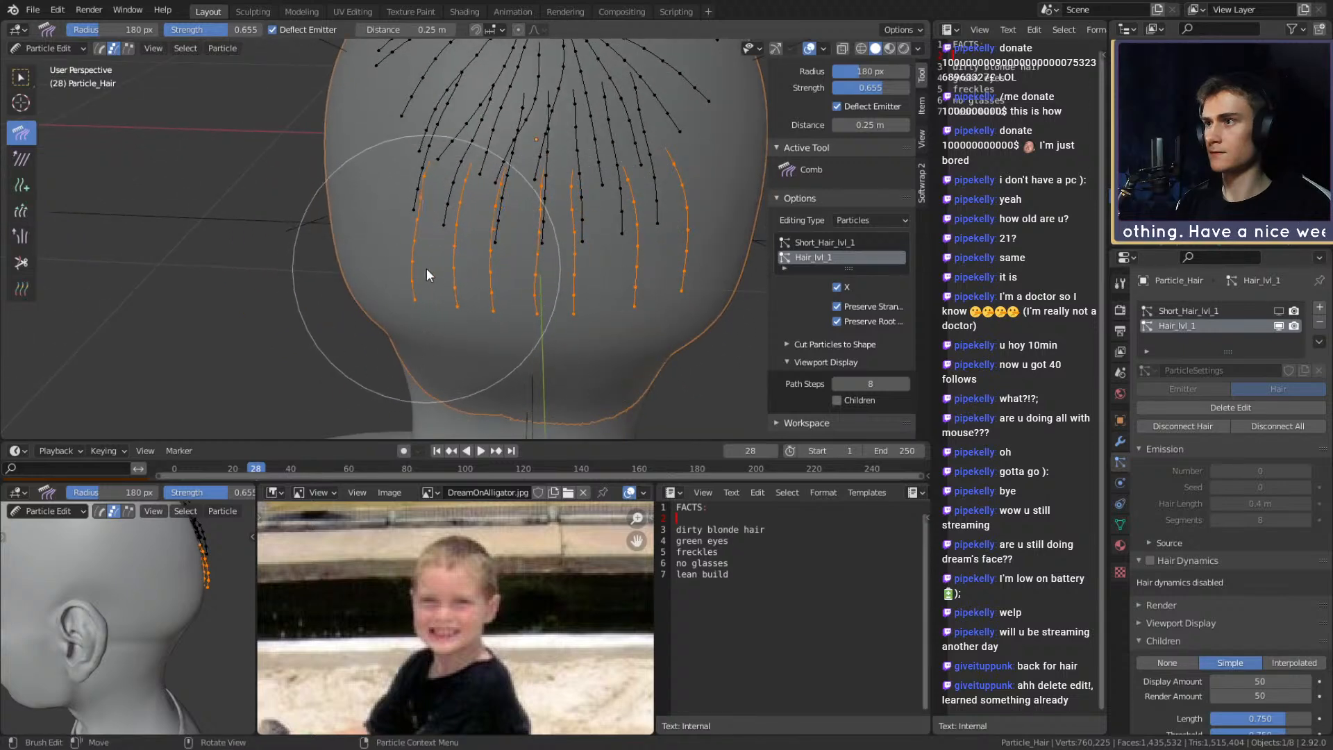
drag(561, 310, 558, 351)
mouse_move(558, 352)
middle_down()
mouse_move(533, 308)
mouse_move(384, 265)
middle_up()
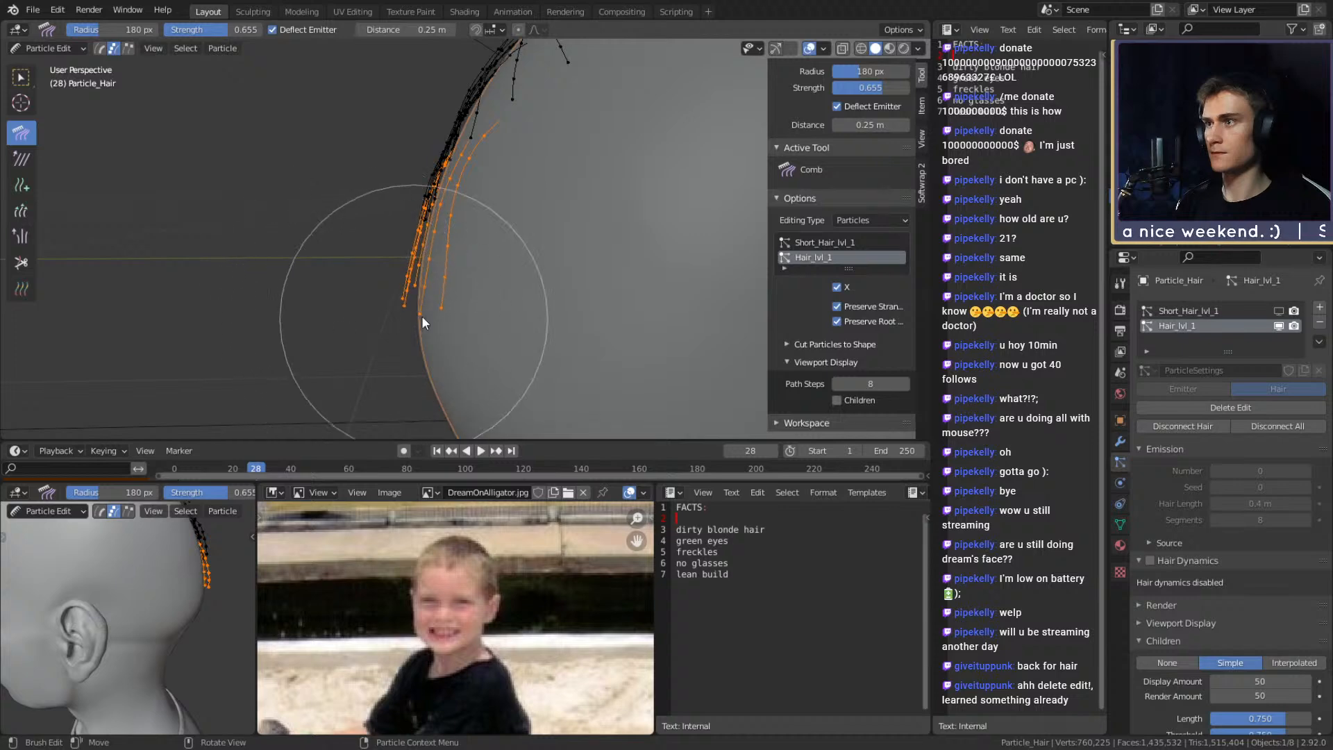
mouse_move(333, 319)
middle_down()
mouse_move(398, 301)
mouse_move(587, 311)
middle_up()
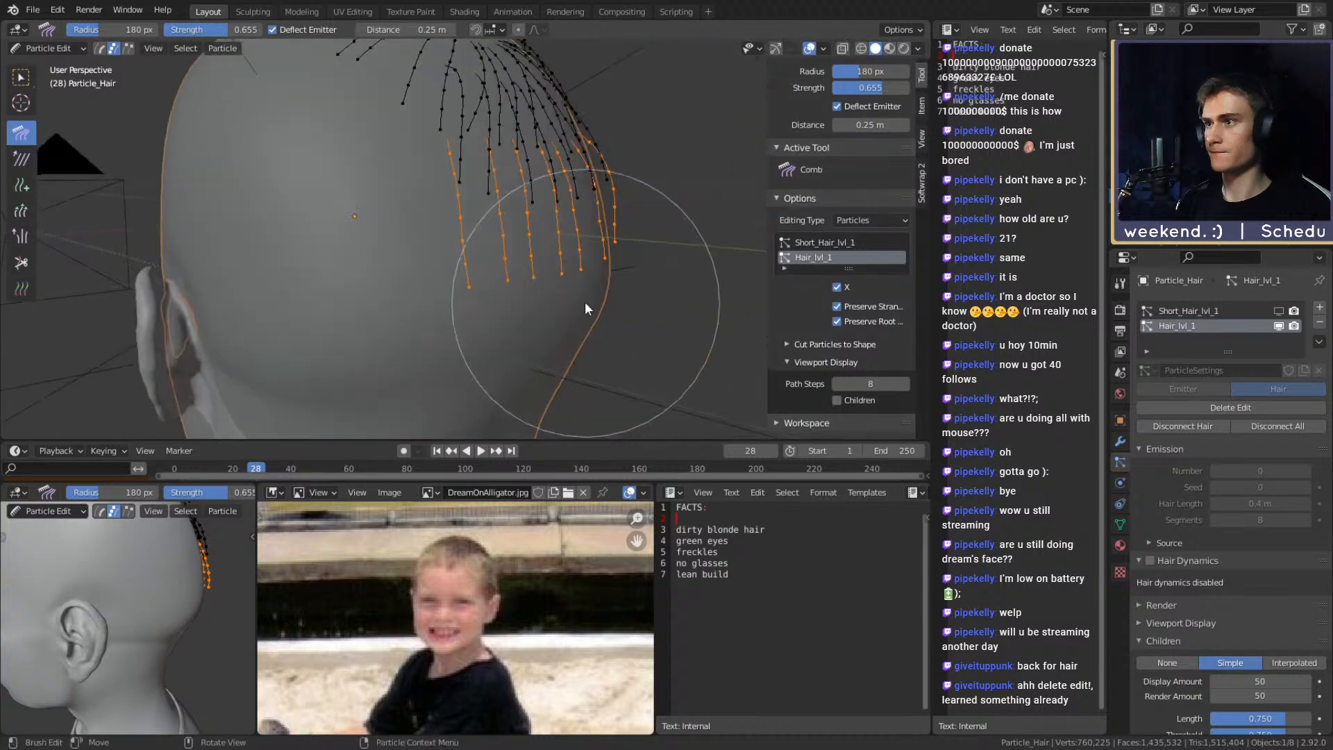
Set the Comb brush radius to 132 px
key(f)
mouse_move(639, 215)
shift+middle_down()
mouse_move(573, 259)
mouse_move(609, 200)
shift+middle_up()
click(569, 222)
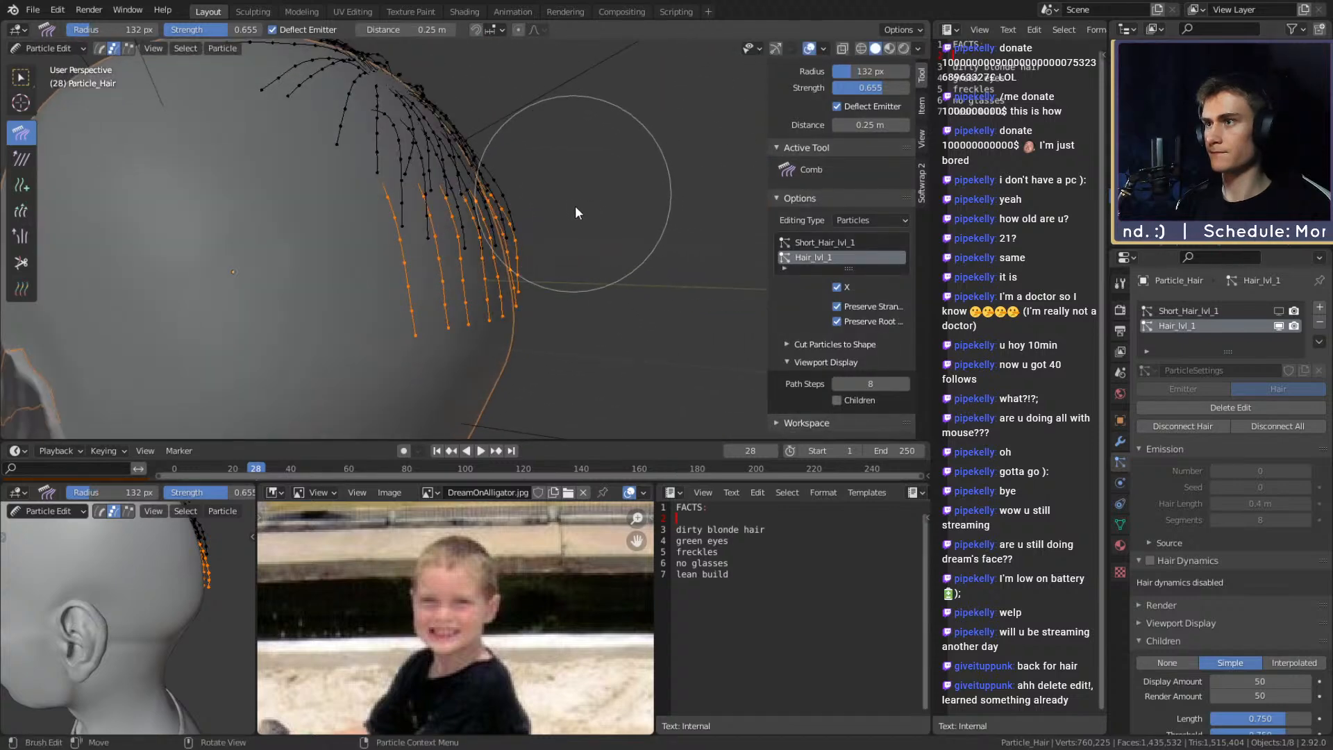
mouse_move(610, 322)
shift+middle_down()
mouse_move(658, 285)
mouse_move(528, 300)
mouse_move(582, 278)
shift+middle_up()
Switch to Object Mode and examine how the child hairs cover the back of the head
click(49, 48)
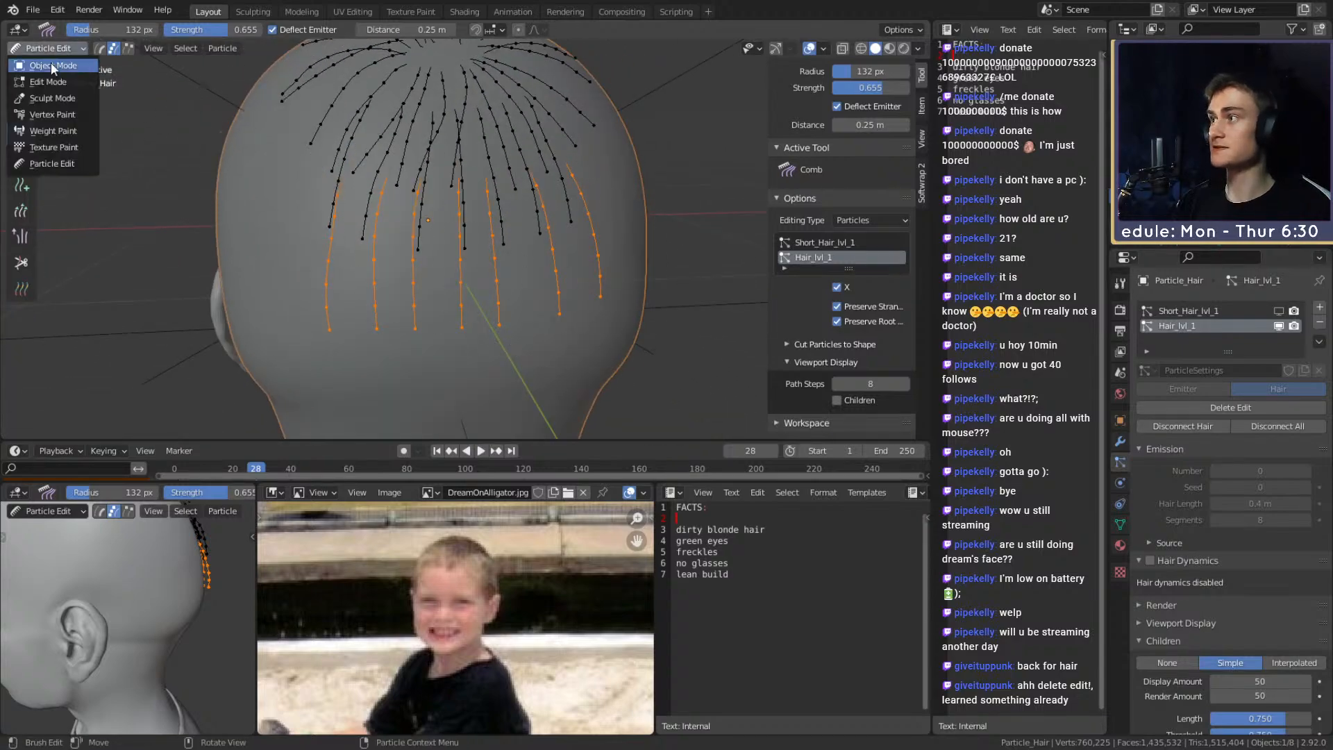
click(51, 65)
scroll(438, 205, down, 2)
scroll(431, 247, up, 4)
middle_drag(502, 152, 466, 195)
scroll(458, 261, down, 4)
scroll(494, 243, up, 2)
shift+middle_drag(500, 253, 529, 269)
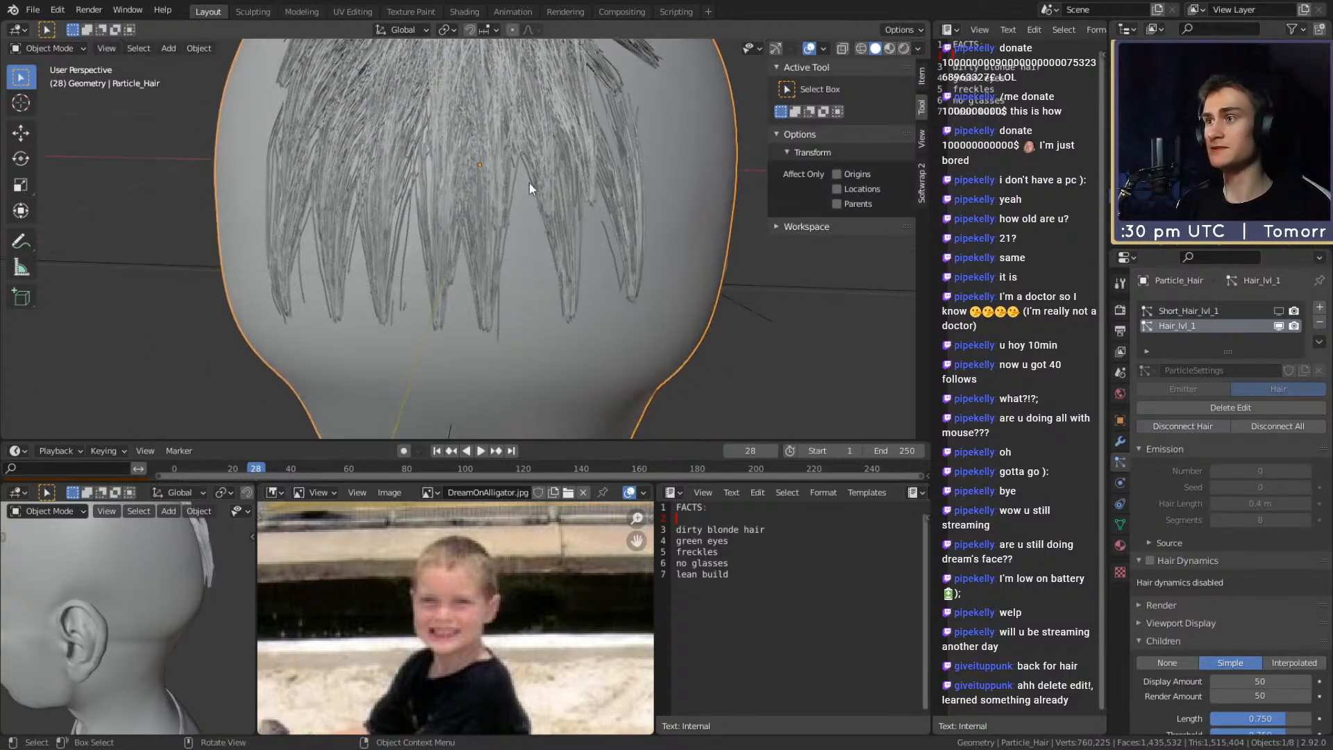
shift+middle_drag(530, 203, 534, 264)
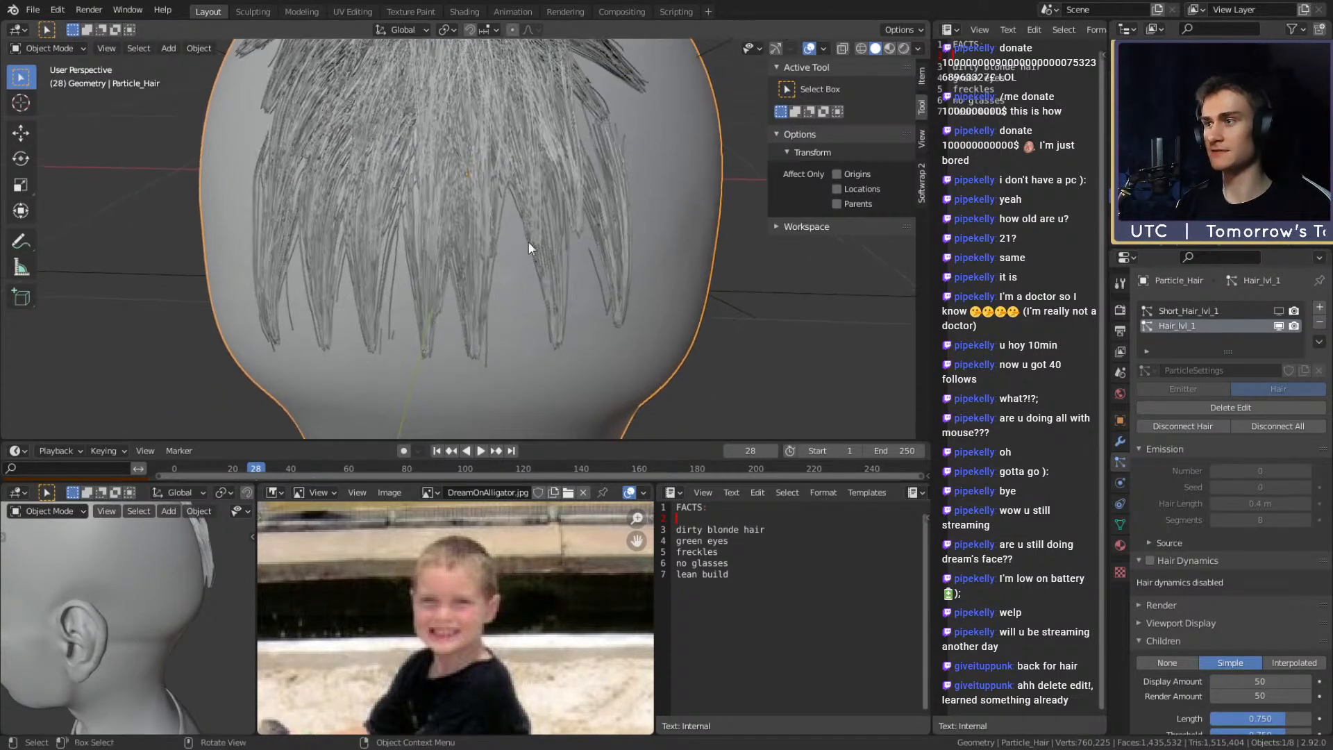
middle_drag(503, 170, 577, 277)
scroll(461, 263, down, 3)
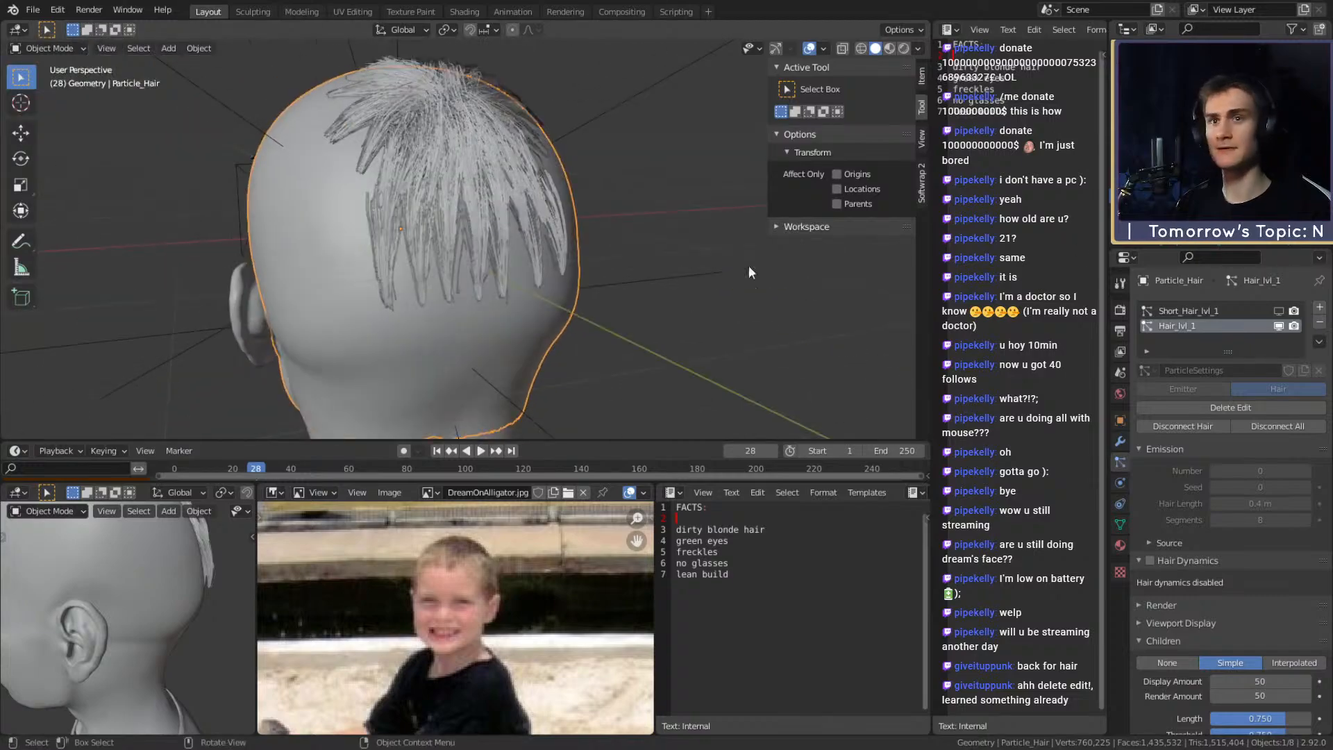
Compare the longer hair with Short_Hair_lvl_1 shown in the viewport, and hide Short_Hair_lvl_1 again
scroll(508, 331, up, 3)
middle_drag(508, 330, 548, 261)
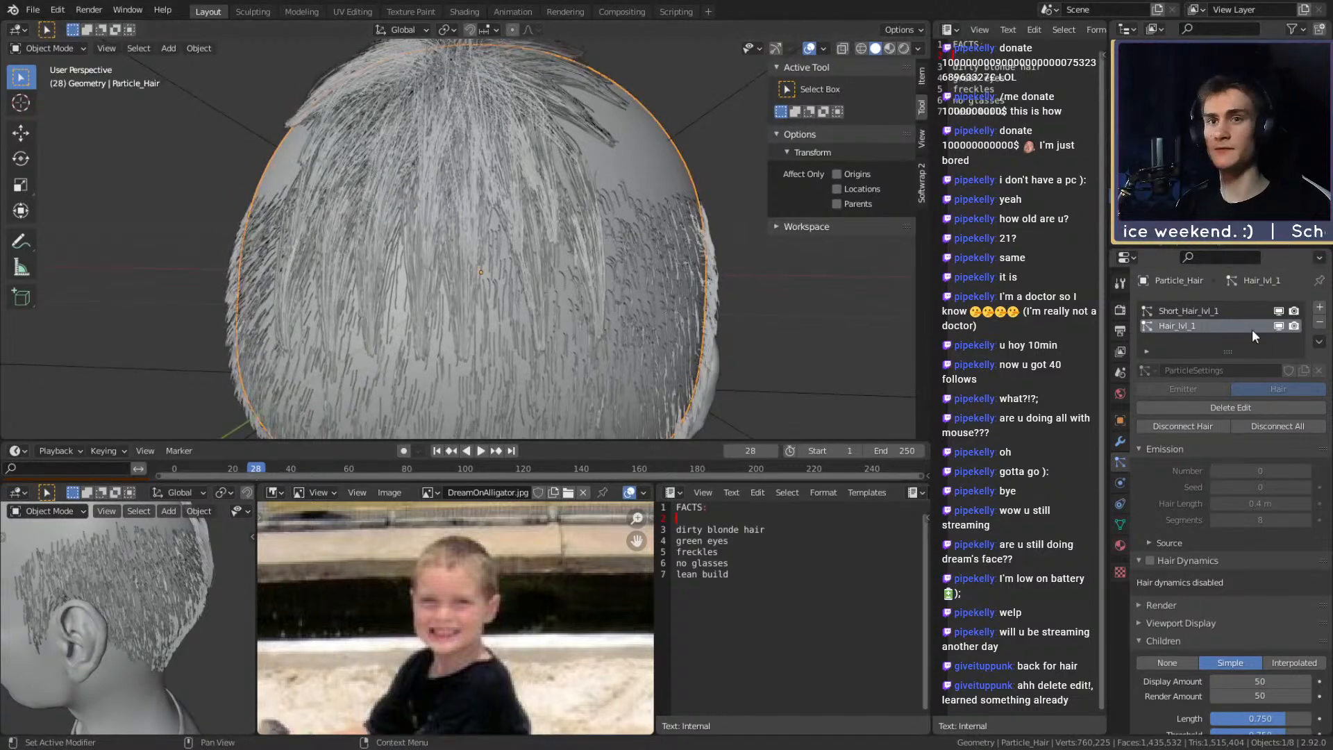
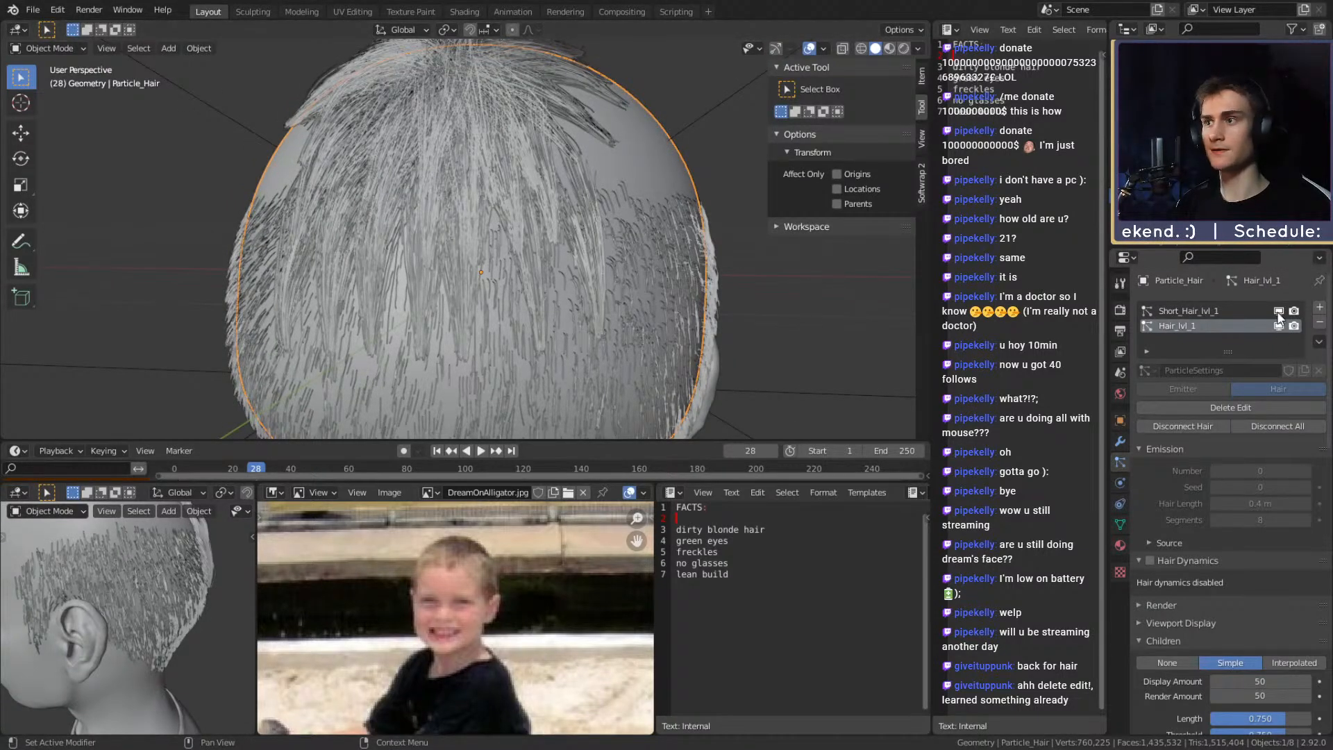
click(1278, 311)
middle_drag(534, 240, 597, 266)
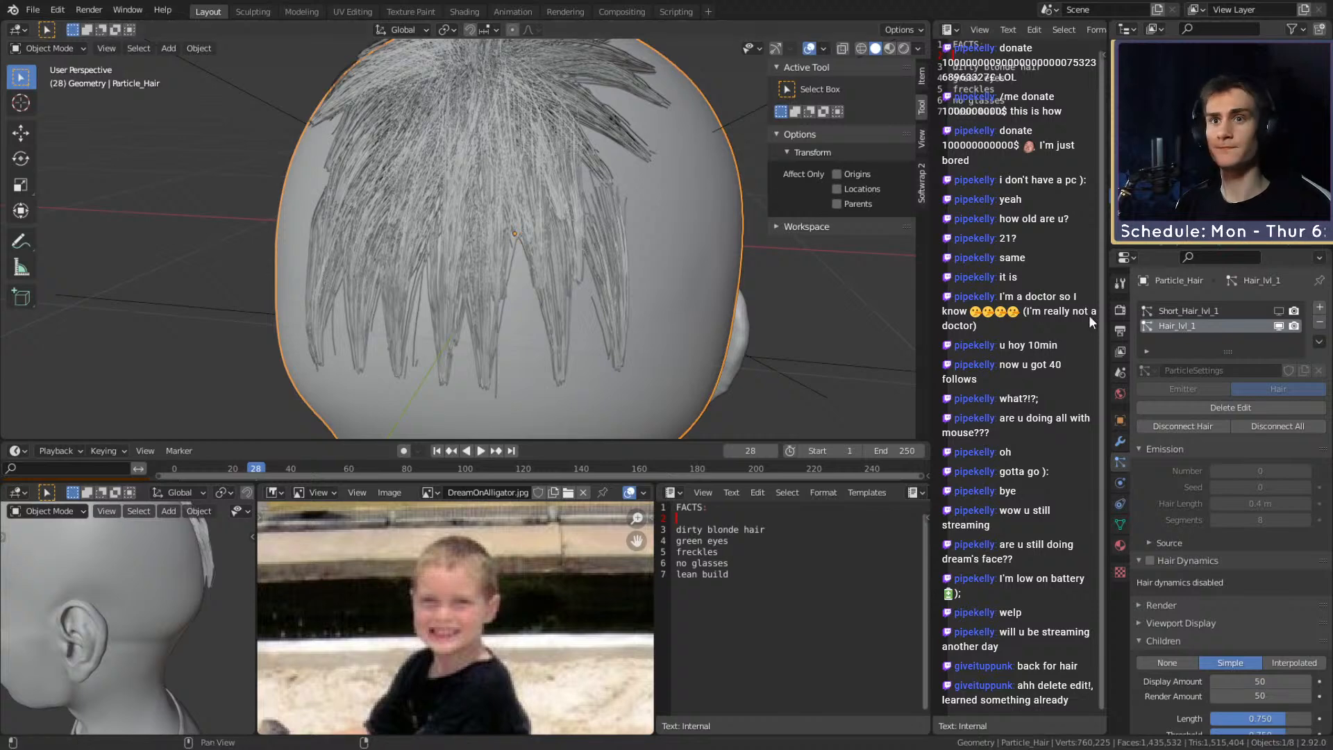
In Particle Edit mode, turn off Preserve Root and move the selected row about 0.1 m up and about 0.02 m along Y against the head
click(47, 48)
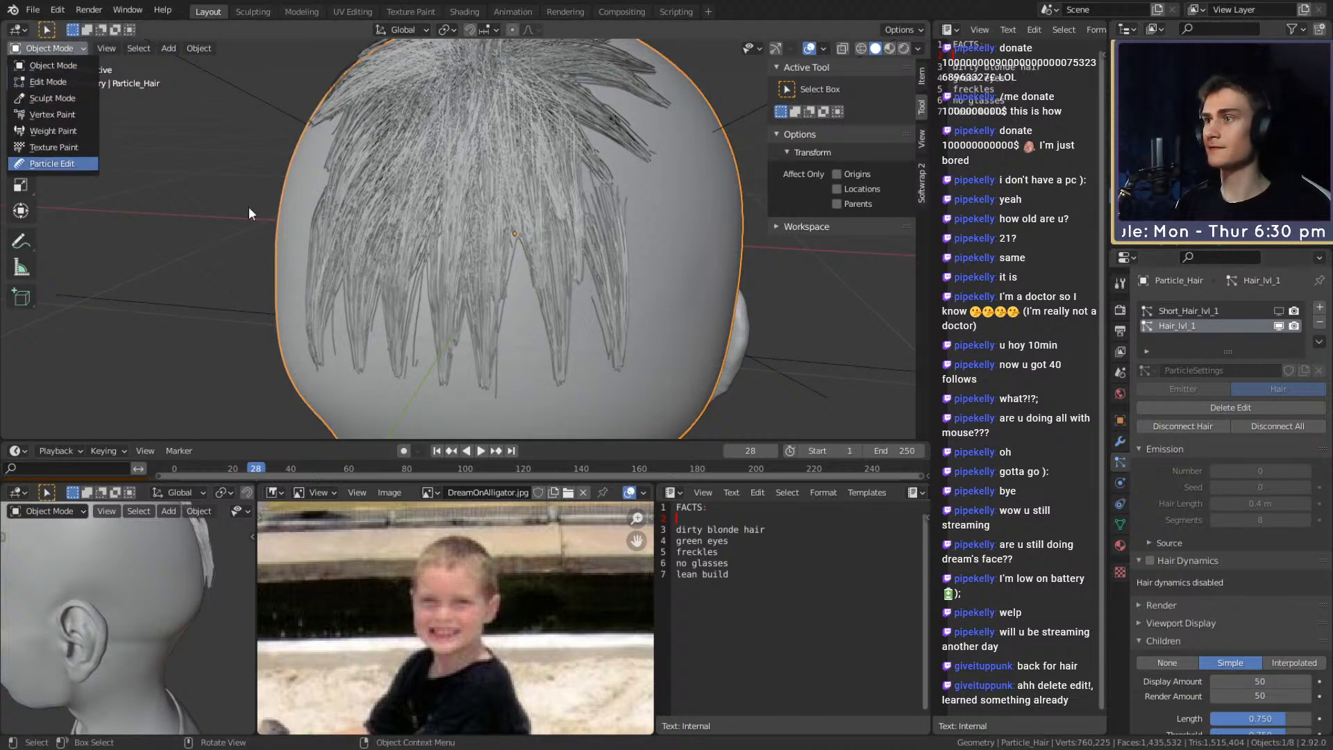
click(63, 164)
click(836, 321)
middle_drag(627, 302, 648, 305)
key(g)
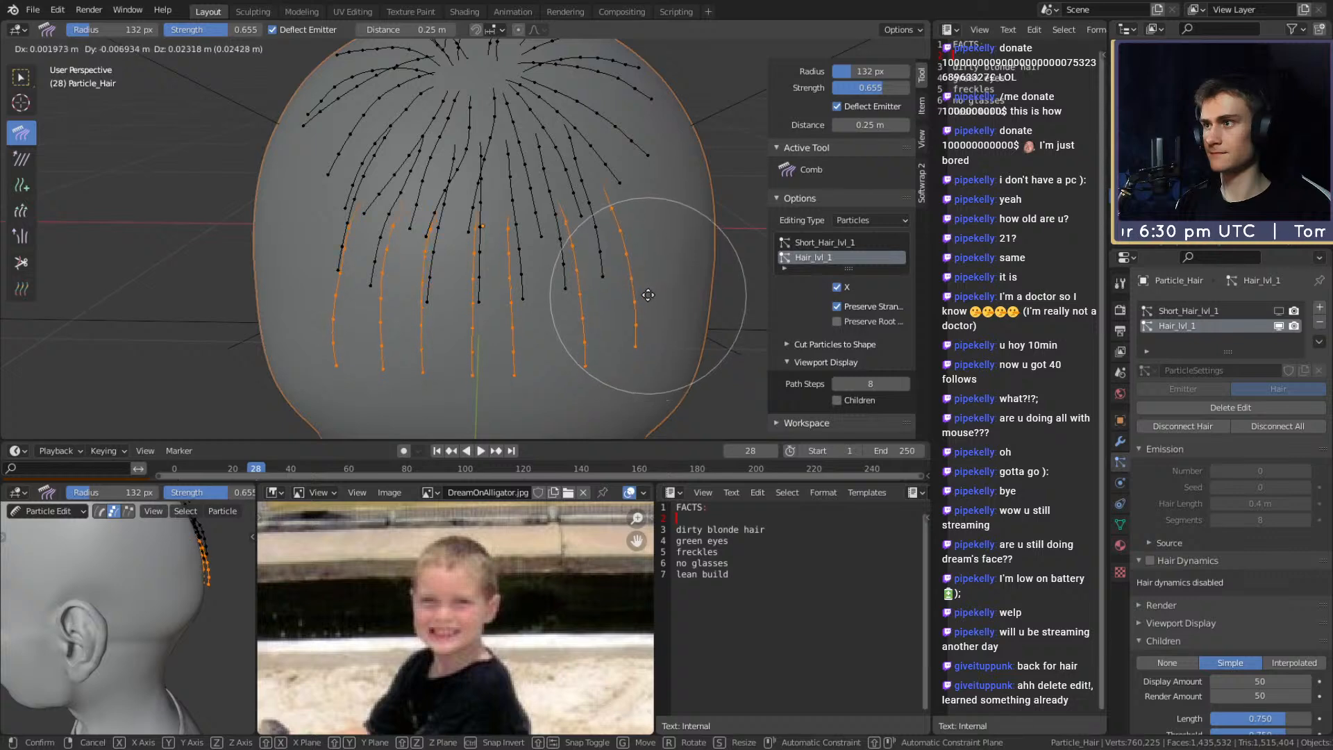
click(642, 261)
middle_drag(642, 260, 511, 232)
key(g)
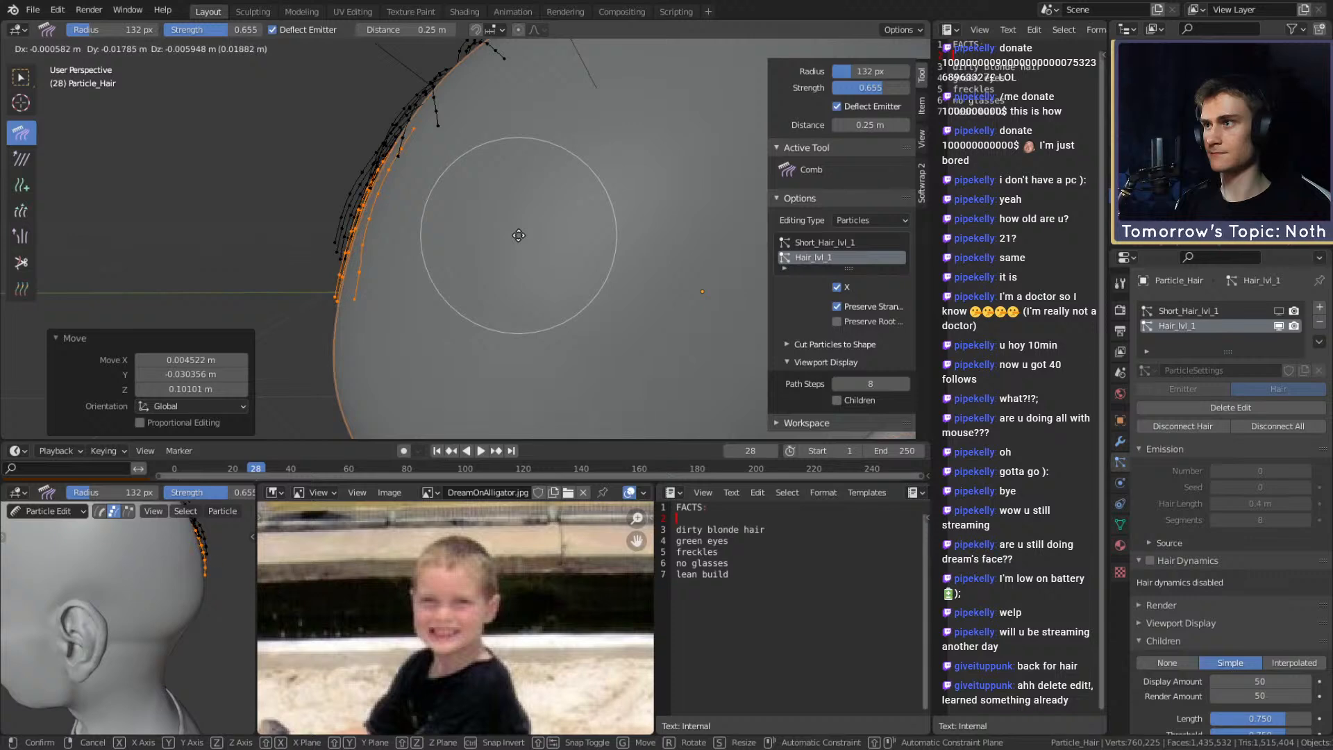
click(520, 236)
middle_drag(520, 236, 640, 277)
Turn Preserve Root back on and comb the moved strands to follow the curve of the head
click(837, 321)
middle_drag(572, 333, 569, 211)
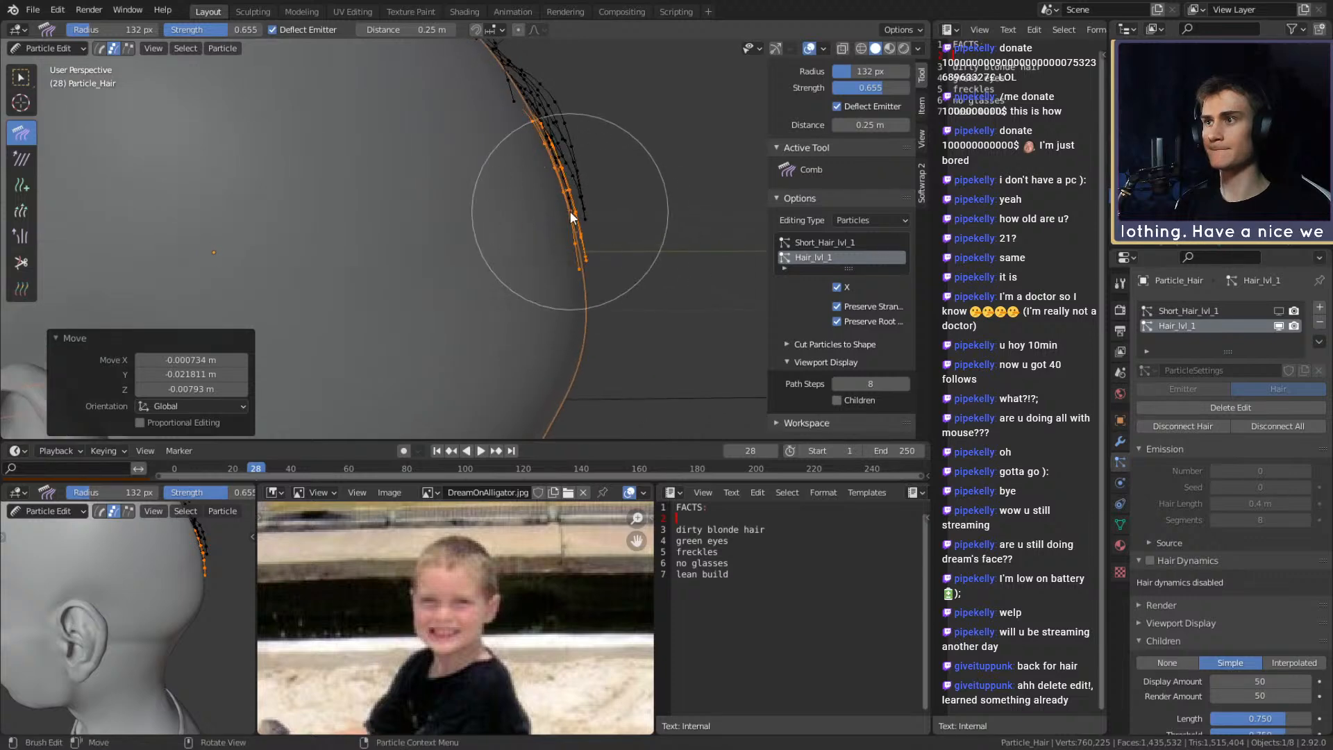
drag(569, 210, 564, 198)
mouse_move(661, 237)
middle_down()
mouse_move(410, 228)
mouse_move(306, 248)
middle_up()
mouse_move(383, 186)
middle_down()
mouse_move(558, 256)
mouse_move(607, 253)
middle_up()
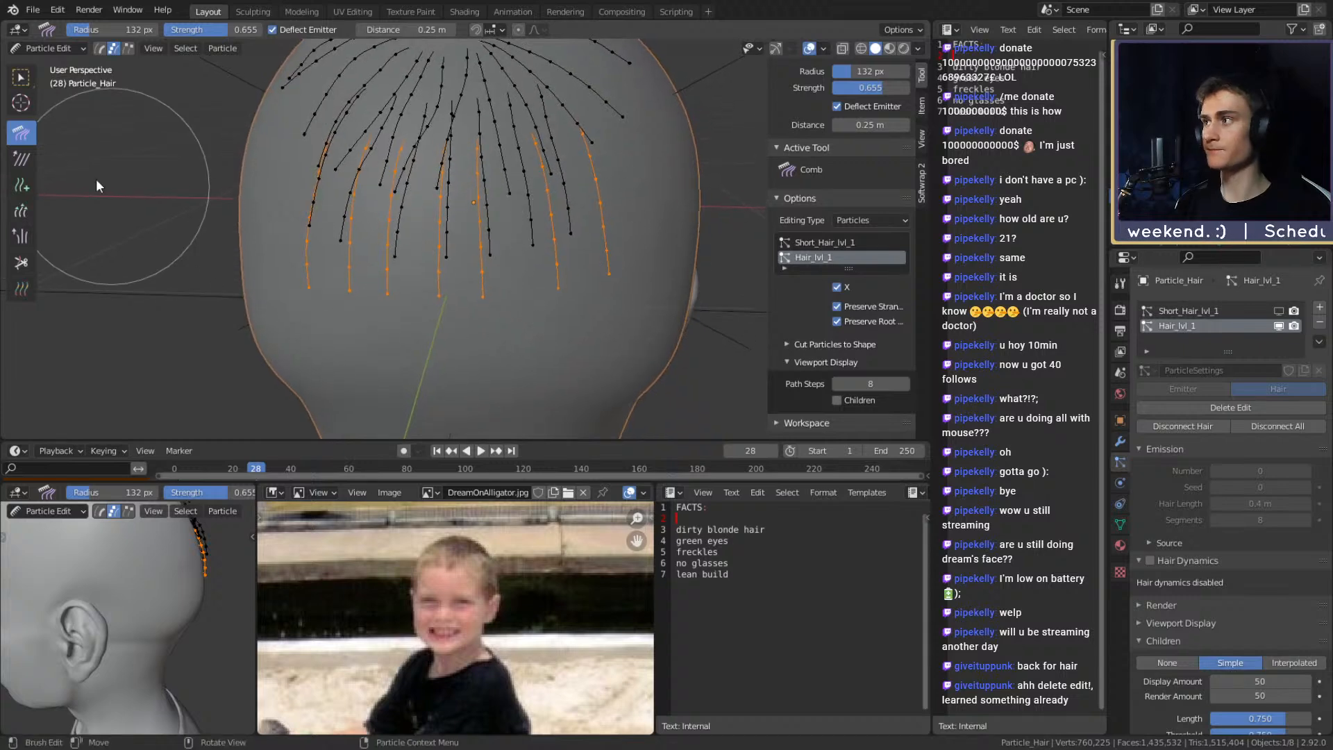
Add another row of single hairs between the existing strands across the back of the head
click(21, 184)
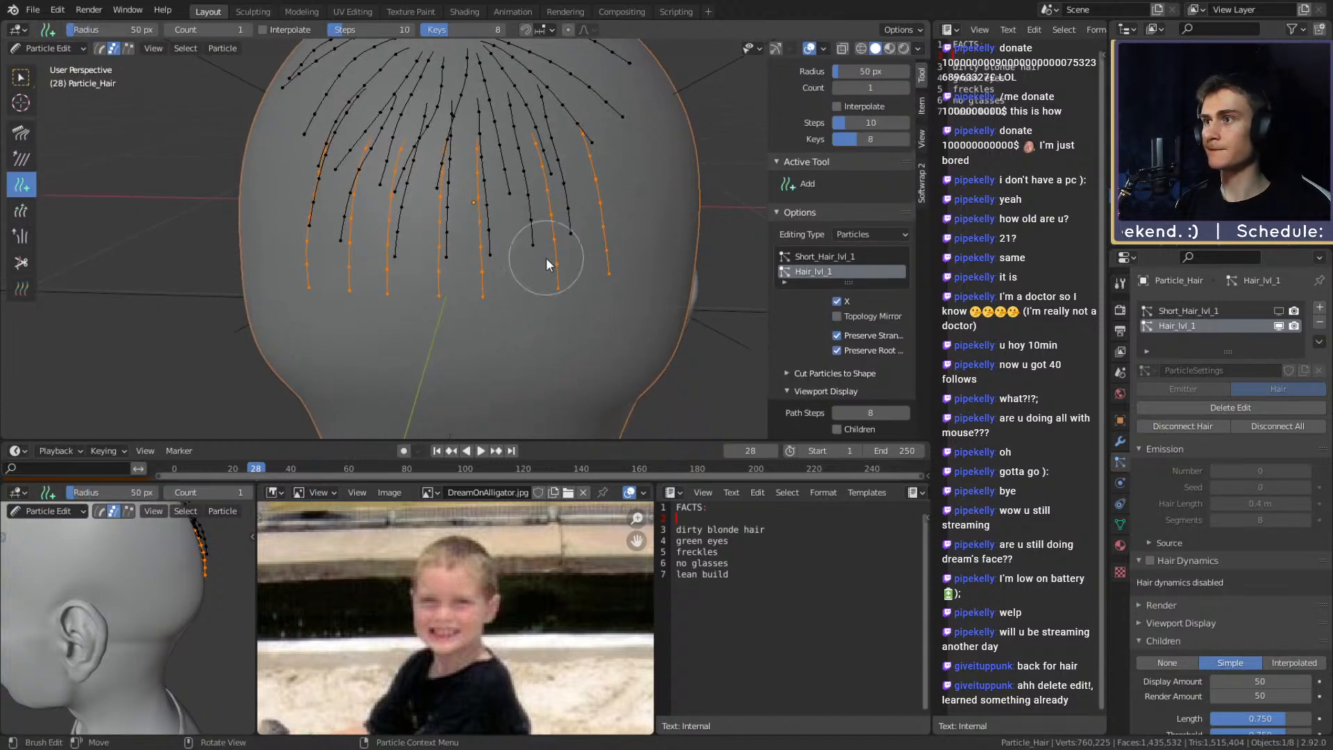
click(510, 174)
middle_drag(510, 173, 540, 193)
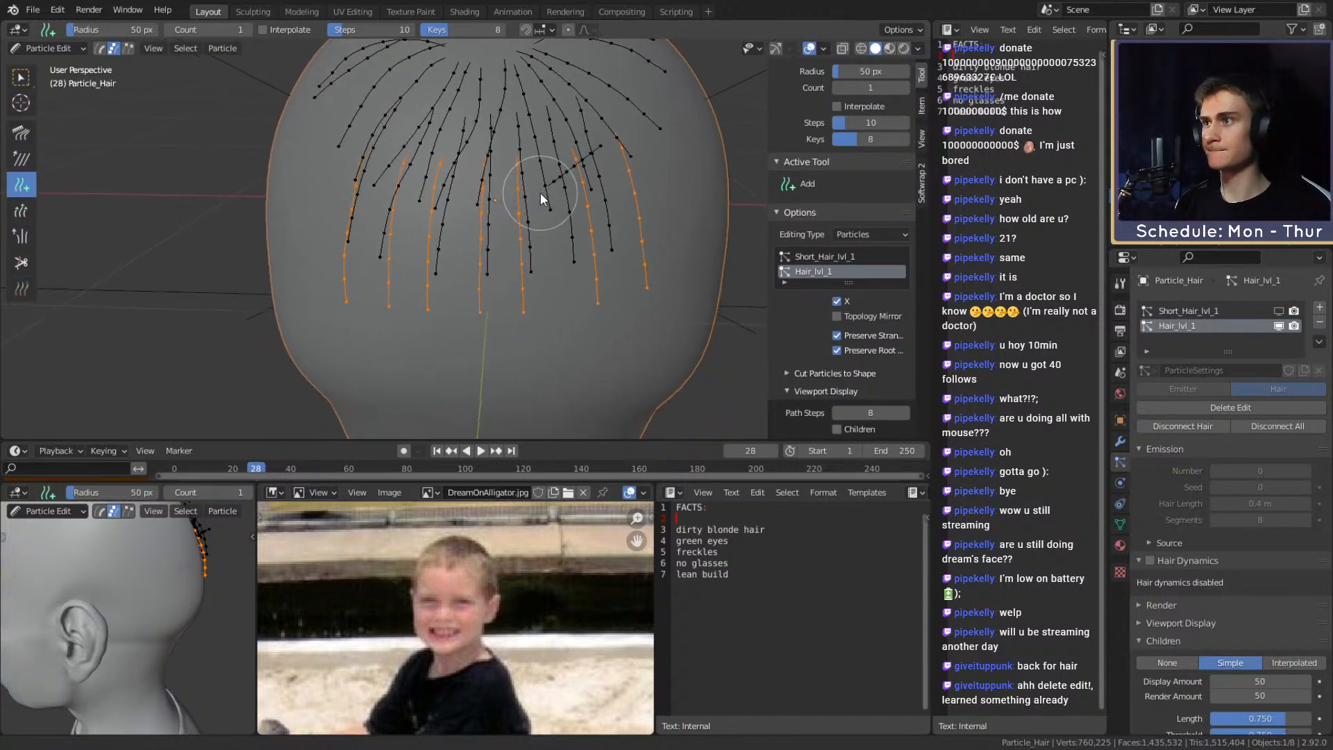
click(503, 195)
click(439, 198)
middle_drag(439, 198, 452, 199)
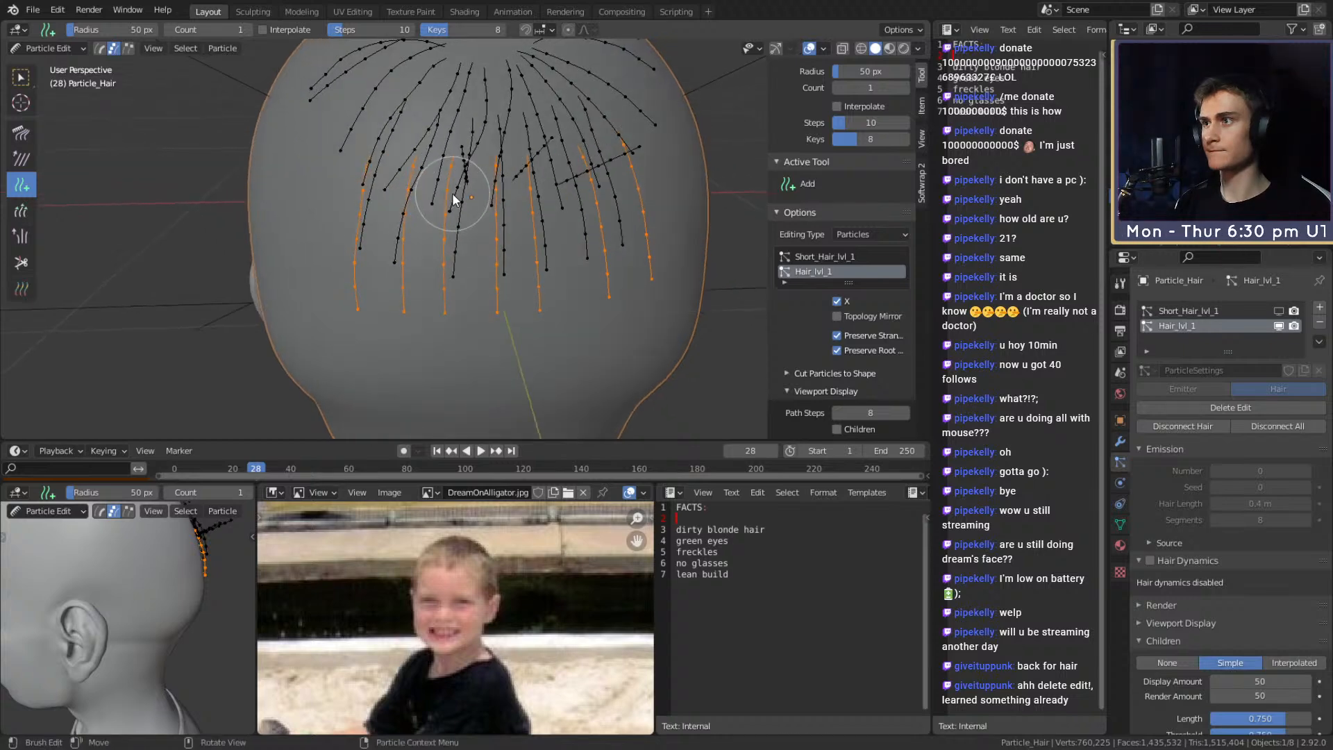
mouse_move(559, 207)
middle_down()
mouse_move(539, 203)
mouse_move(555, 189)
mouse_move(385, 203)
middle_up()
Circle-select the tips of the newly added hairs and grow the selection to cover the full strands
key(c)
drag(333, 149, 418, 103)
key(Escape)
key(ctrl+KP_Add)
key(ctrl+KP_Add)
key(ctrl+KP_Add)
key(ctrl+KP_Add)
key(ctrl+KP_Add)
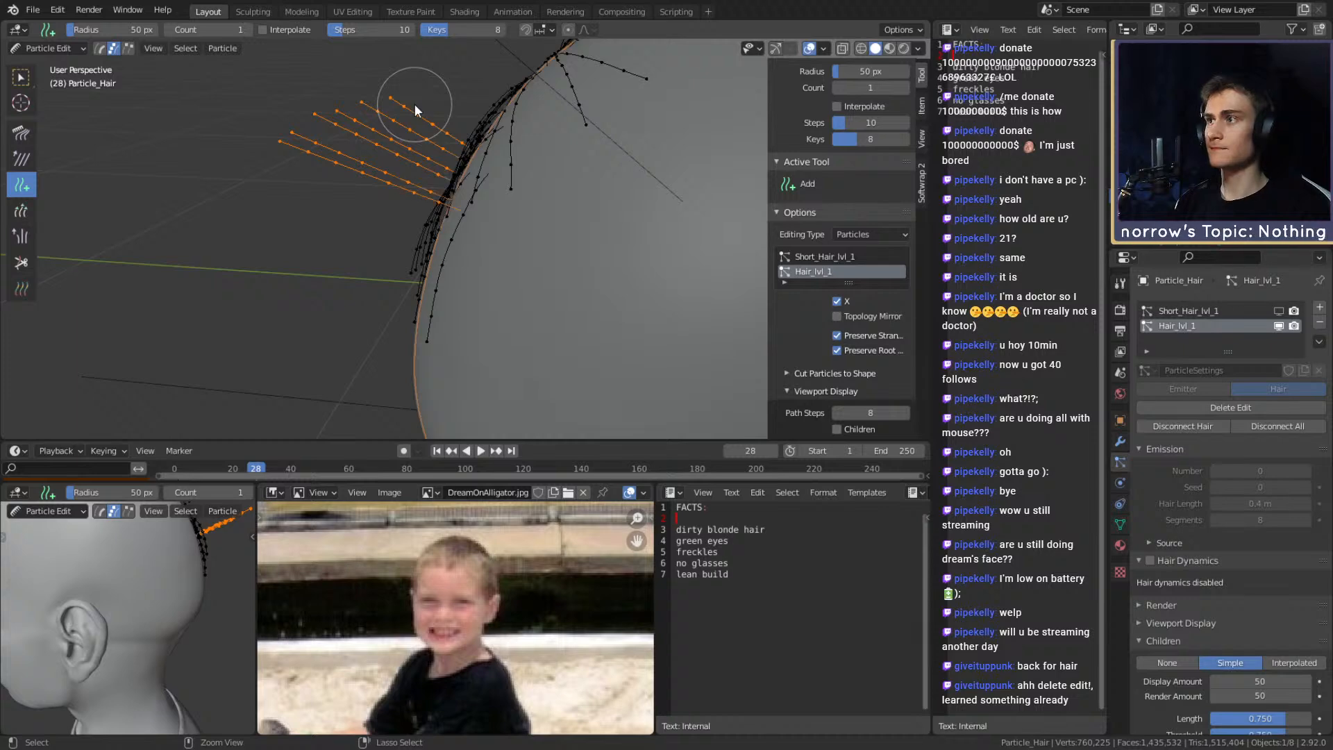
Comb the selected protruding strands down onto the back of the head with the 132 px Comb brush
click(22, 132)
middle_drag(315, 154, 421, 132)
drag(448, 104, 365, 323)
drag(440, 150, 419, 324)
drag(422, 194, 441, 365)
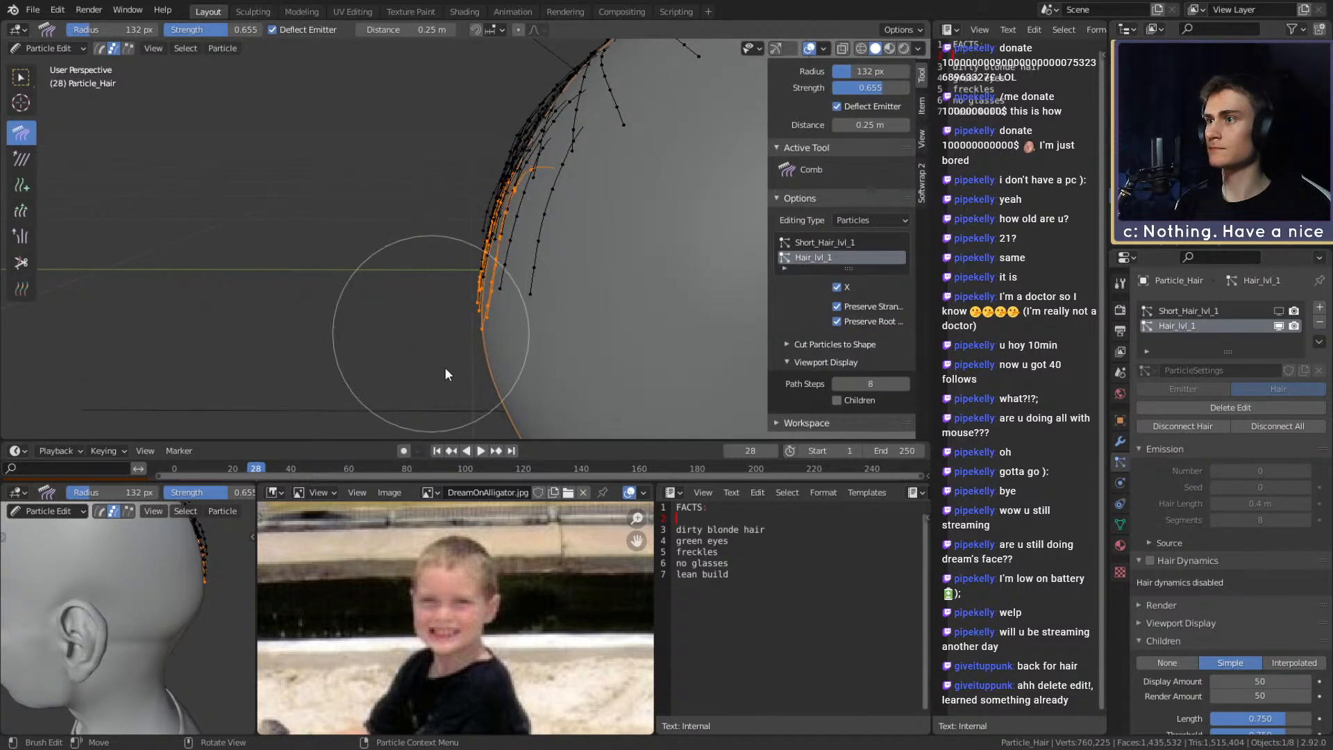
shift+middle_drag(594, 273, 526, 257)
mouse_move(410, 147)
mouse_down()
mouse_move(381, 295)
mouse_move(380, 396)
mouse_up()
Comb the new row sideways from behind and flatten it against the head from the side
middle_drag(381, 396, 632, 280)
mouse_move(538, 300)
mouse_down()
mouse_move(464, 266)
mouse_move(400, 264)
mouse_move(360, 303)
mouse_move(370, 227)
mouse_move(443, 229)
mouse_move(562, 278)
mouse_up()
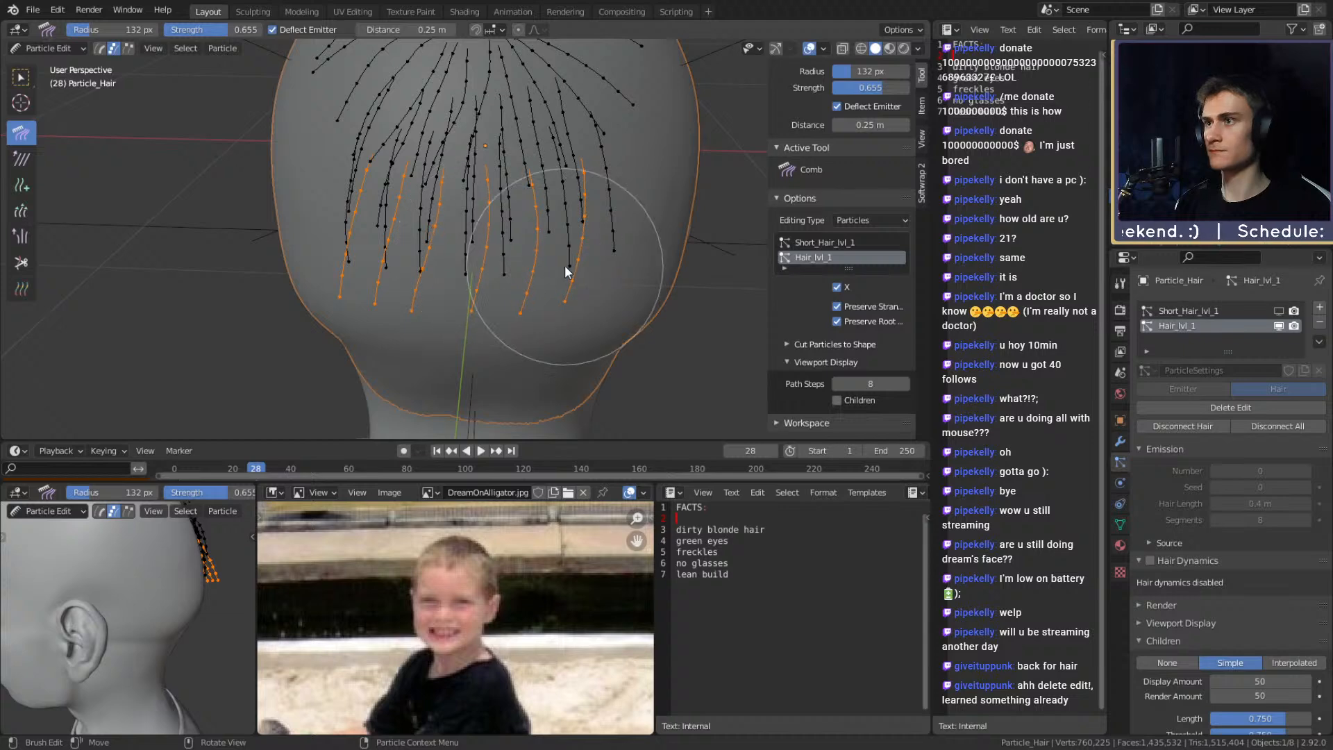
mouse_move(399, 322)
middle_down()
mouse_move(532, 320)
mouse_move(668, 276)
middle_up()
mouse_move(587, 243)
mouse_down()
mouse_move(618, 310)
mouse_move(585, 374)
mouse_move(590, 226)
mouse_up()
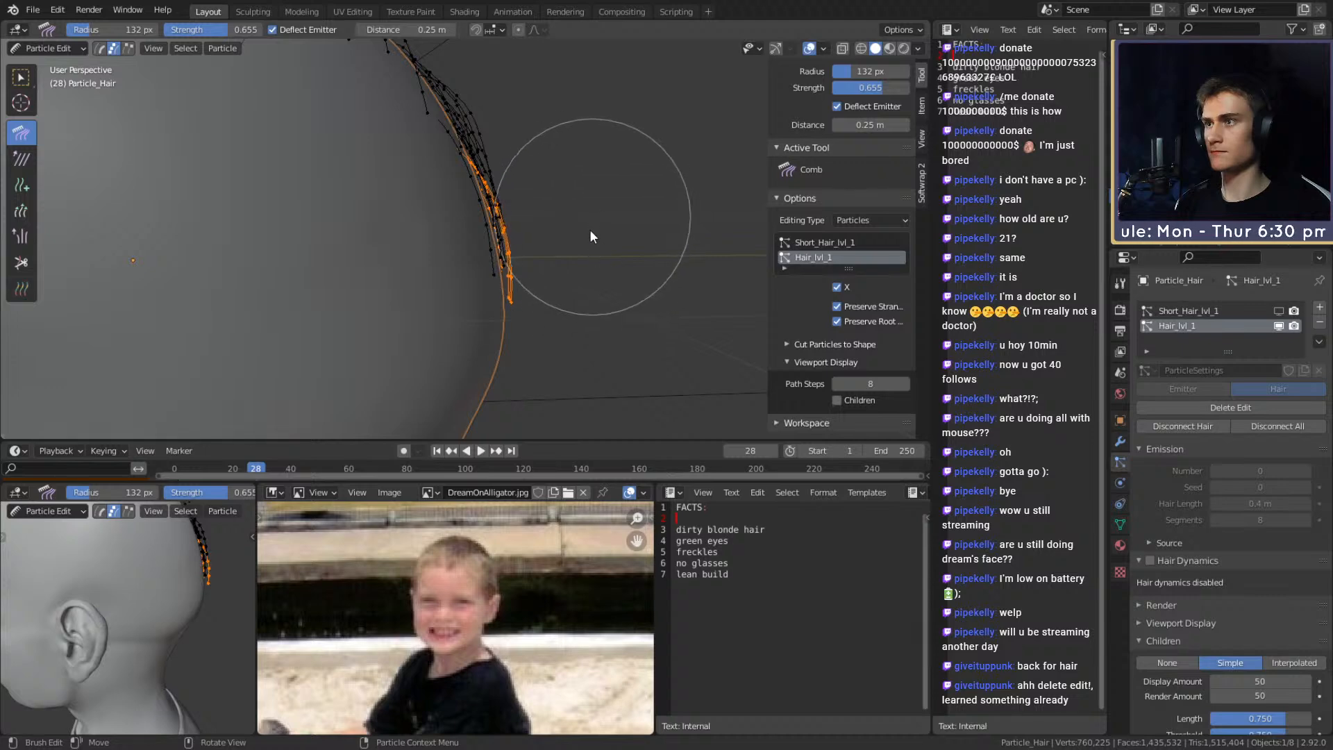
Set the Comb brush radius to 162 px and comb the row into straight, evenly spaced strands
mouse_move(658, 322)
middle_down()
mouse_move(569, 277)
mouse_move(486, 281)
middle_up()
middle_drag(499, 284, 569, 296)
key(f)
click(546, 294)
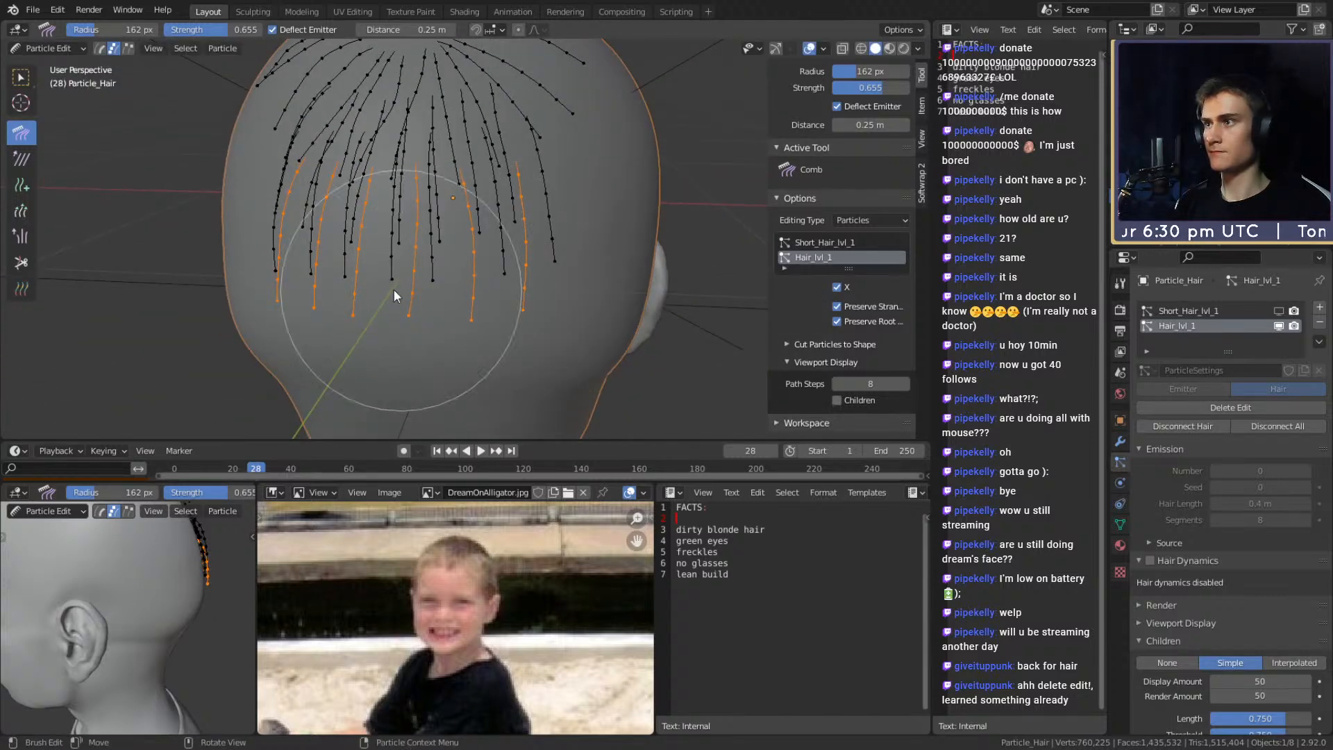
mouse_move(364, 292)
middle_down()
mouse_move(549, 269)
mouse_move(565, 242)
mouse_move(544, 221)
mouse_move(386, 231)
mouse_move(618, 238)
mouse_move(530, 196)
middle_up()
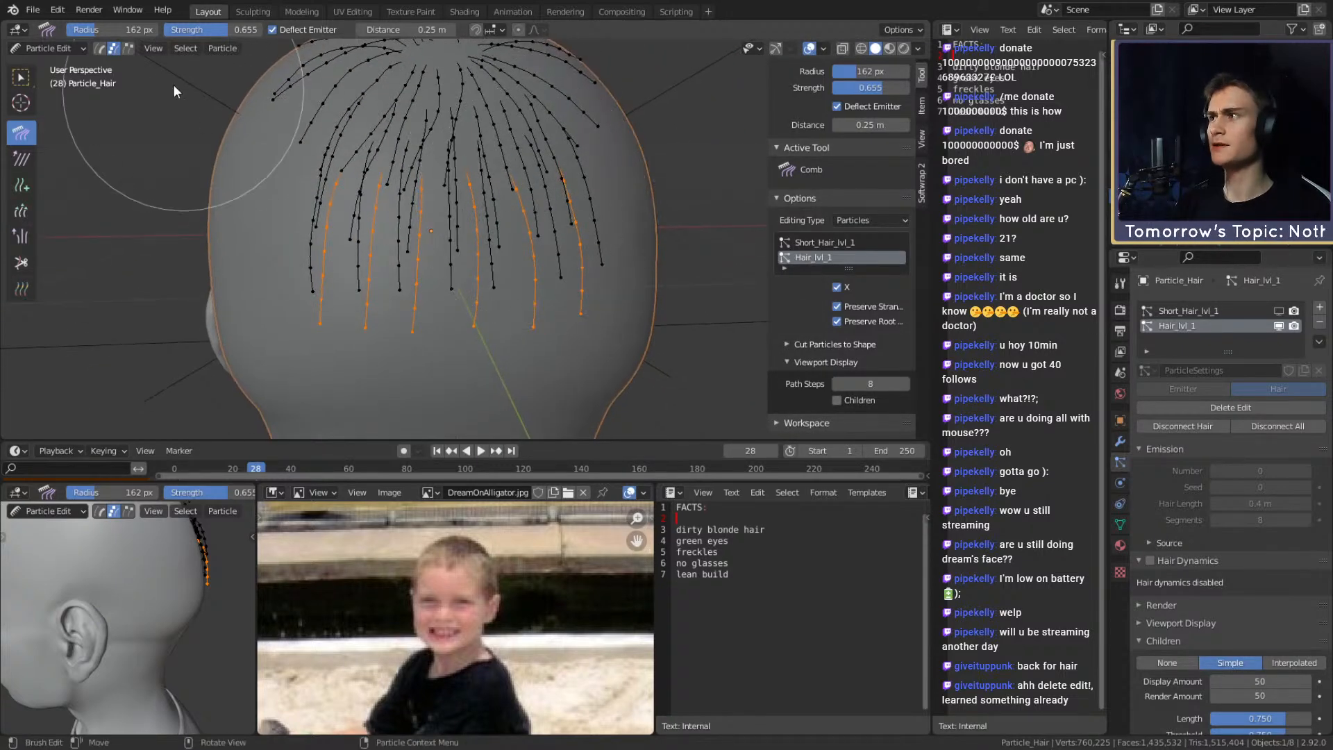
Return to Object Mode and inspect the clumped child hairs on the back of the head
click(43, 47)
click(56, 64)
scroll(375, 237, up, 1)
middle_drag(548, 286, 485, 234)
scroll(1173, 475, down, 10)
middle_drag(595, 260, 597, 290)
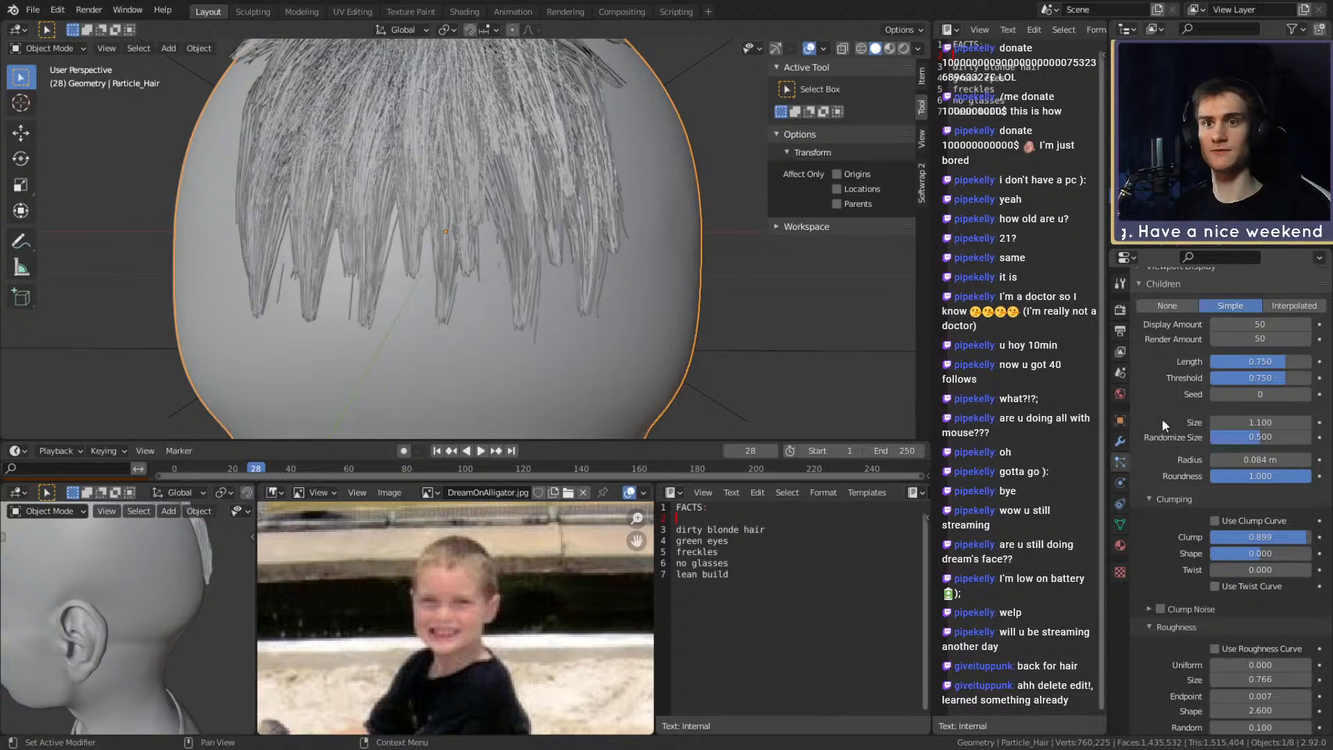
Lower the Clump value of the Hair_lvl_1 children to 0.362, checking the hair from the crown and the back
scroll(1167, 419, down, 4)
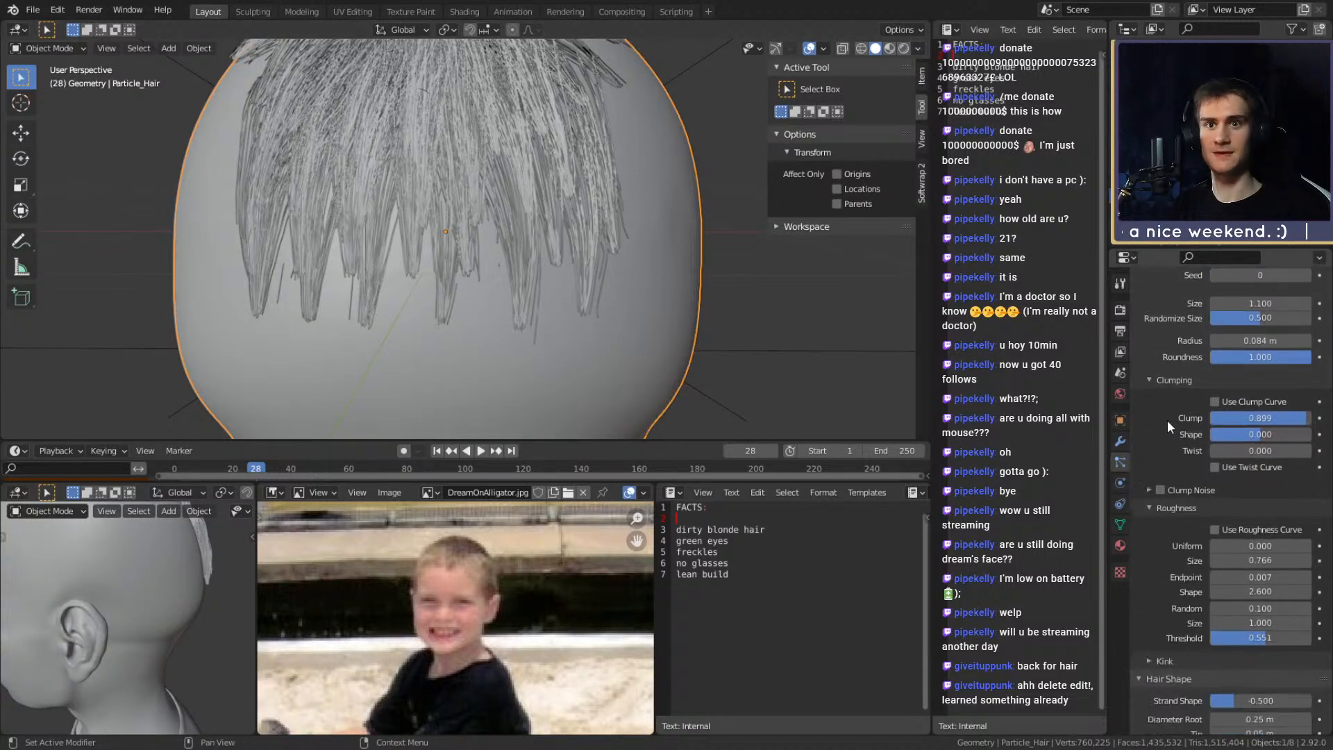
drag(1260, 418, 1225, 418)
middle_drag(431, 159, 860, 390)
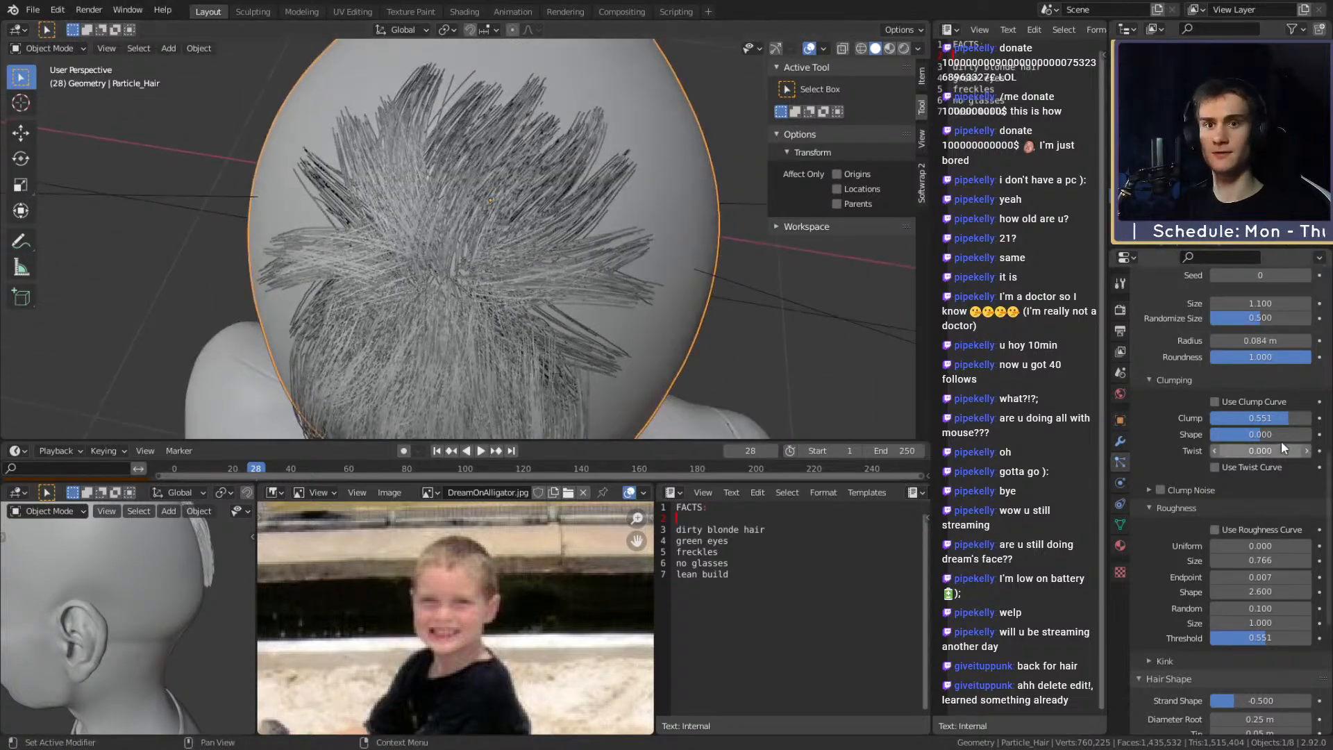
drag(1243, 418, 1224, 418)
scroll(456, 304, down, 4)
middle_drag(457, 298, 544, 168)
scroll(556, 208, up, 3)
middle_drag(560, 231, 466, 251)
middle_drag(618, 280, 622, 251)
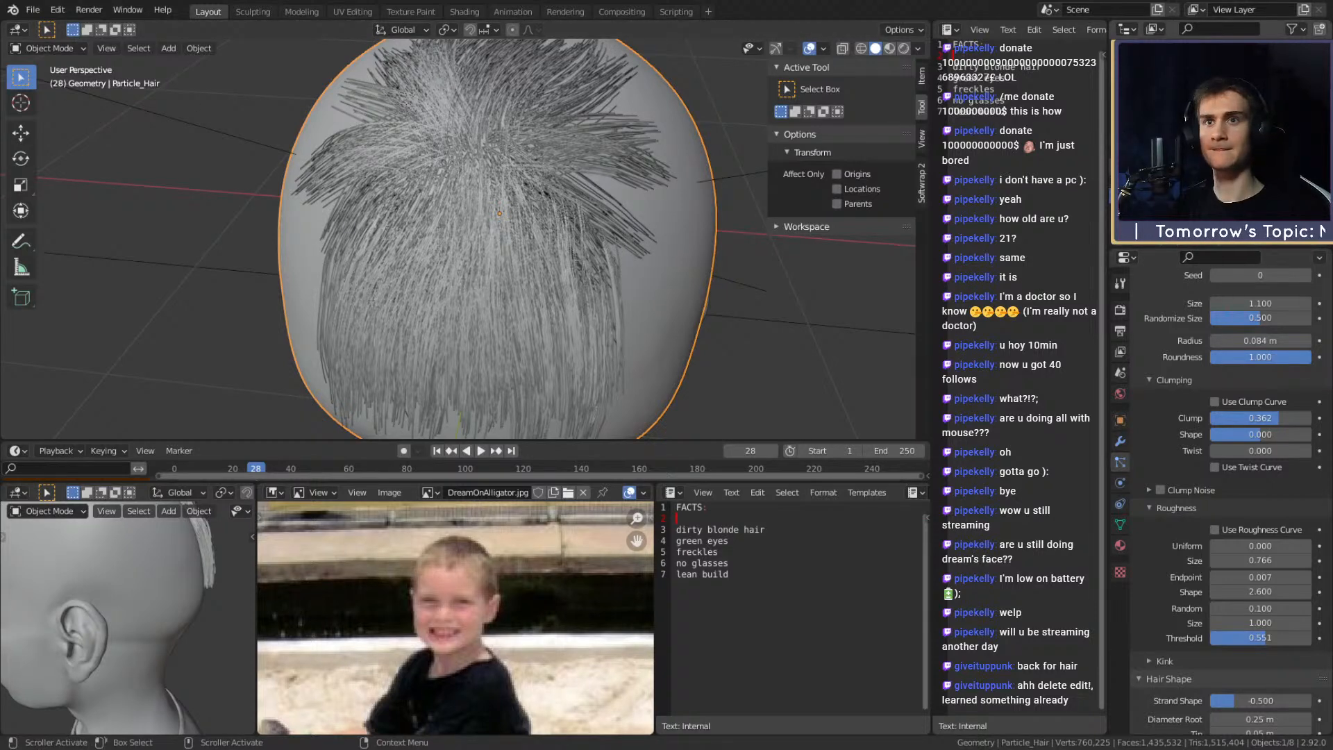
click(1306, 139)
click(1305, 138)
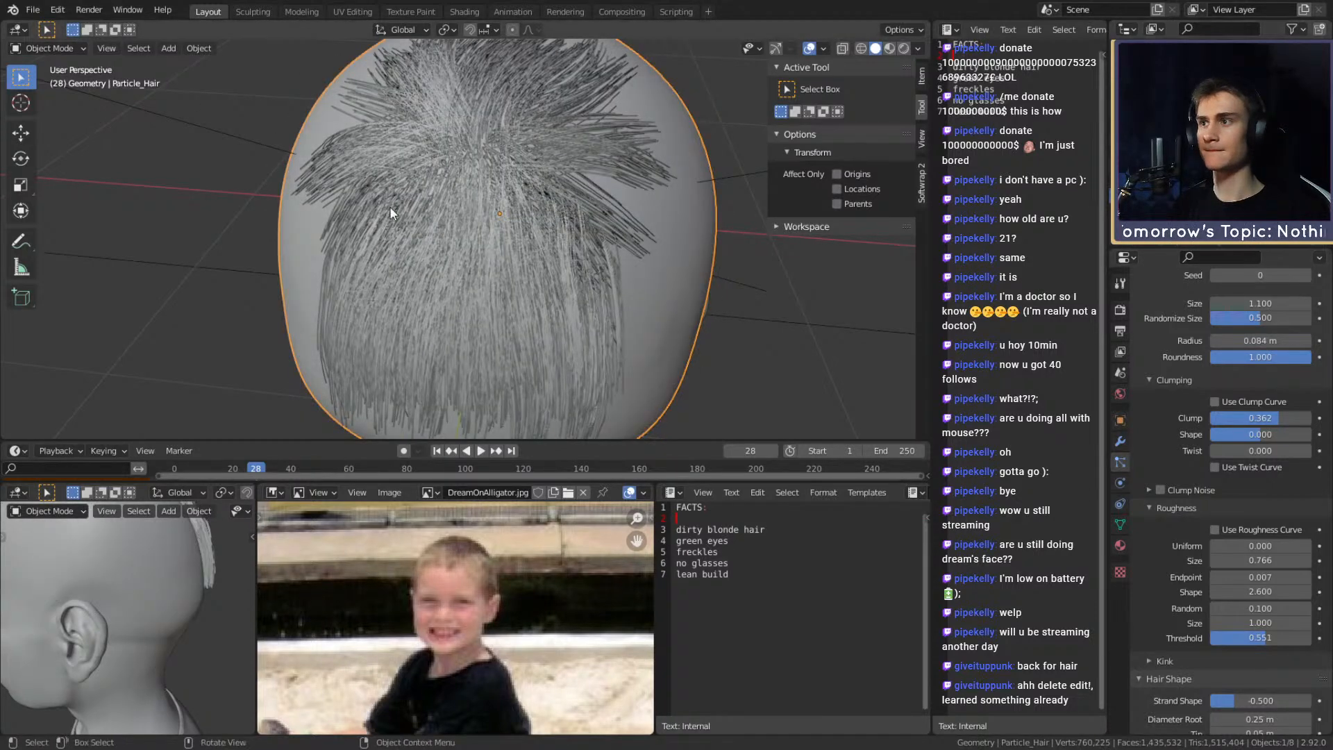
Switch the hair object from Object Mode to Particle Edit mode
click(56, 48)
click(52, 101)
middle_drag(584, 298, 549, 277)
click(49, 48)
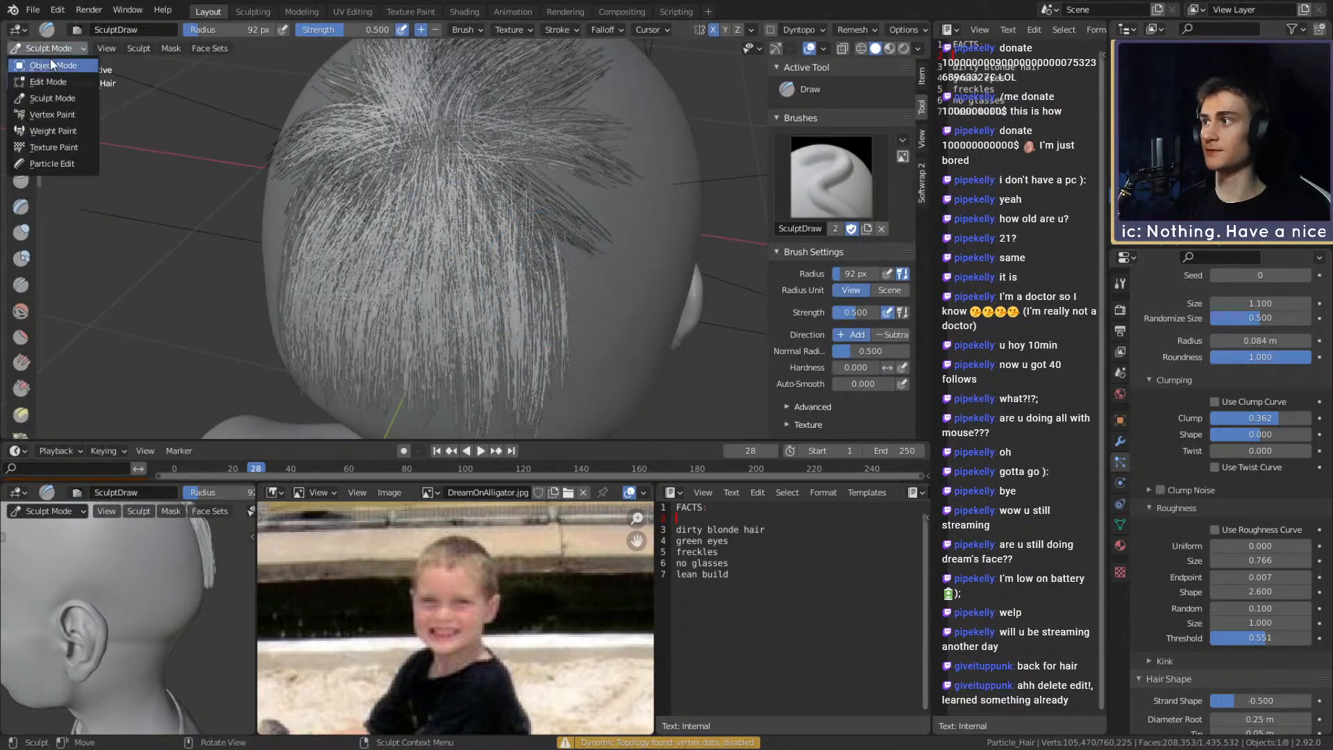
click(50, 64)
click(48, 47)
click(54, 163)
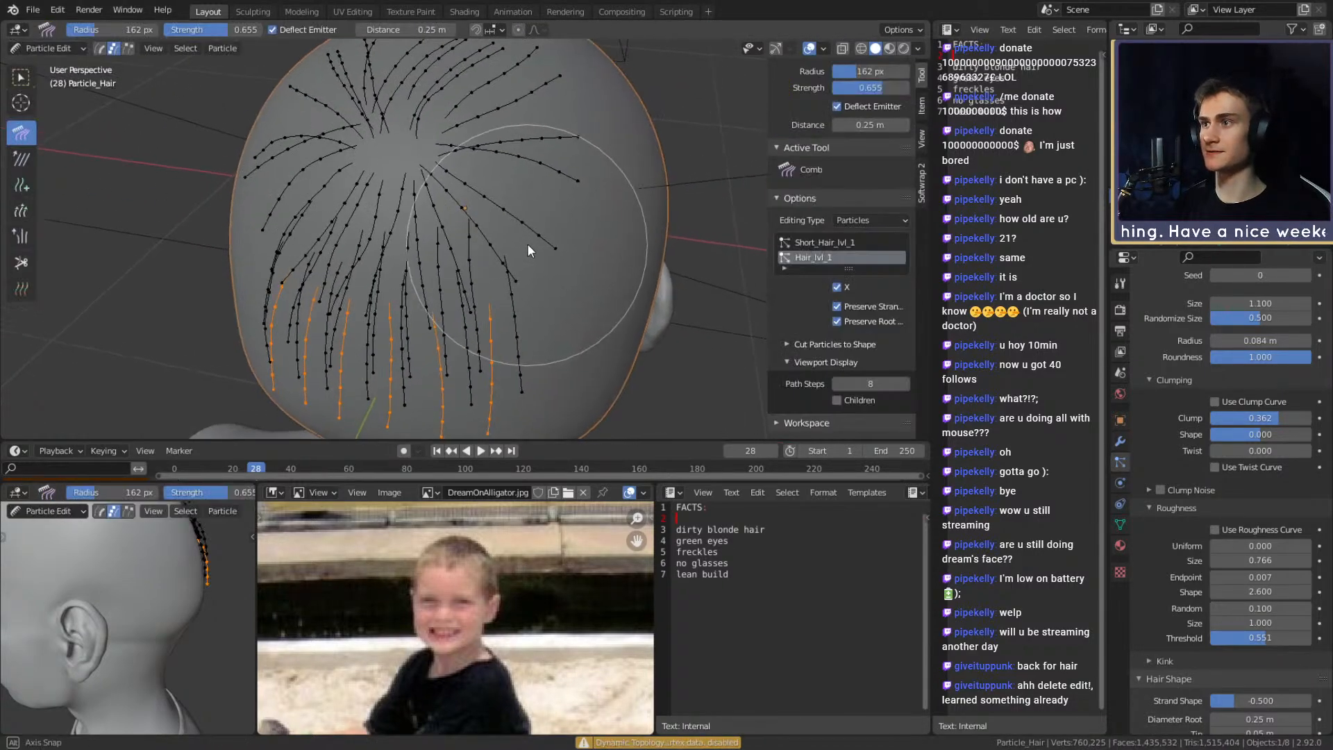
Select one outer strand beside the rows at the back of the head and comb it slightly outward
click(526, 277)
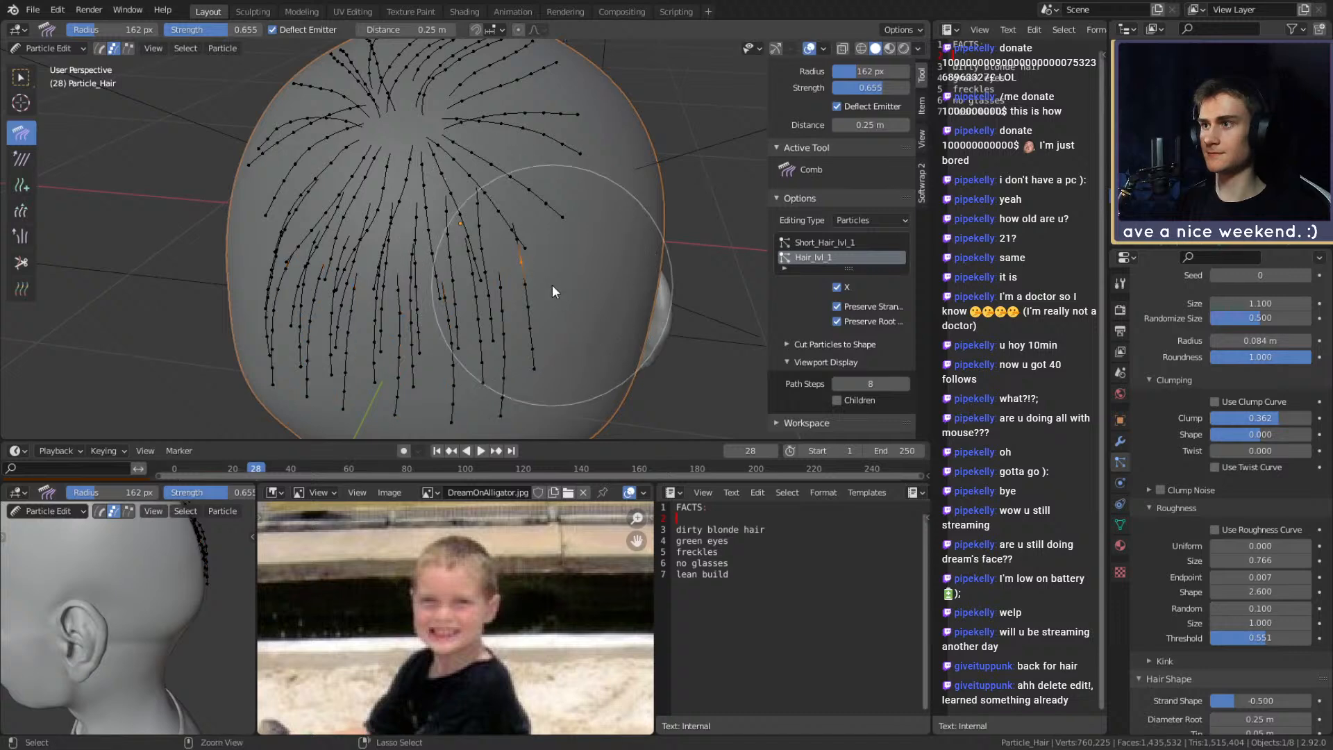
key(ctrl+KP_Add)
key(ctrl+KP_Add)
drag(473, 317, 487, 316)
middle_drag(536, 268, 519, 278)
Add a group of guide hairs to Hair_lvl_1 on top of the head beside the whorl, using the Add brush
click(21, 184)
mouse_move(584, 222)
middle_down()
mouse_move(514, 231)
mouse_move(534, 245)
mouse_move(535, 200)
mouse_move(593, 205)
mouse_move(502, 203)
mouse_move(607, 243)
mouse_move(594, 265)
mouse_move(743, 144)
mouse_move(611, 177)
mouse_move(494, 247)
mouse_move(499, 292)
middle_up()
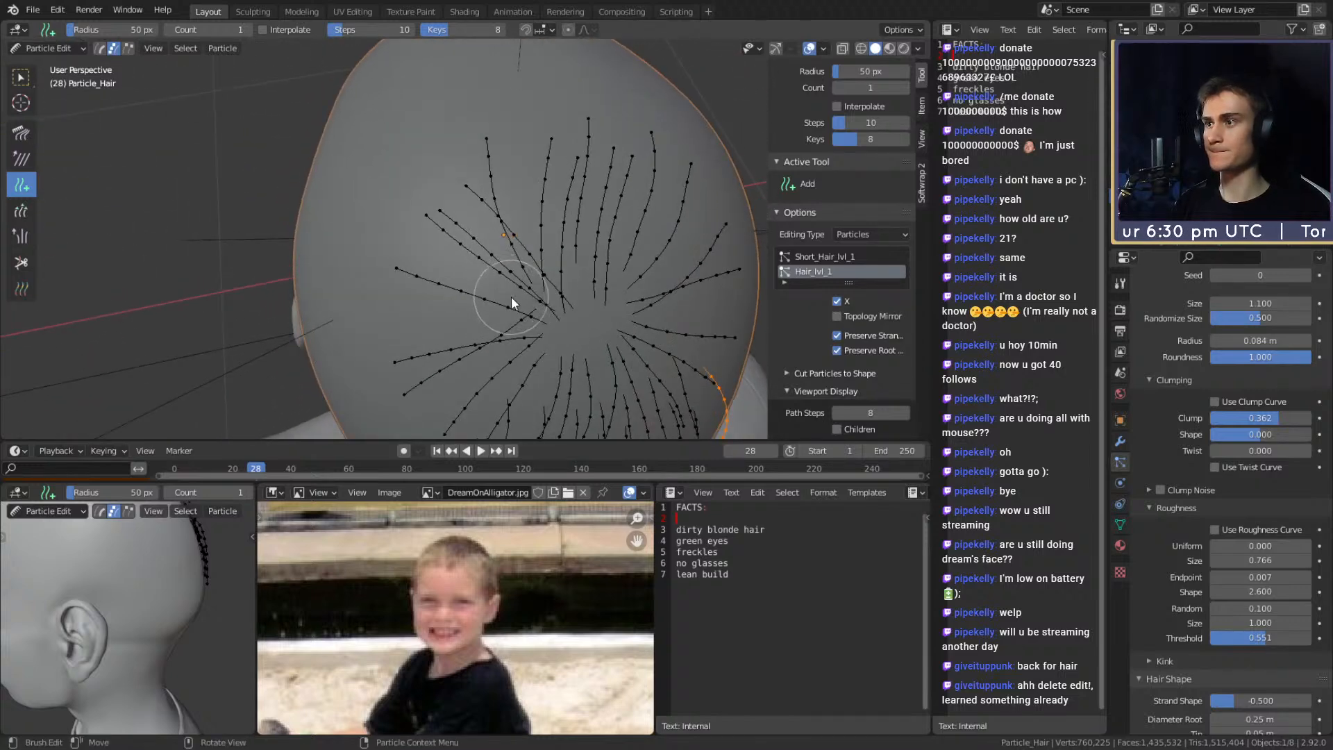
click(478, 287)
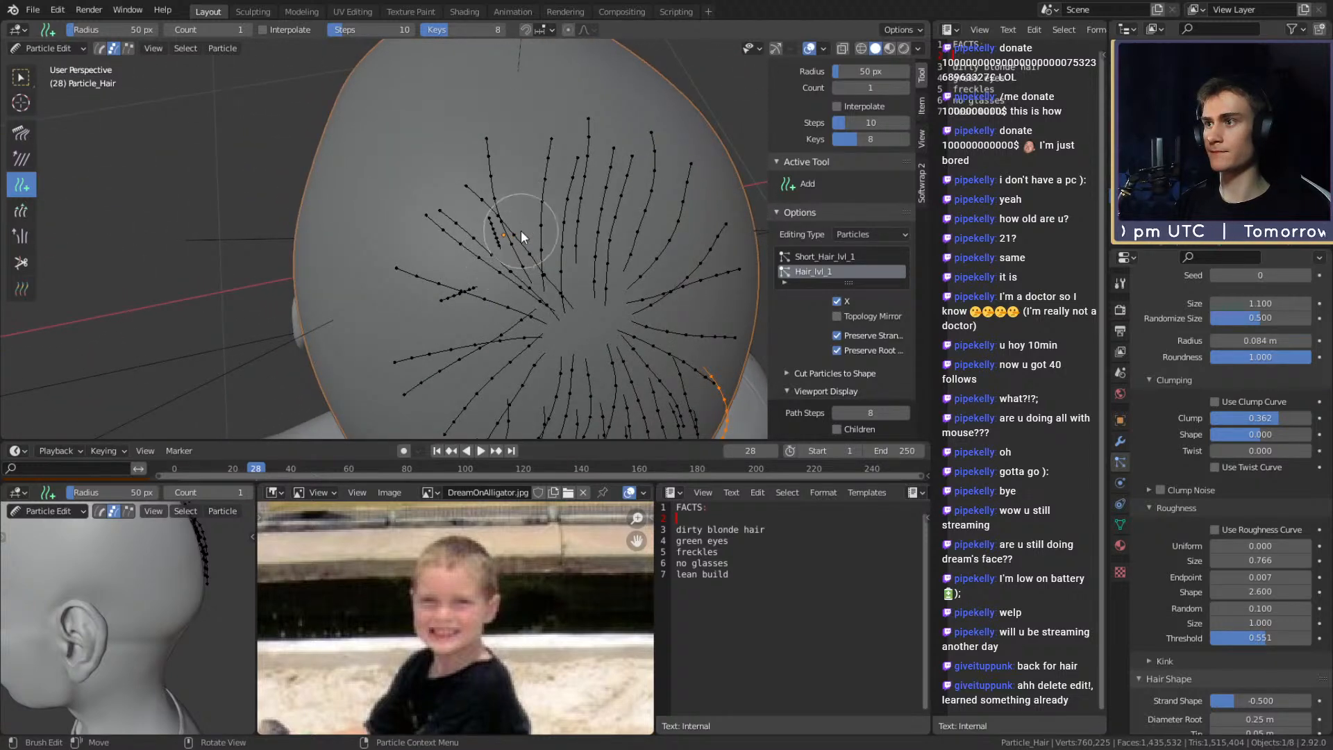
click(506, 241)
click(456, 243)
click(473, 210)
click(501, 182)
click(411, 207)
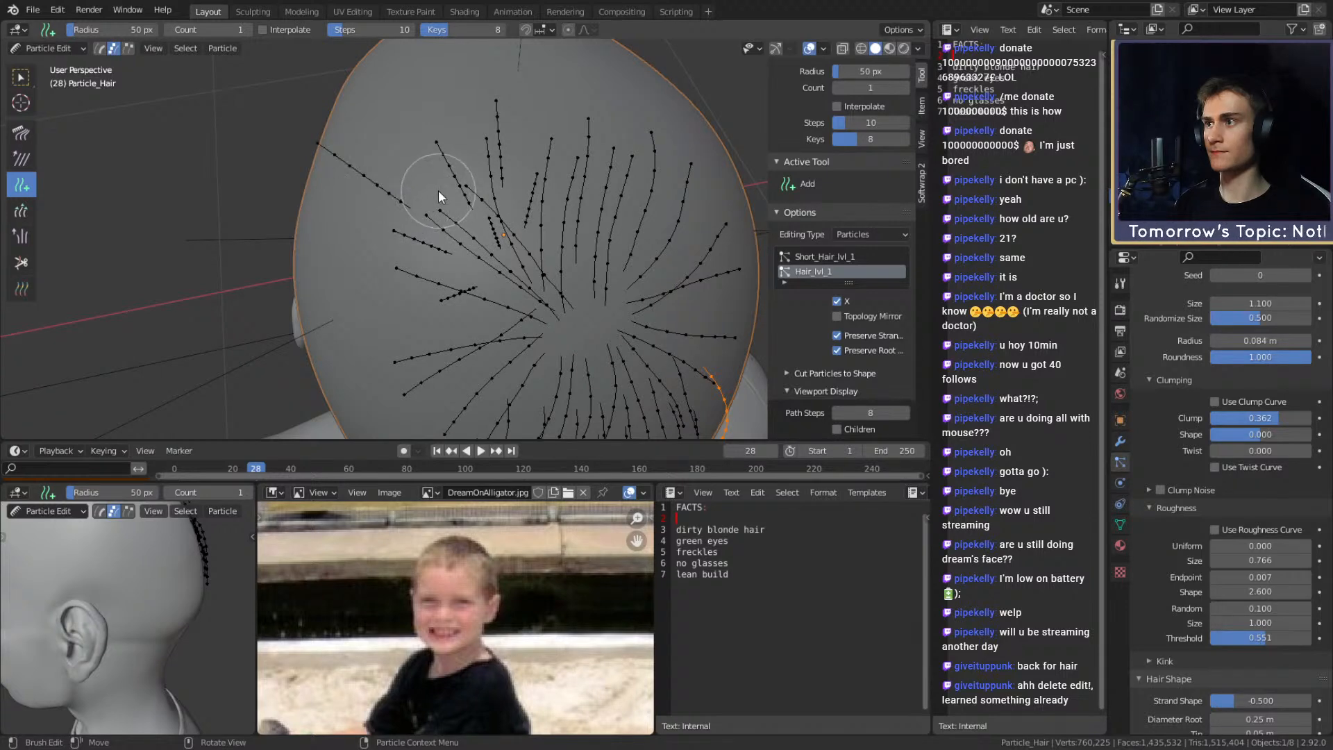
click(470, 166)
Select the newly added upright hairs on top of the head and extend the selection along their full length
mouse_move(483, 186)
middle_down()
mouse_move(386, 198)
mouse_move(466, 197)
mouse_move(460, 222)
middle_up()
key(c)
drag(477, 132, 352, 161)
right_click(352, 161)
key(ctrl+KP_Add)
key(ctrl+KP_Add)
key(ctrl+KP_Add)
key(ctrl+KP_Add)
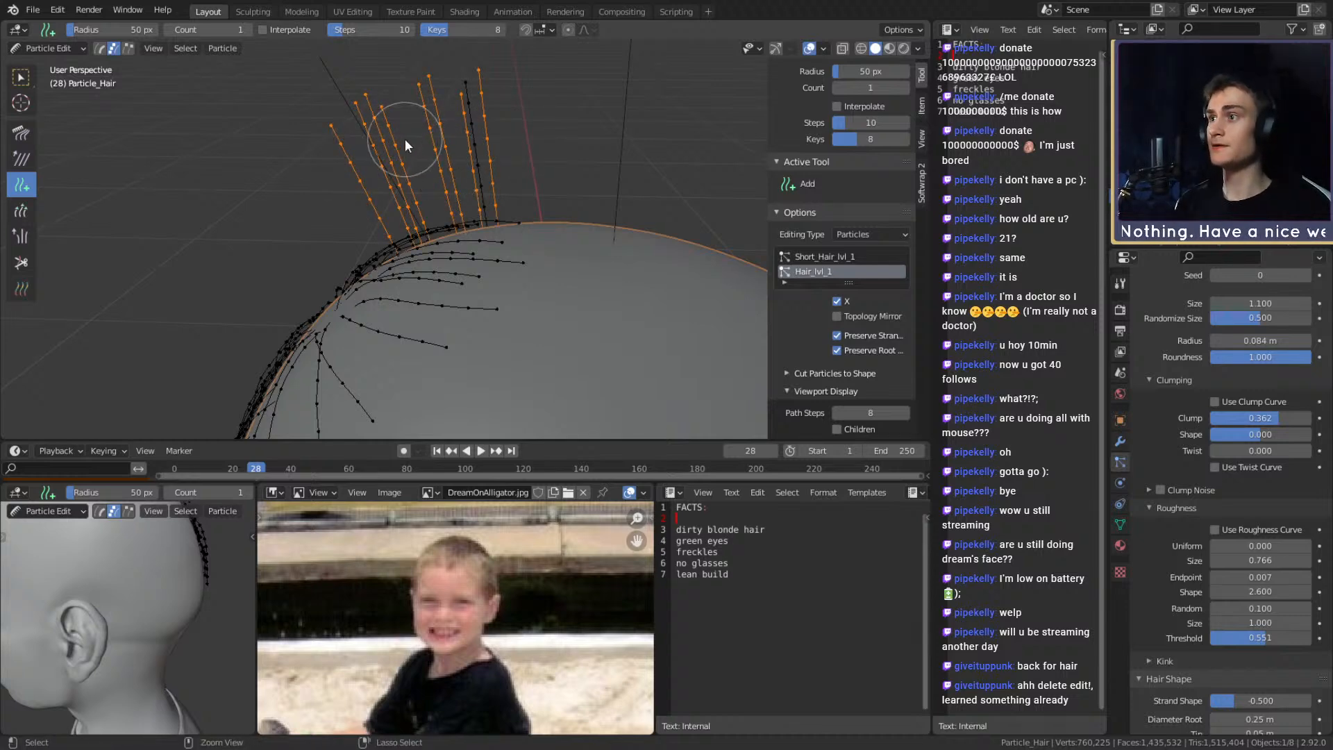
key(c)
click(473, 128)
right_click(475, 129)
key(ctrl+KP_Add)
key(ctrl+KP_Add)
key(ctrl+KP_Add)
key(ctrl+KP_Add)
Comb the selected upright hairs forward until they lie close to the scalp, working in side view
click(22, 133)
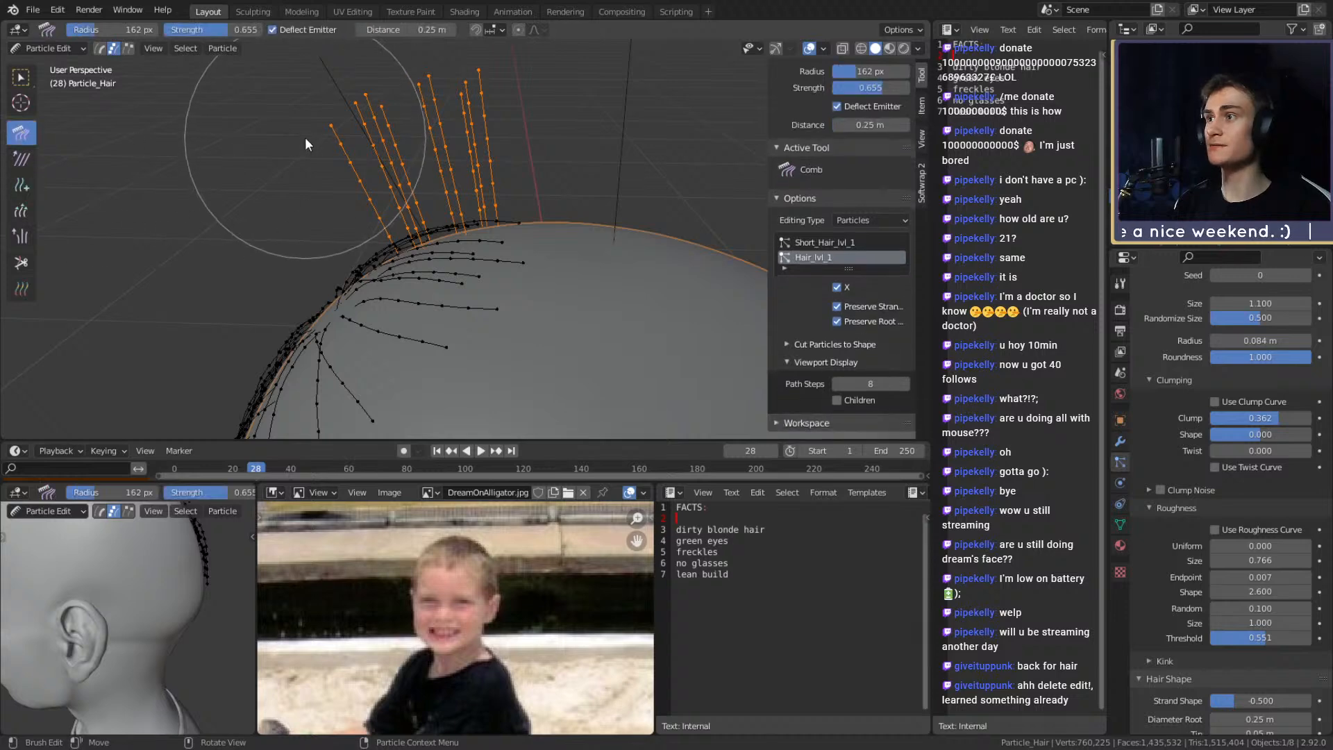
drag(221, 132, 656, 108)
mouse_move(322, 143)
mouse_down()
mouse_move(657, 94)
mouse_move(510, 93)
mouse_move(639, 90)
mouse_up()
drag(366, 132, 669, 107)
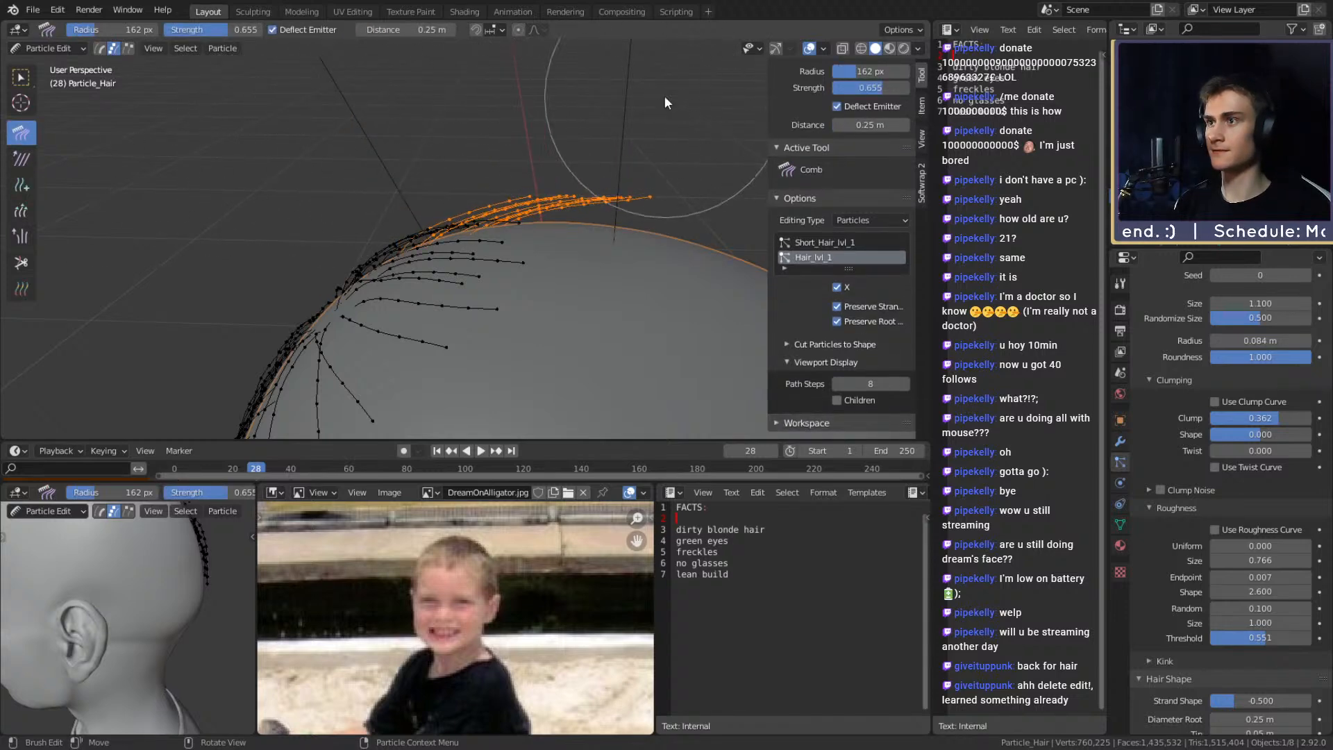
Set the Comb radius to 204 px and comb the selected strands sideways from above
middle_drag(555, 163, 473, 266)
key(f)
click(493, 269)
mouse_move(491, 270)
mouse_down()
mouse_move(424, 285)
mouse_move(398, 251)
mouse_up()
middle_drag(397, 255, 348, 148)
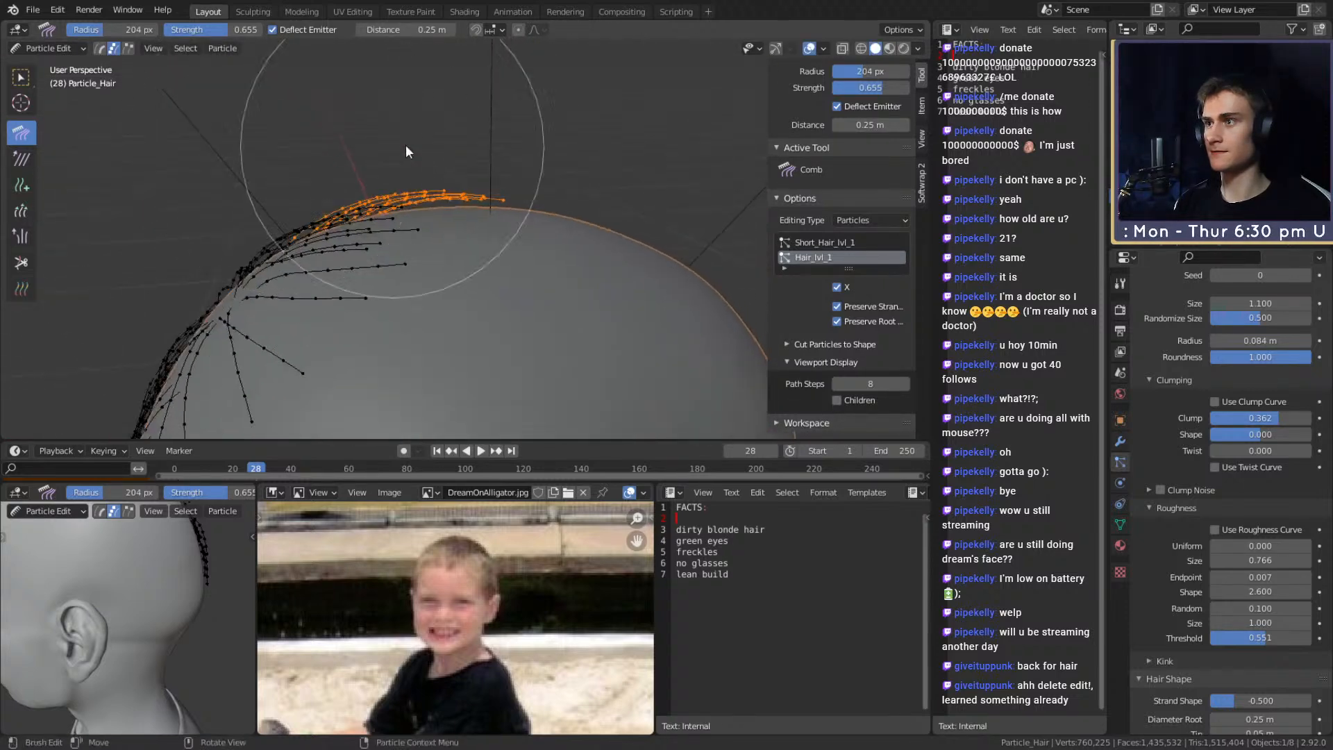
Set the Comb radius to 166 px and comb the strands along the sculpted hair flow, showing the sculpt briefly for reference
mouse_move(589, 136)
middle_down()
mouse_move(507, 173)
mouse_move(411, 93)
mouse_move(610, 218)
mouse_move(539, 197)
middle_up()
key(f)
click(473, 277)
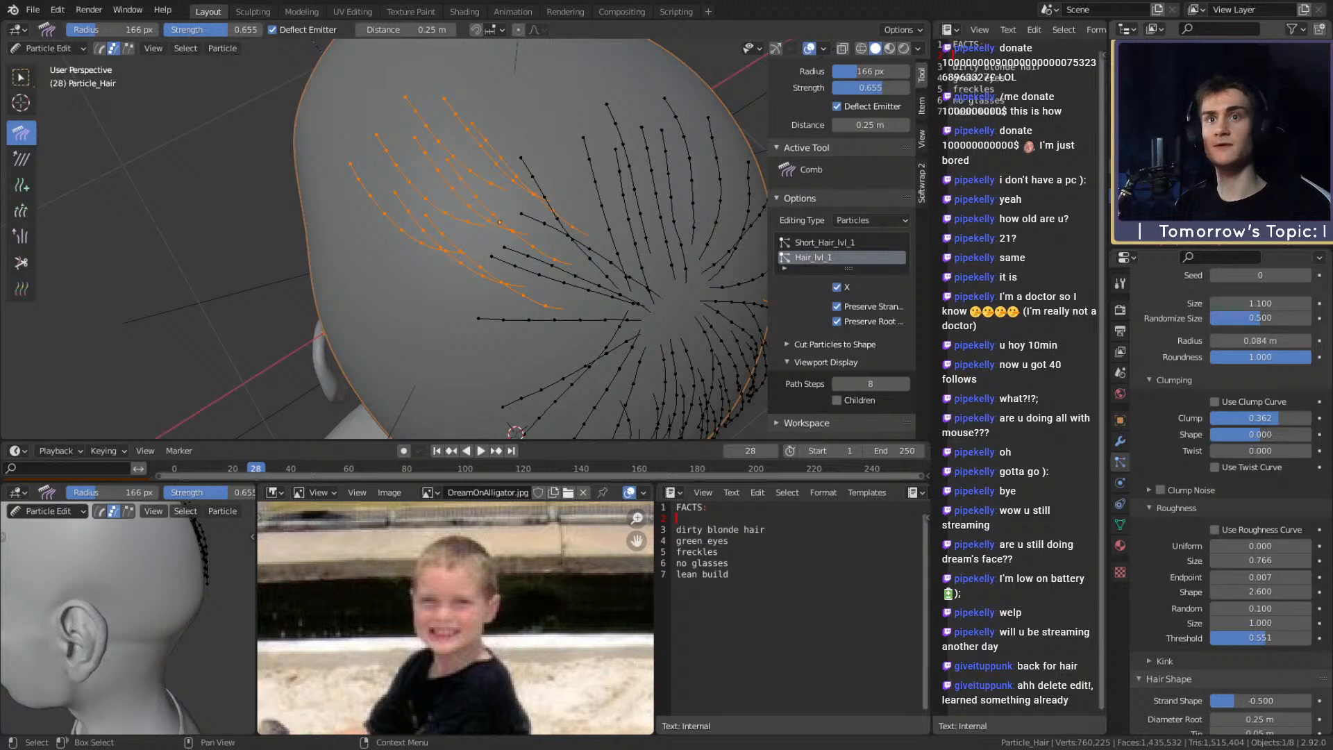
click(1305, 166)
click(1305, 166)
middle_drag(491, 138, 356, 319)
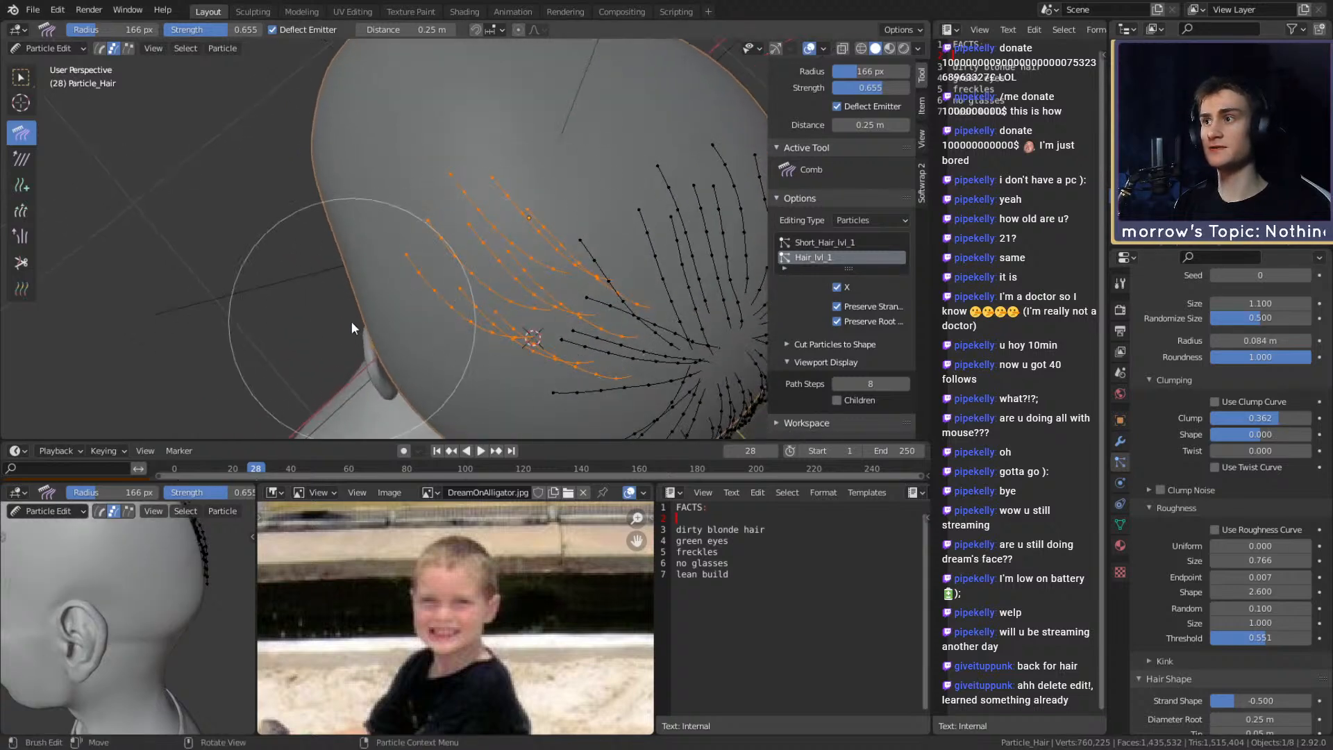
mouse_move(477, 219)
mouse_down()
mouse_move(485, 177)
mouse_move(442, 118)
mouse_move(470, 120)
mouse_move(480, 92)
mouse_up()
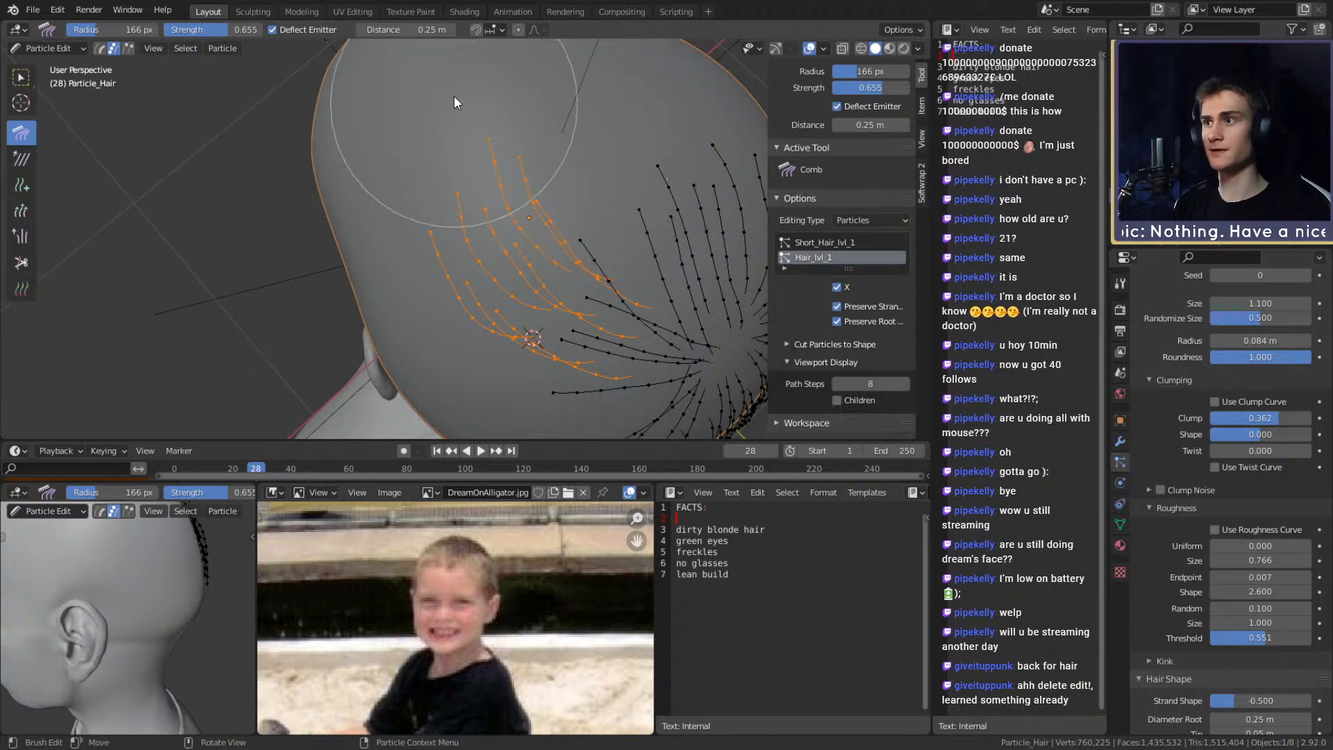
drag(434, 356, 367, 271)
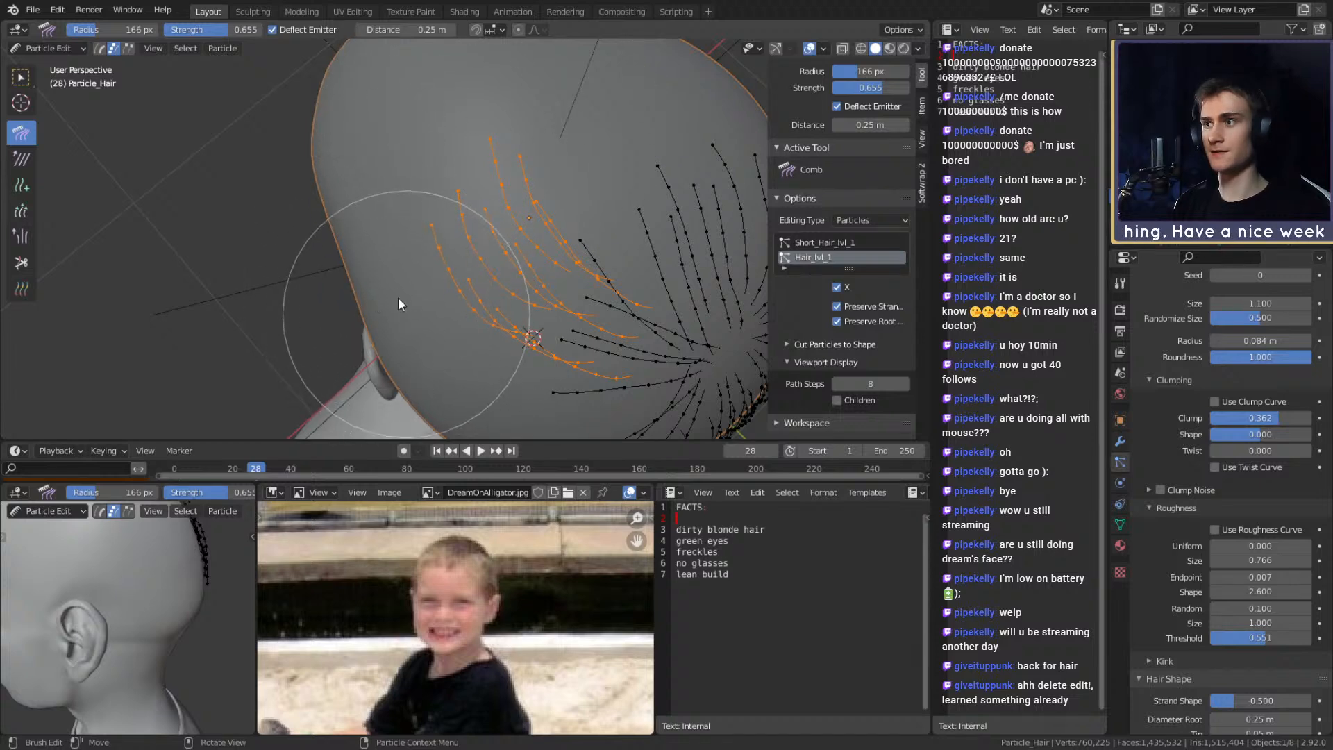
click(1306, 186)
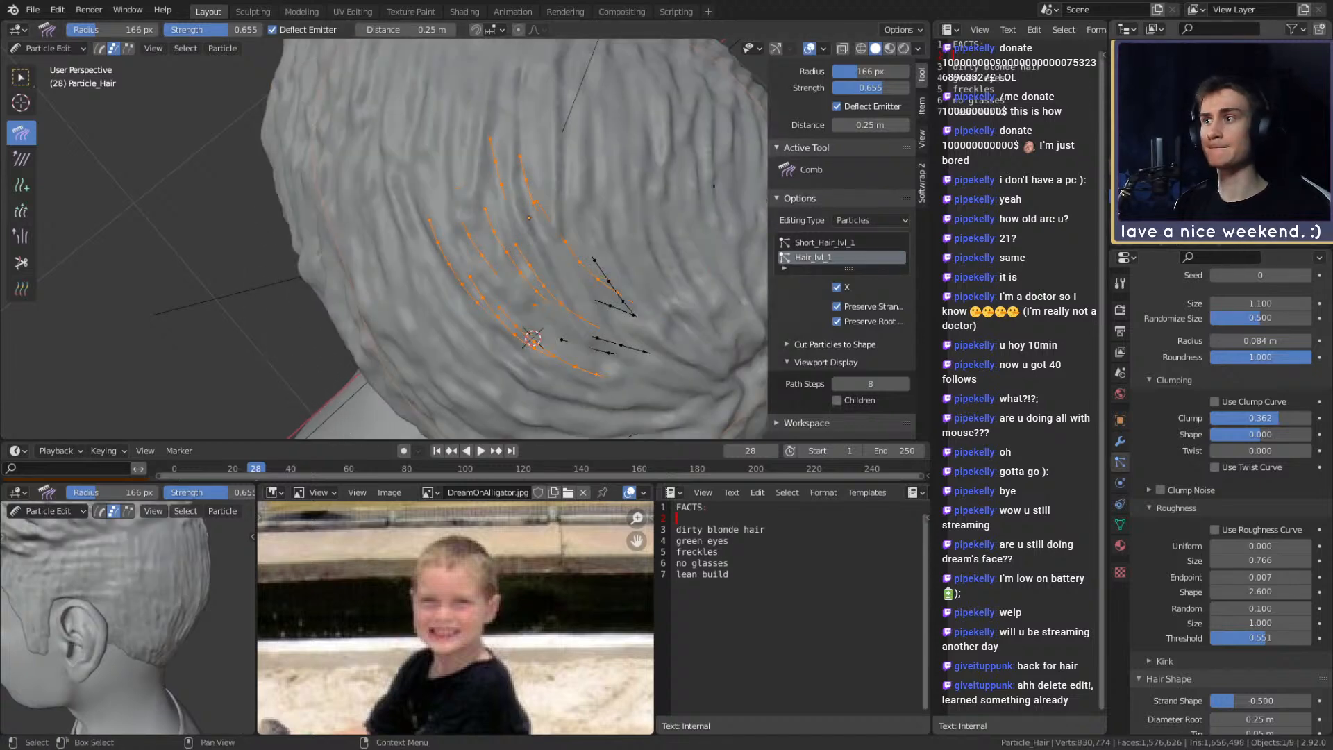
click(1305, 186)
Flatten the selected strands against the top of the head from the side
mouse_move(579, 258)
middle_down()
mouse_move(538, 264)
mouse_move(615, 195)
mouse_move(429, 137)
mouse_move(404, 147)
middle_up()
mouse_move(403, 147)
mouse_down()
mouse_move(530, 104)
mouse_move(497, 110)
mouse_move(577, 102)
mouse_move(562, 96)
mouse_up()
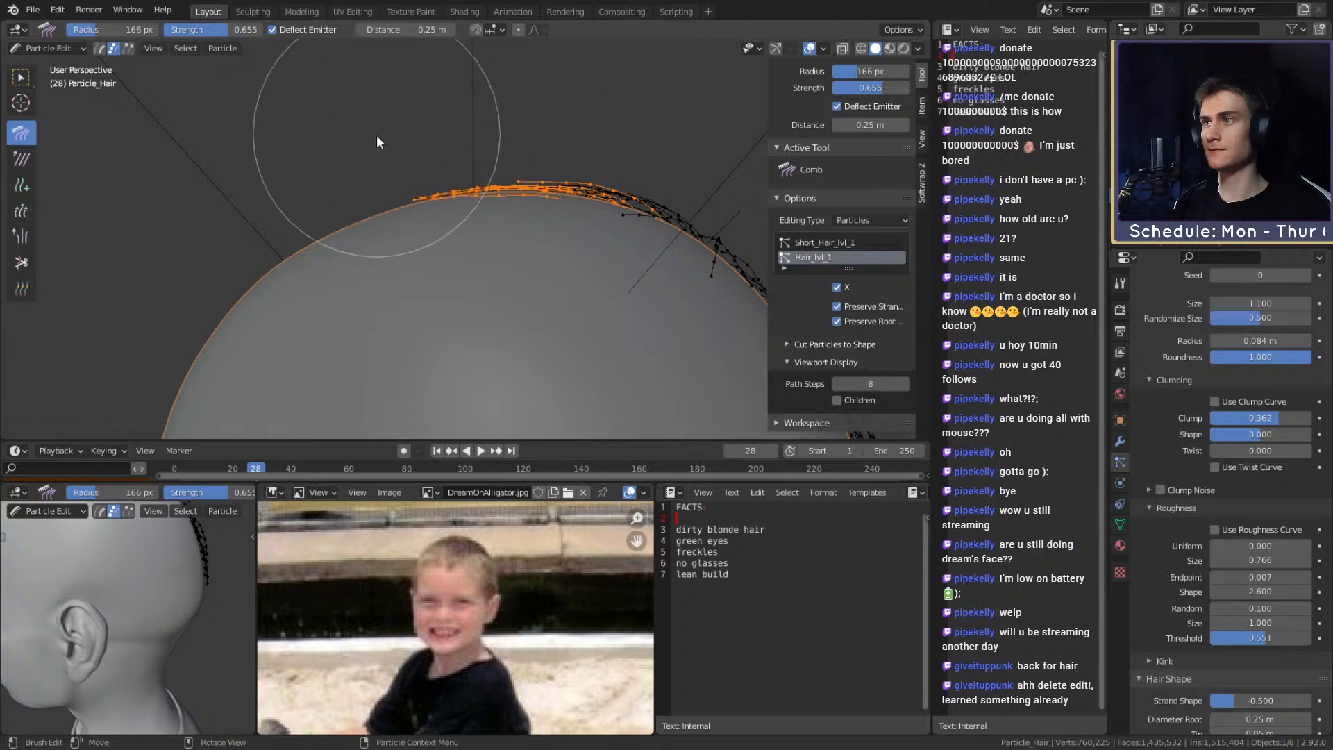
mouse_move(598, 196)
middle_down()
mouse_move(560, 155)
mouse_move(590, 89)
mouse_move(568, 73)
mouse_move(587, 60)
middle_up()
drag(527, 56, 379, 66)
Set the Comb radius to 48 px and fine-comb individual strands of the selected group to even out the spacing
mouse_move(587, 102)
middle_down()
mouse_move(561, 194)
mouse_move(472, 269)
mouse_move(454, 279)
mouse_move(437, 266)
mouse_move(562, 228)
mouse_move(606, 299)
middle_up()
key(f)
click(448, 175)
drag(445, 174, 458, 177)
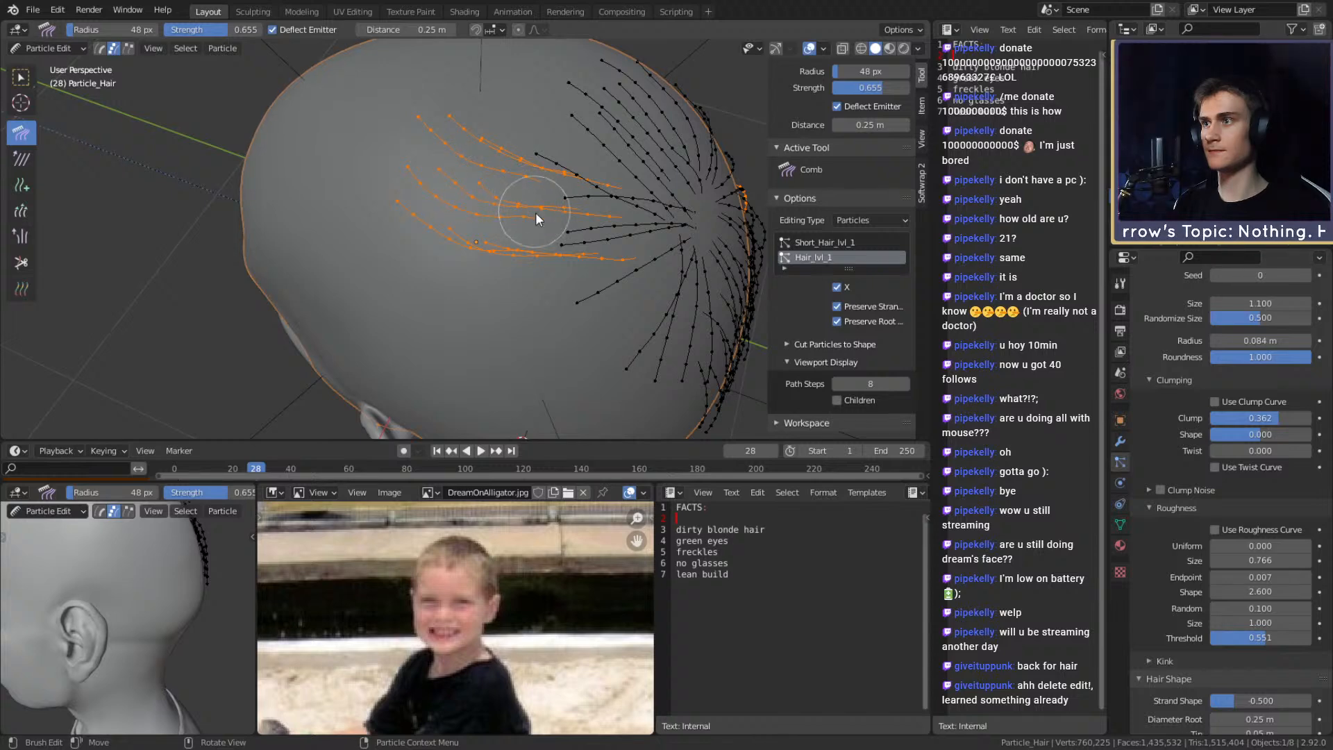
Add another group of guide hairs beside the combed ones on the upper side of the head, undoing one misplaced hair
middle_drag(575, 248, 501, 197)
click(22, 185)
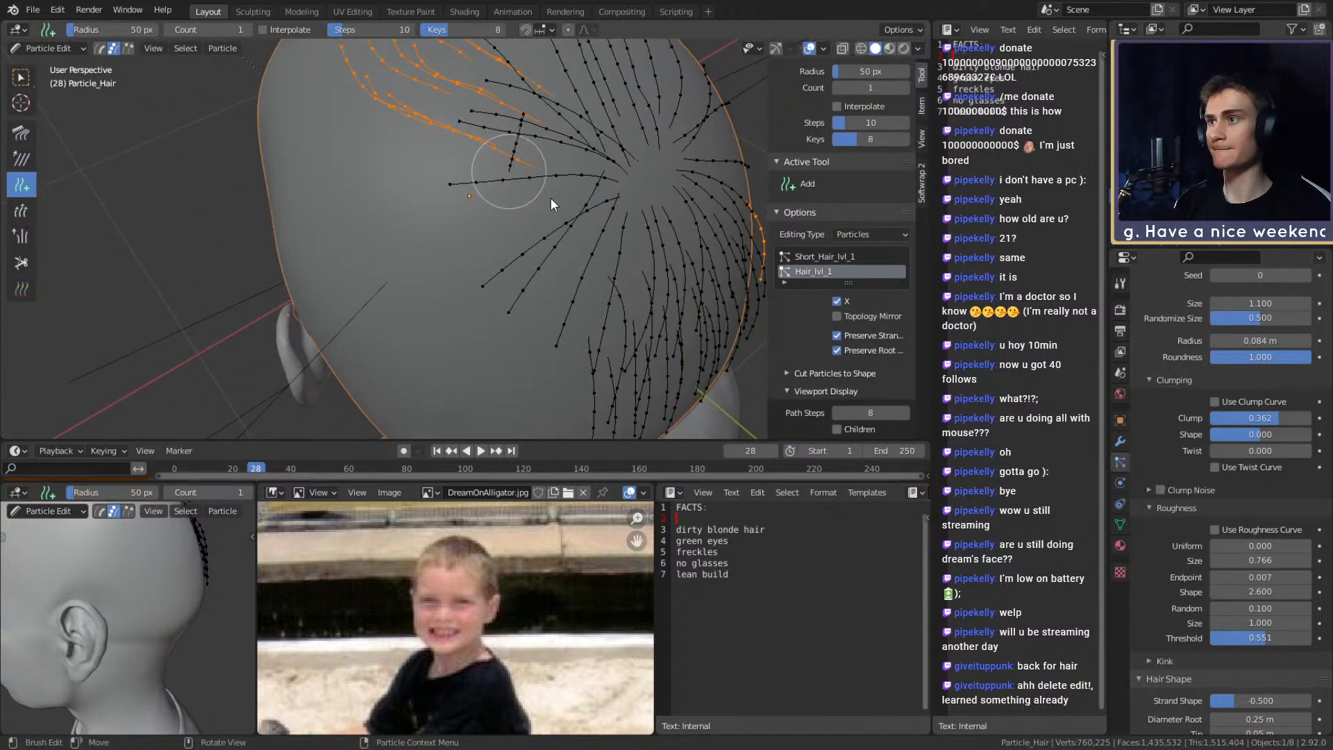
key(ctrl+z)
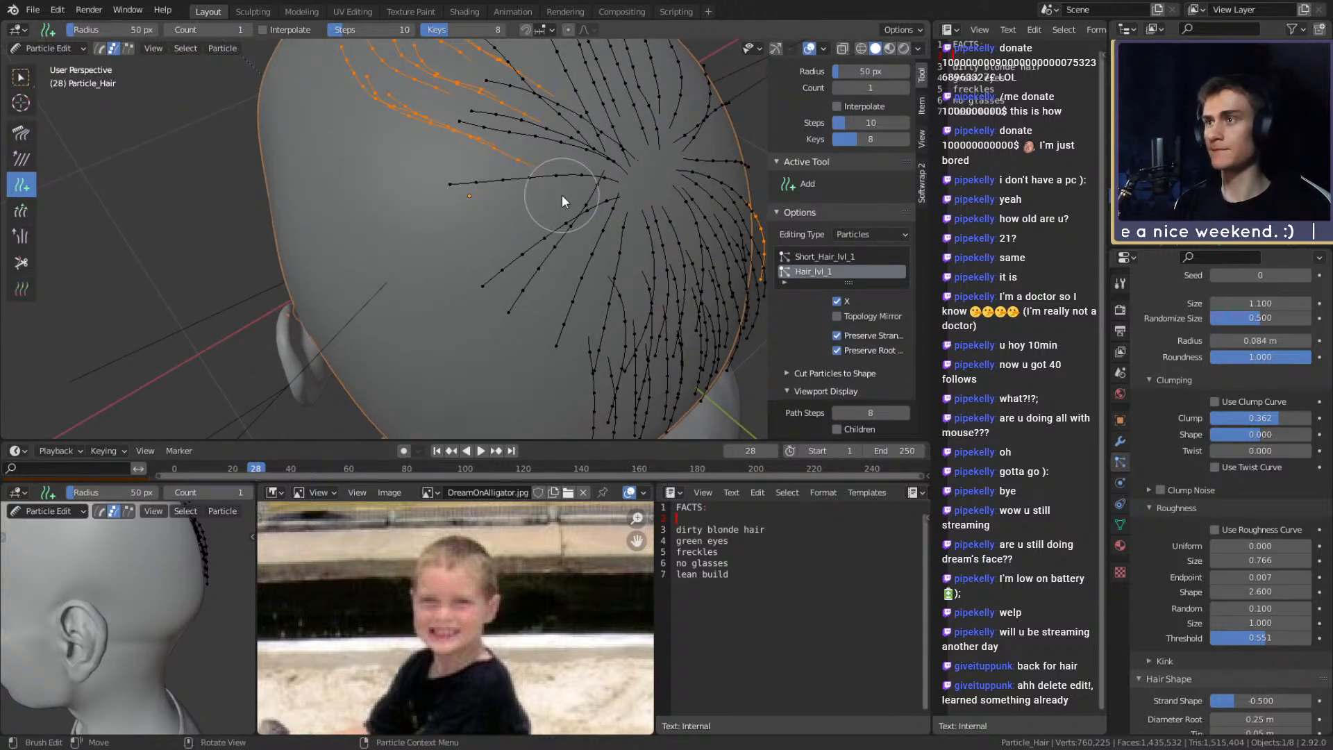
click(553, 194)
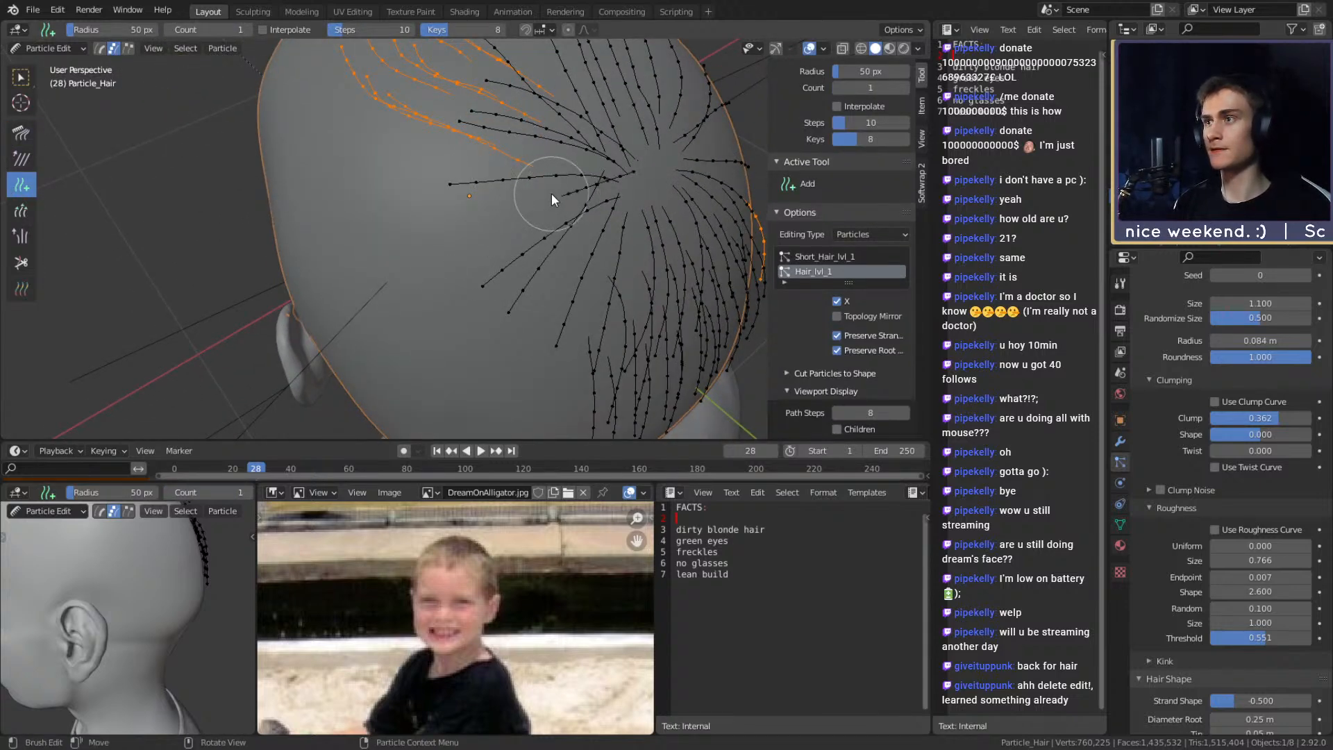
click(507, 175)
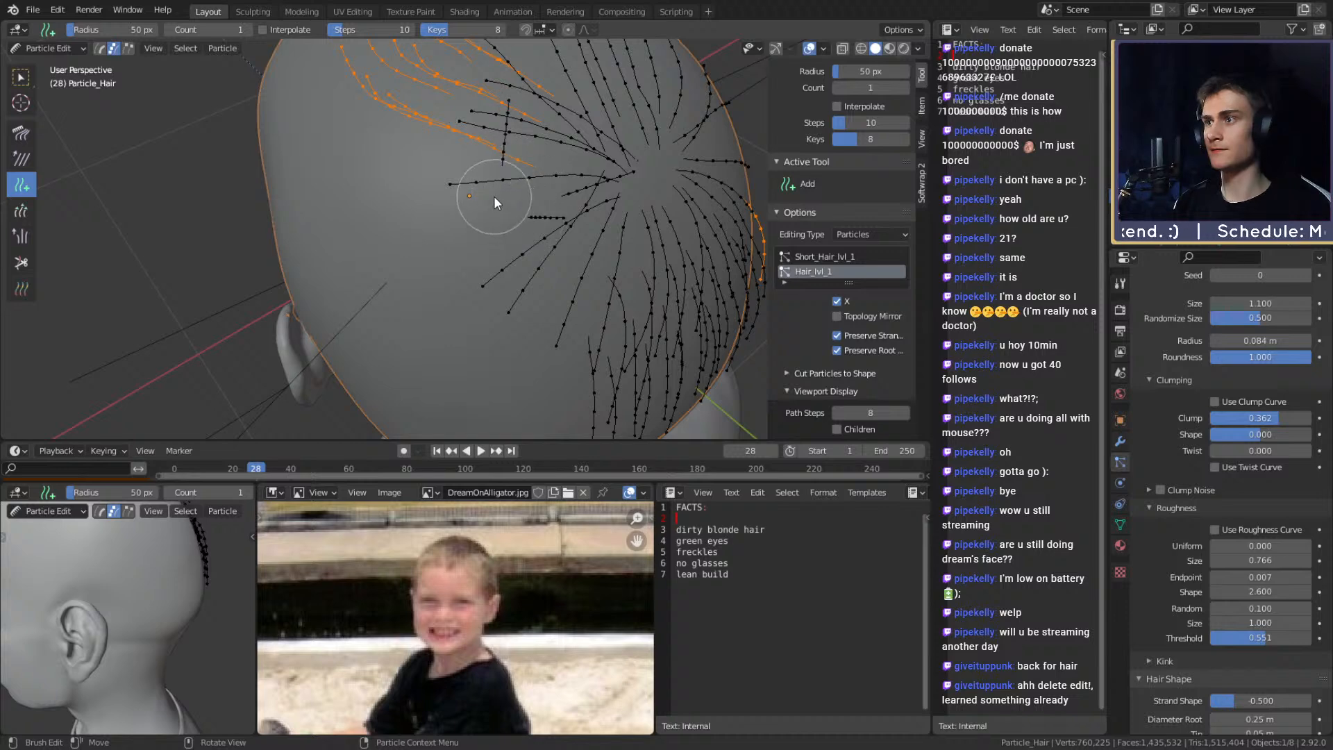
click(460, 164)
click(448, 206)
mouse_move(488, 225)
middle_down()
mouse_move(542, 236)
mouse_move(552, 192)
mouse_move(599, 286)
mouse_move(529, 283)
middle_up()
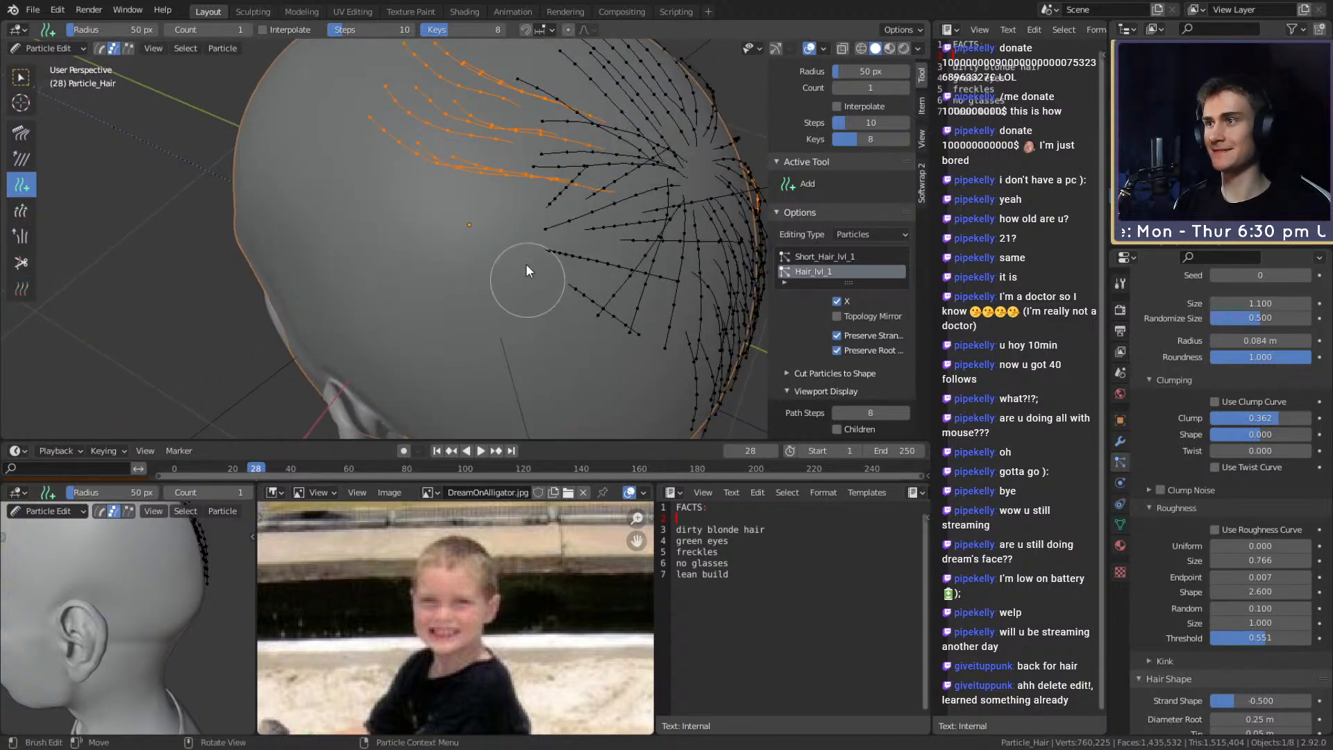
Clear the selection and select the second group of upright hairs along their full length
middle_drag(514, 226, 463, 235)
key(a)
key(a)
key(c)
drag(418, 160, 371, 228)
right_click(371, 227)
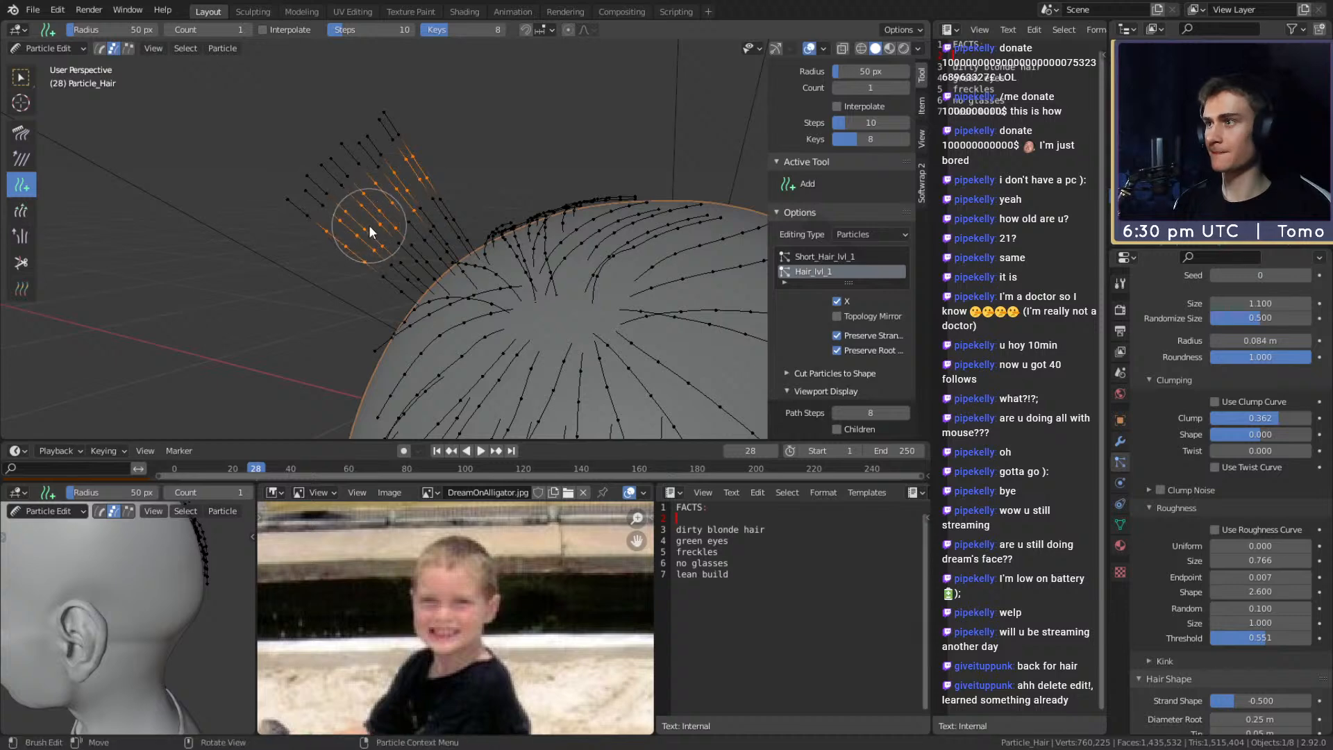
key(ctrl+KP_Add)
key(ctrl+KP_Add)
key(ctrl+KP_Add)
key(ctrl+KP_Add)
Set the Comb radius to 166 px and comb the second group of hairs forward and down onto the scalp
click(21, 135)
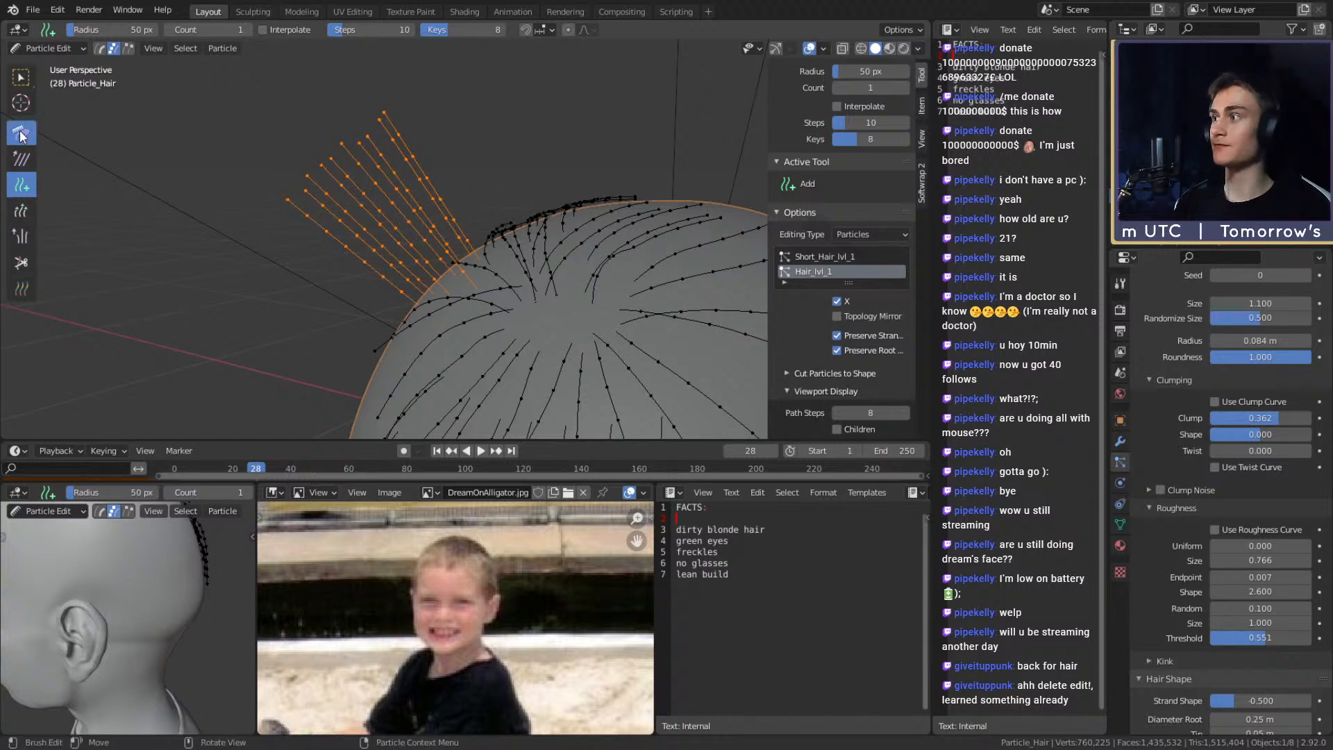
mouse_move(369, 186)
middle_down()
mouse_move(373, 243)
mouse_move(345, 219)
middle_up()
key(f)
click(459, 220)
middle_drag(459, 219, 374, 258)
mouse_move(219, 219)
mouse_down()
mouse_move(528, 157)
mouse_move(292, 230)
mouse_move(555, 163)
mouse_up()
drag(328, 210, 627, 186)
middle_drag(628, 186, 582, 195)
mouse_move(410, 176)
mouse_down()
mouse_move(472, 166)
mouse_move(605, 184)
mouse_up()
middle_drag(612, 185, 619, 151)
drag(467, 110, 653, 146)
middle_drag(396, 139, 618, 144)
drag(325, 151, 590, 103)
drag(421, 111, 610, 97)
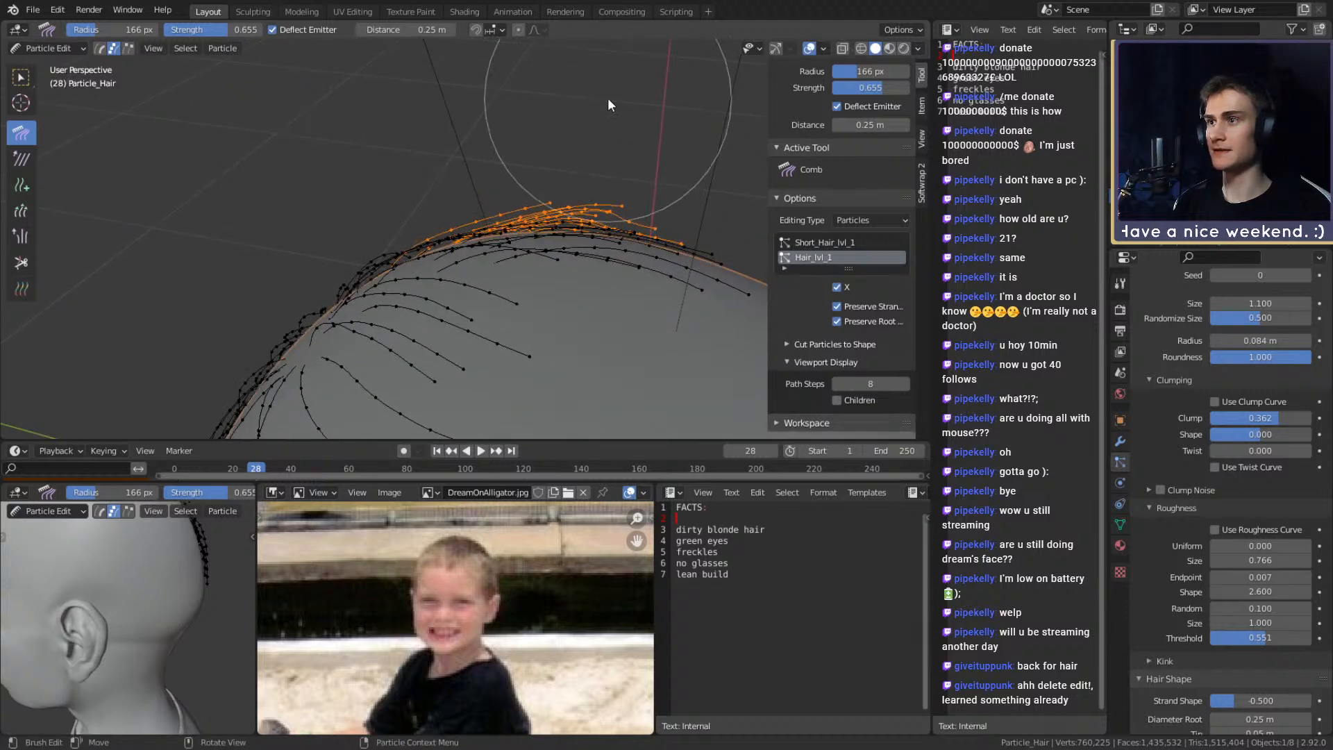
Shape the second group along the sculpted hair flow with a 245 px Comb radius, and reduce the radius to 120 px
mouse_move(628, 173)
middle_down()
mouse_move(651, 164)
mouse_move(500, 190)
mouse_move(544, 181)
mouse_move(552, 164)
middle_up()
key(f)
click(531, 250)
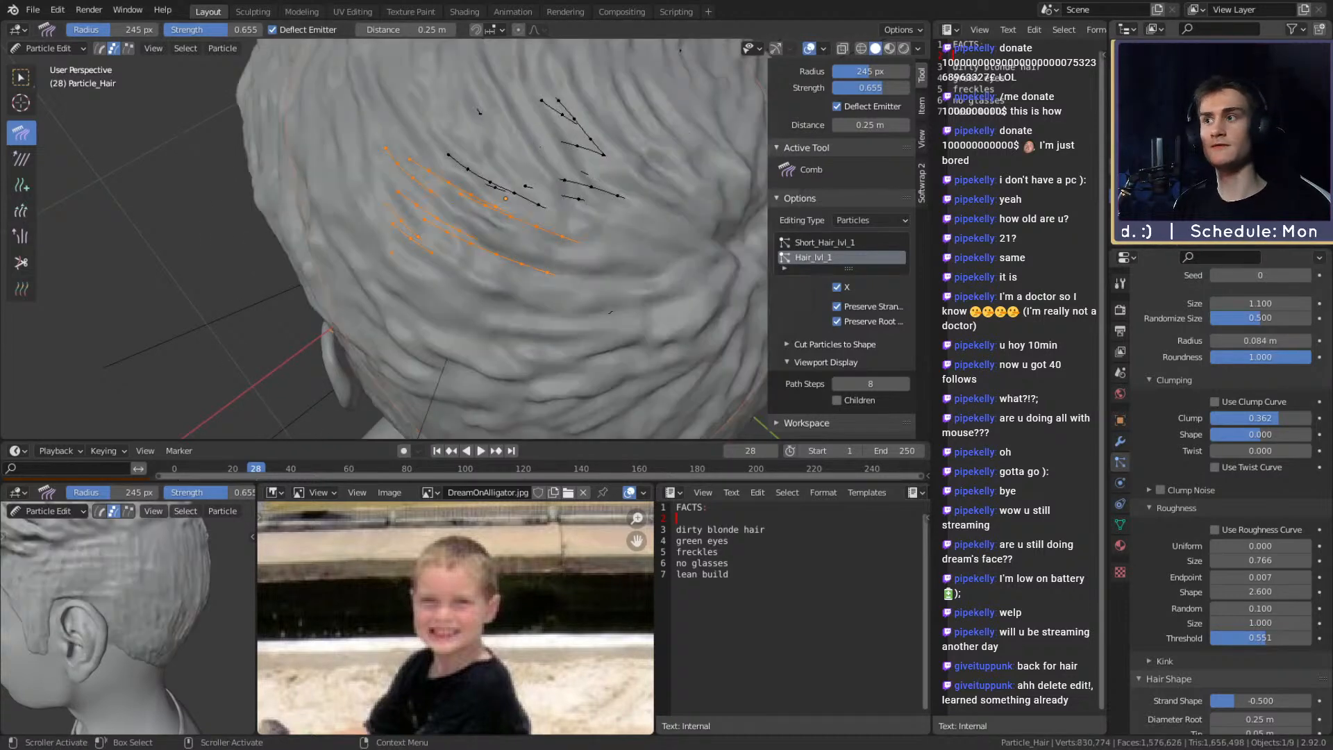
mouse_move(711, 253)
middle_down()
mouse_move(318, 194)
mouse_move(394, 205)
mouse_move(418, 74)
middle_up()
key(f)
click(390, 103)
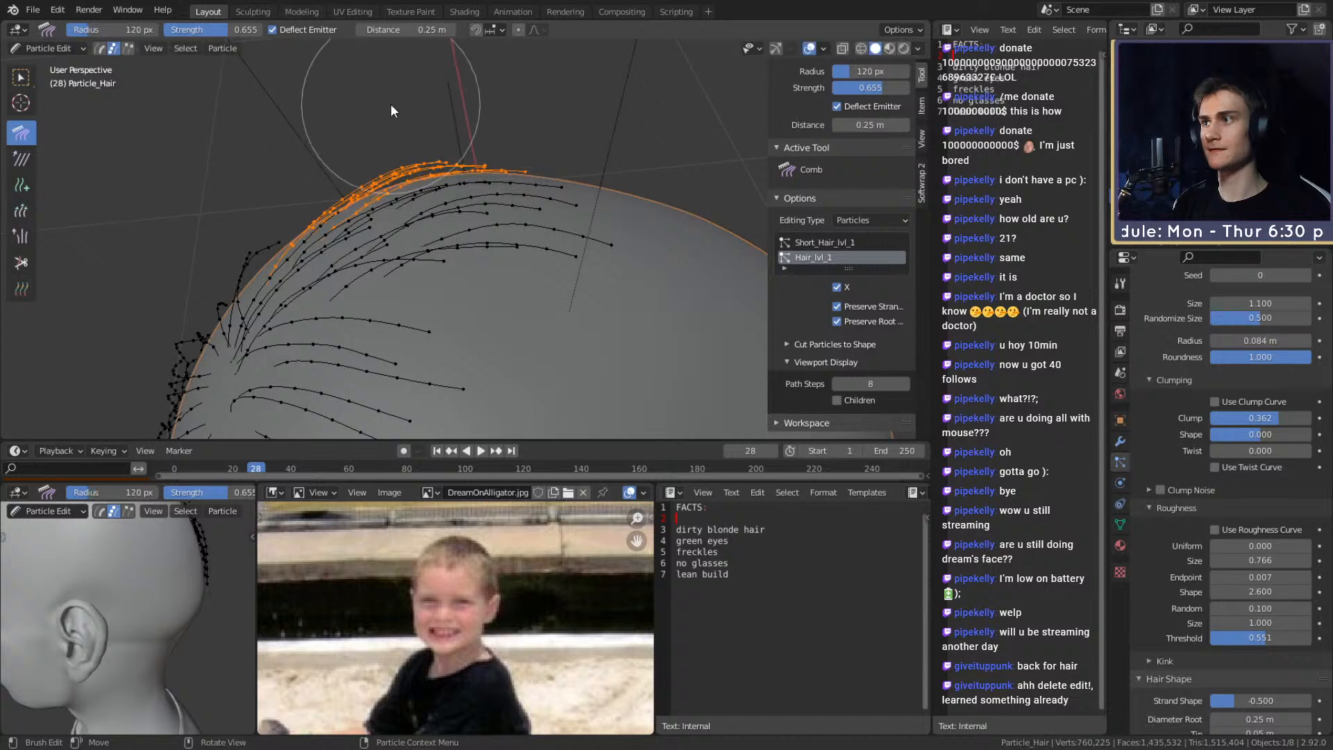
mouse_move(450, 96)
middle_down()
mouse_move(535, 156)
mouse_move(564, 224)
mouse_move(602, 195)
mouse_move(500, 148)
middle_up()
middle_drag(620, 190, 522, 277)
Add a third group of guide hairs on the side of the head below the whorl with the Add brush
click(21, 185)
click(836, 429)
click(836, 429)
middle_drag(437, 186, 549, 267)
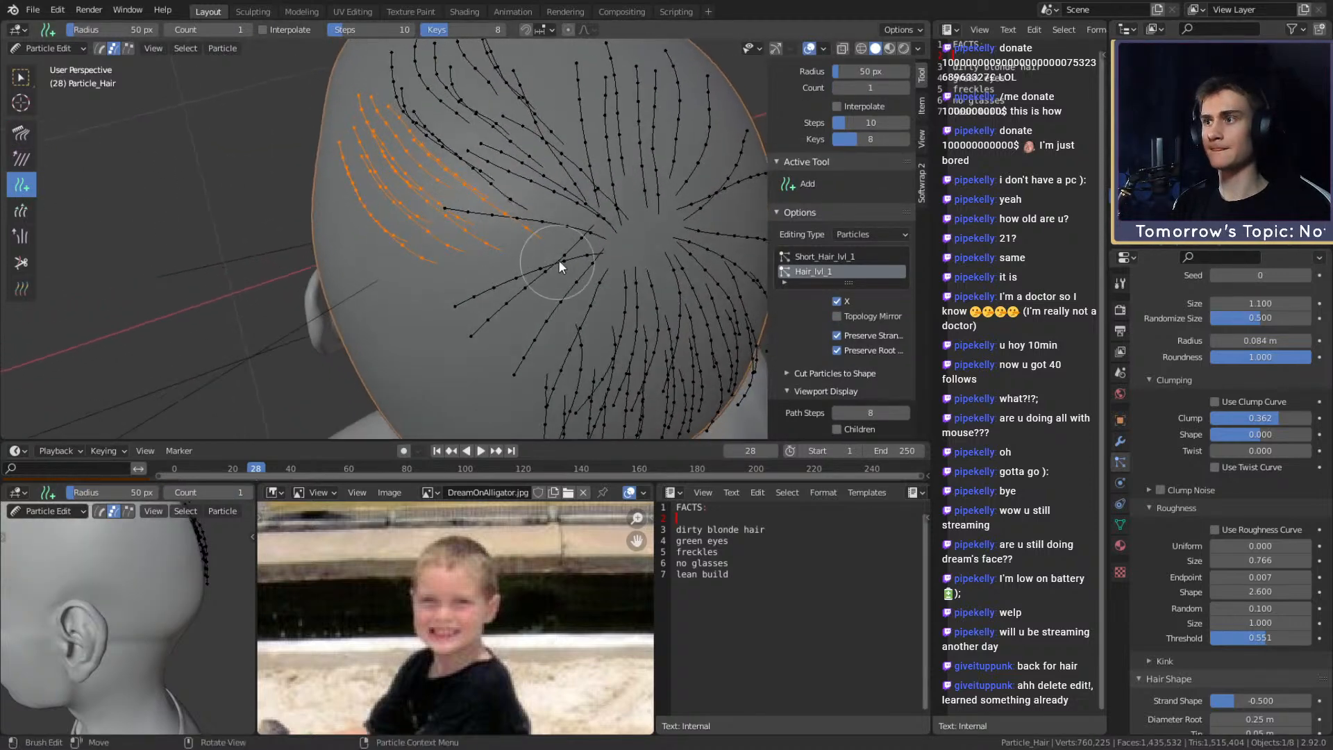
click(573, 300)
click(535, 290)
click(530, 260)
middle_drag(530, 259, 498, 253)
click(558, 254)
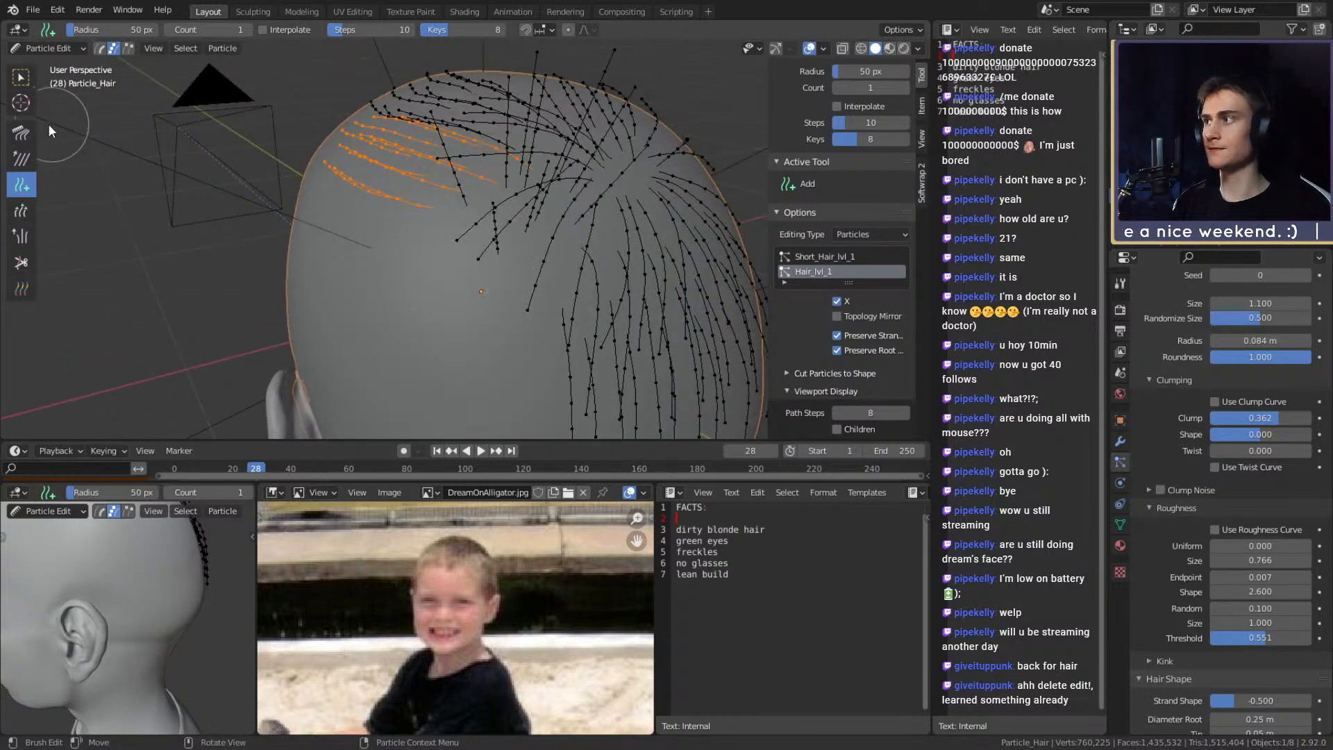
Switch to the Comb brush and select only the newly added upright hairs of the third group
click(22, 133)
middle_drag(293, 175, 361, 141)
key(a)
key(alt+a)
key(c)
drag(254, 135, 377, 66)
right_click(372, 71)
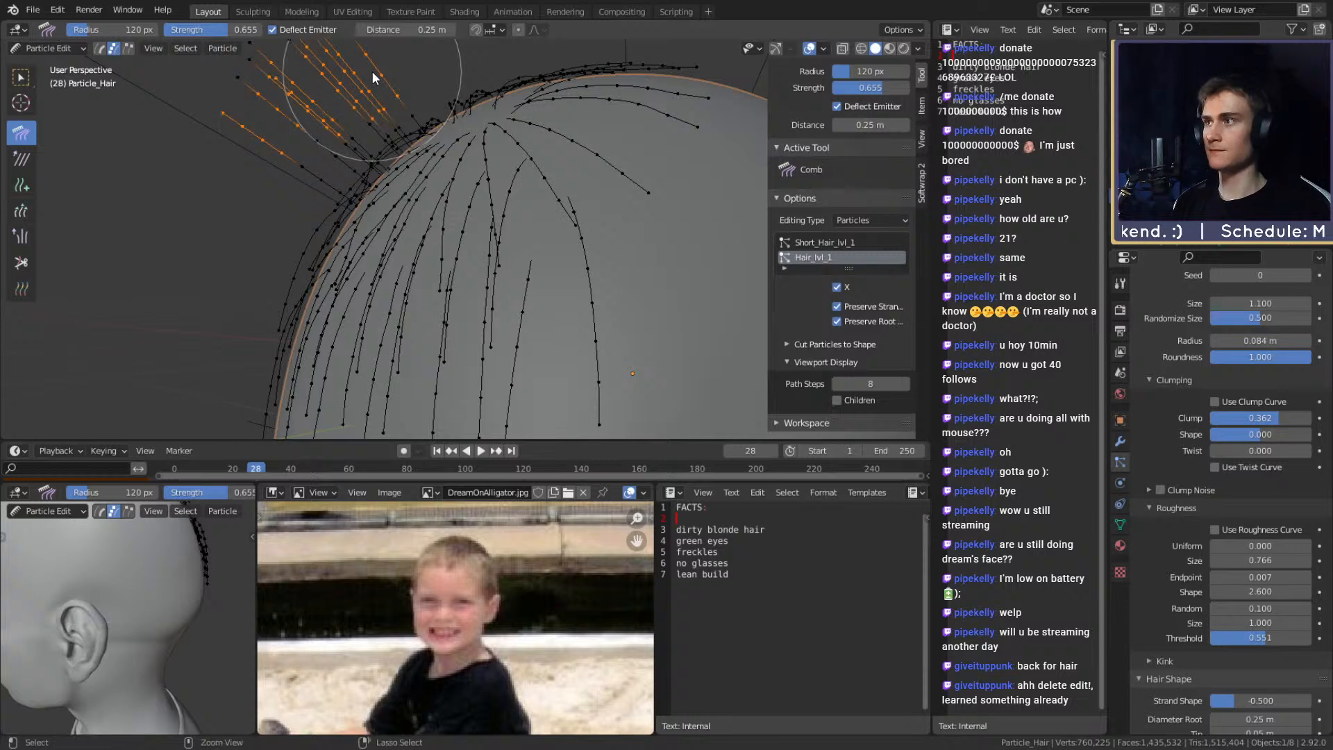
Comb the third group of hairs down over the side of the head from several angles
mouse_move(372, 71)
middle_down()
mouse_move(511, 202)
mouse_move(561, 147)
middle_up()
drag(545, 88, 337, 198)
mouse_move(509, 115)
mouse_down()
mouse_move(322, 226)
mouse_move(269, 278)
mouse_up()
drag(396, 147, 250, 348)
mouse_move(251, 346)
middle_down()
mouse_move(383, 243)
mouse_move(386, 201)
middle_up()
drag(474, 105, 332, 270)
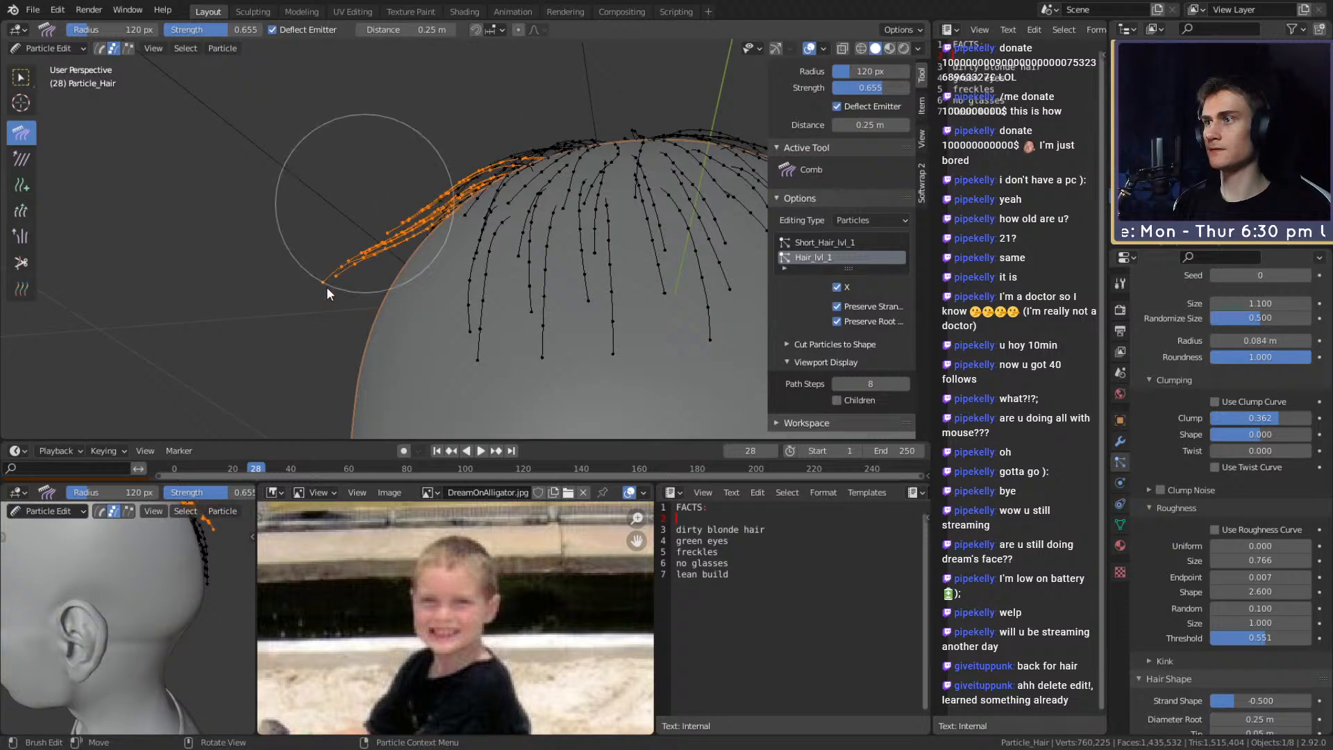
drag(310, 196, 289, 384)
Set the Comb radius to 151 px and comb the third group forward across the side of the head
middle_drag(313, 343, 589, 322)
key(f)
click(456, 269)
middle_drag(415, 242, 452, 241)
drag(444, 251, 334, 338)
mouse_move(394, 259)
mouse_down()
mouse_move(293, 265)
mouse_move(307, 243)
mouse_move(229, 252)
mouse_up()
drag(347, 272, 223, 235)
mouse_move(431, 246)
middle_down()
mouse_move(478, 266)
mouse_move(451, 344)
middle_up()
drag(367, 311, 333, 306)
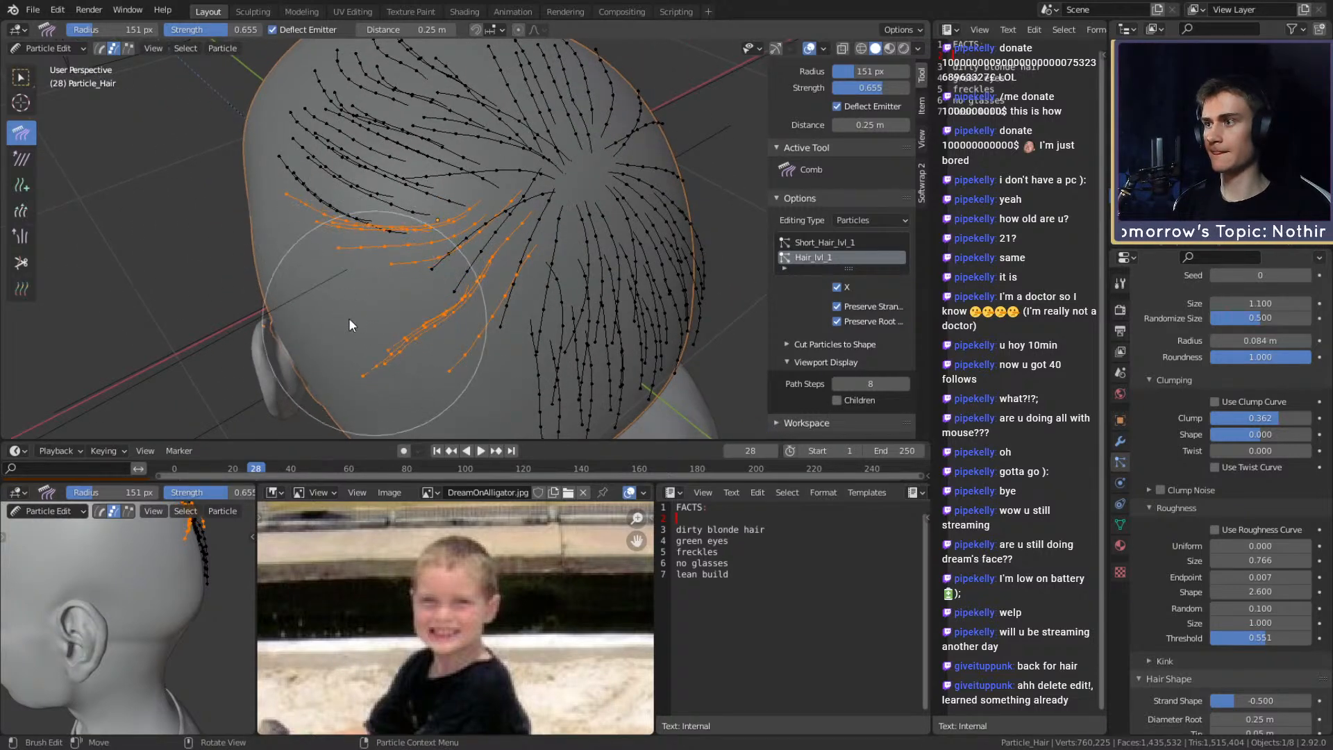
Set the Comb radius to 119 px and curve the lower strands of the group further forward
key(f)
click(428, 353)
mouse_move(450, 342)
mouse_down()
mouse_move(456, 362)
mouse_move(390, 332)
mouse_up()
Set the Comb radius to 26 px, clear the selection, and select a single lower side strand along its full length
key(f)
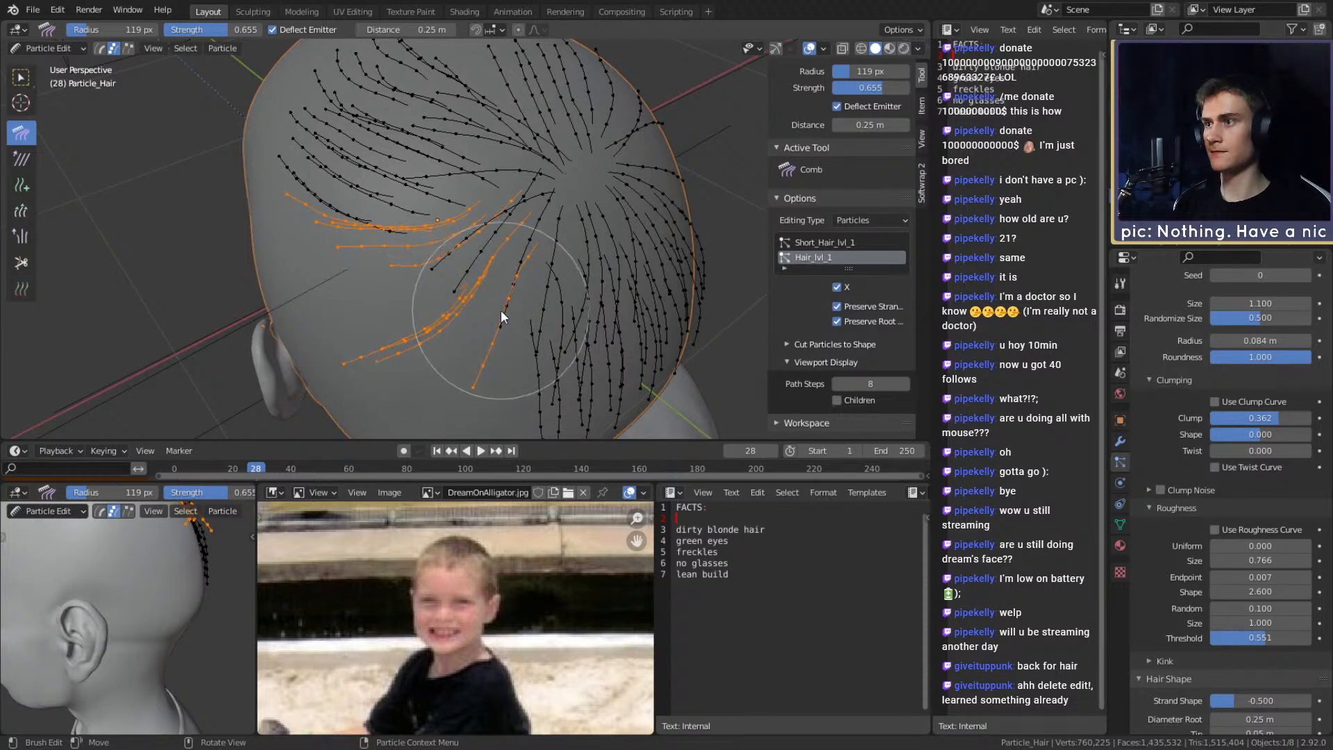
click(453, 323)
key(alt+a)
key(ctrl+KP_Add)
key(ctrl+KP_Add)
key(ctrl+KP_Add)
key(ctrl+KP_Add)
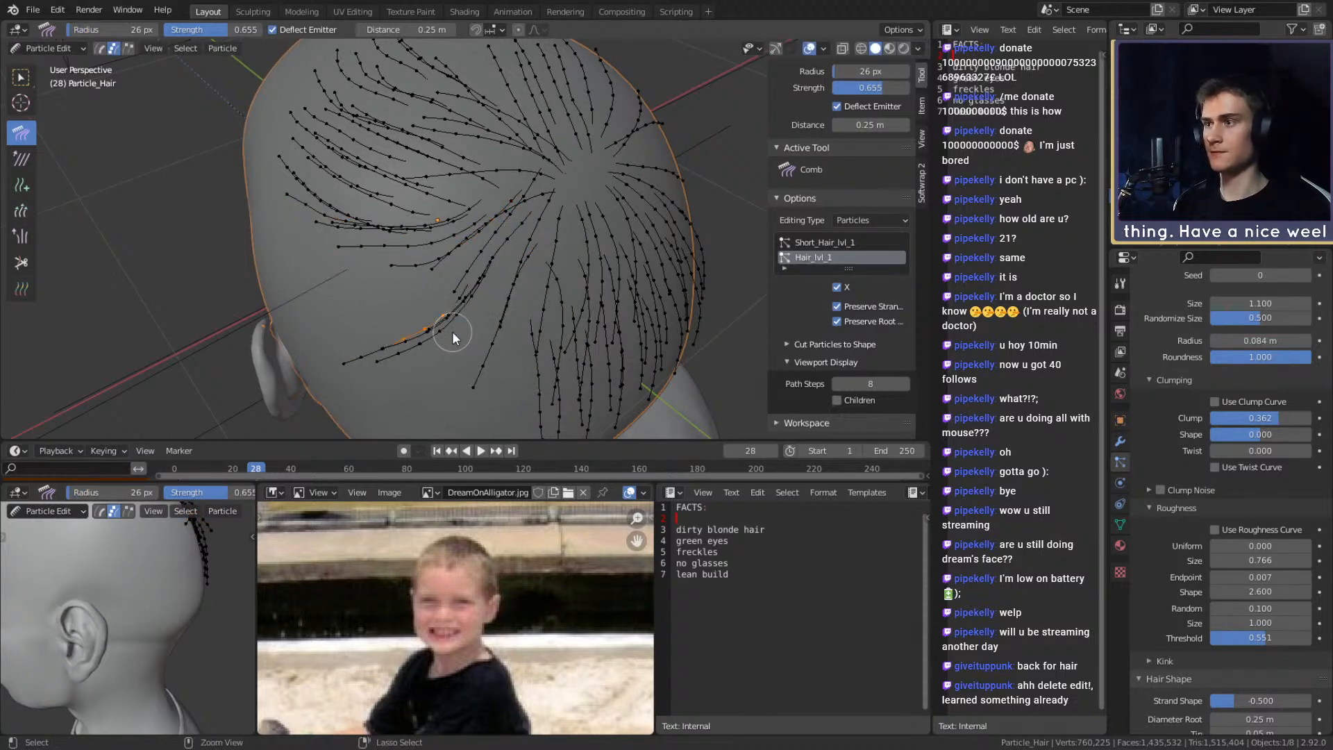
Set the Comb radius to 205 px and comb the selected lower side strand forward across the head
key(f)
click(564, 317)
drag(310, 376, 246, 343)
middle_drag(347, 376, 215, 174)
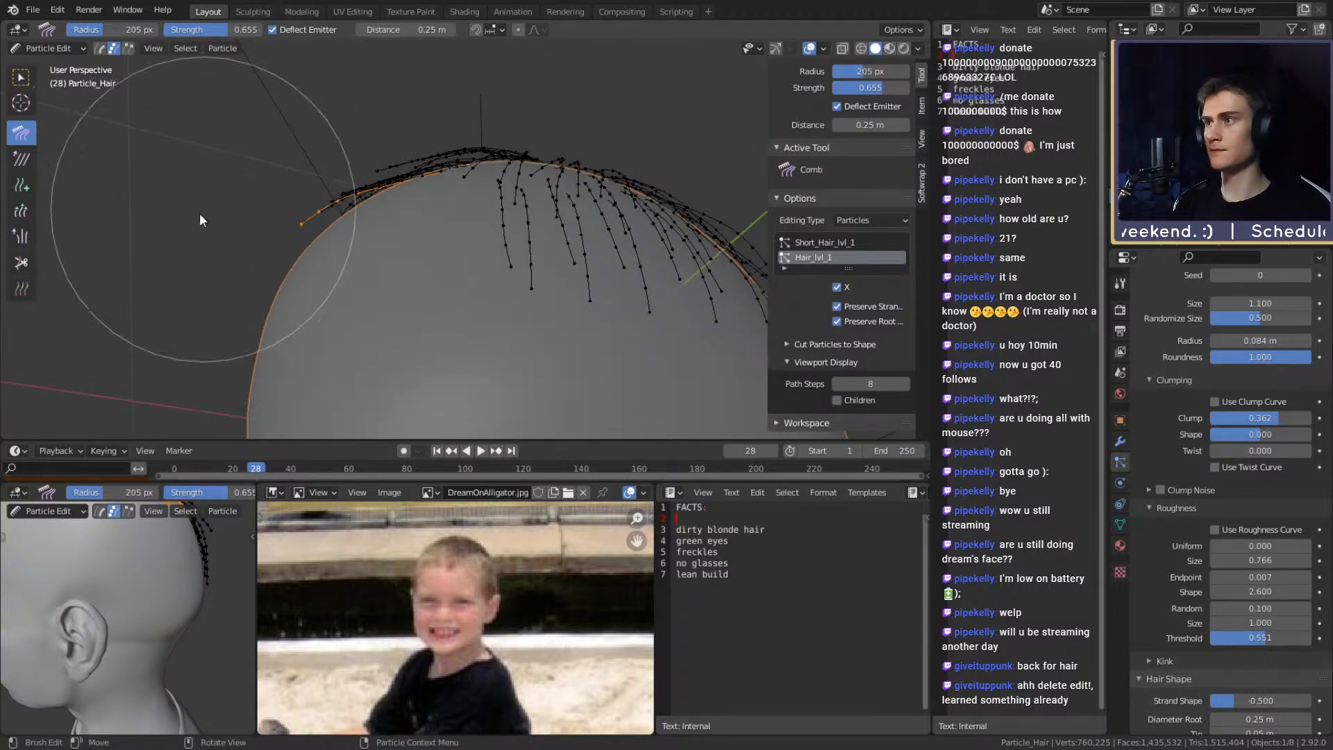
mouse_move(297, 231)
middle_down()
mouse_move(409, 283)
mouse_move(397, 327)
middle_up()
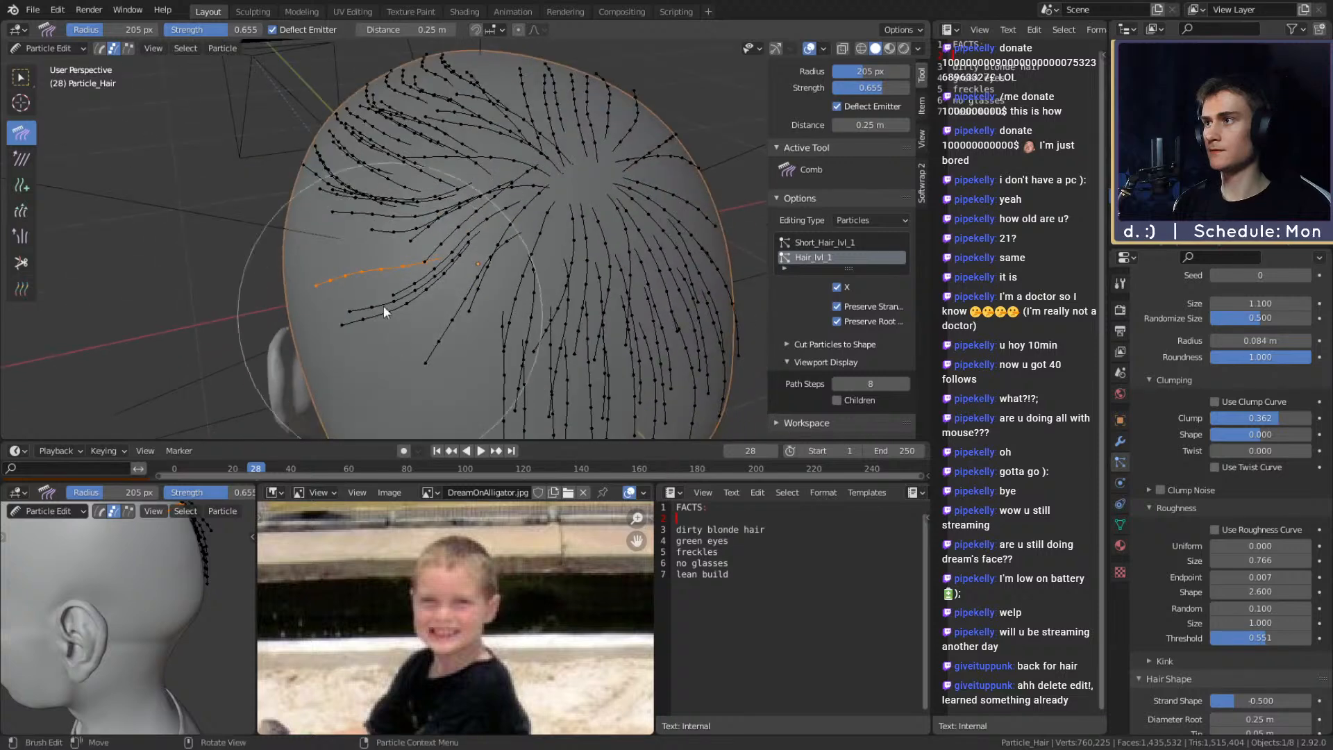
Select the side strands above the lower group along their full length and comb them closer to the scalp
ctrl+shift+click(300, 164)
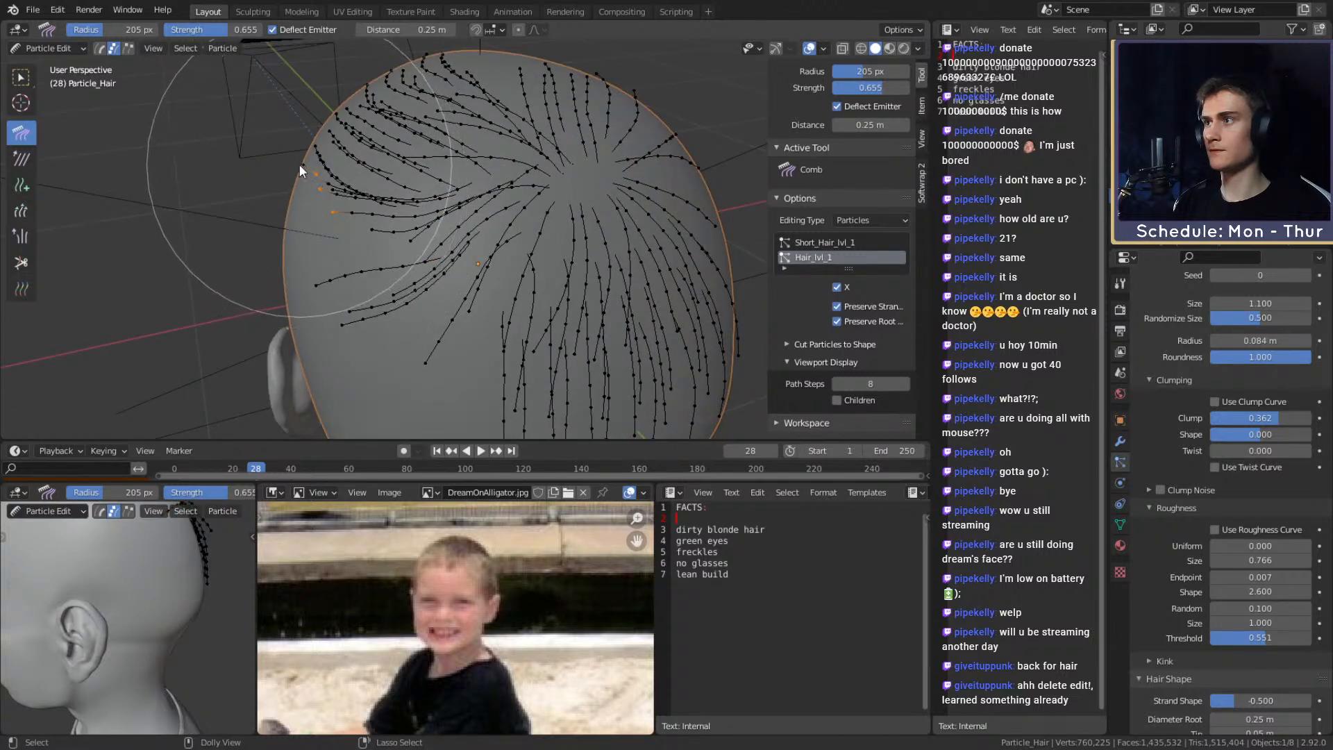
key(ctrl+KP_Add)
key(ctrl+KP_Add)
key(ctrl+KP_Add)
key(ctrl+KP_Add)
key(ctrl+KP_Add)
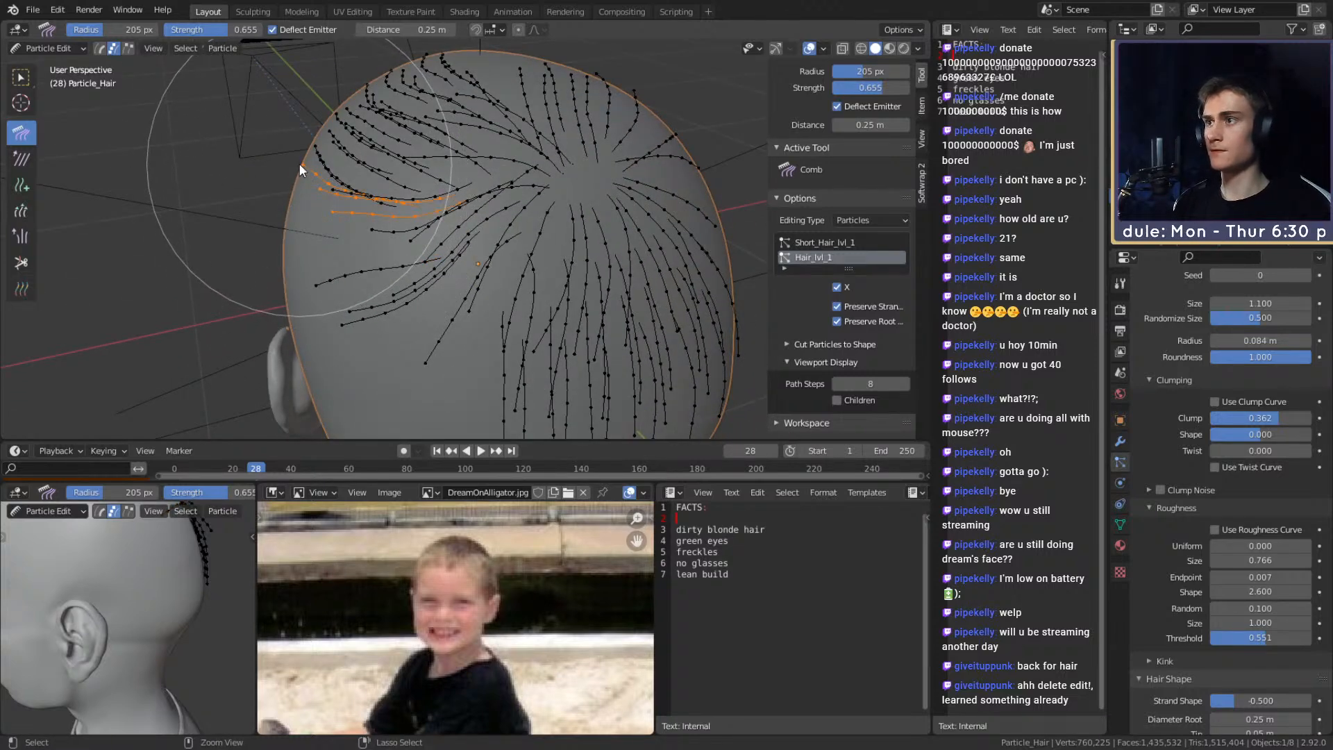
middle_drag(273, 152, 428, 211)
mouse_move(429, 212)
mouse_down()
mouse_move(536, 131)
mouse_move(554, 178)
mouse_up()
Set the Comb radius to 137 px, select the two lowest side strands, and comb them flat against the scalp
mouse_move(392, 150)
middle_down()
mouse_move(473, 225)
mouse_move(567, 168)
mouse_move(522, 104)
mouse_move(455, 218)
mouse_move(476, 238)
mouse_move(375, 206)
mouse_move(408, 245)
middle_up()
key(f)
click(452, 165)
mouse_move(453, 165)
middle_down()
mouse_move(401, 122)
mouse_move(511, 251)
mouse_move(435, 331)
mouse_move(360, 261)
mouse_move(585, 226)
mouse_move(617, 248)
mouse_move(493, 265)
mouse_move(548, 175)
mouse_move(477, 182)
mouse_move(354, 232)
mouse_move(498, 271)
mouse_move(584, 269)
mouse_move(538, 336)
mouse_move(597, 227)
mouse_move(670, 289)
mouse_move(664, 259)
mouse_move(645, 336)
mouse_move(556, 313)
mouse_move(388, 304)
middle_up()
scroll(360, 252, down, 1)
ctrl+shift+click(361, 297)
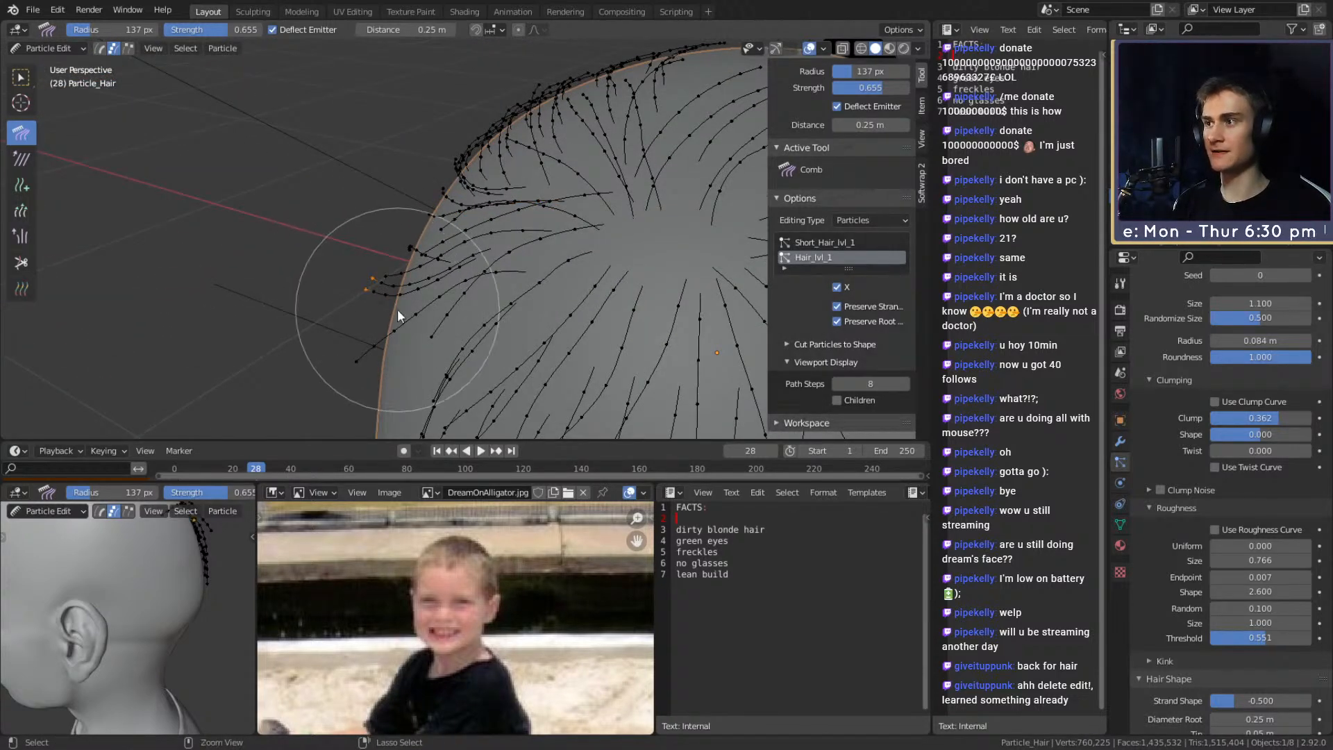
mouse_move(393, 307)
middle_down()
mouse_move(517, 235)
mouse_move(497, 269)
mouse_move(516, 277)
mouse_move(556, 235)
middle_up()
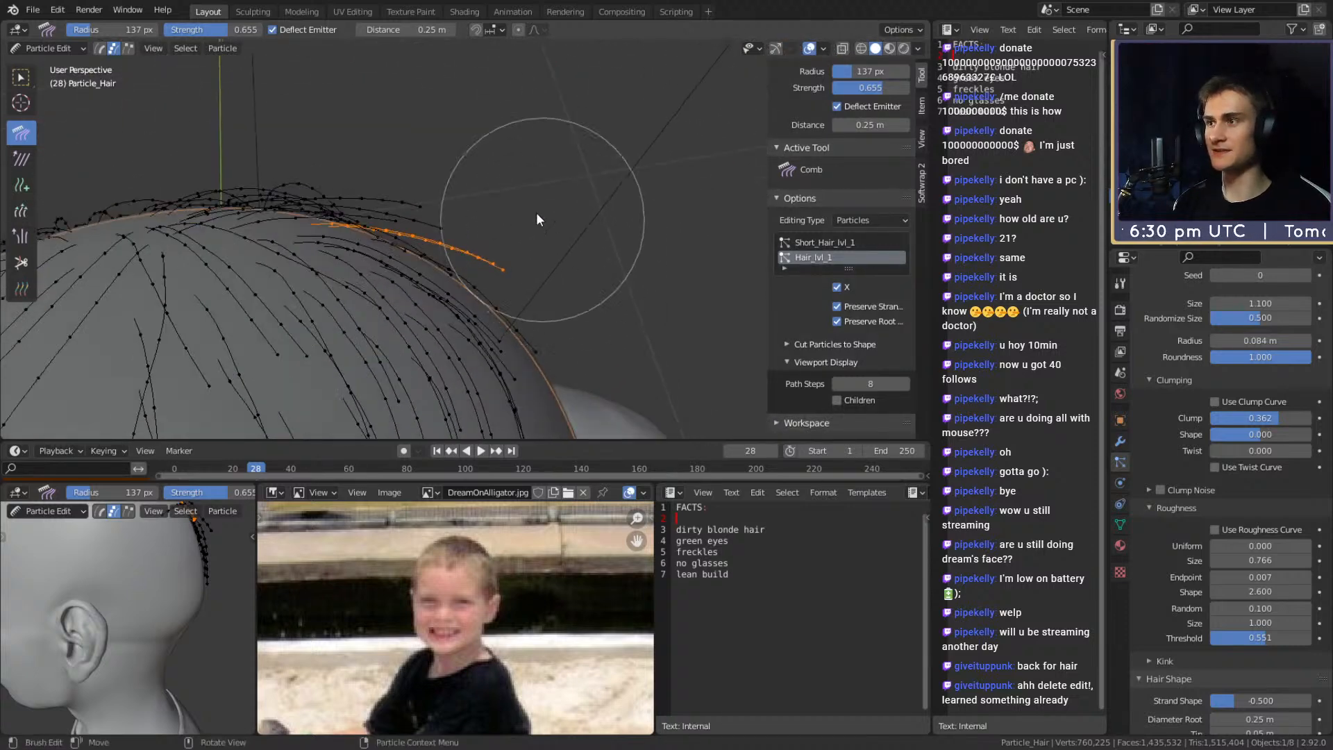
mouse_move(502, 193)
mouse_down()
mouse_move(515, 182)
mouse_move(552, 227)
mouse_up()
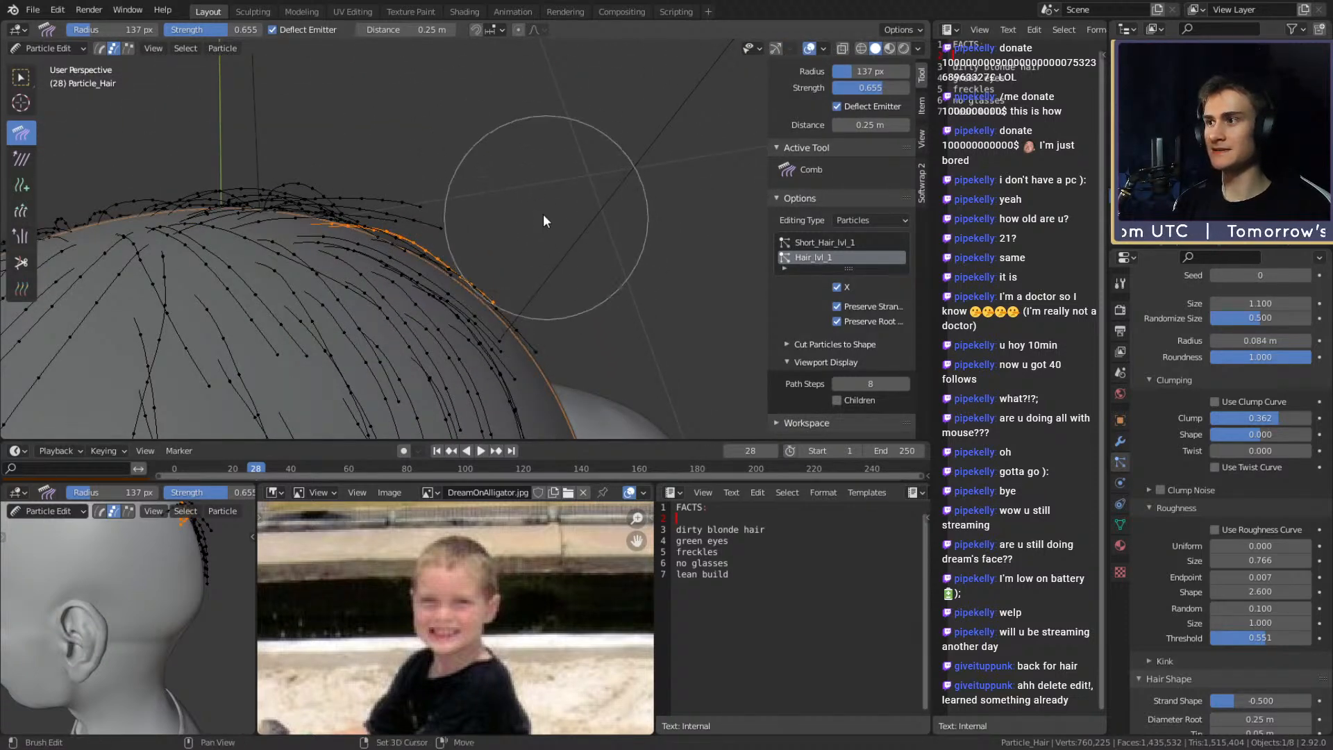
mouse_move(590, 235)
middle_down()
mouse_move(486, 266)
mouse_move(539, 246)
mouse_move(485, 248)
middle_up()
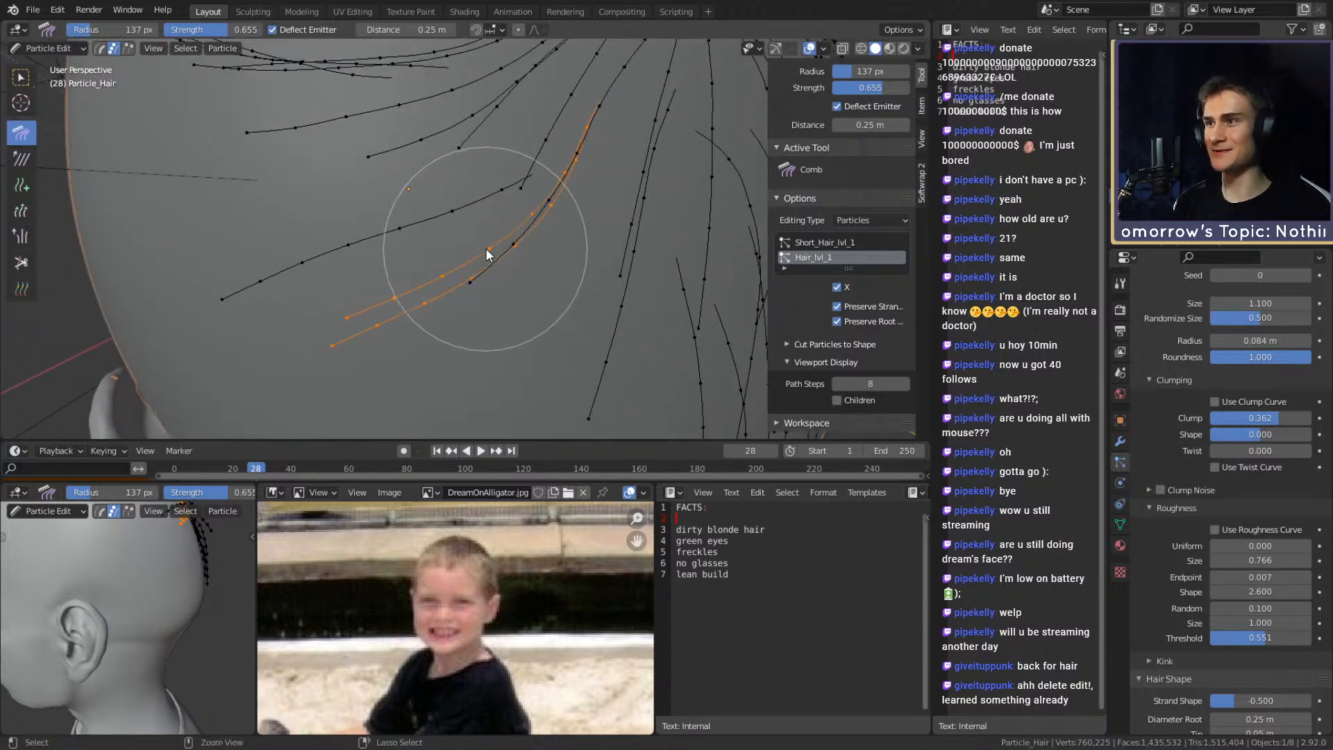
Comb the two lowest side strands slightly forward and select the single strand beside them along its length
scroll(493, 249, down, 4)
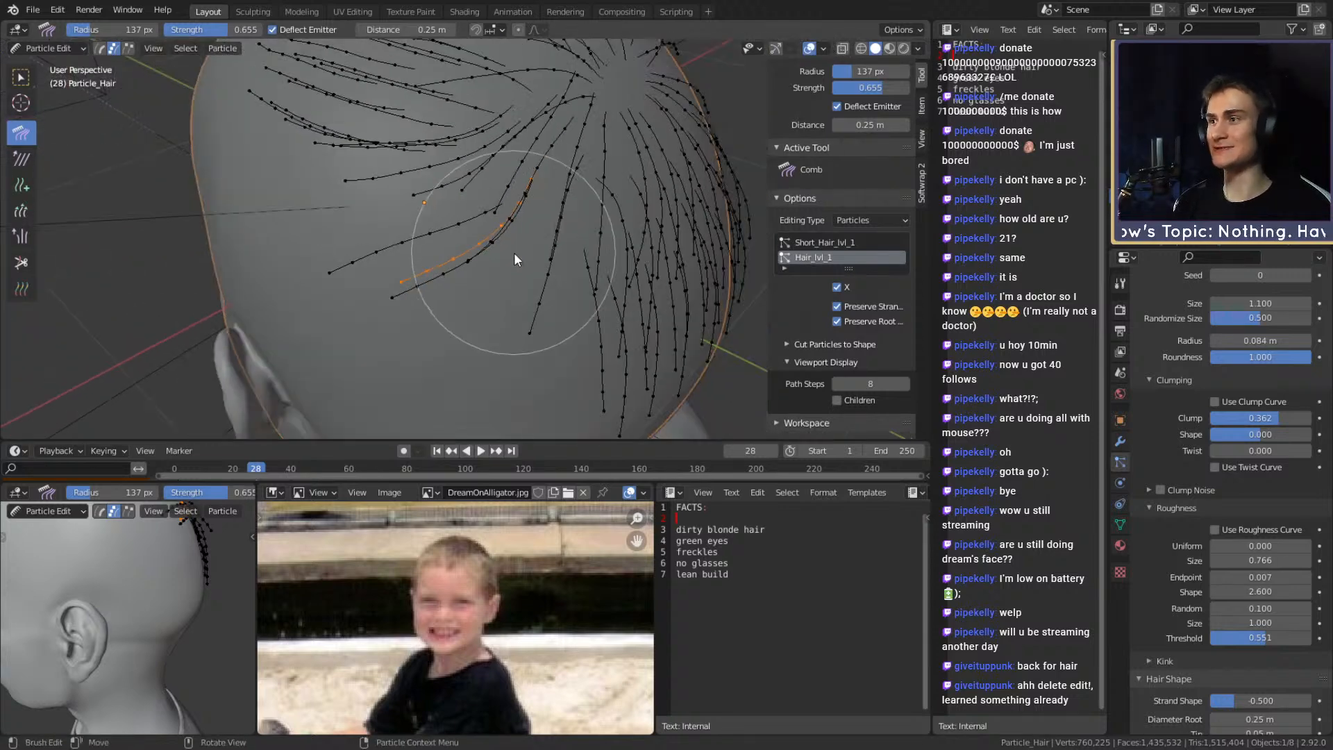
mouse_move(503, 282)
mouse_down()
mouse_move(340, 316)
mouse_move(501, 275)
mouse_move(480, 282)
mouse_up()
ctrl+click(506, 215)
key(ctrl+l)
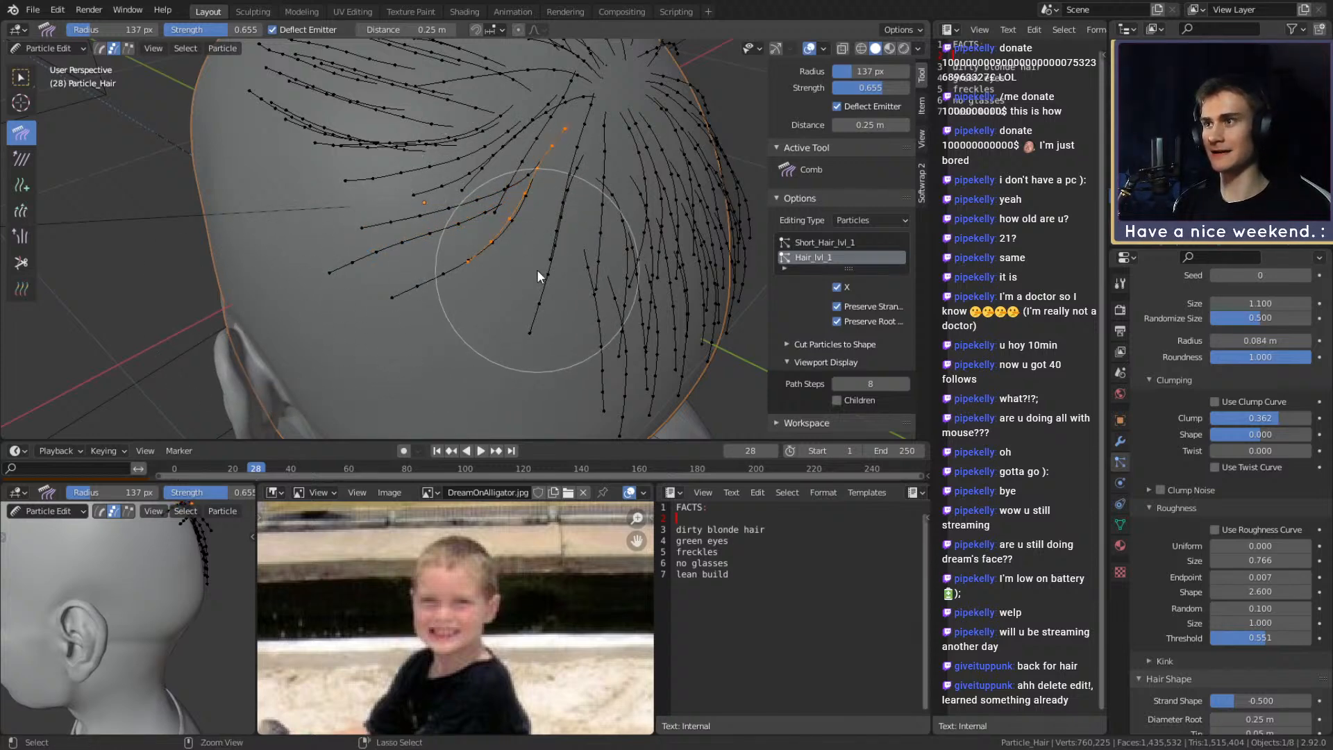
Select the outermost side strand along its full length and comb it in against the head's contour
mouse_move(452, 311)
middle_down()
mouse_move(591, 324)
mouse_move(615, 297)
mouse_move(586, 210)
mouse_move(529, 164)
mouse_move(617, 175)
mouse_move(504, 224)
mouse_move(506, 206)
mouse_move(443, 147)
mouse_move(475, 184)
mouse_move(495, 161)
mouse_move(356, 258)
mouse_move(335, 313)
mouse_move(376, 339)
mouse_move(423, 290)
mouse_move(347, 169)
middle_up()
ctrl+click(332, 313)
key(ctrl+KP_Add)
key(ctrl+KP_Add)
key(ctrl+KP_Add)
key(ctrl+KP_Add)
key(ctrl+KP_Add)
key(ctrl+KP_Add)
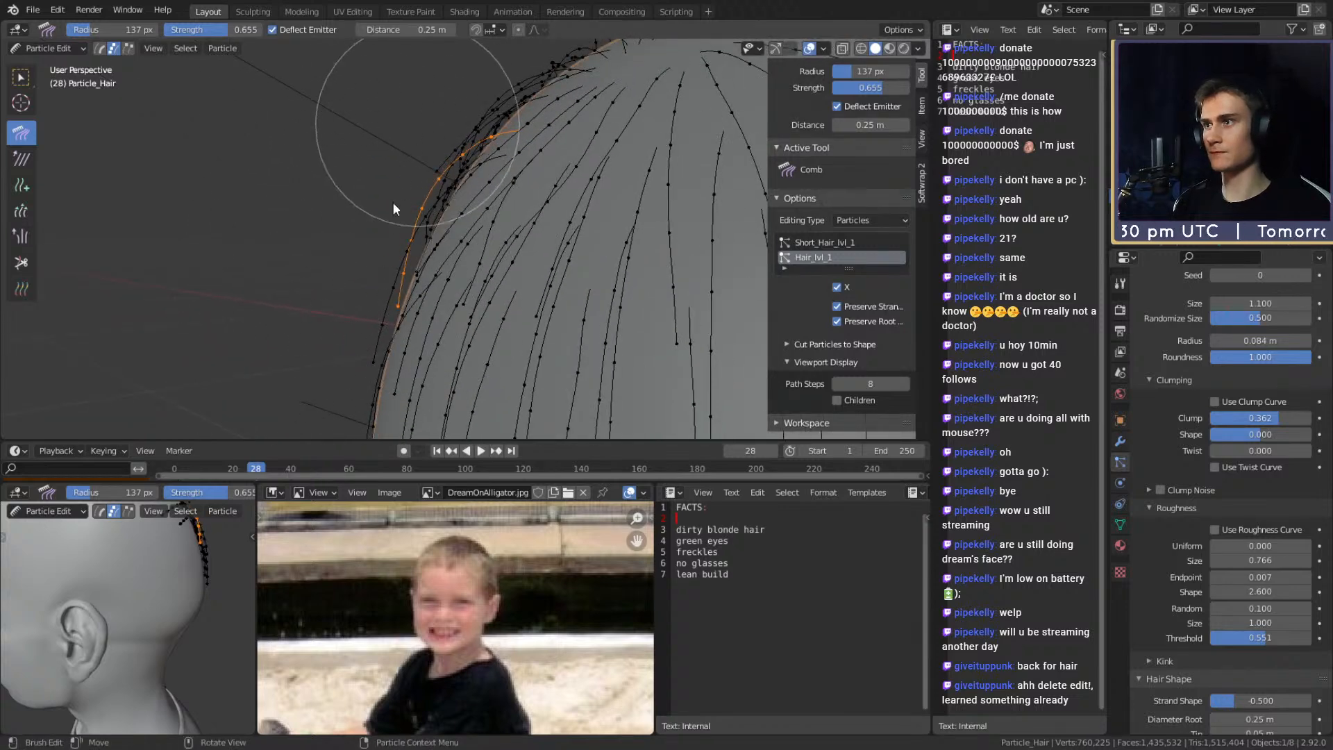
mouse_move(381, 322)
middle_down()
mouse_move(463, 223)
mouse_move(452, 240)
mouse_move(569, 273)
mouse_move(668, 361)
middle_up()
mouse_move(664, 315)
middle_down()
mouse_move(611, 334)
mouse_move(542, 259)
mouse_move(440, 296)
mouse_move(511, 263)
mouse_move(566, 273)
middle_up()
ctrl+click(476, 198)
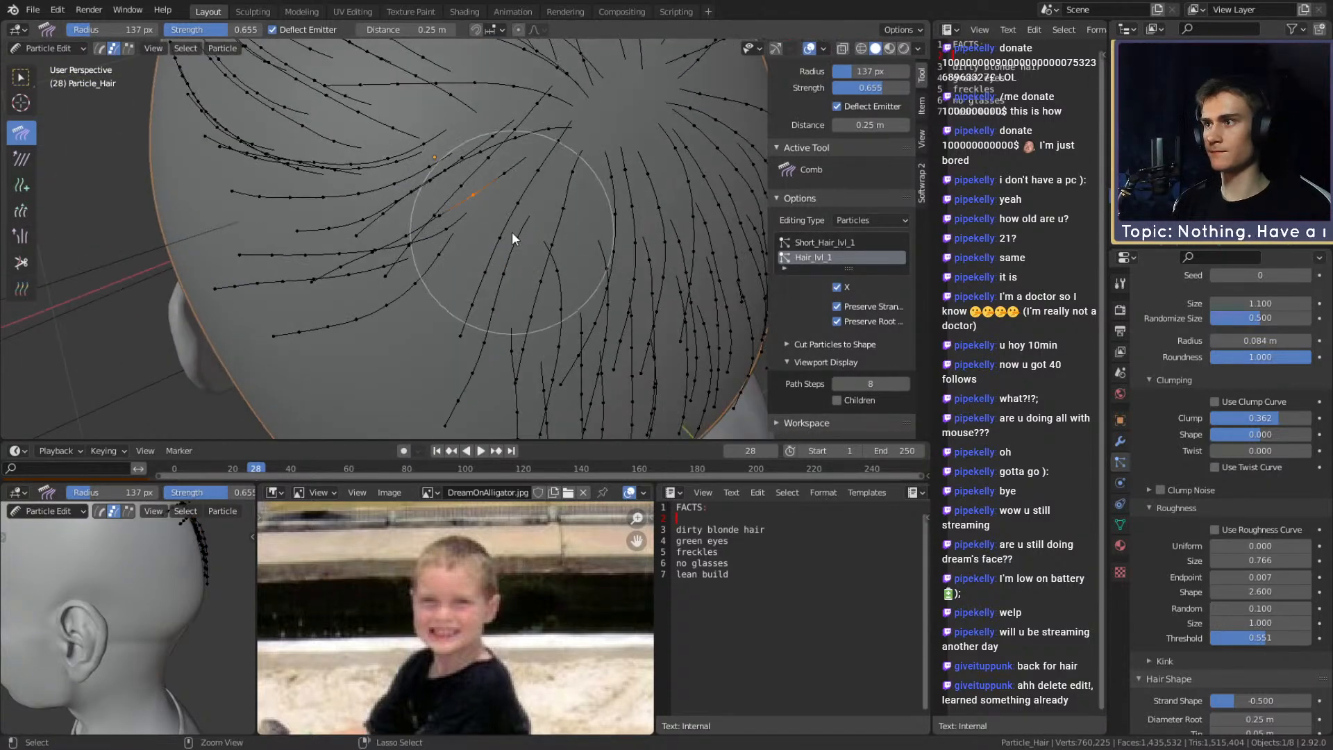
Add four guide hairs in the gap on the side of the head and select them along their full length
click(21, 185)
middle_drag(476, 260, 530, 209)
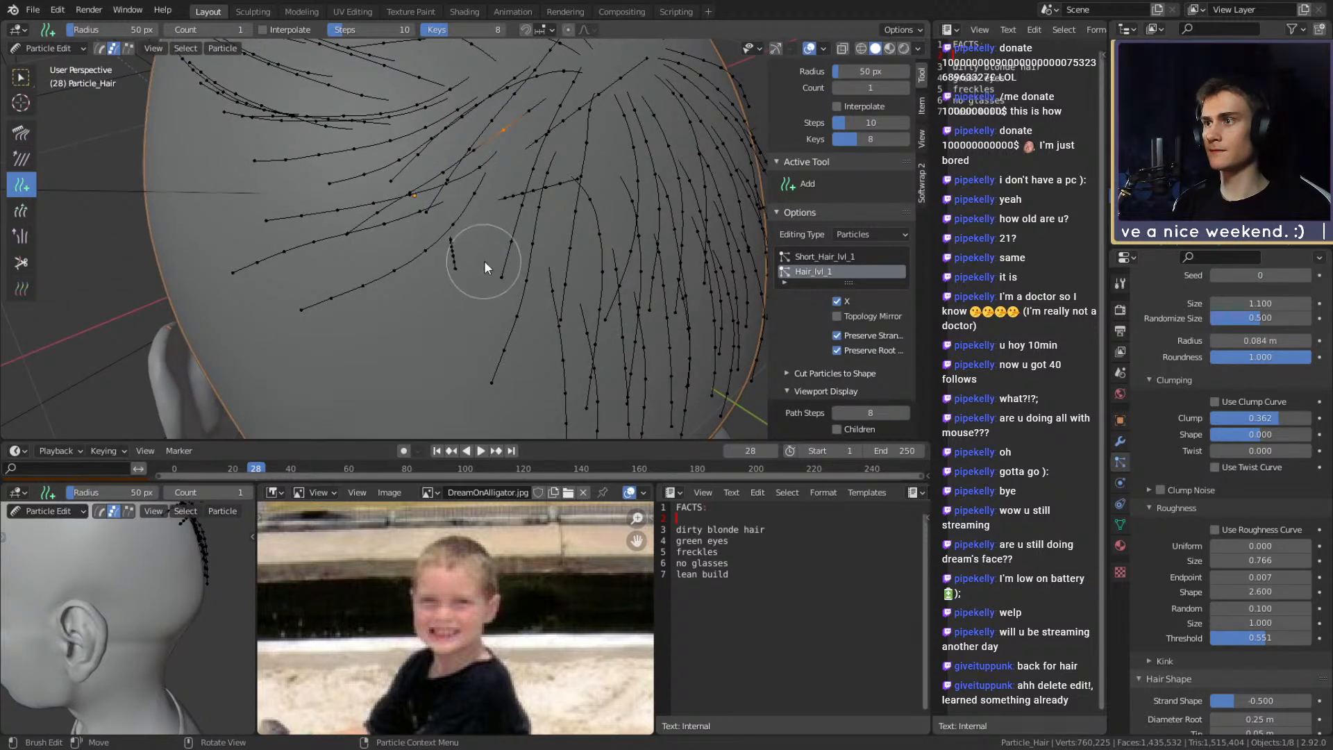
mouse_move(491, 261)
middle_down()
mouse_move(525, 257)
mouse_move(373, 238)
mouse_move(372, 164)
mouse_move(413, 207)
middle_up()
key(f)
drag(405, 179, 365, 250)
right_click(390, 260)
key(ctrl+KP_Add)
key(ctrl+KP_Add)
key(ctrl+KP_Add)
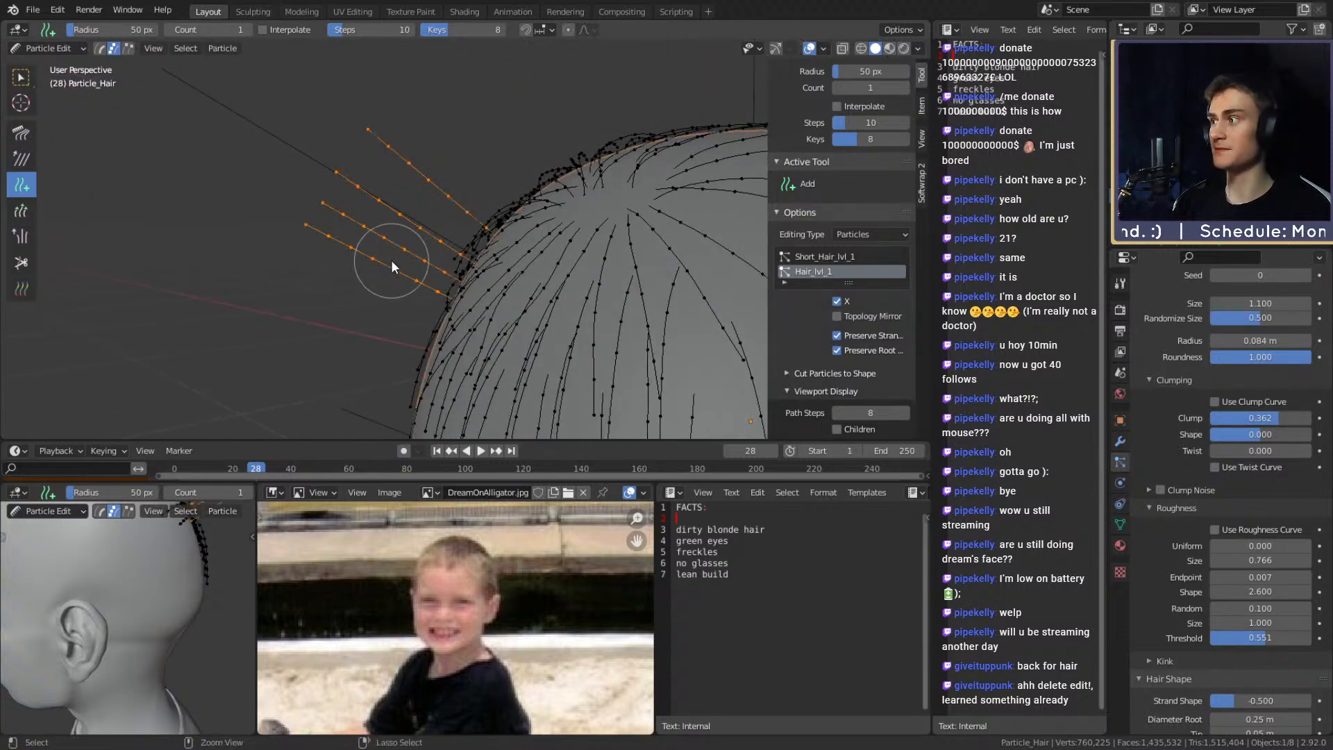
Comb the four new hairs down over the side of the head and briefly preview the child hairs
click(22, 133)
middle_drag(444, 209, 497, 167)
mouse_move(459, 120)
mouse_down()
mouse_move(235, 337)
mouse_move(344, 245)
mouse_move(290, 312)
mouse_up()
shift+middle_drag(375, 317, 402, 194)
drag(364, 158, 314, 352)
mouse_move(383, 272)
middle_down()
mouse_move(553, 385)
mouse_move(585, 311)
mouse_move(615, 314)
middle_up()
drag(611, 317, 336, 415)
click(837, 400)
click(838, 401)
Comb the four new hairs forward across the side so they follow the neighbouring strands
mouse_move(571, 261)
shift+middle_down()
mouse_move(599, 282)
mouse_move(590, 270)
shift+middle_up()
drag(461, 275, 319, 286)
drag(444, 236, 311, 248)
drag(505, 222, 388, 204)
drag(479, 244, 290, 239)
middle_drag(562, 318, 444, 161)
middle_drag(346, 231, 619, 319)
click(1307, 165)
click(1306, 165)
mouse_move(568, 226)
middle_down()
mouse_move(585, 214)
mouse_move(574, 97)
mouse_move(530, 128)
middle_up()
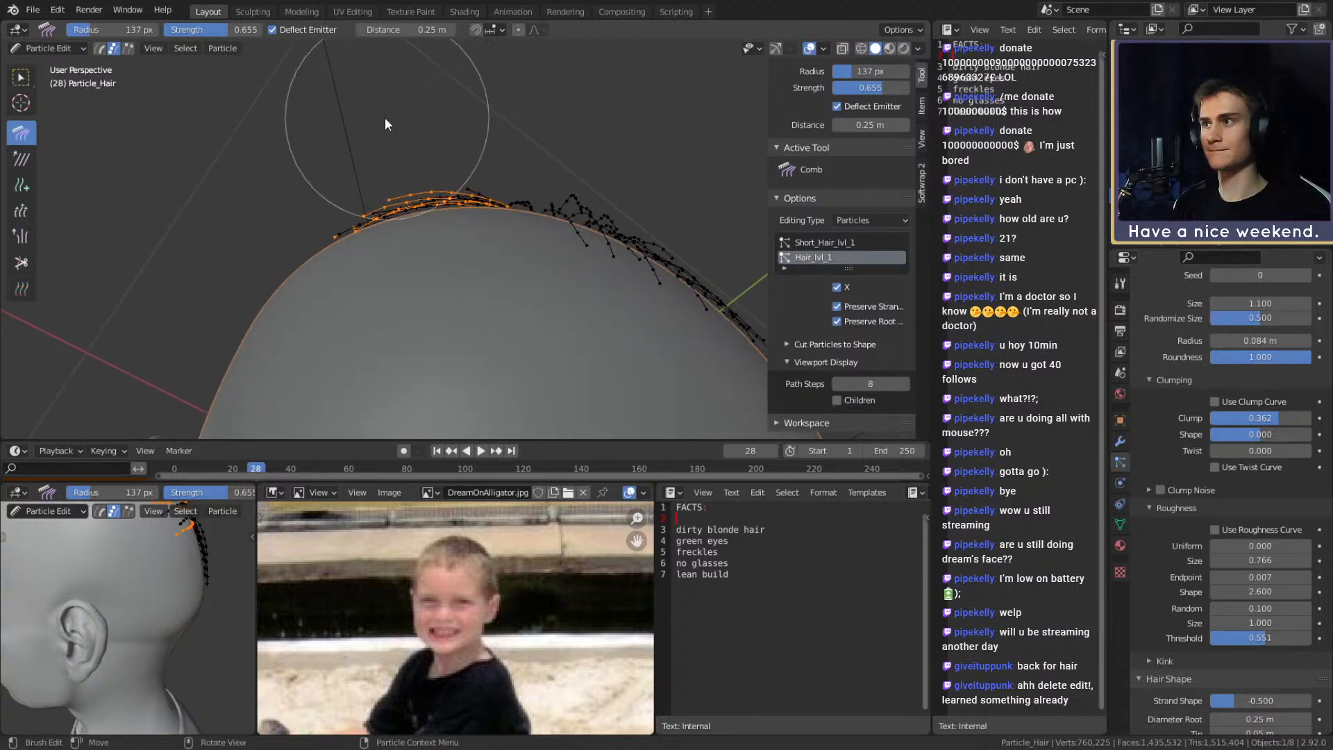
middle_drag(283, 179, 493, 248)
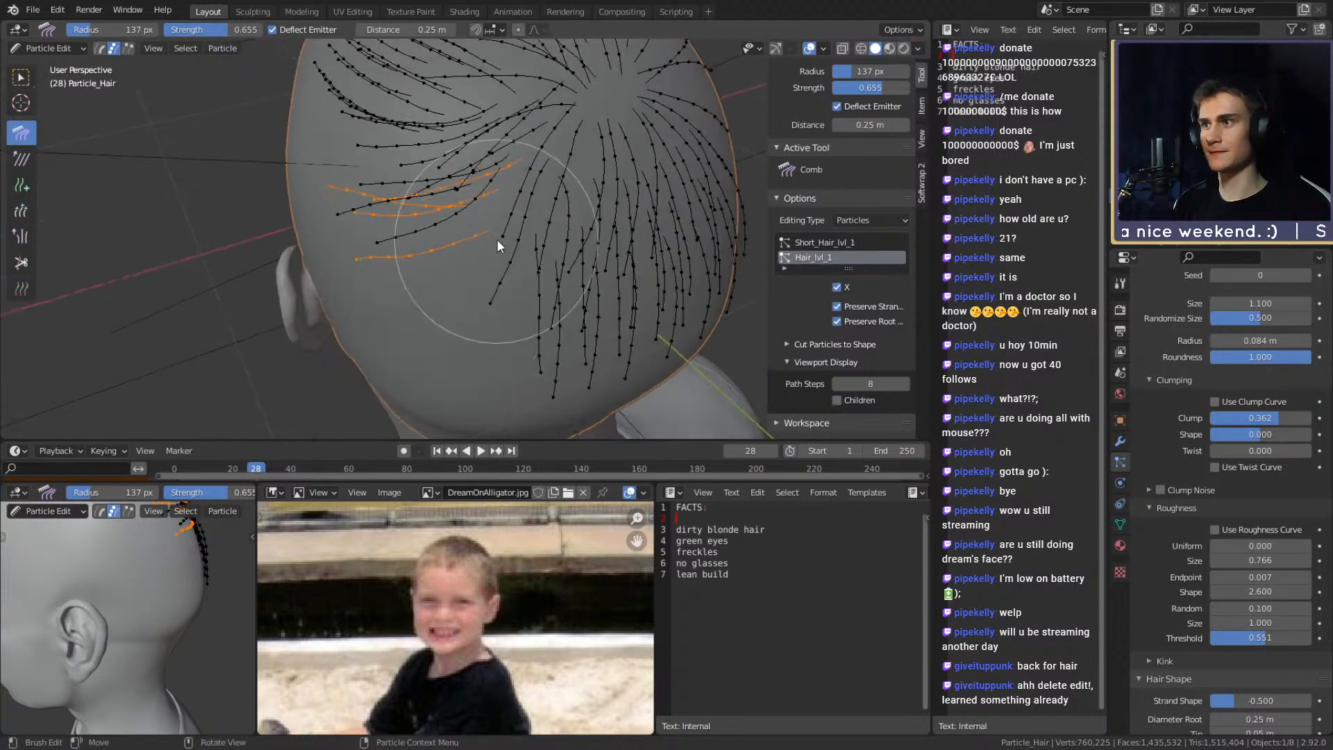
Add three guide hairs just behind the side group and select them along their full length
click(17, 186)
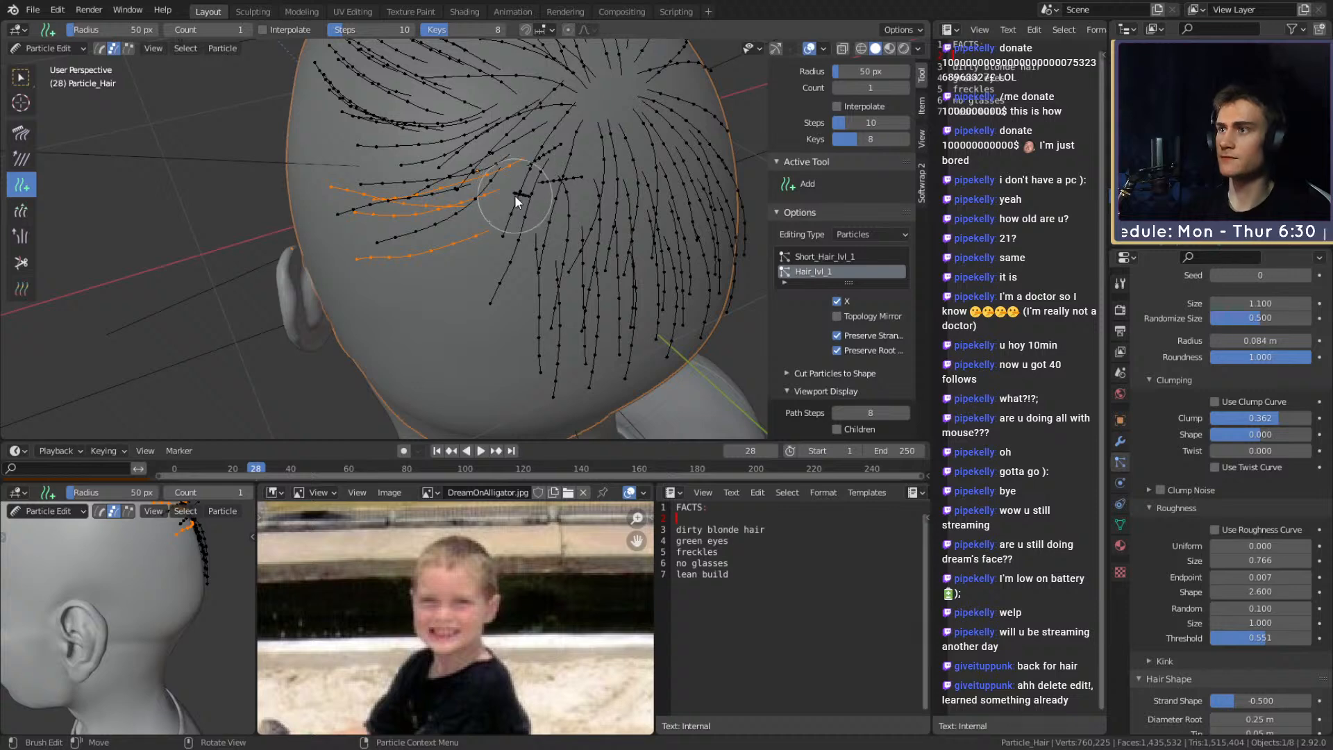
middle_drag(514, 195, 479, 177)
key(c)
click(397, 169)
key(Escape)
key(a)
key(a)
key(c)
drag(408, 174, 391, 169)
key(Escape)
key(ctrl+l)
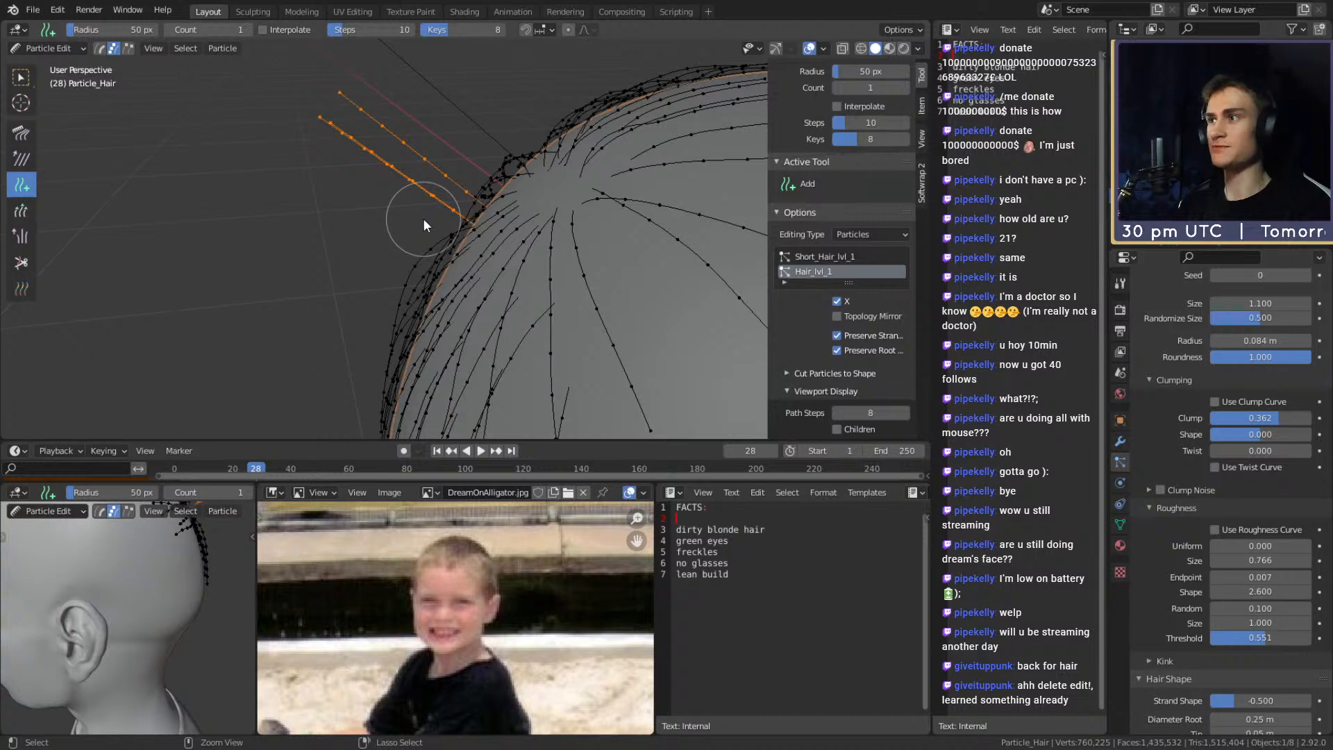
Comb the three upright hairs down flat onto the curve of the head
click(21, 132)
middle_drag(431, 188, 260, 268)
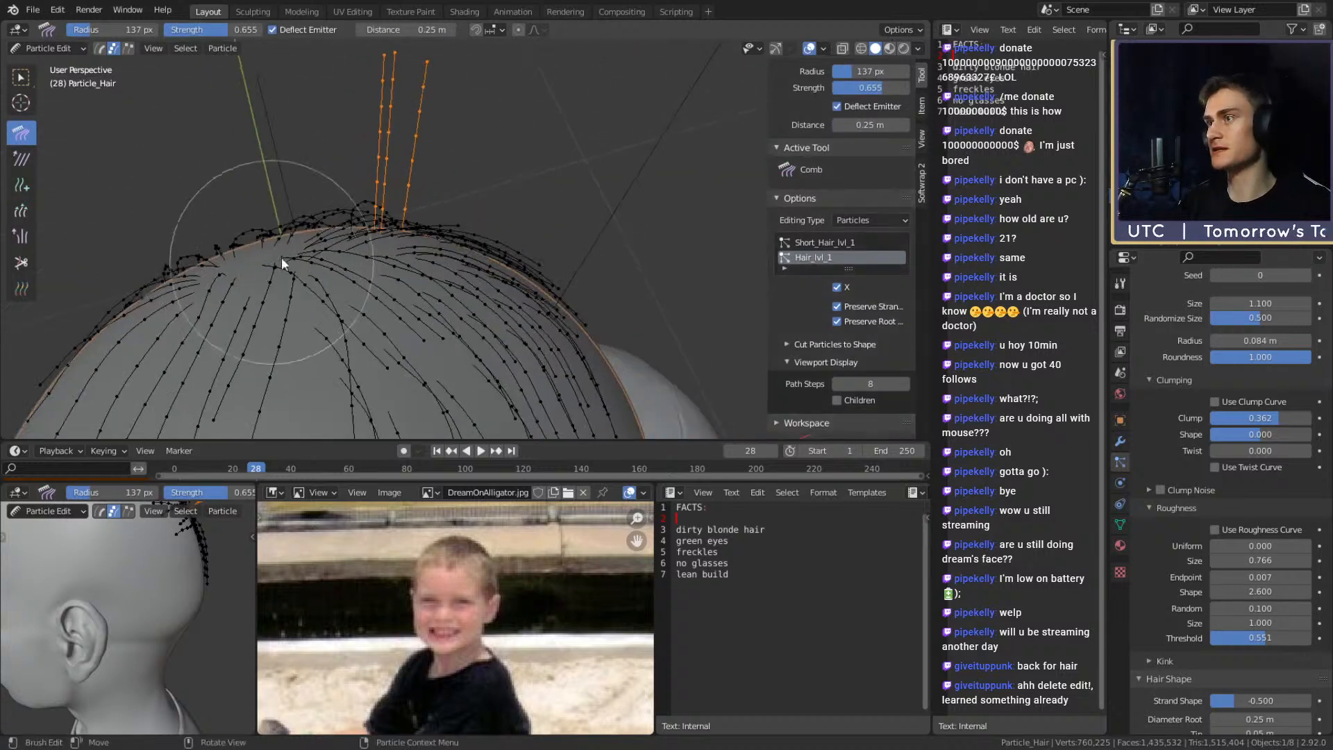
middle_drag(395, 148, 407, 172)
mouse_move(271, 134)
mouse_down()
mouse_move(478, 98)
mouse_move(611, 175)
mouse_up()
middle_drag(616, 177, 523, 114)
mouse_move(441, 93)
mouse_down()
mouse_move(574, 189)
mouse_move(592, 233)
mouse_up()
drag(452, 93, 592, 256)
drag(502, 130, 620, 251)
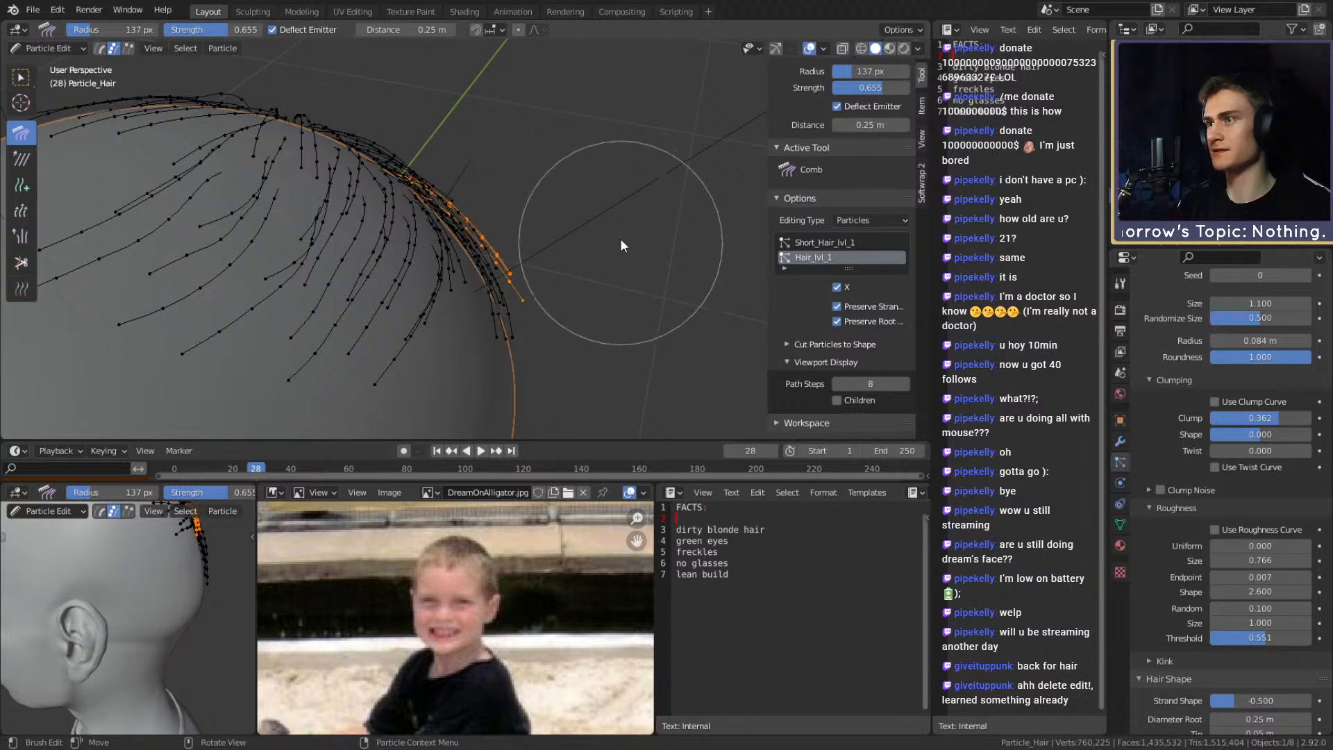
Comb the three hairs forward and spread their ends apart over the side of the head
mouse_move(589, 297)
middle_down()
mouse_move(610, 239)
mouse_move(516, 266)
mouse_move(545, 273)
middle_up()
mouse_move(544, 273)
mouse_down()
mouse_move(498, 285)
mouse_move(436, 348)
mouse_move(422, 339)
mouse_up()
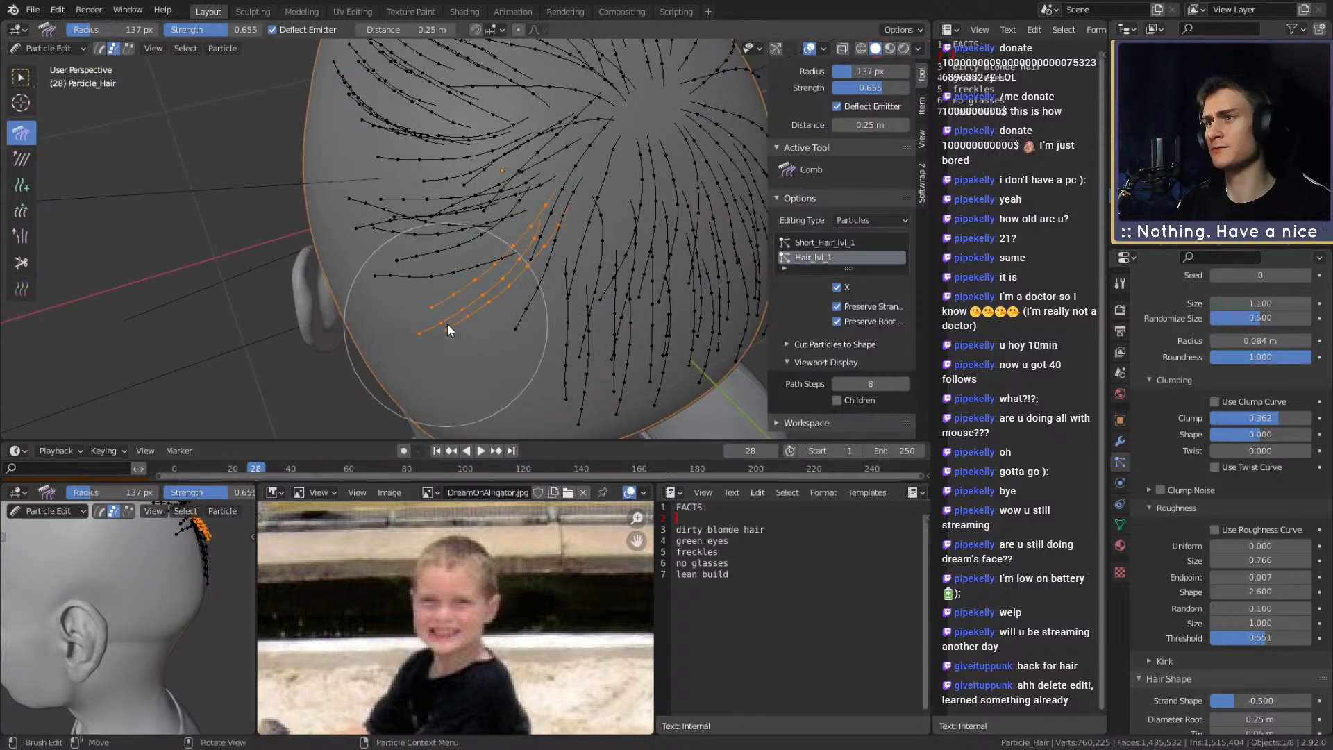
middle_drag(506, 264, 500, 269)
drag(411, 289, 301, 278)
drag(432, 254, 347, 267)
mouse_move(461, 320)
mouse_down()
mouse_move(499, 336)
mouse_move(461, 395)
mouse_move(320, 381)
mouse_up()
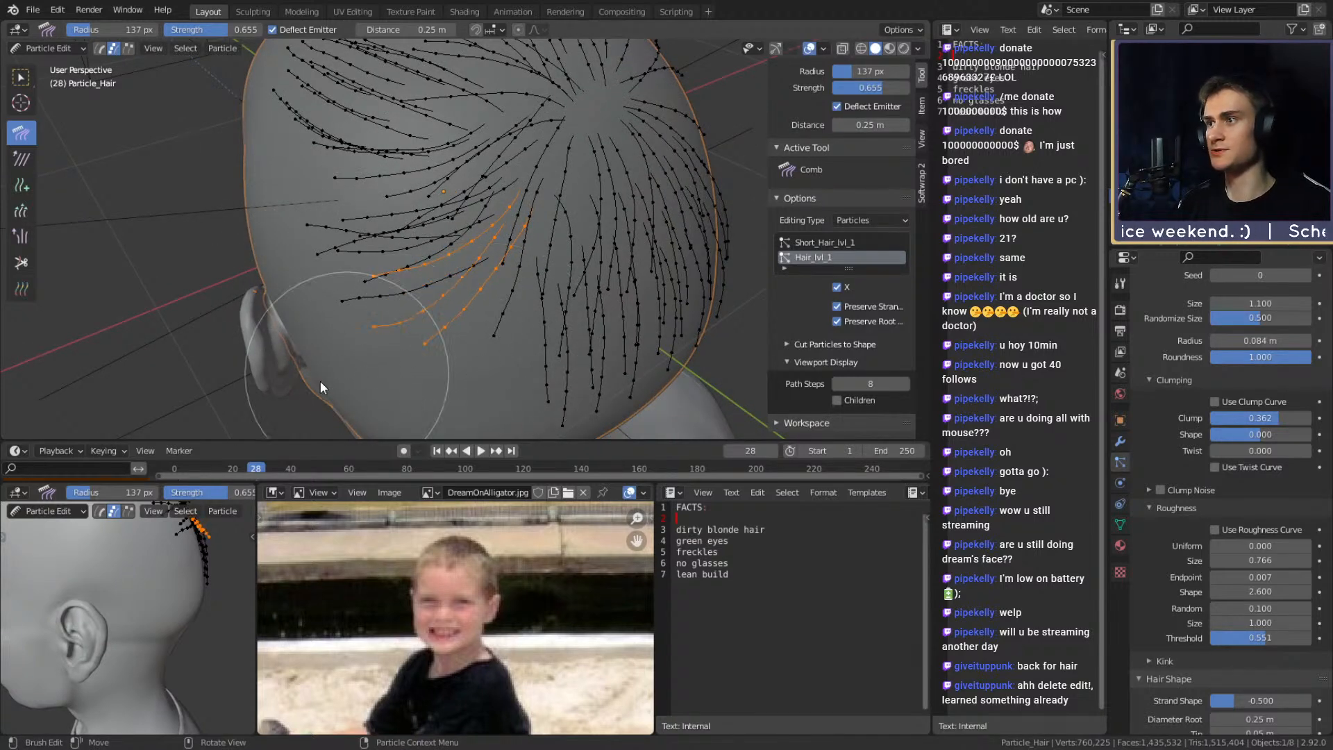
Straighten the three hairs into a diagonal fan between the side and back hair
middle_drag(516, 309, 522, 324)
mouse_move(510, 351)
mouse_down()
mouse_move(542, 322)
mouse_move(445, 290)
mouse_up()
mouse_move(440, 301)
middle_down()
mouse_move(415, 201)
mouse_move(327, 202)
middle_up()
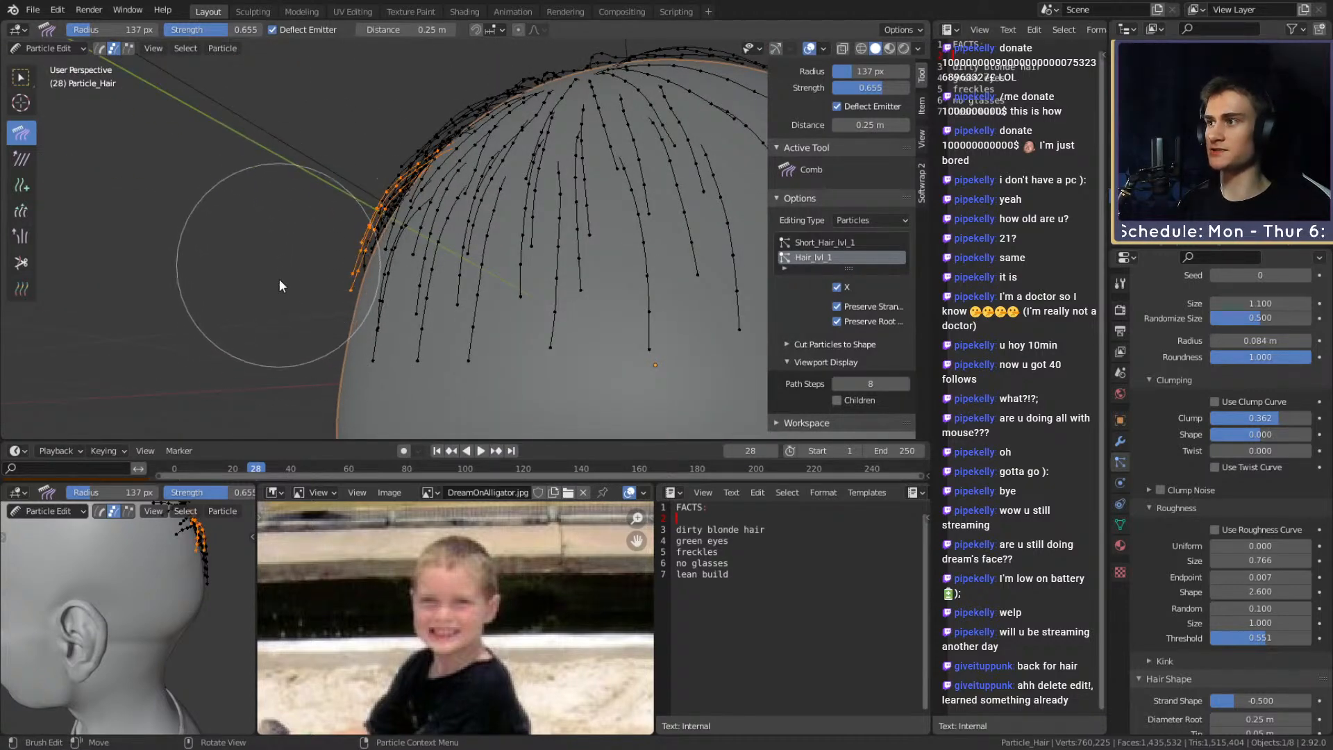
mouse_move(436, 263)
middle_down()
mouse_move(564, 277)
mouse_move(452, 297)
middle_up()
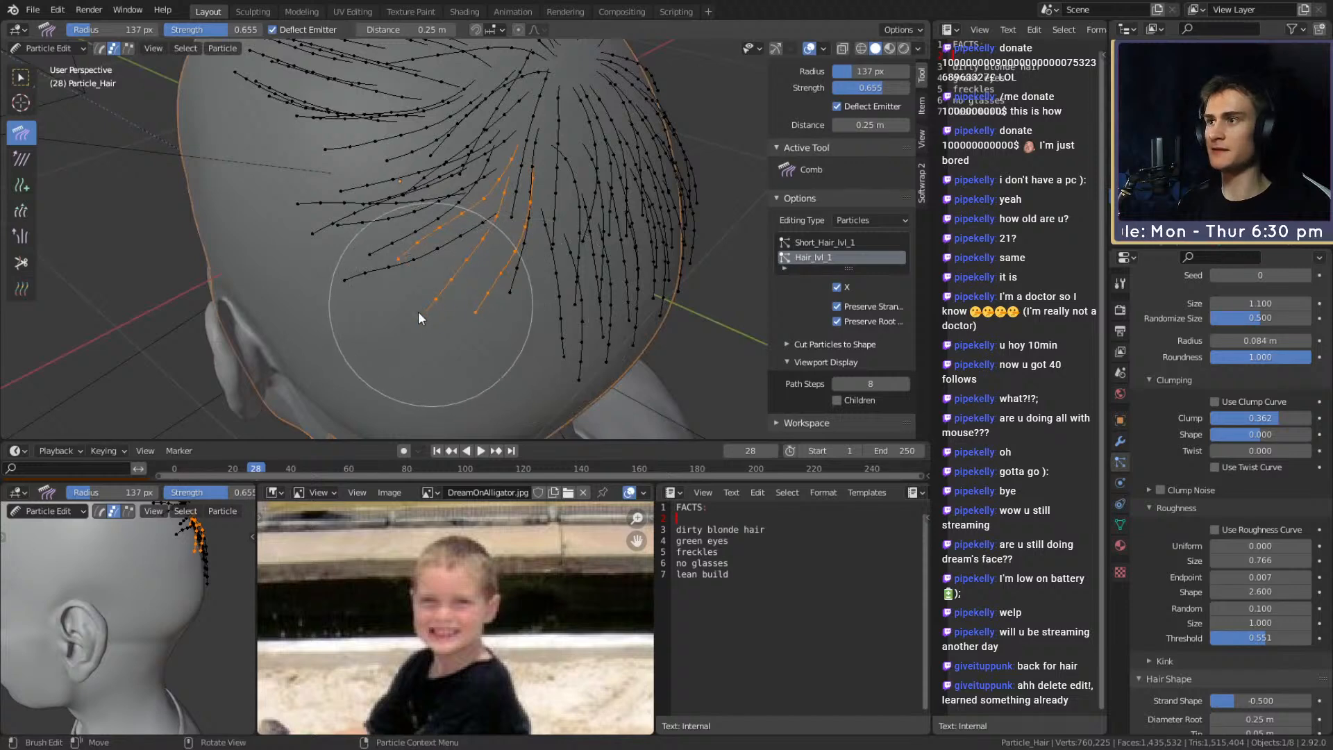
drag(553, 283, 558, 293)
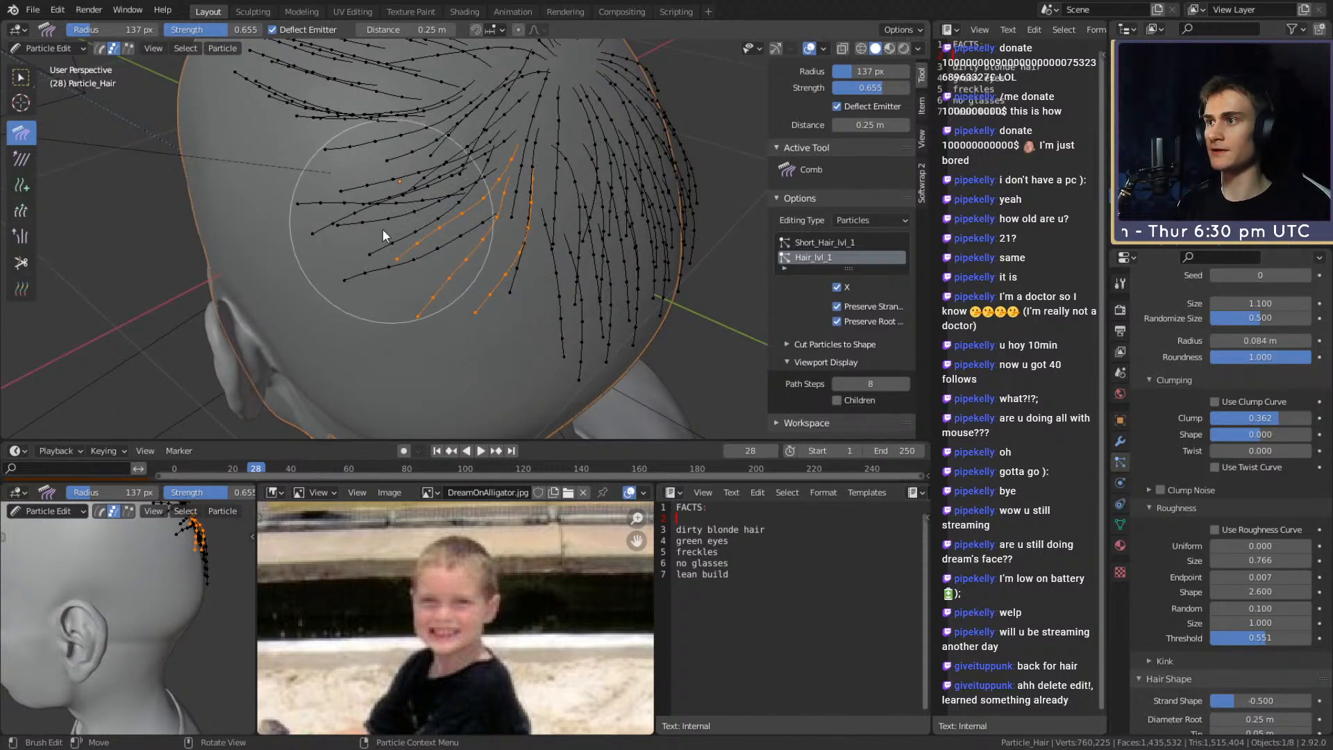
Add three more guide hairs in the gap below the crown and select them along their full length
mouse_move(427, 285)
middle_down()
mouse_move(565, 245)
mouse_move(545, 251)
mouse_move(553, 183)
mouse_move(583, 138)
mouse_move(584, 254)
mouse_move(543, 194)
mouse_move(500, 172)
mouse_move(511, 163)
mouse_move(385, 164)
mouse_move(311, 145)
mouse_move(345, 195)
middle_up()
click(20, 185)
click(497, 163)
click(469, 157)
click(442, 154)
key(alt+a)
key(c)
mouse_move(284, 201)
mouse_down()
mouse_move(307, 153)
mouse_move(279, 144)
mouse_up()
right_click(335, 266)
key(ctrl+KP_Add)
key(ctrl+KP_Add)
key(ctrl+KP_Add)
key(ctrl+KP_Add)
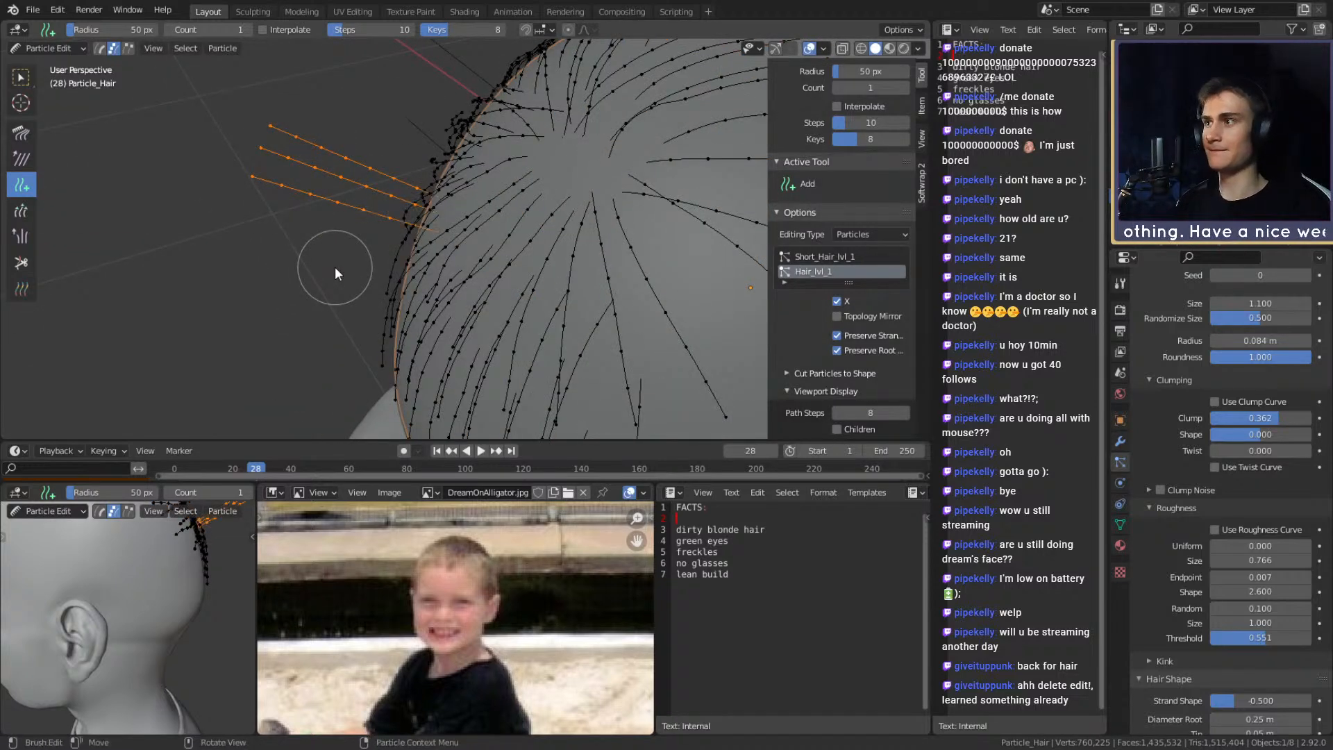
Comb the newest three hairs from sticking outward to lying down against the head
click(20, 132)
middle_drag(236, 182, 301, 130)
drag(301, 130, 264, 329)
drag(352, 132, 289, 360)
drag(326, 226, 319, 361)
middle_drag(392, 306, 393, 256)
drag(295, 210, 289, 265)
drag(329, 132, 312, 307)
Comb the newest three hairs into the diagonal flow between the side and back strands
mouse_move(324, 306)
middle_down()
mouse_move(472, 285)
mouse_move(561, 316)
middle_up()
drag(506, 264, 450, 349)
mouse_move(485, 292)
mouse_down()
mouse_move(491, 306)
mouse_move(376, 389)
mouse_up()
drag(487, 277, 484, 330)
drag(504, 281, 501, 327)
mouse_move(451, 253)
mouse_down()
mouse_move(427, 266)
mouse_move(515, 277)
mouse_move(516, 327)
mouse_up()
mouse_move(572, 275)
middle_down()
mouse_move(457, 112)
mouse_move(413, 207)
middle_up()
mouse_move(303, 301)
middle_down()
mouse_move(504, 268)
mouse_move(445, 290)
middle_up()
Switch to Object Mode, show Short_Hair_lvl_1 in the viewport, and inspect both hair systems from the side and back
click(43, 50)
click(54, 68)
middle_drag(168, 106, 560, 203)
scroll(1209, 406, up, 15)
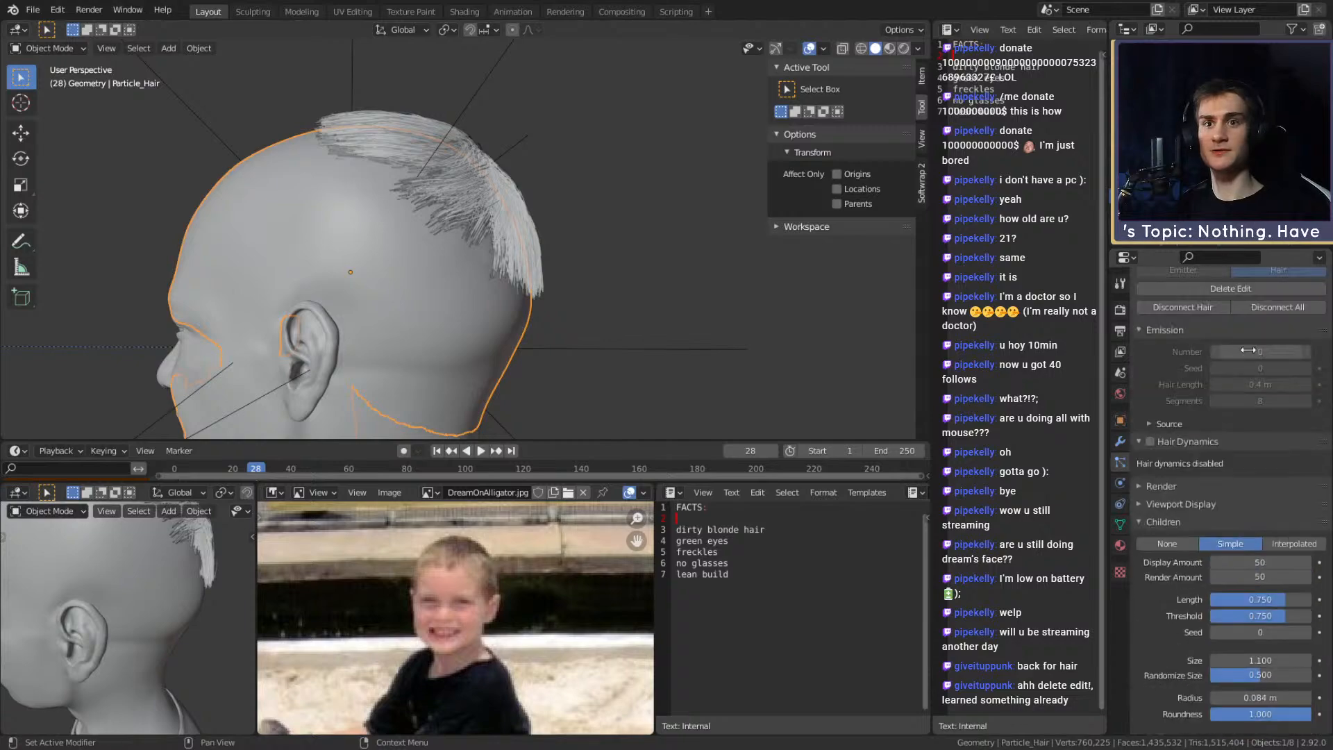
click(1278, 310)
middle_drag(508, 336, 645, 232)
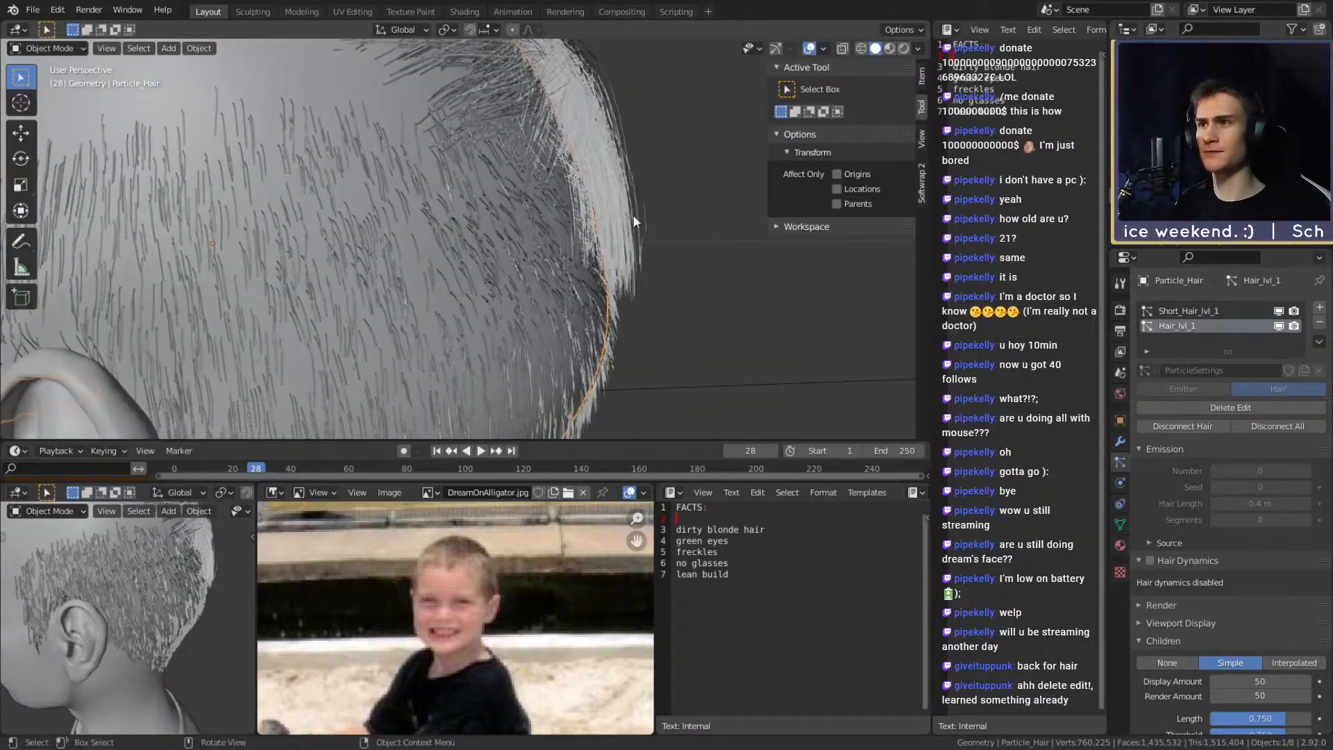
middle_drag(716, 298, 536, 225)
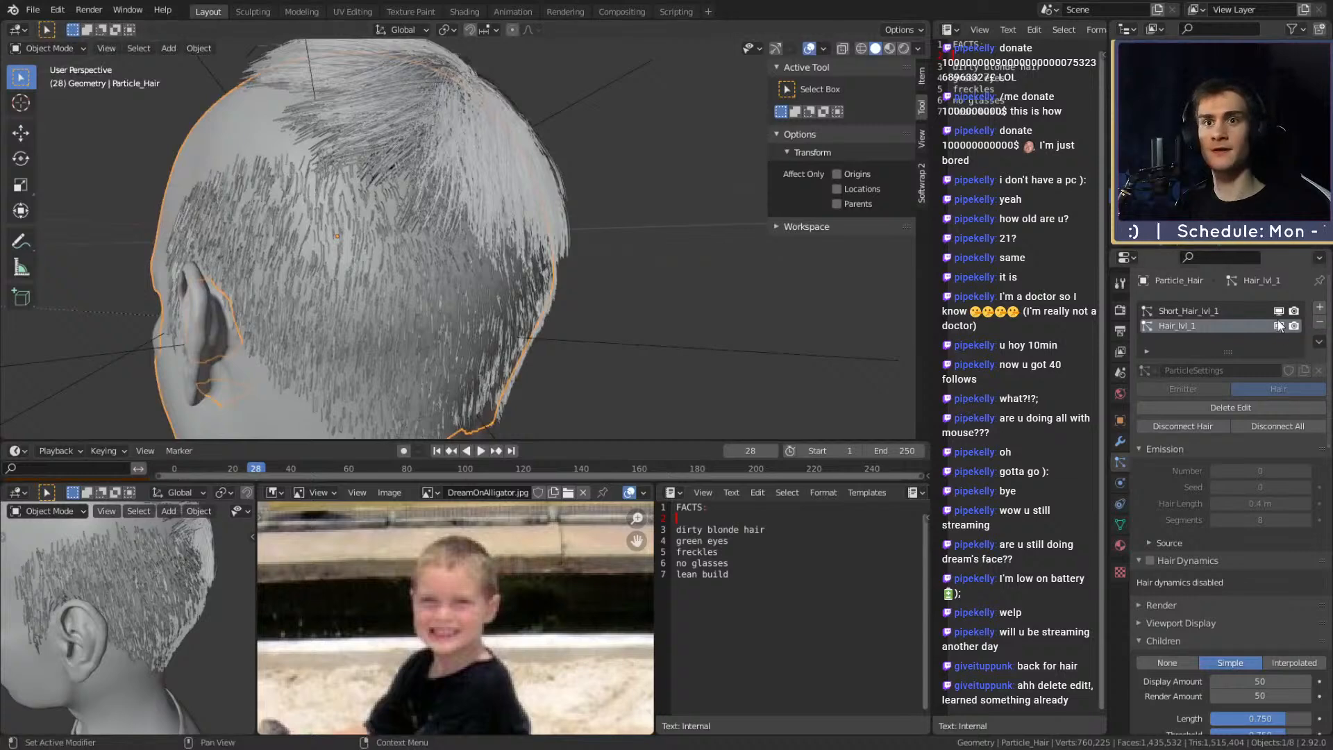
Hide Short_Hair_lvl_1 in the viewport and select the ends of the lower back strands in Particle Edit mode
click(56, 46)
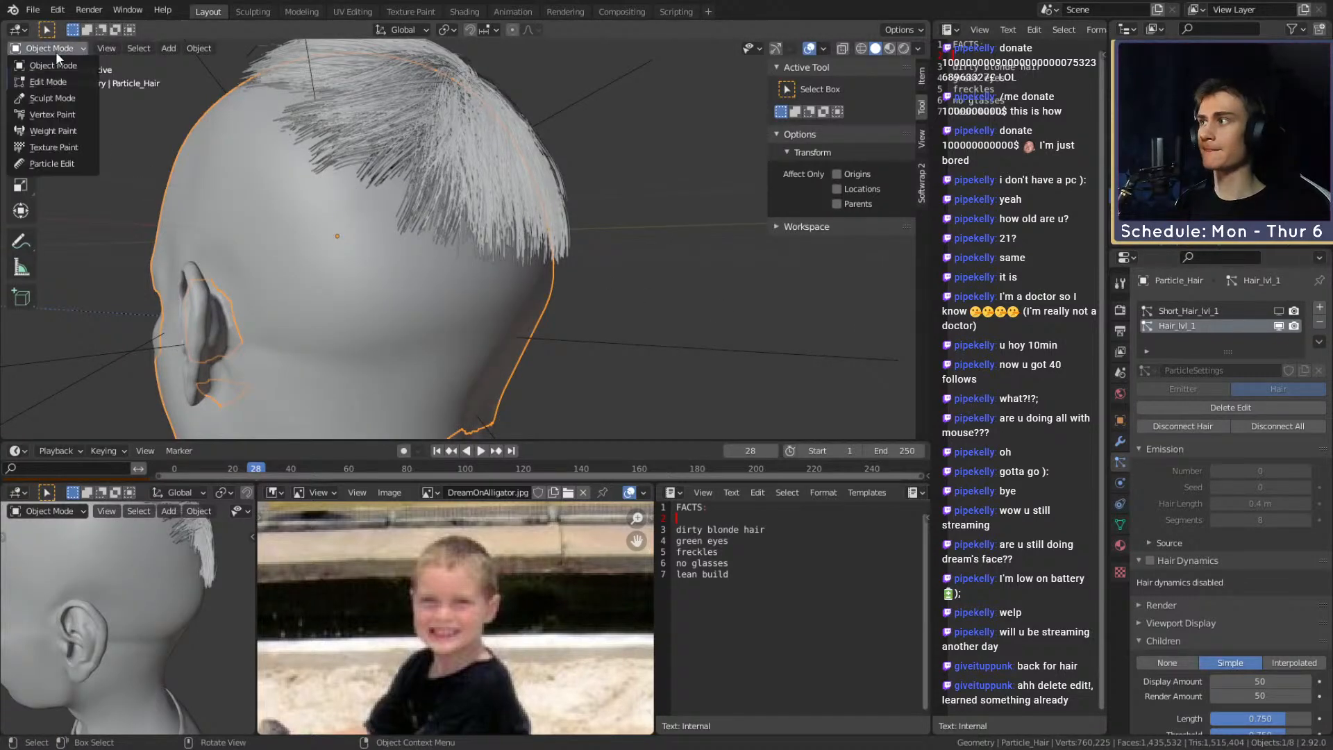
click(44, 161)
mouse_move(593, 260)
middle_down()
mouse_move(503, 268)
mouse_move(444, 291)
mouse_move(604, 268)
mouse_move(682, 301)
mouse_move(697, 239)
middle_up()
key(c)
key(Escape)
mouse_move(687, 309)
middle_down()
mouse_move(627, 336)
mouse_move(598, 289)
middle_up()
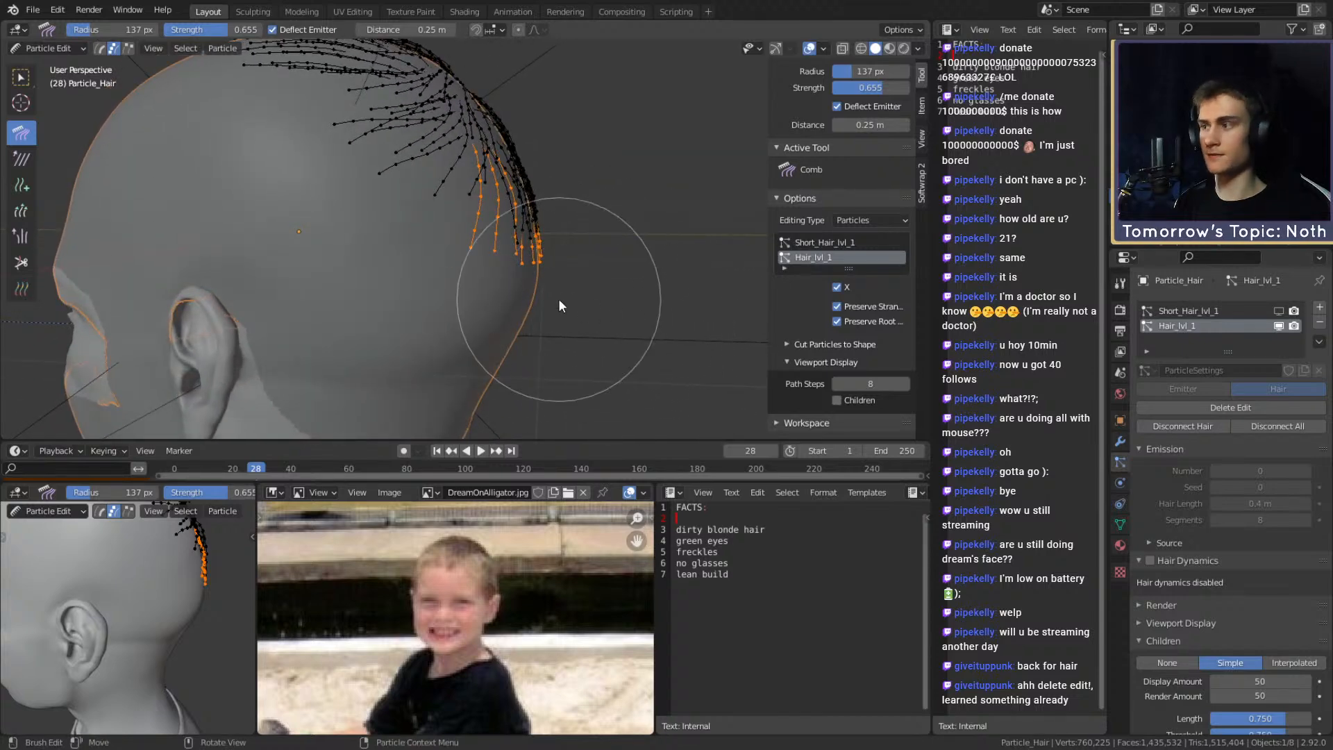
Set the Comb's Deflect Emitter distance to 0.15 m and check the selected strand ends against the back of the head
click(55, 52)
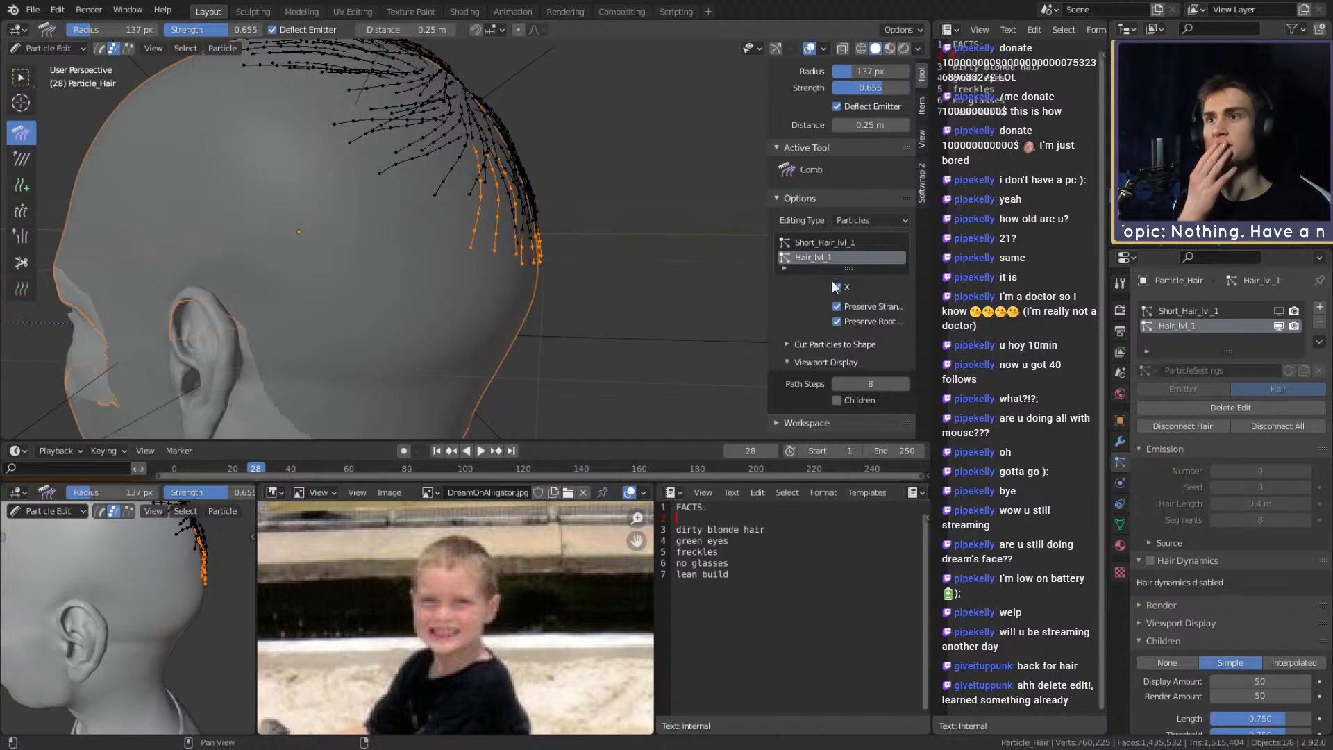
click(874, 126)
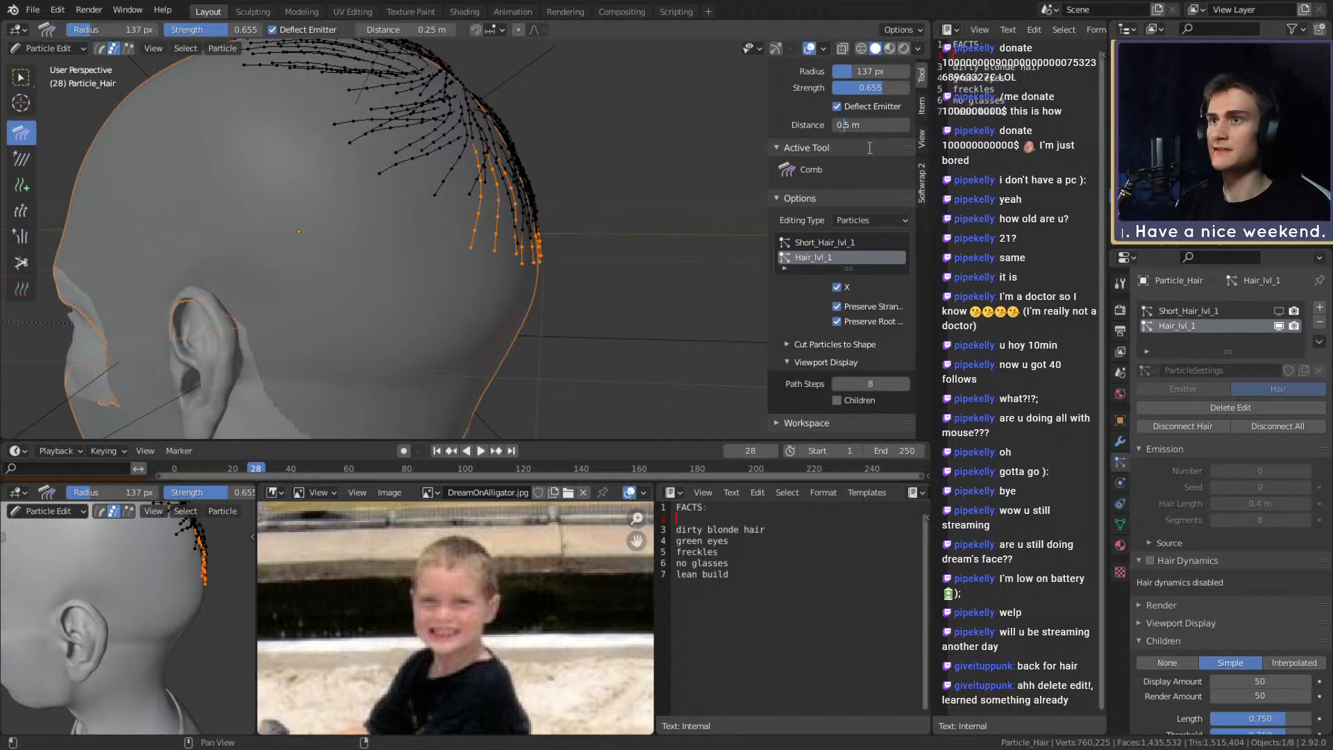
middle_drag(527, 270, 556, 276)
mouse_move(616, 321)
middle_down()
mouse_move(655, 297)
mouse_move(685, 297)
mouse_move(682, 314)
mouse_move(568, 304)
mouse_move(596, 264)
mouse_move(655, 255)
mouse_move(659, 297)
mouse_move(655, 209)
middle_up()
middle_drag(661, 289, 645, 224)
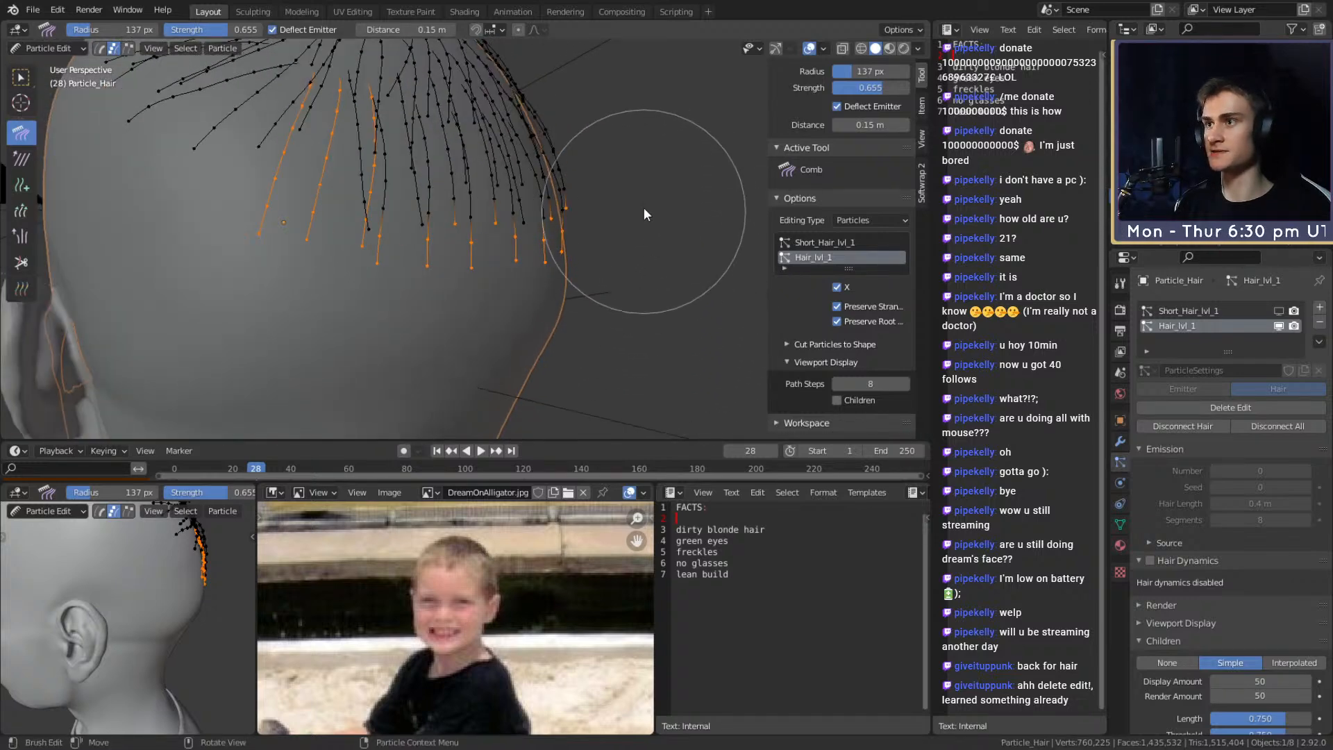
mouse_move(622, 302)
middle_down()
mouse_move(698, 306)
mouse_move(461, 251)
middle_up()
Return to Object Mode and inspect the generated hair at the back of the head
click(57, 48)
click(53, 64)
middle_drag(362, 274, 424, 233)
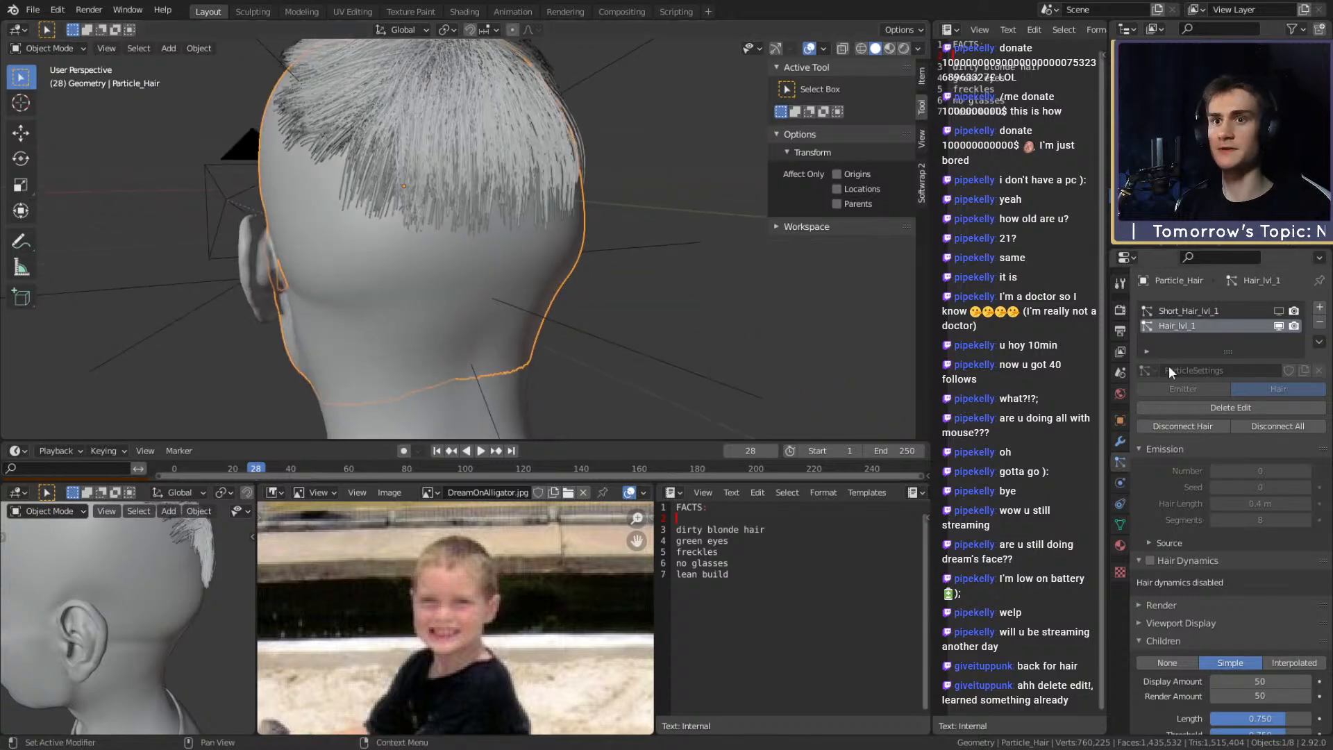
Inspect both hair systems together from the side, then hide Short_Hair_lvl_1 in the viewport
middle_drag(574, 232, 472, 208)
click(50, 48)
click(53, 57)
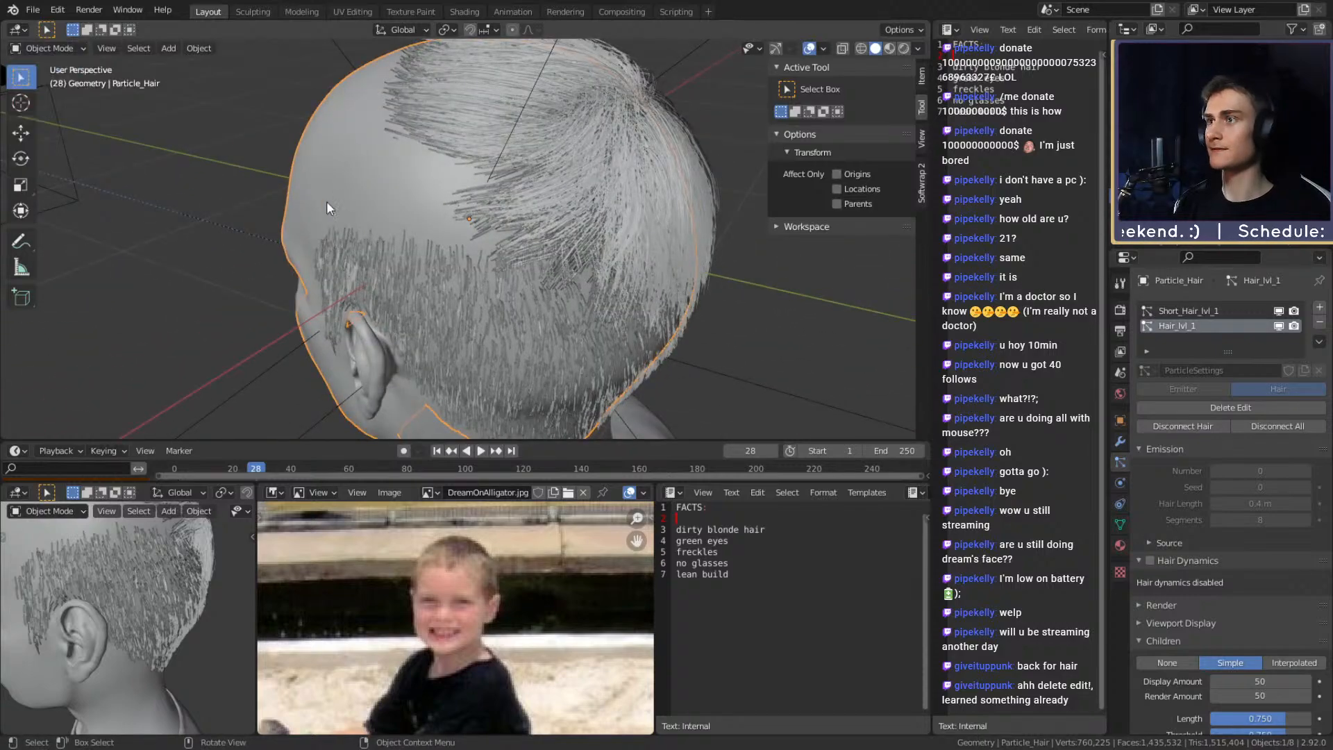
click(1278, 310)
Return to Particle Edit mode and add new Hair_lvl_1 guide hairs in the gap on the side of the head
click(62, 48)
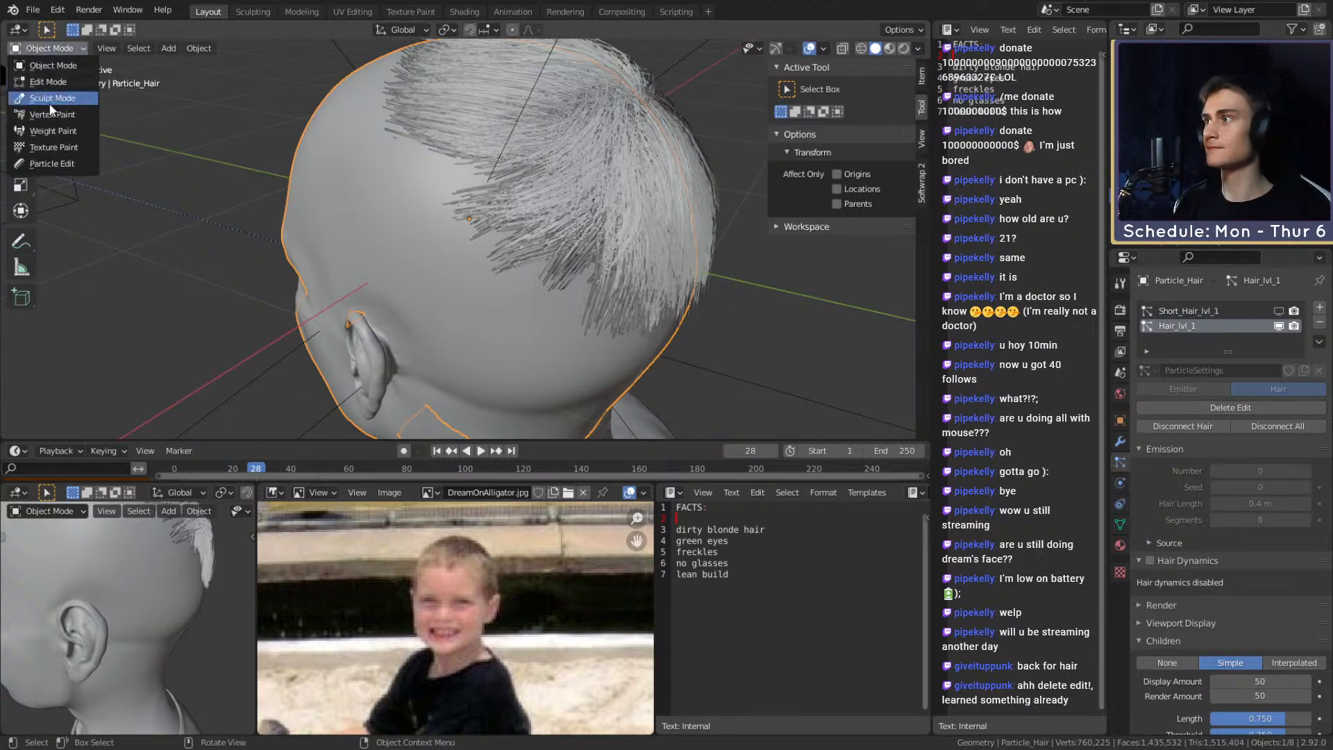
click(47, 161)
shift+middle_drag(477, 264, 494, 250)
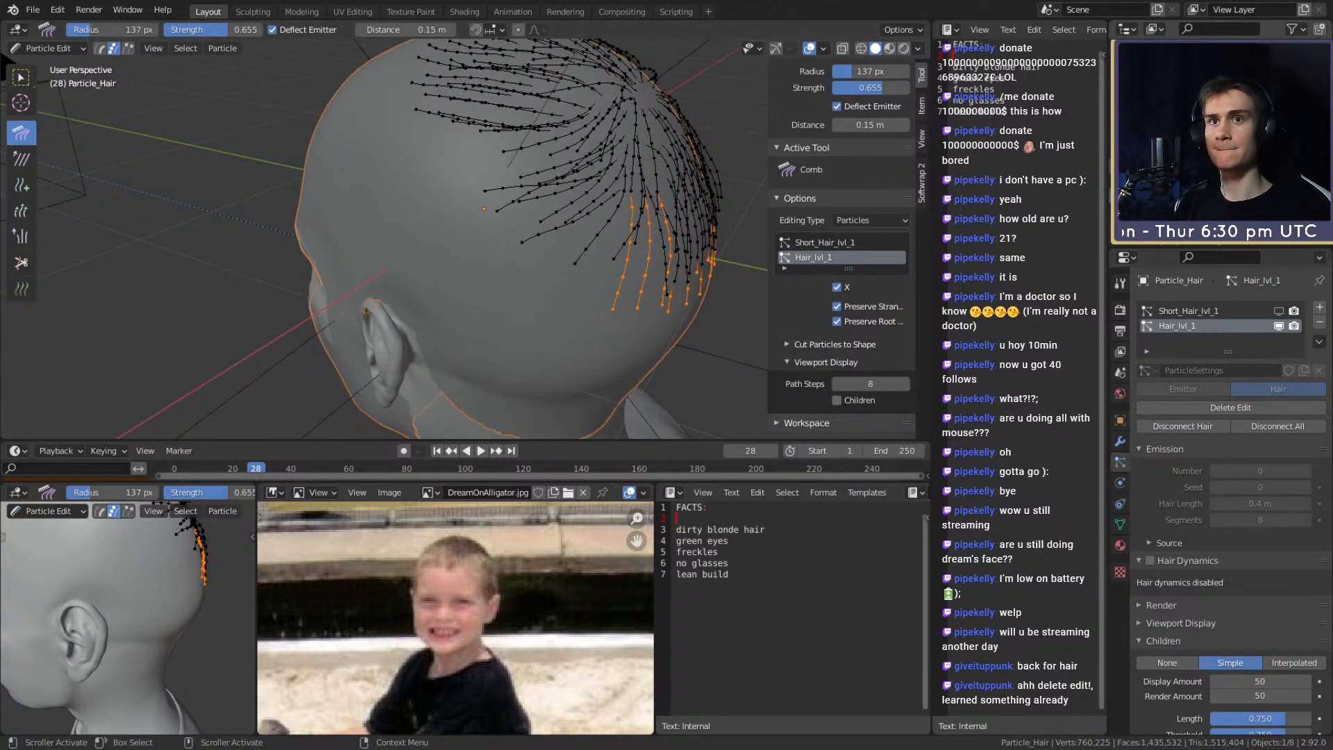
middle_drag(620, 170, 559, 250)
click(21, 184)
key(f)
click(522, 216)
click(526, 234)
click(501, 253)
middle_drag(488, 218, 417, 179)
Select only the newly added guide hairs sticking out from the side, including their linked points
key(a)
key(c)
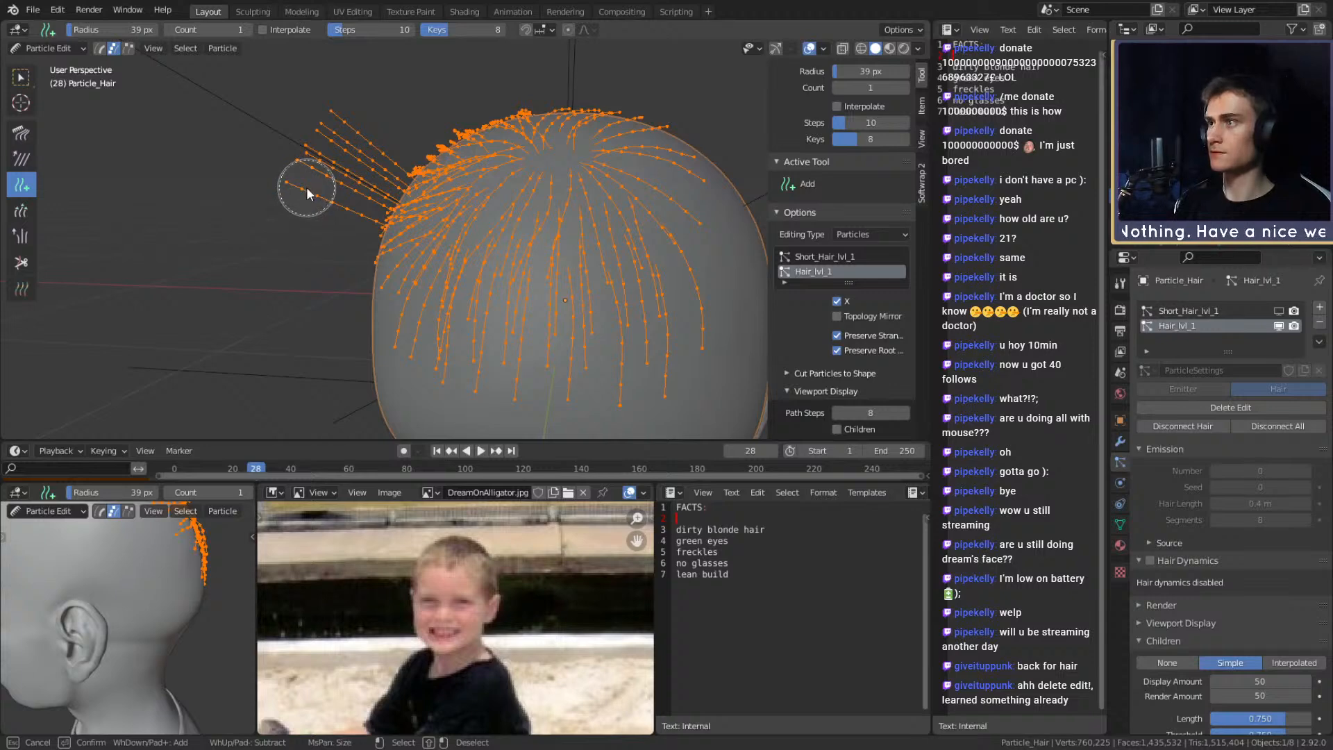
key(Escape)
key(alt+a)
key(c)
drag(317, 190, 349, 137)
key(Escape)
key(ctrl+l)
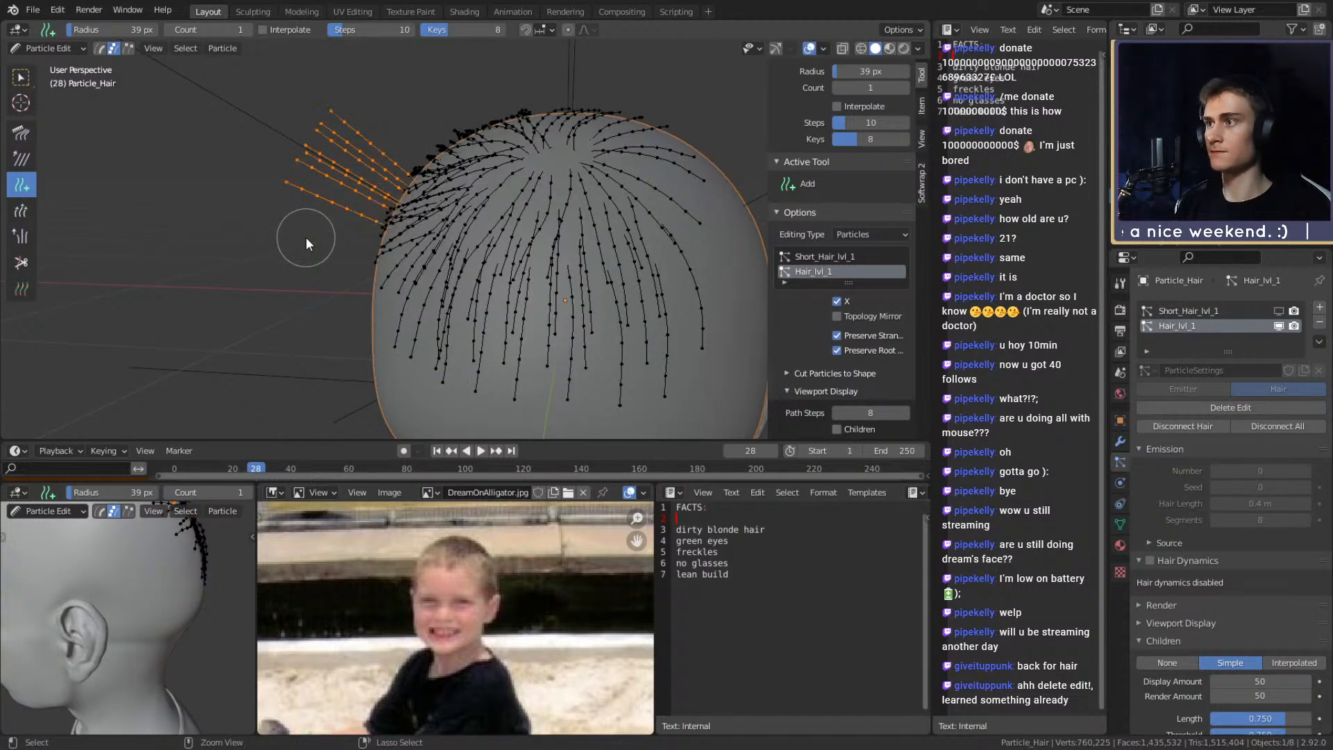
Comb the selected strands forward around the side of the head, enlarging the brush radius to 260 px
click(21, 132)
middle_drag(135, 142, 279, 297)
drag(182, 279, 448, 147)
mouse_move(268, 261)
mouse_down()
mouse_move(447, 158)
mouse_move(582, 168)
mouse_up()
middle_drag(503, 151, 507, 257)
key(f)
click(677, 267)
mouse_move(436, 261)
mouse_down()
mouse_move(418, 307)
mouse_move(394, 290)
mouse_up()
middle_drag(377, 297, 405, 243)
drag(406, 244, 433, 114)
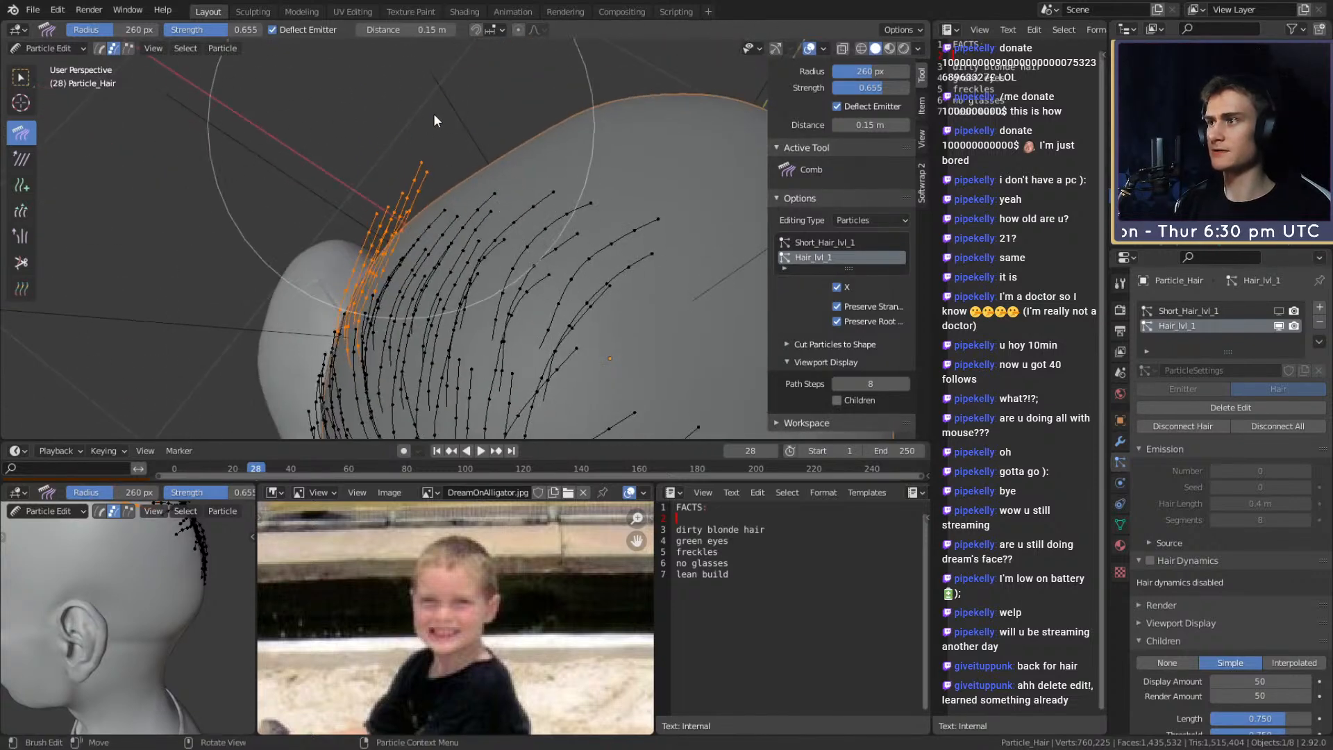
click(1120, 483)
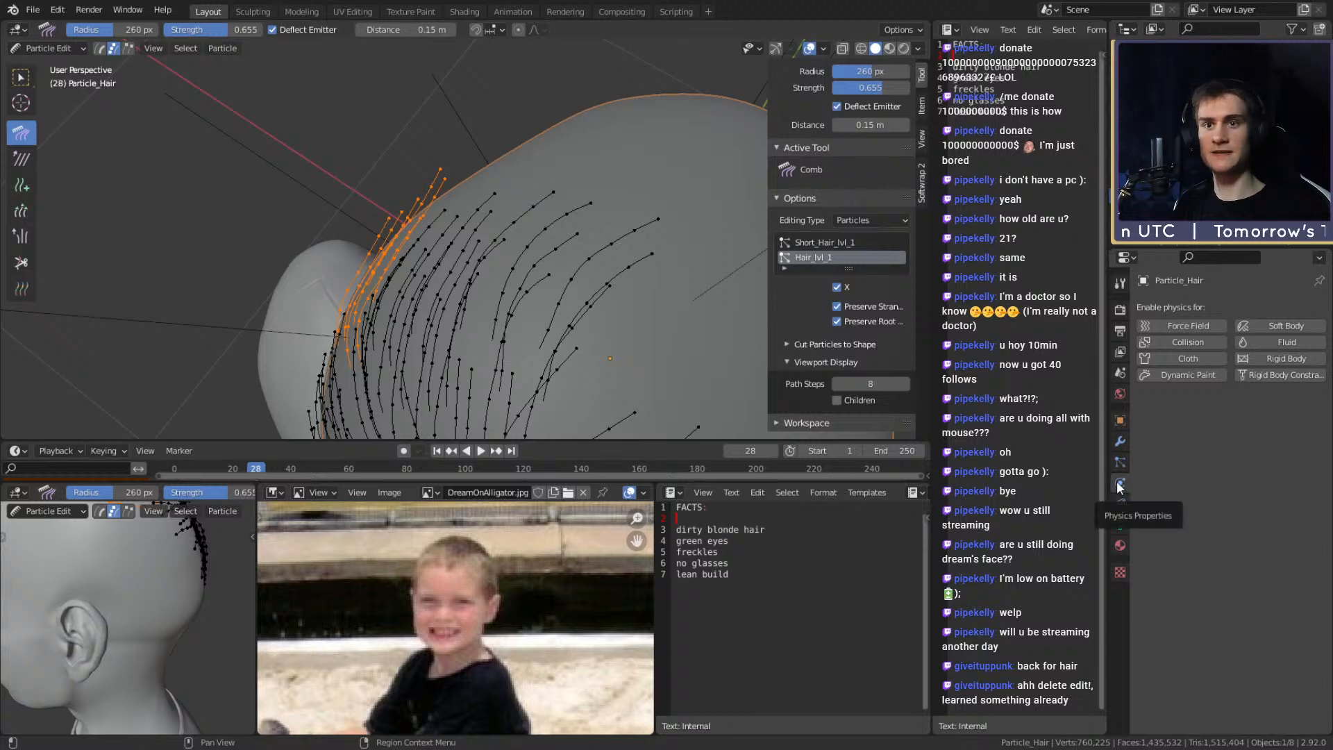
click(1118, 507)
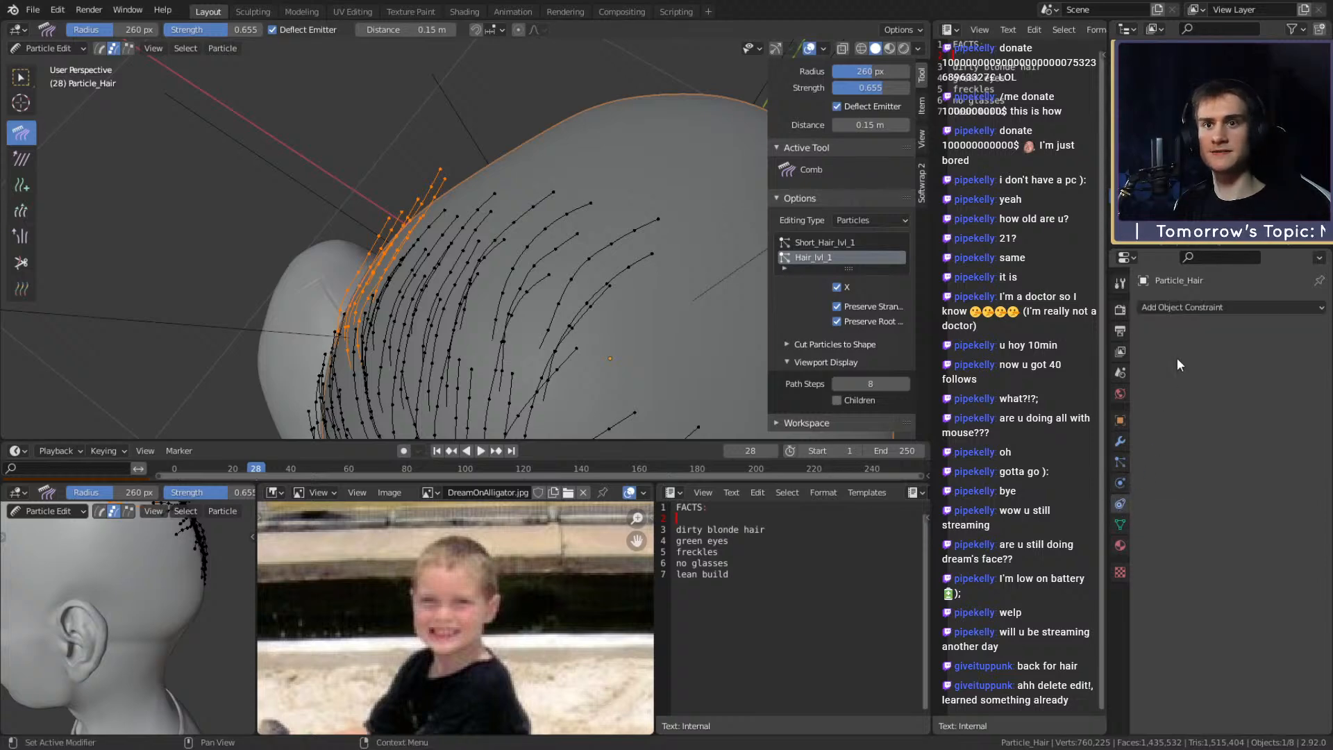
click(1207, 306)
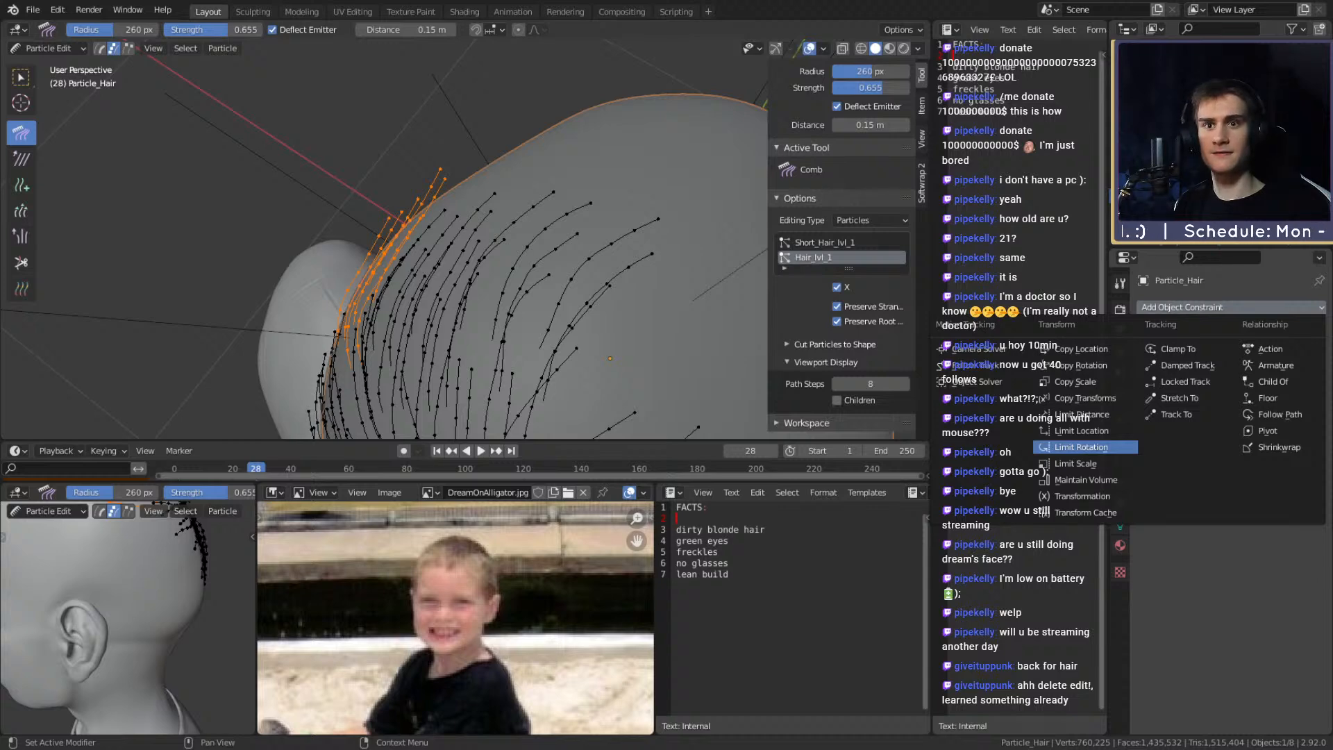
Reduce the Comb radius to 193 px and smooth the selected side strands closer to the scalp
mouse_move(500, 278)
middle_down()
mouse_move(369, 211)
mouse_move(478, 210)
middle_up()
key(f)
click(517, 171)
drag(521, 168, 562, 155)
drag(479, 108, 543, 134)
mouse_move(616, 198)
middle_down()
mouse_move(698, 224)
mouse_move(607, 220)
mouse_move(623, 247)
mouse_move(551, 238)
mouse_move(620, 207)
mouse_move(532, 211)
mouse_move(479, 275)
mouse_move(447, 276)
middle_up()
key(f)
click(522, 260)
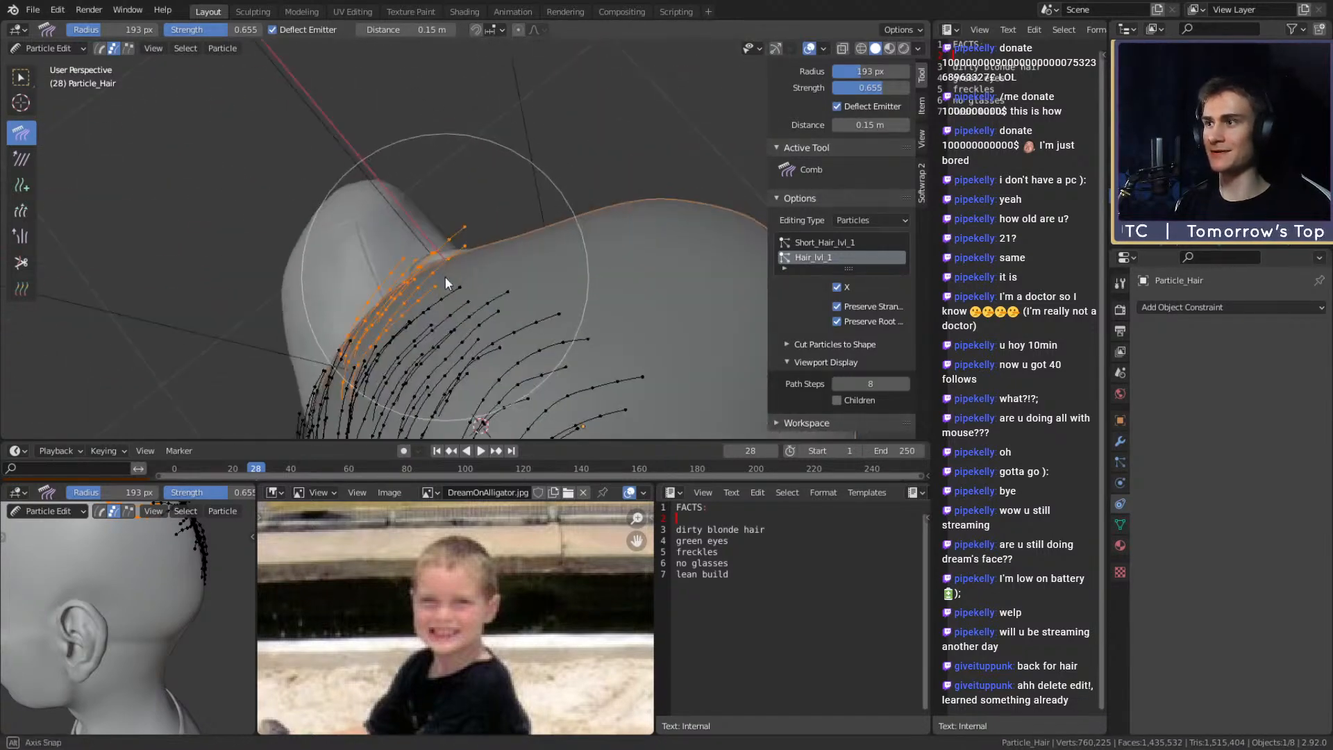
middle_drag(447, 161, 495, 161)
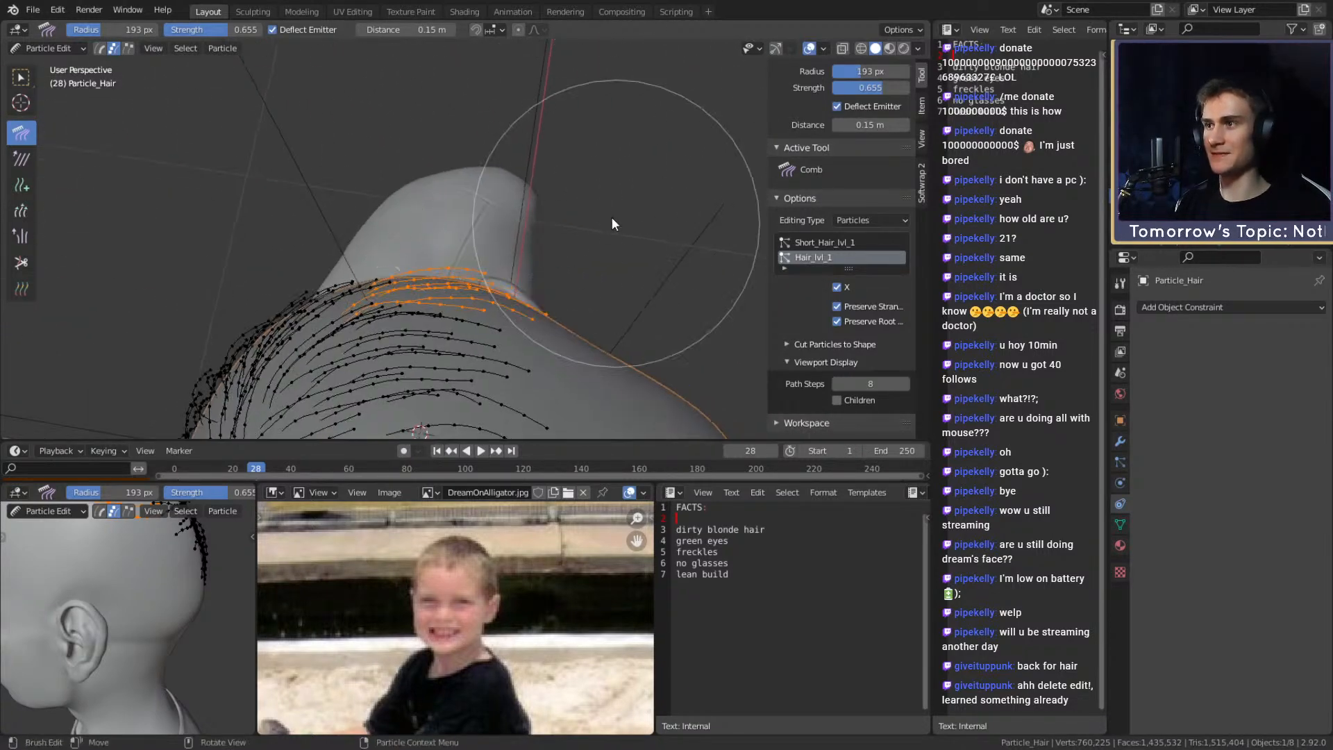
mouse_move(646, 267)
middle_down()
mouse_move(627, 210)
mouse_move(636, 226)
mouse_move(656, 206)
mouse_move(602, 178)
mouse_move(529, 236)
mouse_move(657, 239)
mouse_move(525, 210)
middle_up()
Add more guide hairs lower on the side behind the ear and select only those strands
click(21, 185)
click(513, 204)
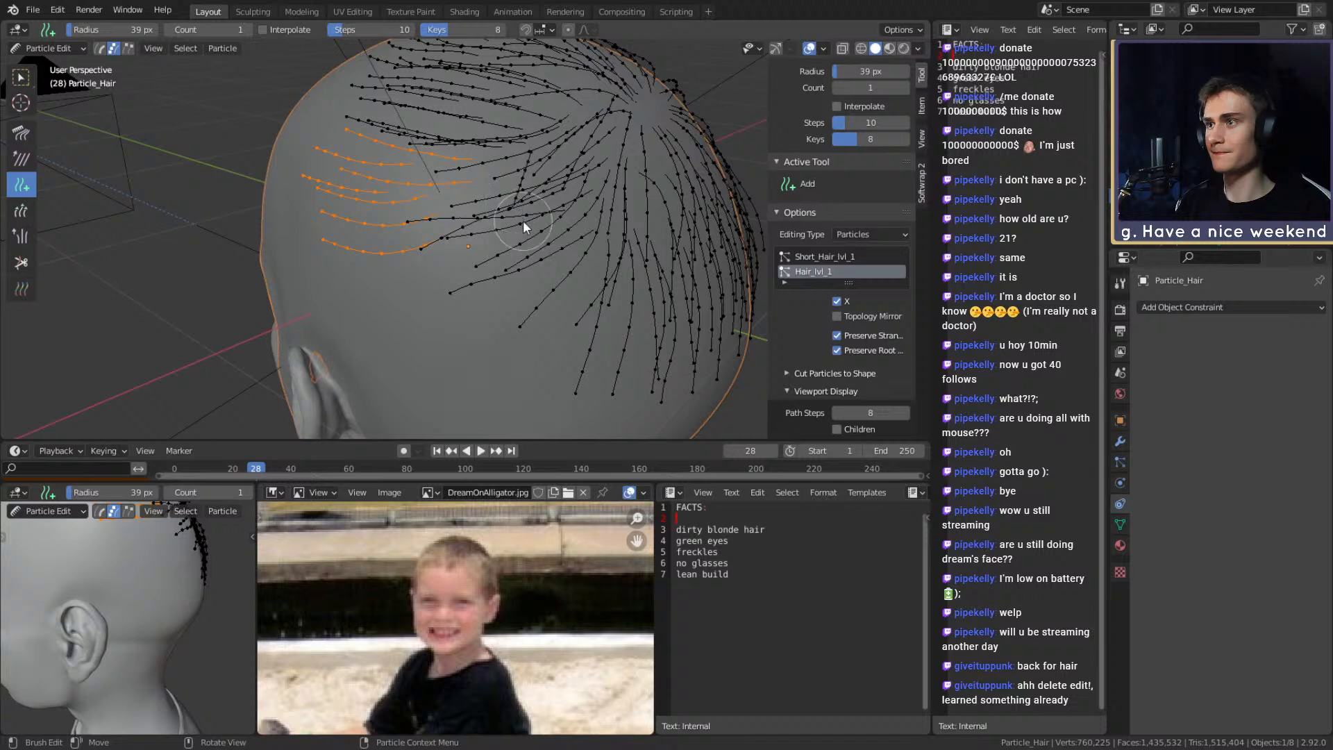
middle_drag(539, 251, 336, 243)
key(a)
key(a)
key(c)
drag(211, 266, 244, 160)
right_click(244, 160)
key(ctrl+l)
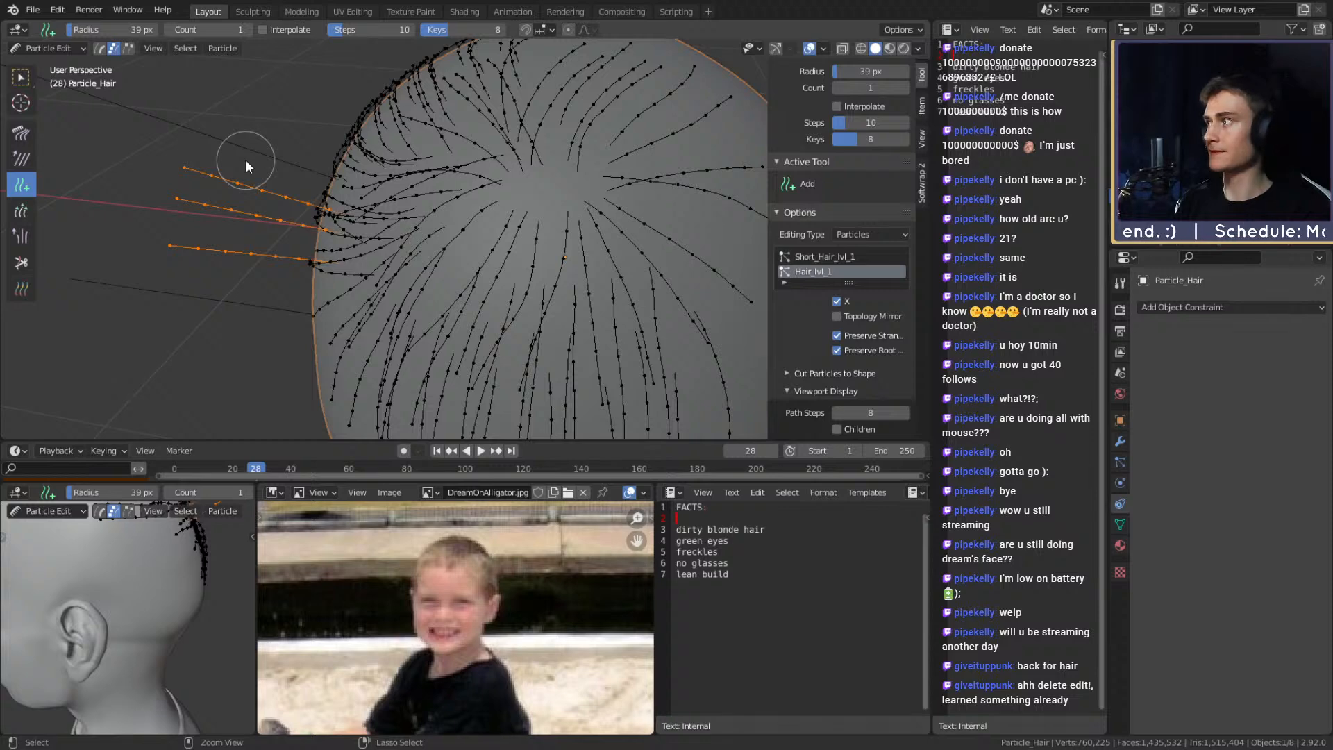
Comb the selected lower side strands forward and flat so they follow the neighbouring hairs
click(23, 135)
middle_drag(195, 181, 348, 146)
drag(348, 145, 598, 157)
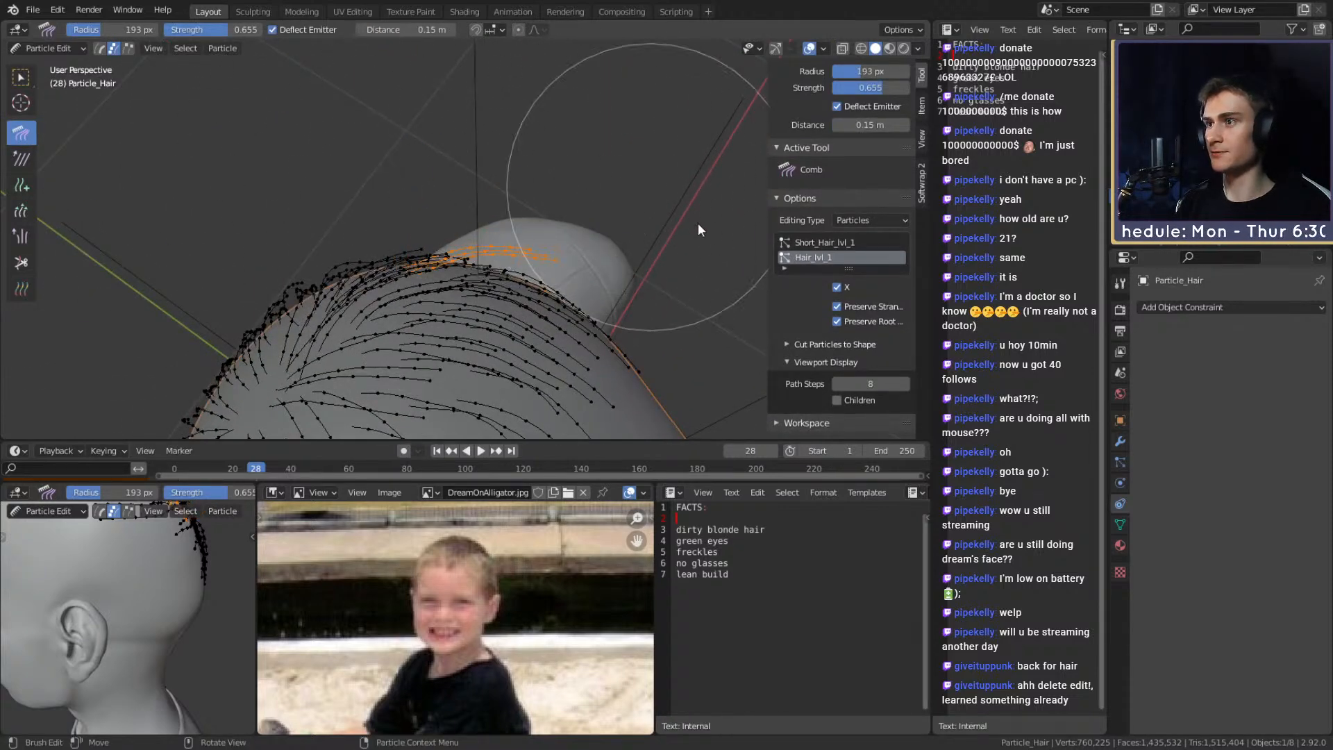
middle_drag(634, 203, 531, 227)
mouse_move(531, 228)
mouse_down()
mouse_move(485, 297)
mouse_move(423, 277)
mouse_move(437, 301)
mouse_move(522, 327)
mouse_up()
mouse_move(523, 330)
middle_down()
mouse_move(545, 257)
mouse_move(470, 263)
mouse_move(526, 161)
mouse_move(310, 182)
mouse_move(417, 211)
mouse_move(570, 357)
mouse_move(455, 271)
mouse_move(436, 187)
middle_up()
mouse_move(297, 237)
middle_down()
mouse_move(446, 244)
mouse_move(499, 310)
mouse_move(564, 340)
middle_up()
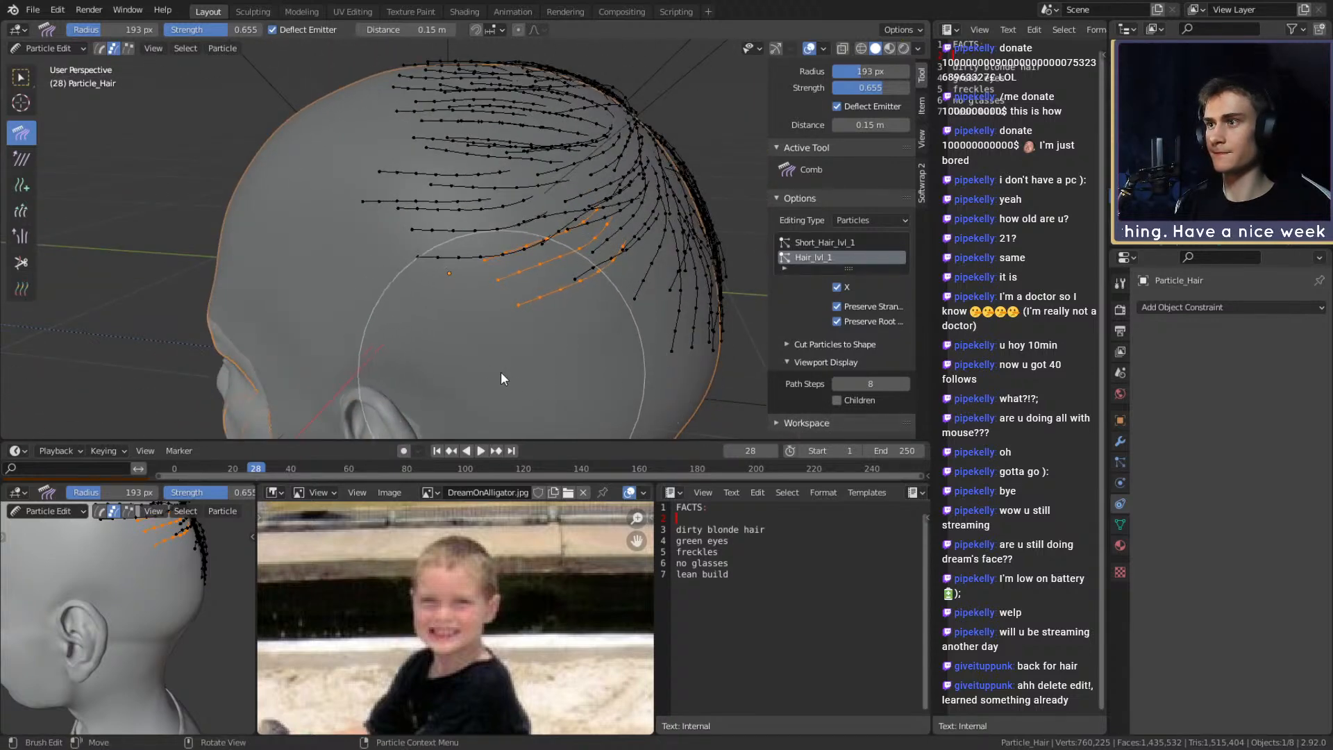
drag(470, 352, 502, 278)
Inspect the generated hair on the side in Object Mode, then return to Particle Edit mode
mouse_move(502, 277)
middle_down()
mouse_move(572, 283)
mouse_move(610, 336)
mouse_move(536, 281)
mouse_move(590, 301)
mouse_move(340, 330)
mouse_move(538, 313)
mouse_move(87, 87)
middle_up()
click(47, 49)
click(49, 55)
middle_drag(357, 260, 538, 216)
click(50, 48)
click(46, 62)
click(48, 48)
click(41, 165)
Add a row of guide hairs in front of the combed strands, from the top of the head down the side
mouse_move(519, 256)
middle_down()
mouse_move(555, 203)
mouse_move(563, 216)
mouse_move(522, 223)
mouse_move(544, 232)
mouse_move(521, 244)
middle_up()
click(21, 186)
middle_drag(515, 182, 510, 225)
mouse_move(526, 172)
middle_down()
mouse_move(554, 182)
mouse_move(536, 217)
mouse_move(534, 159)
middle_up()
click(535, 157)
click(527, 178)
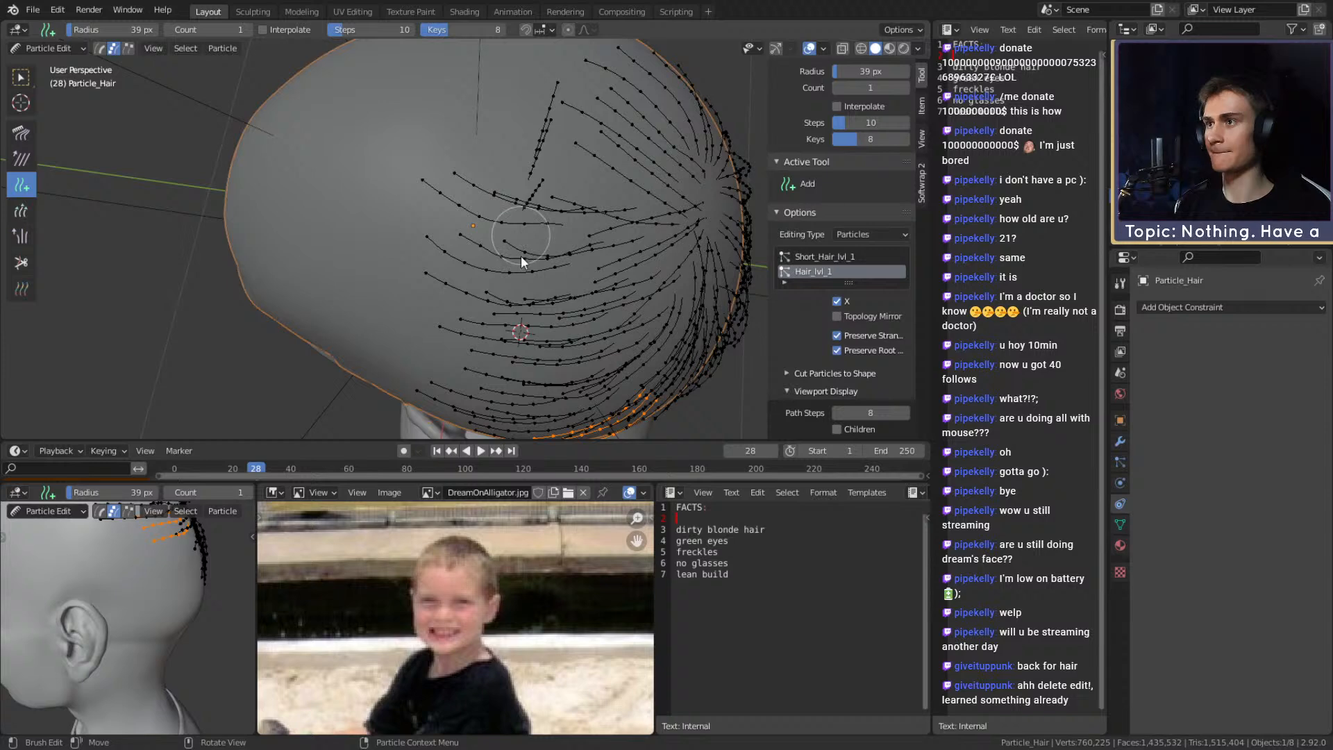
middle_drag(518, 285, 522, 153)
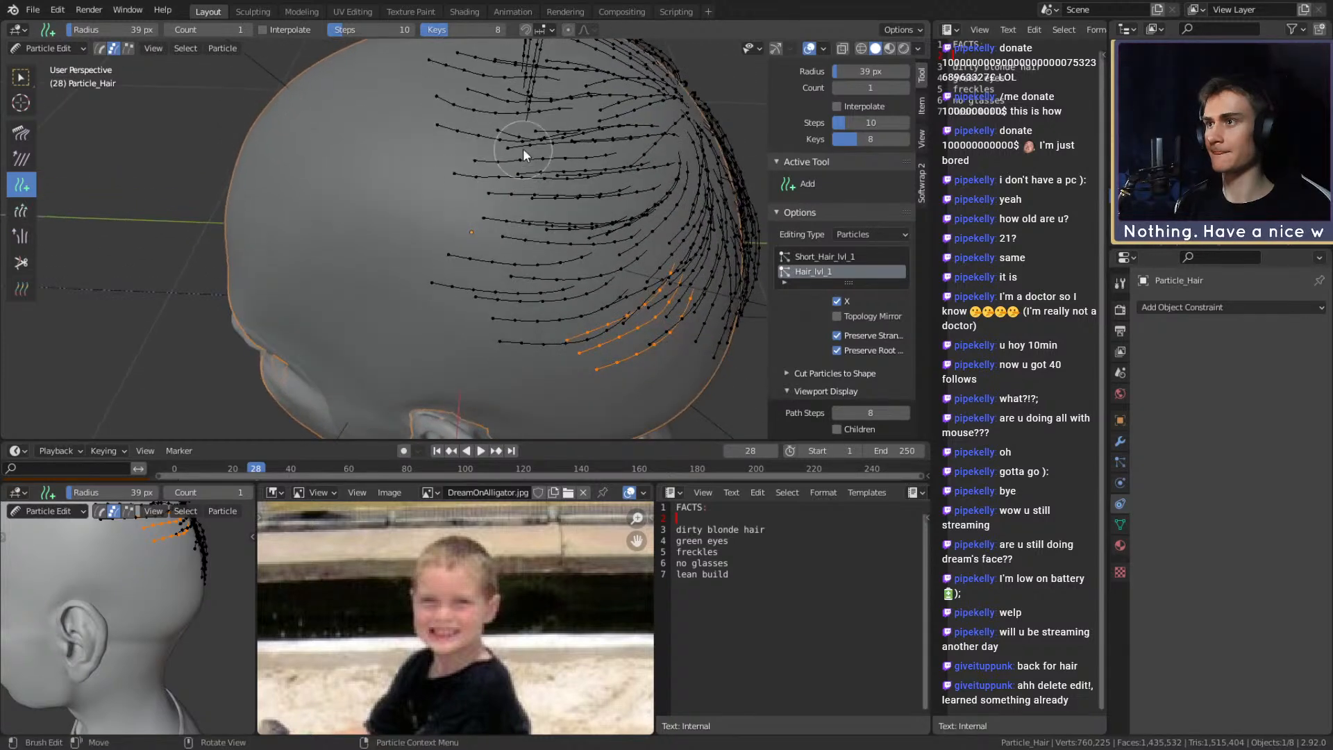
click(525, 147)
click(527, 169)
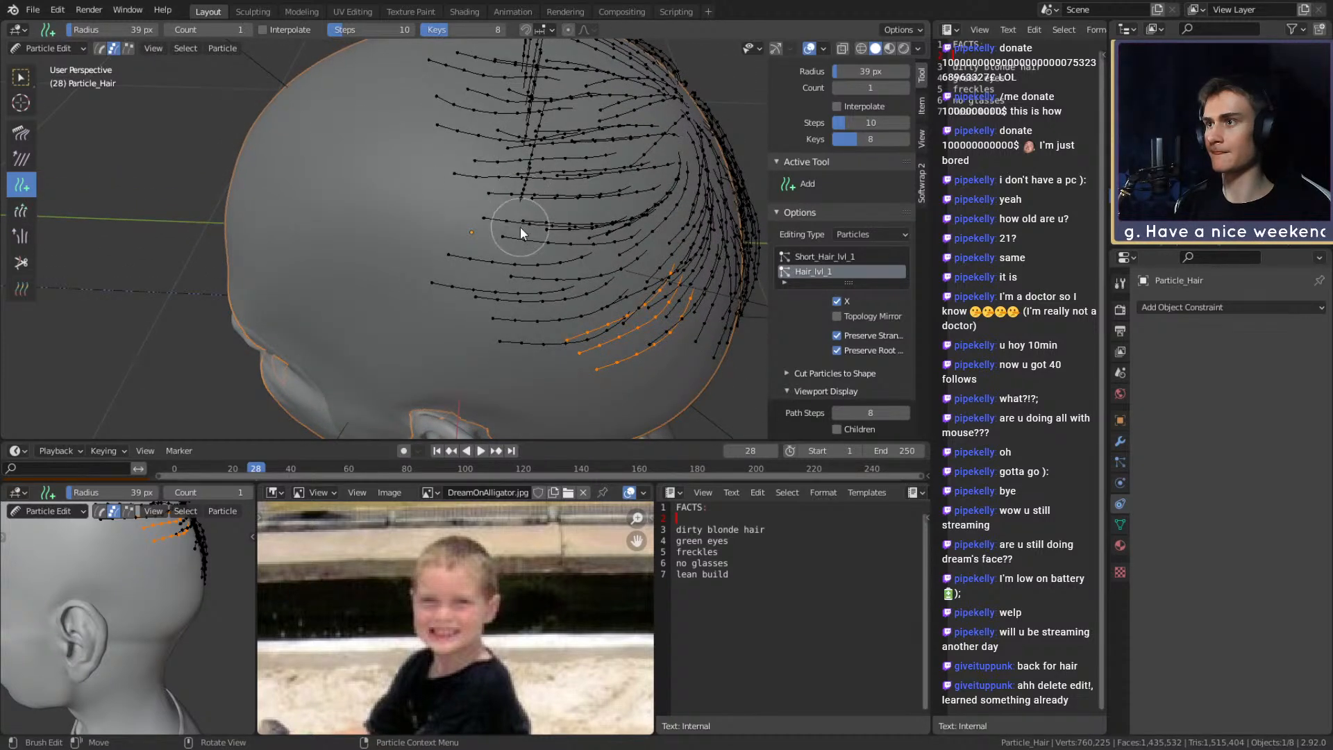
middle_drag(517, 253, 580, 225)
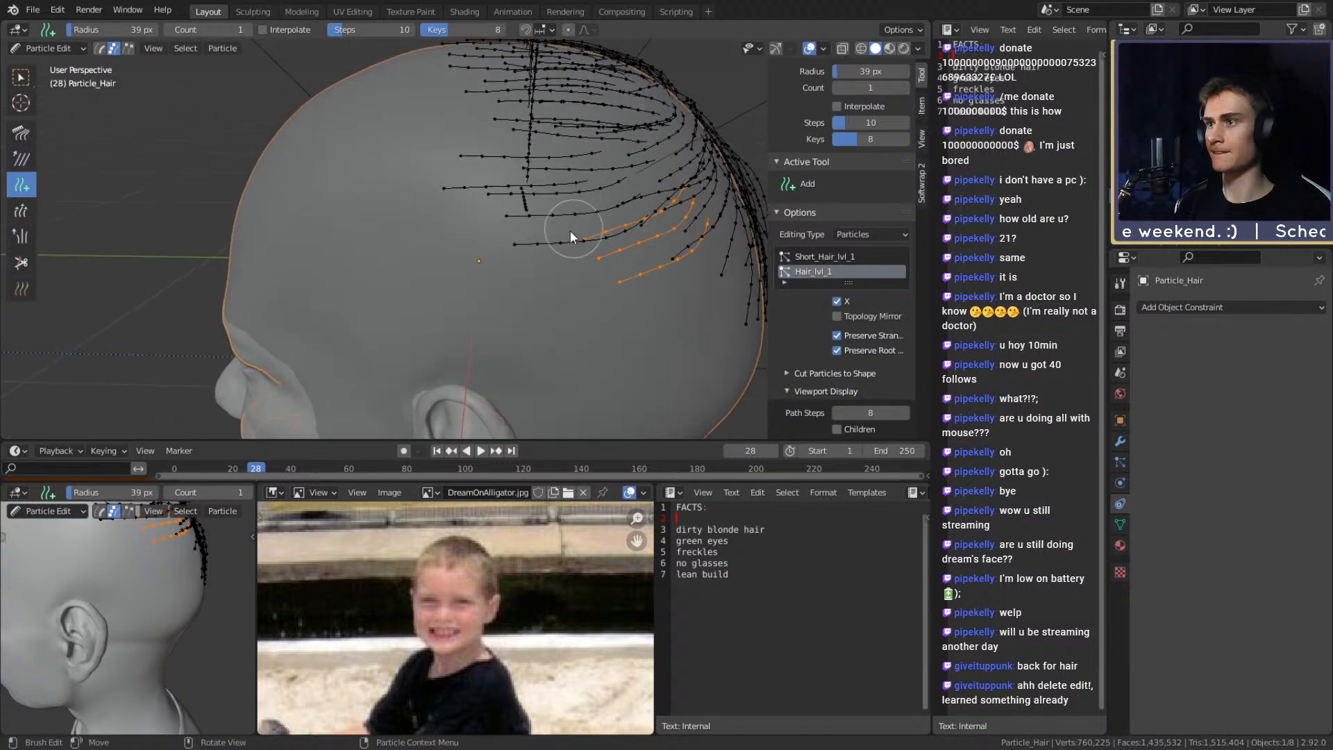
click(523, 231)
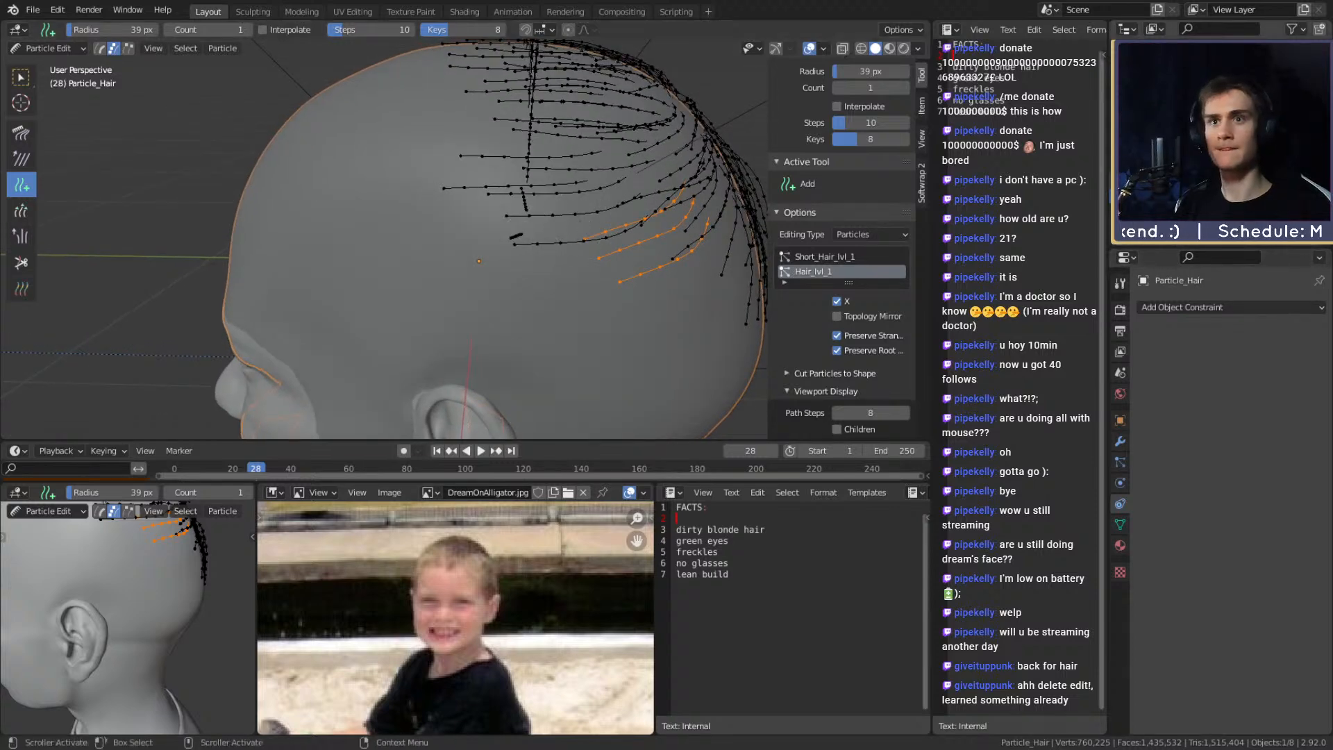
click(1305, 142)
mouse_move(534, 237)
middle_down()
mouse_move(597, 214)
mouse_move(585, 239)
mouse_move(569, 236)
middle_up()
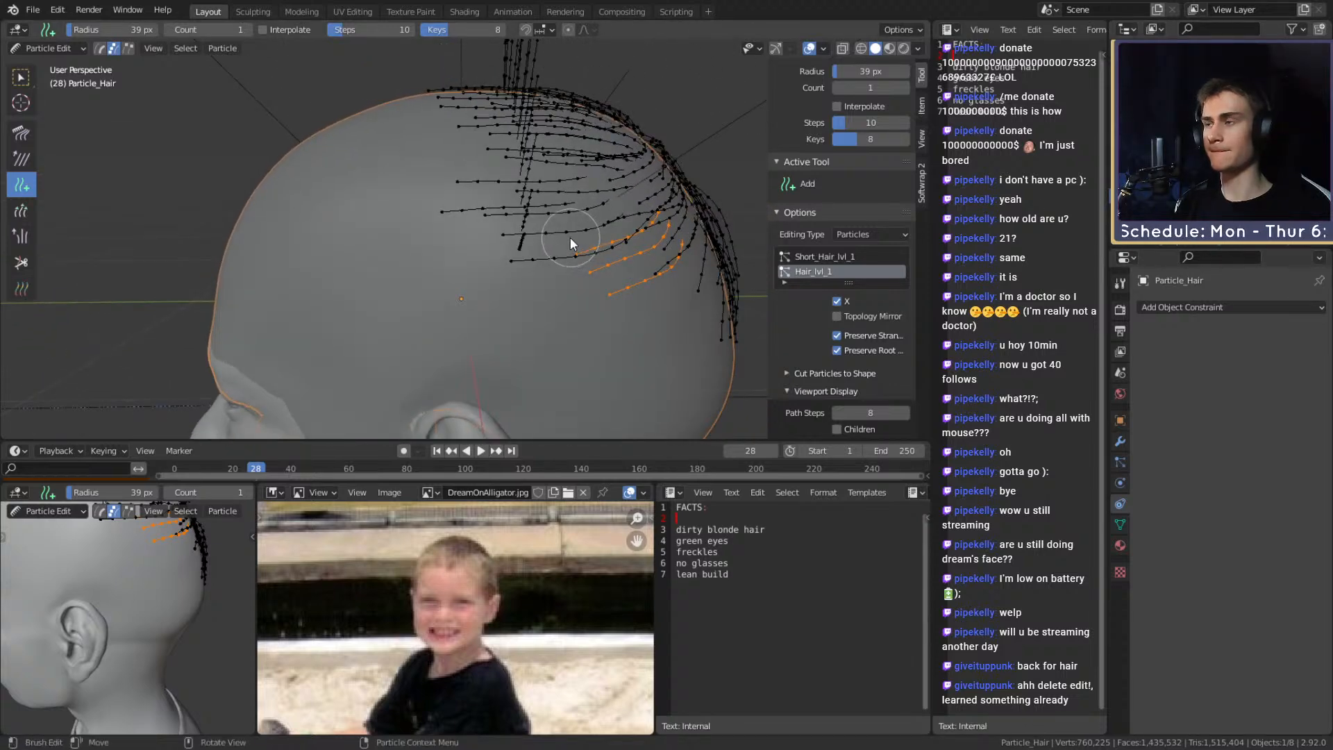
Switch to the Comb and circle-select the outer points of the new row of upright guide hairs
click(21, 132)
mouse_move(277, 208)
middle_down()
mouse_move(460, 140)
mouse_move(413, 168)
middle_up()
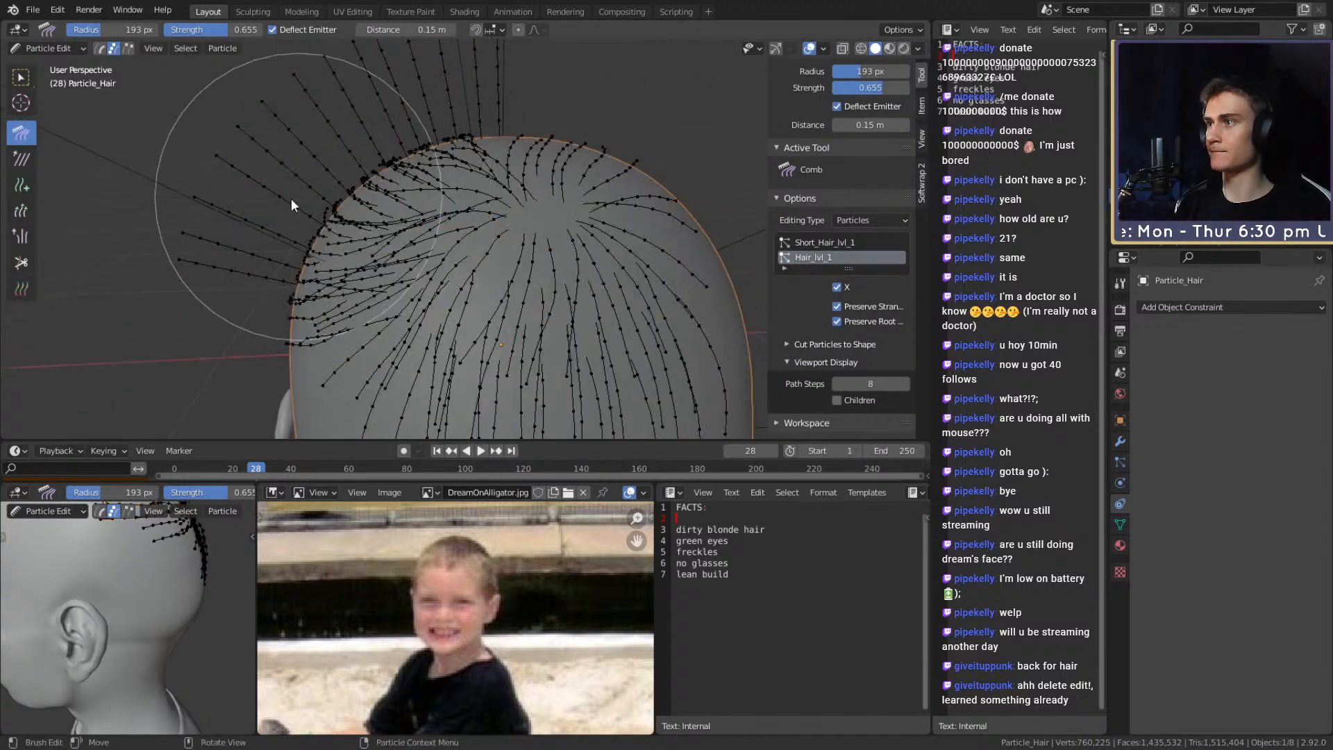
key(c)
mouse_move(192, 240)
mouse_down()
mouse_move(219, 162)
mouse_move(352, 69)
mouse_move(509, 50)
mouse_move(361, 82)
mouse_move(211, 268)
mouse_up()
right_click(213, 262)
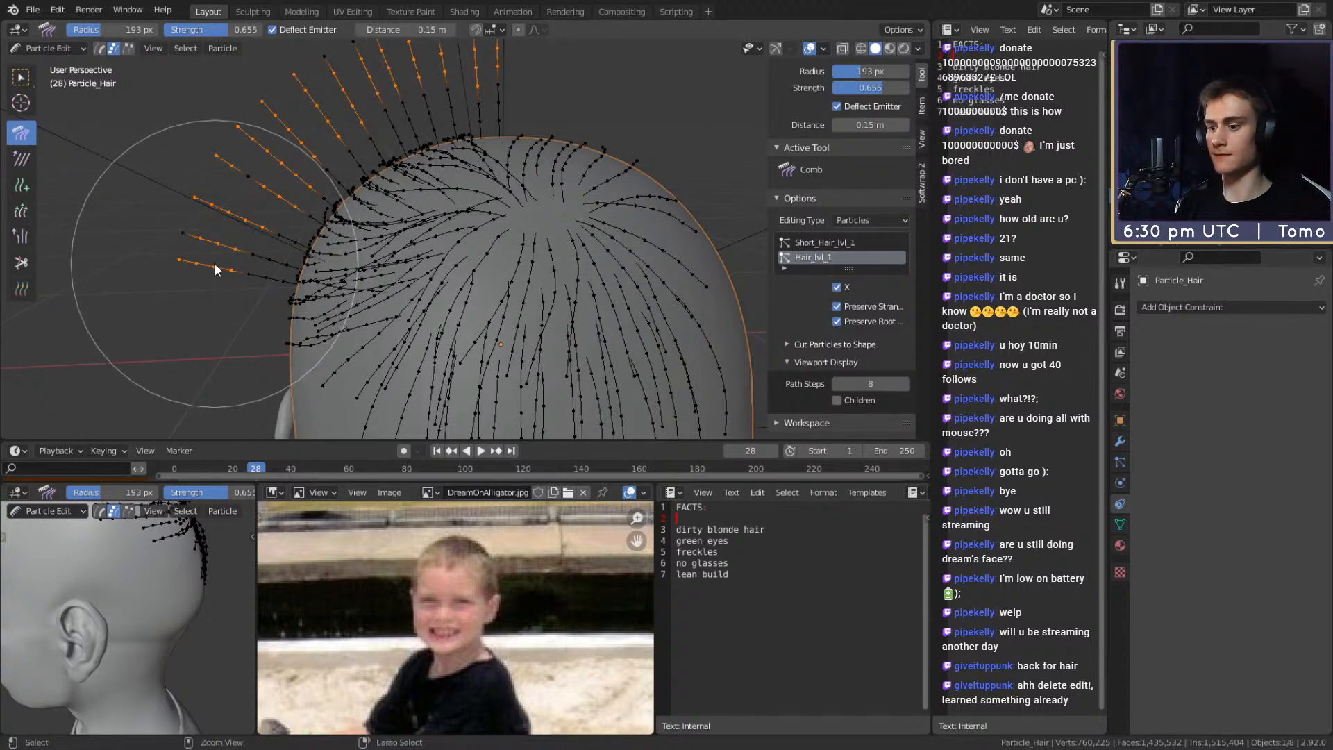
Comb the selected row forward and flat against the scalp with a 175 px brush radius
middle_drag(214, 262, 313, 104)
mouse_move(541, 86)
middle_down()
mouse_move(422, 172)
mouse_move(473, 168)
mouse_move(548, 94)
mouse_move(381, 157)
mouse_move(482, 105)
mouse_move(353, 107)
mouse_move(525, 151)
mouse_move(547, 293)
mouse_move(528, 235)
middle_up()
mouse_move(351, 182)
middle_down()
mouse_move(492, 223)
mouse_move(494, 298)
mouse_move(564, 287)
mouse_move(444, 179)
mouse_move(452, 207)
mouse_move(525, 206)
mouse_move(442, 246)
mouse_move(527, 277)
middle_up()
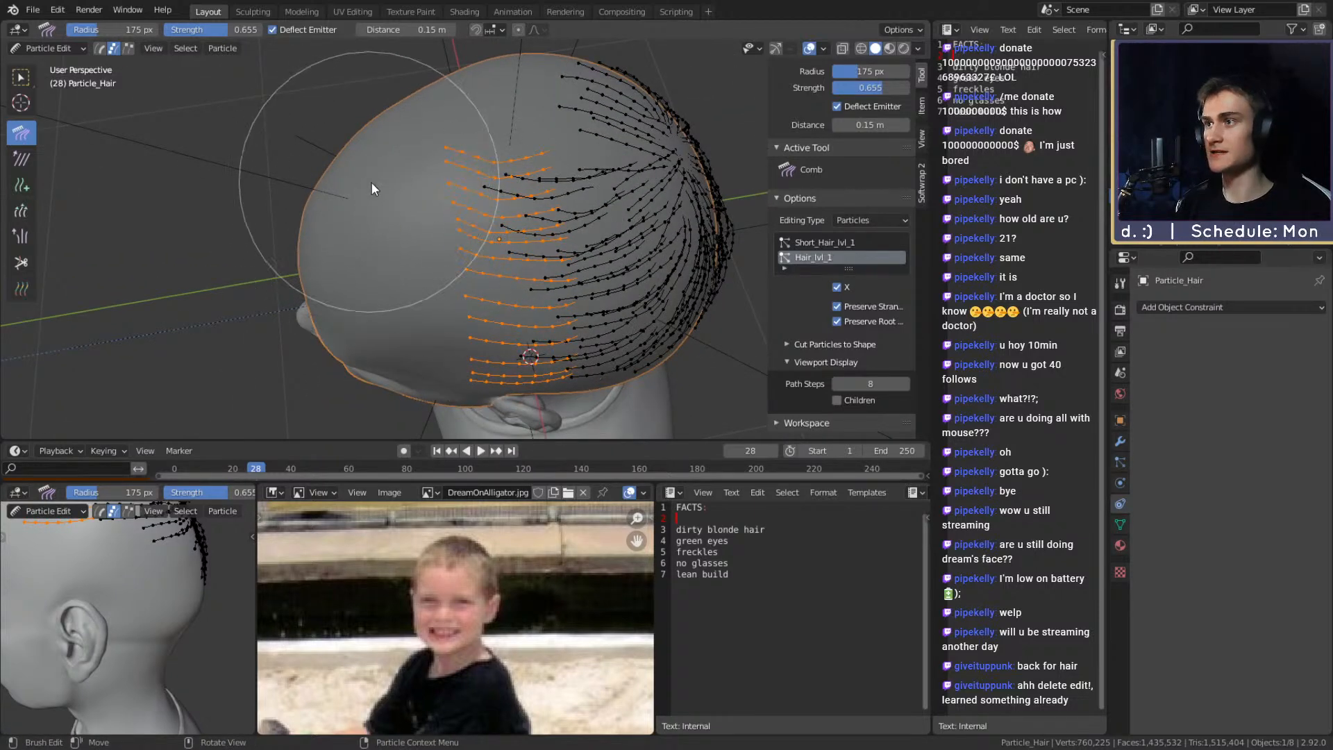
mouse_move(384, 208)
middle_down()
mouse_move(517, 235)
mouse_move(607, 228)
mouse_move(531, 144)
mouse_move(369, 73)
middle_up()
mouse_move(322, 136)
middle_down()
mouse_move(446, 127)
mouse_move(365, 154)
middle_up()
mouse_move(434, 208)
middle_down()
mouse_move(497, 306)
mouse_move(485, 271)
middle_up()
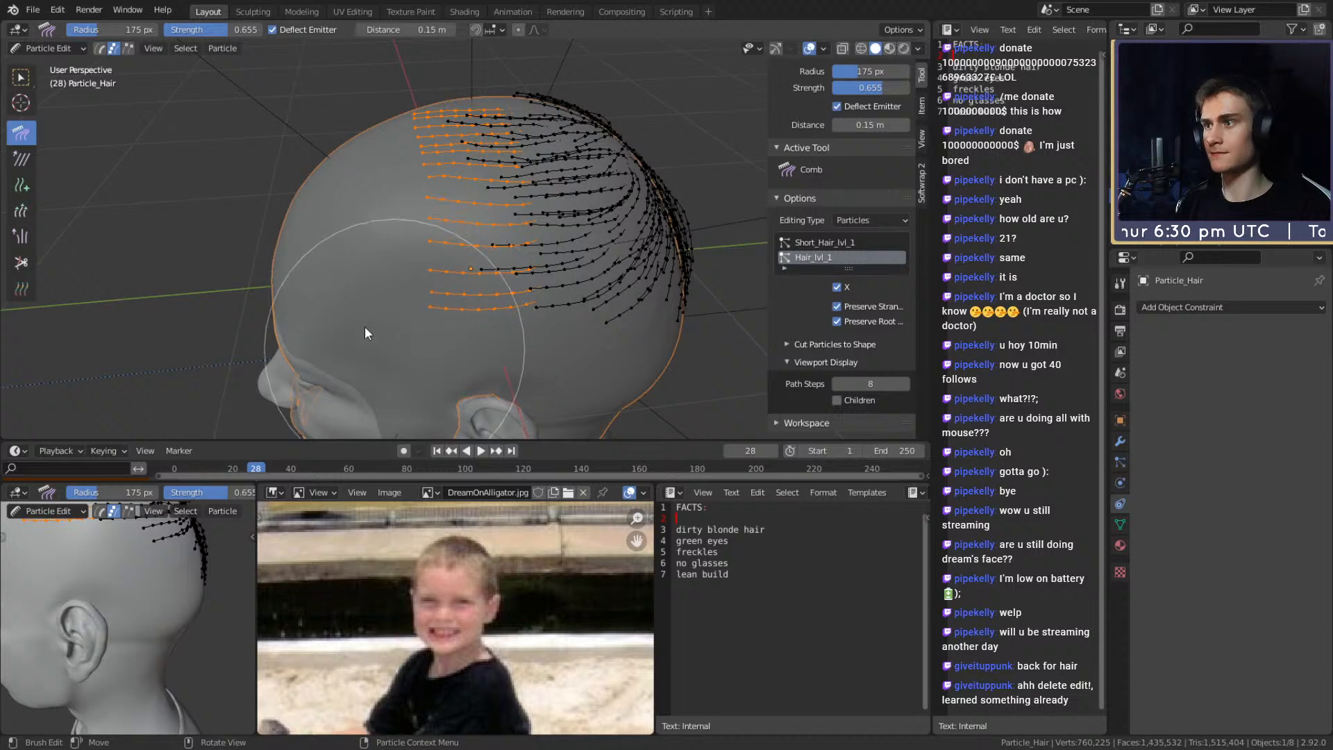
drag(433, 329, 430, 306)
middle_drag(372, 259, 438, 369)
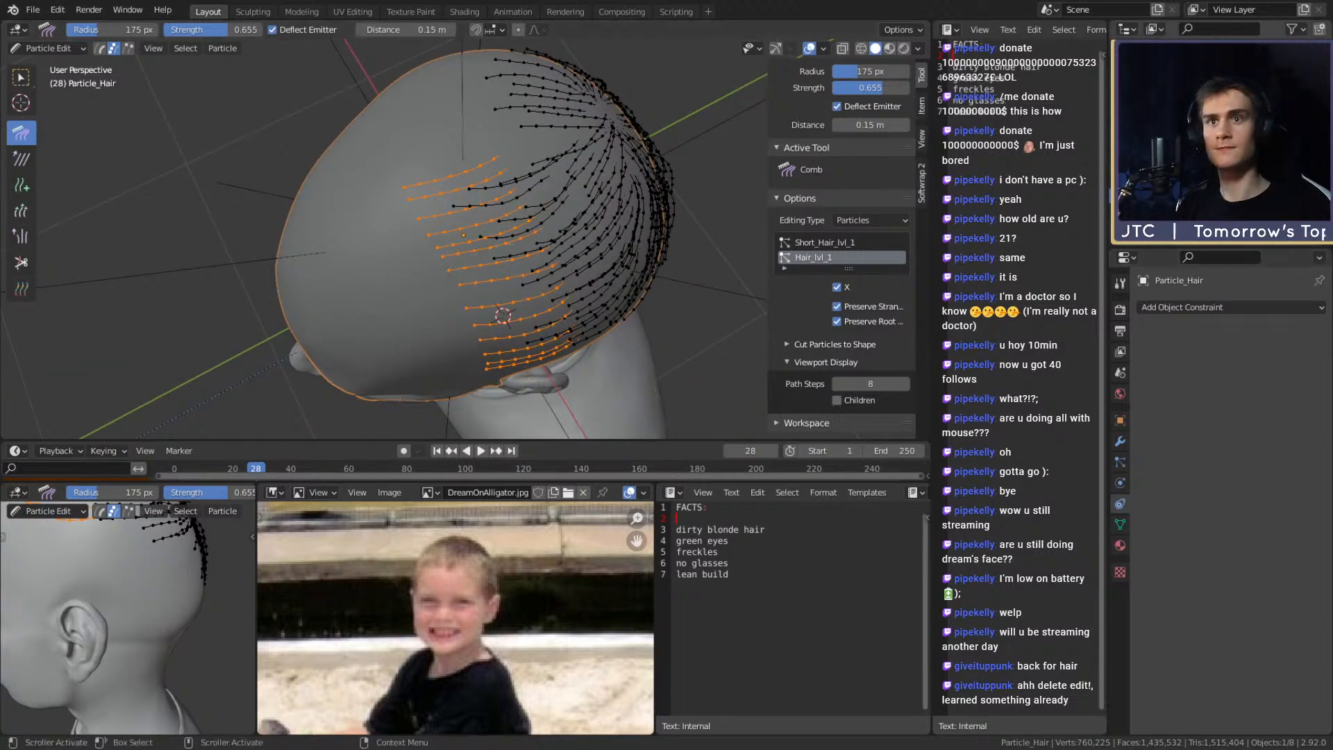
Set the Comb radius to 115 px and refine the direction of the selected row on the top and side
click(1305, 197)
click(1305, 197)
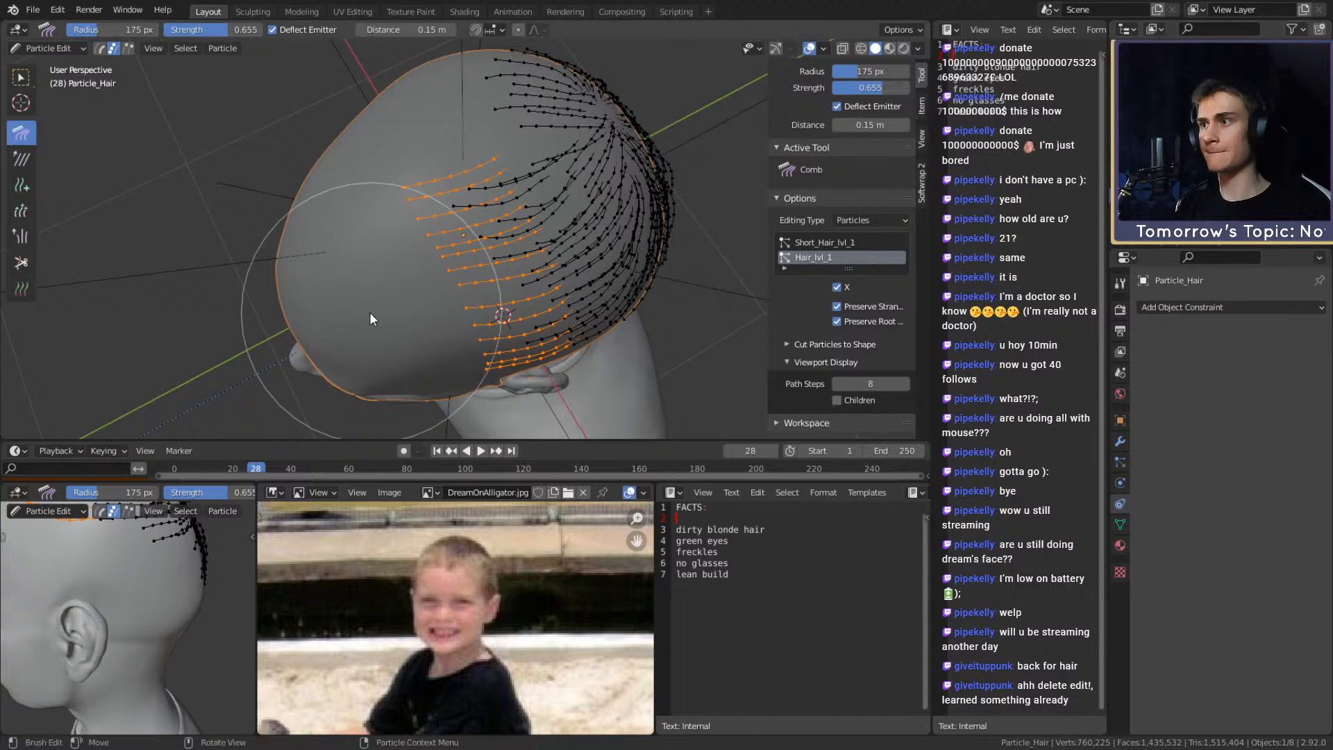
key(f)
click(359, 294)
drag(408, 236, 427, 189)
mouse_move(462, 339)
middle_down()
mouse_move(497, 326)
mouse_move(461, 179)
middle_up()
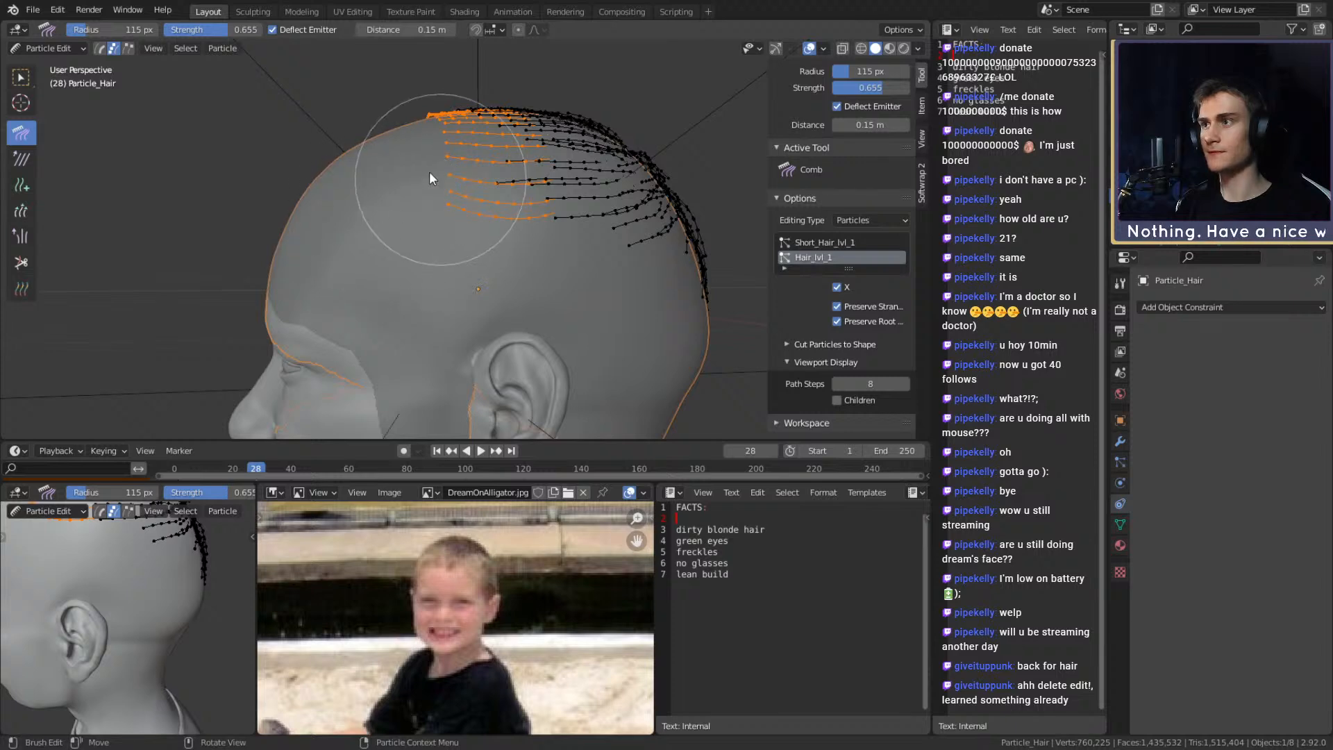
middle_drag(502, 158, 519, 359)
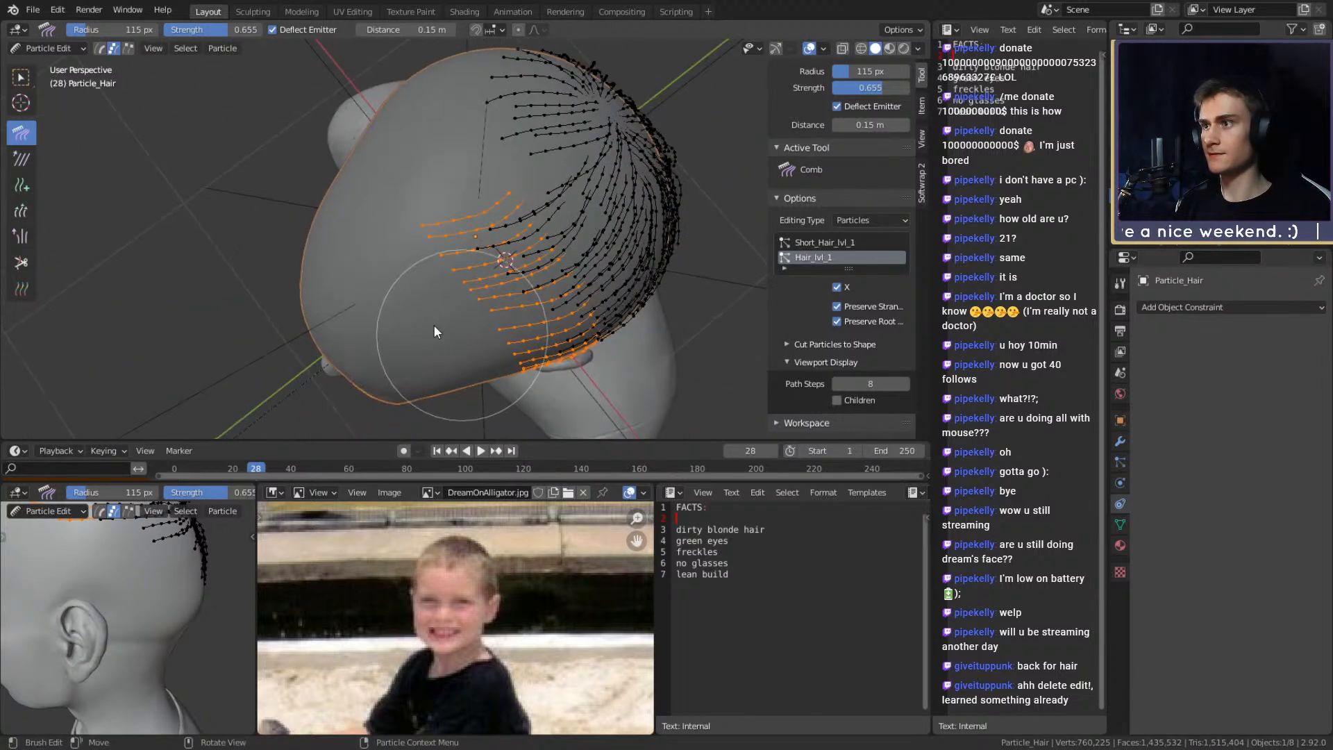
mouse_move(378, 281)
middle_down()
mouse_move(478, 277)
mouse_move(418, 277)
middle_up()
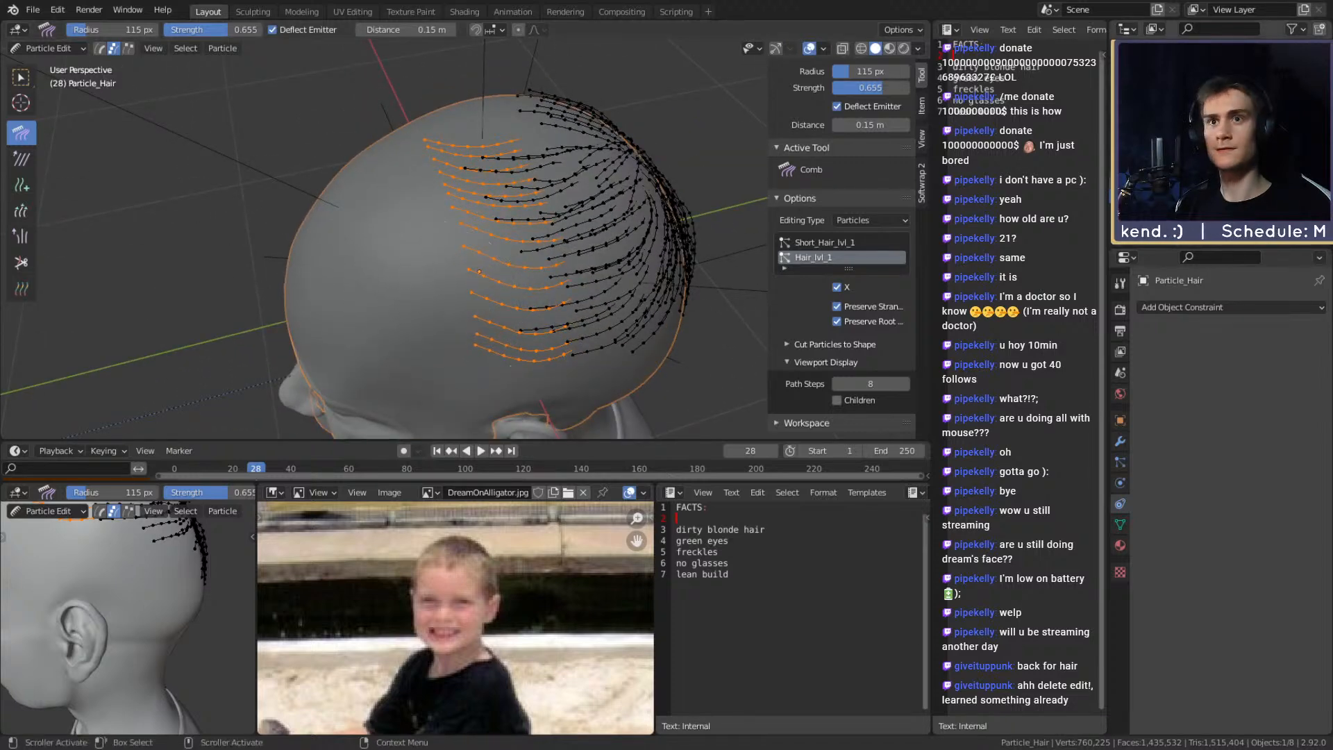
Toggle the Children preview on and off and check the combed row from the side
click(837, 401)
click(838, 401)
middle_drag(479, 244, 547, 222)
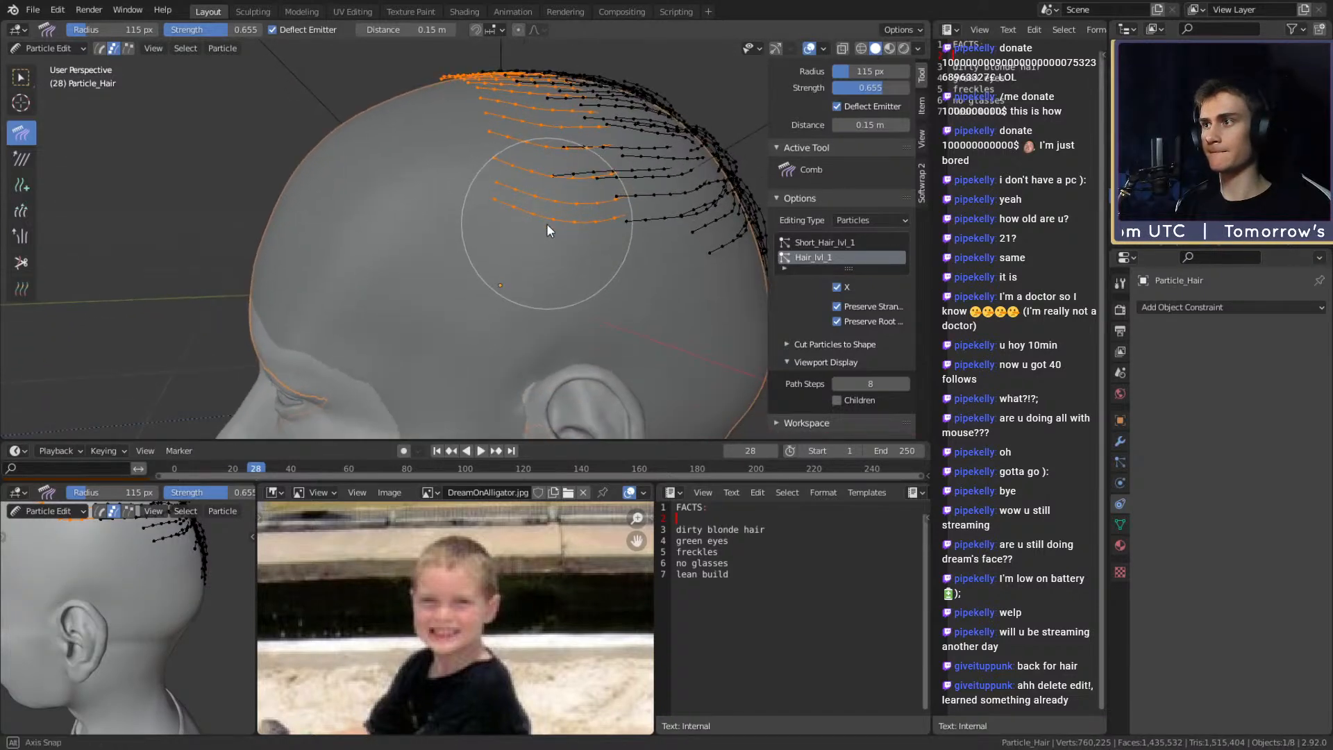
Switch to the Add brush and place a line of guide hairs along the sculpted hairline from temple to side, using the sculpted hair as reference
click(22, 179)
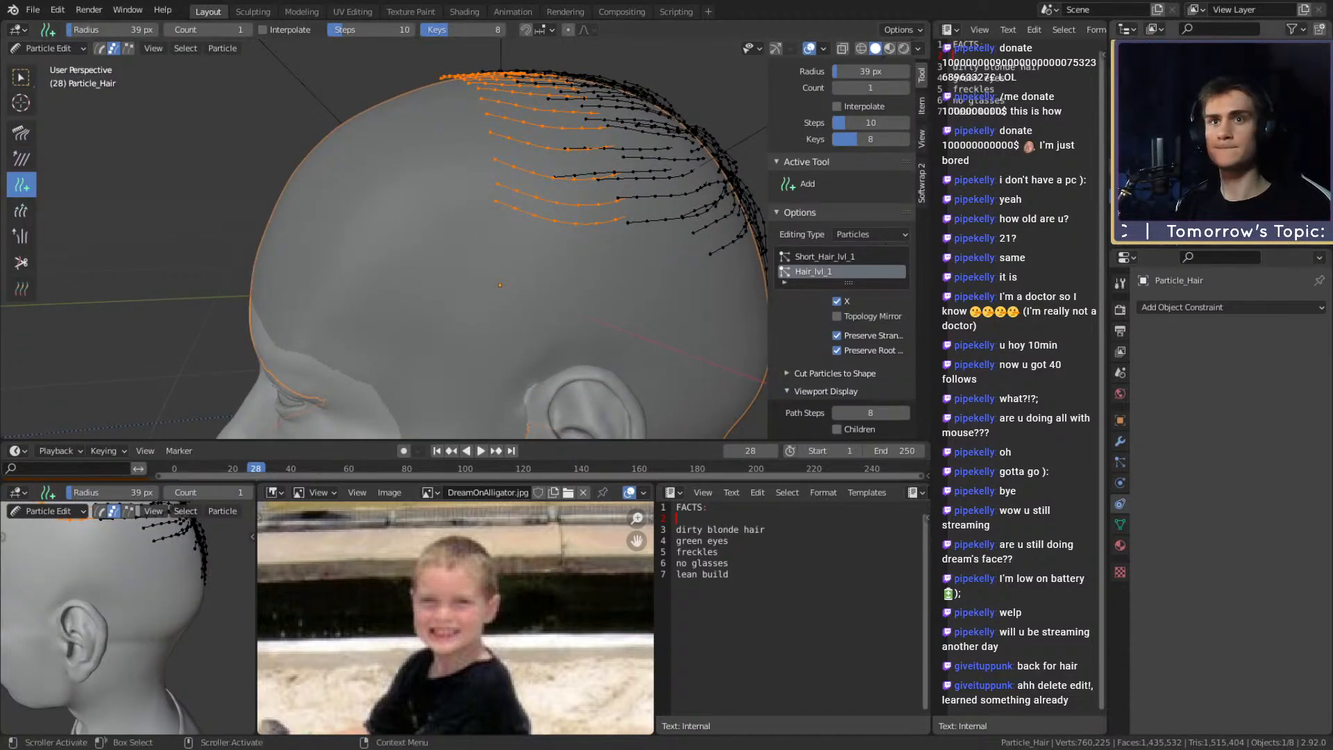
click(1305, 182)
middle_drag(427, 269, 437, 278)
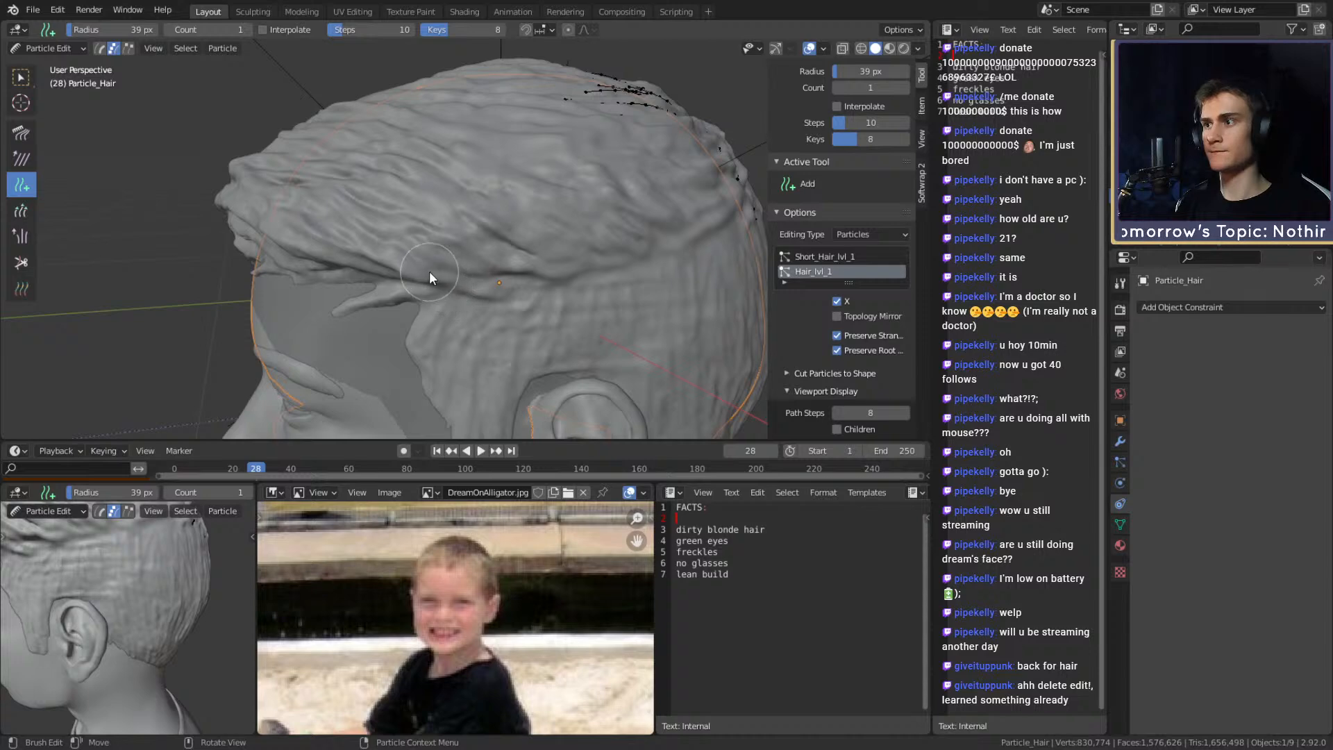
mouse_move(508, 261)
middle_down()
mouse_move(555, 264)
mouse_move(507, 257)
middle_up()
click(456, 267)
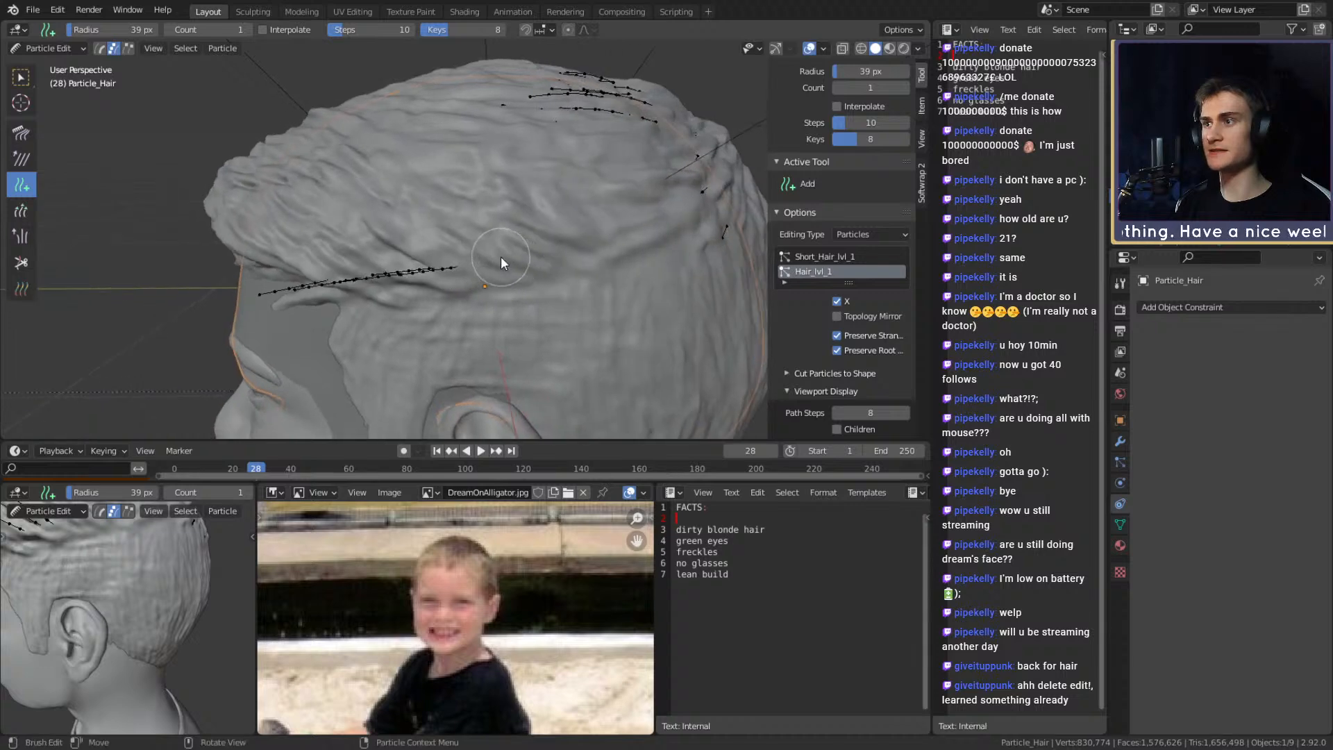
click(548, 254)
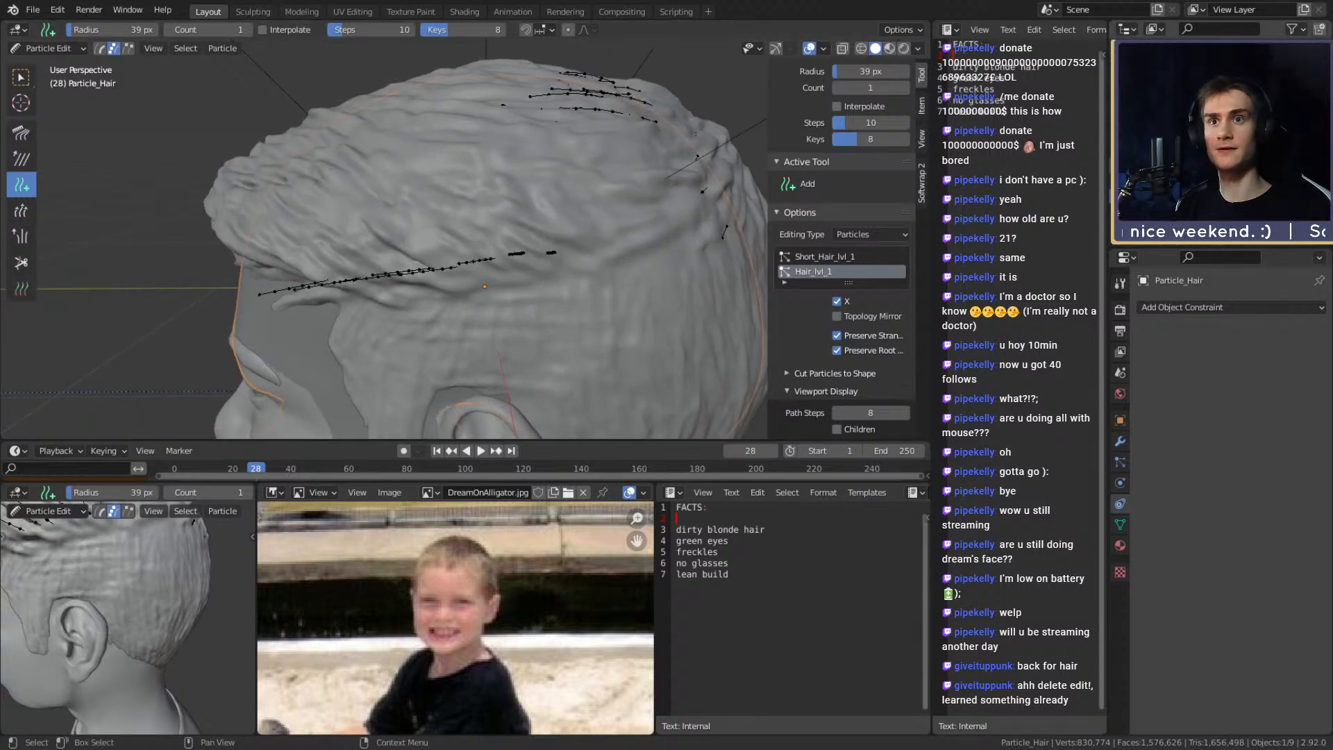
click(1309, 167)
mouse_move(533, 248)
middle_down()
mouse_move(556, 166)
mouse_move(347, 257)
mouse_move(466, 205)
mouse_move(388, 203)
mouse_move(487, 165)
middle_up()
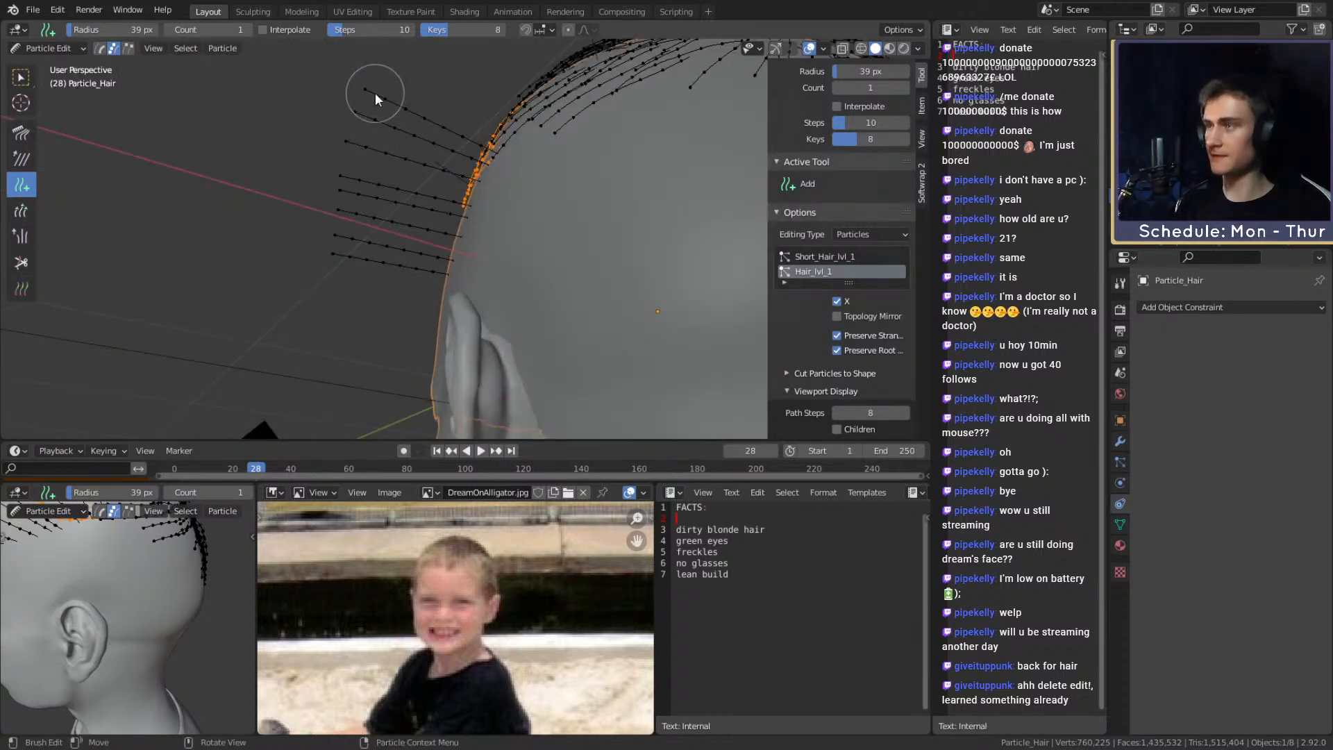
Select the outermost of the newly added upright guide hairs and delete it
key(a)
key(a)
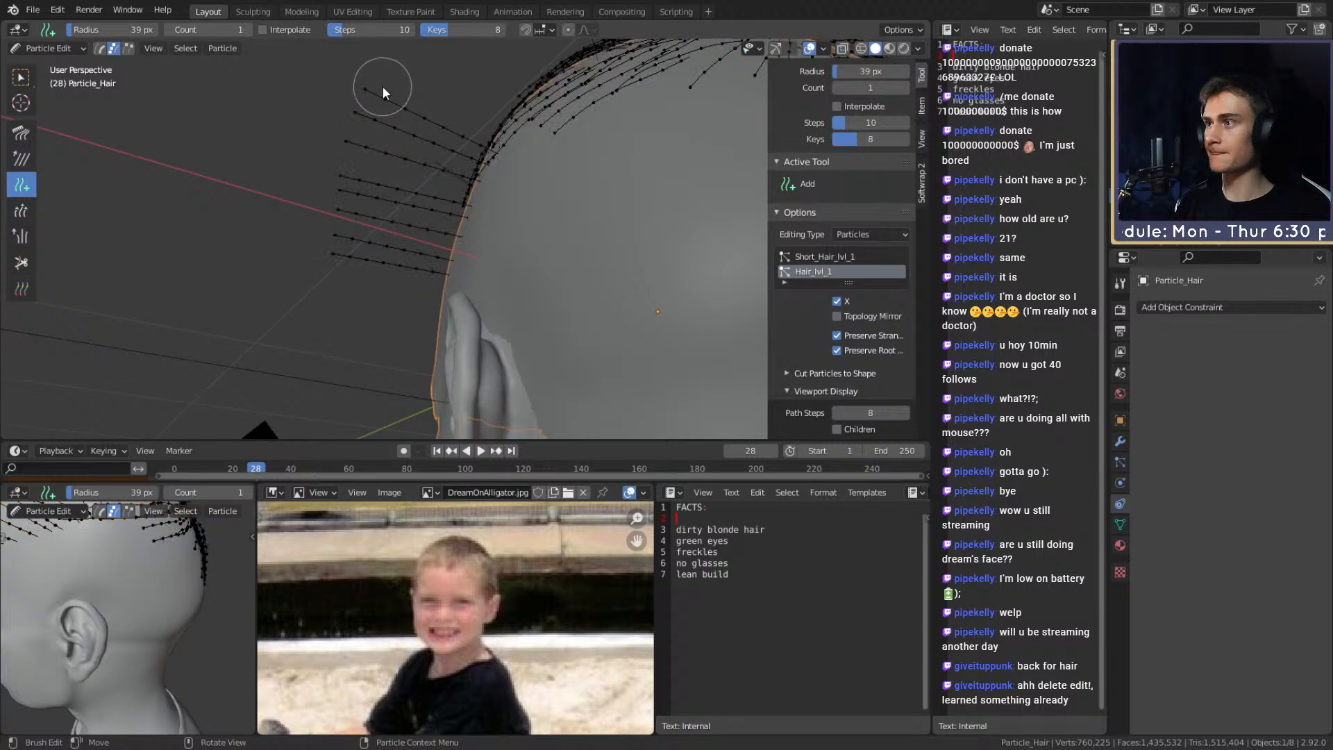
ctrl+click(385, 92)
key(ctrl+KP_Add)
key(ctrl+KP_Add)
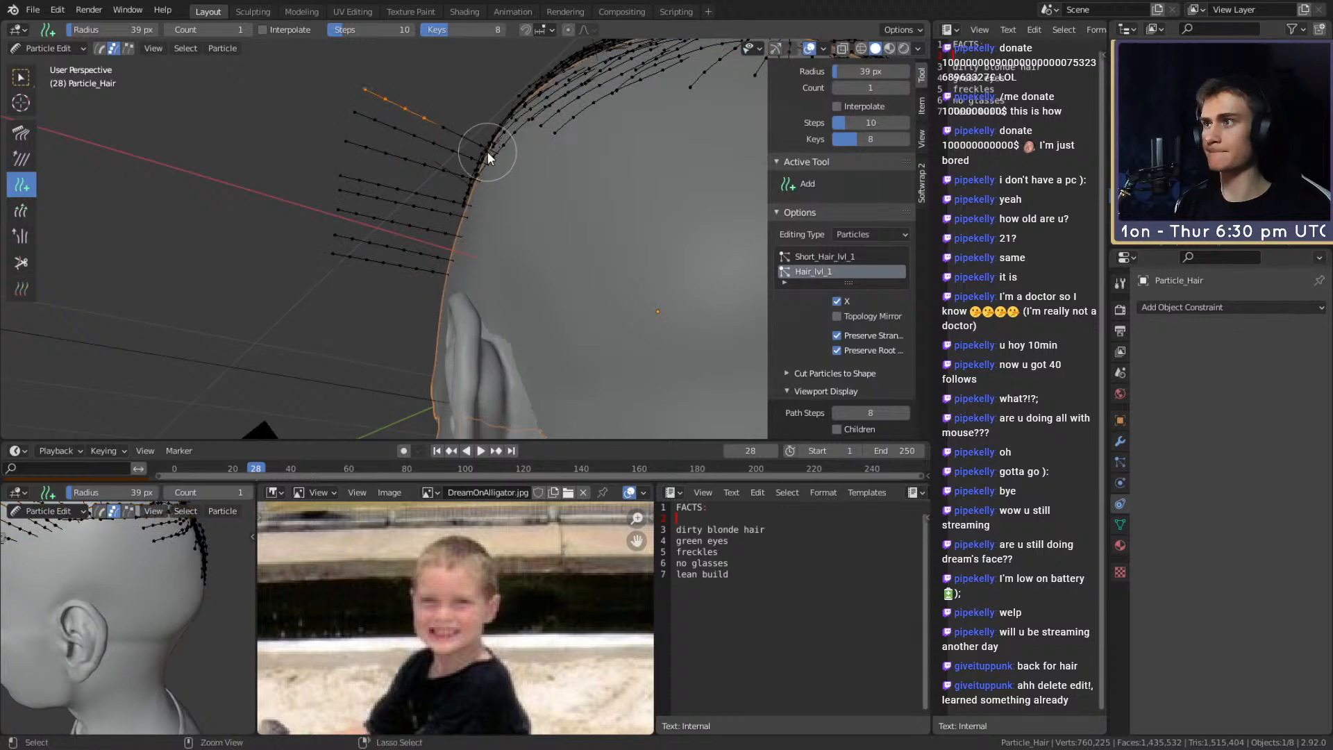
key(x)
click(484, 148)
Circle-select the remaining new upright guide hairs on the side and grow the selection along the strands
middle_drag(484, 148, 482, 111)
key(c)
drag(416, 102, 315, 244)
right_click(348, 248)
key(ctrl+KP_Add)
key(ctrl+KP_Add)
key(ctrl+KP_Add)
key(ctrl+KP_Add)
key(ctrl+KP_Add)
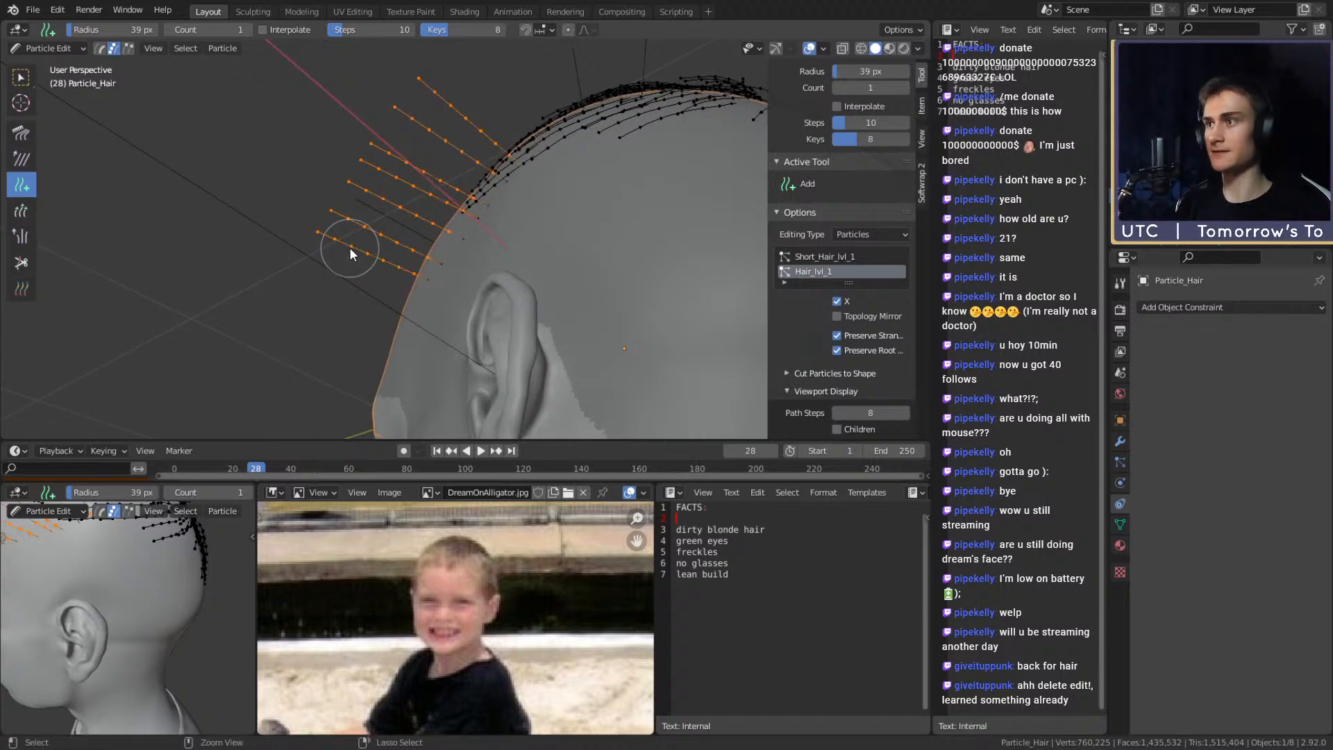
Comb the selected side hairs upward and flat against the scalp with the 115 px Comb brush
click(22, 134)
middle_drag(420, 260, 344, 352)
drag(344, 352, 347, 164)
middle_drag(348, 164, 644, 167)
drag(507, 152, 431, 165)
drag(519, 176, 389, 161)
middle_drag(389, 160, 247, 314)
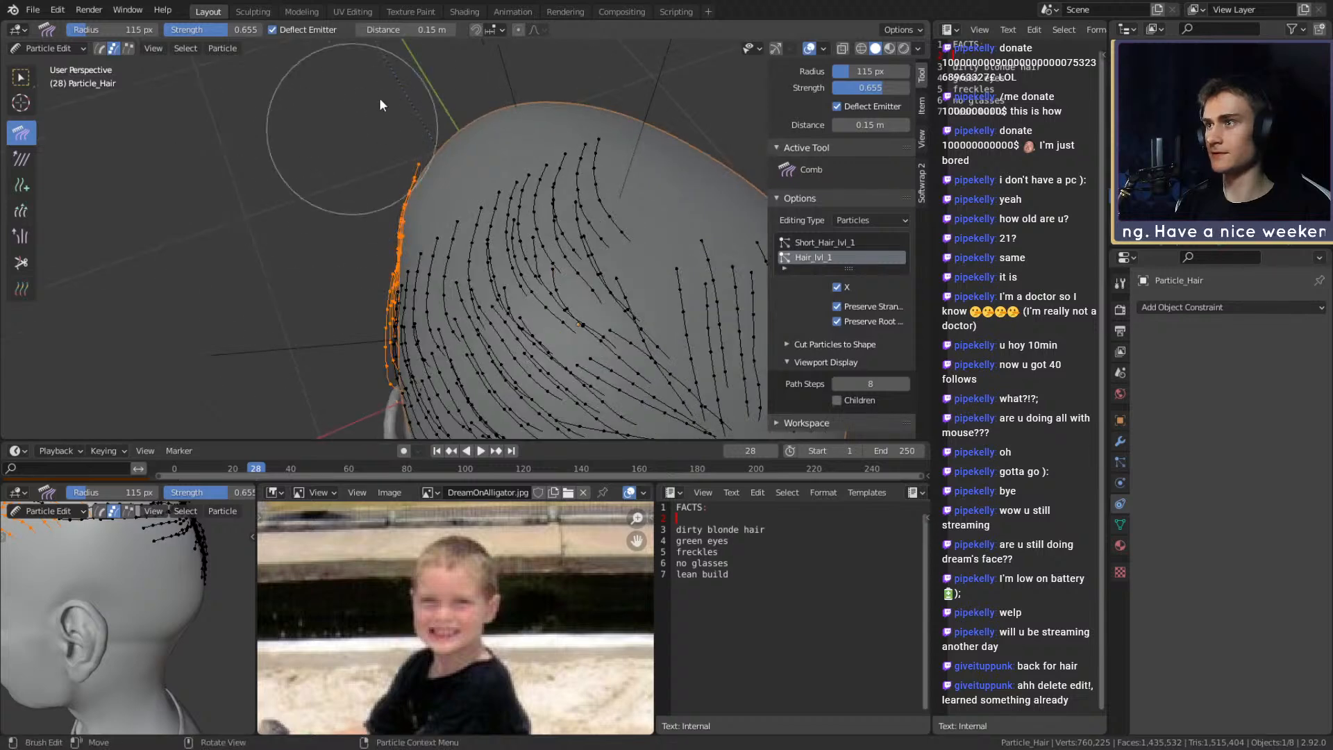
mouse_move(452, 200)
middle_down()
mouse_move(560, 234)
mouse_move(524, 251)
middle_up()
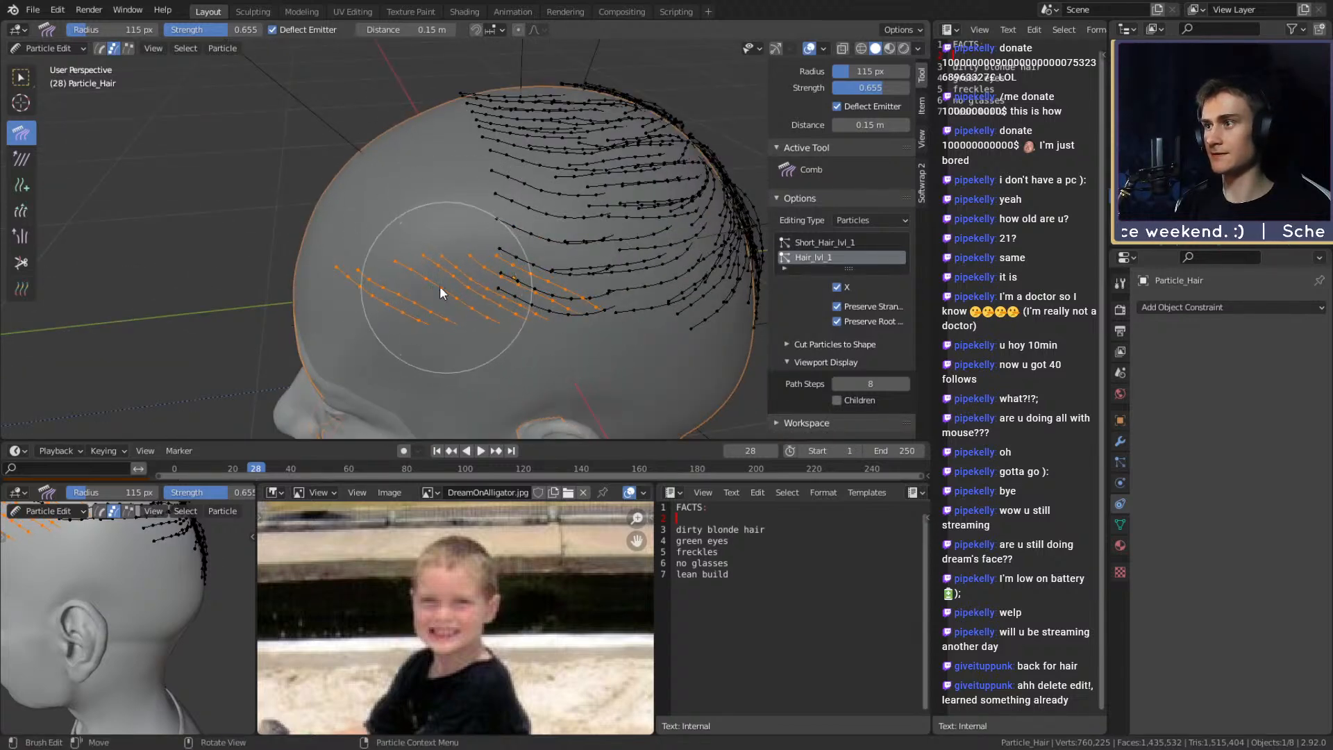
Check the combed side row from several angles and toggle the Children preview on and off
middle_drag(460, 282, 506, 232)
middle_drag(351, 205, 331, 159)
mouse_move(420, 186)
middle_down()
mouse_move(527, 138)
mouse_move(586, 164)
mouse_move(668, 153)
mouse_move(688, 165)
middle_up()
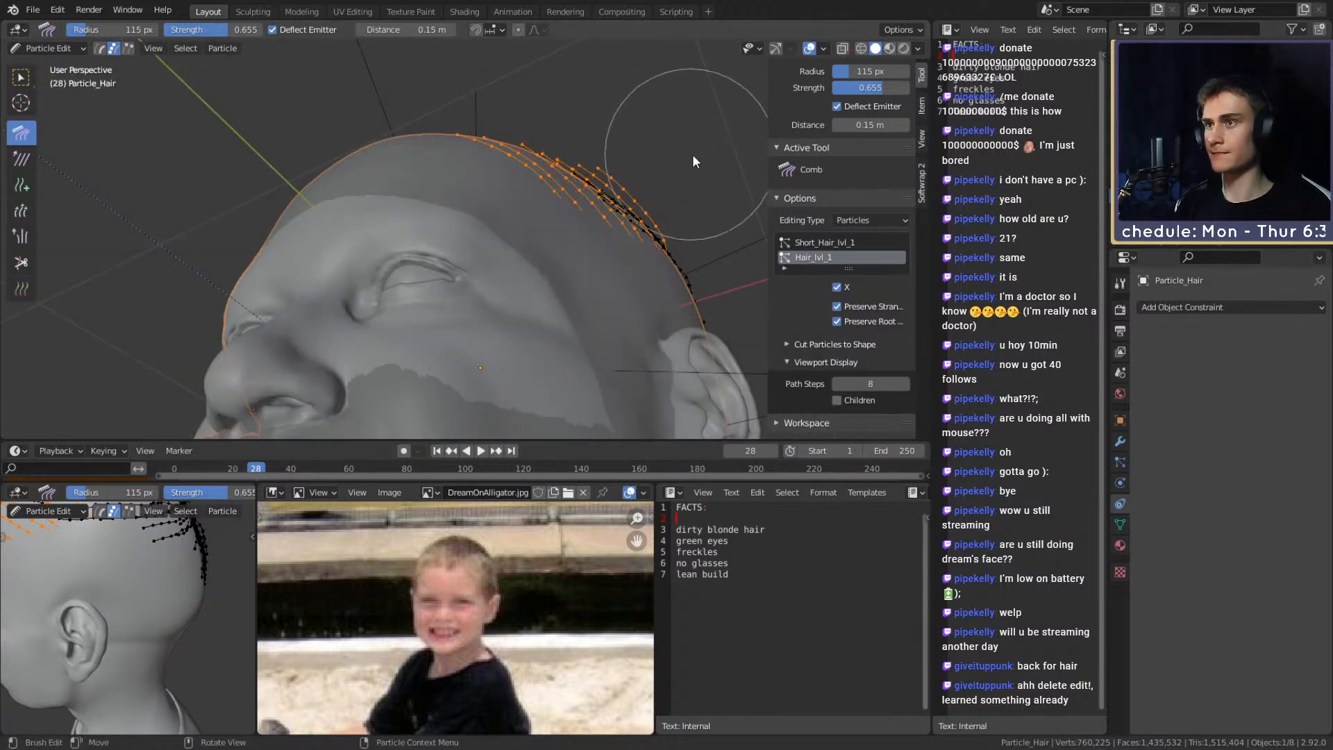
middle_drag(599, 115, 652, 158)
mouse_move(558, 122)
middle_down()
mouse_move(691, 113)
mouse_move(693, 143)
mouse_move(470, 248)
mouse_move(511, 235)
middle_up()
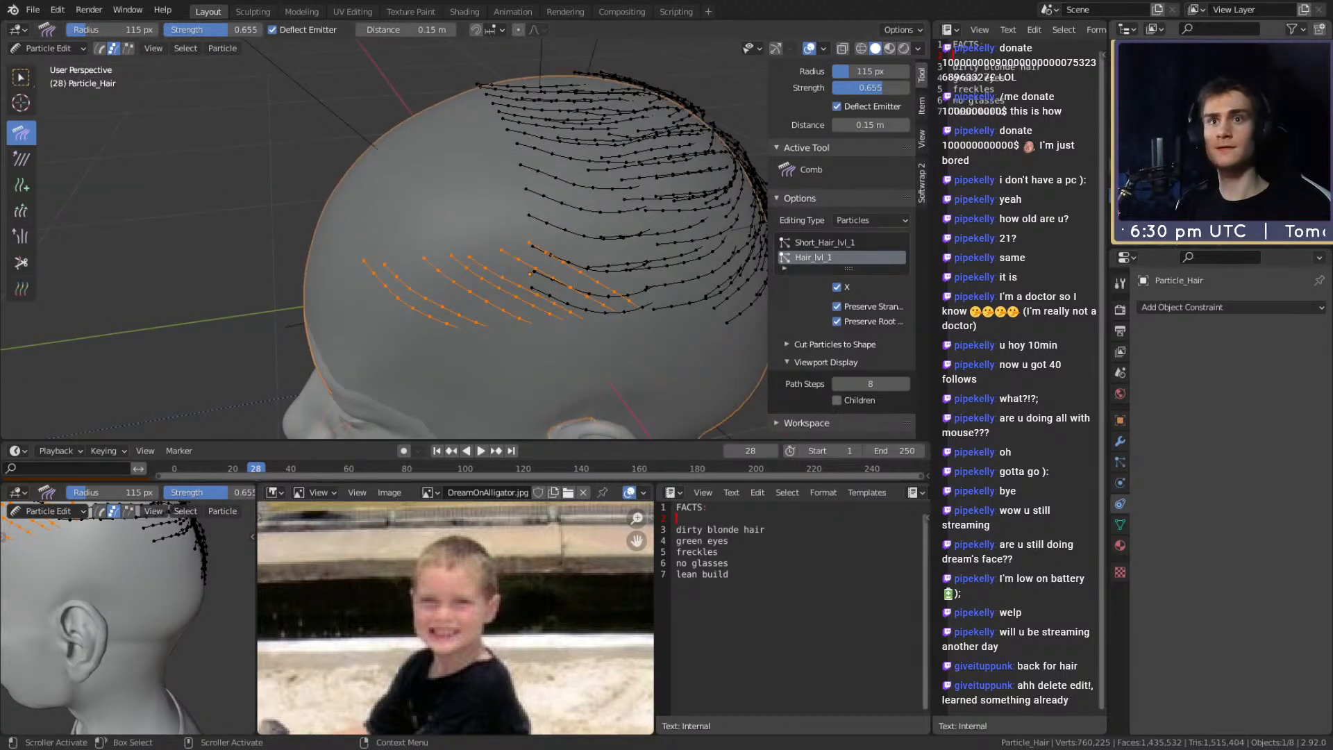
click(837, 401)
click(838, 400)
middle_drag(555, 289, 603, 277)
Add a second row of guide hairs with the Add brush above the combed row at the temple and side
click(21, 185)
middle_drag(444, 211, 485, 306)
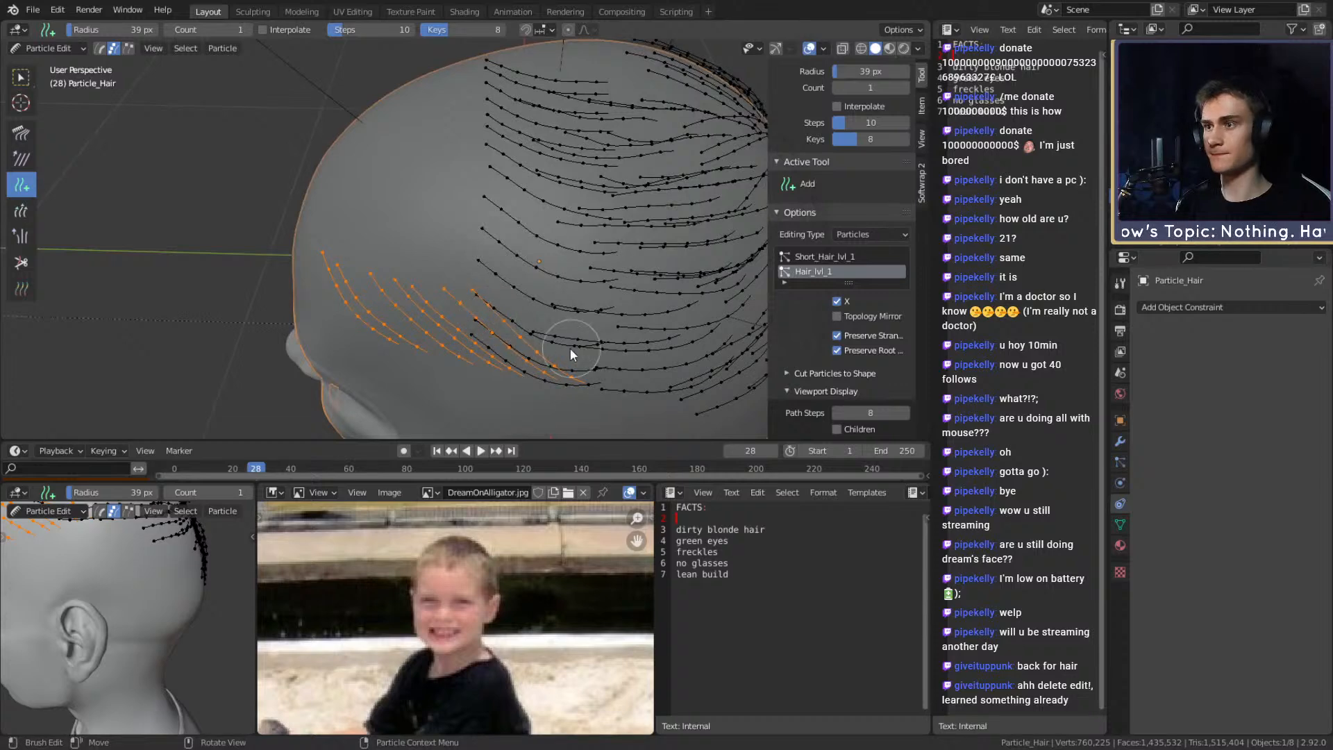
click(547, 320)
click(496, 323)
click(447, 316)
middle_drag(416, 315, 494, 291)
click(450, 282)
click(414, 287)
click(501, 291)
click(552, 283)
click(588, 270)
Circle-select the middle and outer points of the new upright hairs at the temple
middle_drag(446, 300, 199, 268)
key(c)
drag(226, 182, 193, 286)
right_click(193, 286)
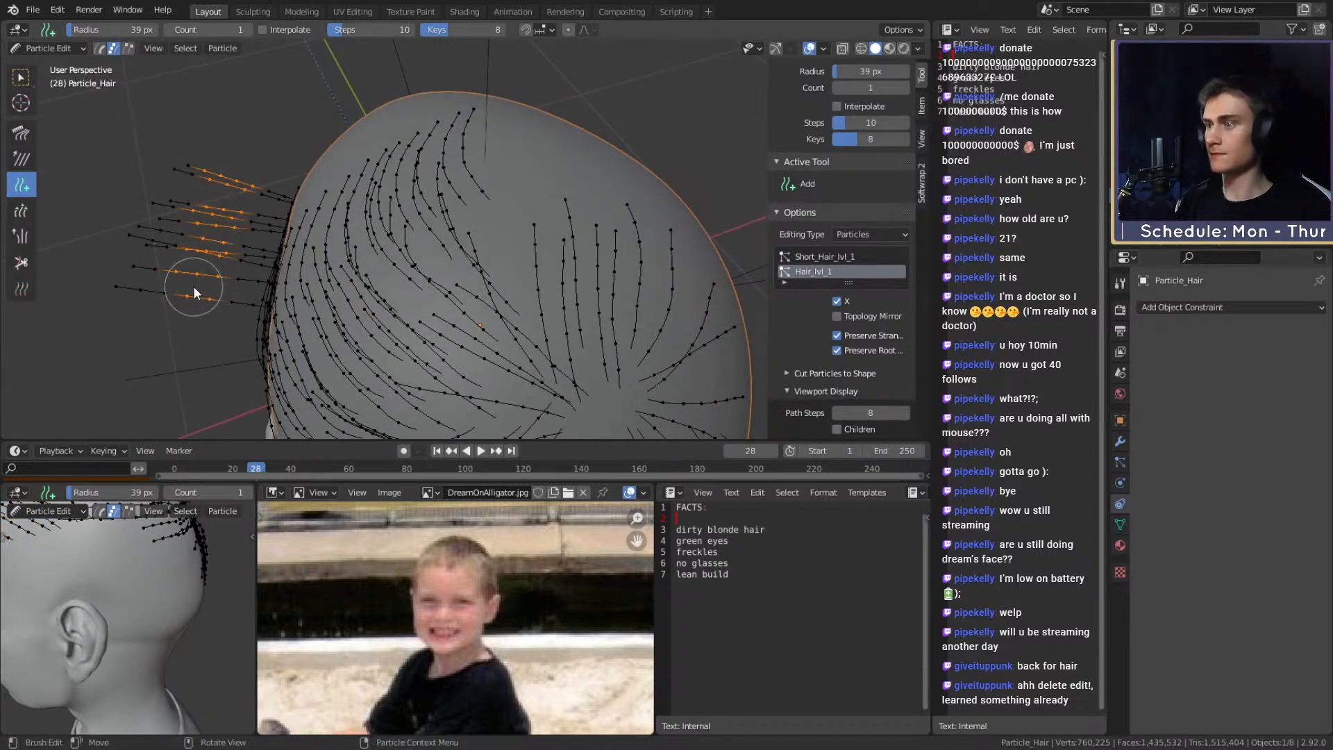
Comb the selected temple hairs upward and over toward the scalp with the 115 px Comb brush
click(21, 134)
mouse_move(131, 156)
middle_down()
mouse_move(352, 172)
mouse_move(358, 202)
middle_up()
drag(273, 287, 381, 75)
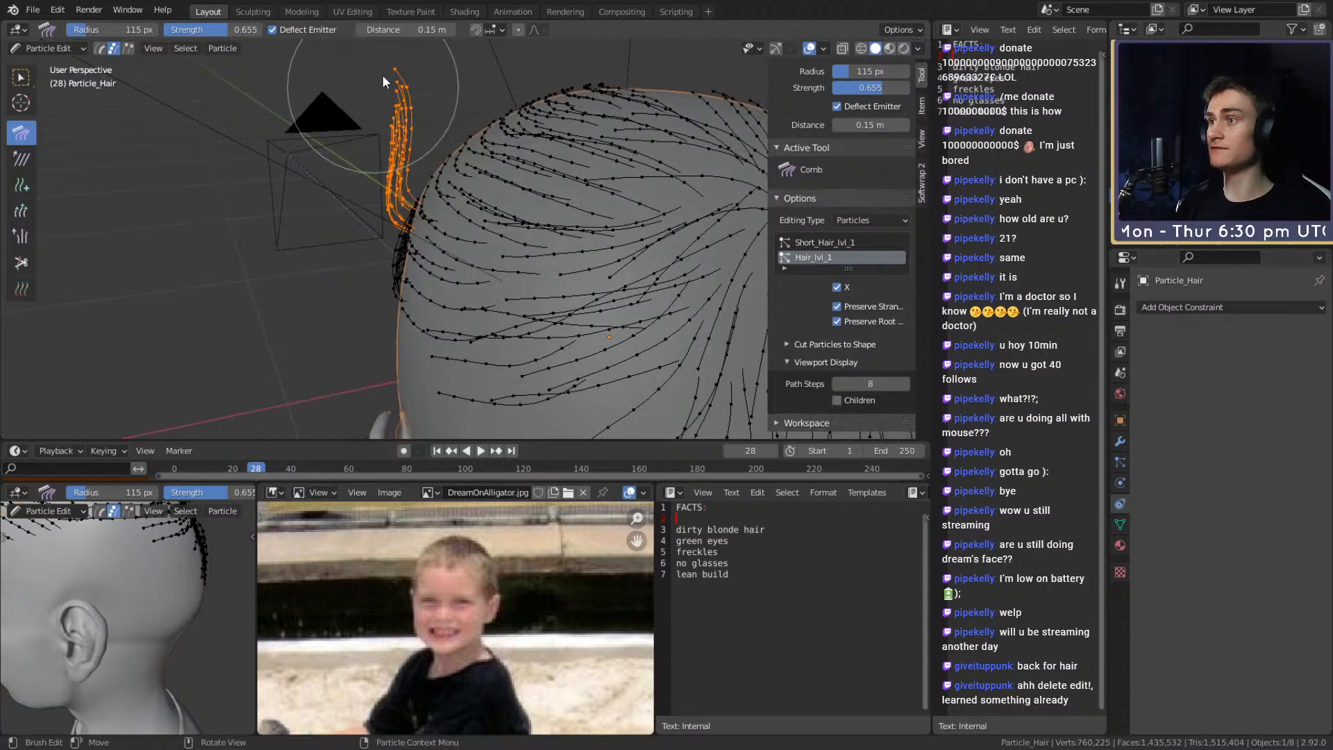
middle_drag(380, 75, 380, 162)
drag(291, 238, 386, 71)
mouse_move(336, 230)
mouse_down()
mouse_move(419, 89)
mouse_move(460, 78)
mouse_up()
middle_drag(405, 148, 411, 171)
drag(400, 164, 435, 103)
mouse_move(437, 111)
middle_down()
mouse_move(481, 179)
mouse_move(437, 139)
mouse_move(391, 165)
mouse_move(425, 130)
middle_up()
Set the Comb radius to 182 px and comb the selected temple hairs forward along the side of the head
middle_drag(509, 182, 570, 284)
shift+middle_drag(482, 278, 514, 283)
key(f)
click(564, 254)
drag(562, 200, 492, 218)
drag(560, 245, 477, 242)
middle_drag(476, 240, 390, 273)
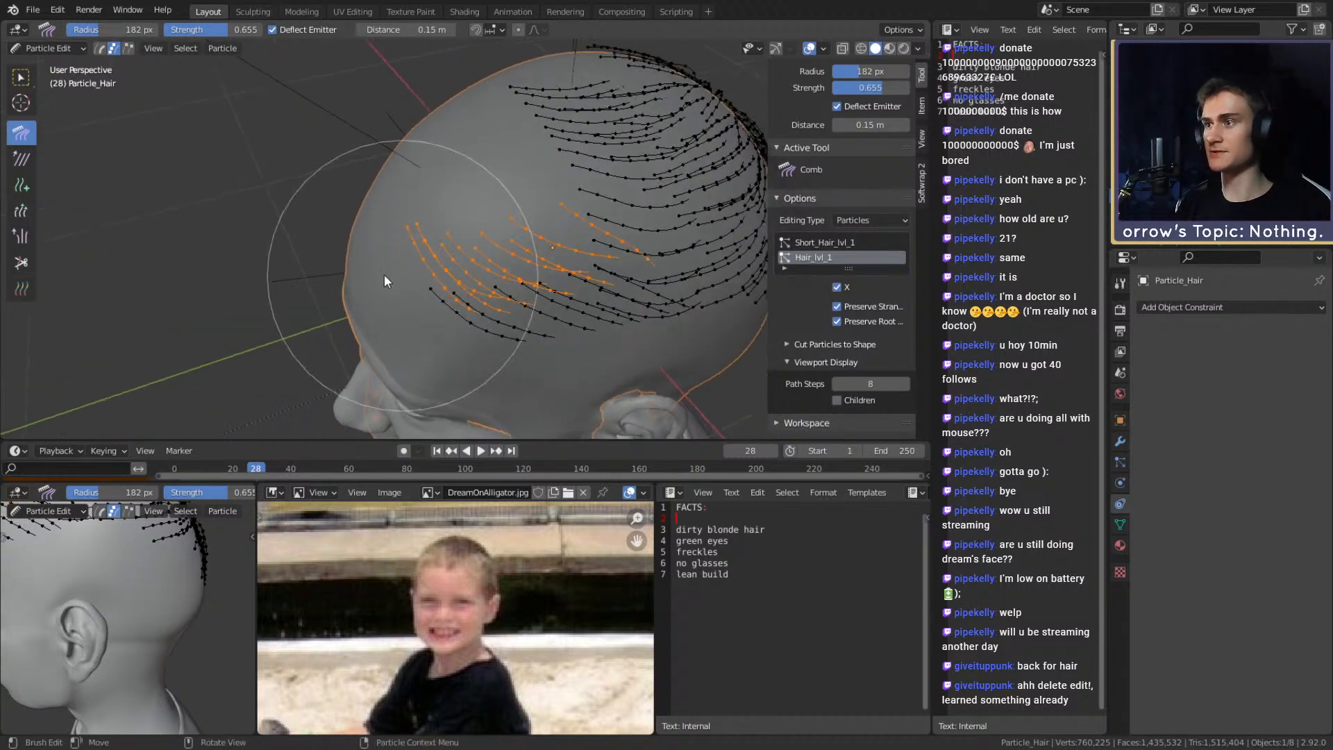
Set the Comb radius to 152 px and refine the direction of the selected temple hairs
mouse_move(482, 248)
middle_down()
mouse_move(477, 139)
mouse_move(586, 215)
mouse_move(470, 149)
mouse_move(595, 164)
mouse_move(472, 261)
mouse_move(560, 218)
mouse_move(594, 159)
mouse_move(480, 164)
mouse_move(452, 209)
mouse_move(536, 240)
mouse_move(481, 220)
mouse_move(501, 220)
mouse_move(334, 250)
mouse_move(441, 193)
mouse_move(576, 204)
mouse_move(573, 260)
mouse_move(593, 236)
mouse_move(526, 242)
mouse_move(593, 242)
mouse_move(543, 274)
middle_up()
scroll(562, 238, up, 2)
key(f)
click(488, 250)
key(f)
click(464, 252)
key(f)
click(589, 263)
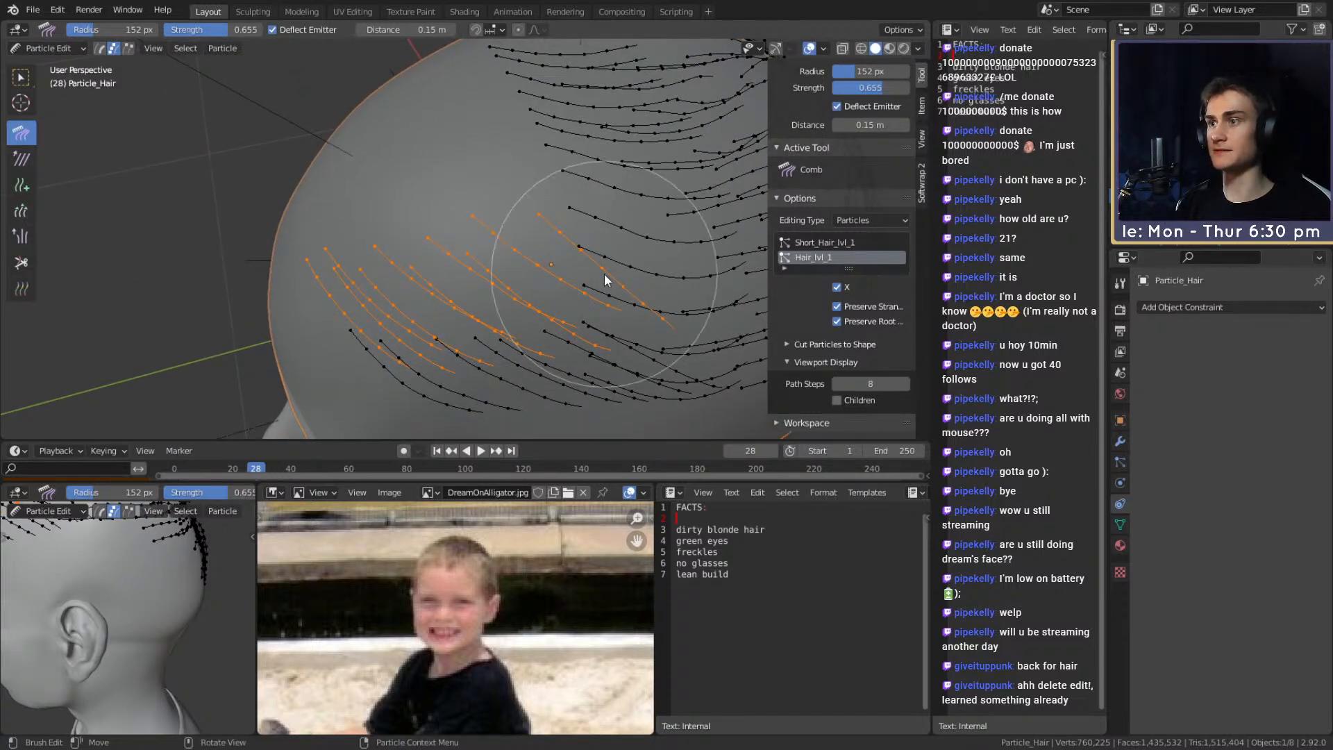
Inspect the rendered hair strands on the side in Object Mode and return to Particle Edit
click(21, 185)
click(59, 49)
click(42, 63)
middle_drag(265, 140, 490, 244)
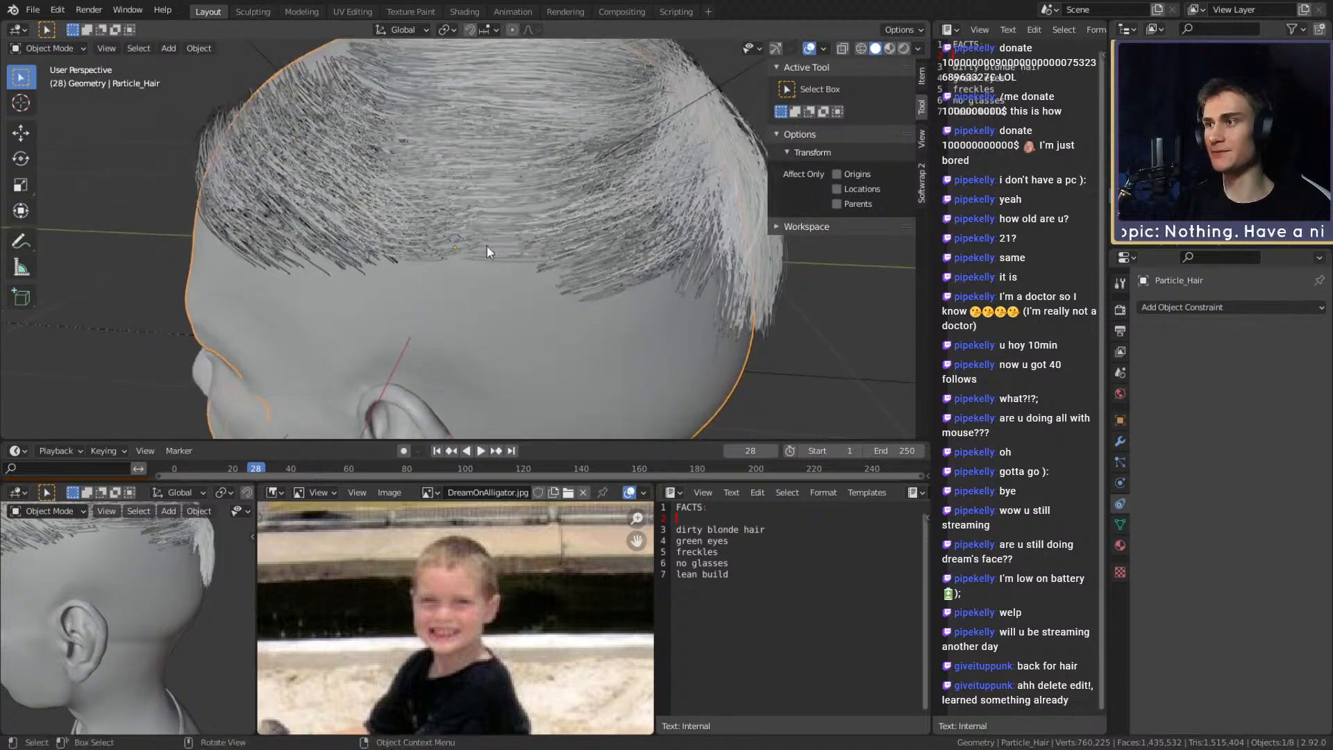
click(59, 48)
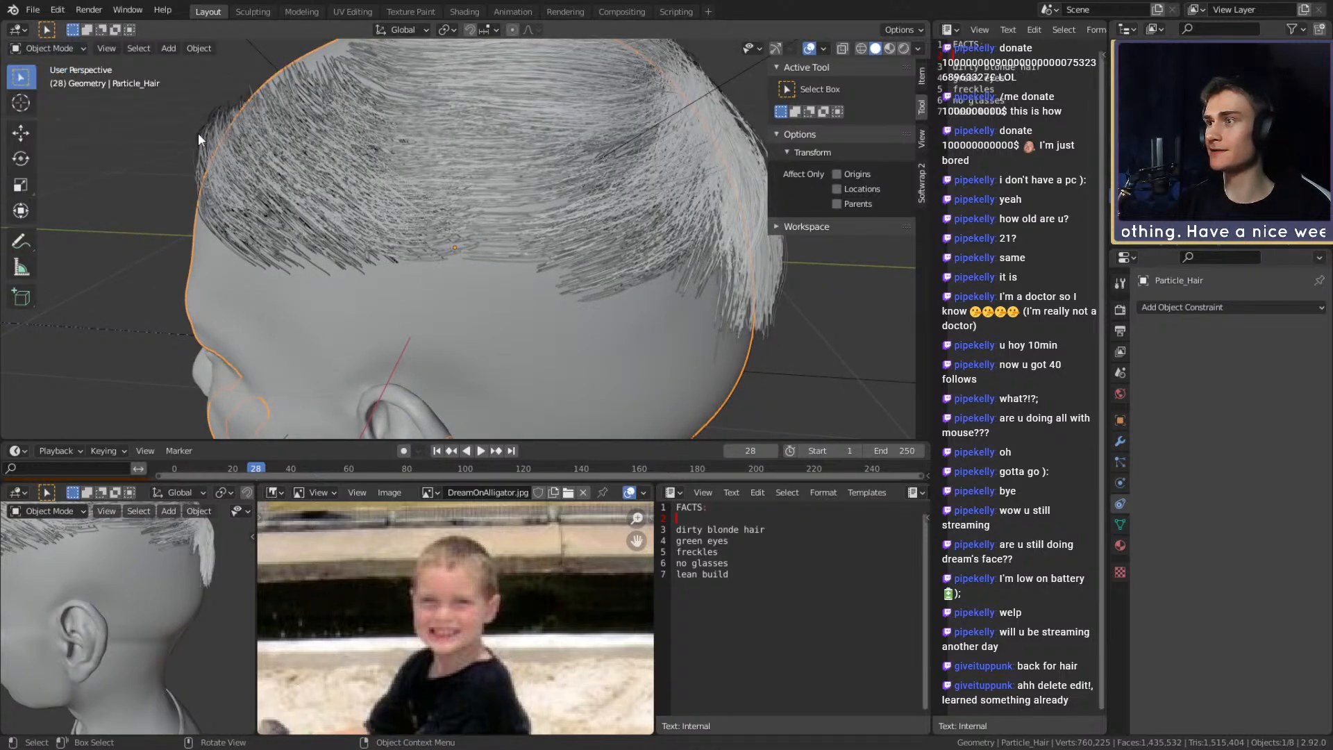
click(46, 48)
click(52, 161)
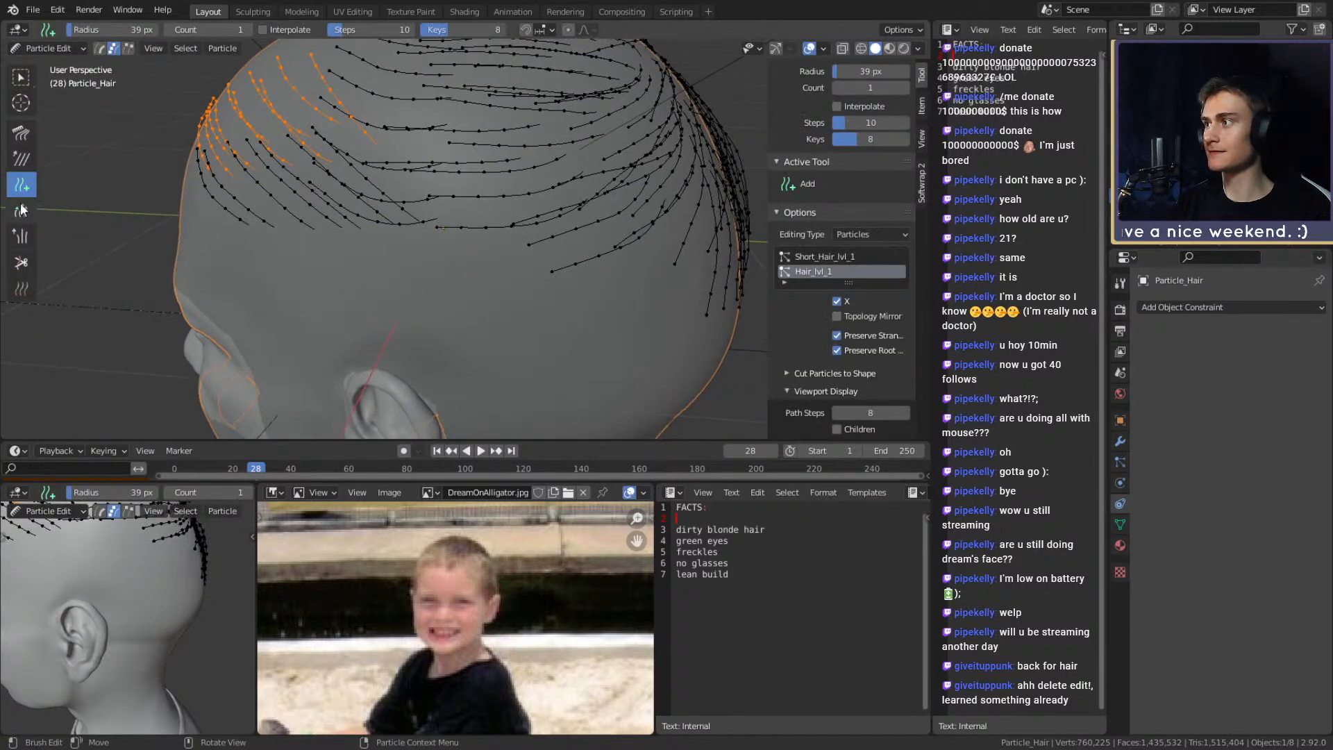
Add three guide hairs in the gap above the ear, circle-select them and grow the selection along the strands
click(454, 220)
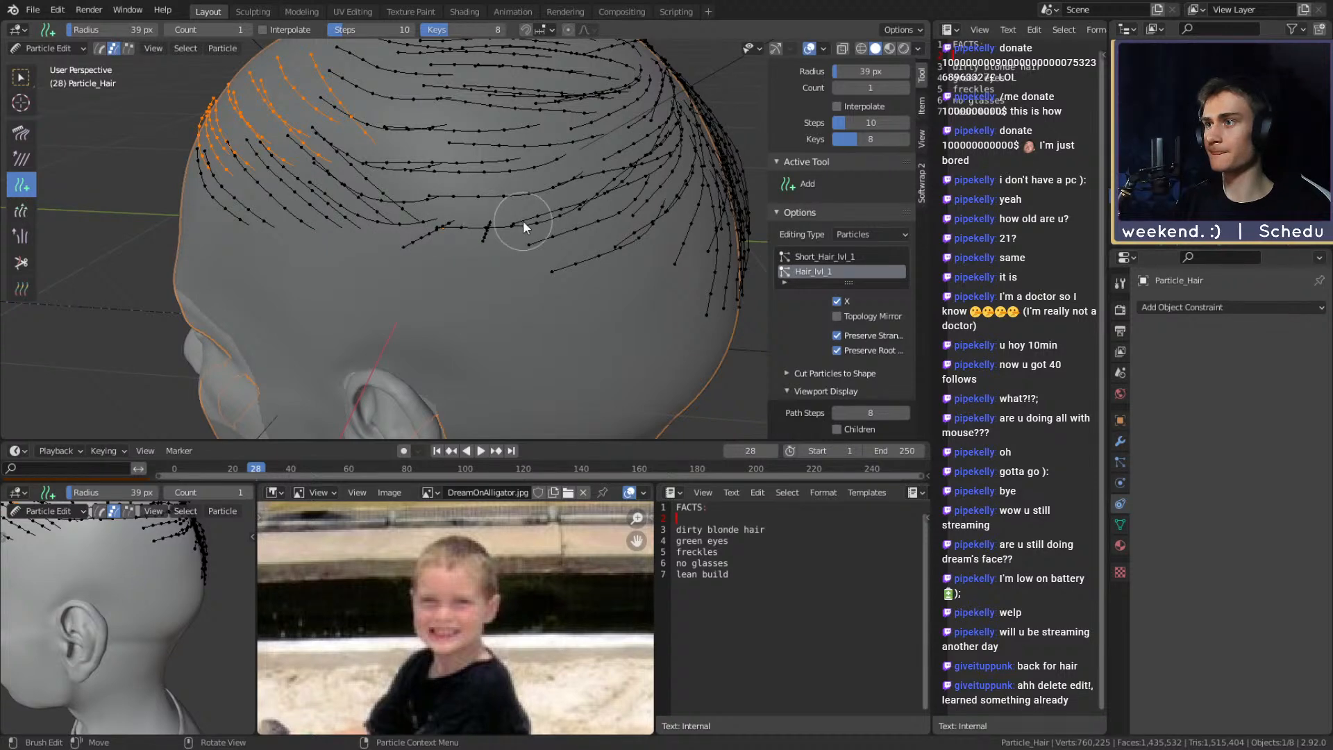
middle_drag(564, 223, 248, 305)
key(c)
drag(205, 307, 210, 271)
right_click(220, 300)
key(ctrl+KP_Add)
key(ctrl+KP_Add)
key(ctrl+KP_Add)
key(ctrl+KP_Add)
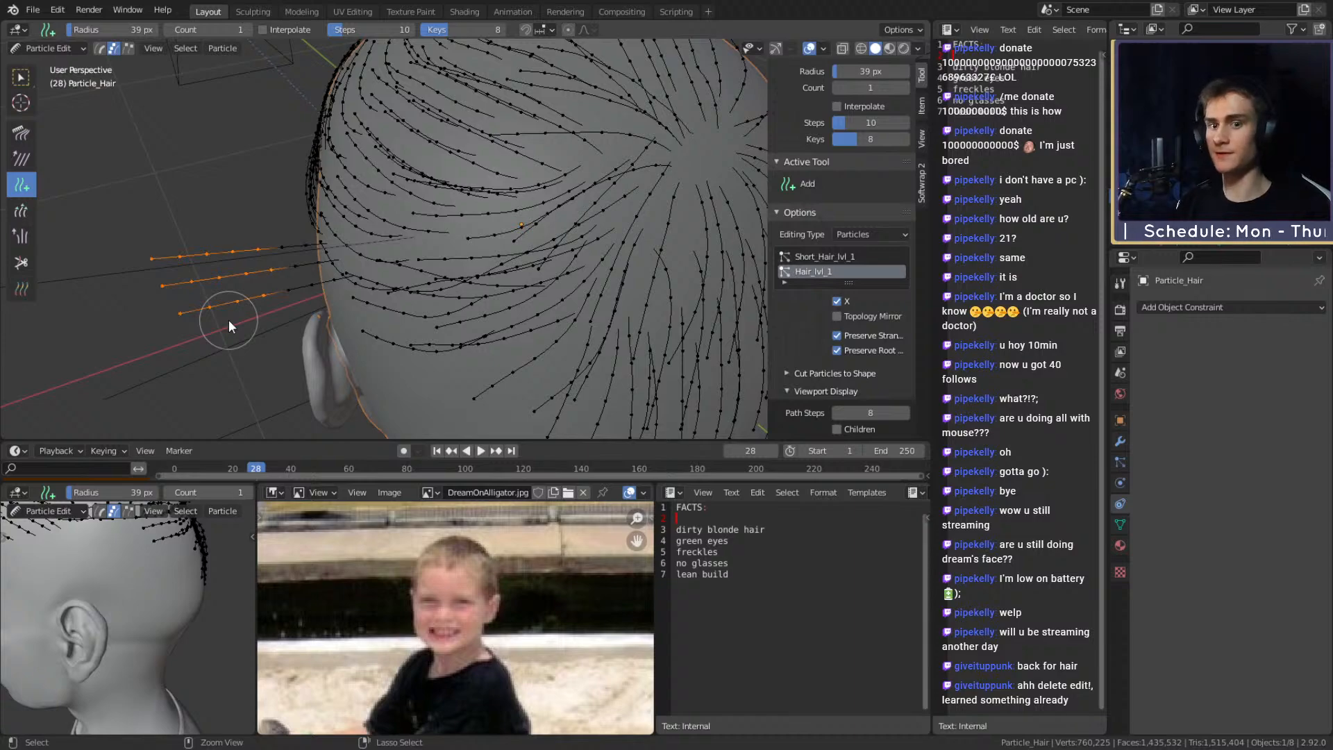
Comb the three selected hairs above the ear upward and flat against the scalp with the 152 px Comb brush
click(21, 132)
mouse_move(257, 182)
middle_down()
mouse_move(291, 194)
mouse_move(280, 174)
middle_up()
mouse_move(281, 175)
mouse_down()
mouse_move(211, 198)
mouse_move(265, 242)
mouse_move(281, 106)
mouse_up()
middle_drag(282, 106, 555, 187)
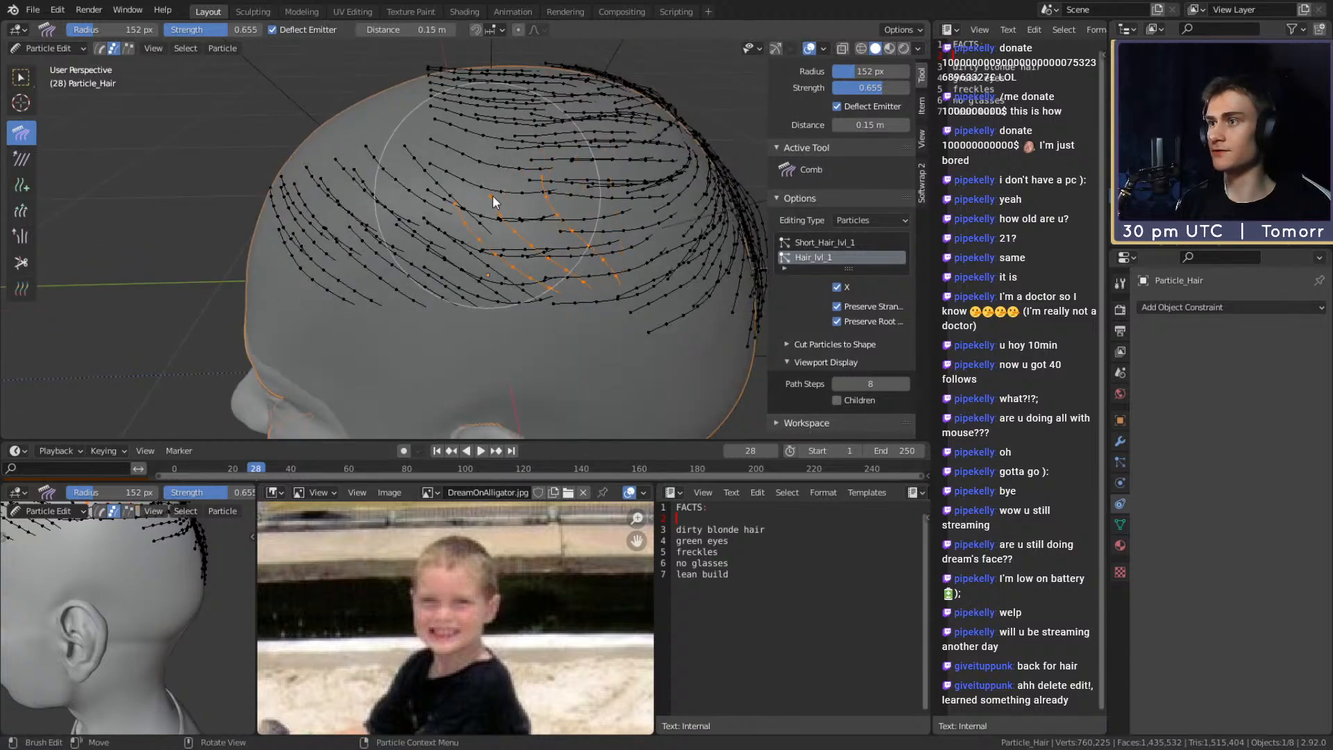
mouse_move(447, 124)
middle_down()
mouse_move(491, 202)
mouse_move(348, 208)
middle_up()
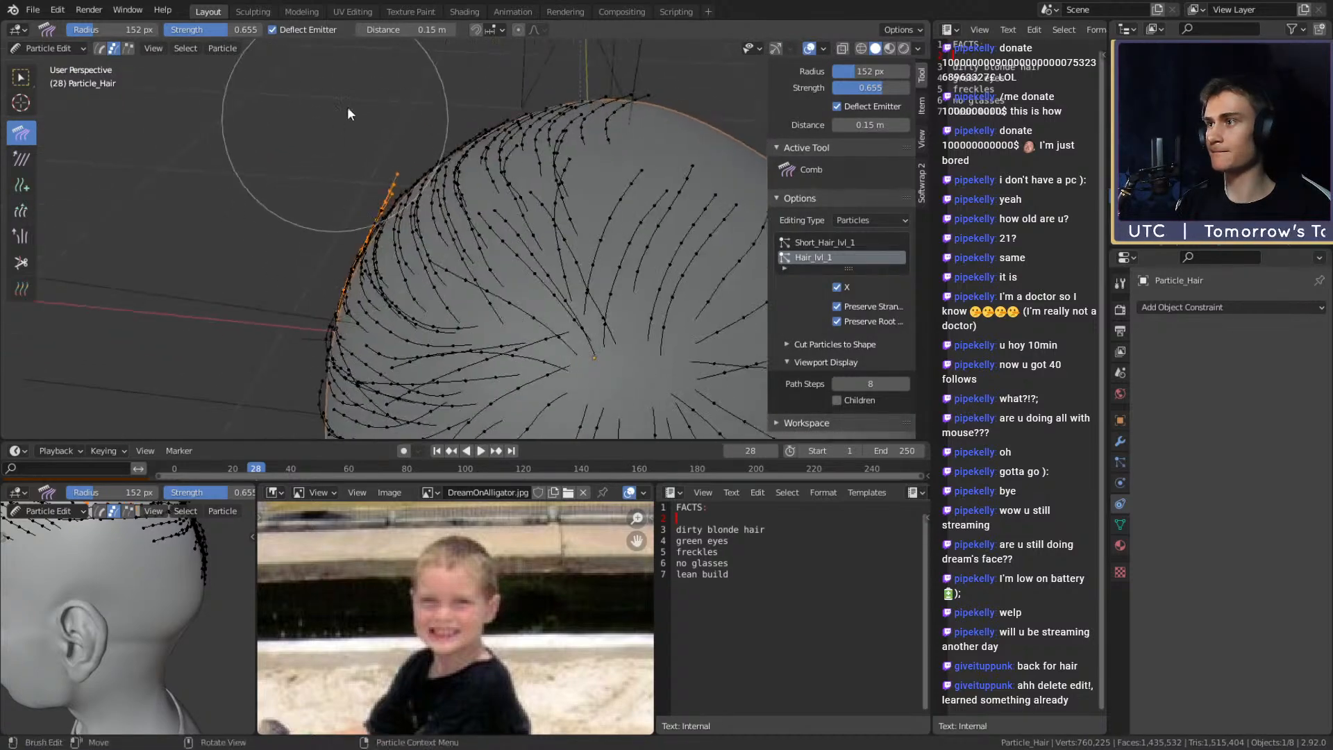
mouse_move(451, 142)
middle_down()
mouse_move(472, 211)
mouse_move(448, 189)
mouse_move(340, 186)
mouse_move(384, 139)
mouse_move(438, 181)
mouse_move(447, 152)
mouse_move(606, 177)
mouse_move(556, 282)
mouse_move(486, 201)
mouse_move(524, 207)
mouse_move(526, 230)
mouse_move(453, 336)
middle_up()
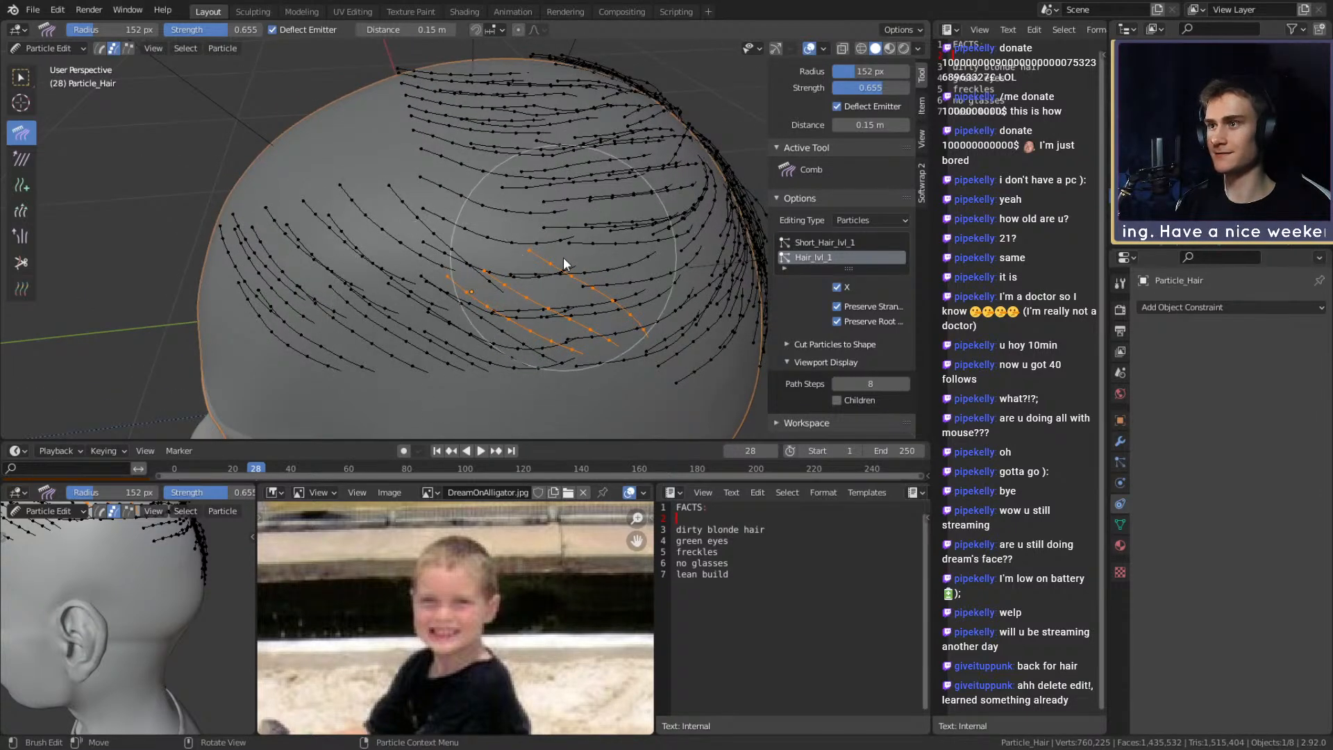
Set the Comb radius to 111 px and align the three hairs above the ear with their neighbours
key(f)
click(515, 298)
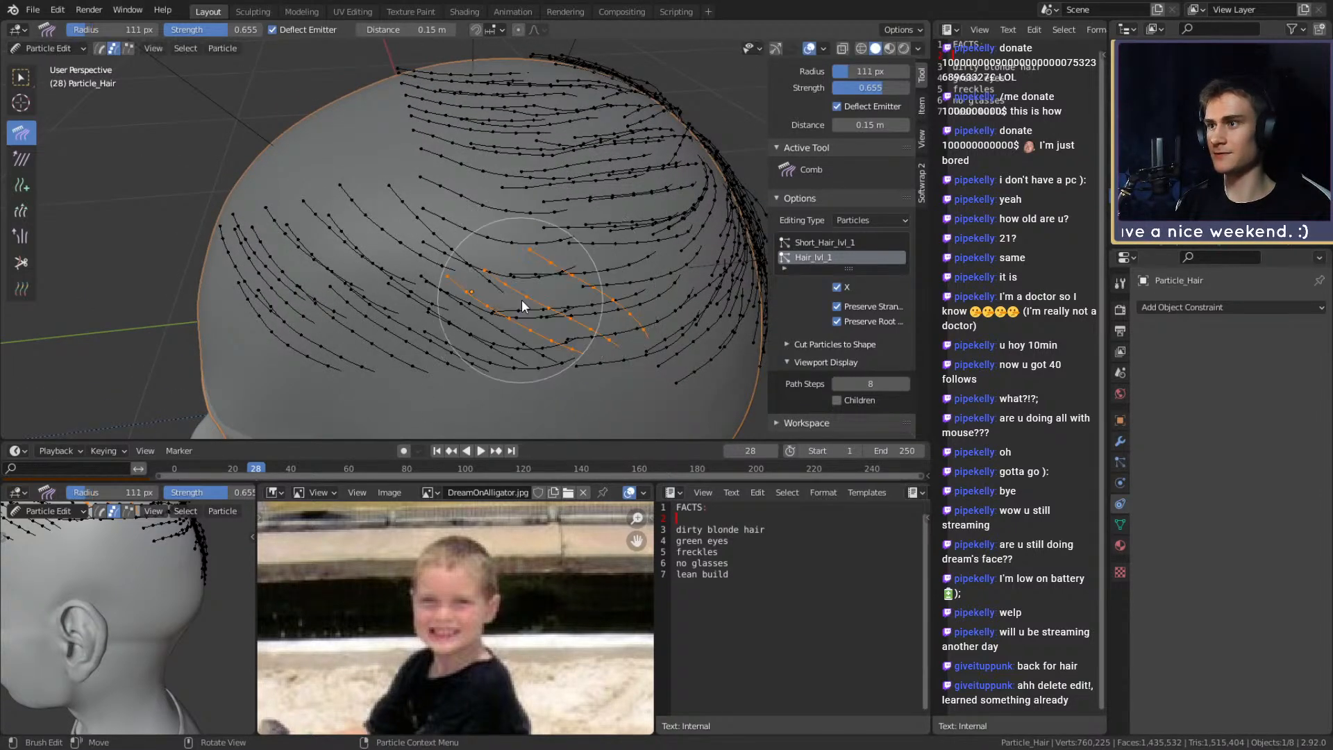
mouse_move(539, 295)
middle_down()
mouse_move(581, 273)
mouse_move(498, 240)
mouse_move(623, 185)
mouse_move(564, 247)
mouse_move(690, 203)
mouse_move(631, 207)
mouse_move(588, 182)
mouse_move(590, 155)
mouse_move(515, 134)
mouse_move(519, 318)
mouse_move(540, 299)
middle_up()
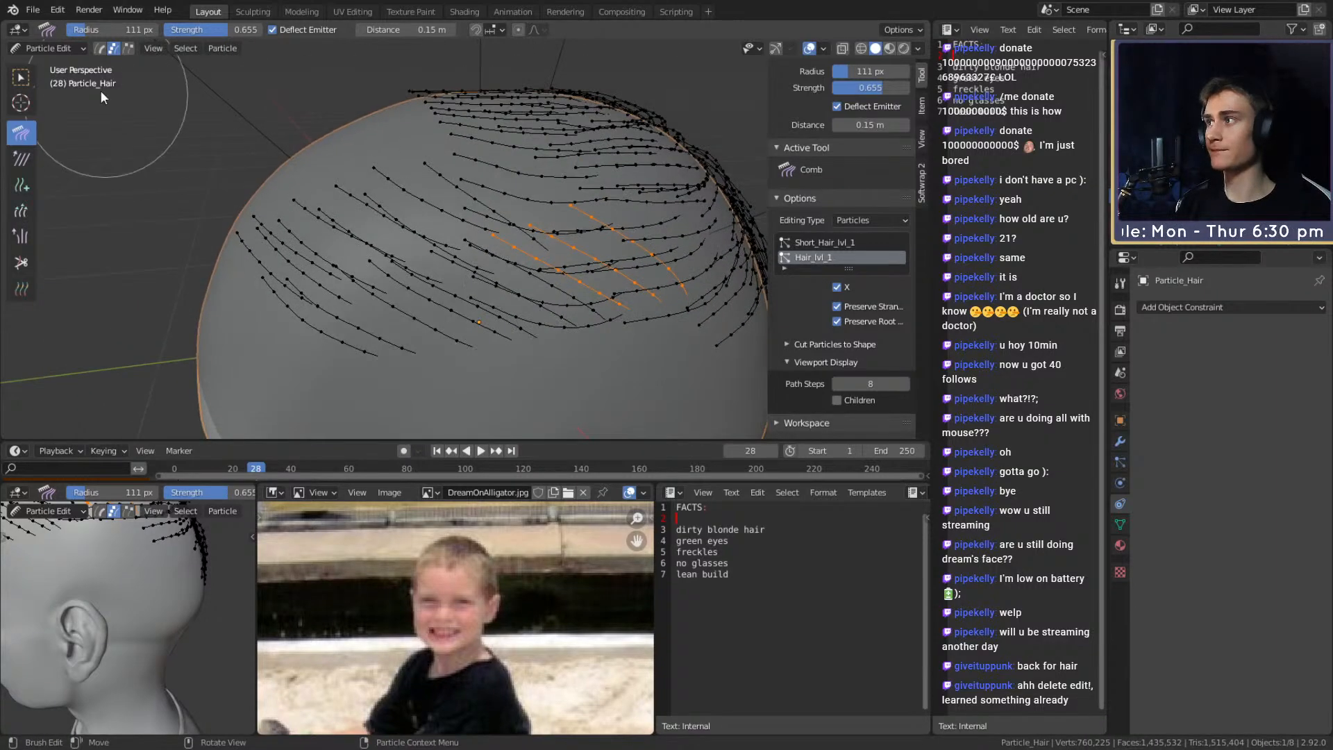
Examine the strand coverage on the side and top in Object Mode, then resume Particle Edit
click(67, 50)
click(52, 65)
middle_drag(352, 217, 486, 267)
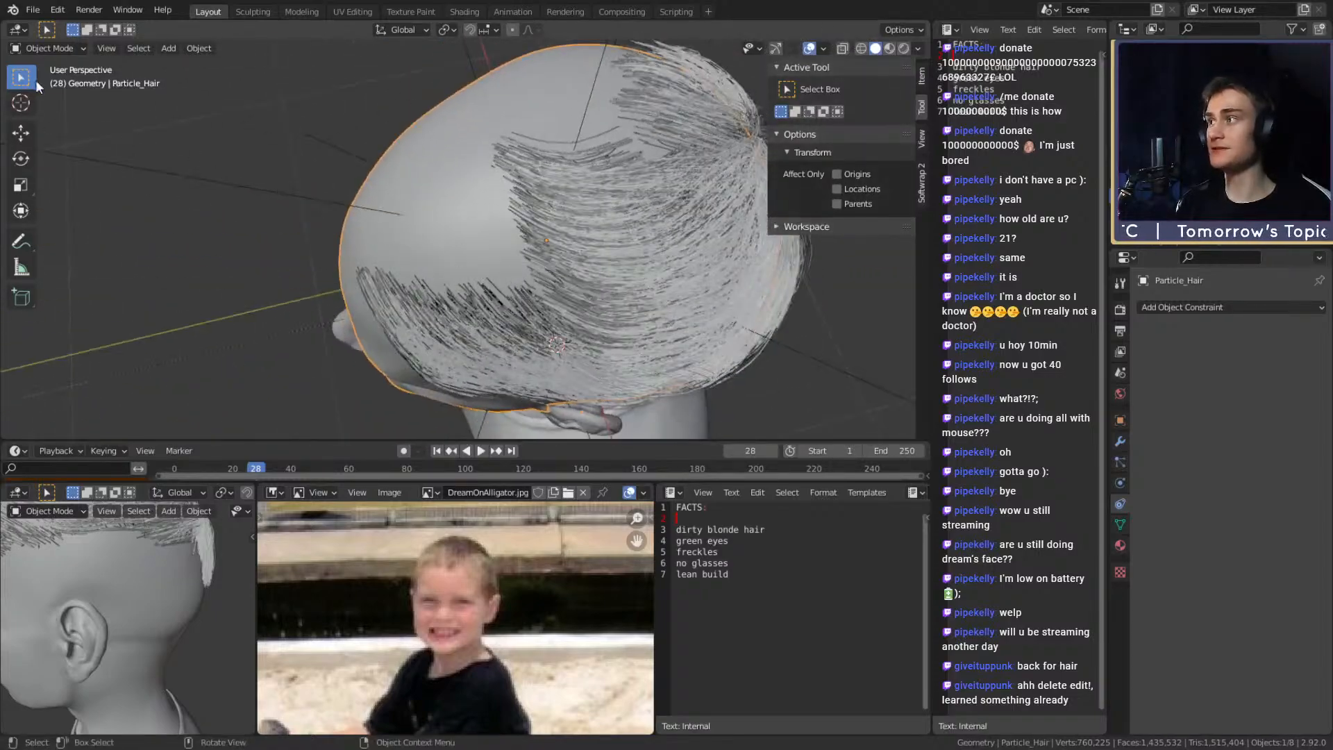
click(56, 47)
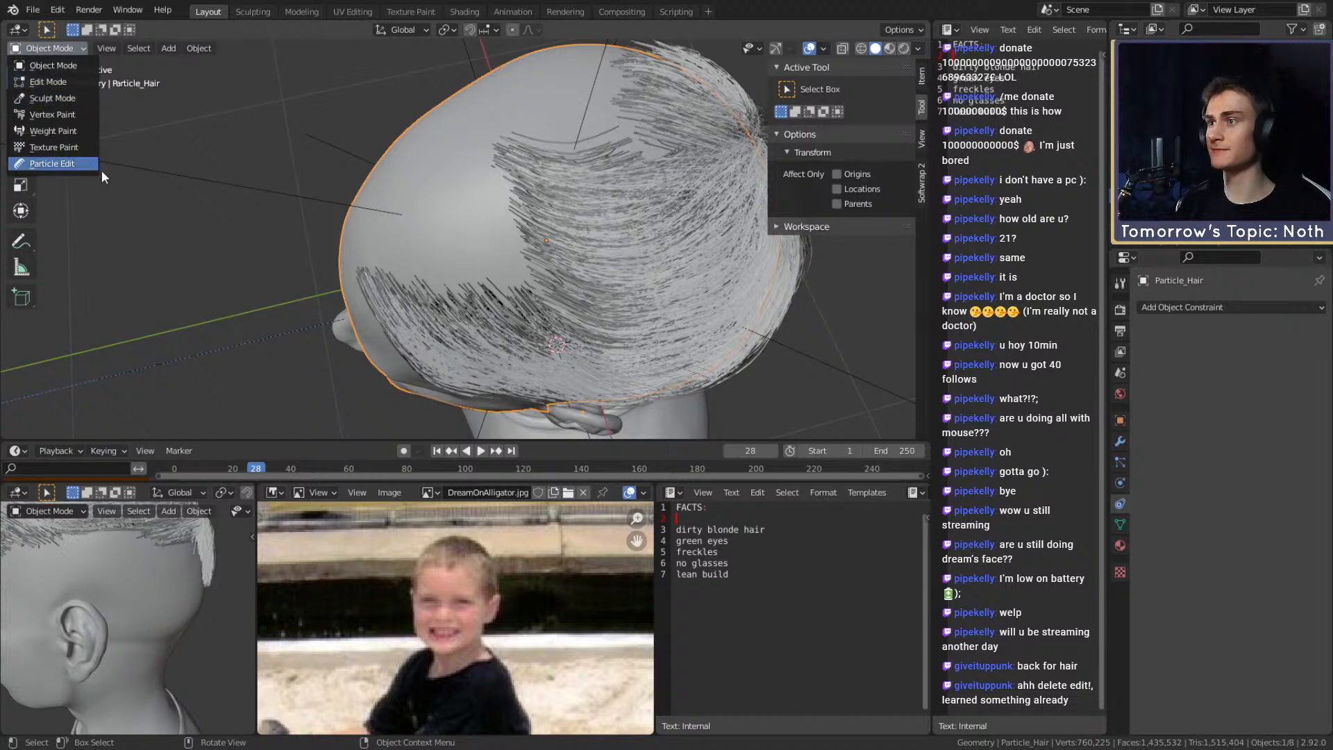
click(63, 165)
Add a row of guide hairs with the Add brush along the front edge of the combed hair on the upper side
scroll(451, 248, up, 3)
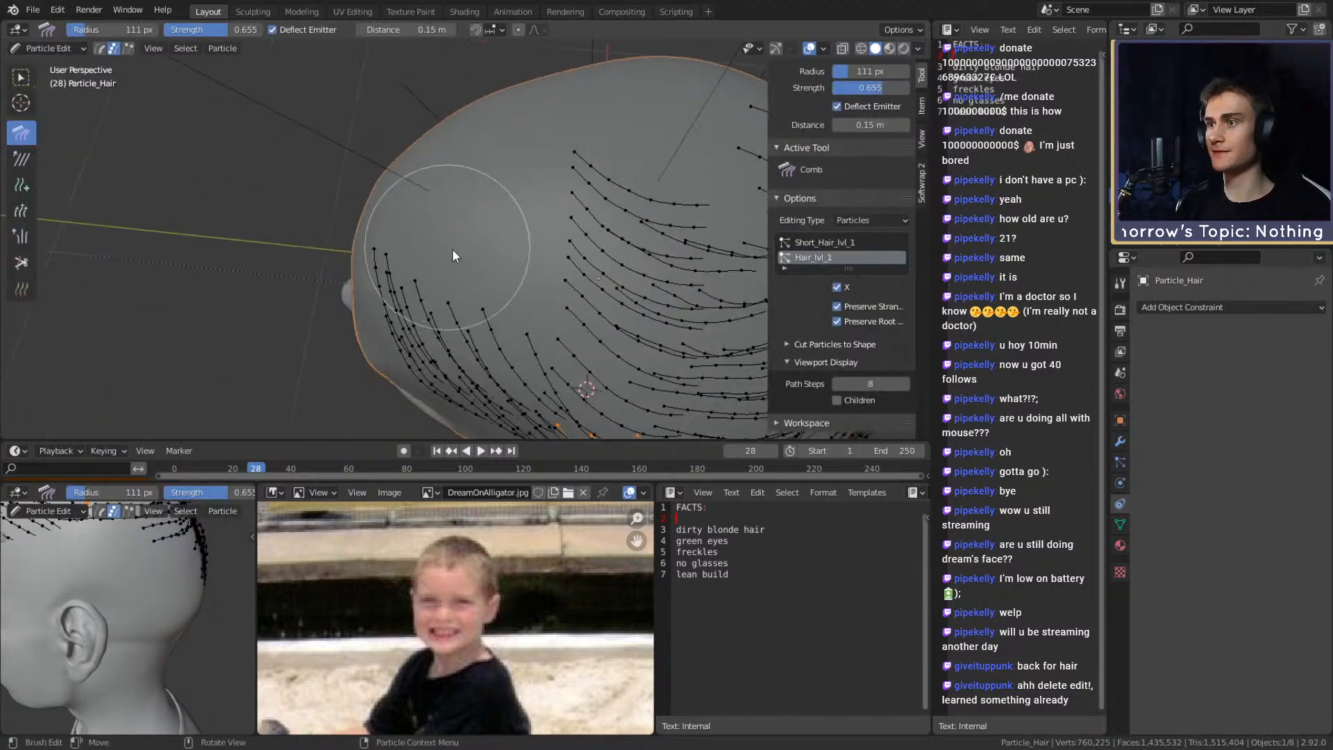
click(23, 186)
click(526, 296)
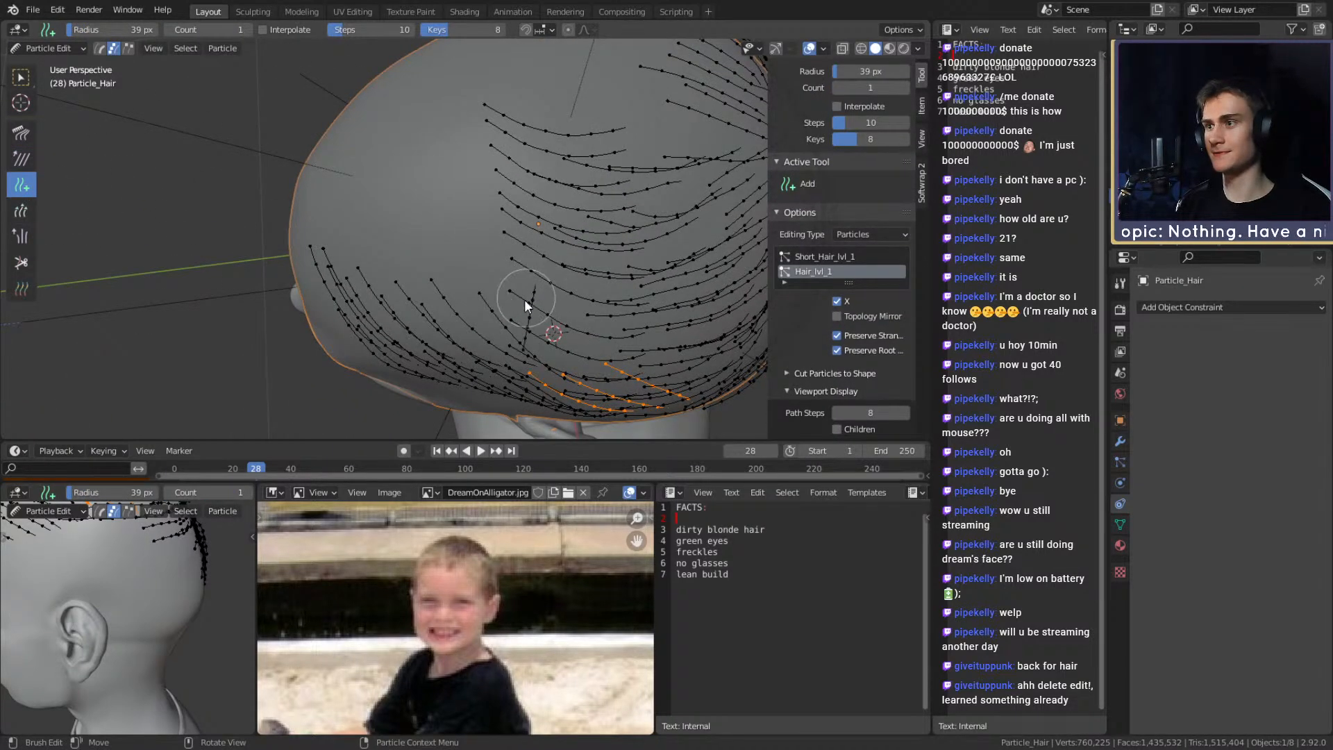
click(520, 292)
middle_drag(538, 276, 602, 232)
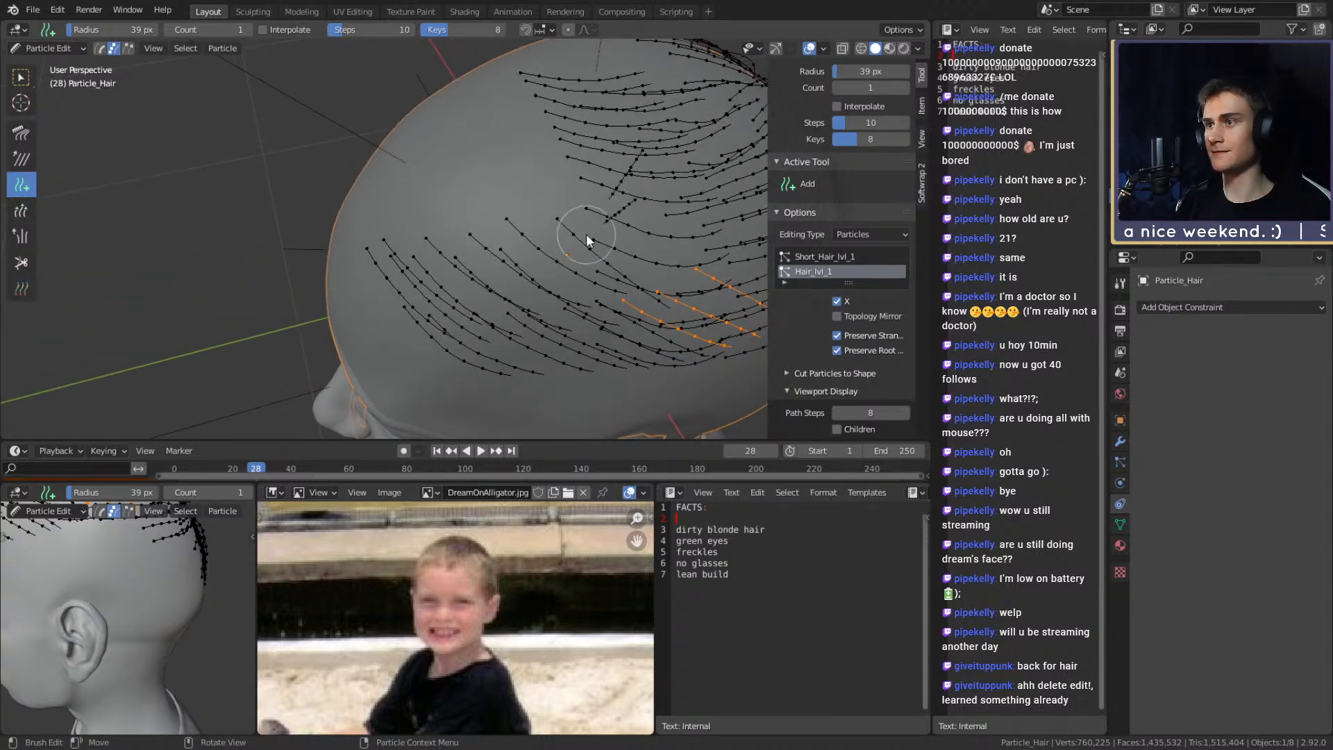
Circle-select the points of the new row of upright guide hairs on the upper side and top
mouse_move(509, 262)
middle_down()
mouse_move(536, 270)
mouse_move(485, 295)
mouse_move(599, 256)
mouse_move(528, 223)
mouse_move(533, 201)
middle_up()
key(f)
drag(567, 102, 318, 268)
right_click(319, 269)
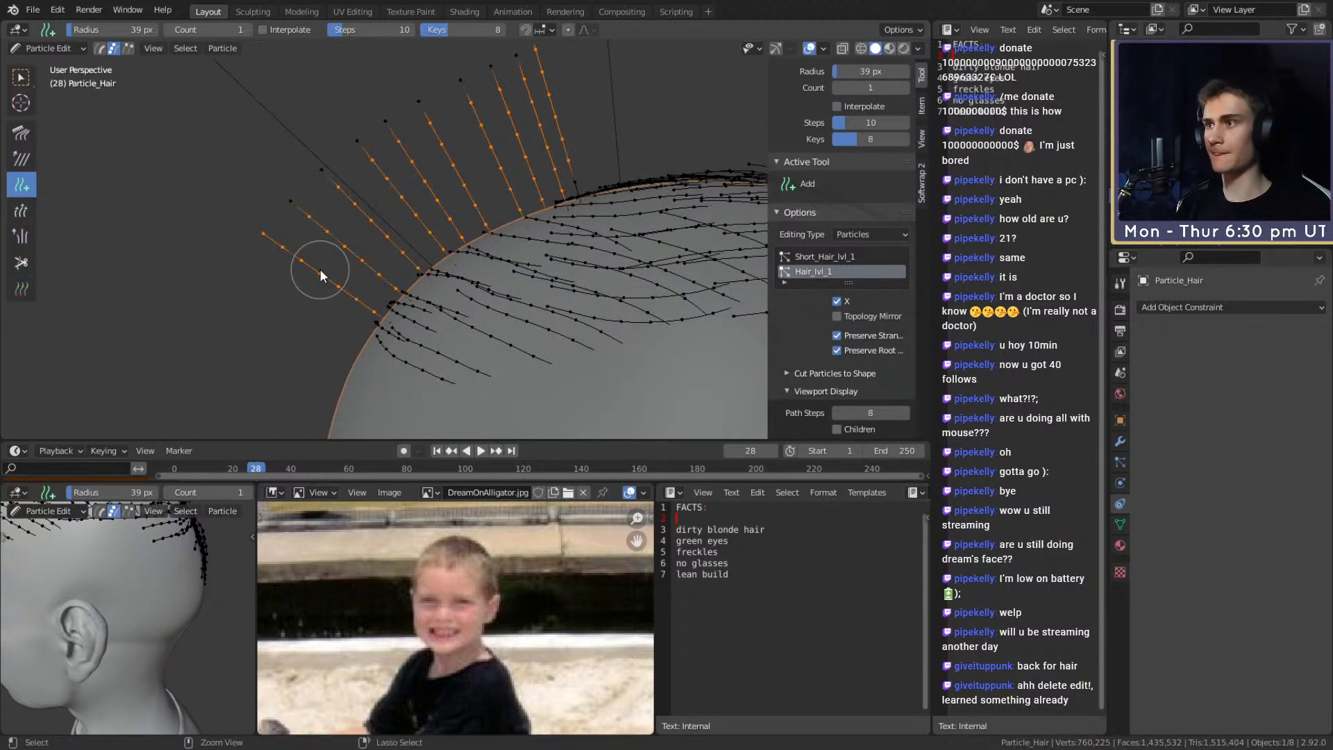
Comb the selected row on the upper side and top over and flat against the scalp
click(20, 132)
middle_drag(347, 271, 235, 281)
mouse_move(235, 281)
mouse_down()
mouse_move(485, 141)
mouse_move(346, 243)
mouse_move(585, 143)
mouse_move(535, 161)
mouse_move(522, 184)
mouse_up()
mouse_move(522, 185)
middle_down()
mouse_move(697, 225)
mouse_move(624, 255)
middle_up()
key(f)
click(664, 216)
drag(481, 199, 527, 208)
middle_drag(526, 208, 548, 194)
drag(366, 251, 466, 226)
mouse_move(472, 223)
middle_down()
mouse_move(545, 162)
mouse_move(498, 179)
mouse_move(545, 176)
mouse_move(415, 117)
mouse_move(522, 207)
middle_up()
Refine the selected front row against the scalp with a 157 px Comb radius, and enlarge the radius to 174 px
key(f)
click(639, 130)
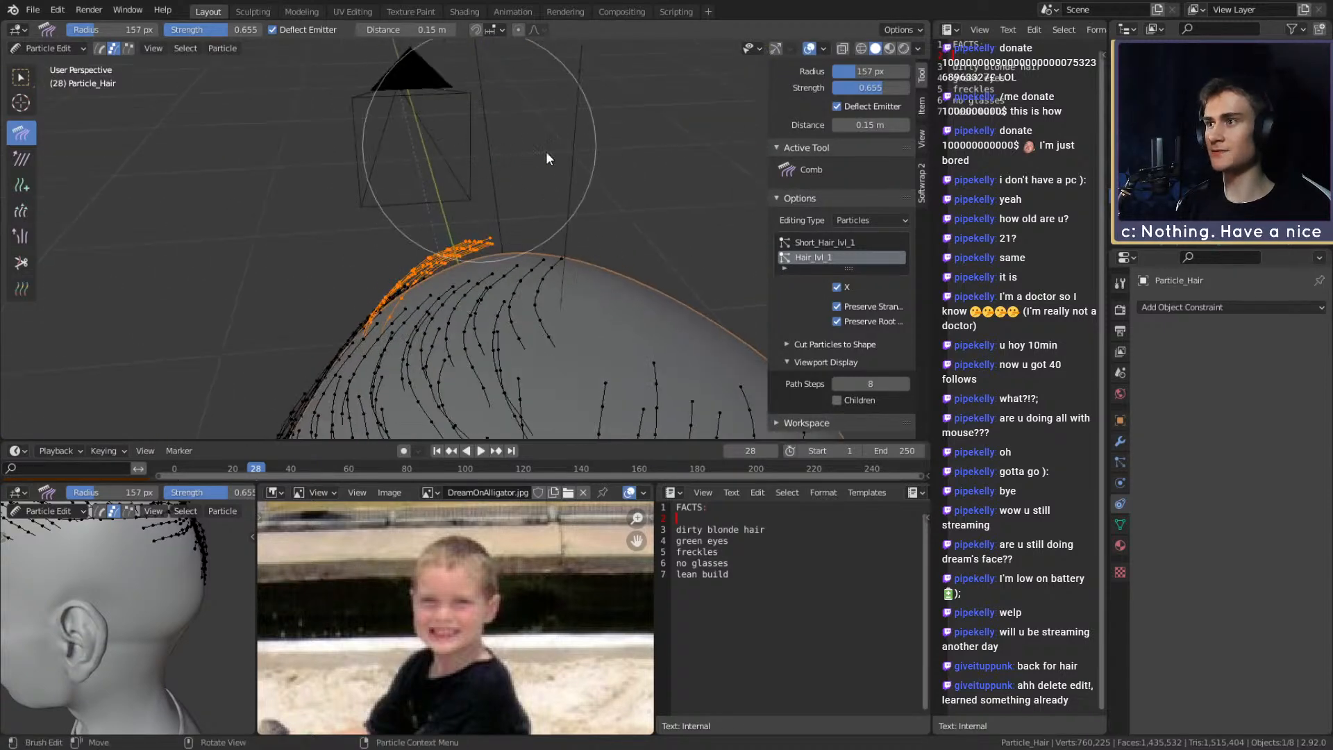
middle_drag(530, 151, 535, 196)
mouse_move(511, 147)
middle_down()
mouse_move(515, 177)
mouse_move(564, 218)
mouse_move(566, 239)
mouse_move(500, 256)
mouse_move(482, 284)
mouse_move(467, 265)
mouse_move(569, 153)
mouse_move(452, 153)
mouse_move(495, 171)
mouse_move(543, 165)
mouse_move(514, 168)
mouse_move(550, 257)
mouse_move(538, 284)
mouse_move(573, 161)
mouse_move(551, 189)
mouse_move(516, 183)
mouse_move(530, 236)
mouse_move(397, 292)
mouse_move(529, 265)
mouse_move(573, 294)
middle_up()
key(f)
click(389, 318)
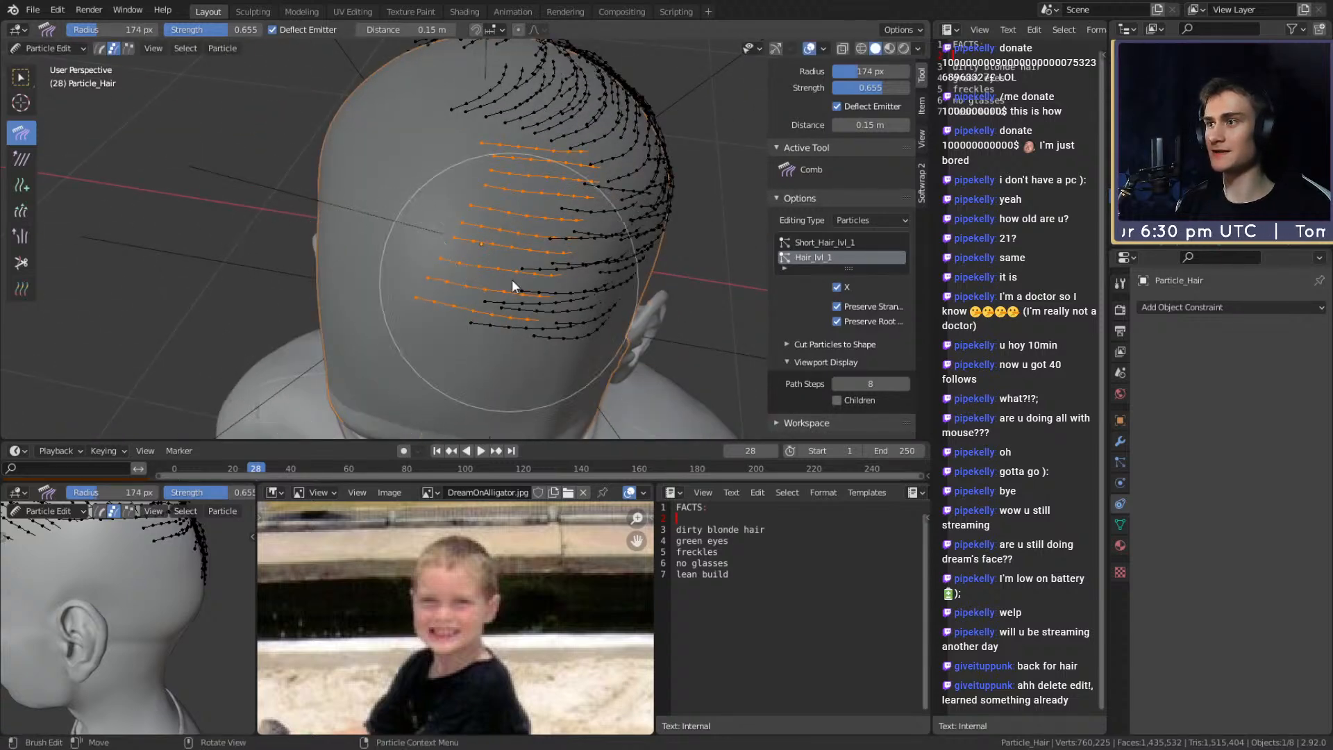
Compare the combed guide hairs on the front and top of the head with the sculpted hairstyle
mouse_move(453, 314)
middle_down()
mouse_move(548, 257)
mouse_move(502, 293)
mouse_move(544, 277)
mouse_move(520, 243)
mouse_move(573, 269)
mouse_move(373, 223)
mouse_move(464, 207)
middle_up()
mouse_move(452, 306)
middle_down()
mouse_move(613, 314)
mouse_move(455, 361)
mouse_move(555, 213)
middle_up()
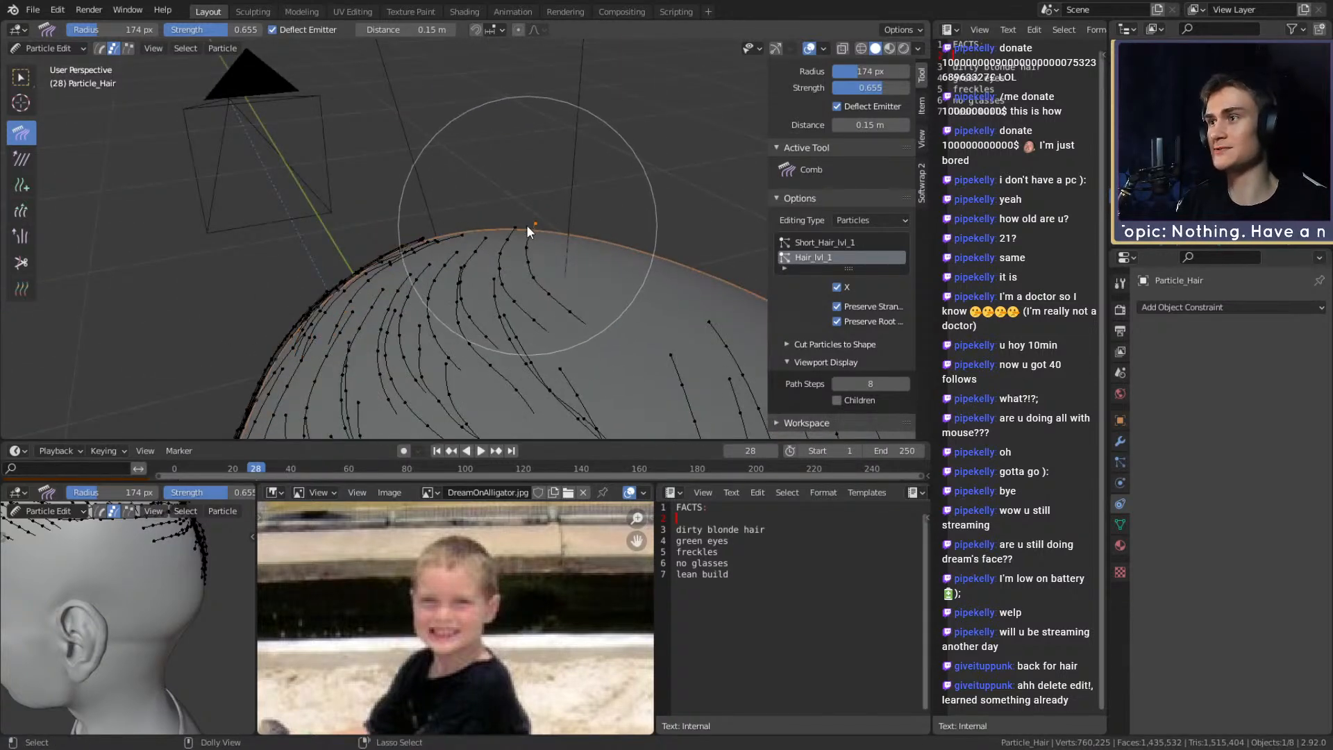
mouse_move(540, 218)
middle_down()
mouse_move(506, 212)
mouse_move(531, 124)
mouse_move(610, 247)
mouse_move(586, 298)
mouse_move(567, 276)
mouse_move(614, 288)
mouse_move(531, 261)
mouse_move(529, 245)
mouse_move(597, 229)
middle_up()
click(1305, 167)
click(1305, 167)
scroll(519, 285, down, 4)
scroll(524, 248, up, 4)
mouse_move(519, 286)
middle_down()
mouse_move(525, 252)
mouse_move(494, 208)
mouse_move(510, 288)
mouse_move(515, 264)
mouse_move(574, 212)
middle_up()
Place guide hairs with the Add brush over the sculpted hair at the front hairline, and undo the last two placements
click(21, 185)
click(522, 269)
click(1305, 166)
click(1305, 167)
mouse_move(581, 285)
middle_down()
mouse_move(569, 261)
mouse_move(577, 268)
mouse_move(494, 279)
mouse_move(506, 286)
mouse_move(493, 261)
mouse_move(489, 281)
middle_up()
click(1305, 166)
click(583, 275)
click(527, 265)
click(511, 273)
key(ctrl+z)
key(ctrl+z)
Extend the row of guide hairs over the sculpted hair across the front hairline with the Add brush
mouse_move(595, 265)
middle_down()
mouse_move(561, 254)
mouse_move(522, 270)
mouse_move(486, 265)
mouse_move(554, 277)
mouse_move(491, 275)
mouse_move(523, 260)
mouse_move(527, 280)
middle_up()
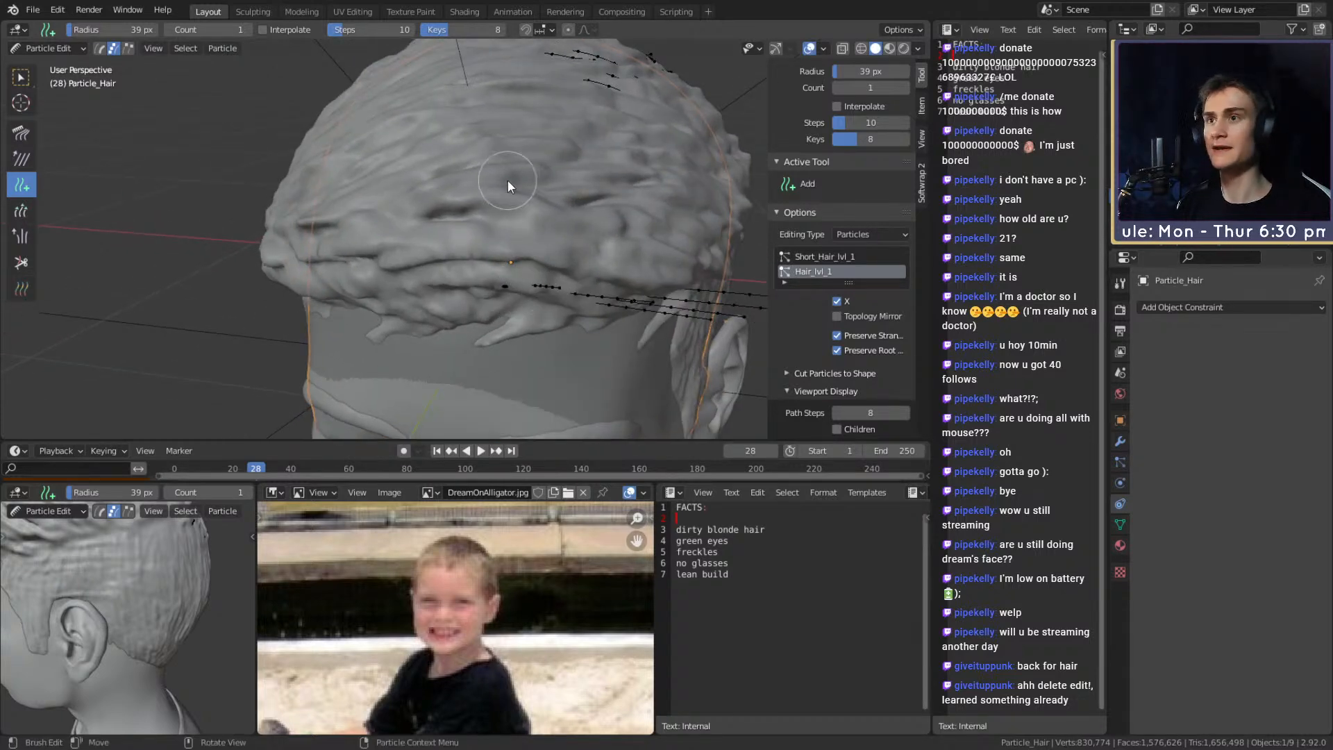
mouse_move(399, 214)
middle_down()
mouse_move(476, 273)
mouse_move(485, 210)
mouse_move(520, 229)
middle_up()
click(50, 47)
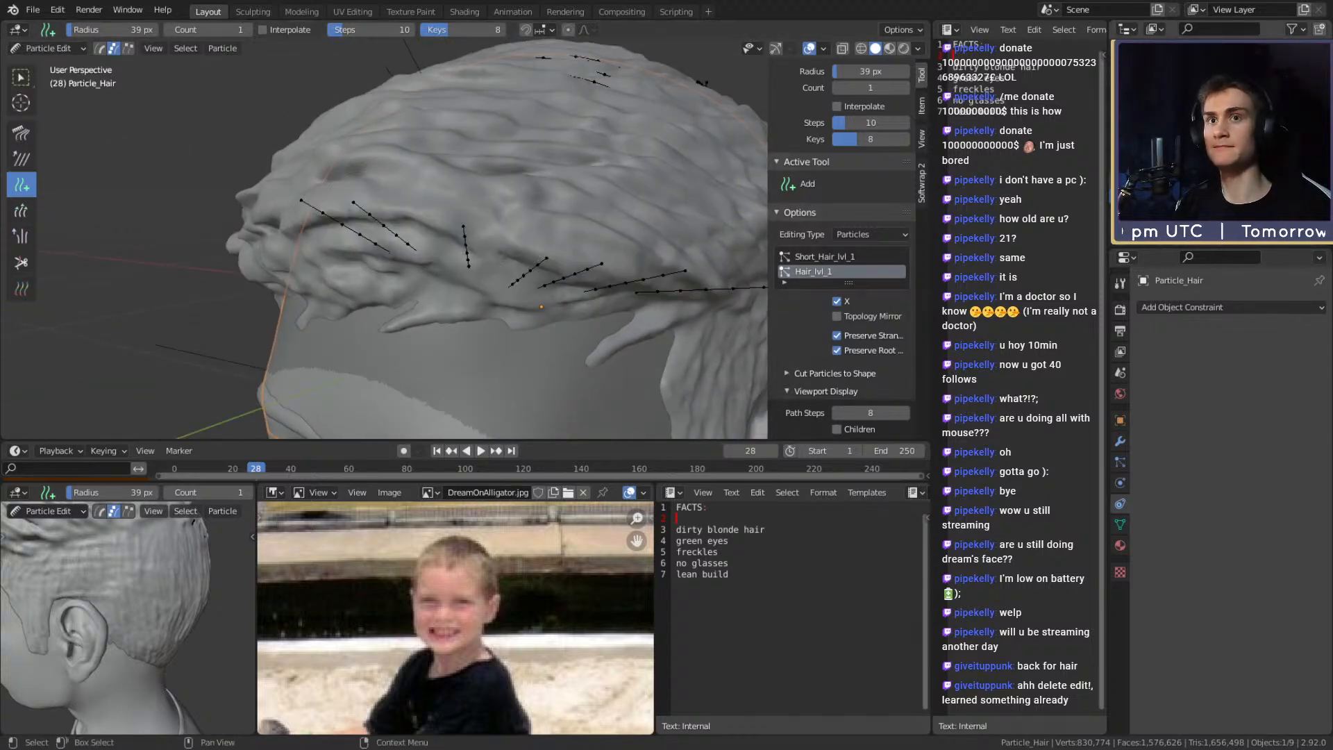
Select the new upright row at the front hairline and comb it down against the scalp
mouse_move(430, 270)
middle_down()
mouse_move(476, 298)
mouse_move(540, 224)
mouse_move(486, 273)
middle_up()
mouse_move(406, 294)
mouse_down()
mouse_move(394, 297)
mouse_move(552, 176)
mouse_up()
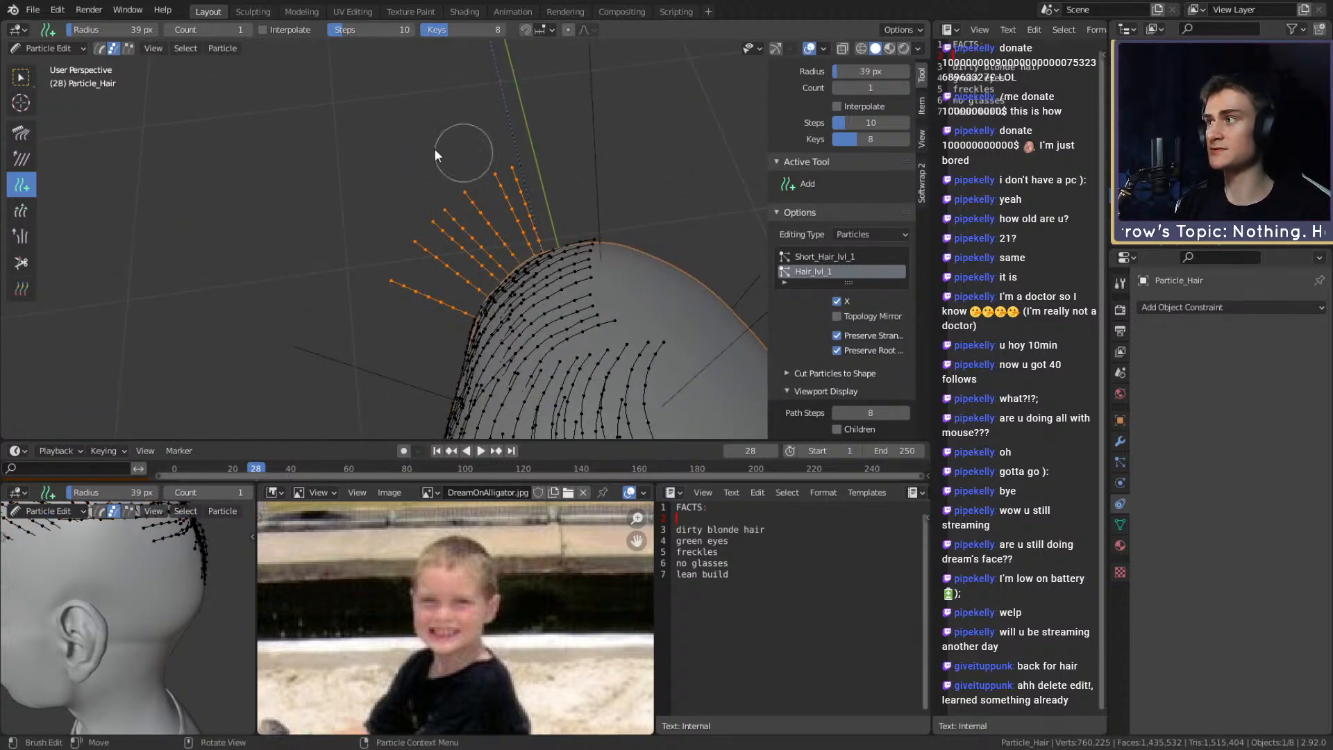
click(22, 134)
middle_drag(396, 226, 374, 257)
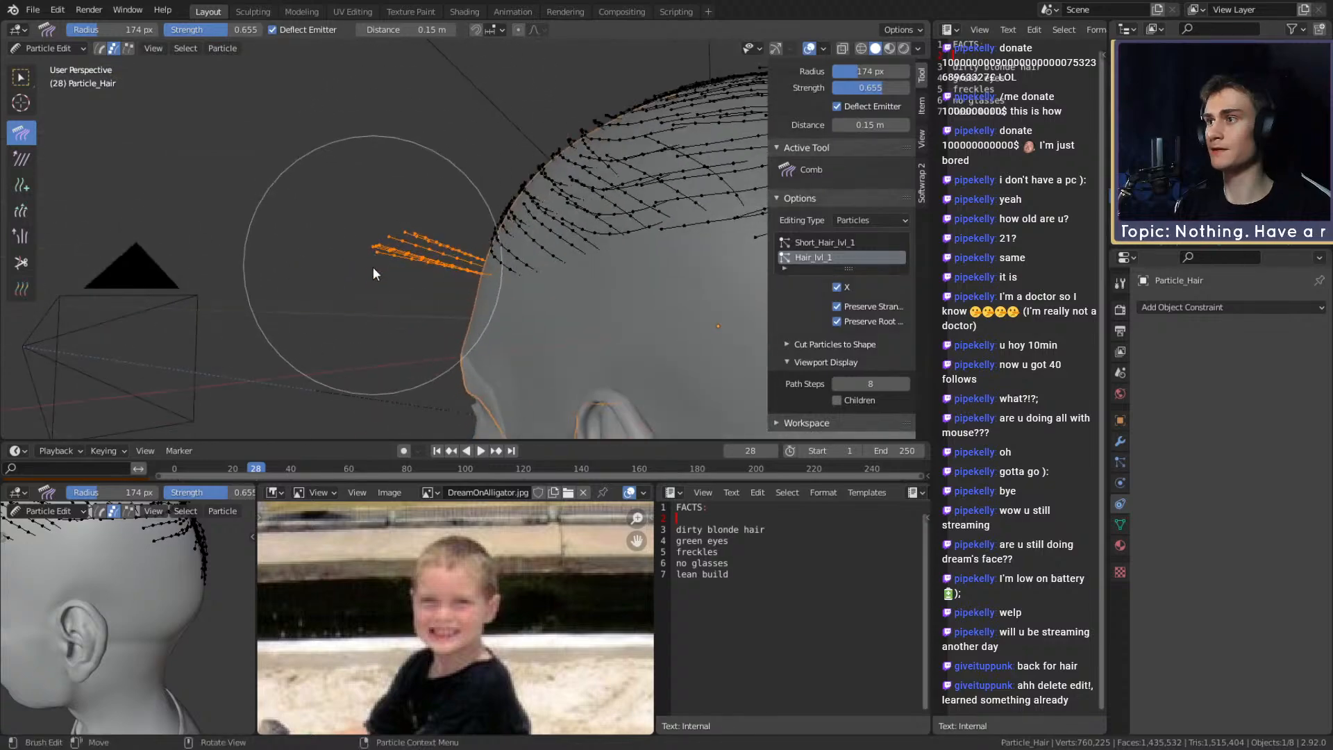
mouse_move(429, 111)
middle_down()
mouse_move(498, 211)
mouse_move(457, 145)
mouse_move(412, 119)
mouse_move(469, 126)
mouse_move(534, 206)
mouse_move(522, 153)
middle_up()
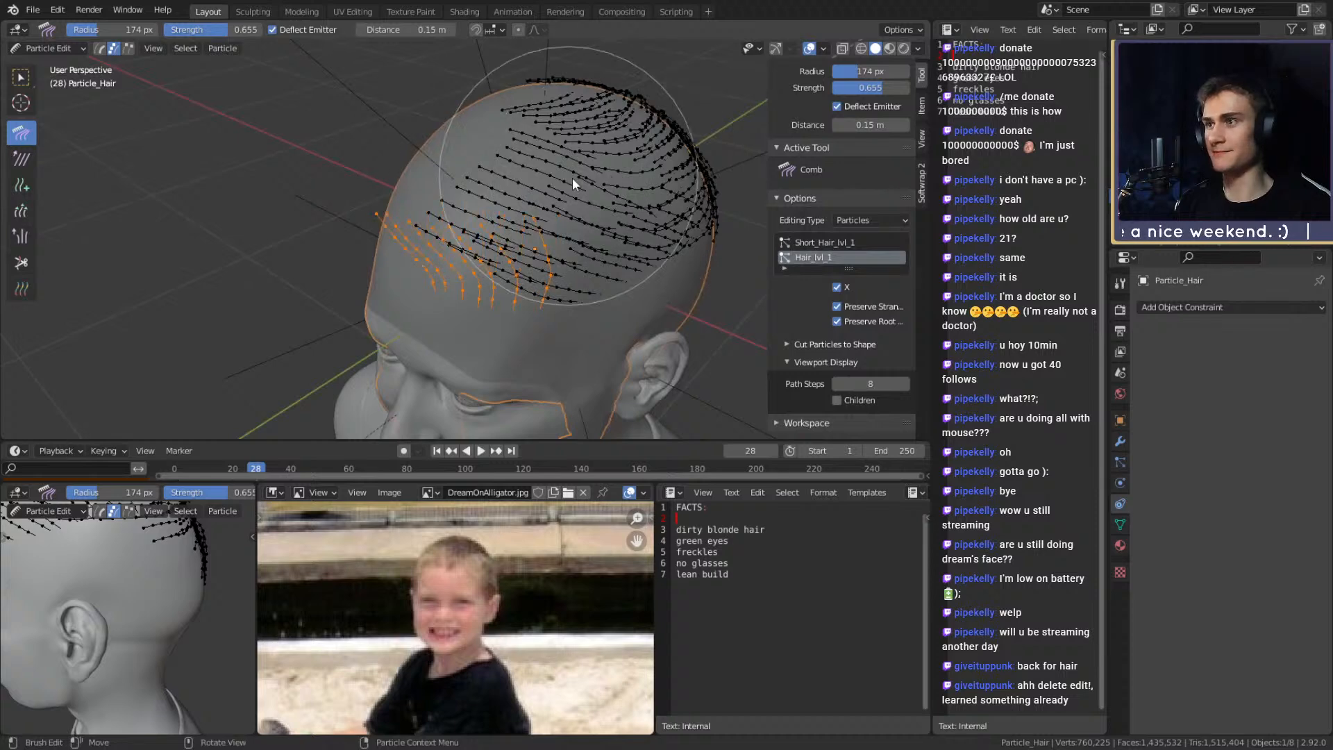
Enlarge the Comb radius to 232 px and comb the selected front row diagonally over the forehead side of the scalp
scroll(533, 193, up, 2)
mouse_move(543, 198)
middle_down()
mouse_move(572, 187)
mouse_move(594, 205)
mouse_move(440, 228)
mouse_move(288, 167)
middle_up()
mouse_move(447, 189)
middle_down()
mouse_move(542, 151)
mouse_move(533, 168)
middle_up()
mouse_move(449, 183)
middle_down()
mouse_move(492, 156)
mouse_move(395, 202)
mouse_move(243, 206)
middle_up()
mouse_move(387, 169)
middle_down()
mouse_move(512, 160)
mouse_move(476, 169)
mouse_move(405, 127)
mouse_move(467, 153)
mouse_move(496, 186)
mouse_move(393, 202)
mouse_move(428, 217)
mouse_move(348, 131)
mouse_move(419, 136)
mouse_move(364, 198)
mouse_move(414, 168)
mouse_move(565, 228)
mouse_move(551, 231)
middle_up()
key(f)
click(521, 202)
drag(508, 200, 469, 202)
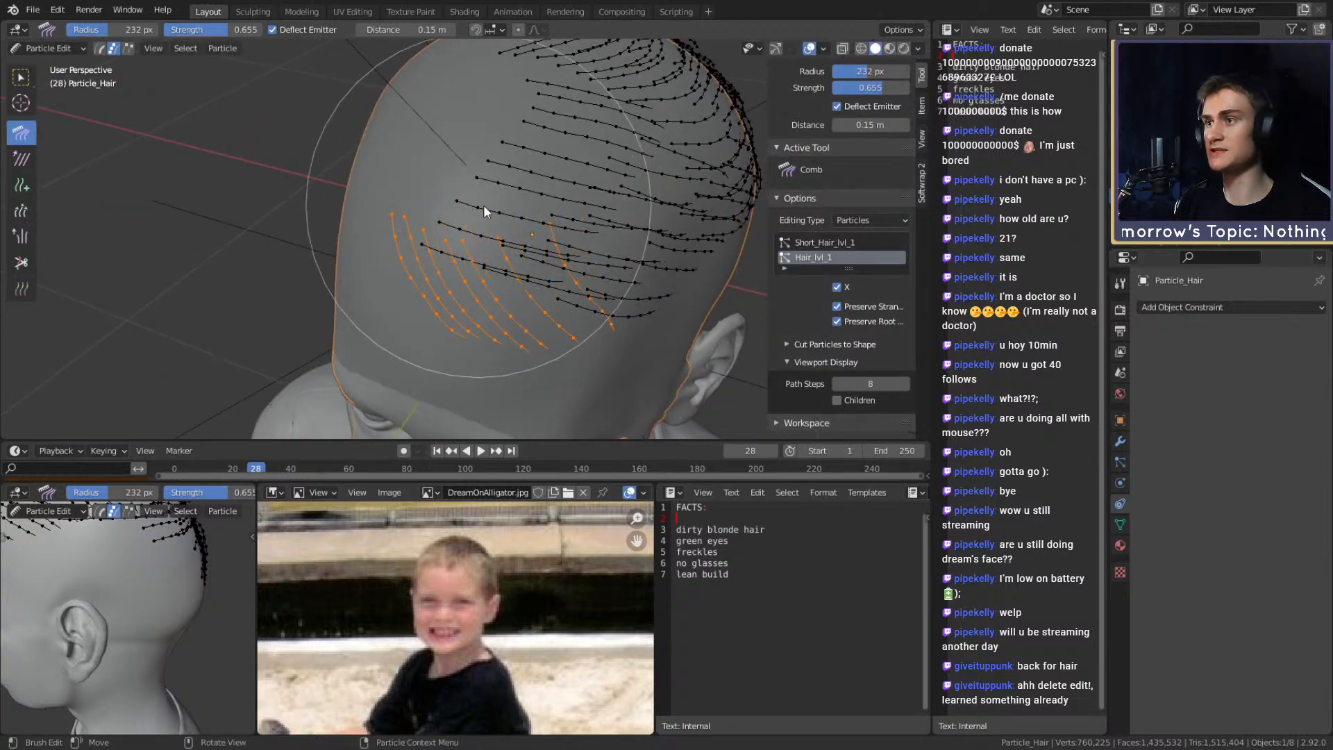
Refine the selected front row against the scalp with a 125 px Comb radius, and enlarge the radius to 155 px
middle_drag(514, 200, 479, 188)
key(f)
click(401, 185)
drag(446, 185, 411, 187)
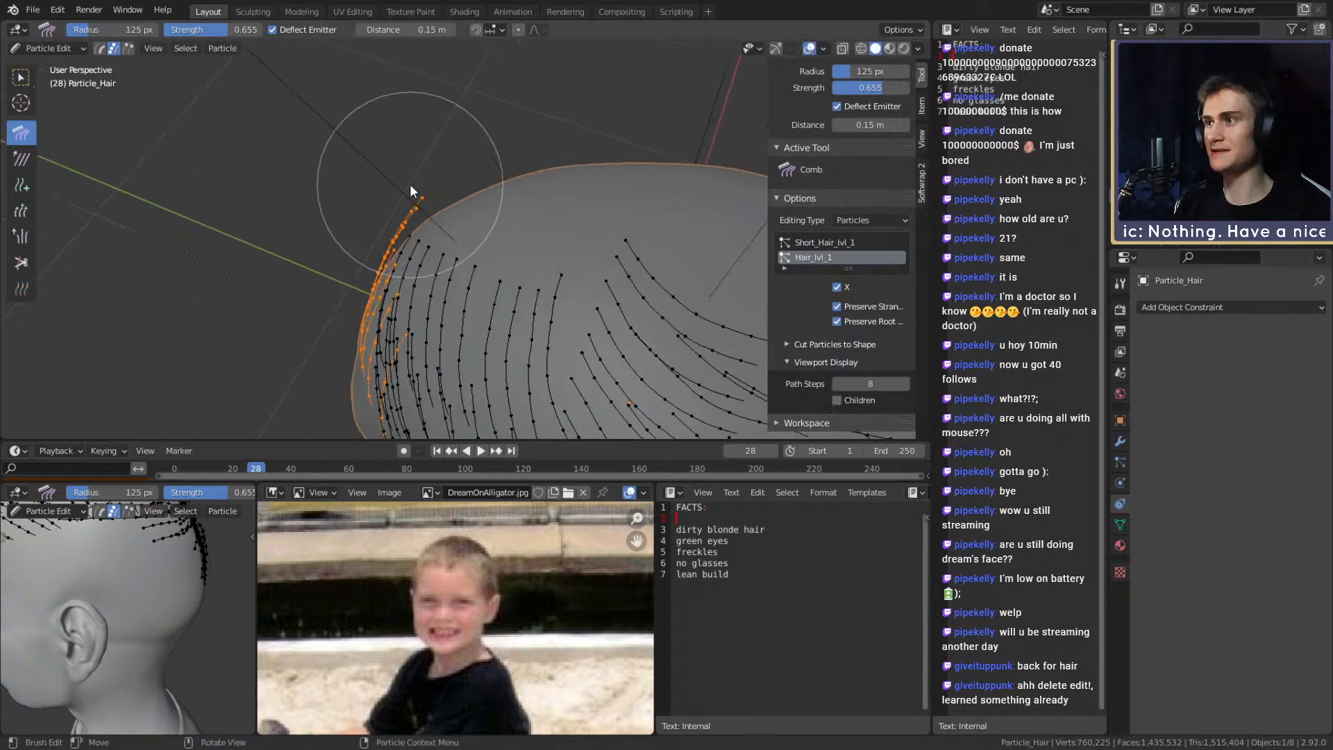
middle_drag(493, 179, 641, 251)
mouse_move(526, 156)
middle_down()
mouse_move(543, 256)
mouse_move(531, 226)
mouse_move(560, 259)
mouse_move(610, 256)
mouse_move(556, 252)
mouse_move(610, 269)
mouse_move(505, 203)
mouse_move(531, 227)
mouse_move(402, 230)
mouse_move(423, 210)
mouse_move(564, 231)
mouse_move(484, 242)
mouse_move(211, 197)
middle_up()
key(f)
click(529, 234)
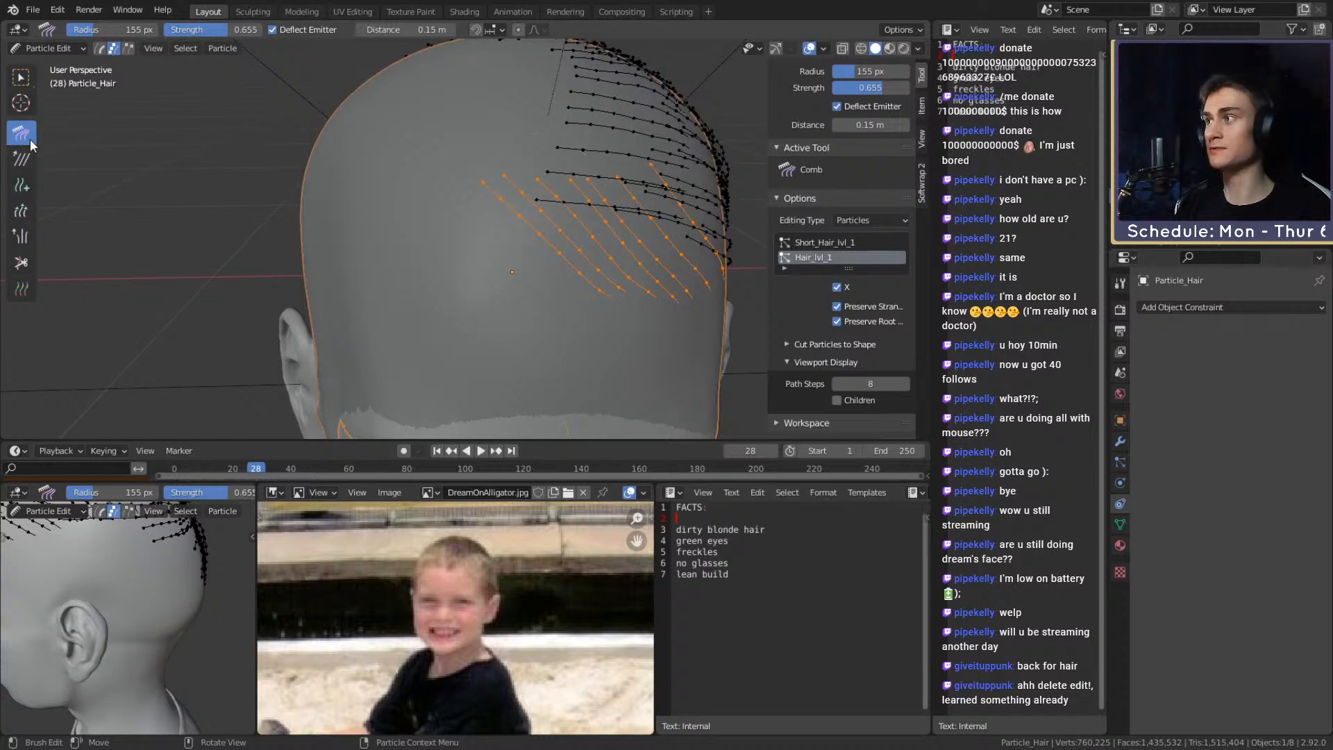
Switch to the Add brush, and save the file
click(20, 185)
middle_drag(514, 265, 572, 260)
click(33, 10)
click(52, 108)
middle_drag(458, 229, 614, 275)
scroll(615, 275, up, 3)
Add a row of guide hairs over the sculpted hair from the front hairline towards the opposite temple, and hide the sculpted hair
click(1305, 146)
middle_drag(378, 268, 646, 240)
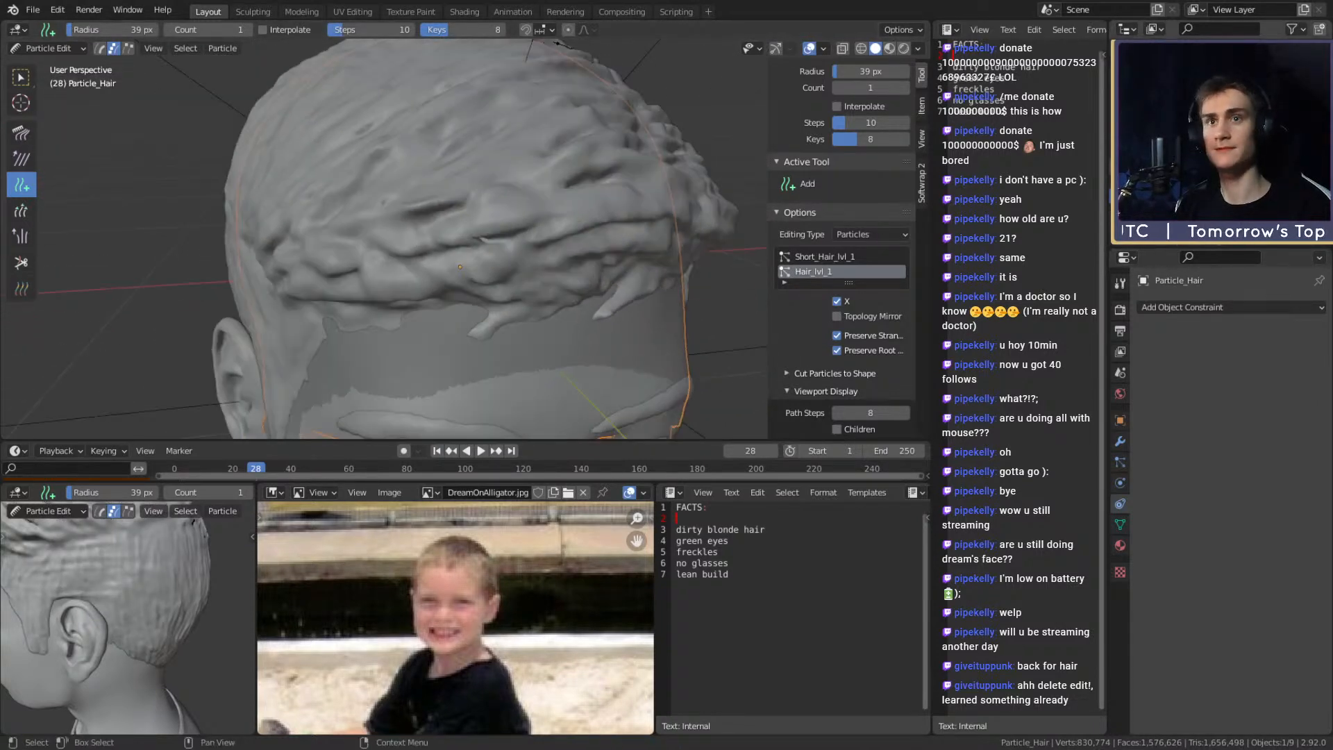
mouse_move(754, 216)
middle_down()
mouse_move(698, 210)
mouse_move(542, 247)
mouse_move(607, 248)
mouse_move(529, 276)
middle_up()
click(1305, 146)
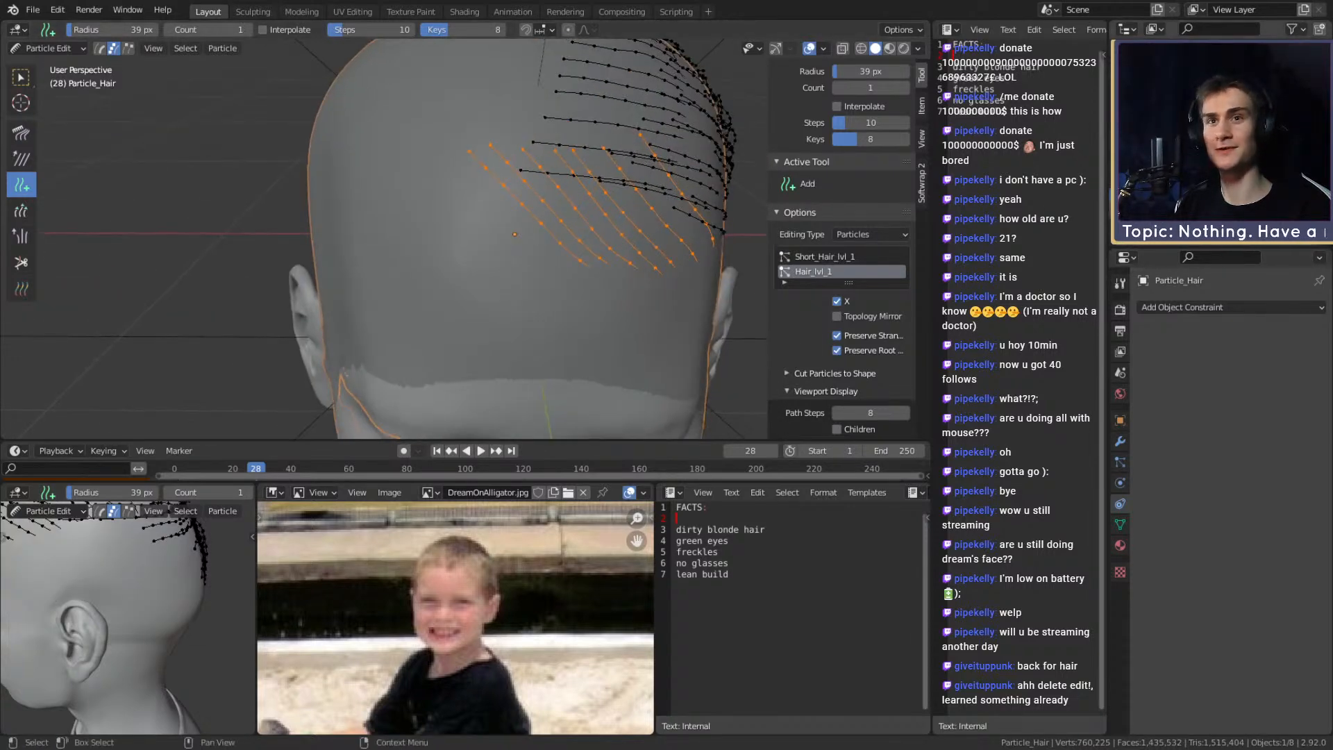
click(1305, 146)
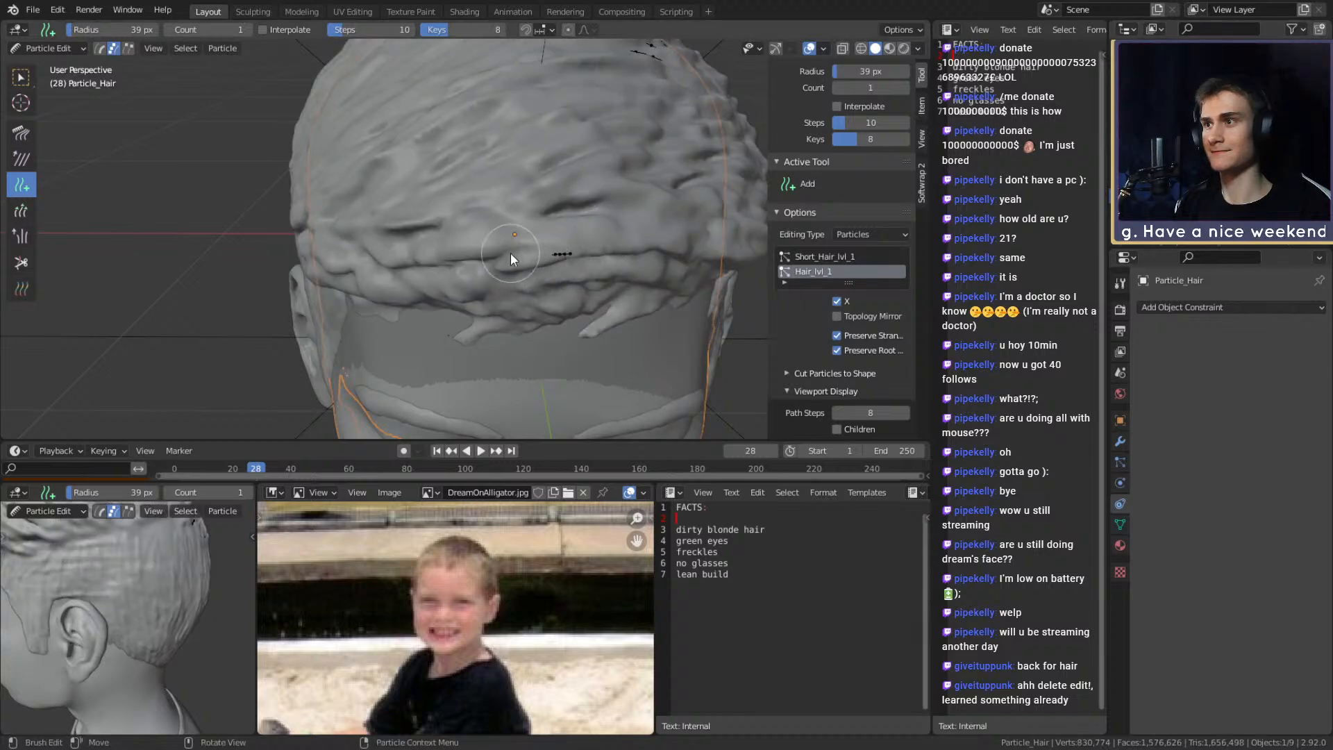
middle_drag(473, 253, 532, 255)
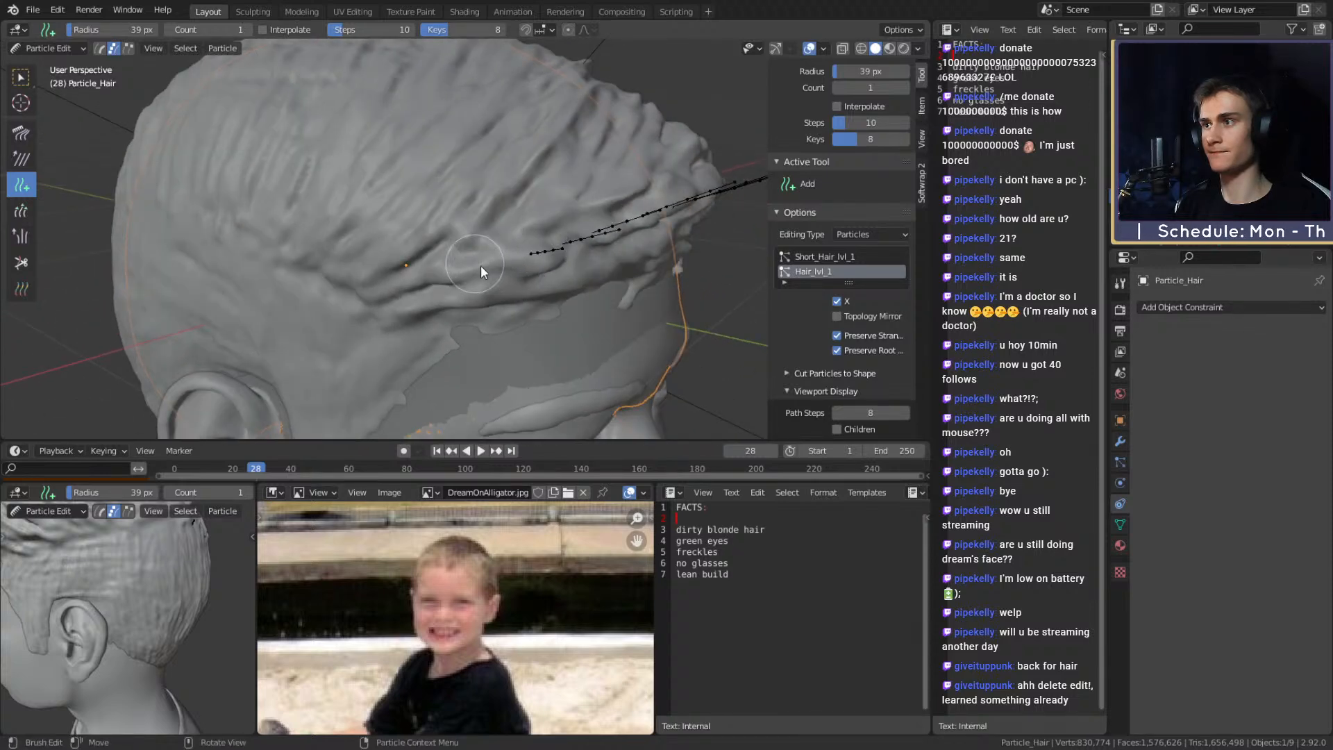
mouse_move(529, 273)
middle_down()
mouse_move(582, 246)
mouse_move(520, 194)
mouse_move(516, 240)
middle_up()
click(1308, 198)
Clear the selection, circle-select points of the new temple row and extend the selection to the whole linked strands
mouse_move(625, 306)
middle_down()
mouse_move(590, 209)
mouse_move(595, 173)
middle_up()
key(a)
key(alt+a)
key(c)
mouse_move(564, 124)
mouse_down()
mouse_move(418, 166)
mouse_move(326, 236)
mouse_up()
right_click(378, 207)
key(ctrl+l)
Comb the selected temple row over and flat against the side of the scalp
click(21, 132)
middle_drag(629, 191, 547, 282)
mouse_move(381, 247)
middle_down()
mouse_move(479, 208)
mouse_move(595, 238)
mouse_move(376, 256)
mouse_move(427, 237)
mouse_move(443, 211)
mouse_move(275, 251)
mouse_move(411, 148)
mouse_move(396, 186)
mouse_move(383, 141)
mouse_move(518, 195)
mouse_move(469, 201)
middle_up()
key(f)
click(504, 181)
drag(568, 188, 454, 198)
mouse_move(545, 235)
mouse_down()
mouse_move(521, 238)
mouse_move(586, 229)
mouse_move(523, 214)
mouse_up()
middle_drag(523, 214, 505, 193)
drag(488, 134, 414, 182)
drag(502, 200, 522, 228)
mouse_move(522, 228)
middle_down()
mouse_move(508, 246)
mouse_move(500, 208)
mouse_move(327, 290)
mouse_move(424, 152)
mouse_move(457, 222)
mouse_move(405, 264)
mouse_move(475, 275)
mouse_move(490, 303)
mouse_move(542, 206)
mouse_move(603, 342)
mouse_move(498, 387)
mouse_move(469, 282)
middle_up()
Refine the curve of the temple row close to the scalp with a 148 px Comb radius
key(f)
click(387, 224)
mouse_move(364, 244)
middle_down()
mouse_move(402, 193)
mouse_move(456, 195)
mouse_move(464, 130)
mouse_move(468, 169)
mouse_move(543, 214)
mouse_move(435, 255)
middle_up()
drag(434, 256, 381, 276)
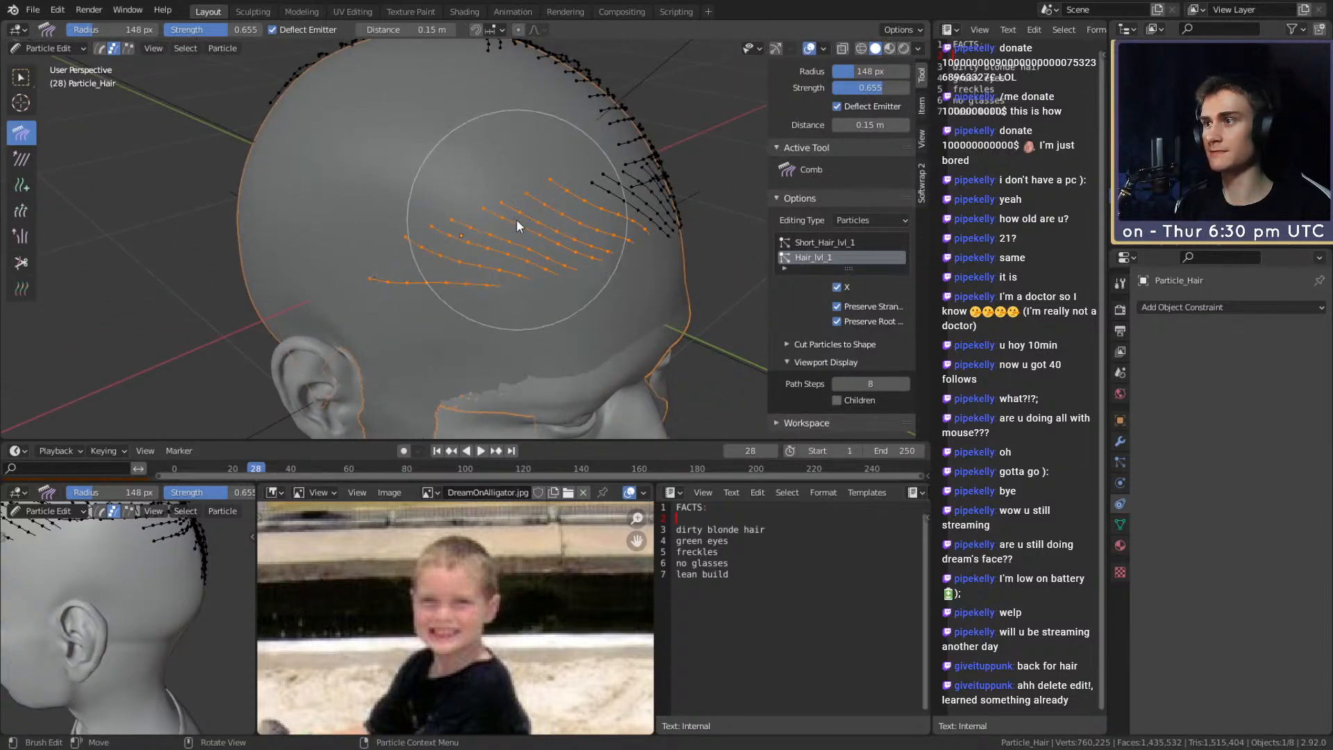
middle_drag(577, 177, 585, 204)
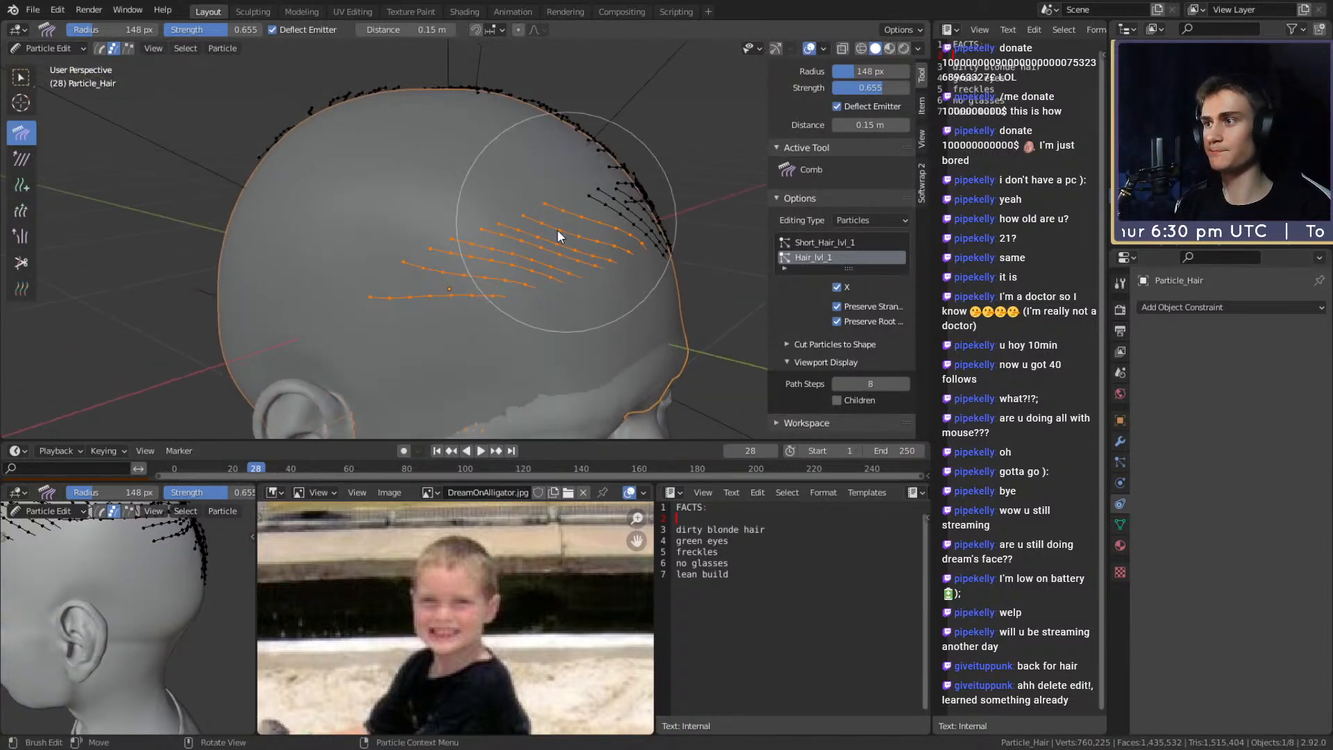
middle_drag(376, 265, 377, 154)
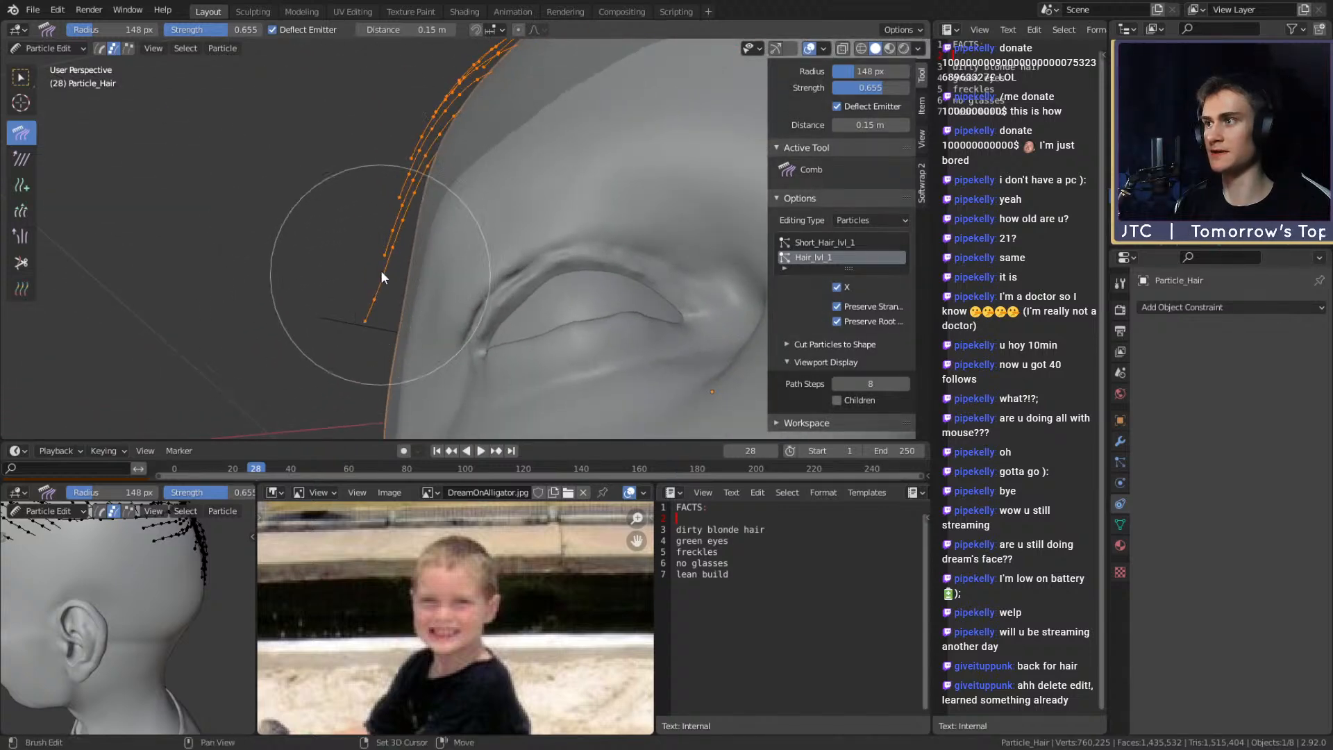
middle_drag(375, 283, 419, 193)
middle_drag(334, 234, 589, 158)
mouse_move(606, 255)
middle_down()
mouse_move(747, 261)
mouse_move(577, 238)
mouse_move(636, 232)
mouse_move(651, 276)
mouse_move(606, 181)
mouse_move(567, 274)
mouse_move(489, 328)
mouse_move(576, 267)
mouse_move(415, 194)
middle_up()
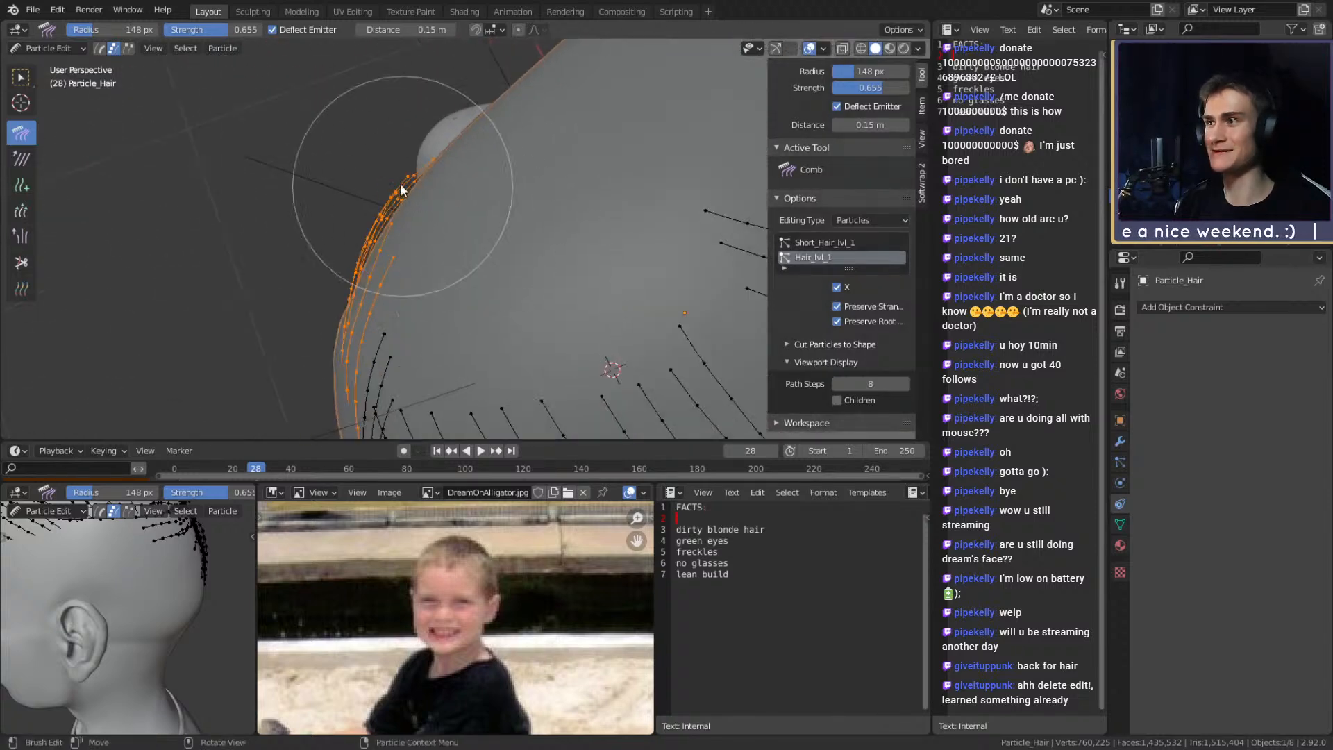
mouse_move(448, 277)
middle_down()
mouse_move(599, 206)
mouse_move(411, 242)
mouse_move(533, 195)
middle_up()
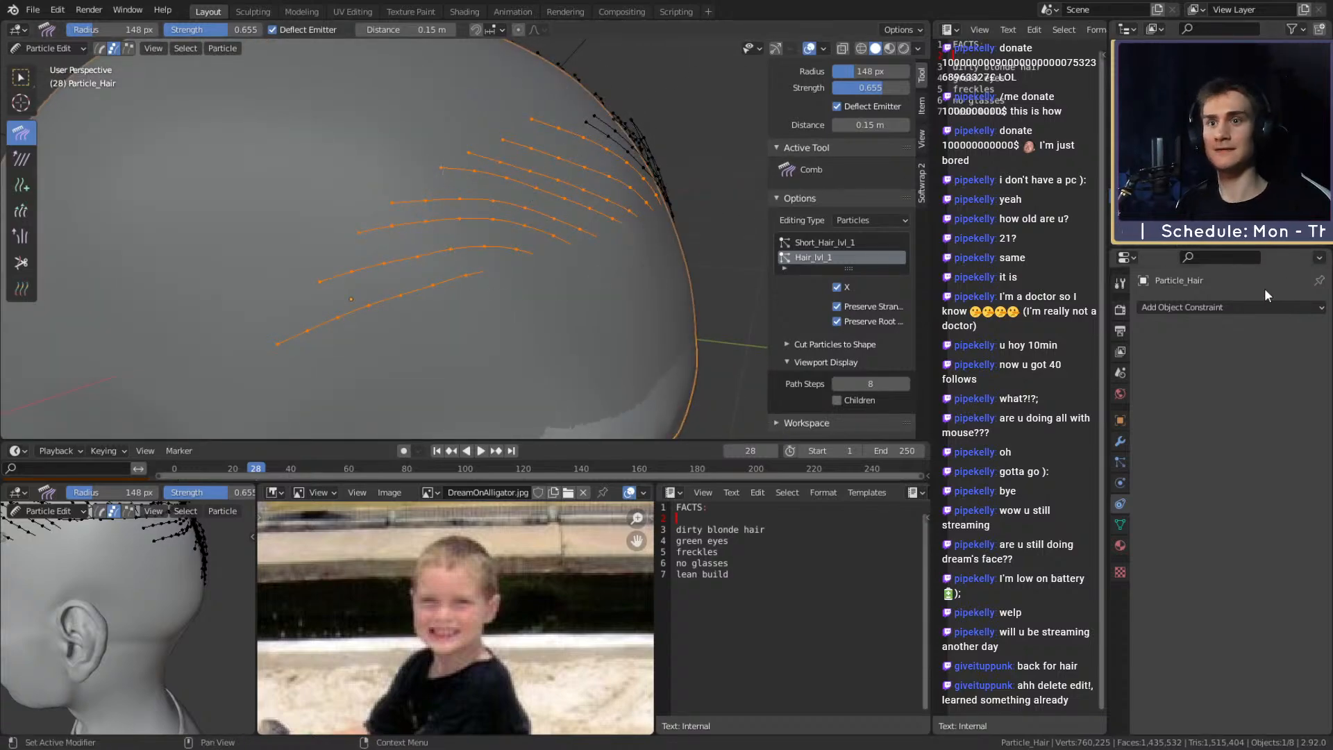
Switch to Object Mode, show Short_Hair_lvl_1 in the viewport and examine how the hair covers the front and sides
scroll(410, 273, down, 5)
click(49, 48)
click(48, 56)
middle_drag(512, 273, 580, 271)
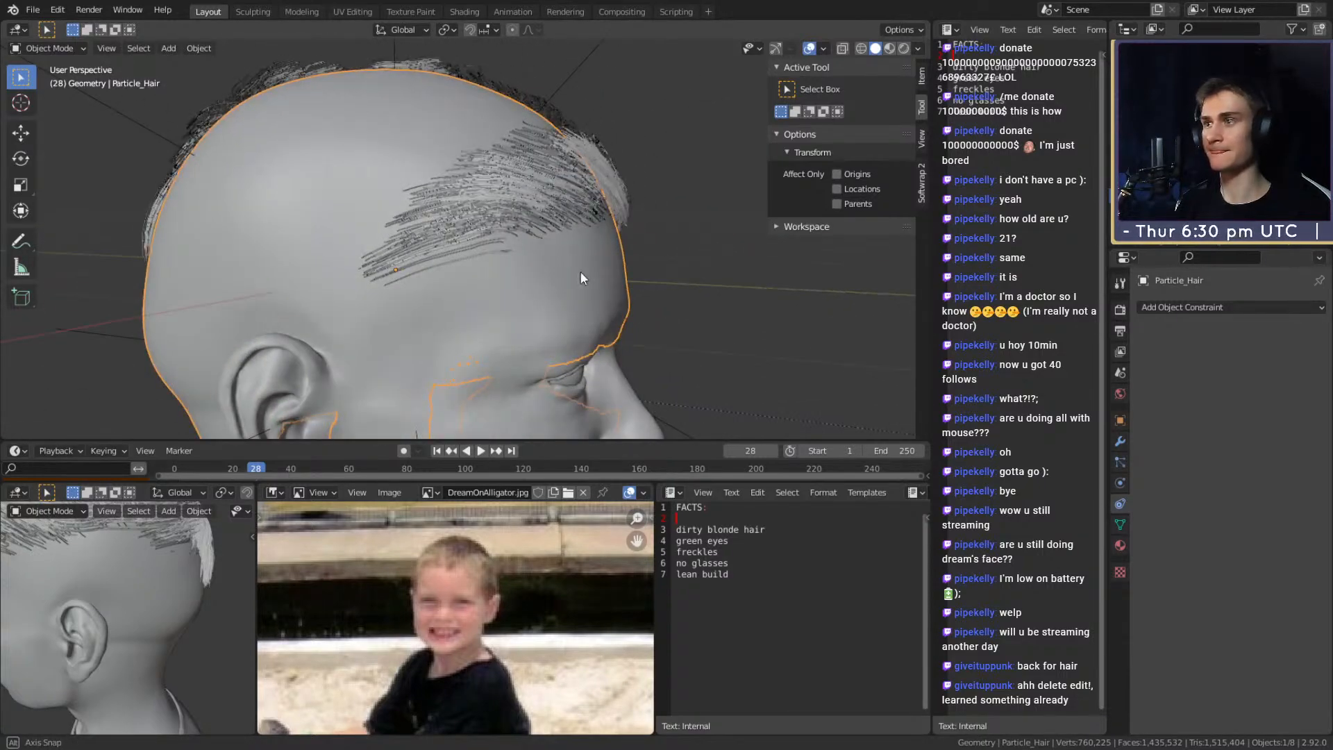
click(1119, 460)
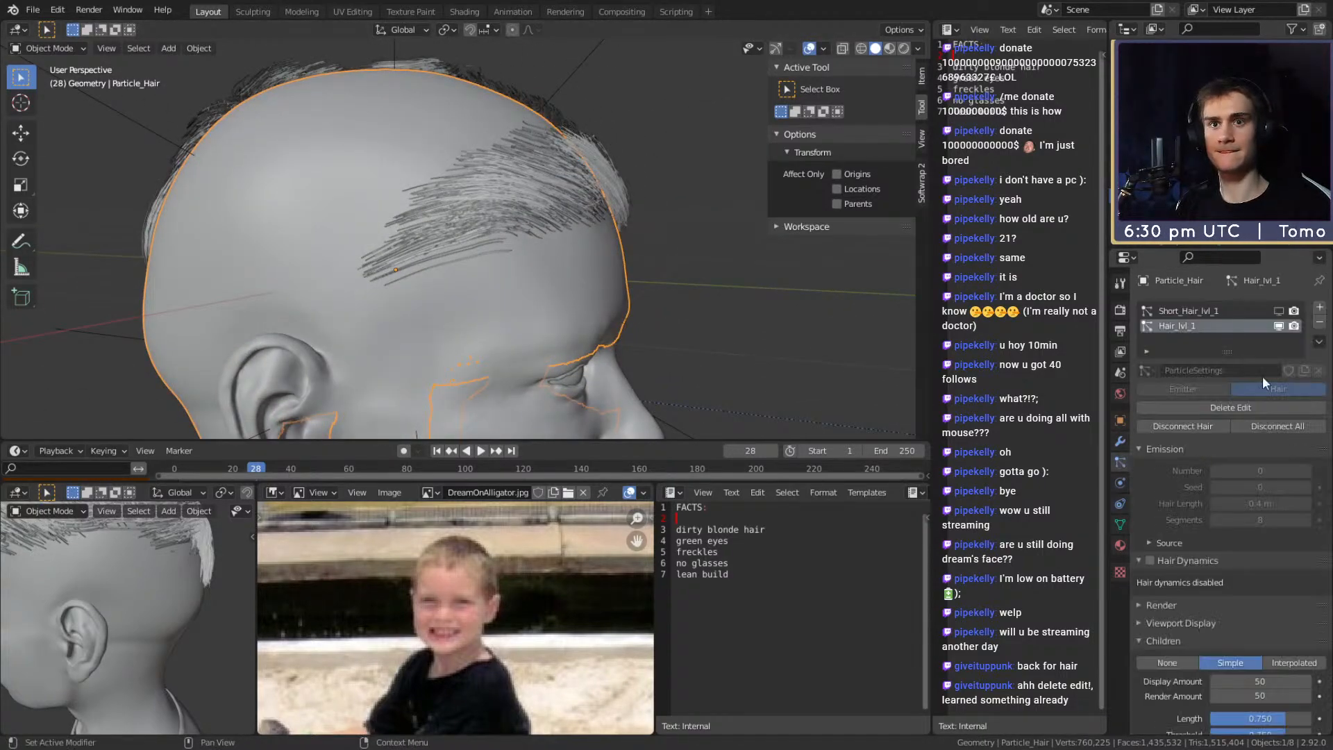
click(1278, 311)
middle_drag(625, 264, 506, 282)
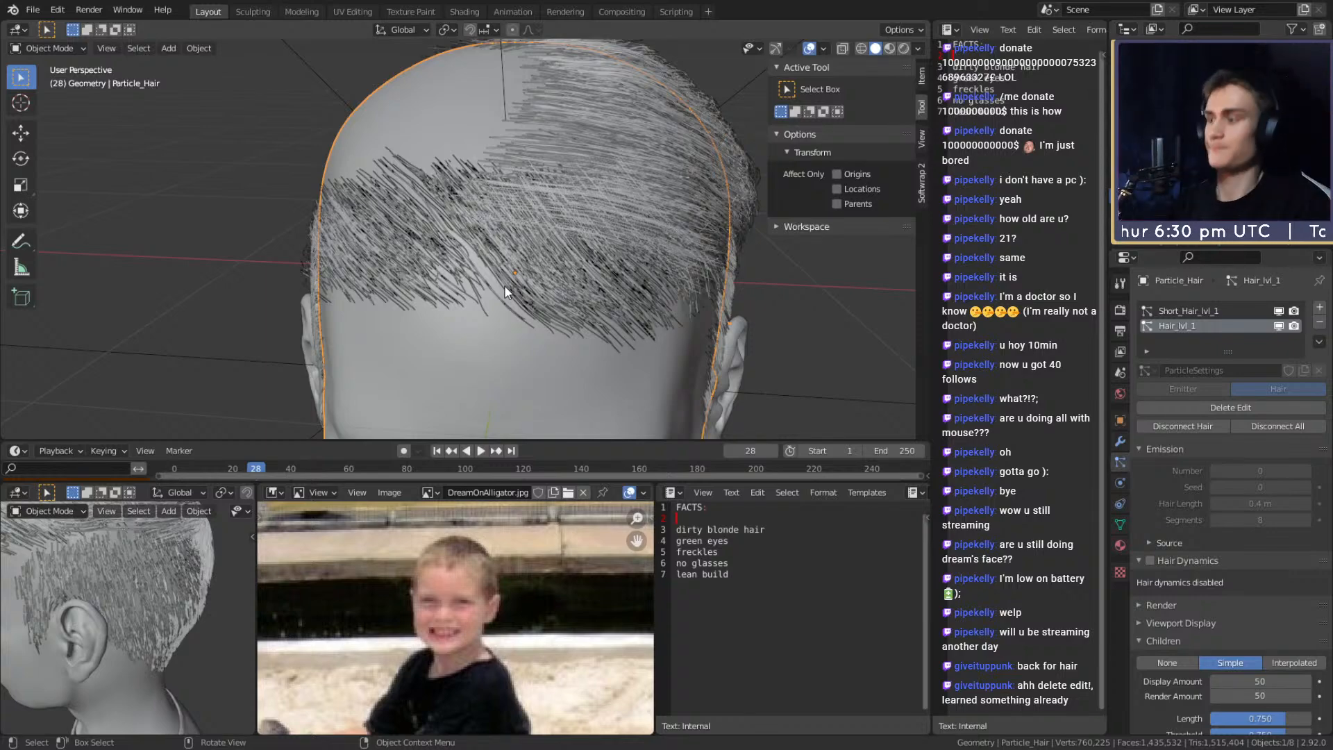
middle_drag(504, 281, 559, 285)
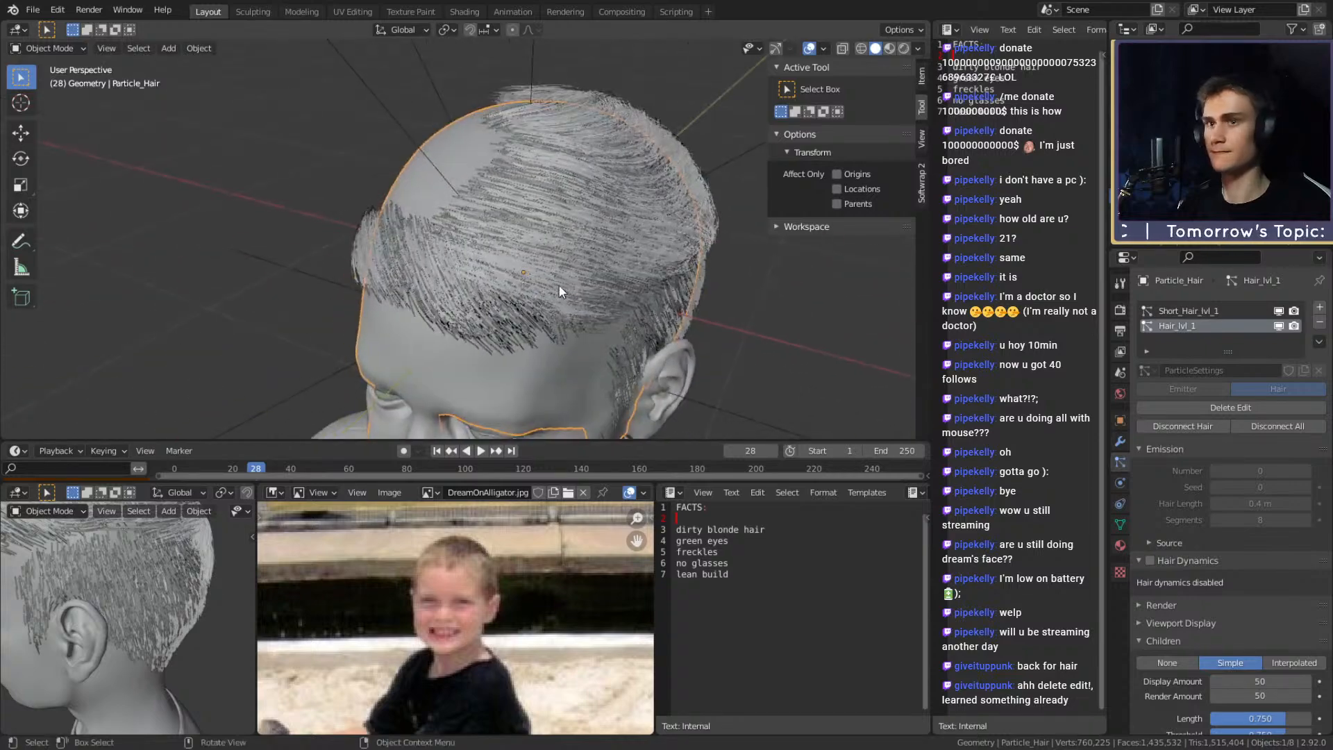
Return to Particle Edit, clear the selection and select the overlapping strands behind the front row by growing a small point selection
click(65, 47)
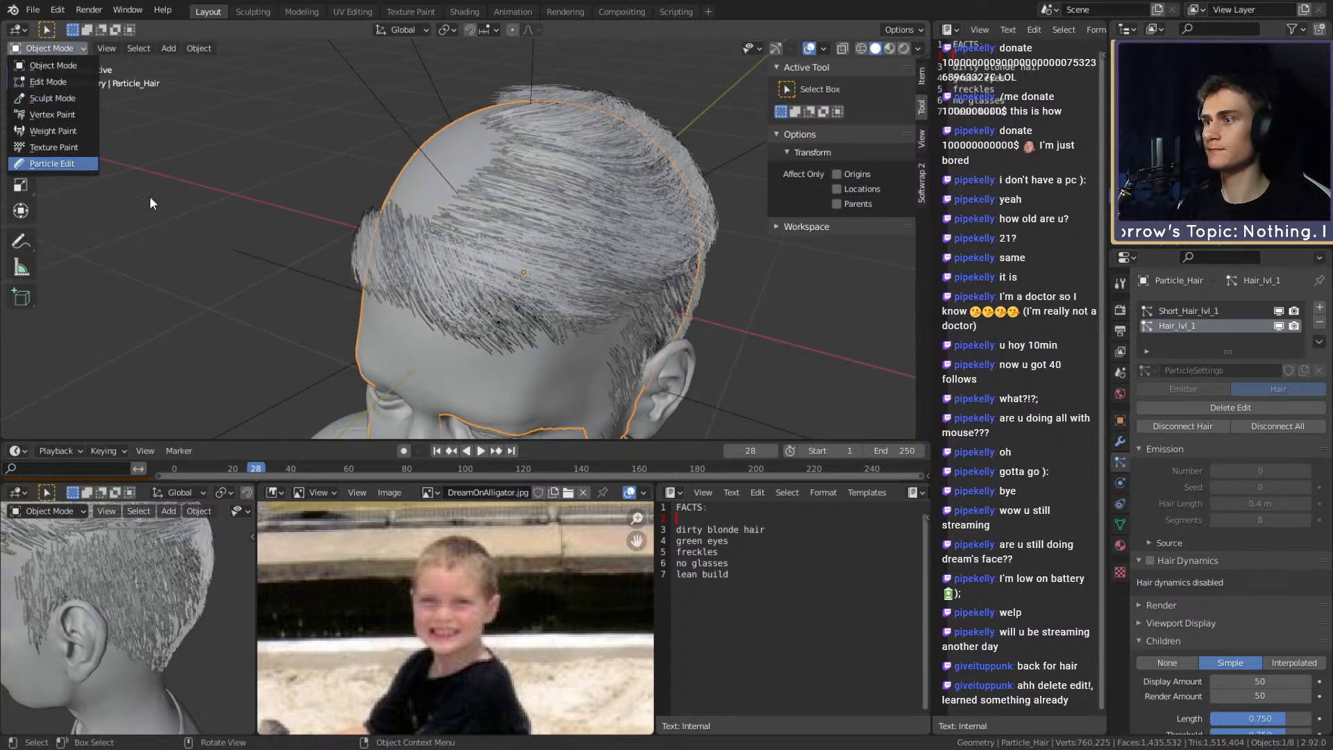
click(52, 163)
mouse_move(499, 324)
middle_down()
mouse_move(531, 272)
mouse_move(534, 288)
middle_up()
key(a)
key(alt+a)
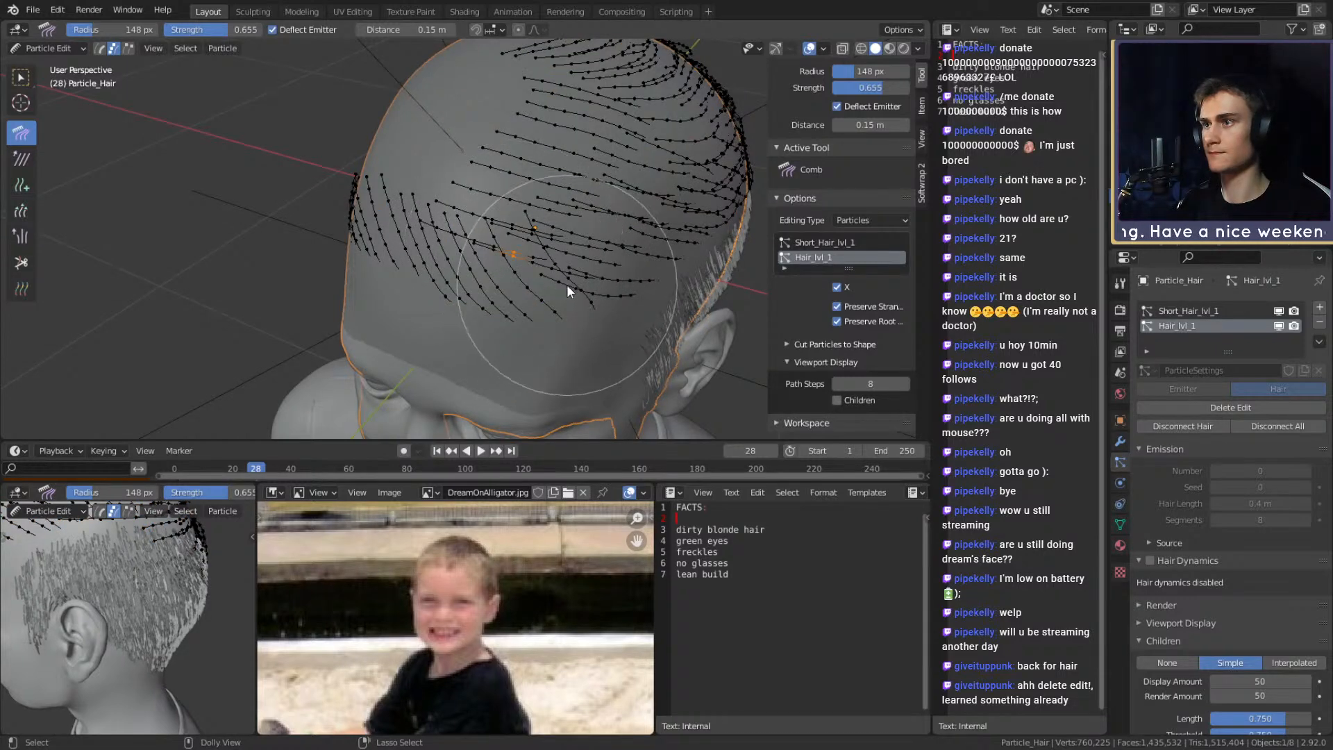
middle_drag(585, 283, 584, 292)
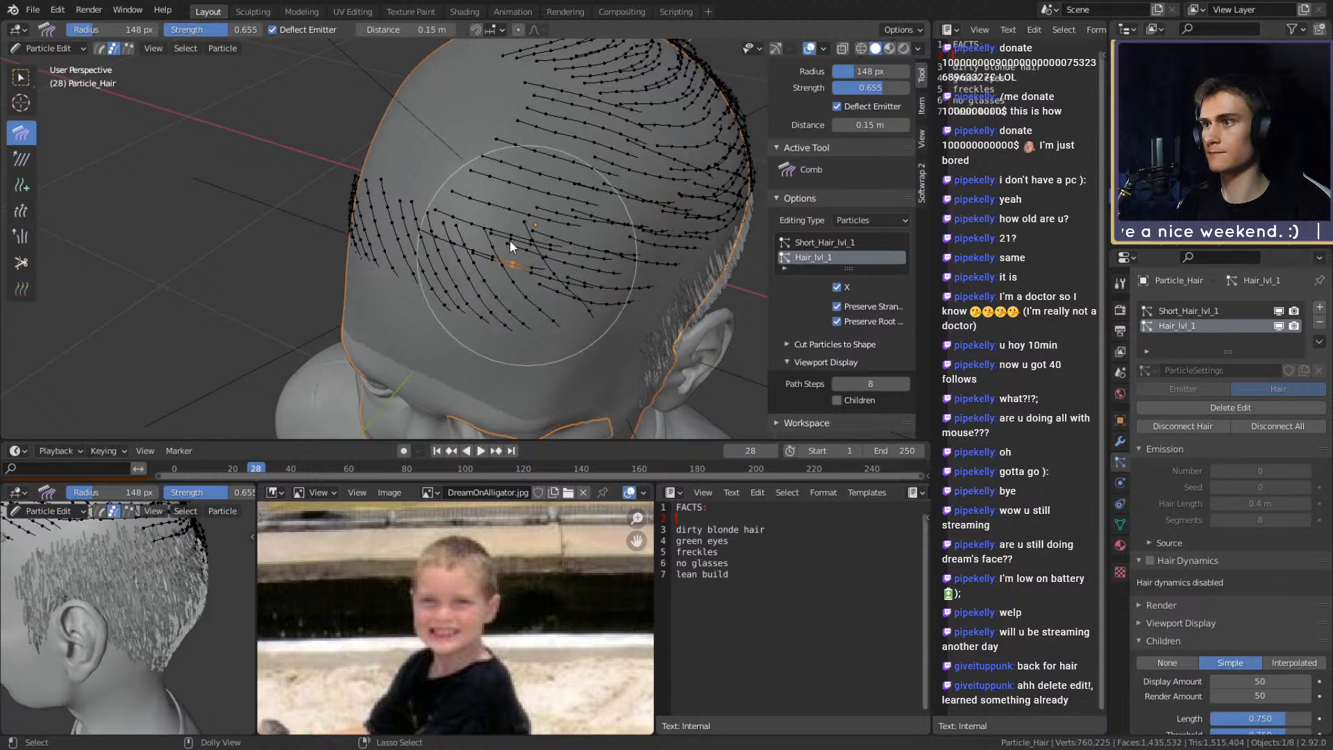
key(ctrl+KP_Add)
key(ctrl+KP_Add)
key(ctrl+KP_Add)
key(ctrl+KP_Add)
key(ctrl+KP_Add)
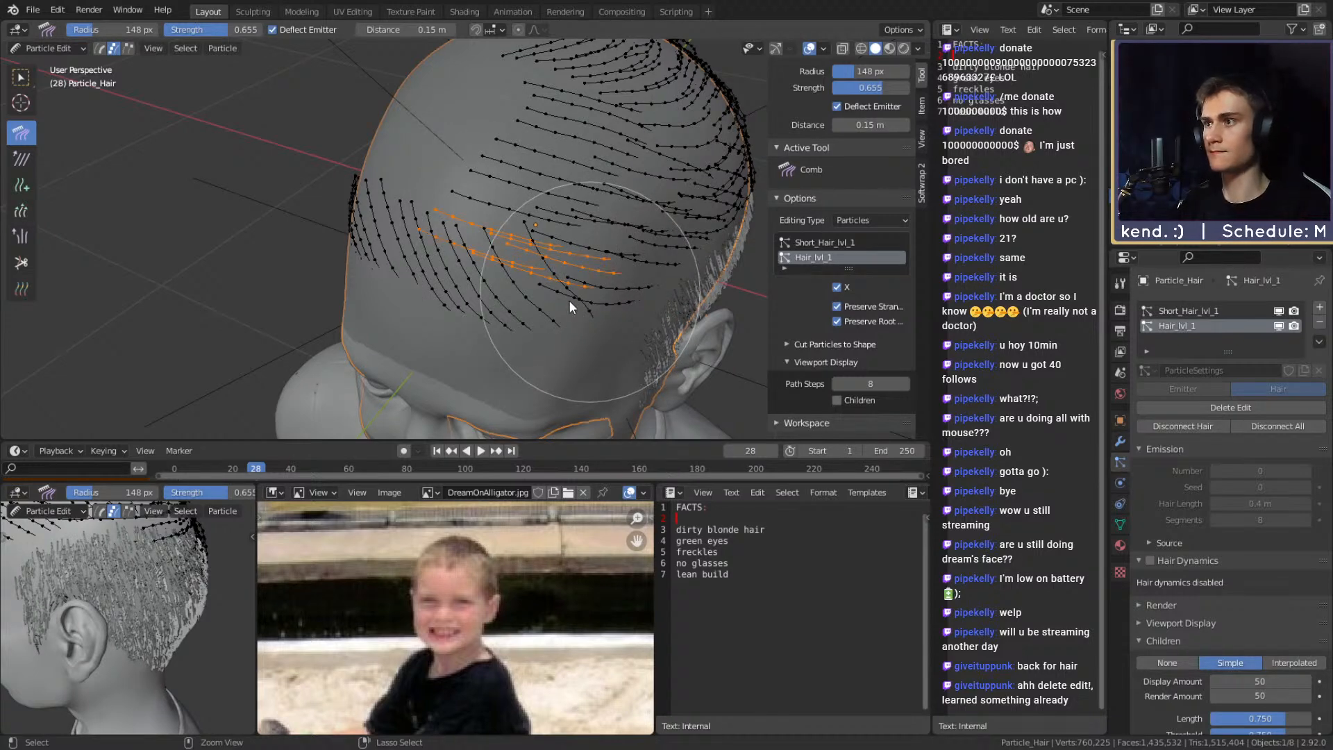
Comb the selected overlapping strands towards the direction of the front row, keeping them close to the scalp
mouse_move(604, 328)
middle_down()
mouse_move(597, 311)
mouse_move(460, 326)
middle_up()
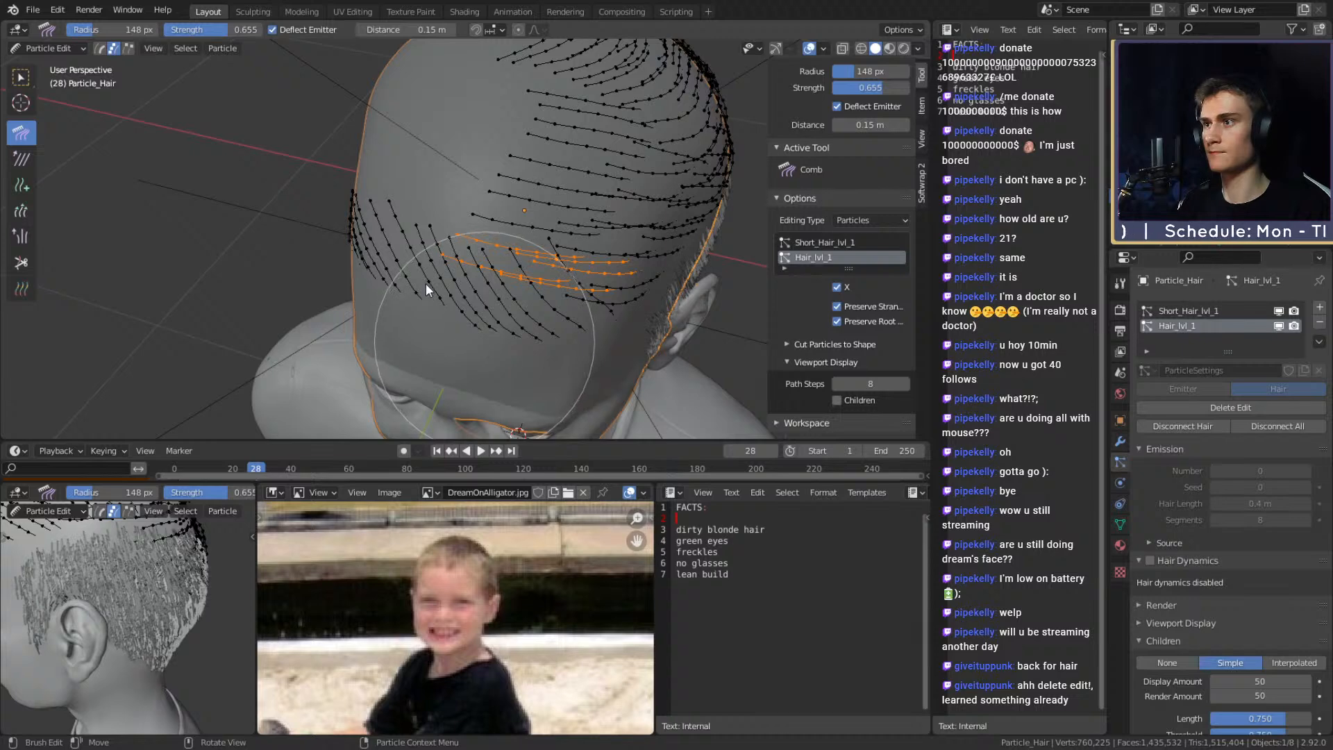
drag(430, 293, 377, 238)
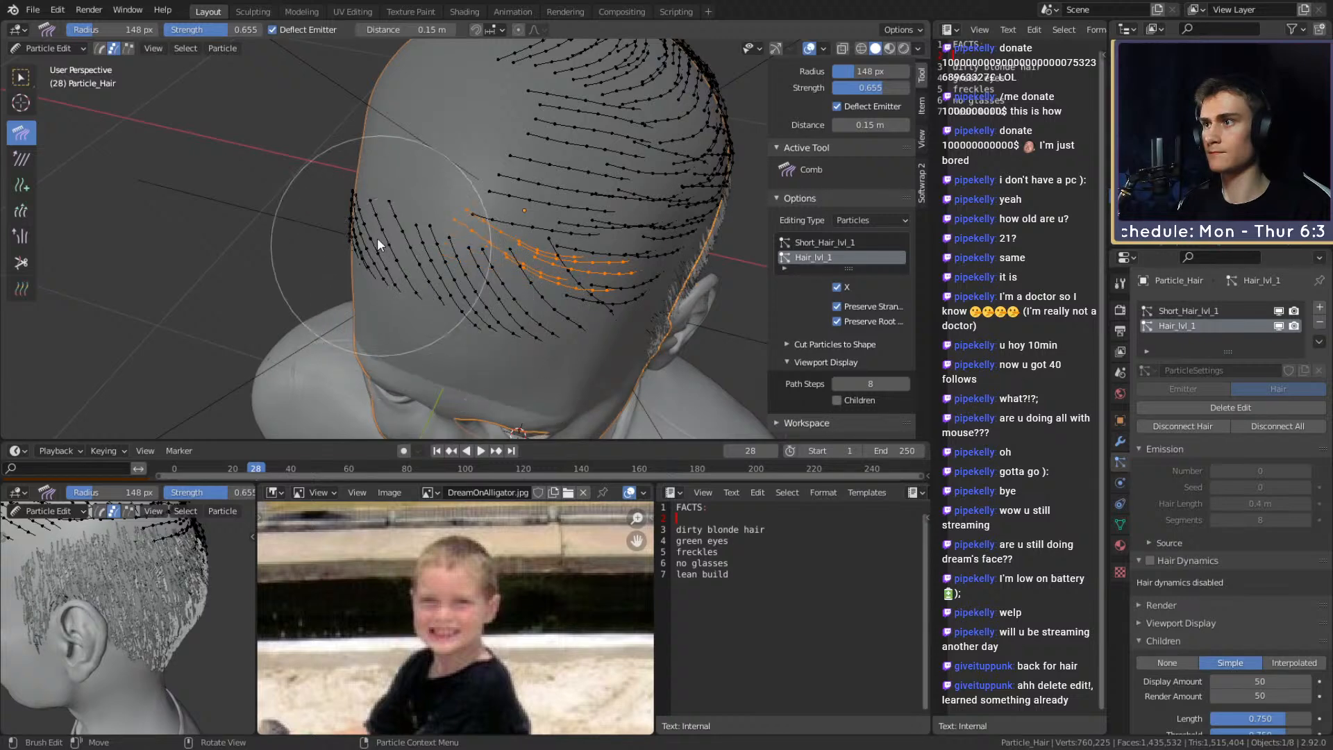
mouse_move(380, 241)
middle_down()
mouse_move(582, 293)
mouse_move(544, 287)
mouse_move(623, 285)
mouse_move(503, 194)
mouse_move(527, 127)
mouse_move(481, 46)
middle_up()
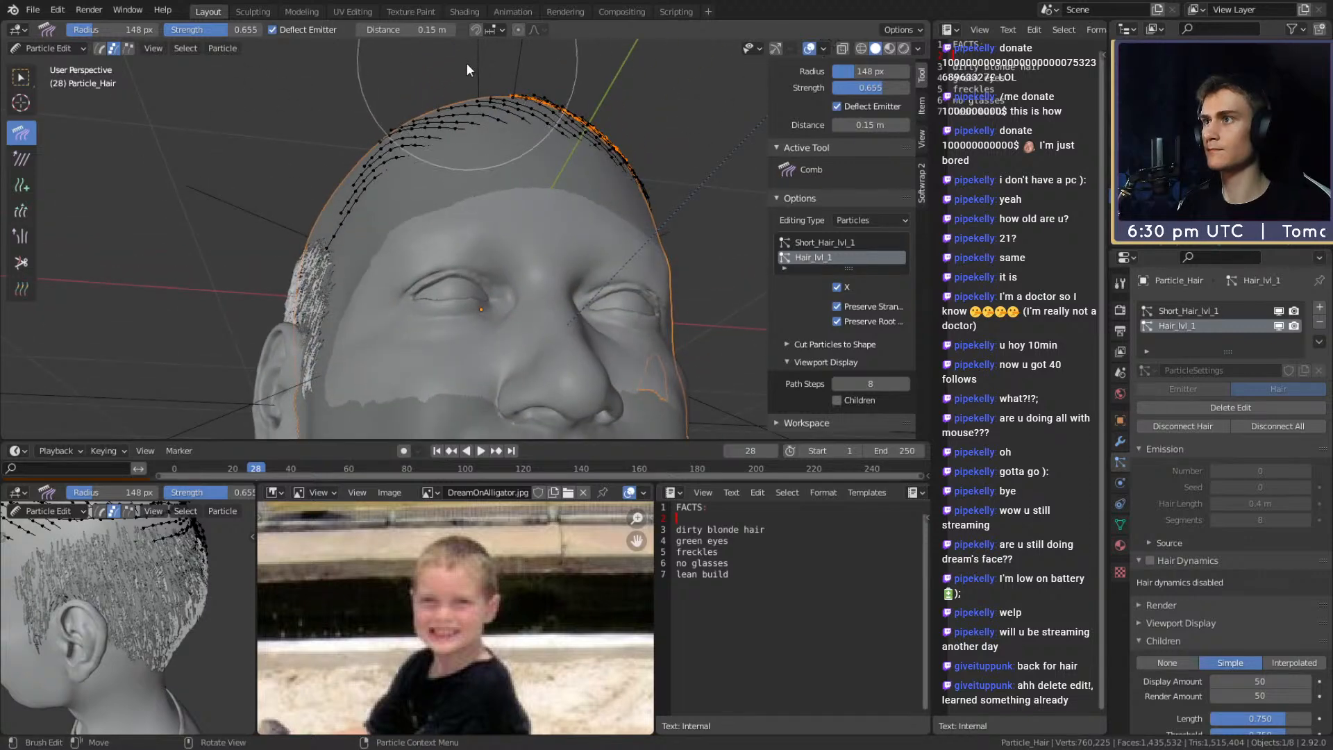
Switch to Object Mode, hide Short_Hair_lvl_1 in the viewport and inspect the coverage on top of the head
click(62, 48)
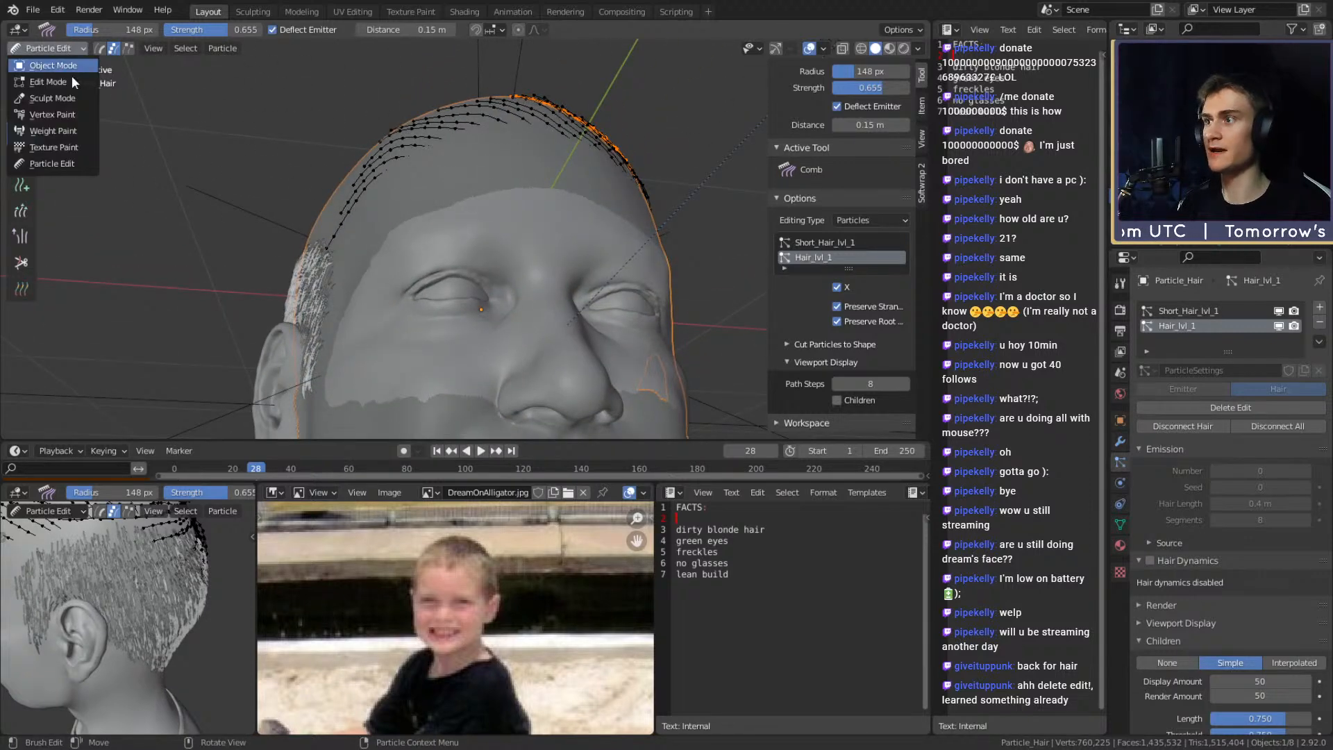
click(53, 66)
middle_drag(568, 185, 535, 319)
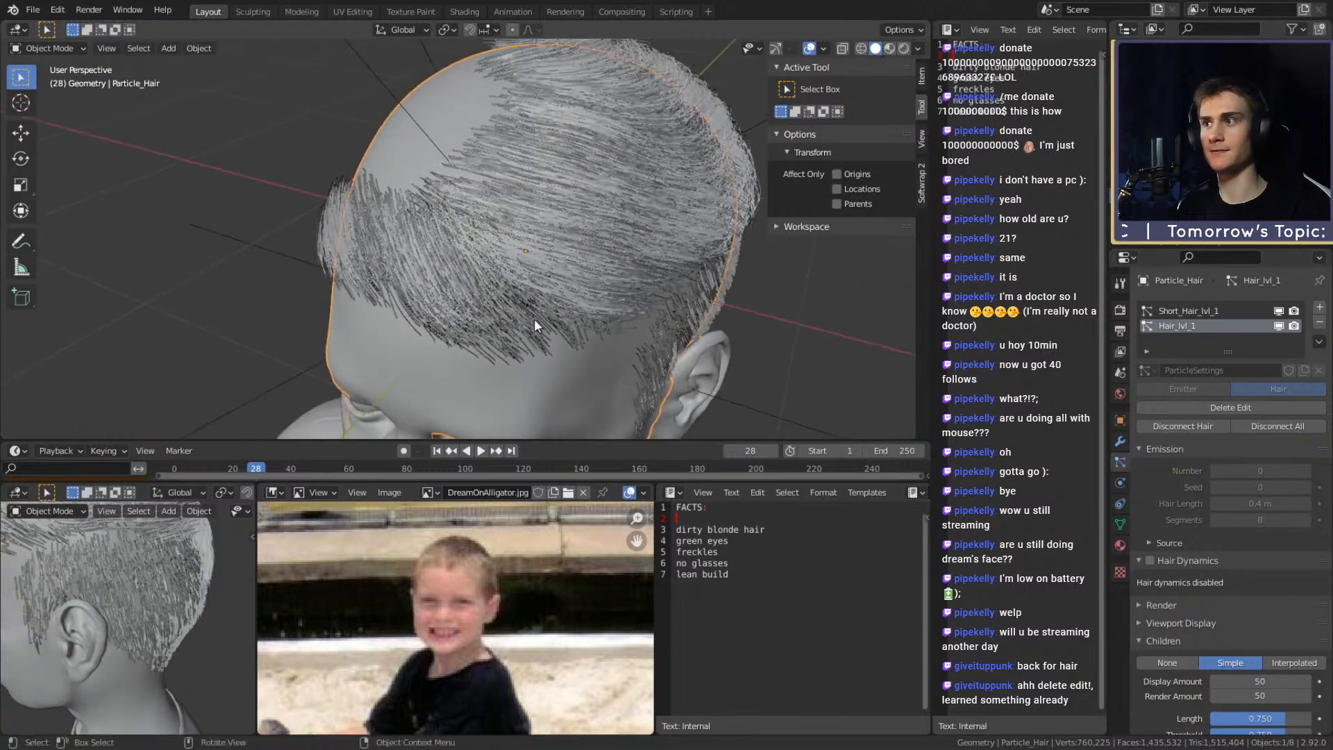
click(1278, 311)
shift+middle_drag(439, 259, 630, 262)
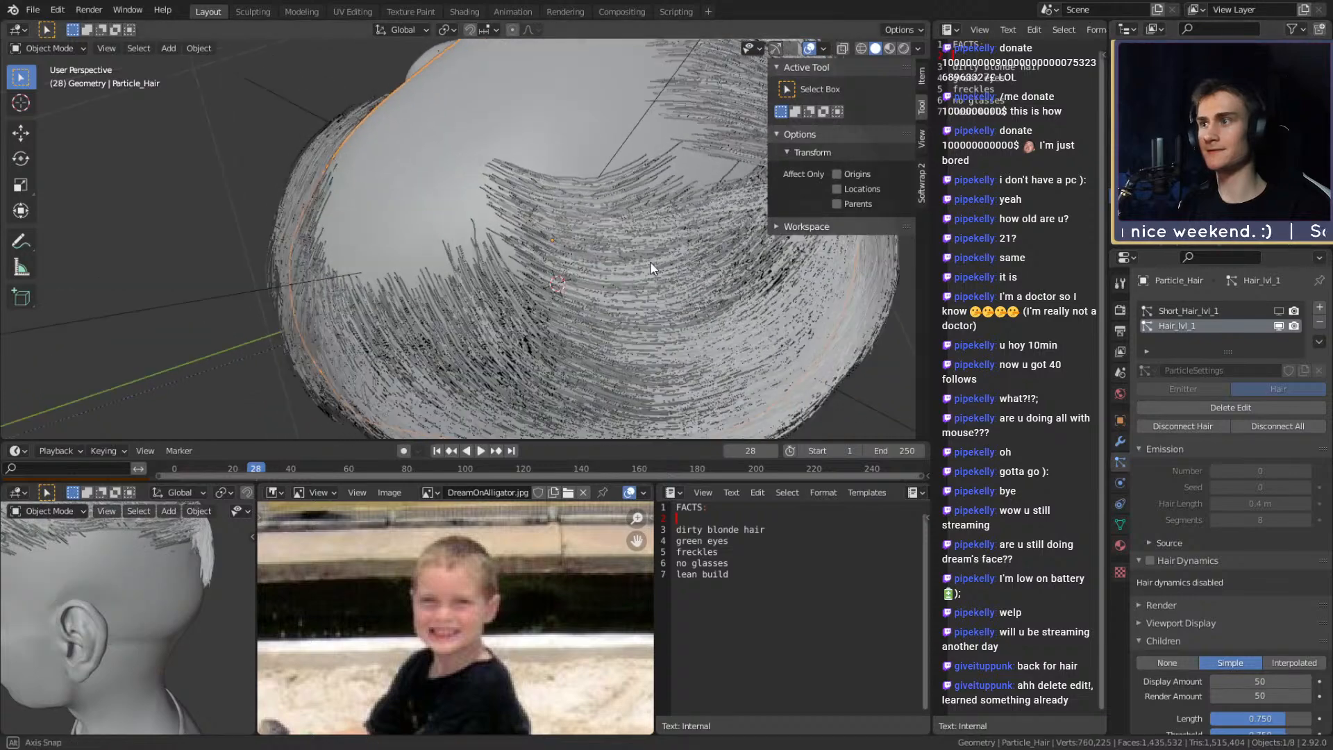
Return to Particle Edit and add a row of guide hairs along the edge of the hair bordering the bare side of the head
click(49, 48)
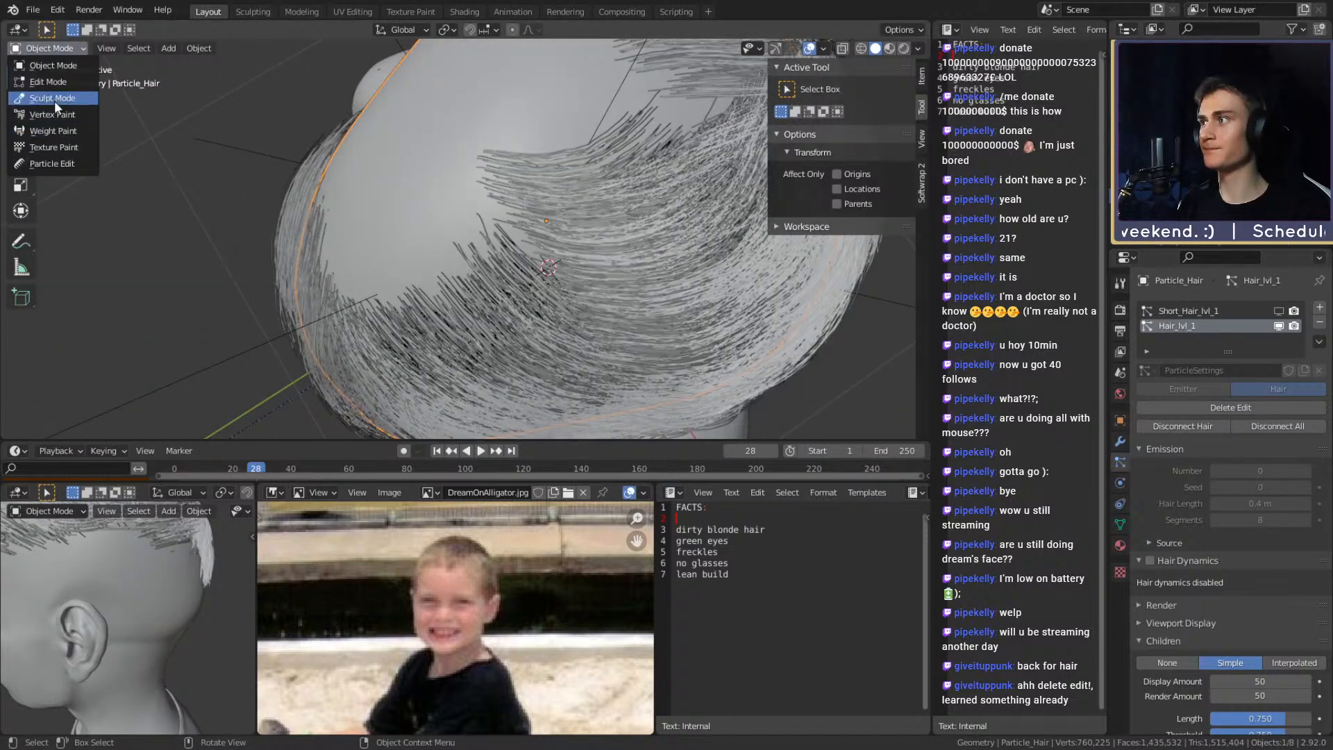
click(53, 163)
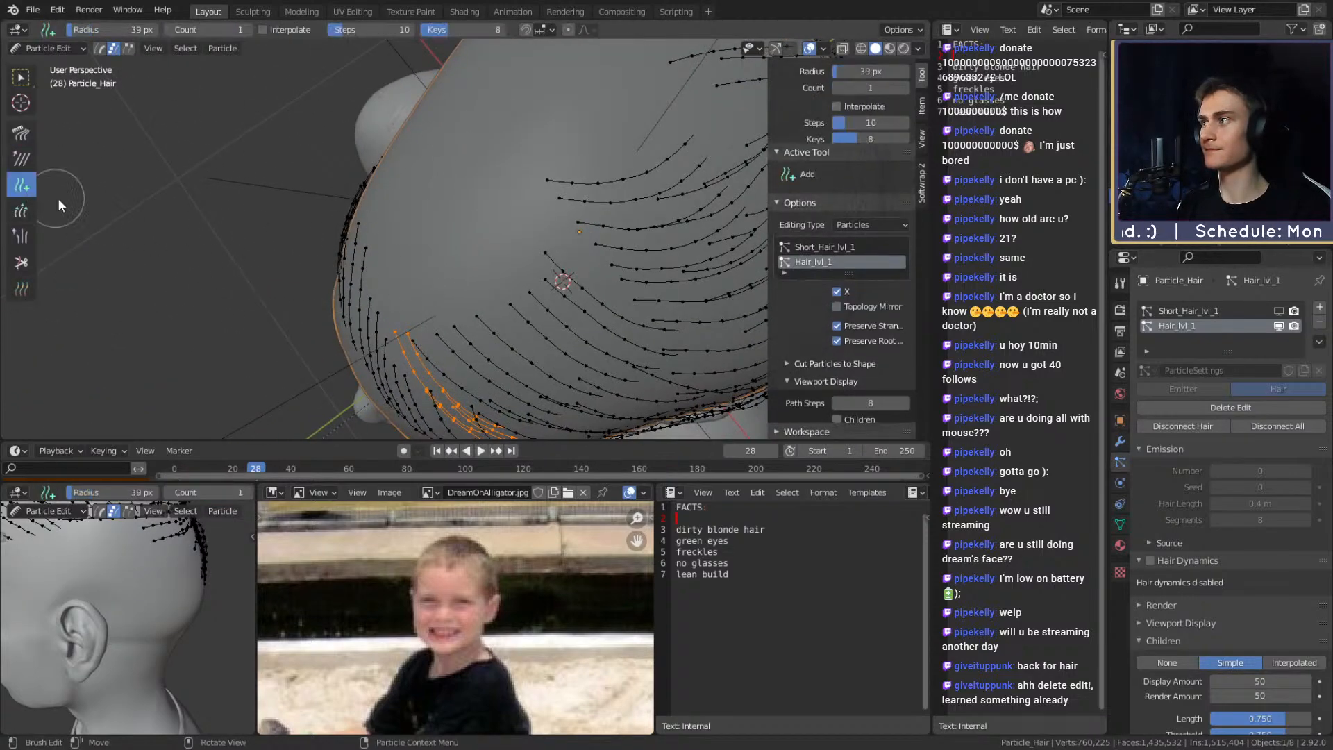
click(28, 191)
middle_drag(479, 271, 410, 260)
mouse_move(511, 219)
mouse_down()
mouse_move(501, 276)
mouse_move(465, 294)
mouse_up()
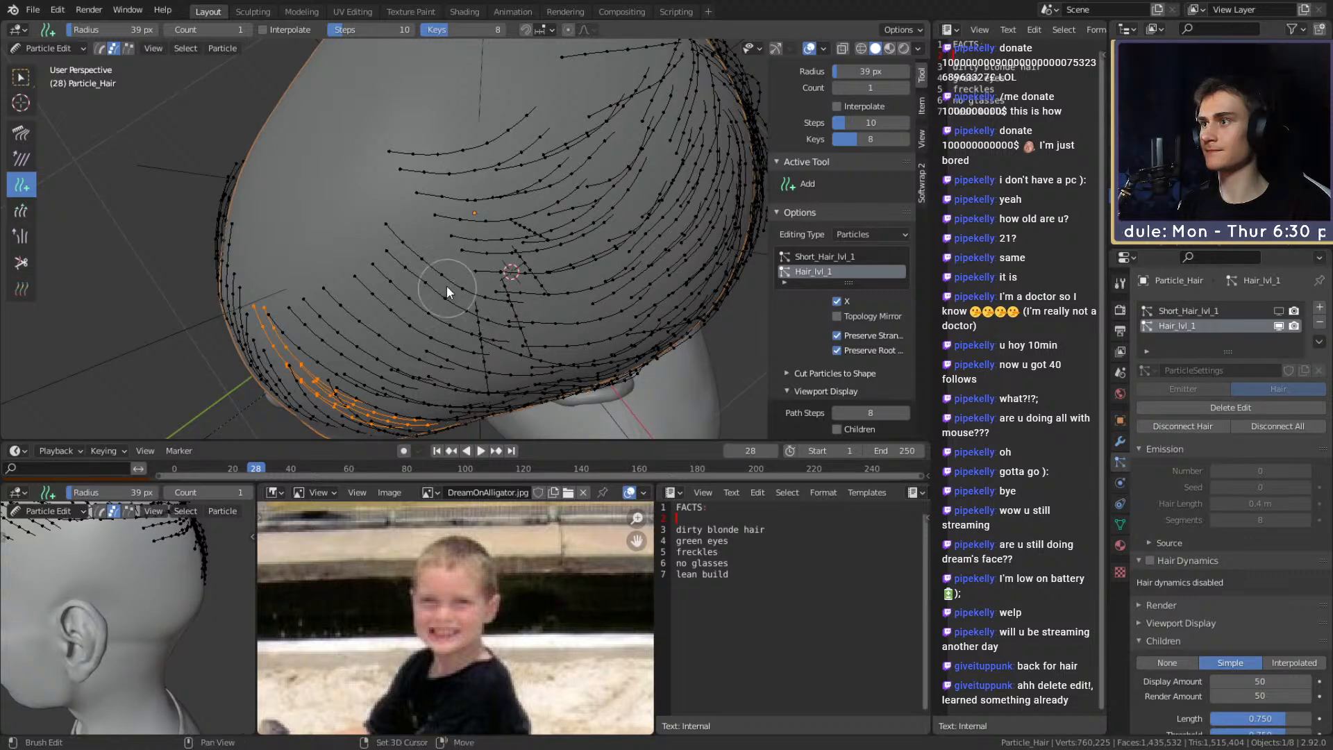
middle_drag(448, 293, 511, 260)
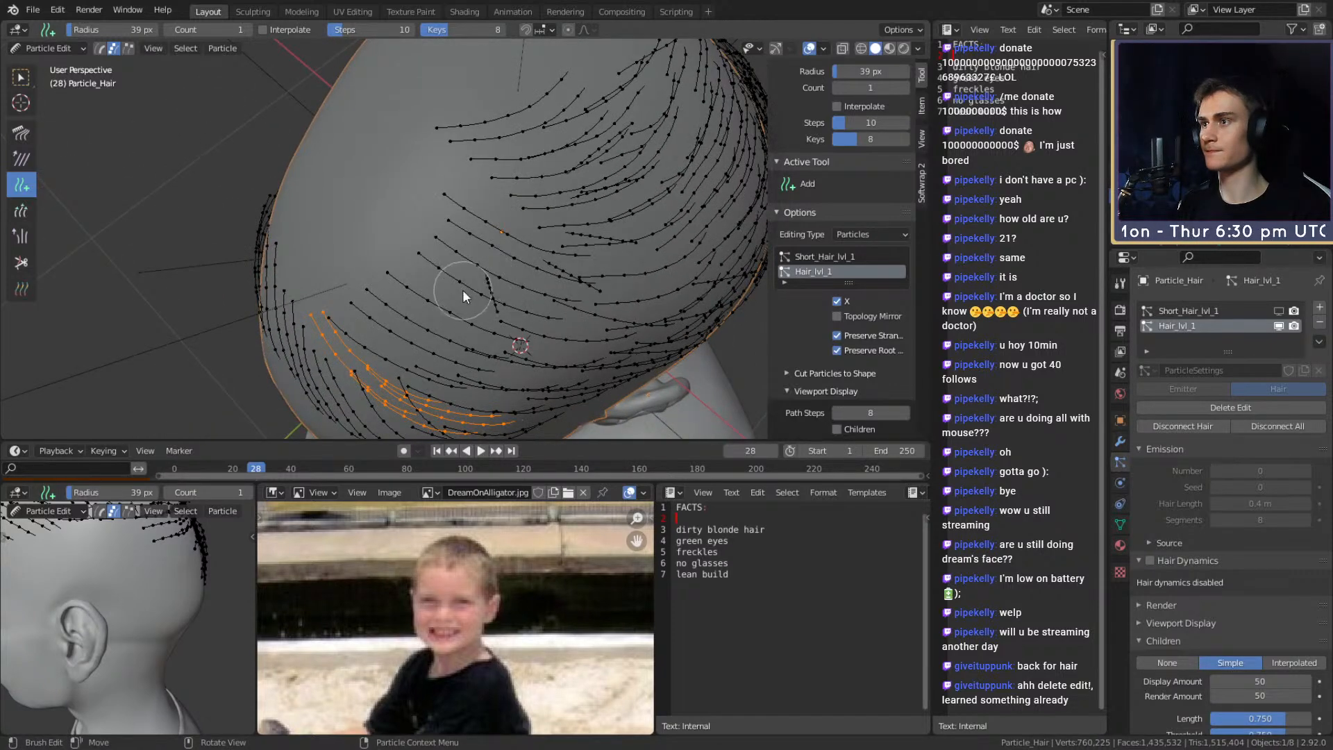
middle_drag(433, 314, 485, 268)
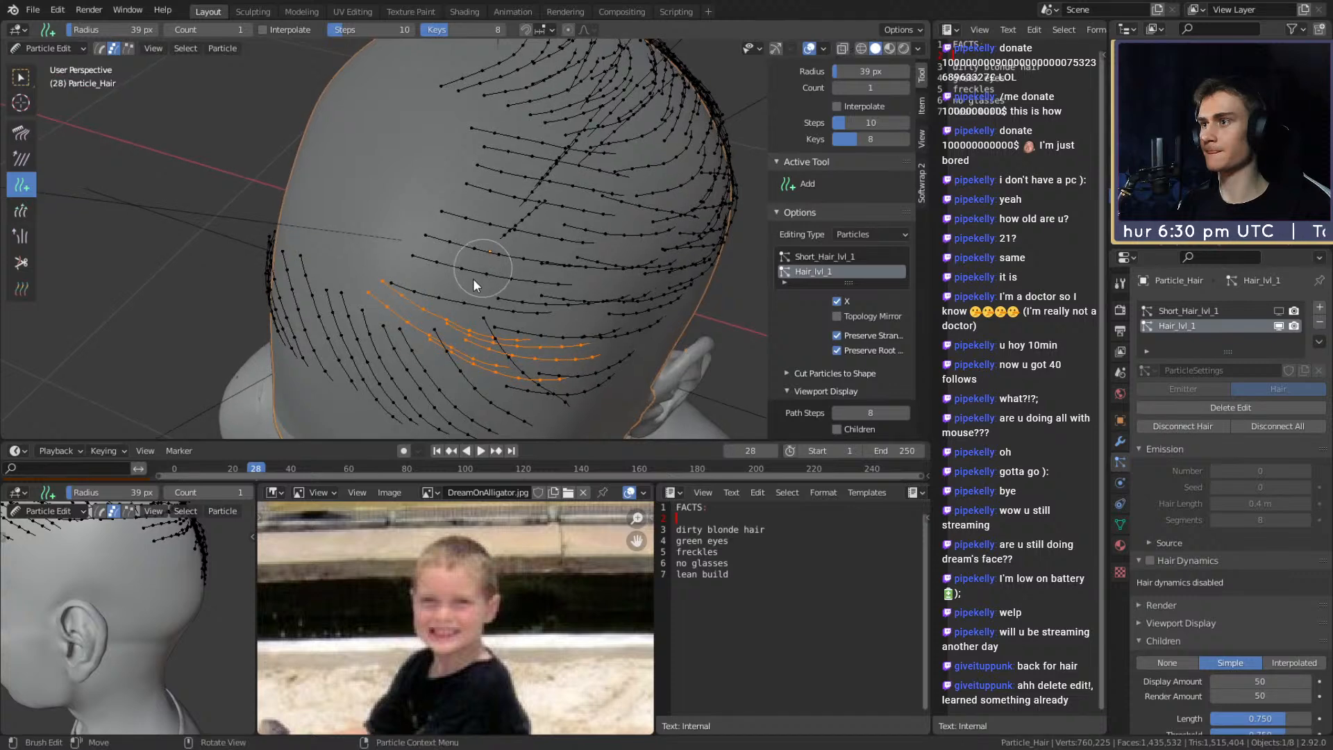
middle_drag(437, 313, 526, 286)
Clear the selection and select the newly added upright strands
middle_drag(507, 333, 423, 220)
key(a)
ctrl+drag(474, 152, 329, 231)
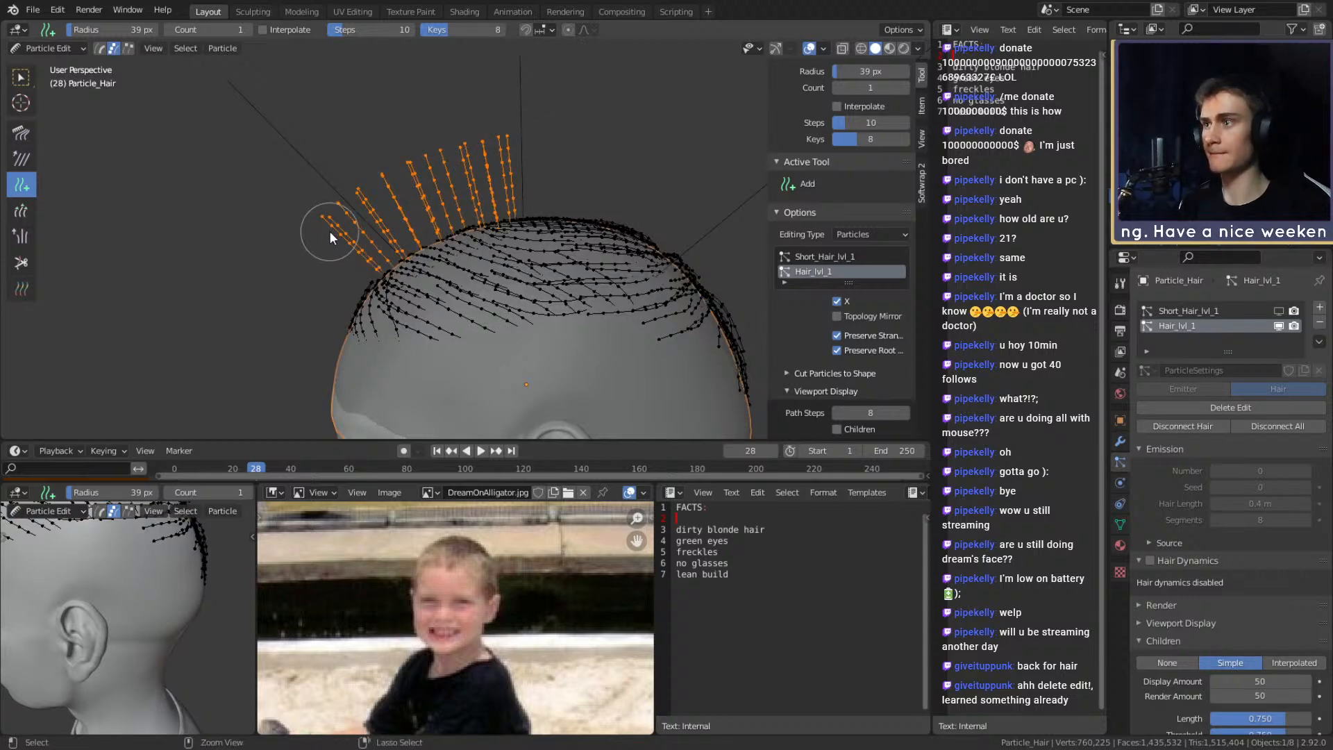
Comb the new upright strands down towards the bare scalp using a Comb brush with a radius of 199 px
click(21, 132)
middle_drag(511, 216, 353, 193)
drag(353, 193, 552, 190)
middle_drag(488, 268, 559, 221)
key(f)
click(596, 218)
drag(556, 155, 483, 175)
mouse_move(483, 175)
middle_down()
mouse_move(536, 182)
mouse_move(520, 202)
mouse_move(509, 178)
mouse_move(556, 85)
mouse_move(608, 139)
middle_up()
mouse_move(648, 206)
mouse_down()
mouse_move(419, 185)
mouse_move(345, 262)
mouse_up()
middle_drag(484, 206, 511, 282)
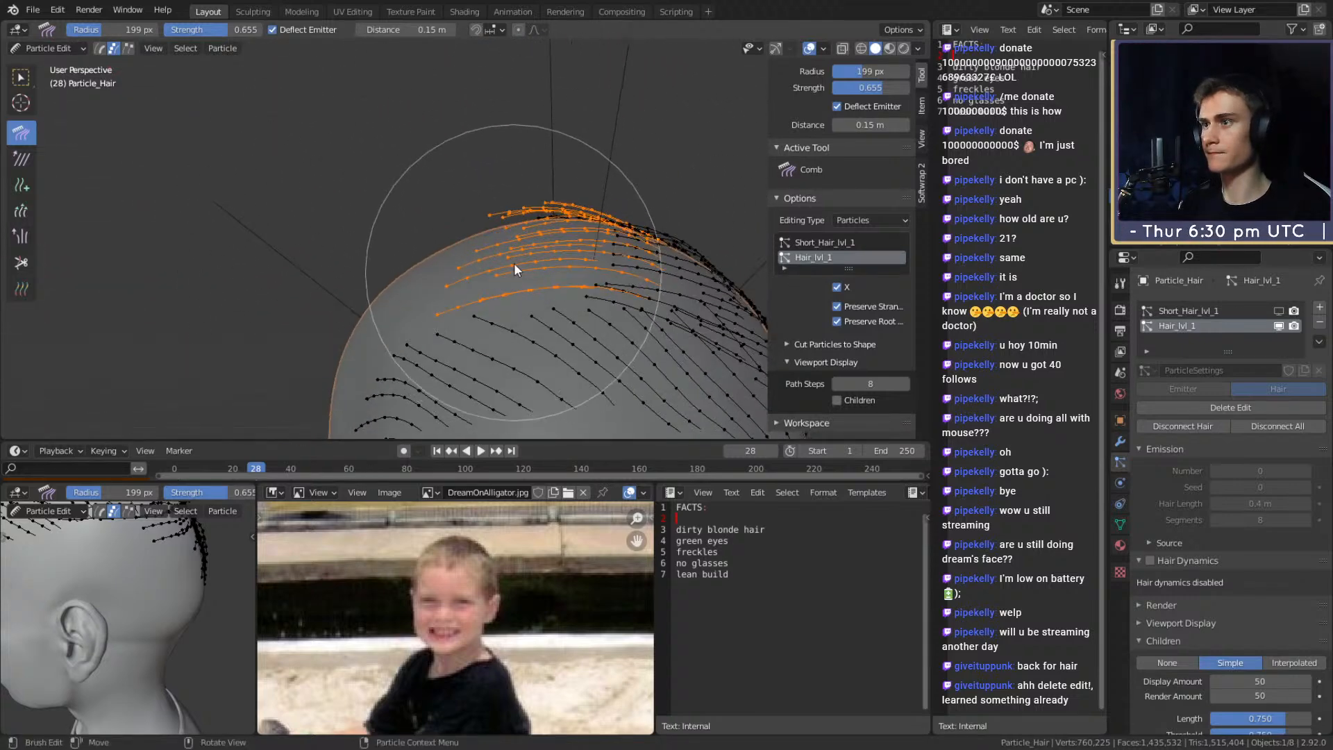
Refine the combed strands so they lie close to the scalp and follow the direction of the neighbouring rows
mouse_move(434, 233)
middle_down()
mouse_move(397, 333)
mouse_move(501, 265)
mouse_move(496, 238)
mouse_move(551, 268)
mouse_move(457, 277)
mouse_move(581, 260)
mouse_move(511, 365)
middle_up()
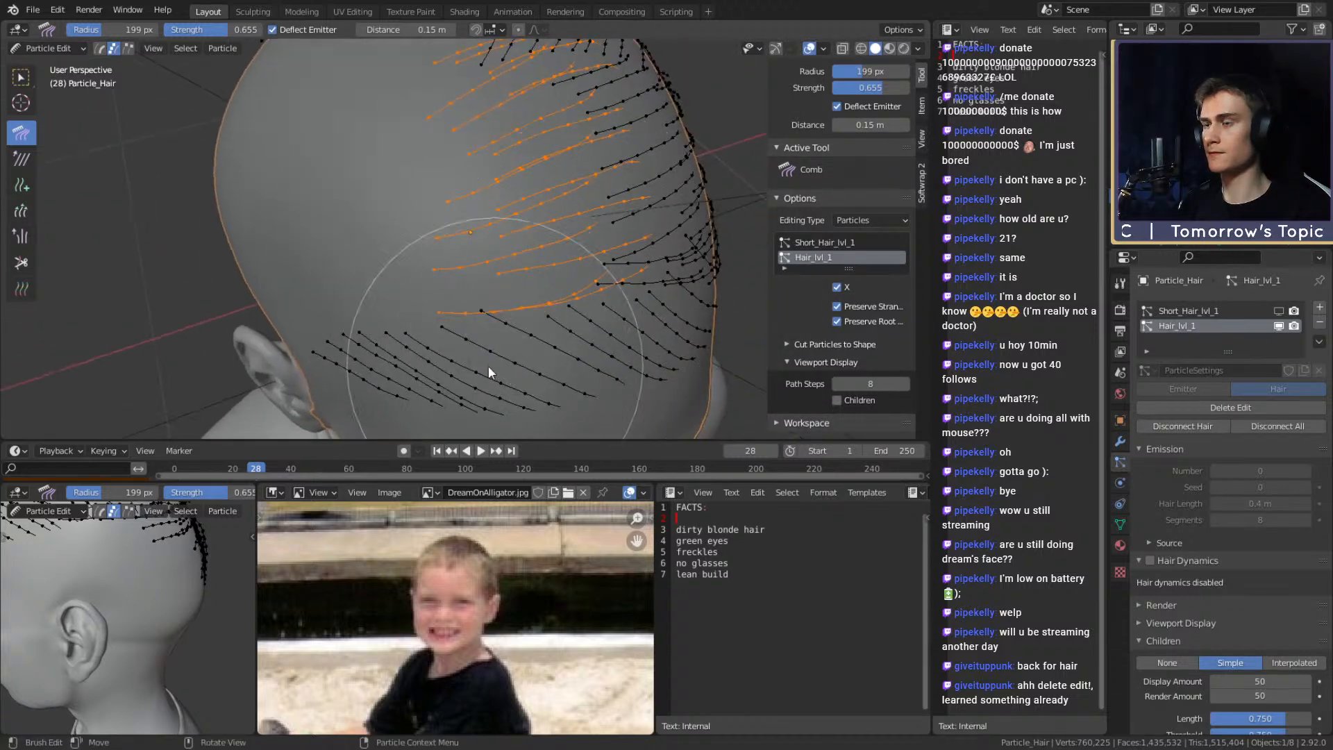
mouse_move(538, 289)
middle_down()
mouse_move(347, 380)
mouse_move(496, 223)
mouse_move(488, 285)
middle_up()
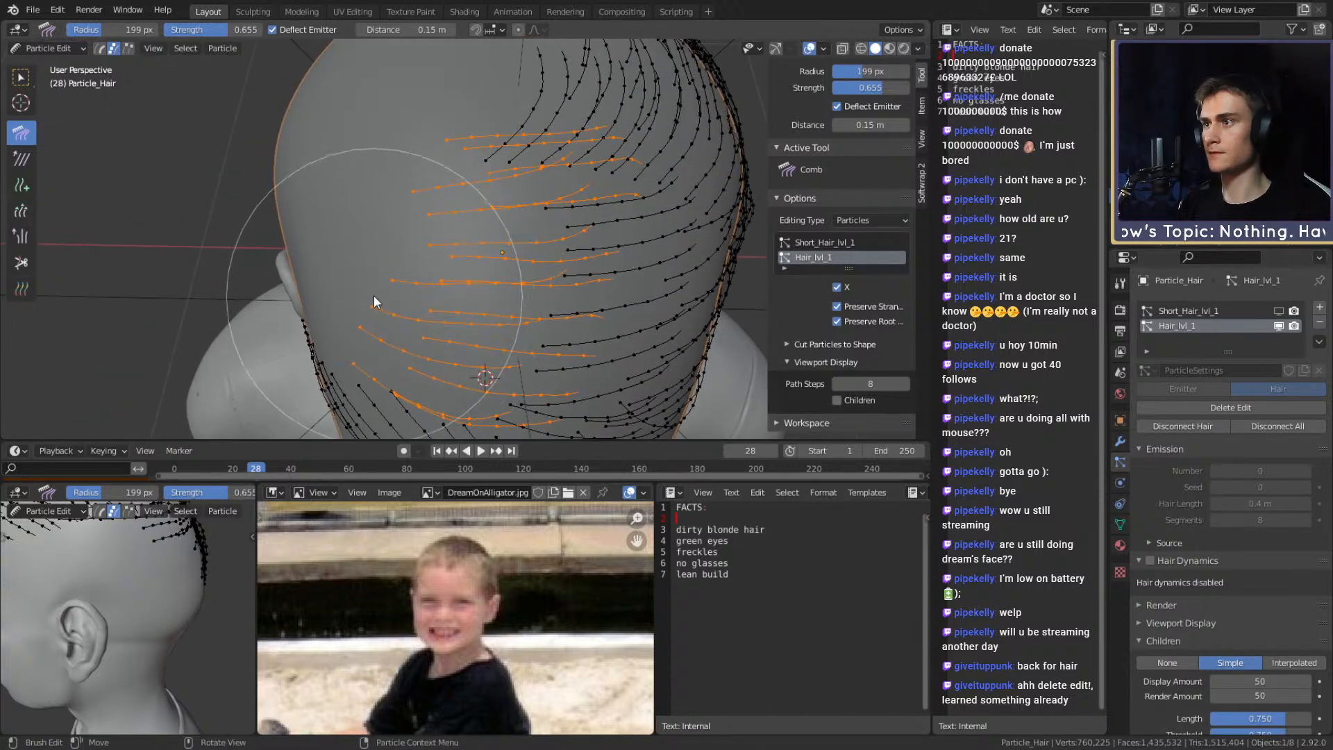
middle_drag(491, 229, 428, 226)
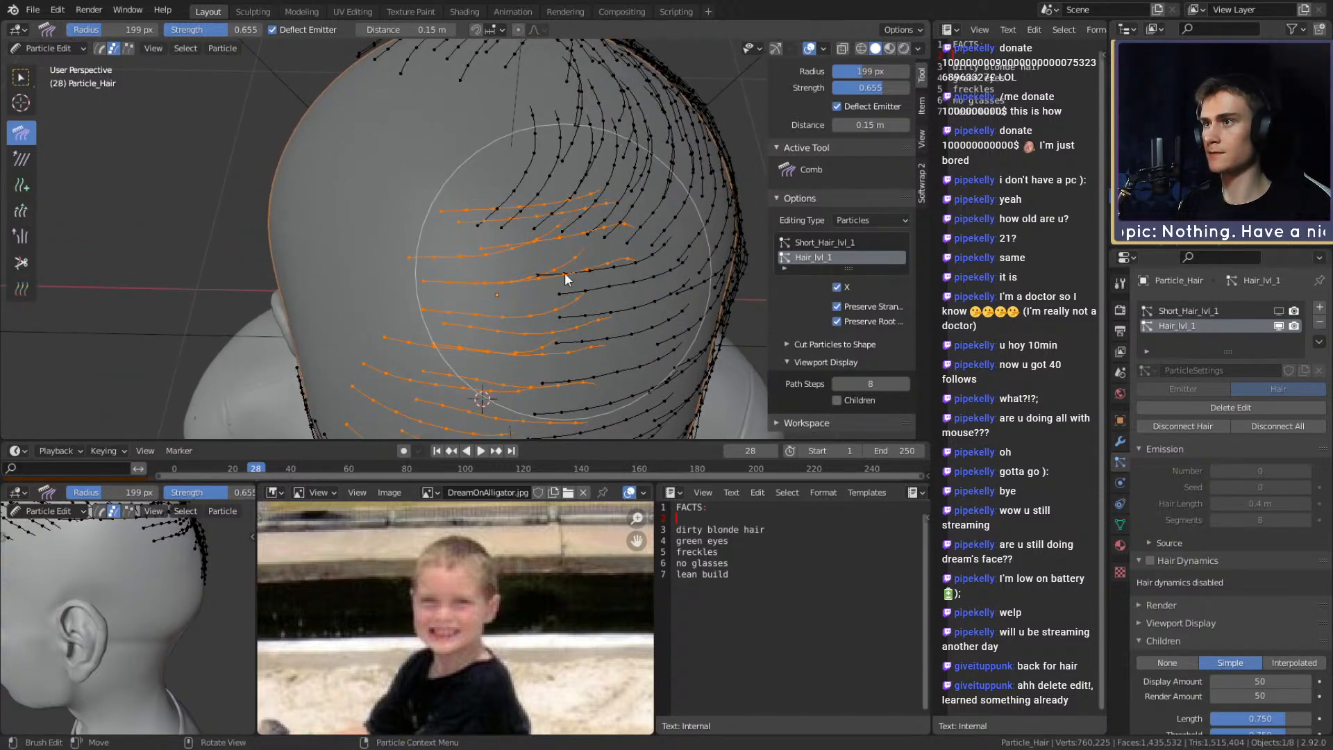
middle_drag(554, 264, 519, 322)
mouse_move(422, 240)
middle_down()
mouse_move(462, 313)
mouse_move(678, 202)
middle_up()
mouse_move(544, 276)
middle_down()
mouse_move(482, 369)
mouse_move(512, 169)
mouse_move(506, 186)
middle_up()
mouse_move(389, 227)
middle_down()
mouse_move(386, 273)
mouse_move(397, 193)
middle_up()
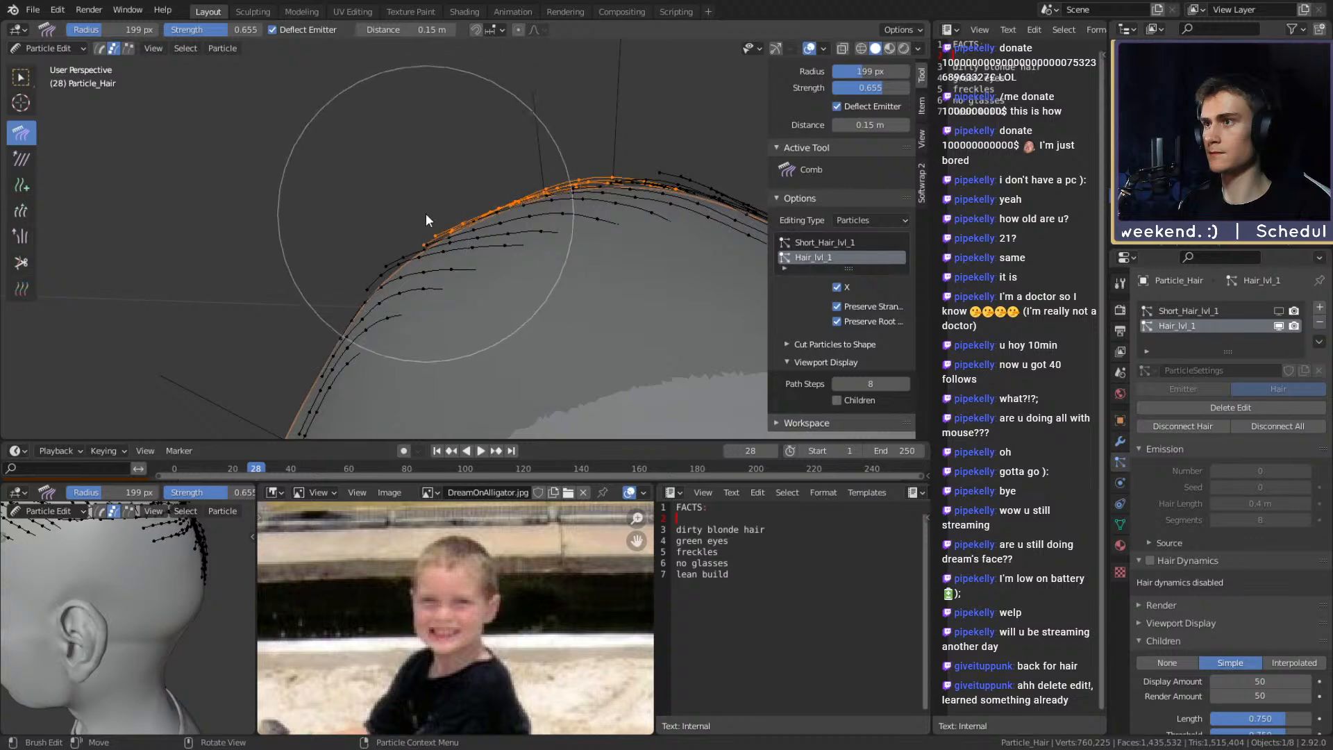
mouse_move(348, 243)
middle_down()
mouse_move(475, 211)
mouse_move(456, 265)
mouse_move(590, 285)
mouse_move(628, 246)
mouse_move(564, 151)
mouse_move(453, 57)
mouse_move(659, 221)
mouse_move(559, 259)
mouse_move(569, 227)
mouse_move(521, 267)
mouse_move(583, 260)
mouse_move(419, 173)
mouse_move(505, 275)
mouse_move(550, 303)
mouse_move(534, 172)
mouse_move(606, 177)
mouse_move(453, 202)
mouse_move(586, 191)
mouse_move(512, 300)
mouse_move(588, 235)
mouse_move(534, 266)
mouse_move(543, 251)
middle_up()
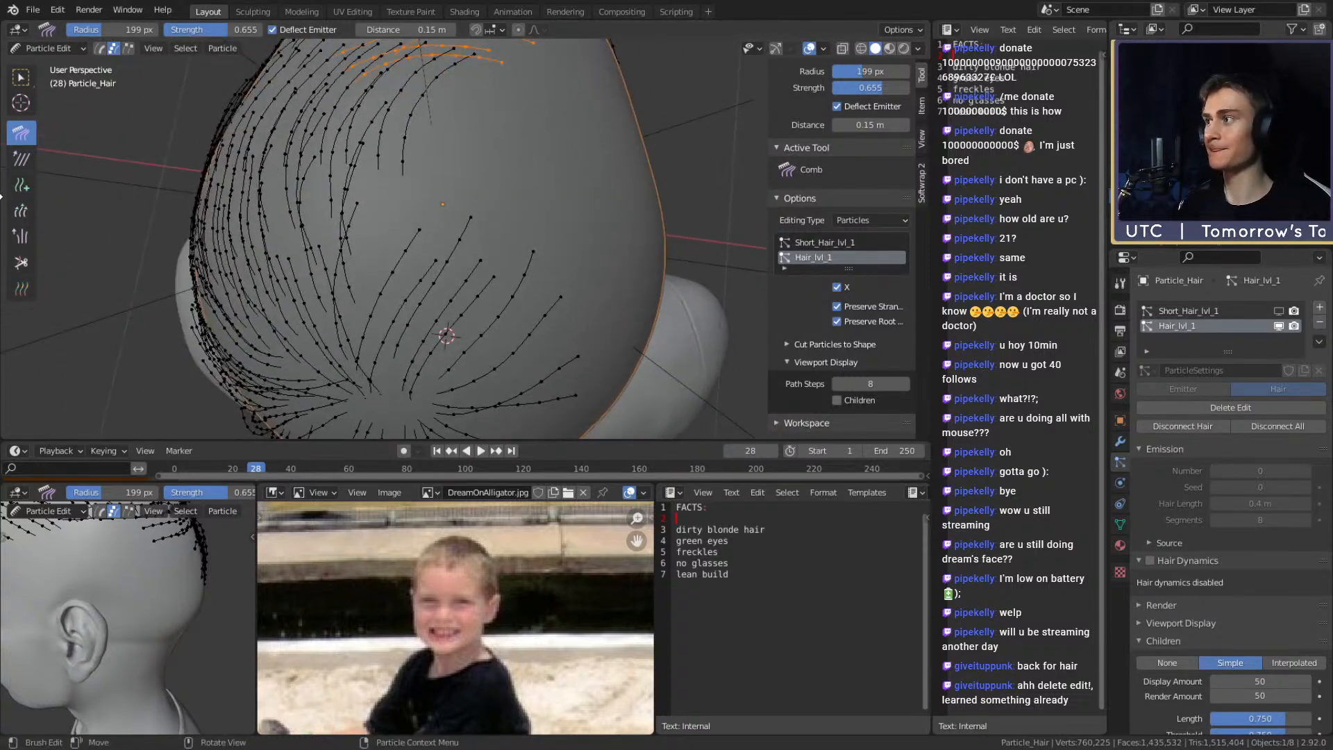
Add guide hairs in the gap between the crown whorl and the previously combed row
click(22, 184)
middle_drag(325, 201, 439, 297)
drag(365, 331, 560, 310)
mouse_move(560, 310)
middle_down()
mouse_move(544, 259)
mouse_move(483, 222)
mouse_move(566, 331)
mouse_move(512, 265)
middle_up()
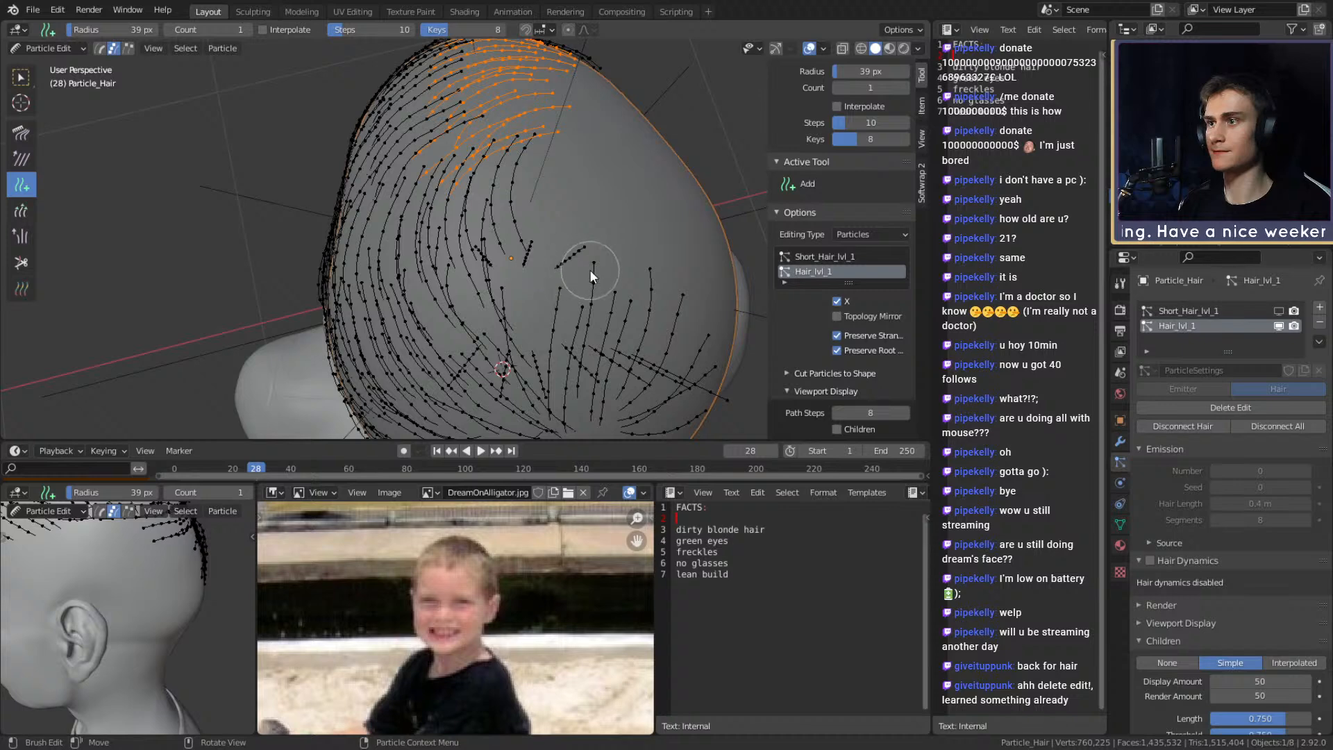
Select the newly added upright strands near the crown, growing the selection over their full length
middle_drag(641, 273, 408, 163)
key(f)
drag(284, 168, 269, 170)
right_click(552, 156)
key(ctrl+KP_Add)
key(ctrl+KP_Add)
key(ctrl+KP_Add)
key(ctrl+KP_Add)
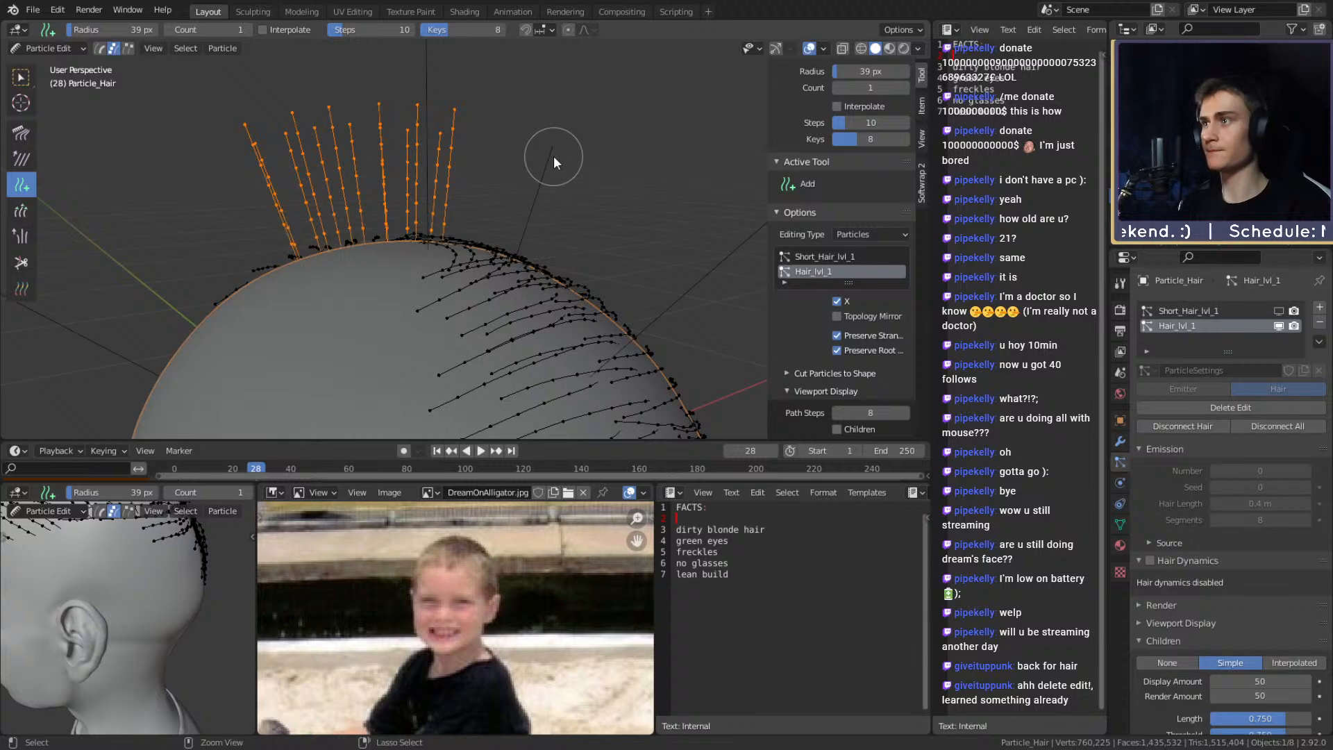
Comb the selected upright strands near the crown down onto the scalp, away from the whorl
click(25, 133)
middle_drag(173, 181, 450, 177)
mouse_move(274, 104)
mouse_down()
mouse_move(380, 97)
mouse_move(706, 125)
mouse_up()
middle_drag(579, 201, 479, 158)
drag(370, 61, 653, 103)
middle_drag(660, 203, 553, 193)
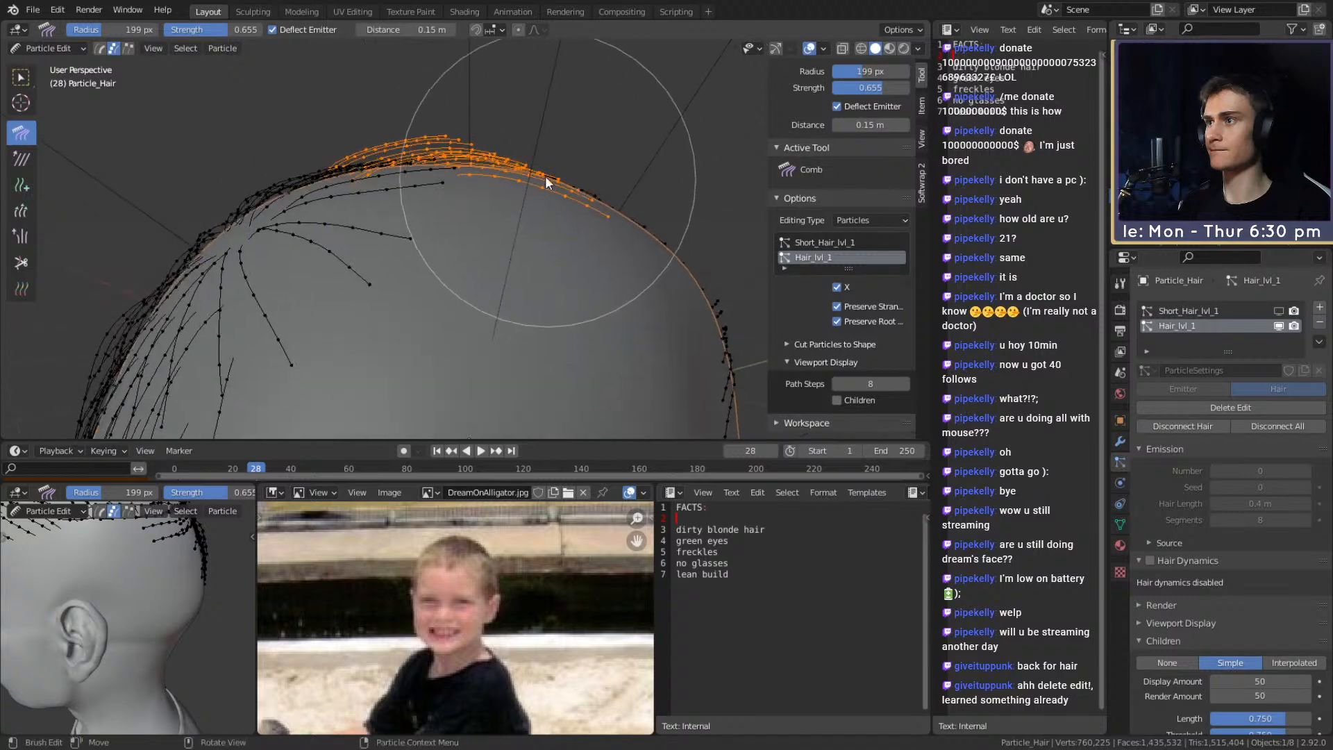
drag(386, 39, 656, 143)
Comb the selected crown strands outward over the bare side, matching the flow of the surrounding hair
middle_drag(657, 143, 472, 226)
mouse_move(472, 226)
mouse_down()
mouse_move(512, 223)
mouse_move(485, 208)
mouse_move(634, 268)
mouse_move(631, 214)
mouse_move(547, 164)
mouse_move(556, 128)
mouse_up()
middle_drag(556, 127, 582, 189)
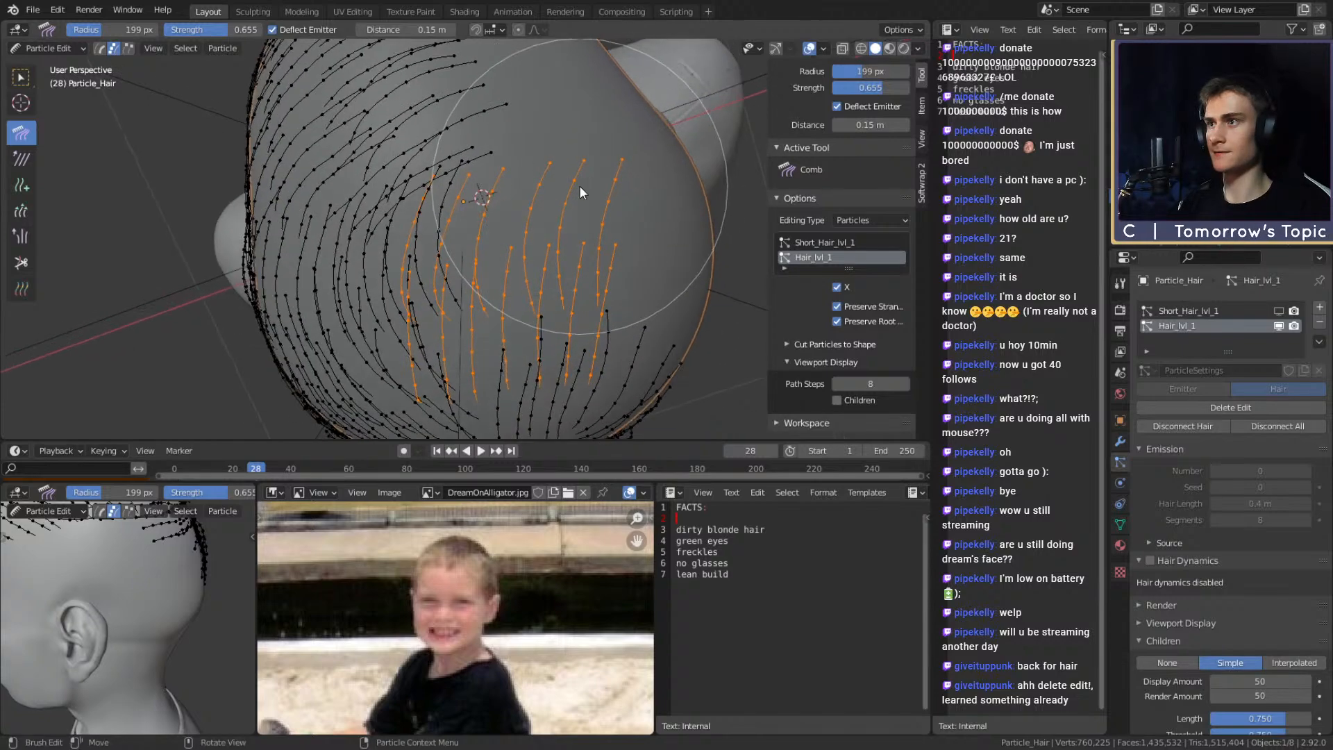
mouse_move(476, 83)
mouse_down()
mouse_move(610, 184)
mouse_move(666, 169)
mouse_move(682, 189)
mouse_up()
mouse_move(682, 190)
middle_down()
mouse_move(585, 89)
mouse_move(610, 229)
mouse_move(531, 129)
middle_up()
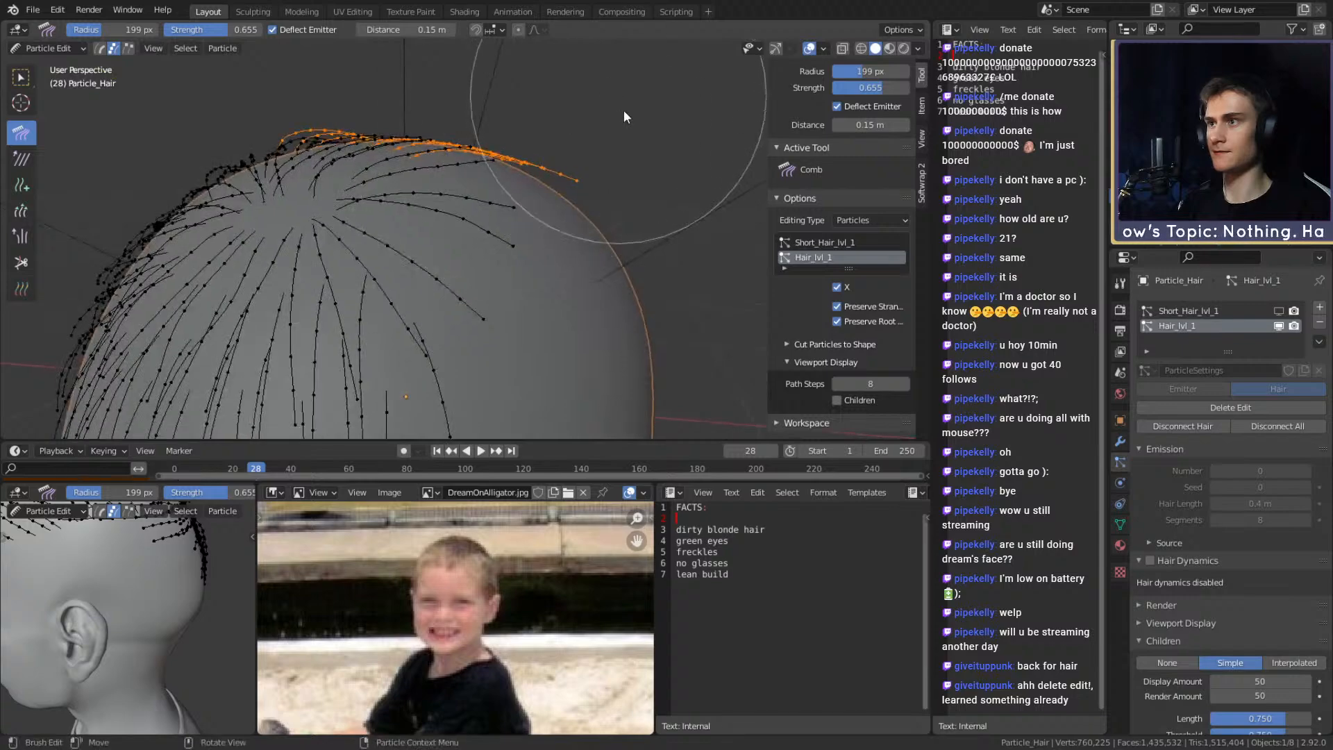
middle_drag(639, 123, 602, 112)
mouse_move(636, 165)
middle_down()
mouse_move(609, 168)
mouse_move(621, 125)
middle_up()
mouse_move(621, 190)
middle_down()
mouse_move(622, 241)
mouse_move(527, 248)
mouse_move(616, 281)
mouse_move(470, 229)
mouse_move(469, 255)
middle_up()
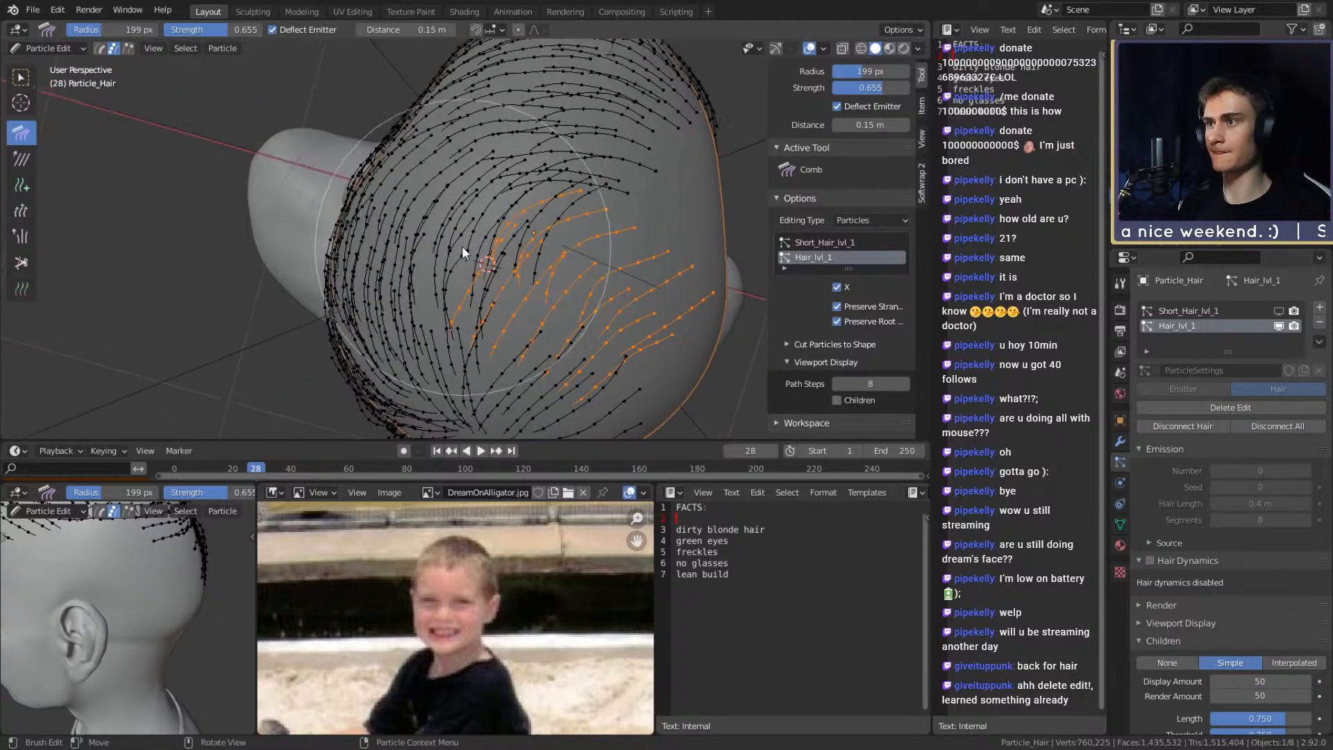
Reduce the Comb radius to 116 px and fine-tune the direction and tips of the selected strands beside the whorl
mouse_move(551, 272)
middle_down()
mouse_move(487, 276)
mouse_move(524, 270)
middle_up()
key(f)
click(448, 257)
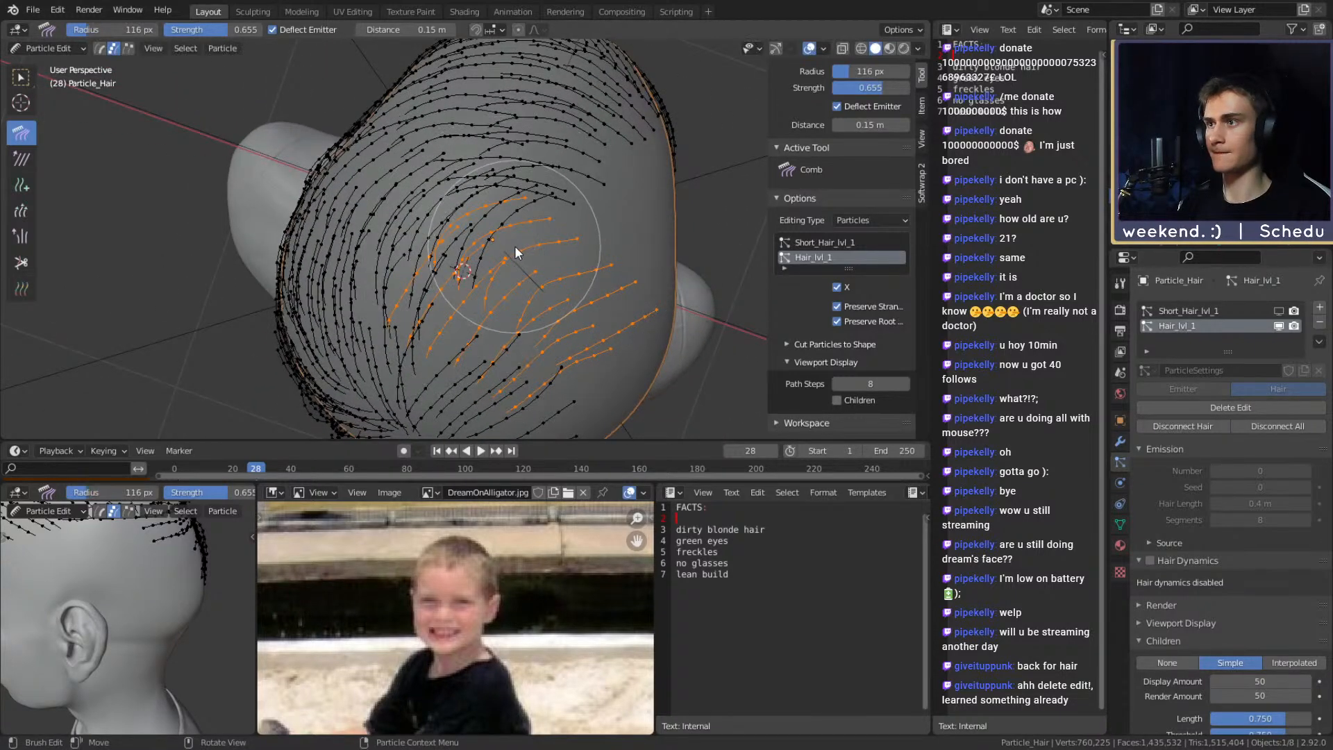
mouse_move(510, 211)
middle_down()
mouse_move(474, 277)
mouse_move(555, 236)
mouse_move(593, 240)
mouse_move(509, 260)
mouse_move(495, 294)
middle_up()
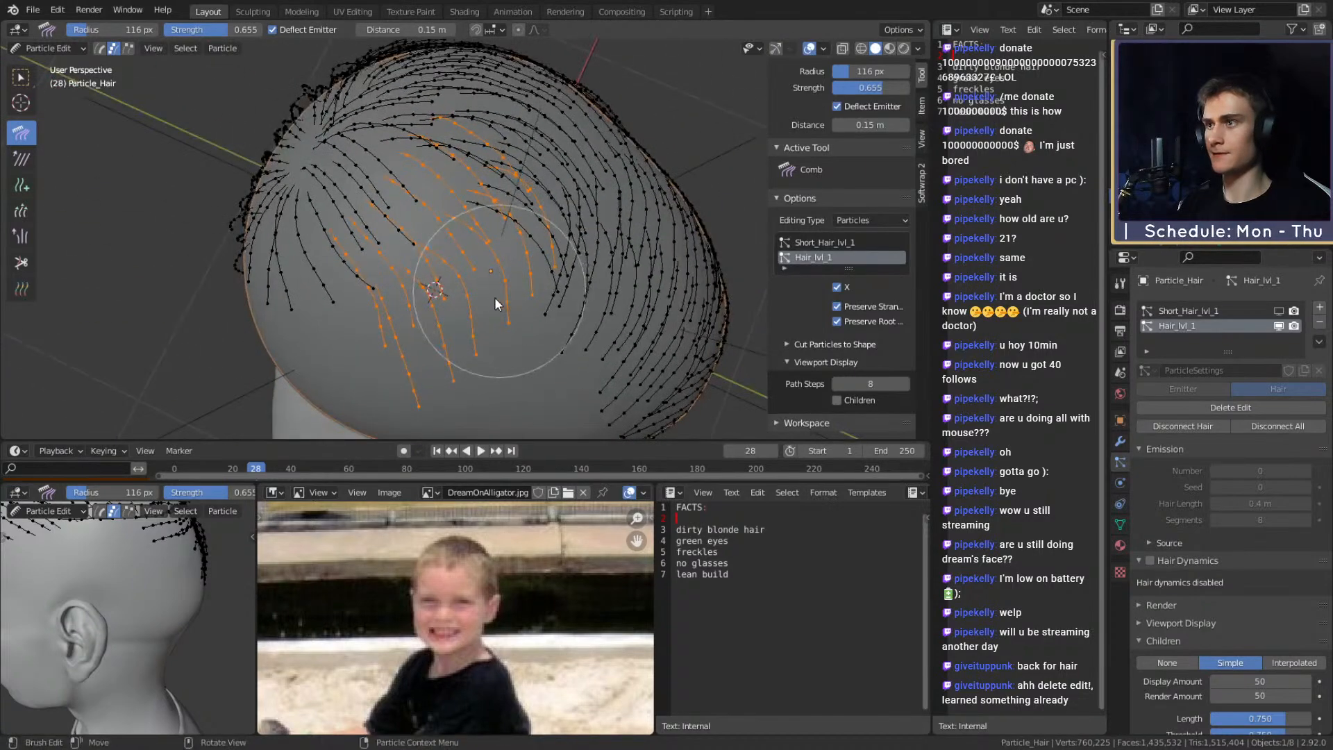
mouse_move(490, 364)
middle_down()
mouse_move(607, 269)
mouse_move(529, 383)
middle_up()
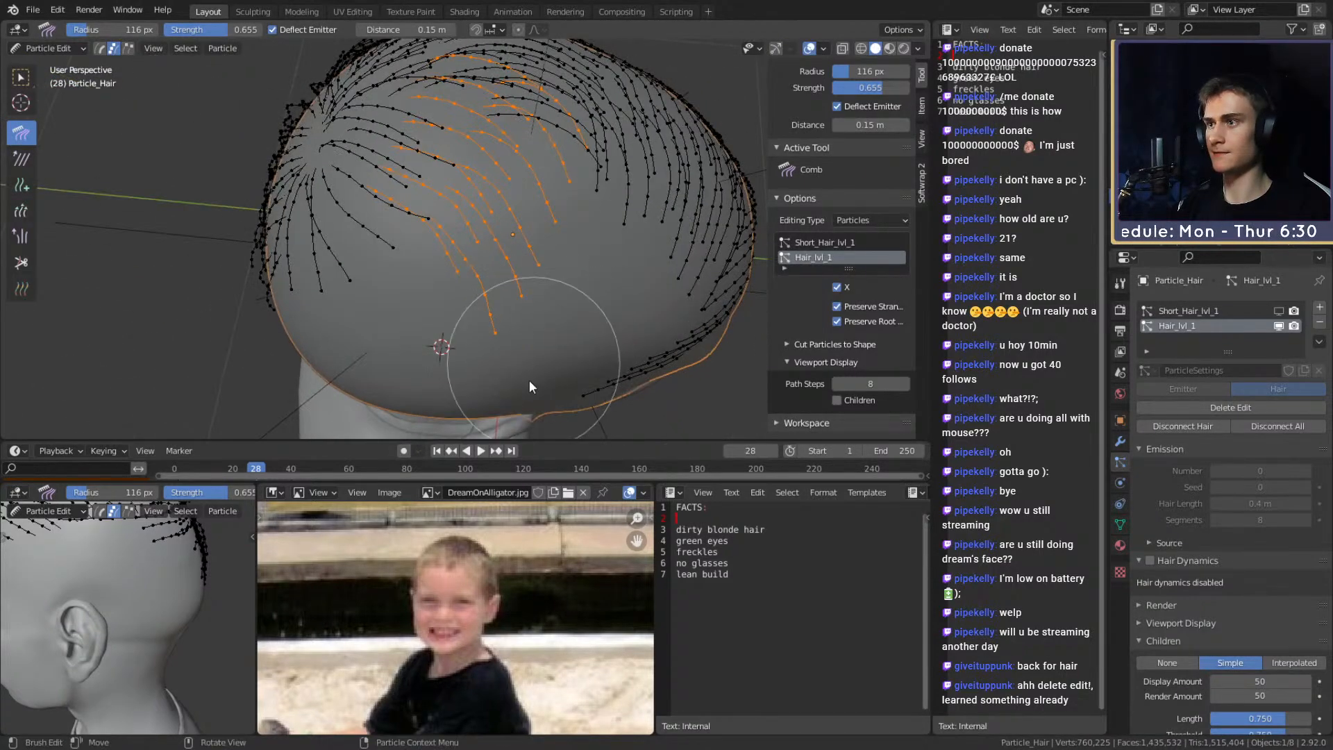
drag(563, 343, 443, 319)
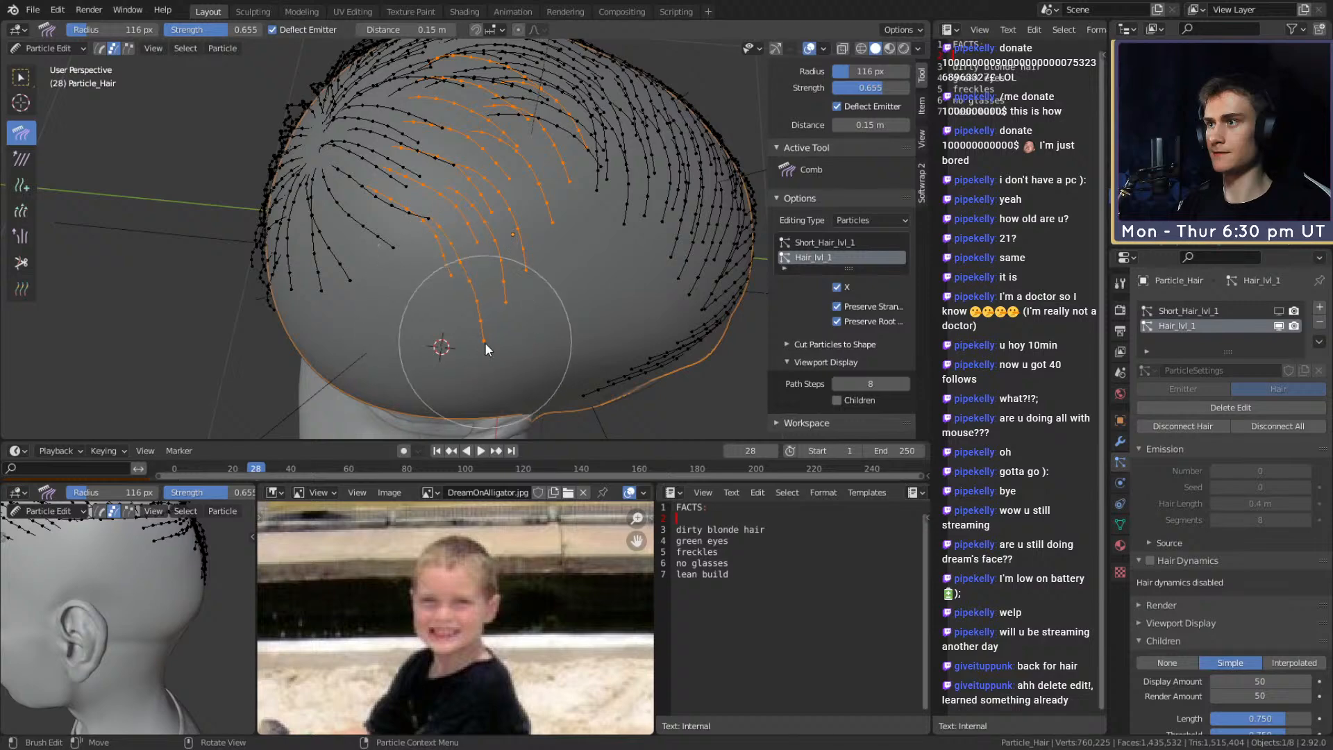
mouse_move(520, 357)
middle_down()
mouse_move(440, 250)
mouse_move(548, 257)
mouse_move(569, 141)
middle_up()
mouse_move(540, 93)
middle_down()
mouse_move(572, 140)
mouse_move(561, 90)
mouse_move(564, 128)
middle_up()
mouse_move(520, 124)
mouse_down()
mouse_move(455, 126)
mouse_move(421, 148)
mouse_up()
mouse_move(585, 205)
middle_down()
mouse_move(459, 319)
mouse_move(409, 221)
middle_up()
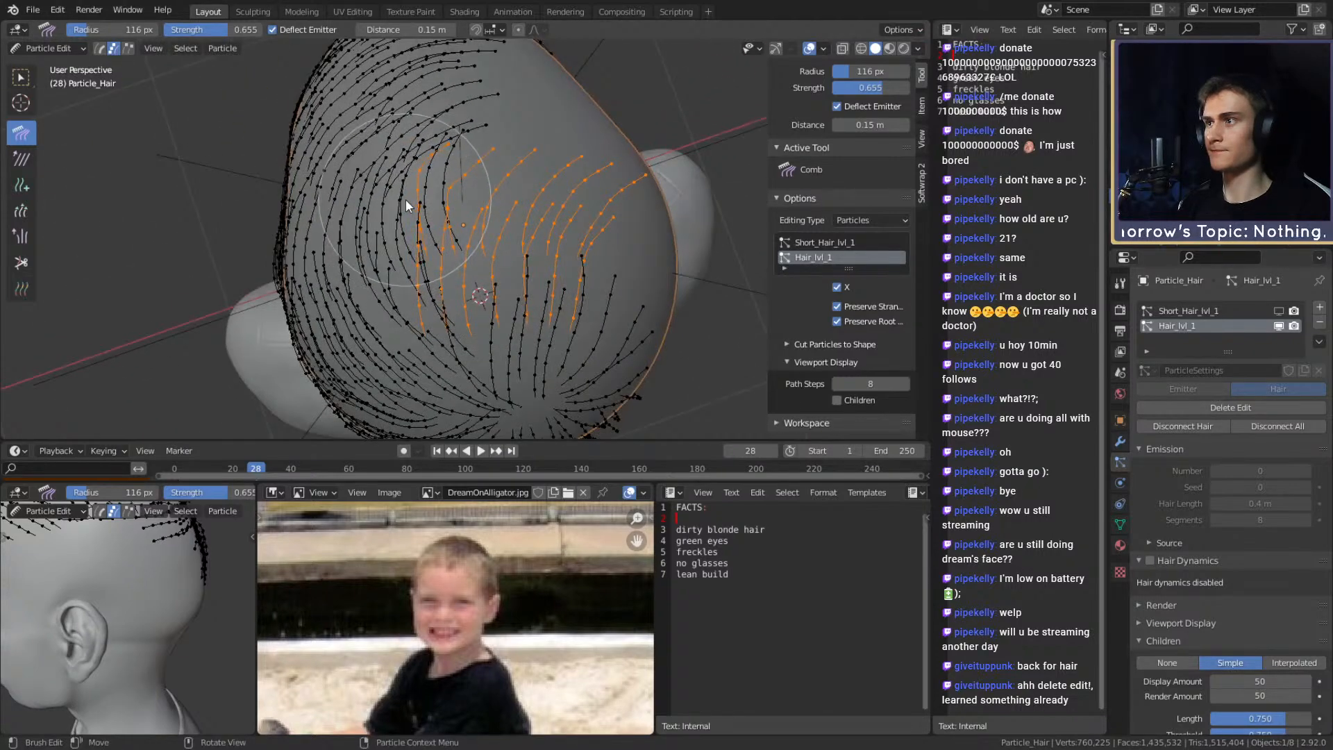
mouse_move(586, 169)
middle_down()
mouse_move(502, 197)
mouse_move(461, 143)
mouse_move(565, 180)
mouse_move(541, 222)
mouse_move(516, 184)
mouse_move(677, 262)
middle_up()
Switch to Object Mode and examine the hair coverage around the crown and the bare side
click(57, 49)
click(57, 63)
scroll(568, 302, down, 3)
middle_drag(568, 302, 476, 246)
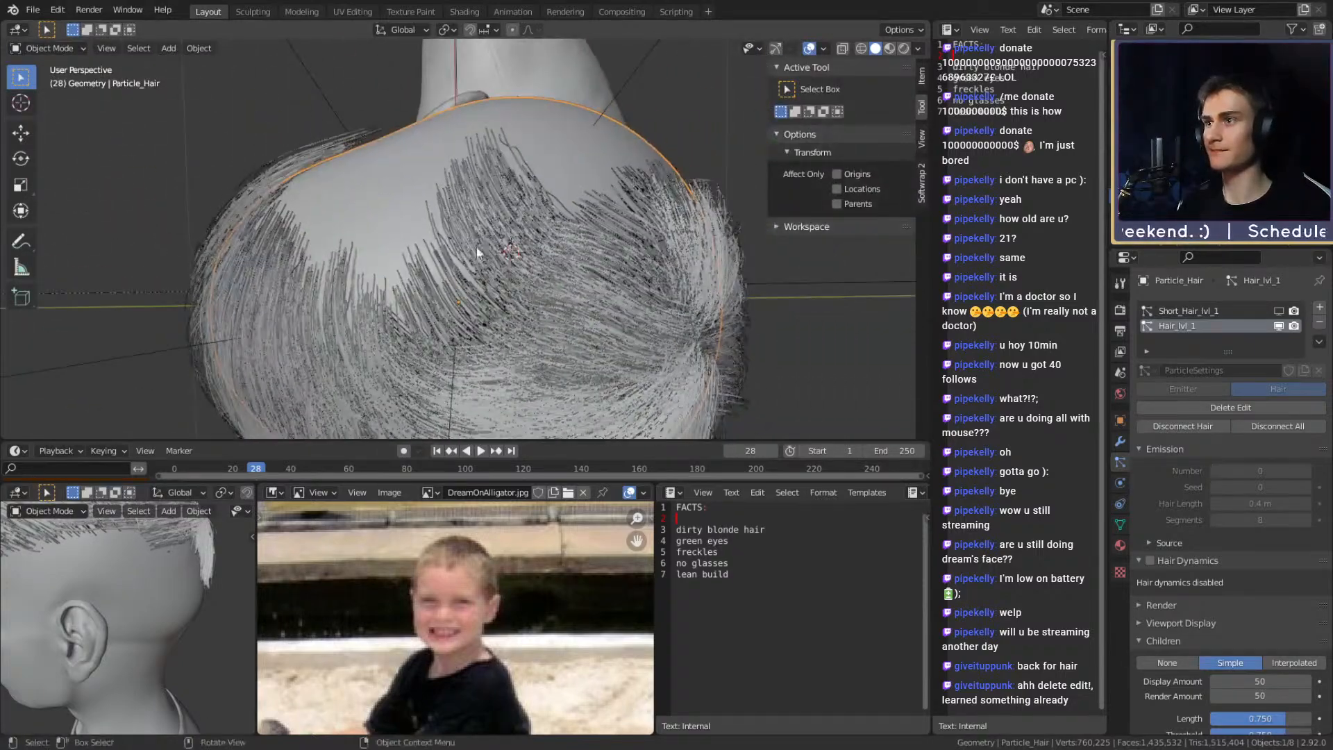
Return to Particle Edit and add single guide hairs in the gap at the edge of the selected strands
click(61, 50)
click(48, 164)
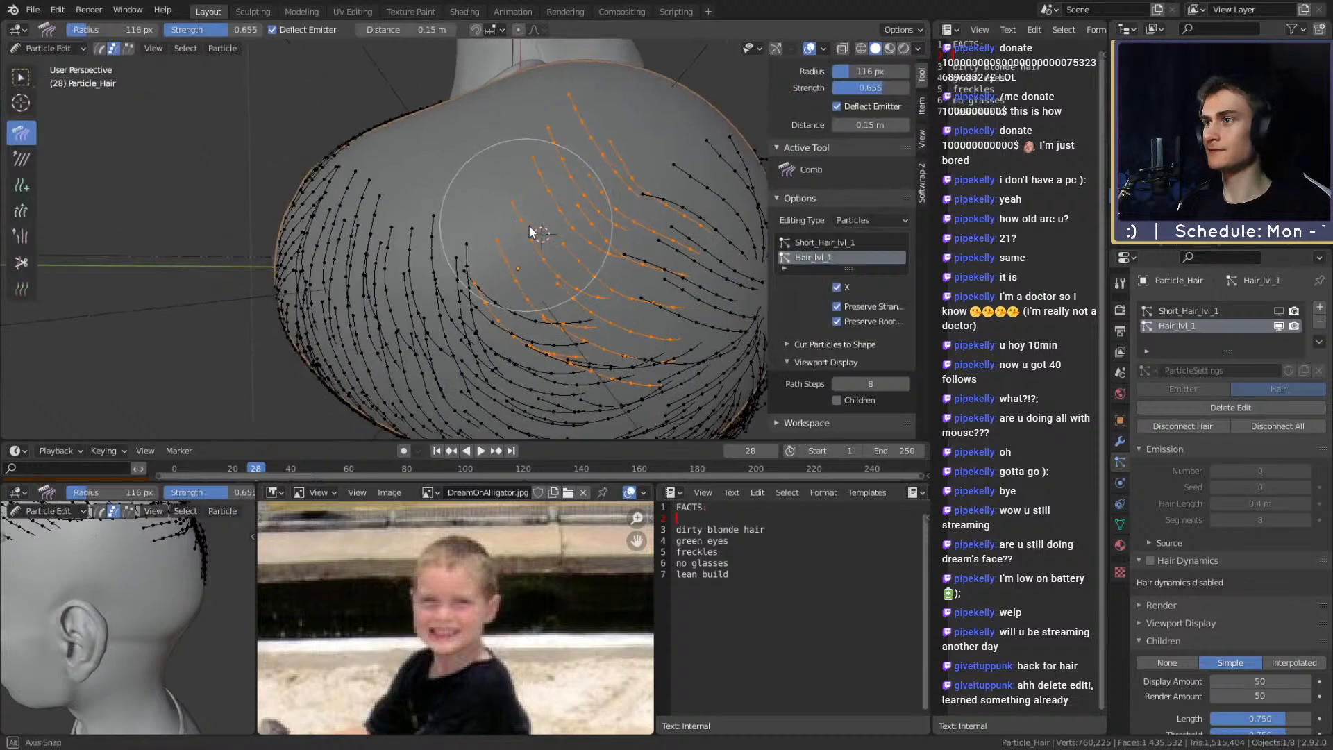
middle_drag(519, 229, 430, 221)
click(21, 185)
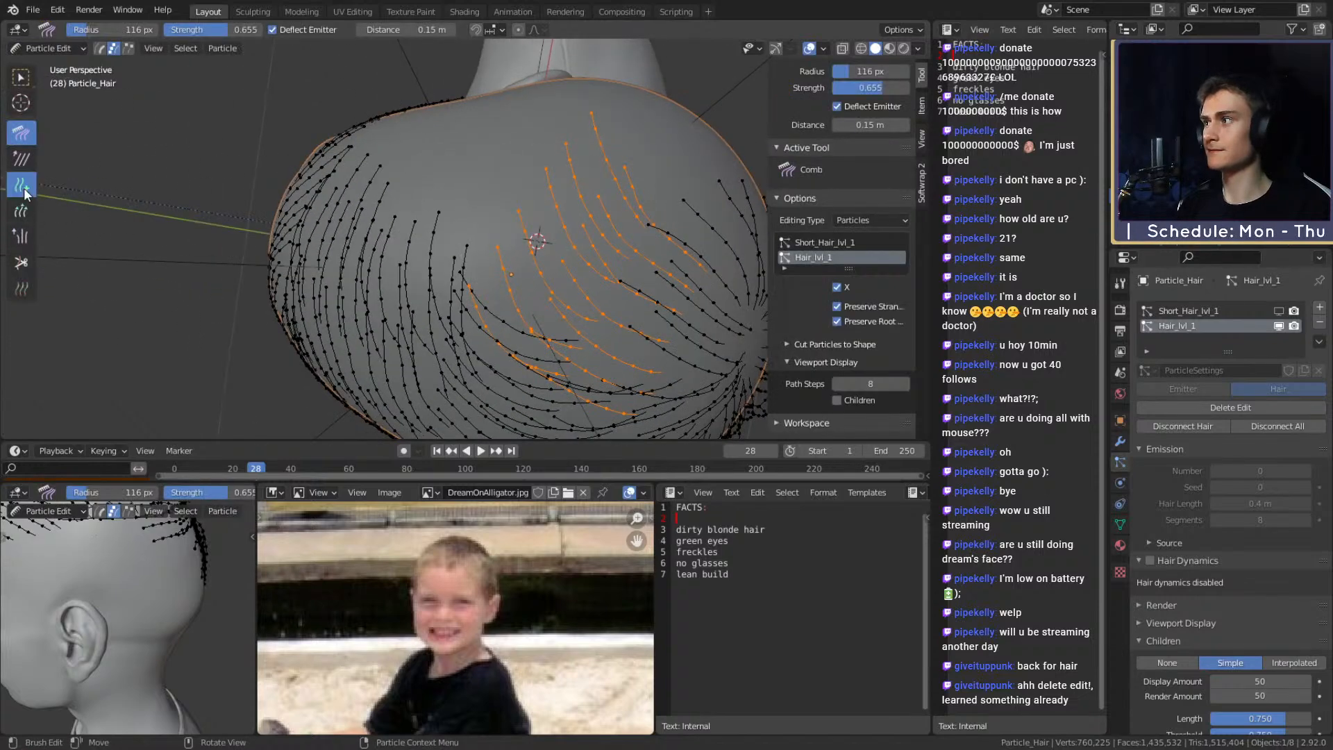
click(546, 283)
click(505, 282)
click(471, 281)
click(438, 273)
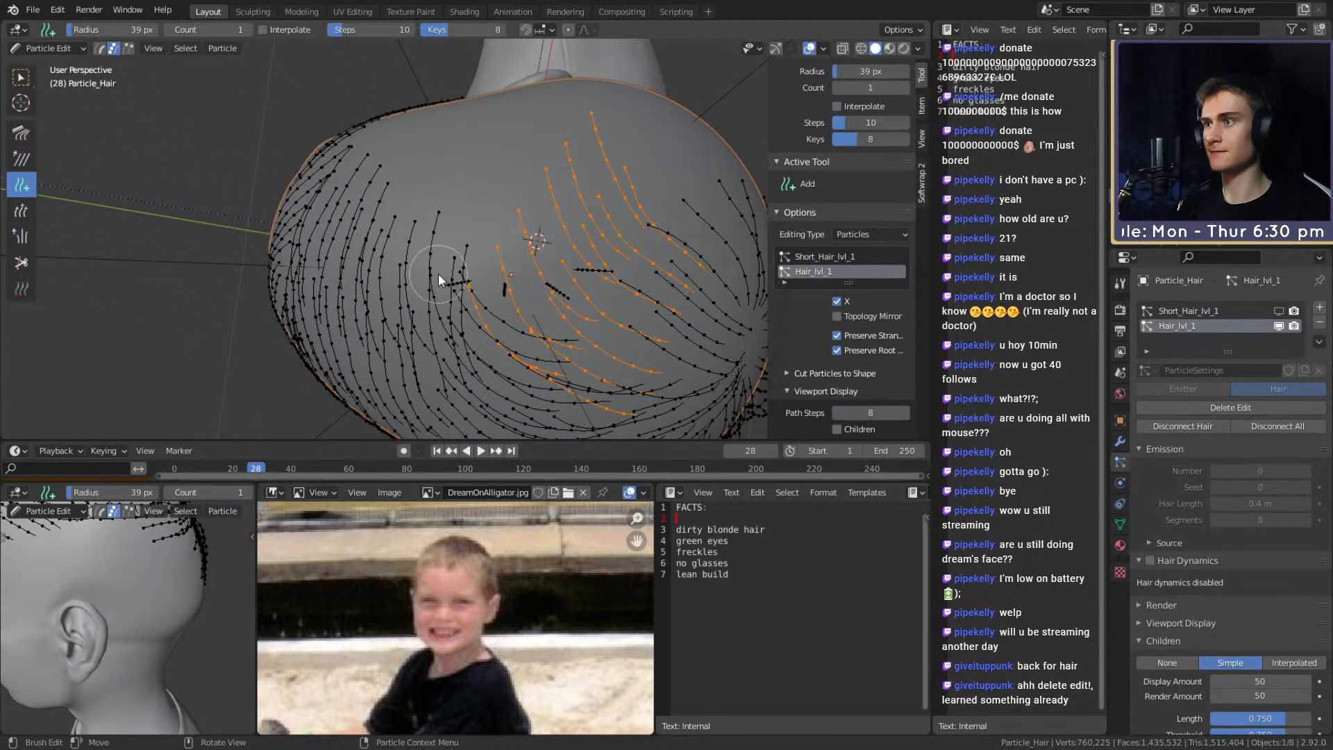
Add more single guide hairs along the rest of the hair edge bordering the bare side of the head
middle_drag(421, 266, 522, 236)
click(520, 231)
mouse_move(510, 289)
middle_down()
mouse_move(510, 307)
mouse_move(454, 312)
mouse_move(529, 251)
mouse_move(452, 262)
middle_up()
middle_drag(529, 242, 408, 221)
click(405, 213)
click(429, 208)
click(477, 211)
middle_drag(548, 254, 534, 215)
click(532, 211)
click(546, 239)
Circle-select points across the newly added upright strands
mouse_move(545, 279)
middle_down()
mouse_move(482, 235)
mouse_move(559, 281)
mouse_move(592, 205)
mouse_move(639, 189)
mouse_move(515, 169)
middle_up()
key(c)
mouse_move(650, 297)
mouse_down()
mouse_move(466, 161)
mouse_move(337, 153)
mouse_up()
right_click(336, 153)
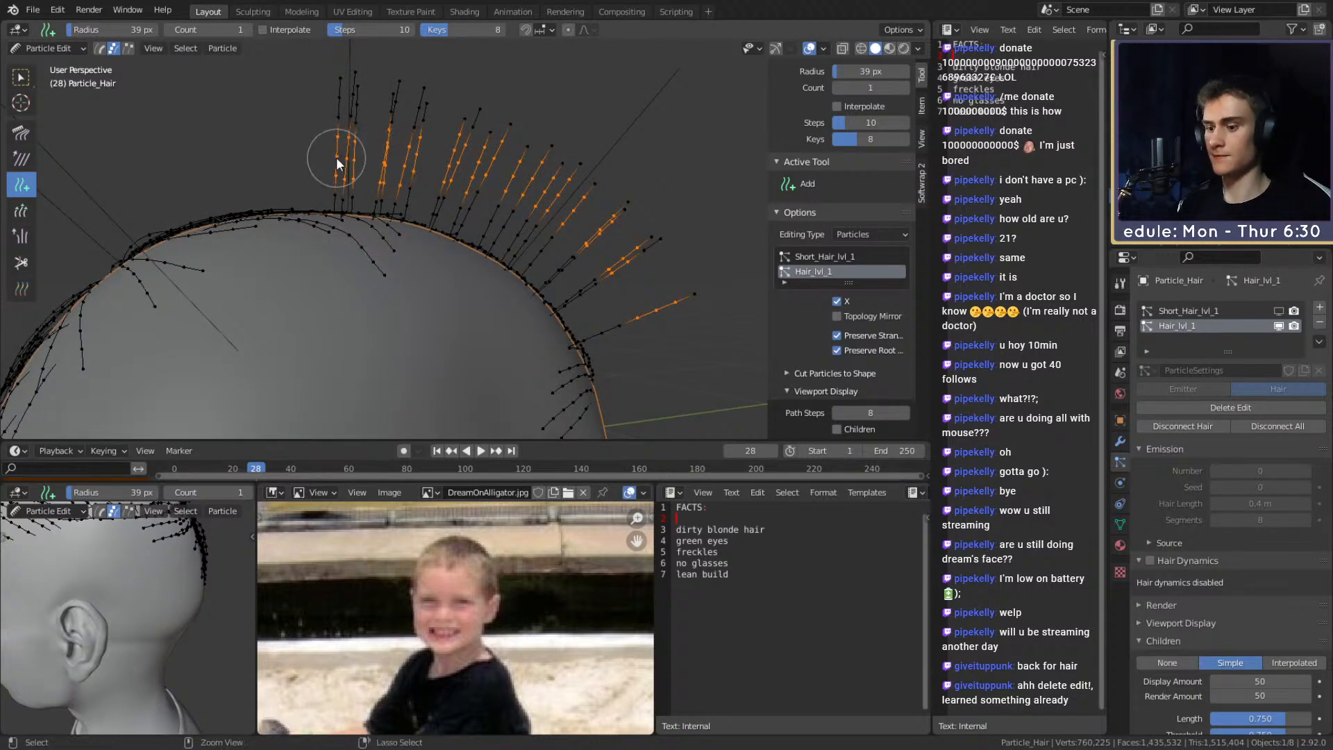
Comb the newly added upright strands down onto the side of the head with the 116 px Comb brush
click(25, 133)
middle_drag(501, 211, 428, 222)
middle_drag(456, 177, 518, 167)
mouse_move(574, 124)
mouse_down()
mouse_move(320, 186)
mouse_move(201, 284)
mouse_up()
middle_drag(281, 298, 408, 229)
mouse_move(536, 127)
mouse_down()
mouse_move(219, 239)
mouse_move(266, 224)
mouse_move(229, 251)
mouse_up()
drag(426, 140, 264, 261)
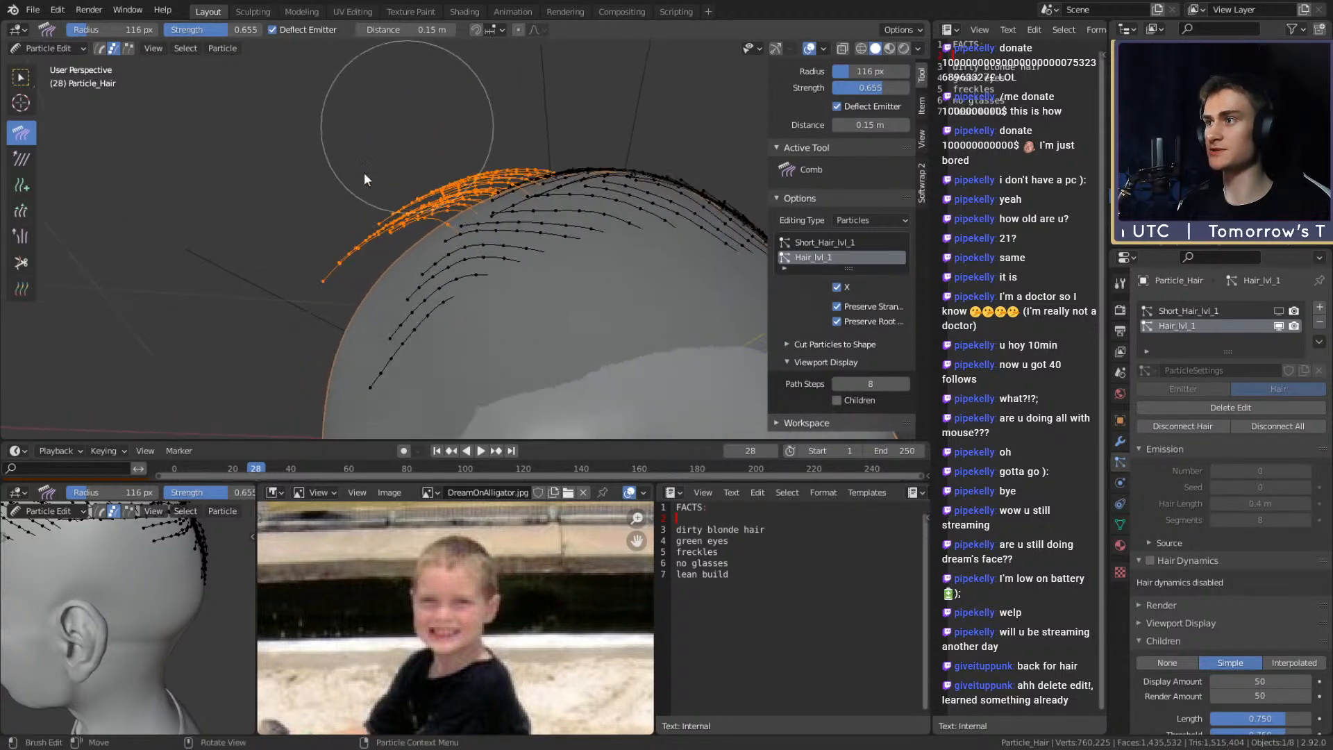
mouse_move(396, 226)
middle_down()
mouse_move(484, 359)
mouse_move(518, 290)
mouse_move(683, 222)
mouse_move(616, 123)
mouse_move(627, 319)
mouse_move(456, 178)
mouse_move(516, 156)
mouse_move(523, 173)
middle_up()
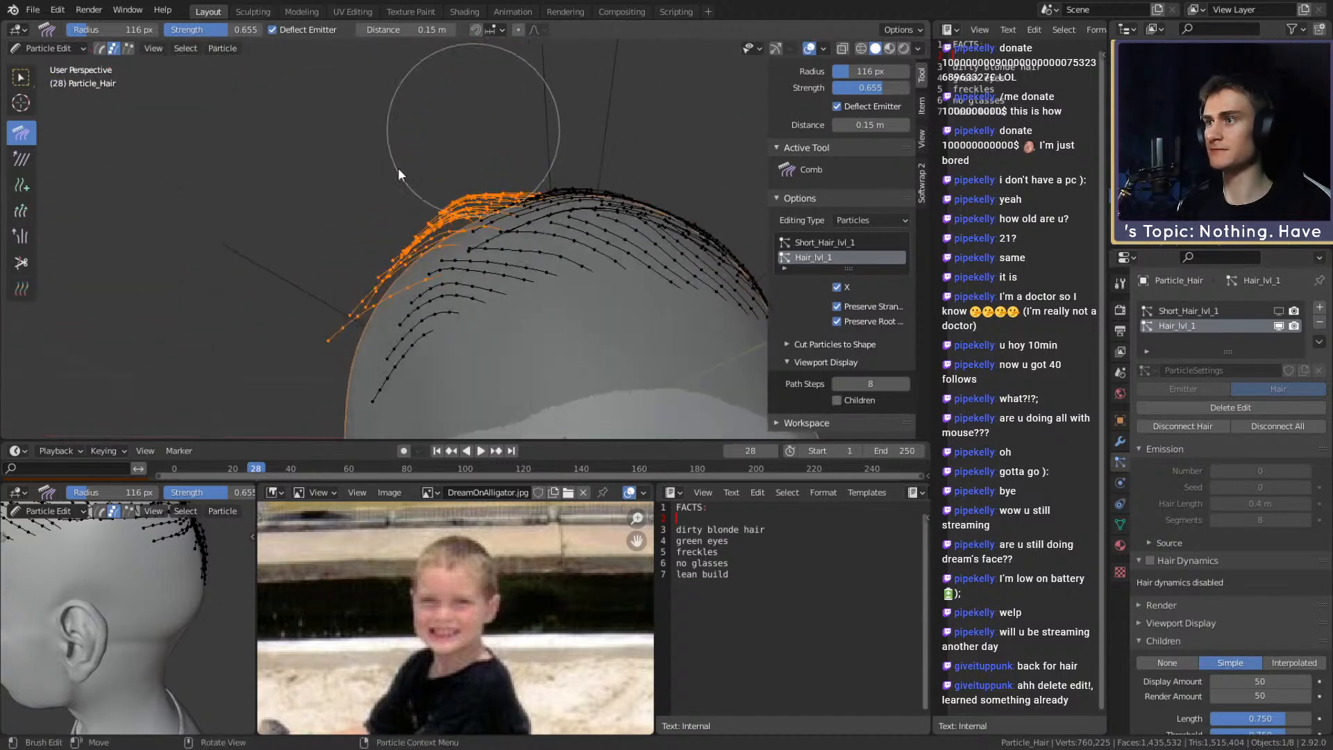
Enlarge the Comb radius to 152 px and comb the raised strands closer to the scalp
mouse_move(254, 373)
middle_down()
mouse_move(381, 309)
mouse_move(310, 321)
mouse_move(381, 280)
mouse_move(440, 282)
mouse_move(623, 352)
middle_up()
mouse_move(381, 408)
middle_down()
mouse_move(571, 396)
mouse_move(564, 331)
mouse_move(536, 314)
middle_up()
key(f)
click(669, 326)
mouse_move(536, 212)
shift+middle_down()
mouse_move(555, 222)
mouse_move(468, 174)
shift+middle_up()
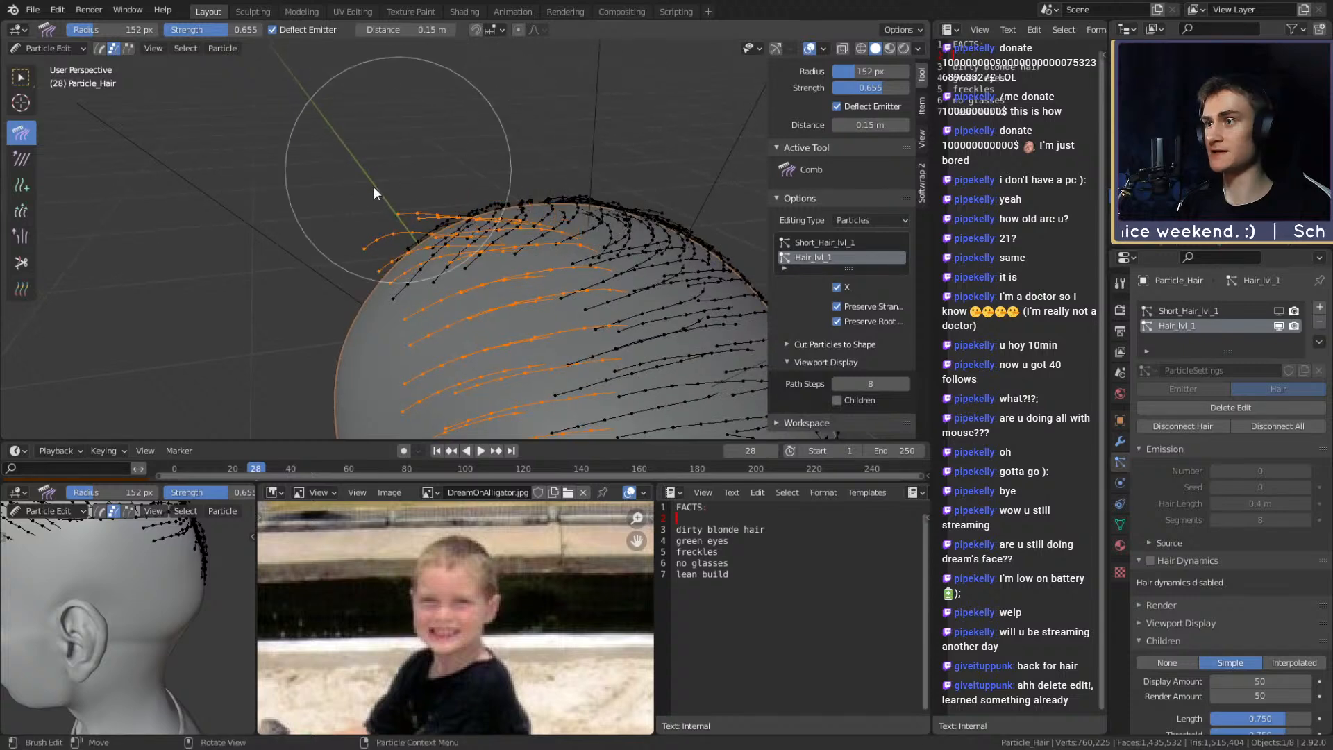
middle_drag(373, 184, 461, 124)
middle_drag(343, 211, 304, 244)
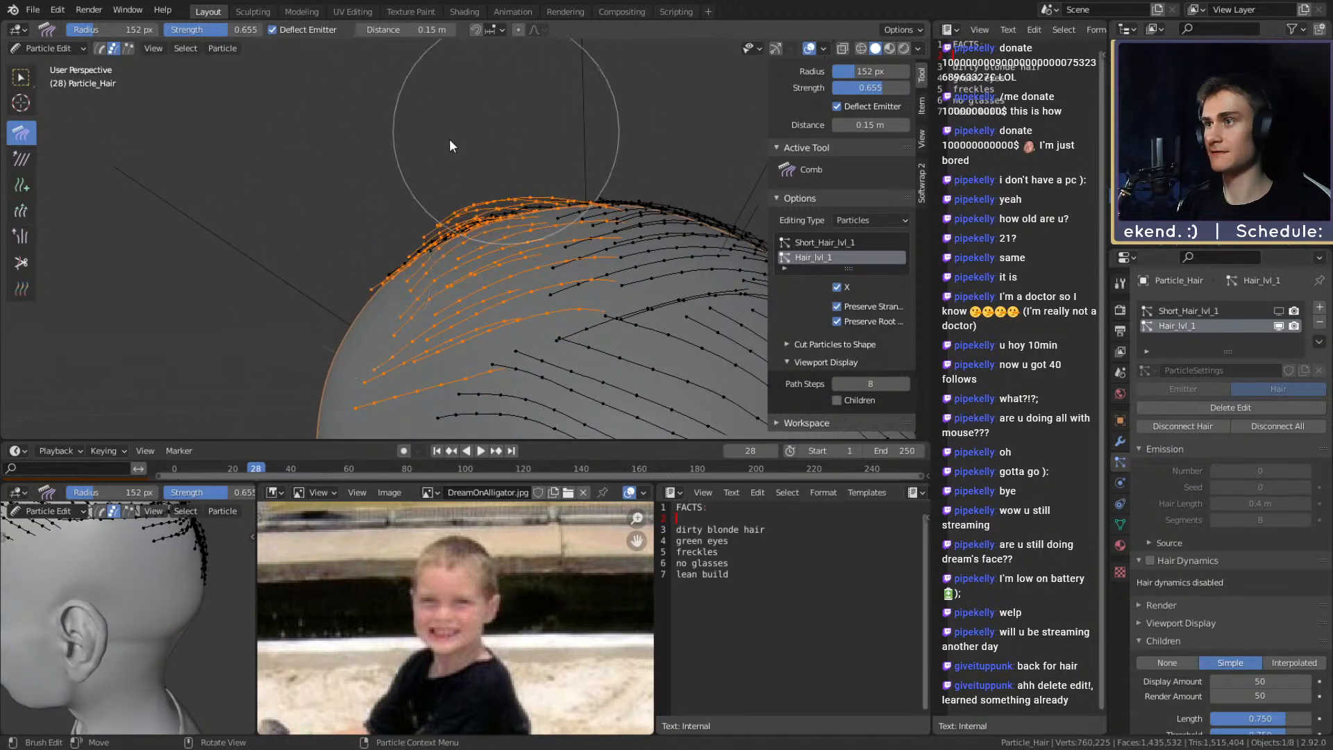
Comb the tips of the selected side strands so they follow the curve of the head
middle_drag(431, 214, 444, 148)
drag(302, 174, 463, 86)
drag(430, 129, 448, 107)
middle_drag(536, 92, 497, 146)
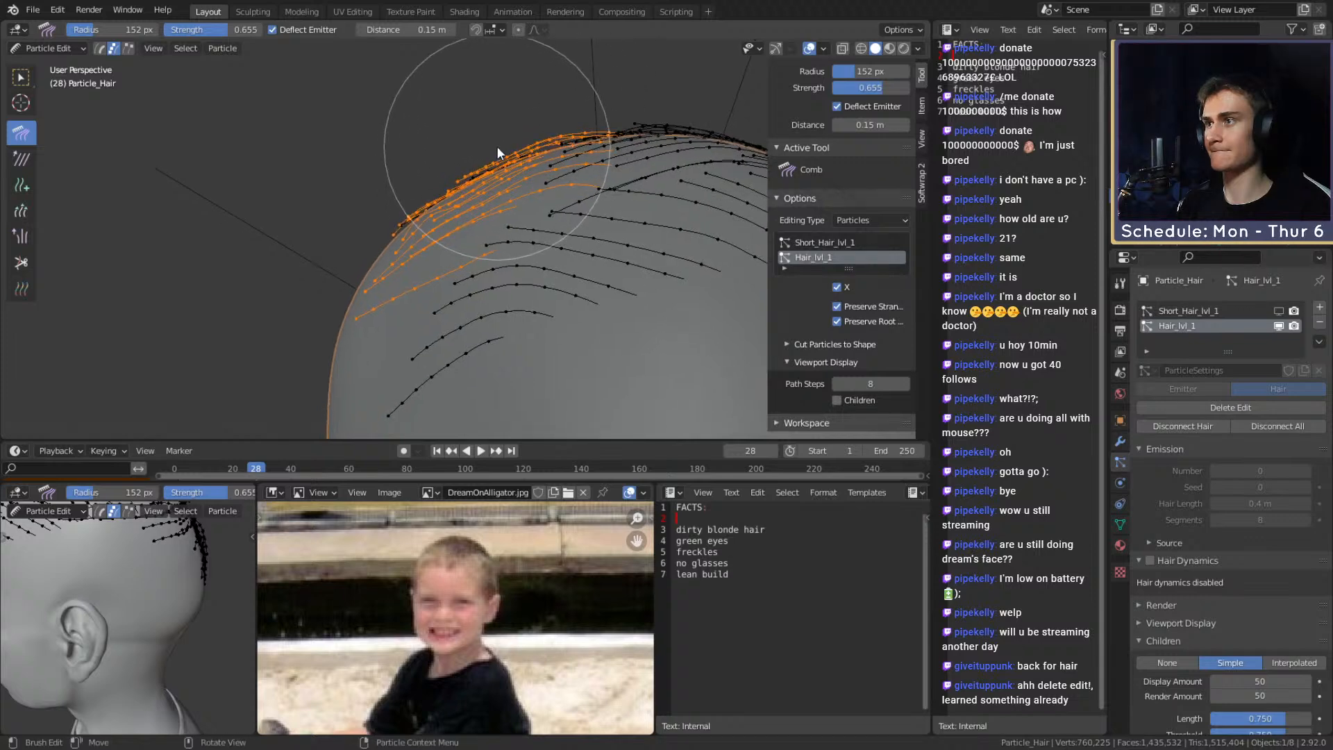
mouse_move(314, 193)
middle_down()
mouse_move(372, 230)
mouse_move(327, 145)
mouse_move(365, 139)
middle_up()
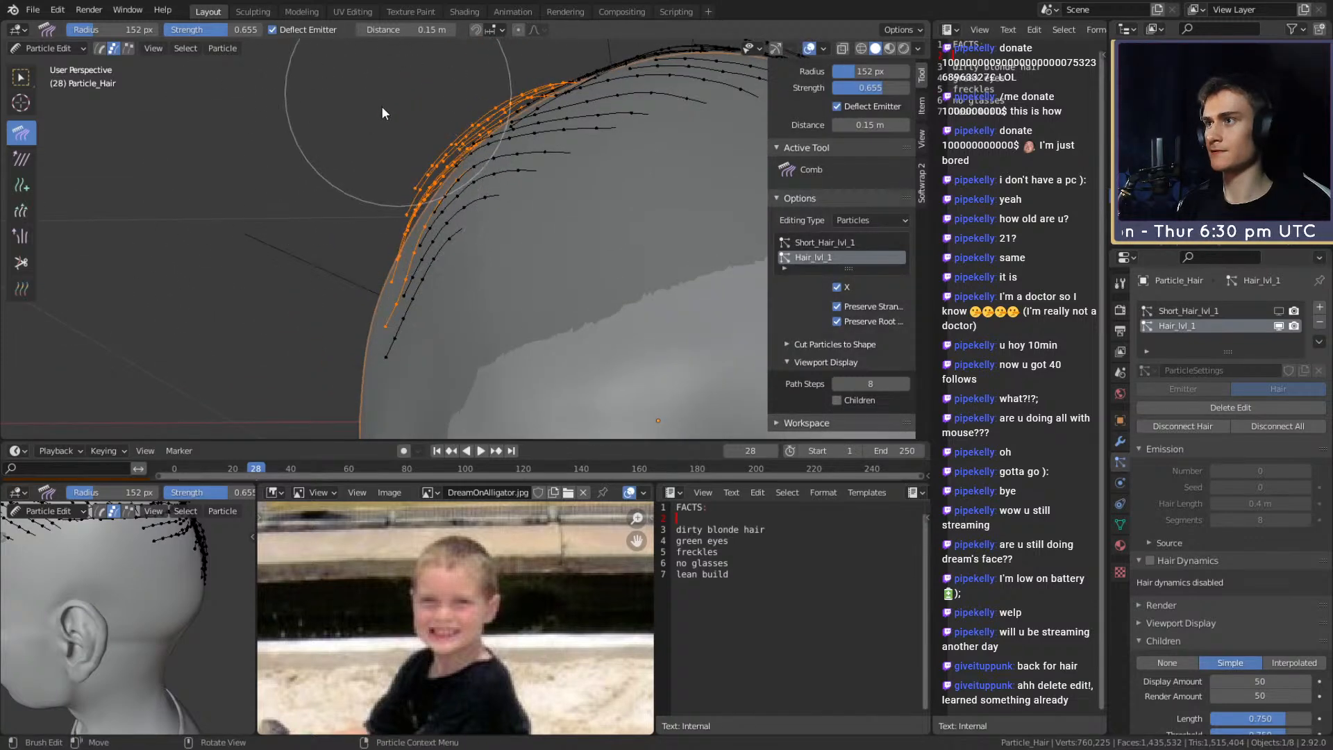
Enlarge the Comb radius to 220 px and comb the selected side strands down toward the ear
mouse_move(357, 339)
middle_down()
mouse_move(512, 359)
mouse_move(545, 256)
middle_up()
key(f)
click(628, 327)
drag(626, 340, 535, 406)
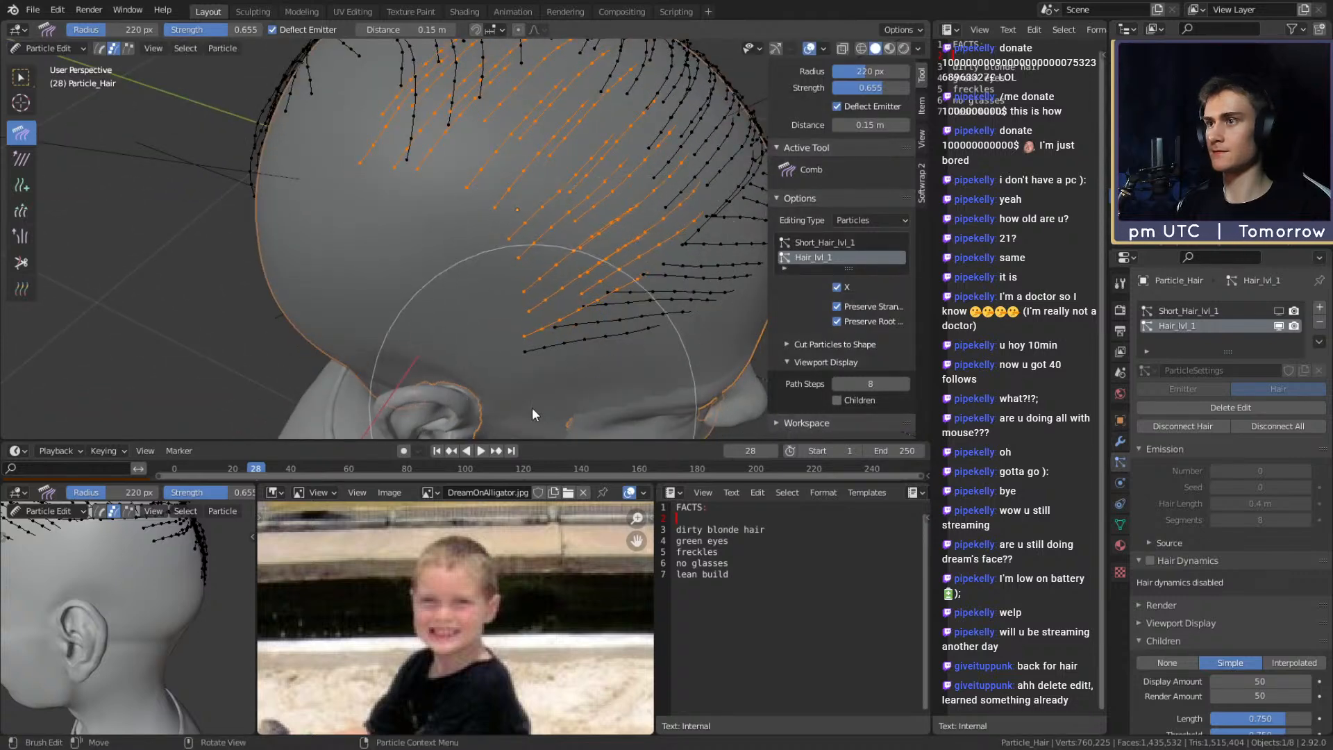
shift+middle_drag(589, 283, 611, 299)
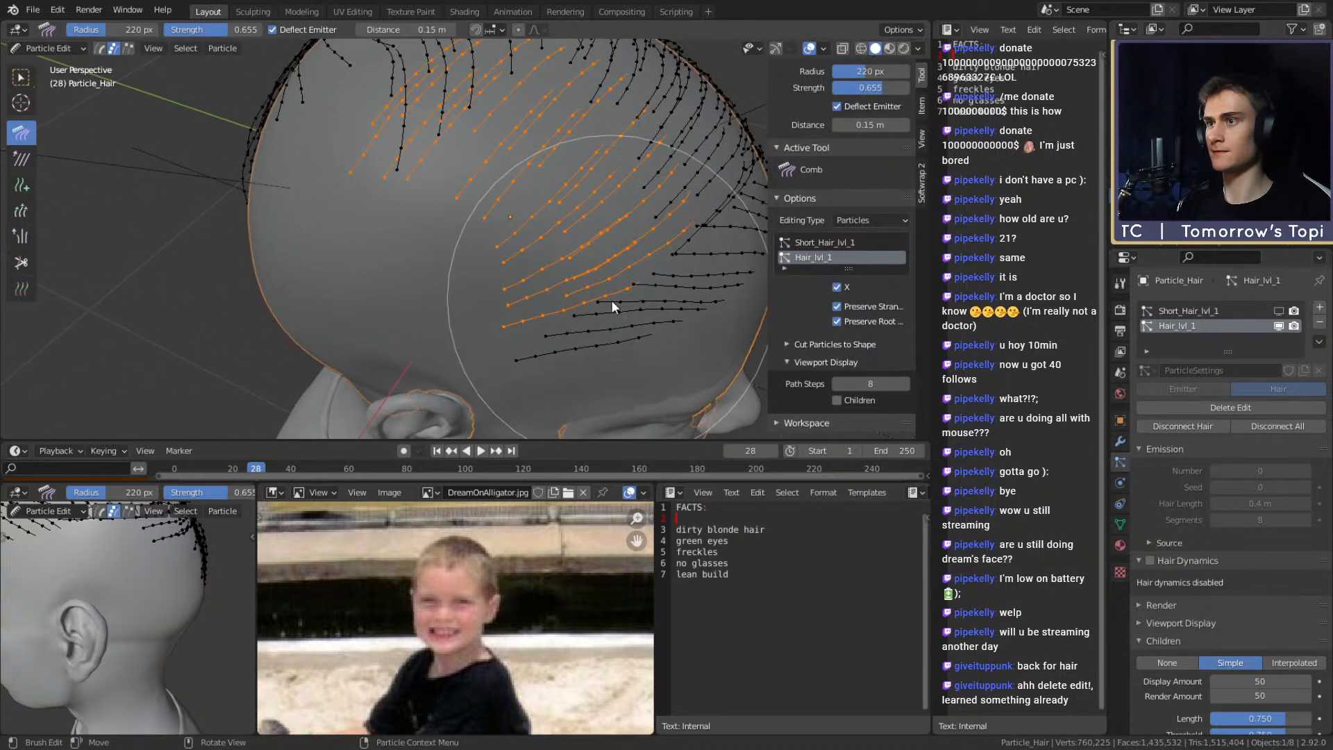
Refine the curve of the selected side strands with the Comb brush, using a 165 px radius
shift+middle_drag(560, 225, 499, 305)
mouse_move(464, 290)
mouse_down()
mouse_move(472, 297)
mouse_move(522, 223)
mouse_move(550, 267)
mouse_move(556, 257)
mouse_move(543, 332)
mouse_move(550, 232)
mouse_move(579, 178)
mouse_up()
mouse_move(580, 173)
middle_down()
mouse_move(545, 236)
mouse_move(547, 282)
mouse_move(431, 223)
mouse_move(530, 199)
mouse_move(485, 217)
mouse_move(574, 272)
mouse_move(383, 289)
middle_up()
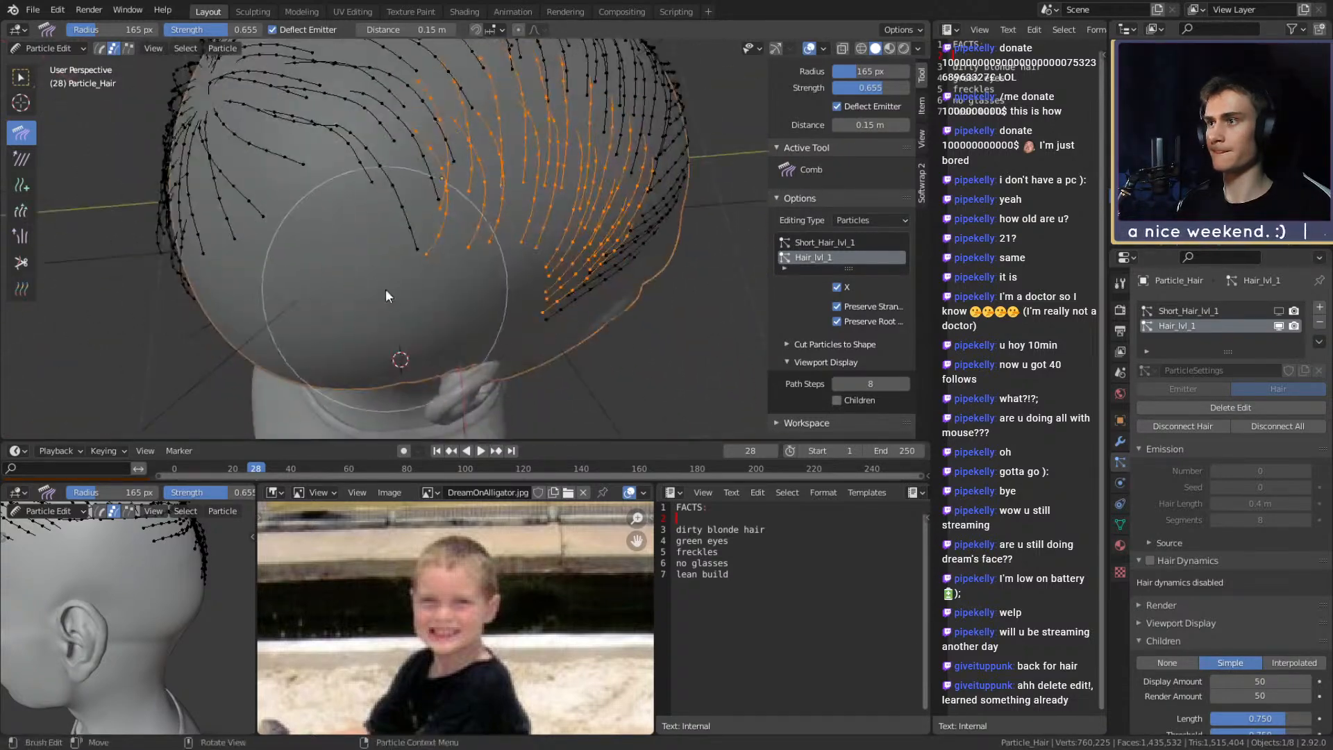
mouse_move(503, 273)
middle_down()
mouse_move(537, 279)
mouse_move(361, 169)
mouse_move(330, 110)
middle_up()
mouse_move(309, 170)
middle_down()
mouse_move(390, 145)
mouse_move(585, 284)
mouse_move(606, 281)
mouse_move(599, 152)
mouse_move(615, 197)
middle_up()
mouse_move(607, 271)
middle_down()
mouse_move(578, 293)
mouse_move(457, 241)
mouse_move(477, 211)
mouse_move(504, 224)
mouse_move(388, 186)
mouse_move(498, 264)
mouse_move(619, 291)
mouse_move(288, 185)
mouse_move(440, 253)
middle_up()
Switch to Object Mode and examine the generated child hair on the front and side of the head
click(21, 185)
click(28, 53)
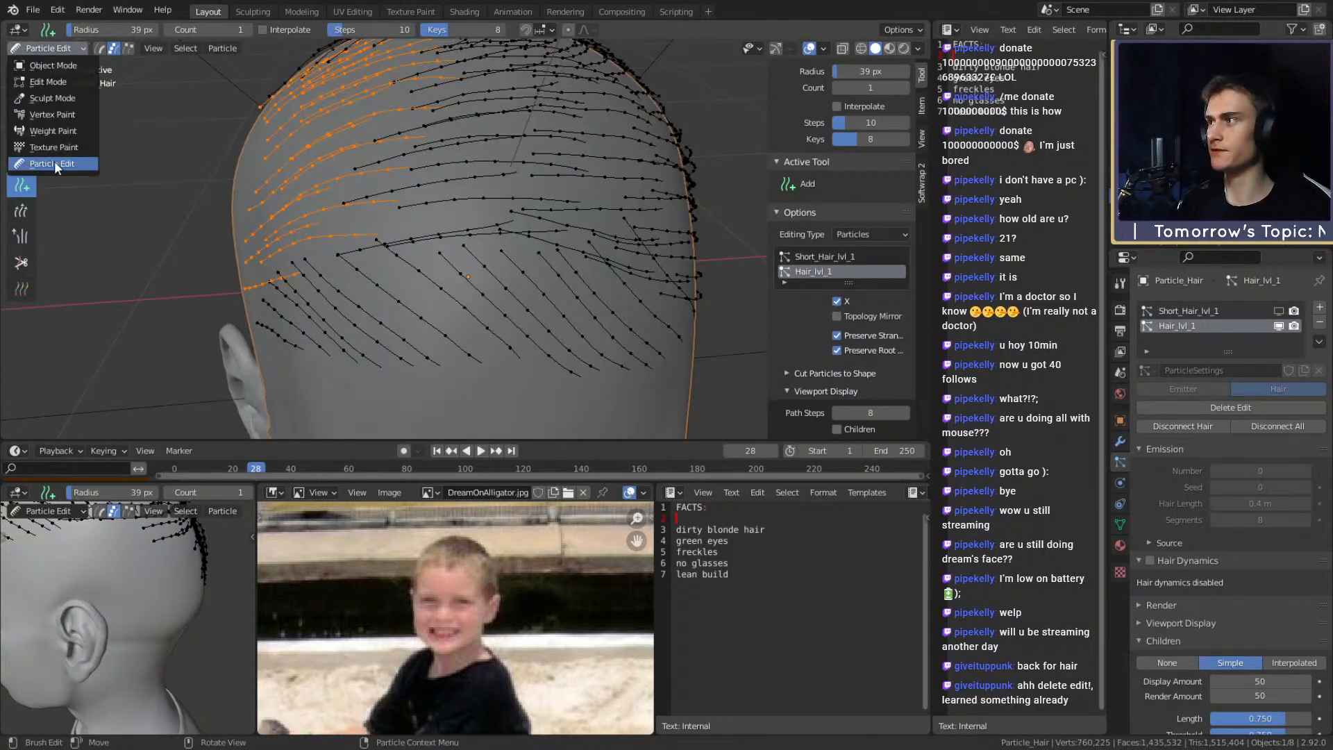
middle_drag(223, 194, 444, 263)
click(49, 47)
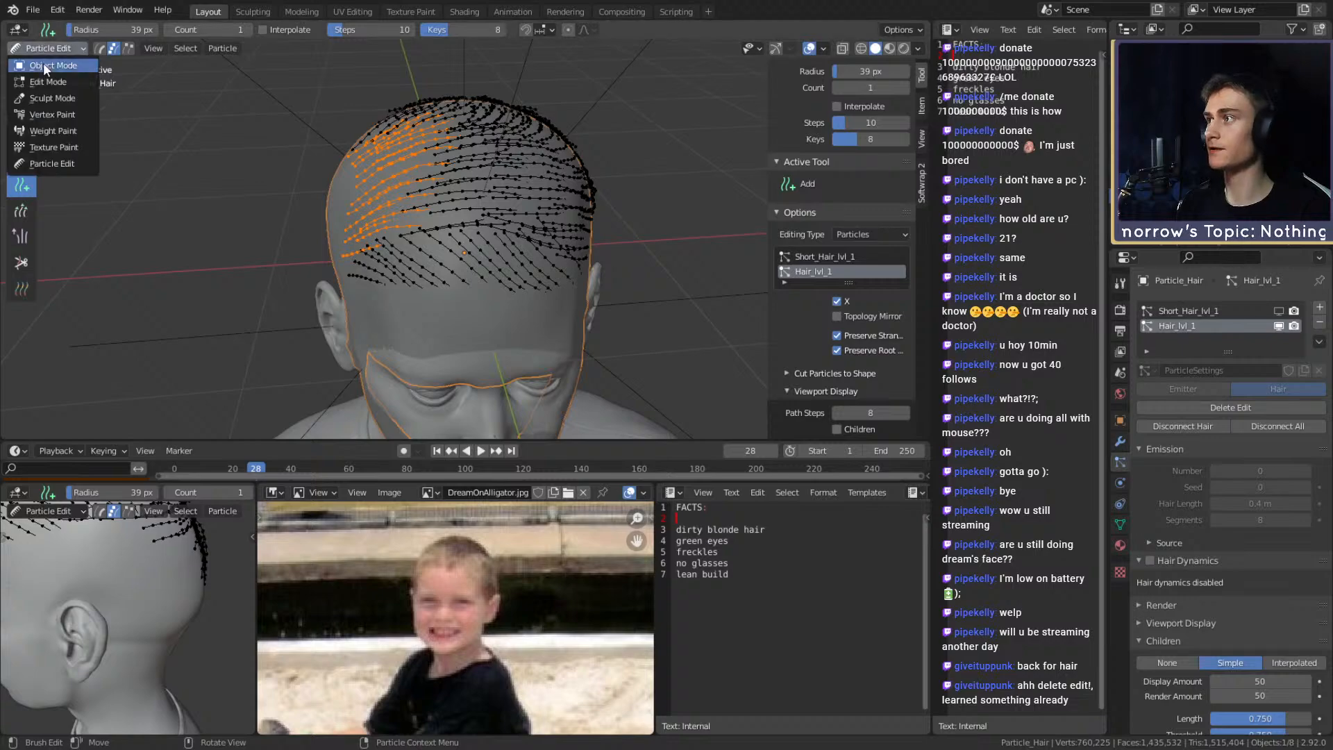
click(38, 62)
middle_drag(361, 229, 511, 227)
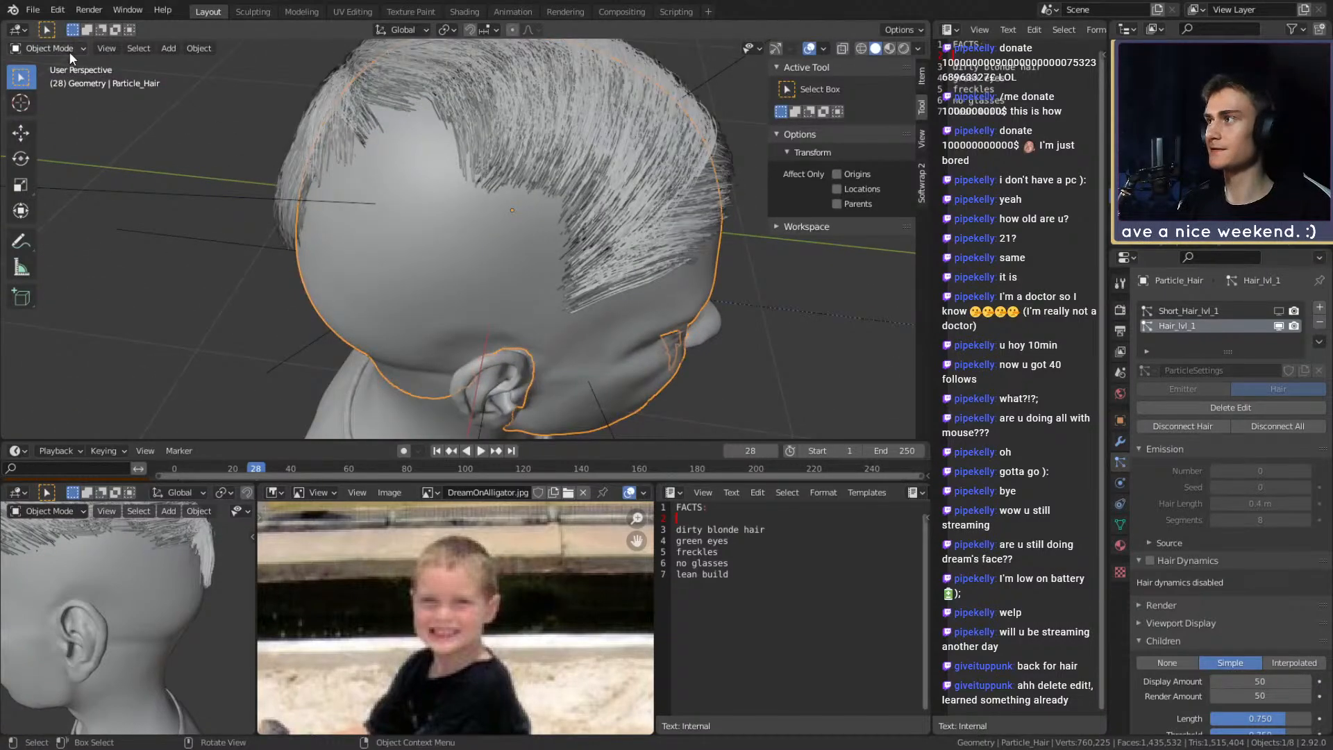
click(47, 48)
mouse_move(546, 223)
middle_down()
mouse_move(667, 271)
mouse_move(677, 248)
mouse_move(727, 276)
middle_up()
click(1279, 311)
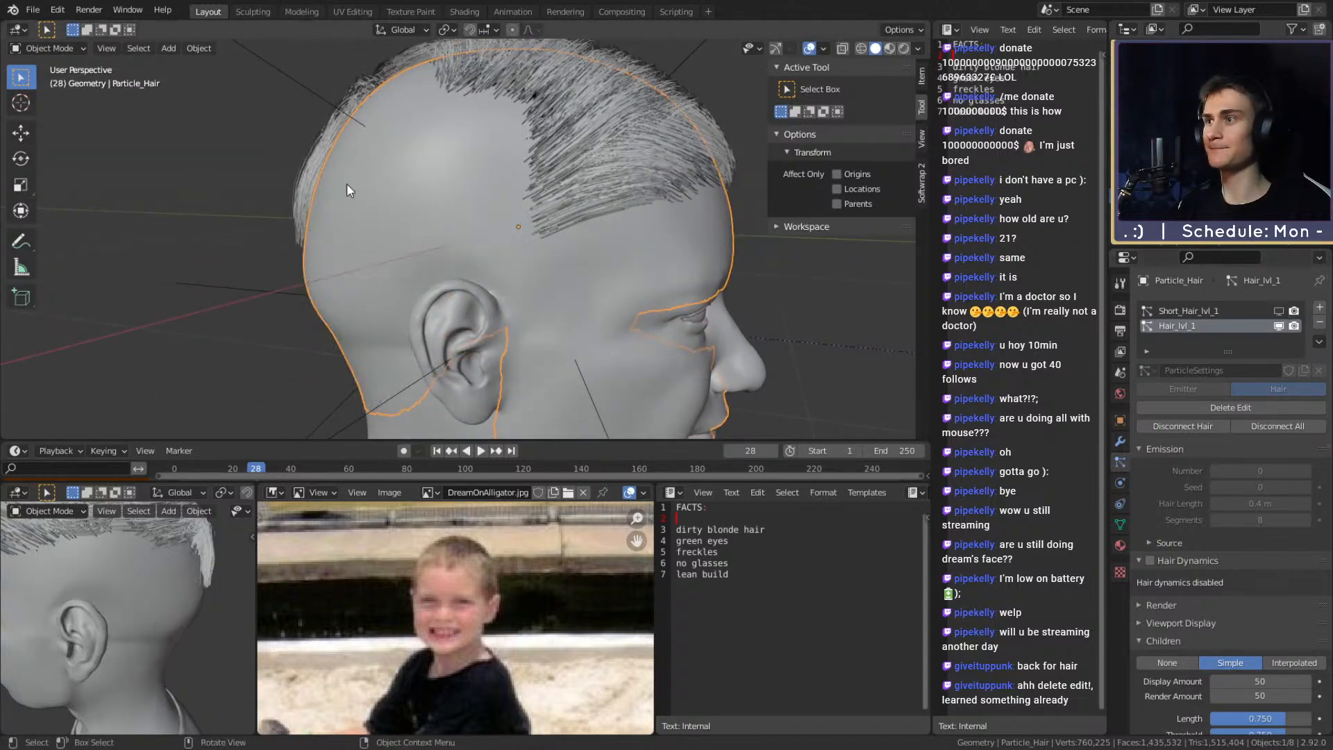
Return to Particle Edit mode and add guide strands on the bare area between the crown and the side
click(47, 48)
click(74, 164)
middle_drag(486, 222, 549, 174)
middle_drag(389, 201, 449, 235)
click(447, 223)
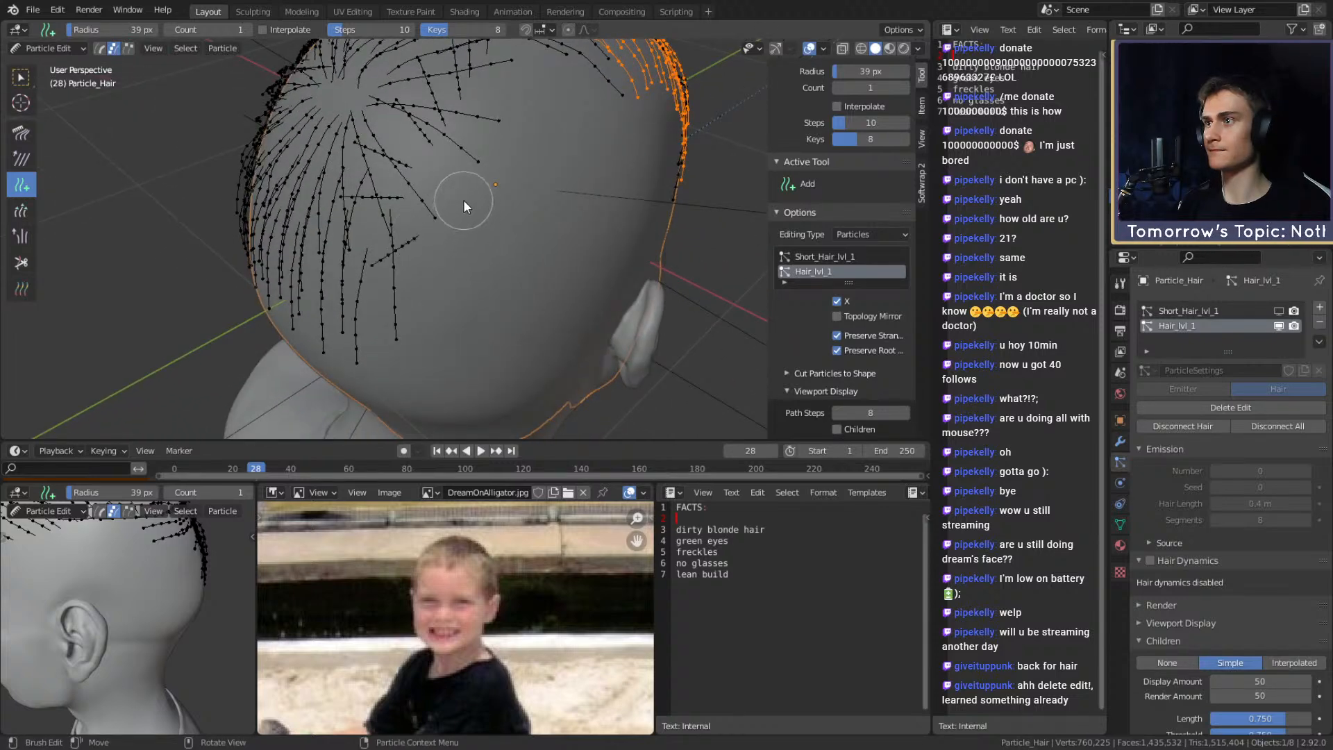
middle_drag(499, 168, 474, 214)
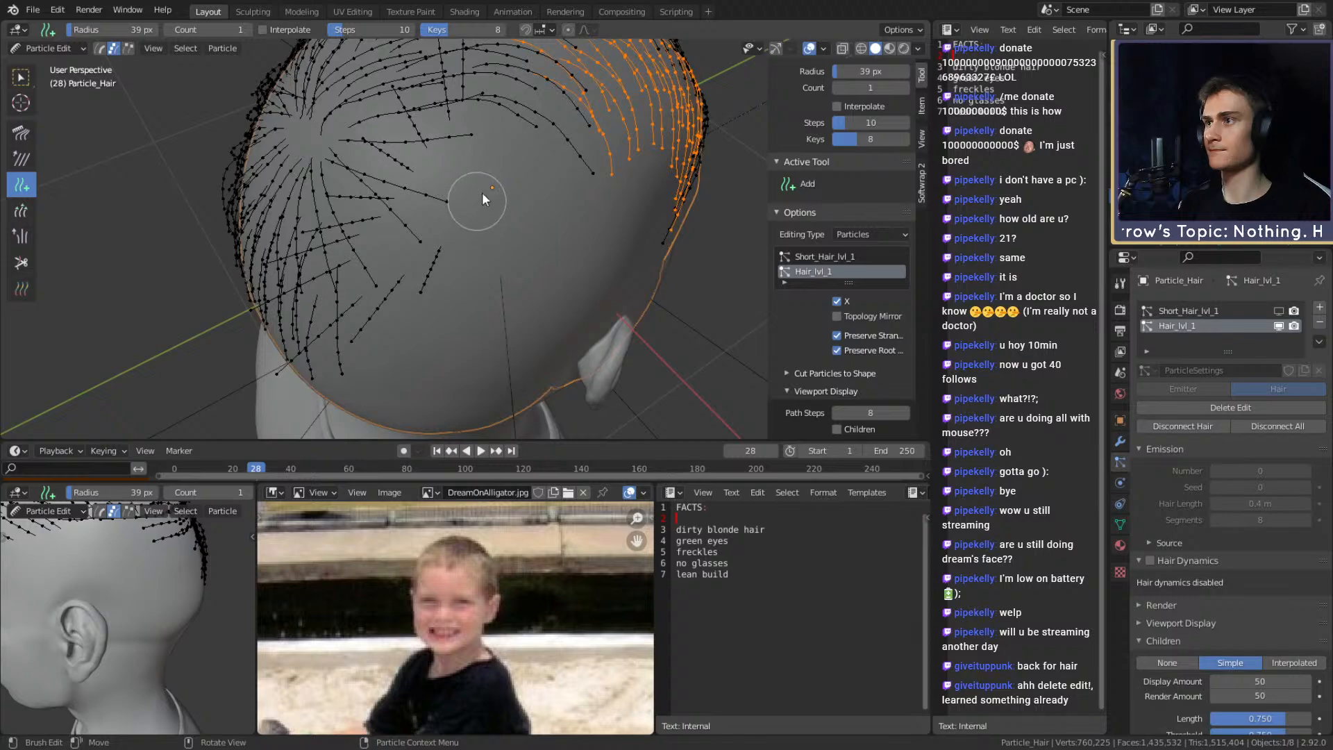
click(498, 161)
Circle-select points across the upright strands just added beside the crown
mouse_move(523, 114)
middle_down()
mouse_move(583, 152)
mouse_move(475, 122)
mouse_move(498, 203)
mouse_move(439, 180)
mouse_move(522, 131)
mouse_move(494, 105)
middle_up()
key(f)
drag(494, 105, 350, 214)
key(Escape)
key(ctrl+KP_Add)
key(ctrl+KP_Add)
key(ctrl+KP_Add)
key(ctrl+KP_Add)
key(ctrl+KP_Add)
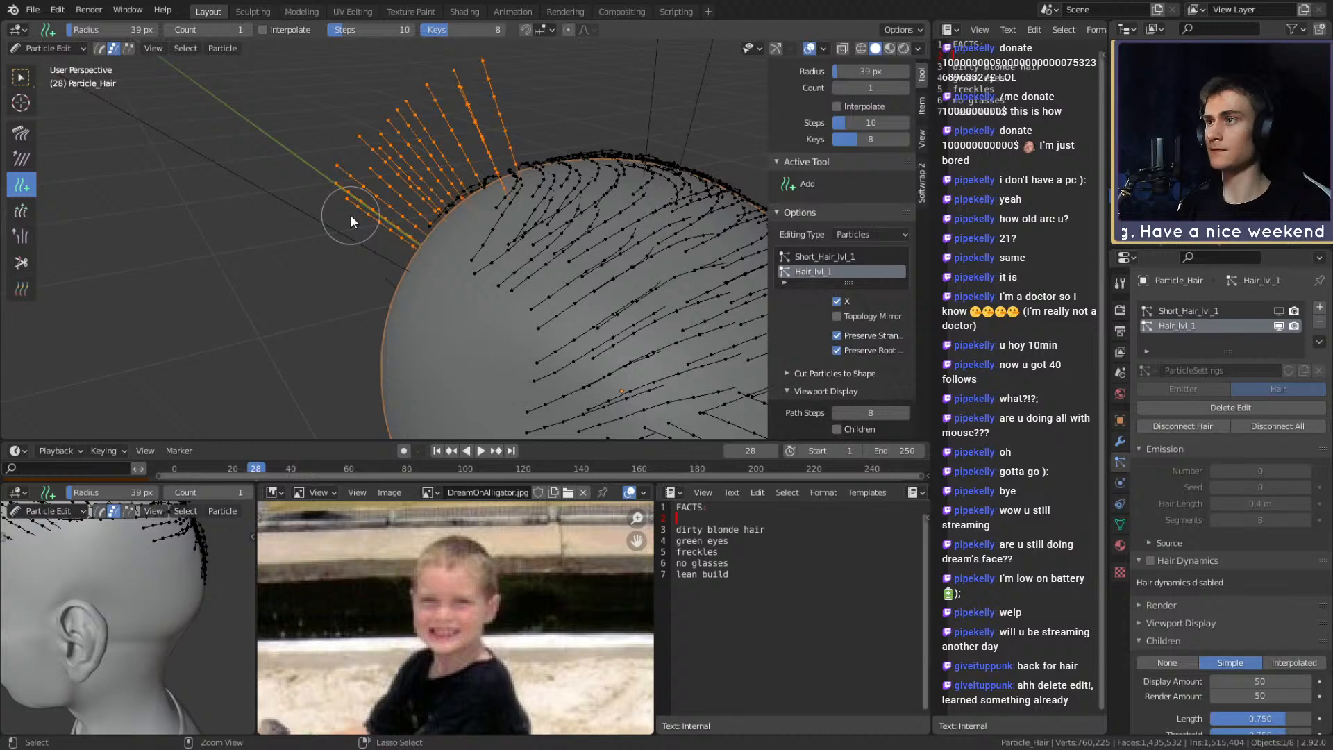
Comb the upright strands beside the crown down onto the scalp
click(21, 132)
middle_drag(368, 164, 432, 140)
drag(432, 140, 239, 291)
mouse_move(347, 258)
middle_down()
mouse_move(394, 230)
mouse_move(401, 201)
middle_up()
mouse_move(429, 56)
mouse_down()
mouse_move(327, 222)
mouse_move(376, 318)
mouse_up()
mouse_move(376, 322)
middle_down()
mouse_move(583, 336)
mouse_move(669, 211)
mouse_move(565, 143)
mouse_move(601, 136)
mouse_move(586, 112)
middle_up()
Set the Comb radius to 174 px and comb the selected strands down along the rear side of the head
mouse_move(682, 330)
middle_down()
mouse_move(619, 247)
mouse_move(501, 355)
middle_up()
key(f)
click(480, 298)
drag(581, 267, 596, 348)
middle_drag(596, 348, 525, 226)
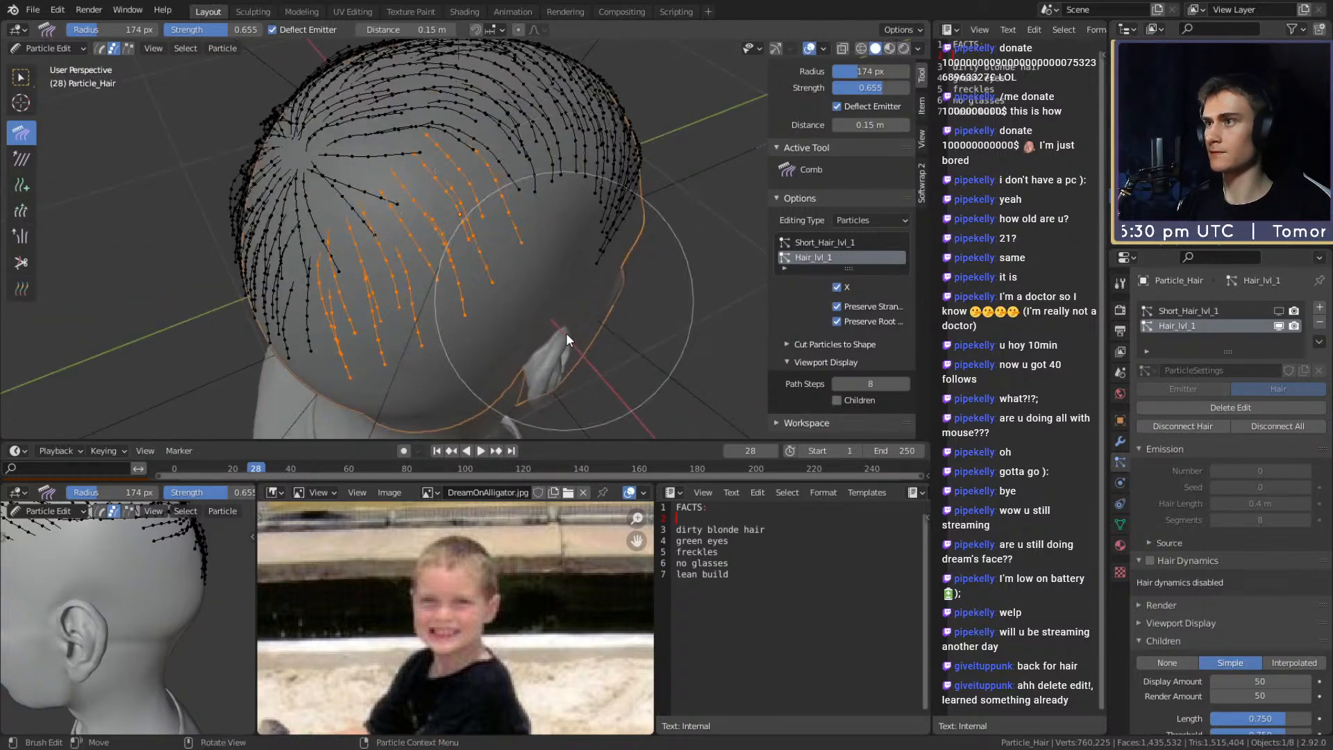
middle_drag(551, 314, 671, 169)
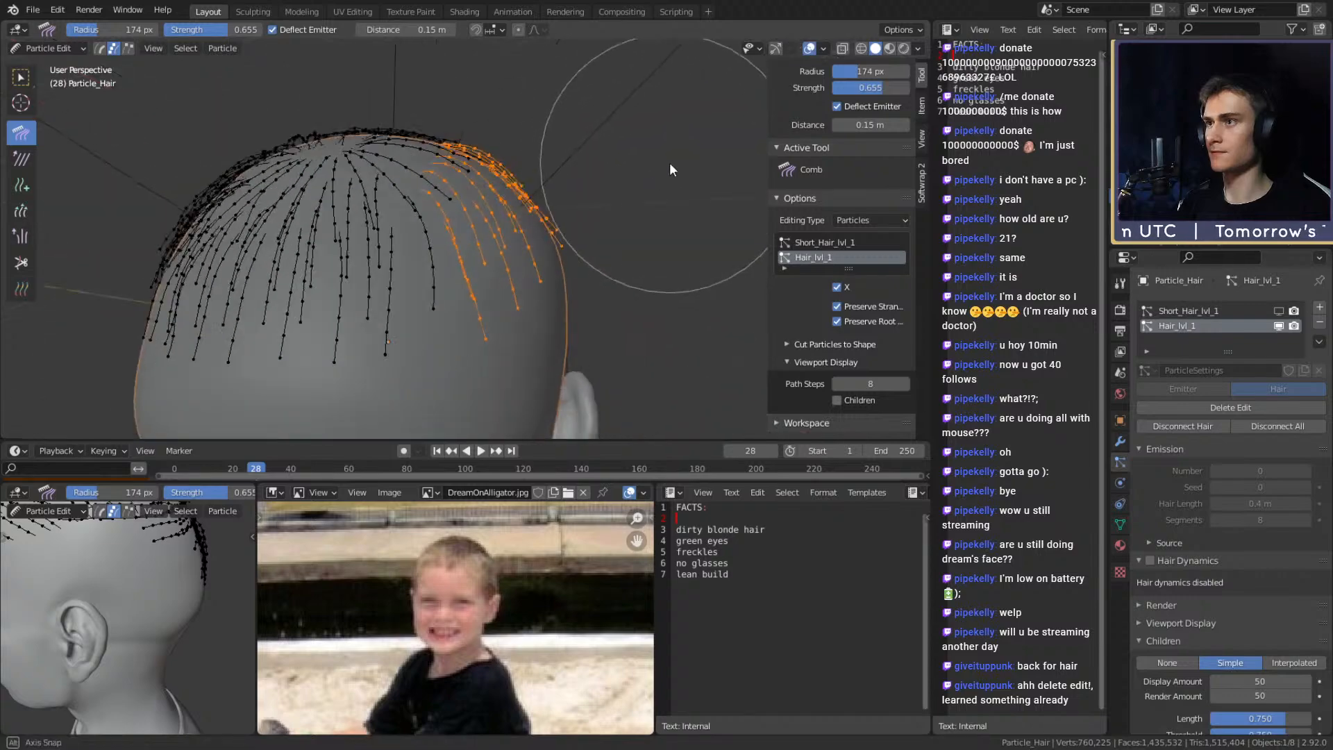
Resize the Comb brush and nudge the selected rear-side strands into line with their neighbours
middle_drag(661, 283, 518, 335)
mouse_move(451, 276)
middle_down()
mouse_move(285, 238)
mouse_move(566, 254)
mouse_move(557, 319)
middle_up()
scroll(566, 248, up, 2)
key(f)
click(567, 320)
mouse_move(506, 247)
mouse_down()
mouse_move(425, 210)
mouse_move(507, 208)
mouse_move(526, 258)
mouse_up()
middle_drag(527, 258, 618, 147)
scroll(573, 256, down, 2)
Refine the selected rear-side strands with the Comb brush at a 171 px radius and at 100 px
key(f)
click(518, 84)
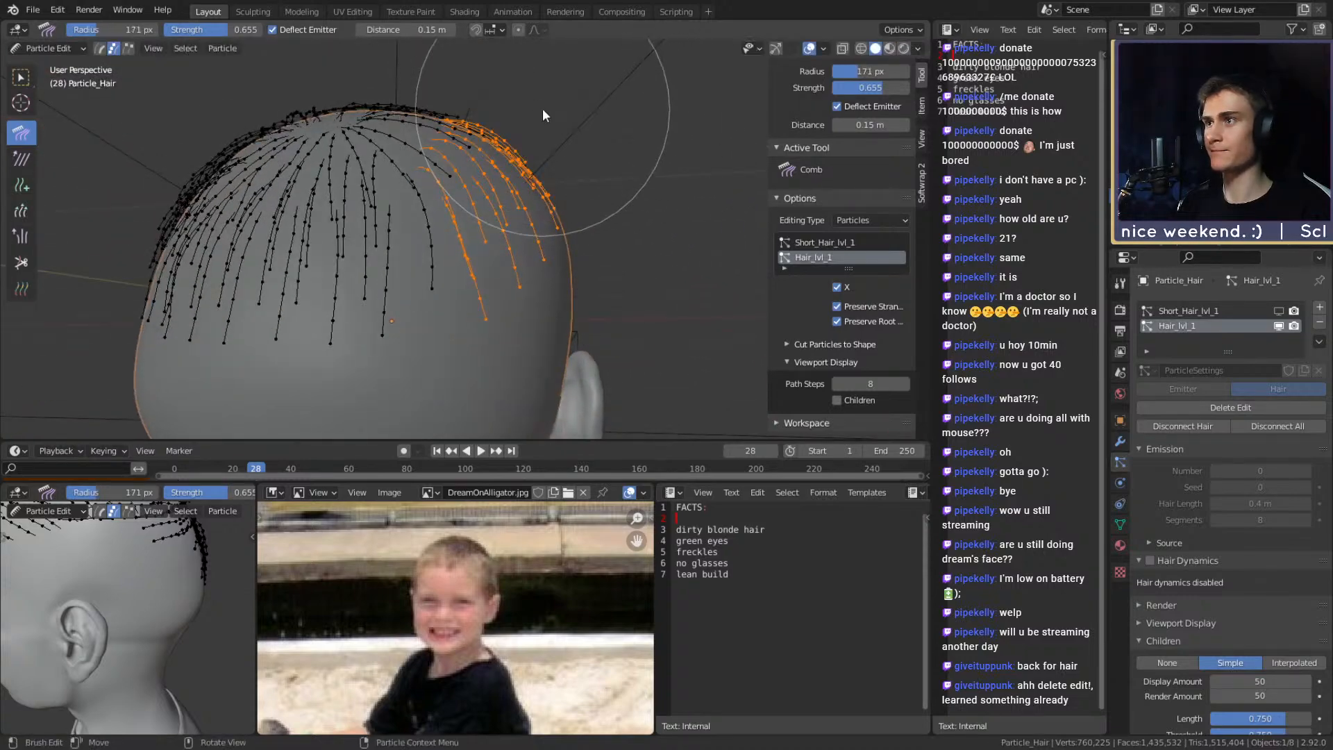
mouse_move(543, 110)
middle_down()
mouse_move(527, 209)
mouse_move(469, 221)
mouse_move(493, 244)
mouse_move(452, 268)
middle_up()
key(f)
click(405, 267)
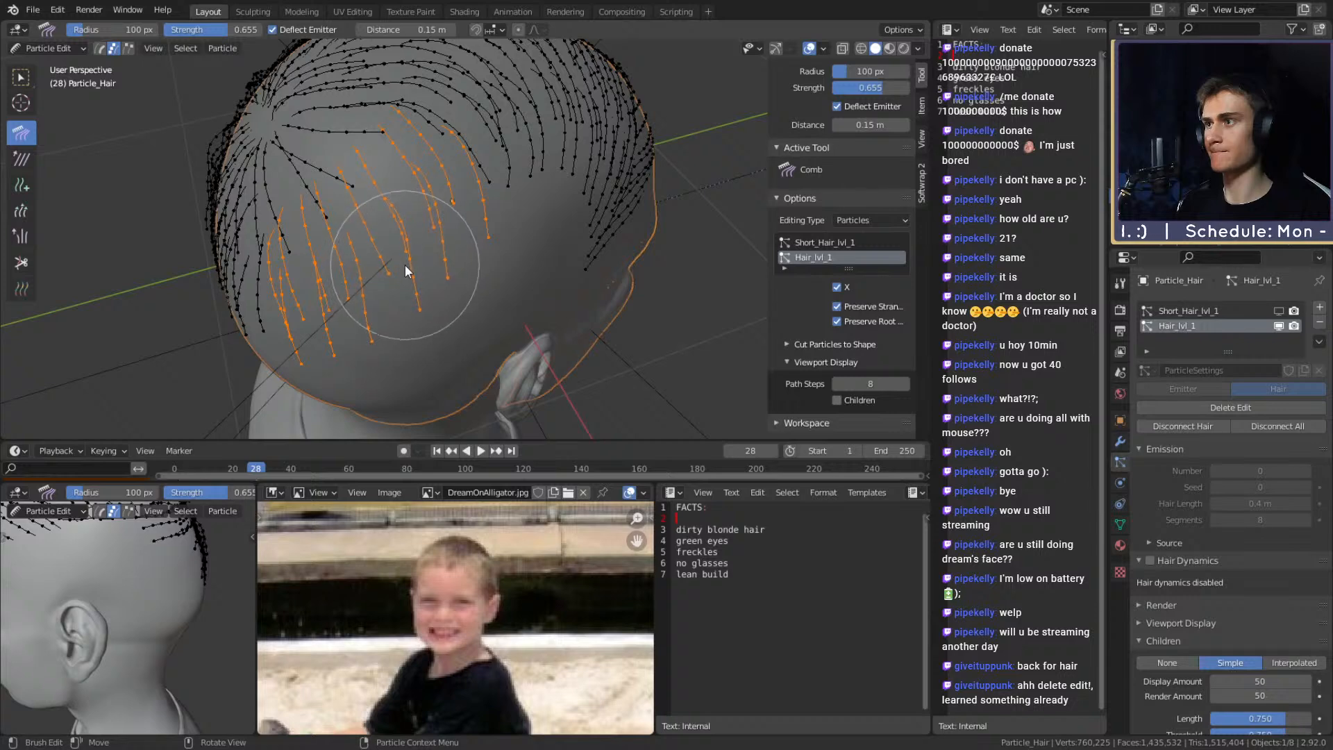
middle_drag(358, 294, 447, 218)
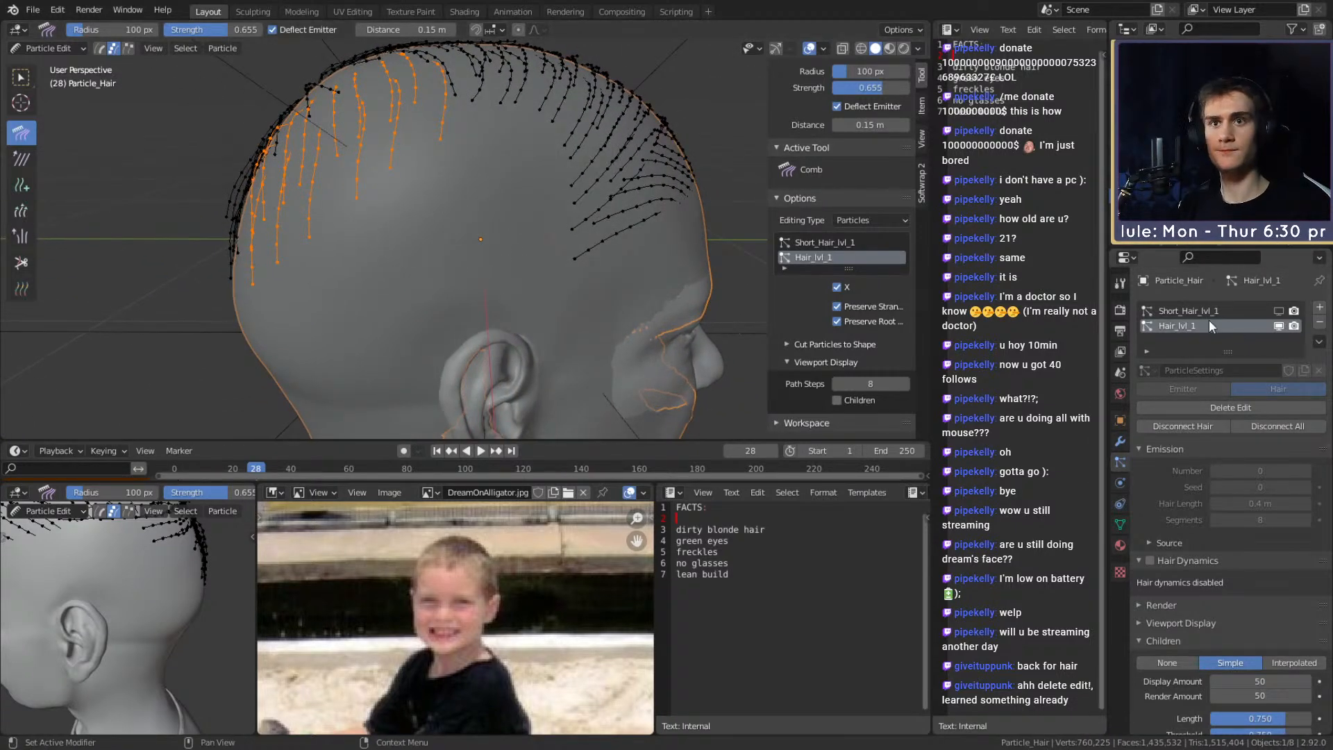
Compare the guide strands with the sculpted hair mesh by toggling the sculpt's visibility
middle_drag(389, 194, 548, 236)
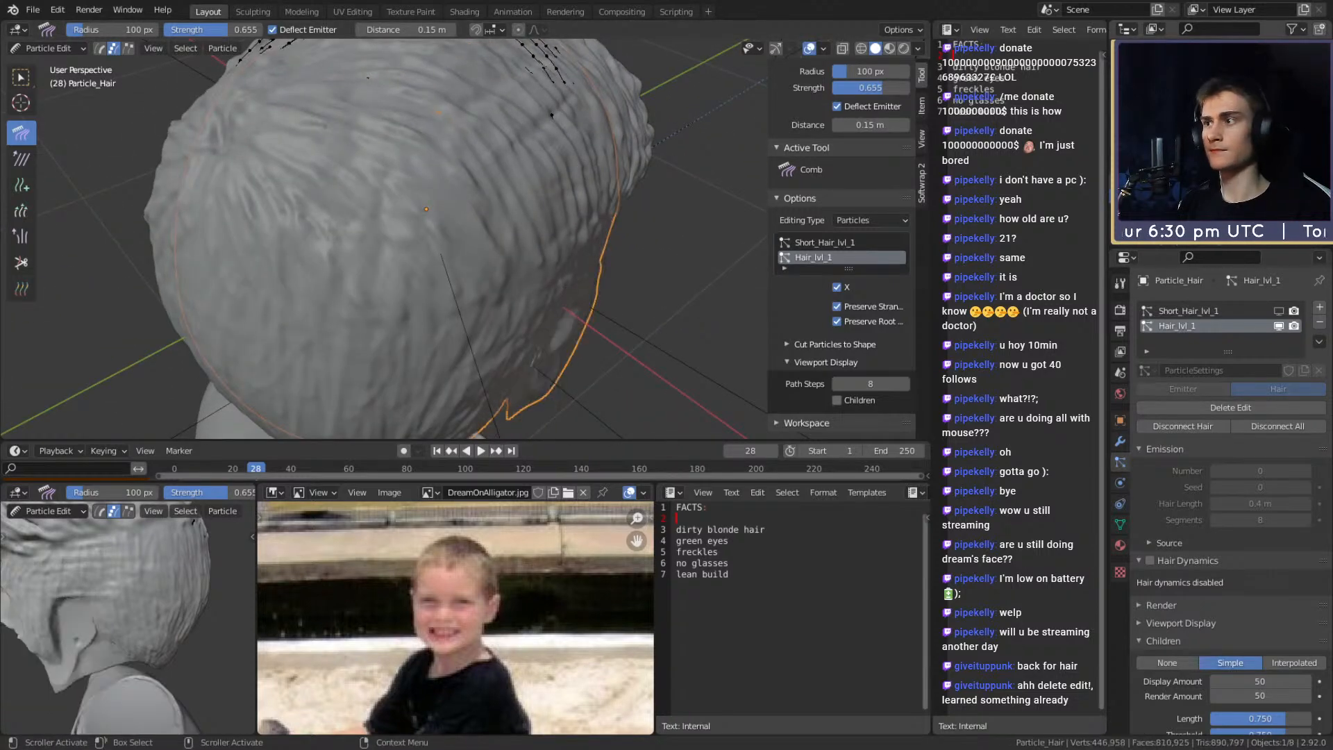
key(Tab)
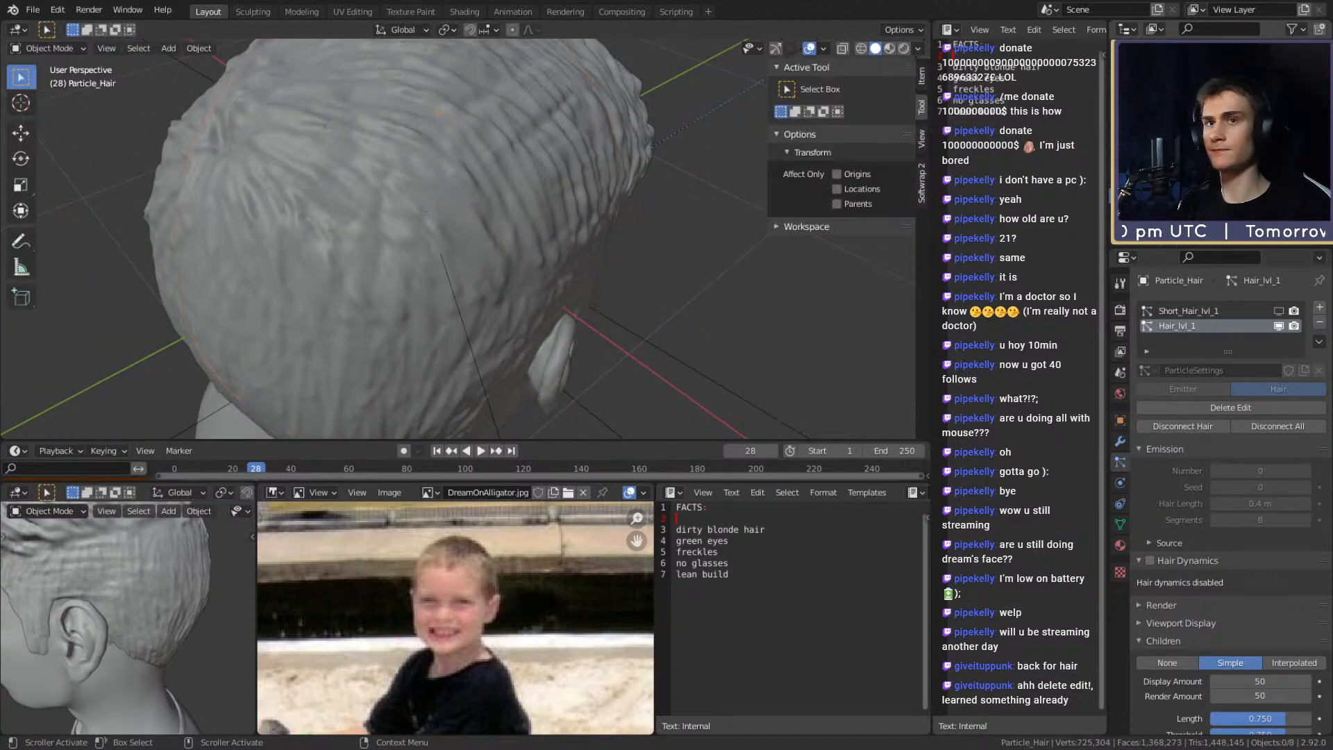
key(Tab)
click(1305, 139)
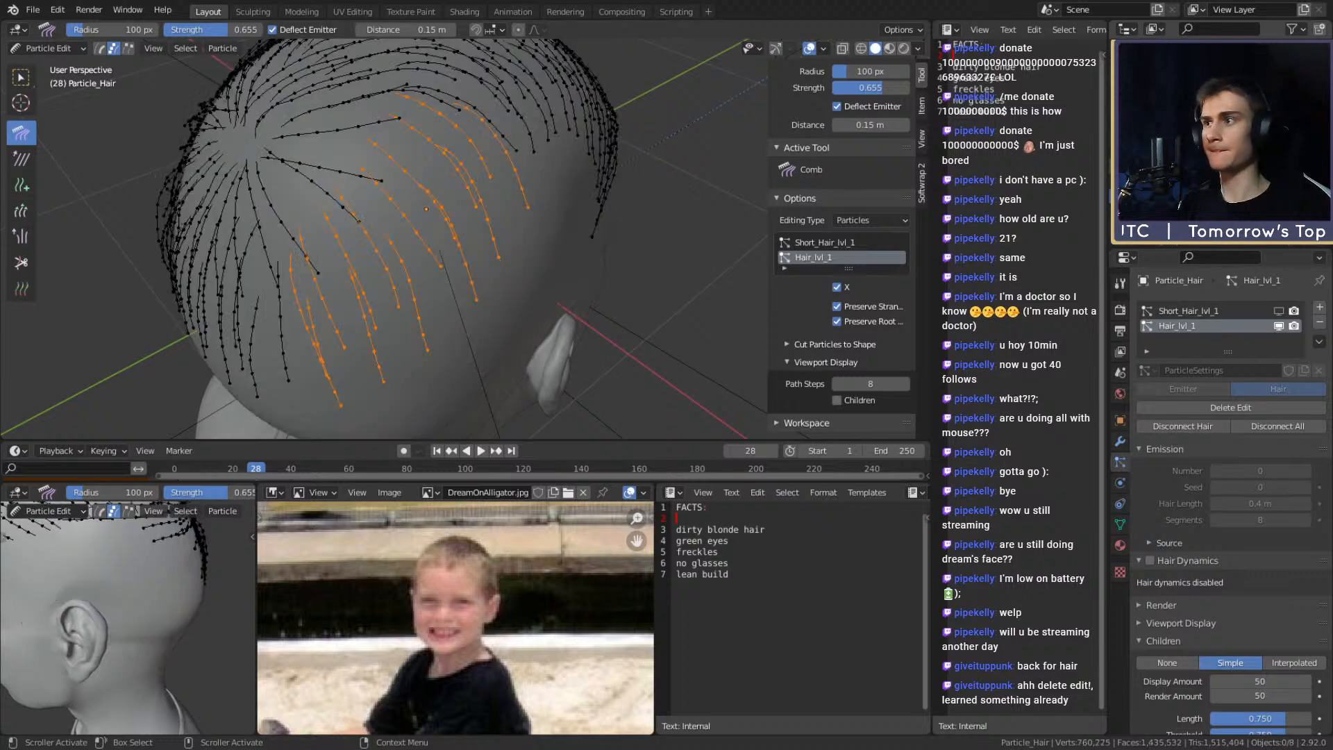
click(1305, 139)
click(1305, 138)
middle_drag(432, 238, 573, 213)
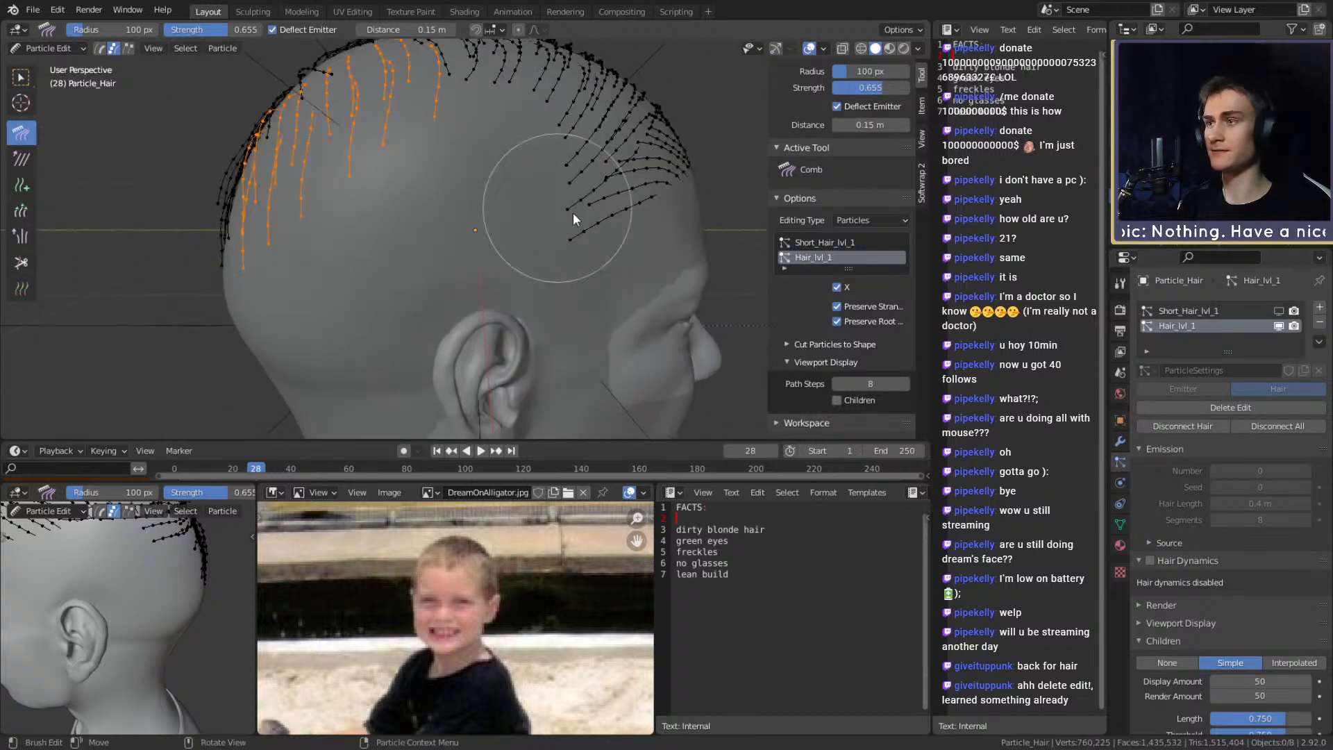
click(1279, 312)
click(1280, 312)
Add a row of guide strands below the combed hair, from the temple around to the rear side
middle_drag(510, 215, 389, 212)
click(21, 185)
drag(386, 206, 466, 172)
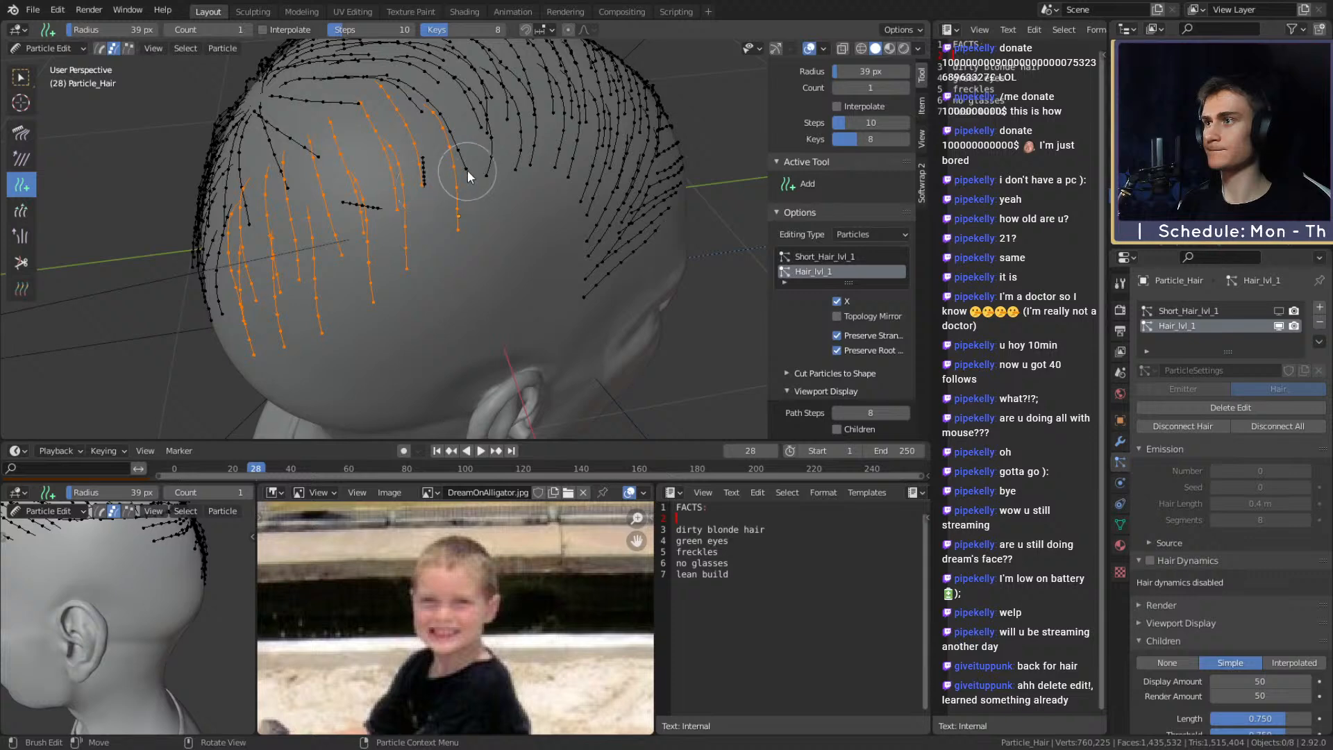
mouse_move(497, 144)
middle_down()
mouse_move(569, 148)
mouse_move(511, 146)
middle_up()
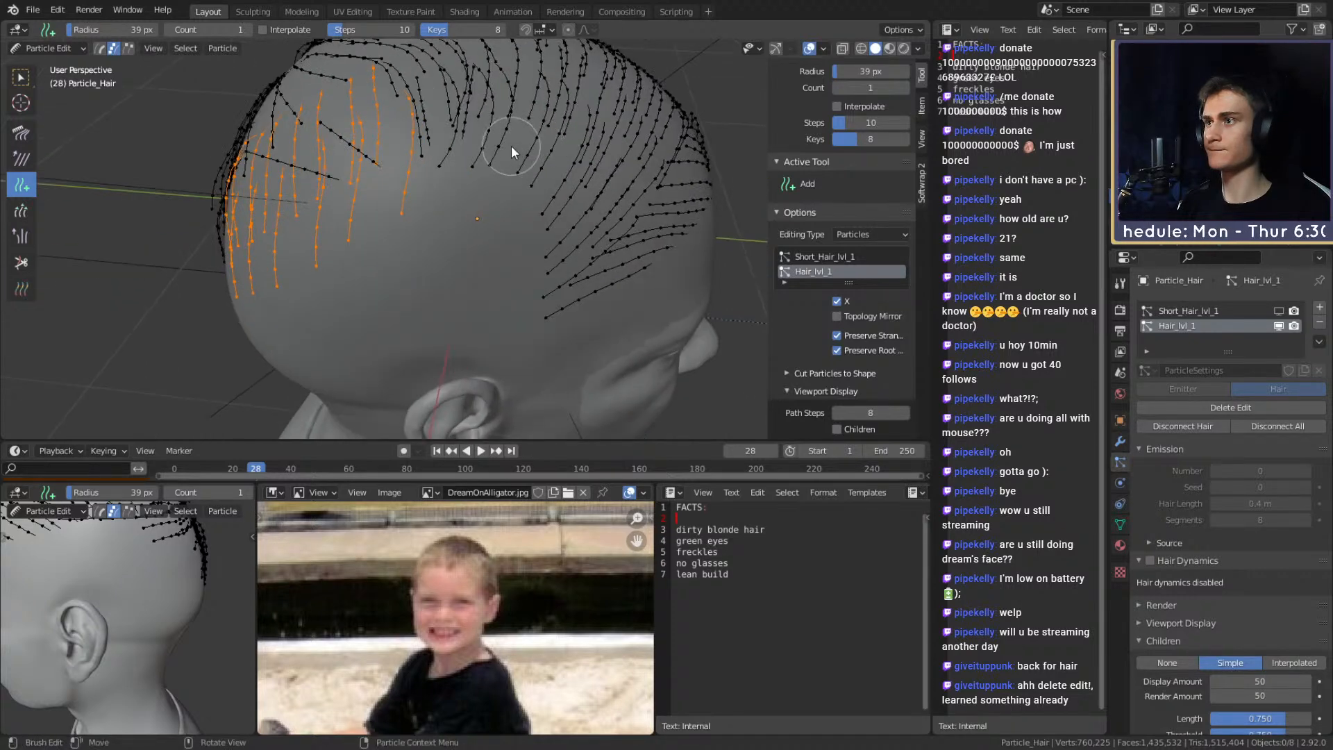
middle_drag(580, 219, 573, 193)
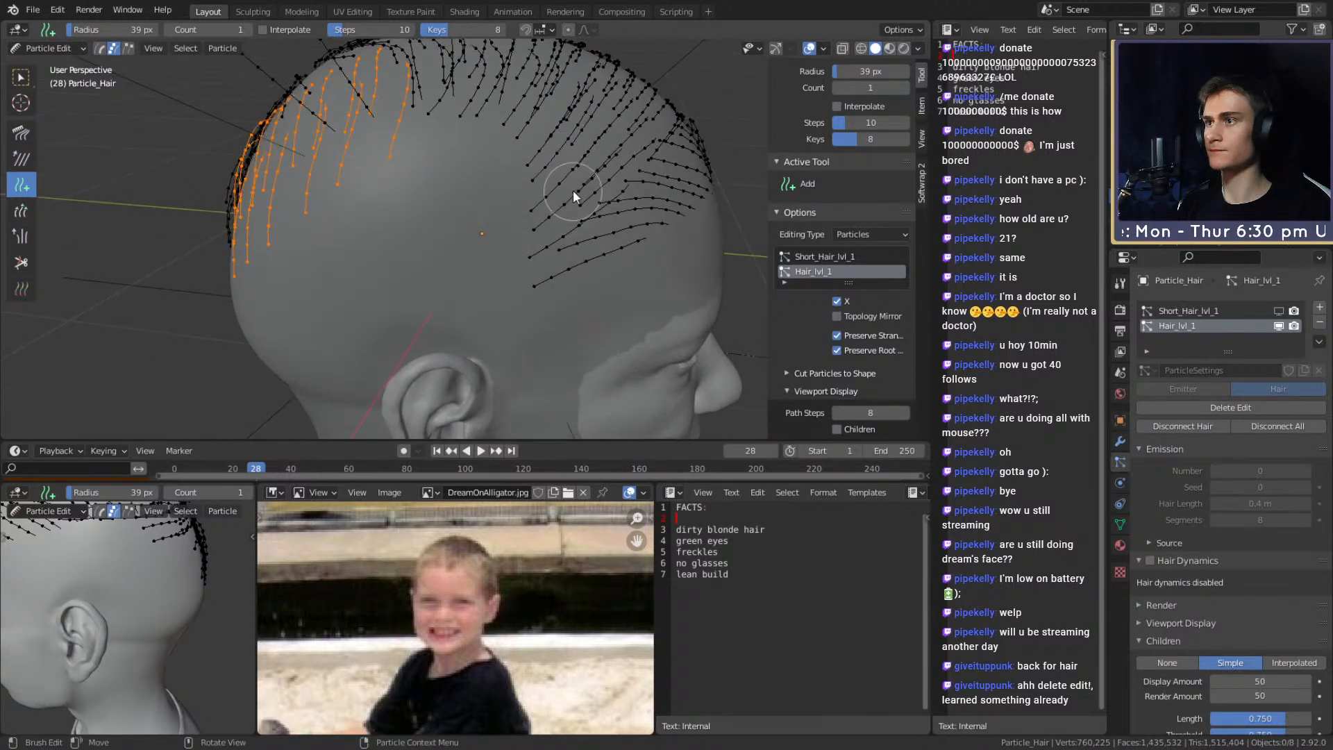
middle_drag(572, 252, 576, 193)
click(466, 183)
click(436, 215)
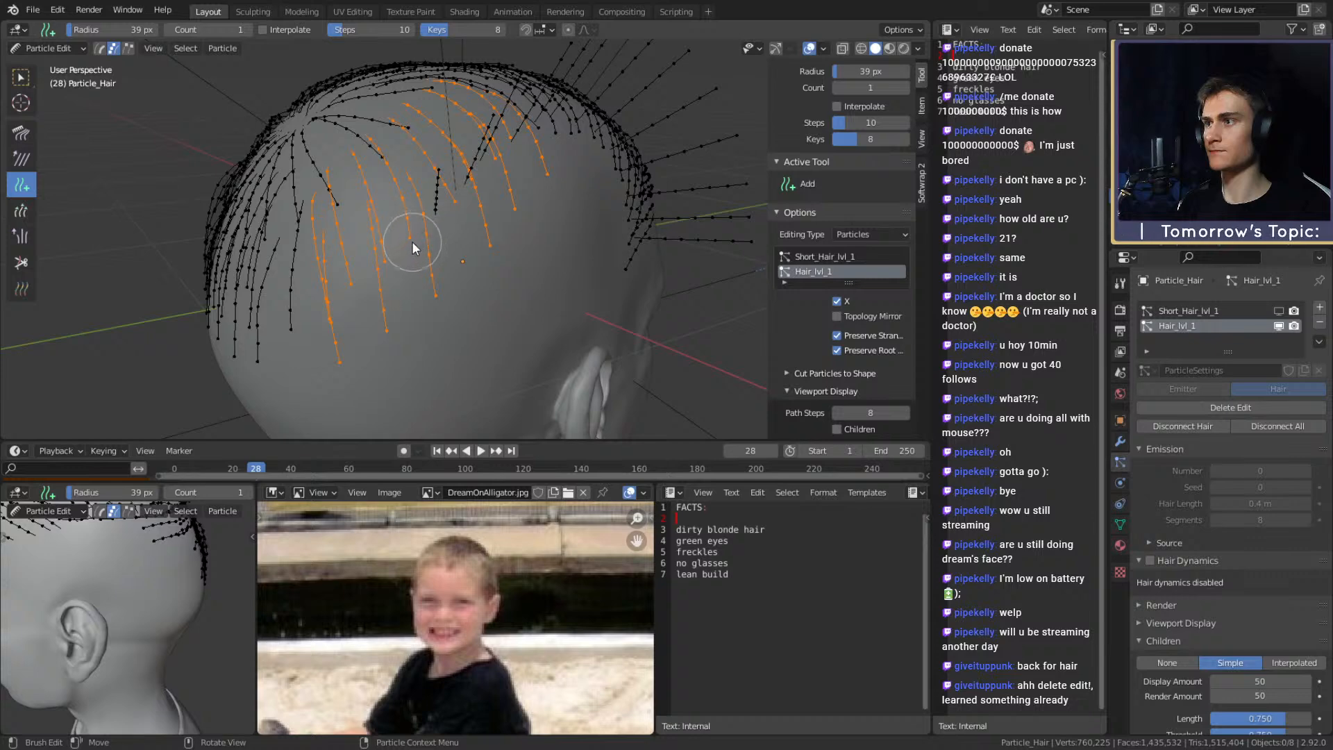
Circle-select points across the new upright row of strands along the side of the head
middle_drag(404, 258, 506, 152)
key(c)
mouse_move(605, 172)
mouse_down()
mouse_move(476, 120)
mouse_move(322, 128)
mouse_up()
right_click(322, 128)
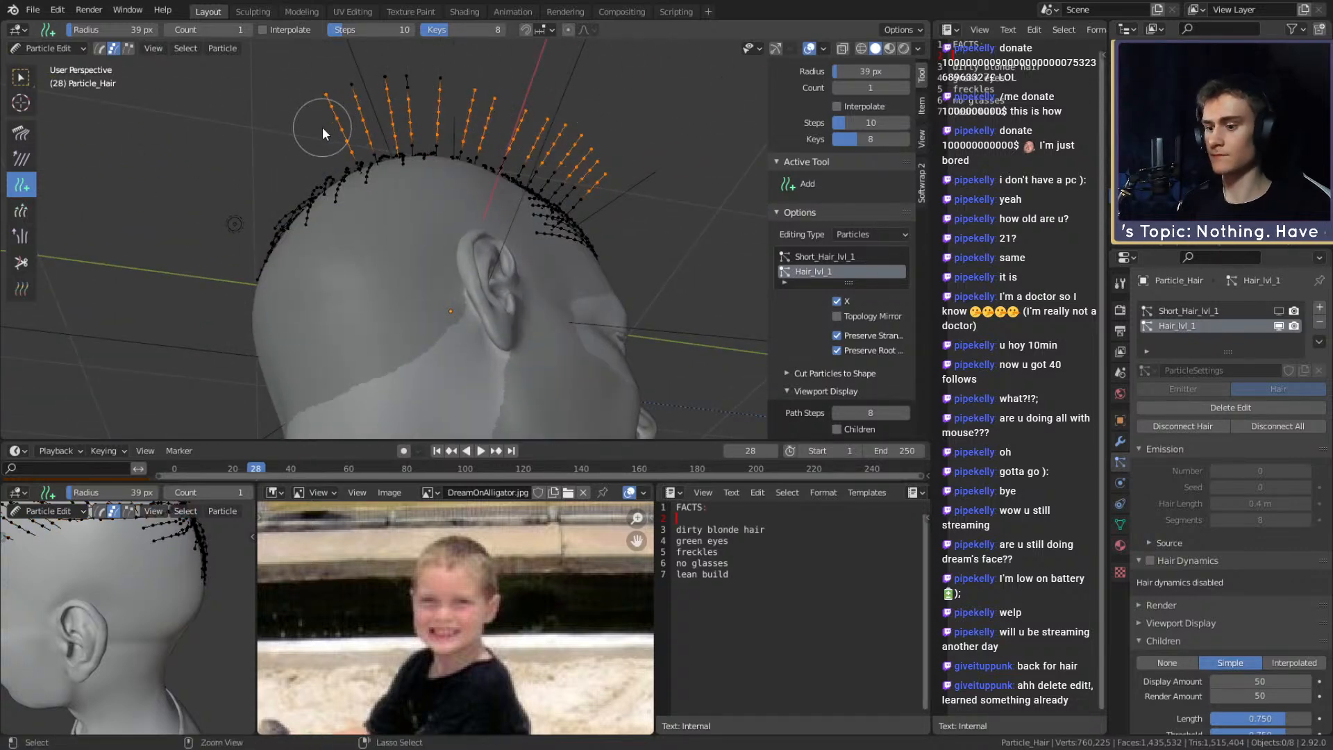
Comb the new upright row down over the side of the head with the 100 px Comb brush
click(22, 141)
middle_drag(487, 196, 388, 125)
drag(396, 80, 257, 323)
middle_drag(314, 228, 352, 249)
mouse_move(363, 122)
mouse_down()
mouse_move(312, 275)
mouse_move(310, 333)
mouse_up()
middle_drag(309, 333, 580, 313)
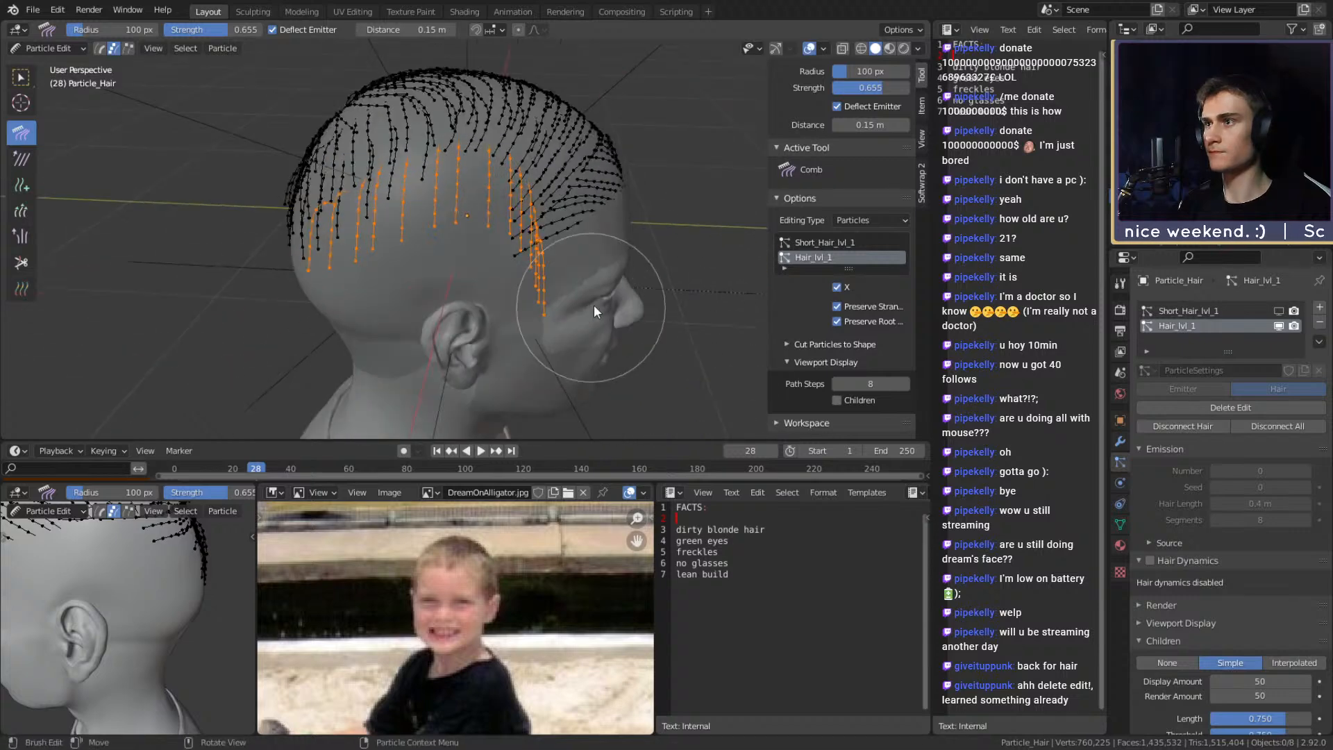
mouse_move(561, 261)
middle_down()
mouse_move(203, 235)
mouse_move(283, 194)
middle_up()
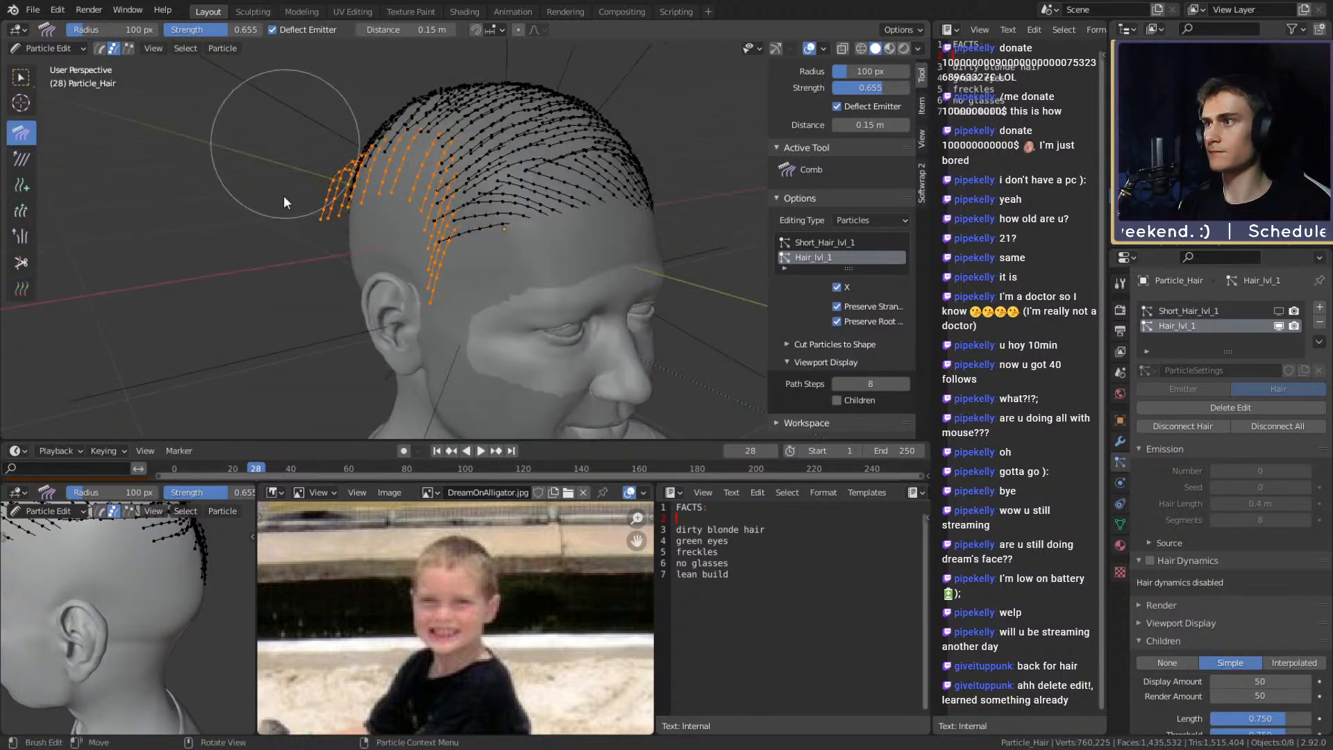
Resize the Comb brush and sweep the selected temple and side strands backward
middle_drag(356, 278, 513, 243)
key(f)
click(566, 257)
mouse_move(569, 270)
mouse_down()
mouse_move(475, 319)
mouse_move(400, 319)
mouse_up()
shift+middle_drag(485, 285, 492, 318)
mouse_move(492, 271)
mouse_down()
mouse_move(431, 275)
mouse_move(435, 291)
mouse_move(430, 275)
mouse_up()
Set the Comb radius to 109 px and shape the selected strands toward the rear side
key(f)
click(532, 290)
middle_drag(530, 292, 431, 295)
mouse_move(427, 278)
shift+middle_down()
mouse_move(406, 215)
mouse_move(331, 202)
mouse_move(354, 254)
mouse_move(401, 239)
mouse_move(564, 290)
mouse_move(565, 349)
mouse_move(539, 281)
mouse_move(377, 282)
mouse_move(385, 261)
mouse_move(481, 272)
mouse_move(461, 256)
mouse_move(399, 306)
mouse_move(460, 282)
mouse_move(500, 205)
shift+middle_up()
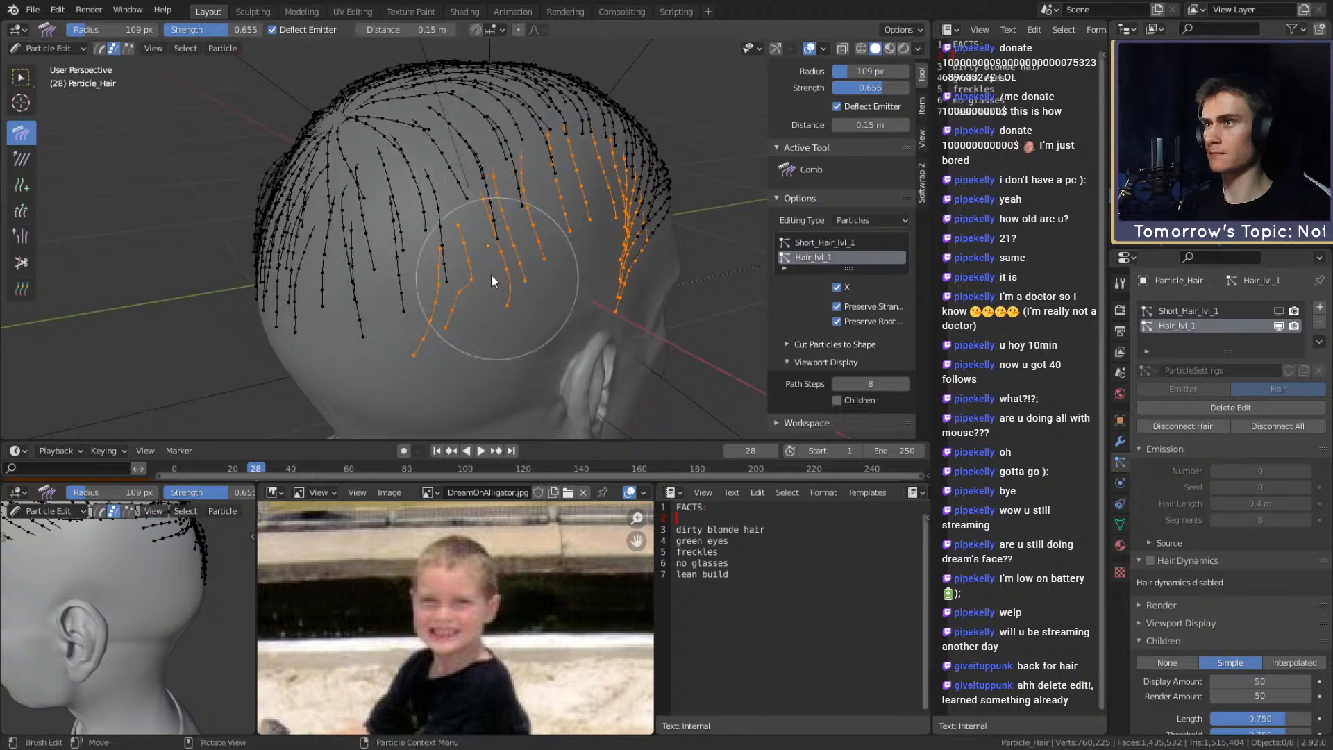
Reduce the Comb radius to 76 px and smooth the selected side strands close to the scalp
mouse_move(500, 268)
middle_down()
mouse_move(452, 307)
mouse_move(535, 277)
mouse_move(498, 244)
middle_up()
key(f)
click(509, 256)
mouse_move(460, 318)
middle_down()
mouse_move(593, 194)
mouse_move(612, 226)
mouse_move(607, 211)
mouse_move(553, 211)
middle_up()
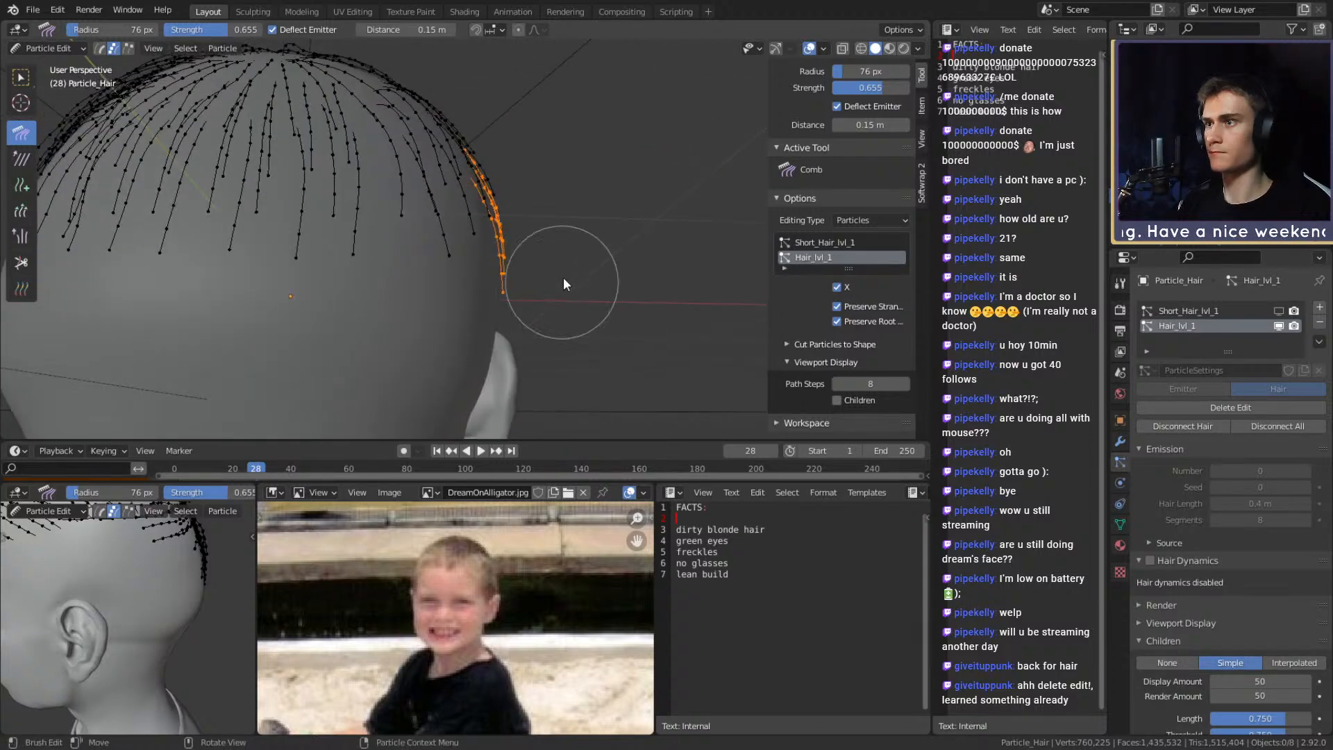
mouse_move(564, 324)
middle_down()
mouse_move(464, 272)
mouse_move(390, 307)
mouse_move(369, 301)
mouse_move(352, 146)
middle_up()
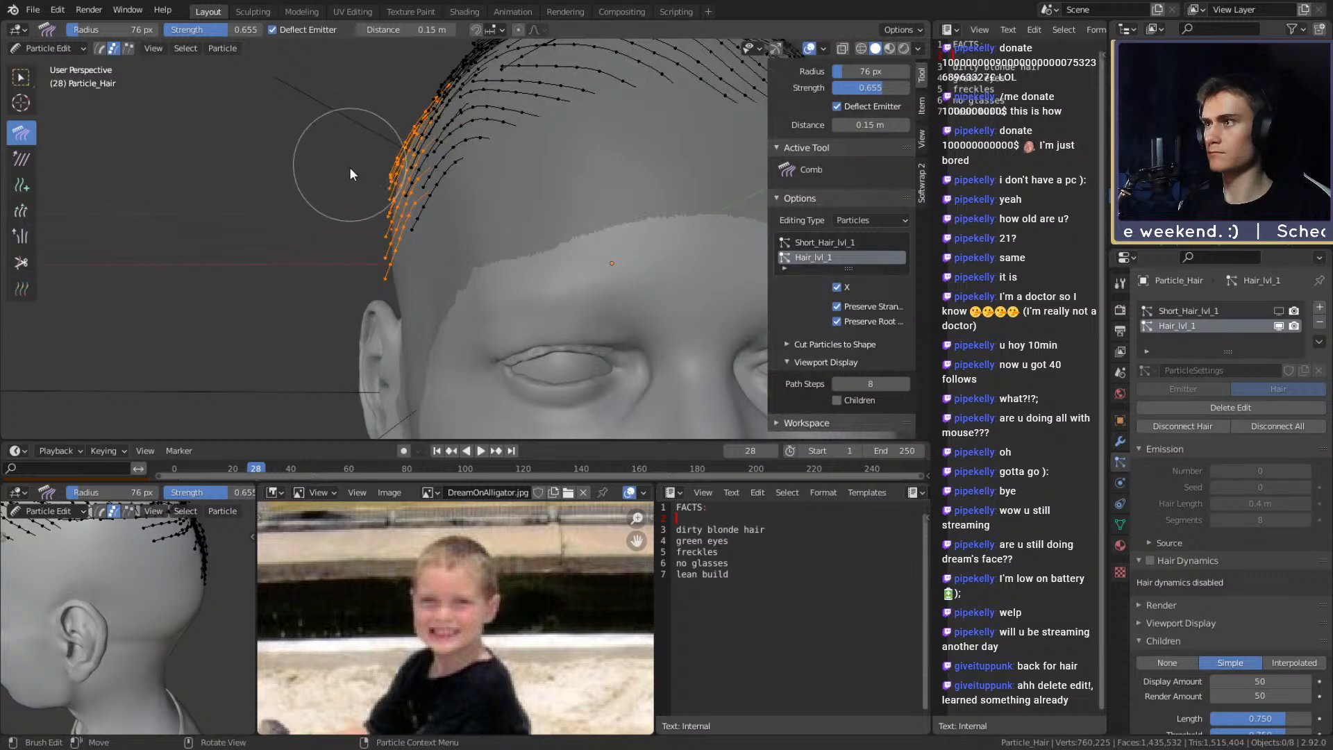
middle_drag(354, 218, 544, 314)
mouse_move(418, 325)
middle_down()
mouse_move(484, 269)
mouse_move(347, 227)
mouse_move(387, 236)
mouse_move(393, 219)
mouse_move(323, 283)
mouse_move(477, 284)
mouse_move(503, 236)
mouse_move(503, 286)
mouse_move(523, 266)
middle_up()
Add more guide strands in the gaps of the side row above the ear
click(21, 185)
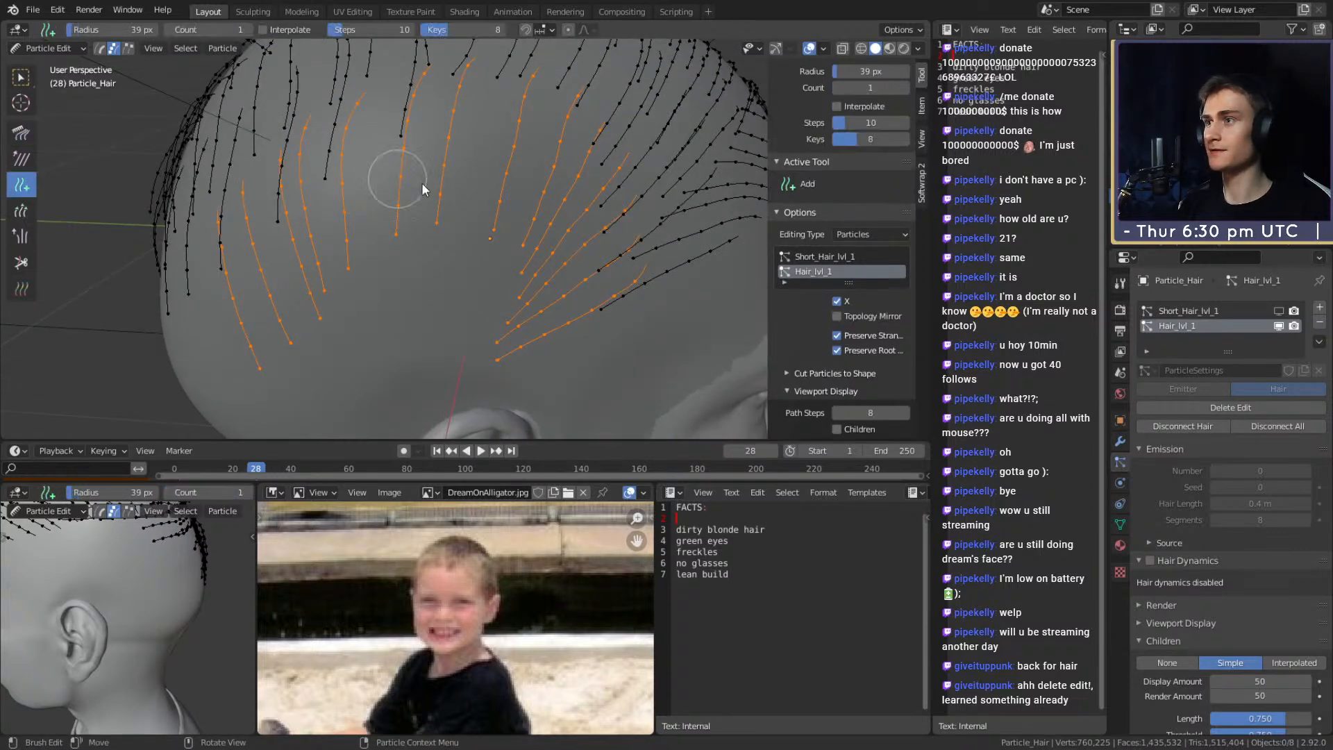
click(524, 153)
click(530, 154)
click(382, 156)
mouse_move(468, 165)
middle_down()
mouse_move(515, 194)
mouse_move(483, 169)
middle_up()
middle_drag(422, 173, 536, 201)
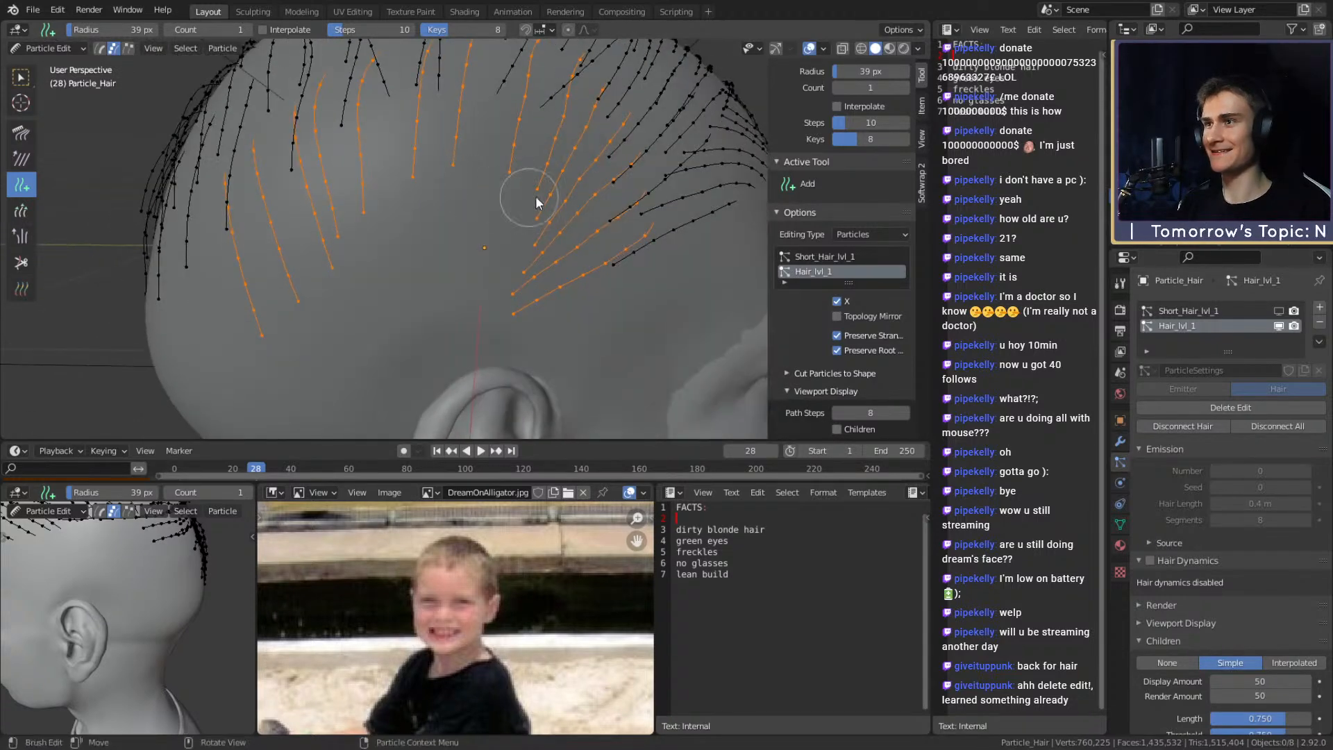
Circle-select points across the upright strands just added above the ear
middle_drag(288, 183, 342, 152)
key(c)
click(347, 158)
right_click(332, 280)
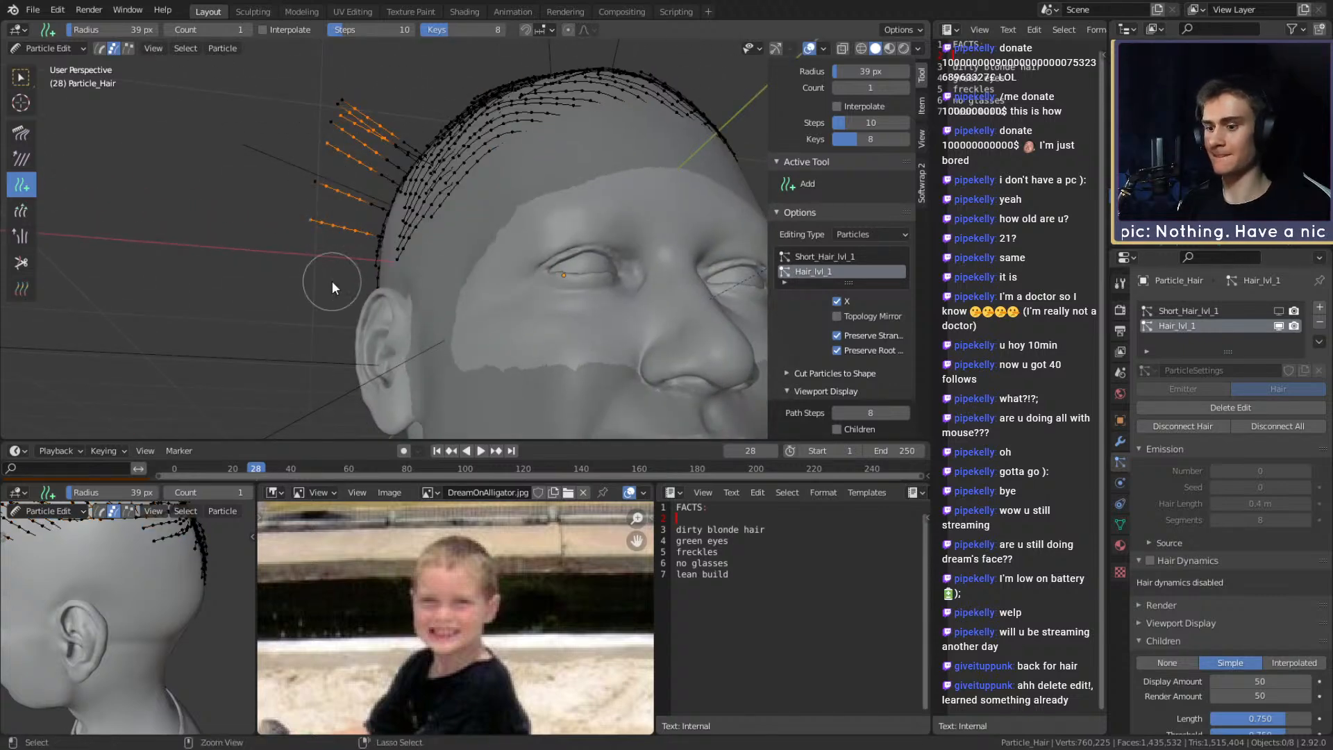
Comb the upright strands above the ear down against the scalp with the 76 px Comb brush
click(20, 132)
middle_drag(327, 153, 274, 260)
drag(353, 195, 369, 220)
middle_drag(368, 324, 365, 183)
drag(384, 263, 443, 256)
middle_drag(385, 139, 397, 178)
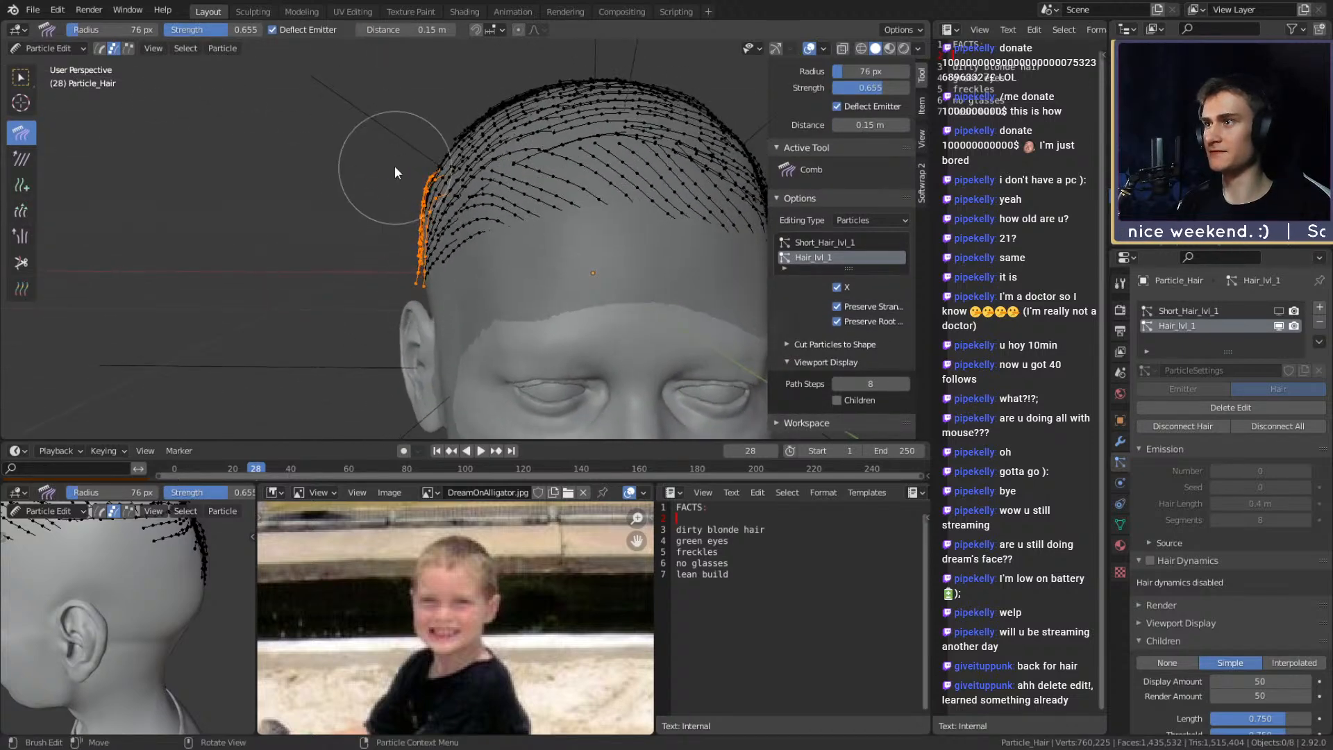
drag(389, 173, 430, 198)
Set the Comb radius to 123 px and comb the selected strands above the ear to follow the neighbouring hair
middle_drag(431, 199, 523, 219)
key(f)
click(569, 228)
mouse_move(495, 315)
middle_down()
mouse_move(652, 275)
mouse_move(608, 257)
mouse_move(635, 303)
mouse_move(597, 236)
middle_up()
mouse_move(589, 283)
middle_down()
mouse_move(469, 319)
mouse_move(527, 261)
mouse_move(501, 256)
middle_up()
mouse_move(501, 257)
mouse_down()
mouse_move(531, 227)
mouse_move(552, 233)
mouse_move(500, 293)
mouse_up()
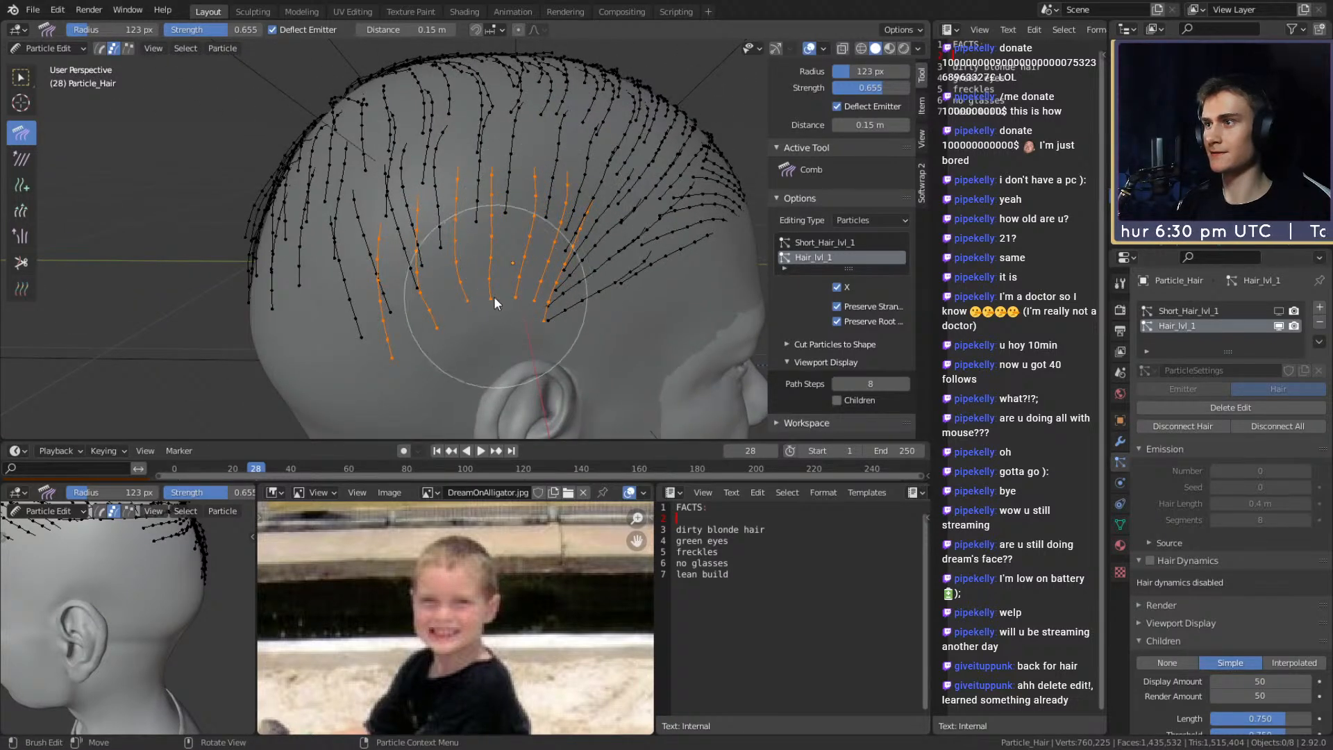
middle_drag(500, 297, 420, 332)
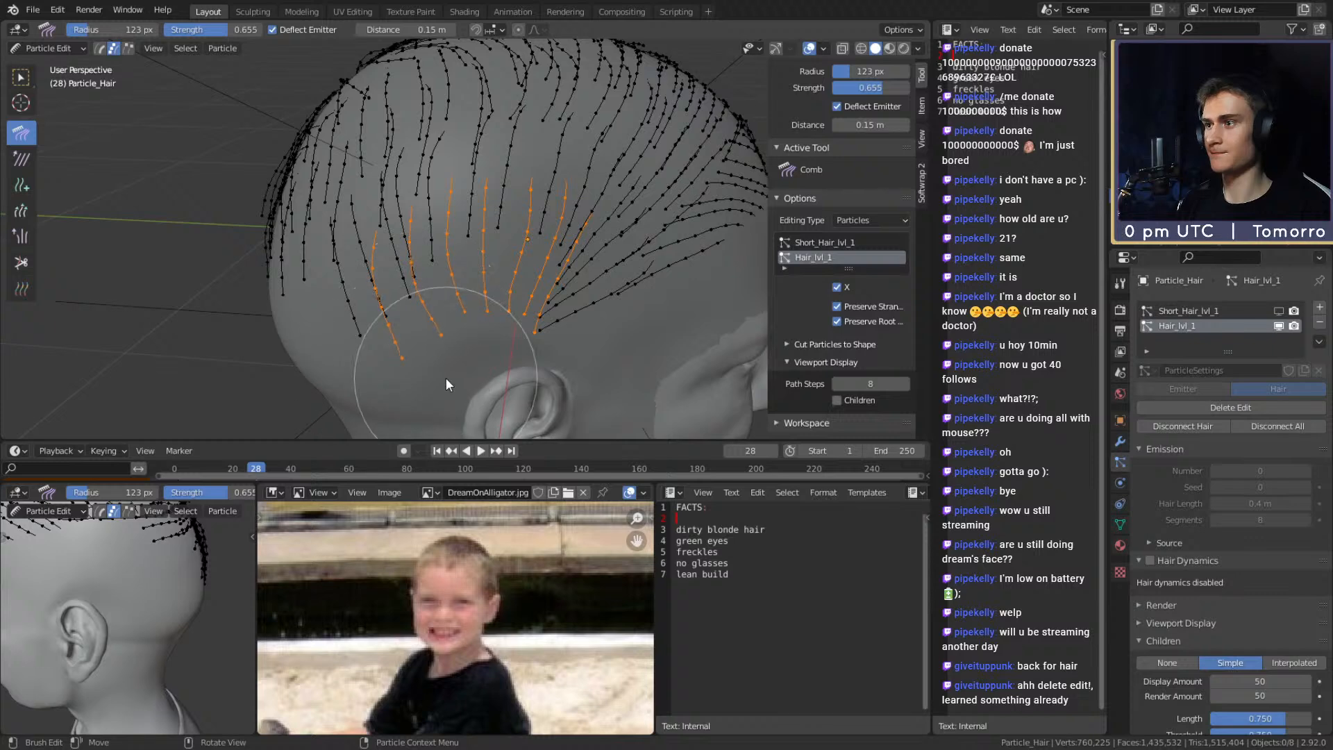
Switch from Particle Edit to Object Mode and show the Short_Hair_lvl_1 particle system in the viewport
middle_drag(444, 386, 306, 386)
mouse_move(379, 336)
middle_down()
mouse_move(531, 286)
mouse_move(604, 339)
middle_up()
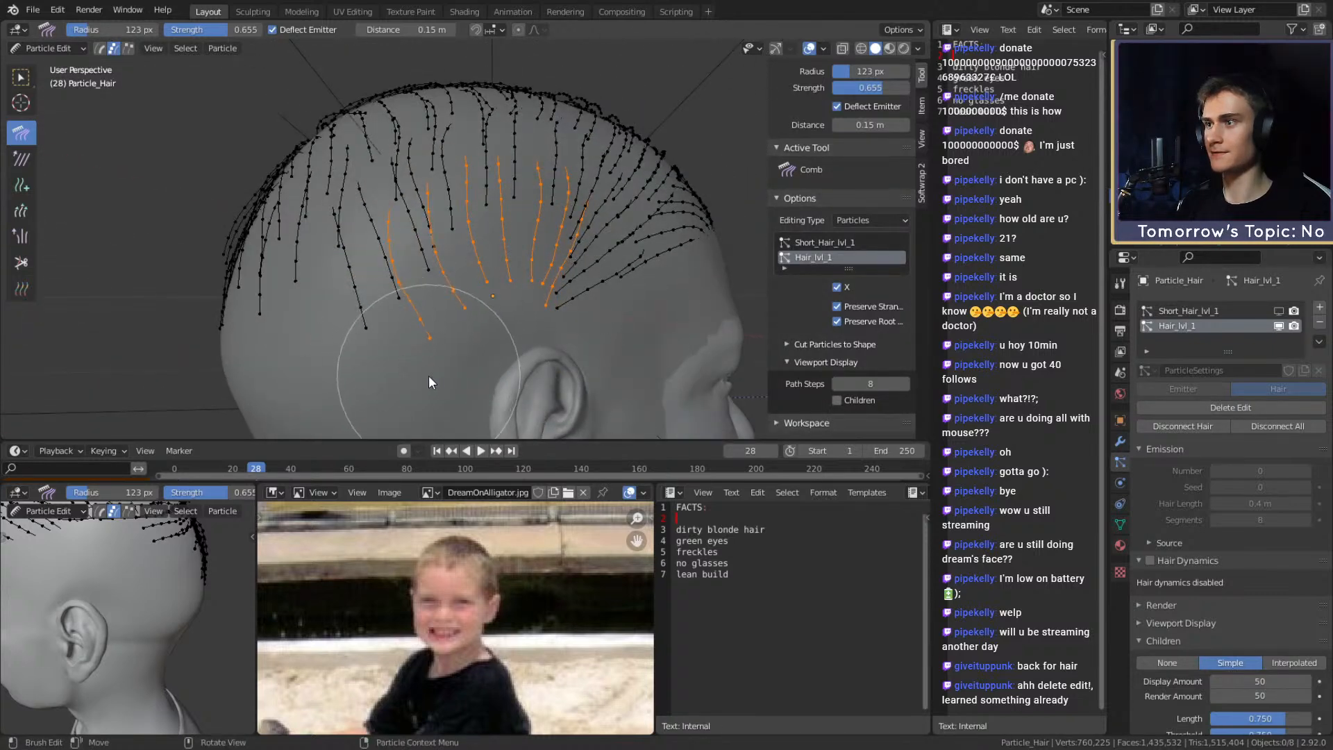
click(49, 47)
click(52, 66)
scroll(458, 206, down, 4)
middle_drag(583, 273, 555, 299)
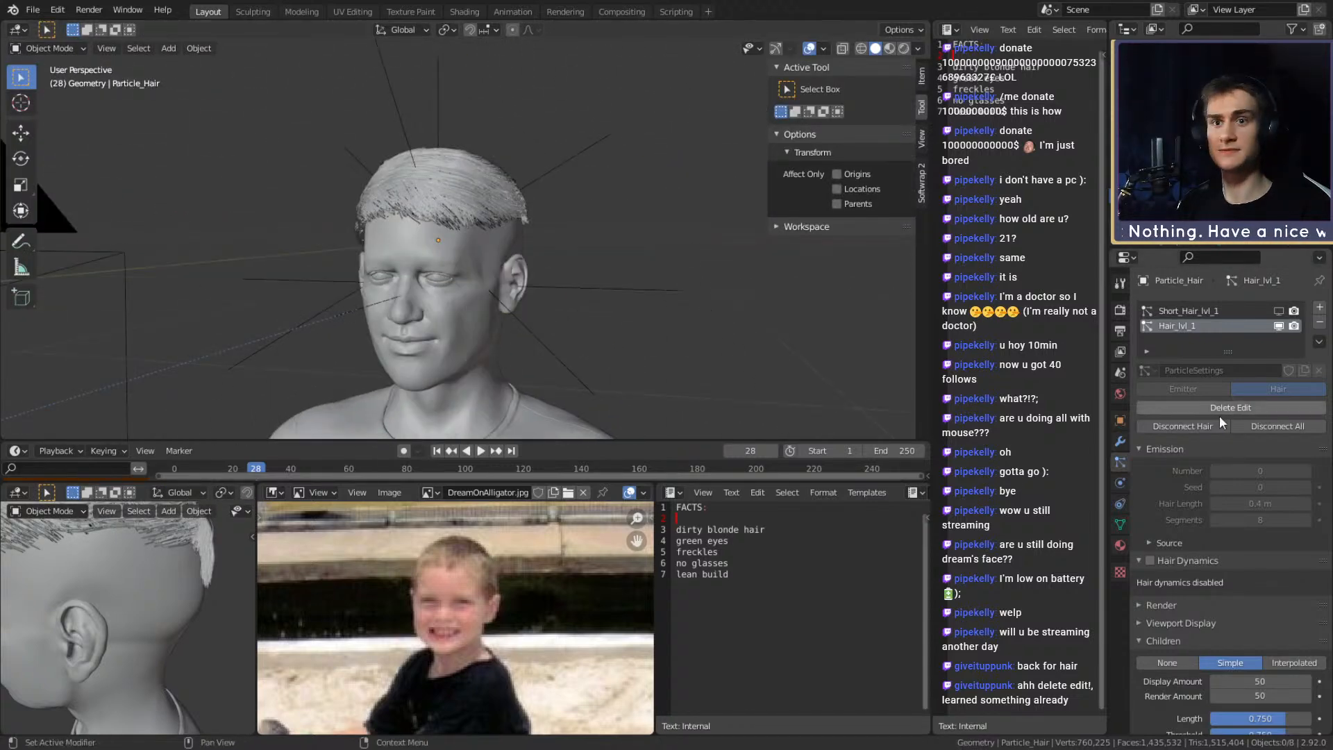
click(1278, 311)
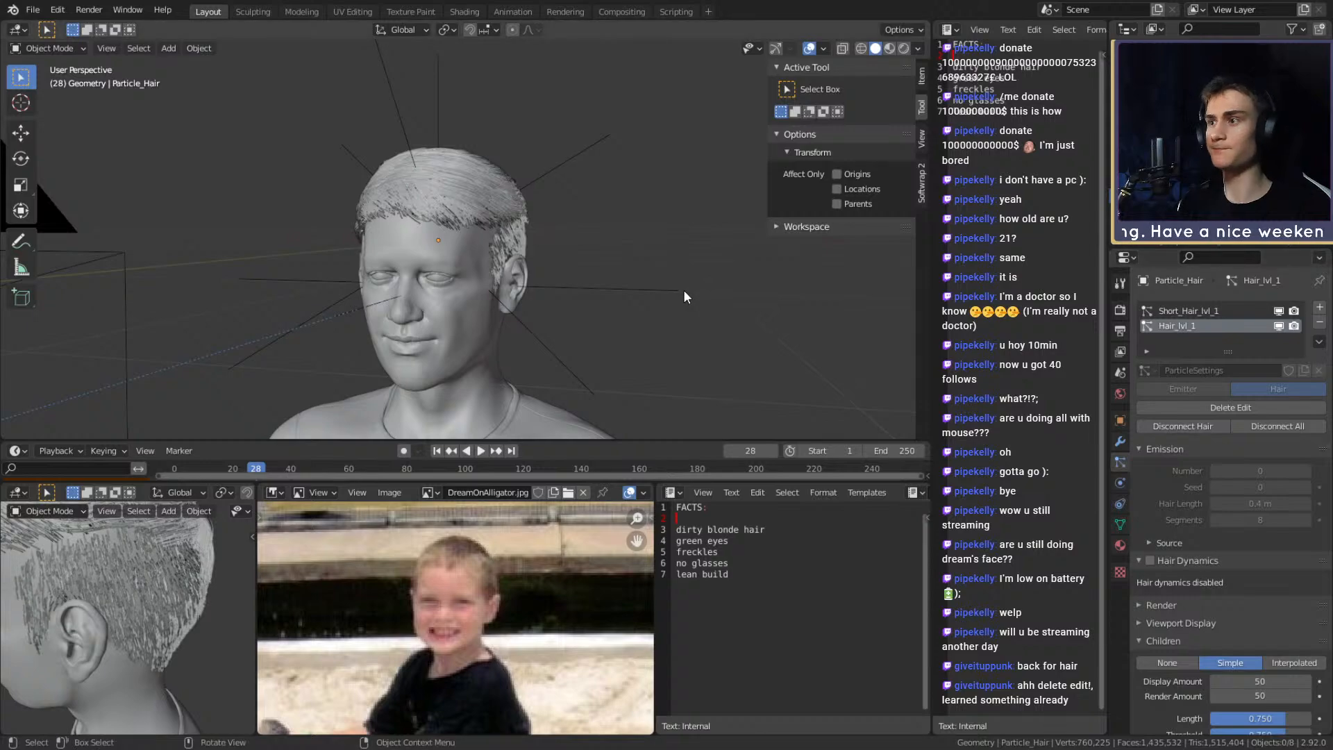
Inspect the long and short particle hair together on the head, and save the file
scroll(556, 239, up, 6)
middle_drag(535, 230, 466, 249)
scroll(530, 224, up, 2)
scroll(477, 236, down, 3)
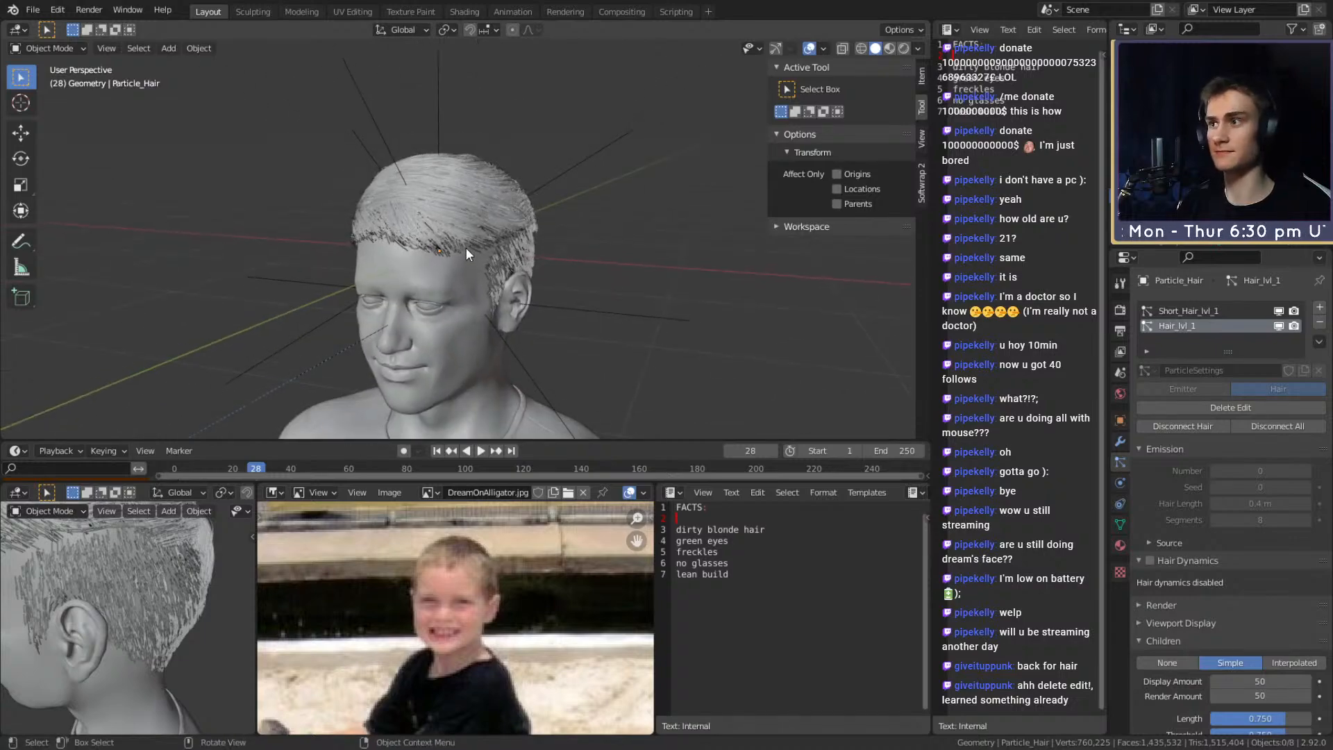
click(34, 11)
click(61, 105)
Show the sculpted hair mesh temporarily to compare it with the particle hair, and hide it again
scroll(490, 250, up, 3)
middle_drag(506, 246, 574, 239)
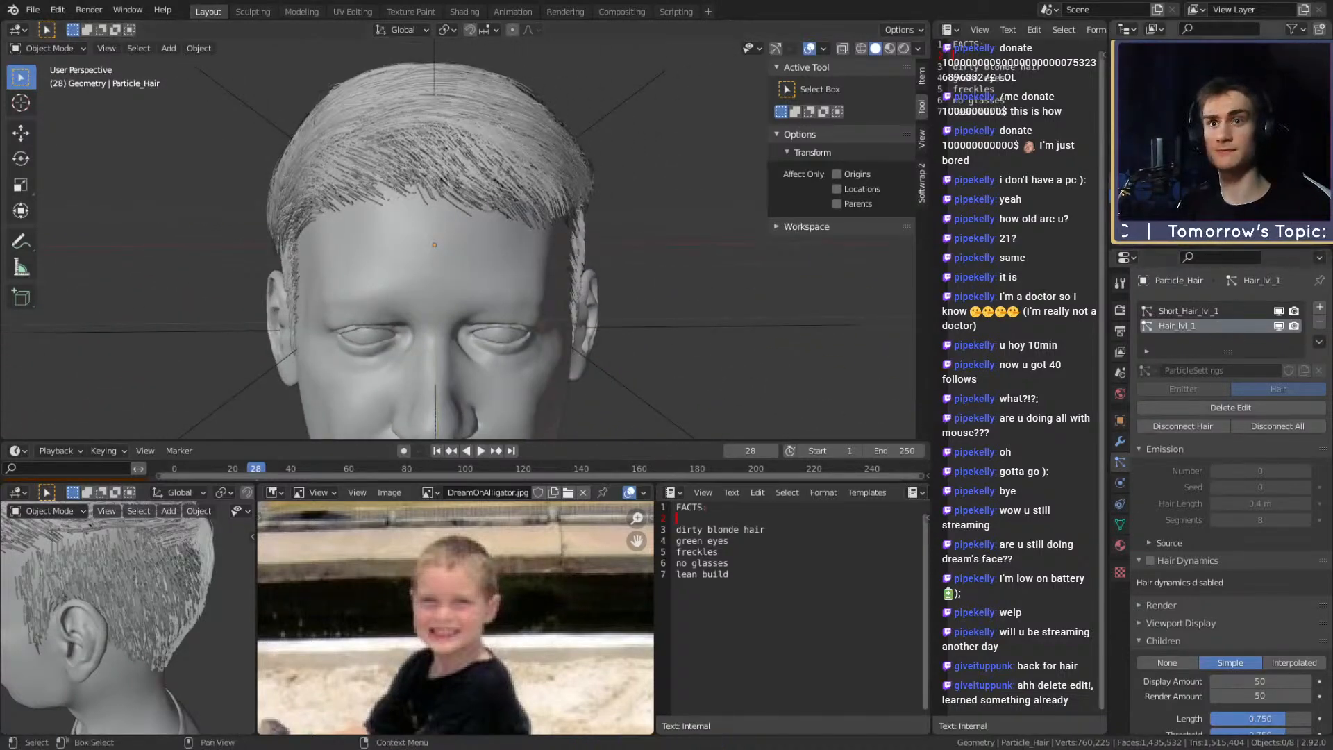
click(1305, 138)
middle_drag(485, 174, 526, 142)
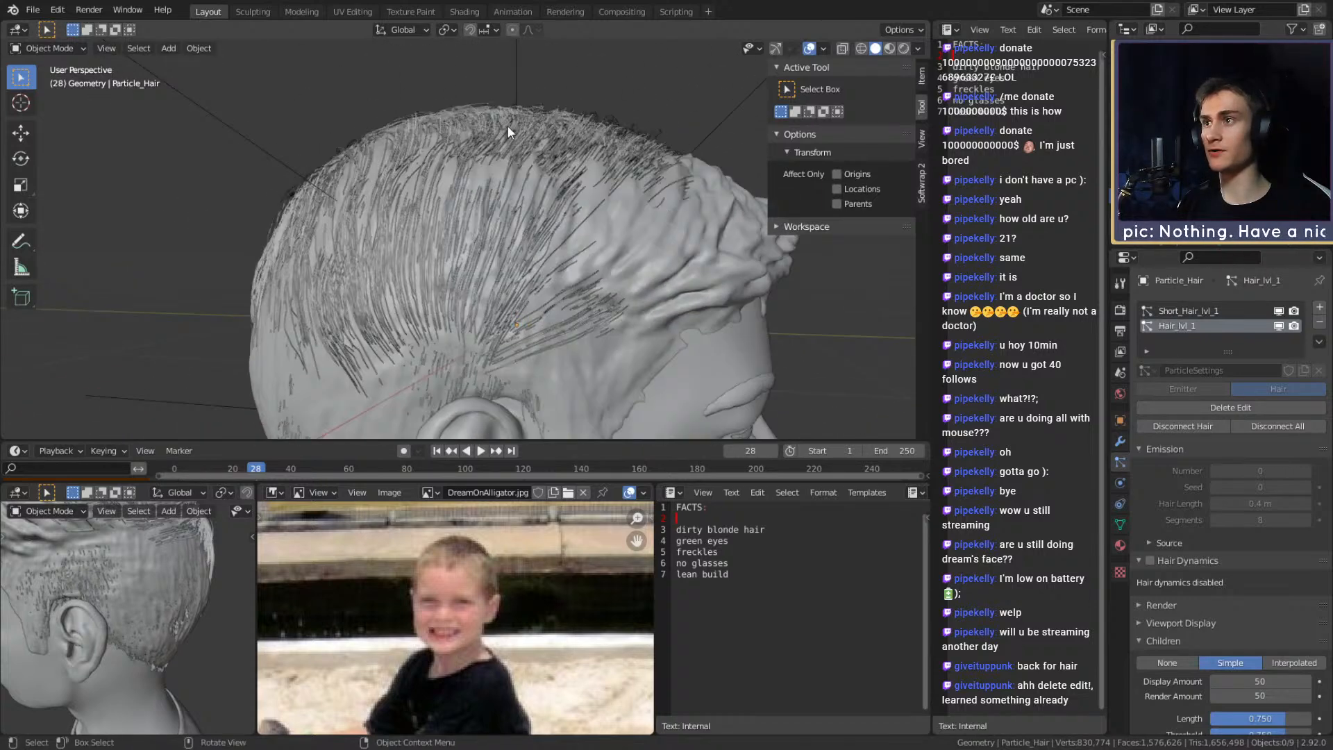
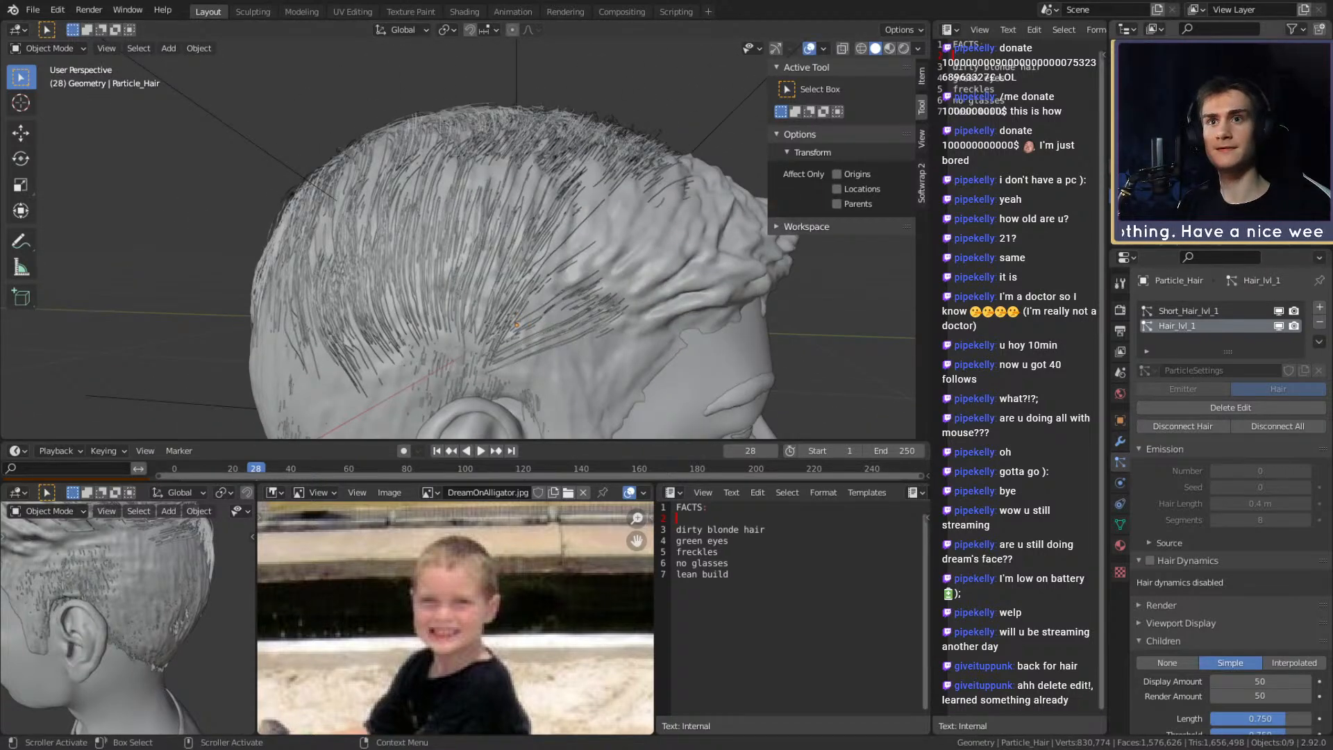
middle_drag(689, 261, 646, 229)
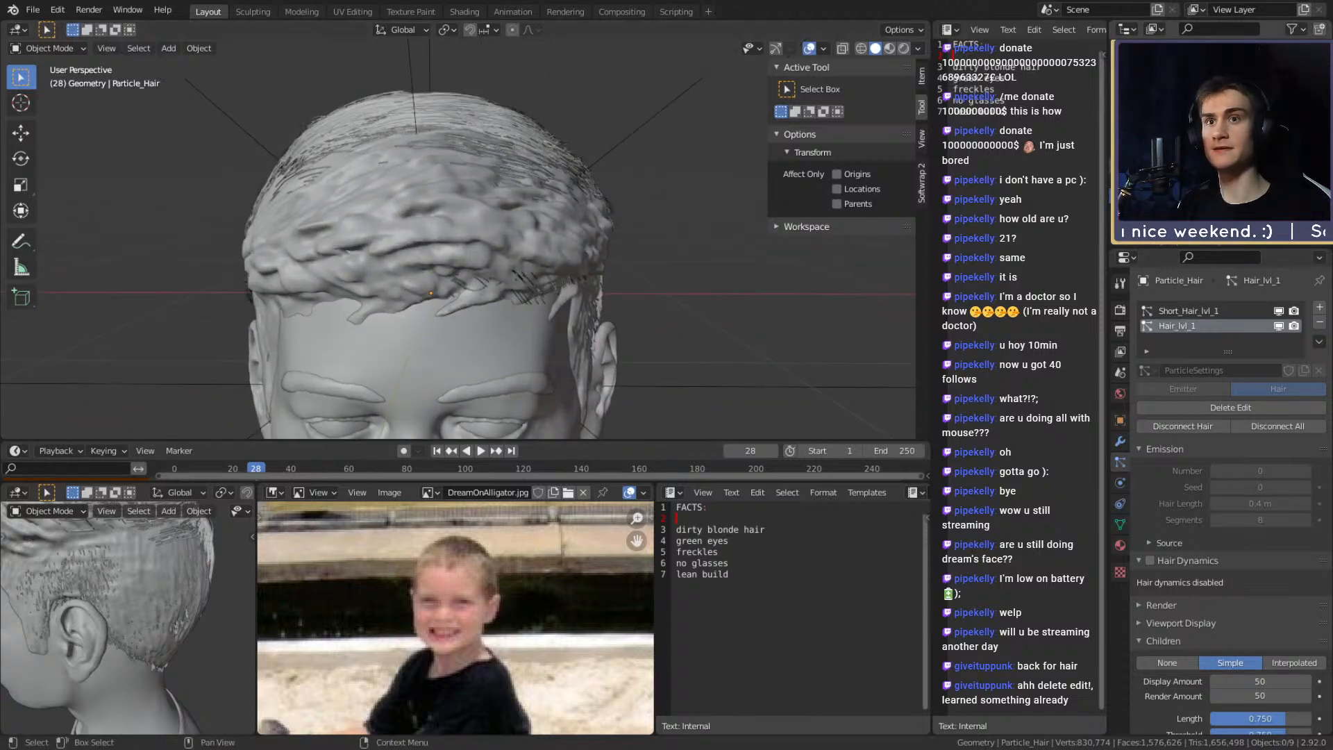
click(1306, 181)
Review the particle hairline around the forehead and ear, and save dream_real_face_v1b.blend
scroll(528, 239, down, 4)
middle_drag(500, 239, 323, 224)
scroll(324, 223, up, 4)
mouse_move(420, 205)
middle_down()
mouse_move(452, 213)
mouse_move(504, 285)
mouse_move(543, 180)
mouse_move(591, 178)
mouse_move(618, 197)
mouse_move(615, 168)
mouse_move(557, 246)
mouse_move(583, 214)
mouse_move(243, 160)
middle_up()
click(33, 10)
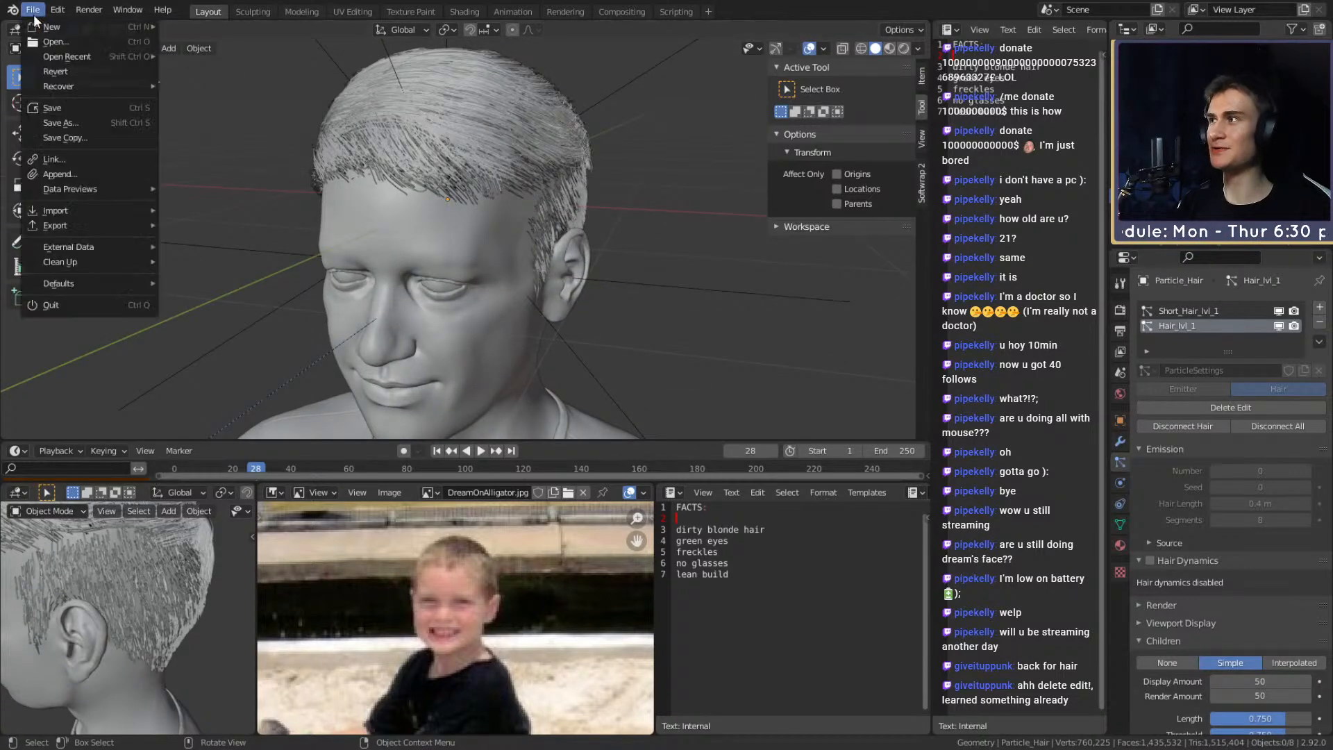
click(57, 110)
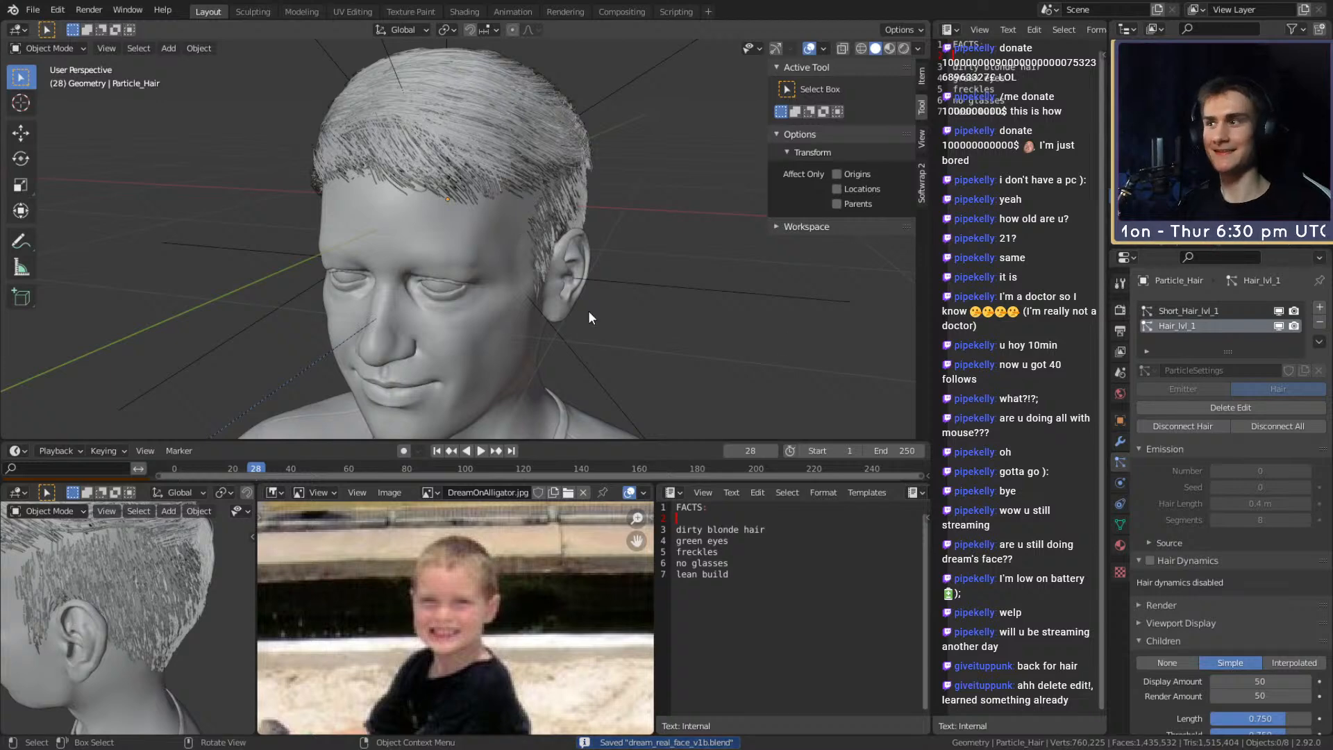
middle_drag(592, 265, 566, 297)
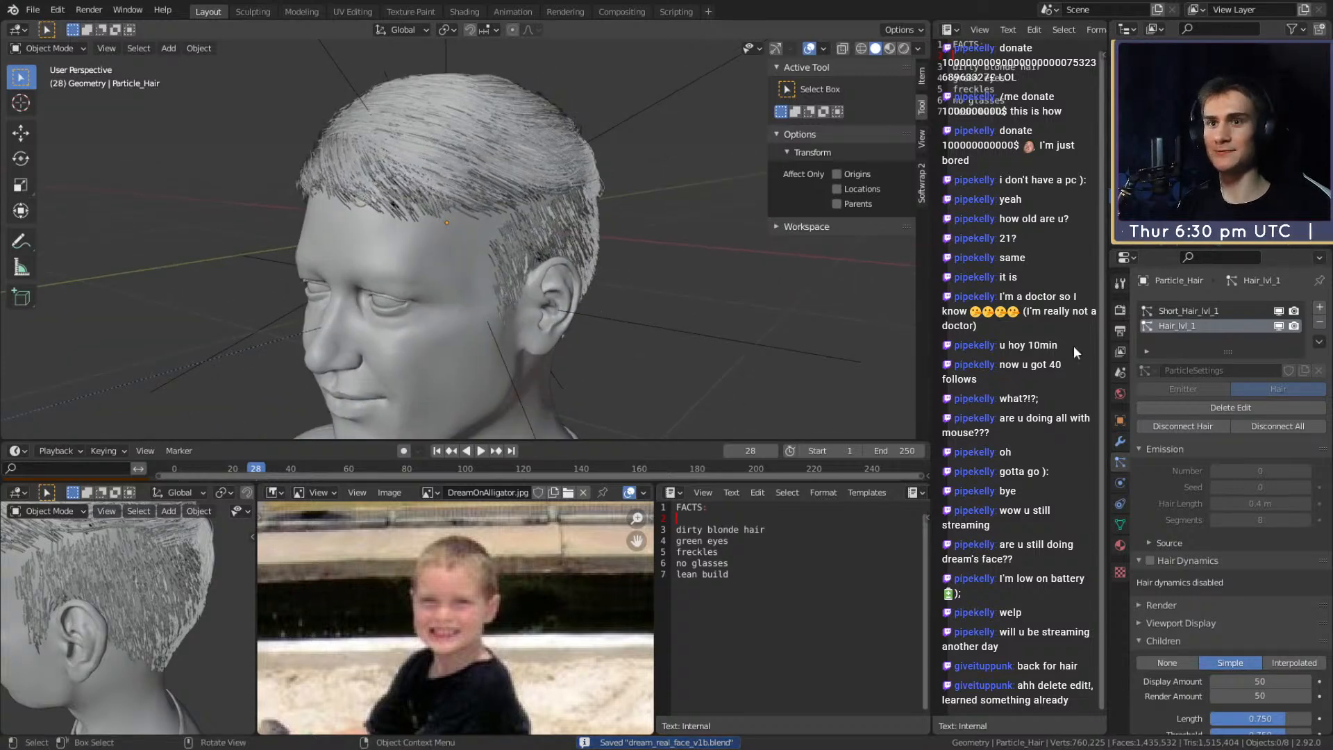
Set the children Display Amount and Render Amount of Short_Hair_lvl_1 to 25
click(1187, 312)
scroll(1167, 493, down, 10)
scroll(1167, 476, down, 6)
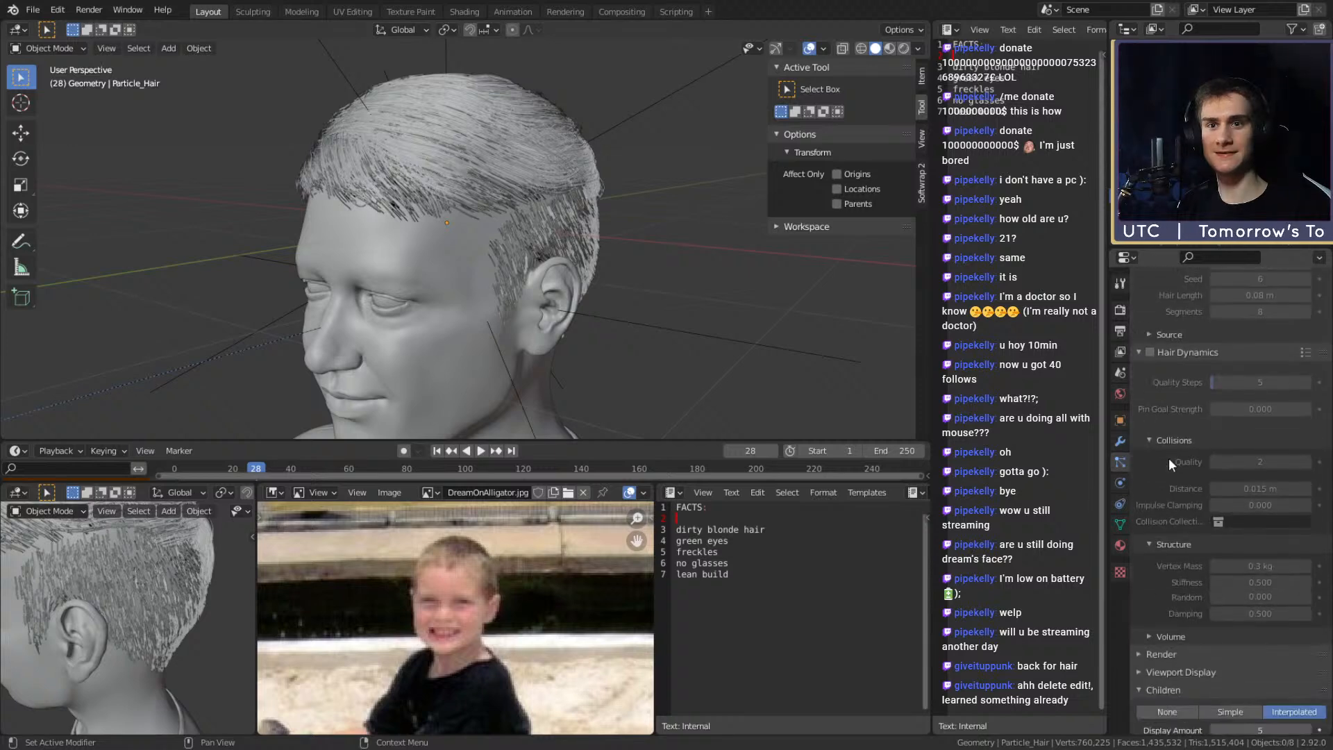
click(1248, 552)
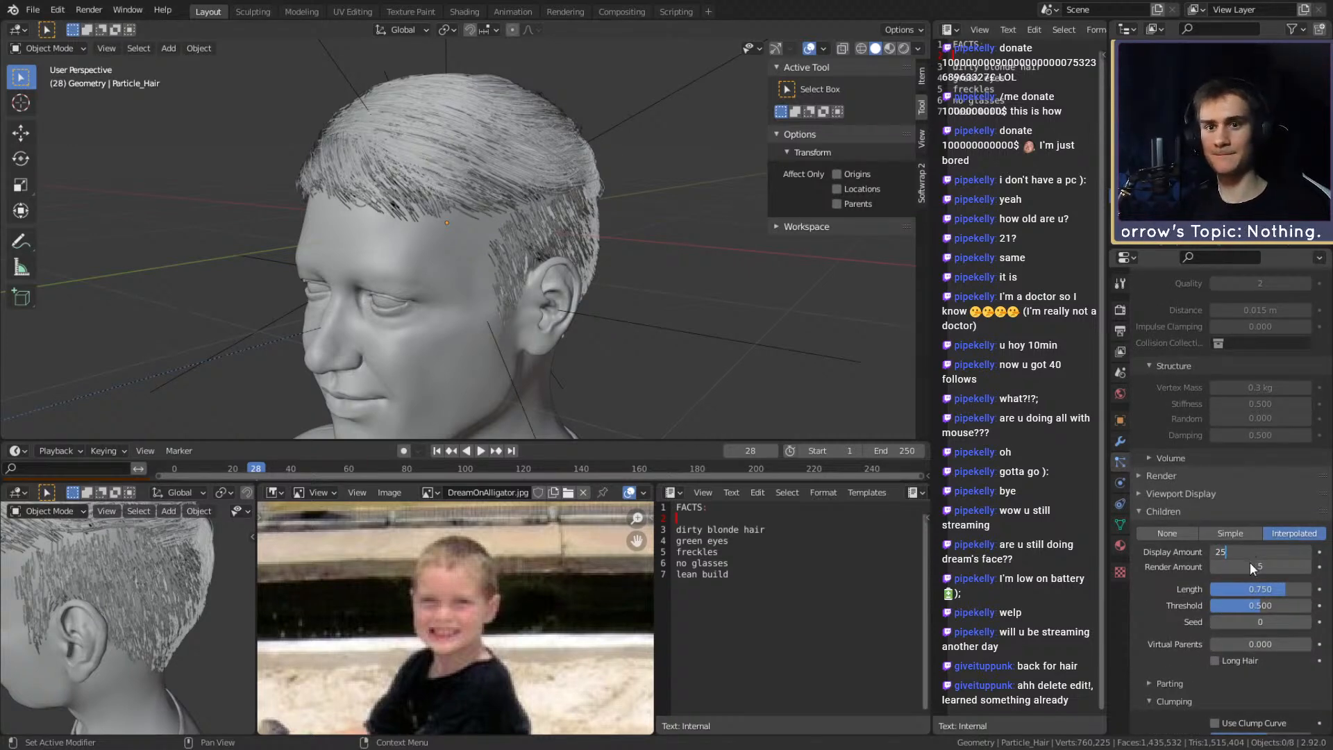
text(25)
click(1250, 567)
text(25)
key(Return)
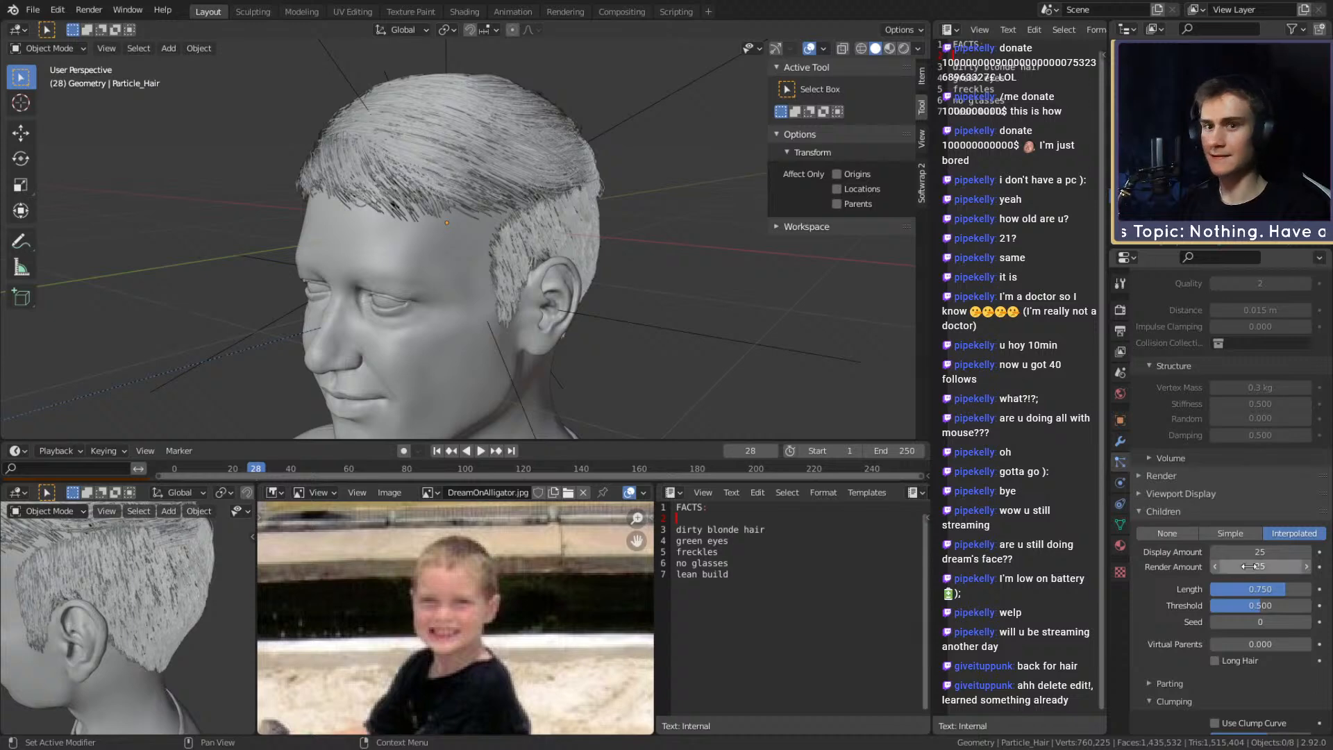
Set the children Display Amount and Render Amount of the Hair_lvl_1 particle system to 25
scroll(1194, 427, up, 10)
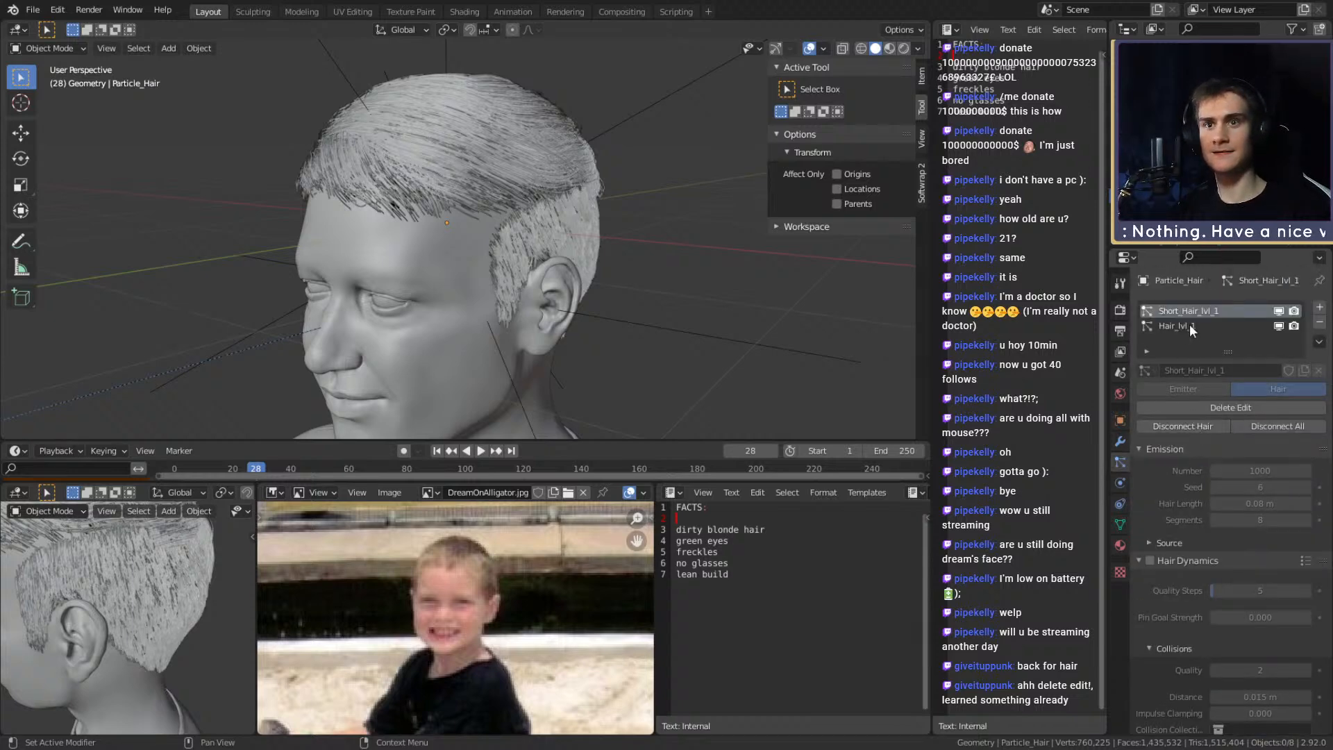
scroll(1179, 516, down, 8)
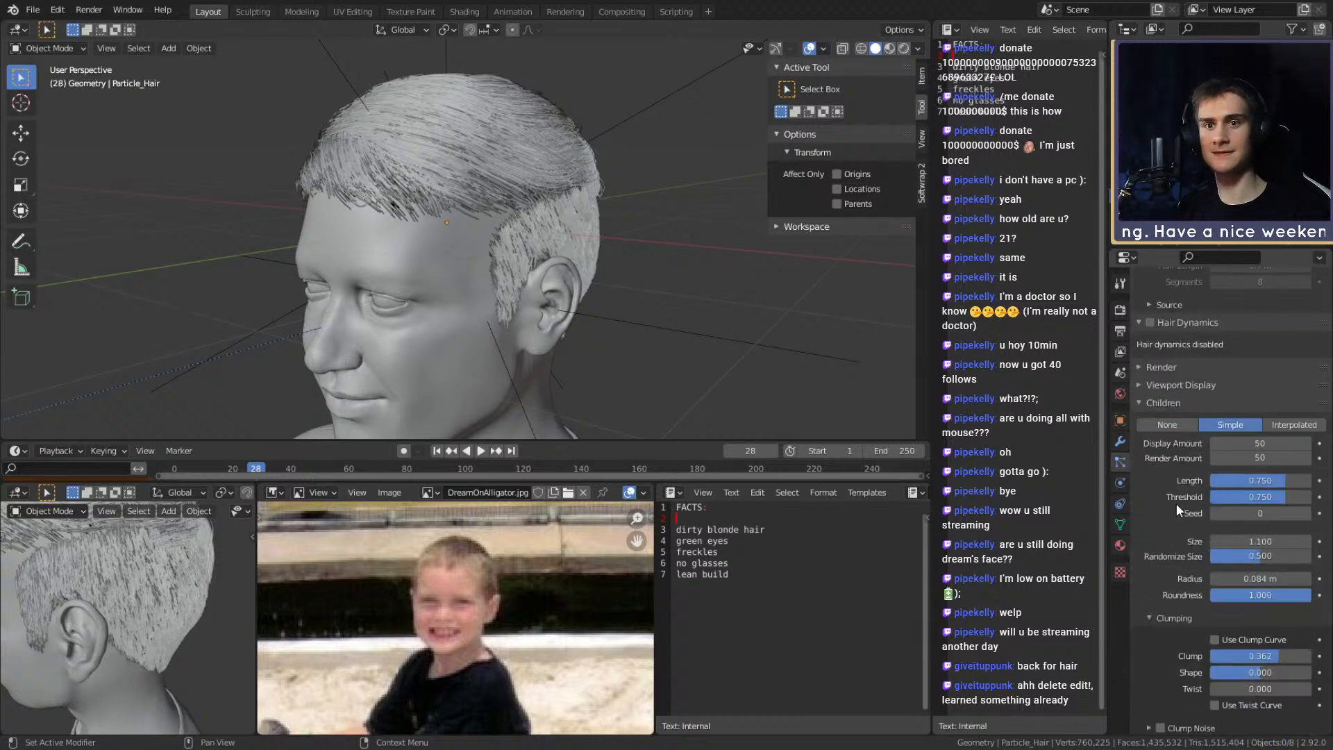
scroll(1176, 503, down, 10)
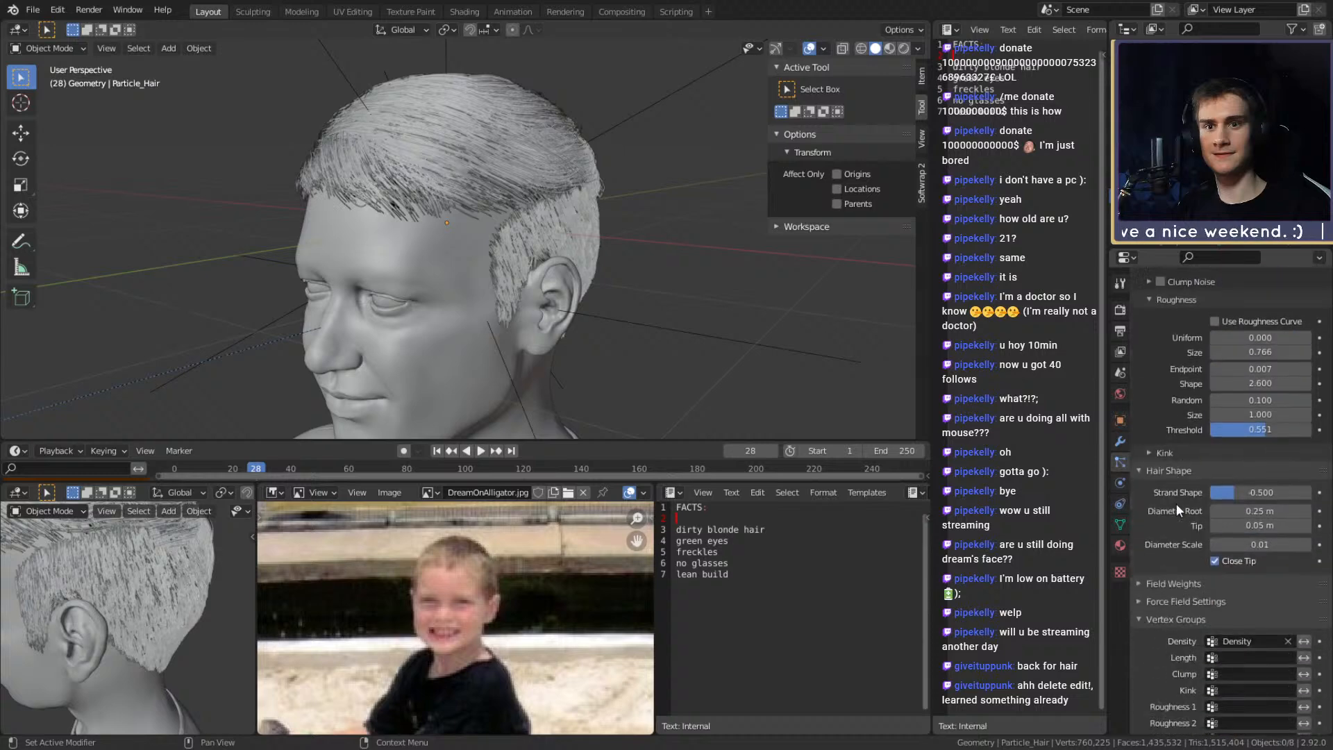
scroll(1184, 493, up, 10)
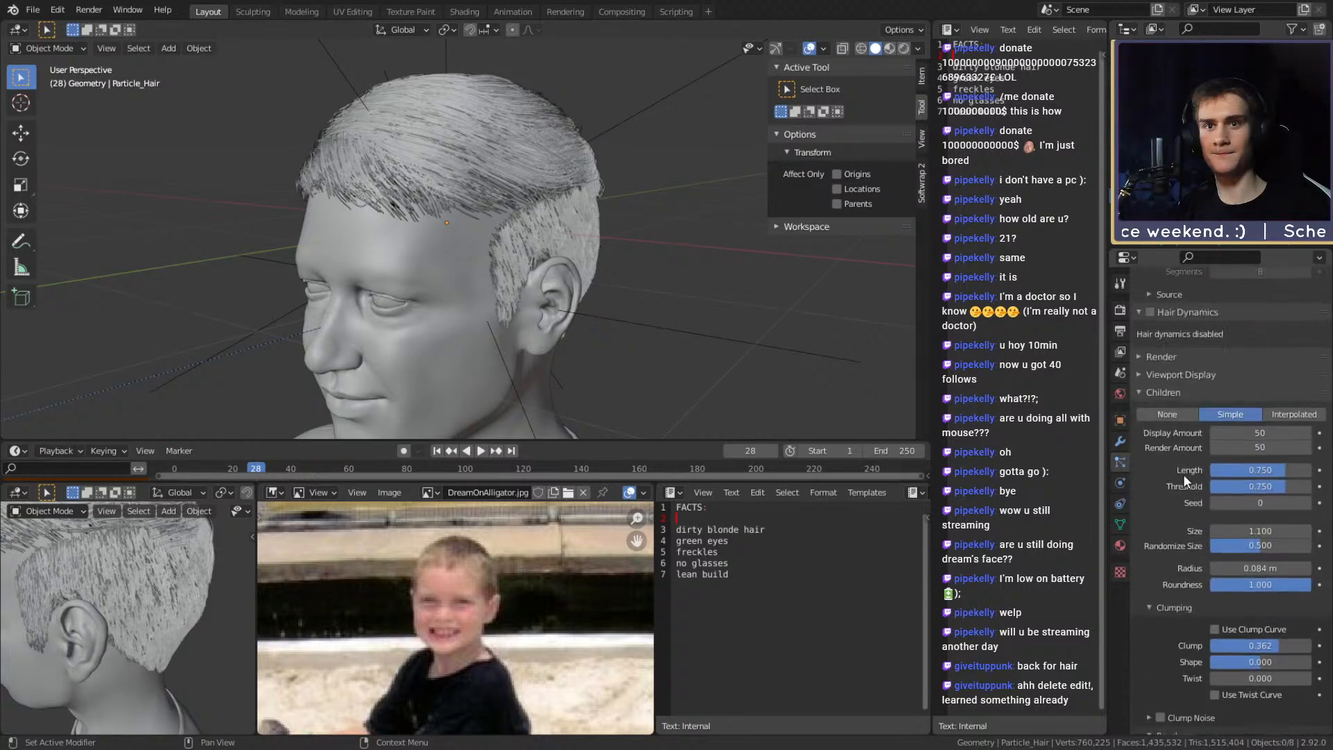
scroll(1157, 379, down, 4)
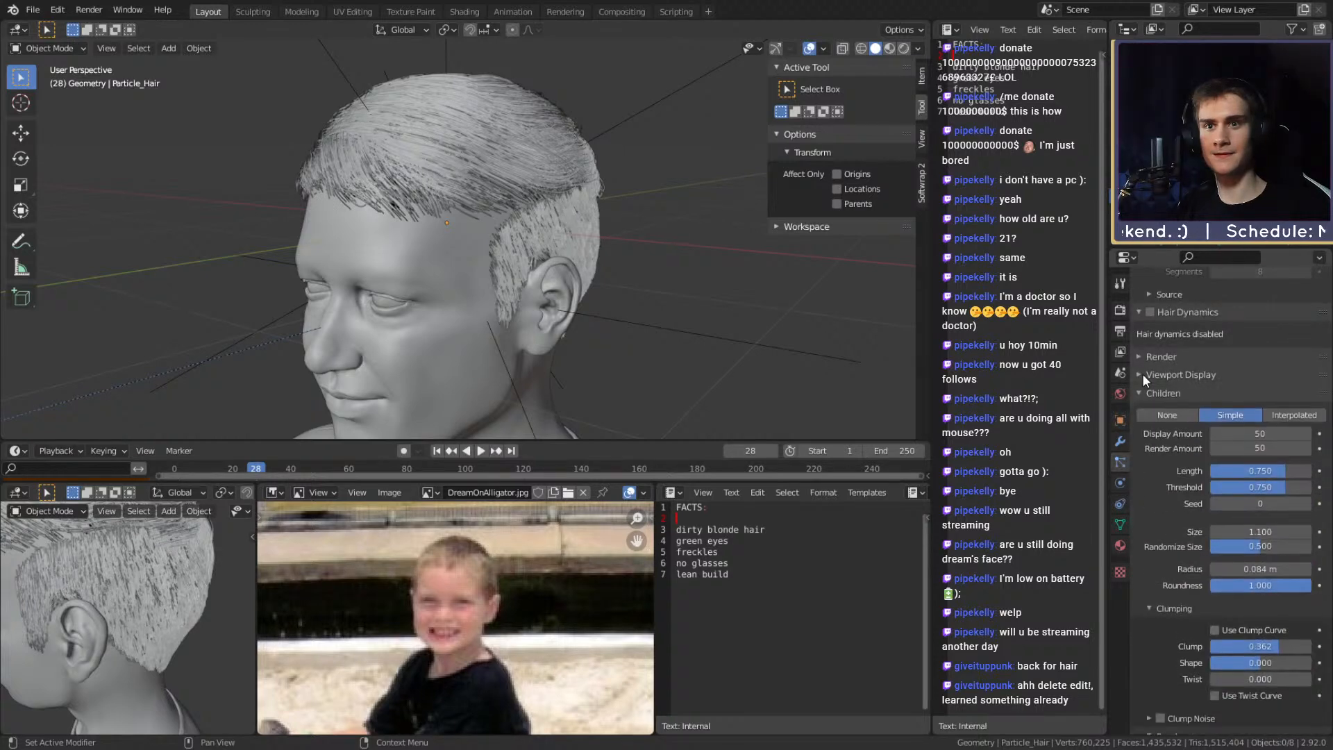
scroll(1170, 447, up, 3)
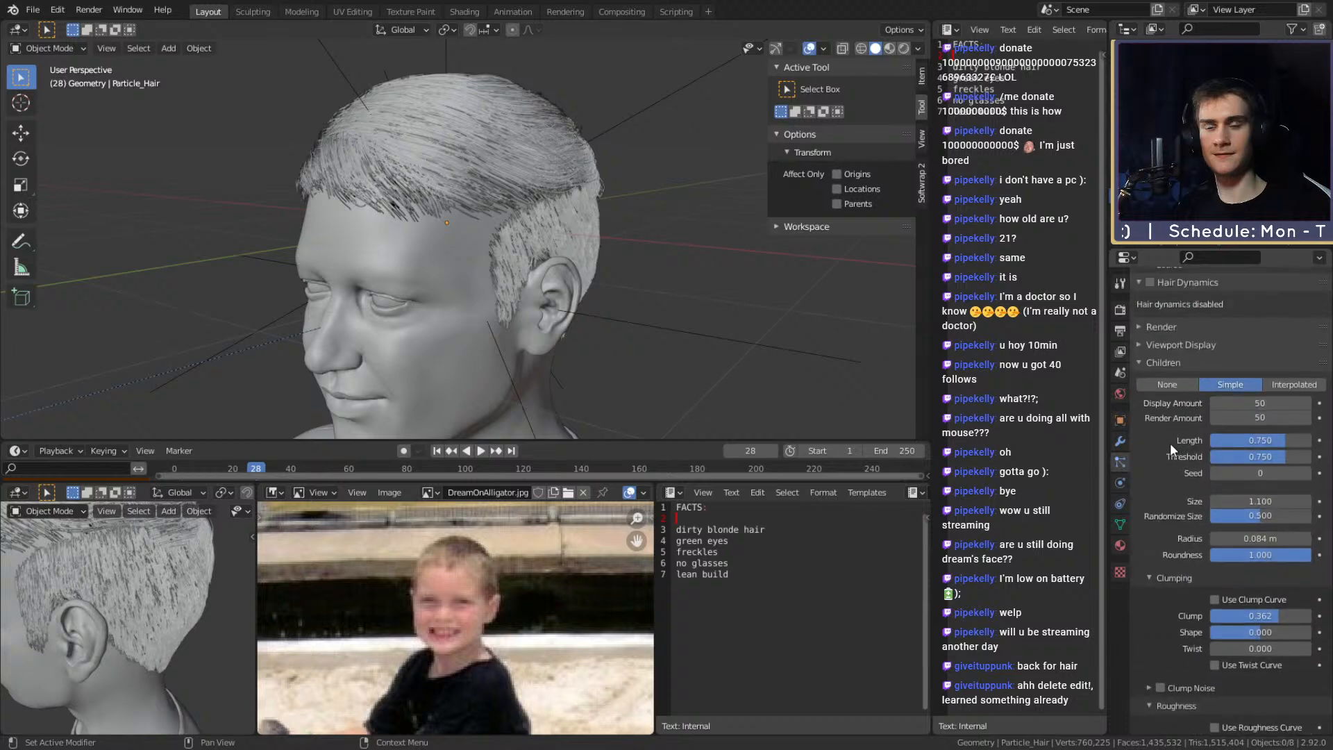
click(1240, 403)
text(25)
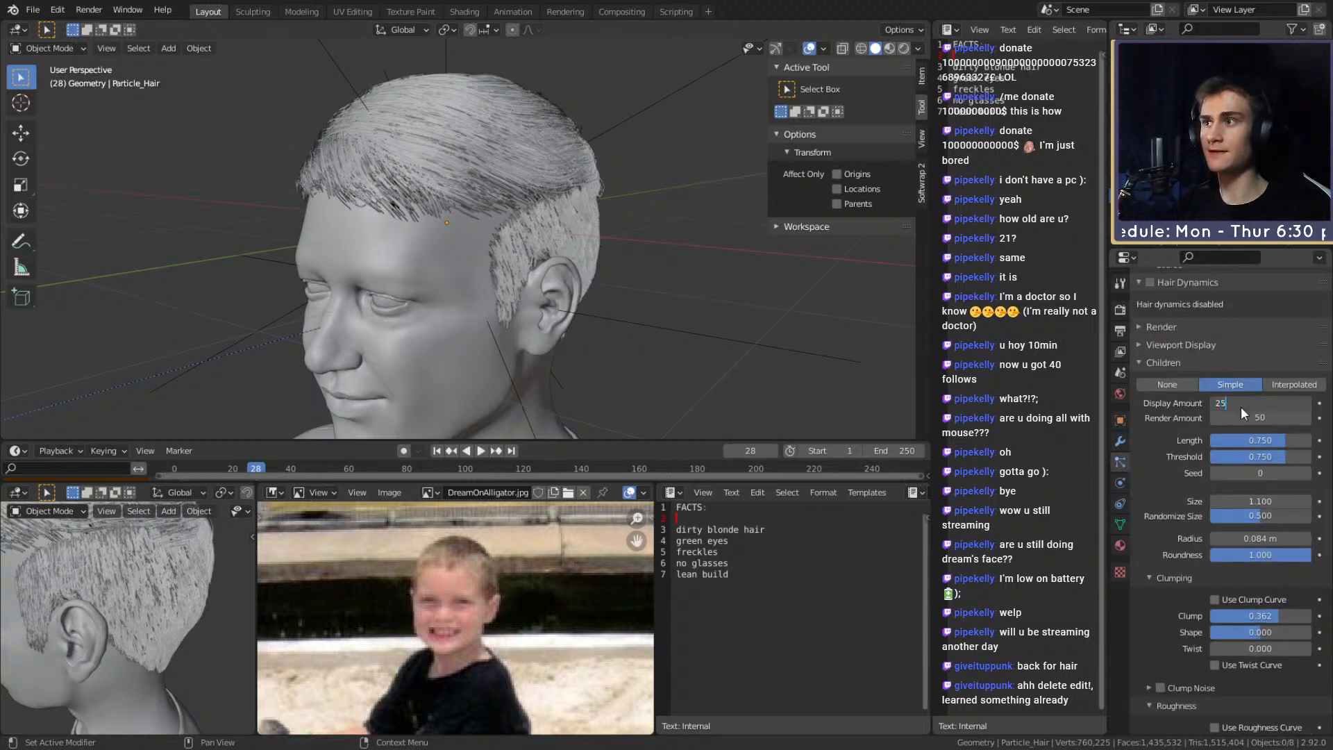
key(Return)
click(1267, 416)
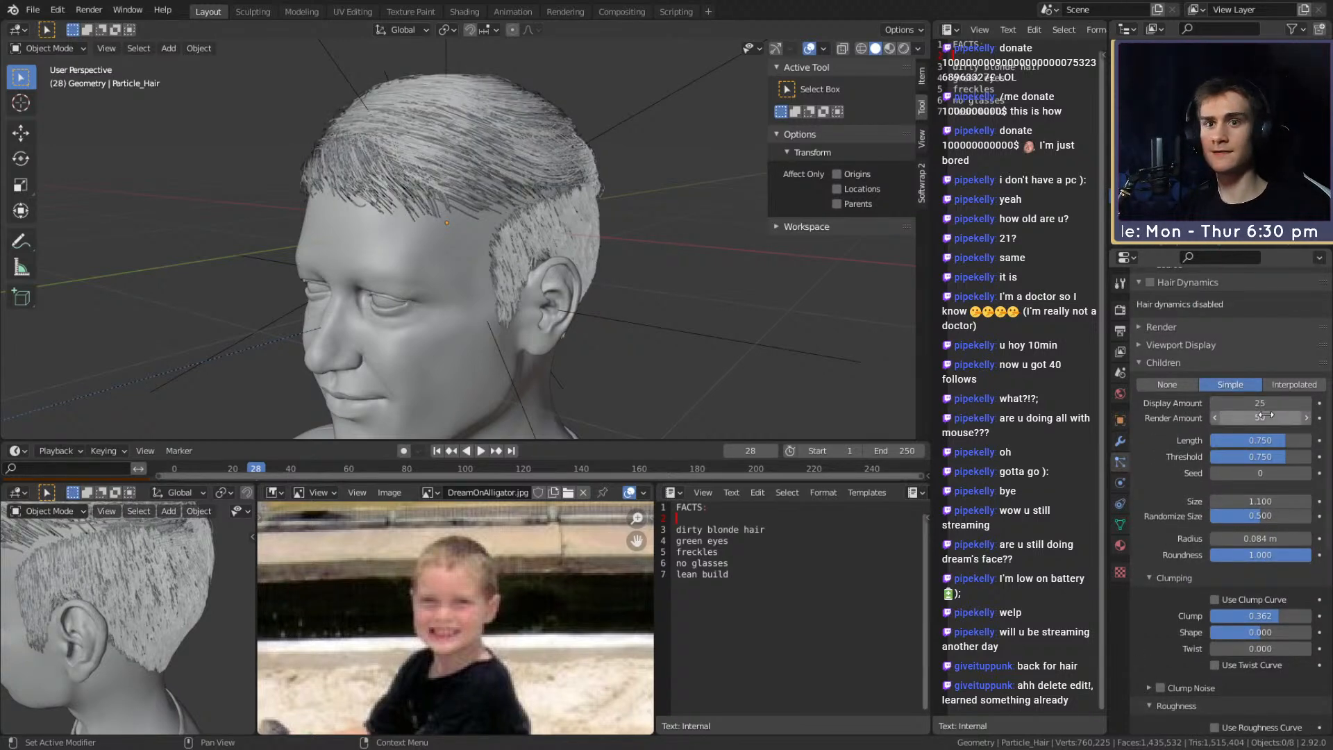
text(25)
key(Return)
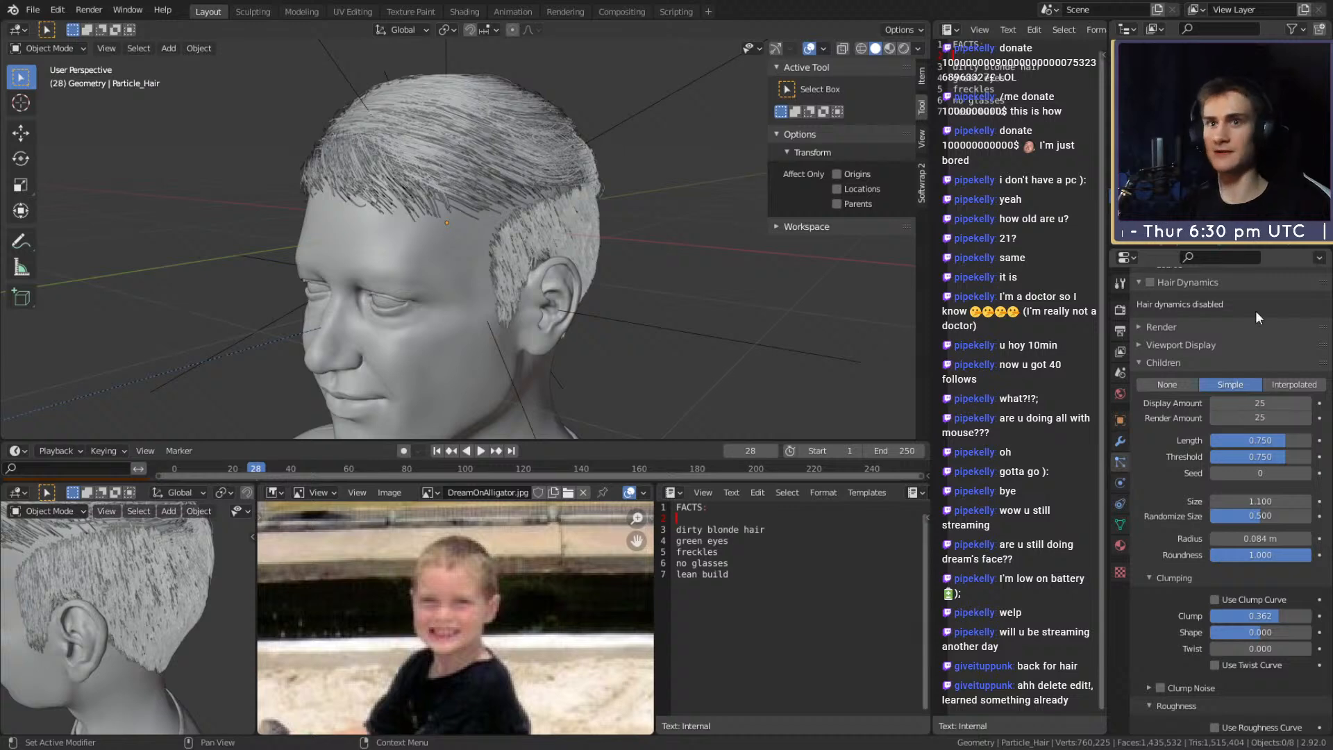
Hide the head, eyes and shirt objects to isolate the particle hair, and save the file
click(1310, 167)
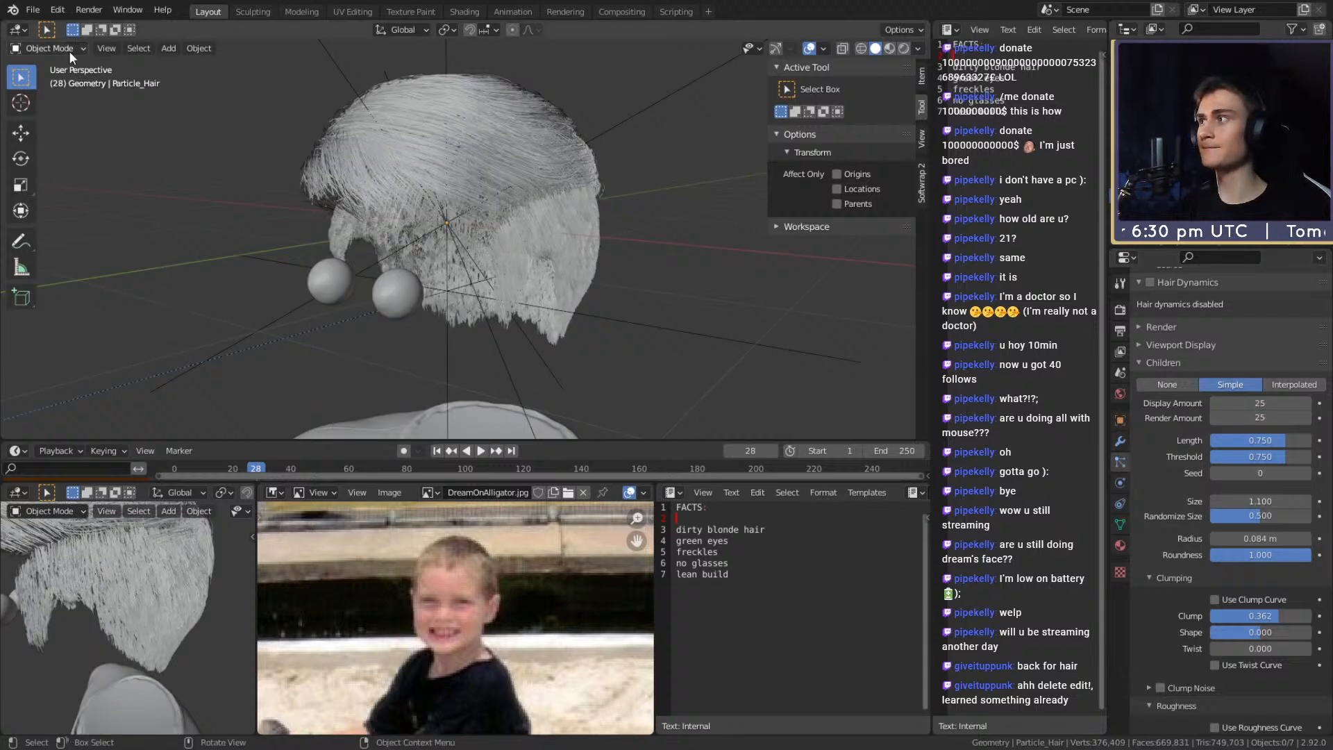
click(1310, 167)
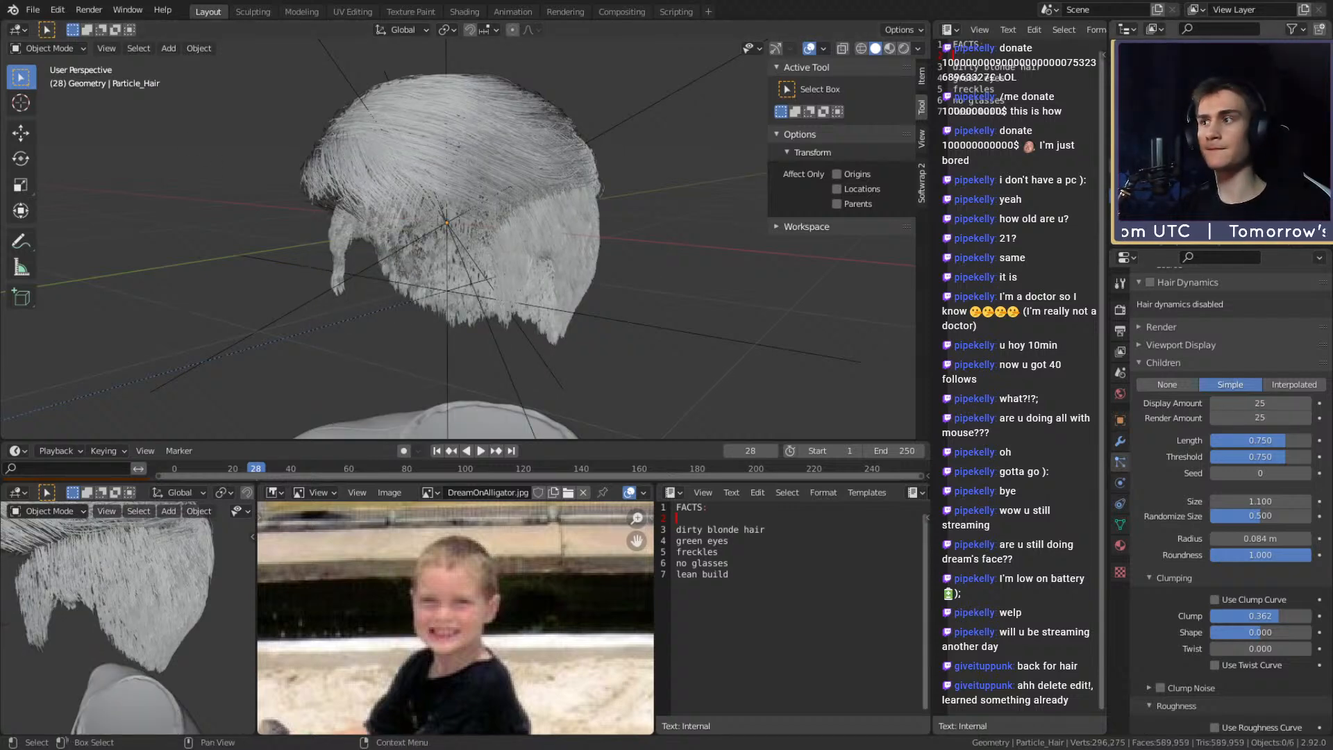
scroll(466, 239, down, 2)
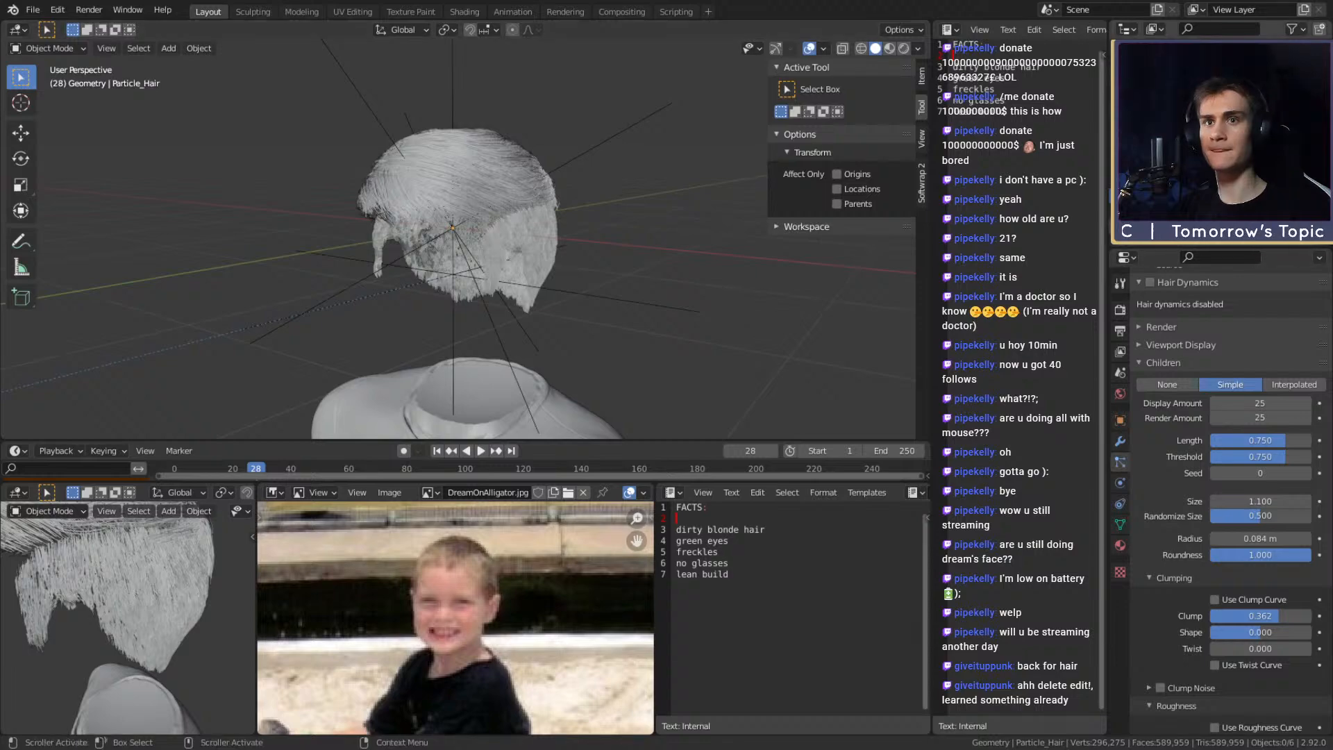
click(1309, 167)
click(32, 11)
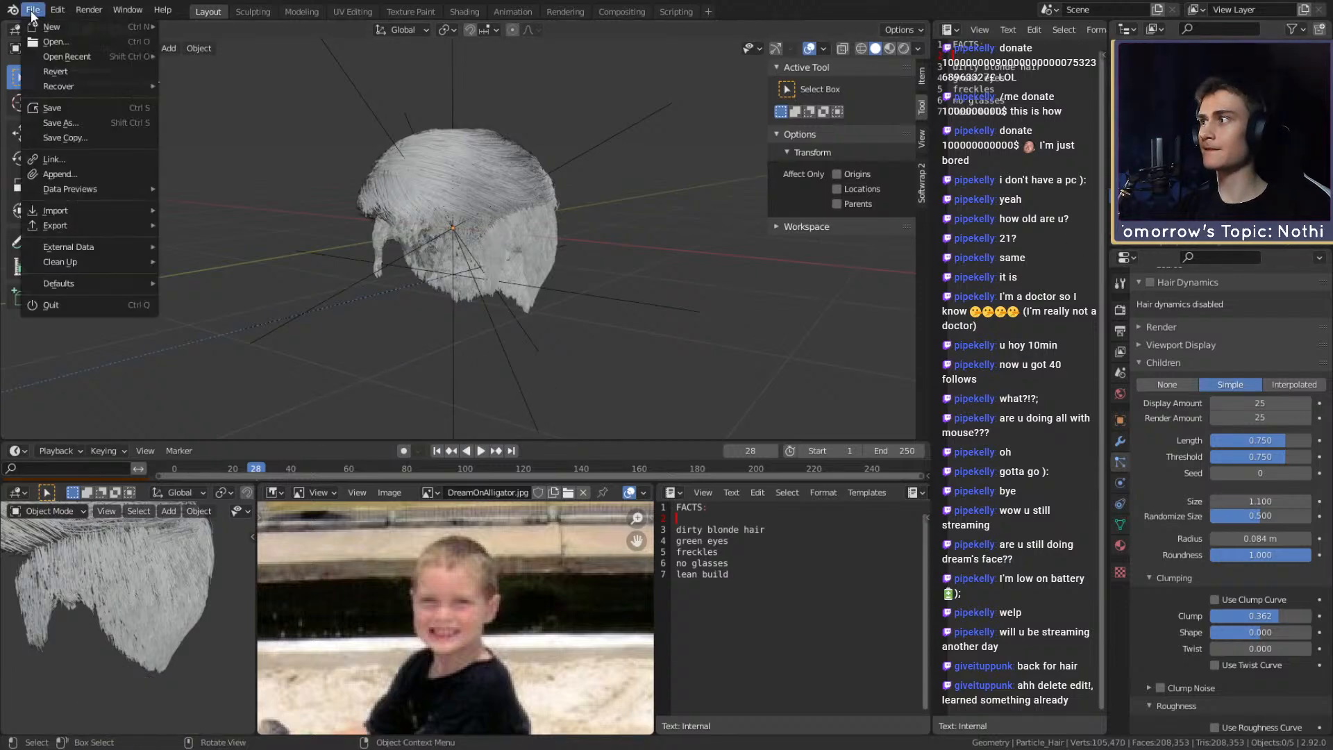
click(48, 109)
Switch the main viewport to Rendered shading, and turn the small viewport to show the whole hair
scroll(520, 260, up, 3)
mouse_move(534, 262)
middle_down()
mouse_move(576, 249)
mouse_move(560, 243)
mouse_move(547, 272)
middle_up()
scroll(546, 279, down, 2)
key(z)
click(566, 172)
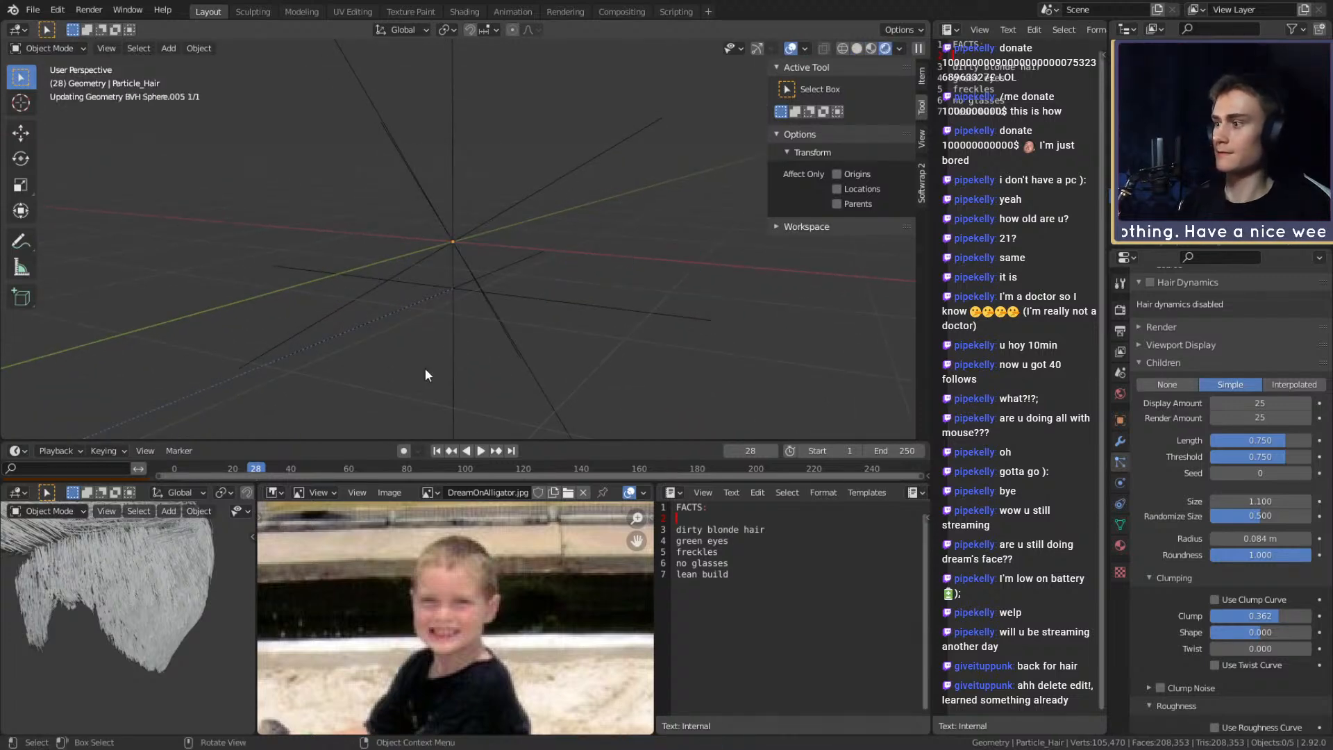
scroll(117, 626, down, 4)
middle_drag(109, 622, 199, 598)
mouse_move(115, 602)
middle_down()
mouse_move(206, 590)
mouse_move(16, 603)
mouse_move(144, 592)
mouse_move(44, 594)
mouse_move(145, 600)
mouse_move(105, 598)
middle_up()
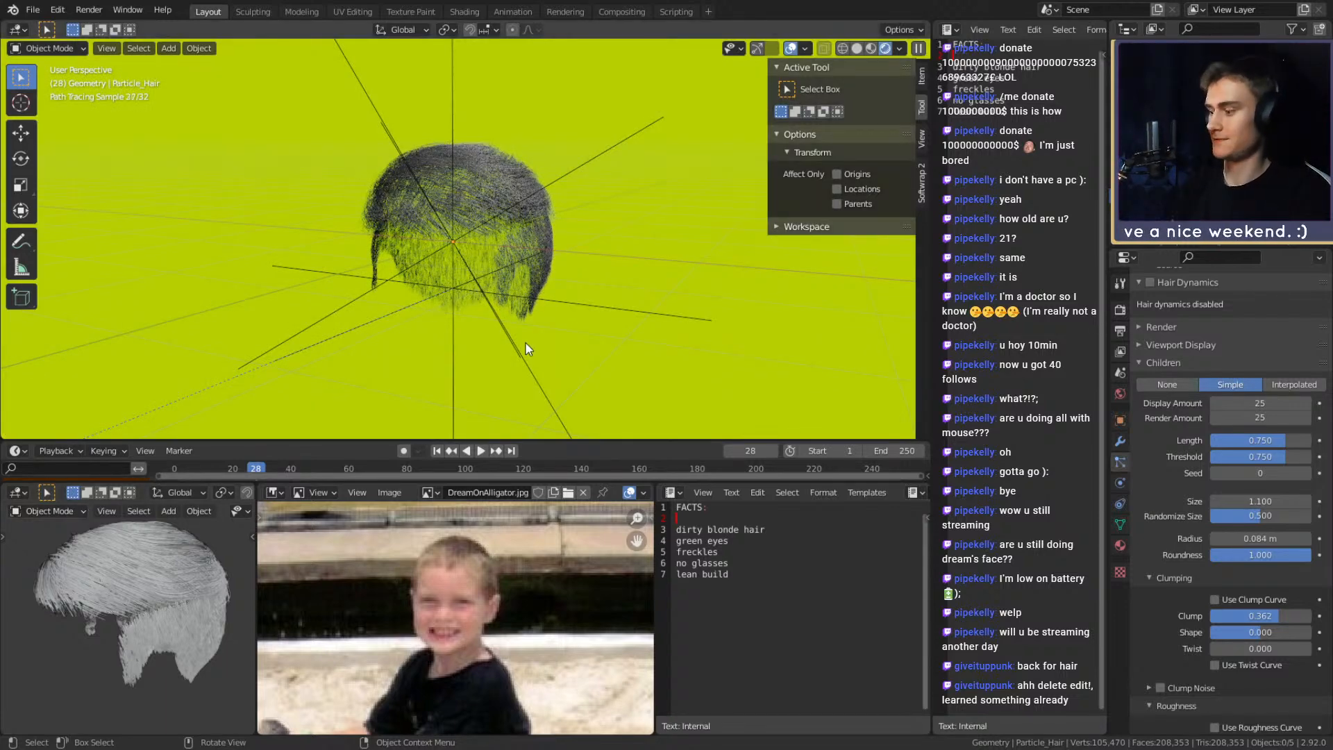
Examine the rendered hair from the front, and show the head and eyes again
middle_drag(526, 343, 461, 310)
scroll(419, 270, up, 3)
middle_drag(561, 308, 448, 256)
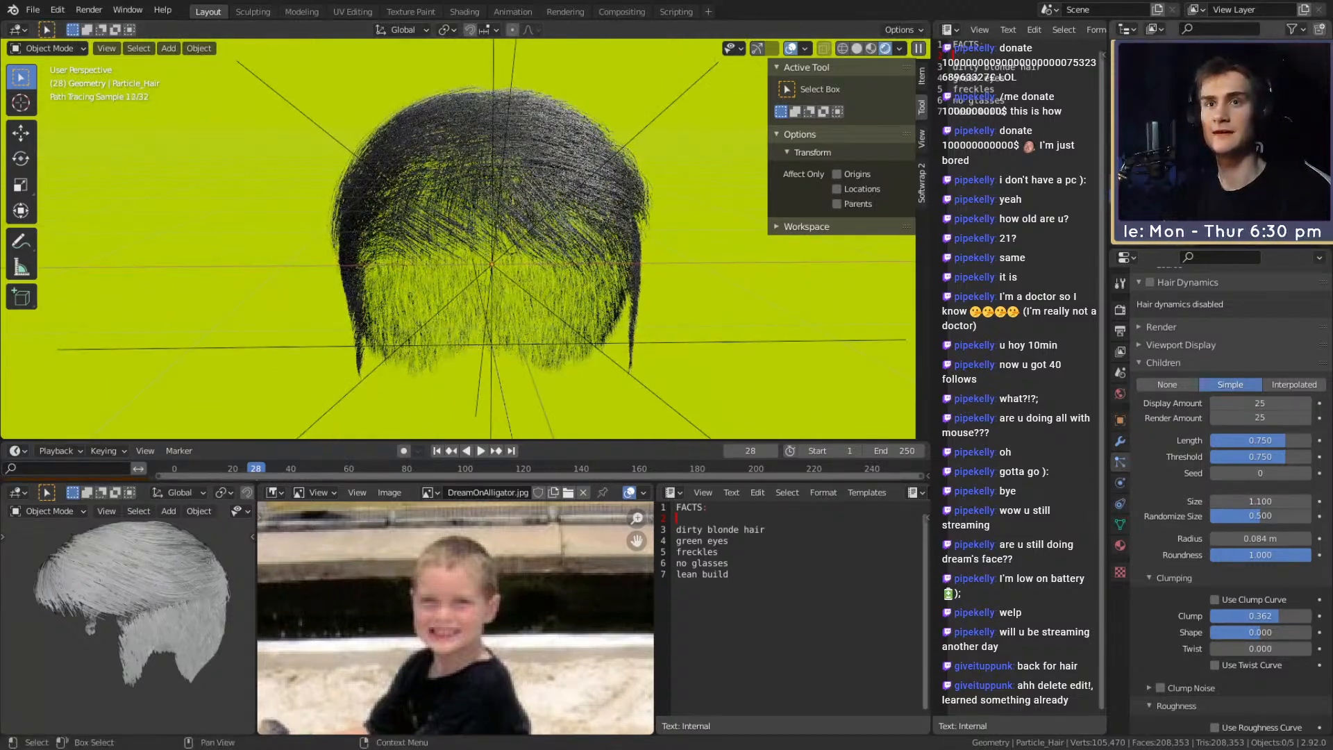
click(1305, 139)
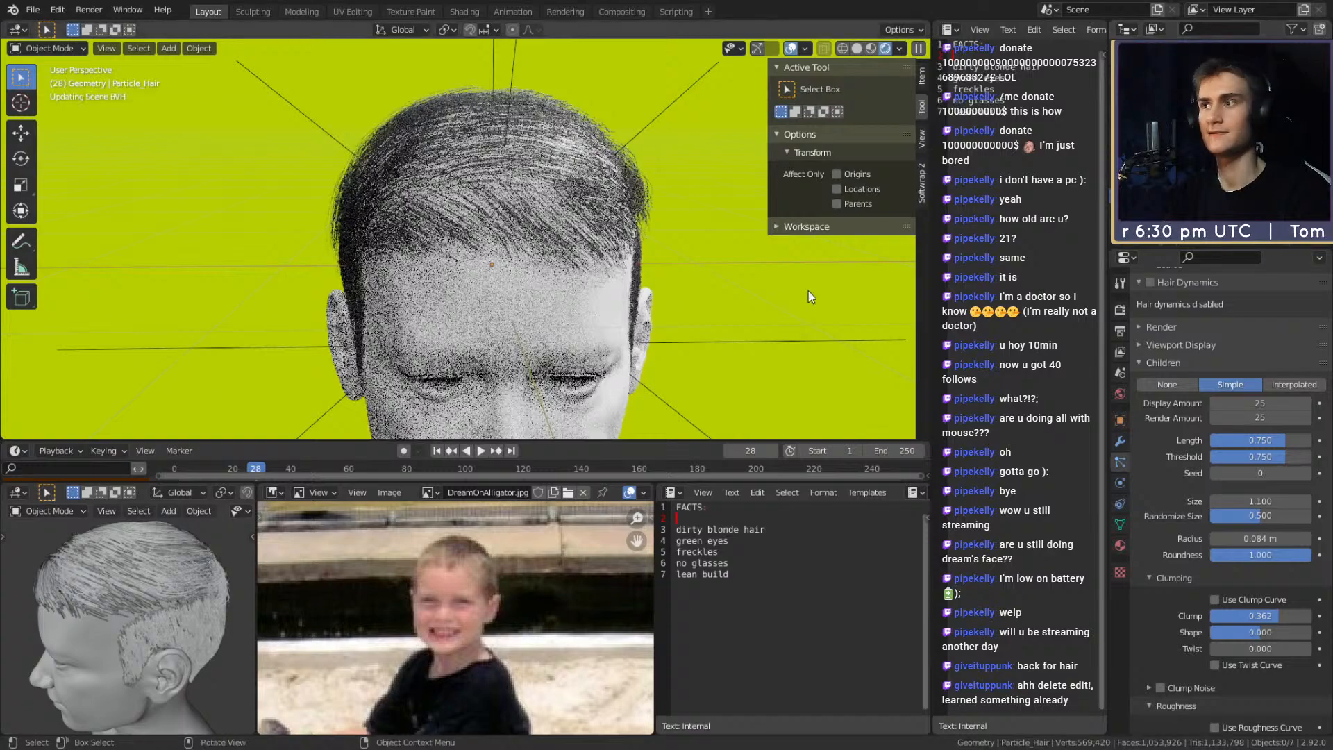
middle_drag(902, 280, 626, 247)
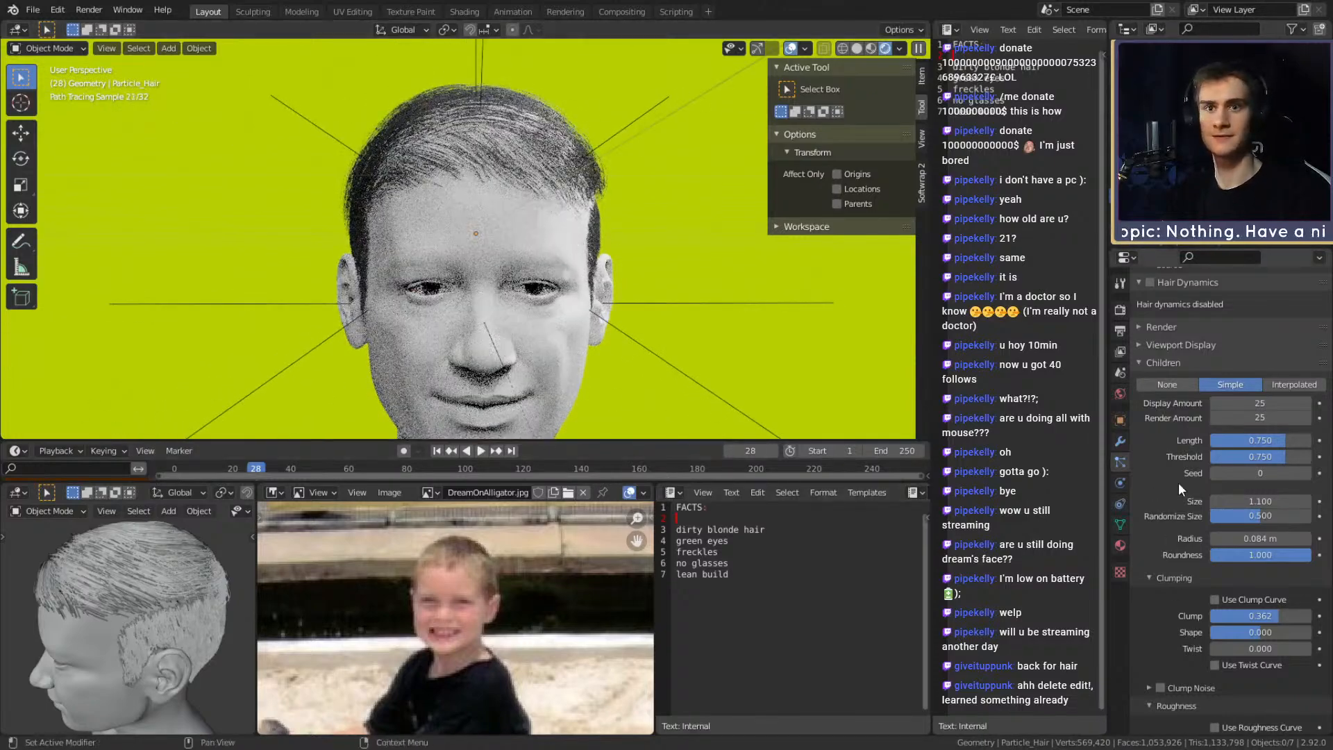
Set the children Display Amount of the current hair particle system to 50
scroll(1160, 429, up, 7)
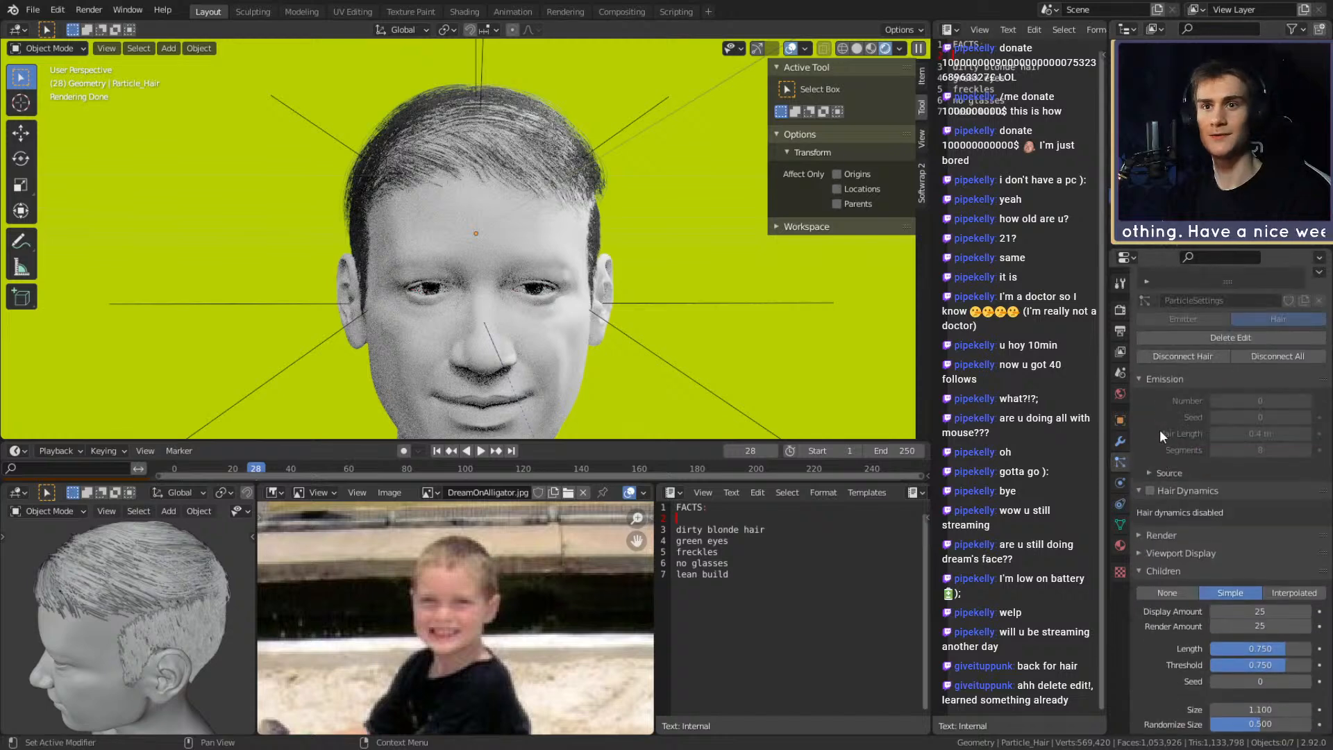
scroll(1160, 429, down, 4)
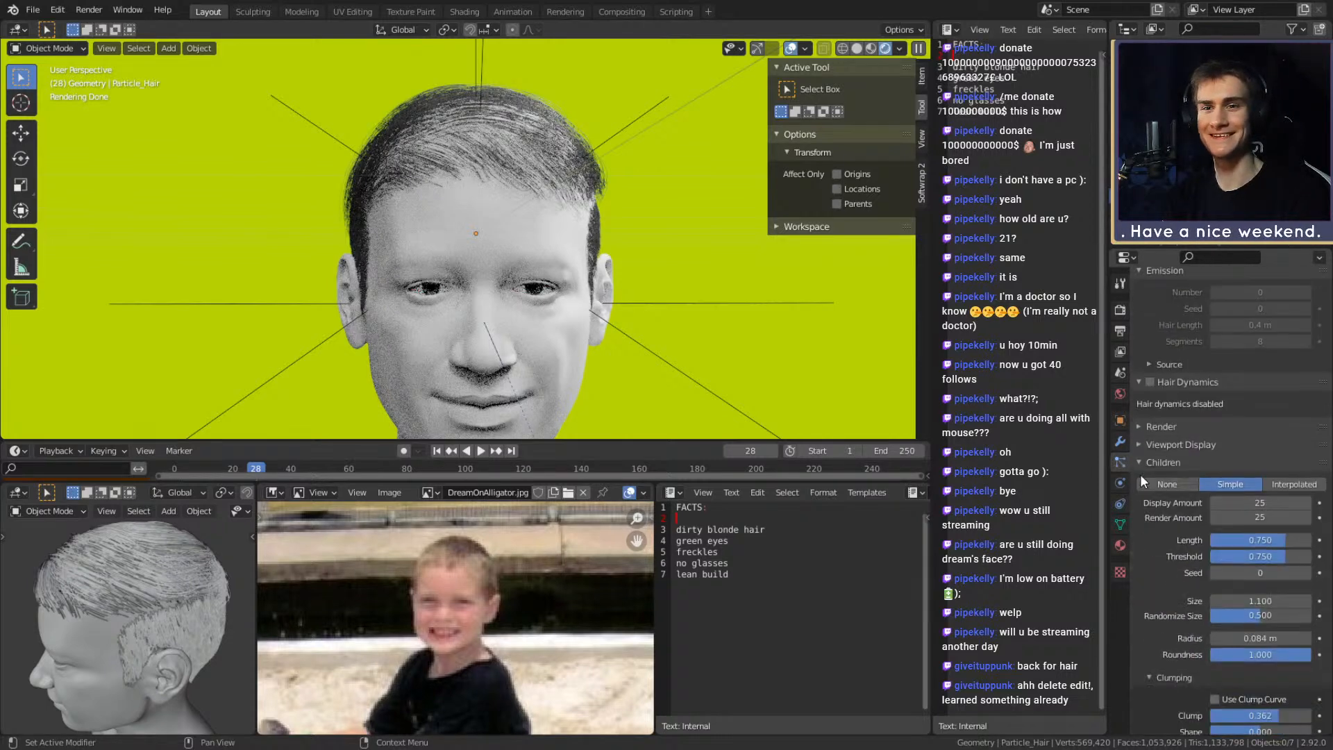
scroll(1140, 484, down, 5)
click(1260, 354)
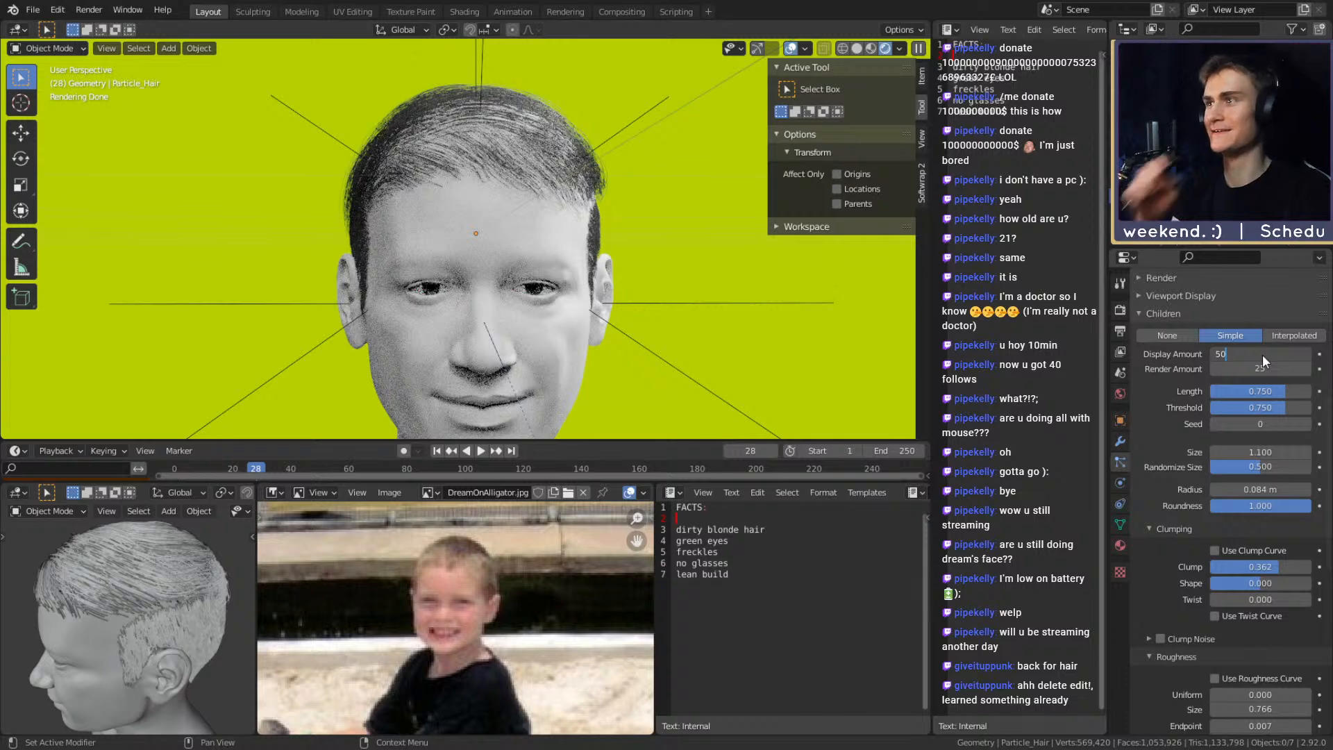
key(Return)
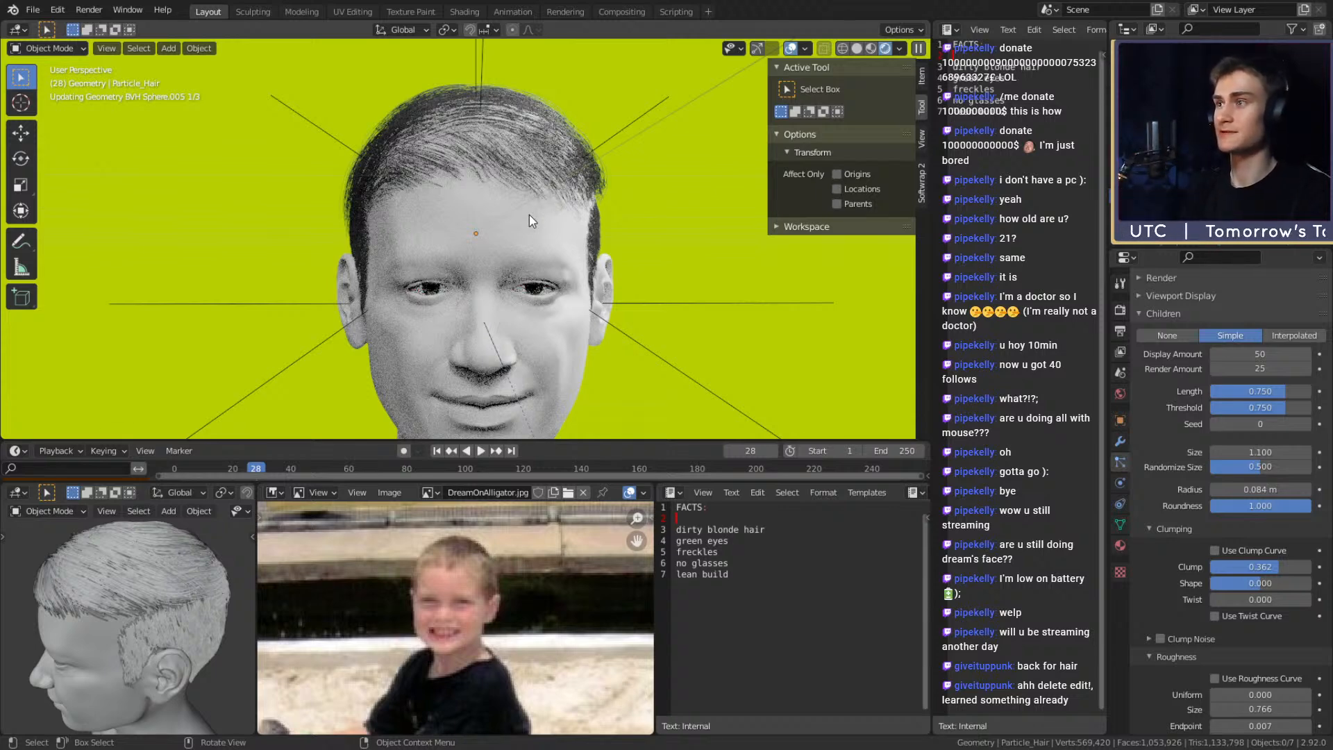
Examine the denser hair in the small solid-shaded viewport from the side, above and the front
middle_drag(167, 666, 149, 593)
scroll(120, 610, up, 4)
scroll(93, 618, down, 7)
scroll(112, 623, up, 6)
scroll(164, 615, down, 5)
scroll(165, 619, down, 4)
scroll(90, 608, up, 4)
scroll(161, 623, down, 4)
scroll(162, 623, up, 4)
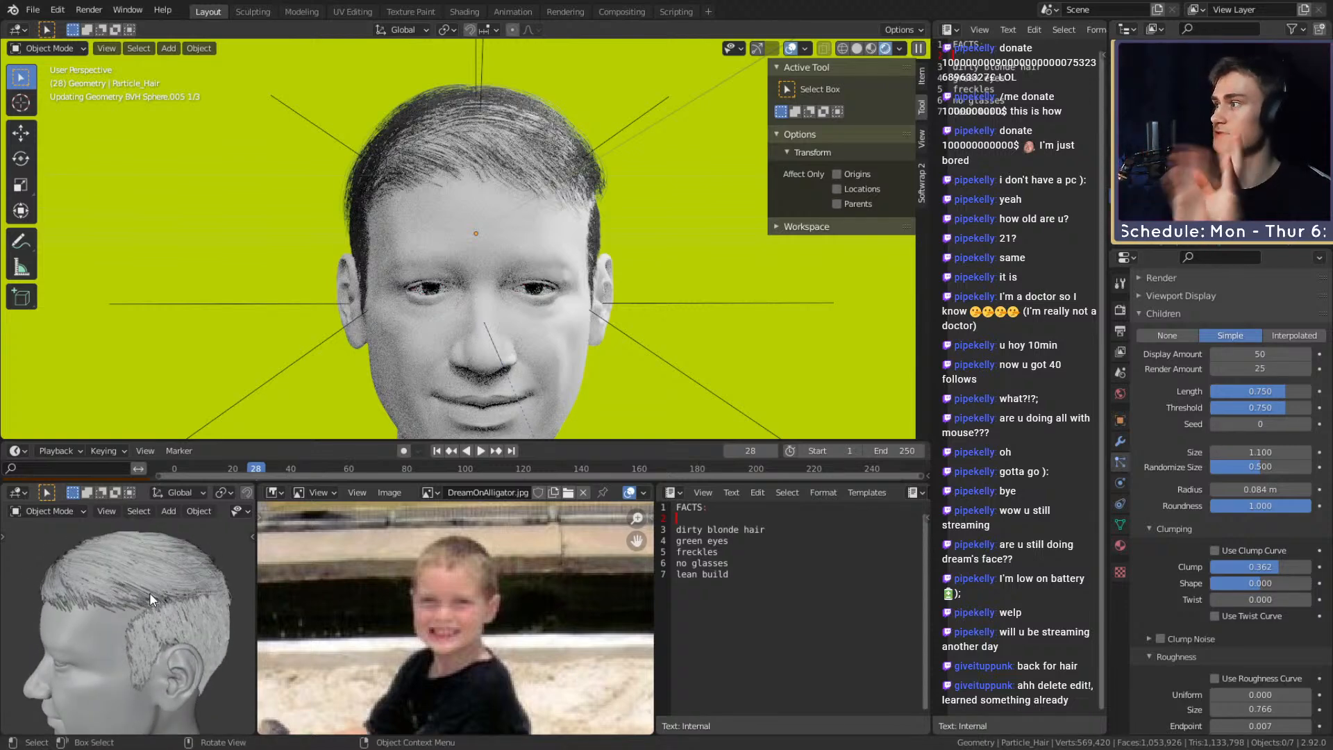
middle_drag(151, 586, 160, 615)
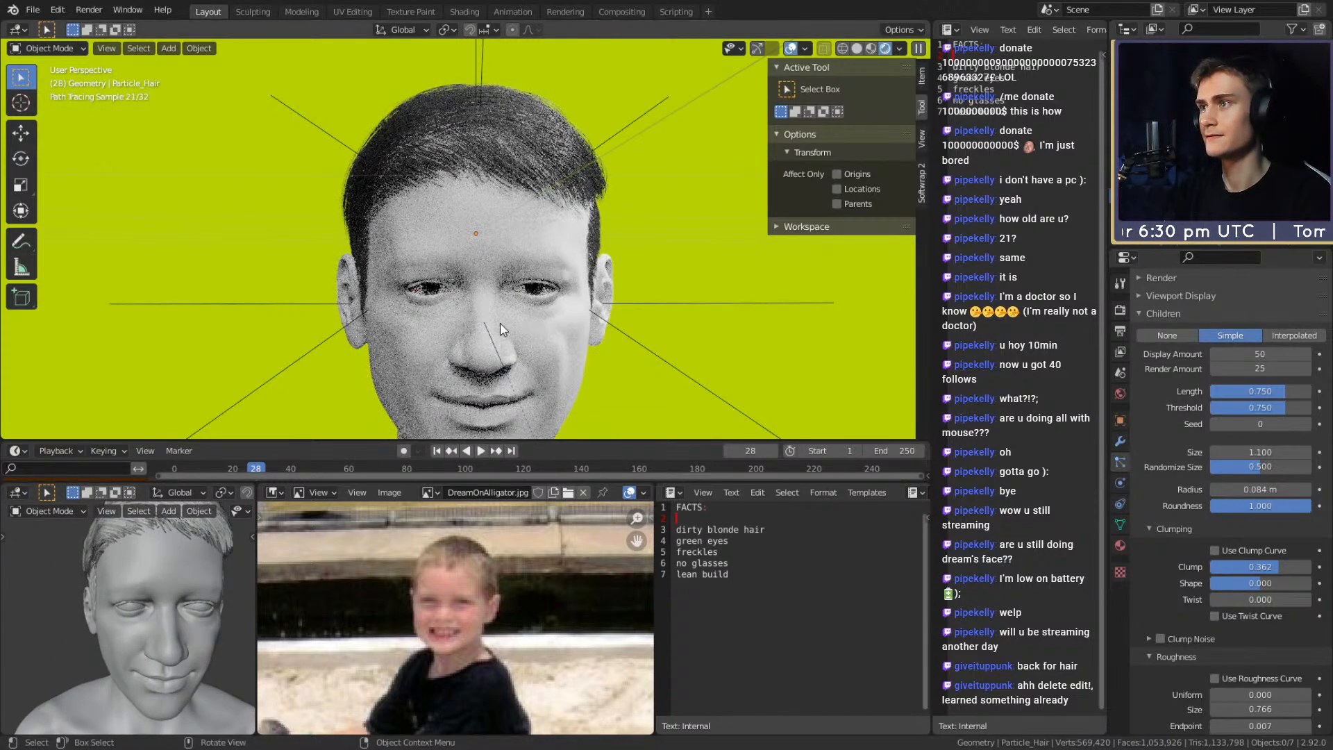
middle_drag(189, 578, 147, 588)
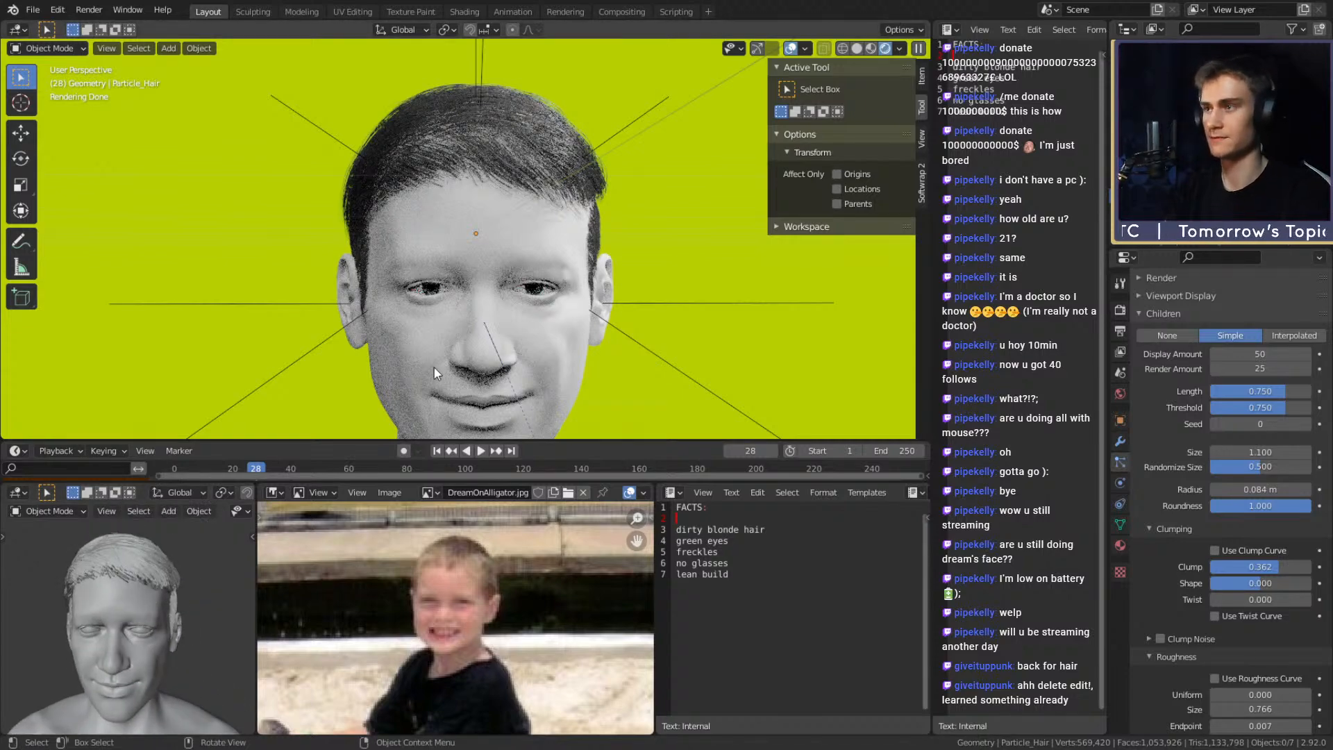
Switch the main viewport to the camera view and examine the rendered hair up close and in full frame
key(KP_0)
scroll(493, 206, up, 6)
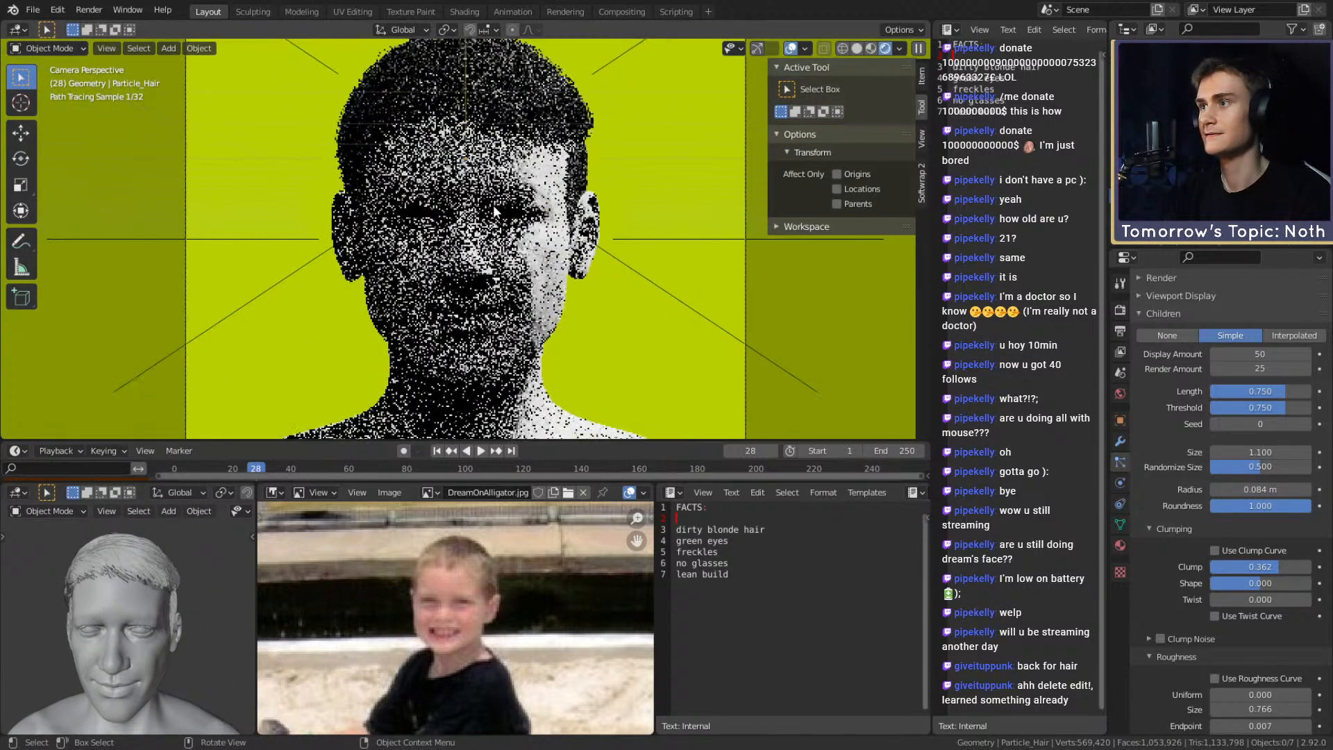
shift+middle_drag(529, 143, 524, 208)
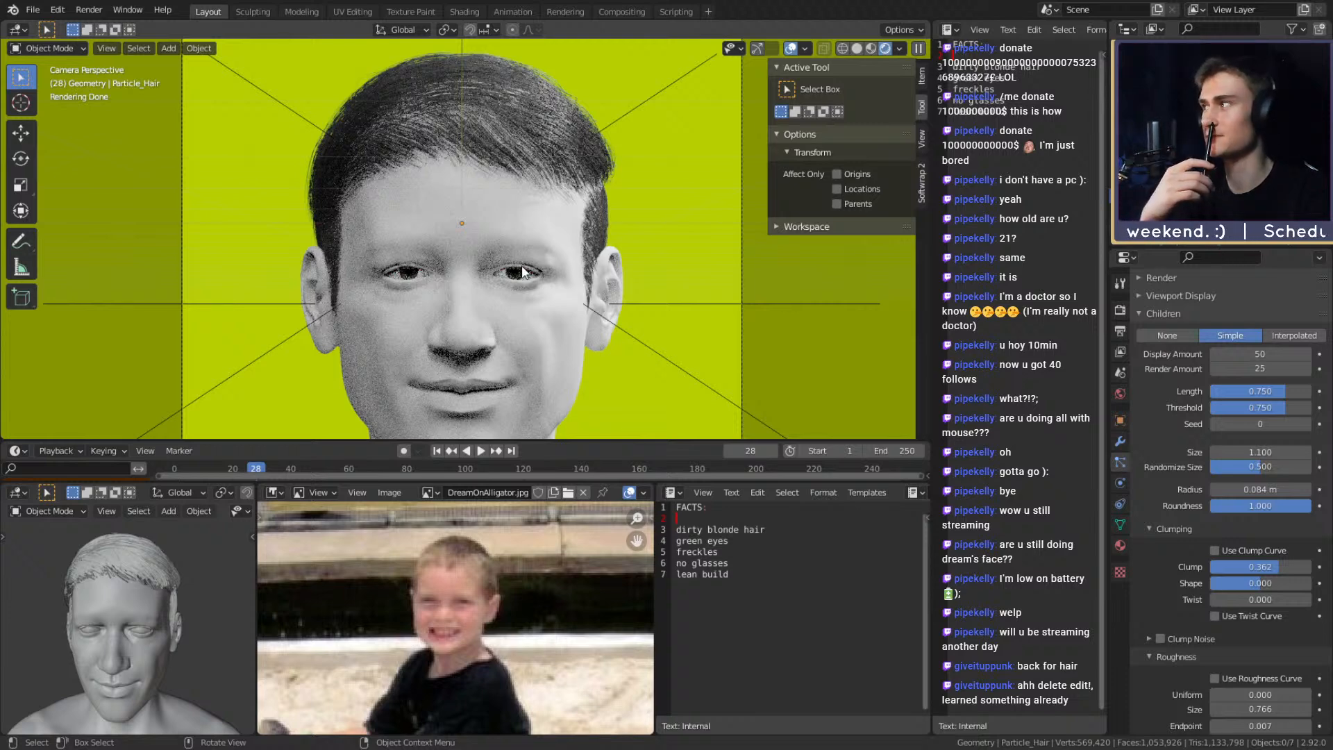
scroll(527, 247, down, 3)
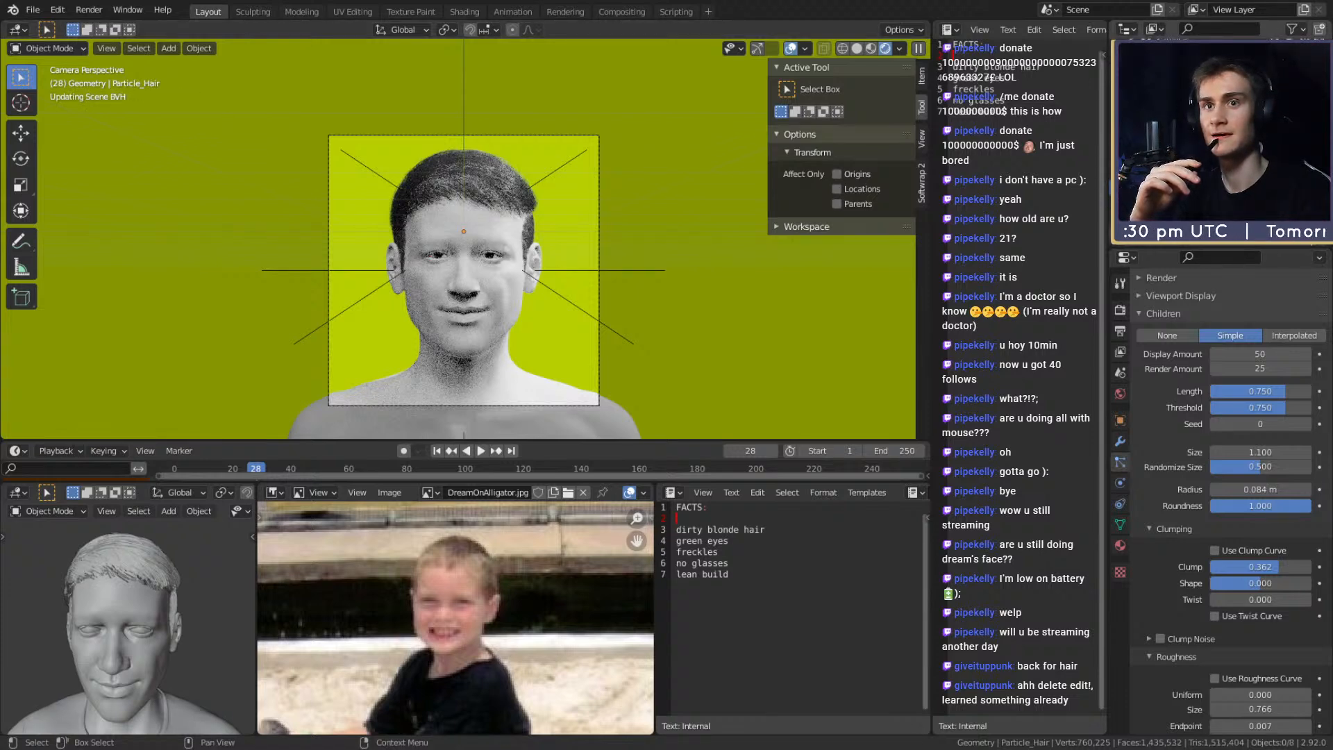
Show the Hoodie object in the viewports and save the file
click(1173, 188)
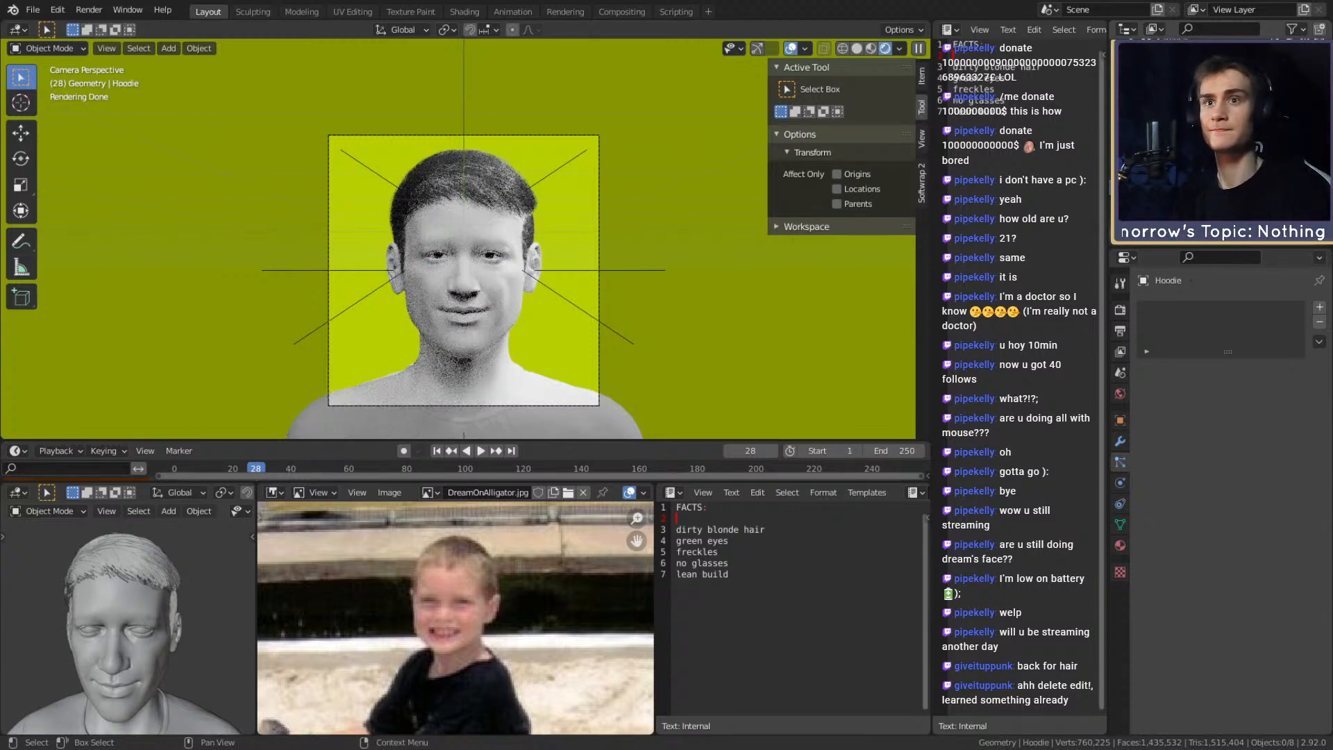
click(1305, 187)
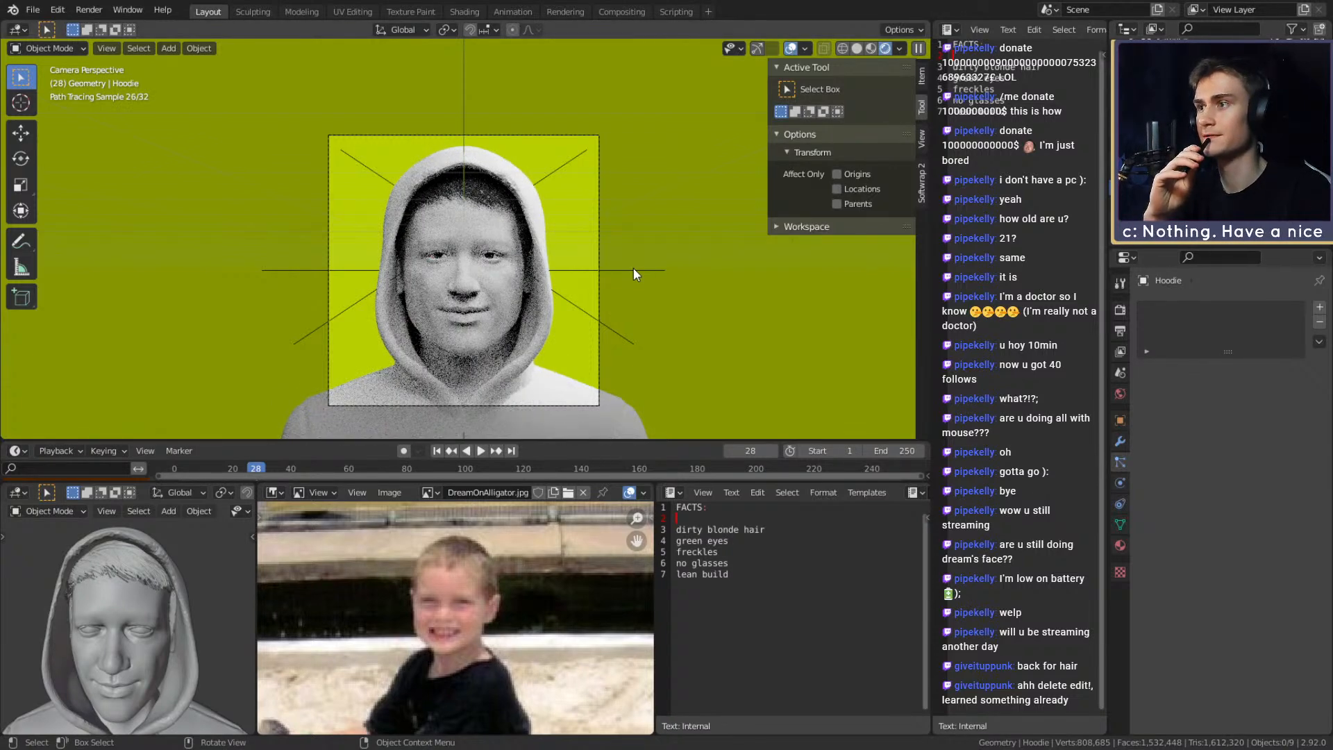
click(33, 10)
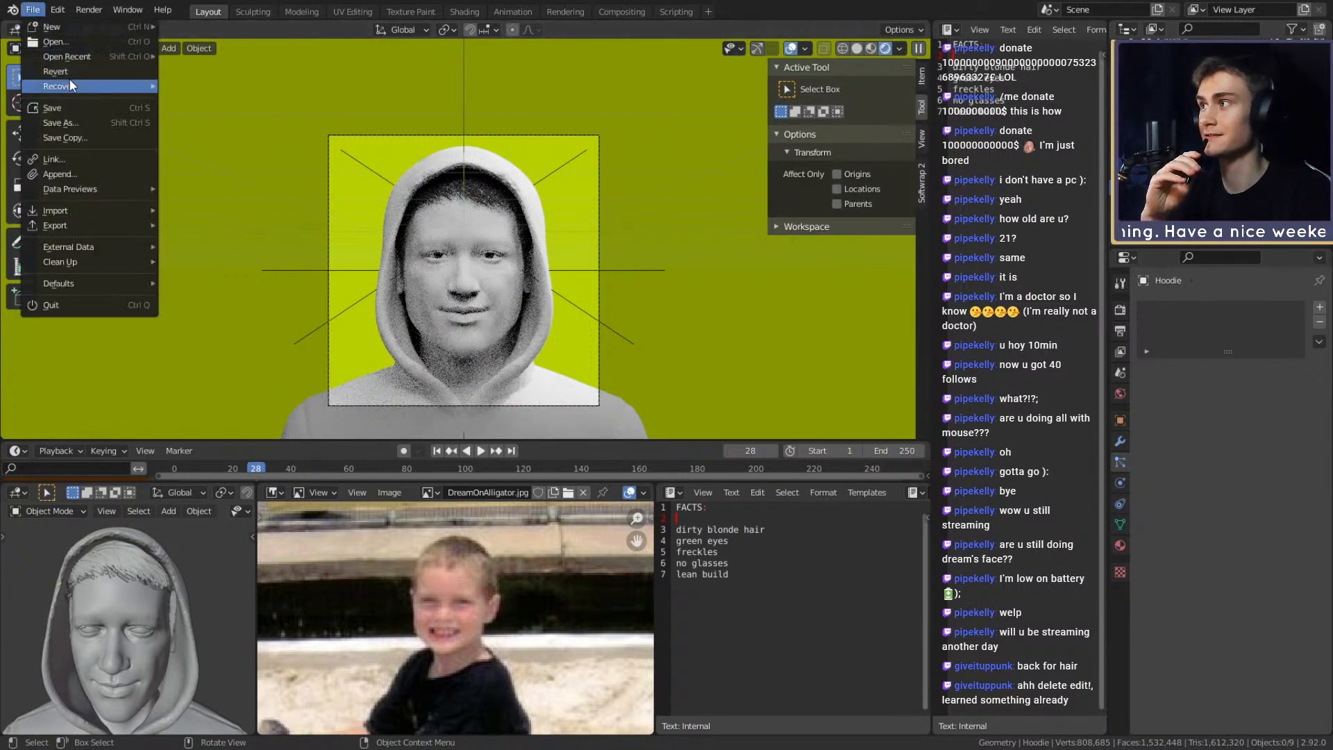
click(56, 105)
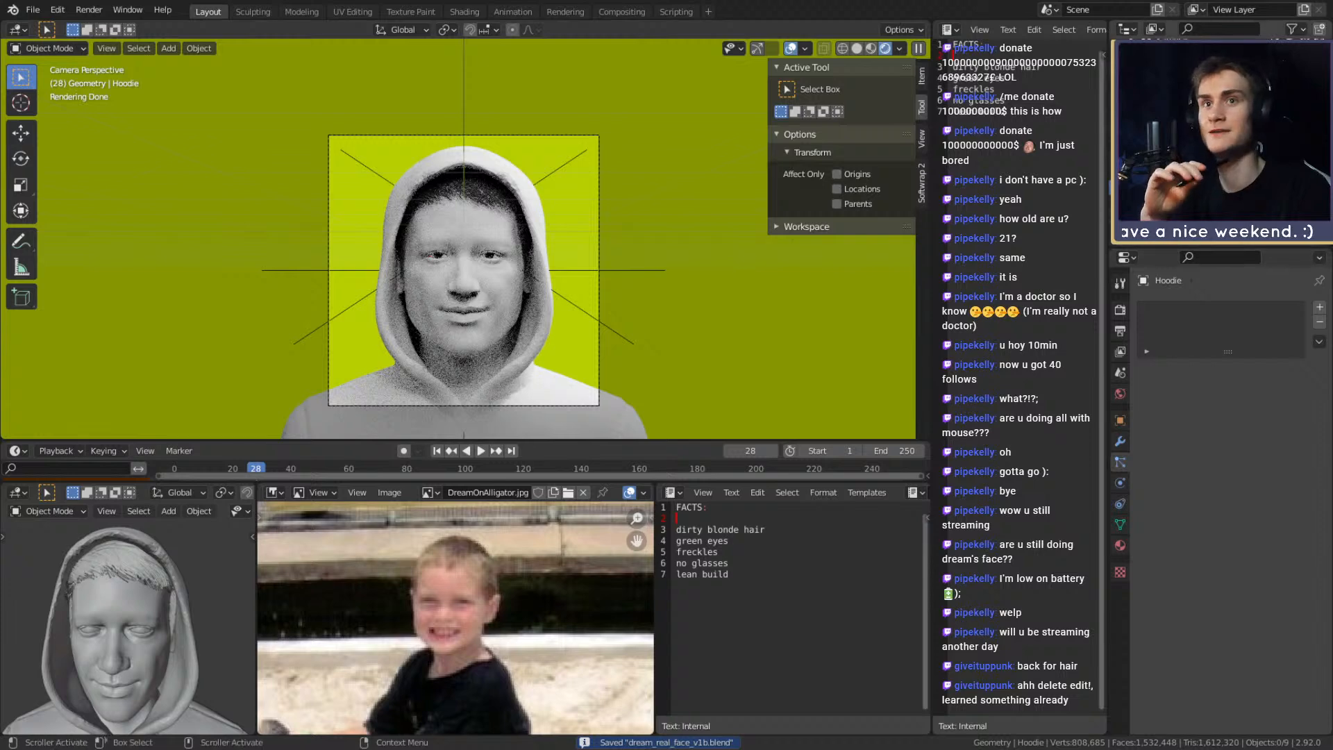
Hide the Hoodie object and check the rendered hair through the camera
click(1307, 188)
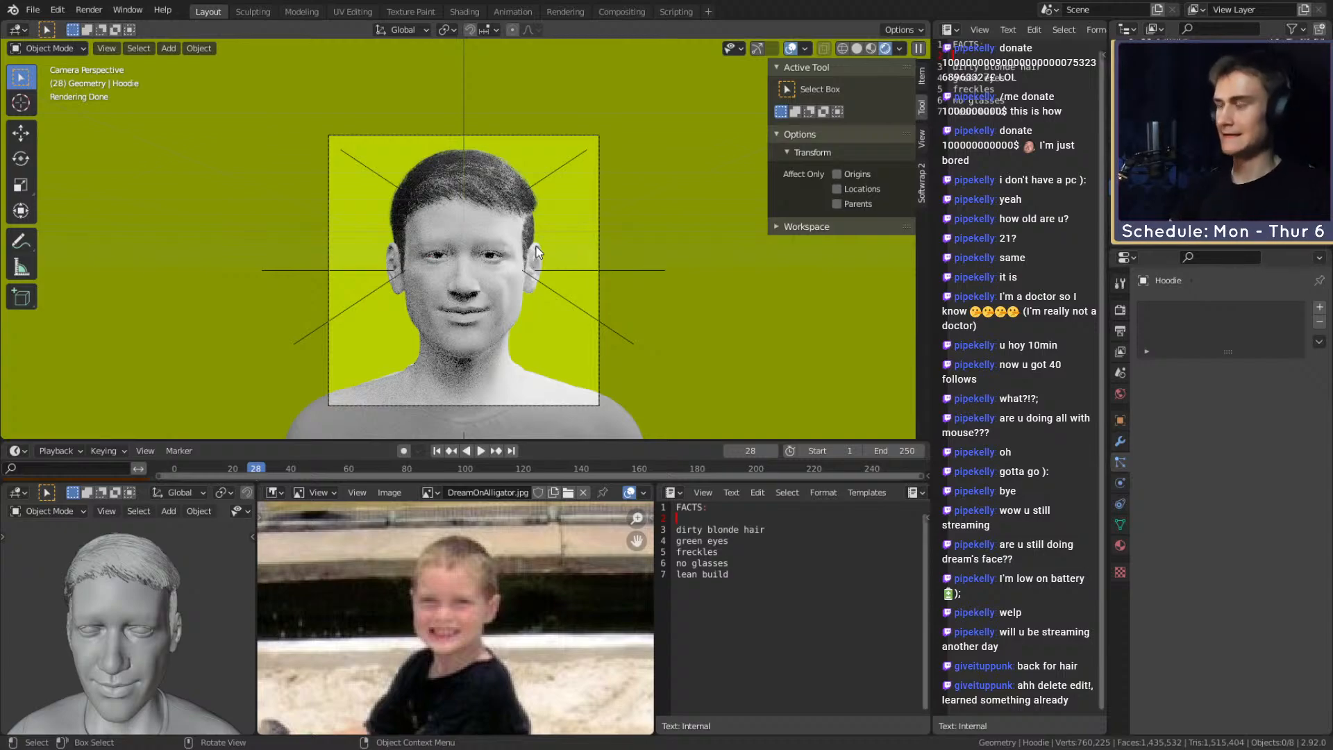
scroll(528, 229, up, 3)
scroll(528, 229, up, 6)
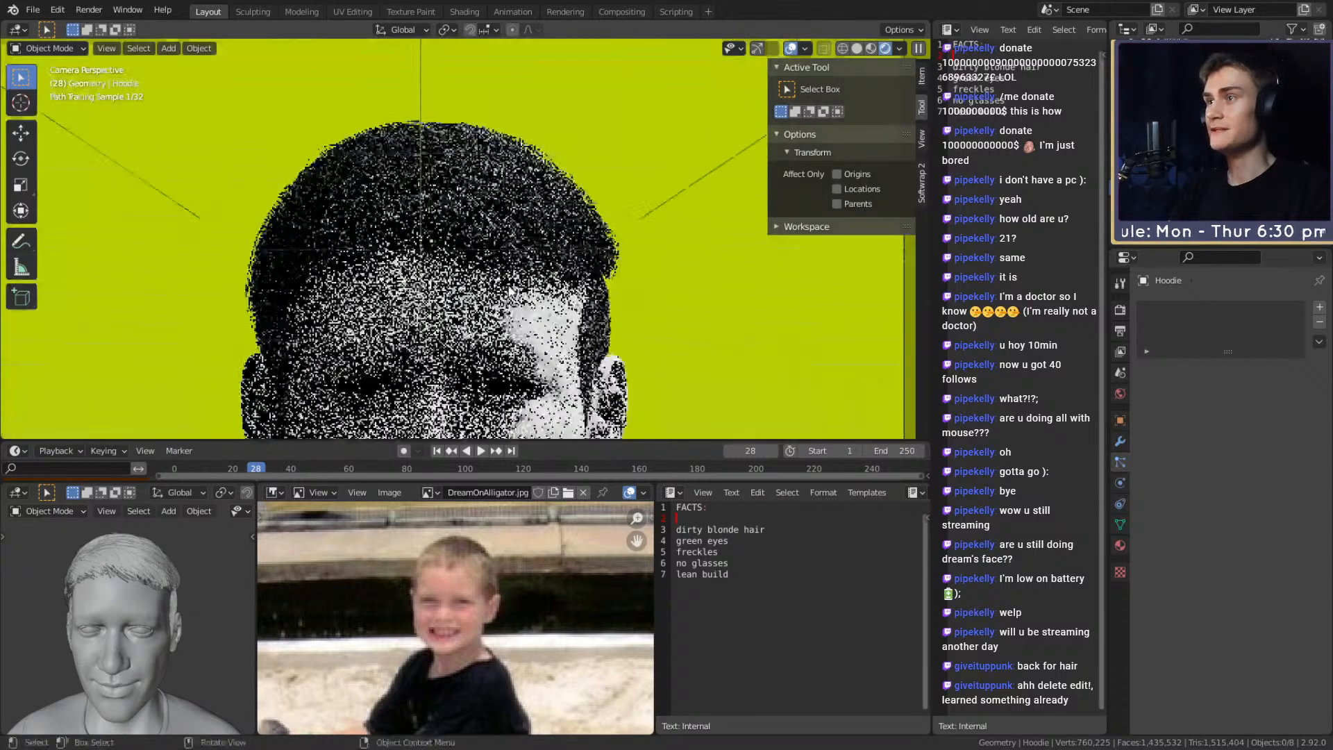
scroll(548, 278, down, 8)
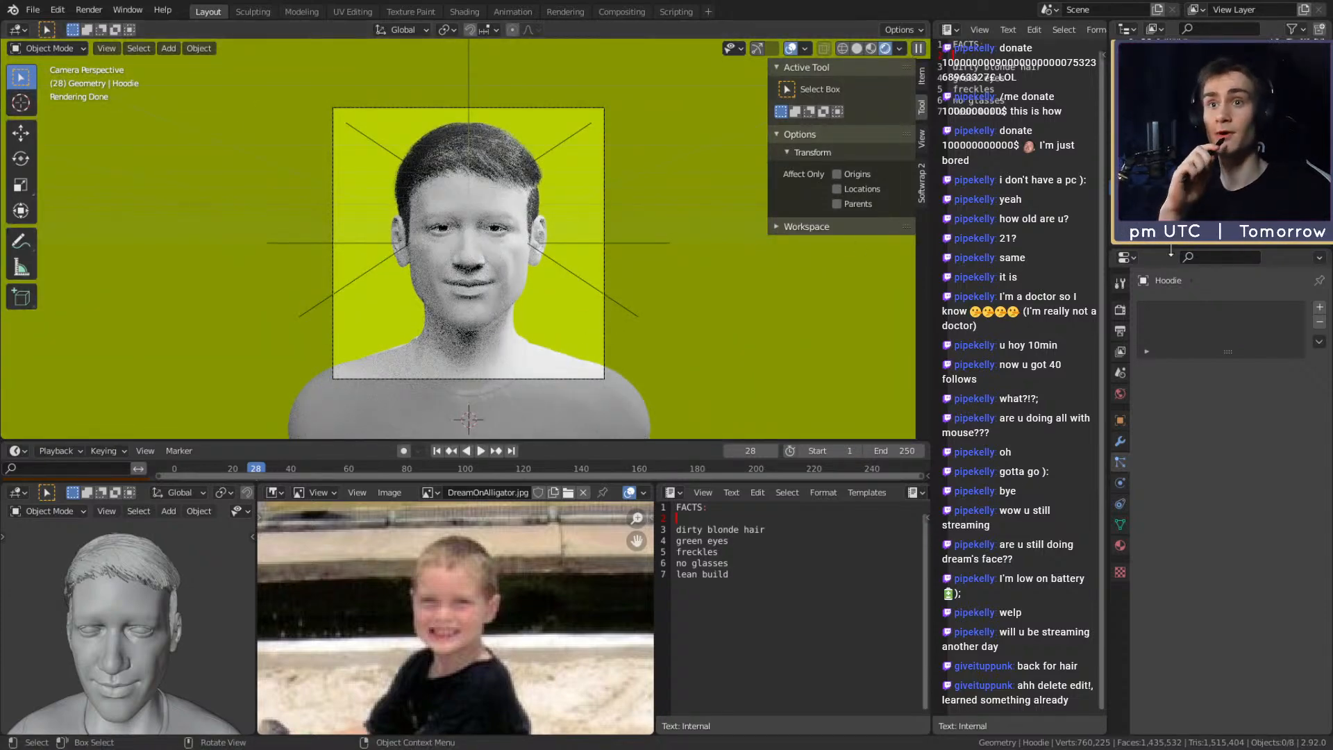
Select the Shirt object and change the Base Color of its material Material.001 to a dark green
click(1173, 231)
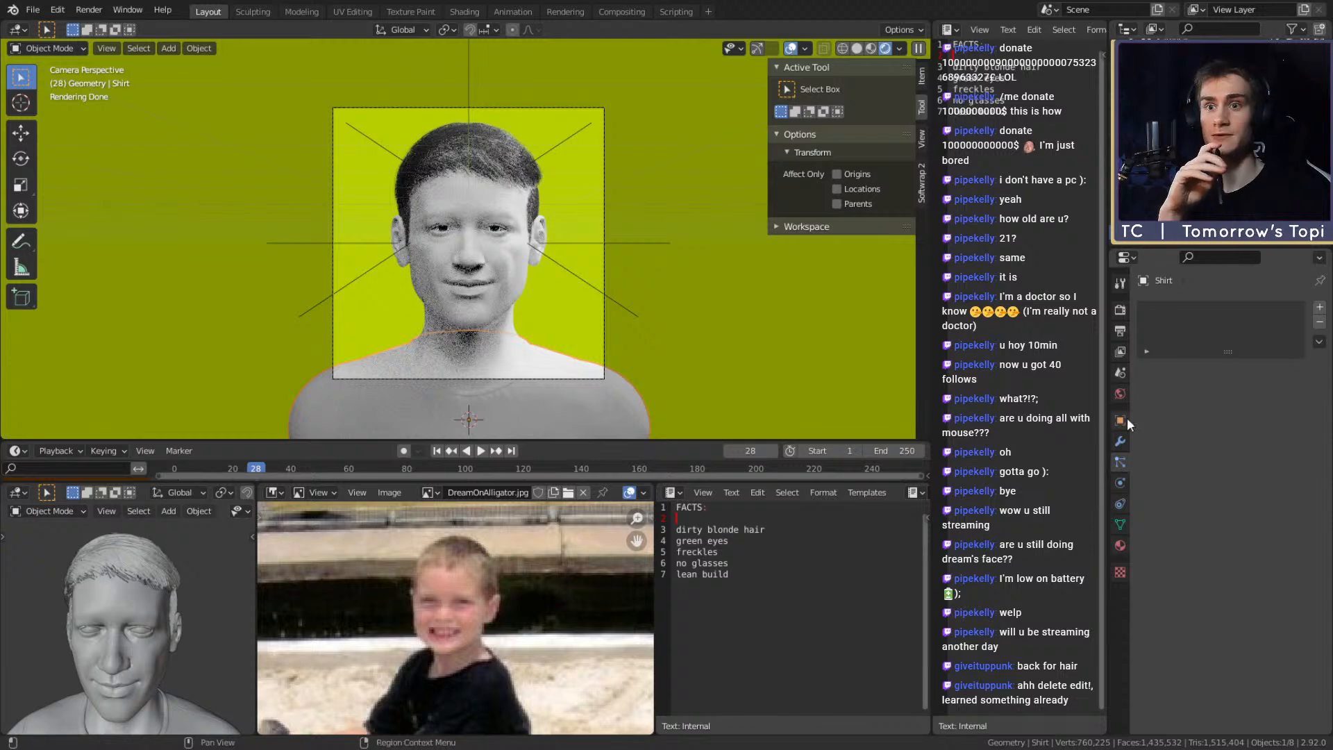
click(1120, 440)
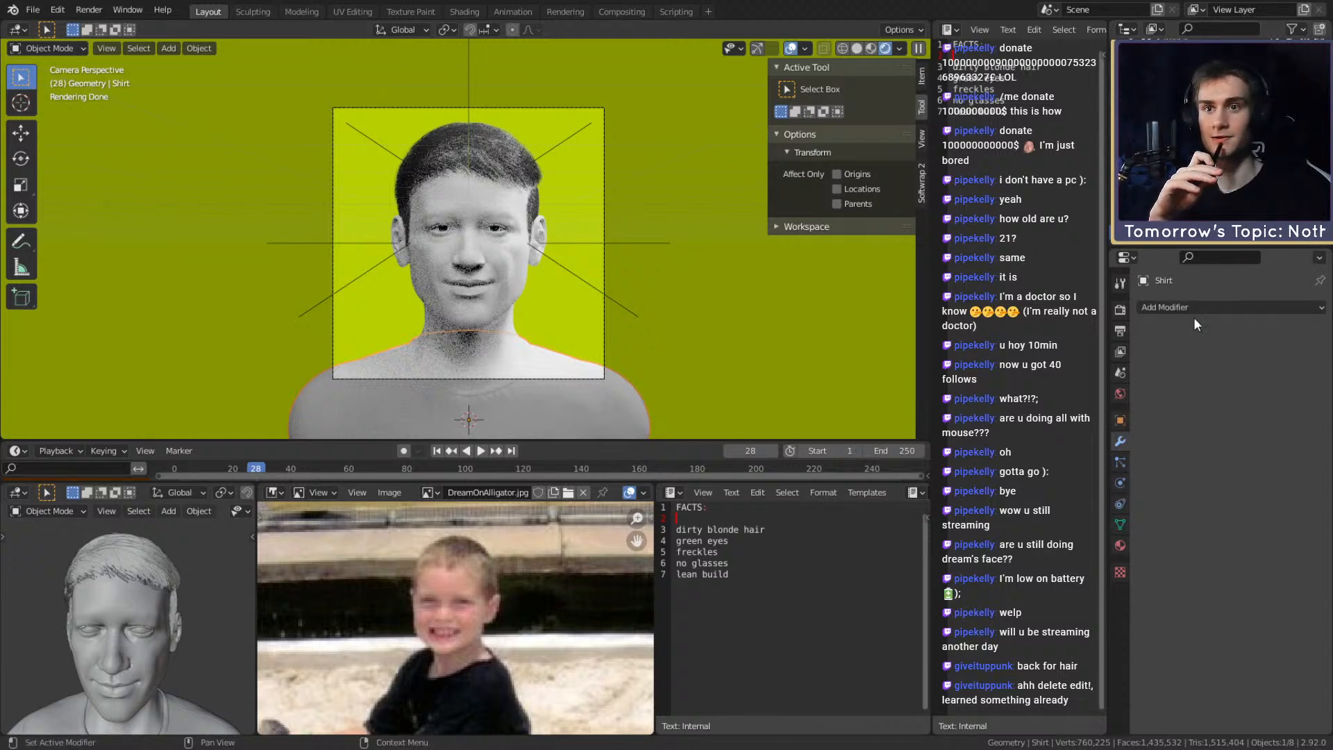
click(1120, 545)
click(1202, 354)
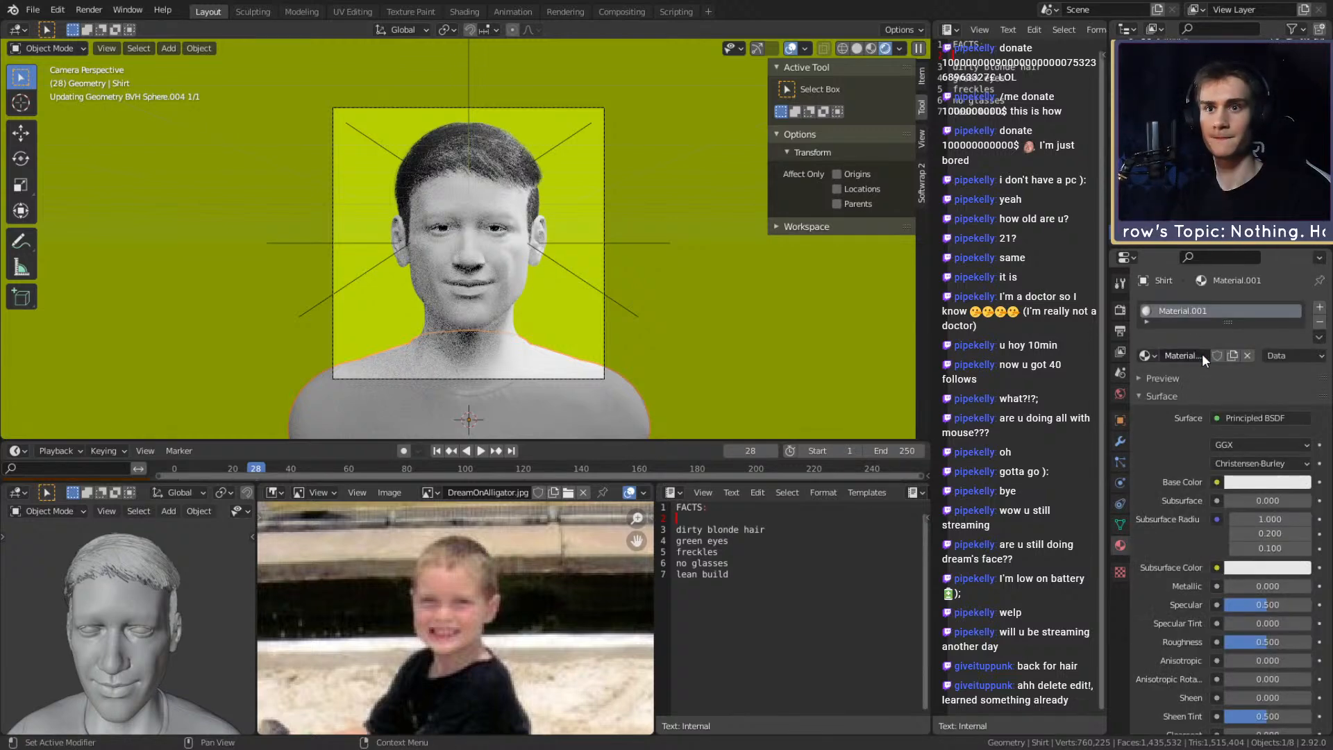
click(1240, 481)
click(1204, 326)
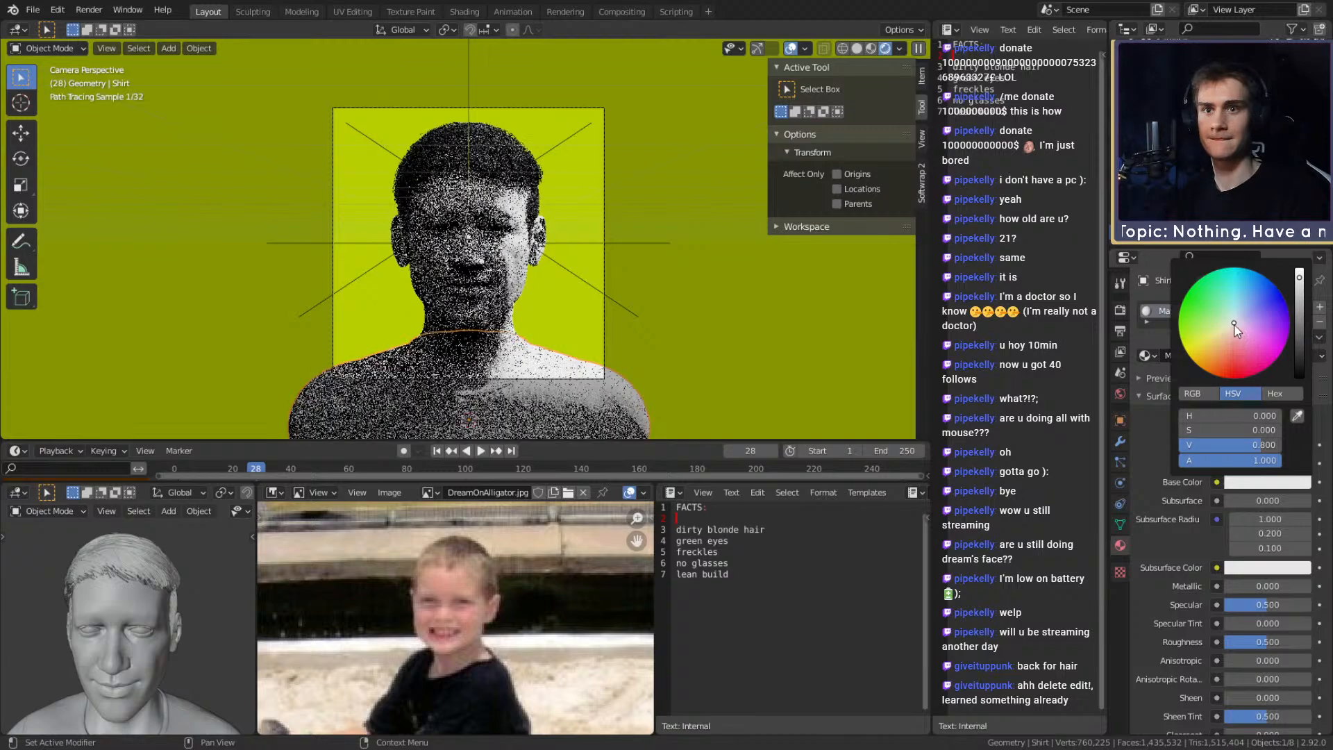
click(1198, 318)
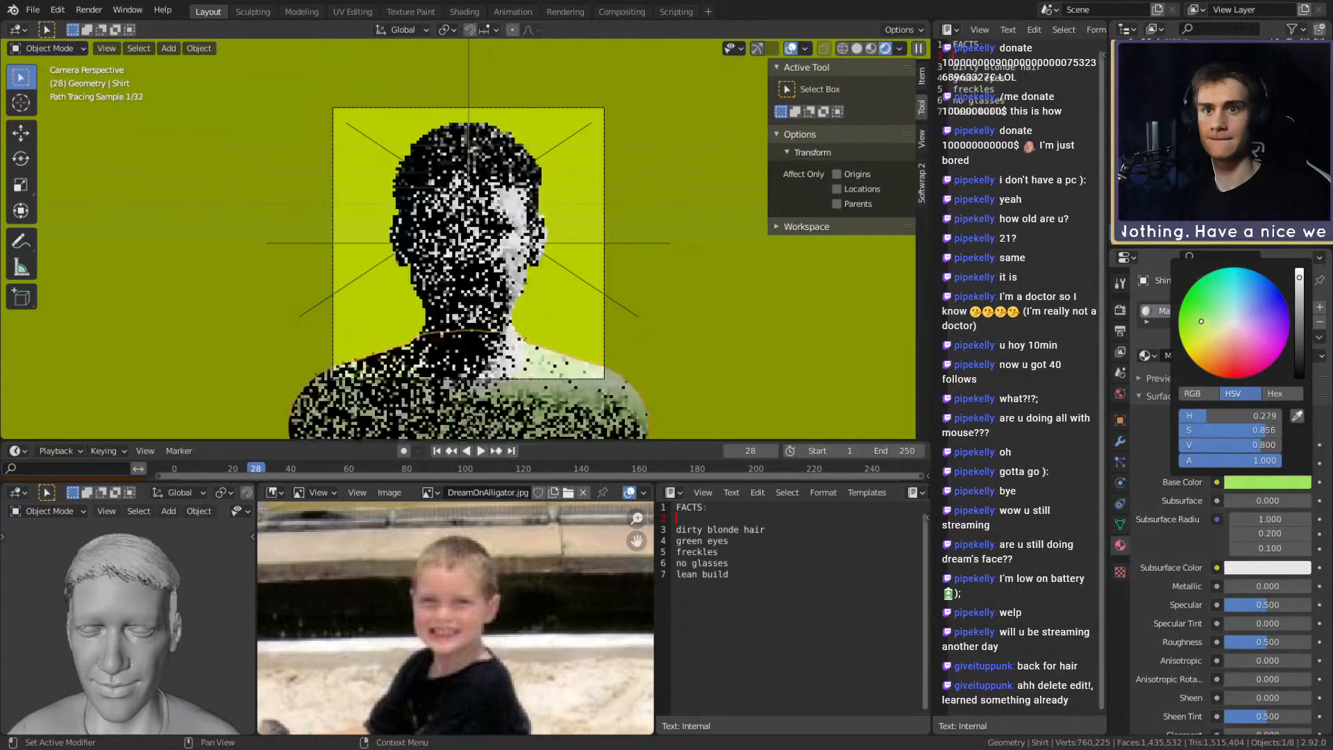
drag(1300, 277, 1299, 329)
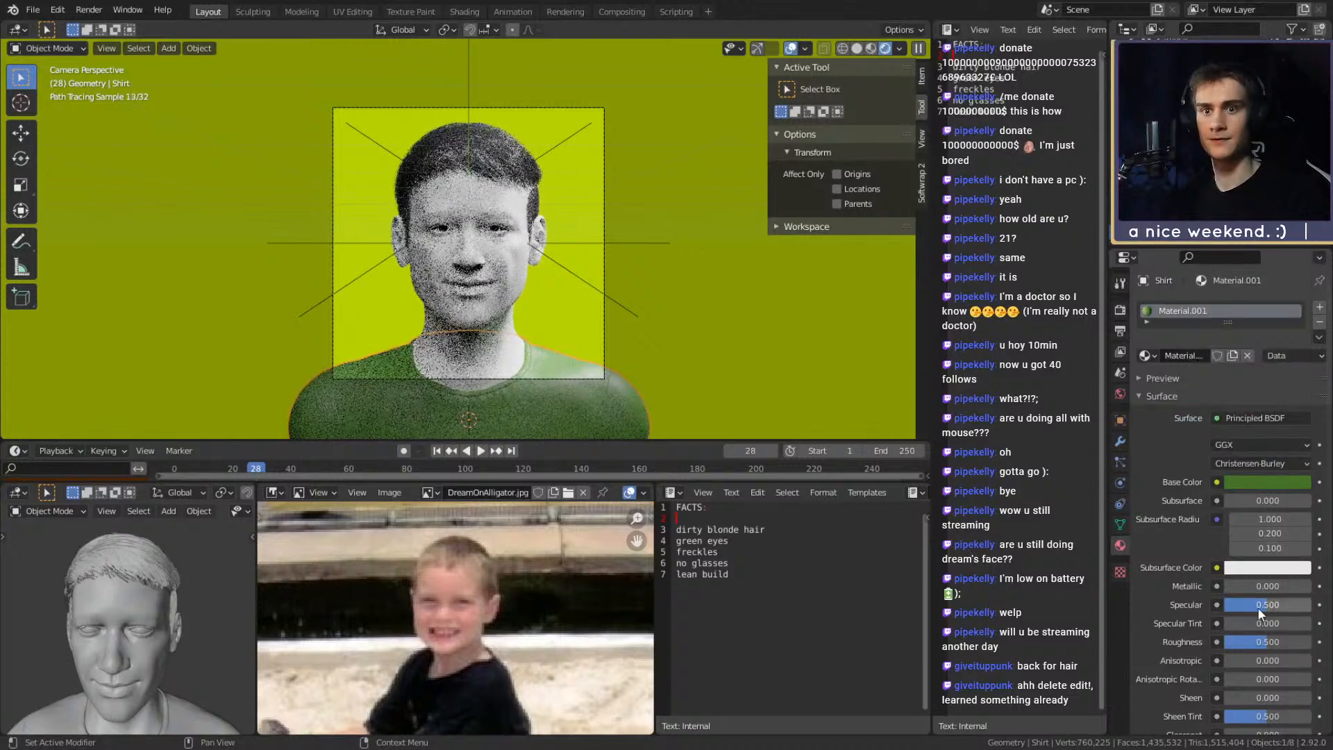
Set the Roughness of the shirt material to 0.771 and save the file
drag(1261, 645, 1285, 645)
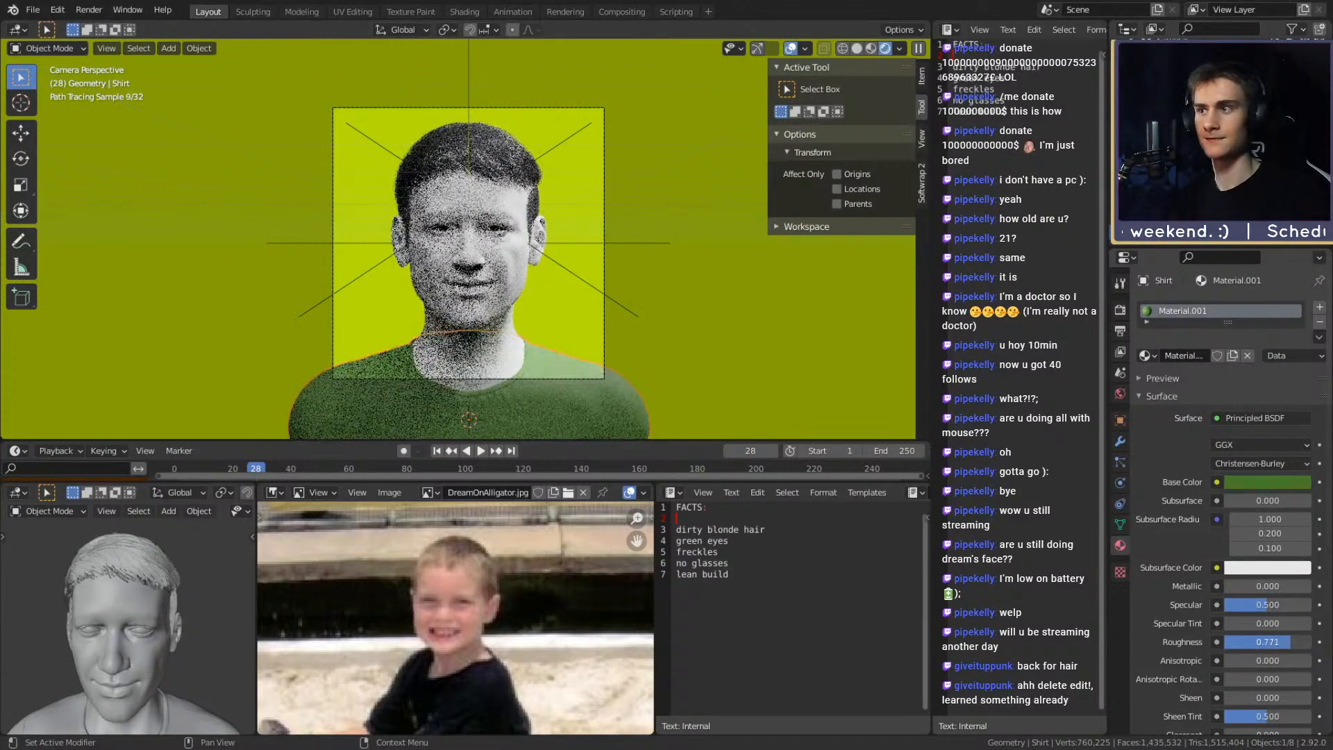
click(33, 10)
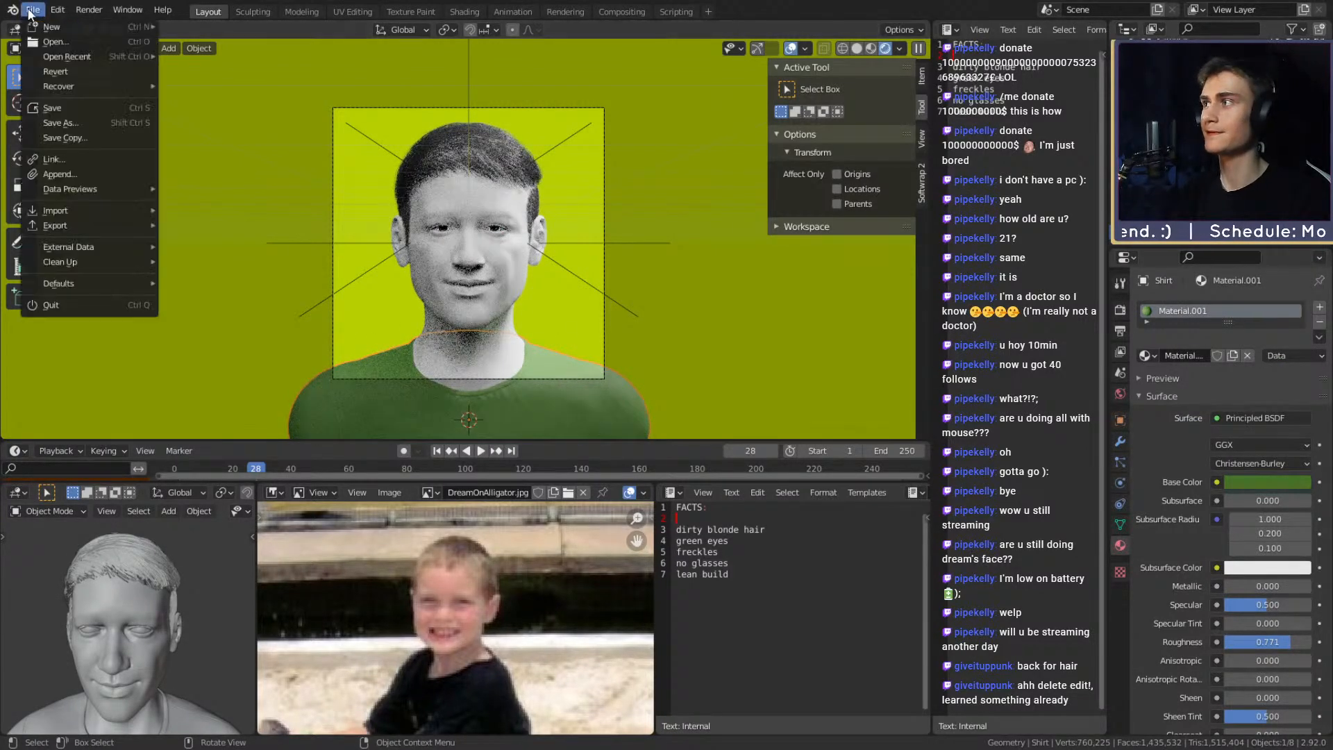
click(55, 107)
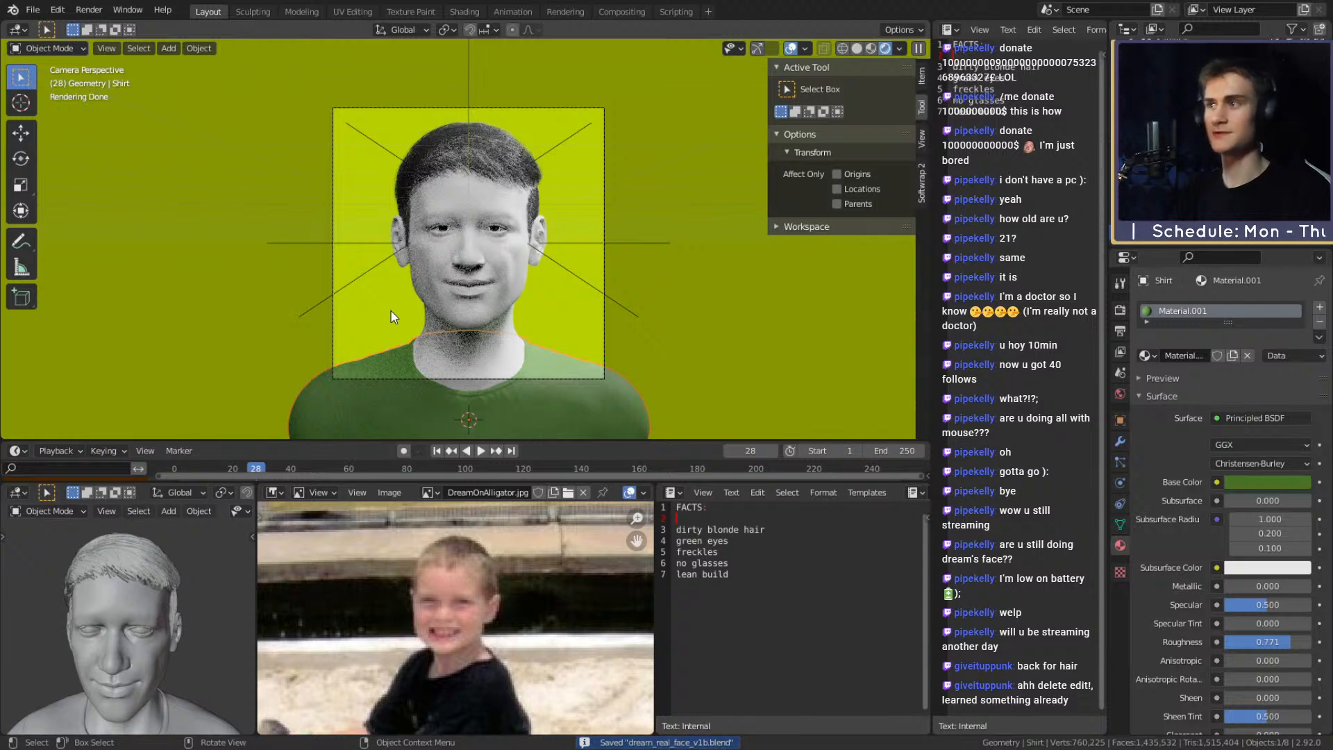